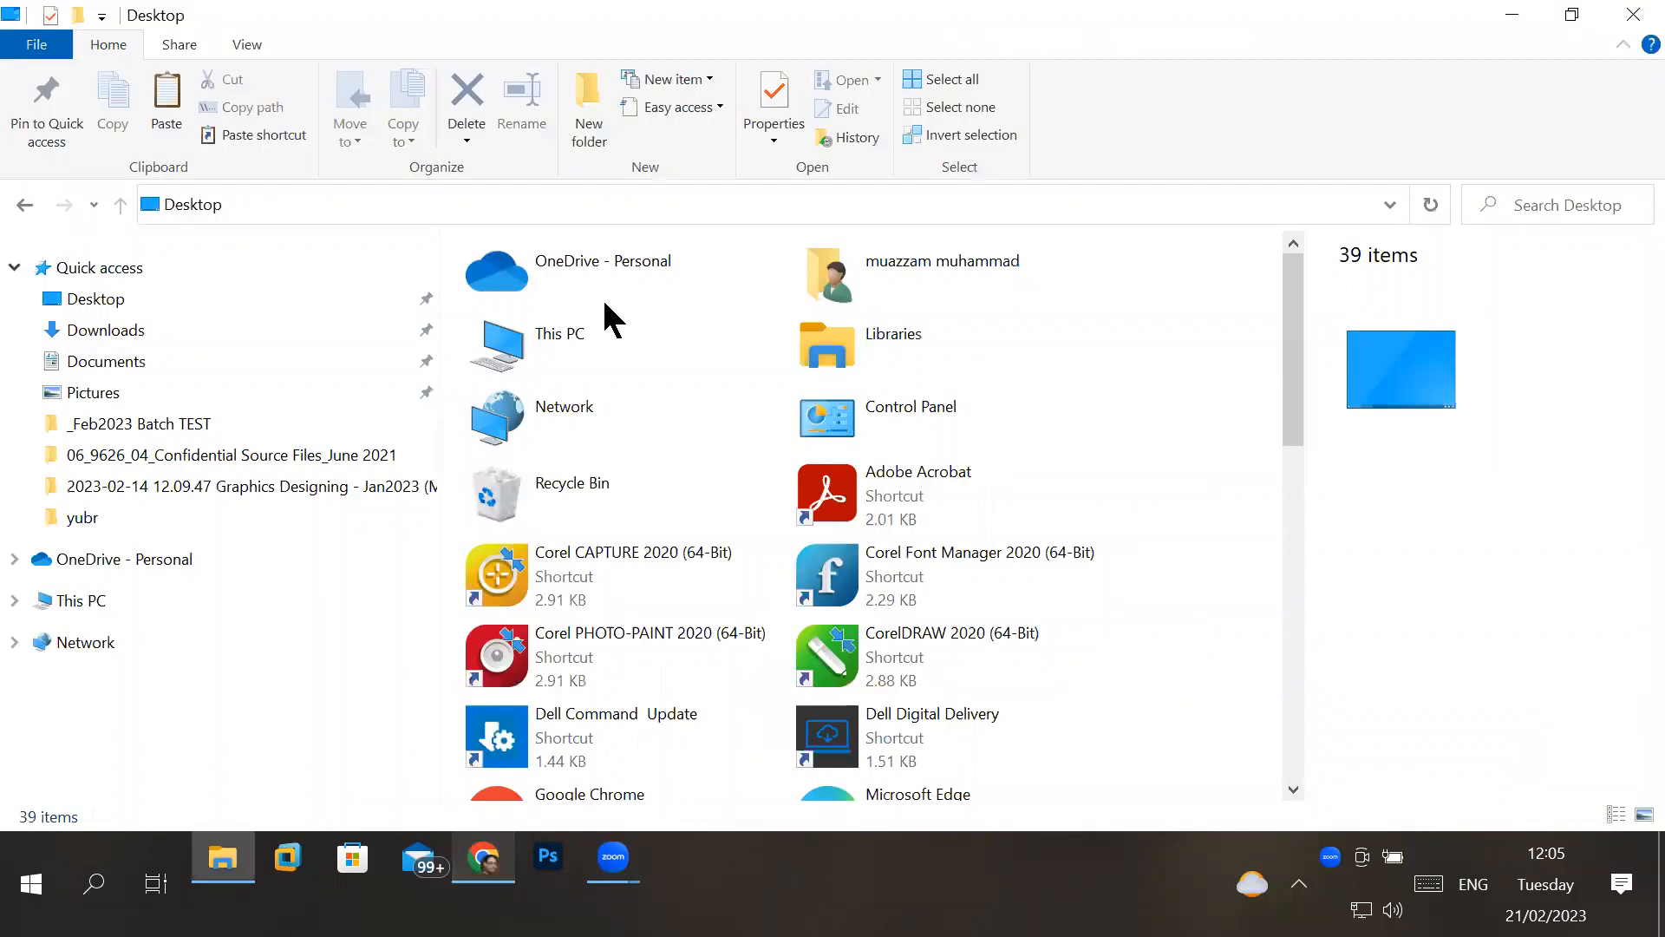
- Switch to Chrome, go to adobe.com and open the Illustrator product page from the featured Creativity products
left_click(483, 859)
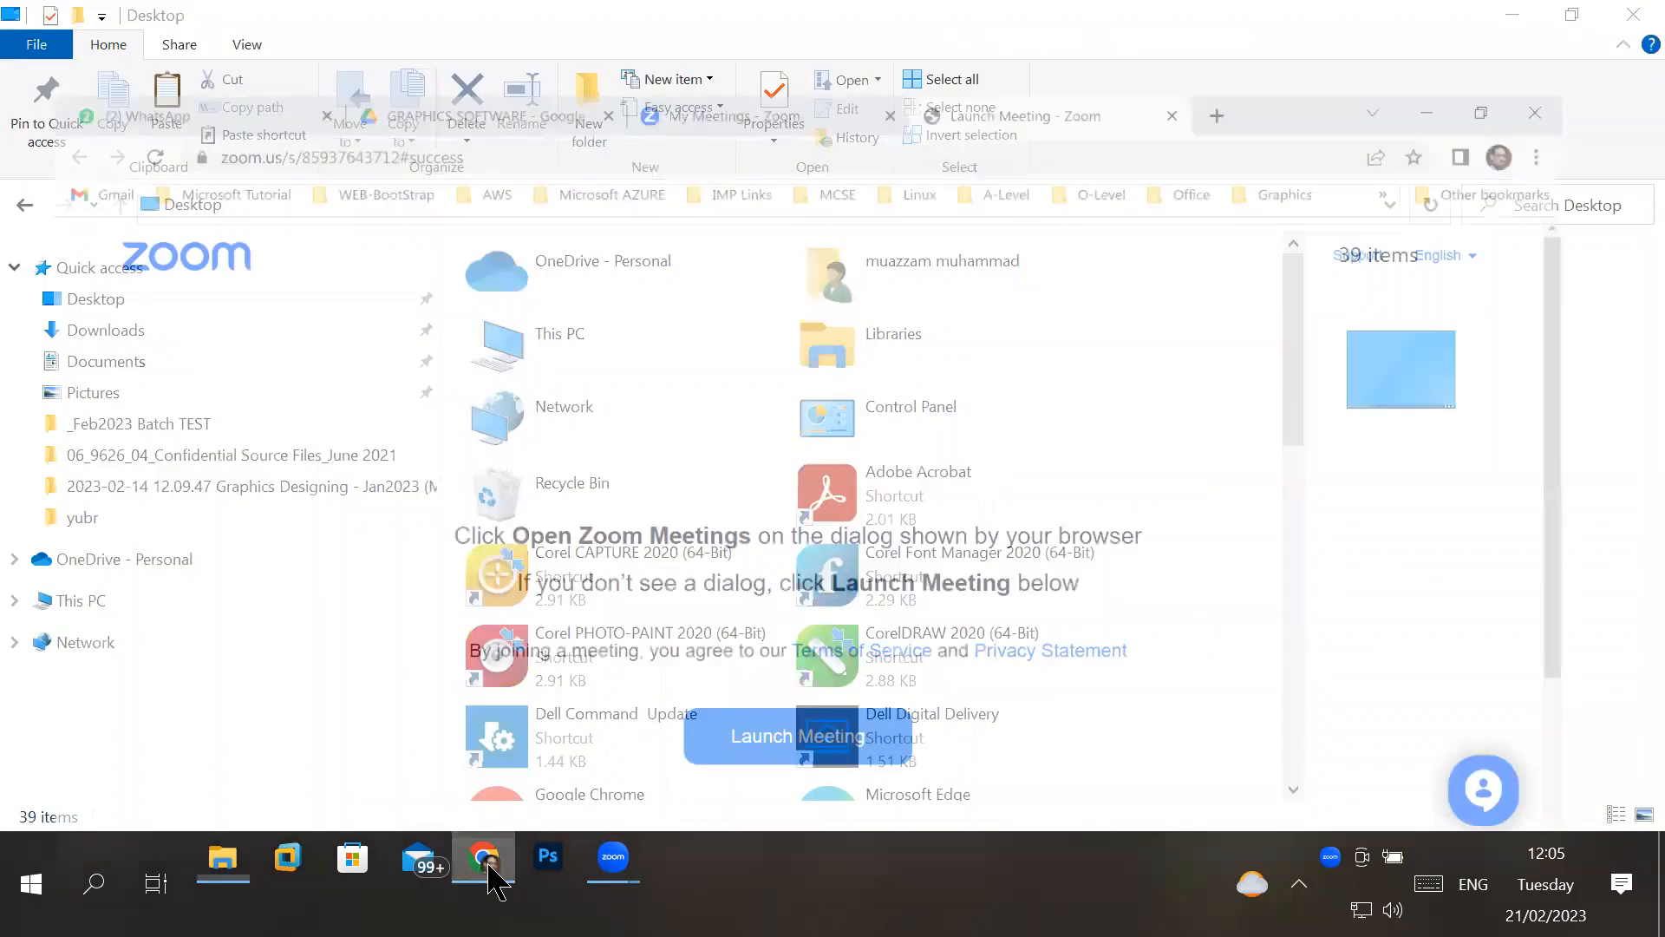
left_click(403, 57)
type("adobe.com")
key("Return")
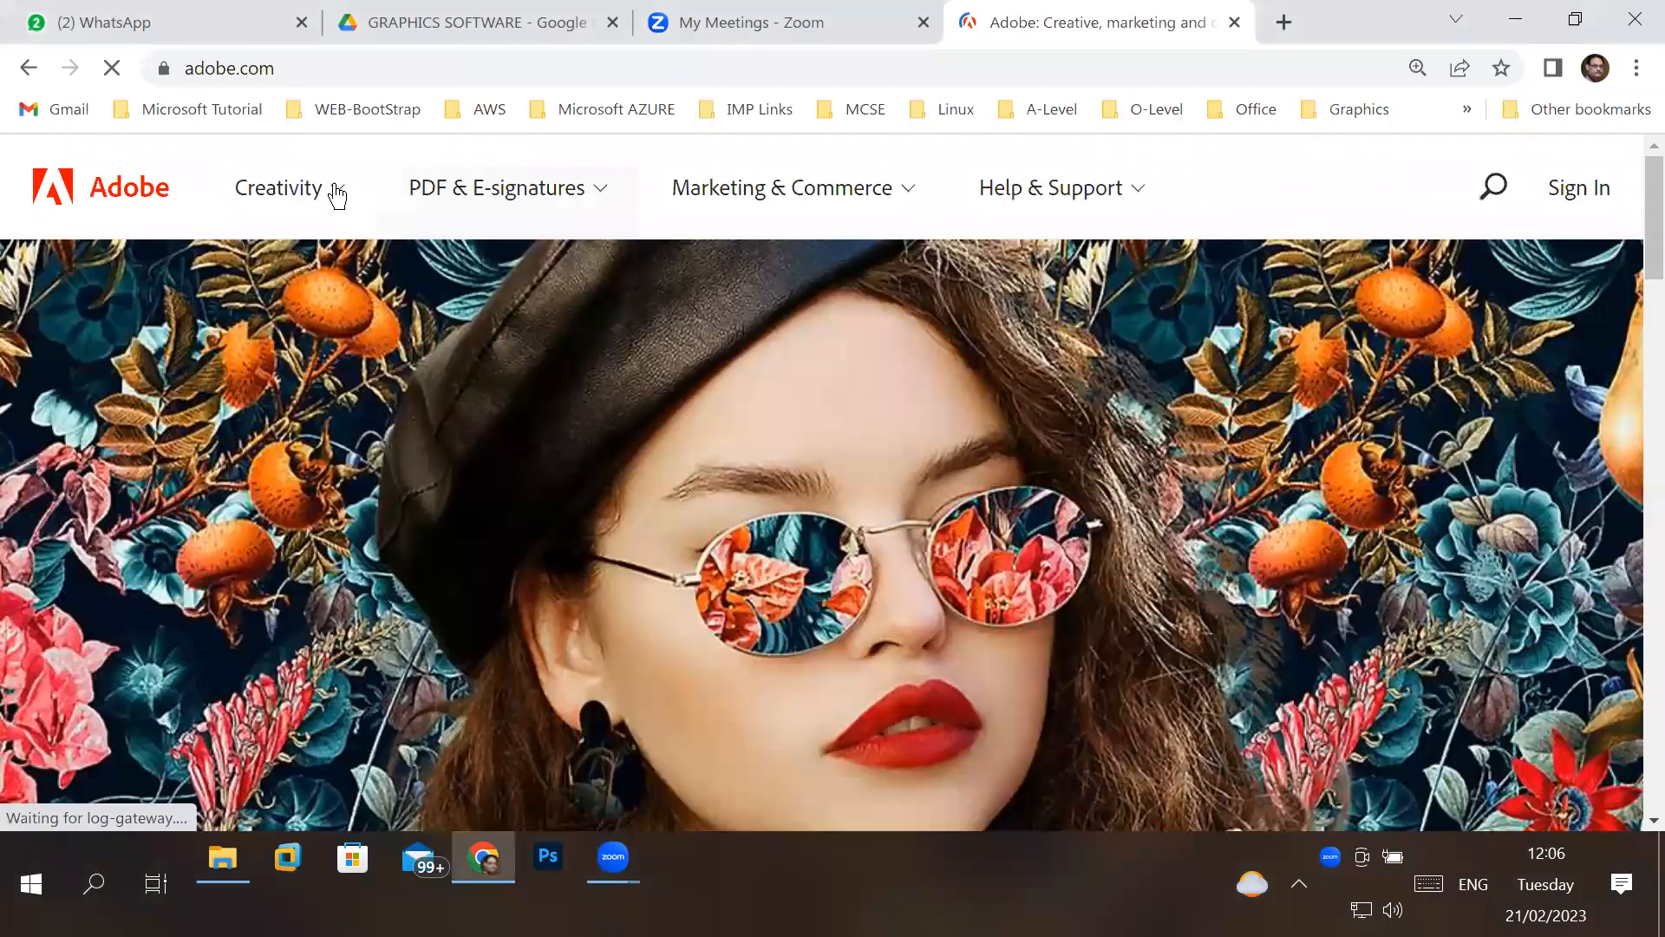
left_click(338, 196)
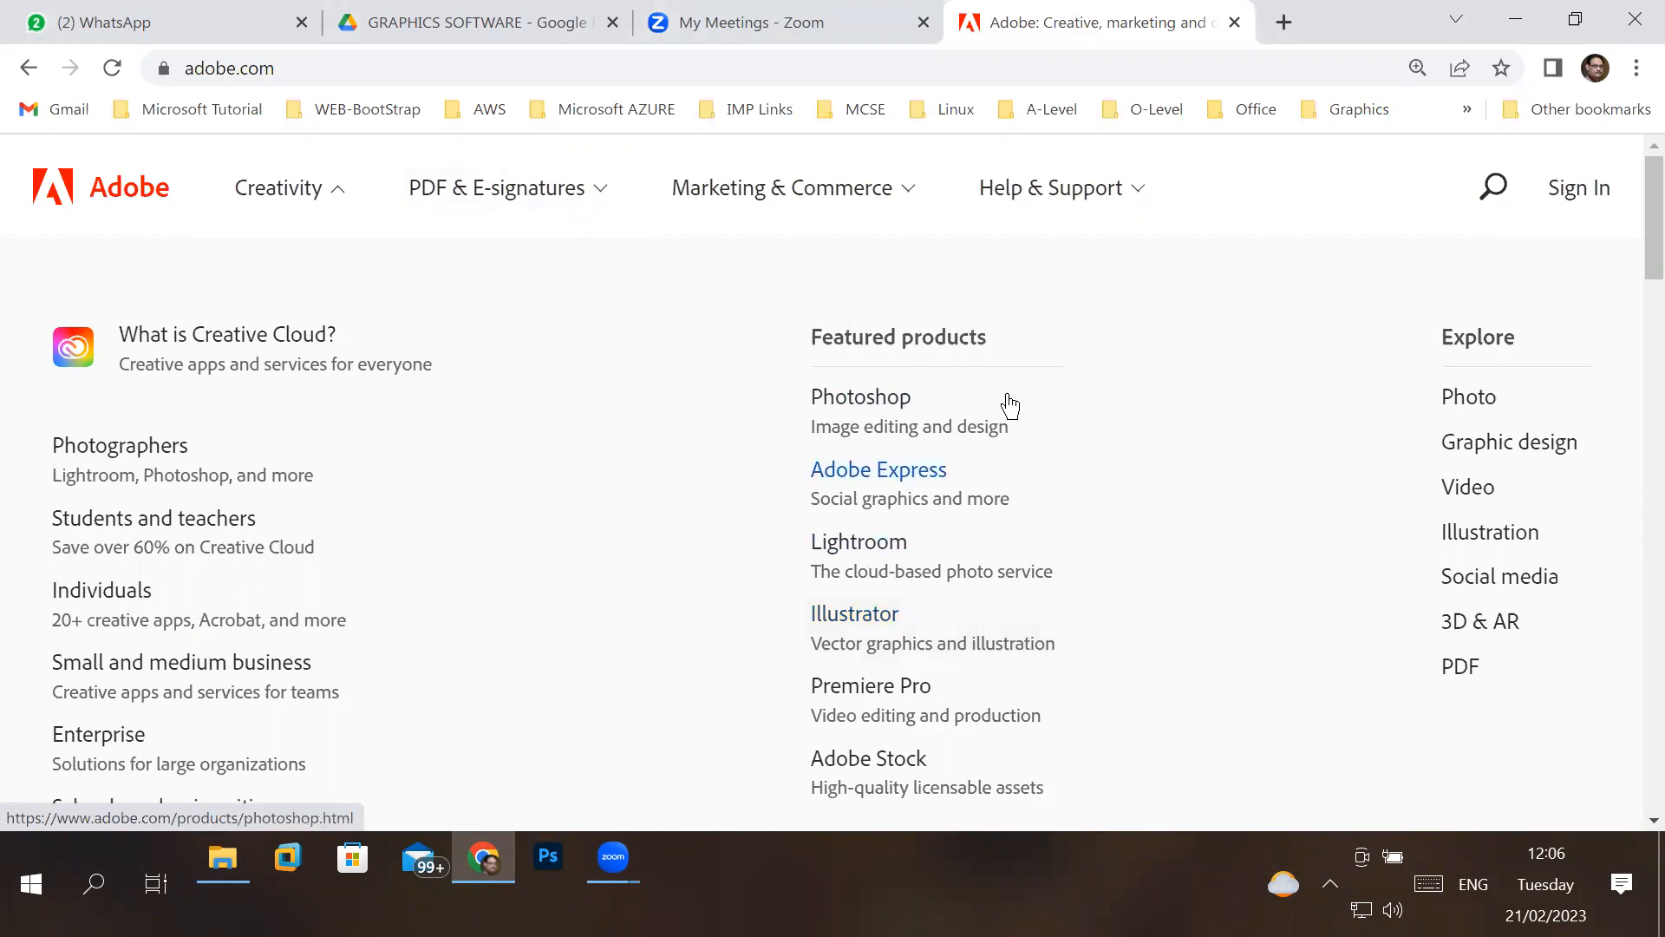
left_click(1080, 645)
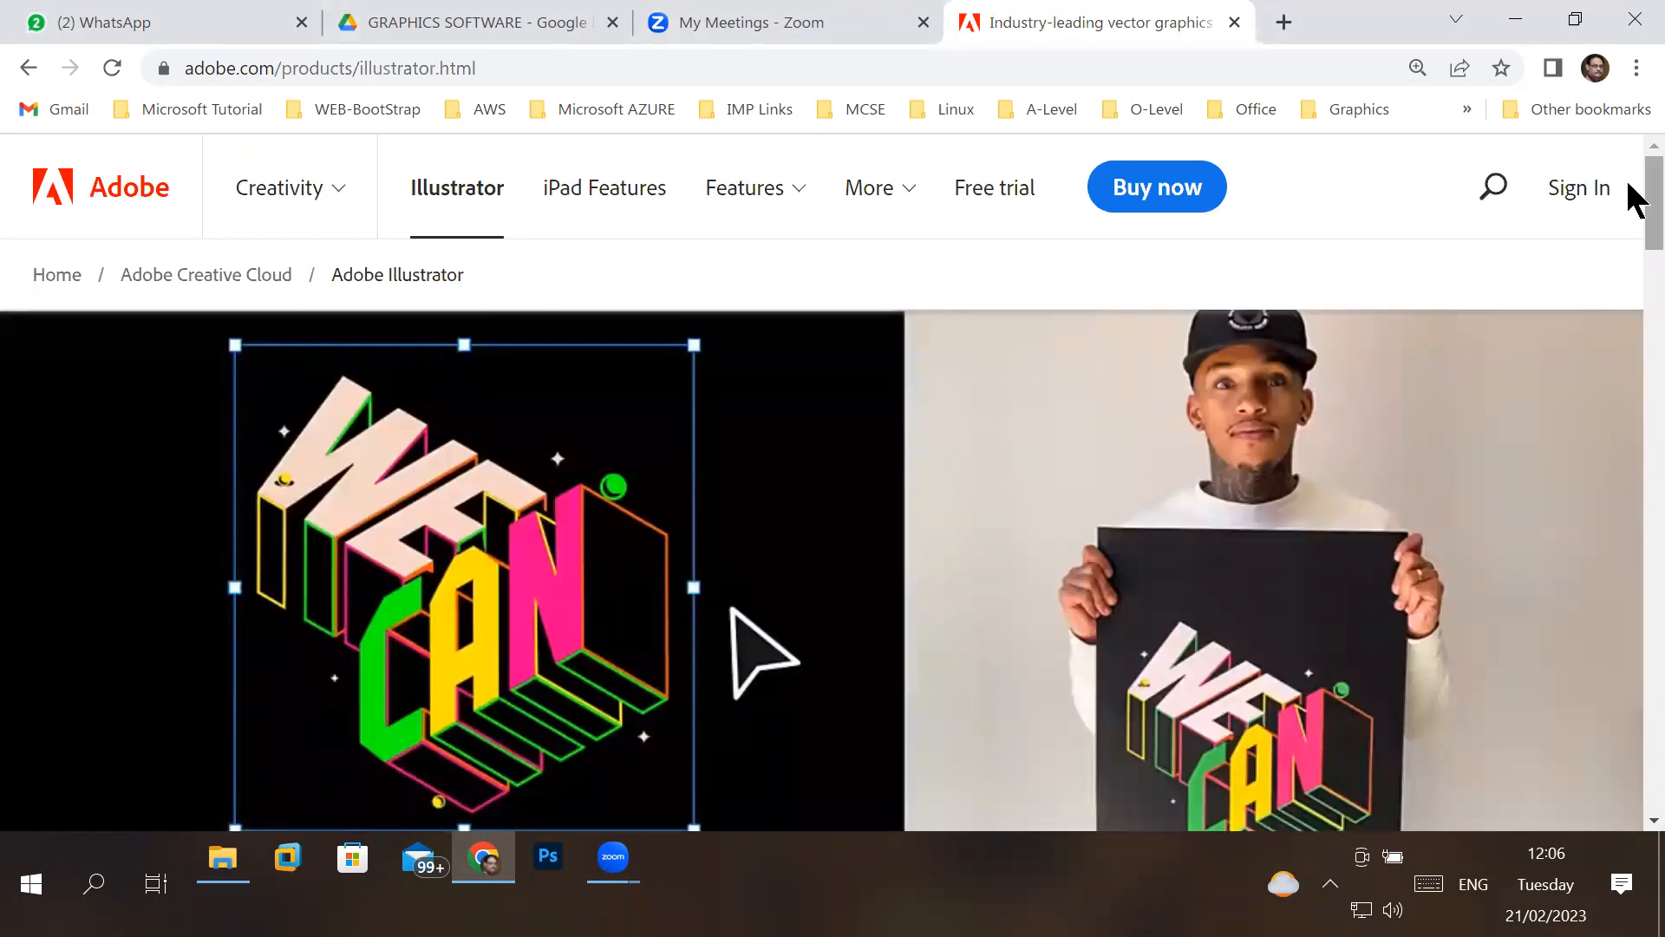
- Read the Illustrator product description, checking its uses such as logos and packaging designs and its starting price
scroll(1628, 213, "down", 2)
scroll(1631, 243, "down", 5)
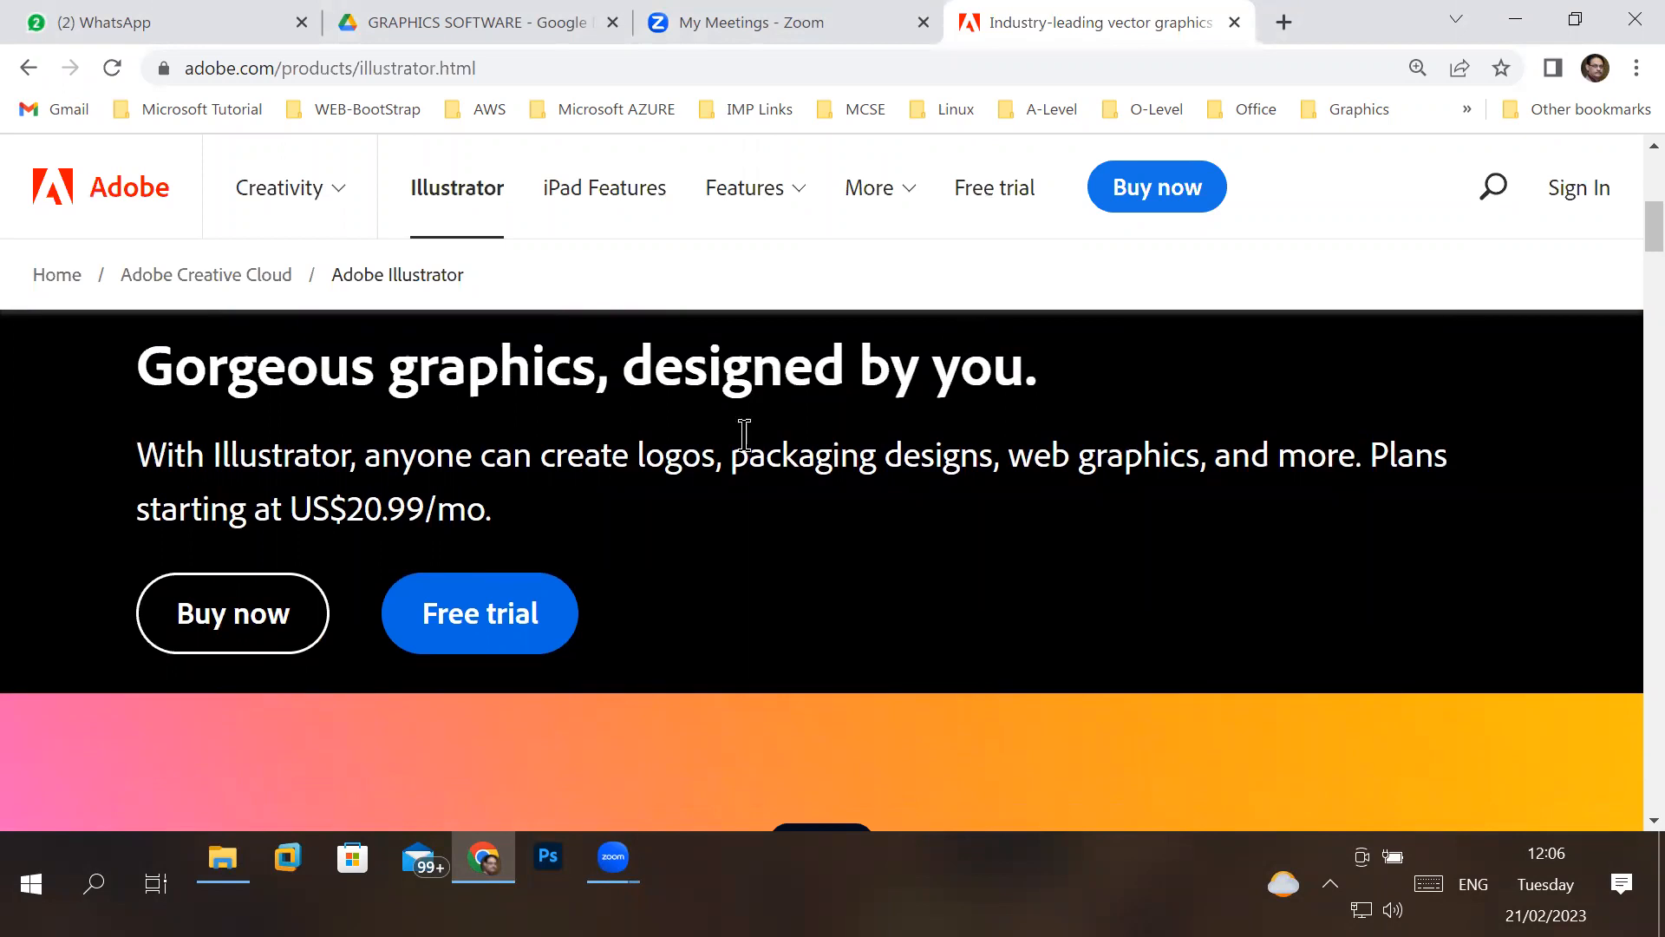
double_click(682, 466)
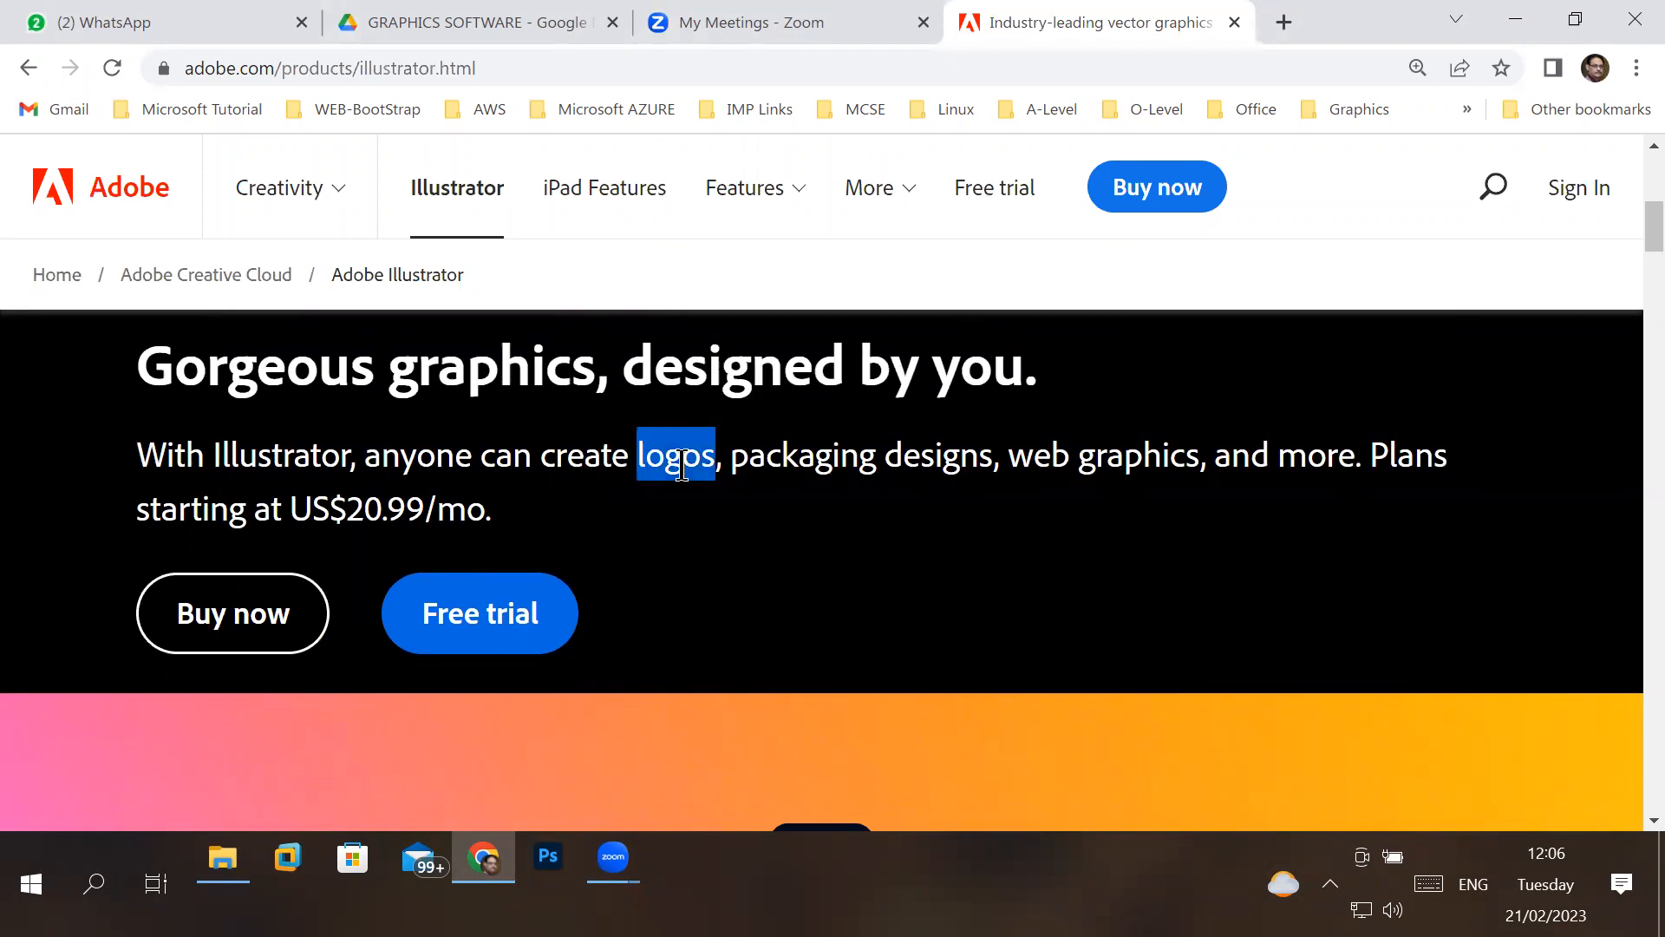
left_click_drag(730, 460, 988, 464)
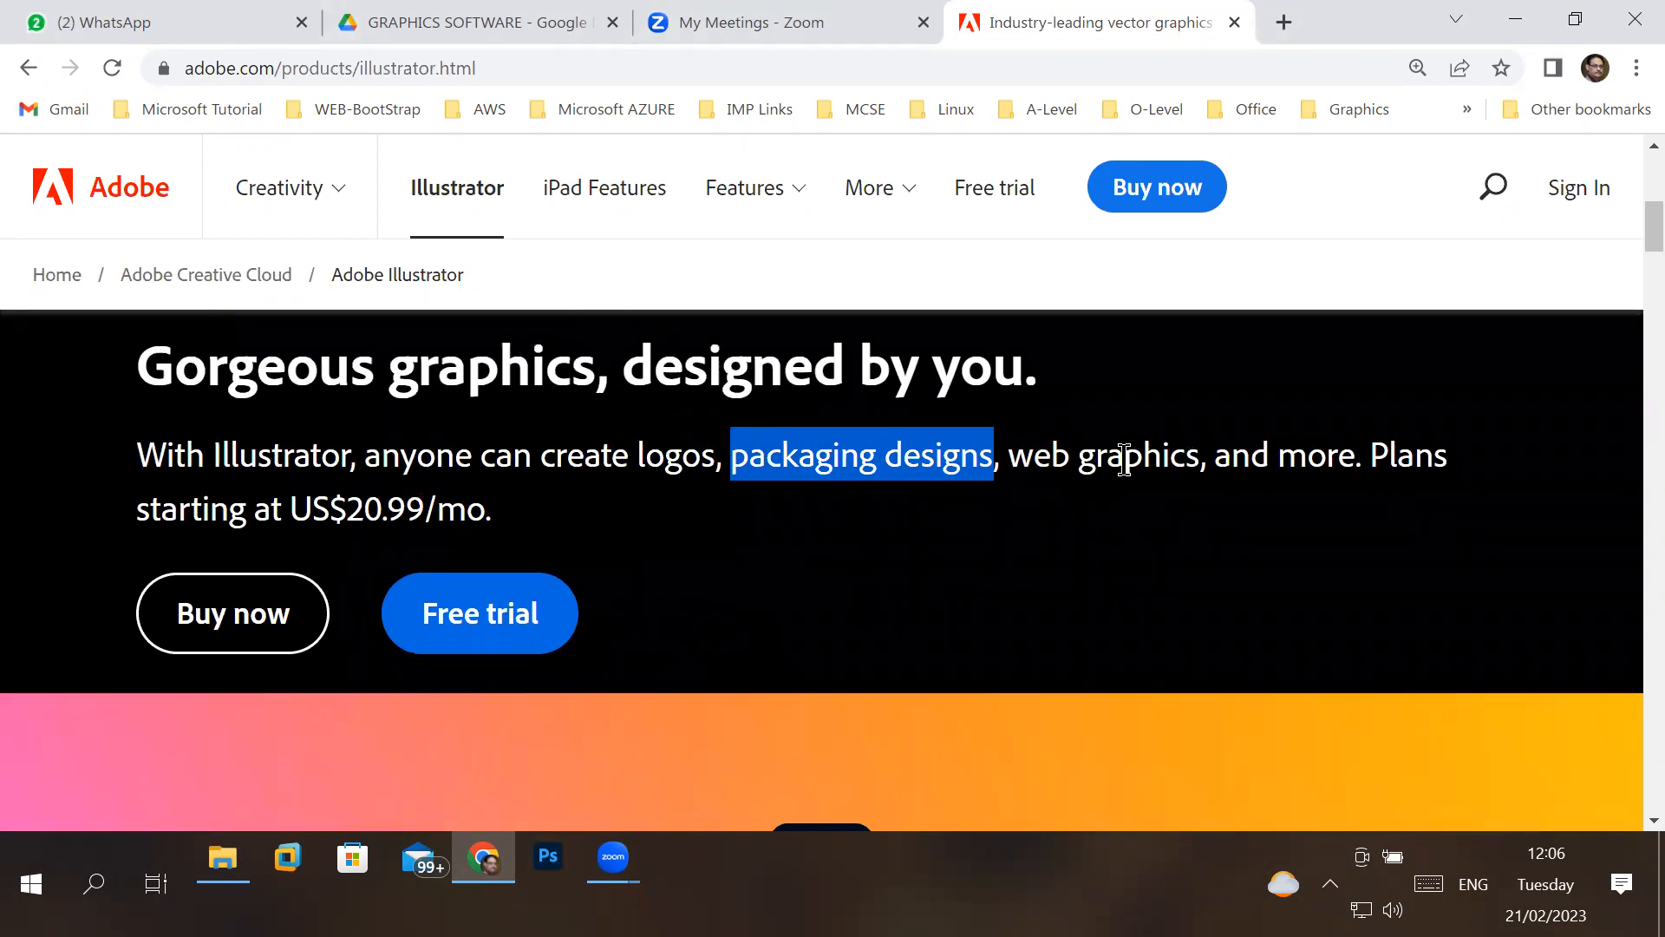
left_click_drag(348, 510, 519, 512)
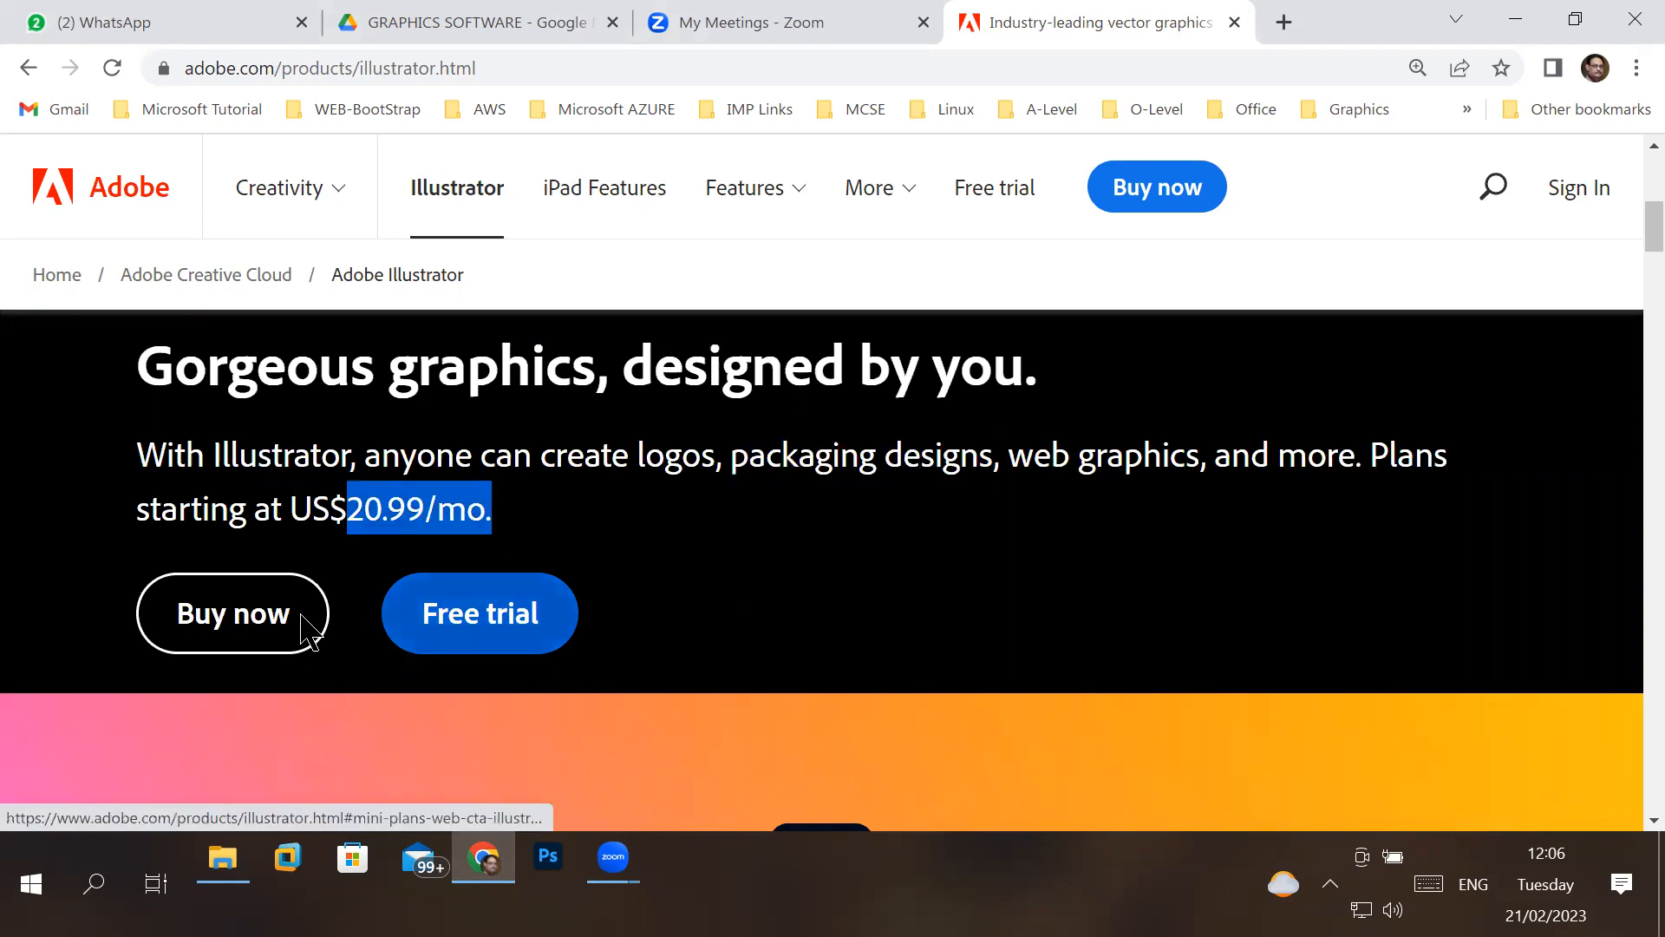
- Start the Illustrator purchase, choose the Creative Cloud All Apps 100GB plan and continue to the subscription options
left_click(241, 610)
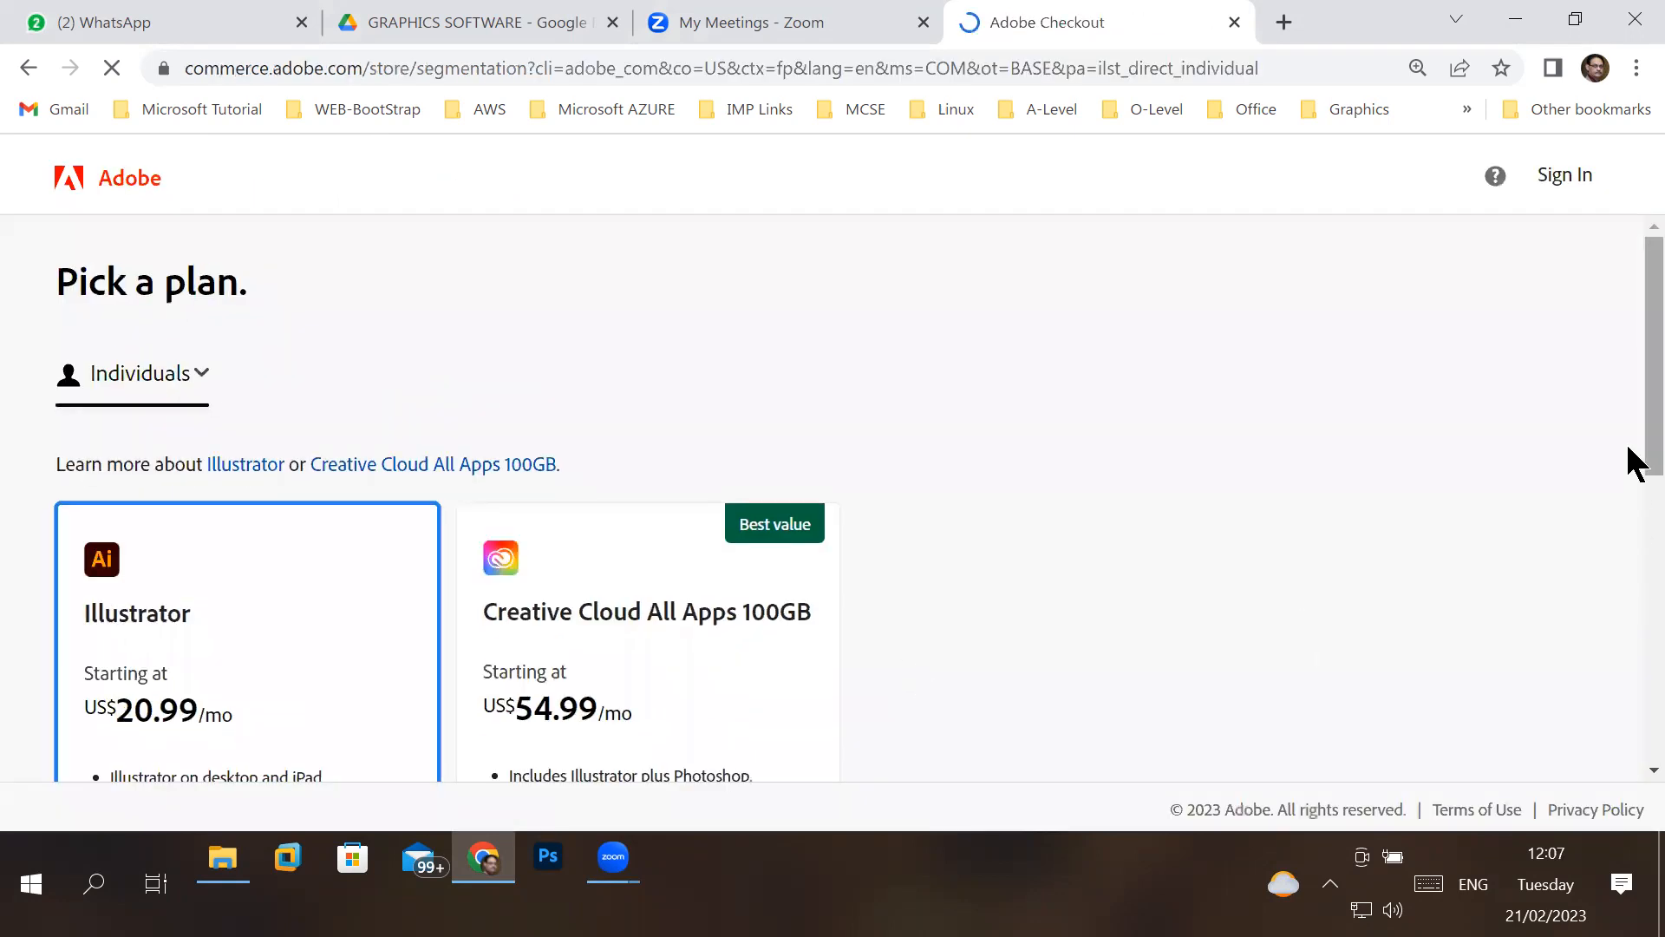
left_click_drag(1627, 450, 1628, 562)
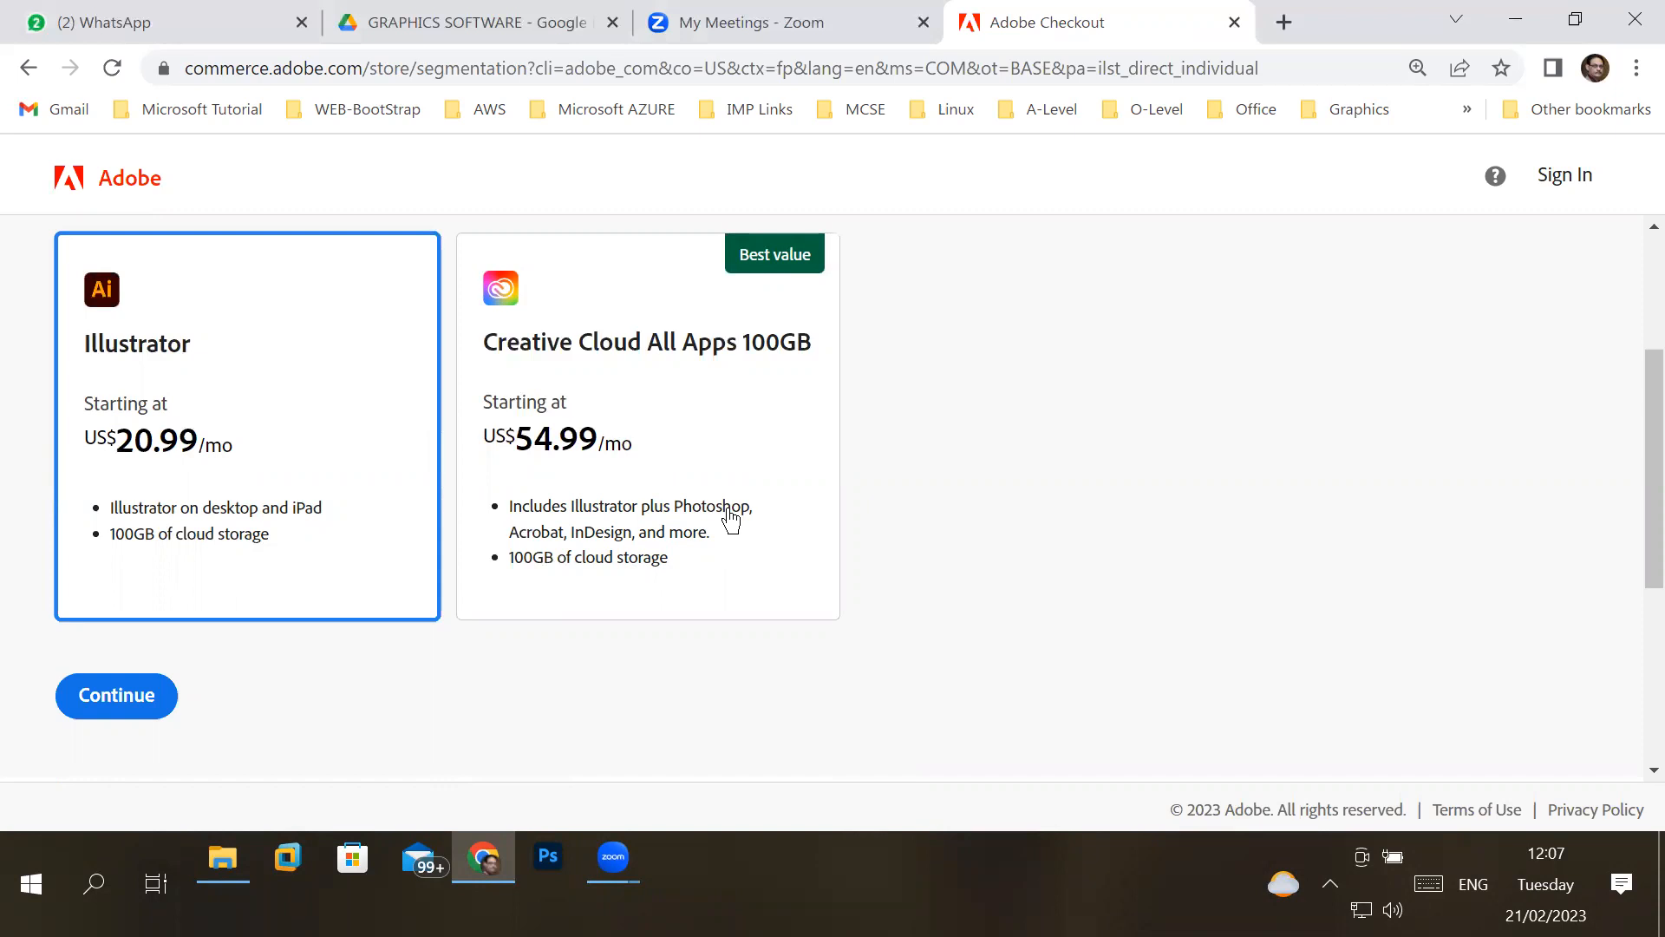
left_click_drag(571, 530, 648, 568)
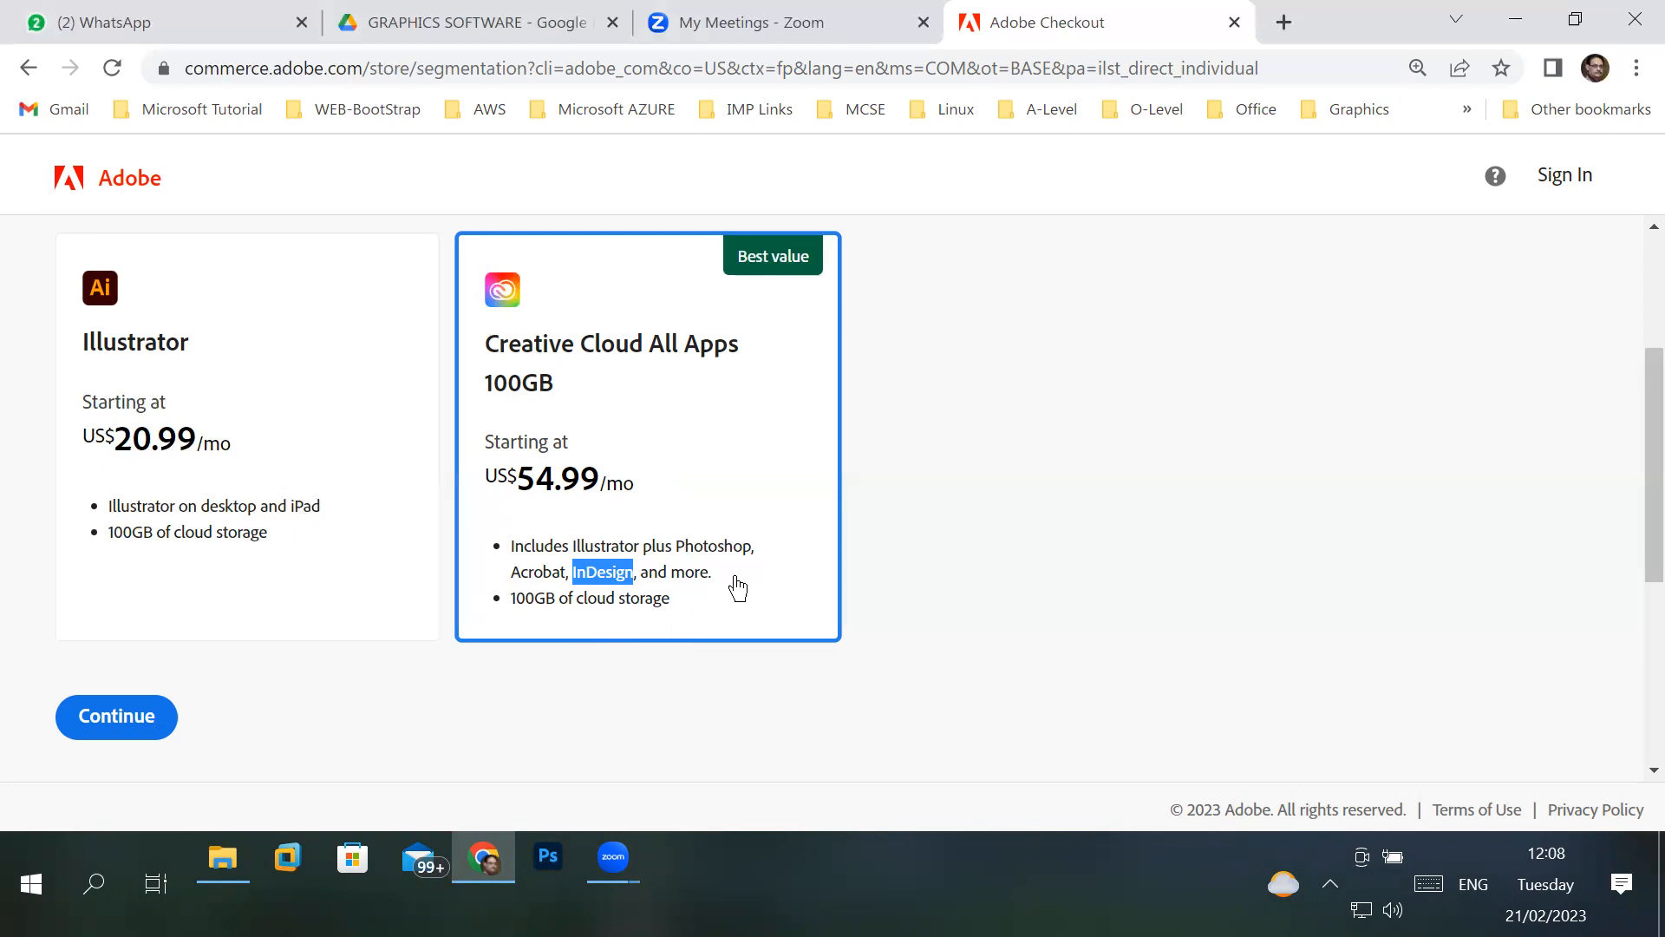
left_click(110, 721)
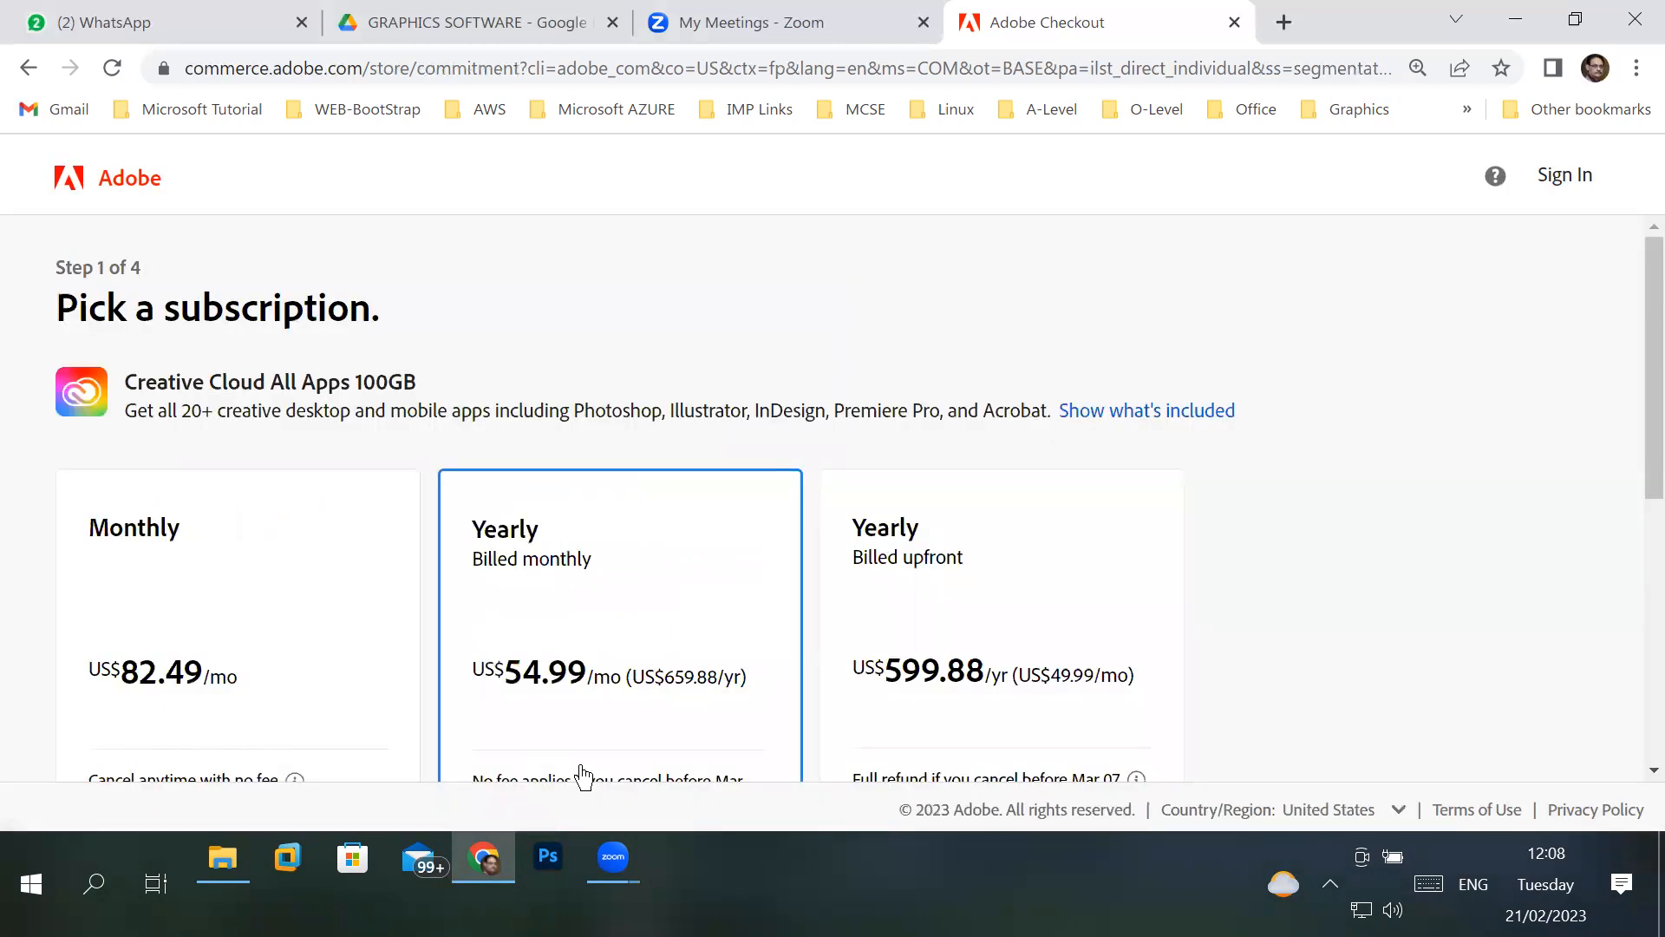
- Compare the subscription options, choose the Monthly subscription and continue the checkout
scroll(614, 659, "down", 1)
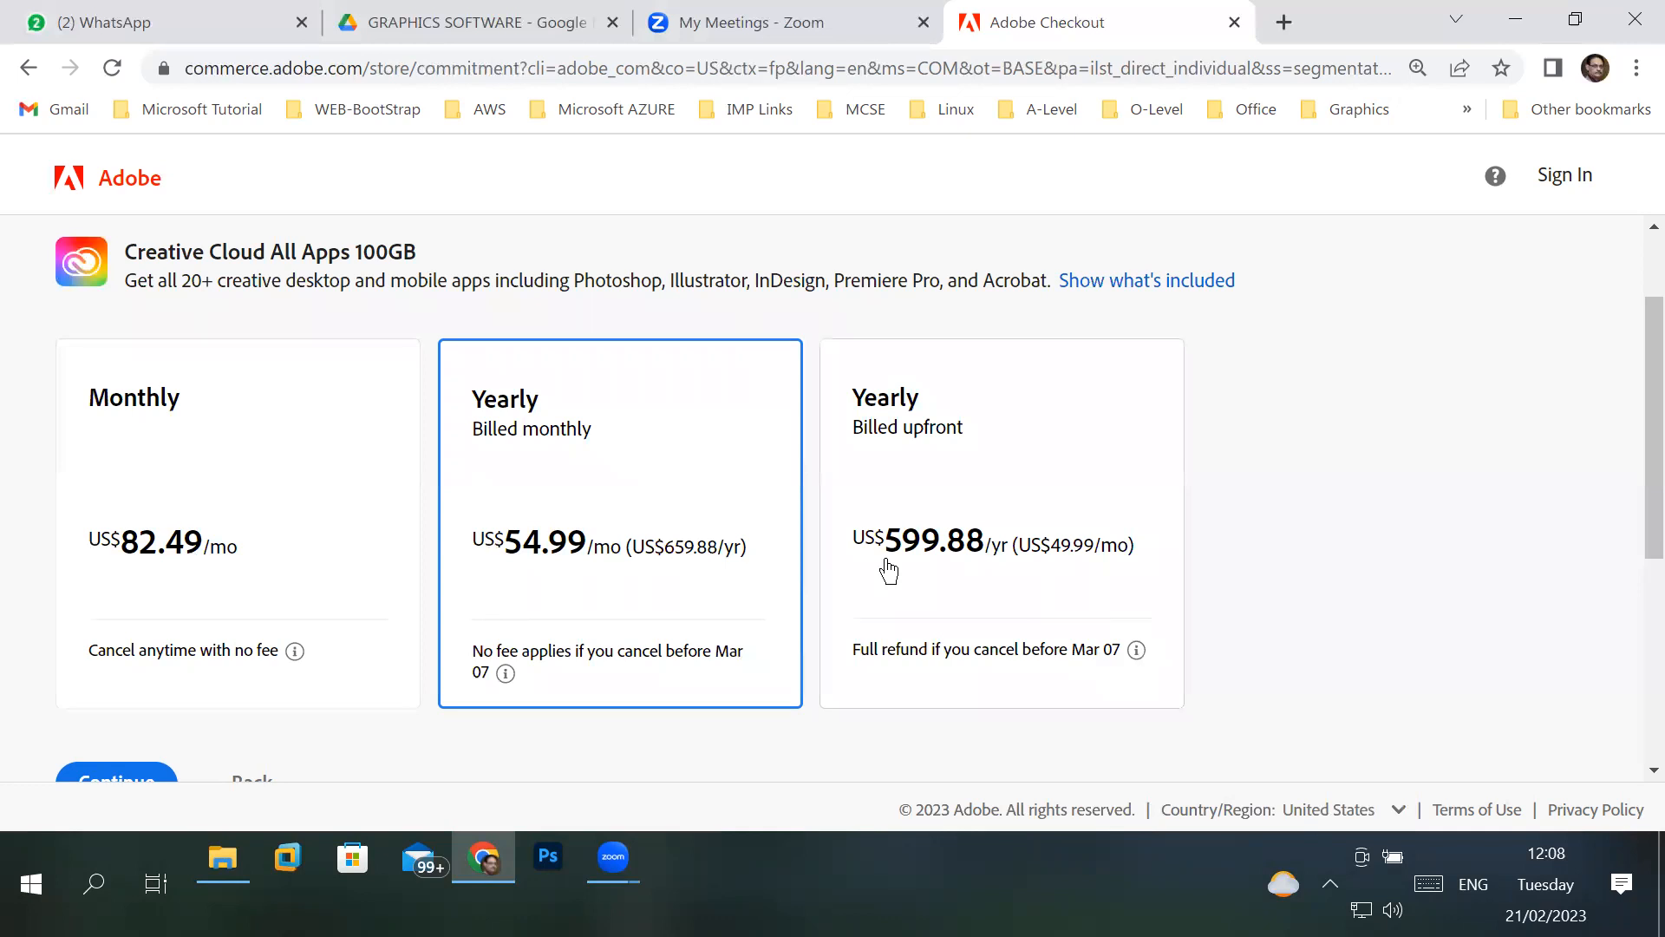
scroll(889, 570, "down", 3)
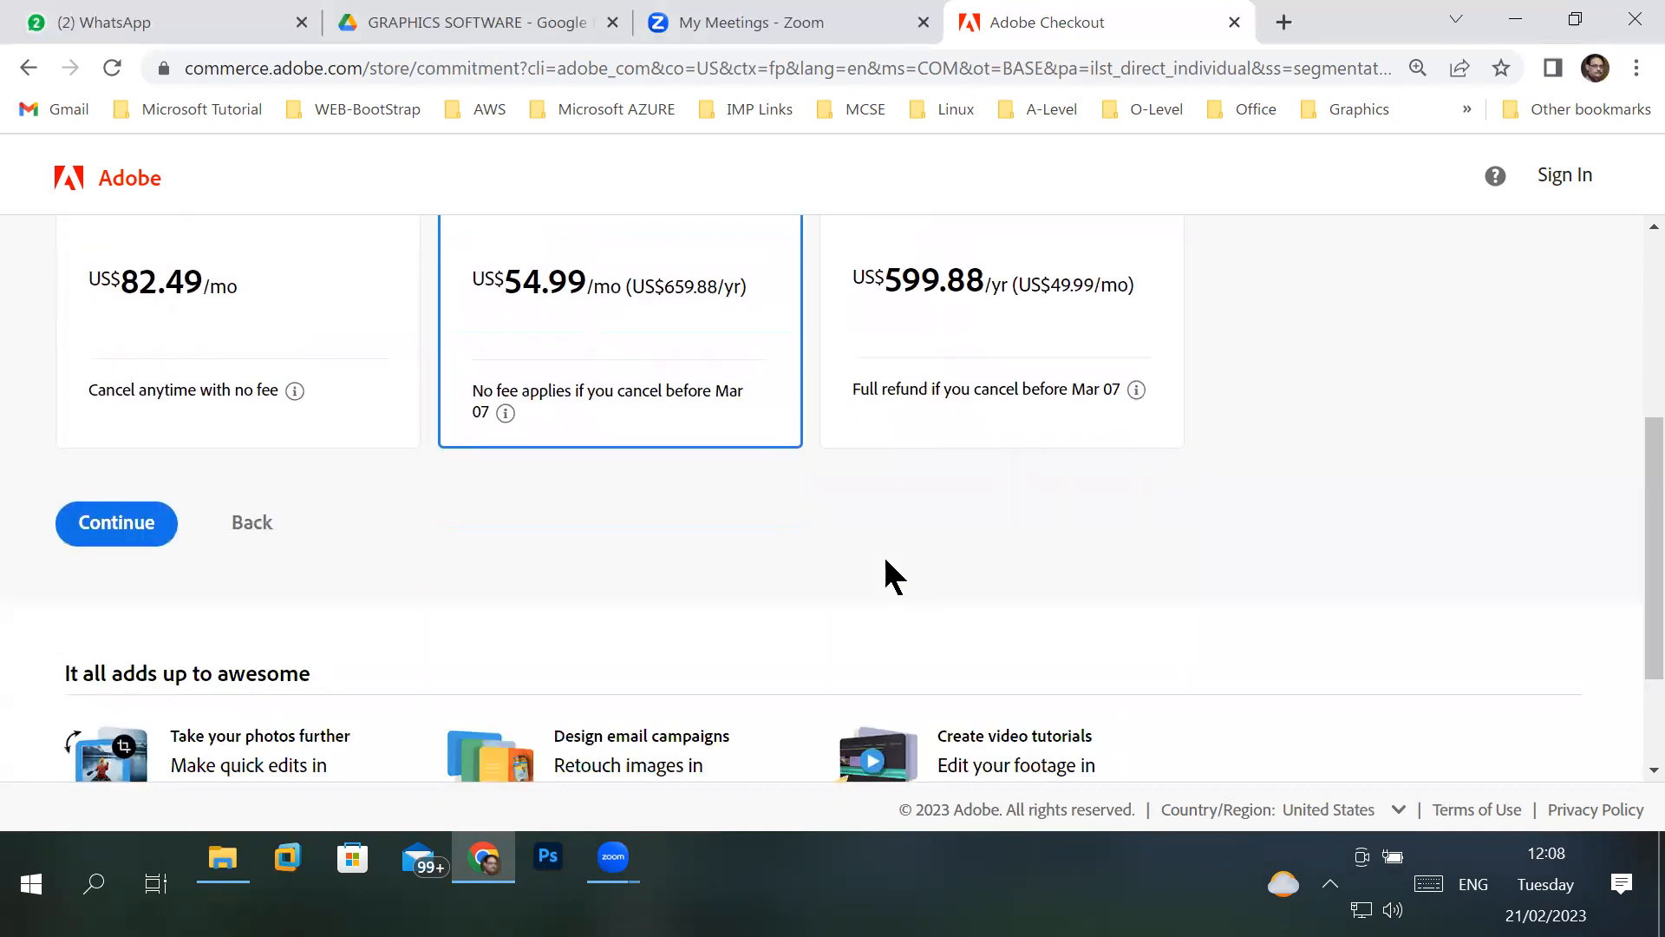
scroll(886, 562, "up", 2)
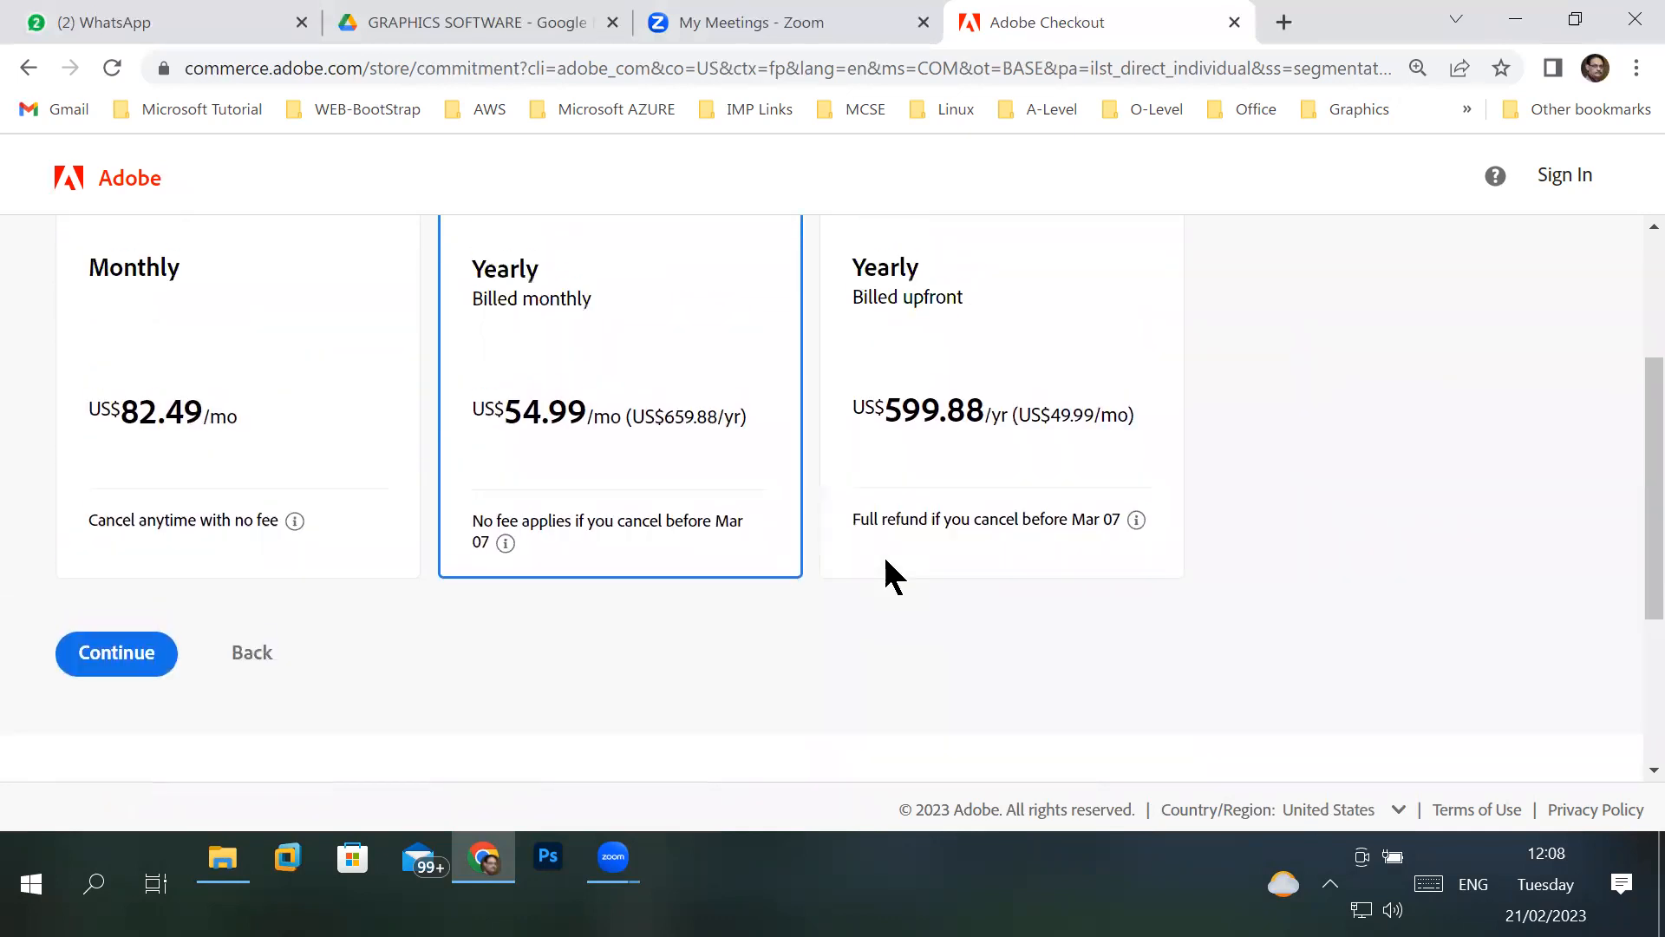
left_click(133, 425)
left_click(118, 652)
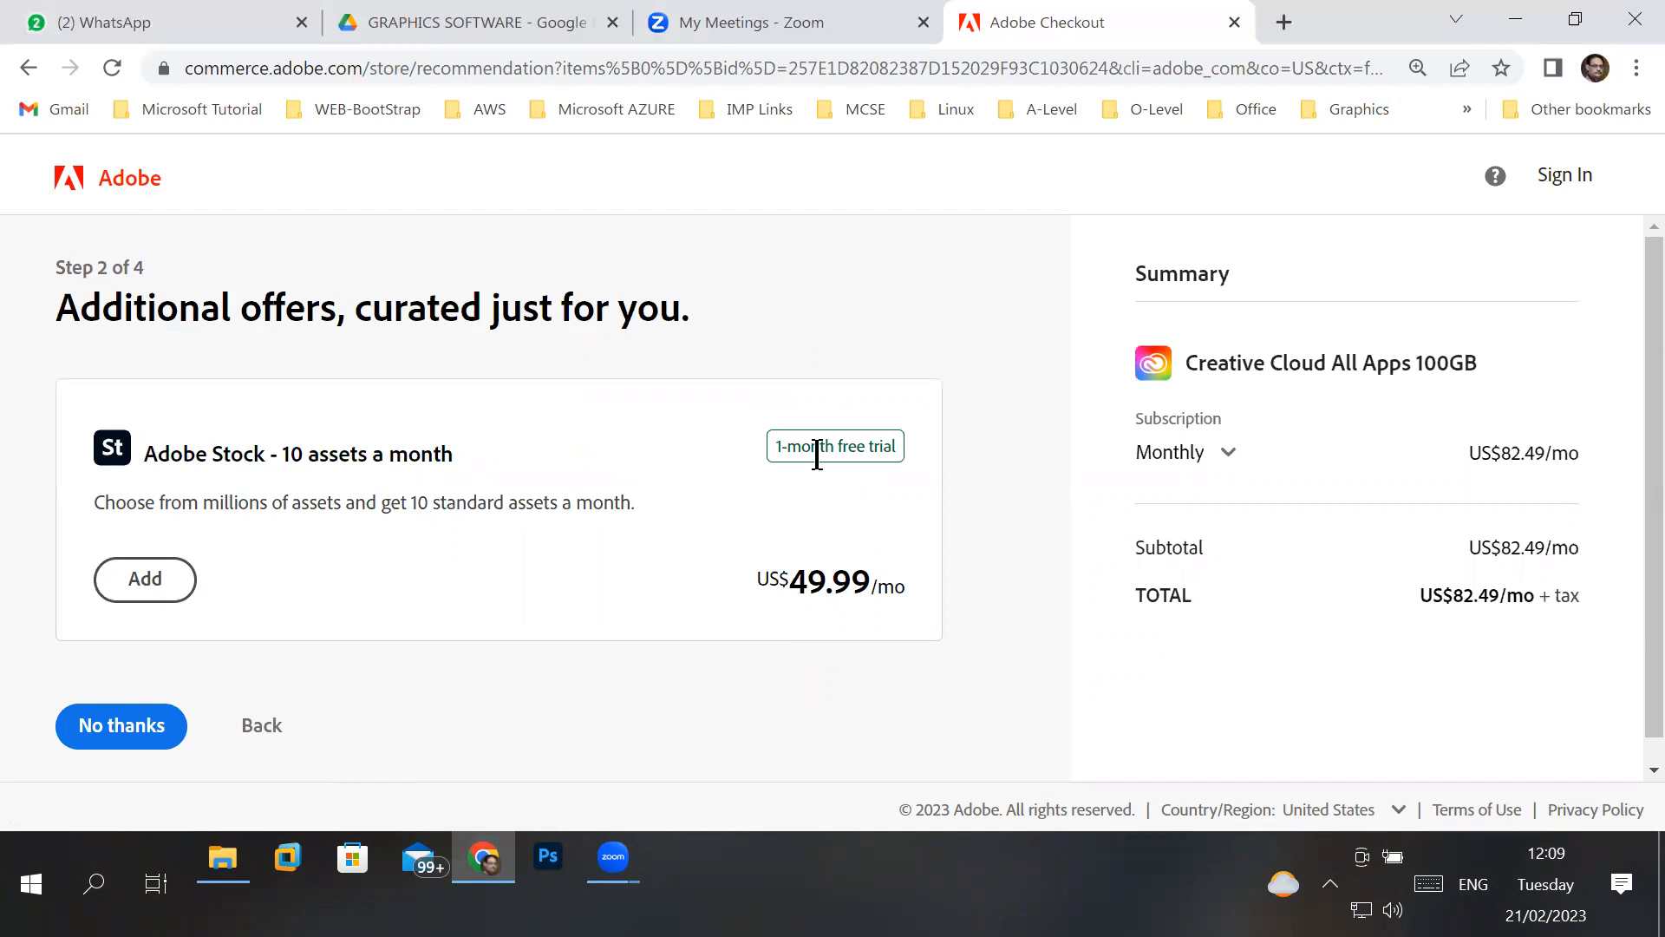
- Review the Adobe Stock add-on offer and the order total, and decline the offer to proceed to the email step
left_click_drag(147, 452, 460, 446)
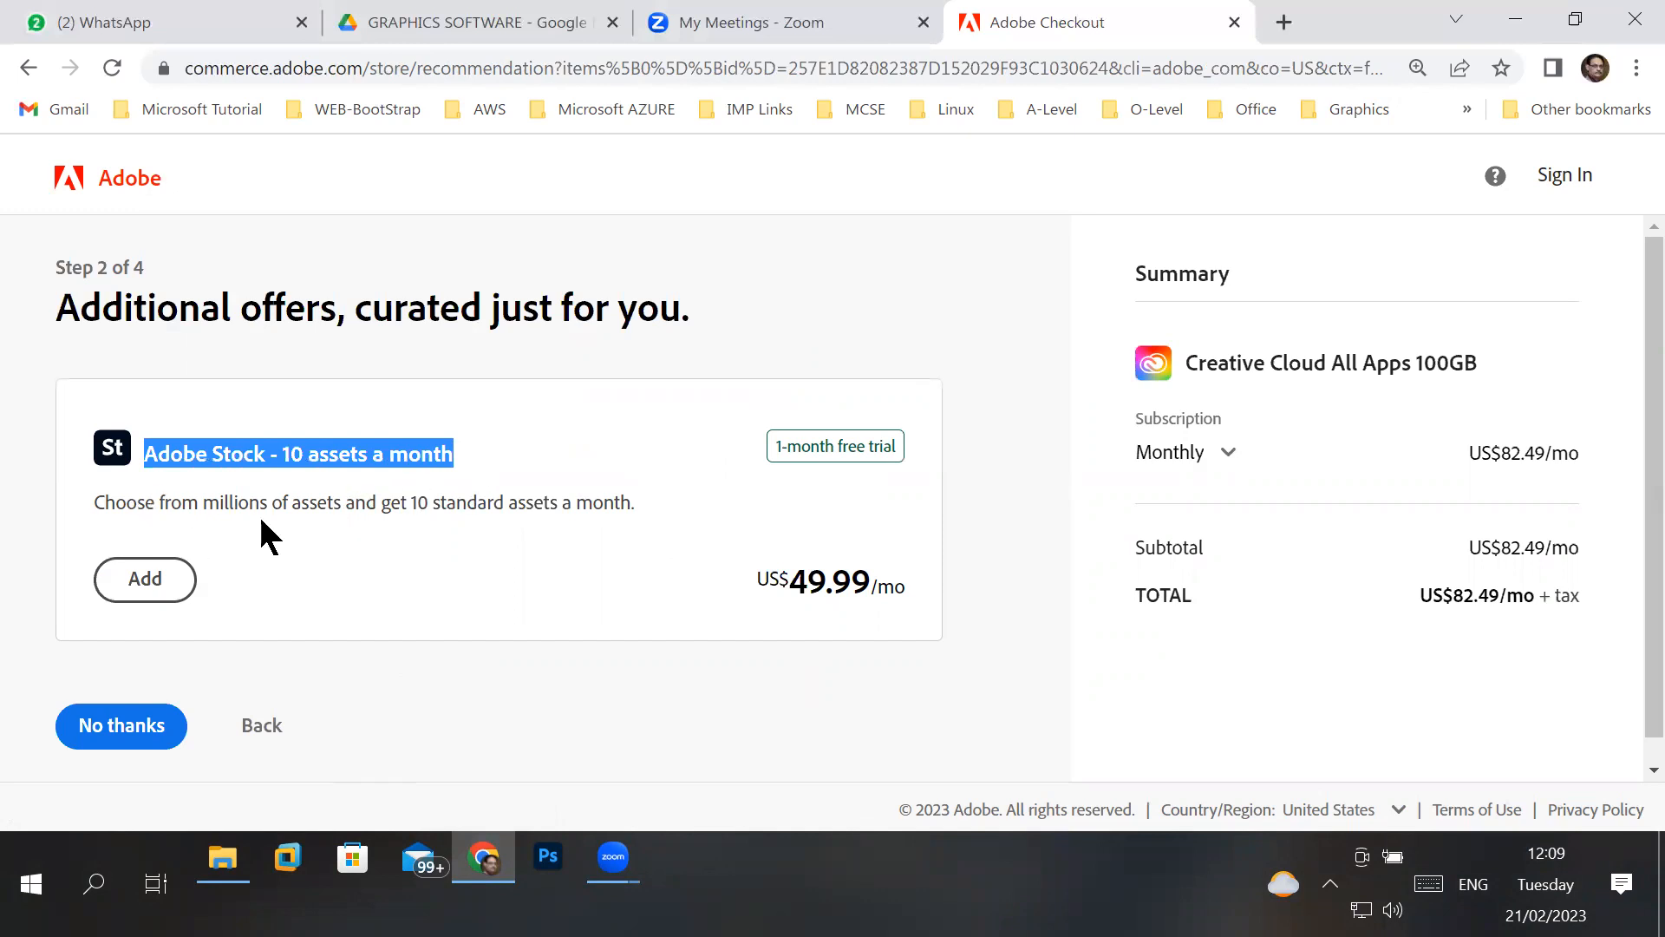
left_click_drag(219, 503, 328, 503)
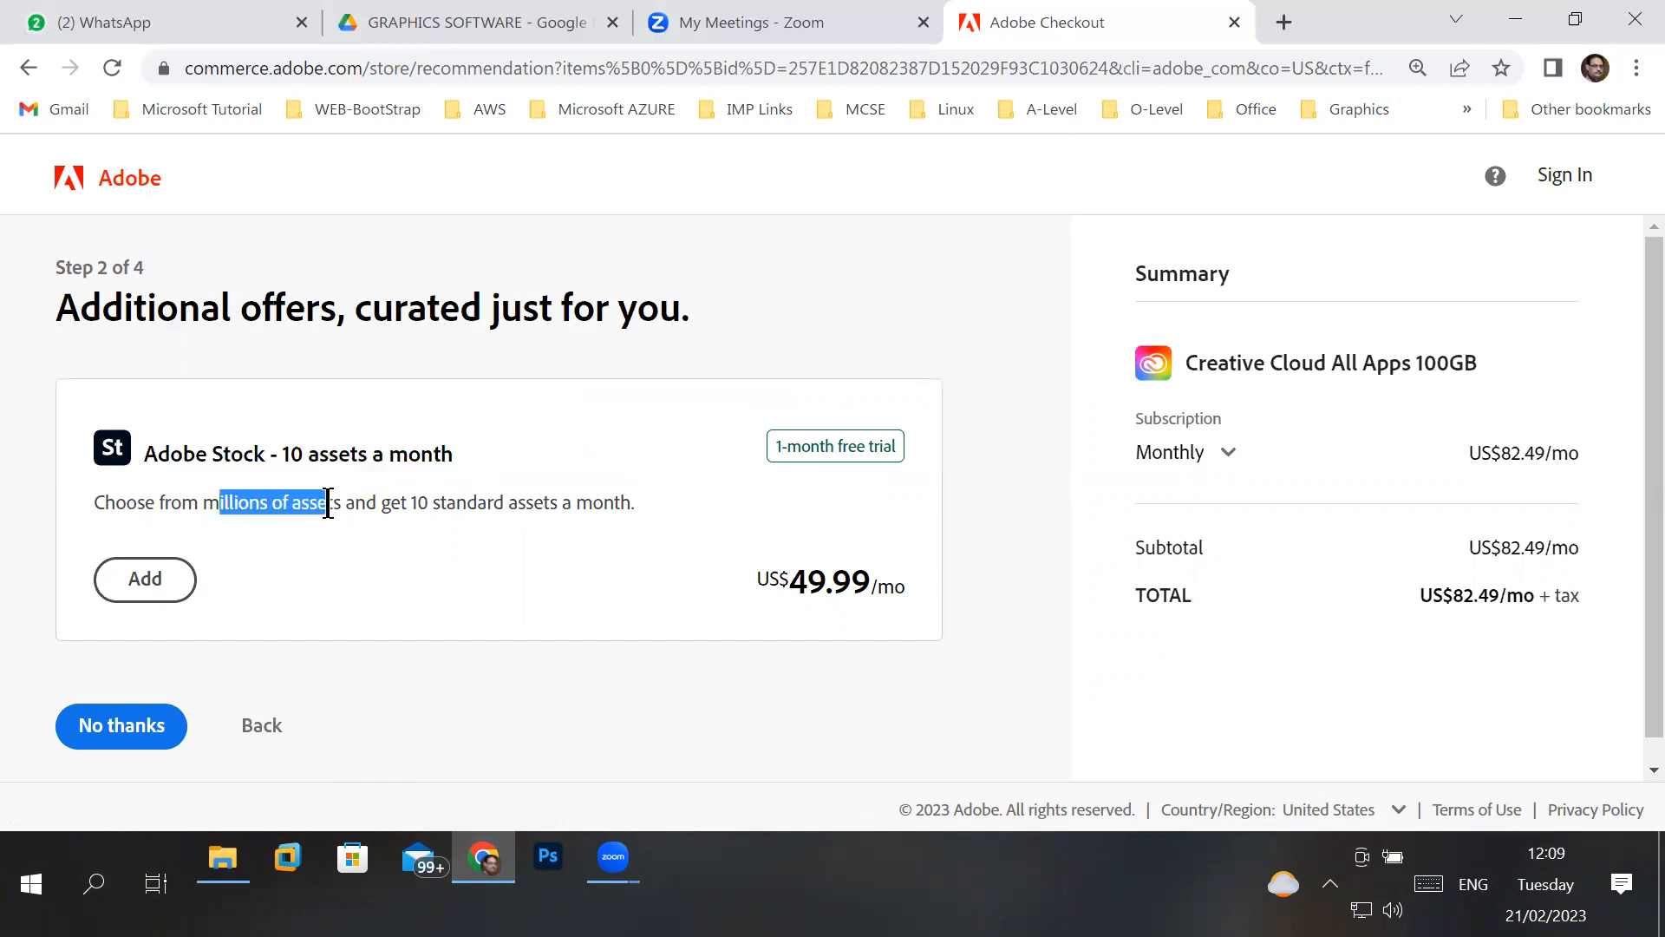
left_click_drag(199, 503, 654, 505)
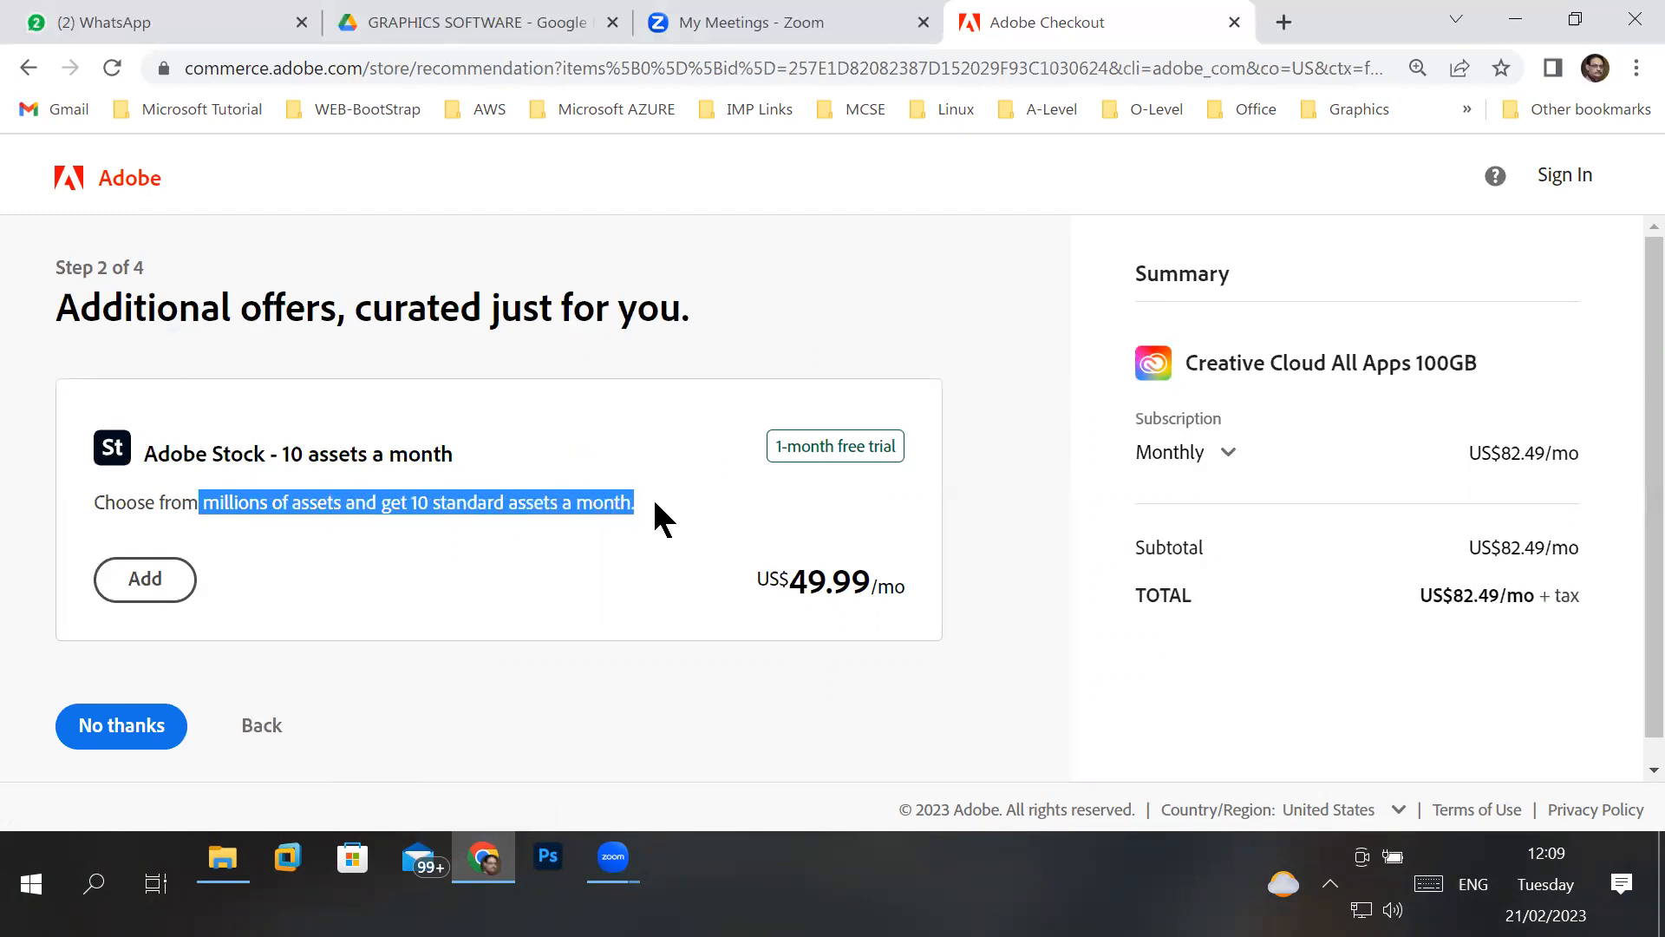
left_click(300, 506)
double_click(314, 503)
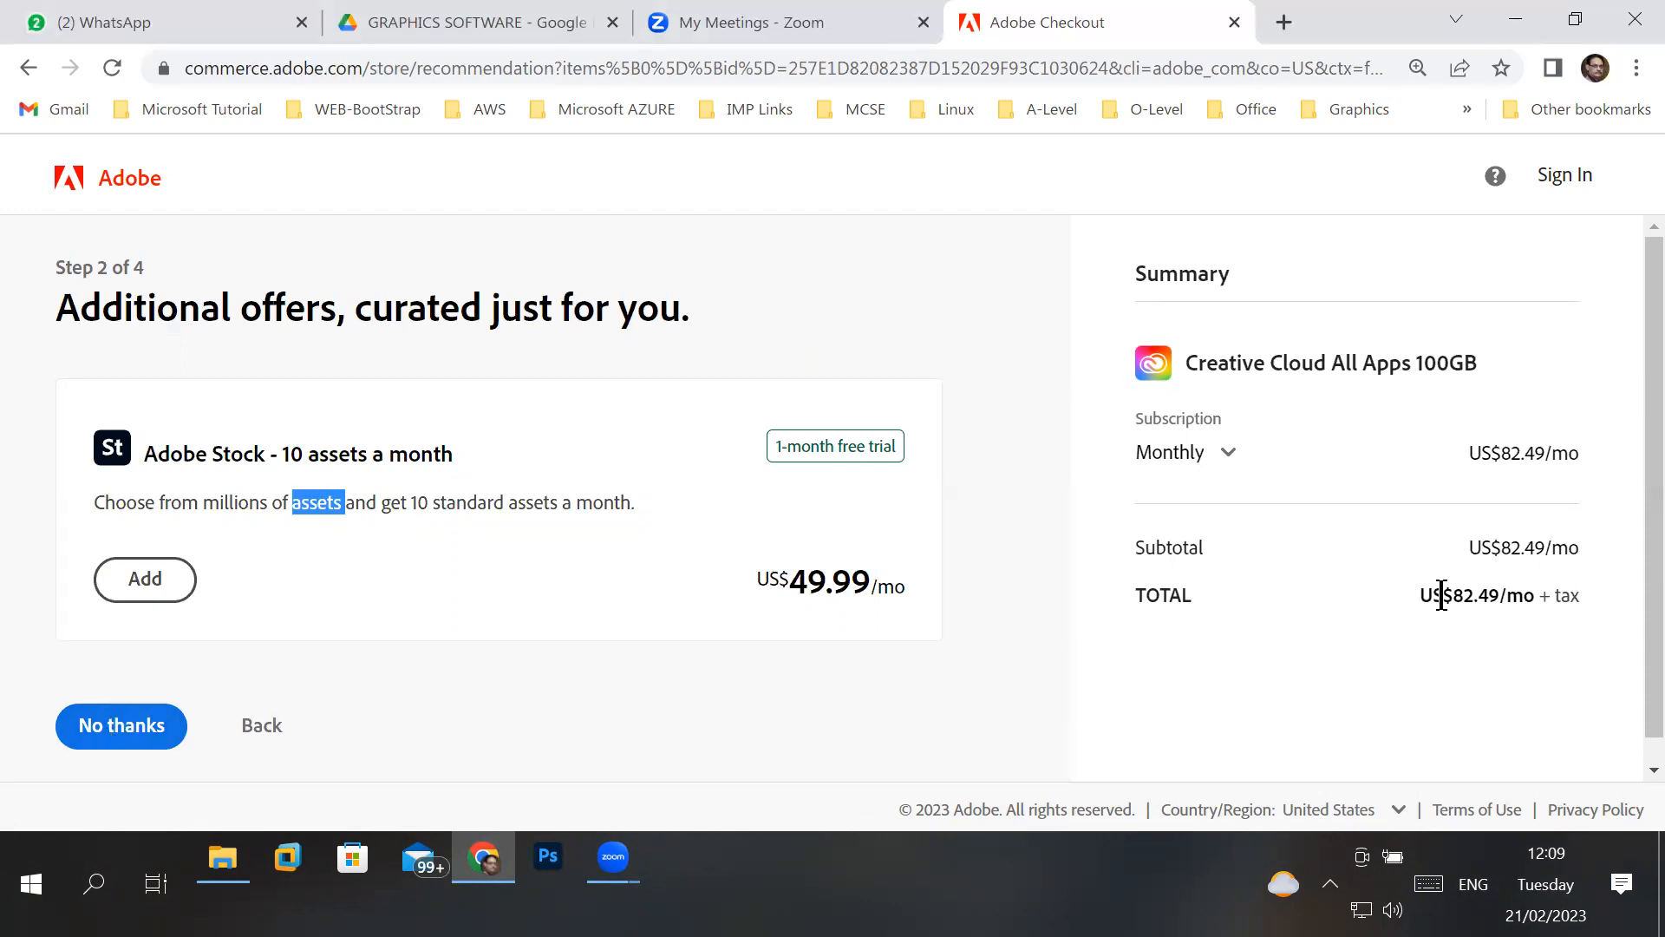
left_click_drag(1442, 595, 1634, 605)
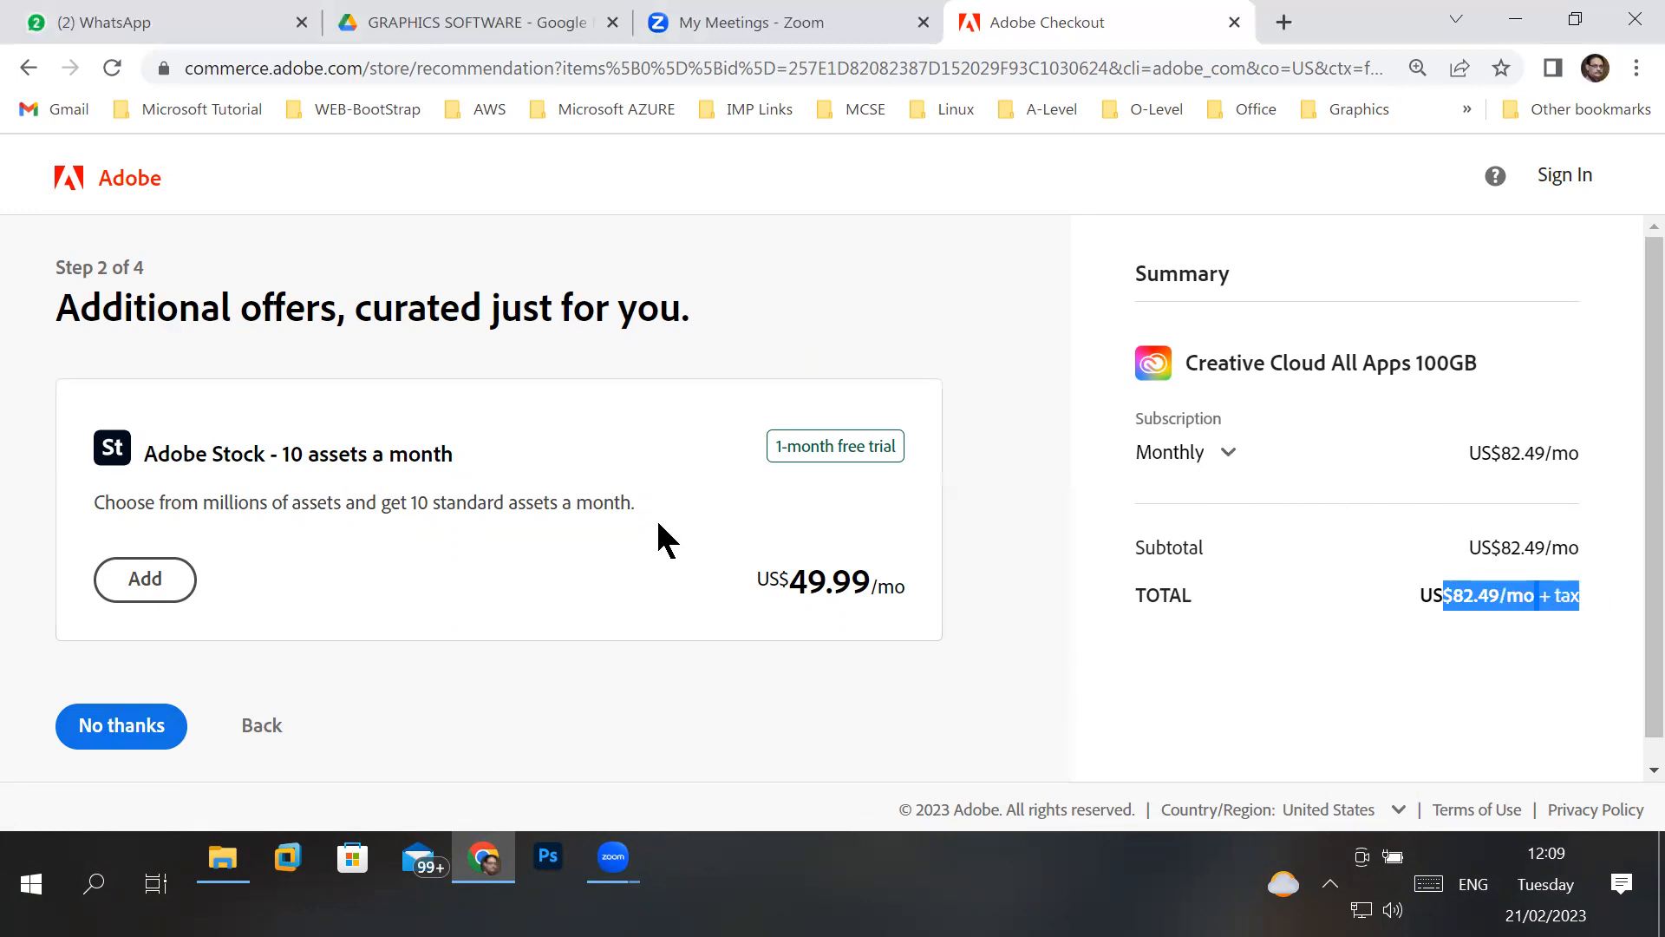
scroll(624, 601, "down", 1)
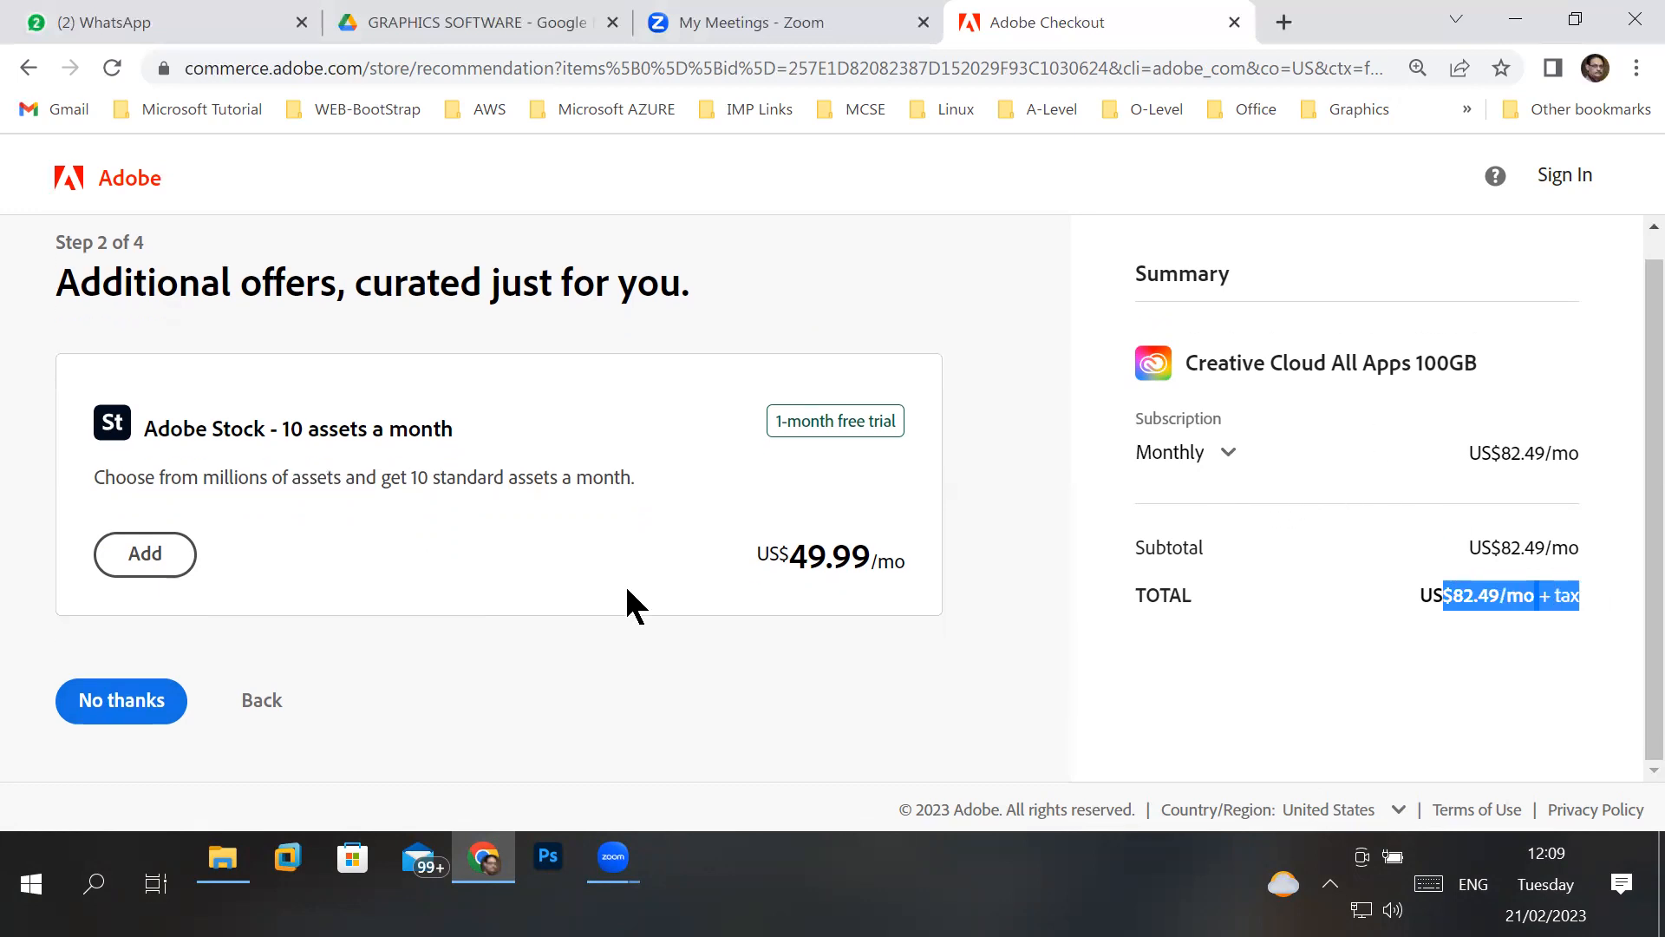
left_click(136, 710)
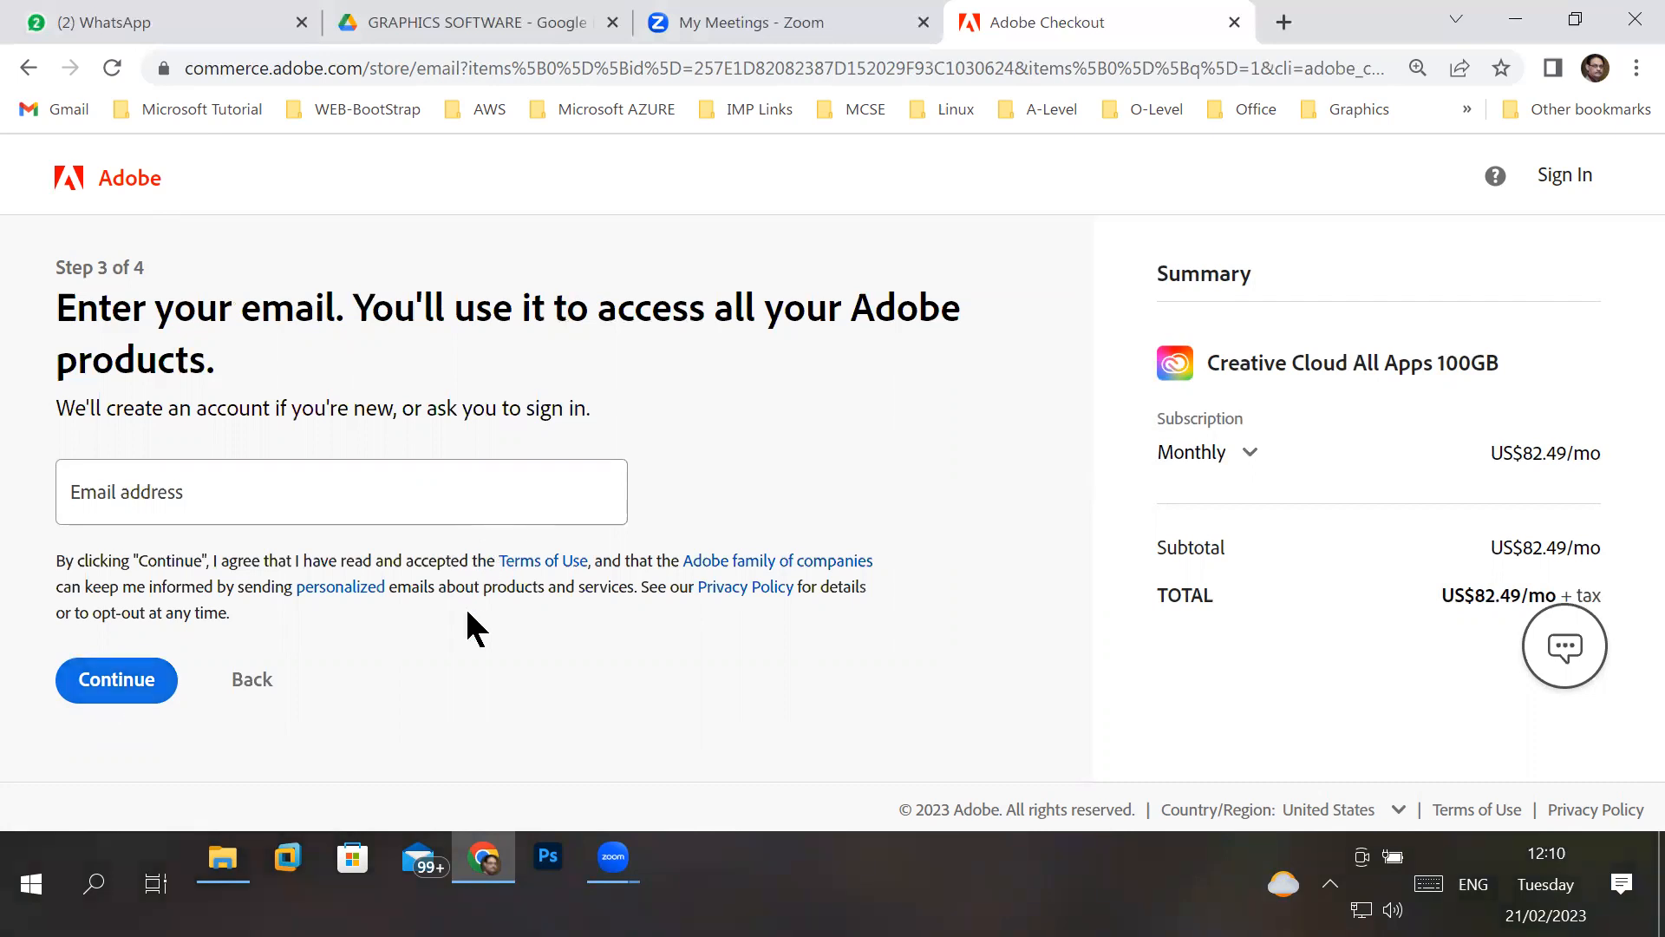
- Switch to File Explorer and open the Adobe_Illustrator_2021_v25.2.0.220x64 installer folder inside the Software folder on Local Disk (D:)
left_click(219, 861)
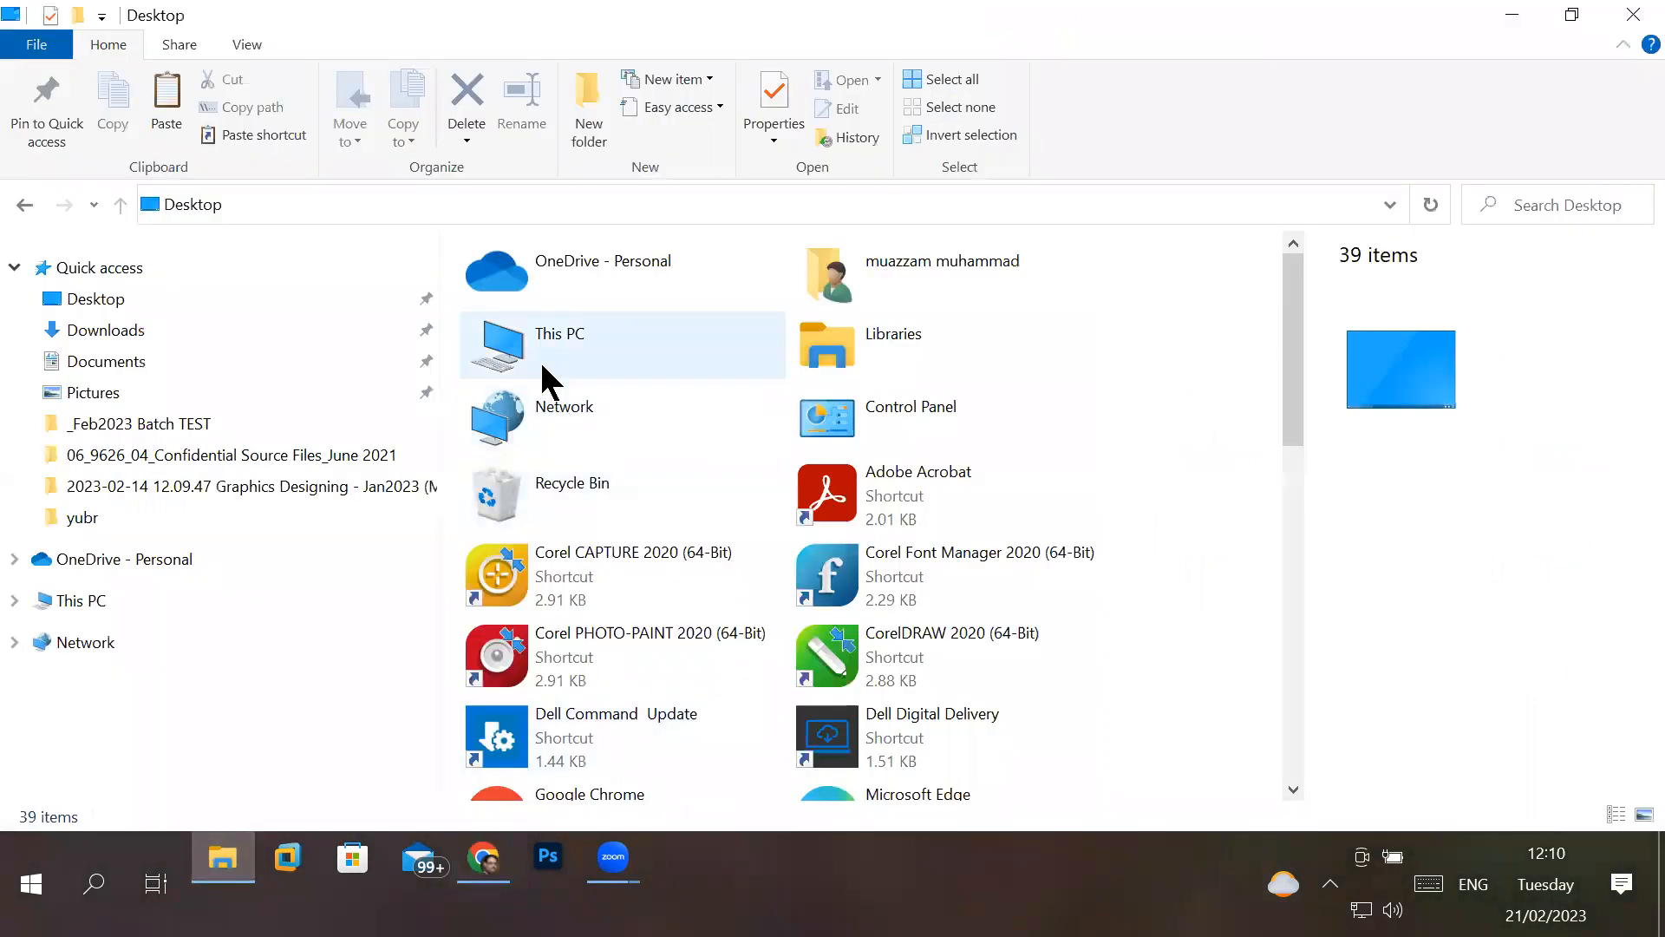
double_click(544, 362)
double_click(959, 628)
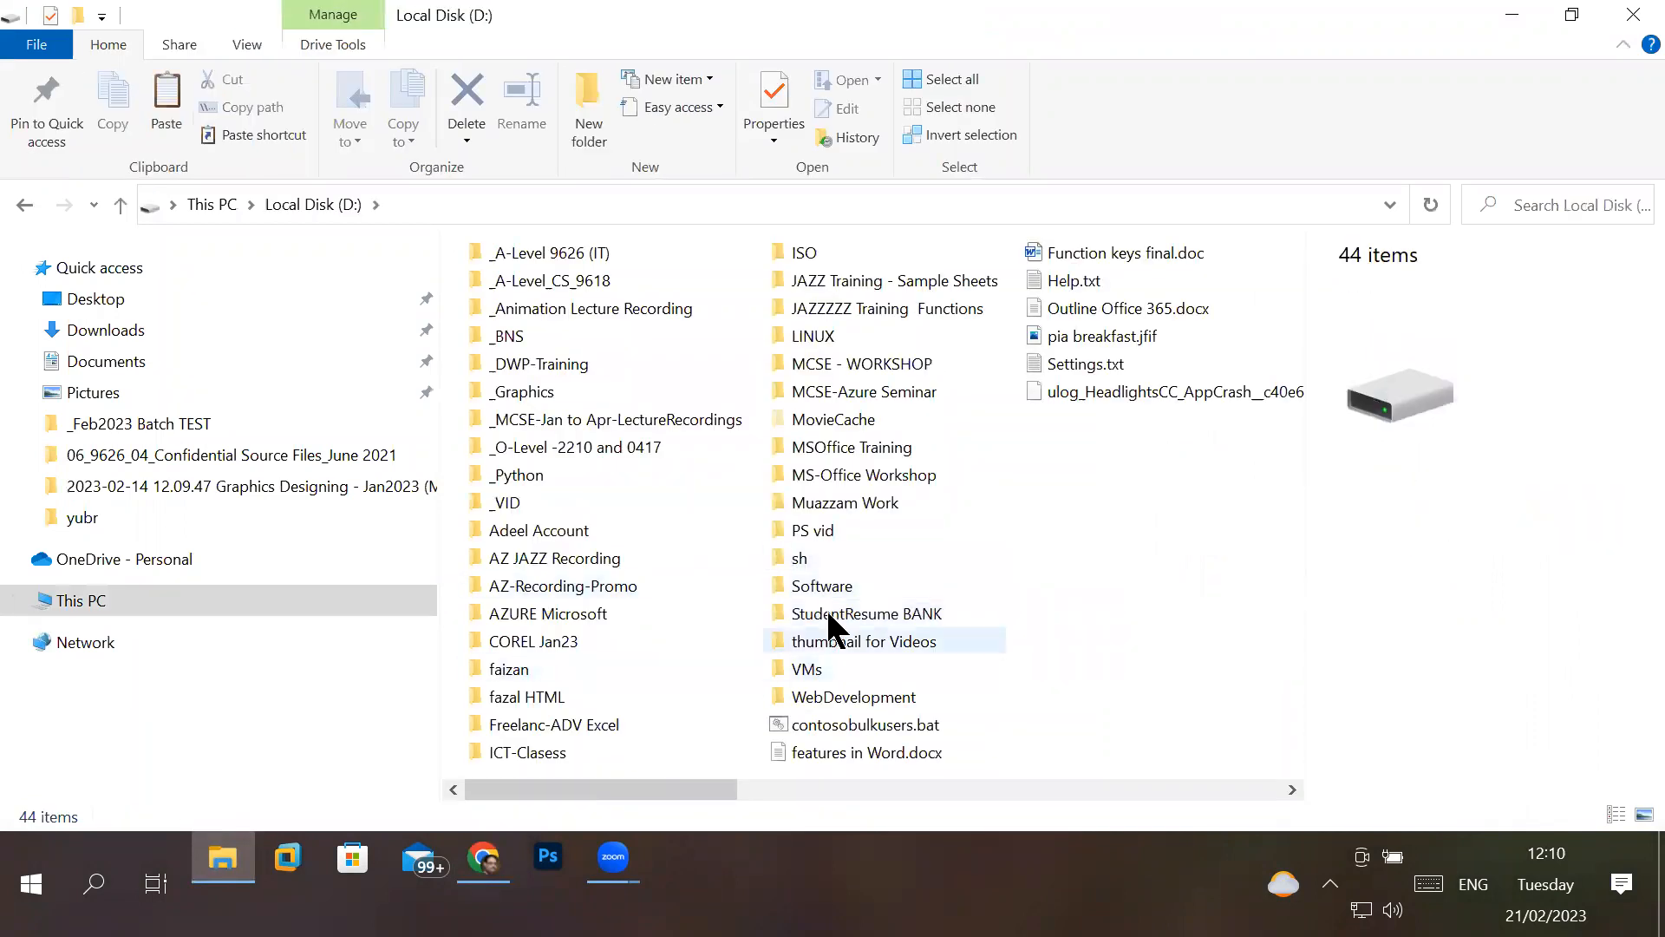
double_click(822, 586)
double_click(518, 327)
double_click(628, 288)
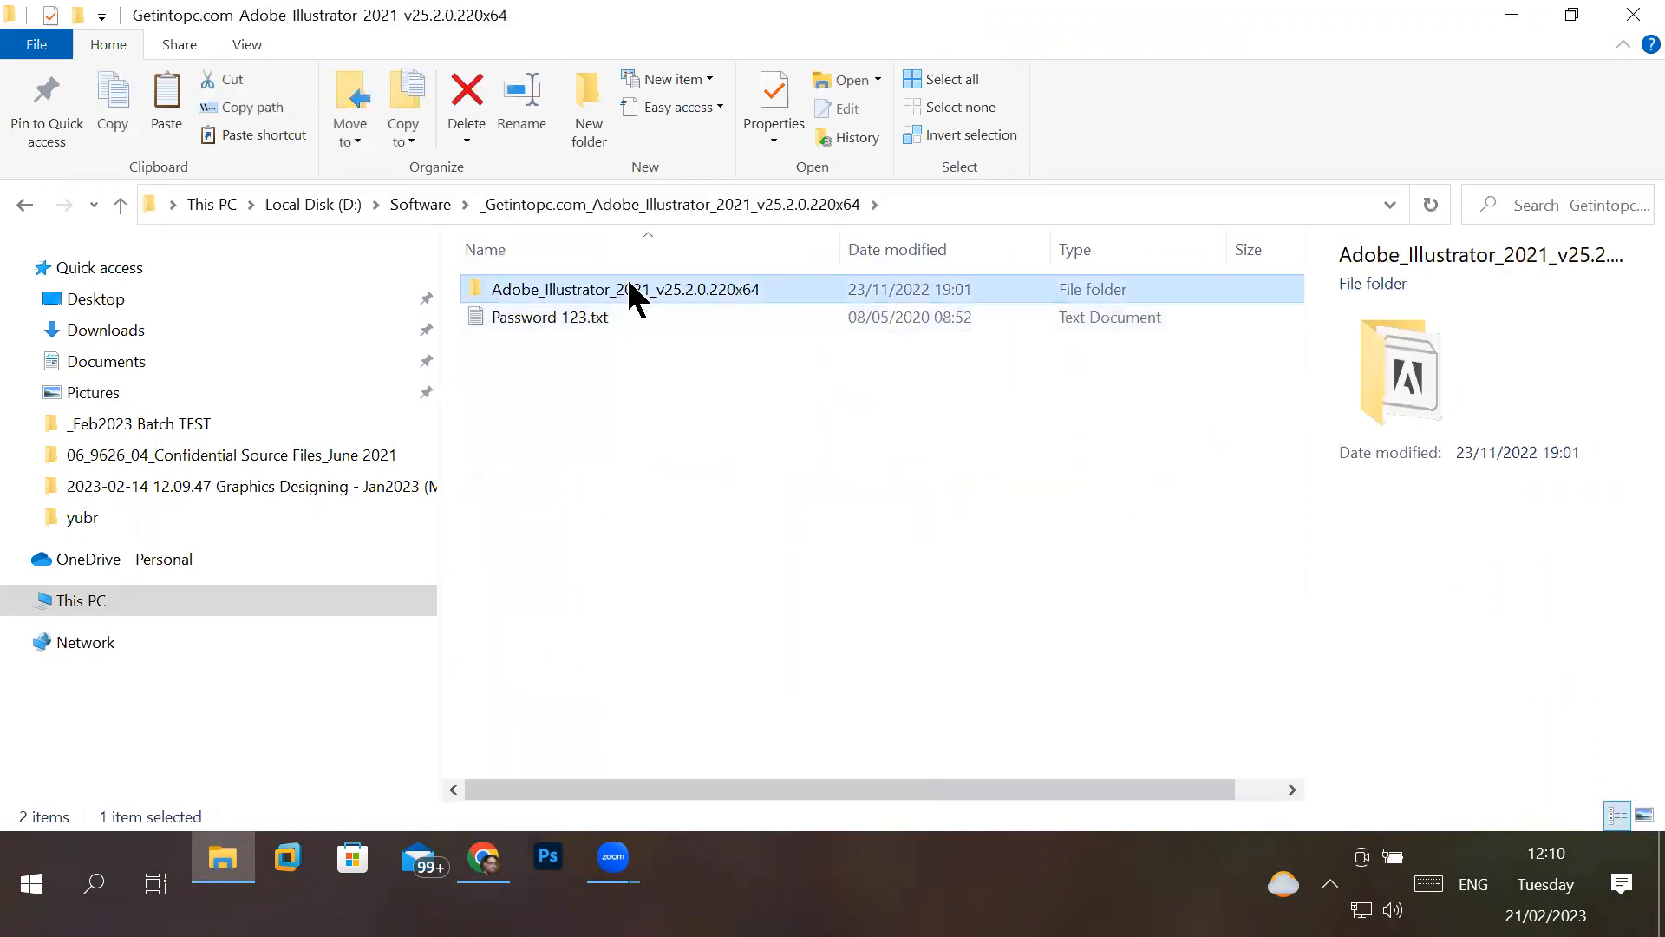
- Select Set-up.exe and look at the actions available for running the installer
left_click(564, 374)
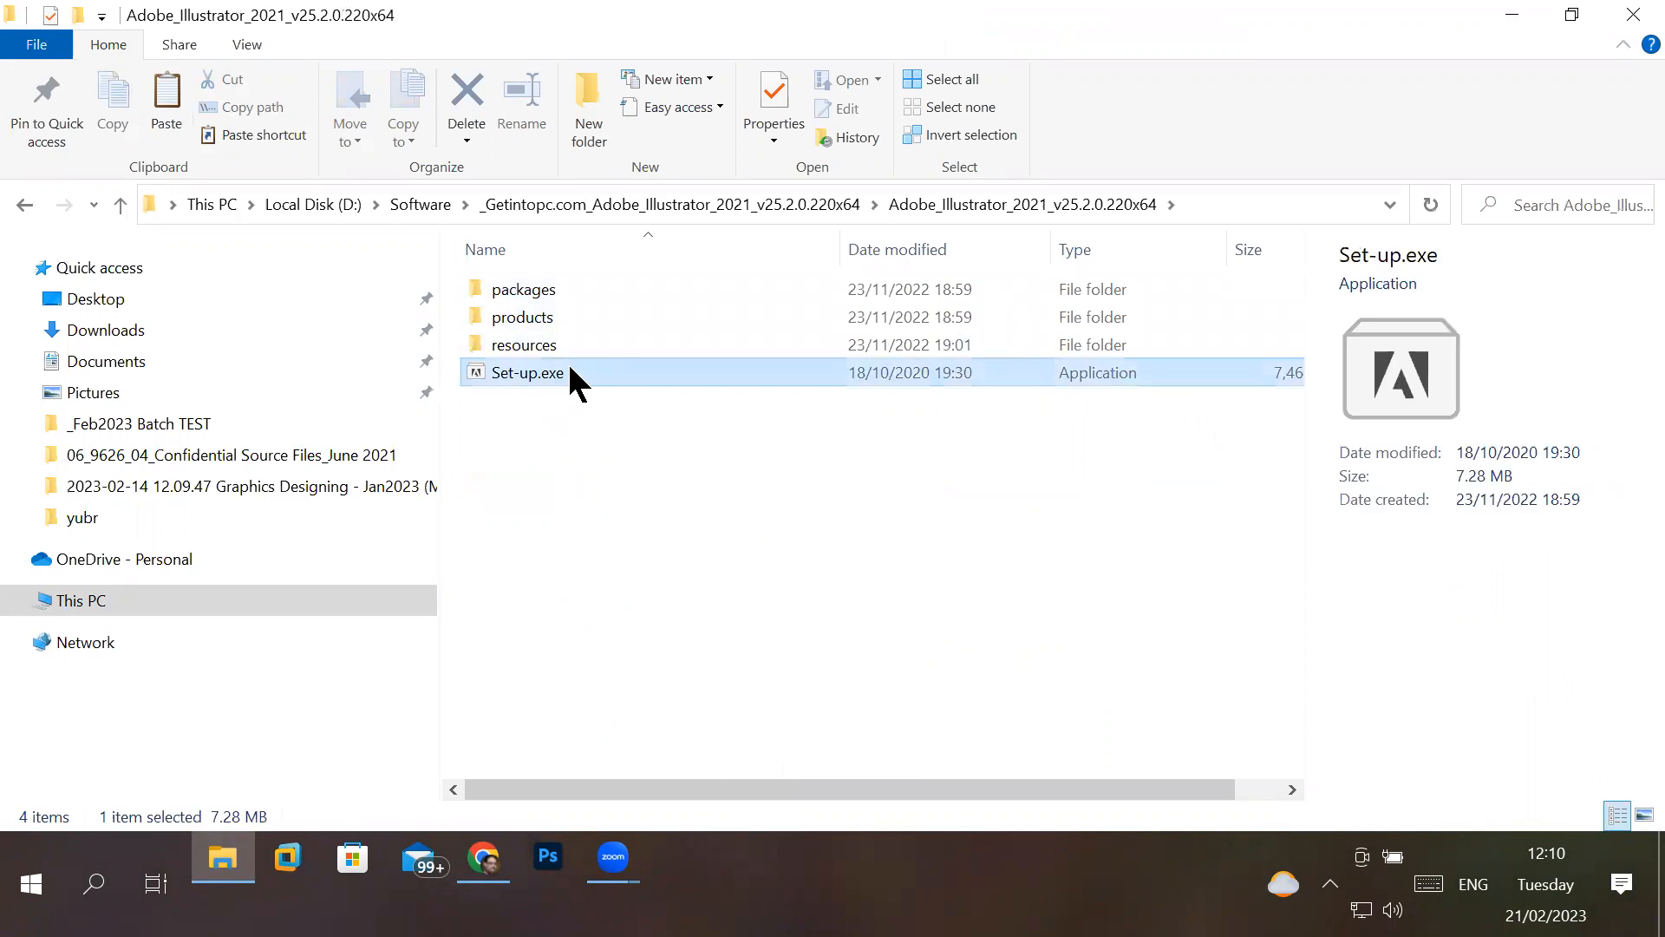
right_click(568, 367)
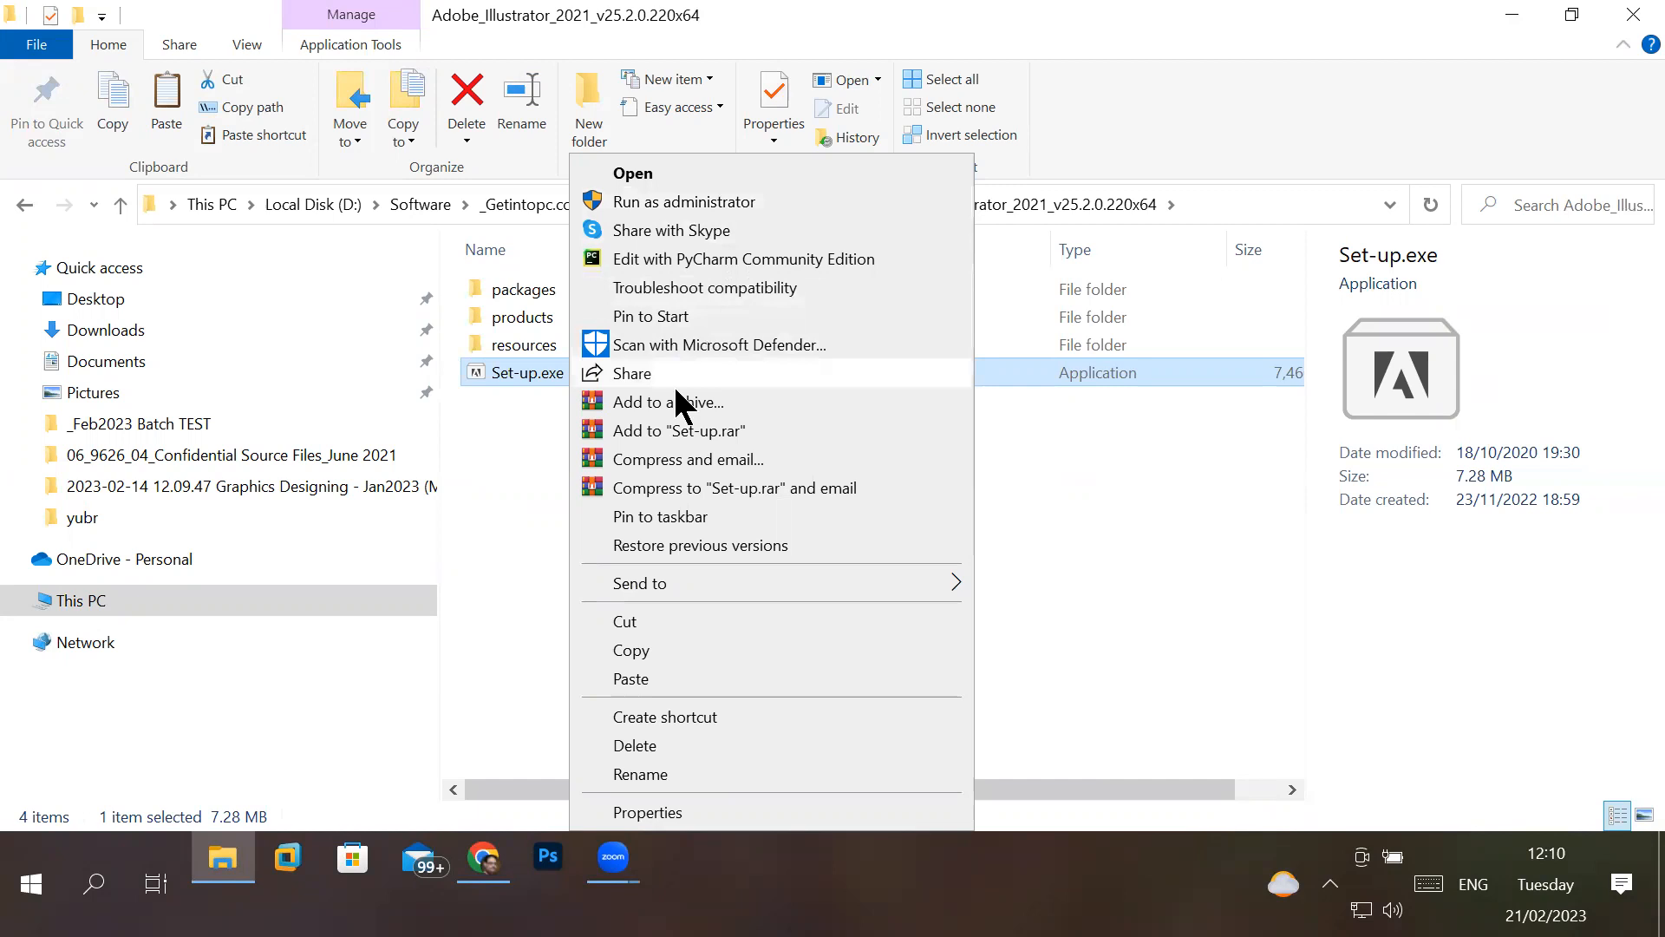
left_click(469, 680)
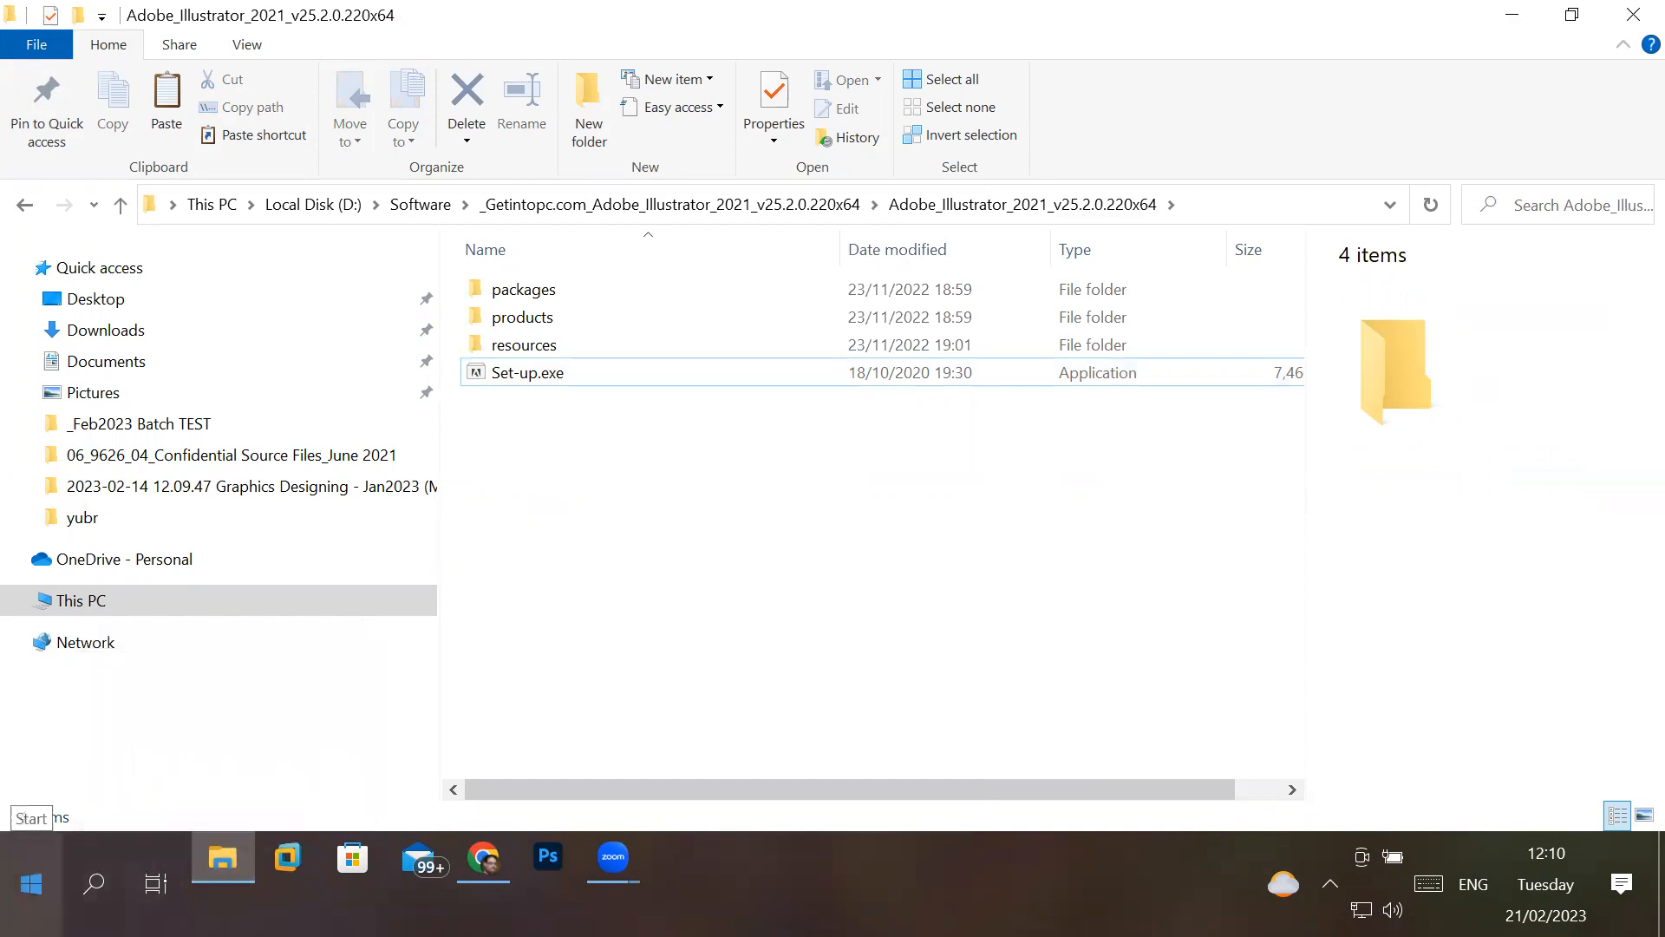
- Look for Adobe Illustrator 2021 among the installed apps and search Windows for "illus"
left_click(31, 884)
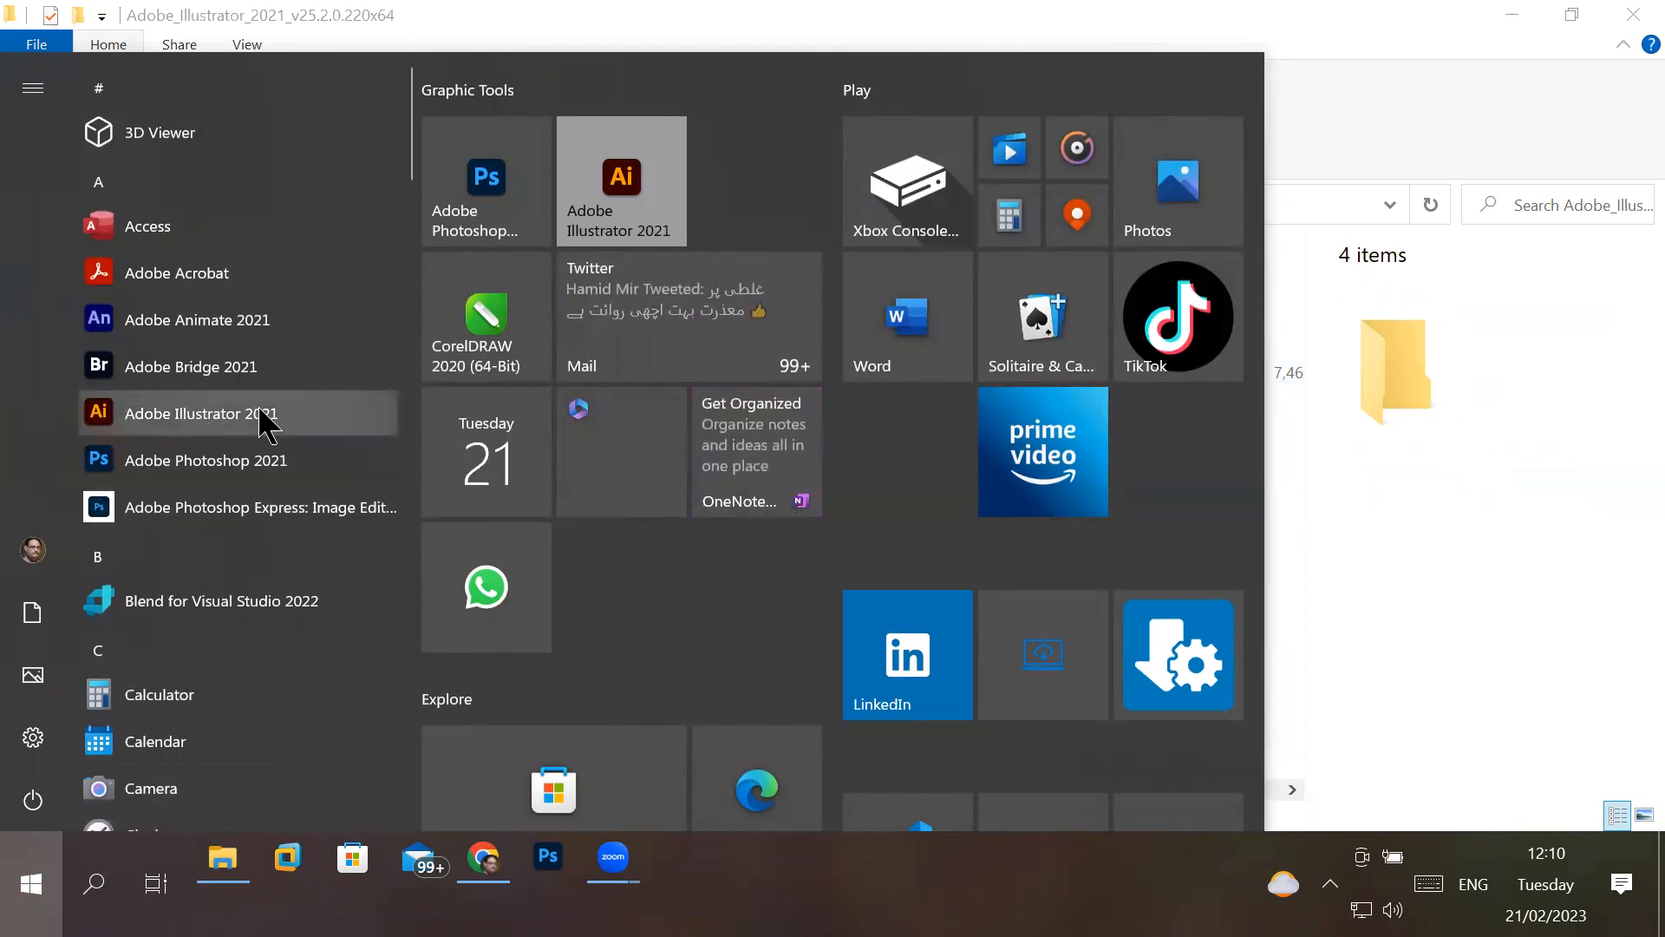
left_click(94, 883)
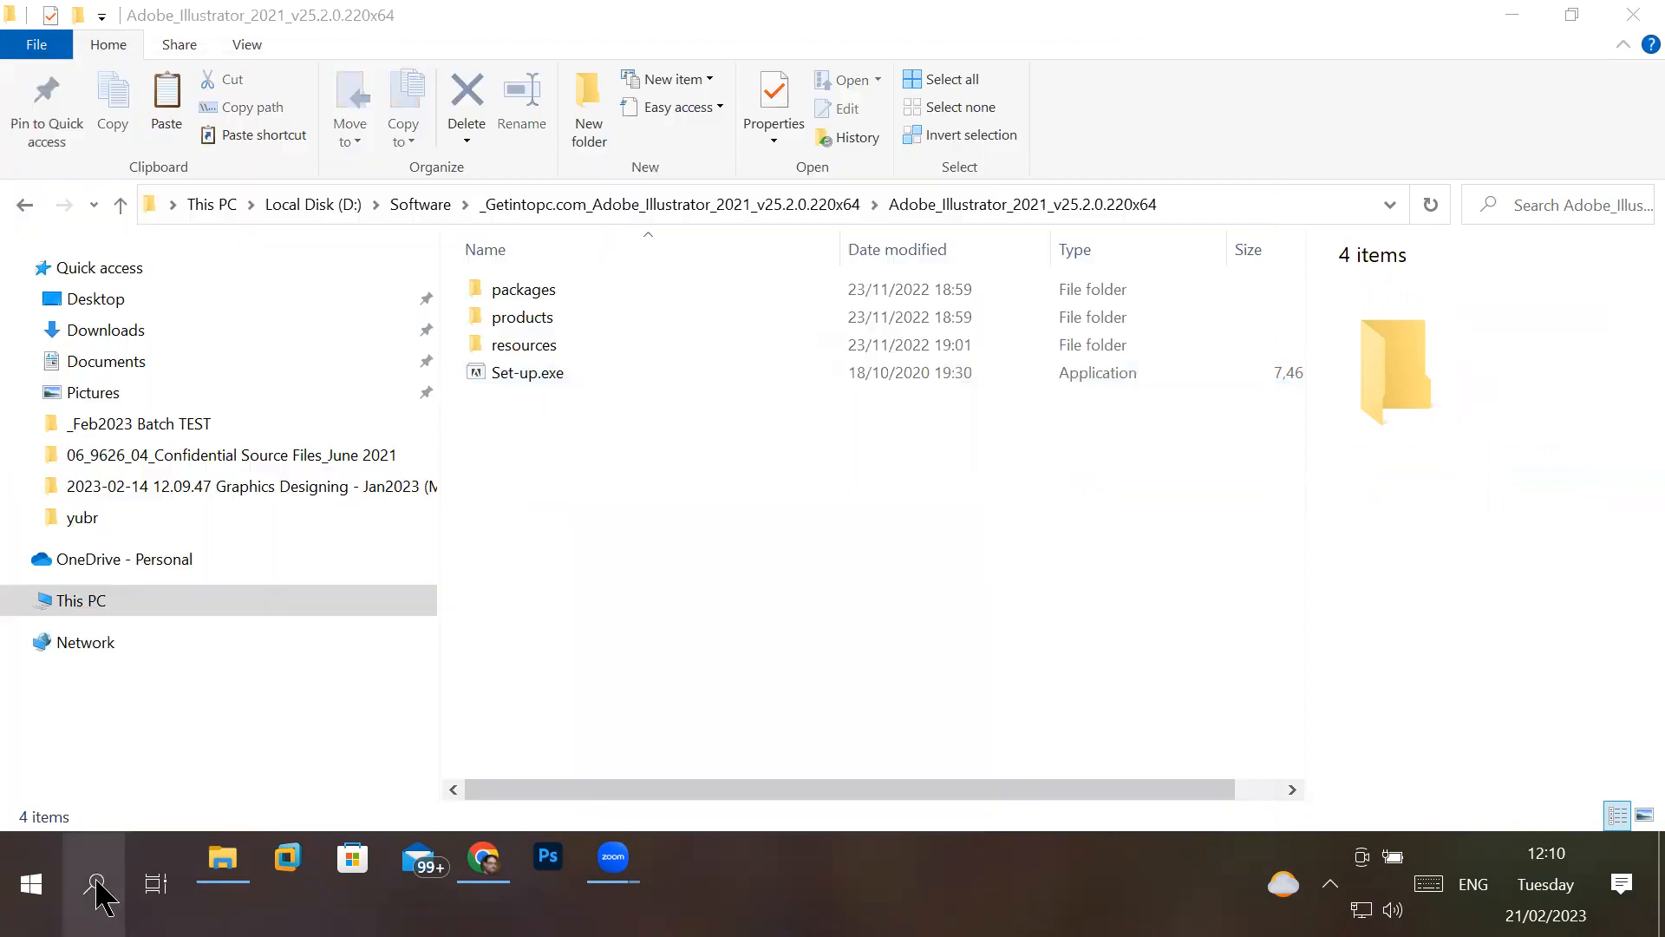
type("illus")
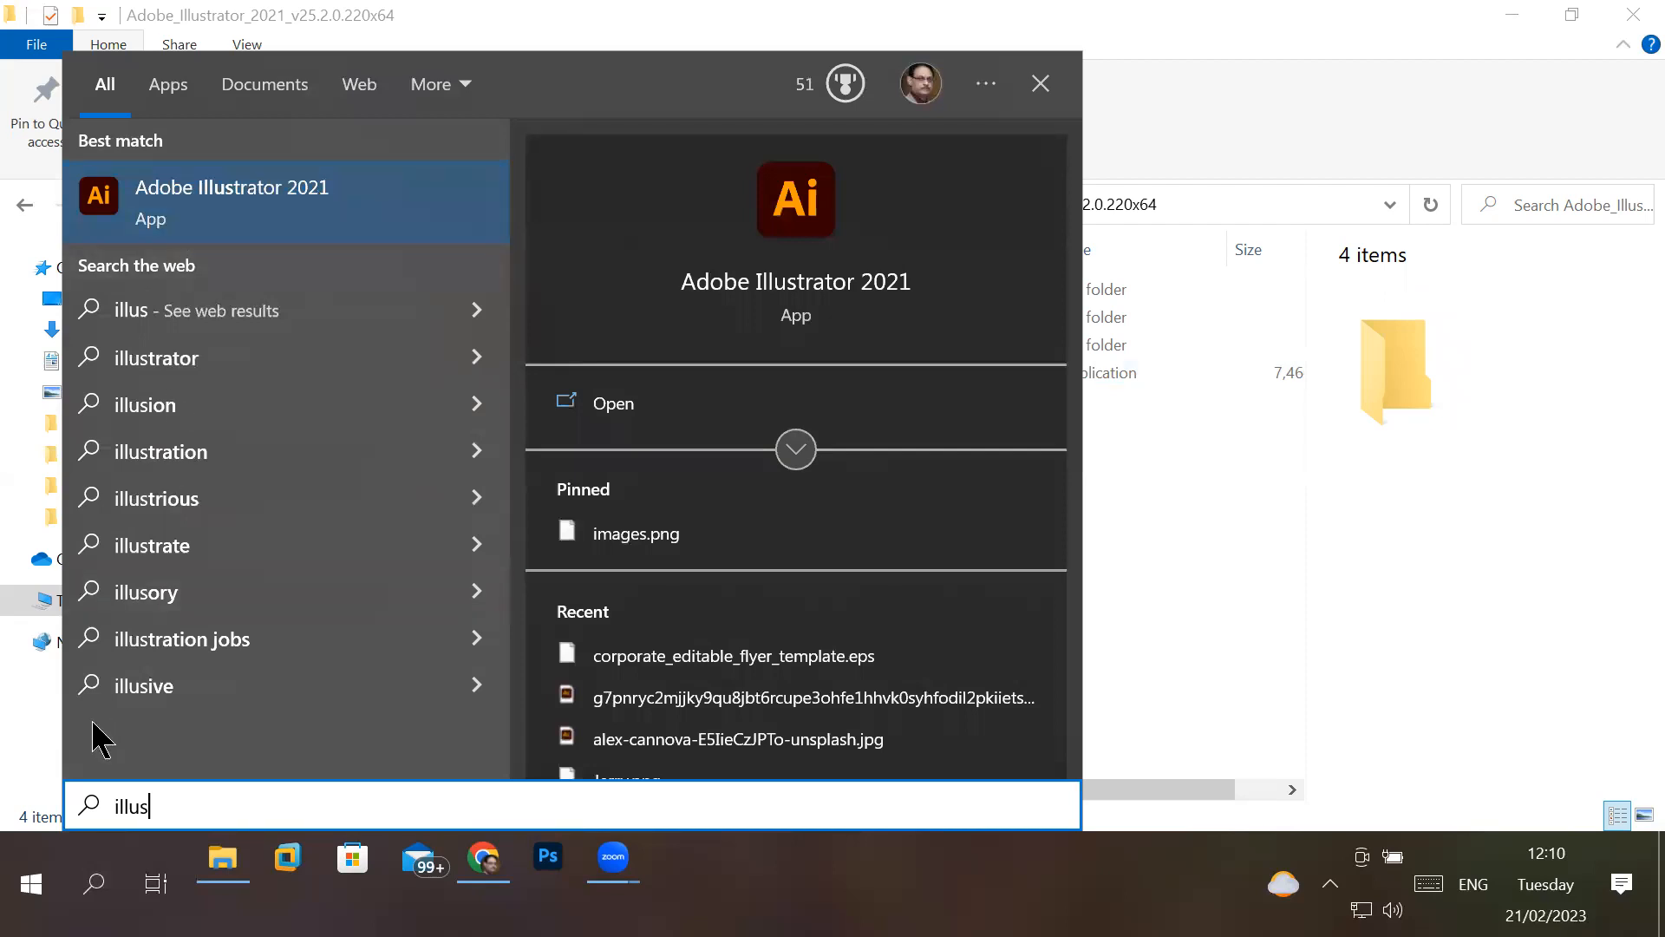
- Pin Adobe Illustrator 2021 from the installed apps list to the taskbar
left_click(28, 876)
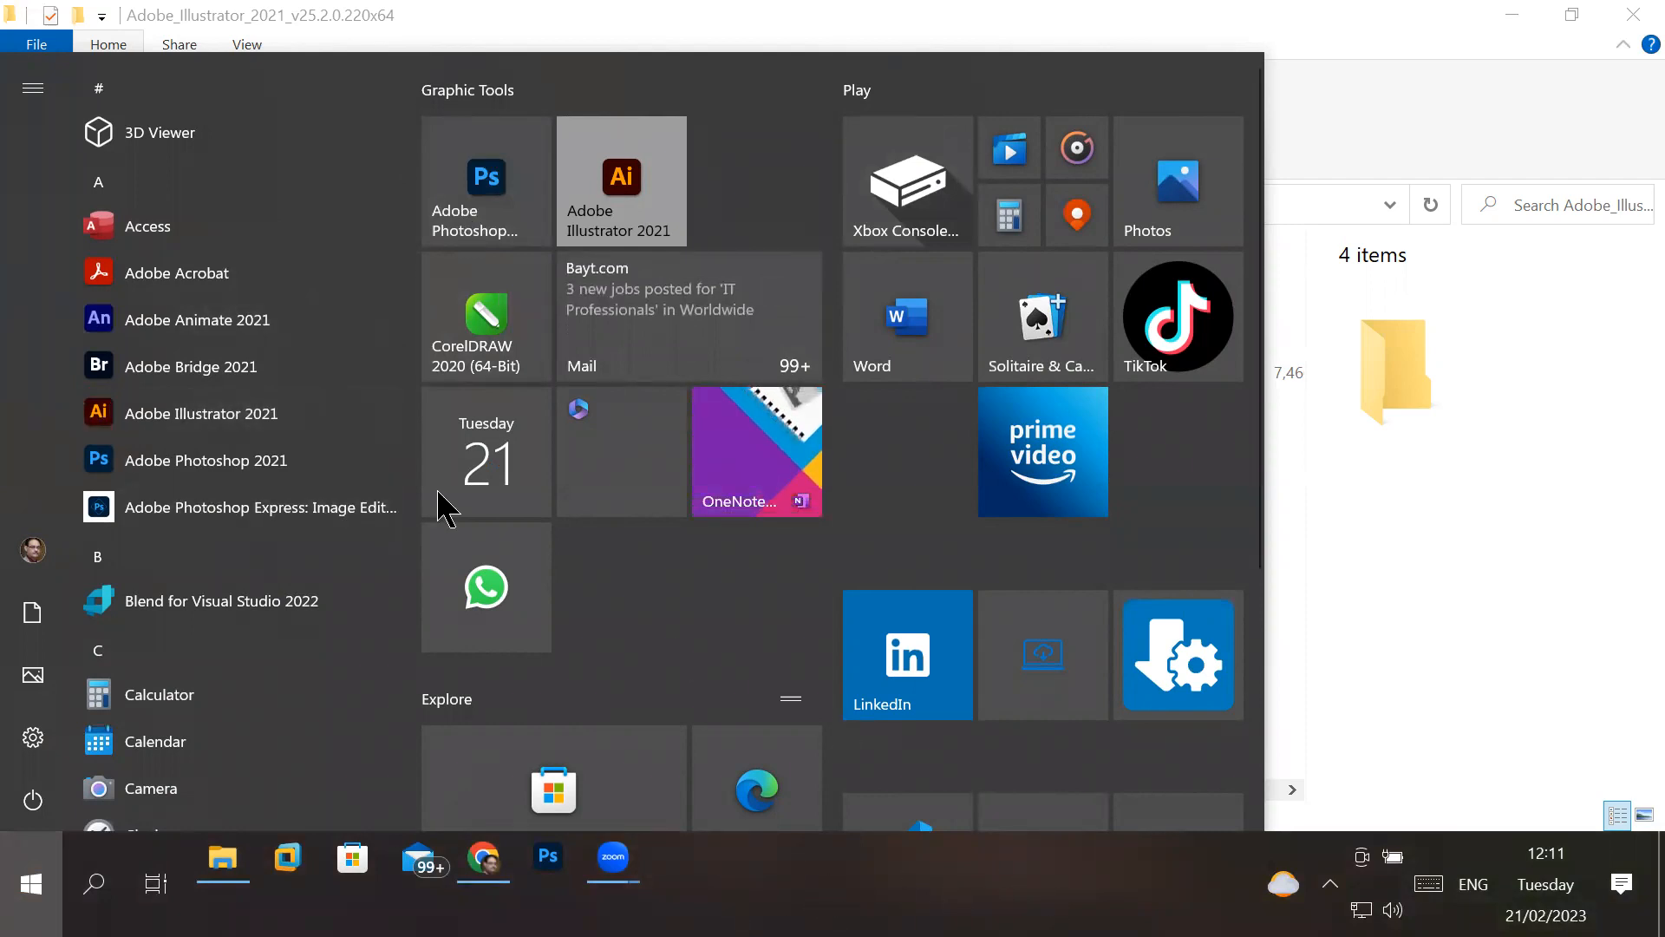
right_click(222, 403)
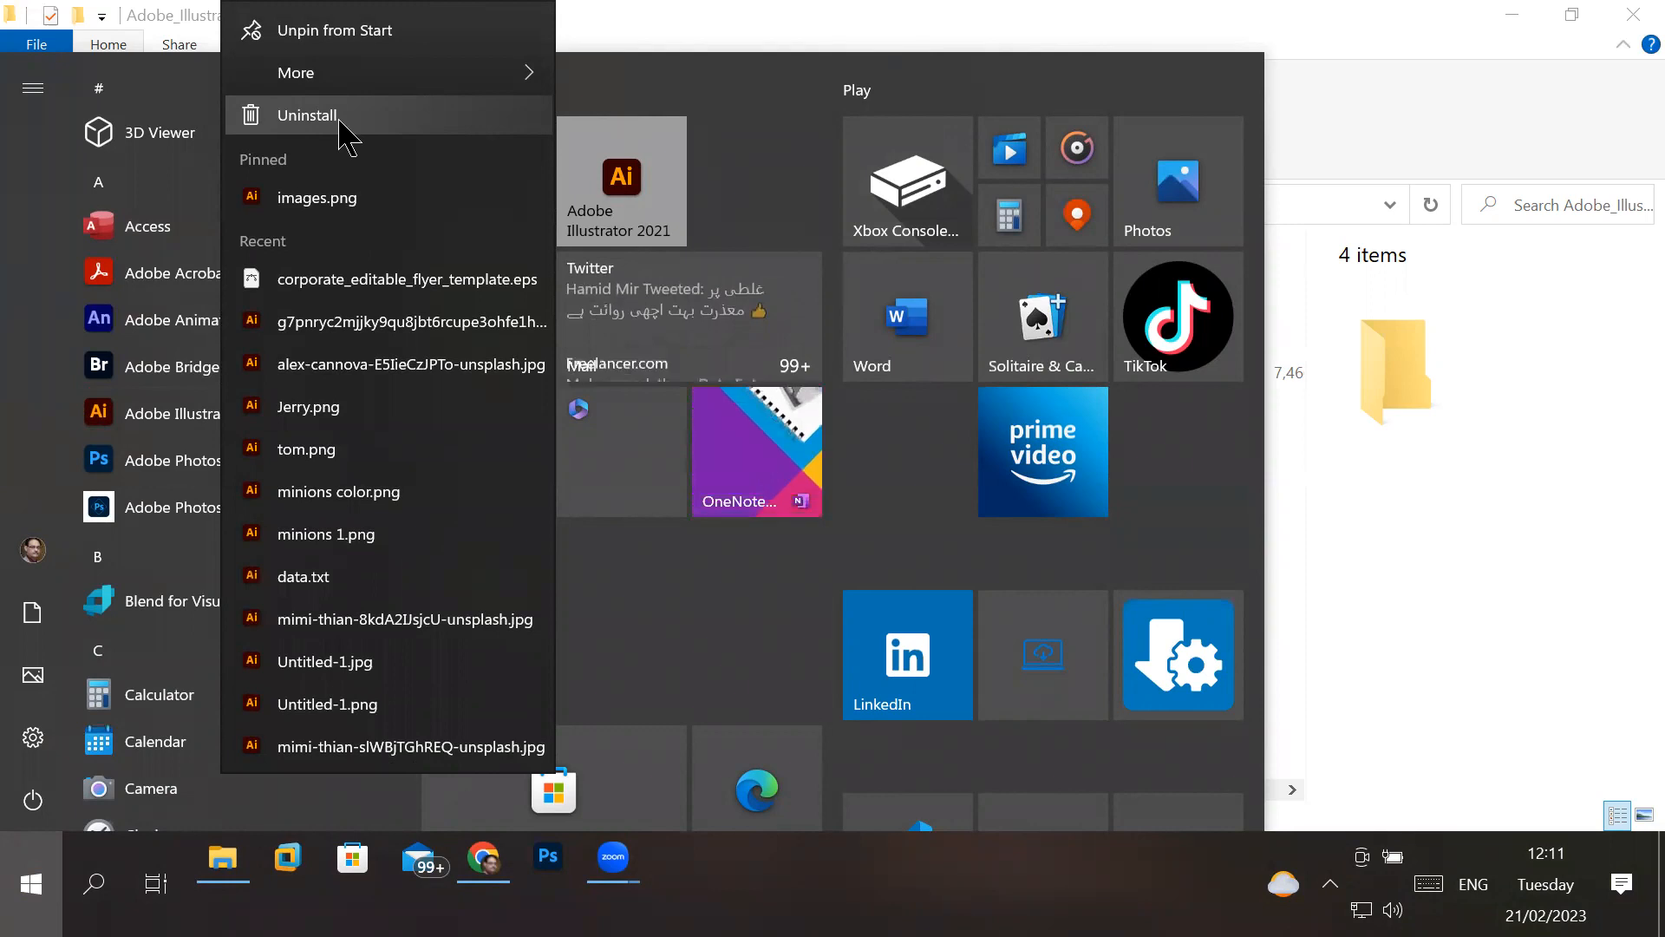
mouse_move(360, 78)
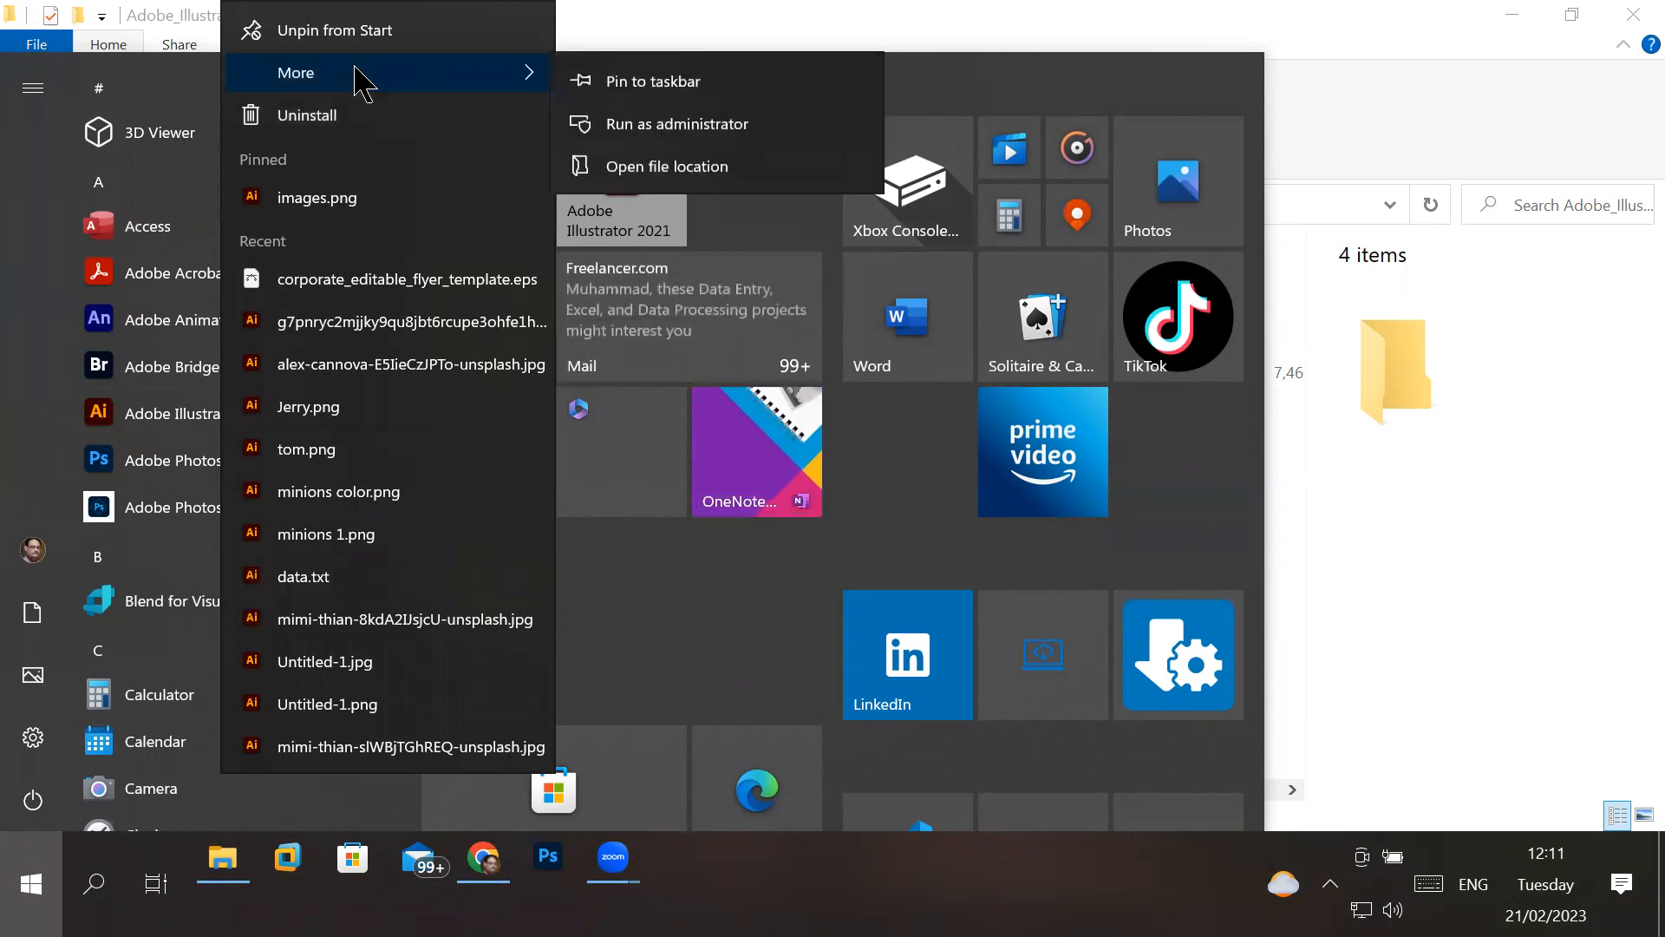
left_click(714, 87)
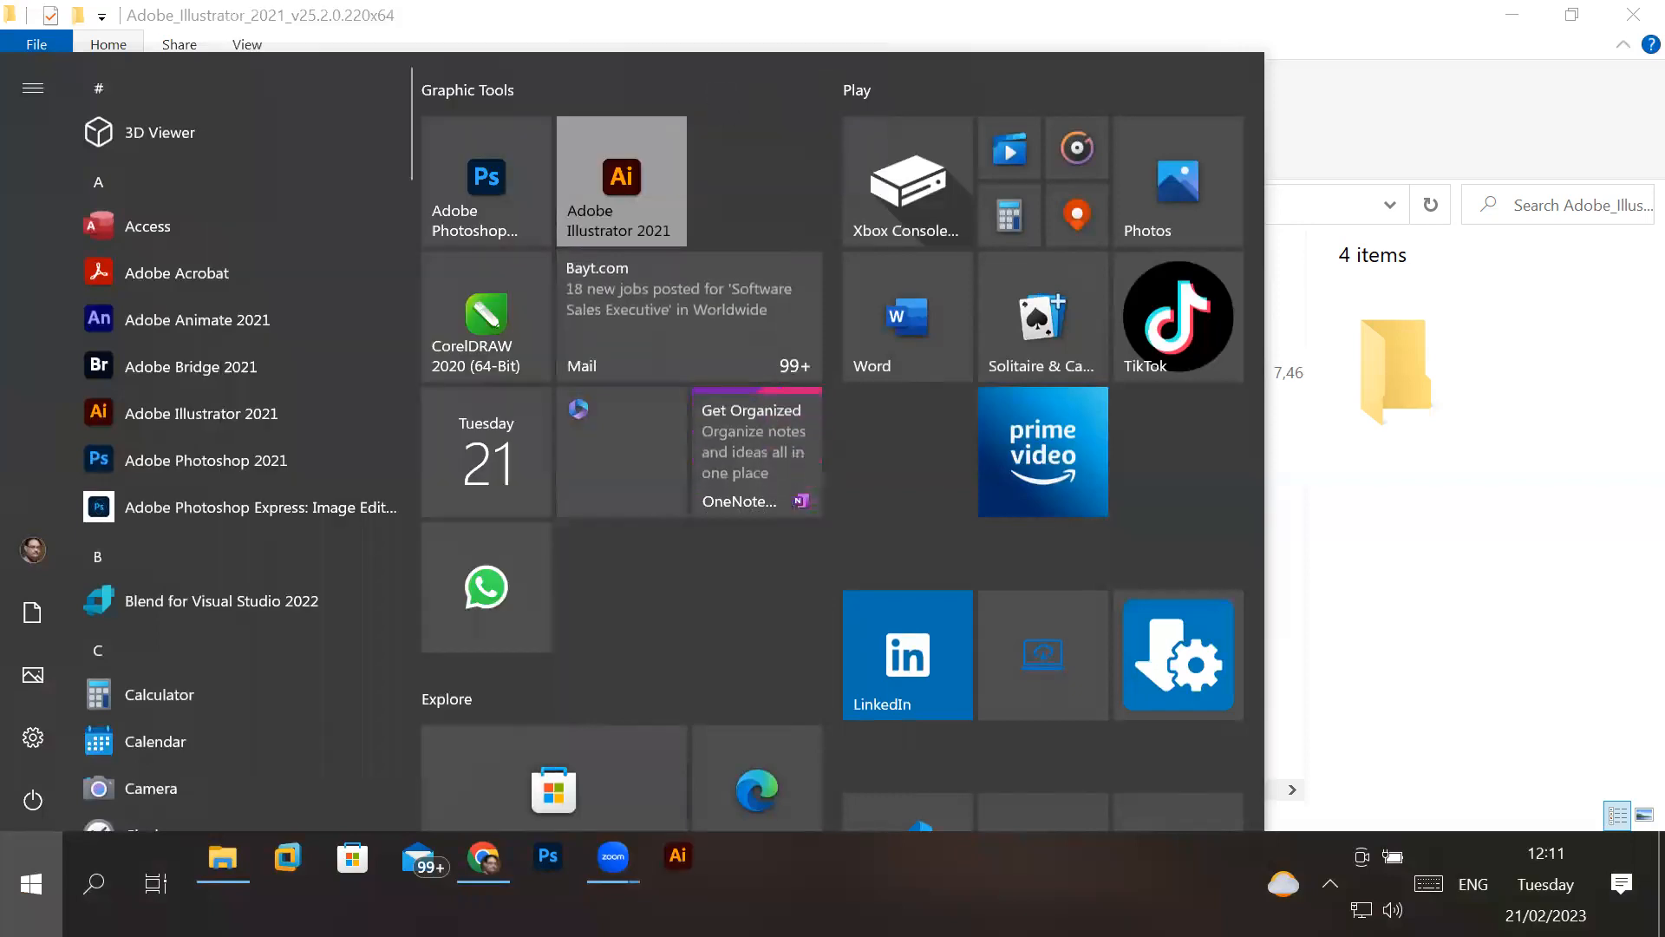
left_click(1509, 568)
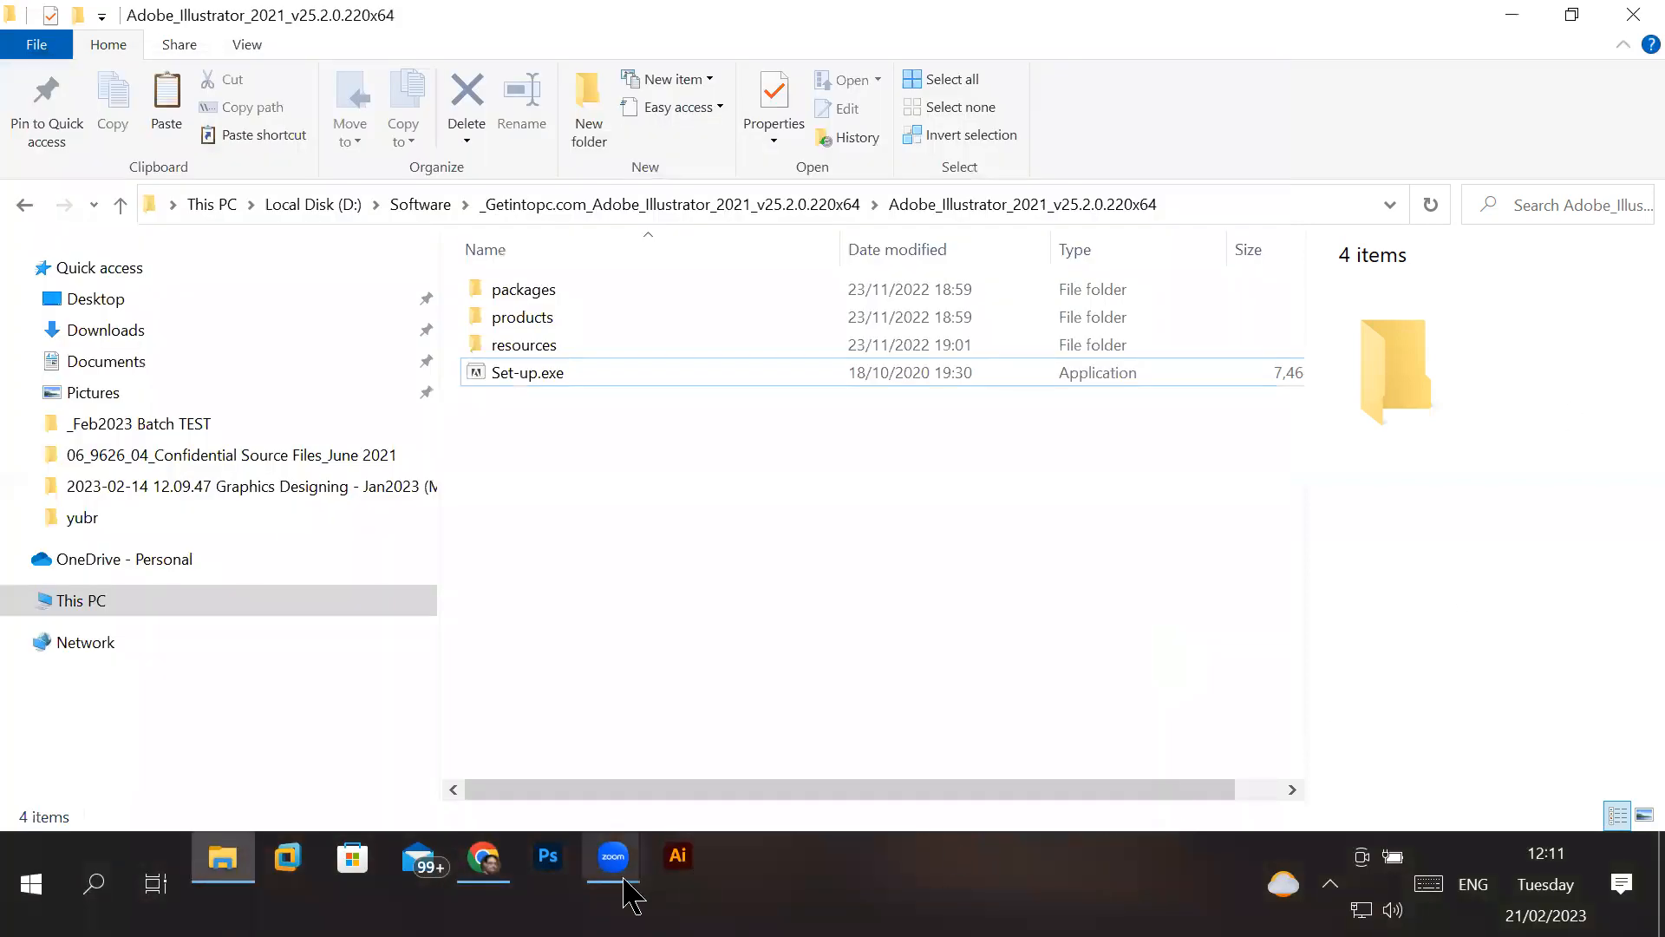
- Launch Adobe Illustrator 2021 and open the New Document dialog, moving it lower so its title and categories are clear
left_click(682, 867)
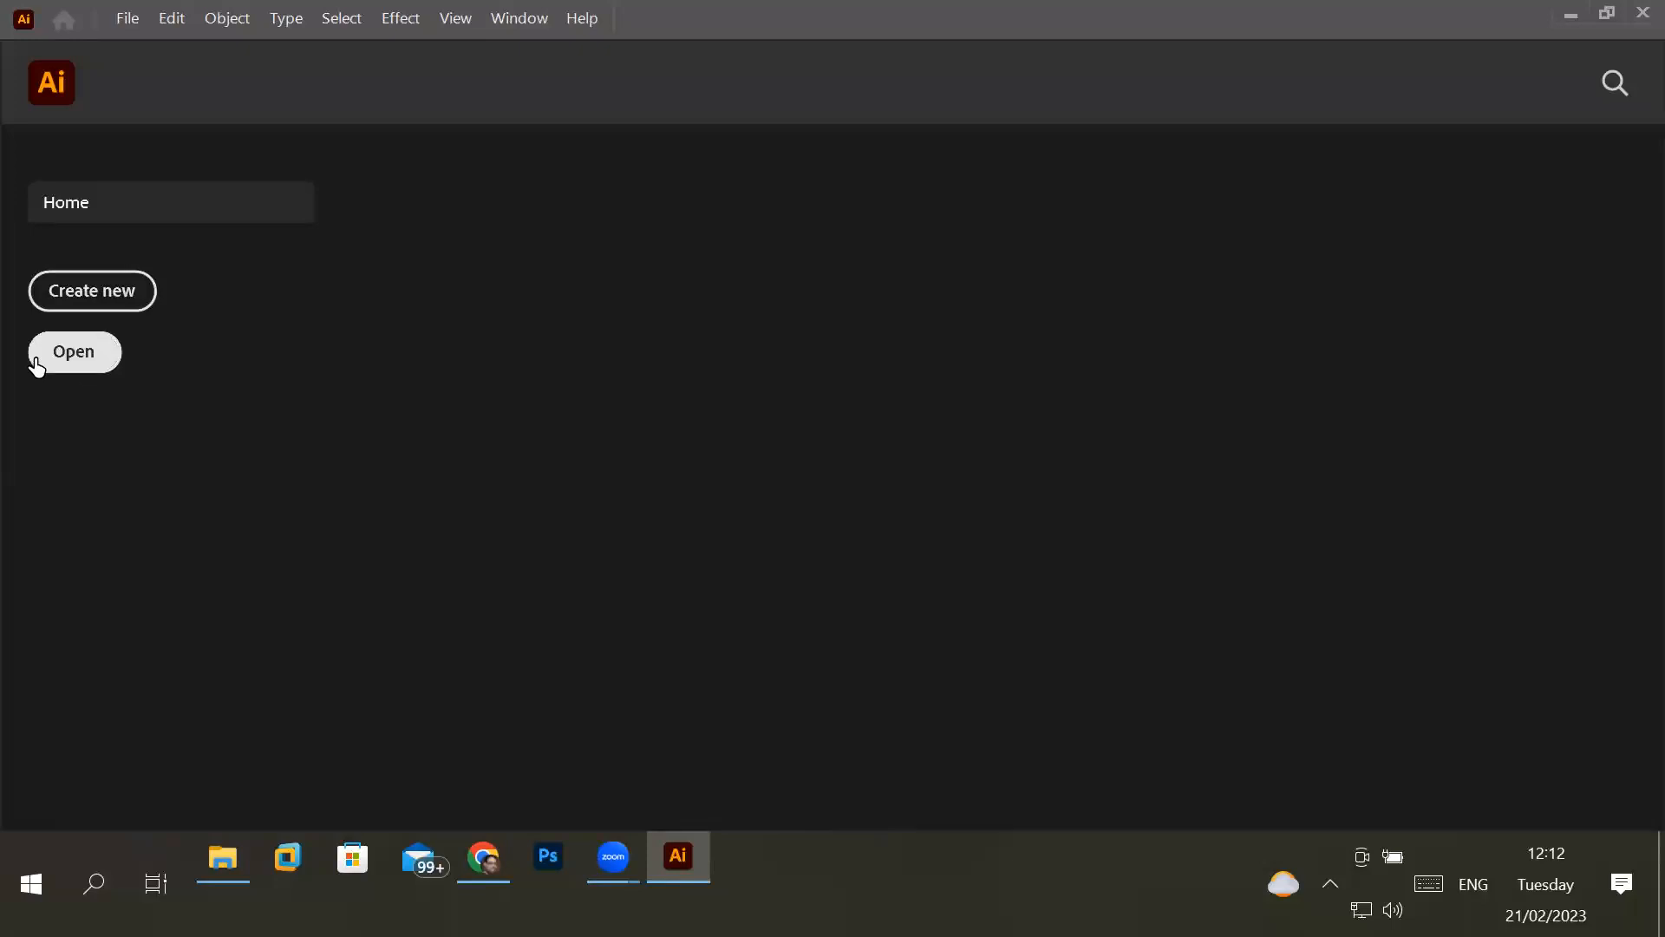
left_click(96, 299)
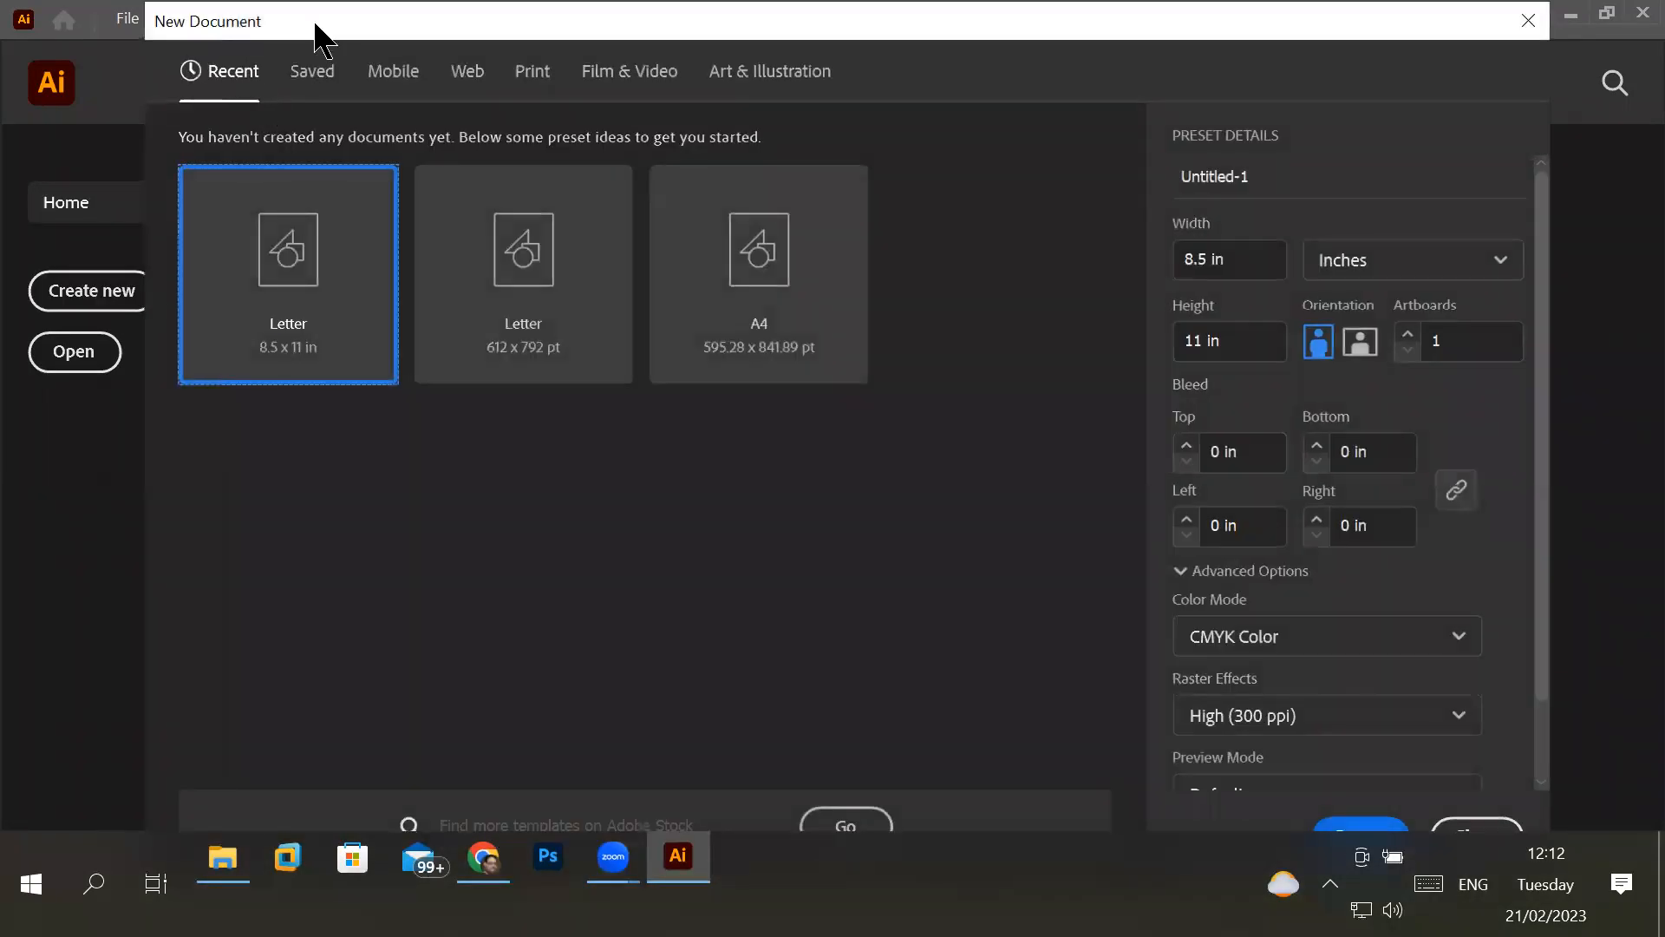
left_click_drag(323, 39, 394, 174)
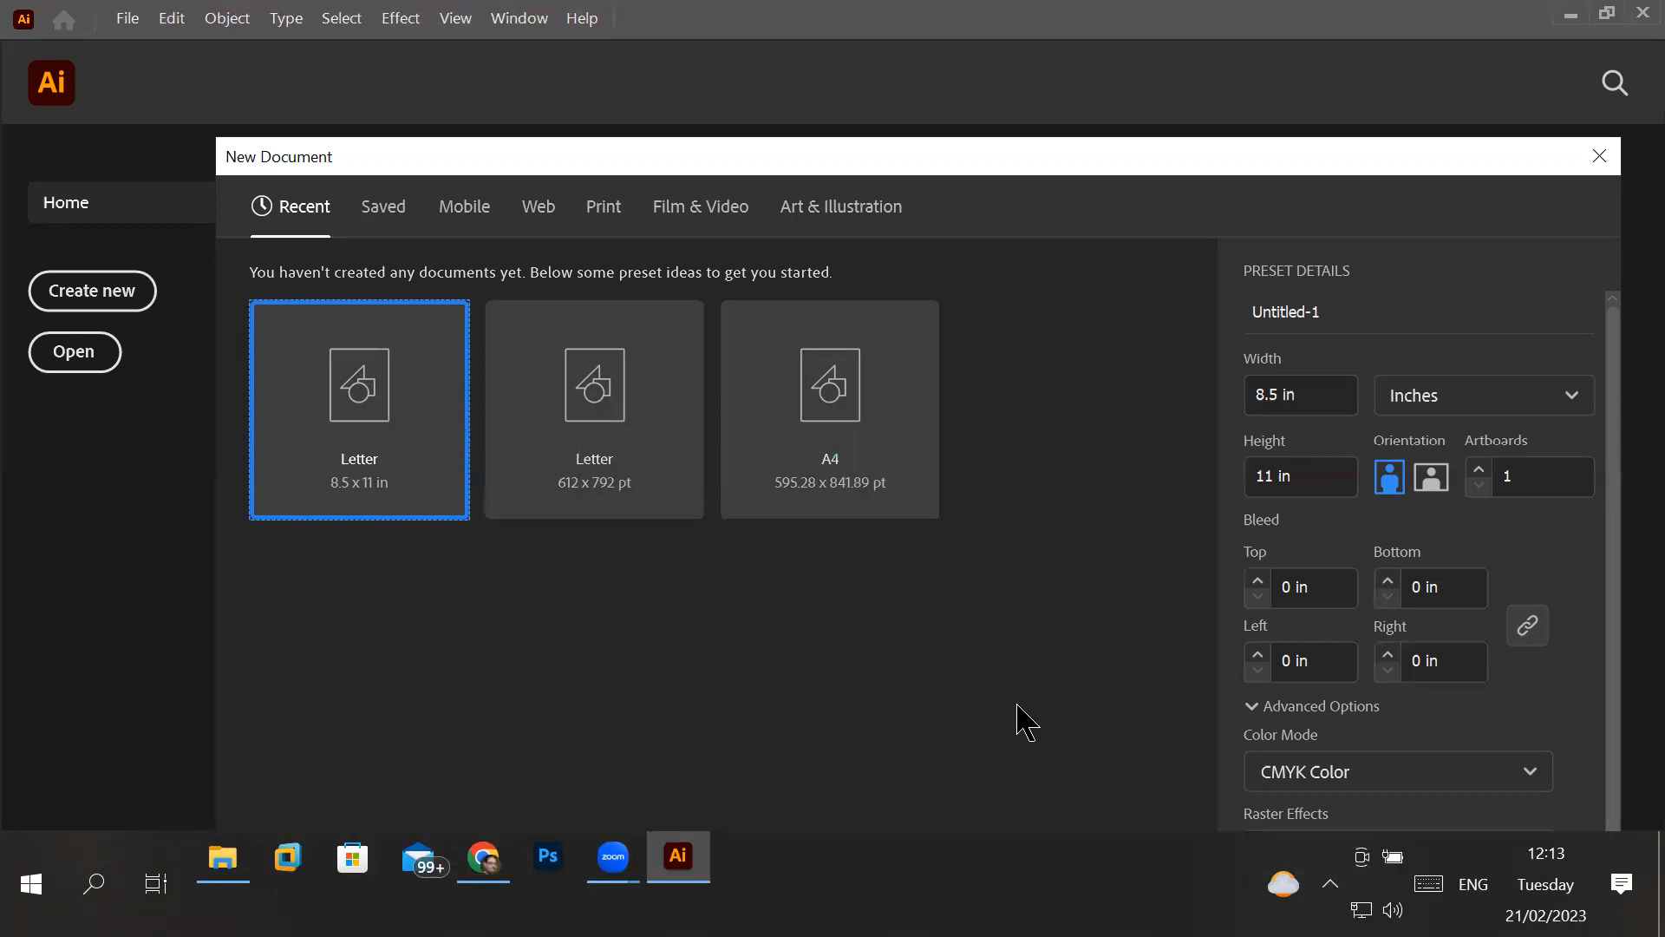
- Look through the Saved and Mobile categories of document presets in the New Document dialog
left_click(396, 226)
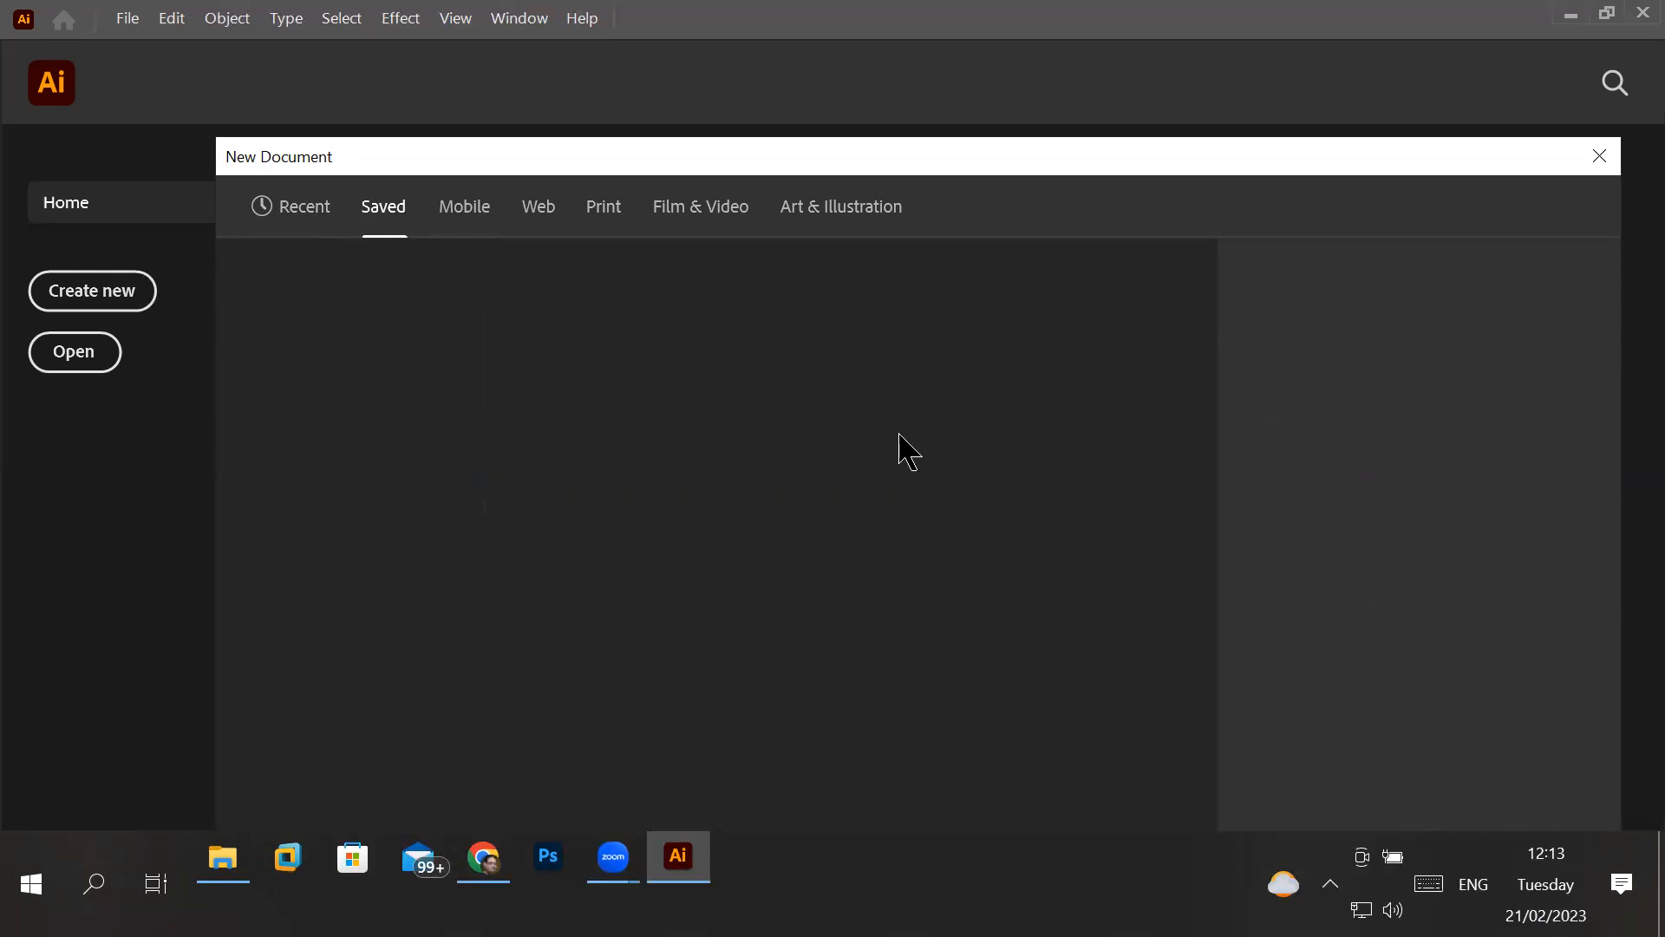
left_click(474, 210)
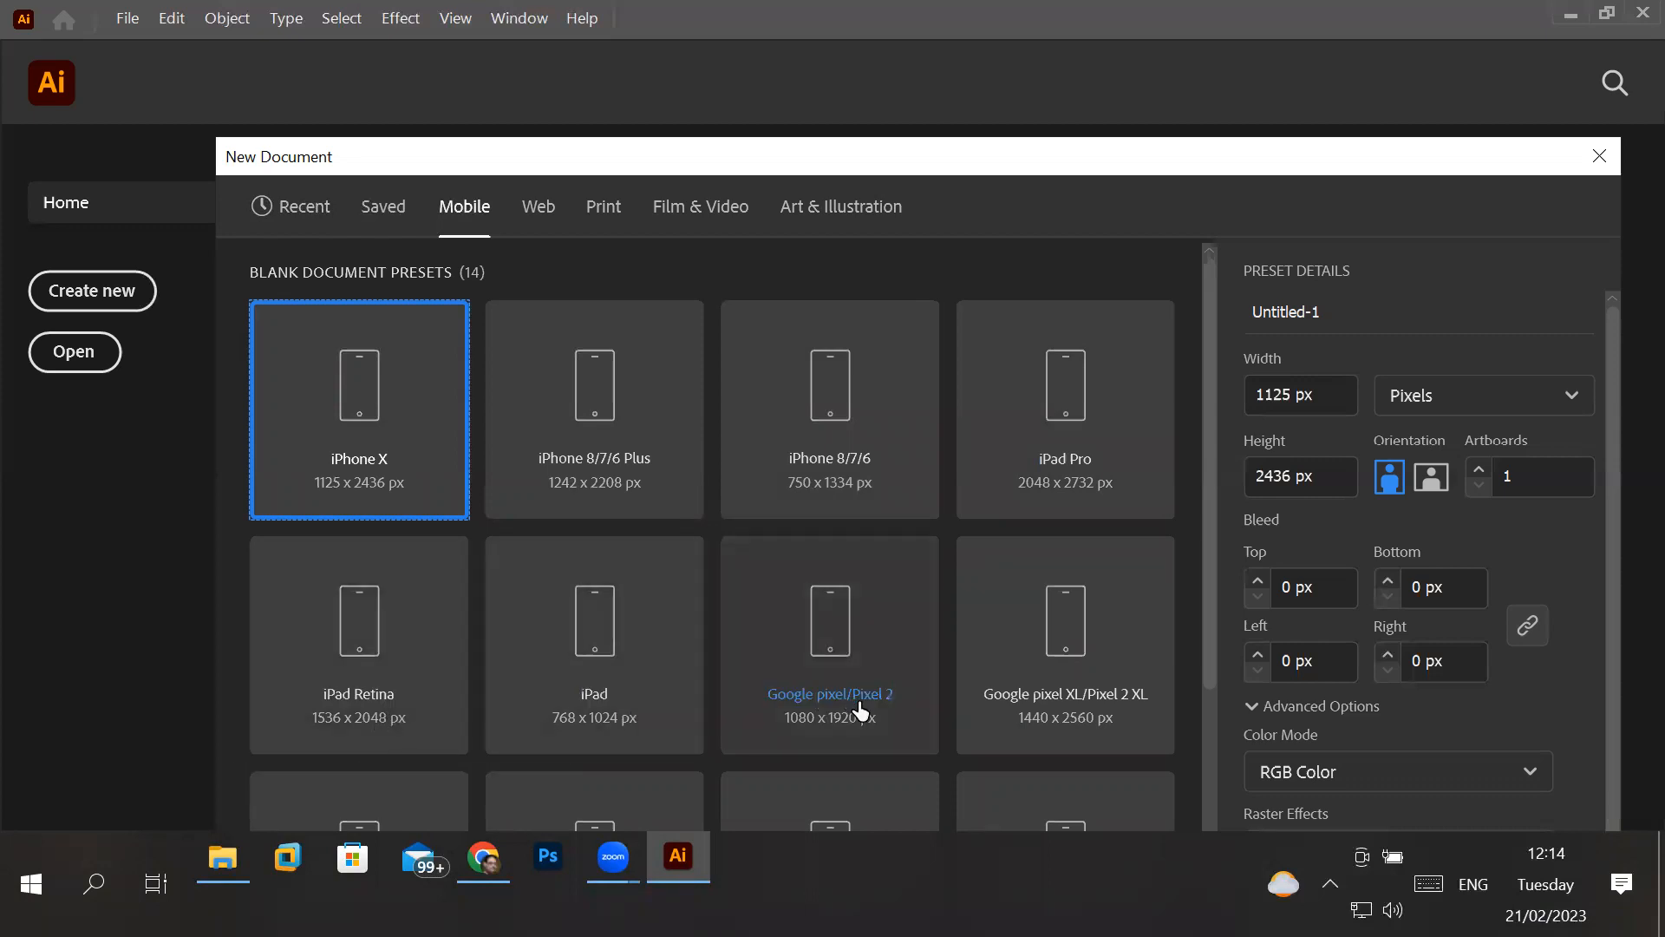
scroll(1093, 716, "down", 3)
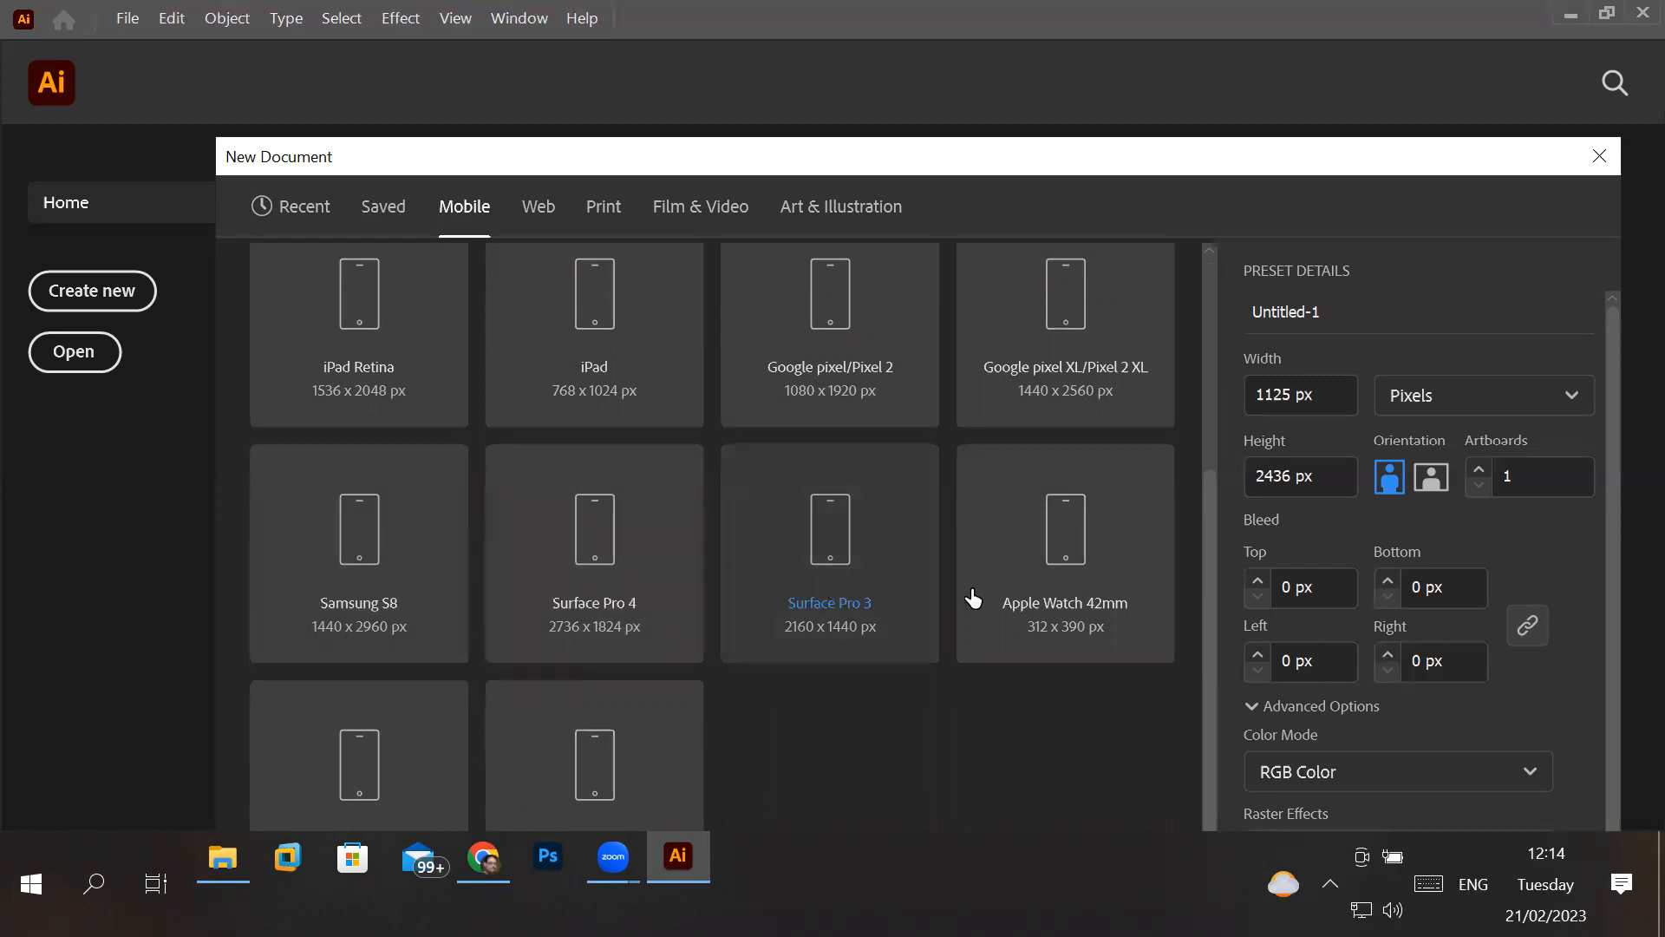
scroll(849, 607, "up", 3)
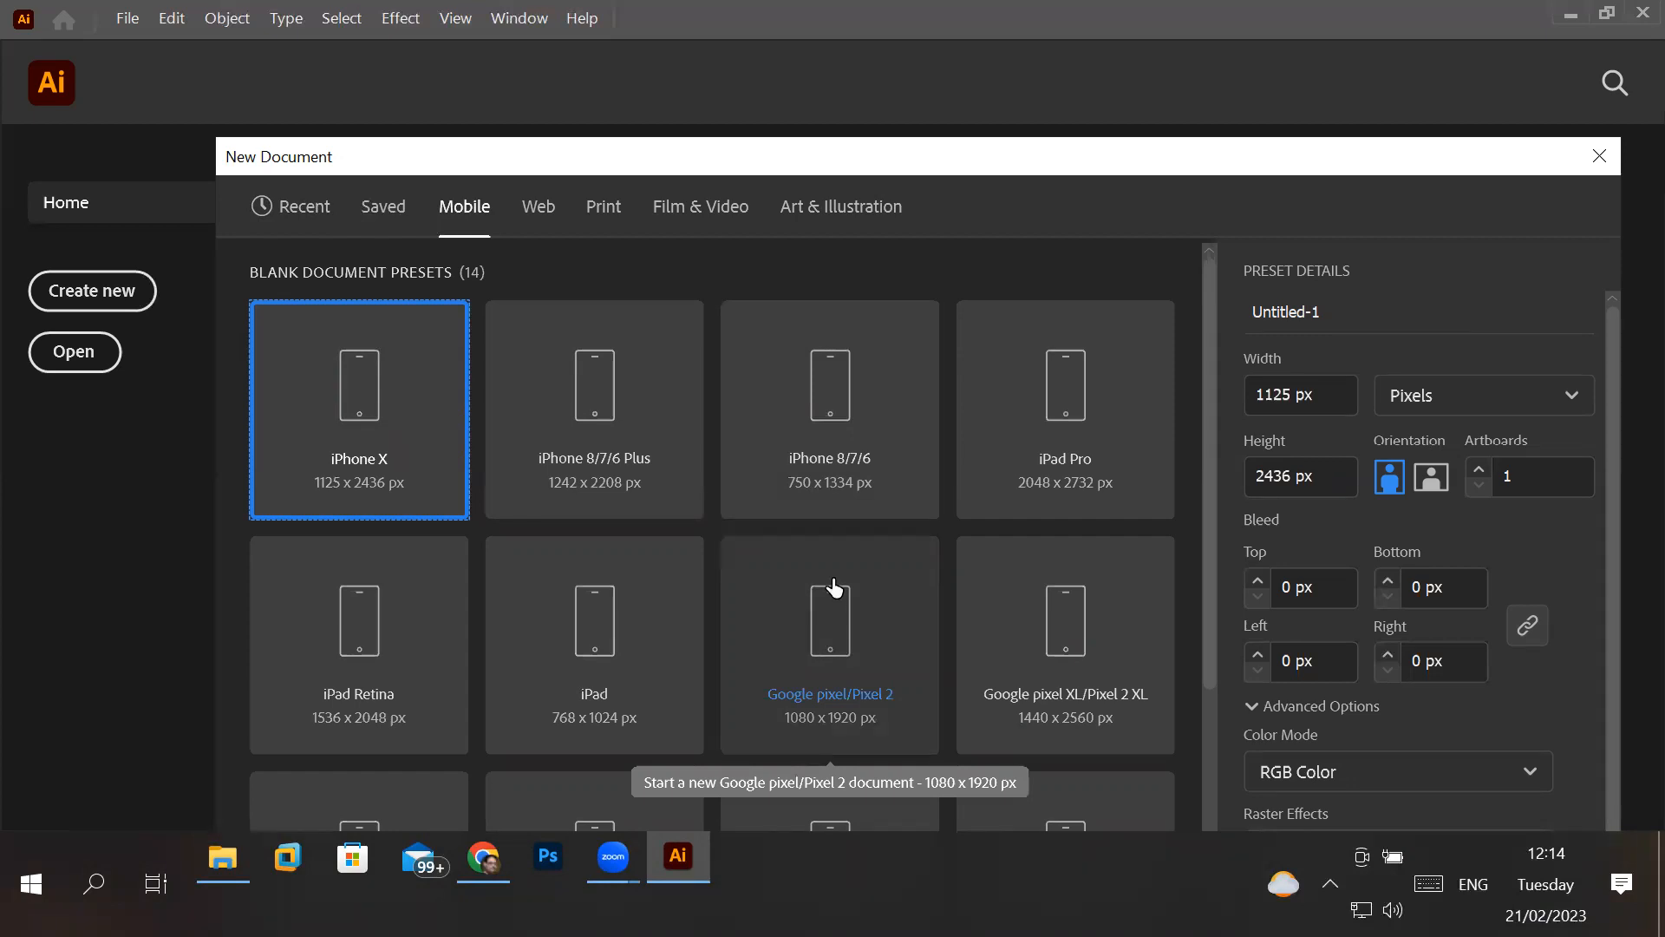
- Compare the width and height of the iPhone X, iPad Pro, Google pixel XL/Pixel 2 XL, Google pixel/Pixel 2, iPad and iPad Retina presets
left_click(1341, 396)
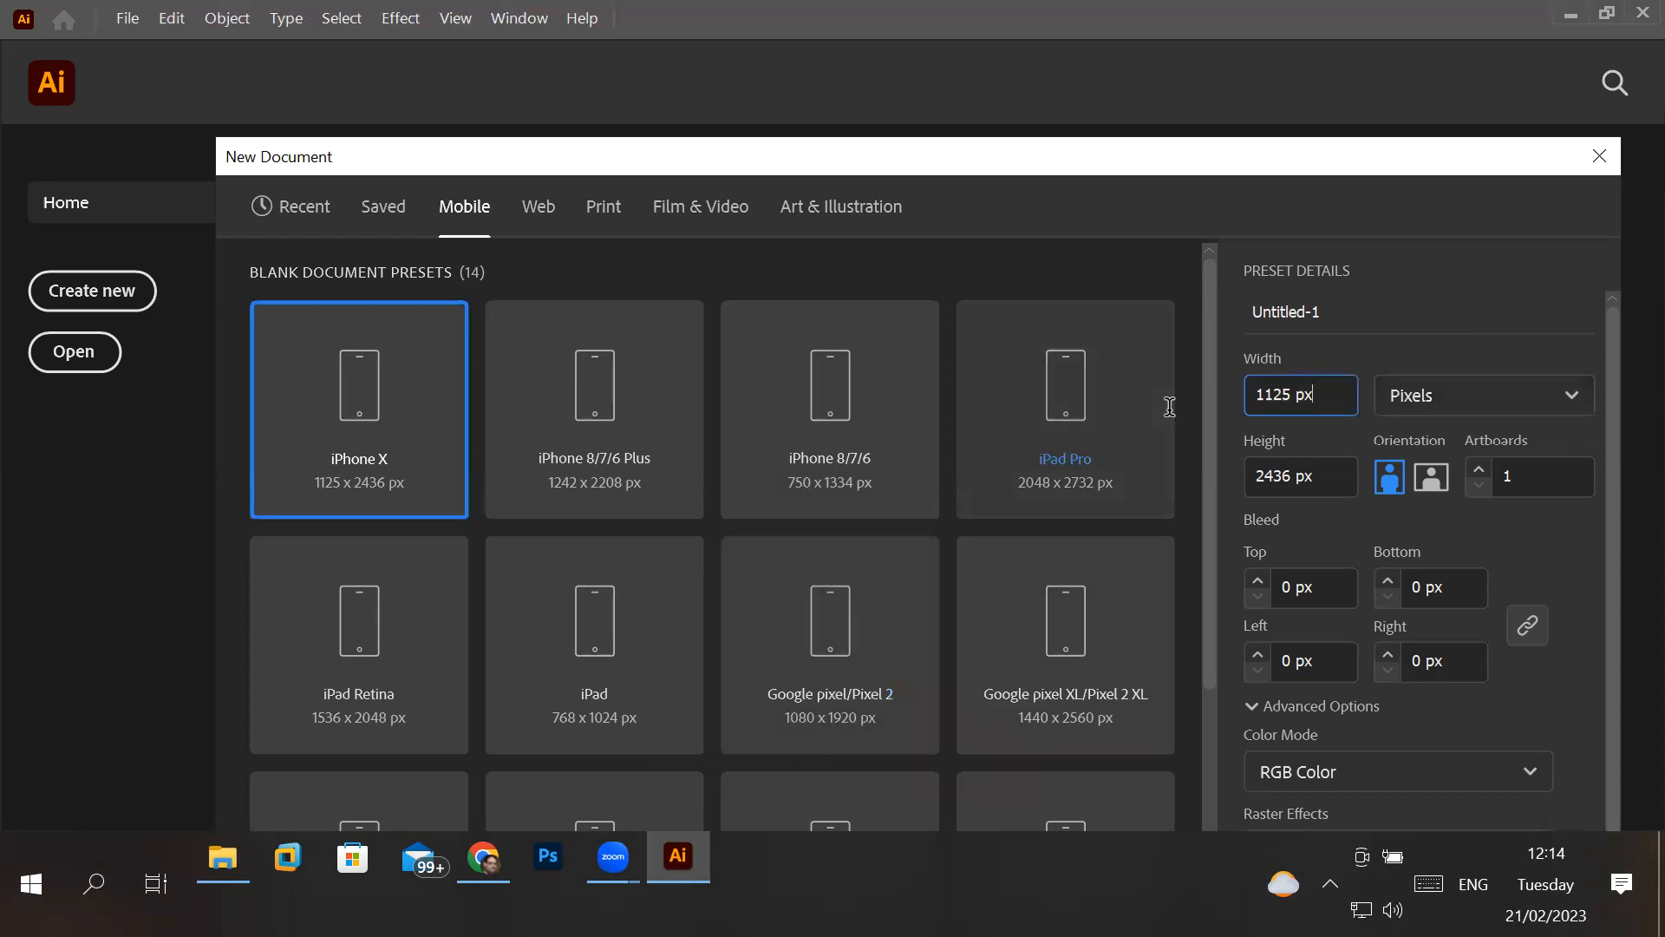
double_click(1272, 397)
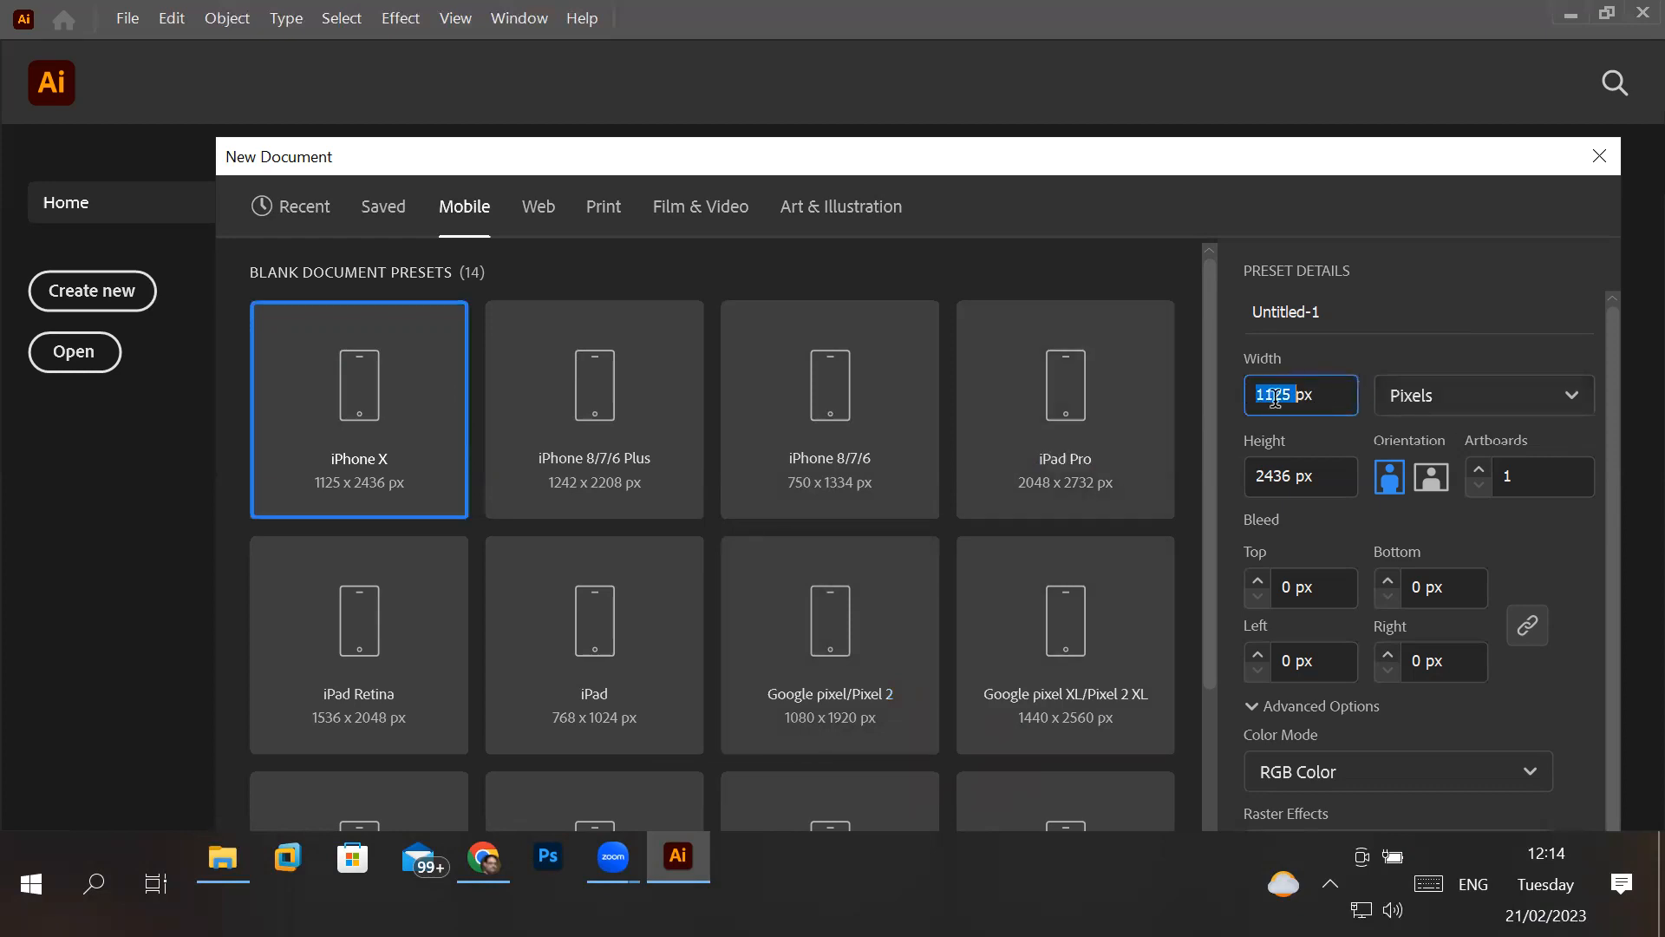
double_click(1272, 473)
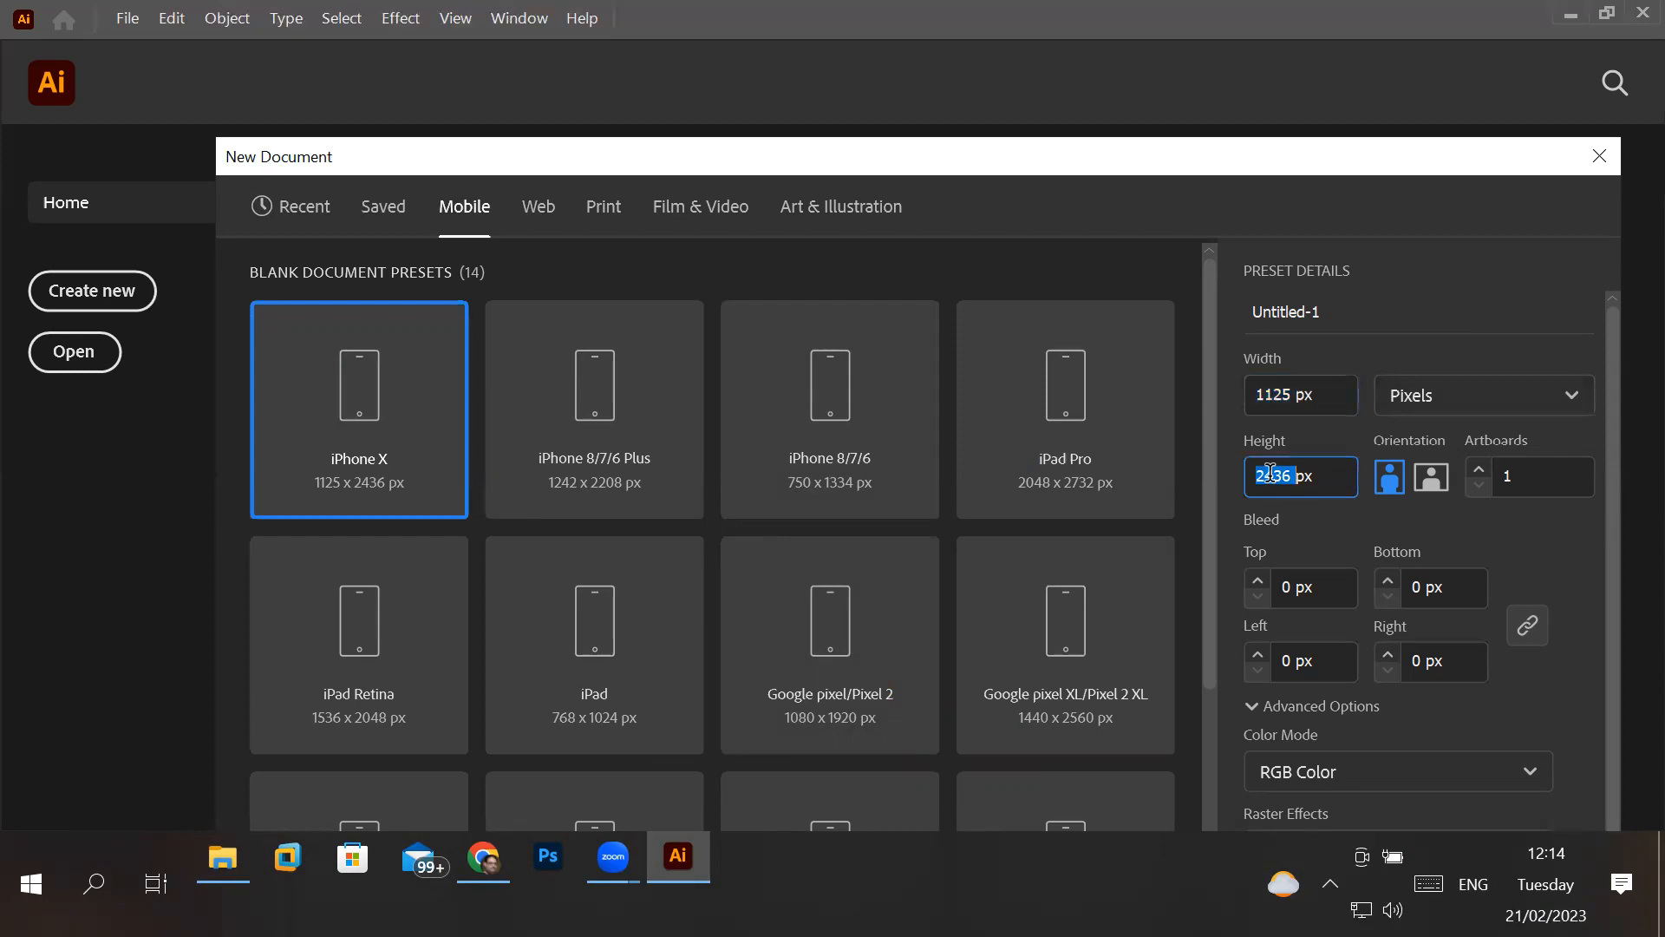
left_click(798, 453)
left_click(1131, 435)
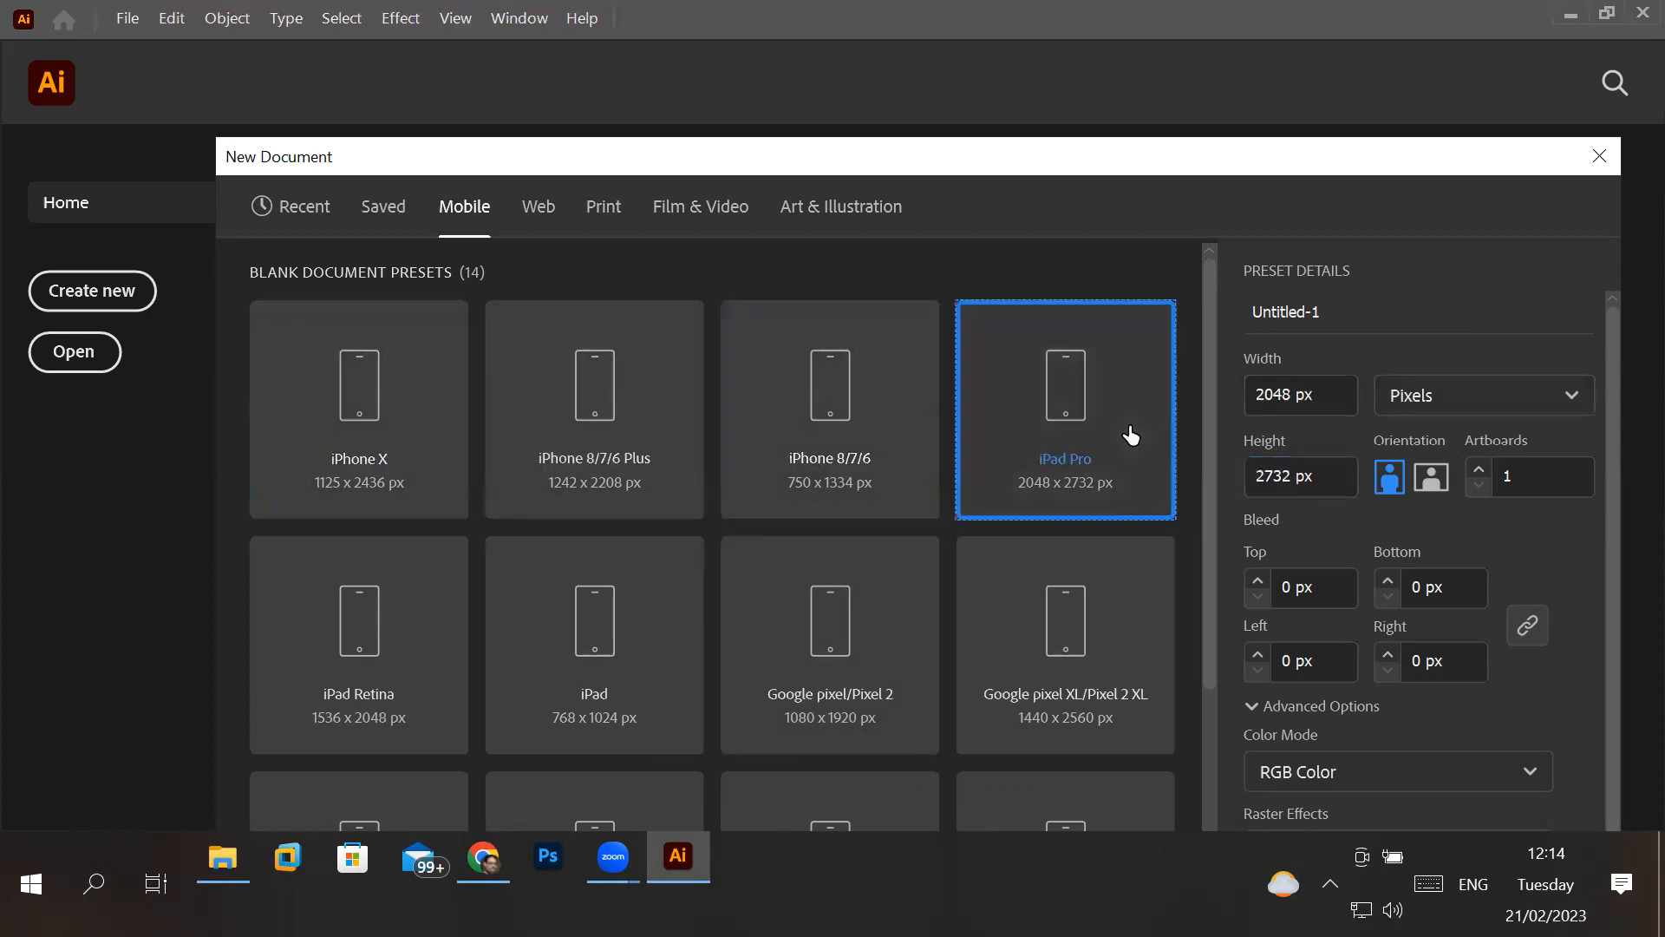
left_click(1082, 658)
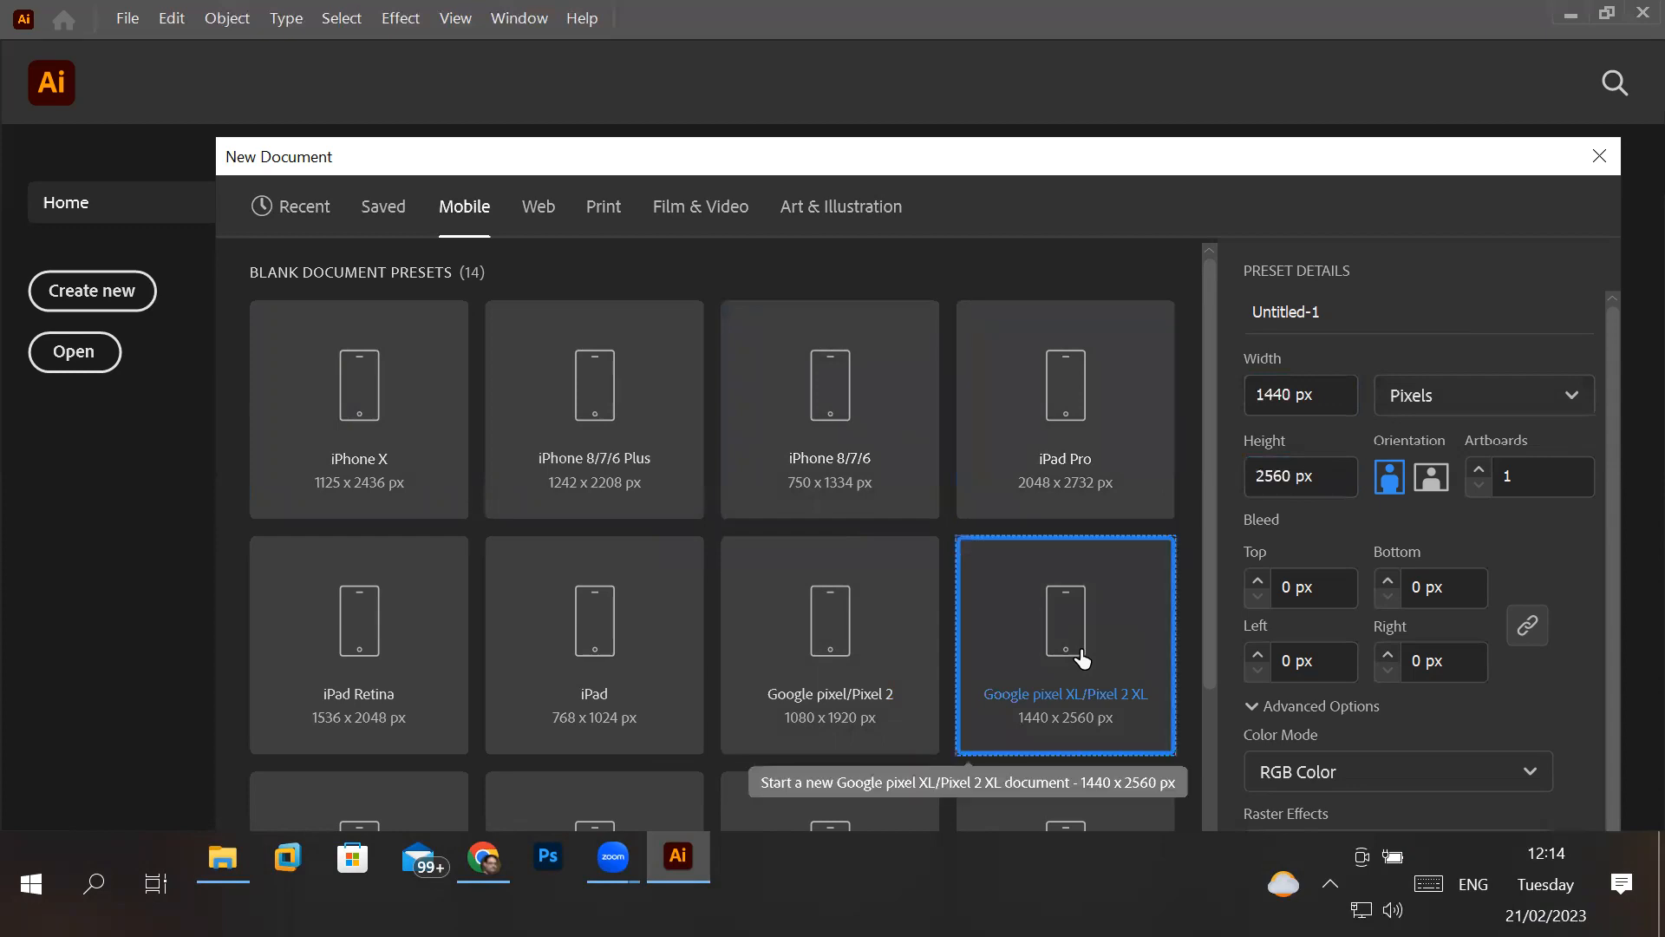
left_click(819, 658)
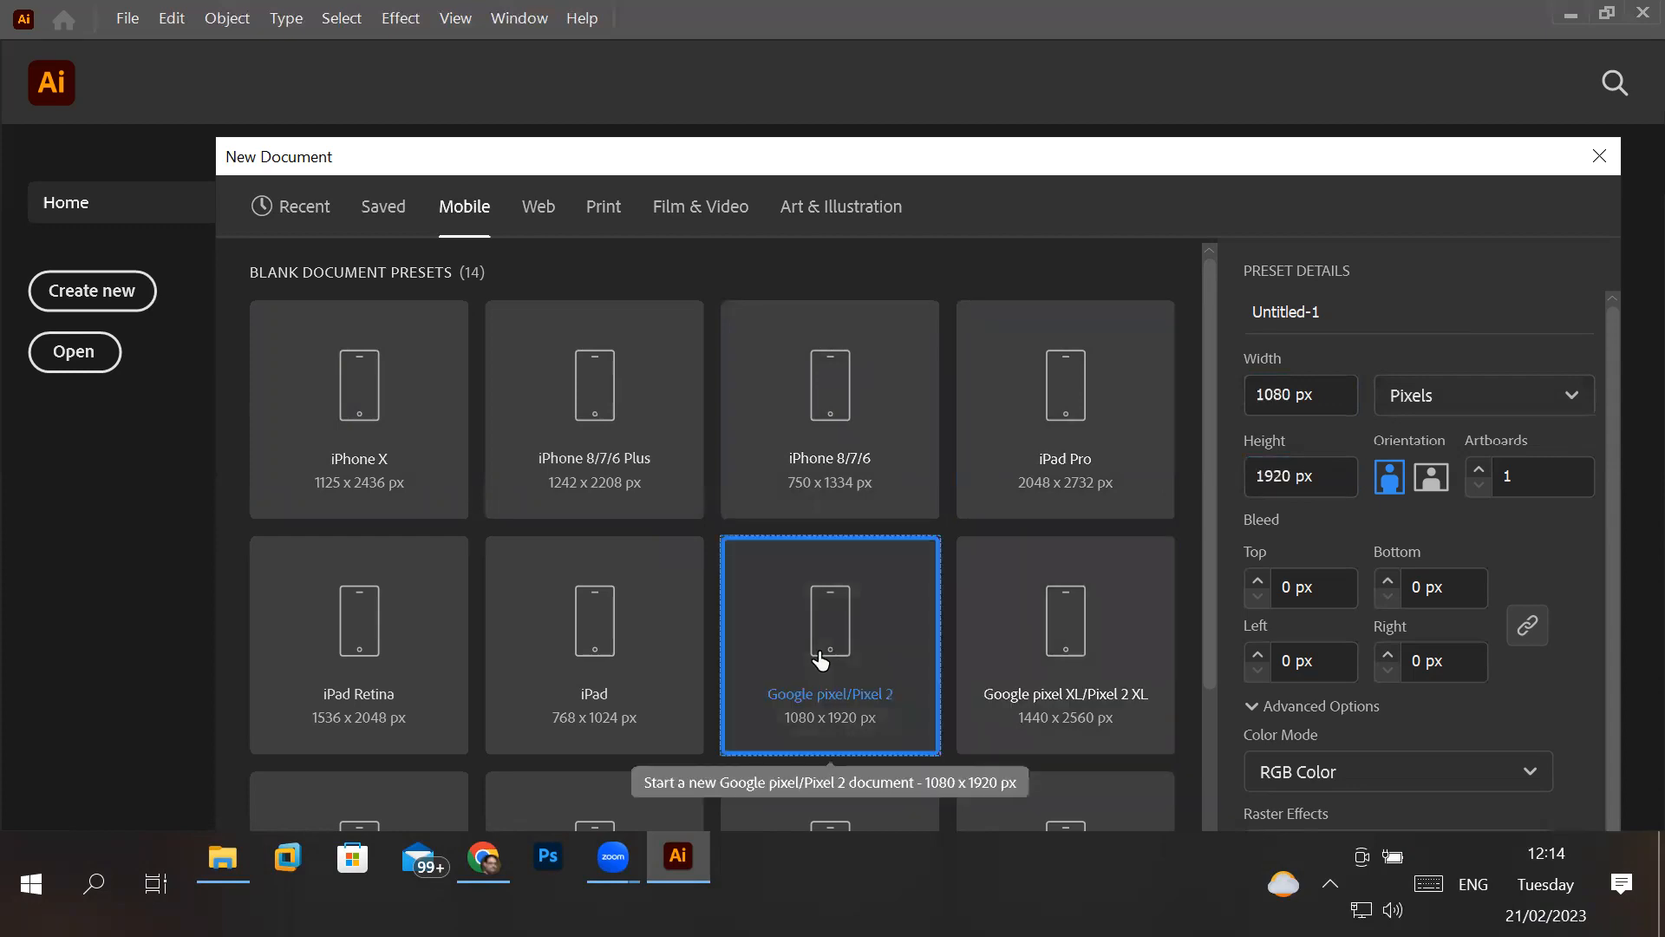
left_click(650, 655)
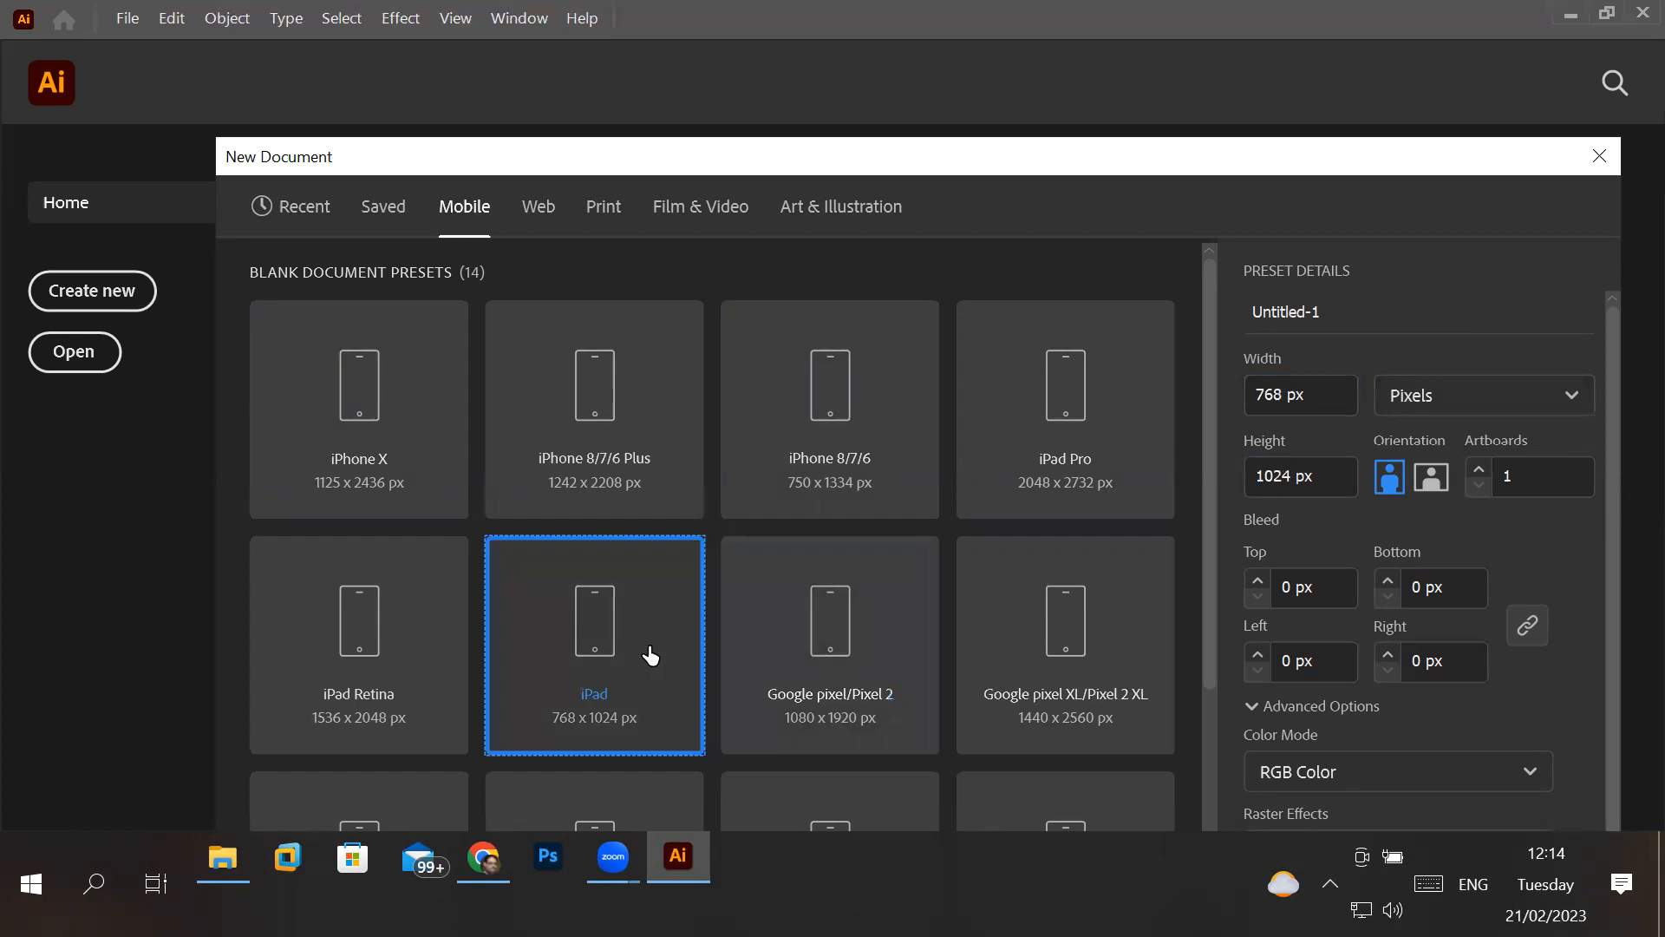
left_click(362, 659)
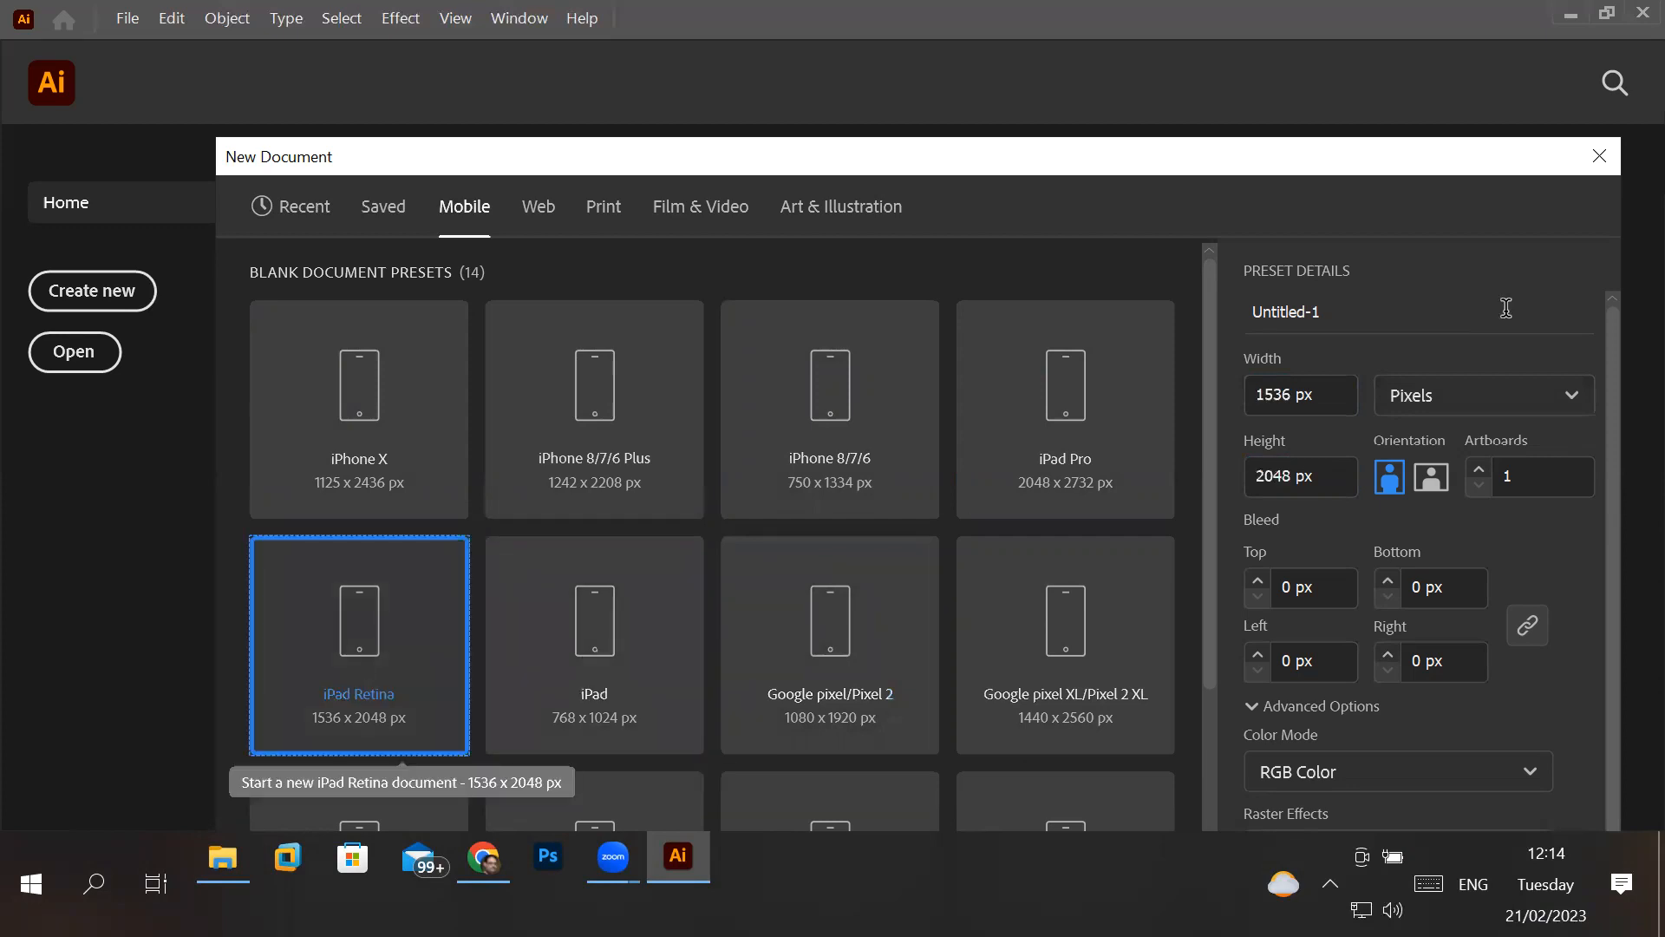
left_click(1346, 395)
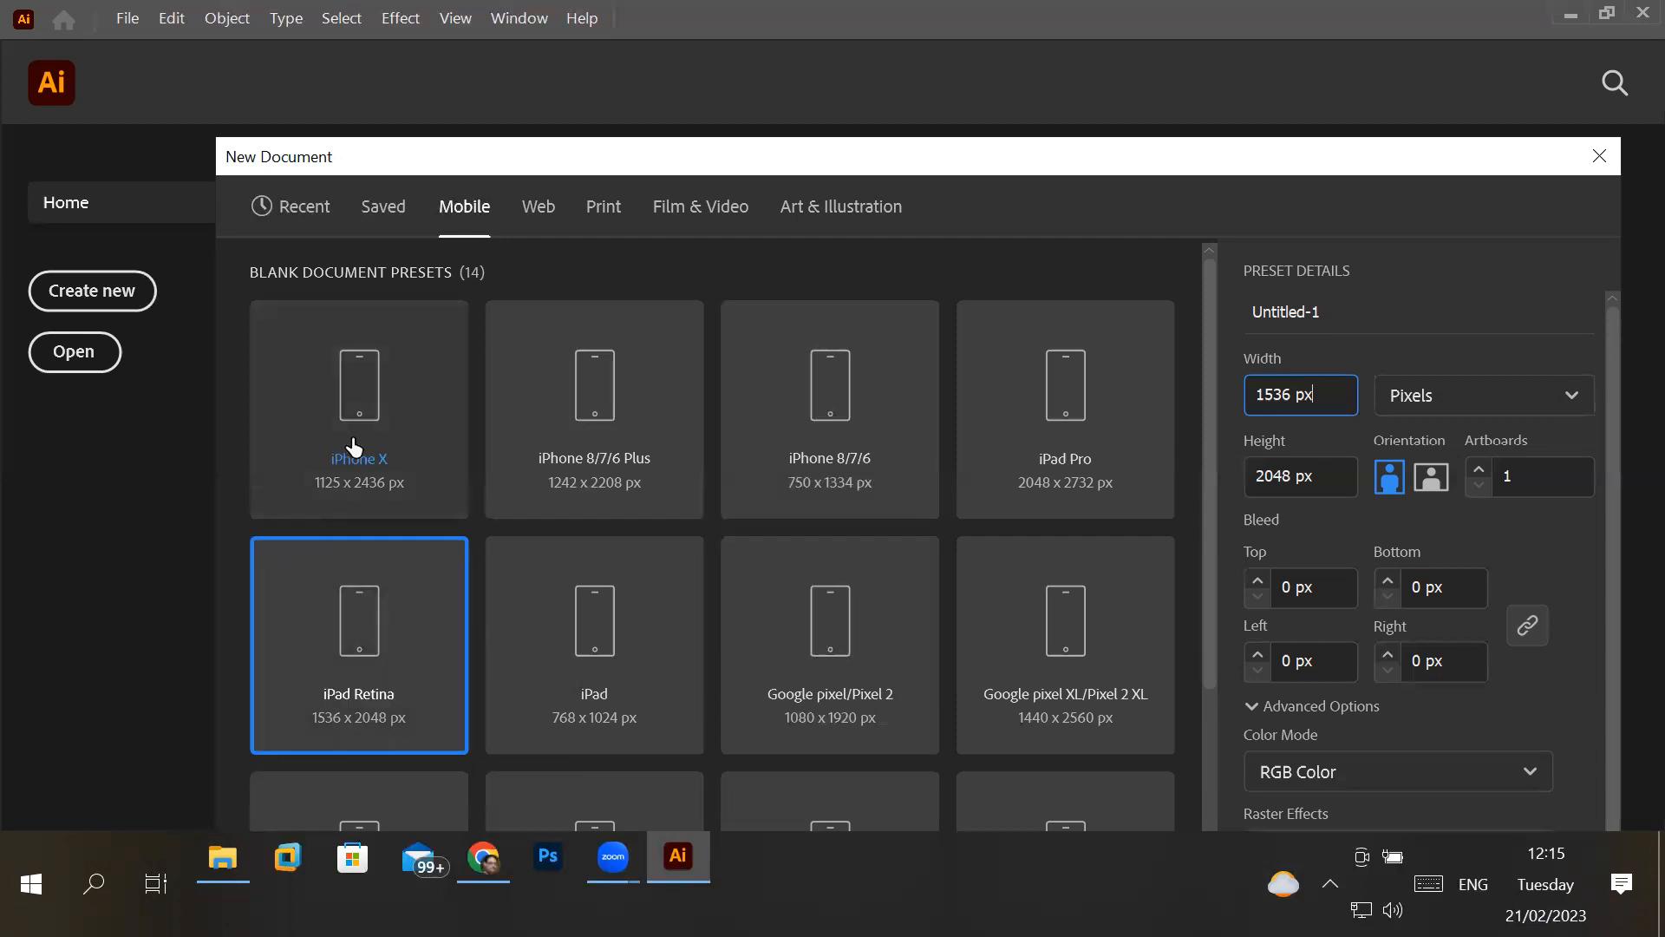
- Choose the Letter preset from the Print category and set the document units to Inches
left_click(603, 217)
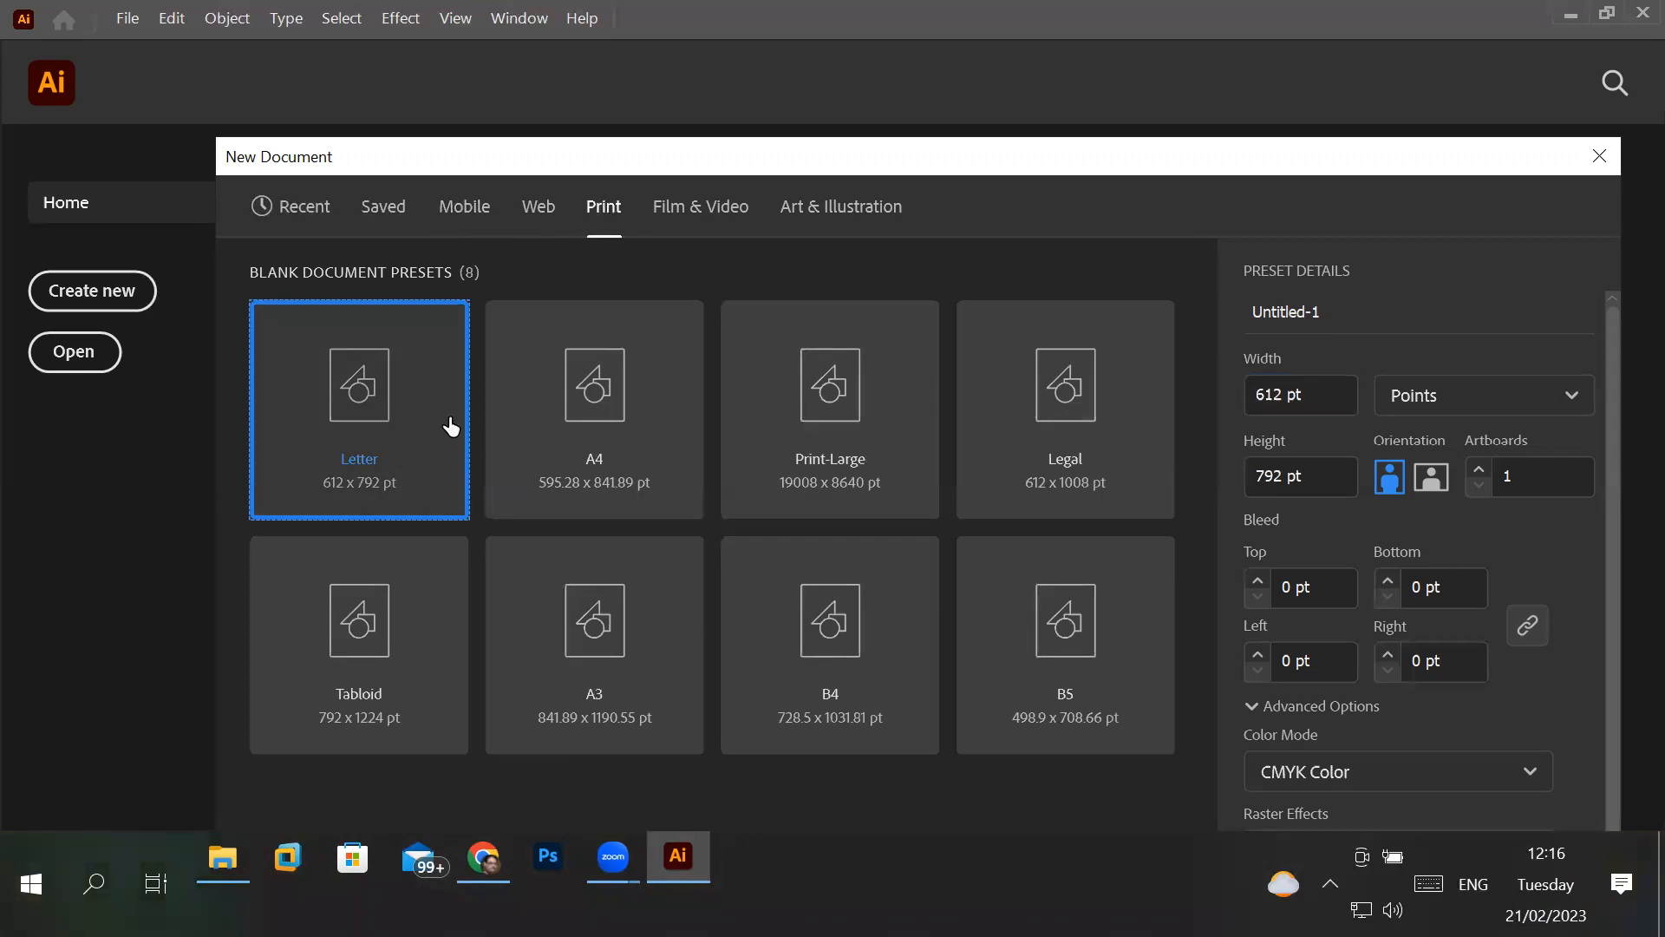
left_click(618, 399)
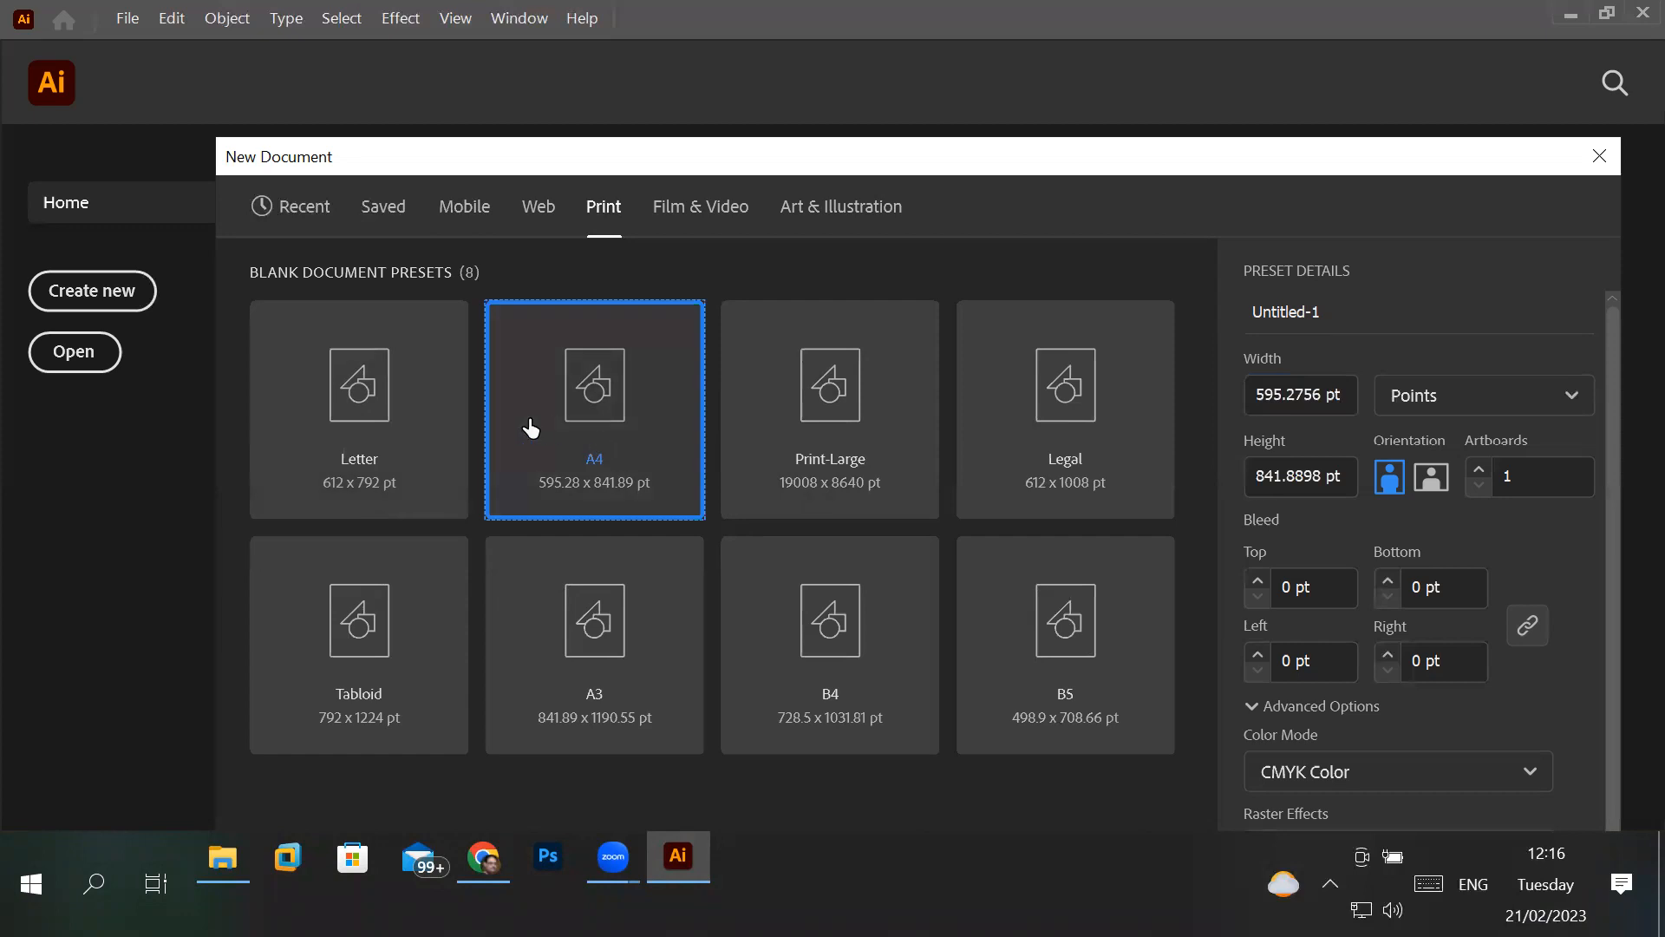
left_click(360, 412)
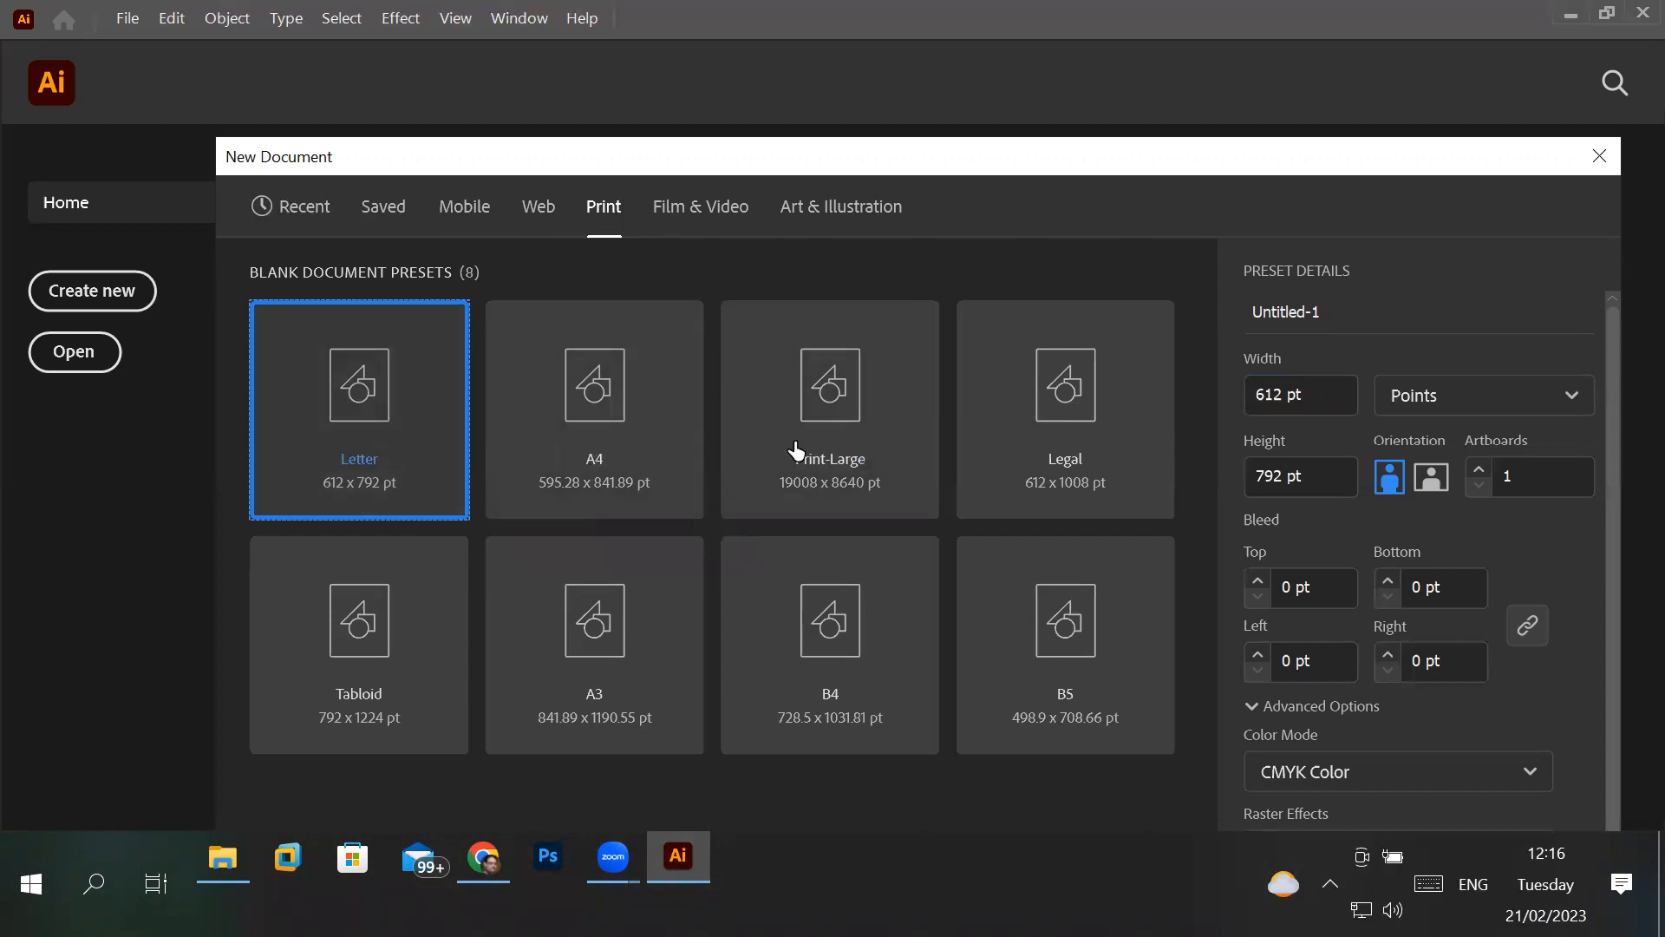
left_click(1492, 408)
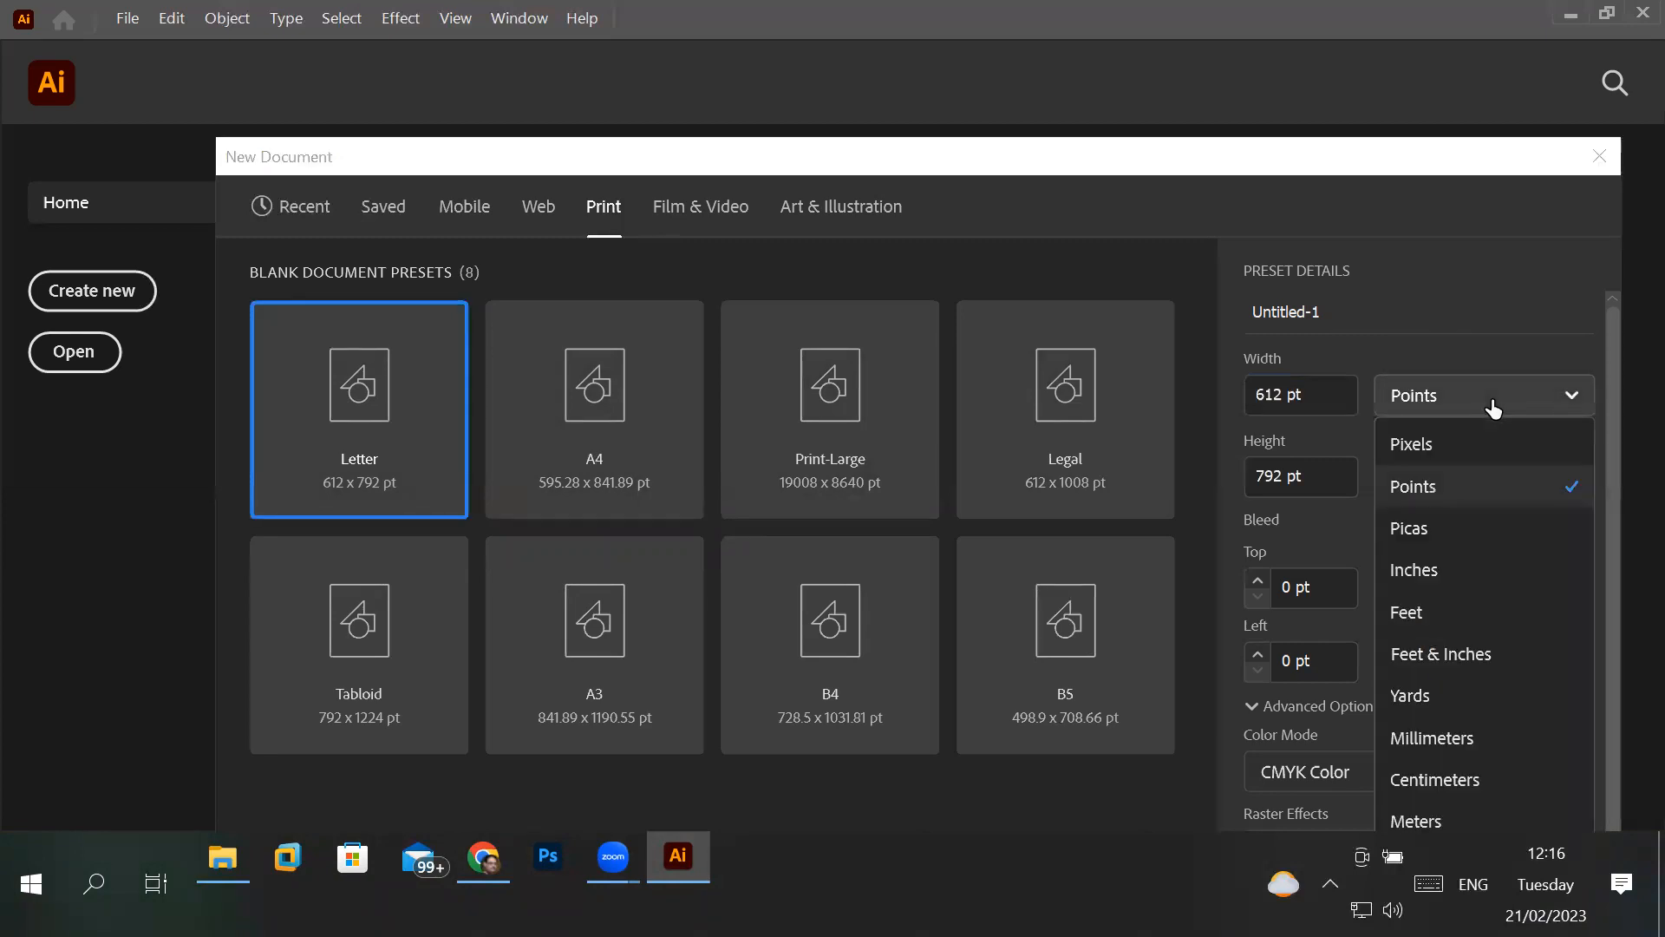
left_click(1455, 579)
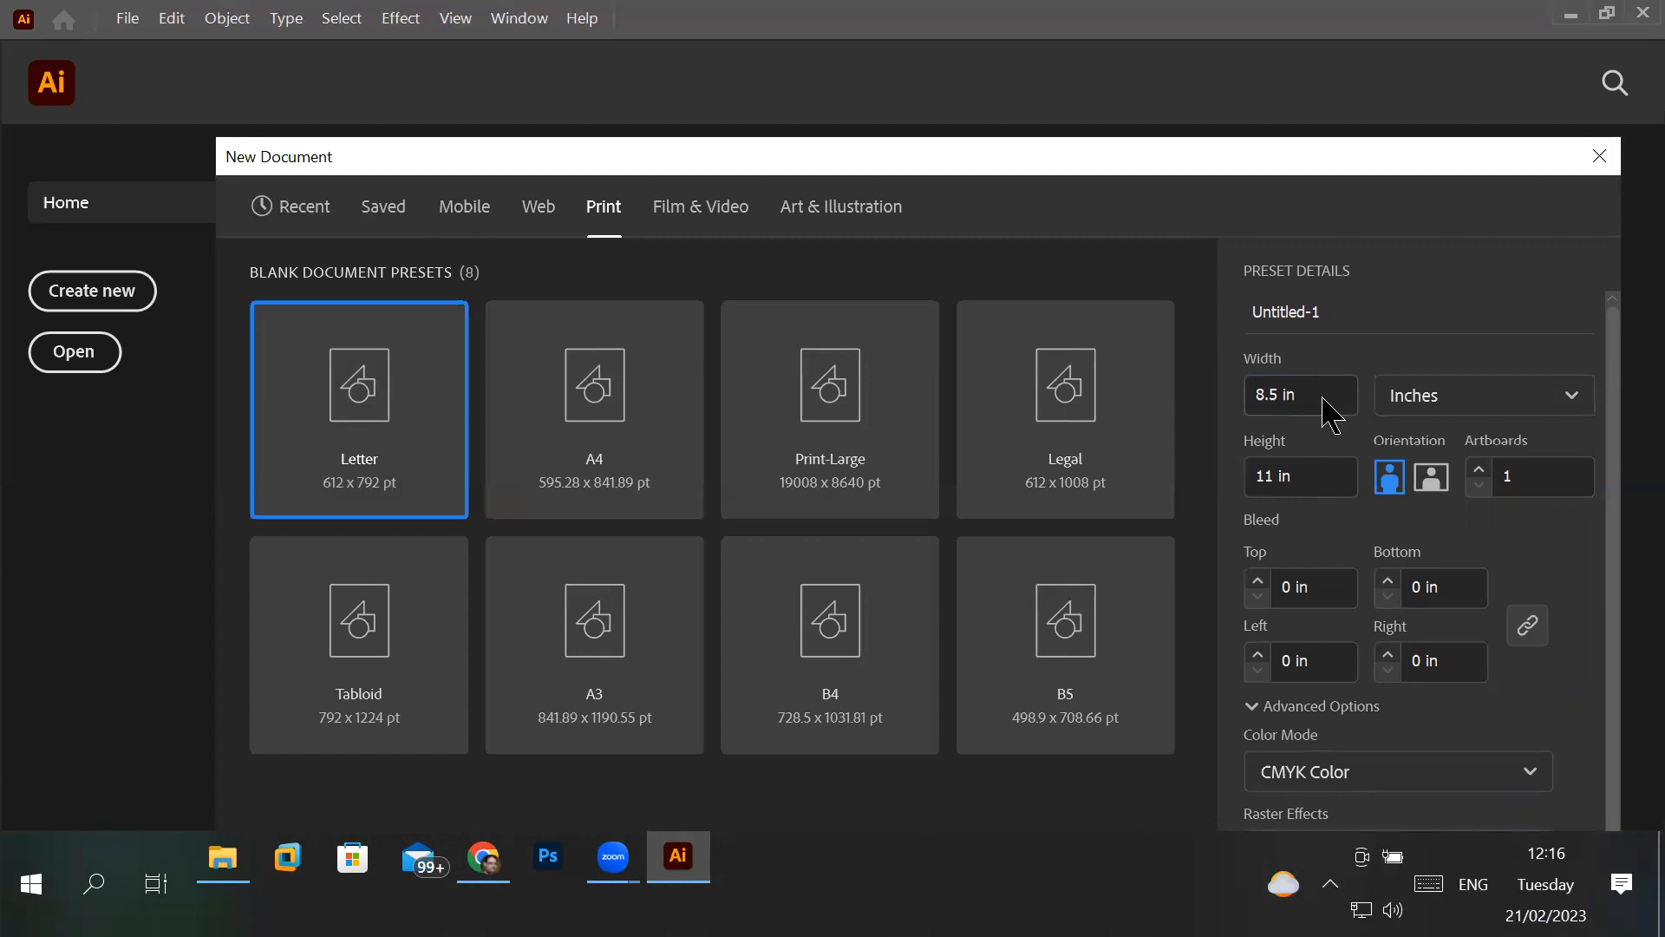
- Move the New Document dialog up to reveal more settings, and examine the Letter preset's width and height
left_click_drag(1269, 165, 1251, 59)
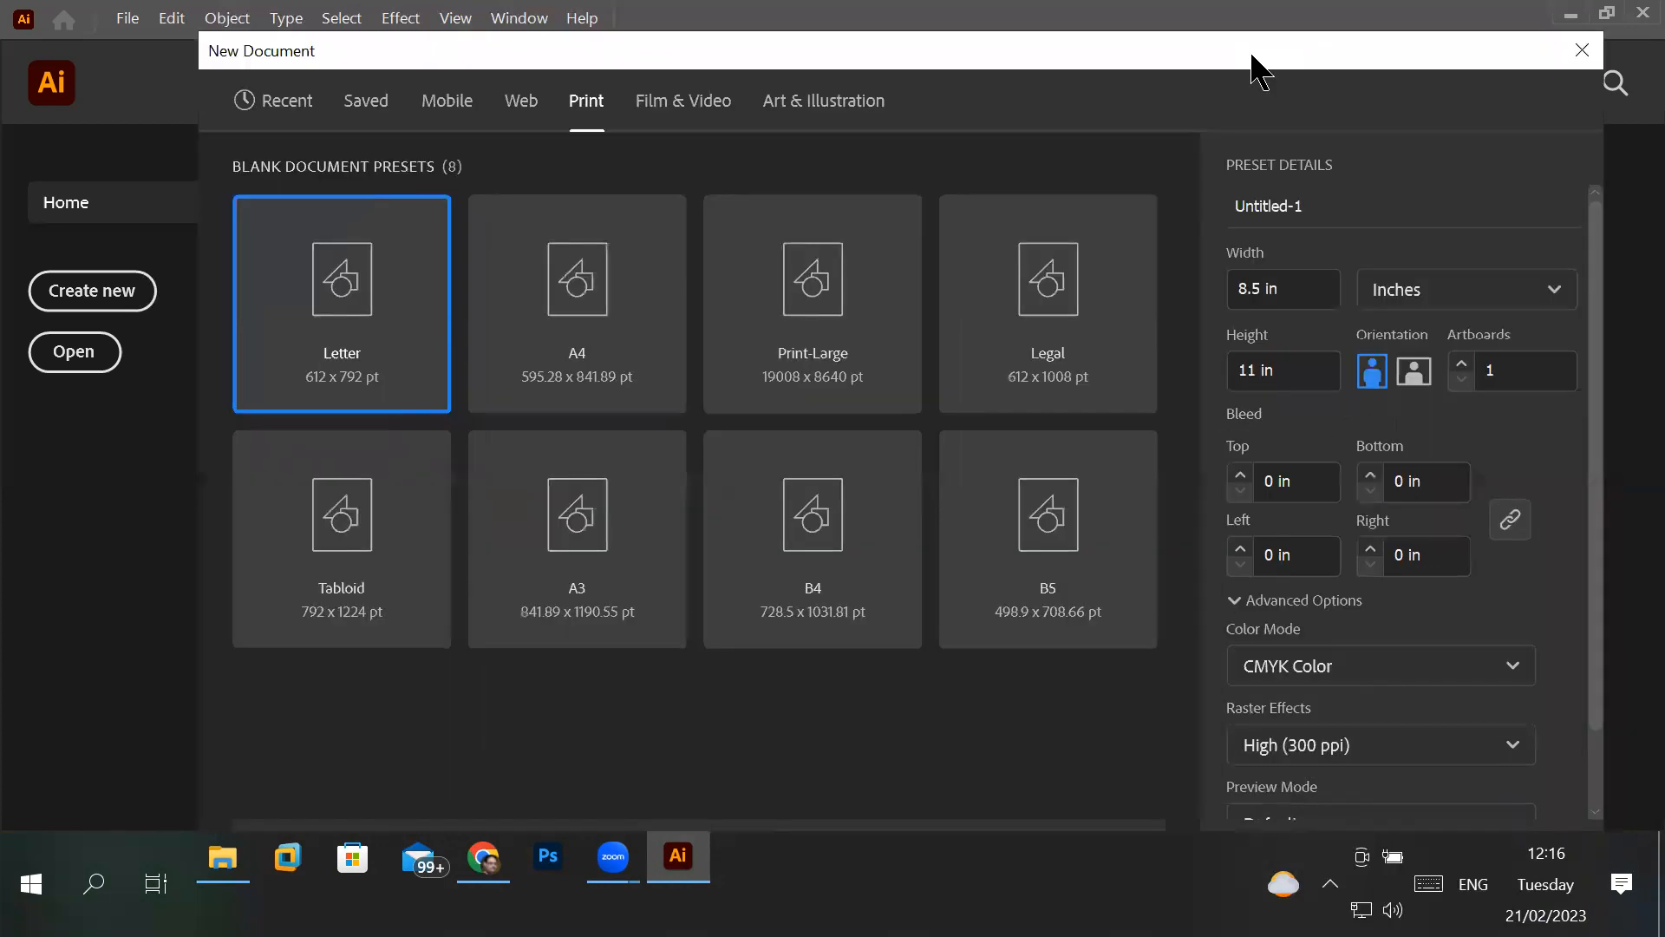
left_click(1305, 289)
left_click(1301, 361)
double_click(1245, 289)
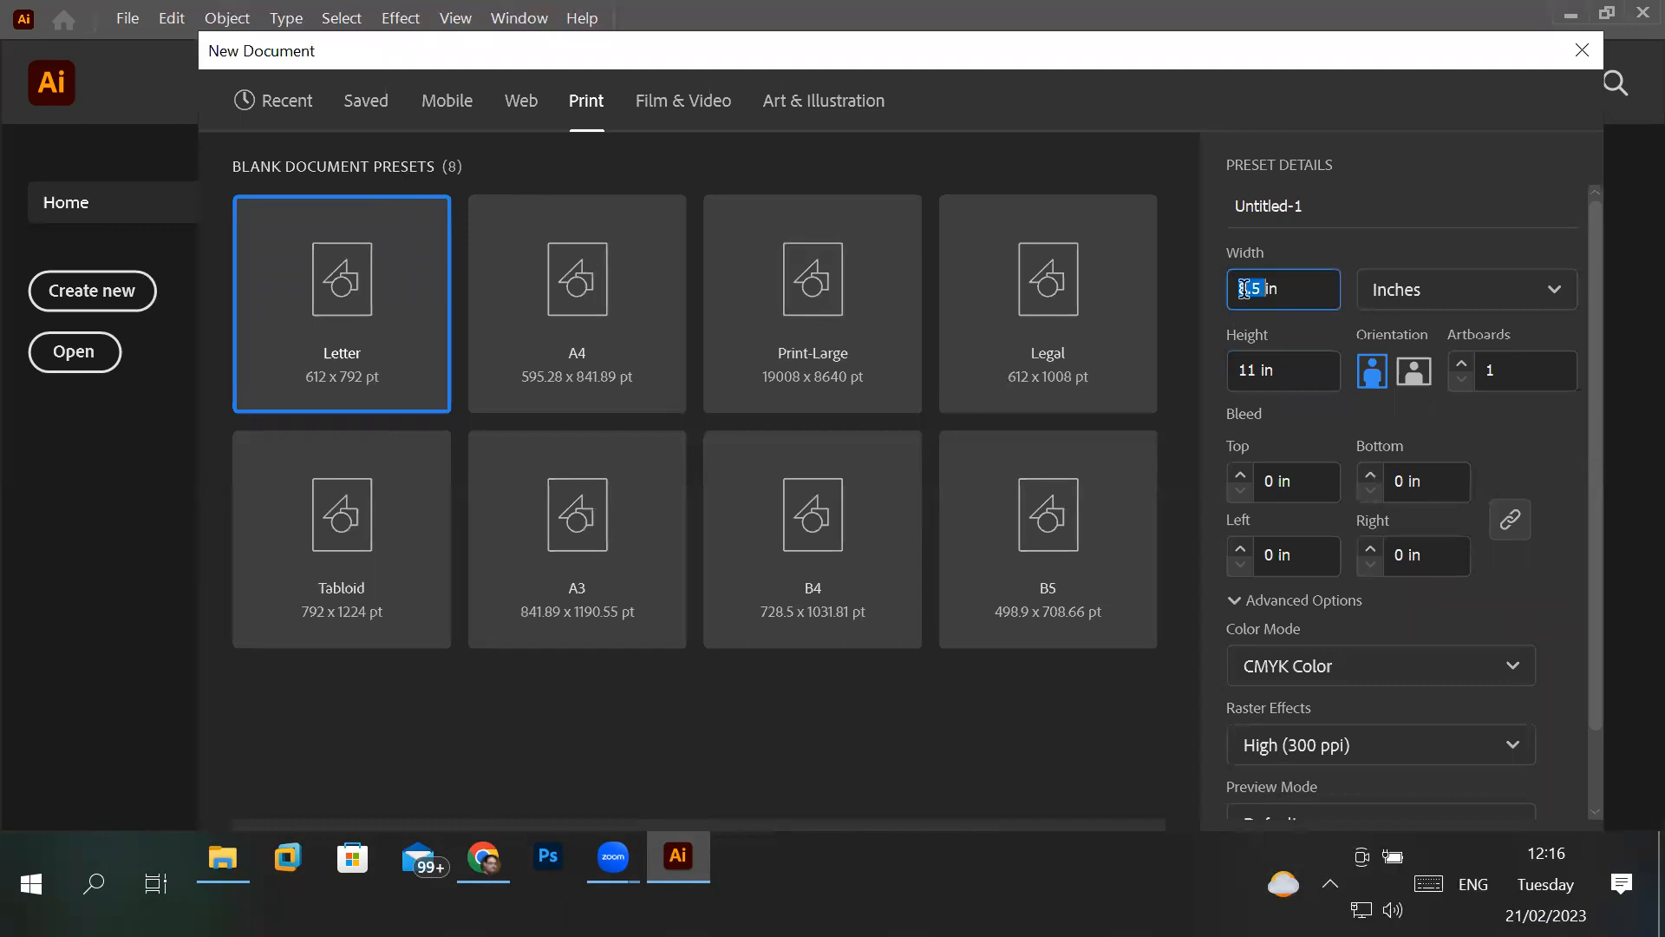
double_click(1246, 371)
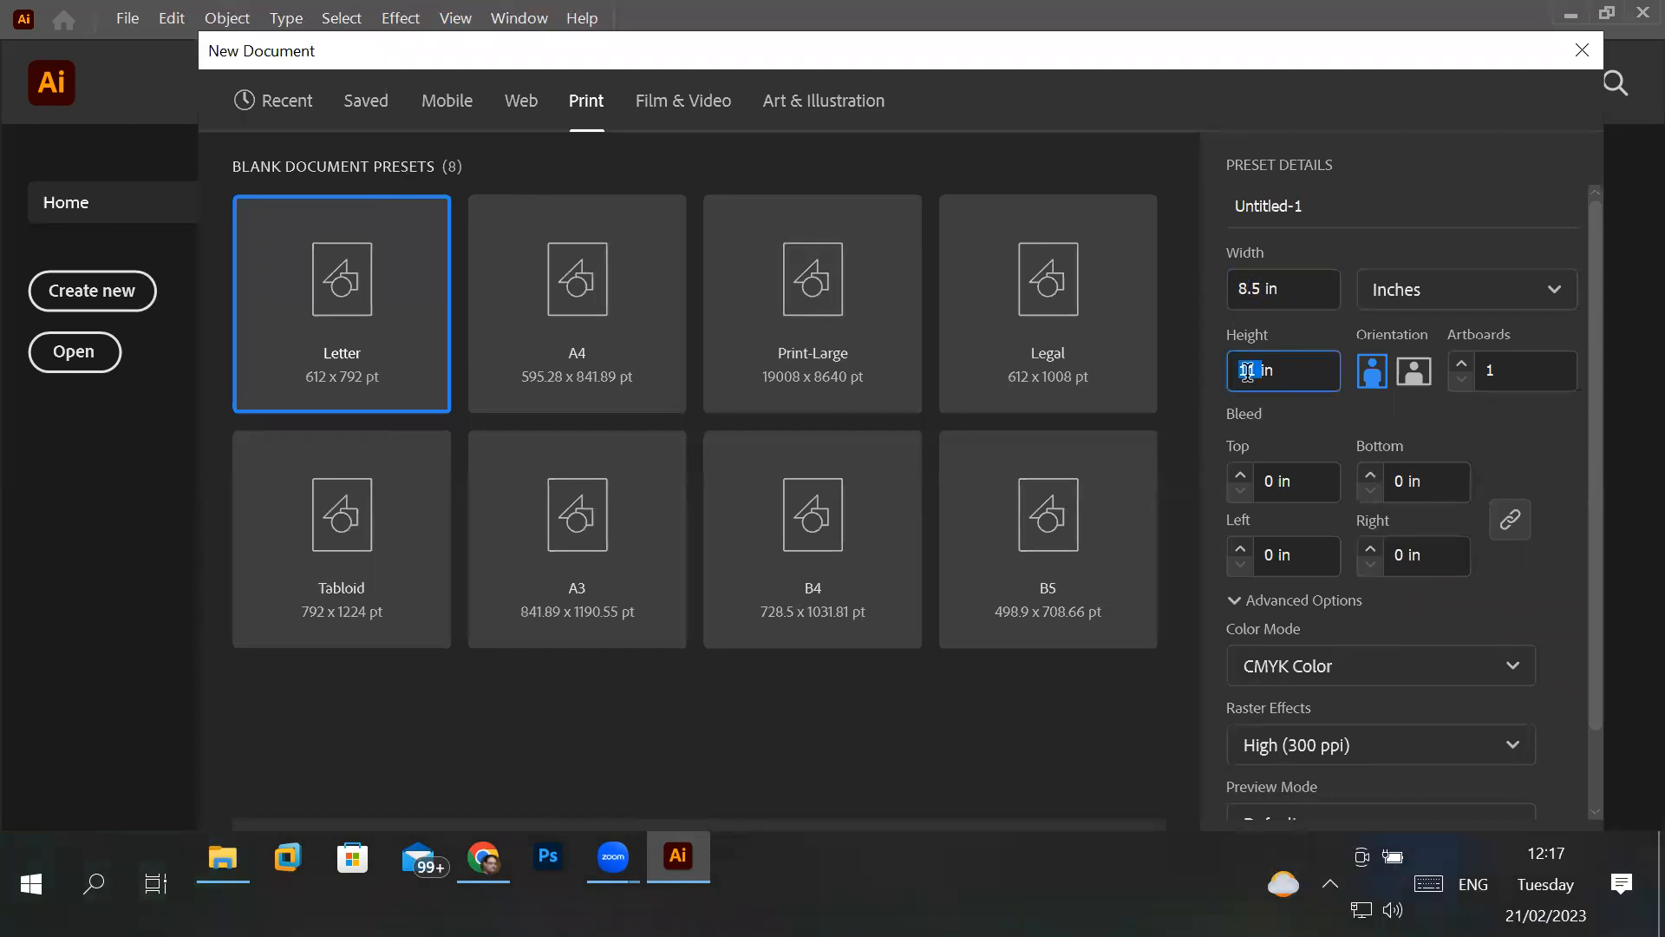
- Try the Letter page size in Pixels and Points, and return the document units to Inches
left_click(1471, 306)
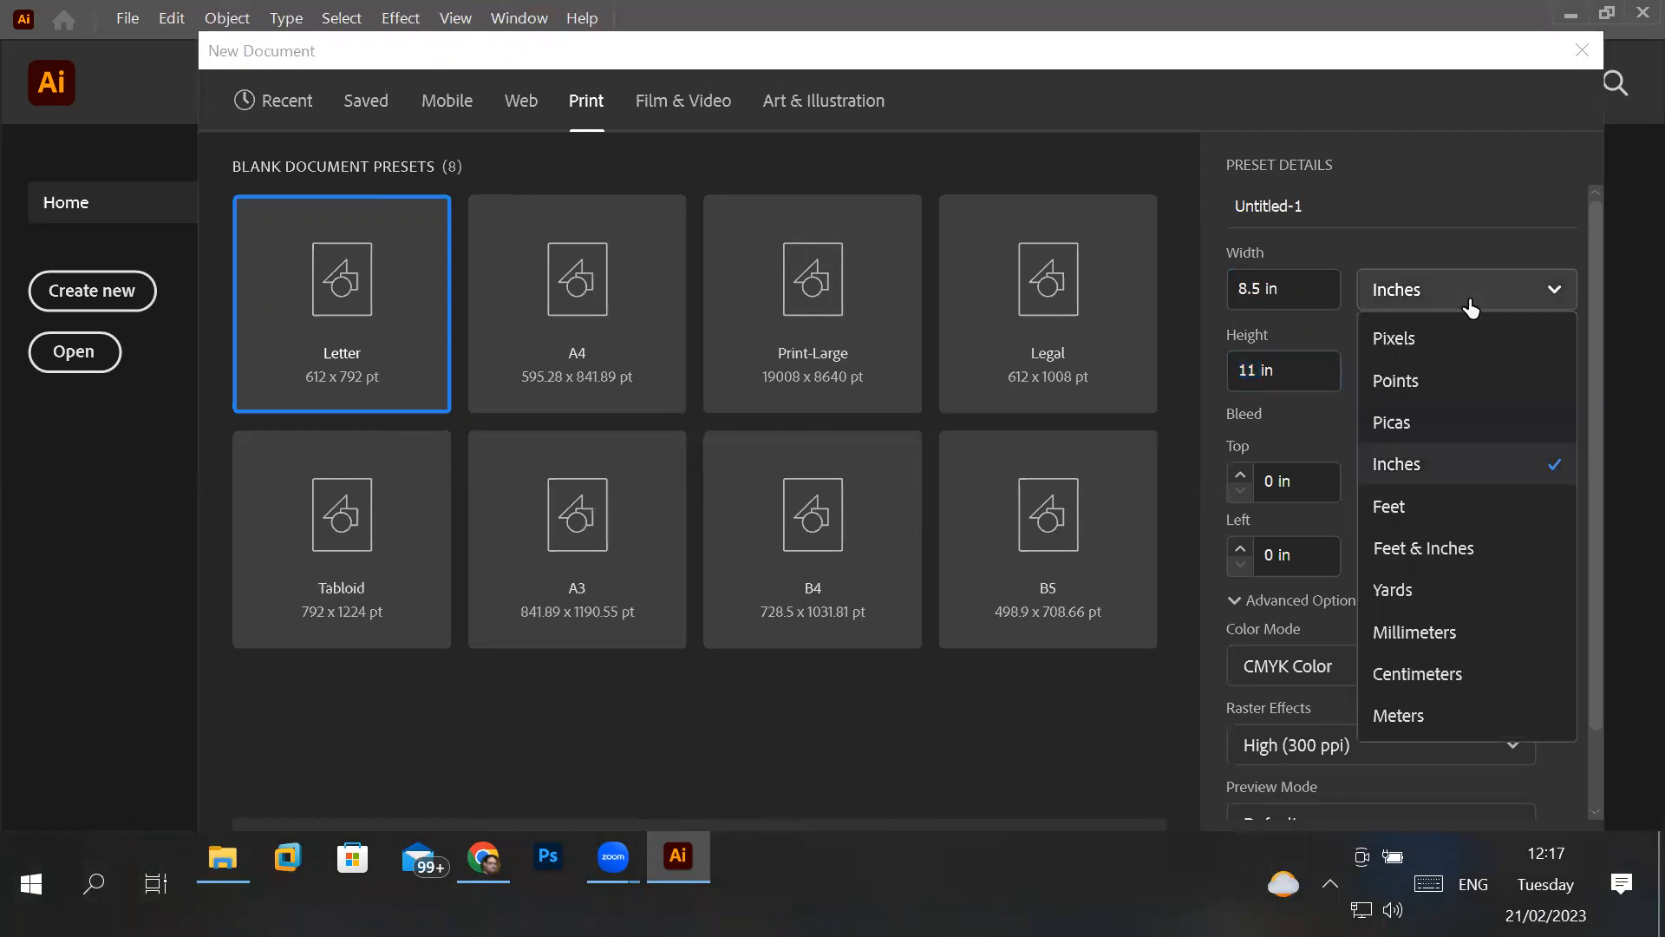
left_click(1429, 345)
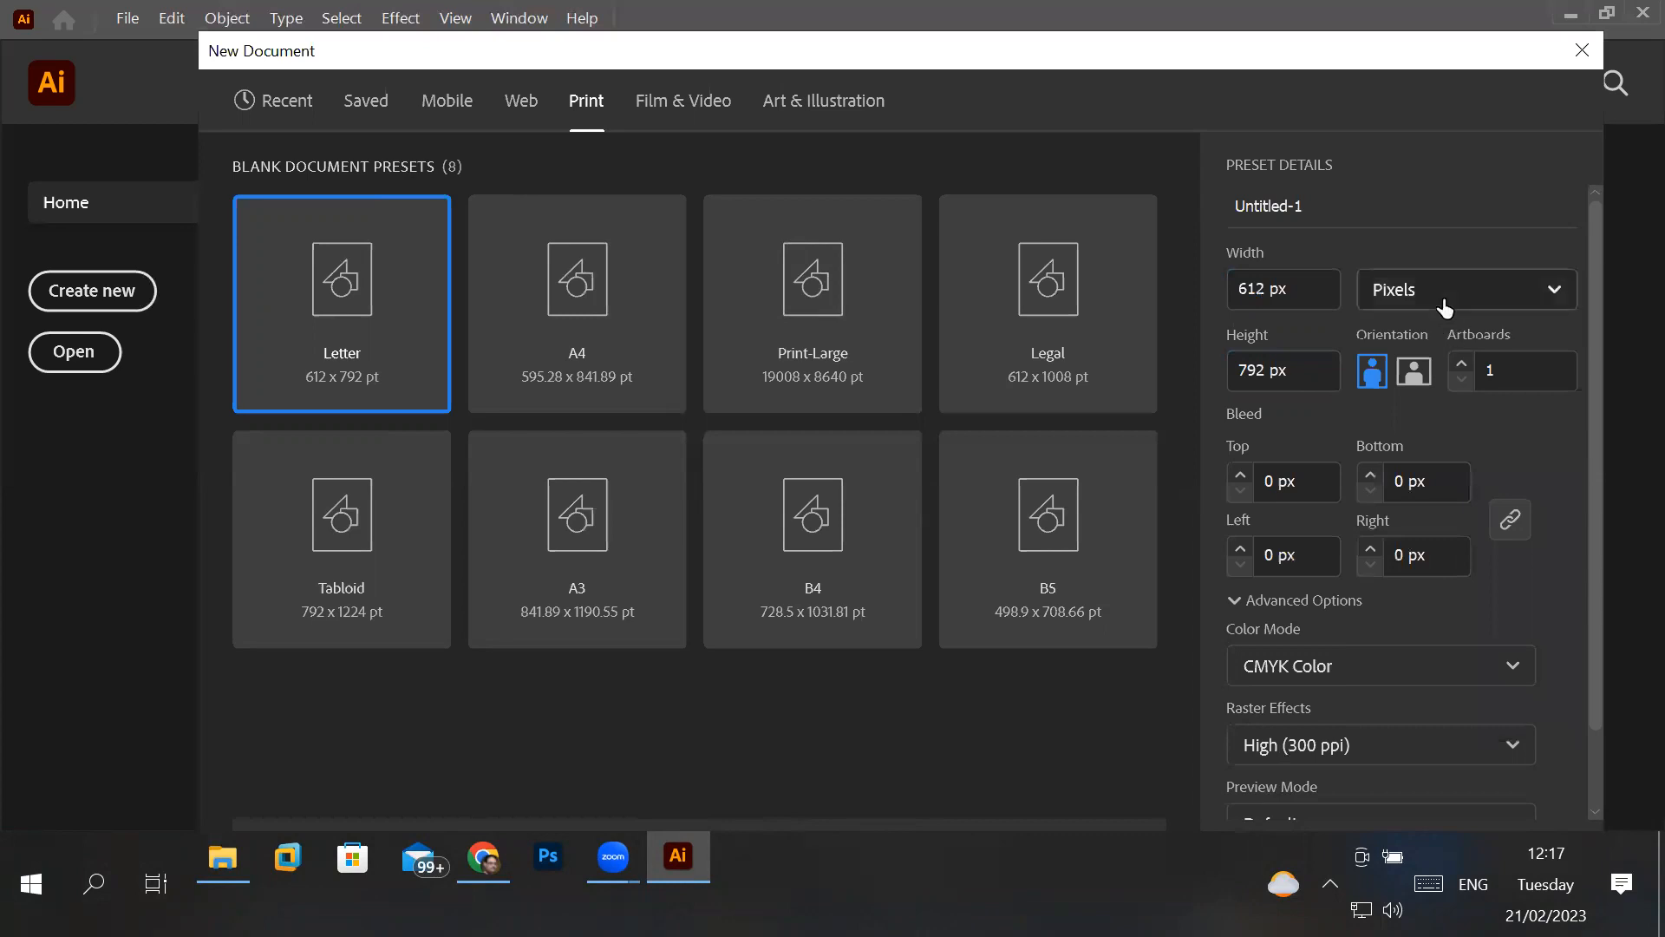
left_click(1441, 311)
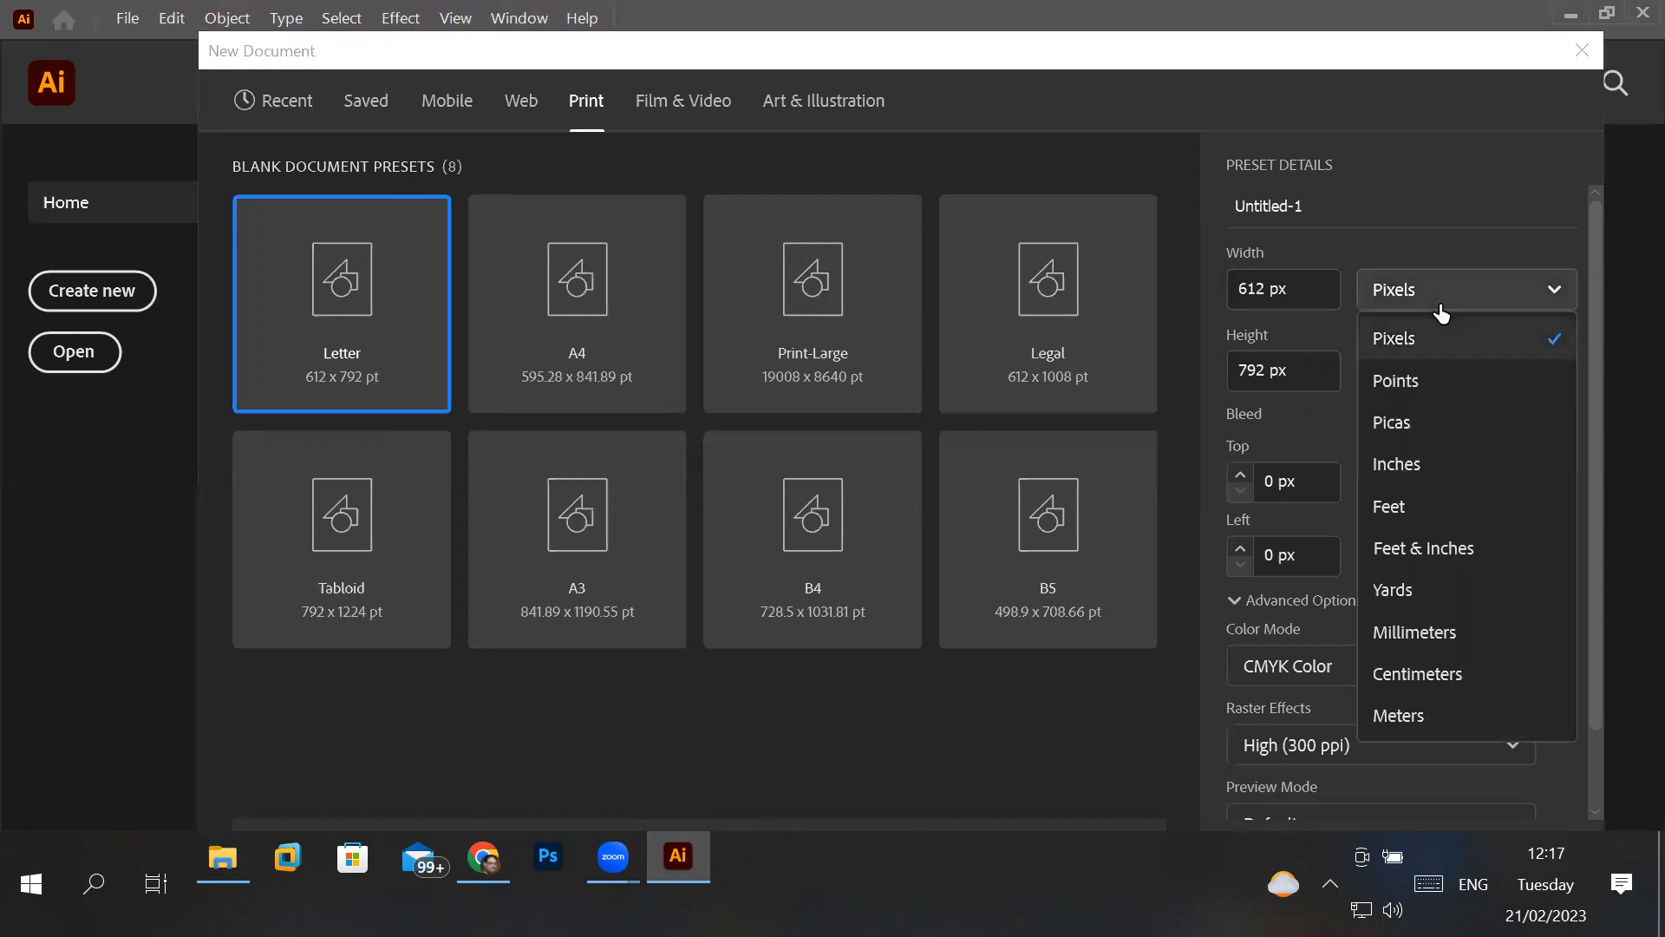
left_click(1413, 380)
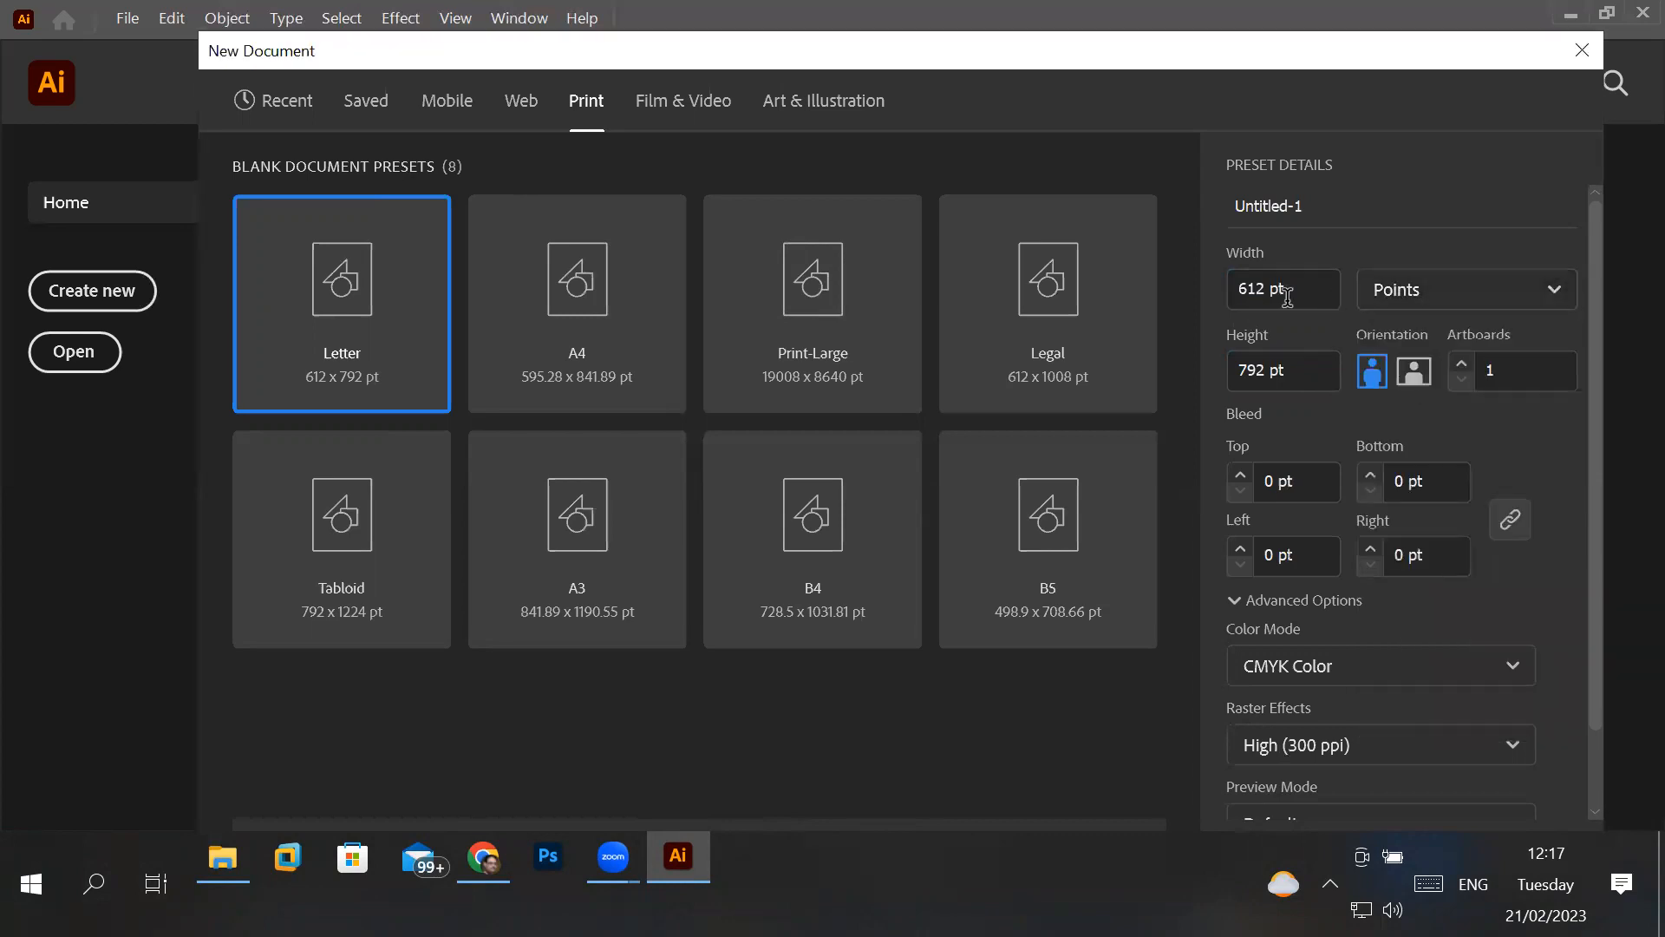
left_click(1450, 308)
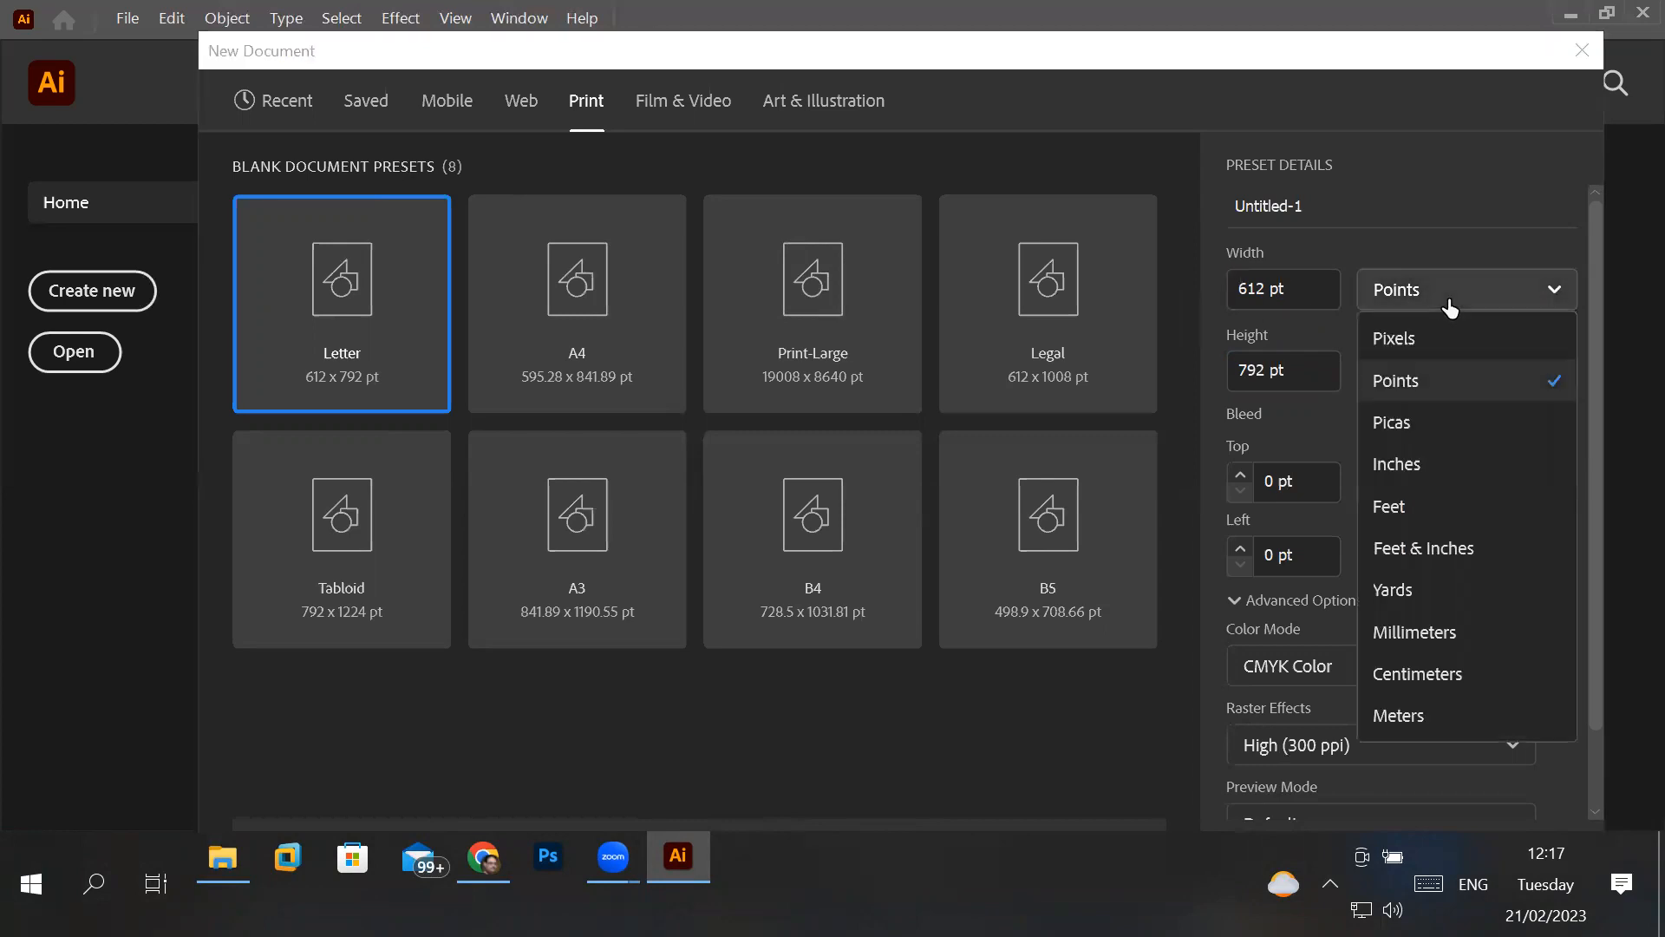
left_click(1425, 465)
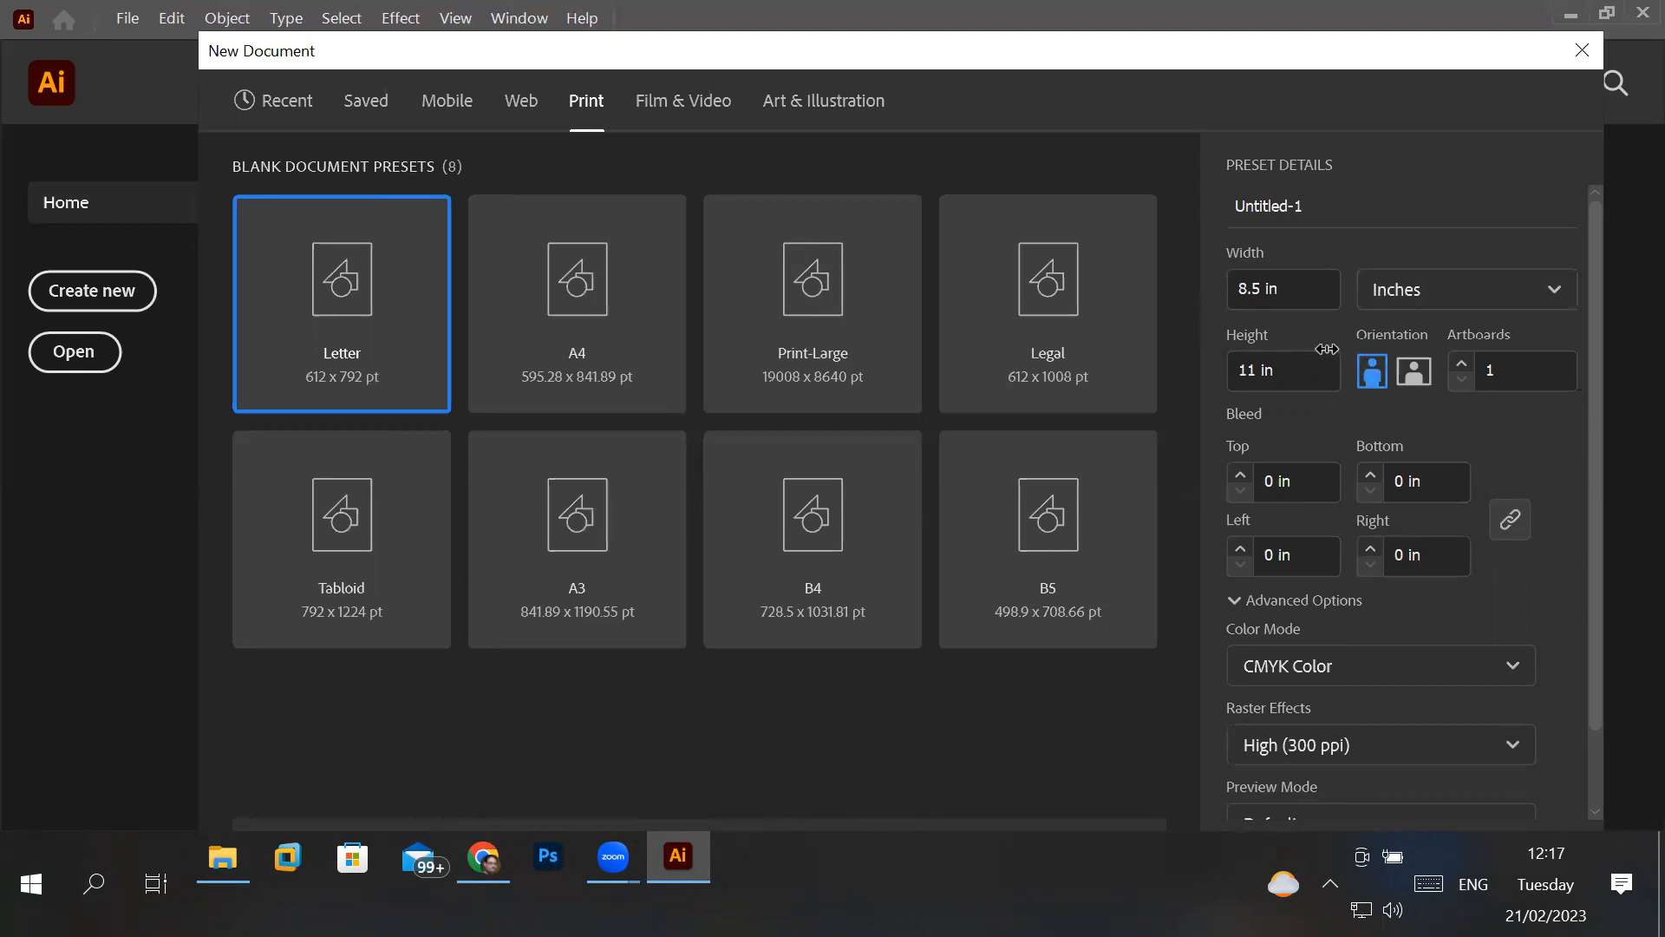
- Set the document's width and height to 1 inch each, and switch the units to Pixels
left_click(1260, 286)
key("BackSpace")
key("BackSpace")
key("BackSpace")
type("1")
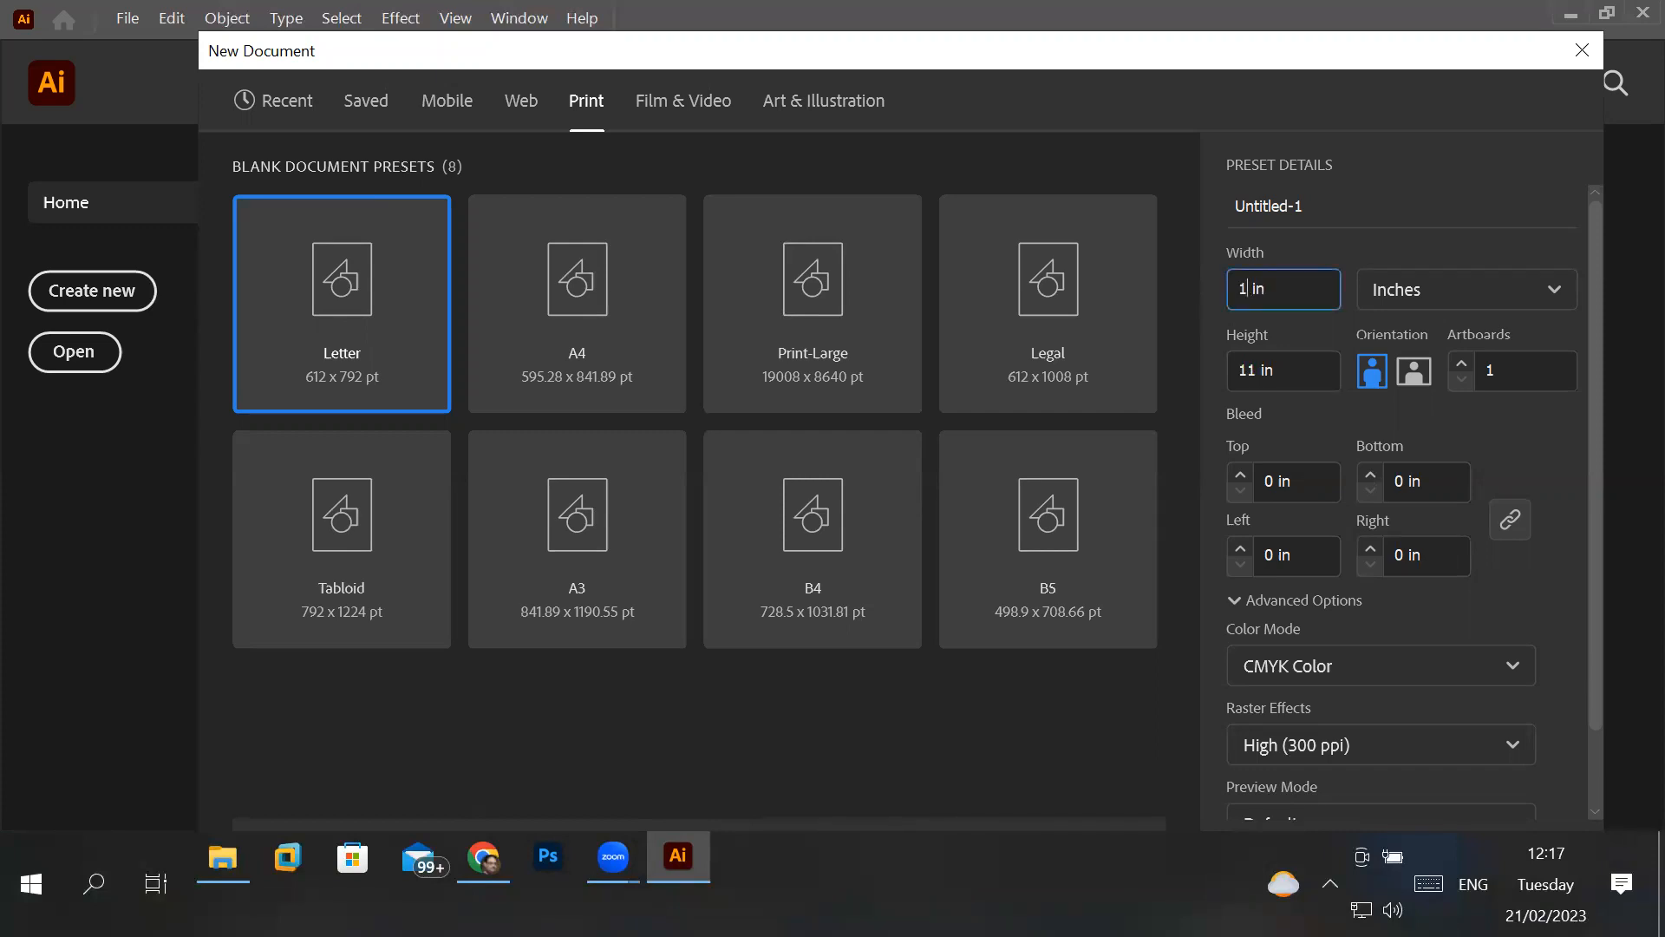
left_click(1254, 370)
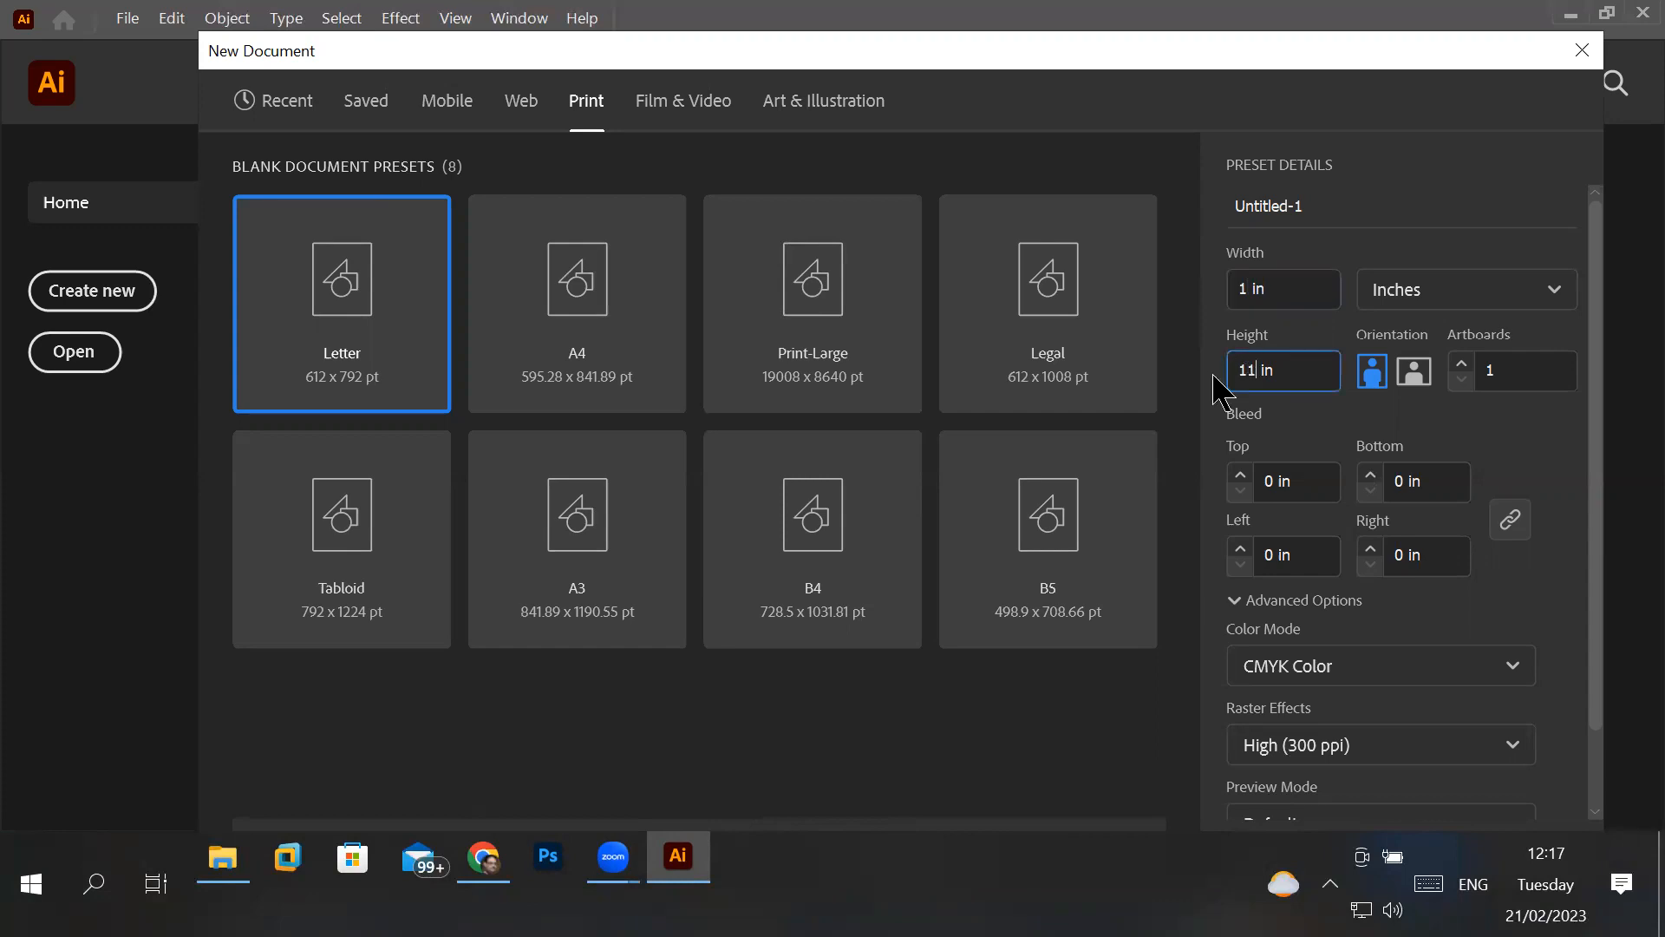
key("BackSpace")
key("BackSpace")
type("1")
left_click(1407, 306)
left_click(1397, 340)
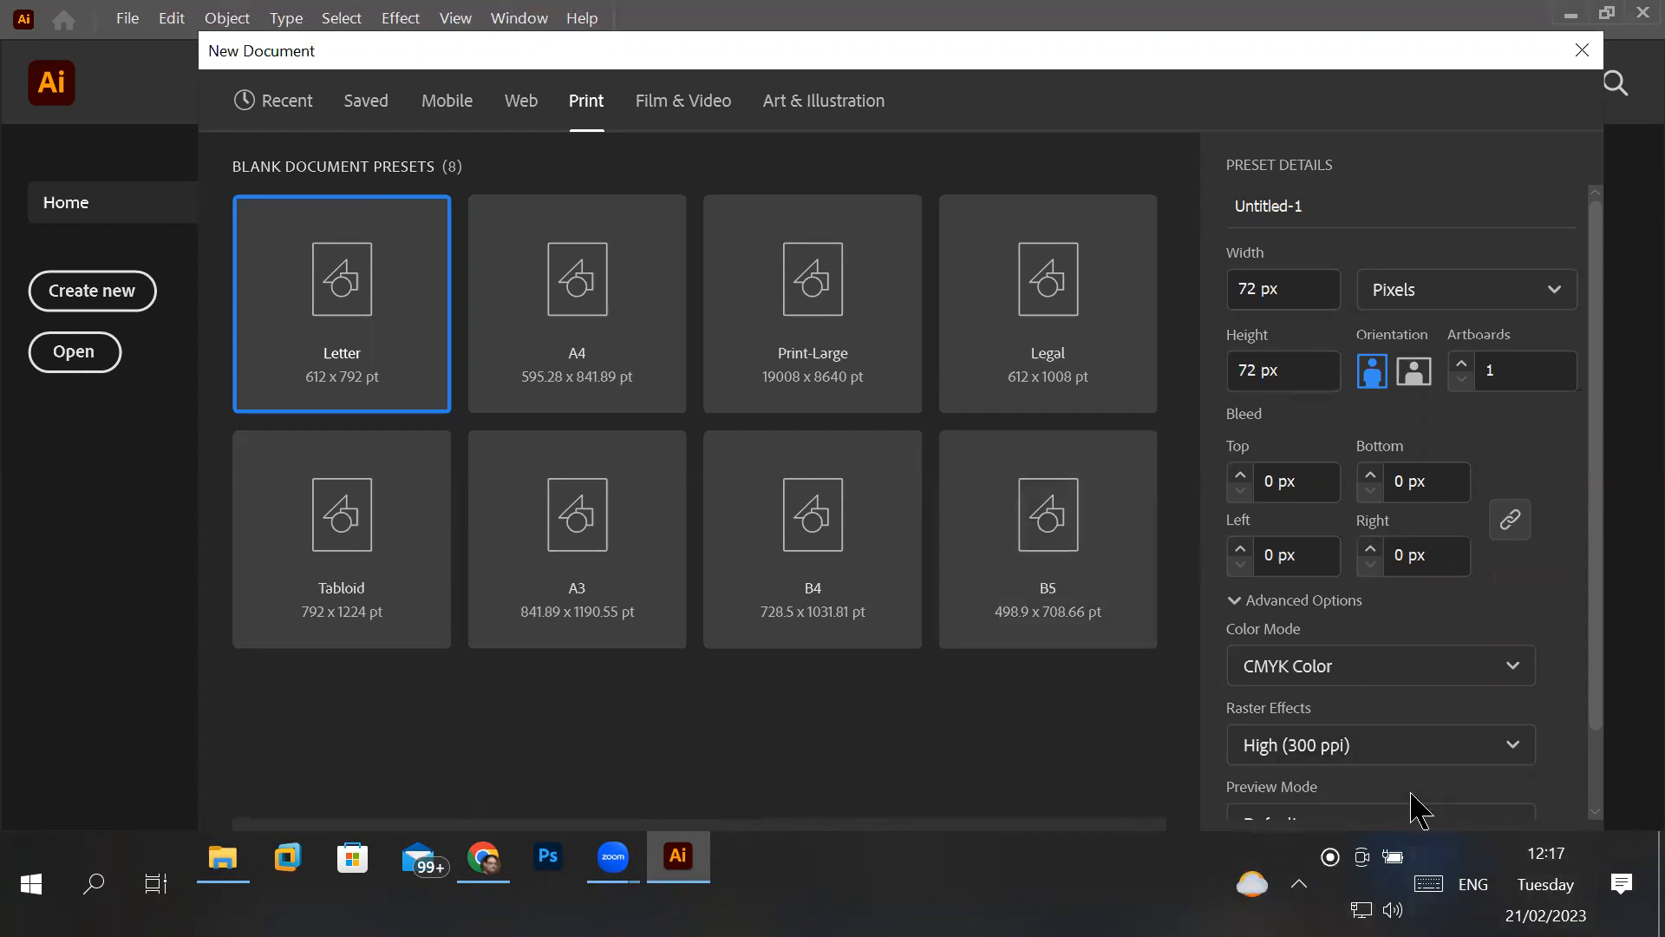
- Try the Medium (150 ppi) and High (300 ppi) raster effects, and set the raster effects to Screen (72 ppi)
left_click(1435, 760)
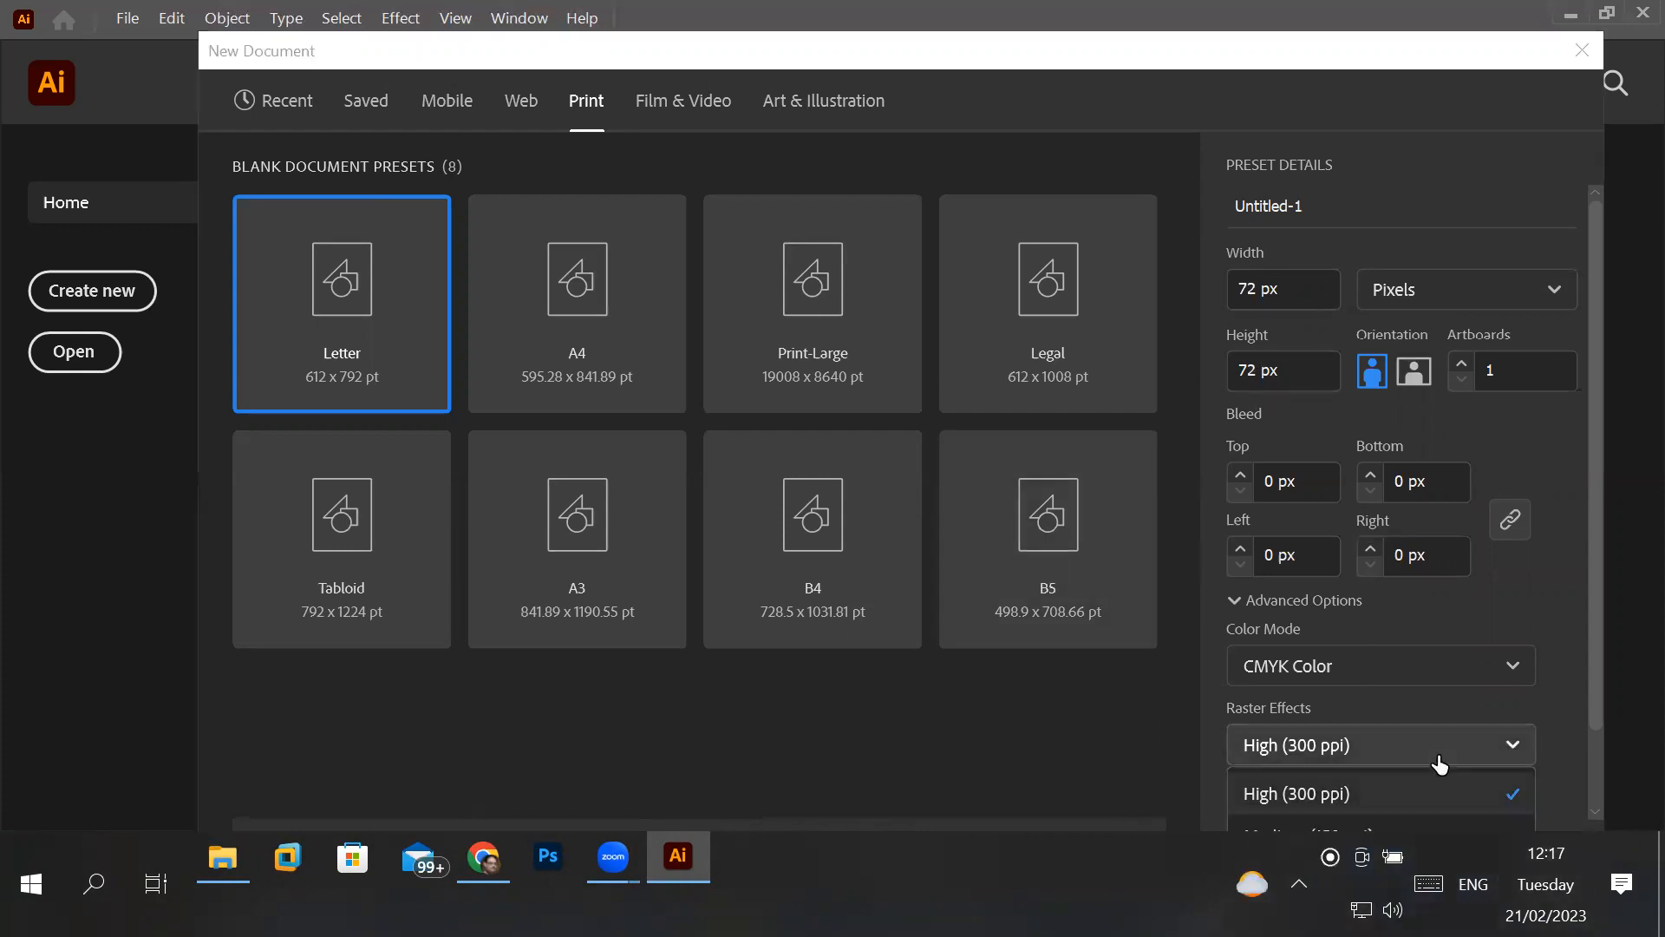
left_click(1417, 826)
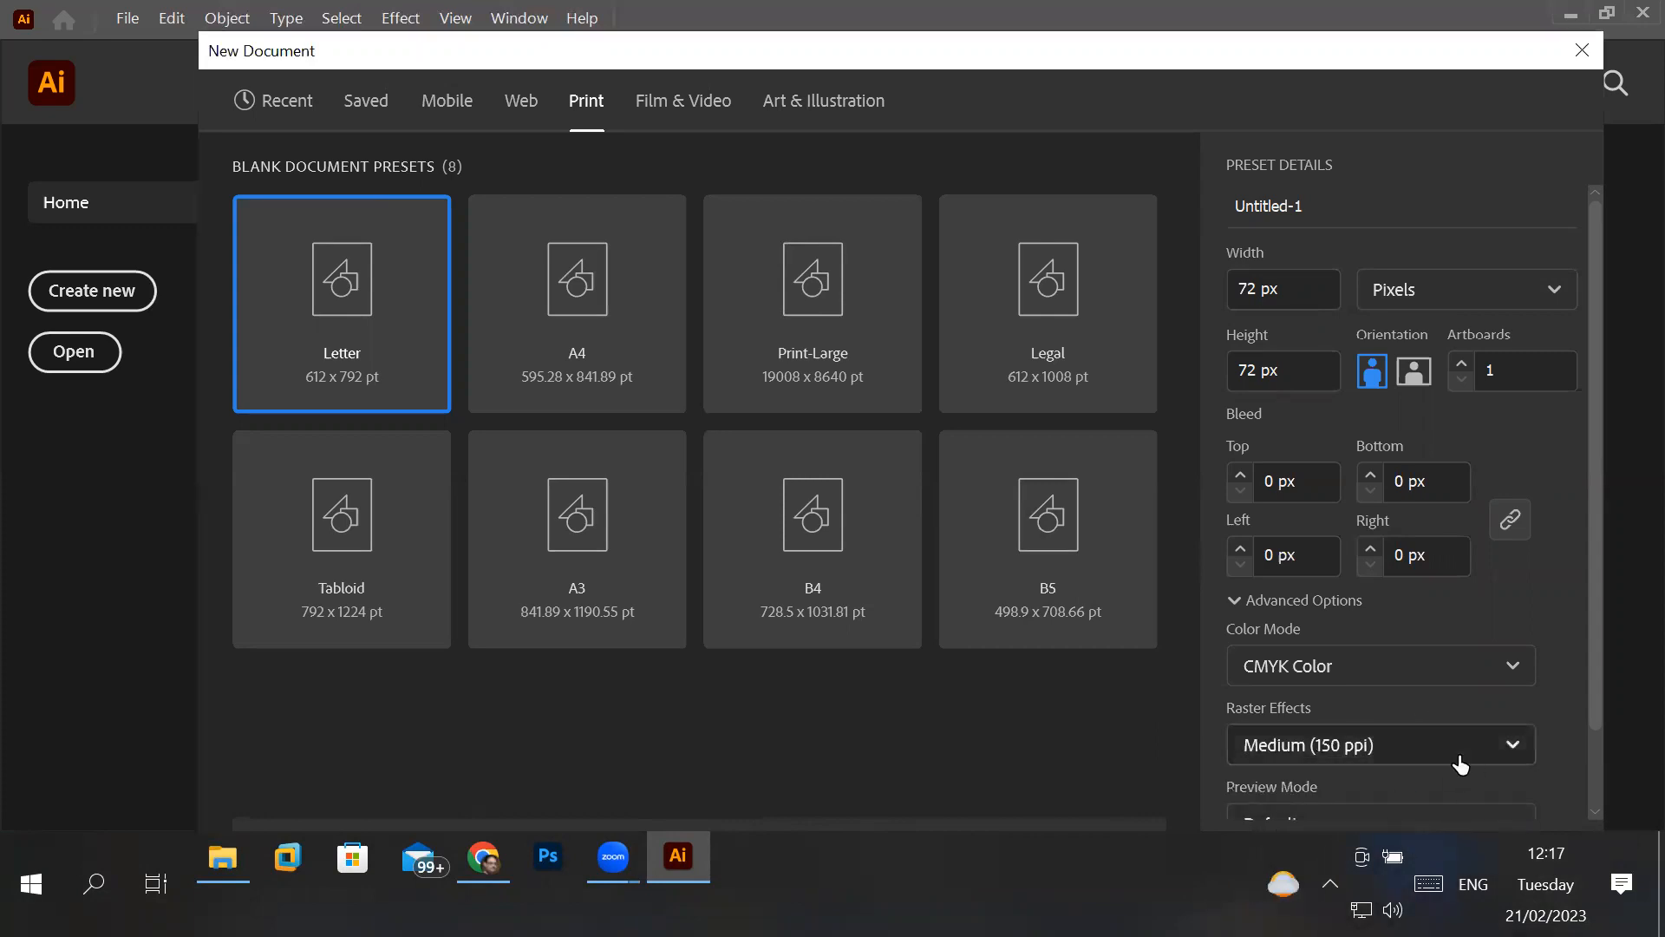
left_click(1496, 754)
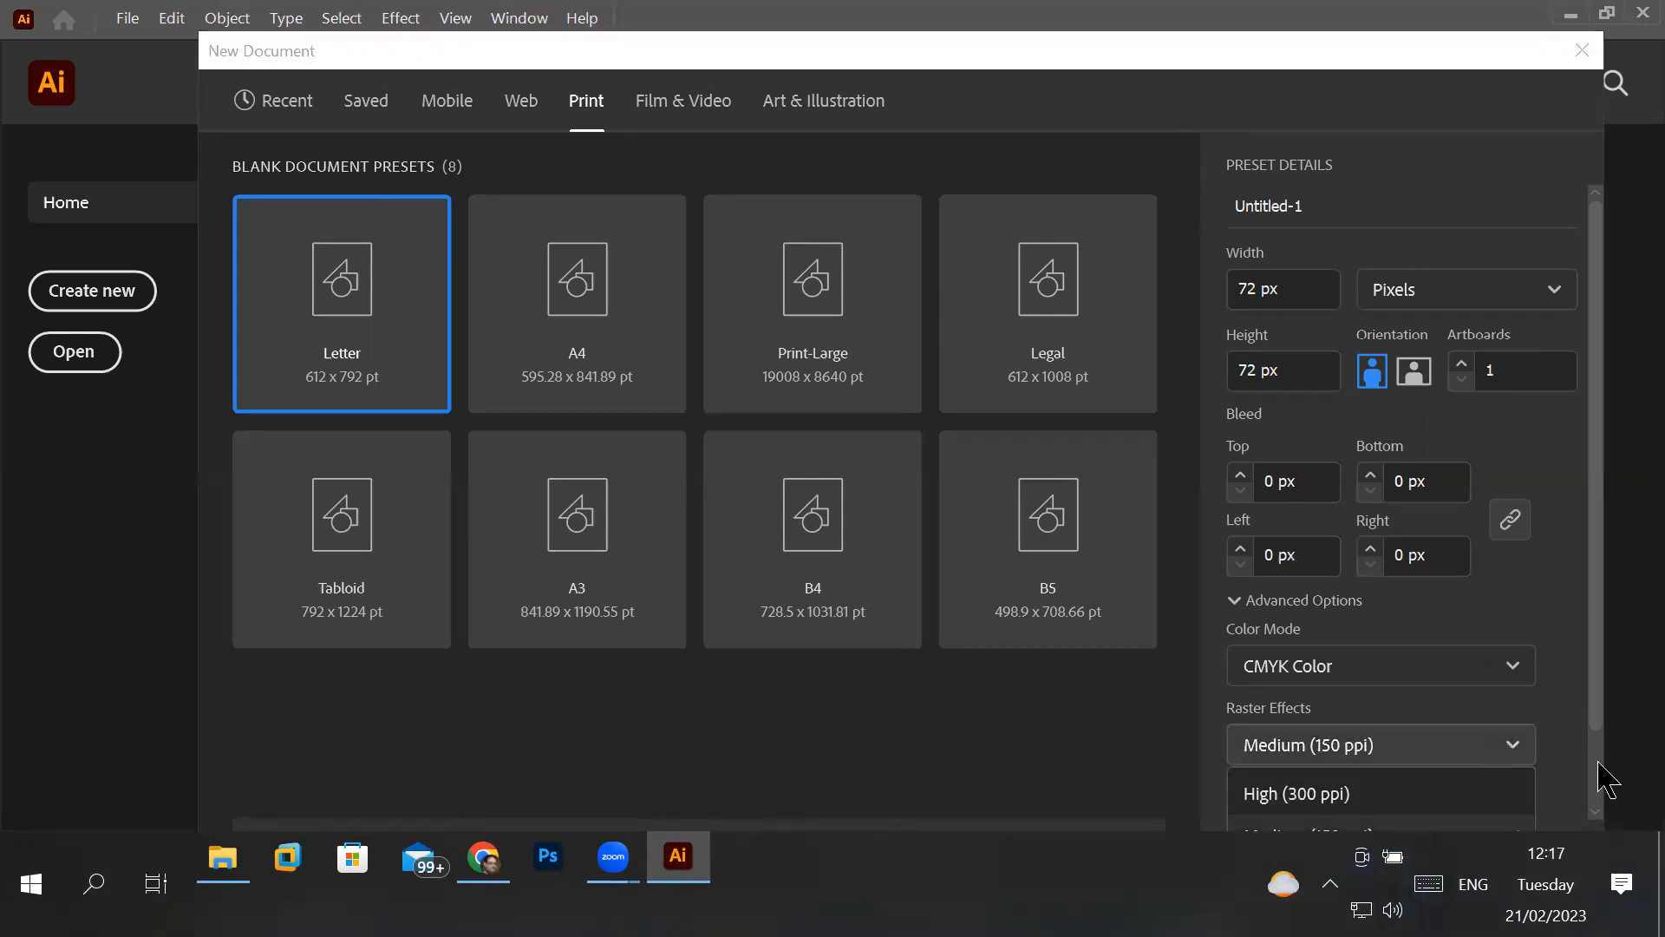
scroll(1605, 785, "down", 2)
left_click(1514, 660)
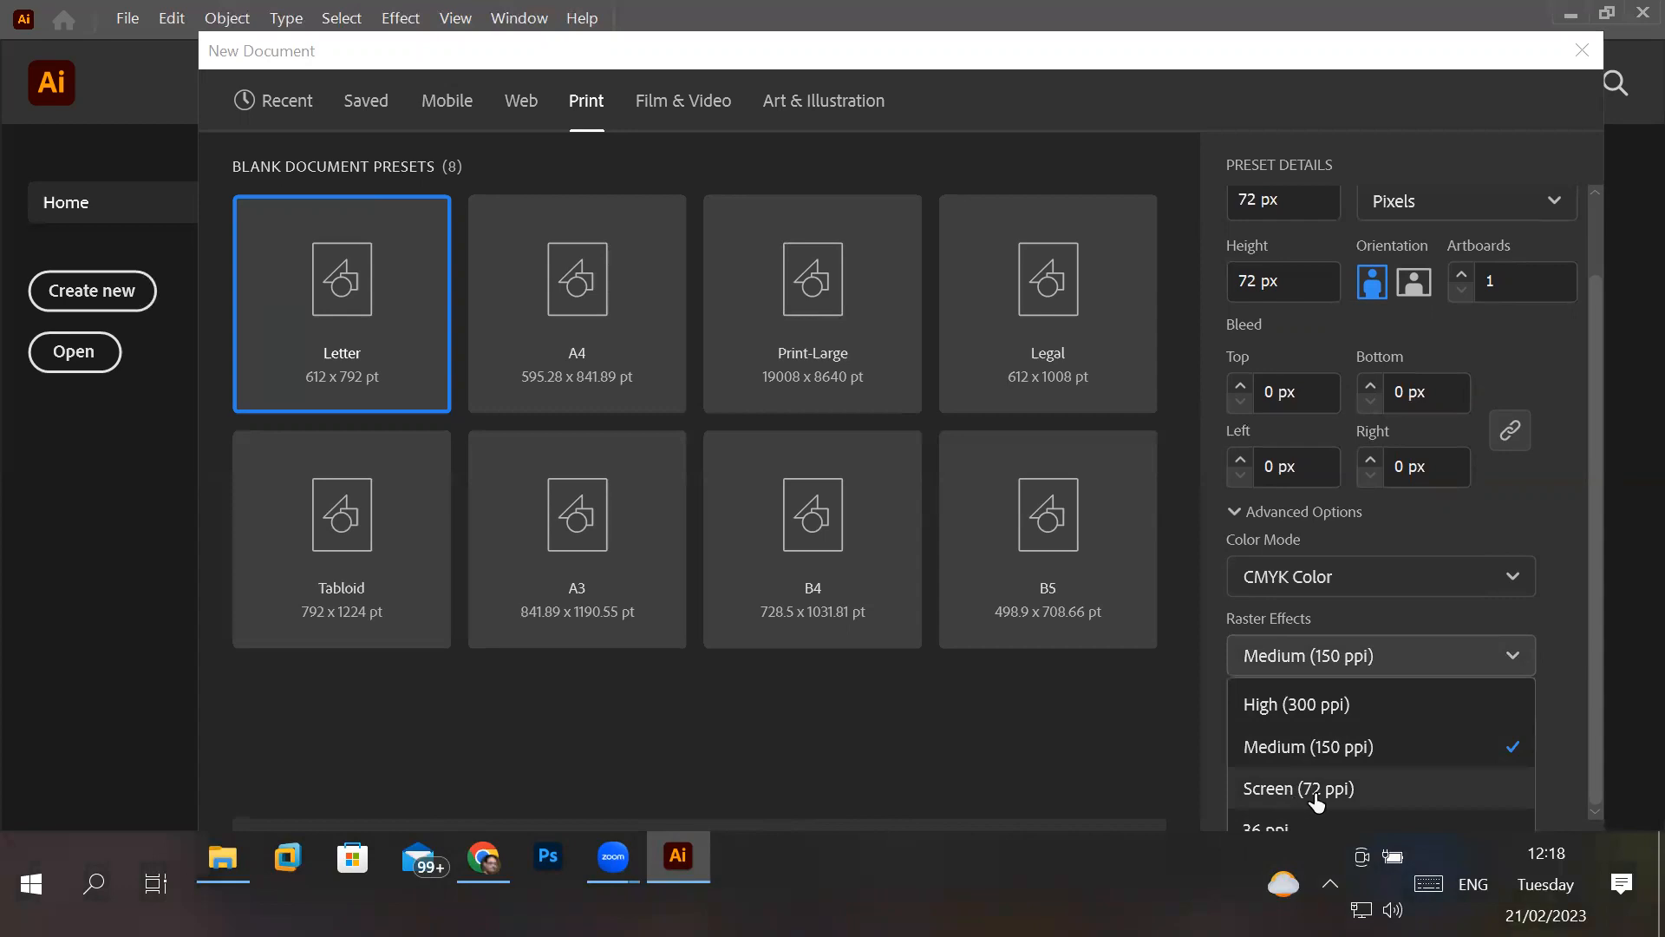
left_click(1316, 707)
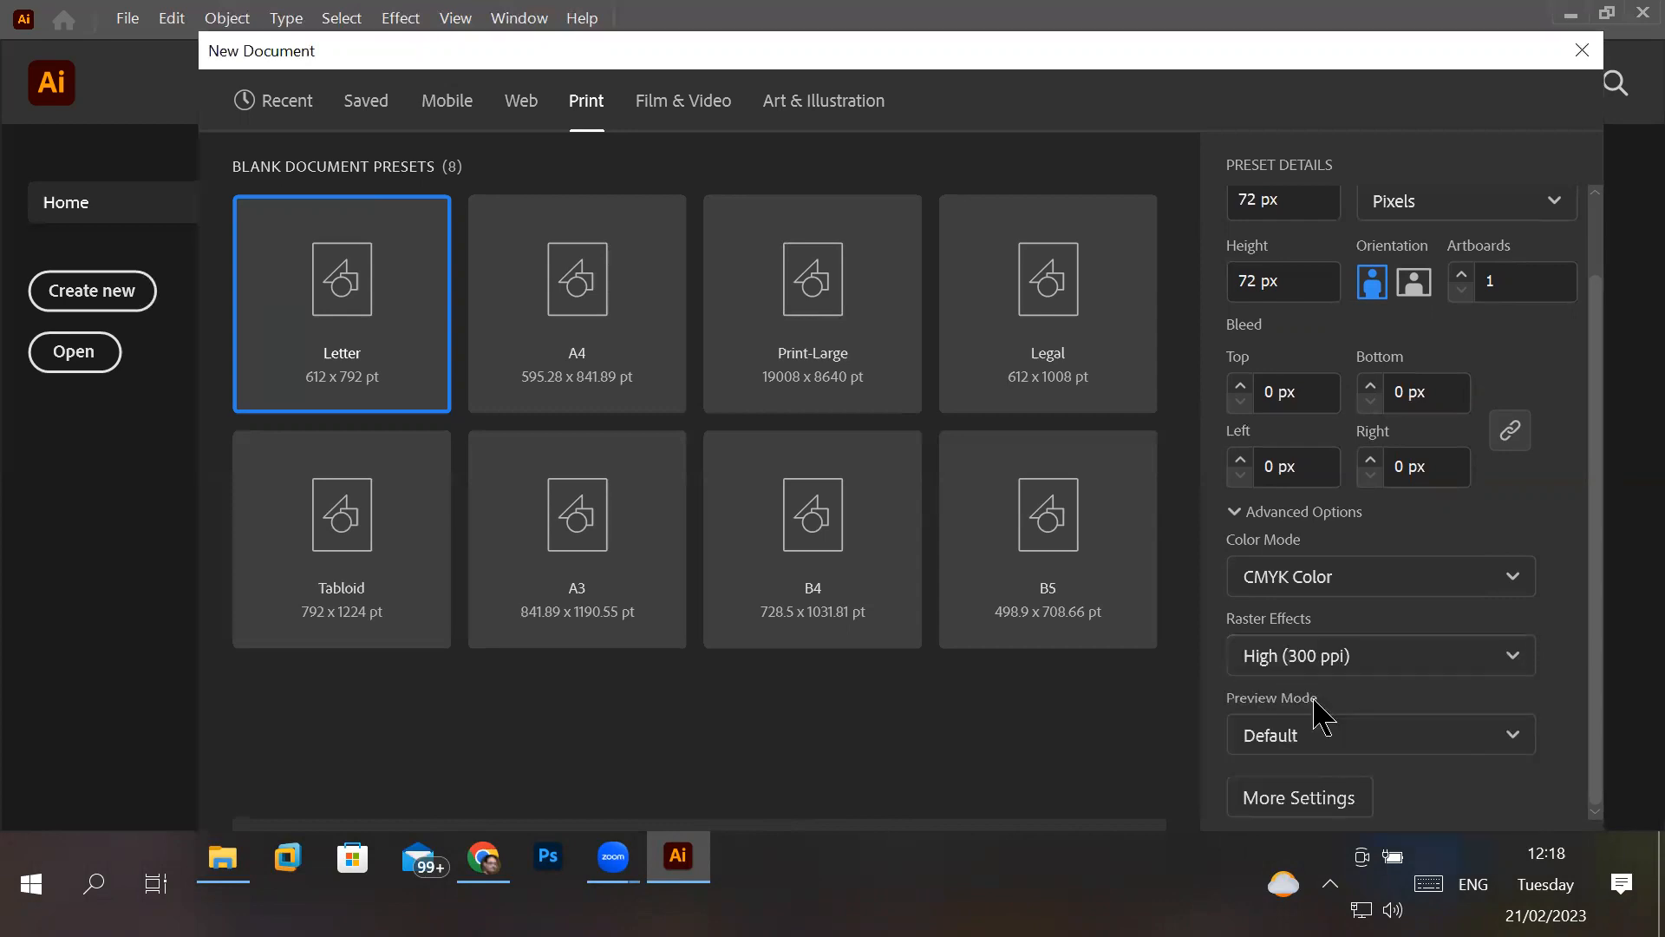
left_click(1352, 667)
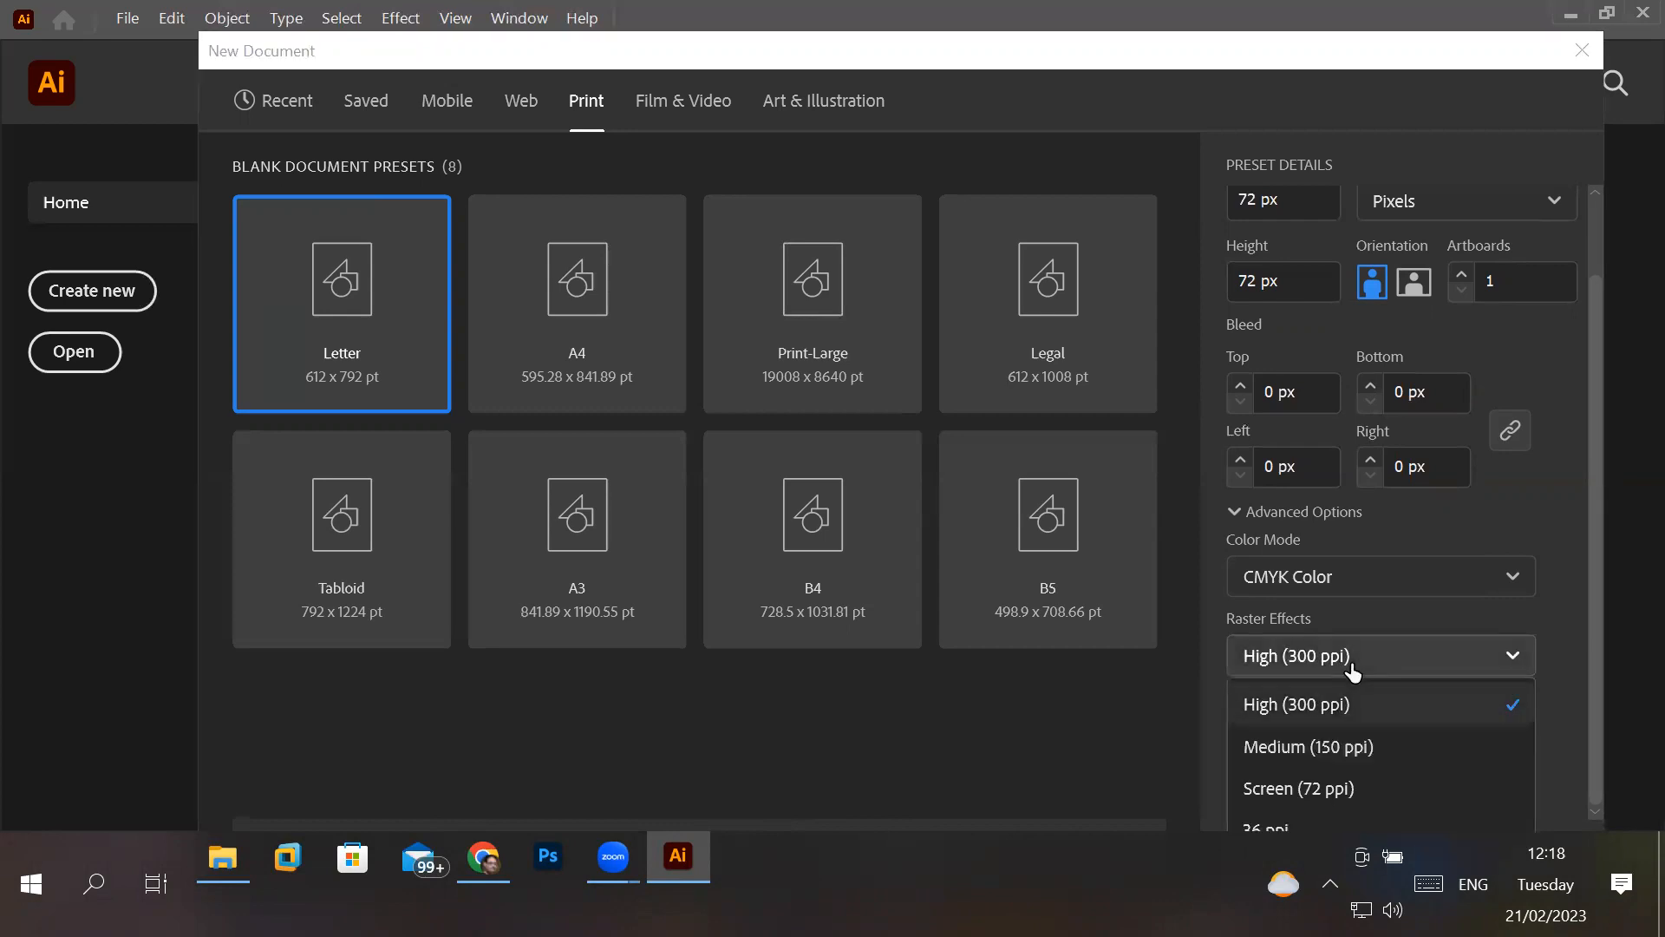
left_click(1351, 791)
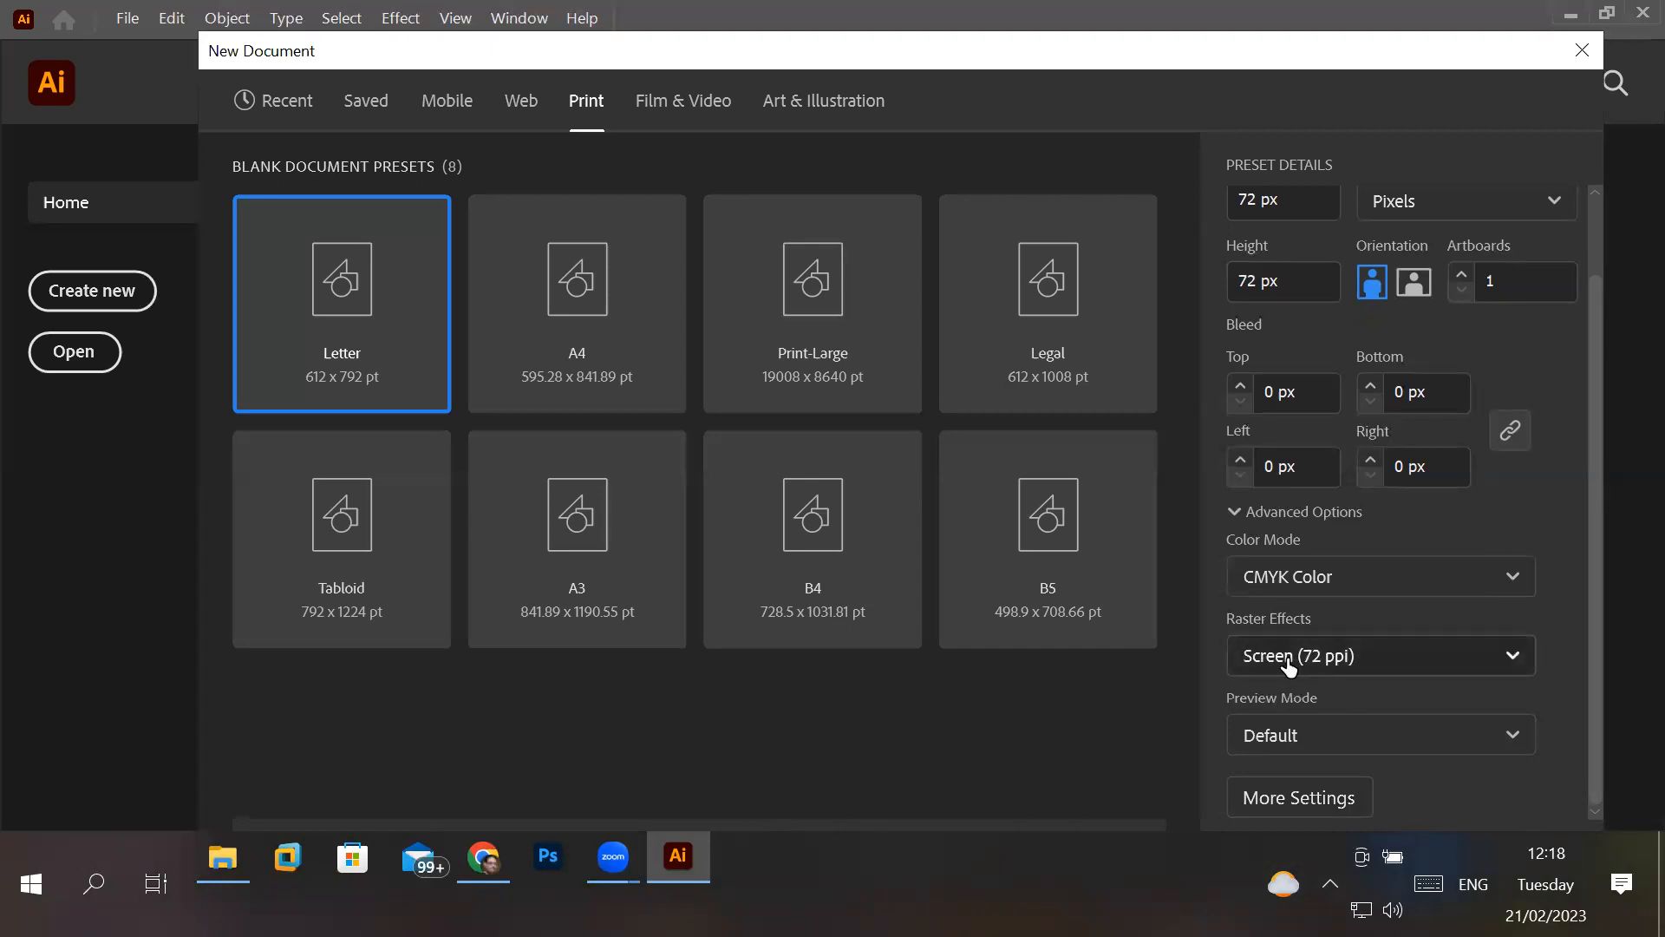
- Try RGB Color as the document's color mode and return it to CMYK Color
left_click(1257, 588)
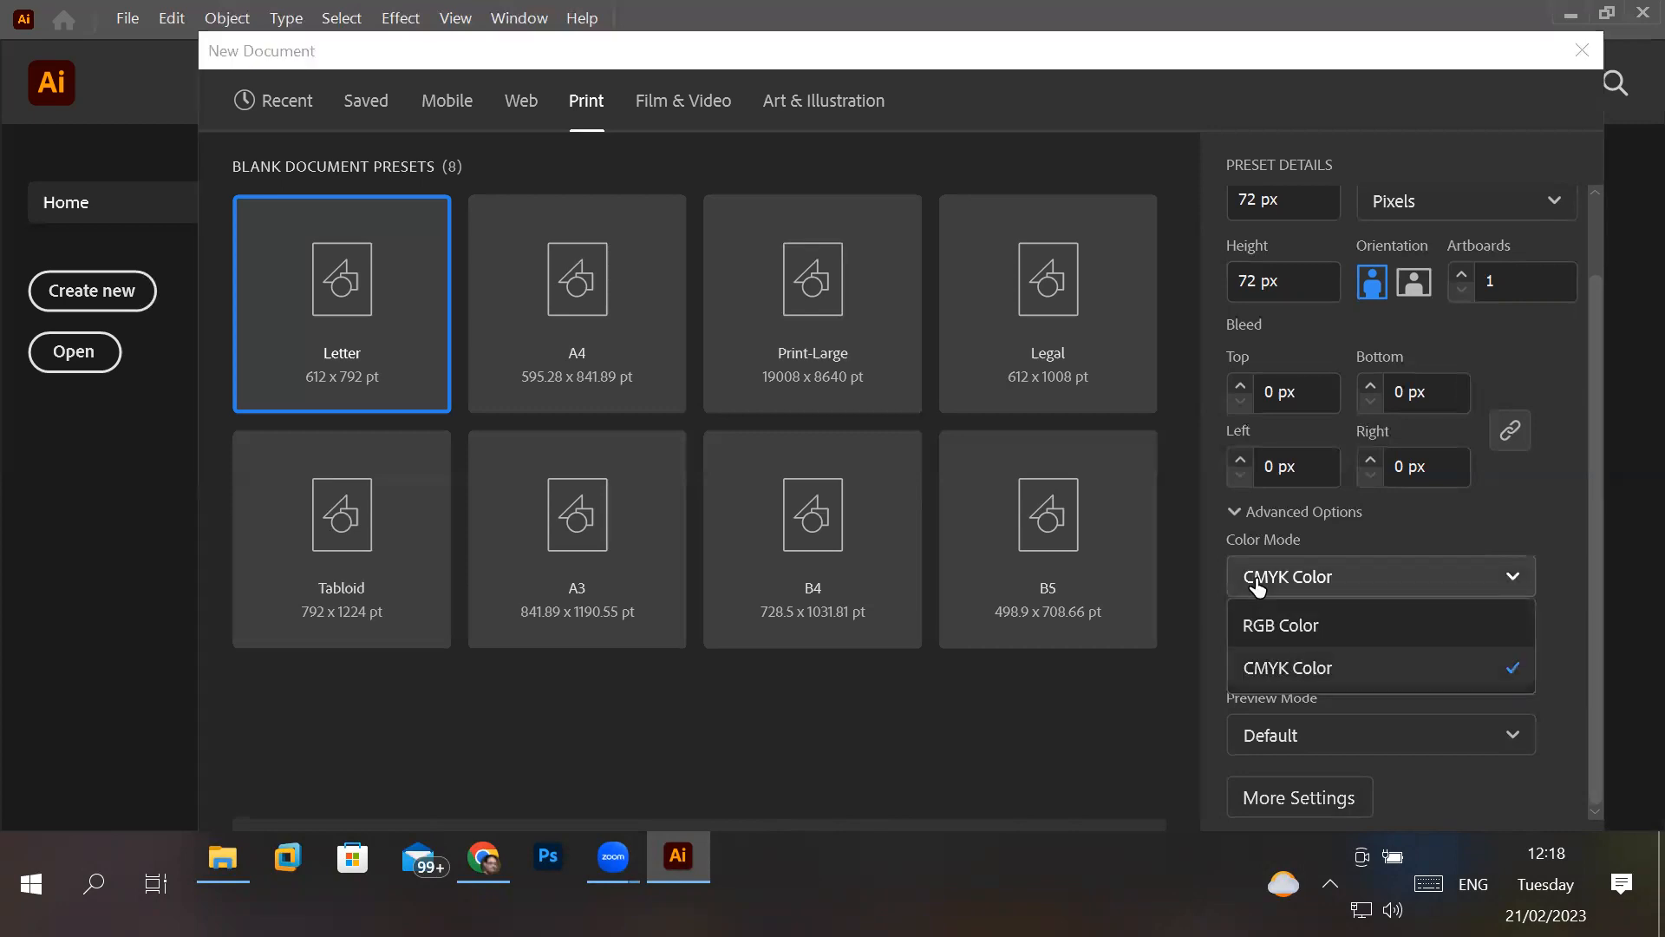
left_click(1327, 636)
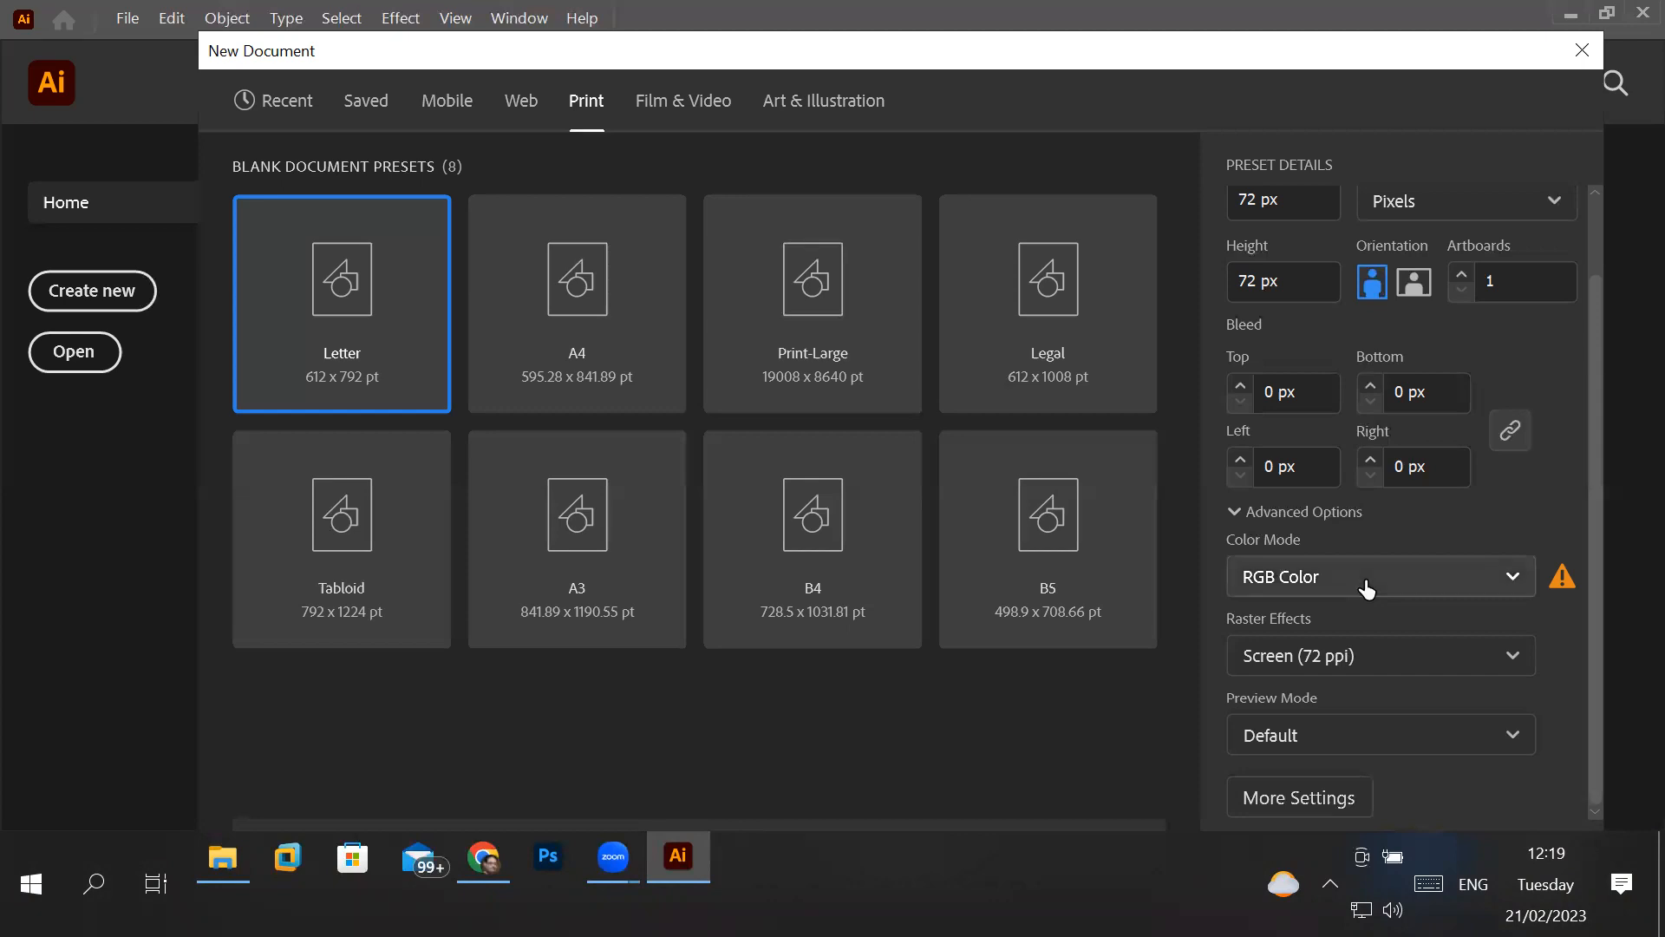
left_click(1367, 587)
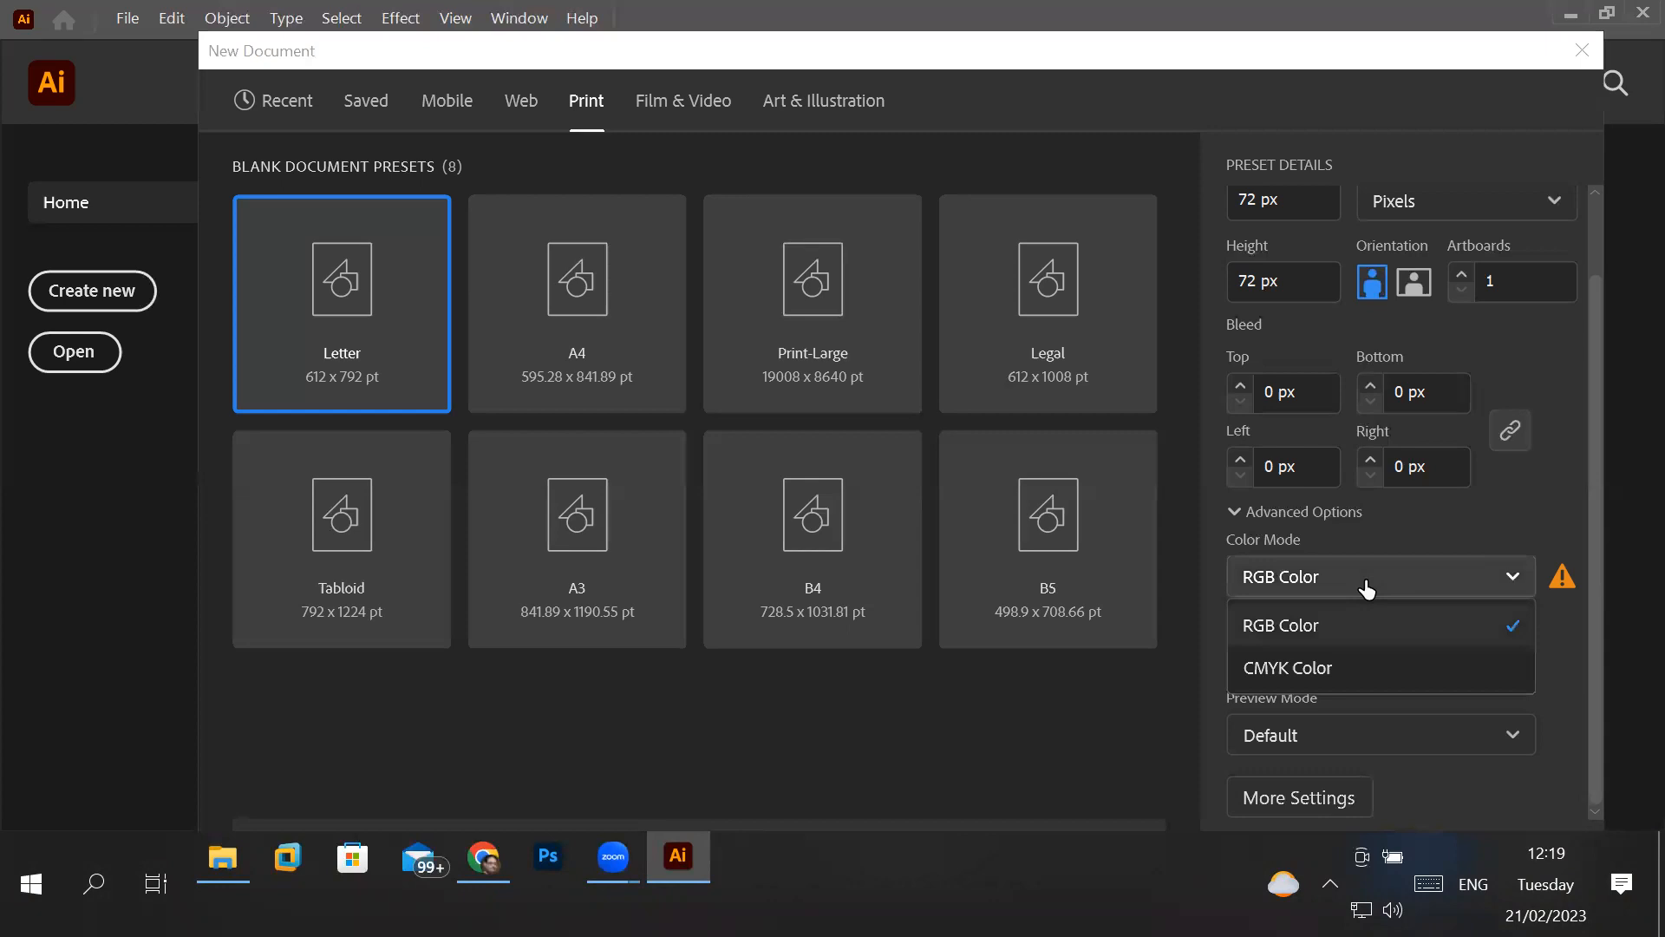
left_click(1300, 681)
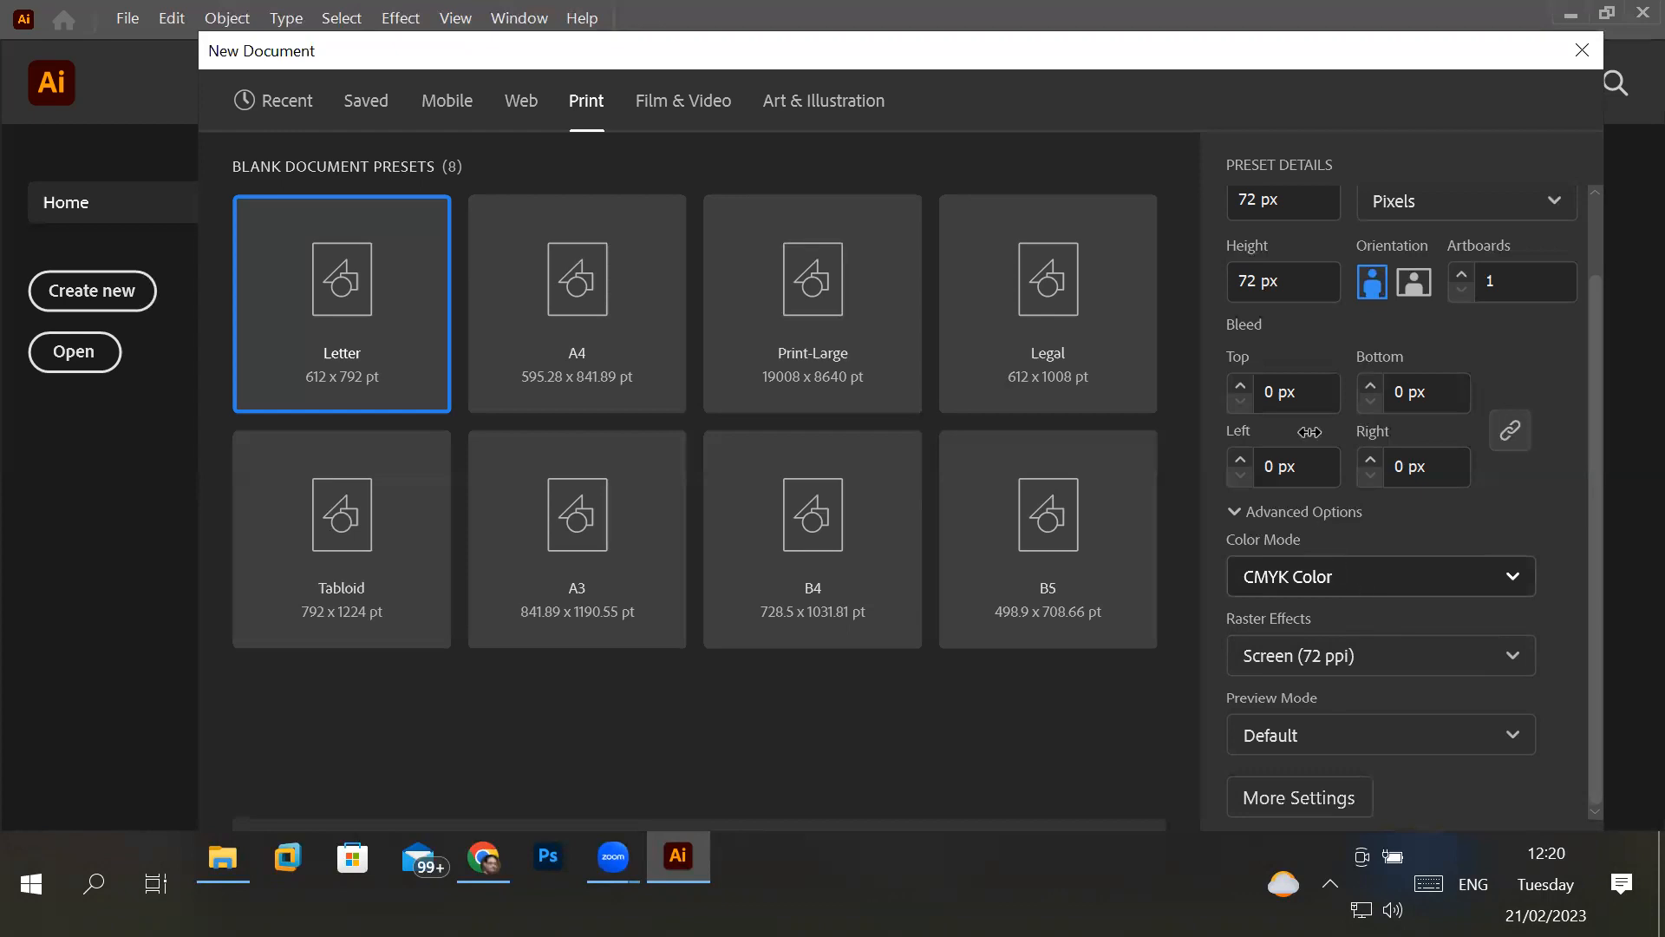
- Try the landscape orientation for the document and return it to portrait
left_click(1315, 391)
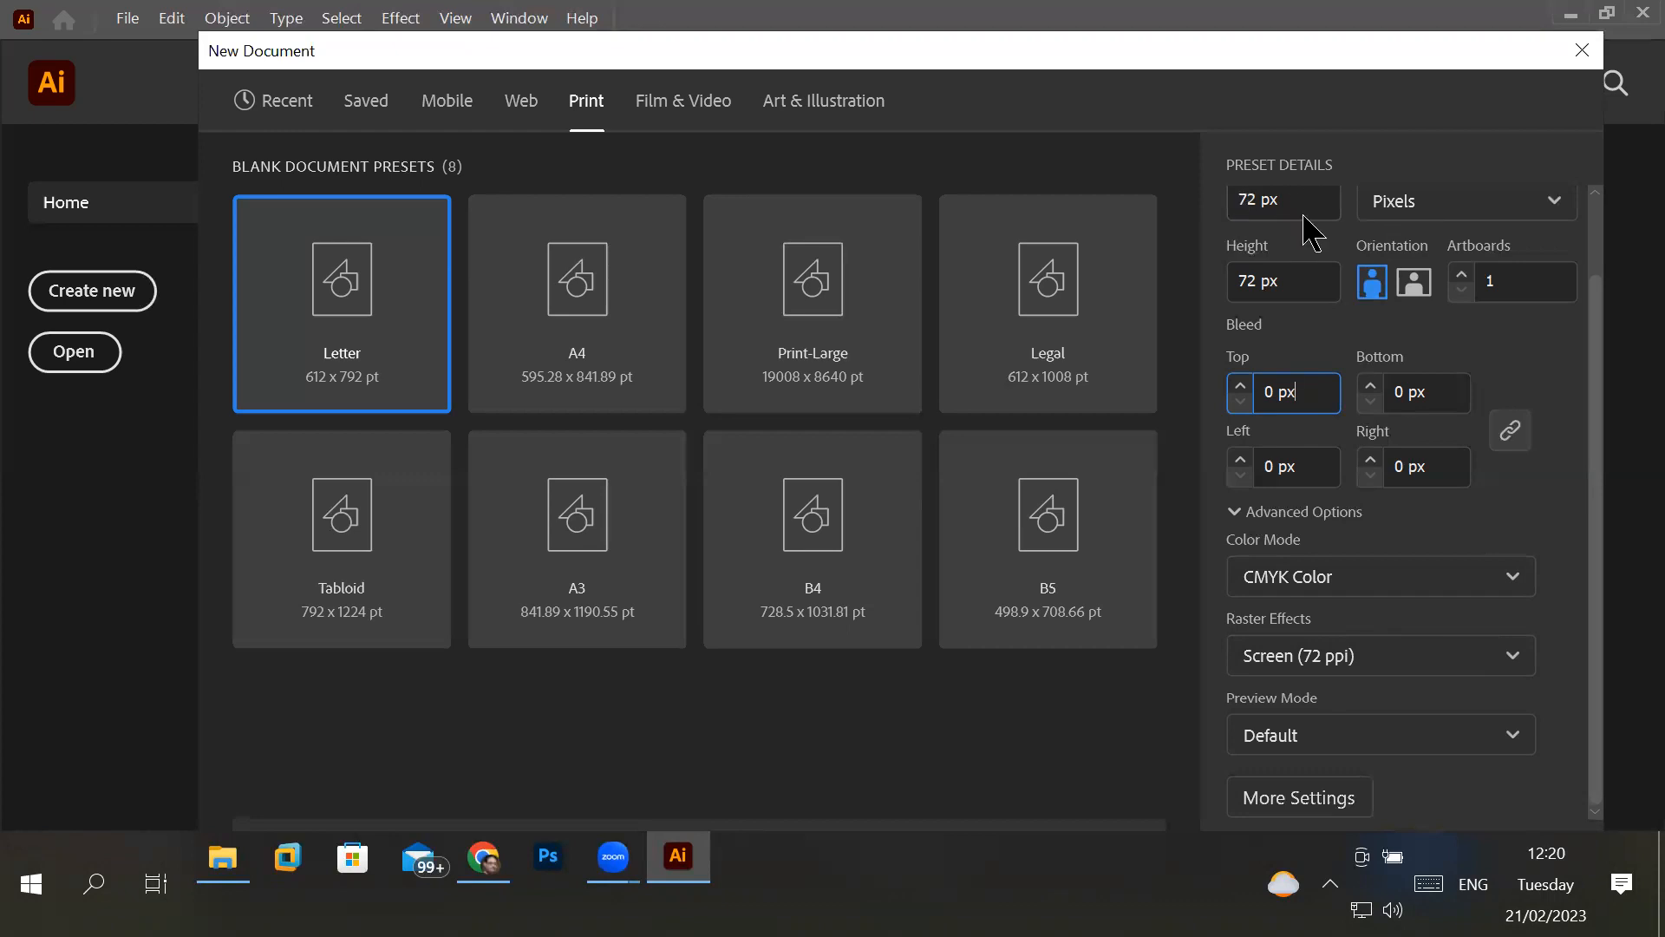
left_click(1411, 291)
left_click(1411, 290)
left_click(1375, 291)
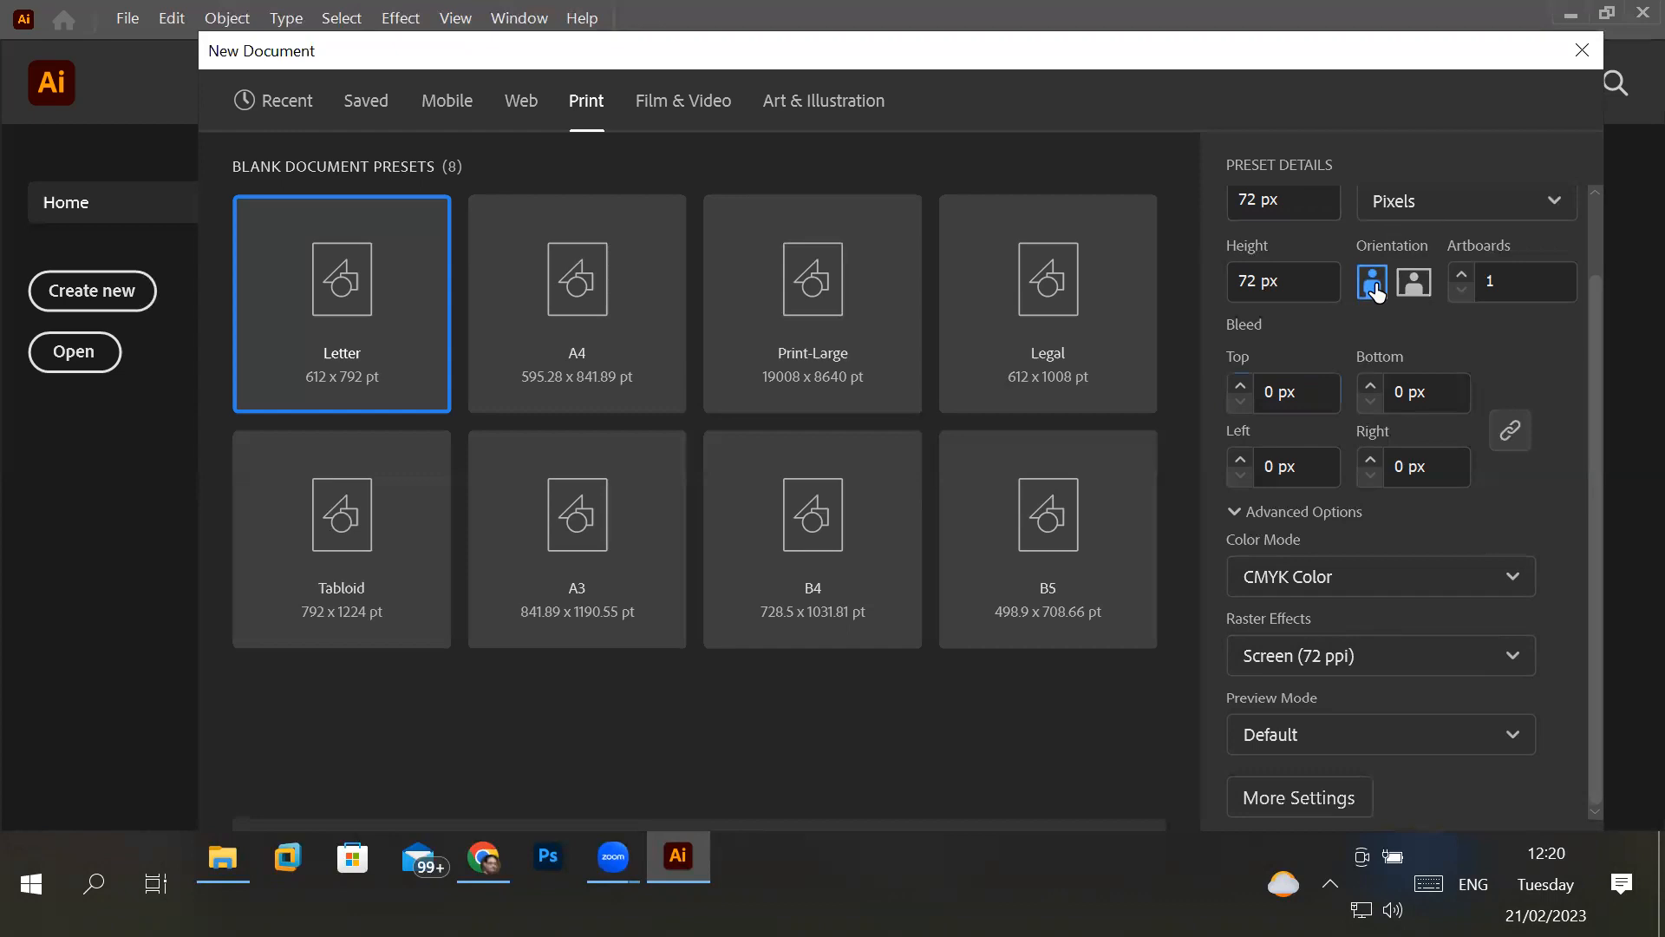
- Review the available measurement units and set the document units to Inches
left_click(1293, 205)
left_click(1446, 208)
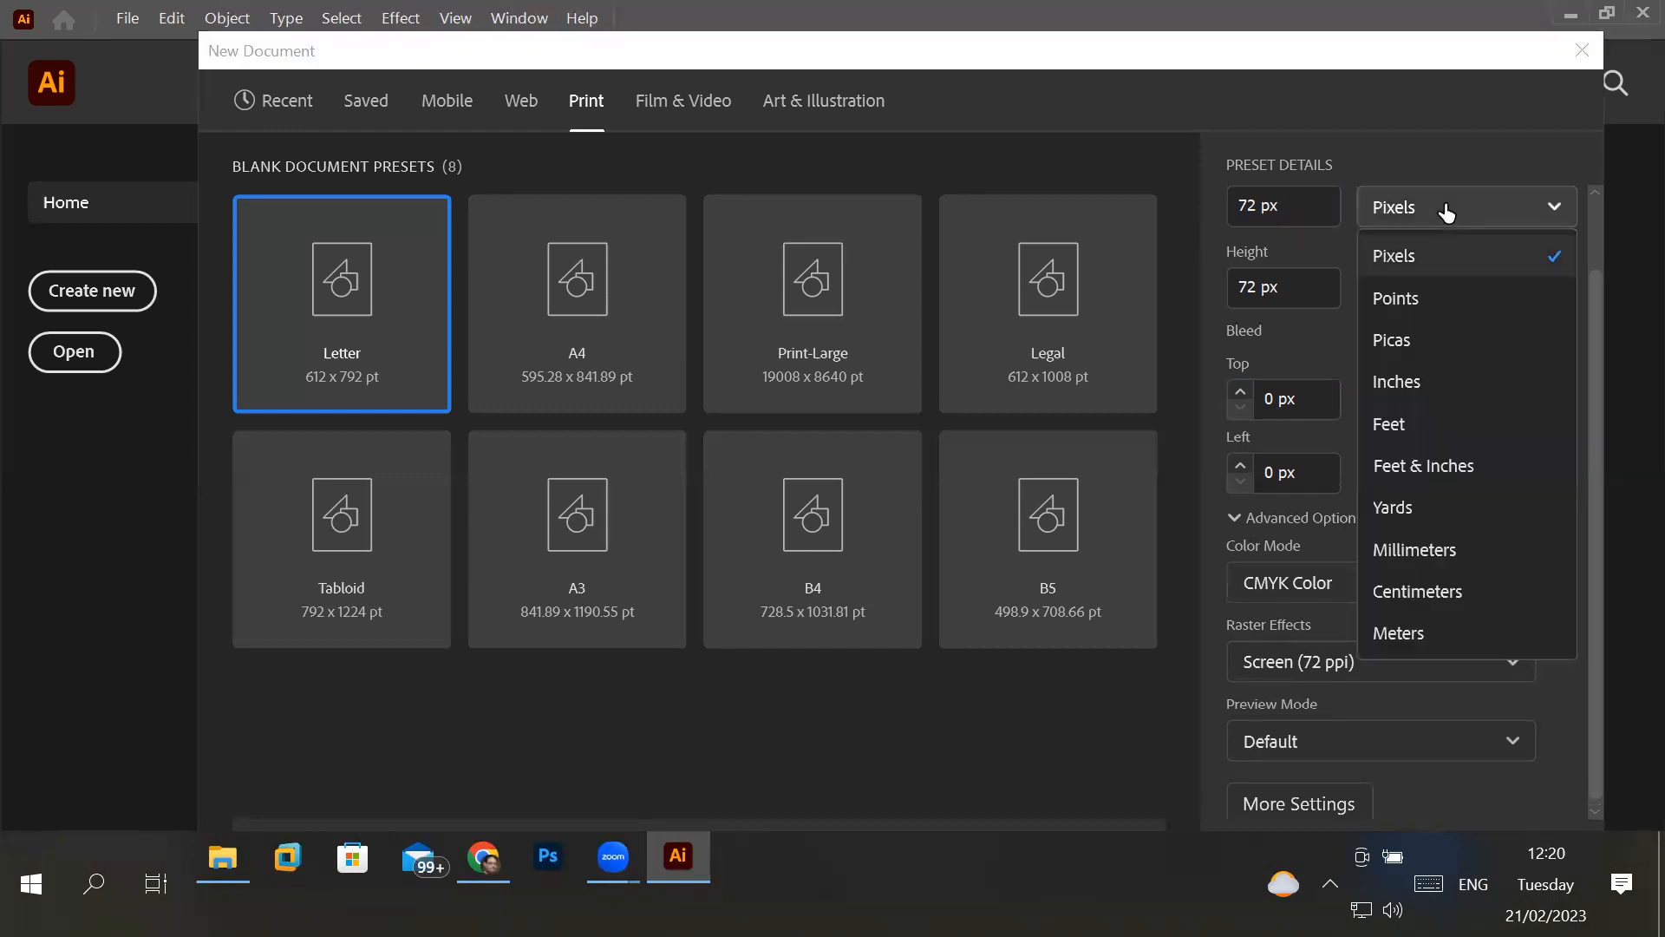
left_click(1429, 263)
left_click(1446, 217)
left_click(1411, 385)
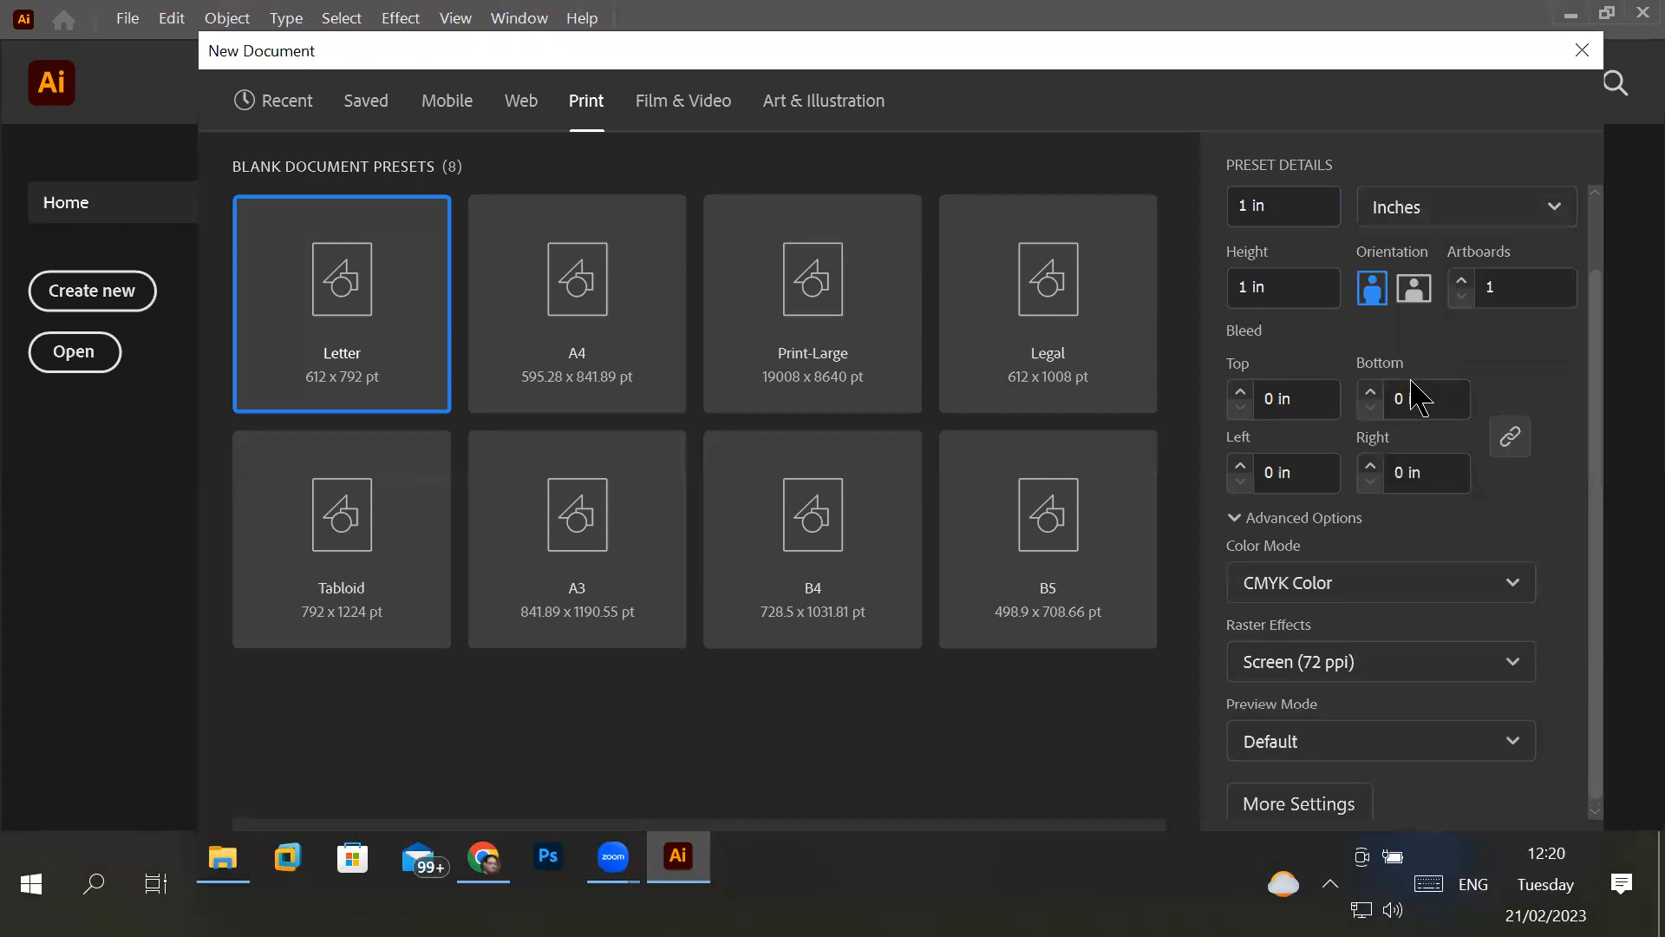
- Try the document's width and height in Points, Picas and Feet
left_click(1446, 213)
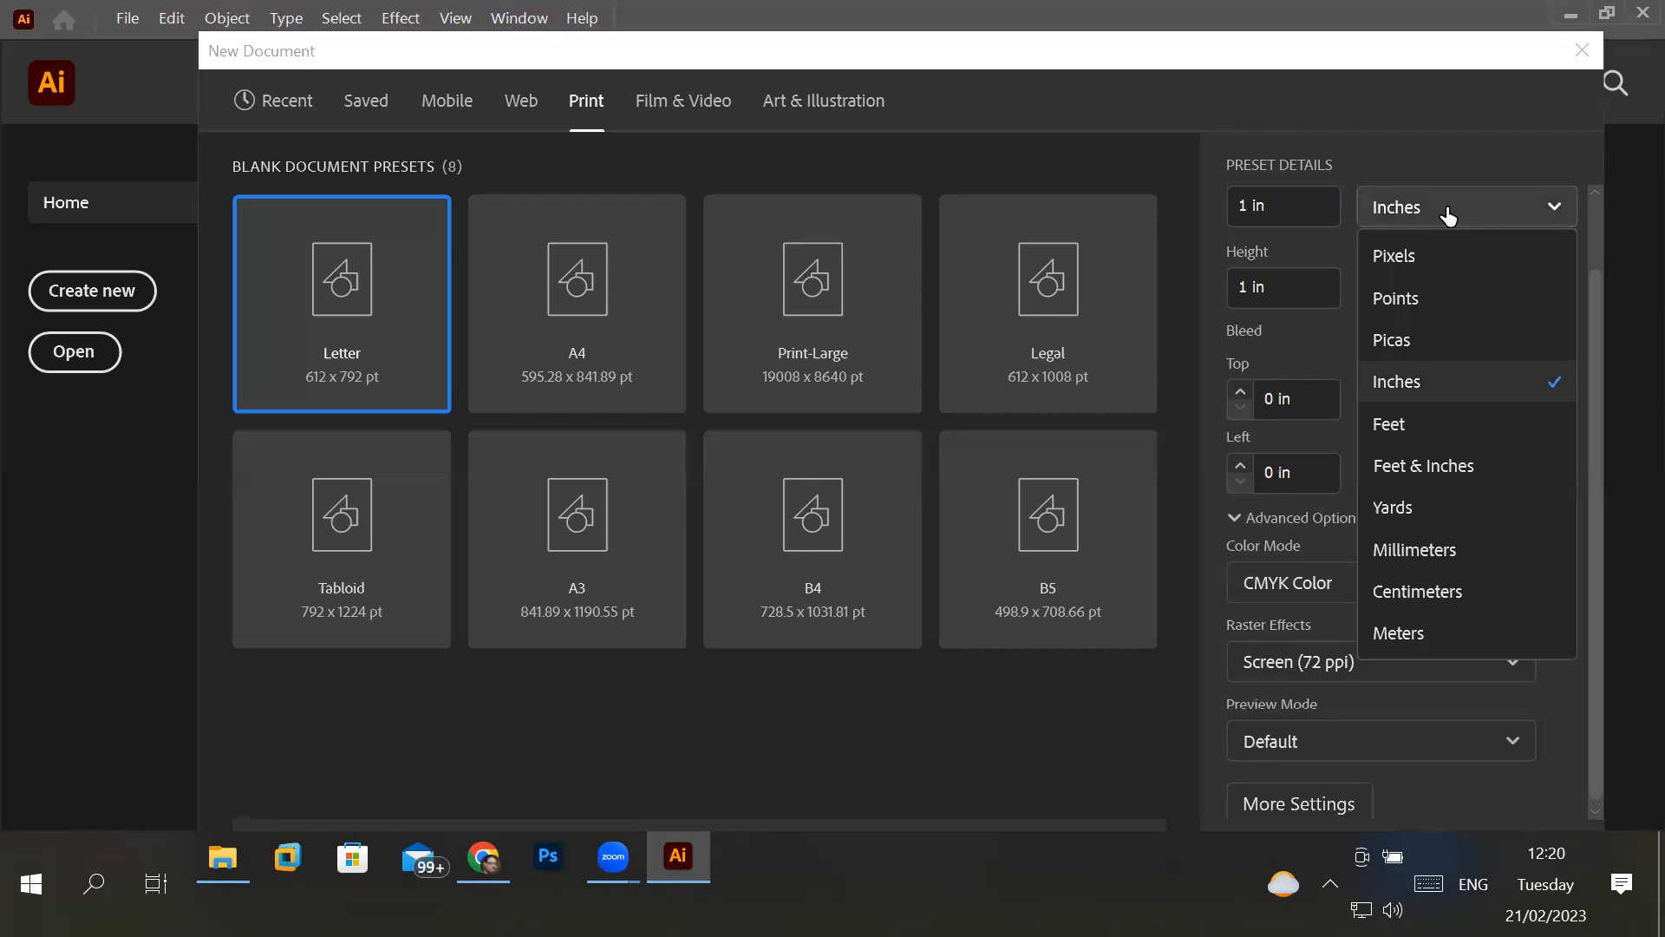
left_click(1431, 303)
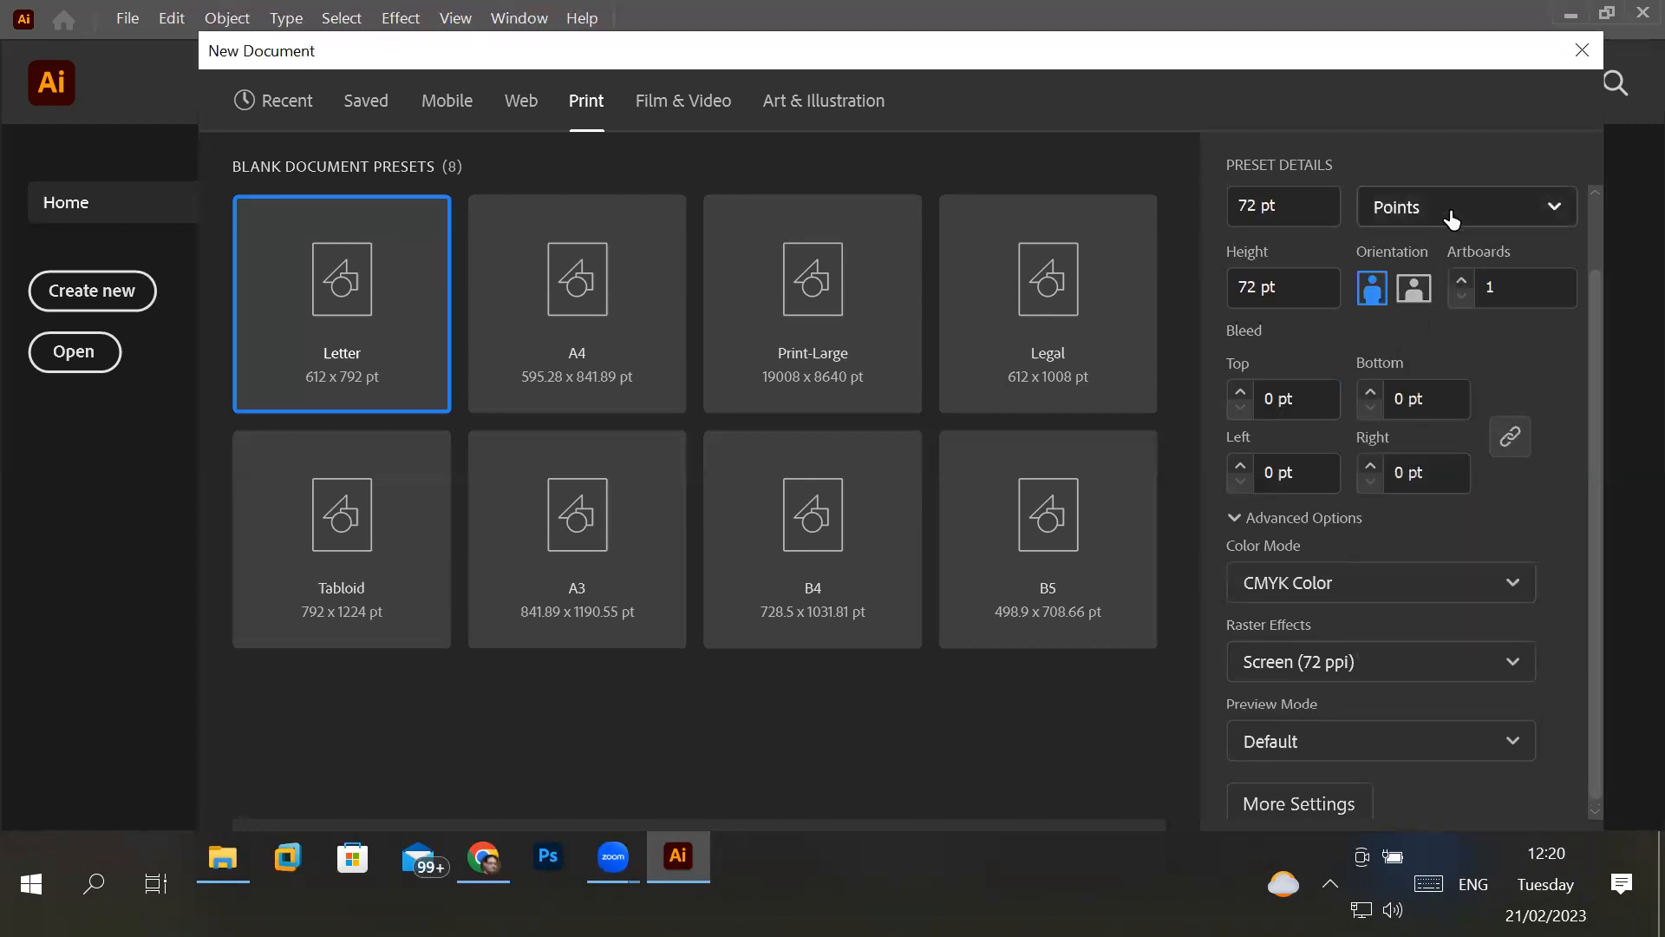
left_click(1451, 212)
left_click(1422, 342)
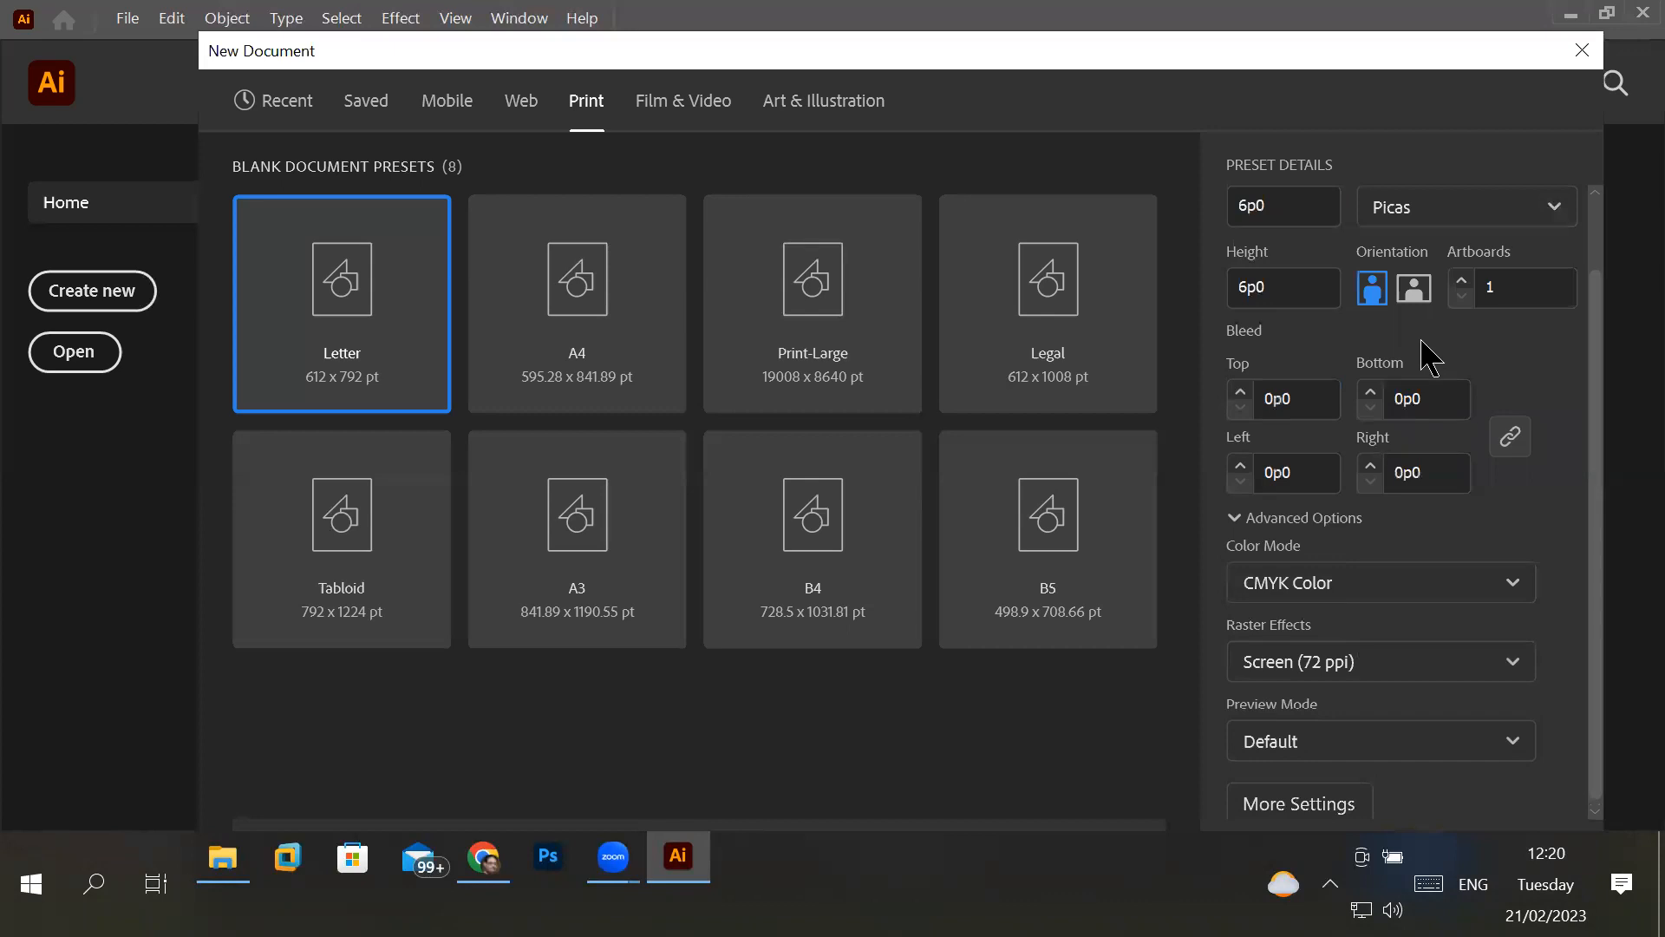
left_click(1510, 221)
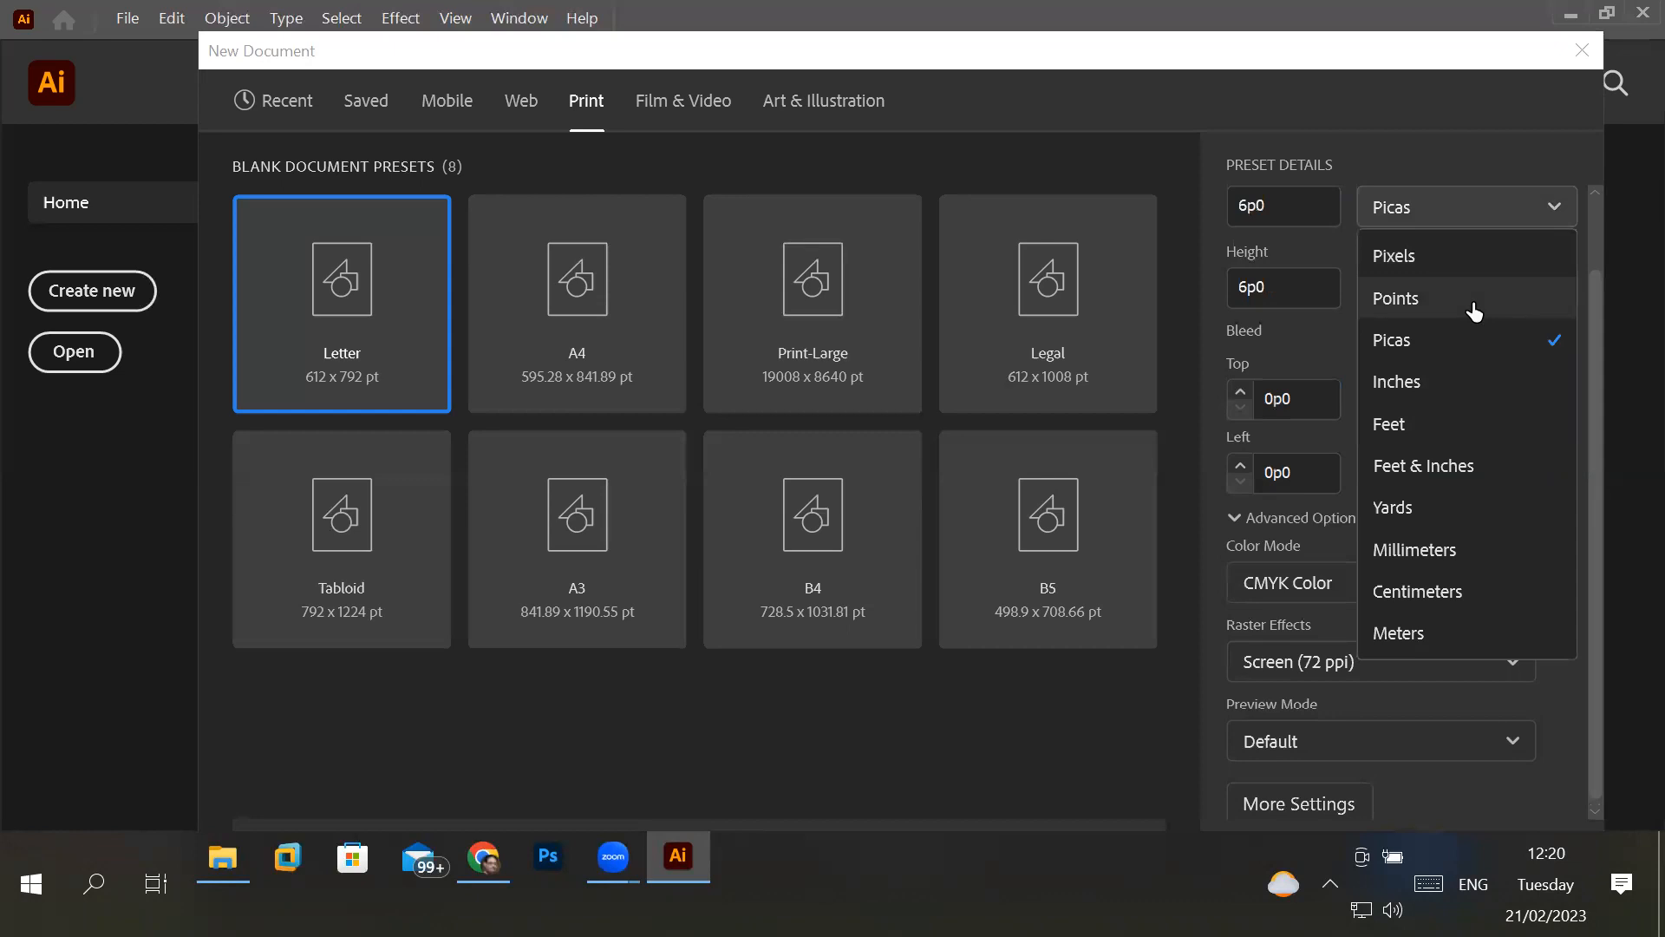
left_click(1440, 423)
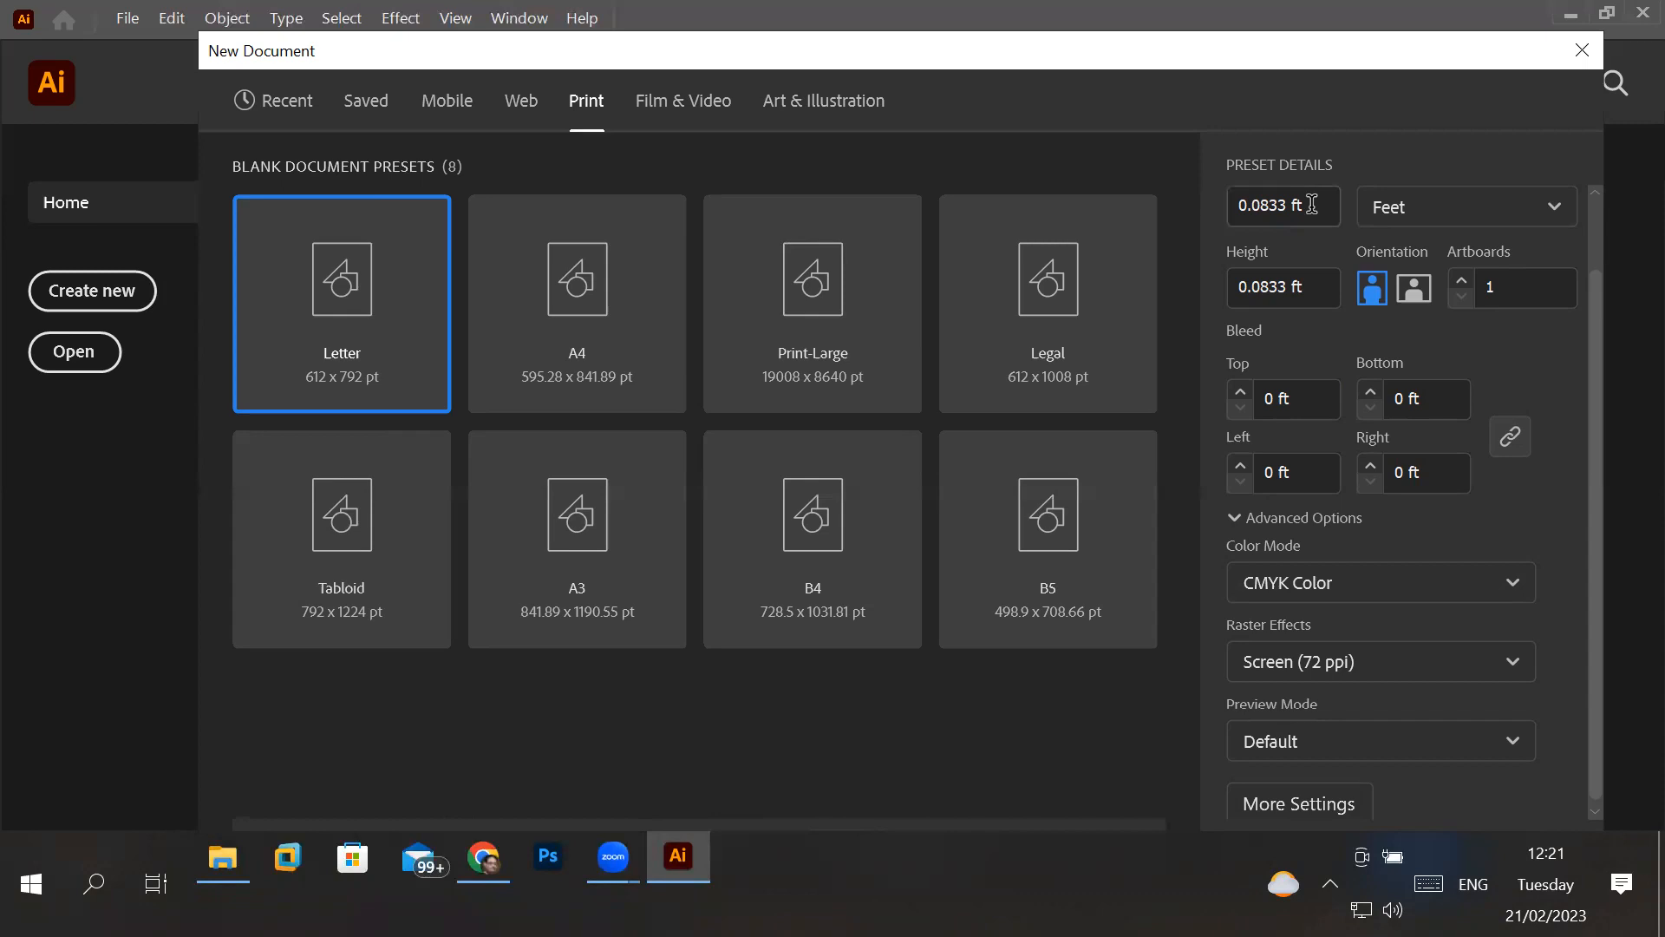
- Return the document units to Inches and clear the document's width value
left_click(1450, 216)
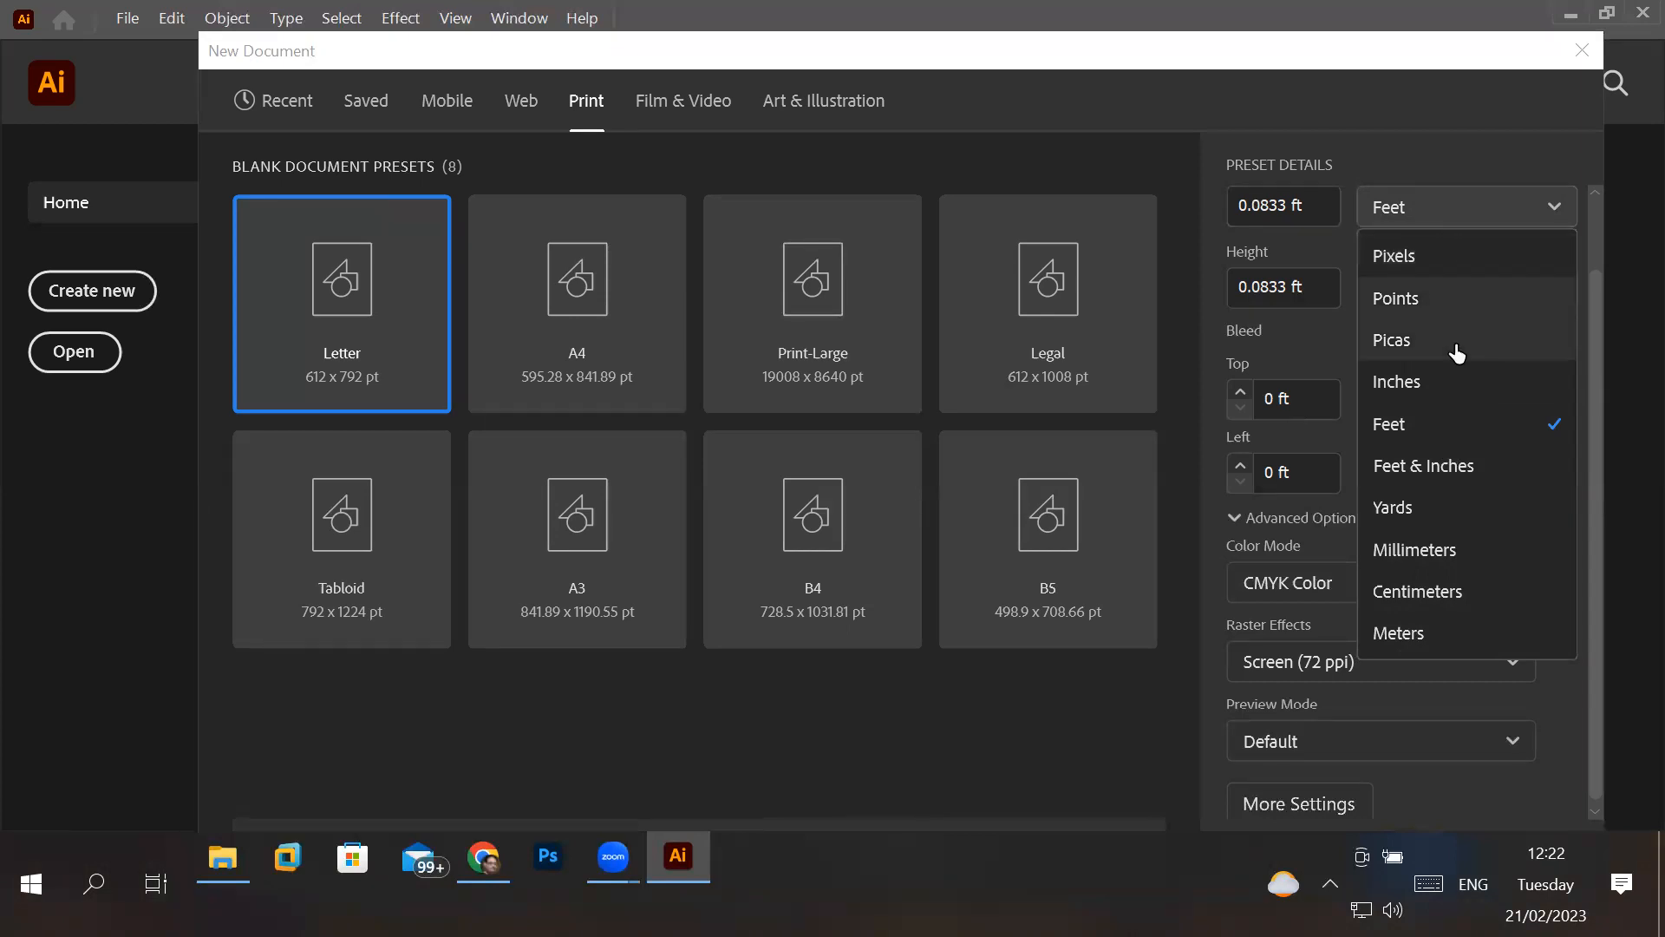
left_click(1422, 392)
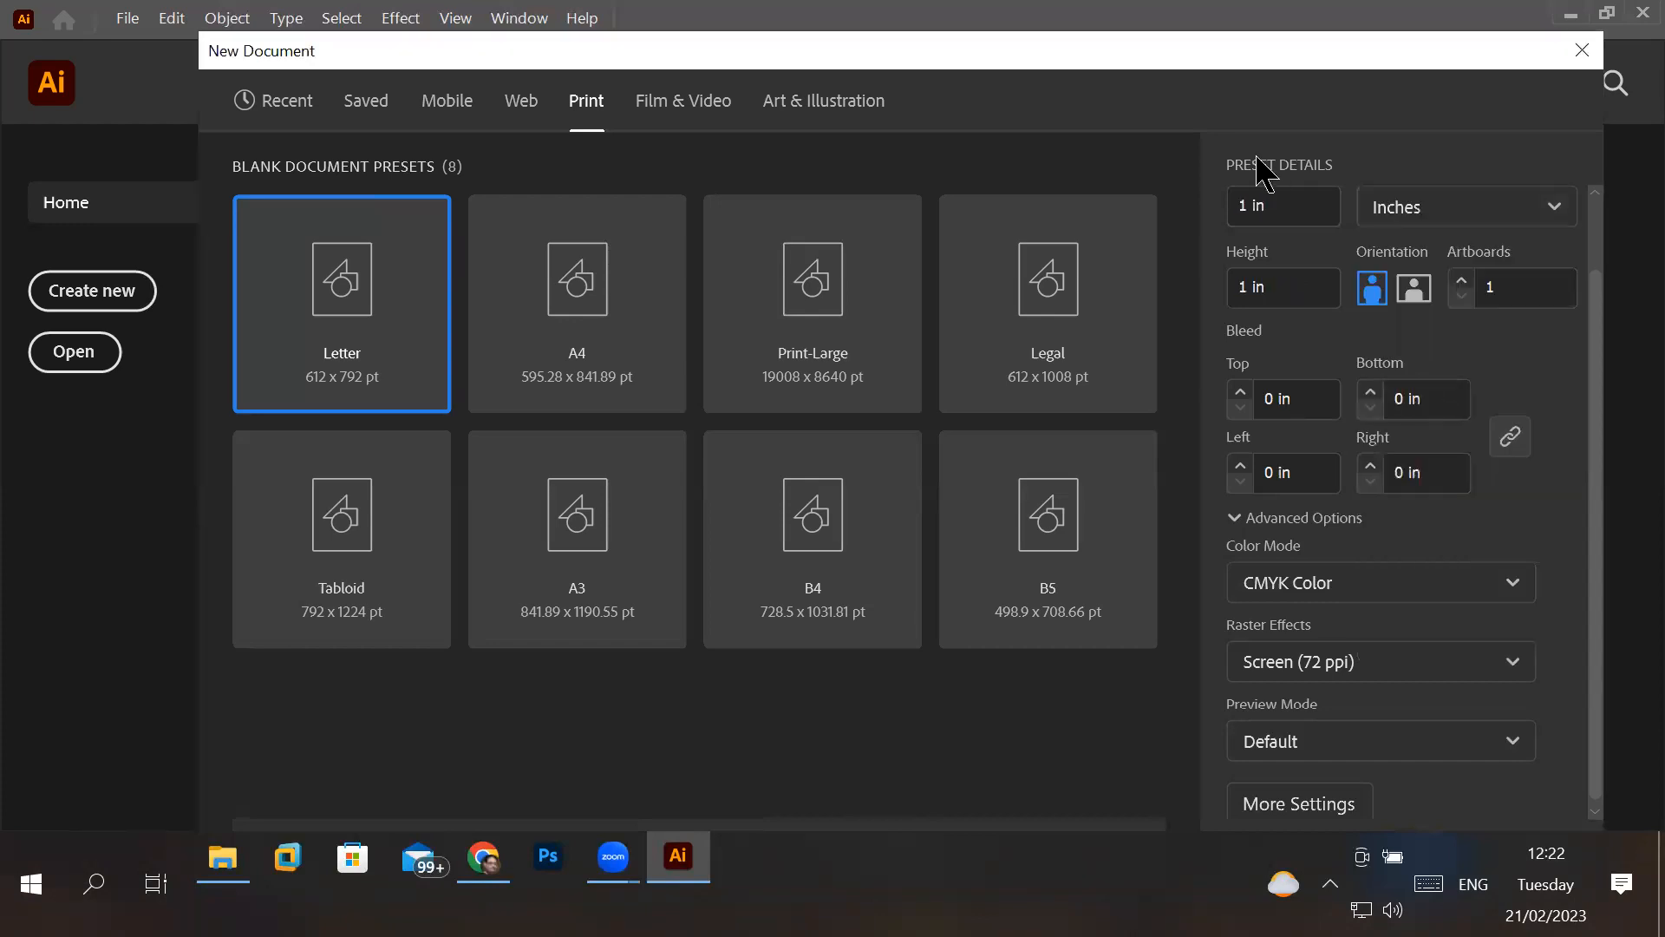
left_click(1292, 201)
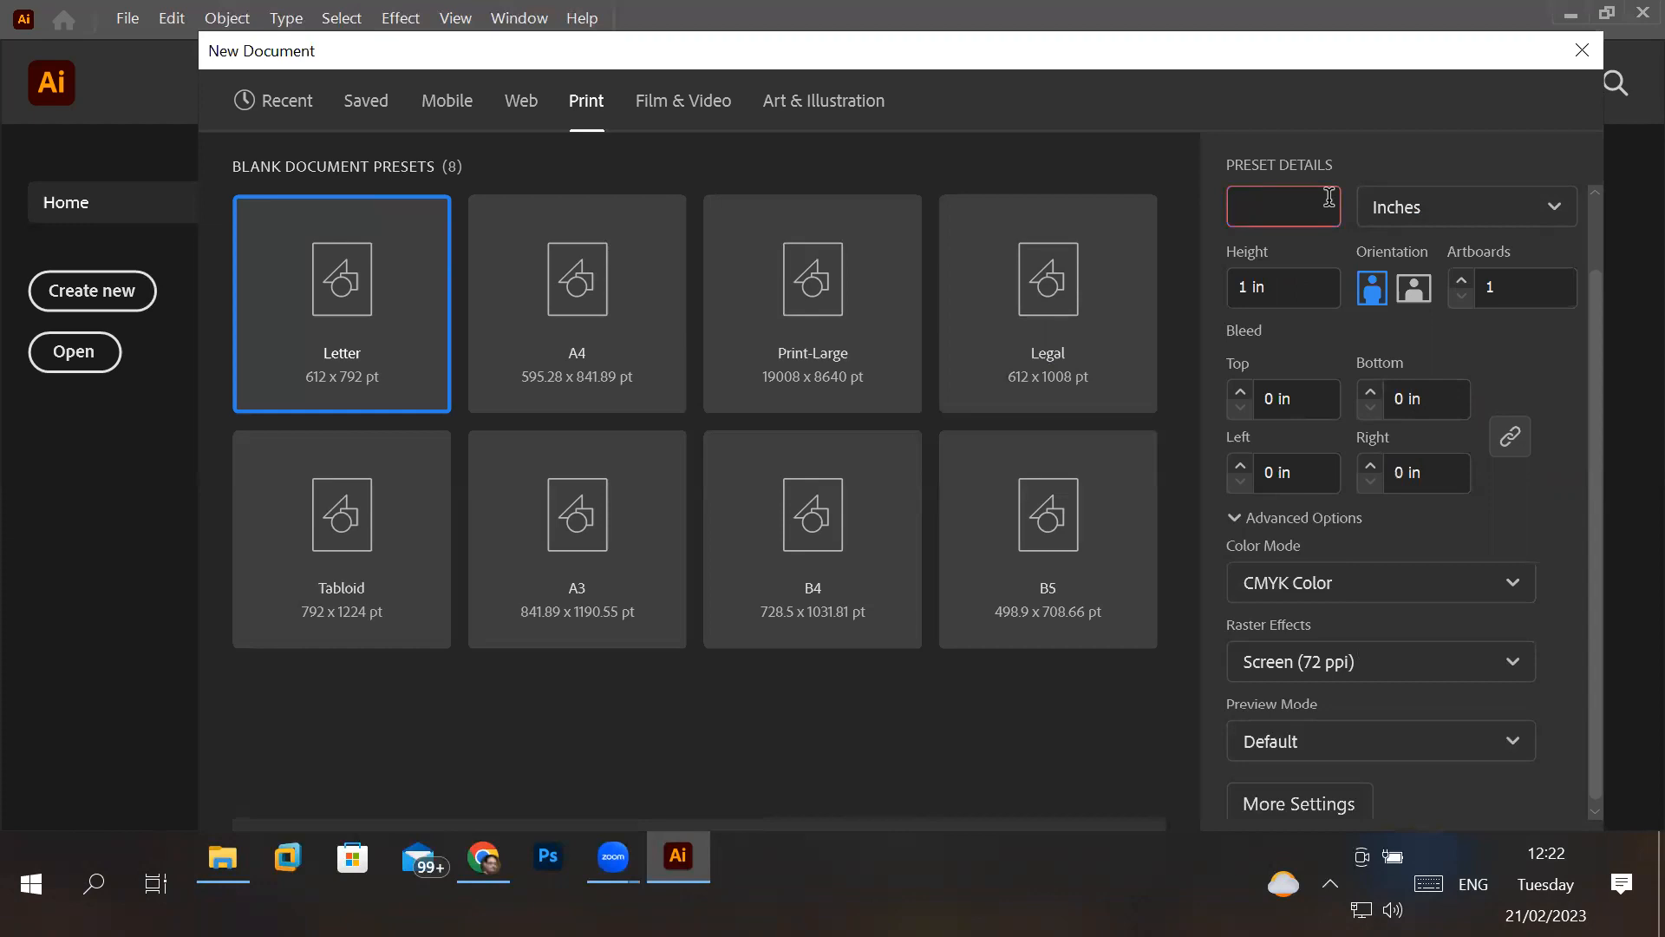
- Switch to Chrome, open Google and search for "size of business card"
left_click(488, 874)
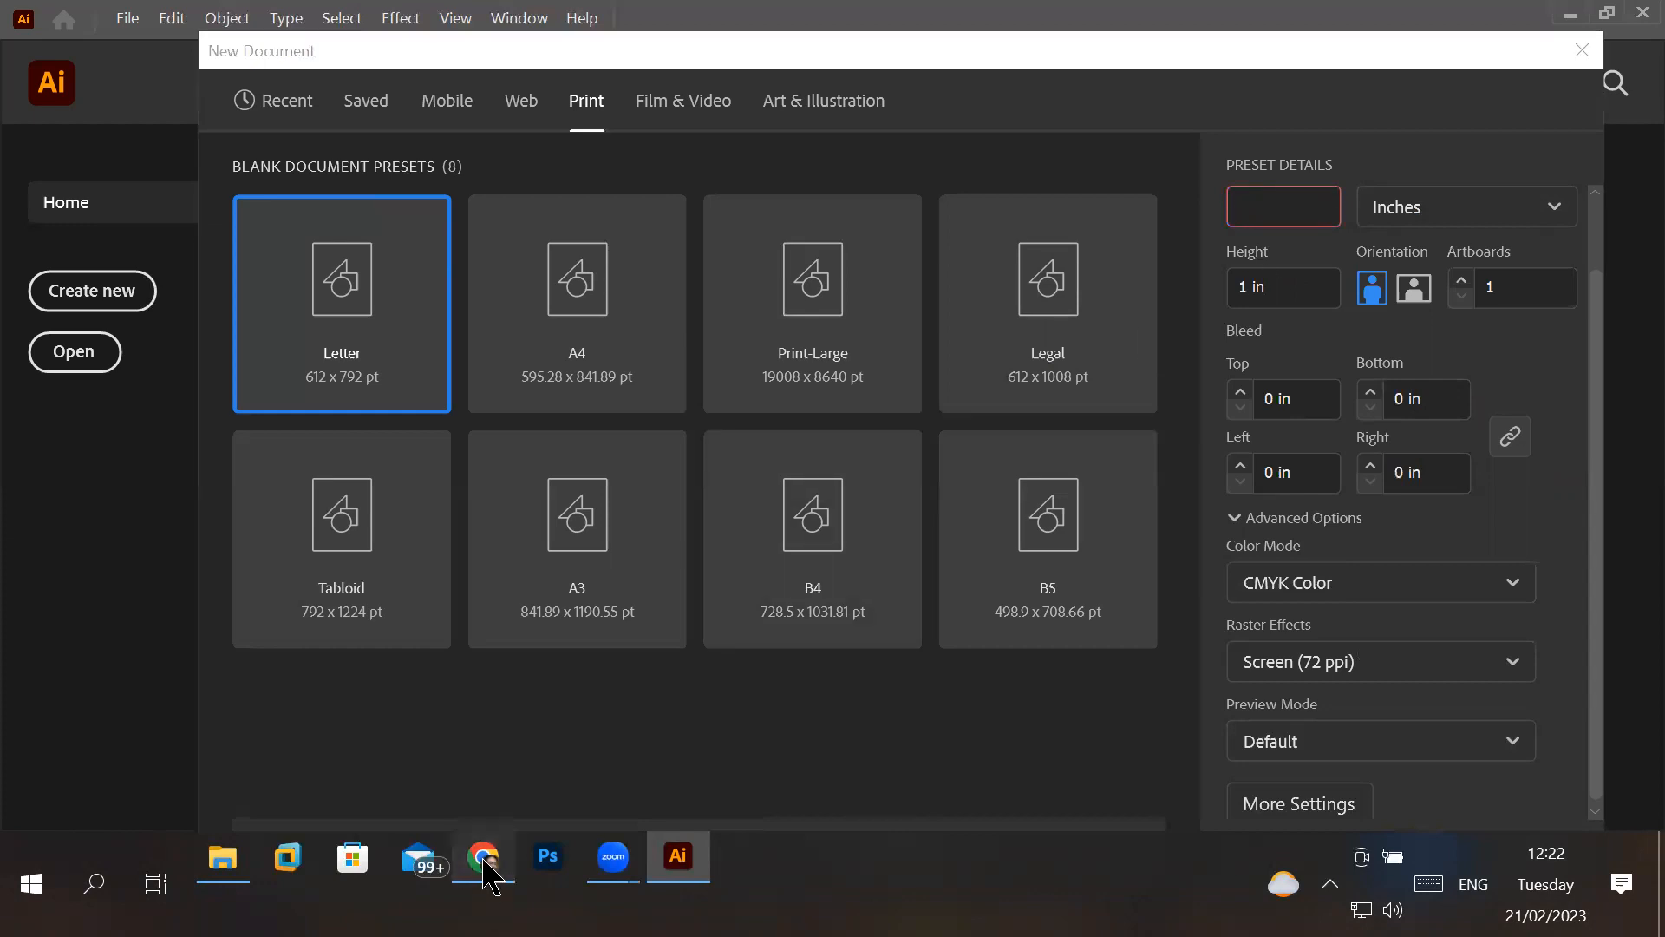
left_click(470, 60)
type("goo")
key("Return")
type("size of ")
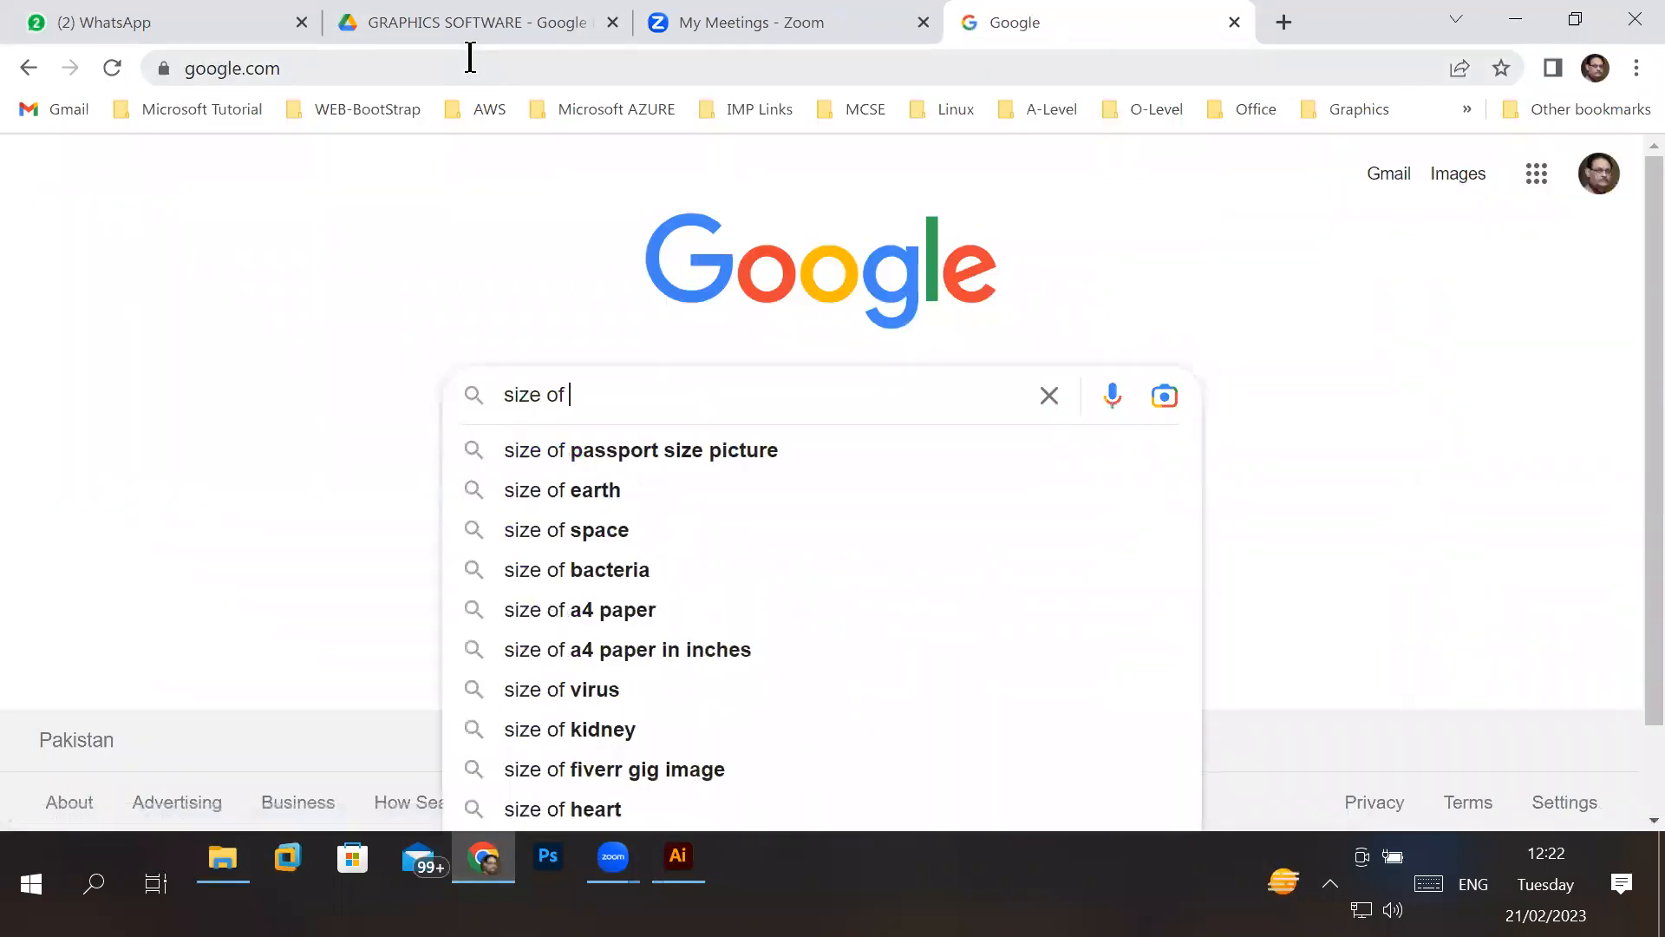
type("b")
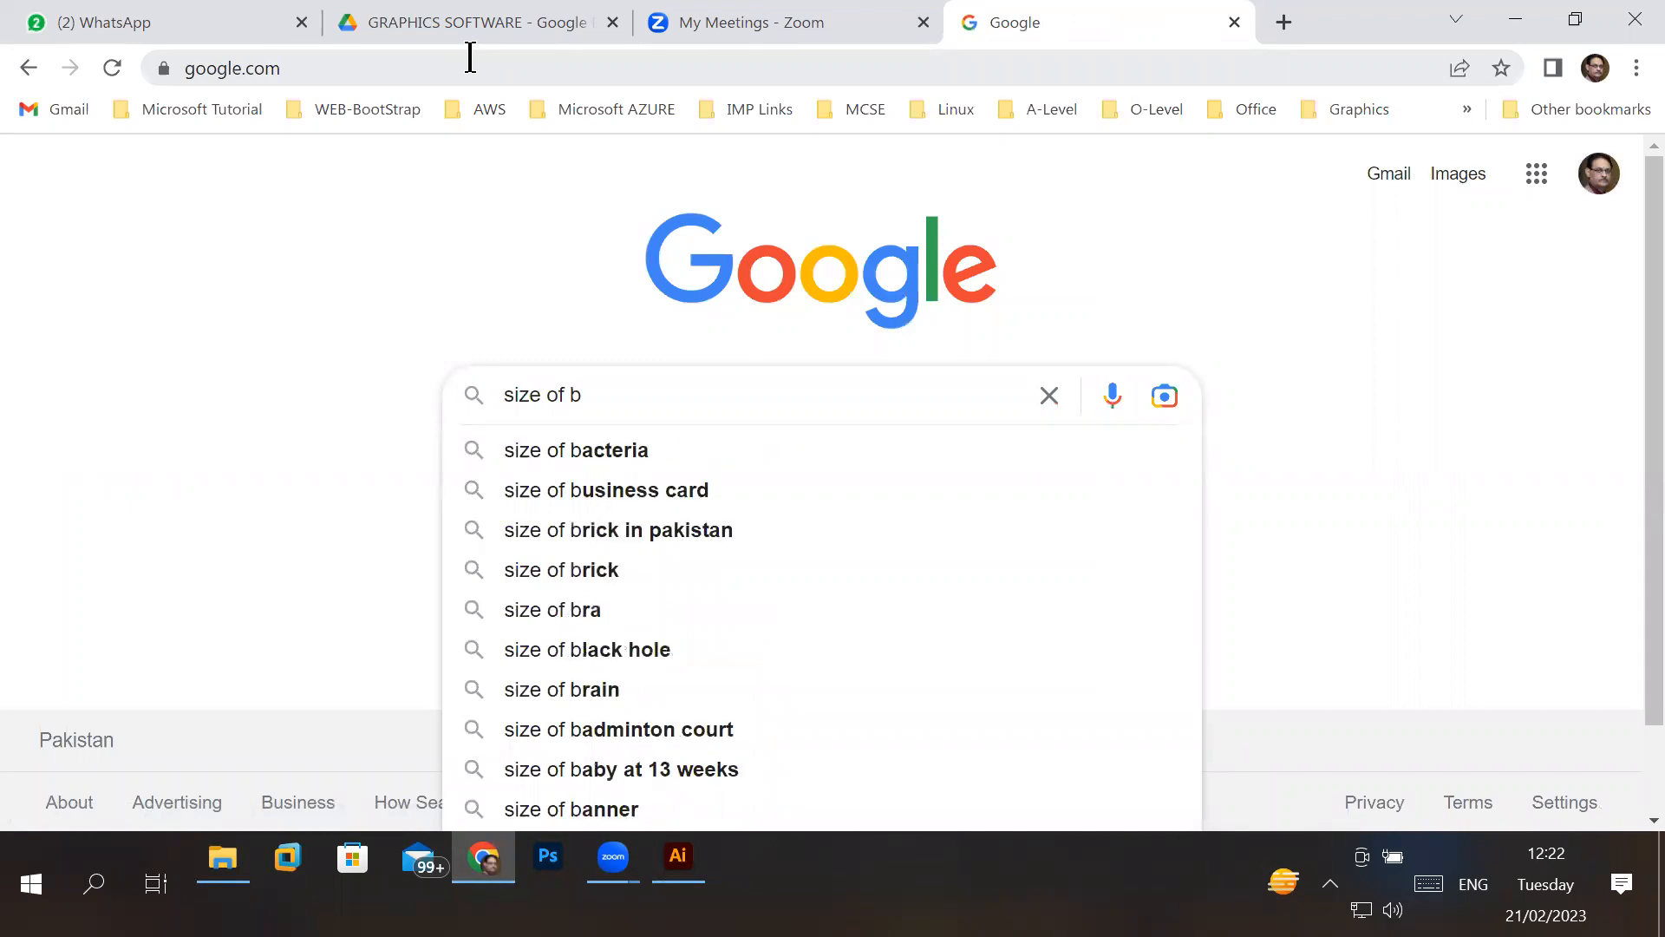
type("usiness card")
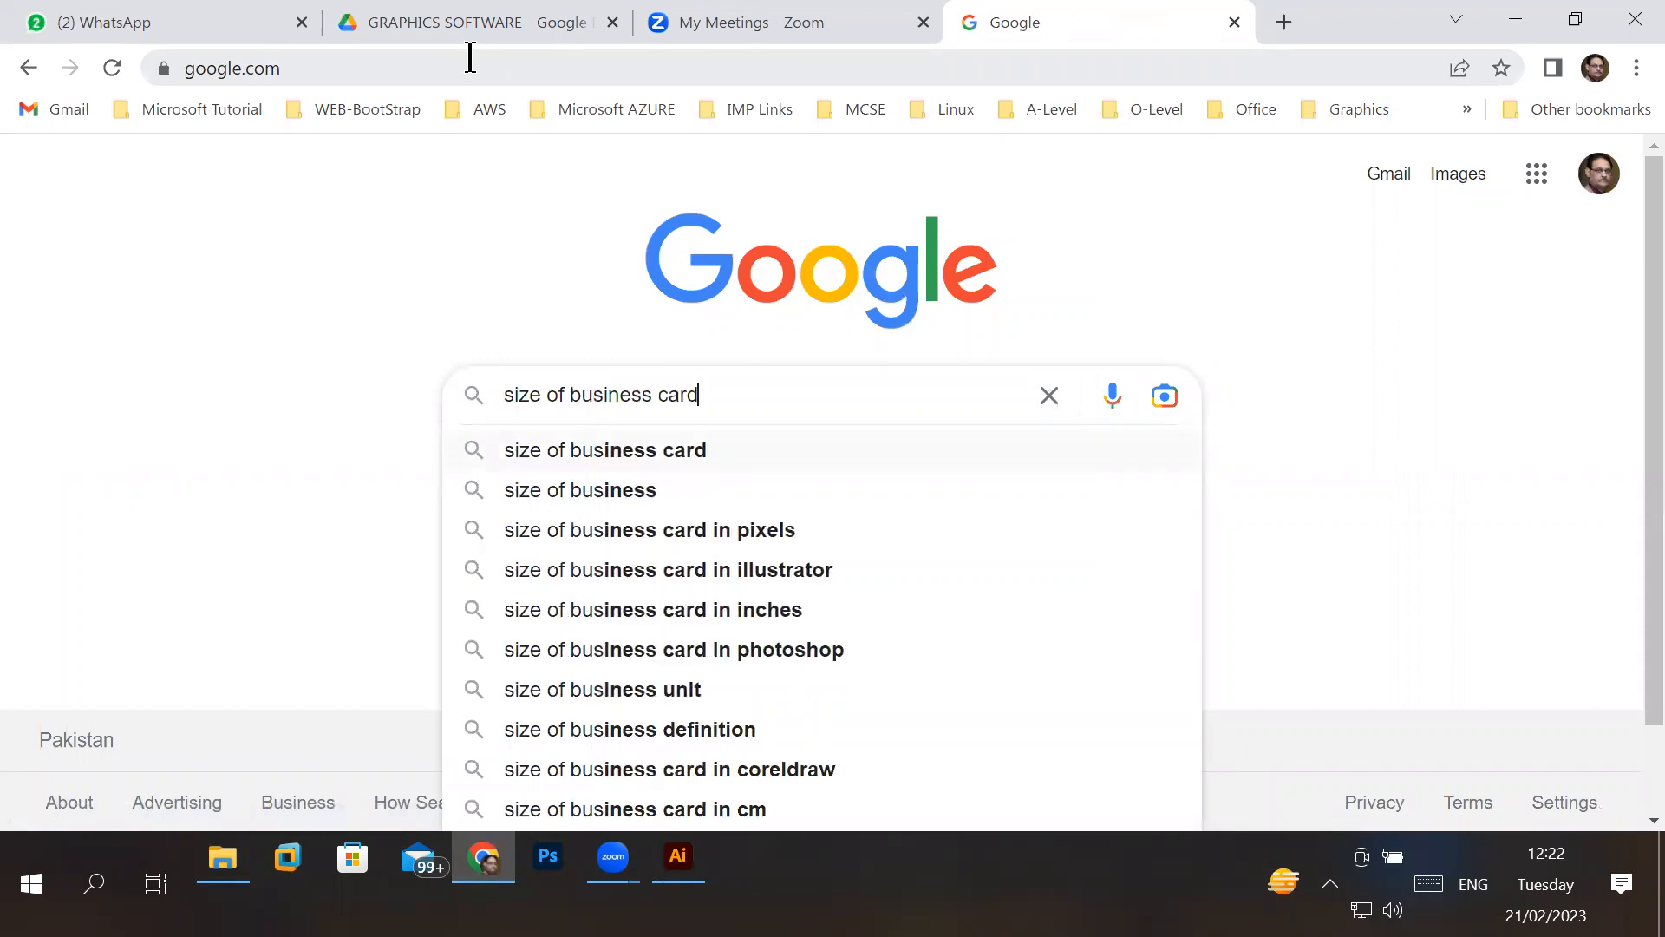
key("Return")
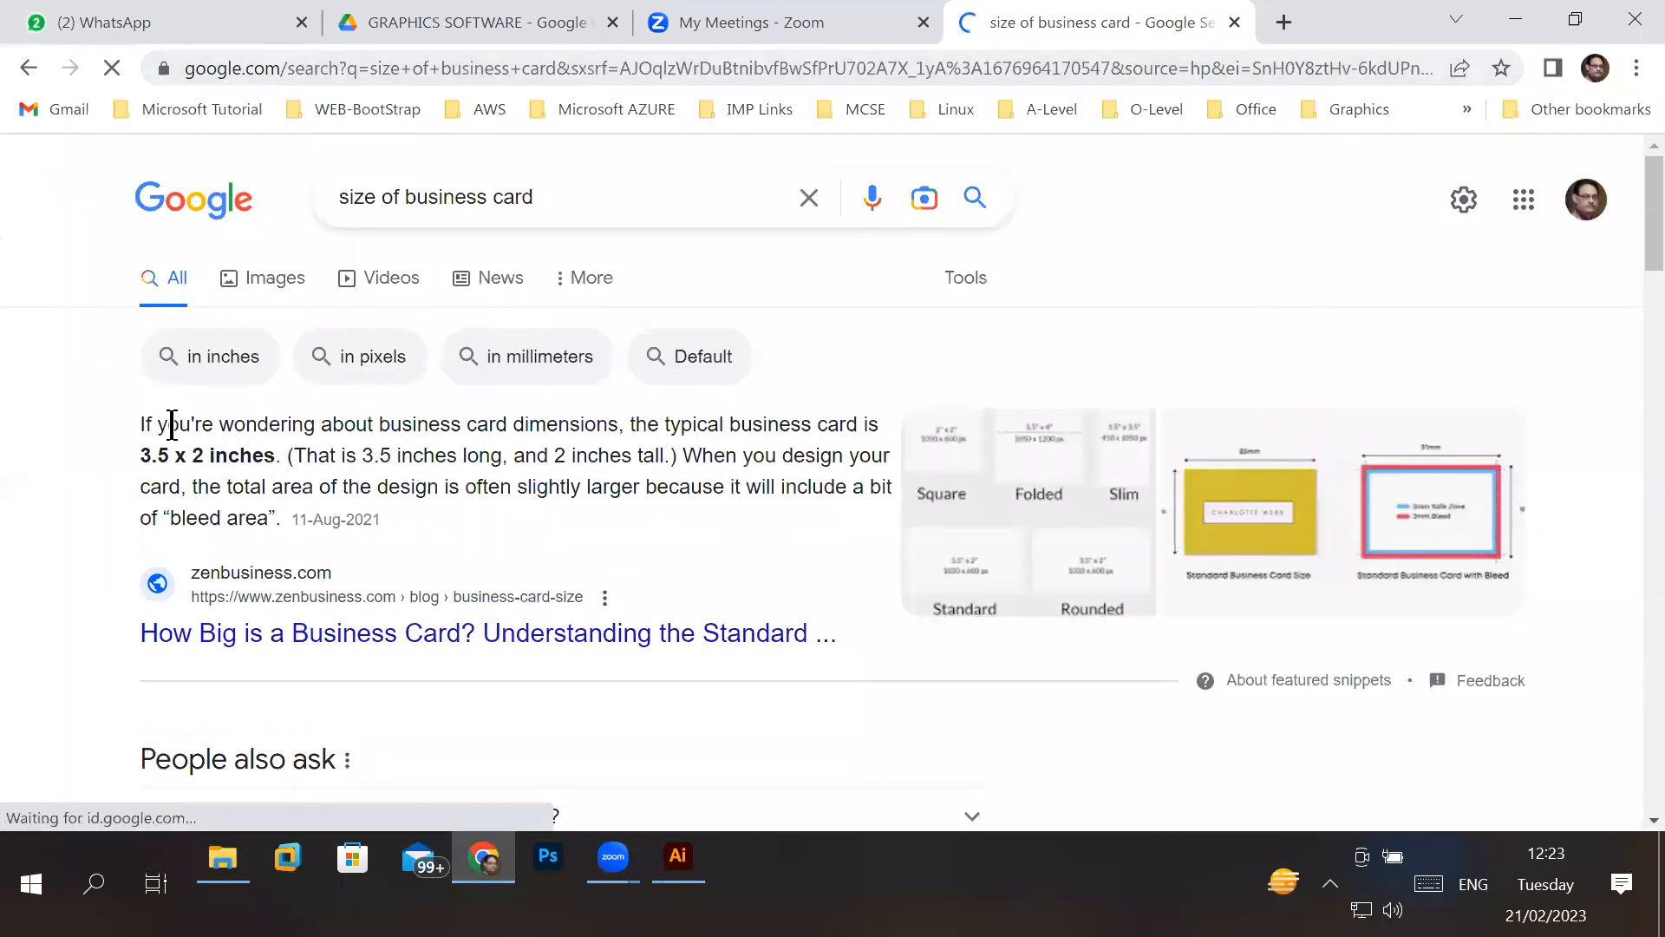
- Highlight the typical business card dimensions in the featured answer, and browse the image results for card size diagrams
left_click_drag(140, 450, 254, 457)
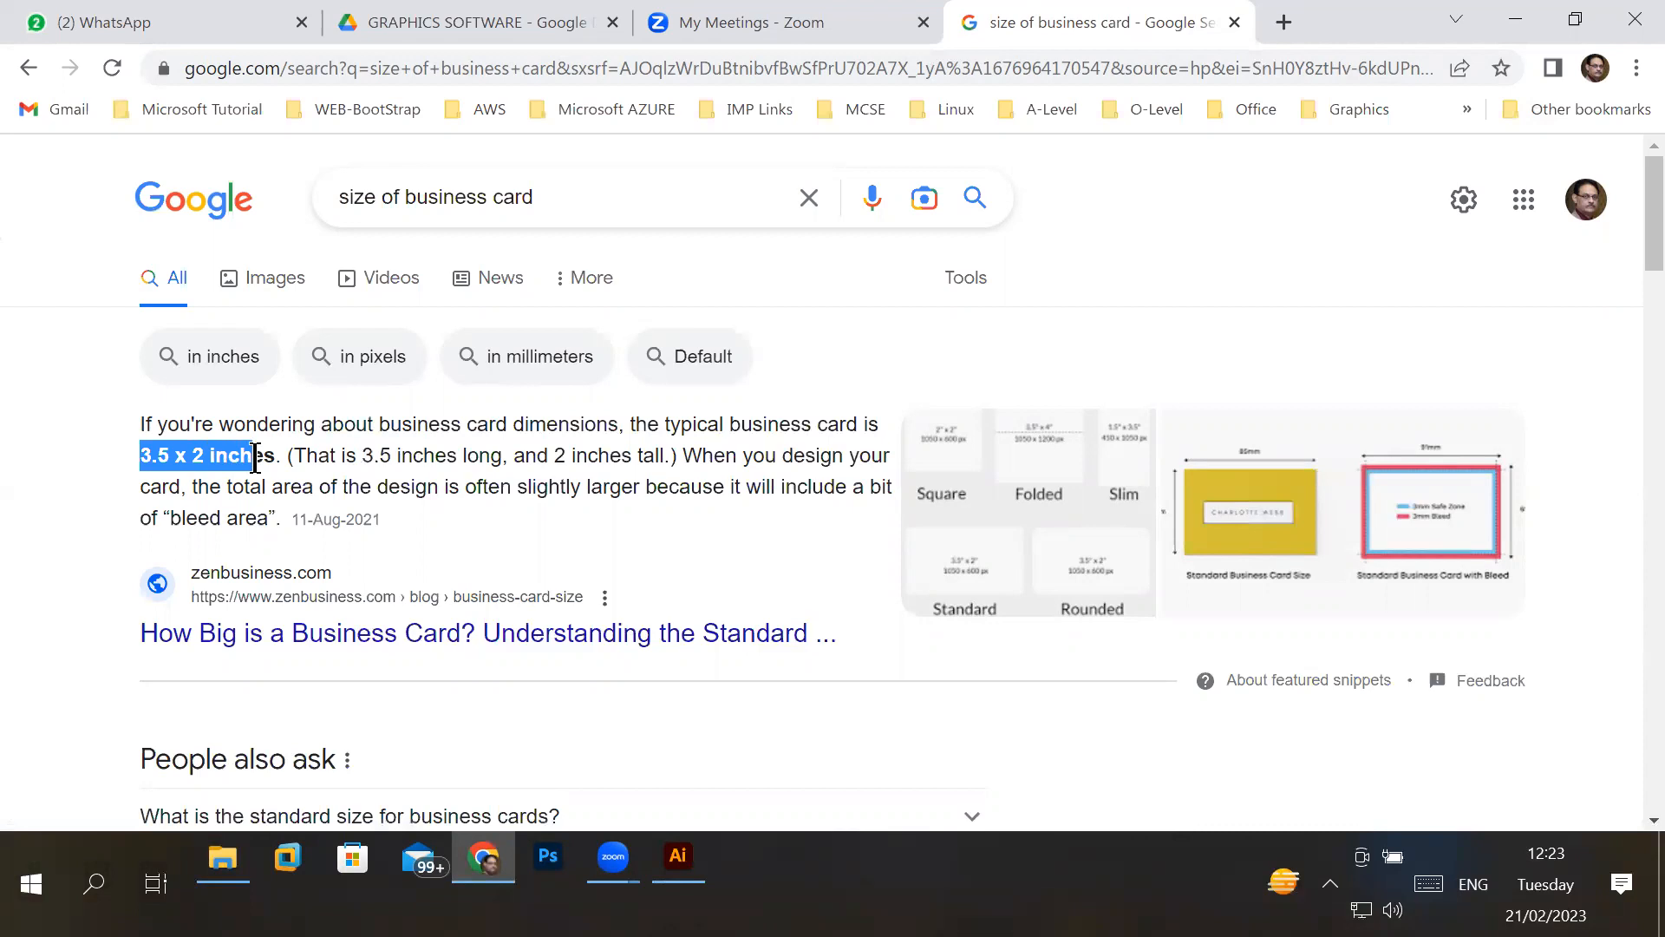
left_click_drag(254, 457, 259, 457)
left_click(285, 278)
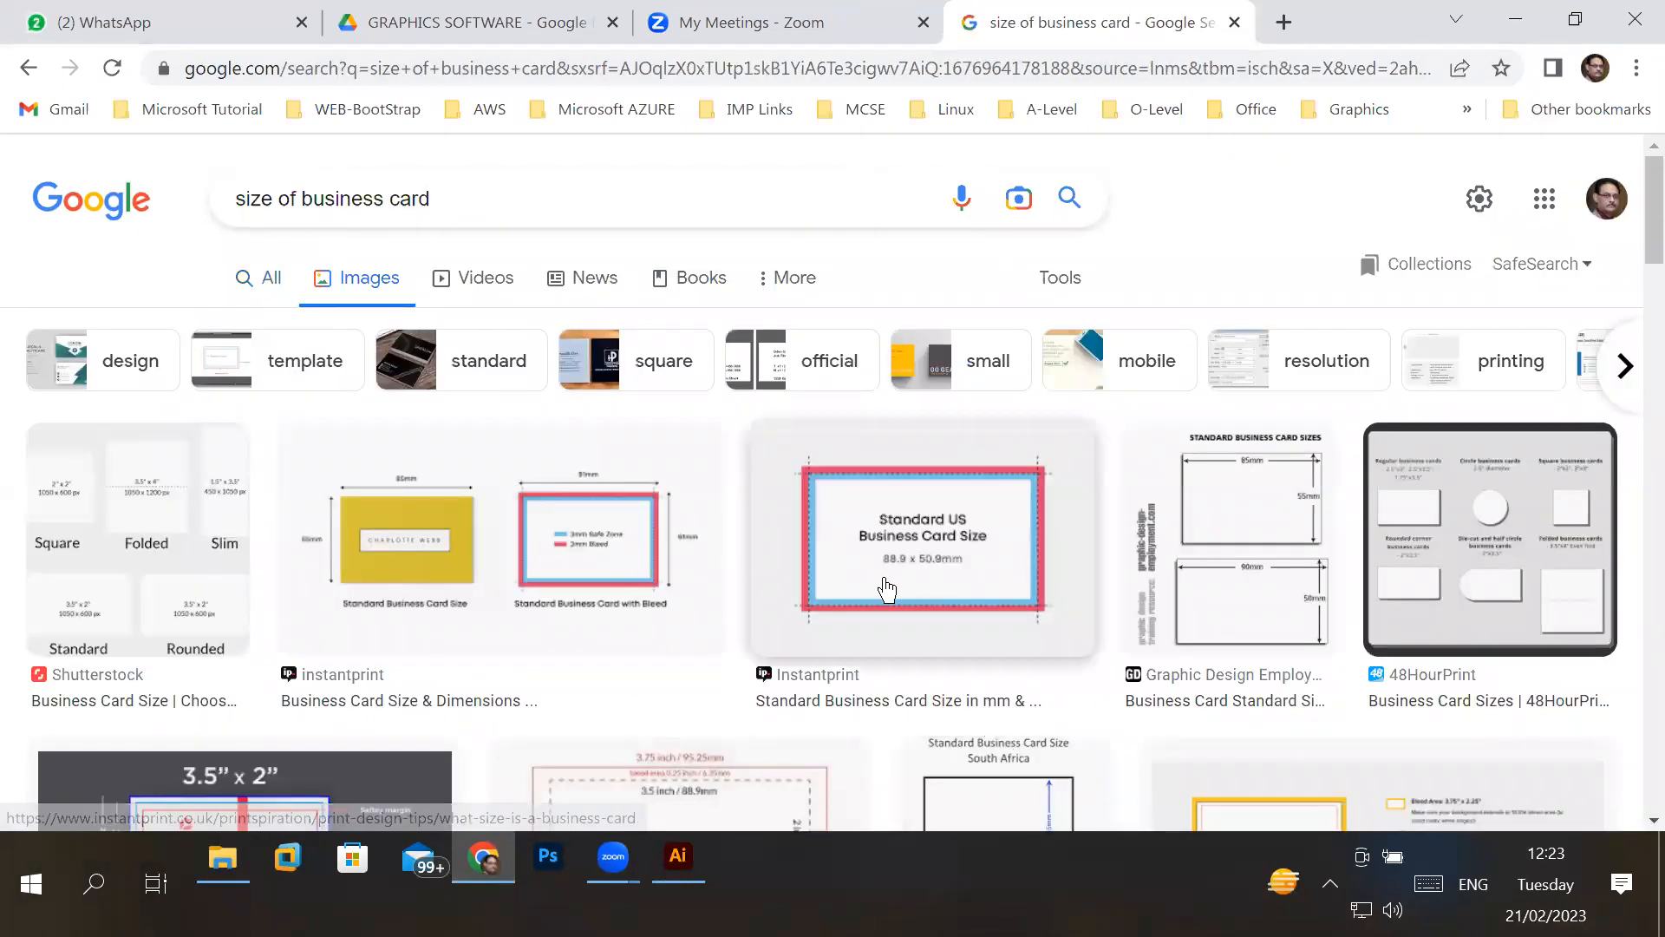
scroll(875, 587, "down", 5)
scroll(875, 588, "down", 10)
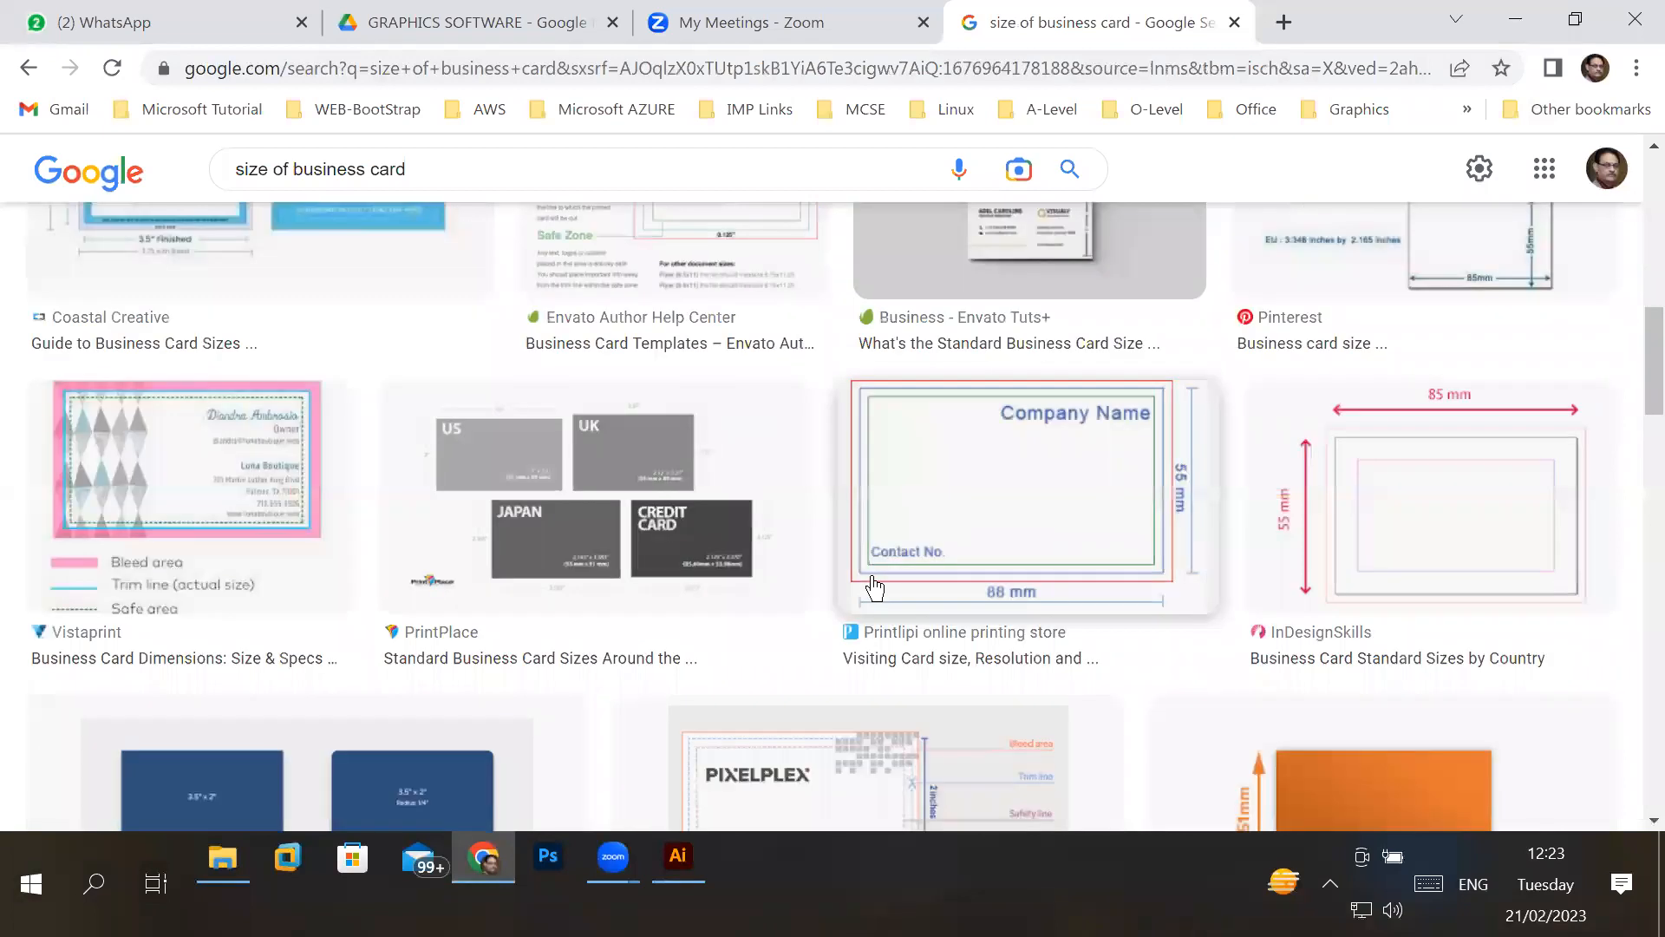
scroll(874, 586, "down", 8)
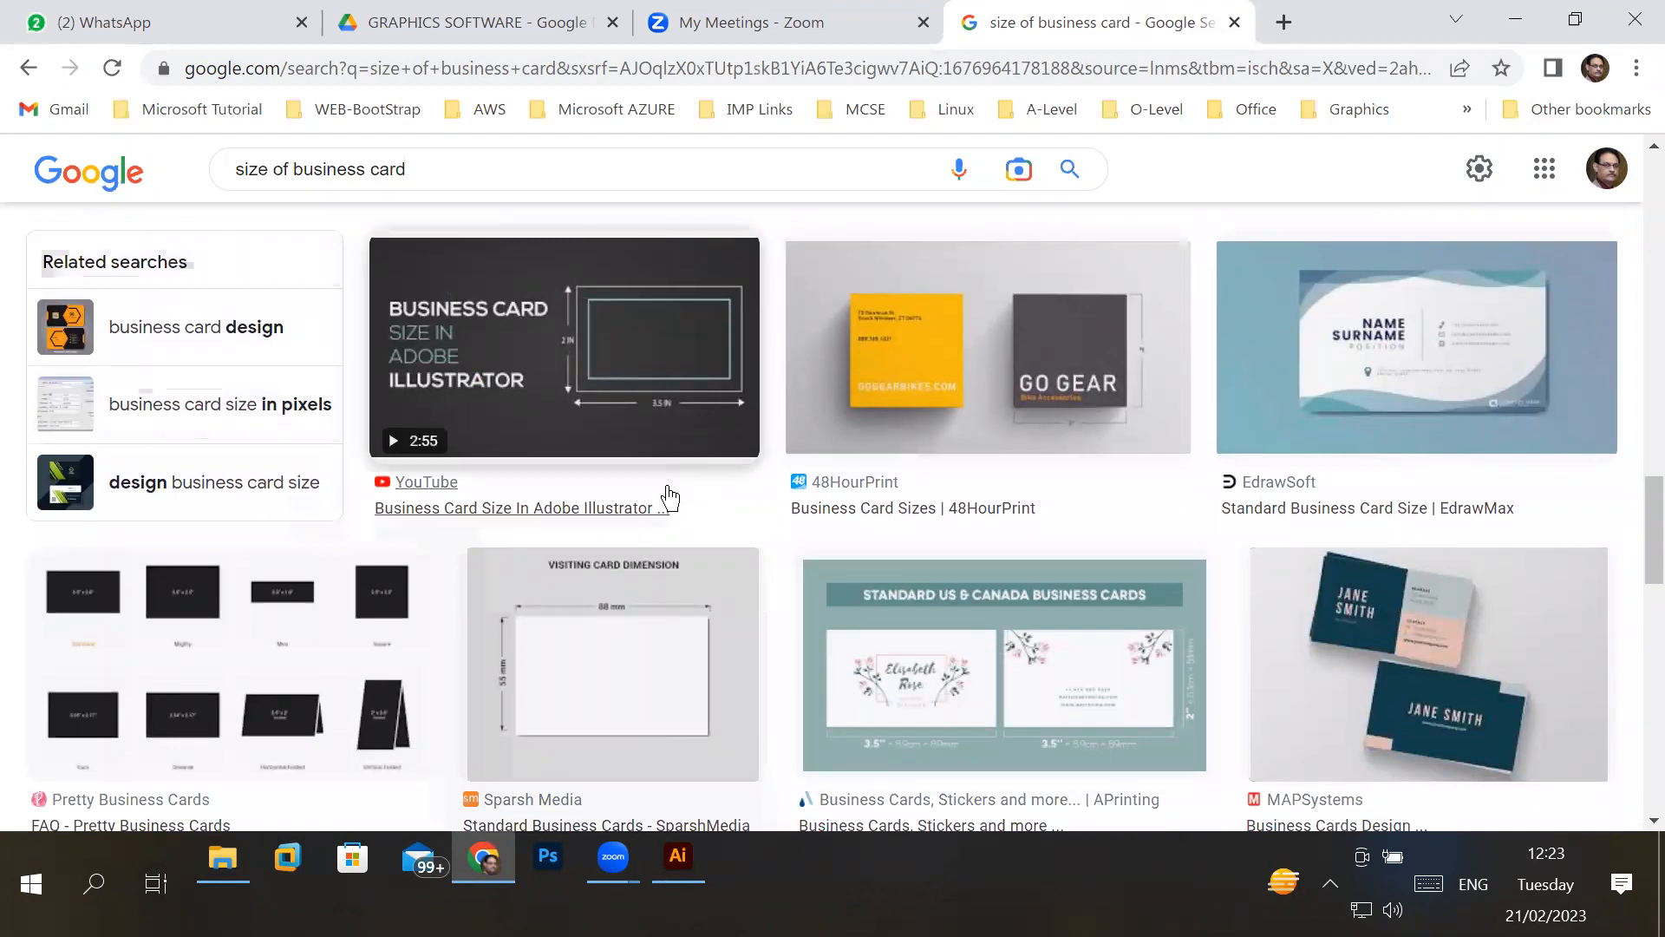
- Browse the business card image results and open the Bahrain Flag Business Card source page on Alamy
scroll(709, 496, "down", 4)
scroll(709, 496, "down", 7)
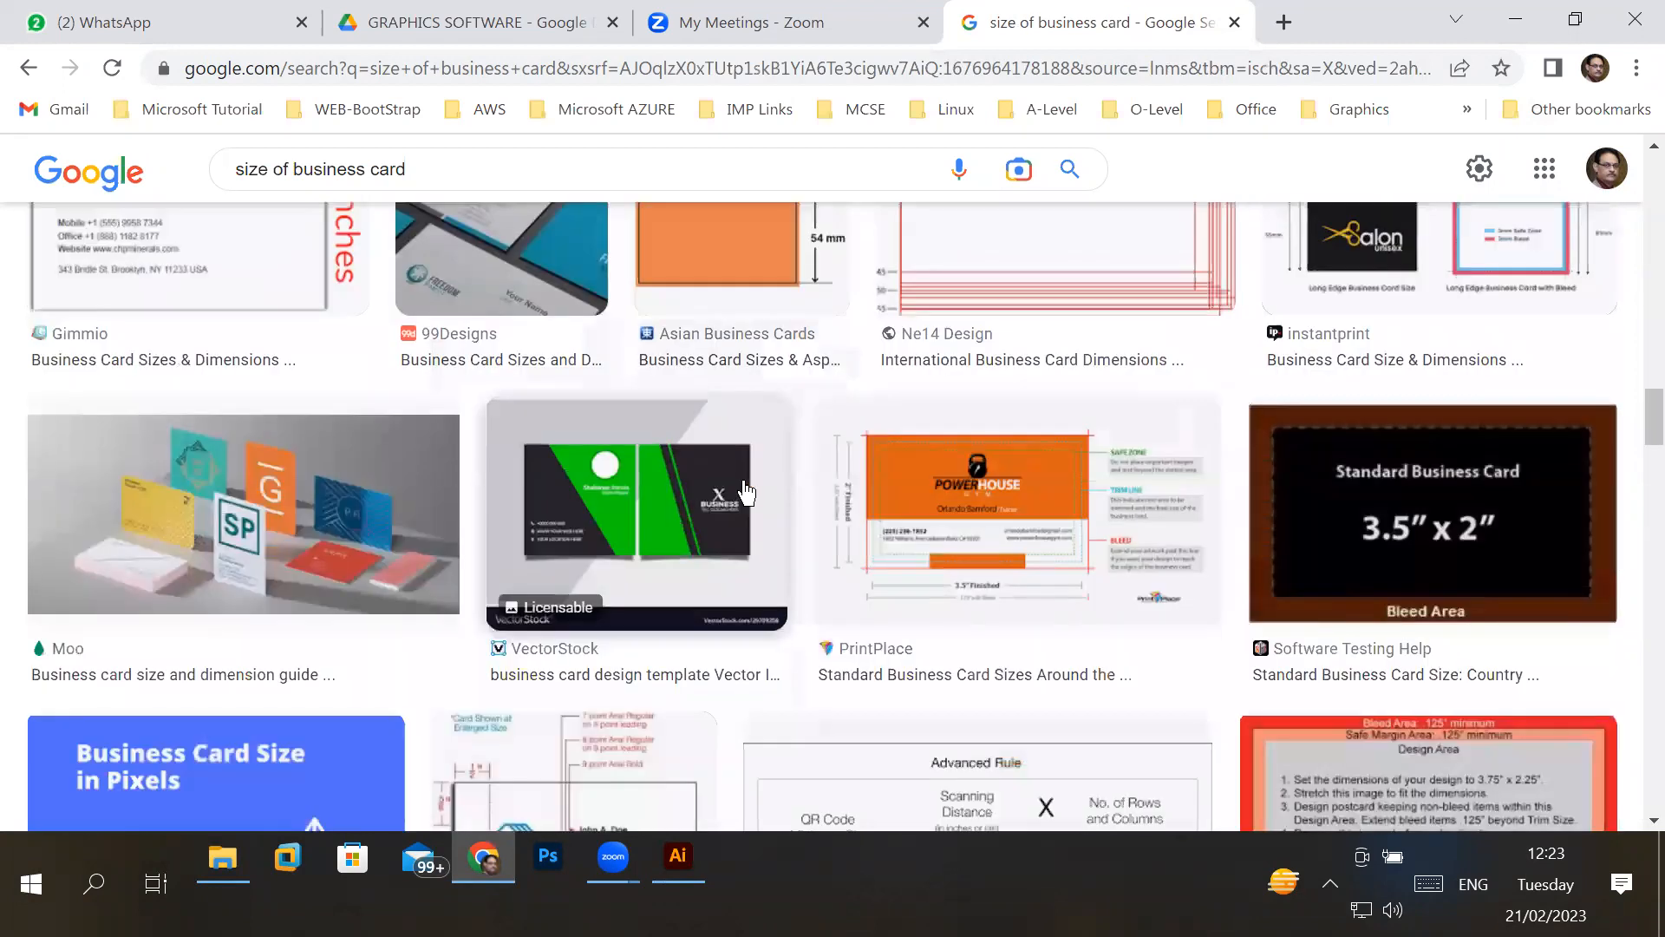
scroll(748, 492, "down", 12)
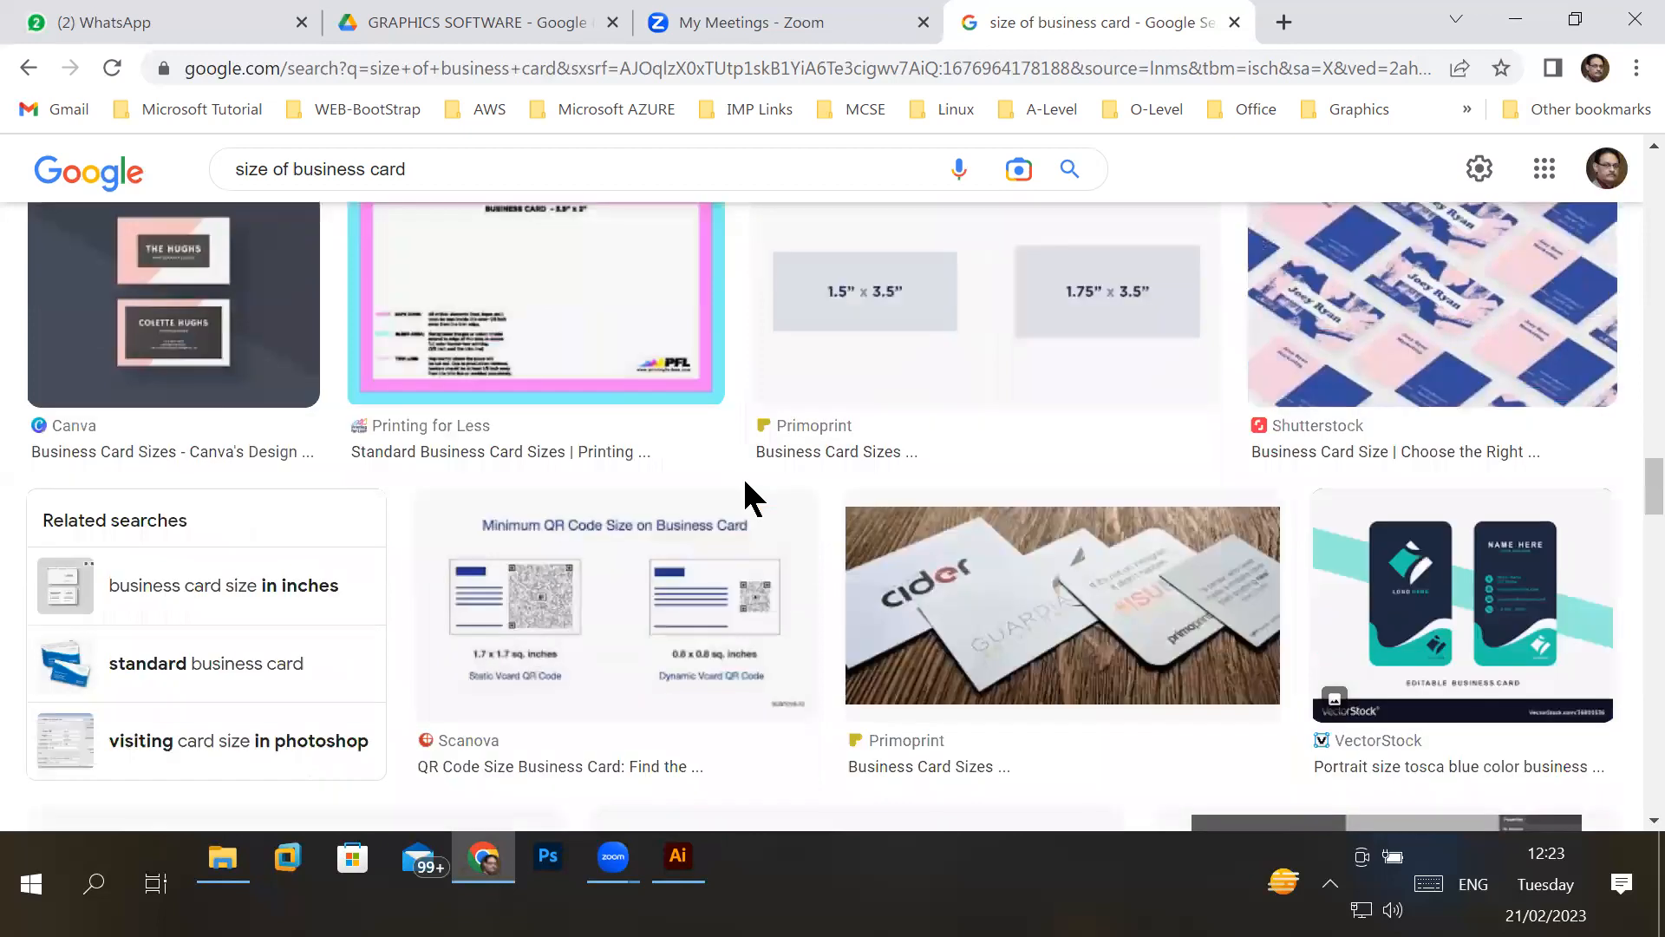
scroll(747, 492, "down", 6)
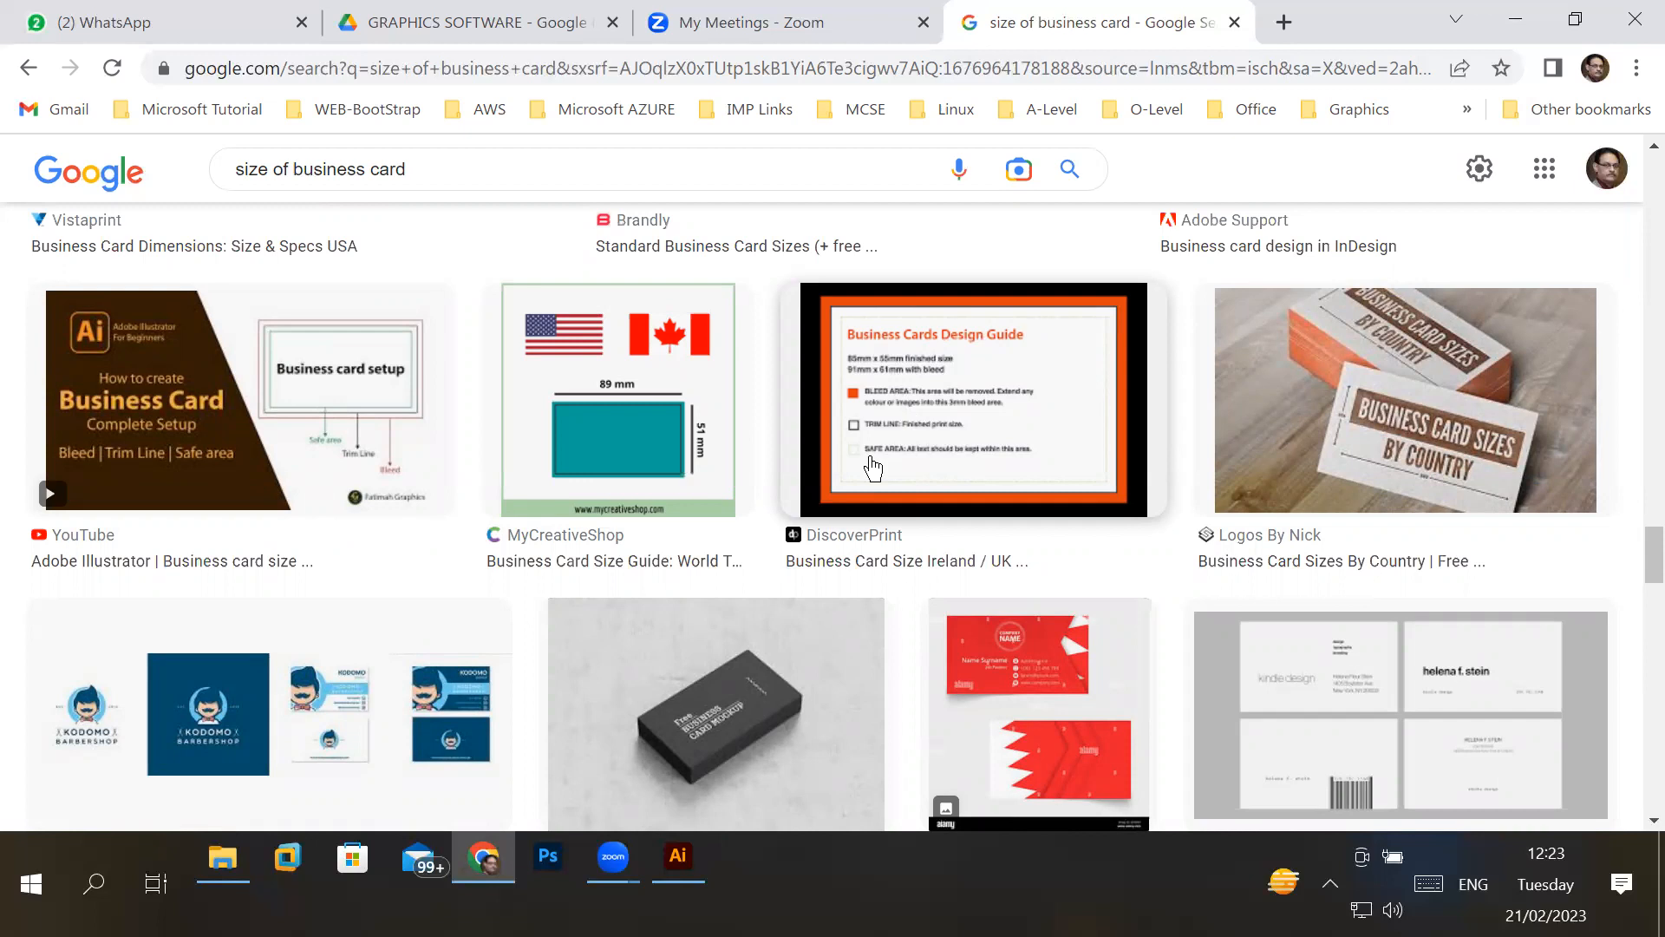
scroll(872, 468, "down", 5)
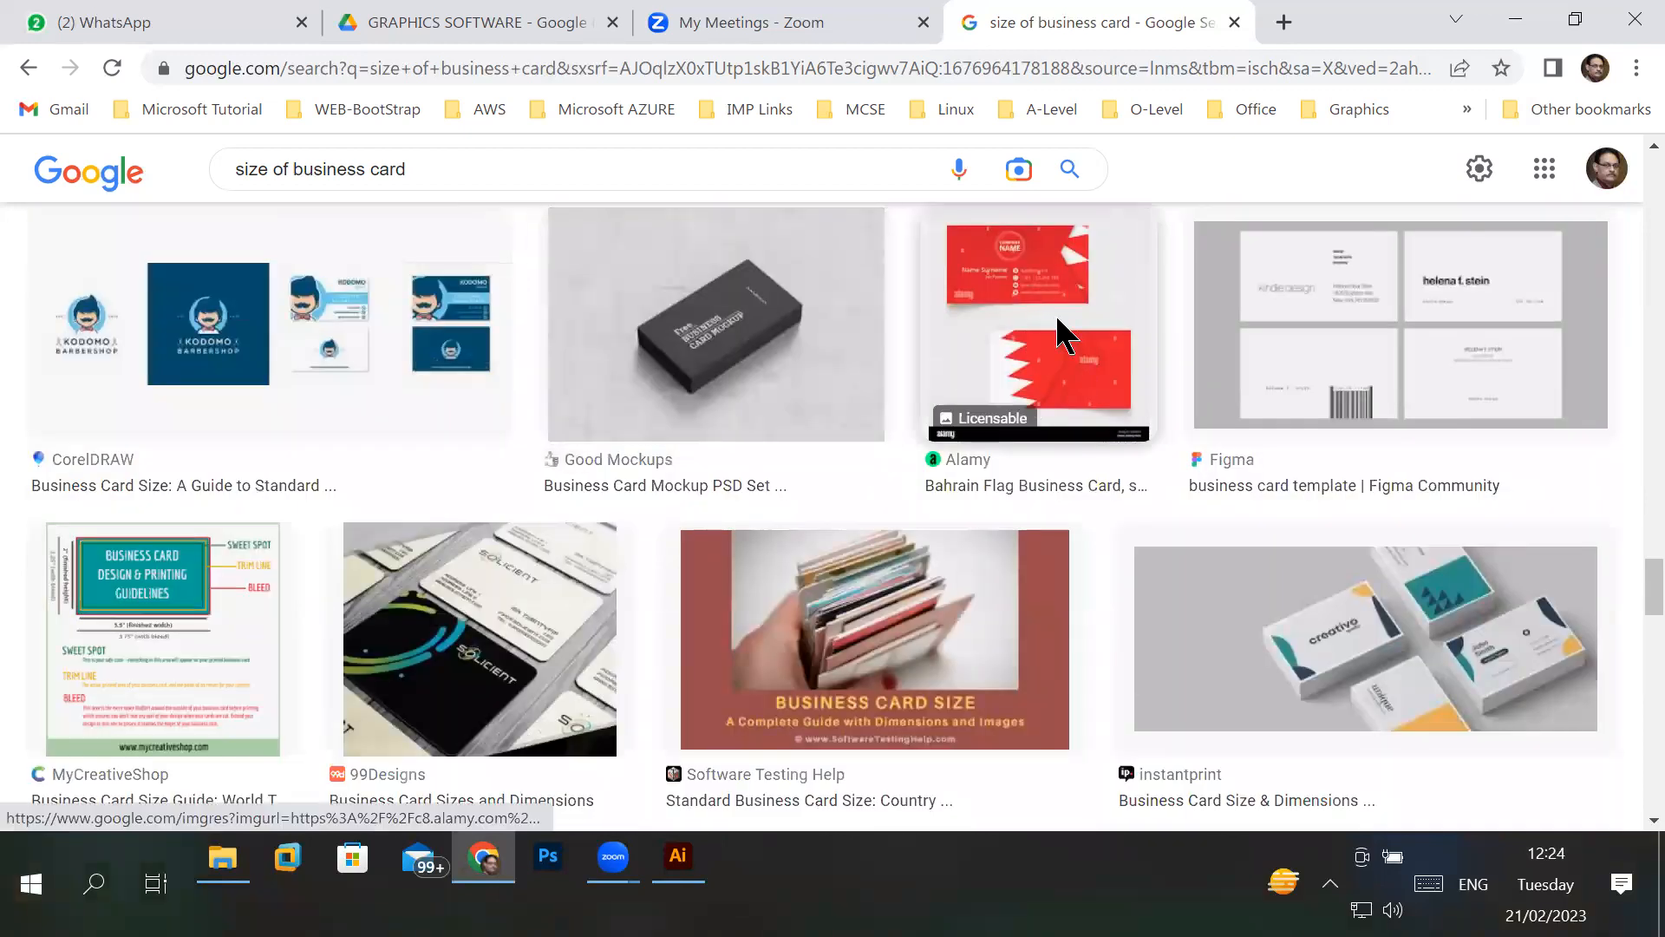
left_click(1062, 333)
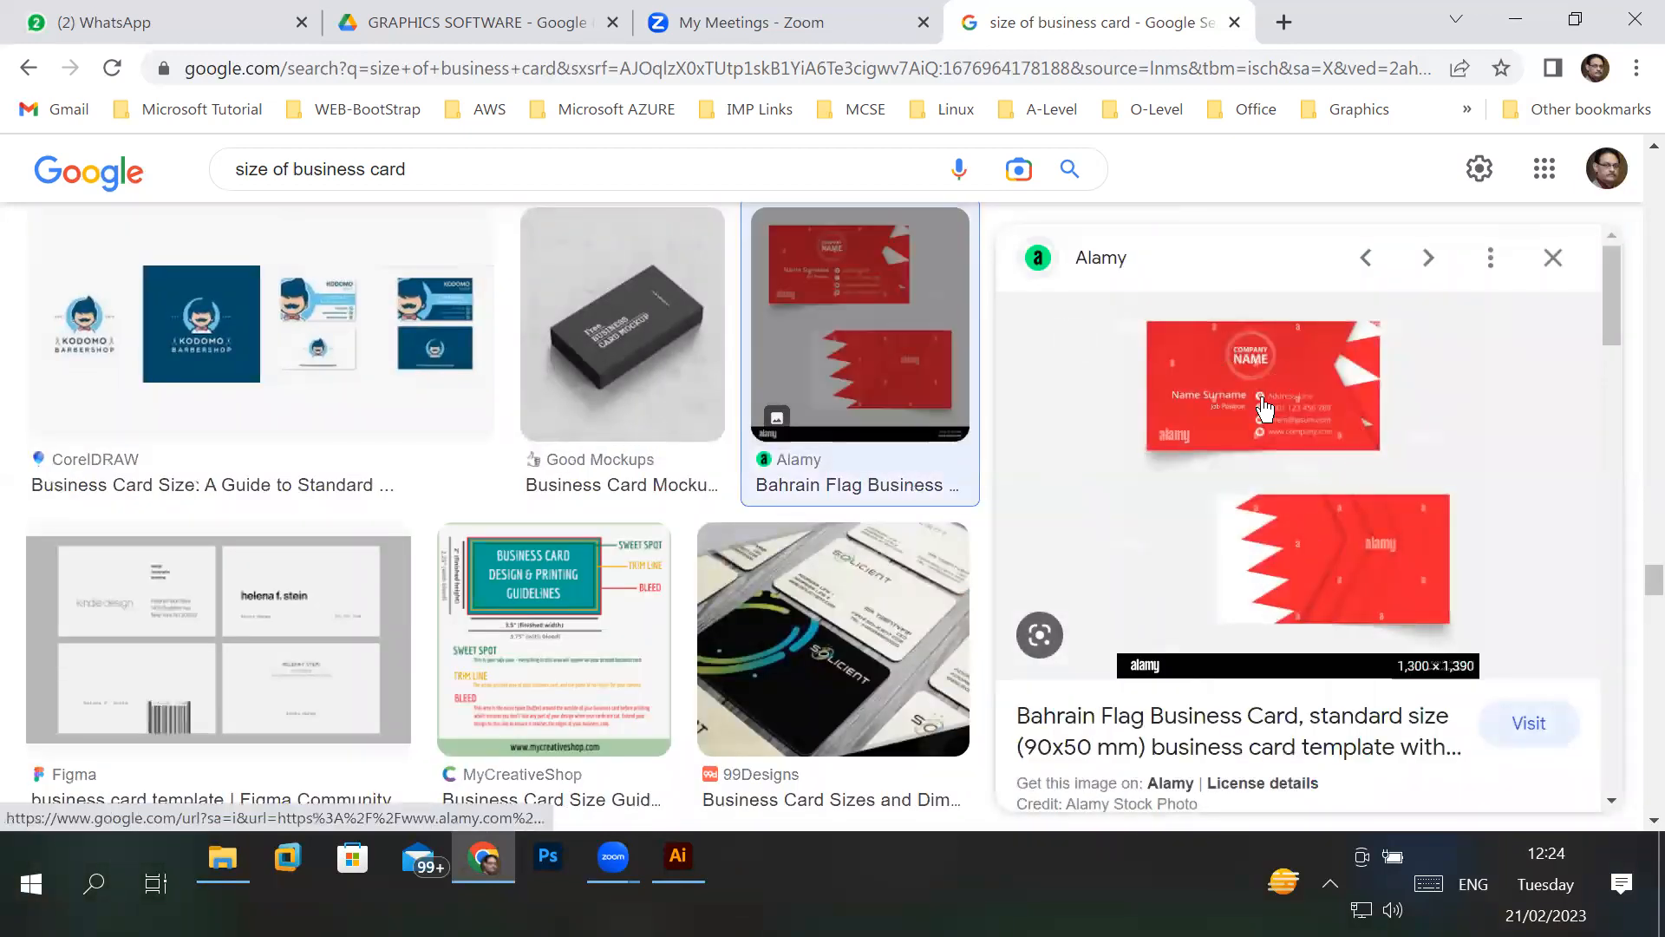
left_click(1261, 399)
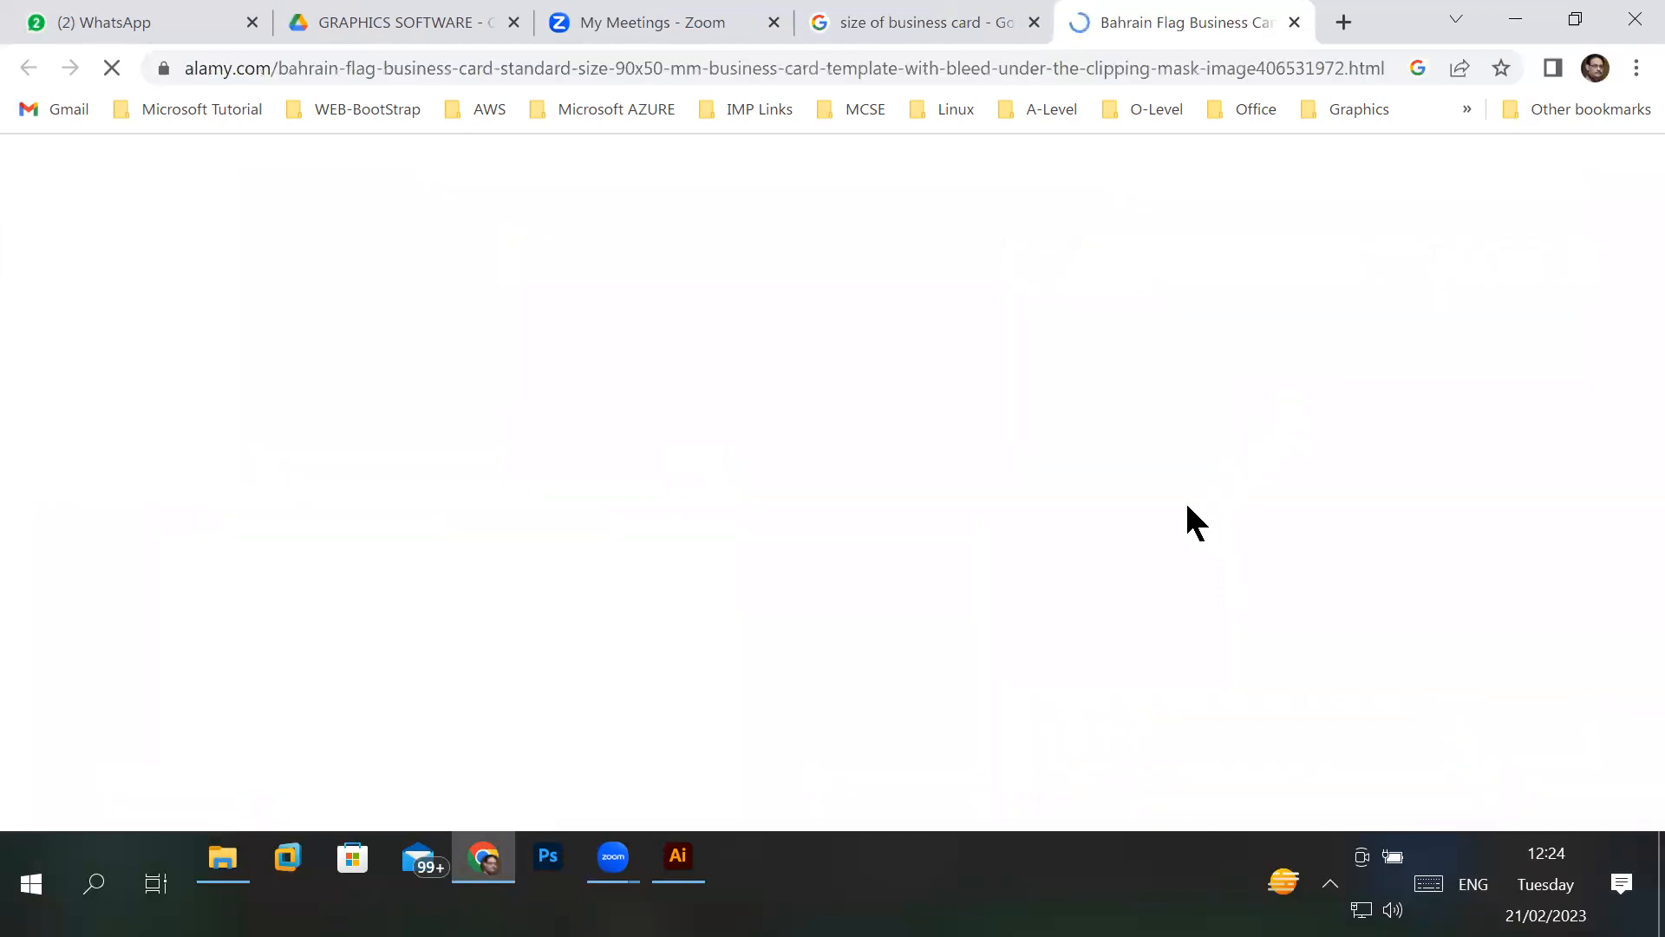
- Look through the Alamy page of the Bahrain flag business card and enlarge its preview image
scroll(1144, 585, "down", 8)
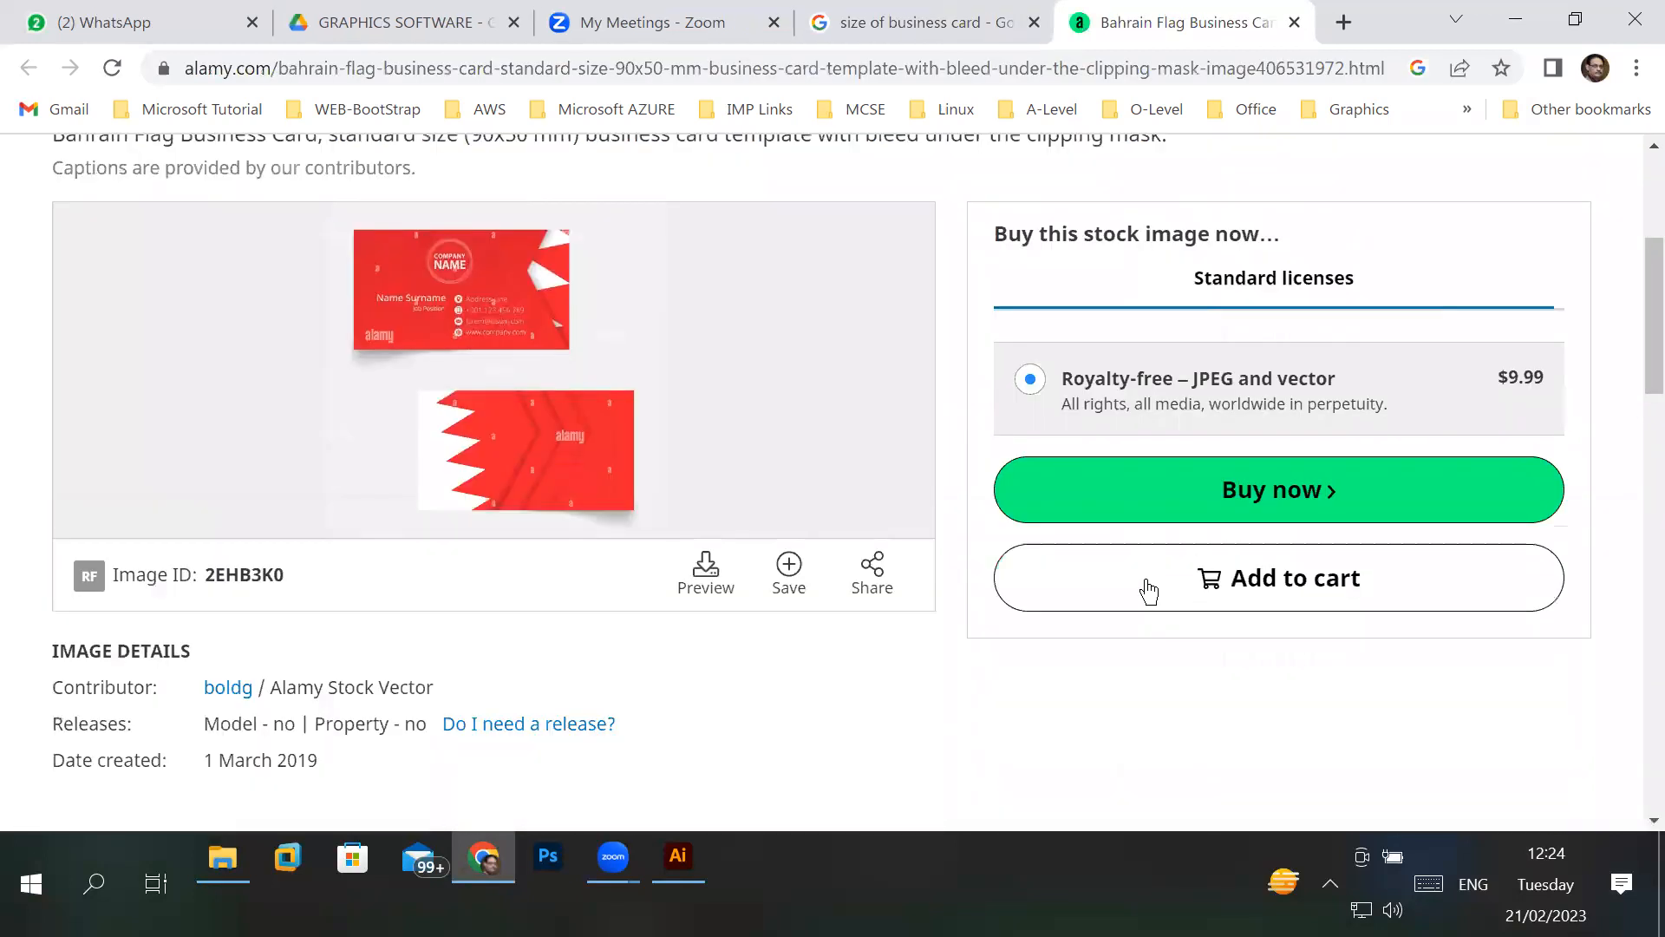
scroll(1146, 581, "down", 10)
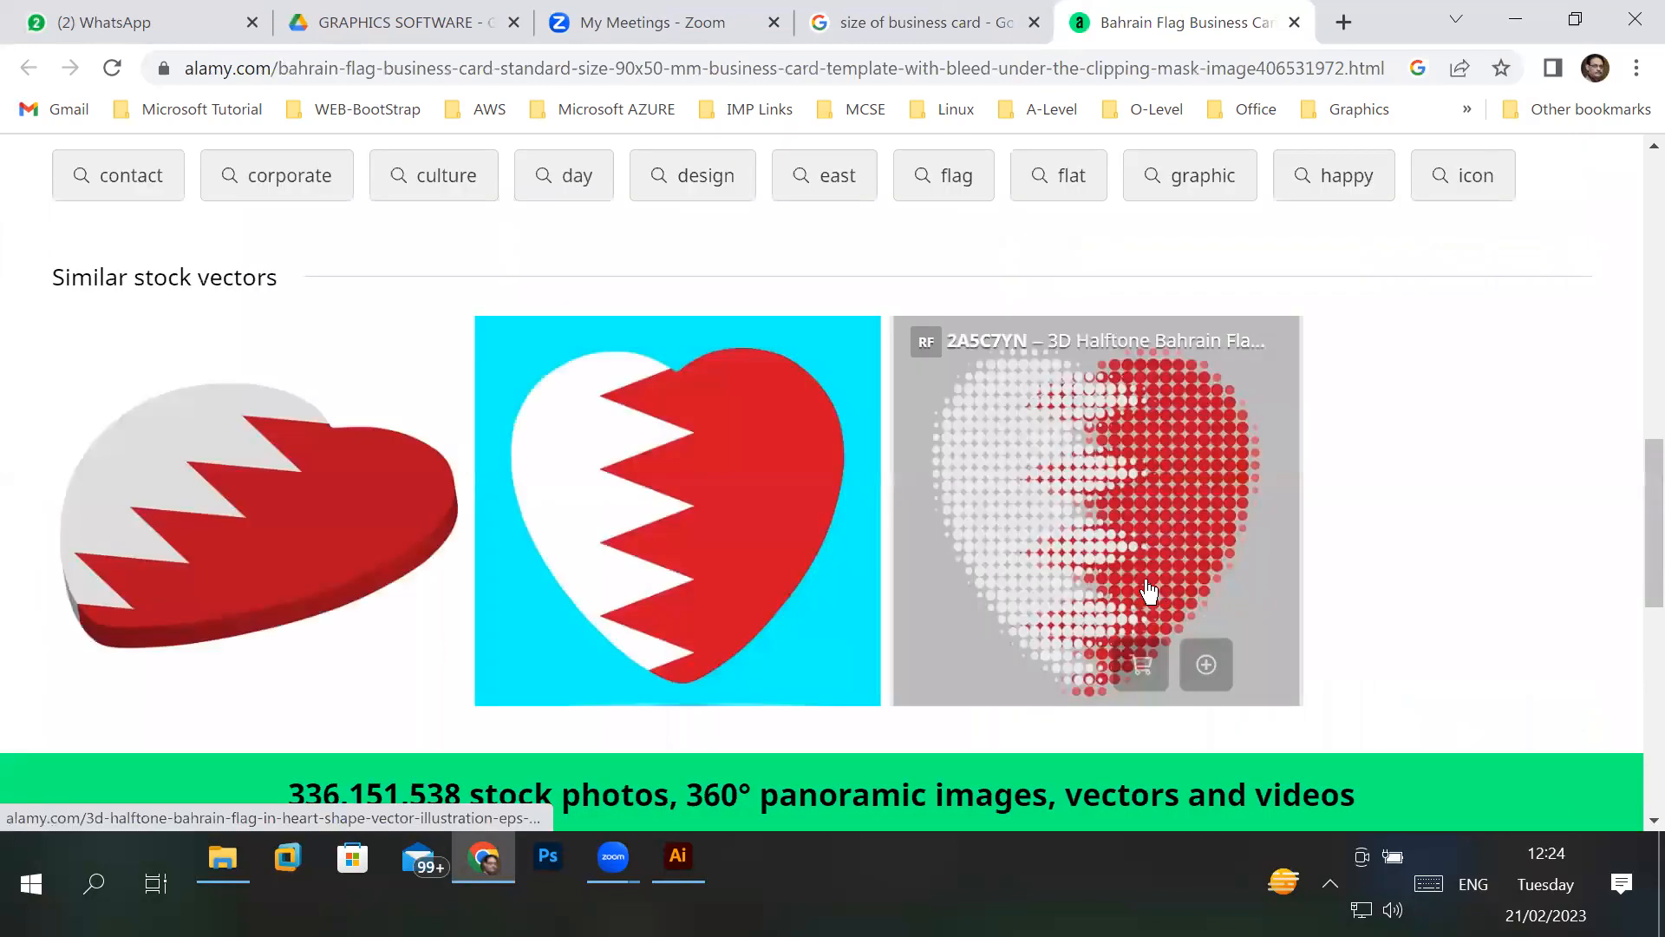
scroll(1149, 590, "up", 7)
scroll(1146, 585, "up", 12)
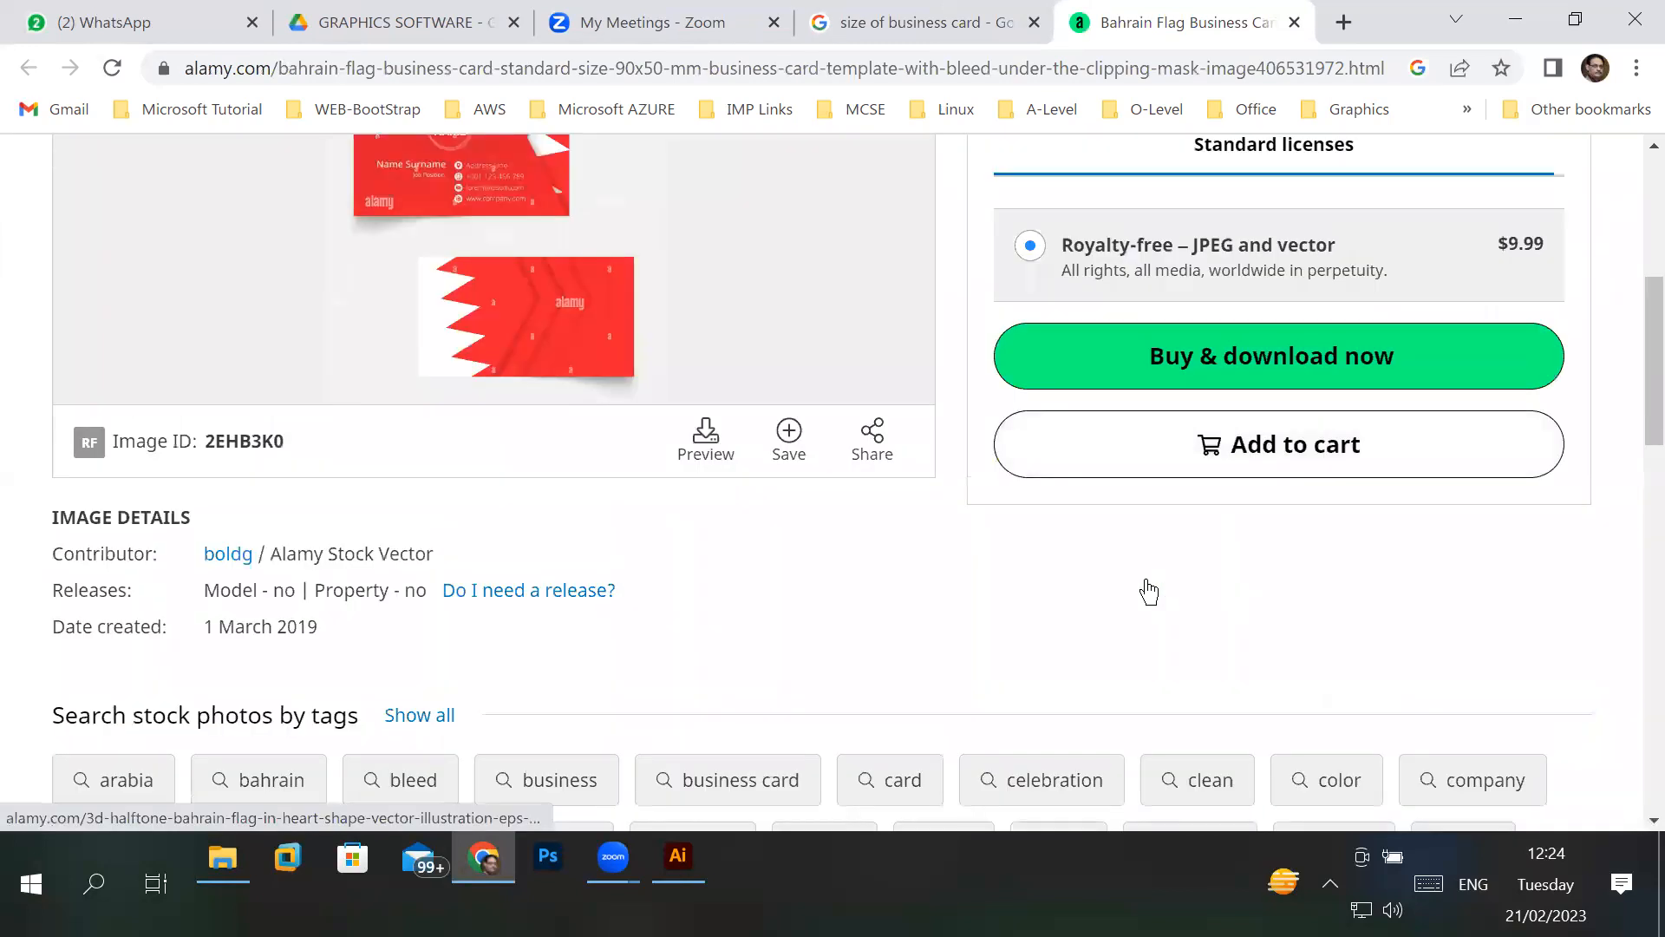
scroll(1151, 587, "down", 4)
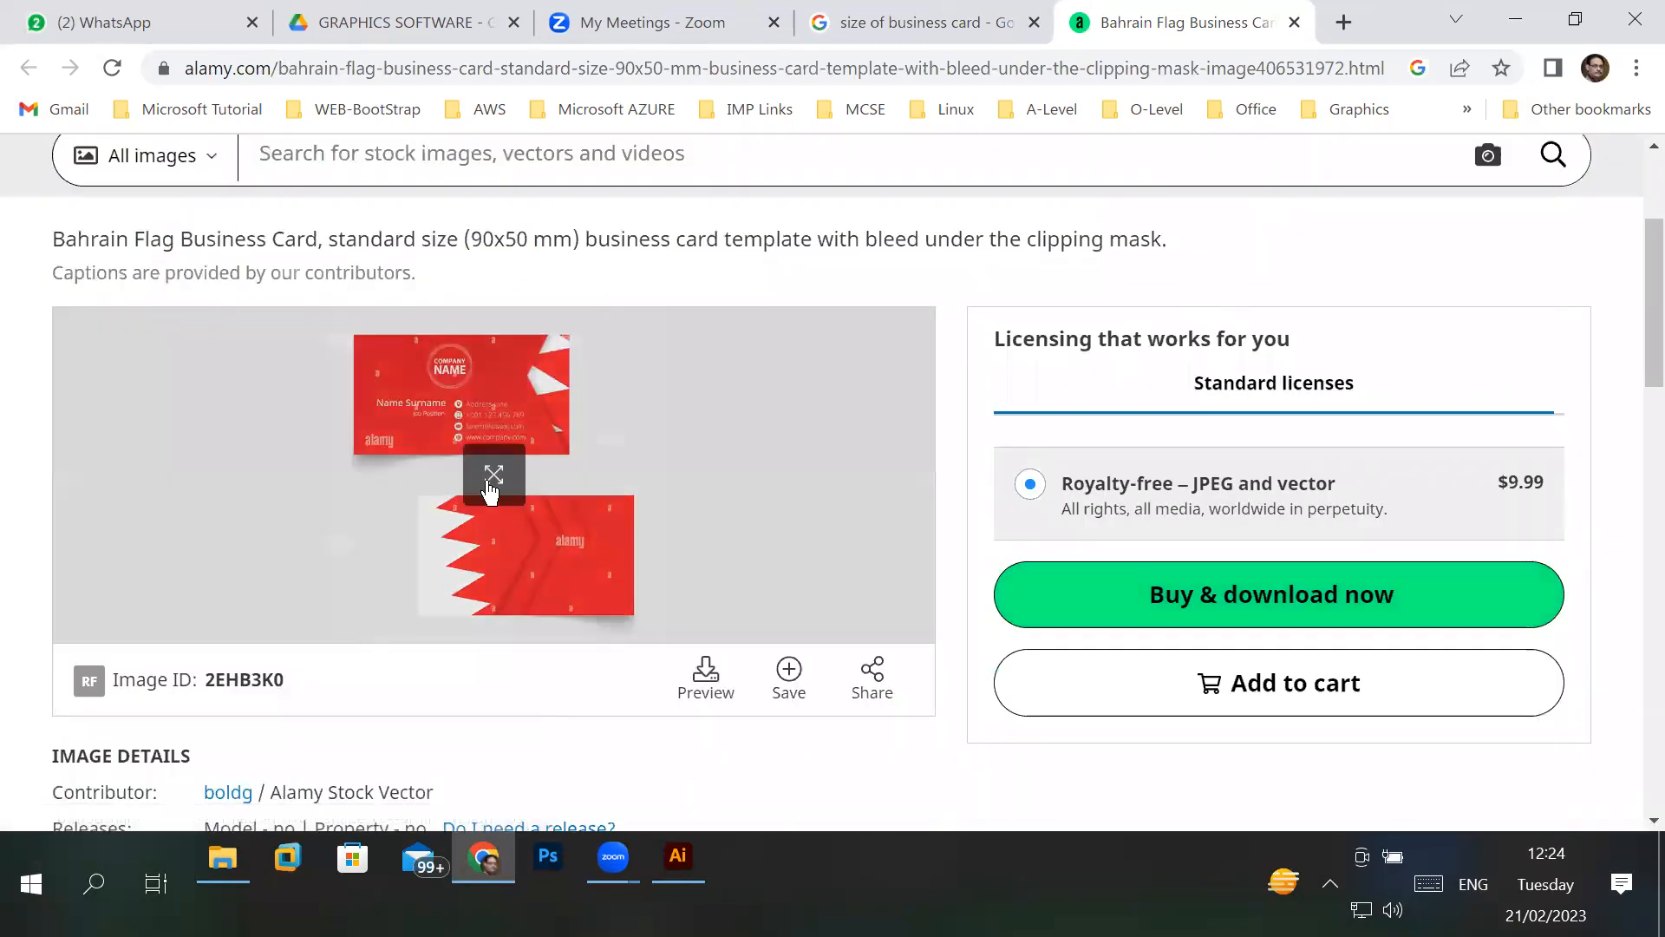
left_click(542, 392)
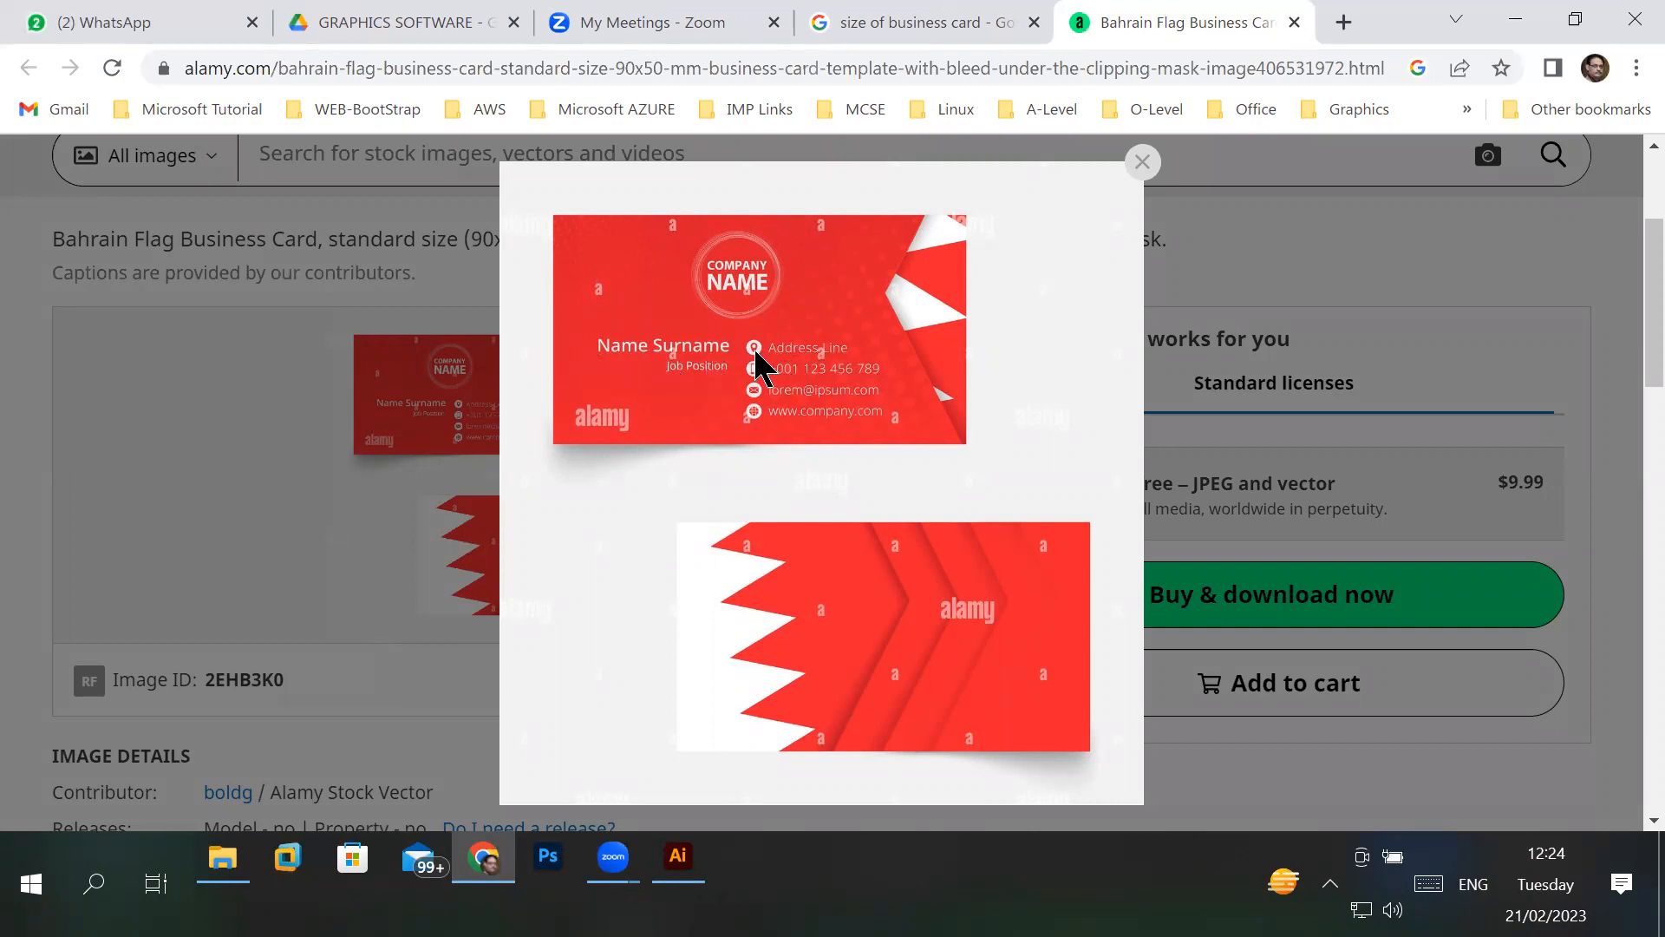
scroll(757, 356, "up", 2)
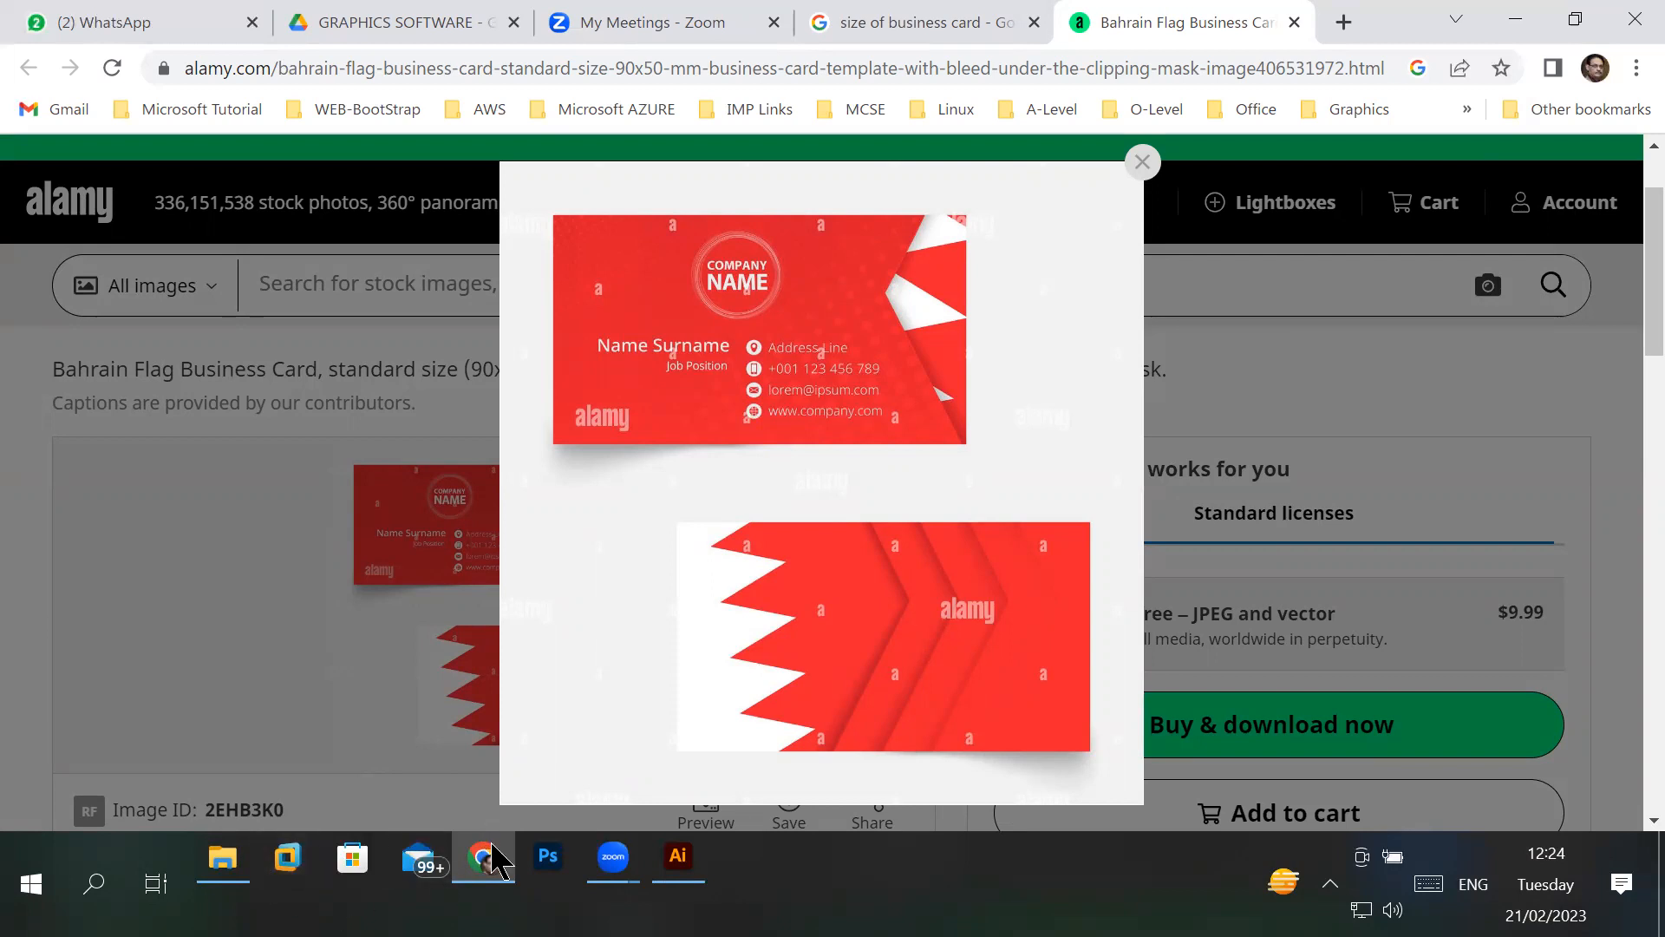
mouse_move(491, 893)
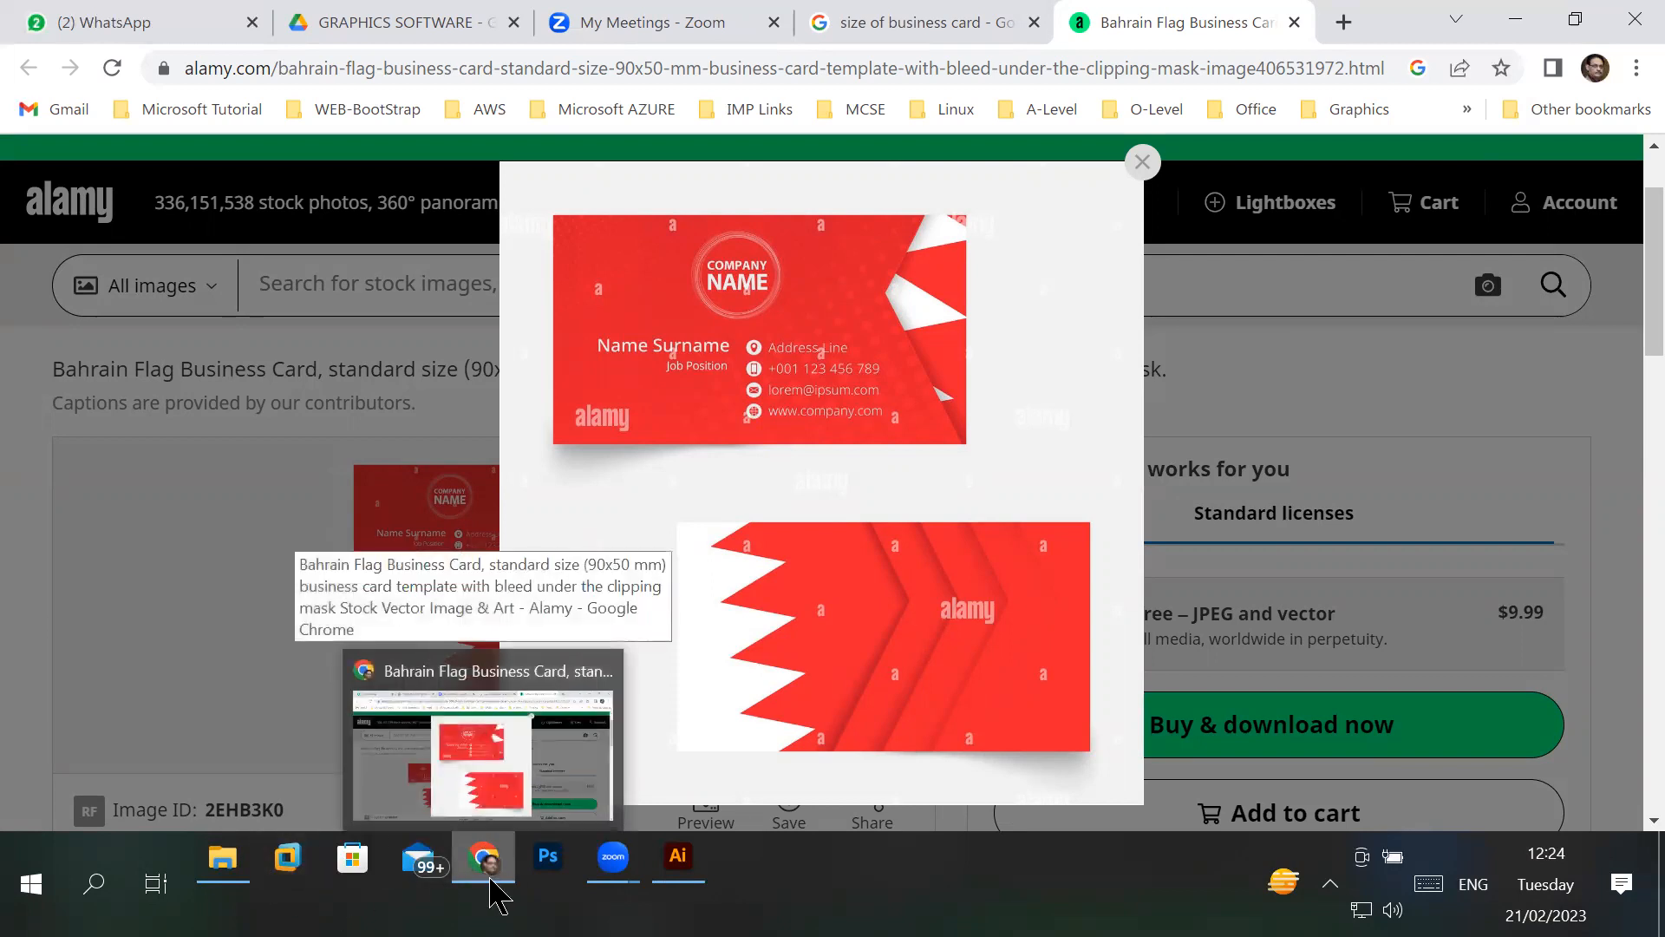
left_click(501, 883)
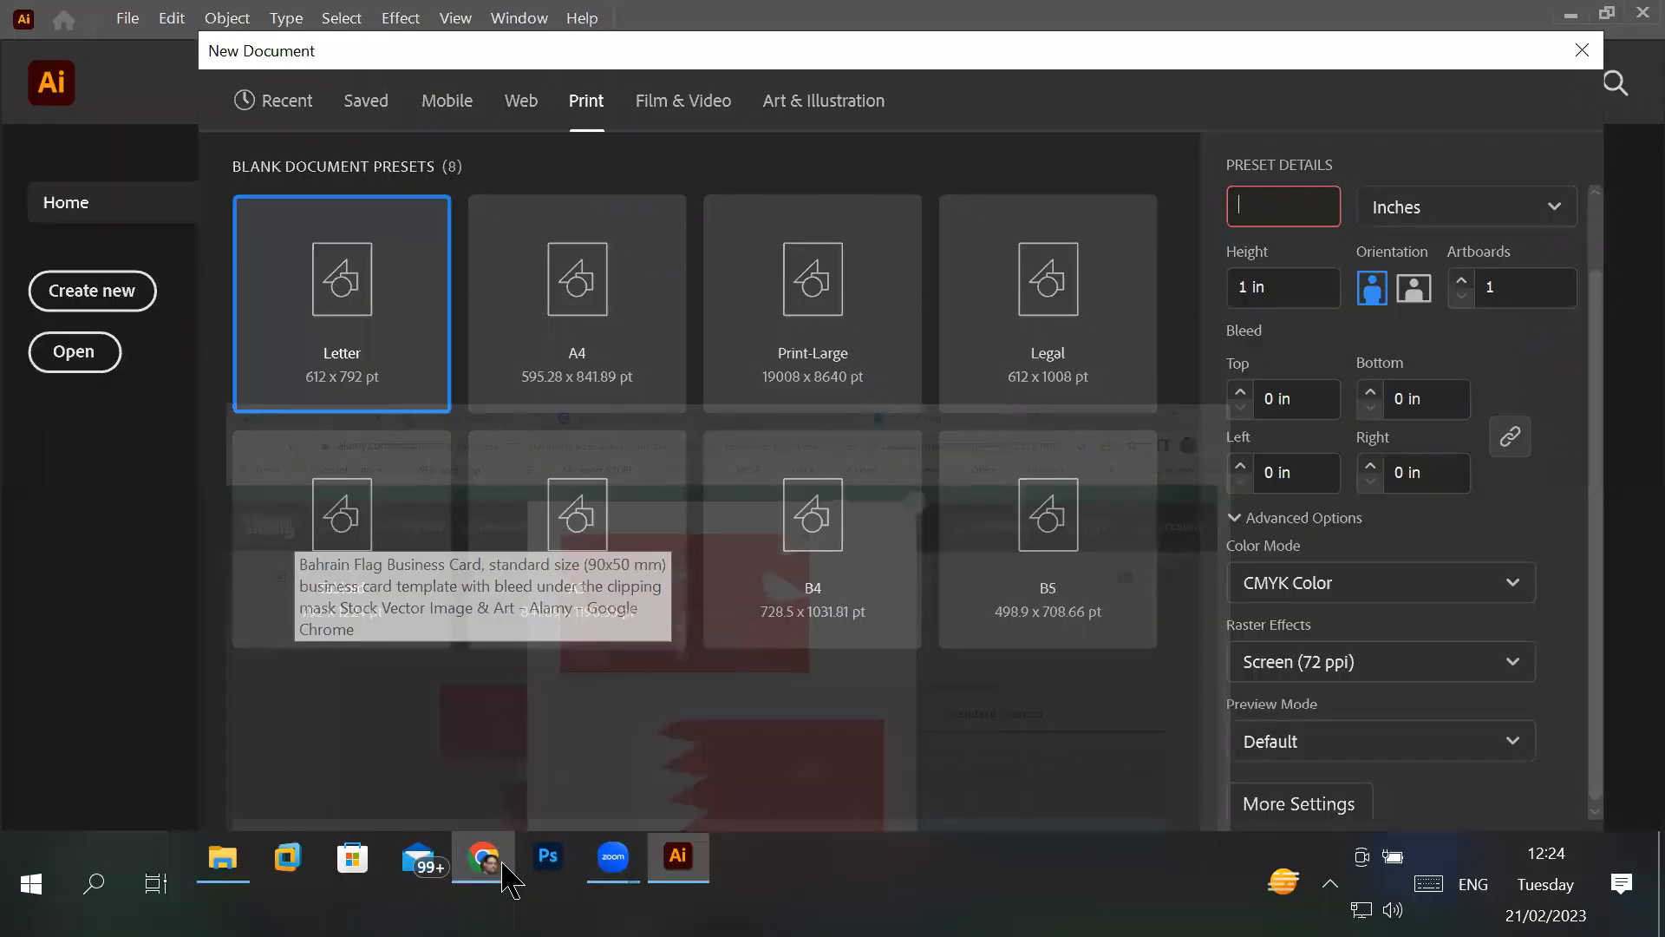
left_click(503, 880)
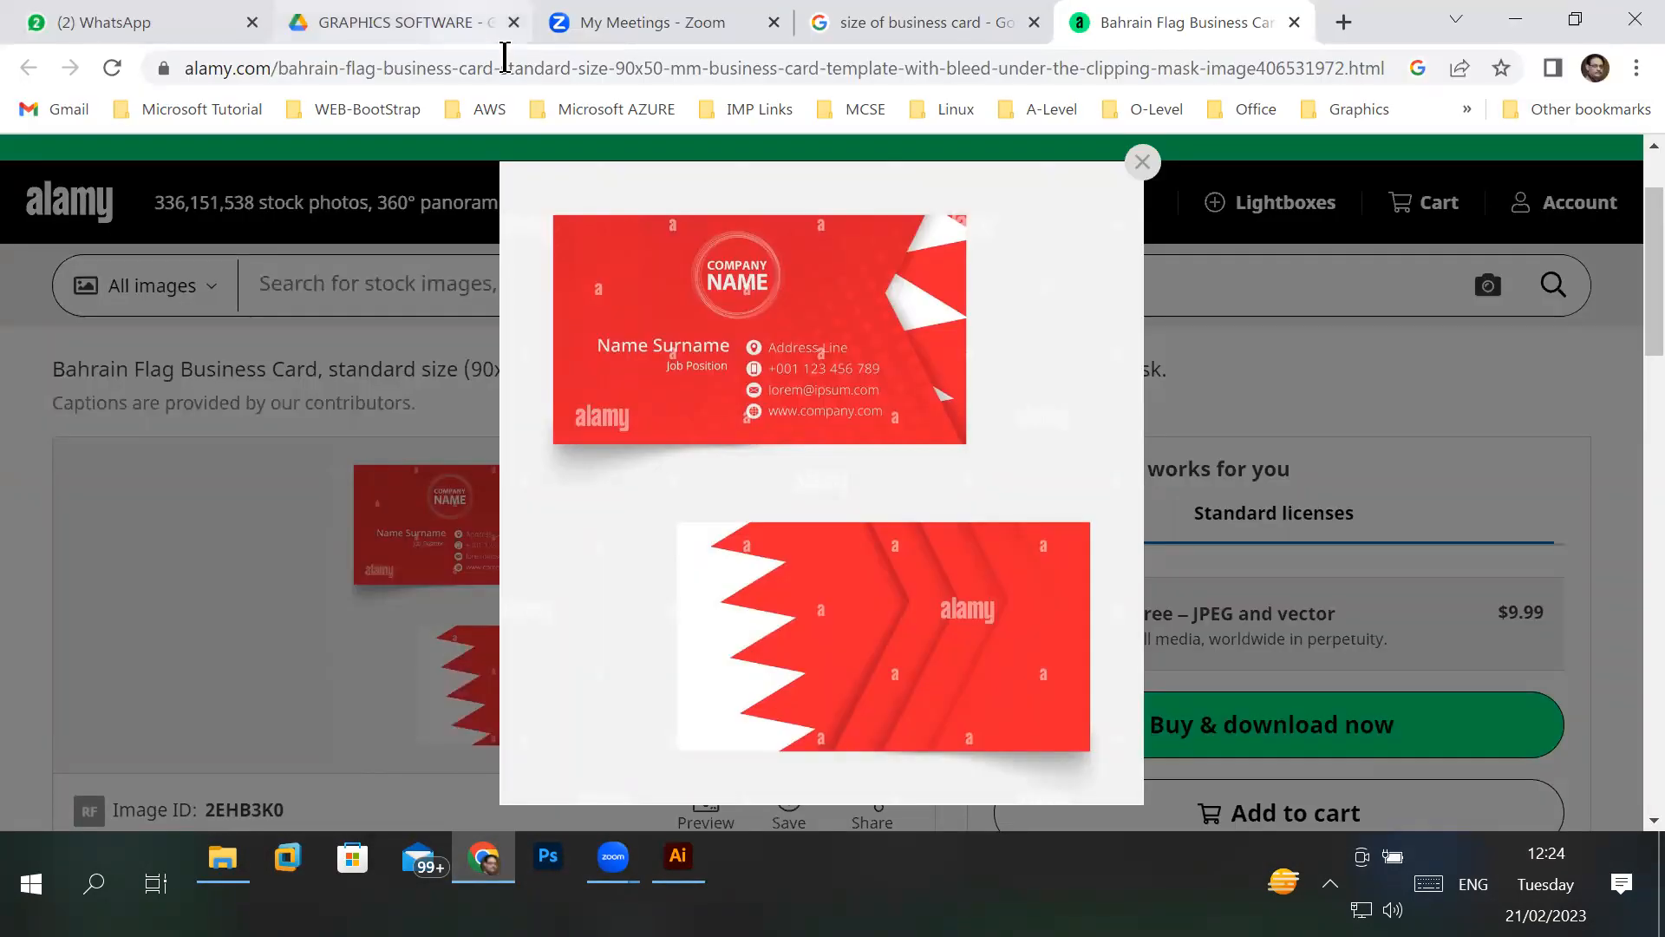
- Load Google in place of the GRAPHICS SOFTWARE Drive page, search for "flaticon icons" and open the Flaticon website
left_click(468, 23)
left_click(453, 67)
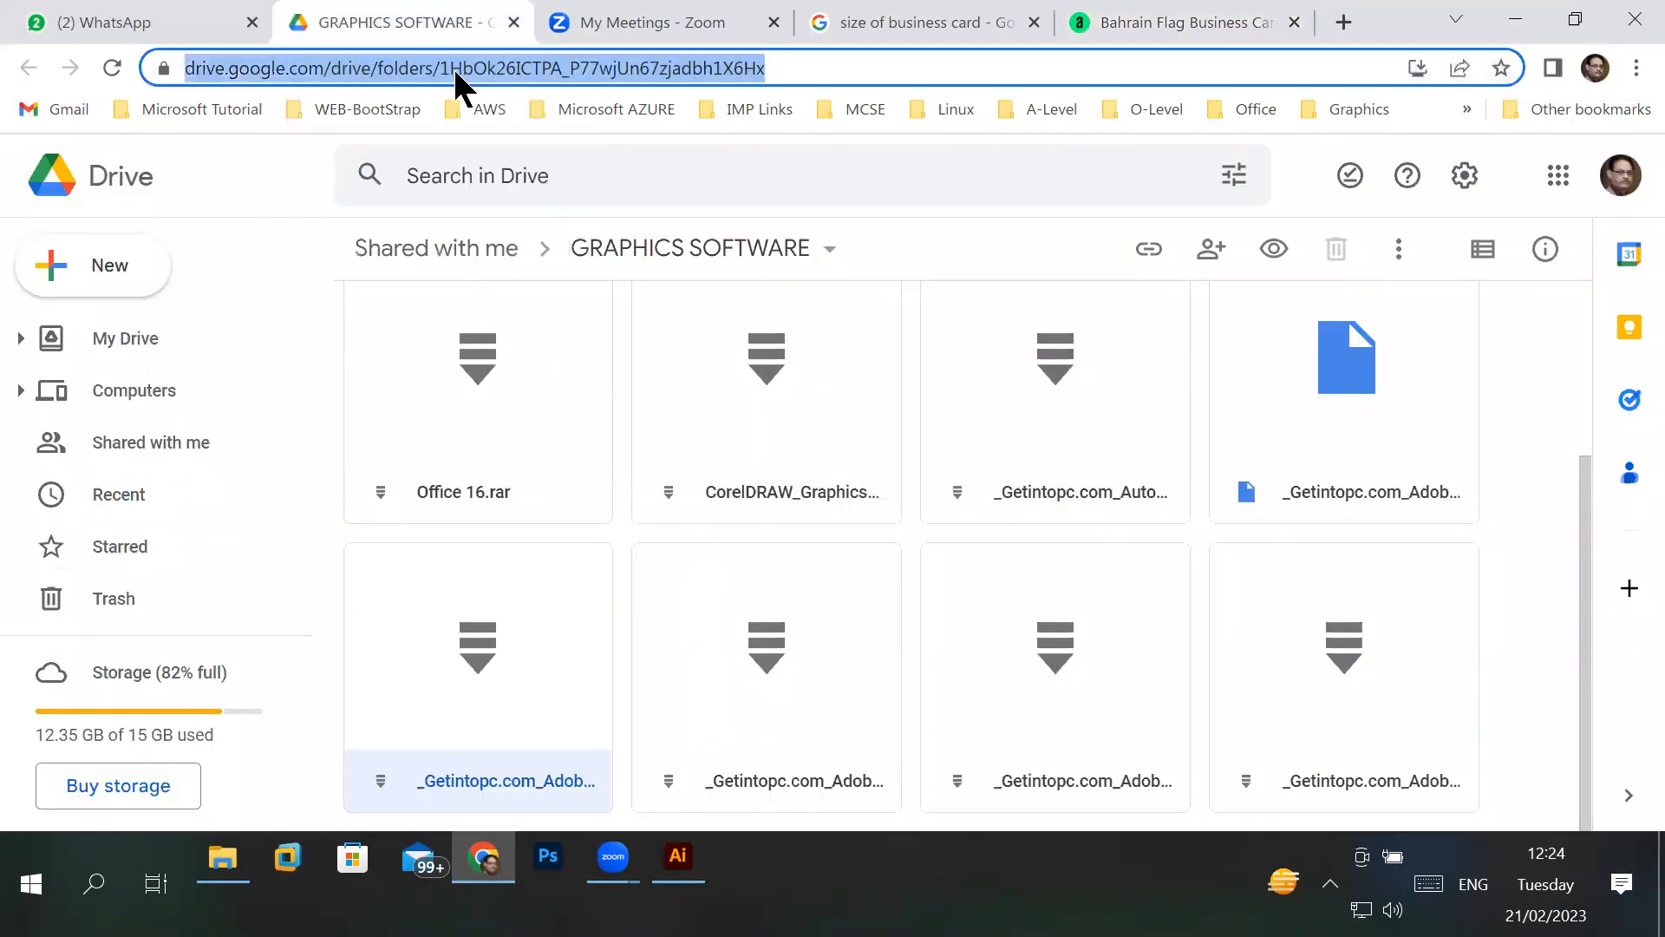
type("goo")
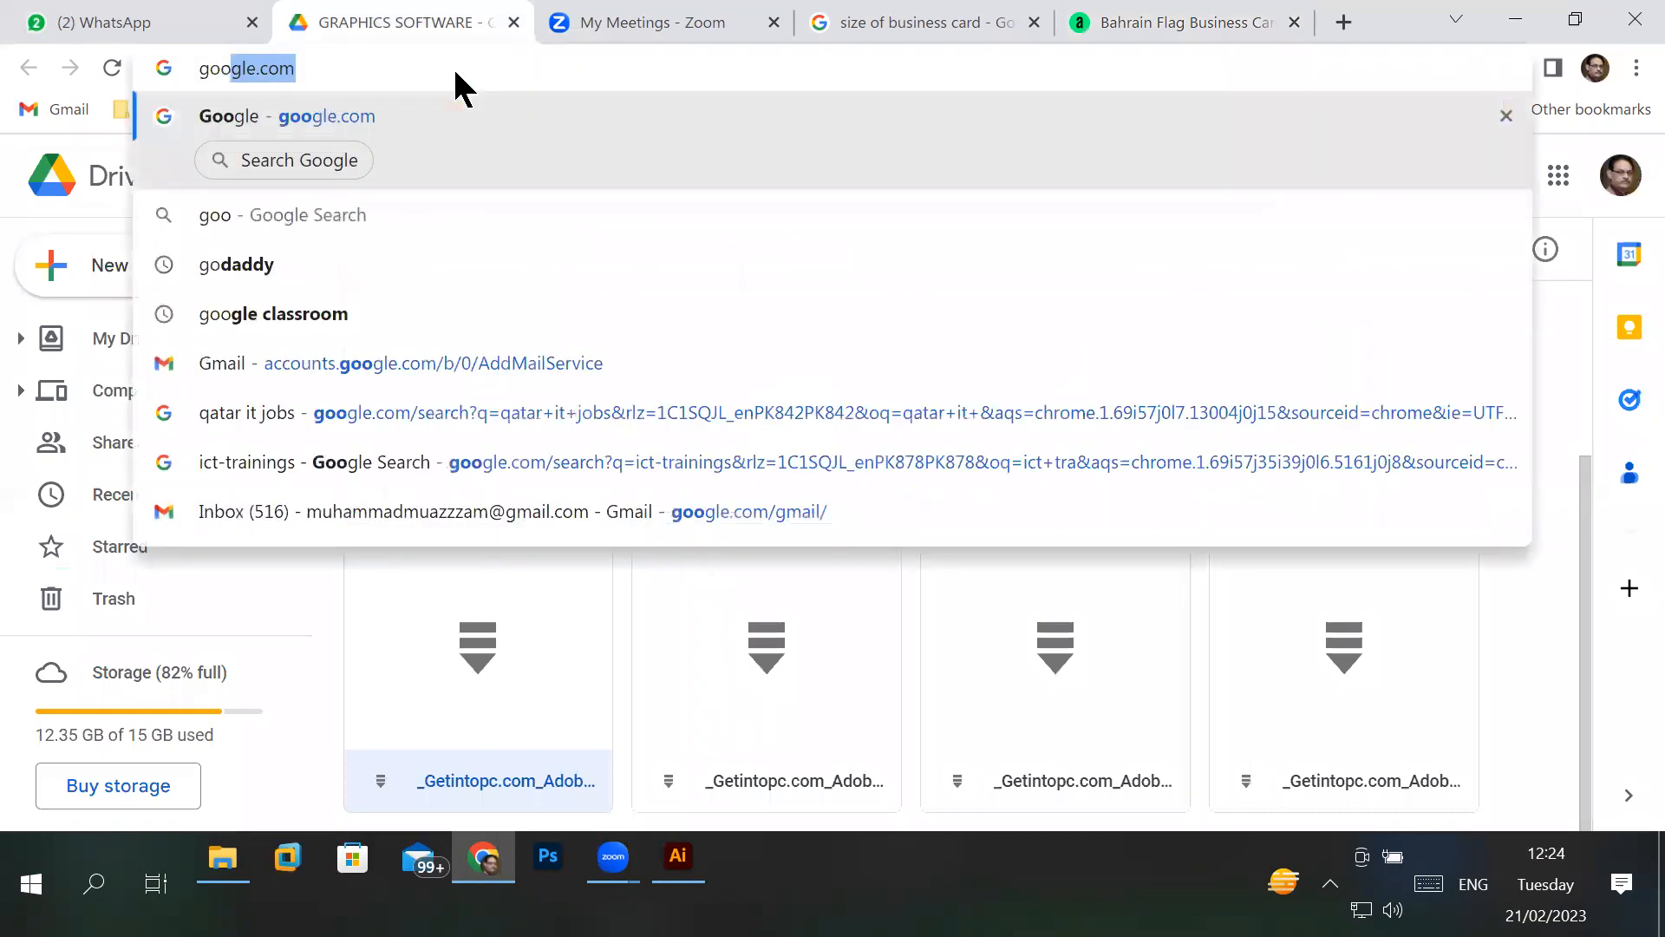
key("Return")
type("flat")
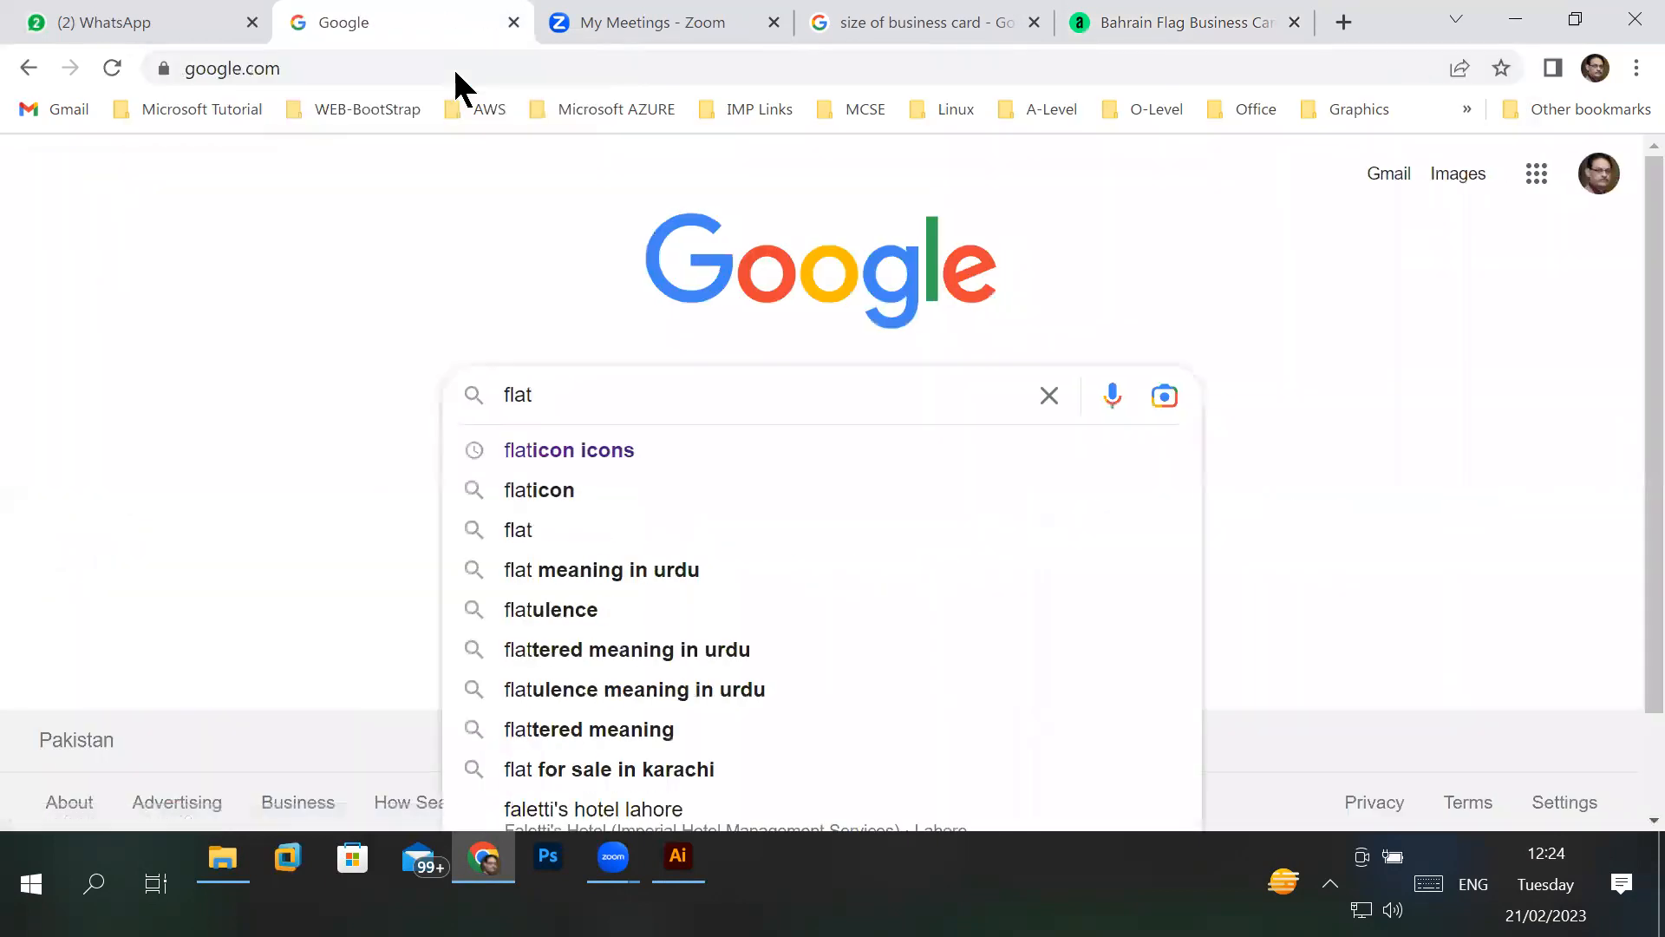
key("Down")
key("Return")
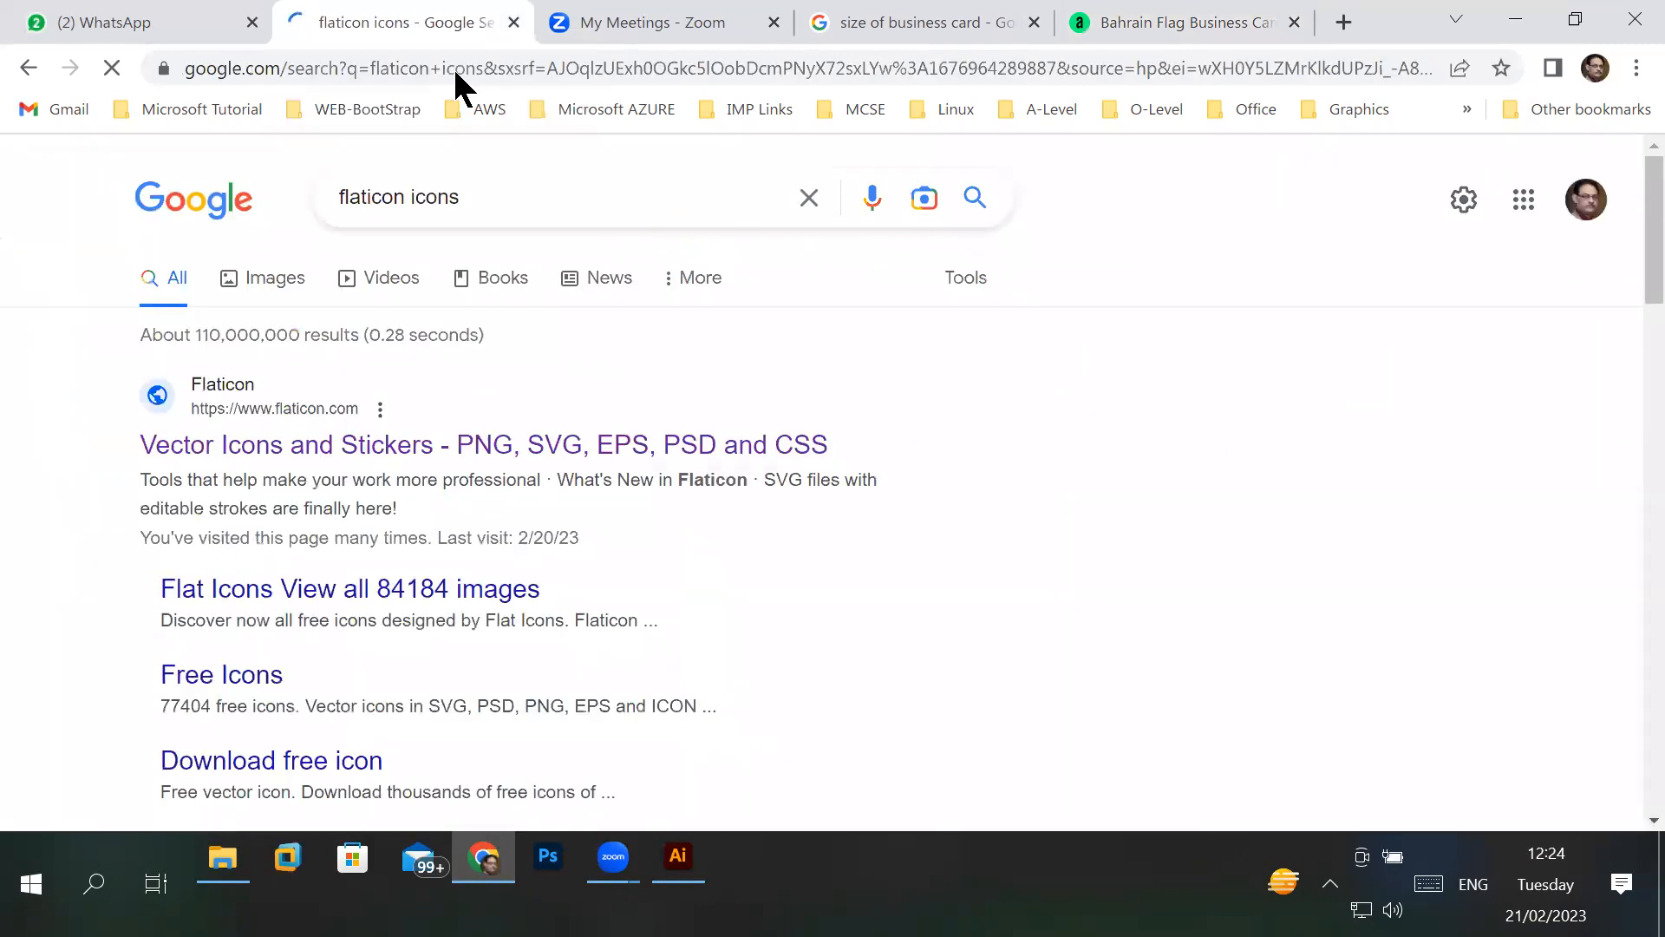
left_click(386, 446)
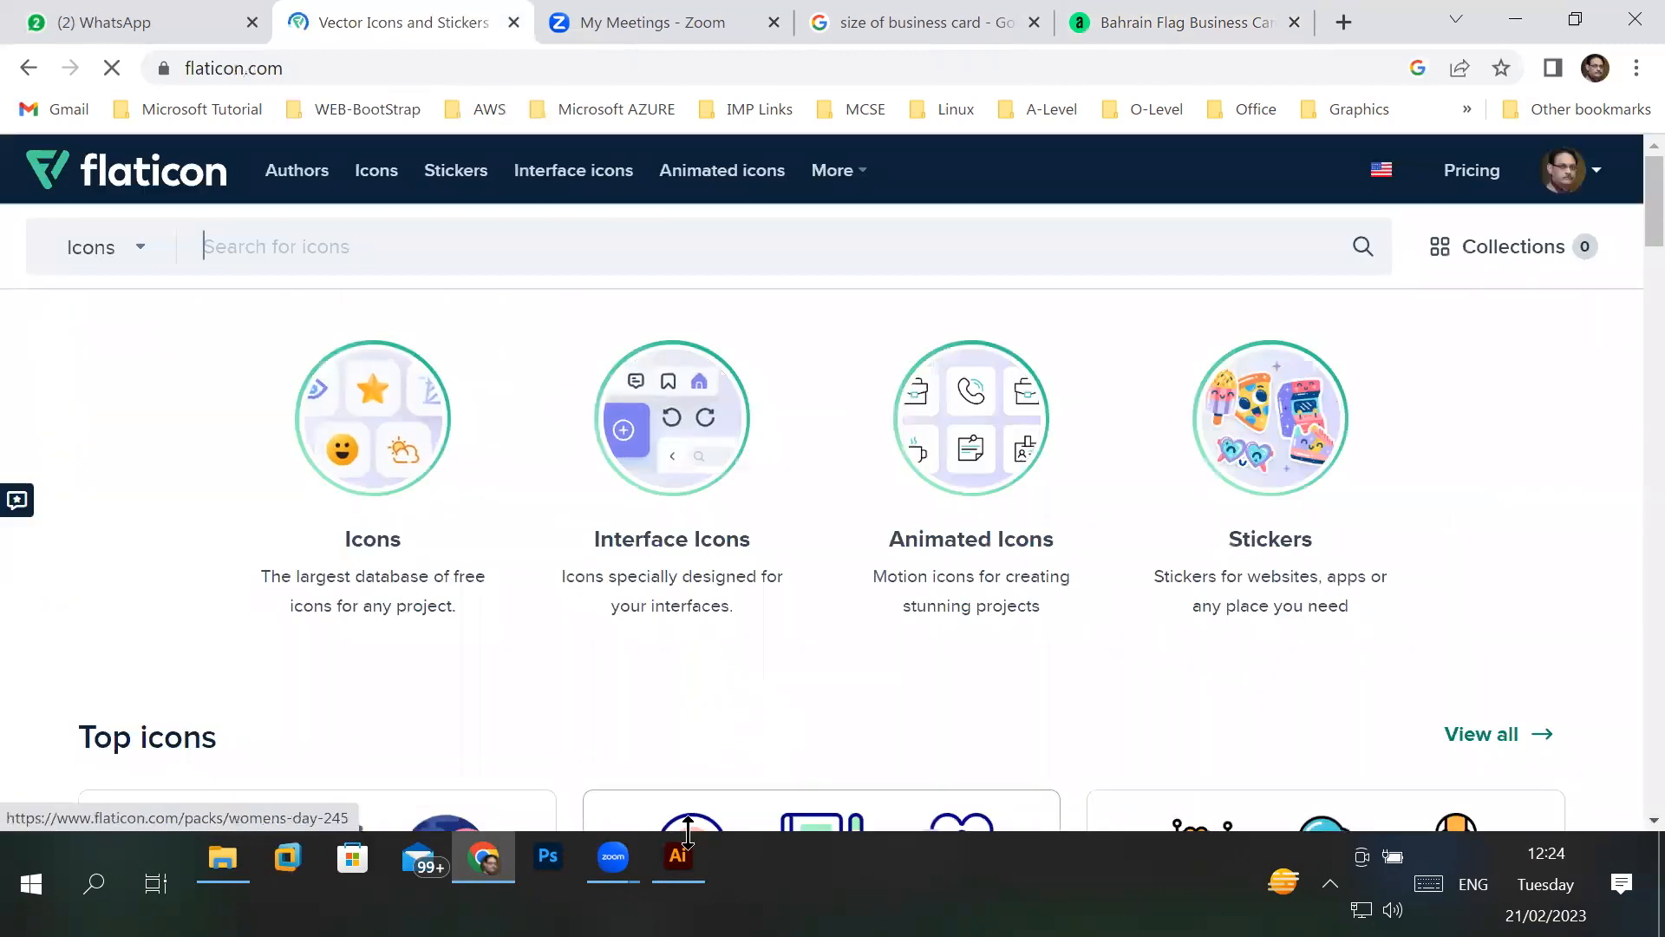
- Look over the Flaticon home page and search its icons for "contact"
mouse_move(683, 876)
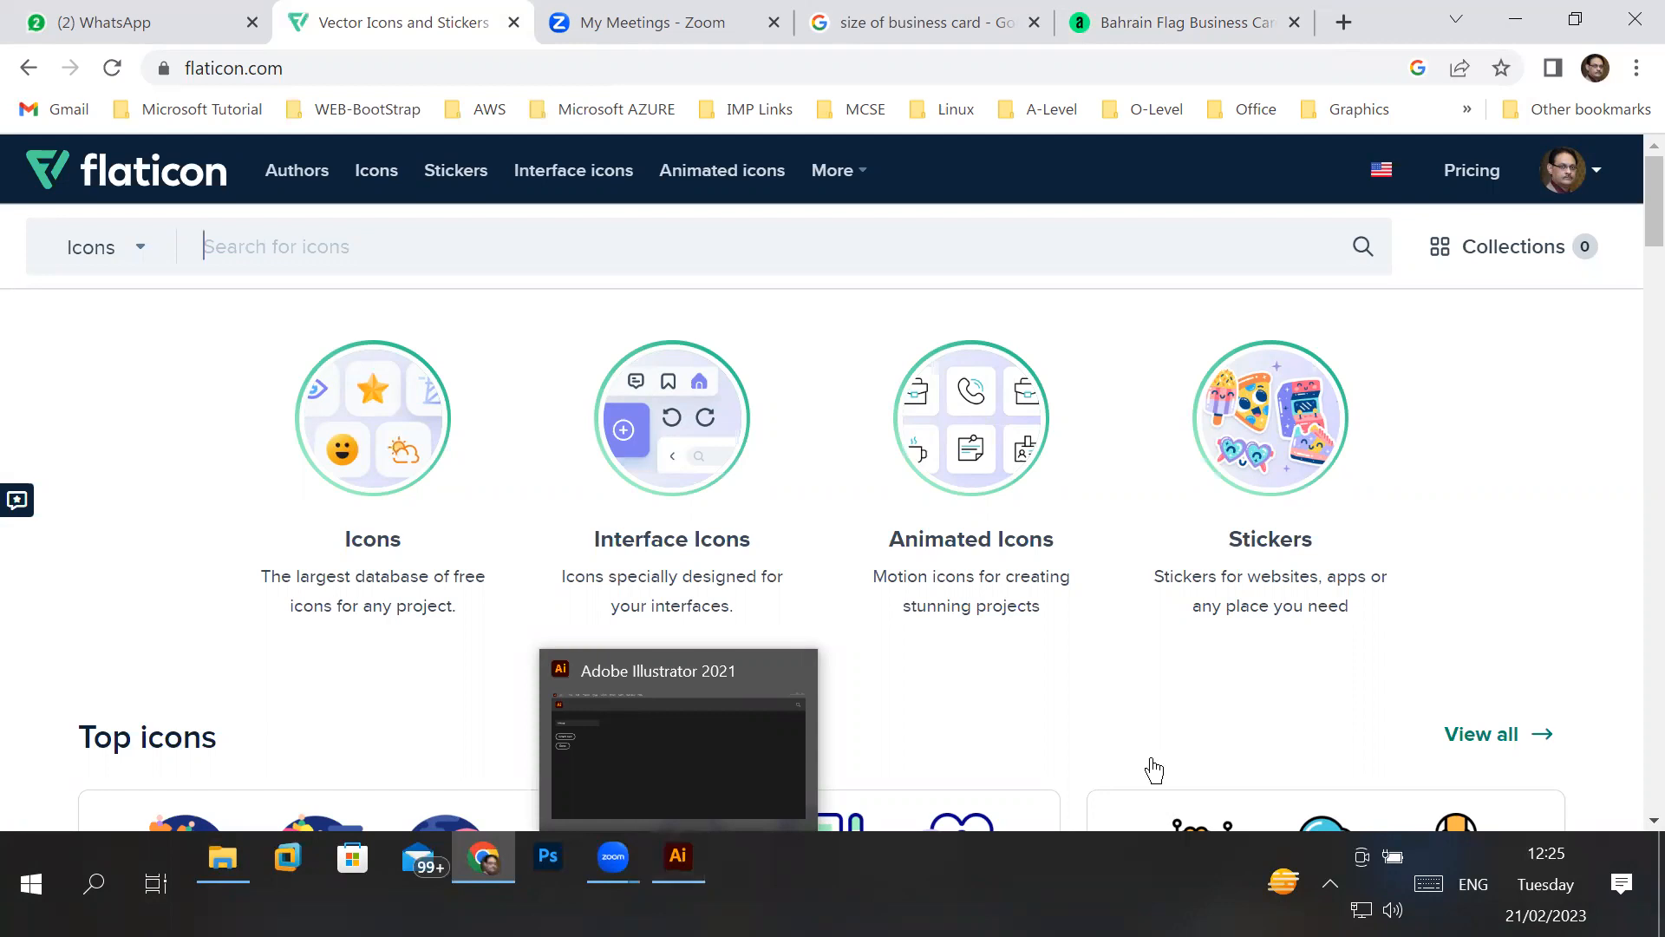
scroll(1069, 637, "down", 10)
scroll(1076, 646, "down", 3)
scroll(1075, 646, "up", 10)
scroll(1069, 626, "up", 3)
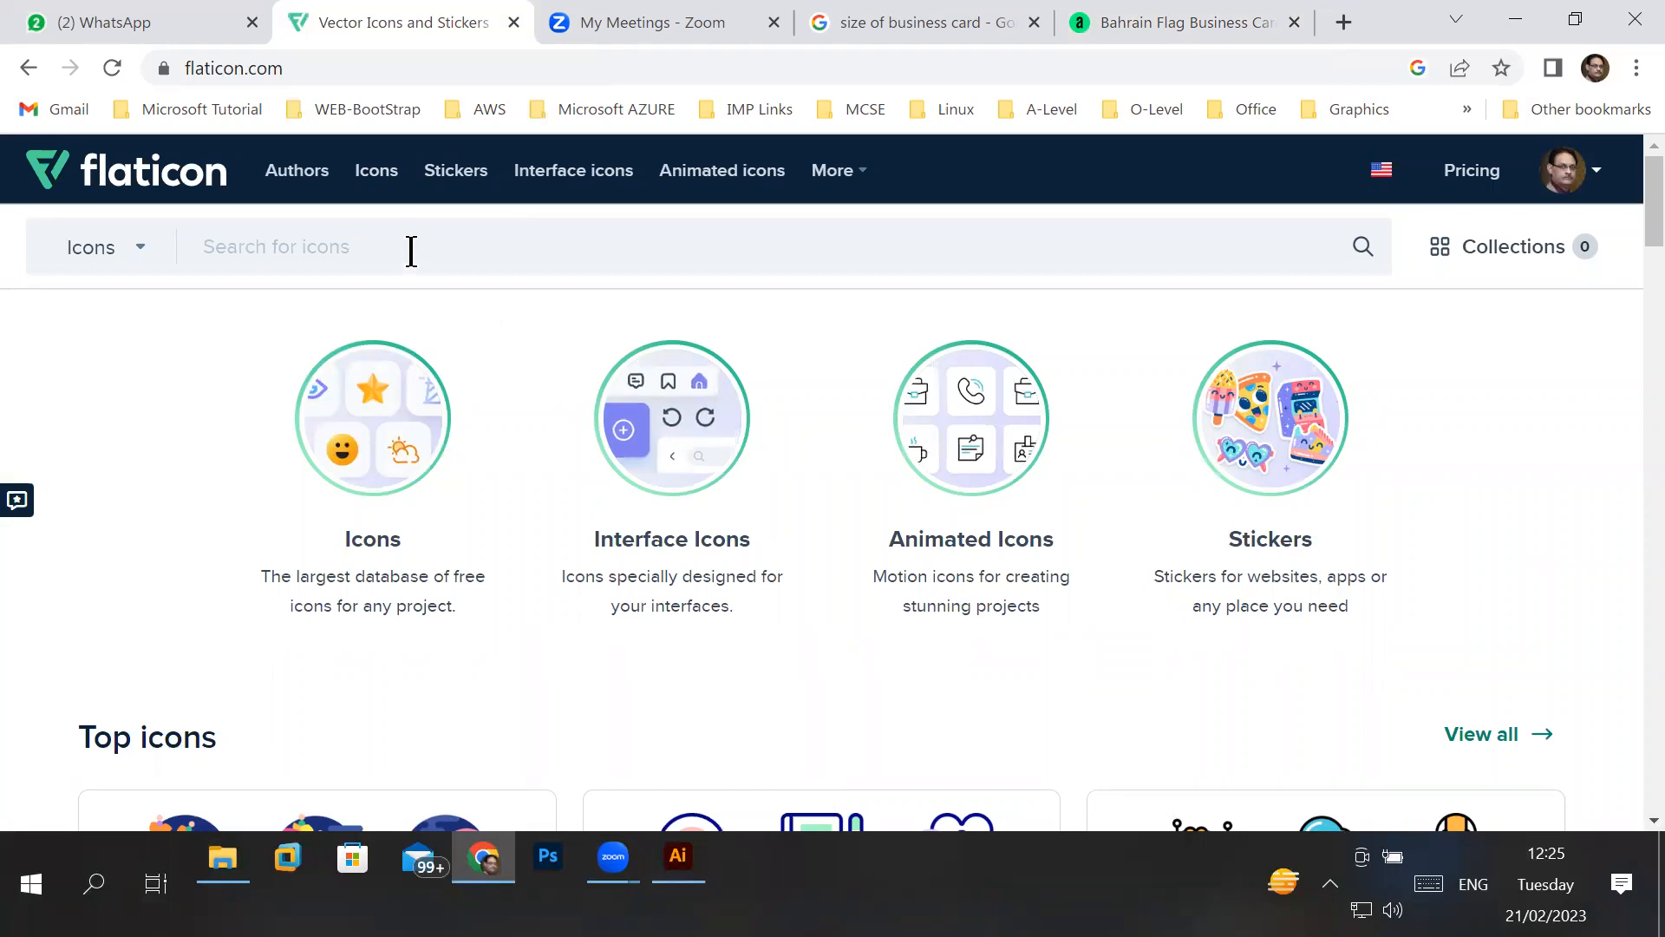
type("contr")
key("Return")
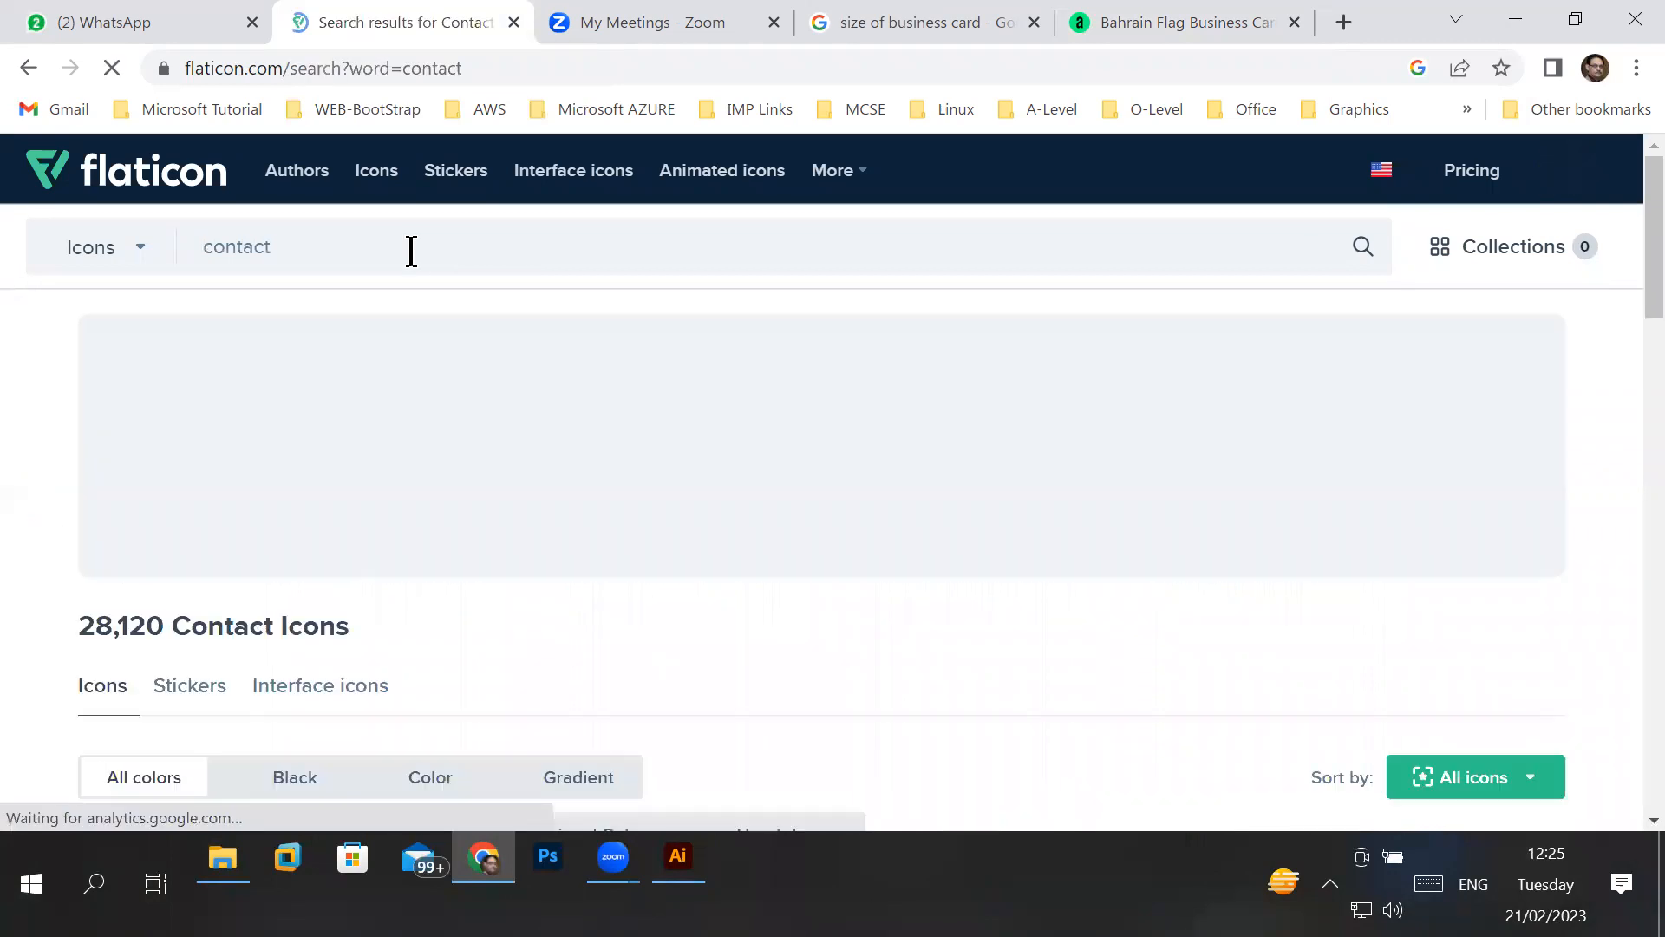
- Highlight the results heading and examine the contact icons down to the related tags
scroll(595, 444, "down", 1)
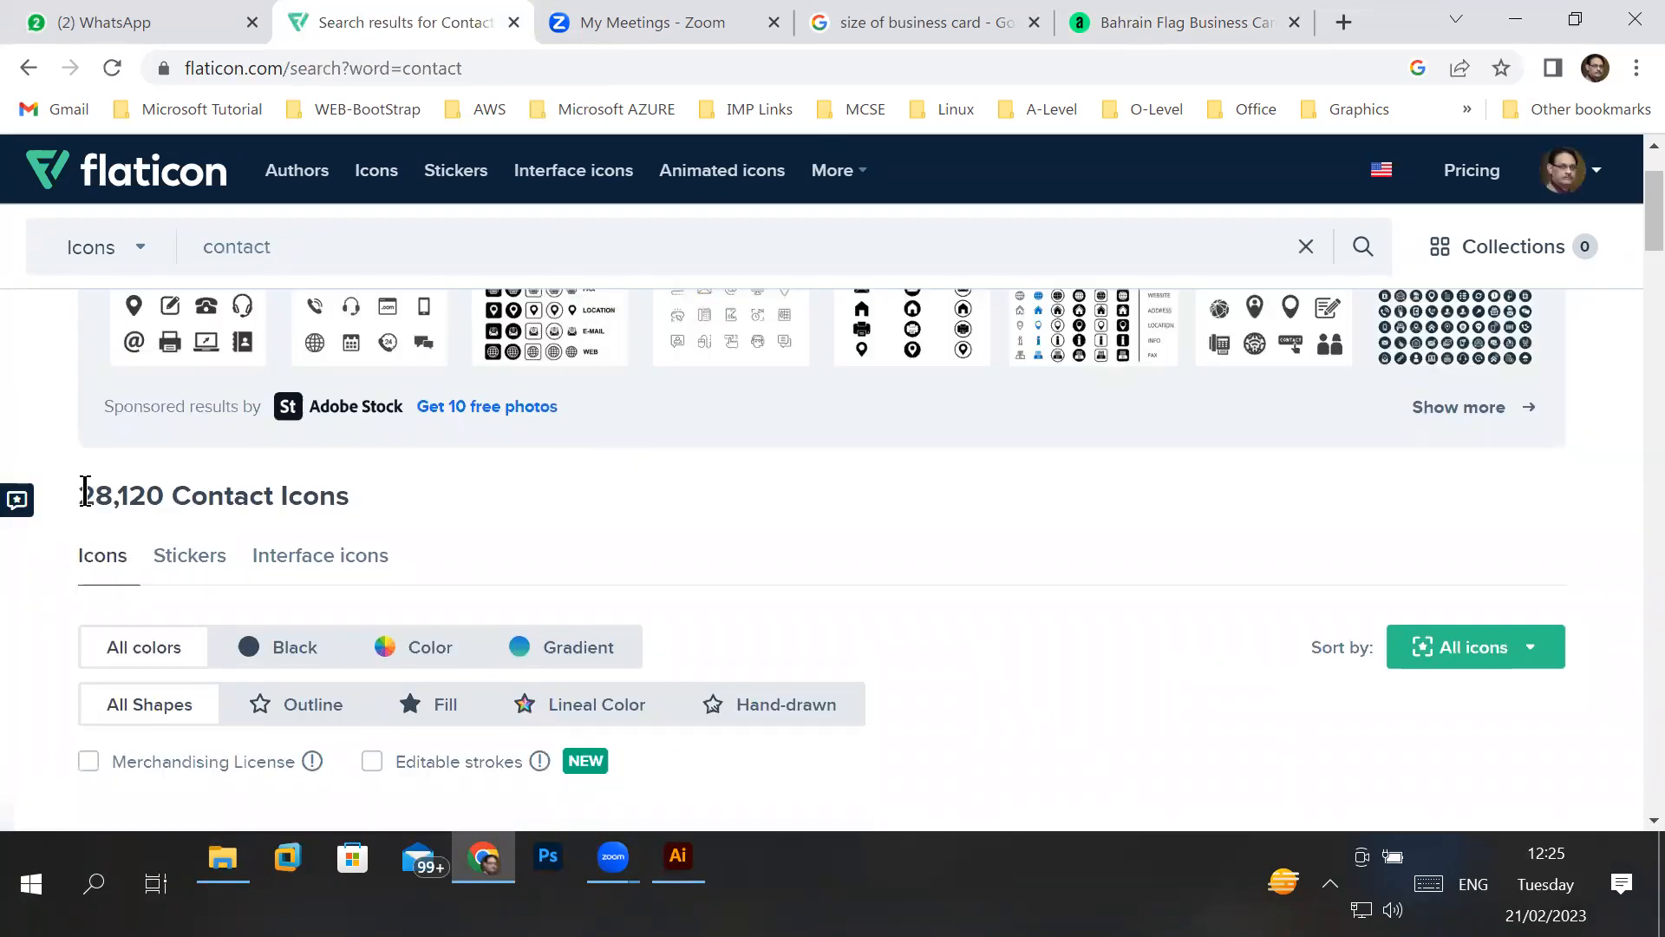
left_click_drag(80, 496, 282, 494)
scroll(599, 486, "down", 3)
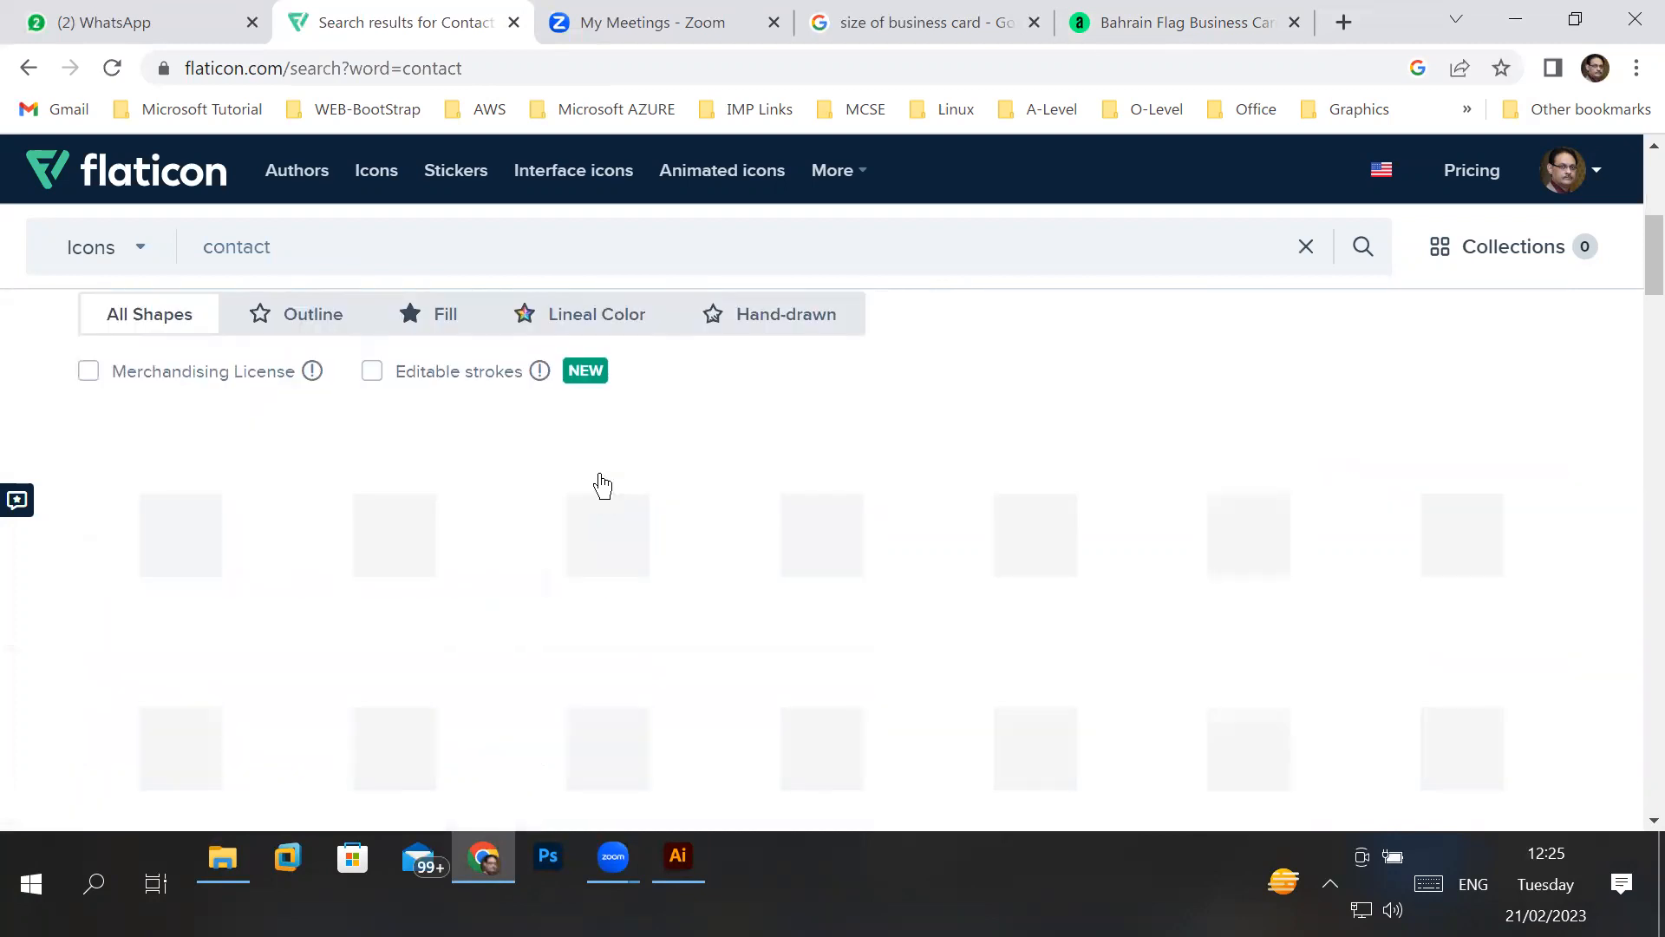
scroll(473, 540, "down", 2)
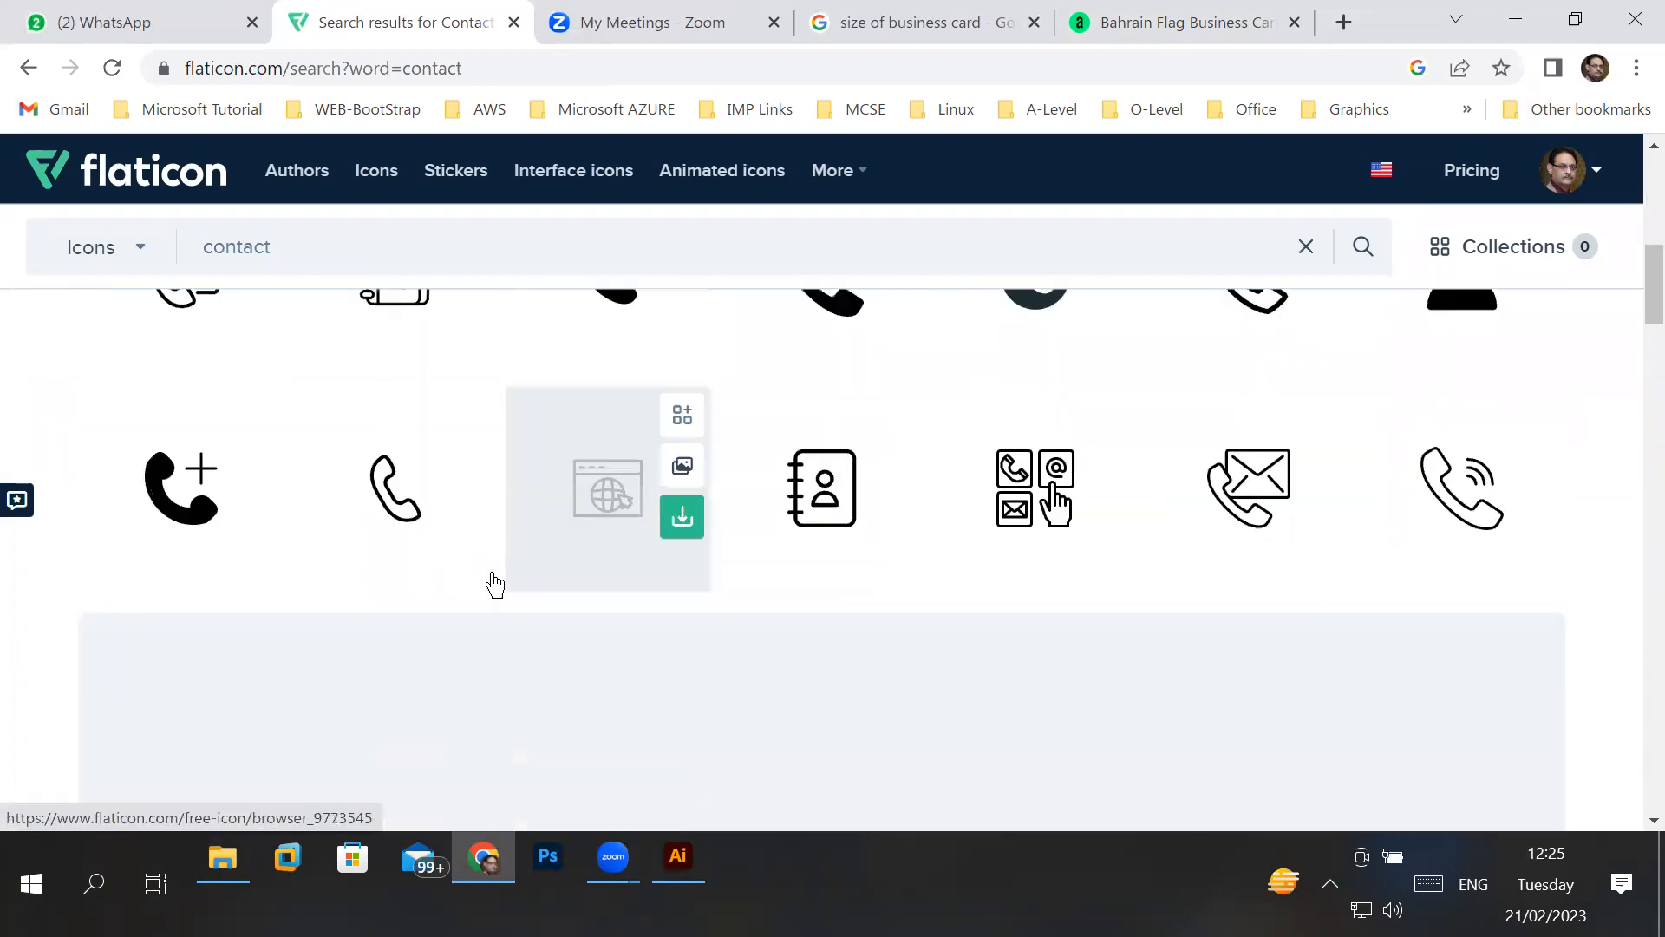
scroll(486, 564, "up", 1)
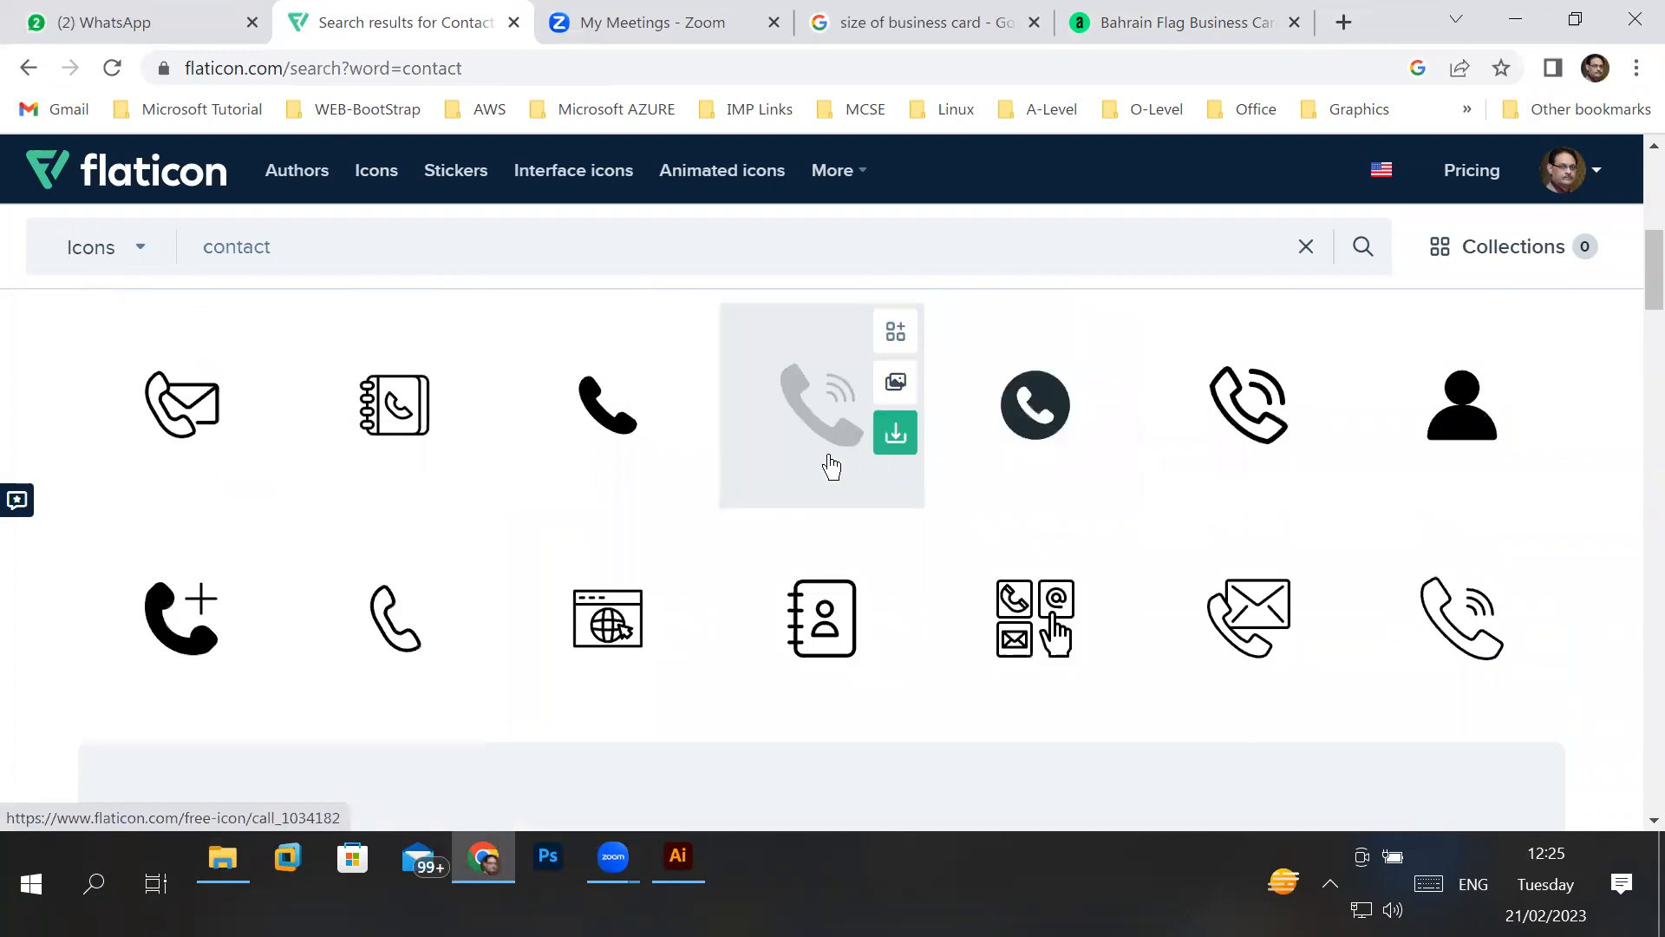
scroll(1101, 595, "down", 5)
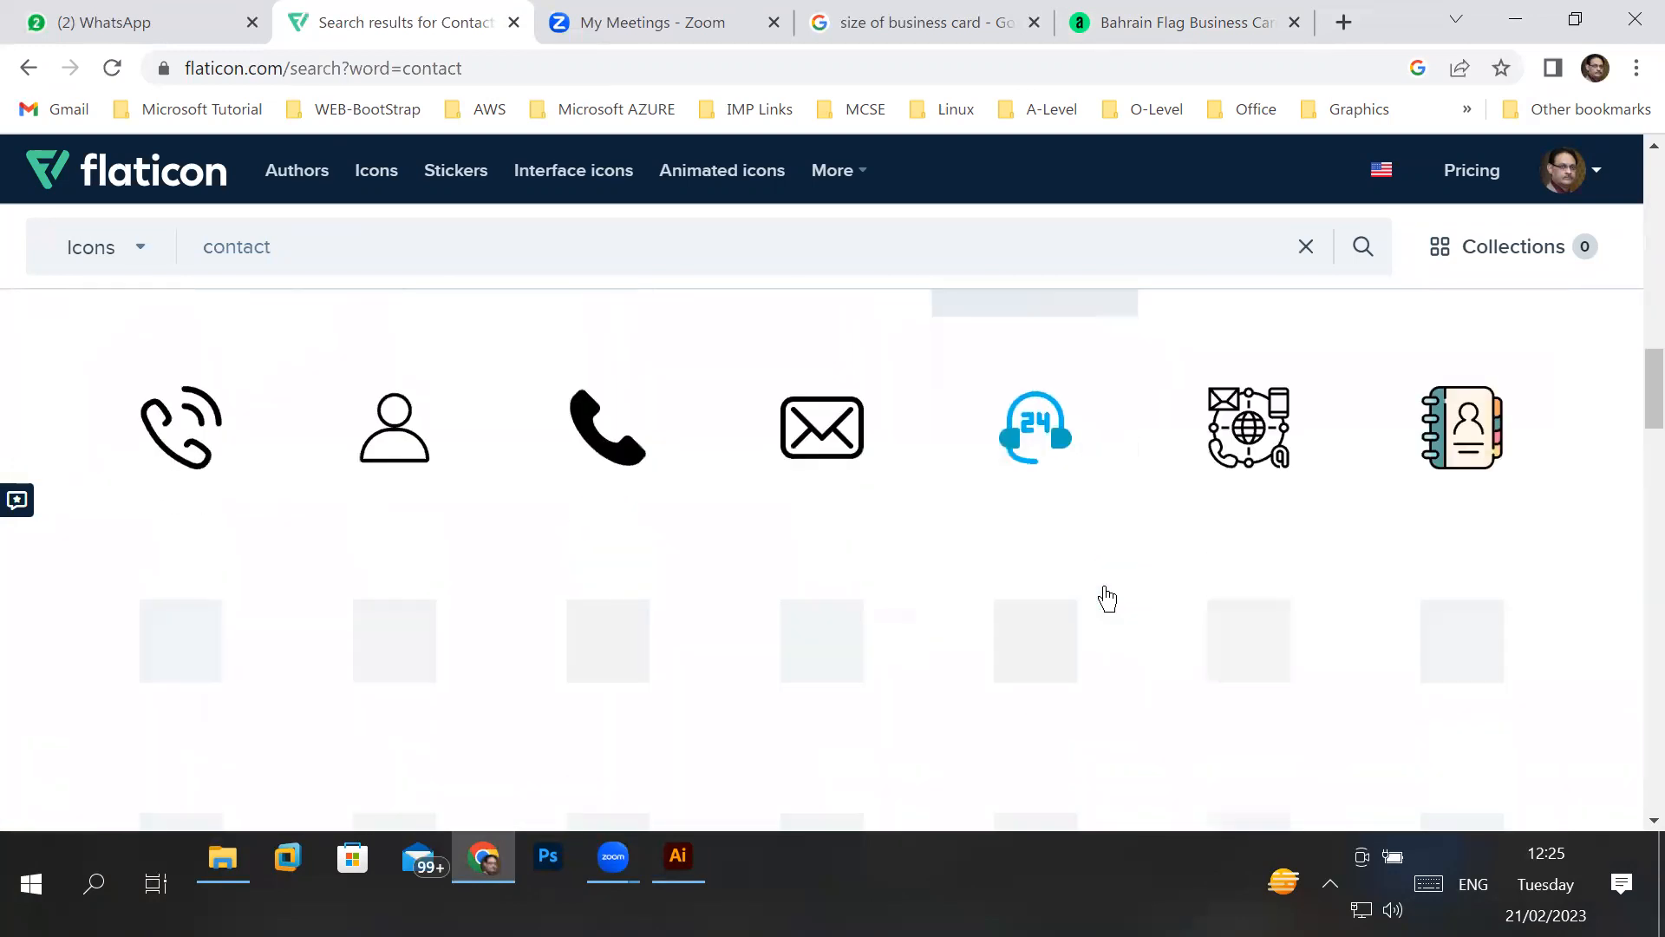
scroll(1060, 603, "down", 4)
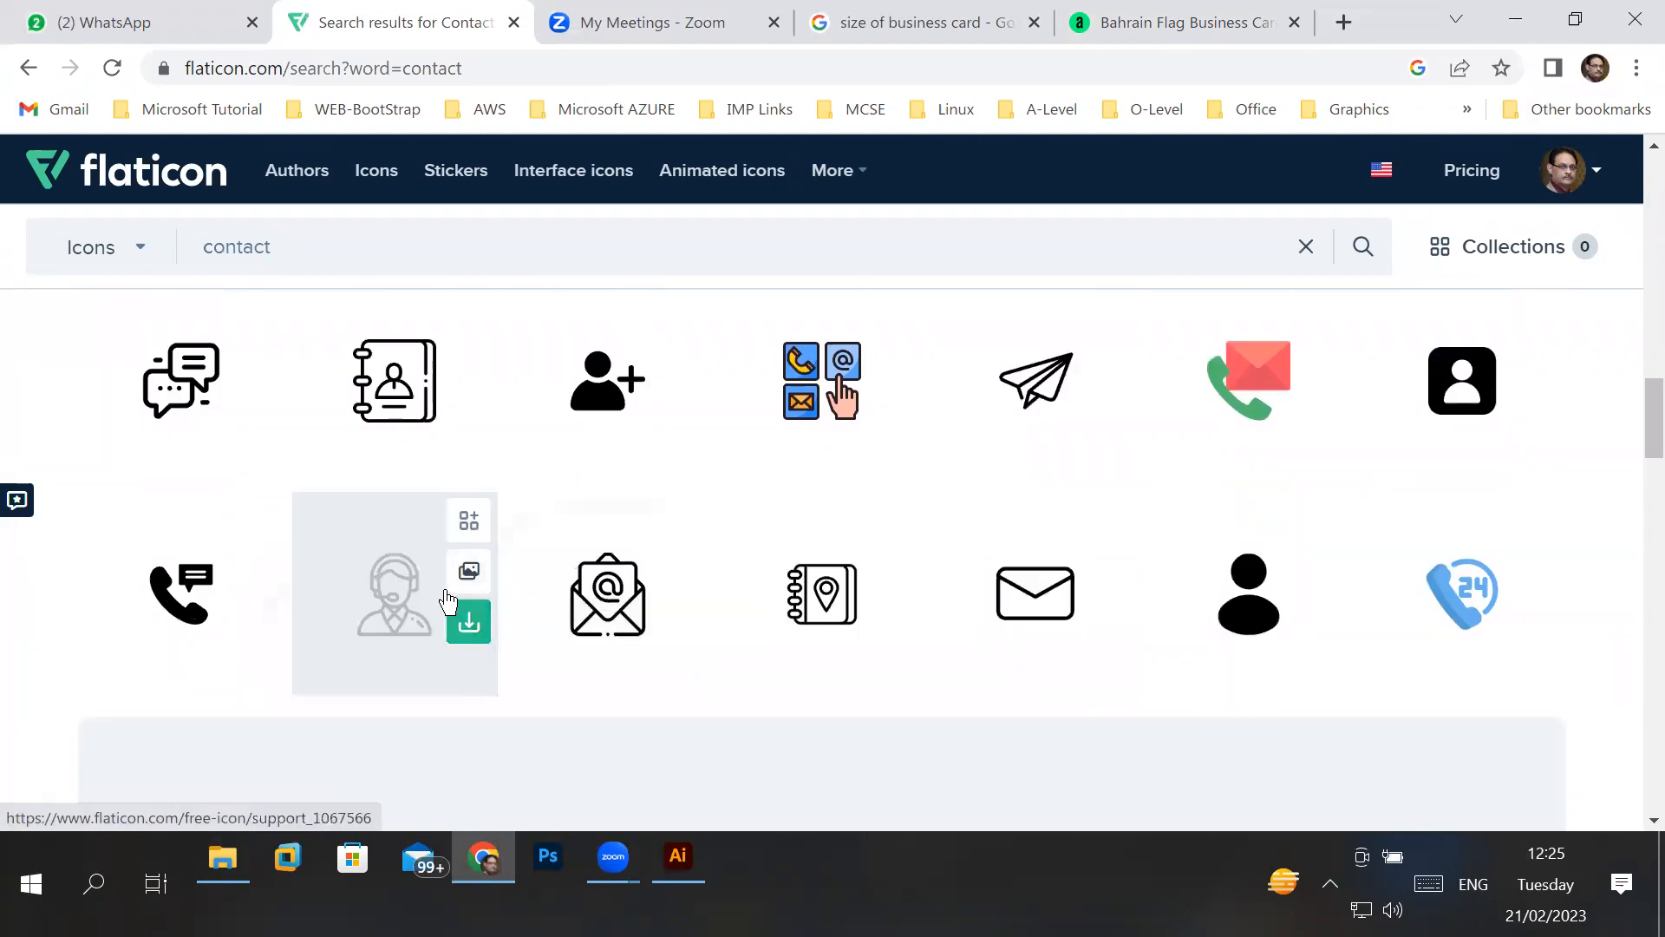
scroll(677, 562, "down", 8)
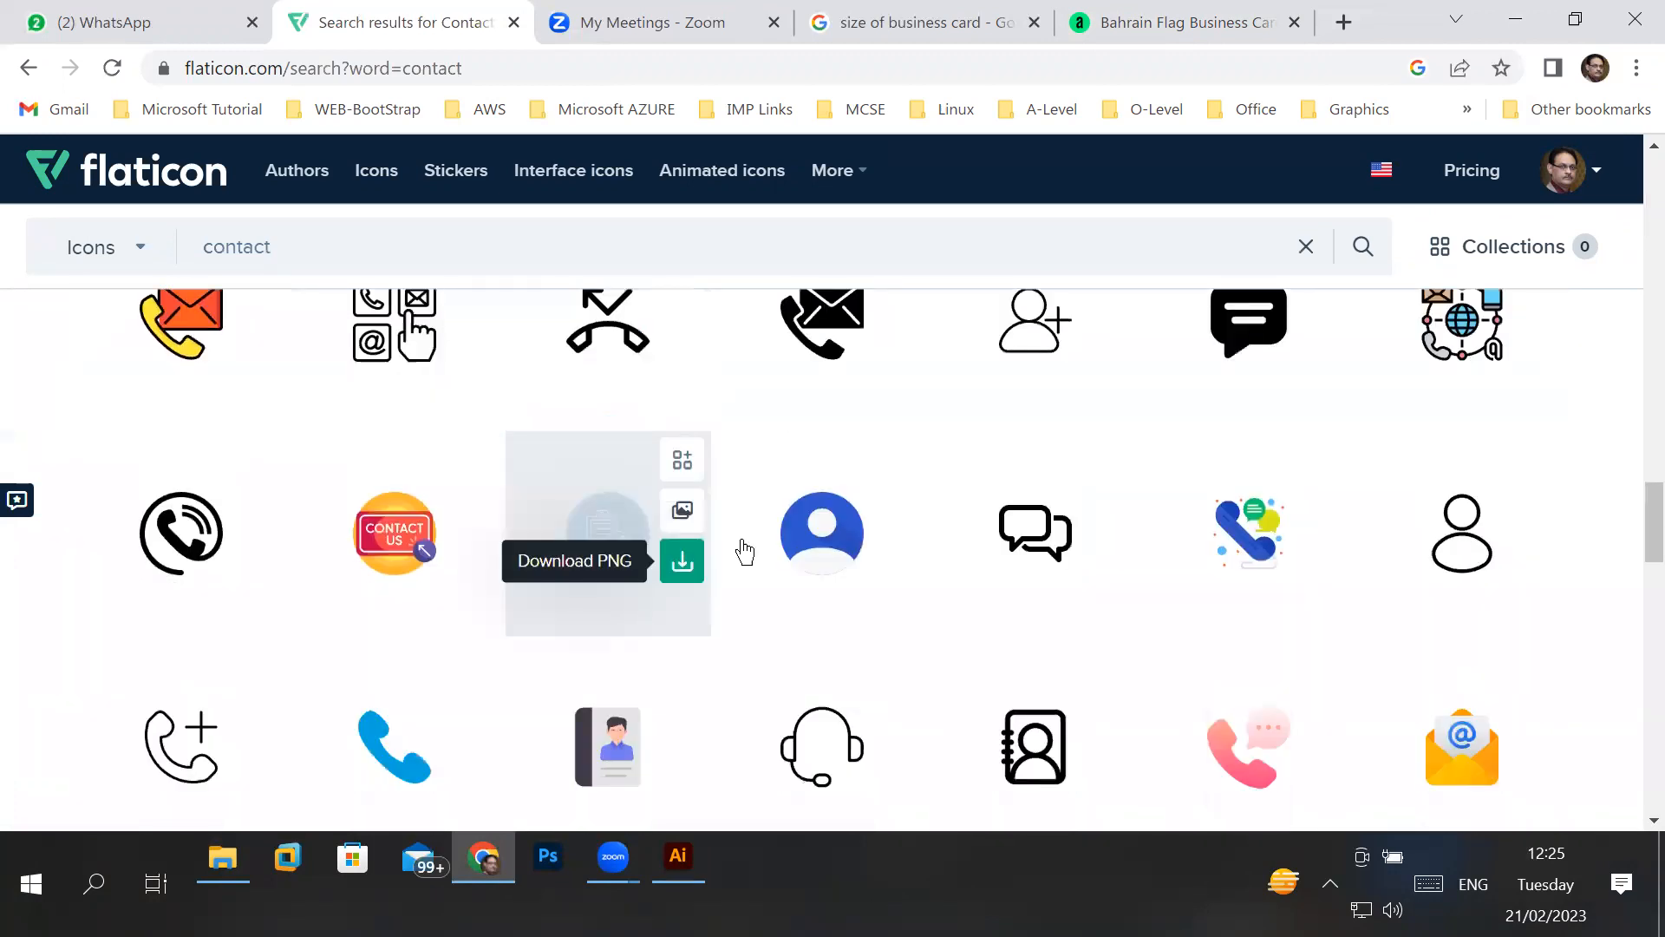
scroll(1081, 595, "down", 1)
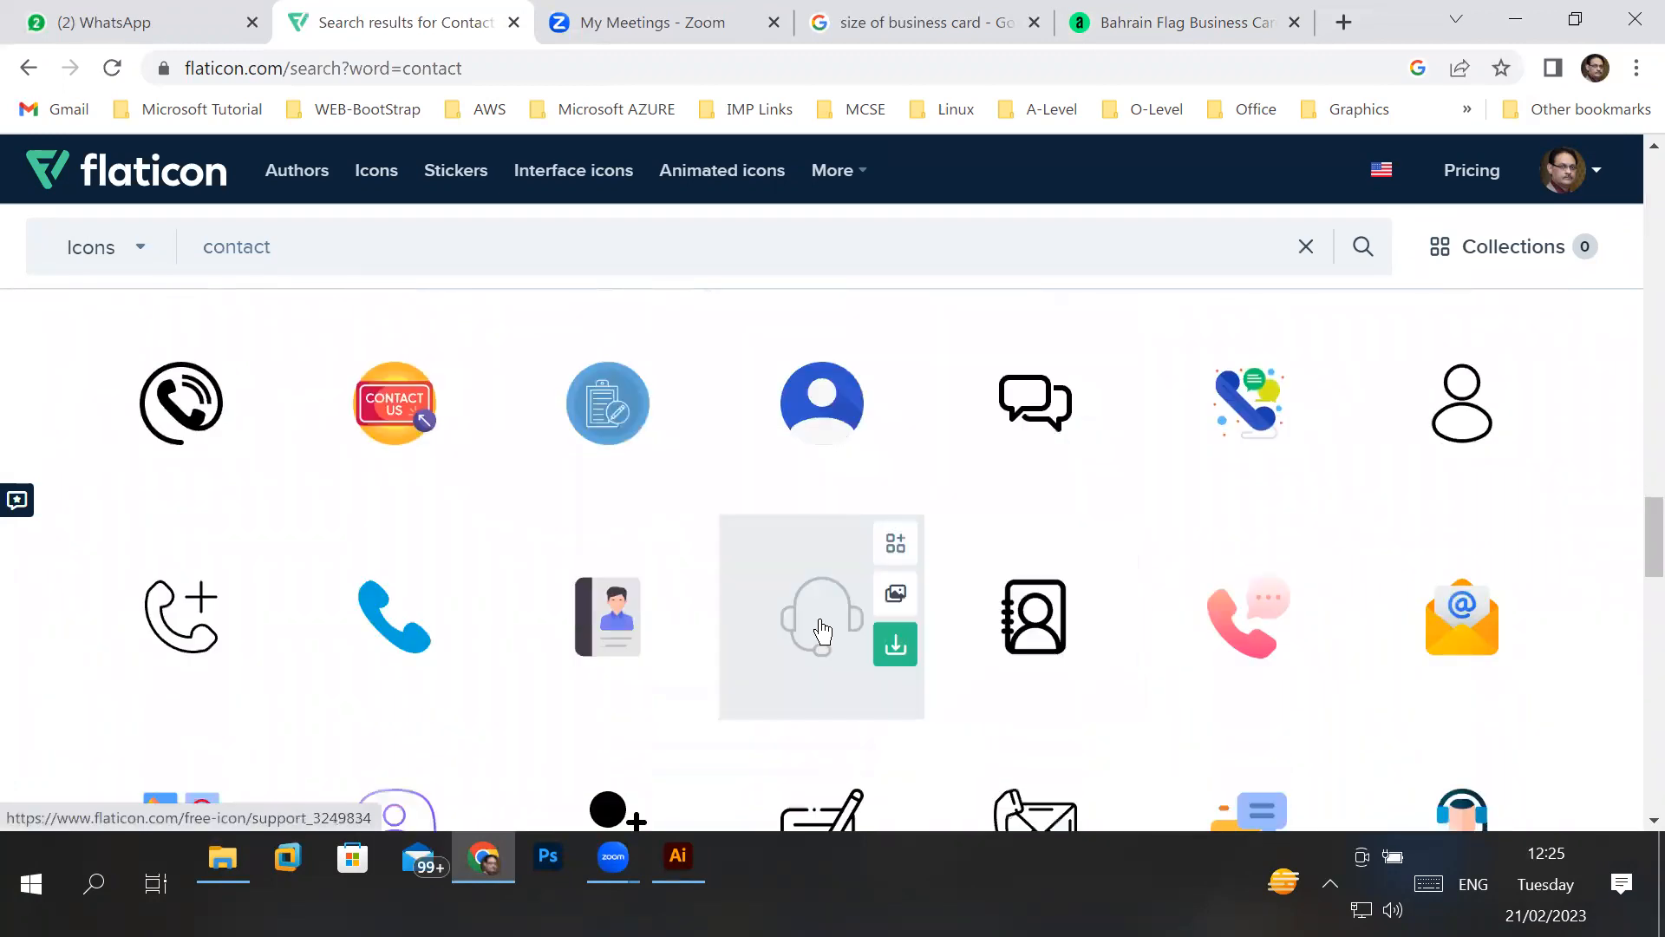
scroll(822, 631, "down", 1)
scroll(975, 627, "down", 1)
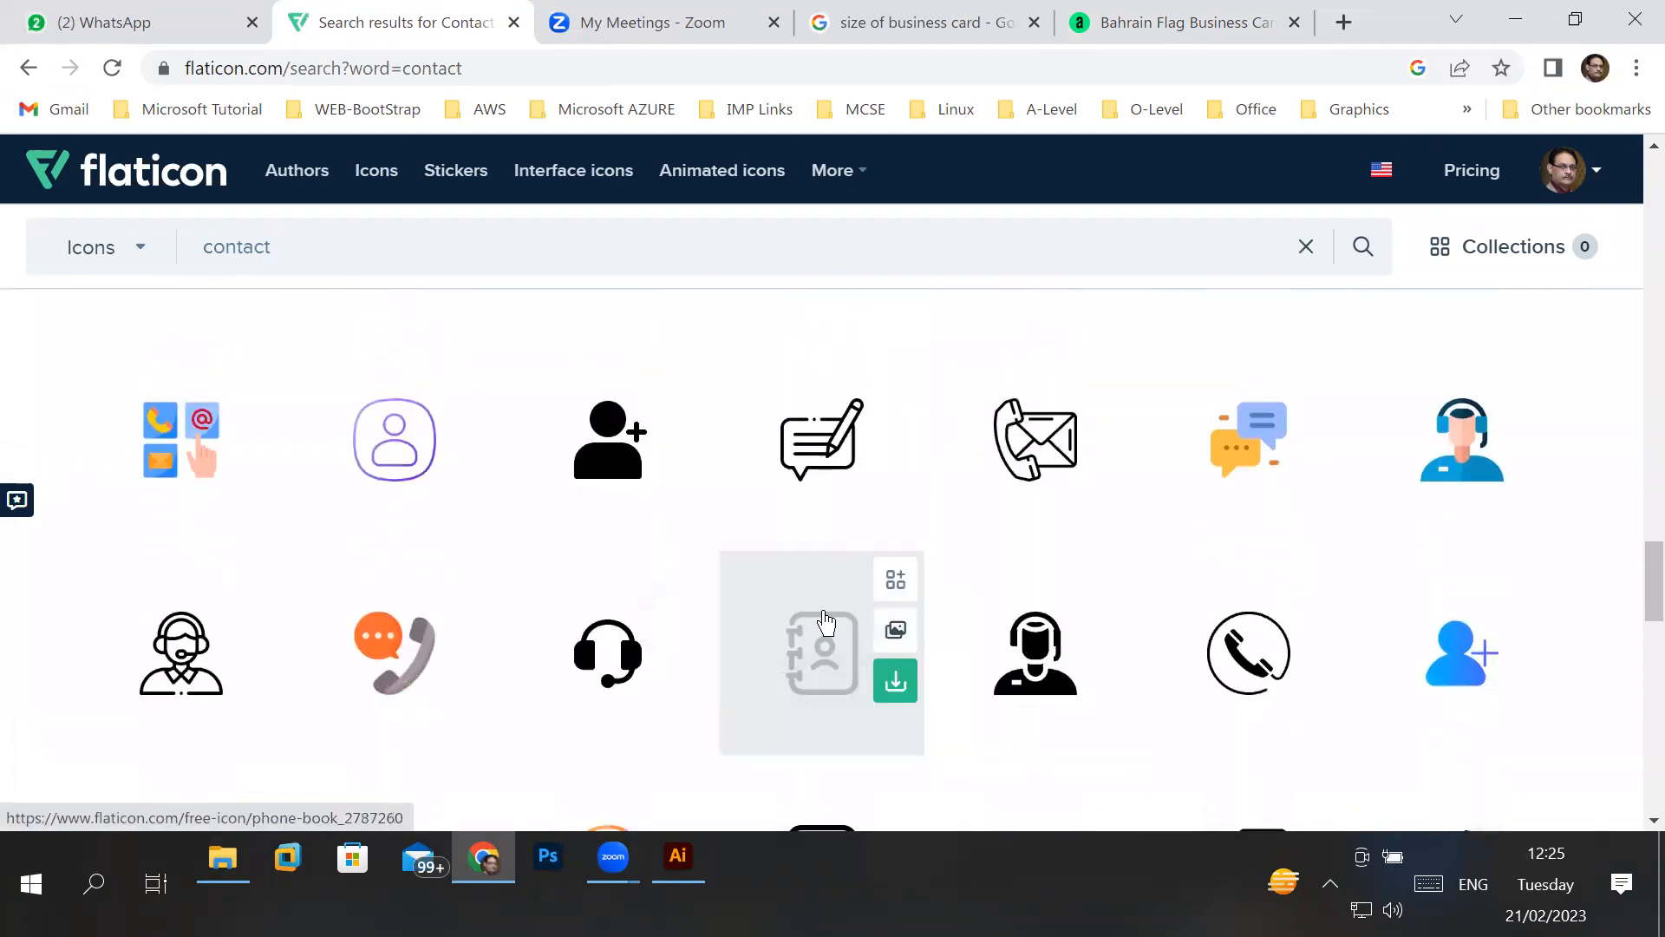
scroll(824, 633, "down", 2)
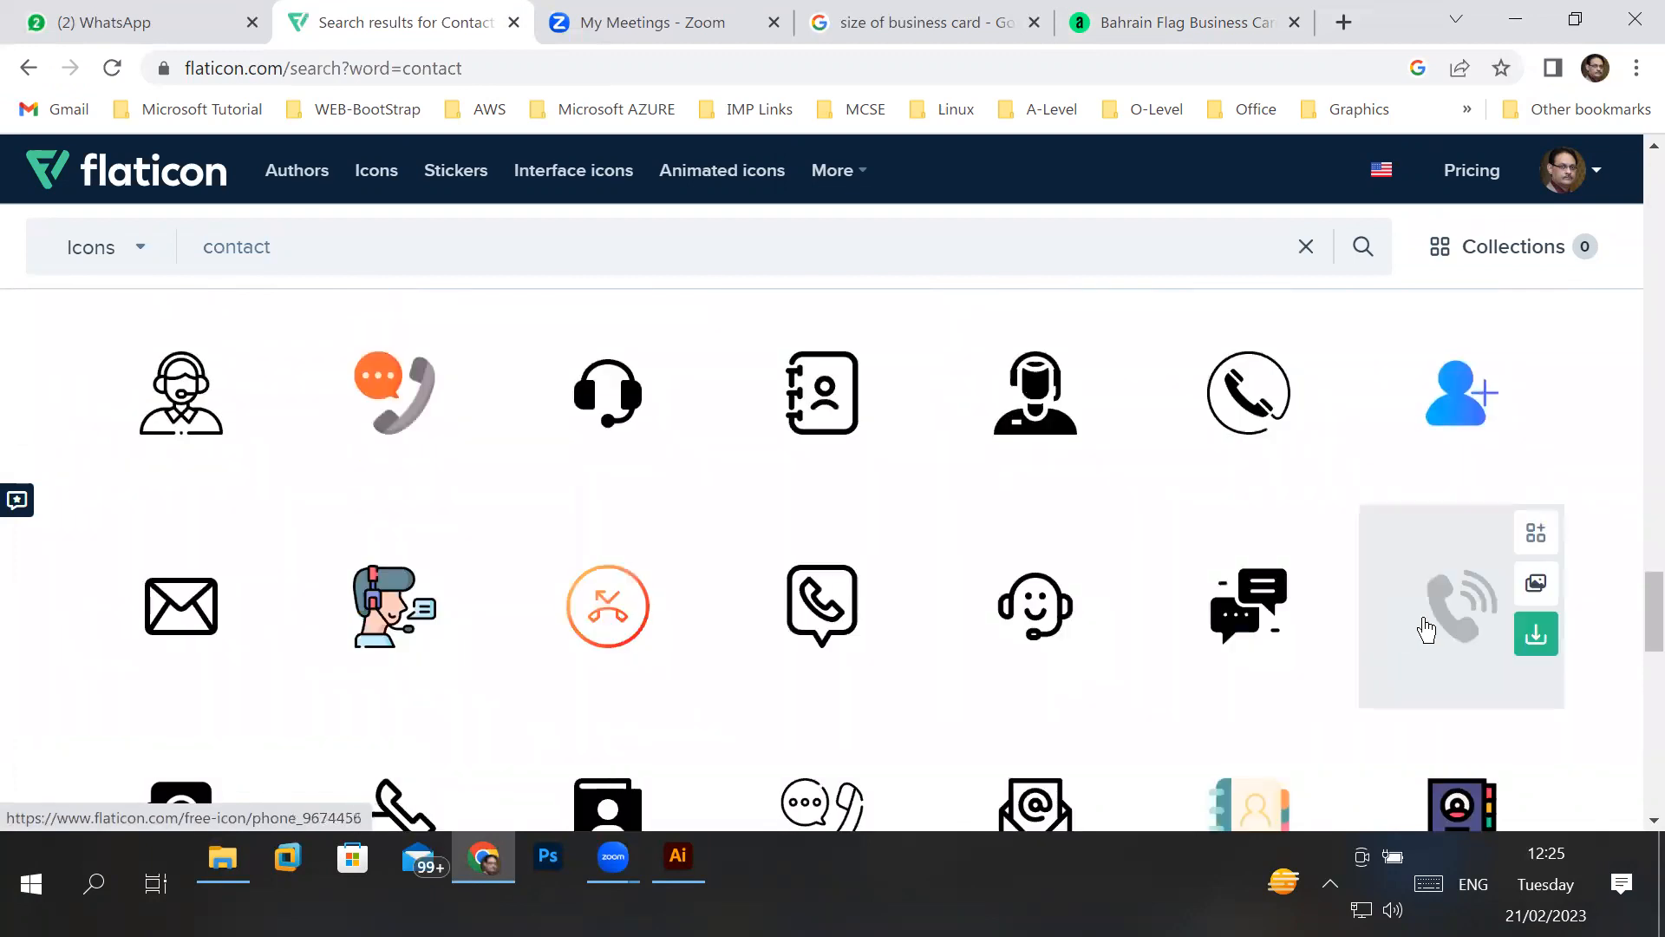
scroll(941, 630, "down", 1)
scroll(947, 608, "down", 1)
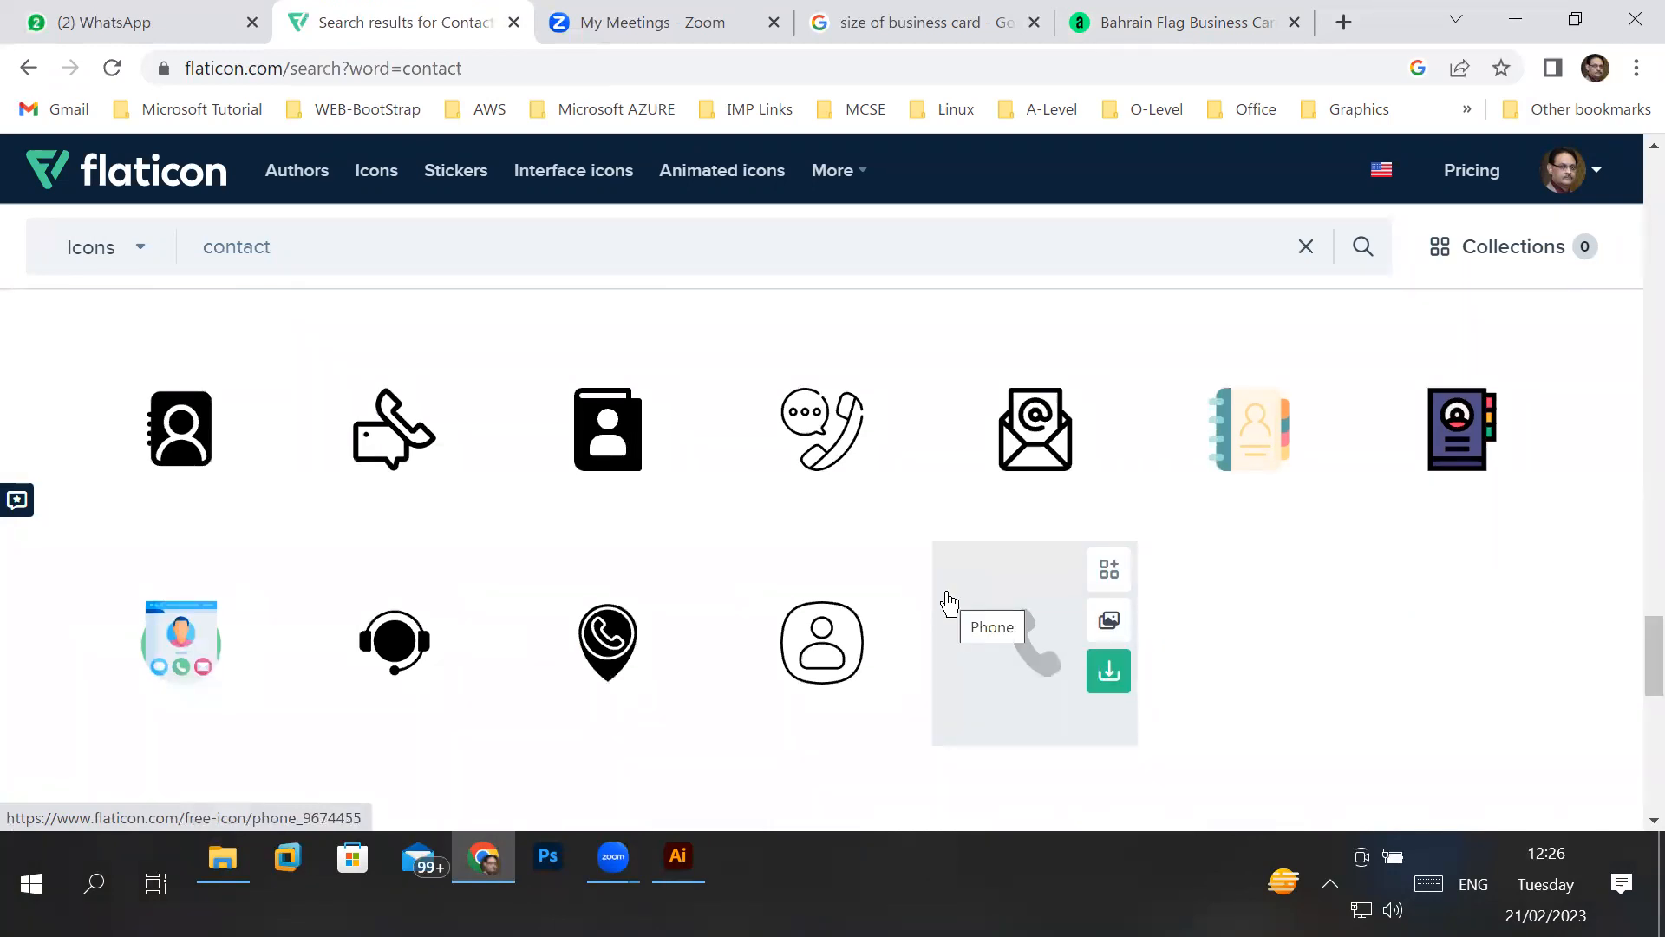
scroll(785, 598, "down", 5)
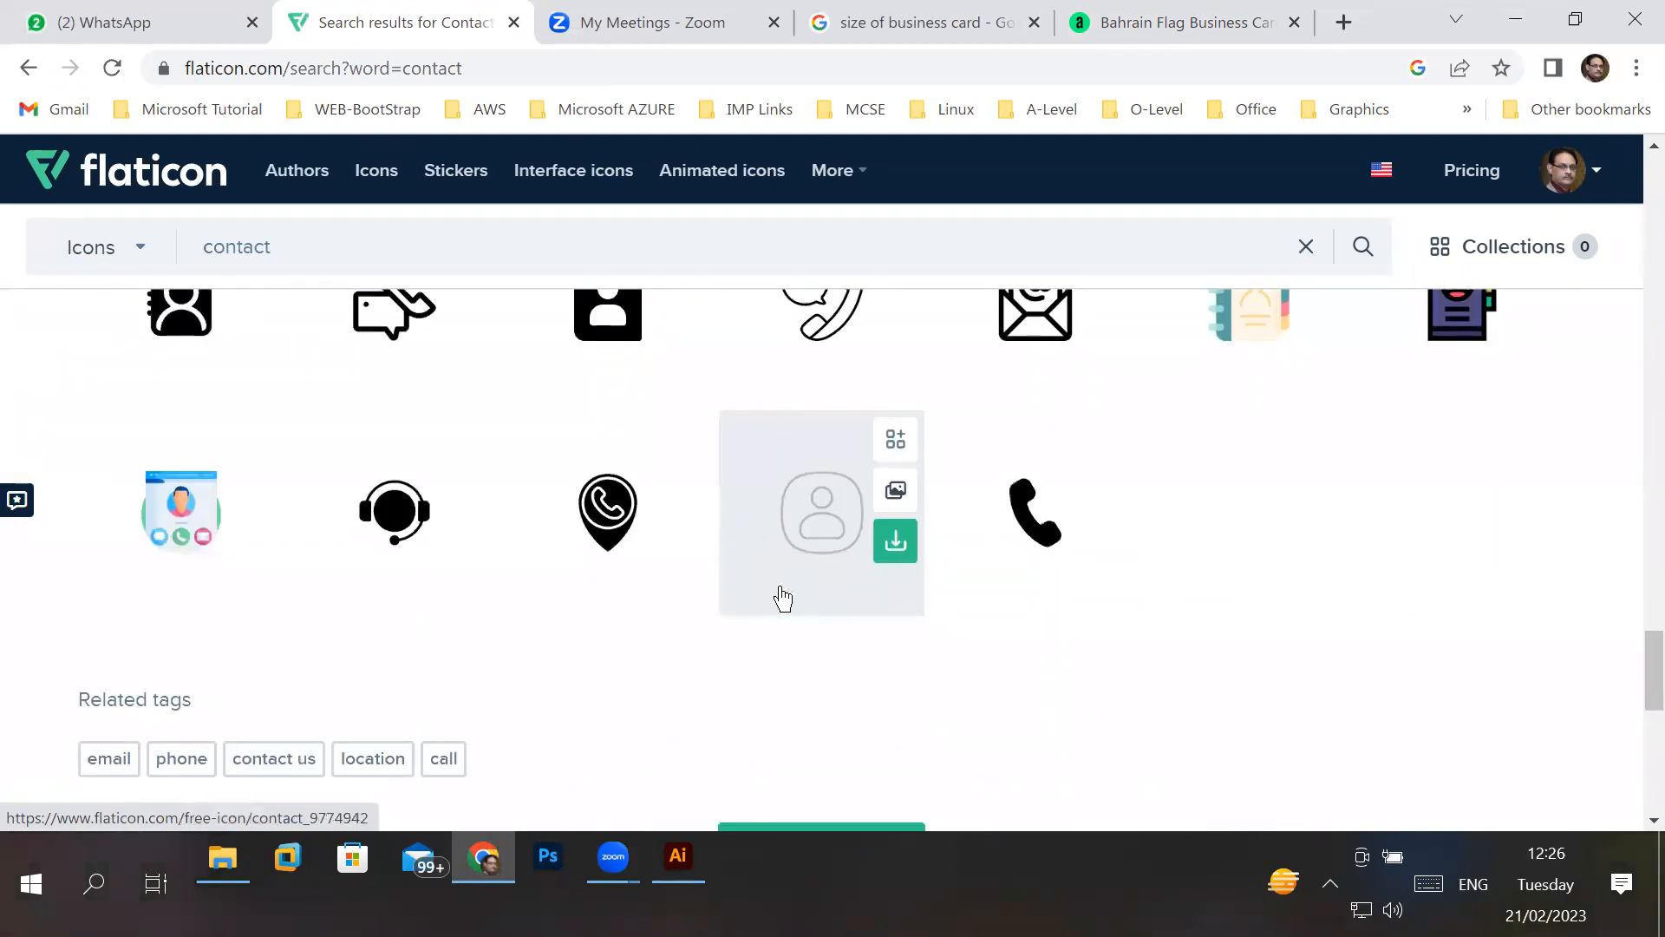
- Open the second page of contact icon results, look over the Adobe Stock contact icons window and return to Flaticon
left_click(823, 610)
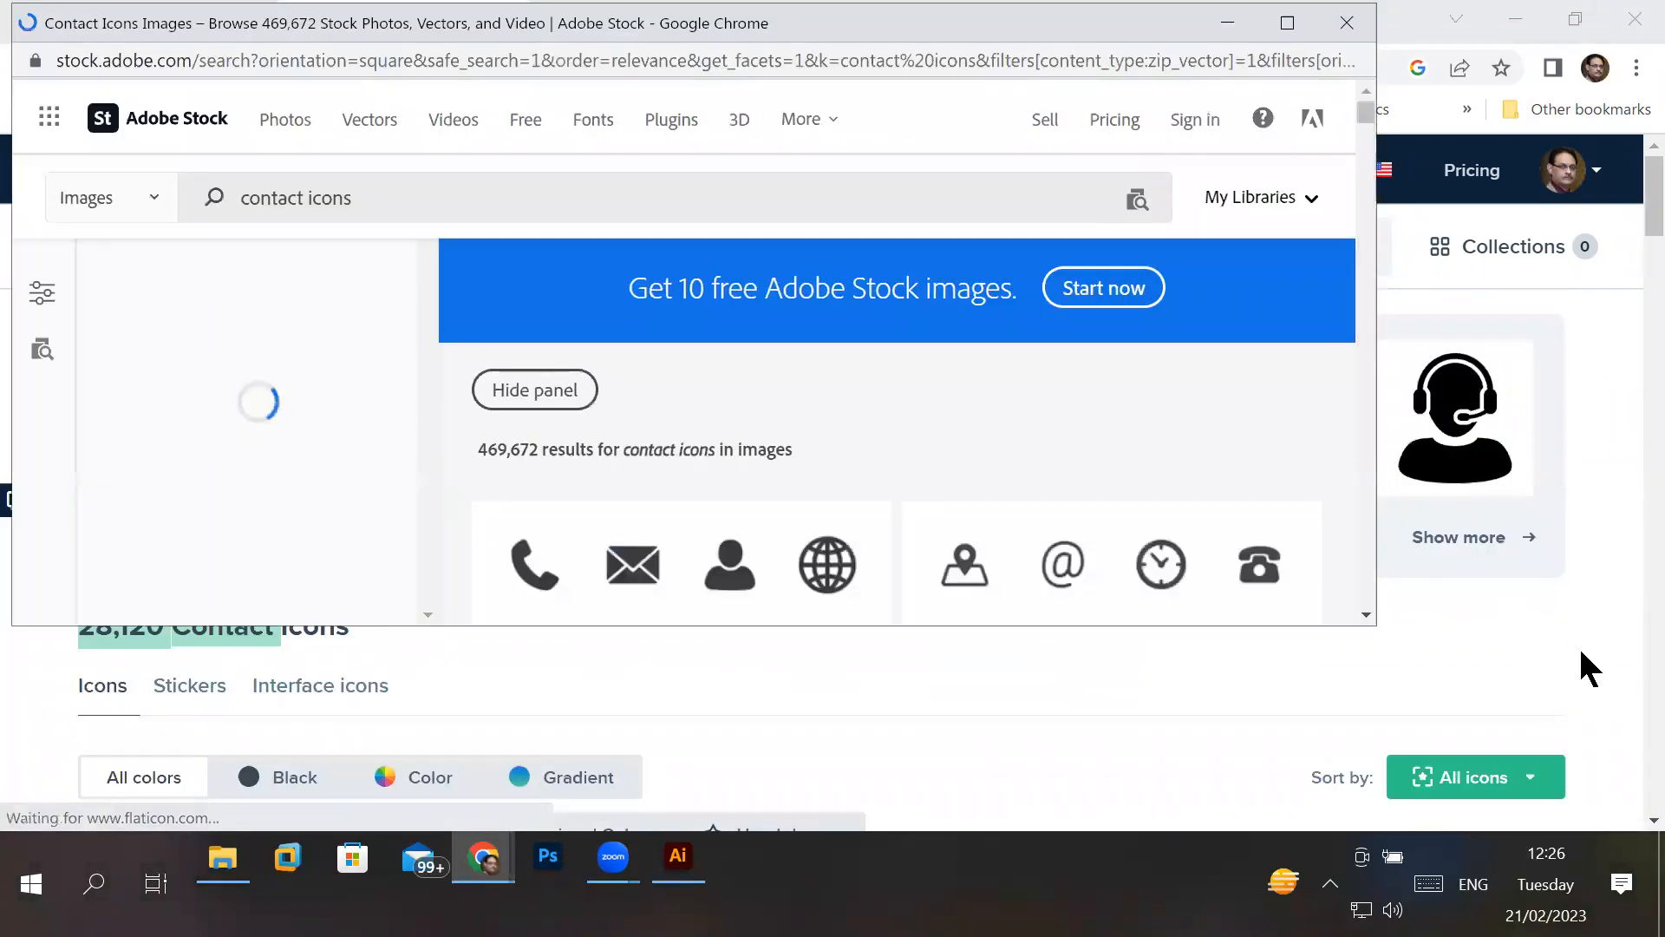
left_click(1365, 500)
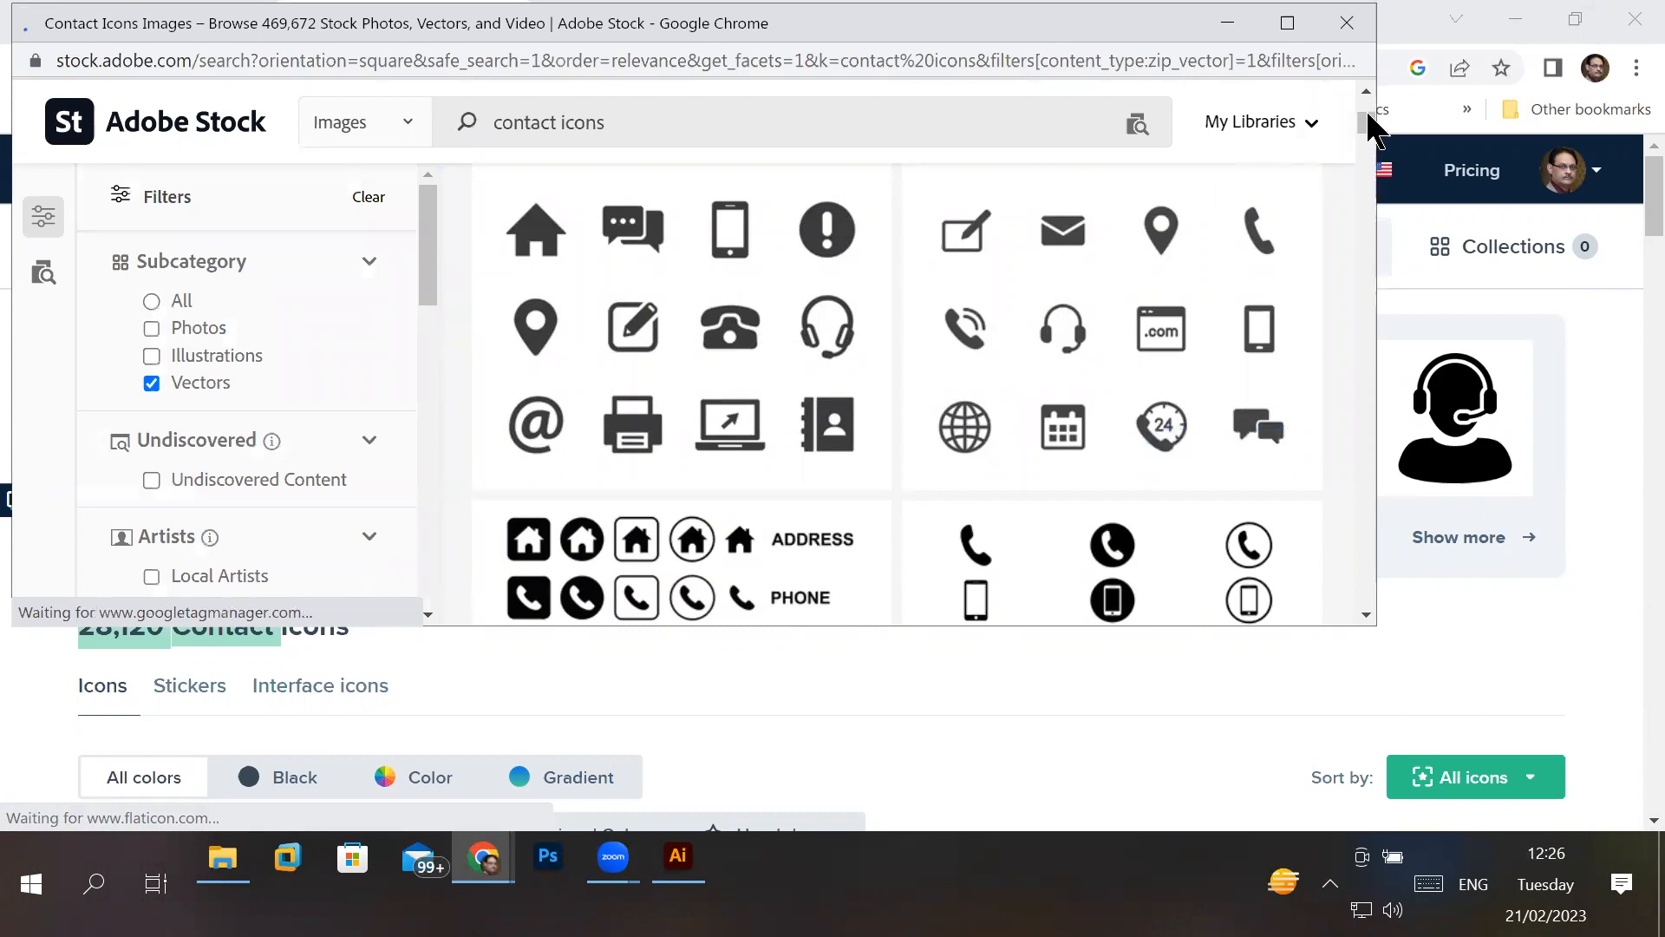
left_click(1636, 178)
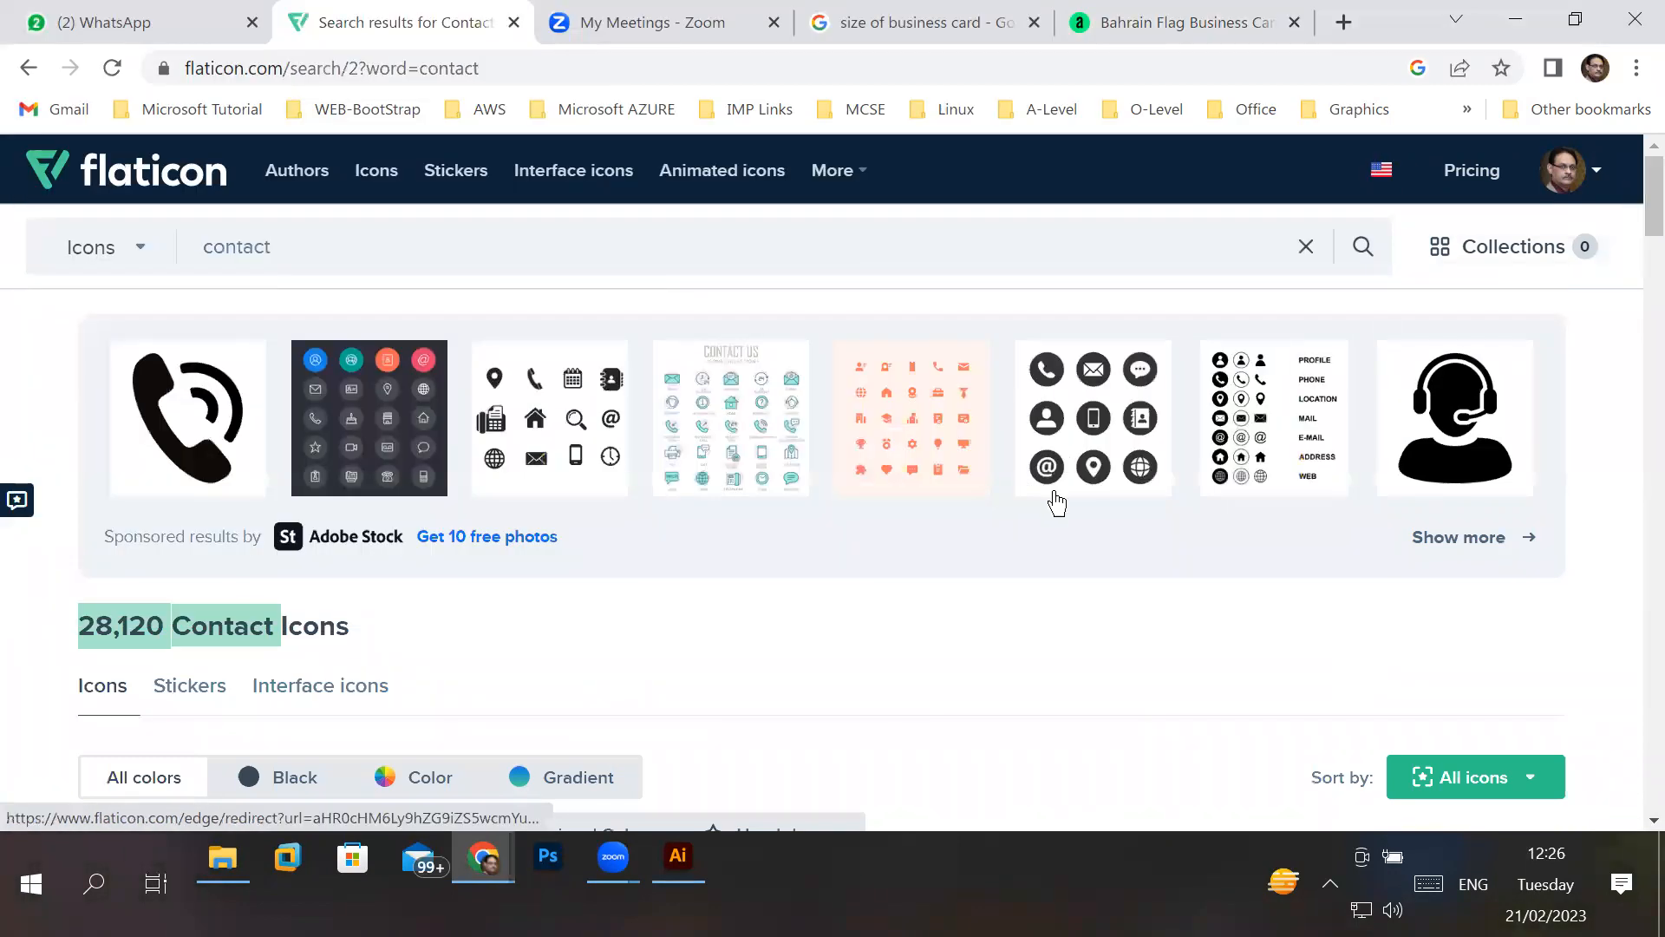
- Examine the contact icons on the second results page down to the related tags
scroll(1474, 629, "down", 7)
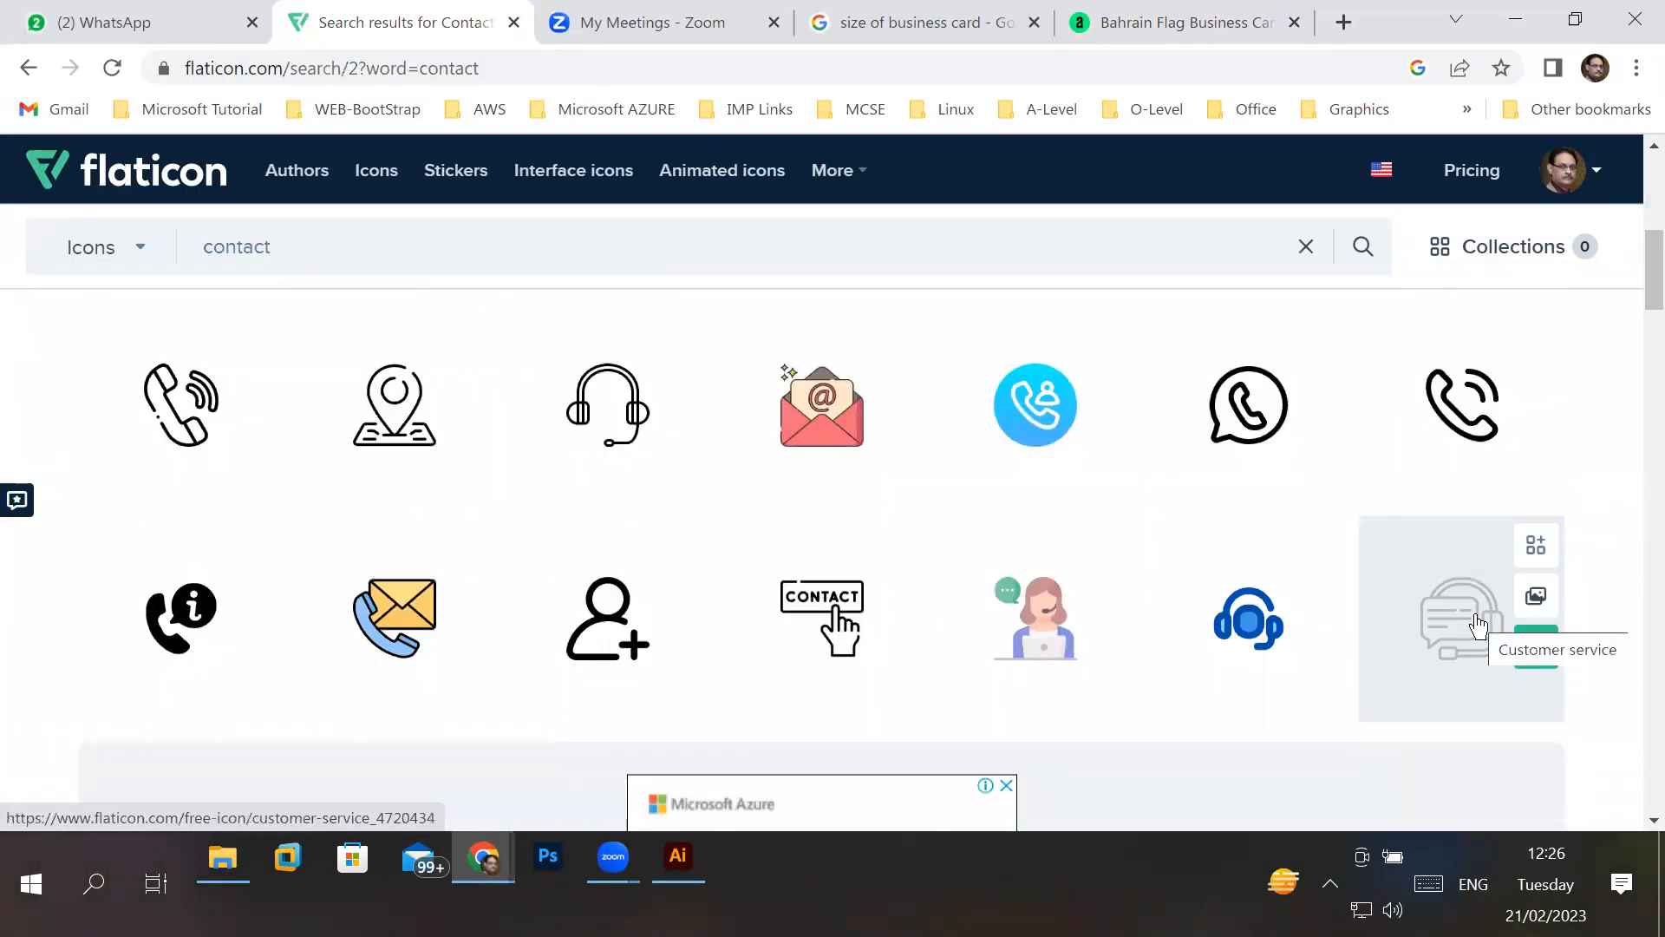
scroll(1479, 624, "down", 7)
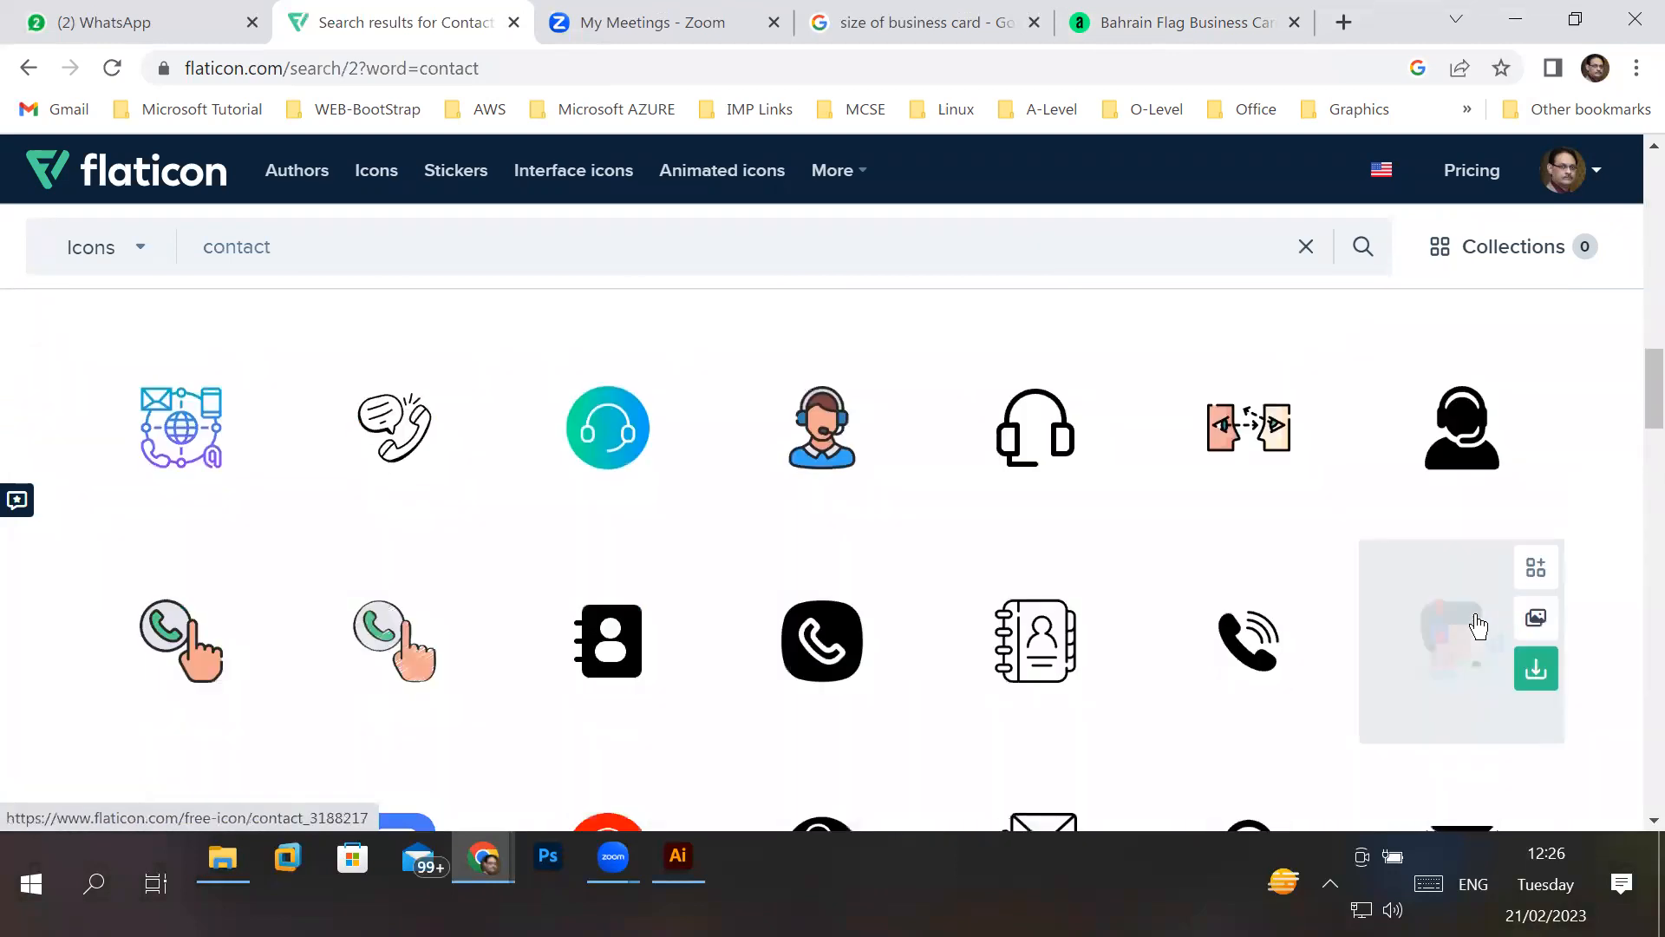
scroll(1479, 624, "down", 8)
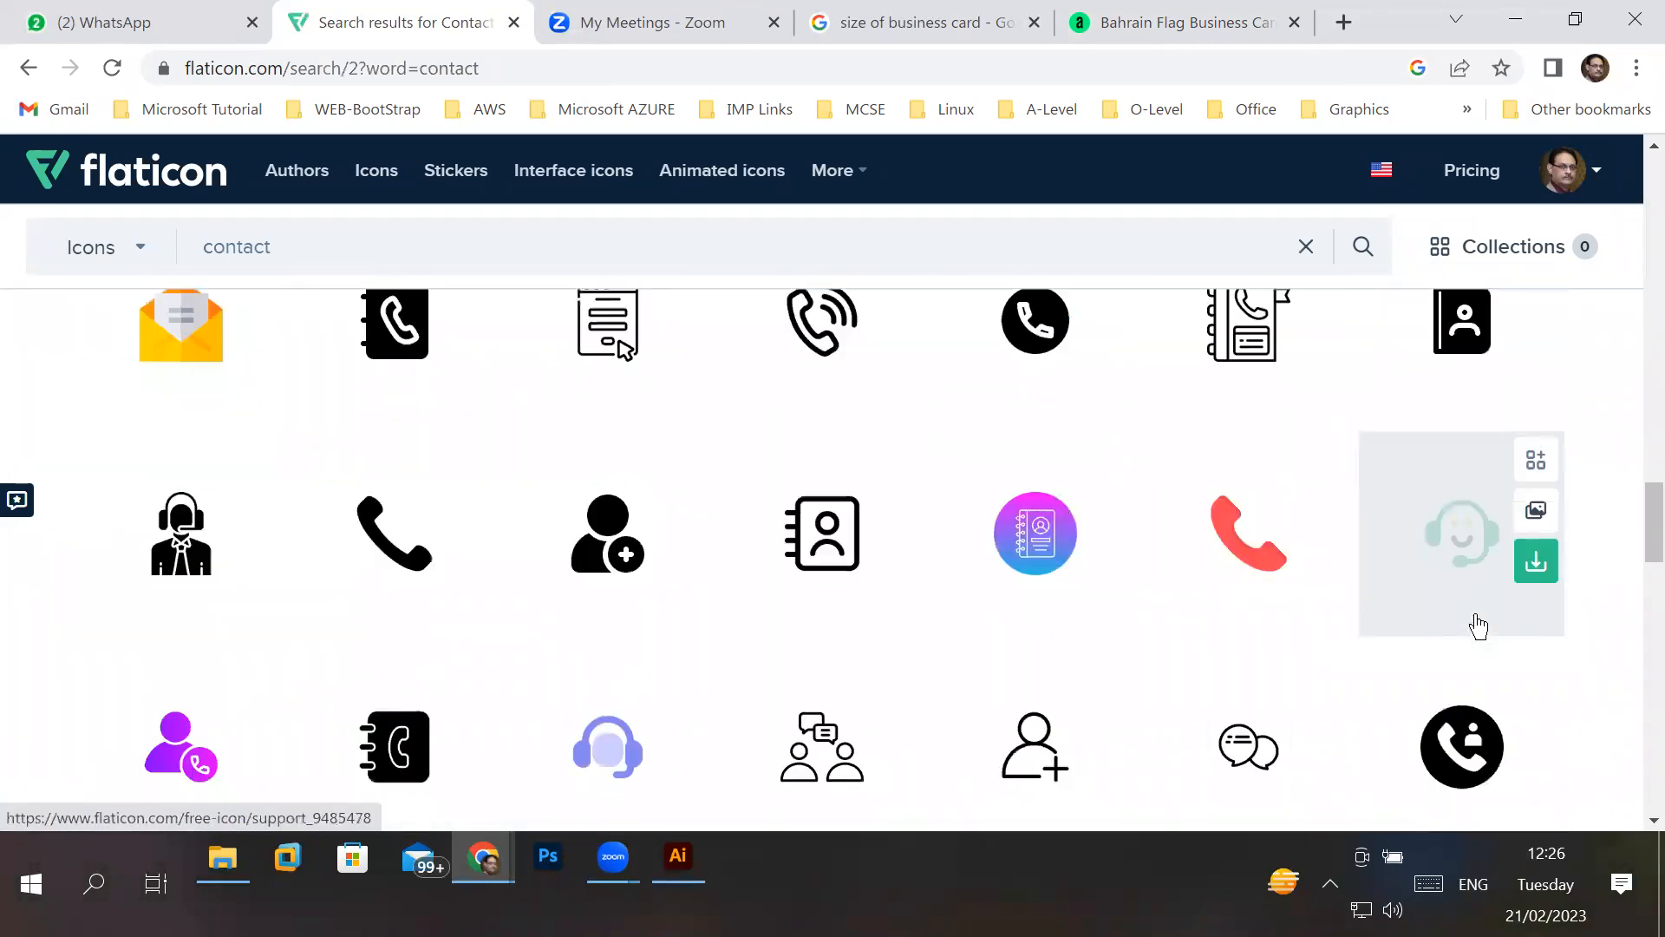
scroll(1479, 626, "down", 5)
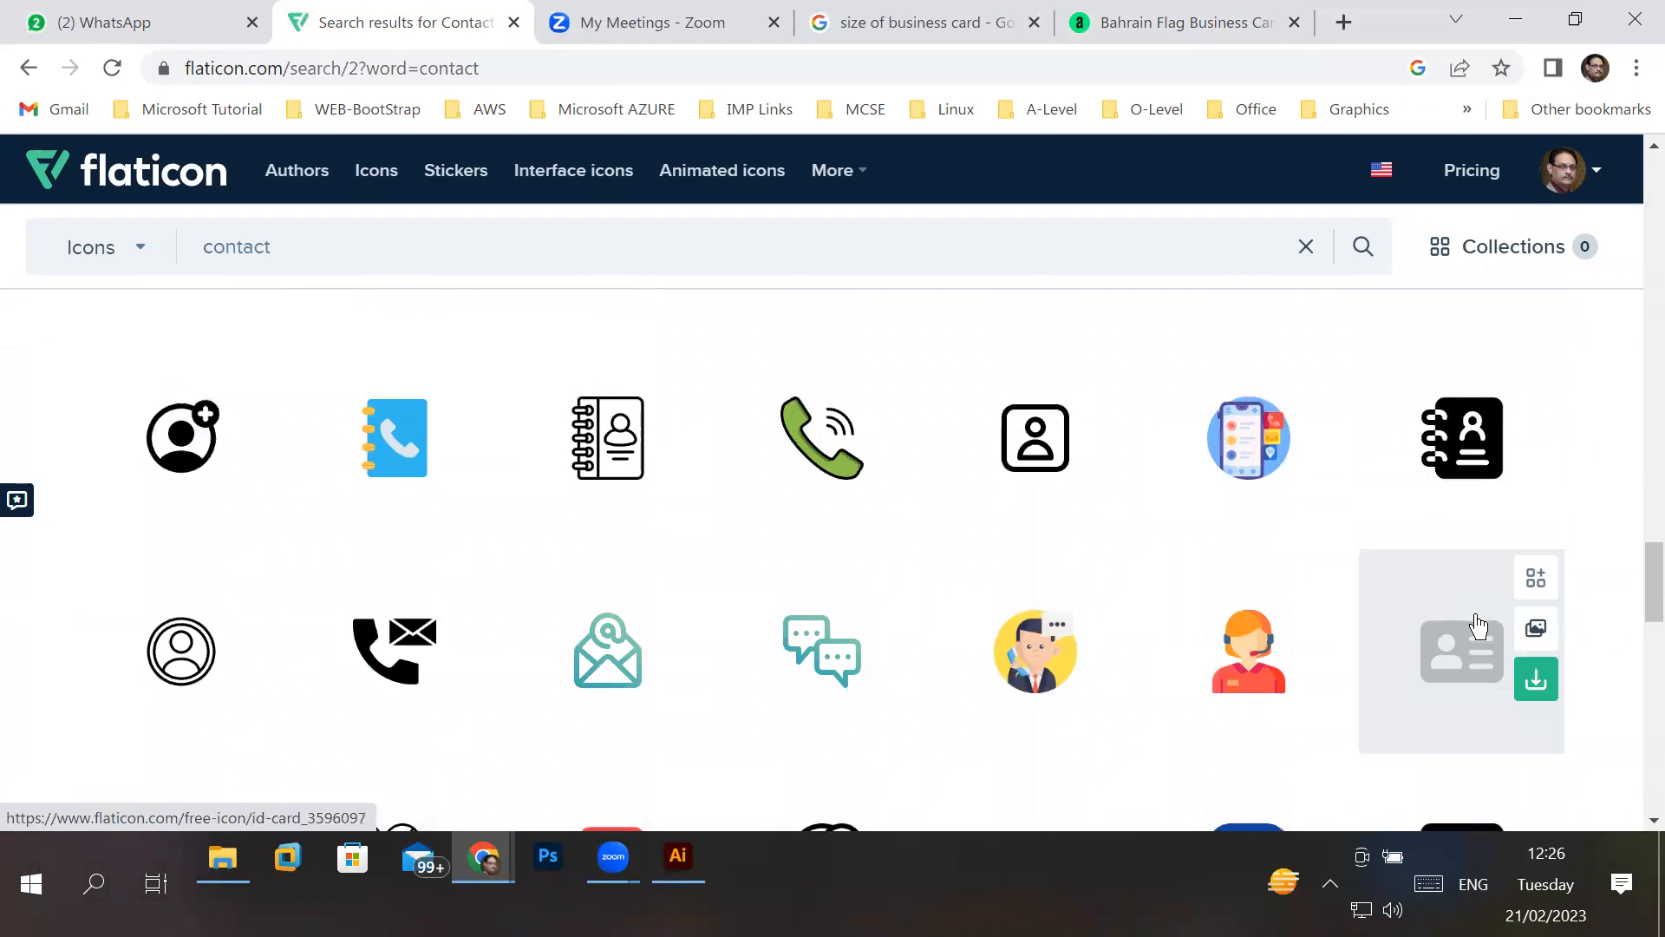
scroll(1479, 624, "down", 2)
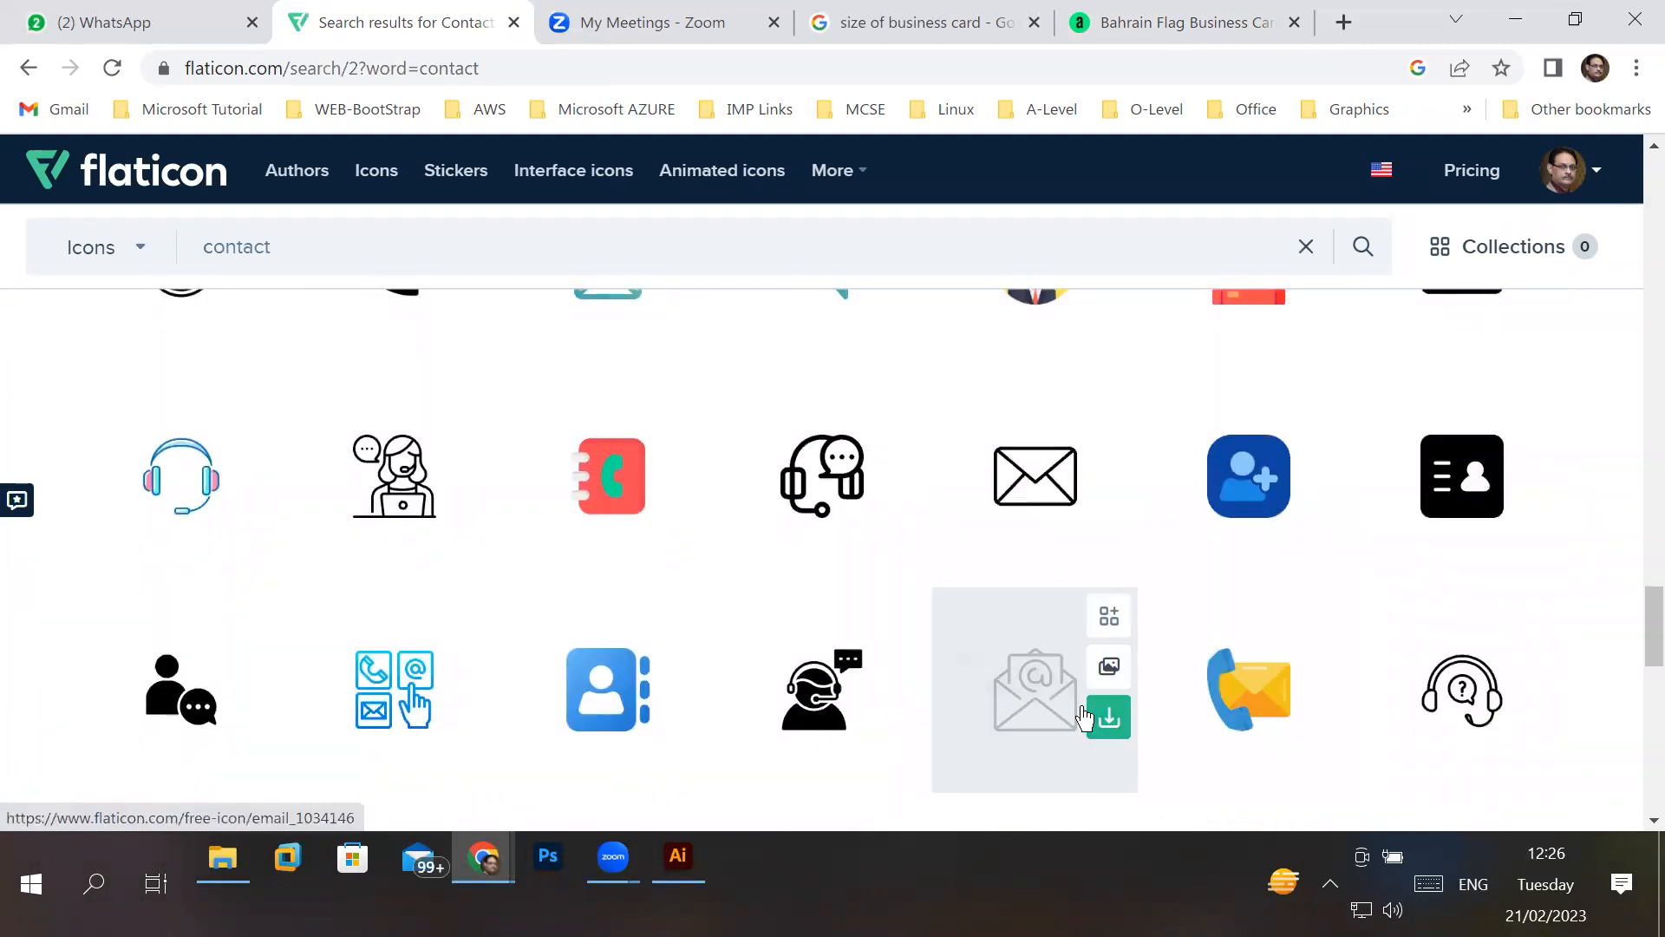
scroll(846, 692, "down", 2)
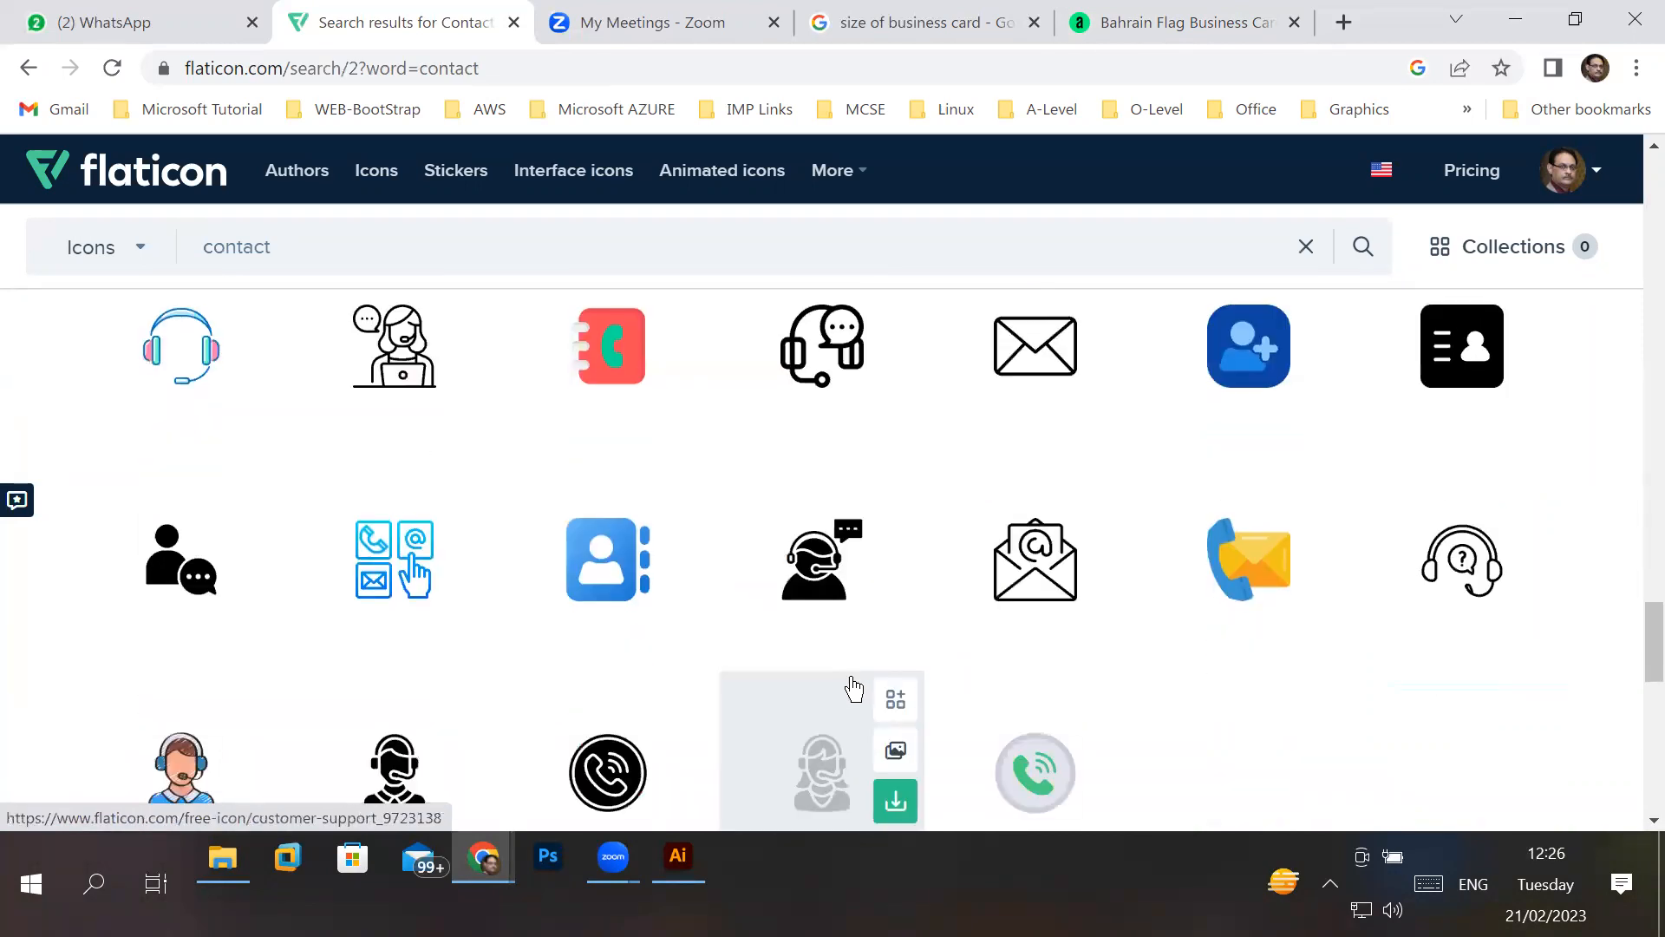
scroll(759, 691, "down", 3)
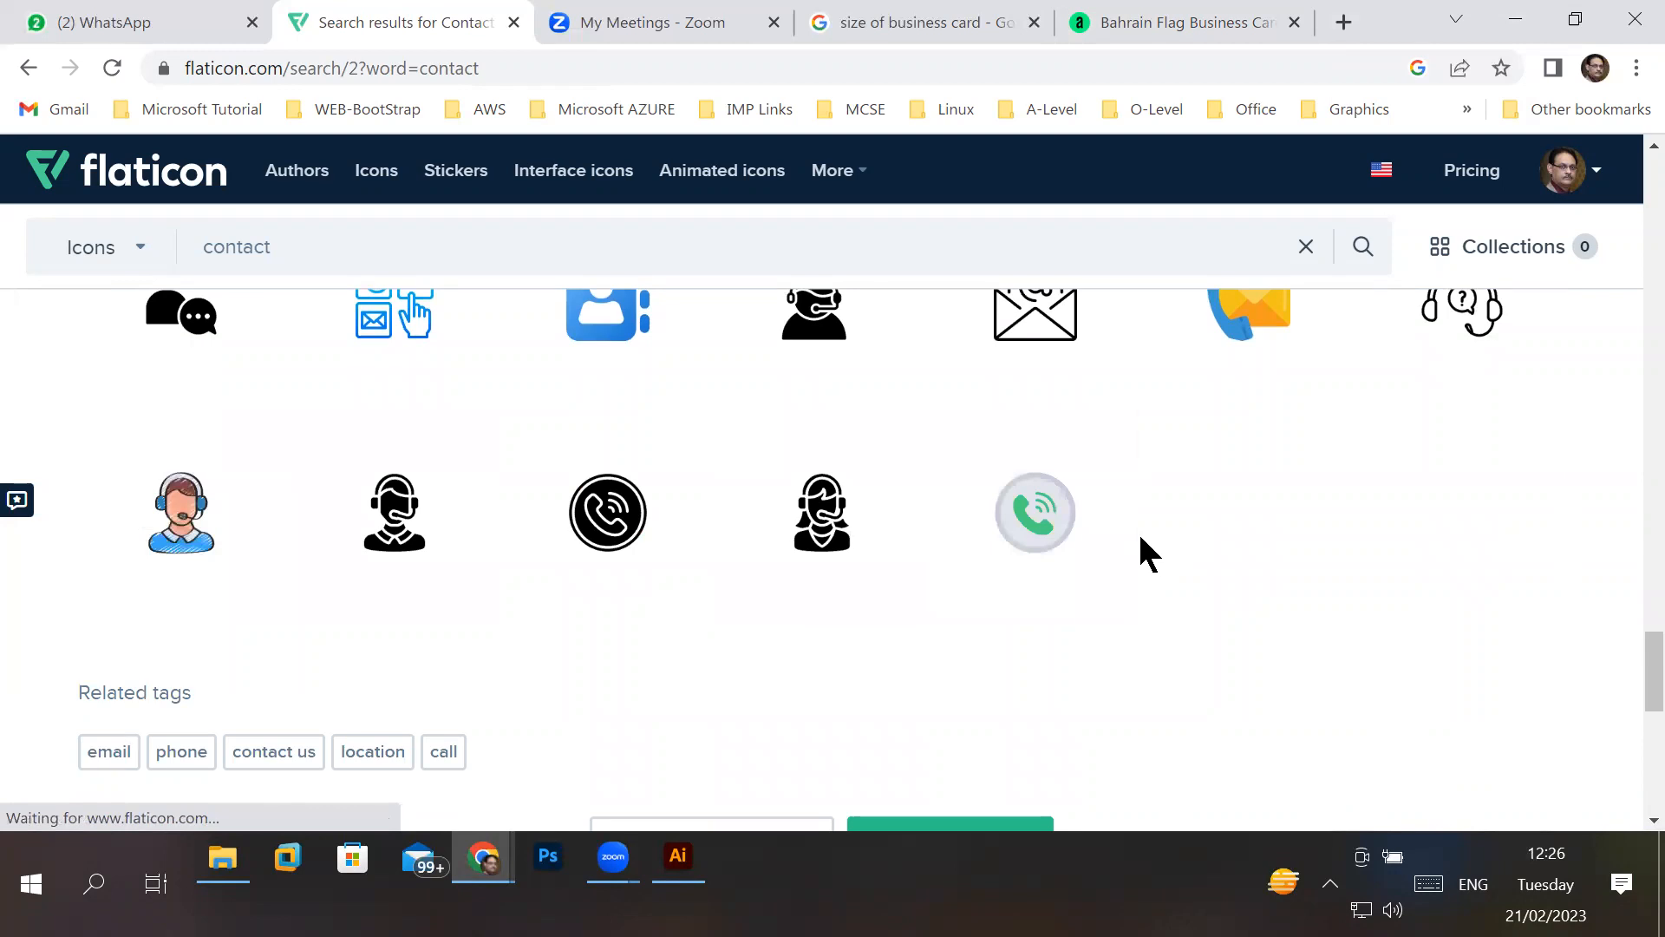
- Go to the third page of contact results and examine its icons down to the related tags
scroll(1141, 540, "down", 3)
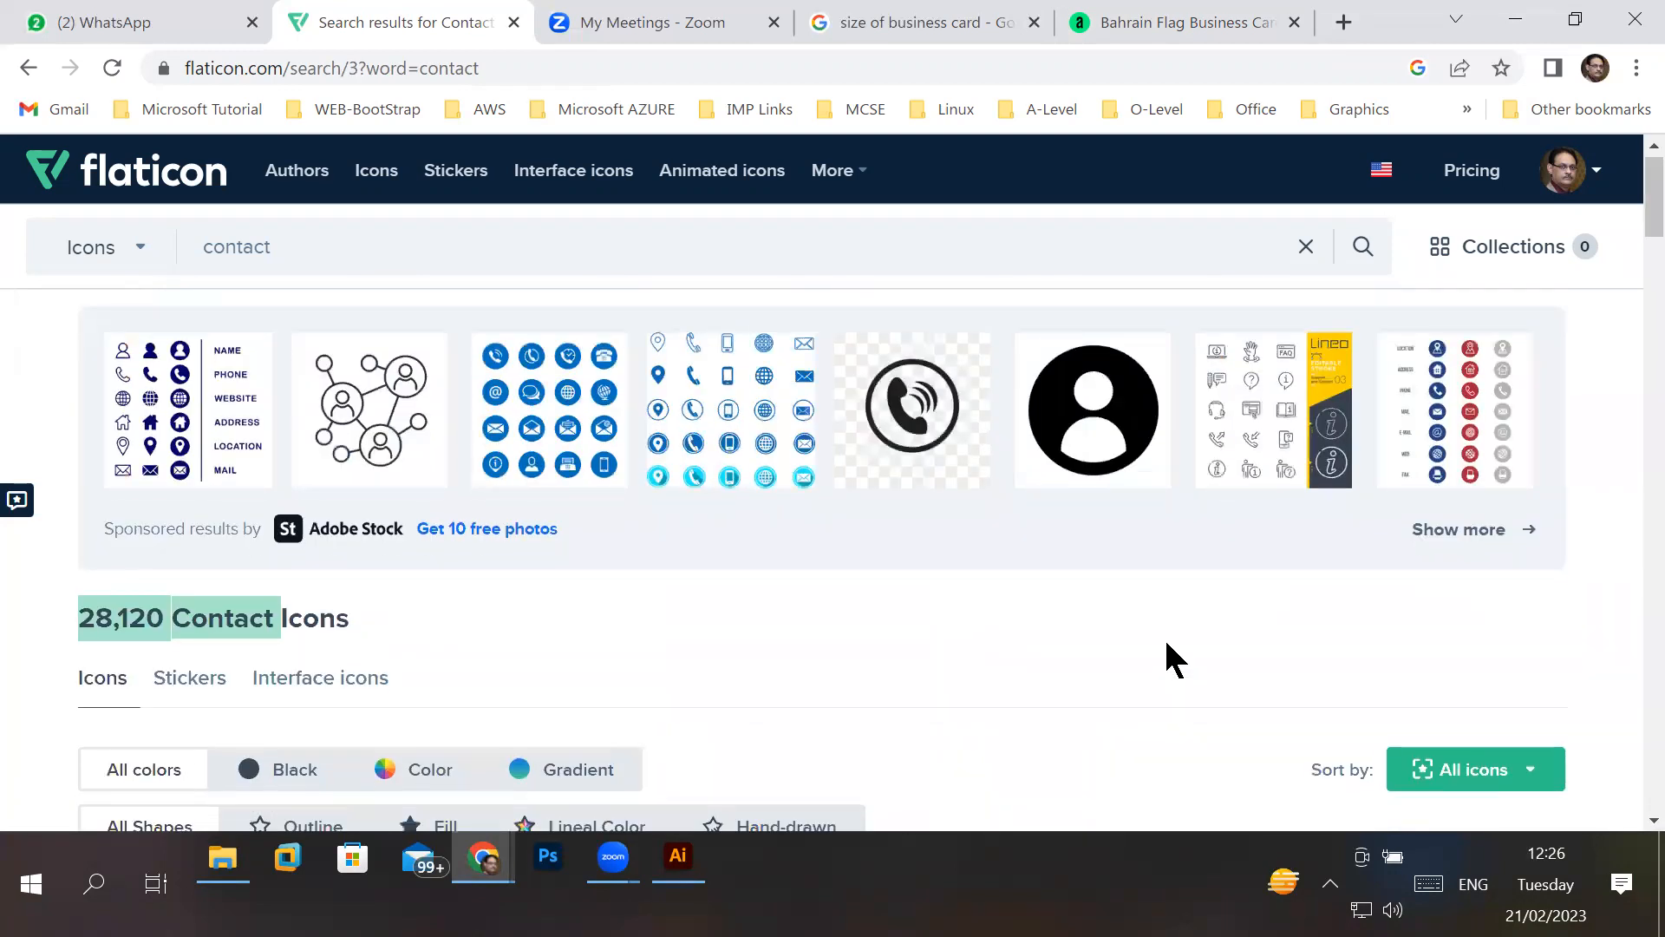
scroll(1166, 643, "down", 10)
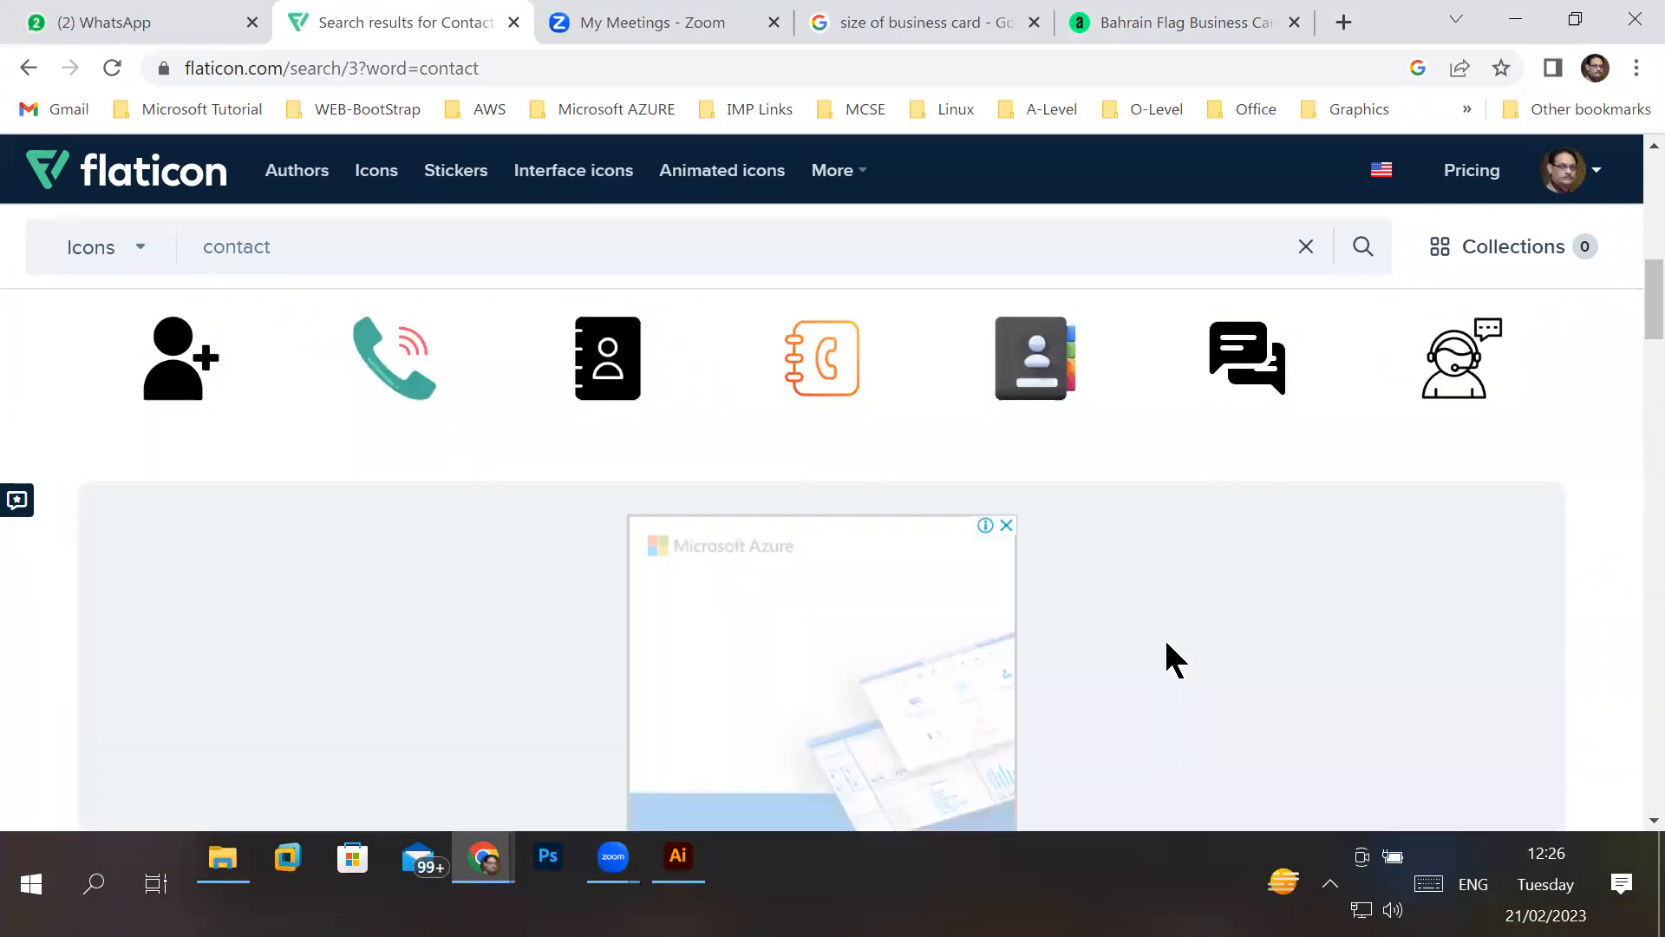
scroll(1165, 642, "down", 5)
scroll(1167, 653, "down", 4)
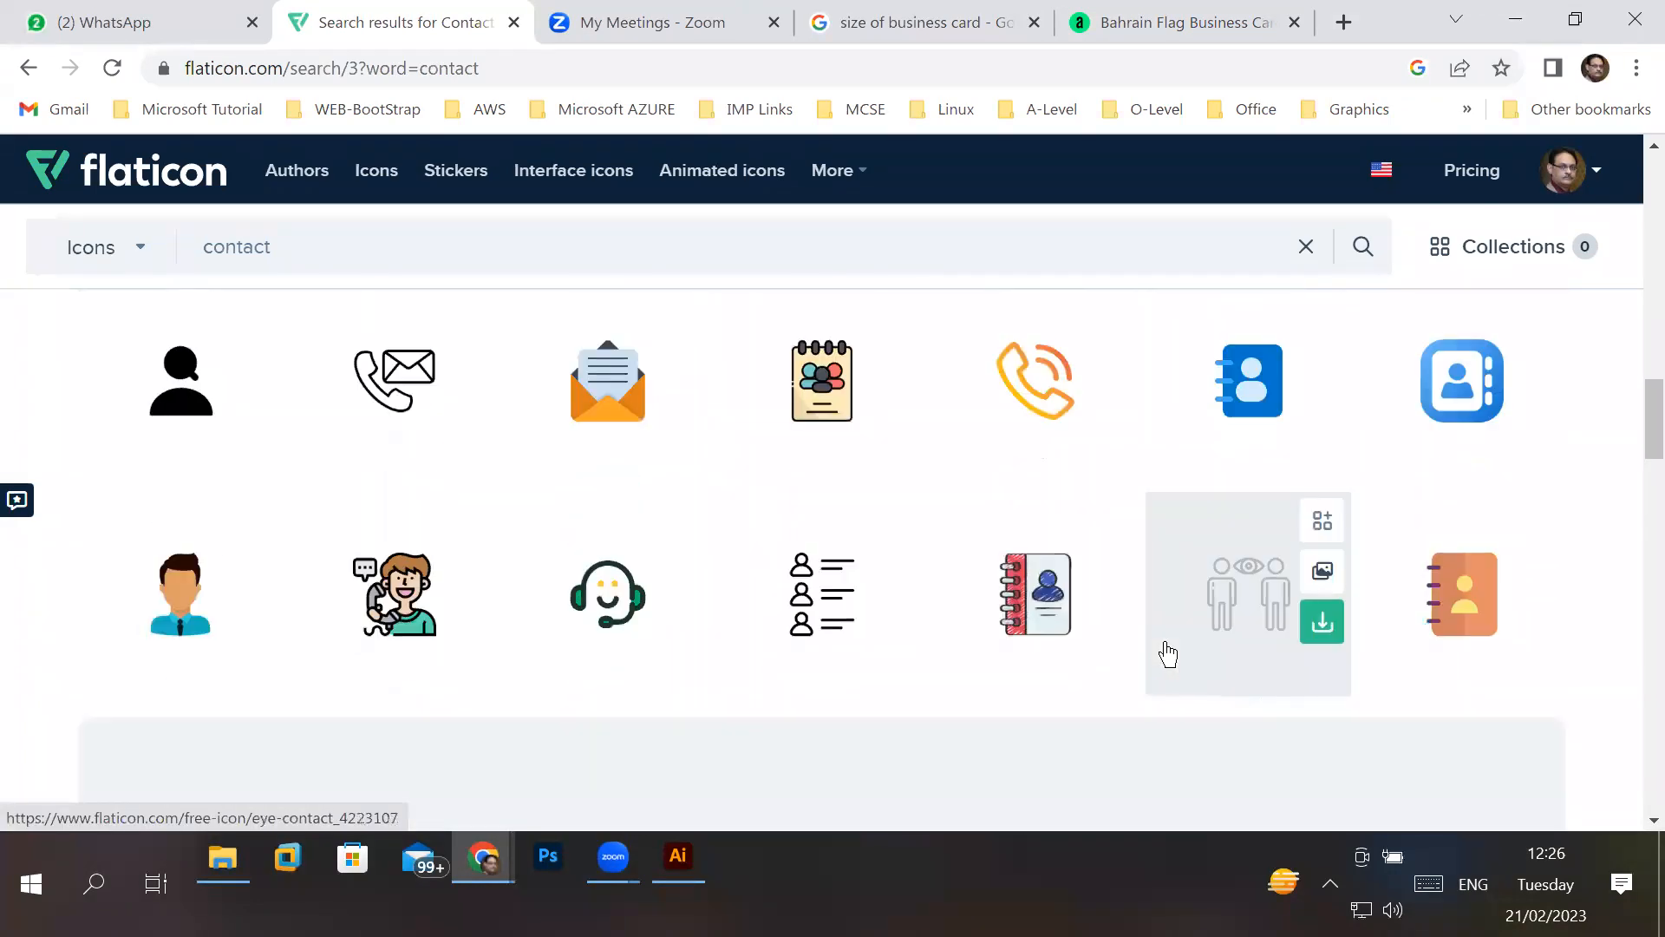
scroll(1166, 653, "down", 10)
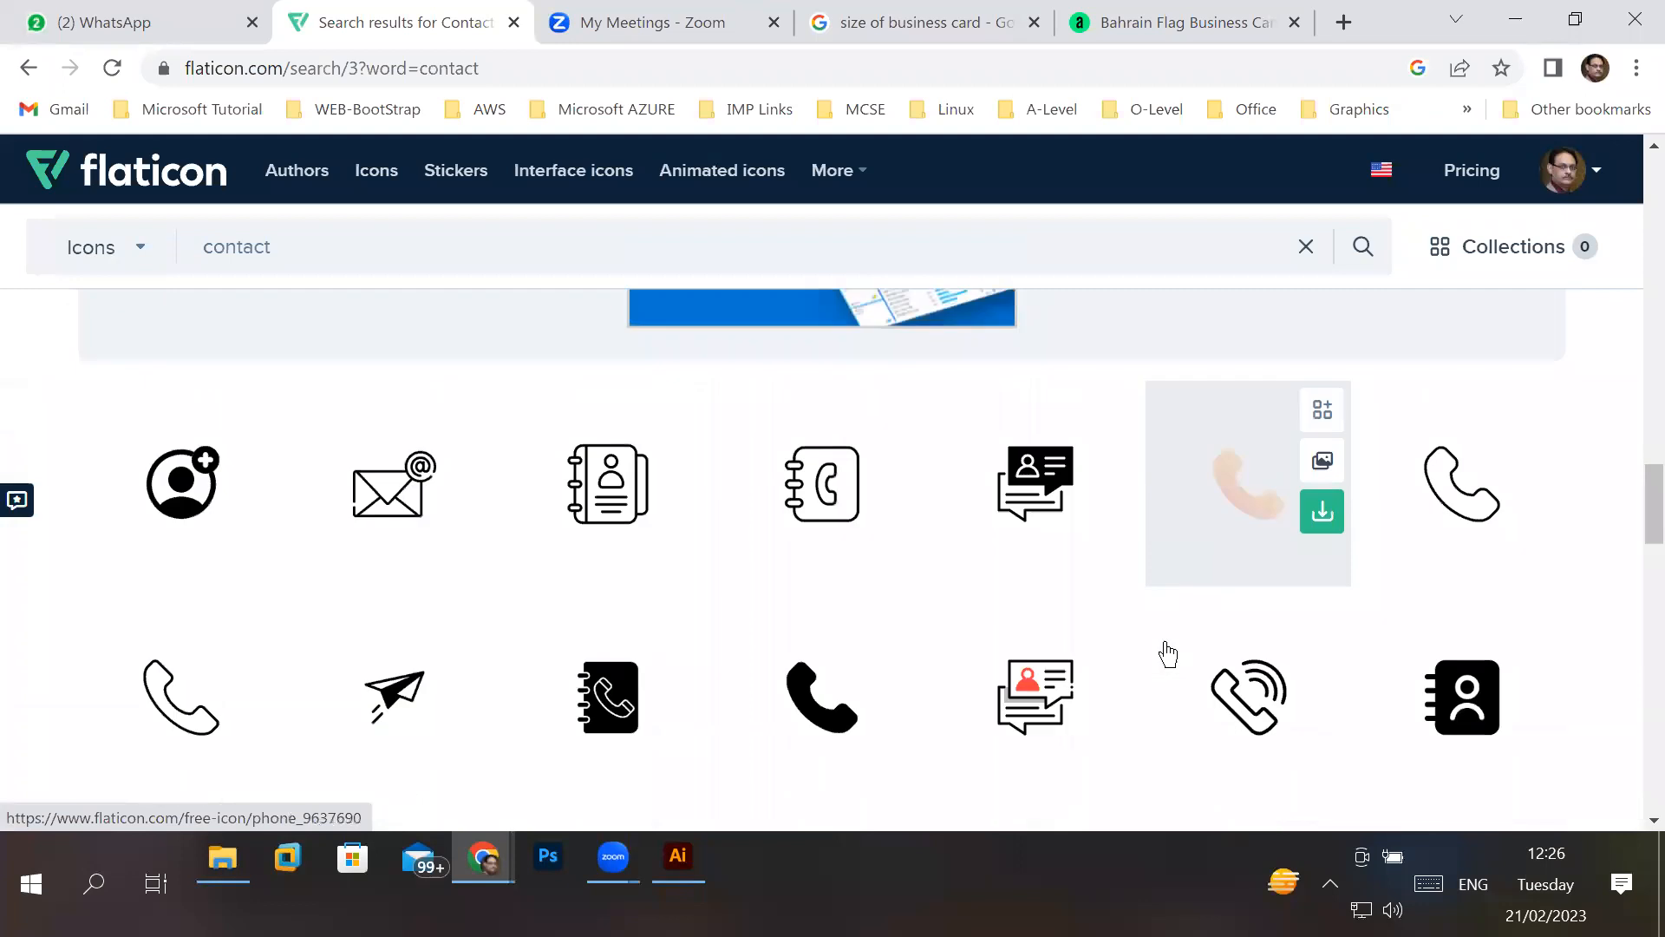
scroll(1167, 653, "down", 5)
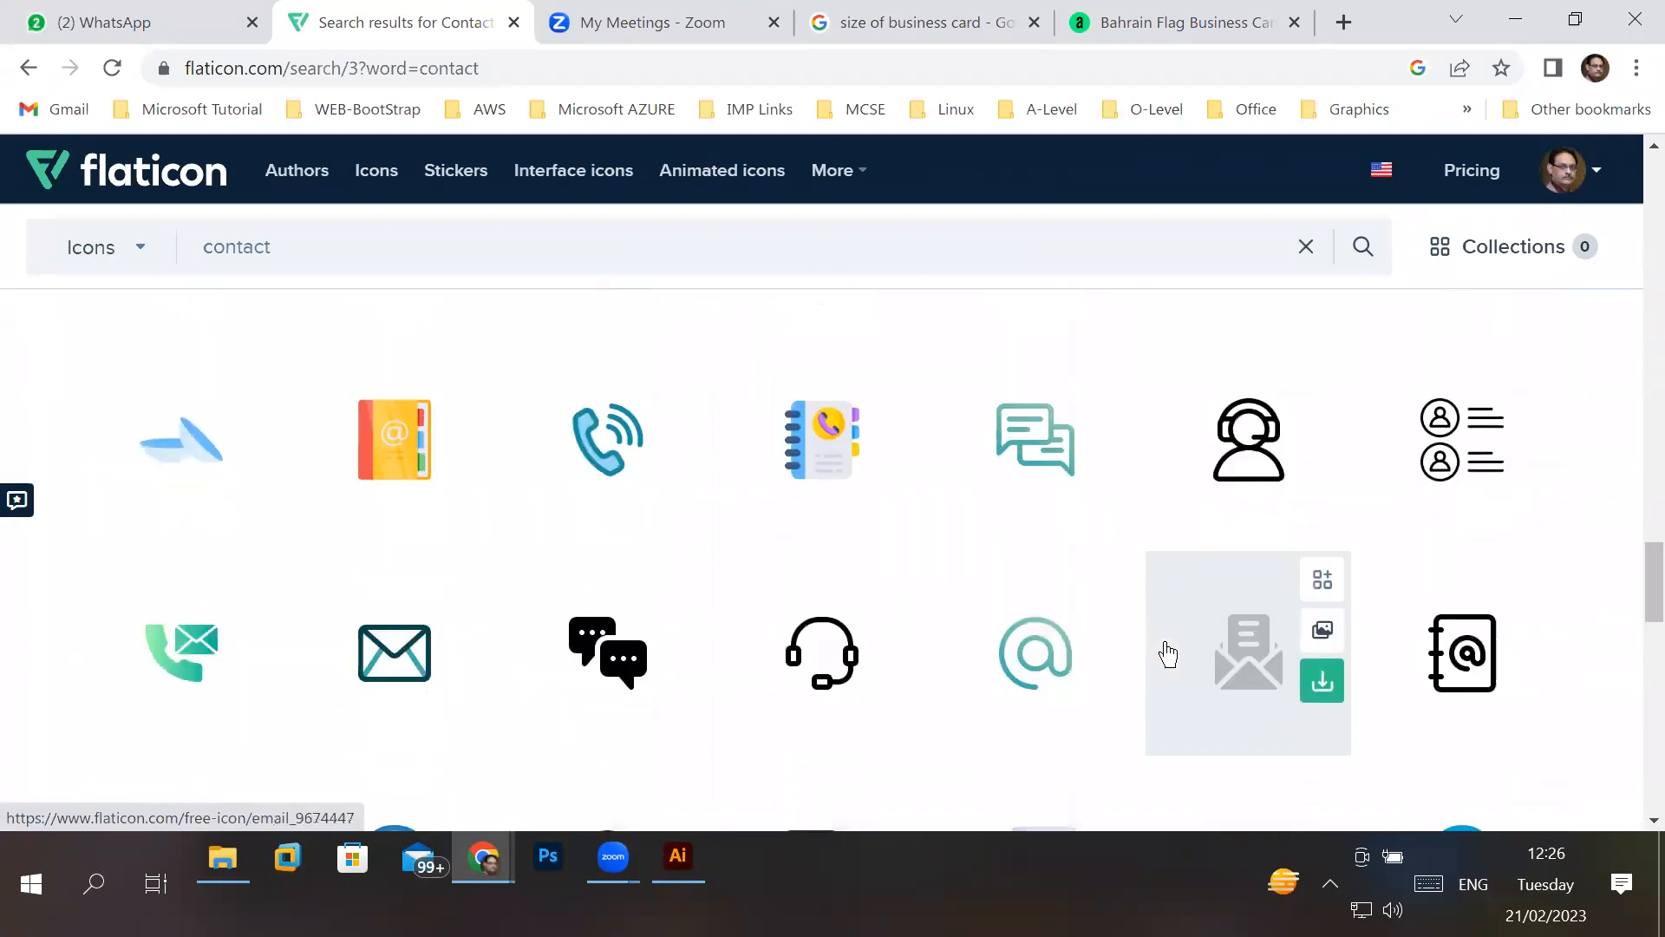
mouse_move(1117, 572)
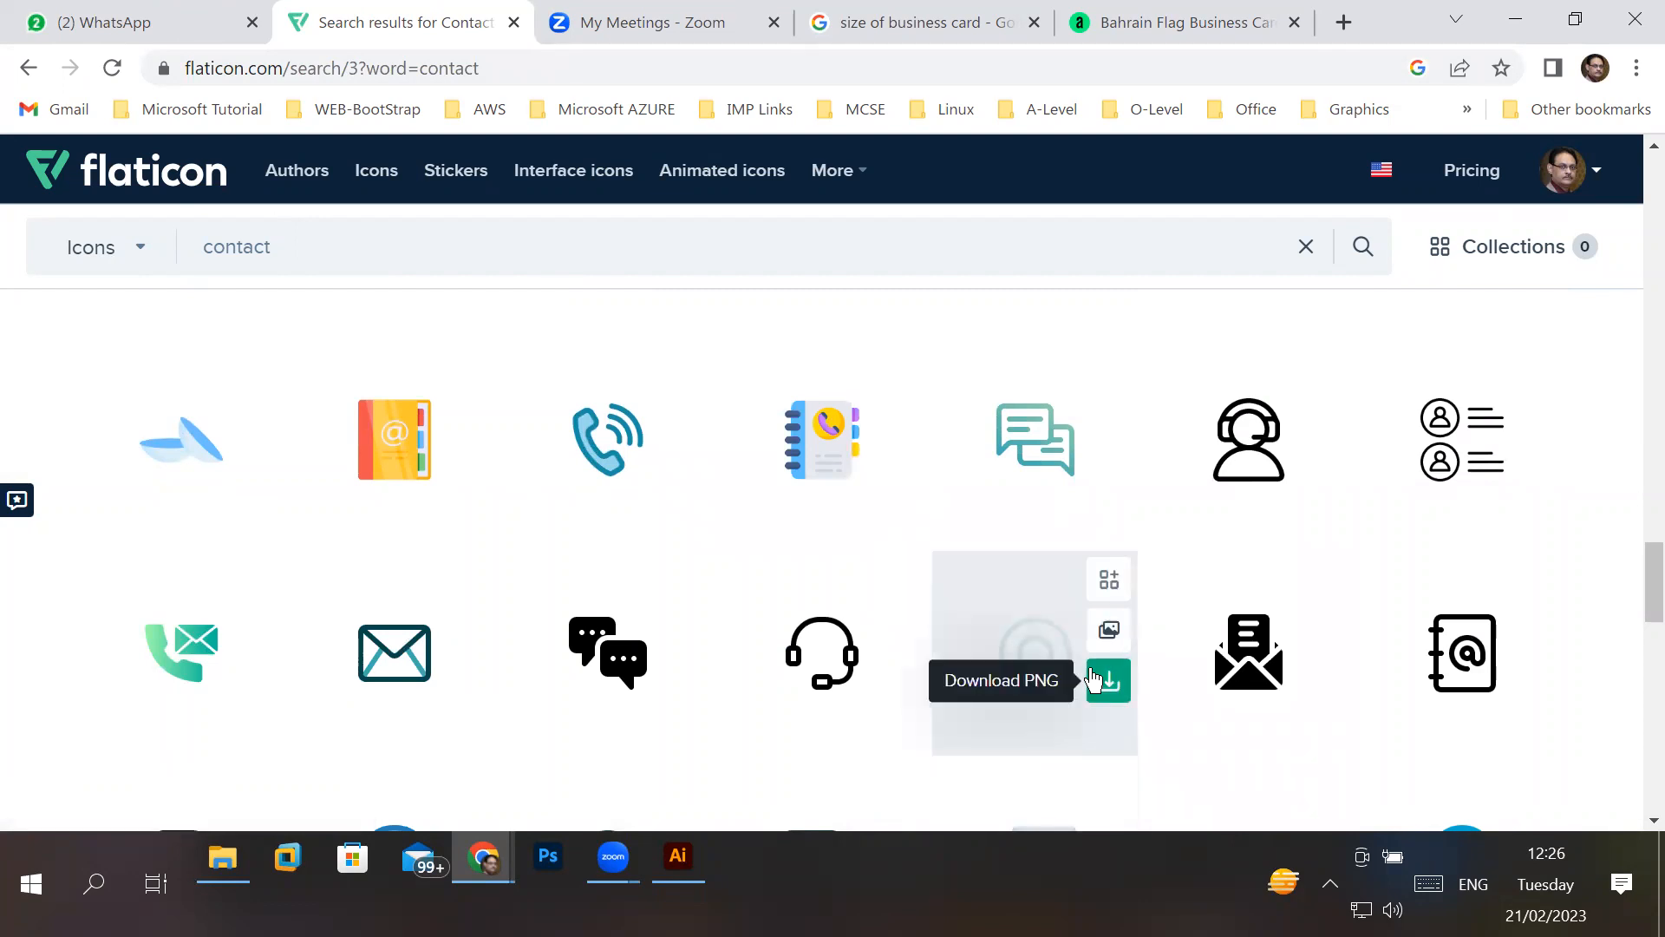
scroll(1096, 680, "down", 1)
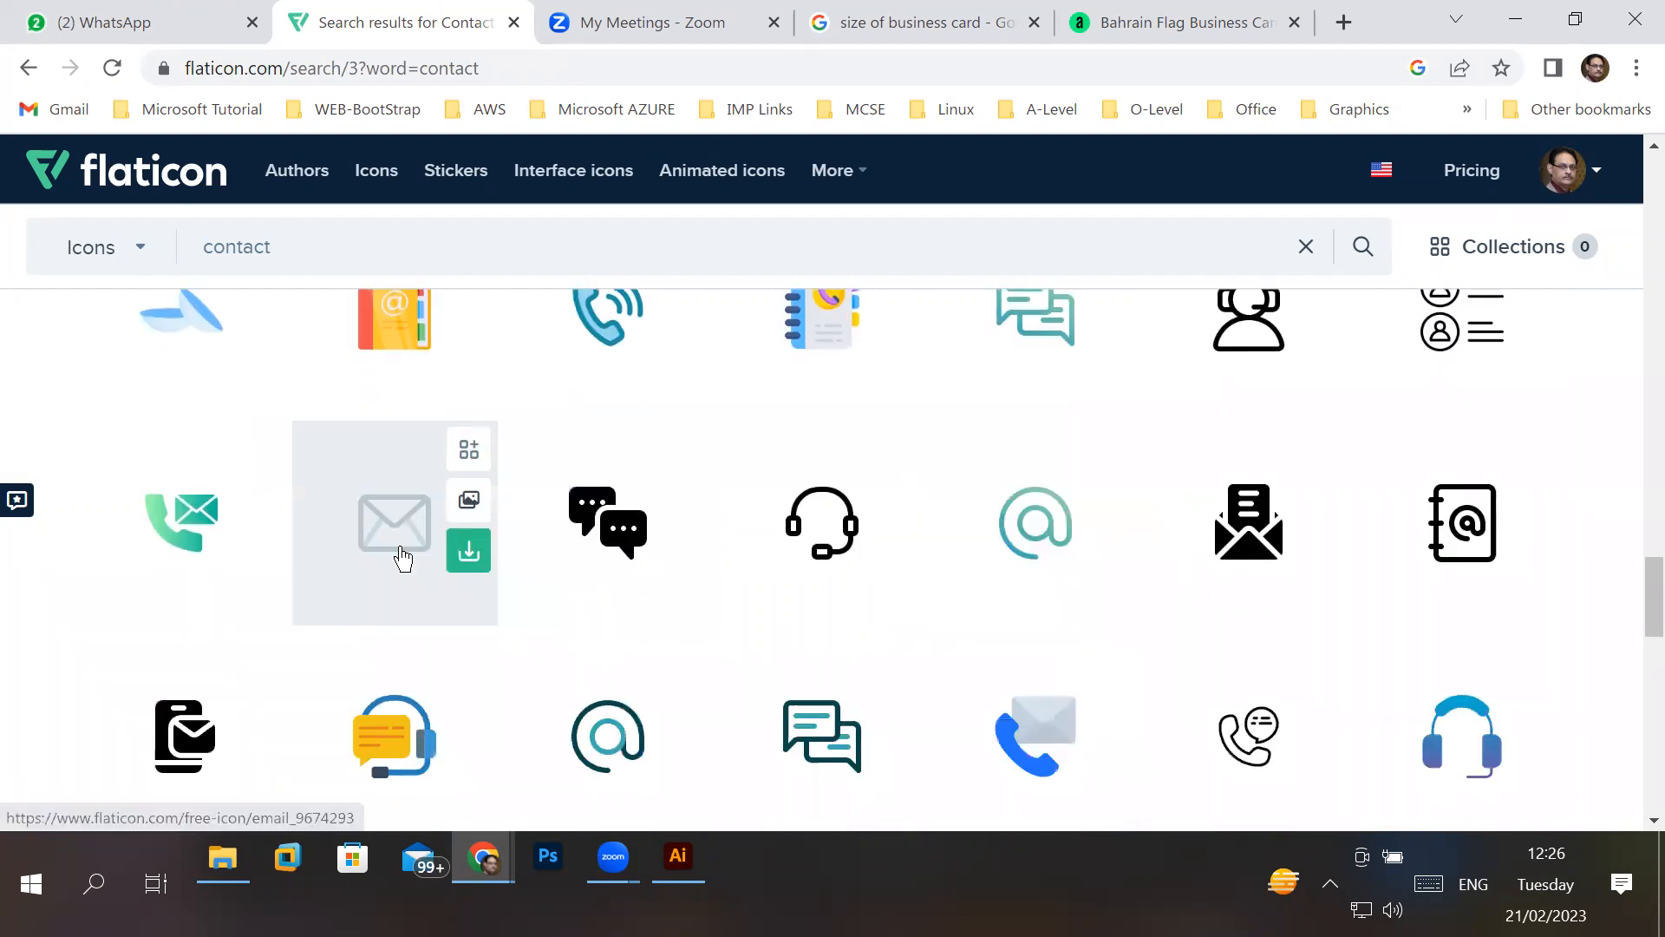
scroll(837, 607, "down", 5)
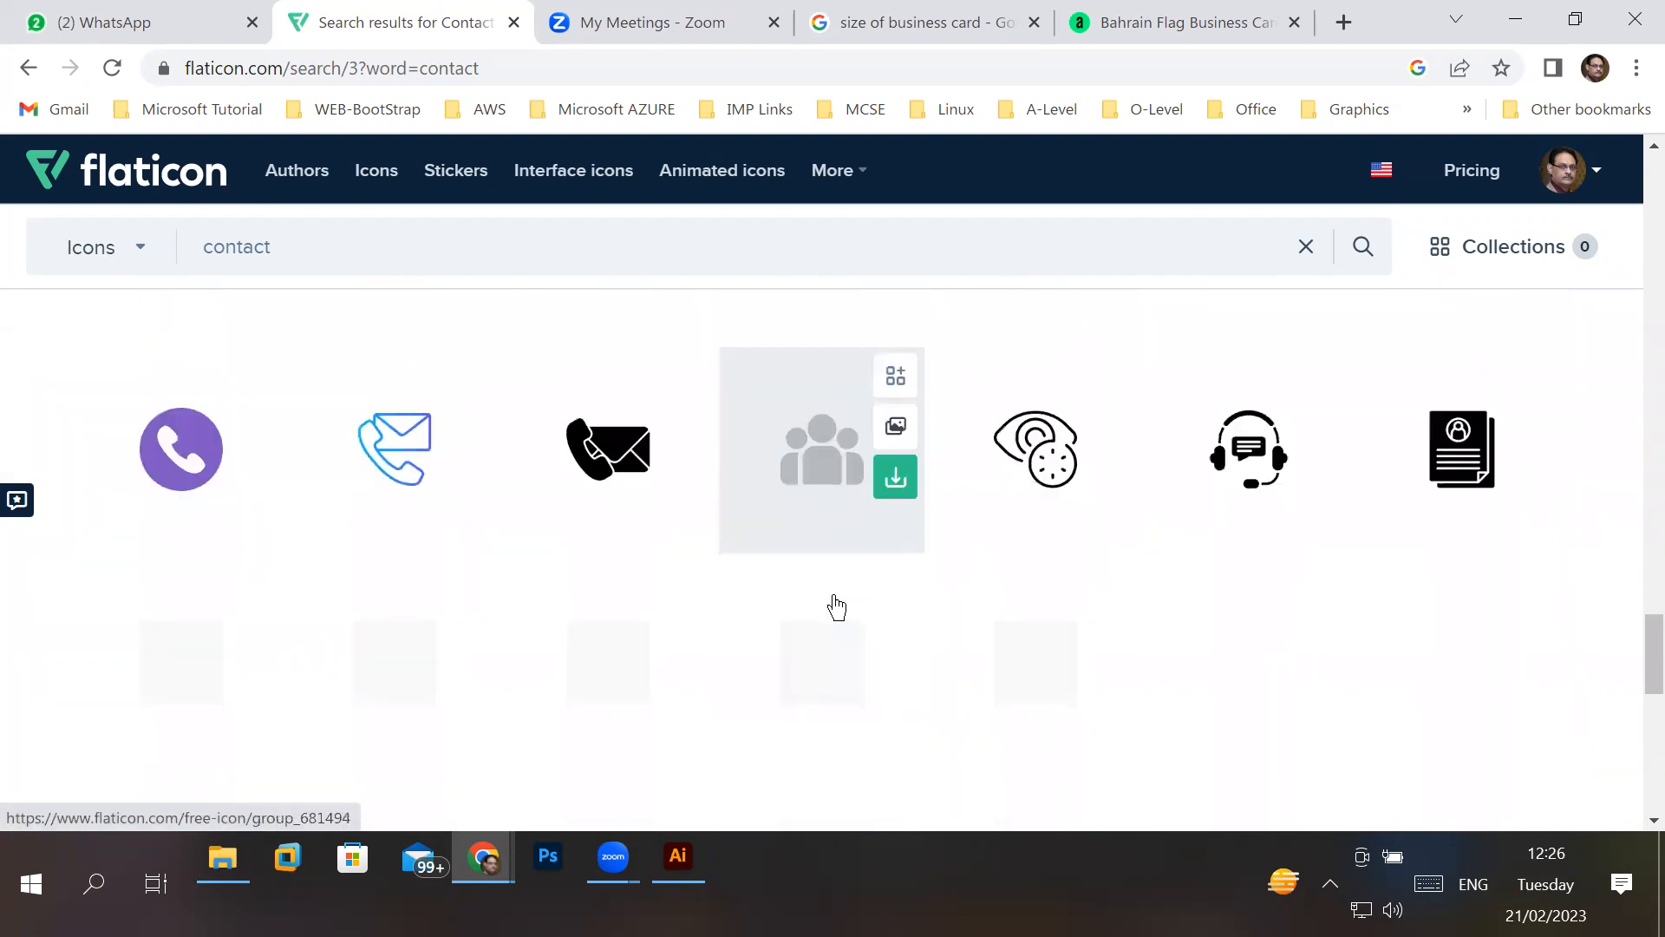
scroll(1051, 614, "down", 4)
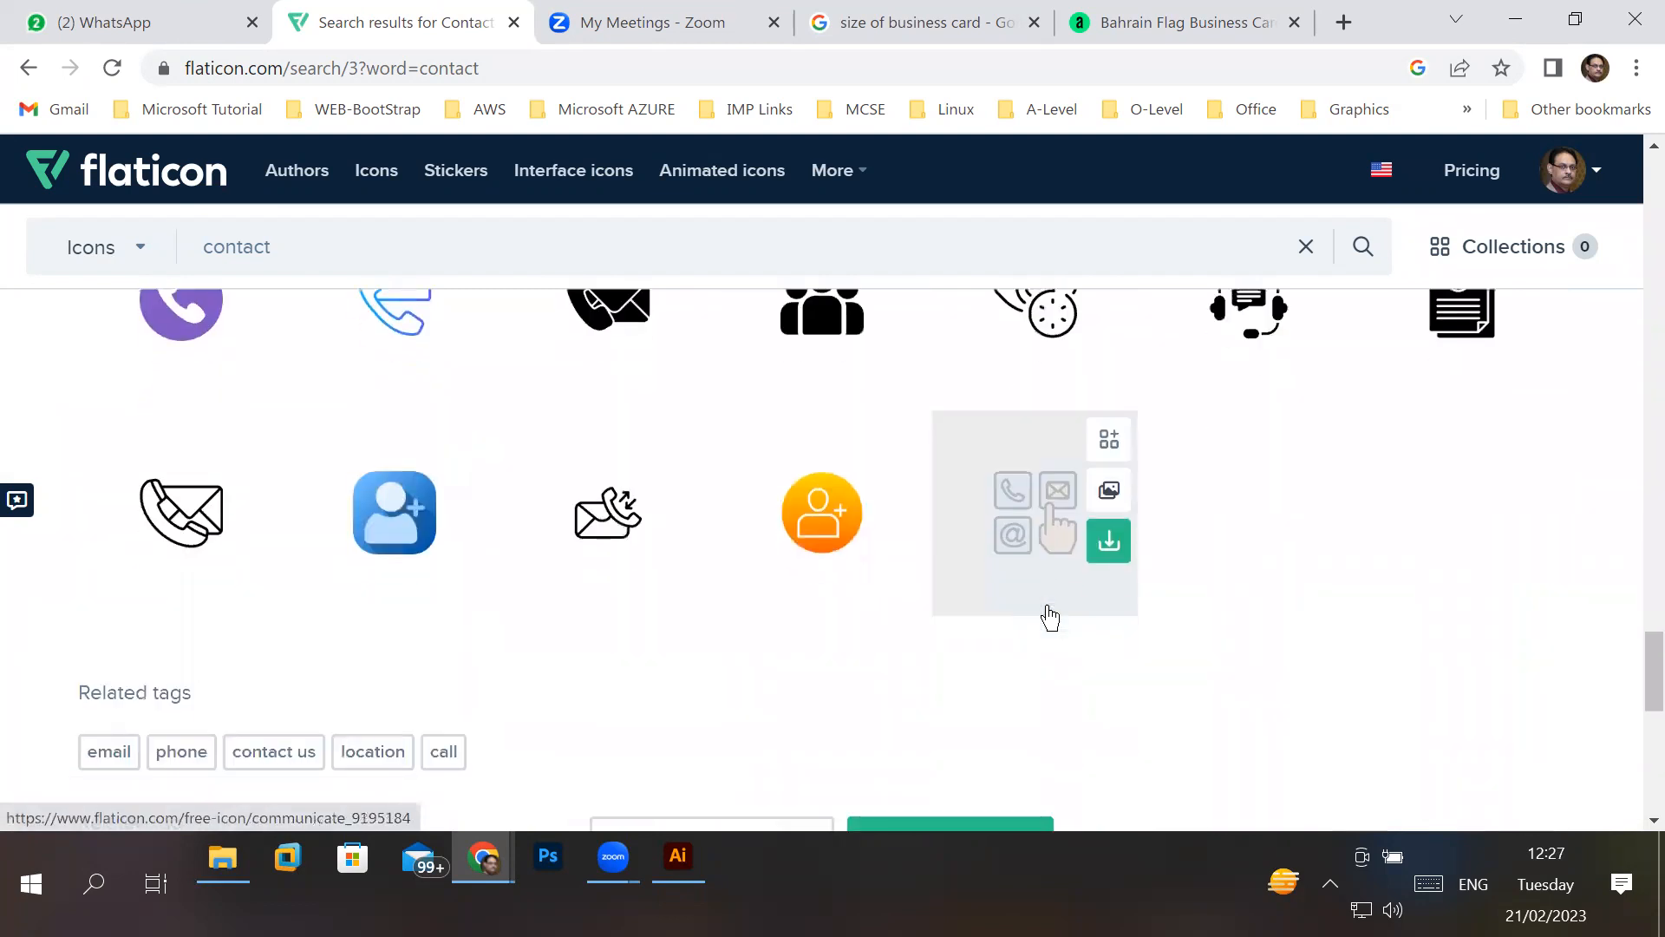
- Open the fourth page of contact results and examine its icons down to the related tags
left_click(960, 595)
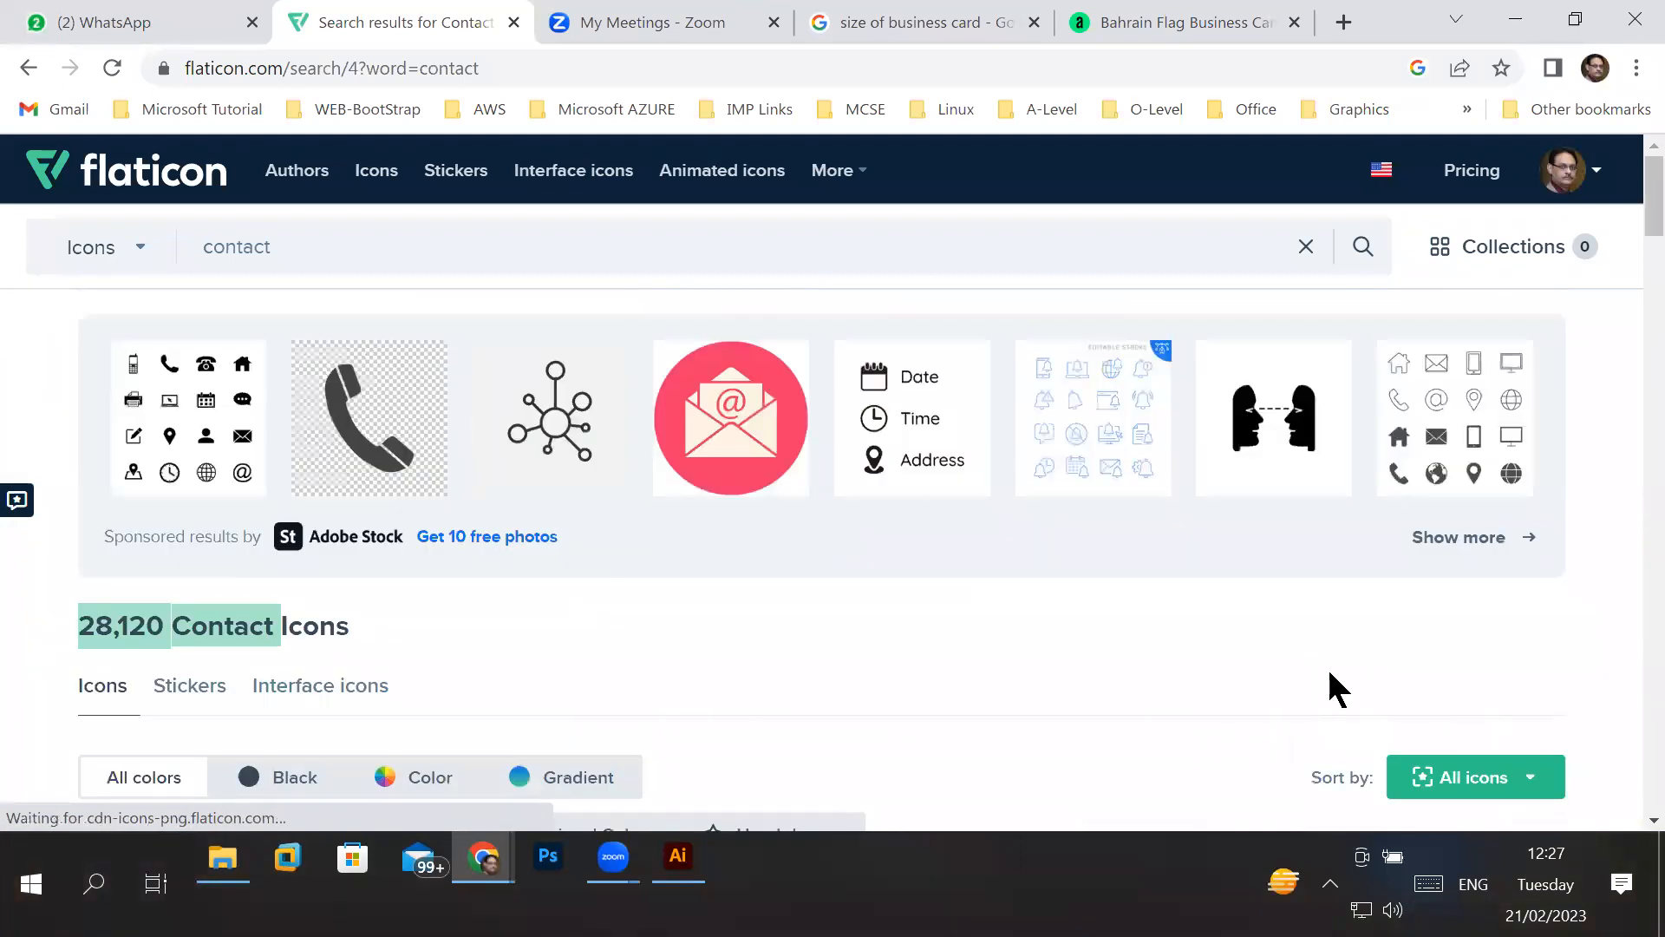
scroll(1330, 673, "down", 4)
scroll(1332, 685, "down", 4)
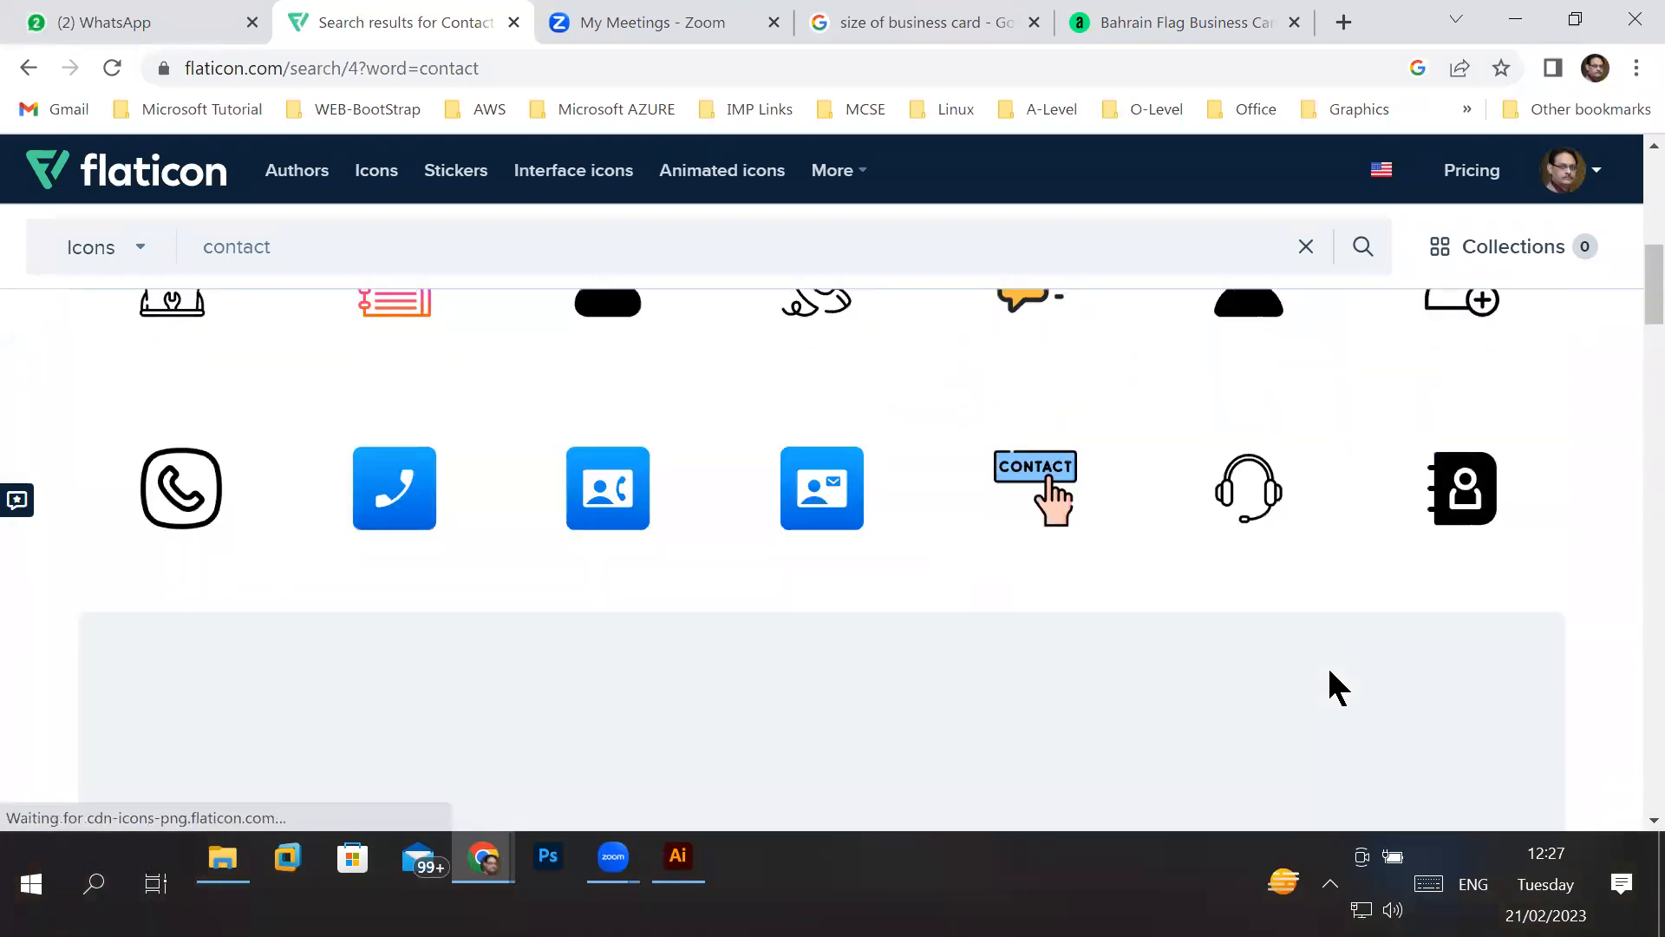
scroll(1336, 690, "down", 8)
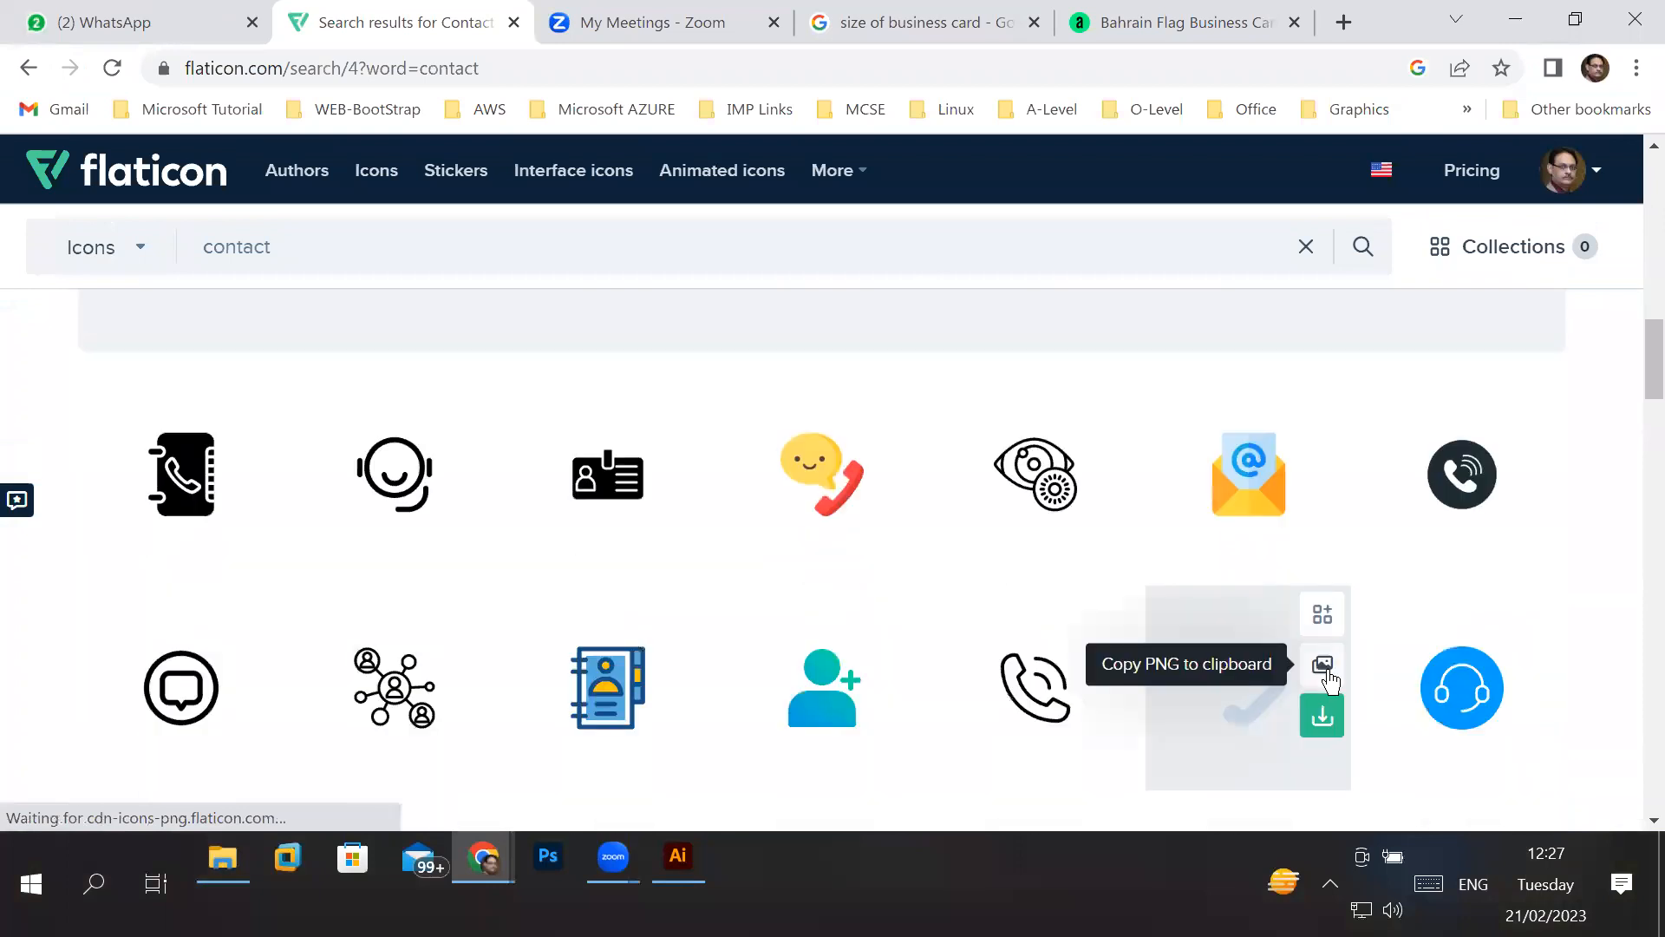
scroll(1329, 681, "down", 3)
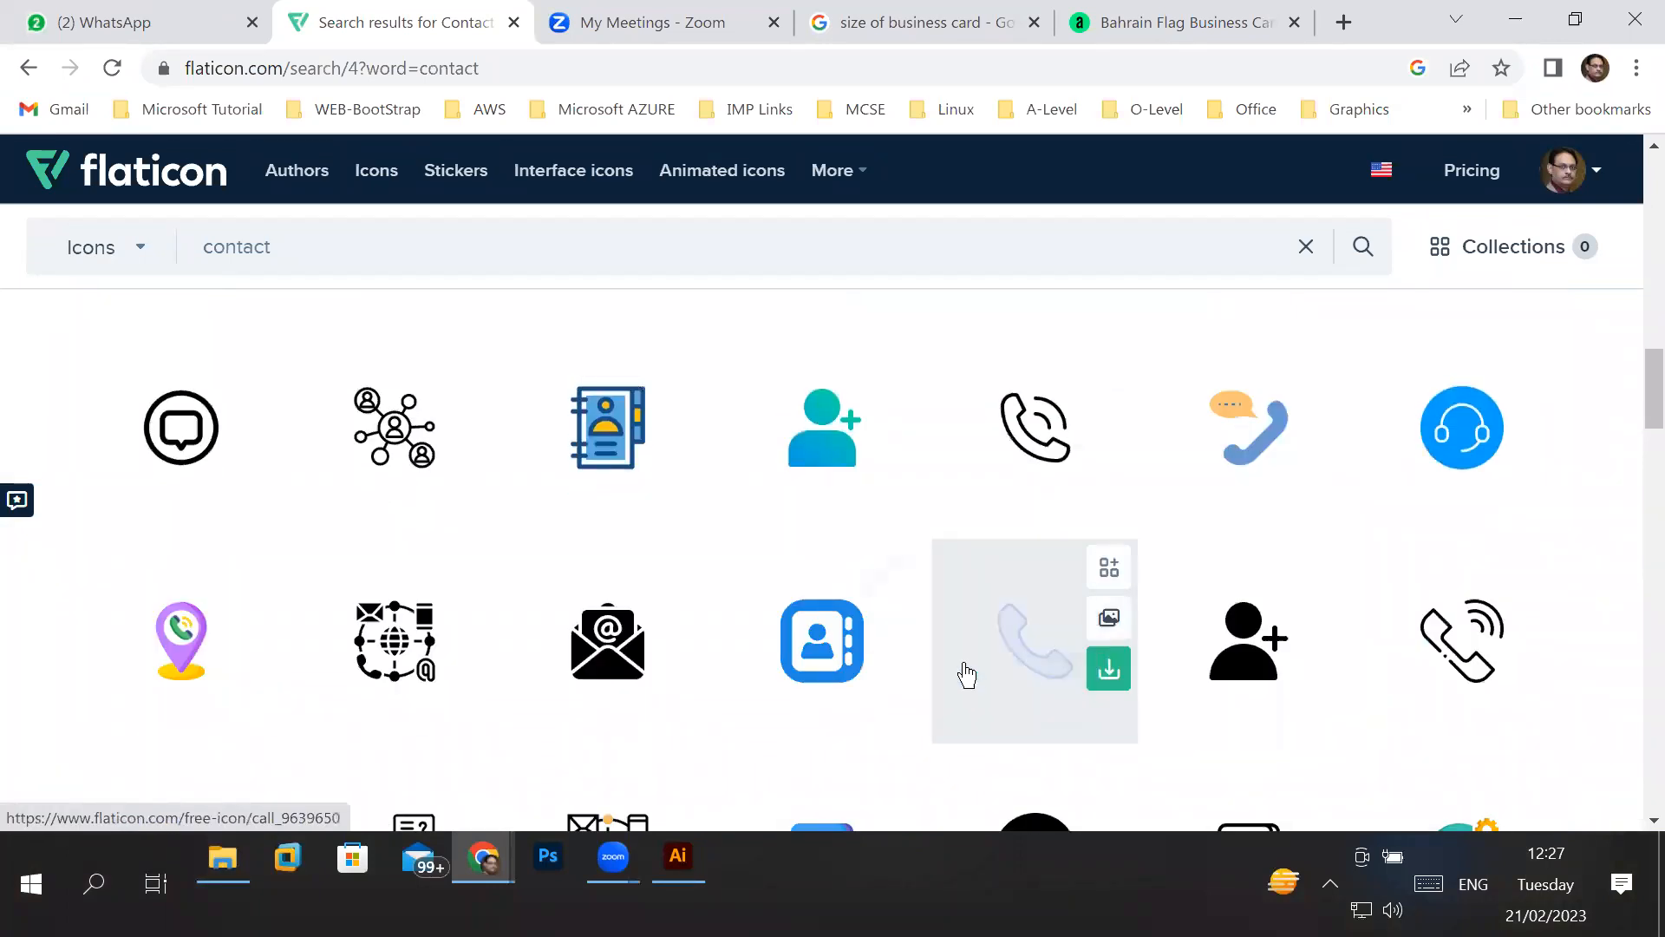
left_click(468, 469)
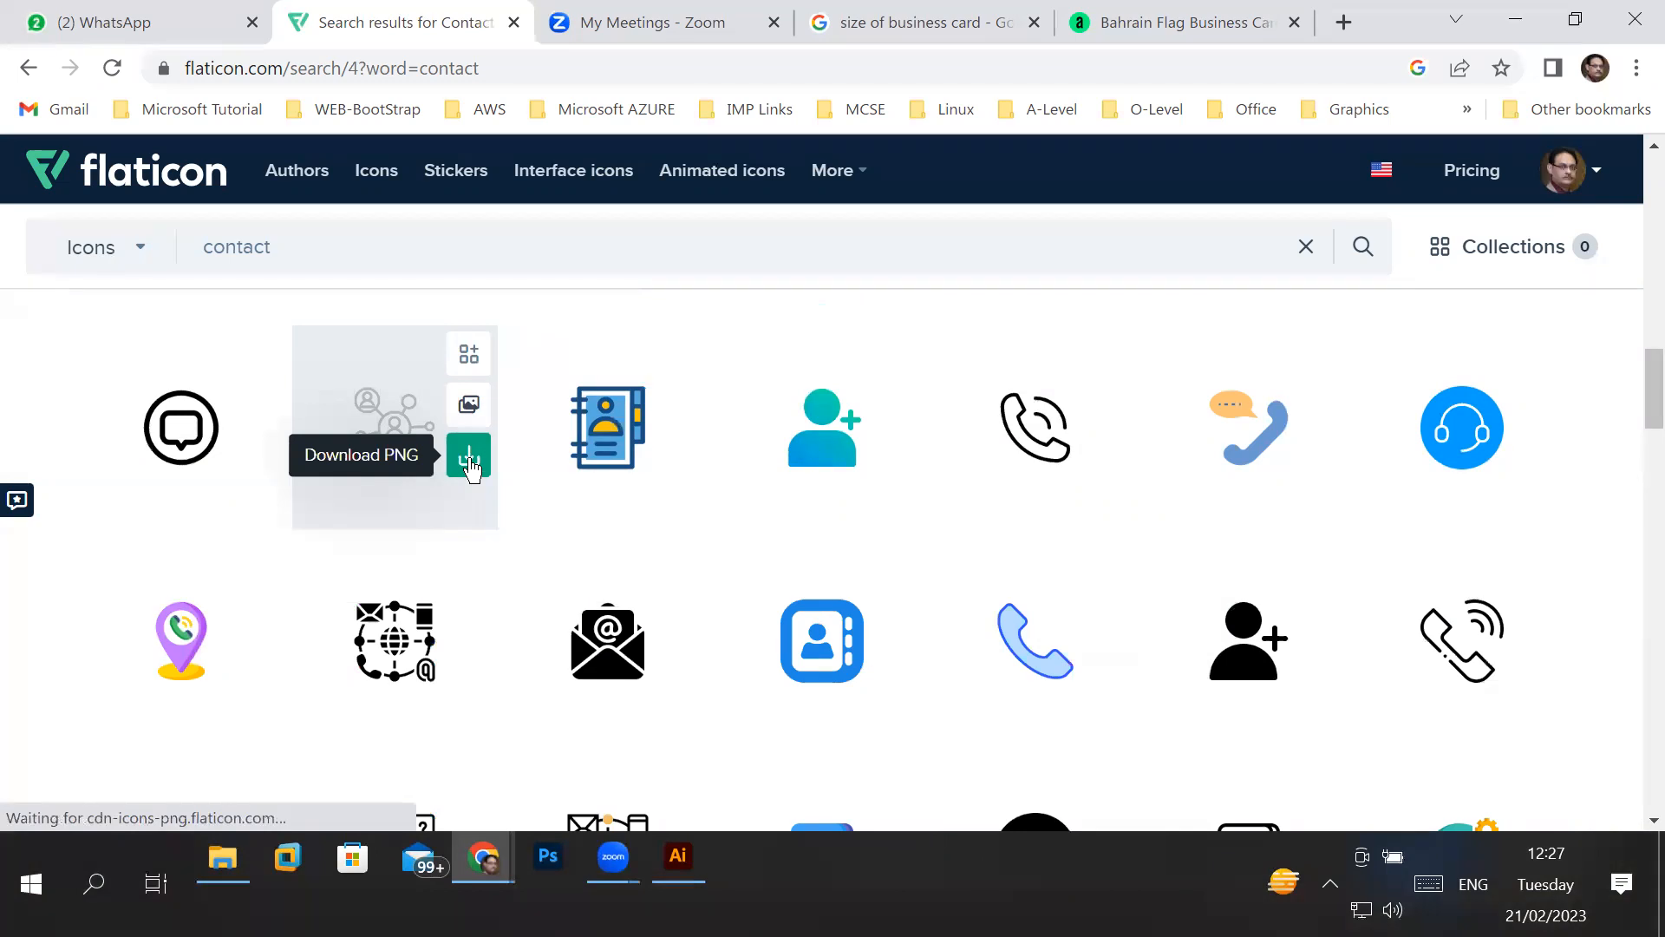
scroll(569, 528, "down", 3)
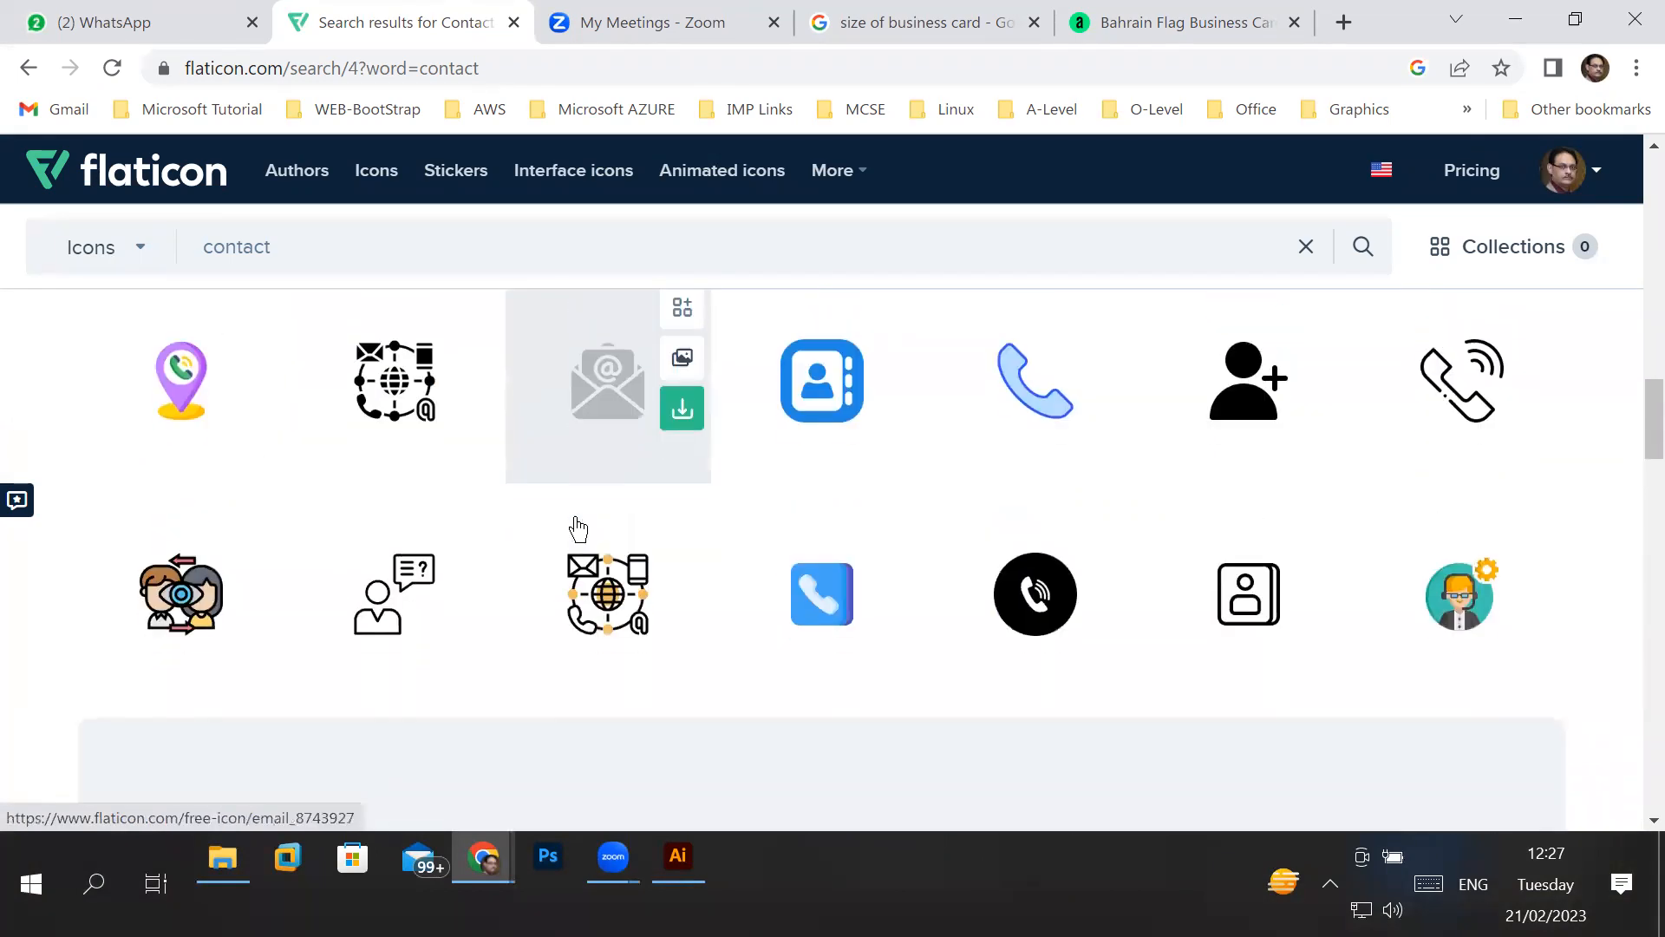
scroll(578, 526, "down", 6)
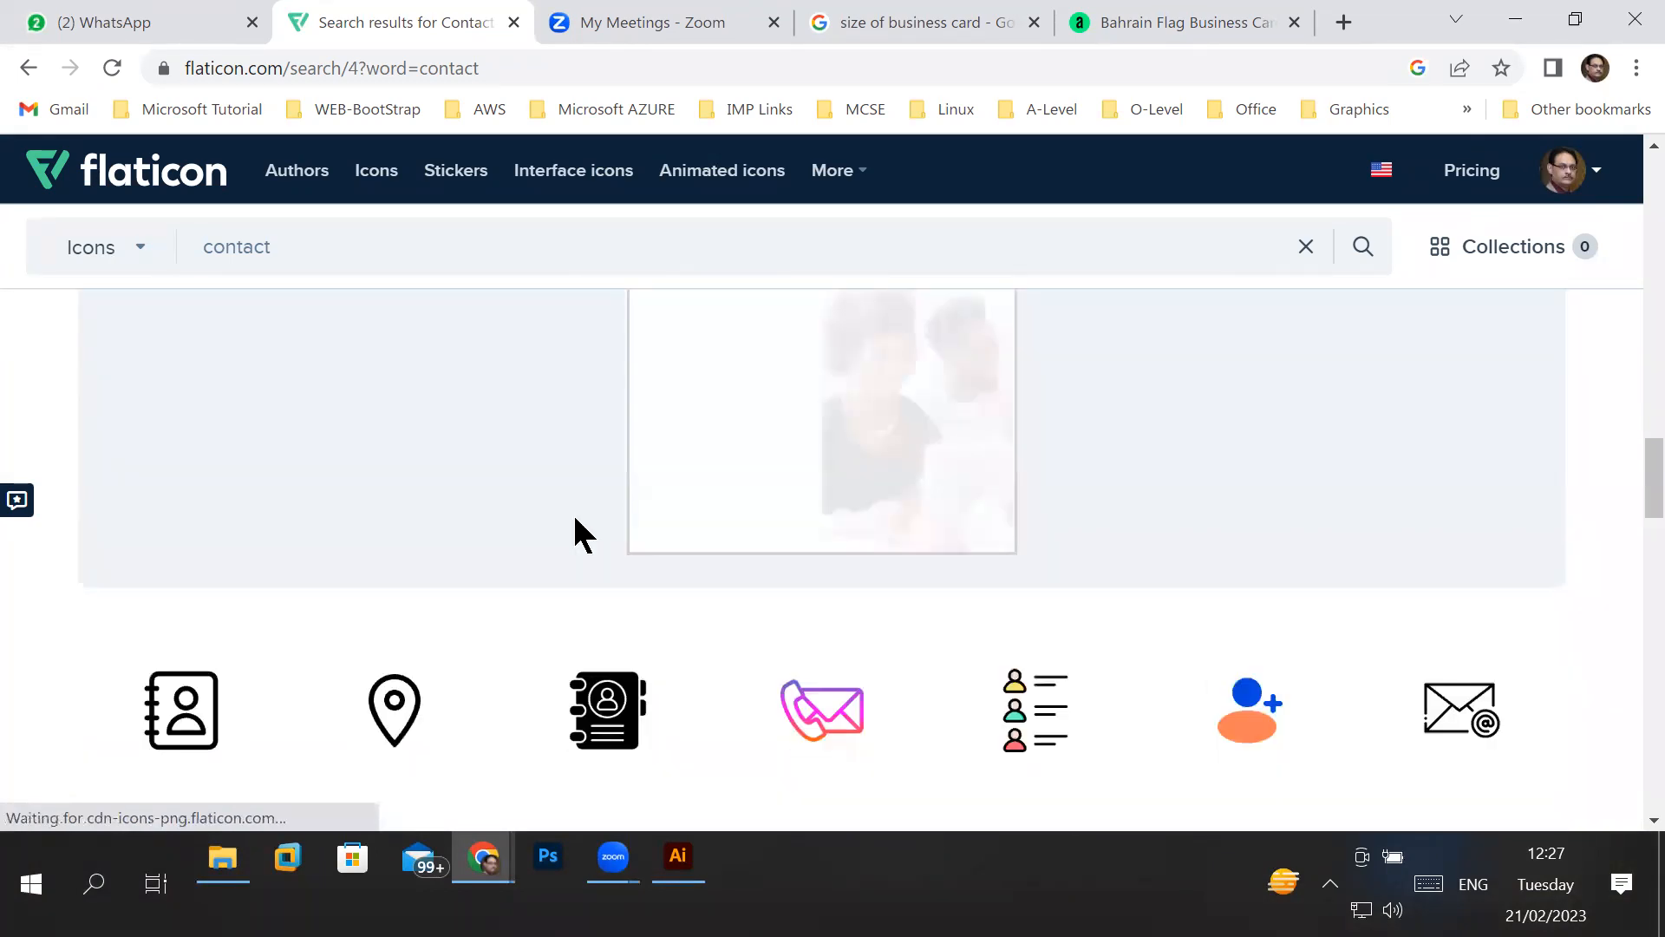
scroll(578, 527, "down", 6)
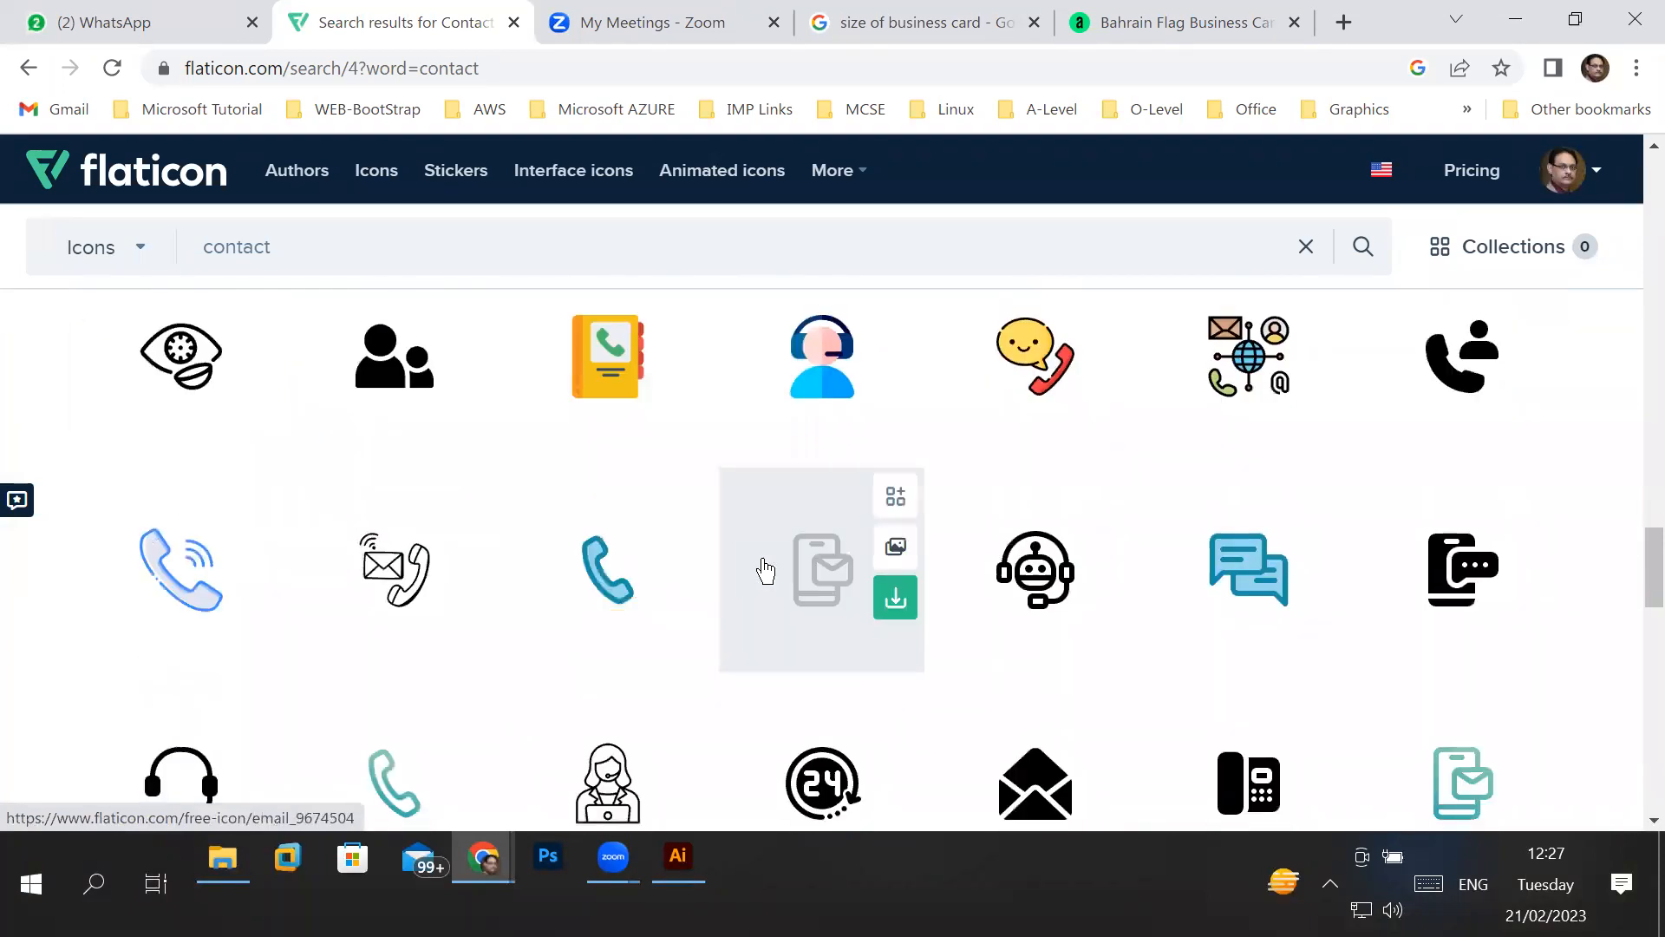
scroll(762, 569, "down", 3)
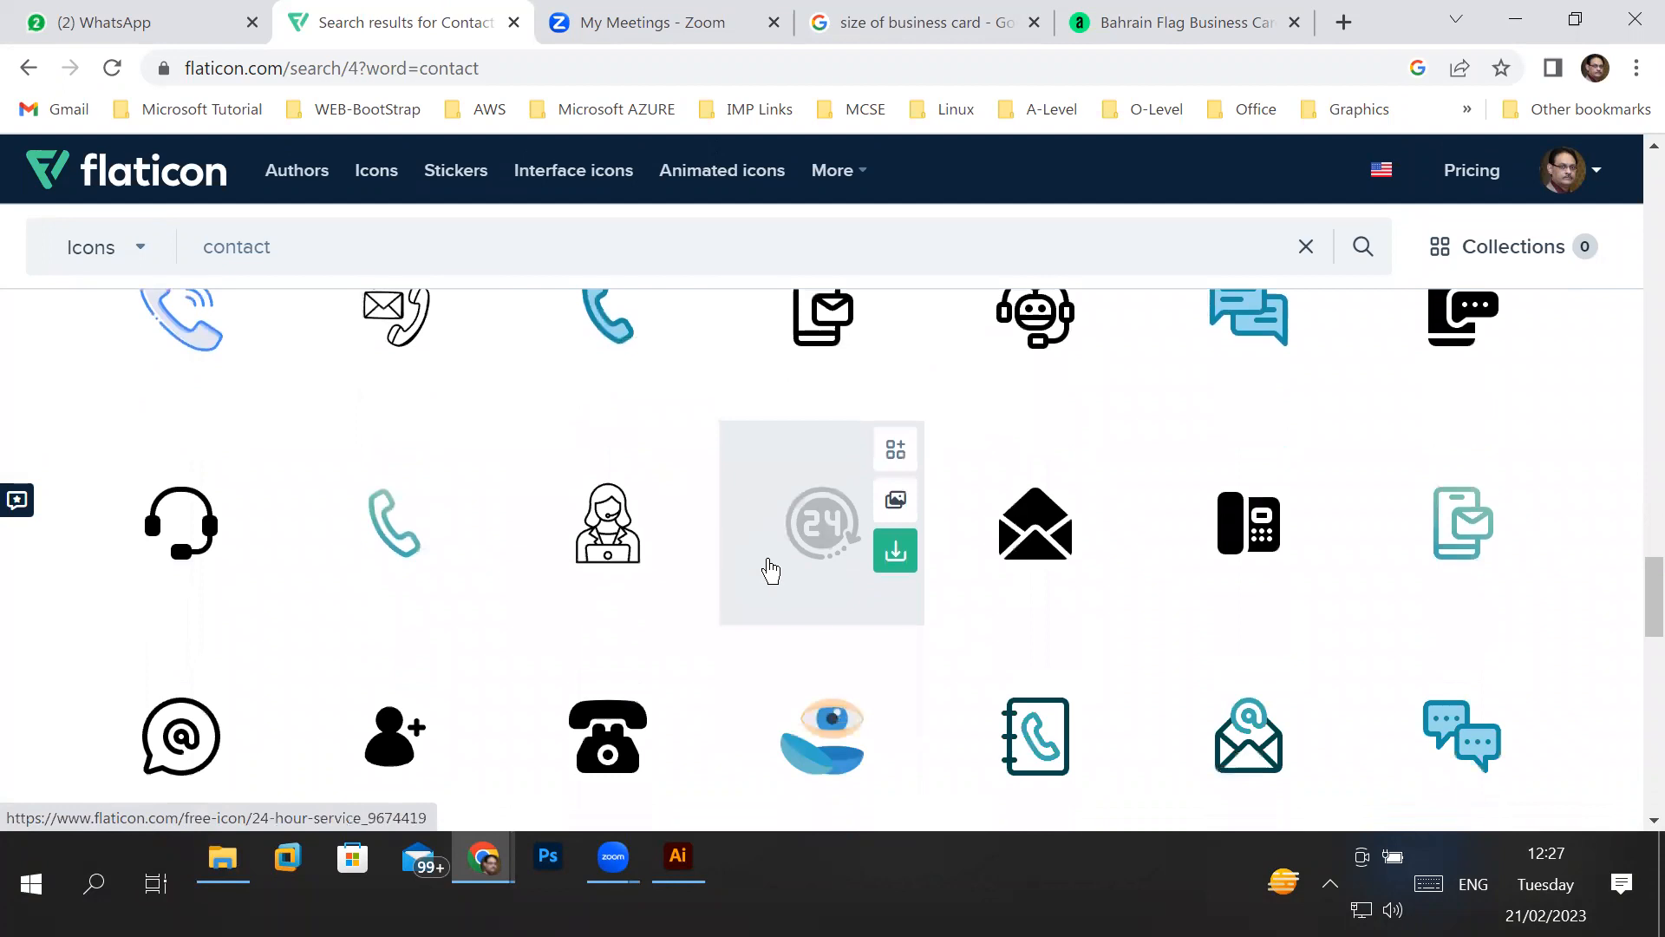
scroll(770, 570, "down", 2)
scroll(770, 571, "down", 3)
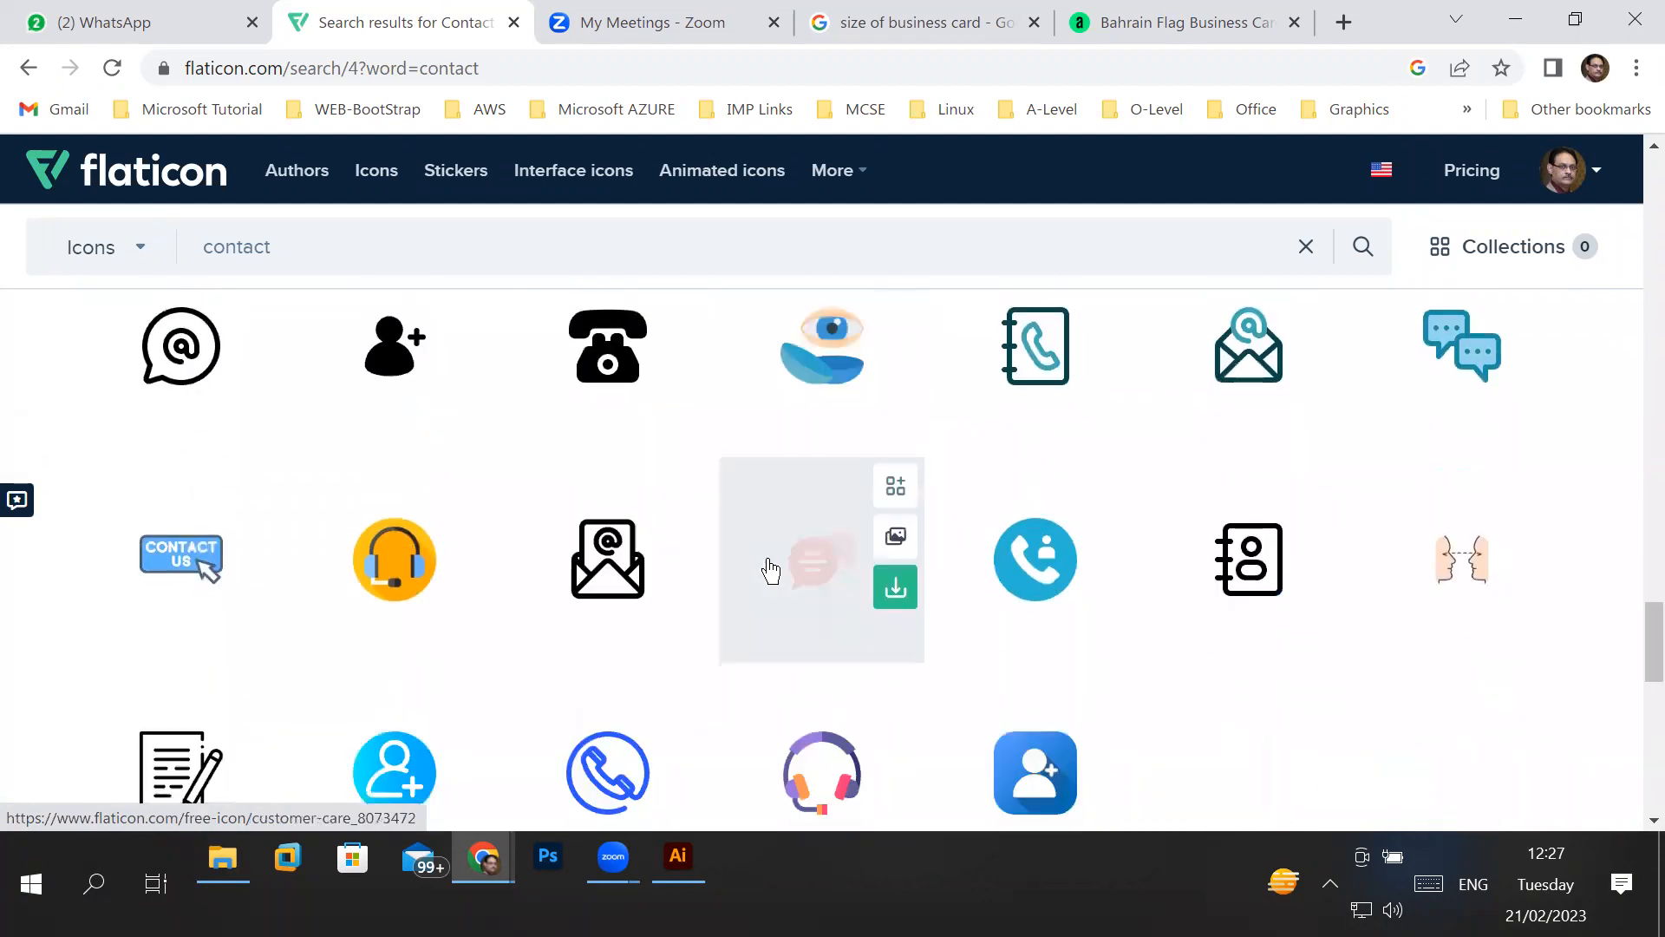
scroll(770, 570, "down", 3)
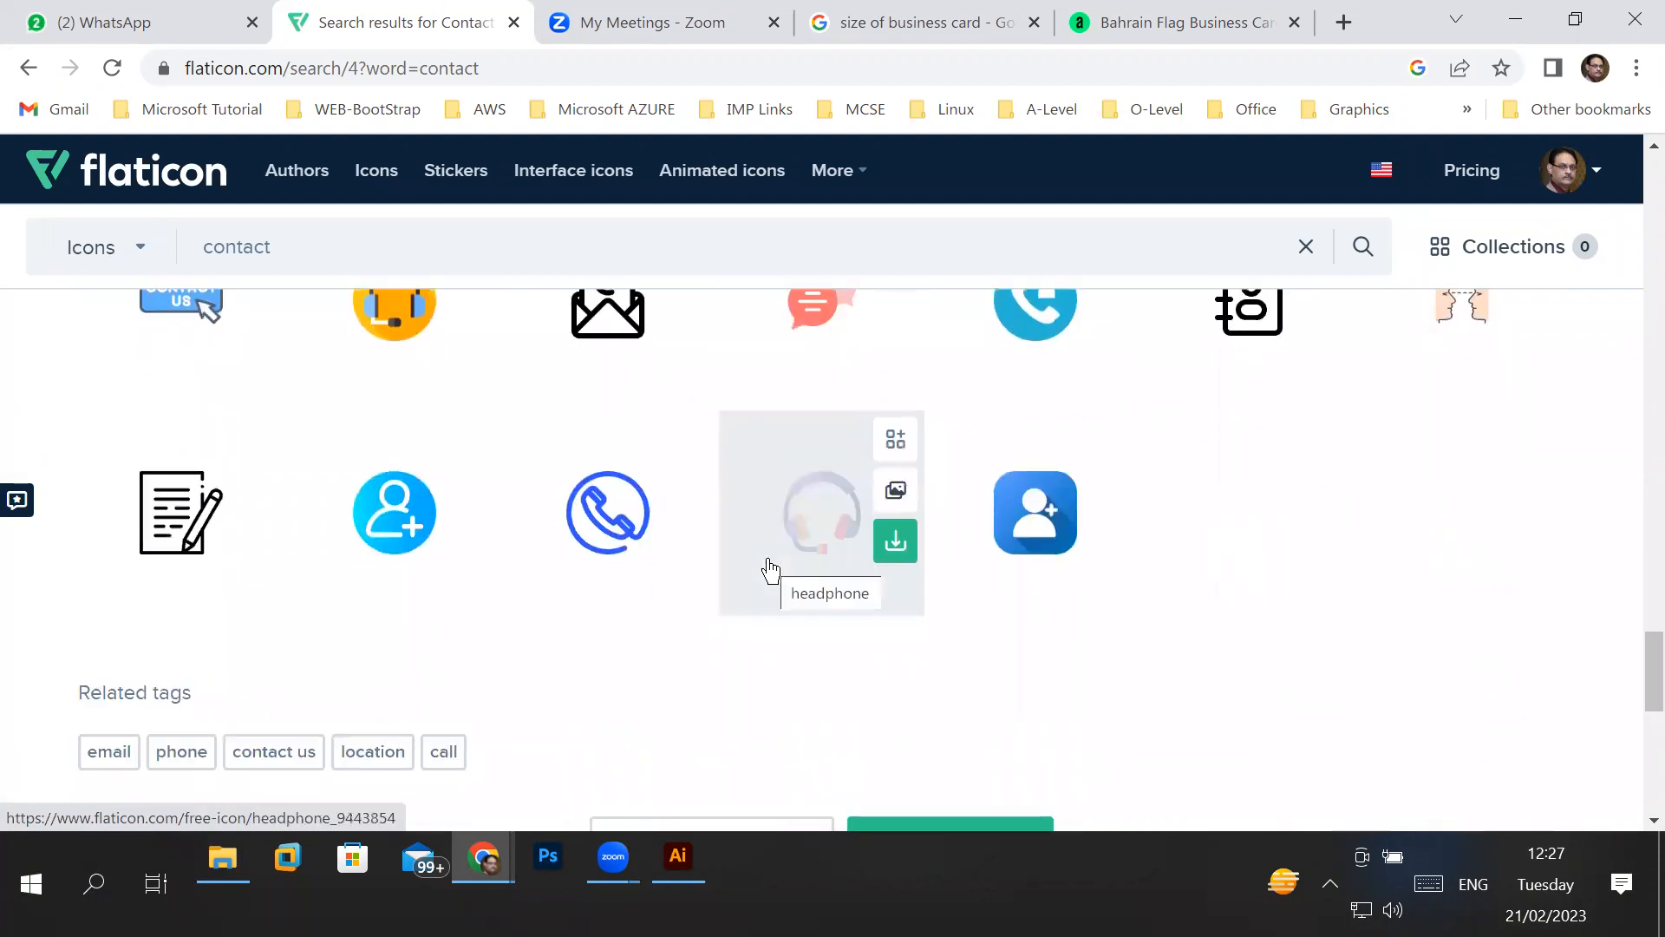
scroll(739, 546, "down", 3)
- Open the fifth page of contact results and examine its icons down to the lower rows
left_click(903, 464)
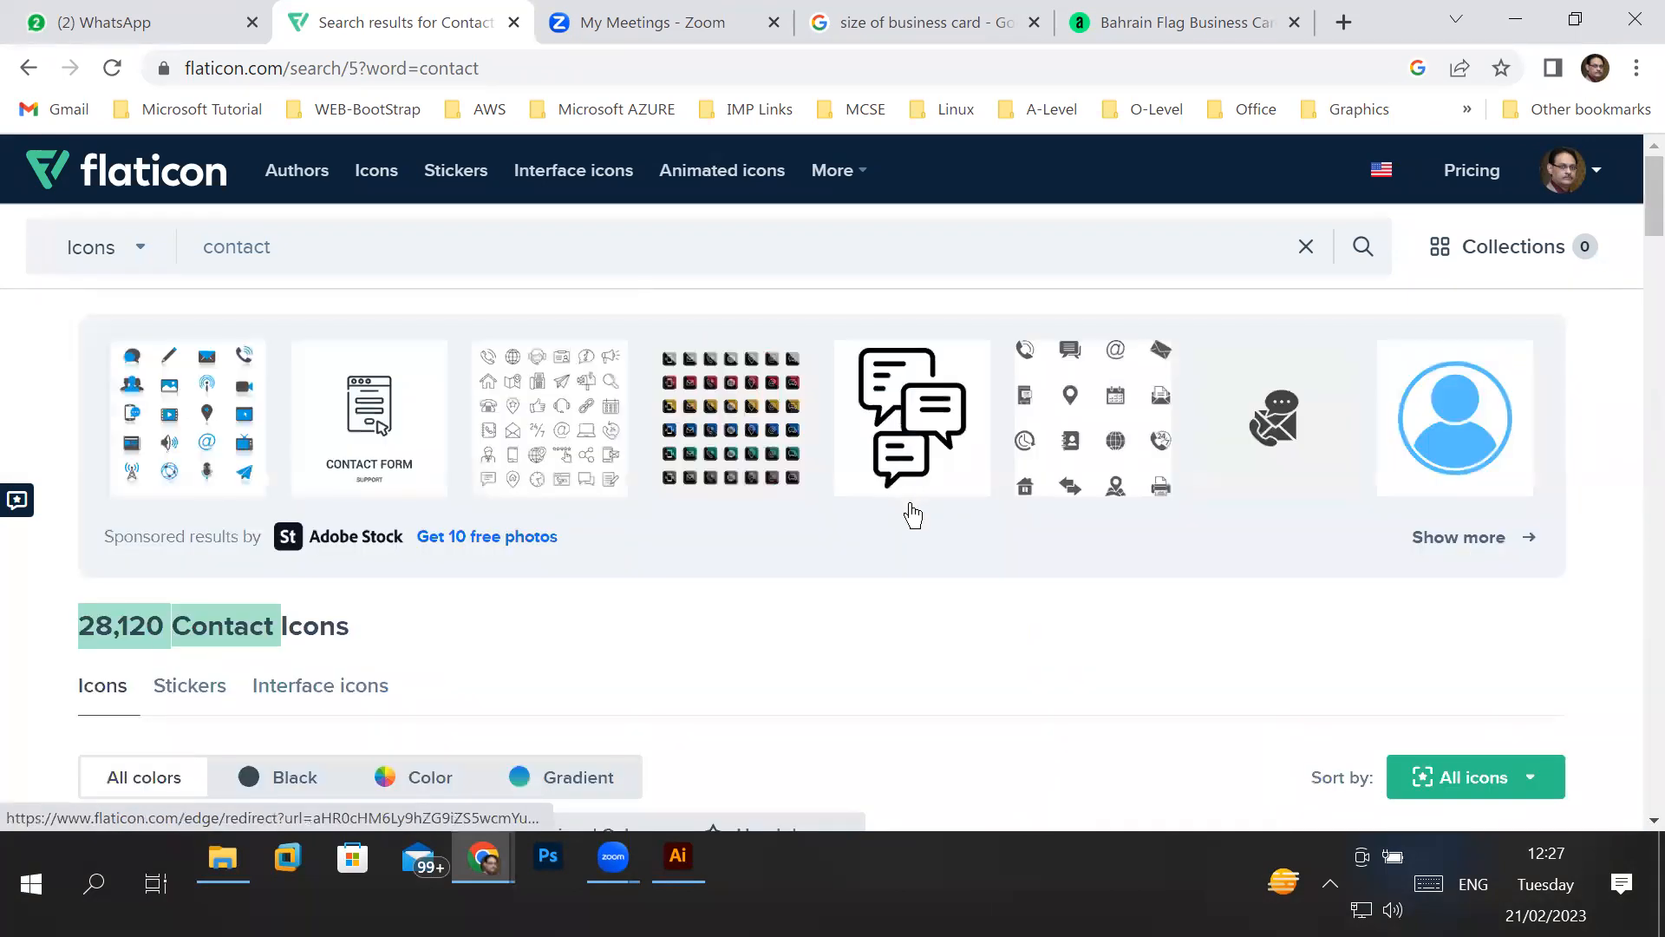
scroll(846, 543, "down", 6)
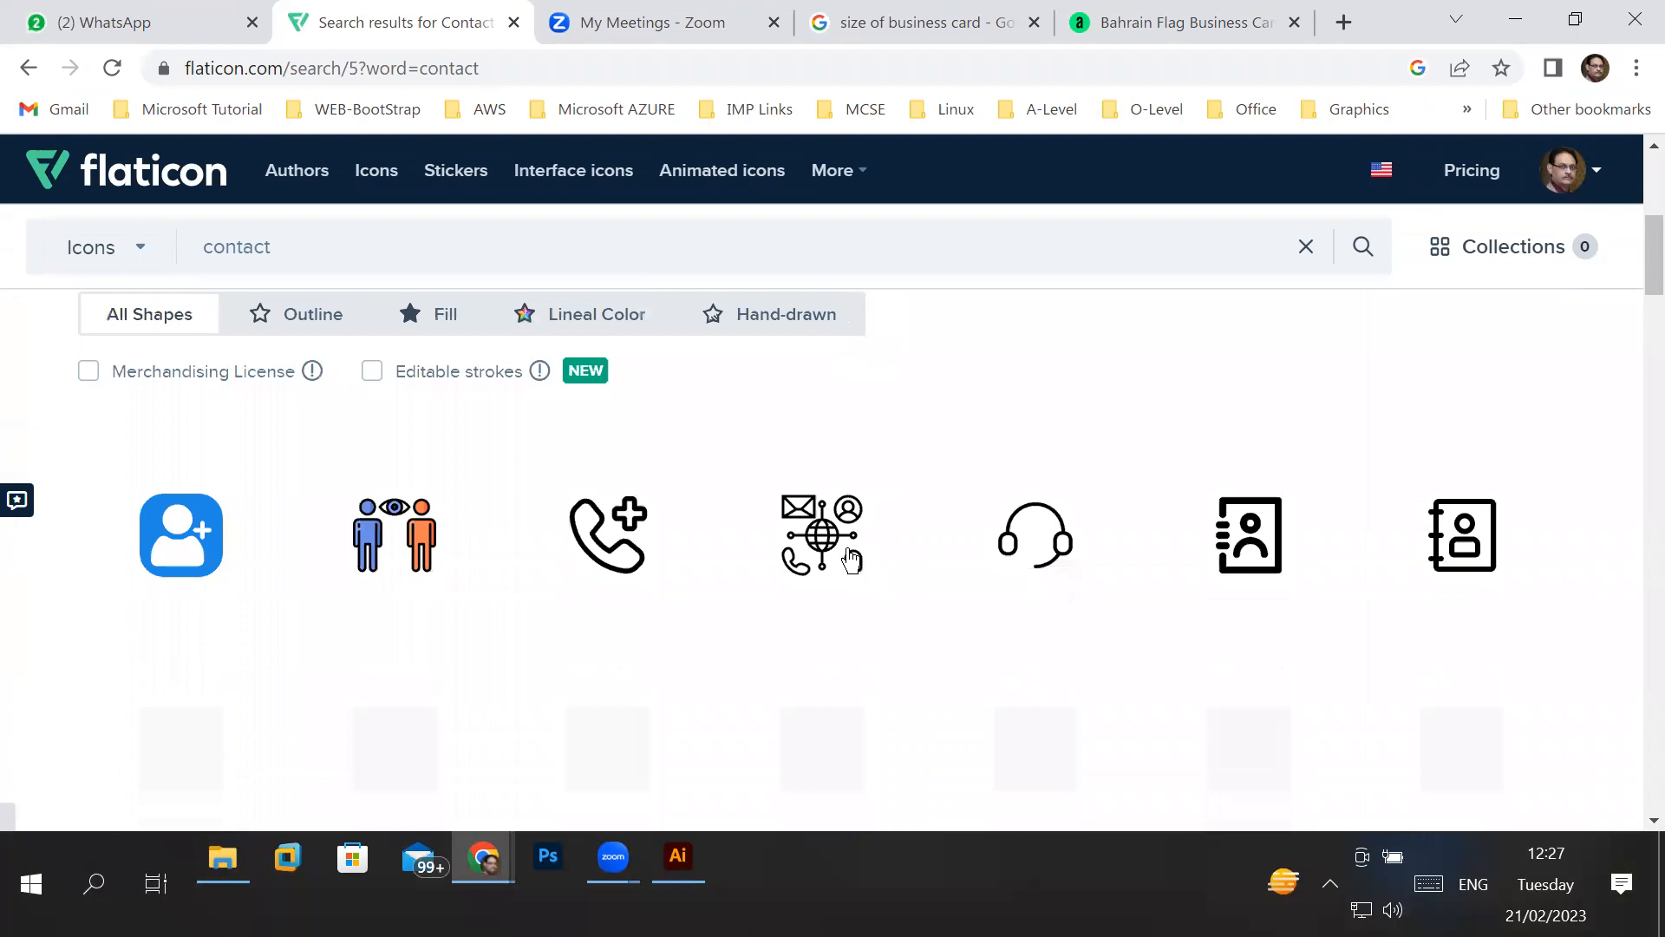
scroll(848, 563, "down", 4)
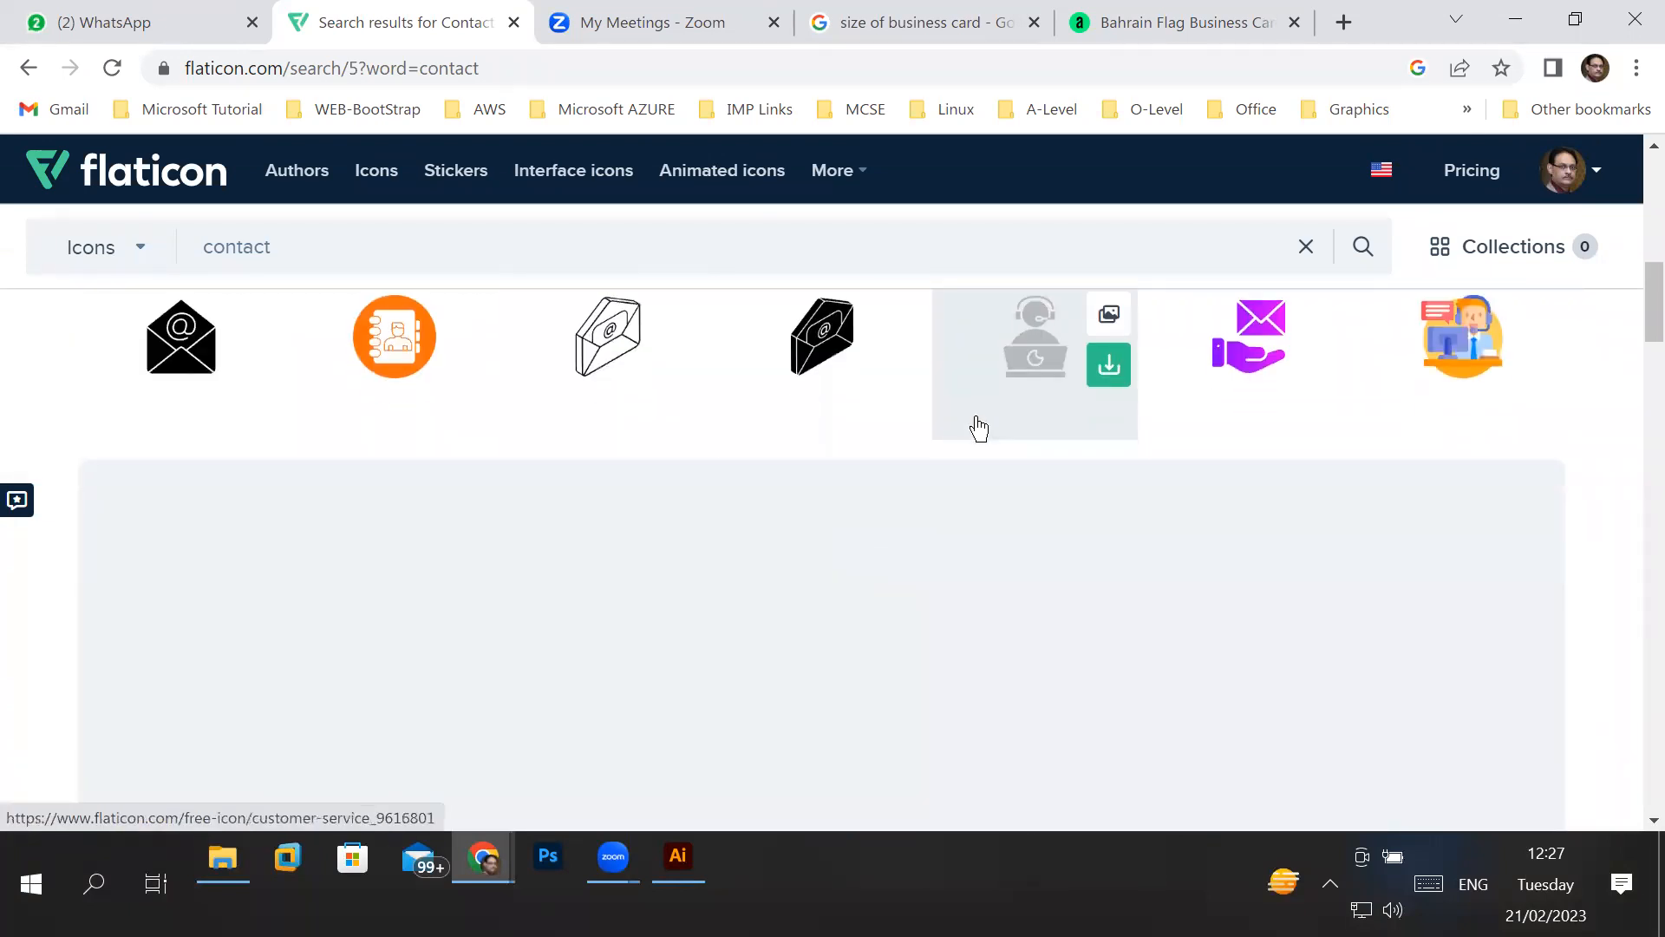
scroll(978, 428, "down", 5)
scroll(978, 427, "down", 4)
scroll(978, 429, "down", 5)
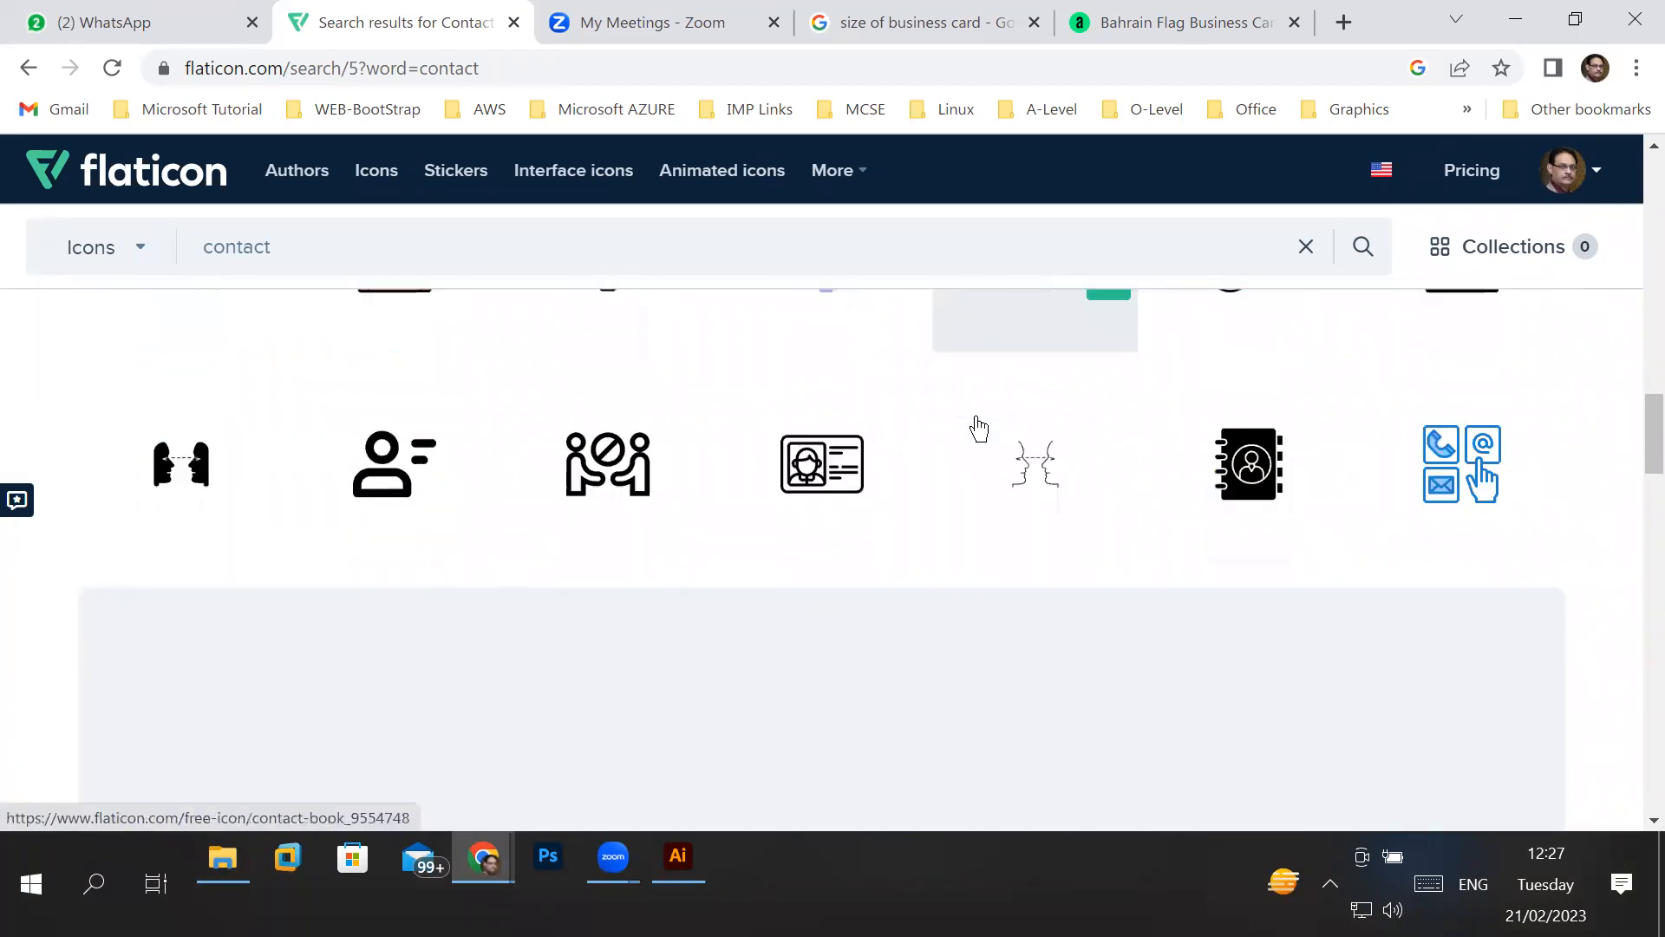
scroll(978, 428, "down", 6)
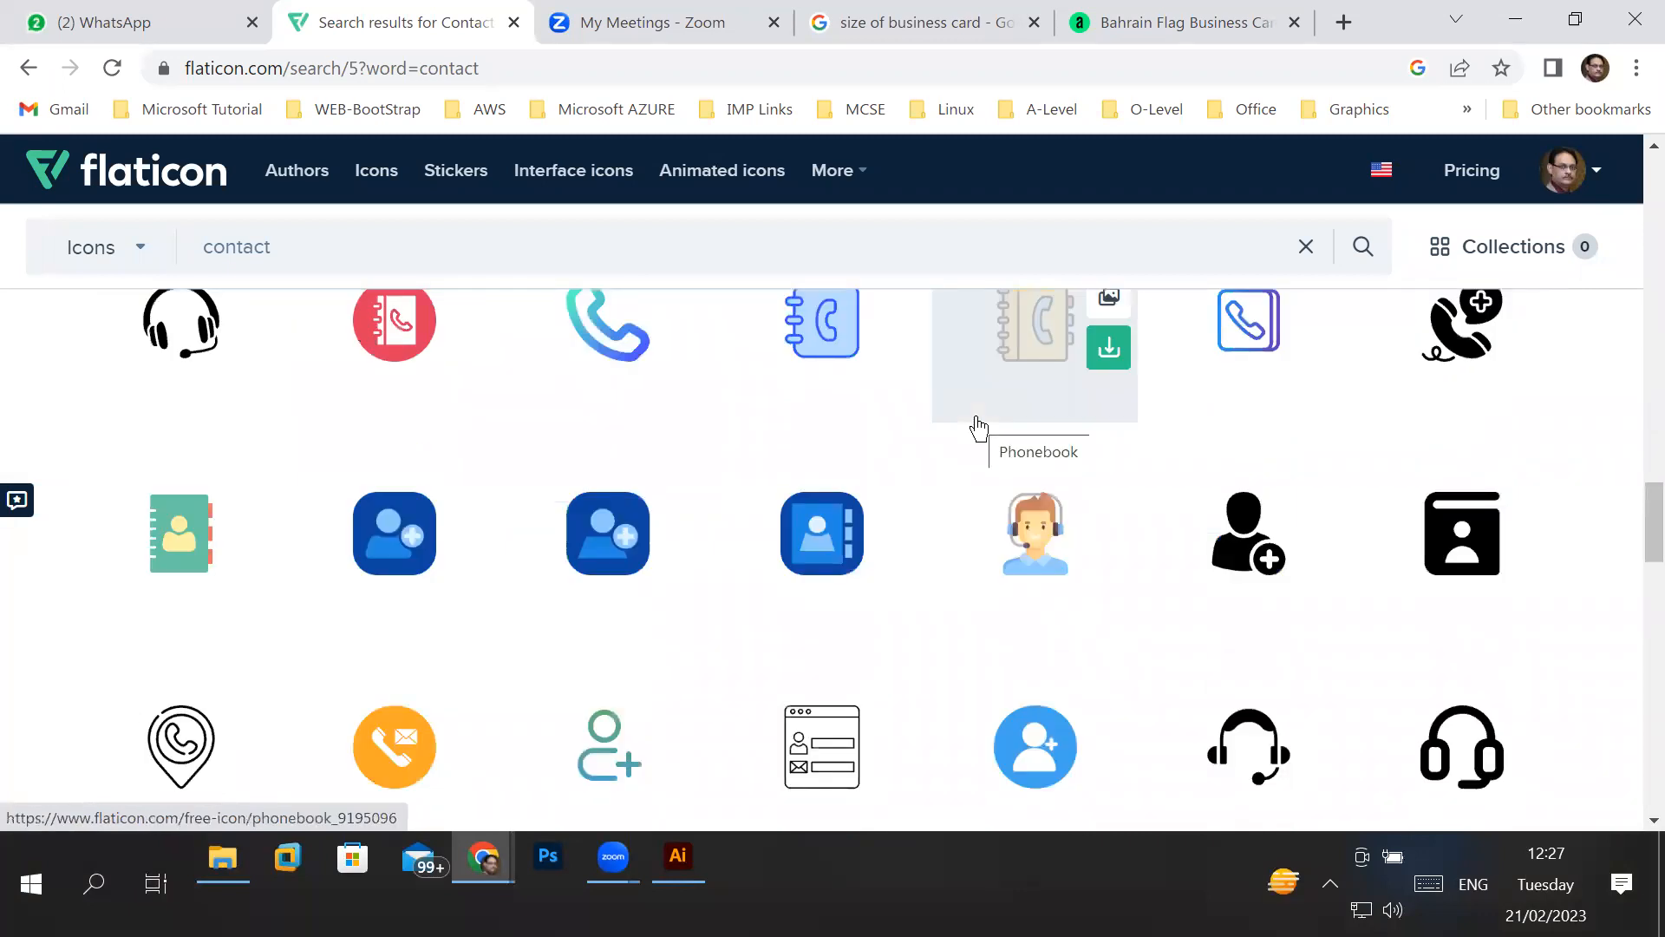
scroll(978, 427, "down", 3)
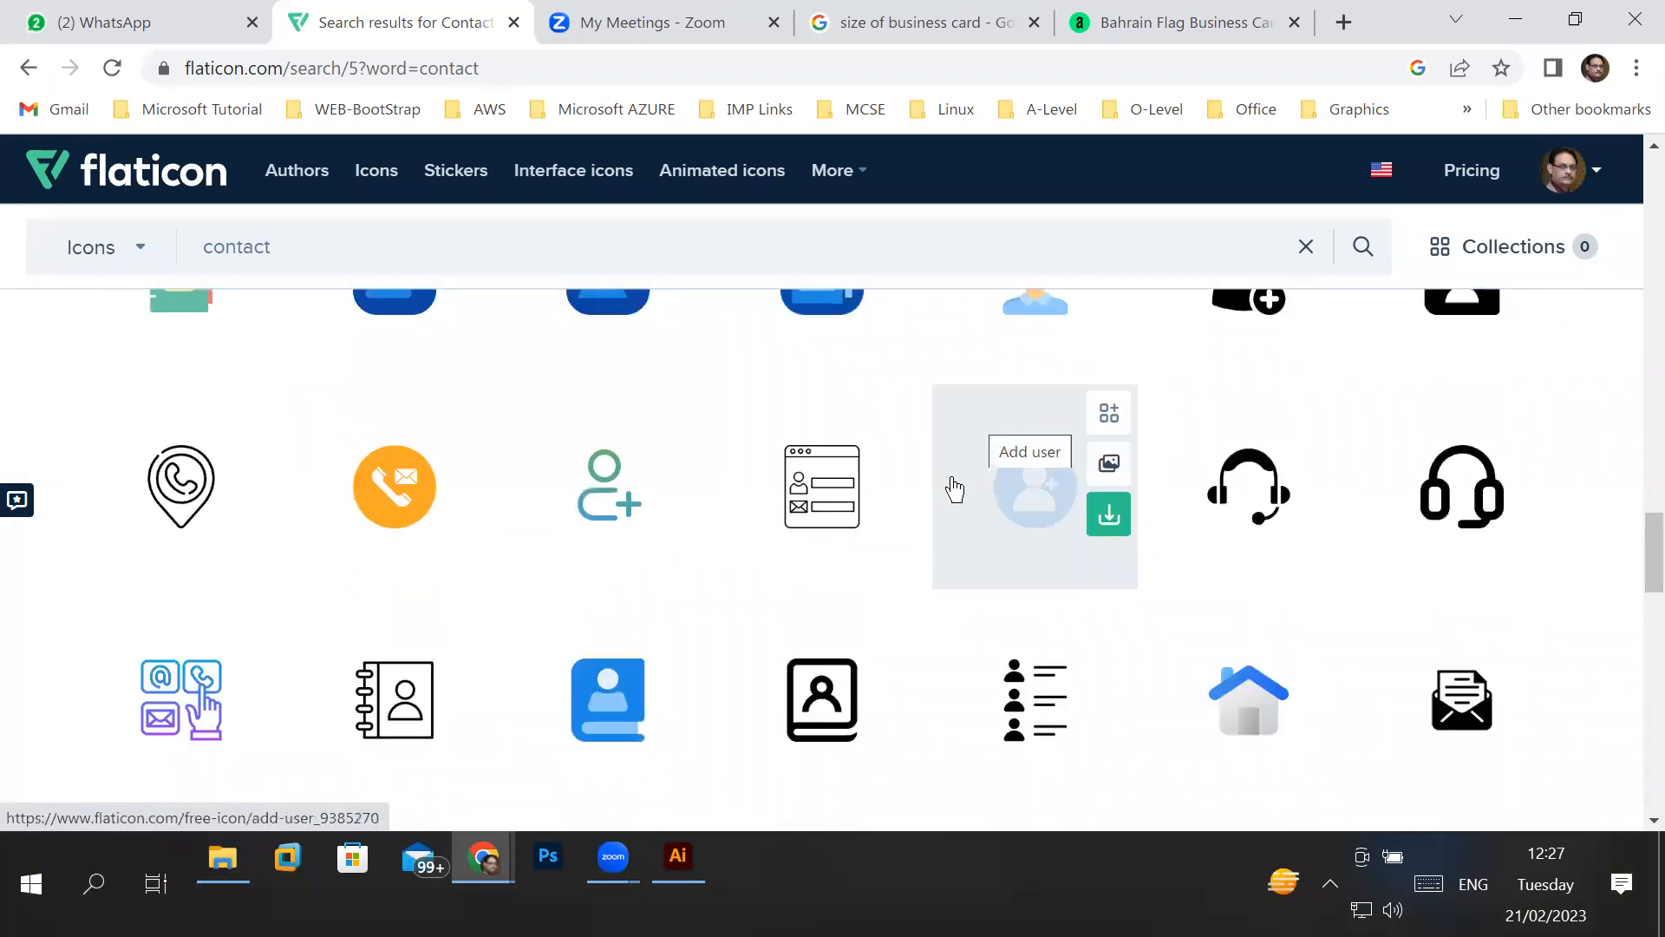
scroll(953, 488, "down", 4)
scroll(955, 490, "down", 3)
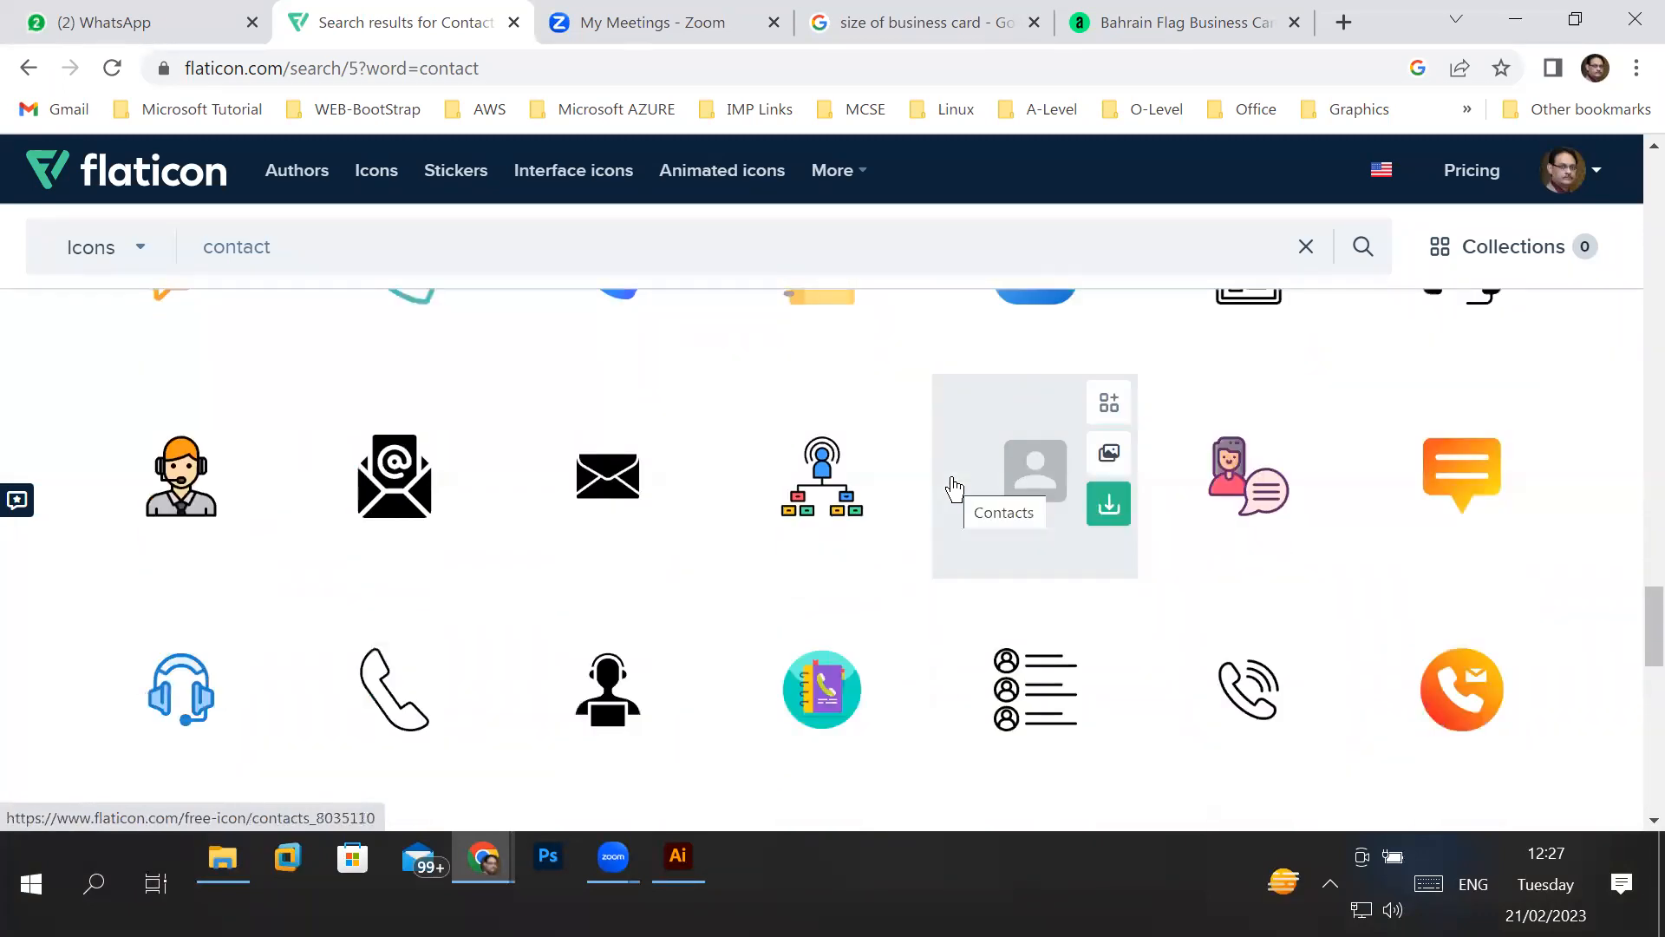
- Download the solid black Mail icon by Freepik as a free PNG and dismiss the attribution notice
left_click(469, 508)
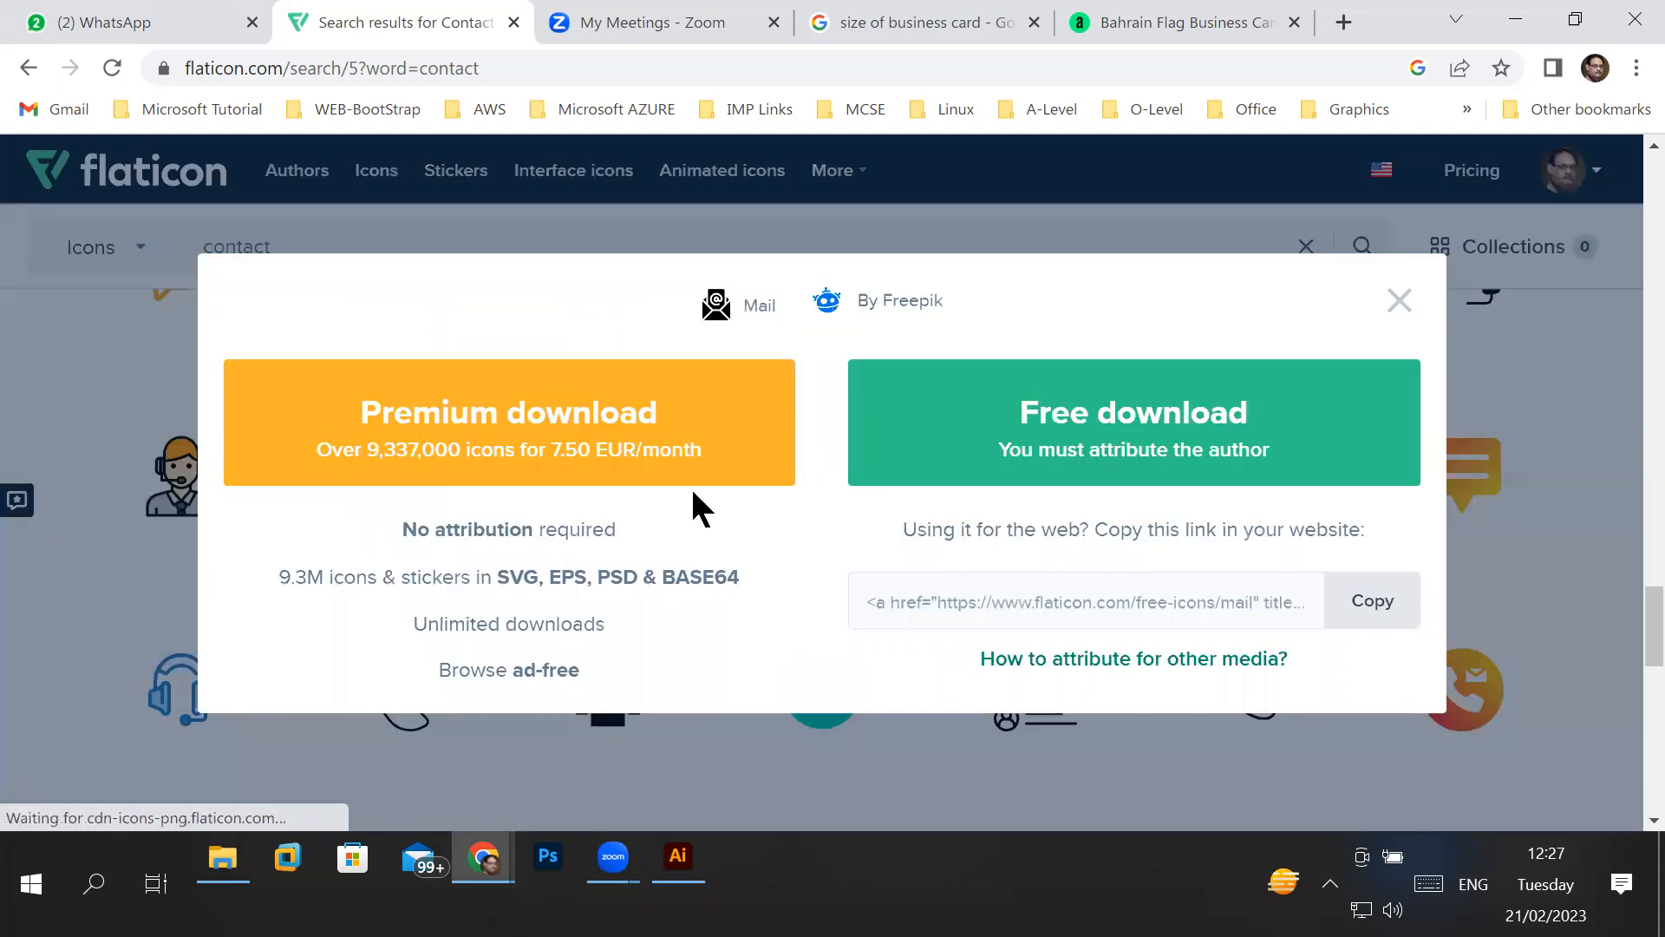
left_click(1095, 407)
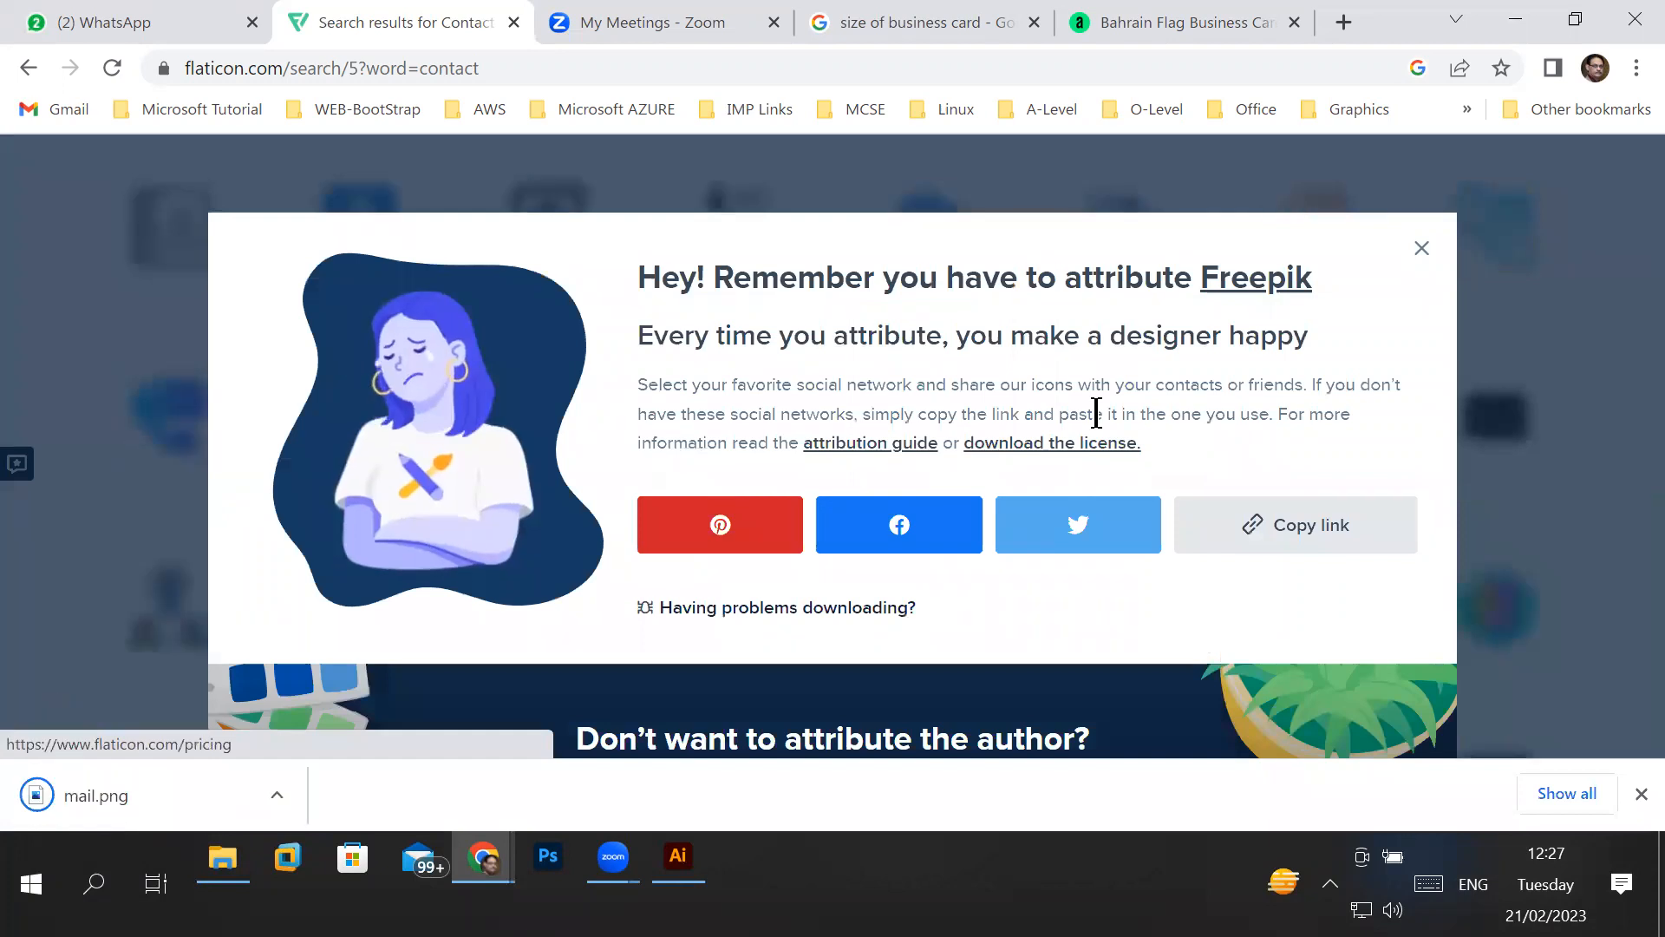
left_click(1420, 249)
- Look over the remaining icons on the fifth results page and go to the sixth page
scroll(1382, 624, "down", 4)
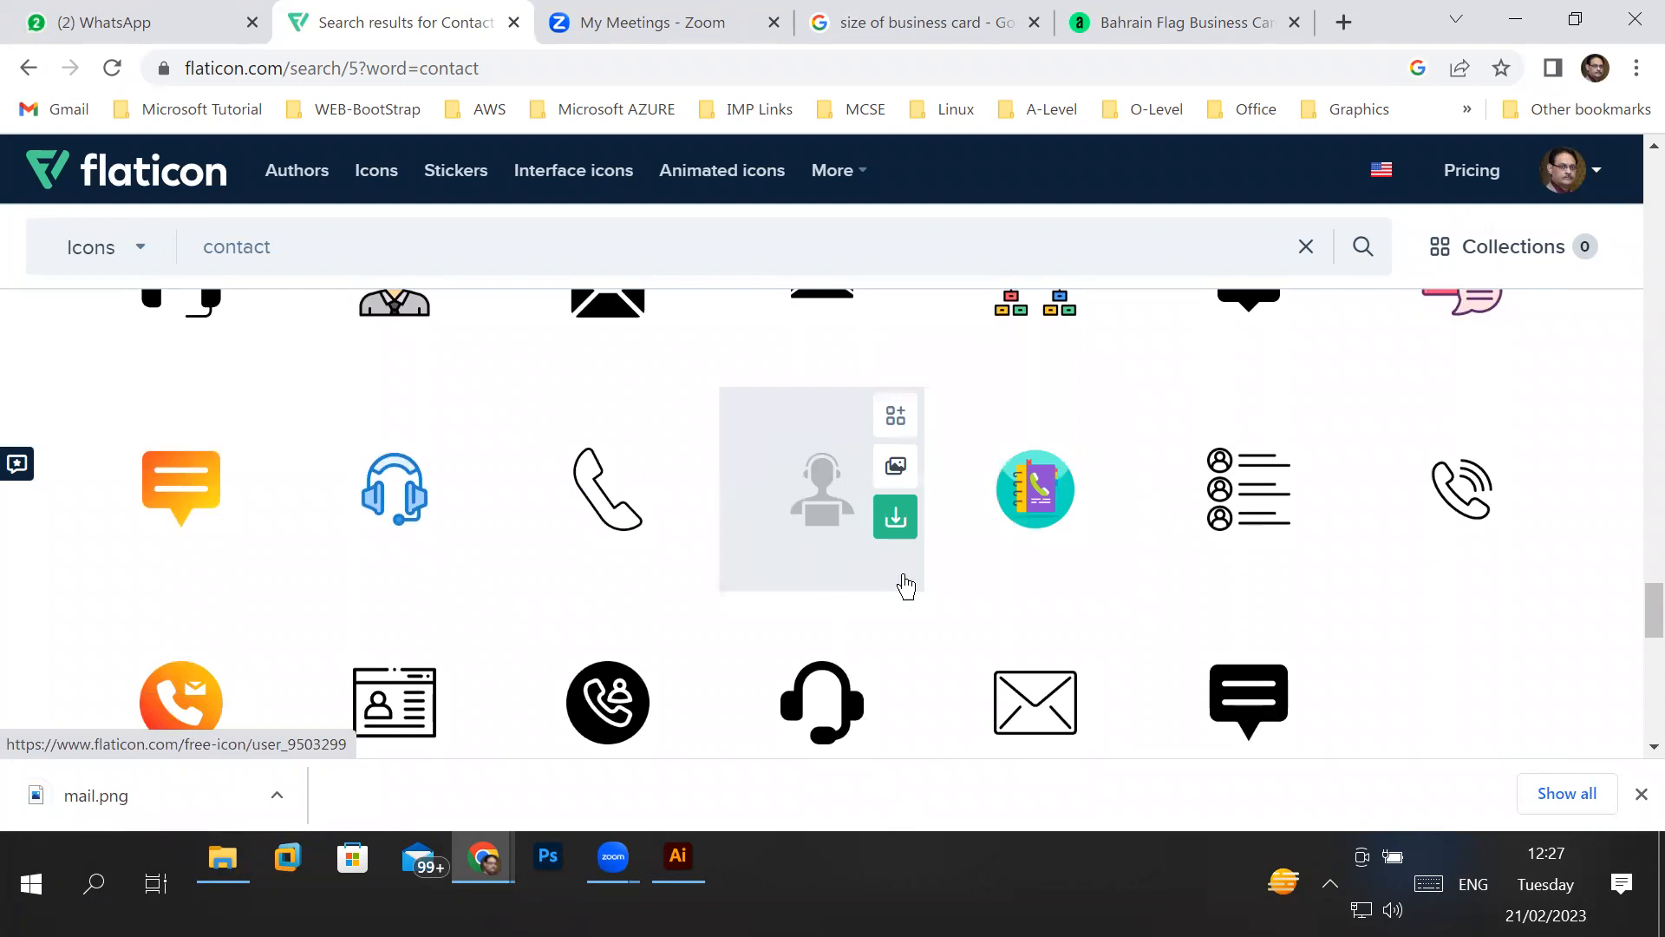
left_click(885, 525)
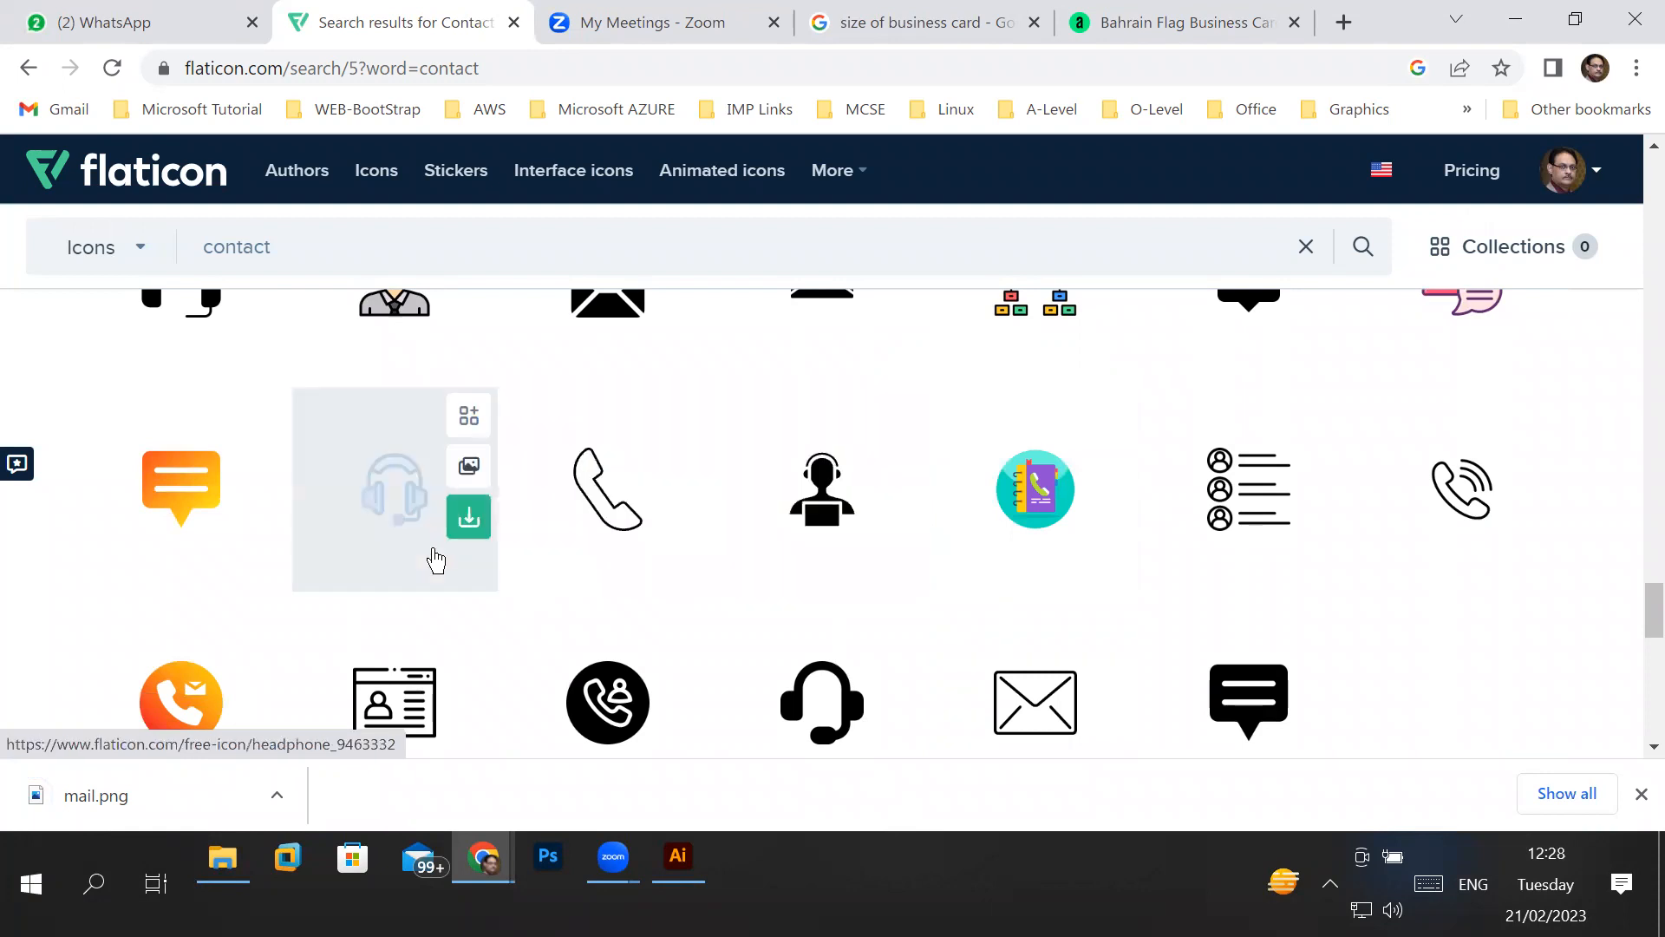
scroll(456, 548, "down", 3)
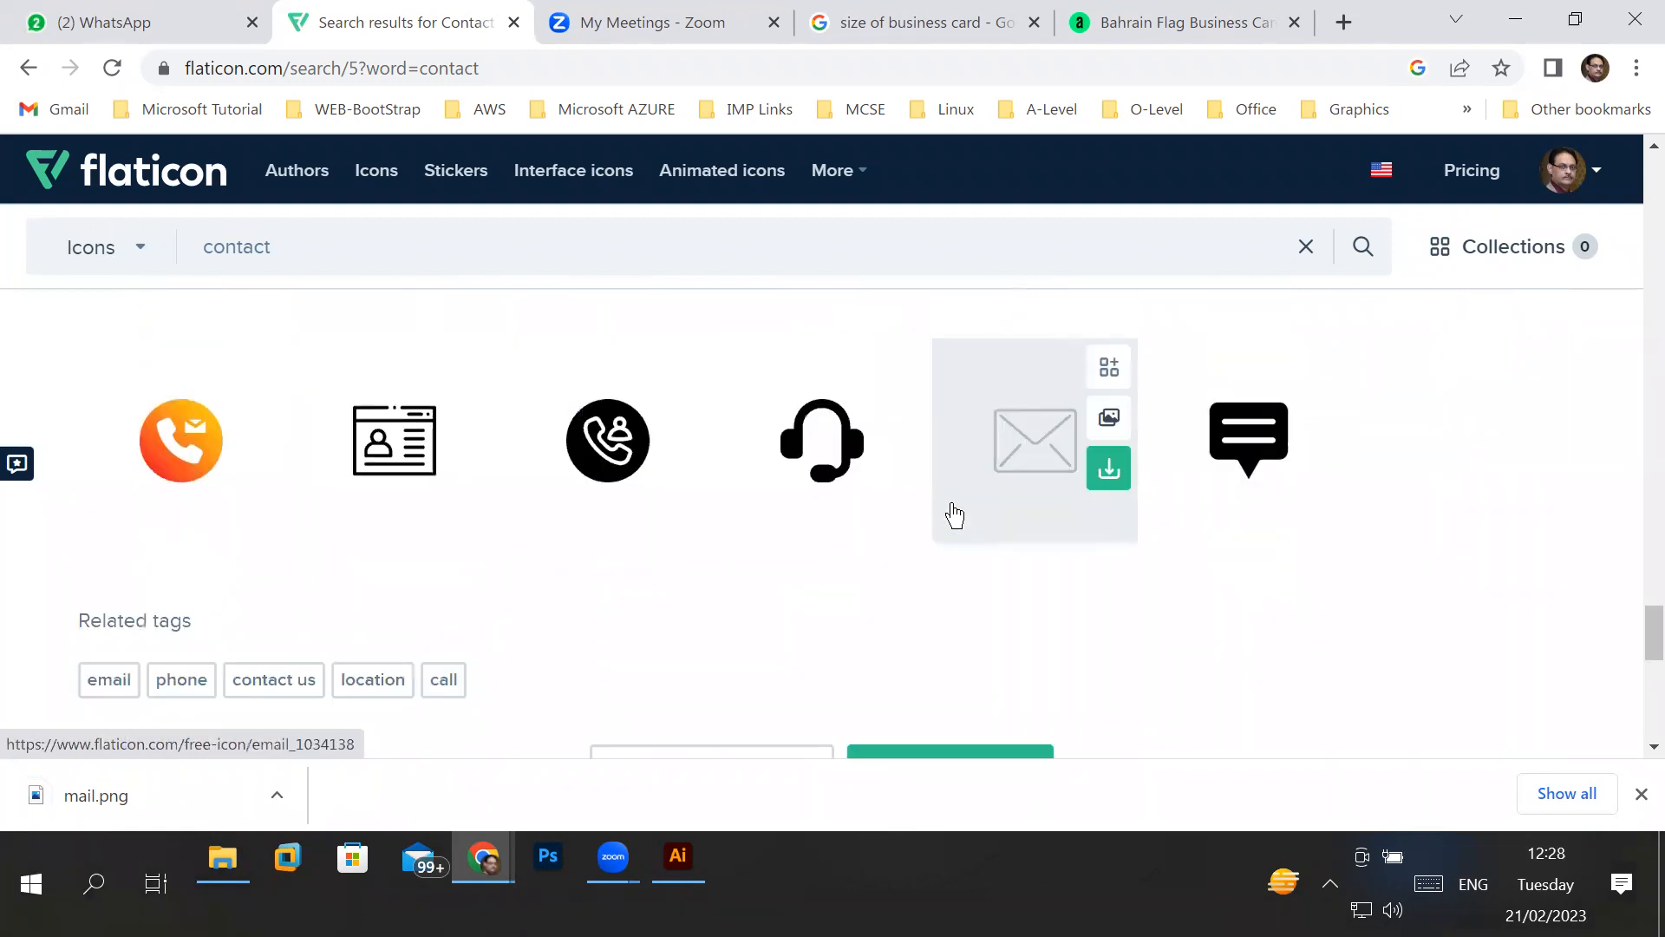
scroll(953, 513, "down", 5)
left_click(998, 388)
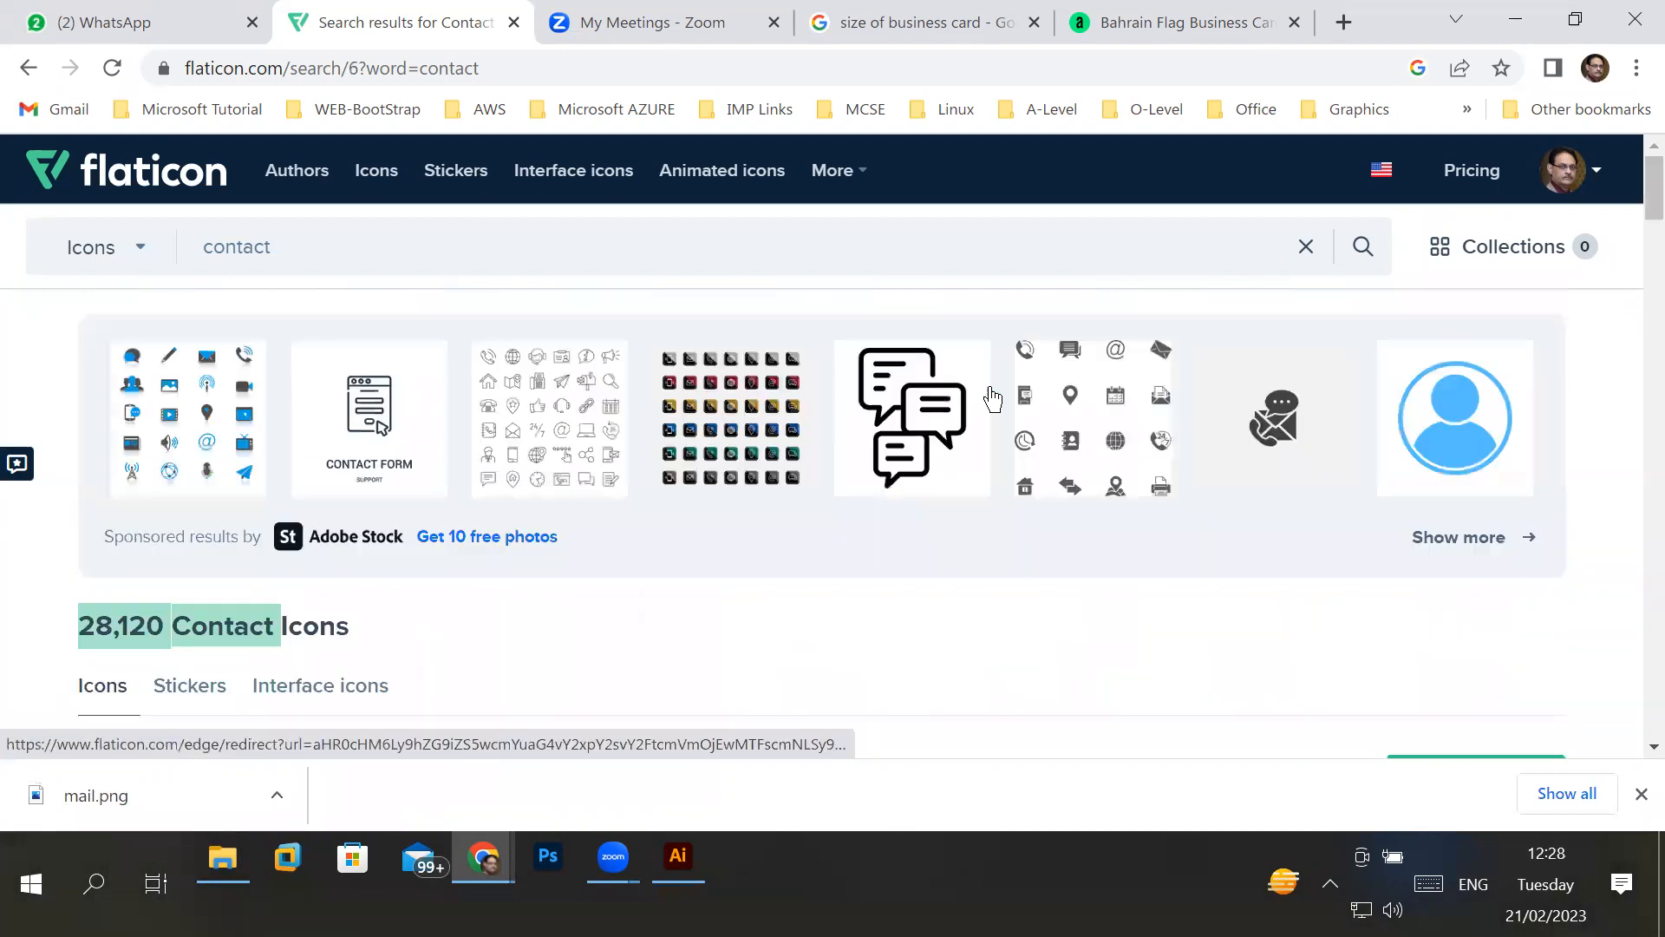
- Find the outlined Email envelope icon by ChilliColor on the sixth results page and download it as a free PNG
scroll(1078, 584, "down", 7)
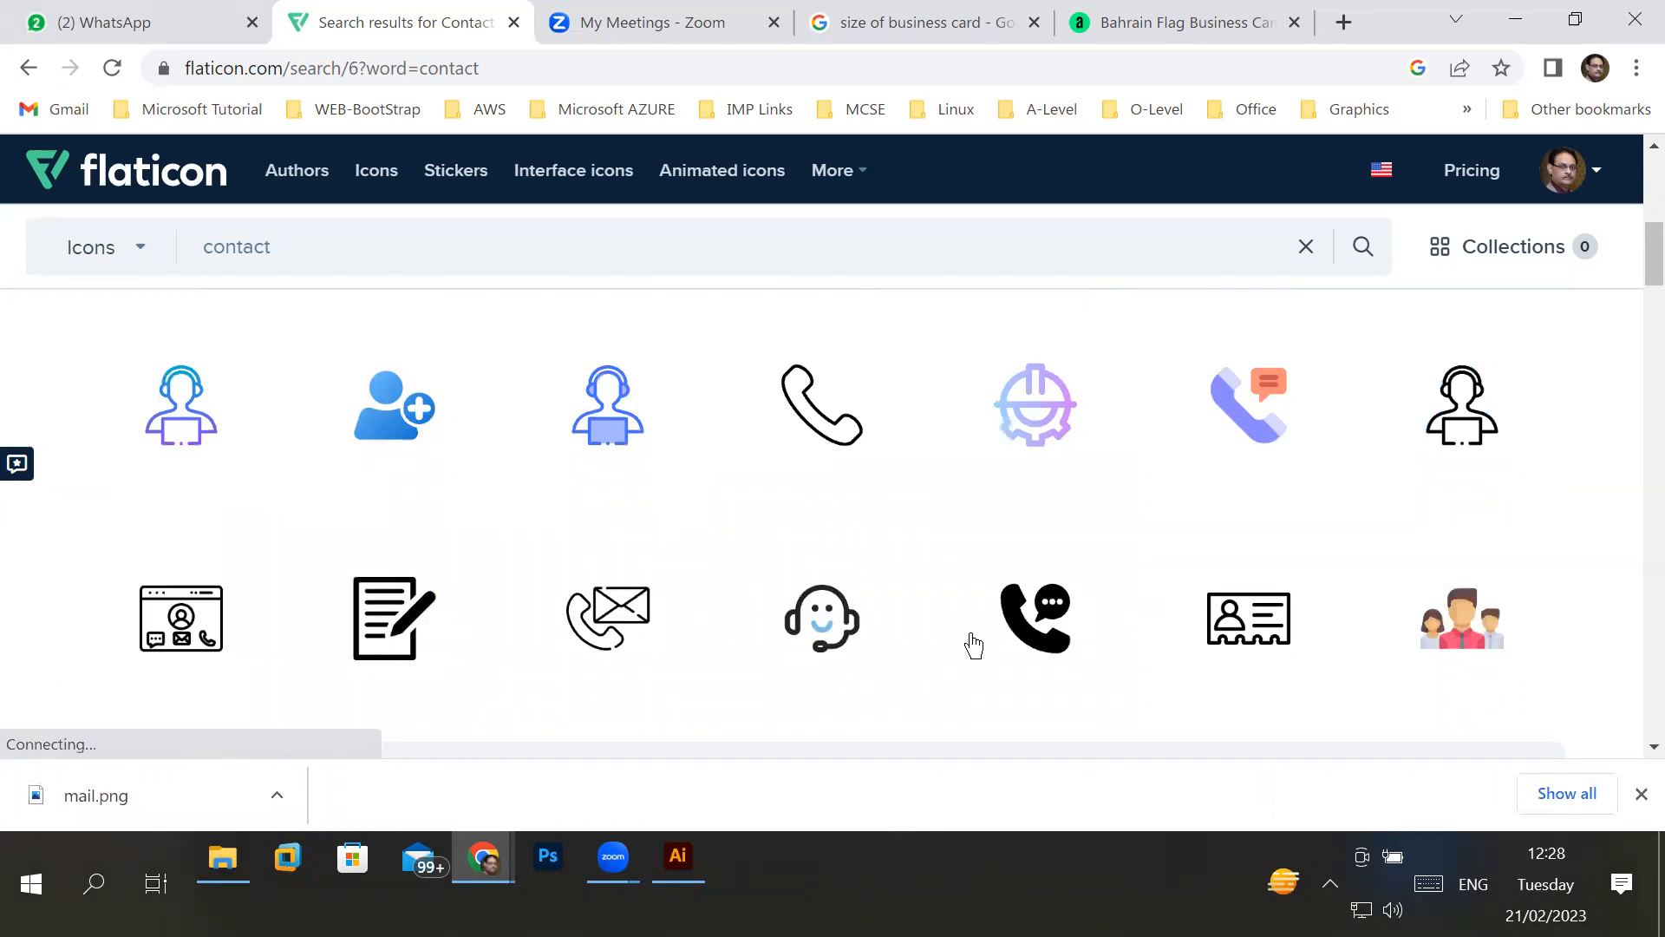
scroll(1303, 652, "down", 5)
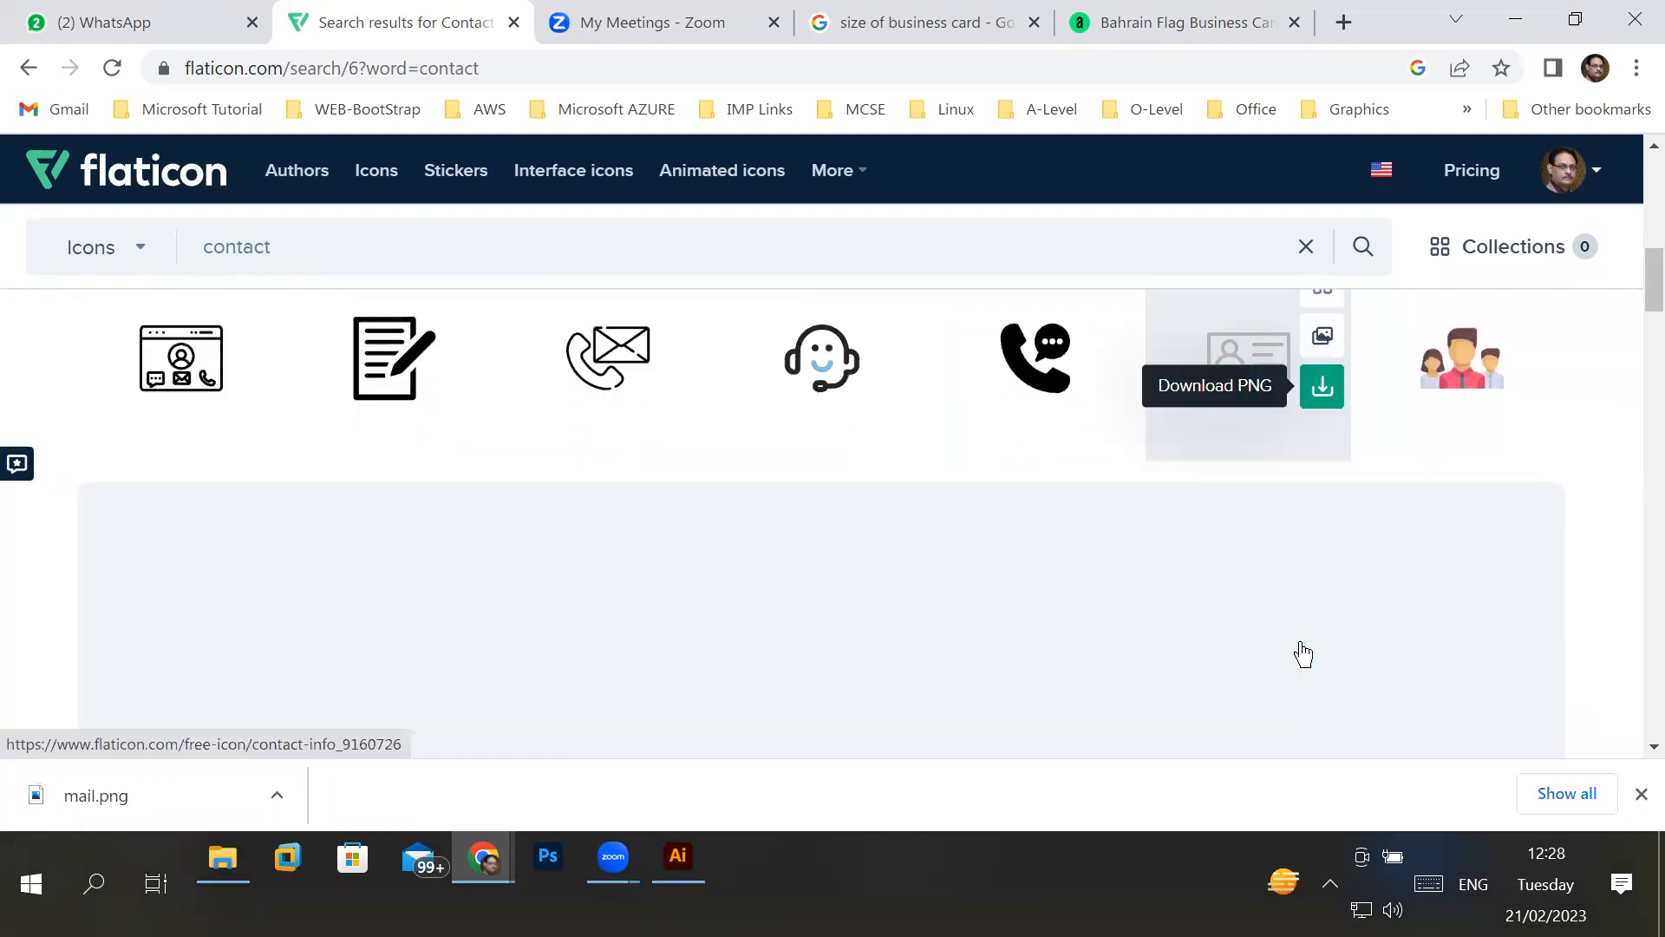
scroll(1301, 653, "up", 2)
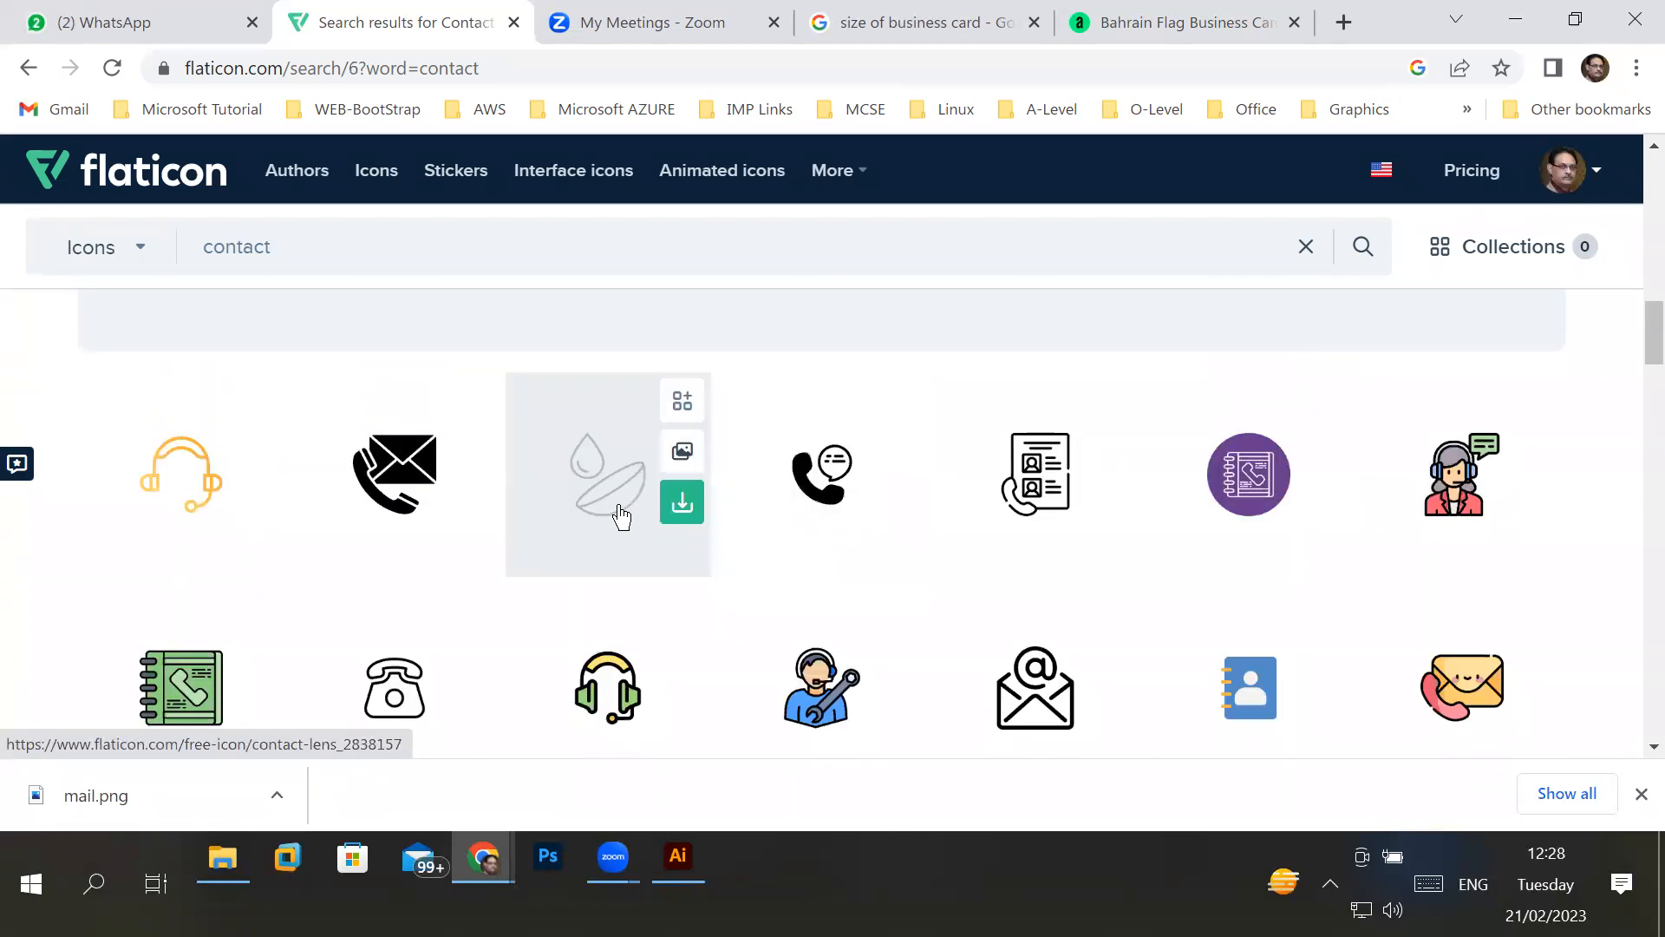
scroll(704, 625, "down", 3)
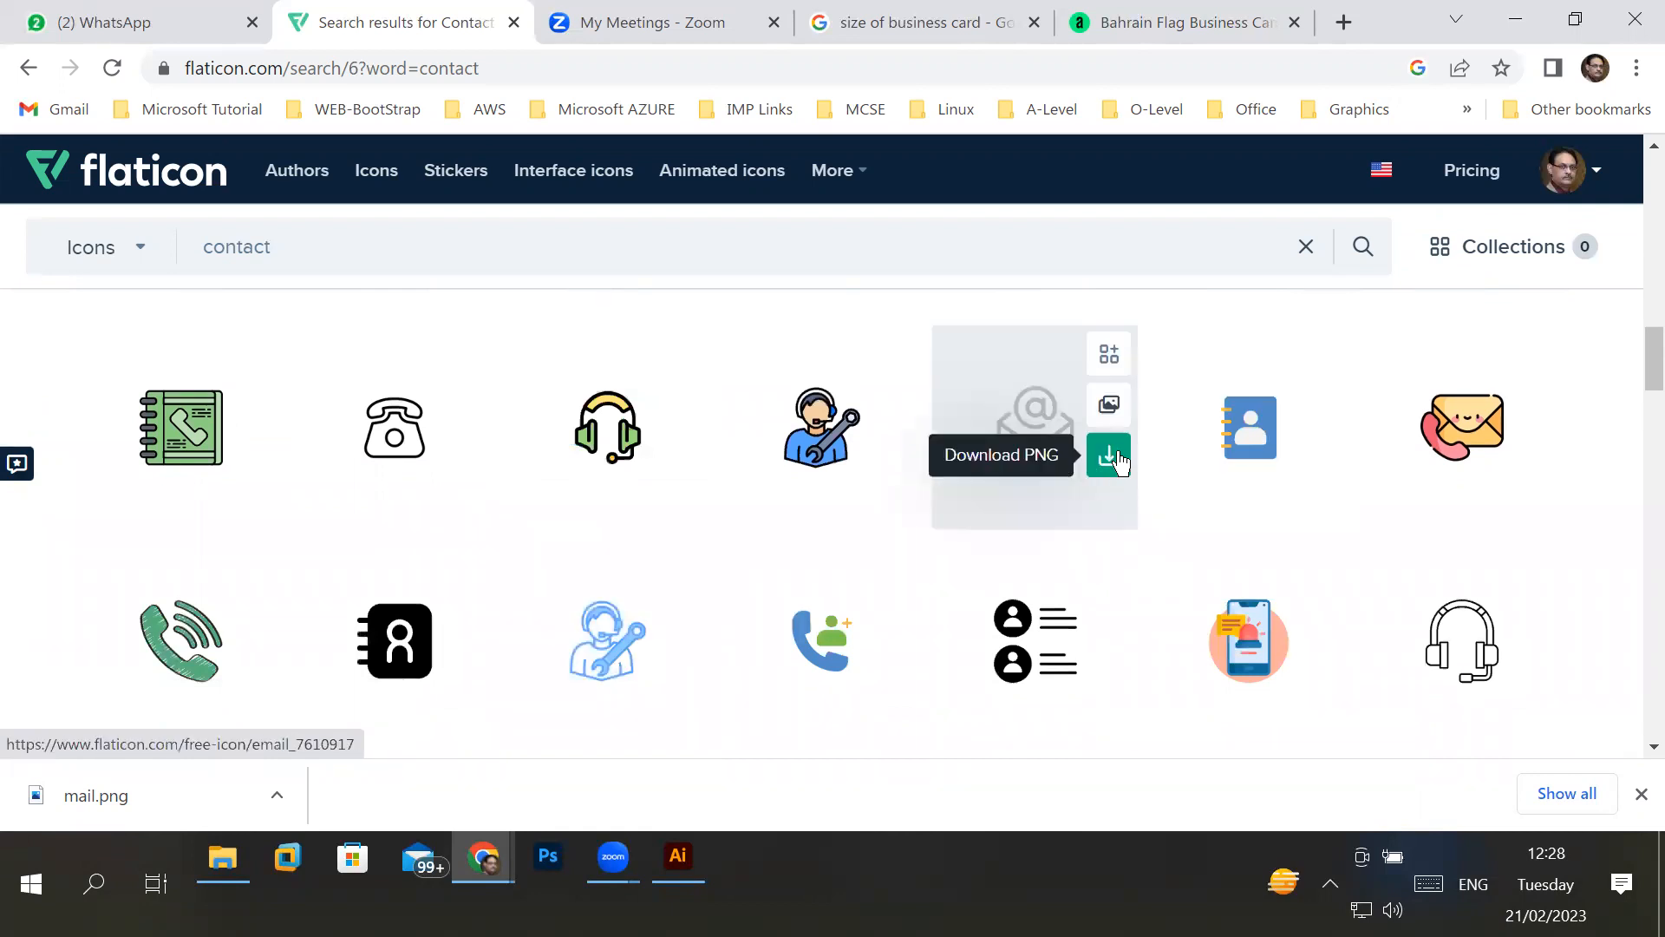
left_click(1118, 460)
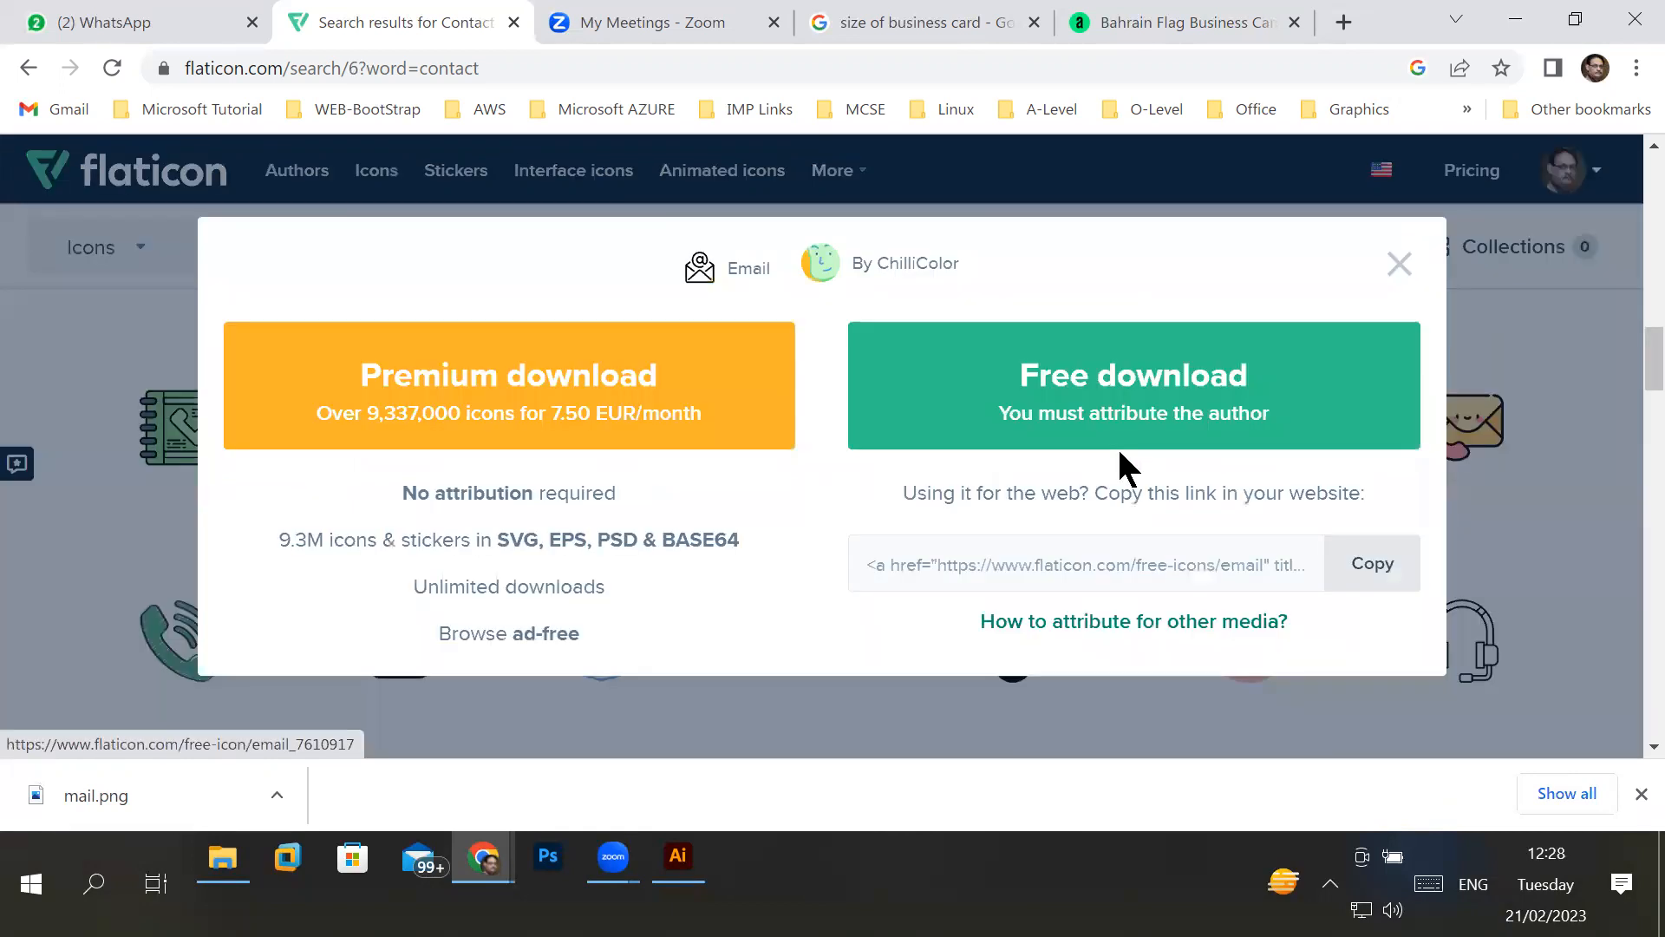
left_click(1176, 407)
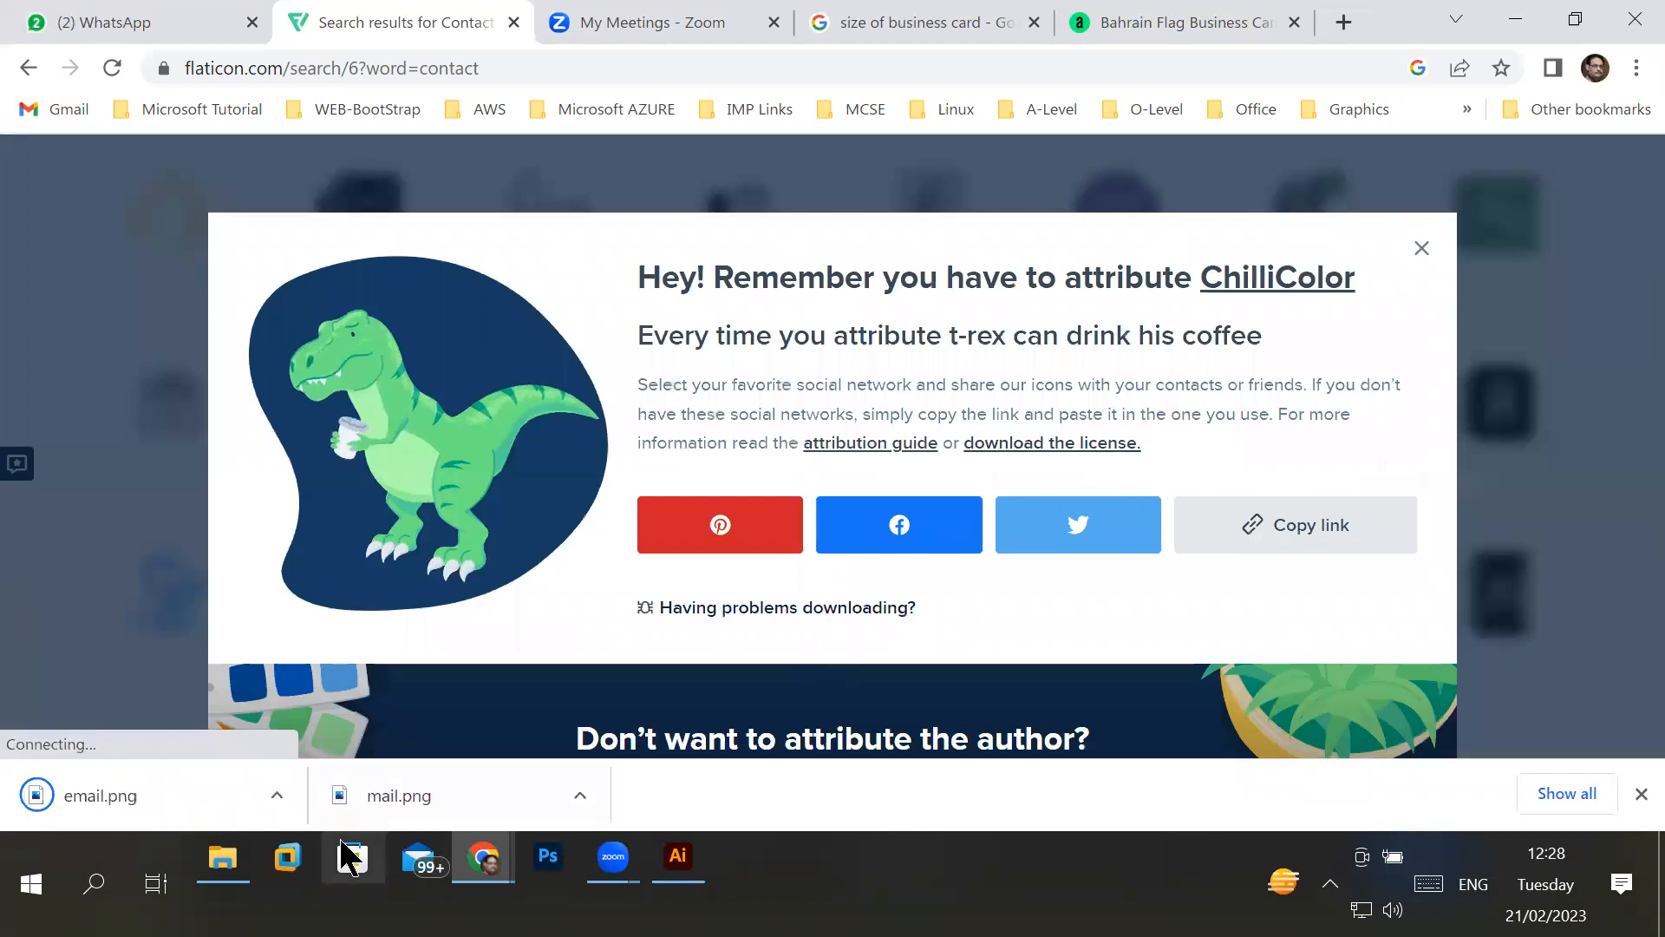
- Switch to File Explorer and cut email.png and mail.png from the Downloads folder
left_click(227, 871)
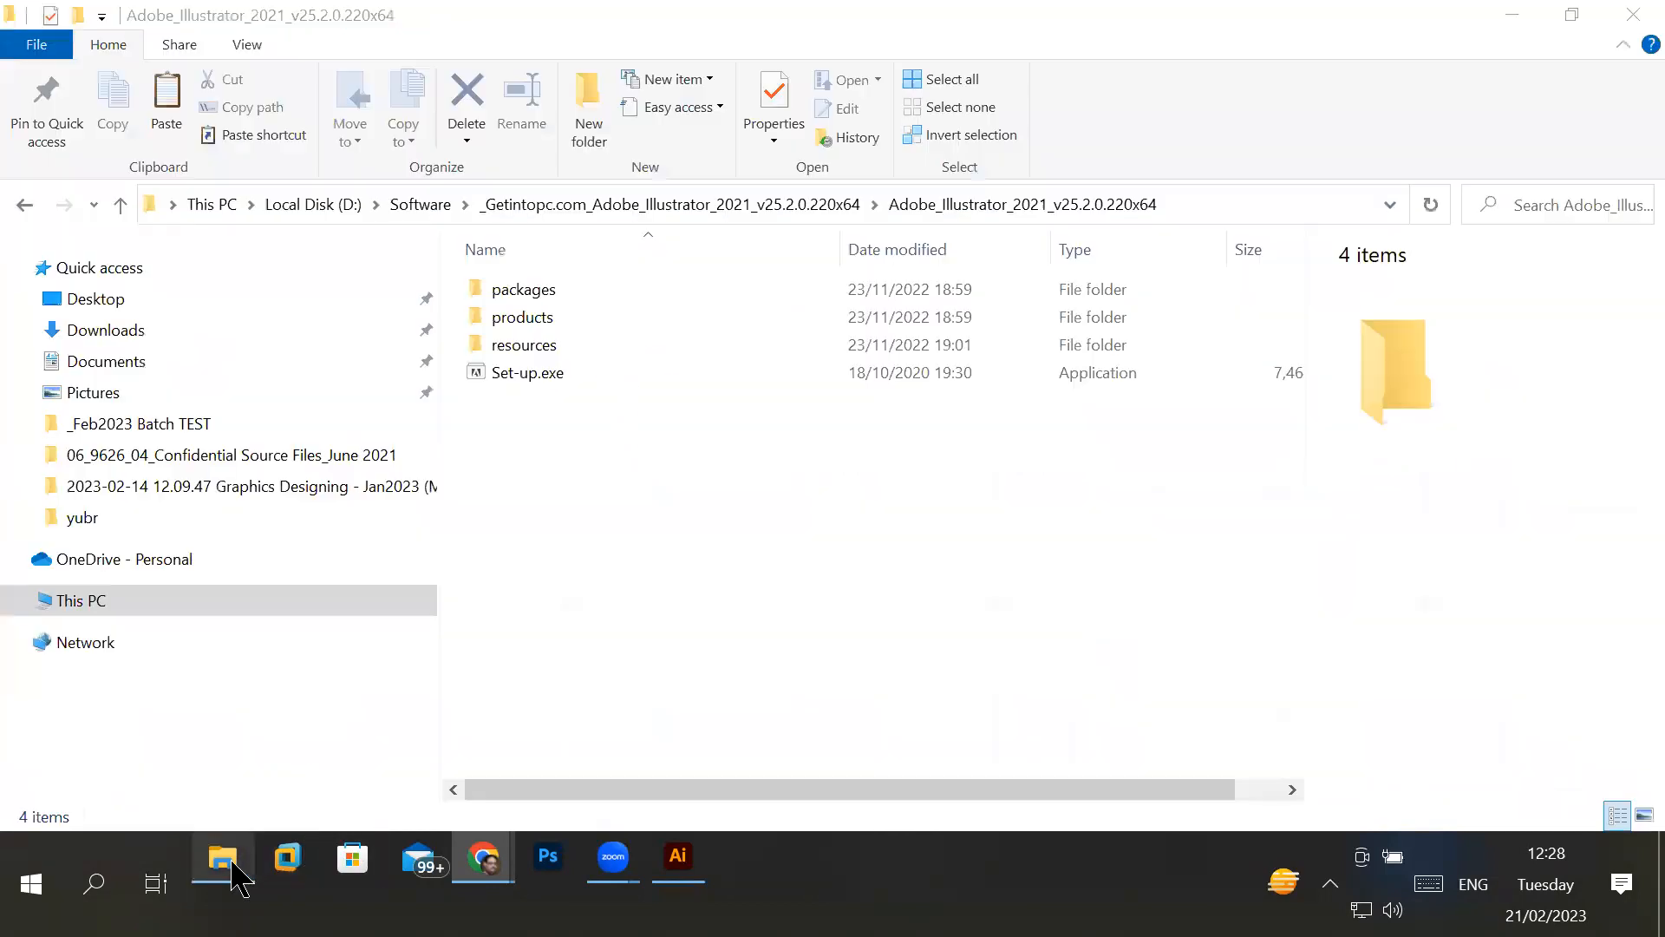
left_click(110, 338)
left_click(594, 355)
left_click(738, 365, "ctrl")
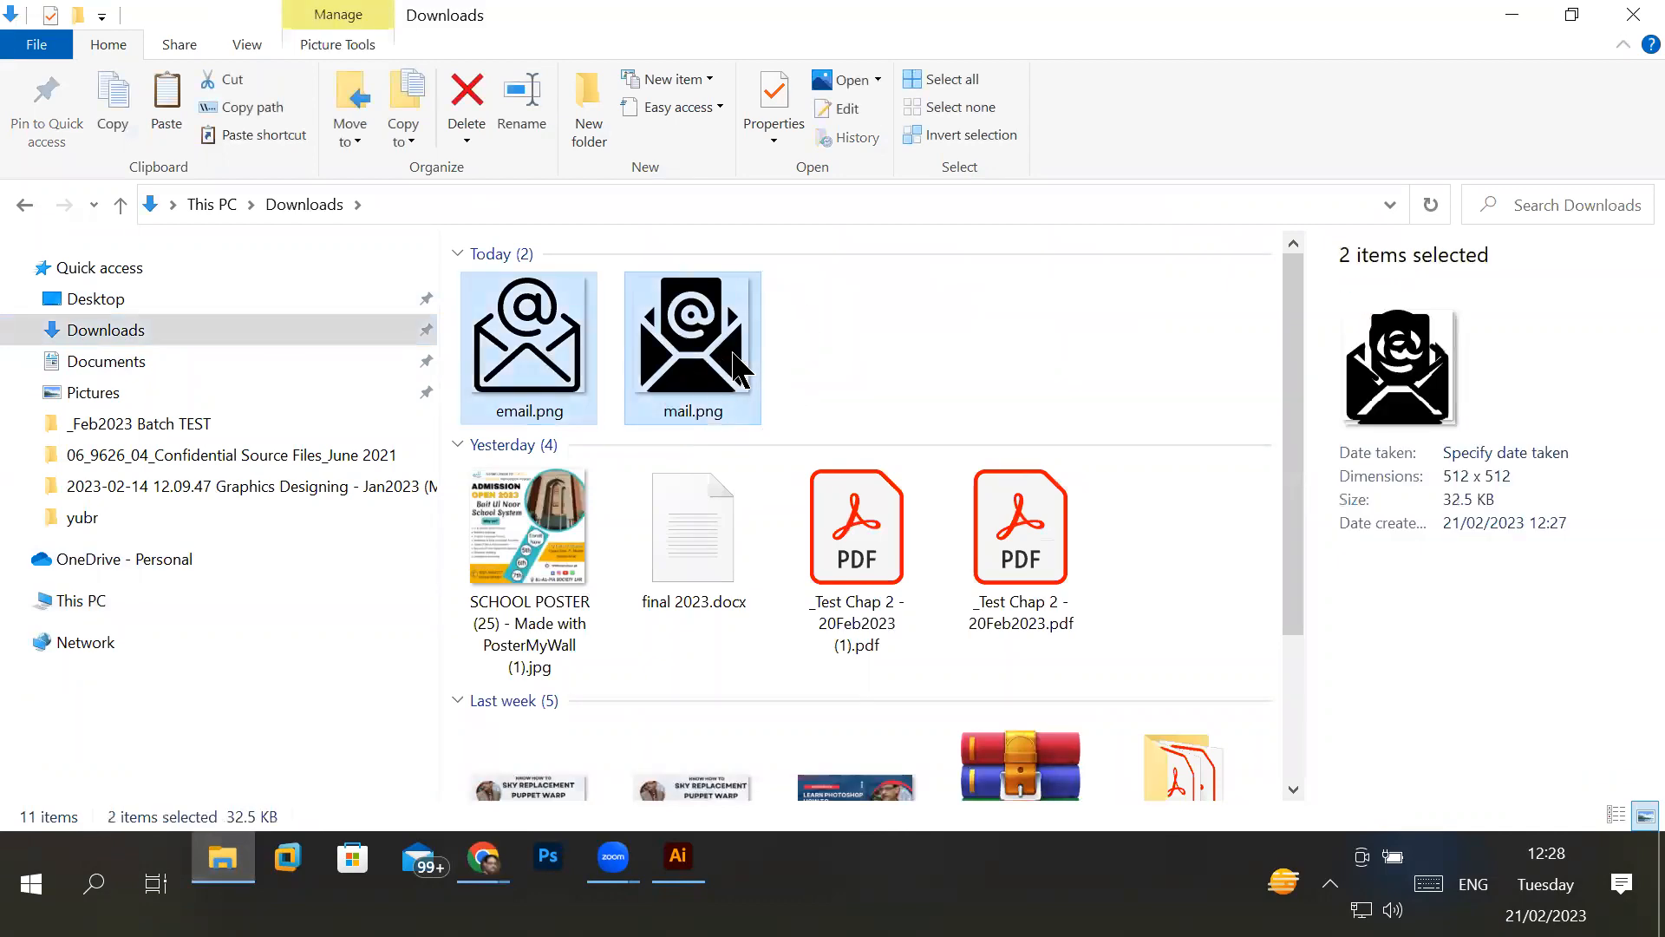
right_click(738, 365)
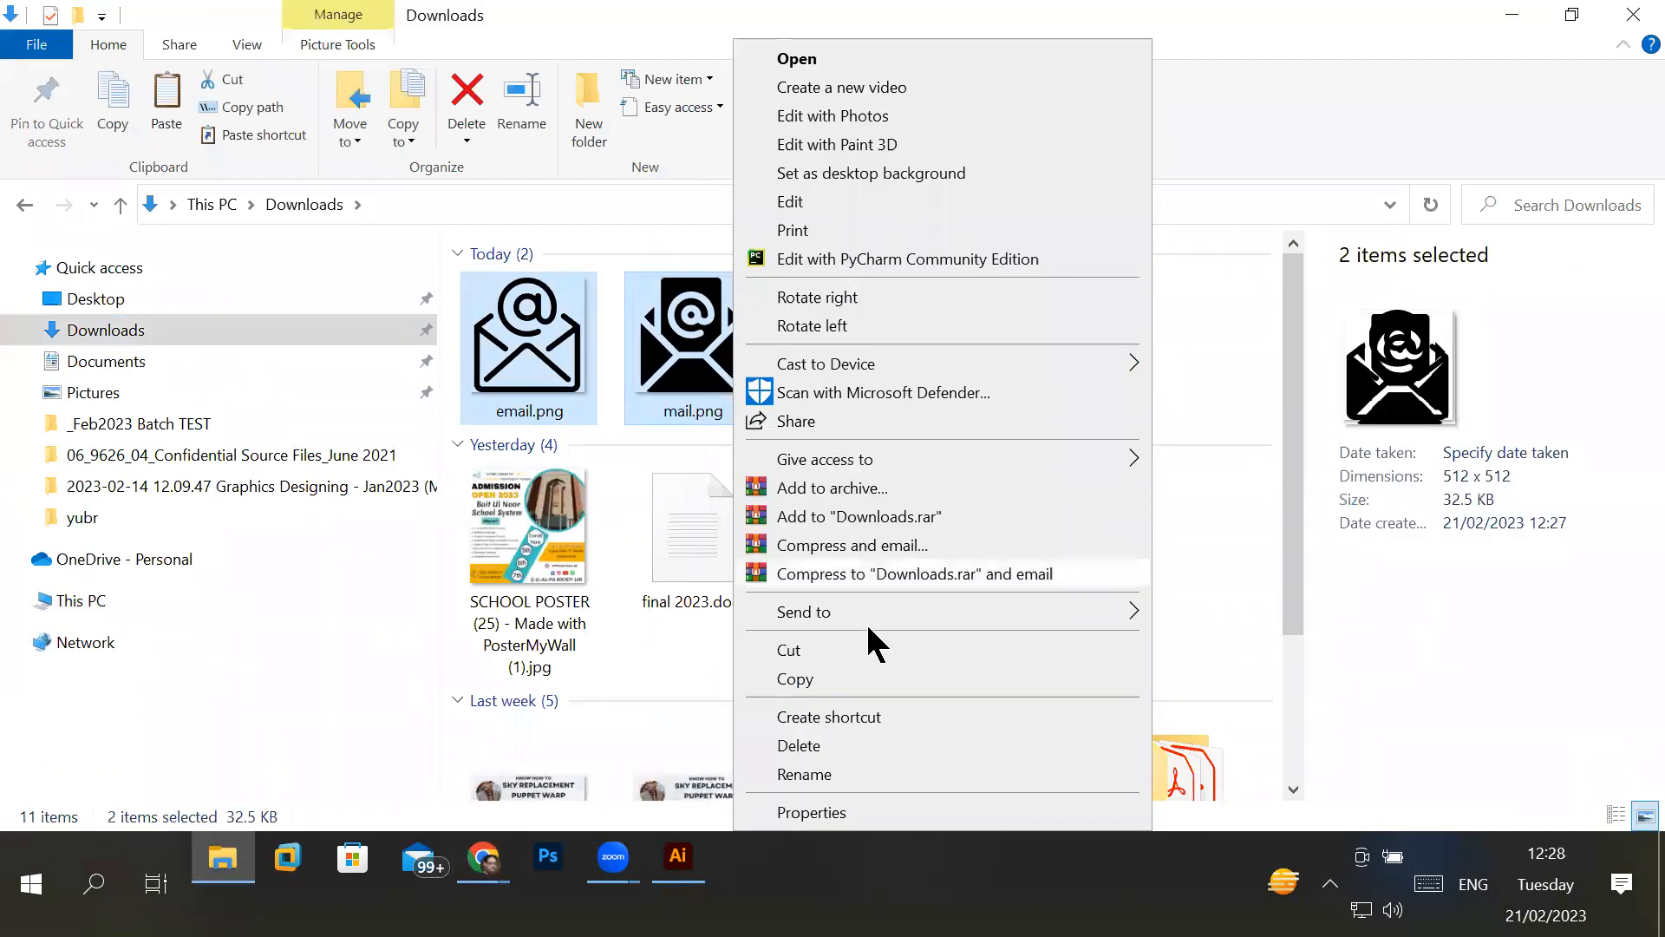
left_click(823, 657)
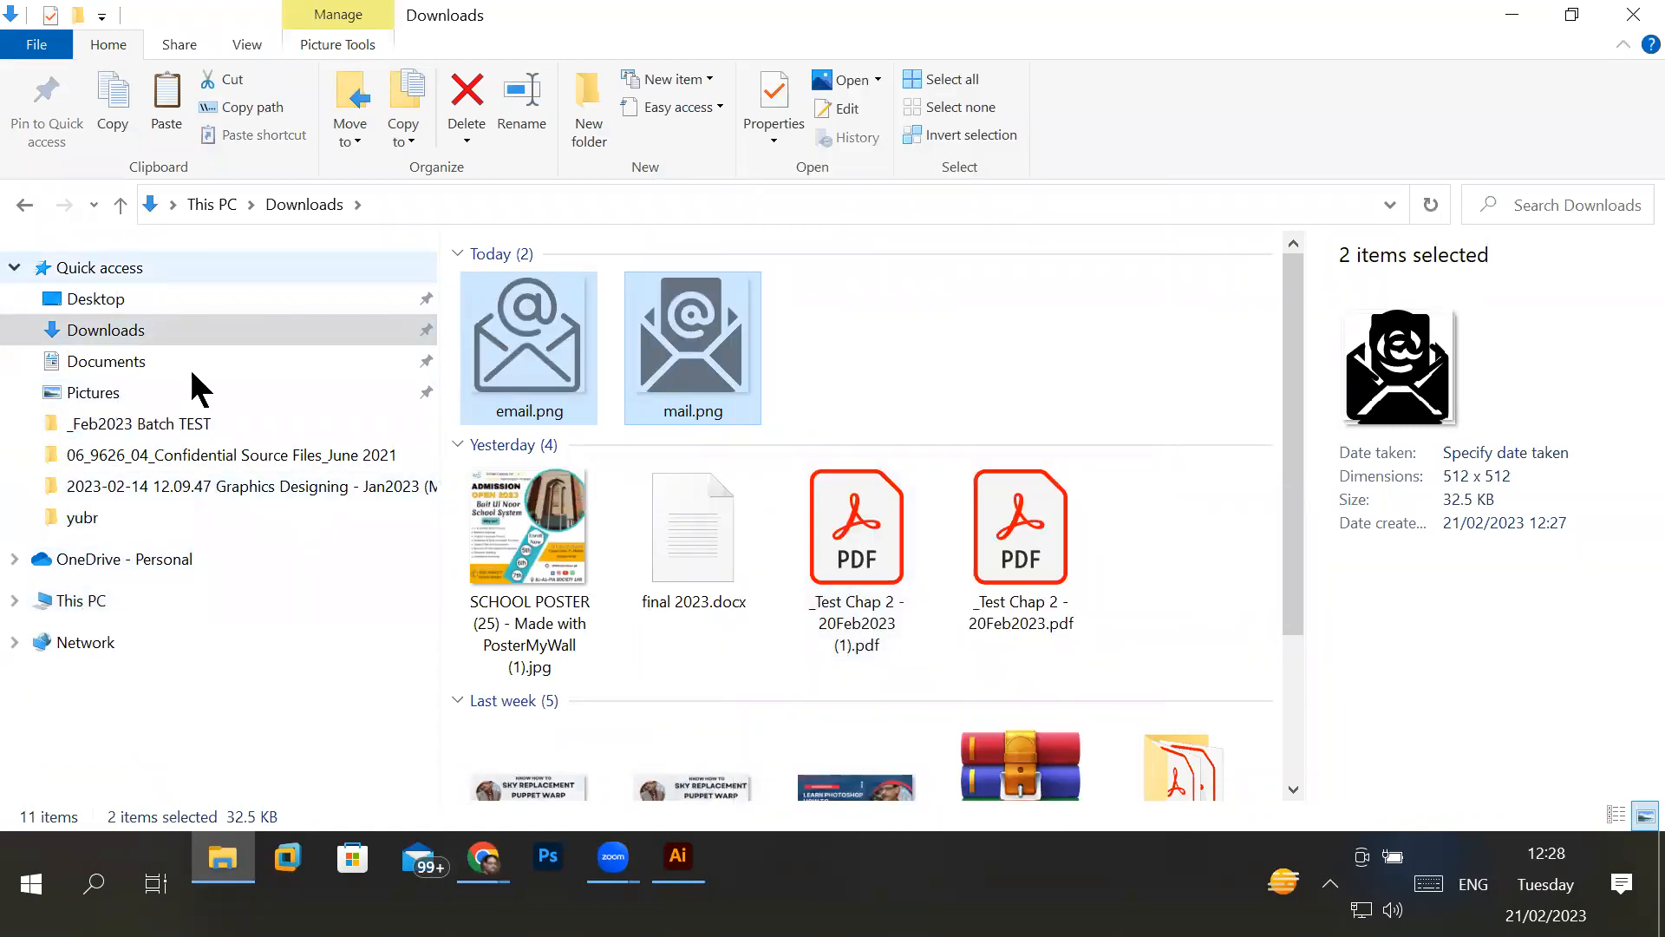
- Go to the Flaticon folder inside _Graphics > Images on Local Disk (D:)
left_click(80, 602)
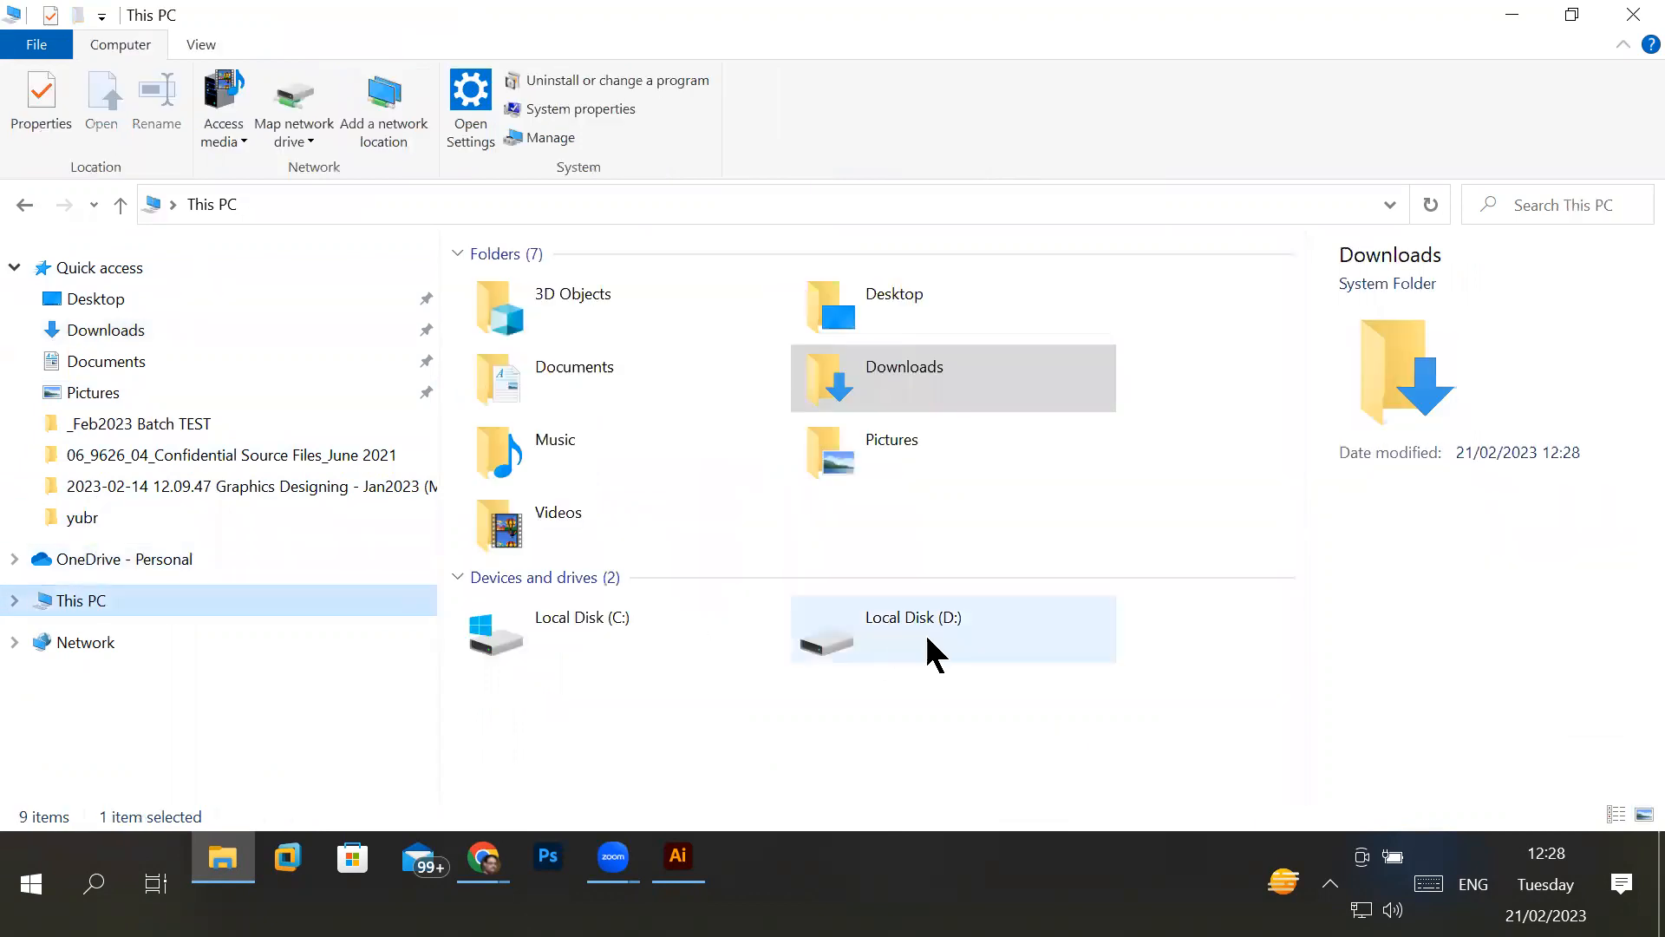
double_click(938, 633)
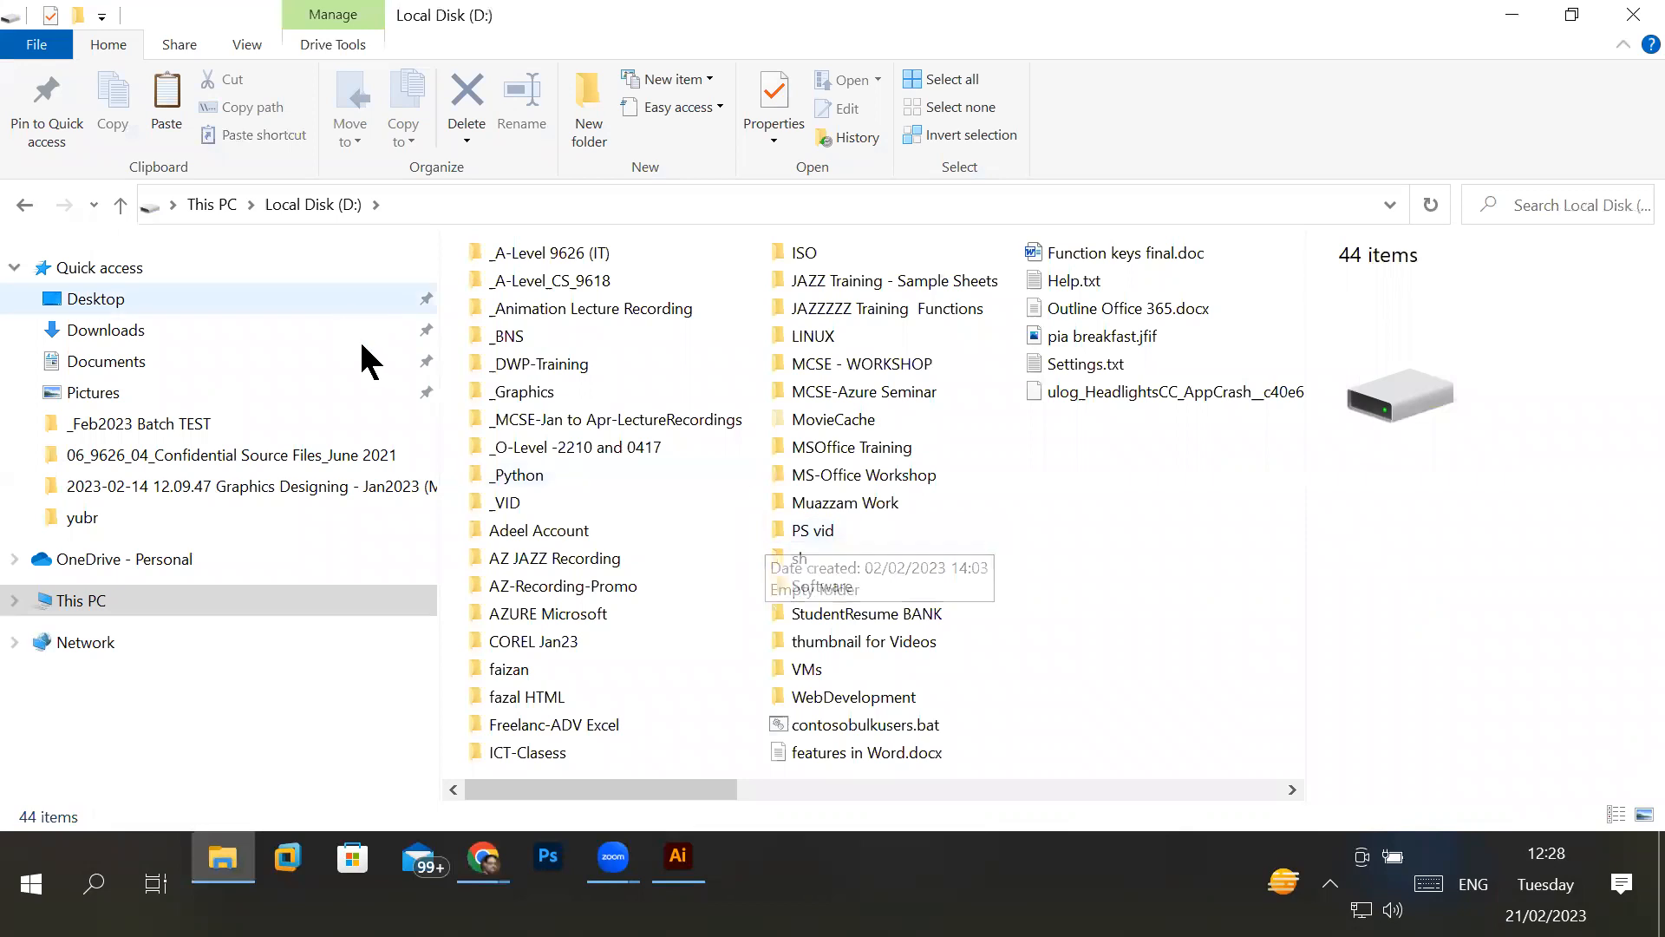
double_click(512, 392)
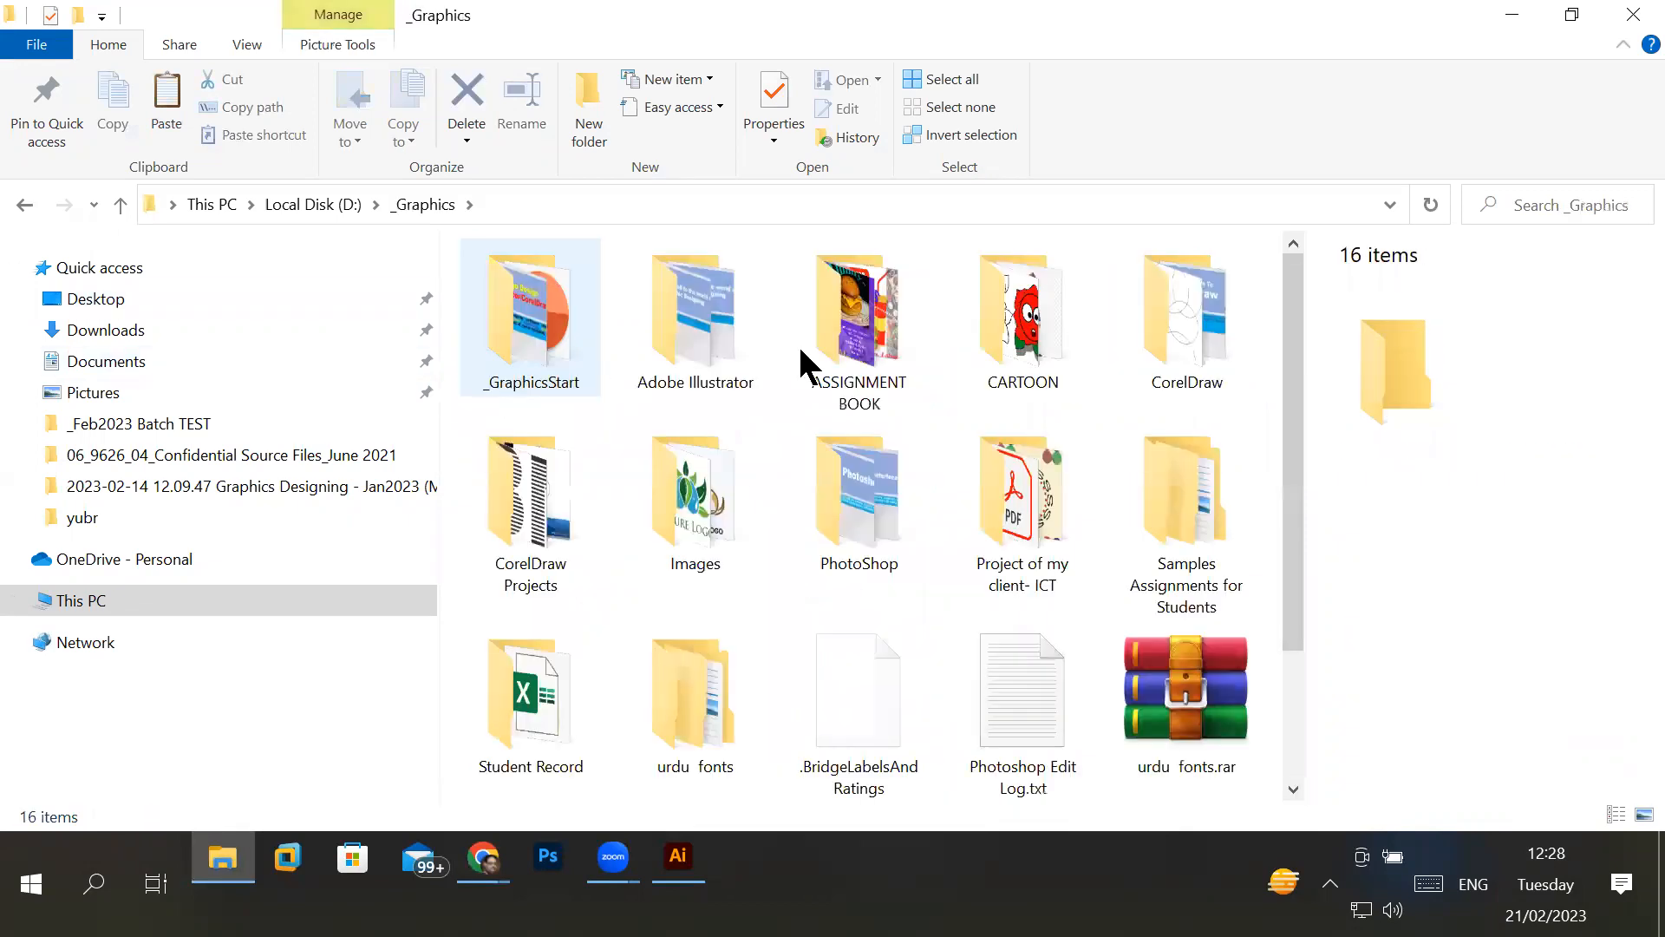
left_click(736, 555)
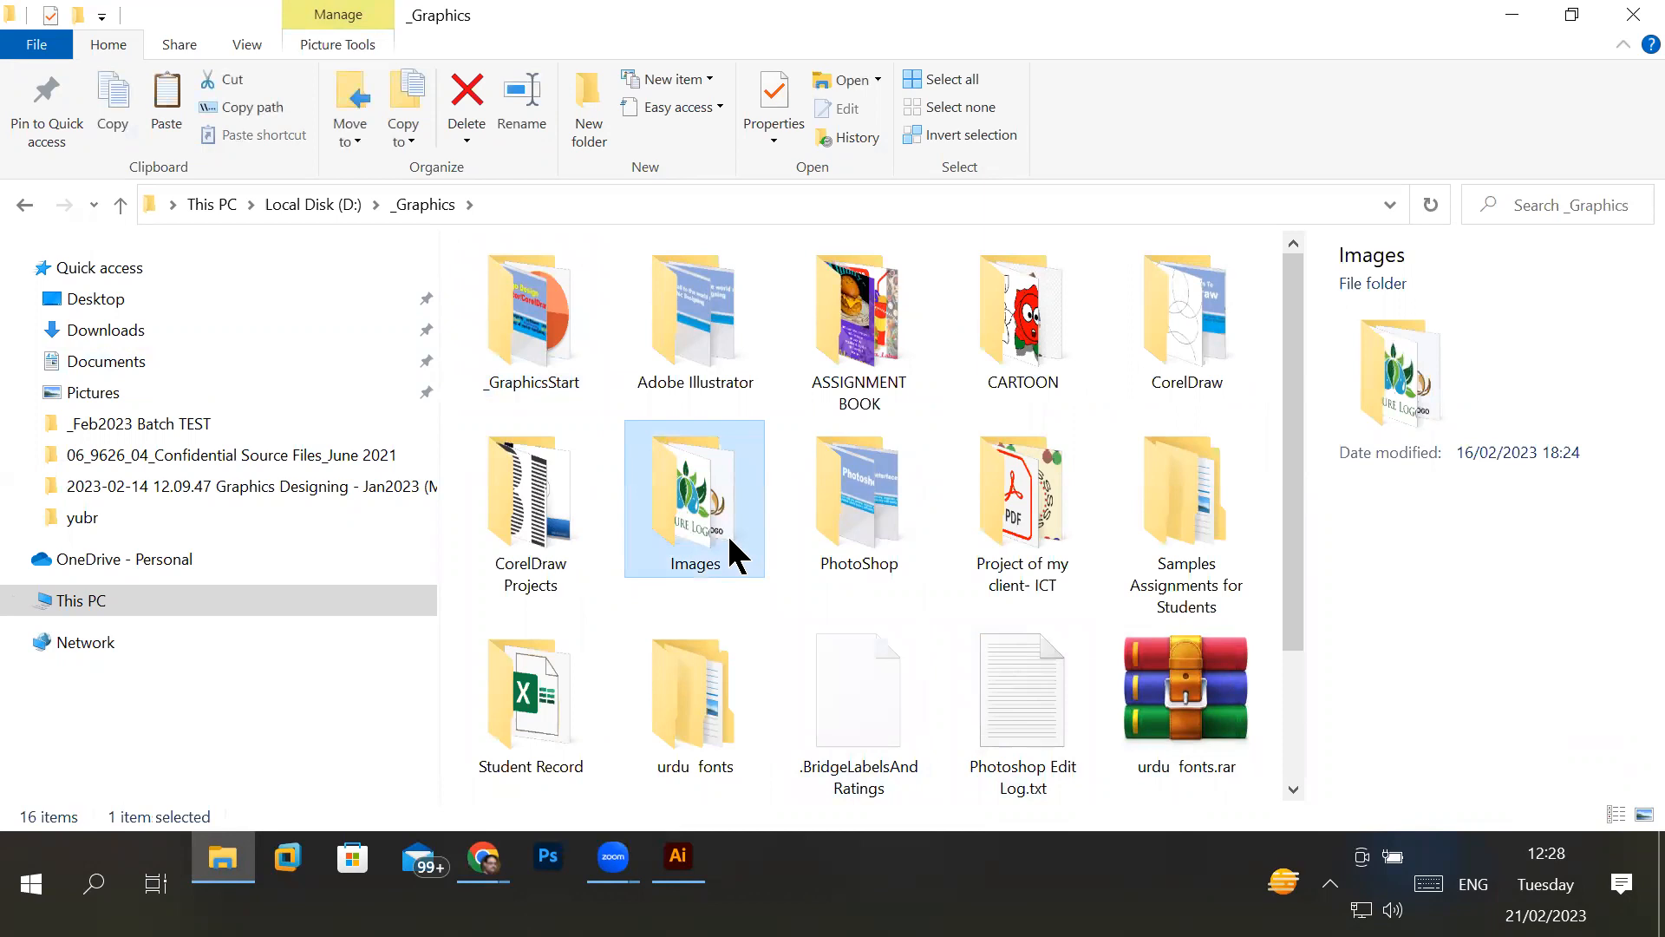
double_click(736, 555)
scroll(1072, 669, "down", 2)
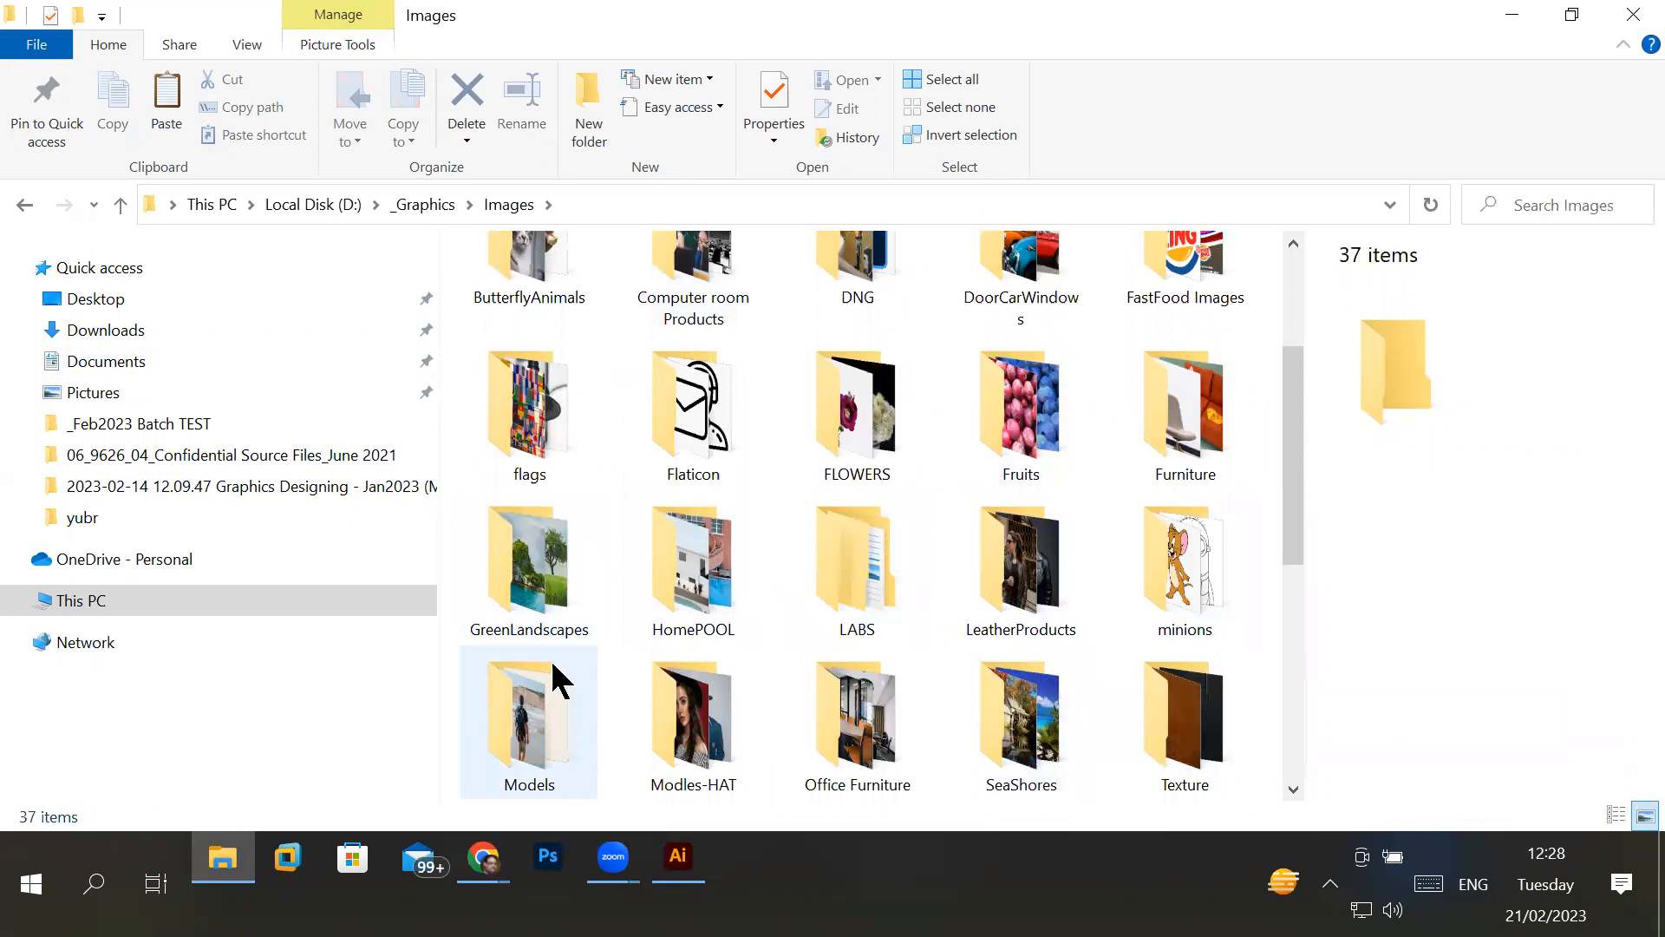
double_click(718, 428)
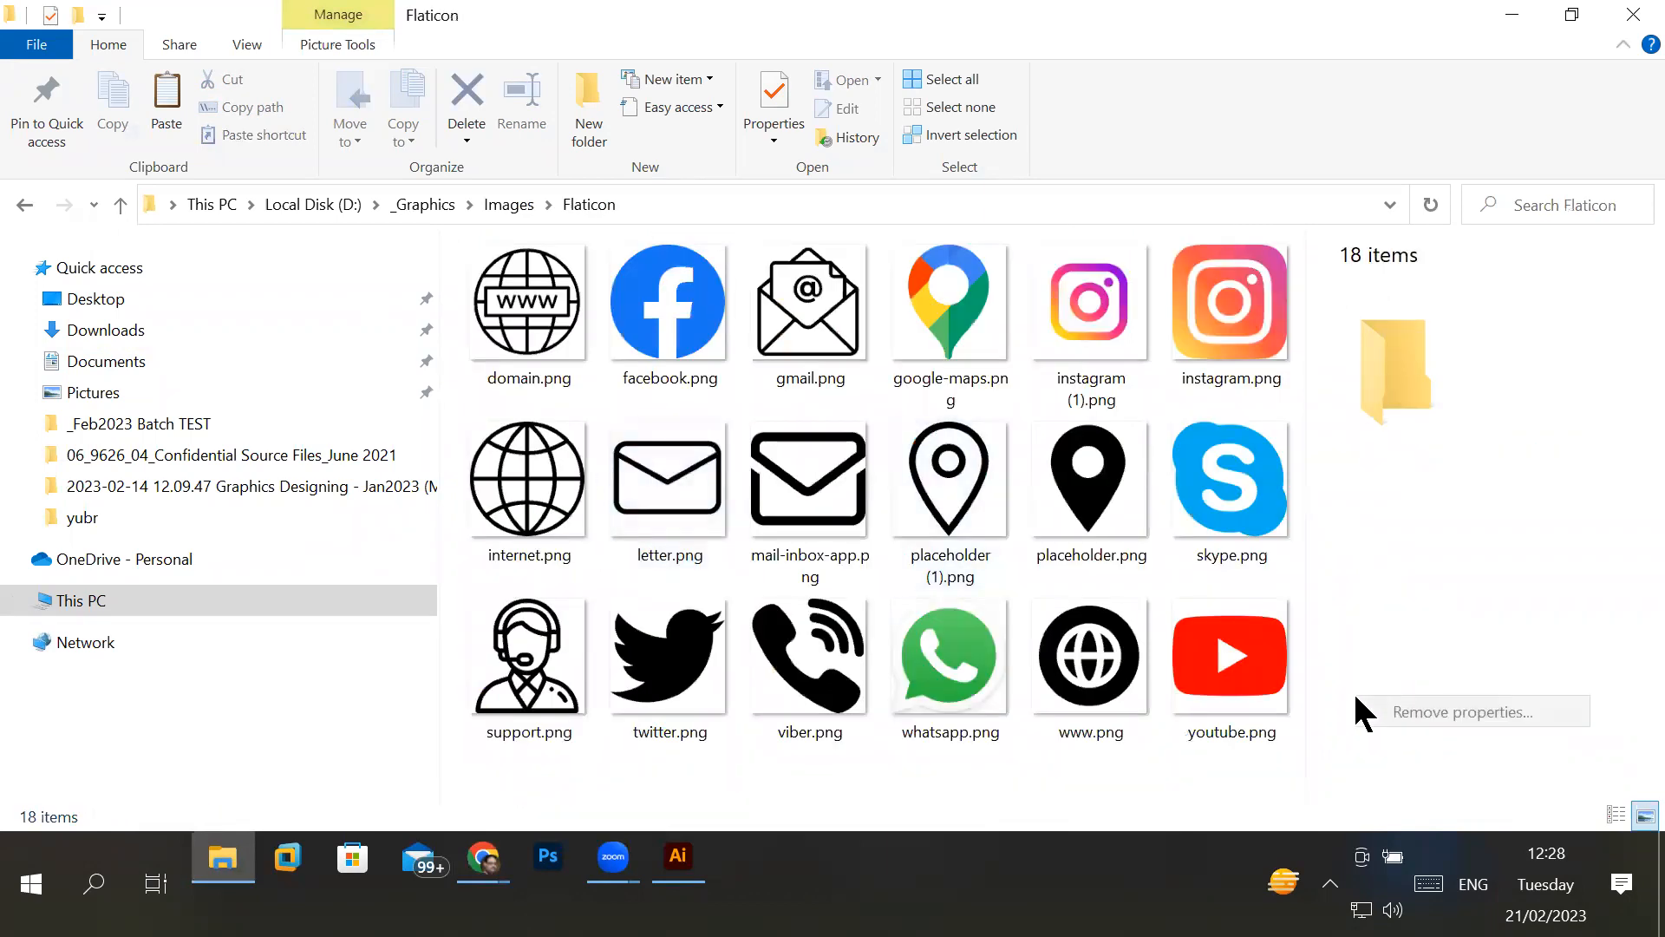
- Paste the two cut icon files into the Flaticon folder and switch to Adobe Illustrator 2021
right_click(970, 774)
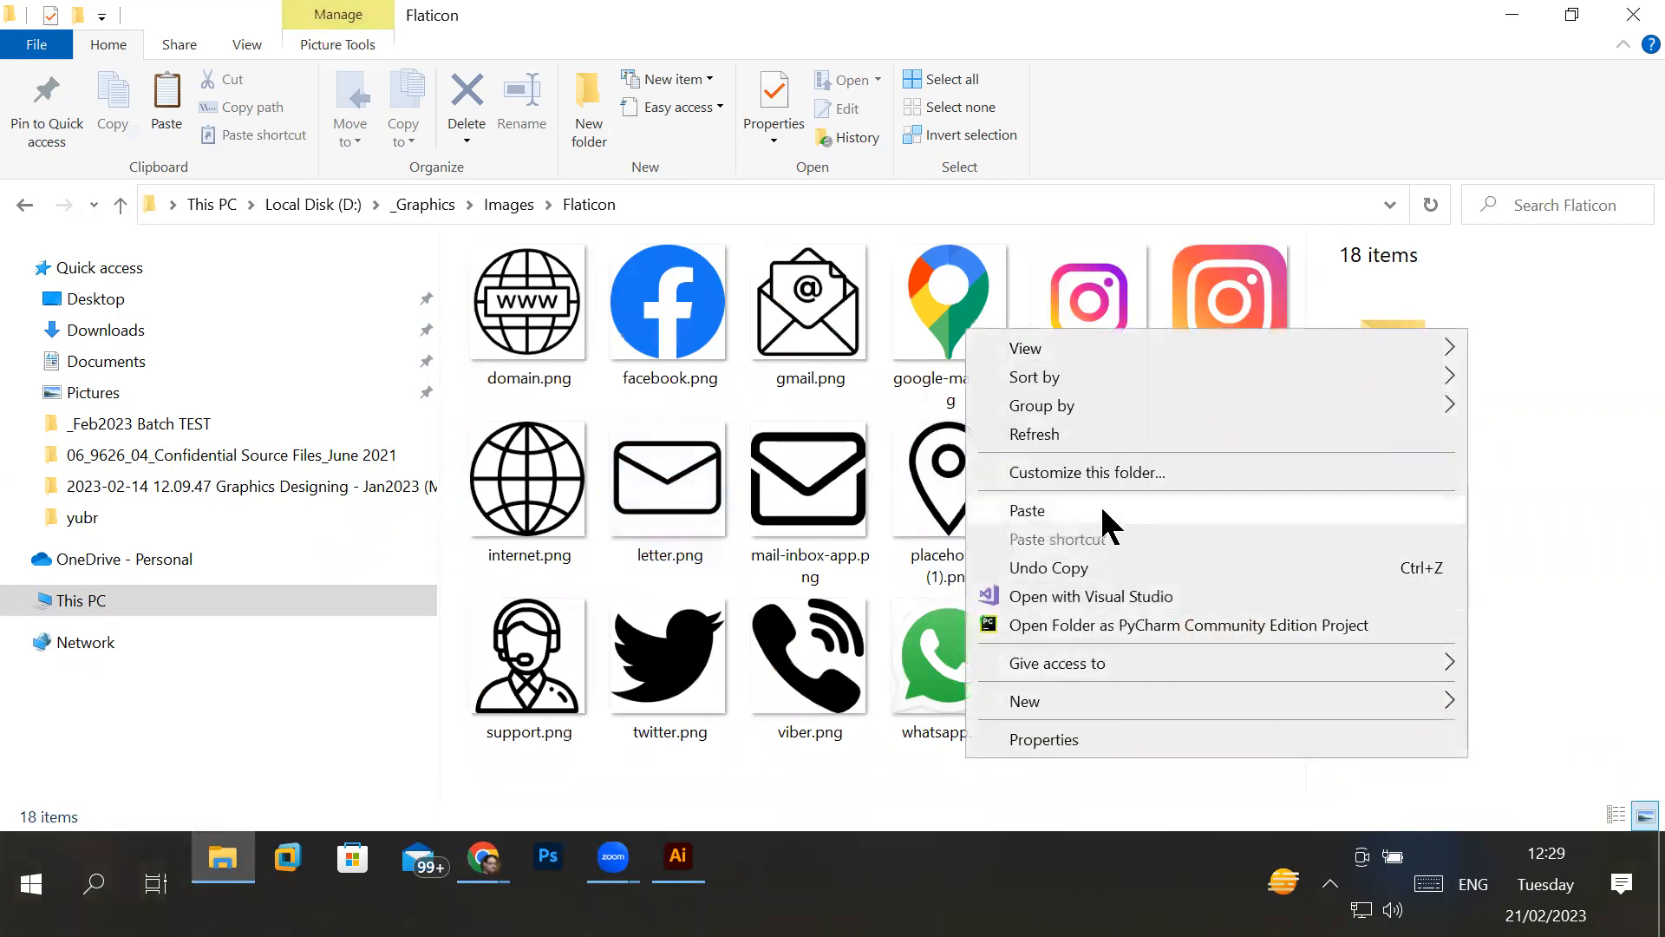
left_click(1098, 513)
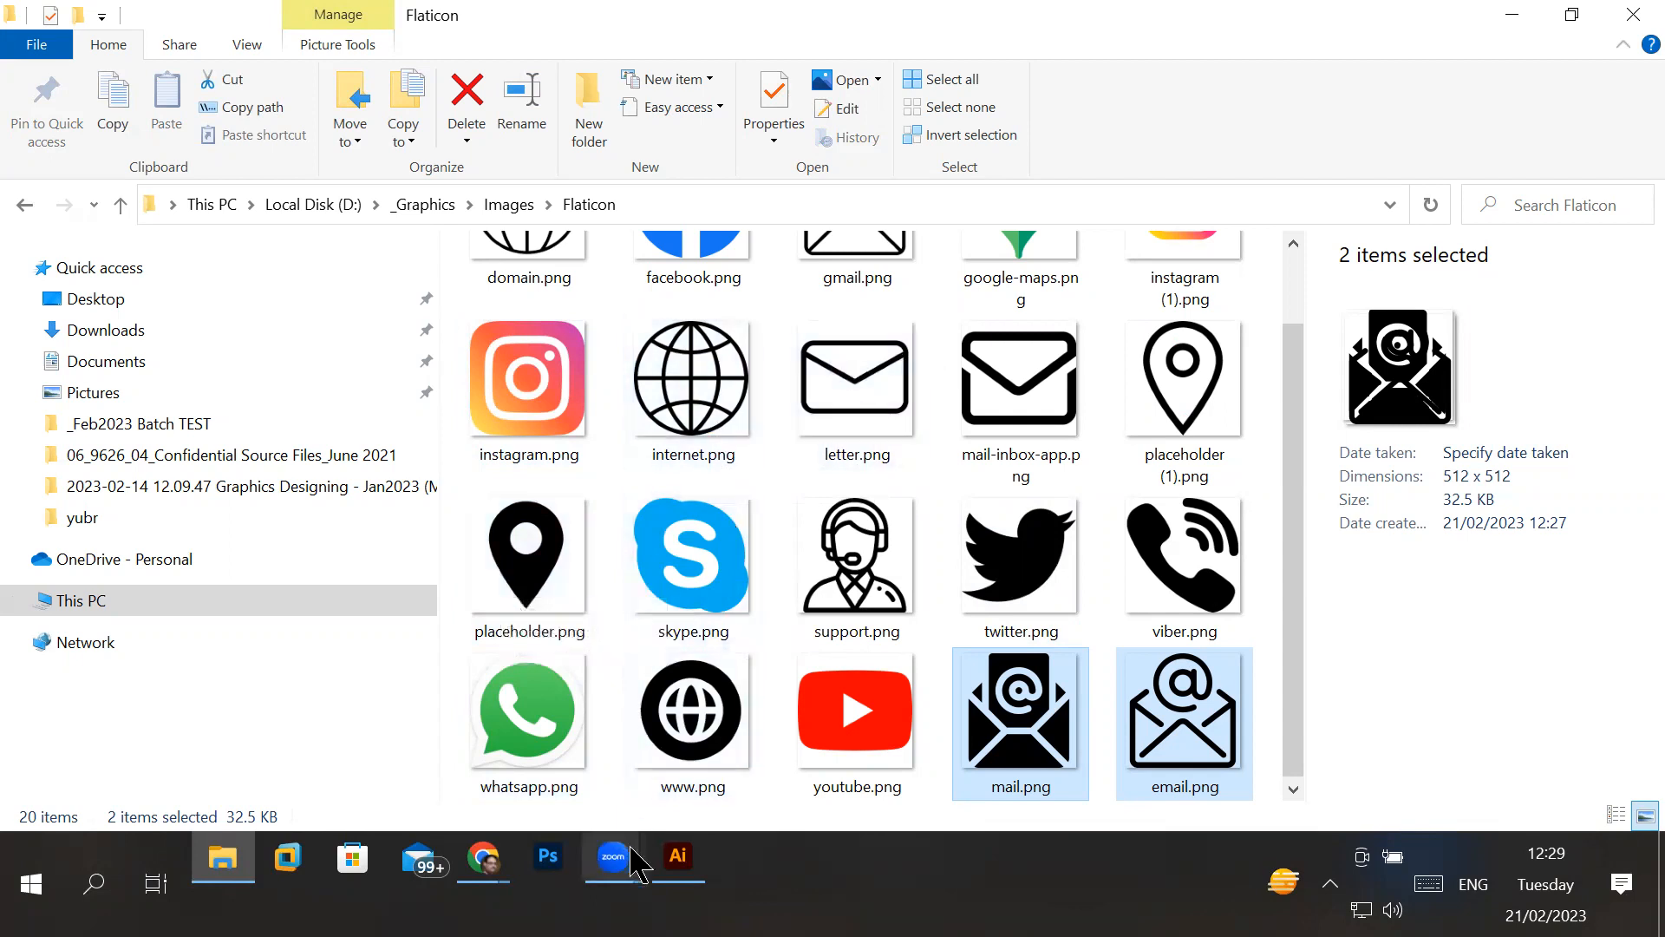
left_click(691, 870)
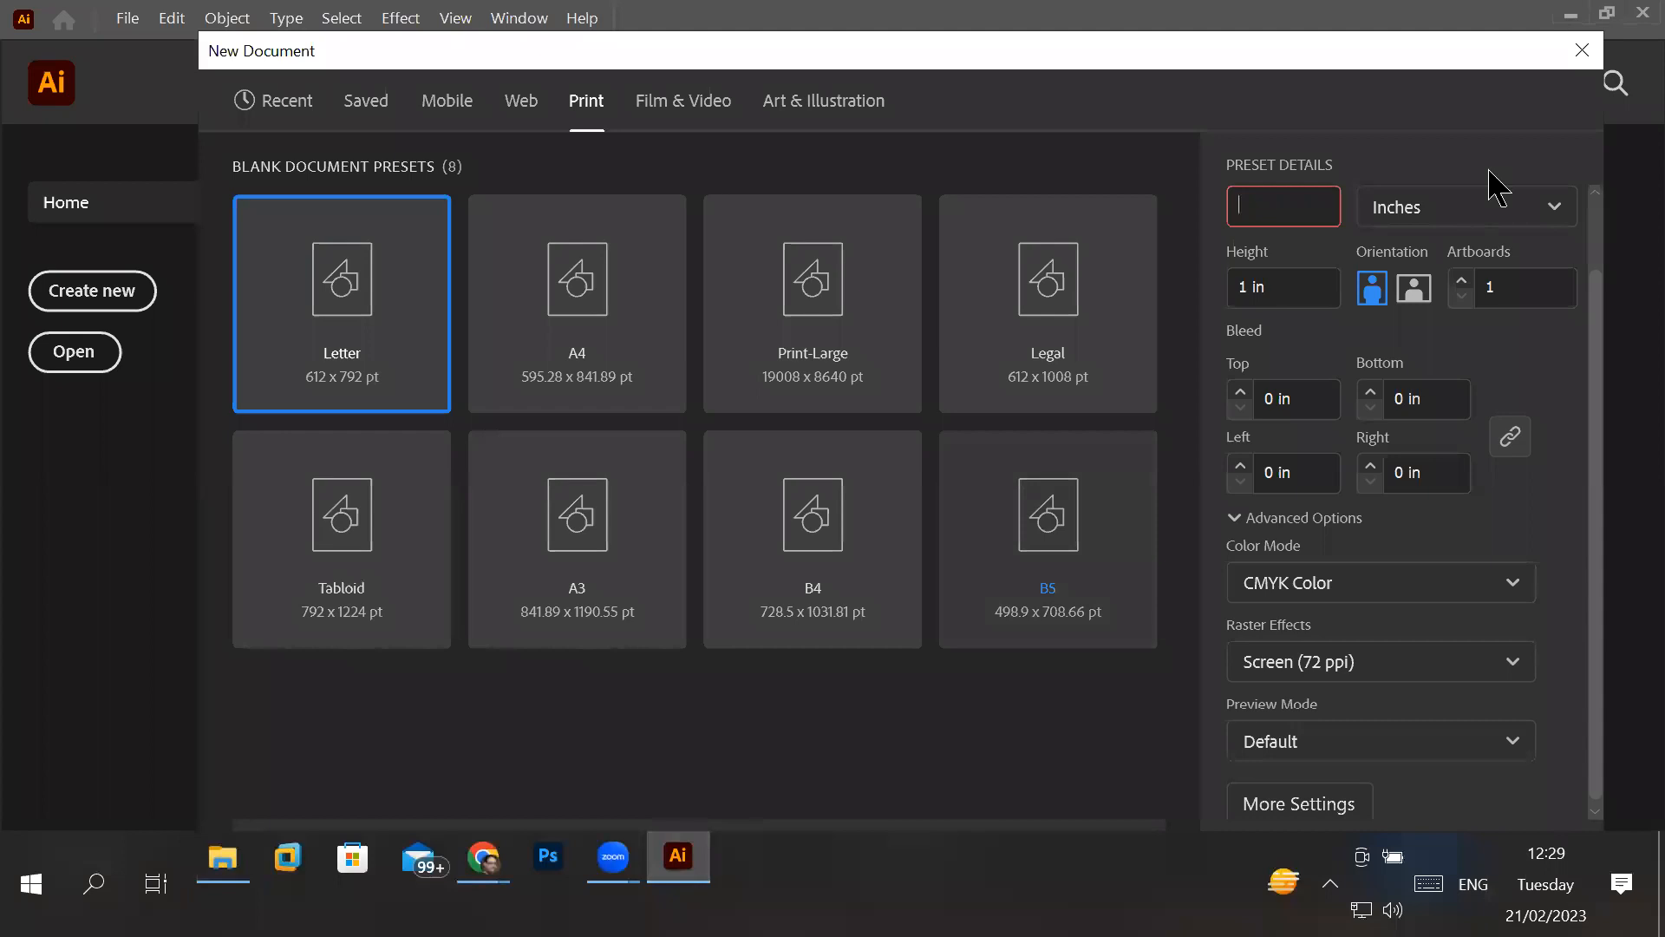
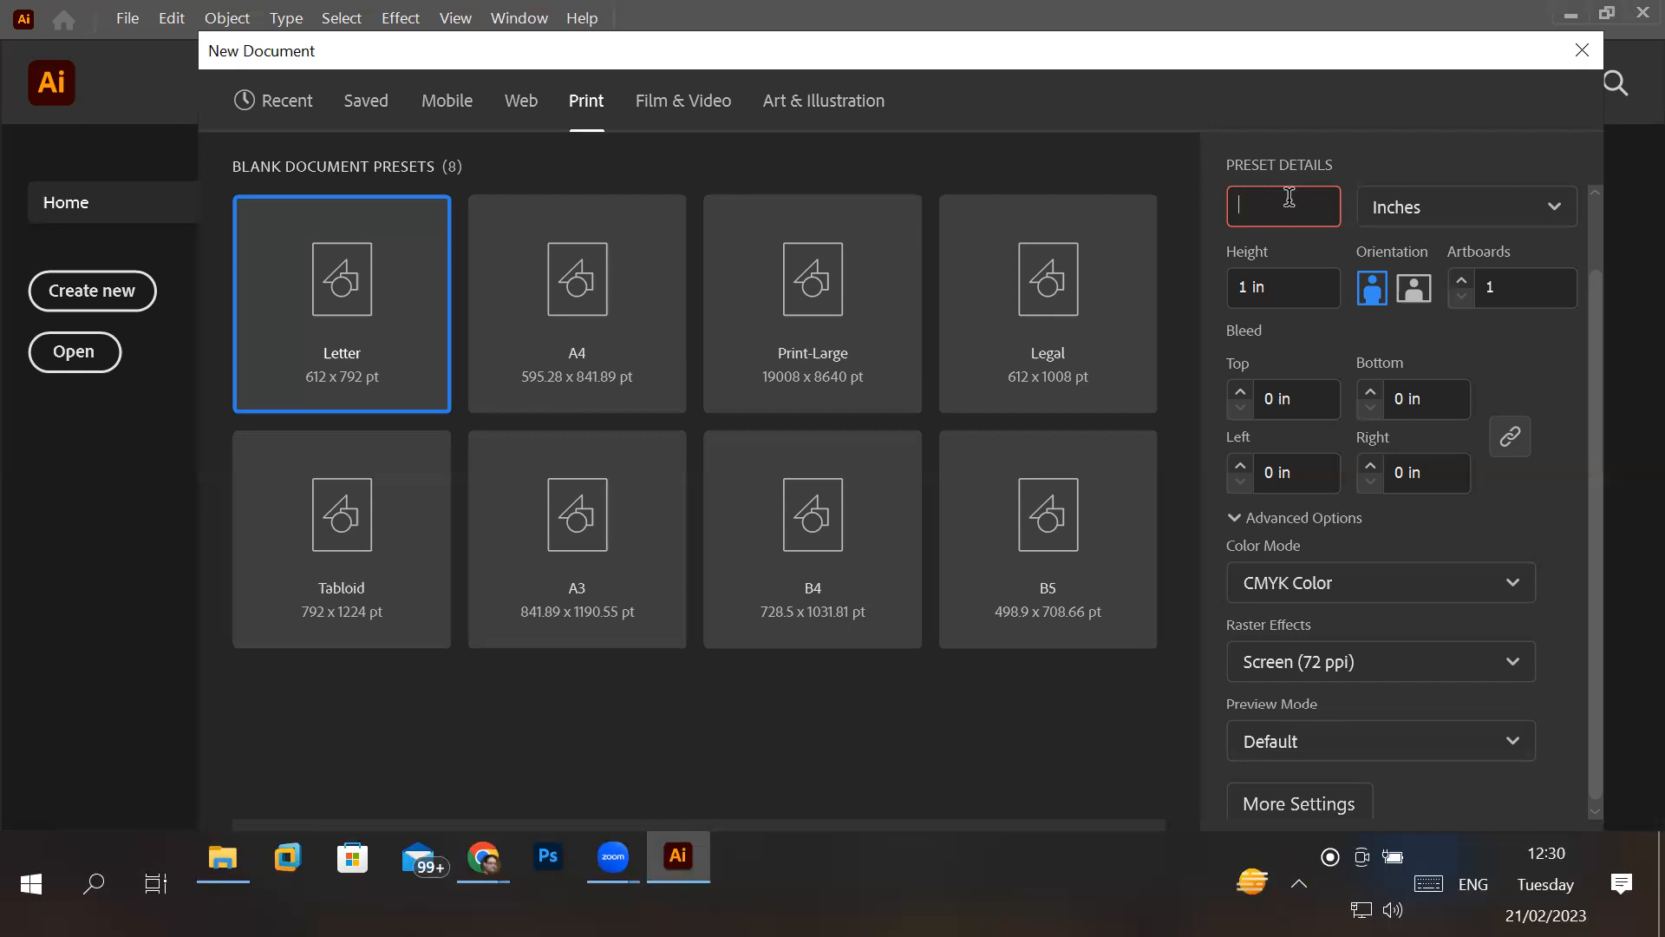
- Try the A4, Print-Large, Legal, B5, B4 and A3 print presets and select Tabloid for the new document
left_click(593, 115)
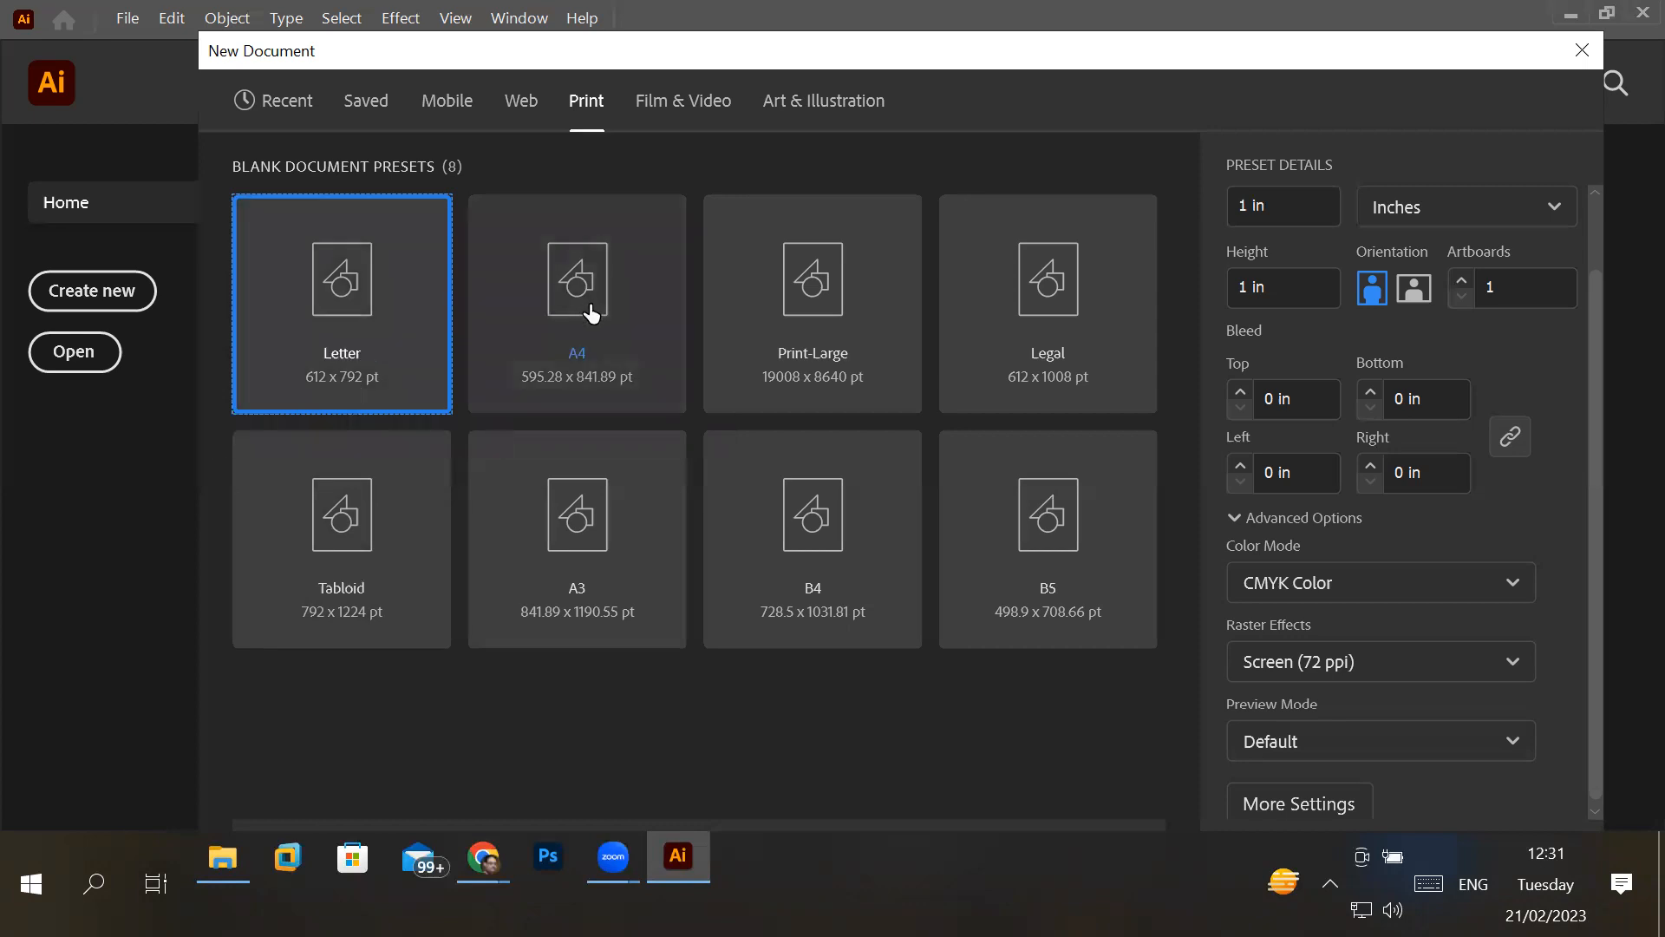
left_click(574, 273)
left_click(902, 328)
left_click(1070, 382)
left_click(1076, 585)
left_click(759, 544)
left_click(577, 512)
left_click(362, 562)
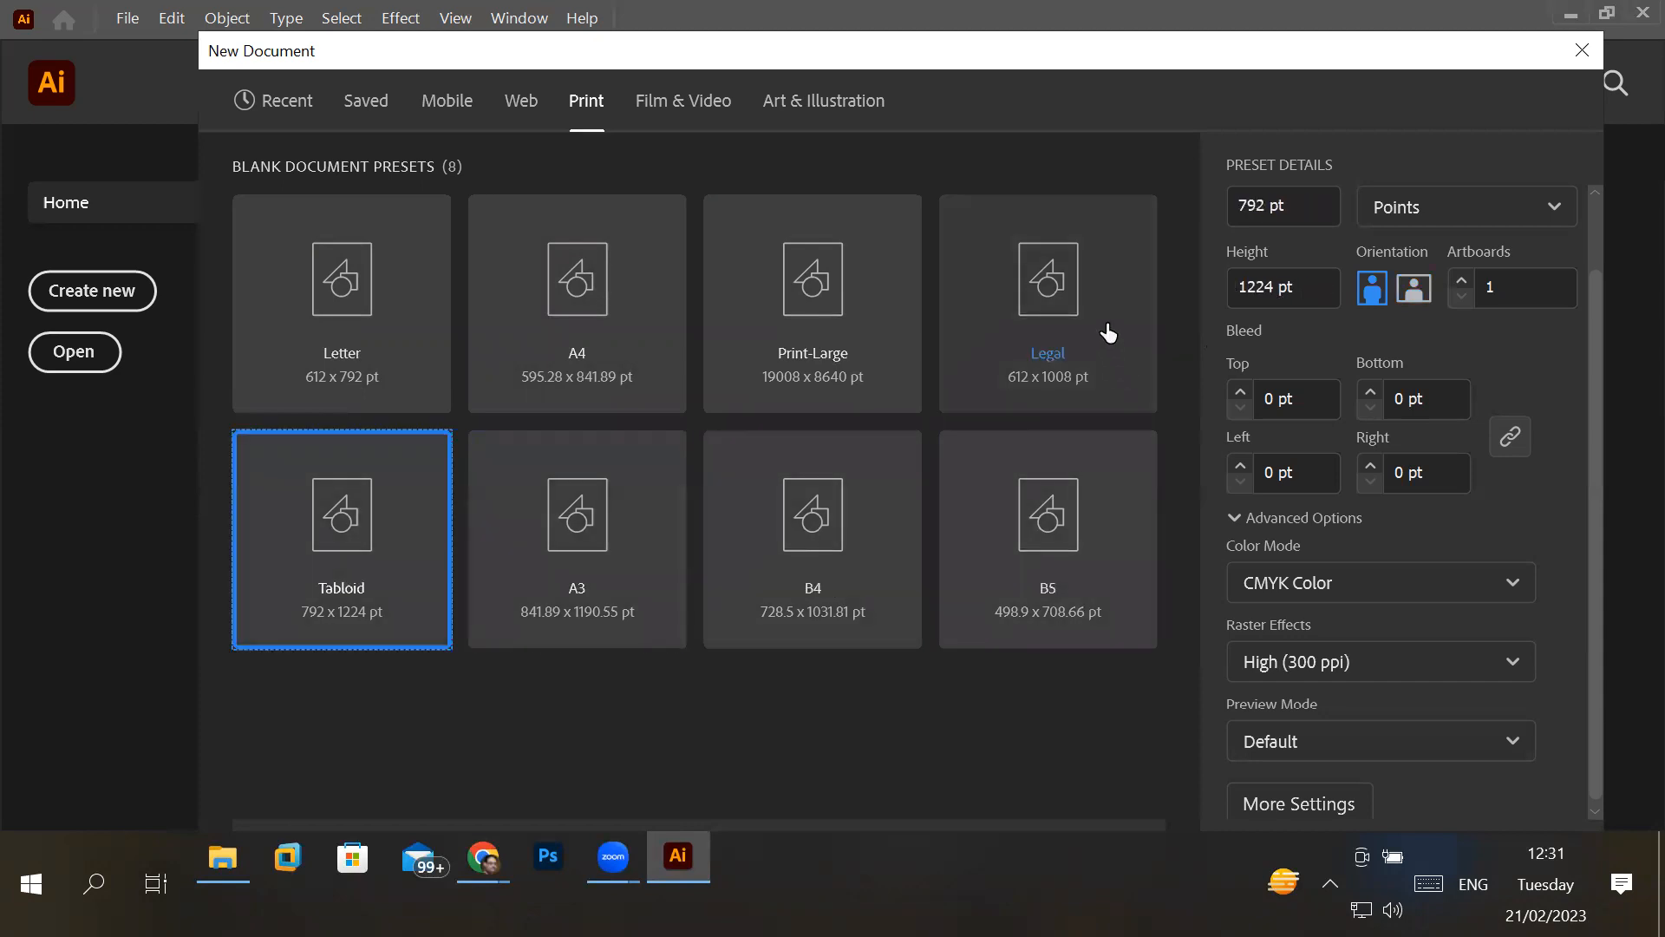
- Switch the document units to Feet and set the width to 3 ft and the height to 5 ft
left_click(1416, 217)
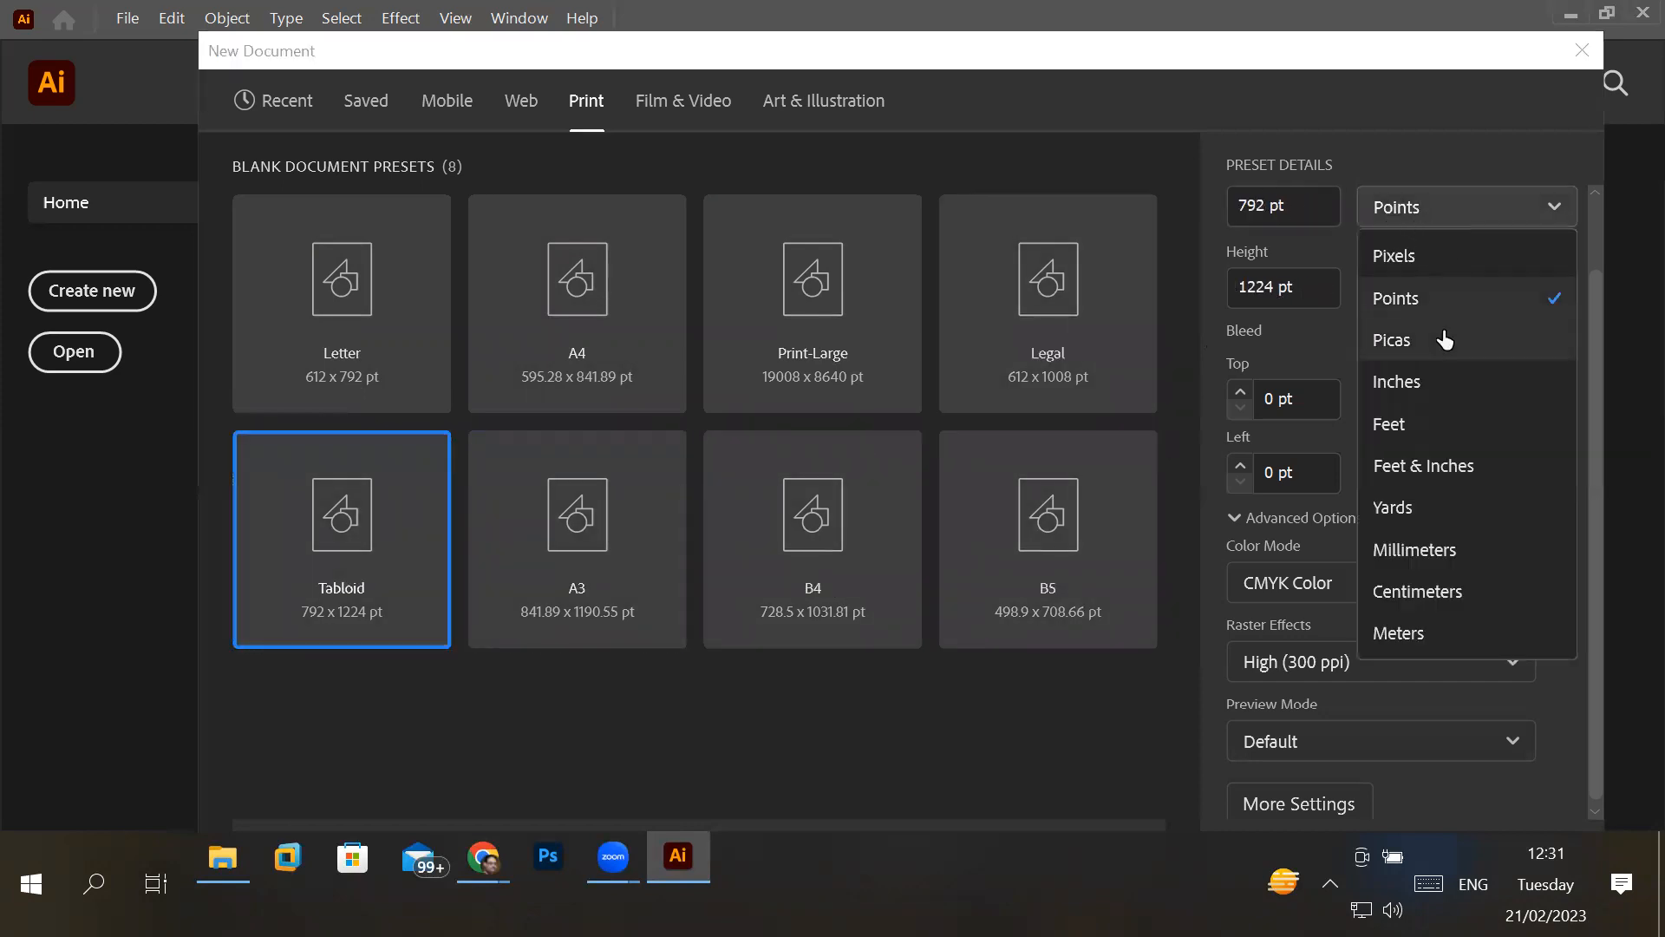
left_click(1398, 427)
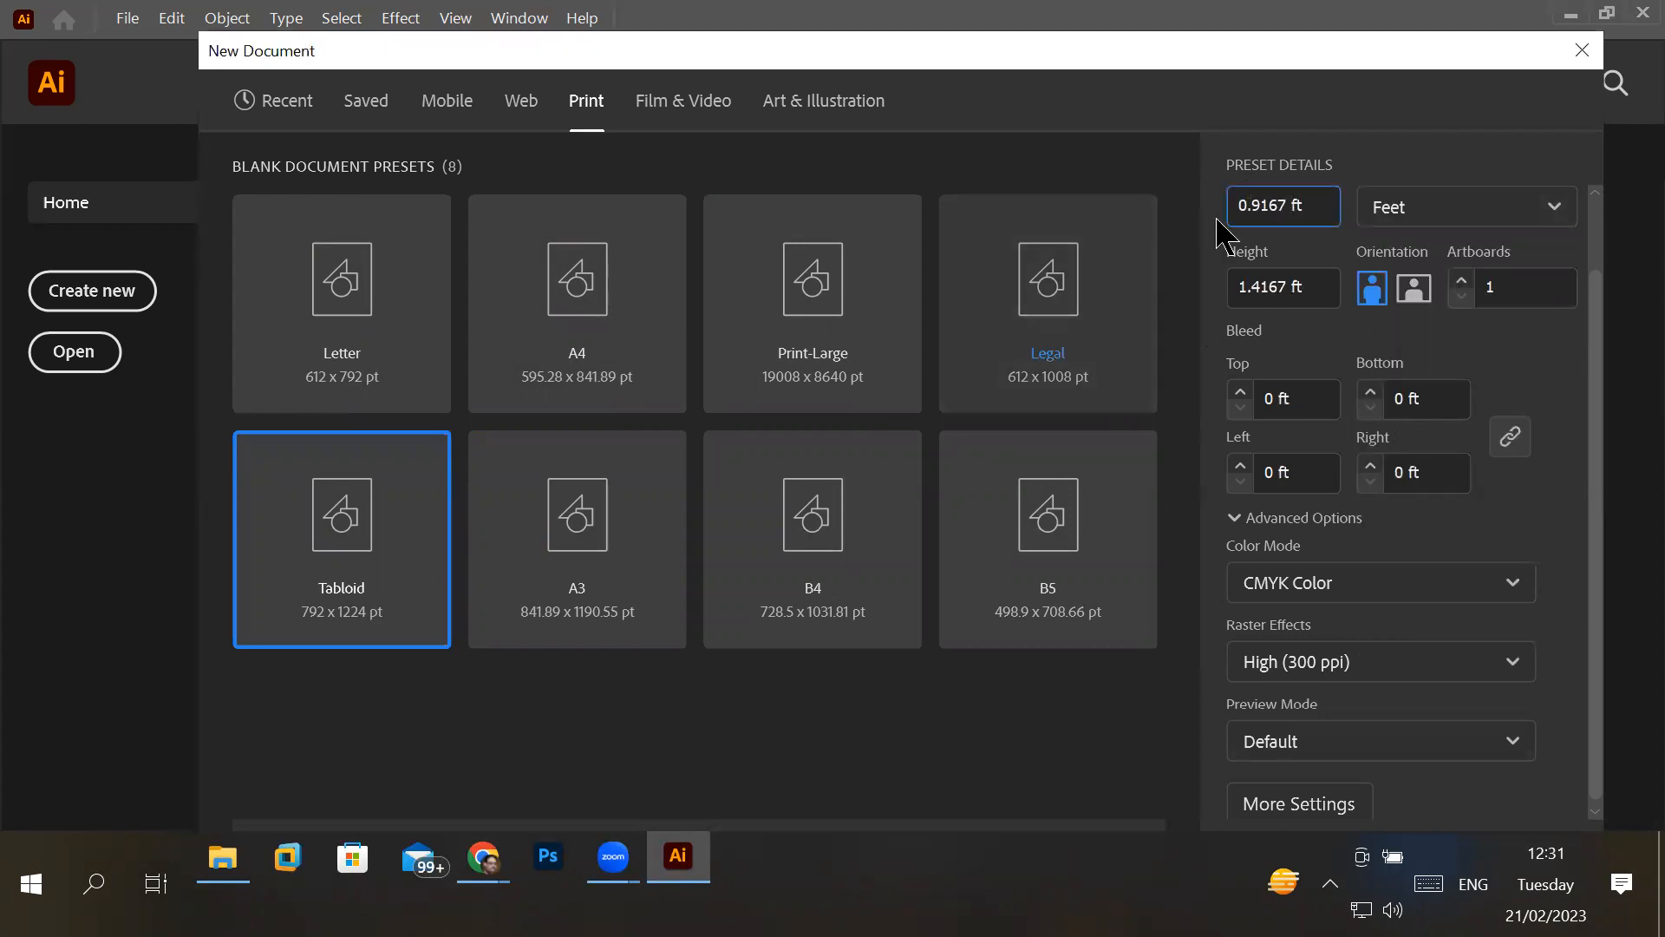
double_click(1257, 203)
type("3")
double_click(1271, 288)
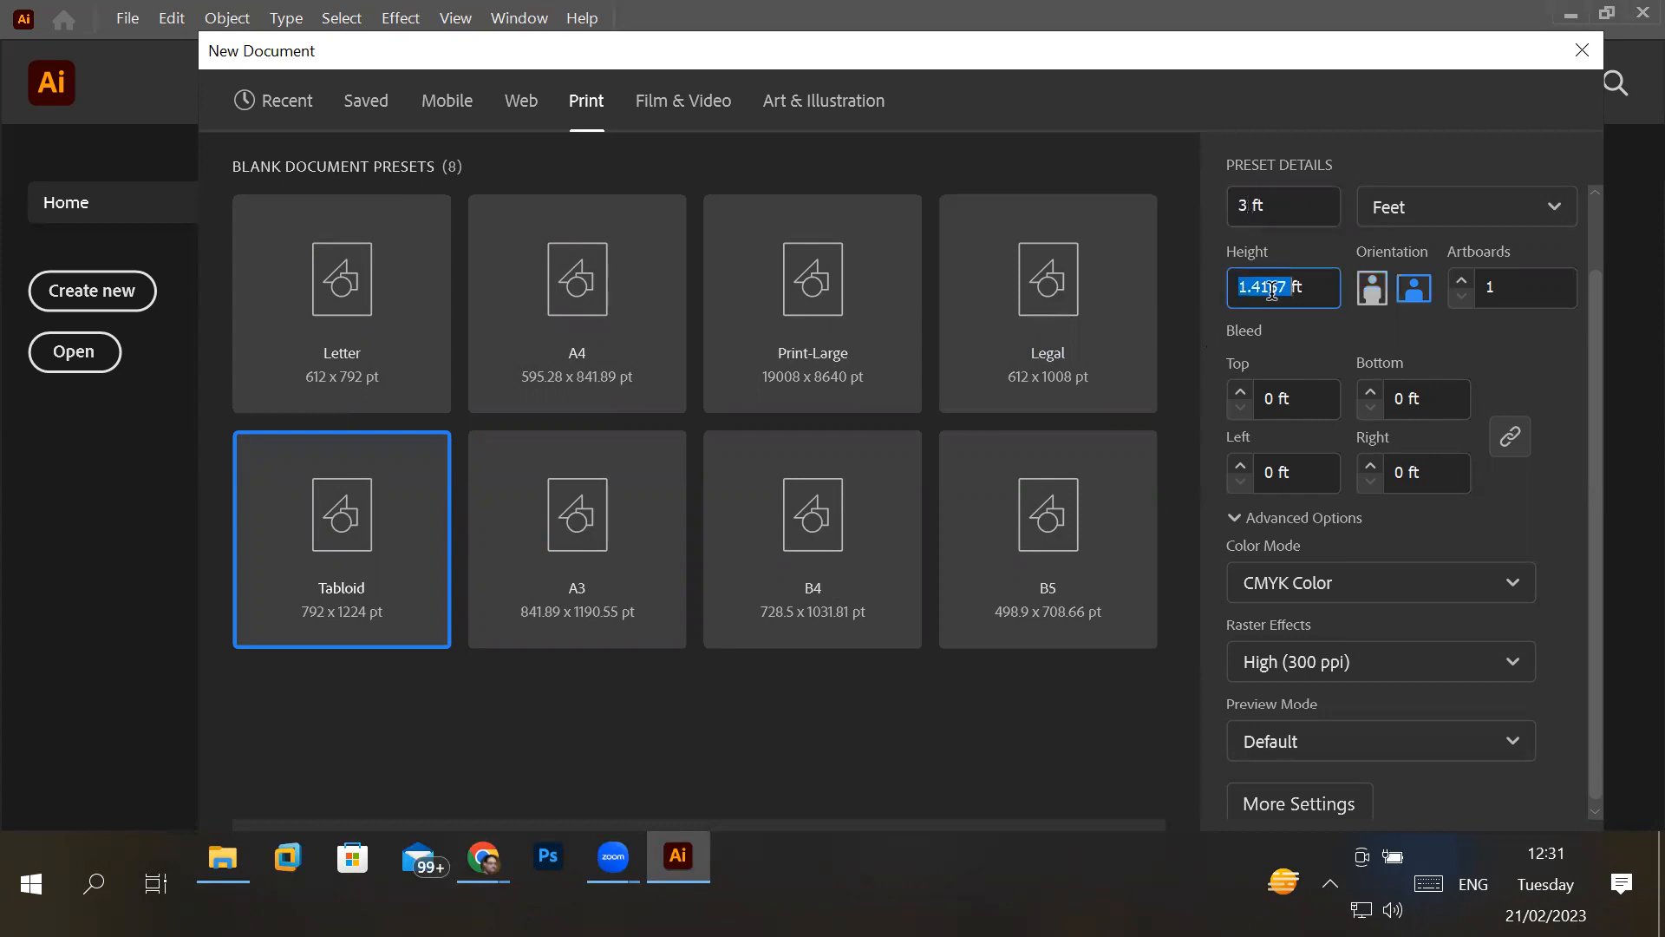
type("5")
left_click(1318, 396)
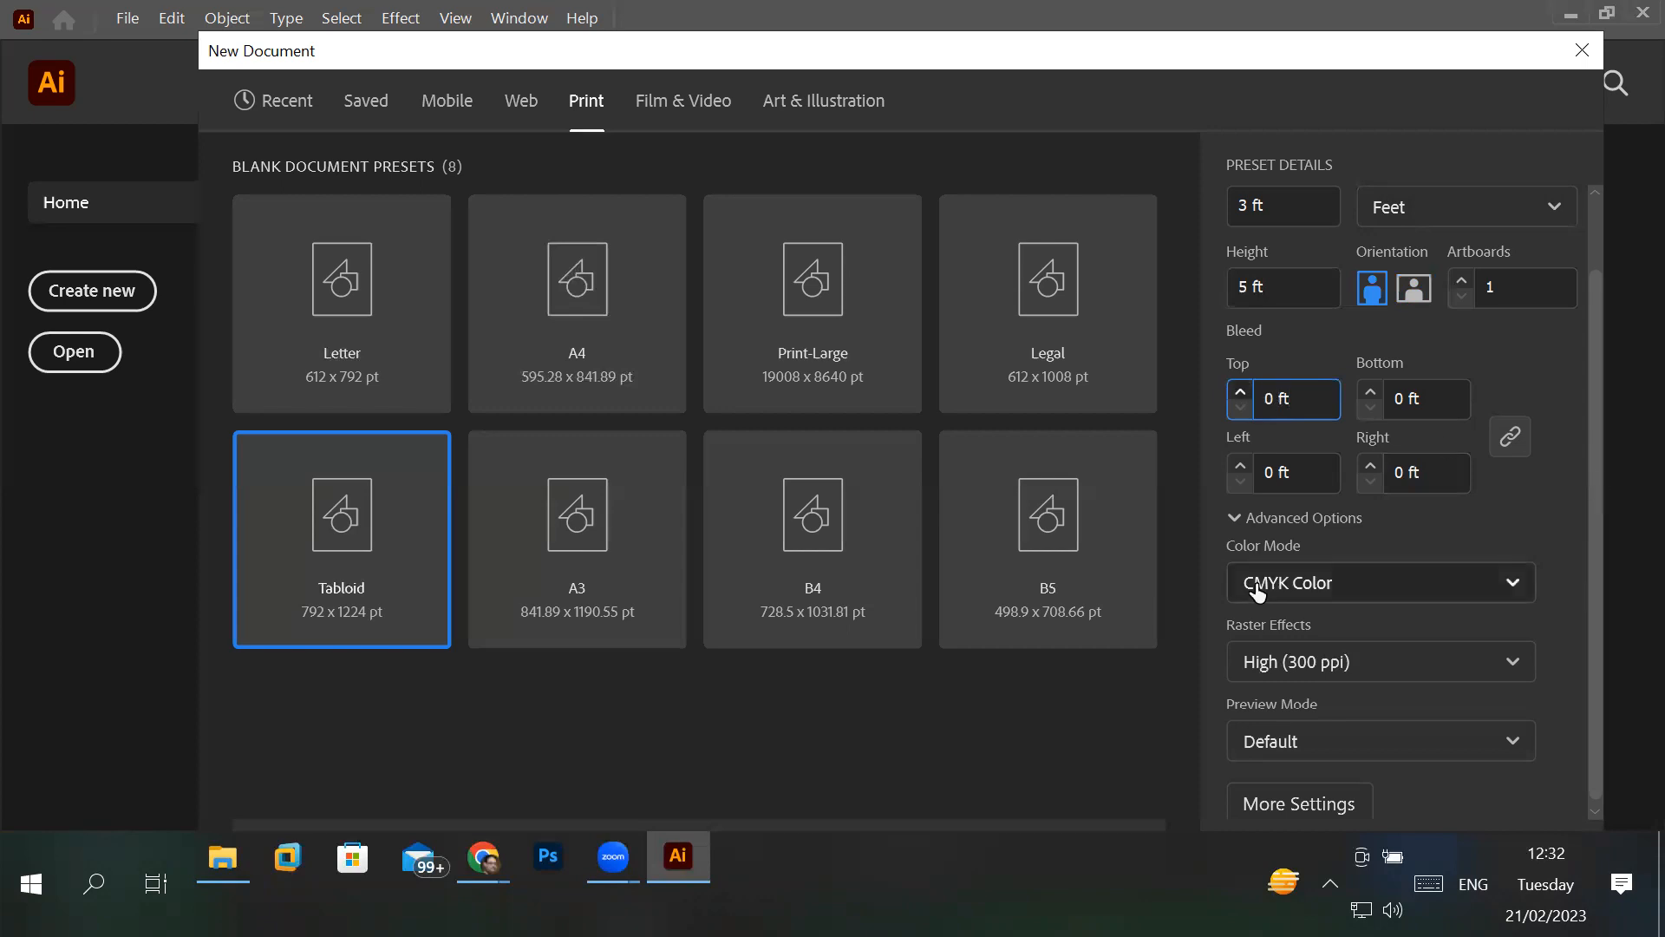
- Set the linked bleed to 1 ft on all four sides of the document
left_click(1241, 393)
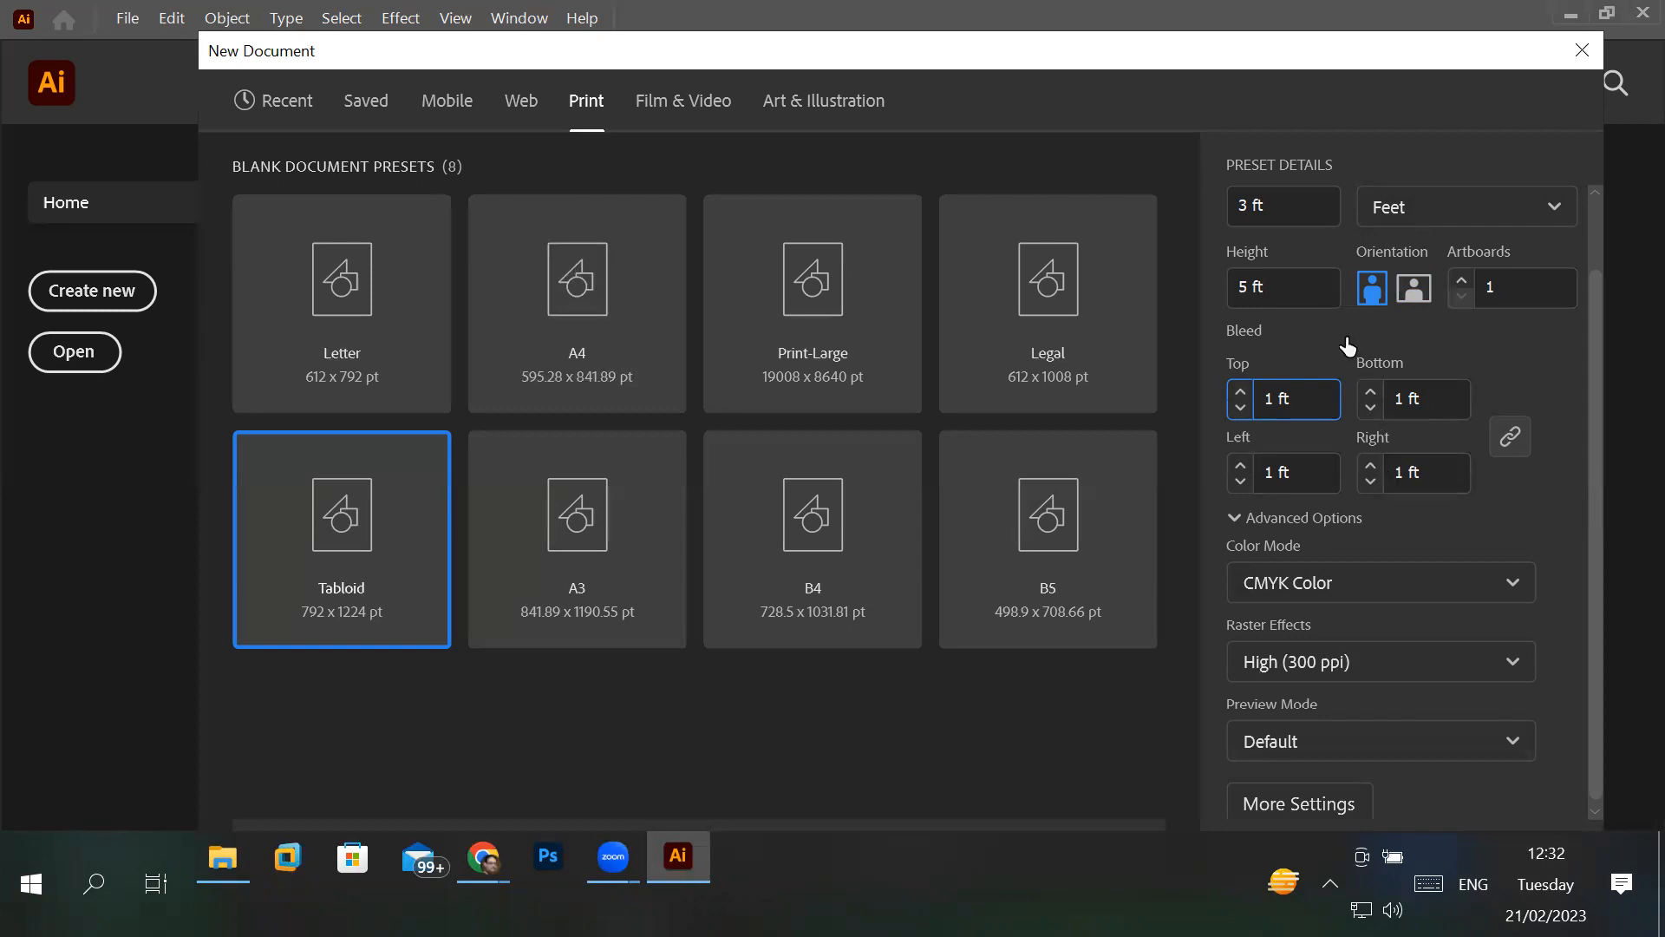
left_click(1287, 202)
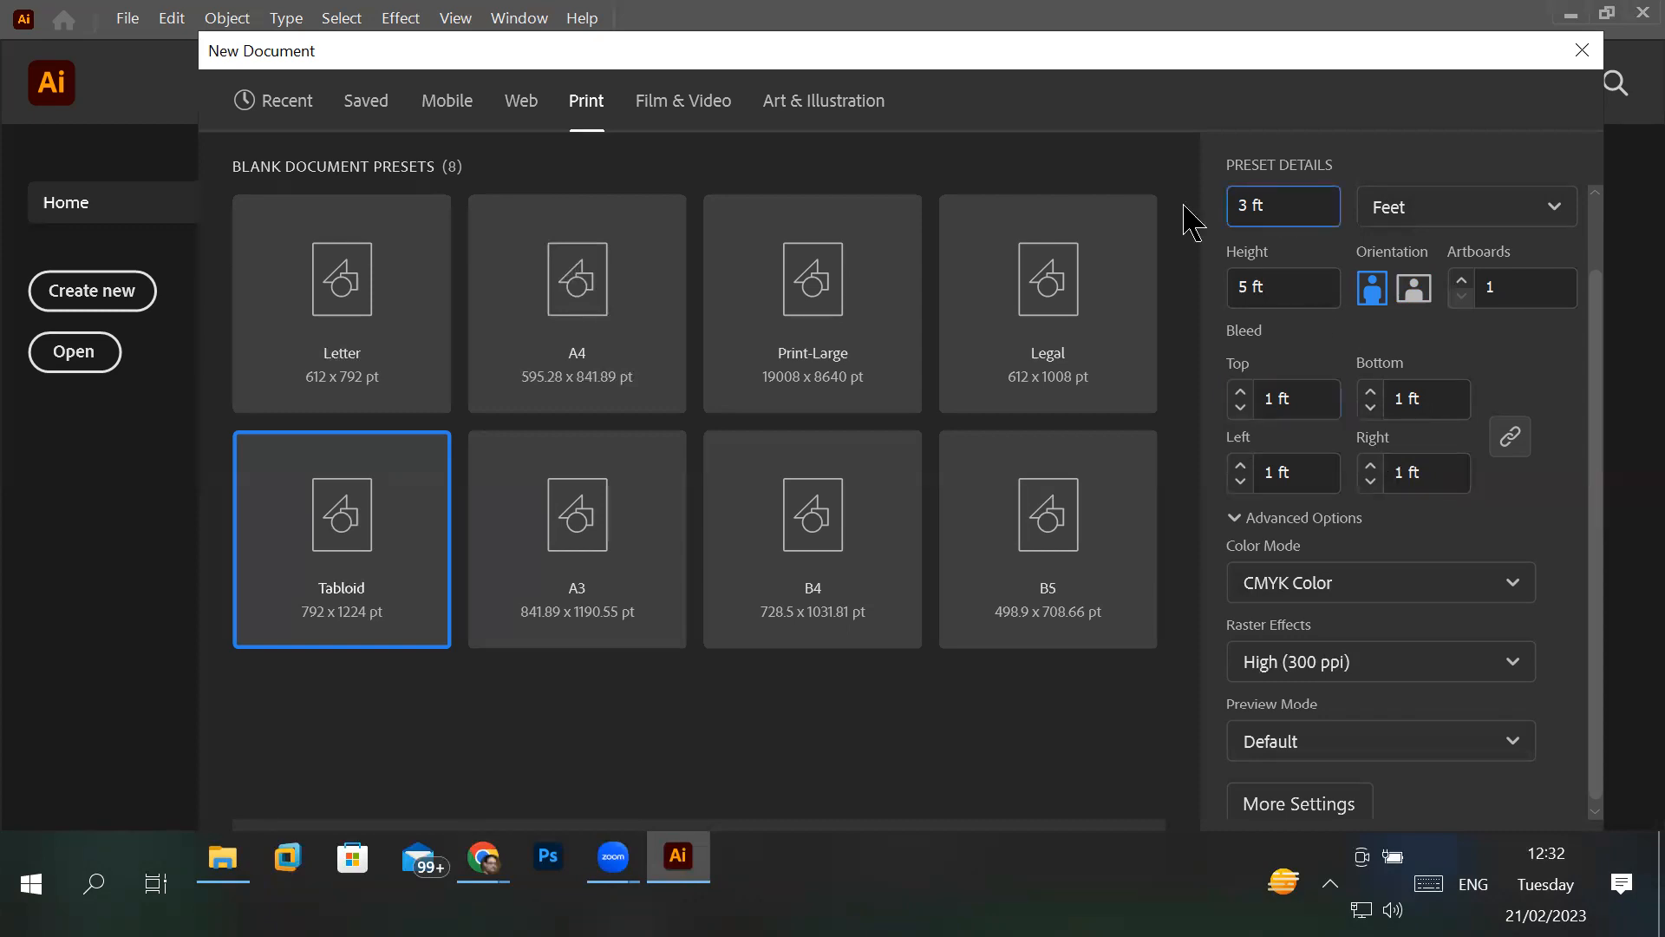
left_click(1291, 279)
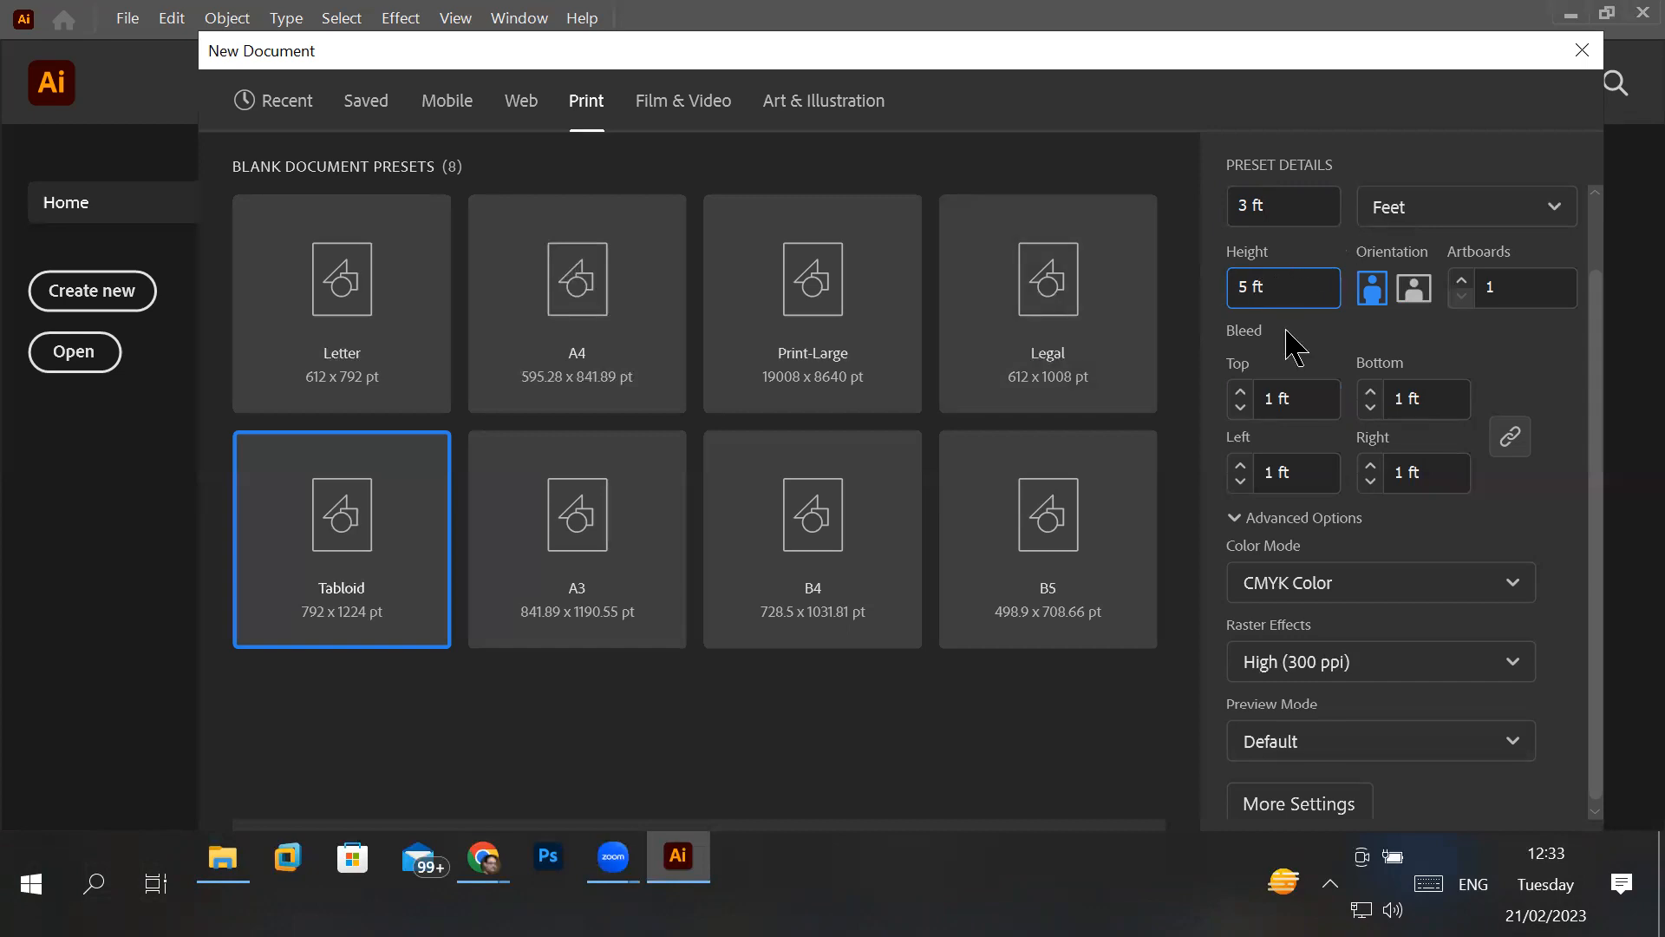
left_click(1291, 401)
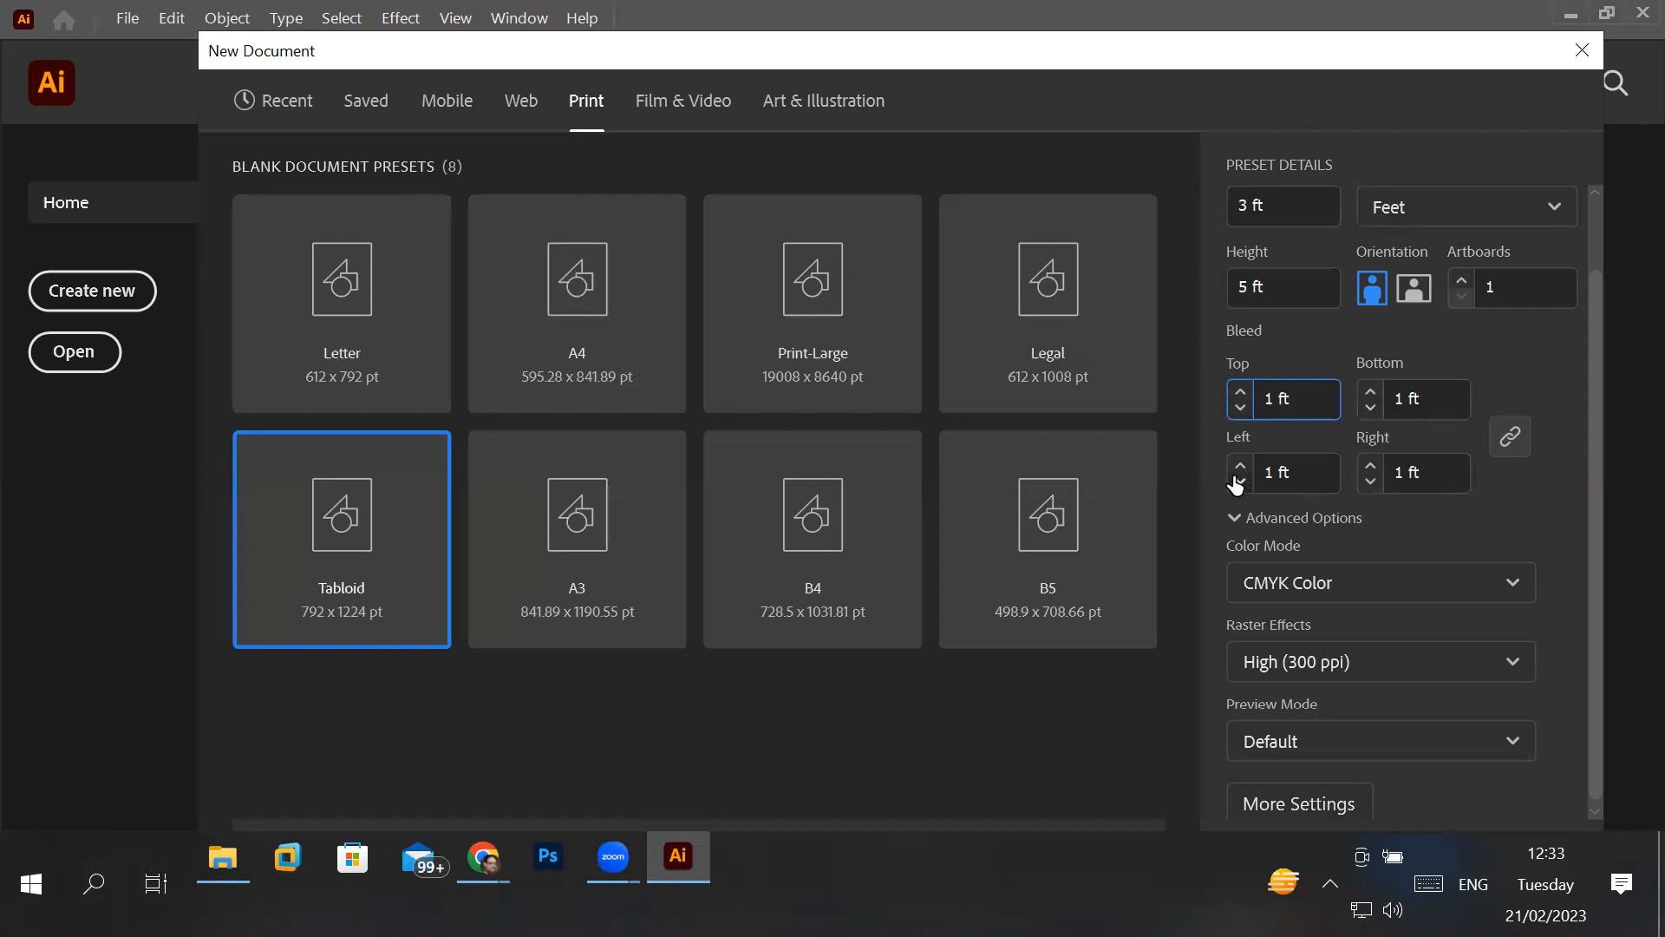
- Unlink the bleed values, change the bottom and right bleeds individually, restore both to 1 ft and relink the four sides
left_click(1510, 436)
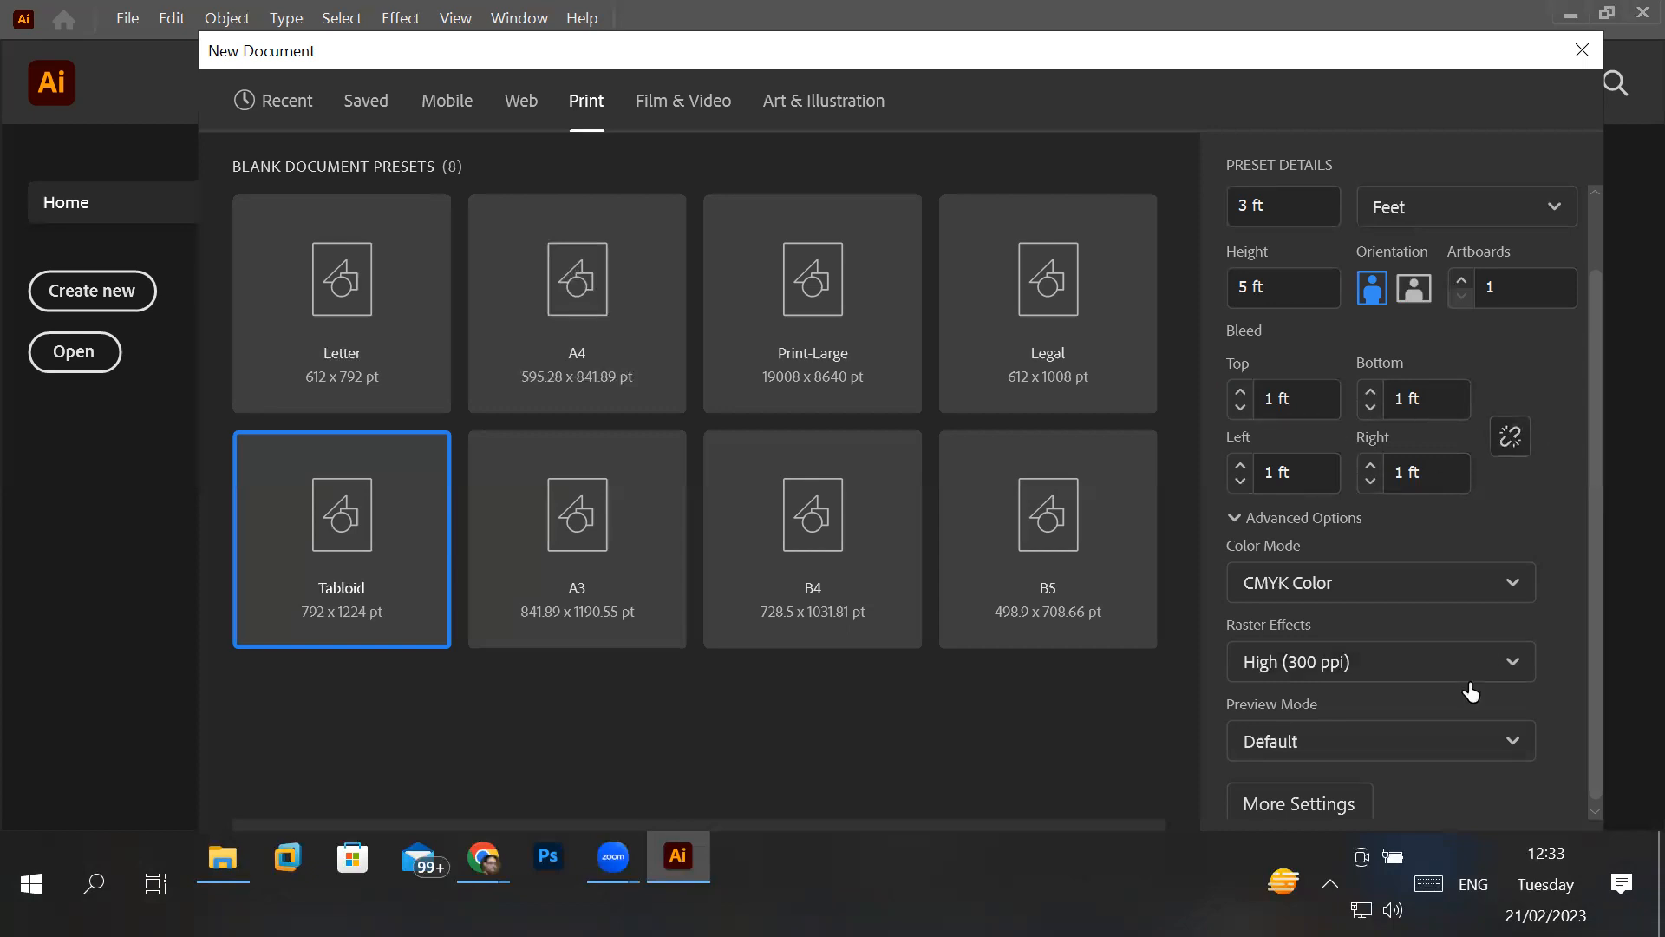
left_click(1368, 408)
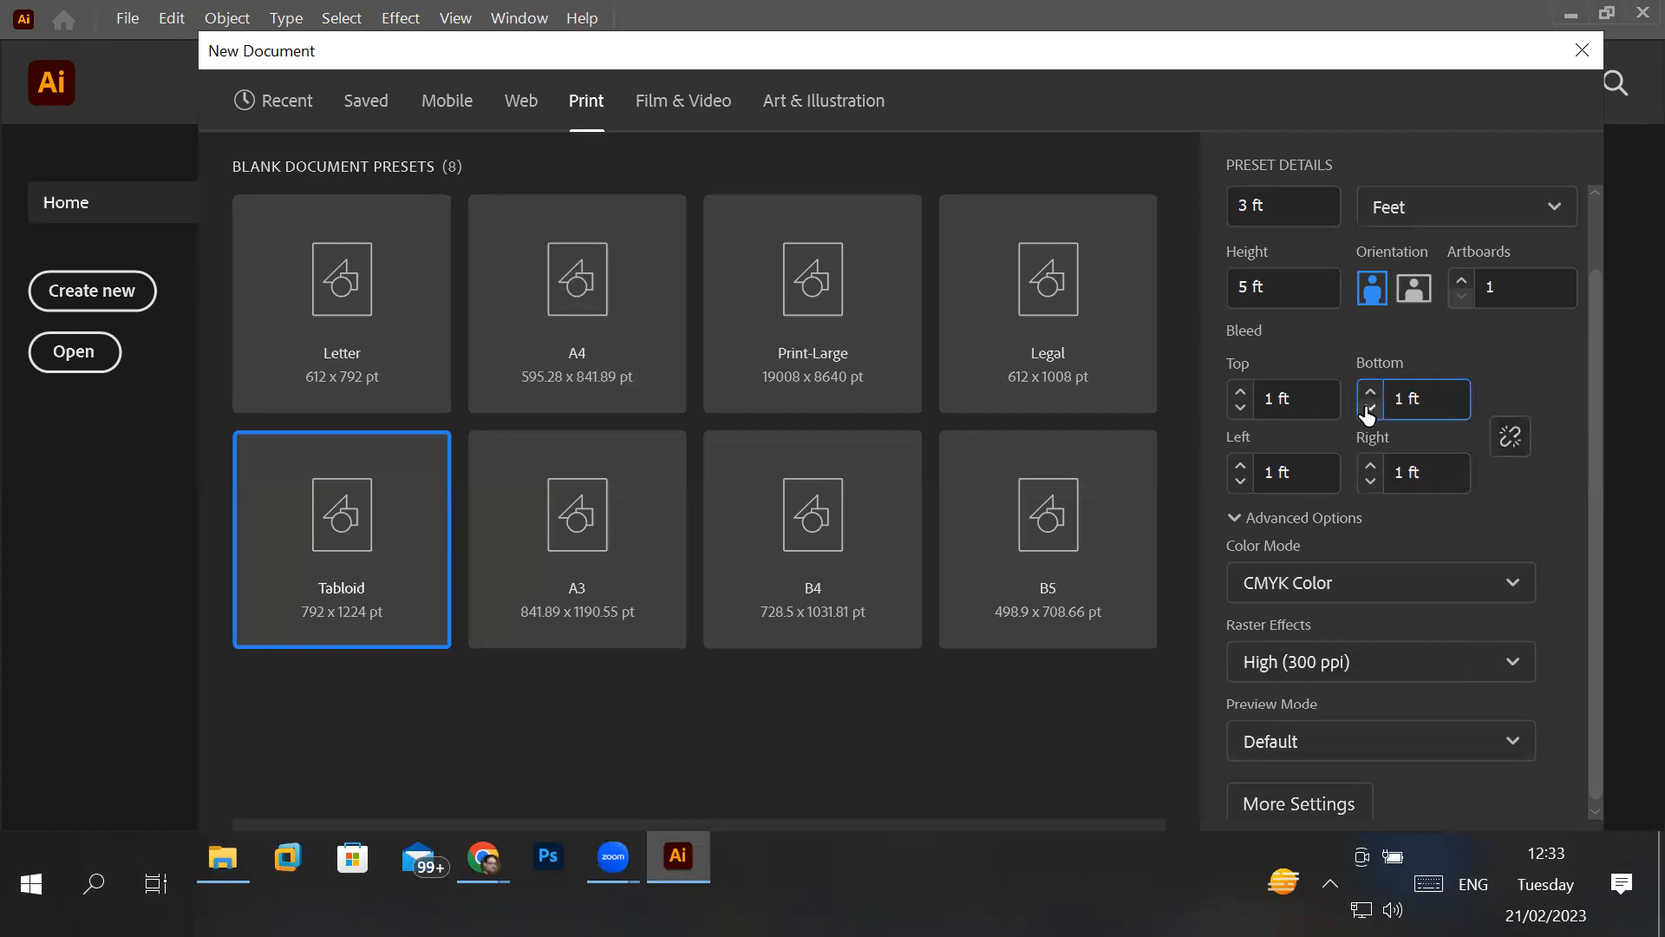
left_click(1369, 484)
left_click(1370, 466)
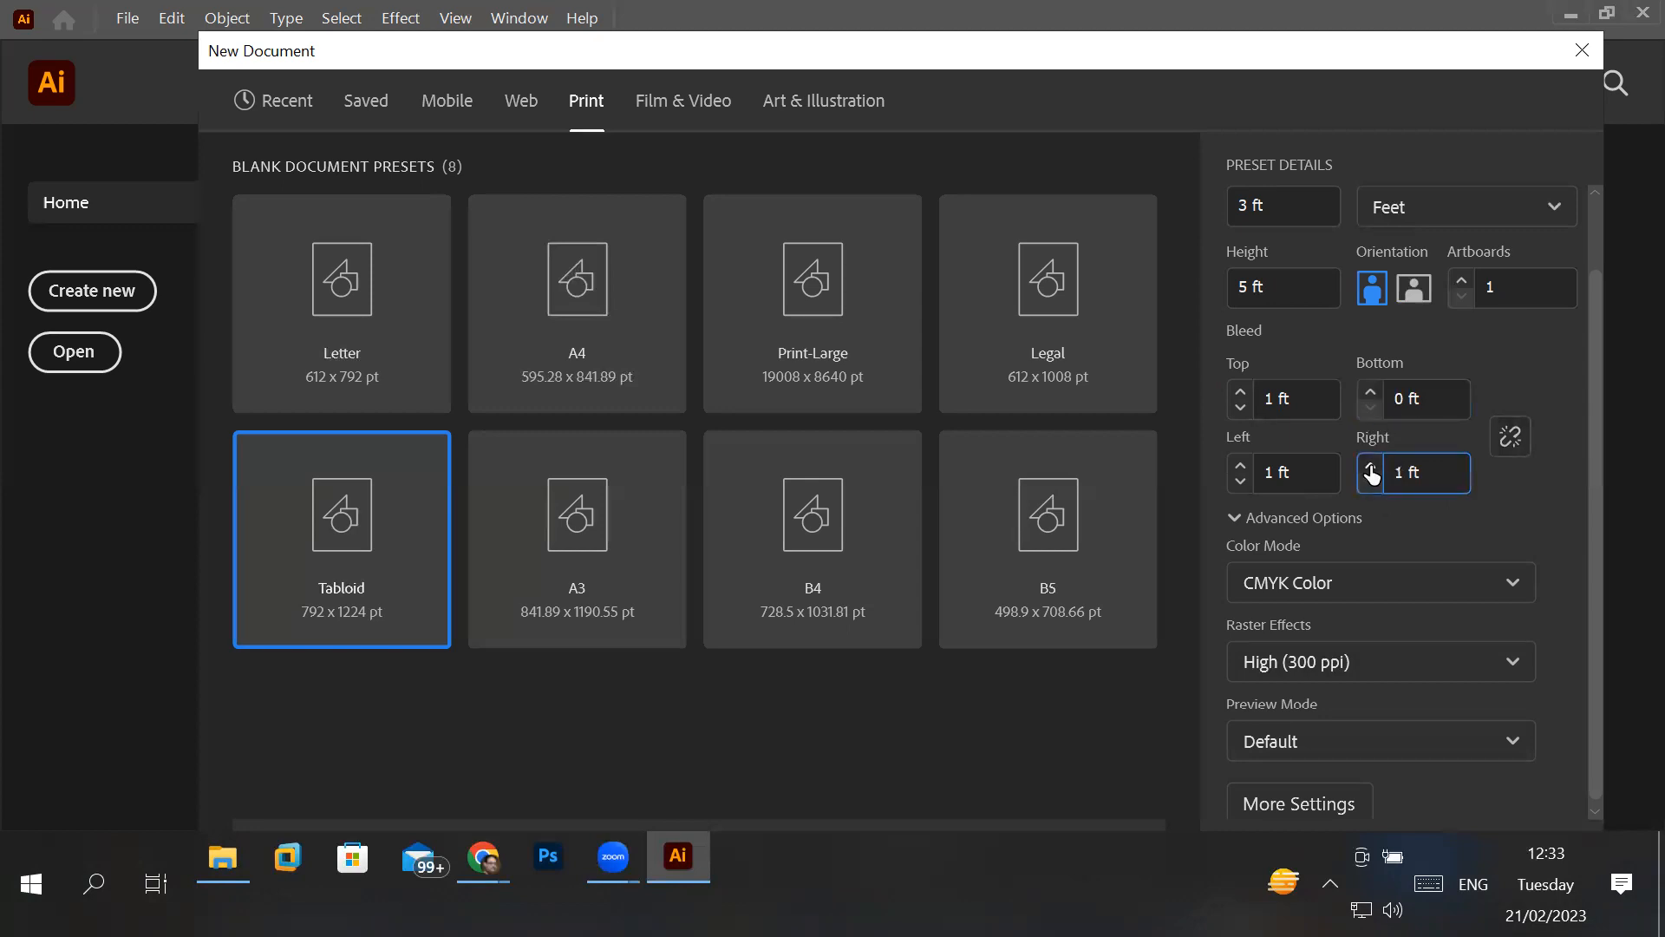
left_click(1370, 391)
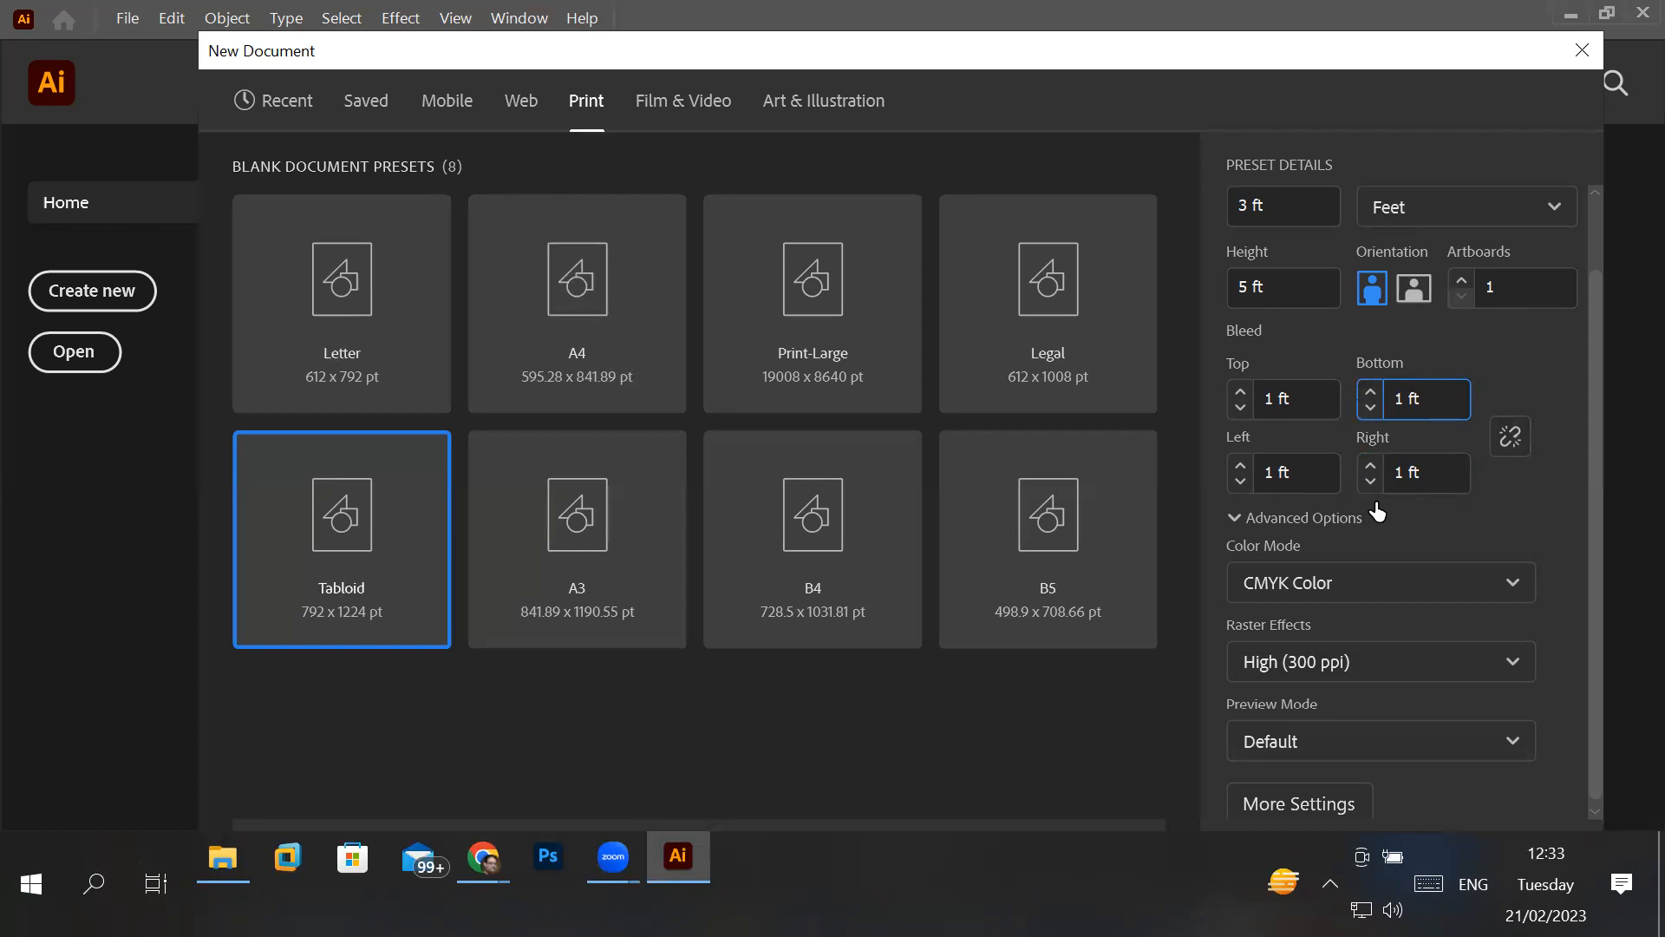
left_click(1510, 441)
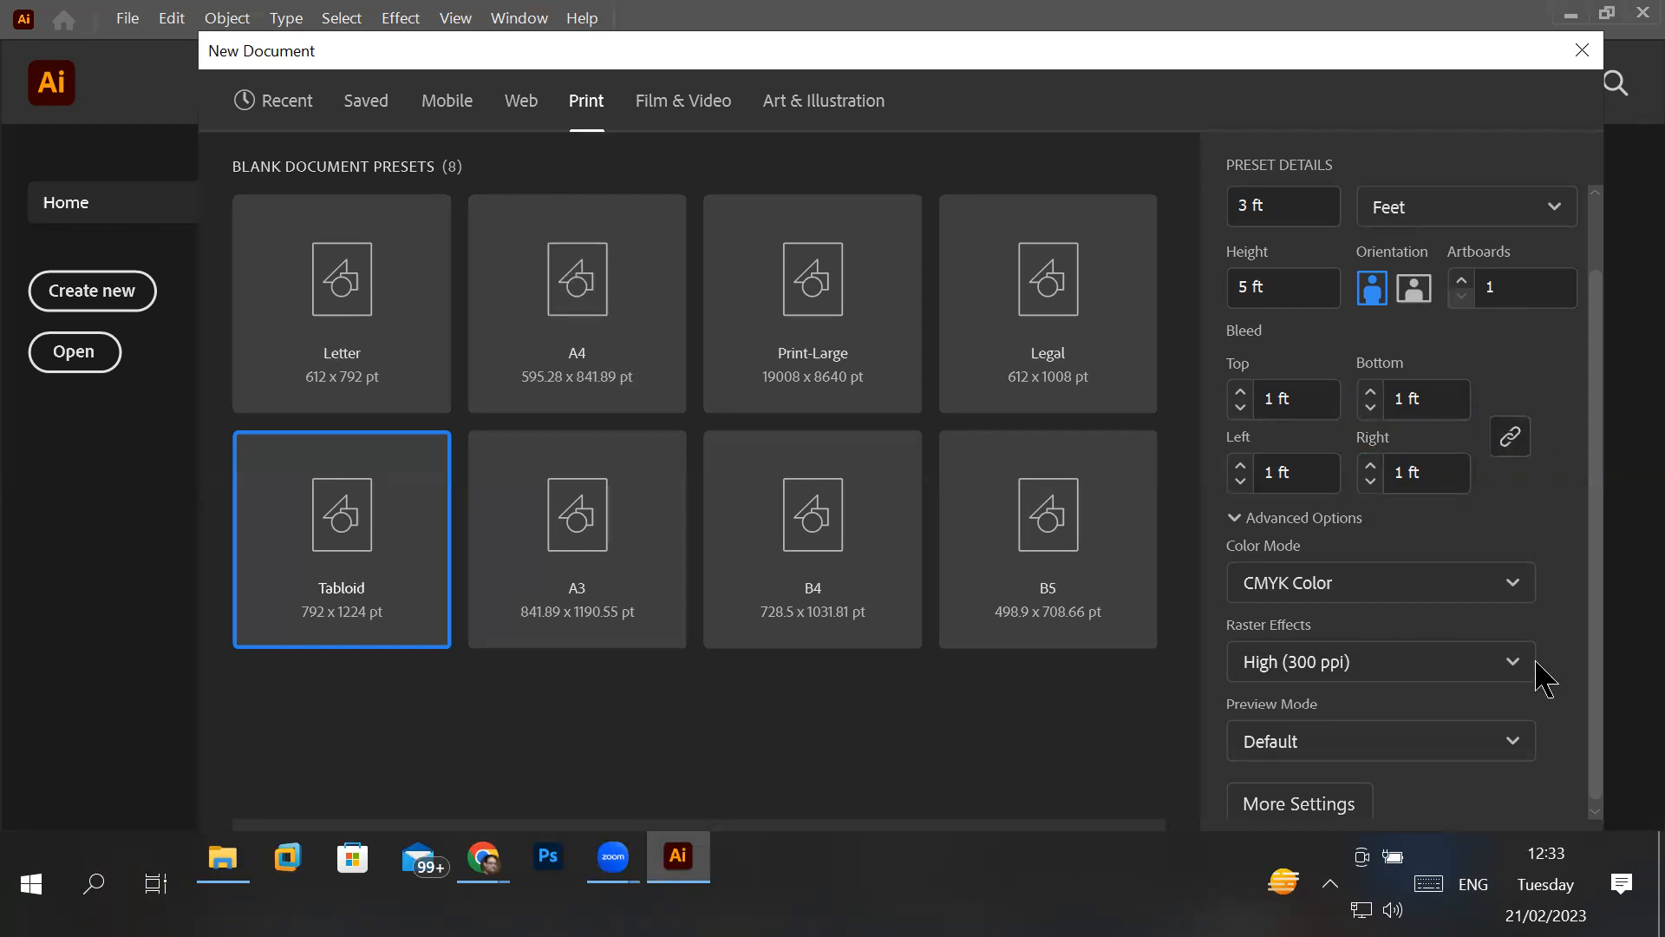
- Raise the linked bleeds to 2 ft, lower them to 0 ft and return them to 1 ft with the sides linked
left_click(1371, 392)
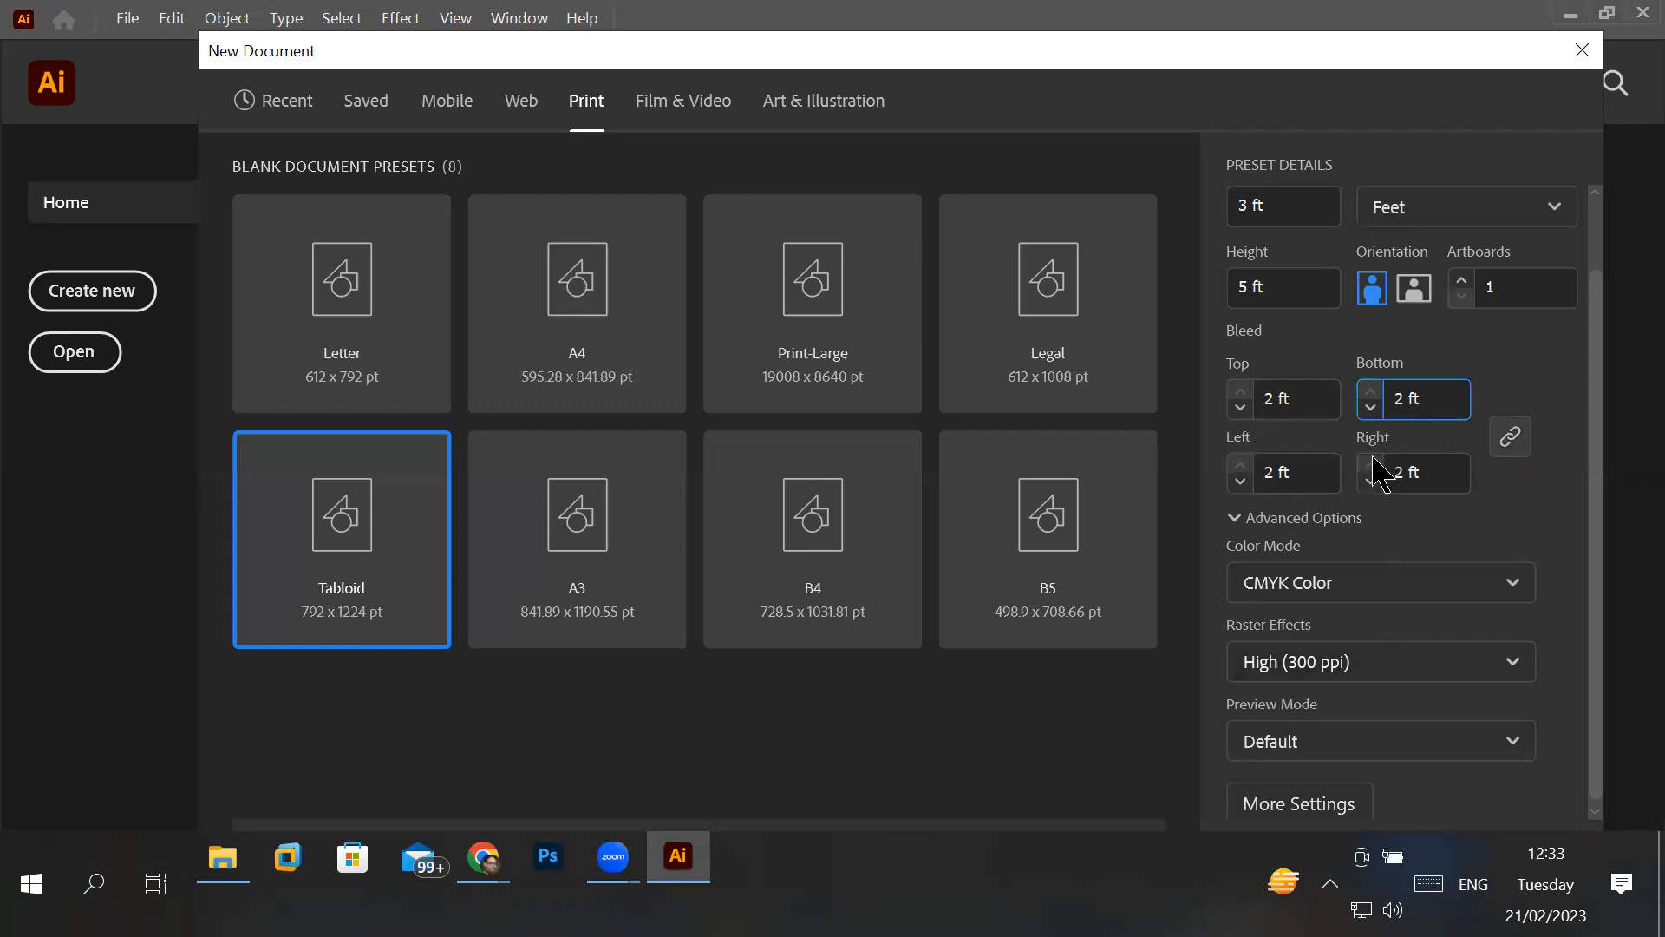
left_click(1370, 408)
left_click(1370, 407)
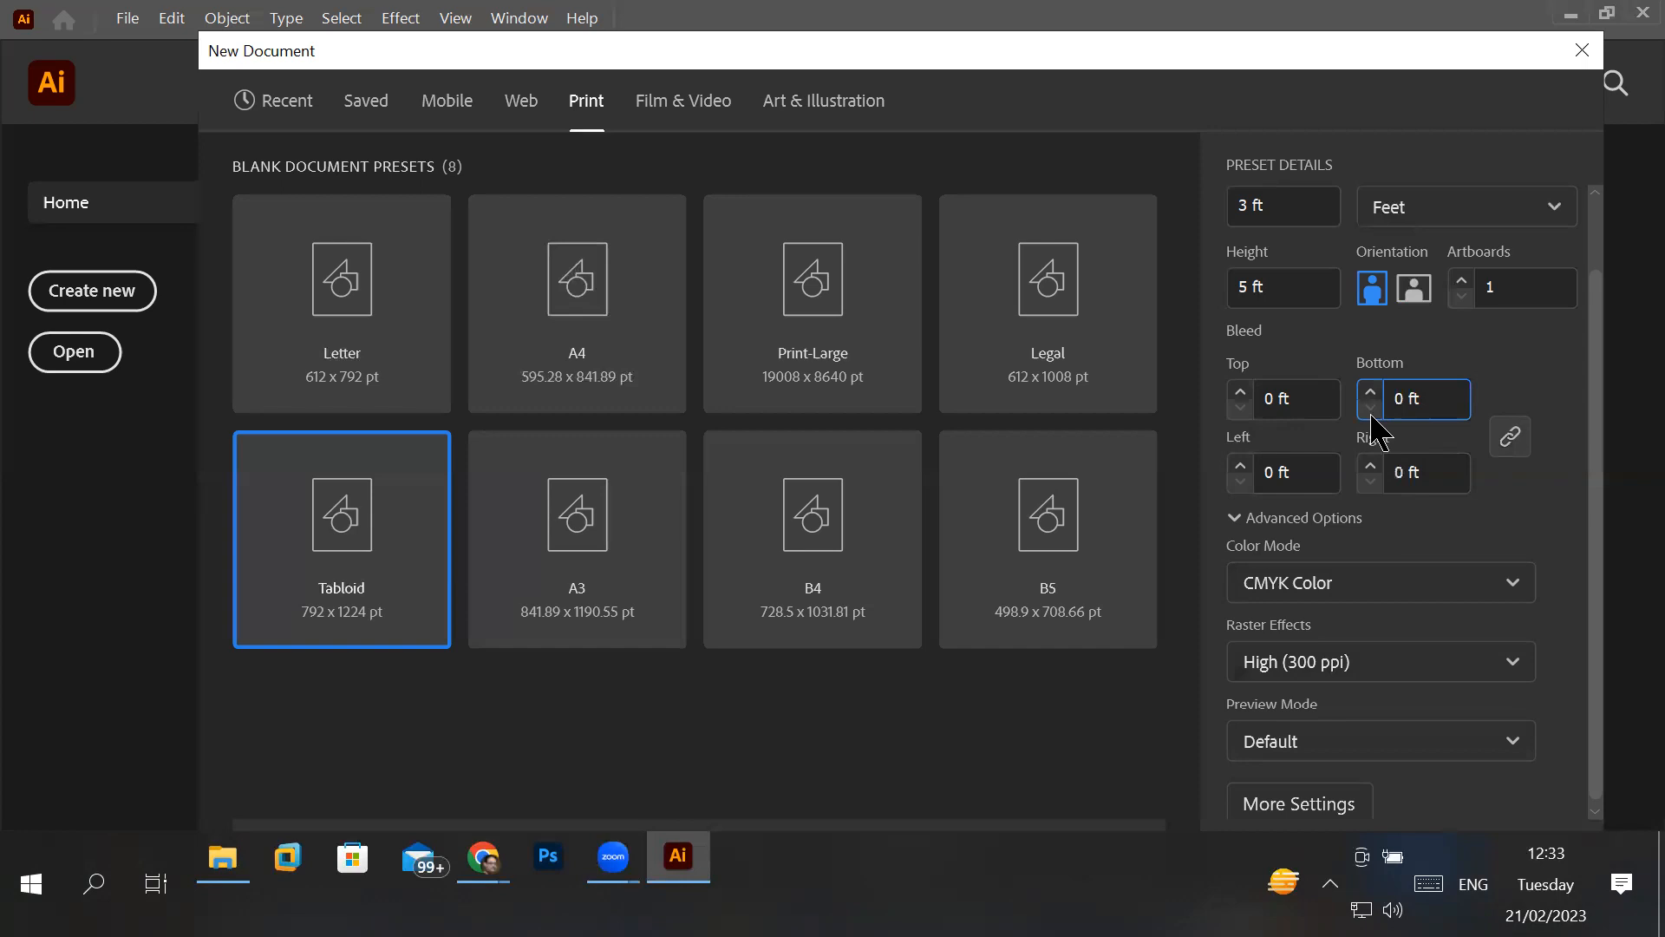
left_click(1370, 393)
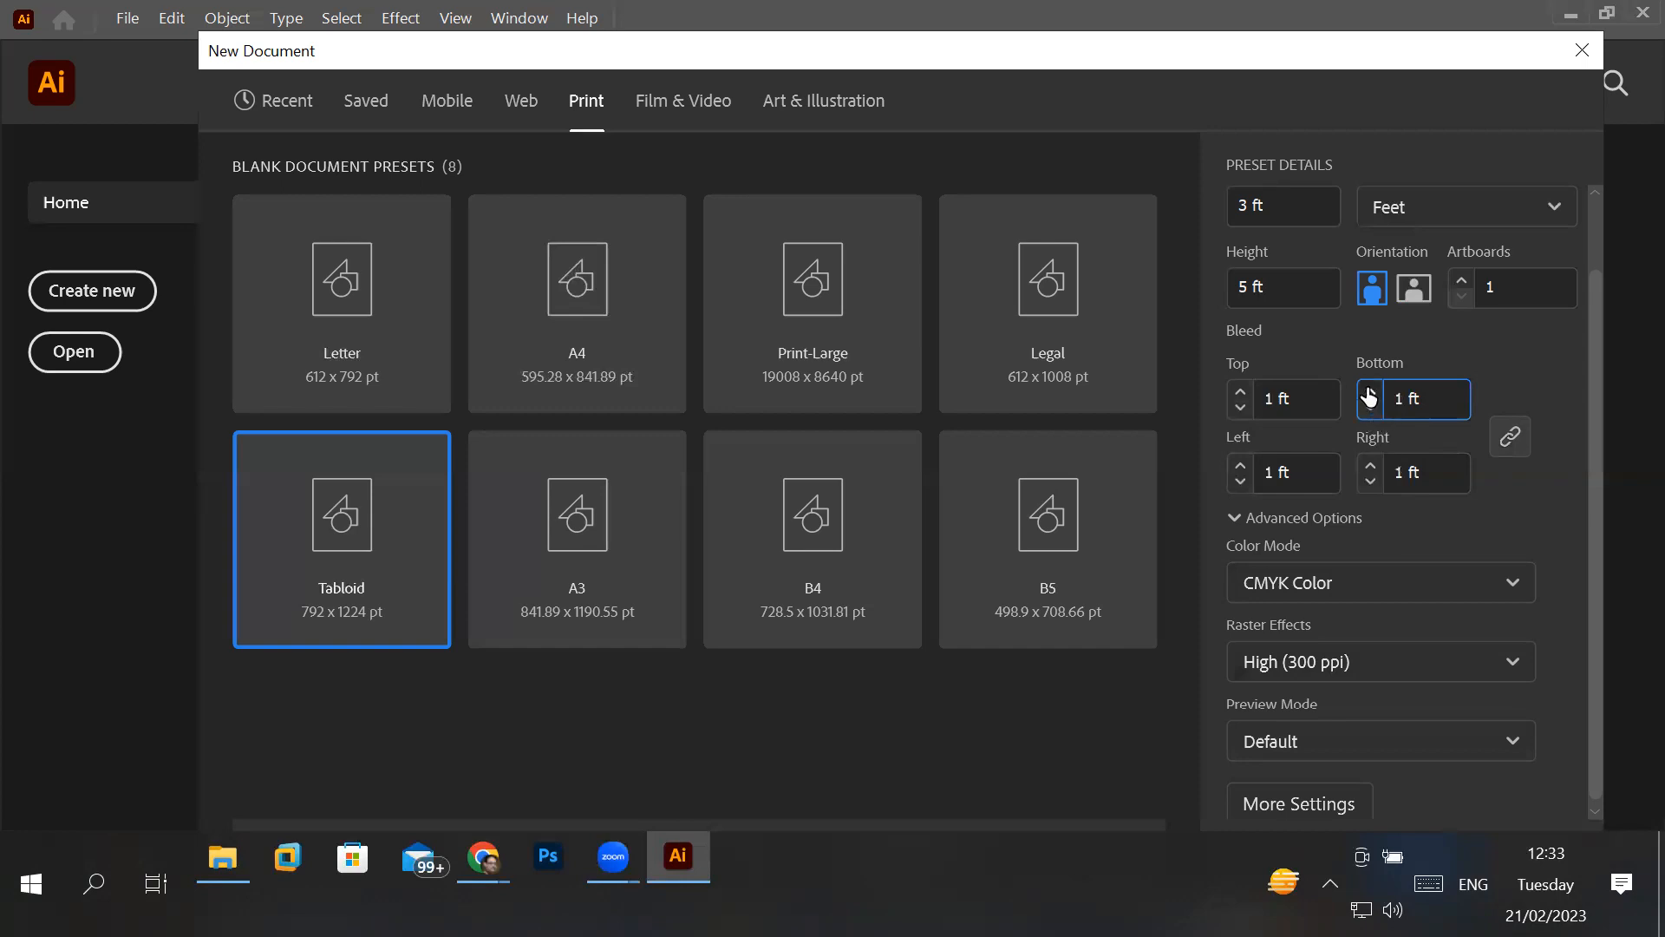
left_click(1515, 447)
left_click(1519, 457)
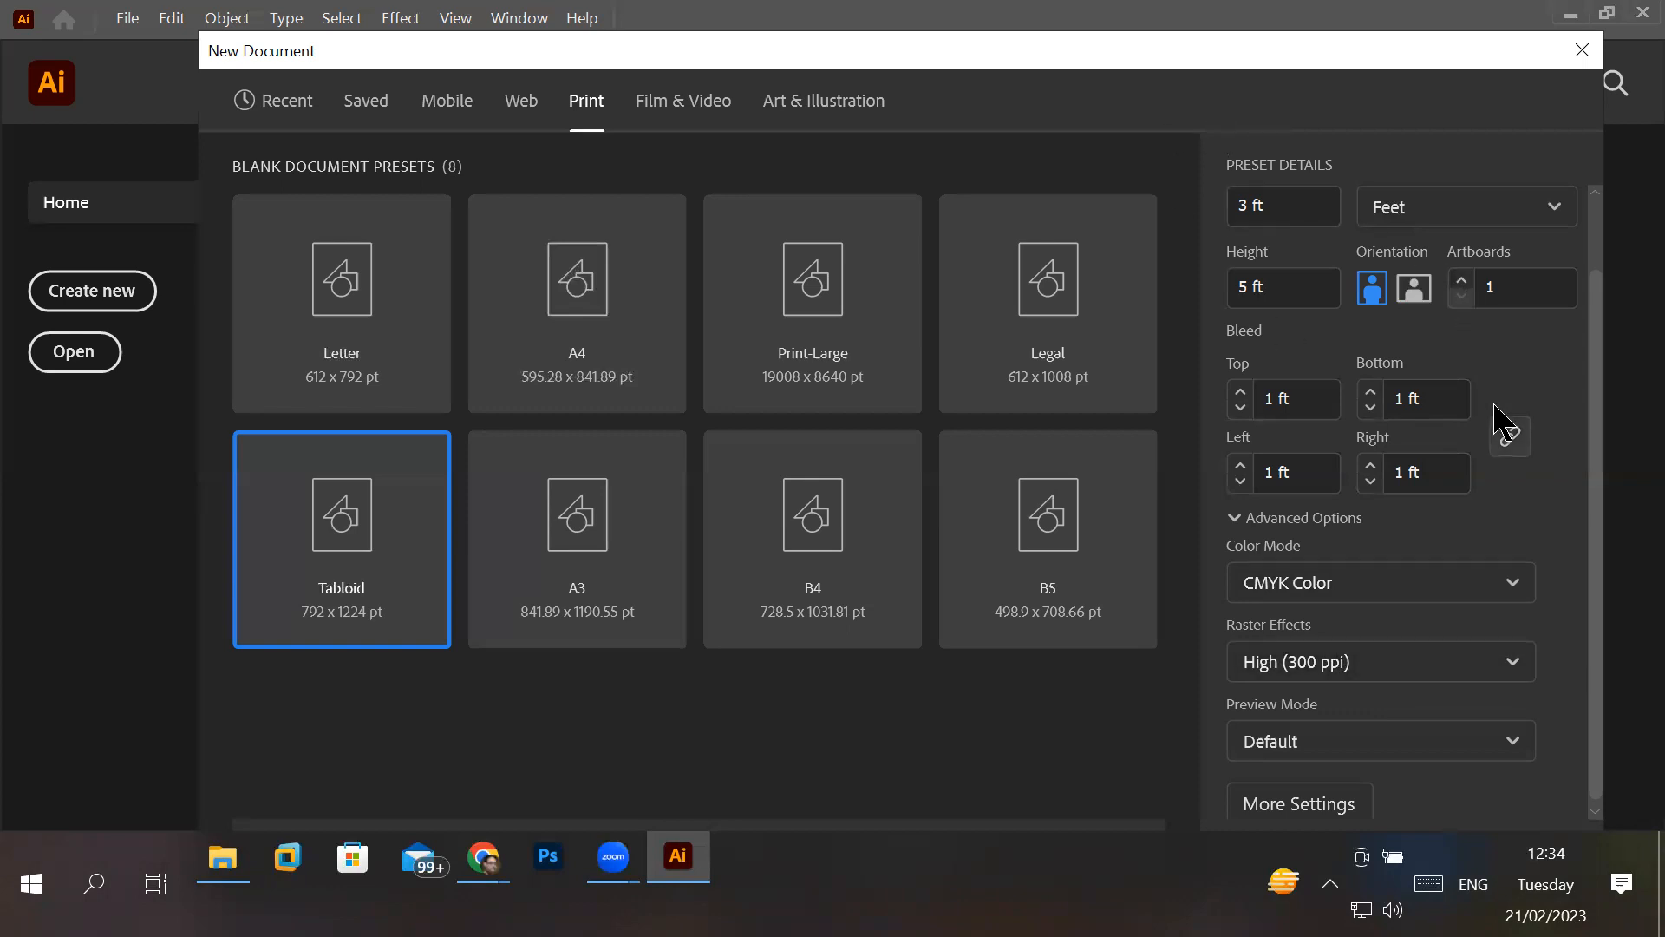
- Create the document from the specified size and bleed settings, moving the dialog up to reach its confirmation controls
left_click_drag(1594, 444, 1593, 563)
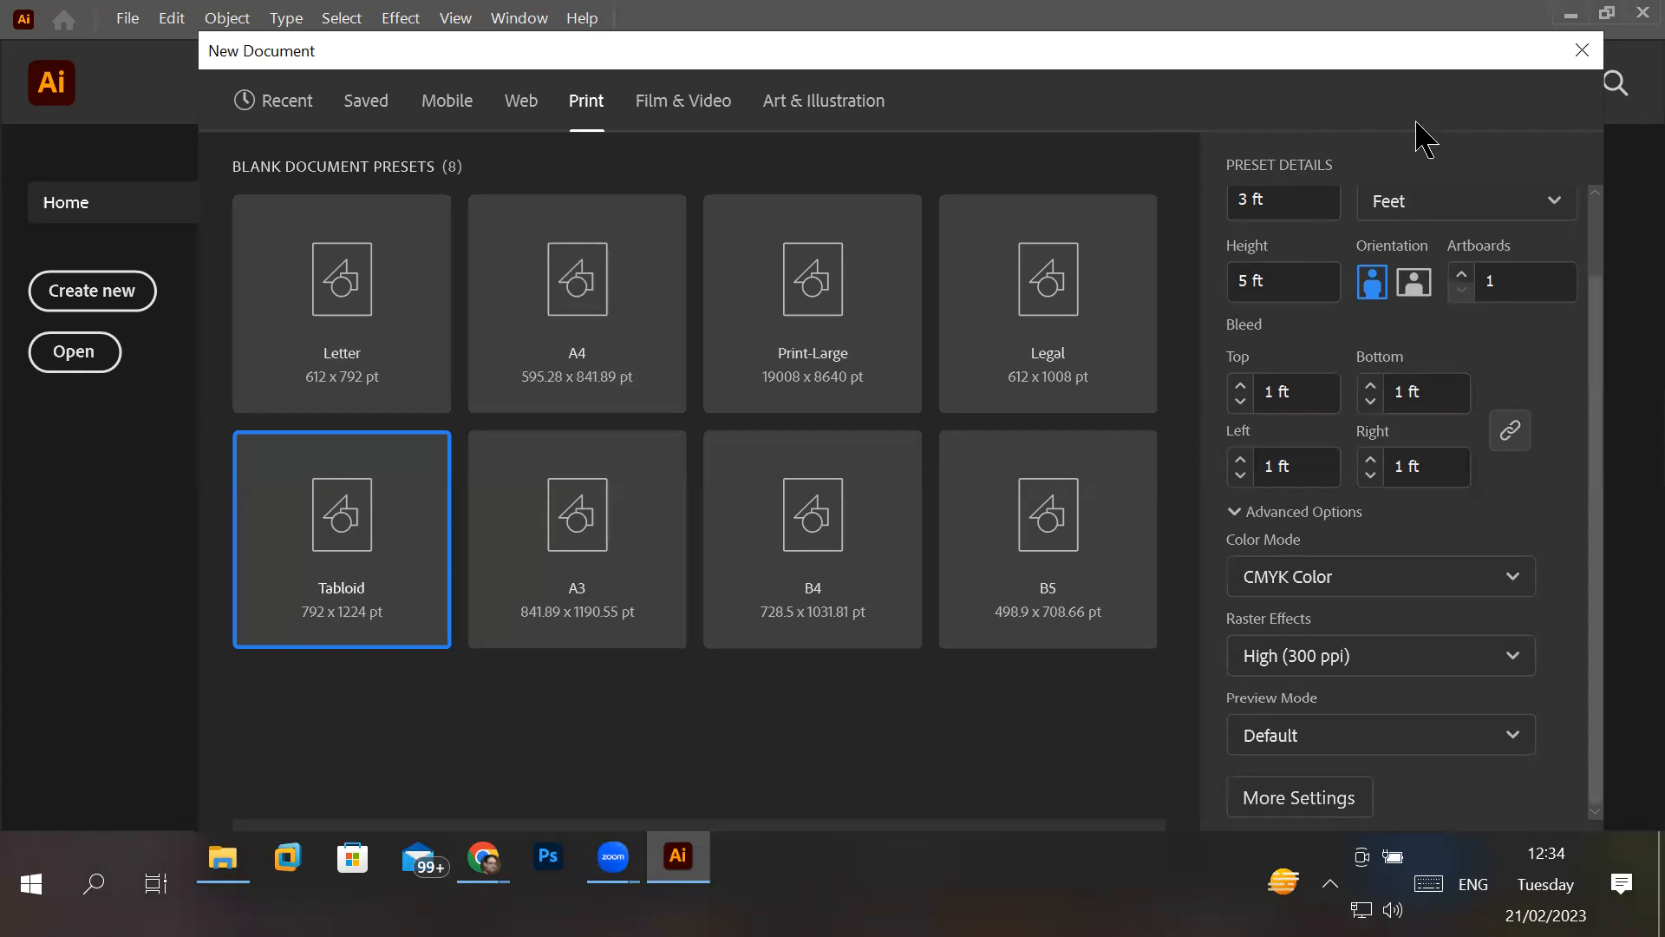
left_click_drag(1528, 52, 1550, 21)
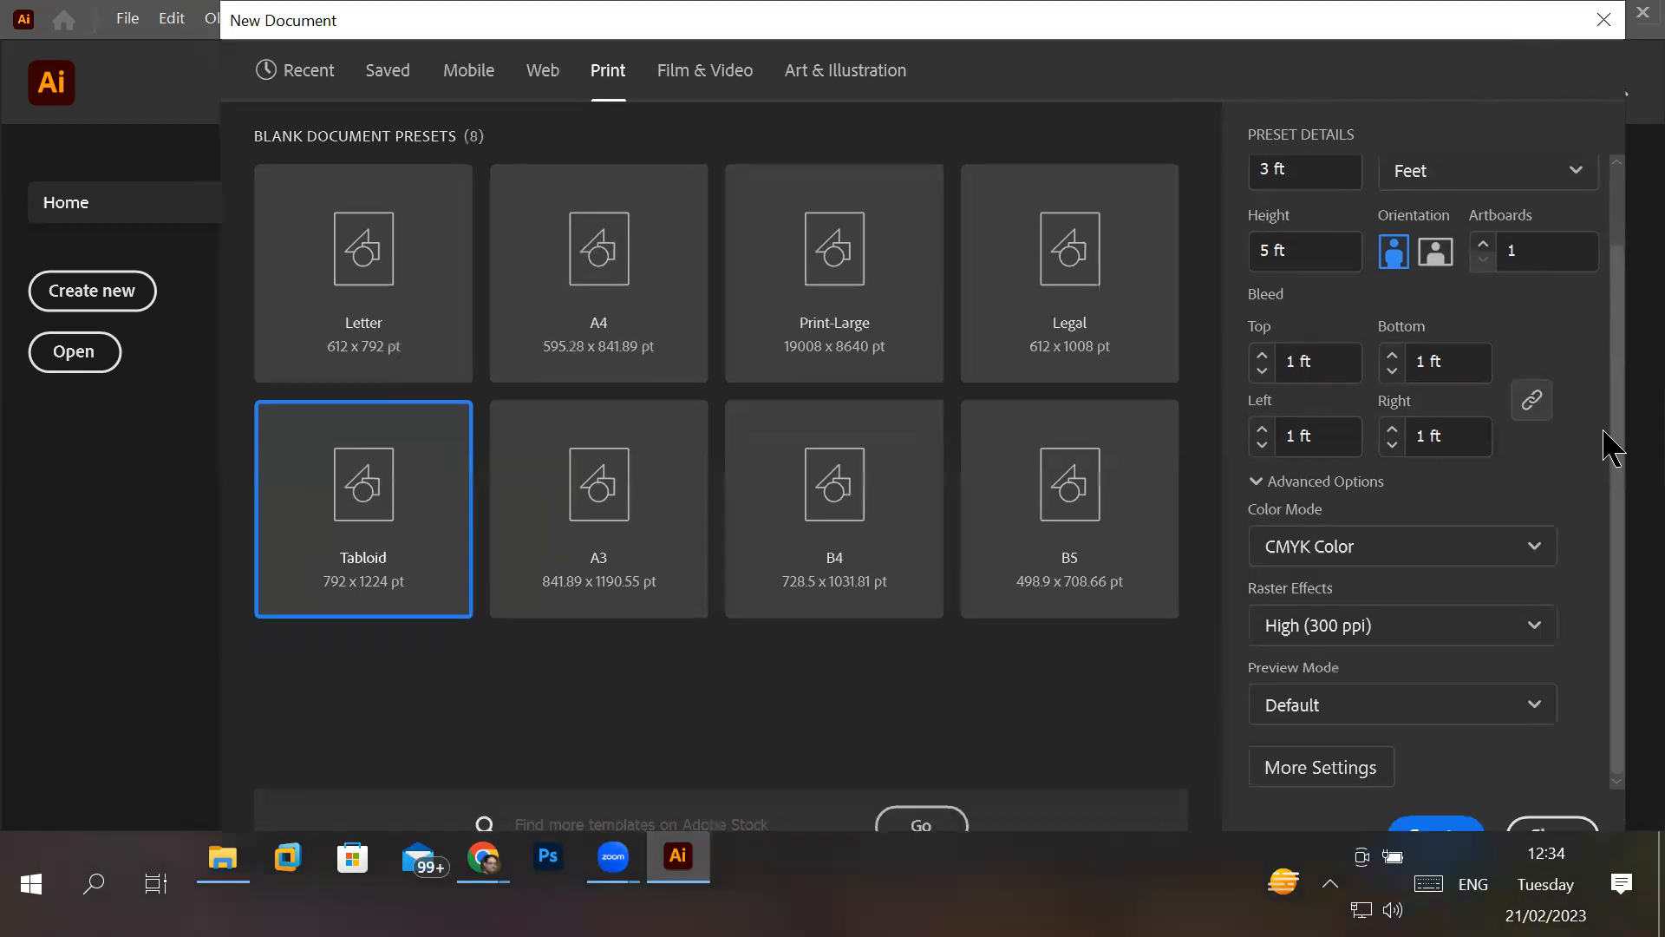
left_click(1440, 824)
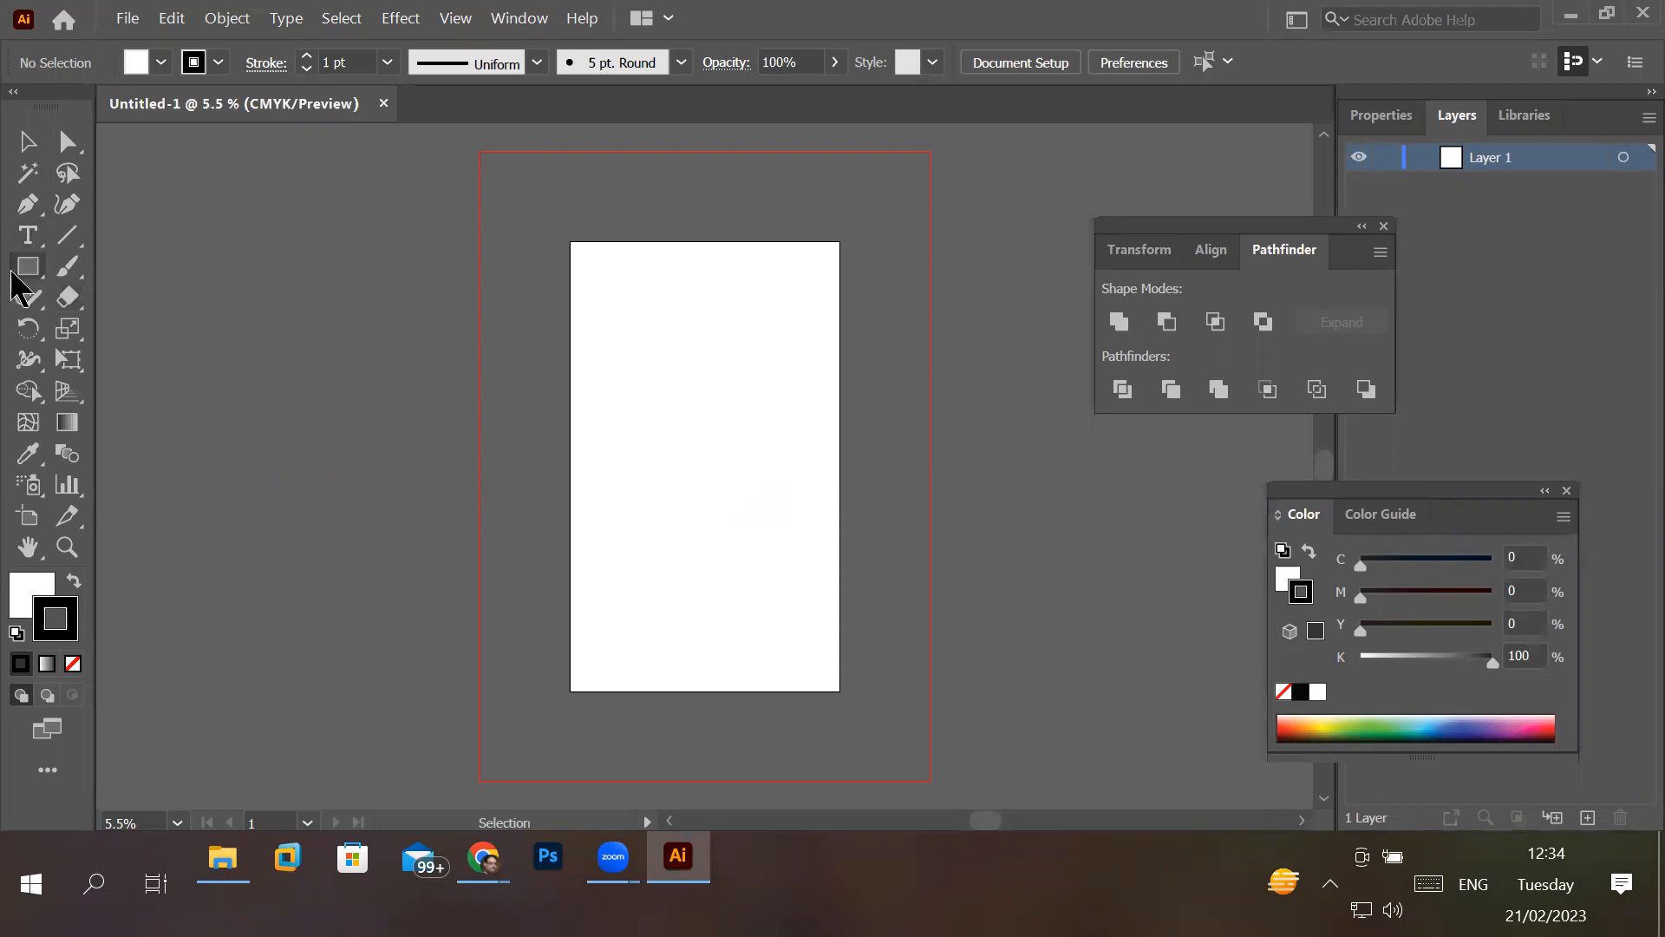
- Undock the toolbox beside the artboard and draw a rectangle covering almost the whole artboard
left_click_drag(42, 105, 371, 128)
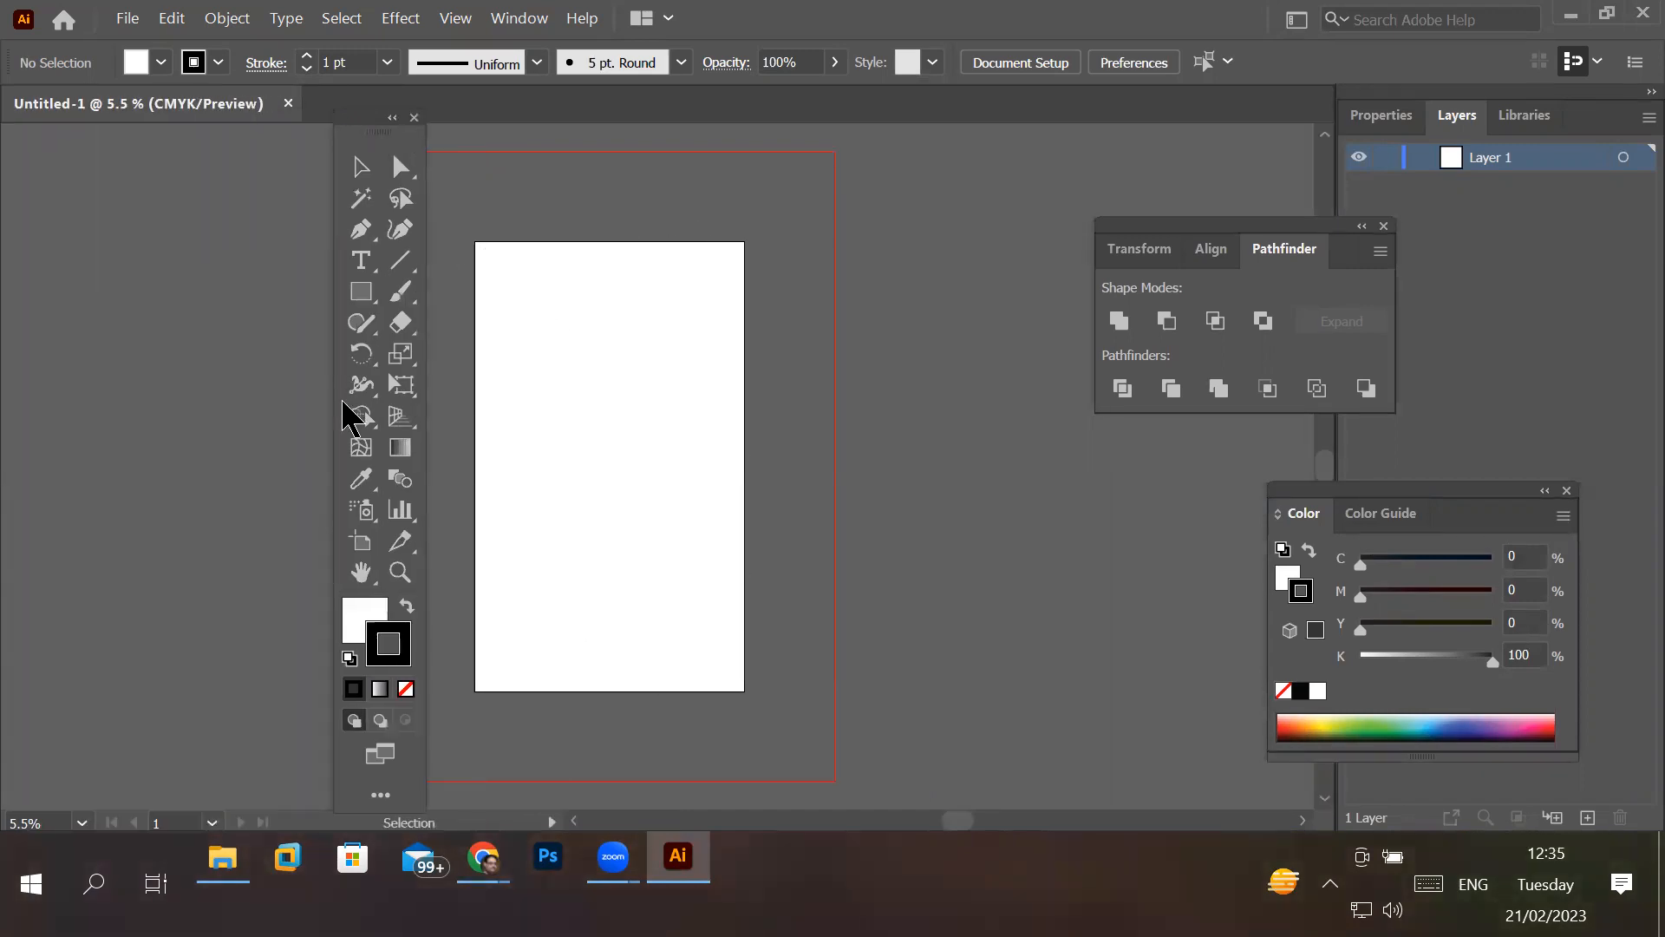
left_click(363, 295)
left_click_drag(478, 244, 744, 691)
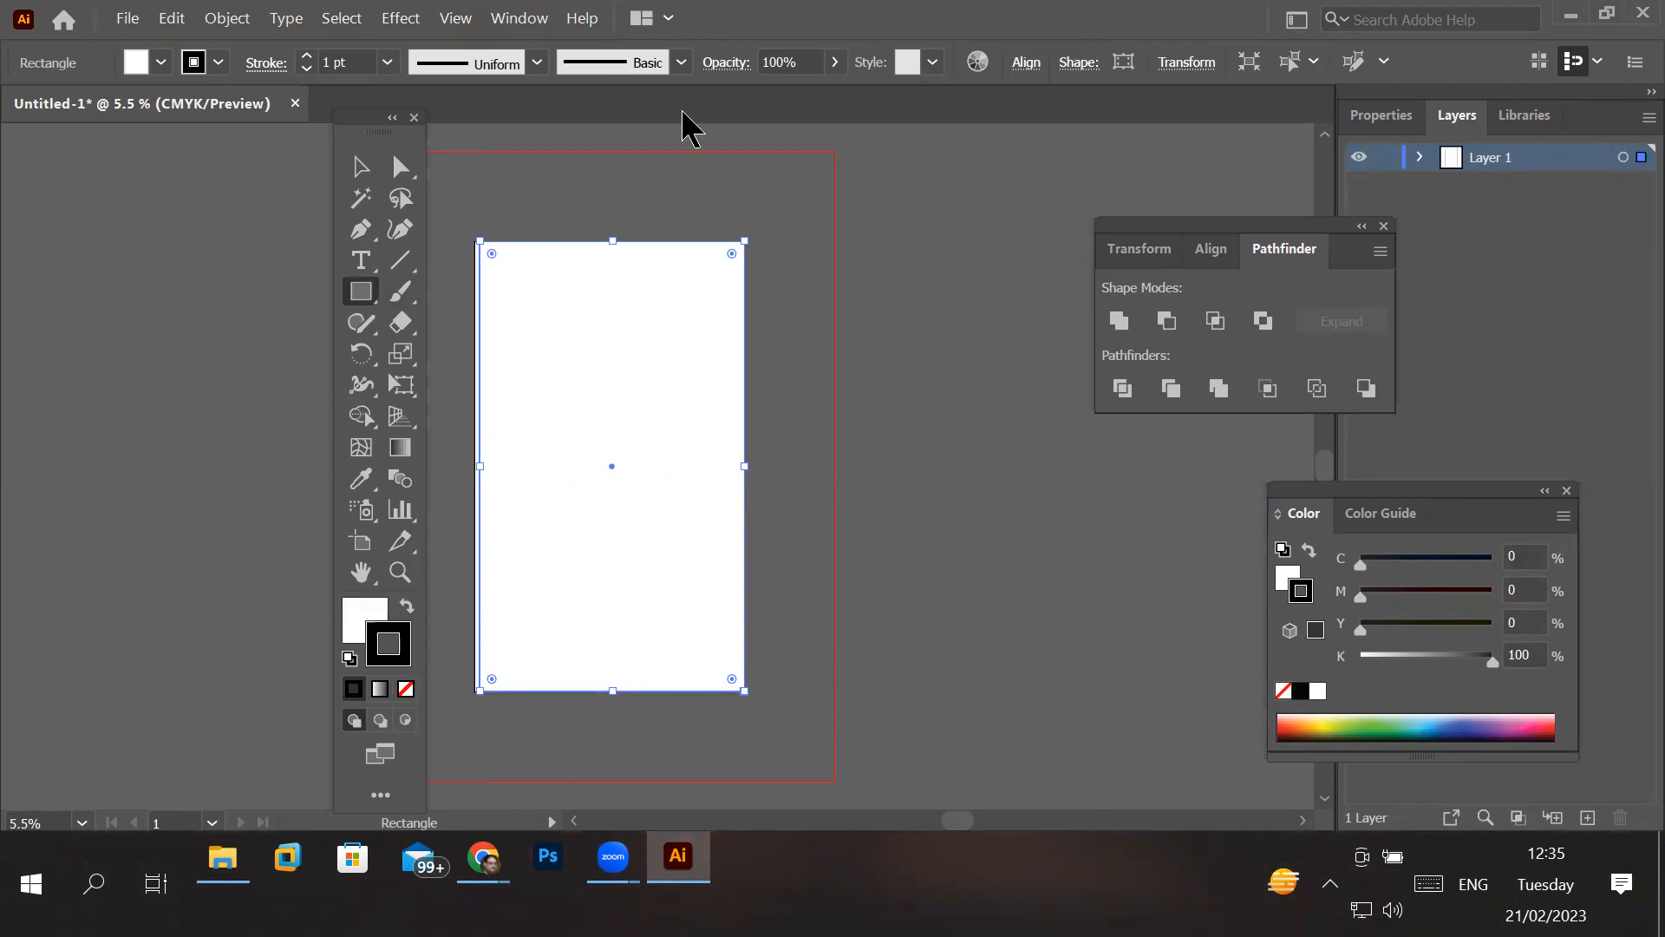
- Try orange-red and yellow swatches on the rectangle and settle on a bright blue fill
left_click(159, 63)
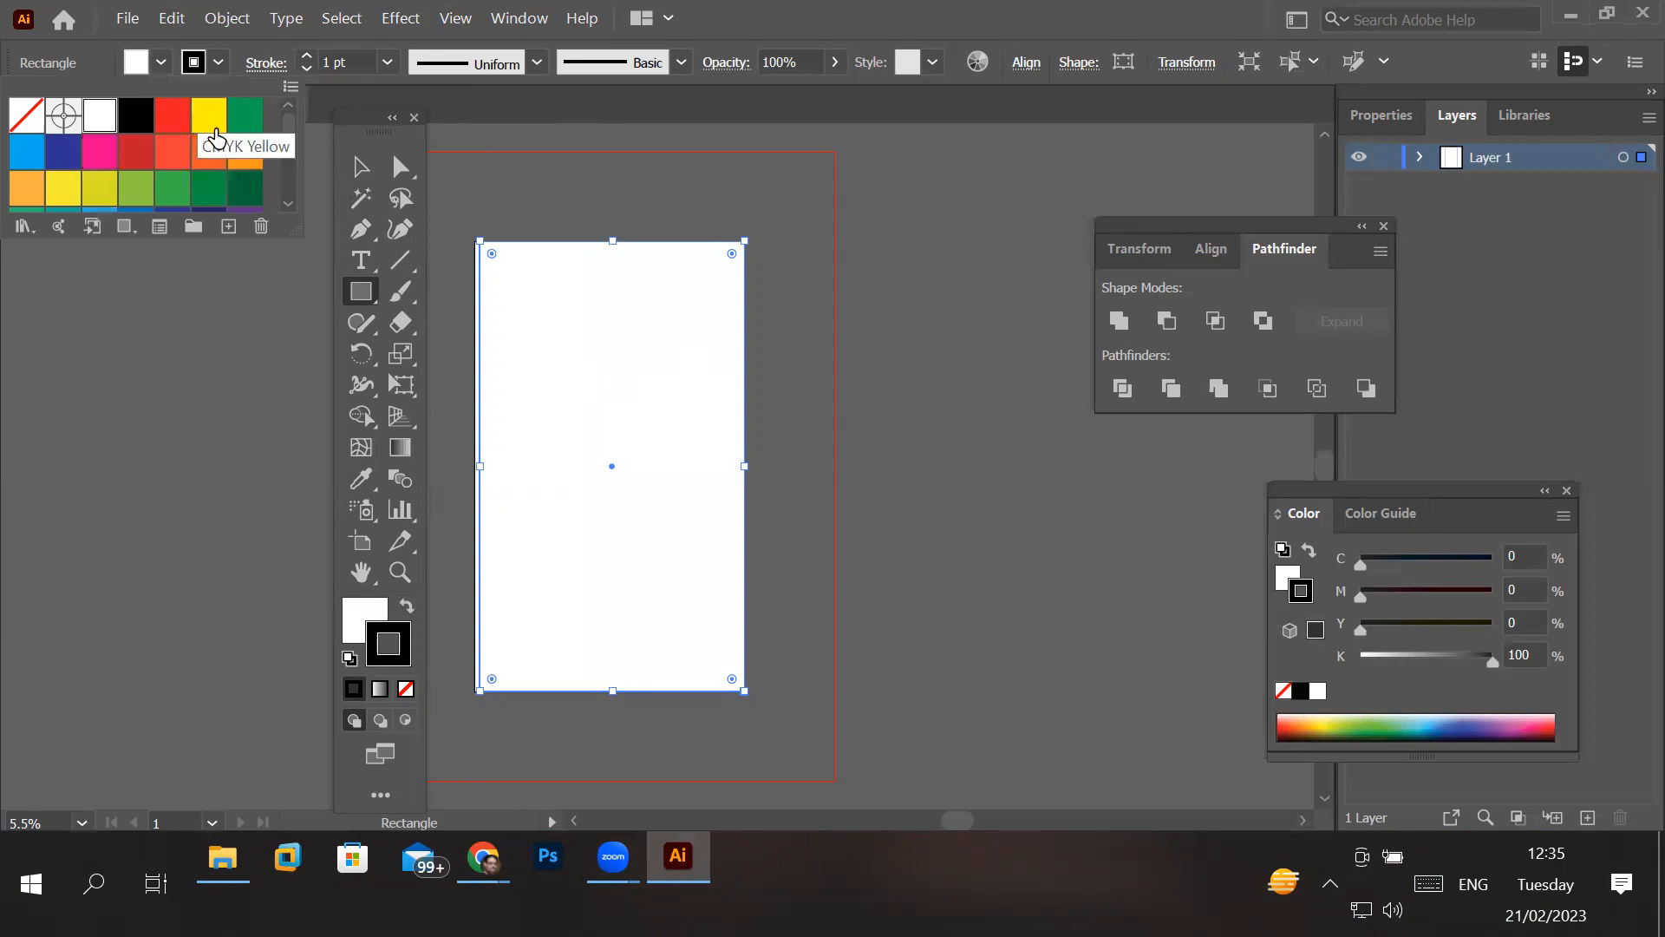
left_click(252, 156)
left_click(171, 163)
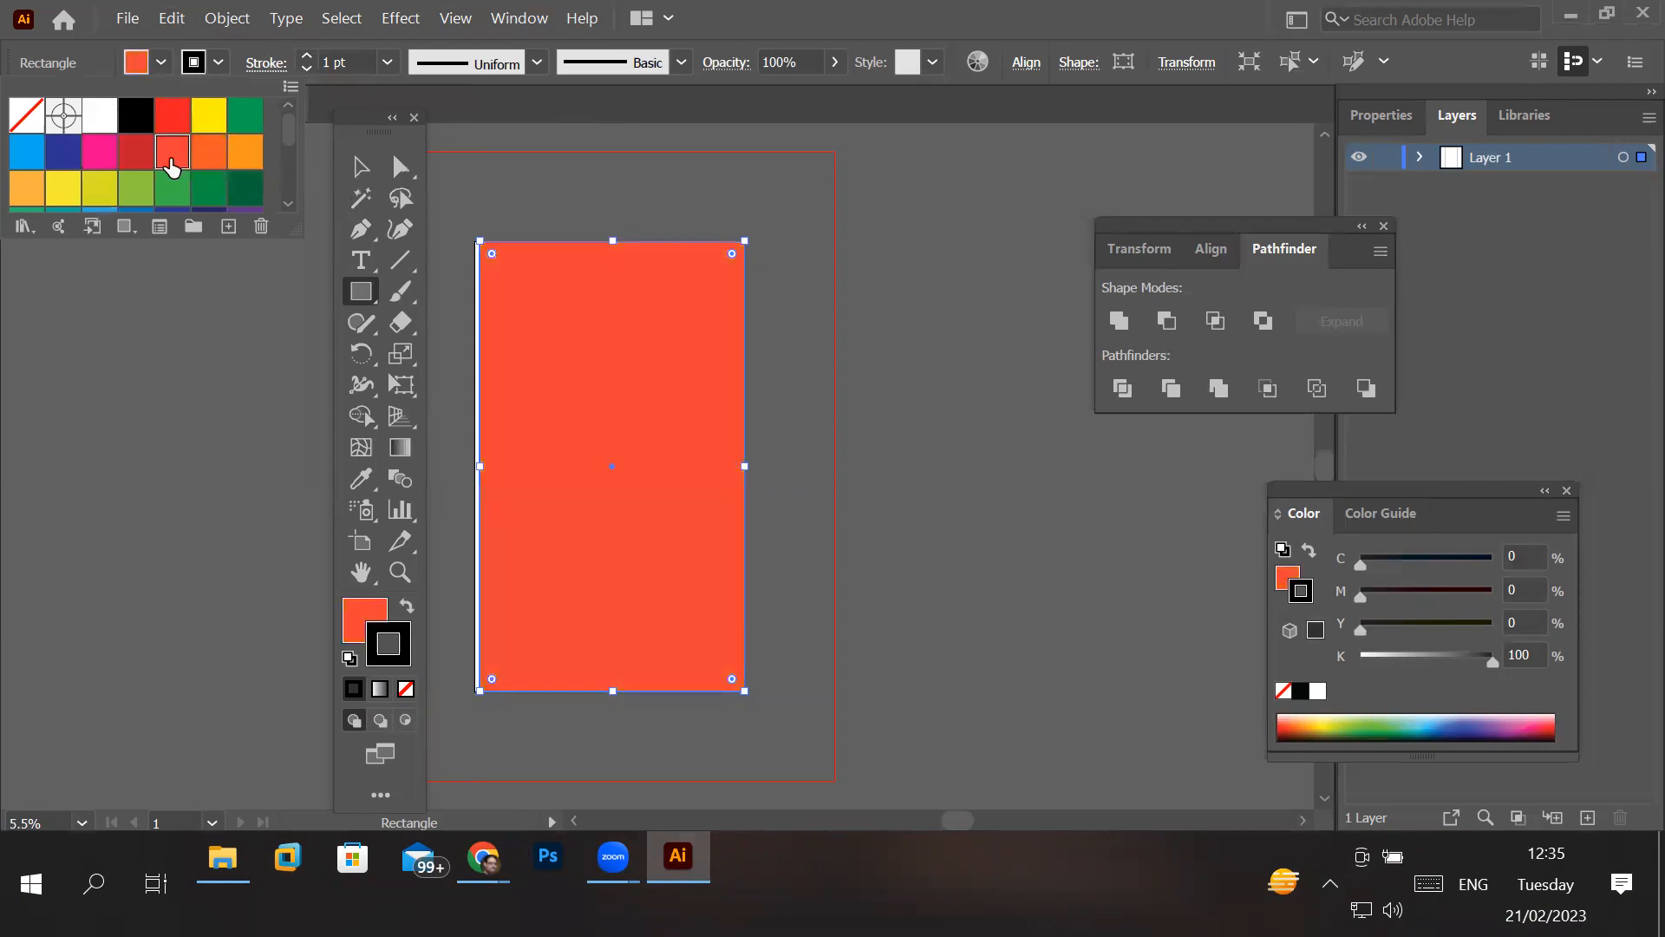
left_click(104, 190)
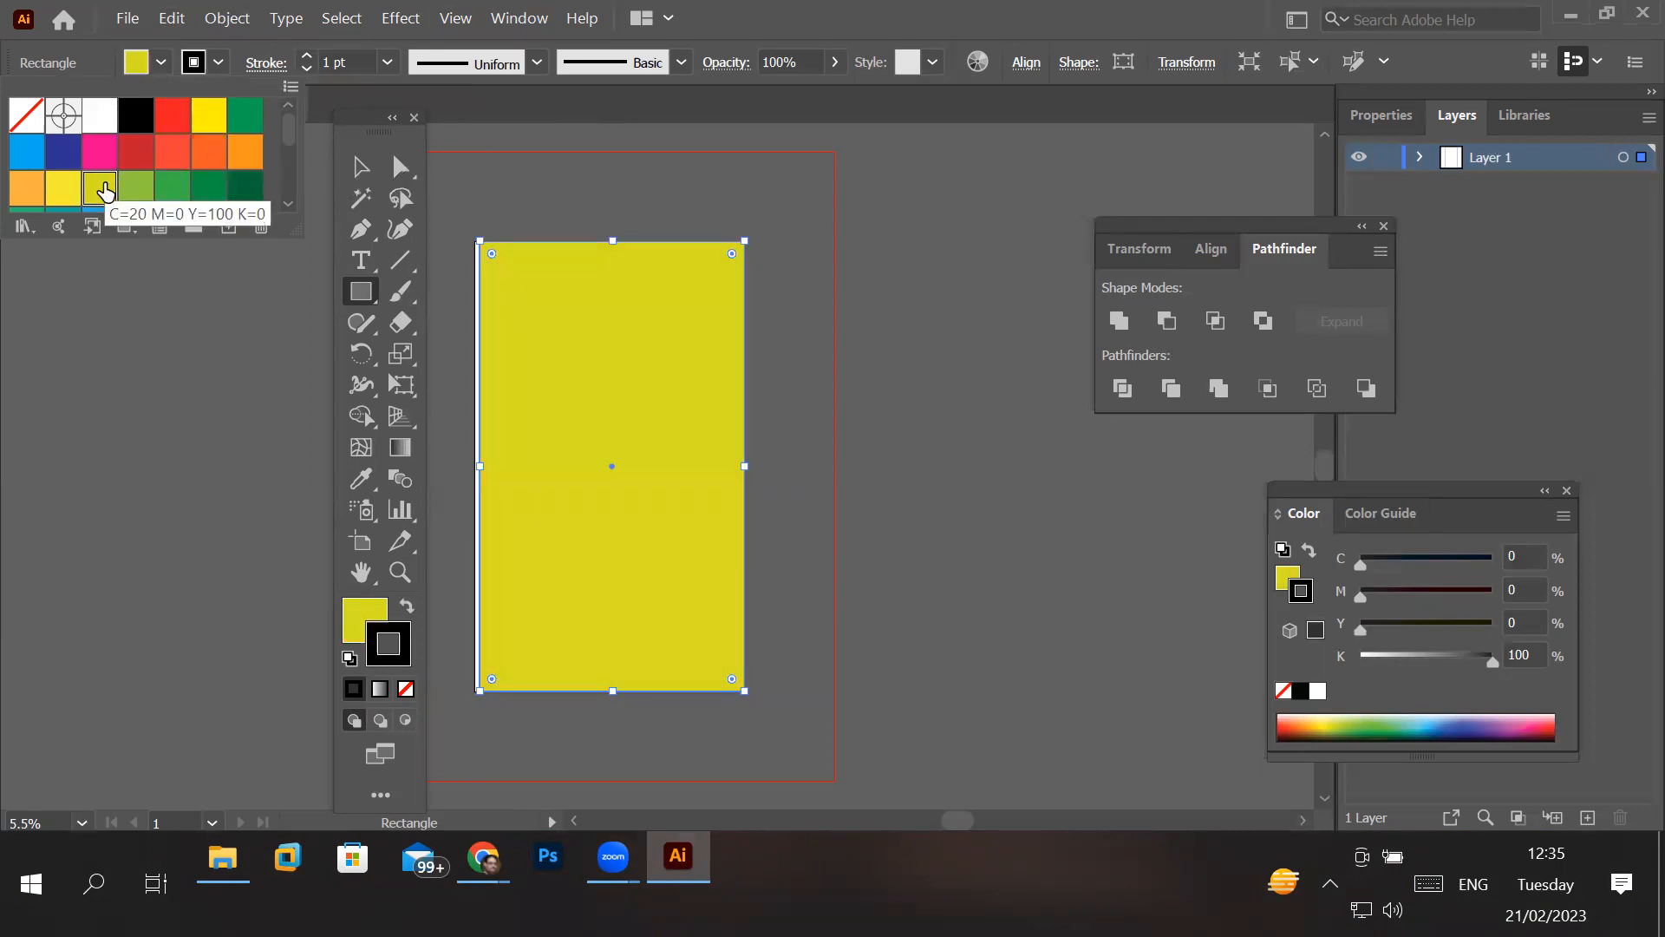
left_click(63, 189)
left_click(28, 156)
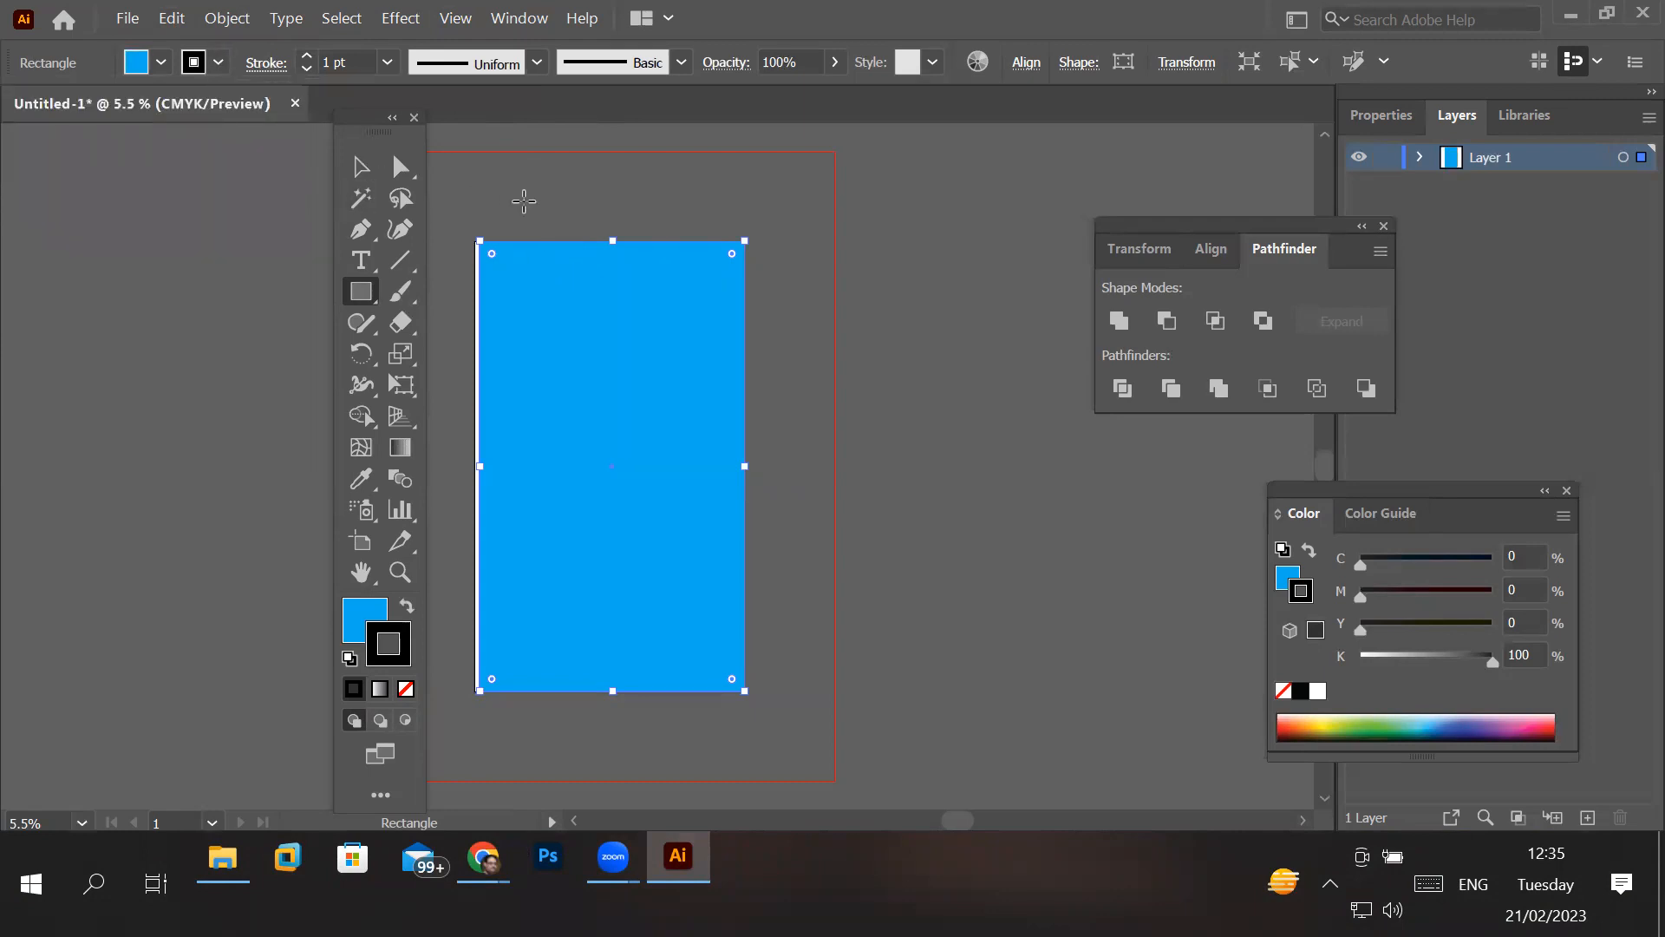
- Examine the blue rectangle against the artboard edges and red bleed boundary at different magnifications
scroll(520, 196, "up", 5)
scroll(697, 405, "up", 12)
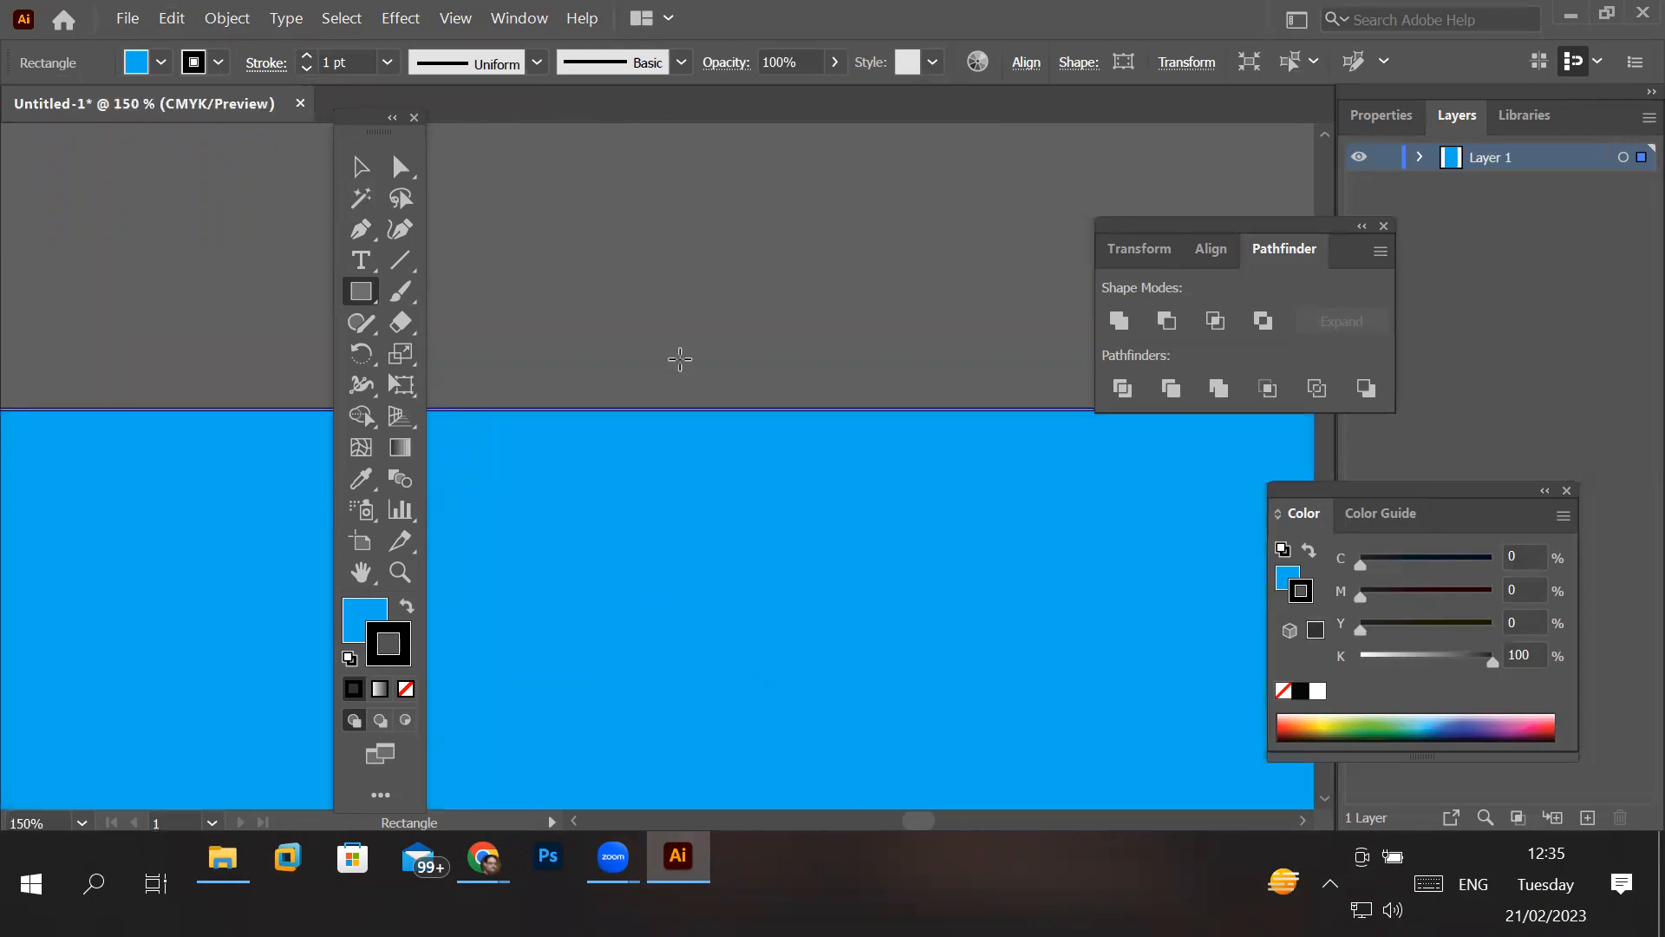
scroll(746, 529, "down", 2)
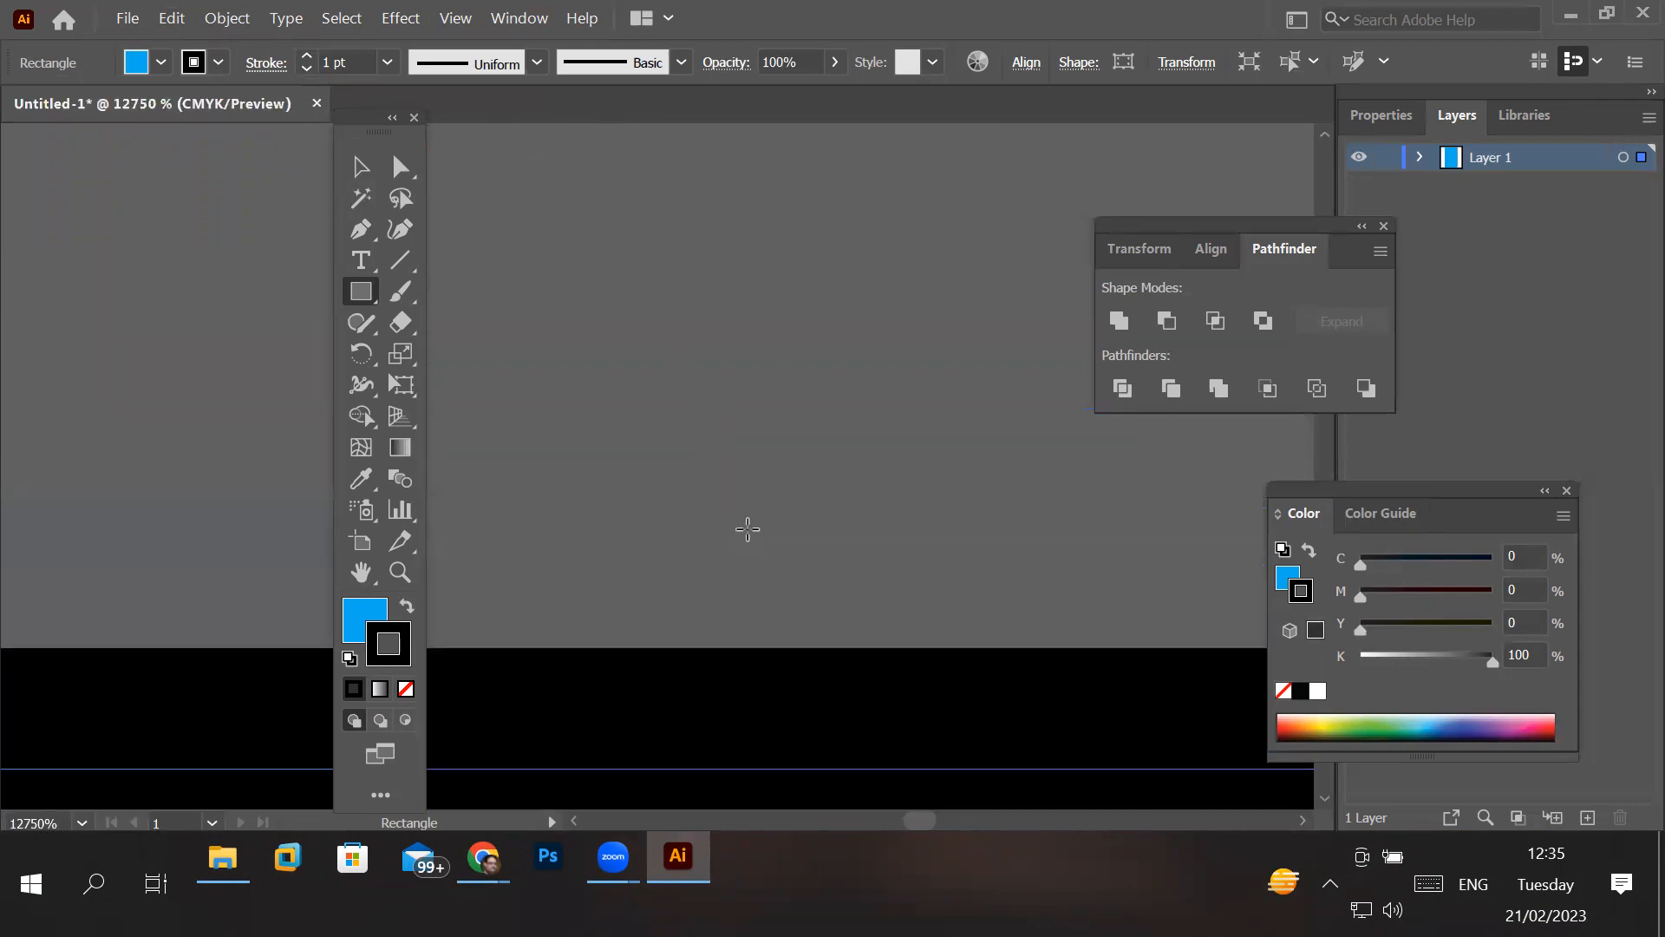
scroll(758, 520, "down", 15)
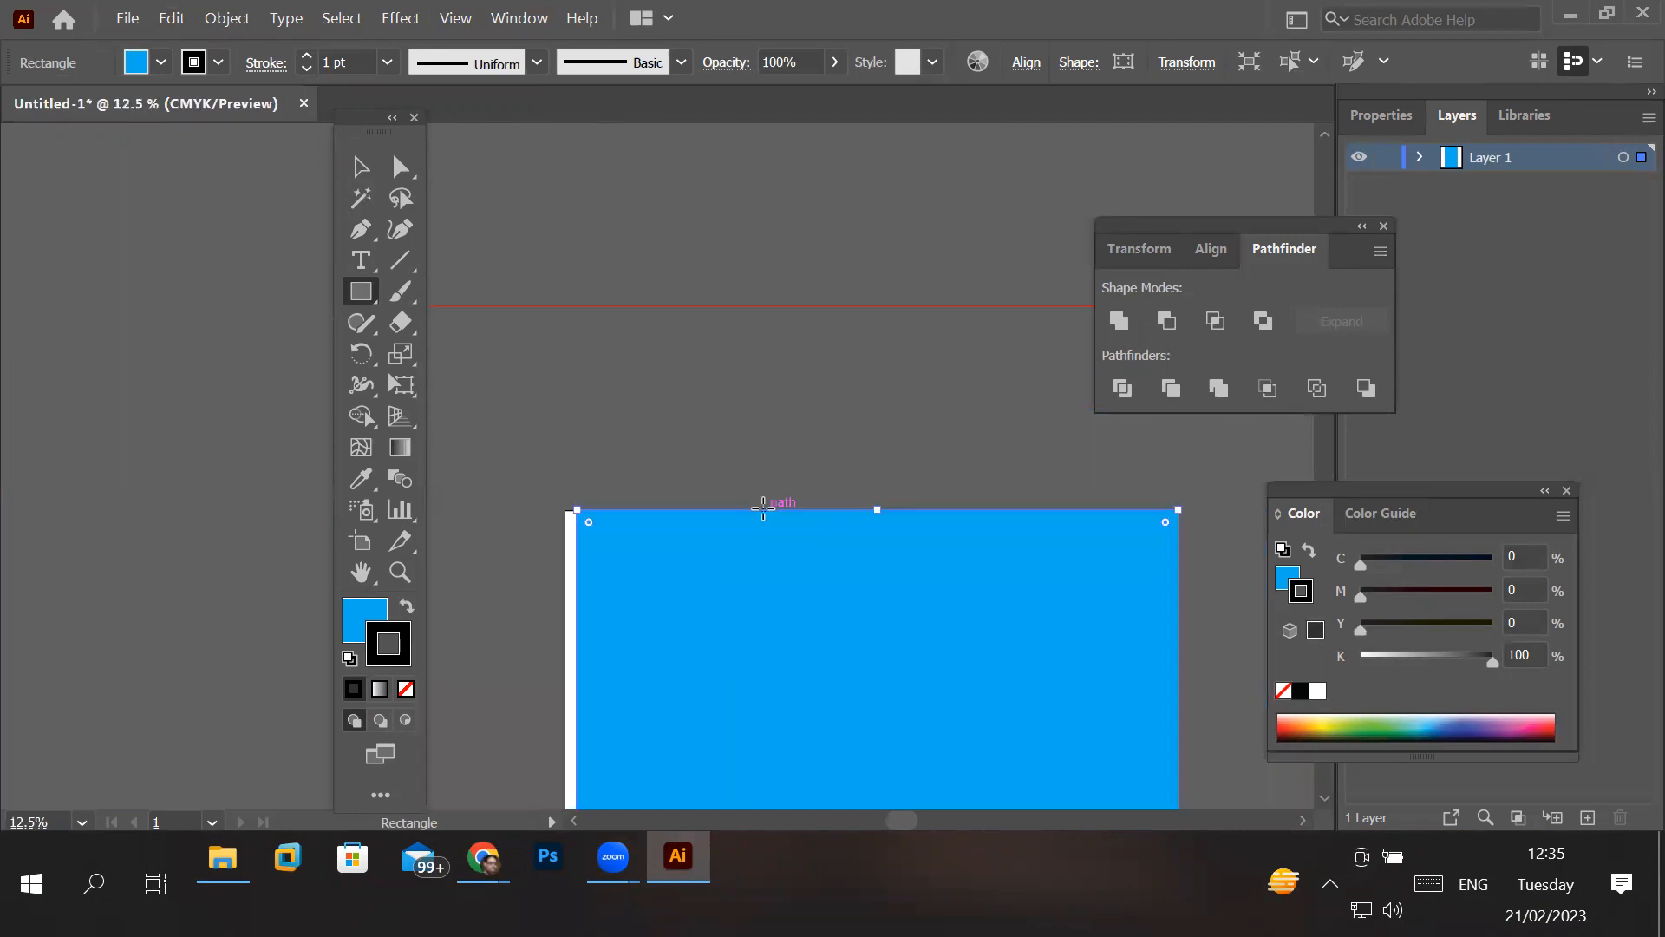
scroll(817, 572, "down", 1)
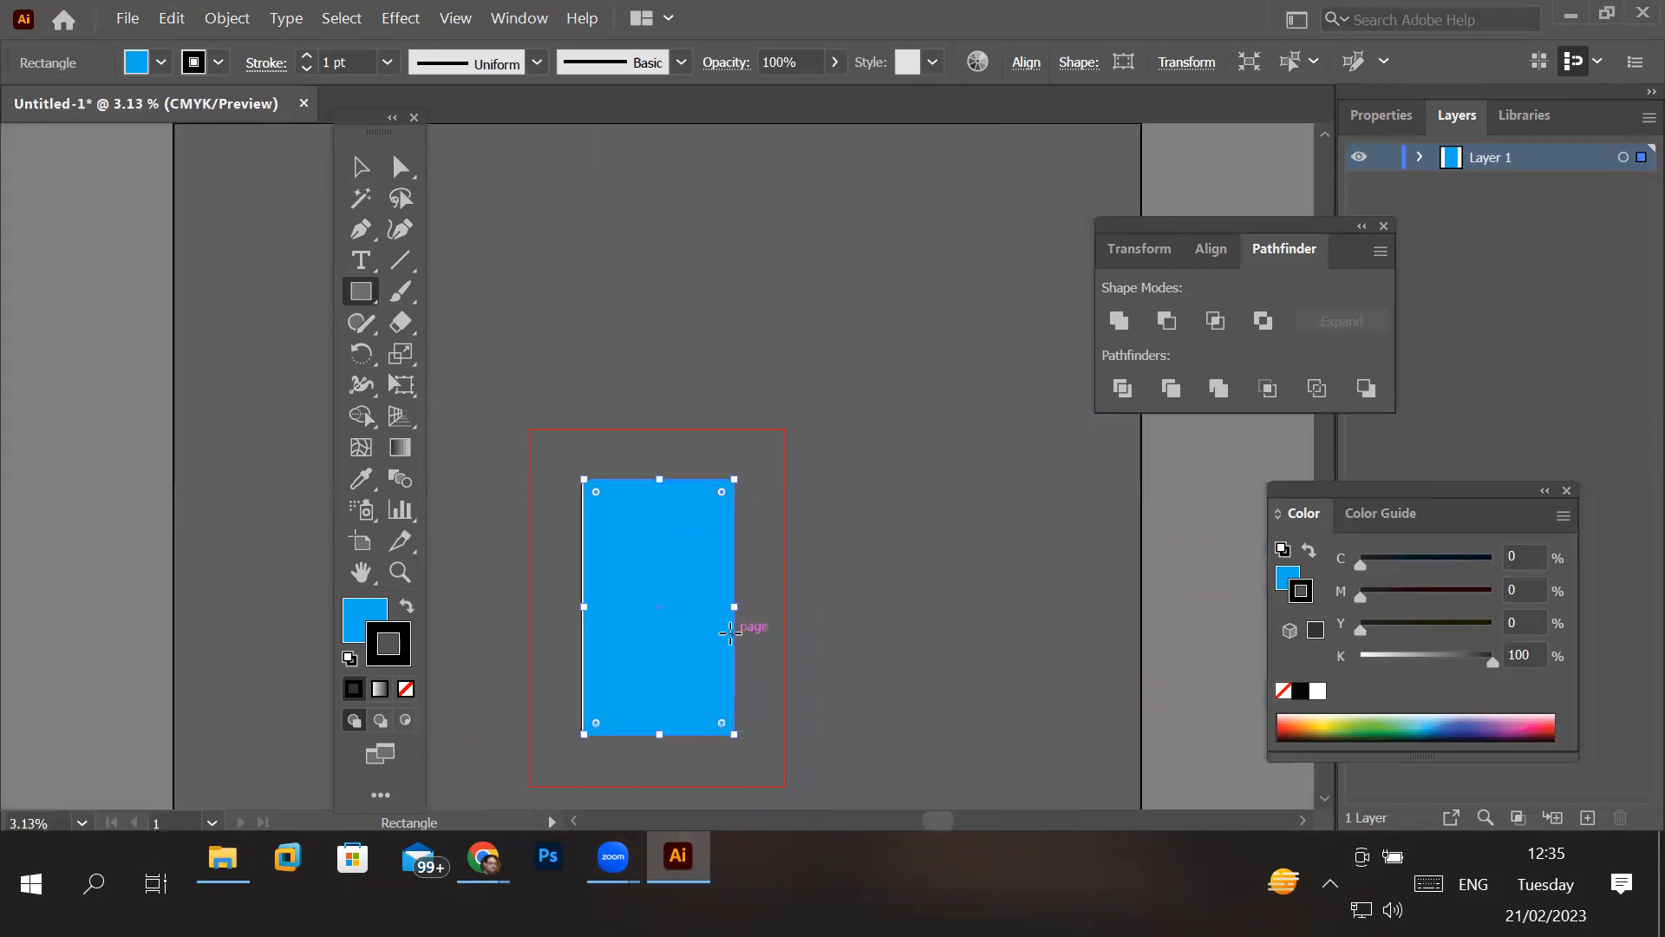
scroll(730, 632, "up", 5)
scroll(730, 632, "down", 5)
scroll(730, 632, "up", 5)
scroll(730, 632, "down", 3)
scroll(730, 632, "up", 3)
scroll(730, 632, "down", 3)
scroll(730, 632, "up", 4)
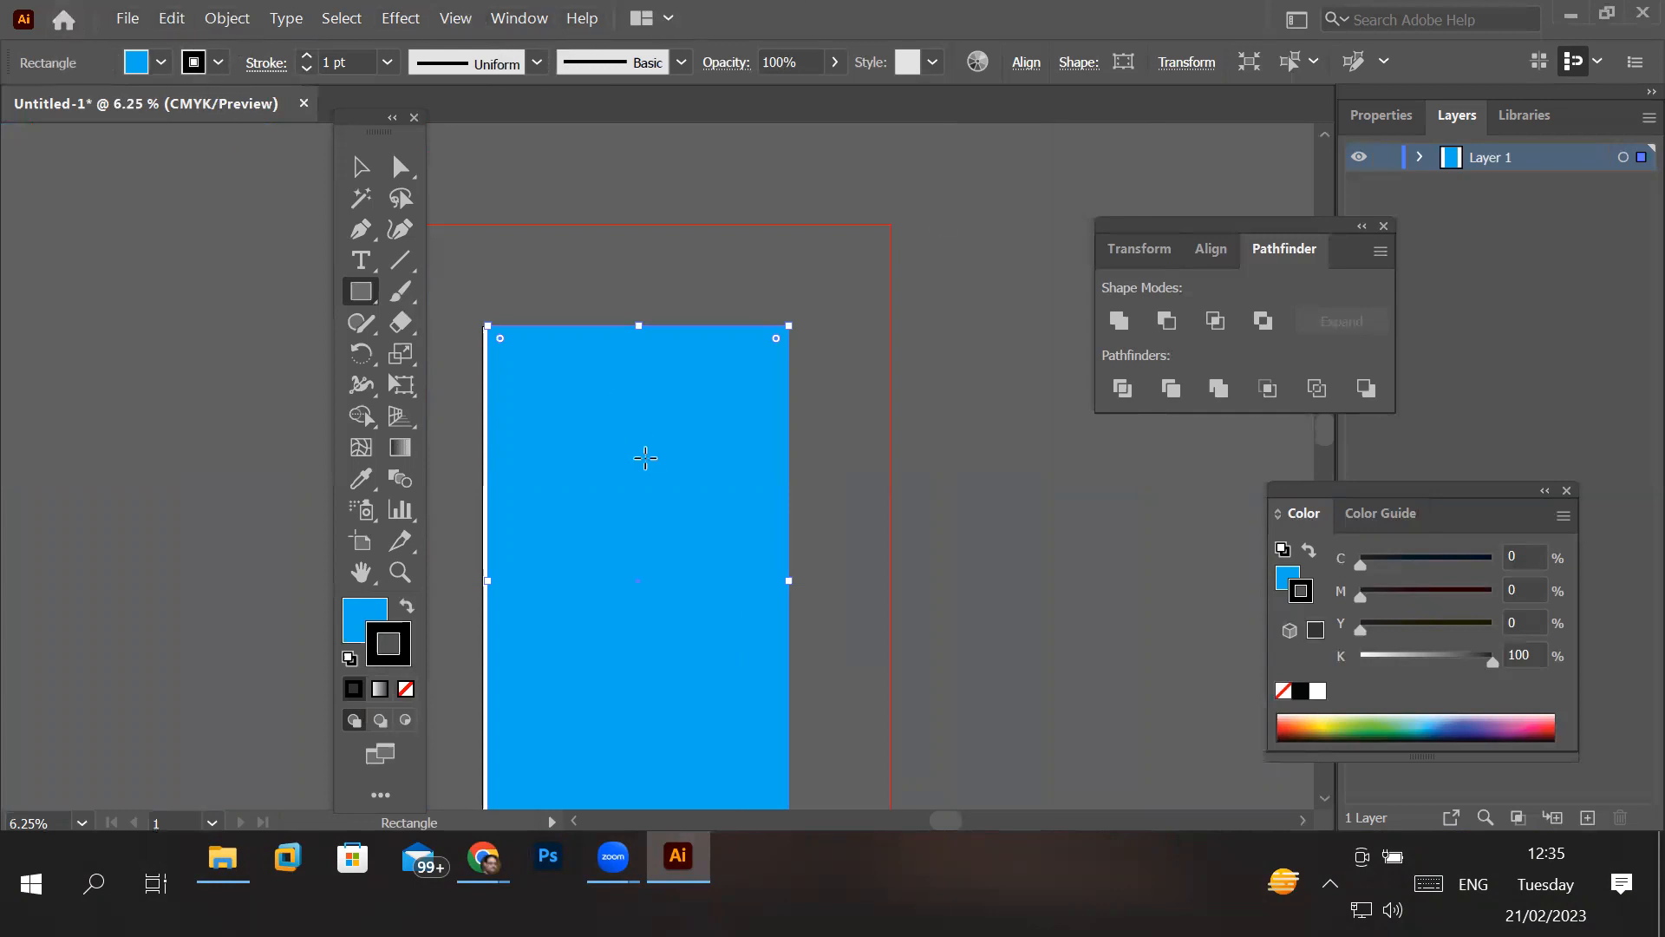
scroll(666, 421, "up", 5)
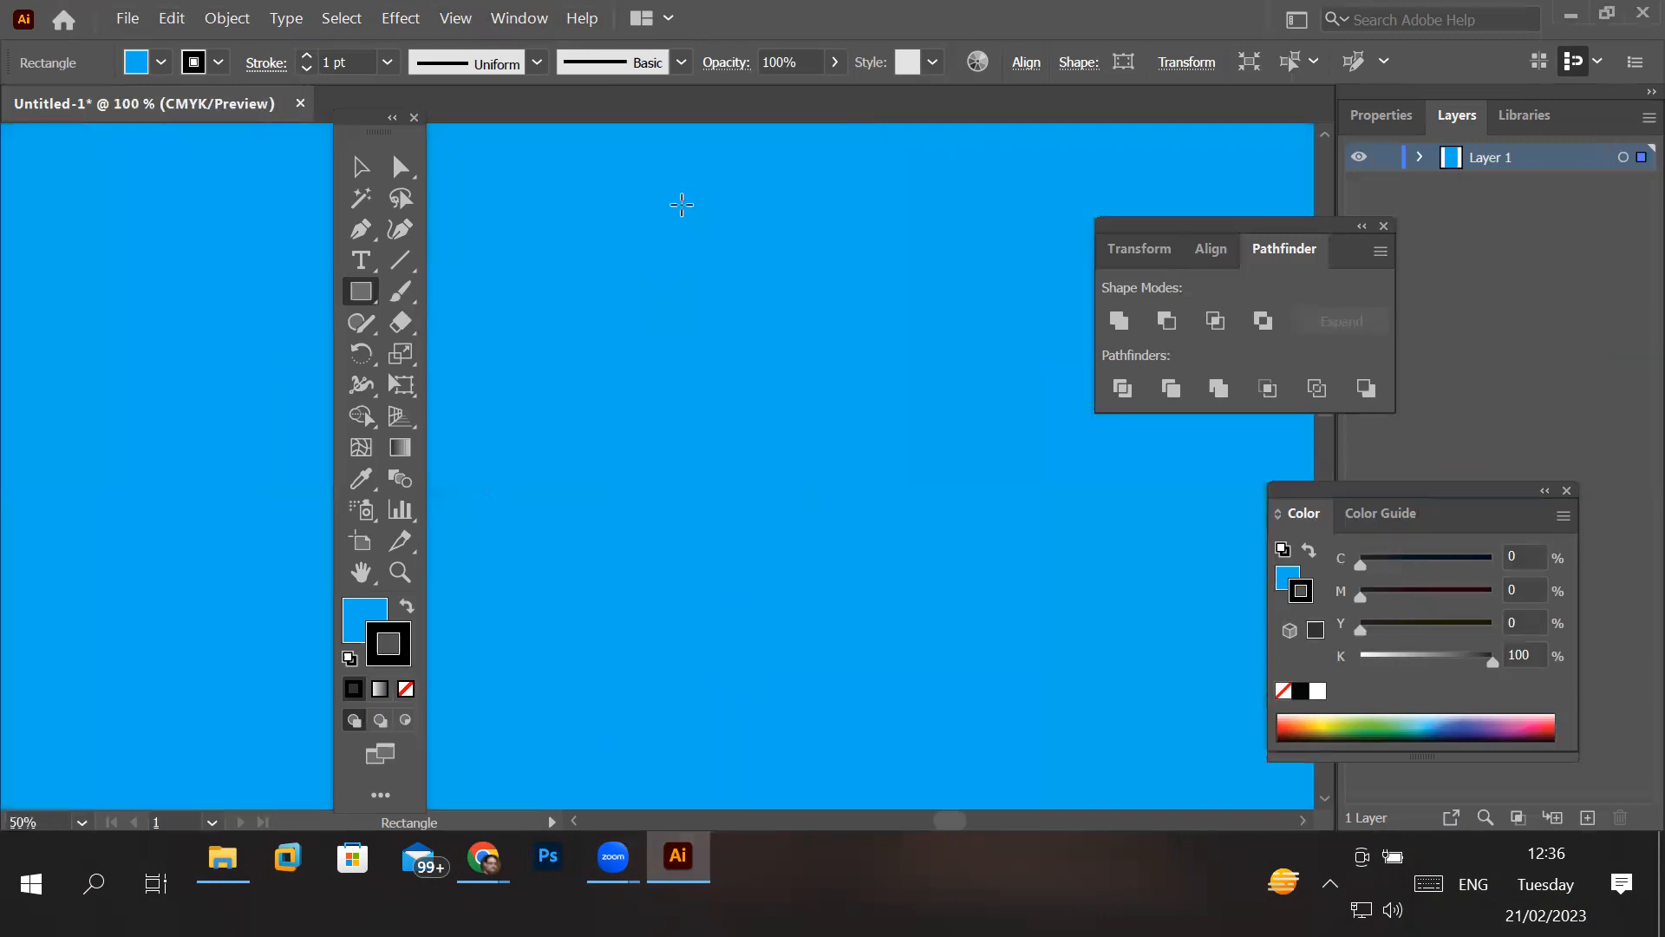
scroll(753, 258, "down", 5)
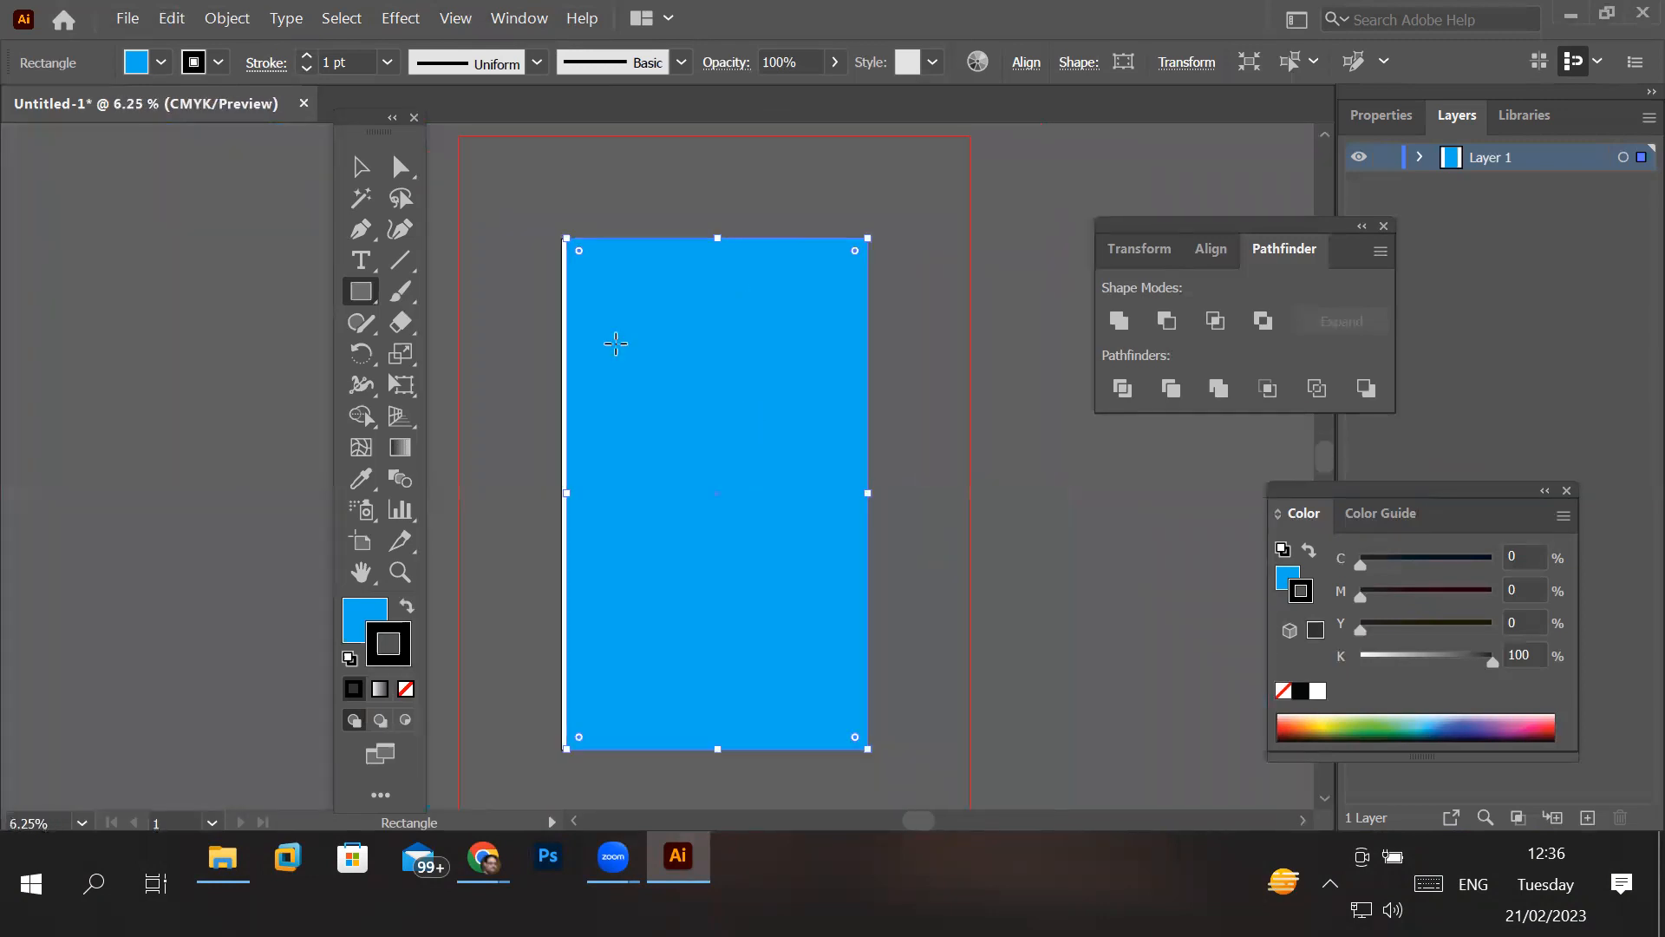
- Give the blue rectangle a yellow stroke in place of the black one
scroll(602, 222, "up", 11)
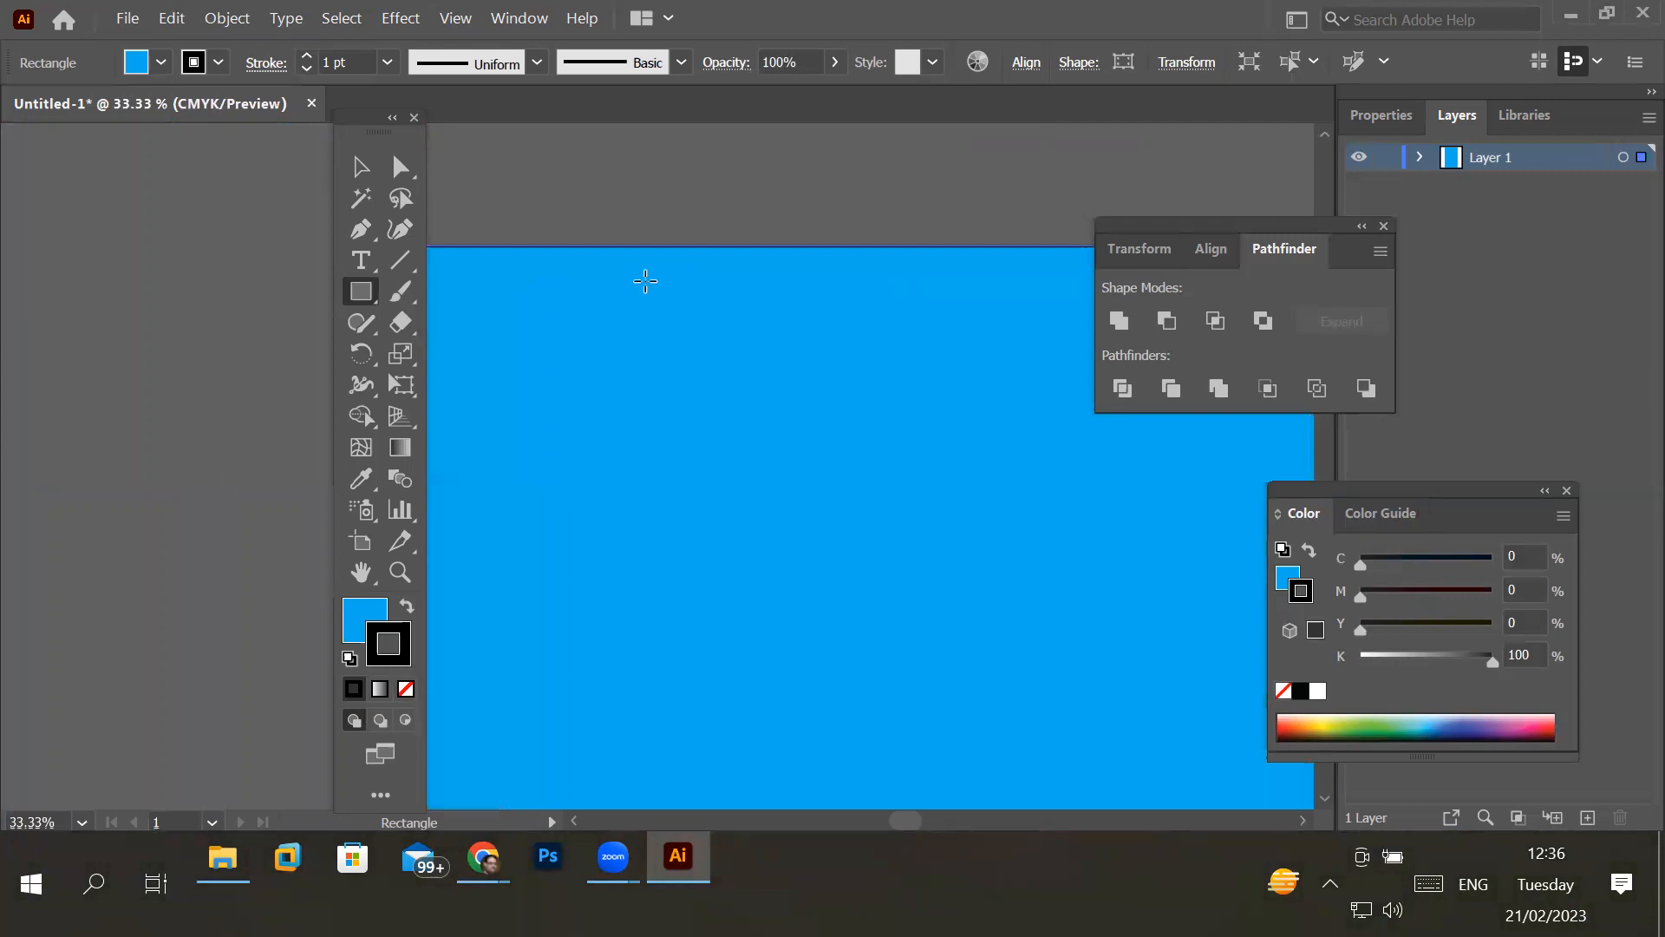
scroll(694, 287, "up", 6)
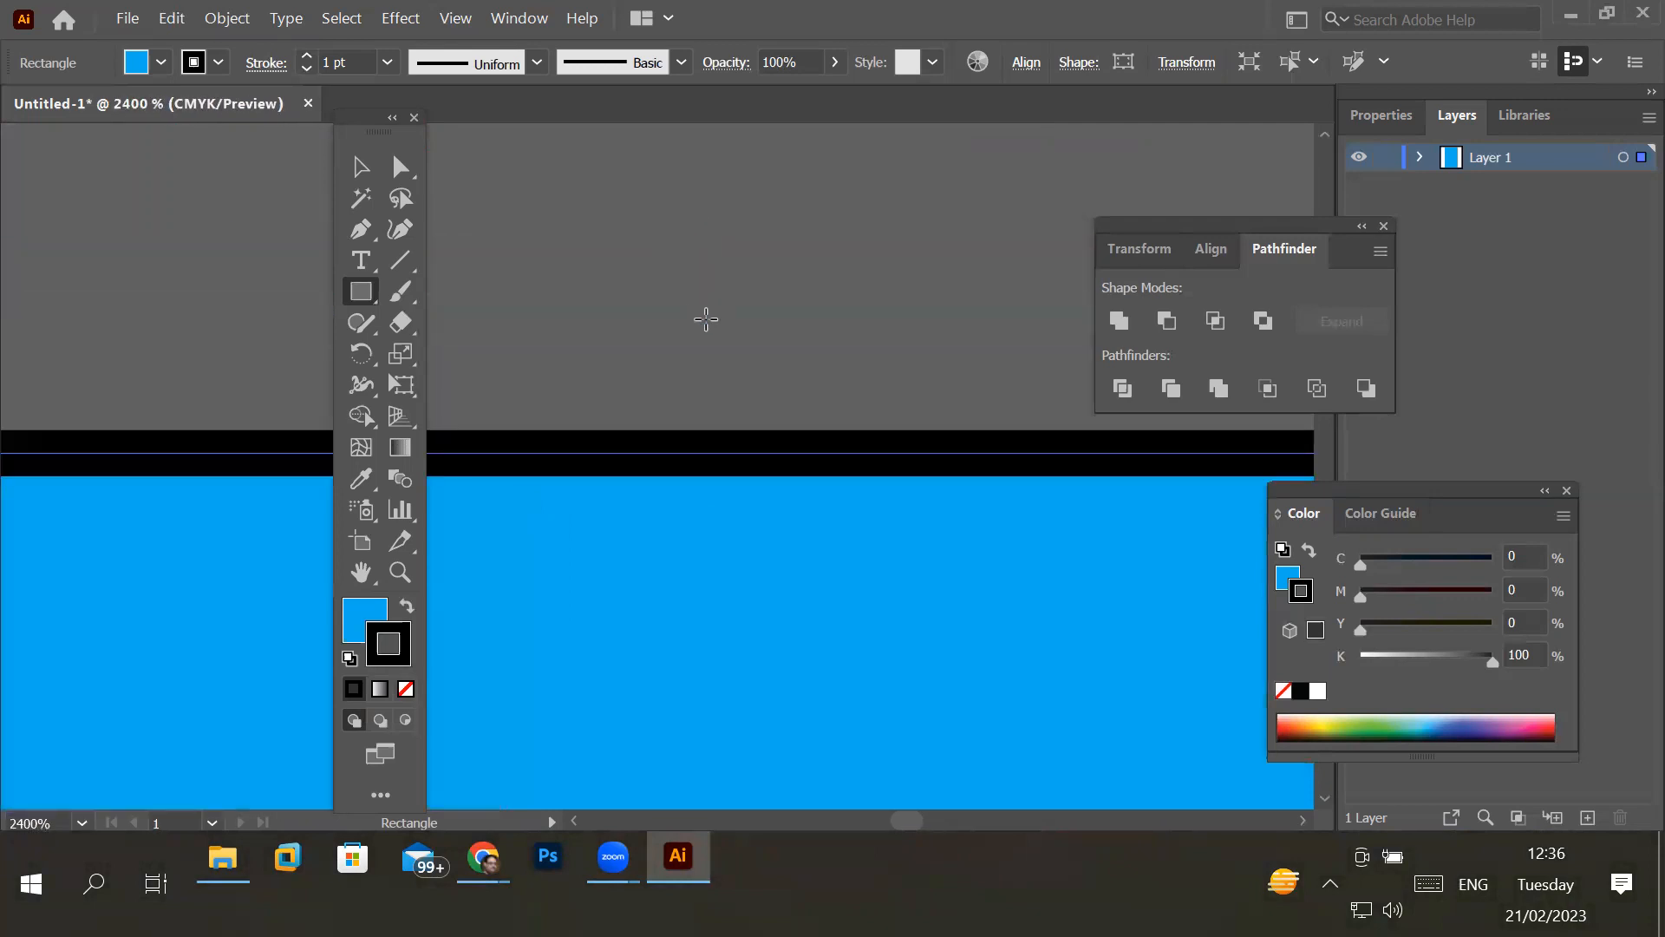
left_click(218, 63)
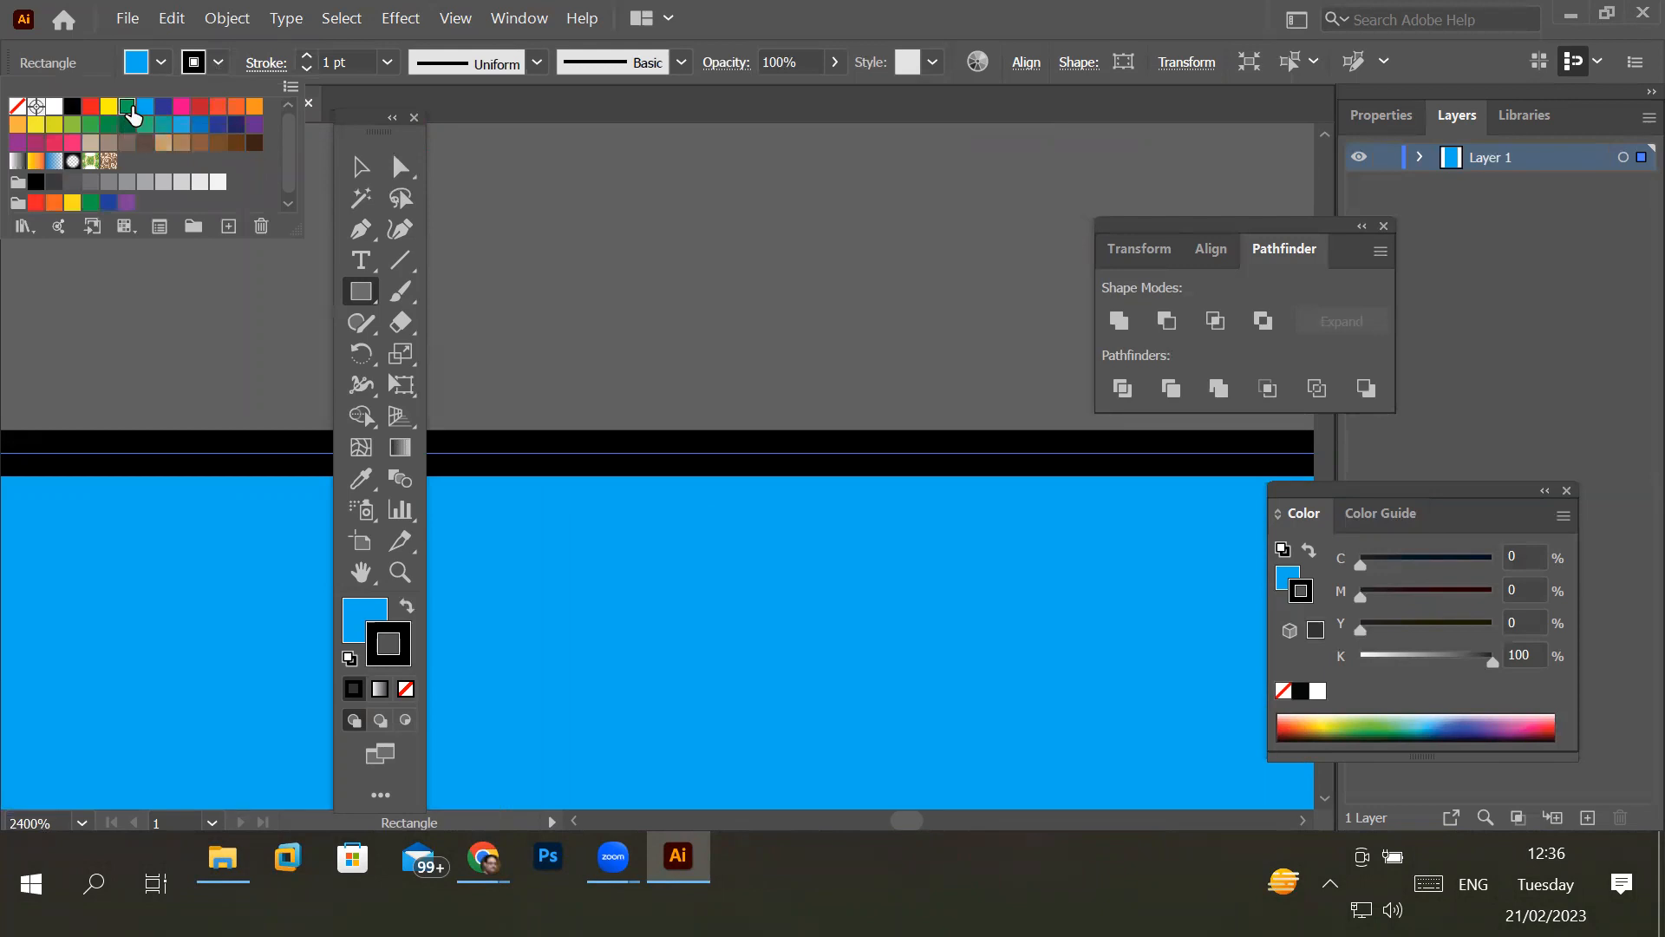
left_click(128, 108)
left_click(110, 106)
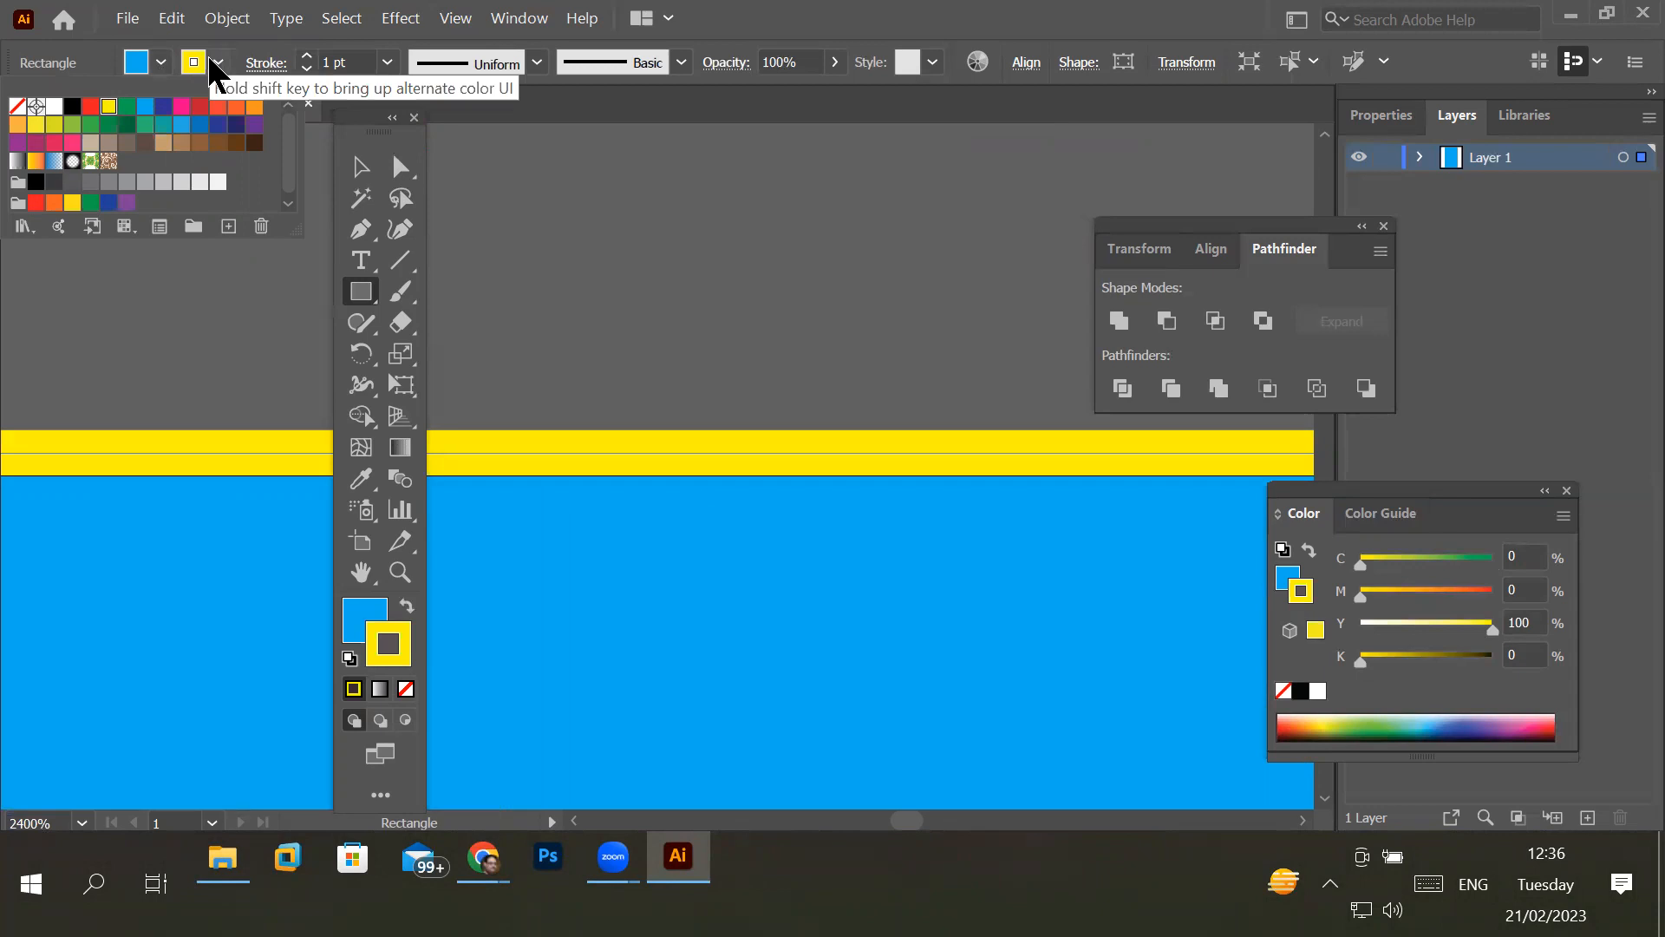
- Raise the rectangle's stroke weight to 6 pt, and bring it back down to 4 pt
left_click(311, 56)
left_click(306, 58)
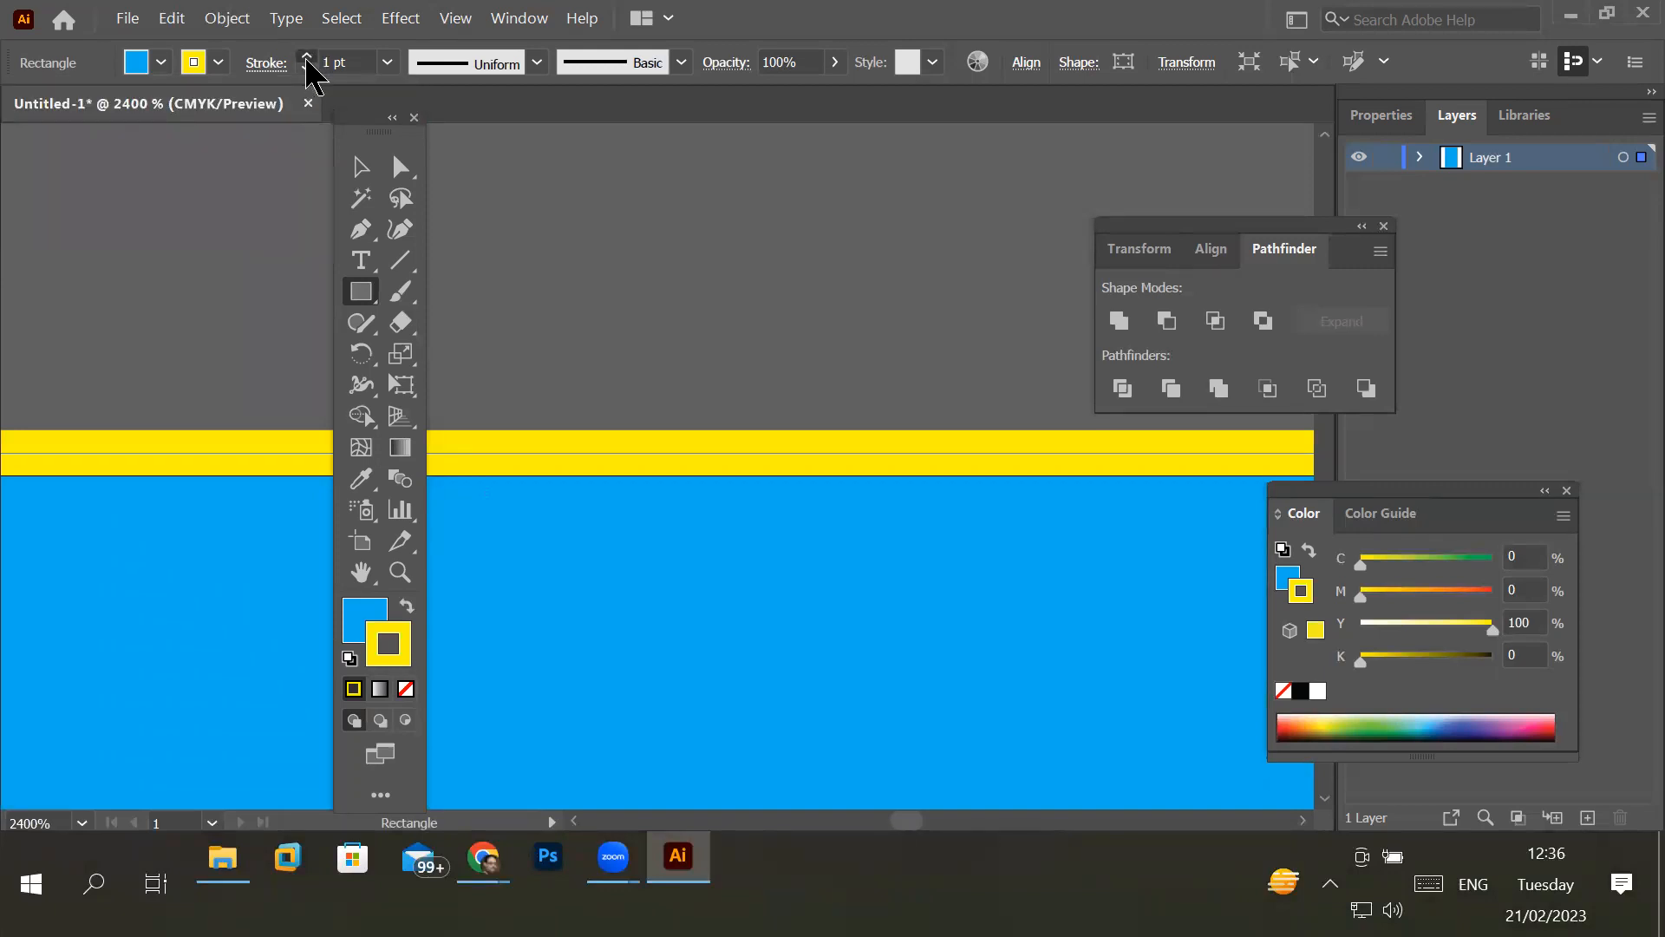
left_click(306, 58)
left_click(306, 57)
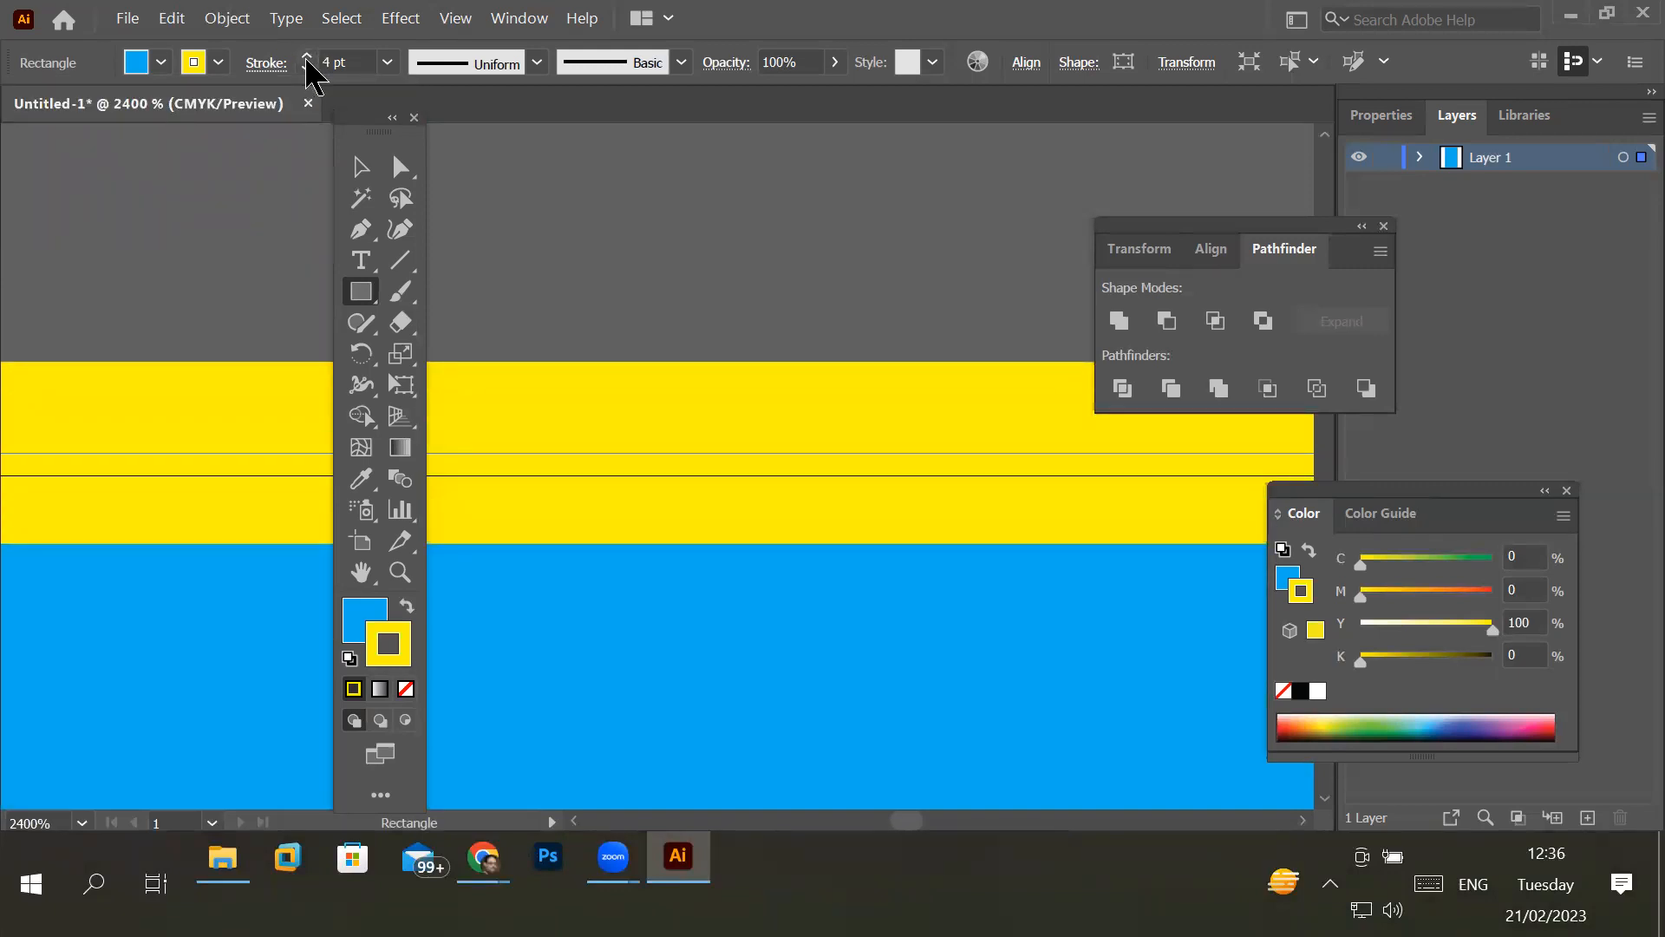
left_click(306, 57)
left_click(306, 57)
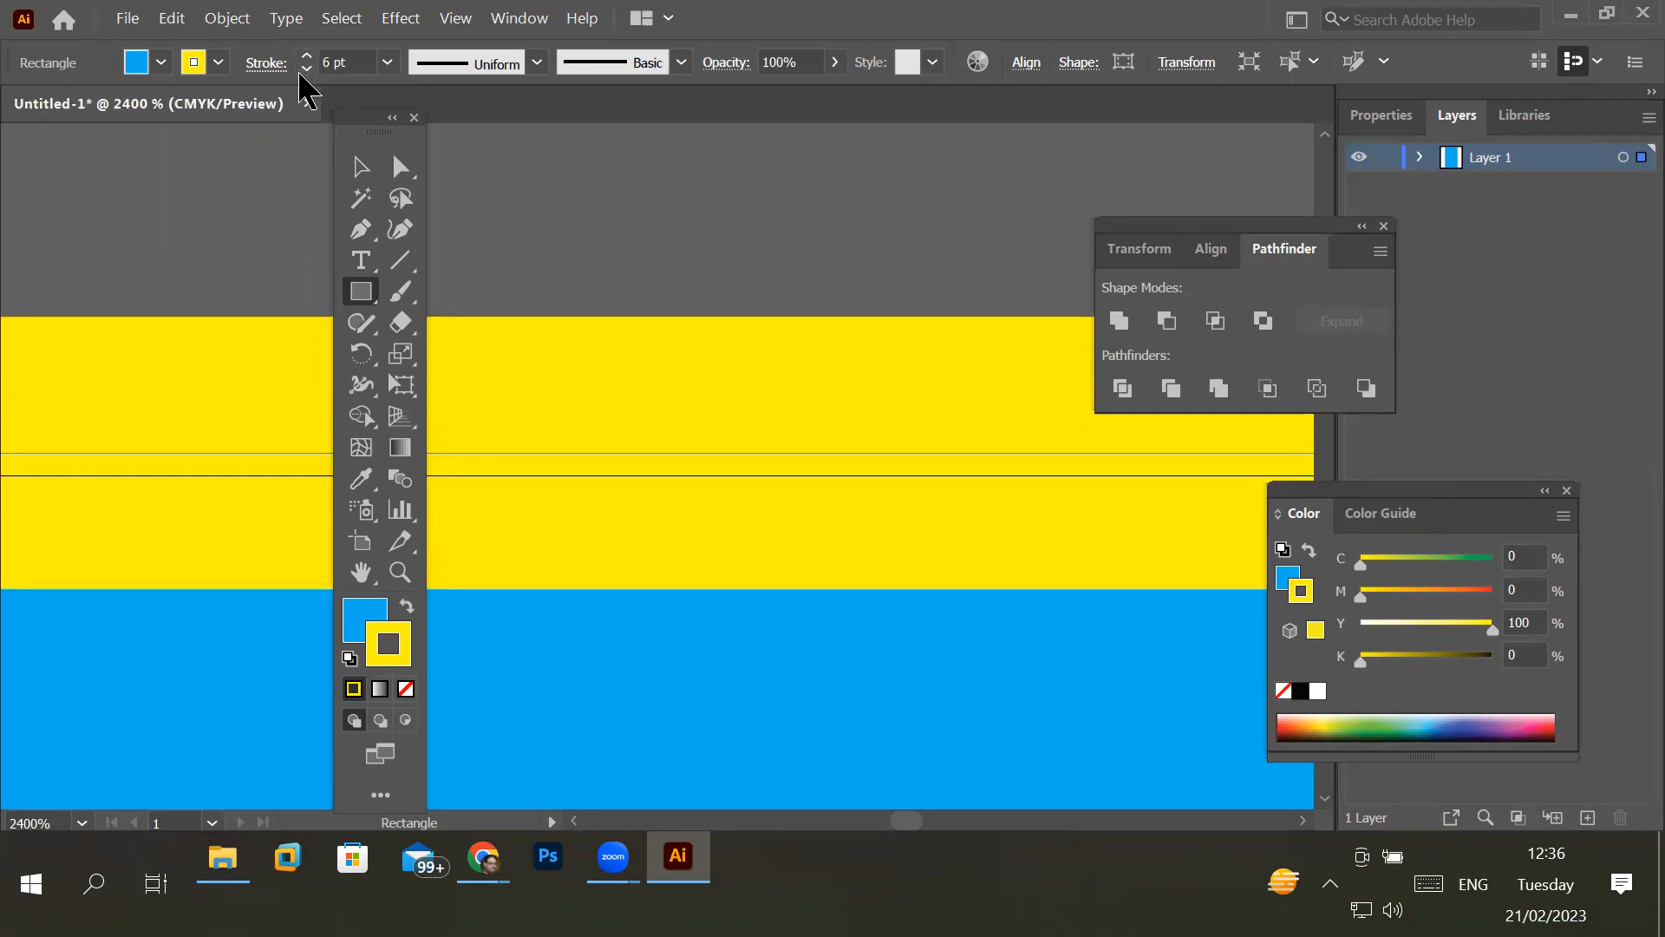
left_click(306, 68)
left_click(307, 69)
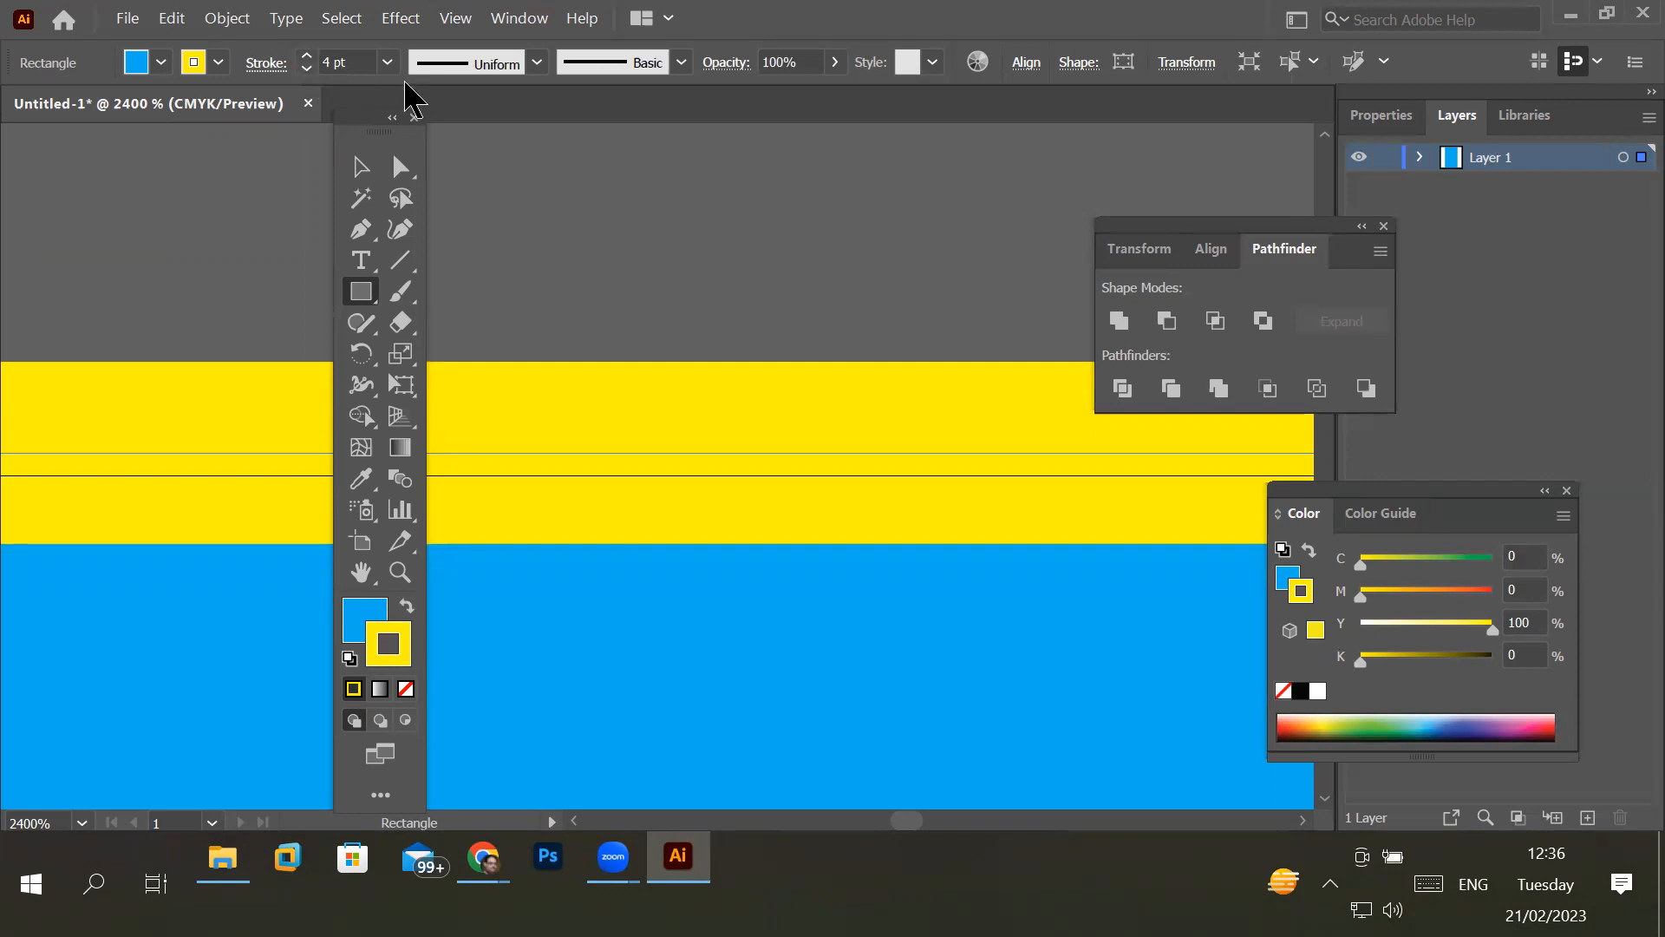
- Try Width Profile 1 and Width Profile 2 on the yellow stroke, inspecting the rectangle's upper edge up close
left_click(535, 65)
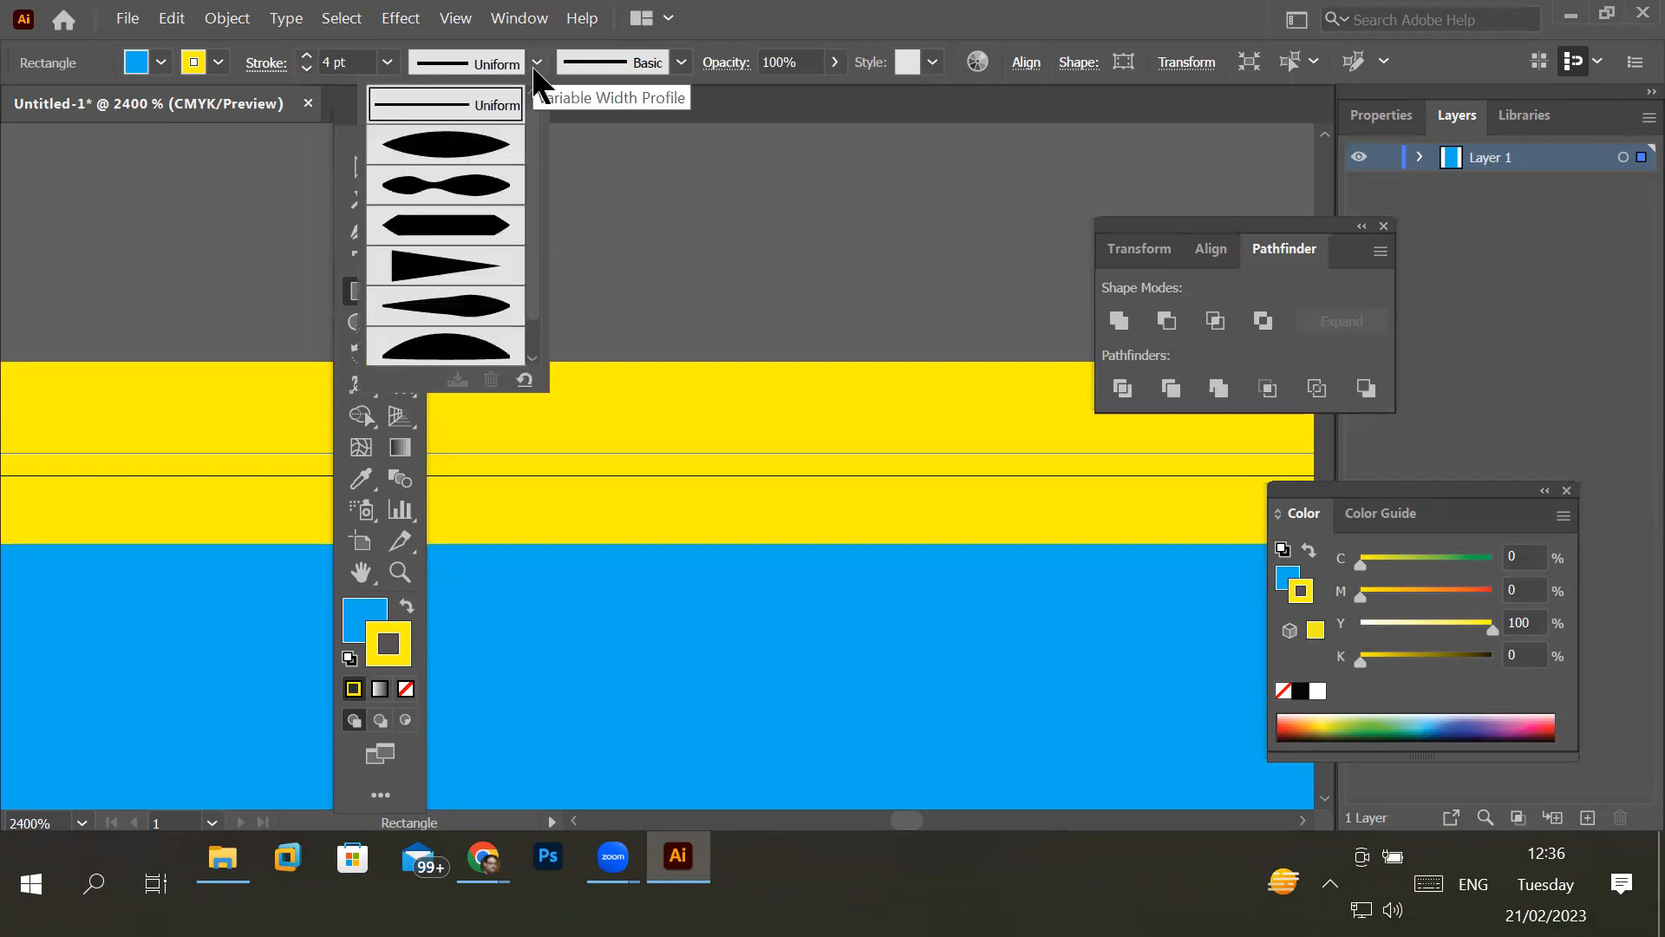
left_click(486, 152)
scroll(666, 345, "down", 10)
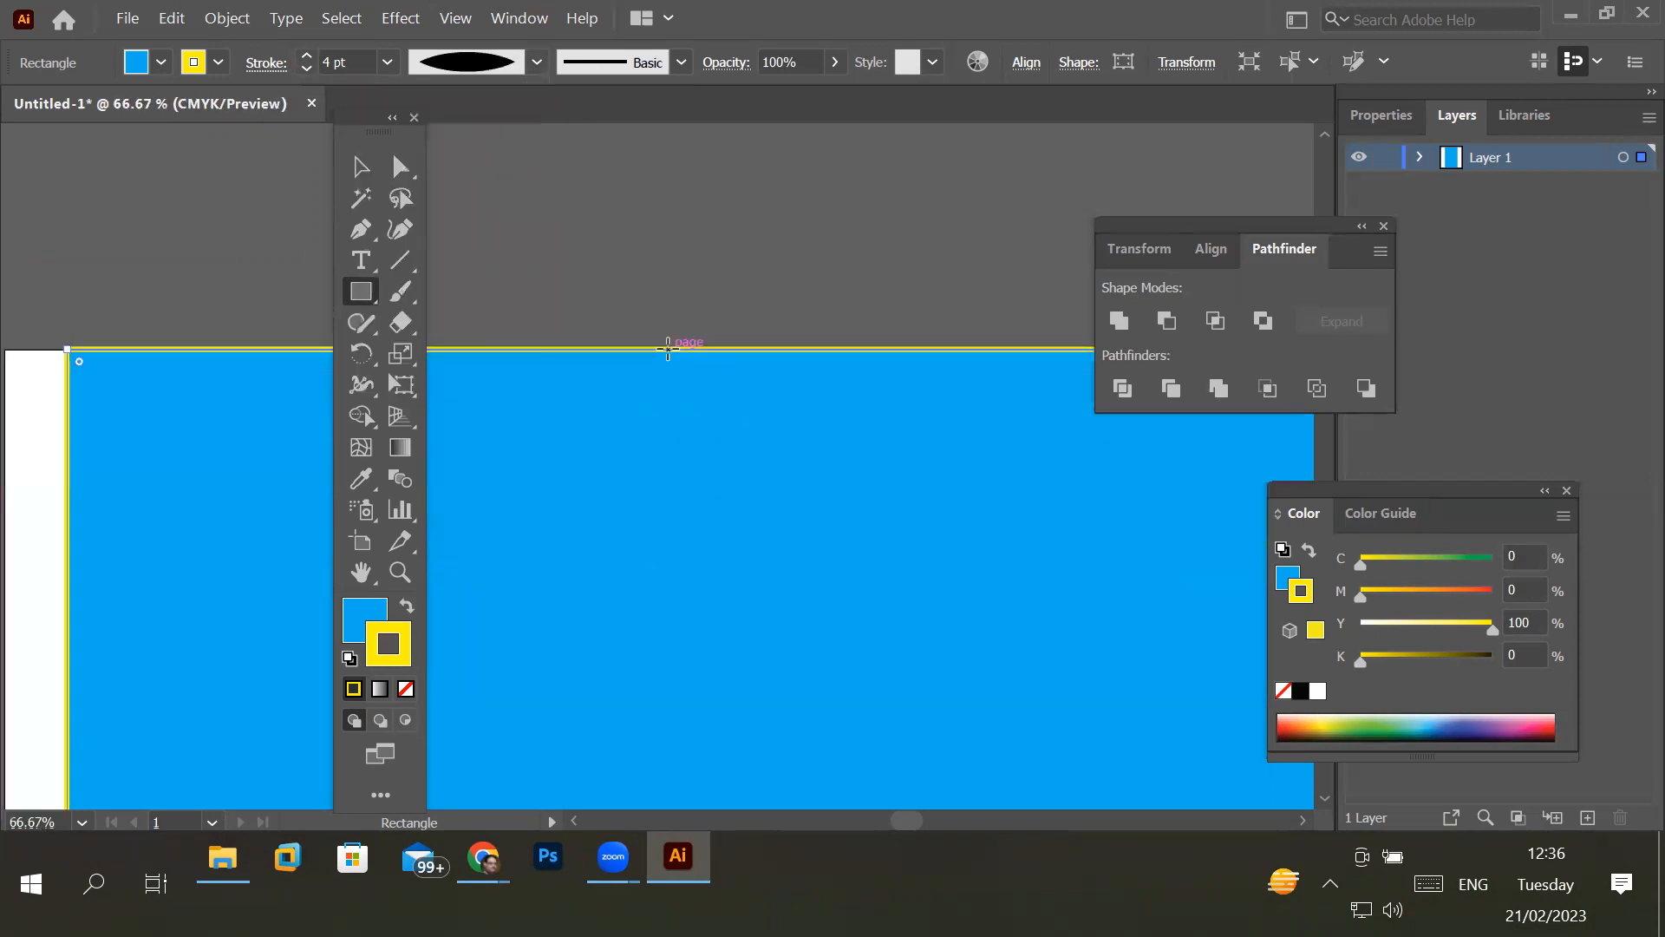
scroll(854, 694, "down", 3)
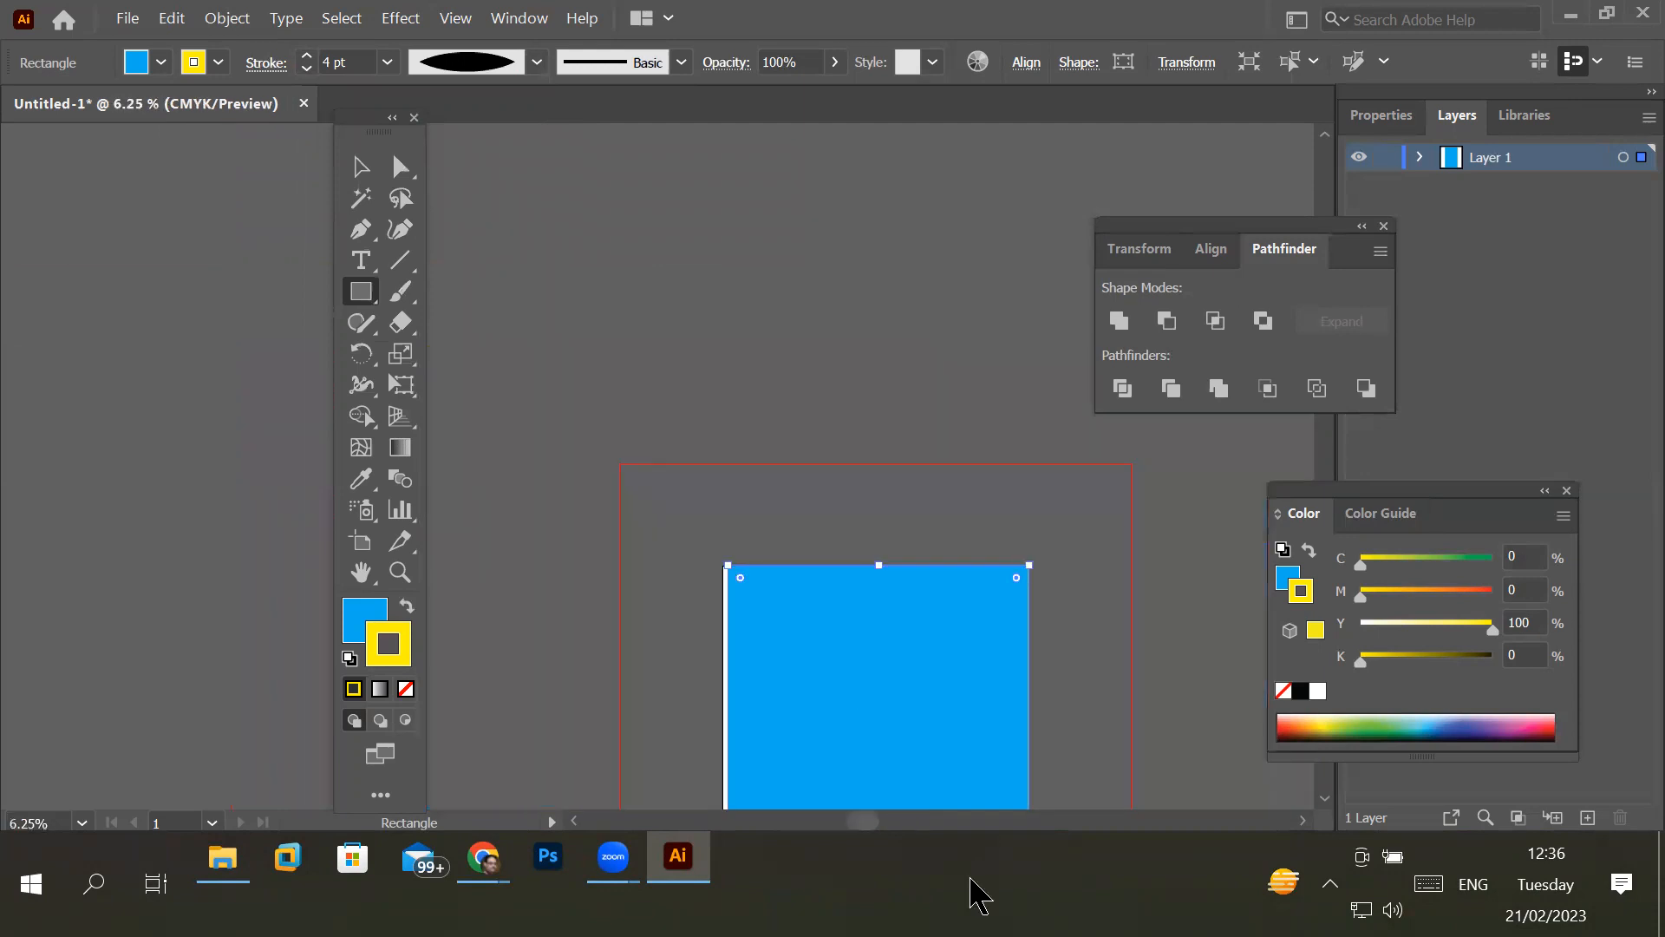
scroll(983, 590, "up", 4)
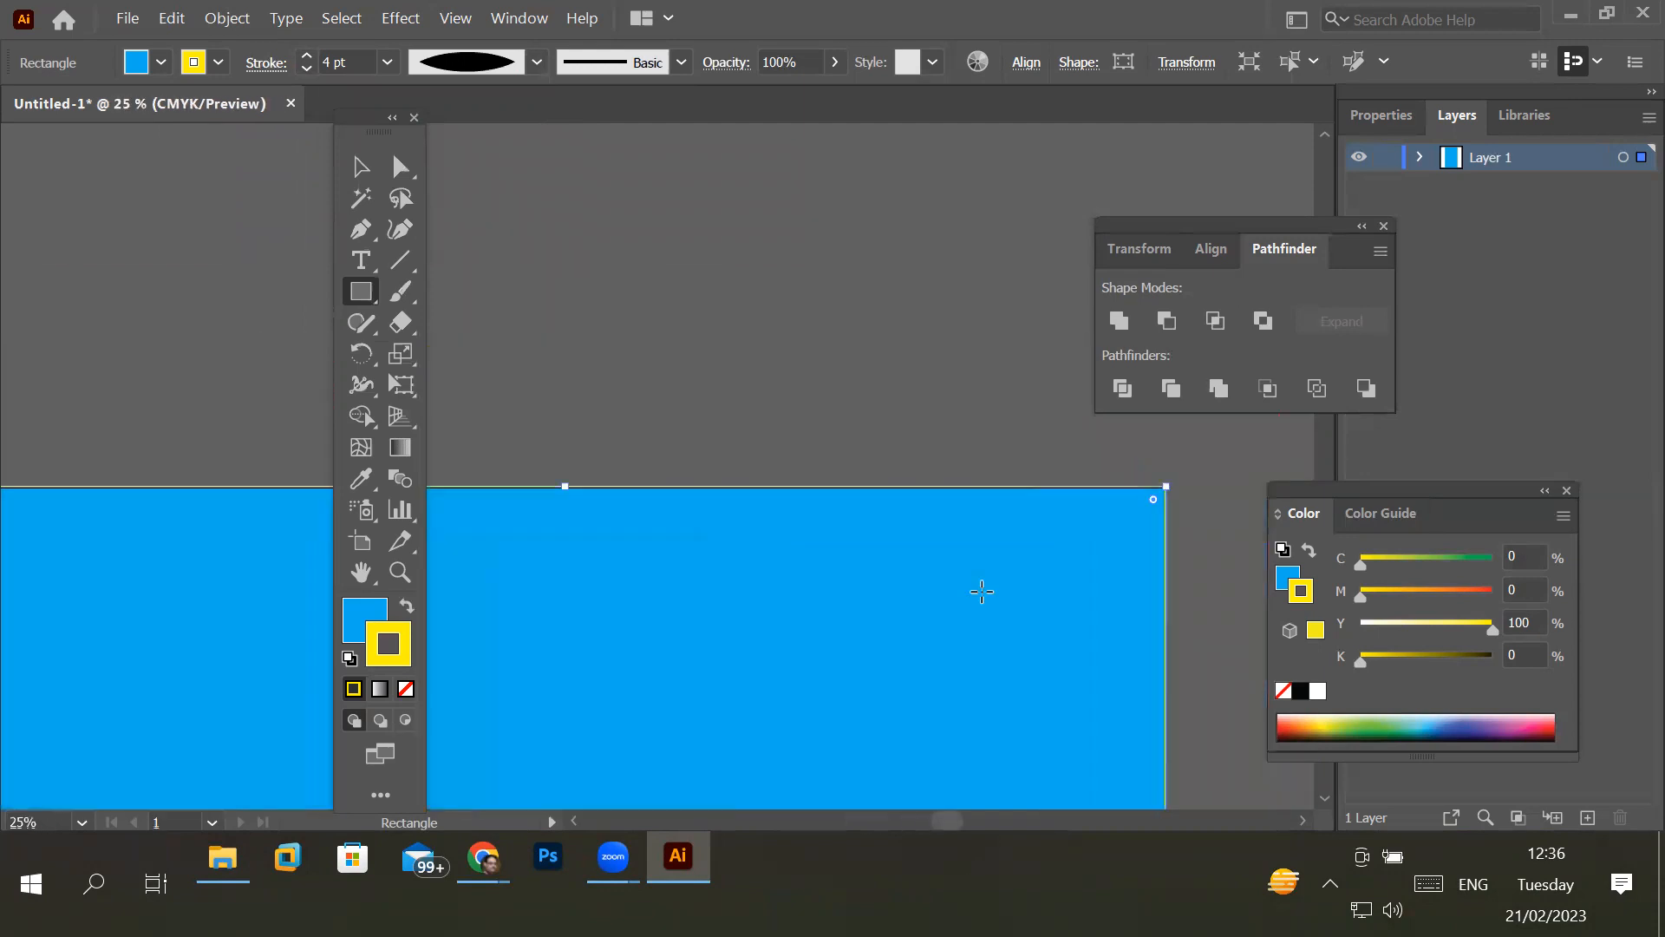
left_click_drag(967, 606, 1143, 338)
scroll(701, 208, "up", 2)
scroll(701, 208, "up", 3)
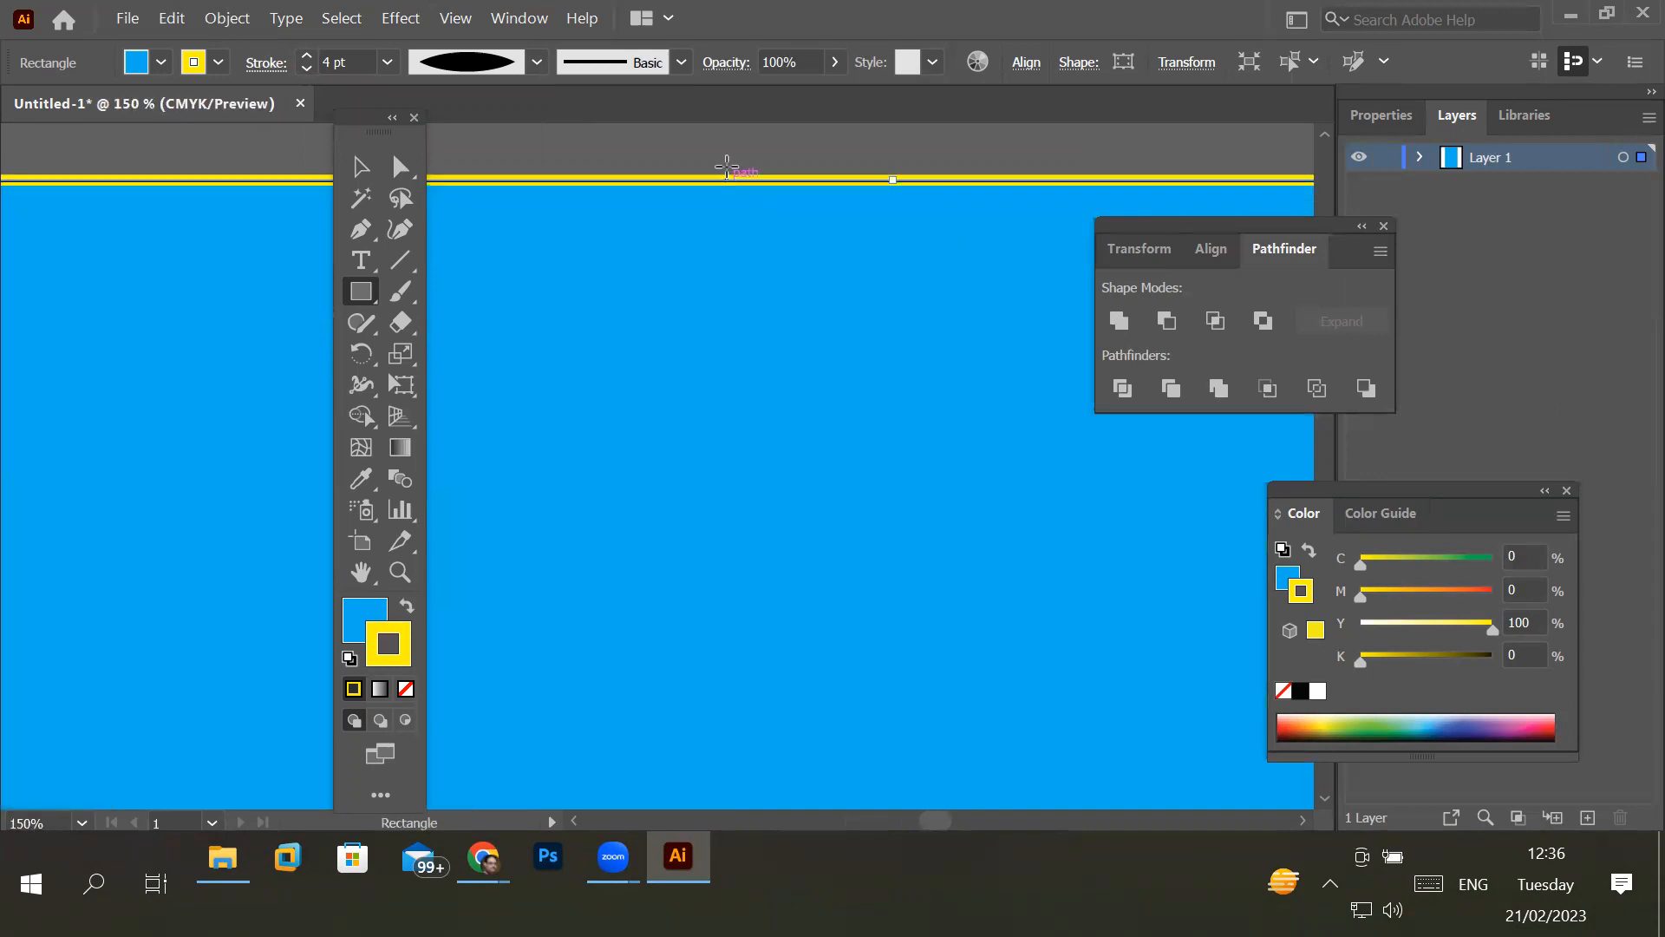
left_click(537, 61)
left_click(483, 155)
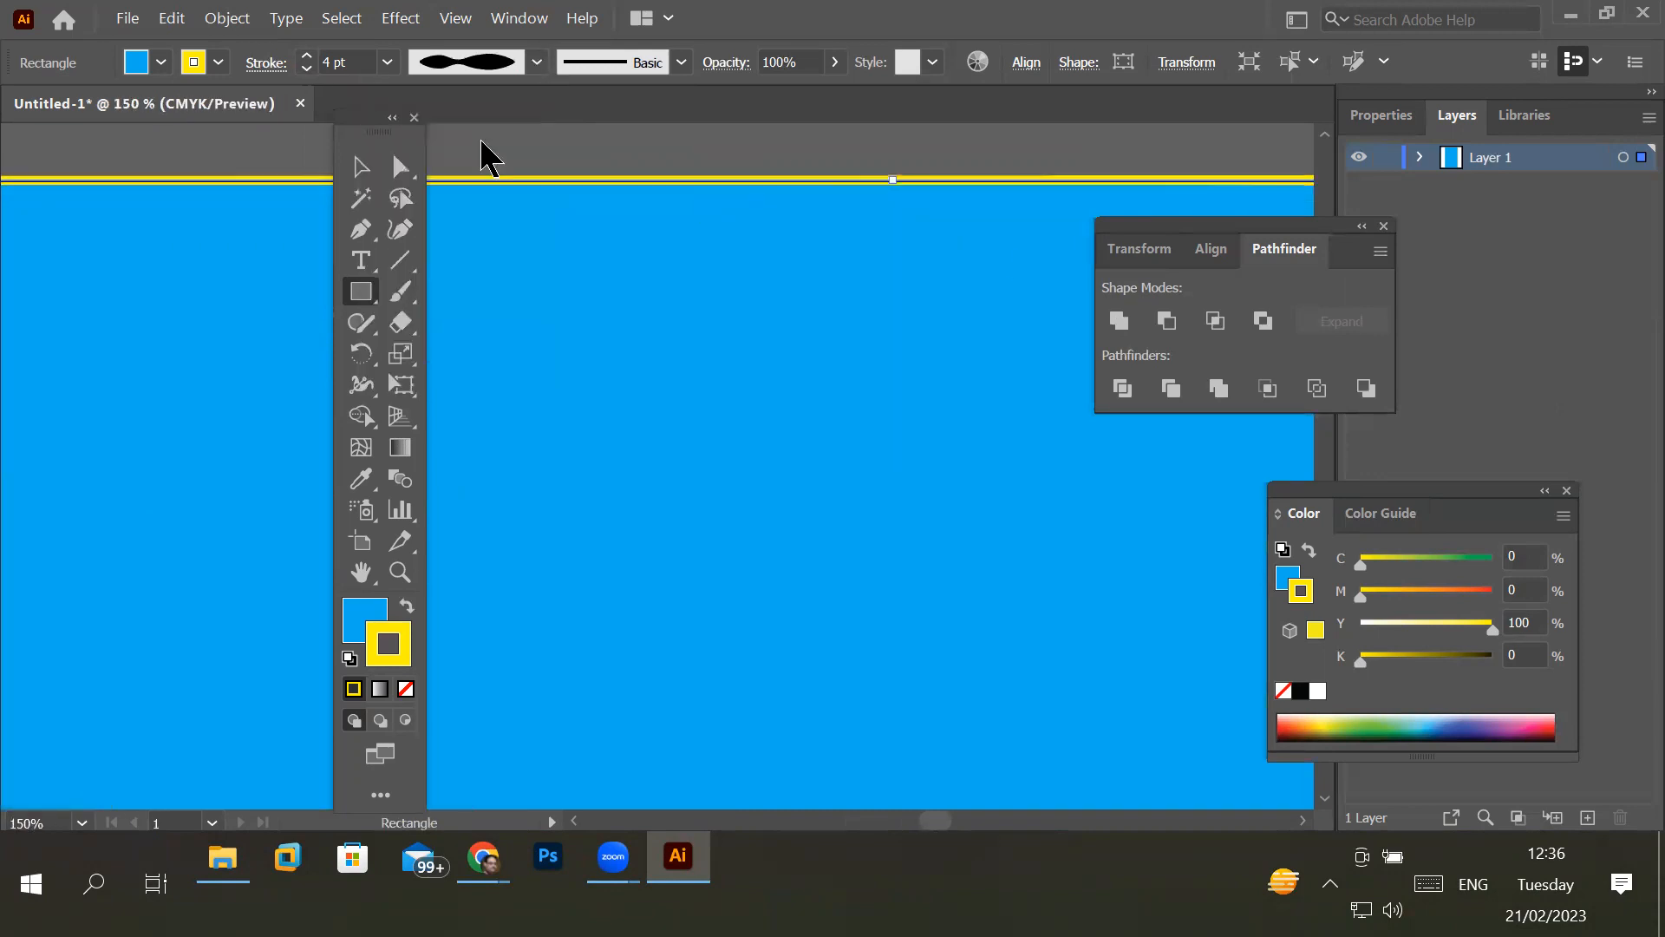
left_click(537, 60)
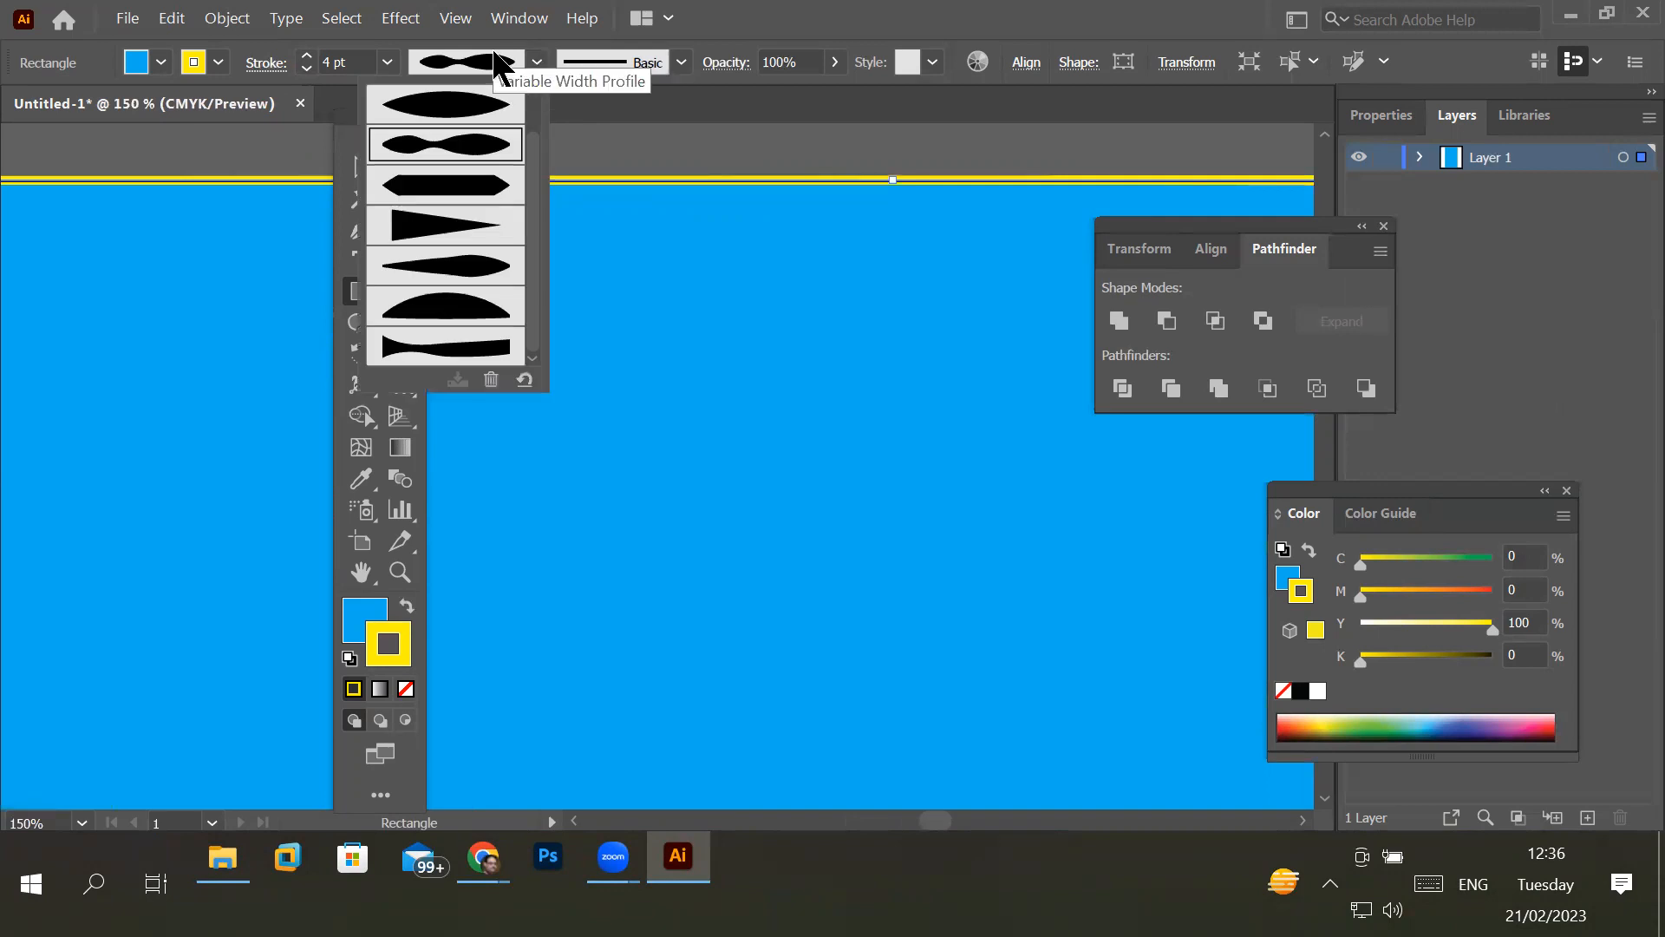
left_click(425, 58)
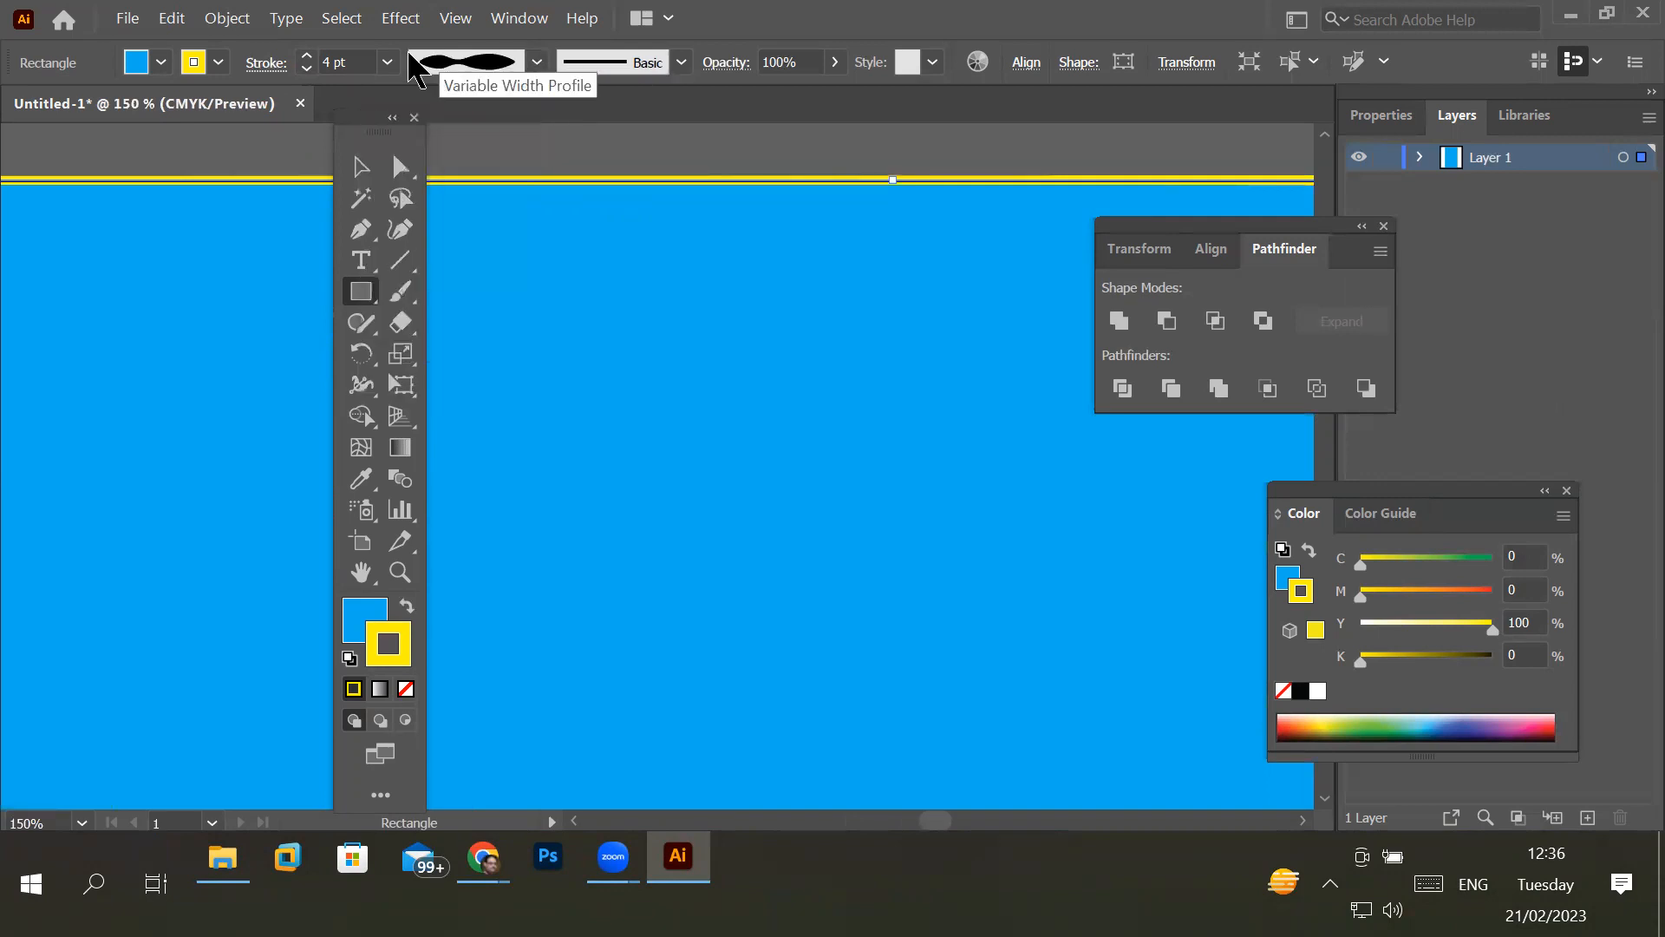
- Increase the yellow stroke weight to 18 pt and check it along the rectangle's upper edge
left_click(308, 56)
left_click(308, 57)
left_click(308, 57)
left_click(308, 56)
left_click(308, 56)
left_click(308, 57)
left_click(308, 56)
left_click(308, 57)
left_click(308, 57)
left_click(308, 56)
left_click(307, 56)
left_click(308, 56)
left_click(308, 56)
left_click(308, 56)
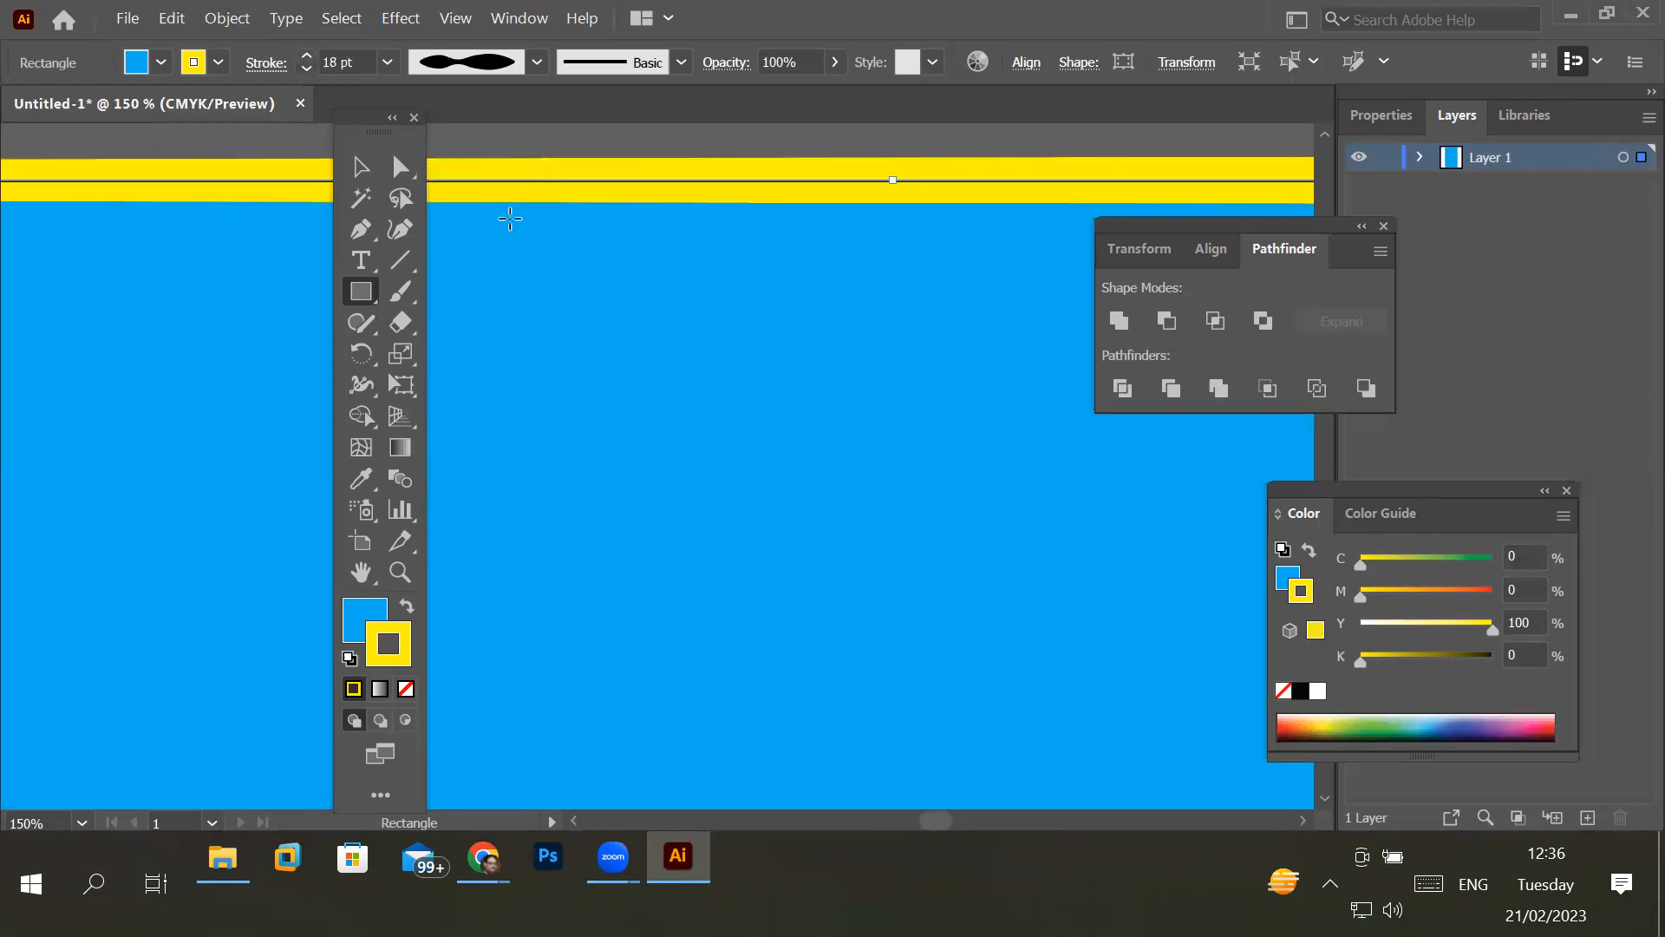
scroll(510, 219, "down", 2)
scroll(744, 366, "down", 4)
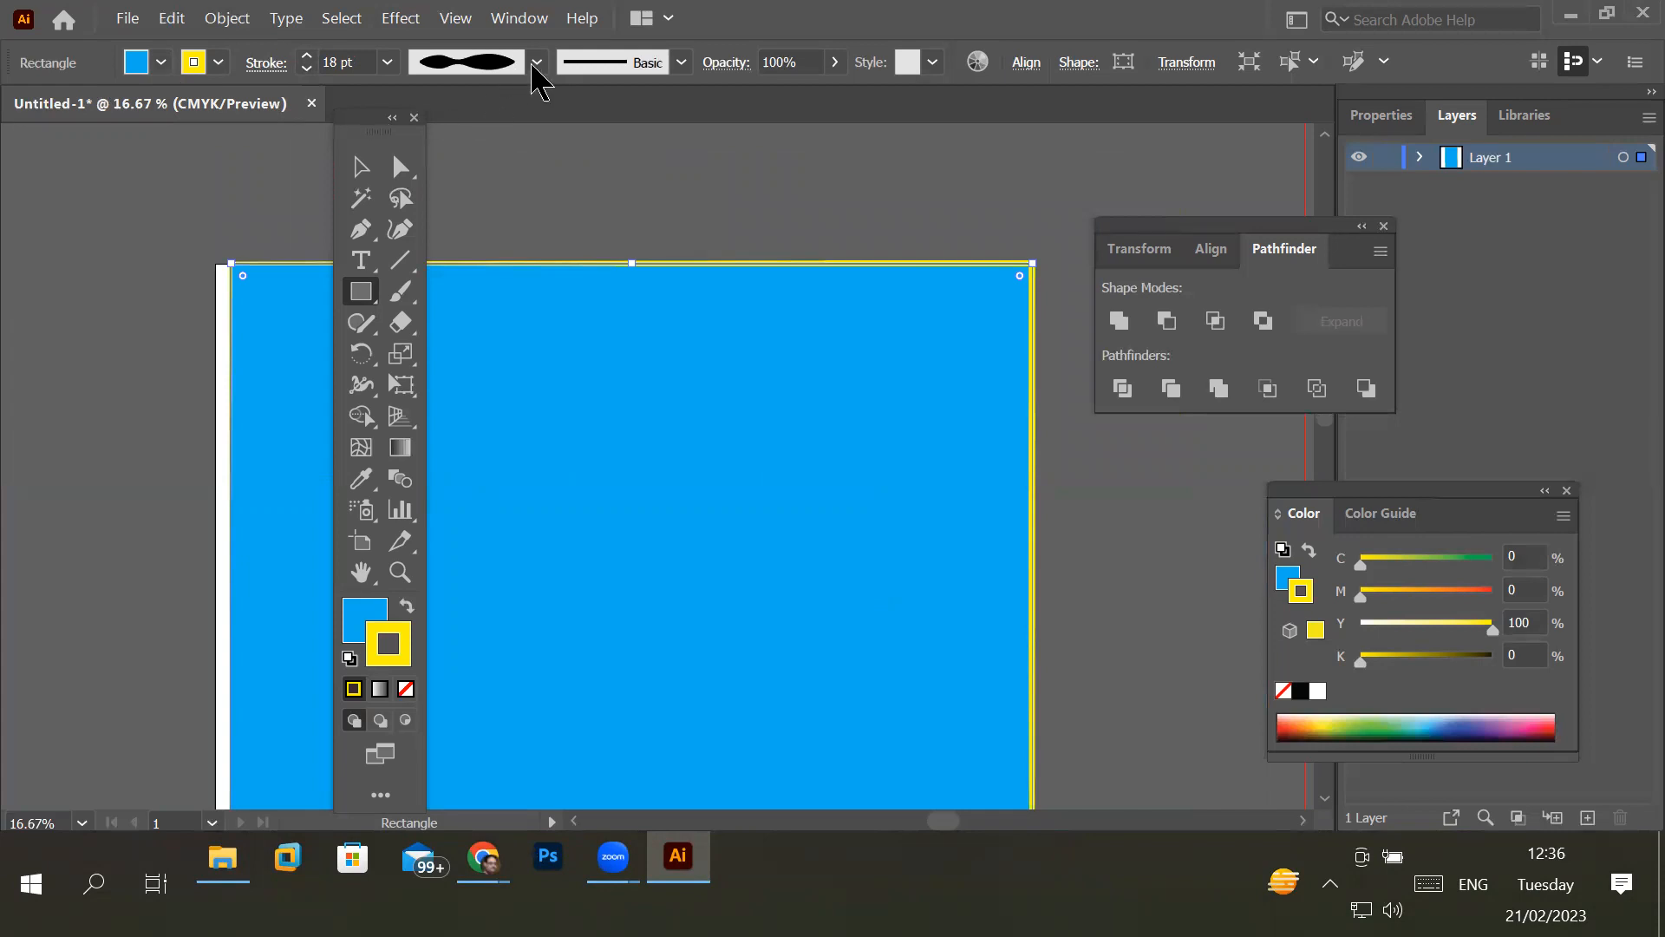
- Increase the rectangle's yellow stroke weight to 80 pt
left_click(388, 61)
left_click(309, 55)
left_click(309, 56)
left_click(309, 56)
left_click(309, 55)
left_click(309, 55)
left_click(308, 55)
left_click(309, 56)
left_click(308, 55)
left_click(308, 55)
left_click(309, 56)
left_click(309, 56)
left_click(309, 55)
left_click(309, 56)
left_click(308, 55)
left_click(308, 56)
left_click(310, 56)
left_click(310, 56)
left_click(310, 56)
left_click(310, 55)
left_click(309, 56)
left_click(309, 56)
left_click(310, 55)
left_click(309, 56)
left_click(310, 55)
left_click(309, 56)
left_click(309, 55)
left_click(310, 55)
left_click(309, 56)
left_click(309, 55)
left_click(309, 55)
left_click(310, 56)
left_click(309, 55)
left_click(310, 55)
left_click(309, 56)
left_click(309, 56)
left_click(309, 55)
left_click(310, 55)
left_click(309, 56)
left_click(309, 56)
left_click(310, 56)
left_click(309, 55)
left_click(310, 55)
left_click(310, 56)
left_click(309, 56)
left_click(310, 56)
left_click(309, 56)
left_click(310, 56)
left_click(310, 56)
left_click(310, 56)
left_click(309, 56)
left_click(310, 55)
left_click(310, 56)
left_click(309, 55)
left_click(310, 56)
left_click(309, 55)
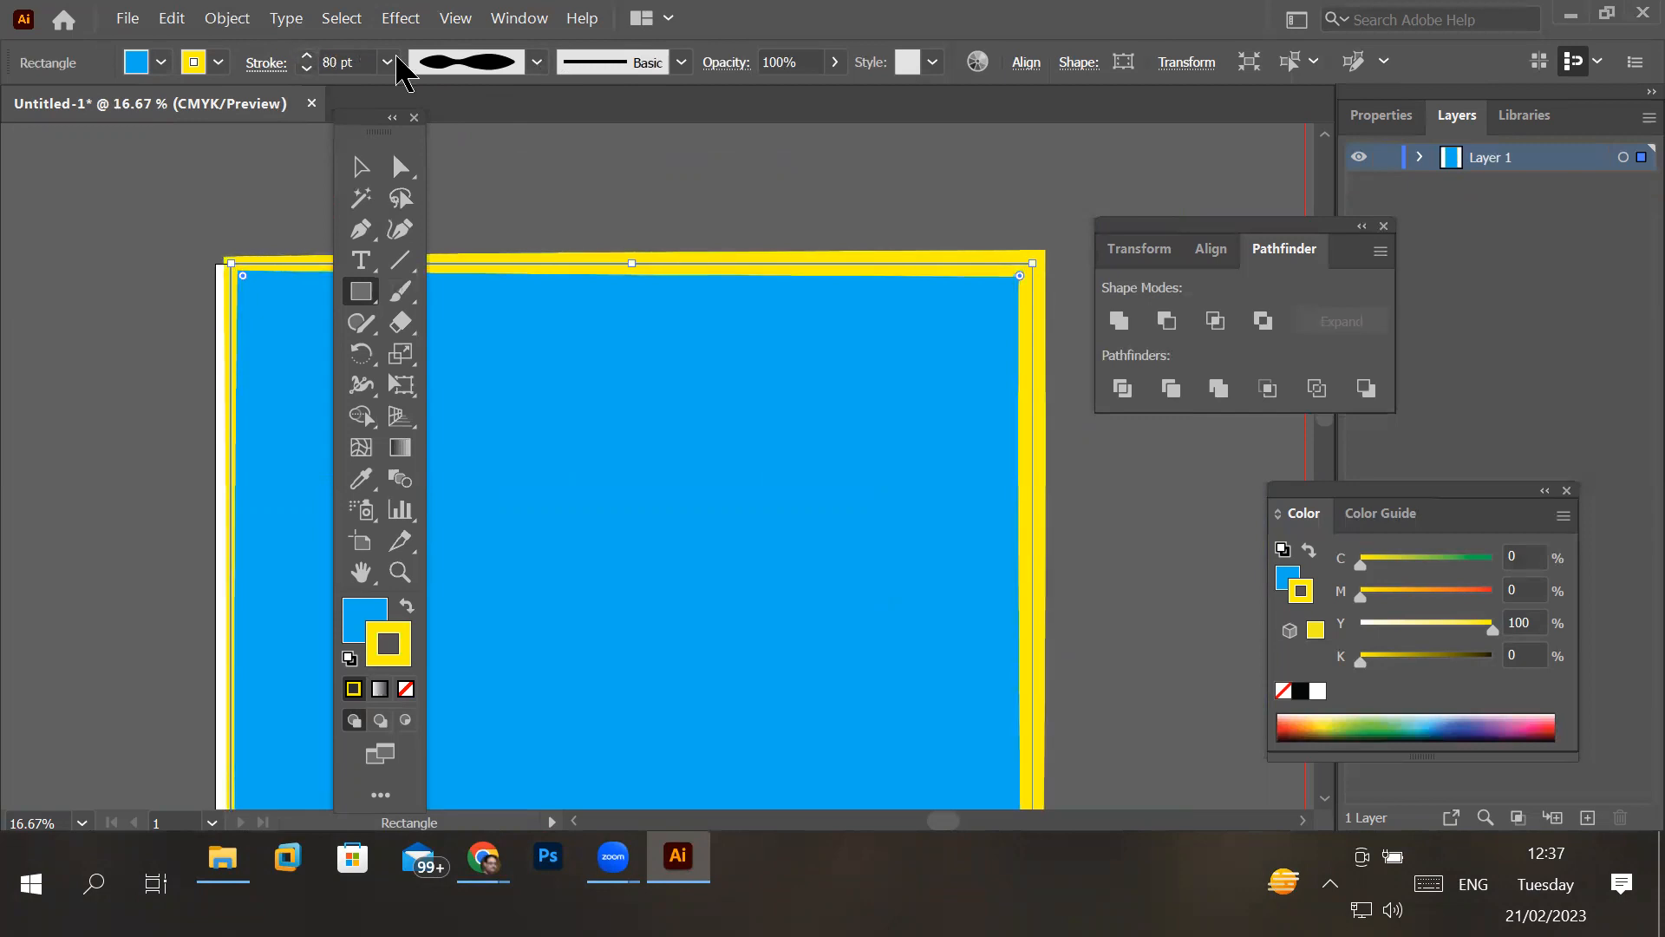
- Try the hexagonal, triangular, teardrop, half-dome and flared width profiles in turn on the rectangle's yellow stroke
left_click(537, 60)
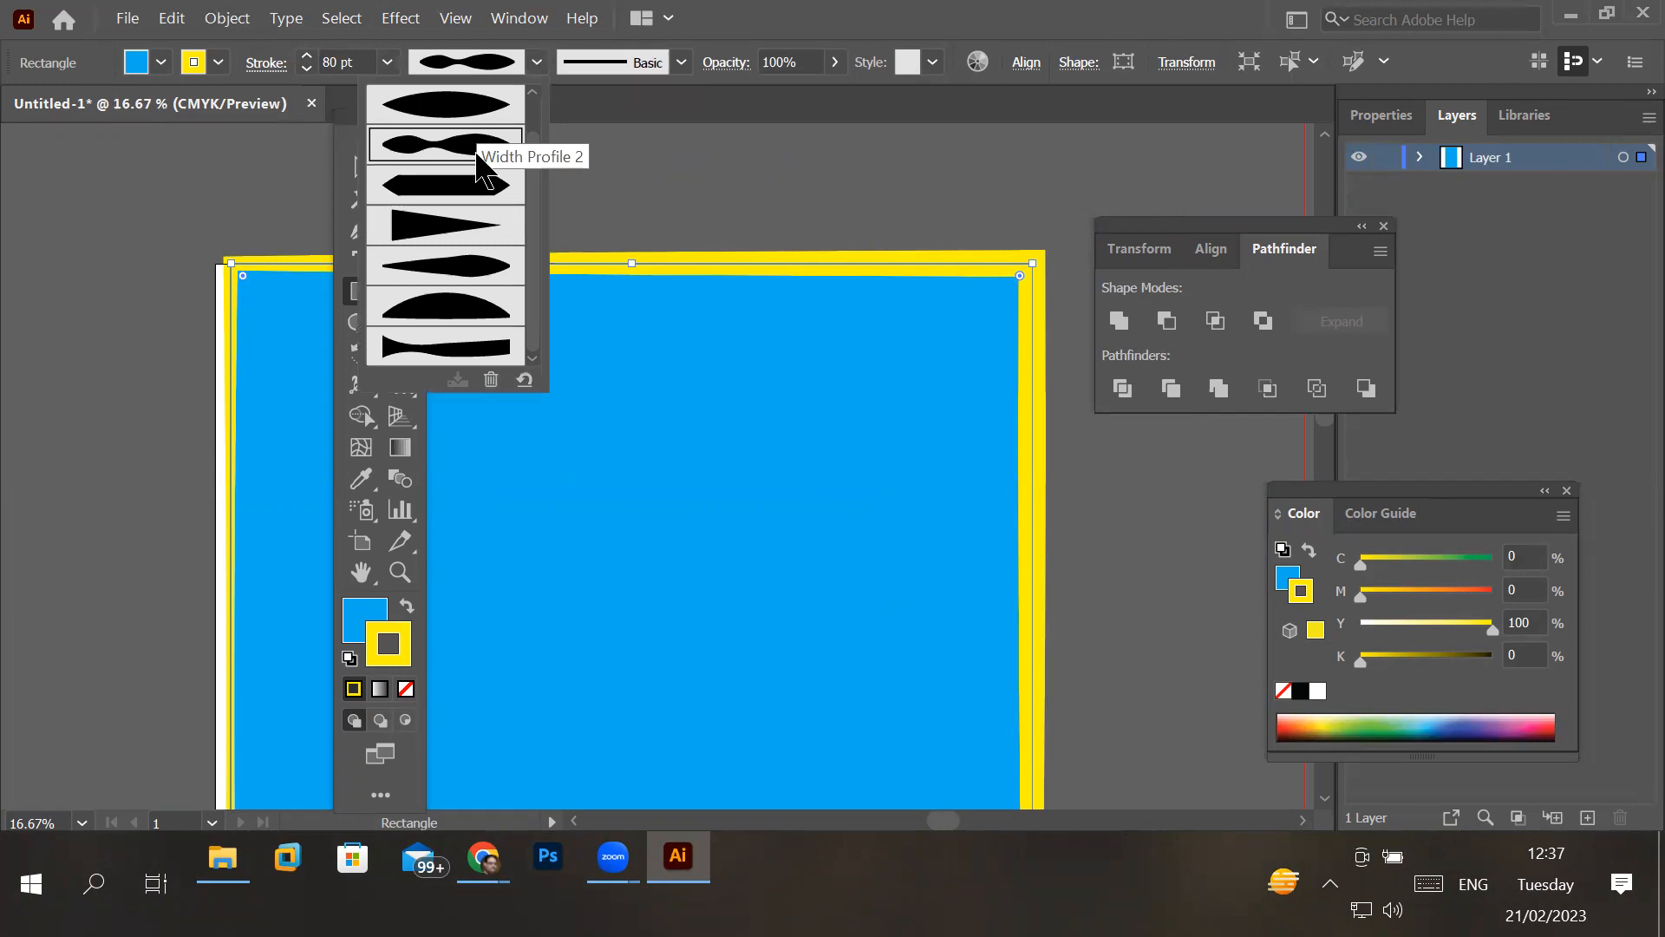
left_click(473, 185)
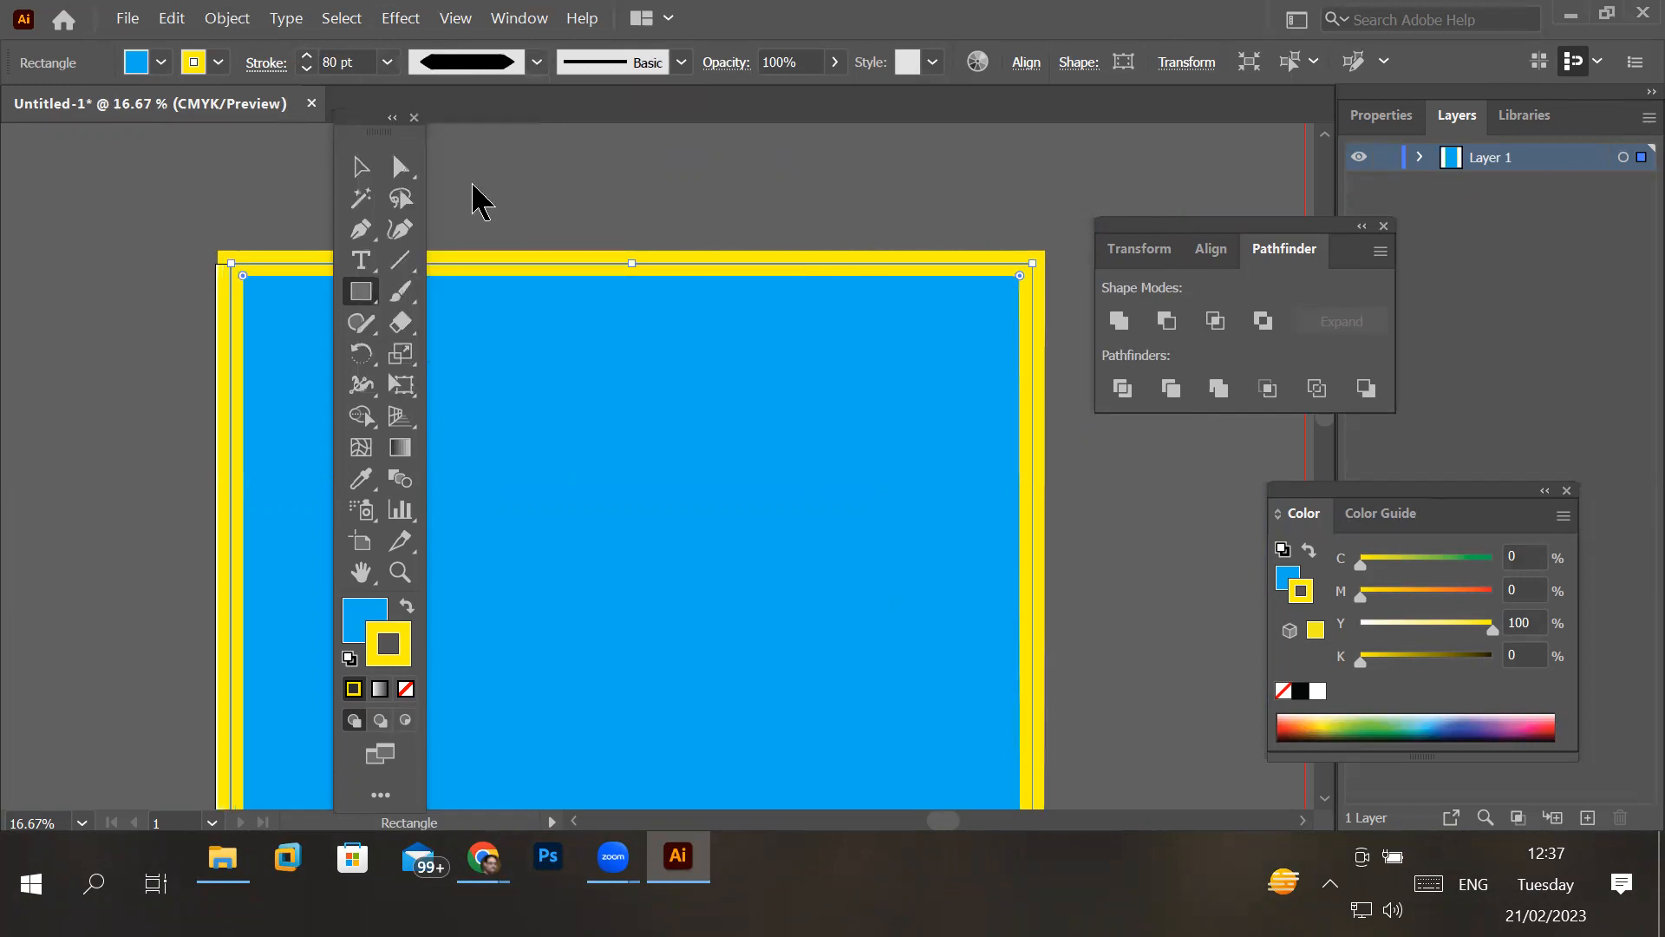
left_click(511, 63)
left_click(468, 228)
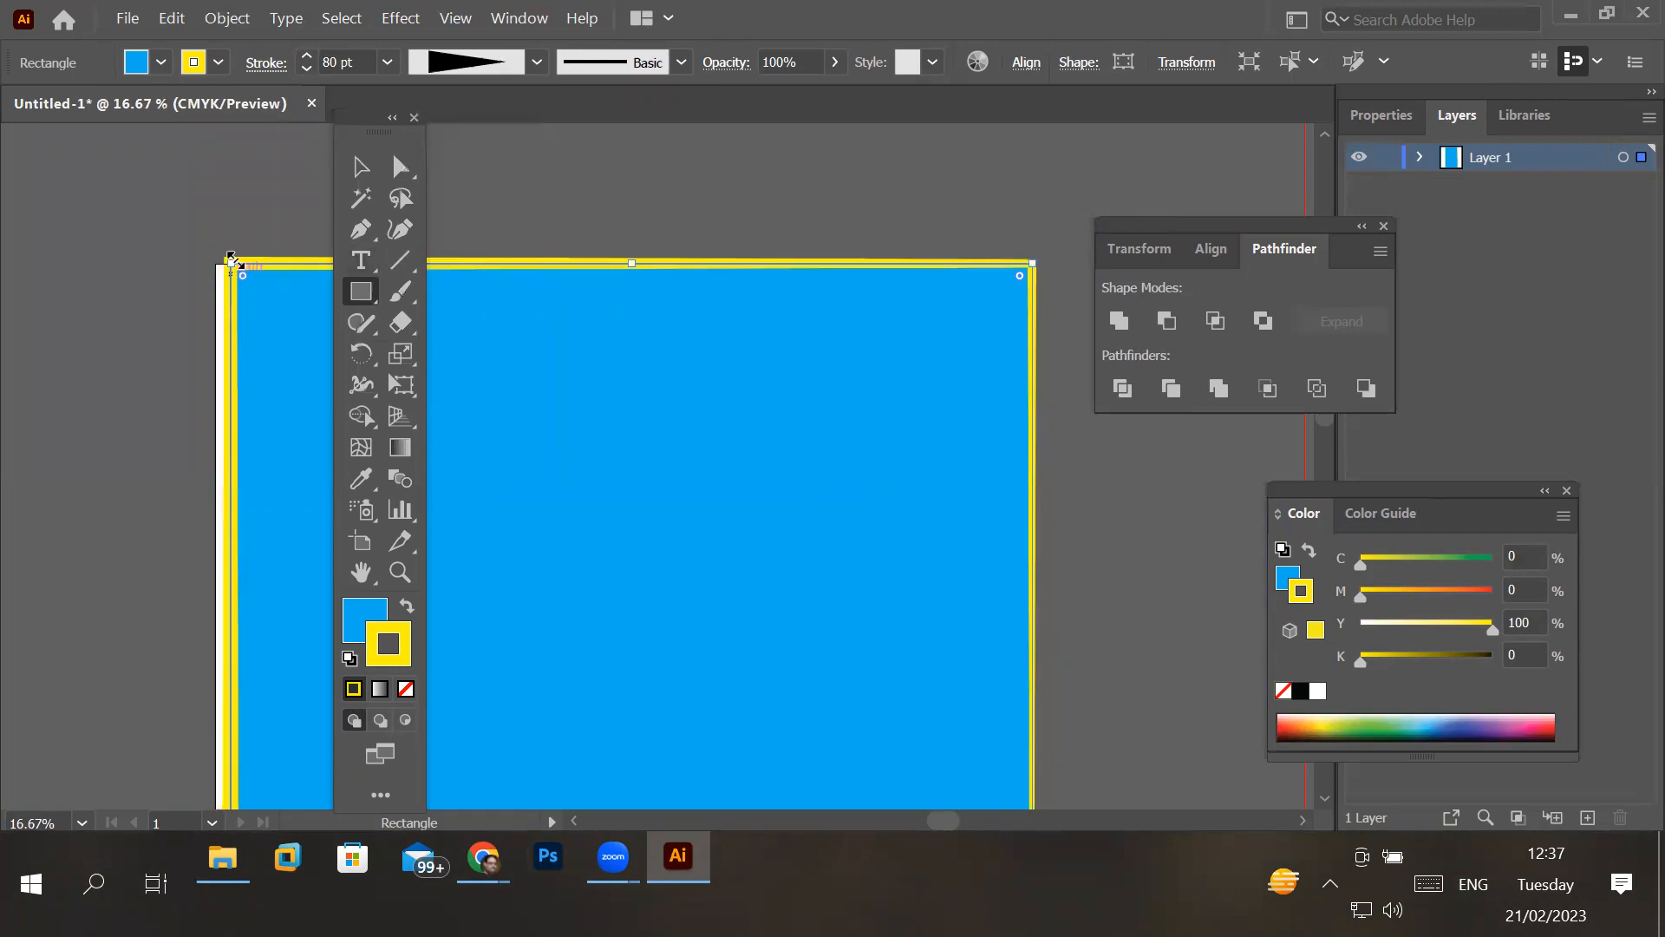
left_click(536, 62)
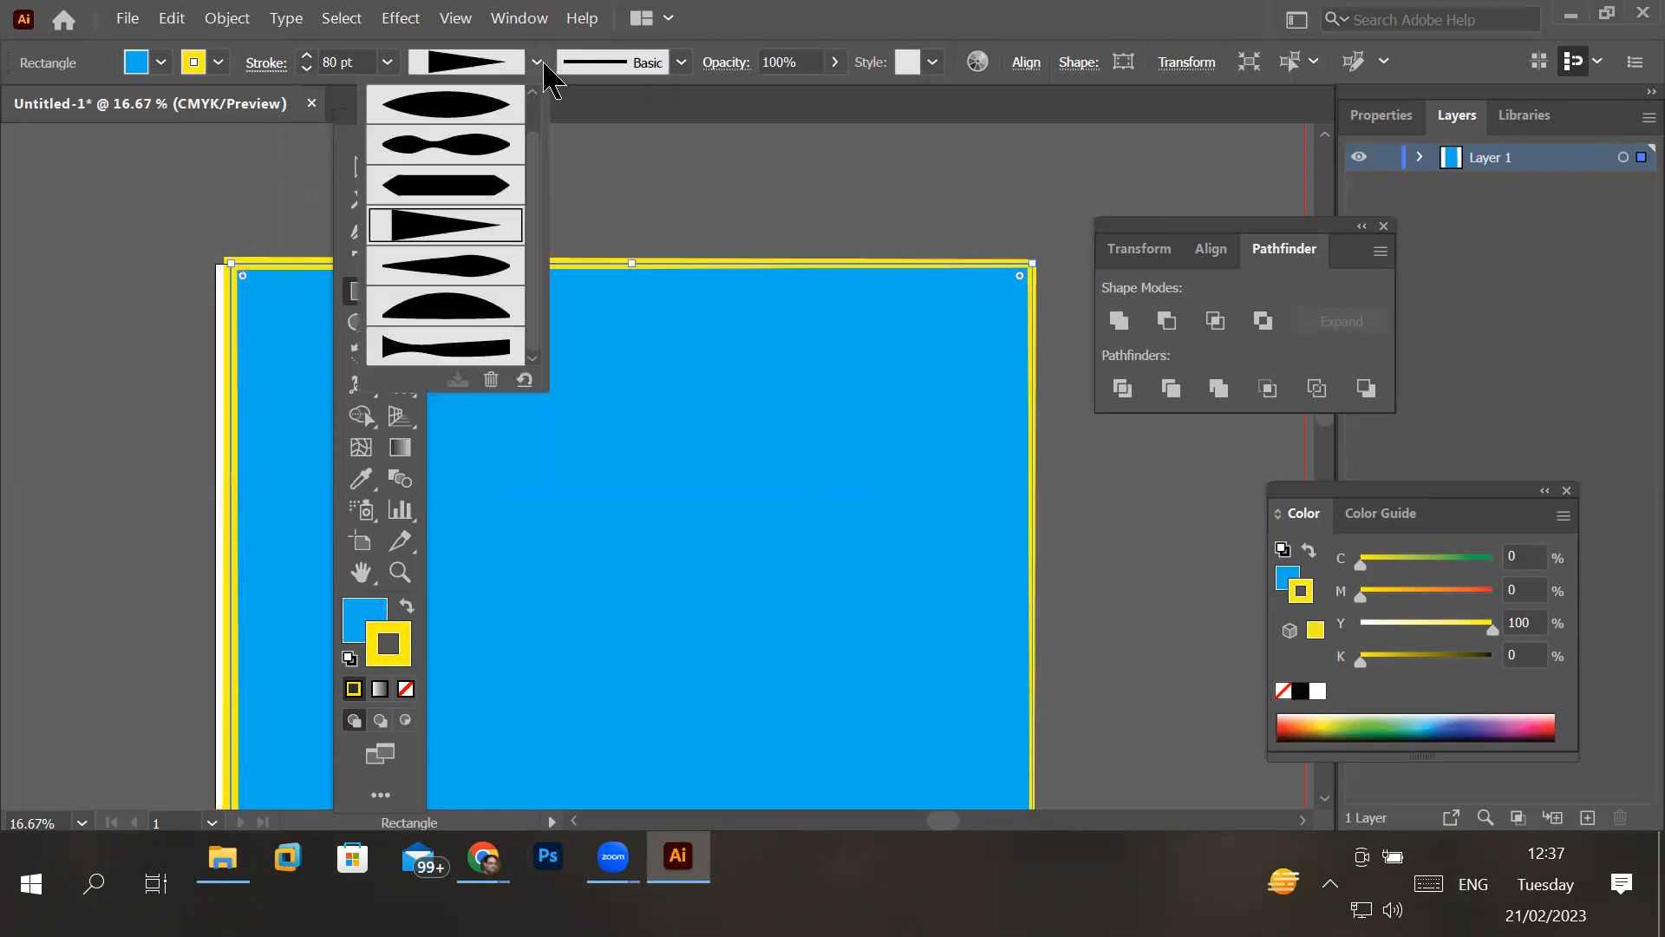
left_click(479, 263)
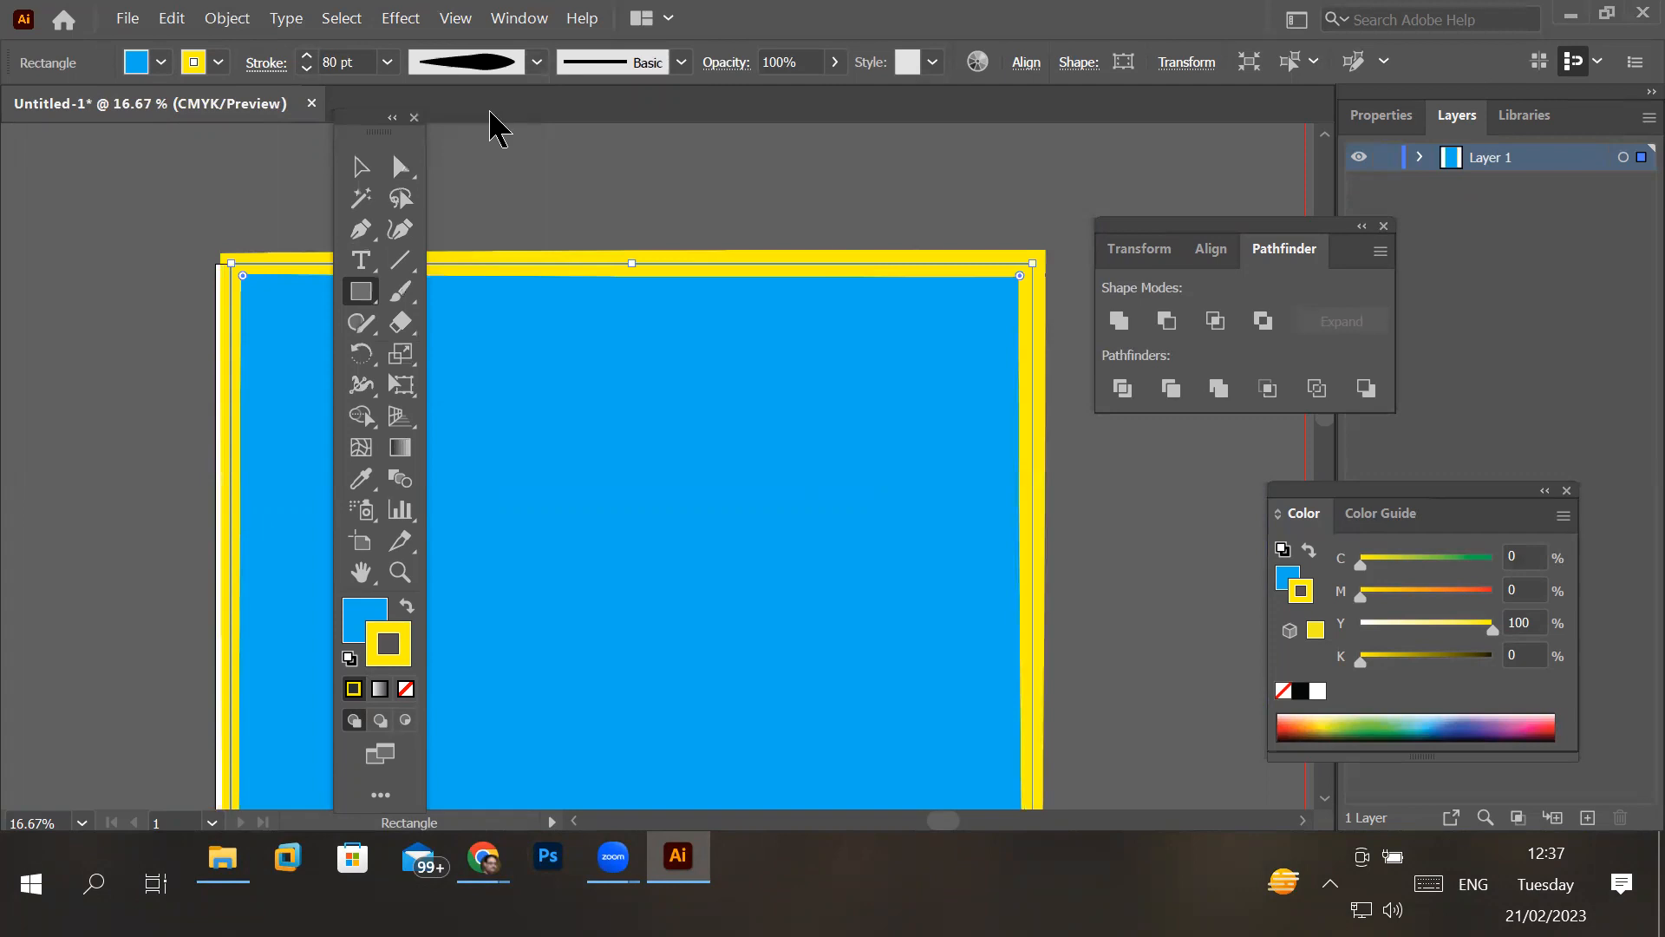
left_click(537, 62)
left_click(468, 320)
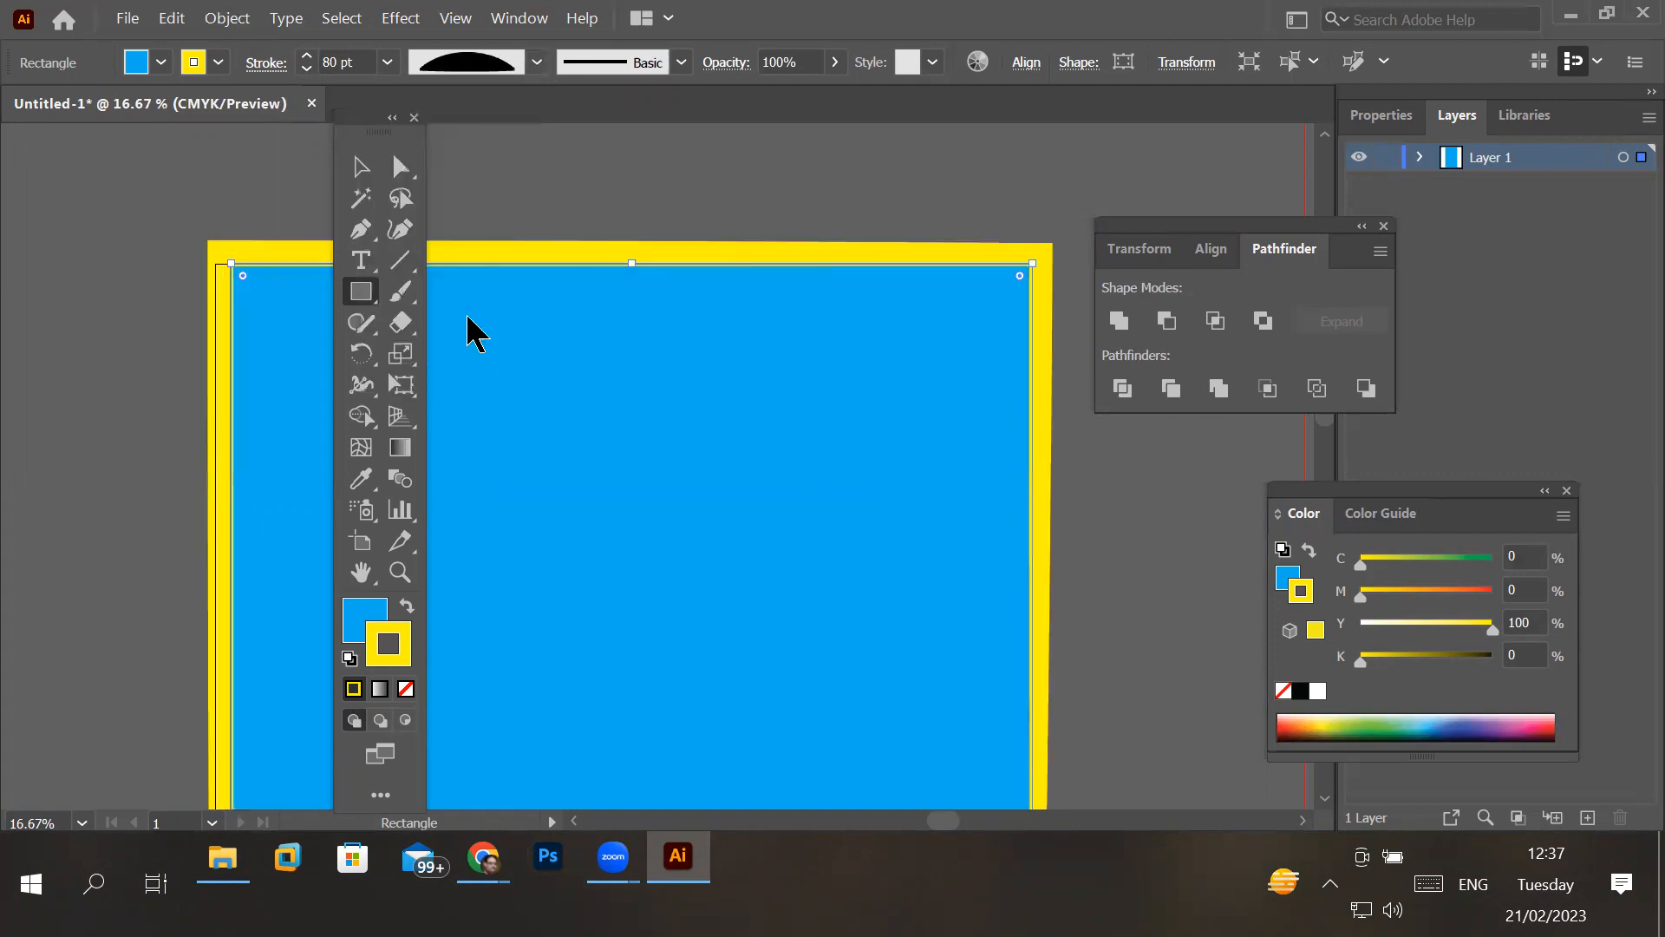
left_click(537, 63)
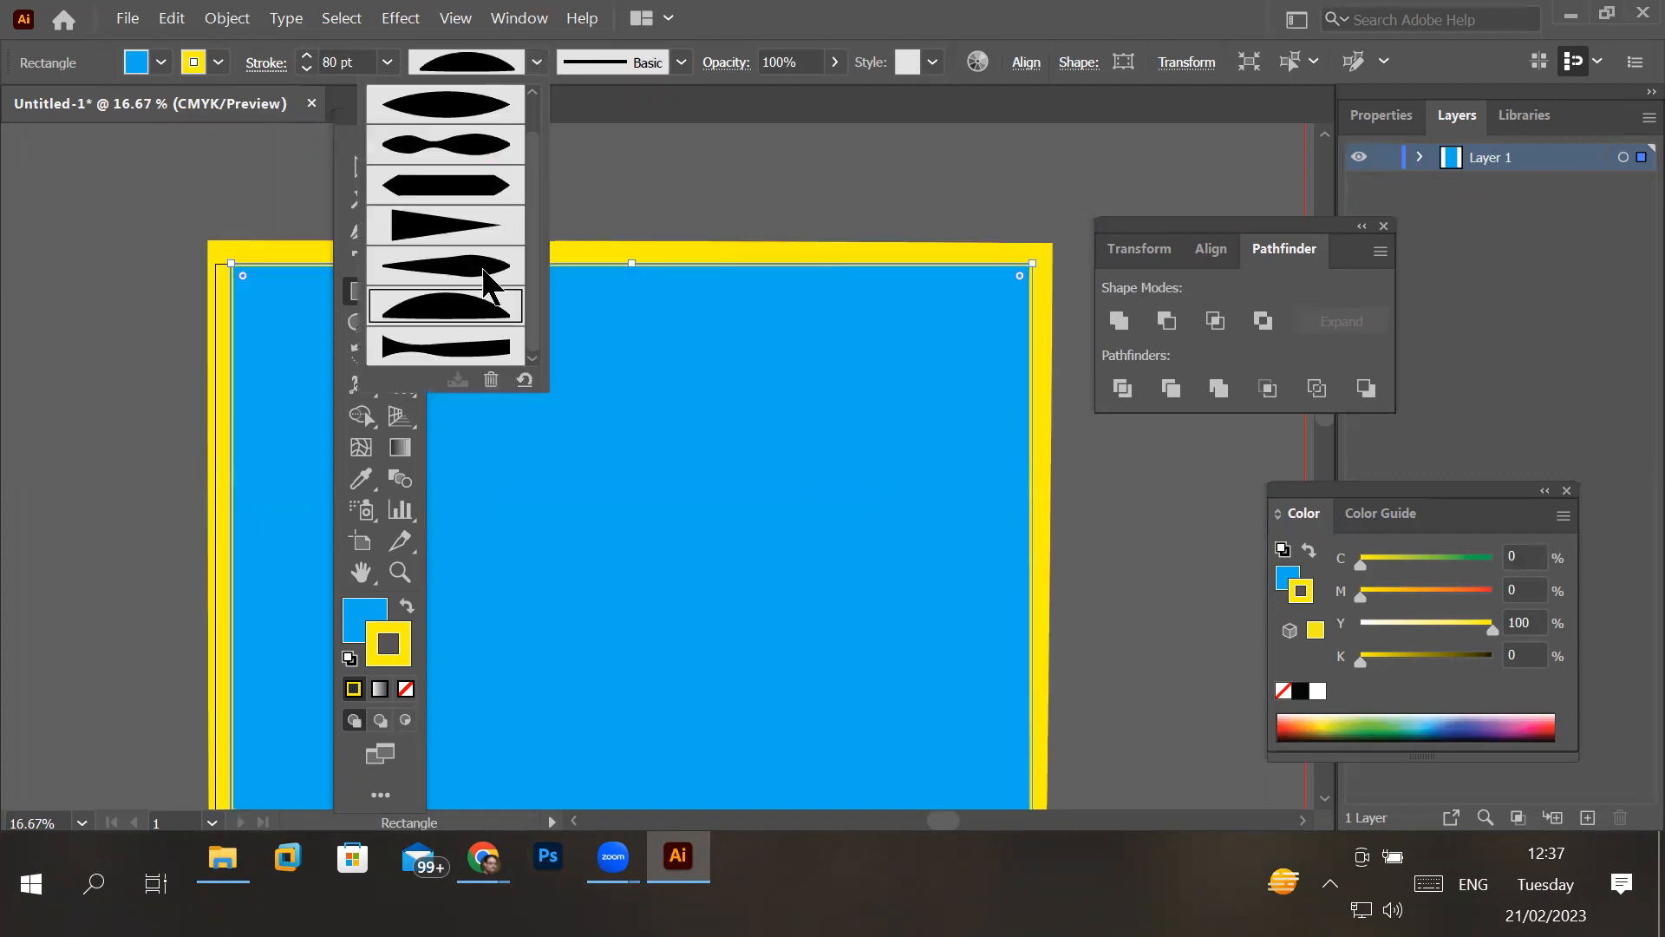
left_click(440, 357)
scroll(796, 487, "down", 1)
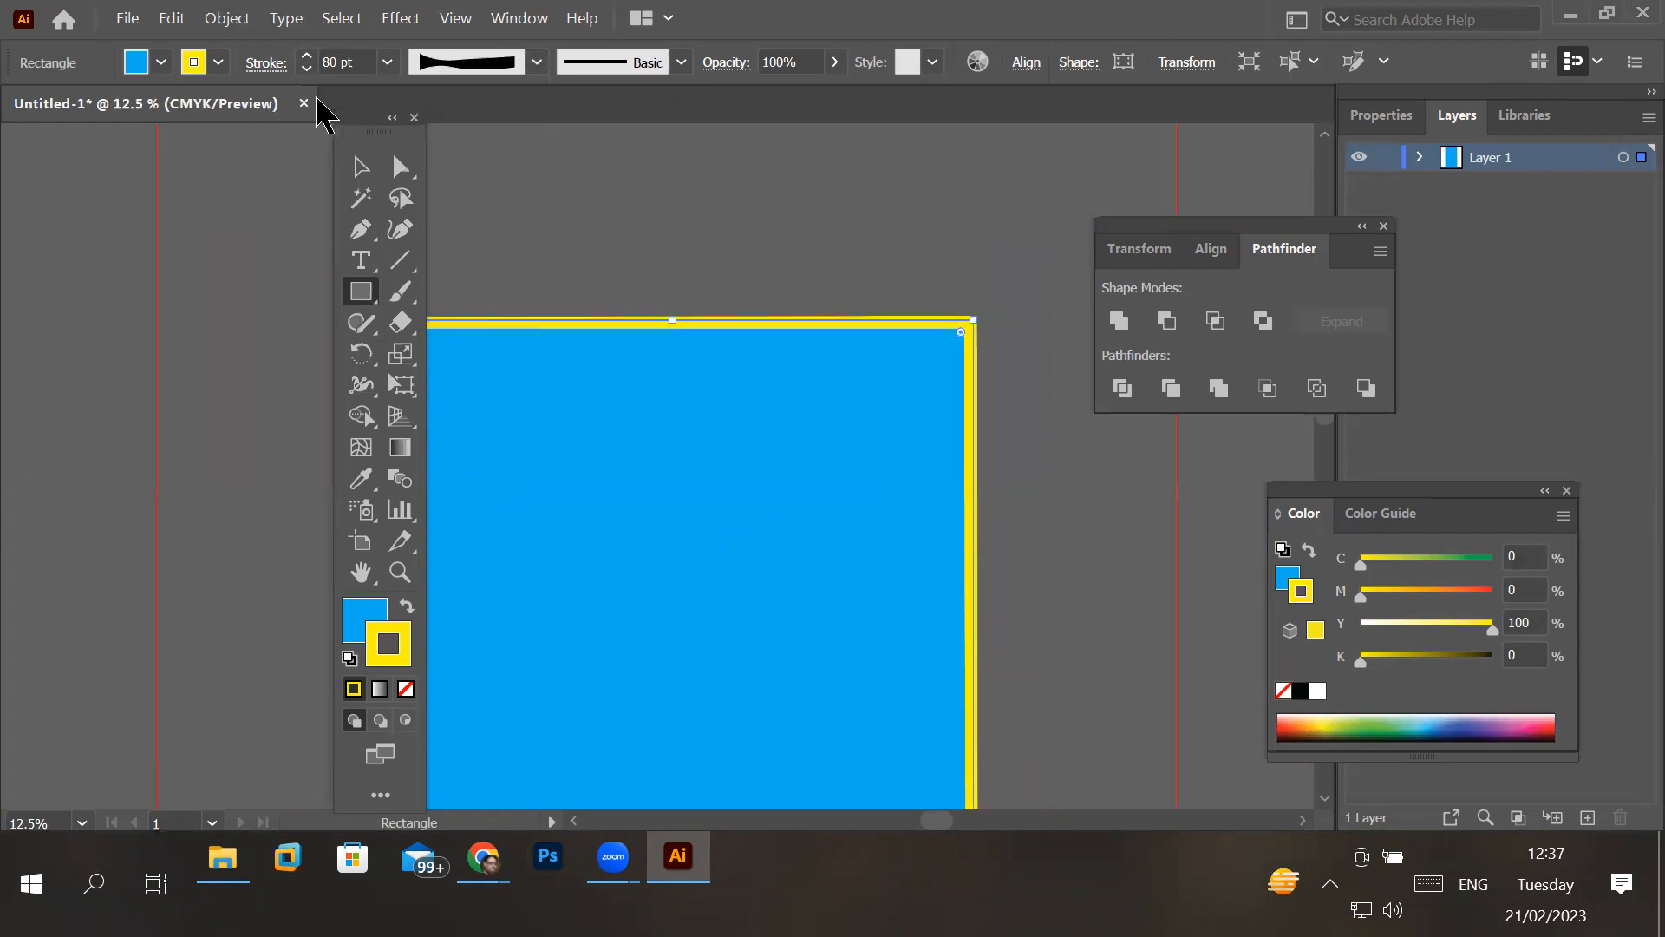
- Increase the stroke weight to 145 pt and move the floating toolbox off the rectangle
left_click(307, 56)
left_click(307, 55)
left_click(307, 56)
left_click(307, 56)
left_click(307, 55)
left_click(307, 55)
left_click(307, 55)
left_click(307, 56)
left_click(307, 55)
left_click(307, 56)
left_click(307, 56)
left_click(307, 55)
left_click(307, 56)
left_click(307, 55)
left_click(307, 56)
left_click_drag(371, 127, 198, 130)
- Compare Width Profile 2 and the triangular profile on the thick yellow stroke, and settle on the symmetrical lens-shaped Width Profile 1
left_click(537, 61)
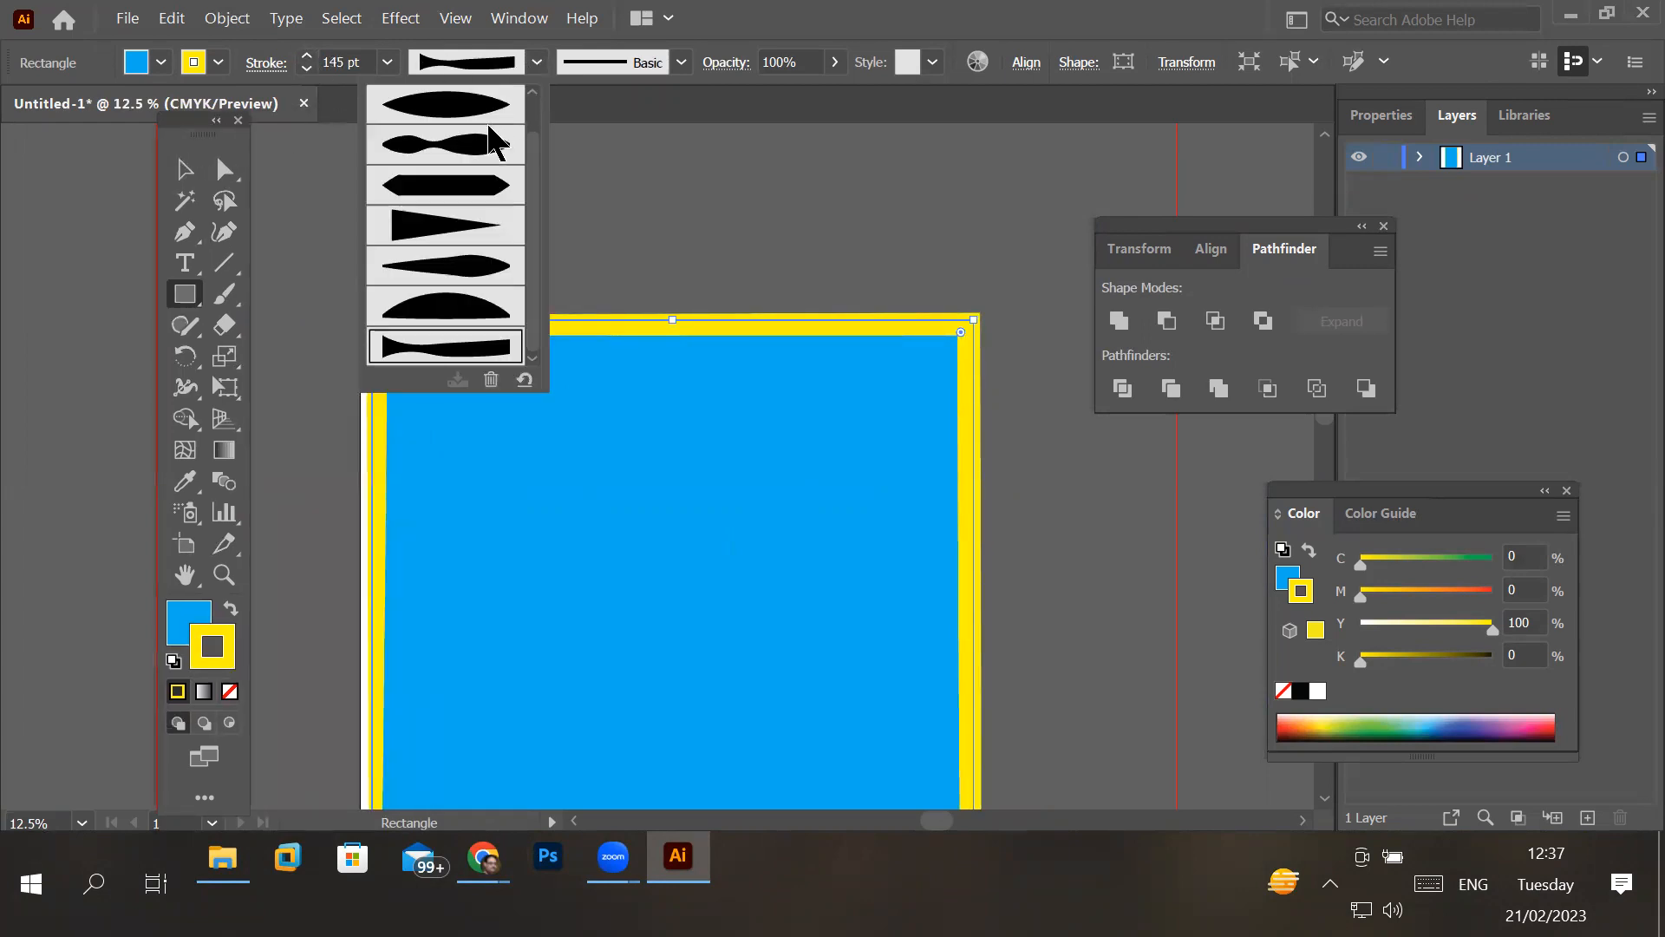
left_click(482, 145)
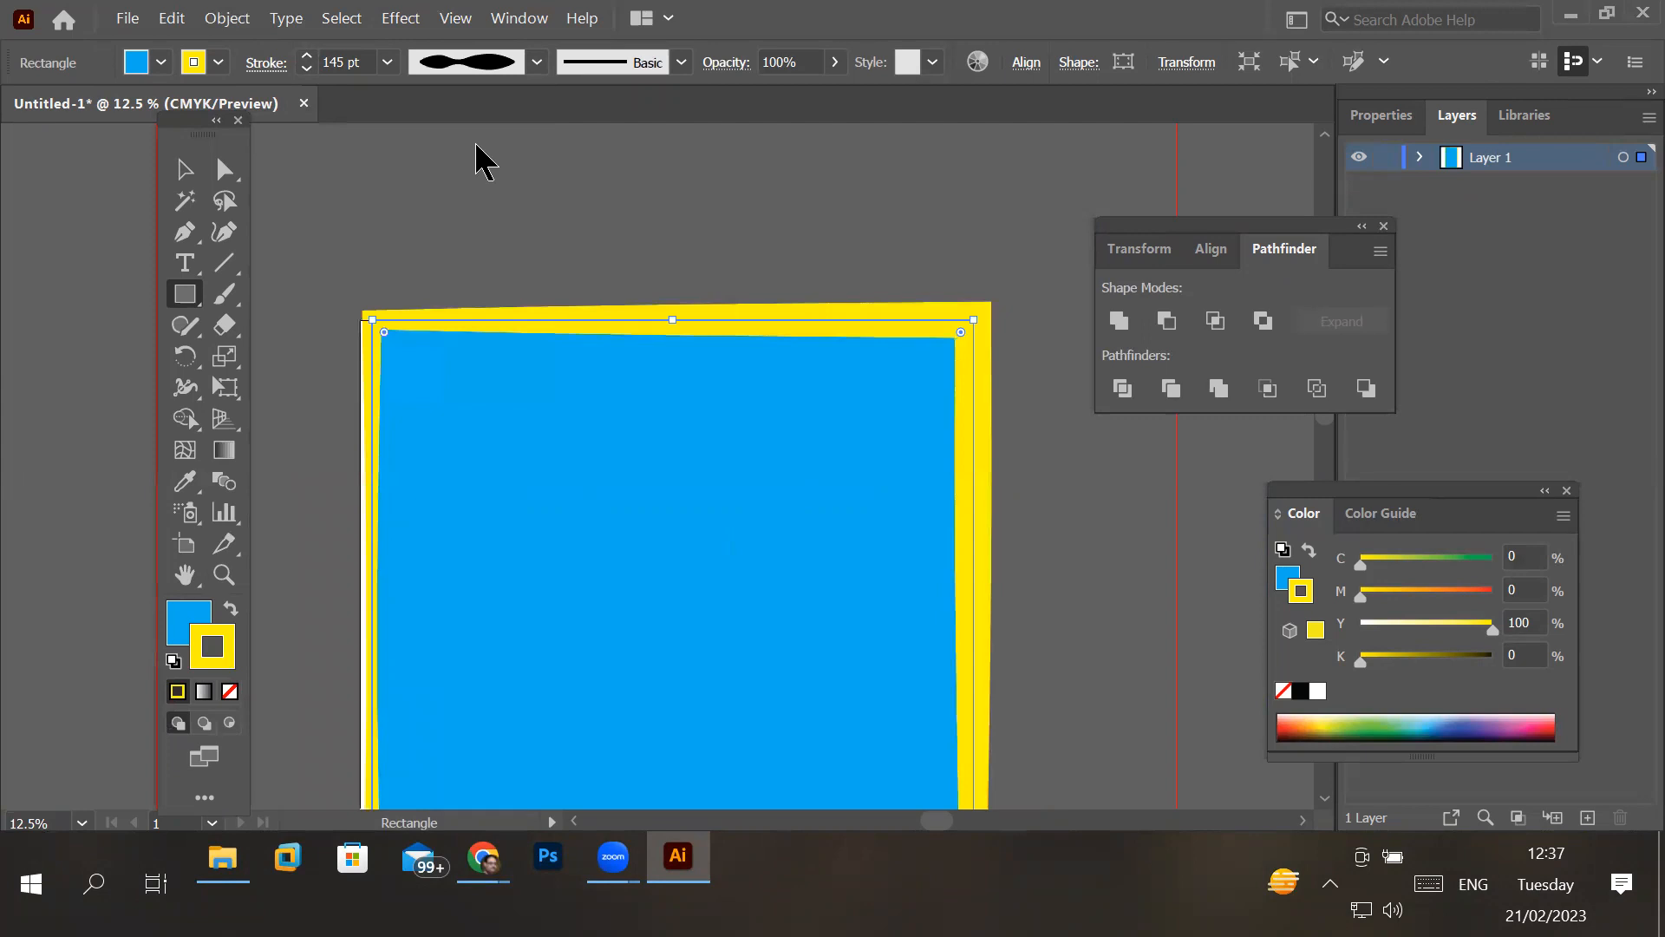
left_click(537, 62)
left_click(457, 232)
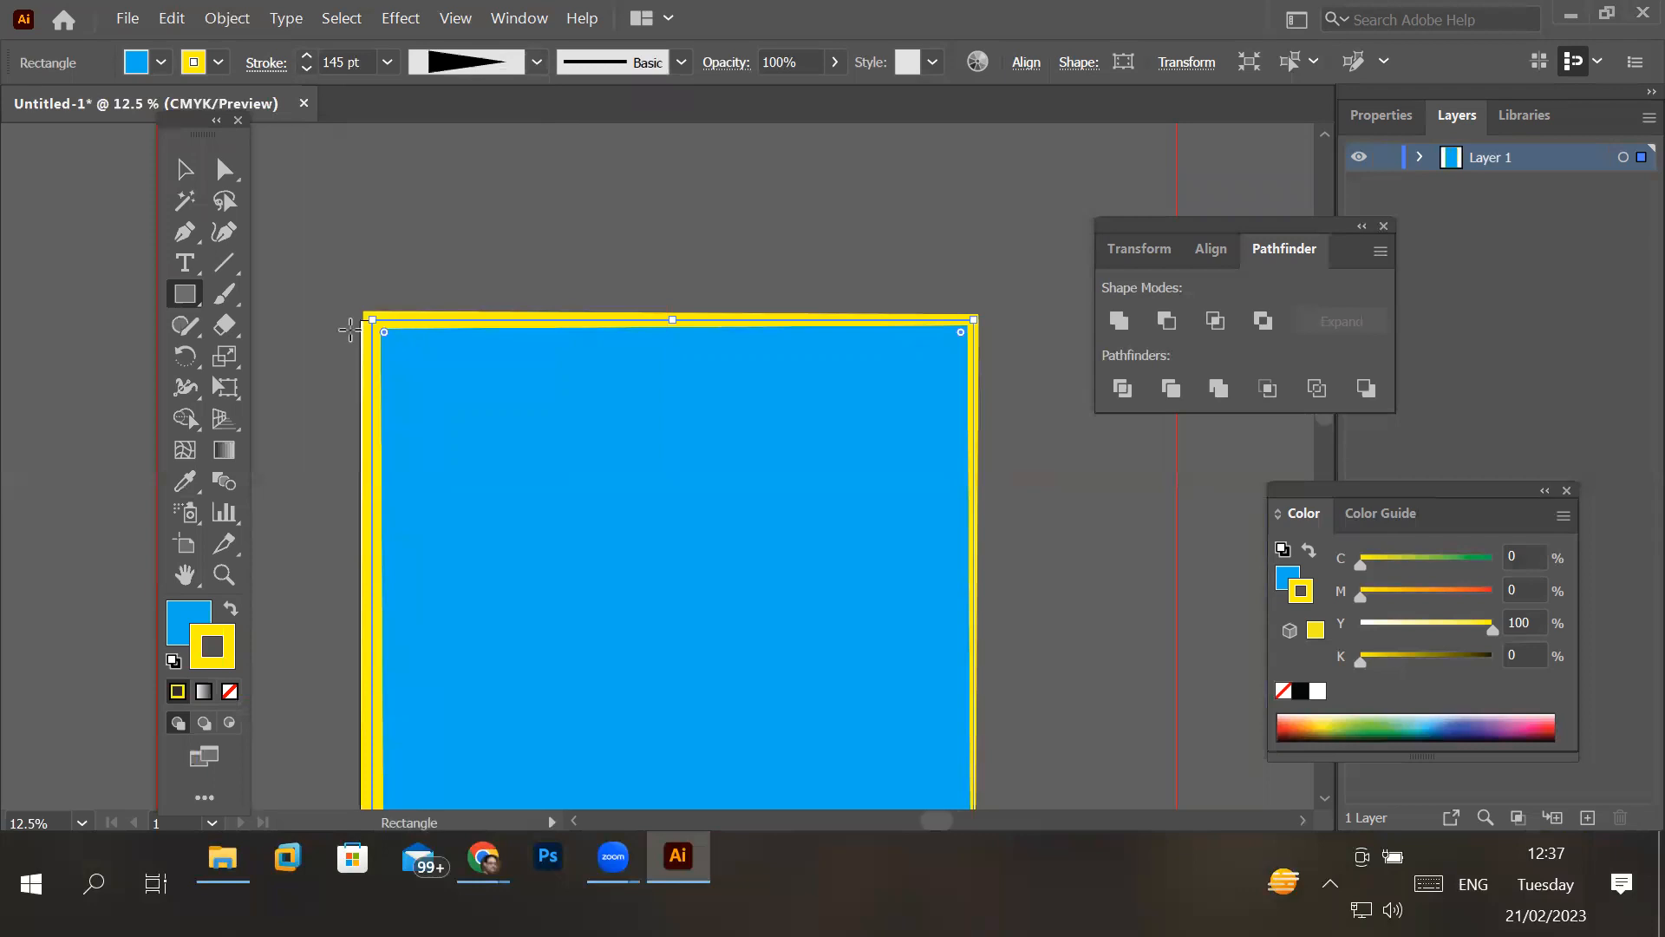
left_click(513, 69)
left_click(482, 106)
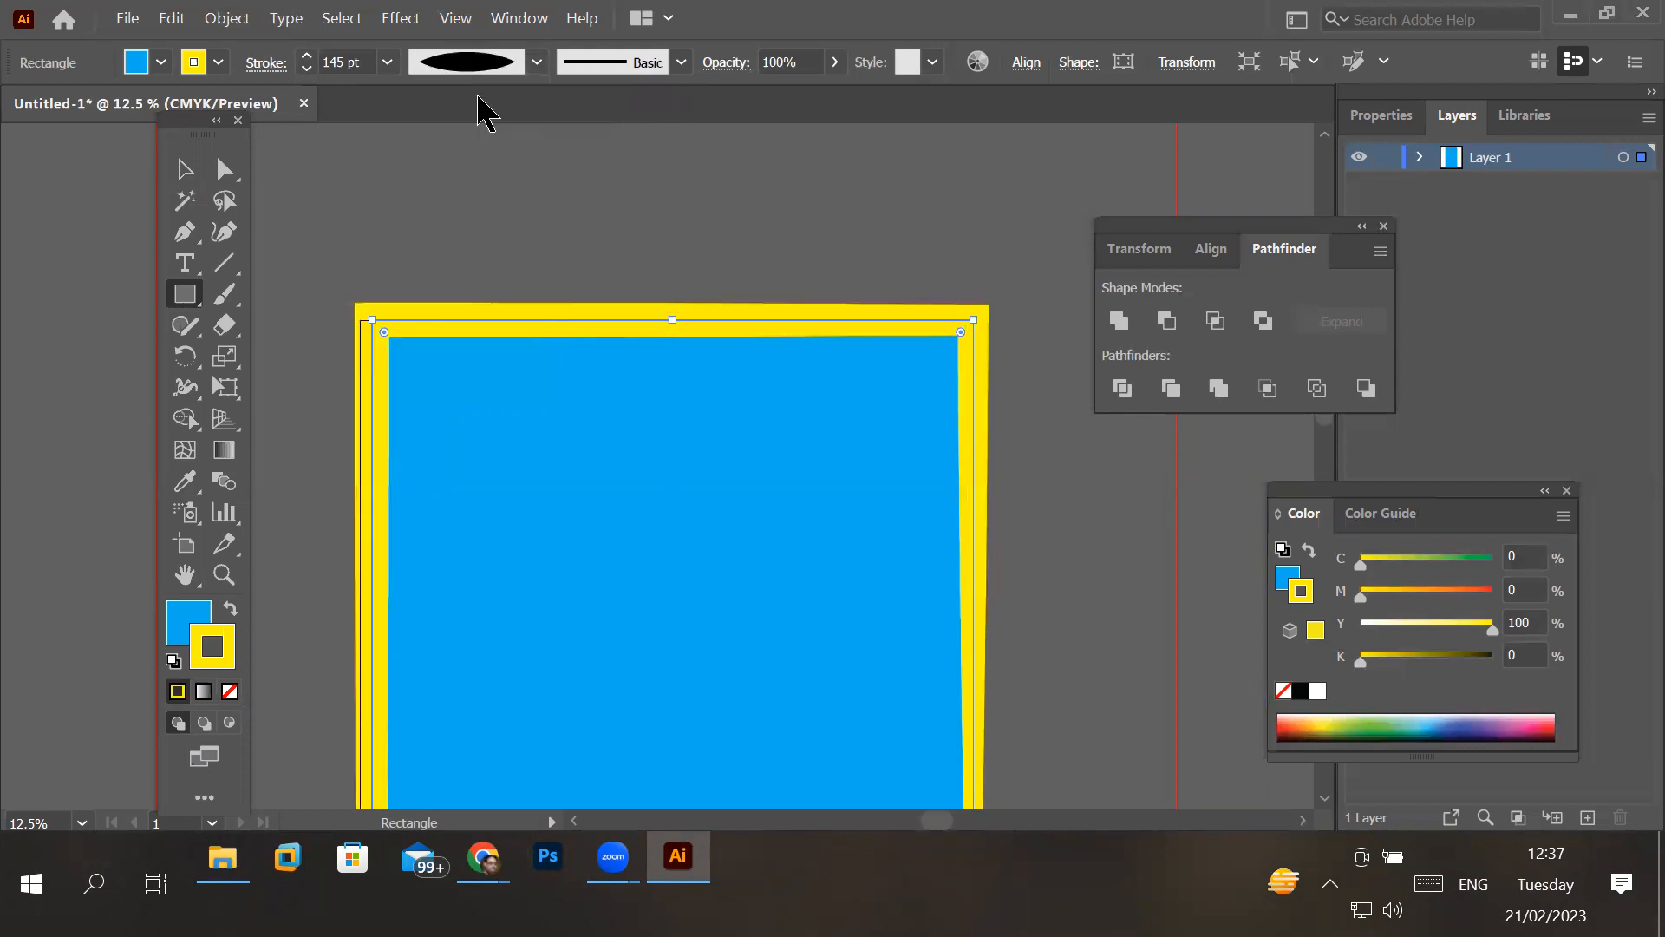
- Examine how the variable-width yellow stroke tapers around the whole rectangle and at its lower-right corner
key("ctrl+minus")
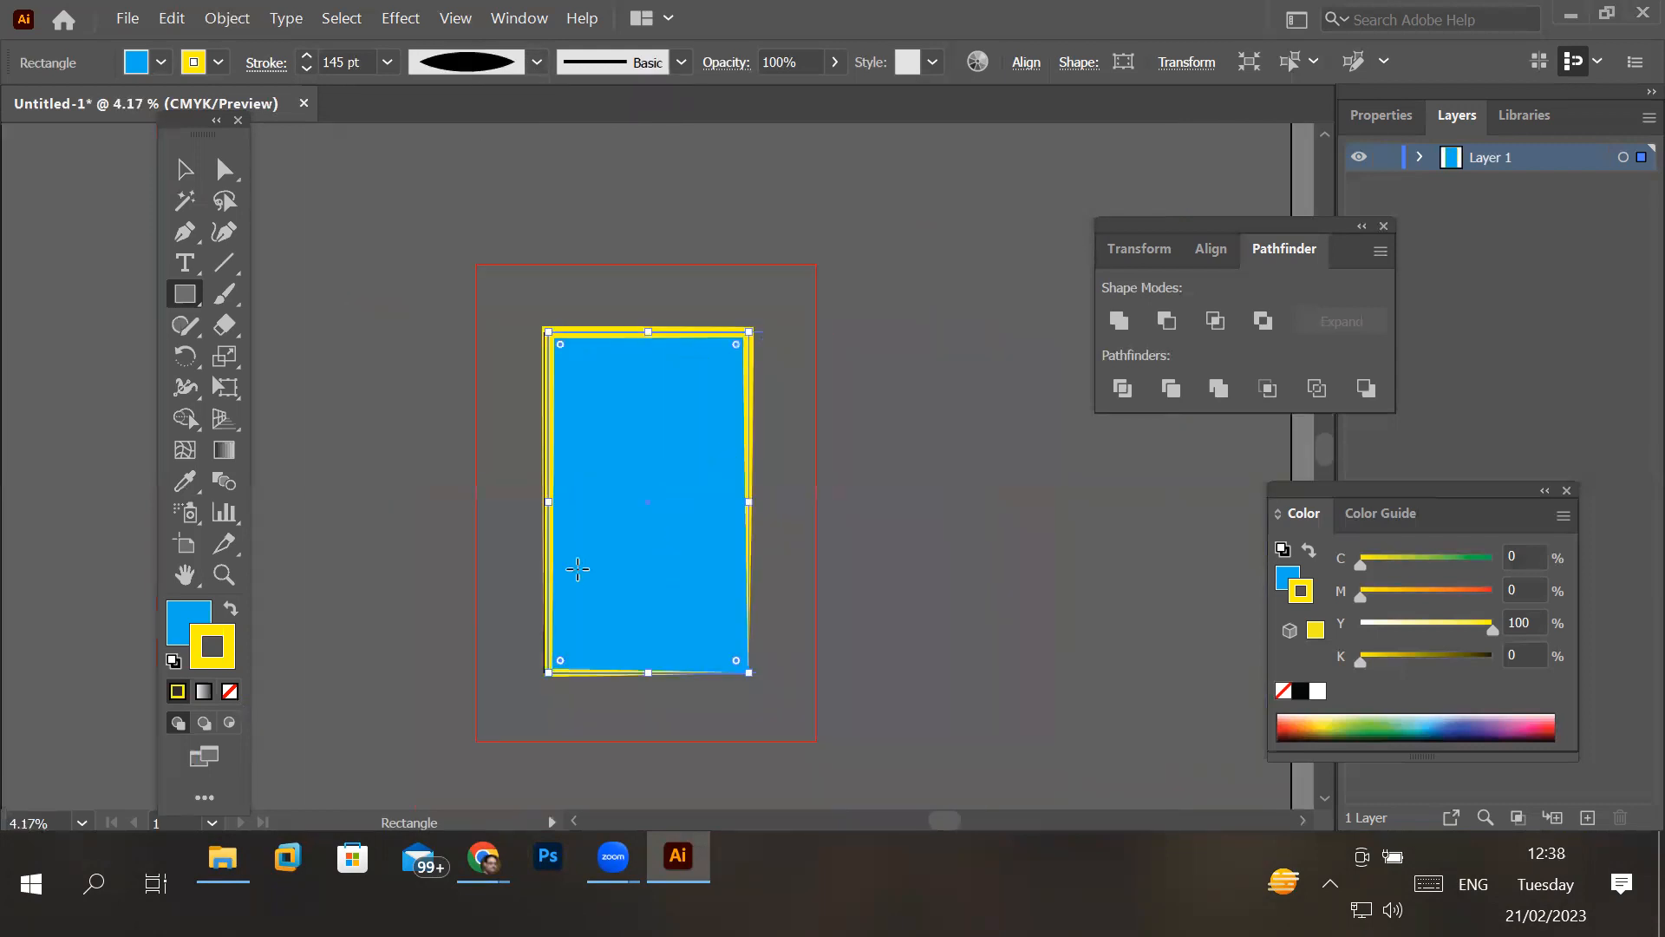
scroll(709, 520, "up", 1)
scroll(709, 520, "down", 1)
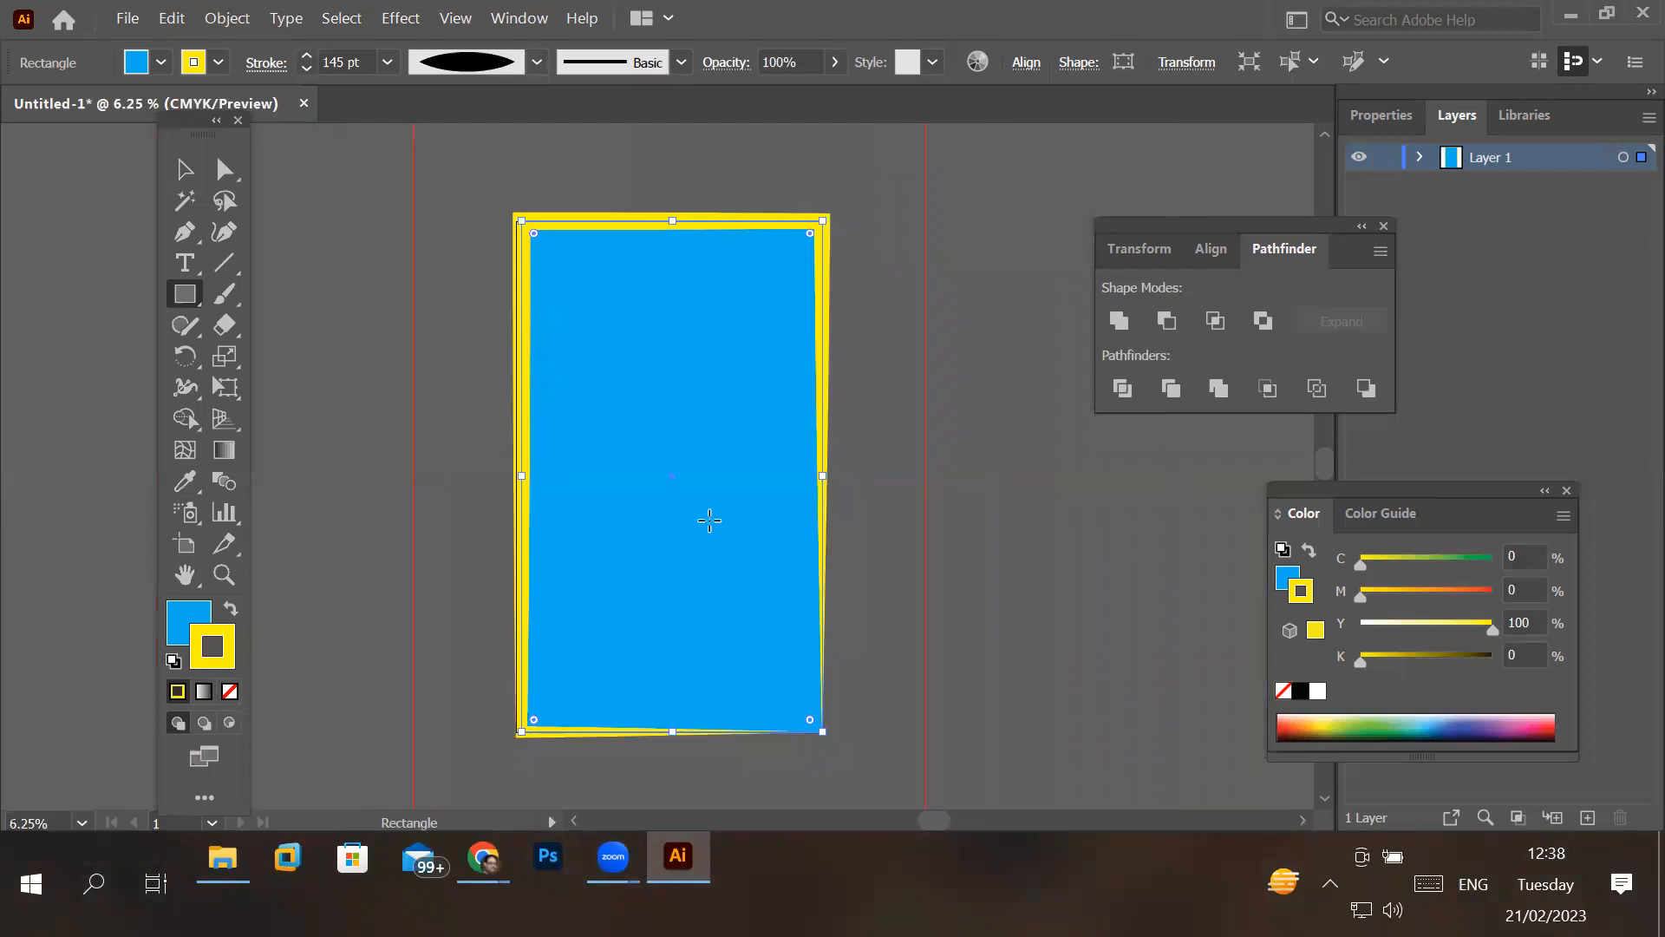
scroll(841, 733, "up", 6)
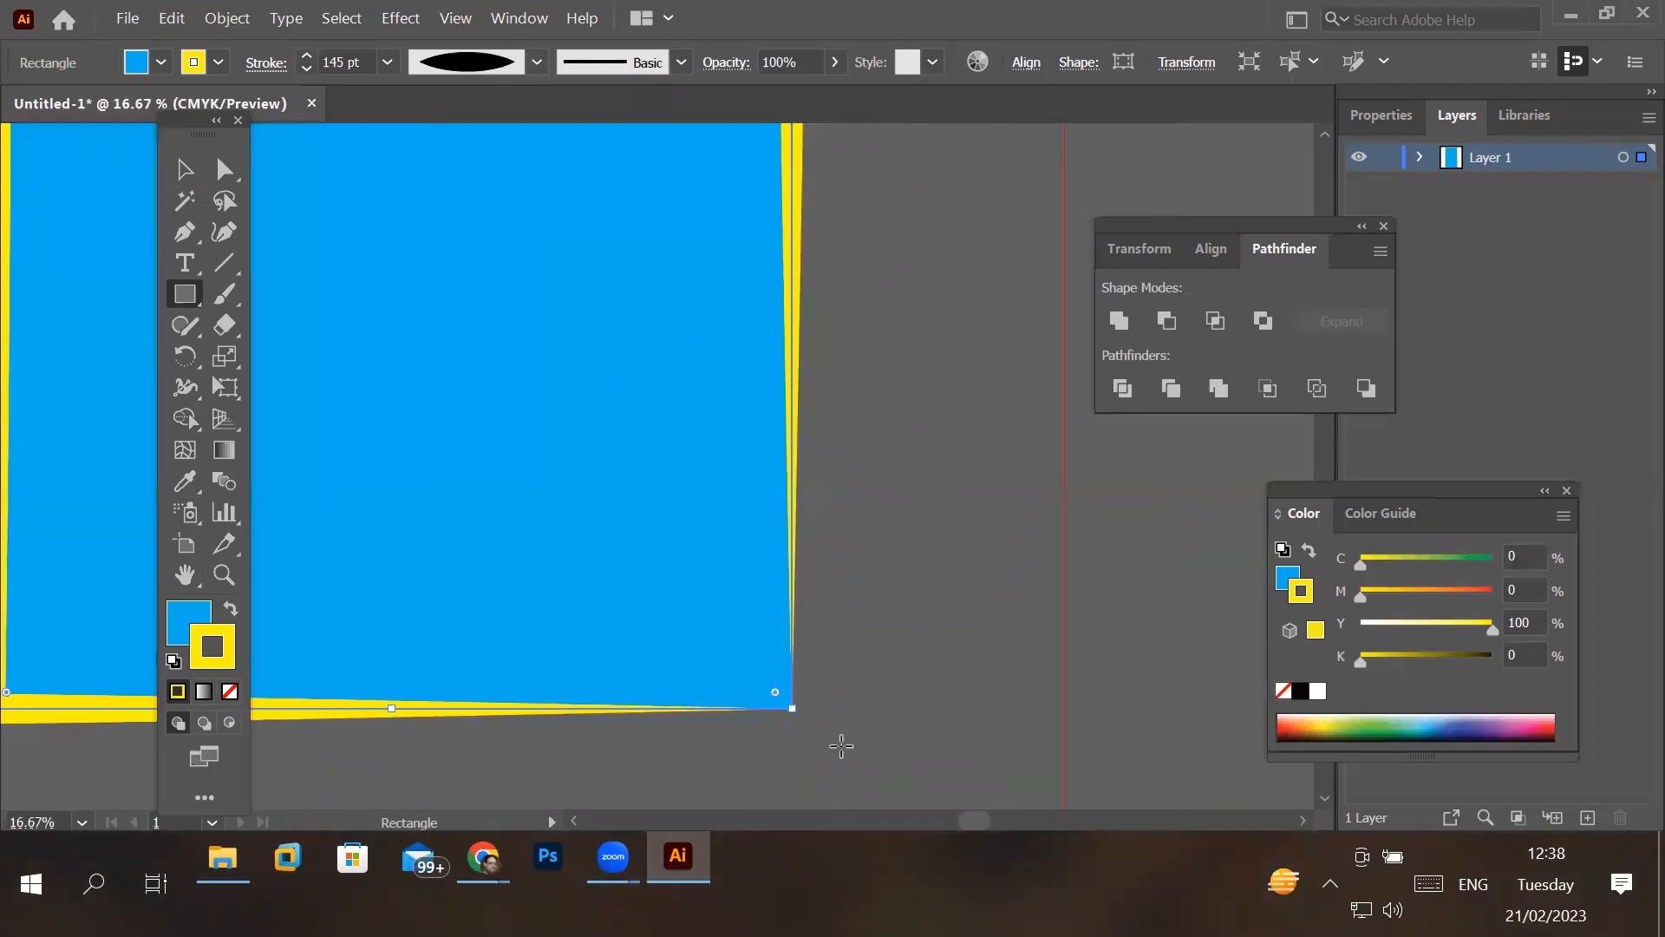
scroll(821, 743, "up", 1)
scroll(784, 698, "down", 4)
scroll(779, 773, "up", 6)
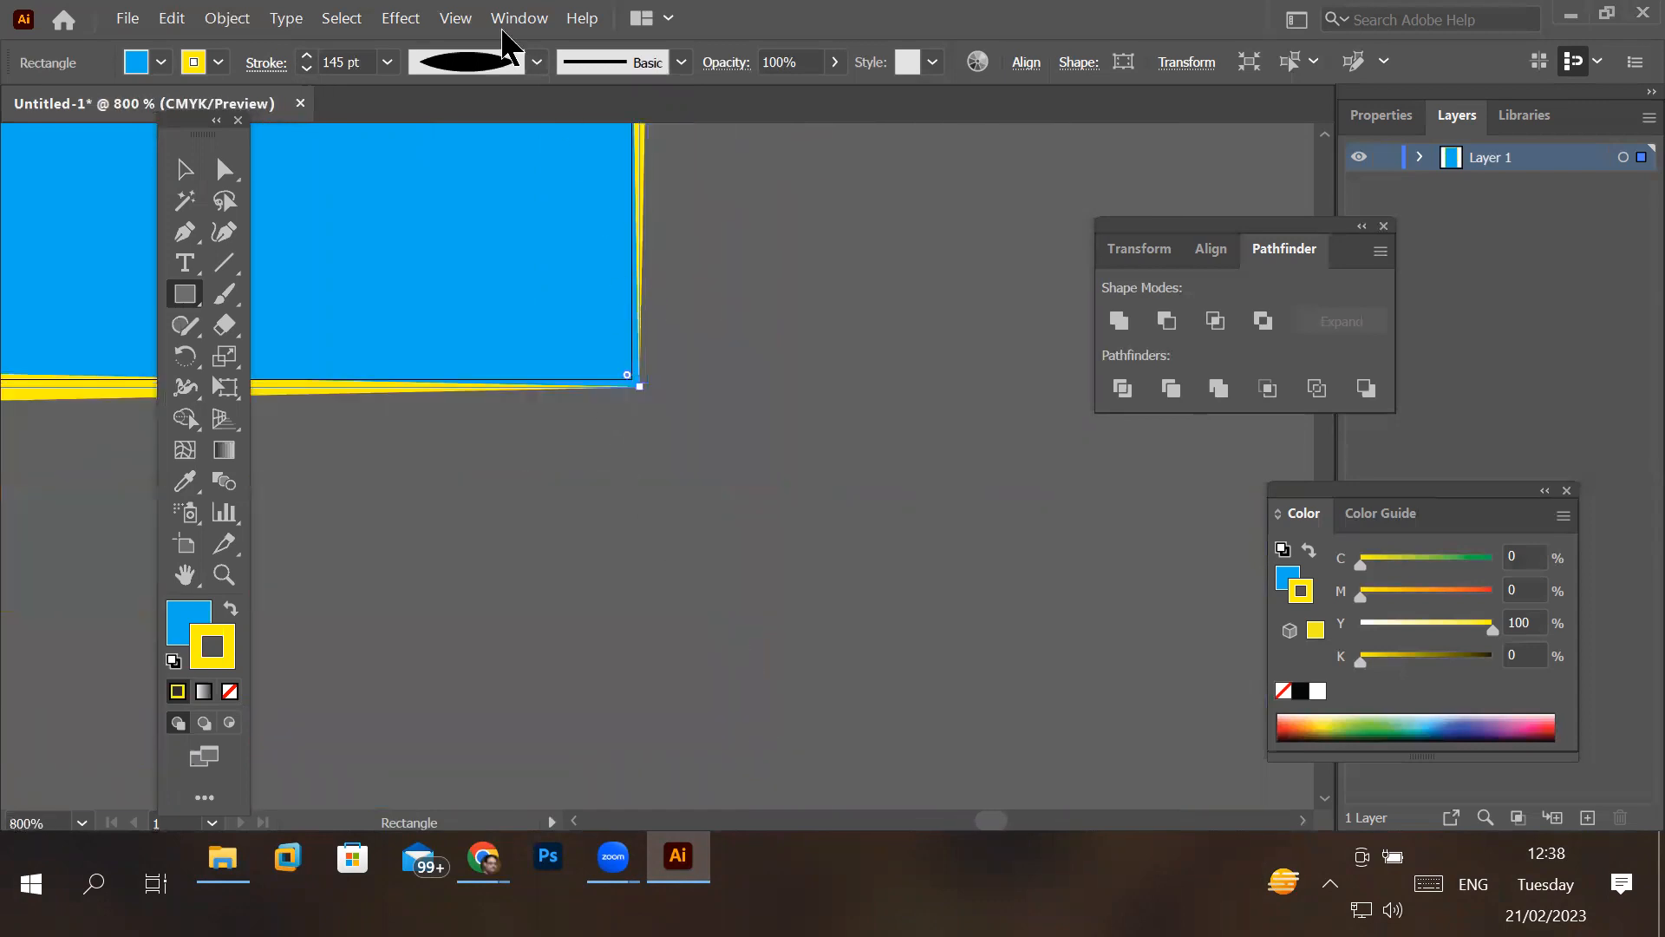
- Apply Width Profile 2 to the rectangle's yellow stroke and inspect how its thickness varies along the bottom and left edges
left_click(536, 62)
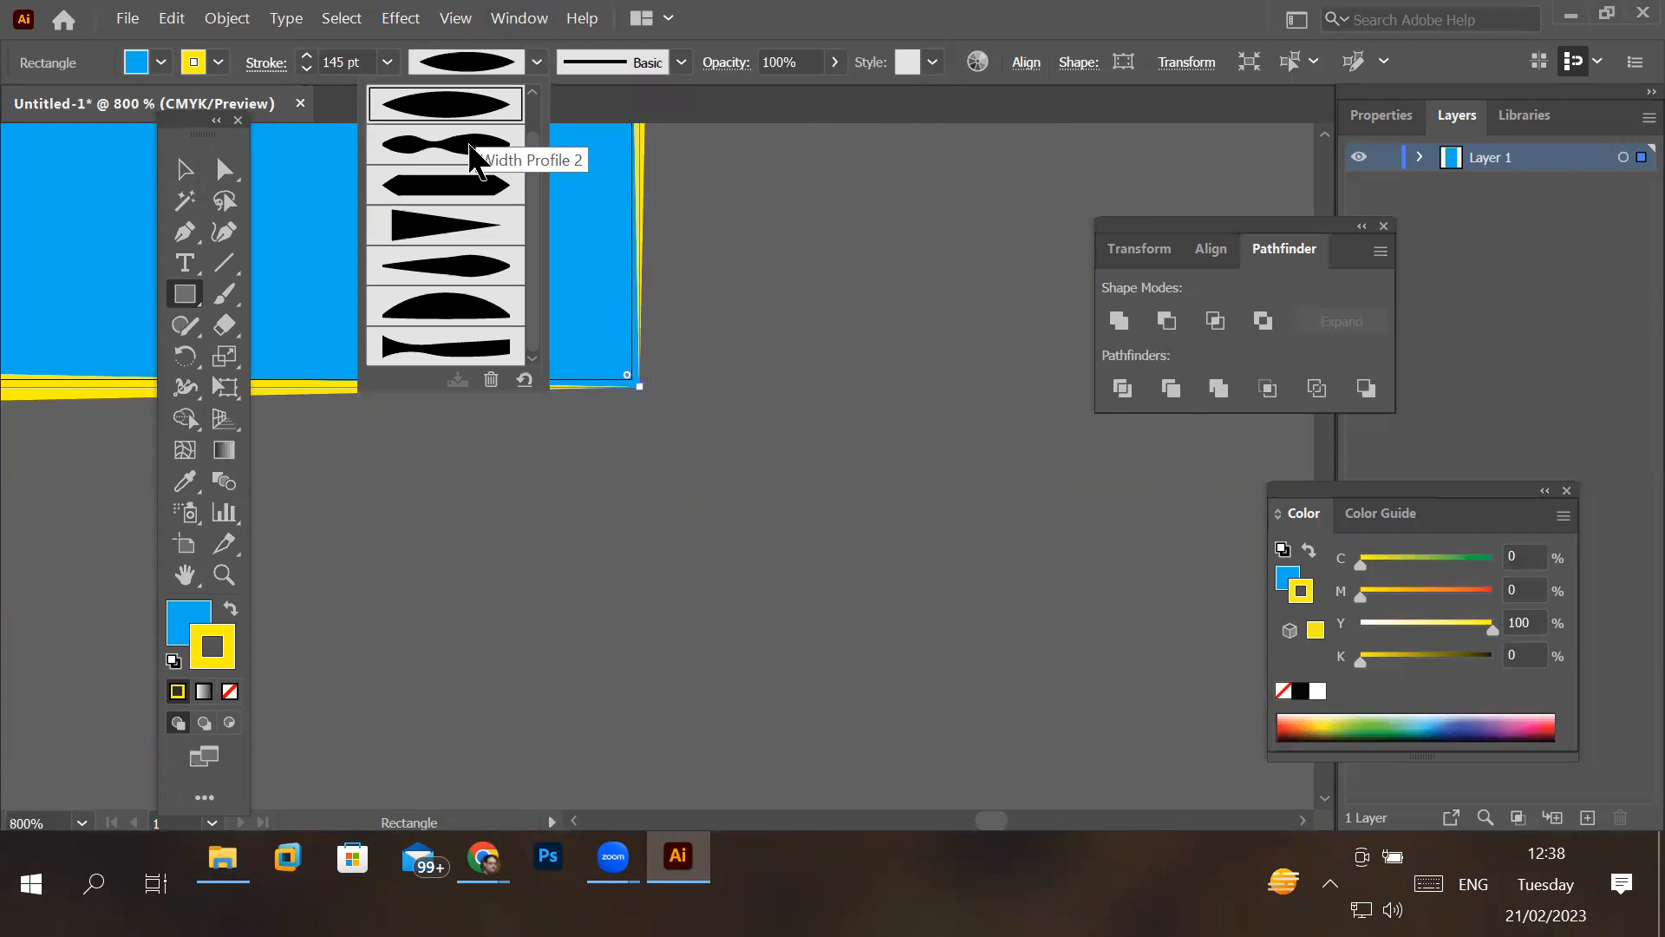
left_click(468, 156)
scroll(468, 157, "down", 2)
scroll(588, 274, "down", 1)
scroll(588, 274, "down", 4)
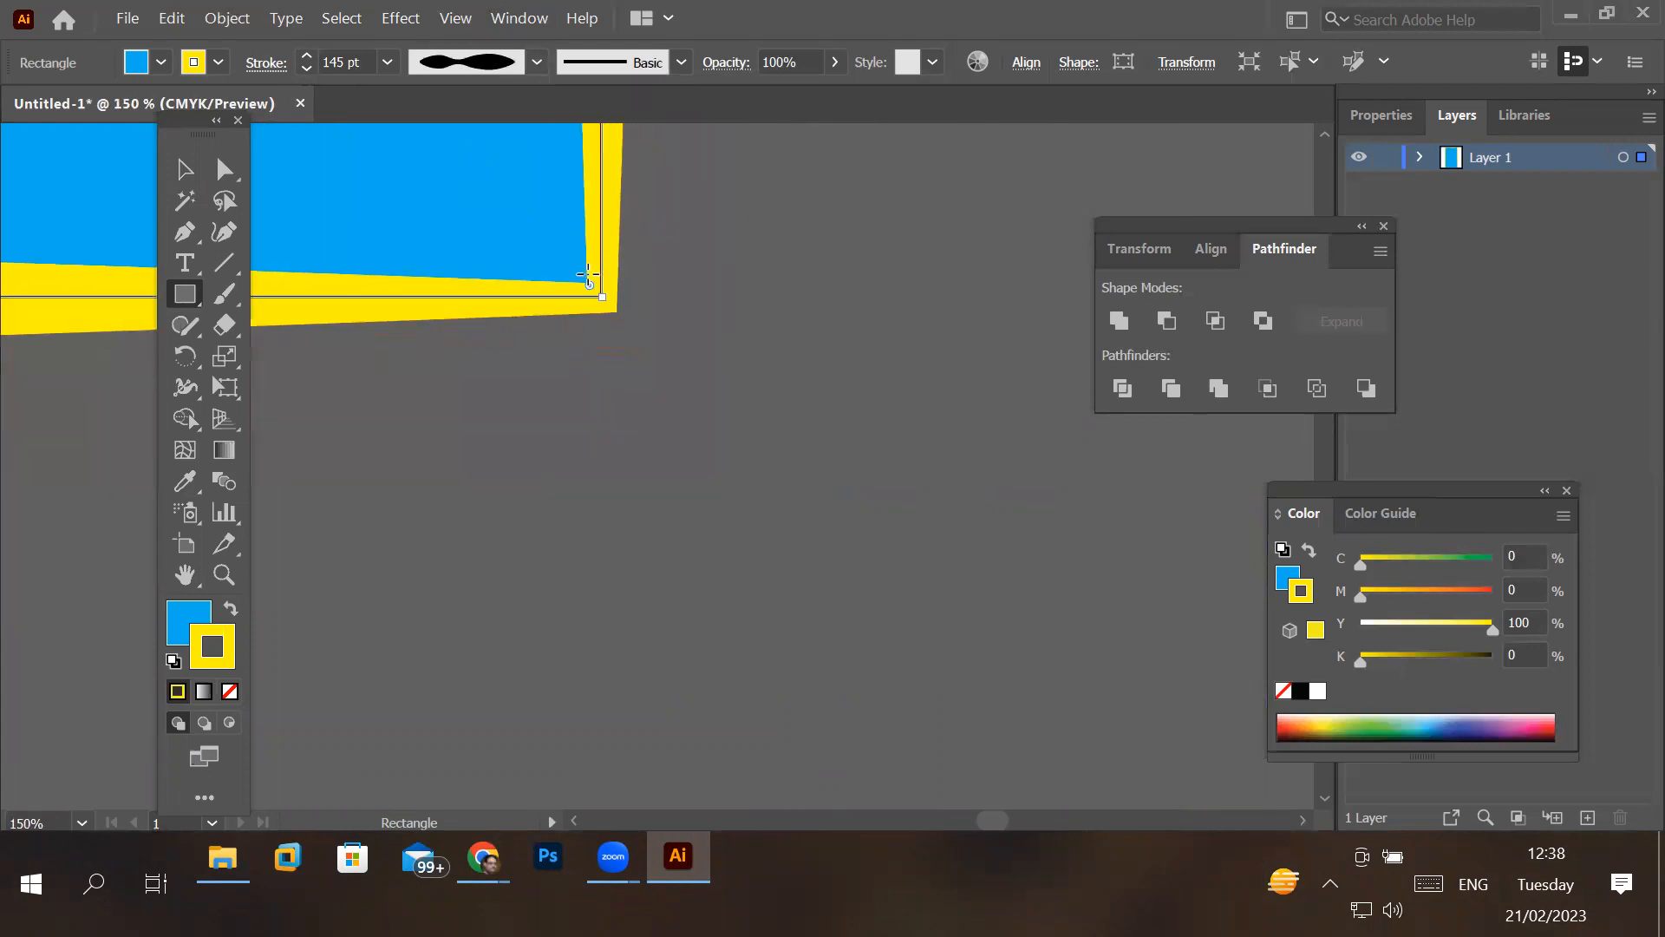
left_click_drag(482, 187, 1088, 466)
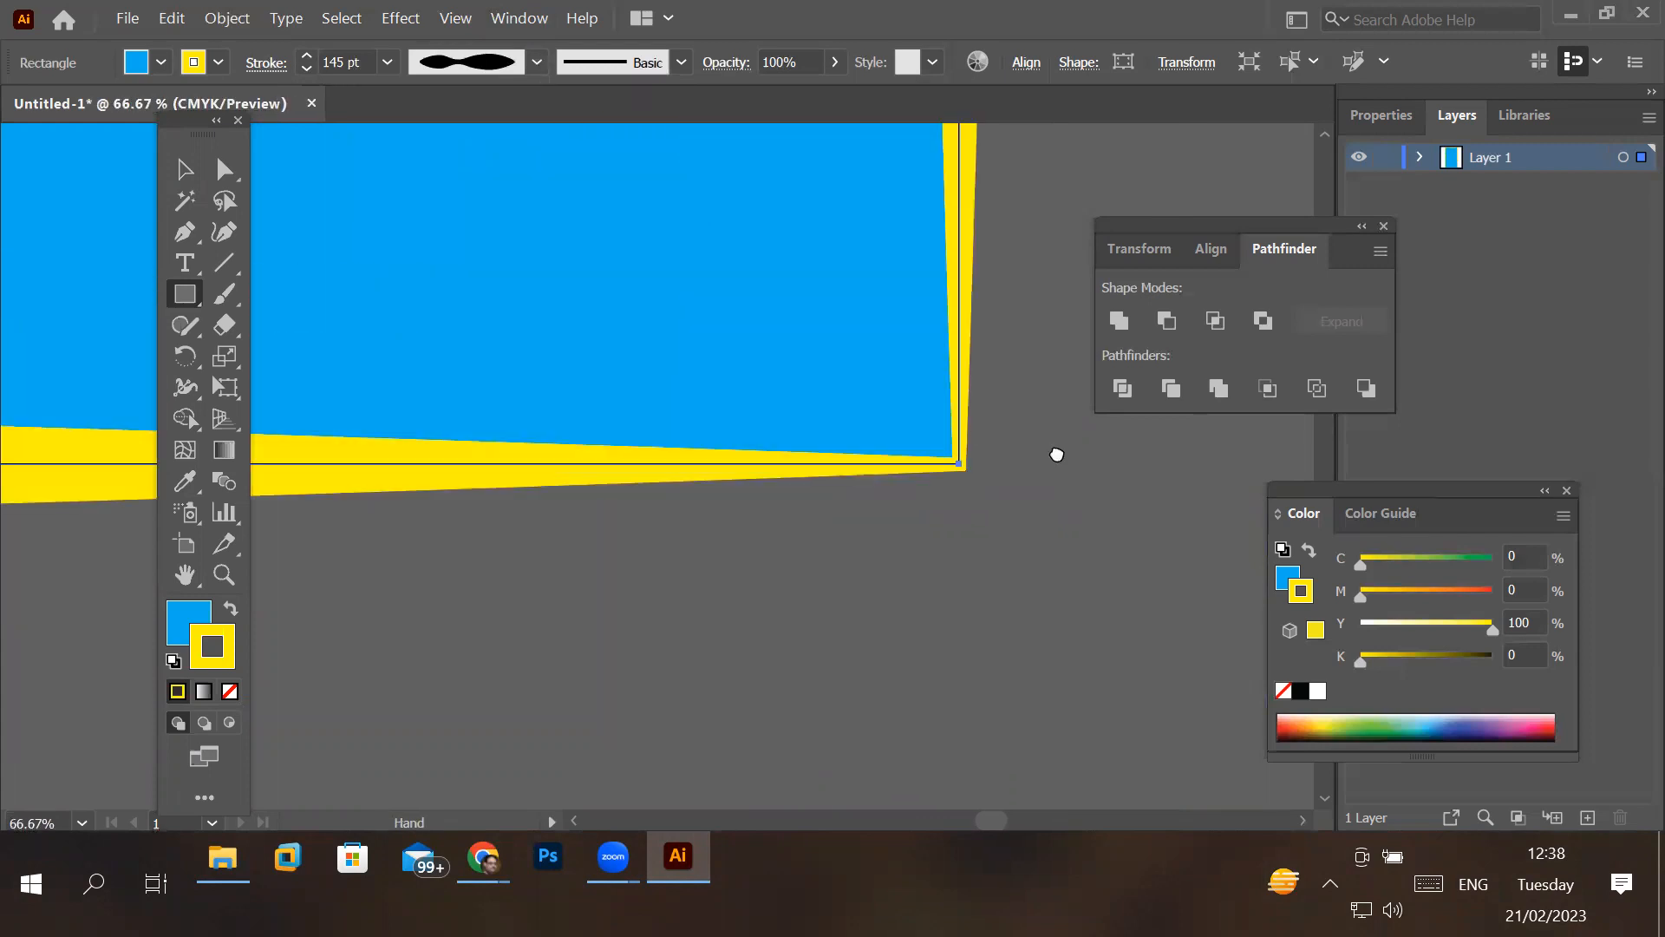
left_click_drag(550, 338, 661, 340)
left_click_drag(425, 341, 1011, 408)
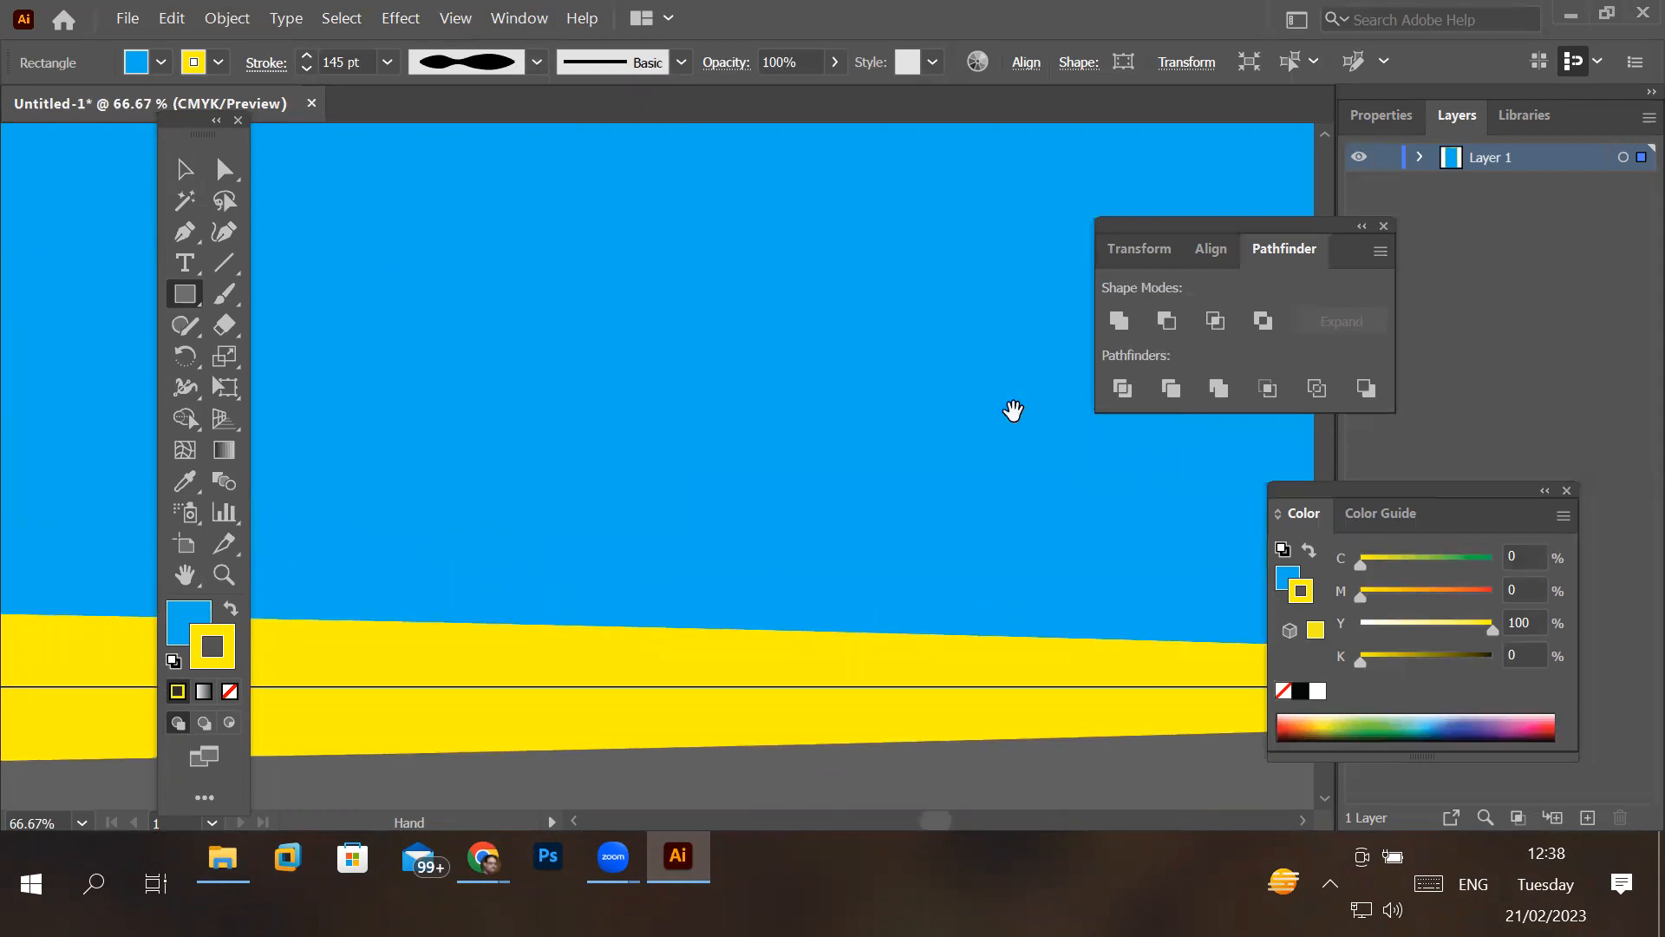
mouse_move(617, 364)
left_mouse_down()
mouse_move(513, 372)
mouse_move(984, 384)
left_mouse_up()
mouse_move(603, 445)
left_mouse_down()
mouse_move(486, 498)
mouse_move(610, 666)
left_mouse_up()
left_click_drag(544, 454, 843, 513)
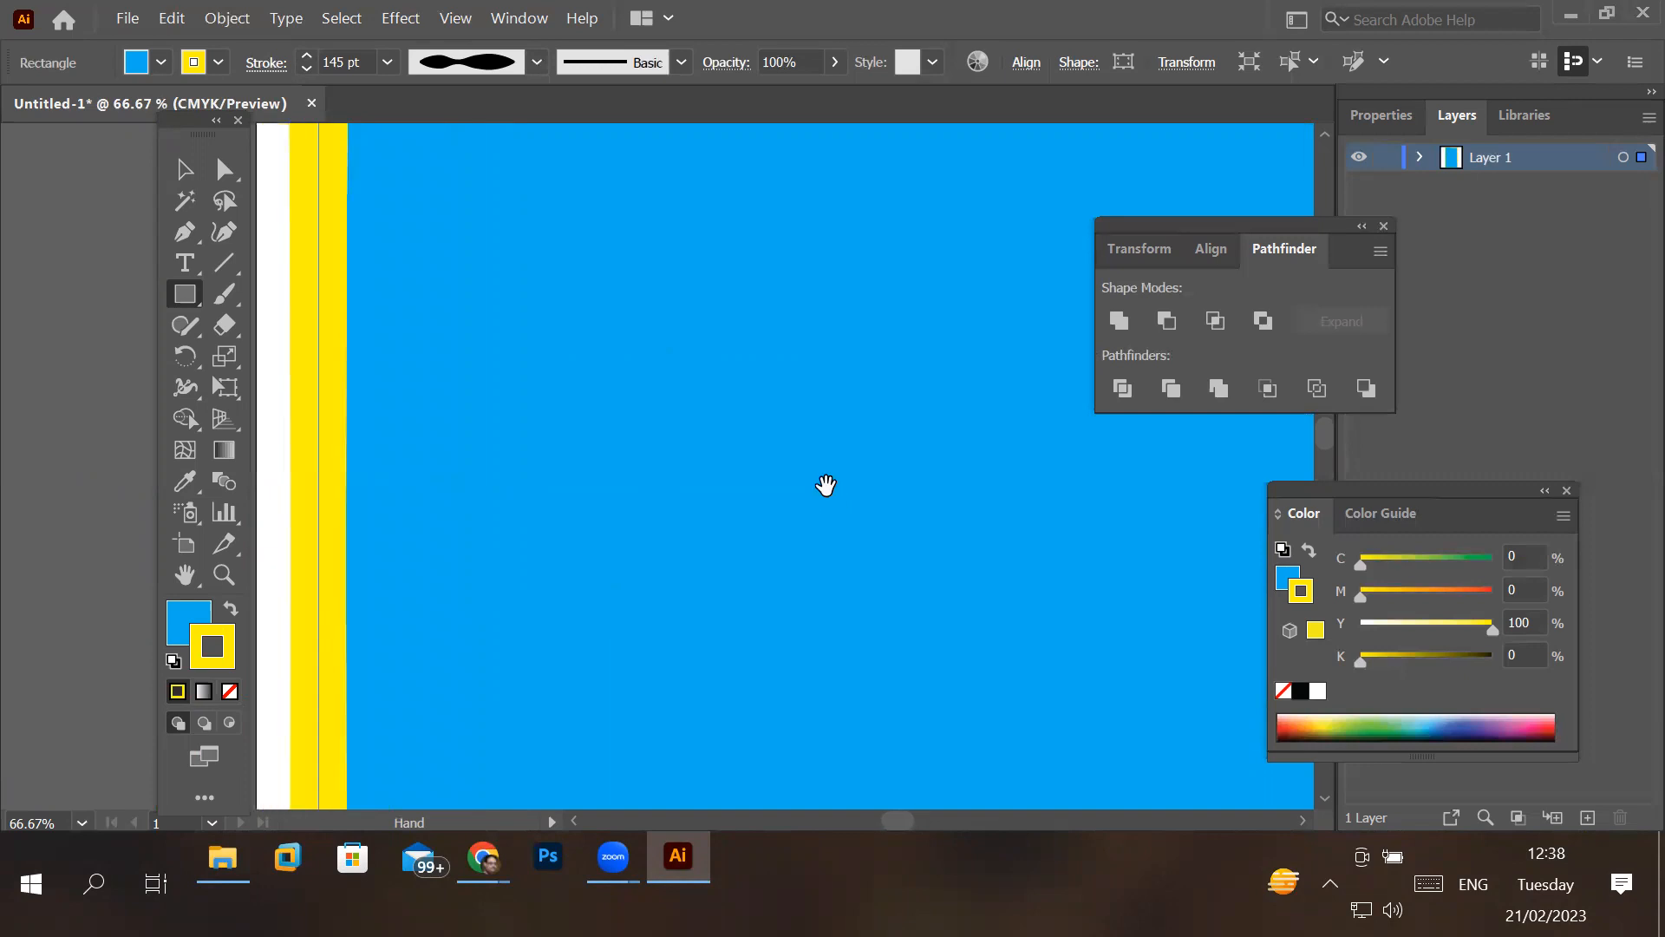
- Set the rectangle's yellow stroke back to the Uniform width profile and check the whole shape
left_click(536, 62)
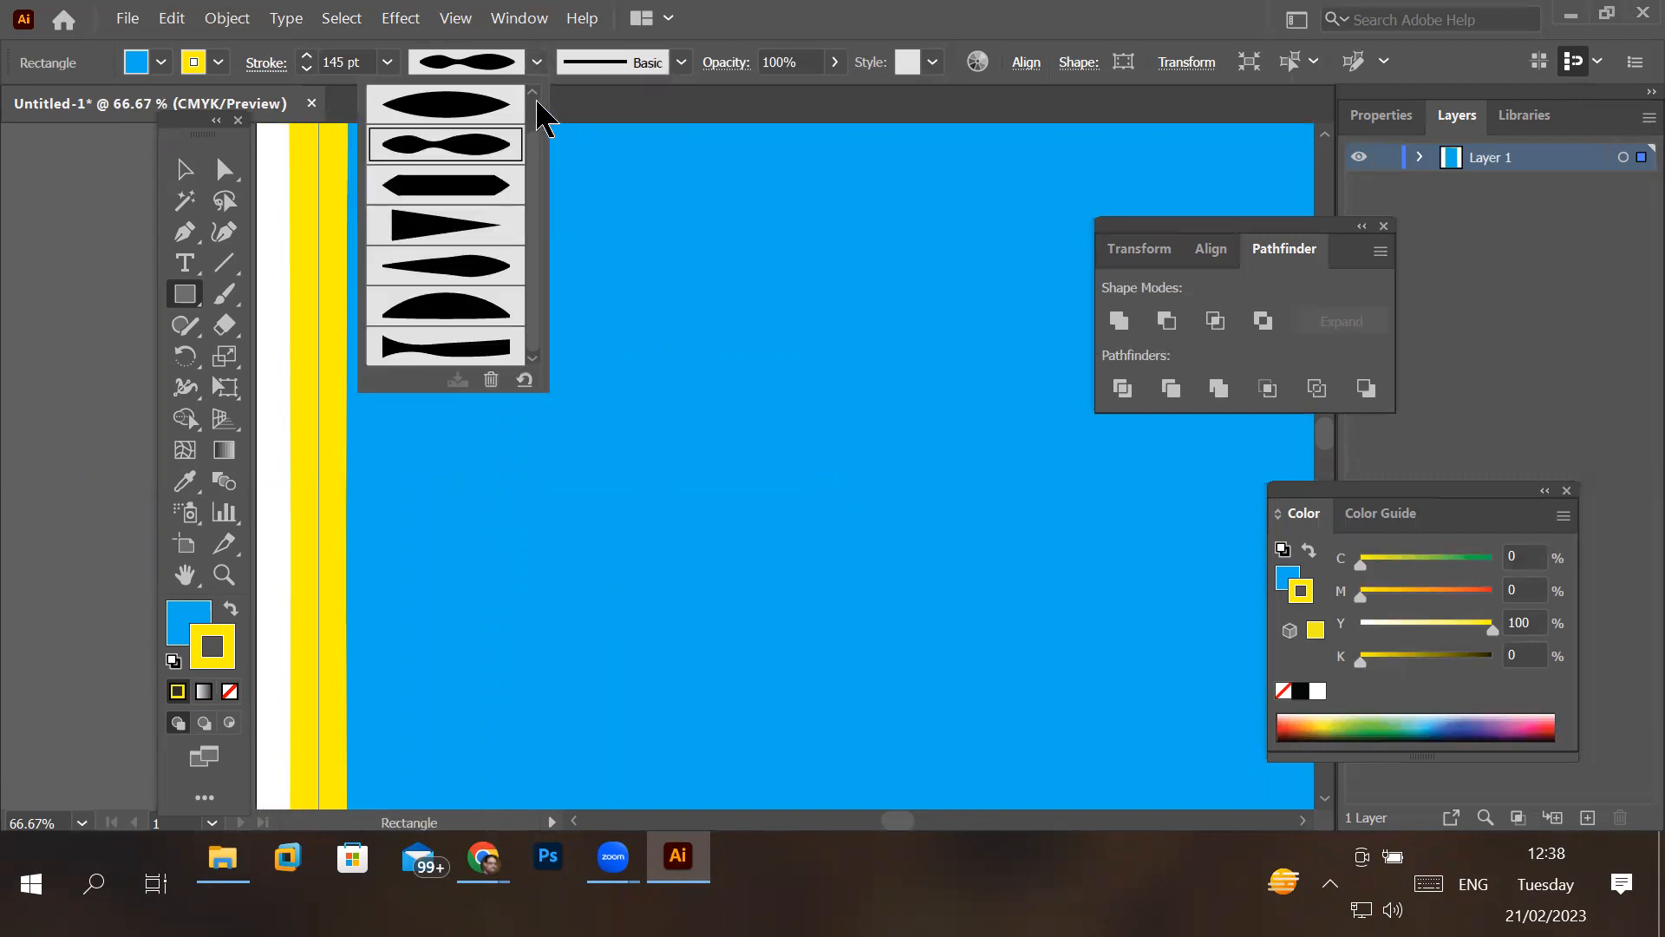
scroll(544, 96, "up", 1)
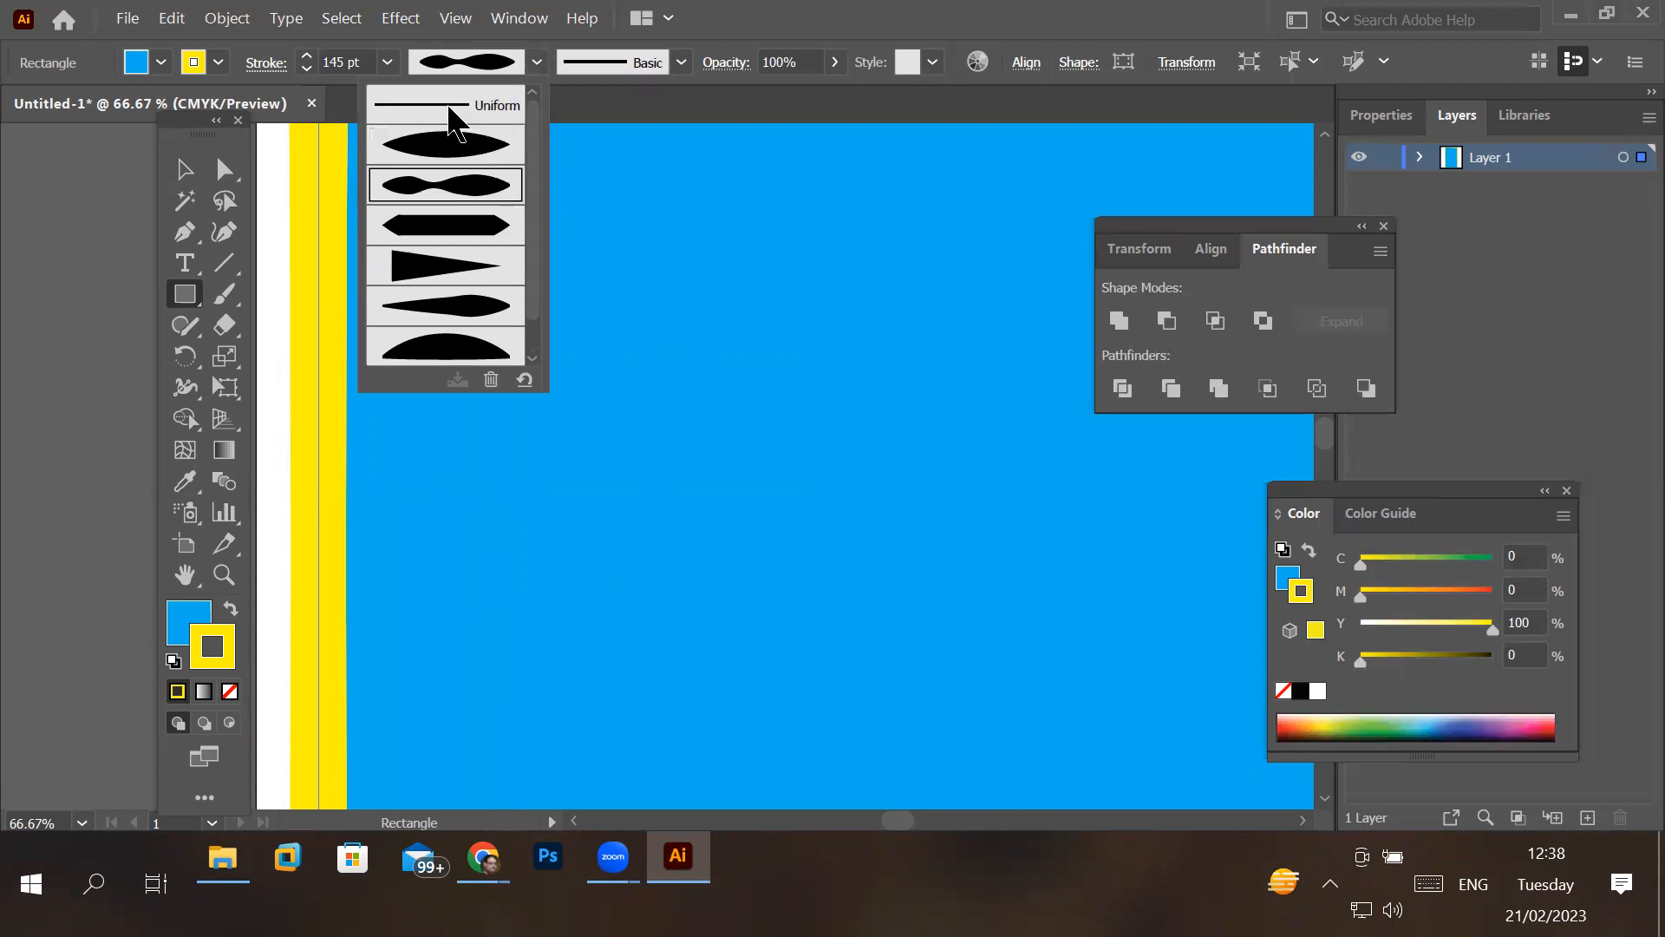
left_click(456, 108)
scroll(543, 299, "down", 2)
scroll(543, 298, "down", 4)
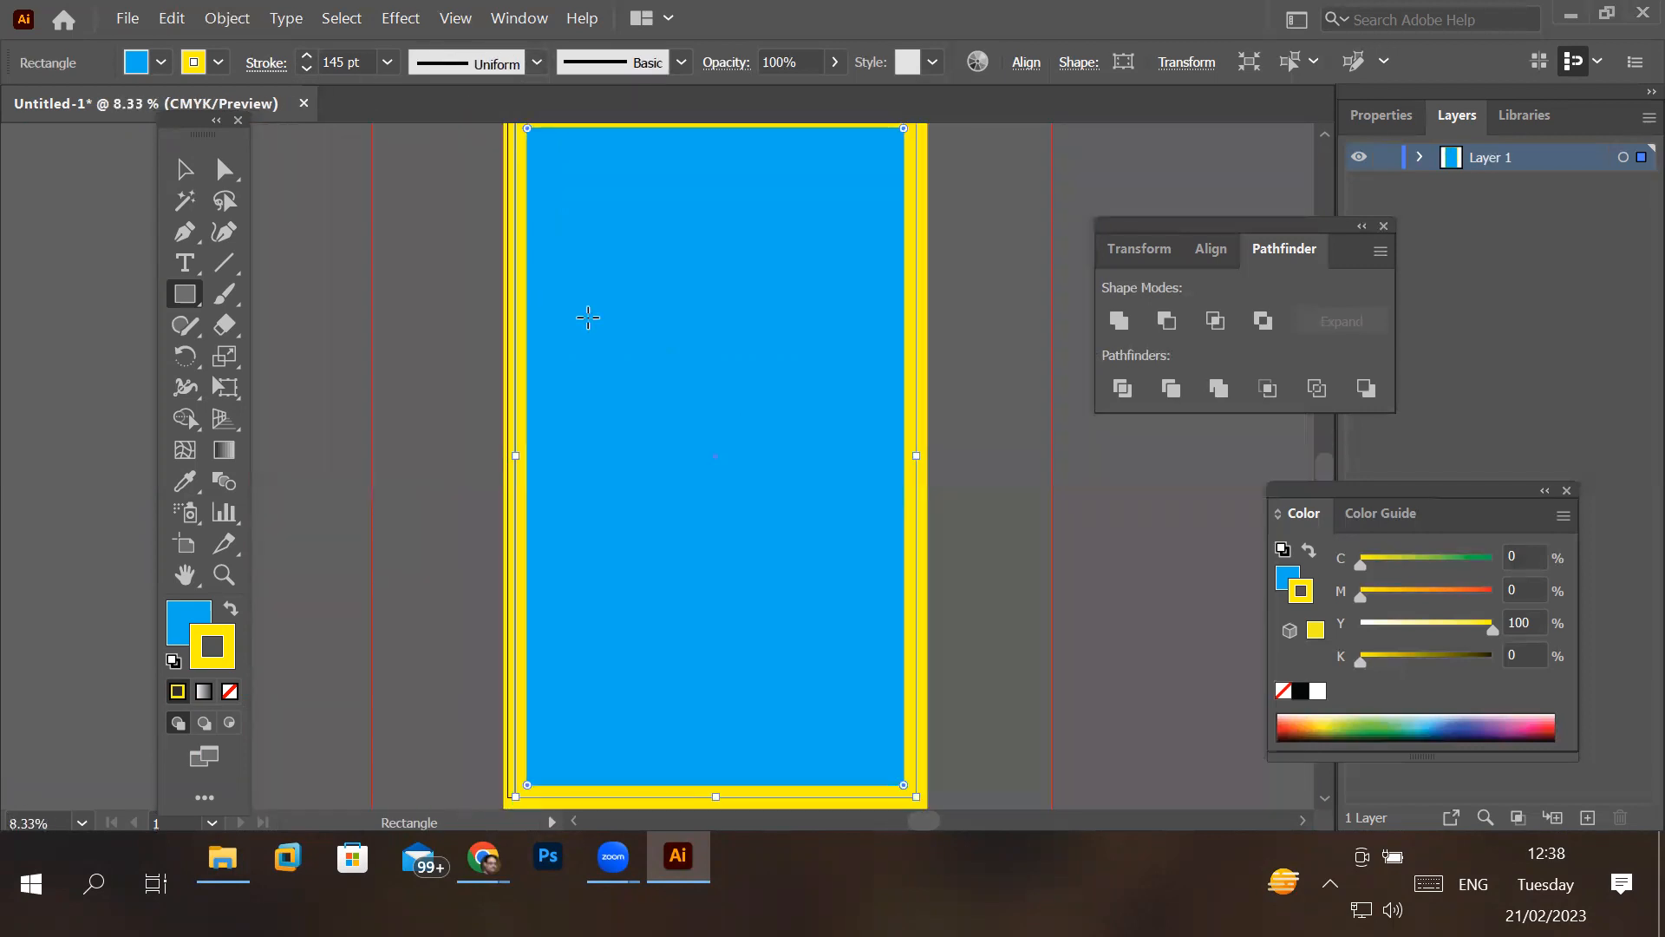
scroll(588, 317, "down", 1)
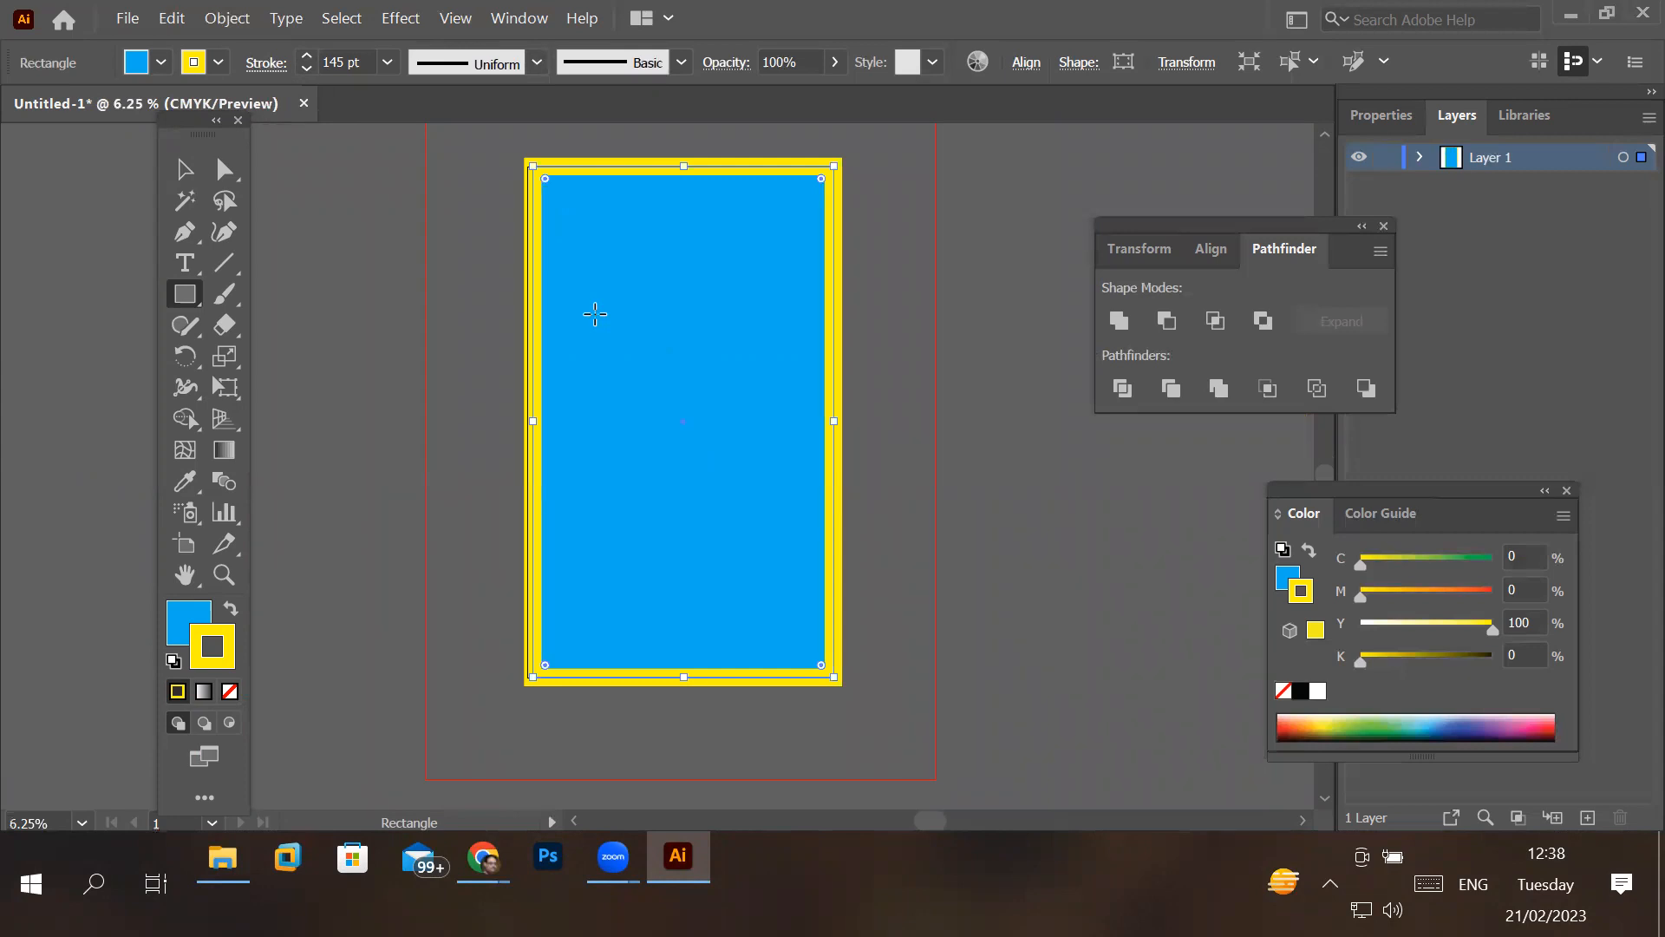
- Try the lens-shaped Width Profile 1, the hexagonal Width Profile 3, the triangular and the half-dome profiles in turn on the yellow stroke
left_click(536, 62)
left_click(469, 135)
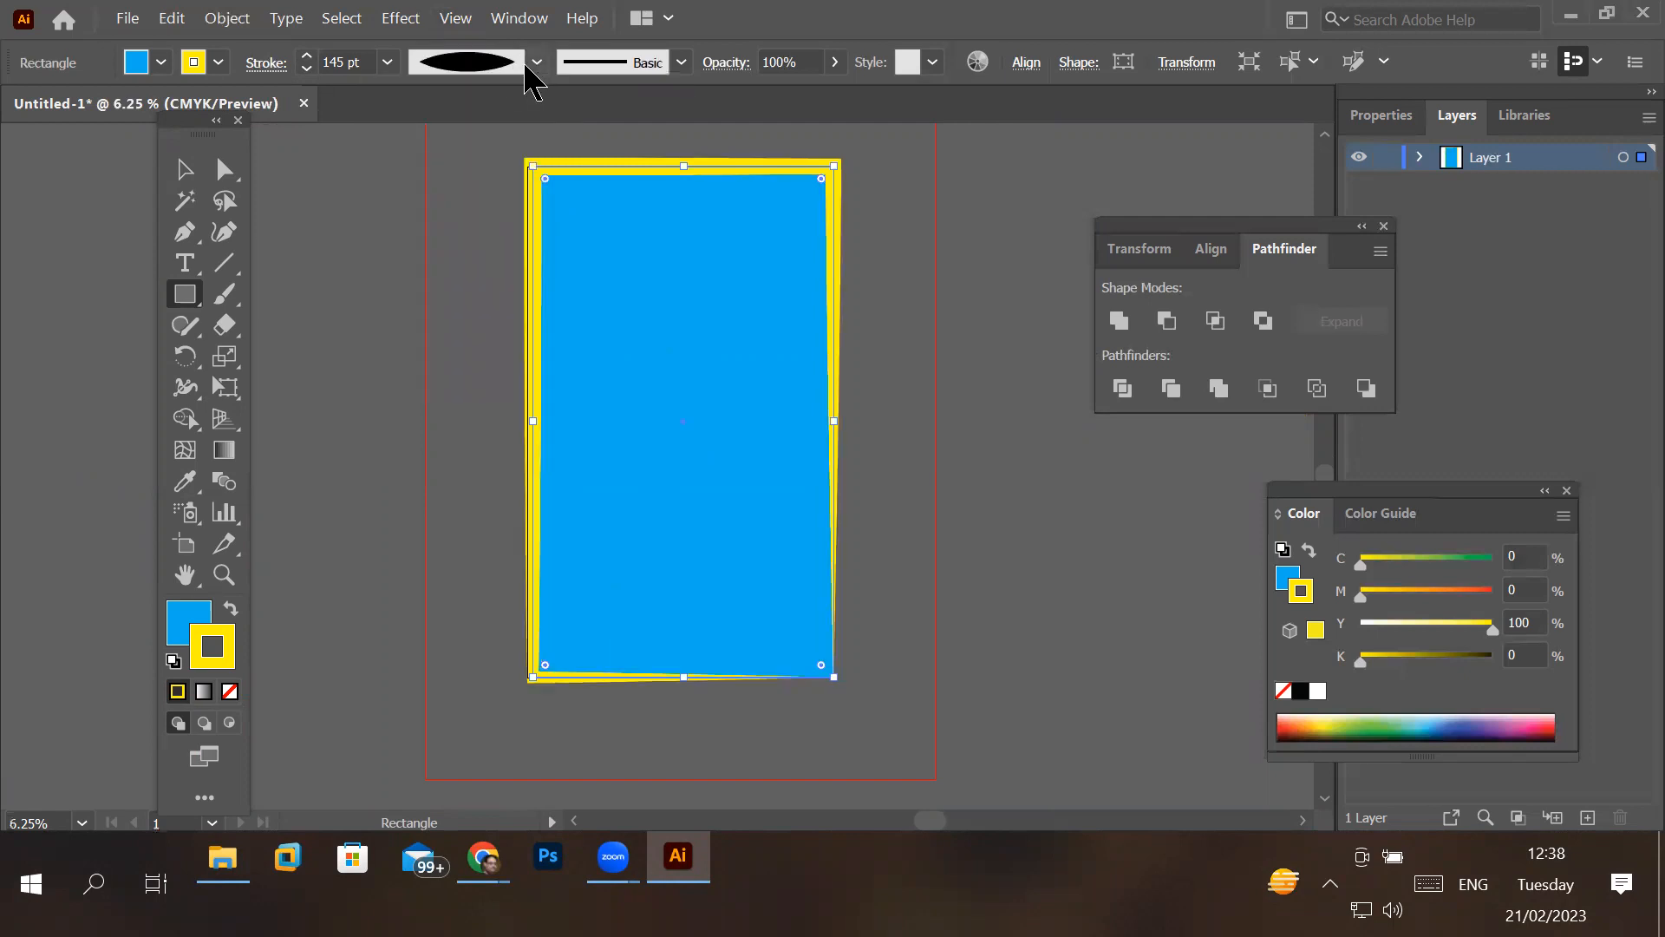
left_click(535, 64)
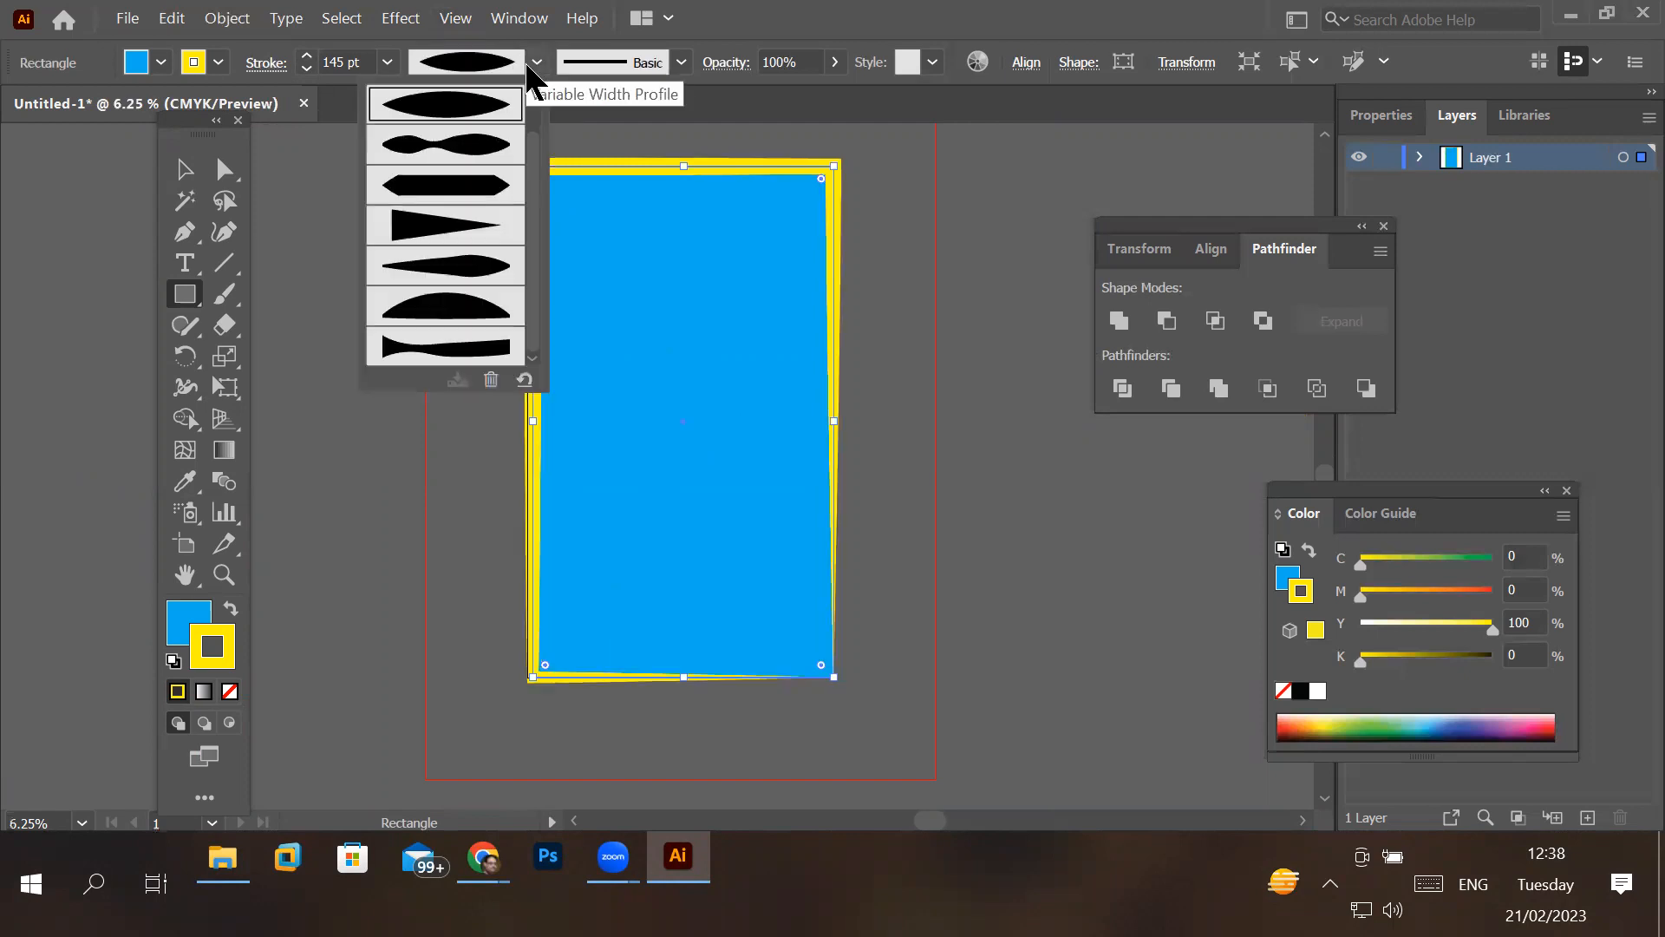
left_click(472, 206)
left_click(506, 63)
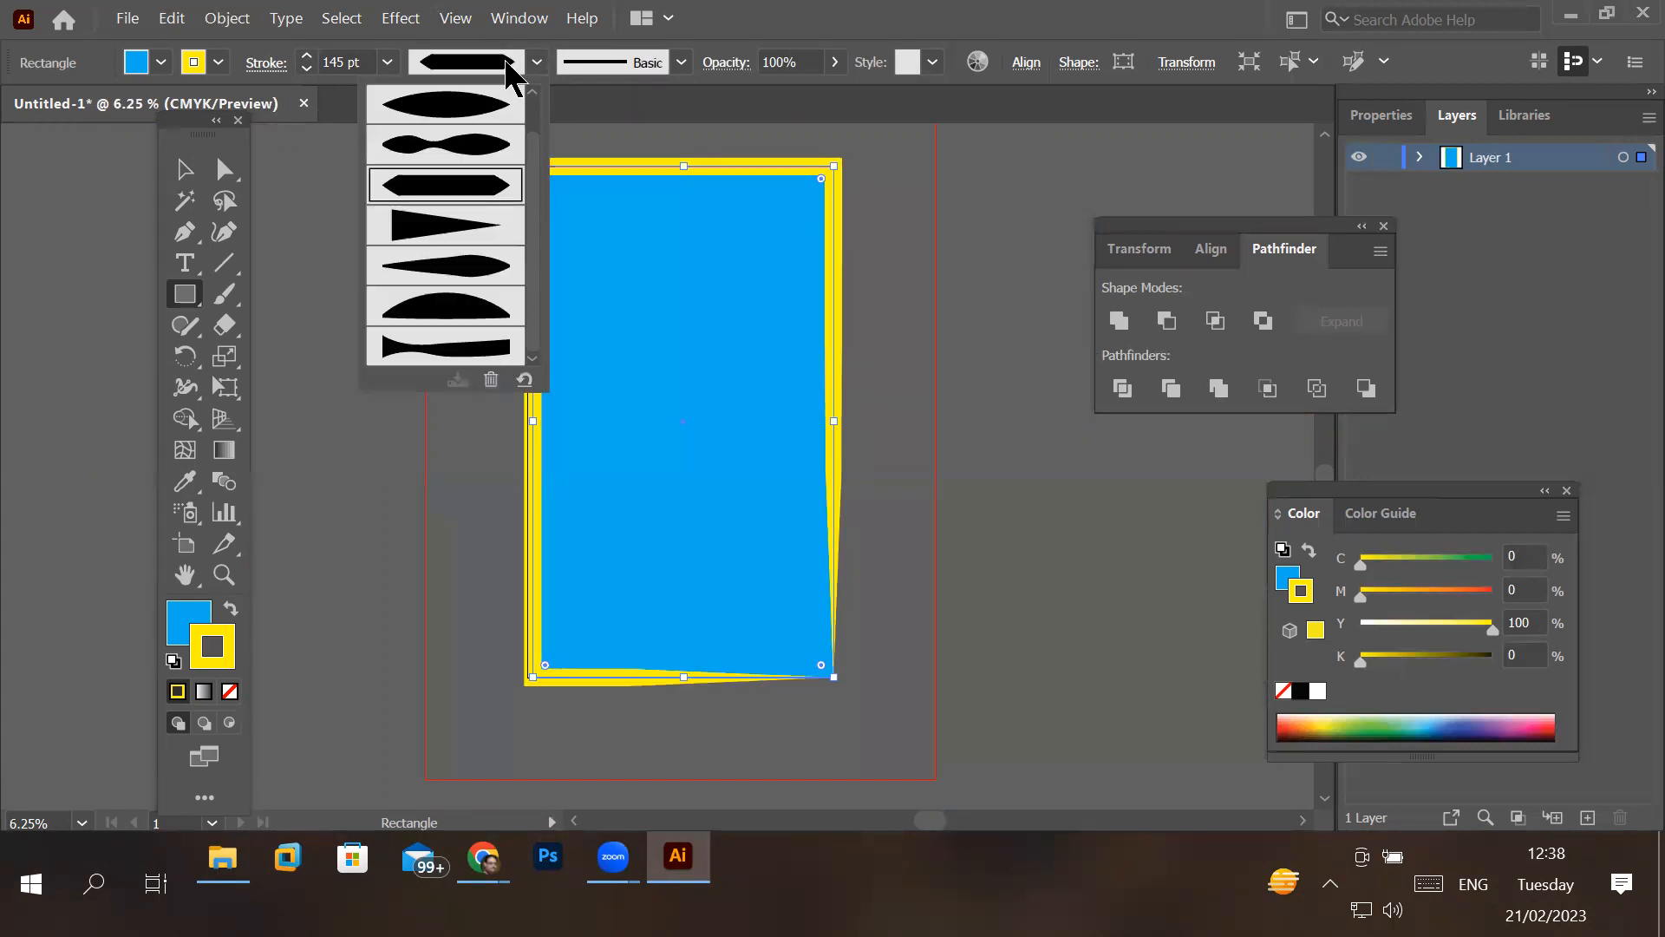
left_click(483, 230)
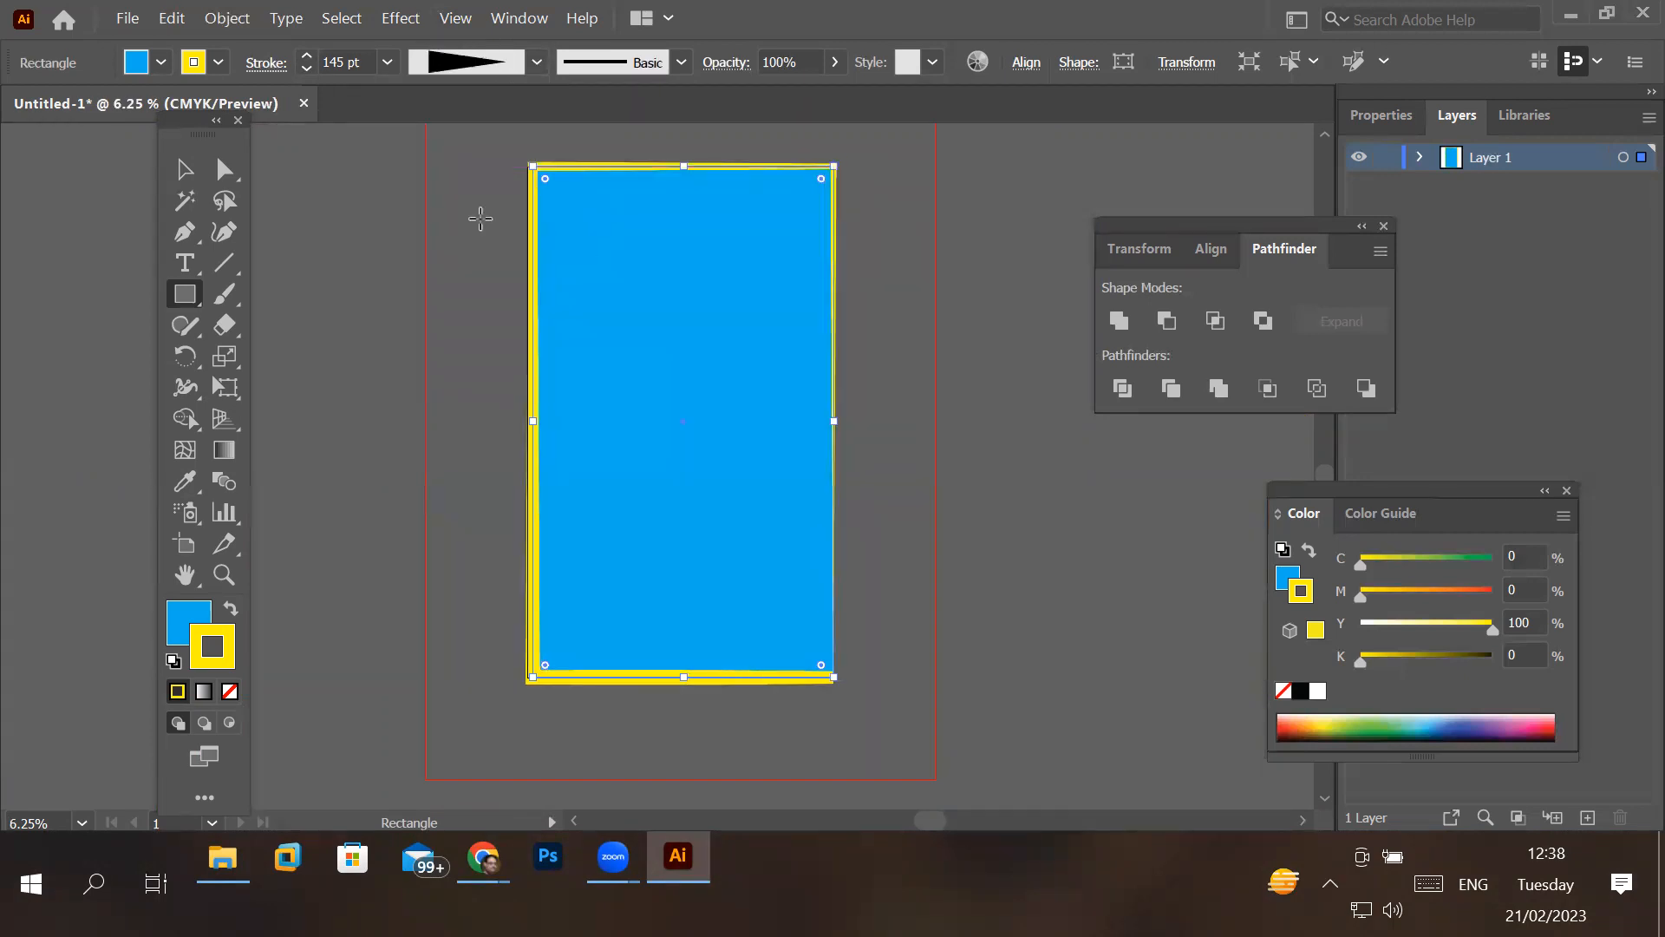
left_click(535, 63)
left_click(472, 312)
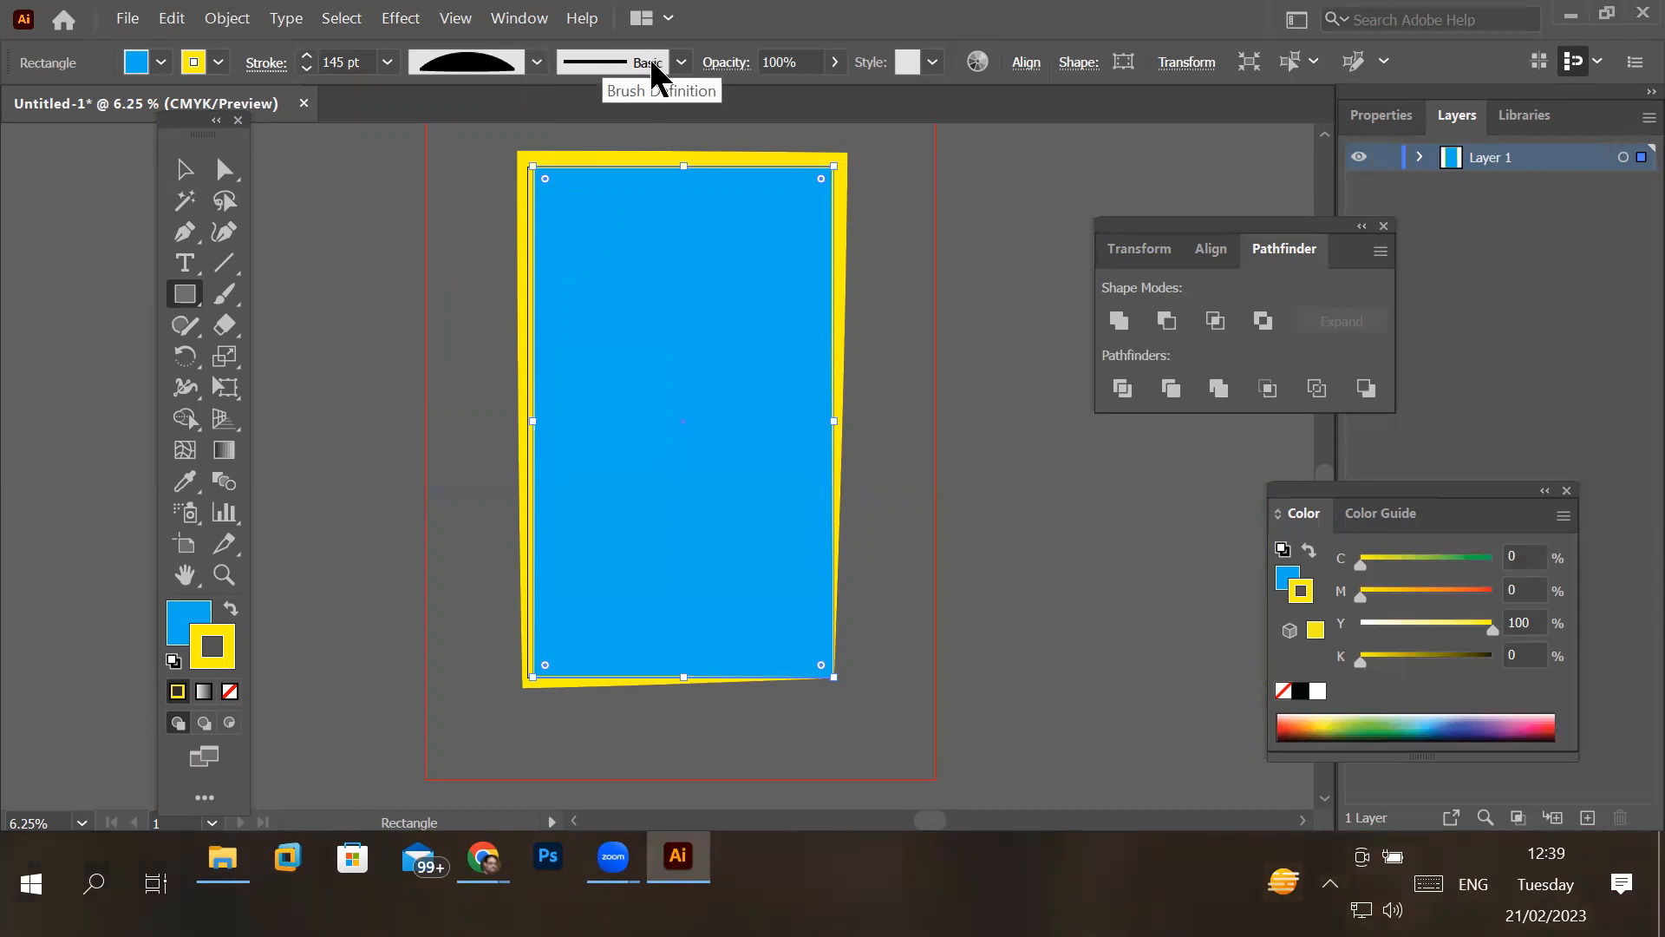
- Try the 5 pt. Round and other dot brushes on the rectangle's stroke, and settle on the rough charcoal-like brush
left_click(681, 62)
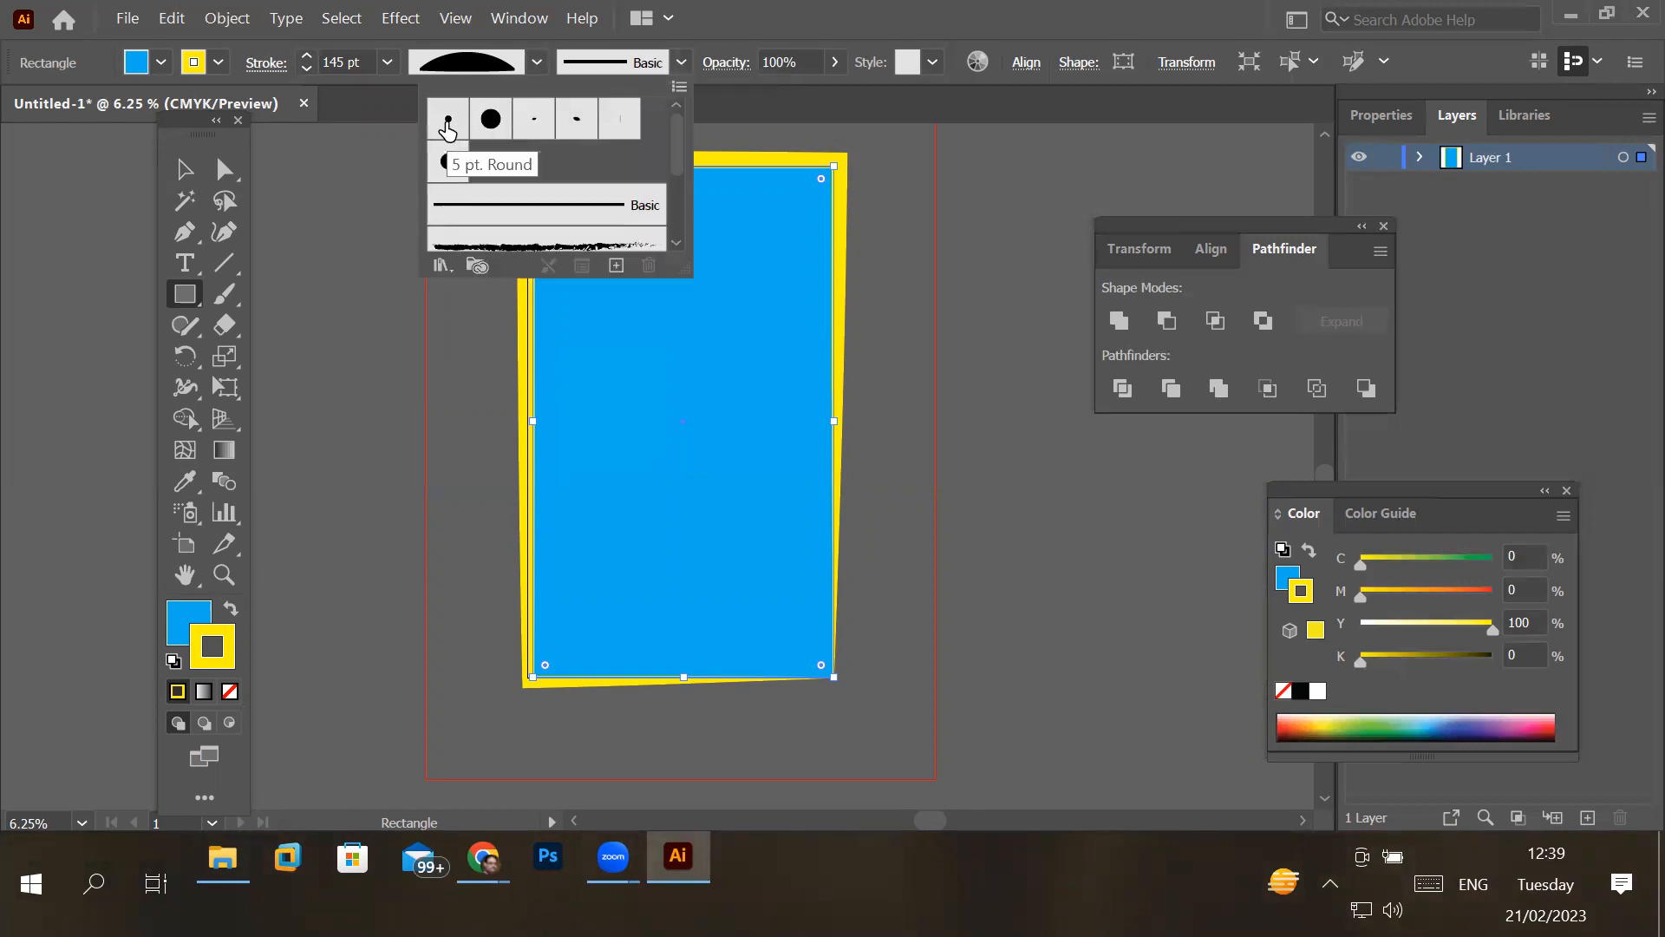
left_click(448, 123)
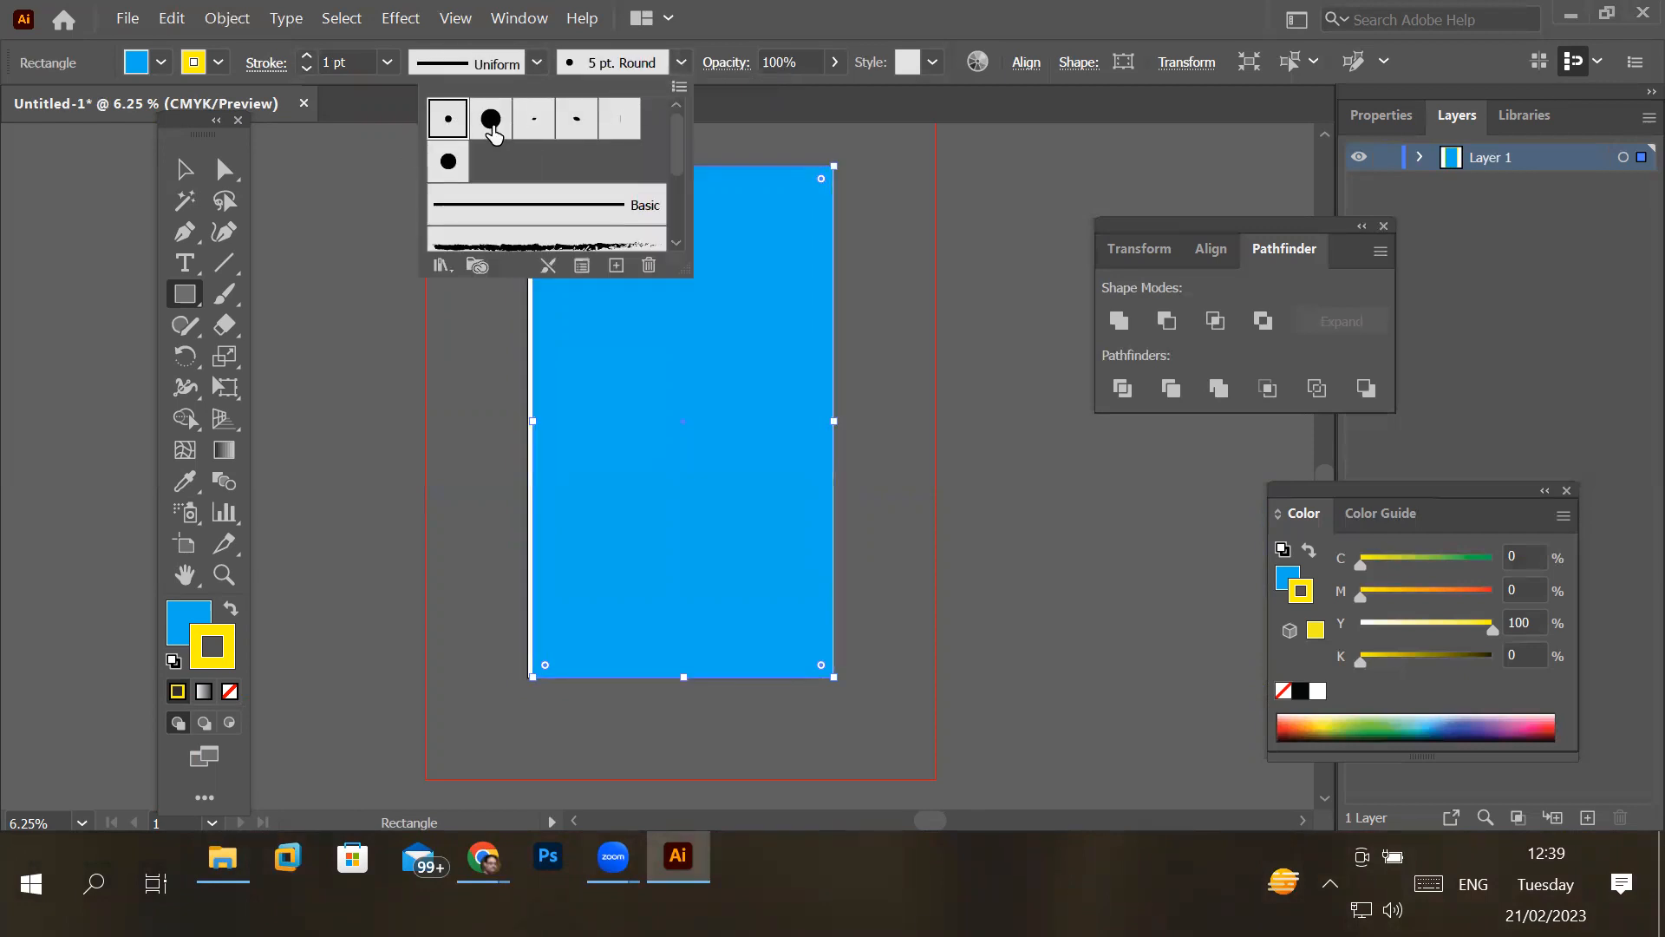
left_click(491, 121)
left_click(533, 121)
left_click(577, 222)
left_click(571, 249)
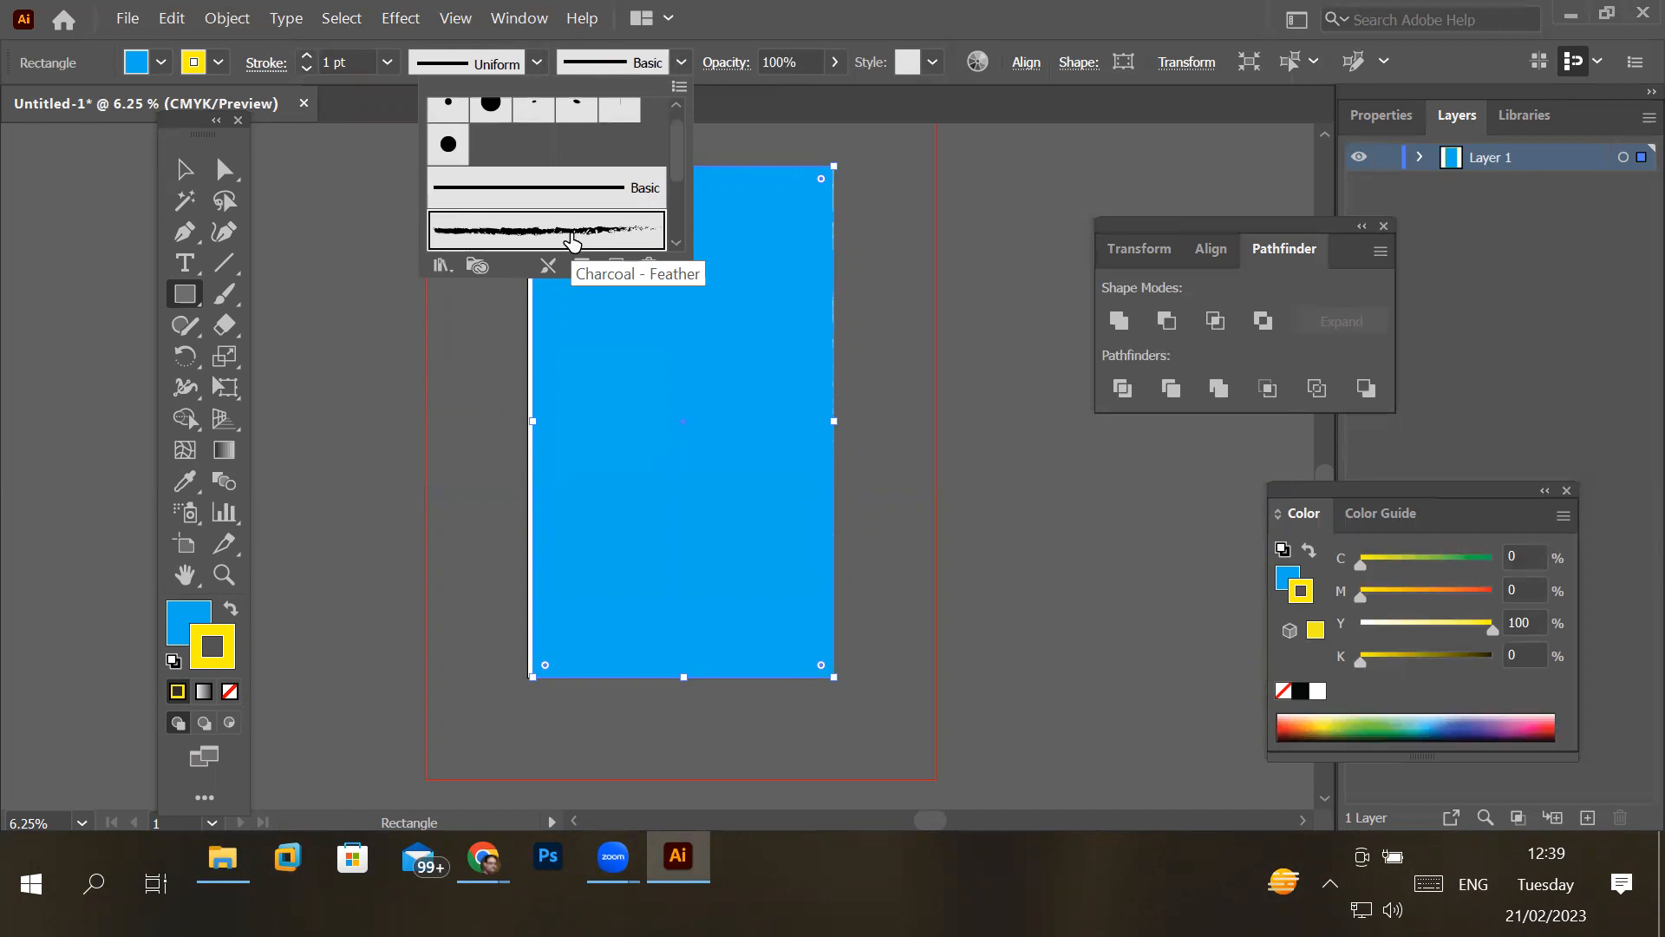
- Increase the weight of the rough charcoal-like brush stroke to 77 pt
left_click(307, 58)
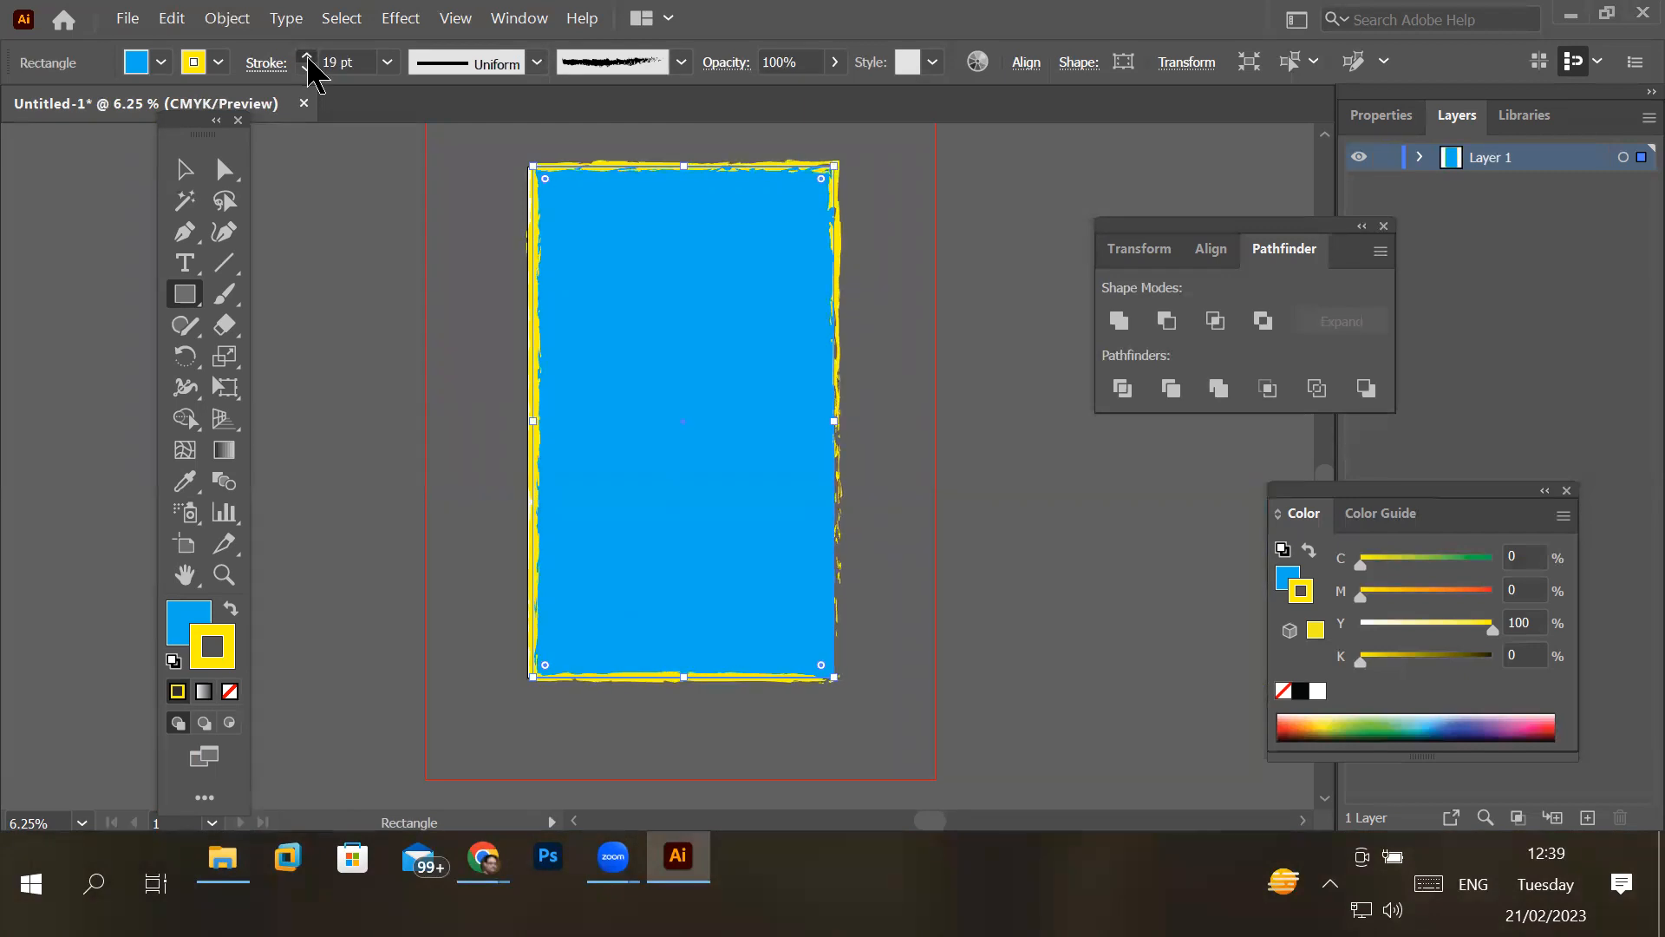
left_click(307, 58)
left_click(307, 57)
left_click(307, 57)
left_click(307, 58)
left_click(307, 57)
left_click(307, 57)
left_click(307, 57)
left_click(307, 58)
left_click(307, 57)
left_click(307, 57)
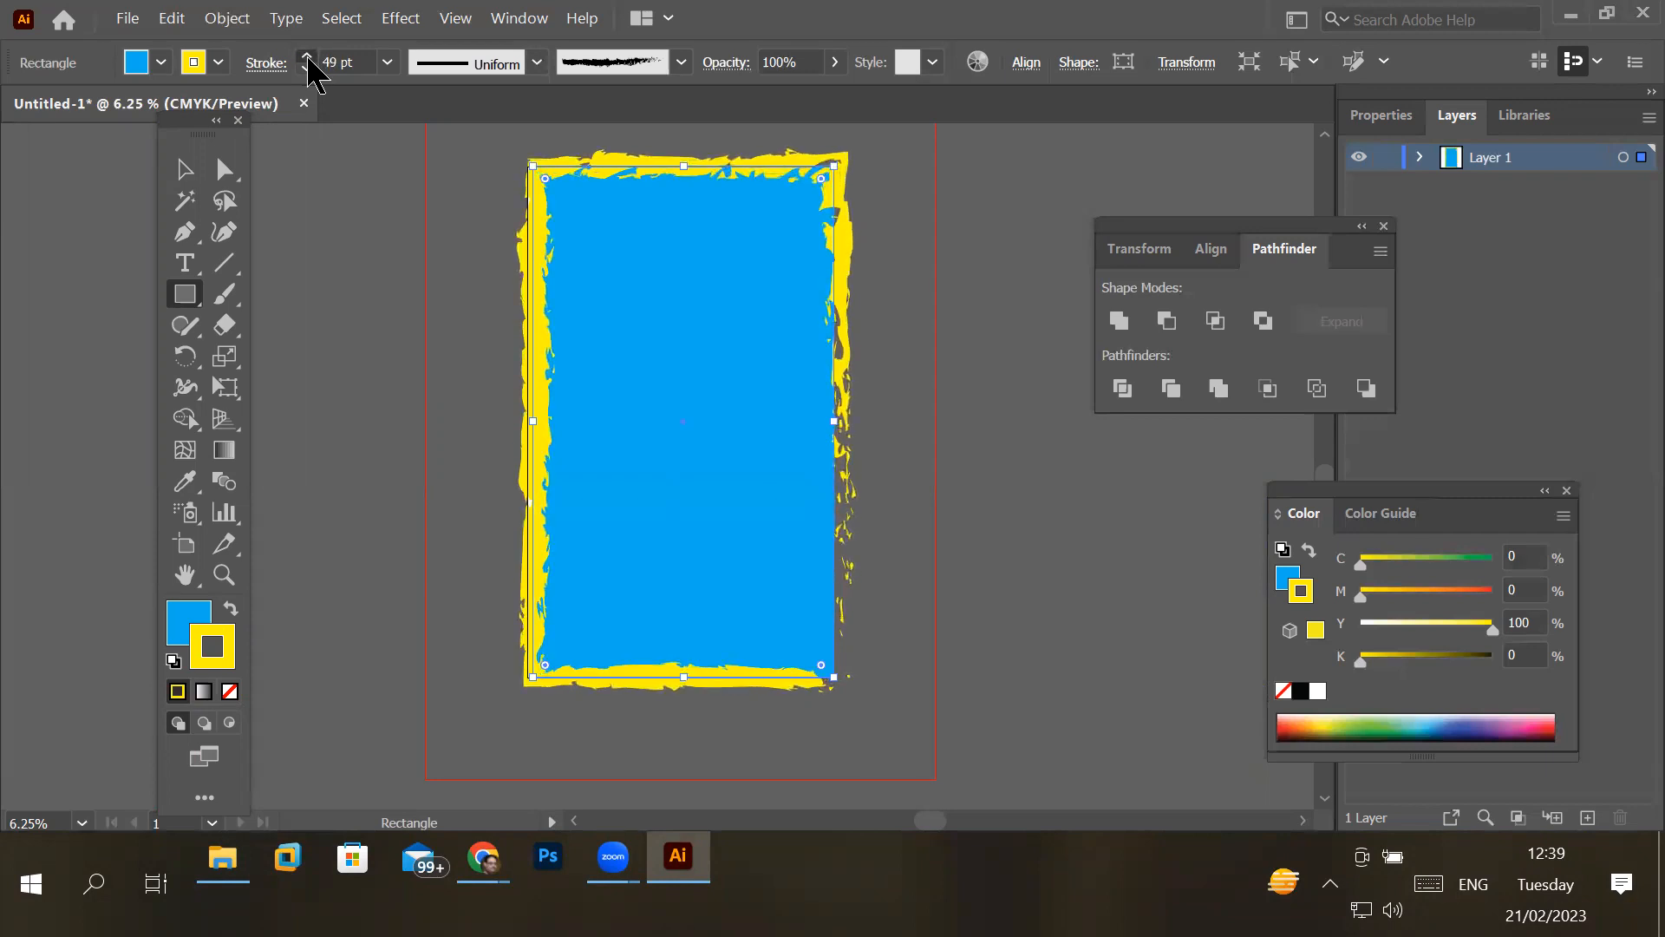
left_click(307, 57)
left_click(307, 57)
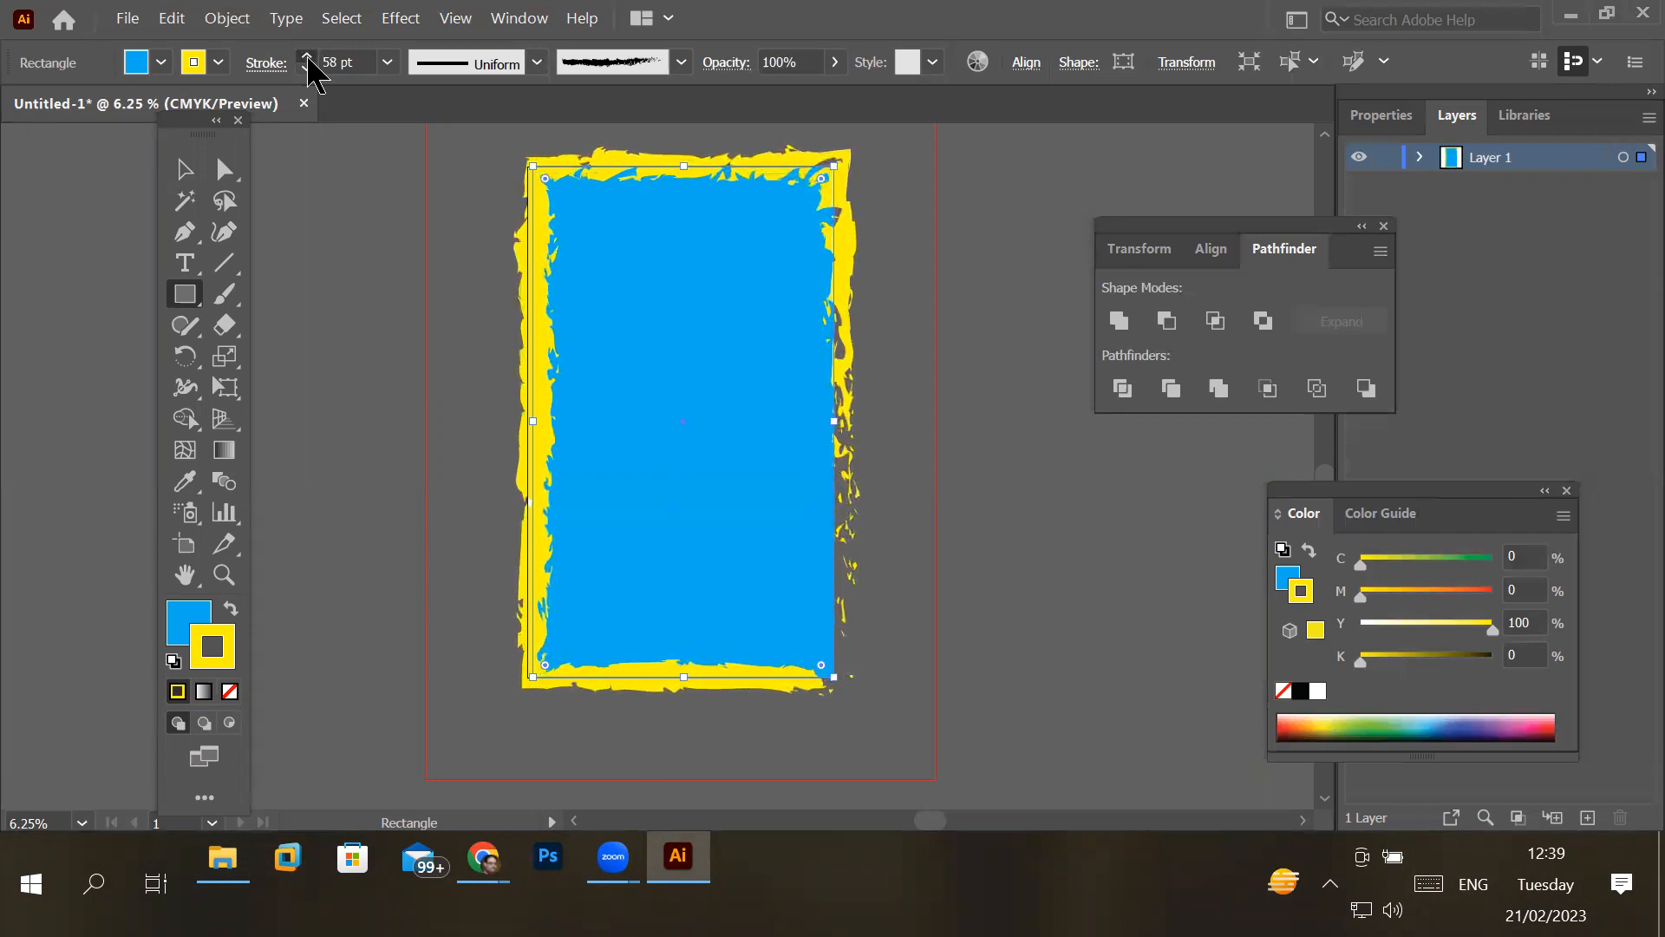
left_click(307, 57)
left_click(307, 57)
left_click(307, 57)
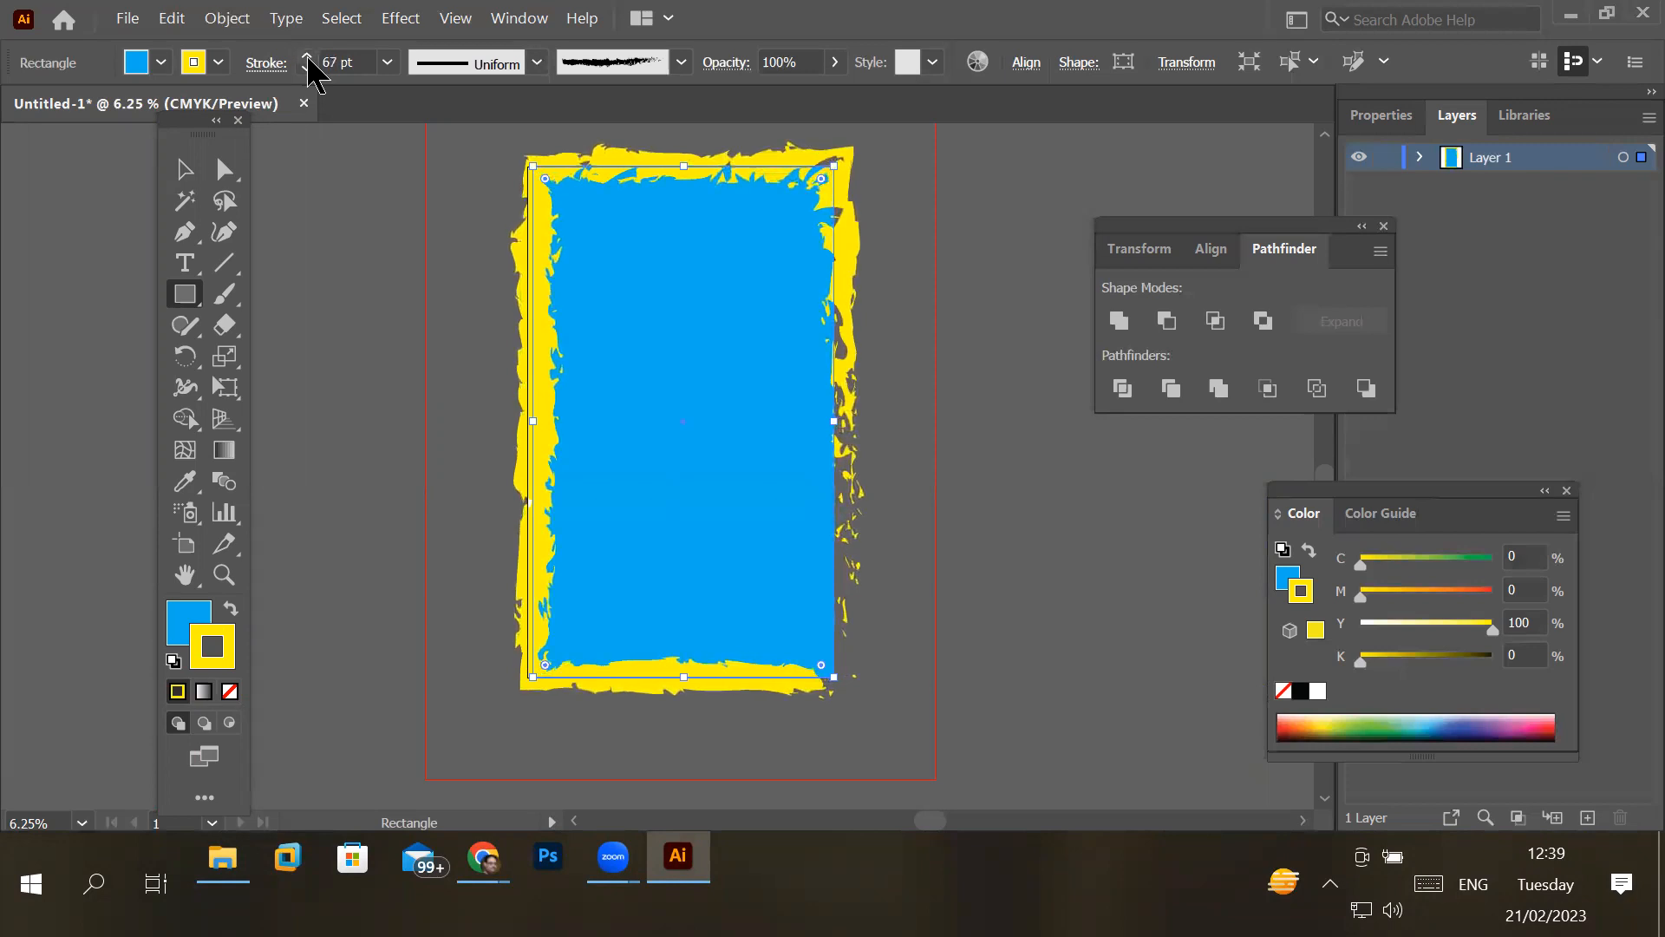
left_click(307, 58)
left_click(307, 57)
left_click(307, 57)
left_click(307, 57)
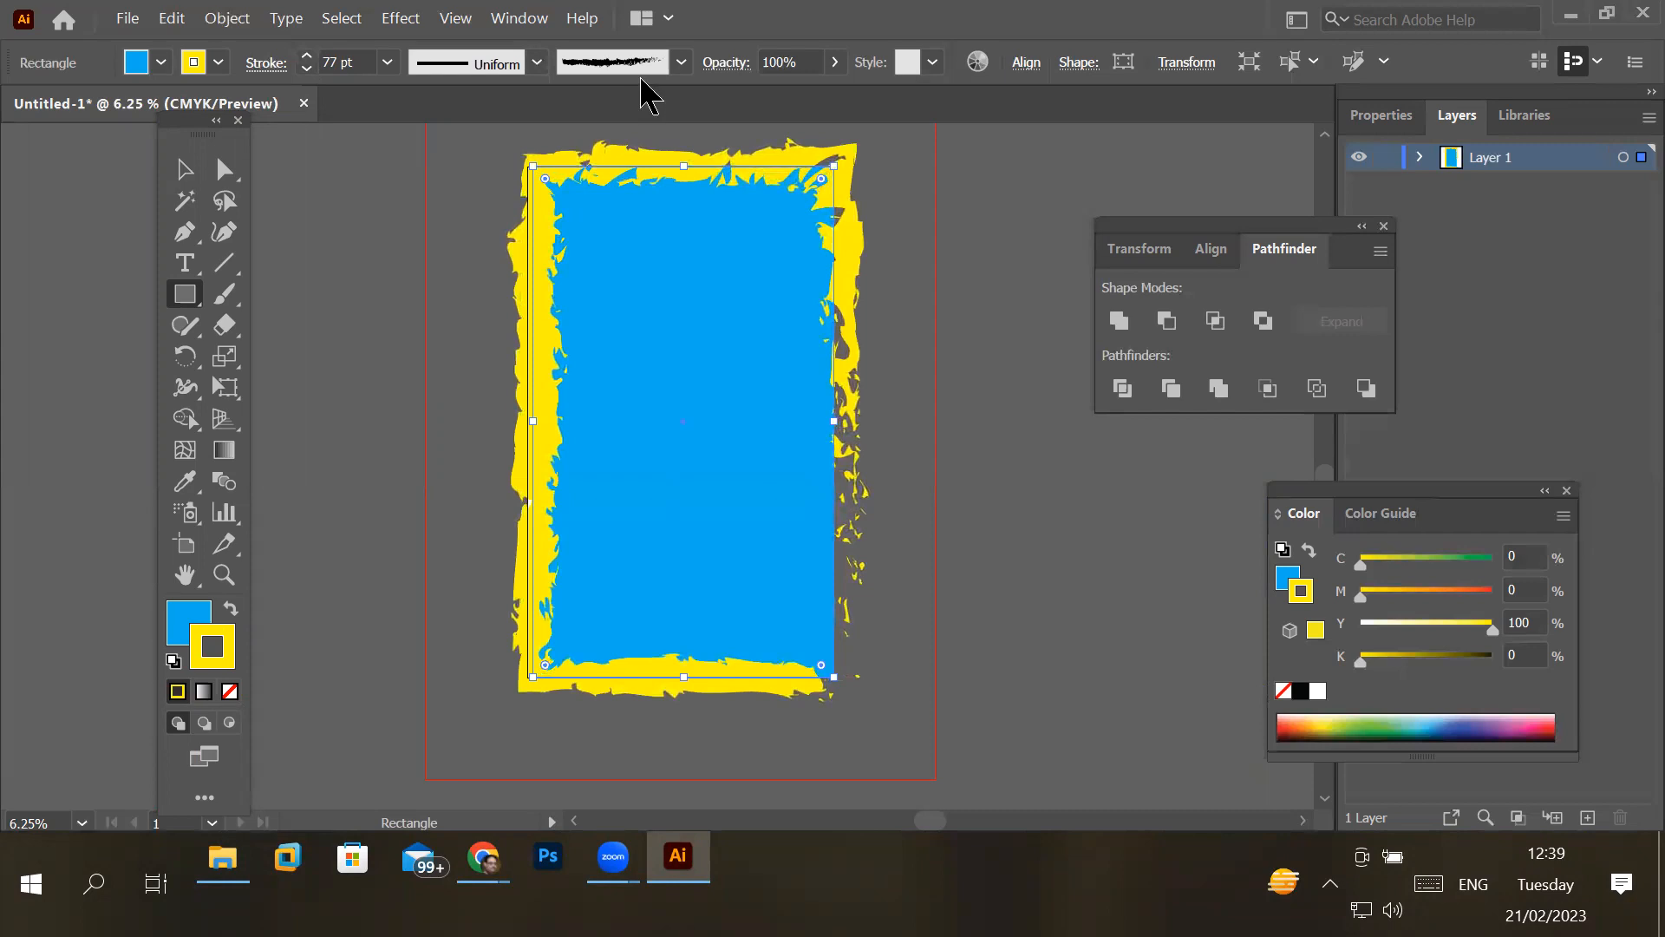
- Try the orange looped-arrow brush and the Mop bristle brush in turn on the rectangle's stroke
left_click(682, 61)
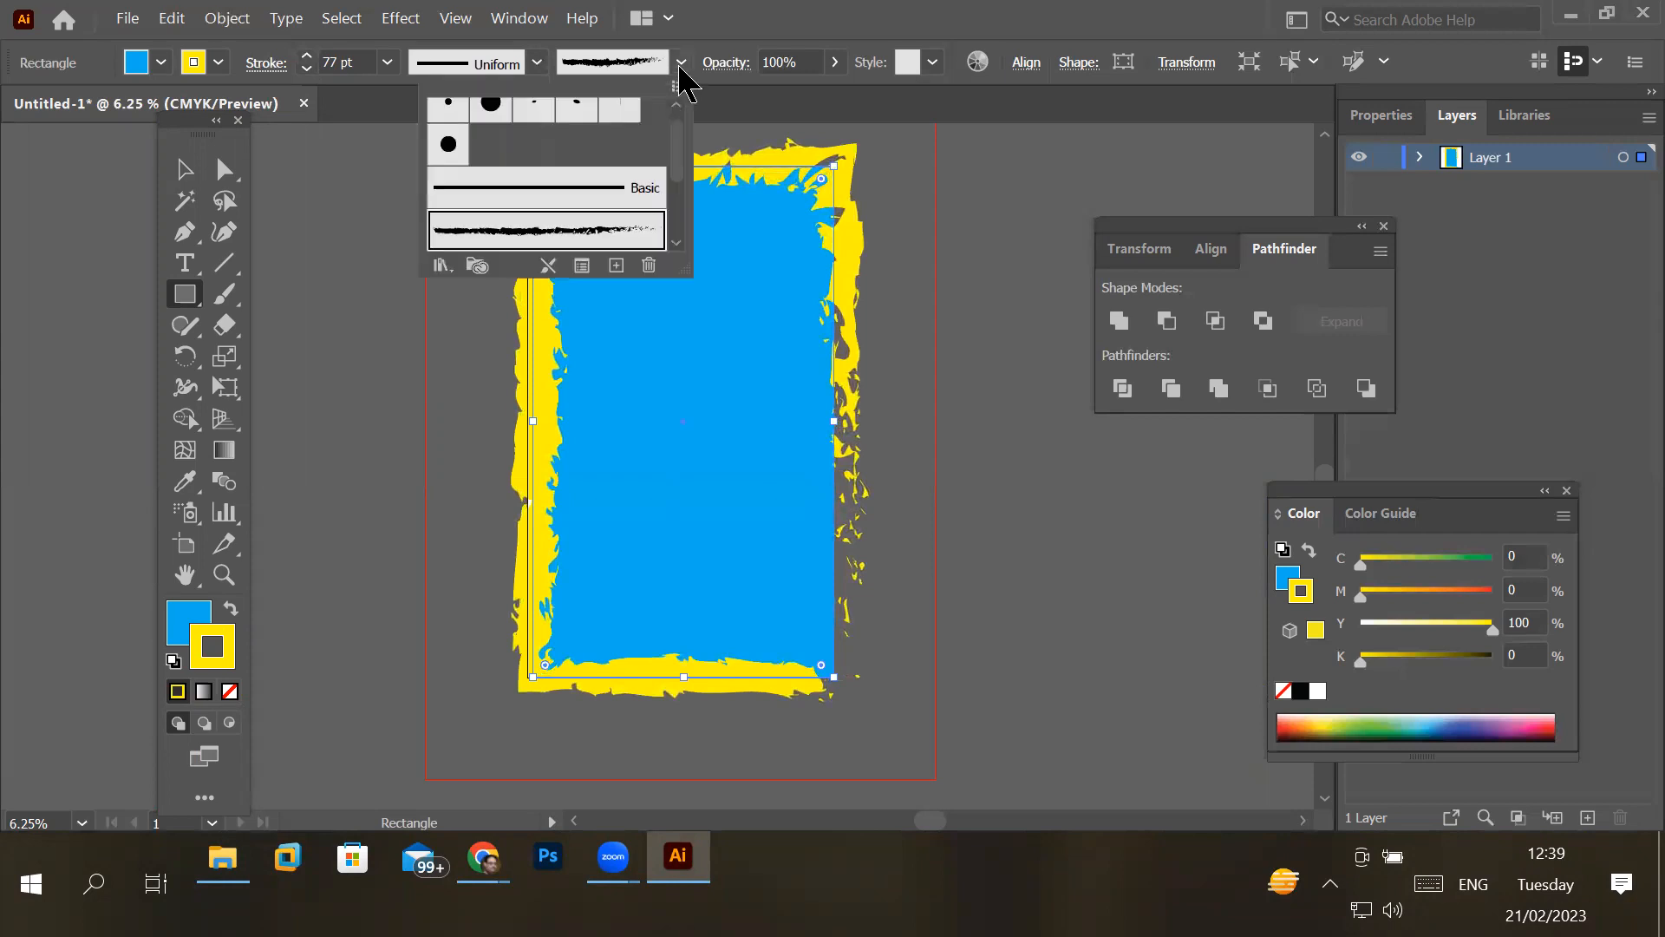
left_click(678, 245)
left_click(677, 246)
left_click(614, 222)
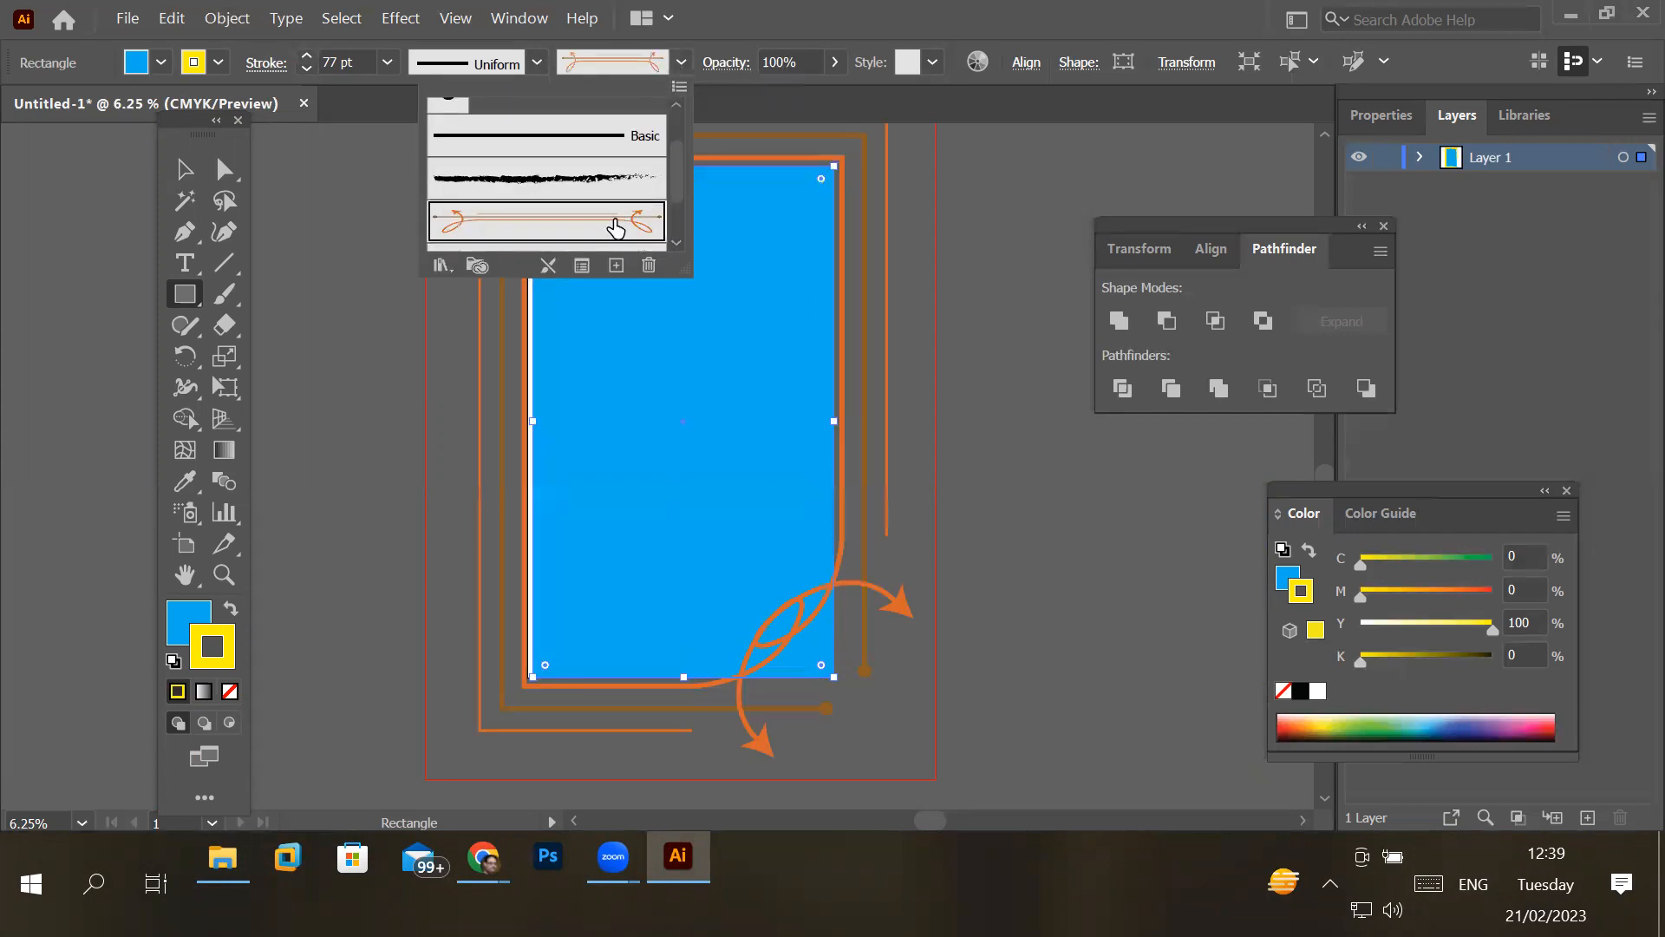
left_click(677, 243)
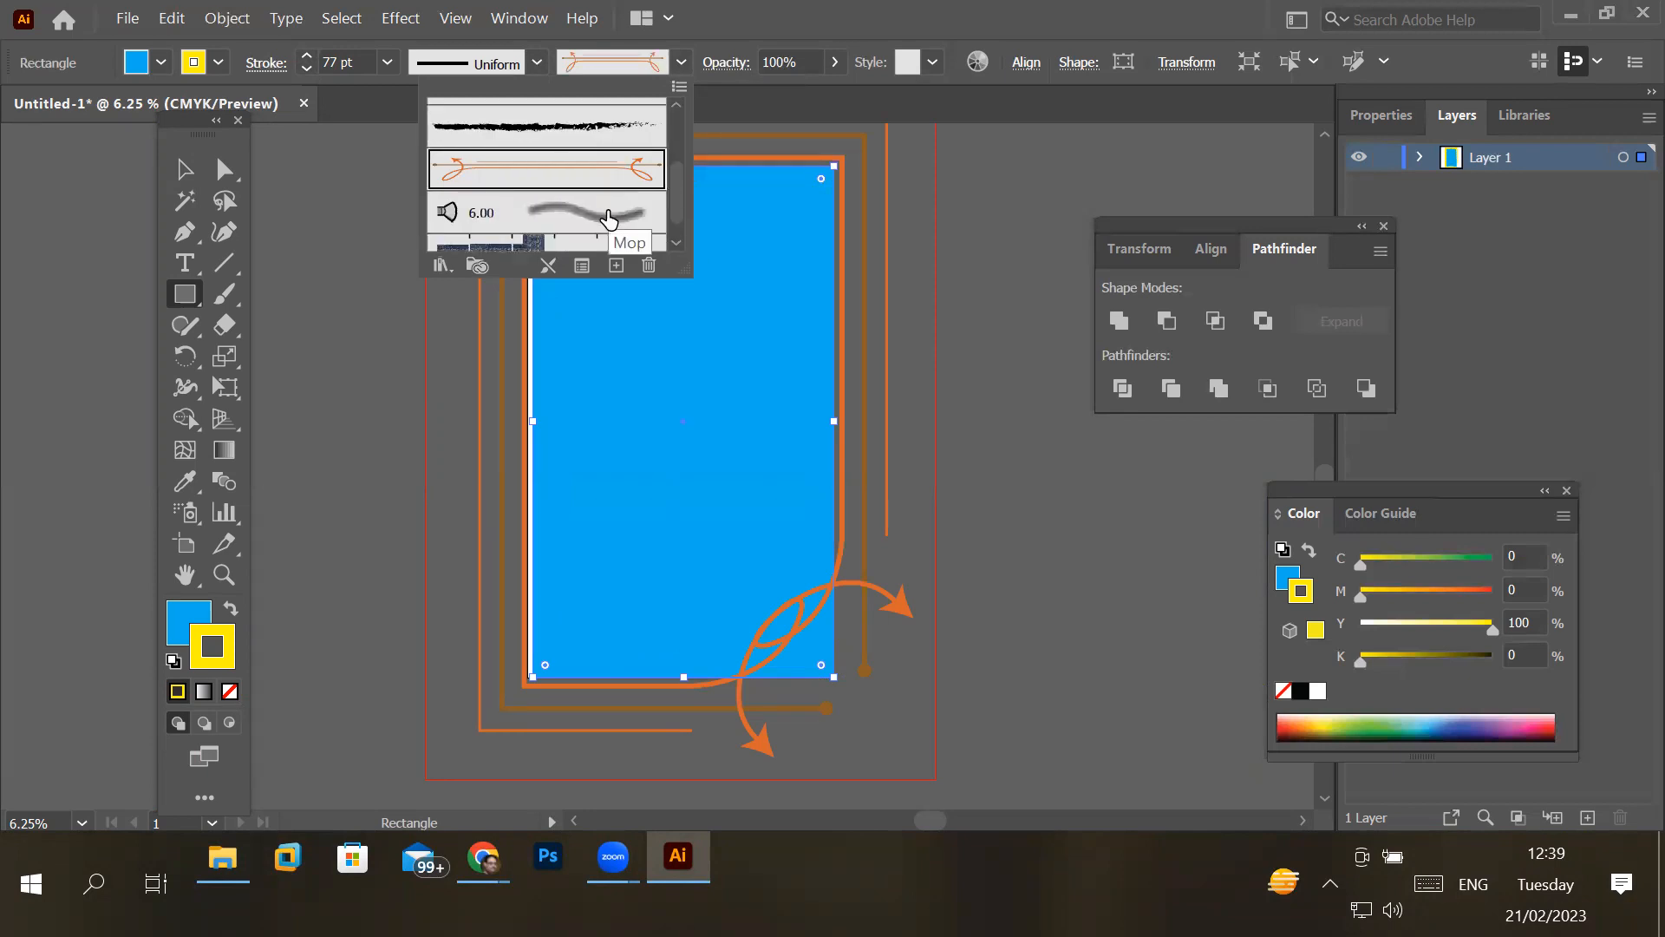
left_click(578, 221)
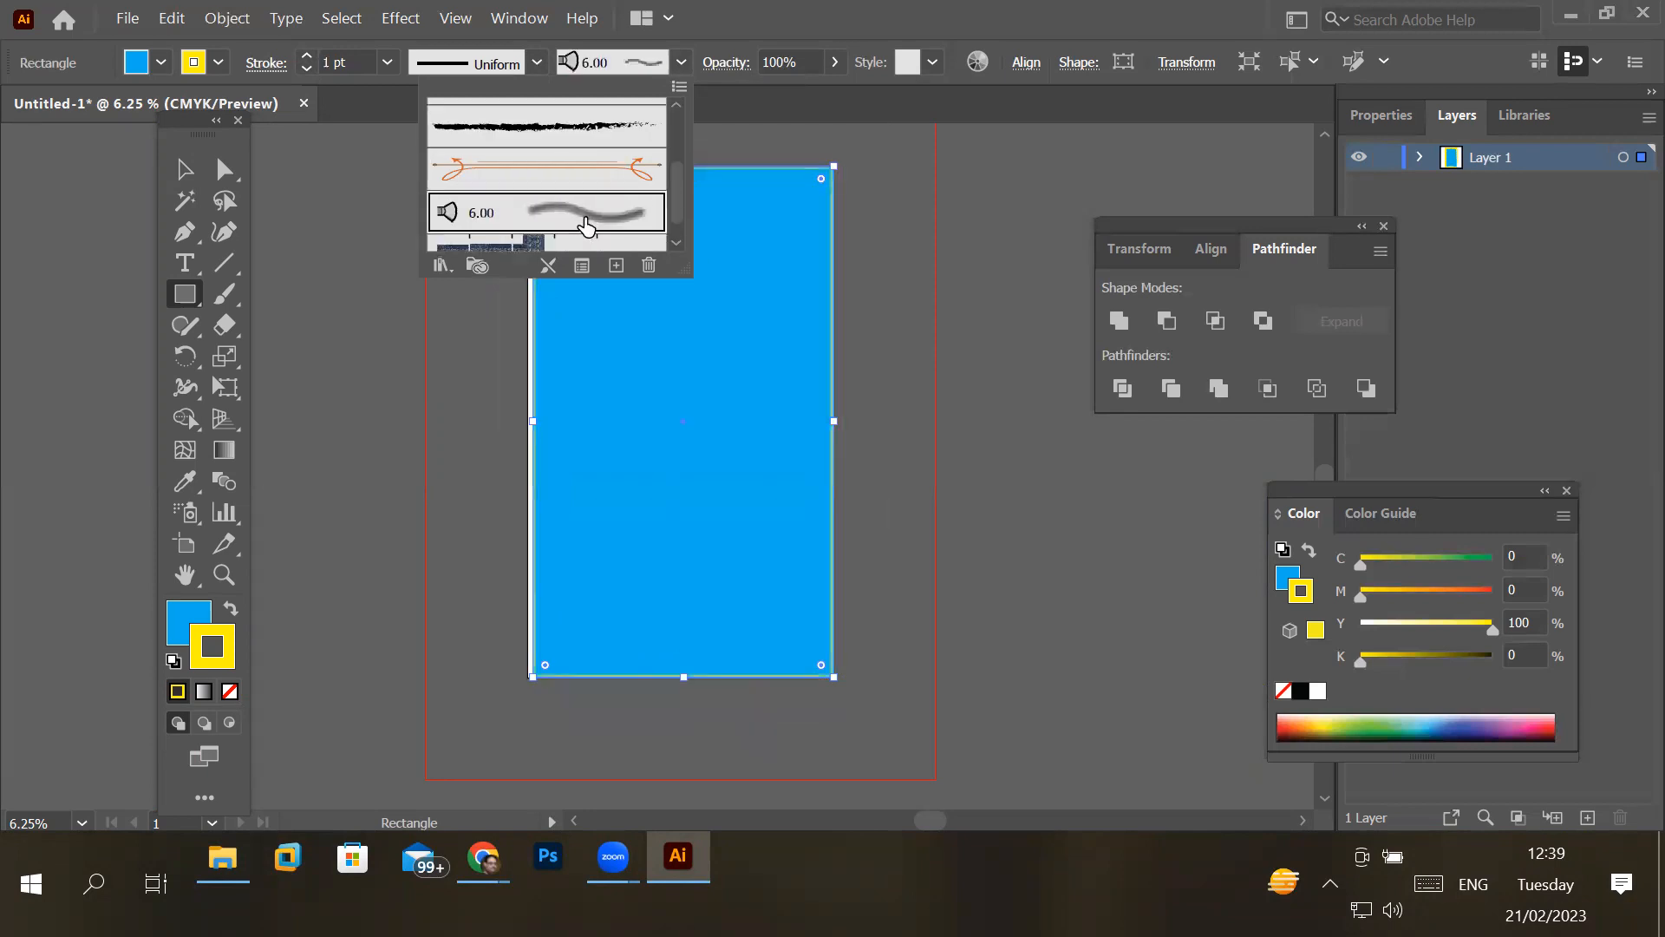
- Apply the stitched denim pattern brush to the rectangle's stroke and raise the stroke weight to 26 pt
left_click(677, 243)
left_click(554, 230)
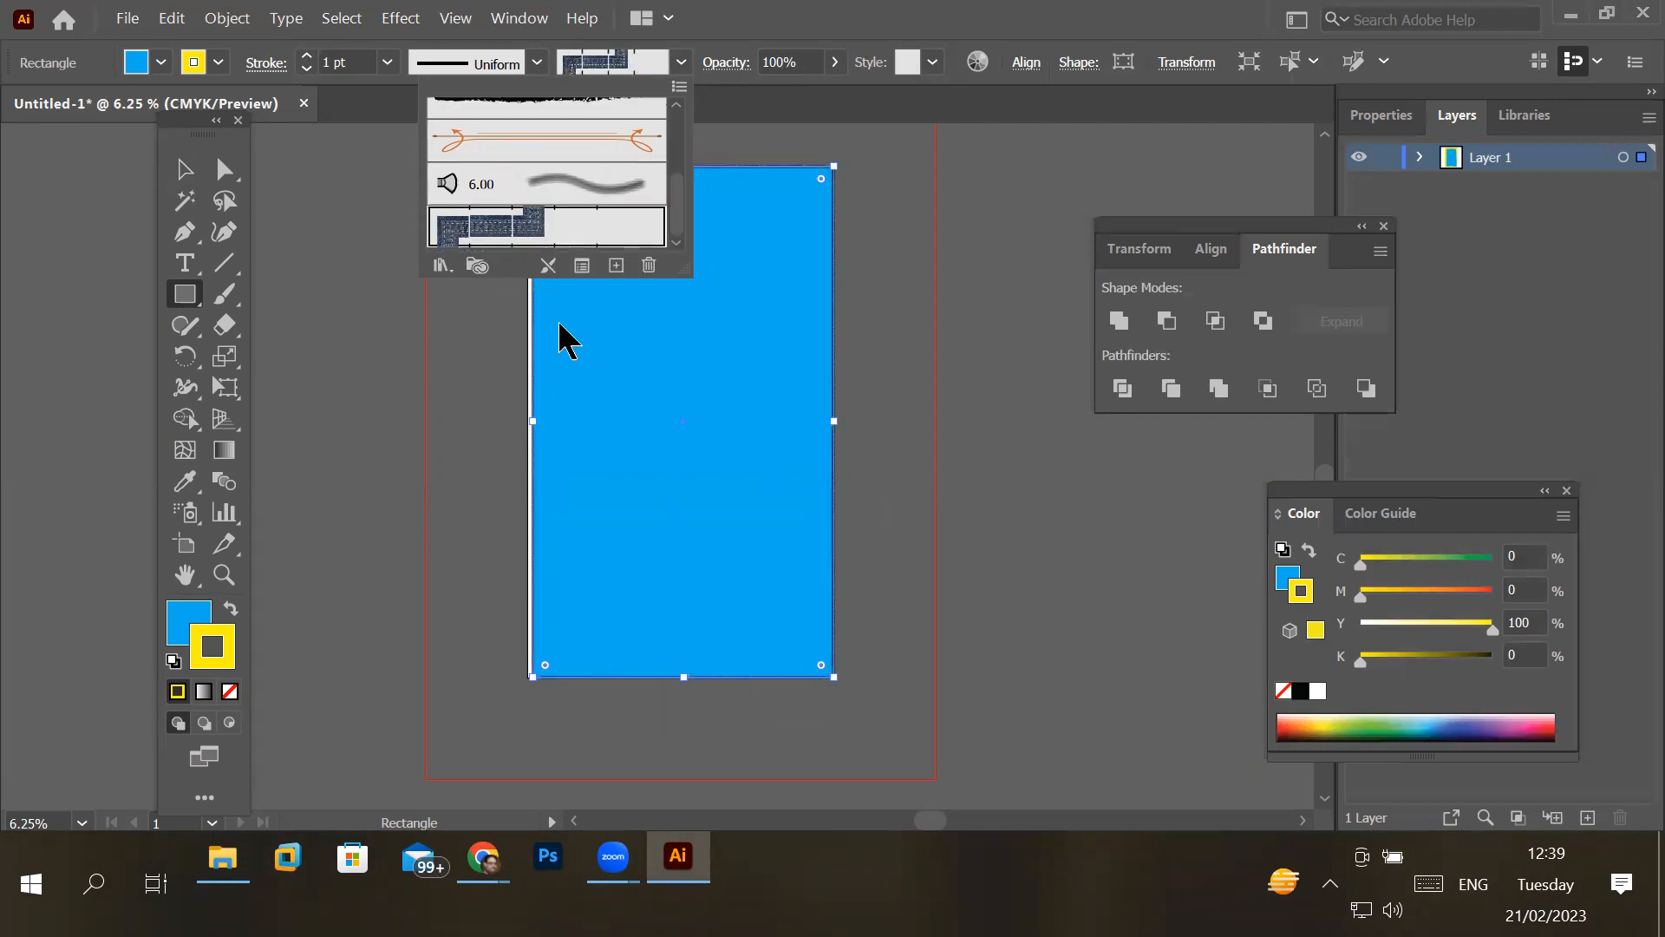
left_click(307, 55)
left_click(307, 56)
left_click(307, 56)
left_click(307, 55)
left_click(307, 56)
left_click(307, 55)
left_click(307, 56)
left_click(307, 56)
left_click(307, 55)
left_click(307, 55)
left_click(307, 55)
left_click(307, 56)
left_click(307, 55)
left_click(307, 56)
left_click(307, 56)
left_click(307, 56)
left_click(307, 56)
left_click(307, 55)
left_click(307, 56)
left_click(307, 56)
left_click(307, 56)
left_click(307, 56)
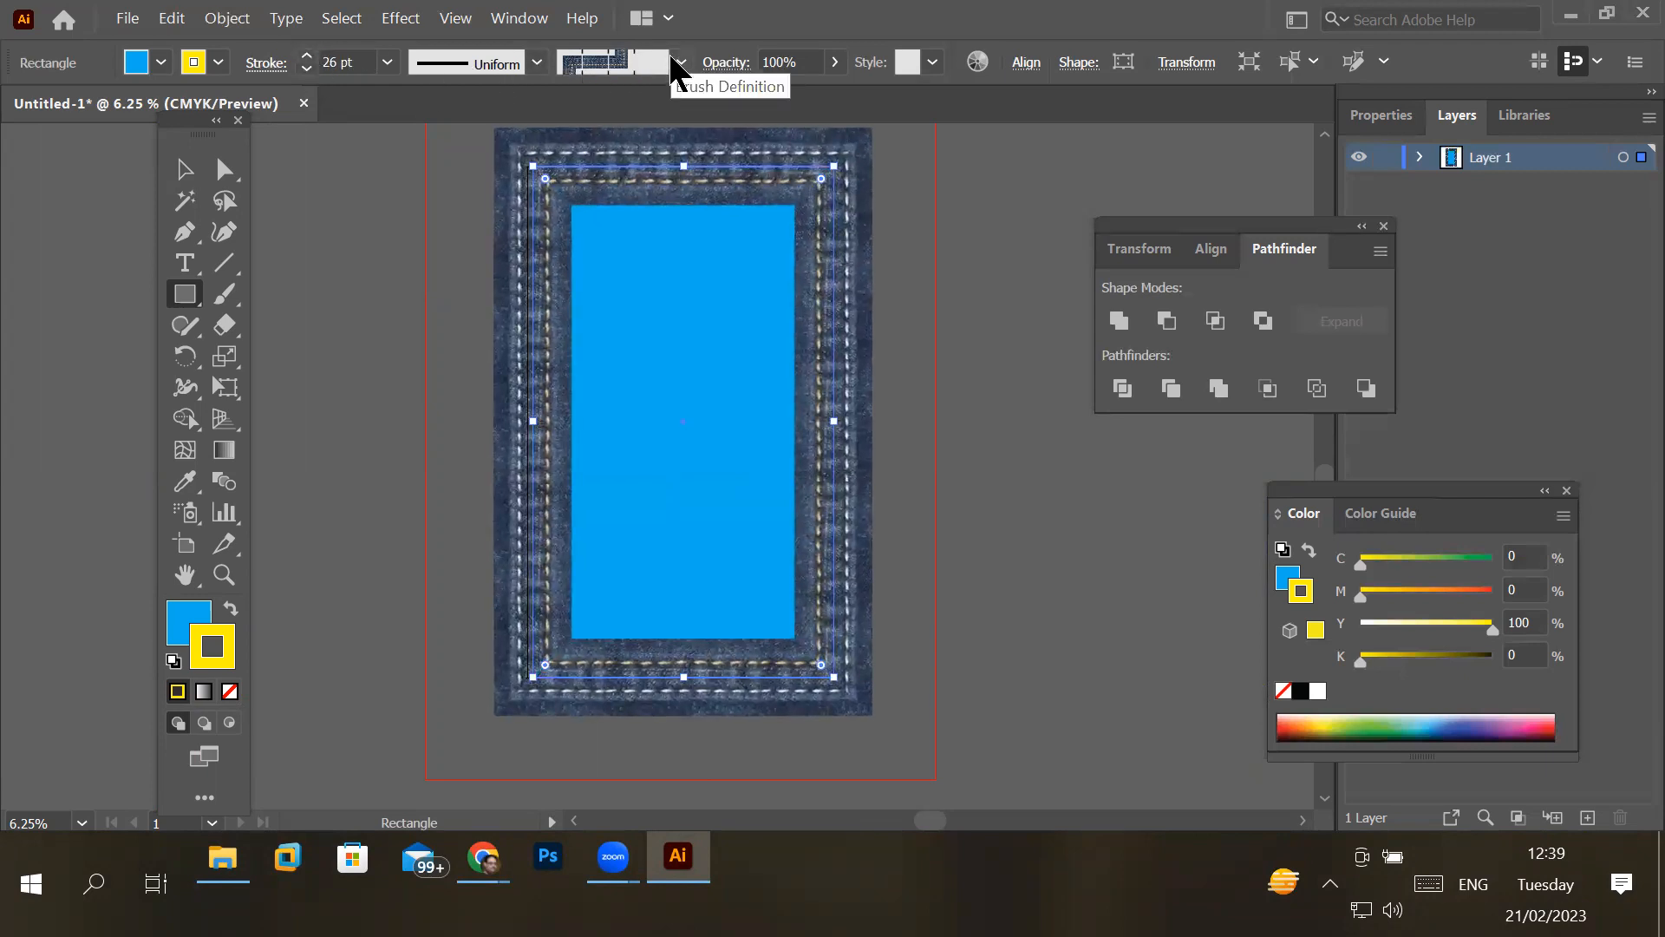
- Open the Arrows_Special brush library, try the outlined arrow on the rectangle's stroke, and apply the solid arrow brush listed third
left_click(673, 60)
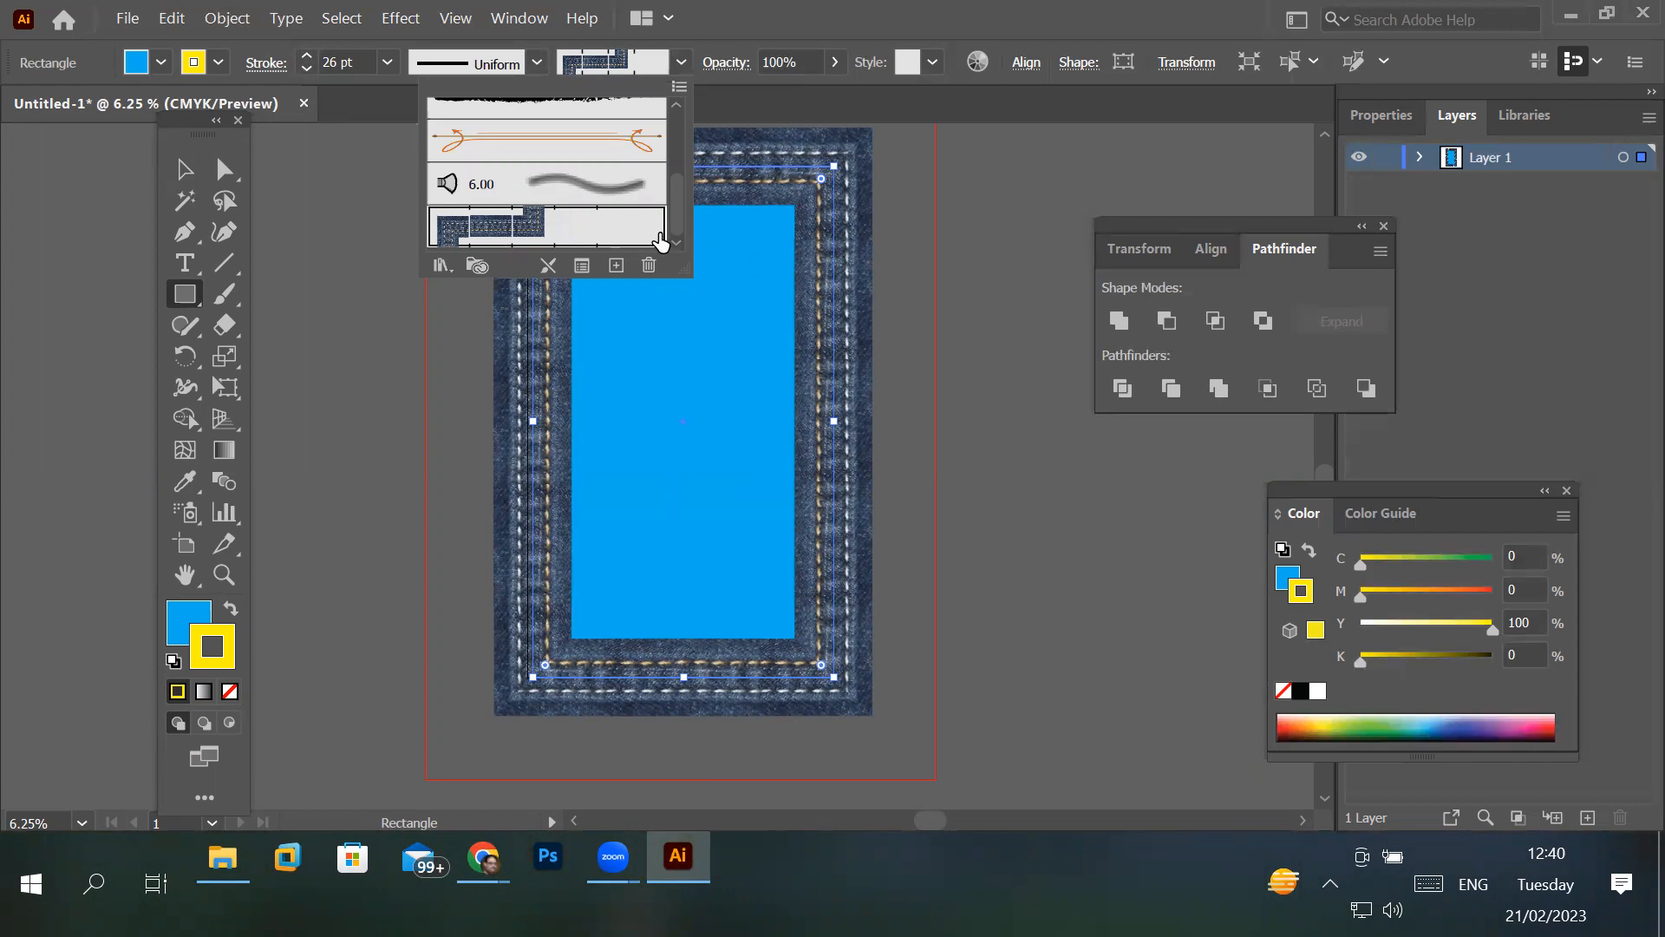
mouse_move(681, 199)
left_mouse_down()
mouse_move(679, 134)
mouse_move(682, 211)
left_mouse_up()
left_click(439, 265)
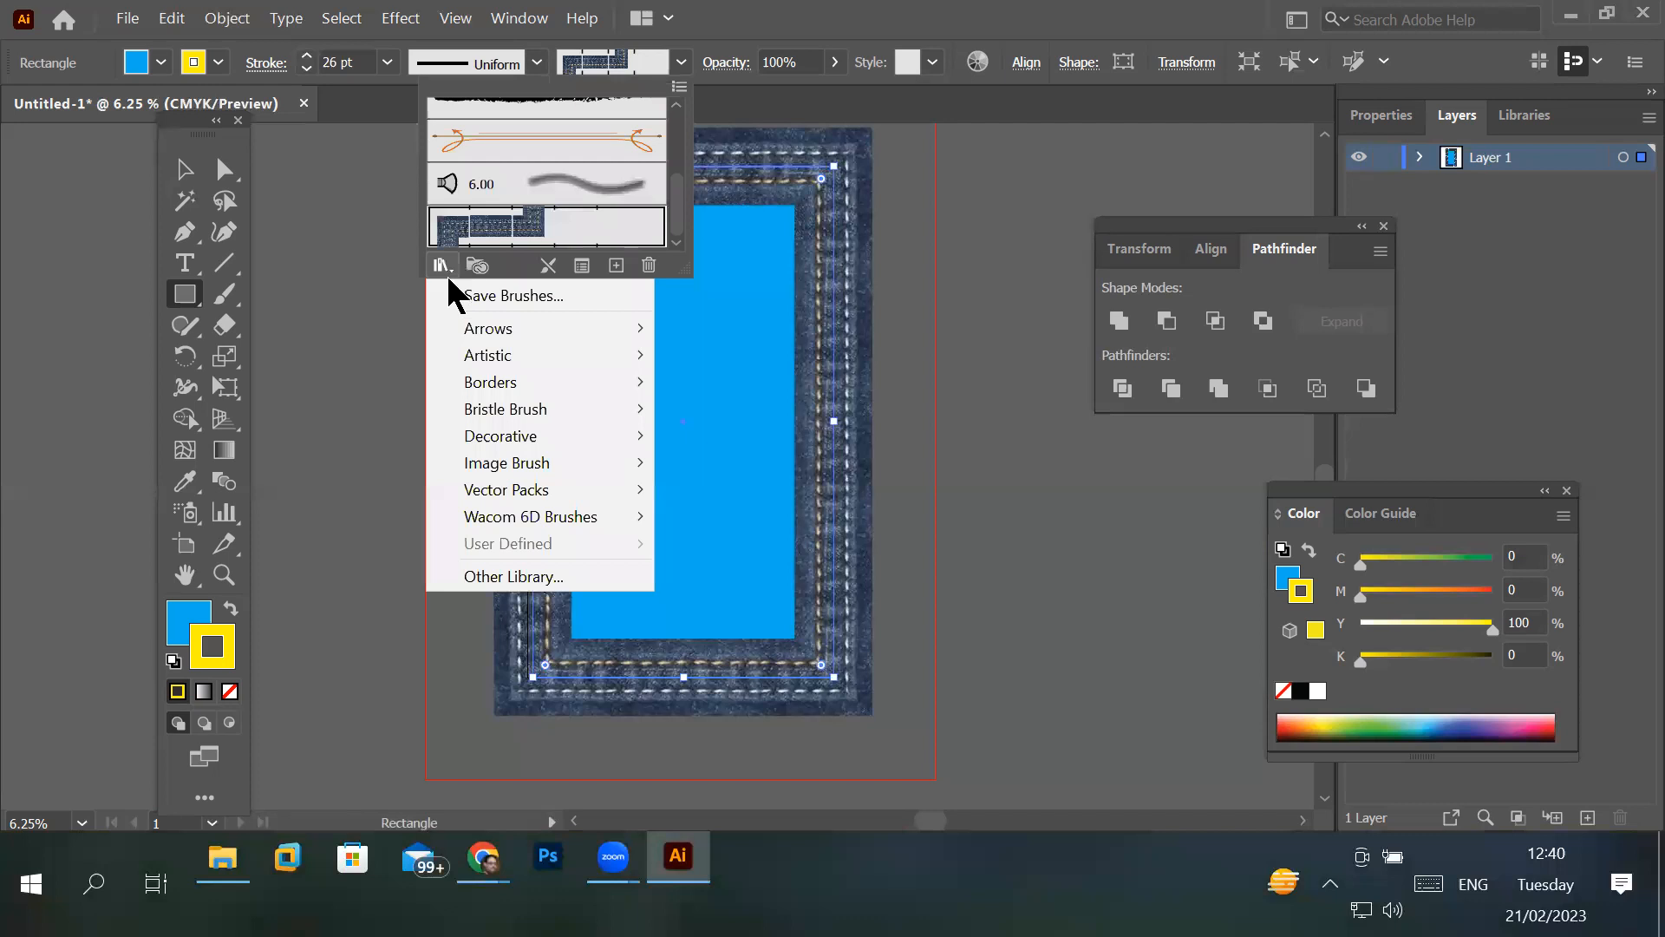
mouse_move(489, 328)
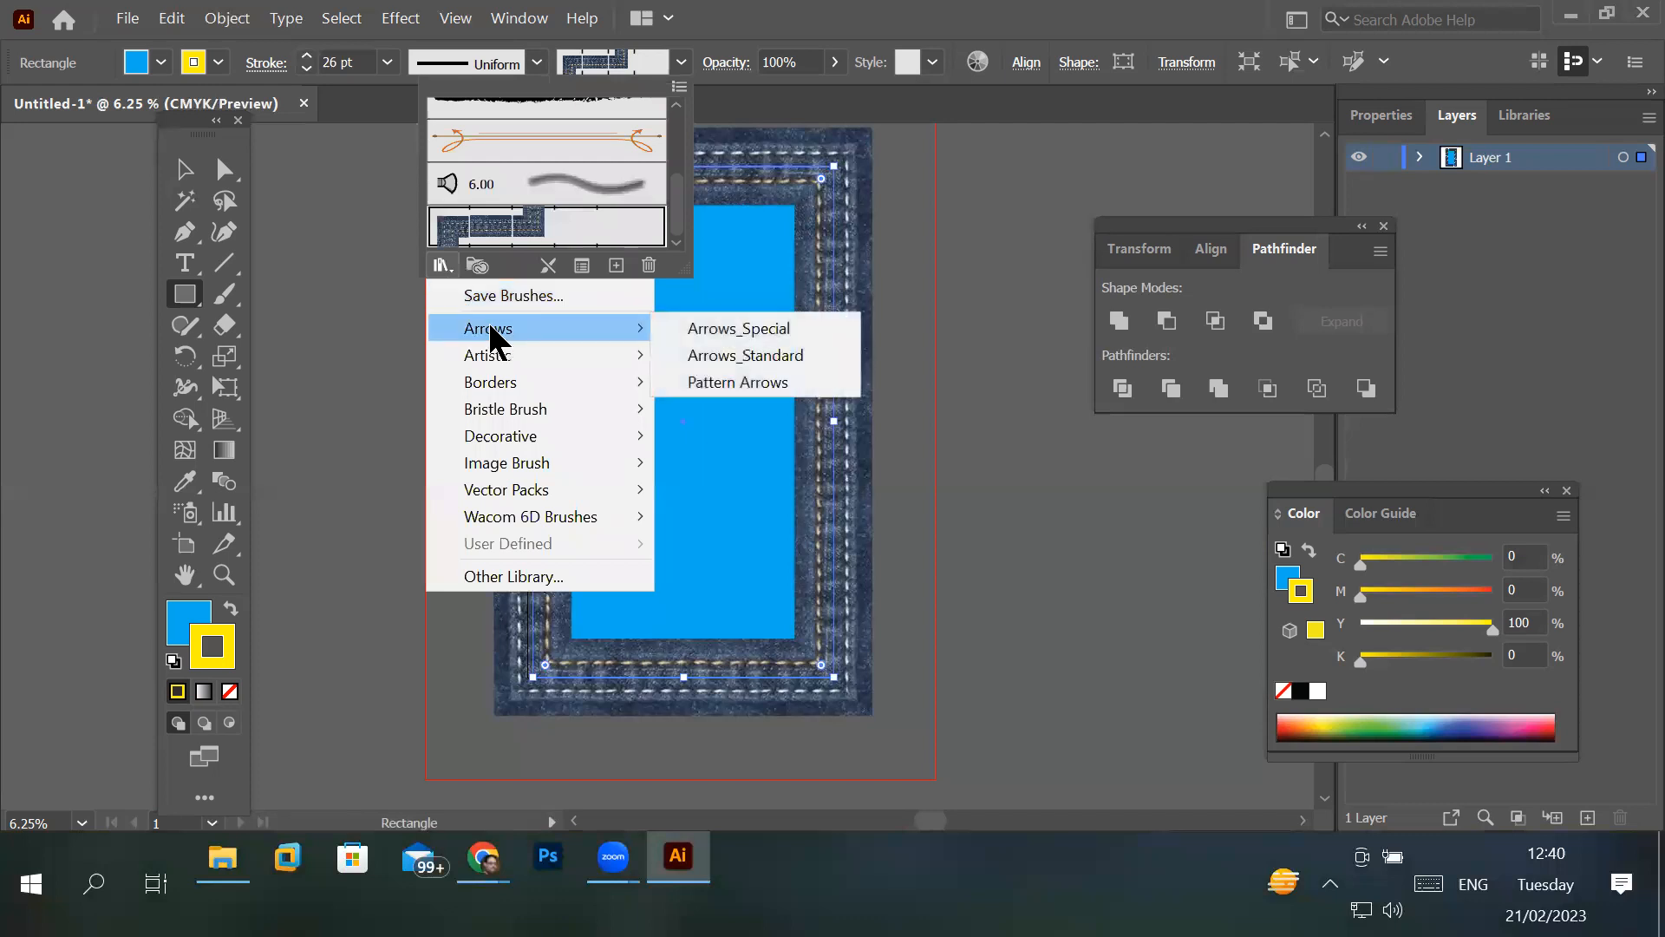
left_click(734, 331)
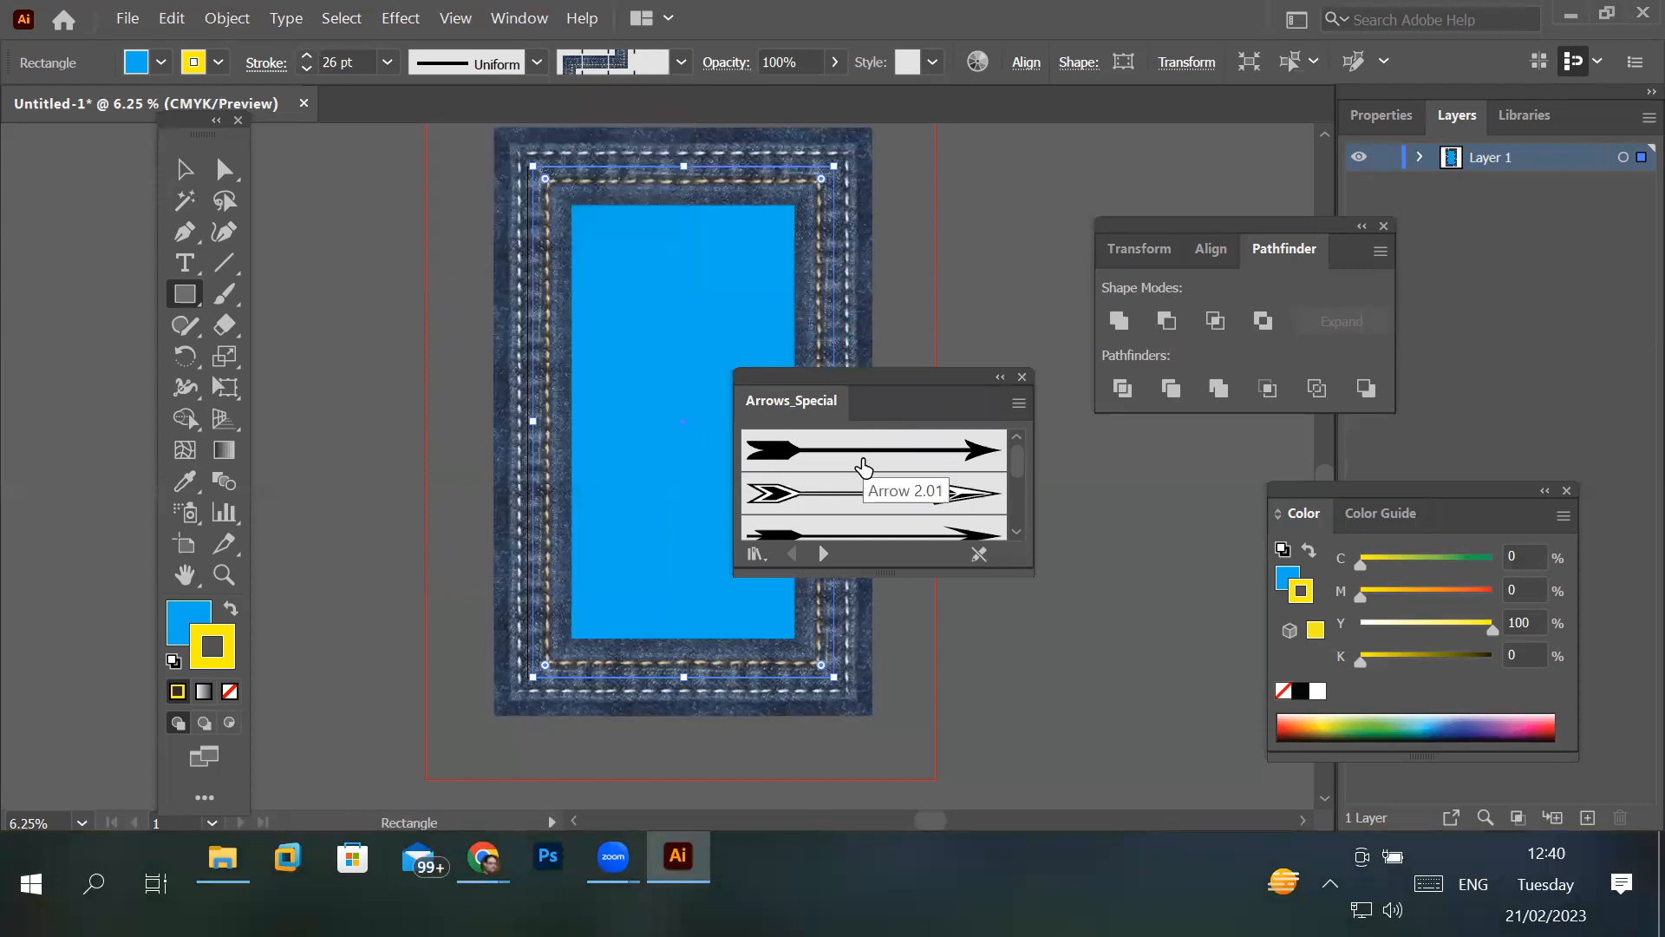
left_click(850, 508)
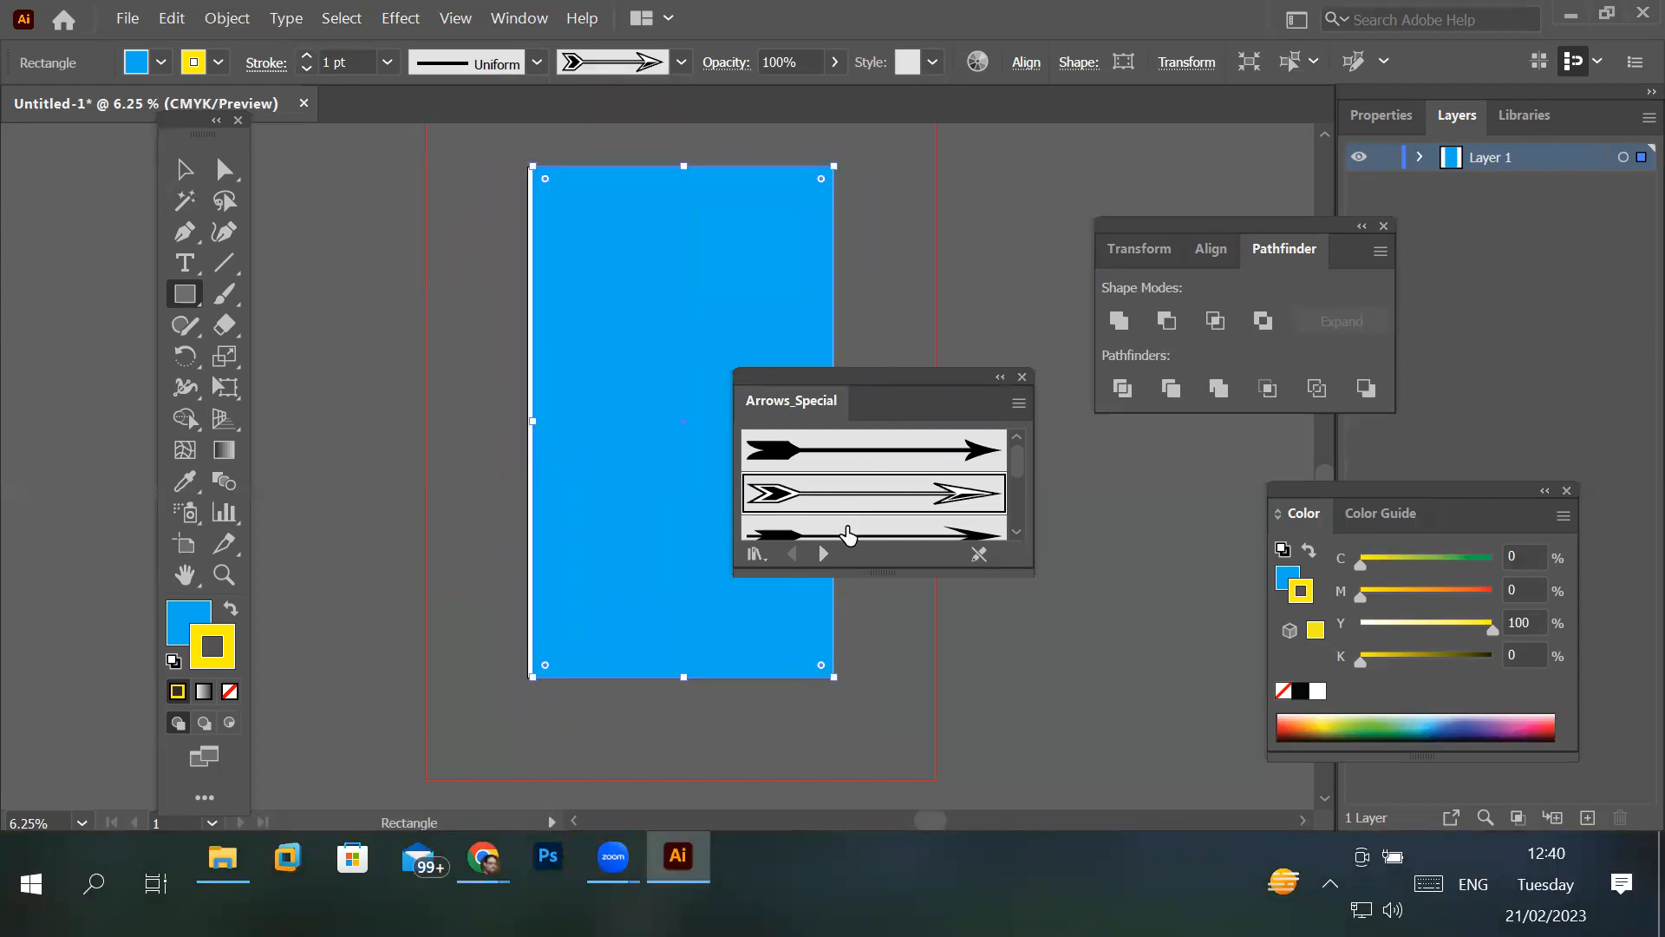
left_click(847, 531)
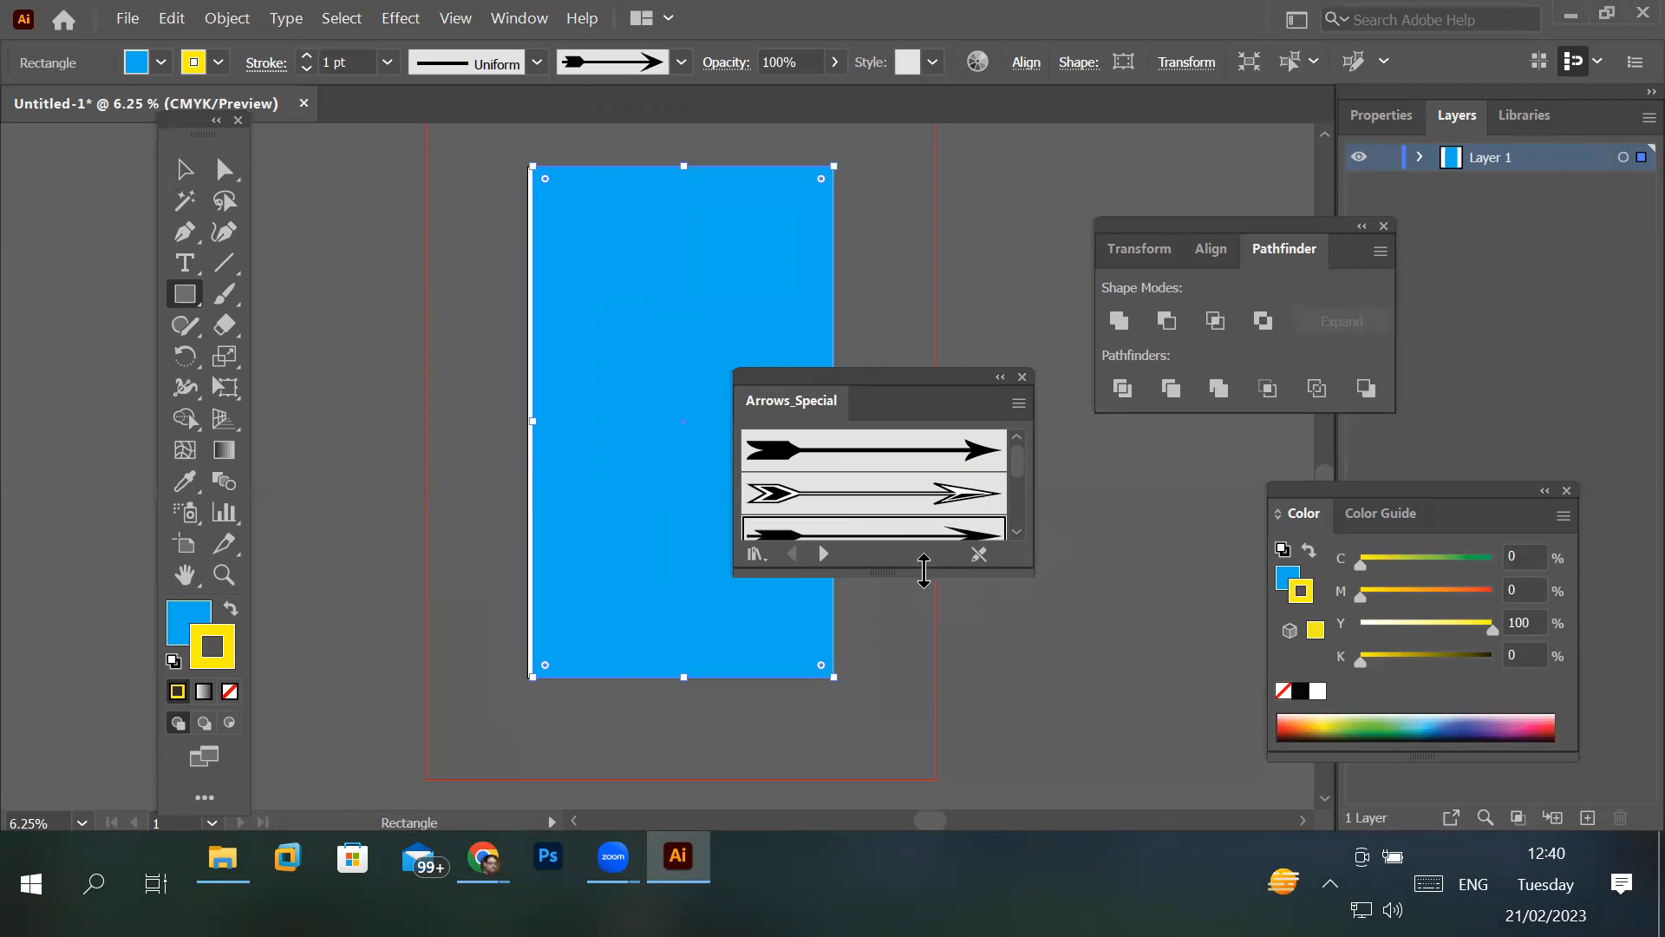
- Enlarge the Arrows_Special brush library, apply the Arrow 2.07 brush to the rectangle's stroke and raise the stroke weight to 15 pt
left_click_drag(923, 568, 953, 770)
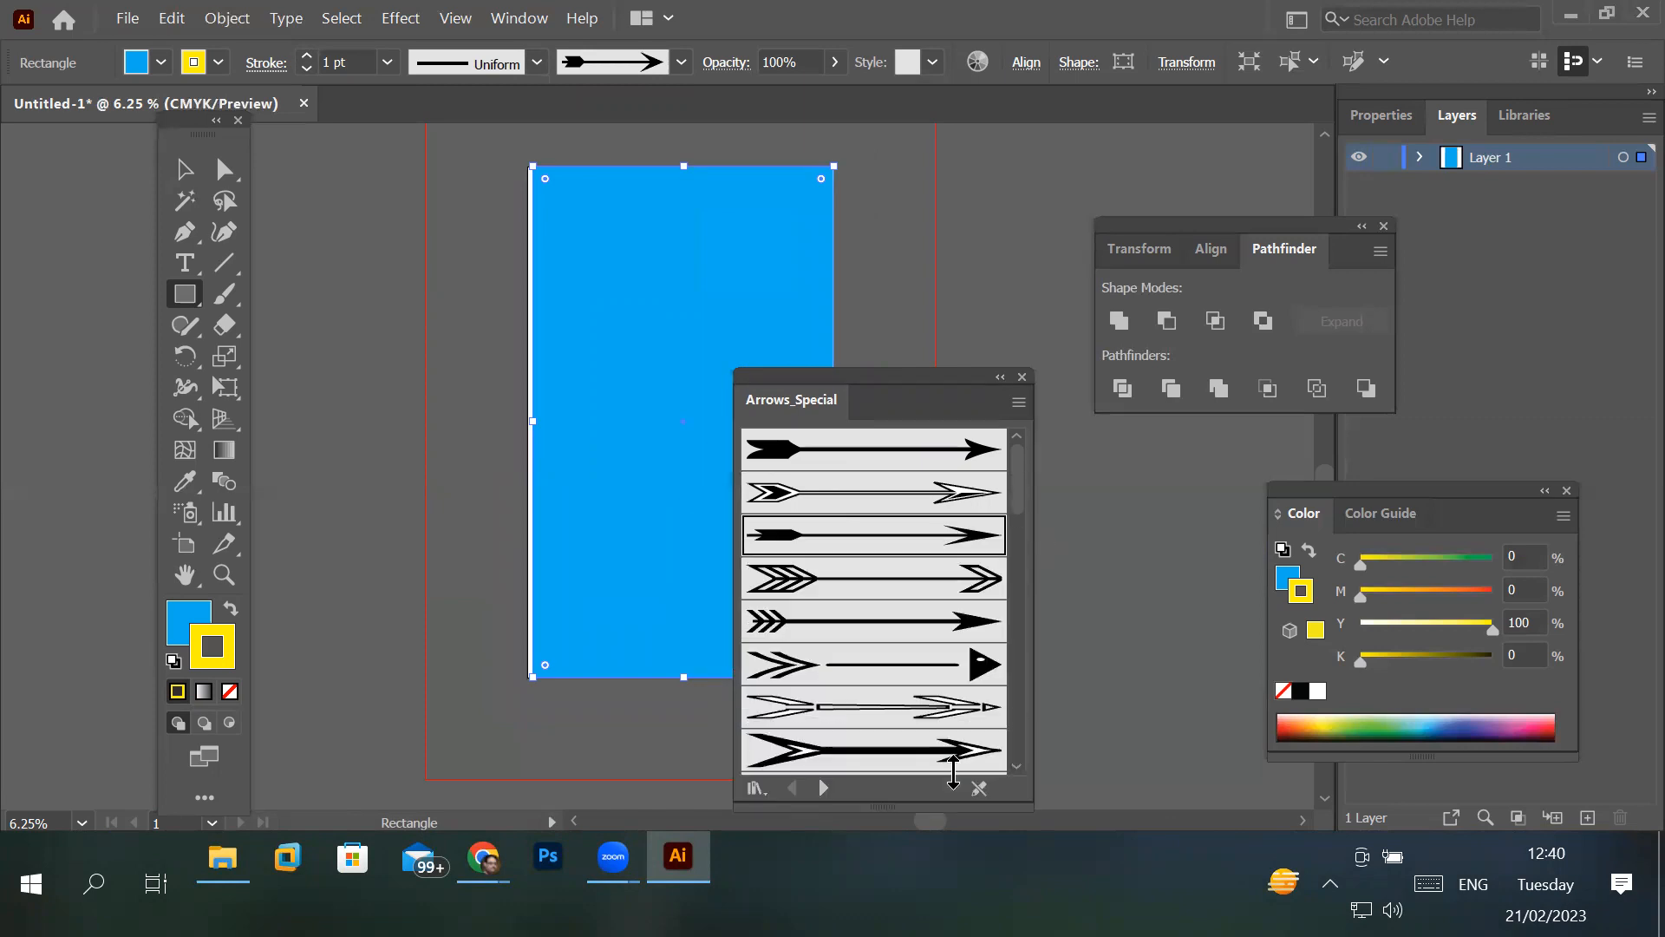
left_click(937, 708)
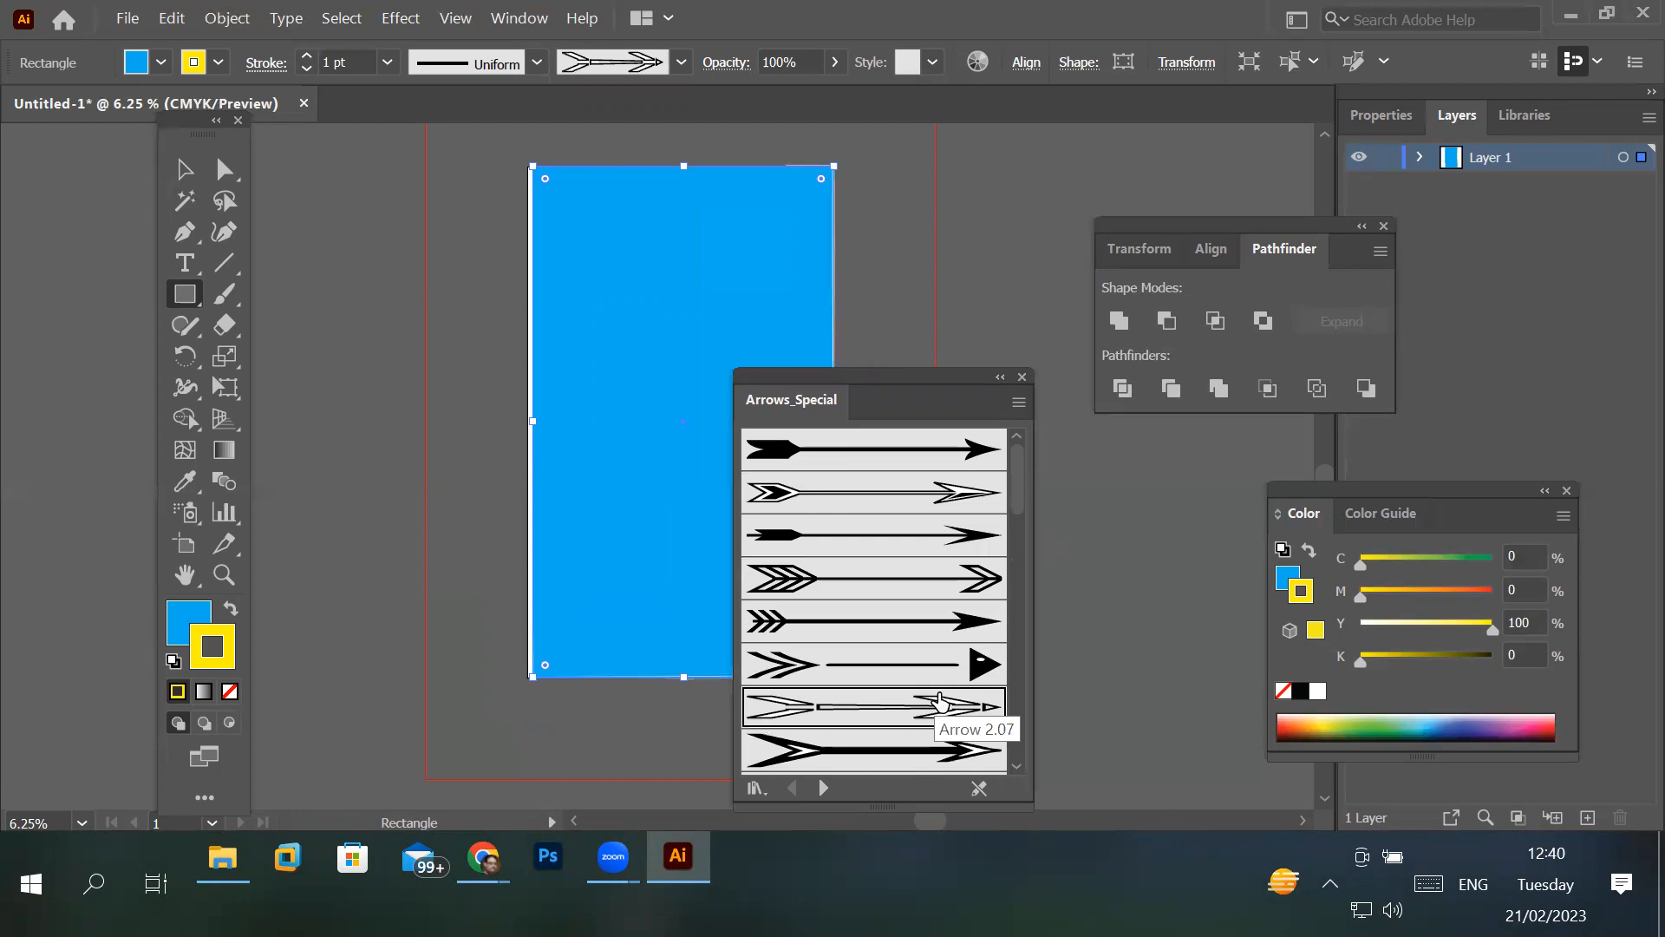
left_click(306, 56)
left_click(306, 55)
left_click(307, 56)
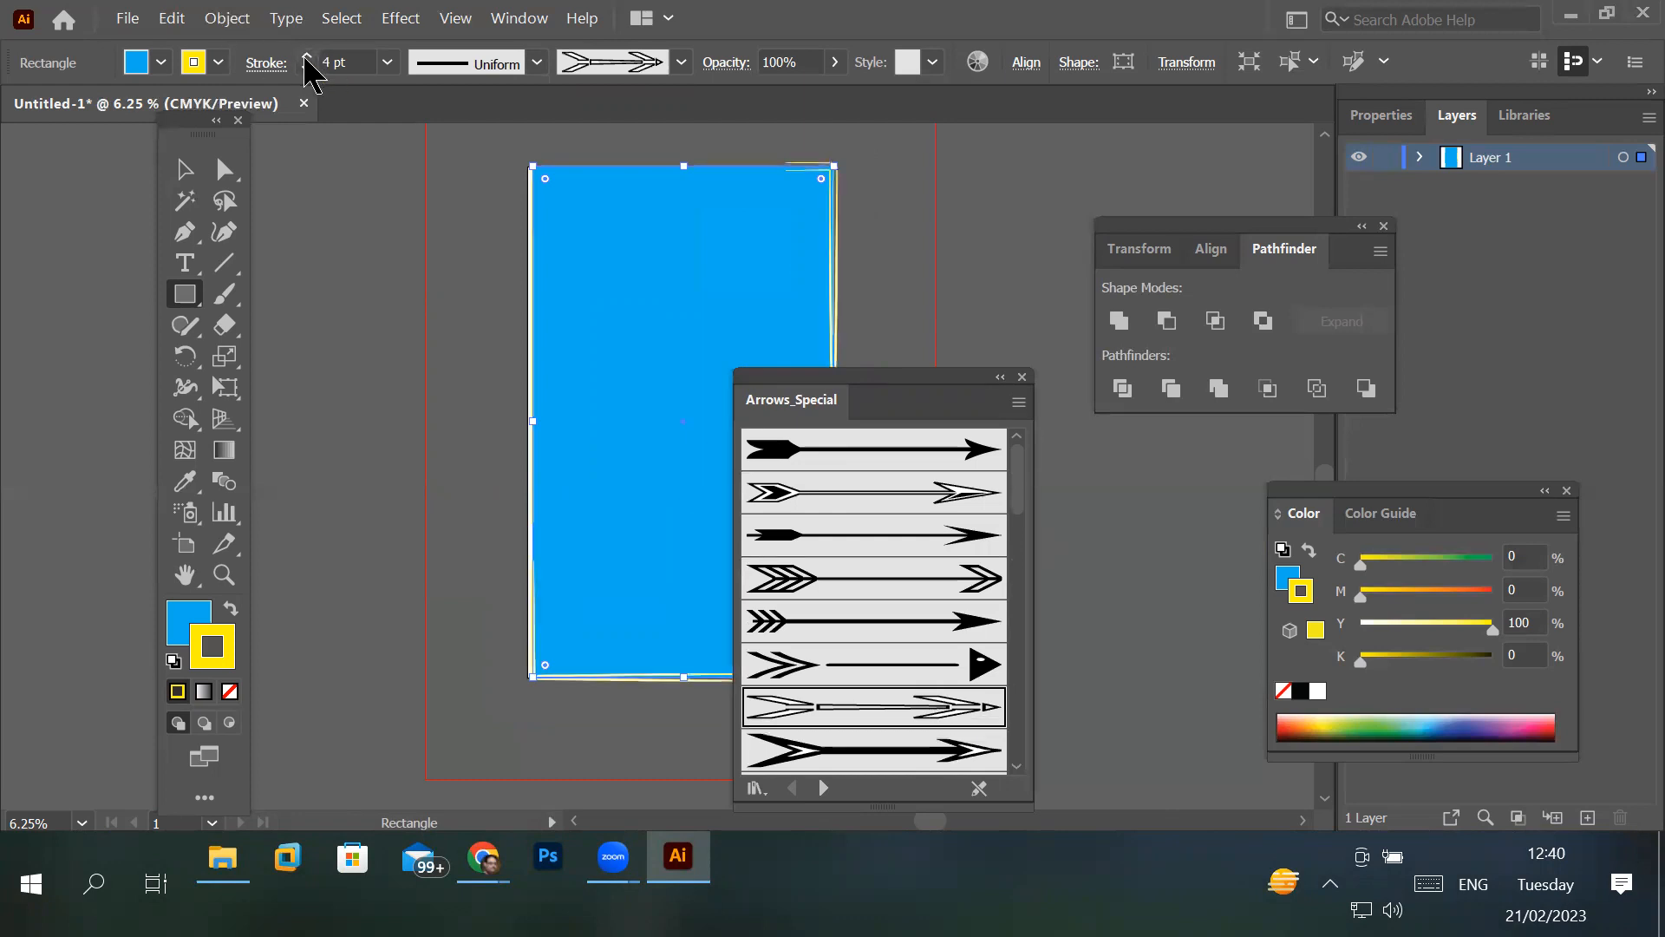
left_click(306, 56)
- Move the Arrows_Special library off the artwork and apply the bold arrow brush listed eighth to the rectangle's stroke
left_click_drag(936, 399, 1045, 248)
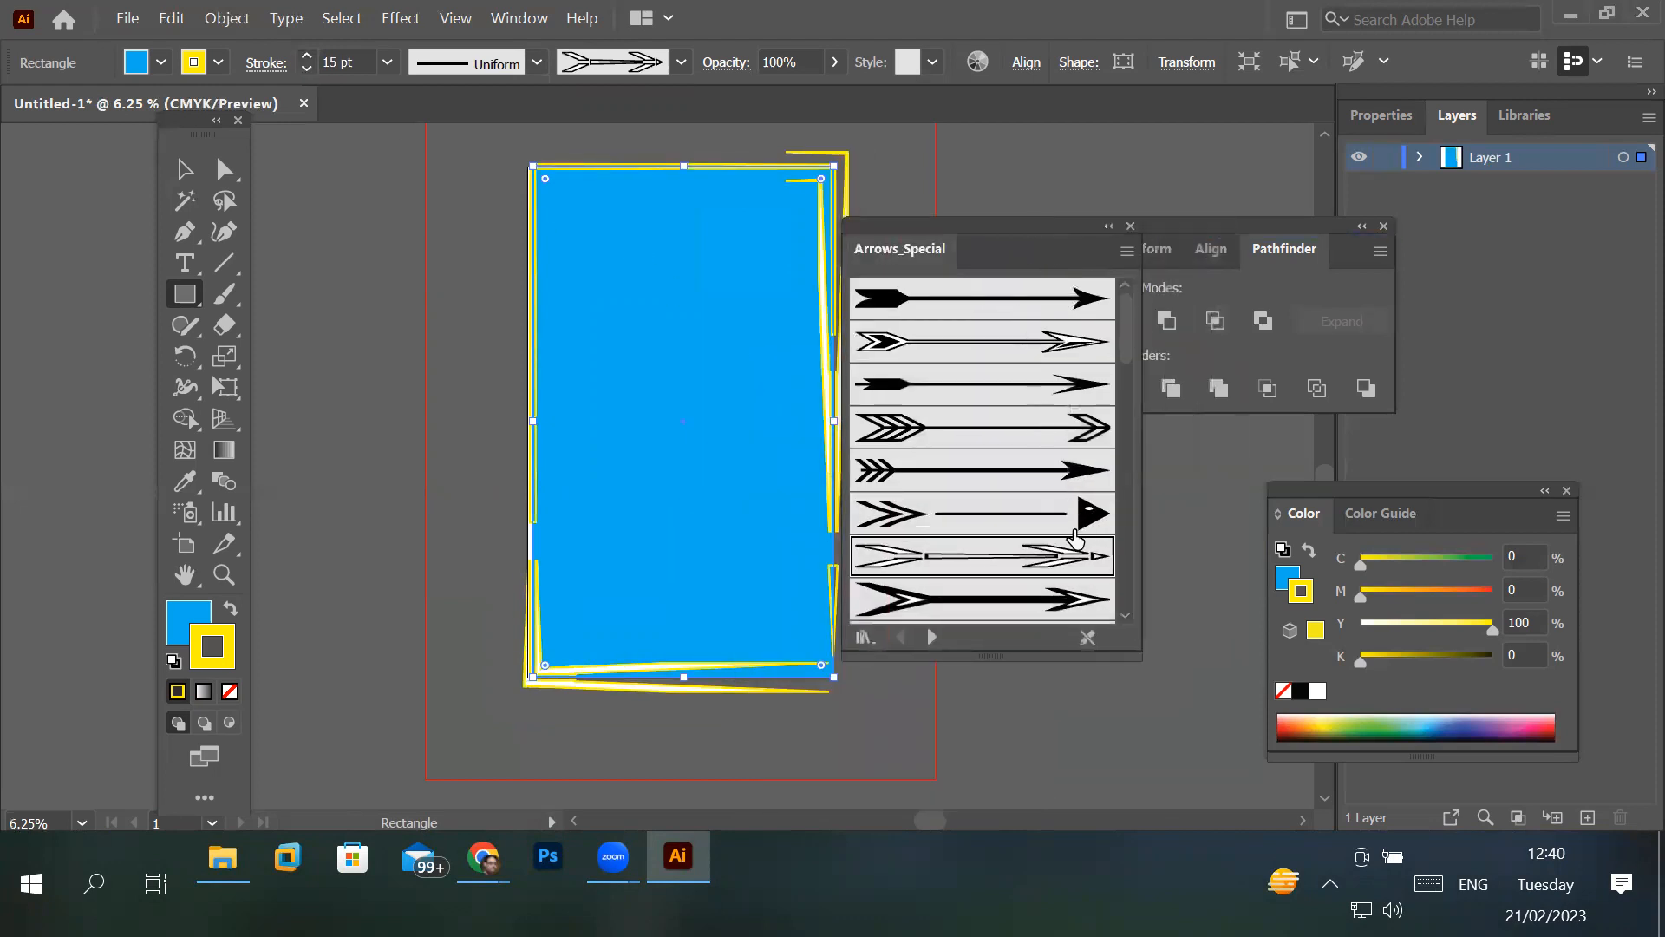
left_click(1017, 611)
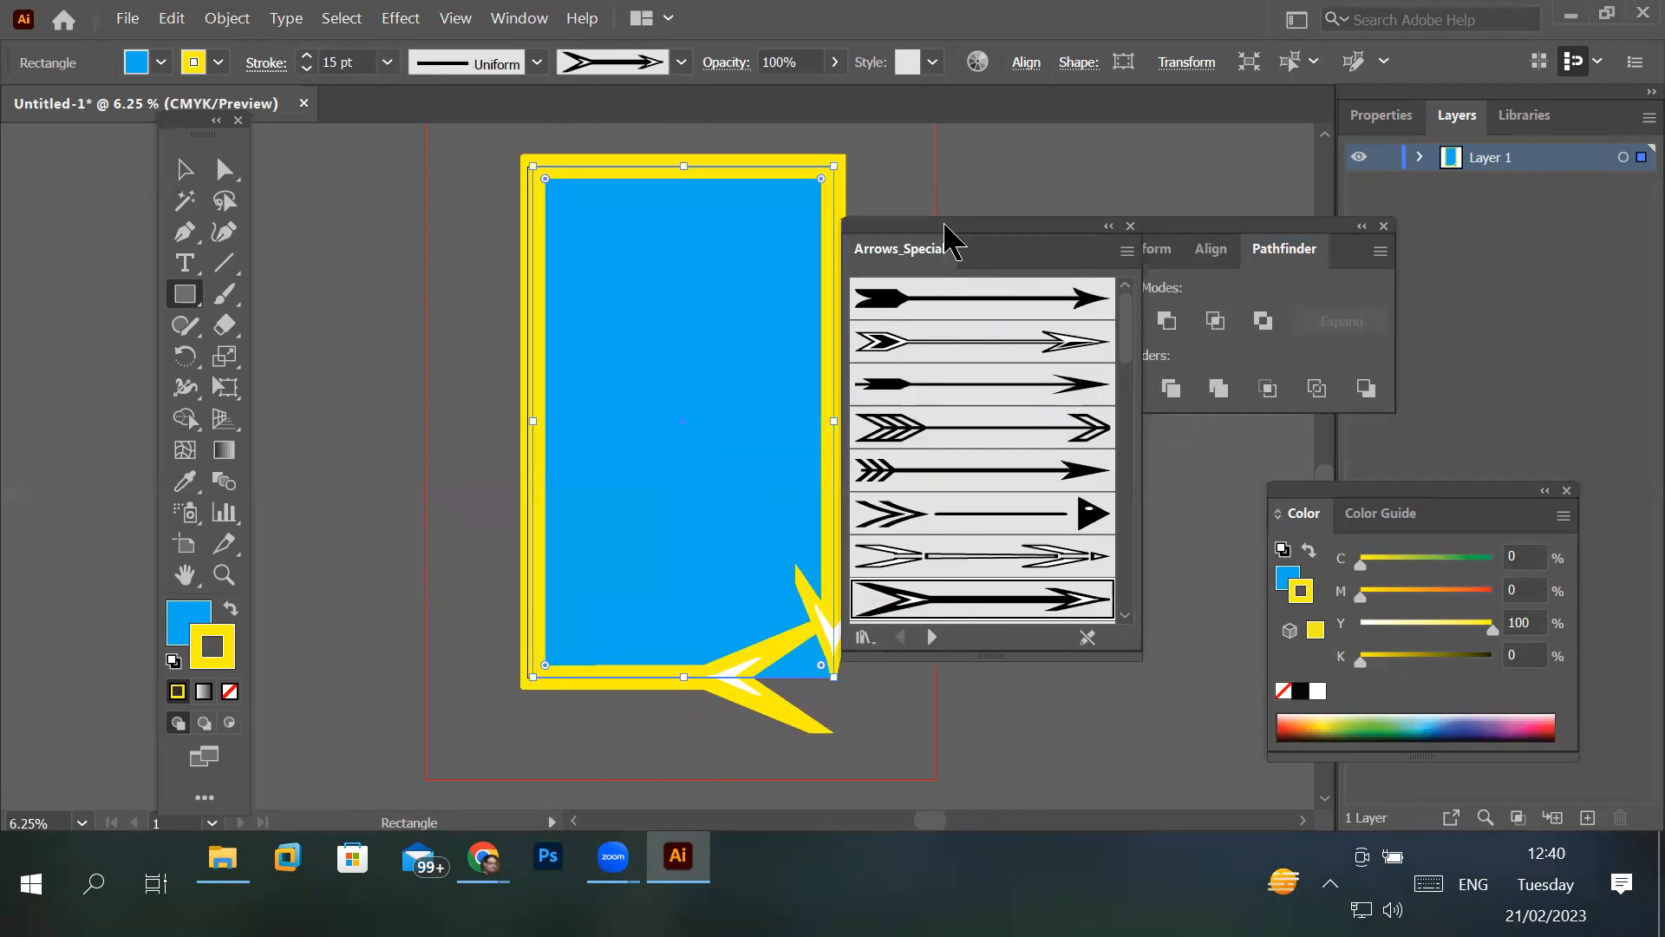
left_click_drag(945, 233, 899, 141)
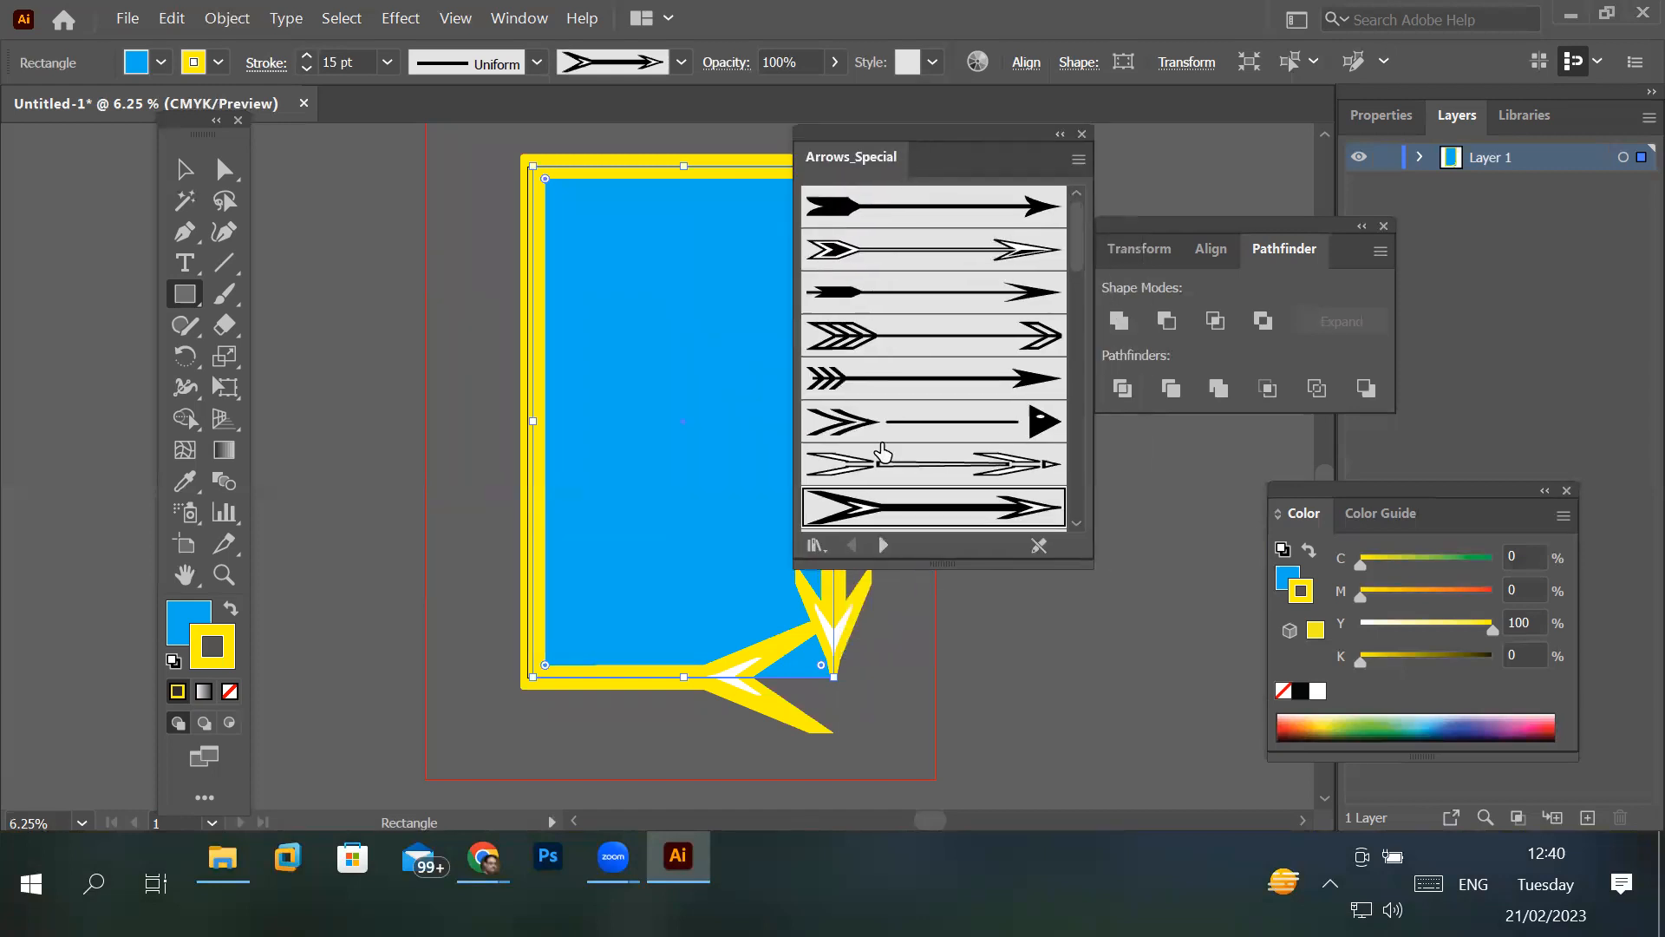
- Switch to the Arrows_Standard brush library, apply Arrow 1.02 to the rectangle's stroke and raise the weight to 7 pt
left_click(882, 545)
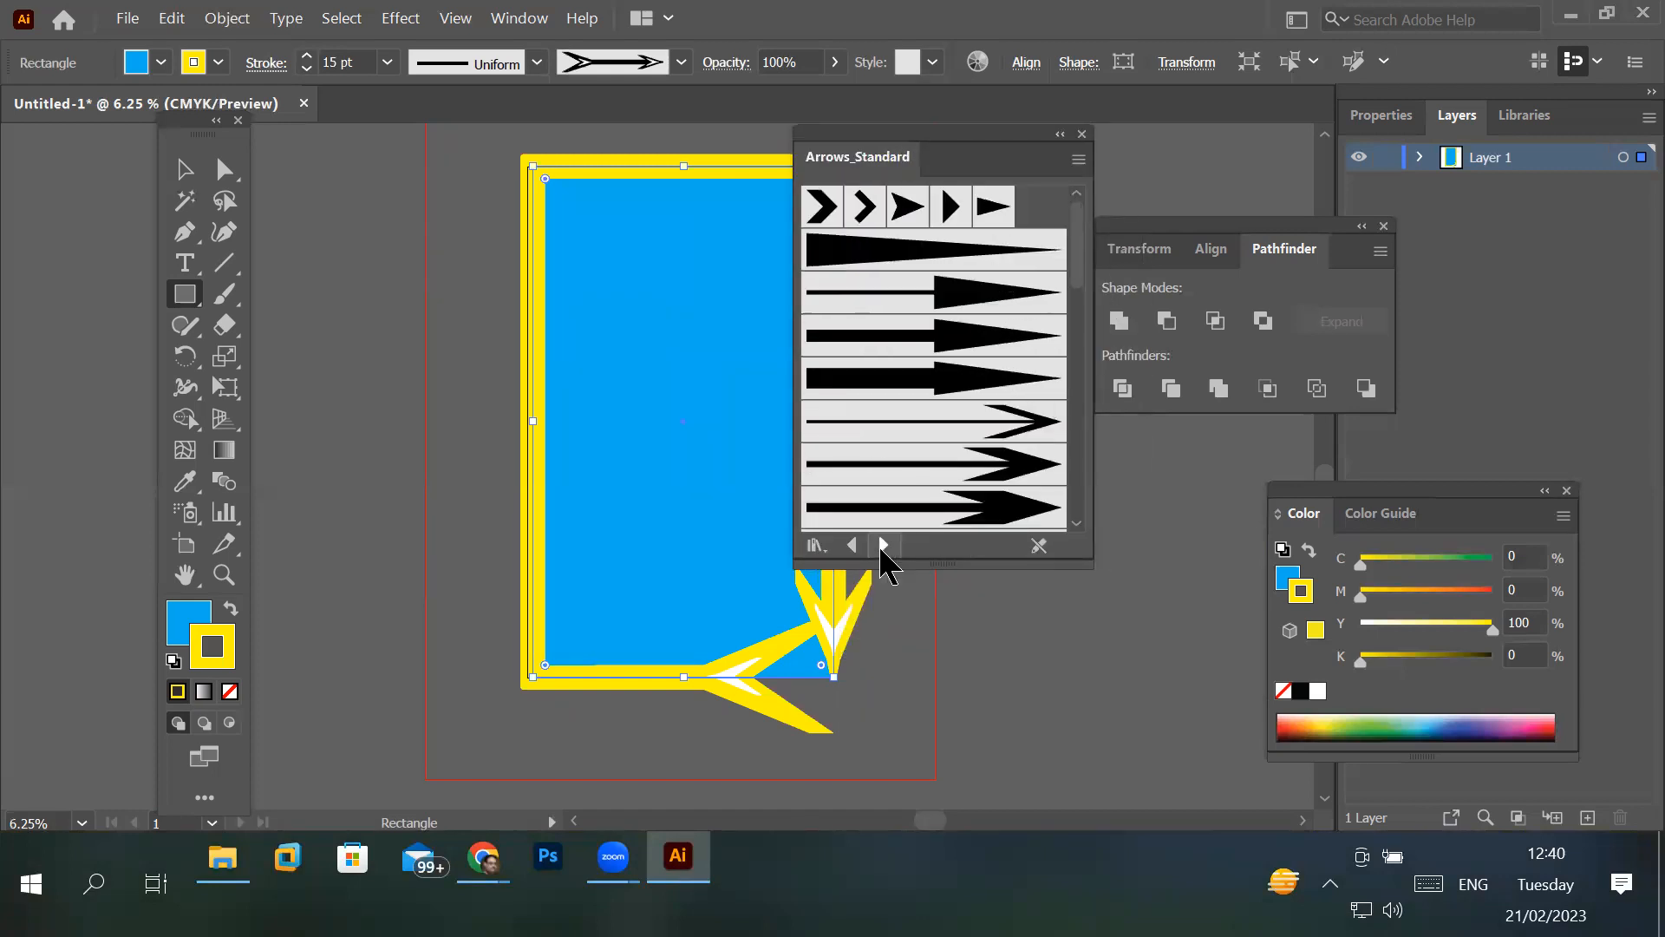
left_click(868, 214)
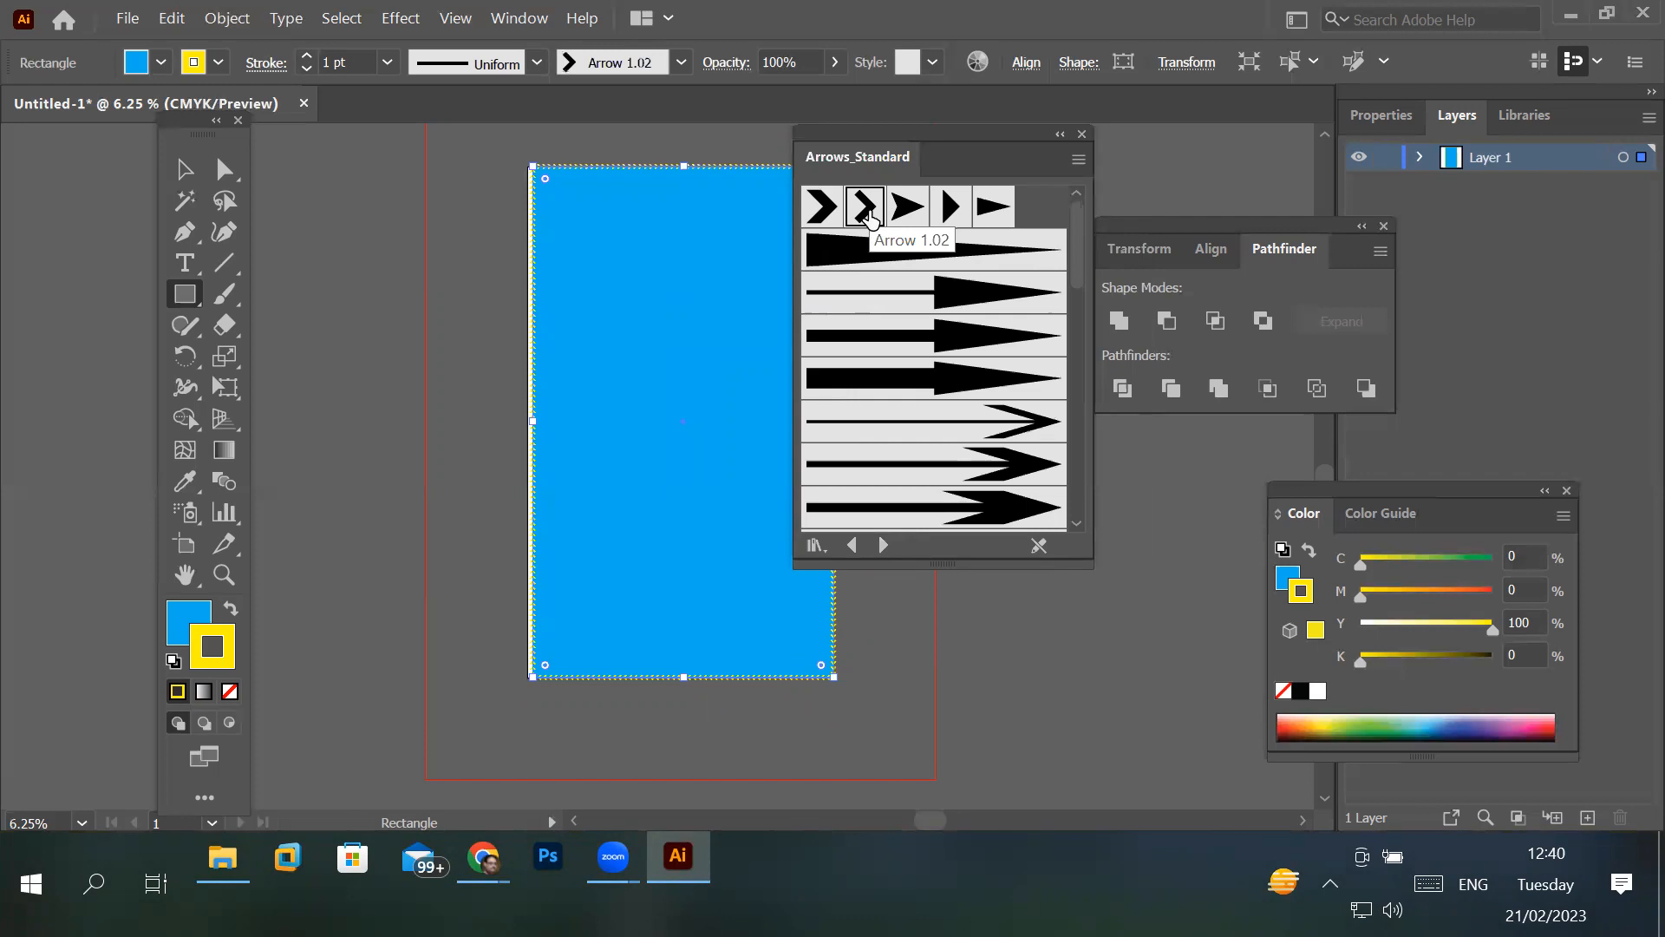
left_click(310, 59)
left_click(310, 58)
left_click(310, 59)
left_click(310, 59)
left_click(309, 59)
left_click(310, 59)
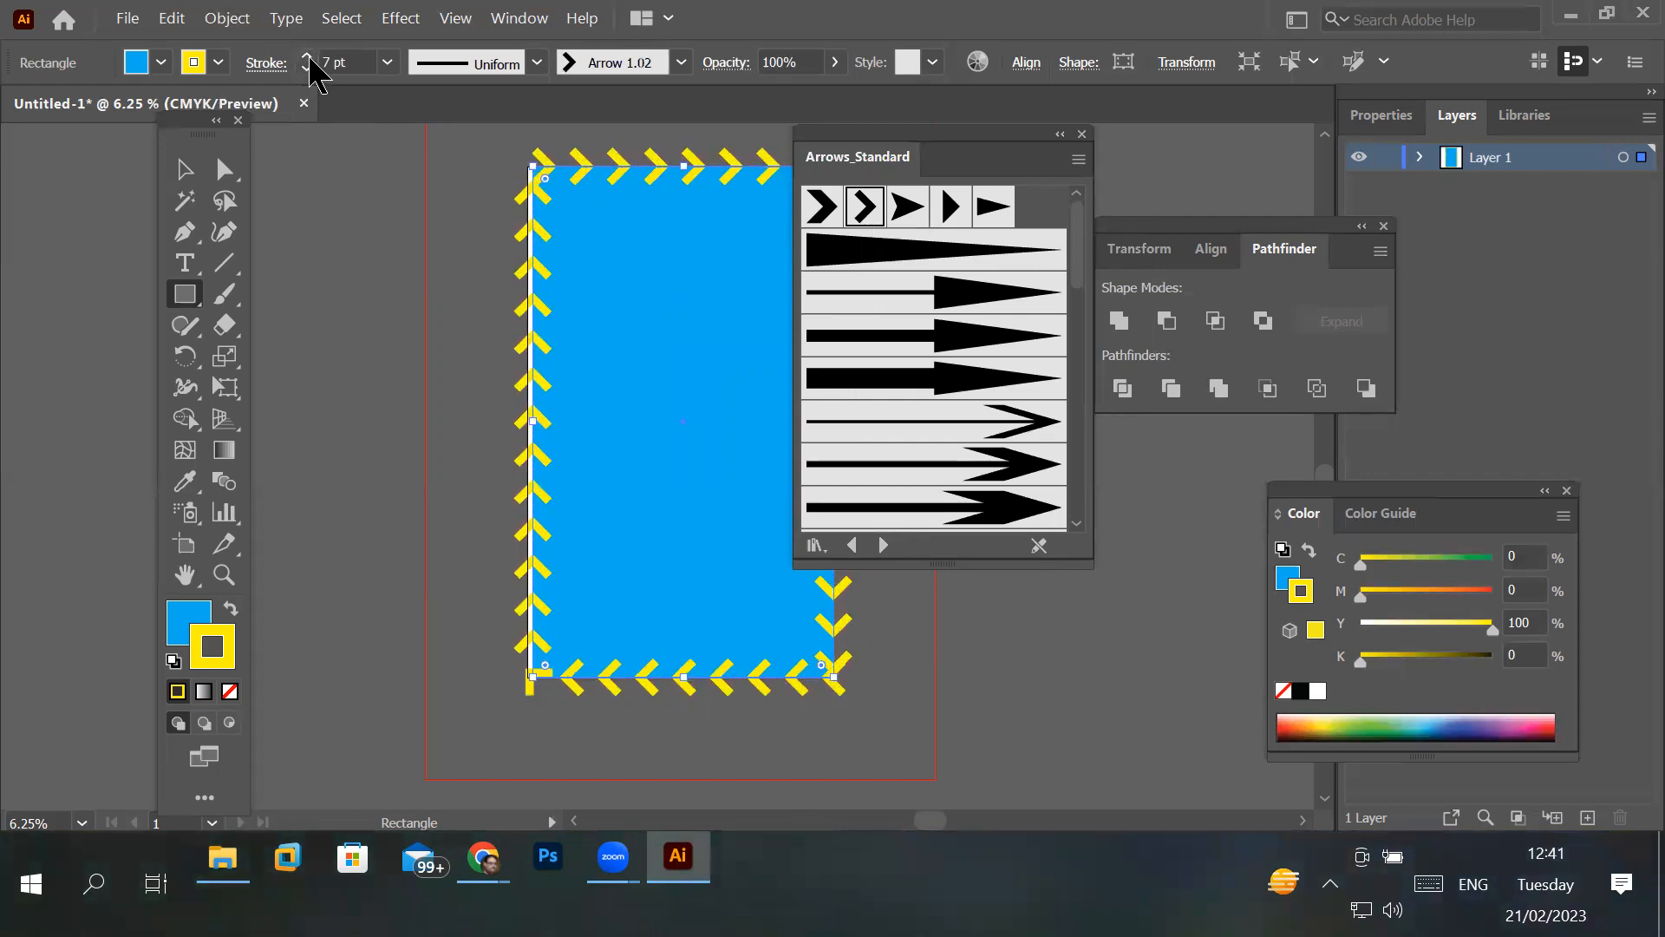
- Apply the tapered Arrow 1.06 brush to the rectangle's stroke and raise the stroke weight to 15 pt
left_click(834, 252)
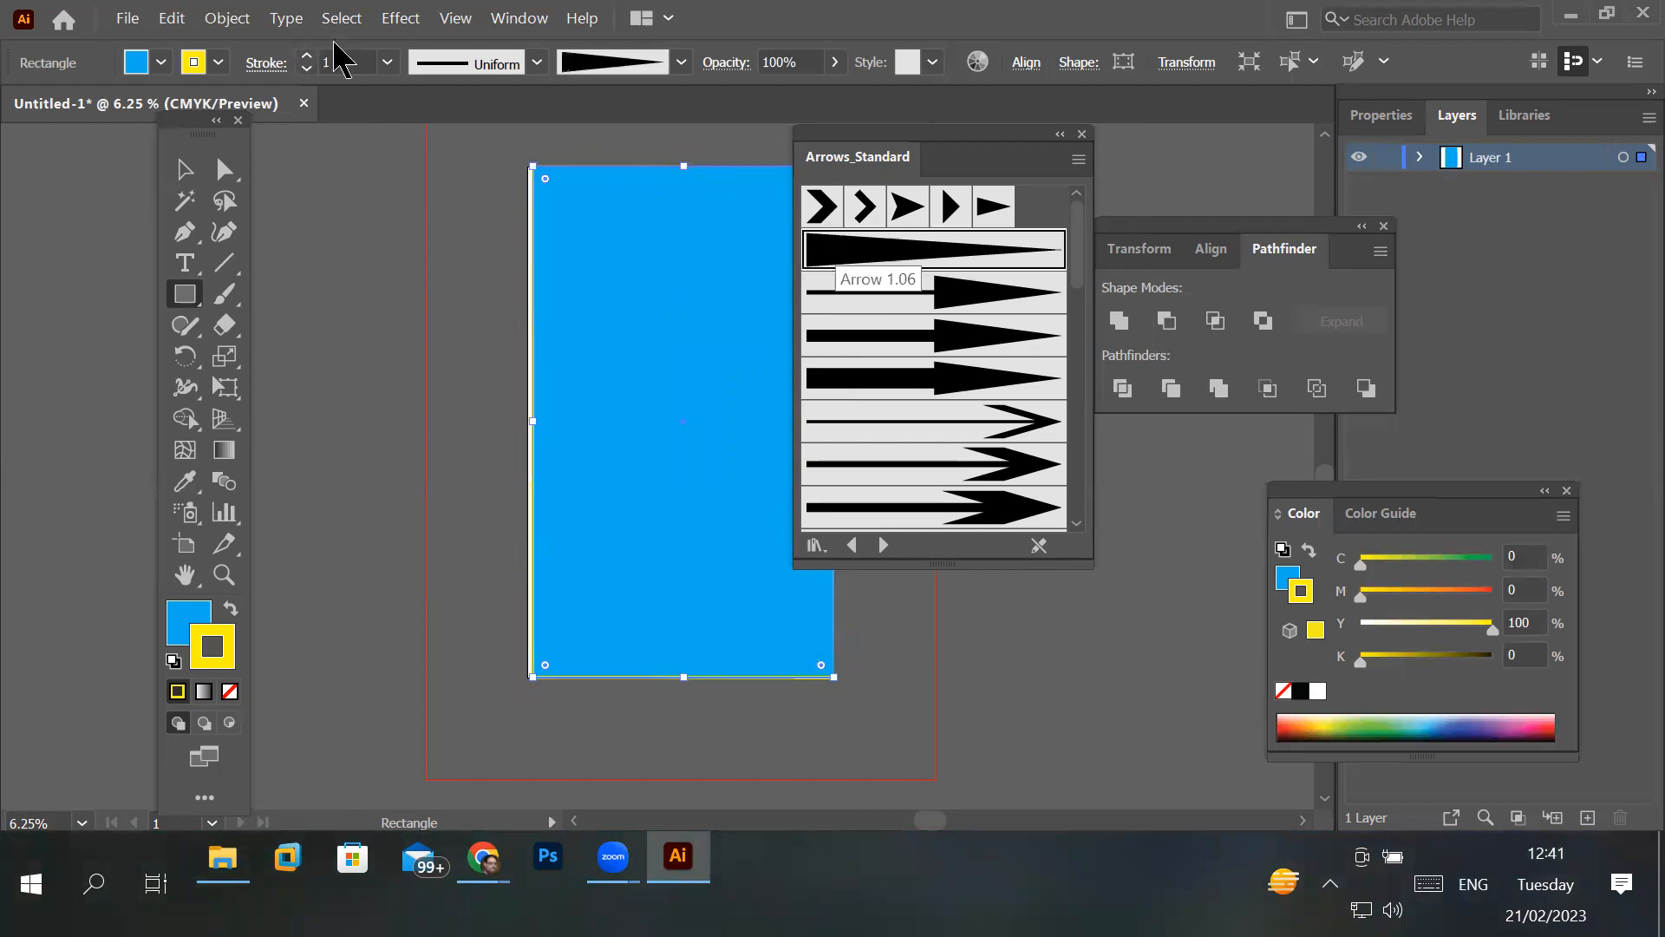
left_click(307, 56)
left_click(307, 55)
left_click(307, 55)
left_click(307, 55)
left_click(307, 56)
left_click(307, 56)
left_click(307, 55)
left_click(307, 56)
left_click(307, 55)
left_click(307, 55)
left_click(307, 56)
left_click(306, 55)
left_click(307, 55)
left_click(307, 55)
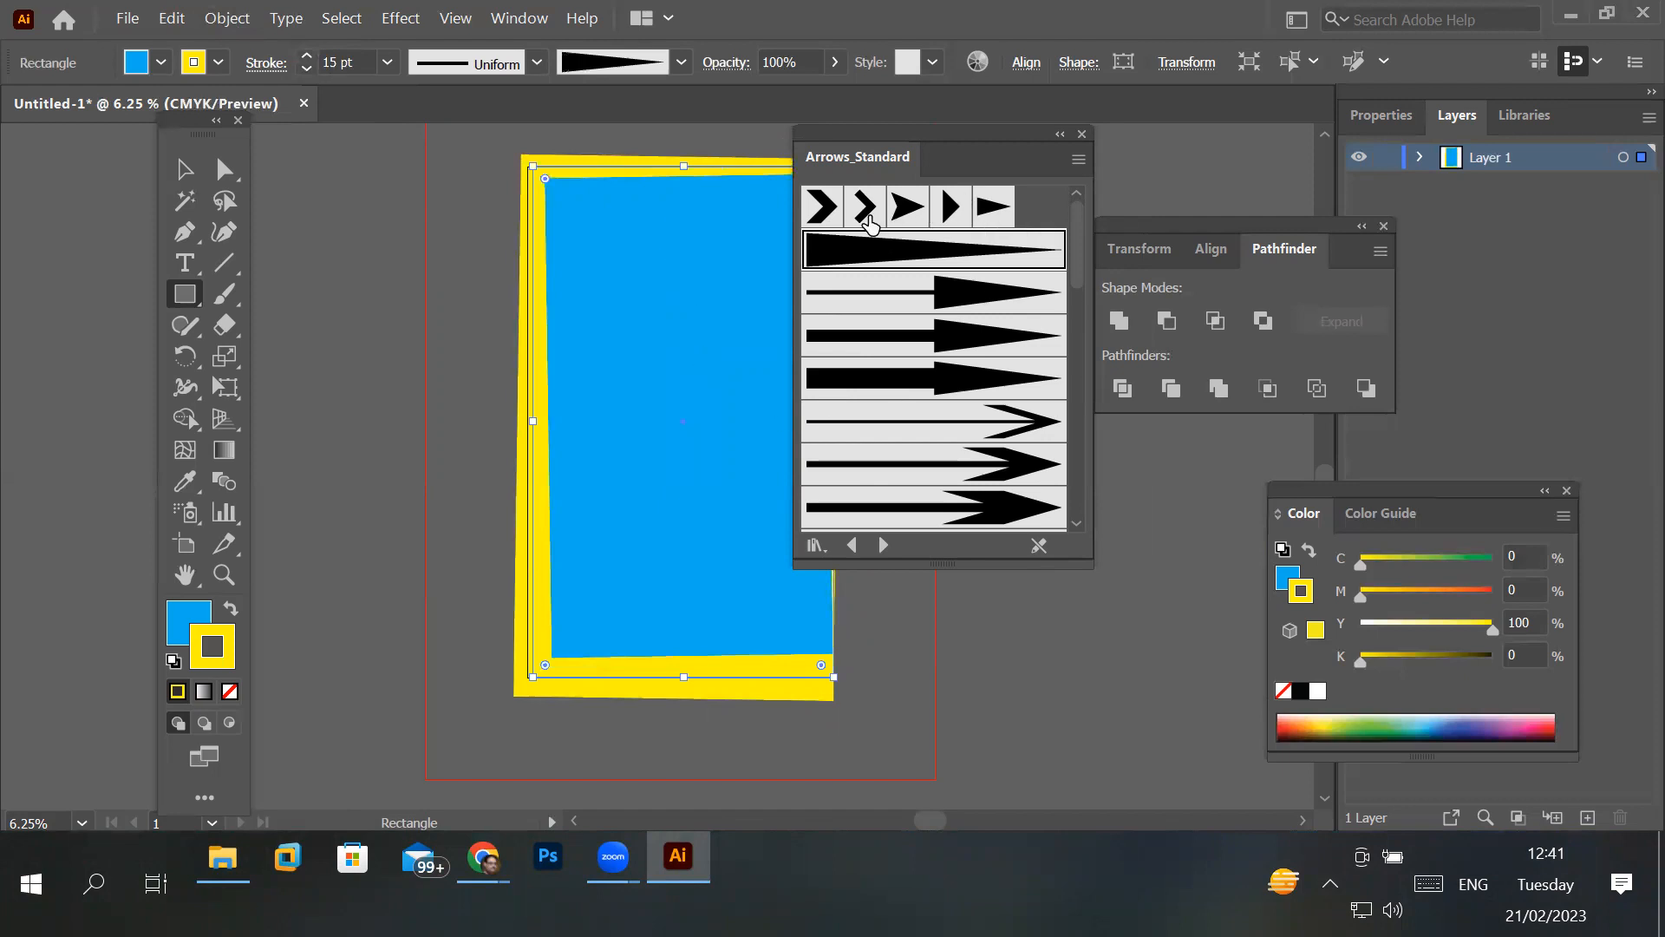
- Apply the Arrow 1.05 pattern brush to the rectangle's stroke and raise the stroke weight to 22 pt
left_click(999, 219)
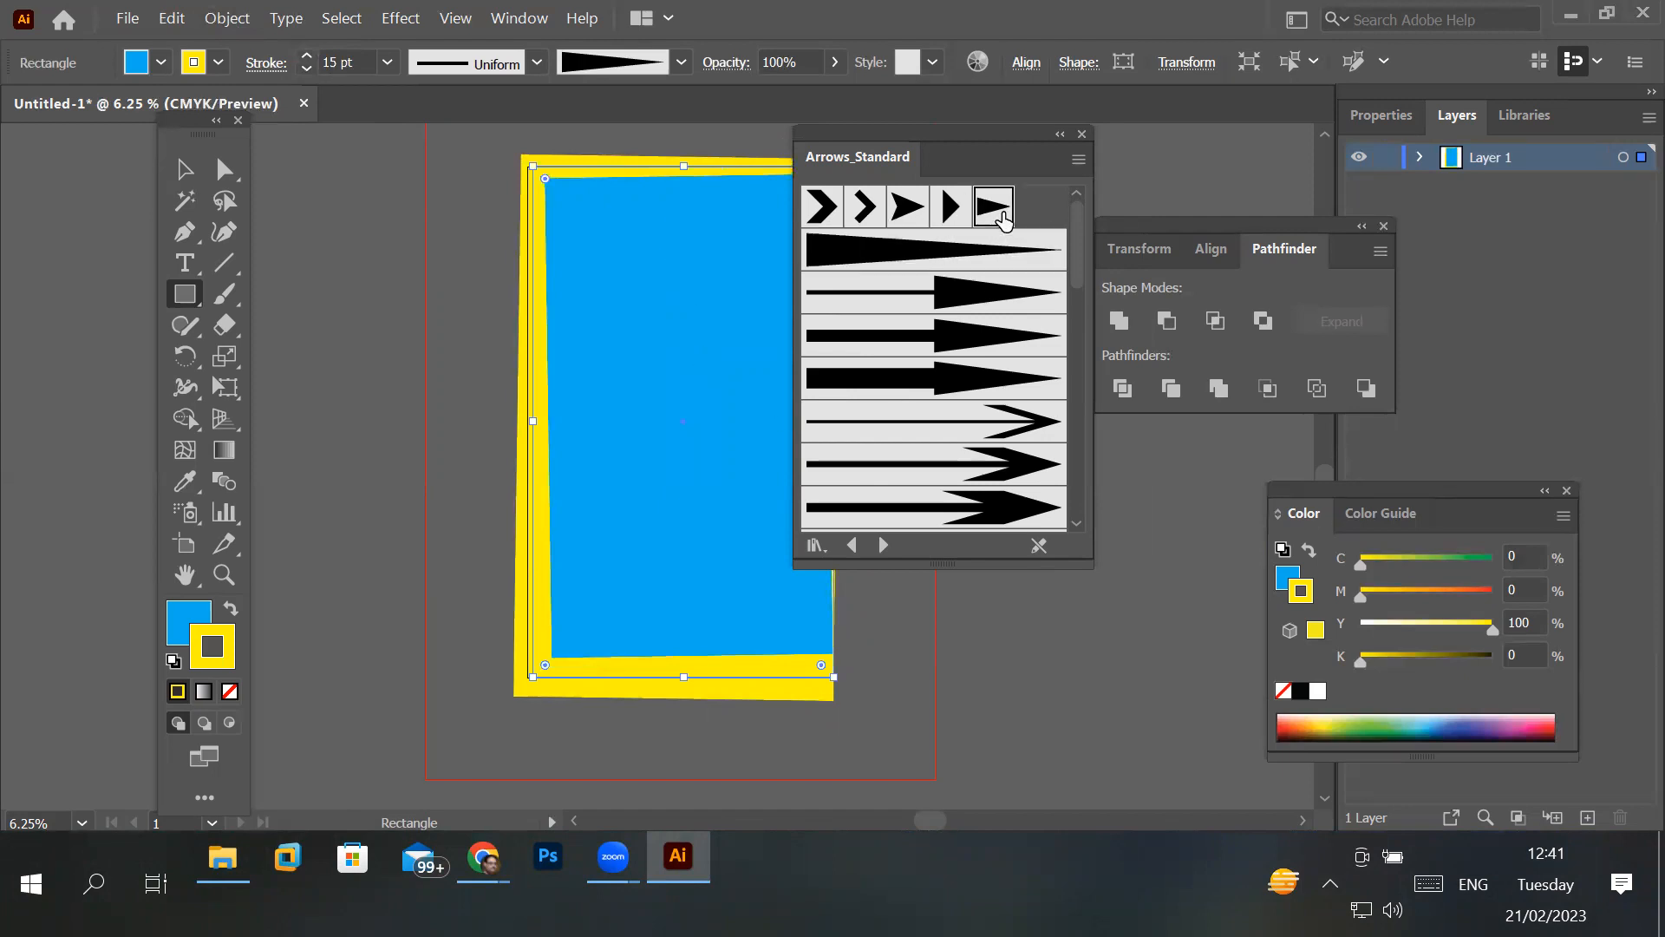
left_click(307, 55)
left_click(307, 56)
left_click(307, 55)
left_click(307, 56)
left_click(307, 56)
left_click(307, 55)
left_click(307, 55)
left_click(307, 56)
double_click(307, 55)
double_click(307, 55)
double_click(307, 56)
double_click(307, 56)
left_click(307, 55)
double_click(307, 55)
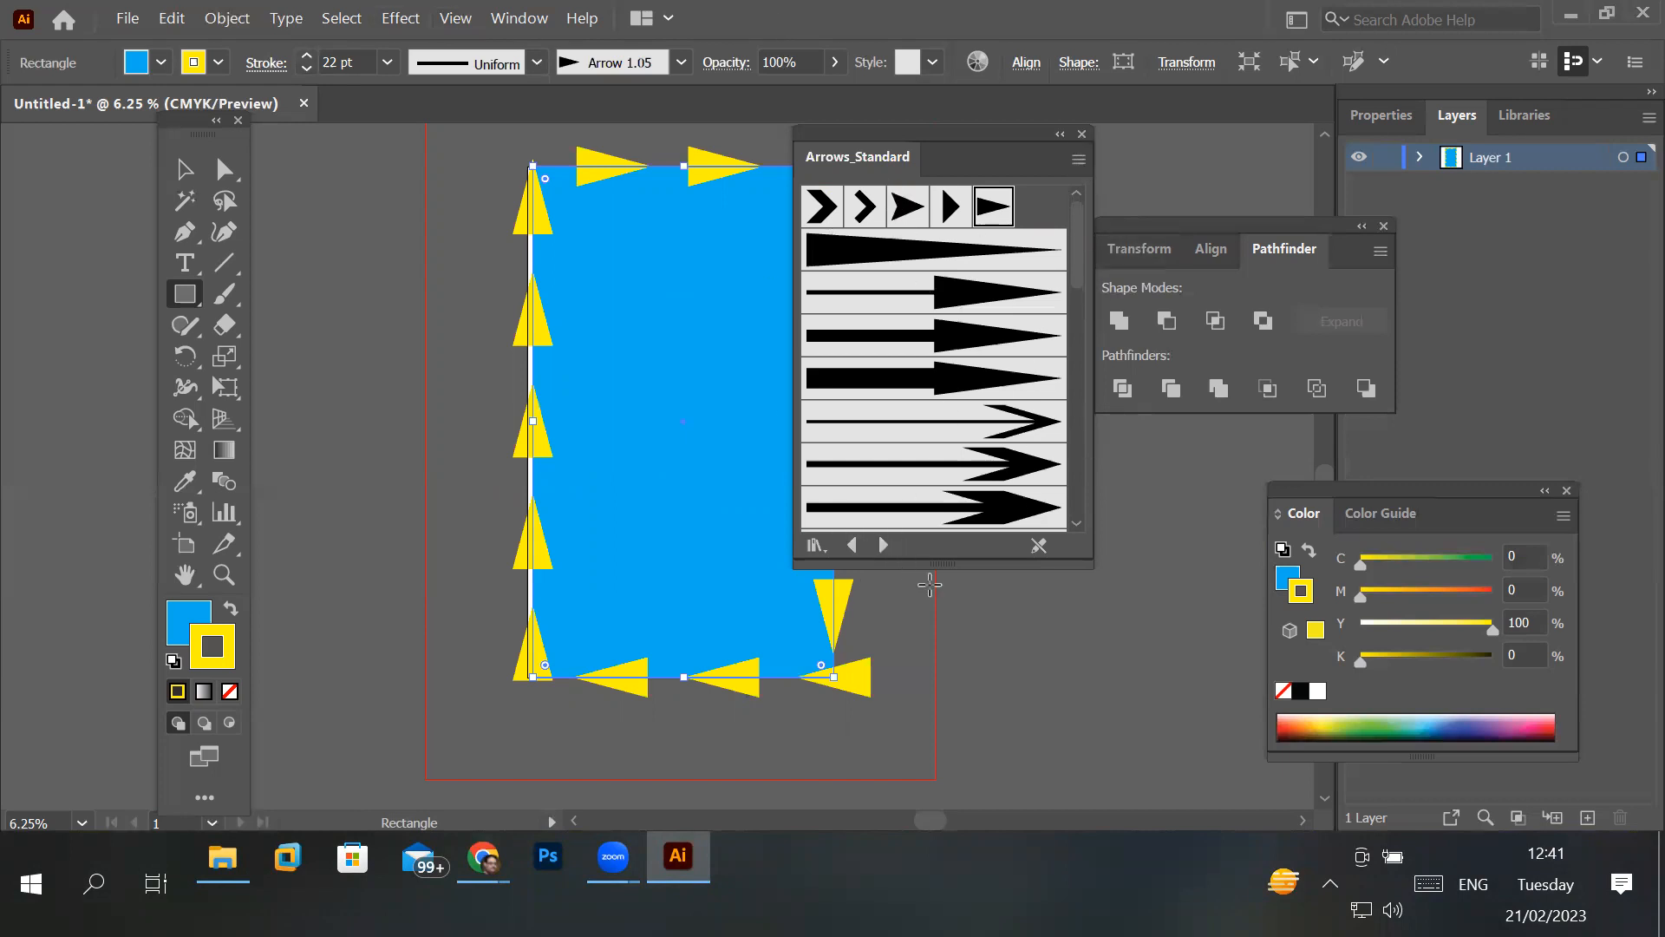
- Switch to the Artistic_ChalkCharcoalPencil brush library, apply its first scratchy brush to the rectangle's stroke and raise the weight to 15 pt
left_click(884, 553)
left_click(883, 546)
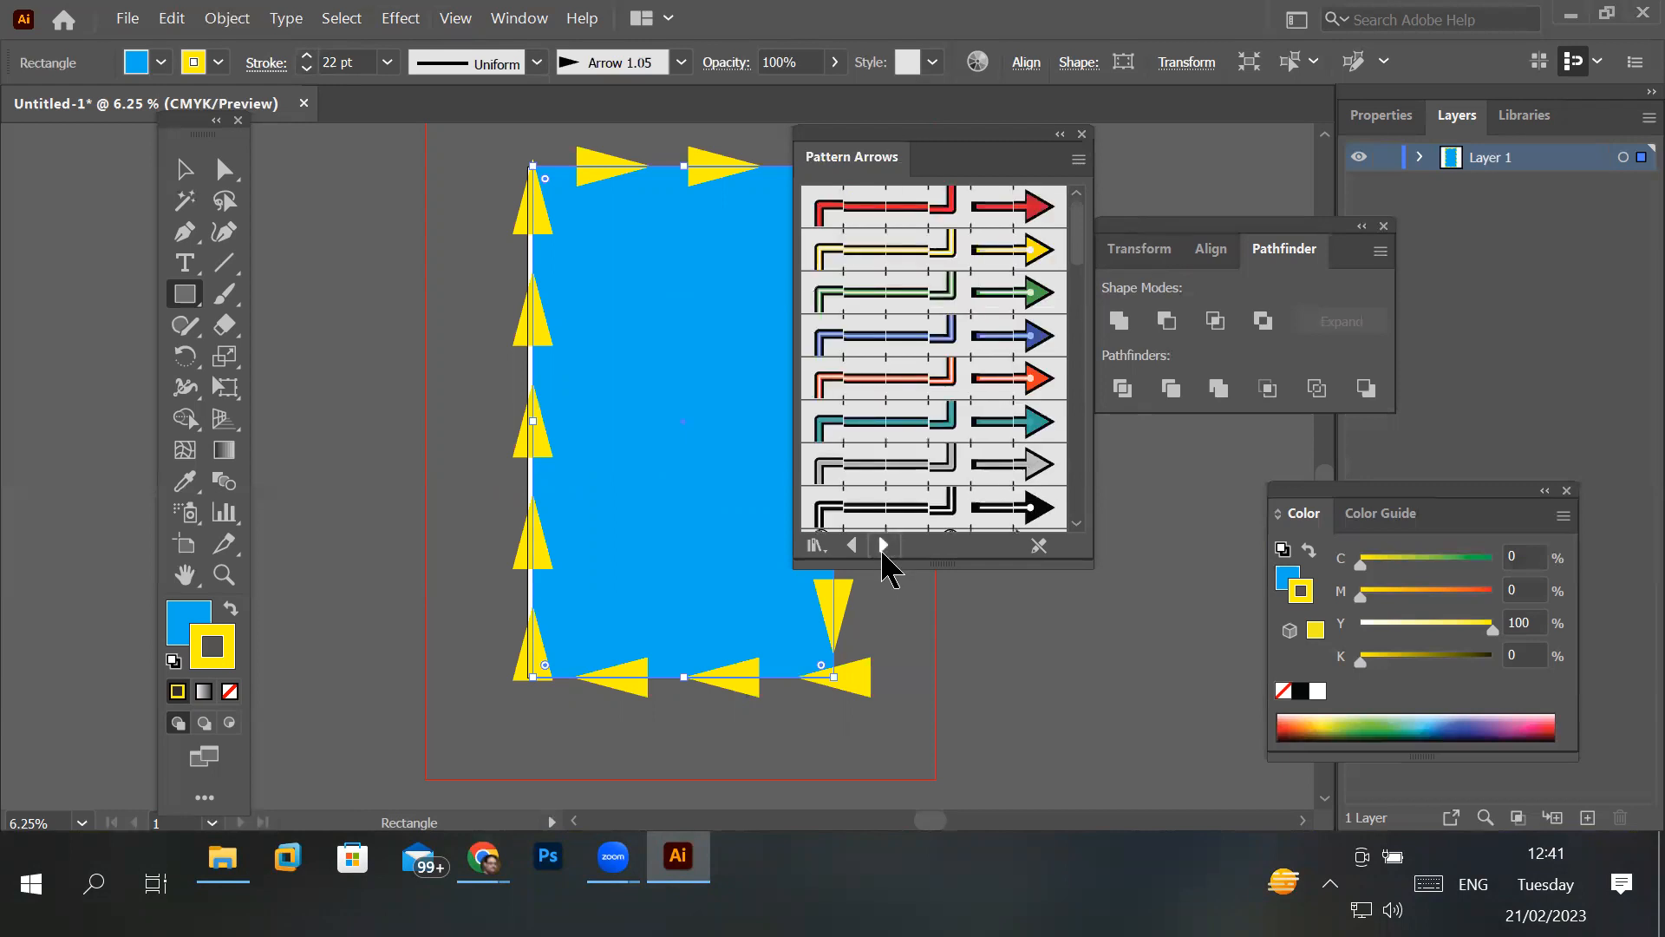
left_click(884, 546)
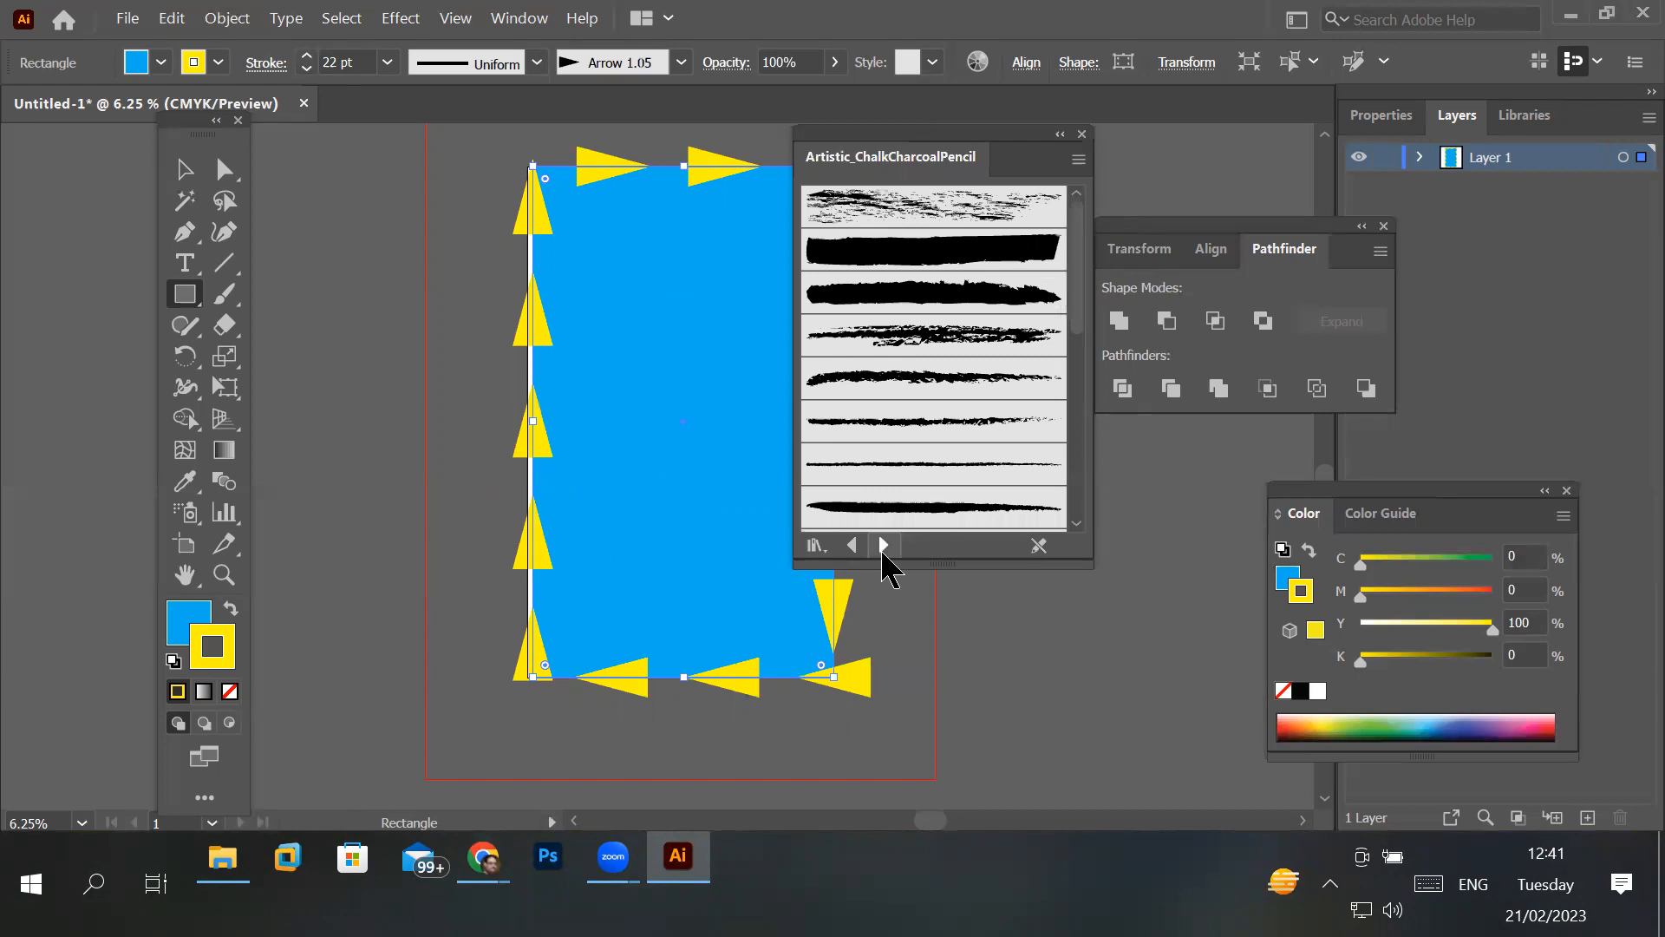
left_click(891, 210)
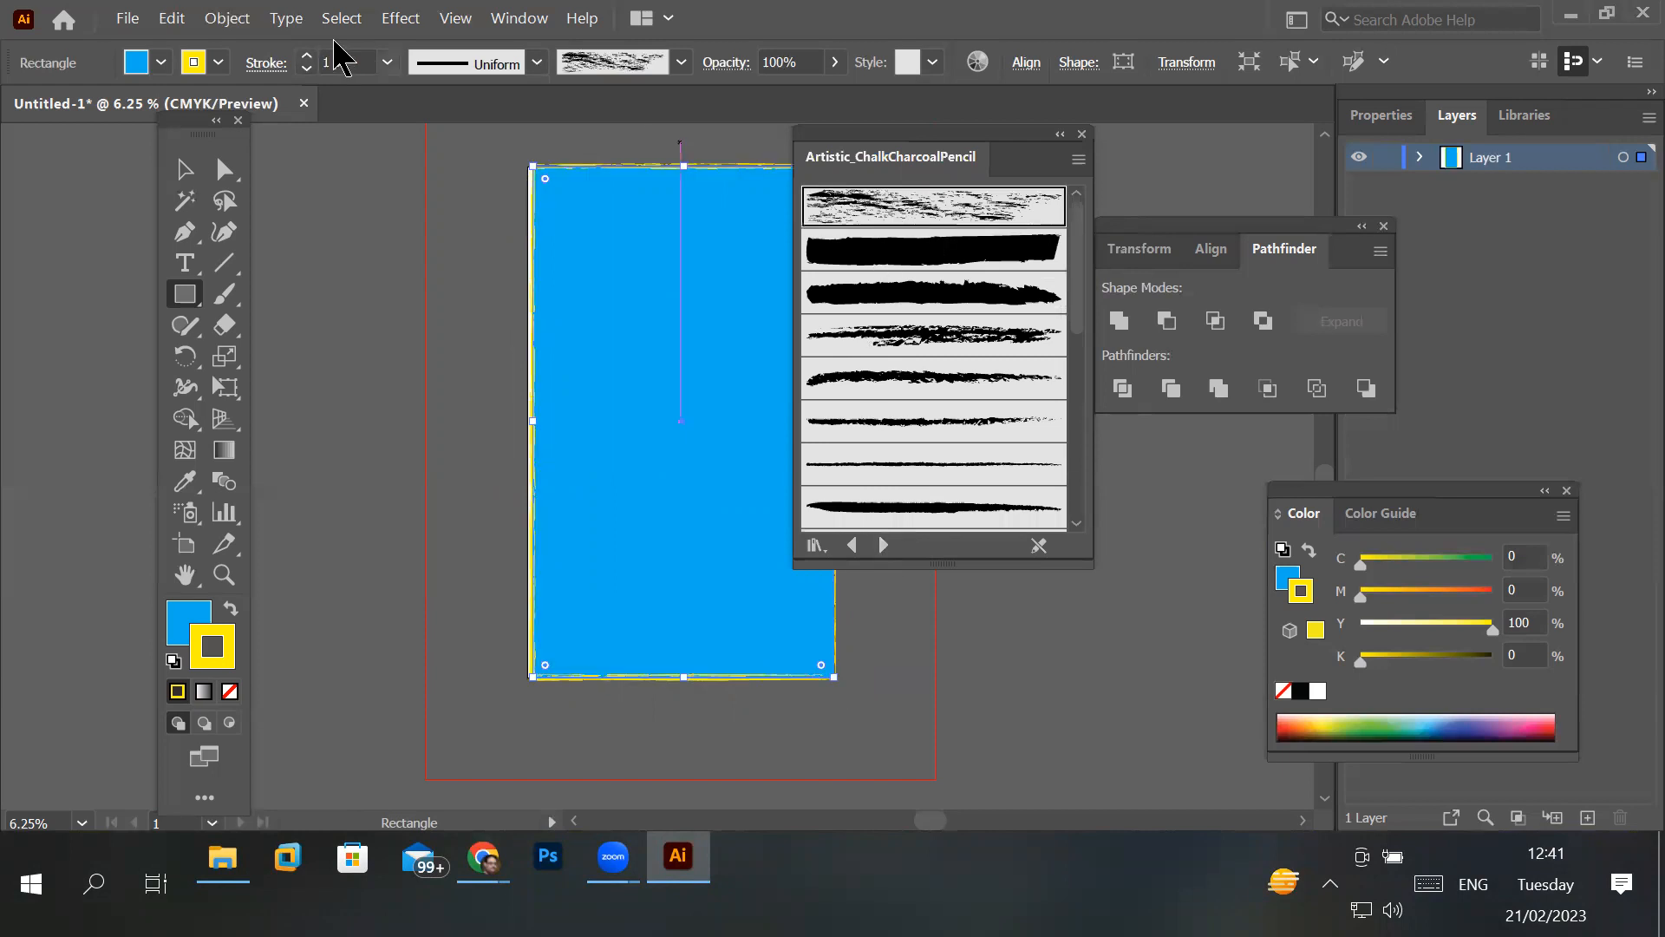
left_click(305, 57)
left_click(306, 57)
left_click(305, 57)
left_click(306, 57)
left_click(305, 57)
left_click(305, 57)
left_click(305, 57)
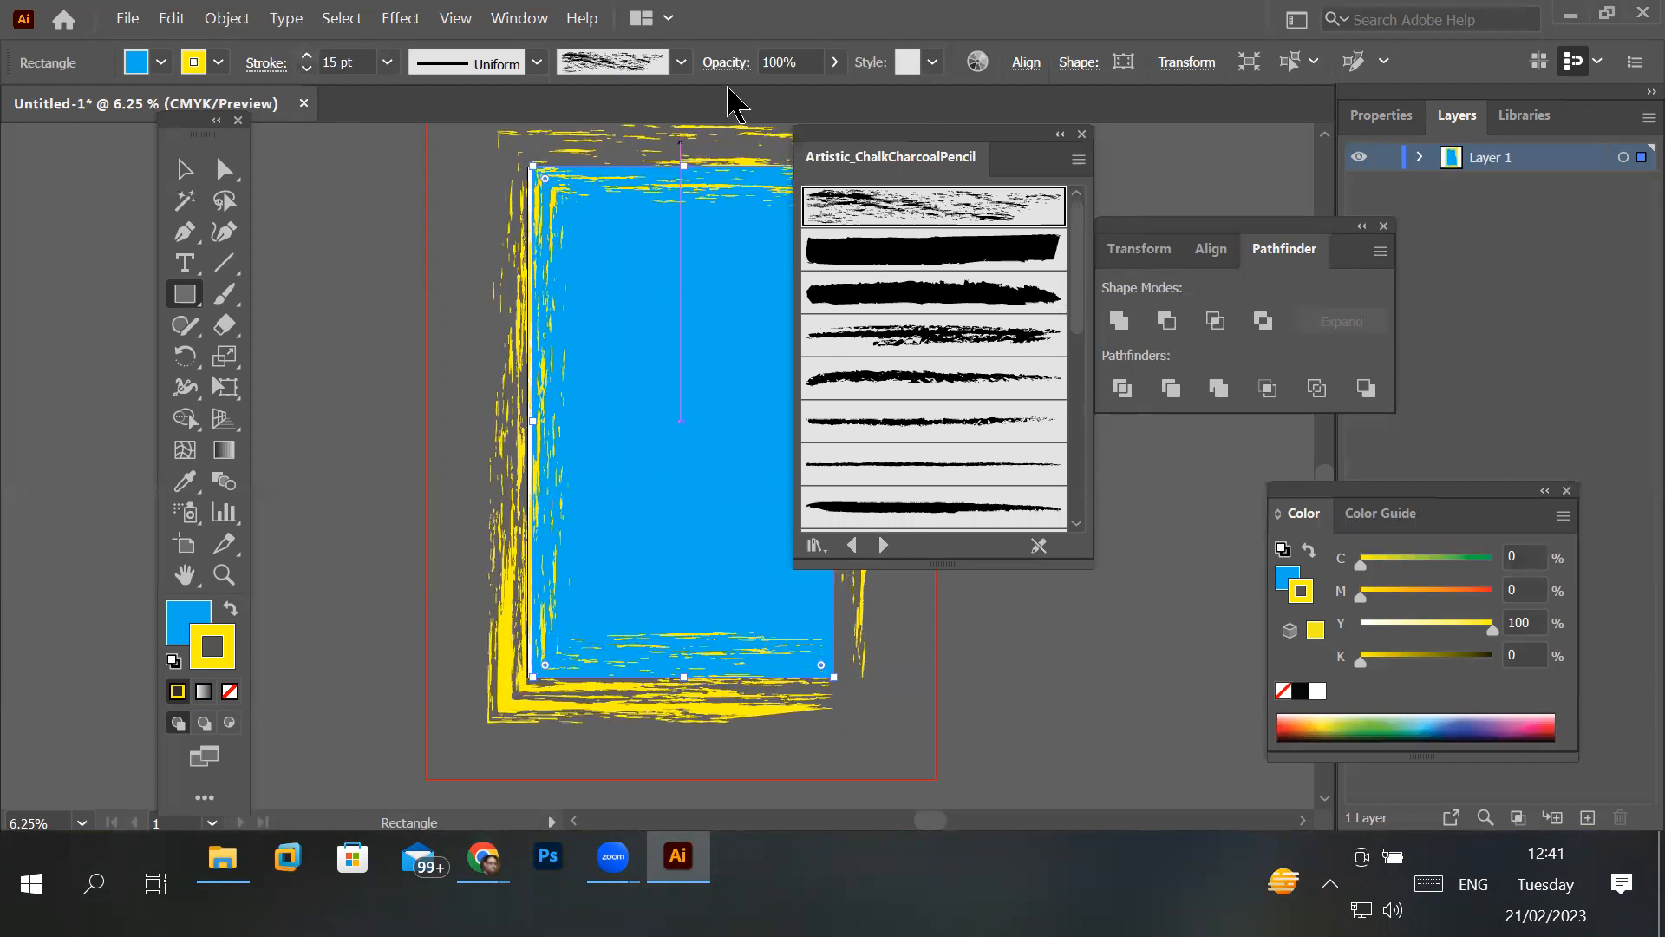
- Move the brush library off the artwork and shrink the rectangle on all four sides so it sits centred inside the artboard edges
mouse_move(1023, 145)
left_mouse_down()
mouse_move(1178, 170)
mouse_move(1279, 210)
left_mouse_up()
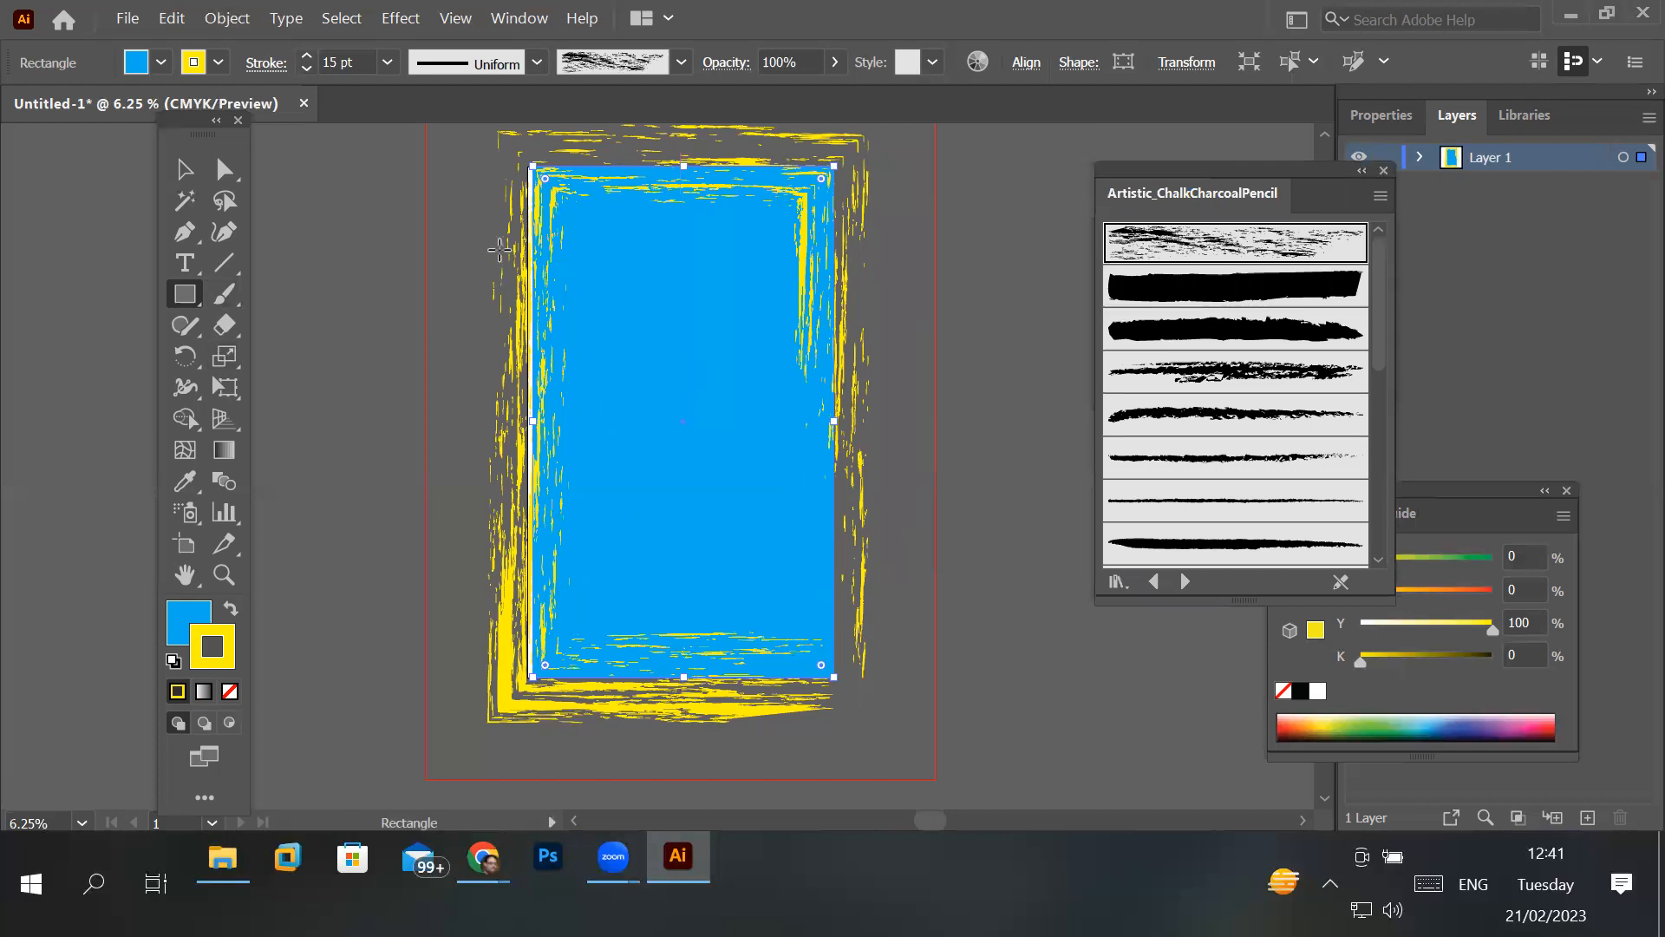
left_click(176, 175)
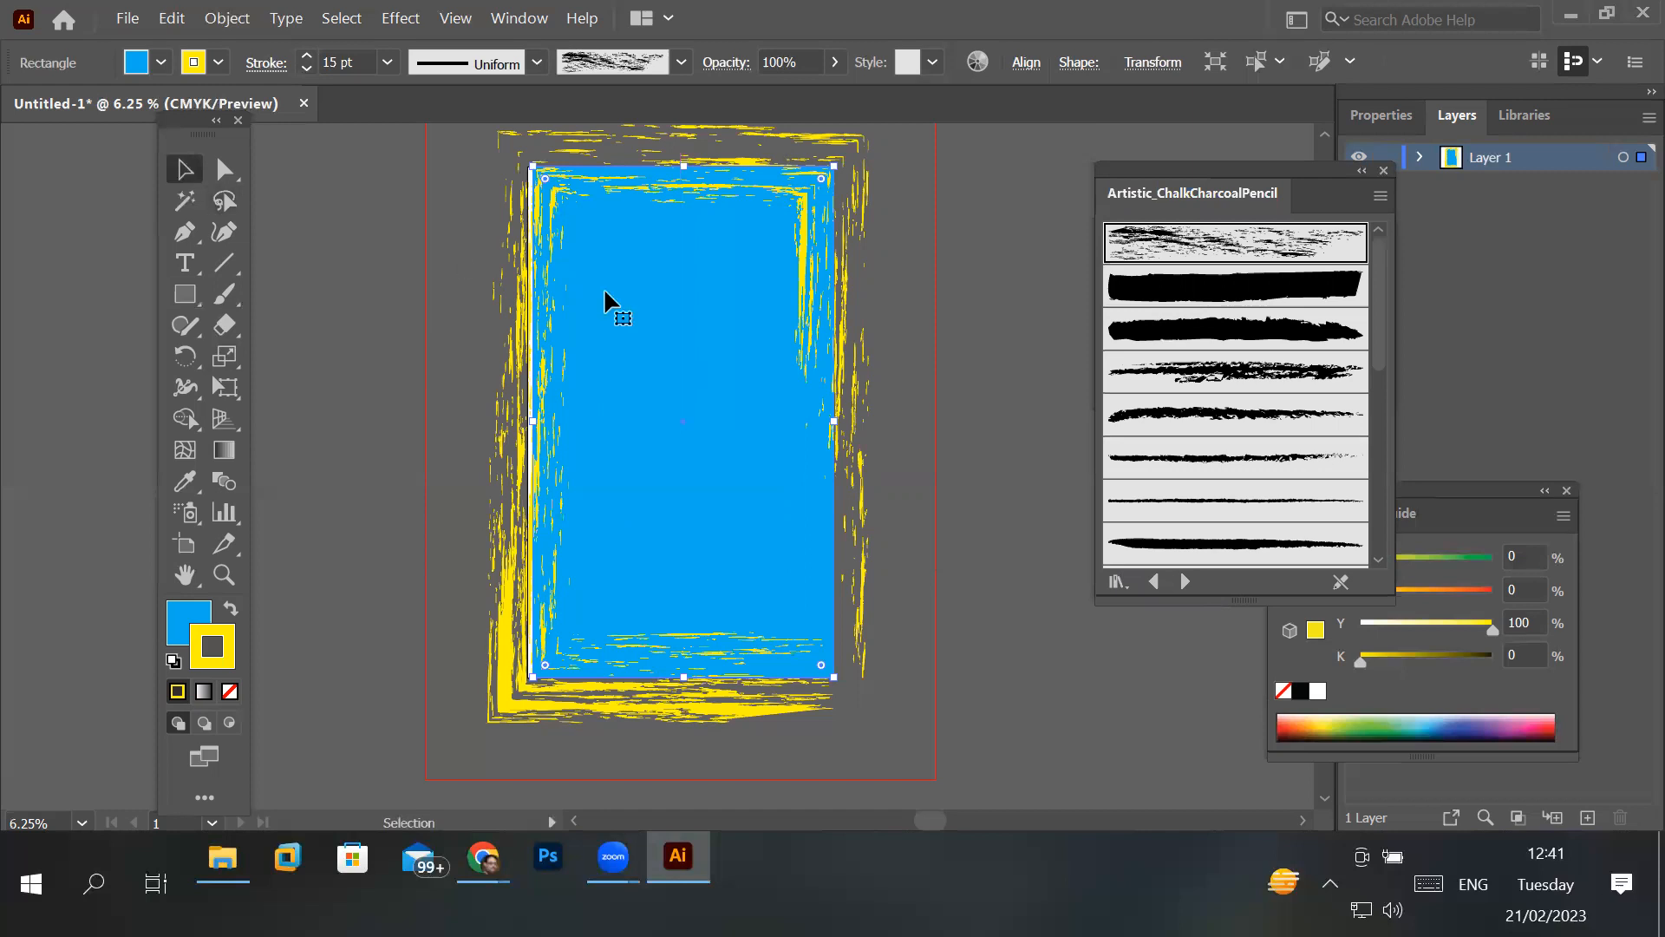
left_click_drag(533, 166, 604, 240)
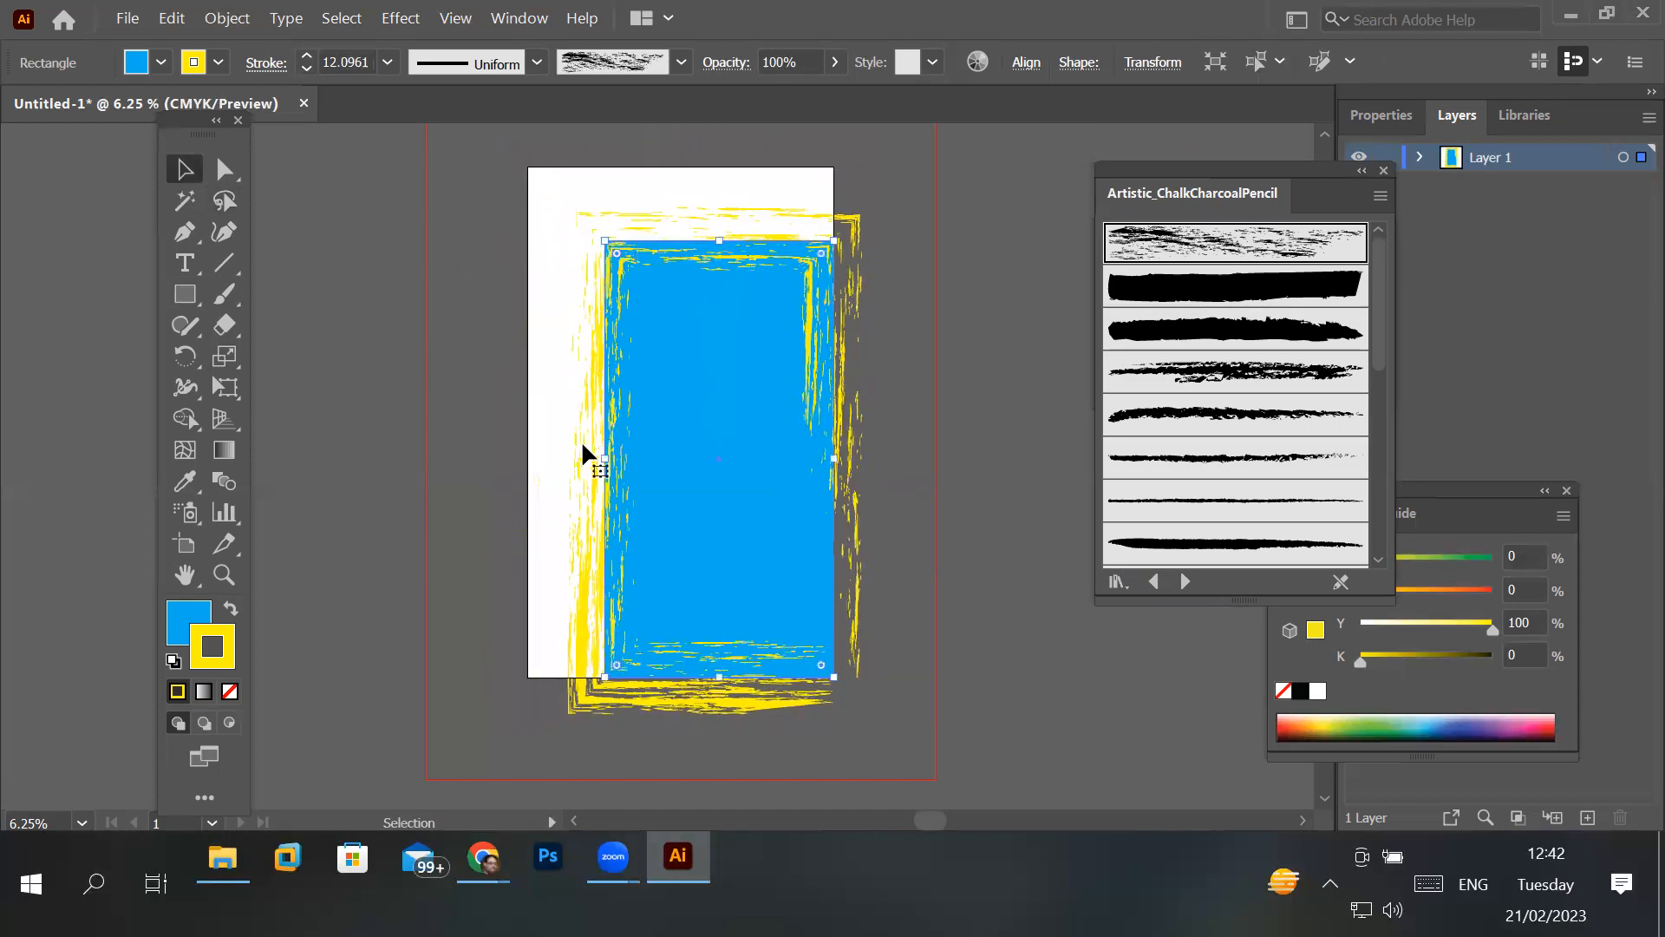
mouse_move(602, 458)
left_mouse_down()
mouse_move(551, 456)
mouse_move(569, 457)
left_mouse_up()
left_click_drag(840, 460, 805, 460)
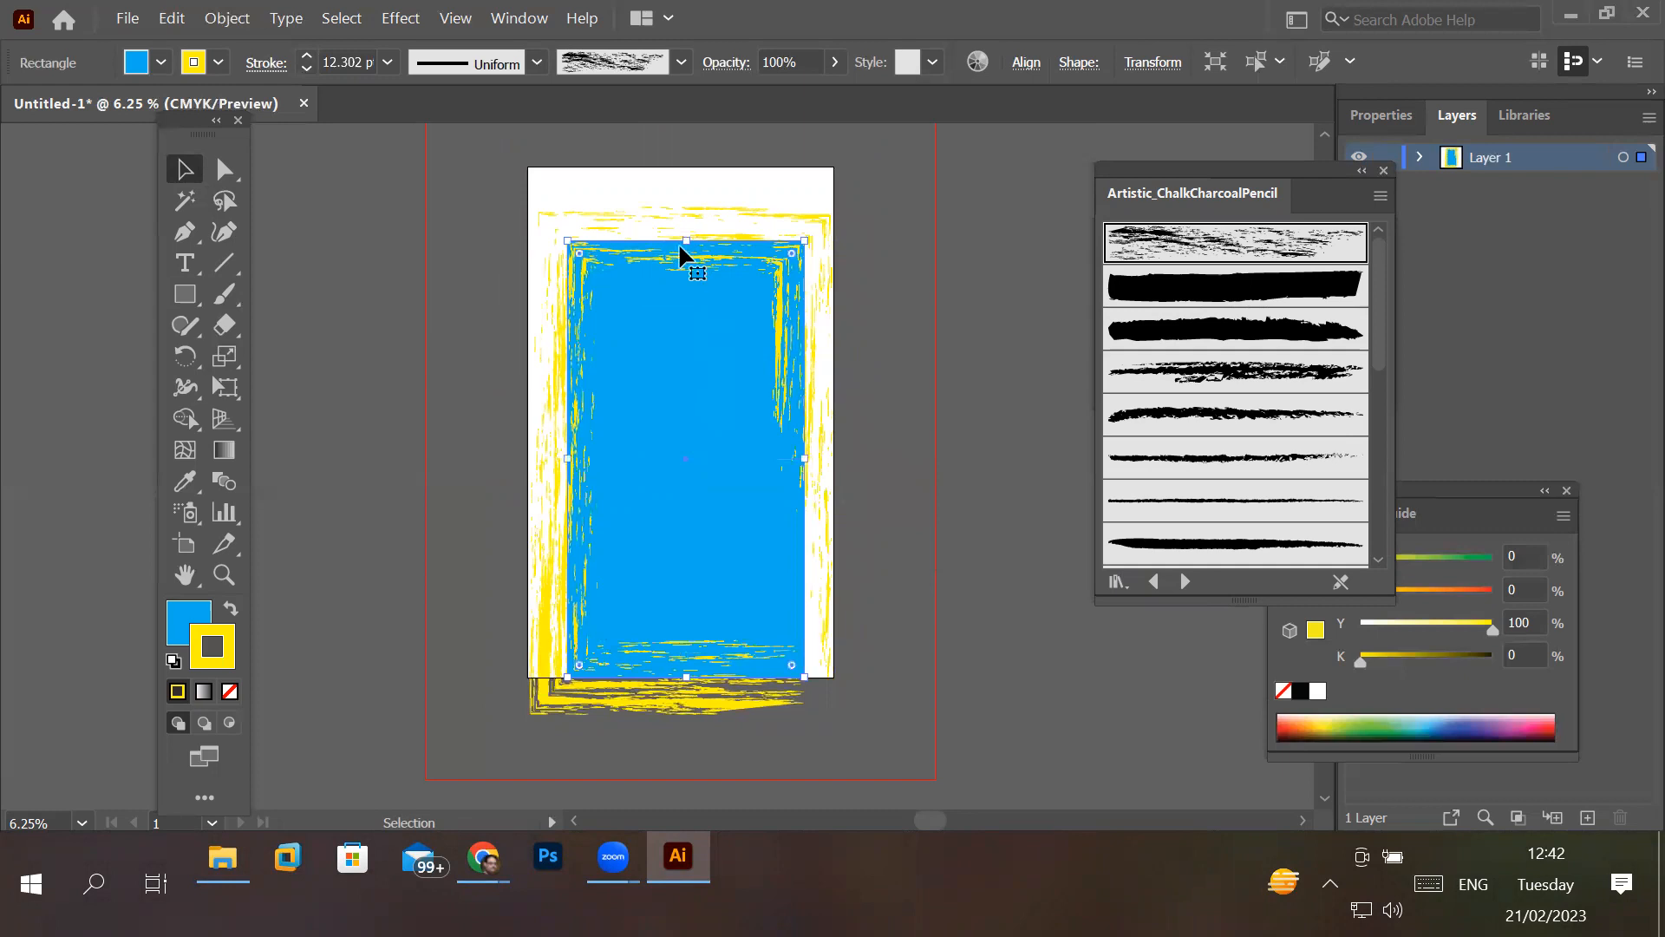
left_click_drag(687, 239, 687, 203)
left_click_drag(683, 677, 684, 656)
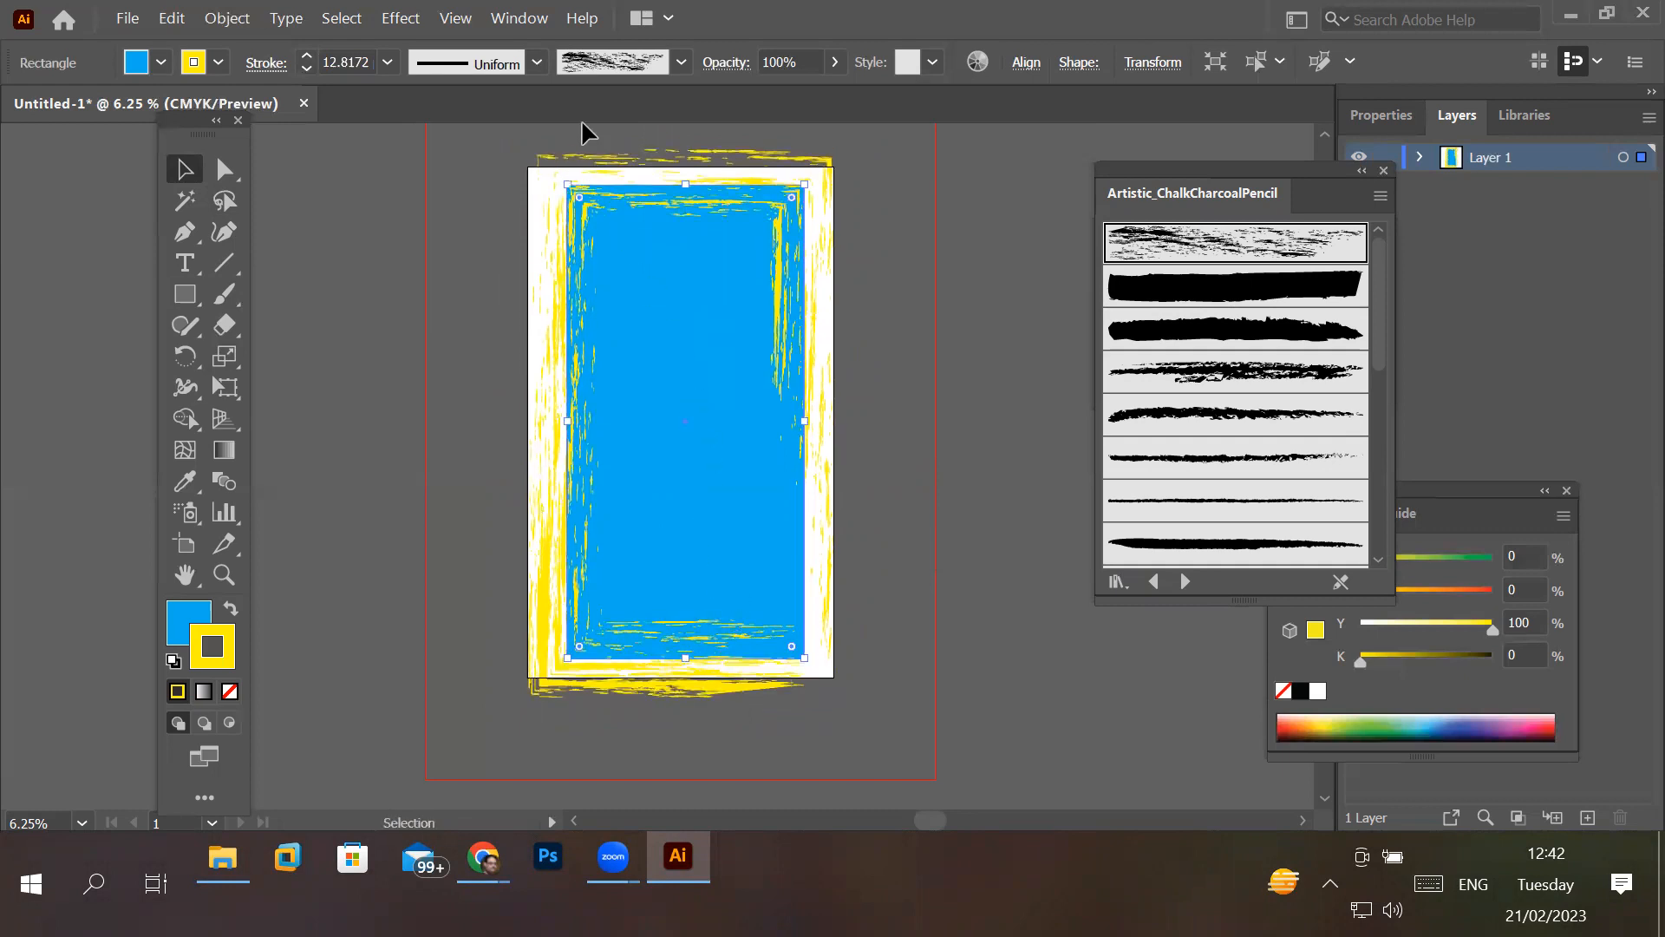
- Try the Arrow 1.06 brush on the resized rectangle's stroke, and reapply the scratchy chalk brush from the document's brush list
left_click(681, 63)
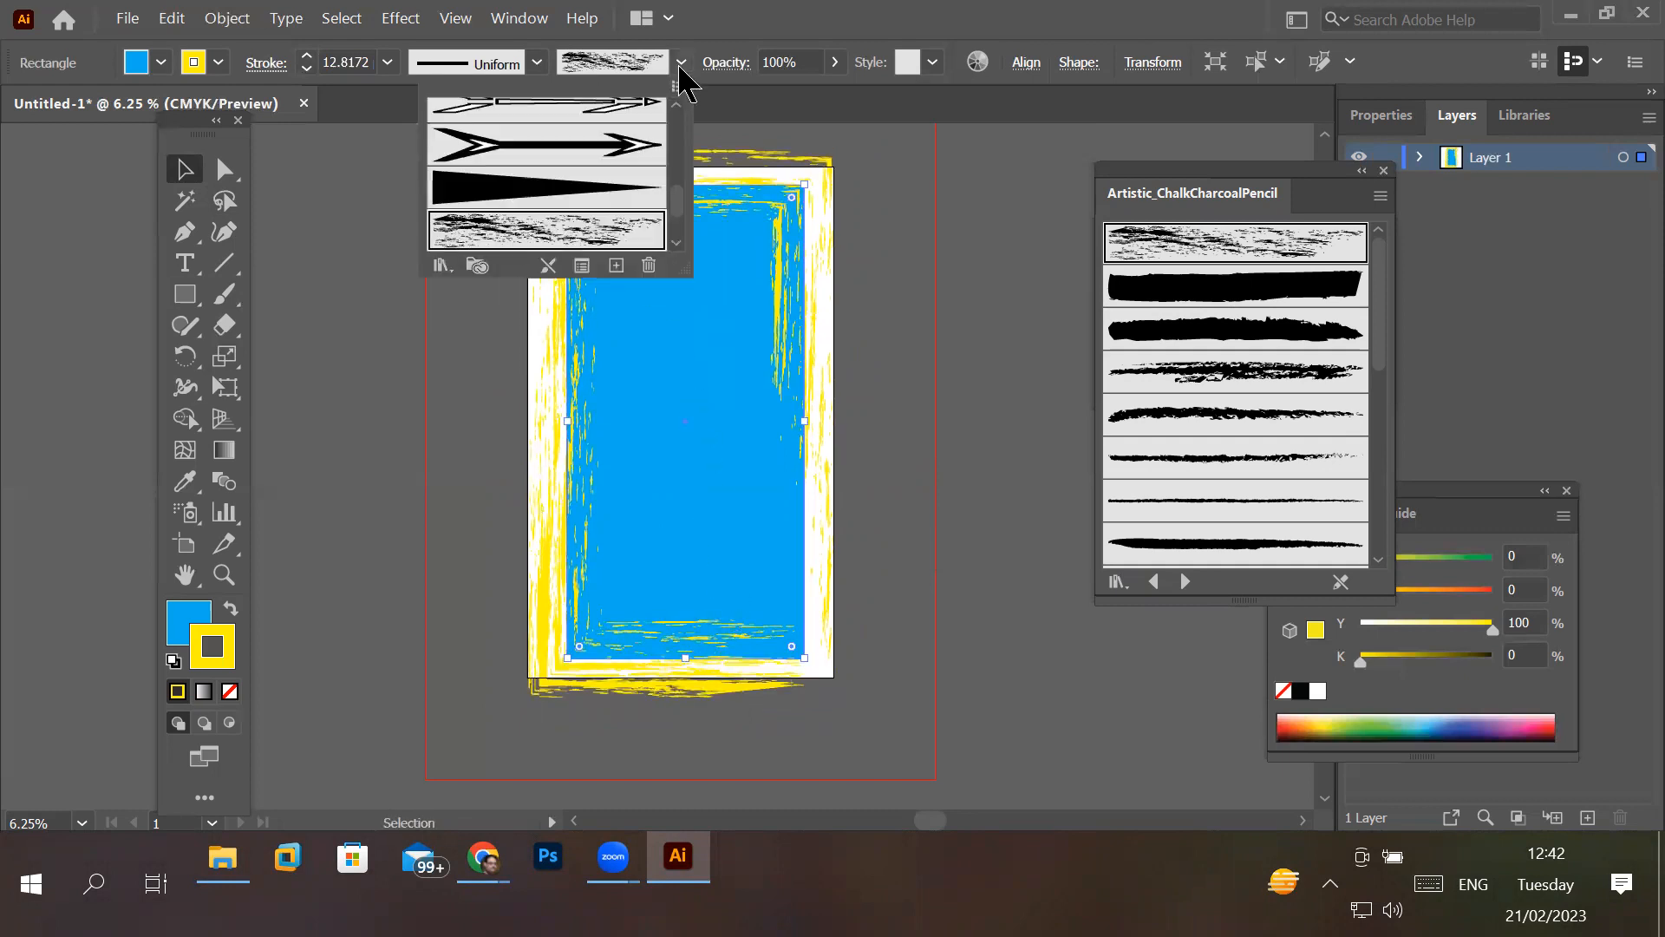
left_click(624, 194)
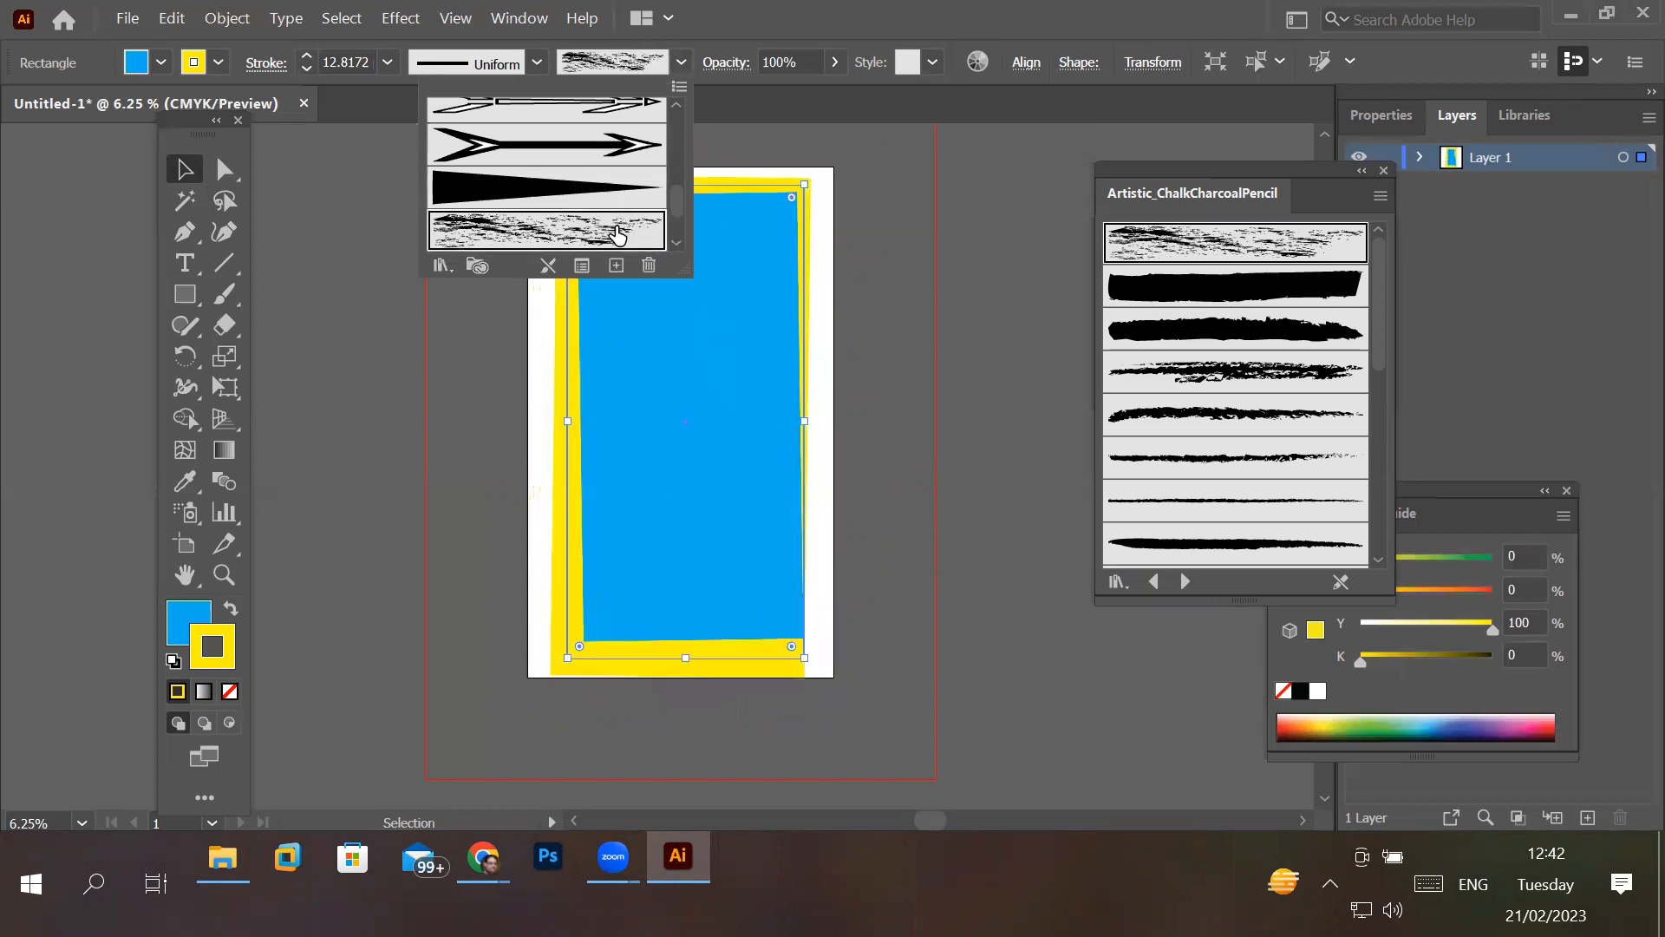
left_click(617, 230)
scroll(680, 230, "down", 2)
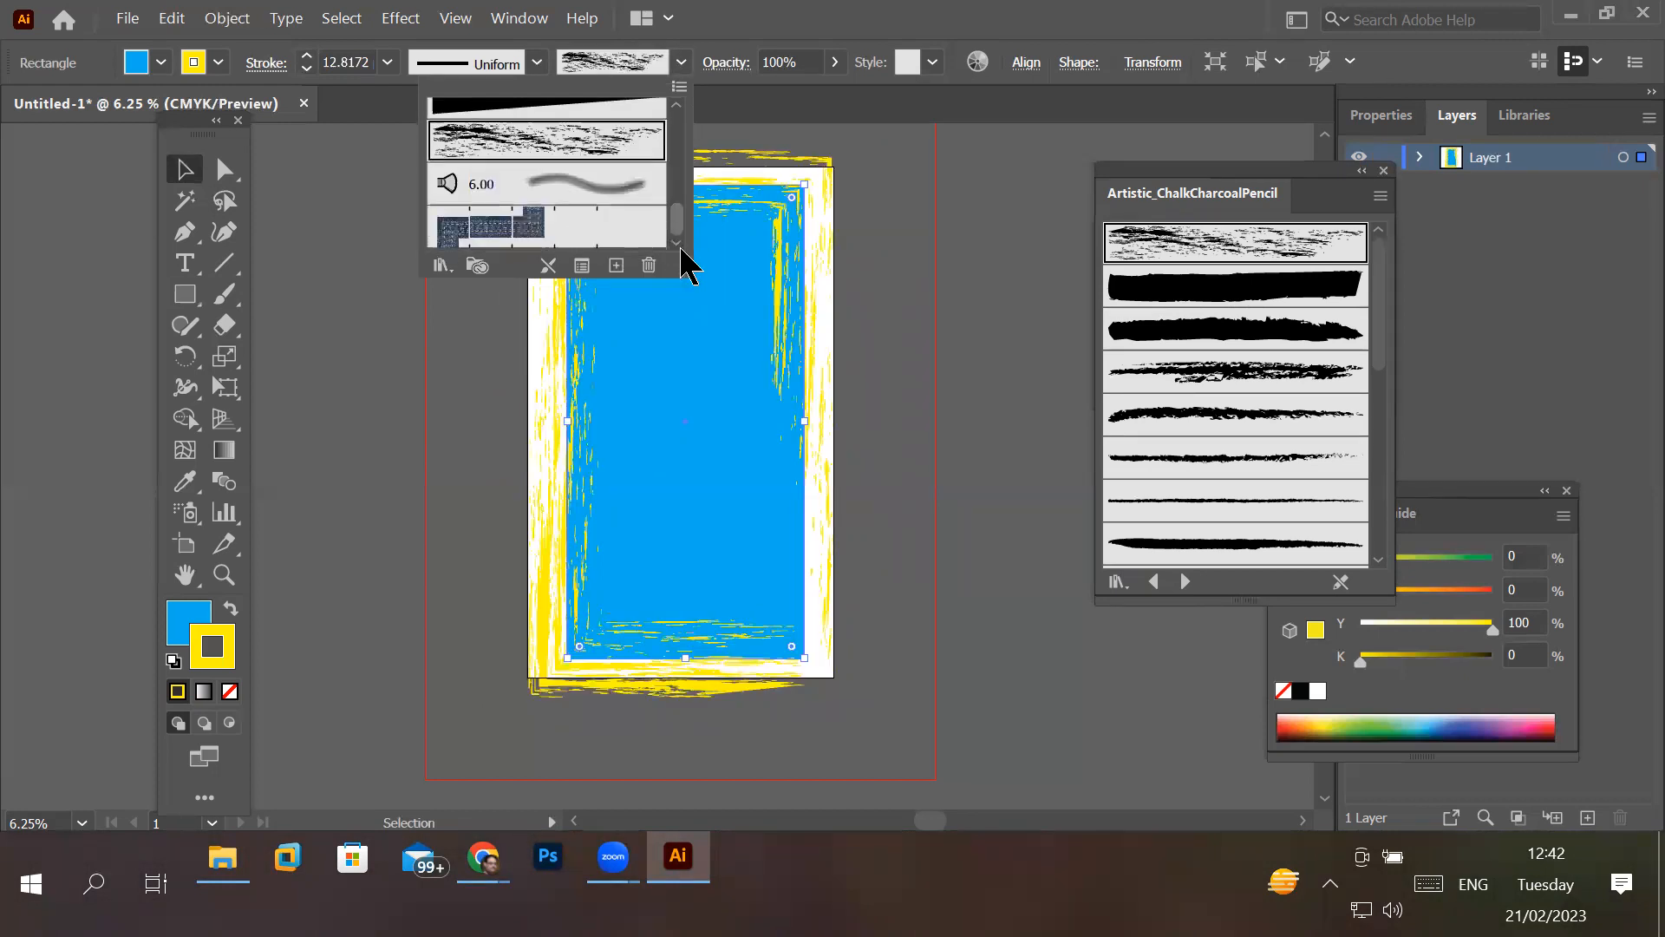
- Open the Decorative_Banners and Seals brush library from the decorative brush libraries
left_click(439, 265)
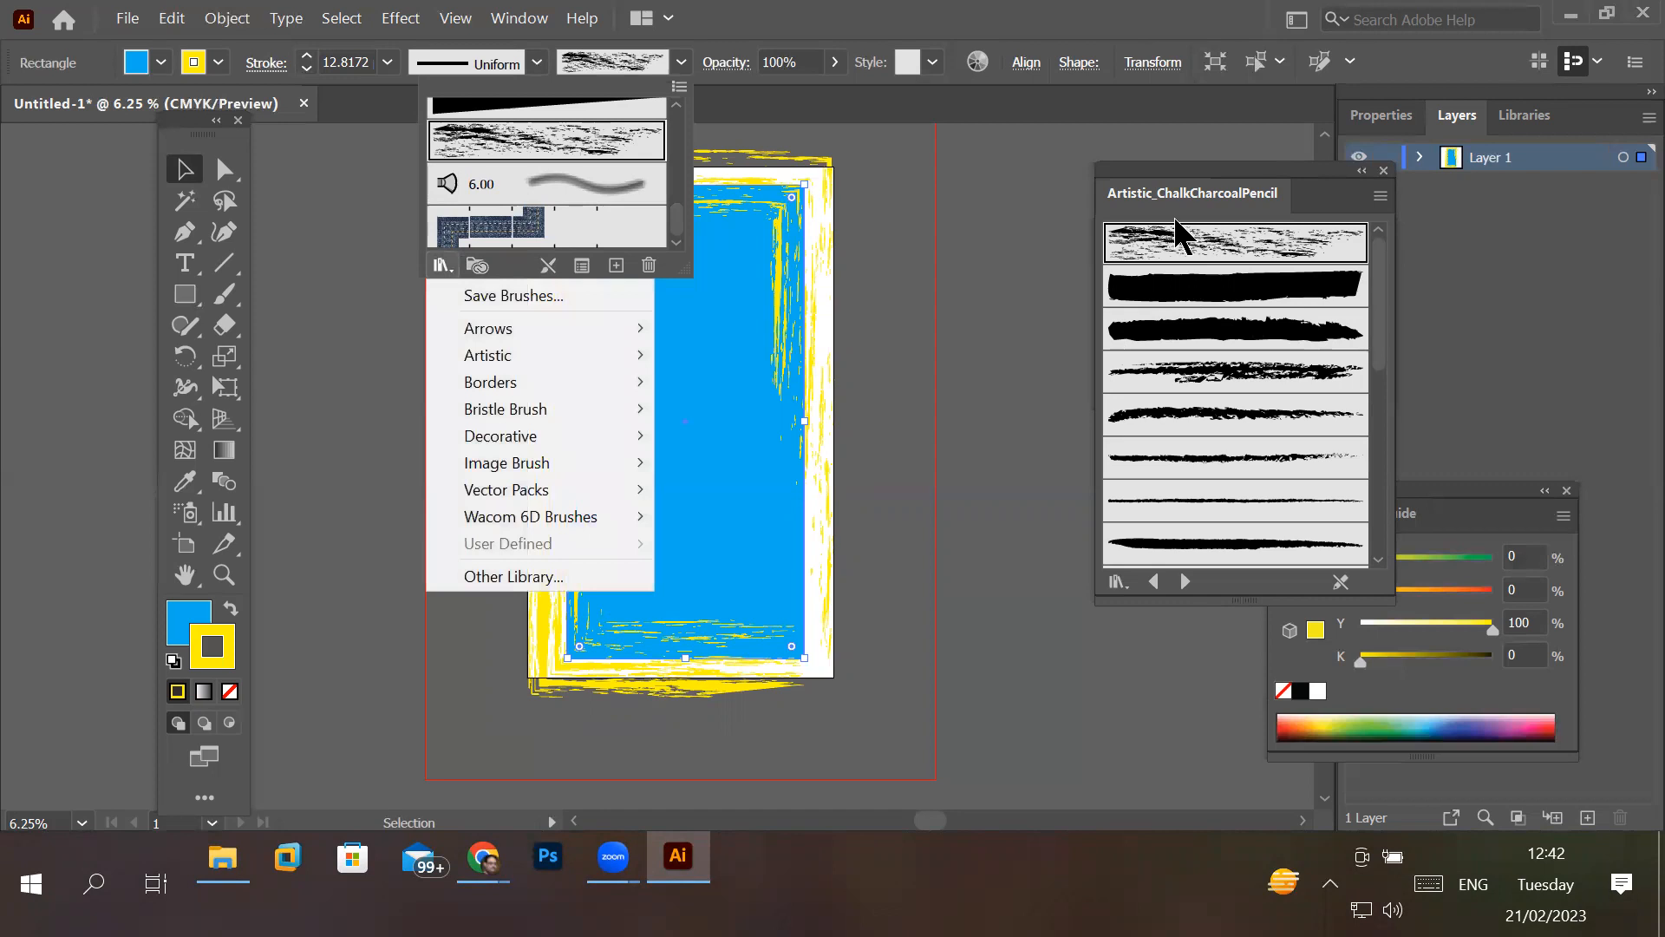
left_click(1385, 172)
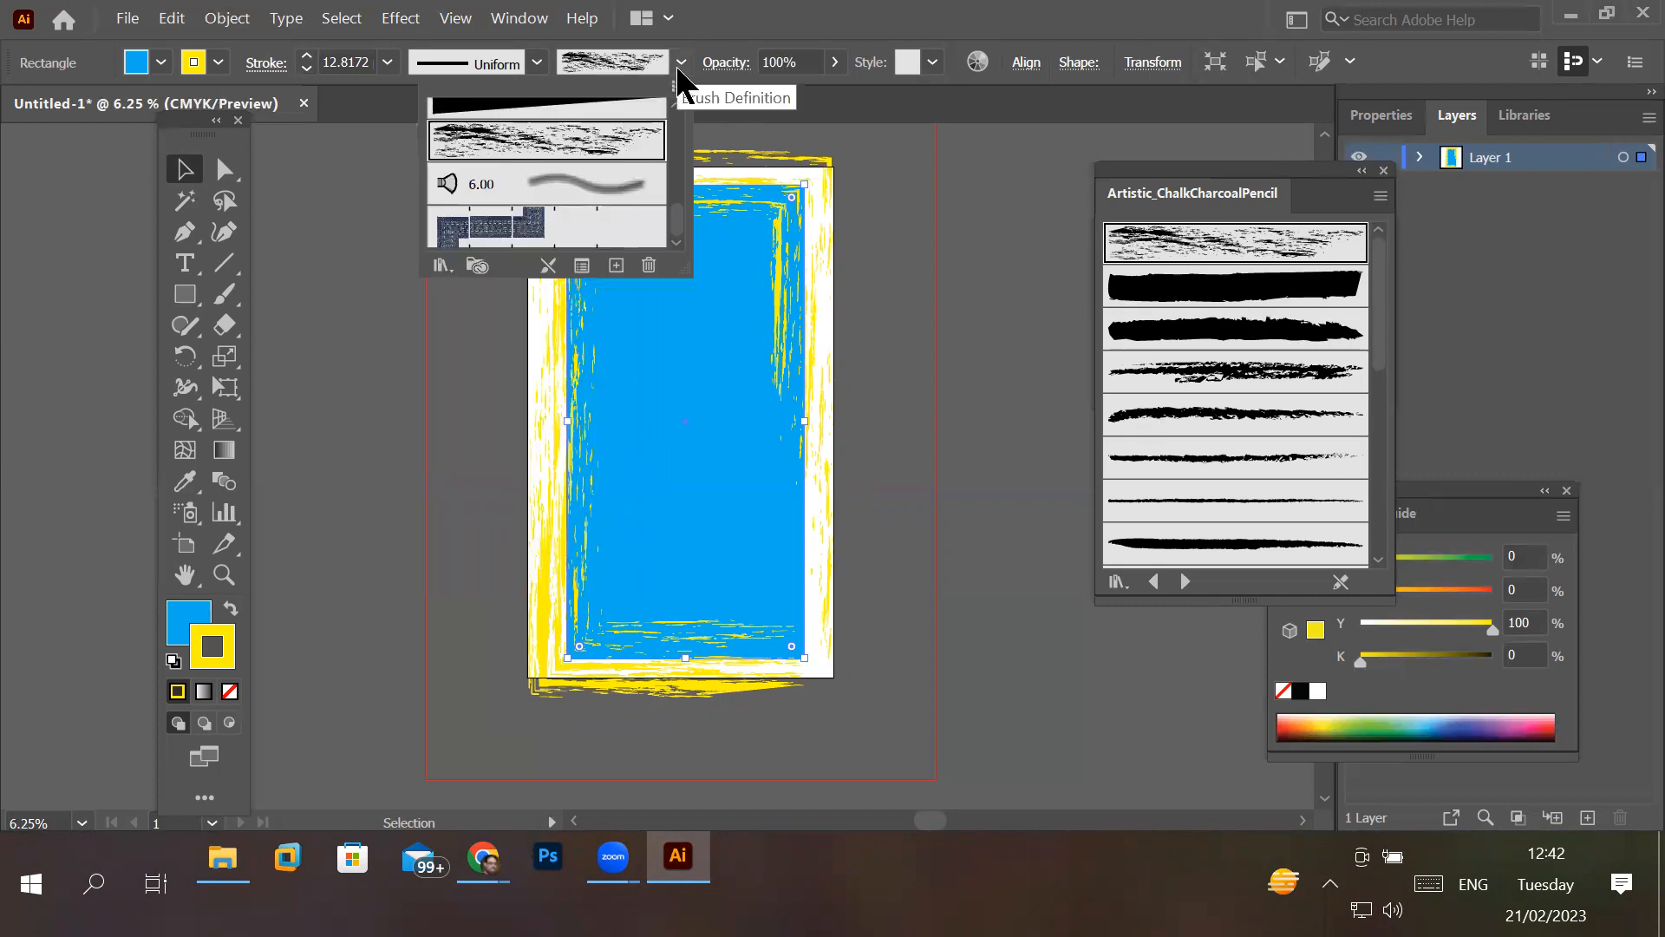
left_click(441, 265)
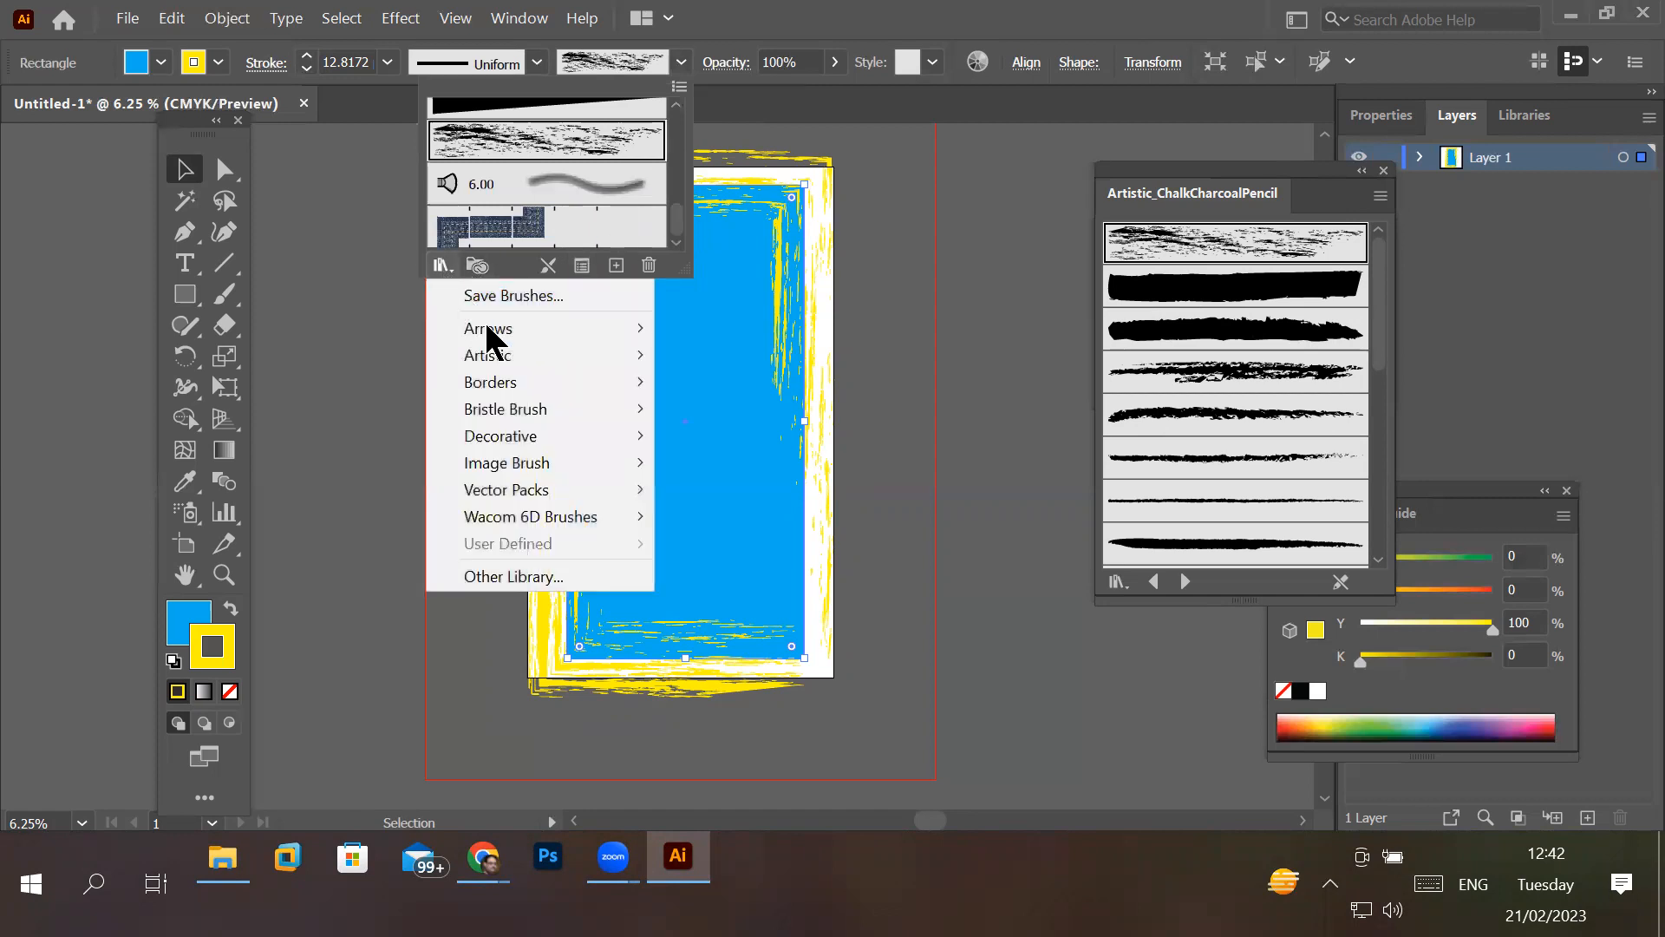
mouse_move(500, 329)
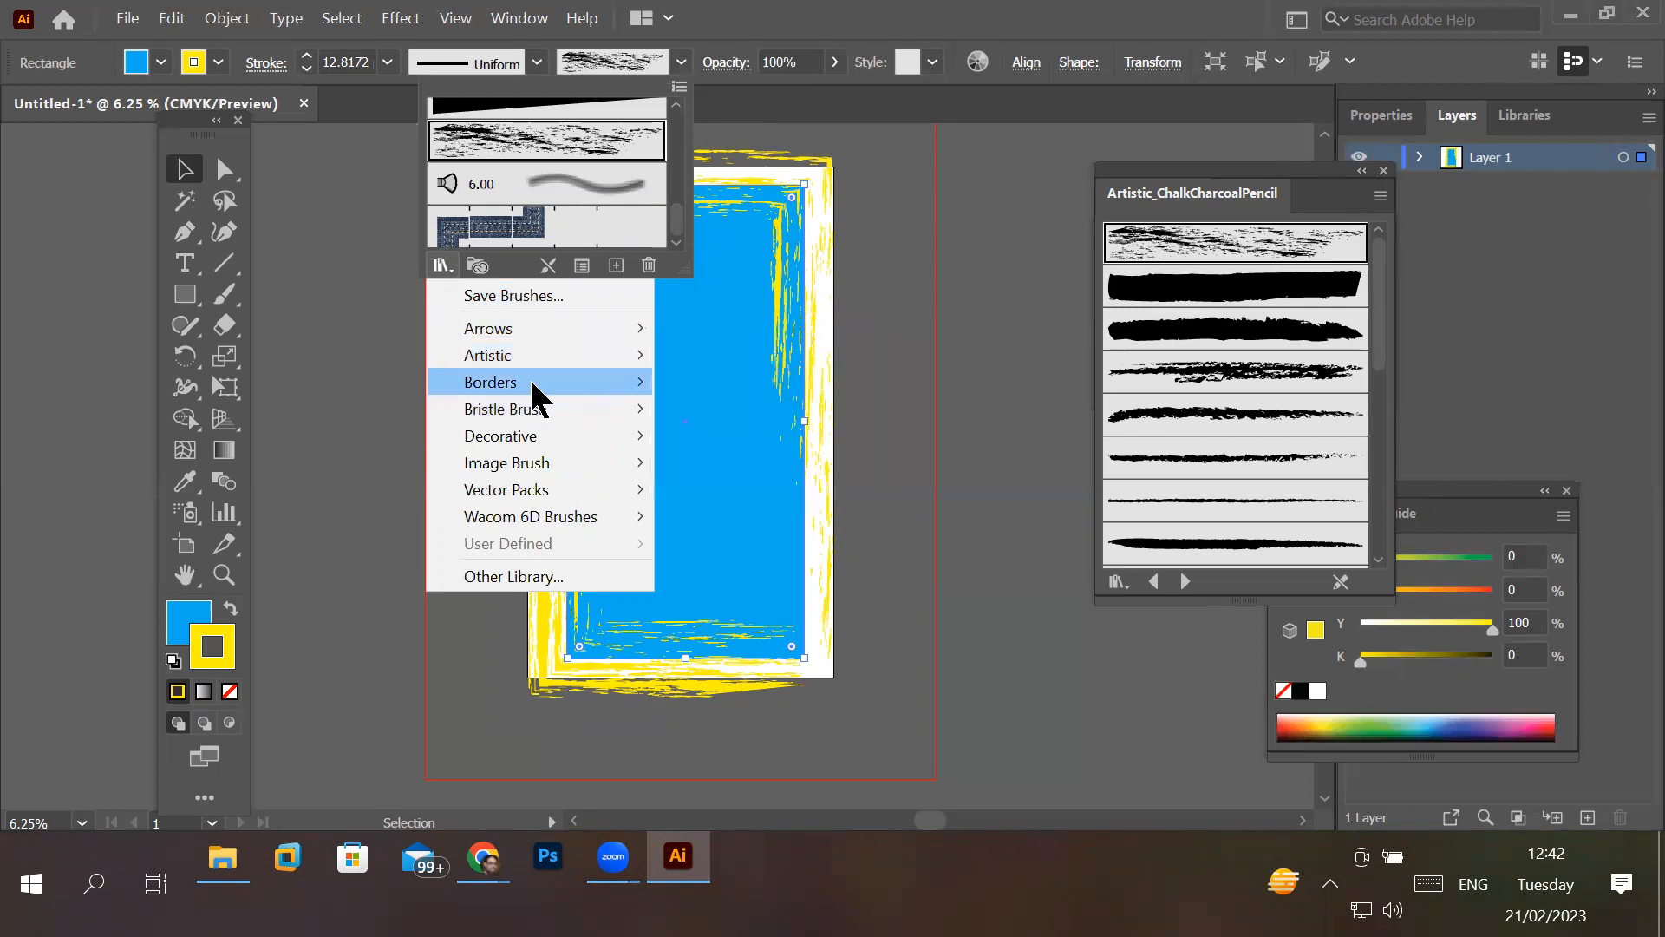
mouse_move(530, 381)
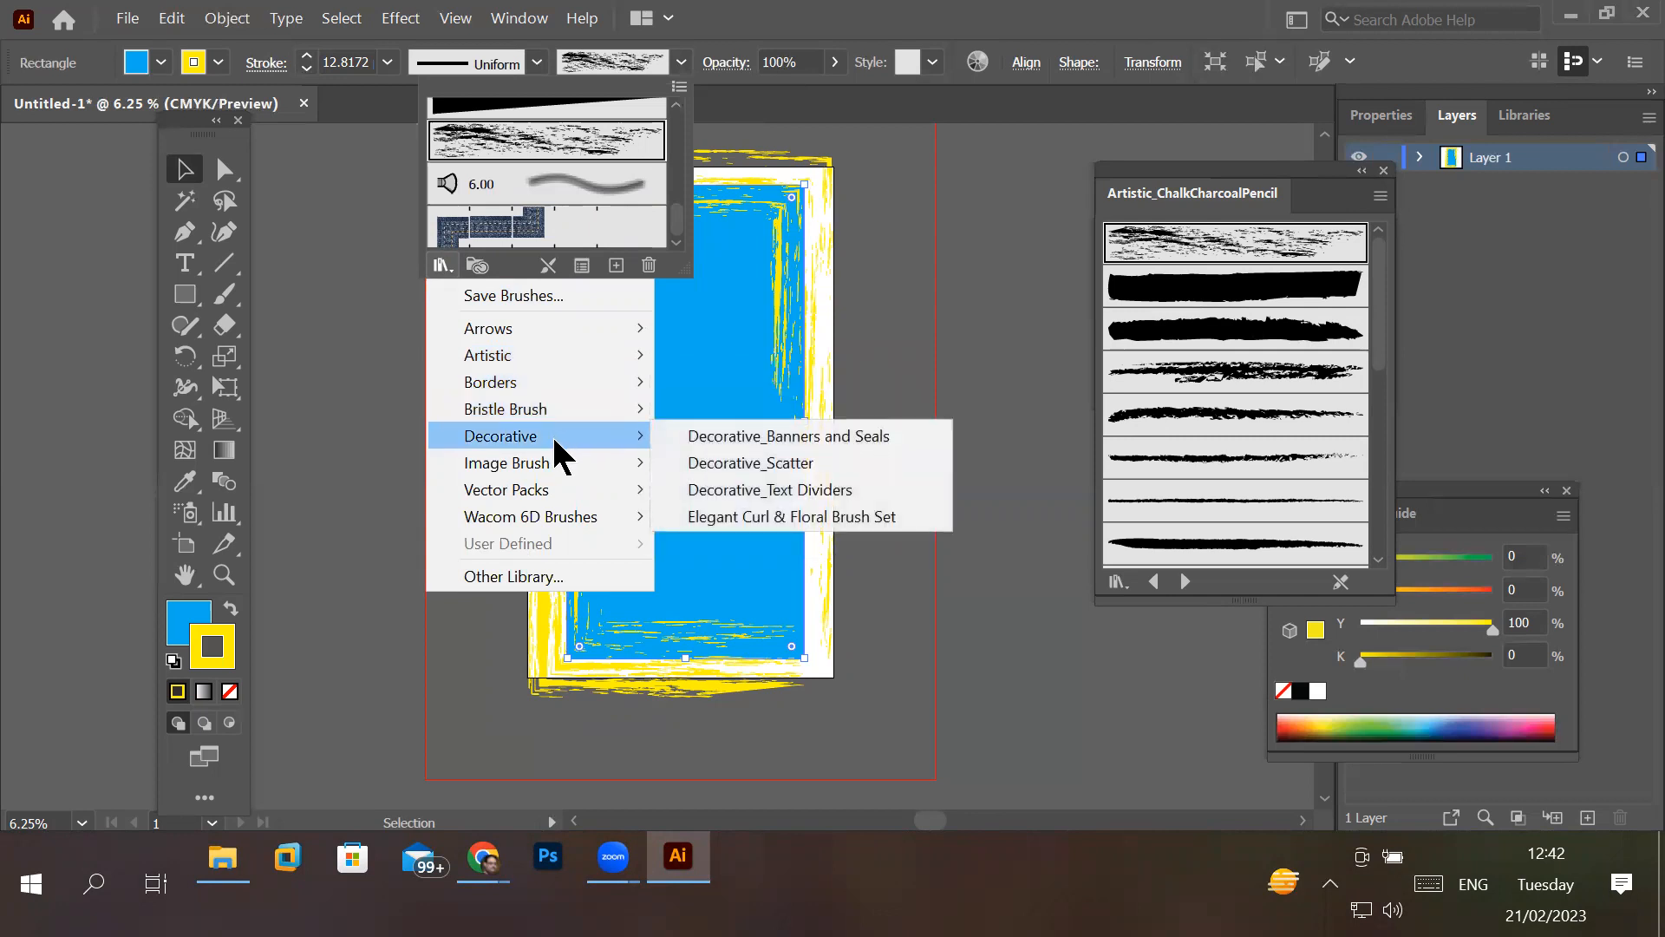
left_click(760, 436)
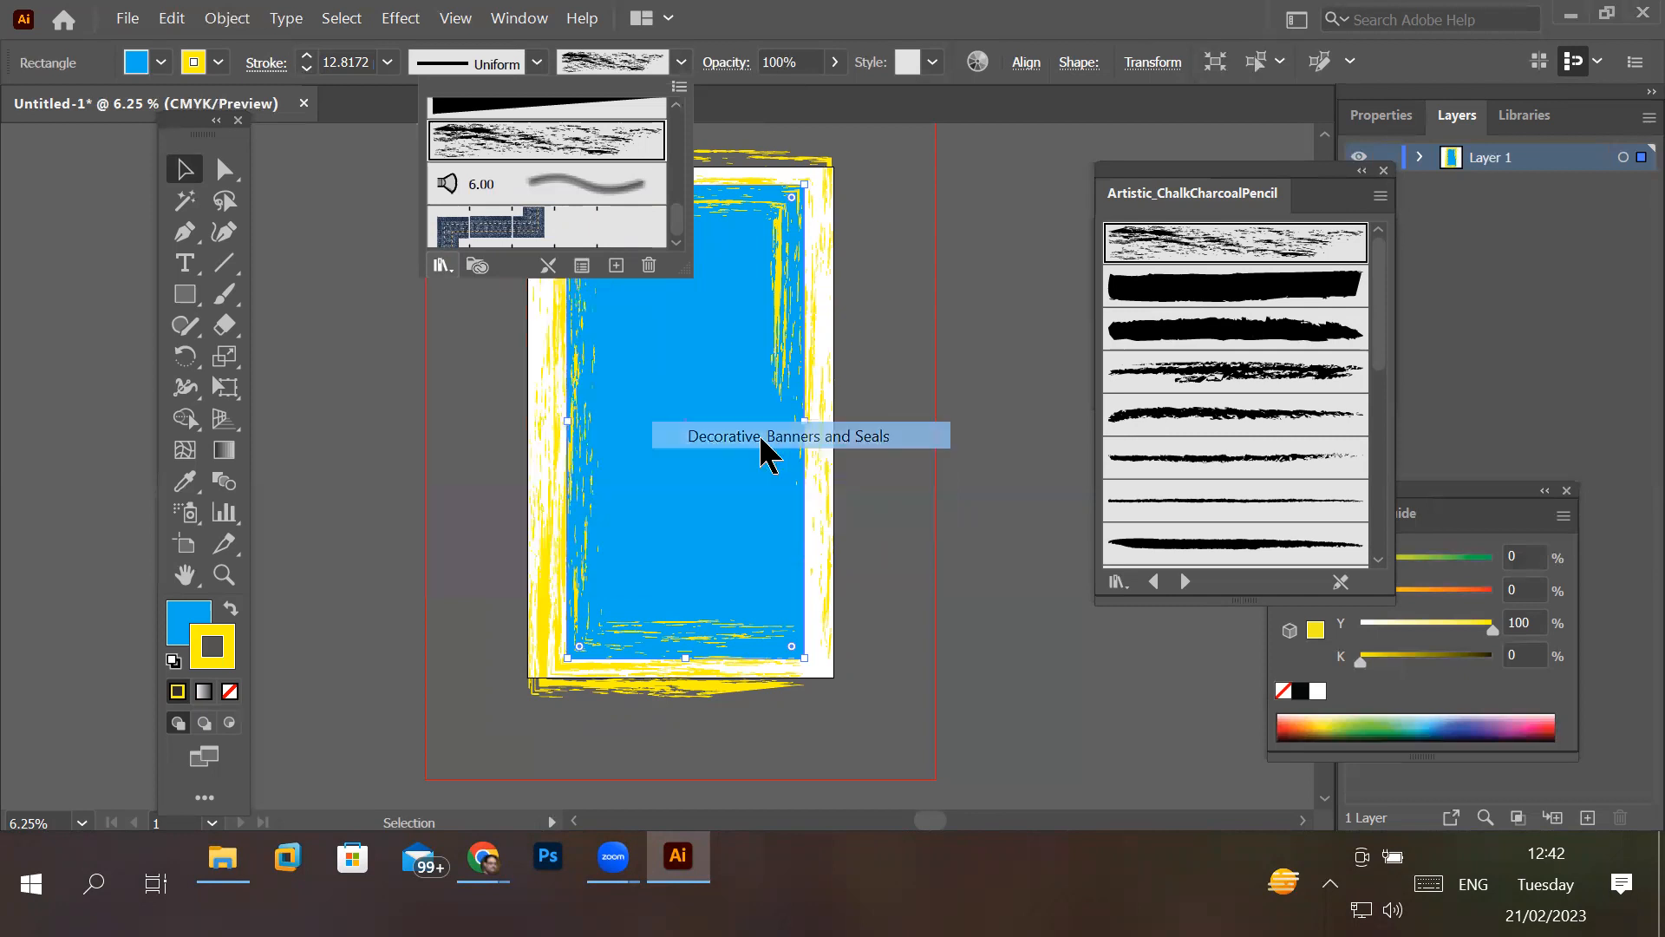
left_click(1272, 285)
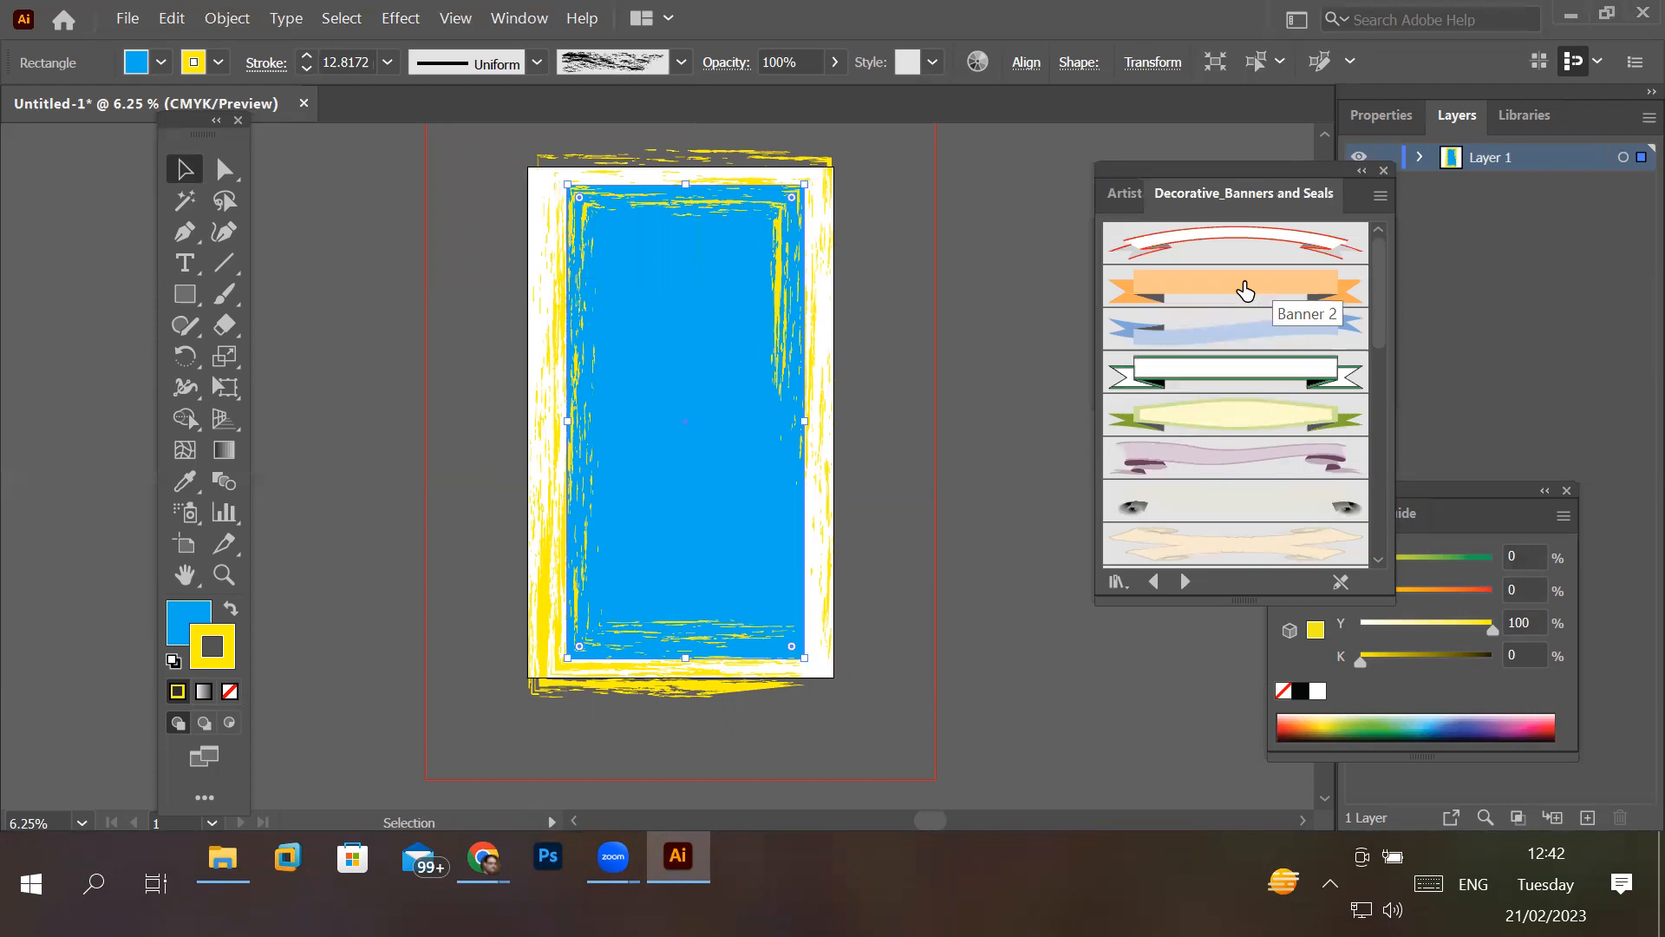
- Try Banner 2, the green-outlined white banner and Banner 5 on the rectangle's stroke, and apply the mauve ribbon banner listed sixth
left_click(1244, 288)
left_click(1245, 374)
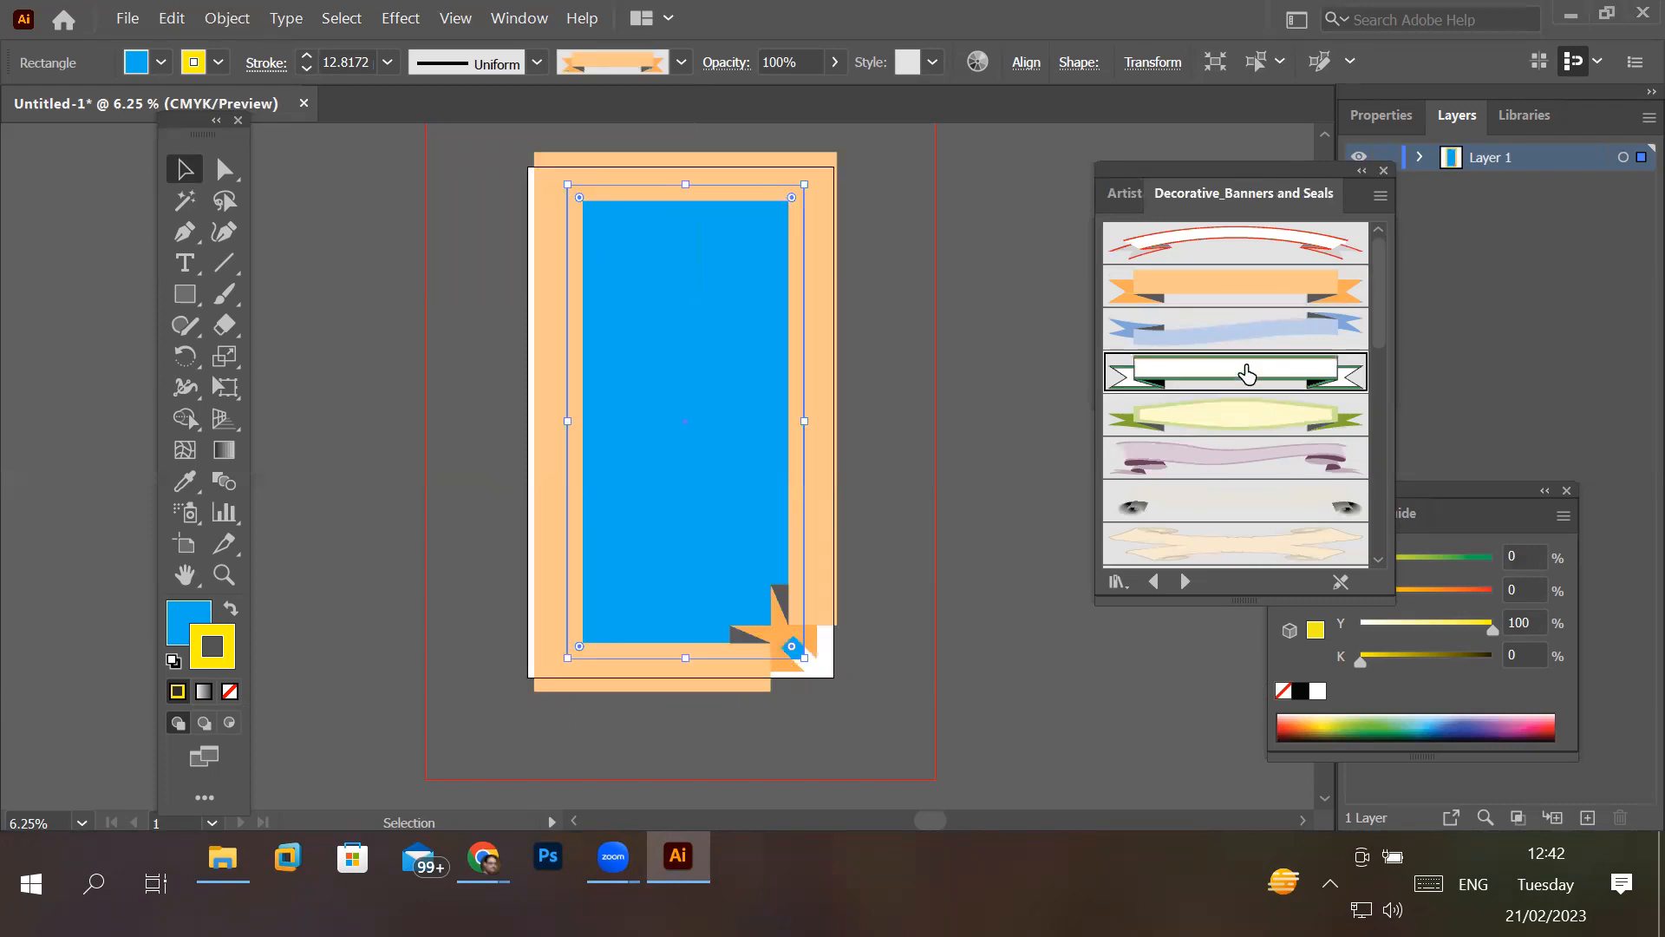
left_click(1239, 429)
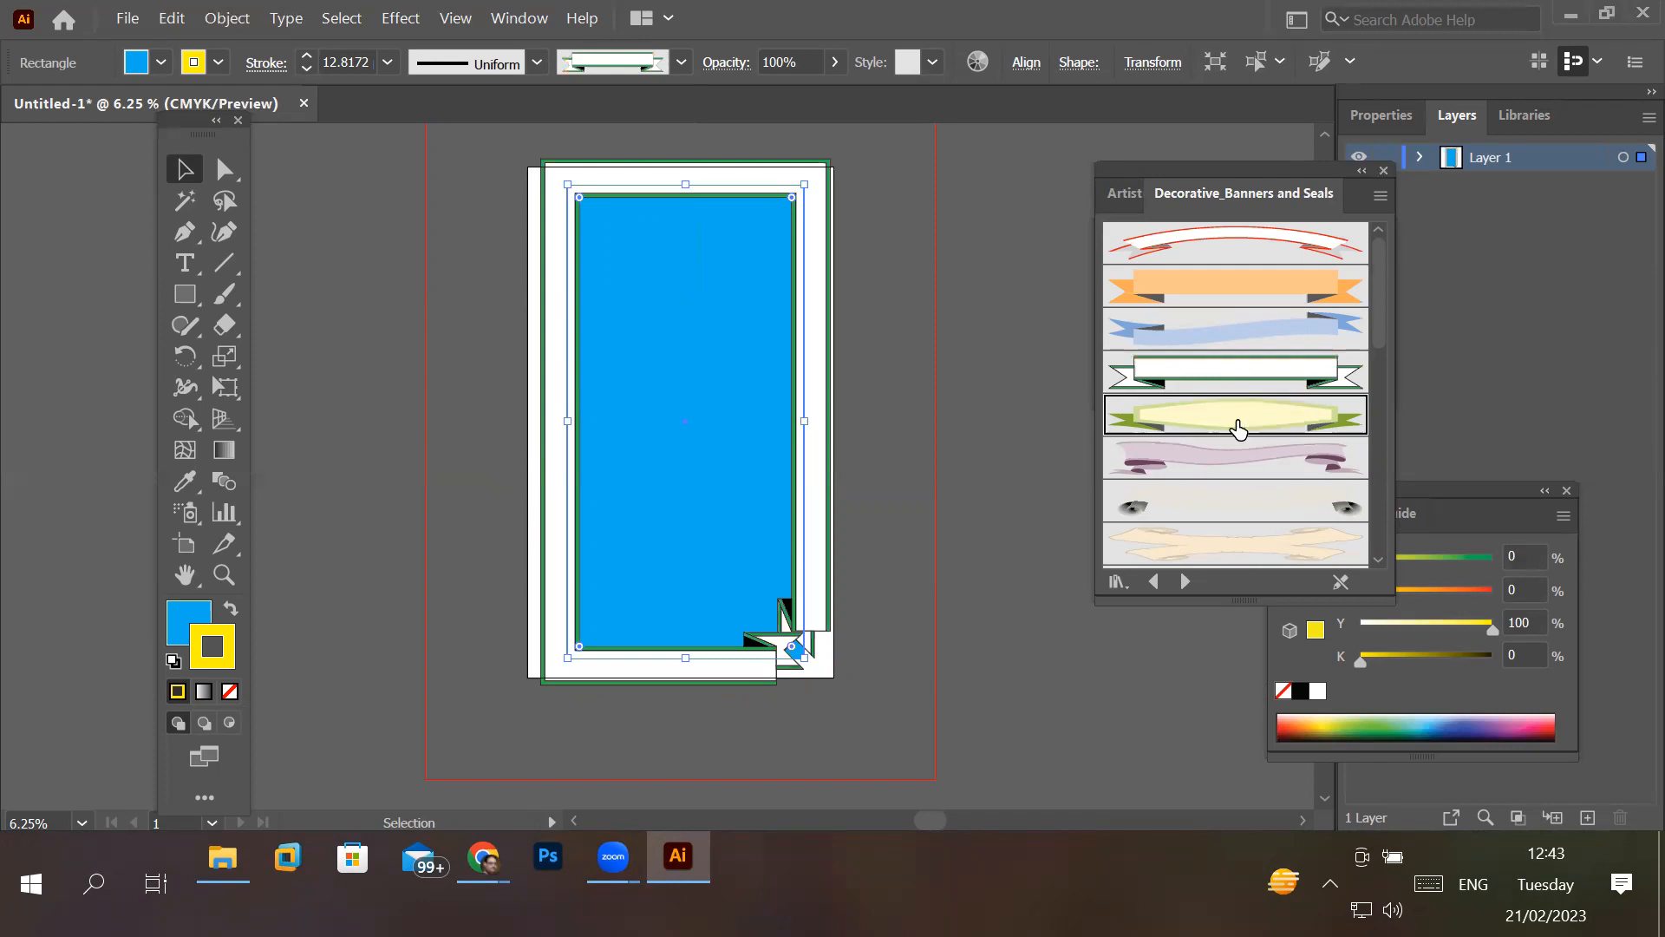
left_click(1228, 474)
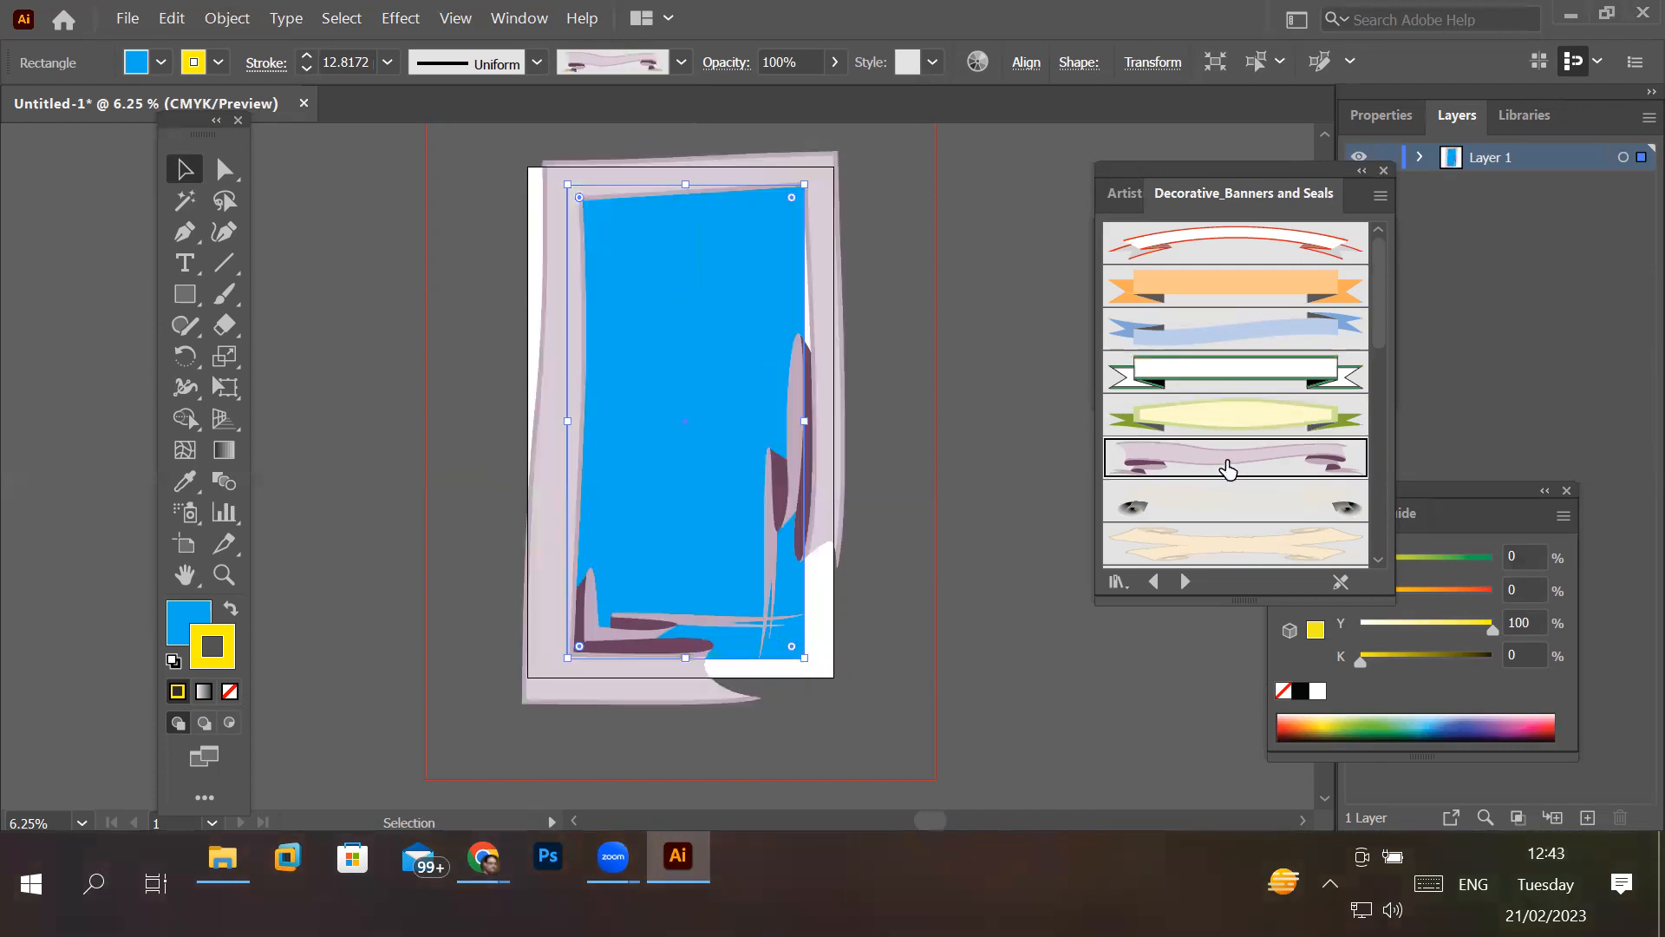
- Try the eye-ended, beige ribbon, grey-and-white, Banner 13 and white scroll brushes on the rectangle's stroke, and apply the black diamond-ornamented frame brush
left_click(1220, 515)
left_click(1221, 548)
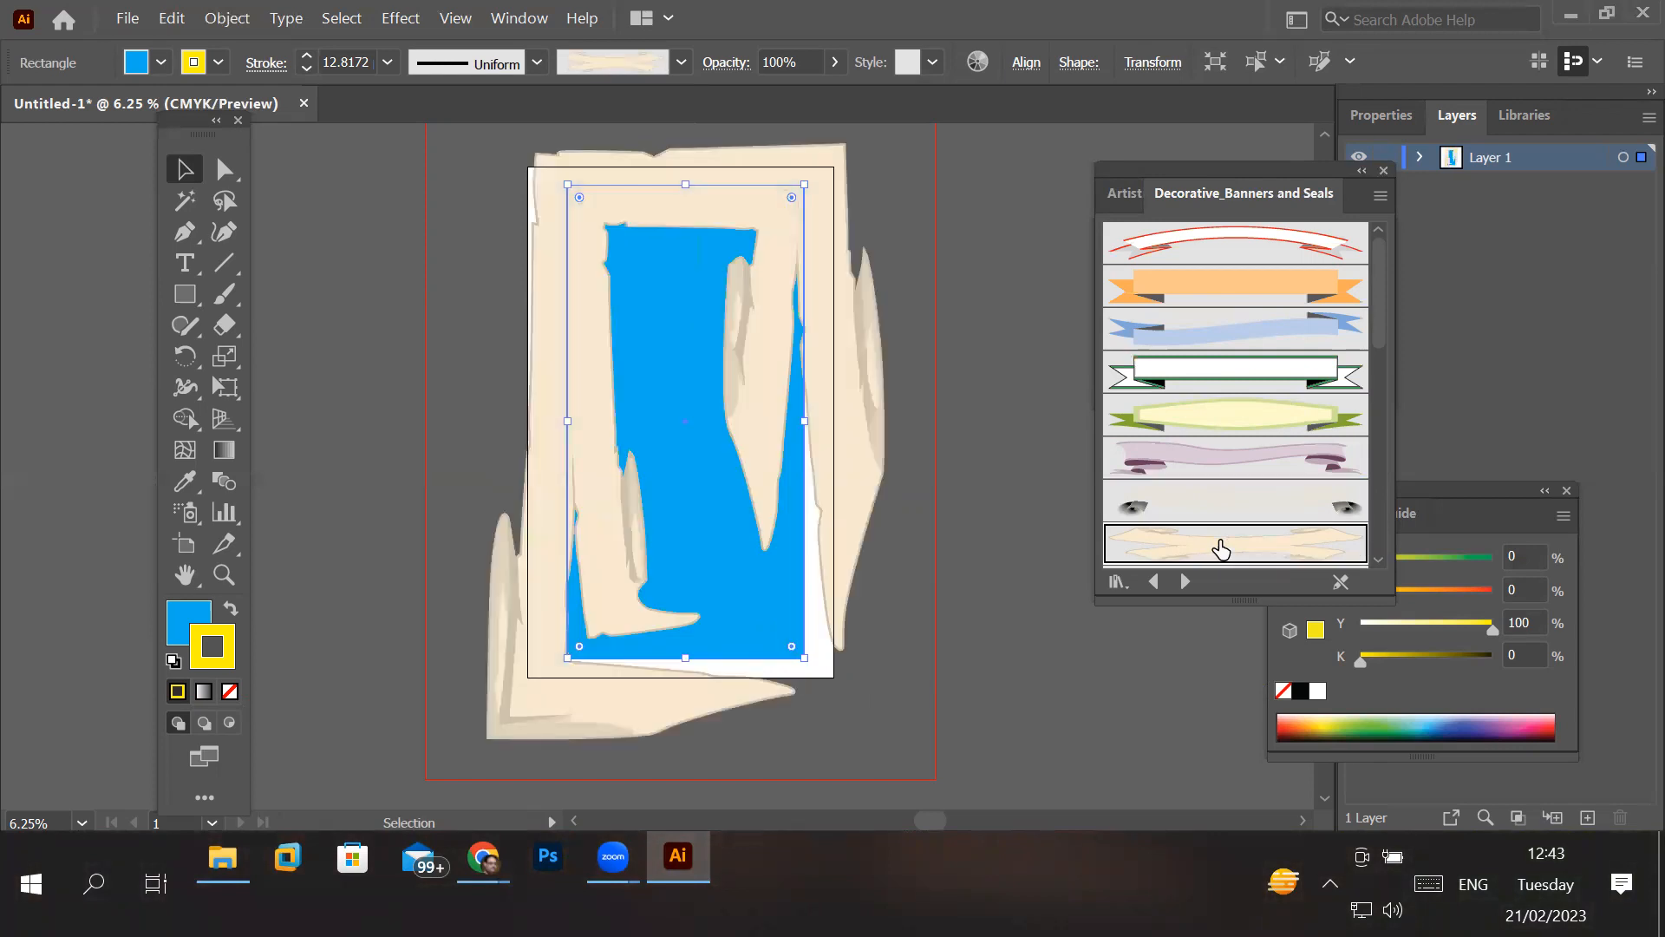
left_click_drag(1382, 335, 1401, 427)
left_click(1317, 398)
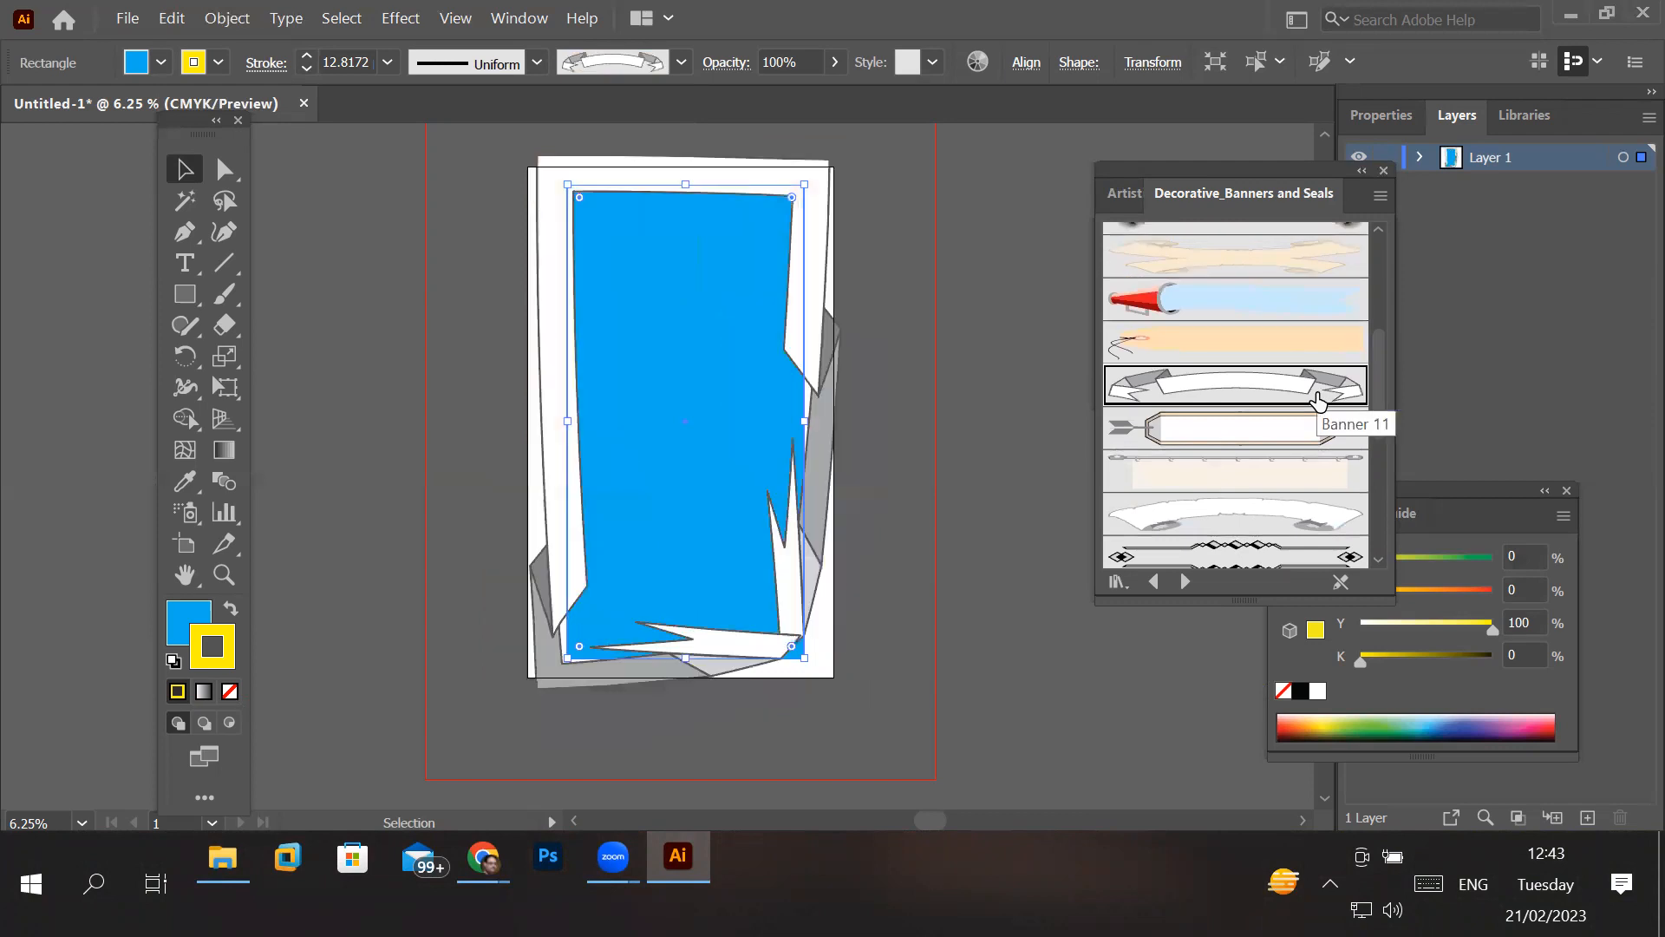
left_click(1279, 474)
left_click(1248, 531)
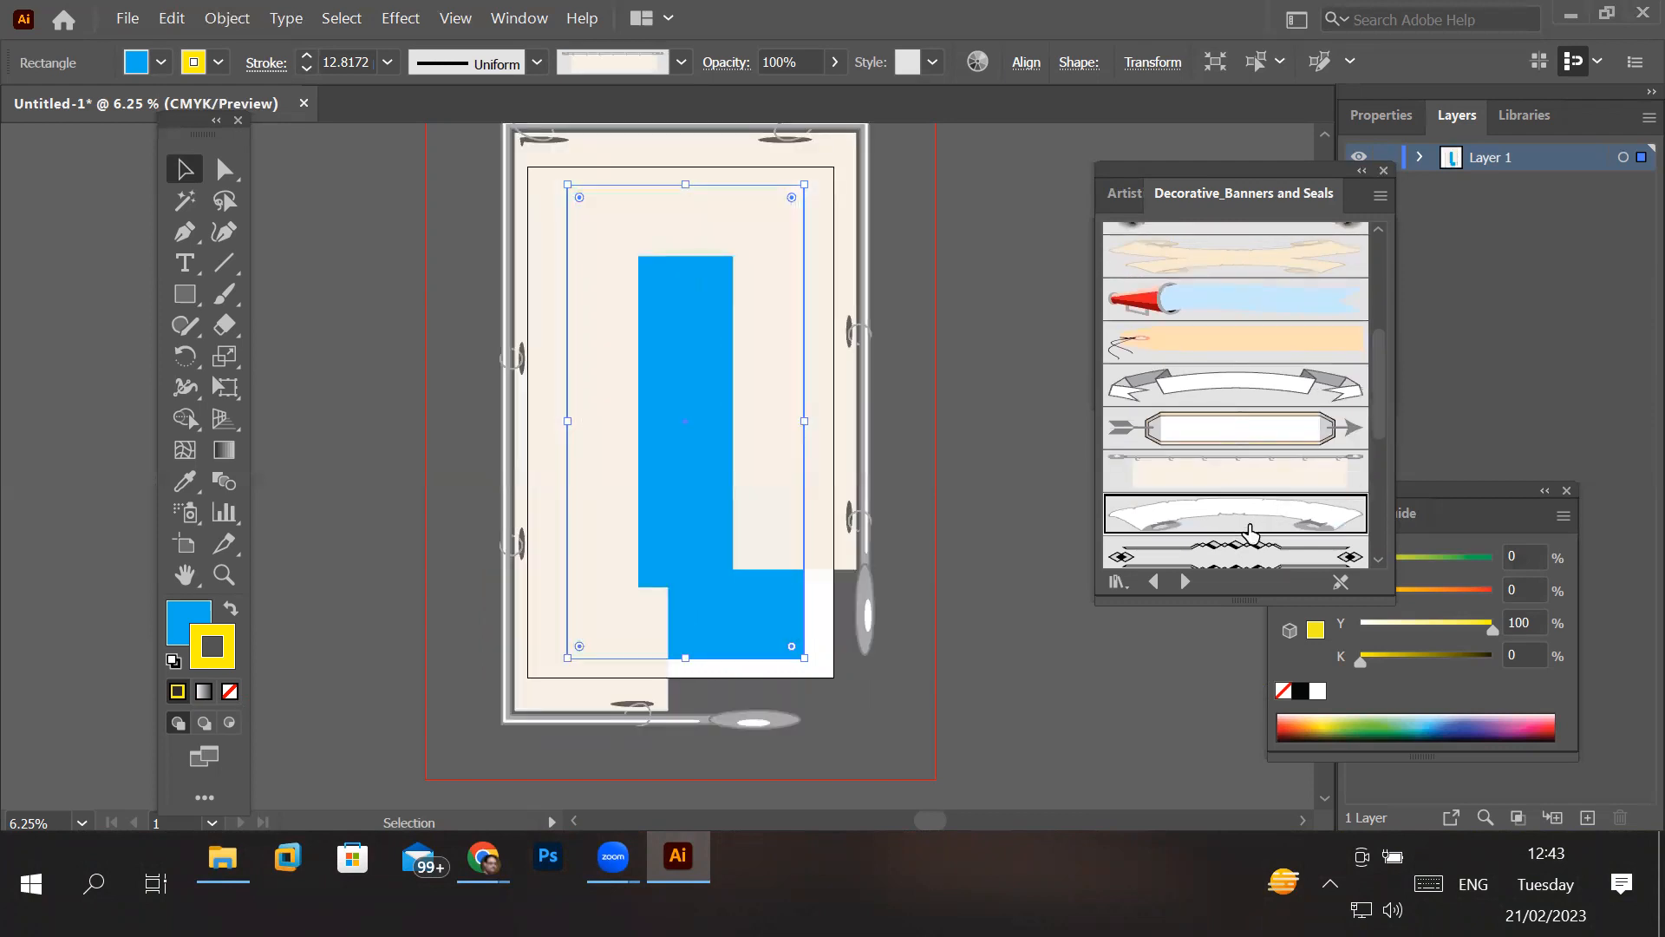
left_click(1247, 558)
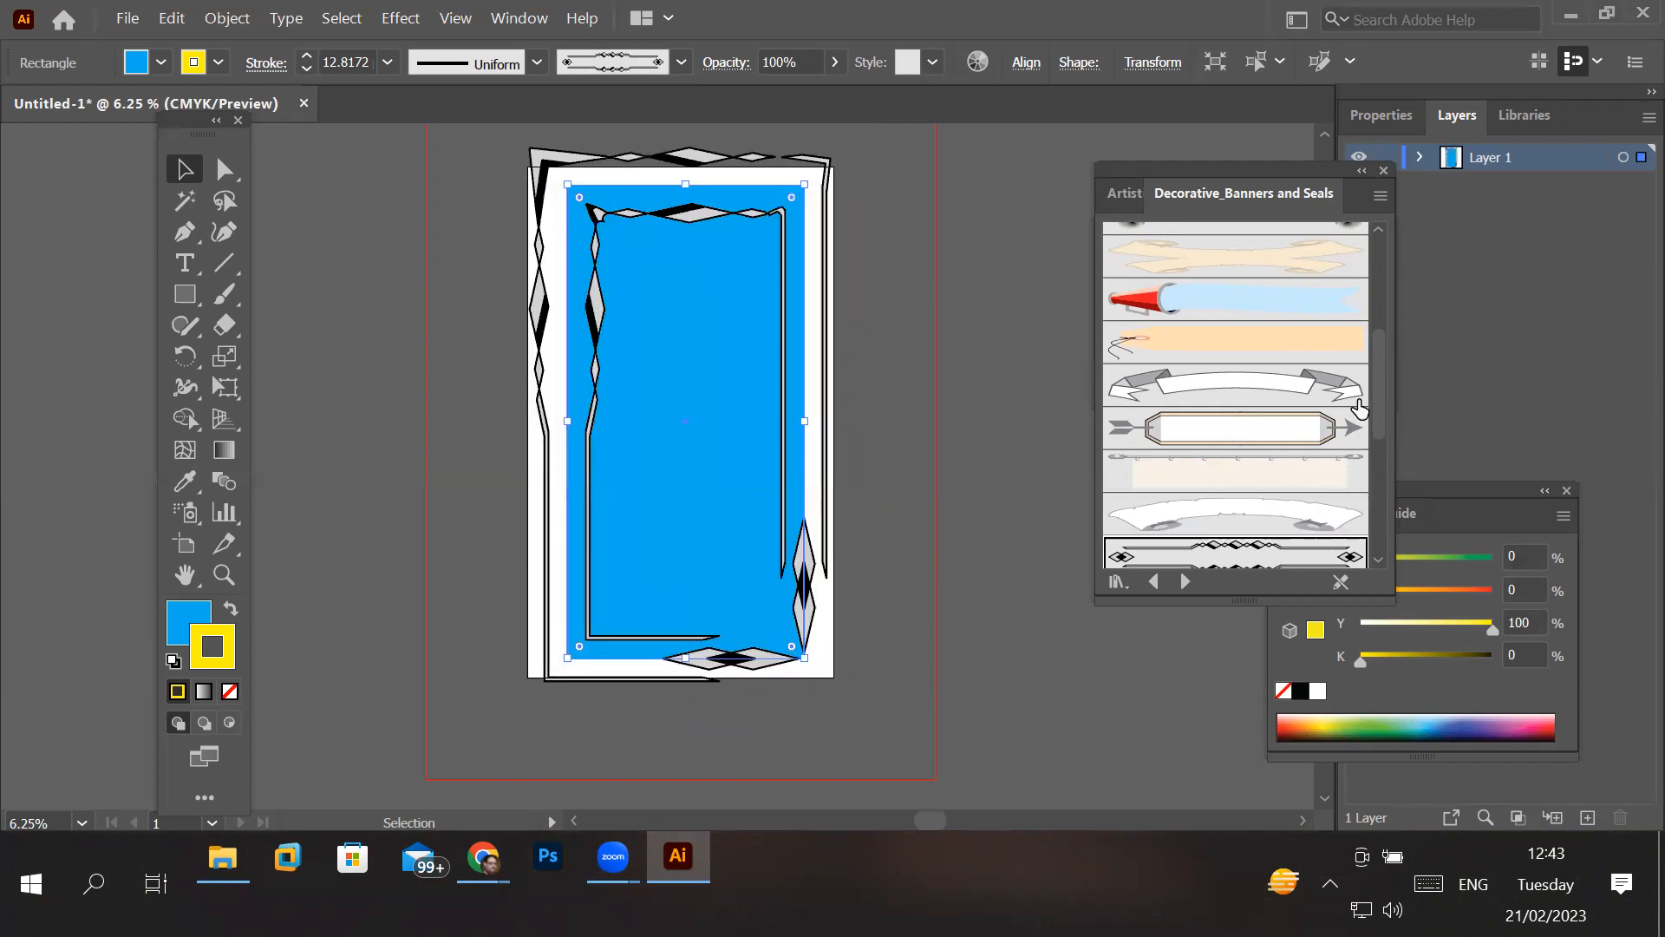
- Apply the orange starburst seal brush to the rectangle's stroke and reduce the stroke weight to 3 pt
left_click_drag(1390, 400, 1411, 510)
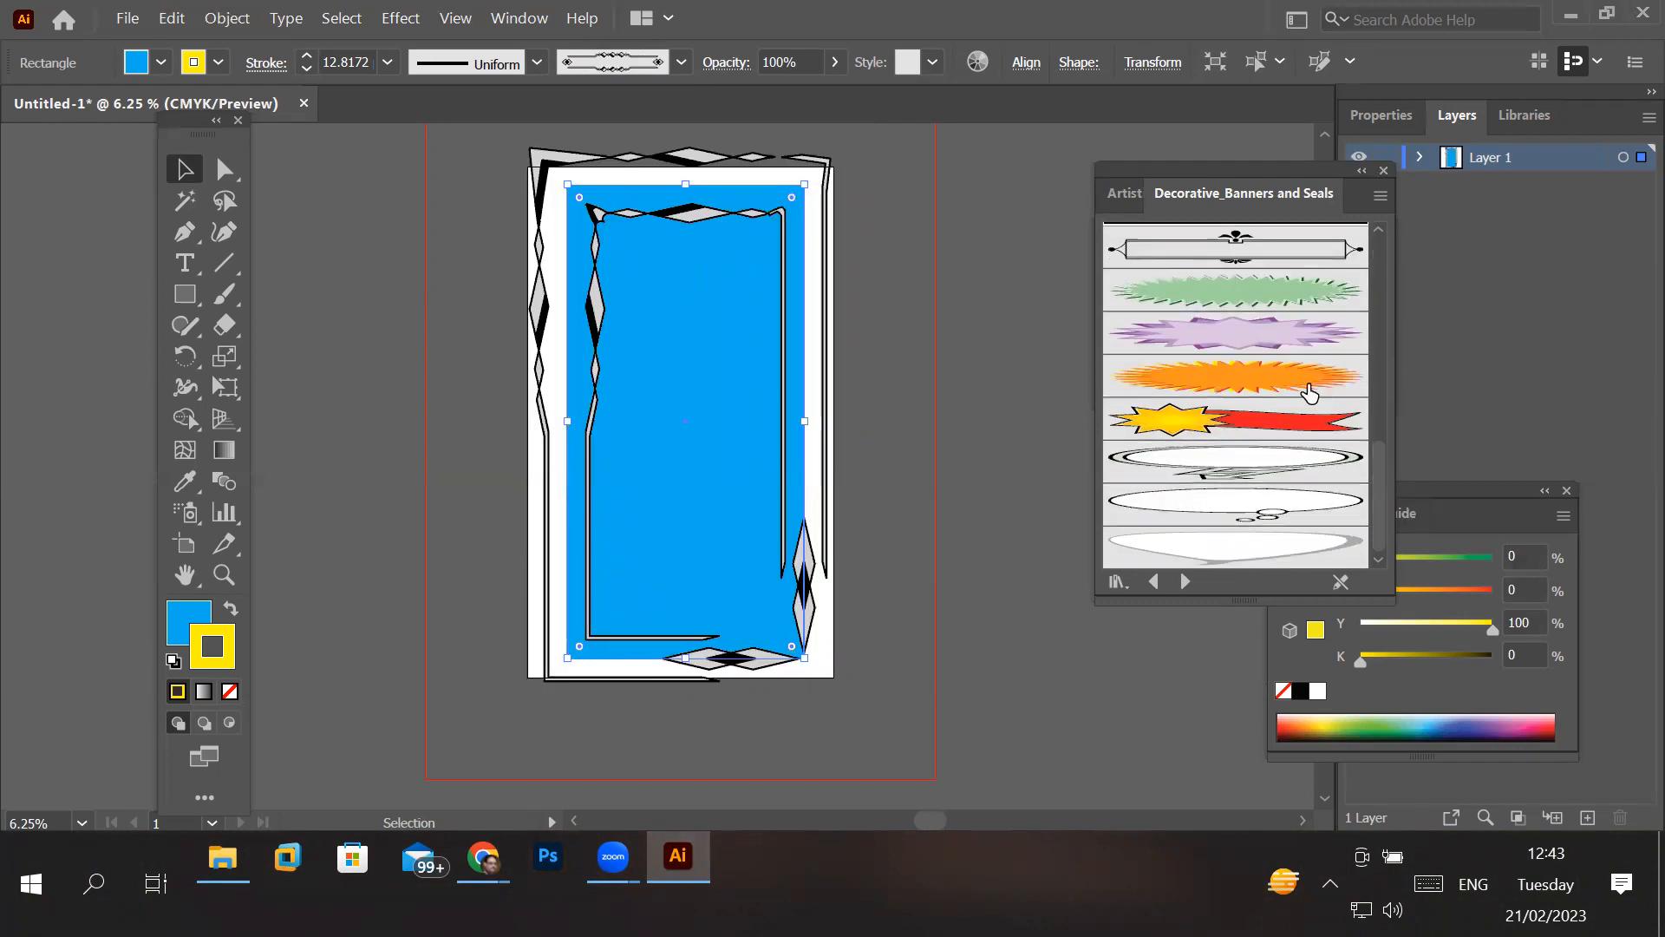
left_click(1309, 392)
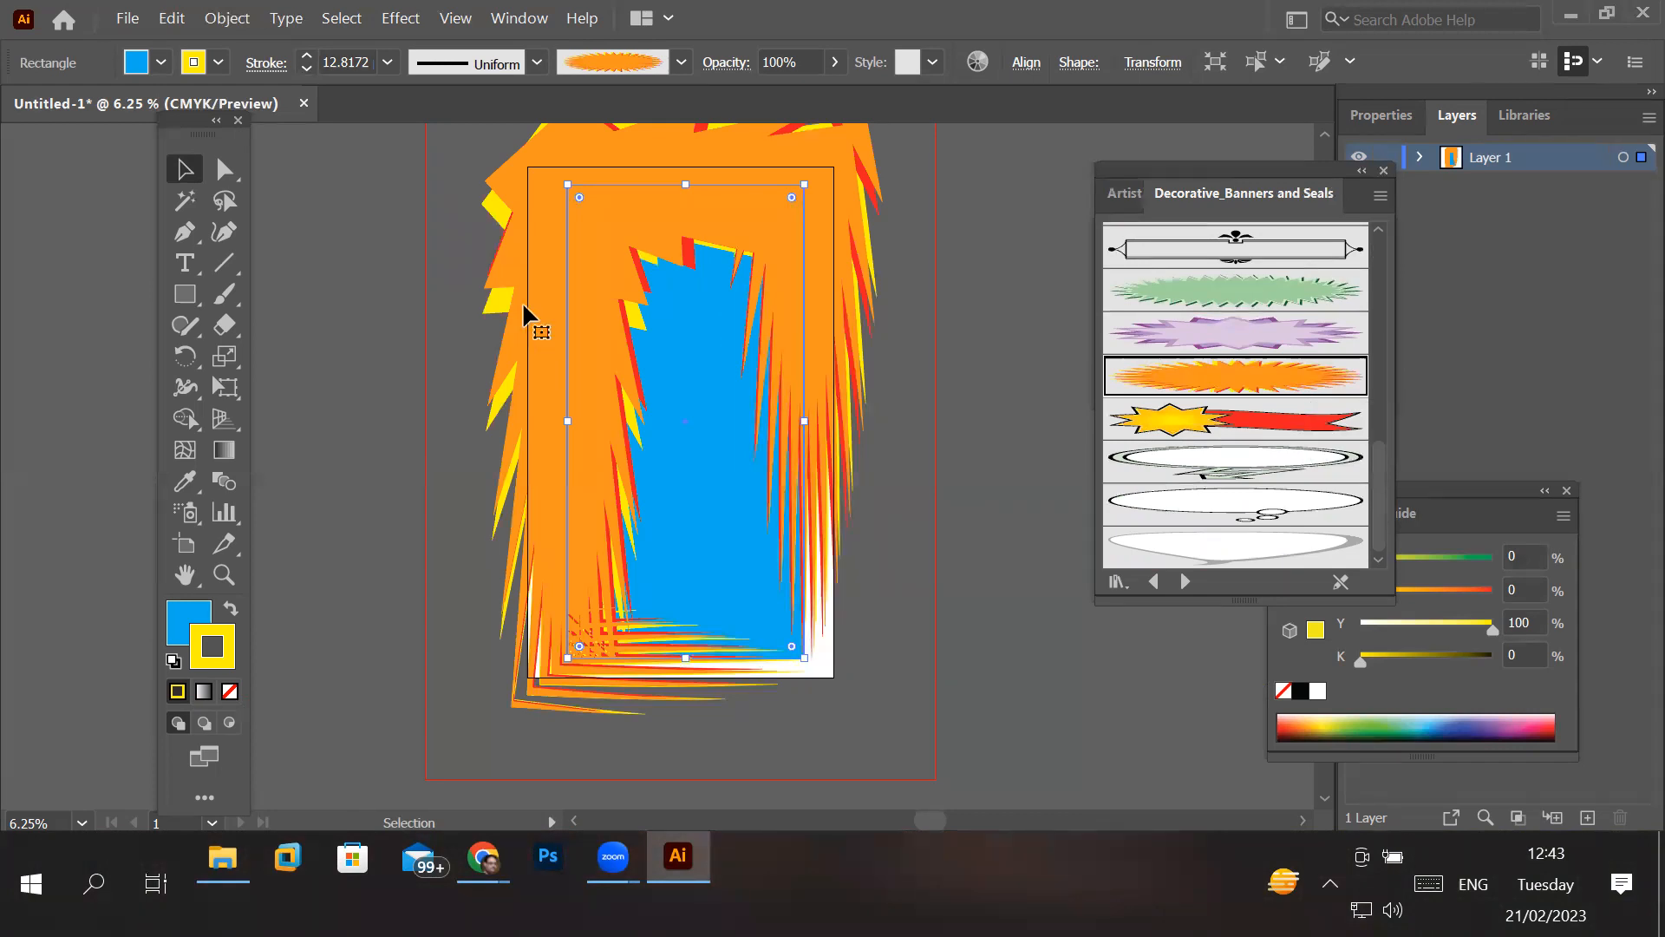
left_click(307, 69)
left_click(307, 69)
left_click(307, 70)
left_click(307, 69)
left_click(307, 69)
left_click(307, 70)
left_click(307, 69)
left_click(307, 70)
left_click(307, 69)
left_click(307, 70)
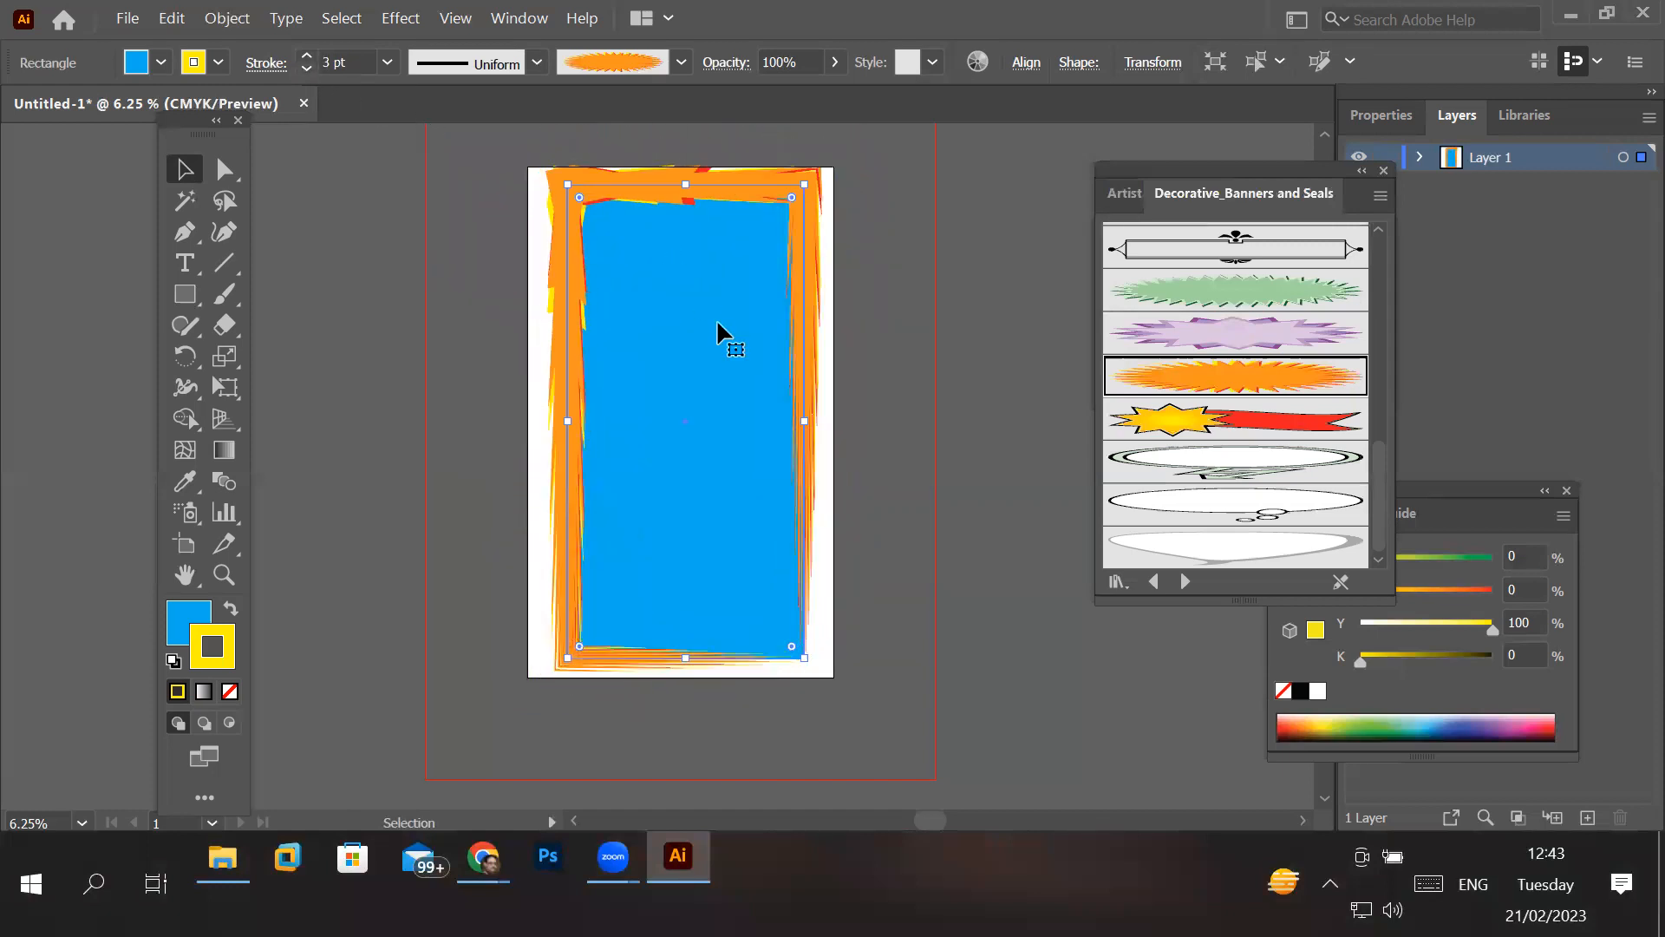
- Widen the rectangle on both sides and adjust its lower edge so the frame fills the artboard
left_click_drag(805, 421, 820, 423)
left_click_drag(569, 420, 546, 421)
left_click_drag(685, 659, 683, 663)
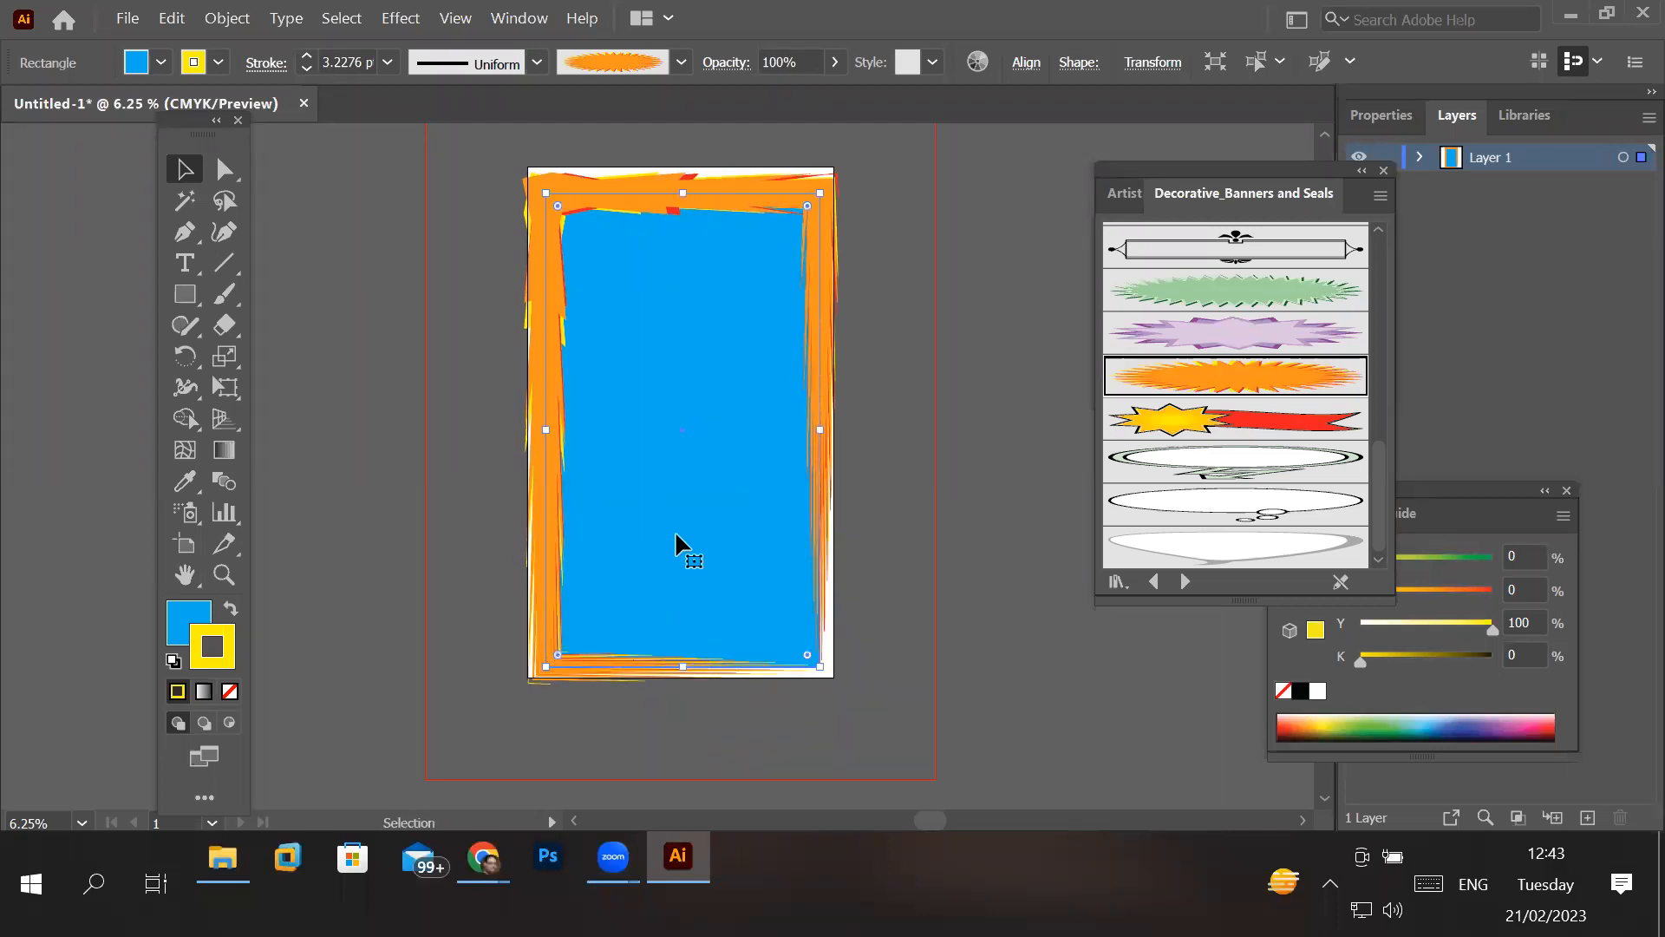
- Place a point text object near the blue rectangle's upper-left corner and reselect the rectangle
left_click(184, 263)
left_click(607, 264)
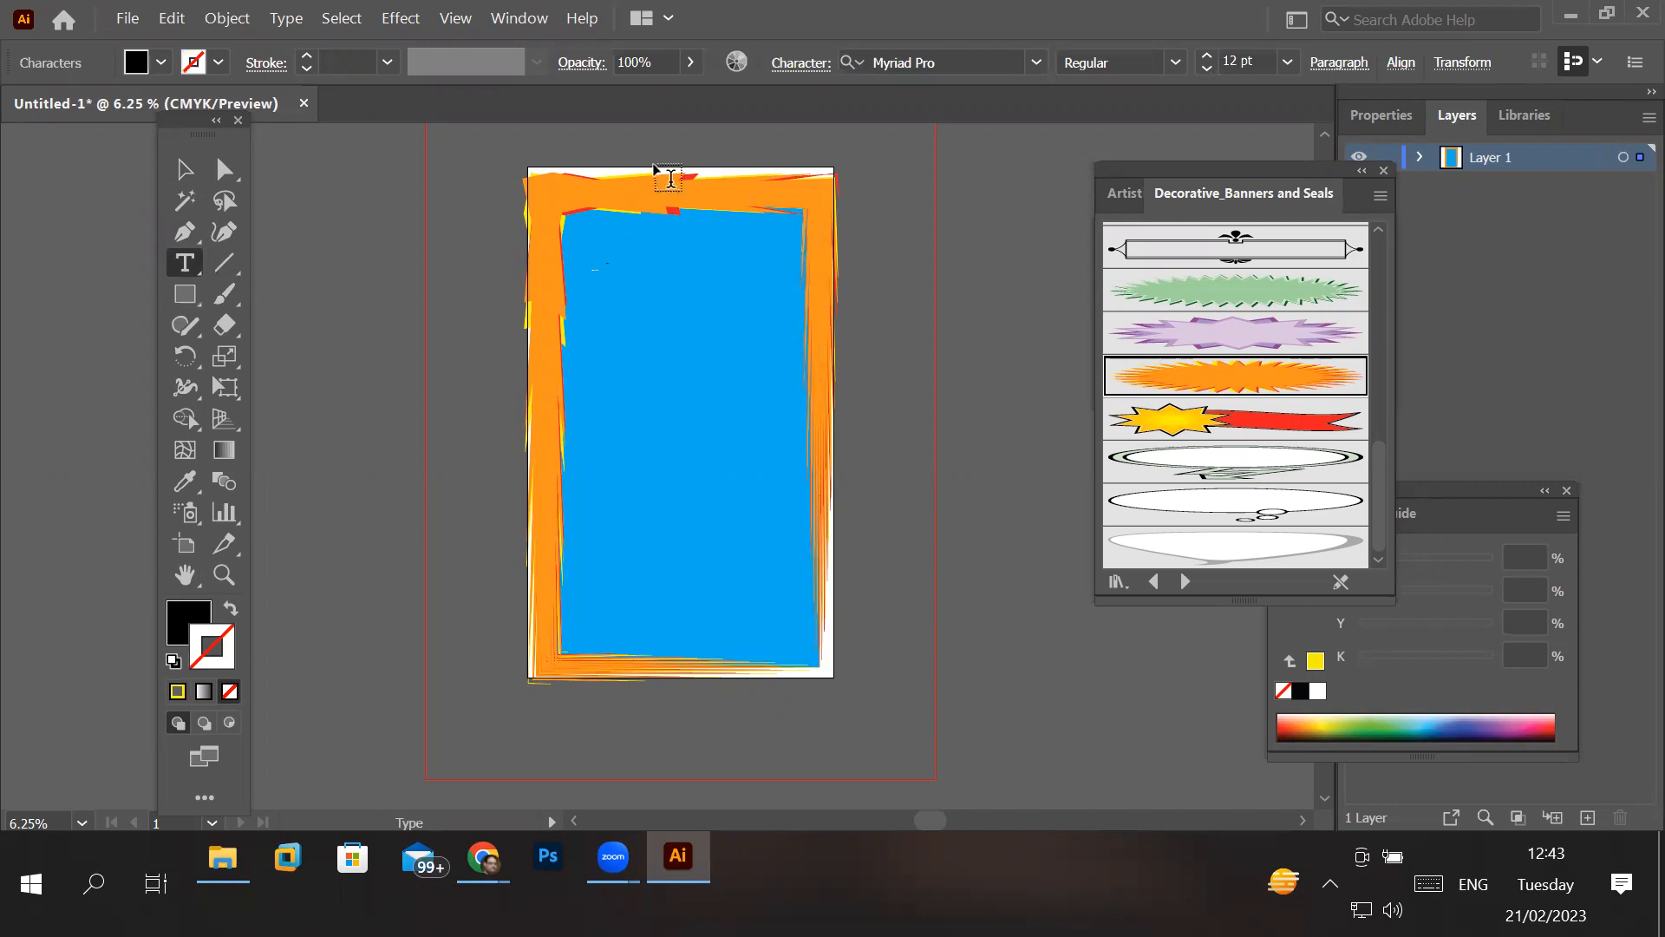
left_click(176, 181)
left_click(622, 190)
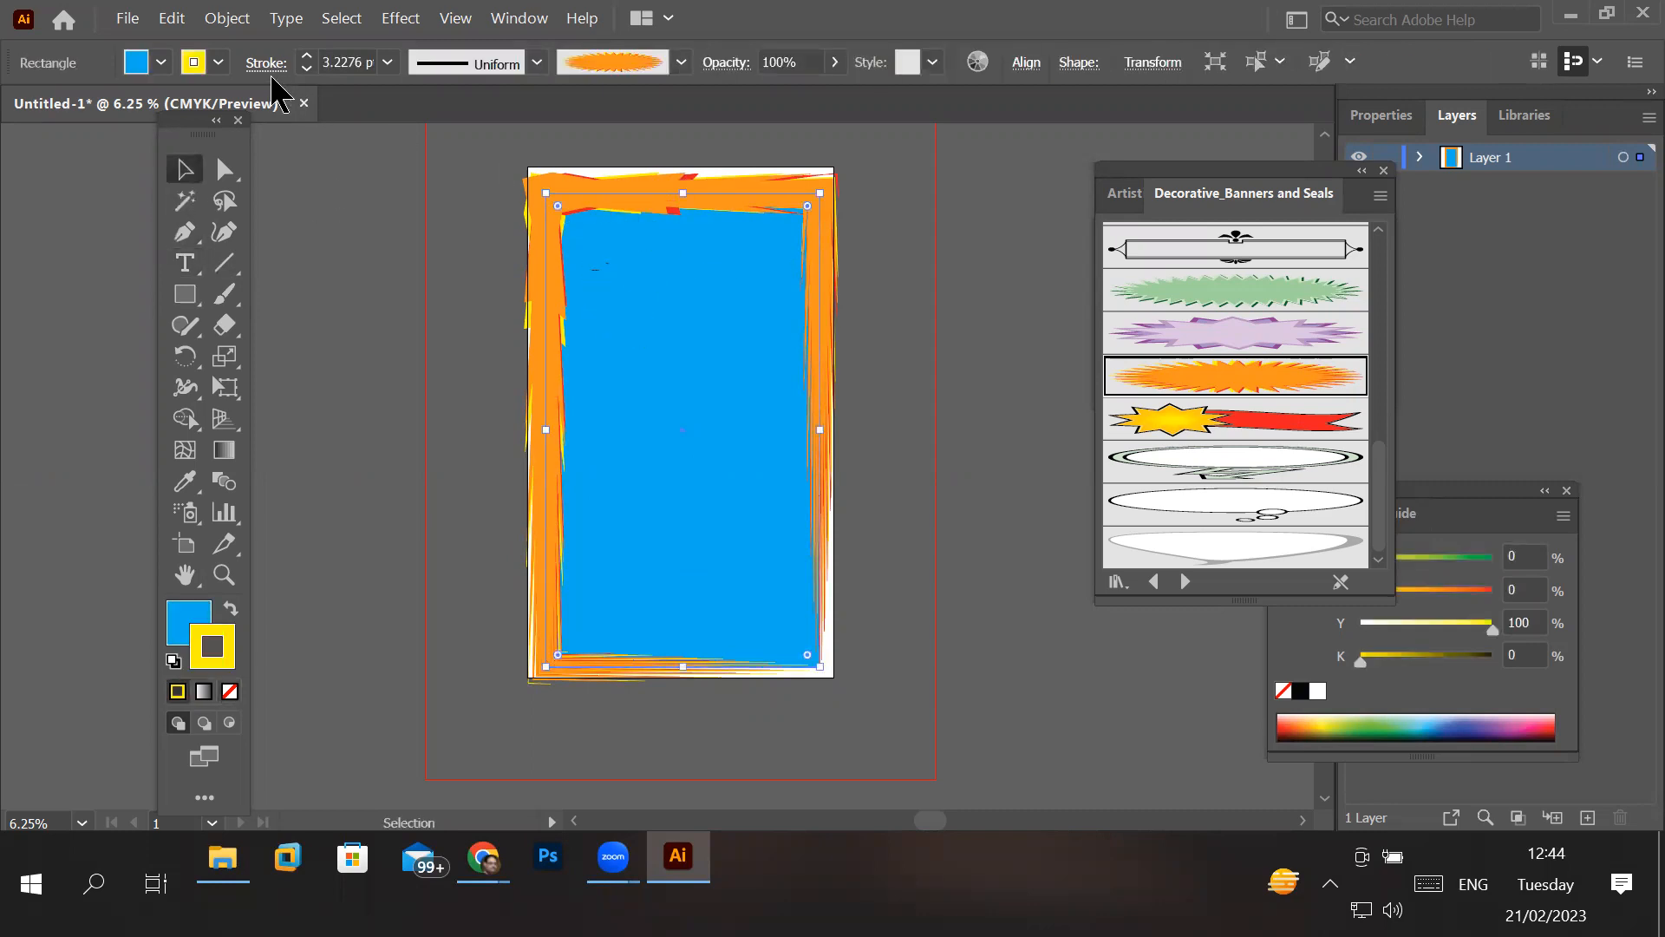
- Try no fill, red and green on the rectangle, and set its fill to yellow
left_click(163, 66)
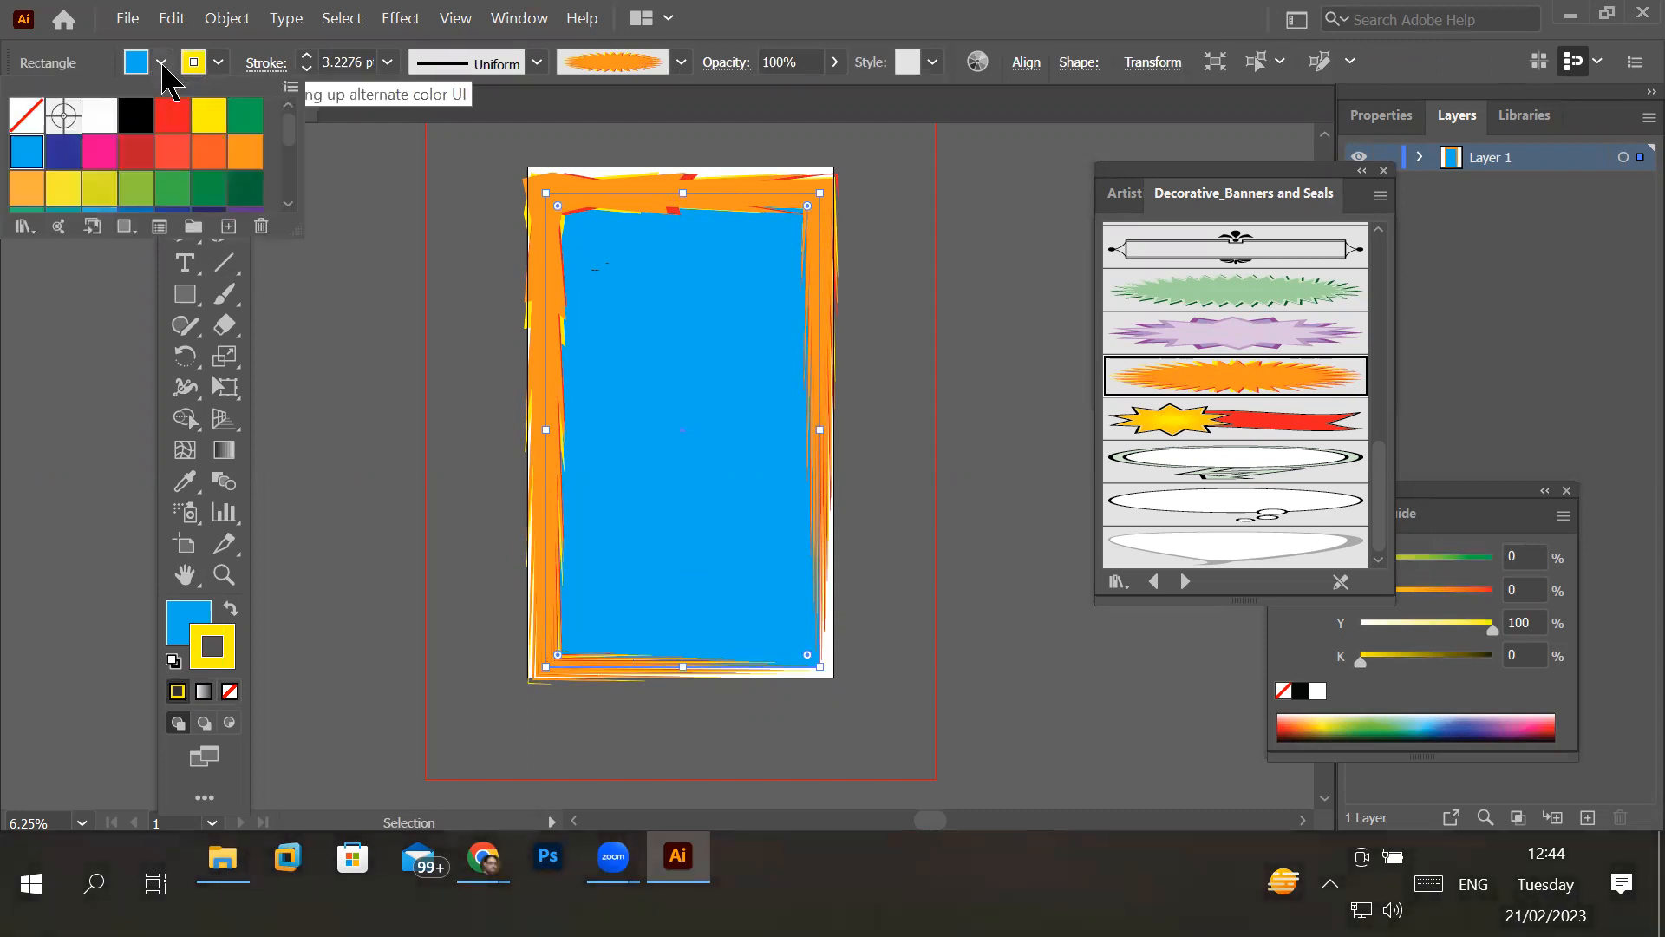
left_click(22, 123)
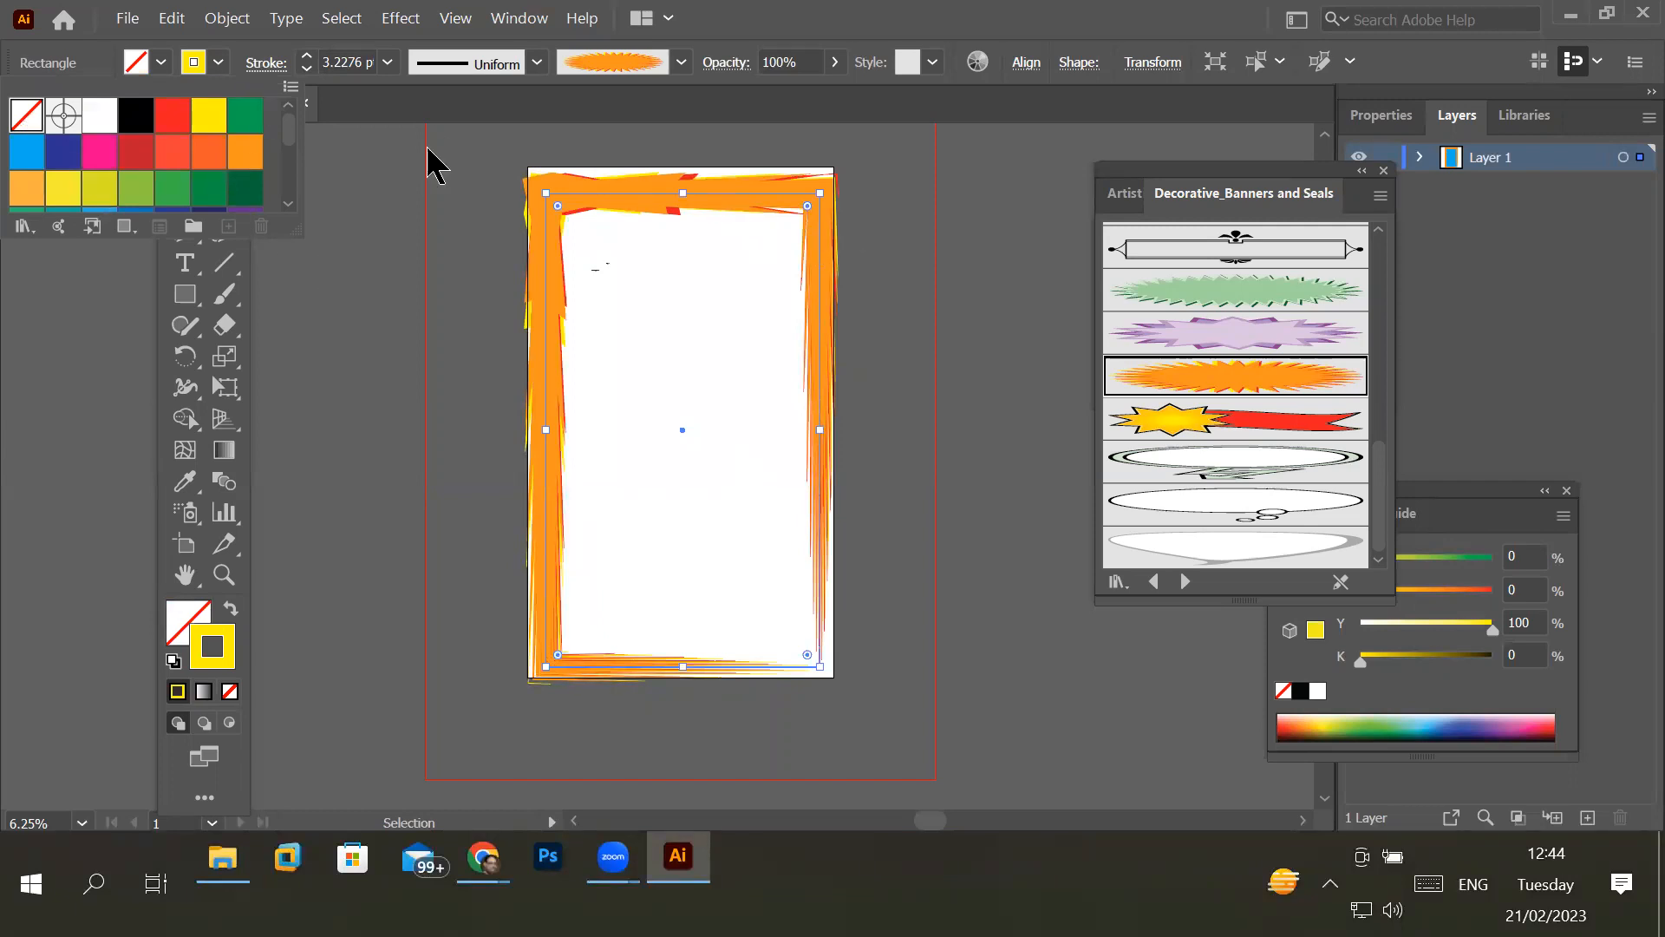
left_click(167, 68)
left_click(167, 68)
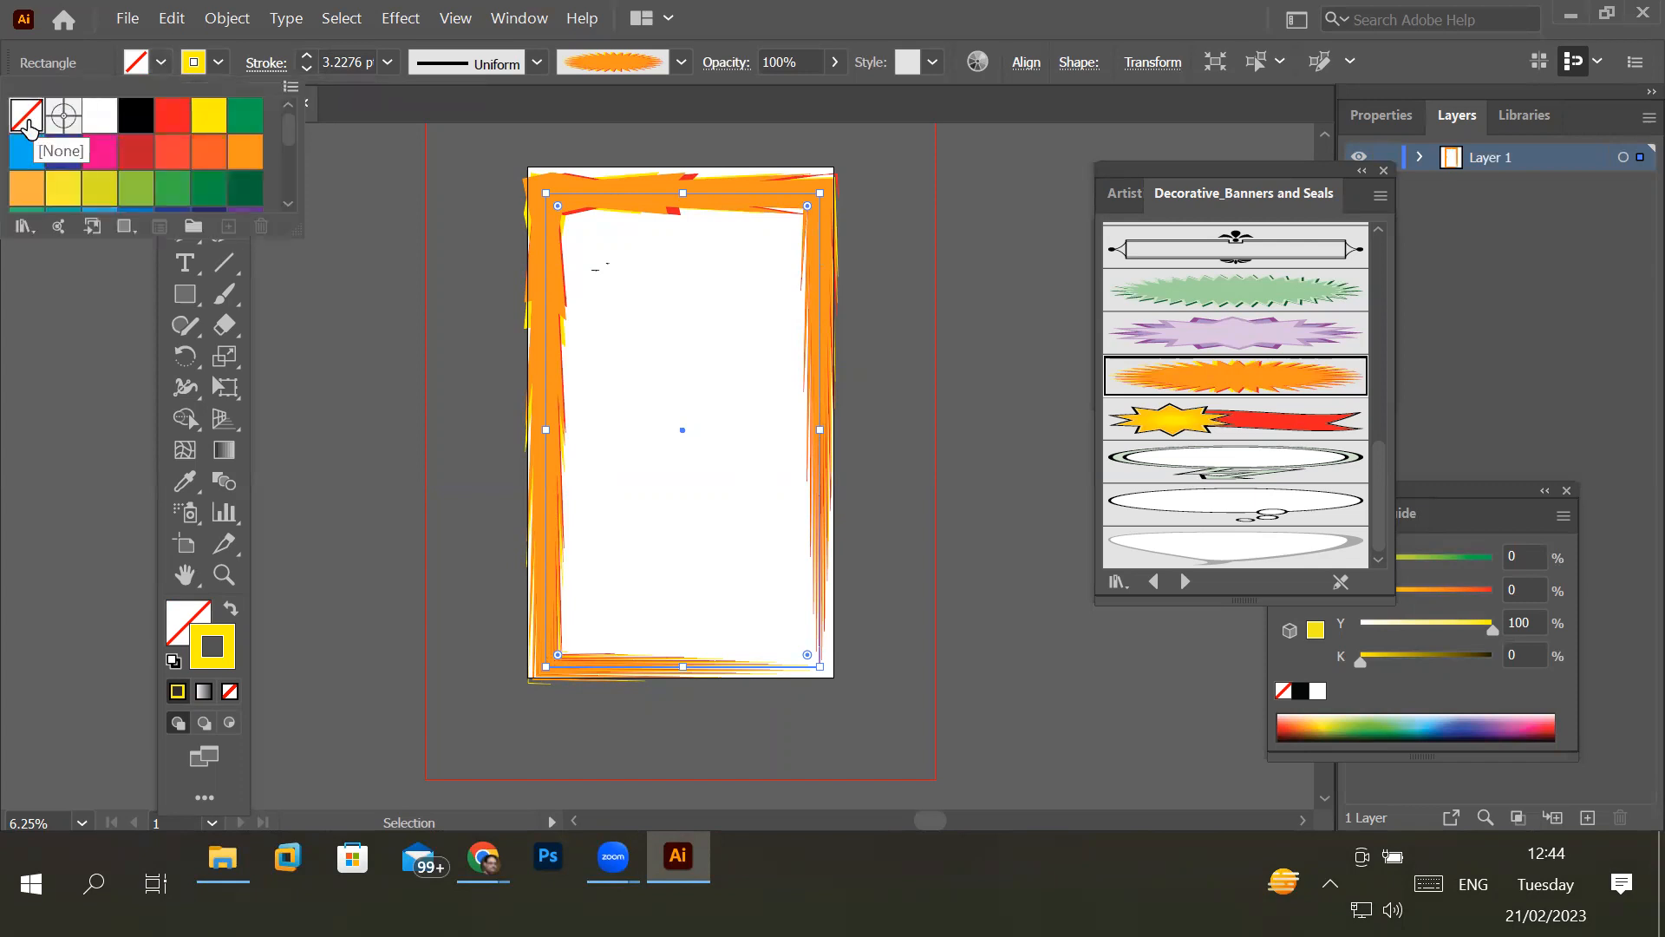
left_click(173, 130)
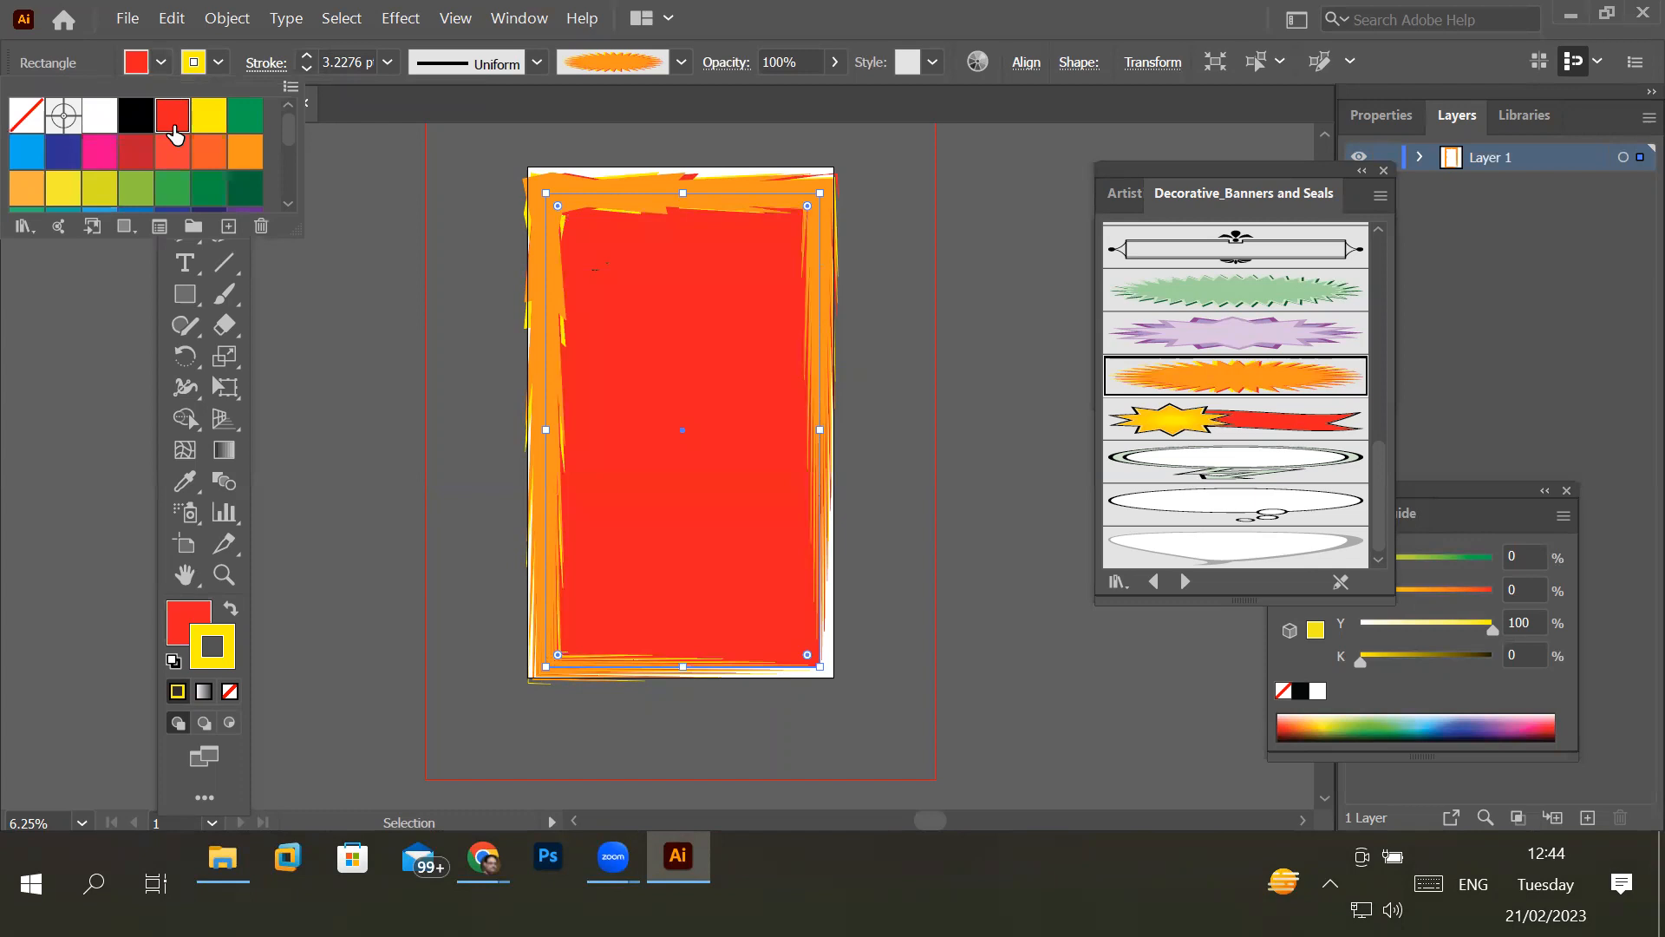
left_click(206, 116)
left_click(243, 120)
left_click(201, 122)
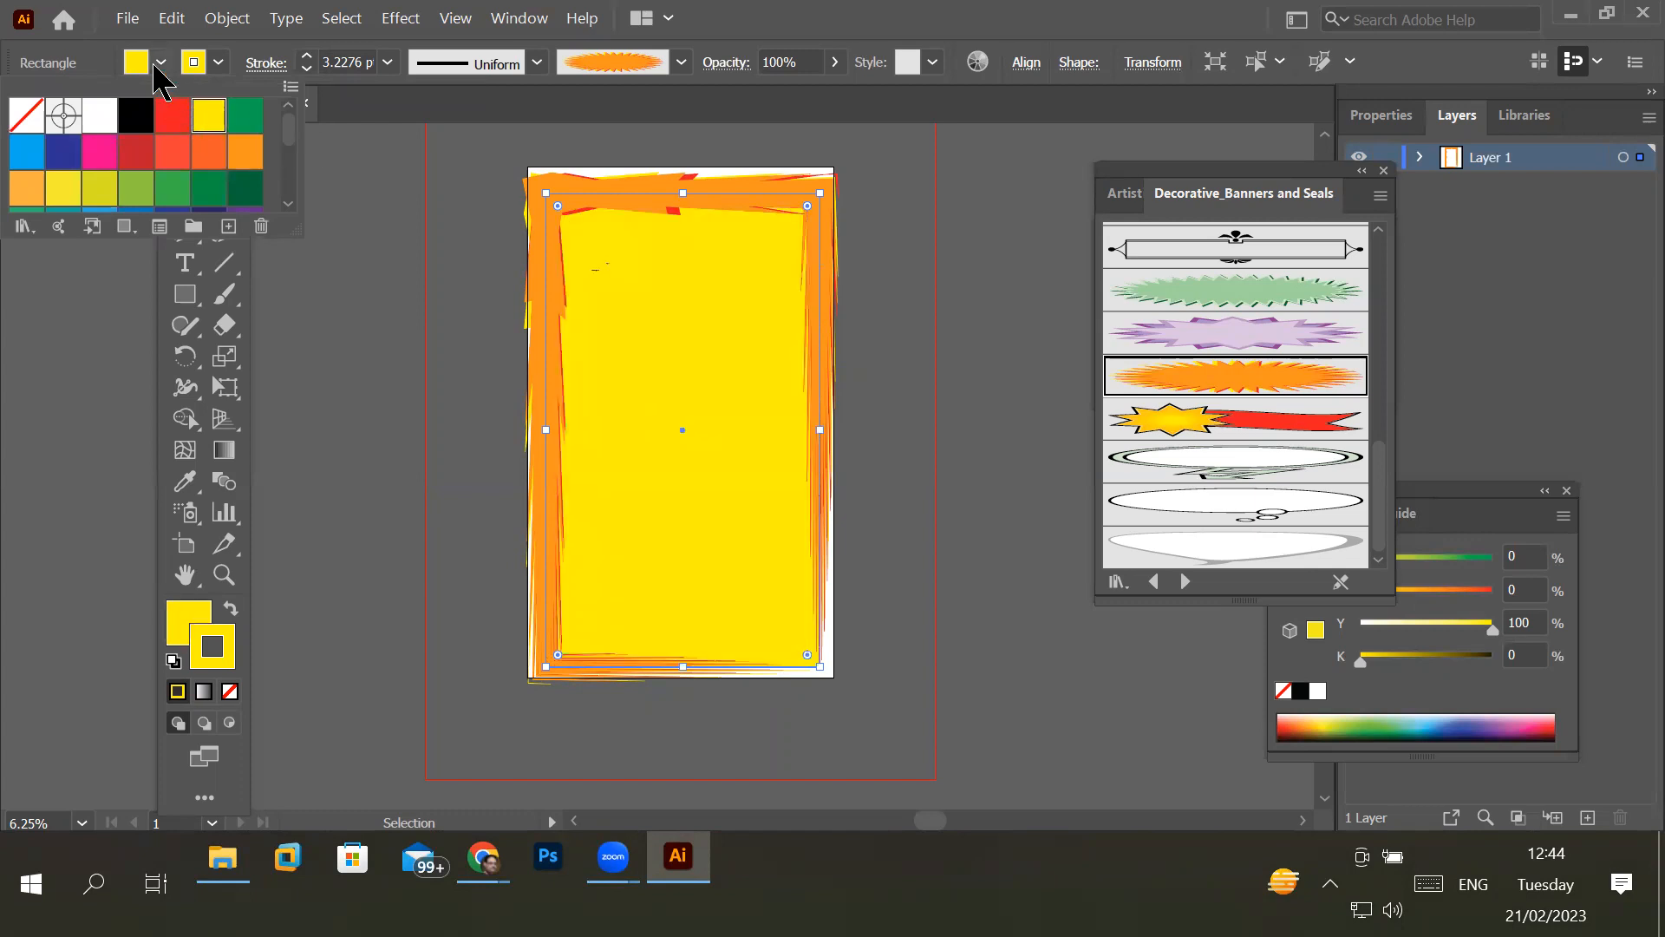
- Try red as the rectangle's stroke colour and set it to dark blue, C 100, M 100, Y 0, K 0
left_click(214, 69)
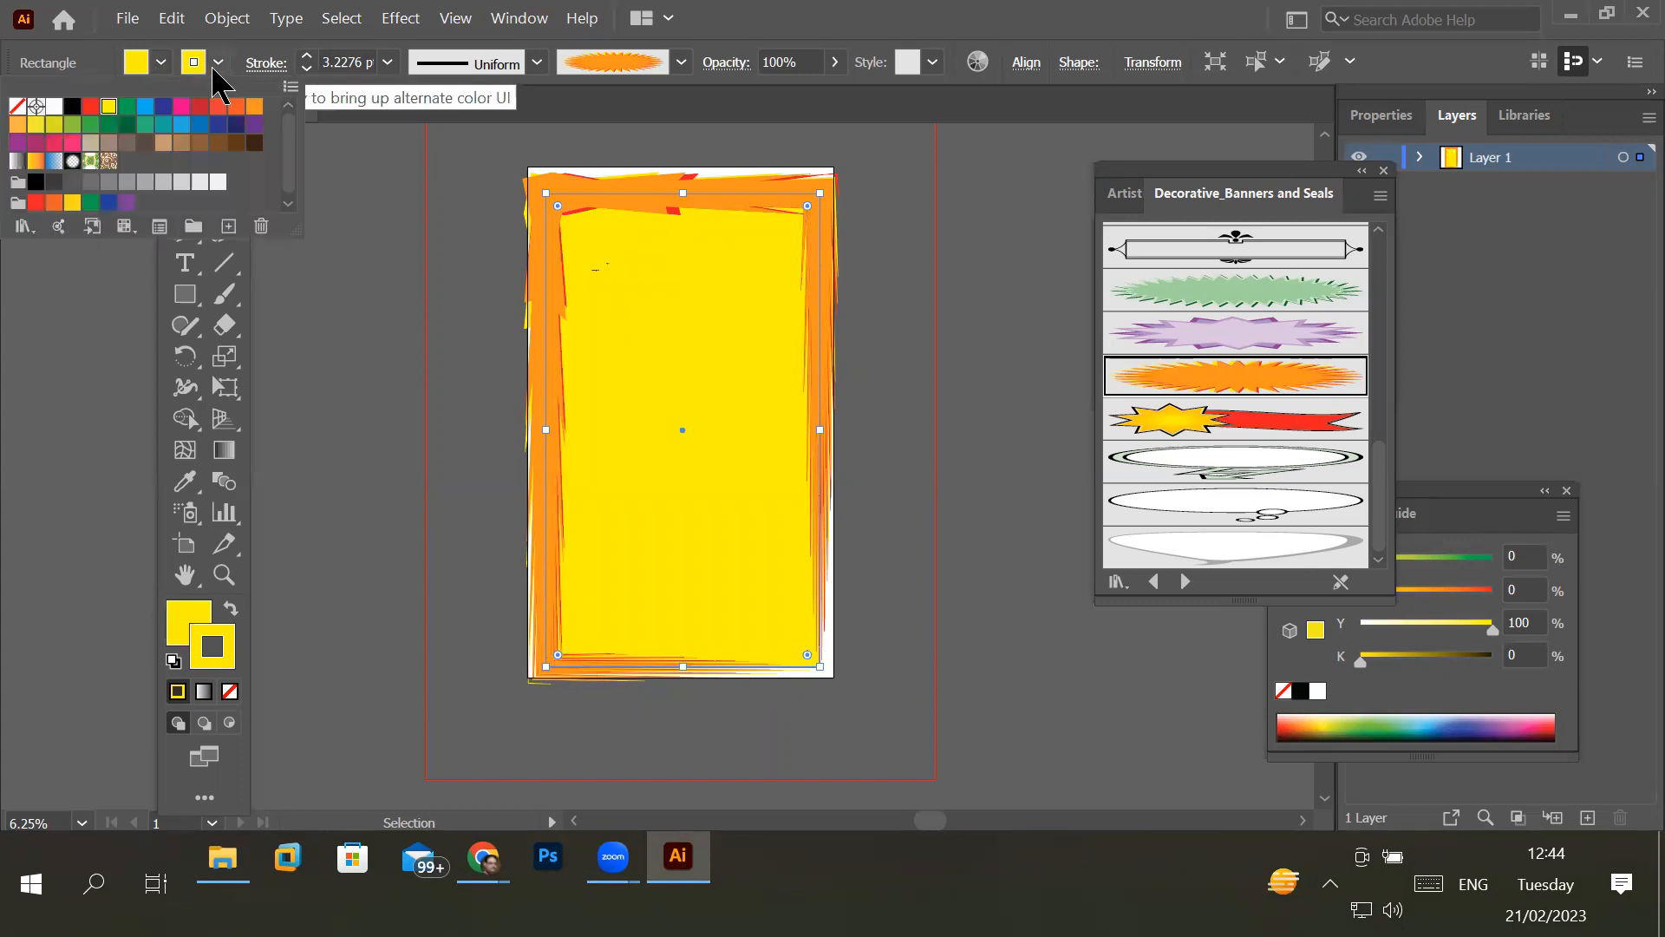
left_click(90, 107)
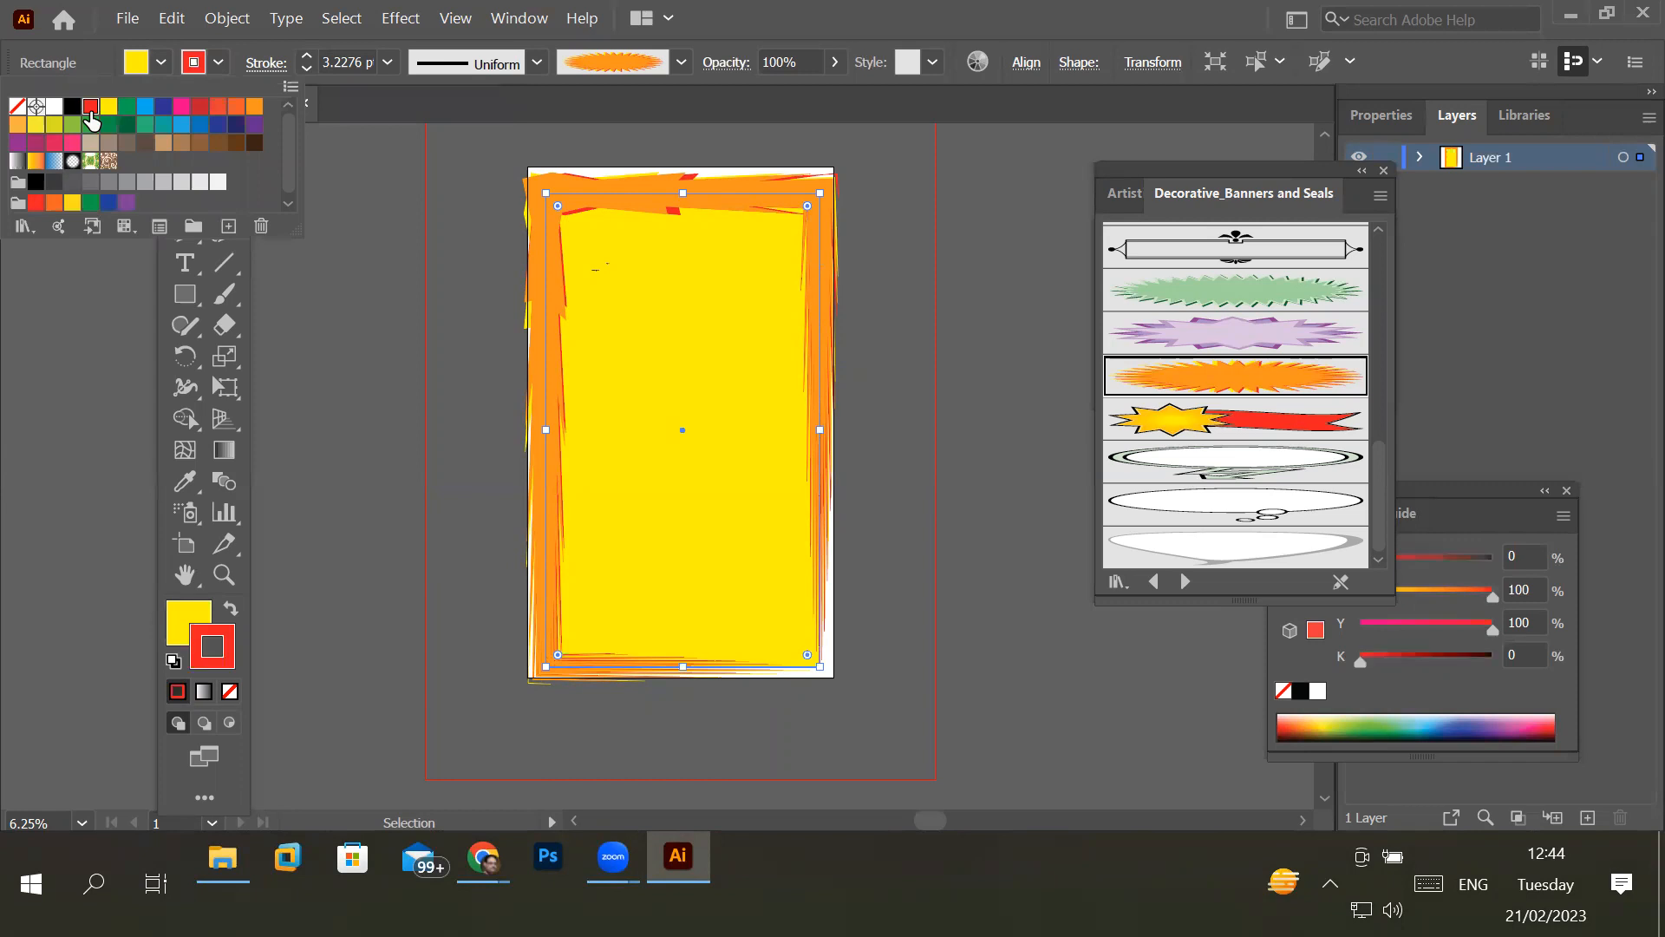
left_click(163, 107)
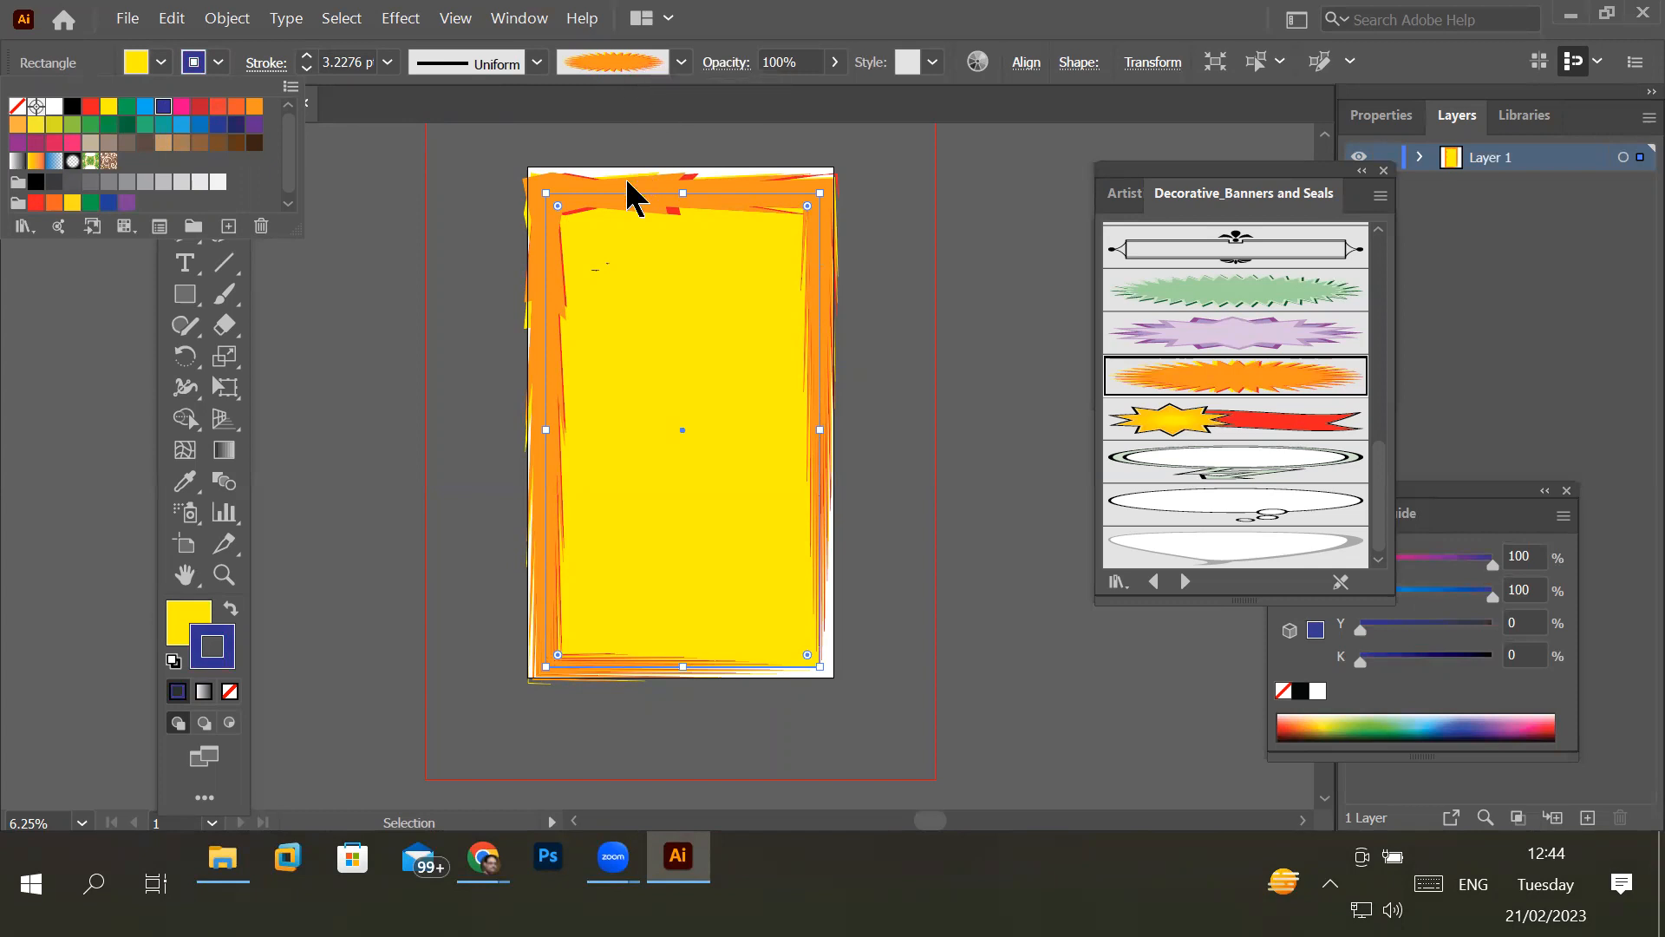
- Look through the document's brushes and apply the 5 pt. Round brush to the rectangle's stroke
left_click(682, 63)
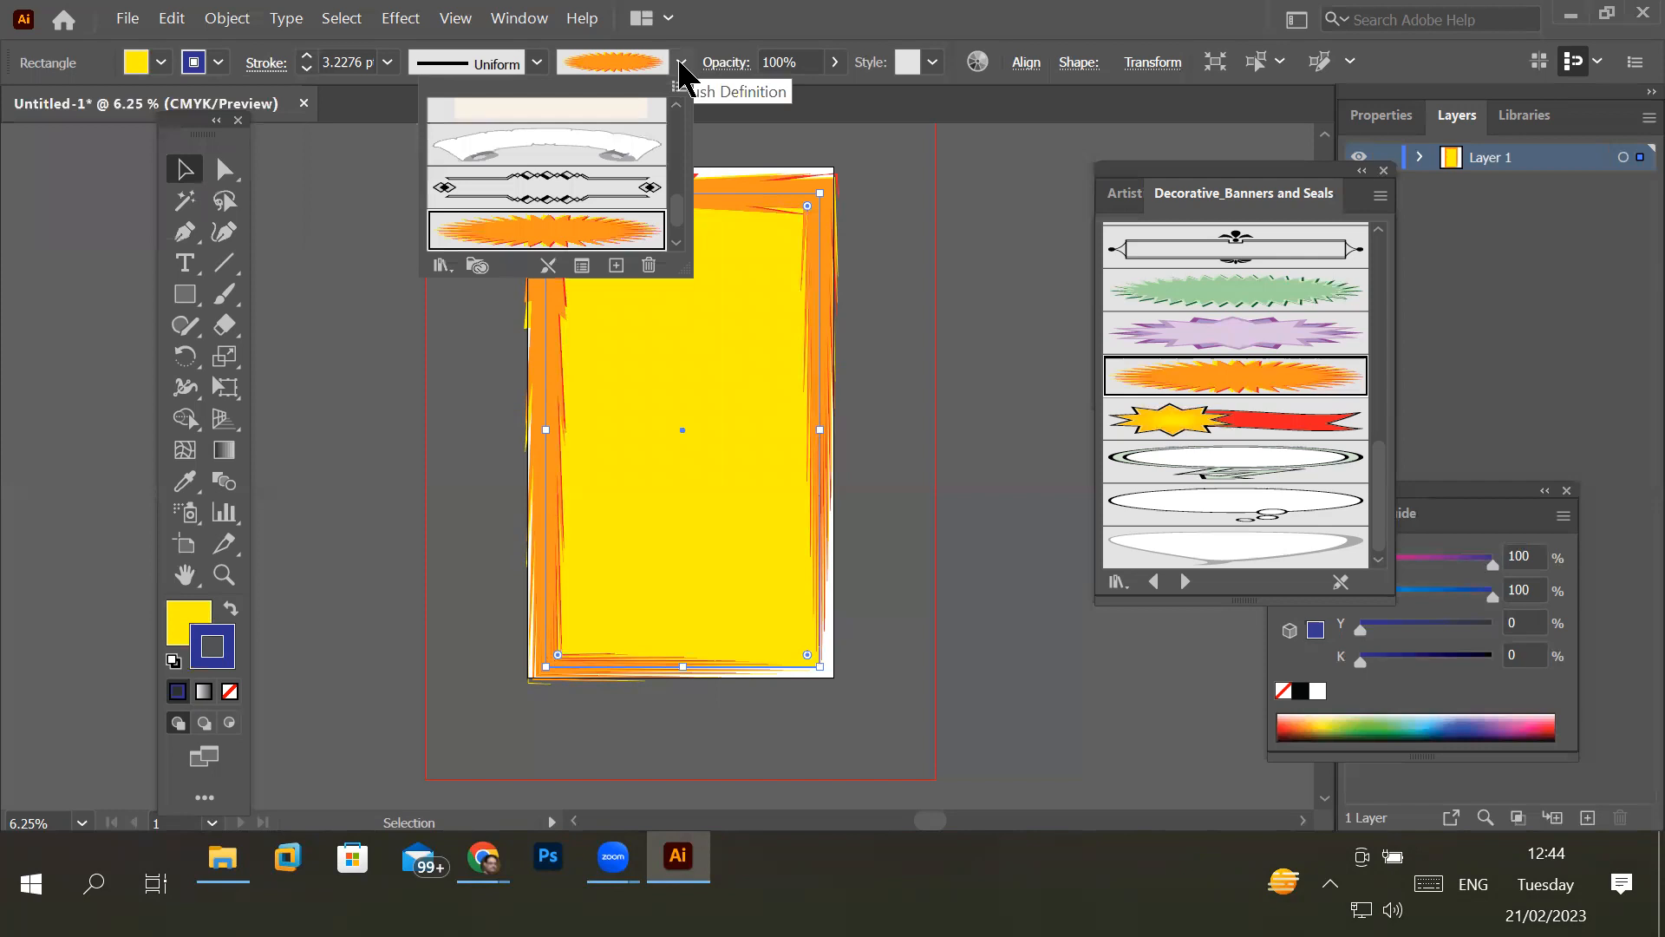
scroll(688, 187, "up", 2)
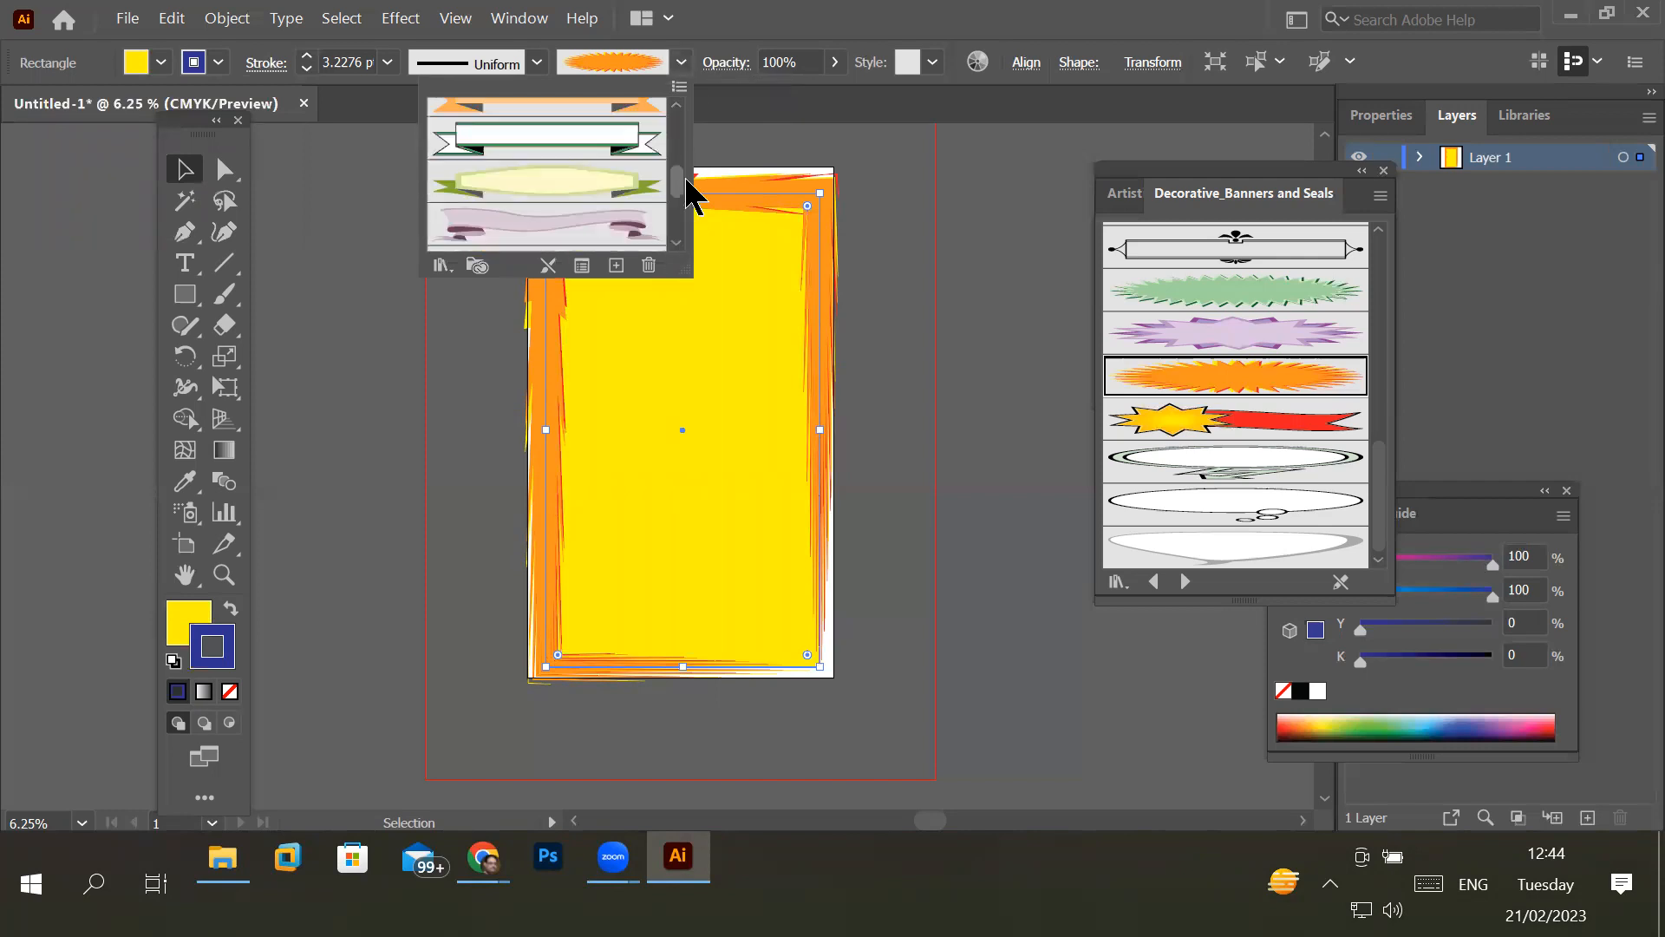
scroll(687, 187, "up", 3)
left_click(679, 62)
left_click(679, 61)
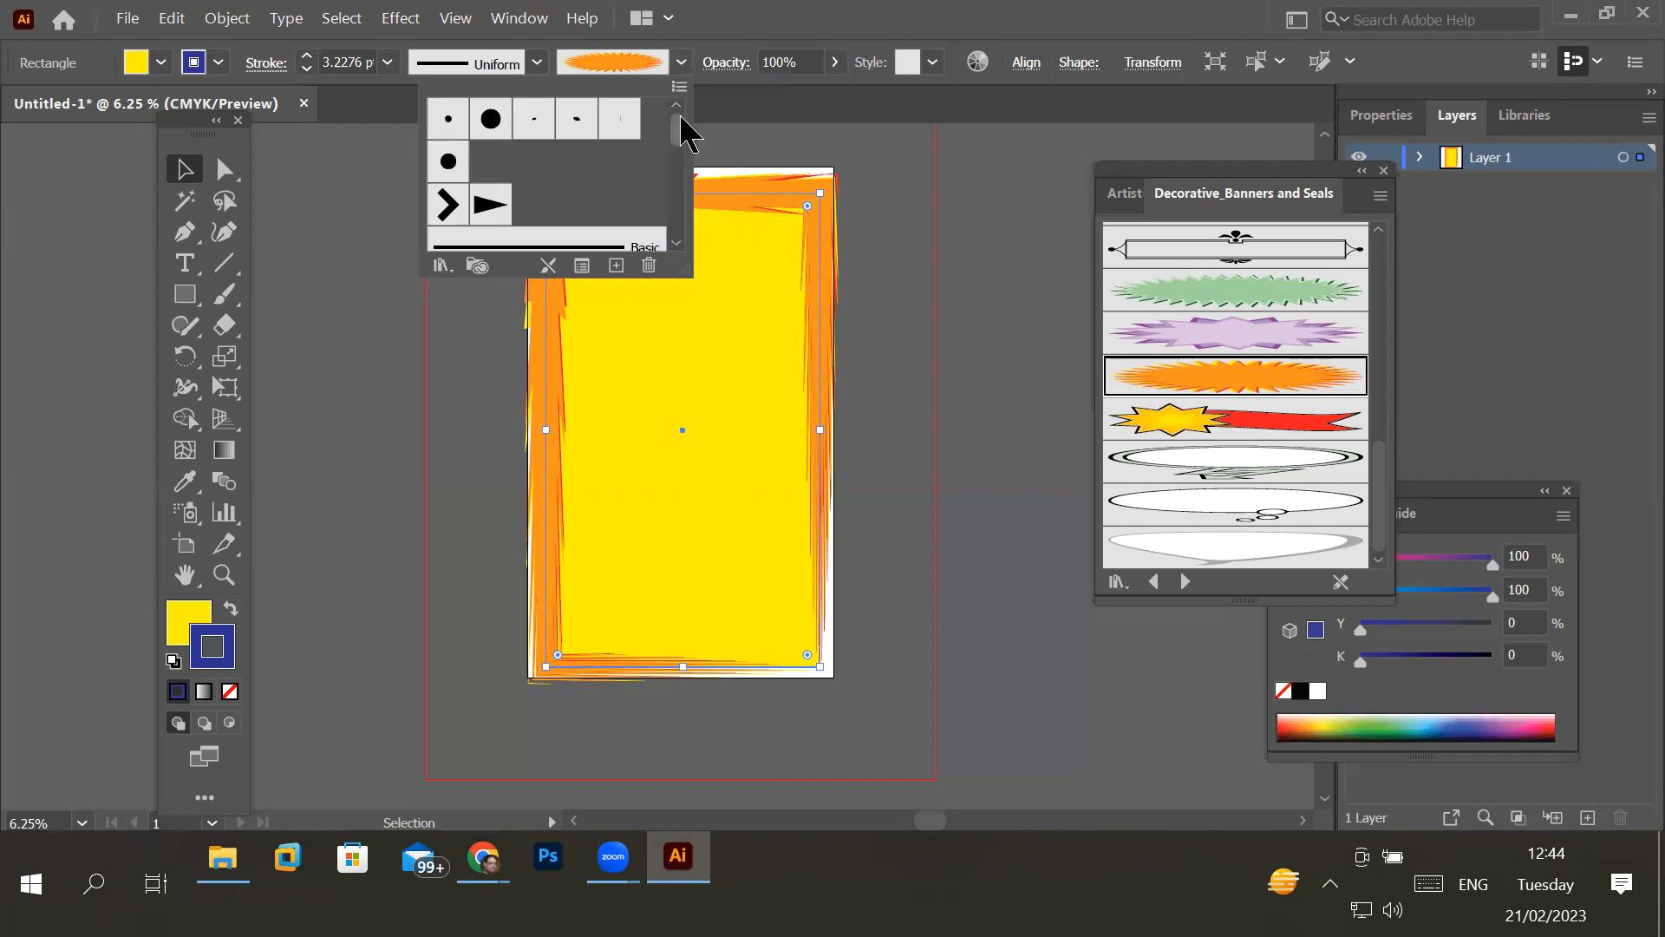
left_click(444, 126)
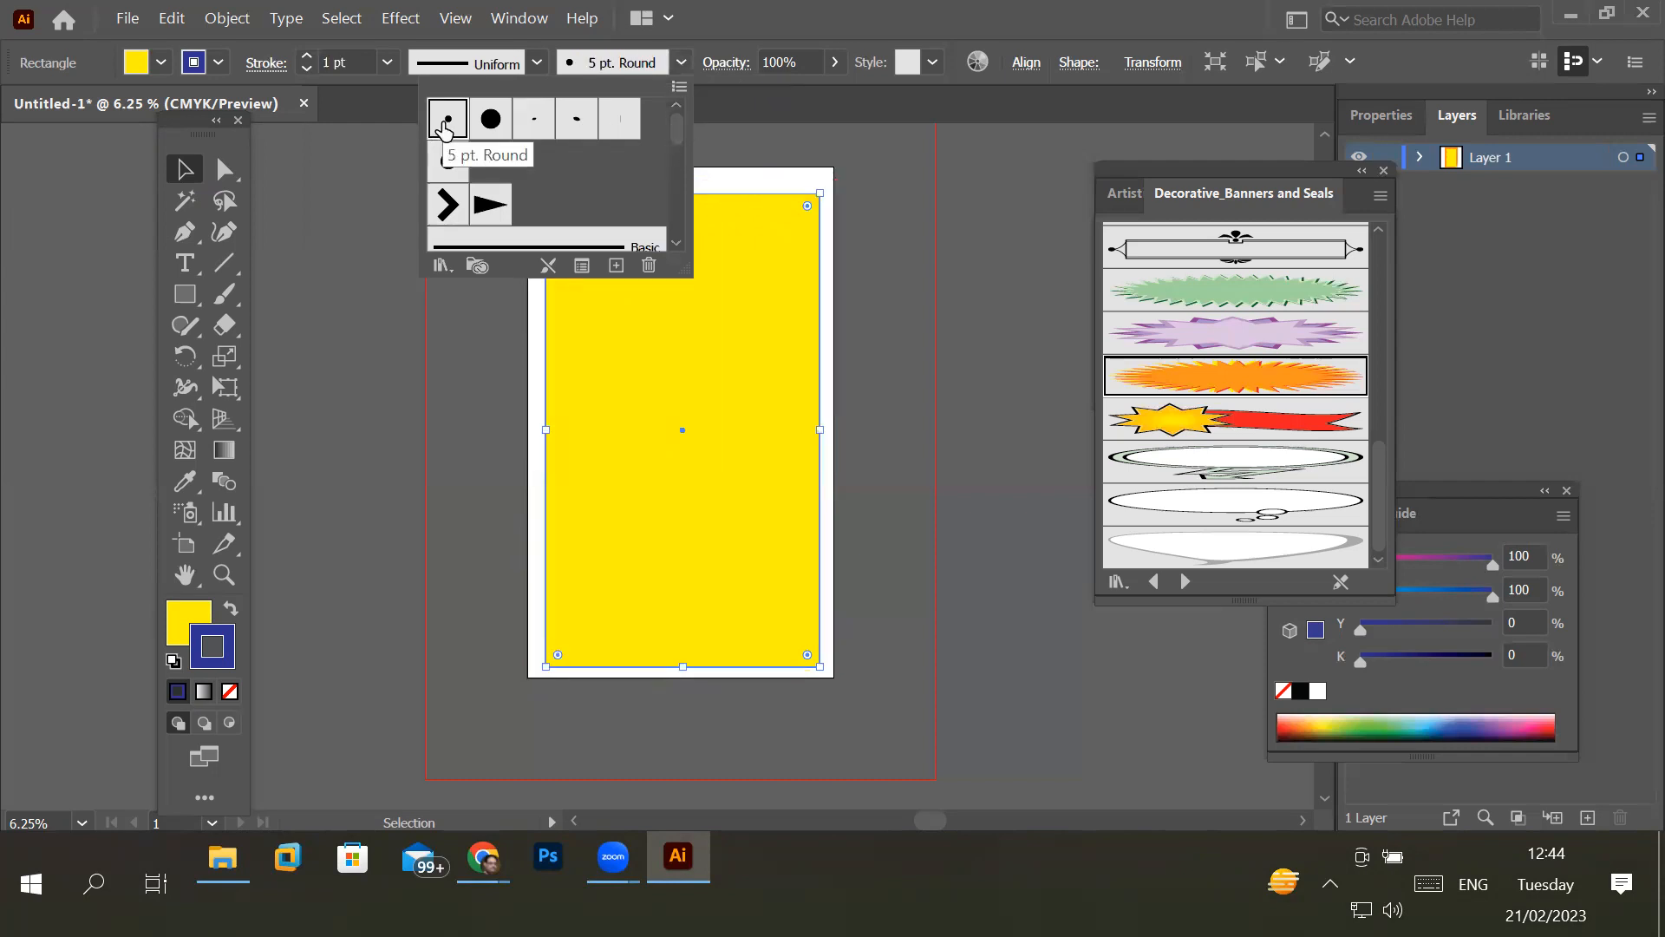
- Raise the rectangle's stroke weight to 27 pt
left_click(307, 55)
left_click(307, 55)
left_click(307, 56)
left_click(307, 56)
left_click(307, 55)
left_click(307, 55)
left_click(307, 56)
left_click(307, 56)
left_click(307, 56)
left_click(307, 56)
left_click(307, 56)
left_click(307, 55)
left_click(307, 55)
left_click(307, 56)
left_click(307, 55)
left_click(307, 56)
left_click(307, 56)
left_click(307, 55)
left_click(307, 56)
left_click(307, 56)
left_click(307, 56)
left_click(307, 55)
left_click(307, 55)
left_click(307, 56)
left_click(307, 56)
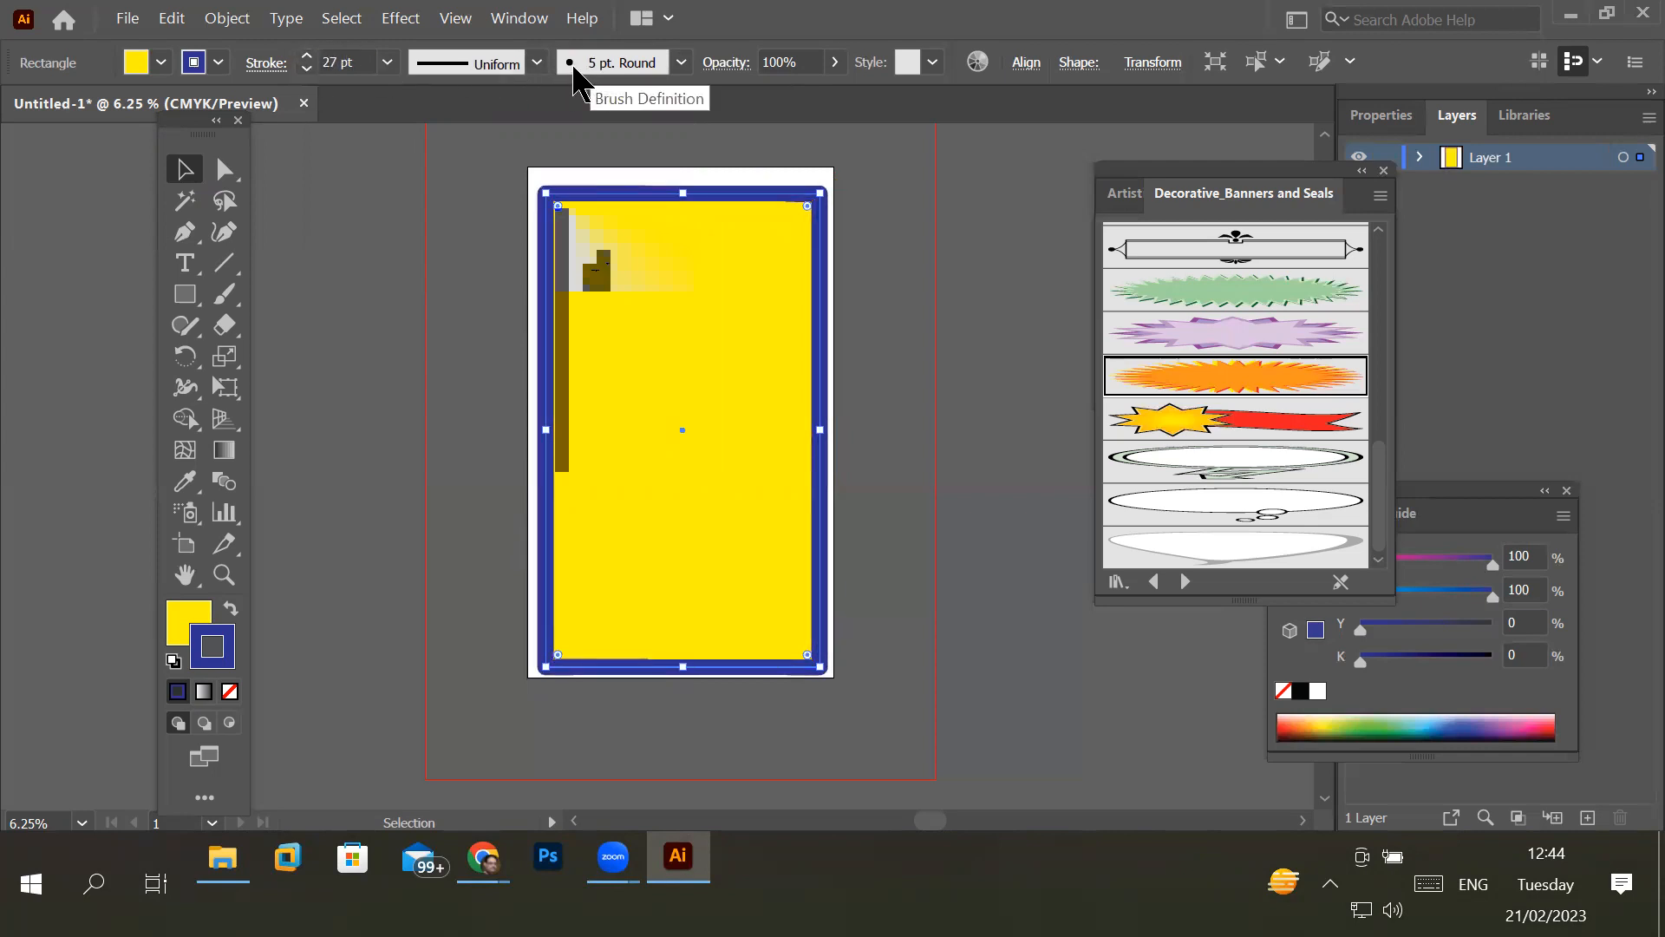
left_click(536, 62)
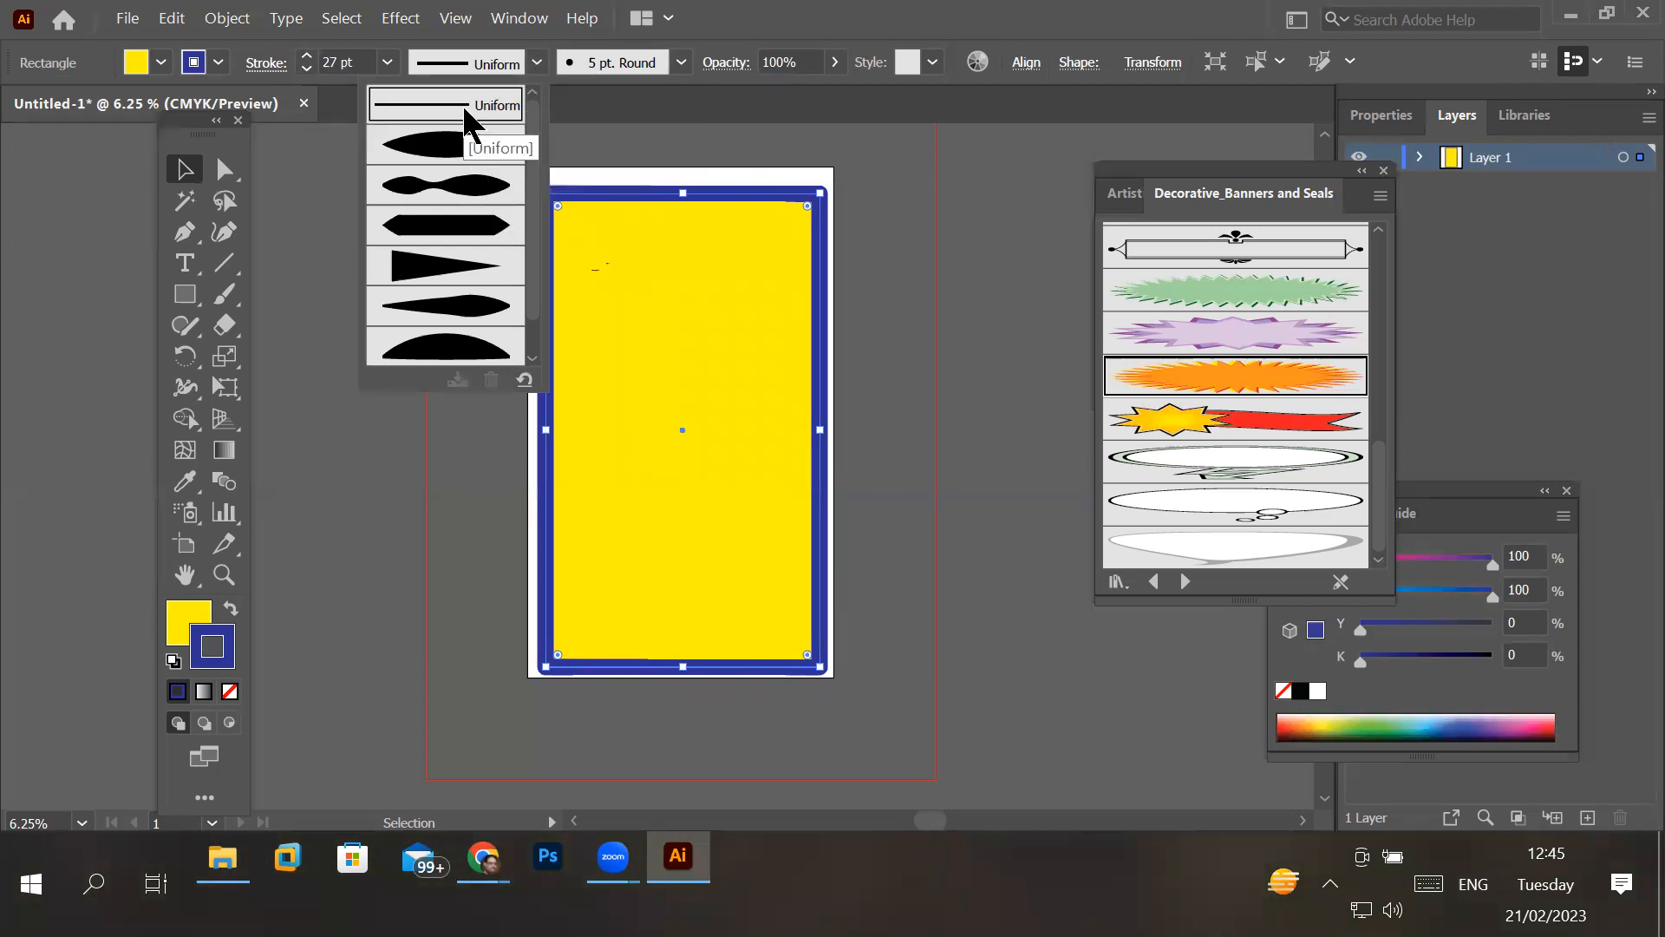
- Apply the Arrow 1.05 brush to the rectangle's stroke and raise the stroke weight to 9 pt
left_click(681, 63)
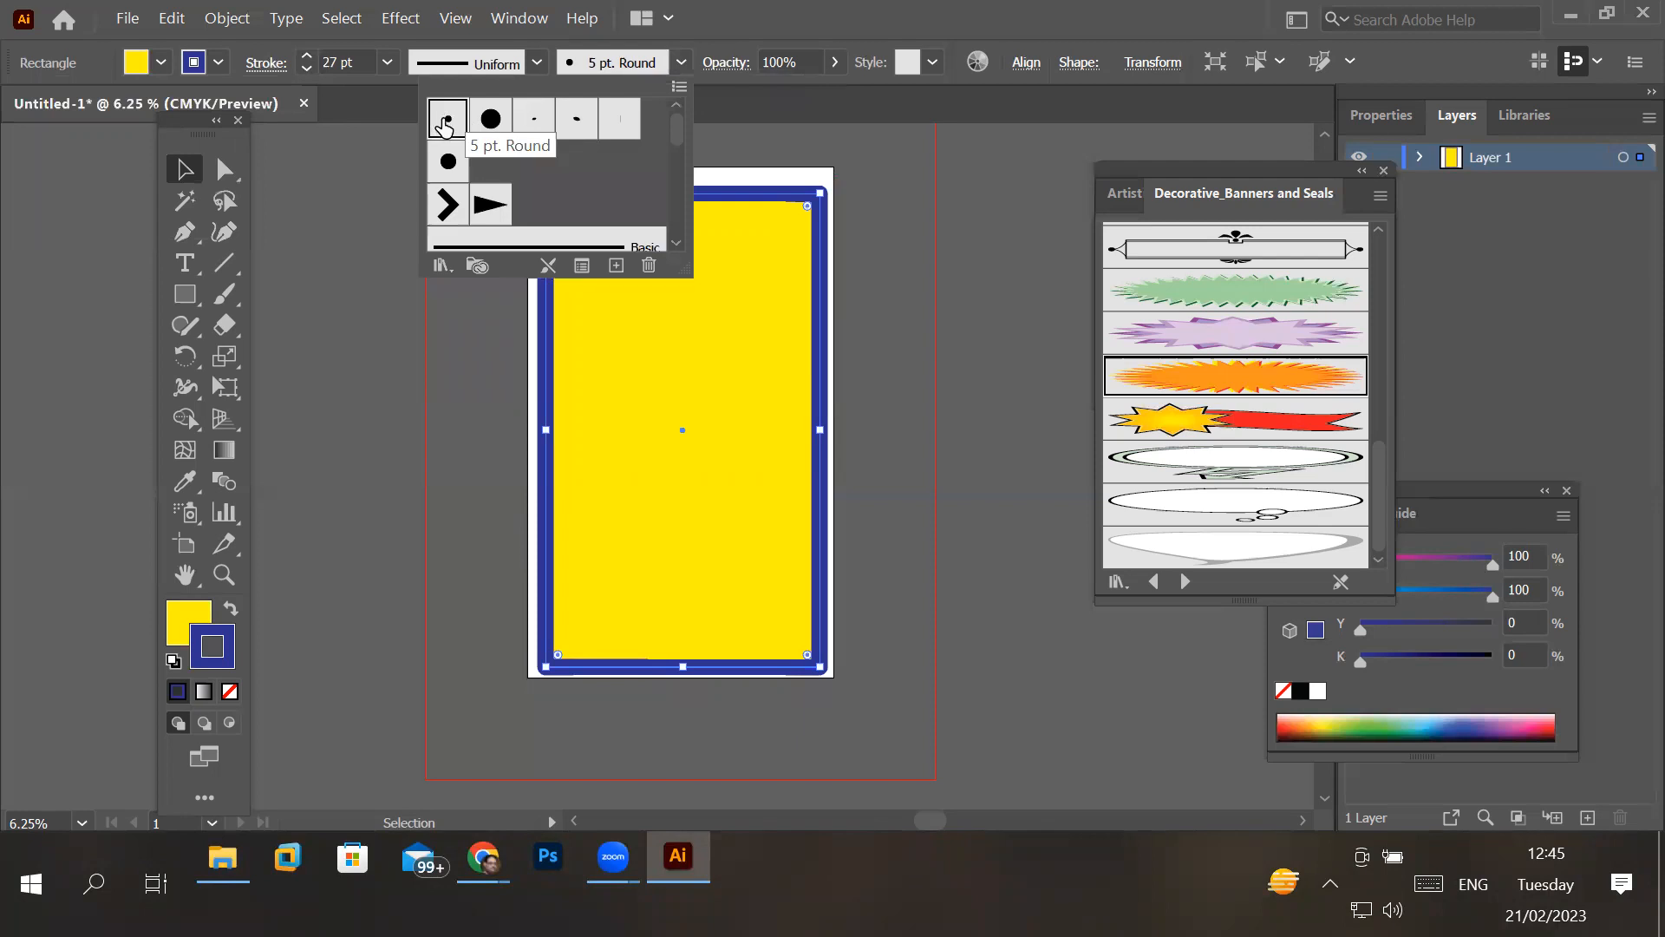
left_click(490, 206)
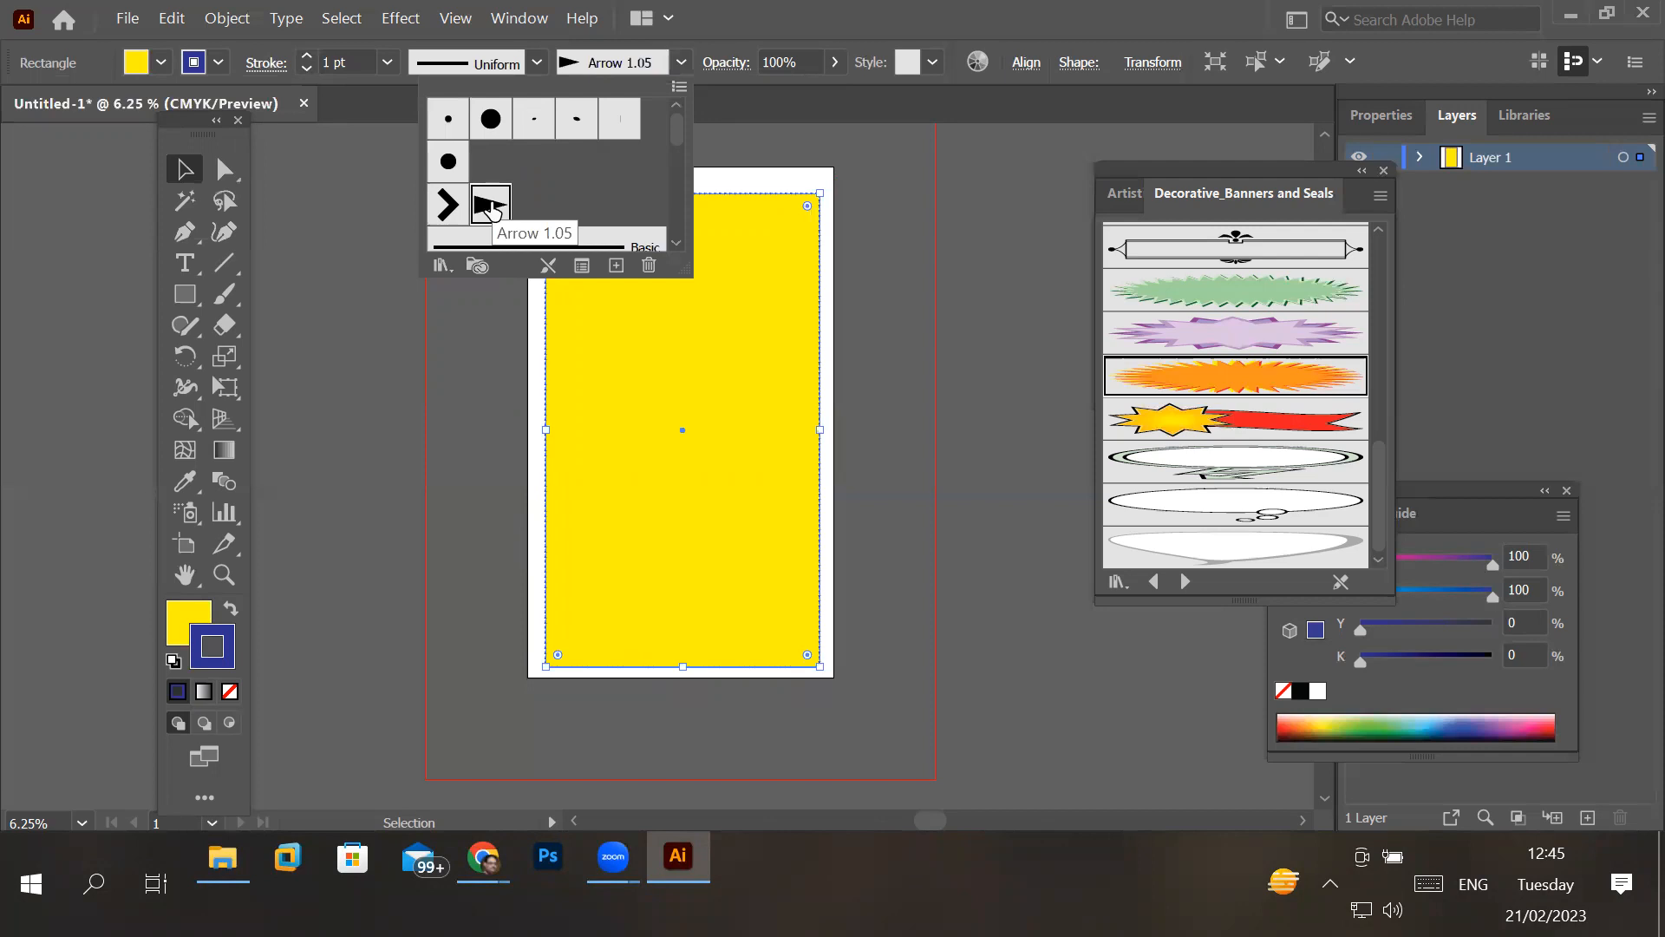
left_click(307, 56)
left_click(307, 55)
left_click(307, 56)
left_click(307, 56)
left_click(307, 56)
left_click(307, 55)
left_click(307, 56)
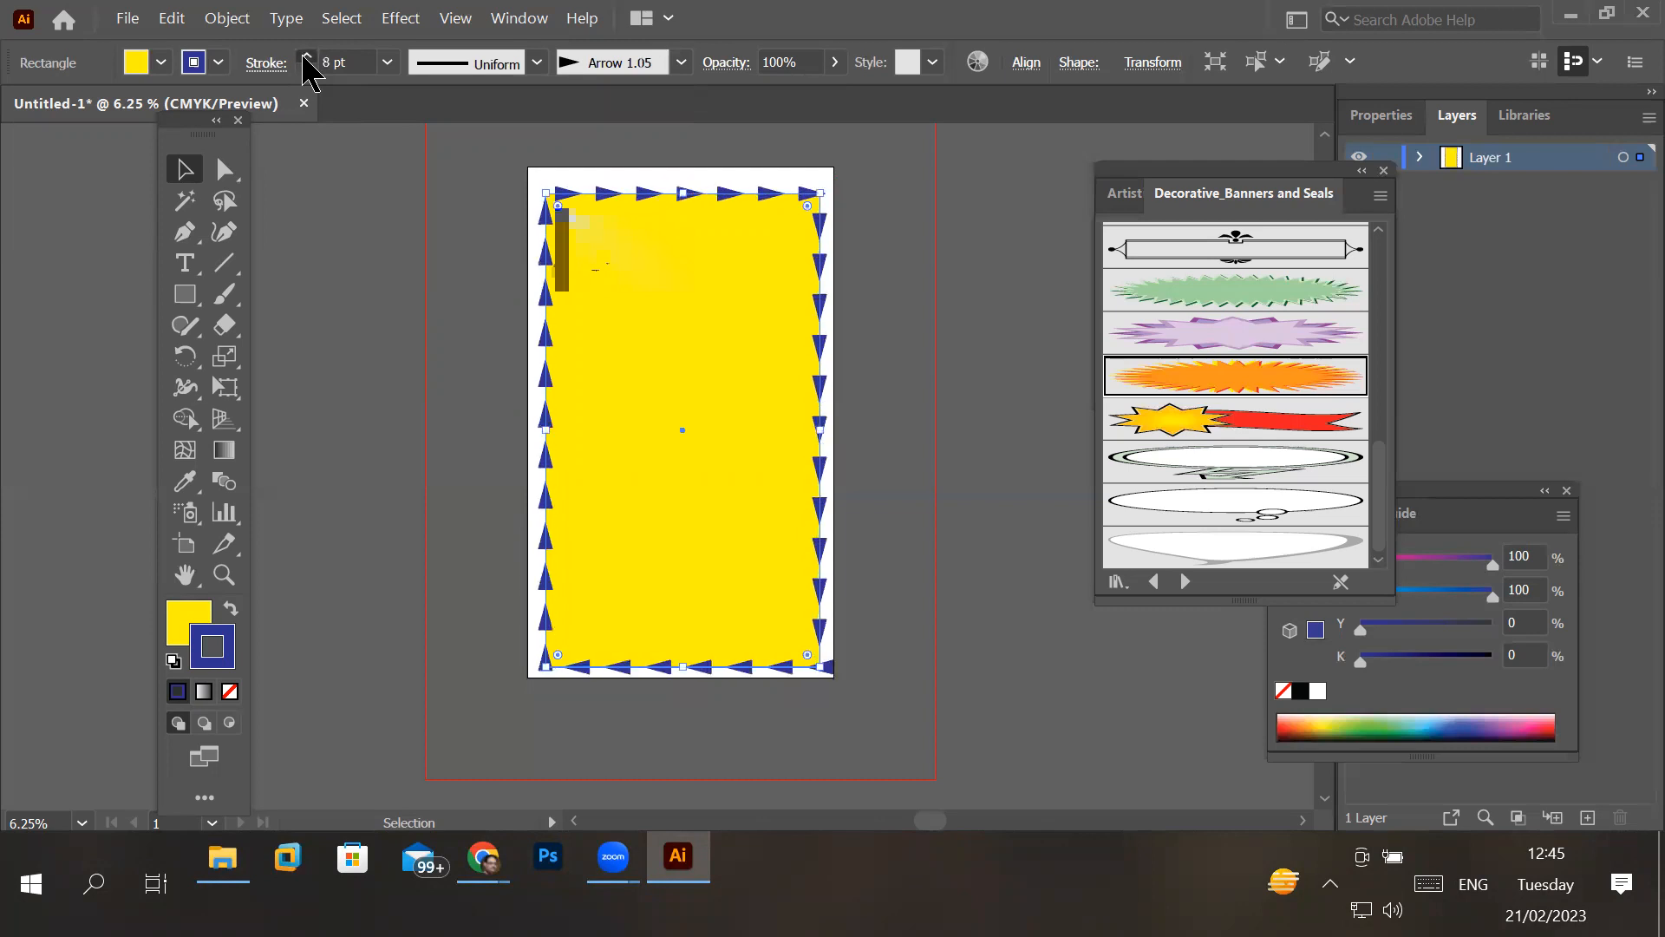
left_click(307, 55)
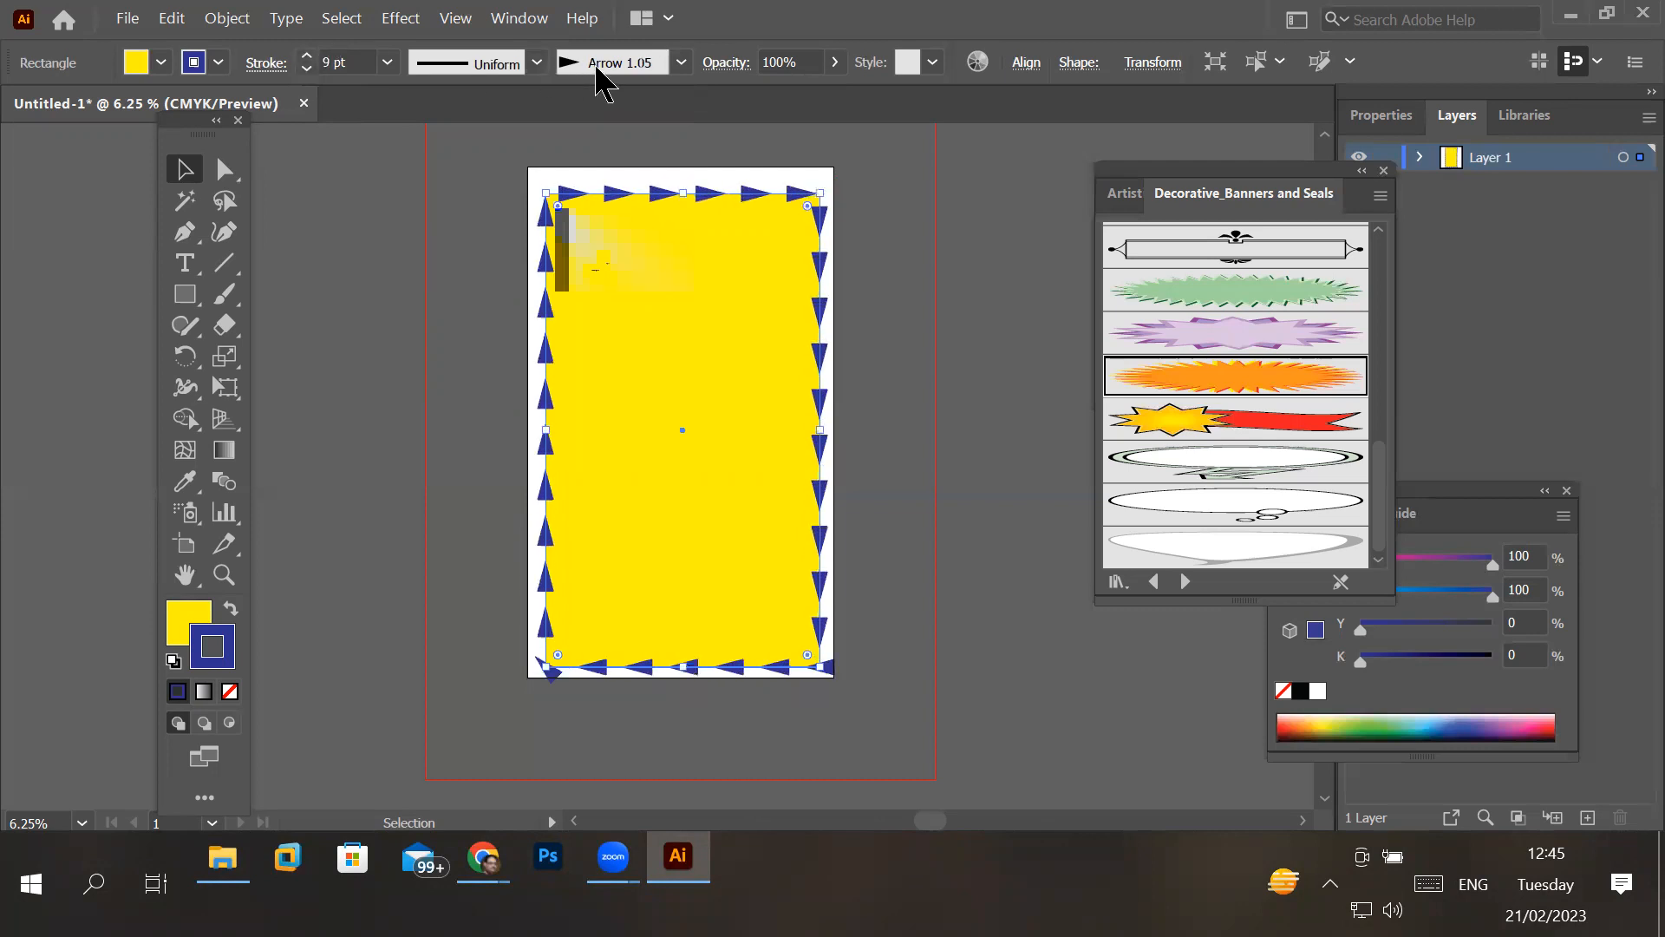
- Try Width Profile 1 on the rectangle's stroke and apply the Arrow 1.02 brush
left_click(537, 62)
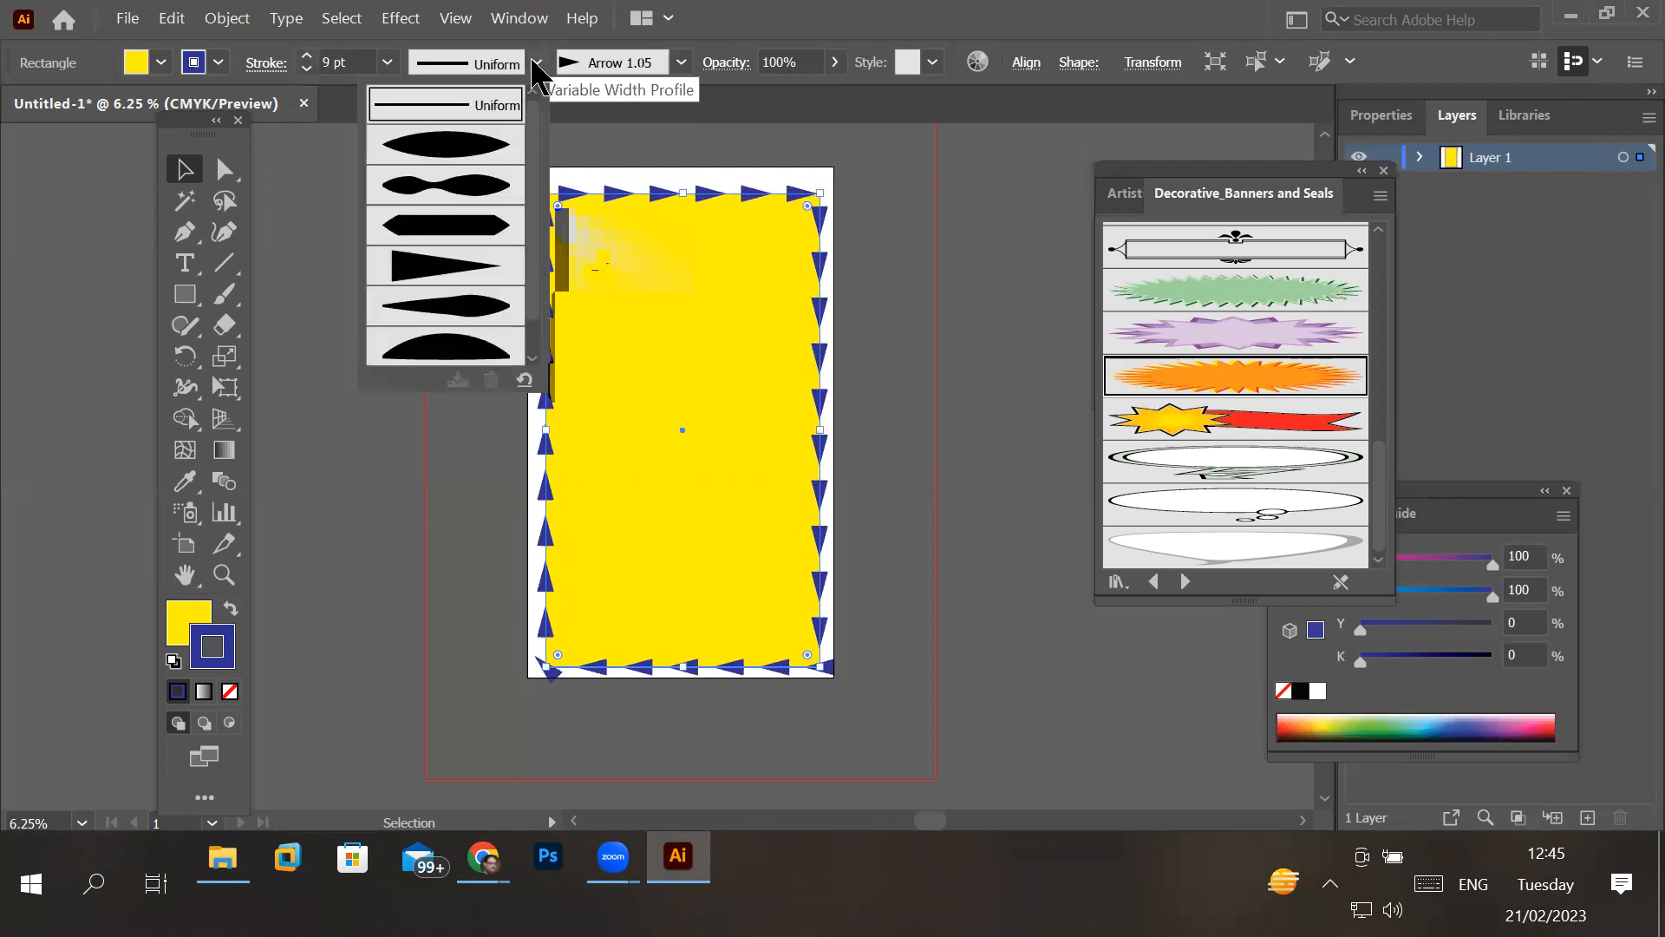
left_click(474, 139)
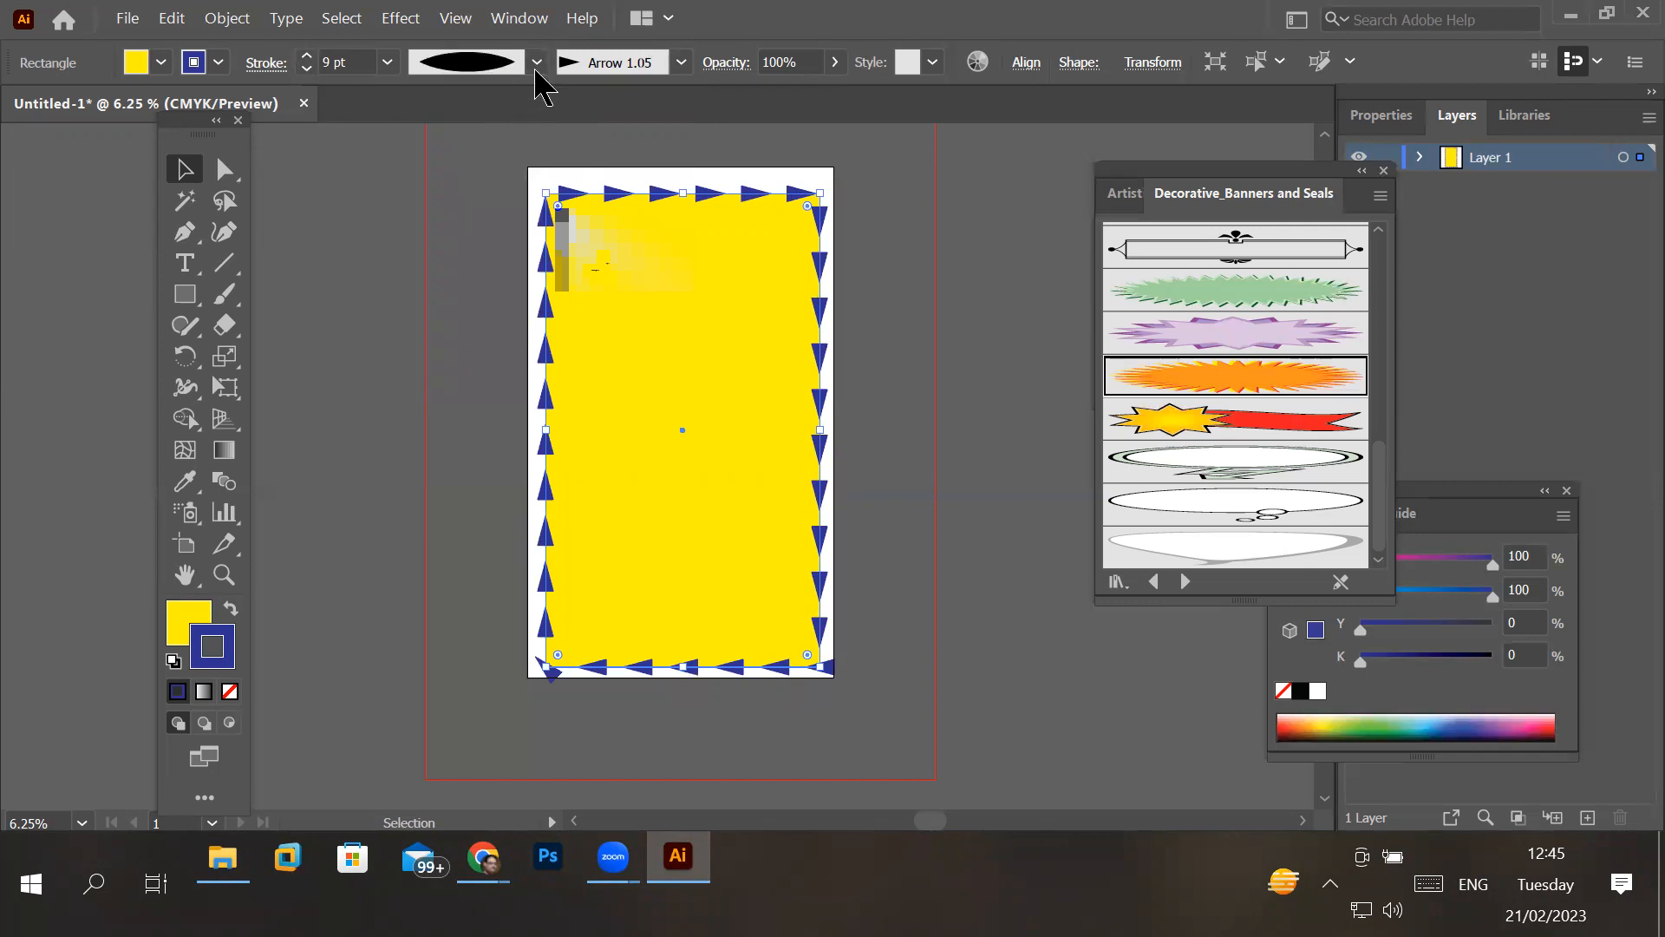
left_click(681, 63)
left_click(448, 206)
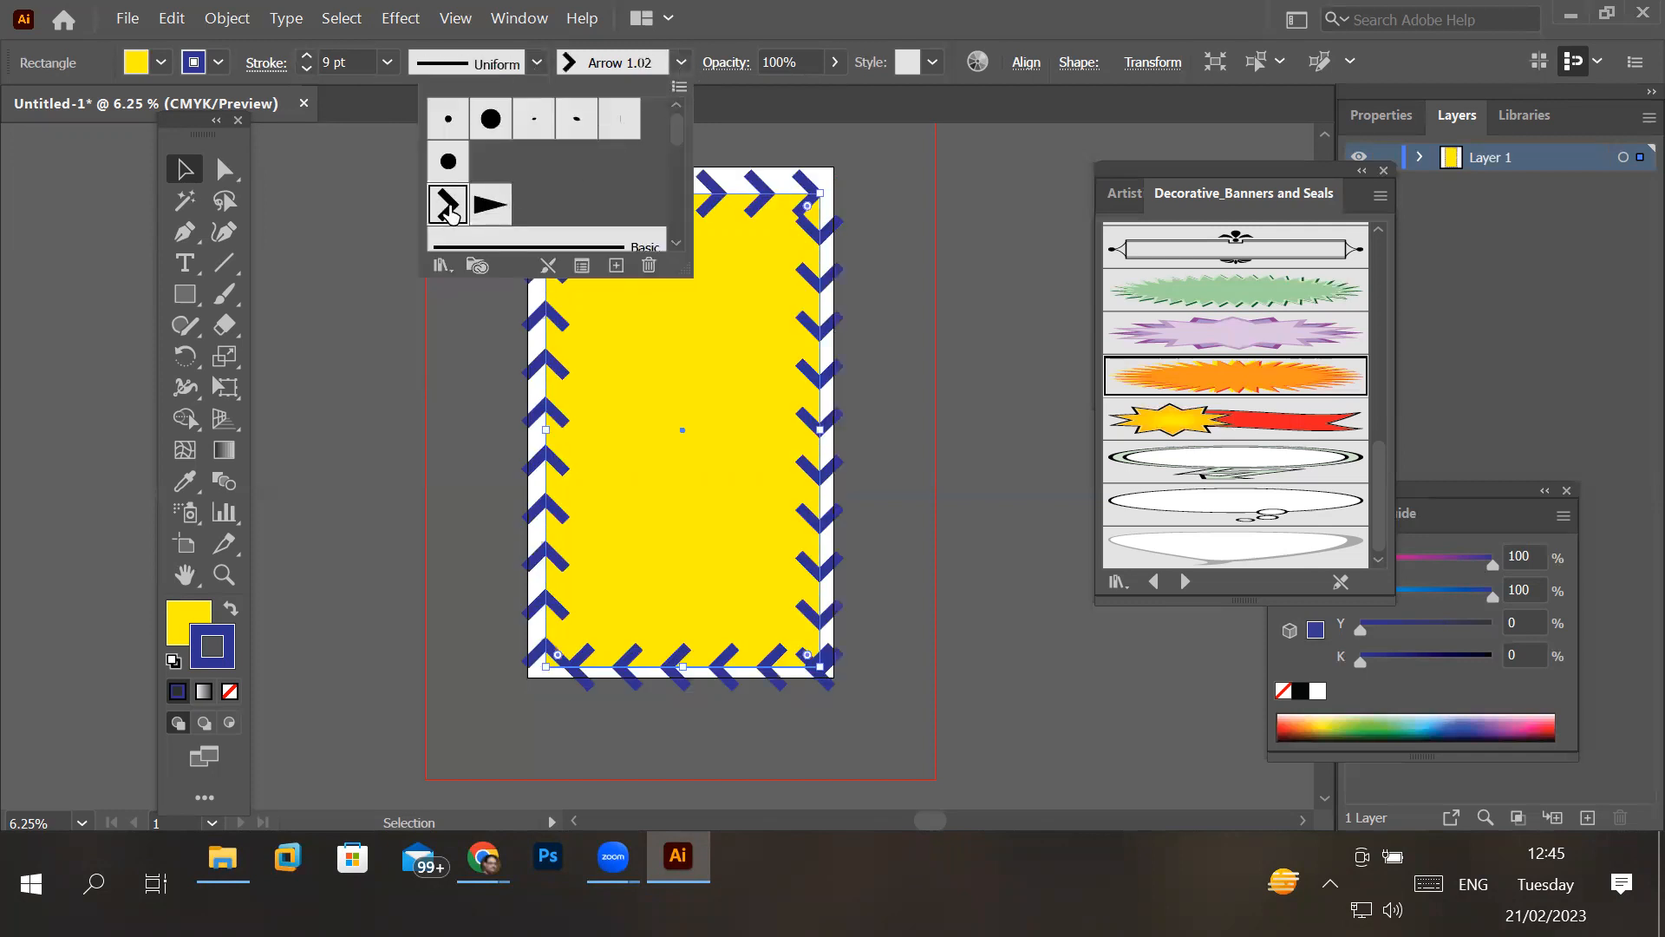
left_click(187, 177)
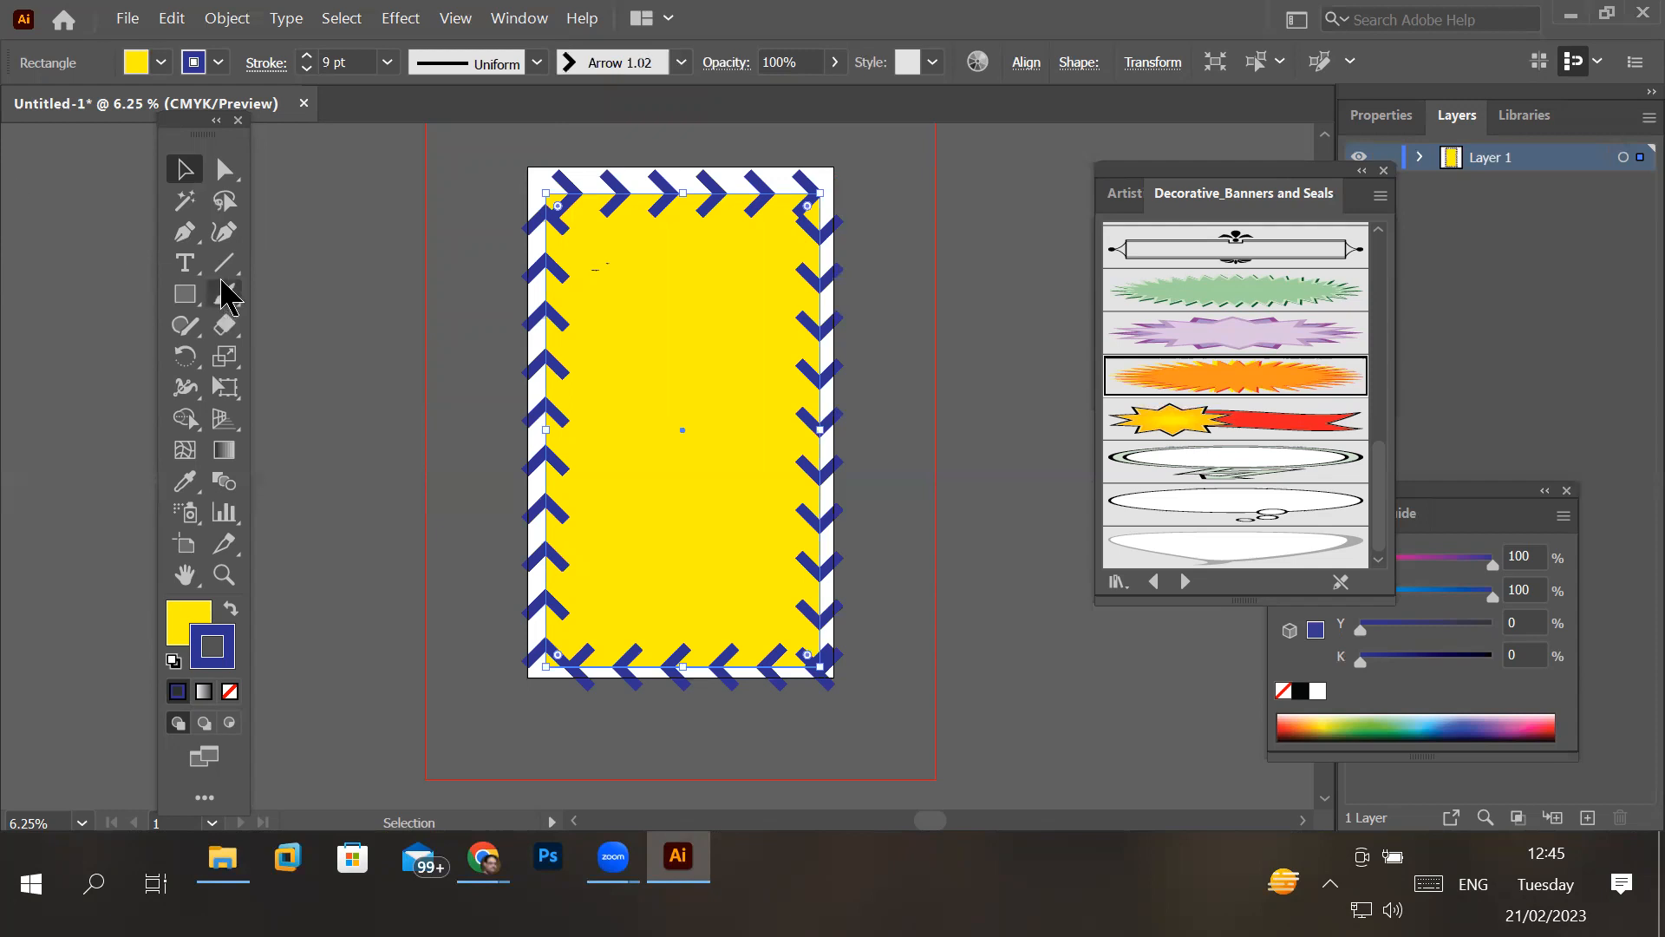
- Place a new placeholder point text on the empty pasteboard beside the artboard
left_click(187, 264)
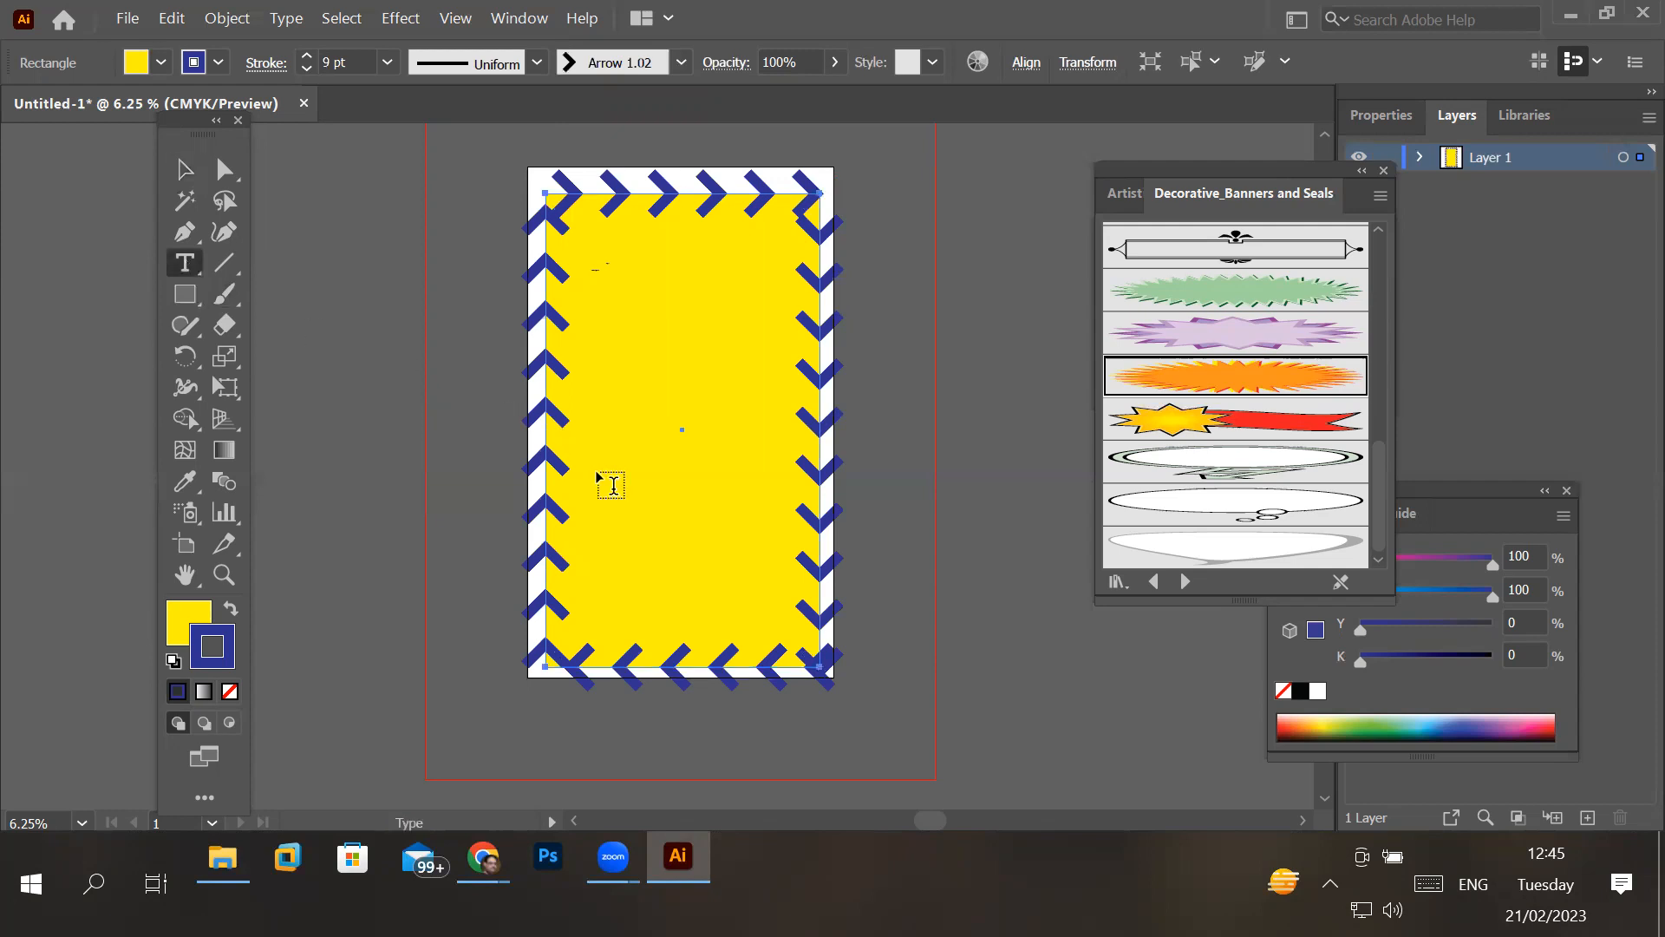
scroll(707, 347, "up", 3)
scroll(707, 346, "down", 3)
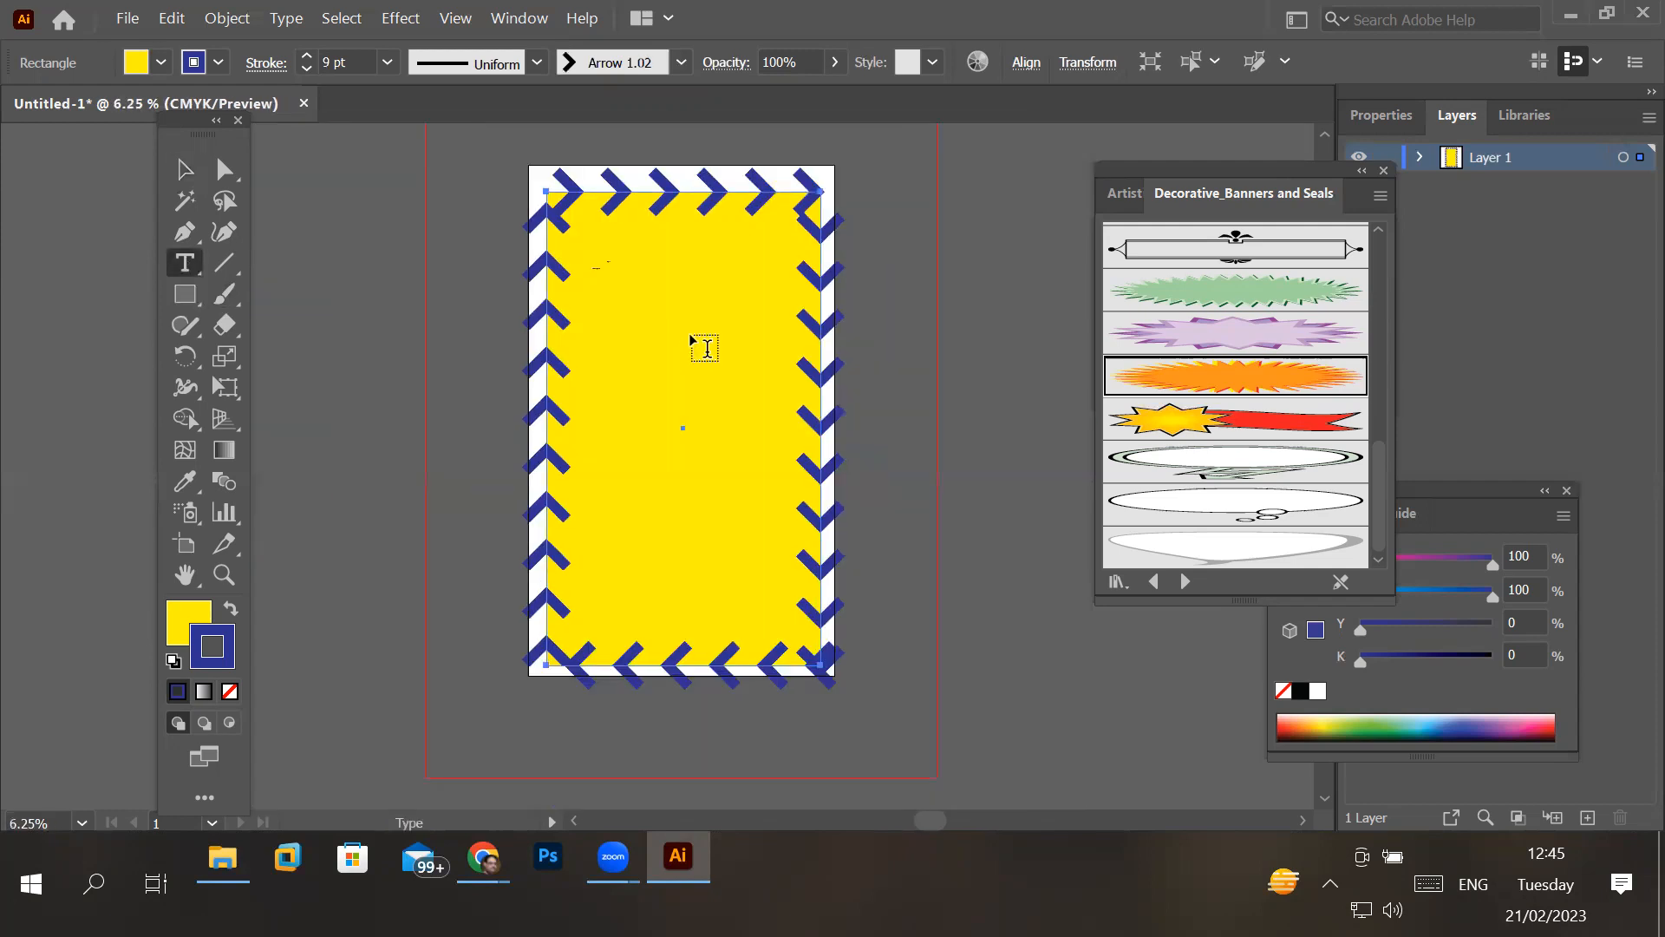
scroll(707, 347, "down", 2)
scroll(706, 347, "up", 1)
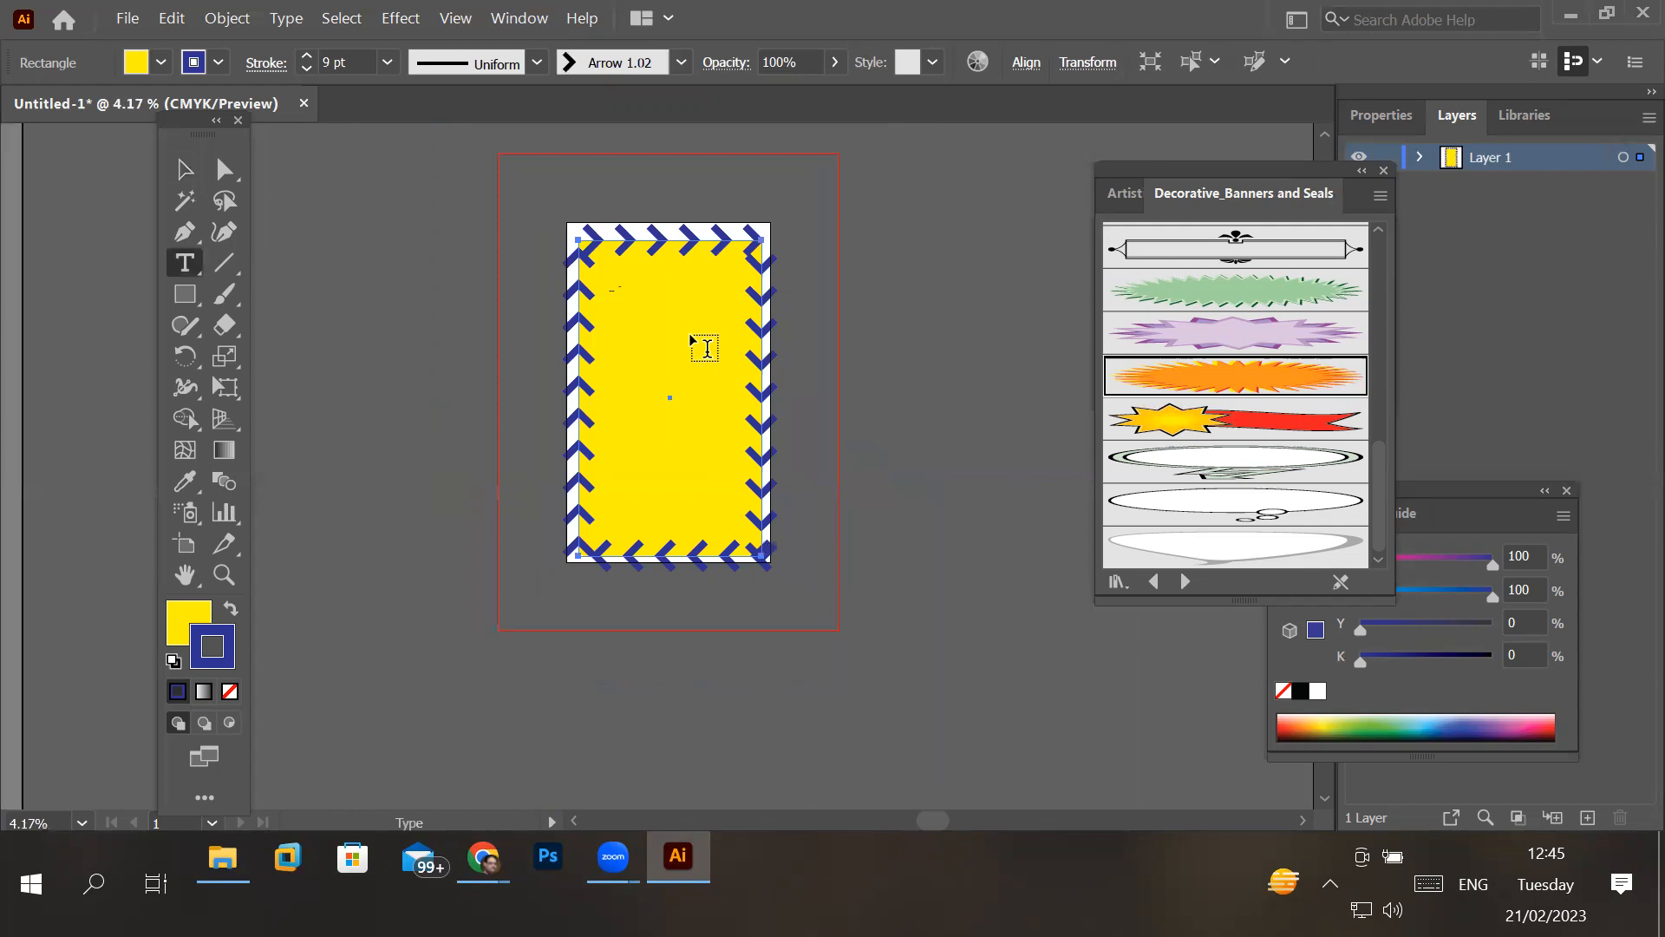
left_click(286, 210)
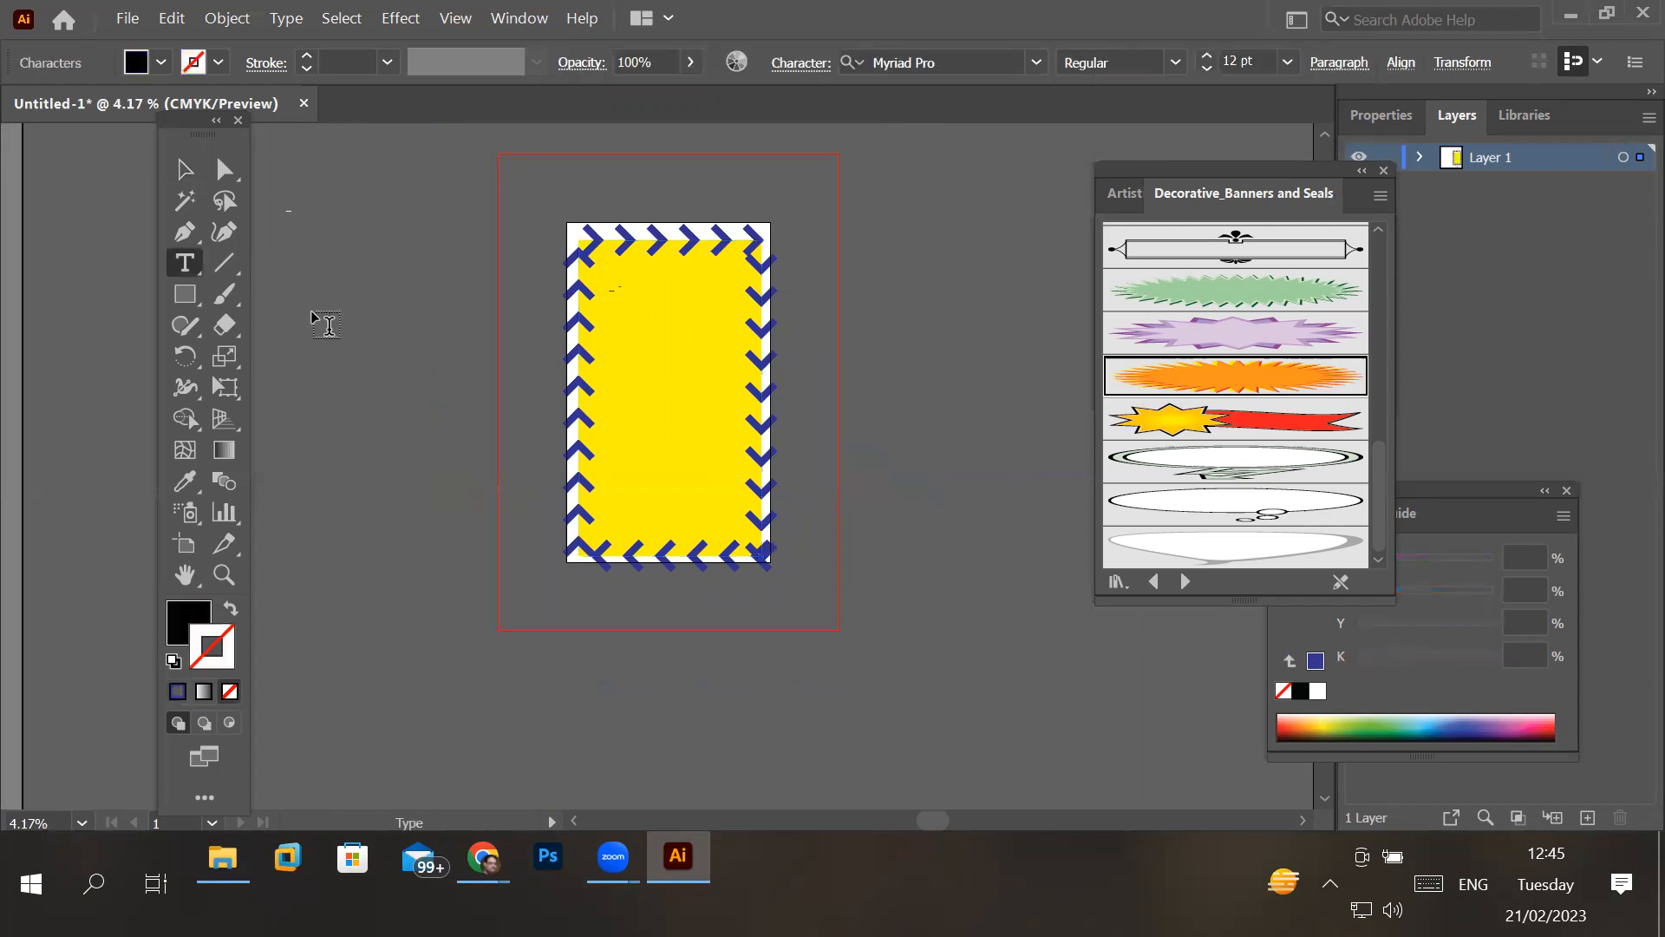
scroll(289, 223, "up", 3)
scroll(277, 180, "up", 5)
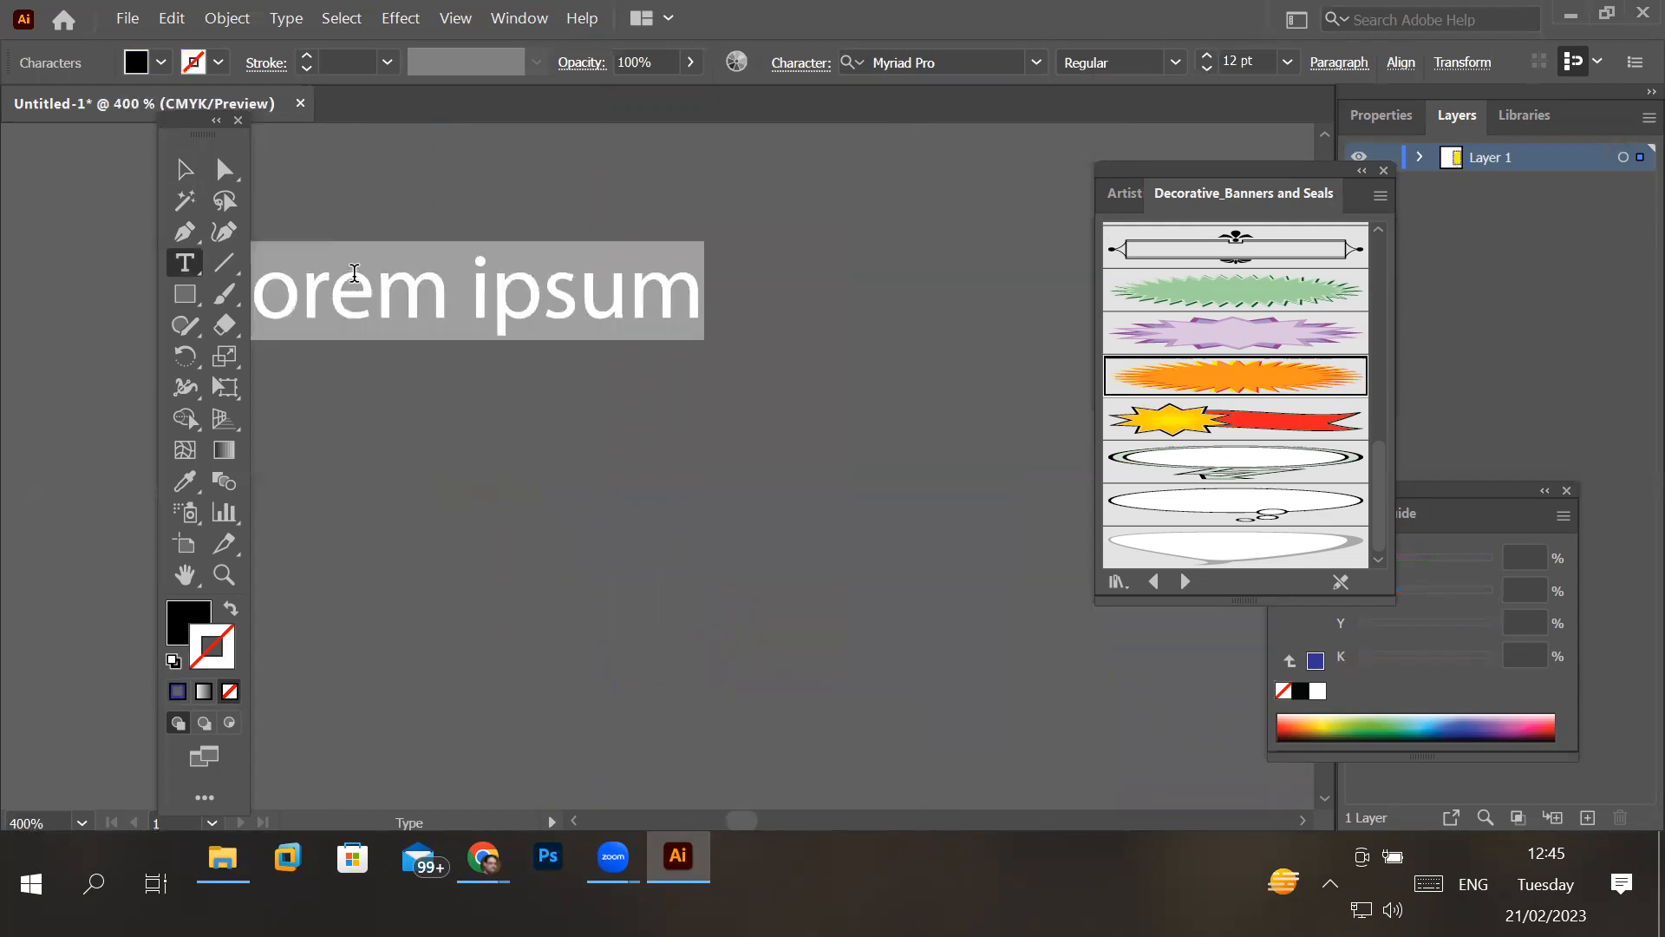
scroll(354, 273, "down", 6)
scroll(354, 272, "down", 4)
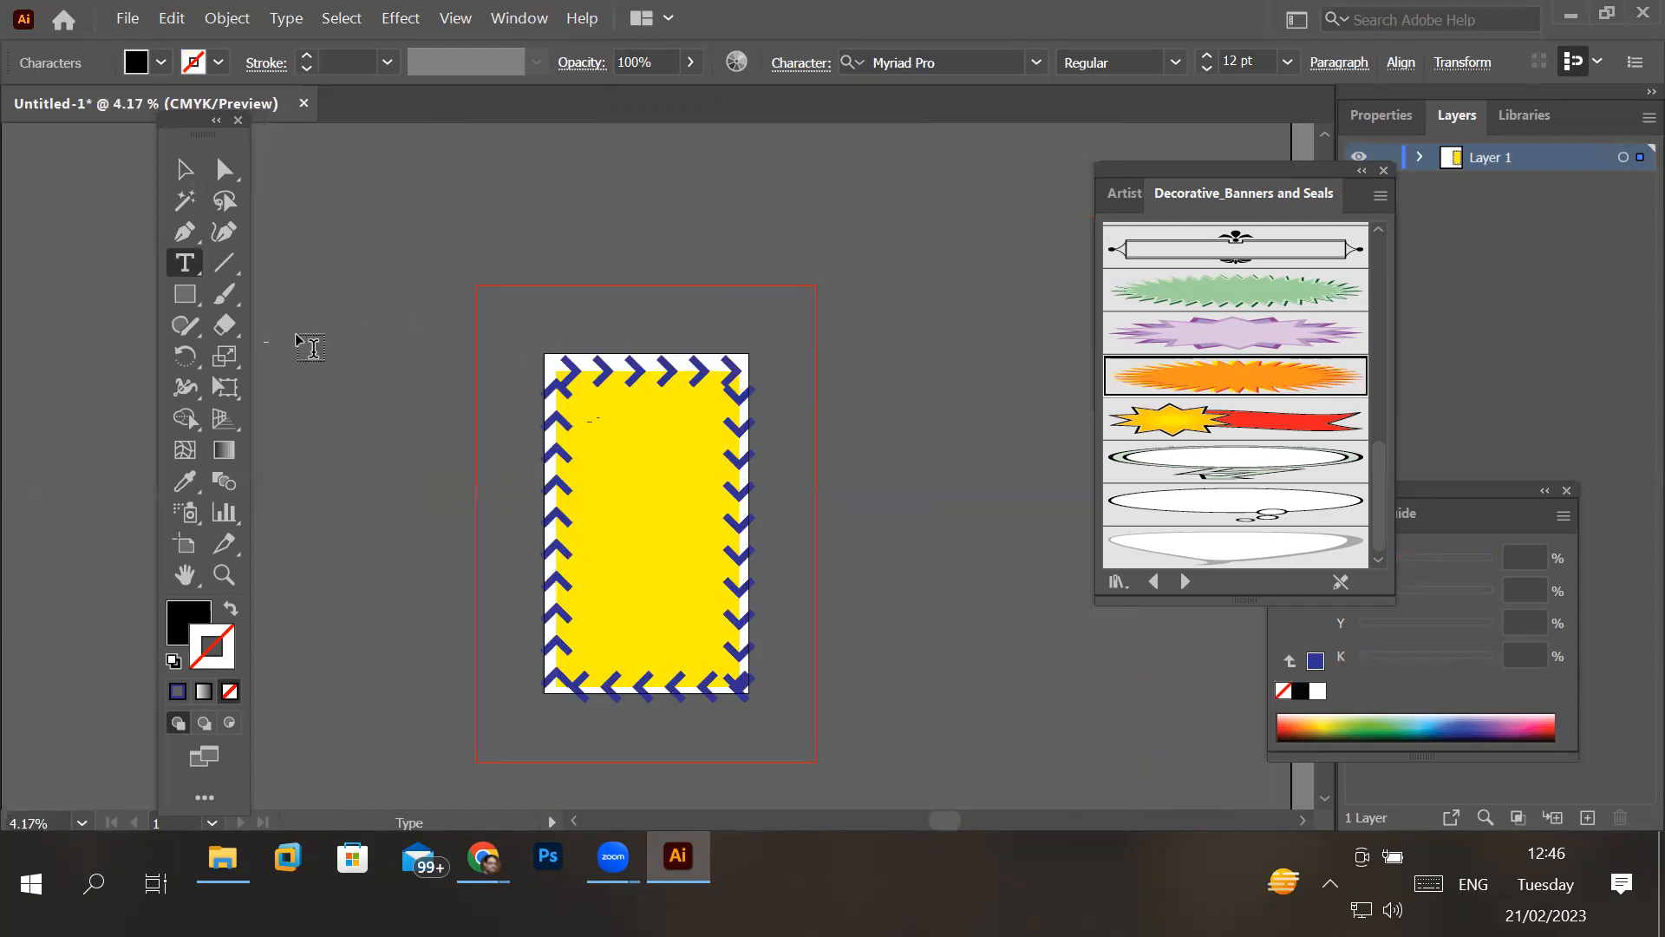
scroll(272, 357, "up", 1)
scroll(273, 357, "up", 11)
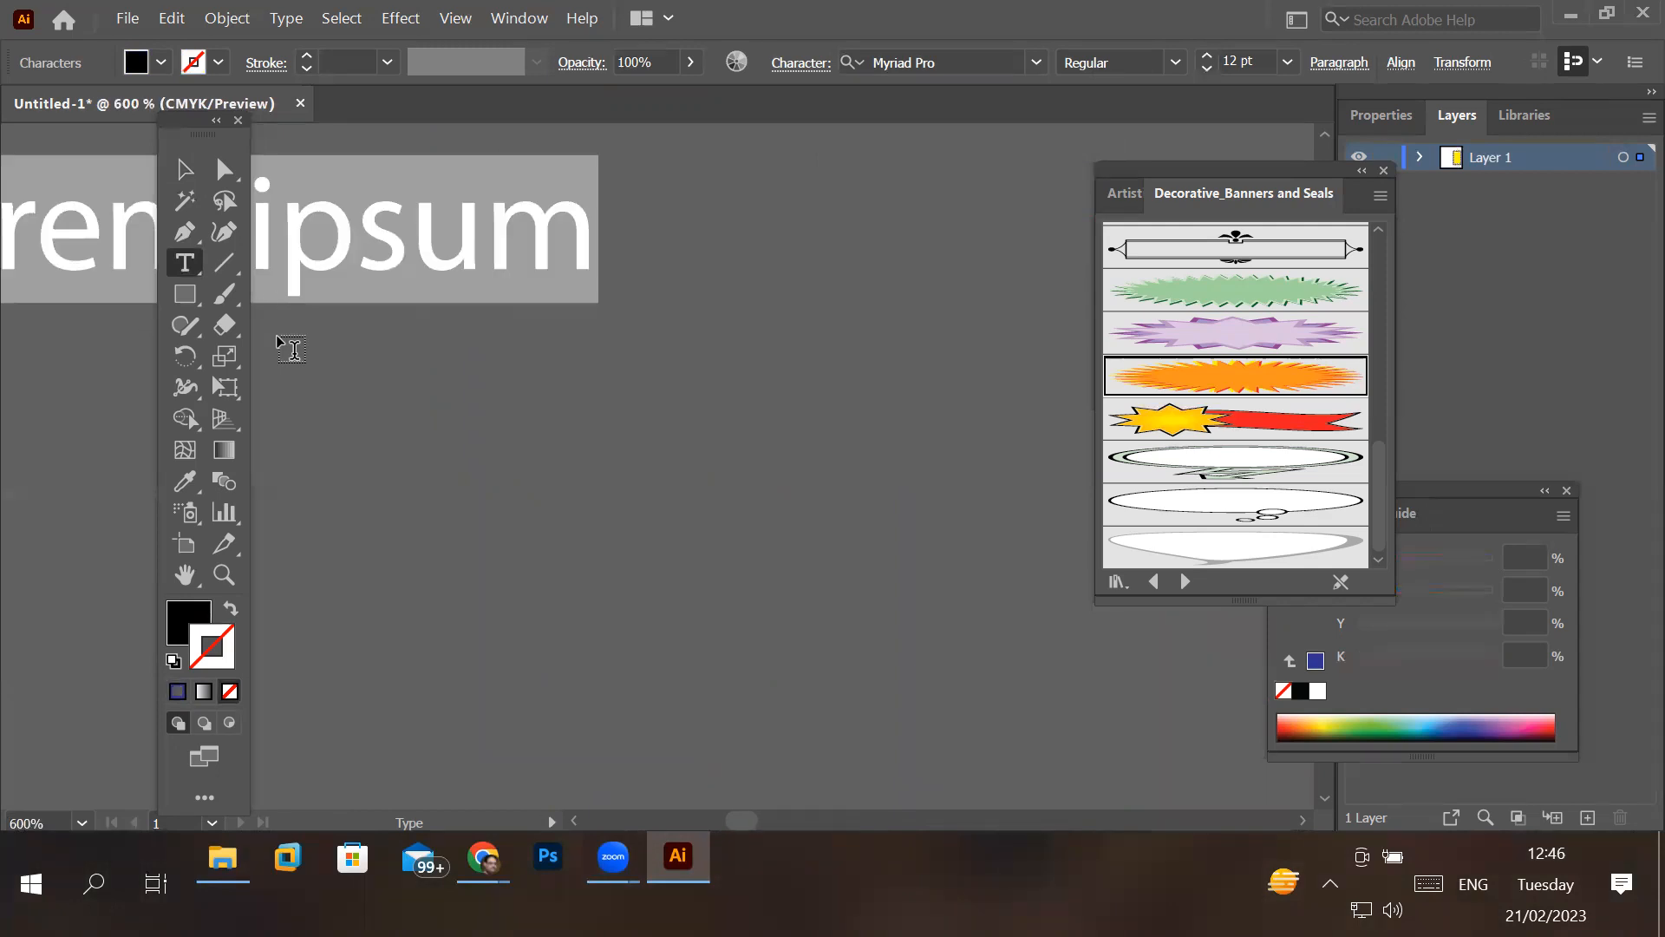
scroll(291, 349, "down", 4)
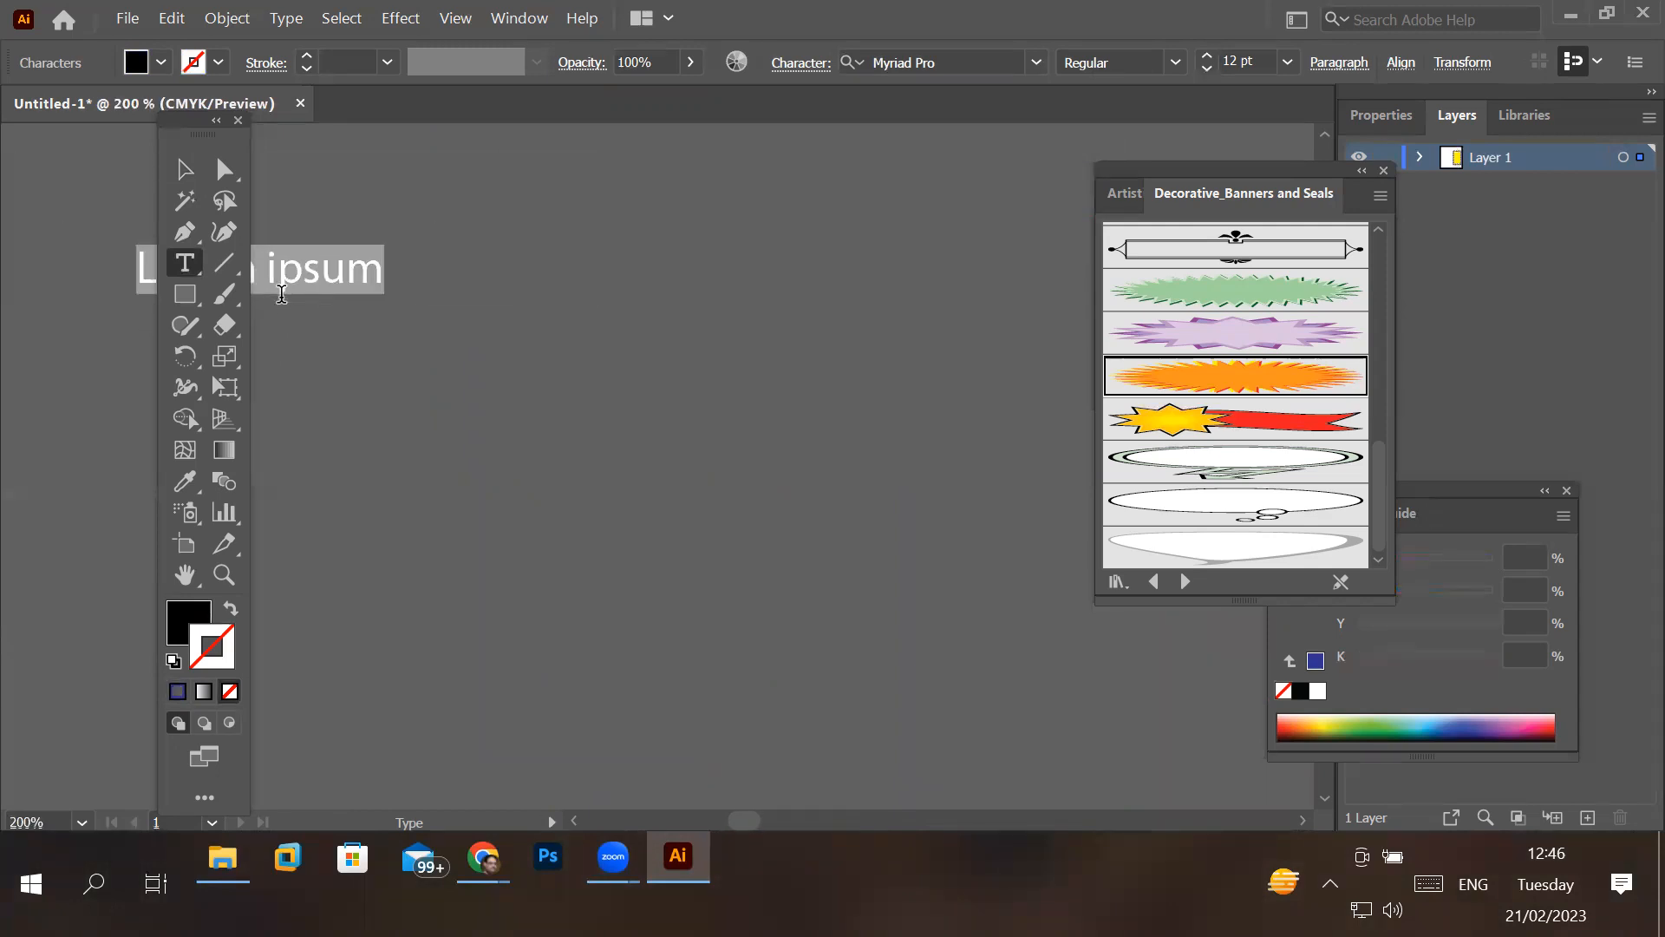
- Replace the placeholder text with "Expo center 2023" and move the toolbox clear of it
left_click(184, 262)
left_click(305, 264)
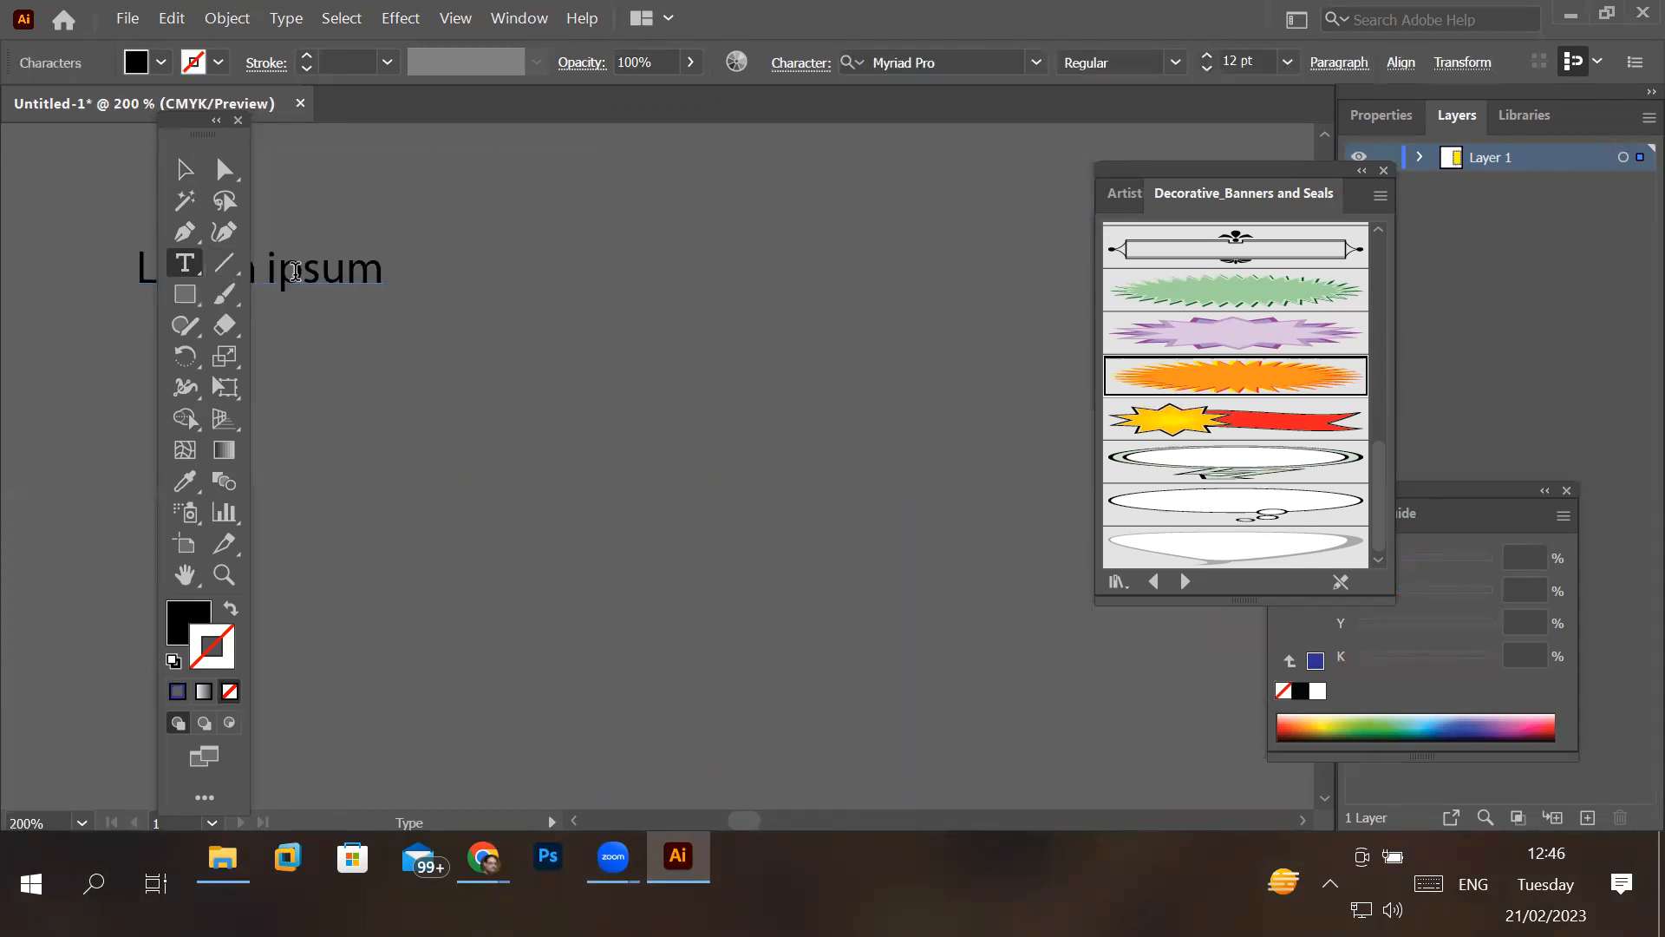
double_click(306, 264)
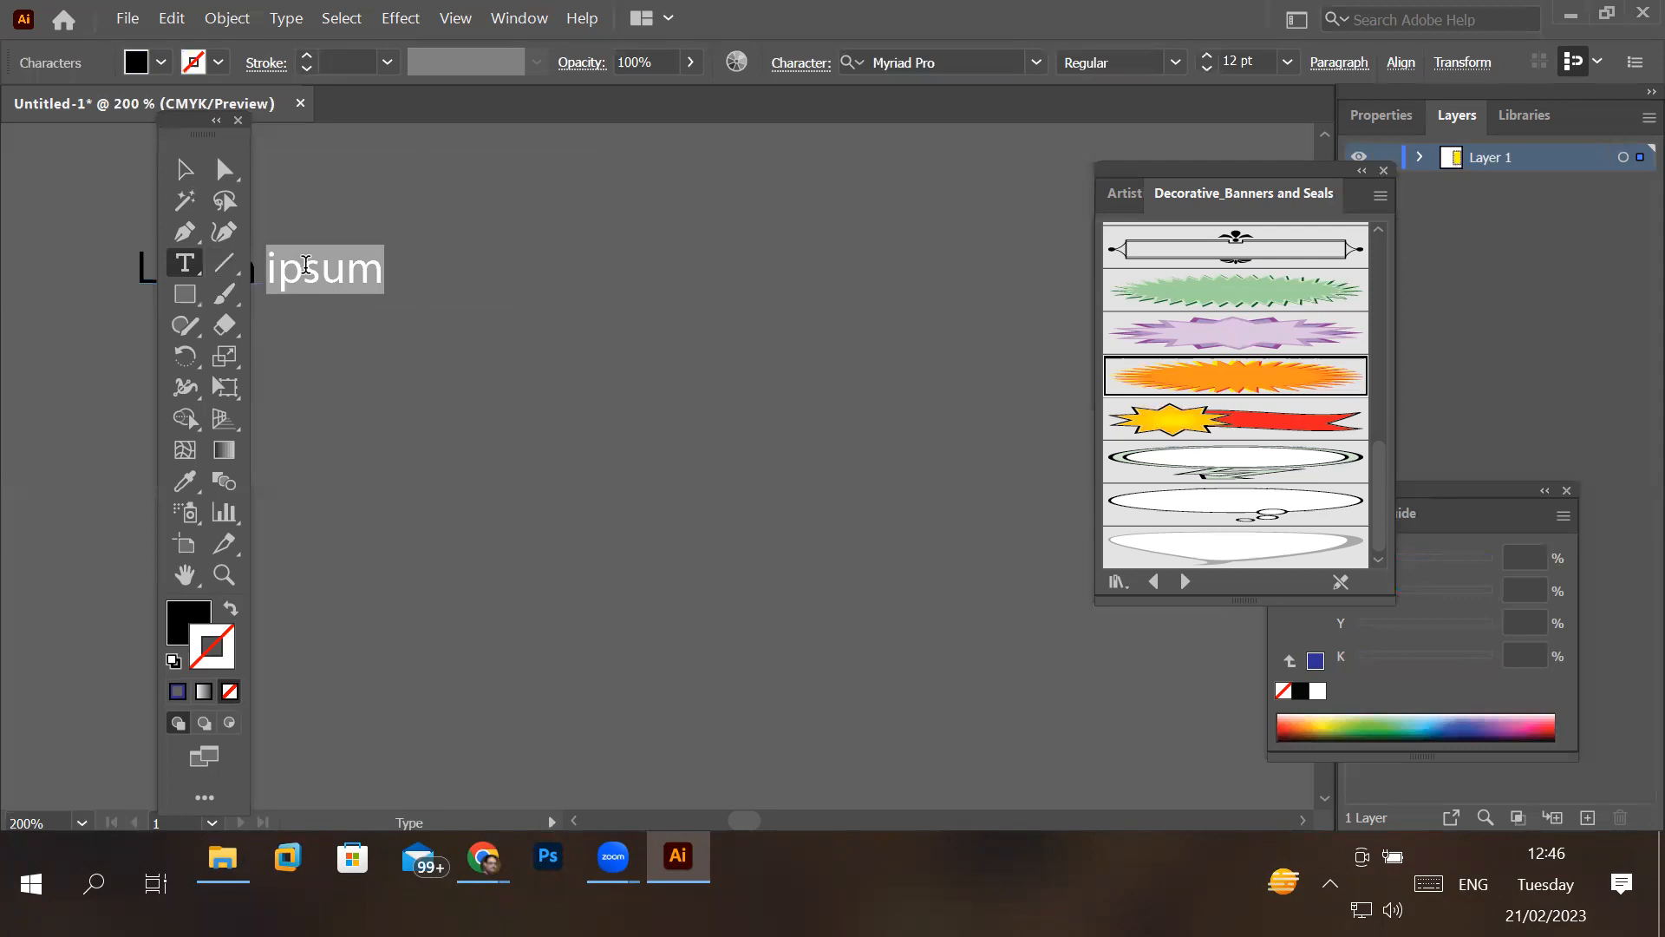
key("BackSpace")
key("BackSpace")
key("BackSpace")
key("BackSpace")
key("BackSpace")
key("BackSpace")
key("BackSpace")
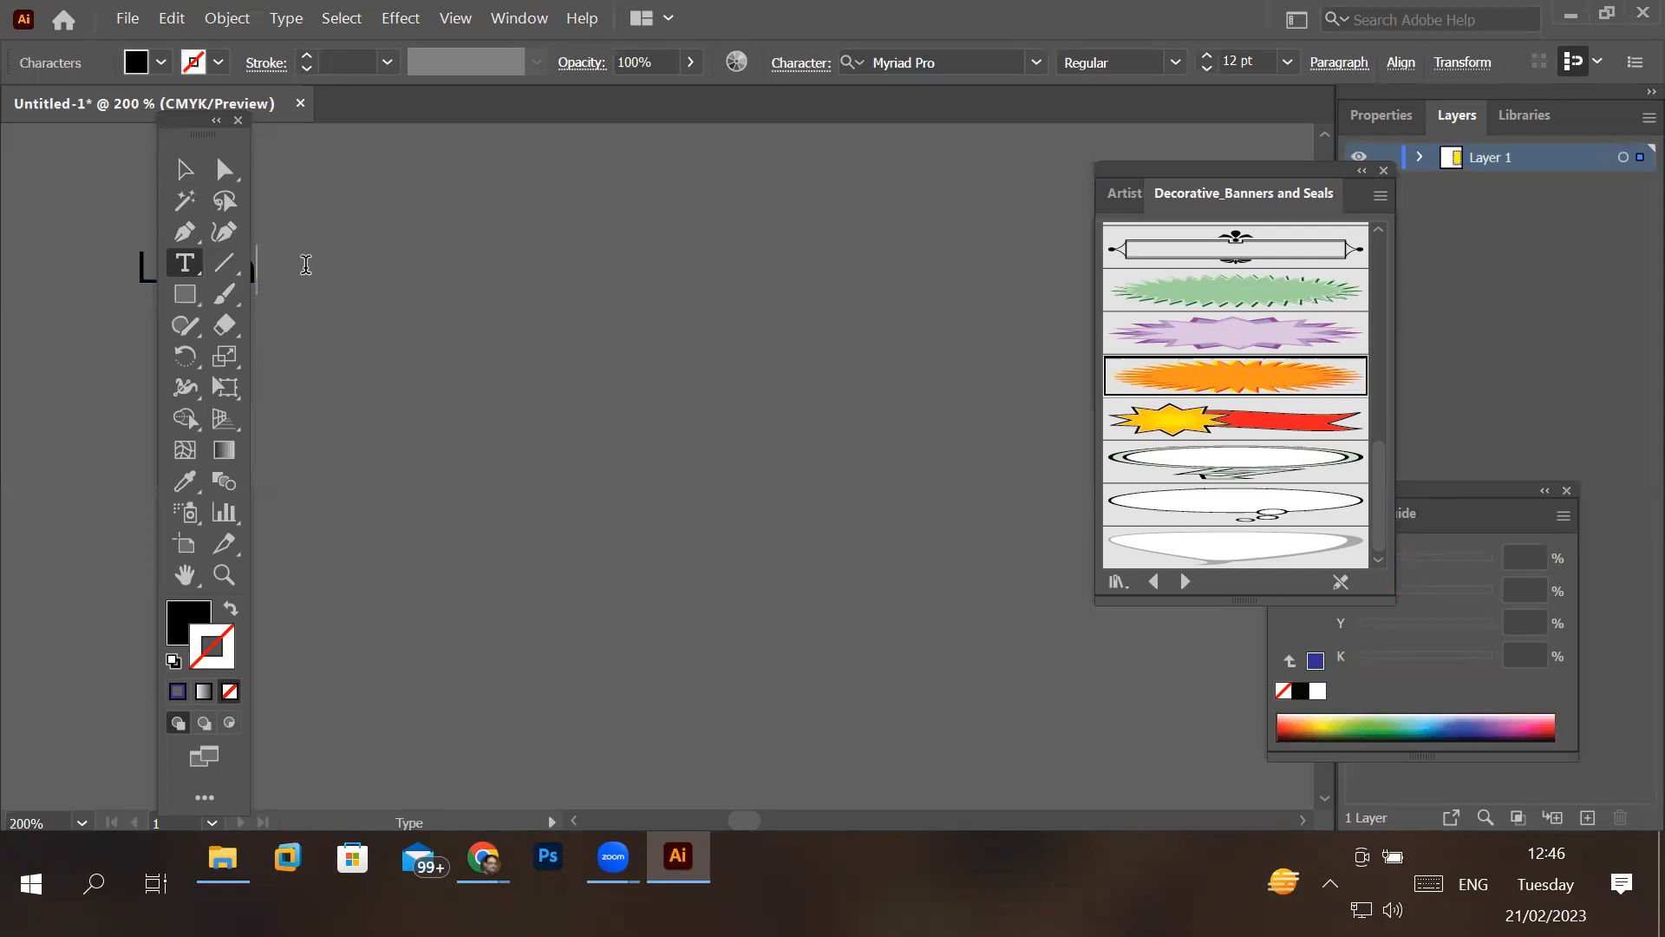
type("E ")
type("center")
type(" 20")
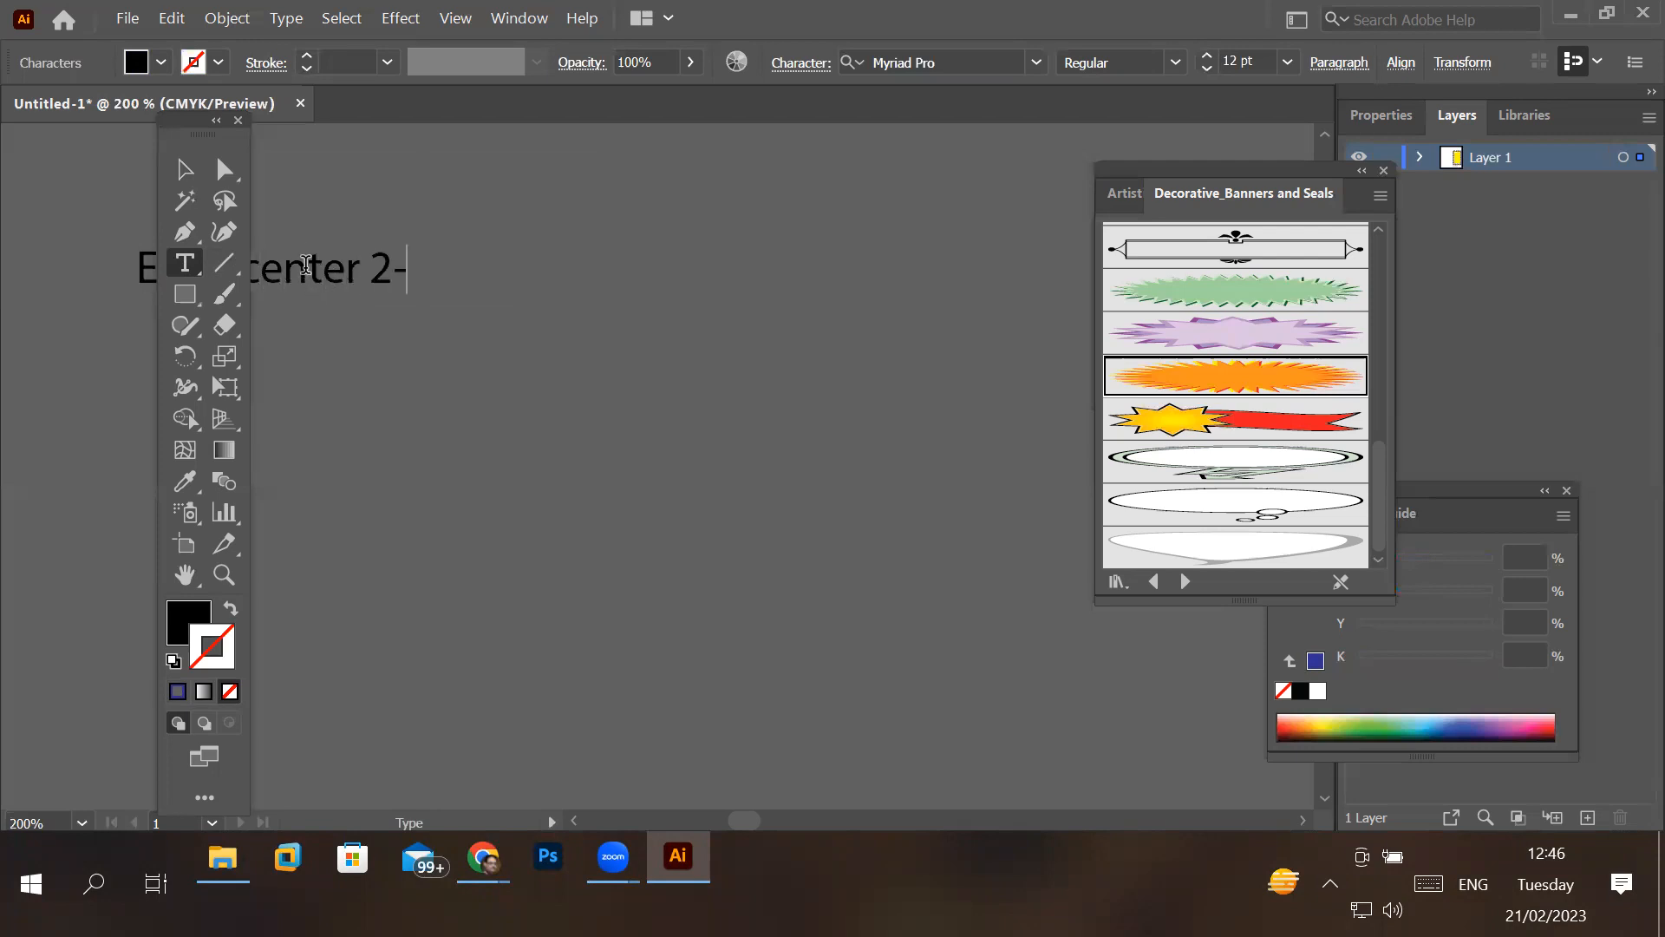
type("23")
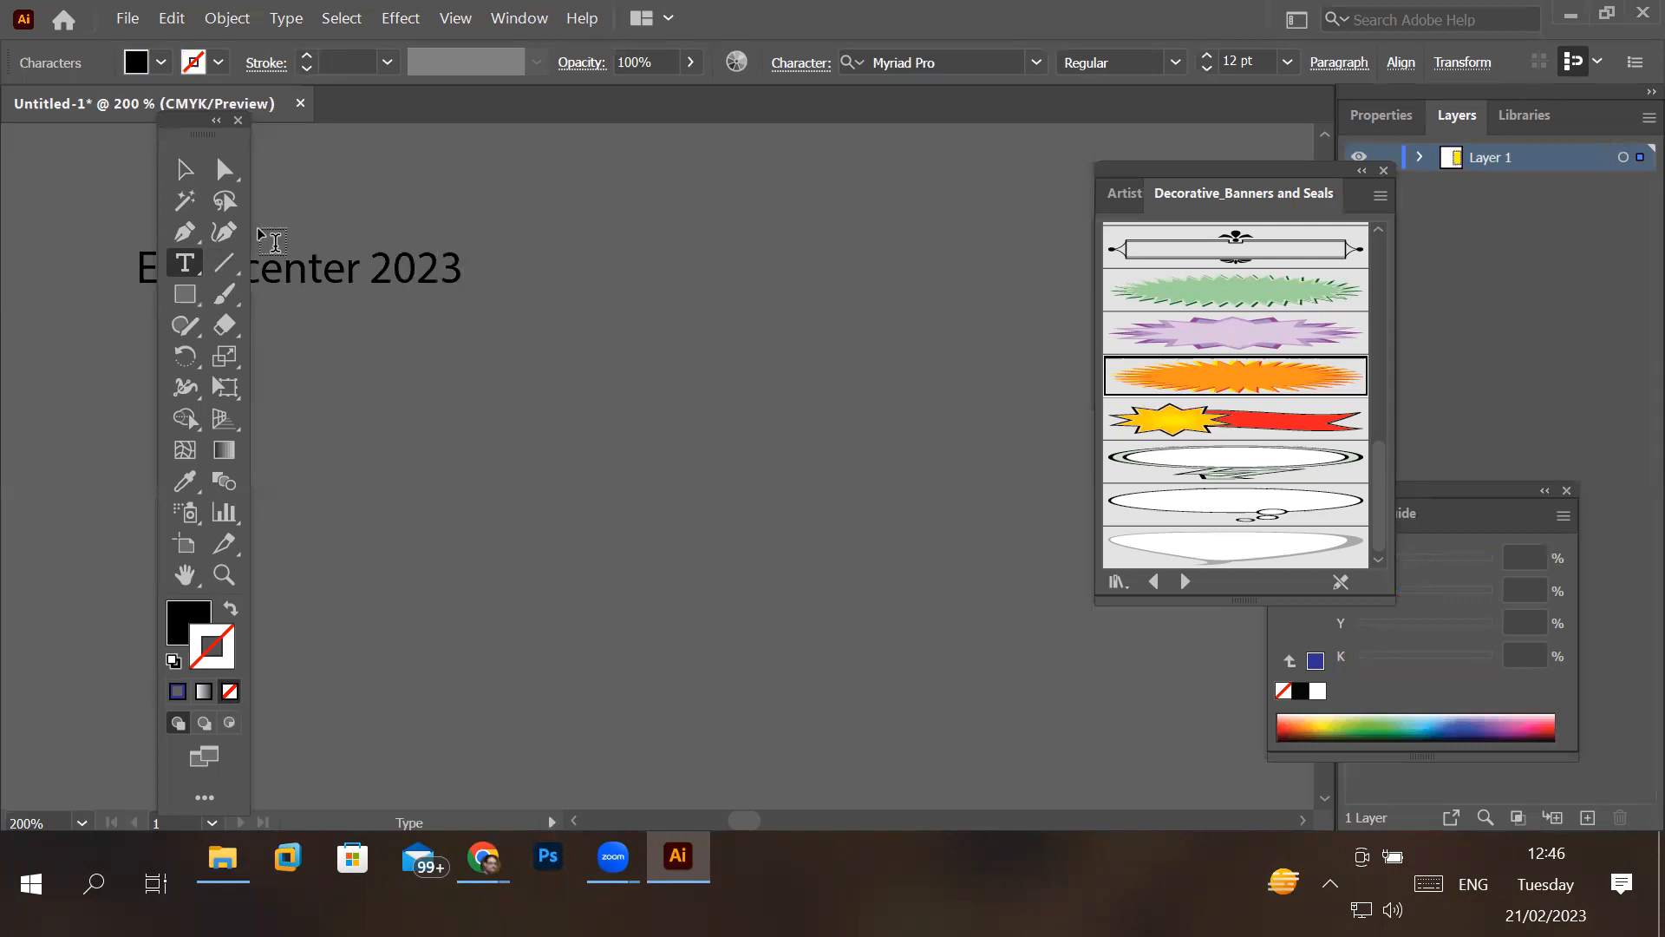
left_click_drag(170, 121, 35, 135)
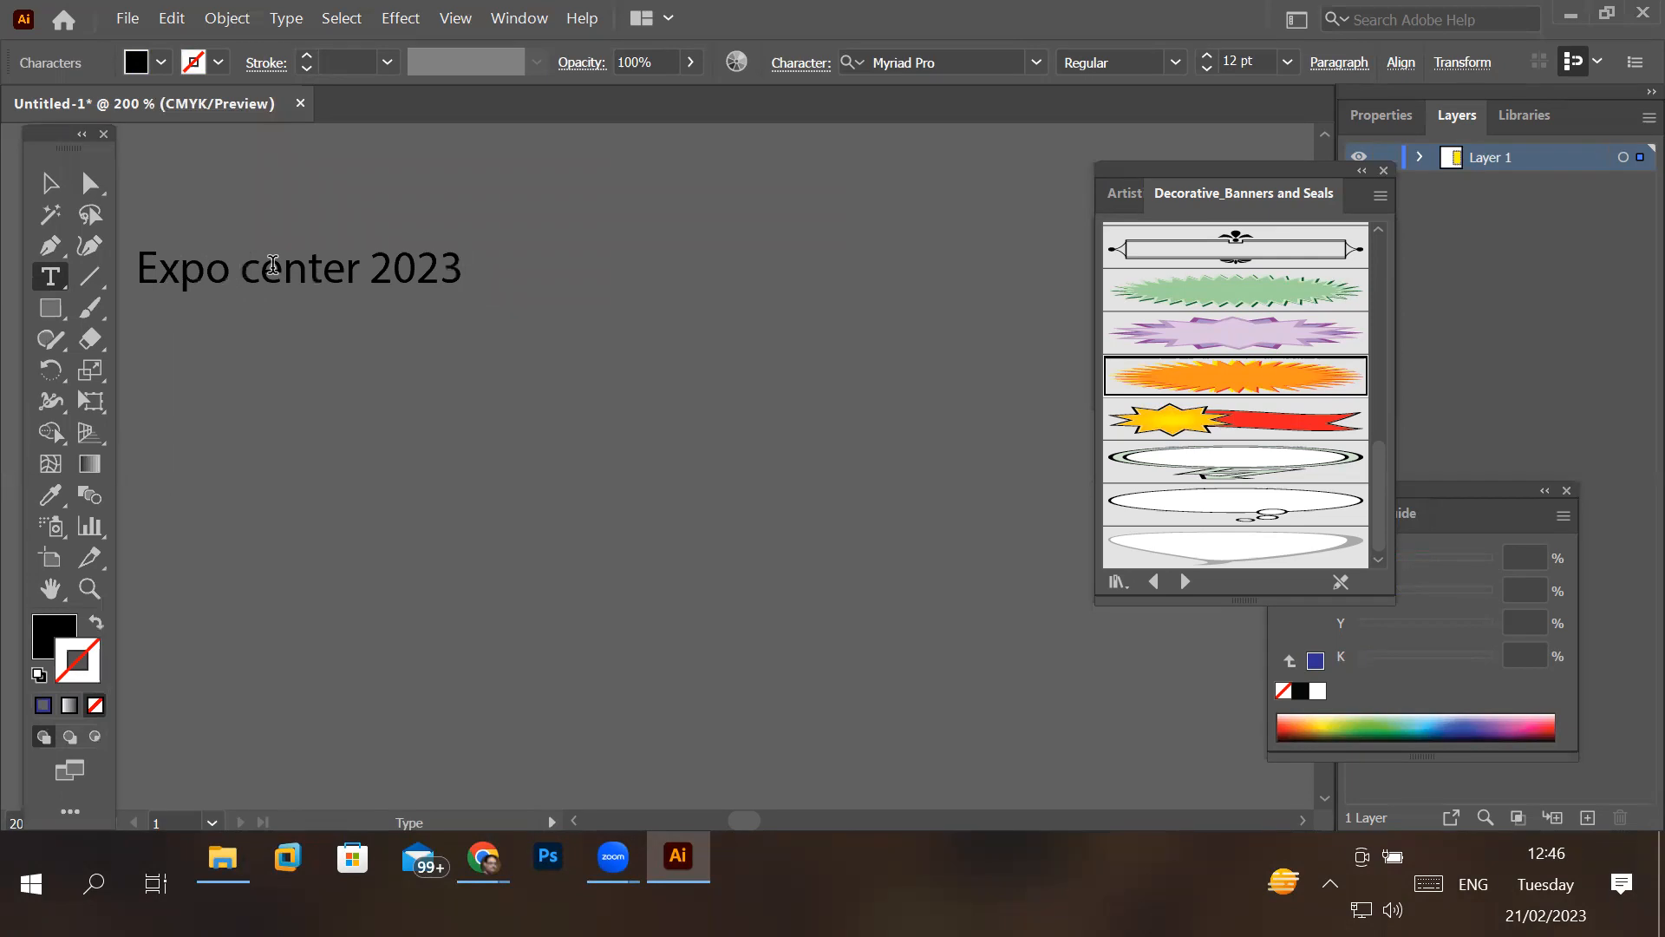
- Try a 34 pt font size on the whole "Expo center 2023" text and delete the text
left_click(1288, 62)
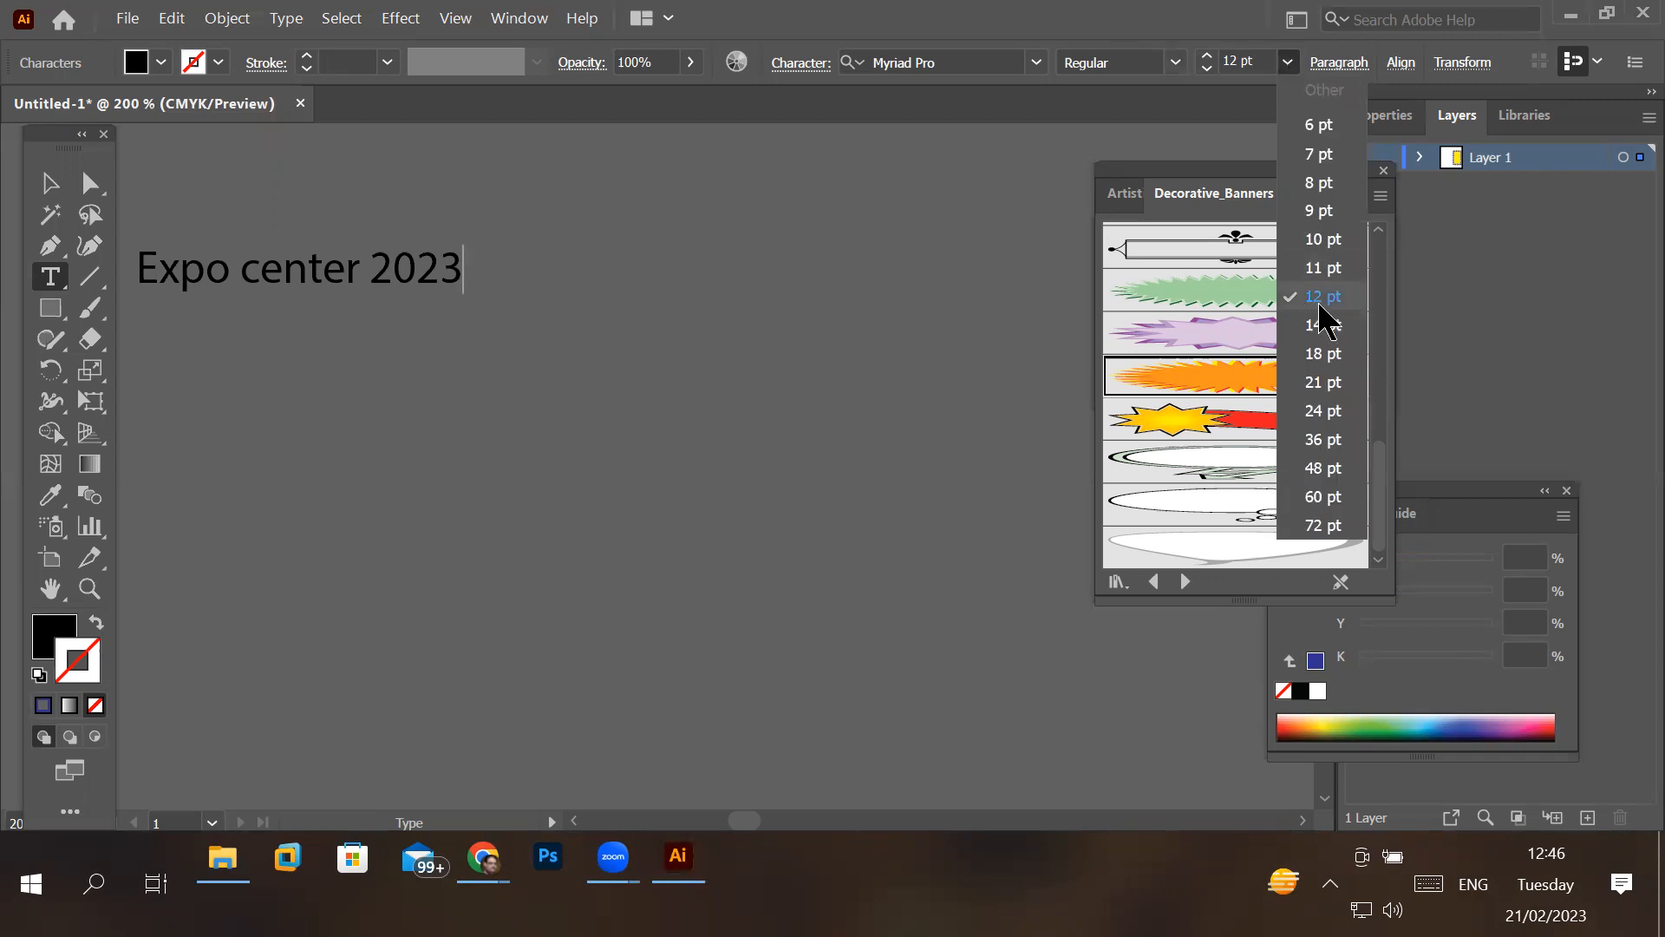
left_click(1267, 63)
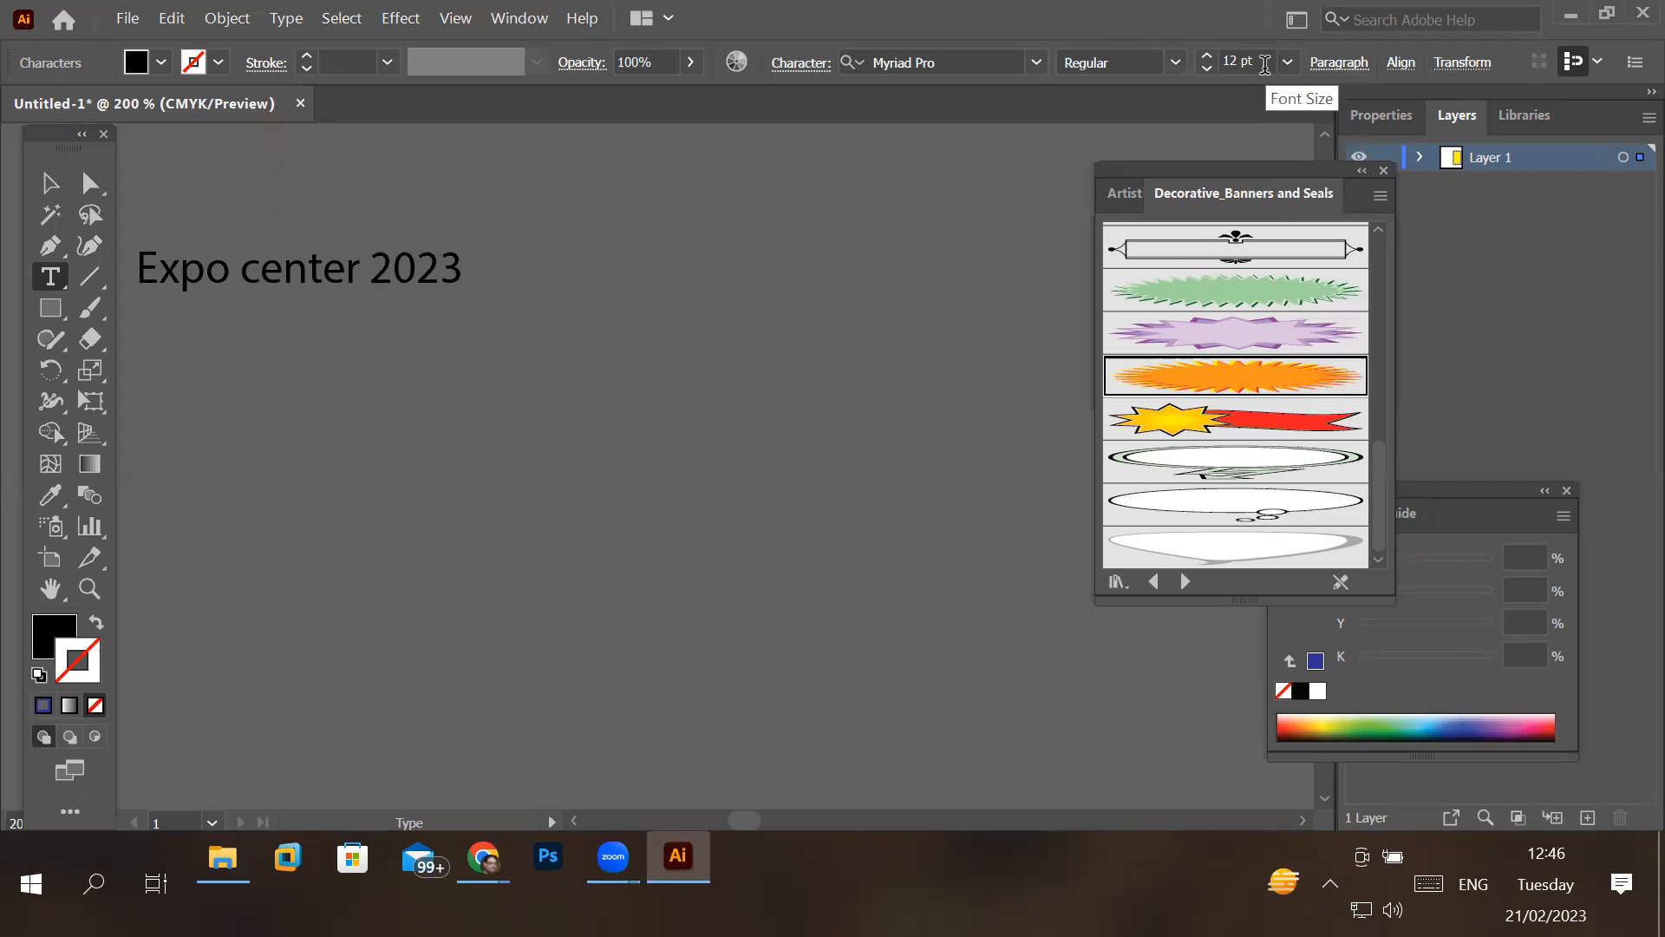
triple_click(303, 269)
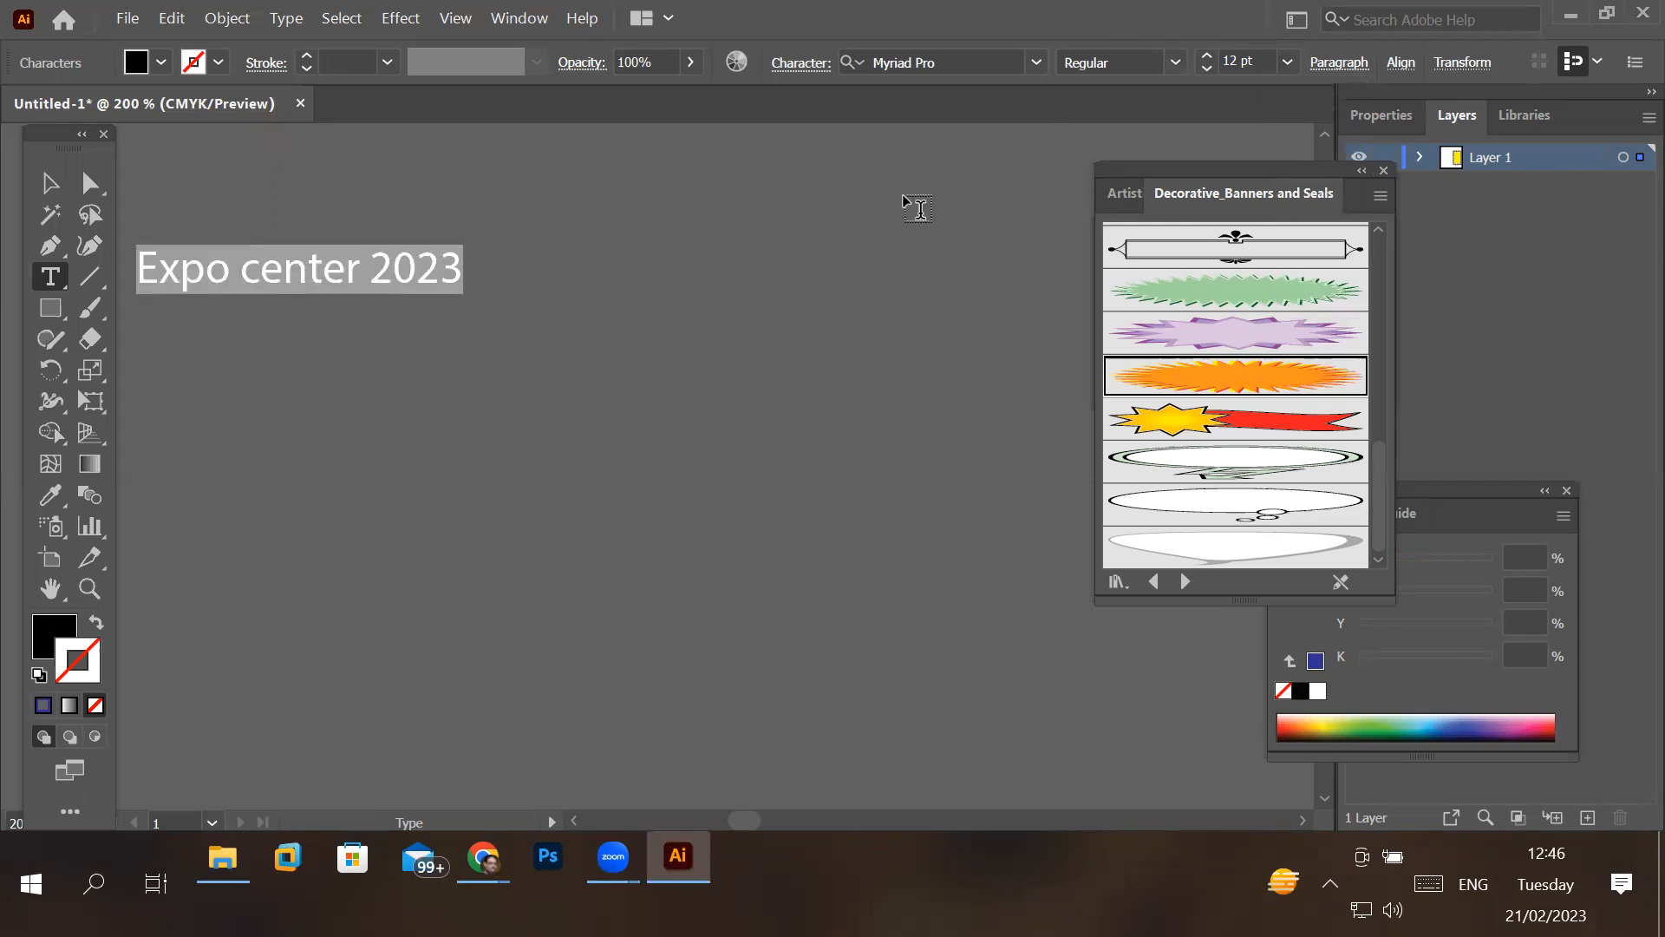
left_click(1208, 58)
left_click(1208, 57)
left_click(1208, 57)
left_click(1208, 57)
left_click(1208, 58)
left_click(1208, 57)
left_click(1208, 58)
left_click(1208, 58)
double_click(1208, 57)
left_click(1208, 57)
double_click(1208, 57)
double_click(1208, 57)
left_click(1208, 57)
double_click(1208, 57)
double_click(1208, 58)
left_click(1208, 58)
left_click(1208, 57)
scroll(855, 411, "down", 4)
scroll(855, 411, "down", 3)
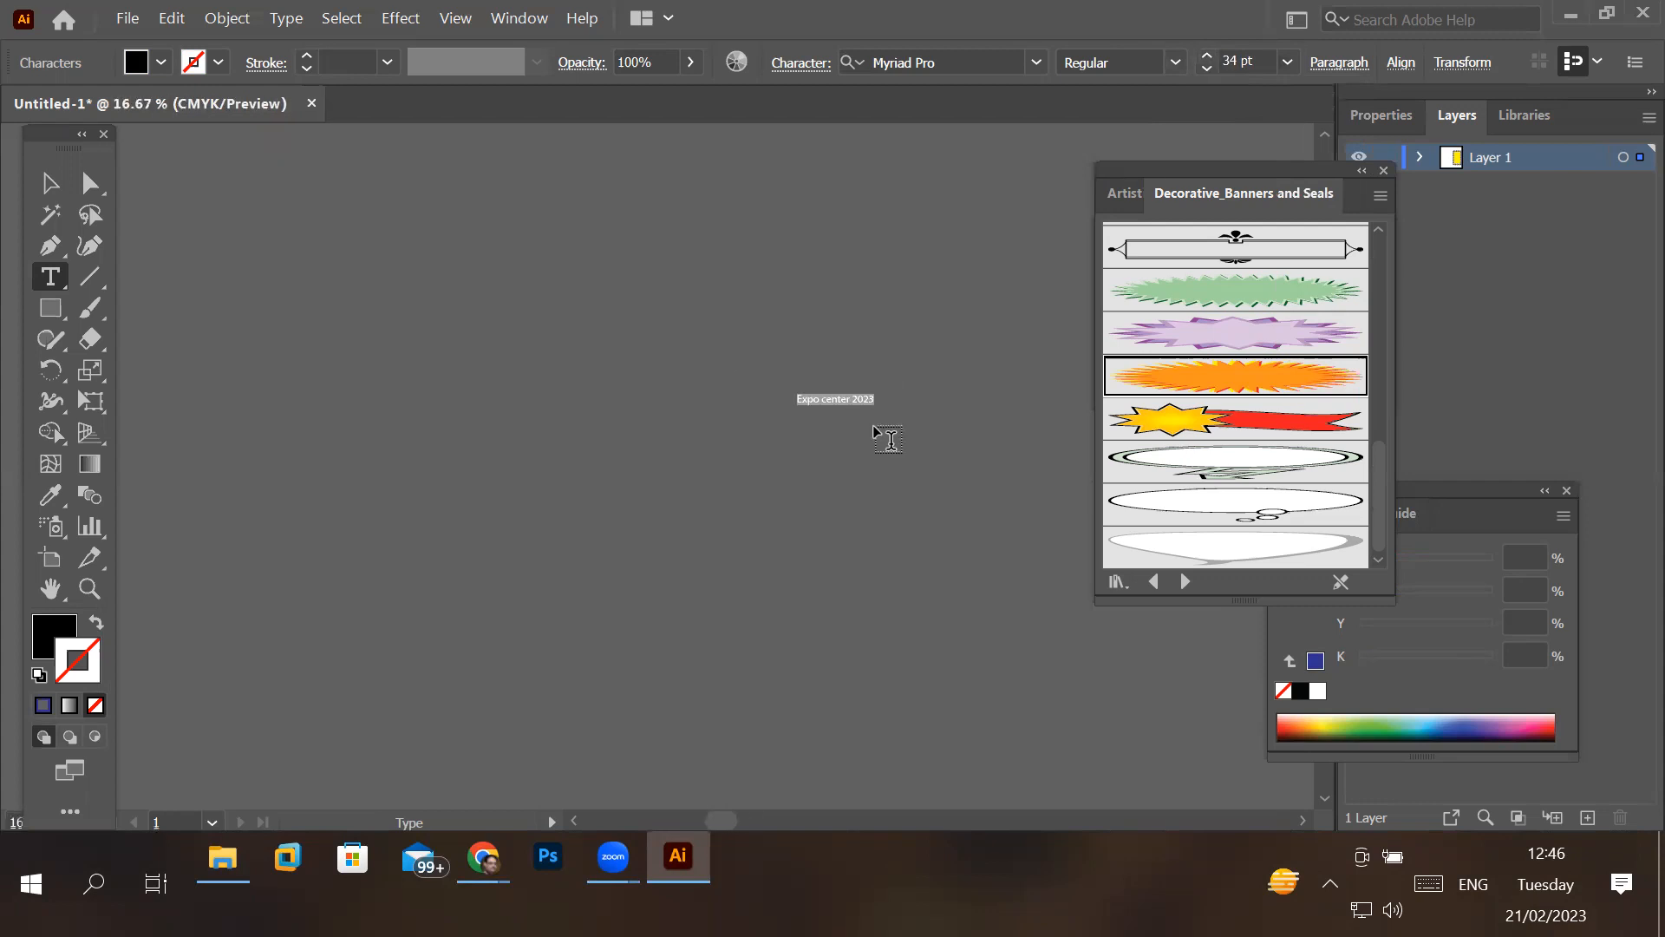
scroll(1068, 556, "down", 1)
scroll(1011, 539, "up", 3)
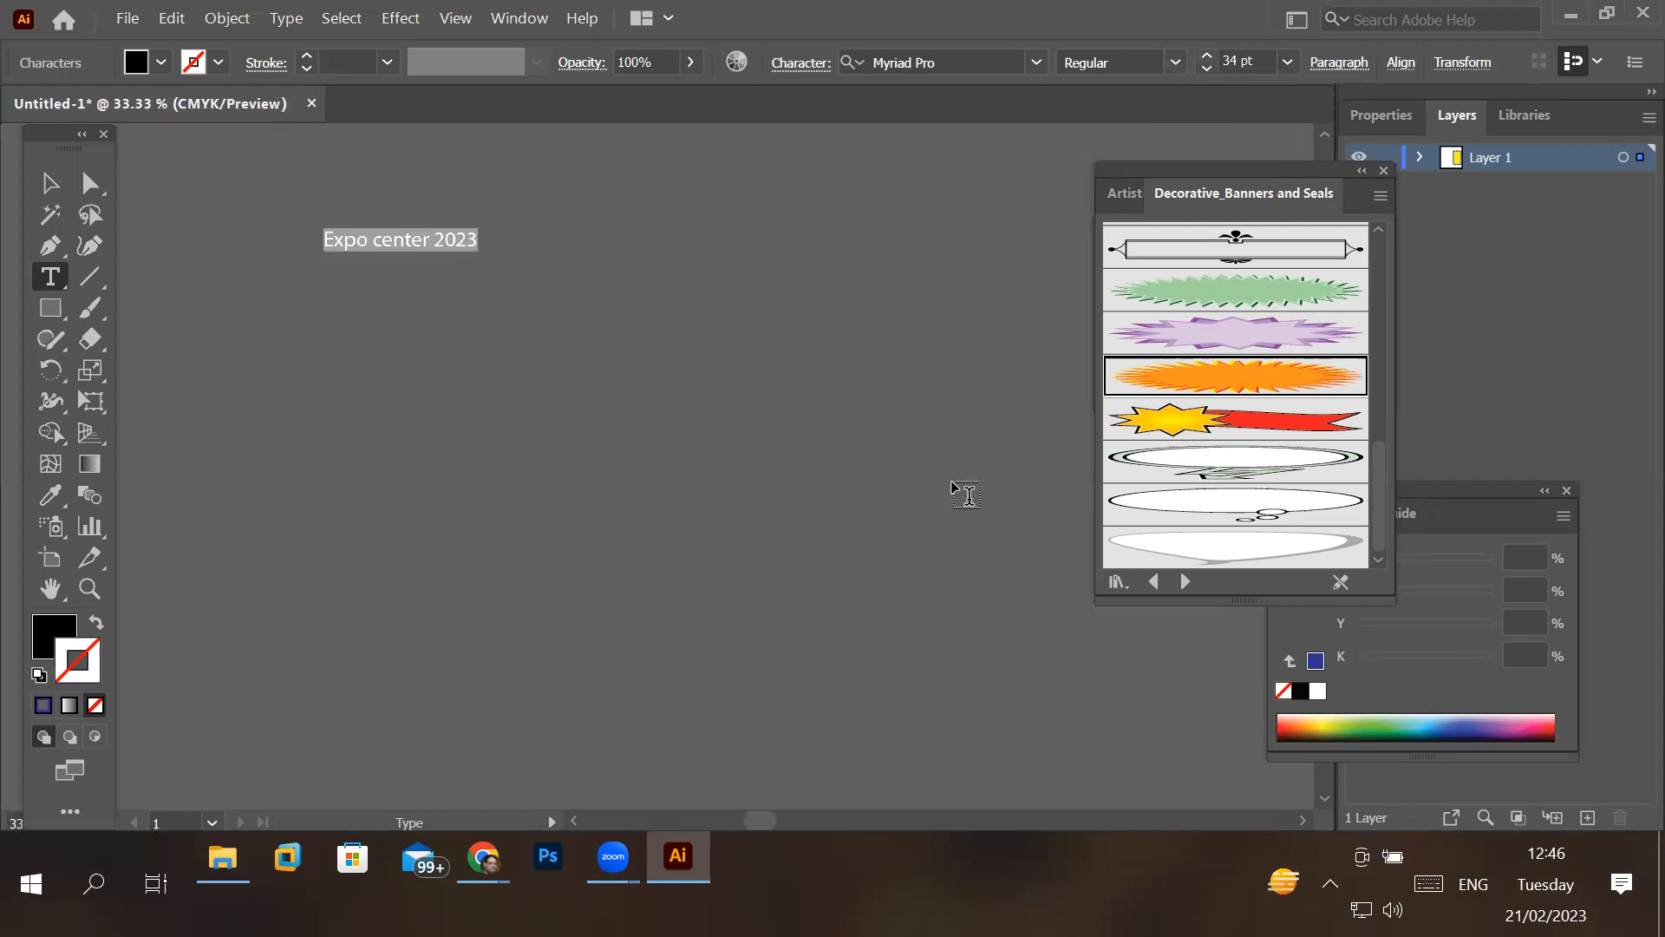
key("BackSpace")
key("Escape")
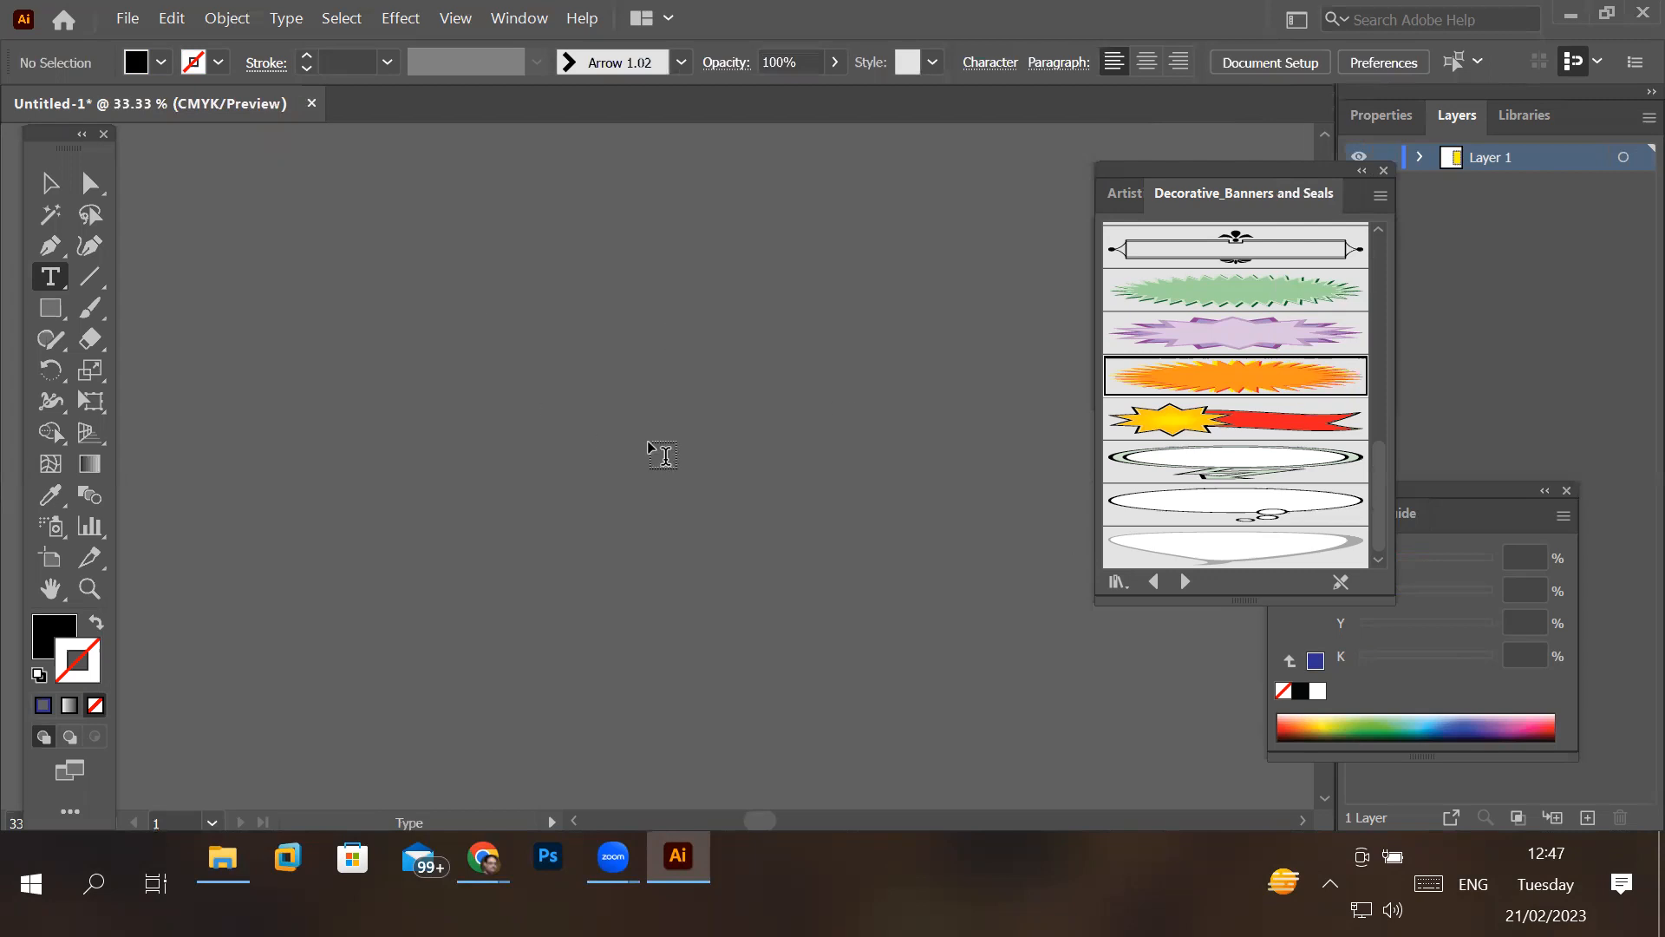
- Delete the two small leftover texts, "Expo" and "Lorem ipsum", from the yellow rectangle
scroll(954, 607, "down", 4)
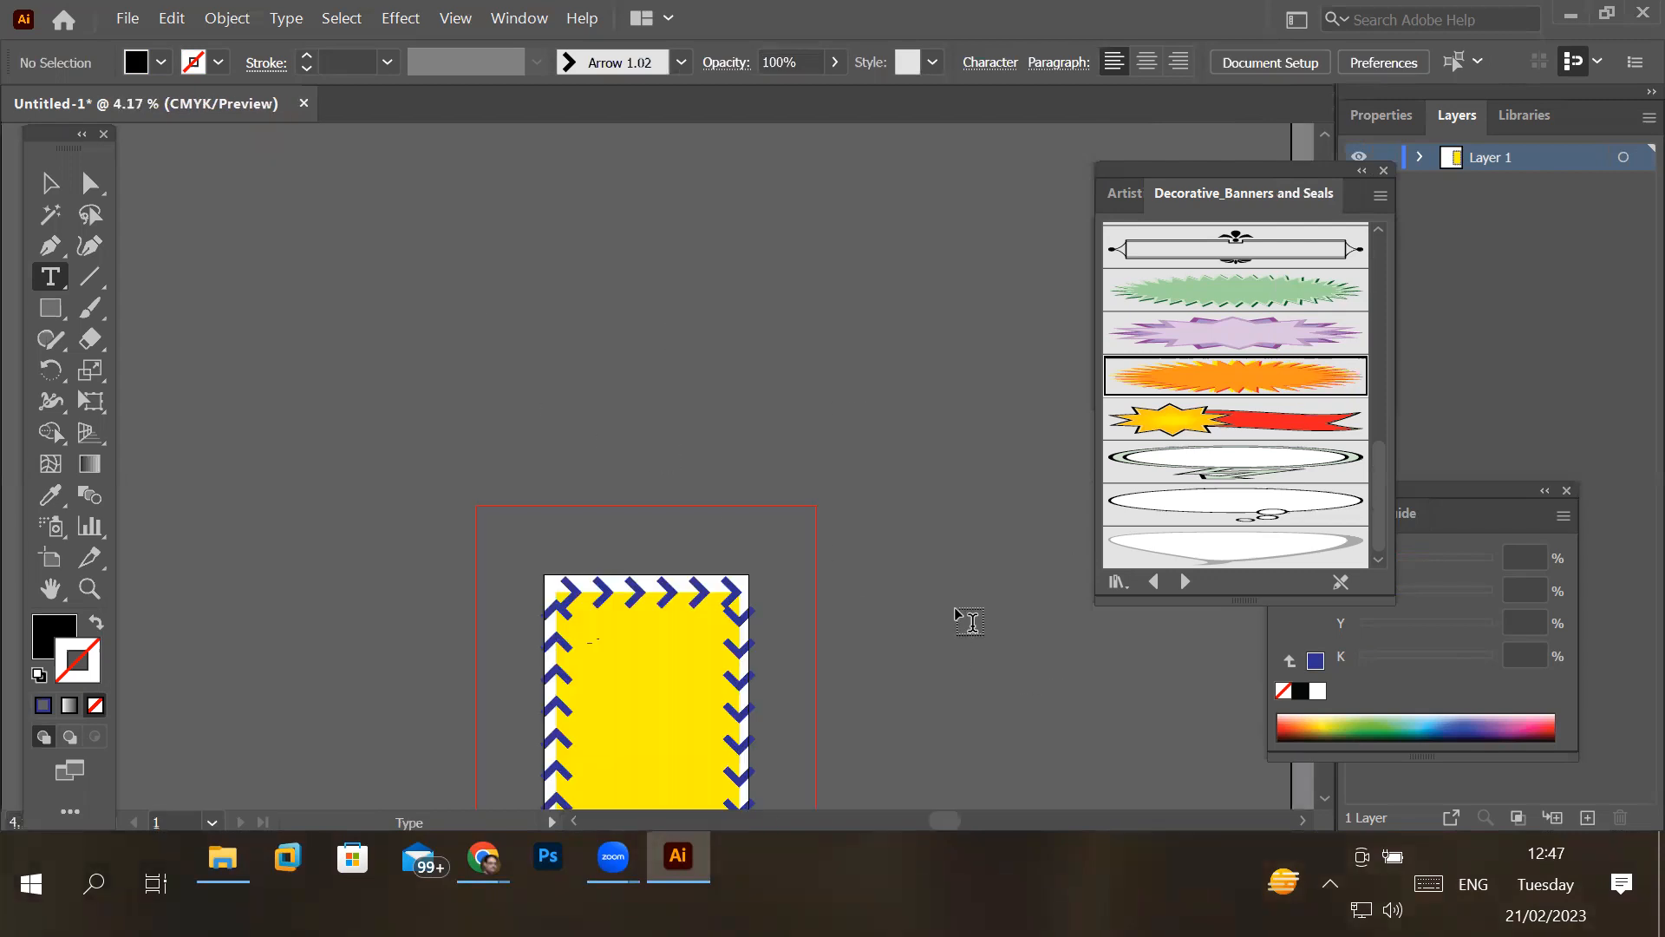
scroll(702, 727, "up", 4)
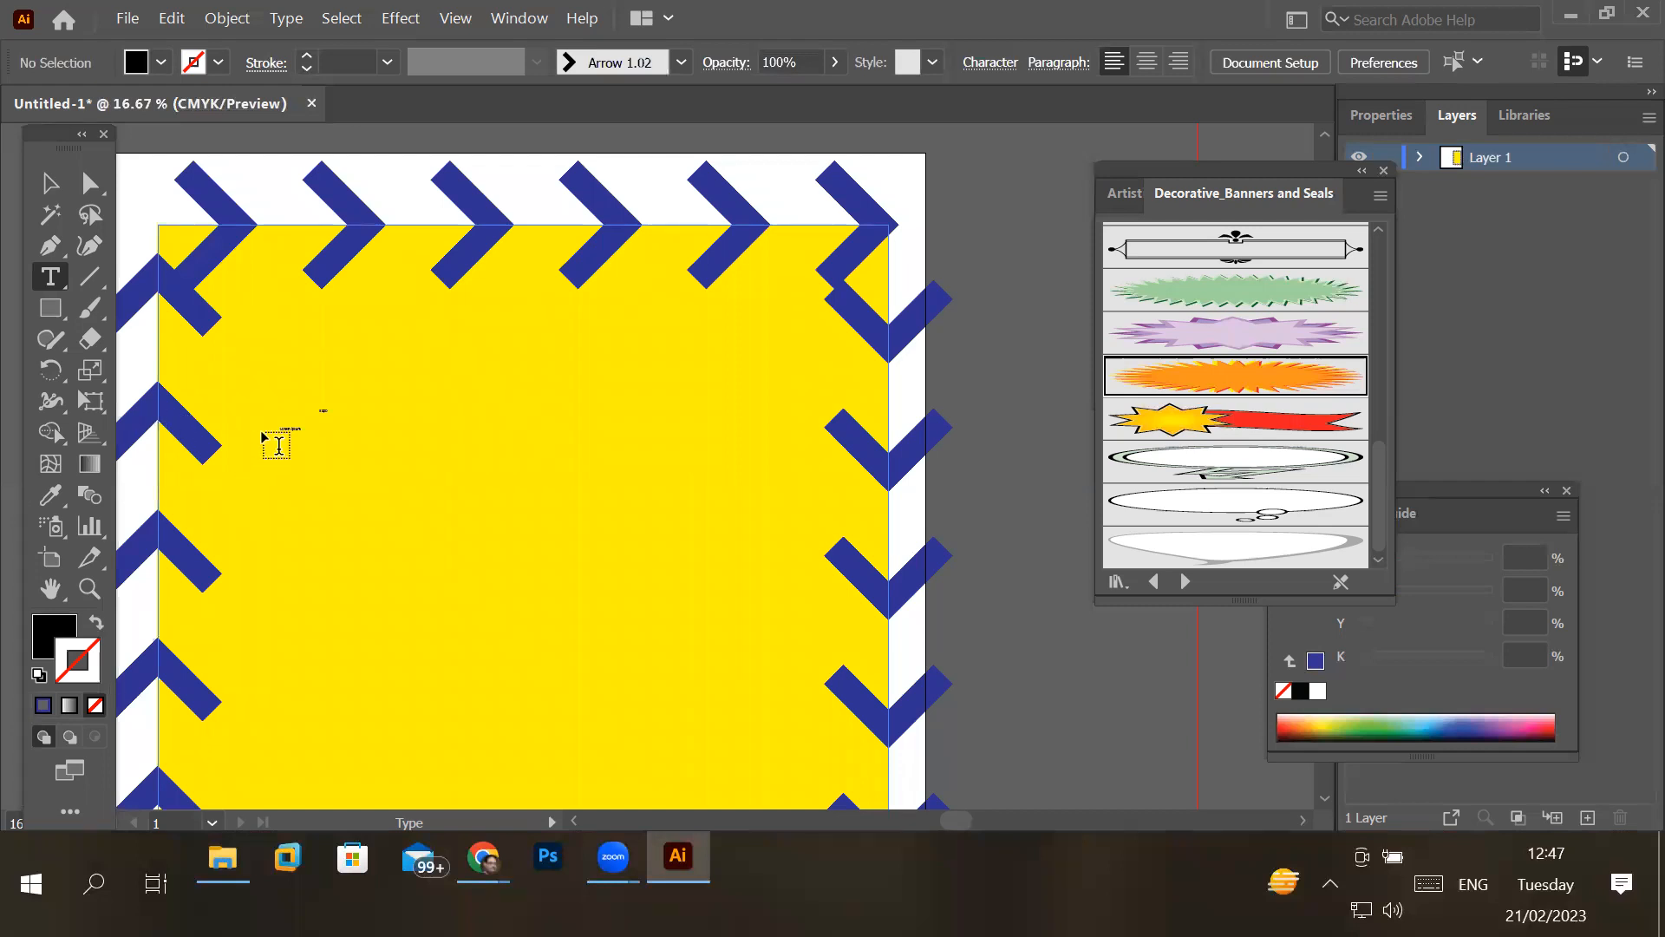
scroll(272, 442, "up", 6)
scroll(315, 492, "up", 1)
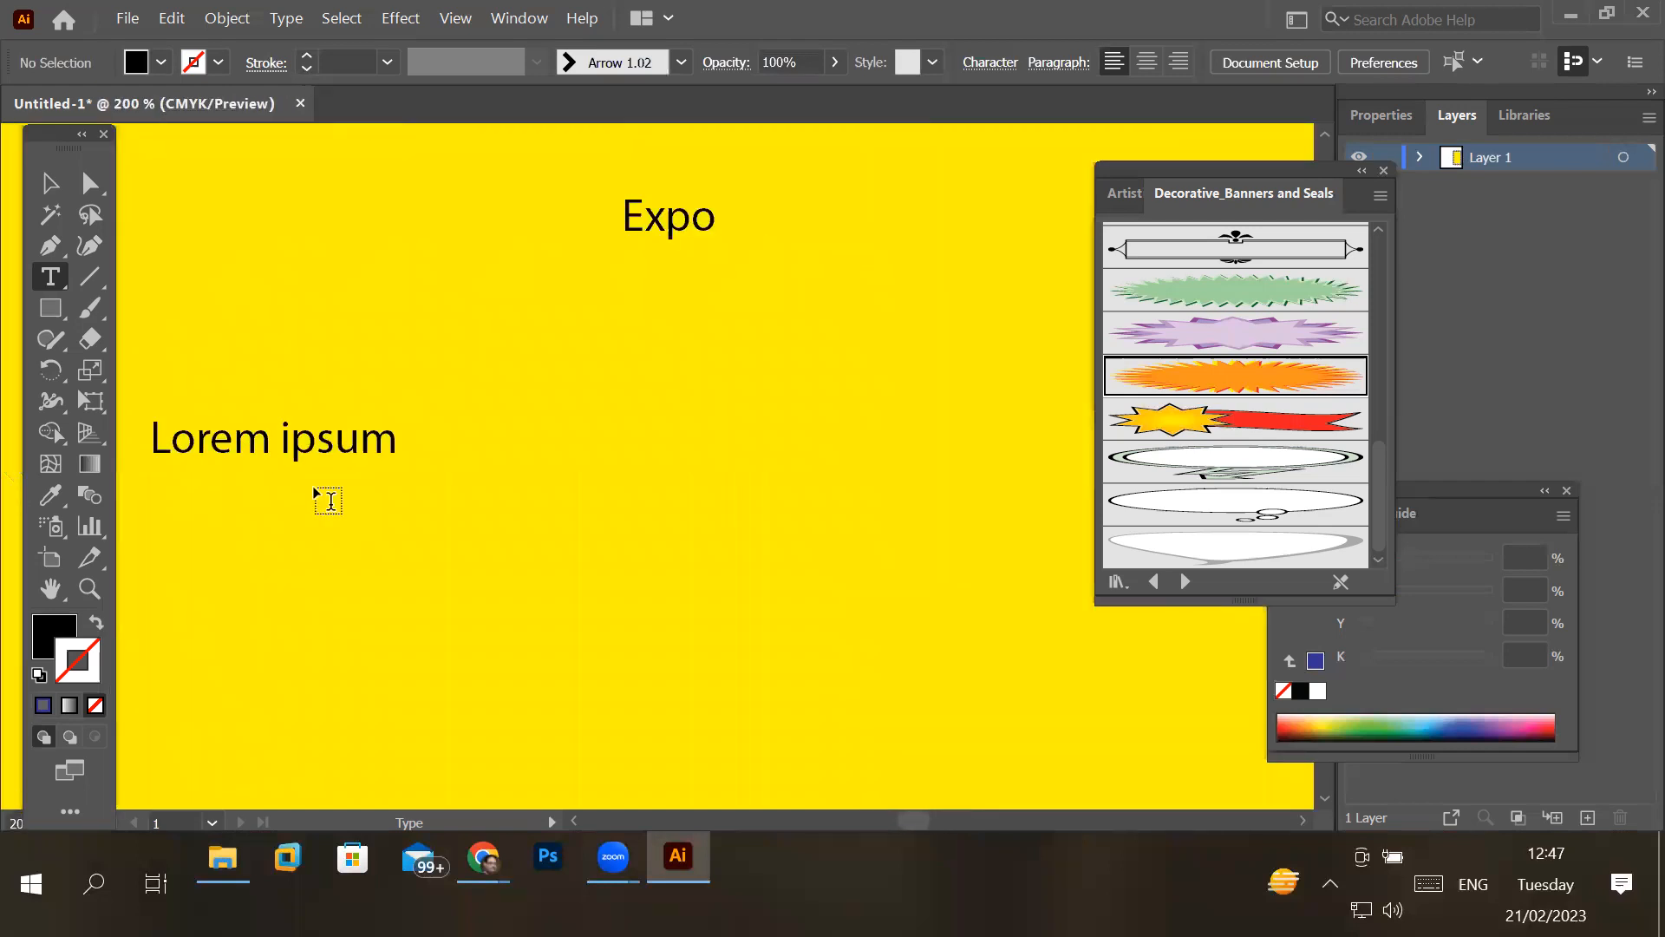
scroll(330, 502, "down", 5)
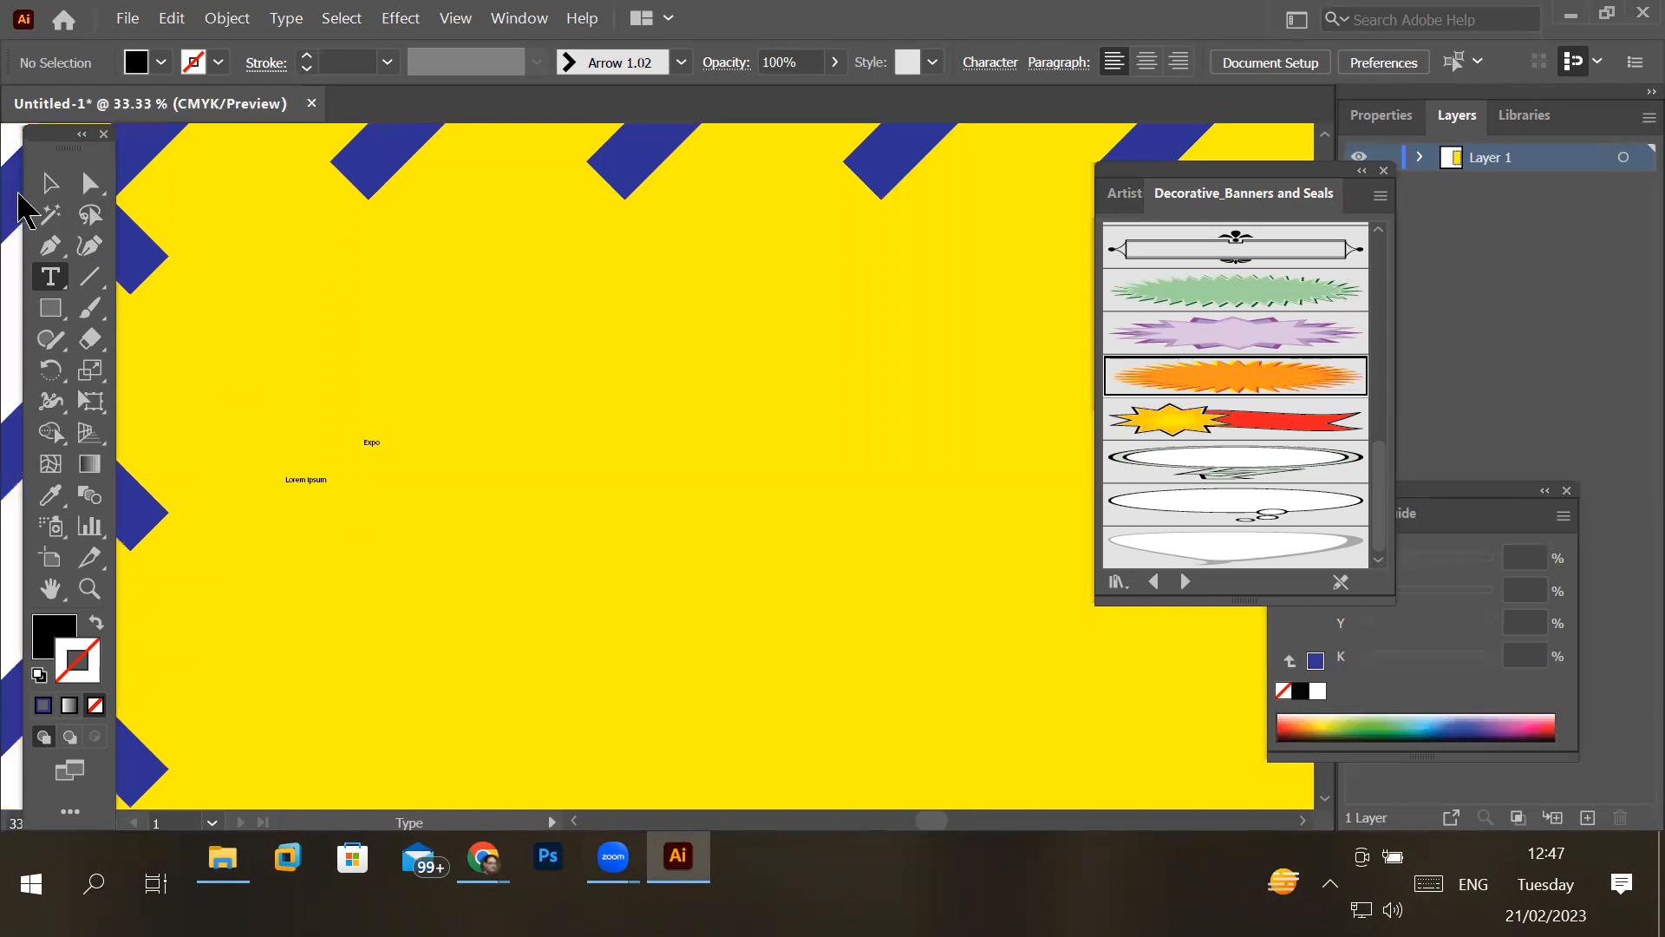
left_click(49, 183)
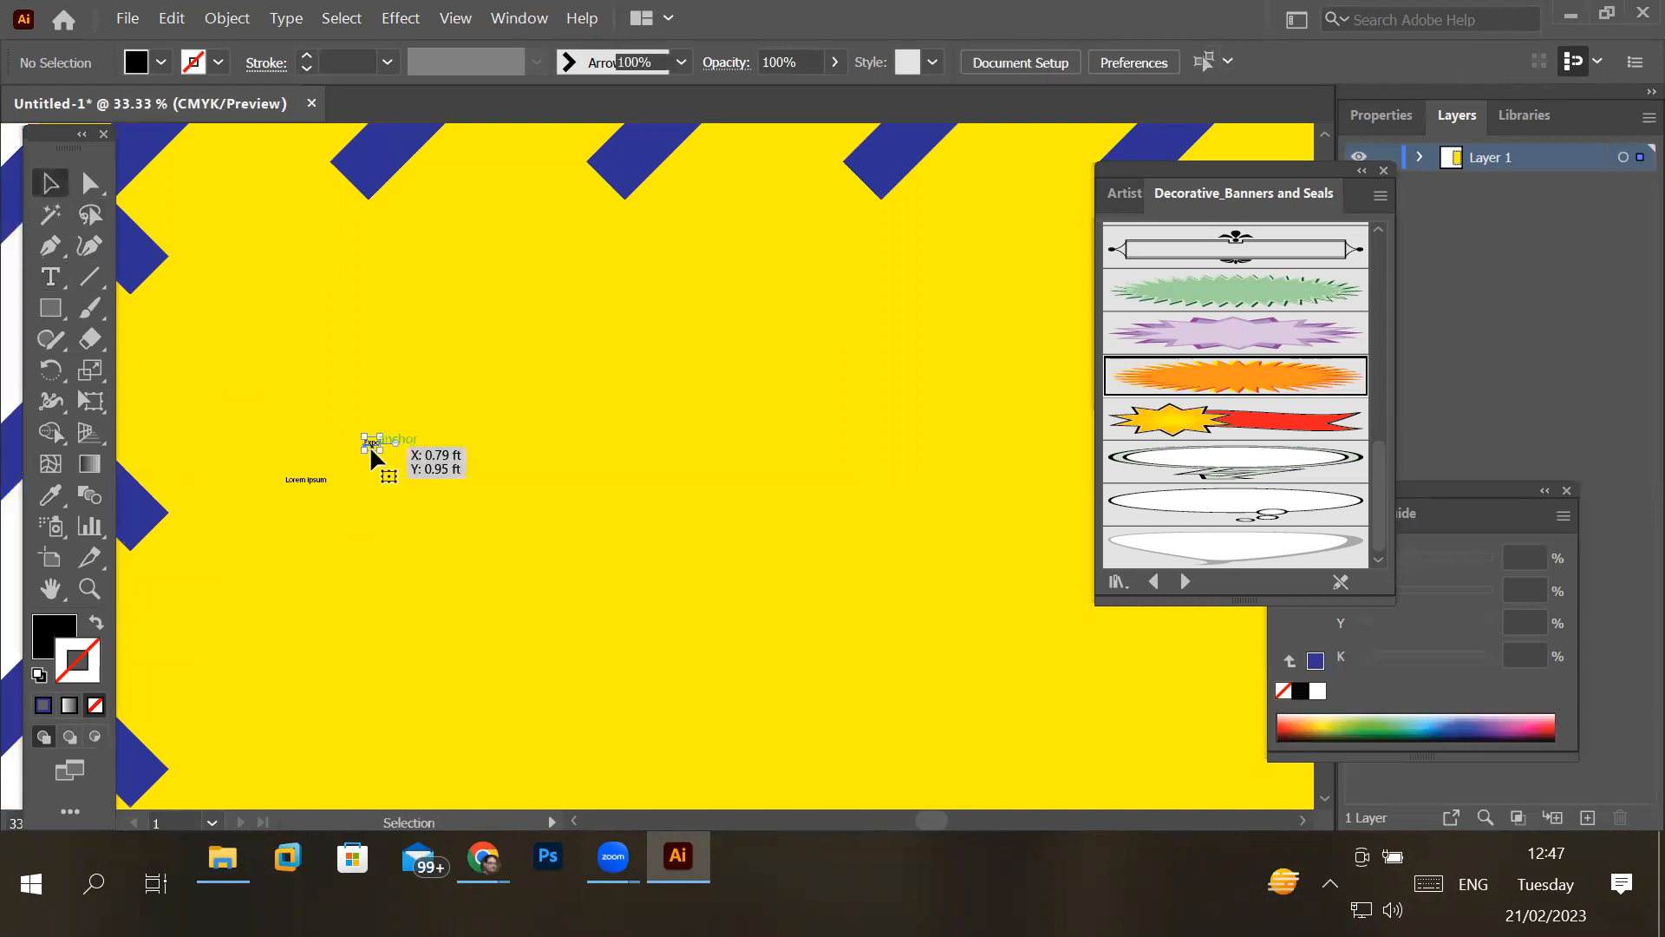
left_click(370, 447)
key("Delete")
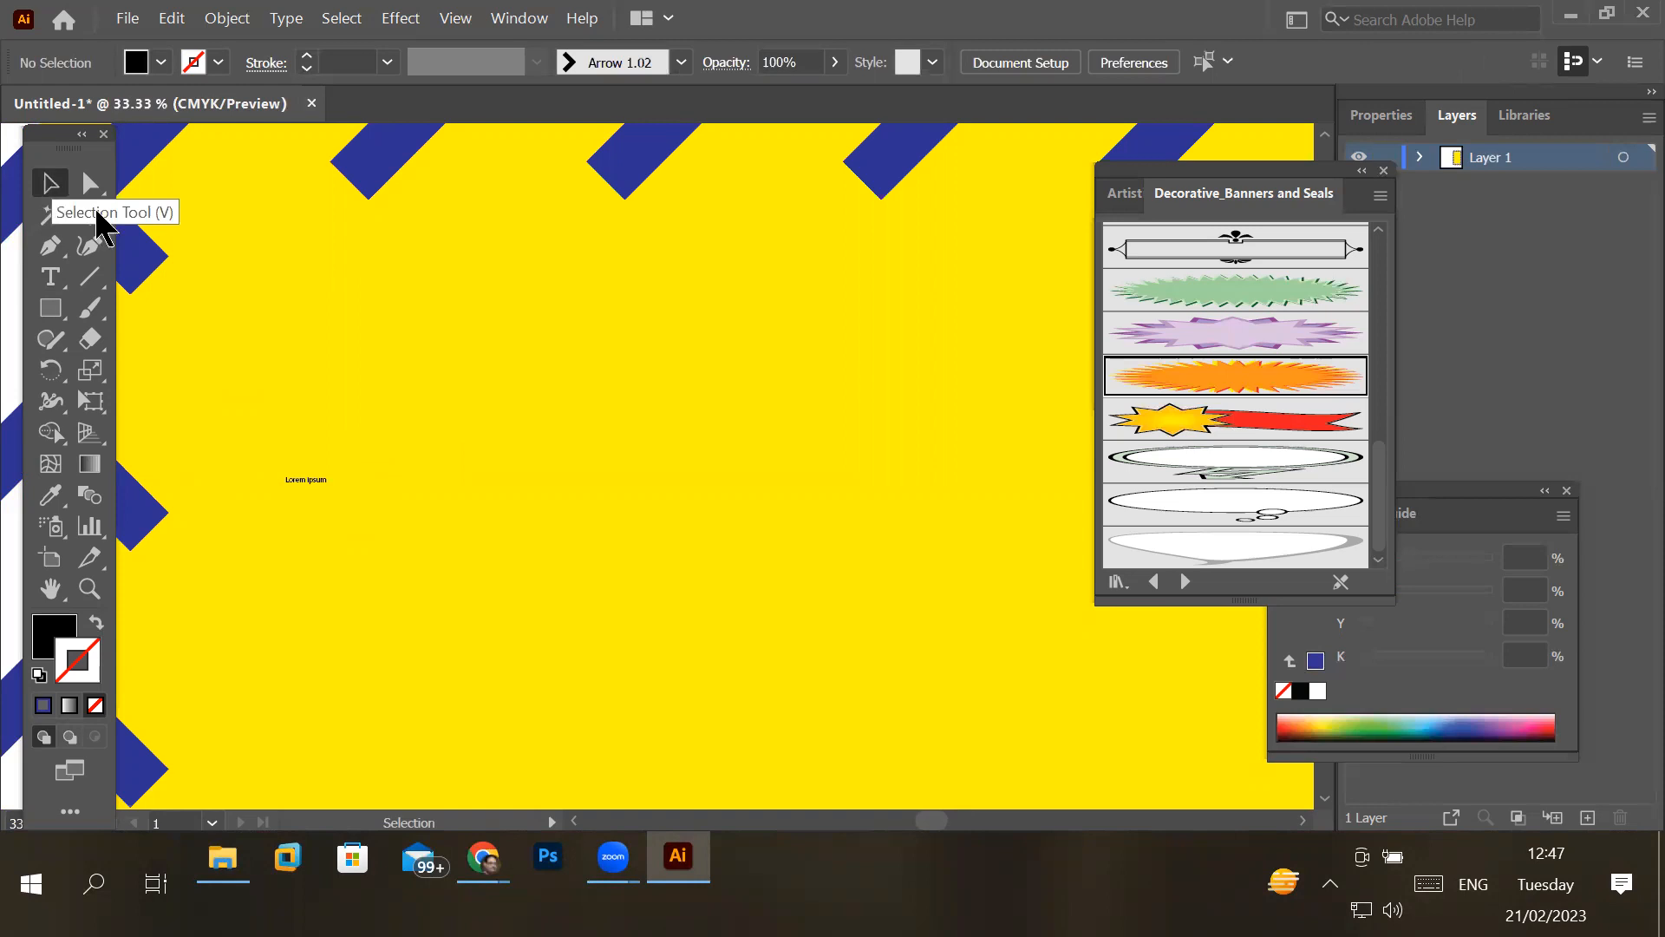
left_click(302, 480)
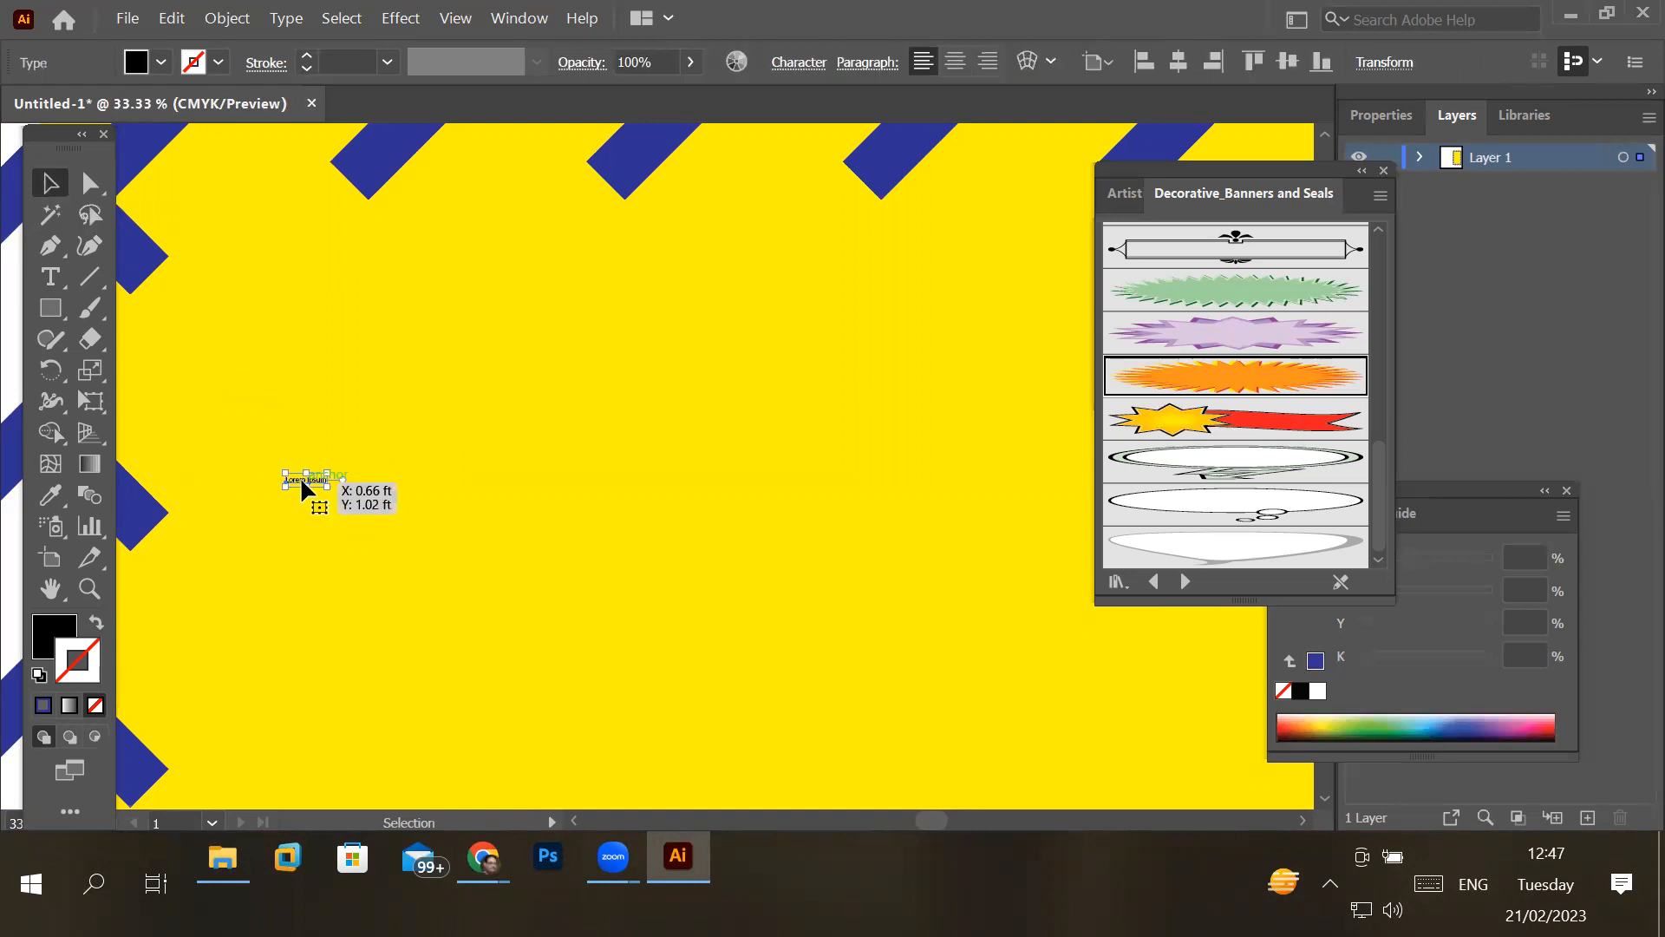
key("Delete")
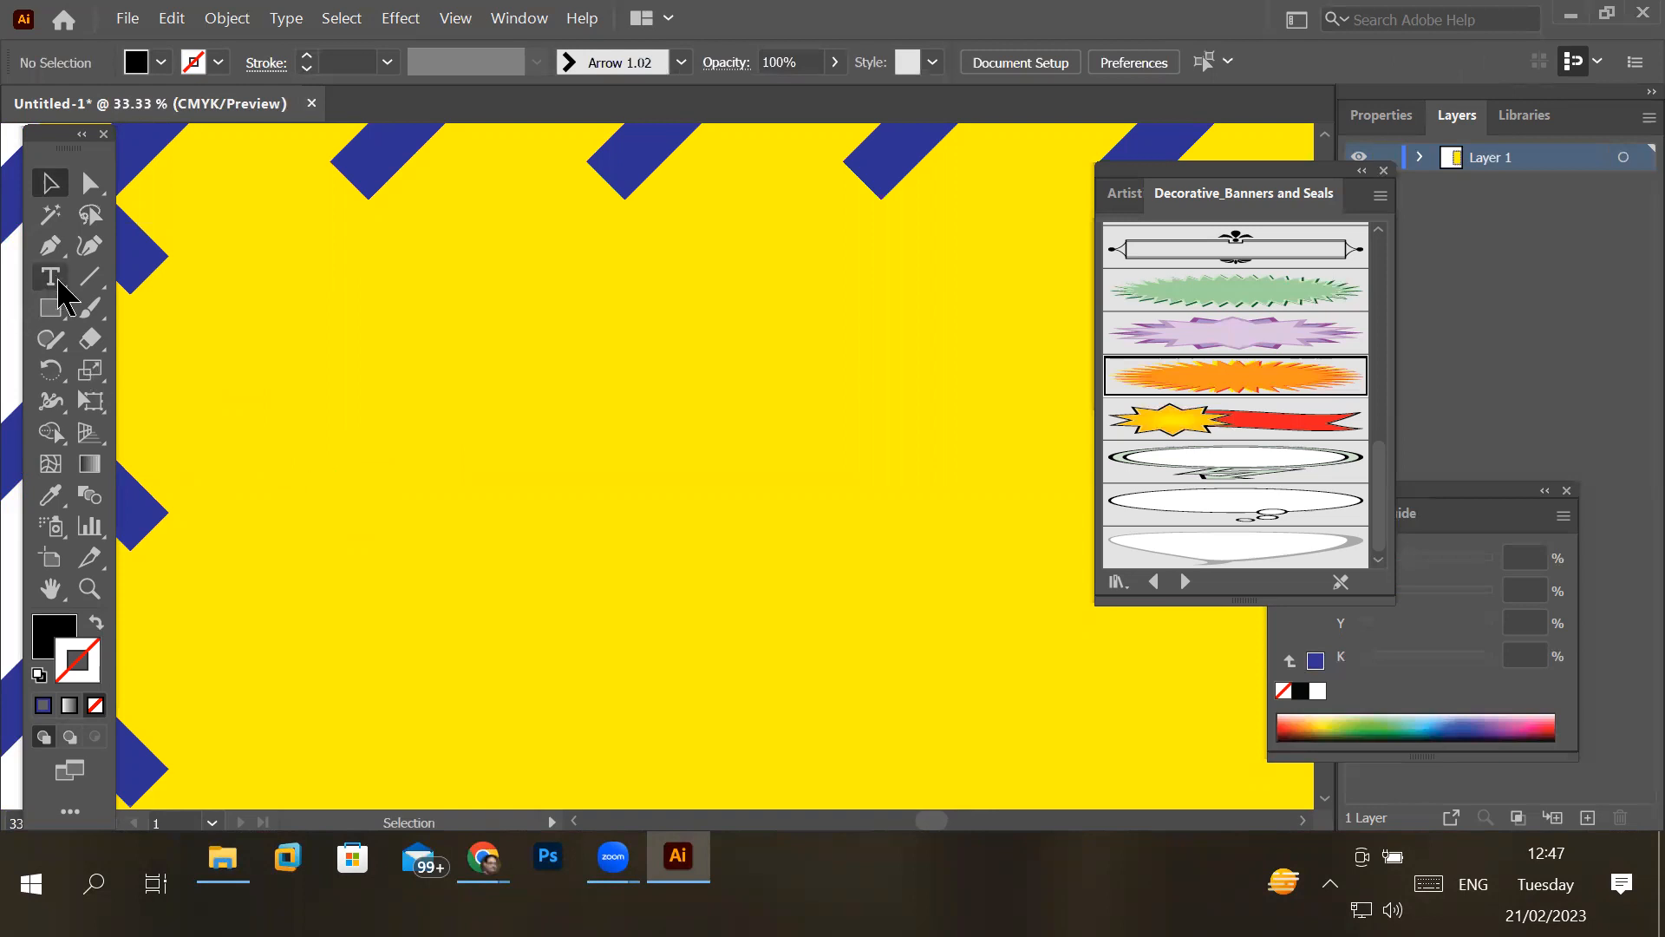
- Place a new point text near the yellow rectangle's upper edge and set its font size to 72 pt
left_click(52, 277)
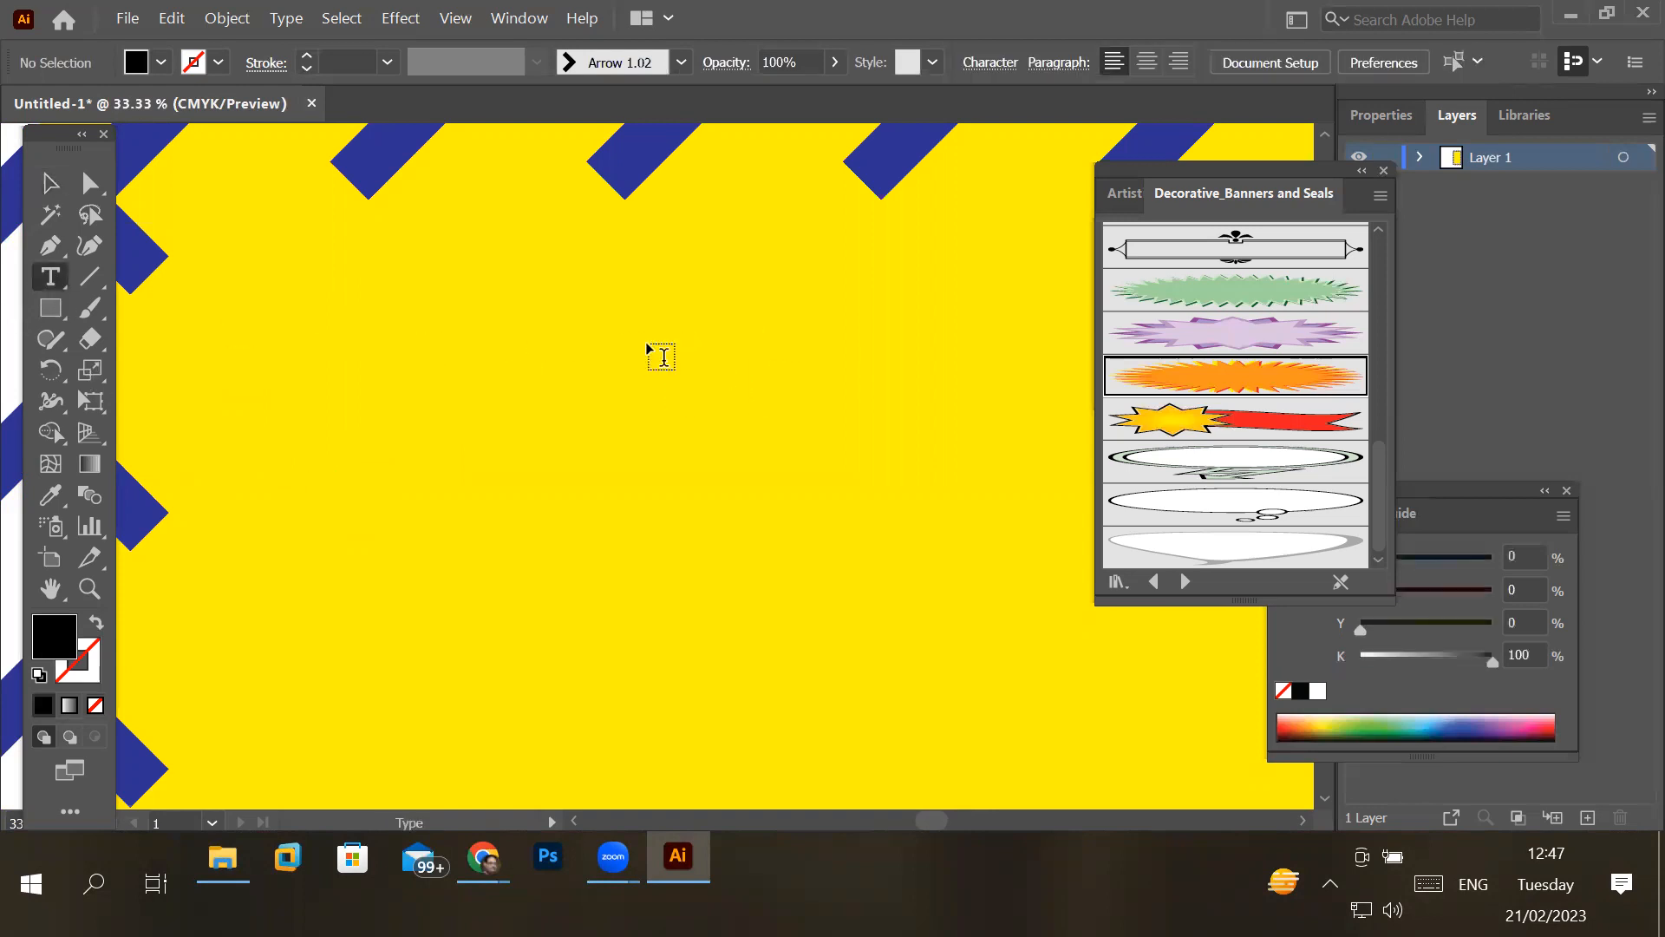
left_click(474, 337)
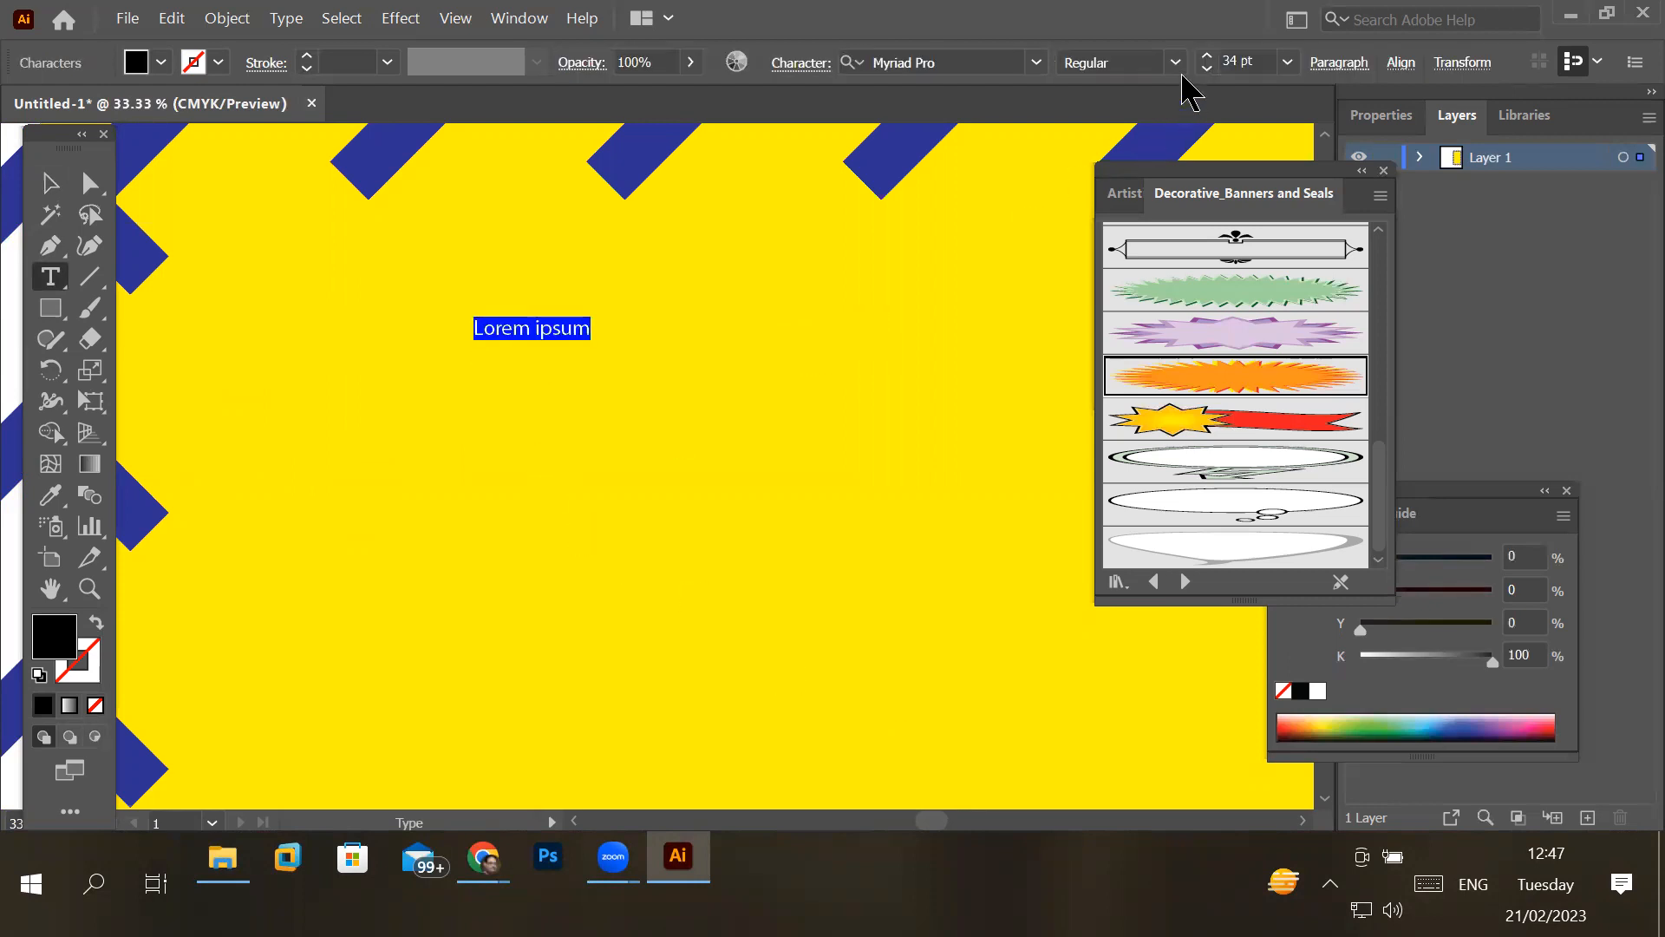
left_click(1206, 56)
left_click(1207, 56)
left_click(1207, 56)
left_click(1206, 55)
left_click(1207, 55)
left_click(1206, 55)
left_click(1207, 56)
left_click(1206, 56)
left_click(1206, 56)
left_click(1206, 56)
left_click(1206, 56)
left_click(1207, 55)
left_click(1206, 55)
left_click(1206, 55)
left_click(1207, 56)
left_click(1206, 56)
left_click(1206, 56)
left_click(1206, 55)
left_click(1207, 56)
left_click(1206, 55)
left_click(1207, 55)
left_click(1206, 56)
left_click(1206, 56)
left_click(1207, 56)
left_click(1206, 55)
left_click(1207, 56)
left_click(1206, 56)
left_click(1207, 56)
left_click(1207, 56)
left_click(1206, 55)
left_click(1206, 56)
left_click(1206, 56)
left_click(1288, 61)
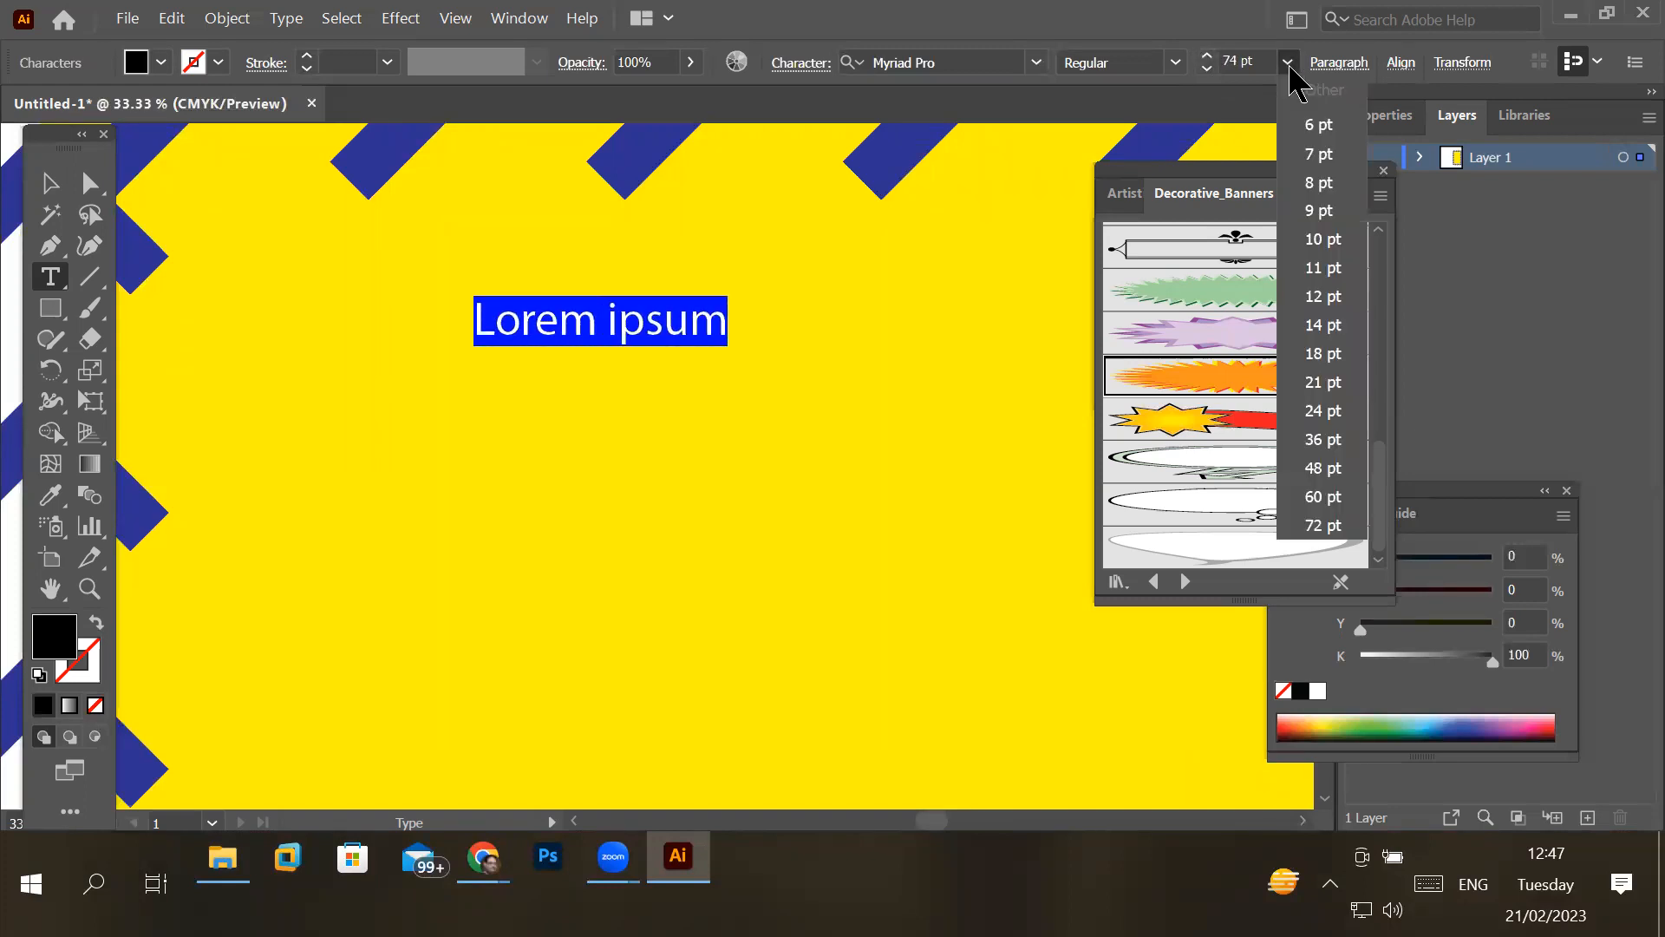
left_click(1323, 525)
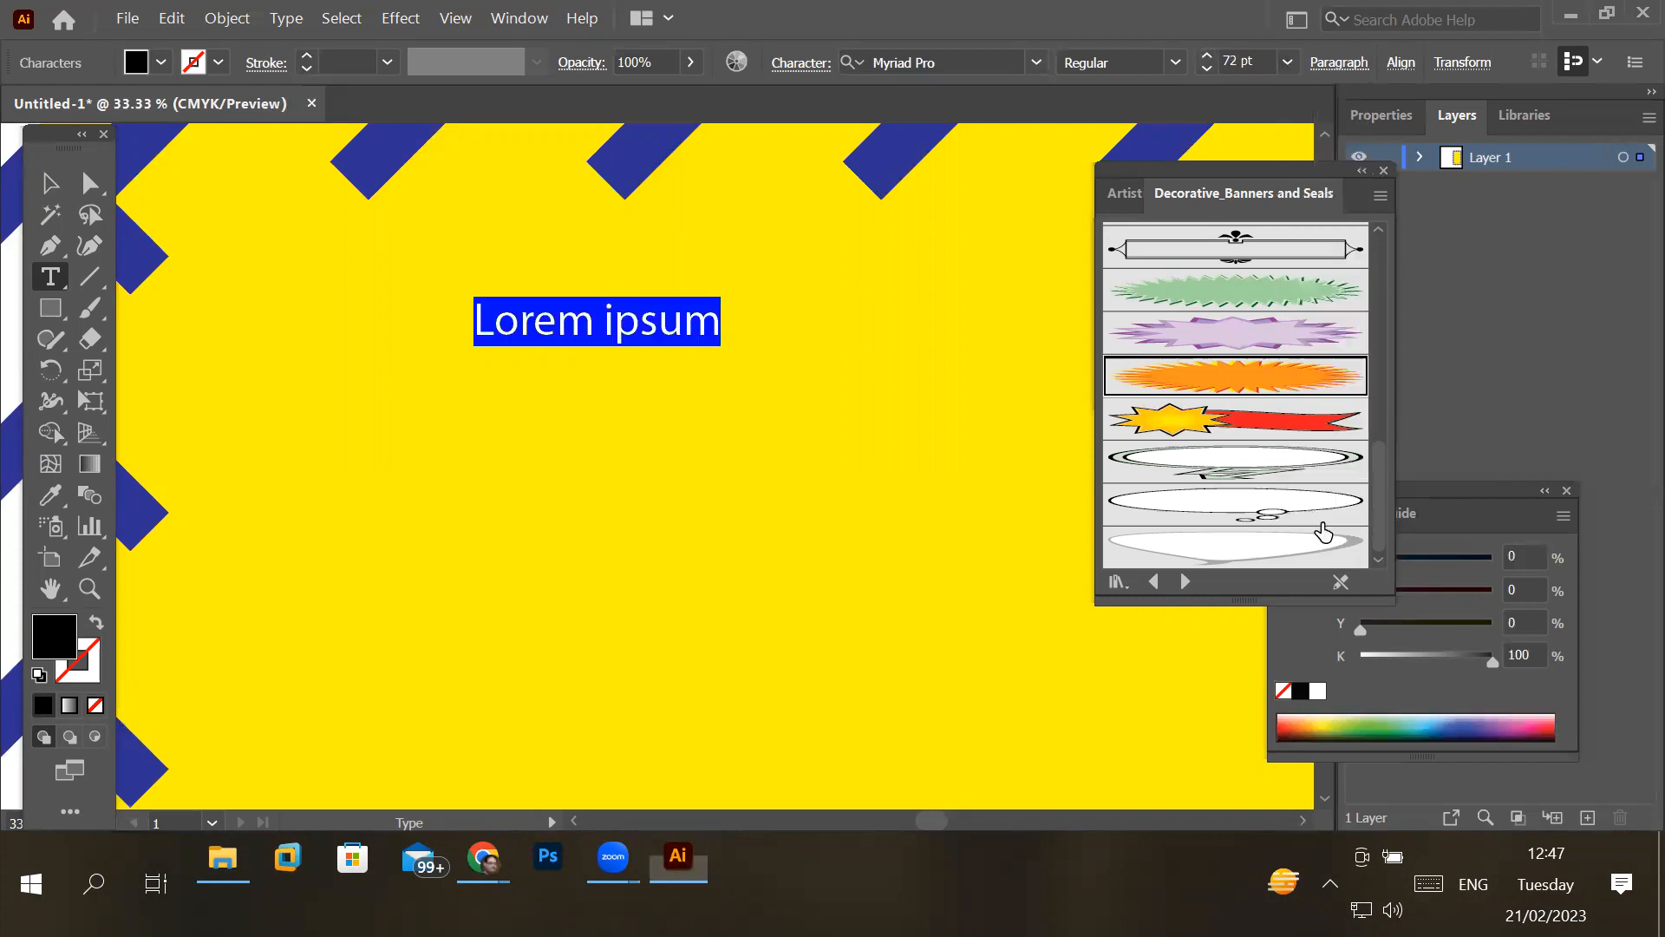
- Set the new text's font size to 300 pt
left_click(1225, 55)
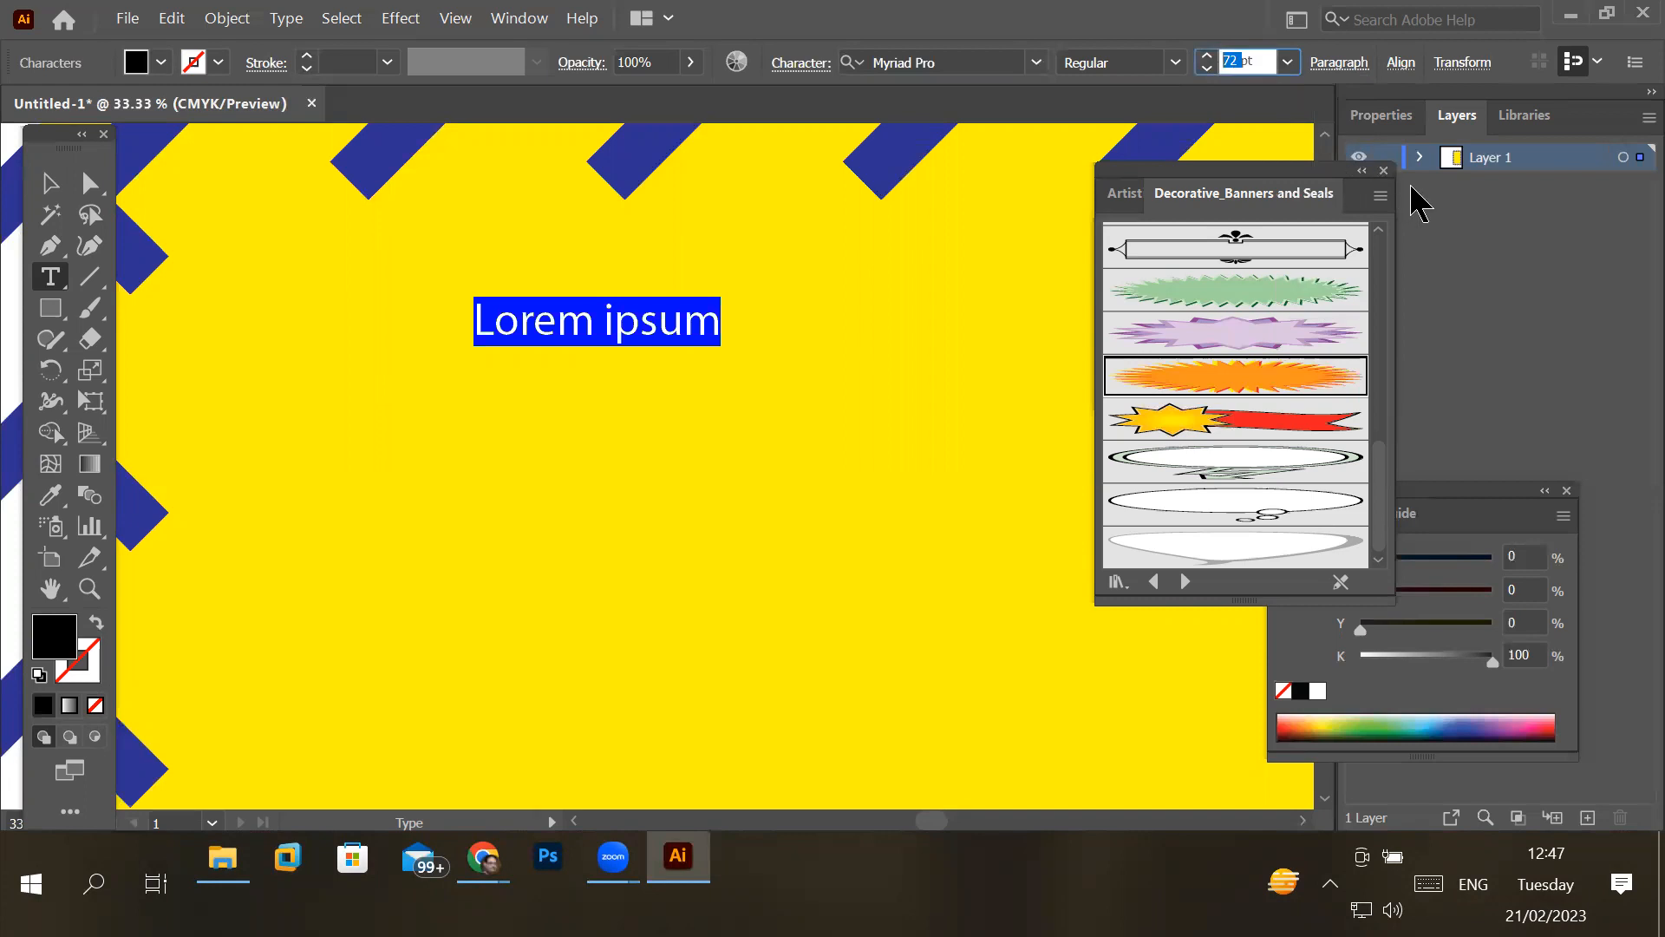
type("300")
key("Return")
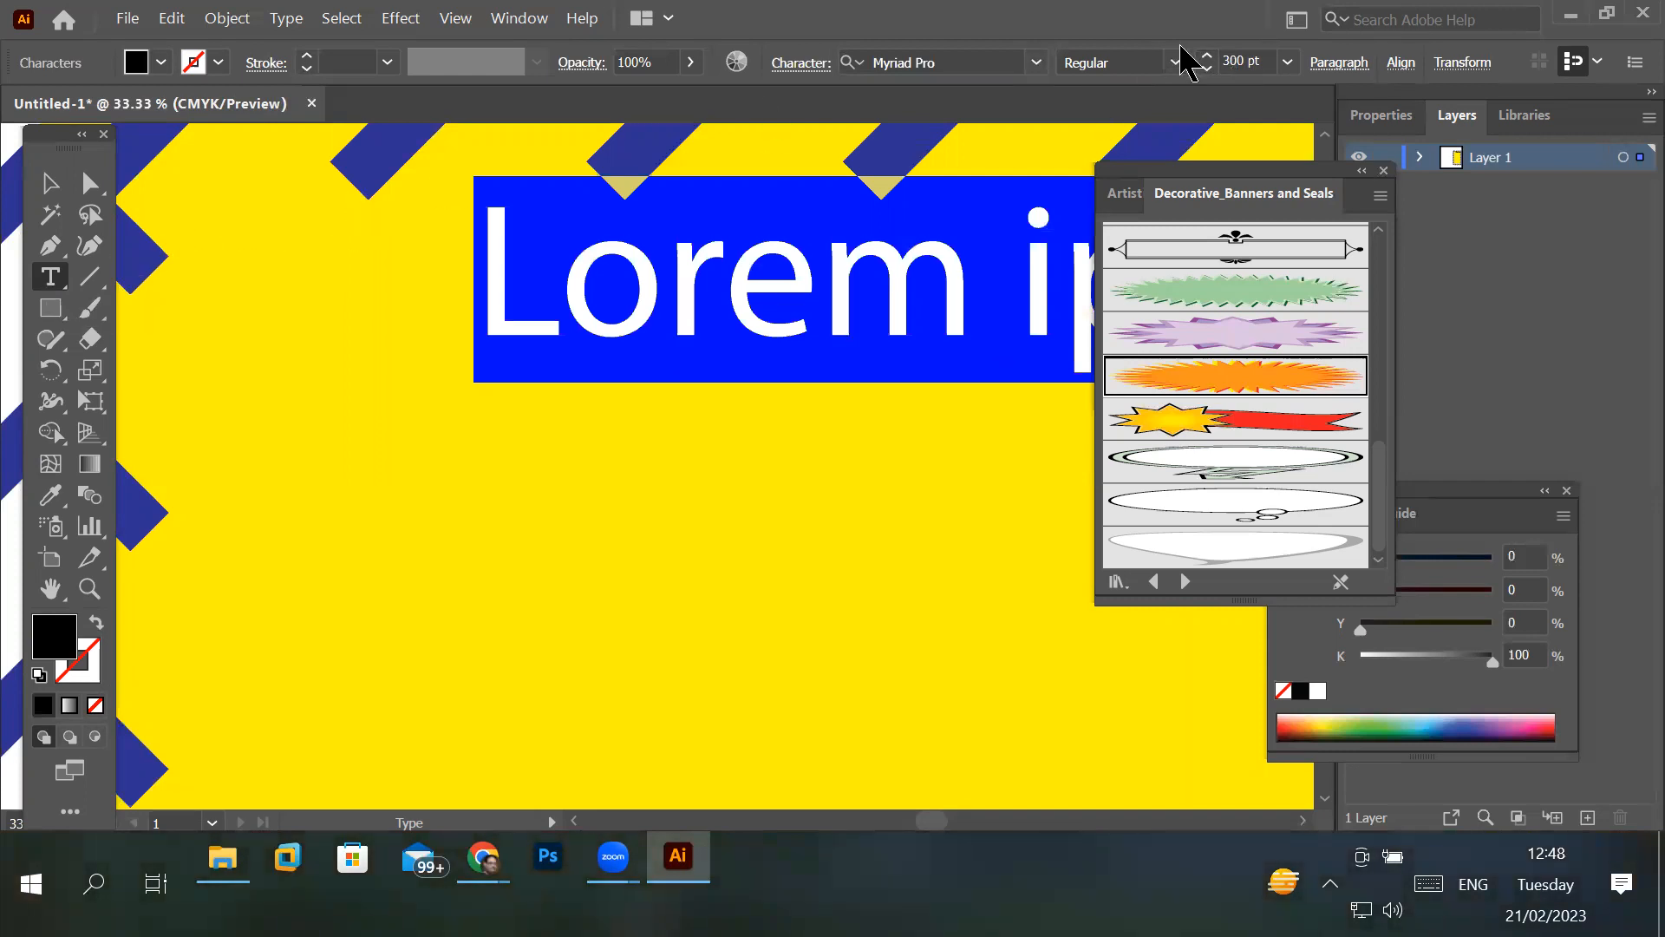
scroll(819, 247, "down", 3)
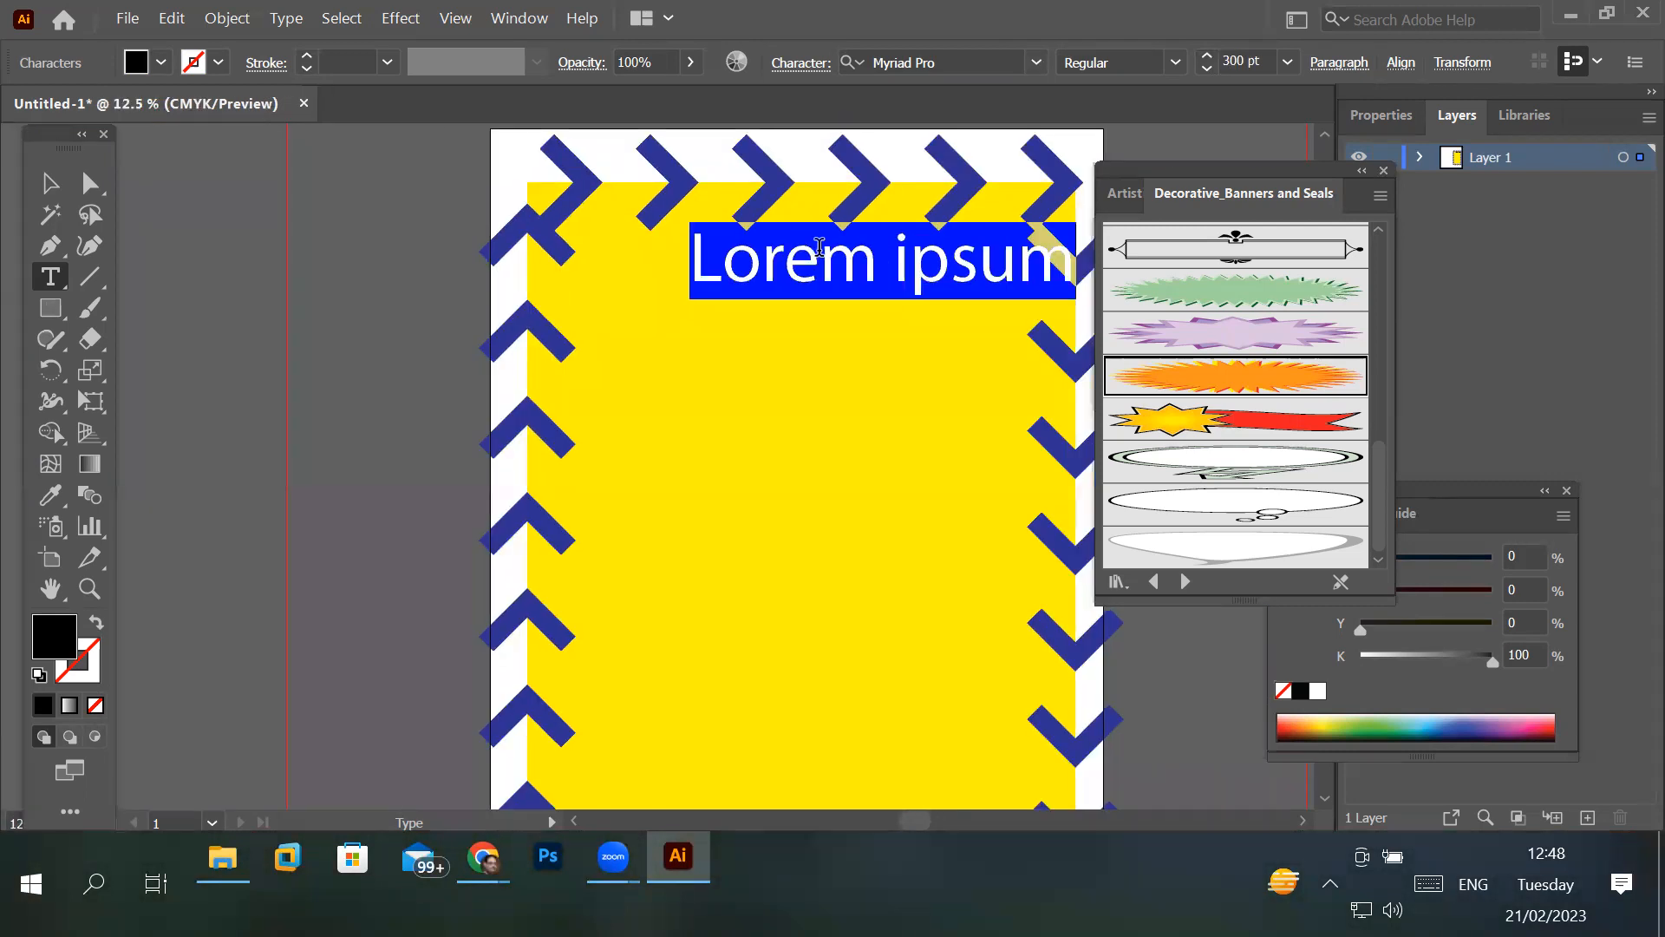
- Replace the placeholder text with three lines: "Expo 2023", "Engineering &" and "Healthcare Tools"
type("Expo")
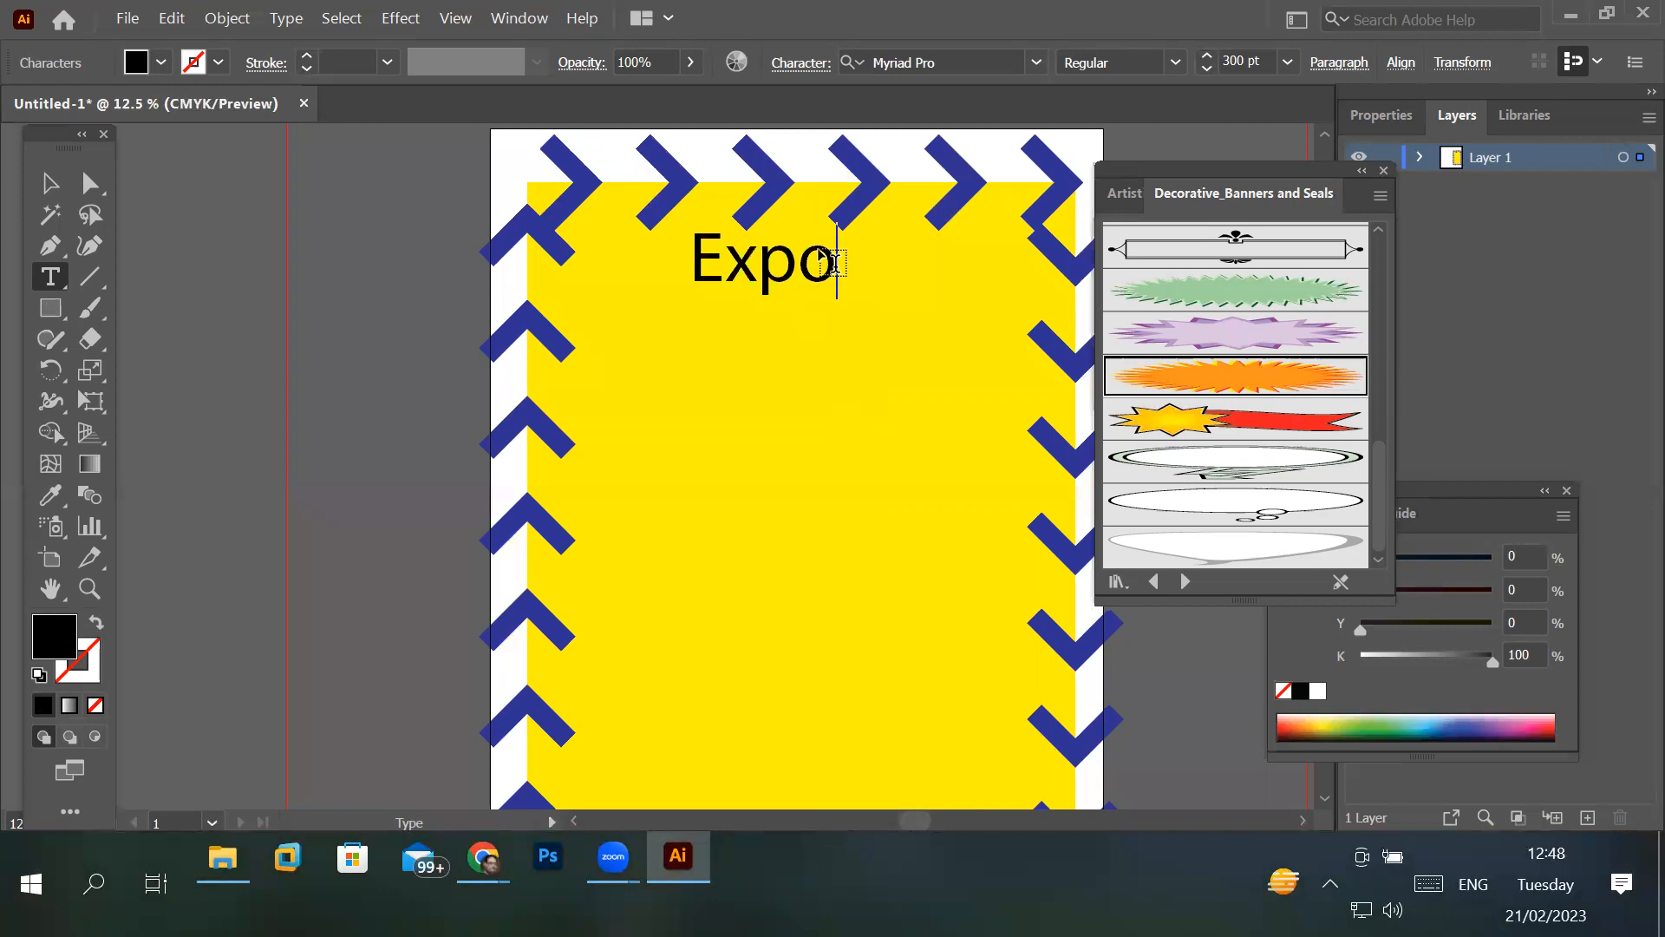
key("Return")
key("BackSpace")
type("2023")
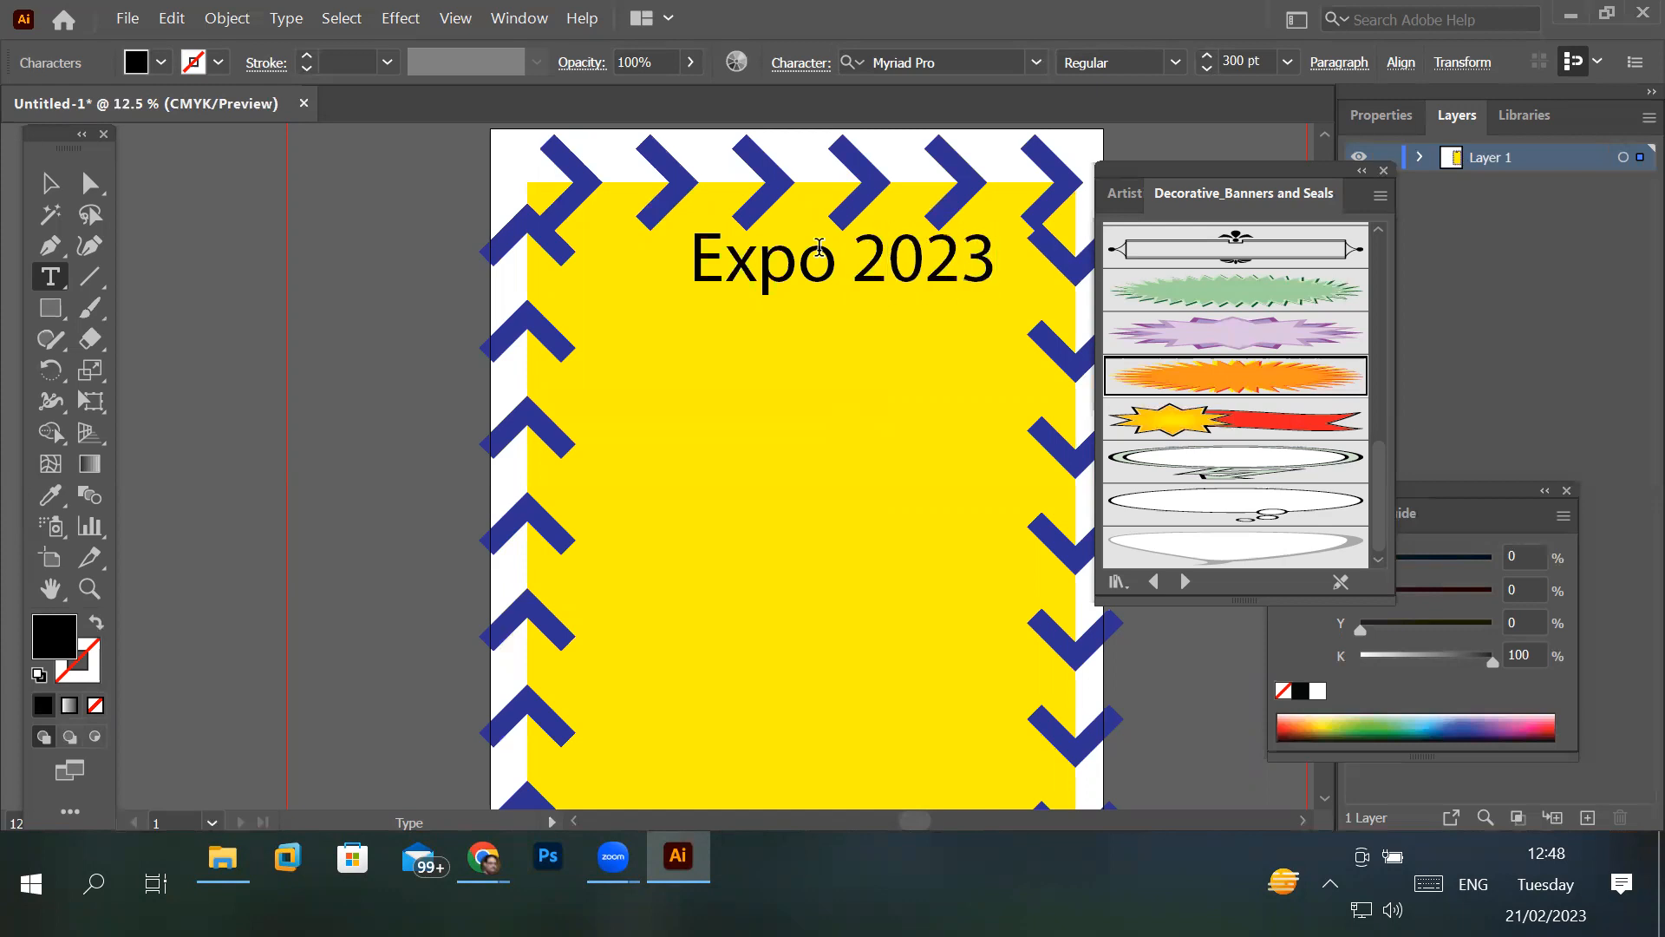
key("Return")
type("Engineering")
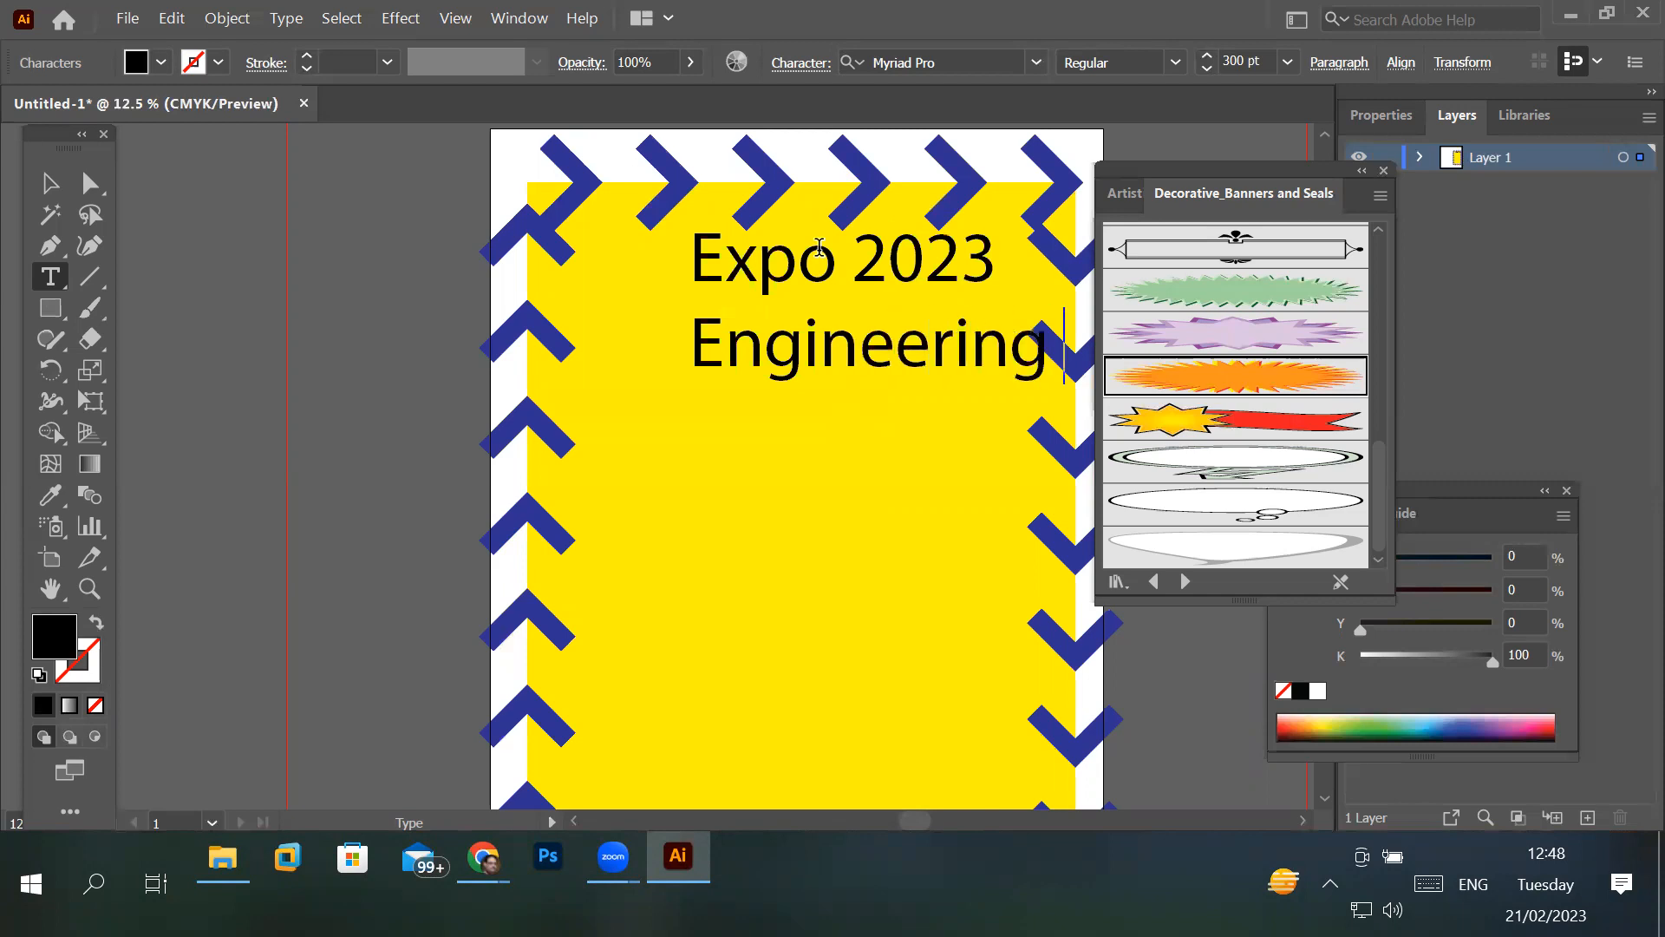
type(" &")
key("Return")
type("Hea")
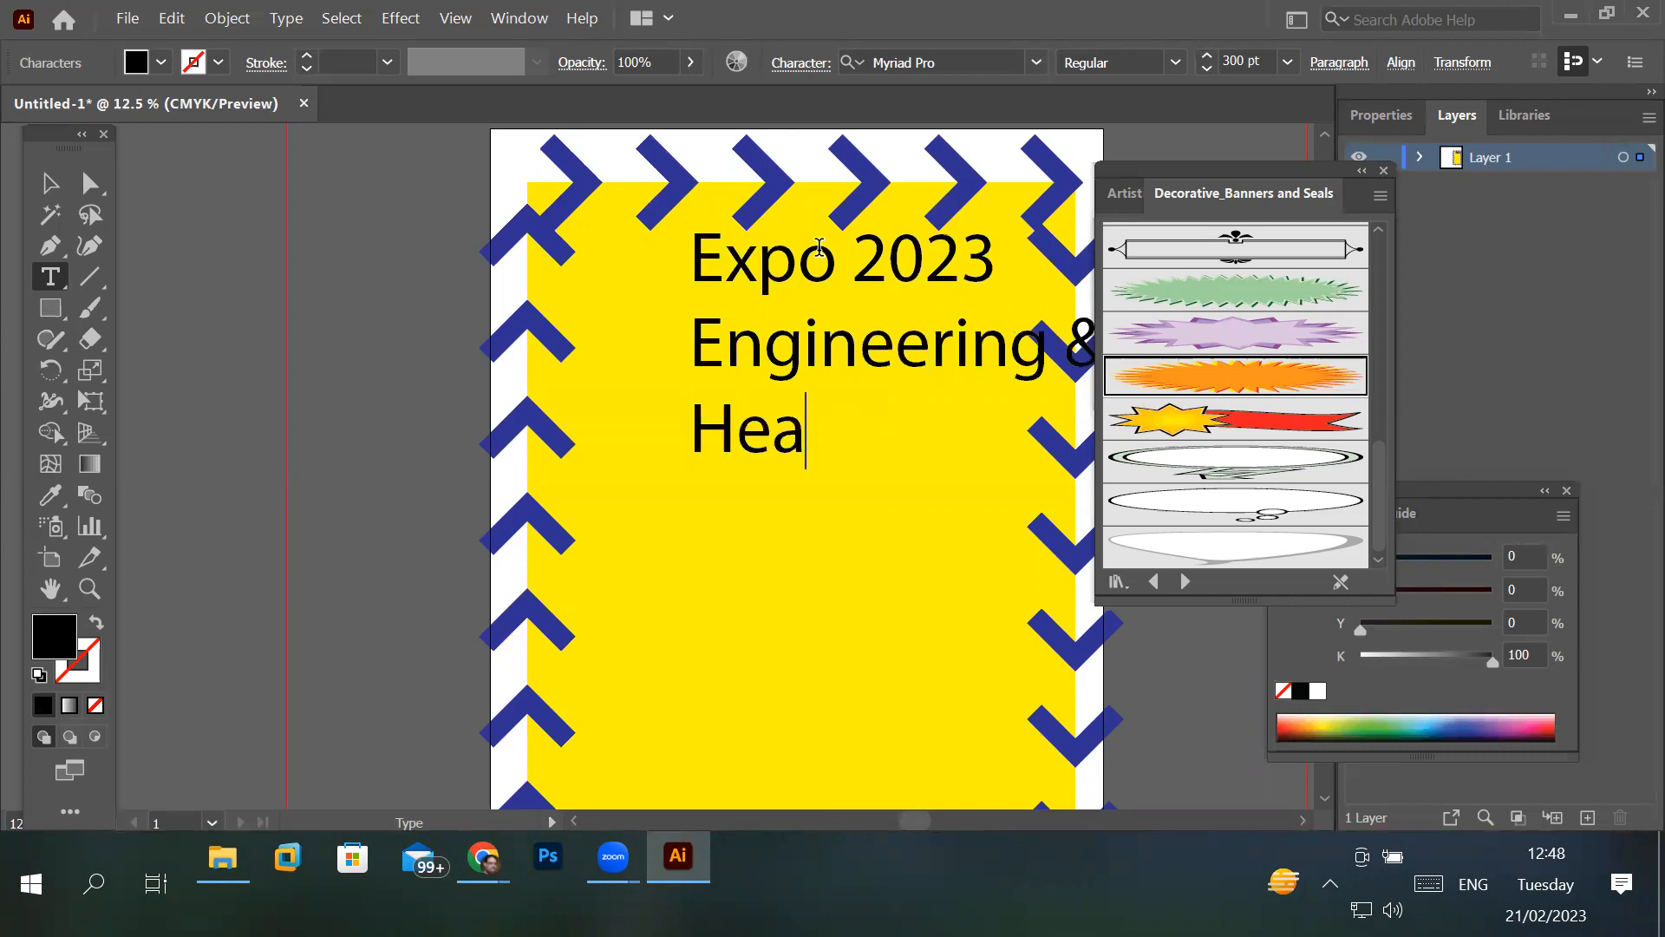
type("lthca")
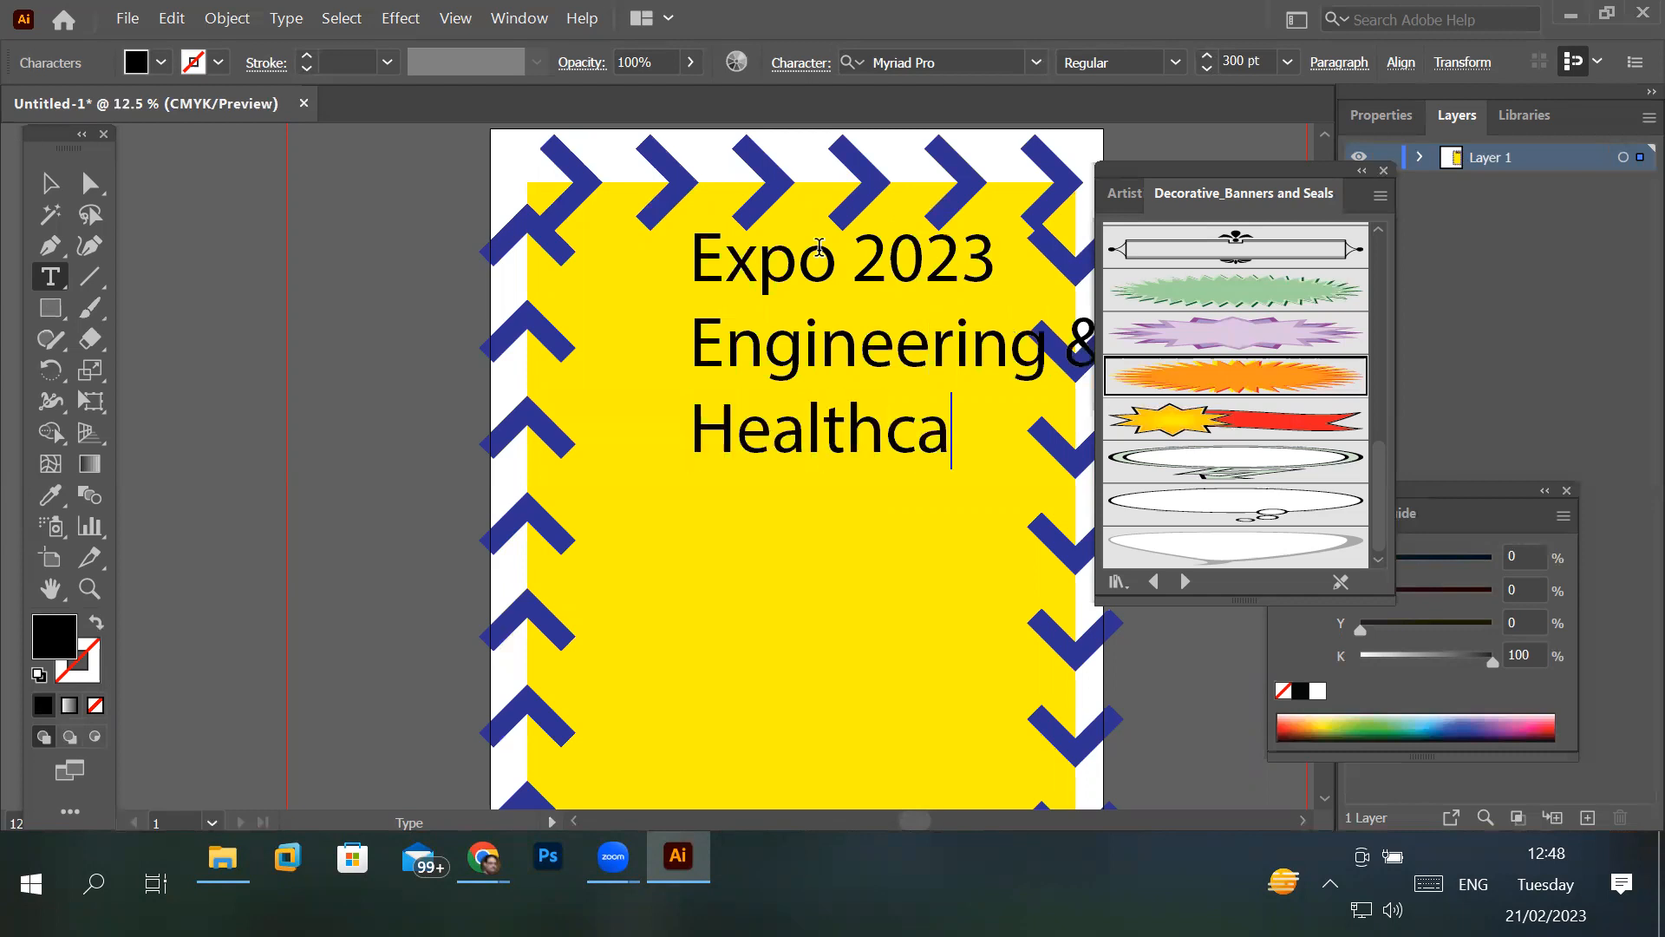
type("re To")
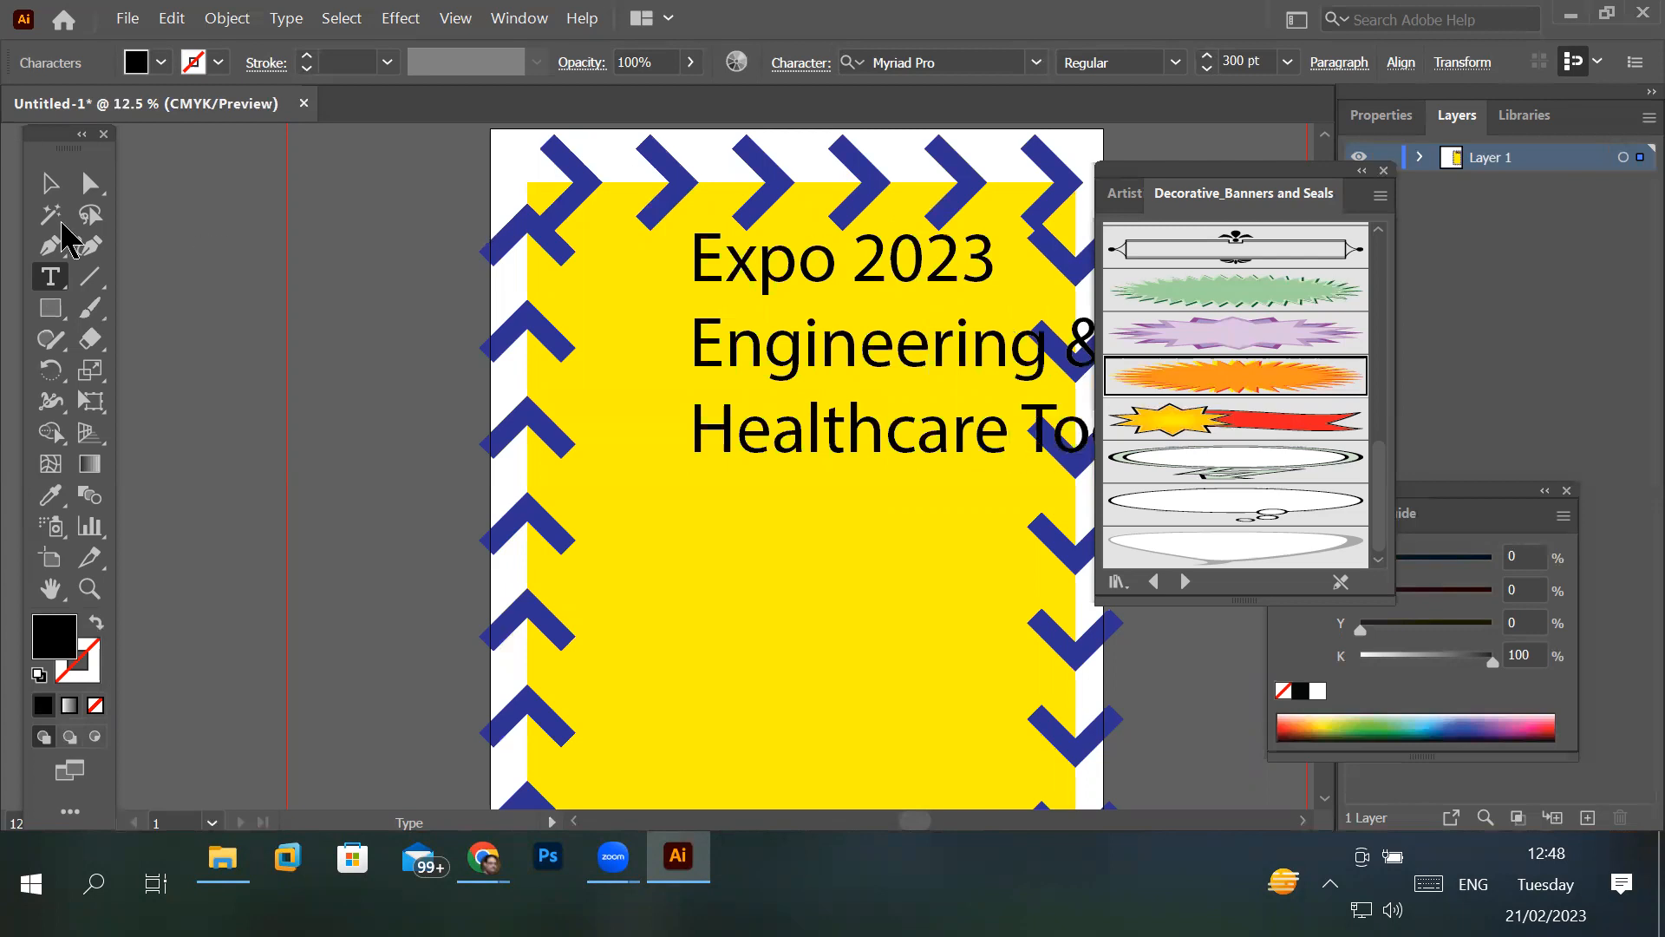
- Move the three-line text so it sits near the yellow rectangle's left edge between the arrow borders, and deselect it
left_click(49, 183)
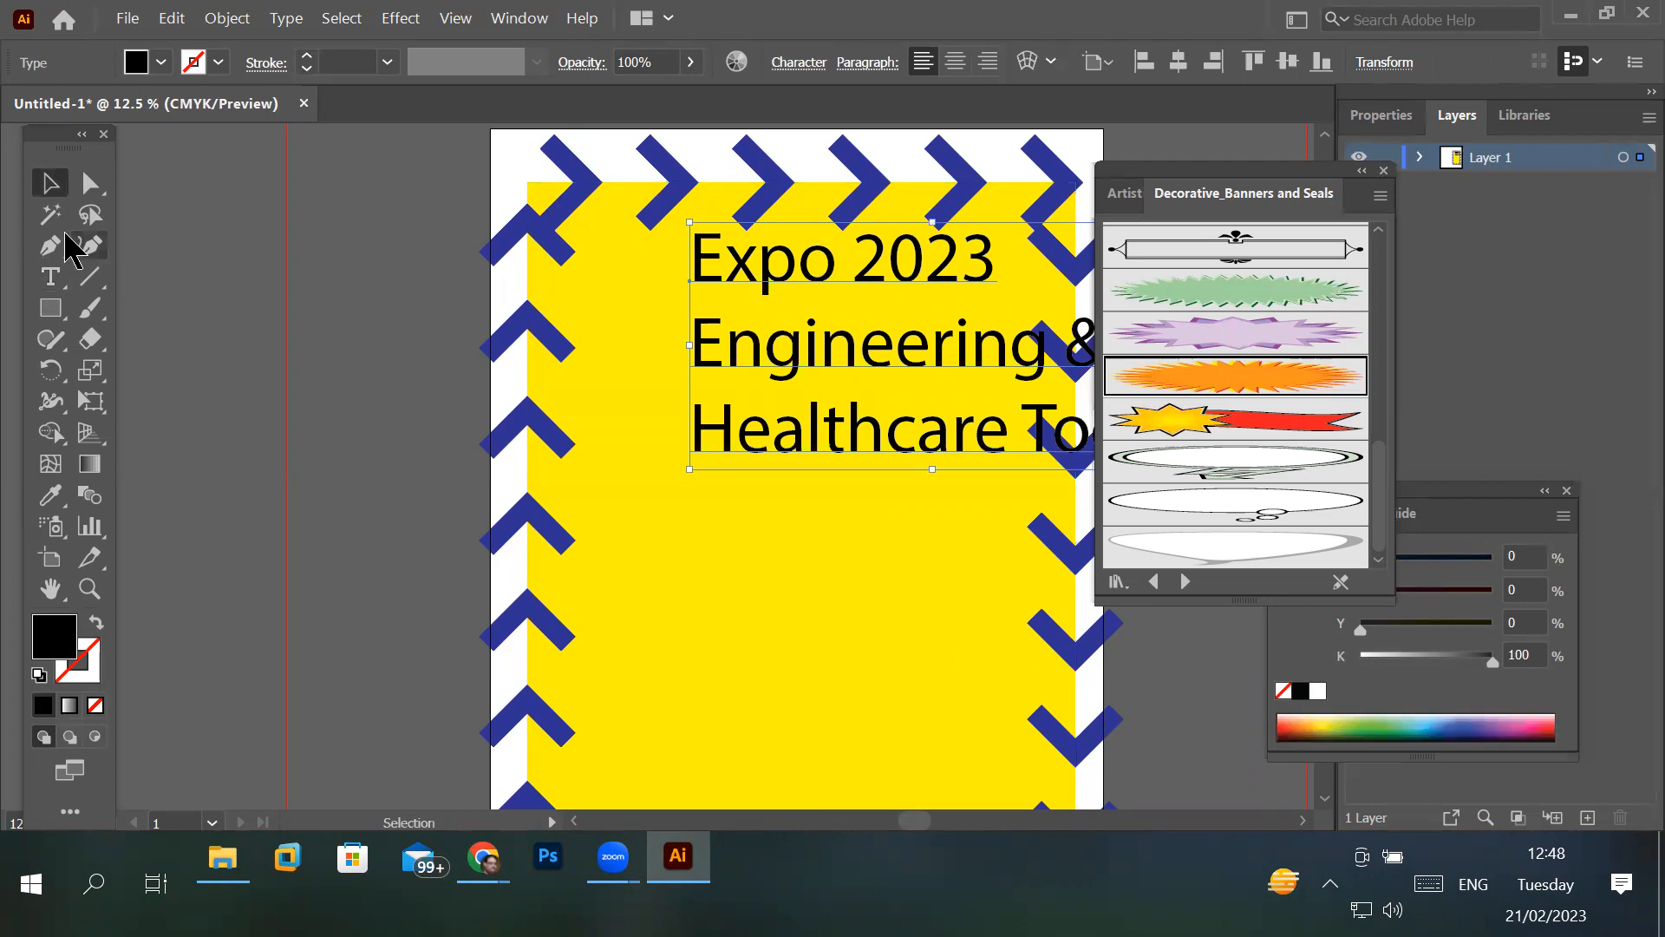
left_click_drag(757, 280, 652, 297)
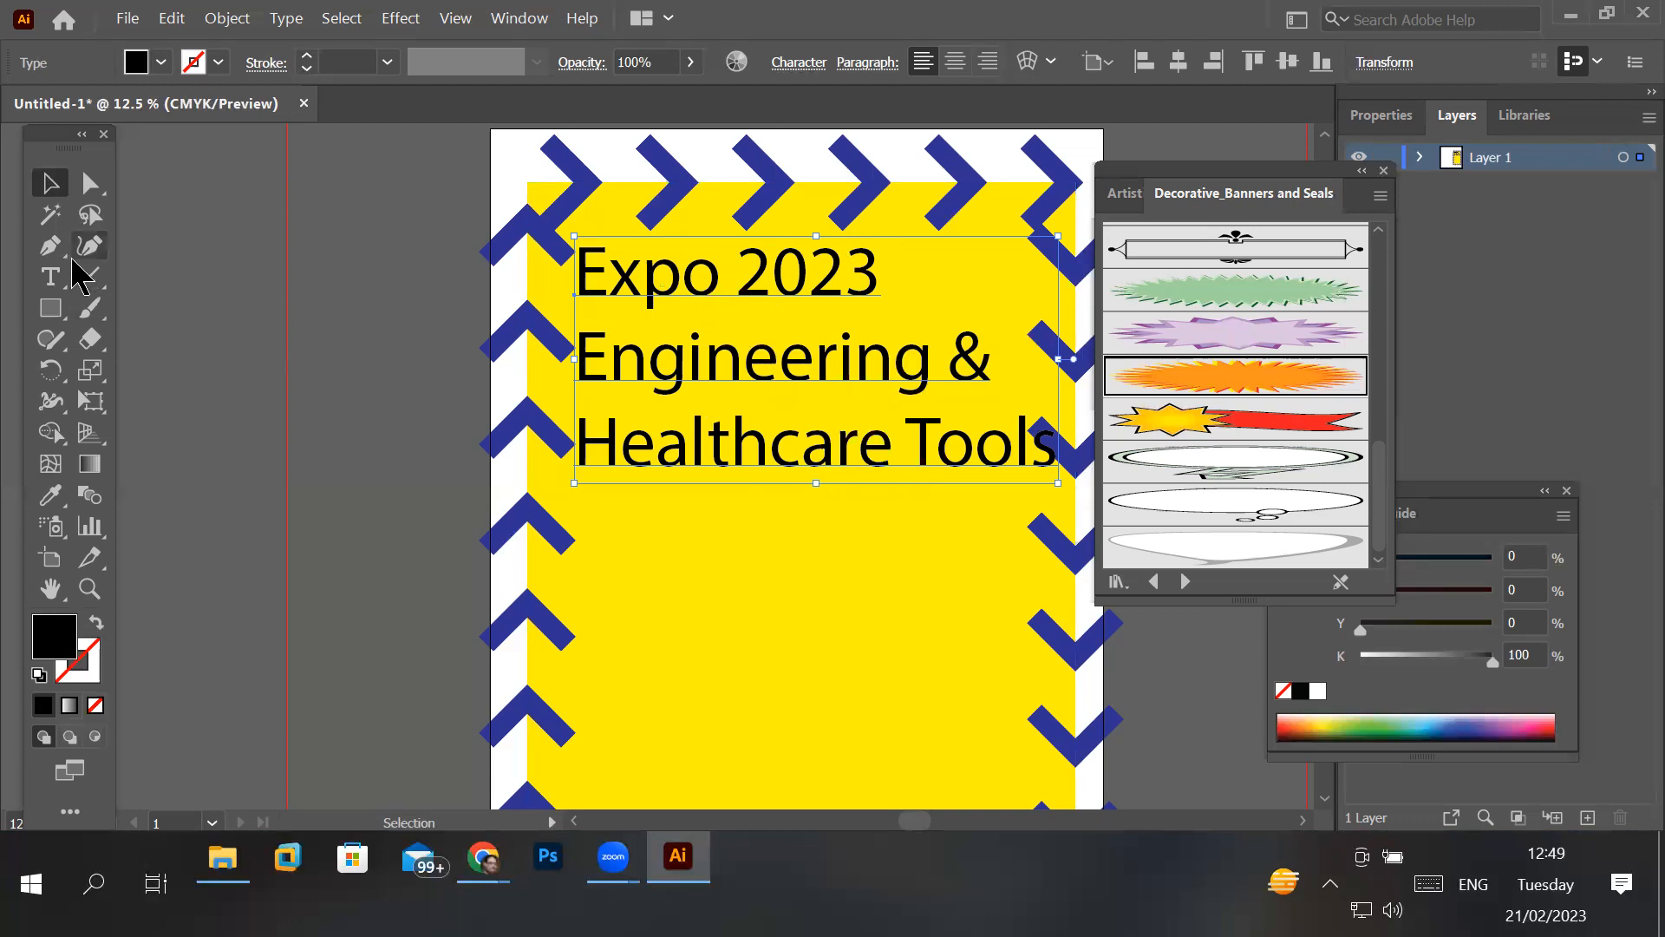
left_click(50, 280)
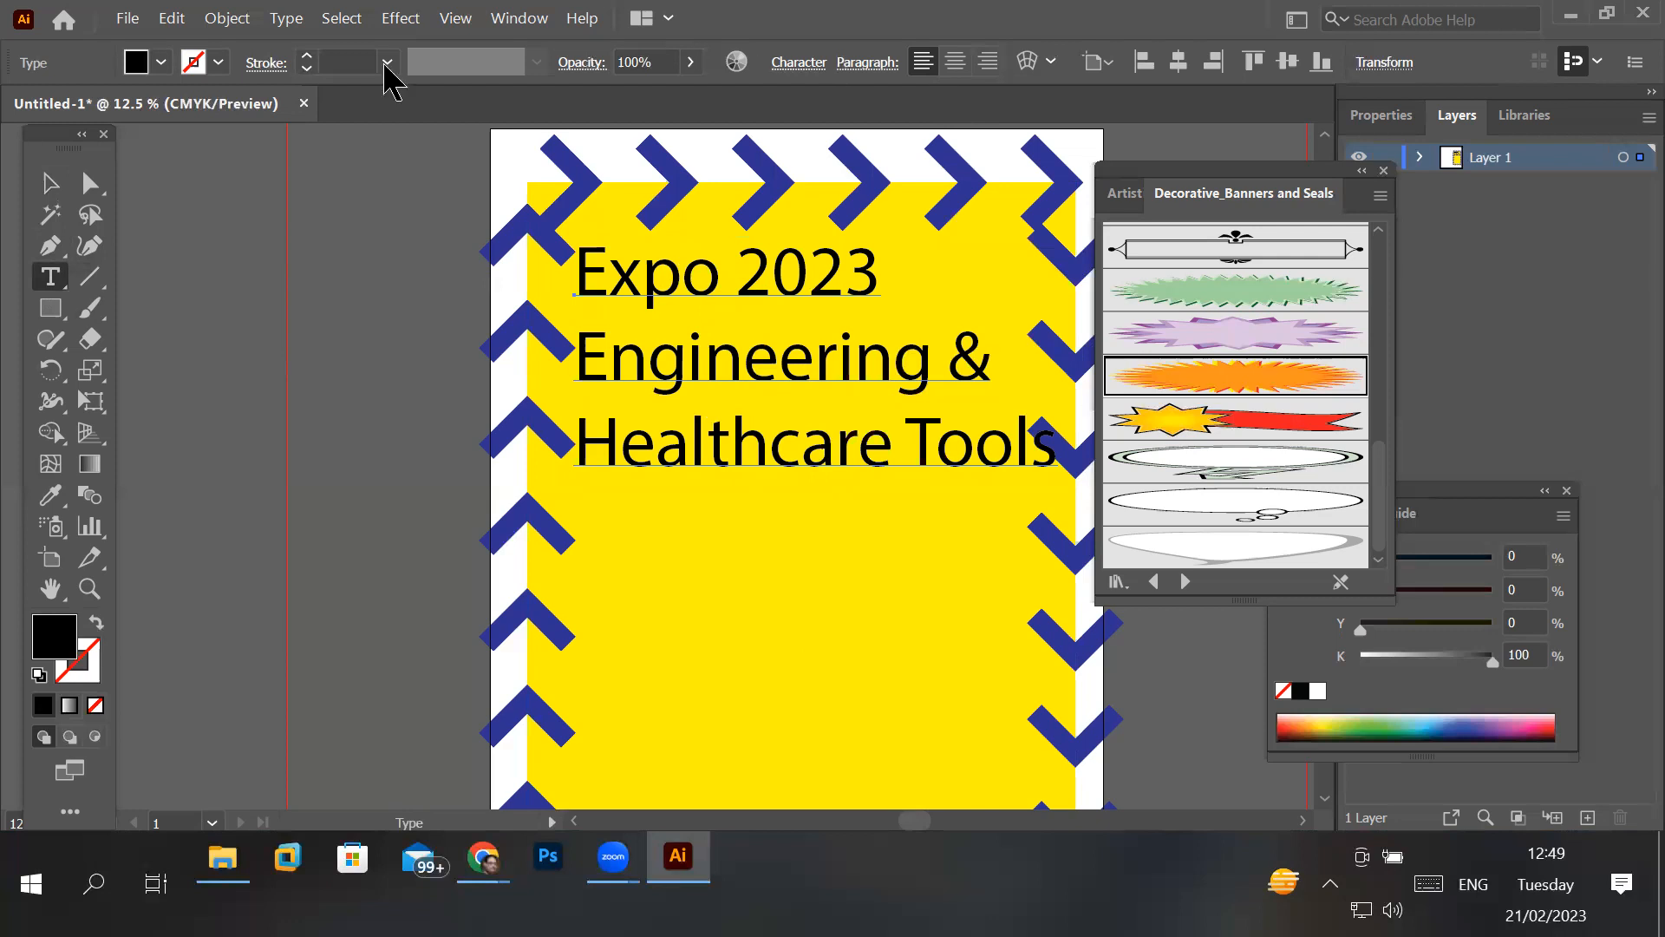
left_click(646, 277)
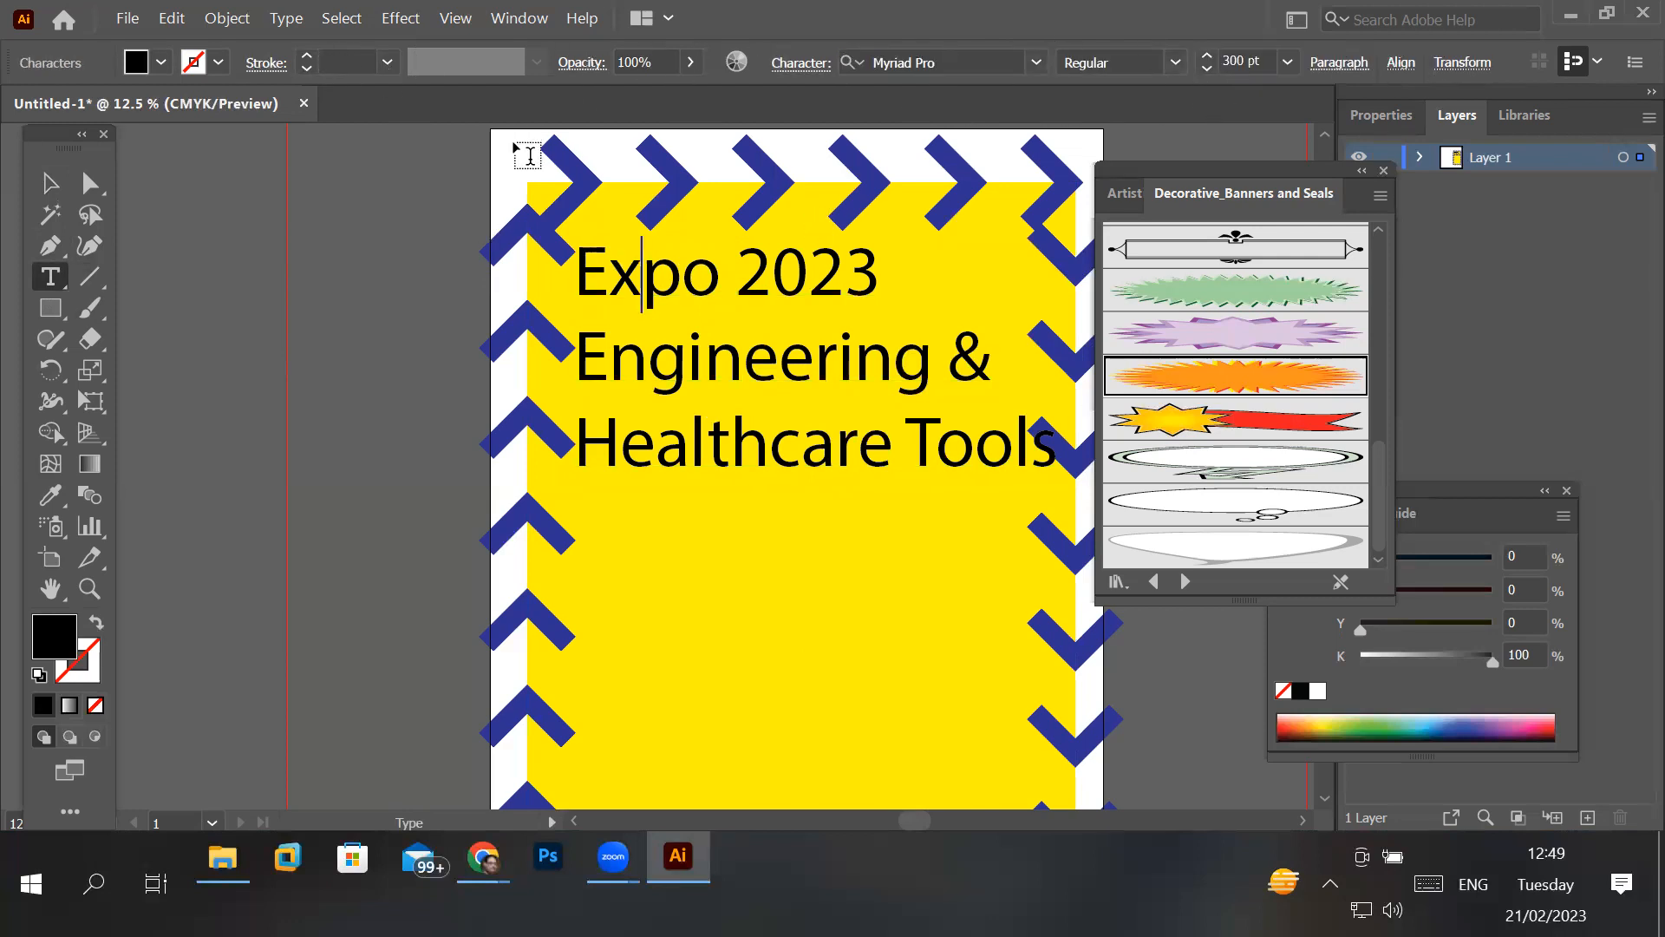
left_click(52, 184)
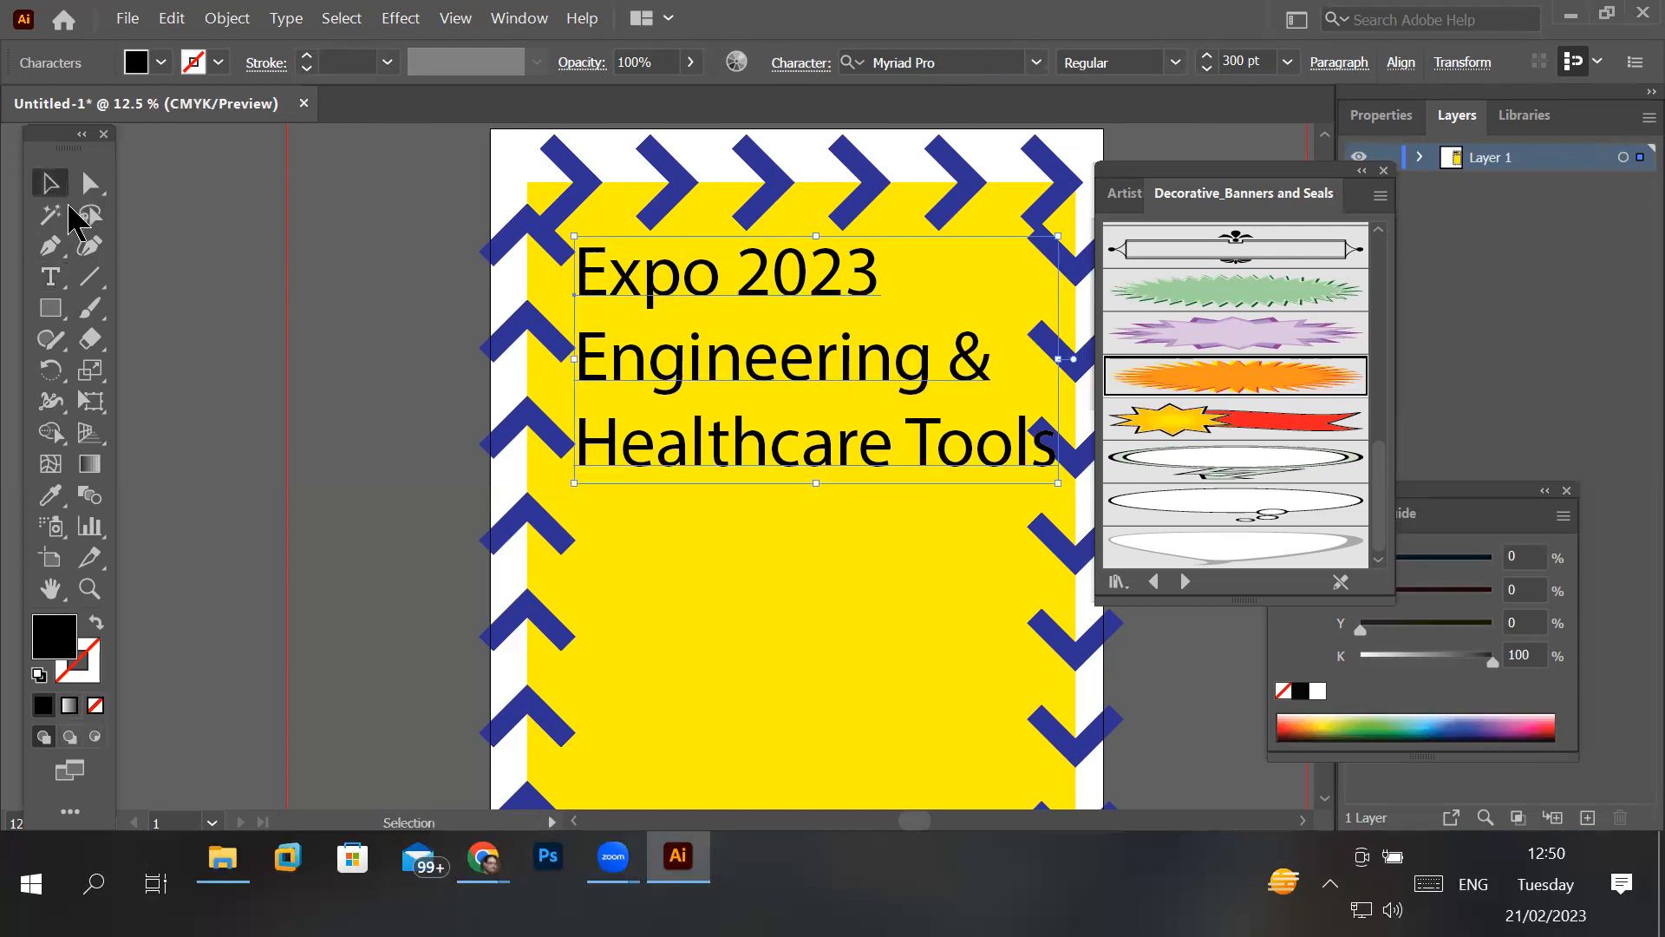
left_click(335, 335)
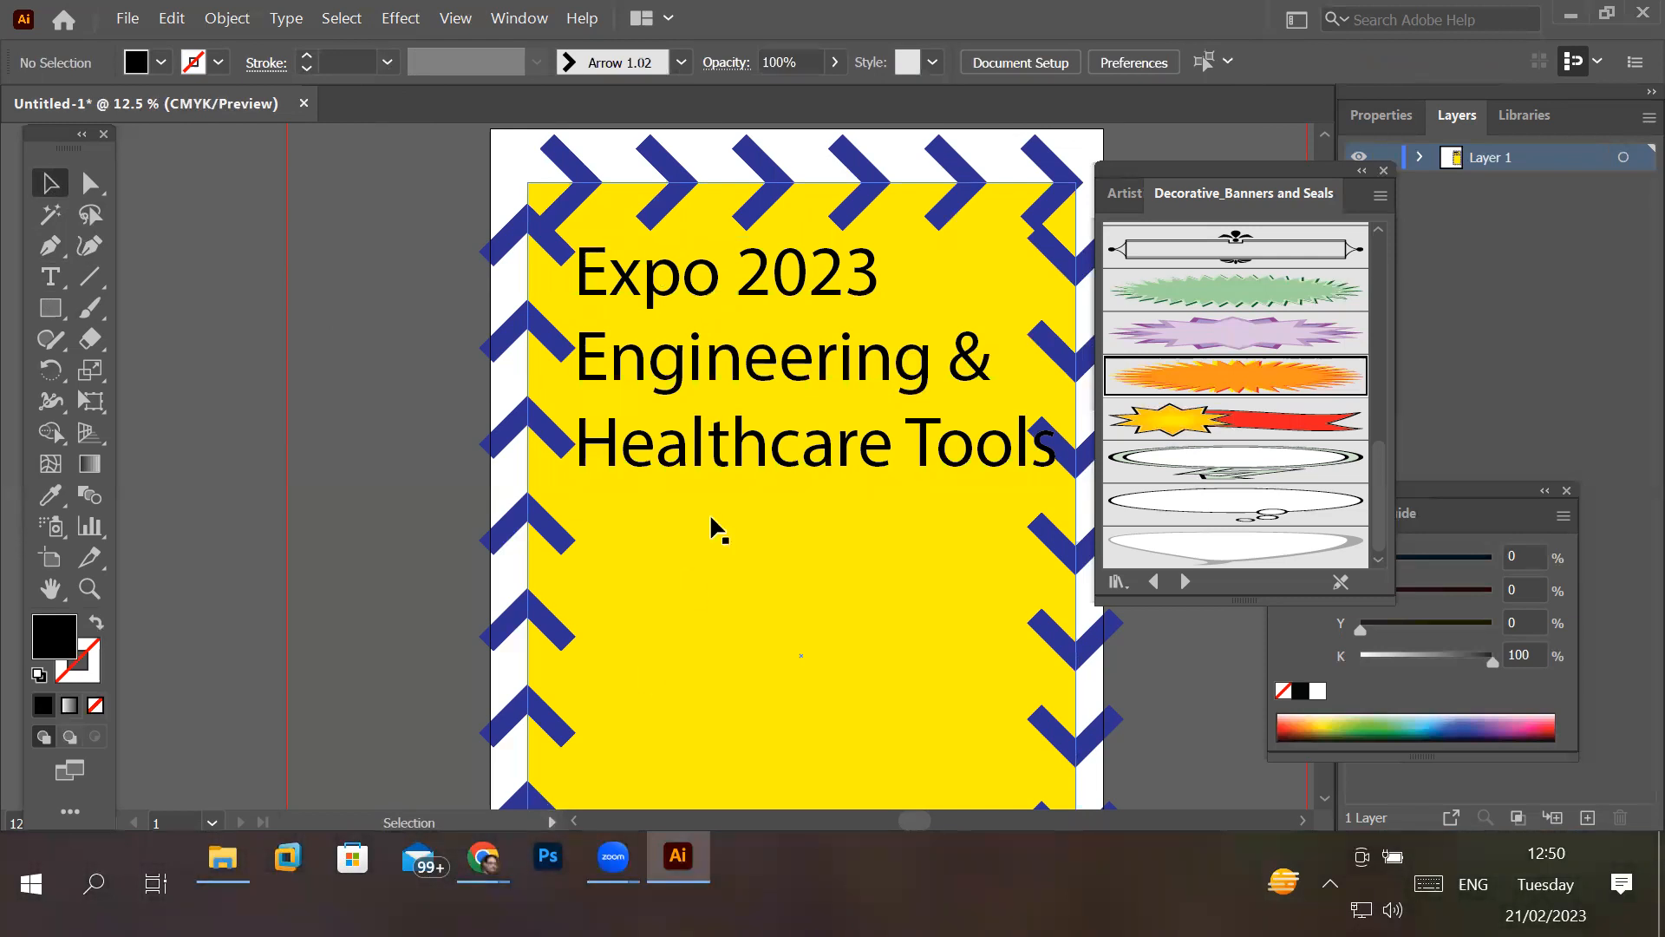
- Try the red and green swatches as fill for all three text lines and settle on dark blue (C=100 M=100 Y=0 K=0)
left_click(50, 275)
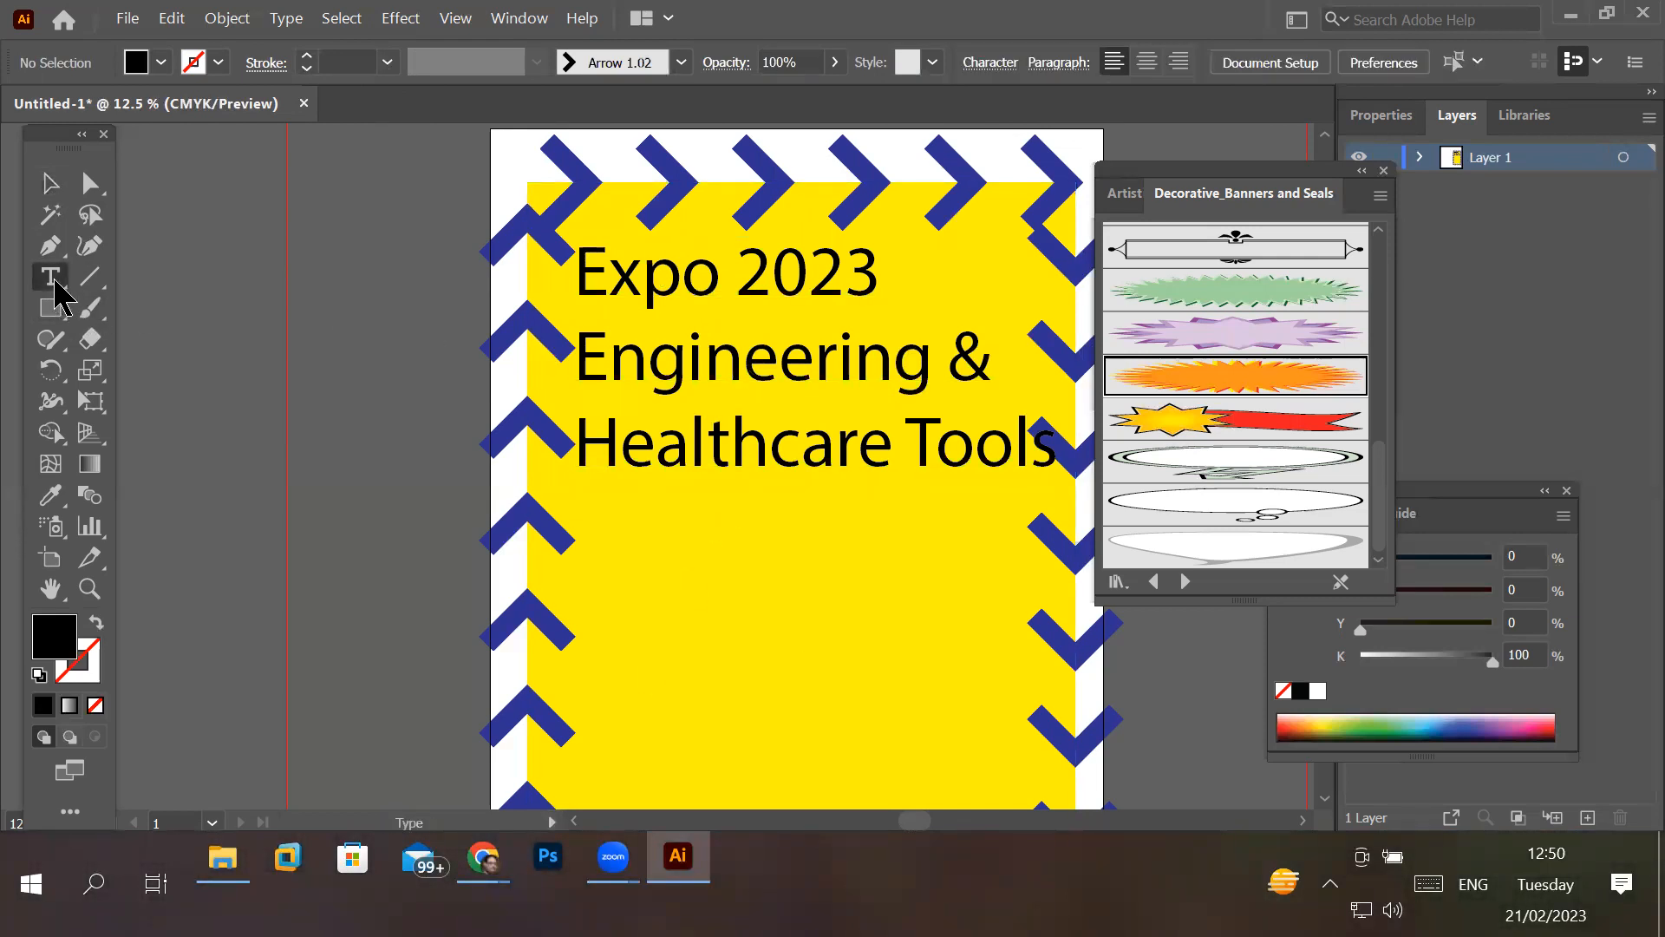
left_click(654, 276)
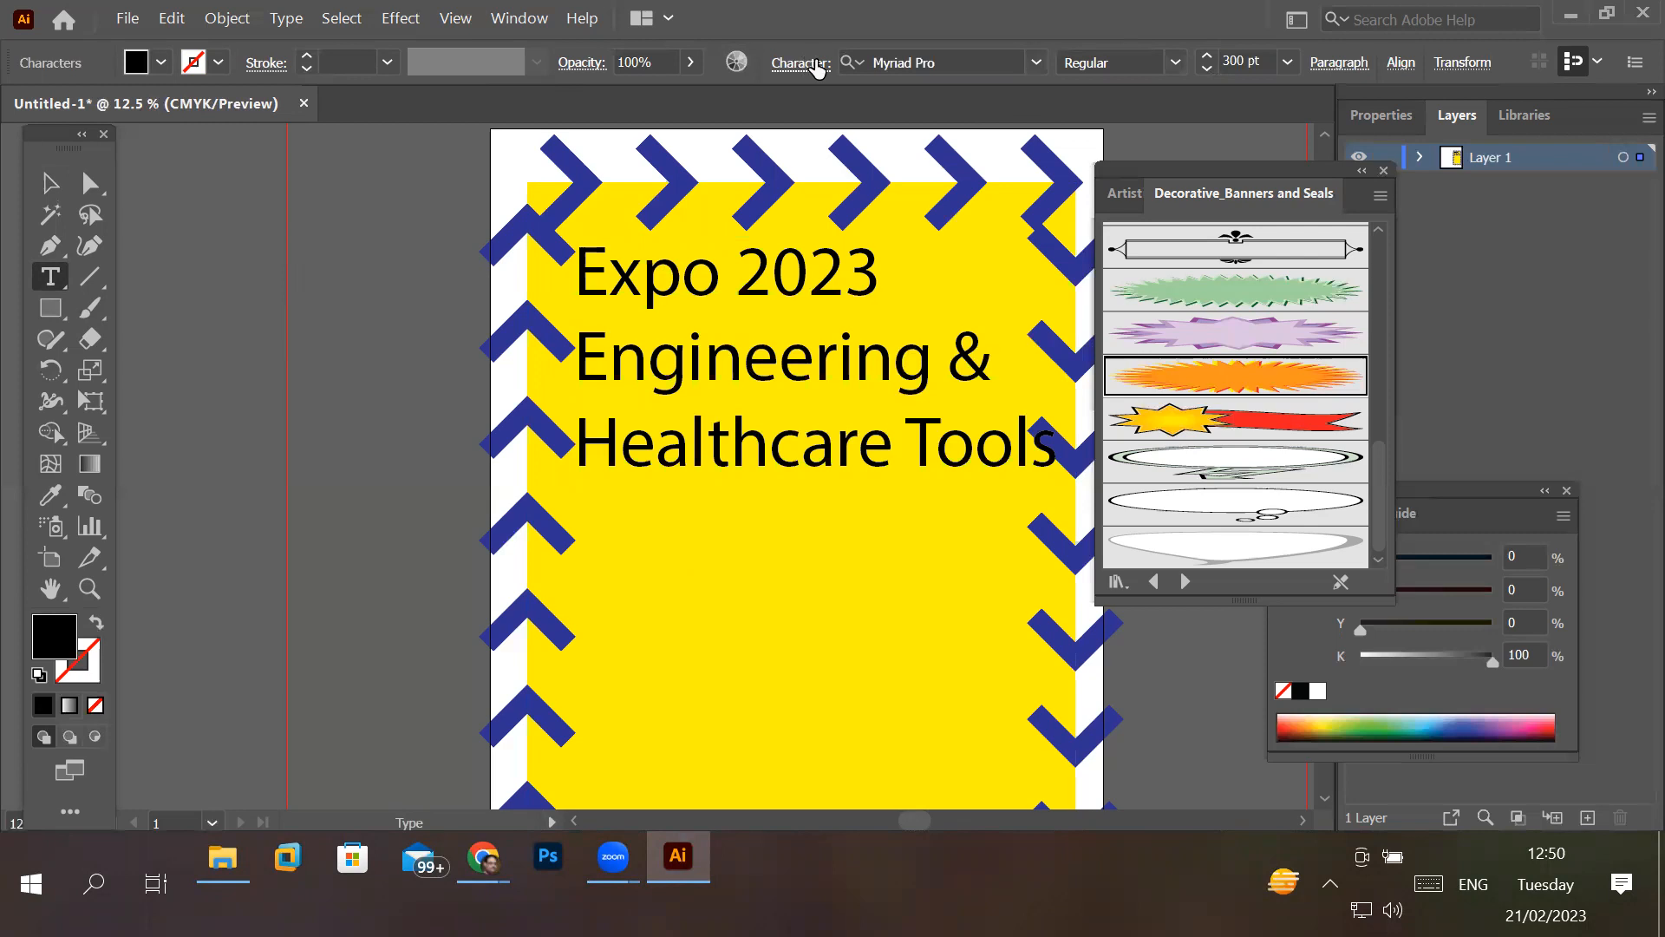
mouse_move(581, 262)
left_mouse_down()
mouse_move(975, 444)
mouse_move(1074, 438)
left_mouse_up()
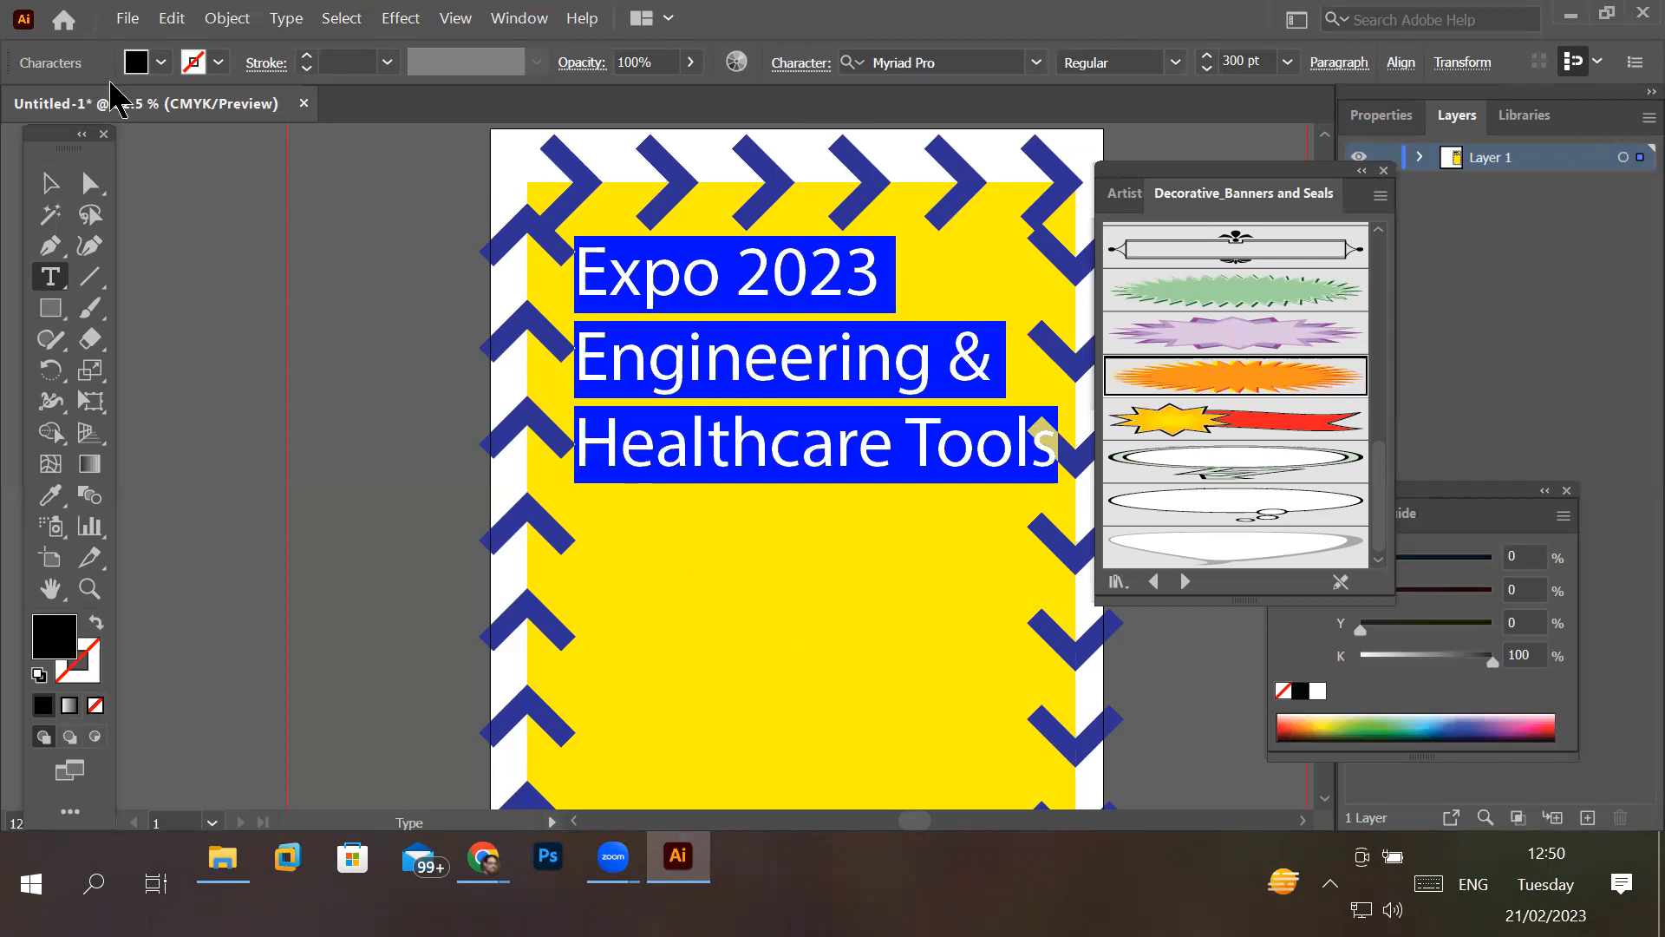
left_click(161, 64)
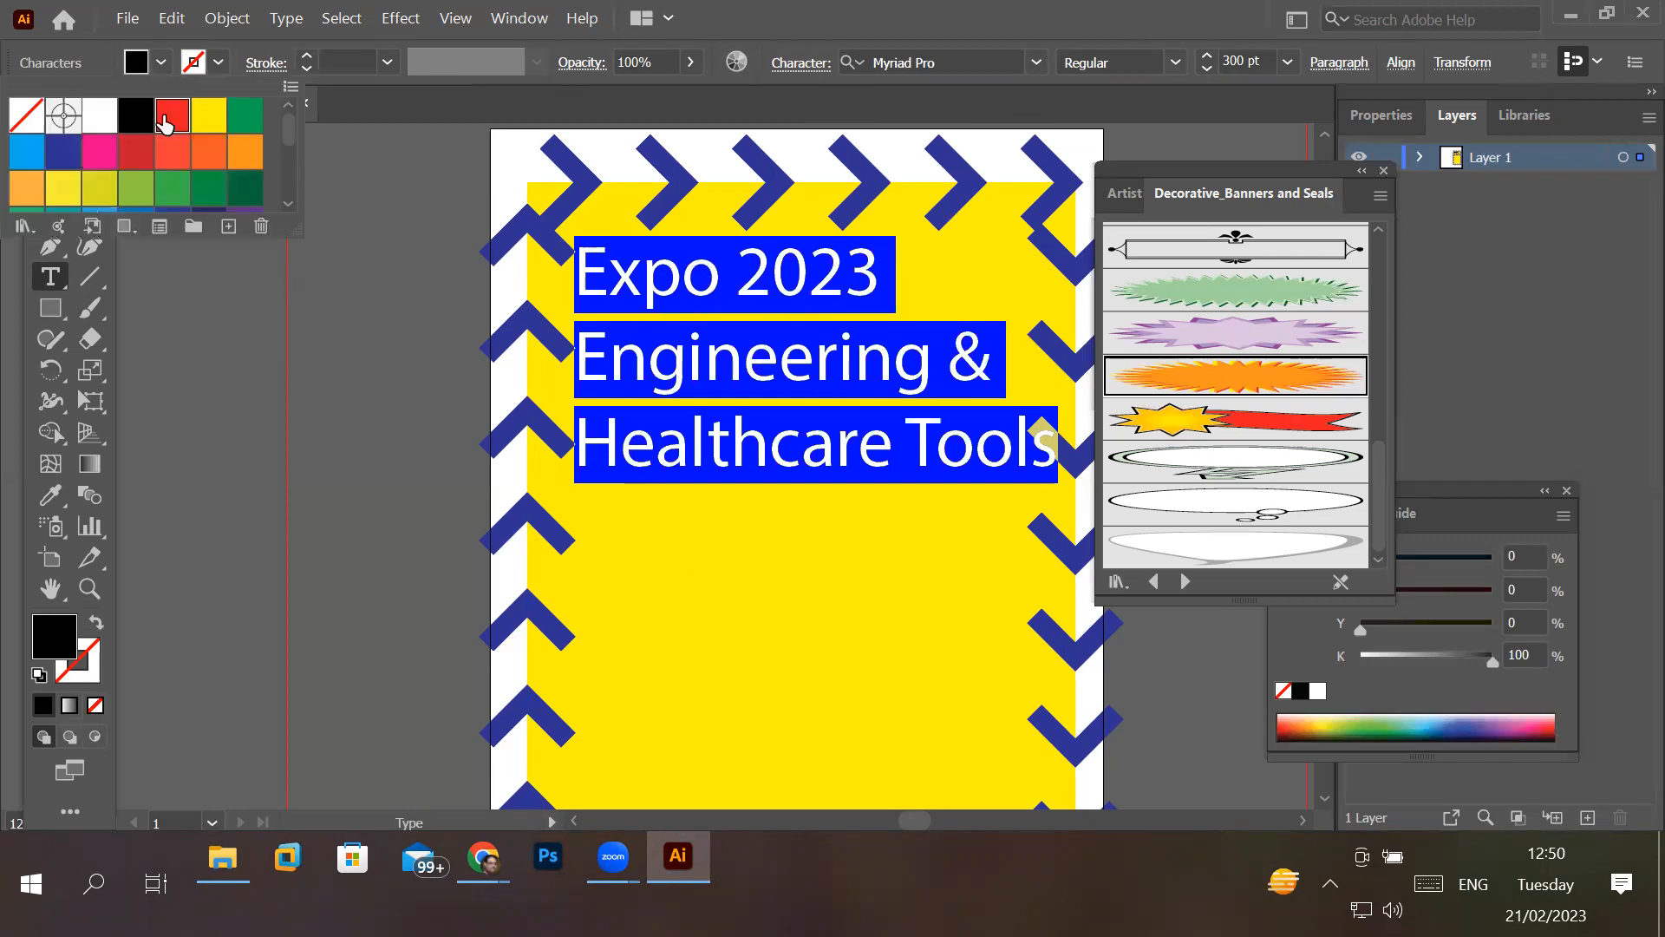
left_click(165, 124)
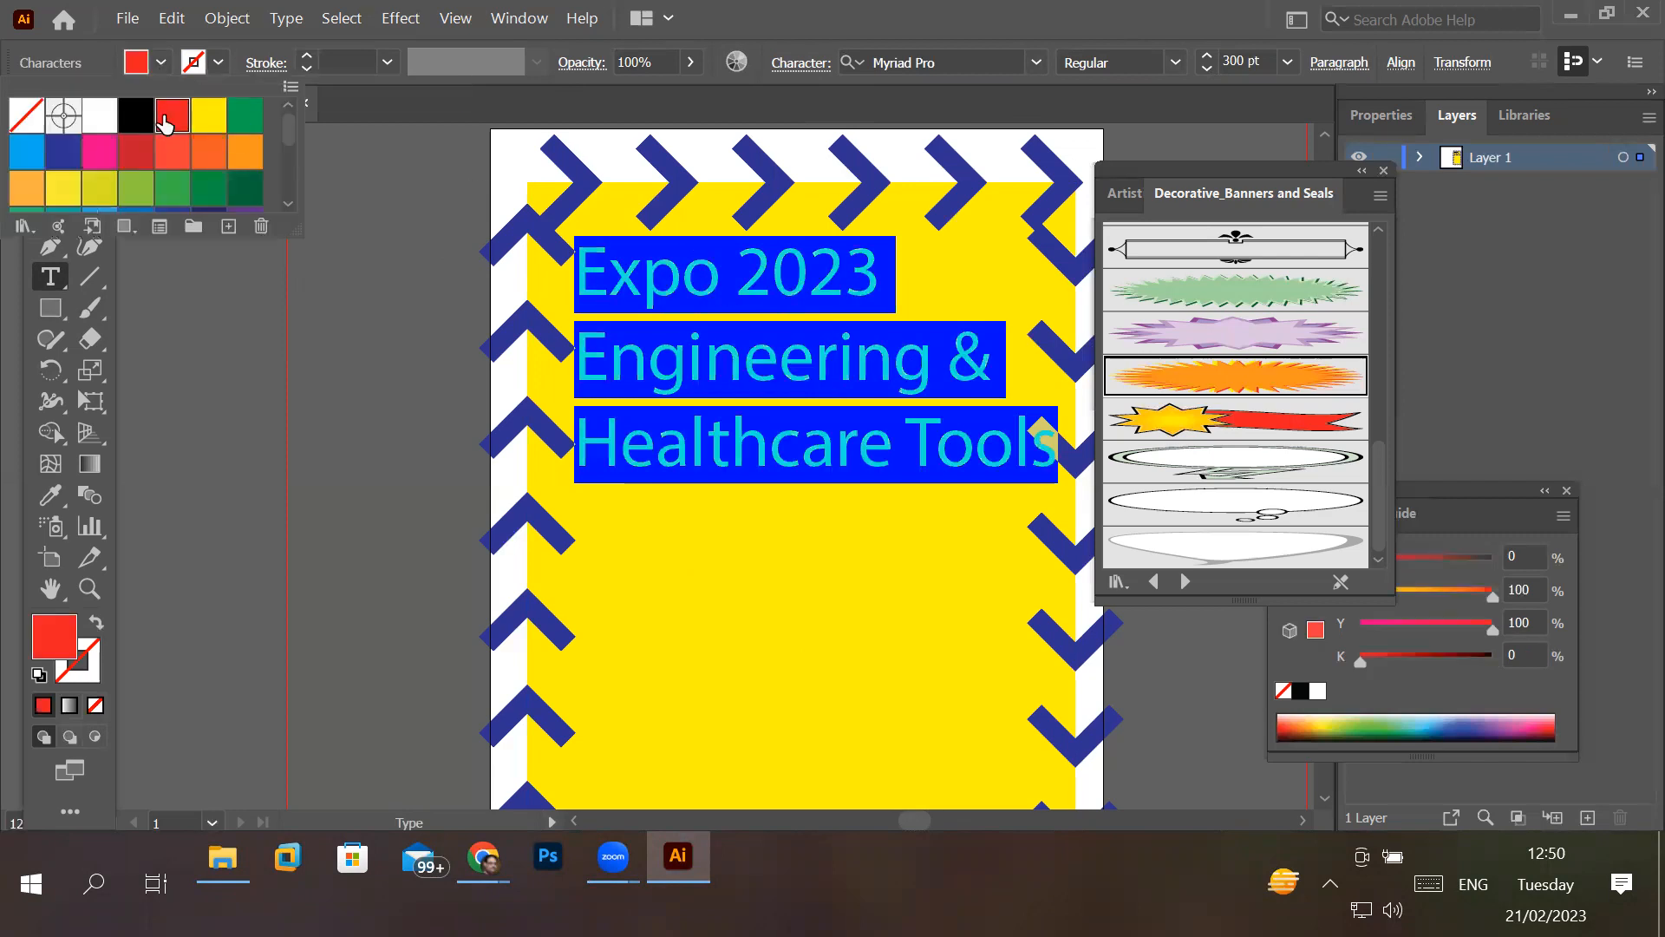
left_click(245, 122)
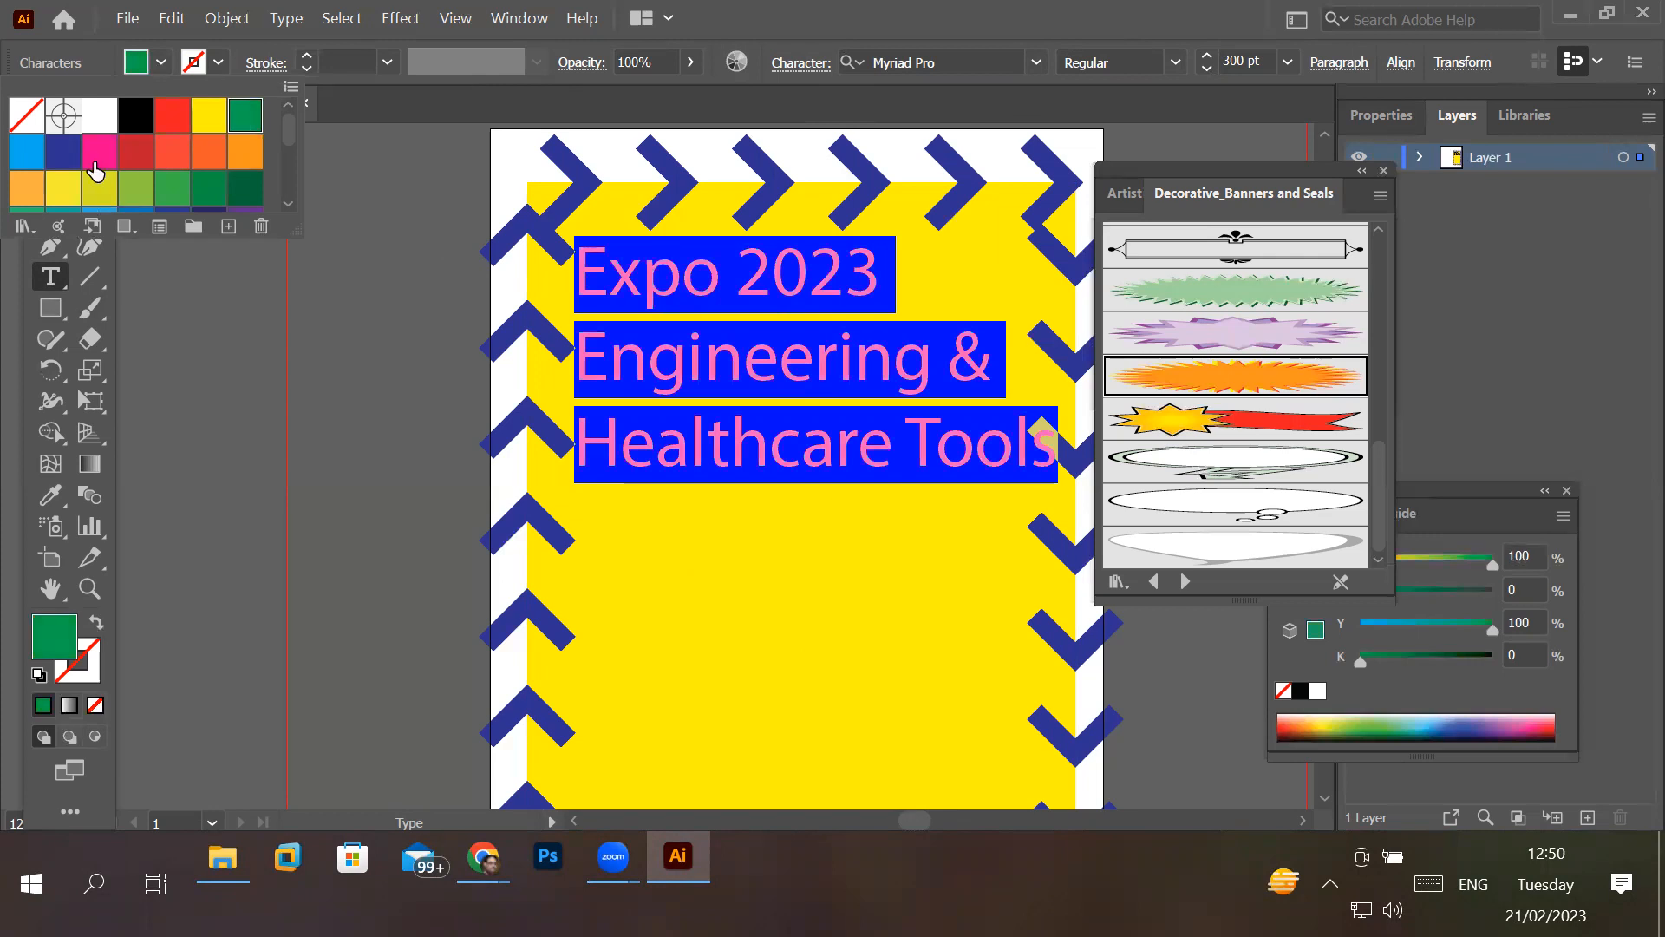
left_click(64, 162)
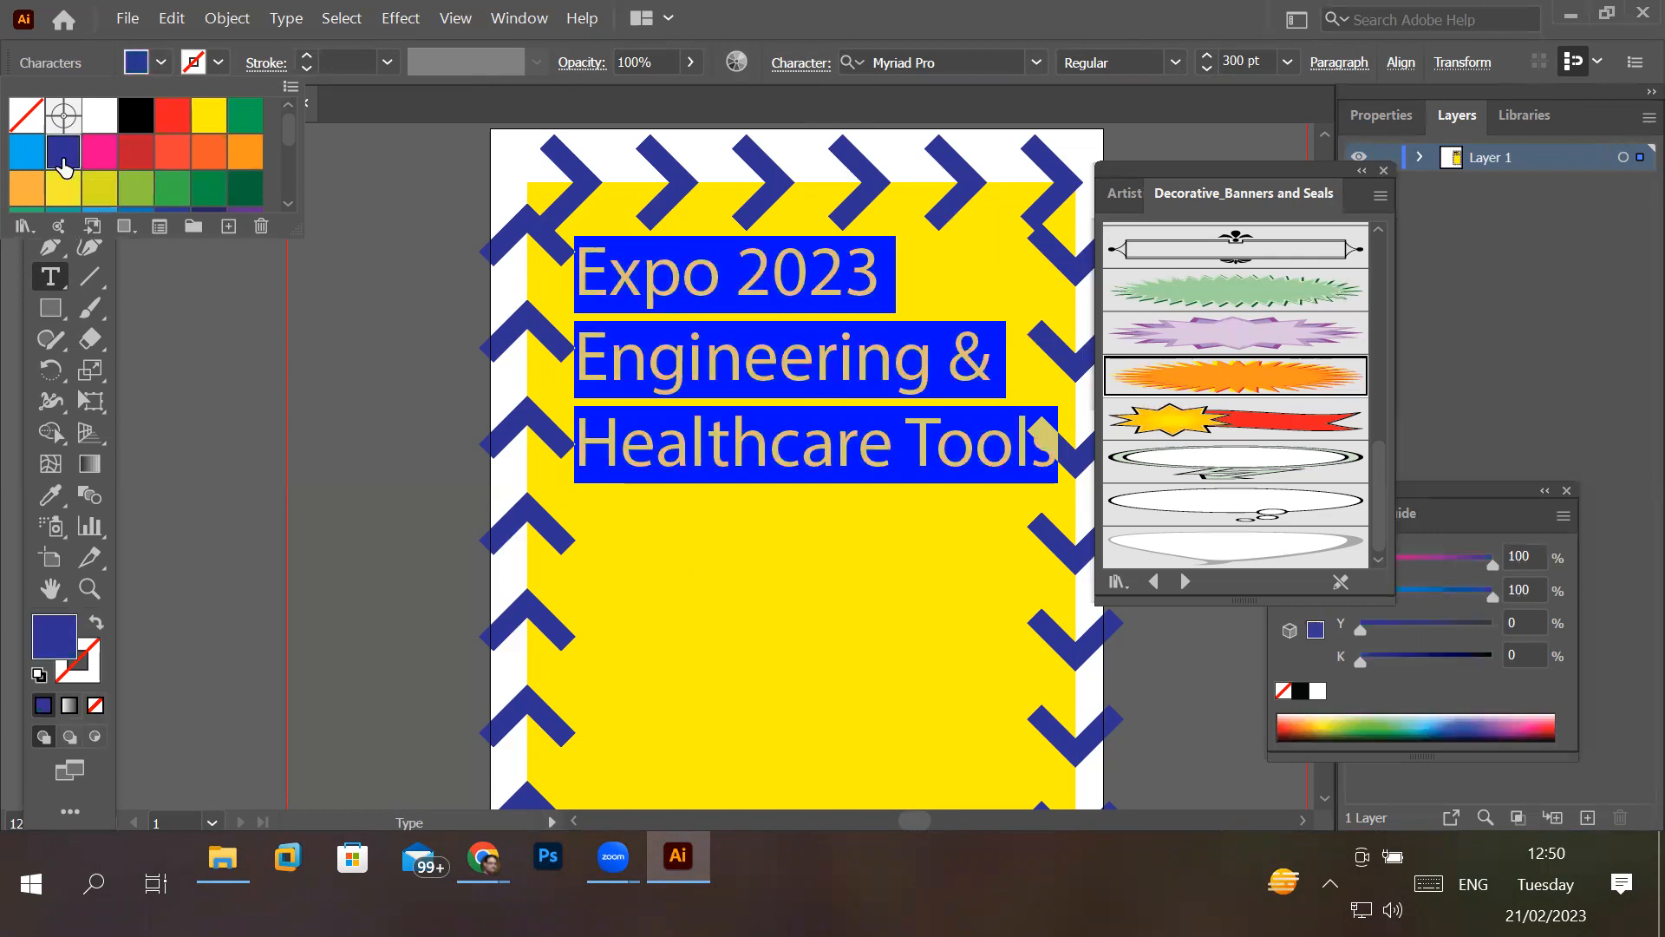
left_click(791, 353)
left_click(815, 358)
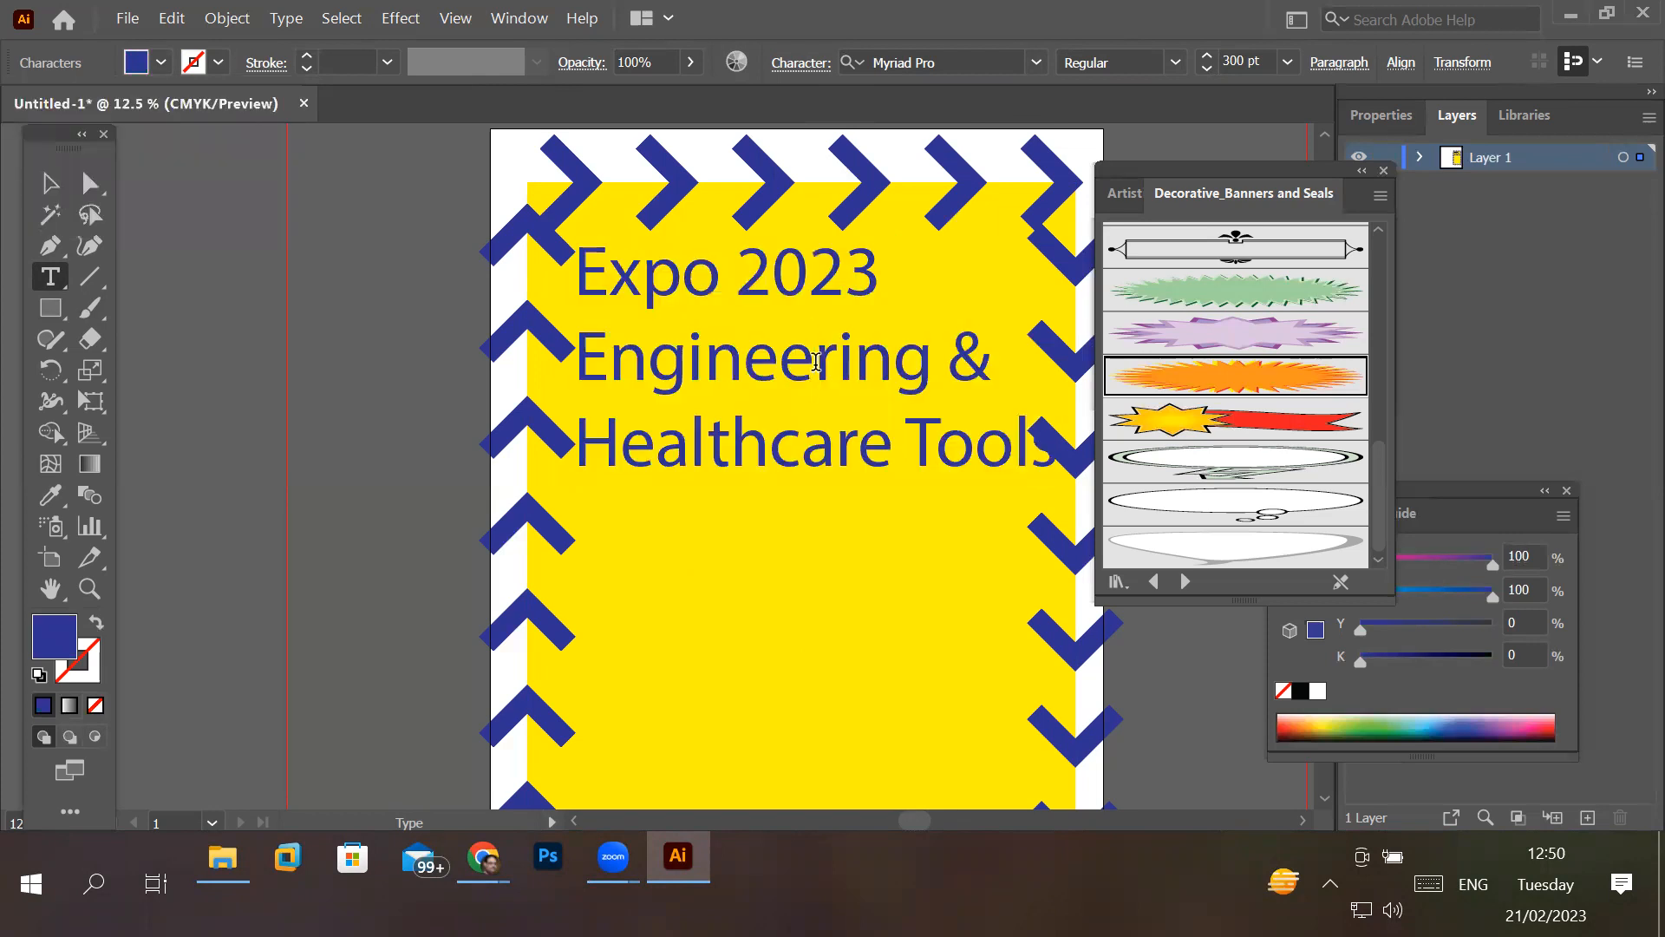
- Change the fill of only the "Expo 2023" line to the CMYK Red swatch
left_click_drag(576, 270, 885, 285)
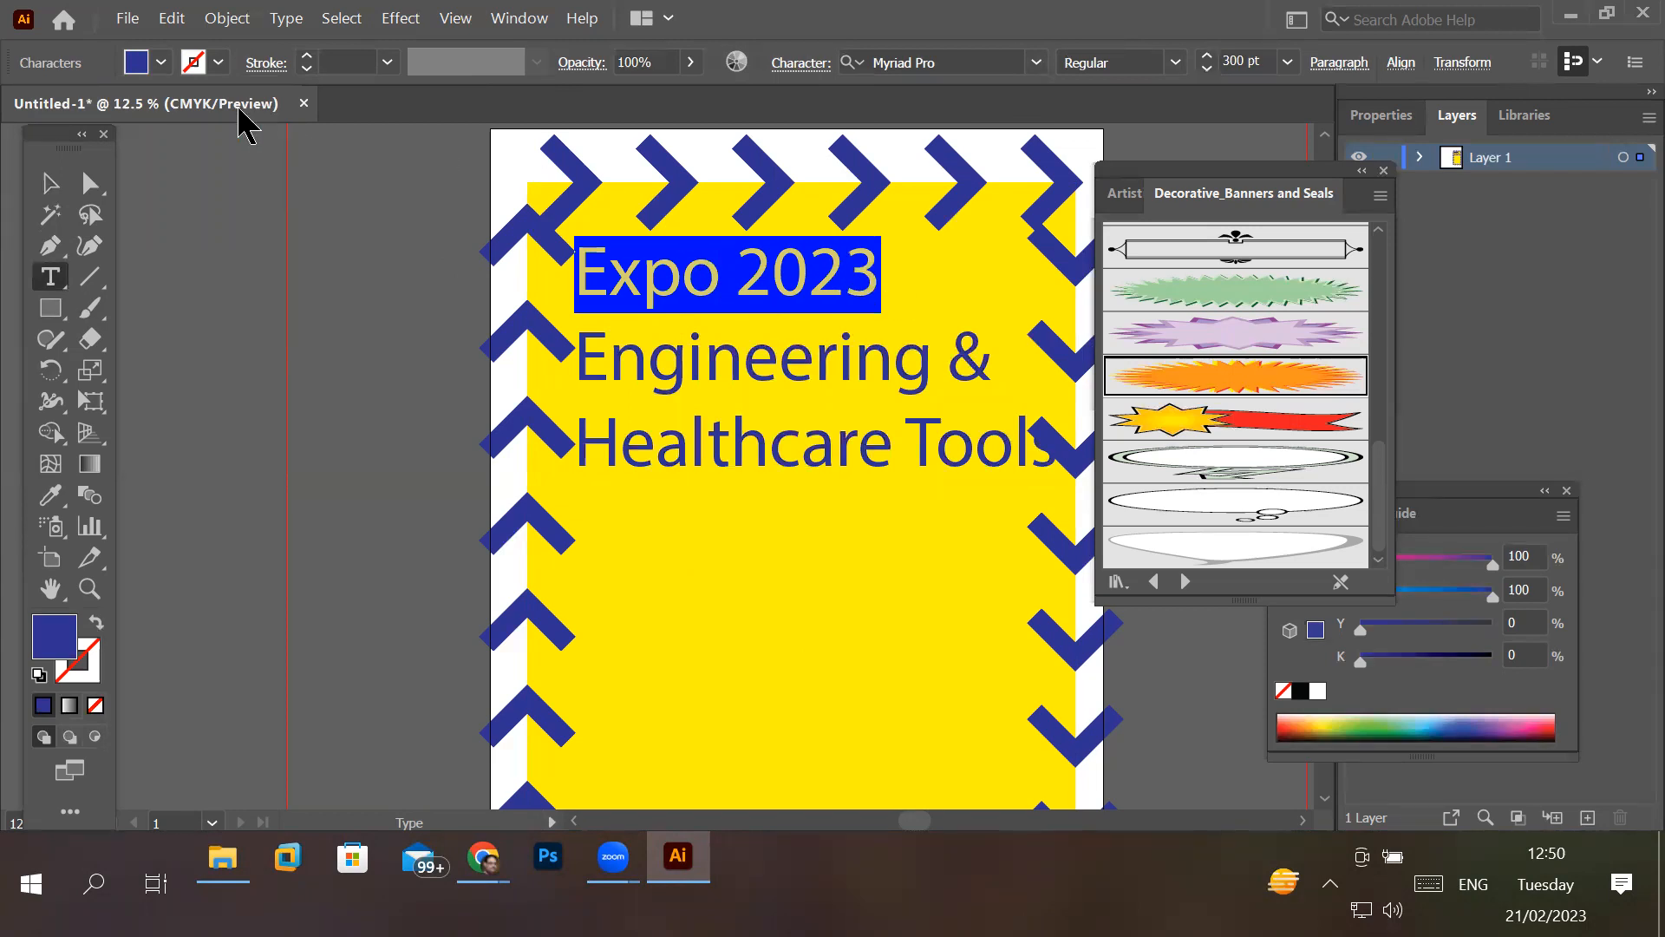
left_click(160, 64)
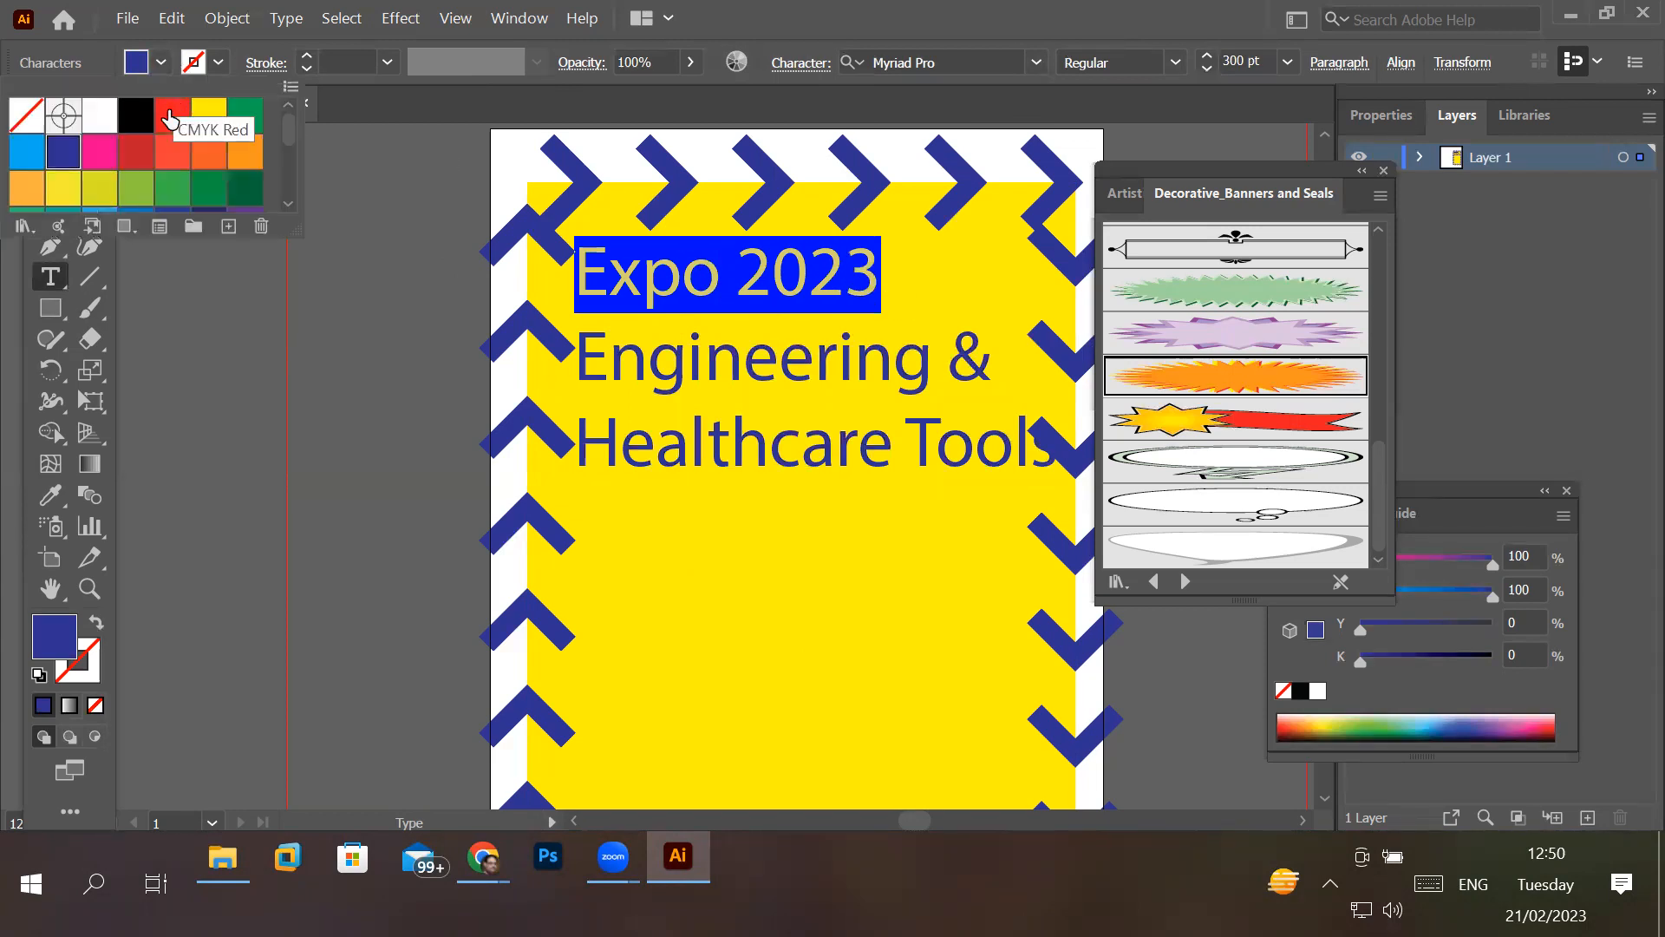
left_click(171, 116)
left_click(676, 373)
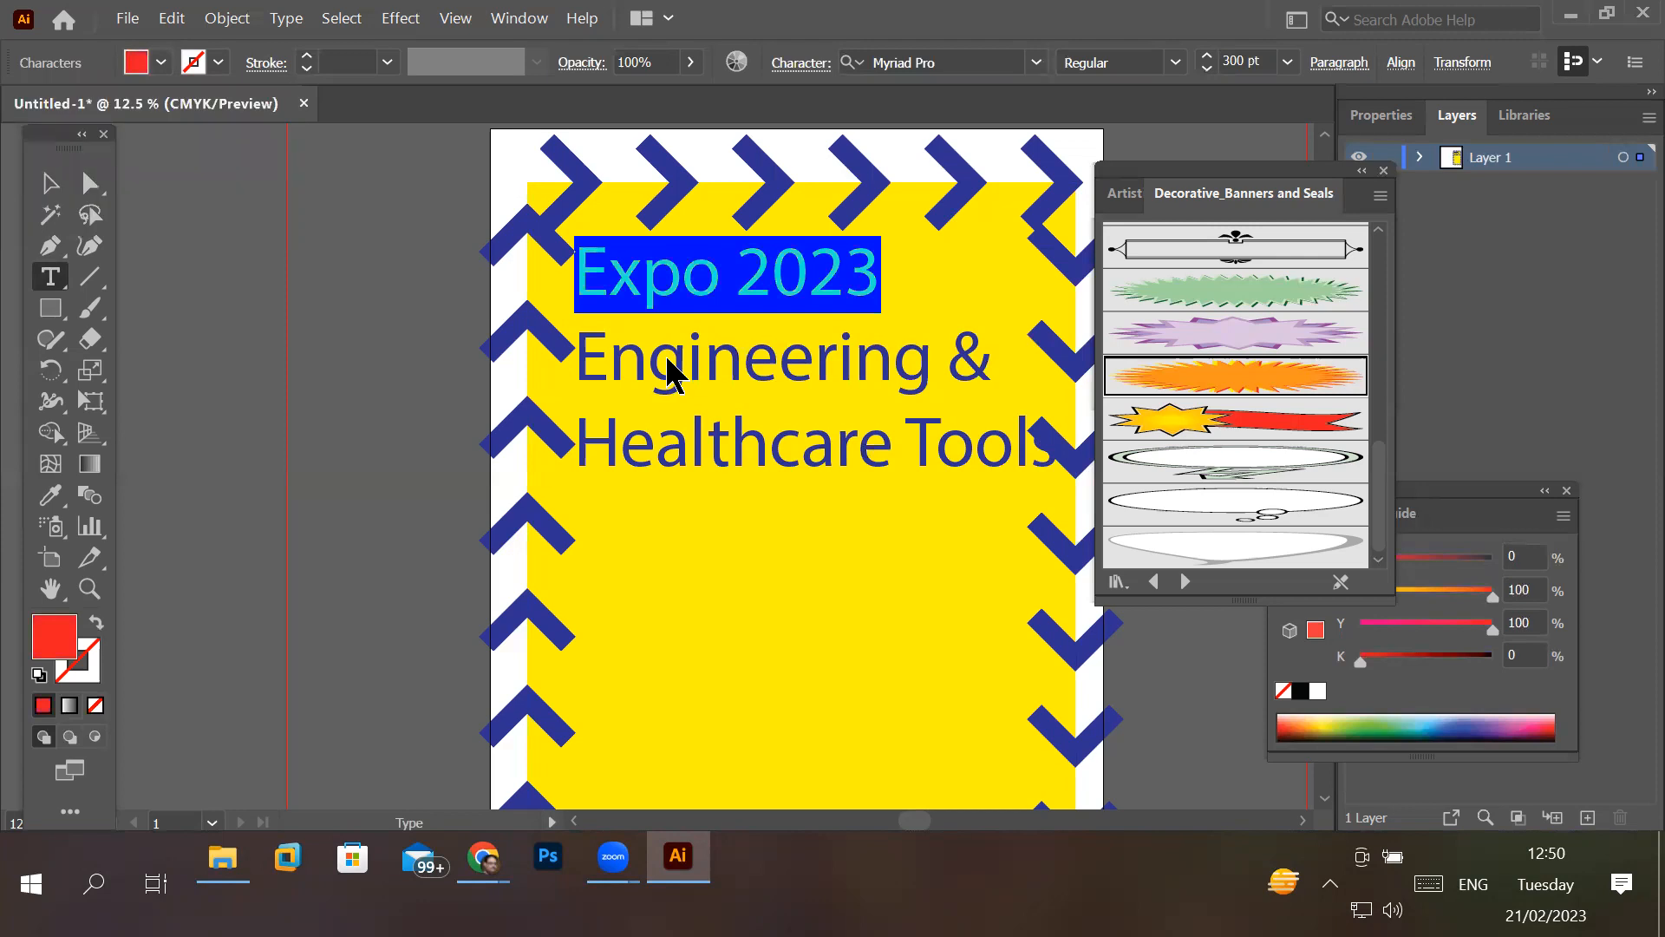
left_click(691, 356)
- Give the "Expo 2023" line a 9 pt dark blue stroke and check the outlined letters up close
left_click_drag(576, 270, 898, 266)
left_click(307, 56)
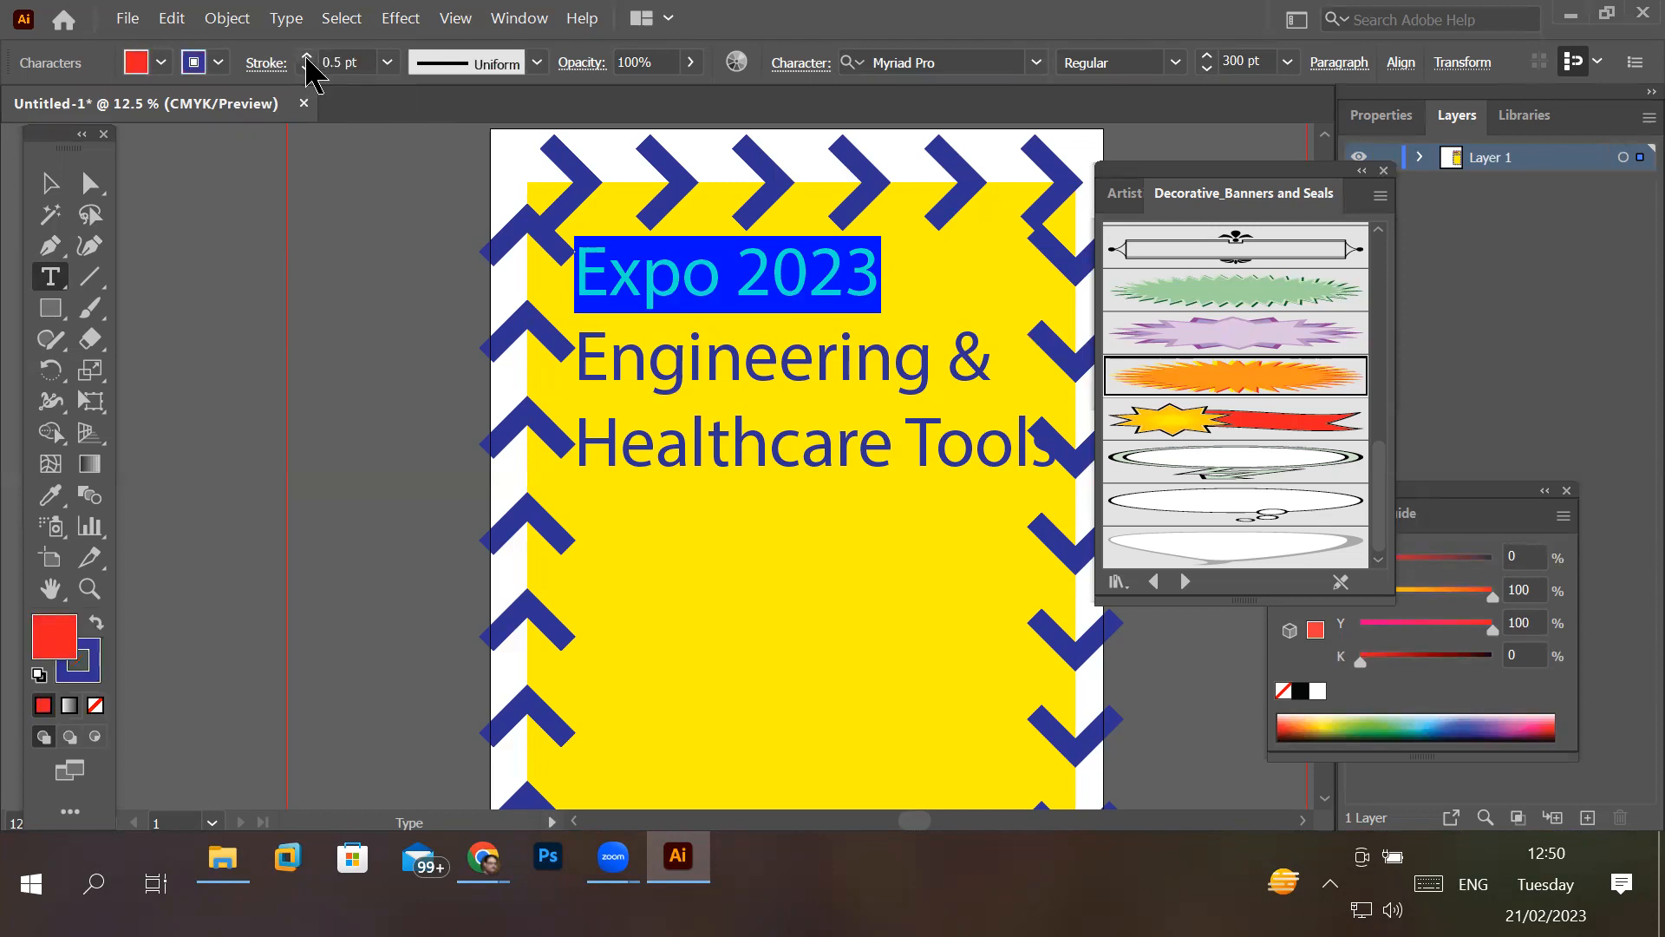
left_click(307, 56)
left_click(307, 56)
left_click(307, 56)
left_click(307, 56)
left_click(307, 56)
left_click(307, 57)
left_click(307, 56)
left_click(307, 56)
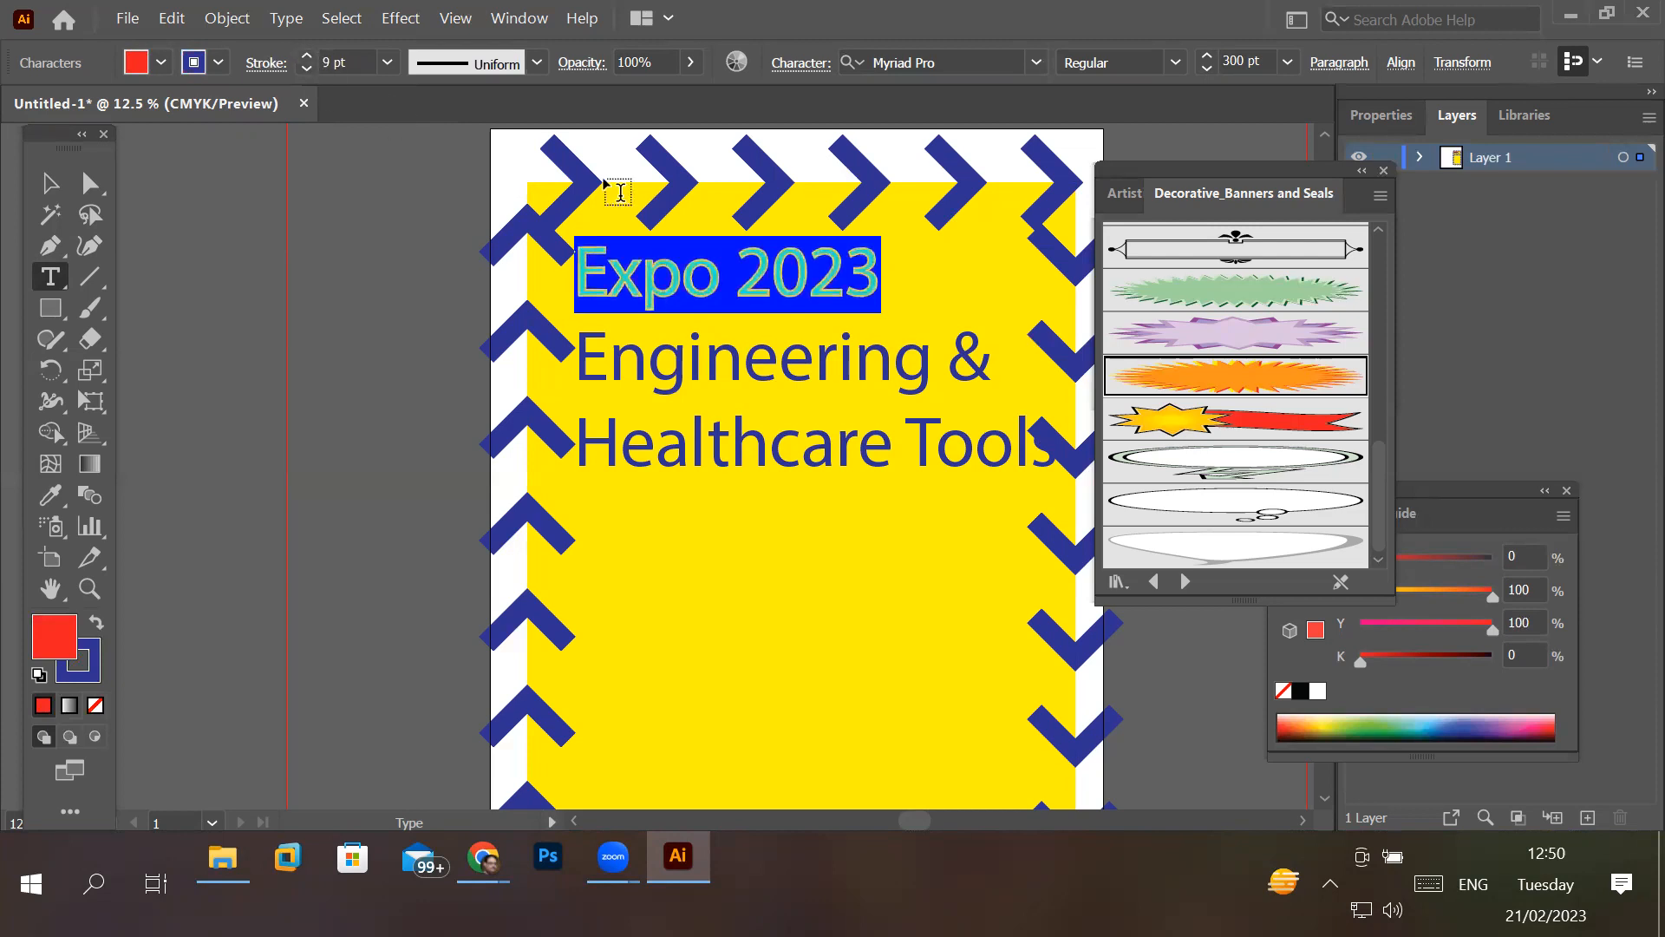
scroll(719, 247, "up", 2)
scroll(719, 247, "up", 3)
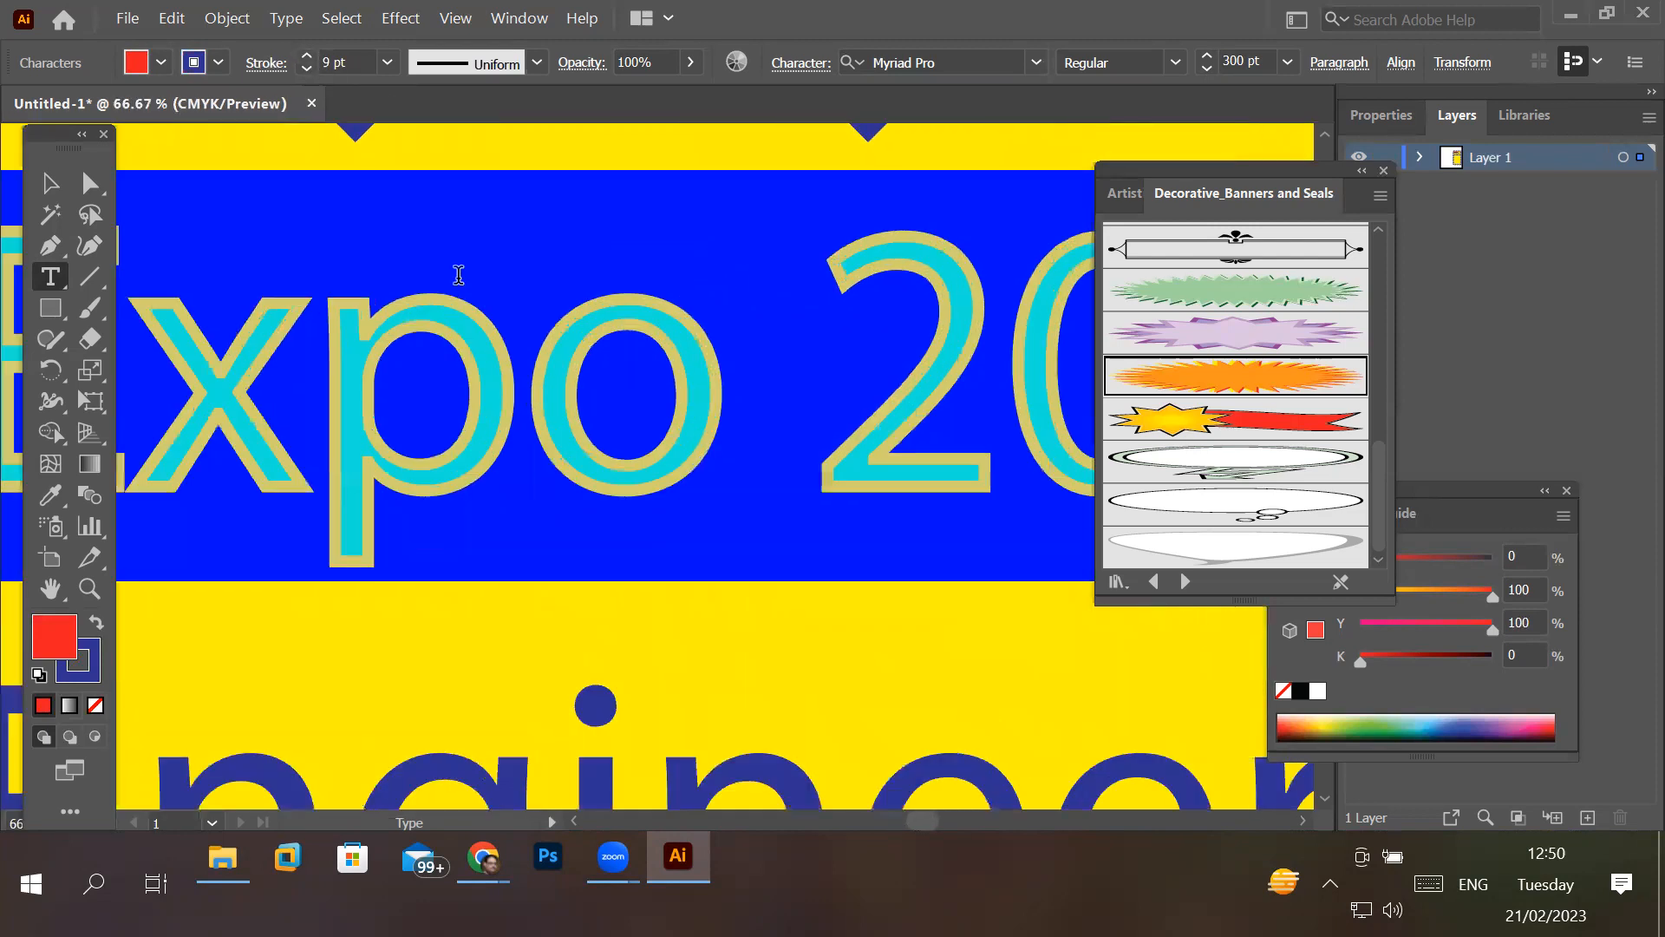
left_click(497, 371)
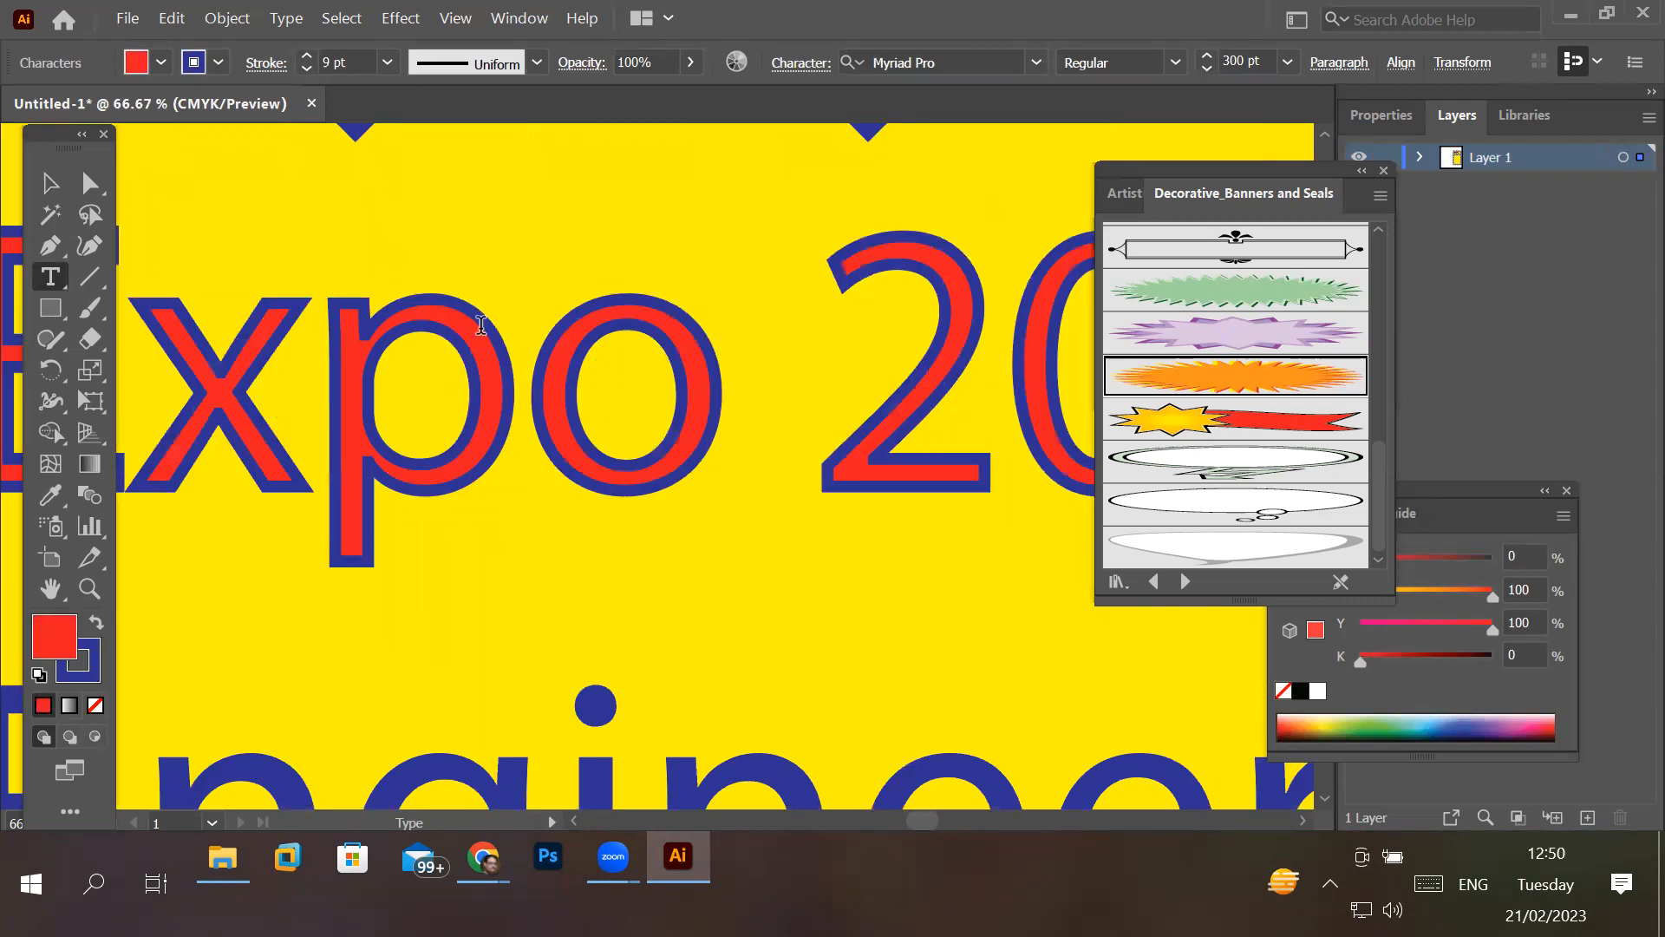
- Set the stroke color of only the word "Expo" to the dark red swatch C=15 M=100 Y=90 K=10
left_click(218, 62)
left_click(428, 372)
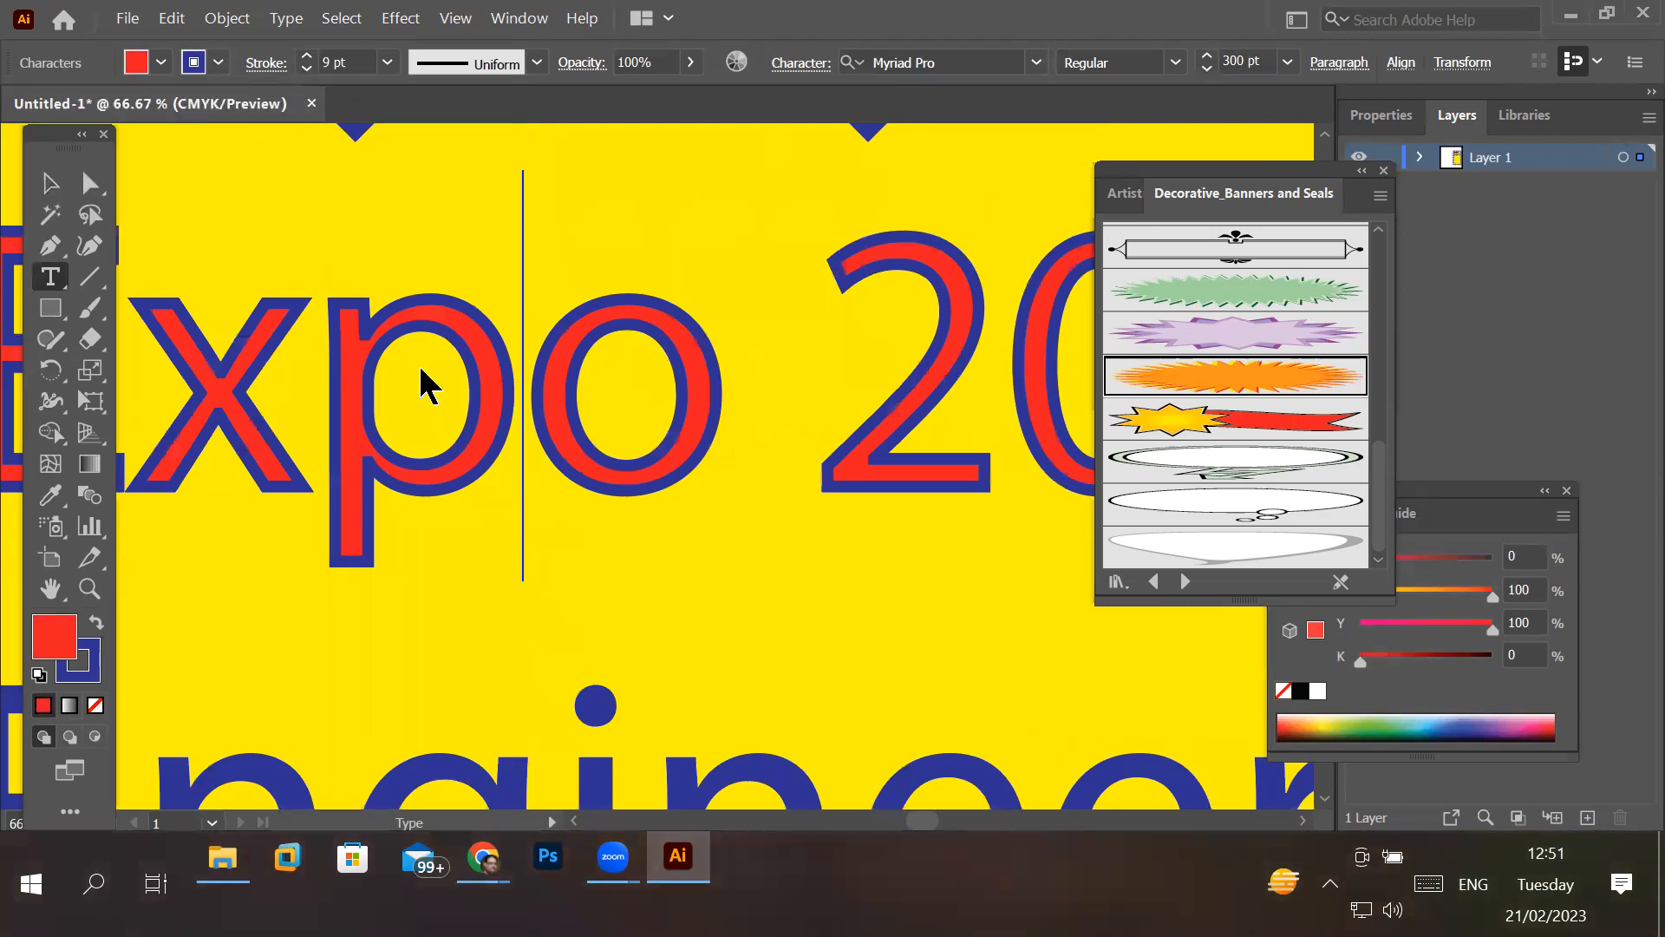
double_click(428, 372)
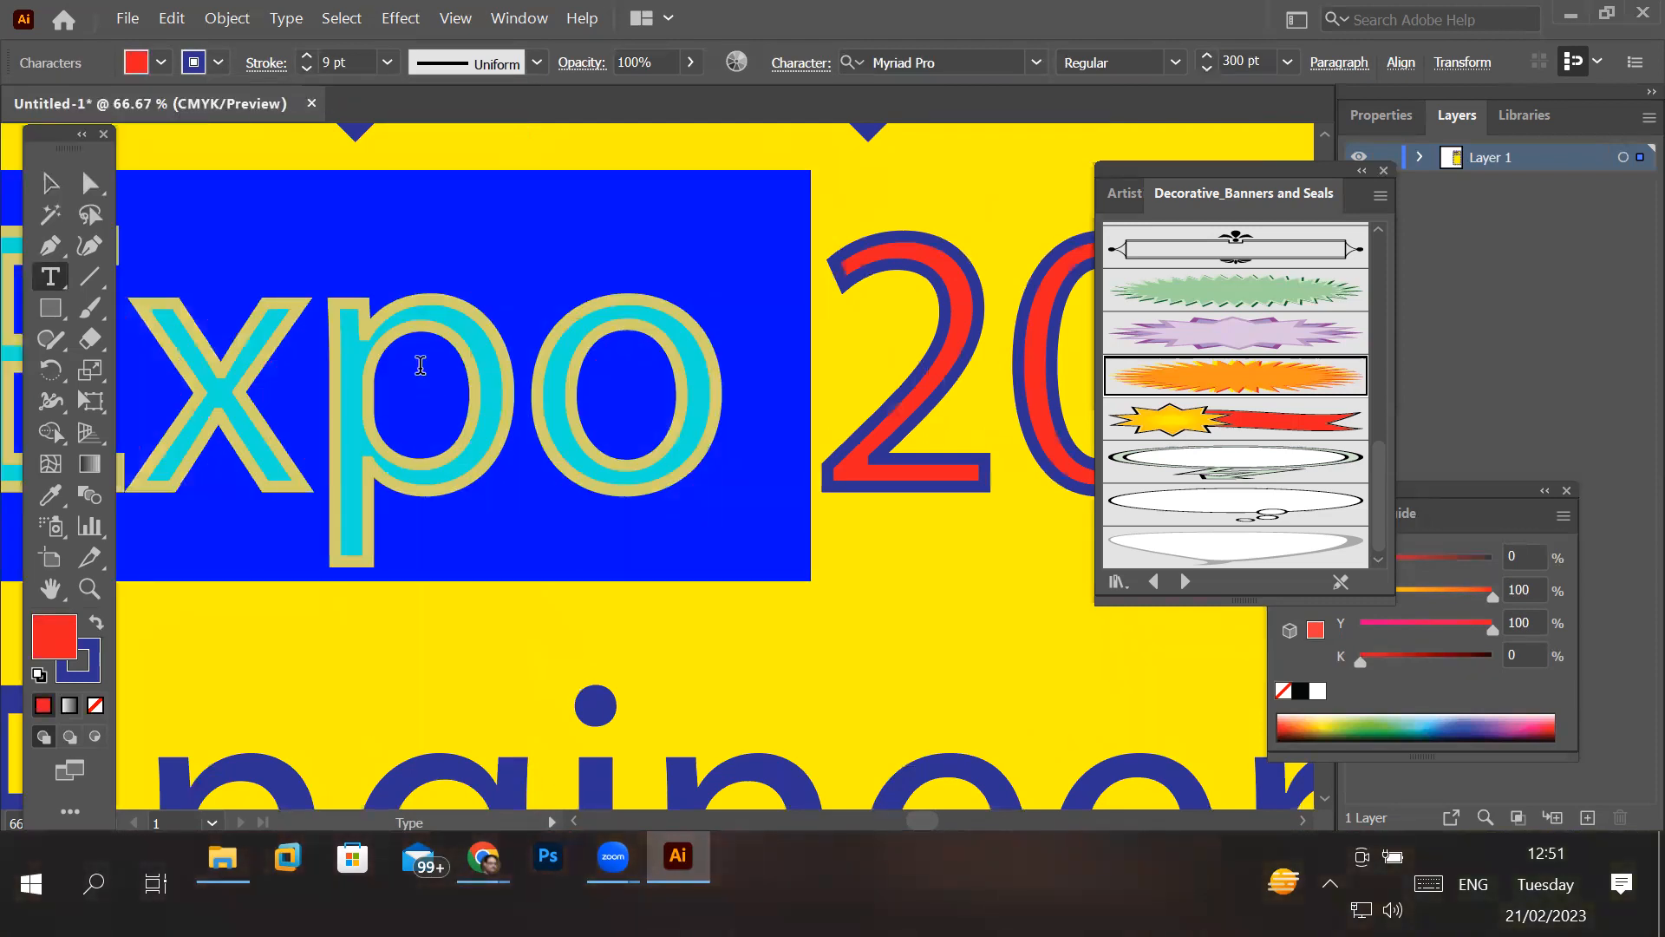
left_click(219, 63)
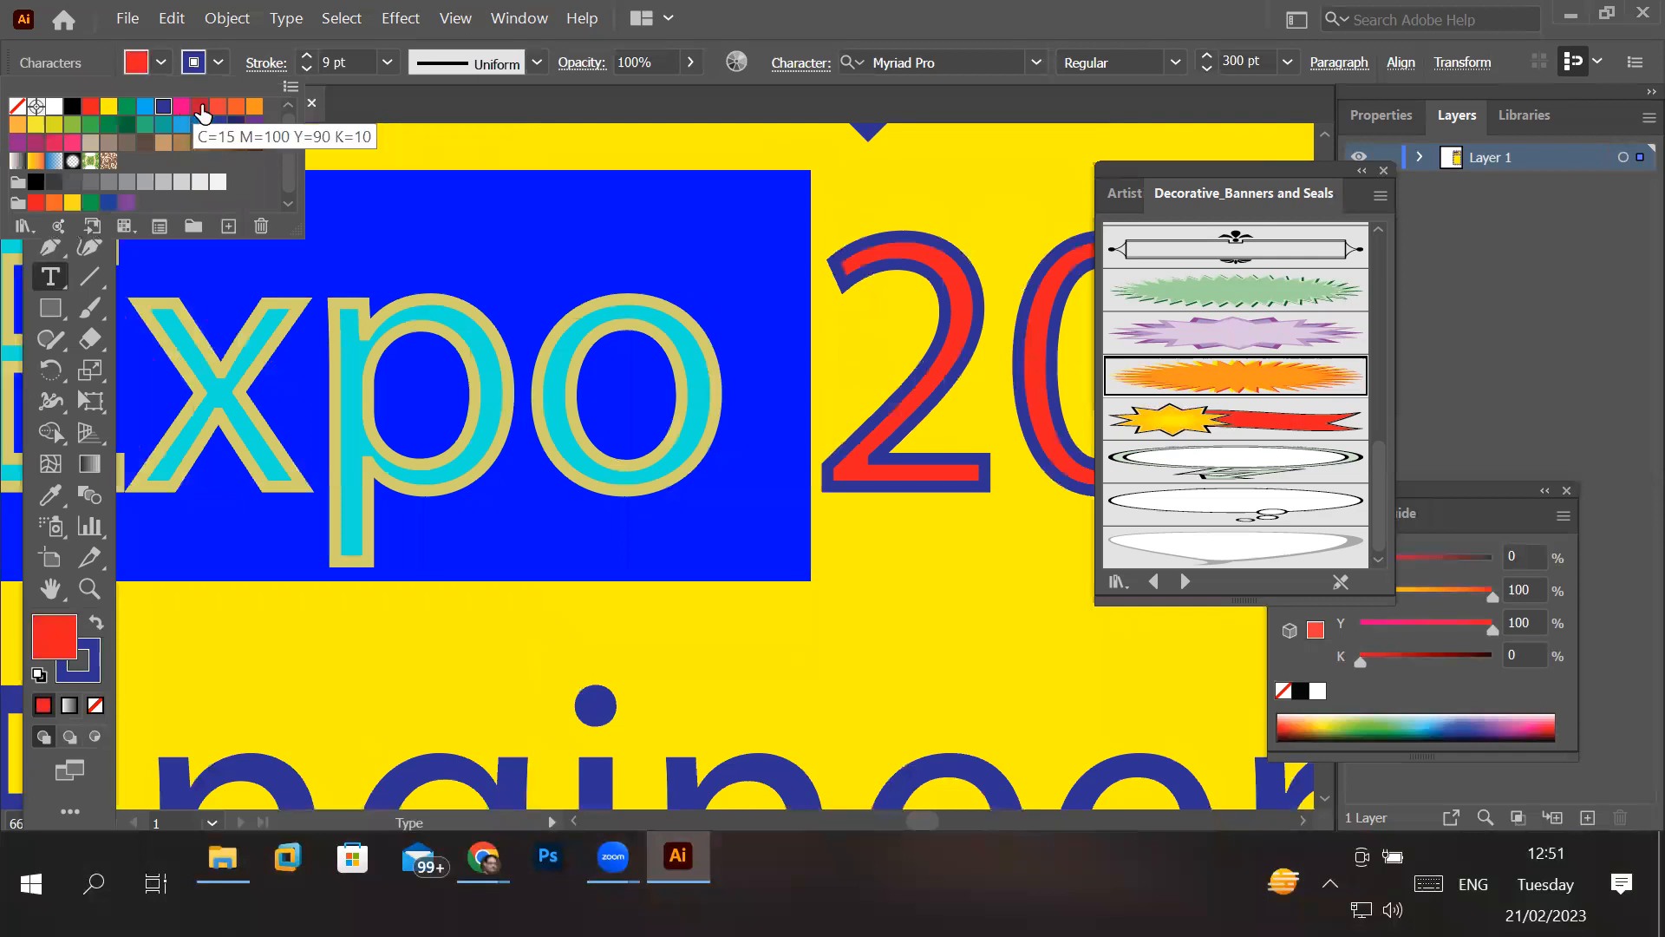
left_click(199, 106)
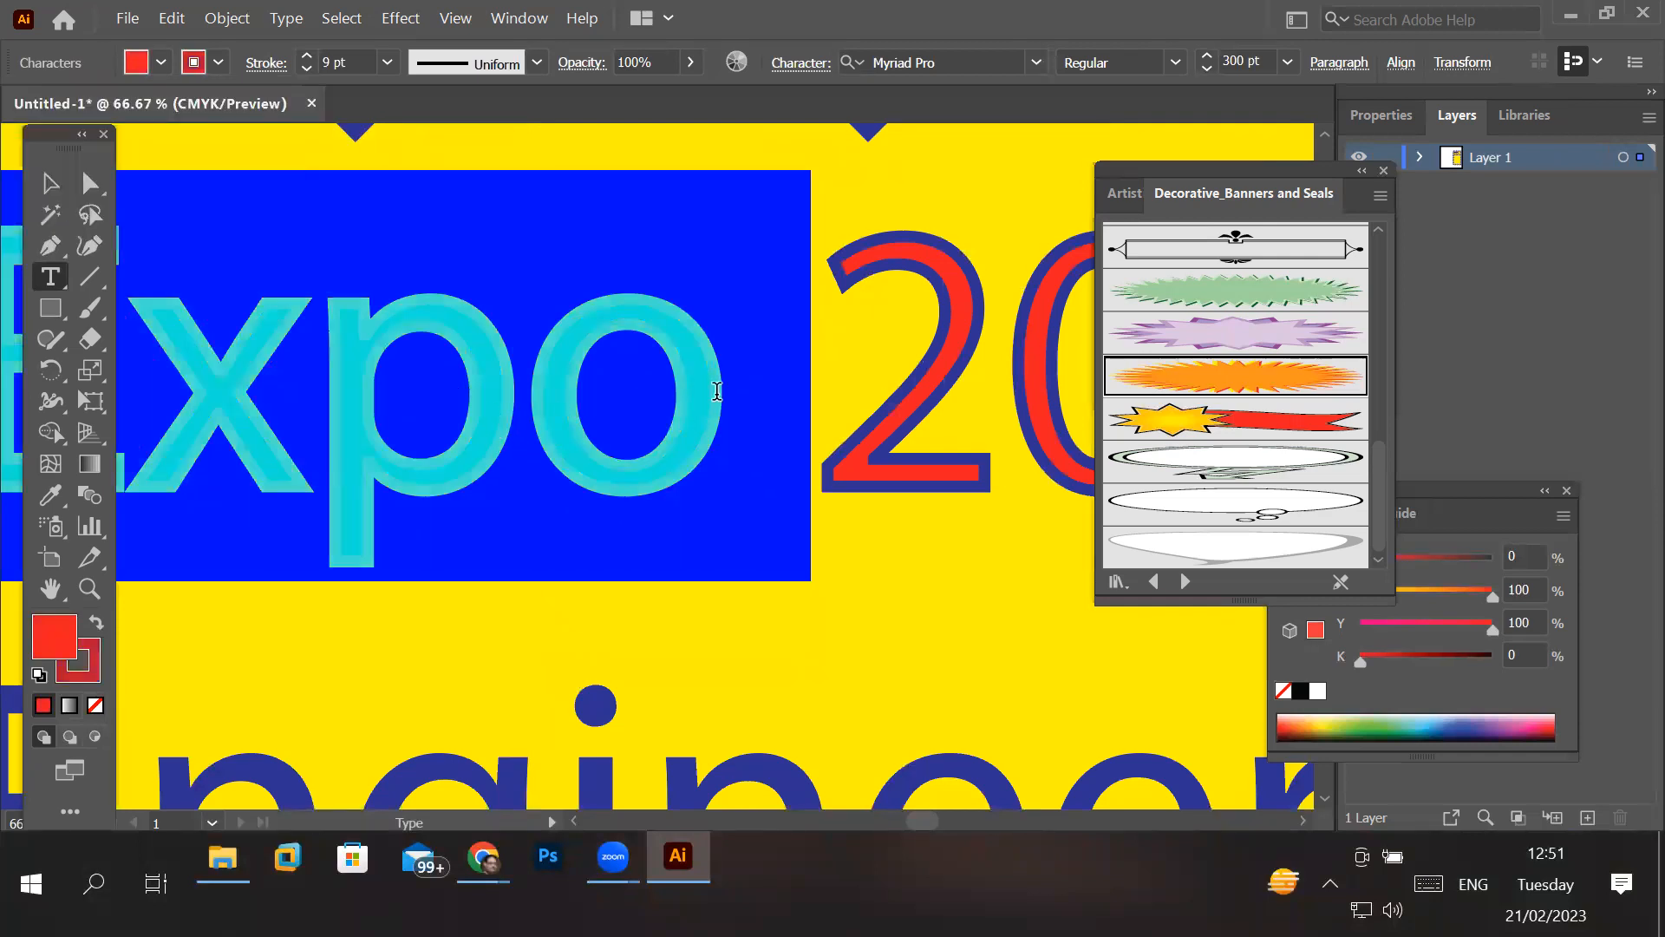
left_click(751, 400)
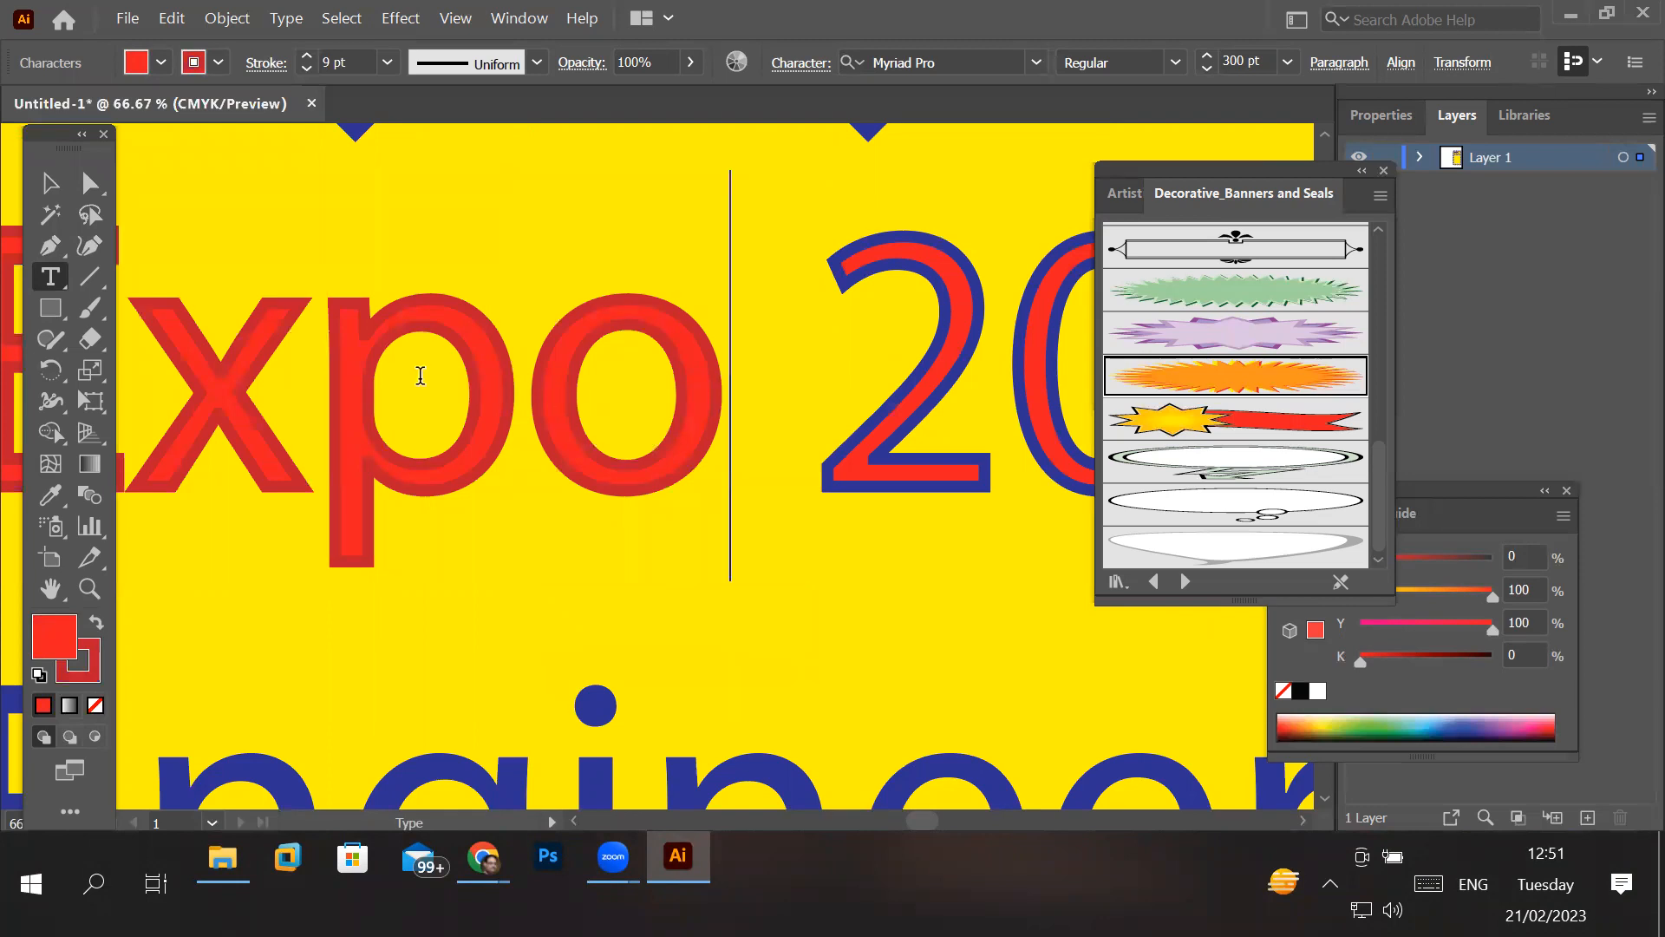
double_click(362, 362)
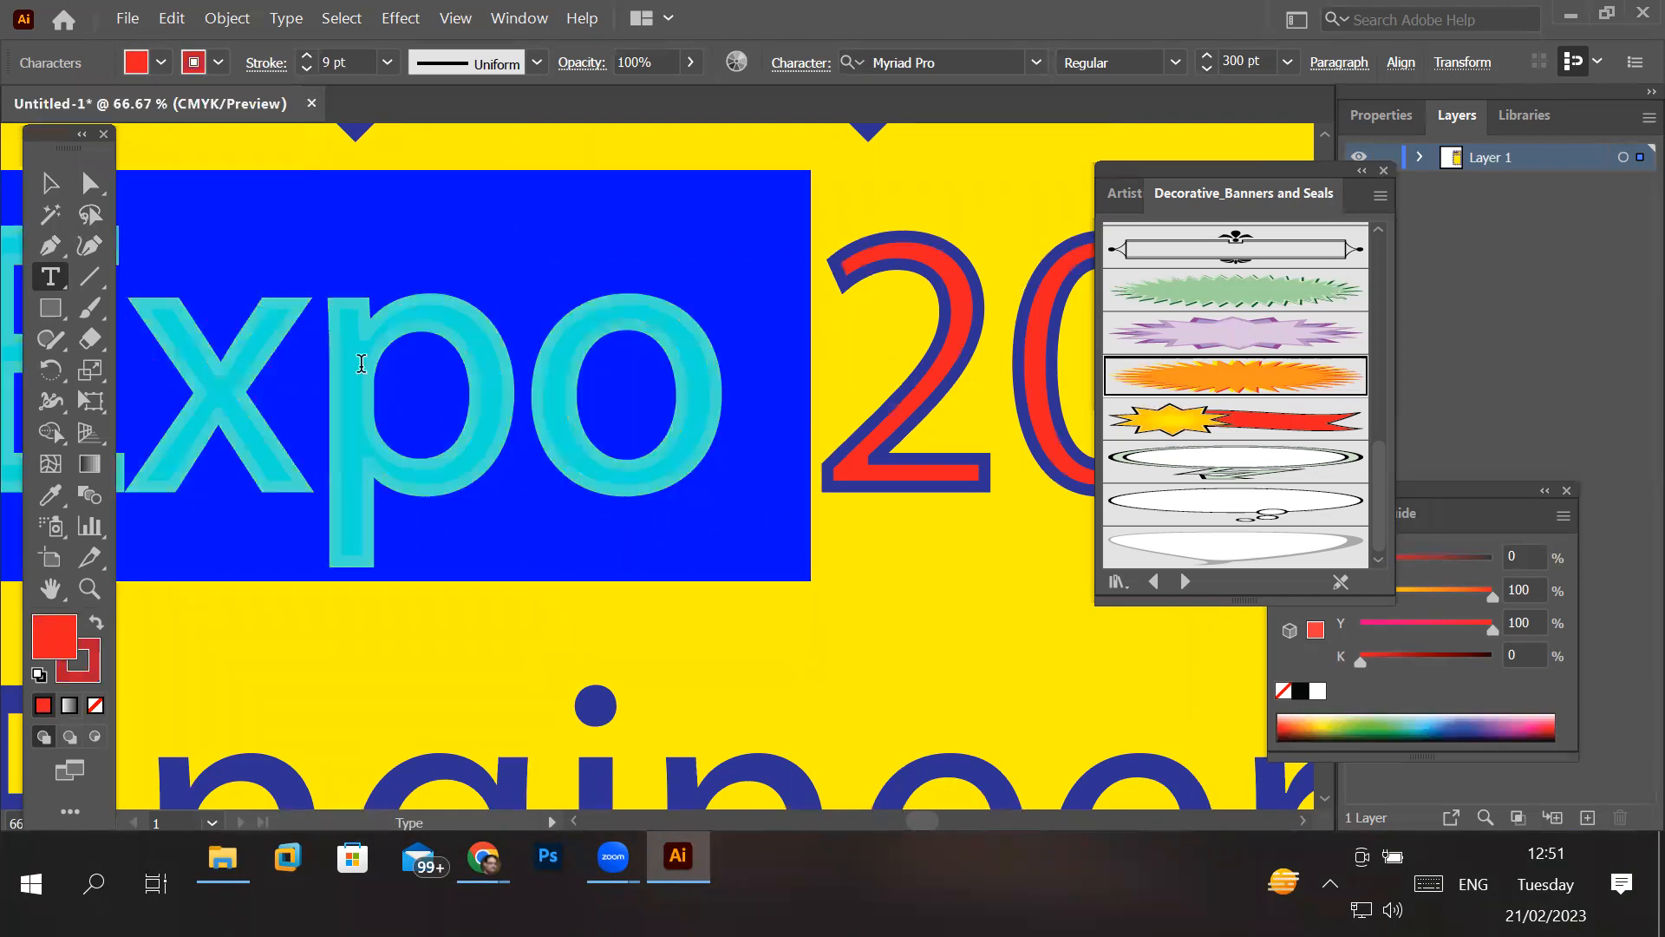
scroll(542, 446, "down", 4)
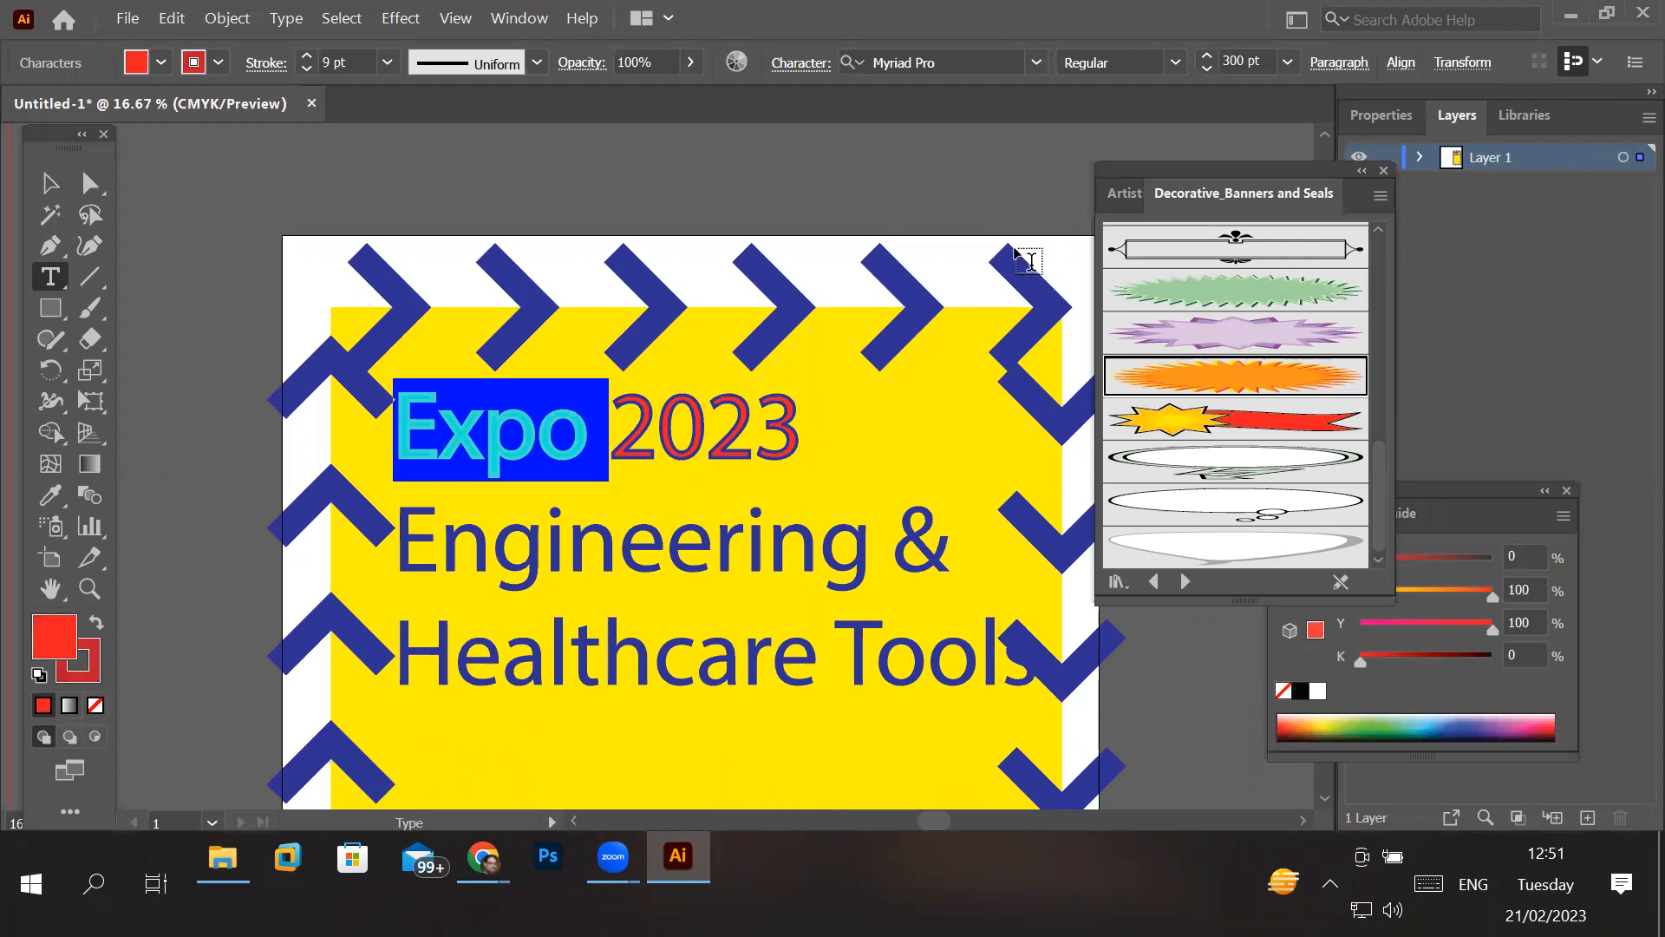
left_click(757, 410)
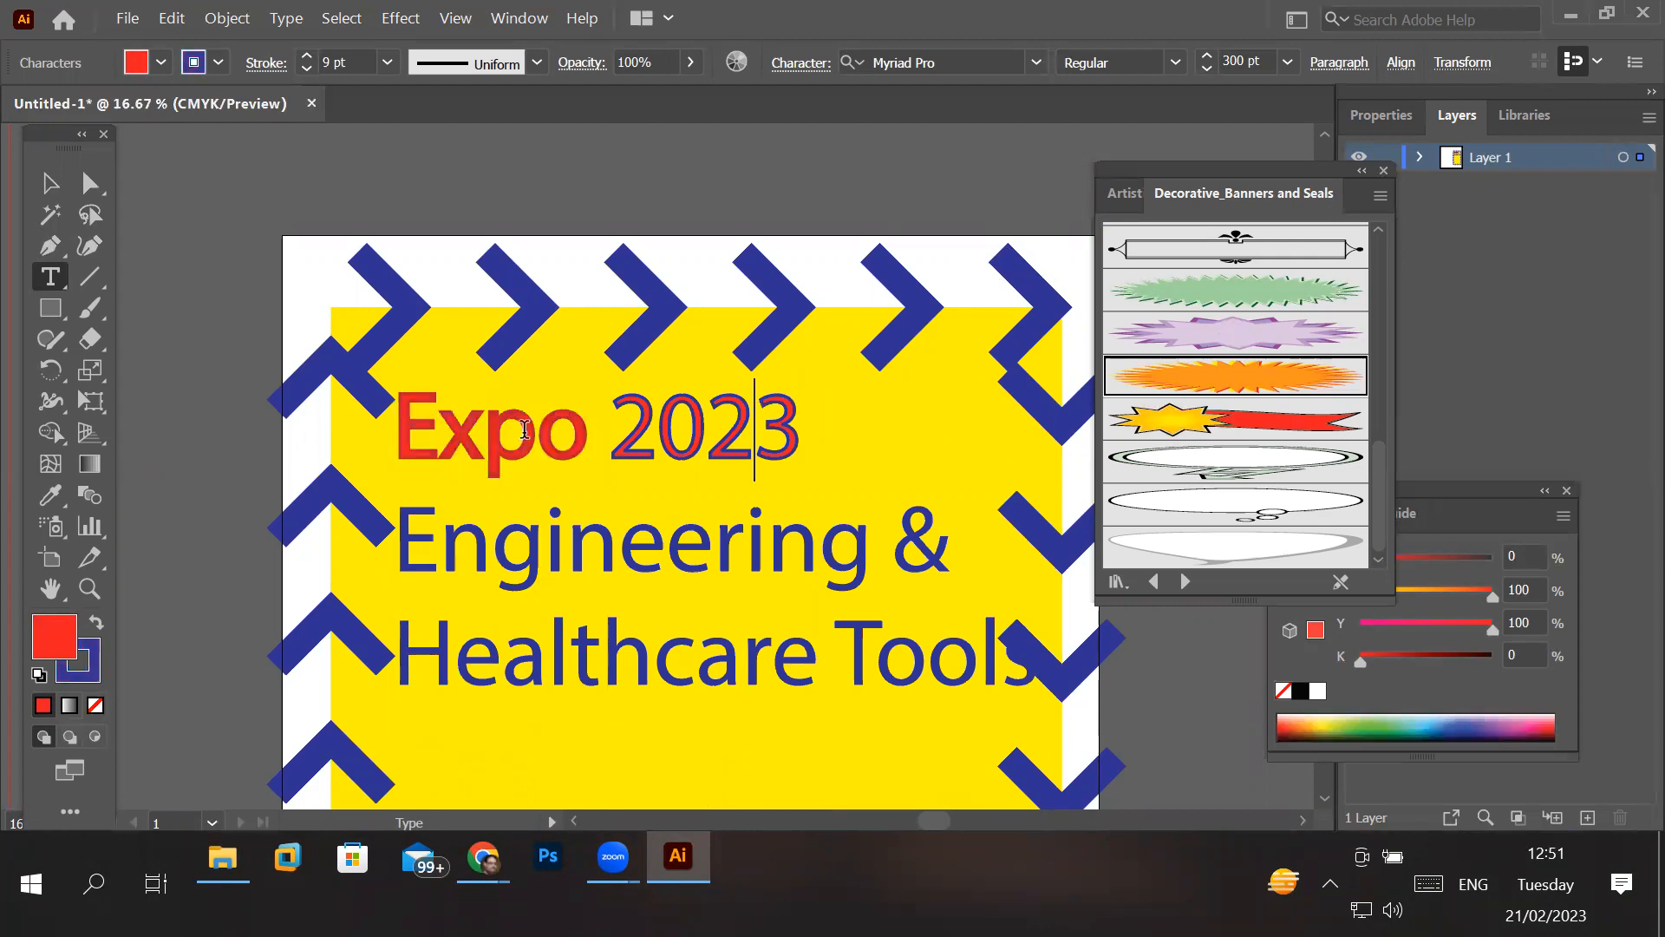
- Change the fill of the whole "Expo 2023" line to the CMYK Magenta swatch
left_click_drag(397, 429, 814, 438)
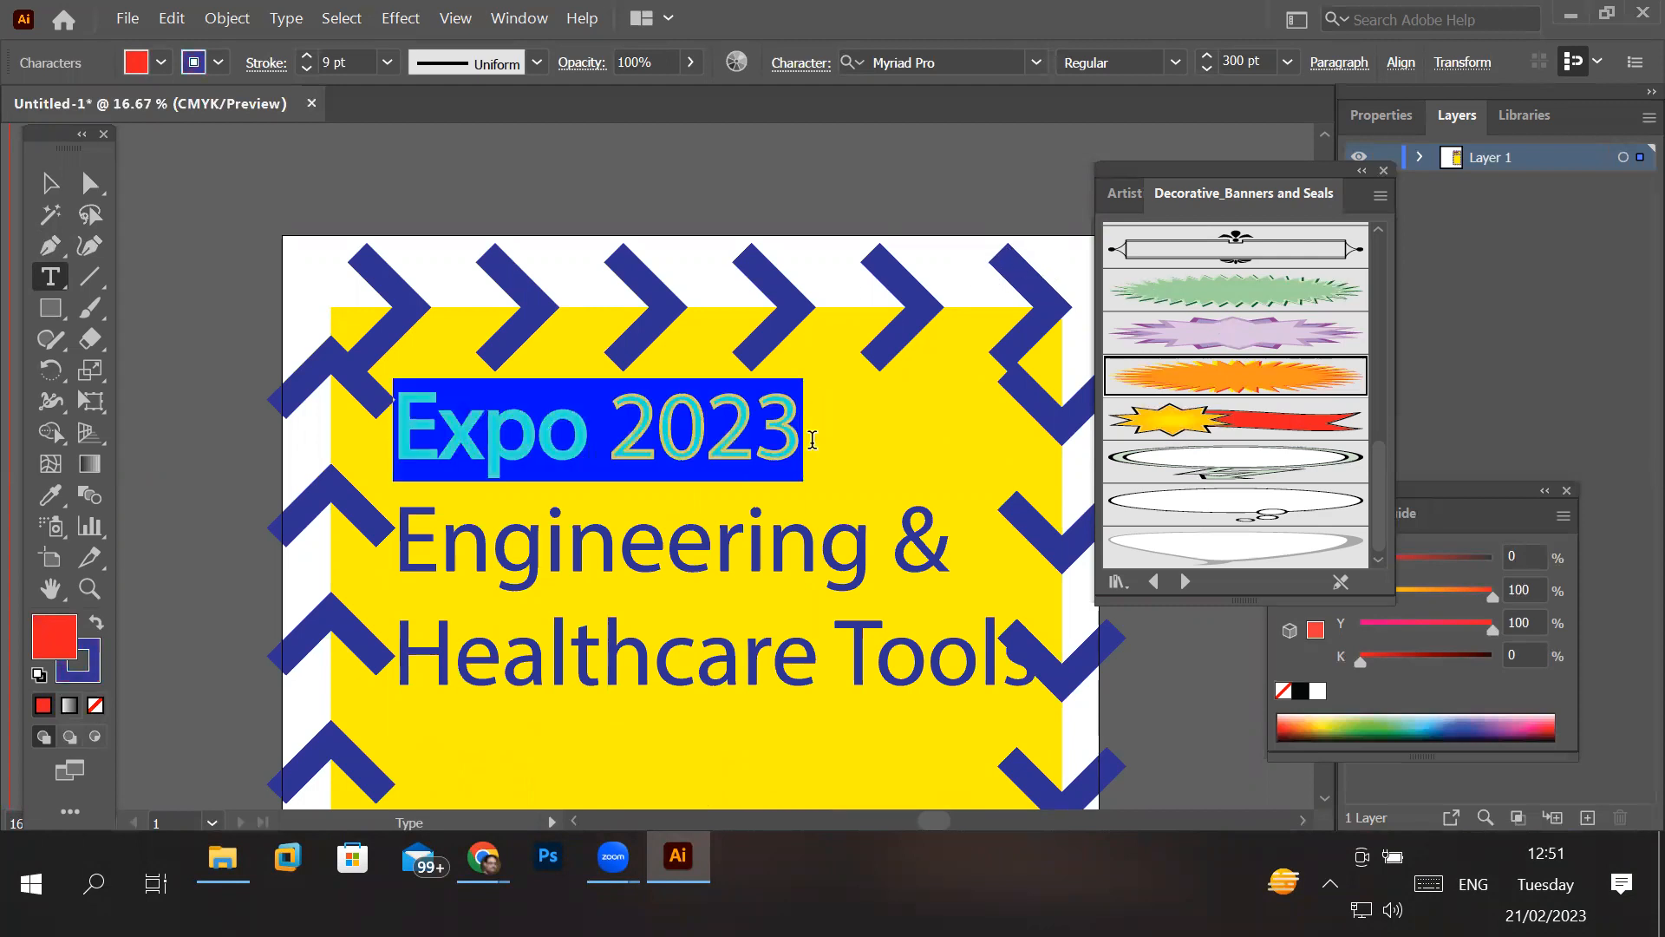
left_click(160, 63)
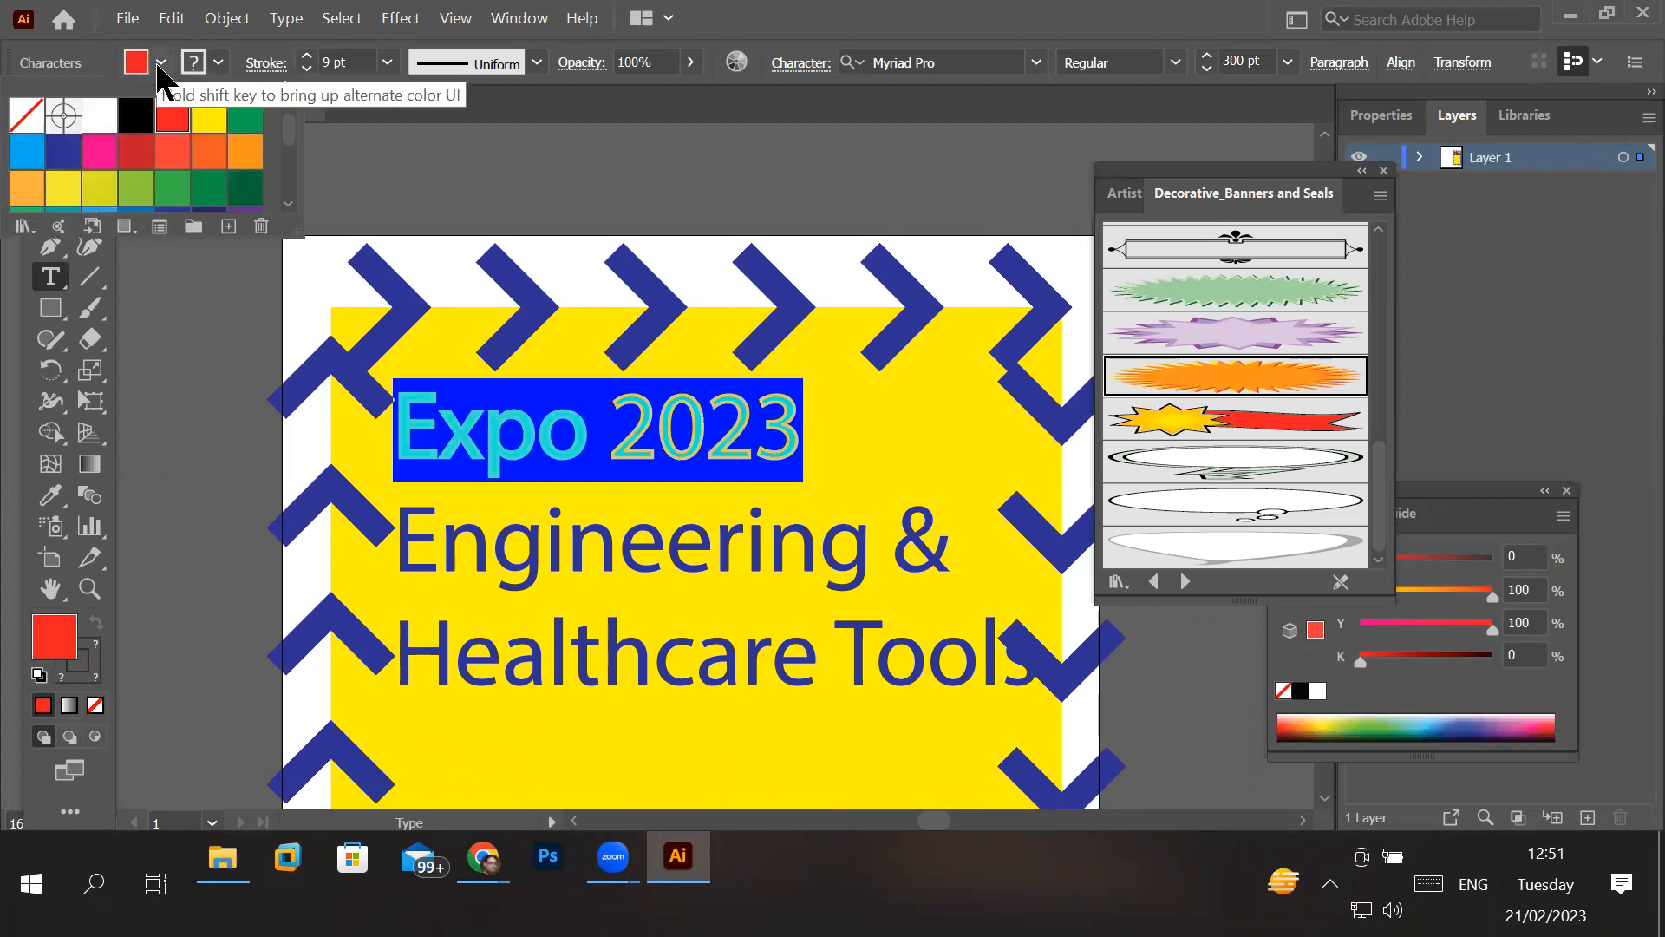
left_click(98, 153)
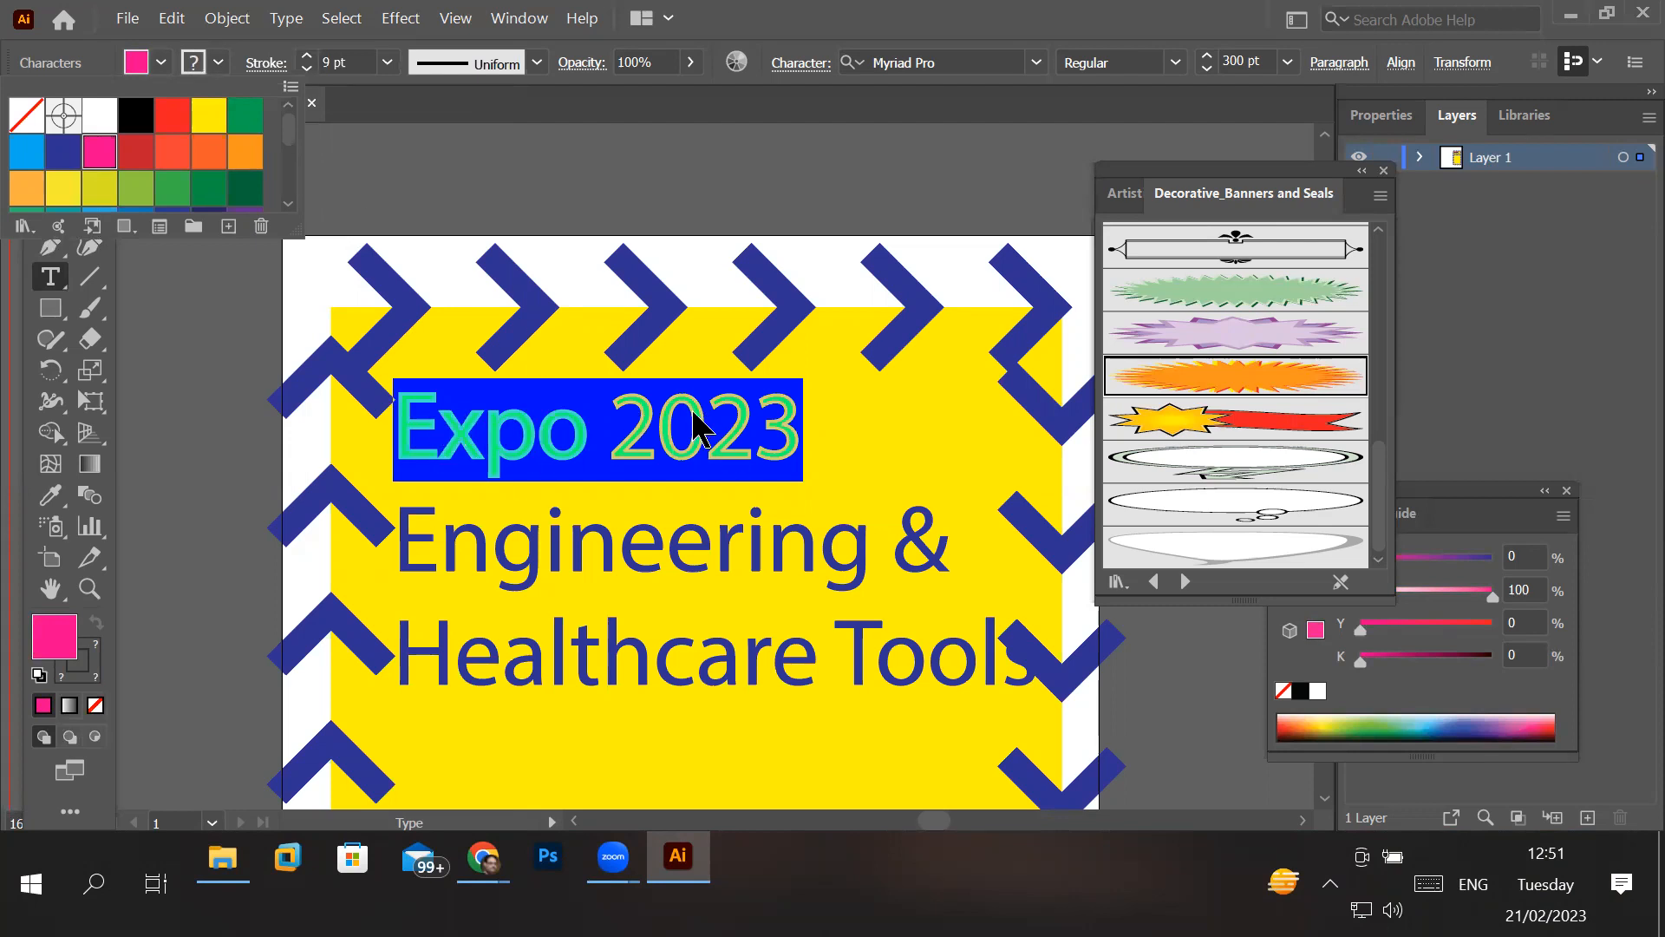
- Set the stroke color of the whole "Expo 2023" line to the swatch C=100 M=100 Y=25 K=25 and check the letters up close
left_click(219, 65)
left_click(219, 65)
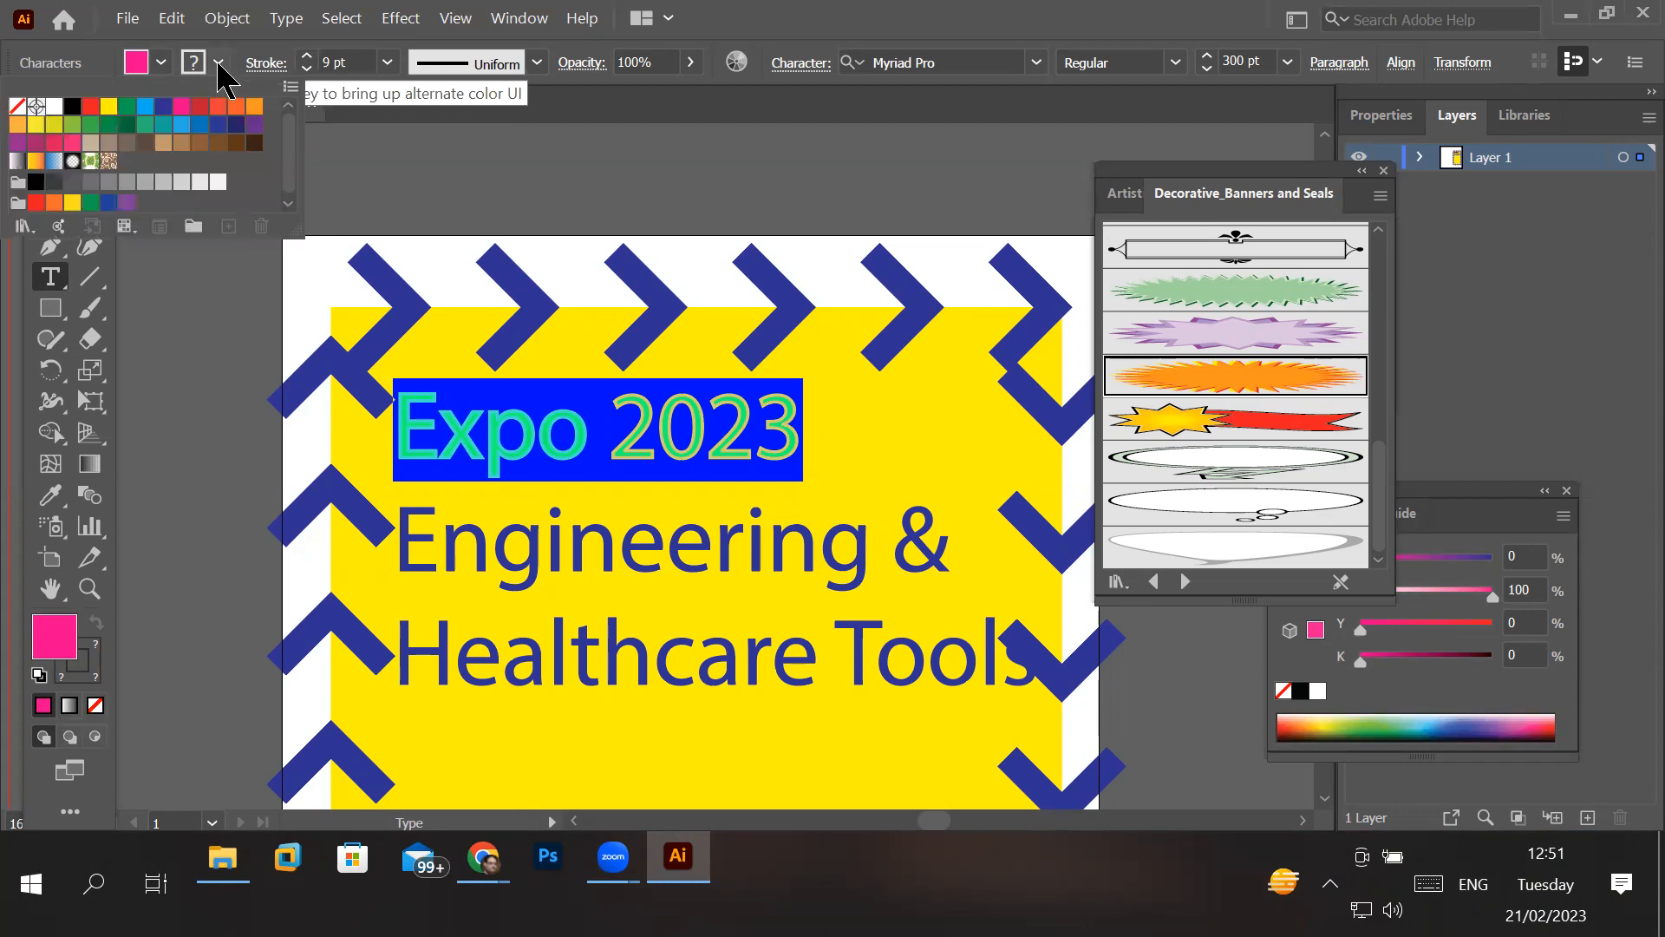
left_click(235, 127)
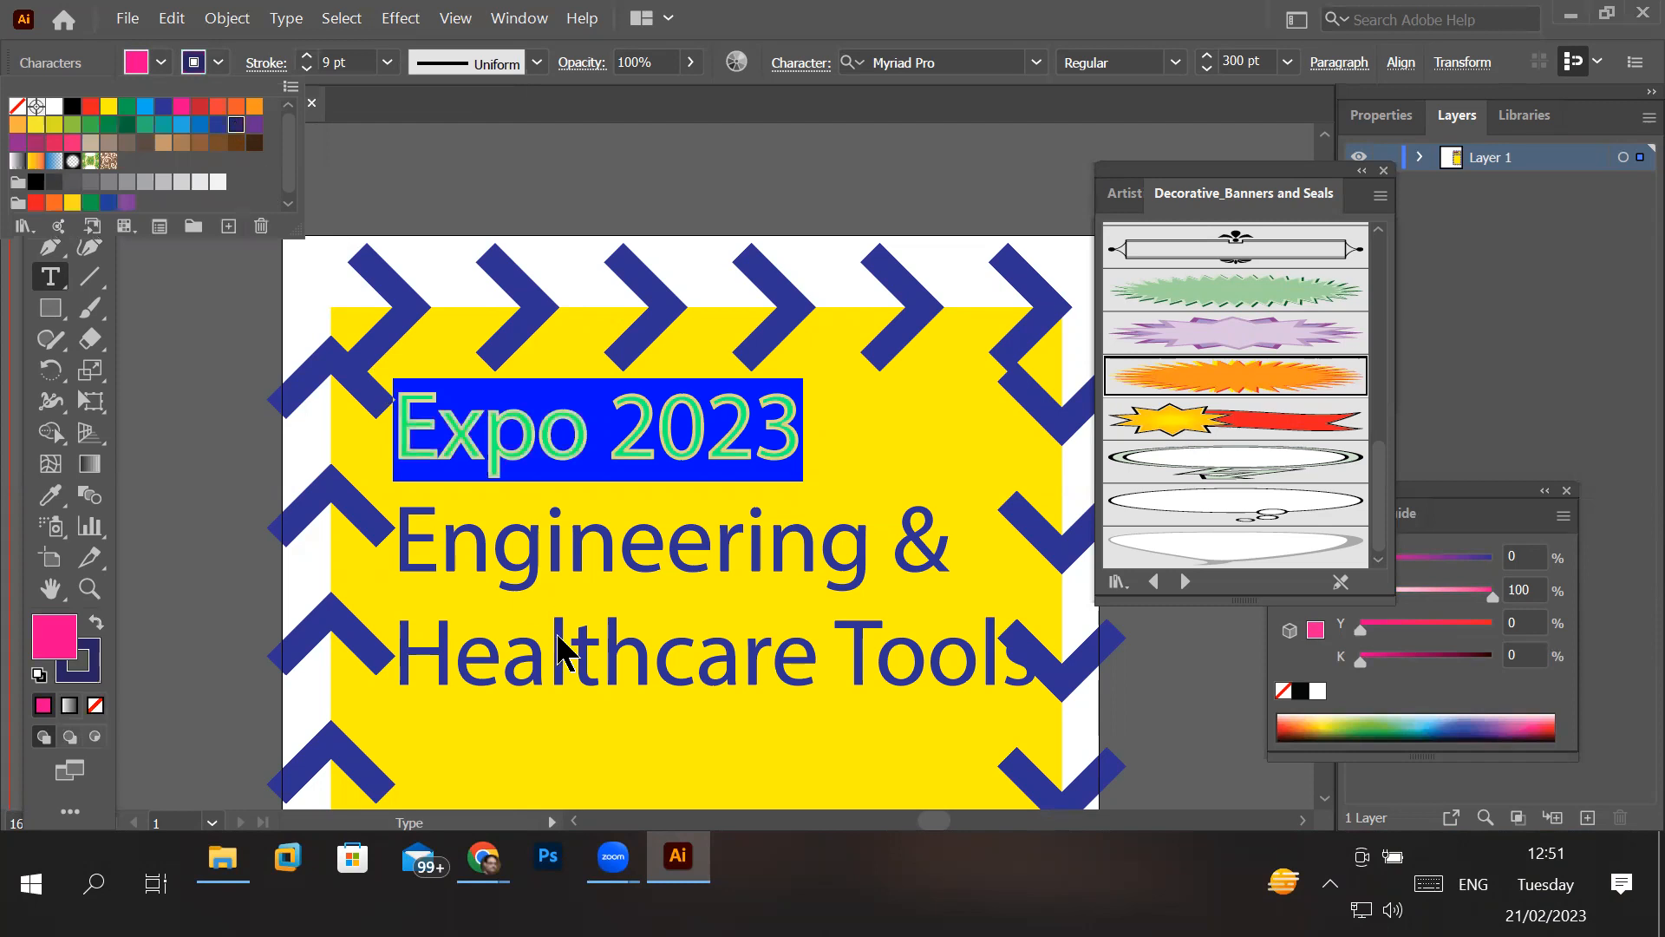
left_click(539, 434)
left_click(537, 429)
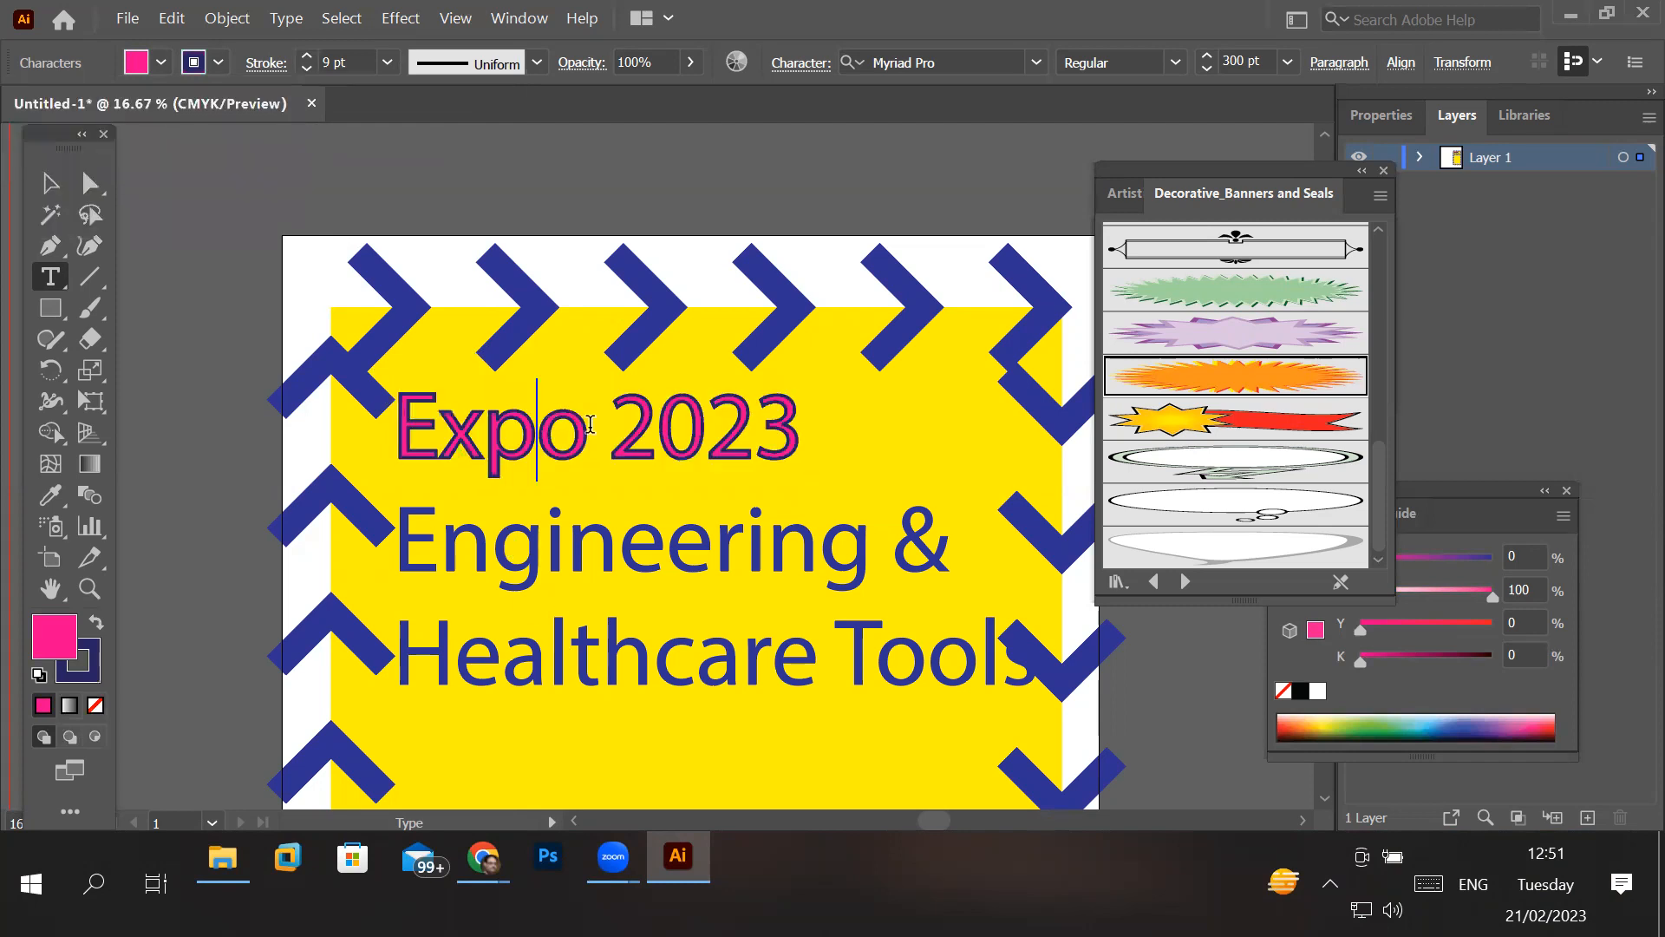
scroll(590, 424, "up", 8)
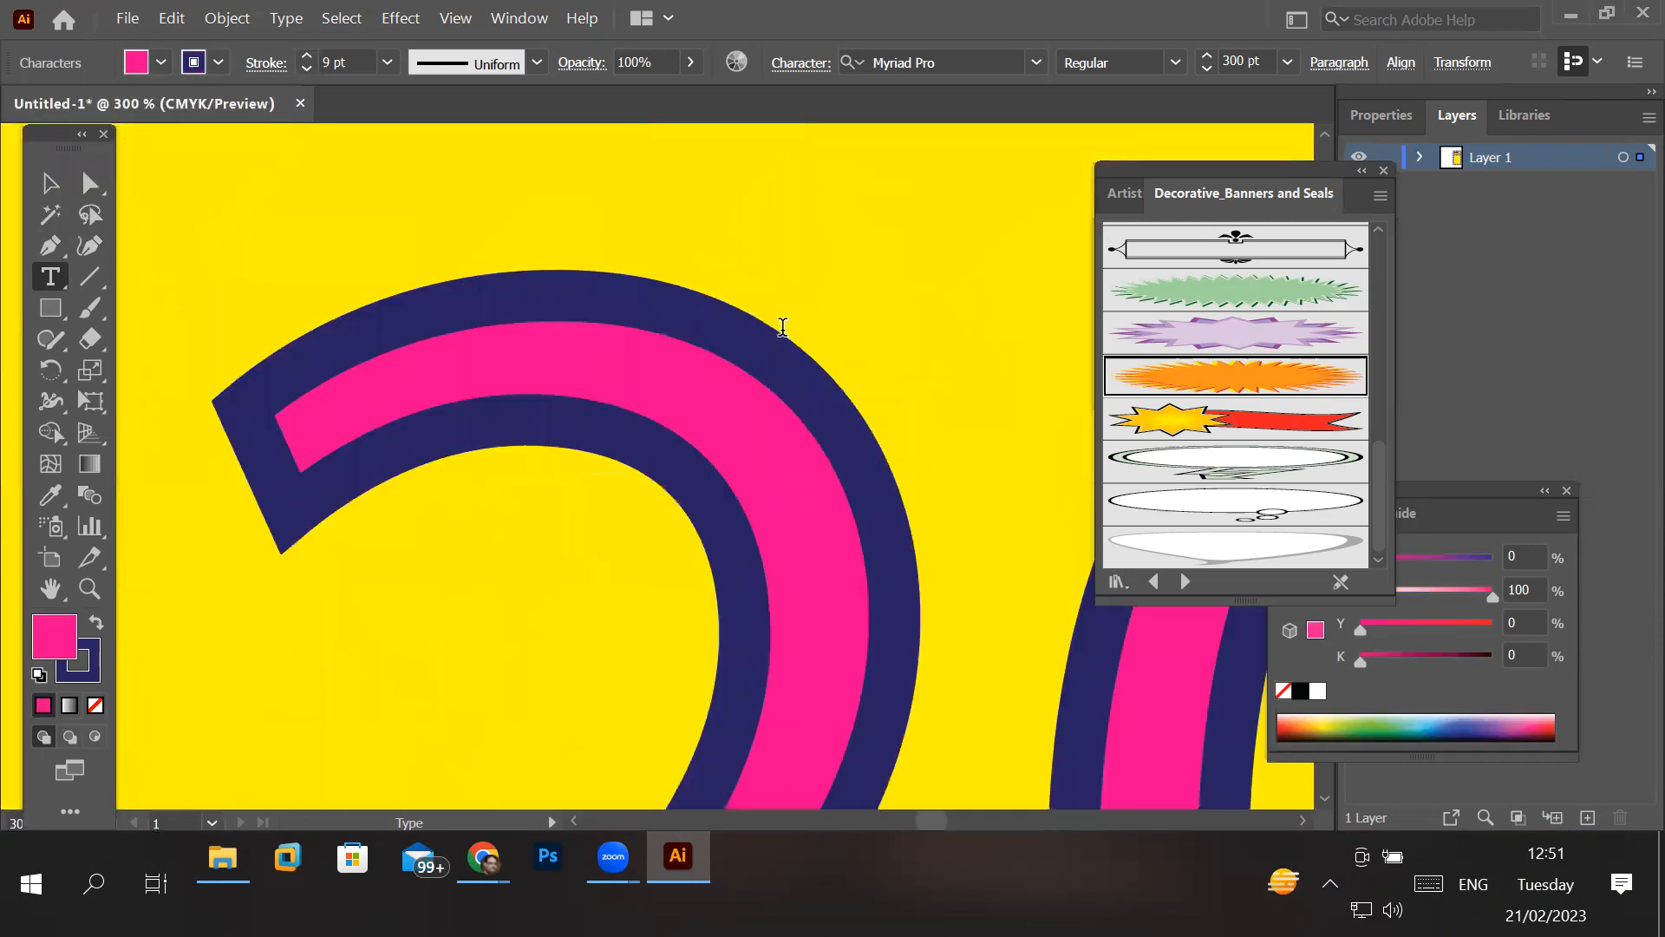
- Select only the word "2023", then extend the selection to the whole "Expo 2023" line
double_click(475, 433)
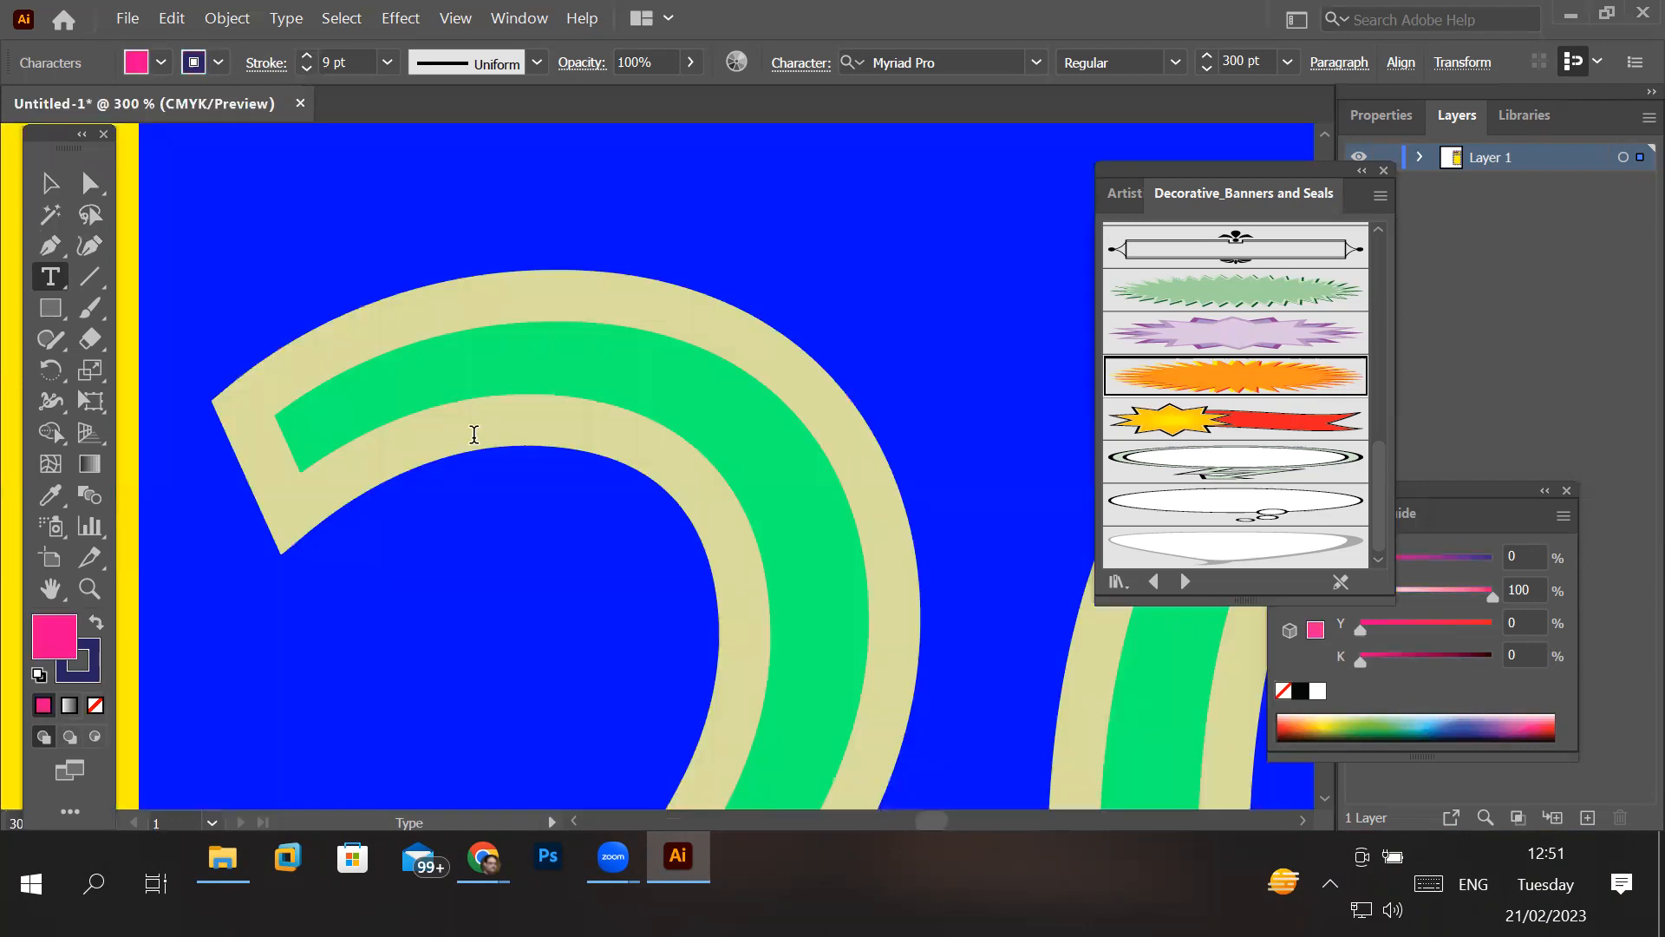
scroll(475, 434, "down", 6)
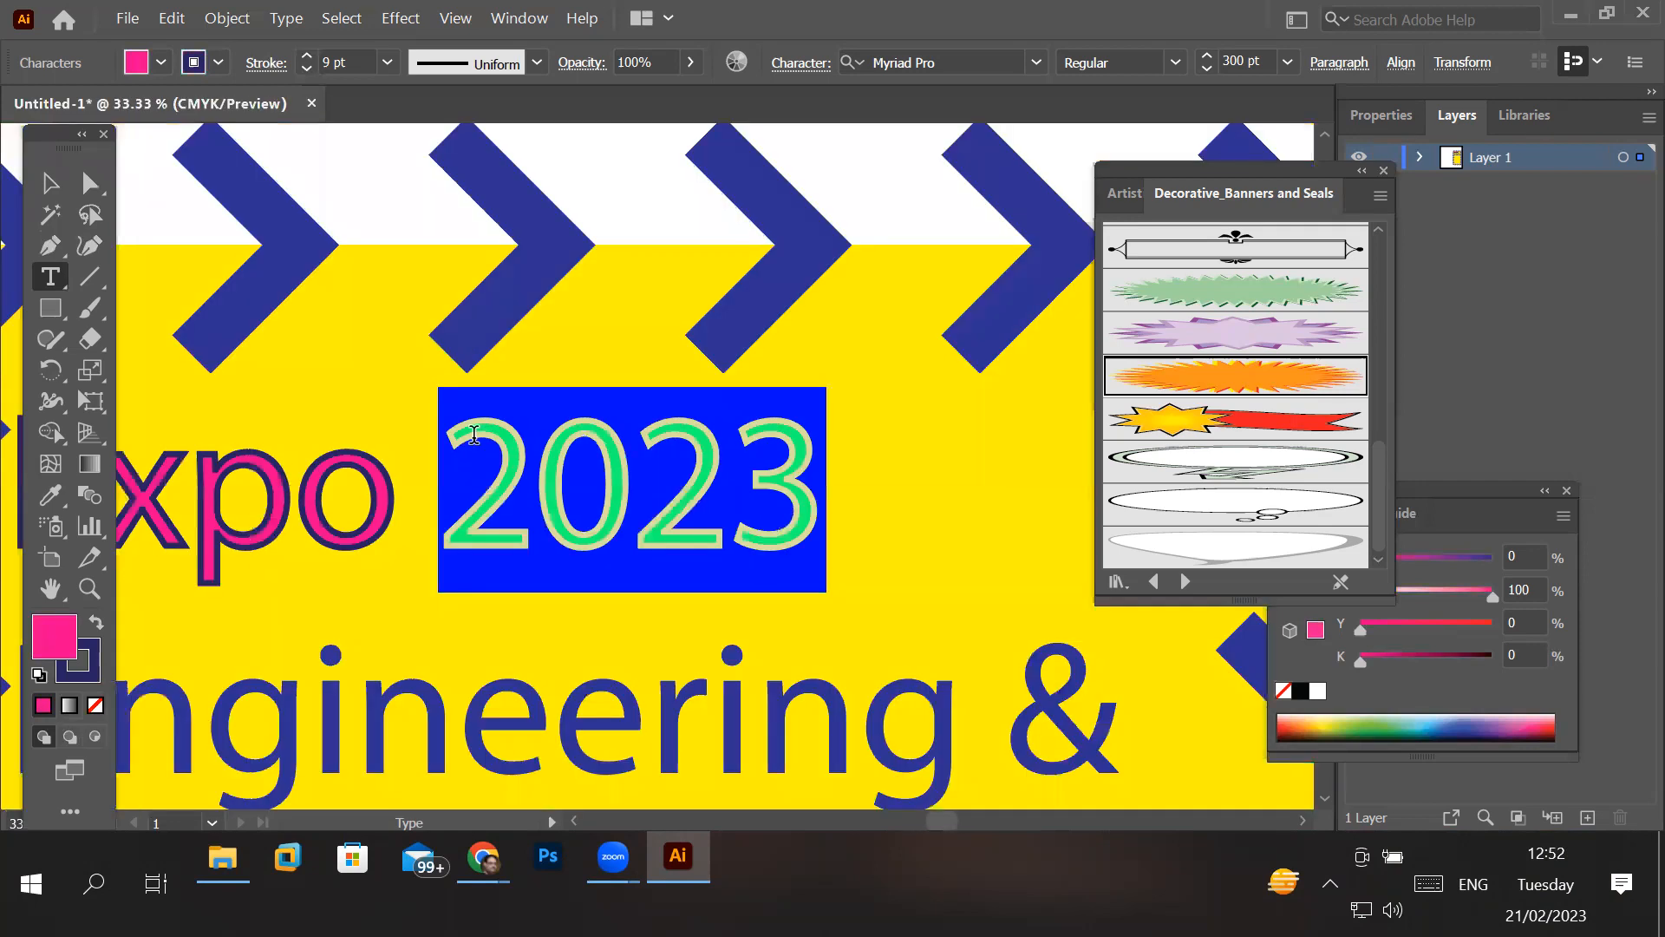
scroll(561, 471, "up", 1)
left_click(663, 492)
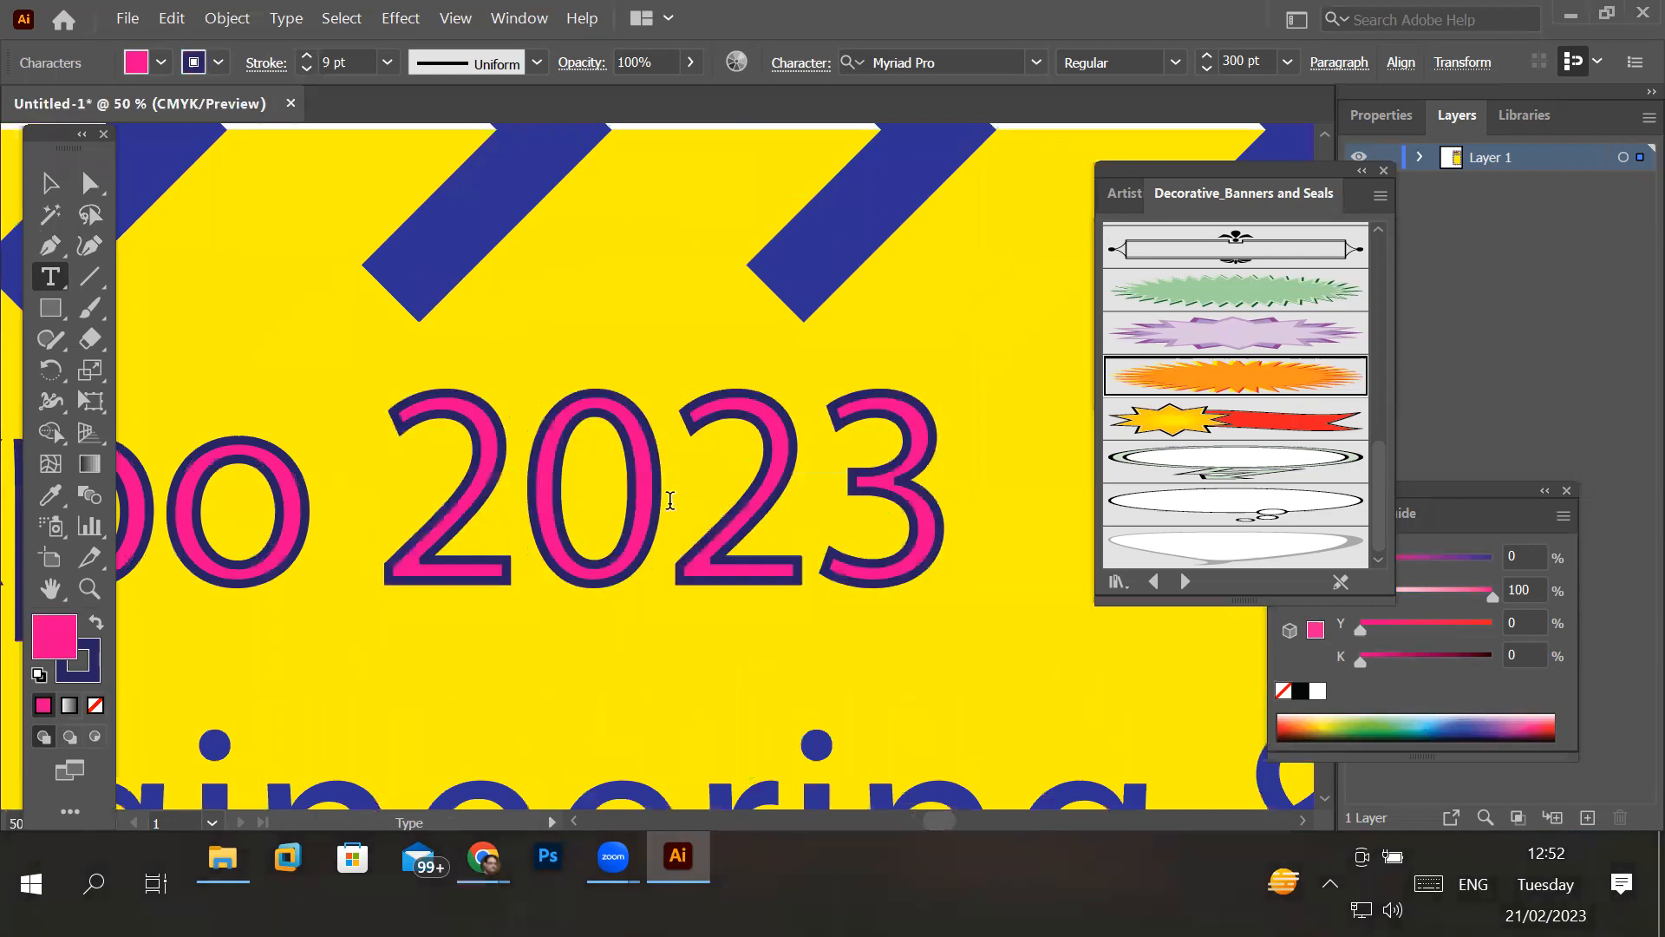
double_click(664, 485)
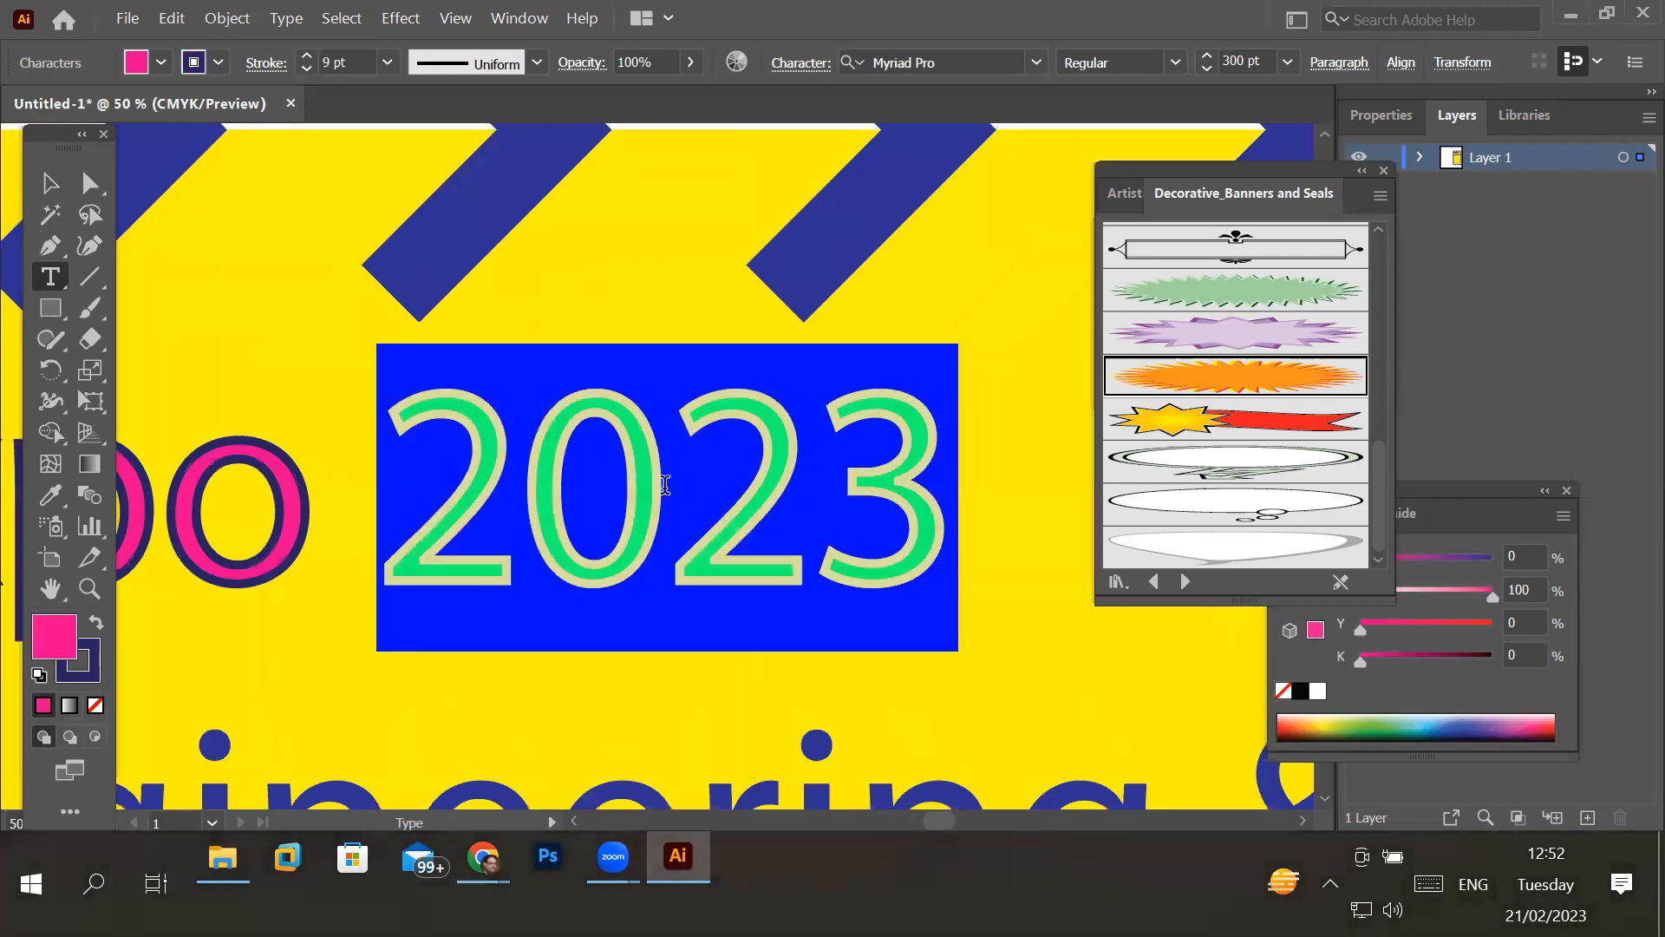
triple_click(664, 484)
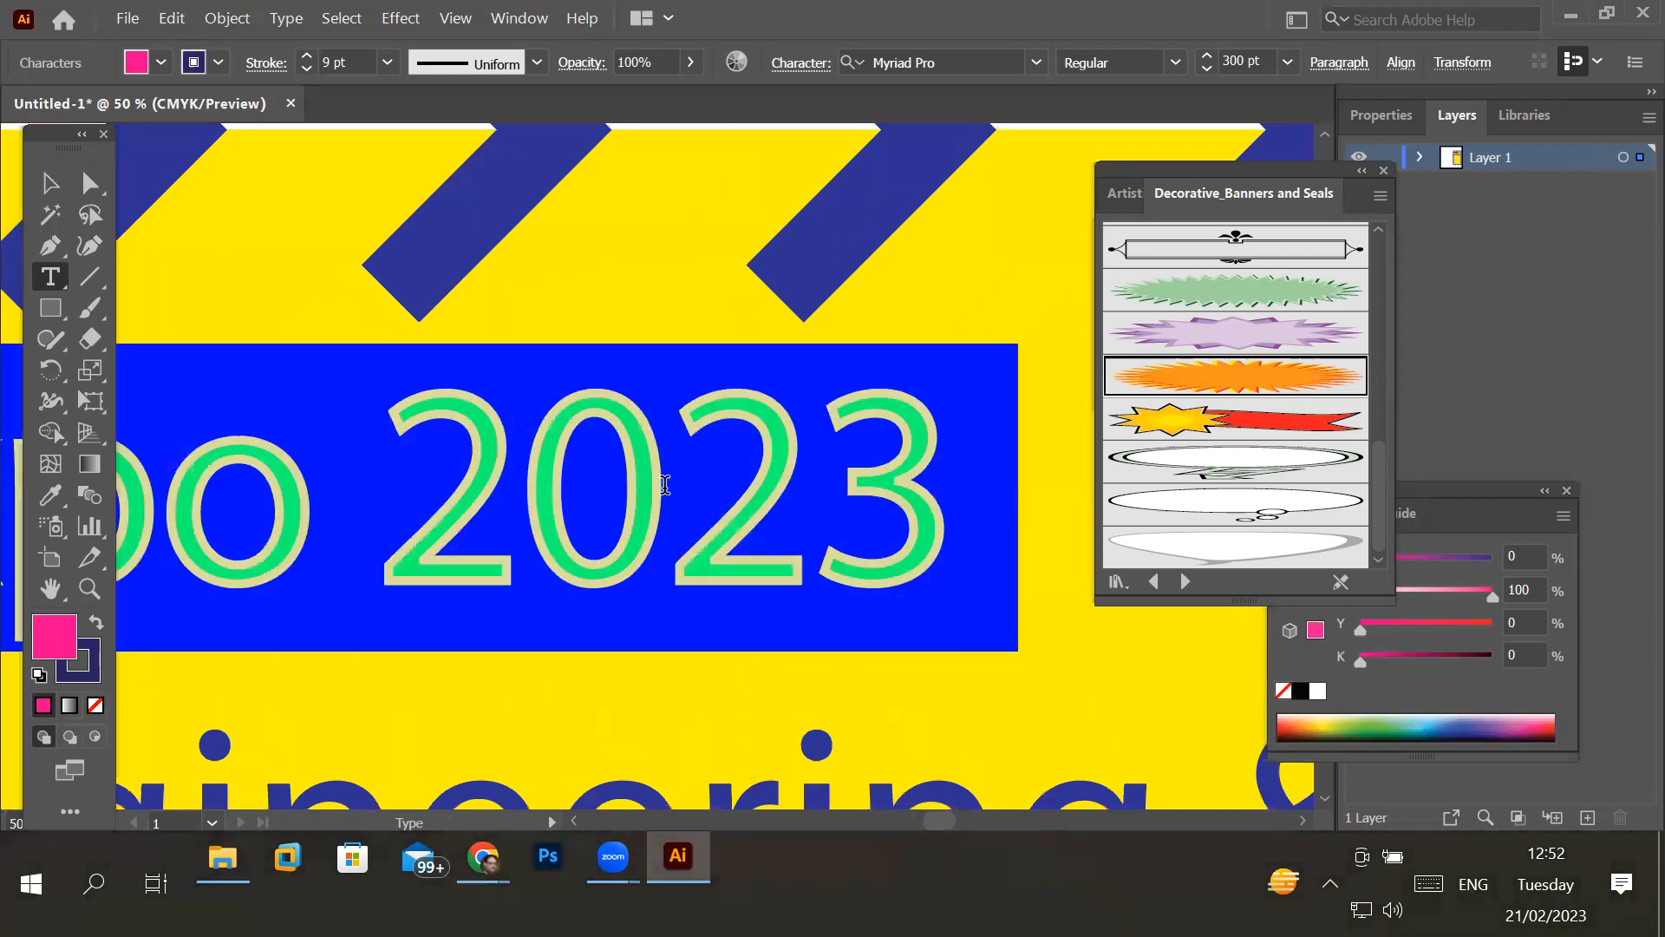
scroll(664, 485, "down", 3)
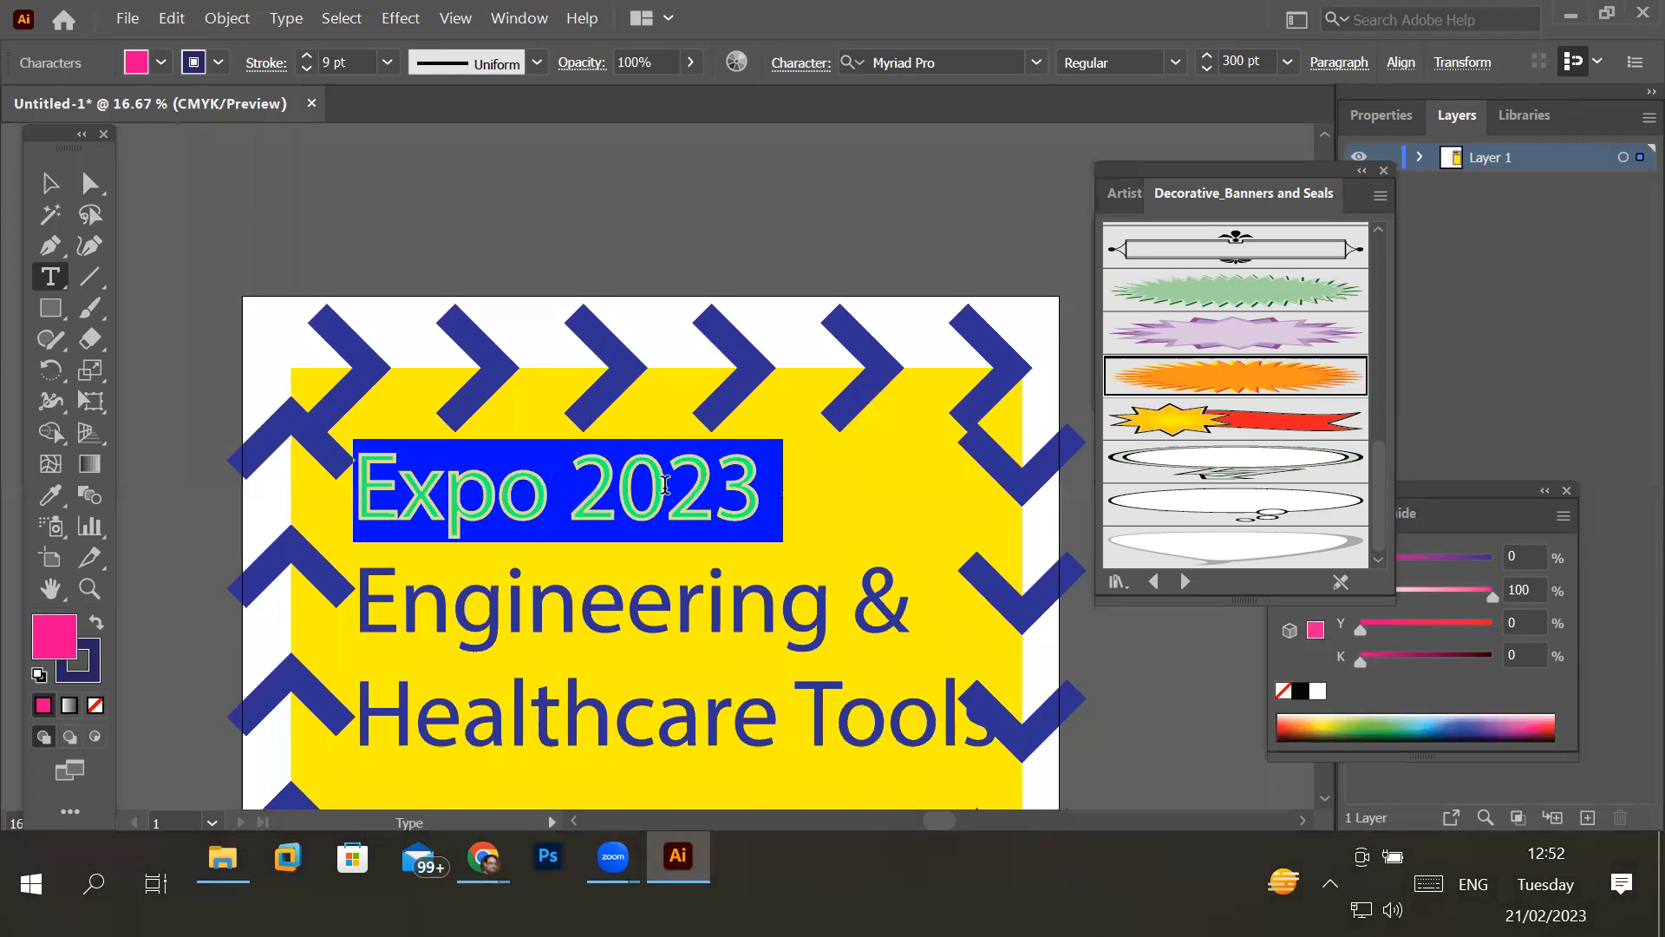
- Demonstrate selecting the single word "Engineering" and the complete lines "Engineering &" and "Healthcare Tools"
double_click(537, 591)
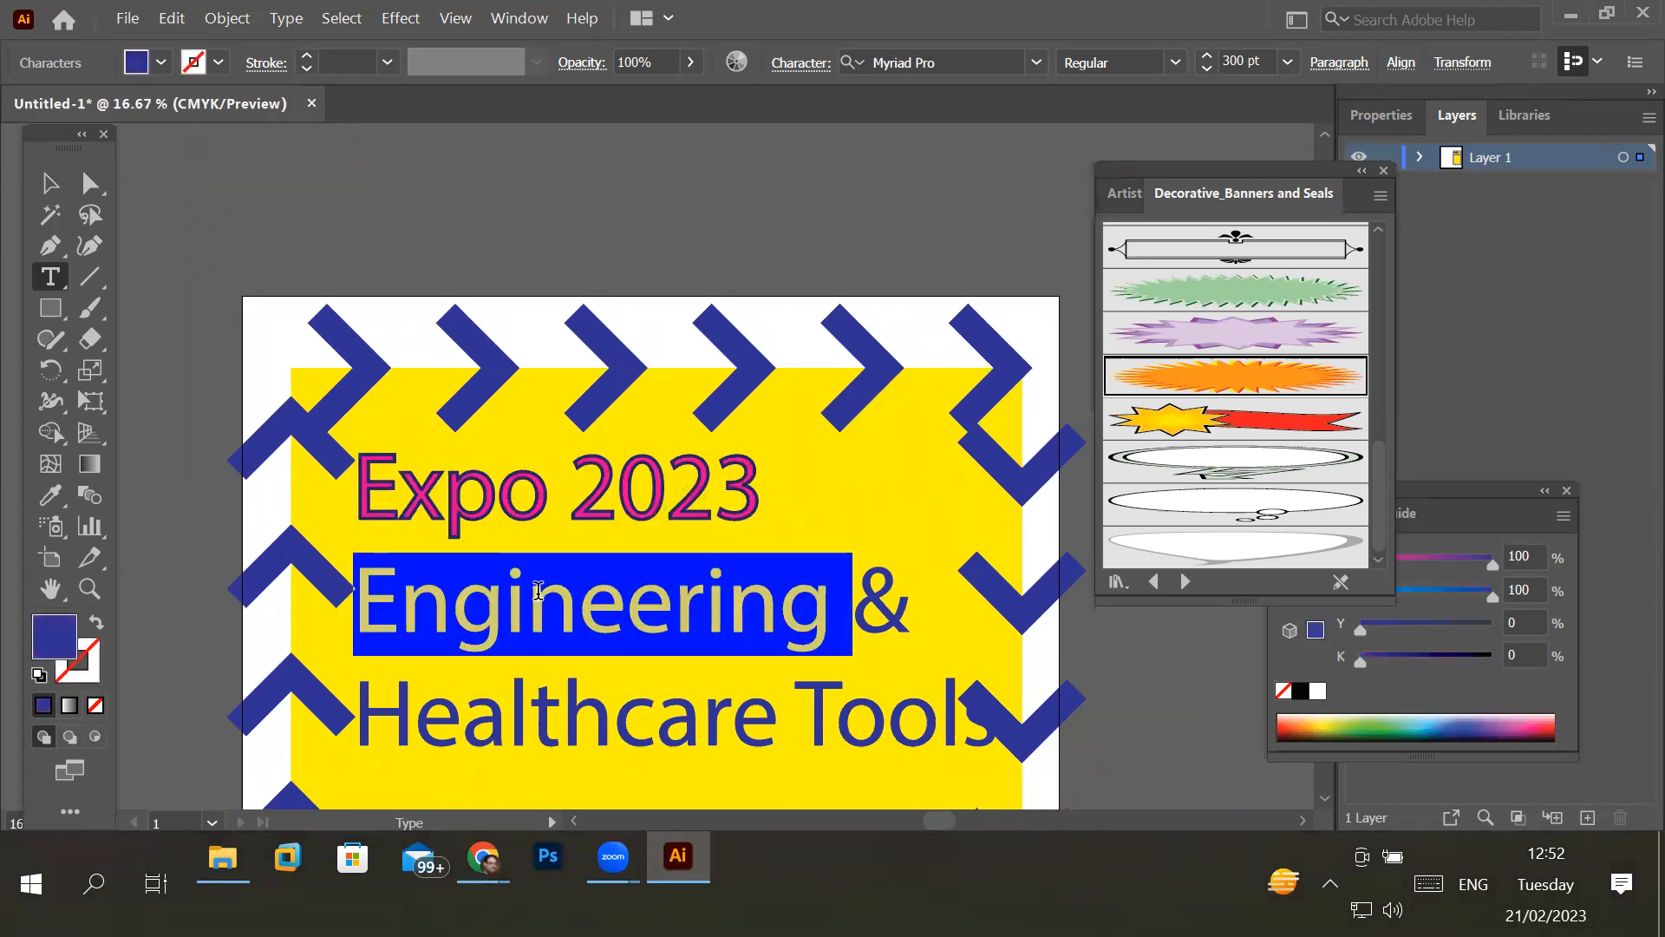
triple_click(538, 590)
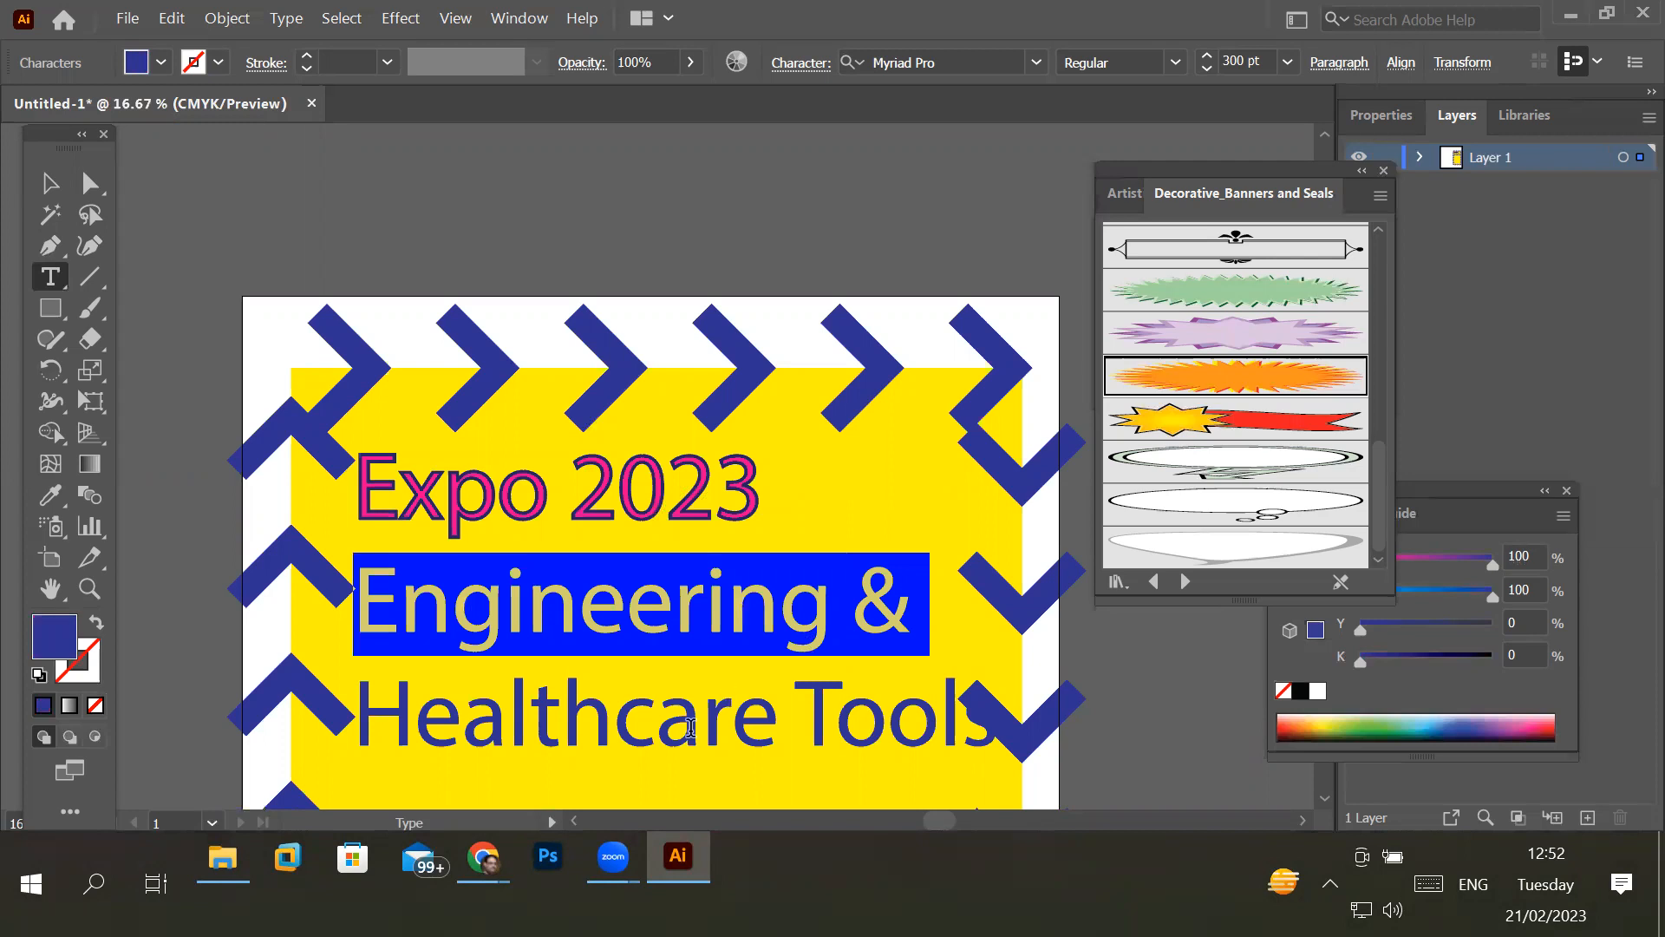
double_click(635, 731)
triple_click(634, 731)
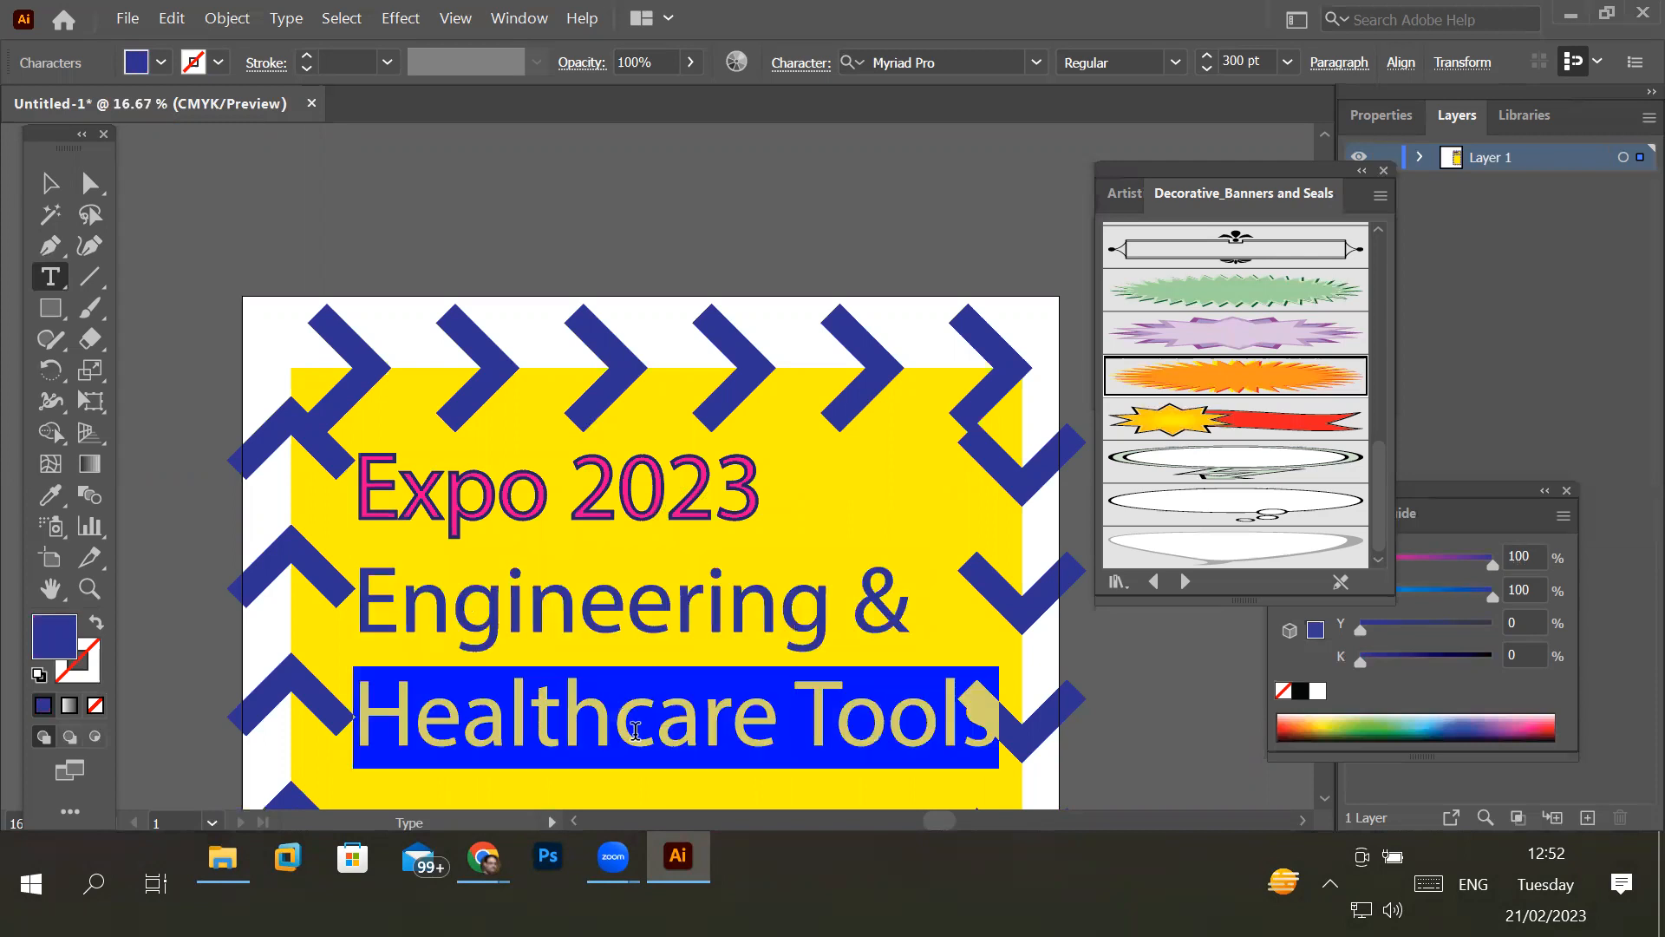
double_click(609, 602)
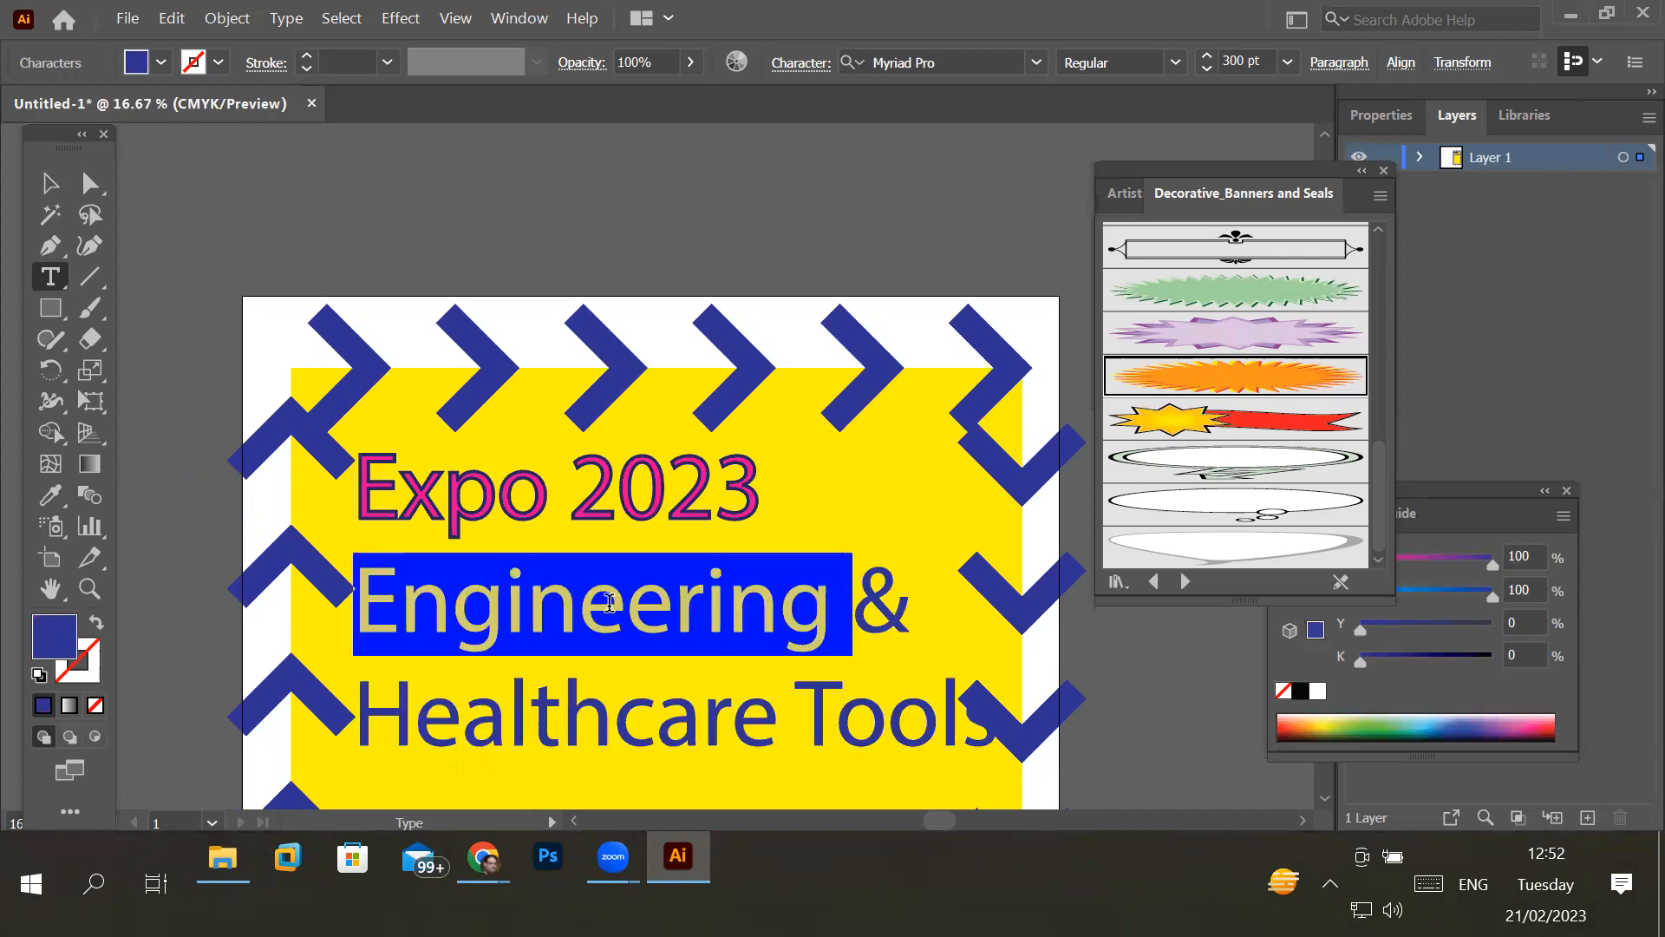
- Select the complete "Expo 2023" line, the "Engineering &" line, and finally all three text lines together
double_click(645, 509)
left_click(462, 496)
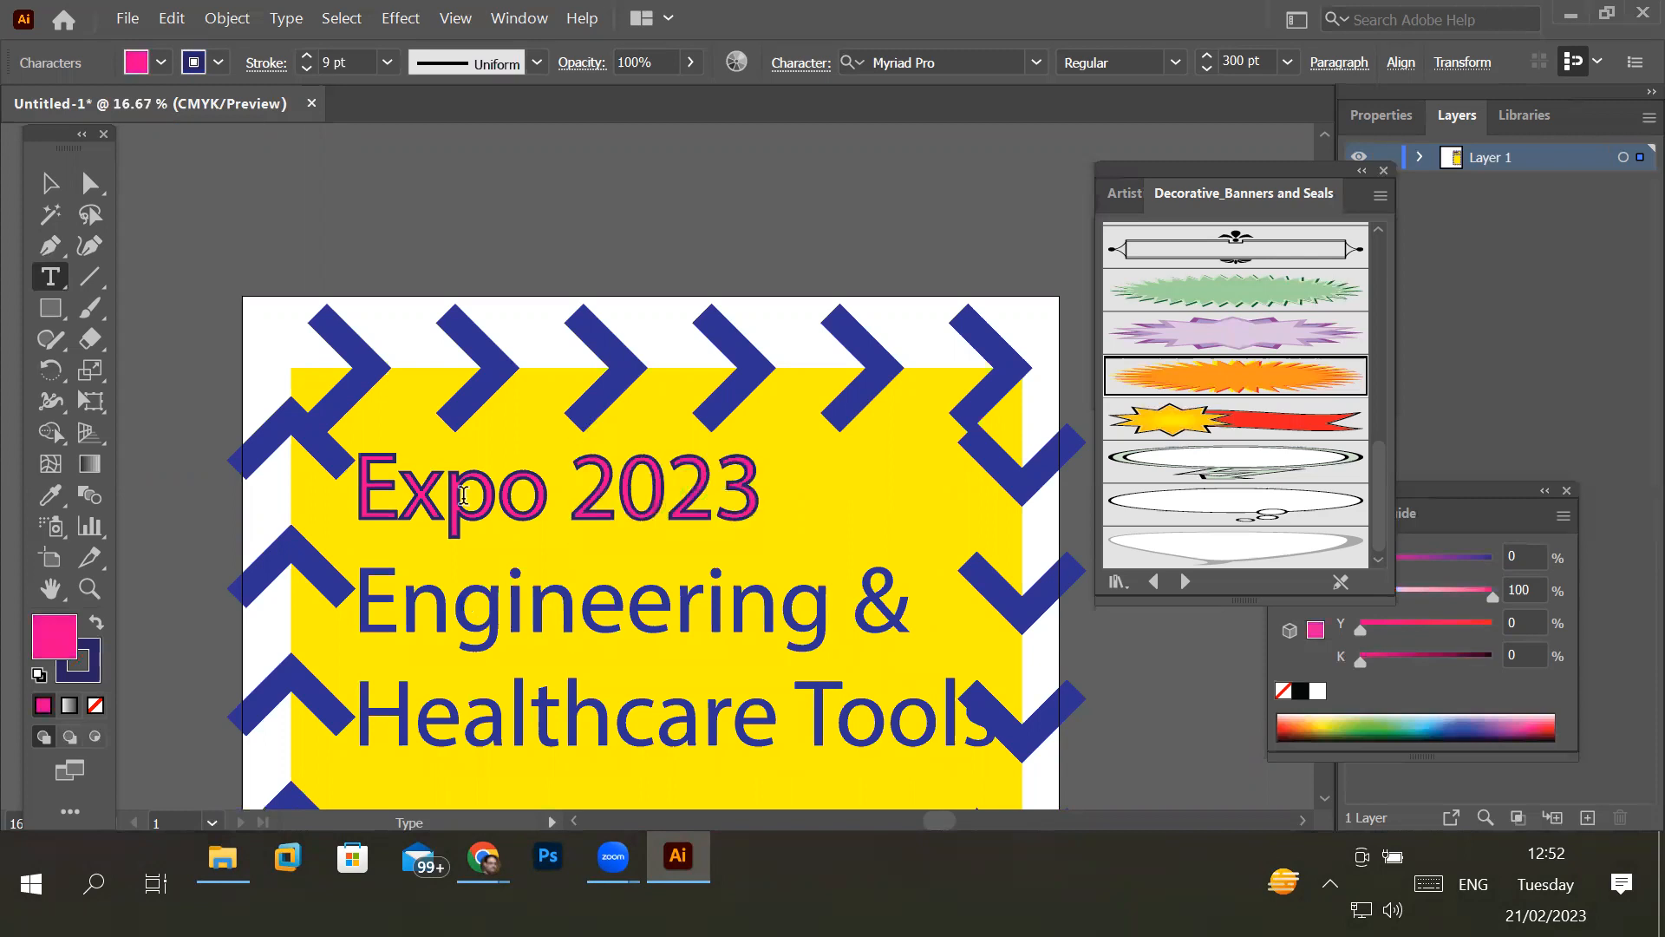
double_click(462, 496)
triple_click(462, 496)
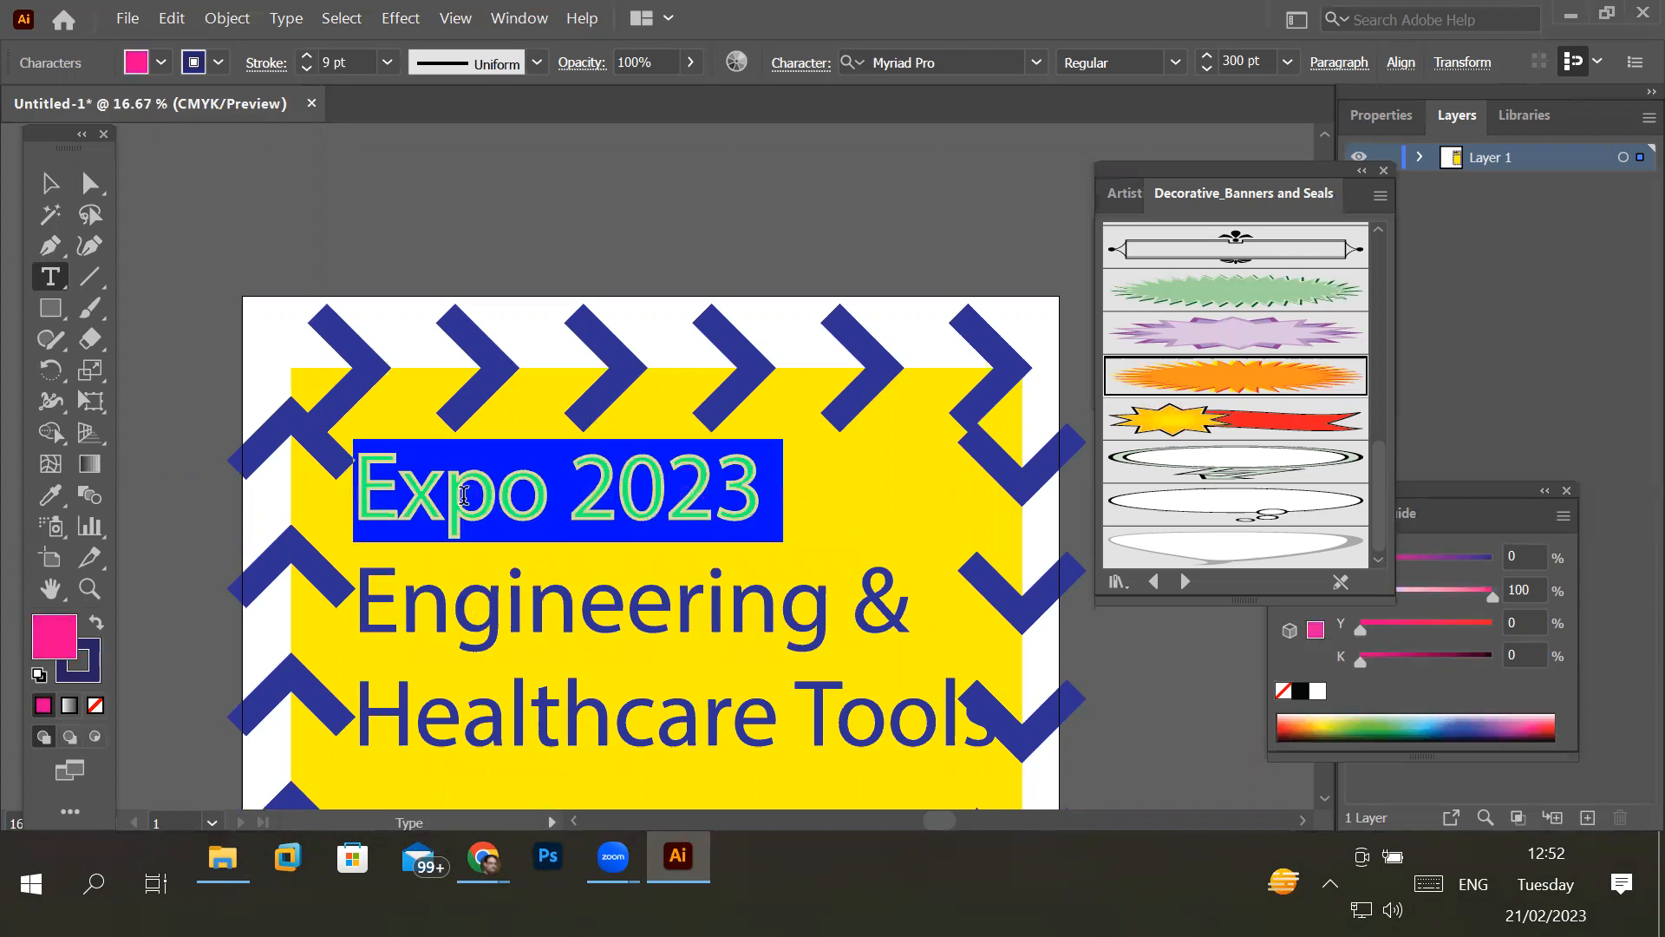
triple_click(515, 600)
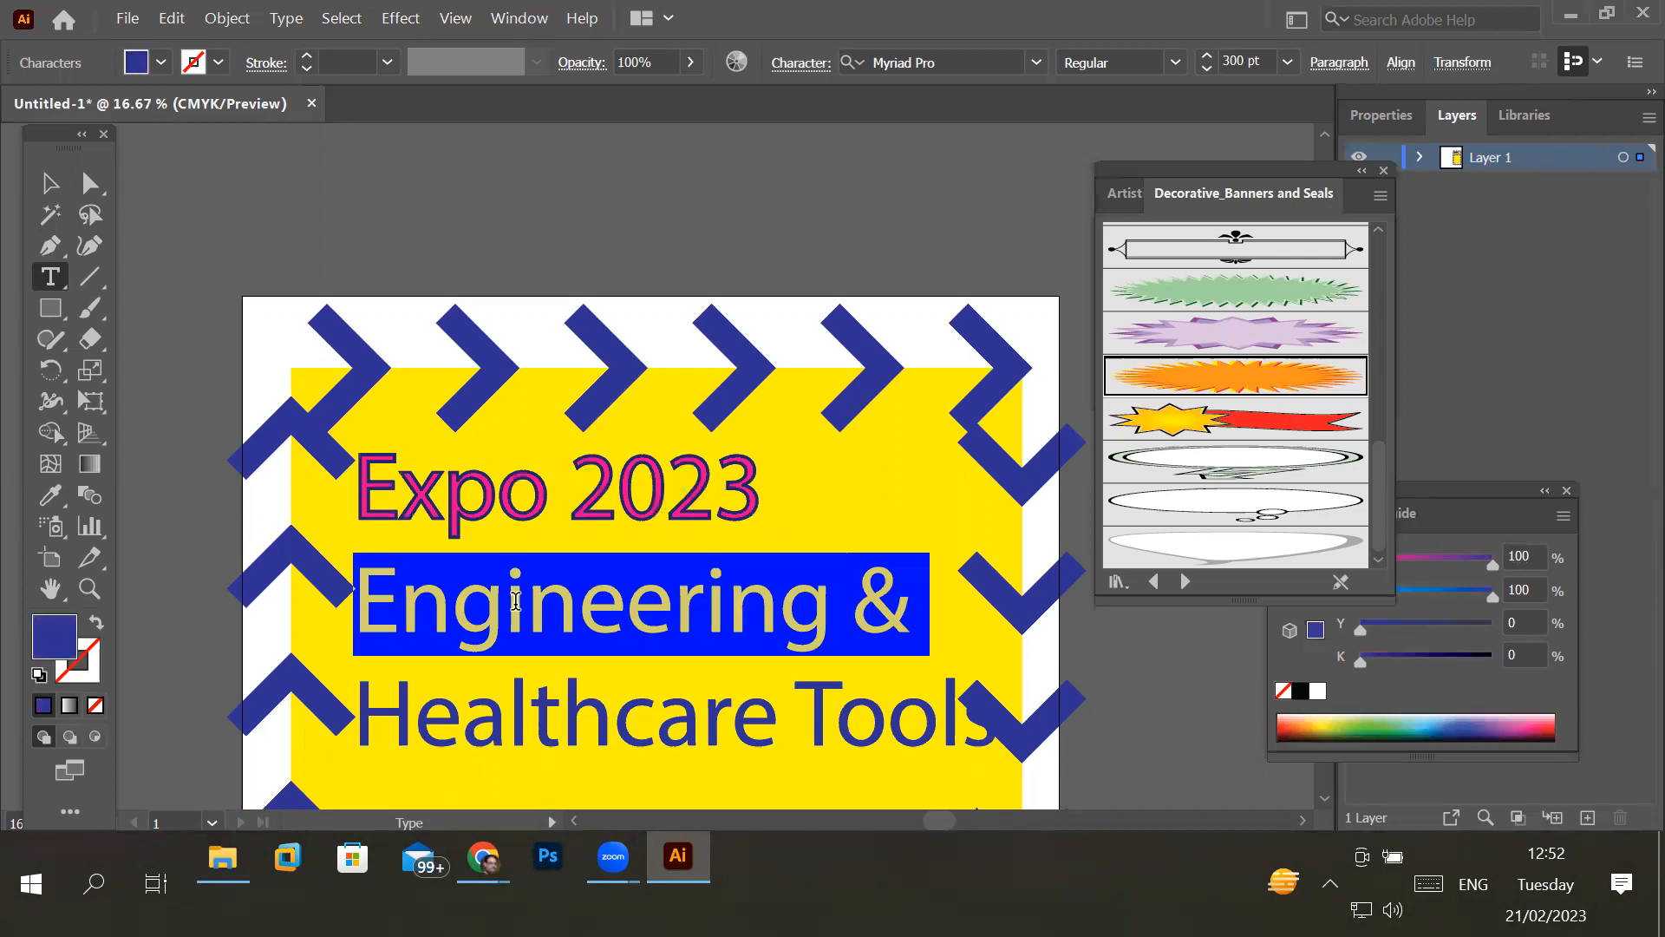
left_click(525, 602)
mouse_move(361, 494)
left_mouse_down()
mouse_move(528, 608)
mouse_move(1038, 722)
left_mouse_up()
- Select only the text "Expo 2023" in the three-line text block
left_click(517, 516)
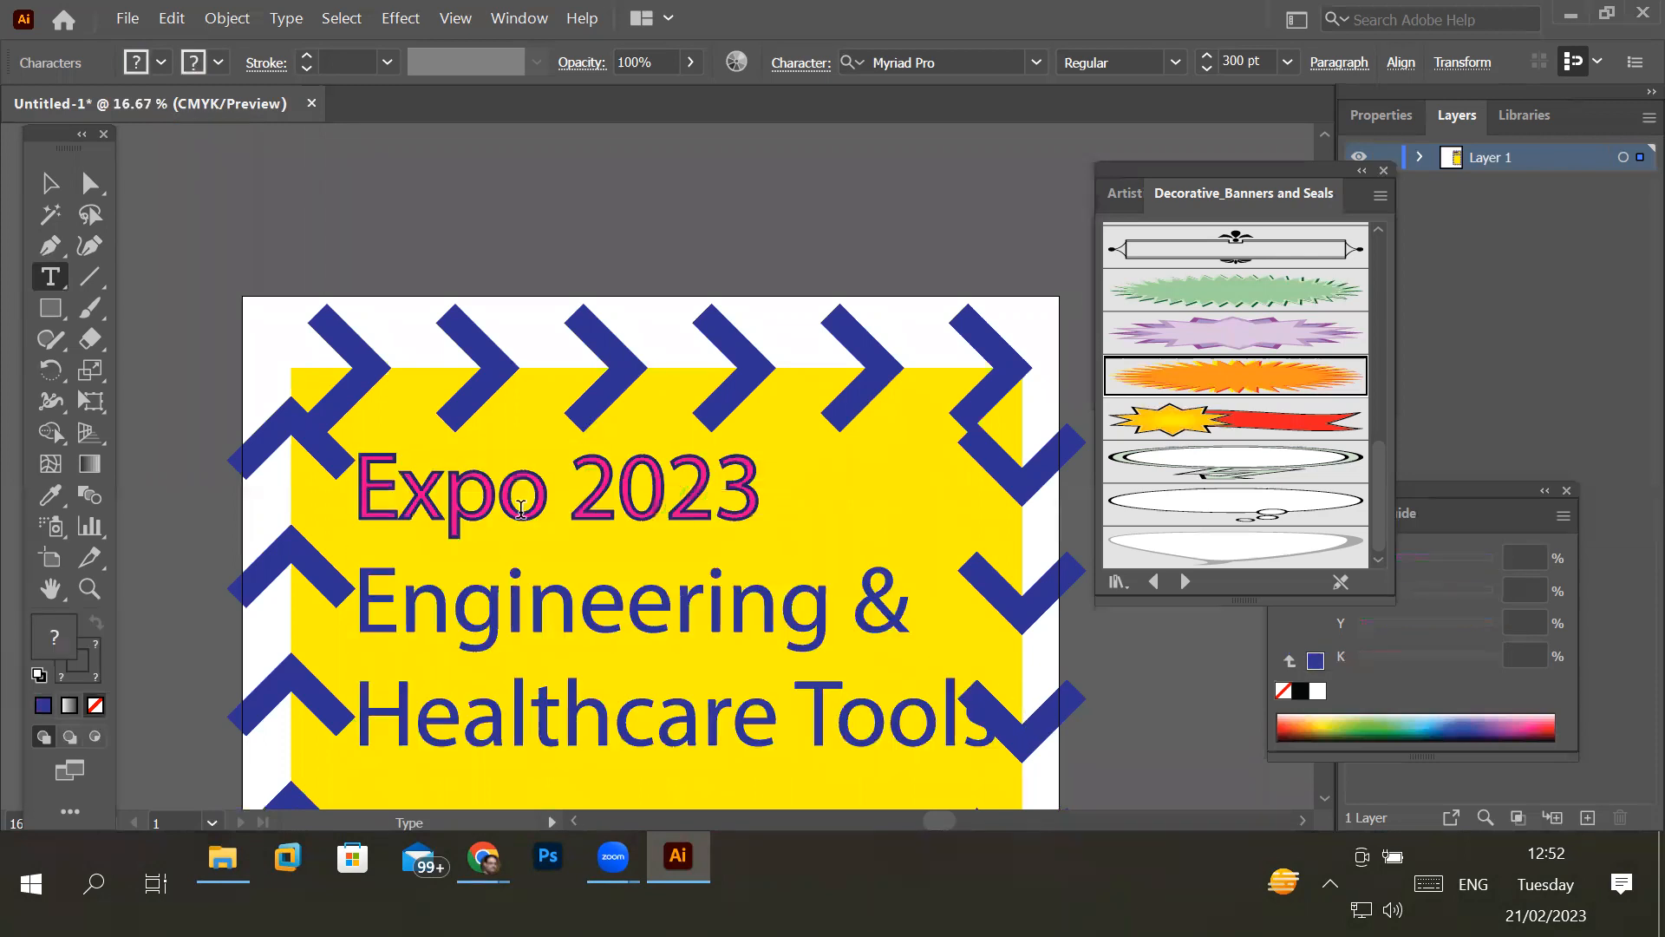
left_click_drag(357, 473, 781, 503)
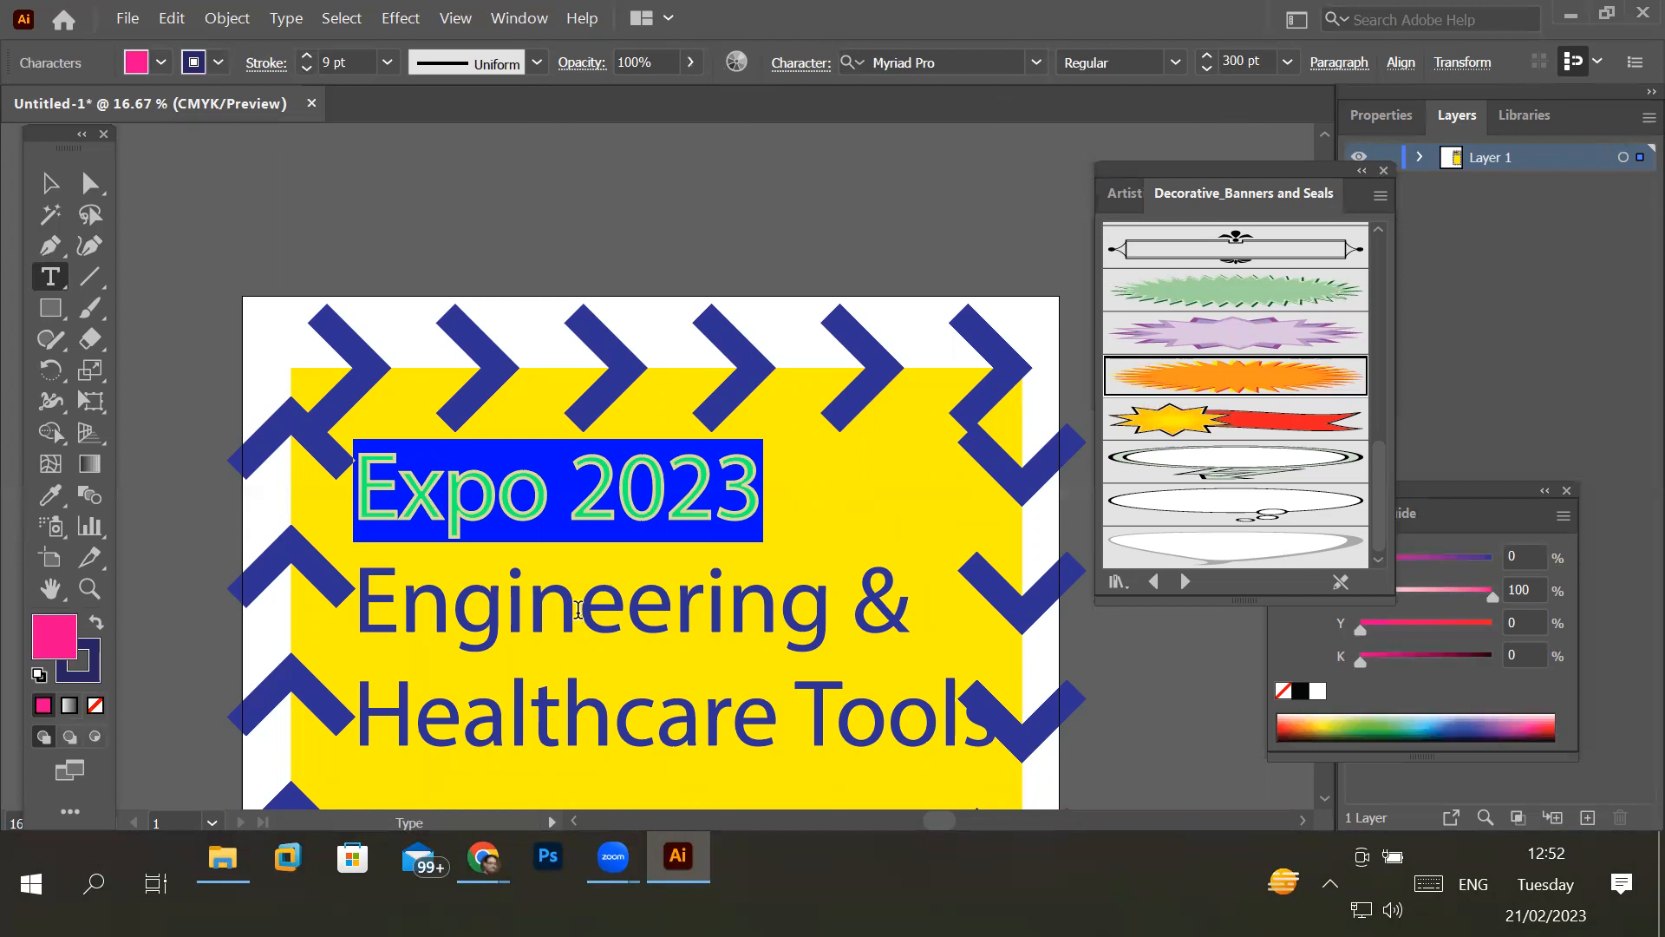
- Draw two pink circles side by side with the Ellipse tool near the bottom of the yellow rectangle
left_click(630, 505)
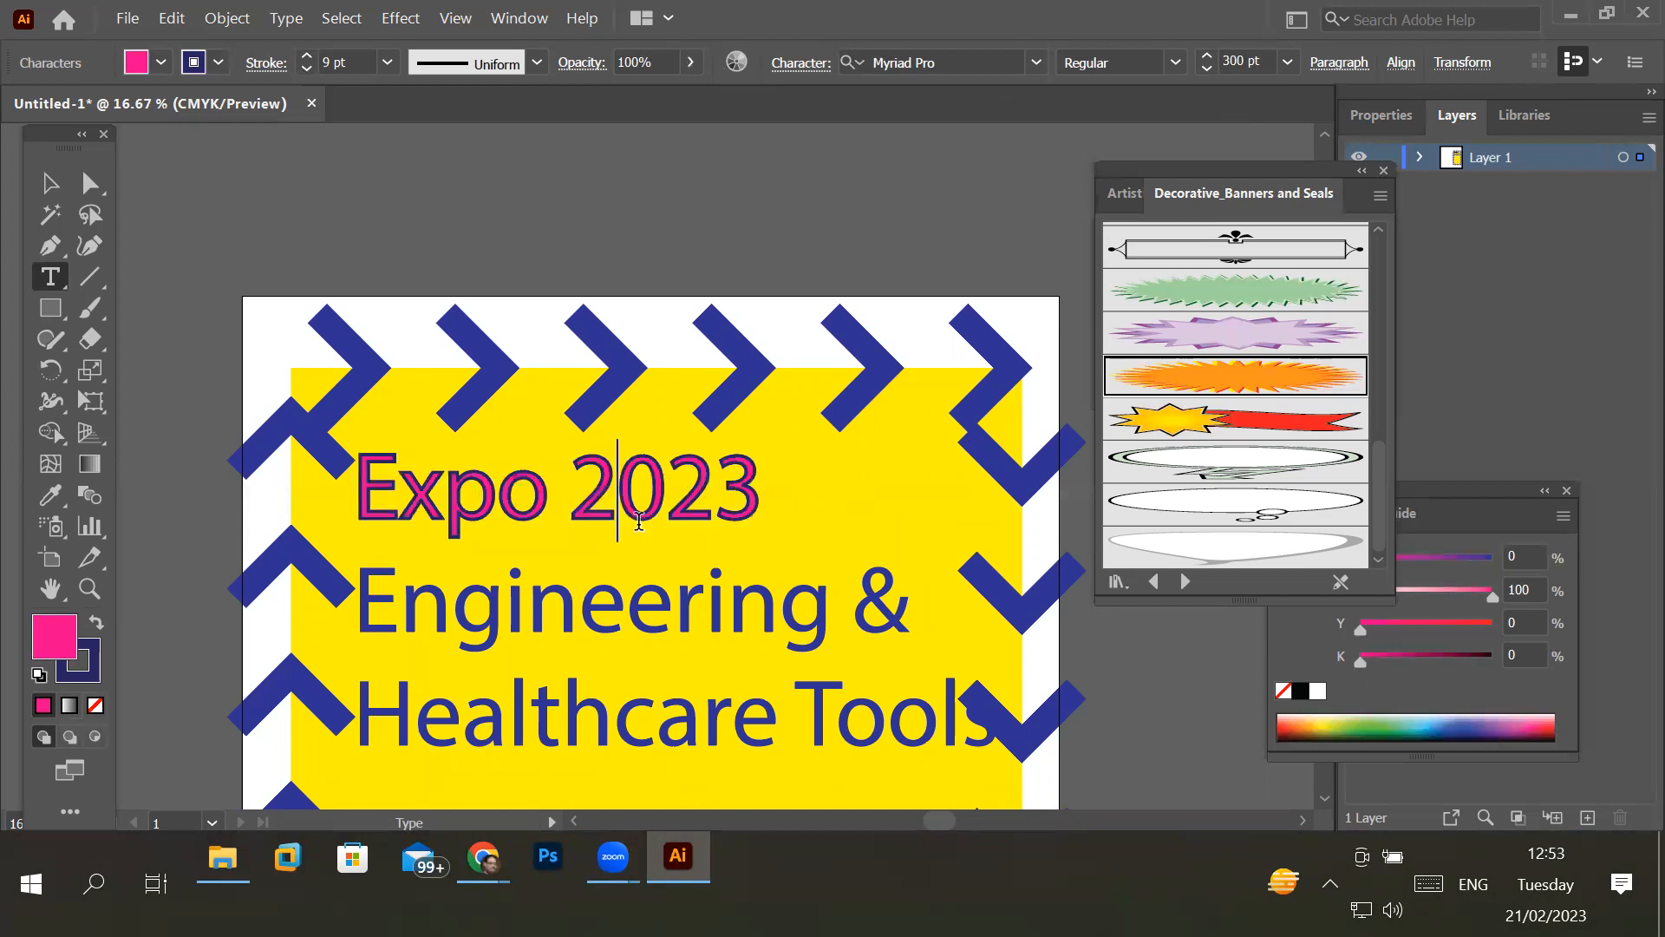
key("ctrl+minus")
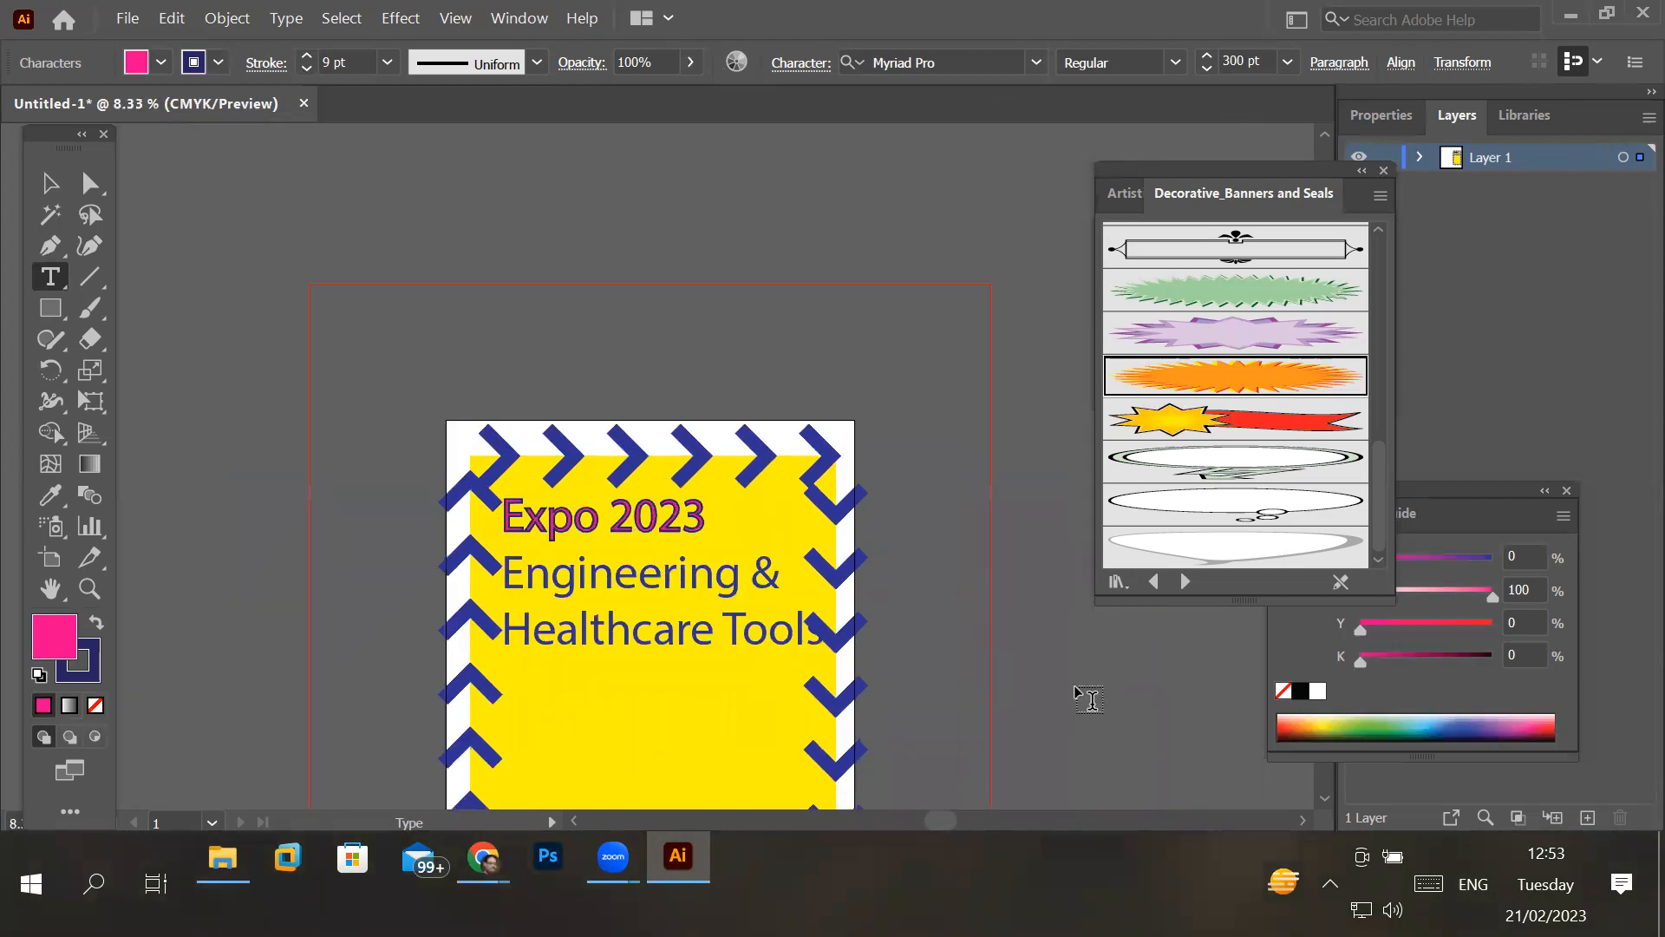
left_click(1324, 797)
left_click(1324, 797)
left_click(1324, 797)
left_click(1324, 797)
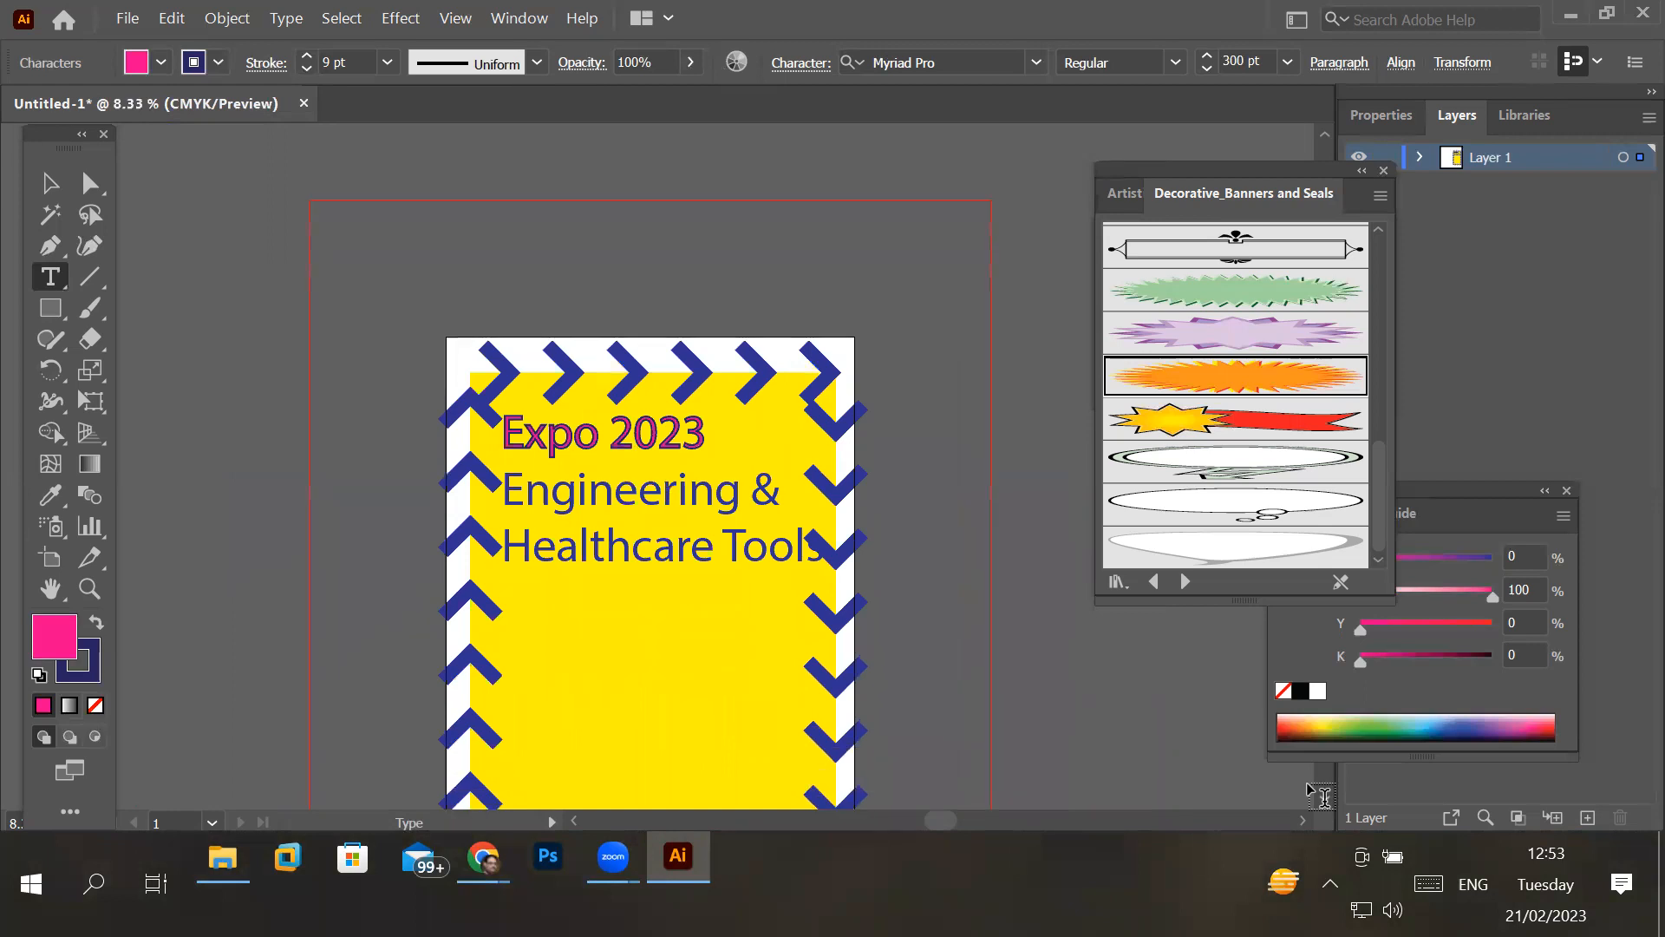
left_click(1324, 797)
left_click(1324, 797)
left_click(1325, 797)
left_click(1324, 797)
left_click(1324, 797)
left_click(1324, 797)
left_click(1325, 797)
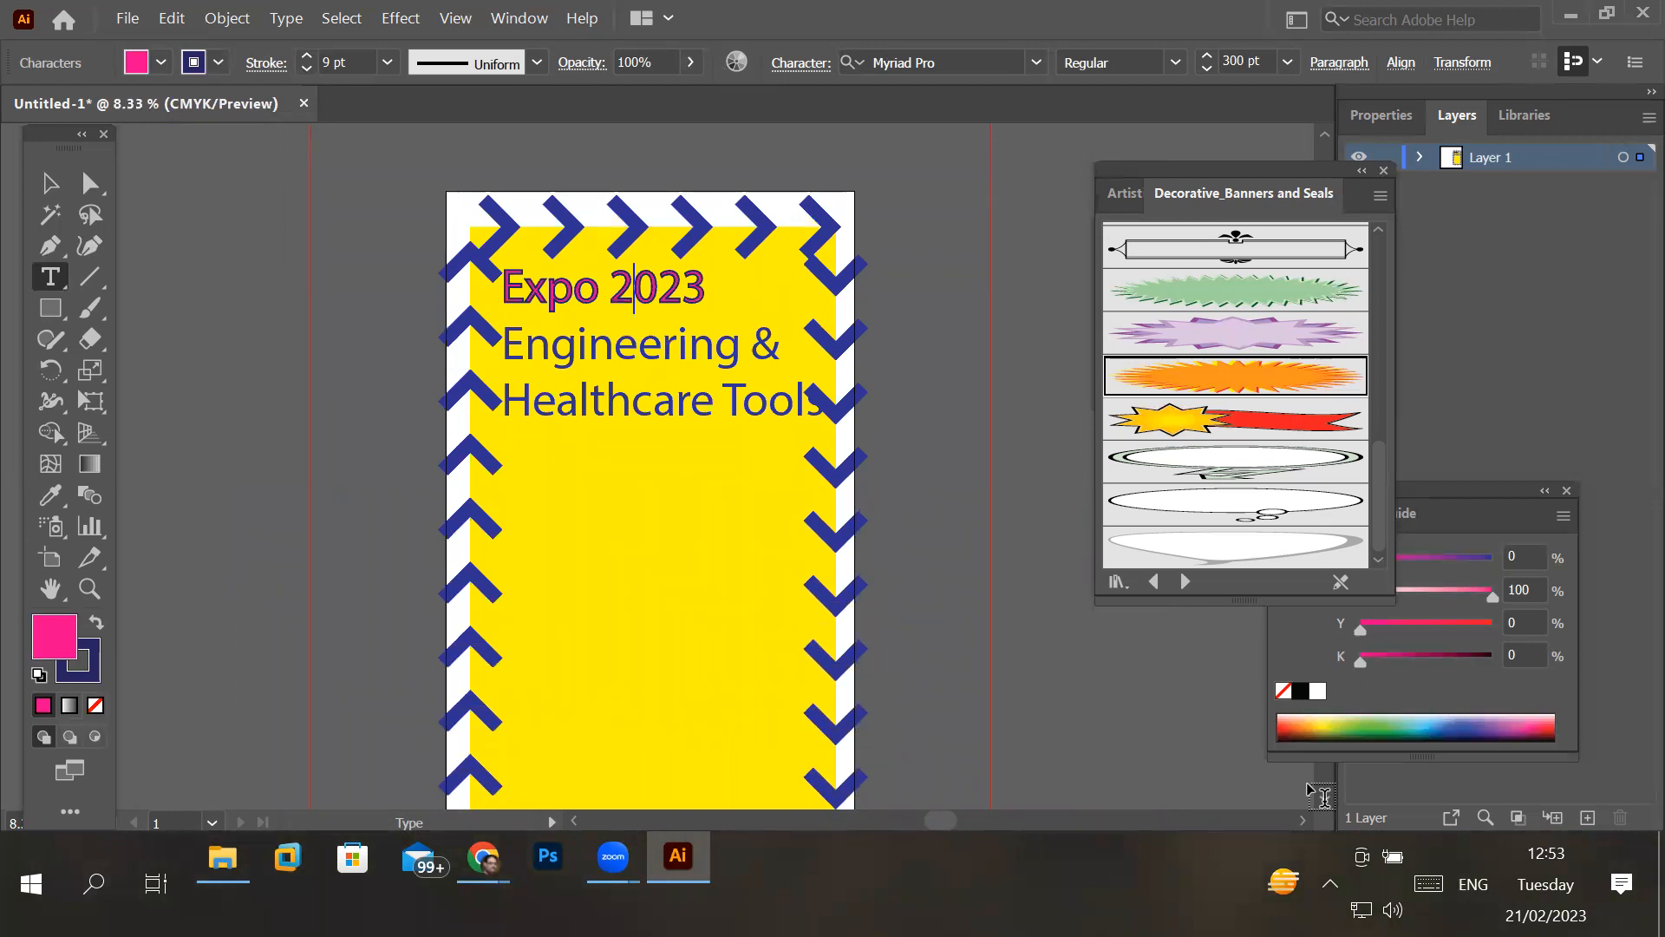
left_click(1324, 797)
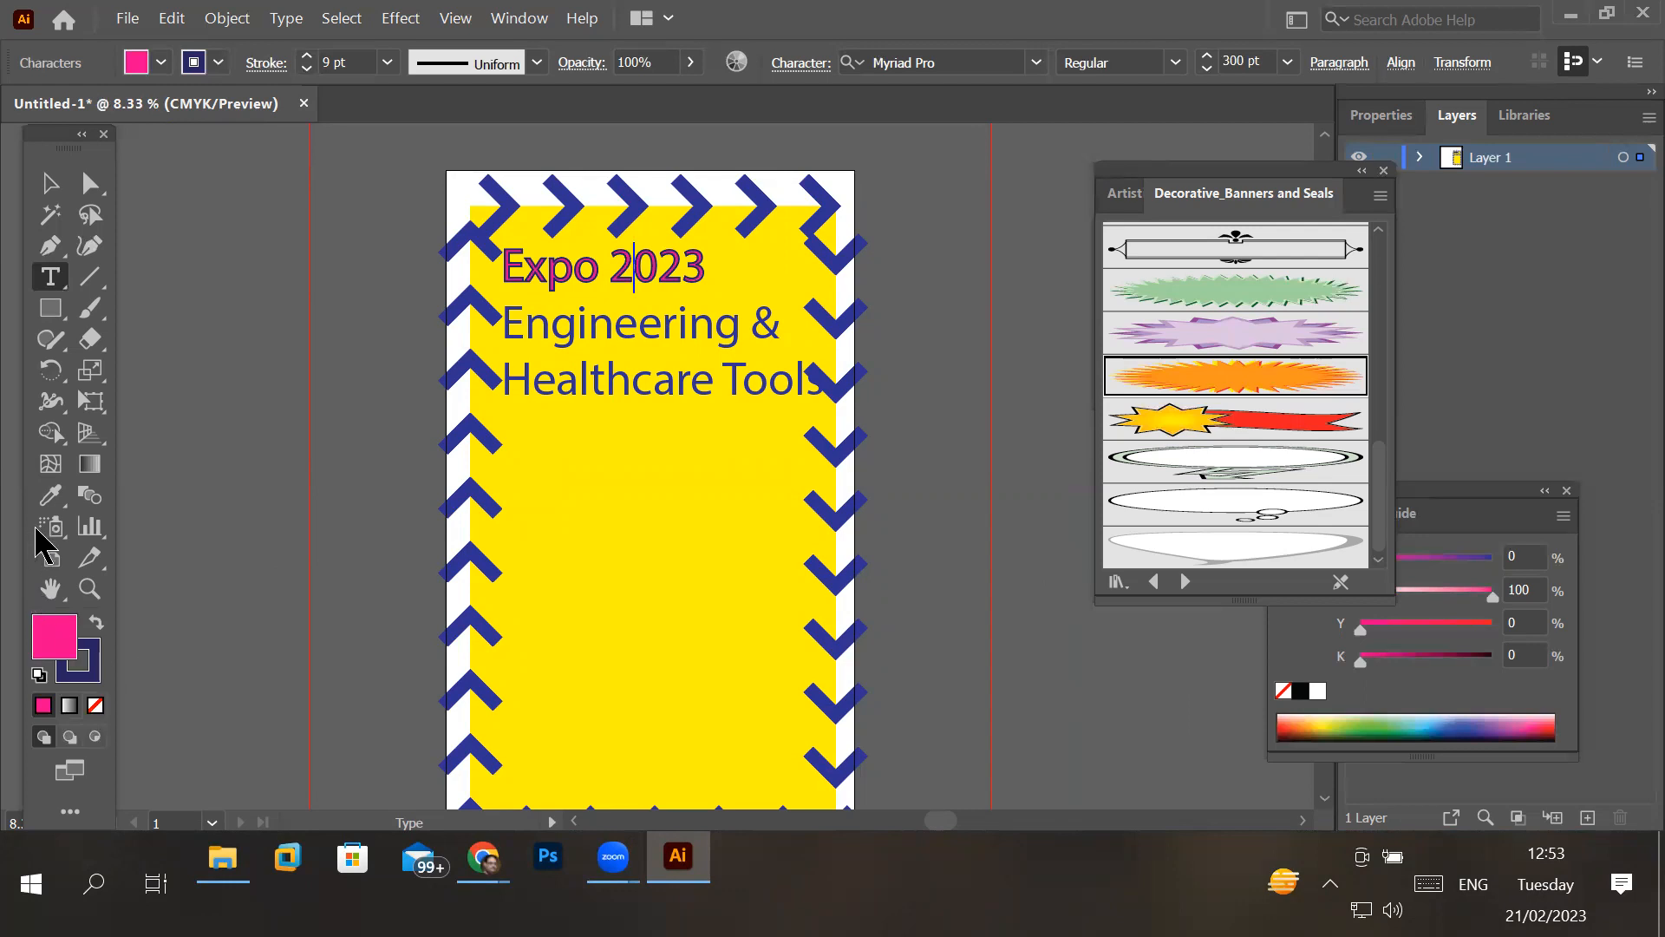
left_click(48, 310)
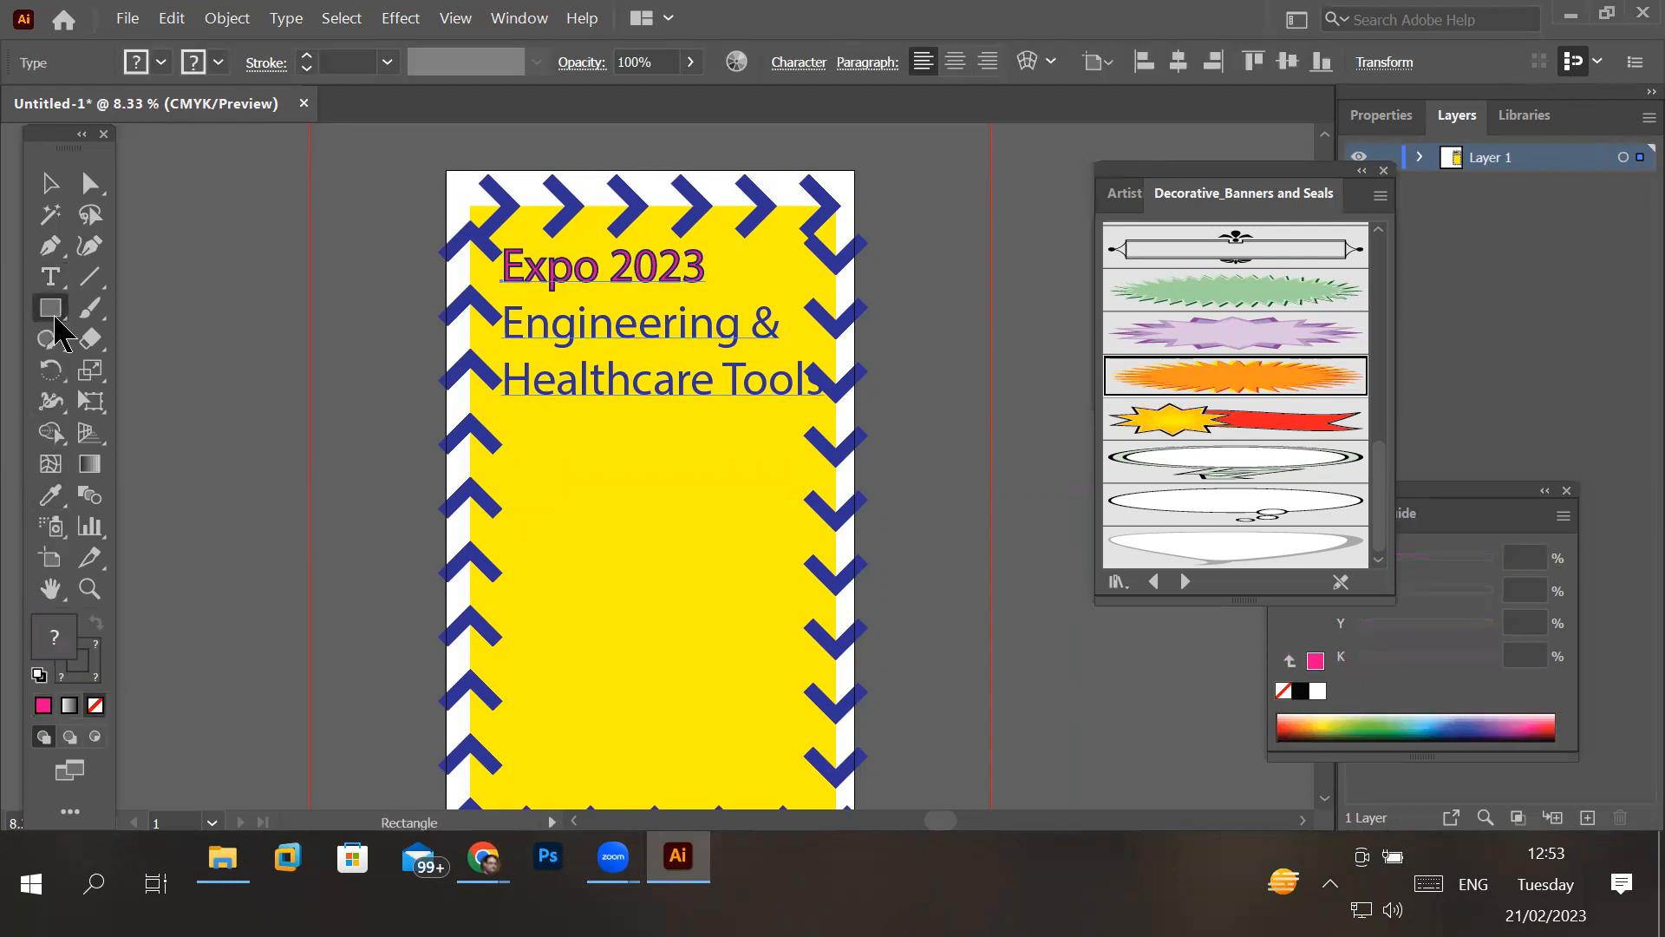
left_click(57, 320)
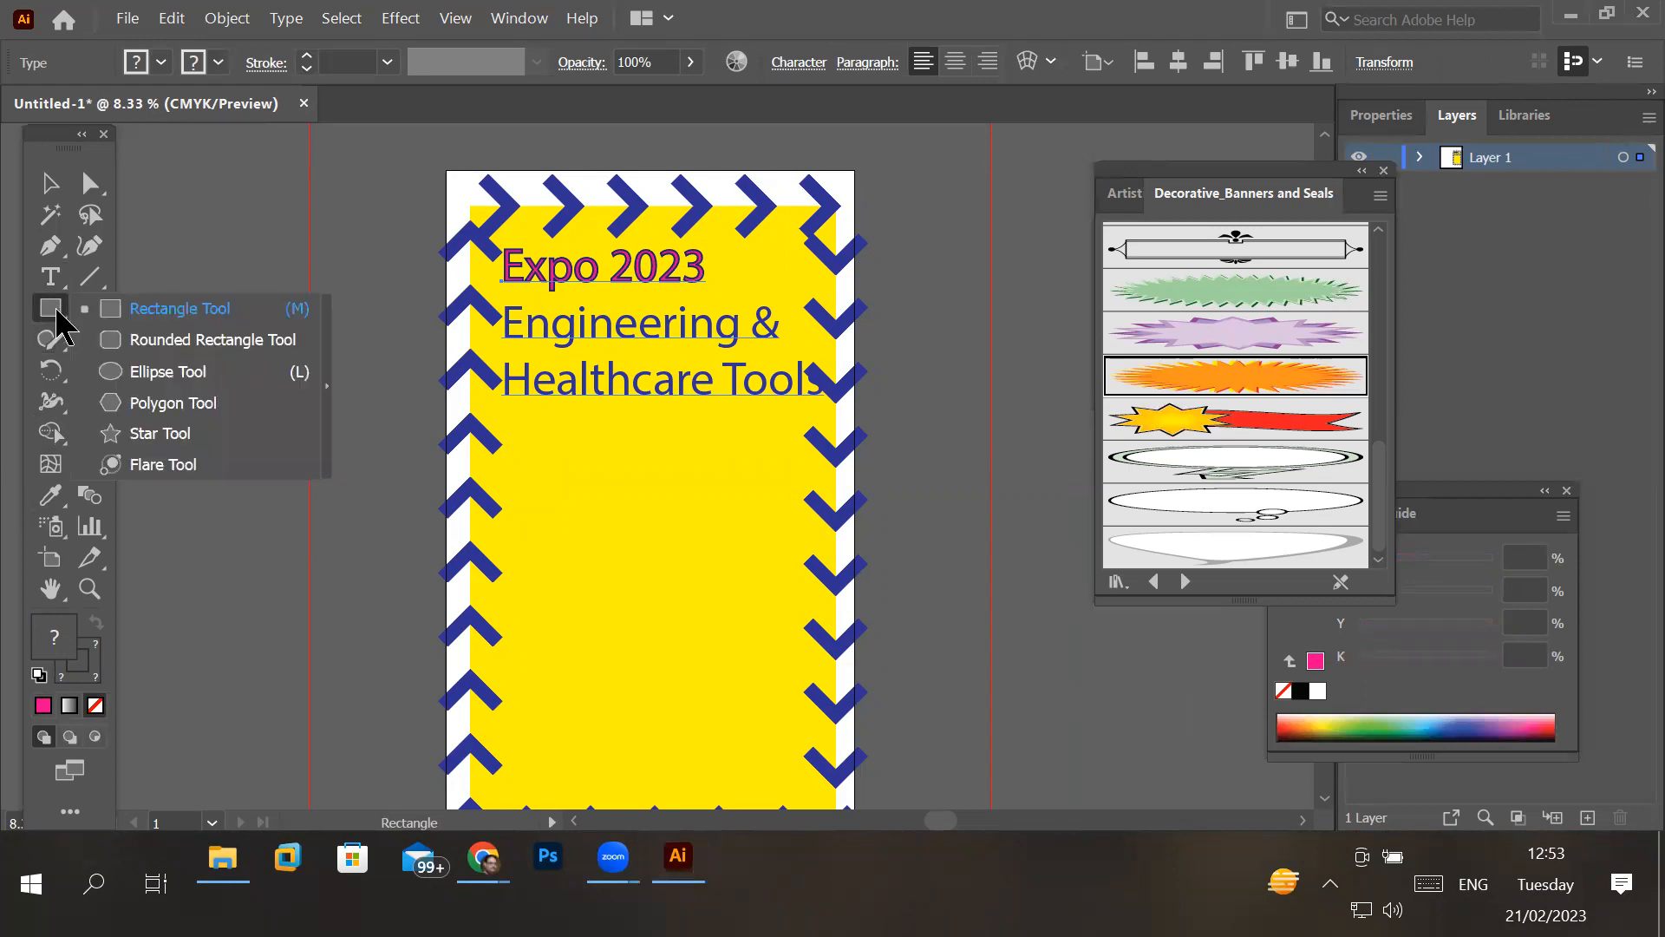
left_click(137, 376)
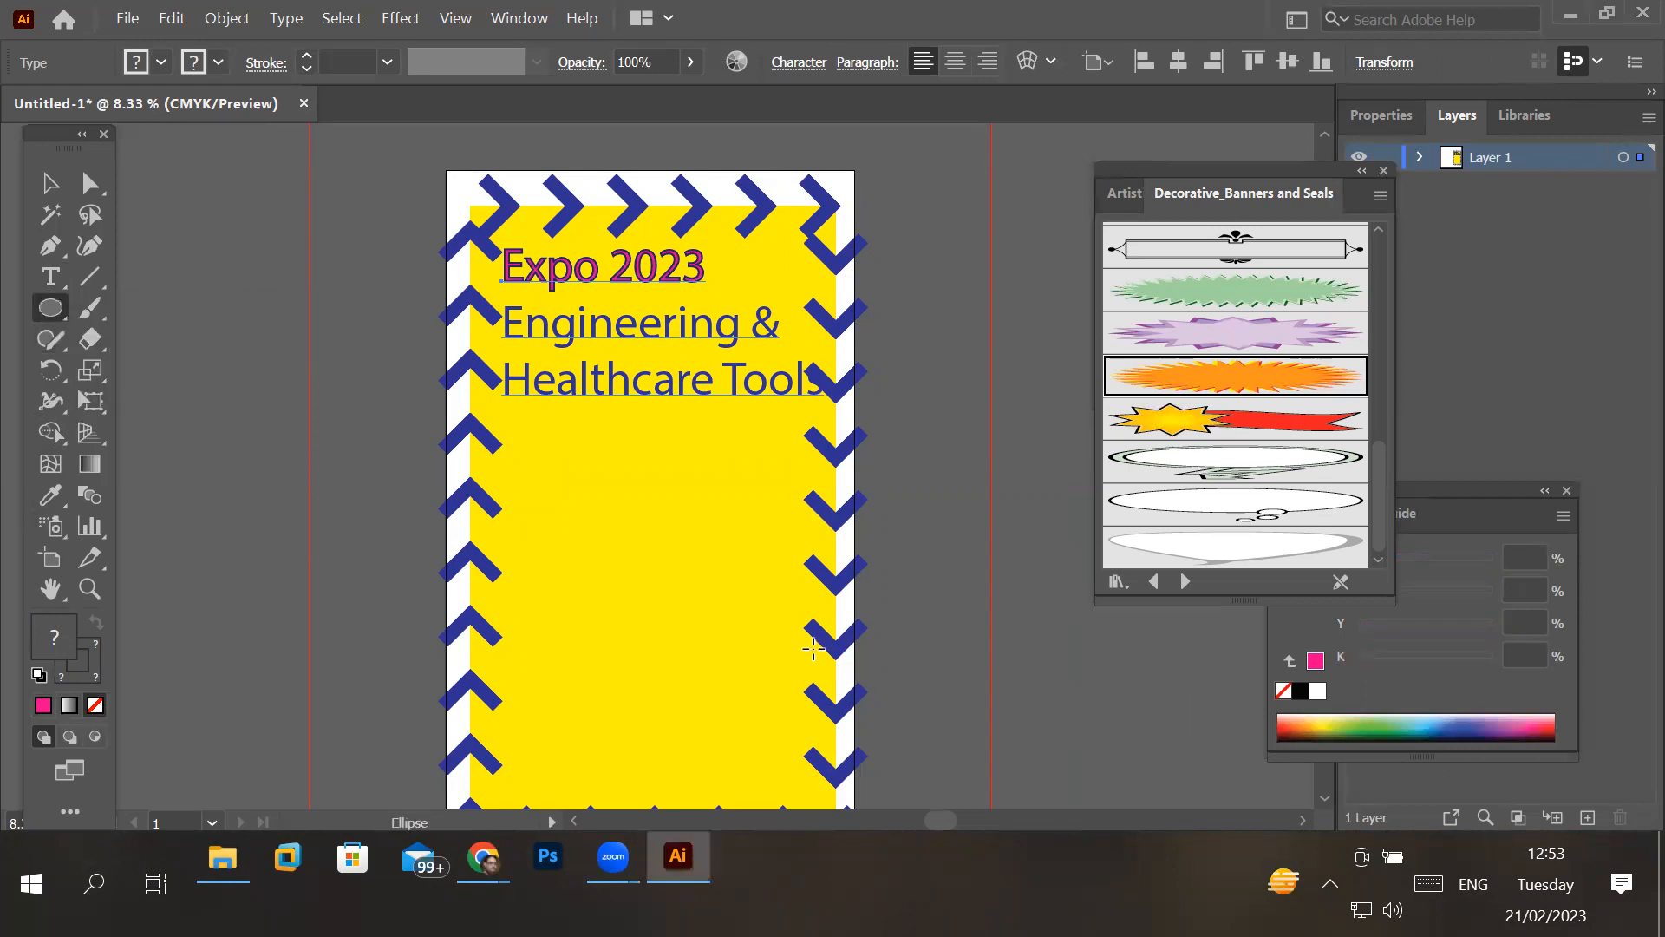
scroll(812, 646, "down", 1)
mouse_move(590, 661)
left_mouse_down()
mouse_move(665, 719)
mouse_move(676, 750)
left_mouse_up()
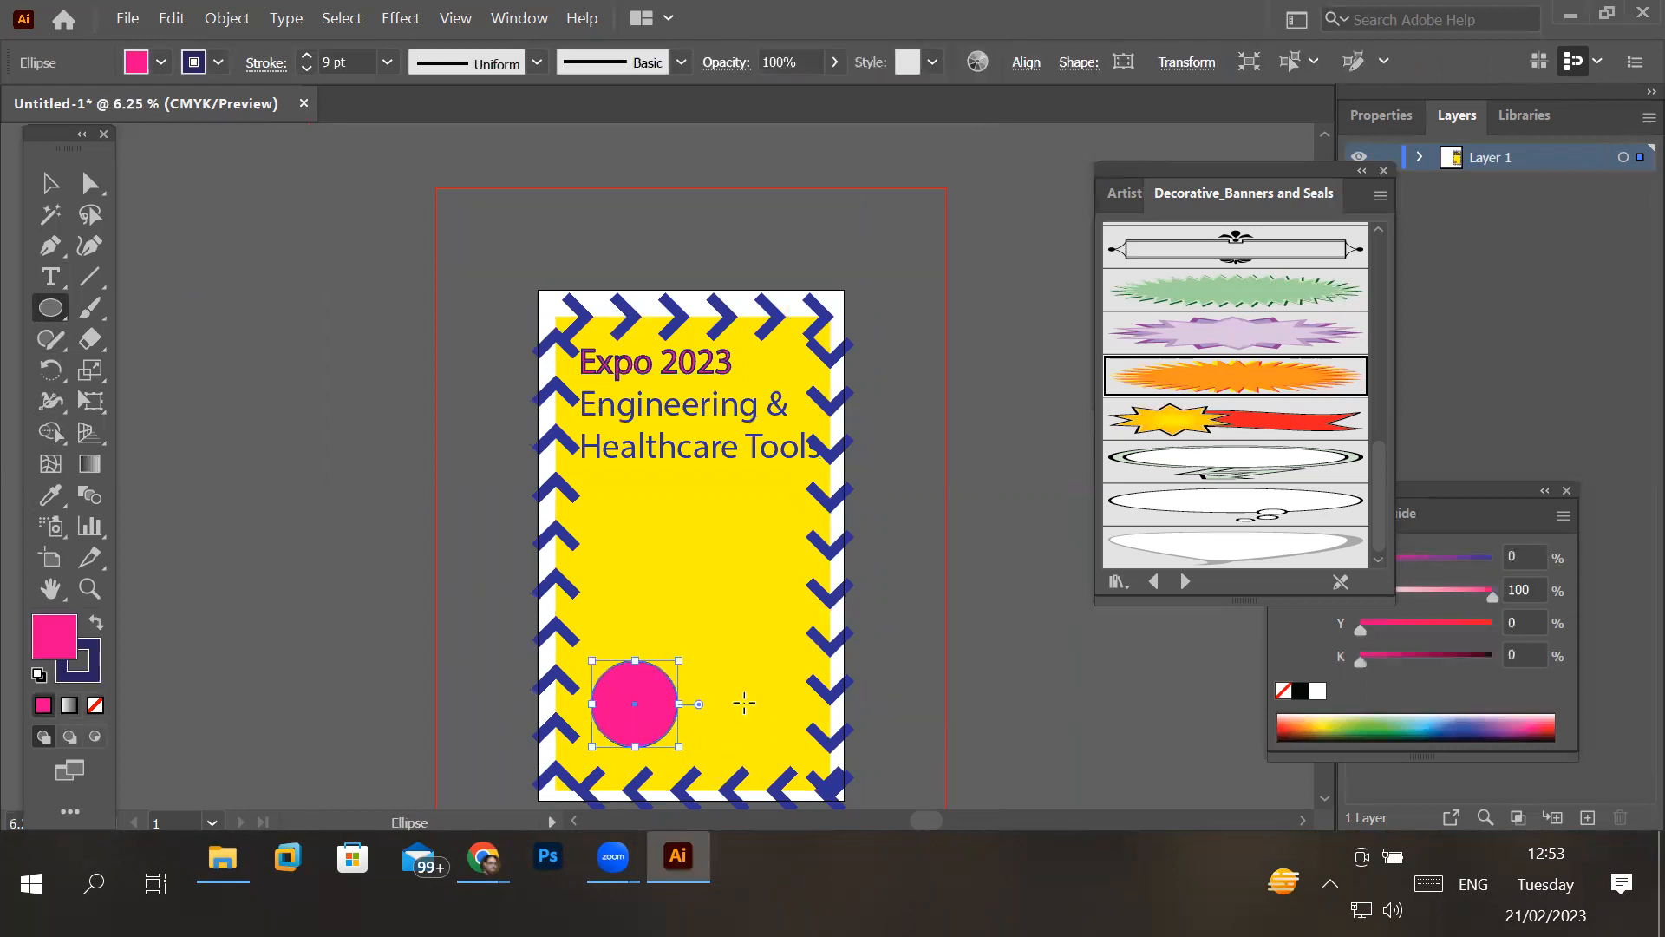
left_click_drag(713, 661, 810, 752)
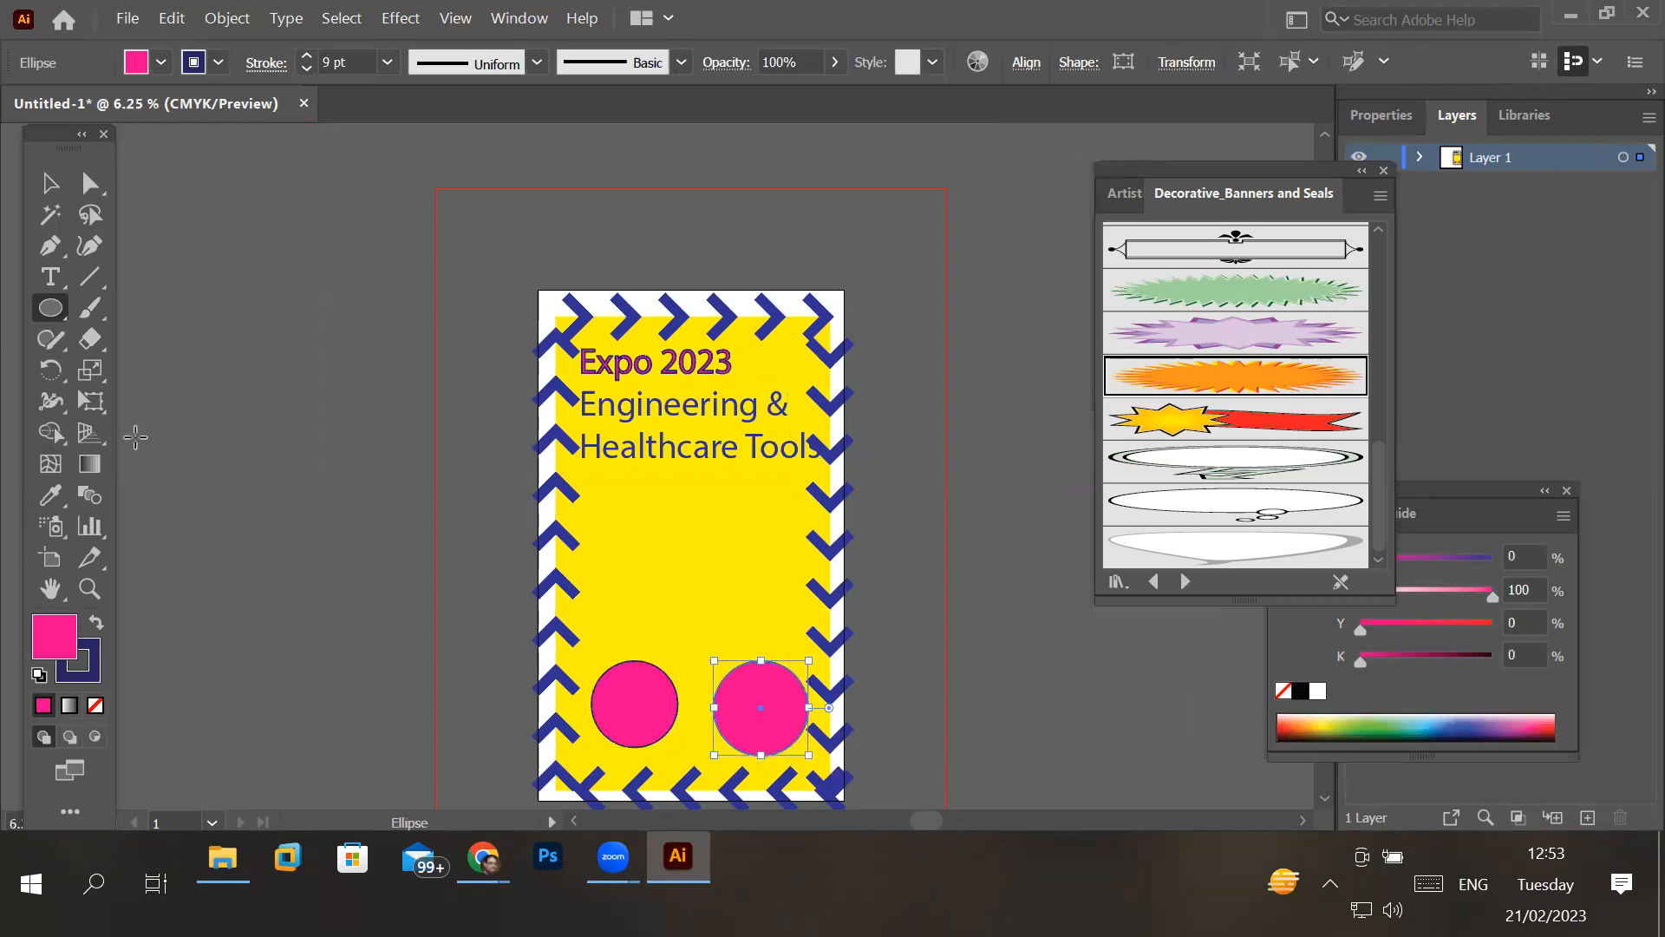
- Place a small circle at the centre of the largest pink circle and fill it with black
left_click(49, 182)
mouse_move(764, 676)
left_mouse_down()
mouse_move(758, 601)
mouse_move(730, 602)
mouse_move(789, 581)
mouse_move(740, 631)
mouse_move(959, 532)
mouse_move(710, 642)
mouse_move(784, 587)
mouse_move(763, 651)
mouse_move(784, 678)
mouse_move(790, 661)
mouse_move(634, 704)
left_mouse_up()
left_click(160, 63)
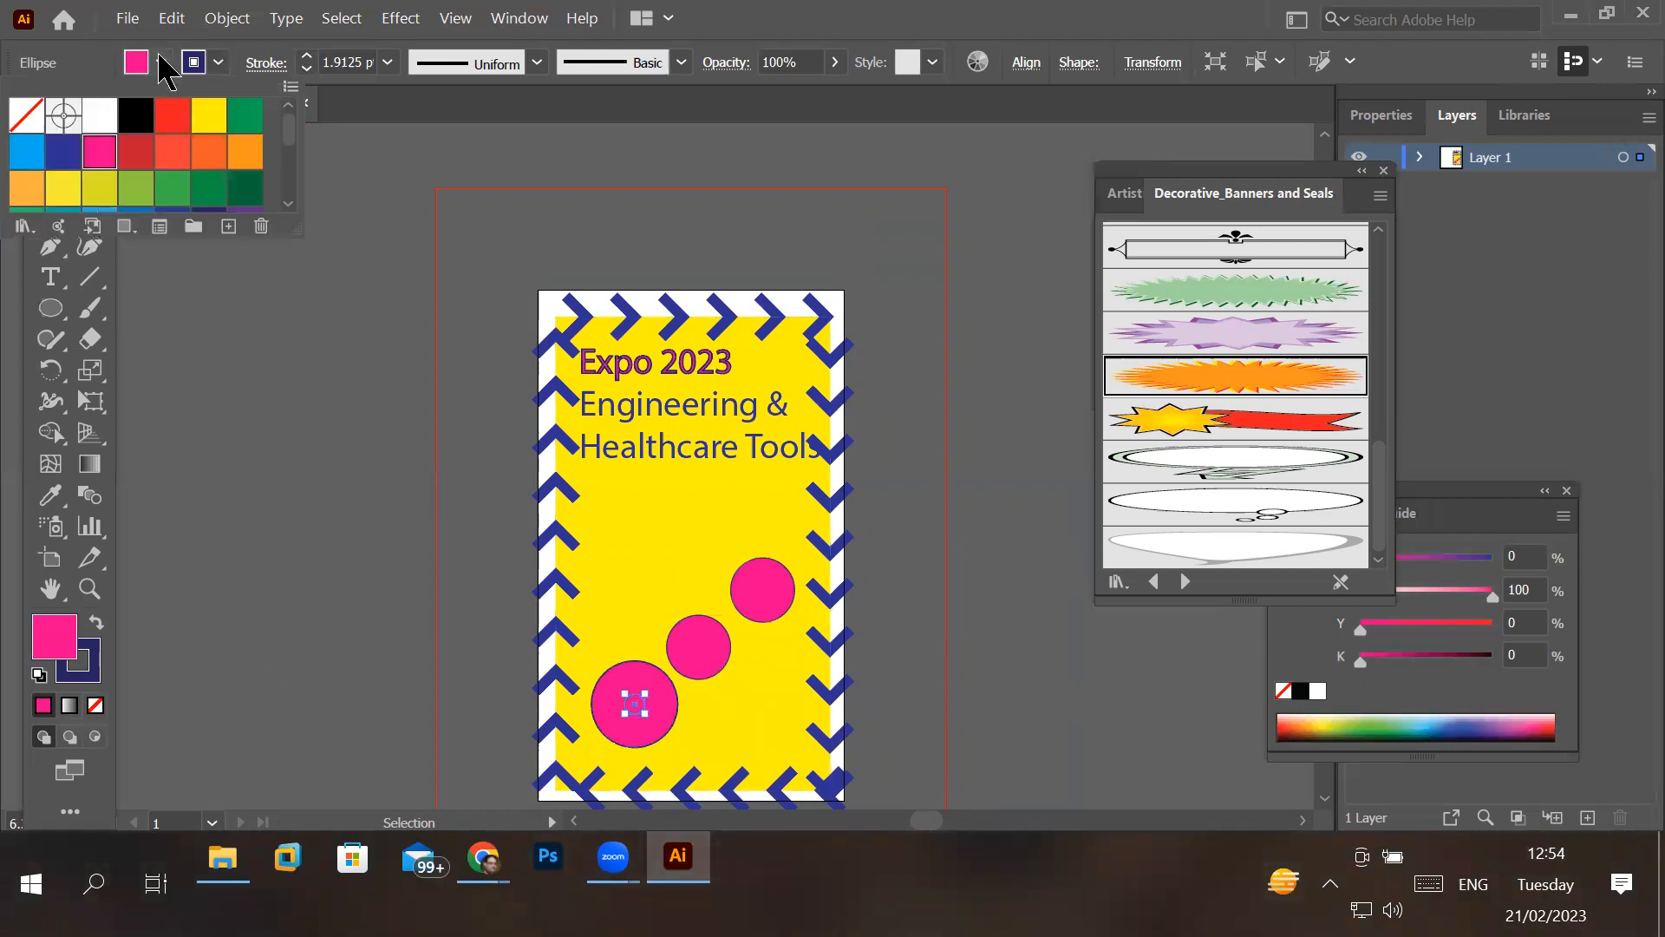
left_click(136, 115)
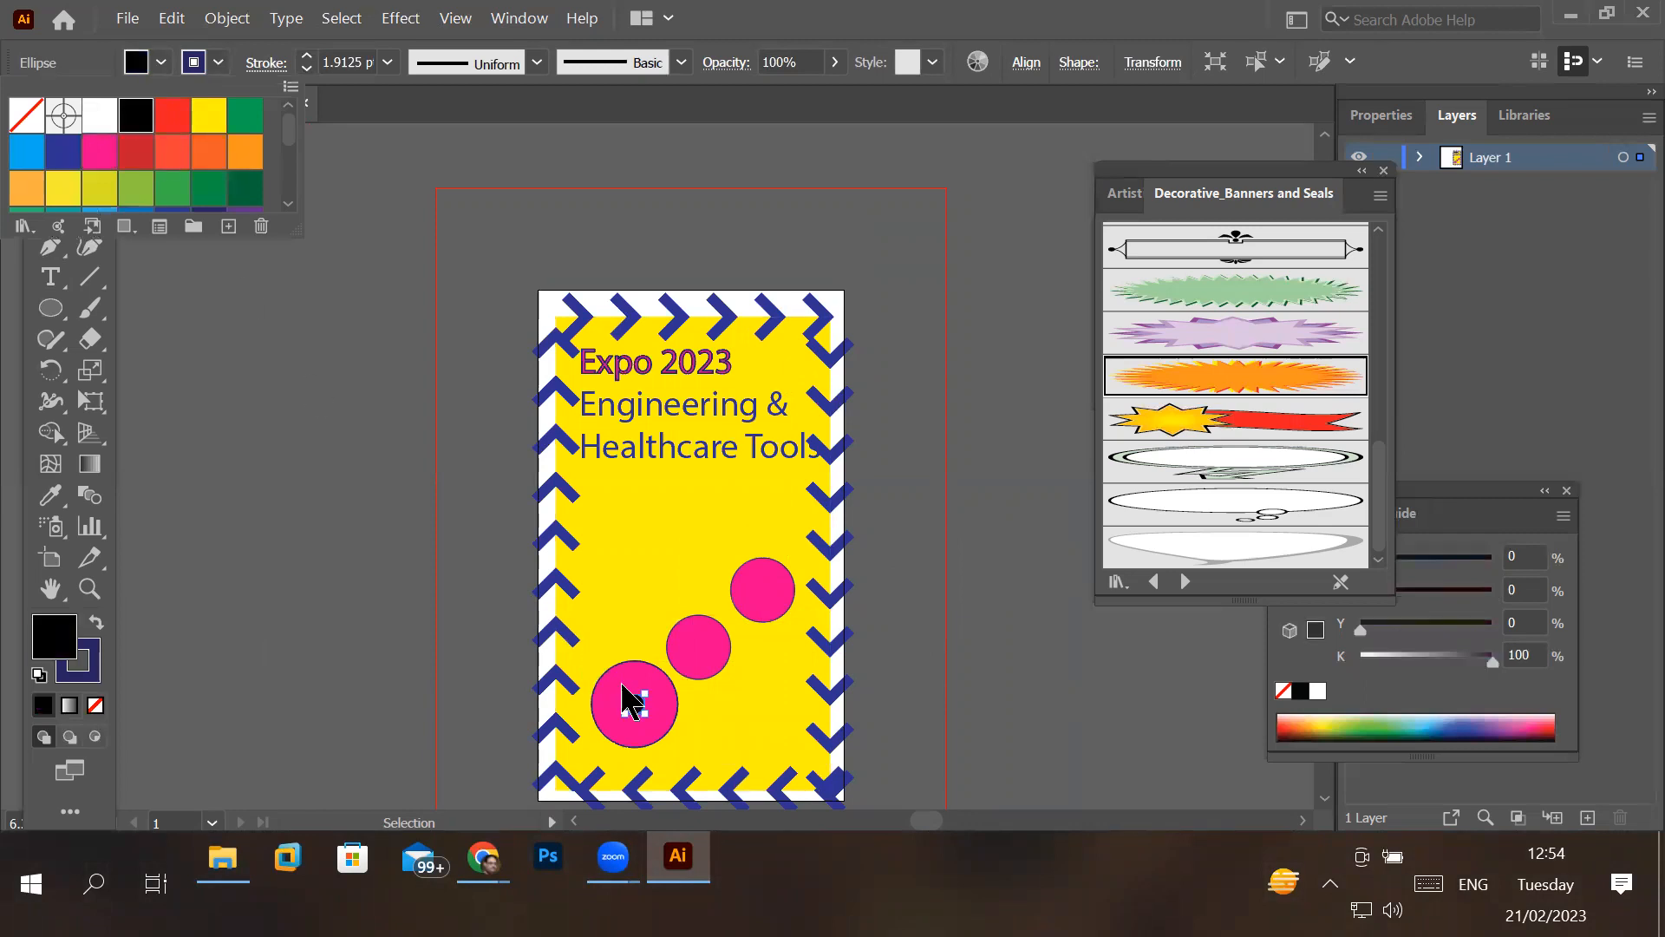
left_click(424, 602)
left_click(647, 551)
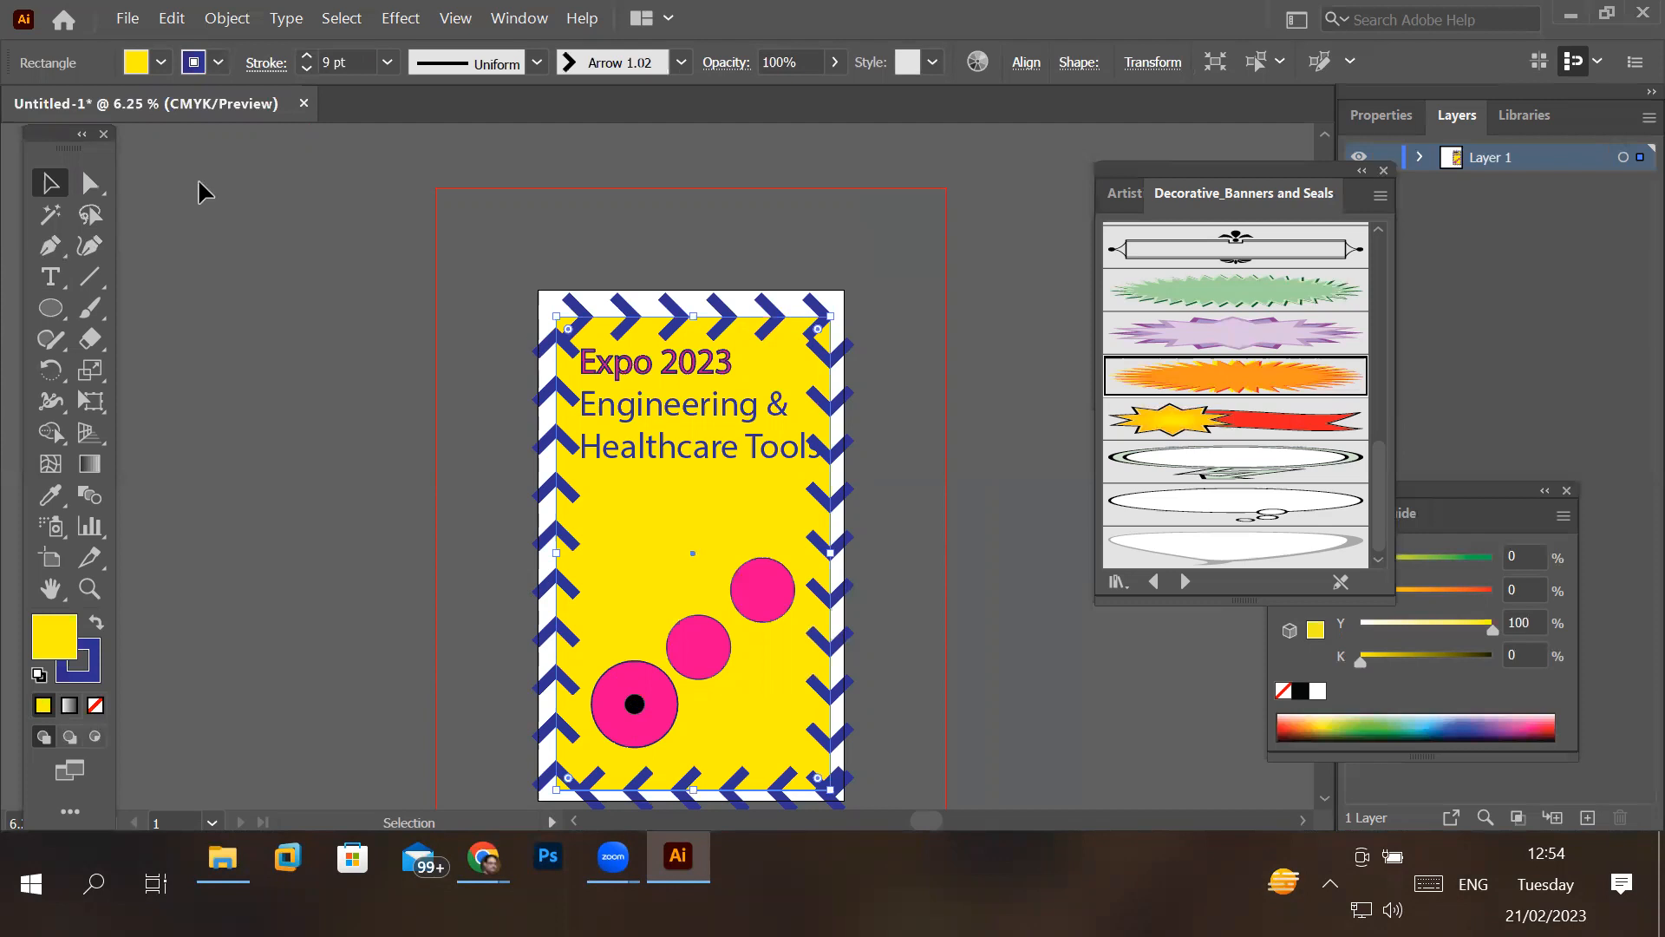
- Start saving the document as an Adobe Illustrator file named "expo engineering 26,27,28 feb"
left_click(128, 21)
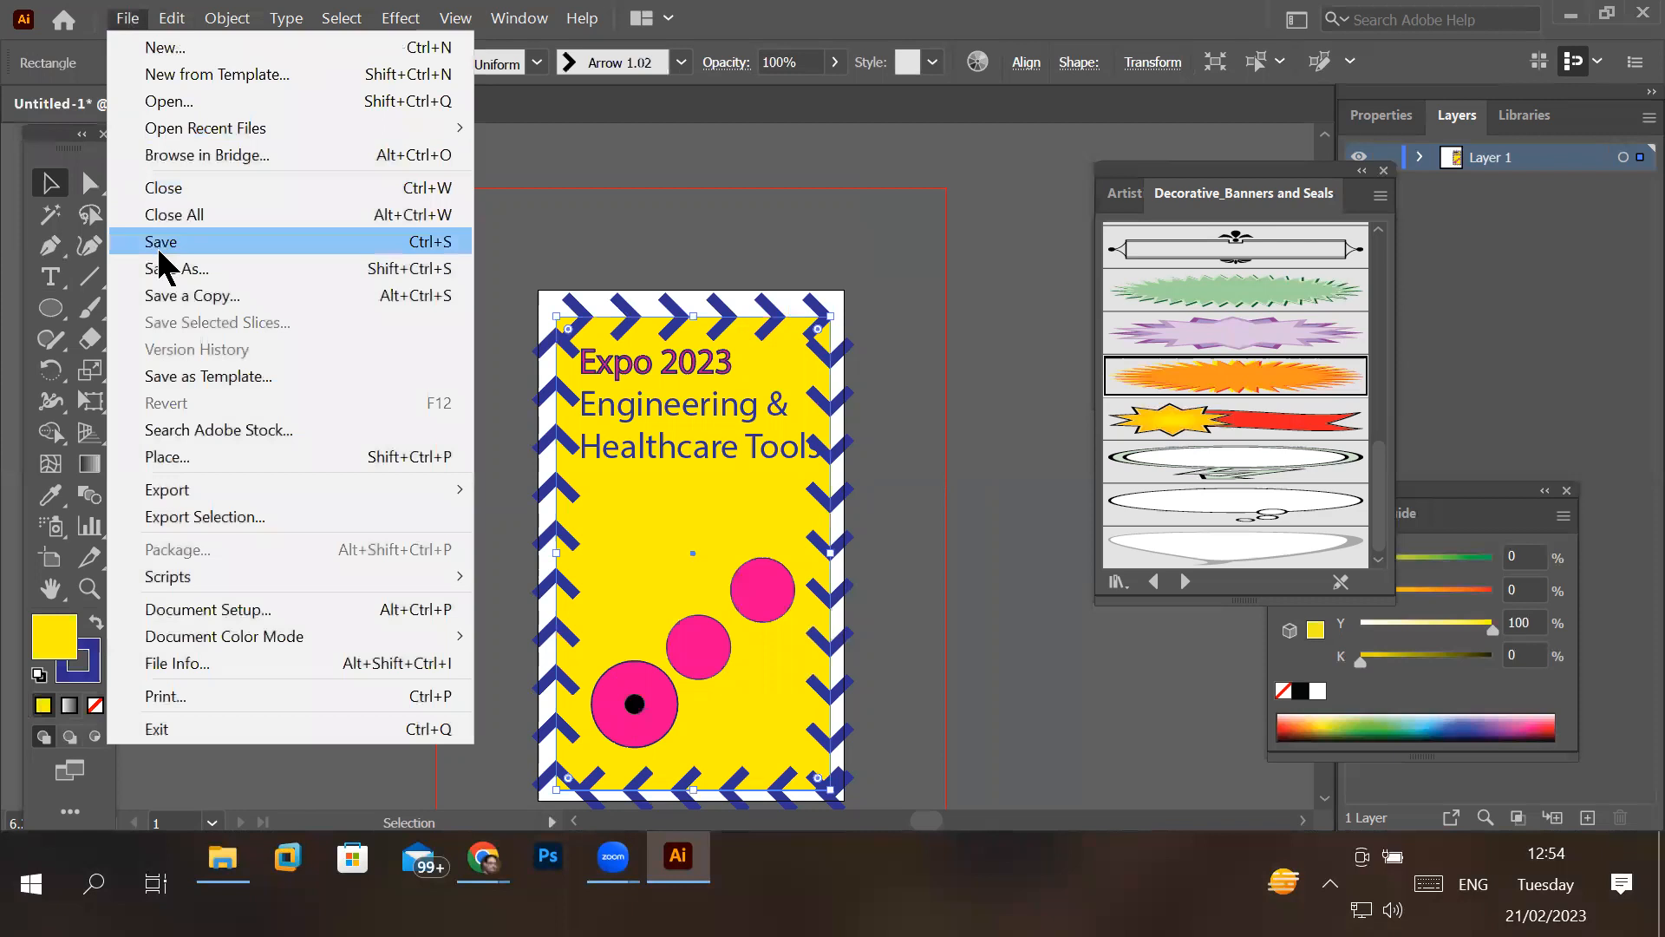
left_click(450, 250)
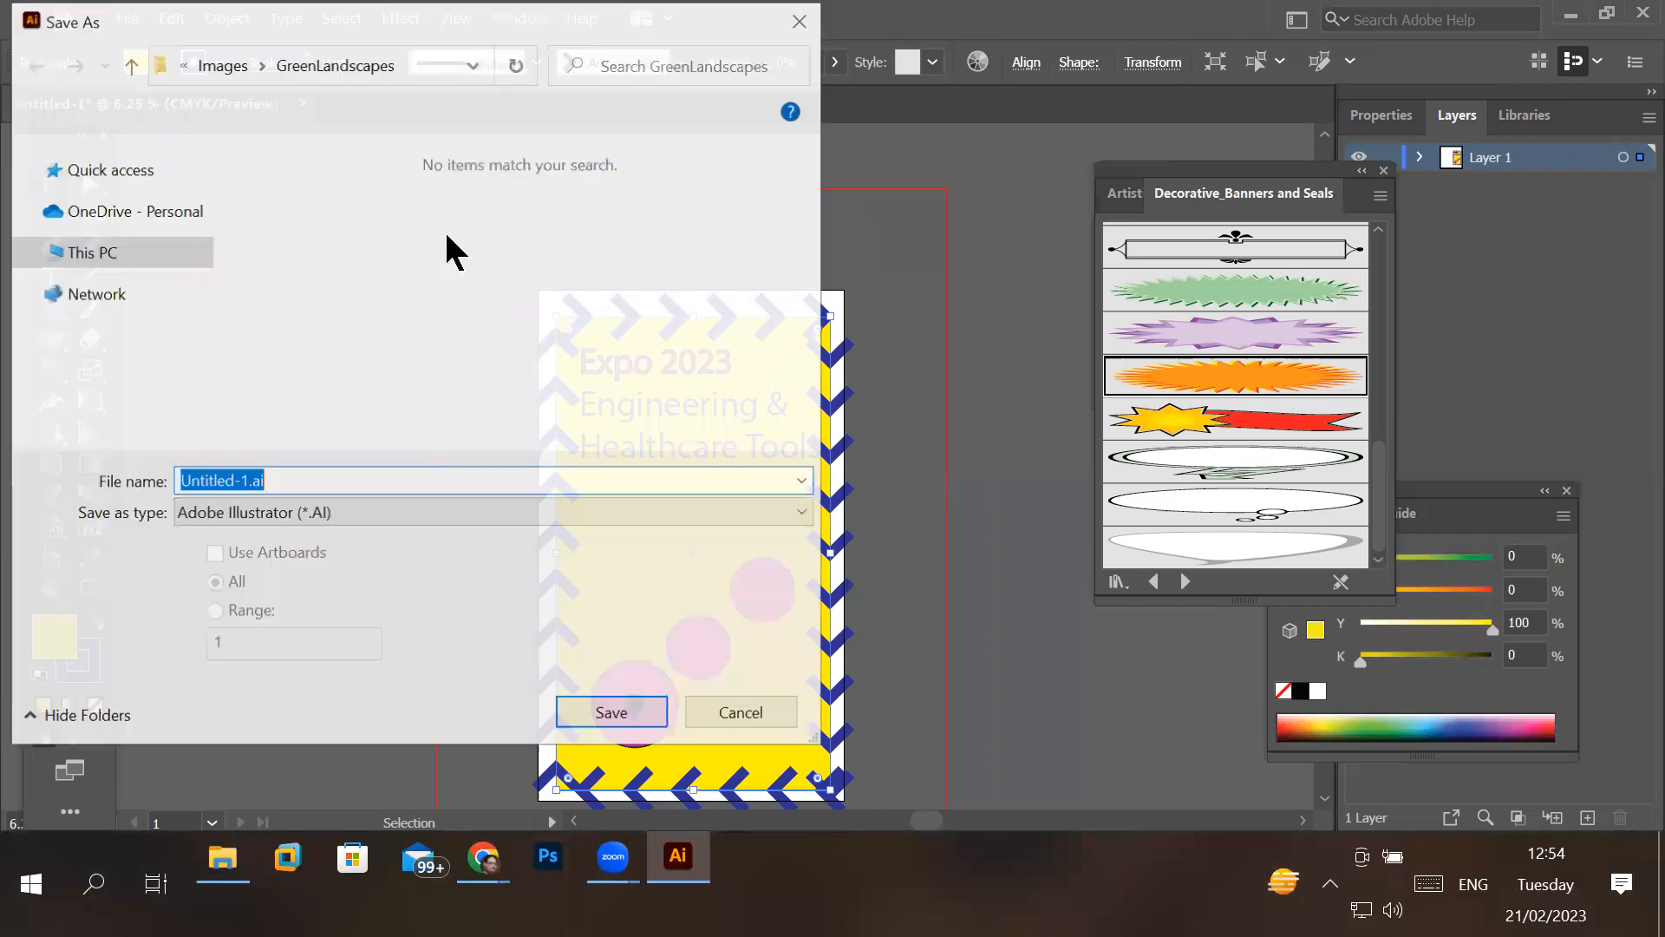
type("e")
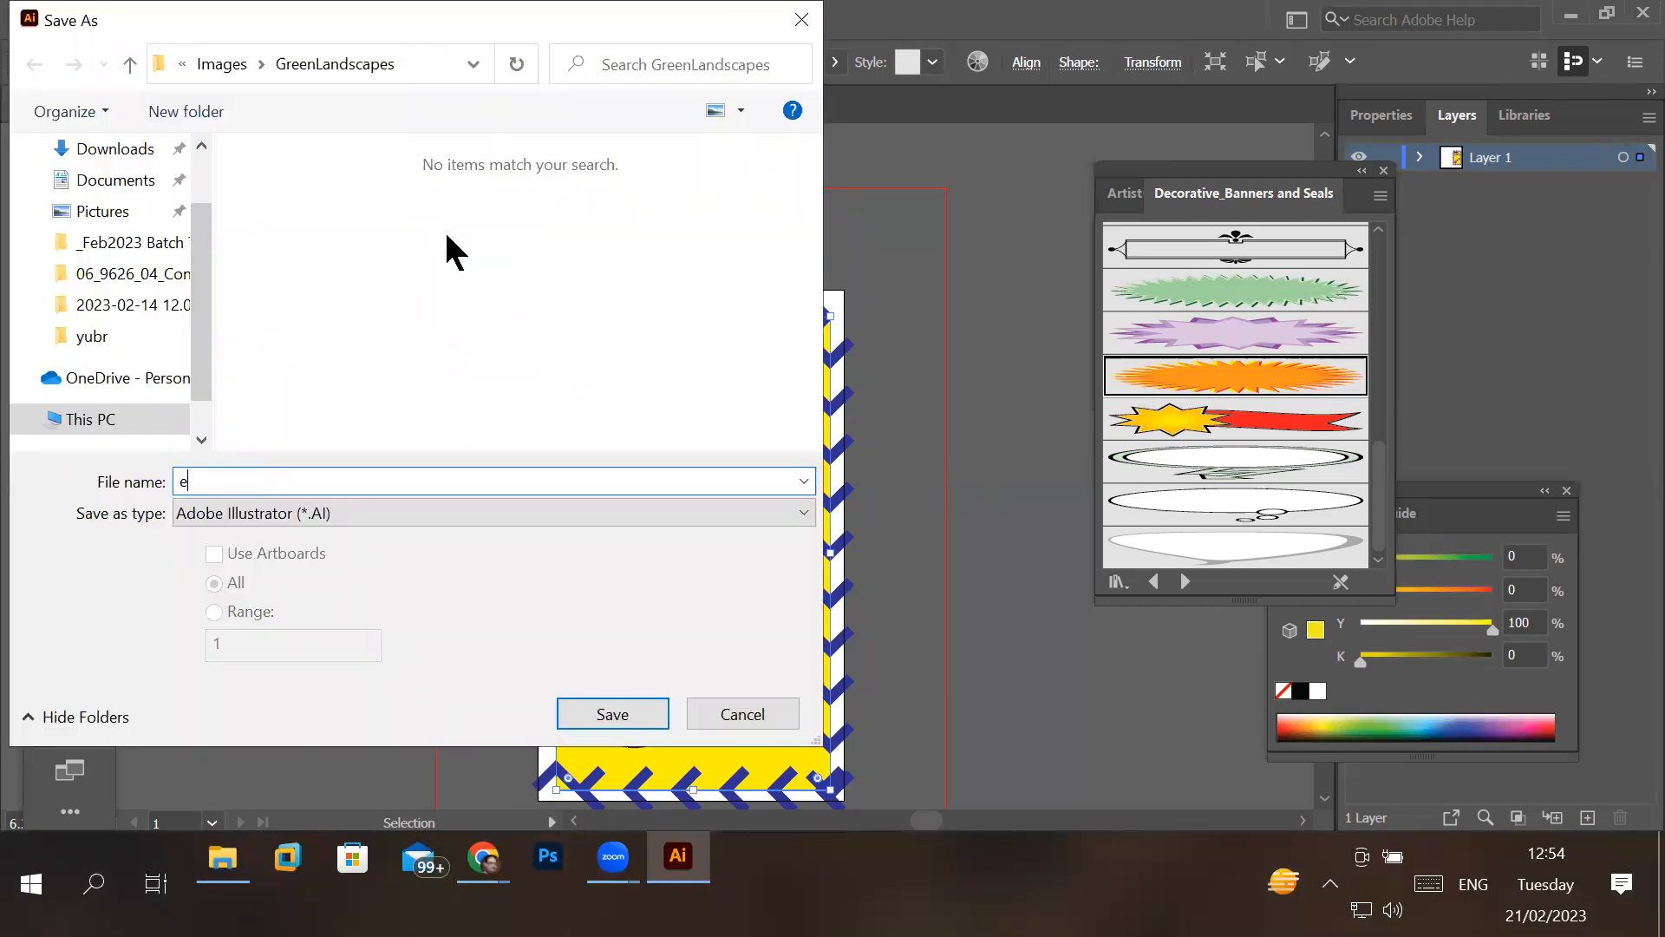
type("xpo engineering 26,27,28 feb")
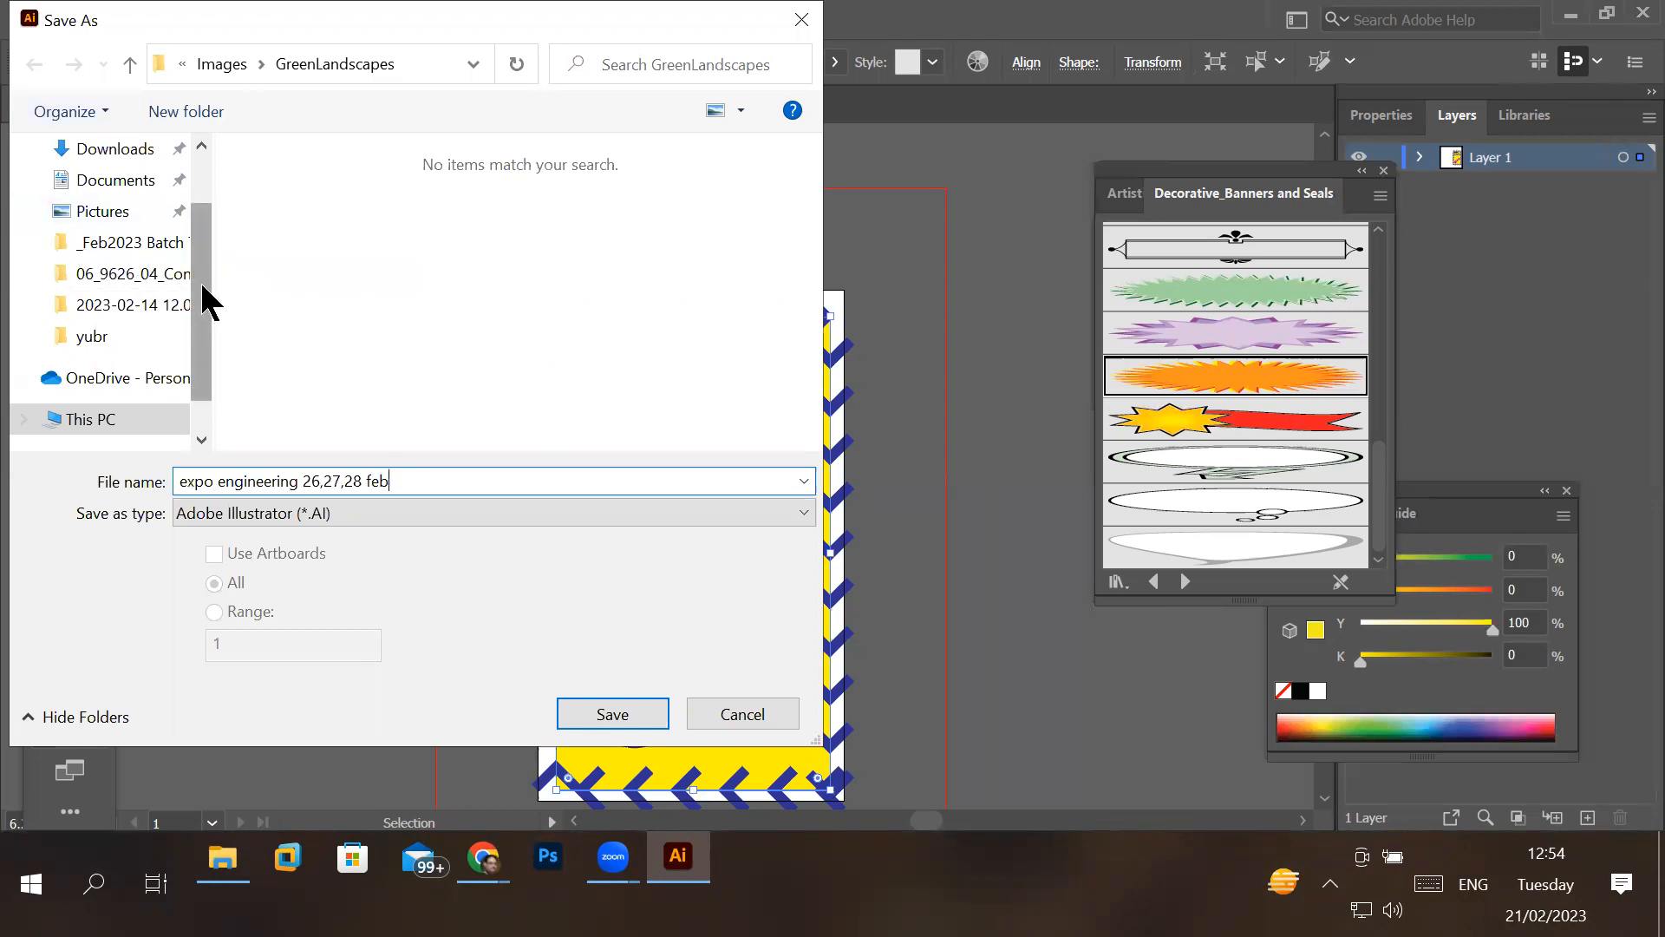
- Set the save location to the _Graphics folder on Local Disk (D:)
left_click(74, 420)
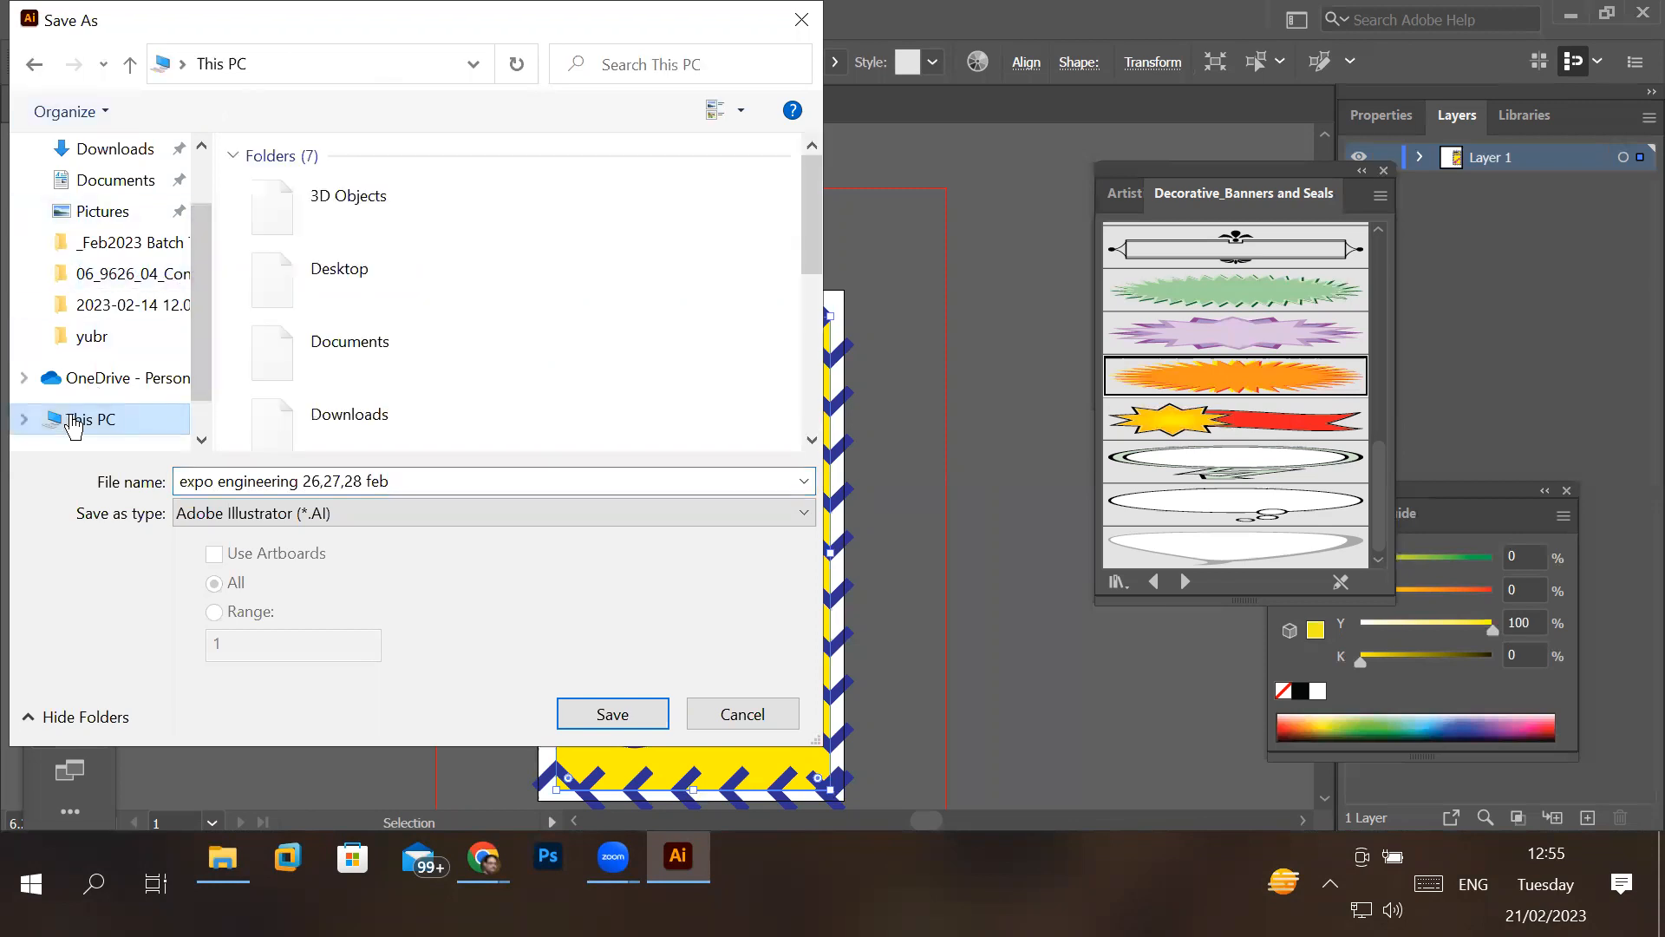
left_click_drag(810, 227, 815, 401)
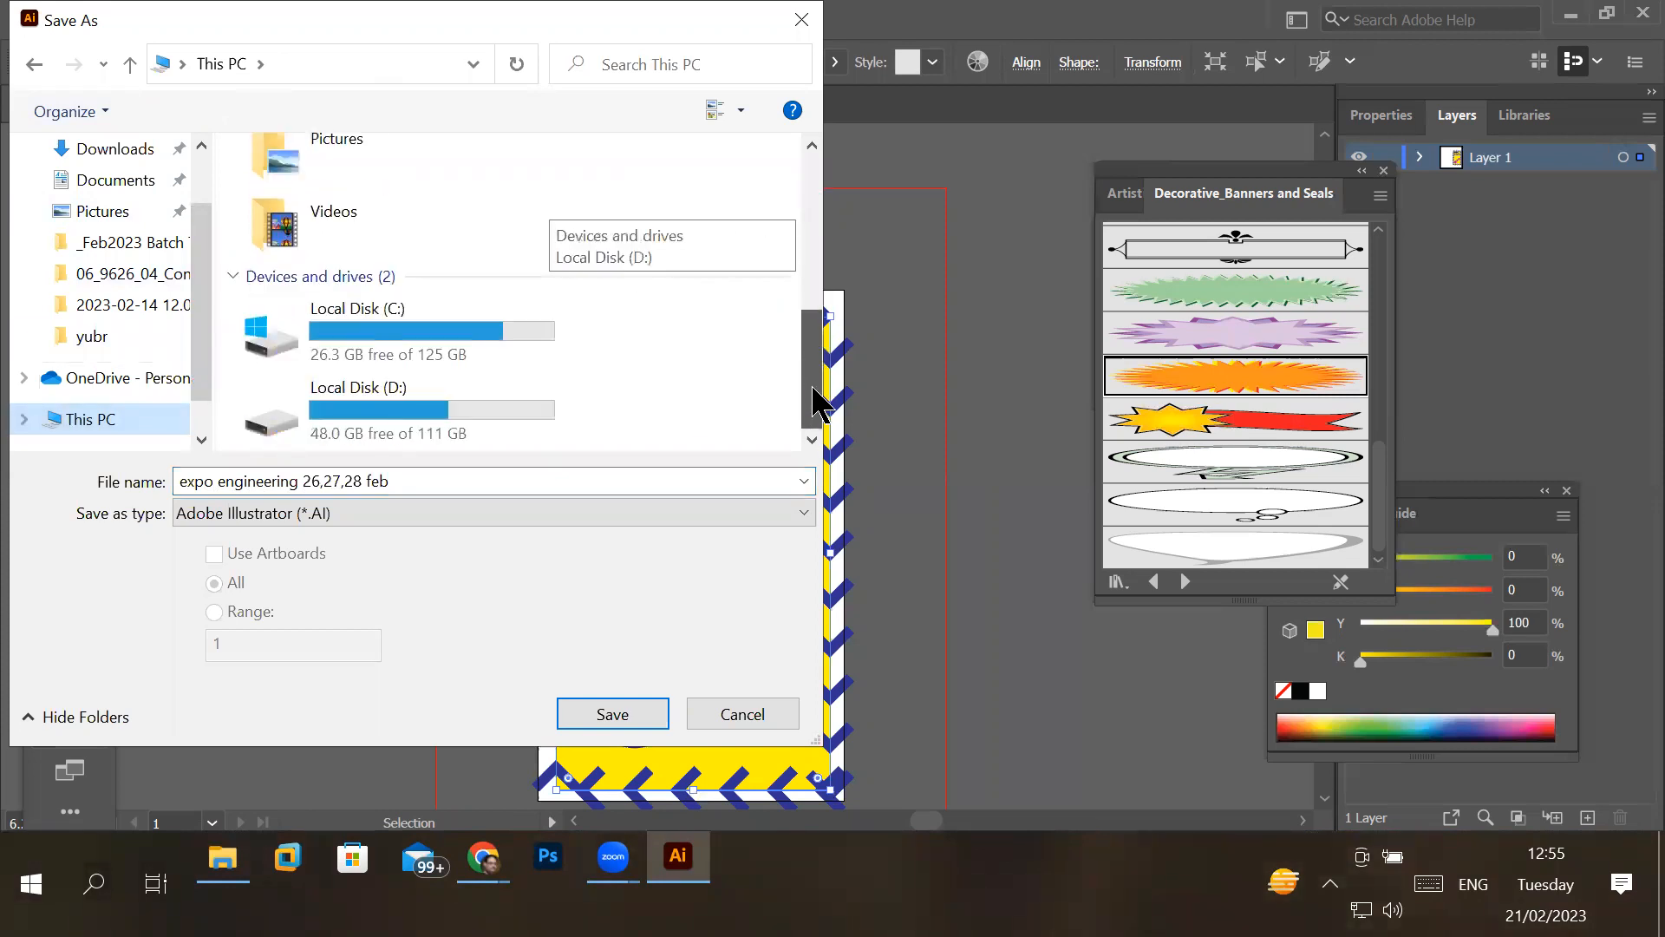
double_click(439, 423)
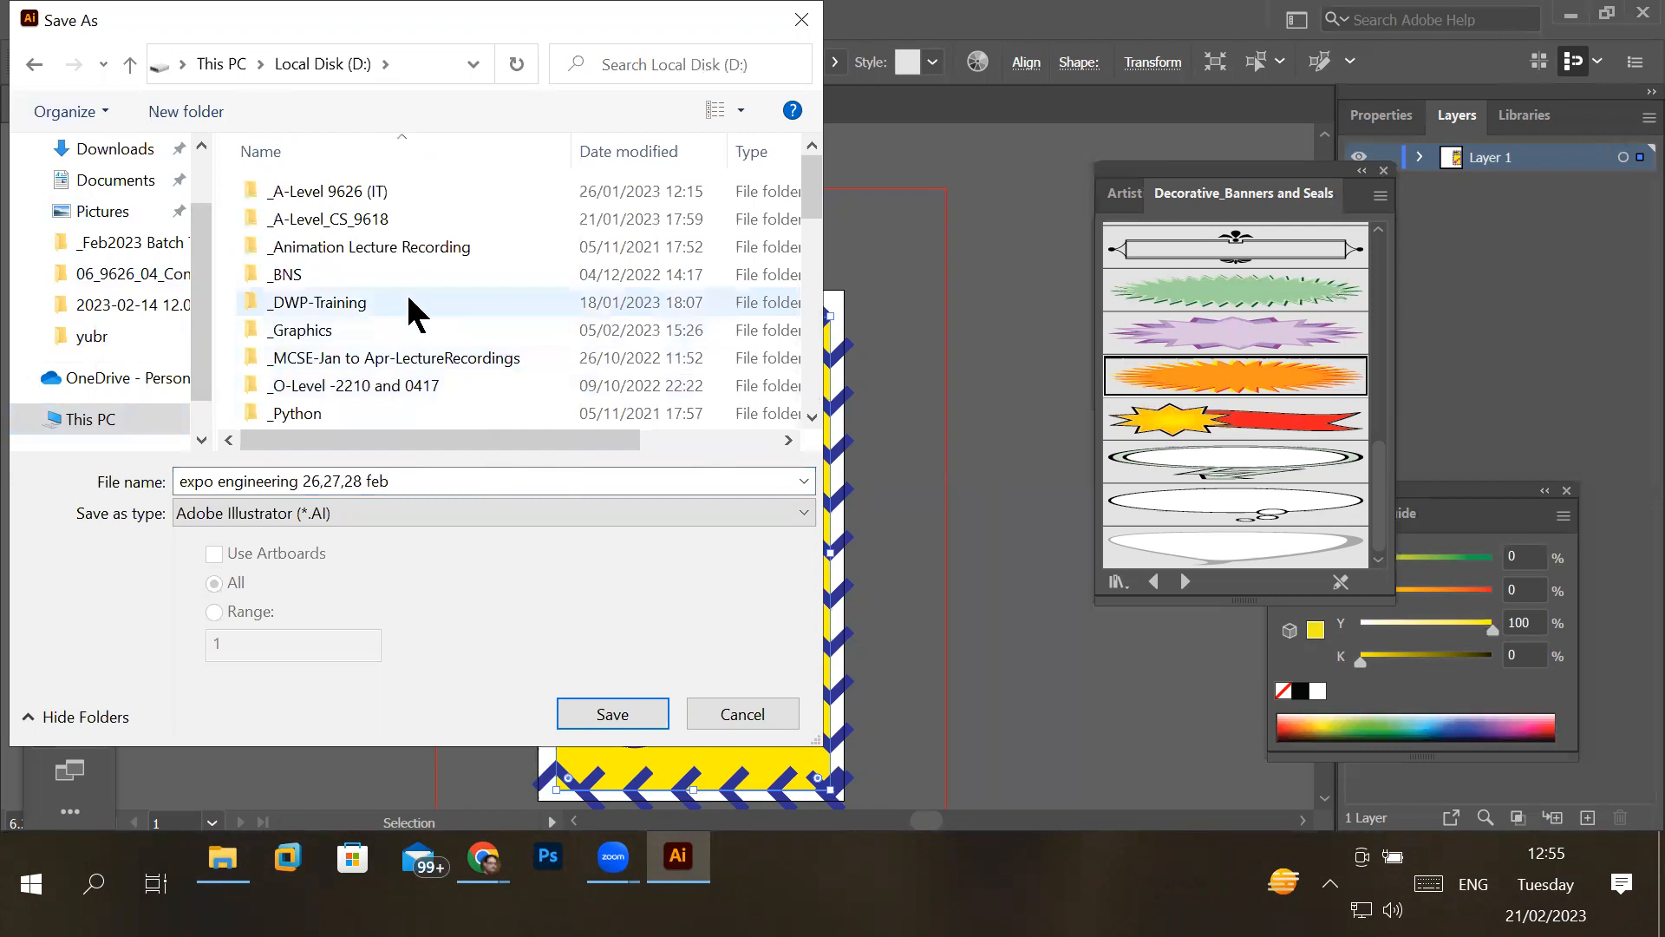
left_click(387, 328)
double_click(387, 330)
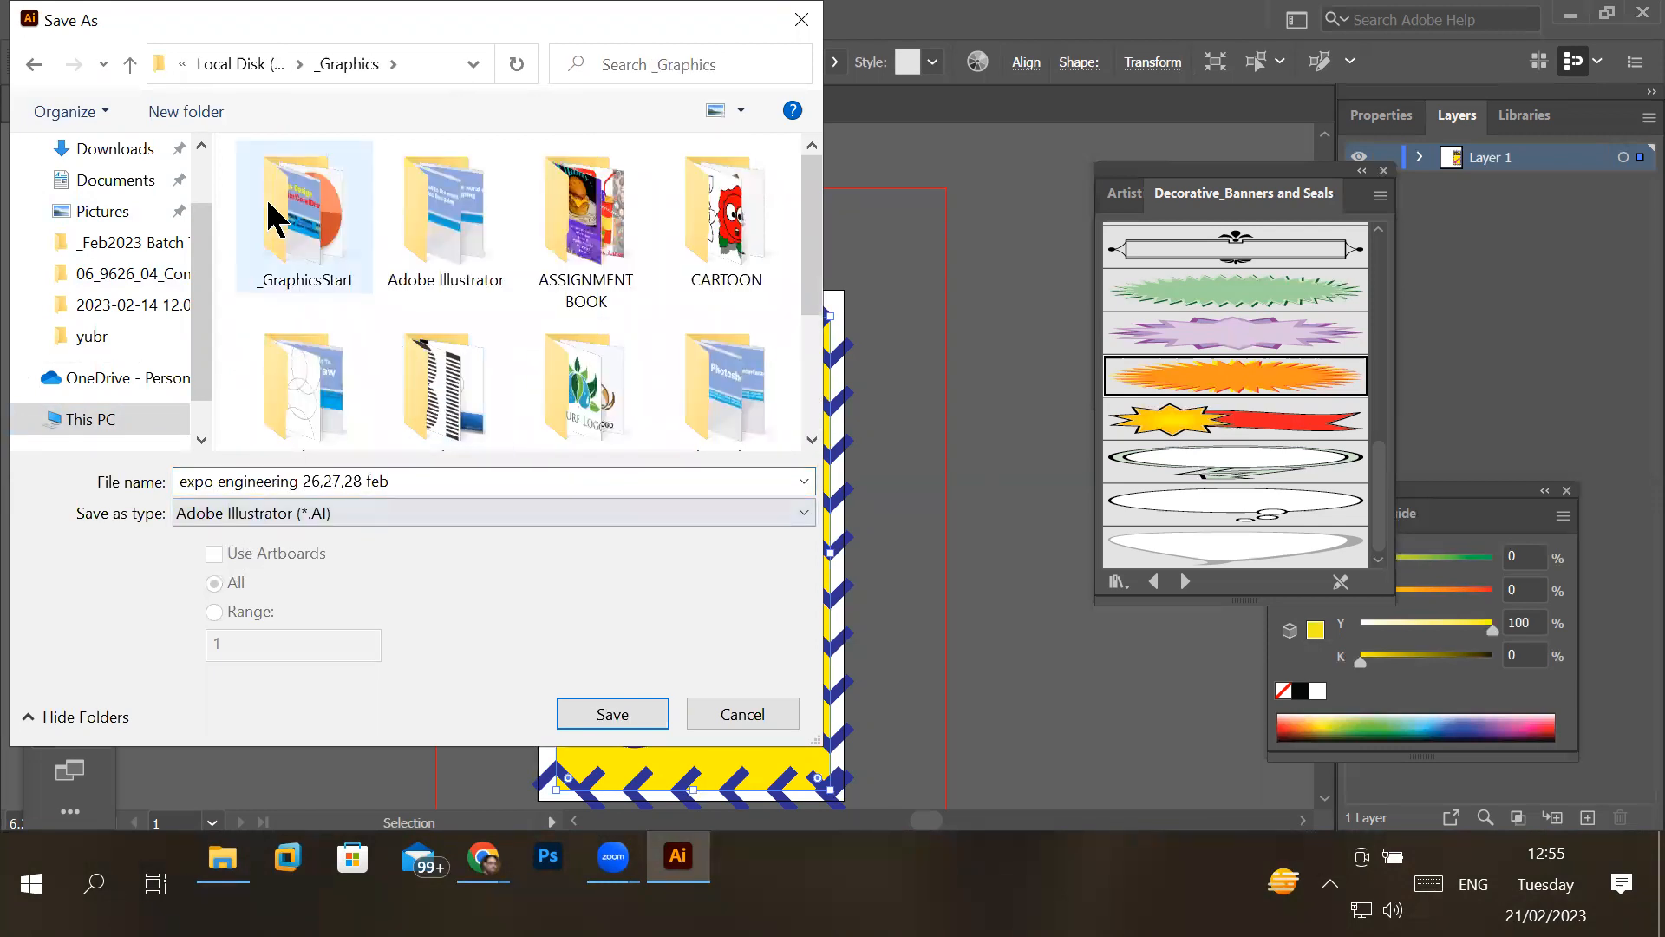
- Create a folder named "Expo 2023" inside _Graphics and open it as the save location
left_click(199, 114)
type("Expo 2023")
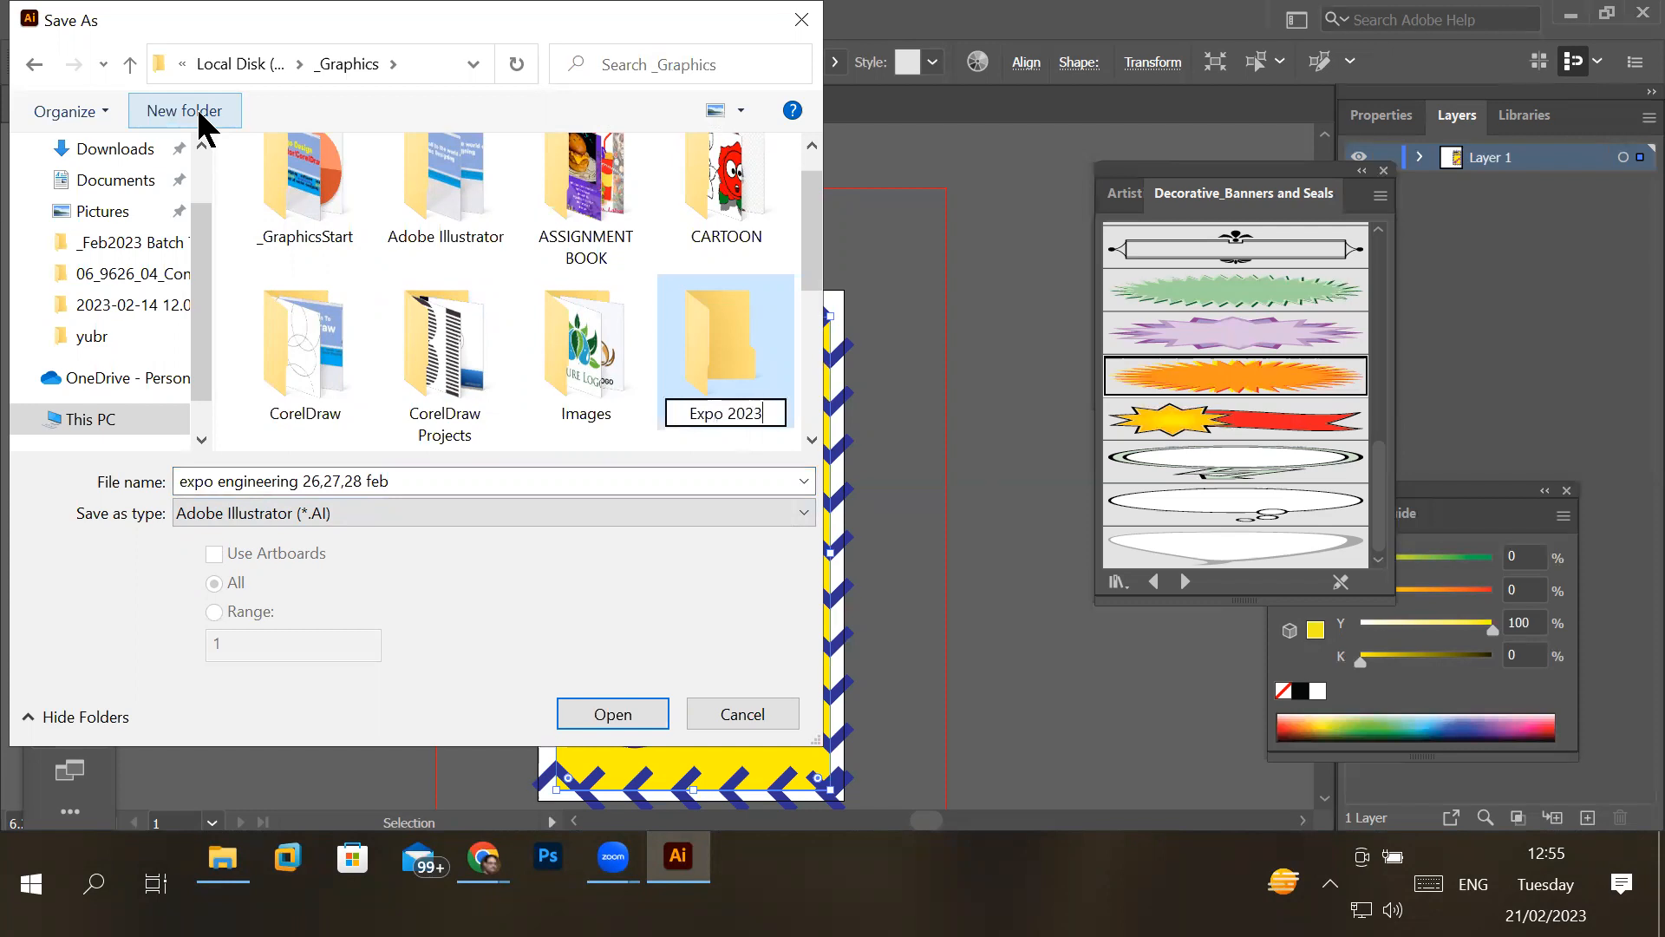
key("Return")
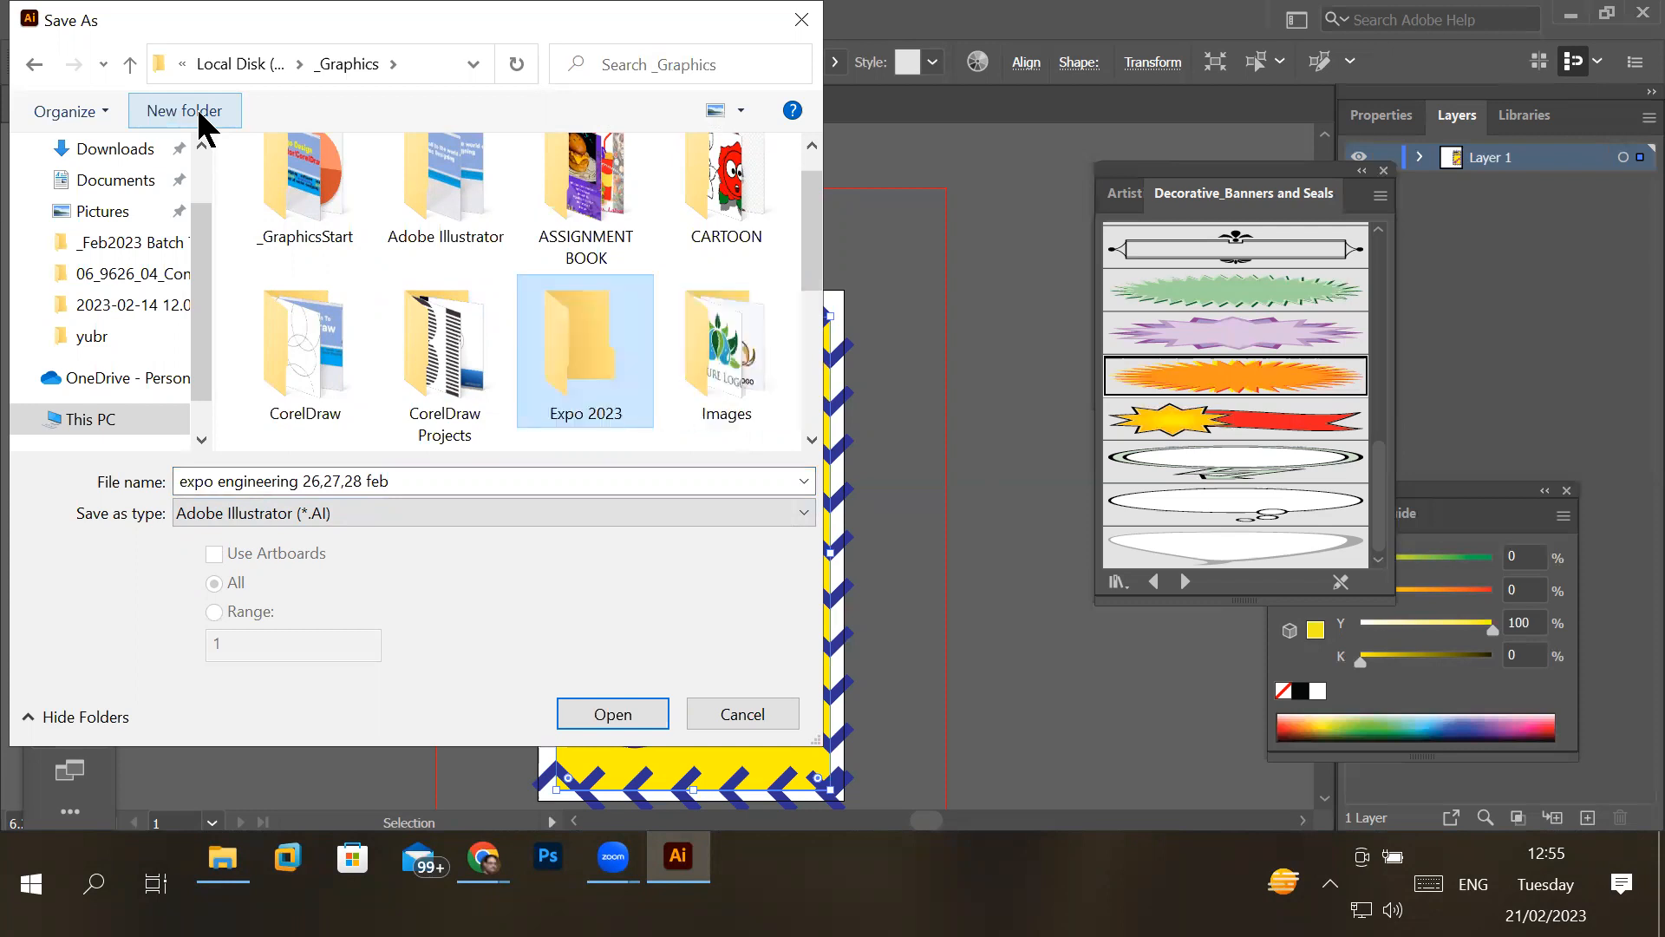
key("Return")
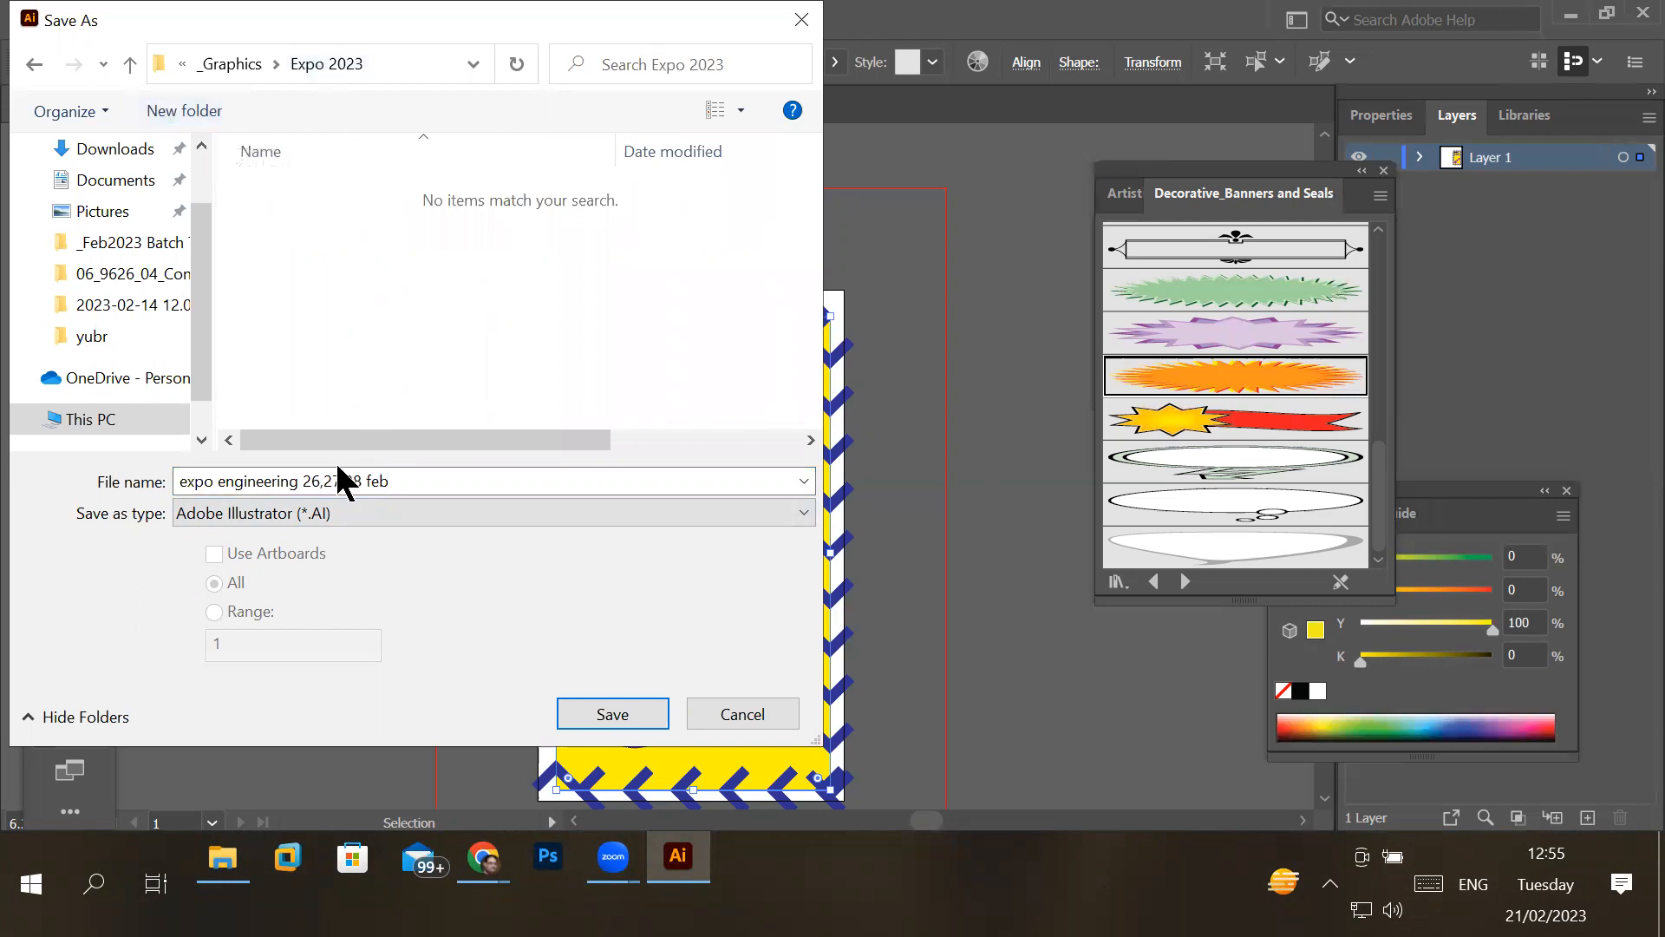
- Save the file in the Expo 2023 folder with the default Illustrator 2020 options
left_click(304, 478)
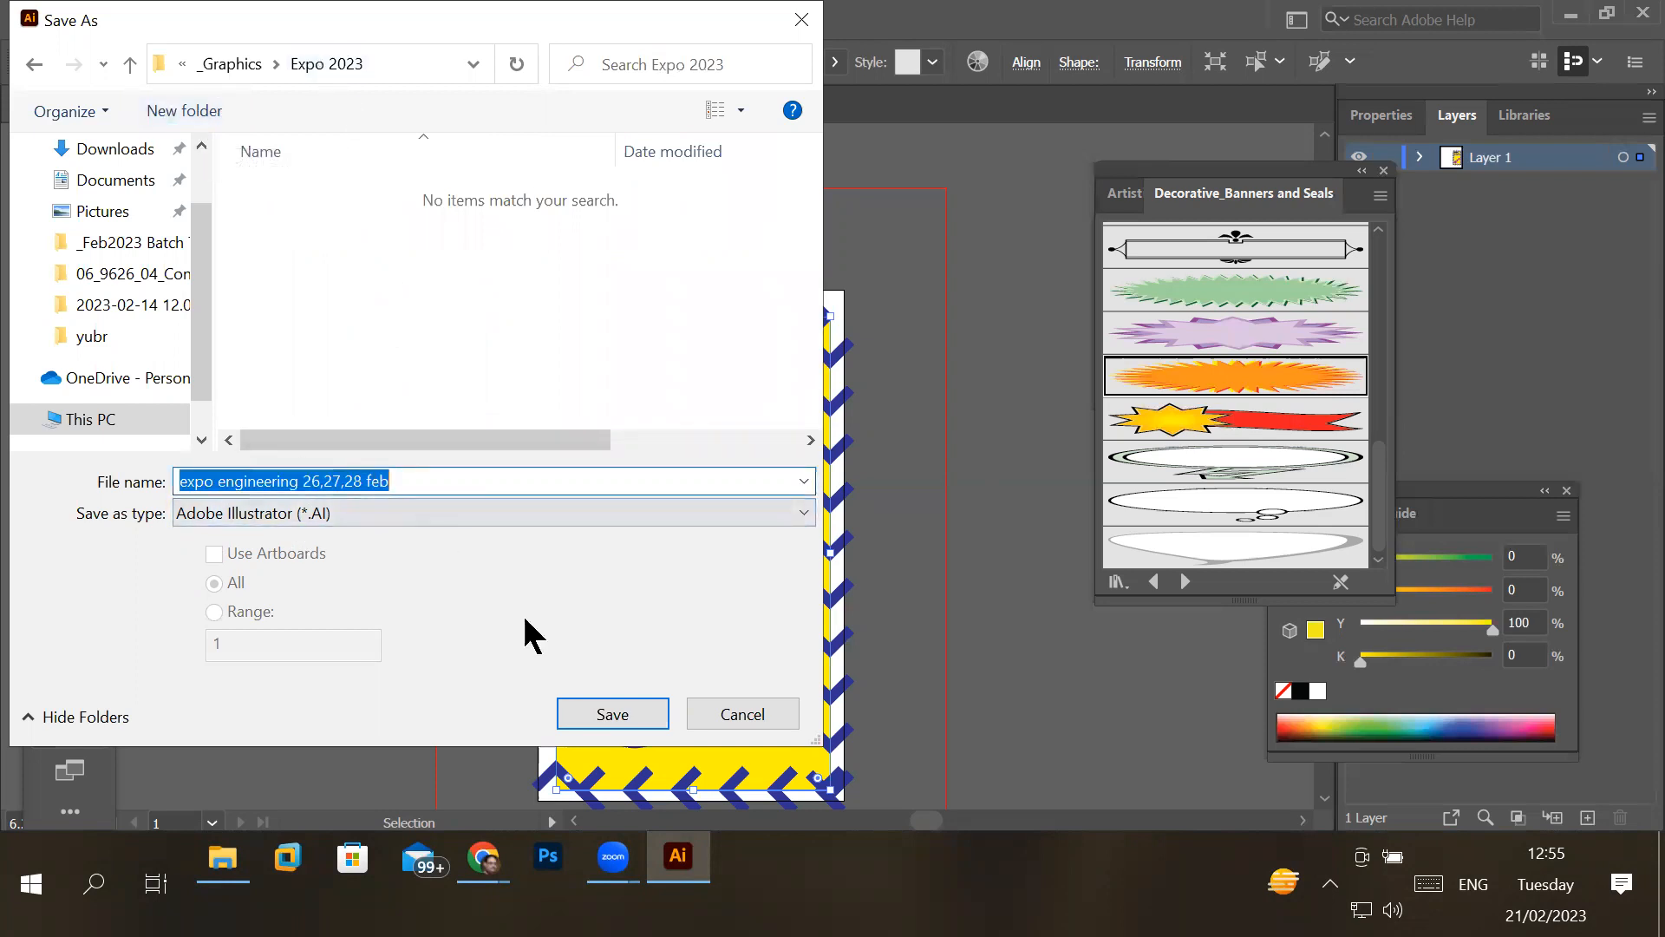
left_click(604, 715)
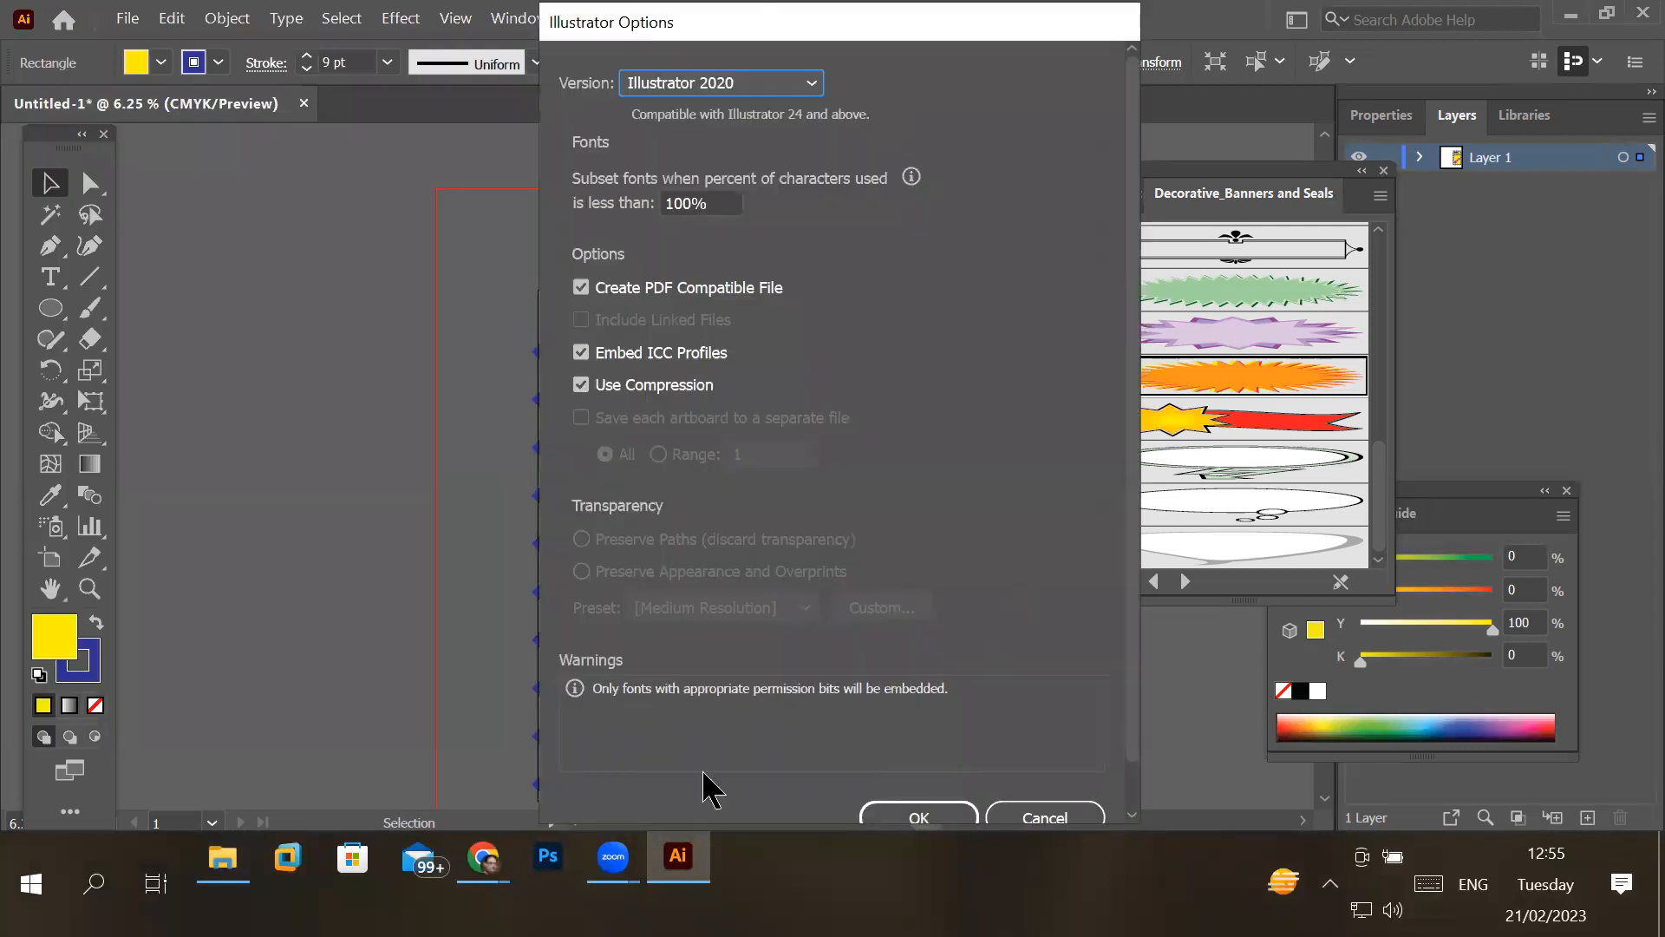
left_click(935, 819)
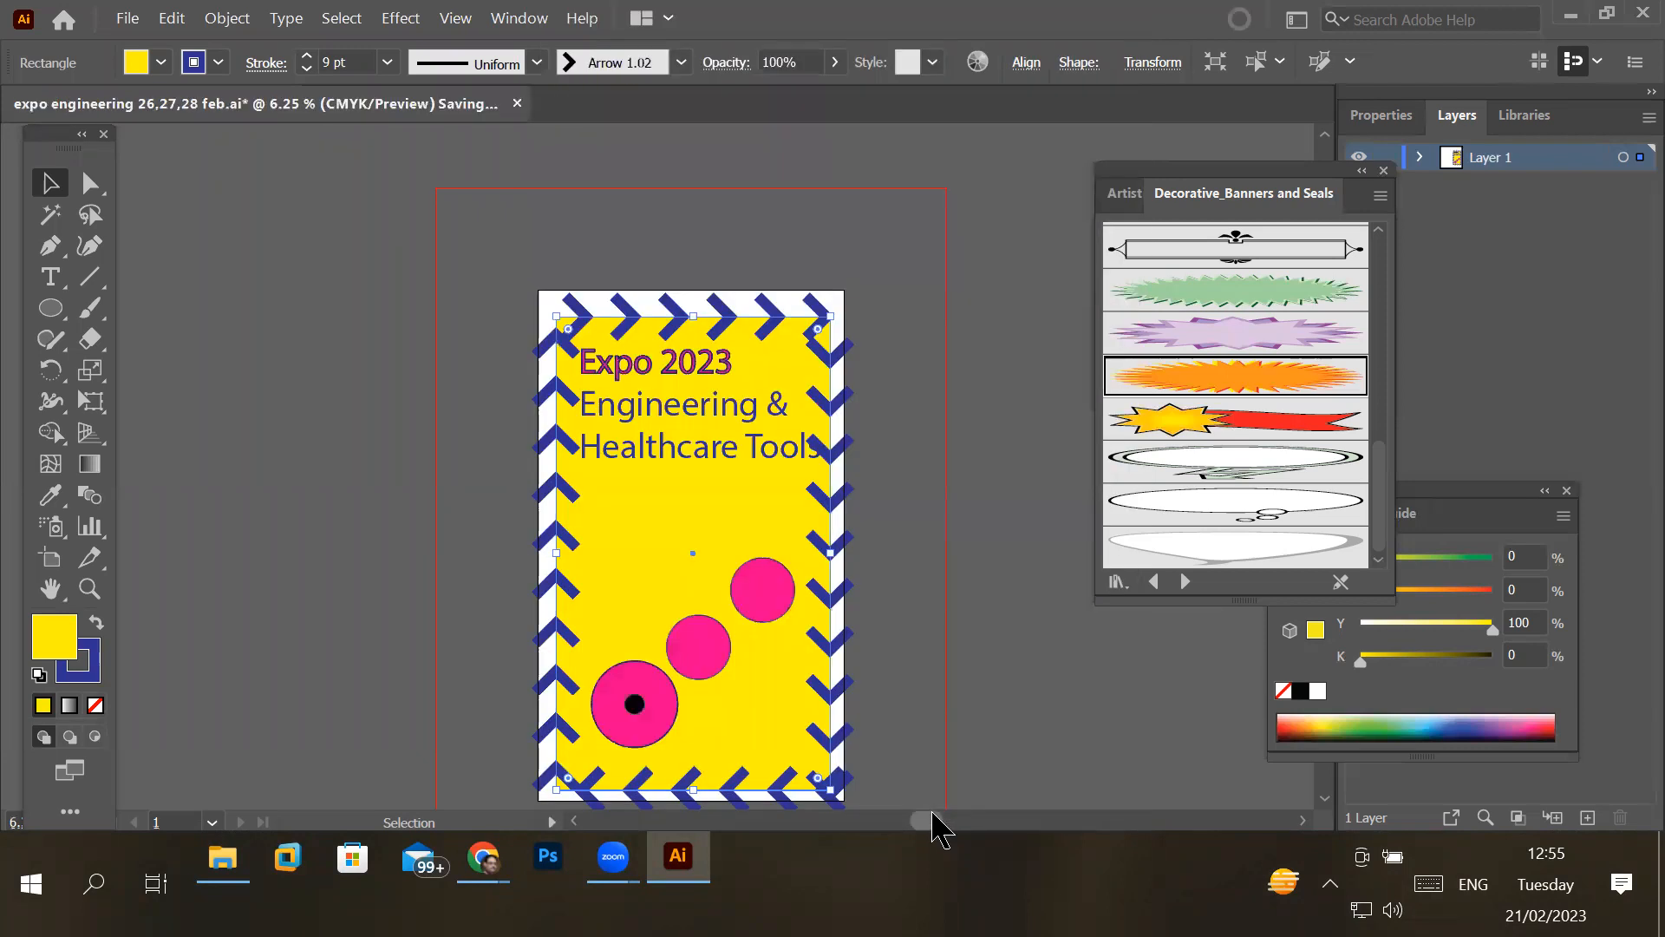
- Close Illustrator, the Flaticon folder window and both browser windows to return to the desktop
left_click(1635, 12)
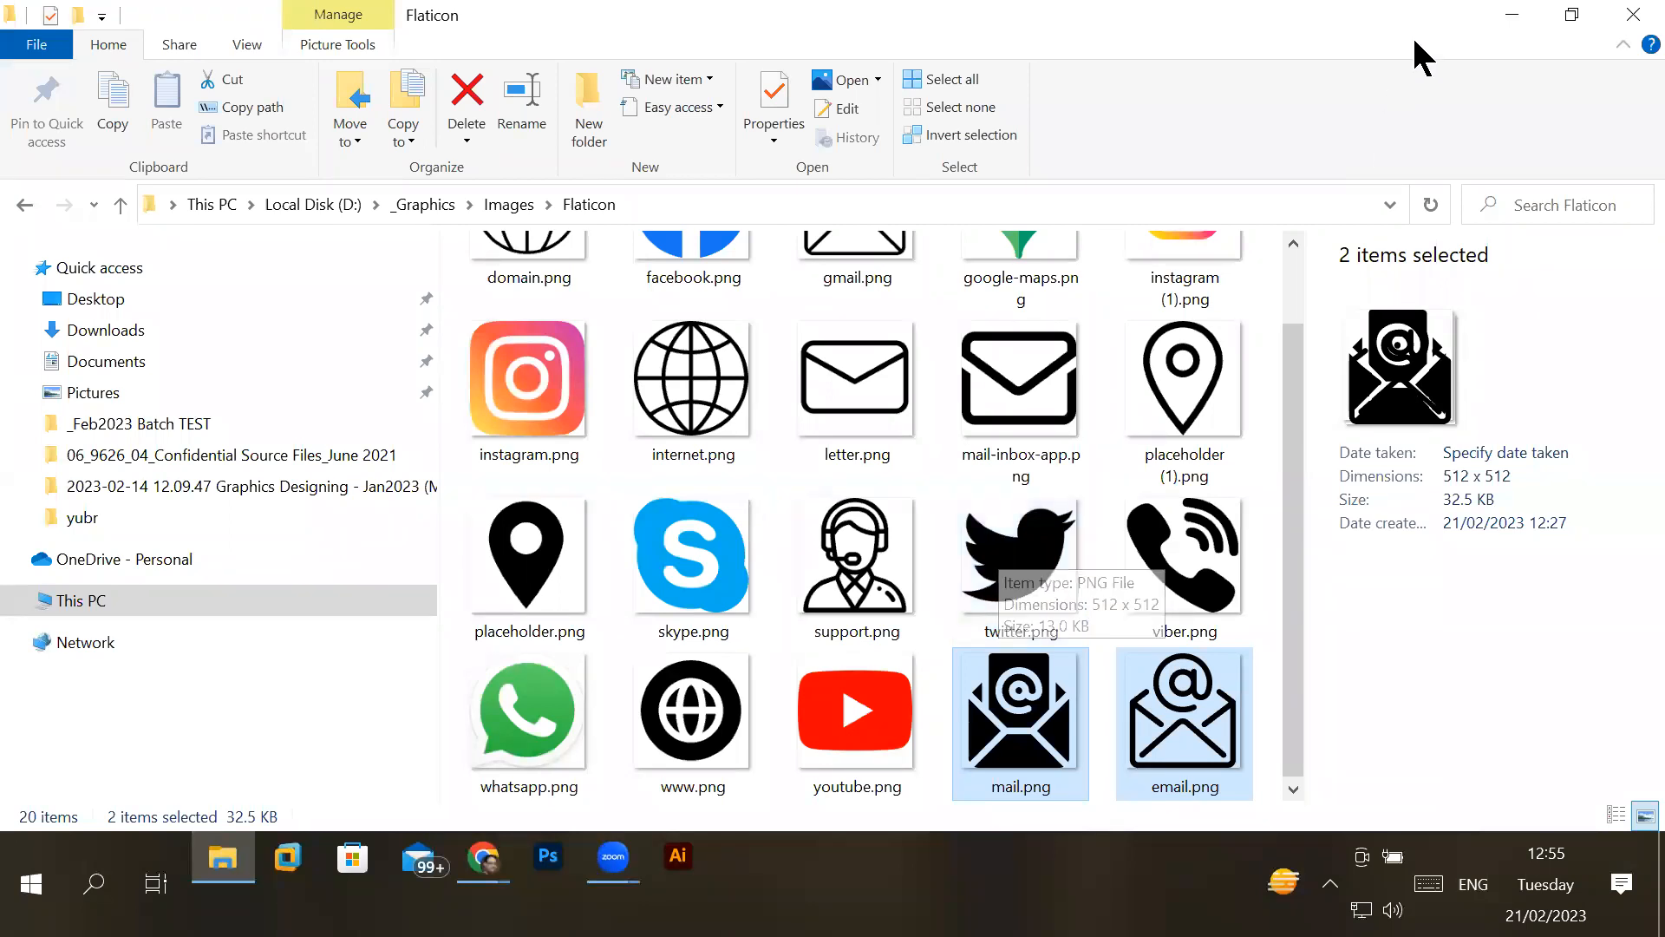
left_click(1635, 15)
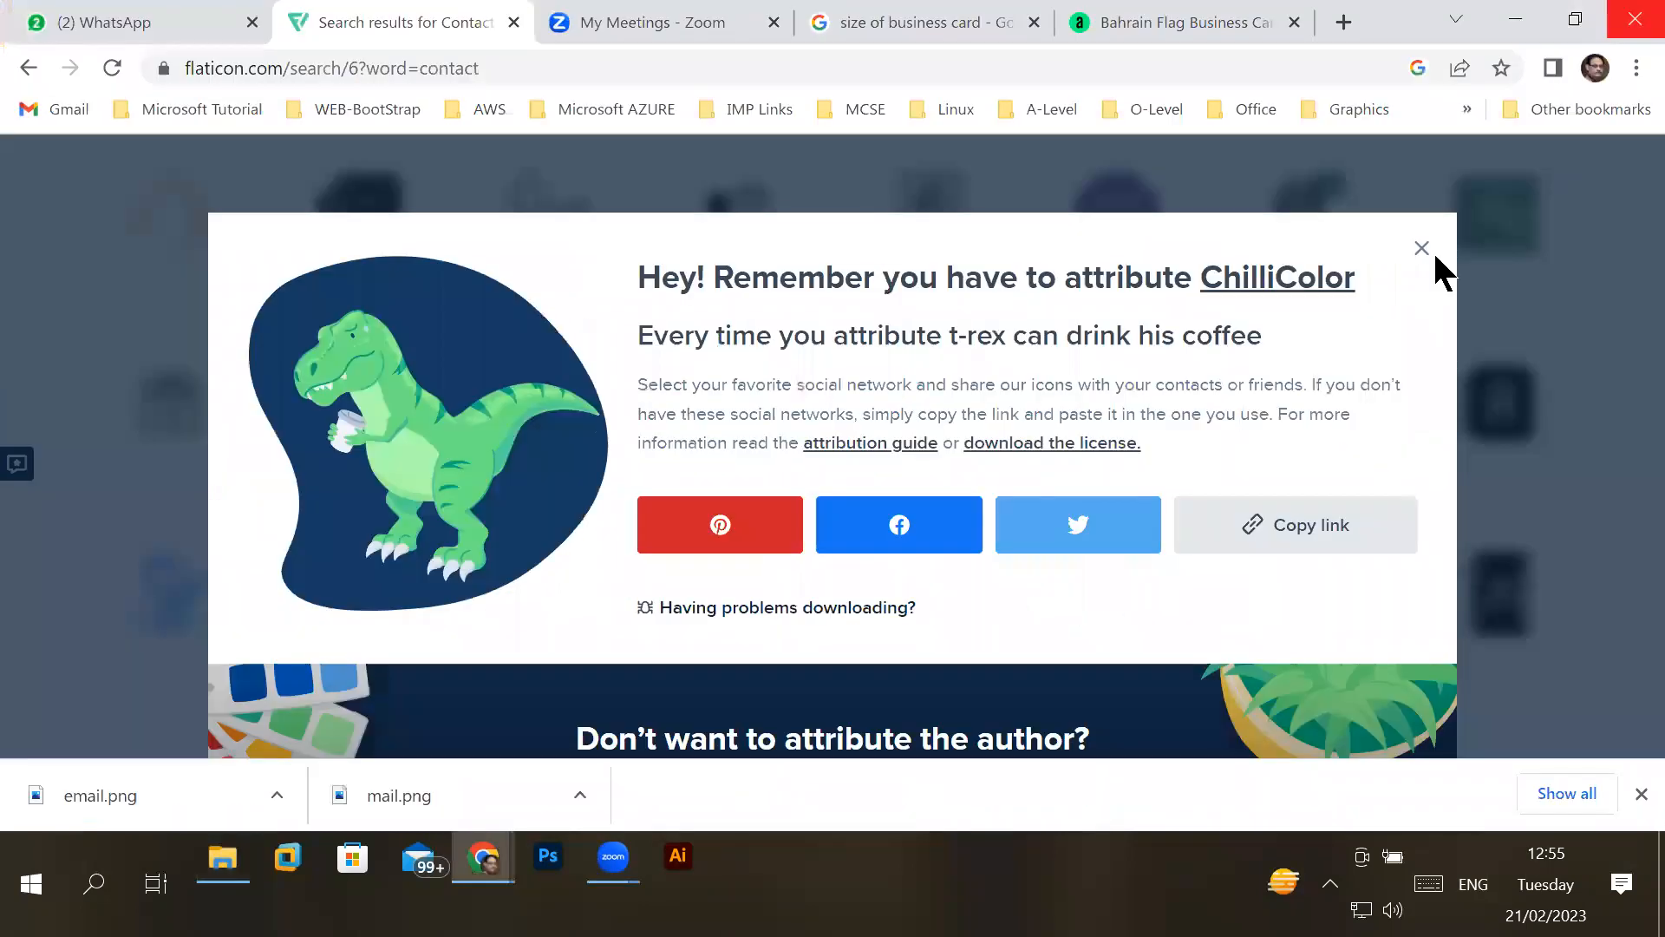
left_click(1635, 17)
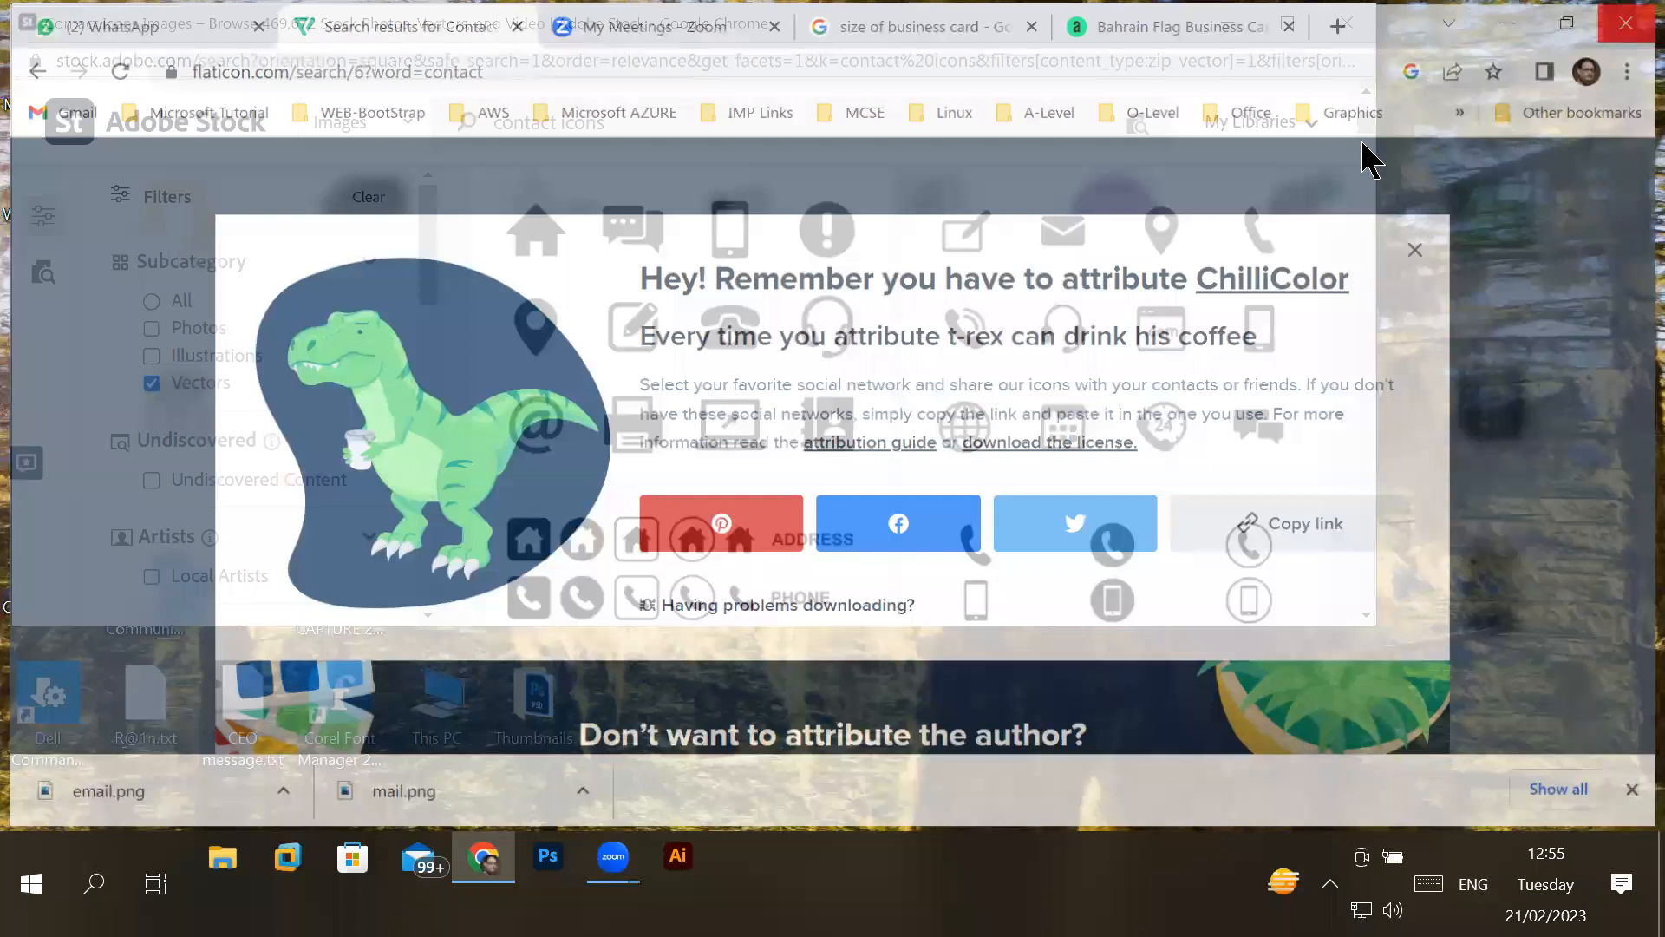
left_click(1347, 23)
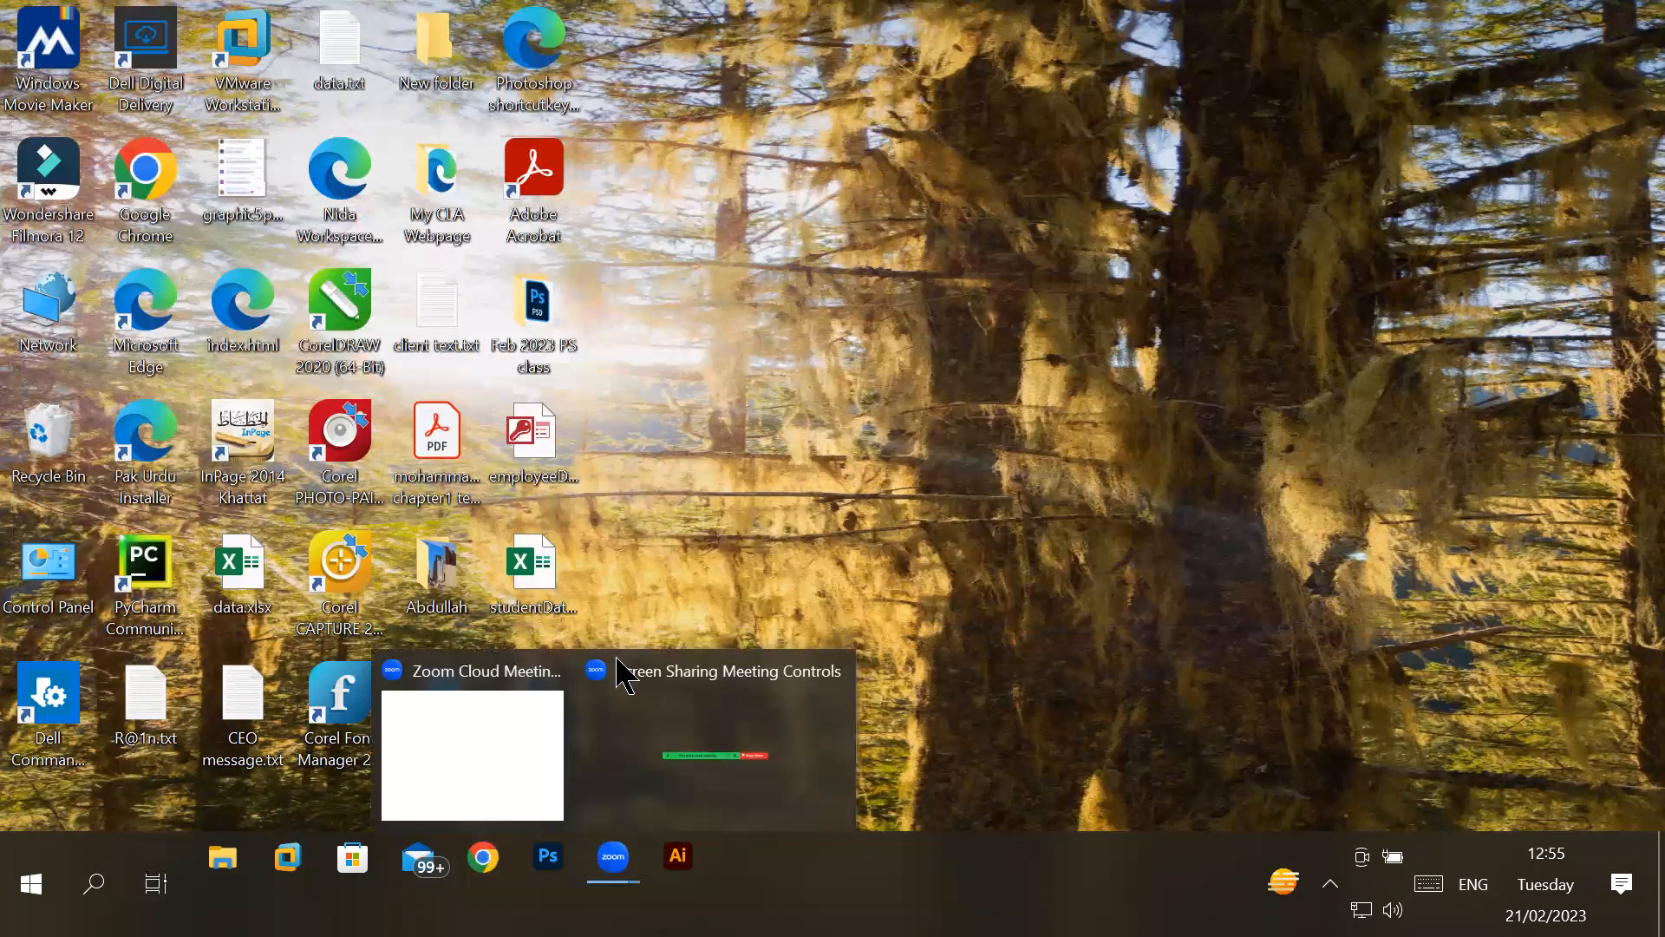
- Browse from This PC to the _Graphics folder on Local Disk (D:) and select the Expo 2023 folder
double_click(454, 706)
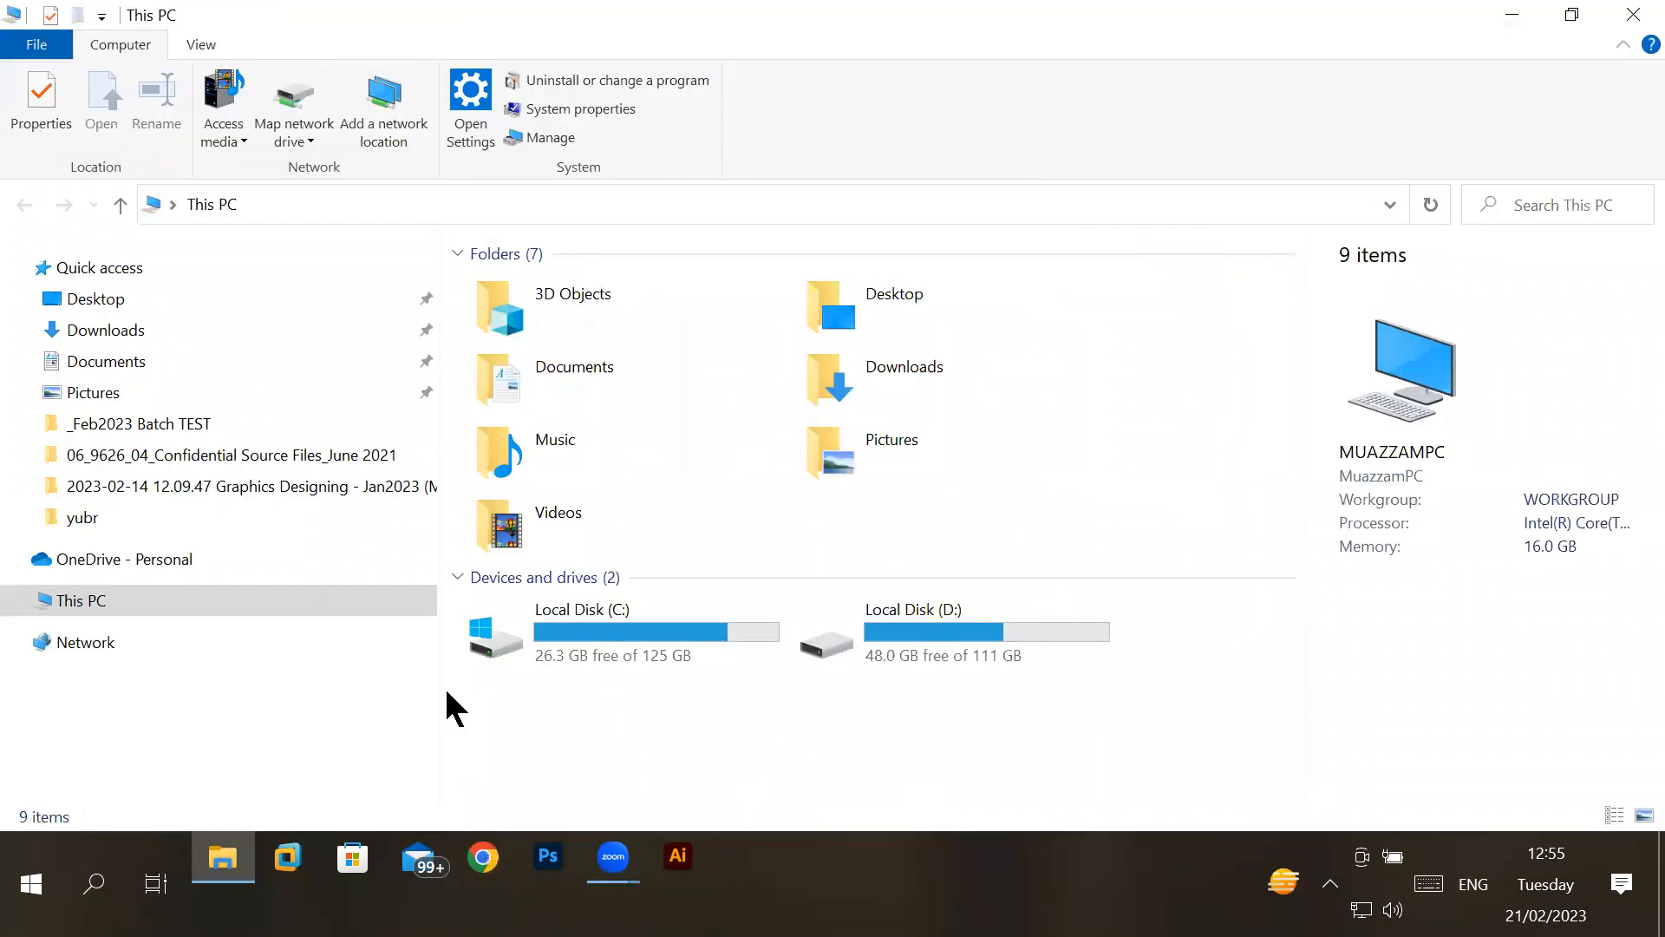
double_click(926, 622)
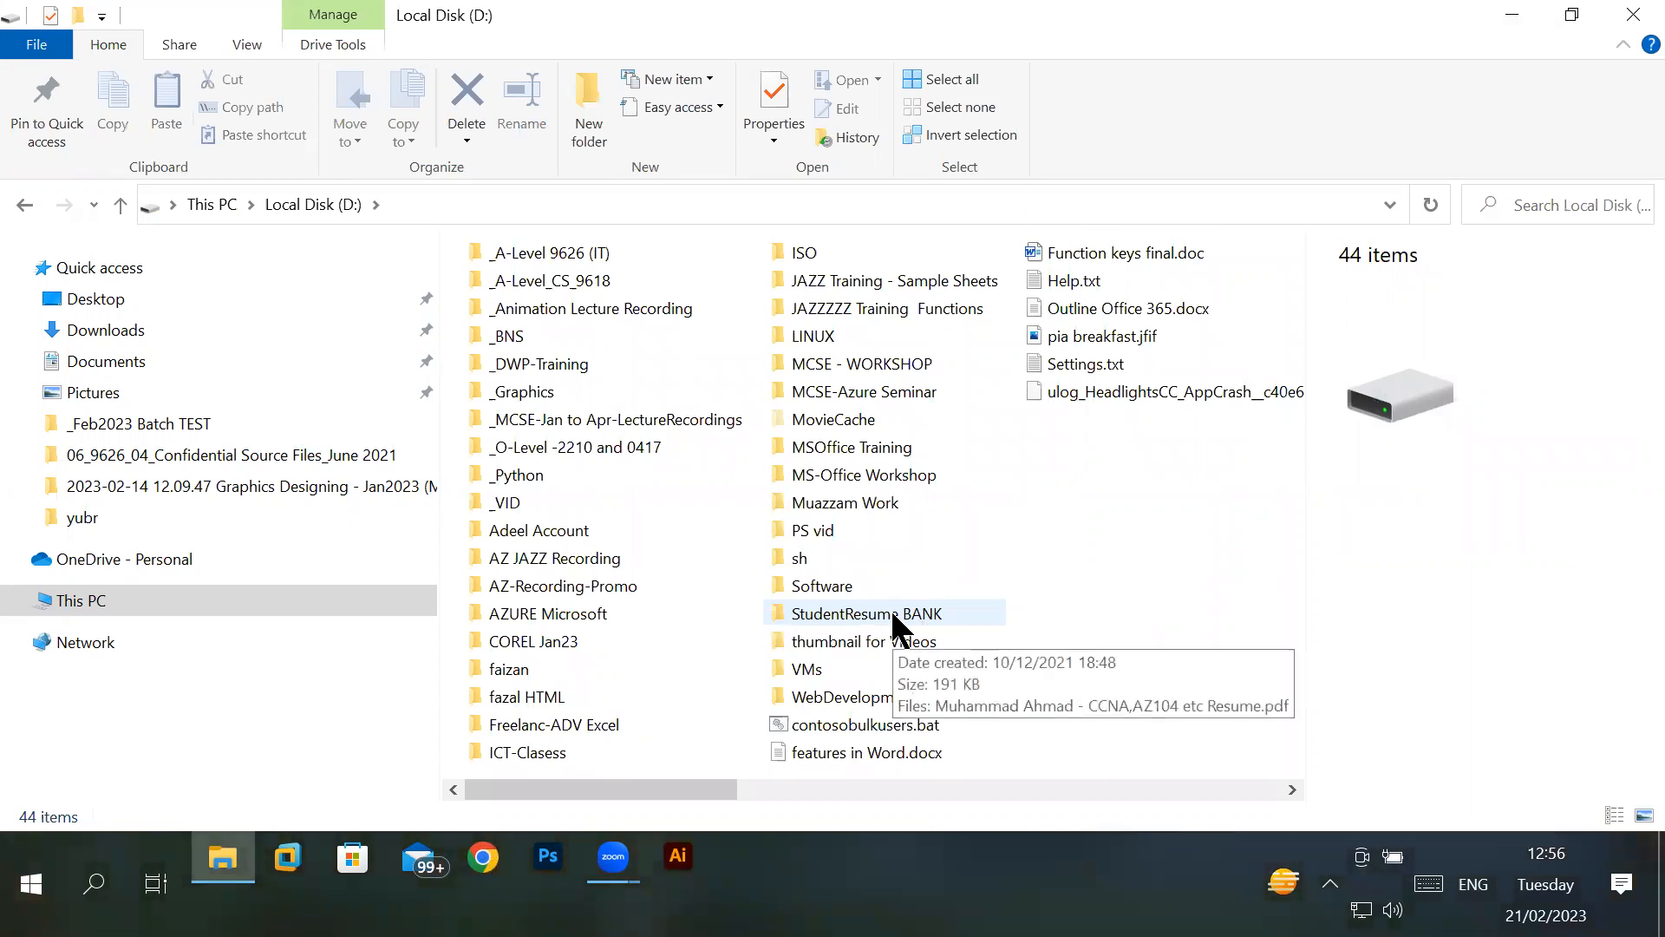
double_click(631, 397)
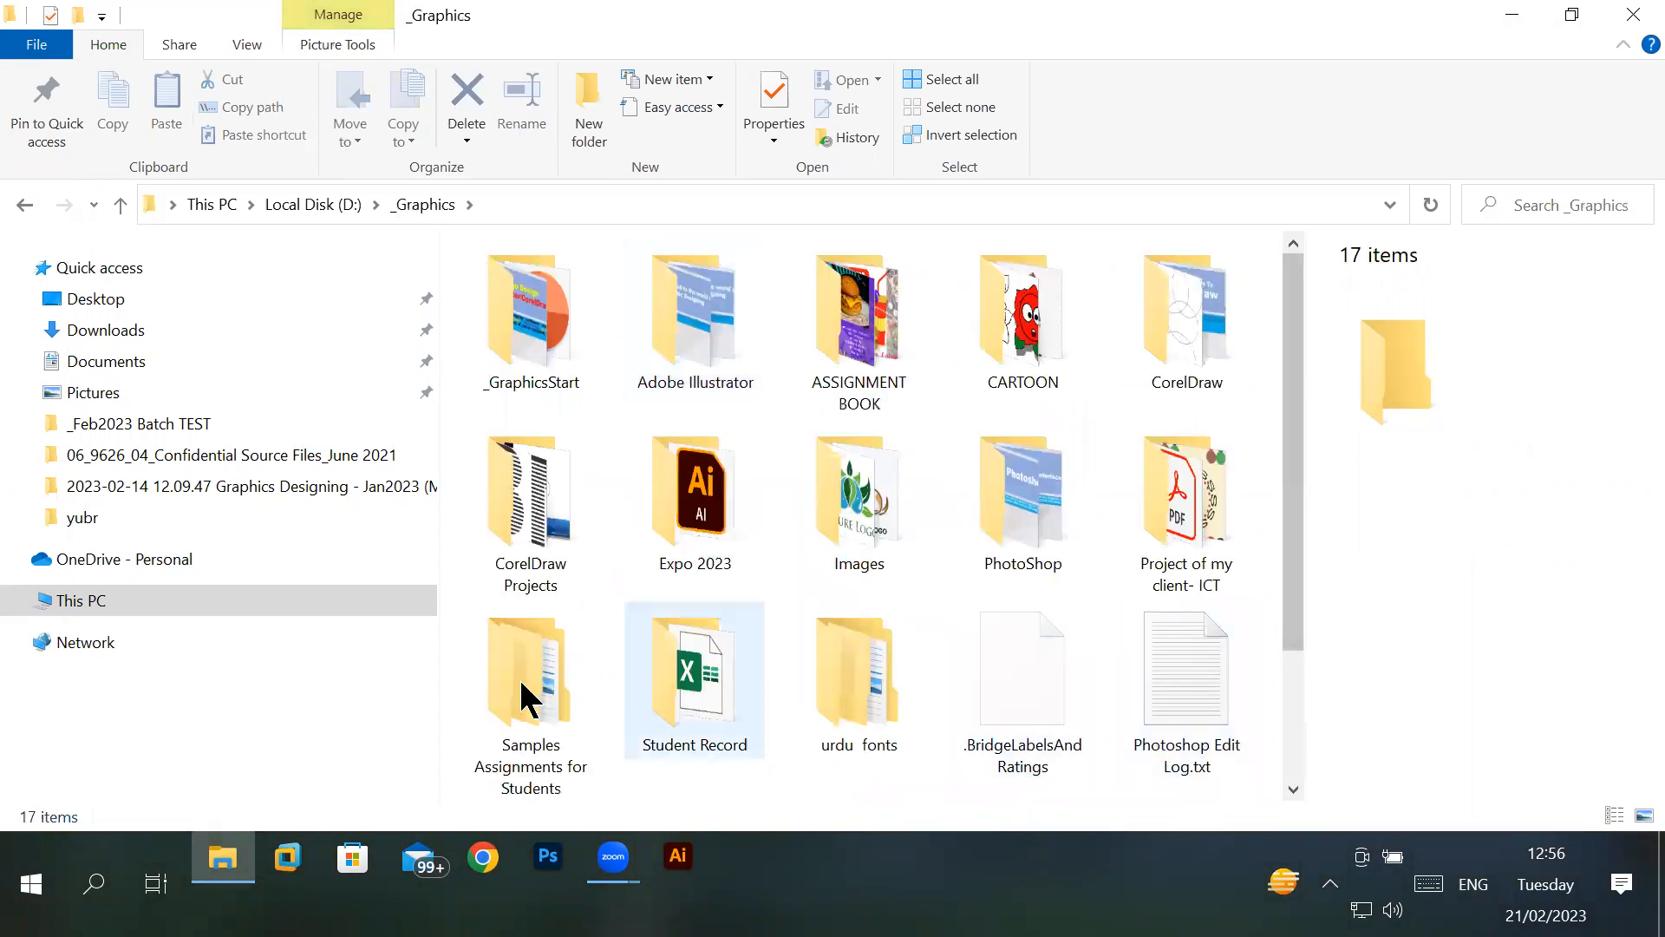
left_click(704, 520)
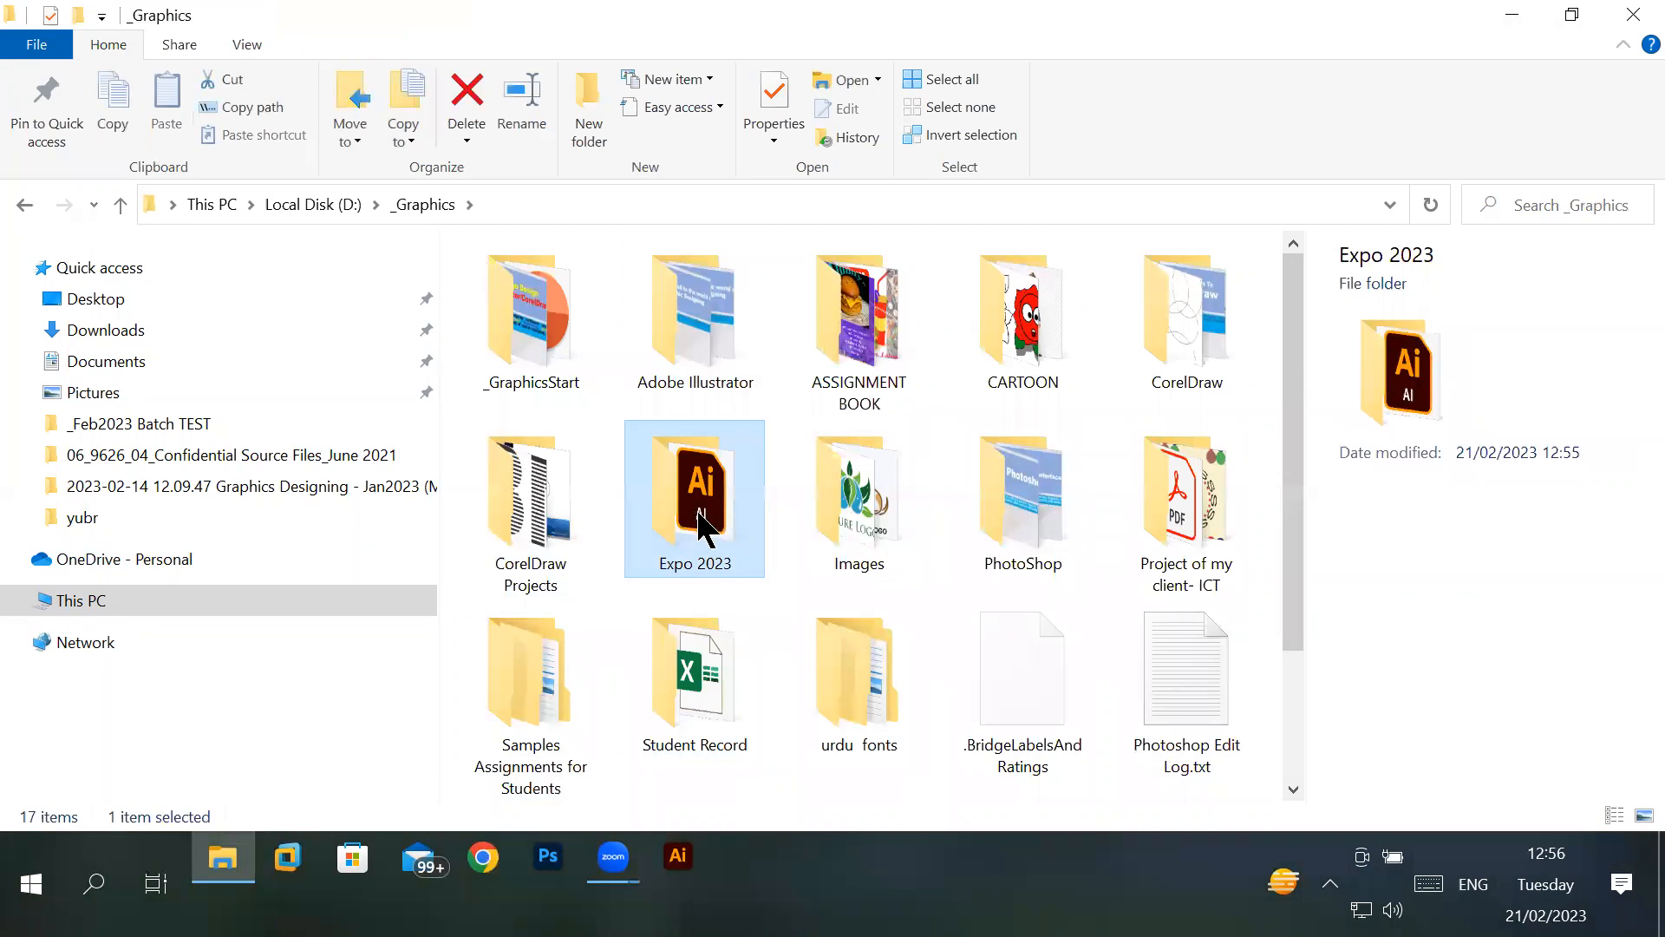
- Open the Expo 2023 folder and check the saved Illustrator file in it
double_click(718, 536)
left_click(564, 295)
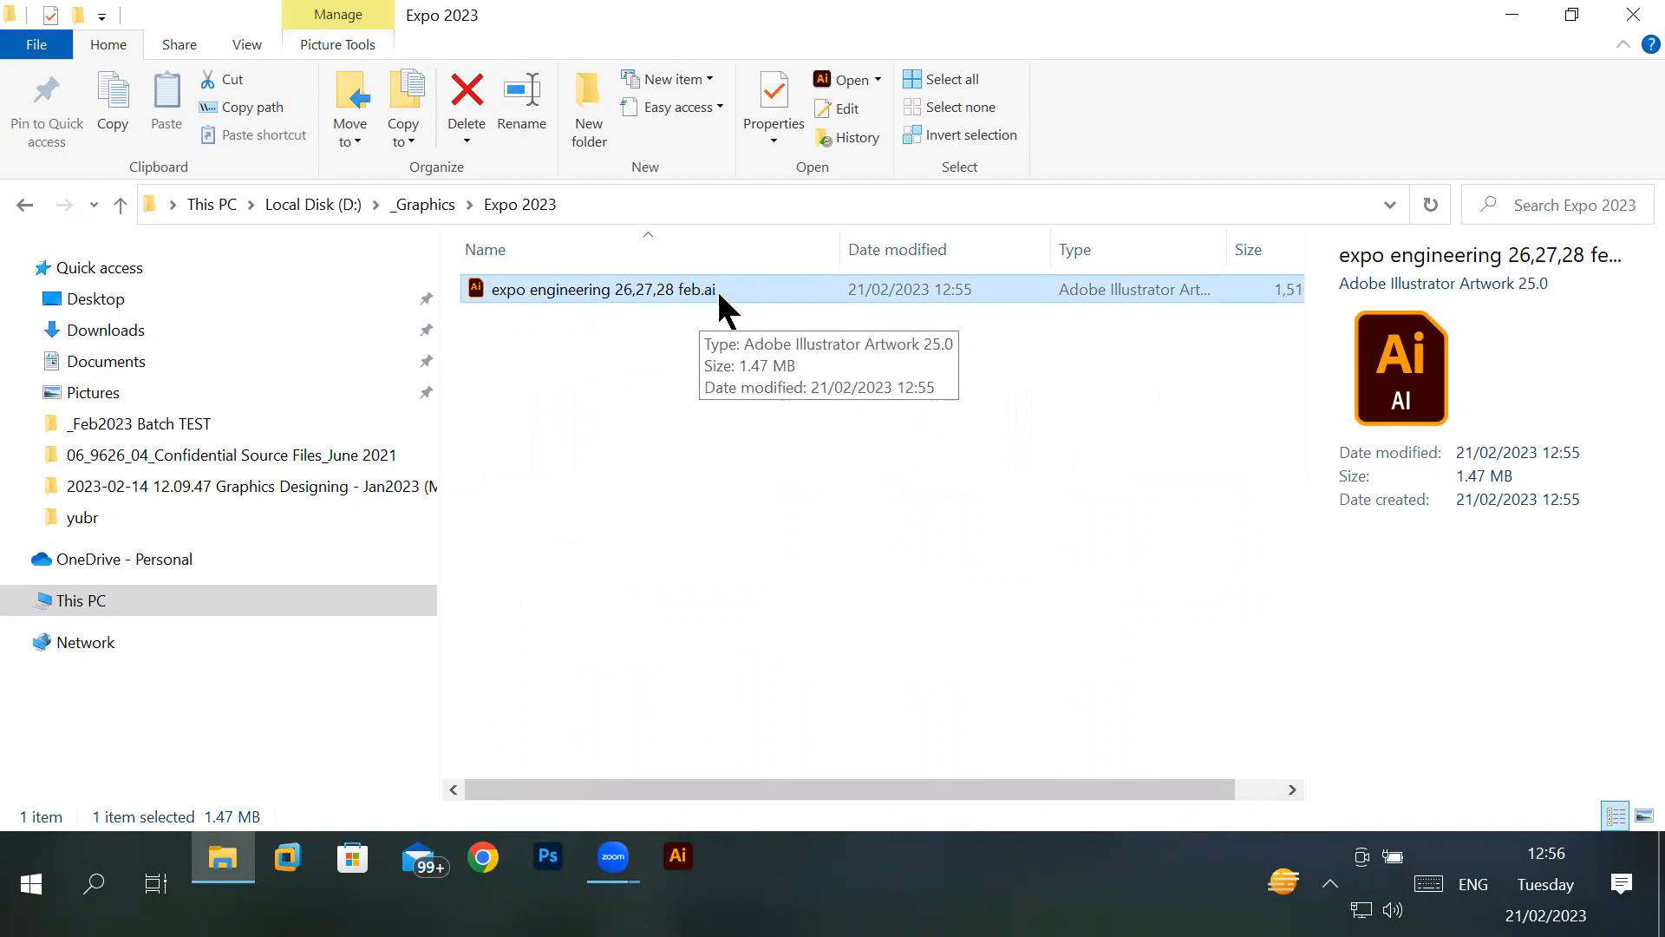
left_click(637, 297)
left_click(825, 403)
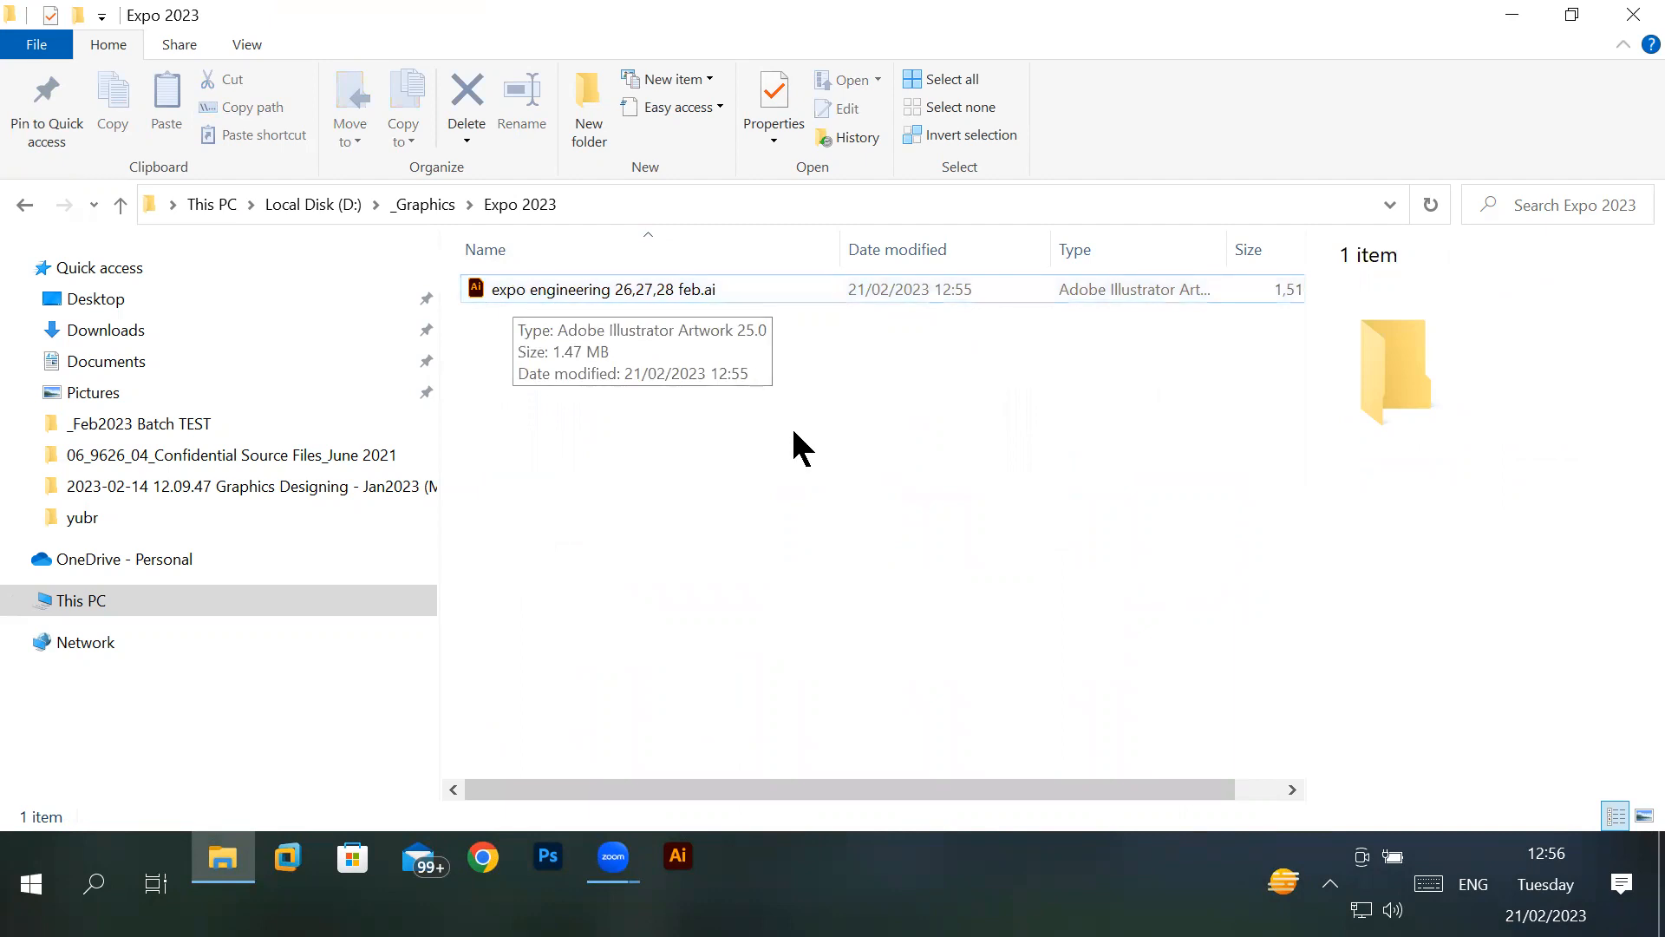
- Launch Illustrator and open "expo engineering 26,27,28 feb.ai" from the _Graphics\Expo 2023 folder on Local Disk (D:)
left_click(680, 858)
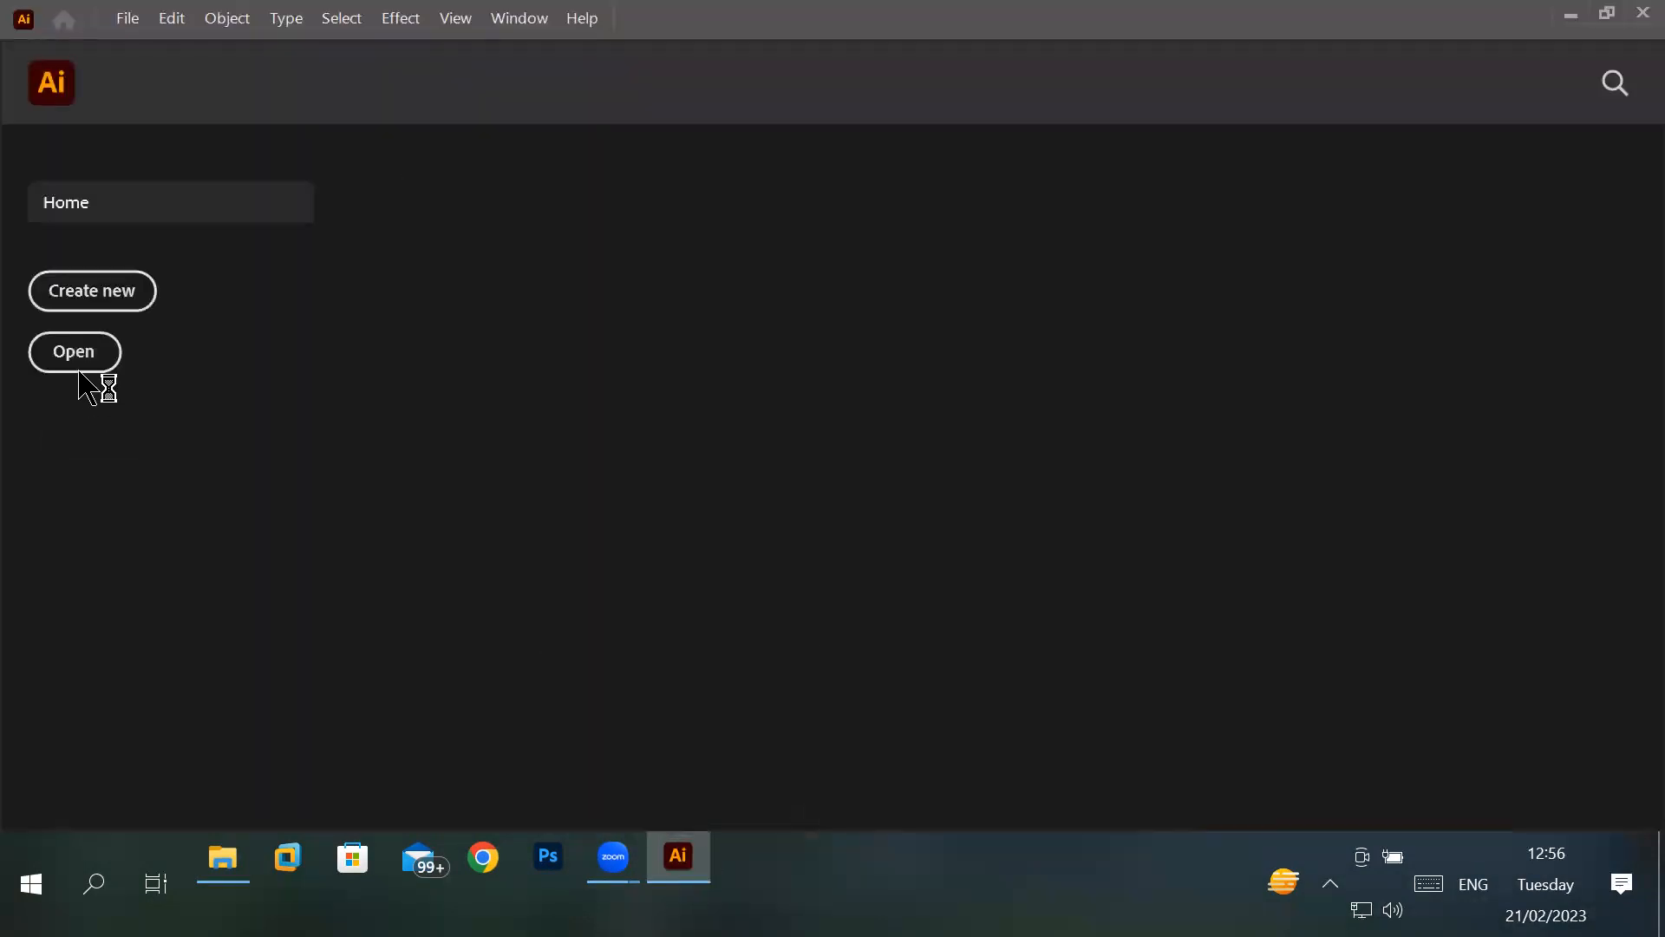
left_click(78, 353)
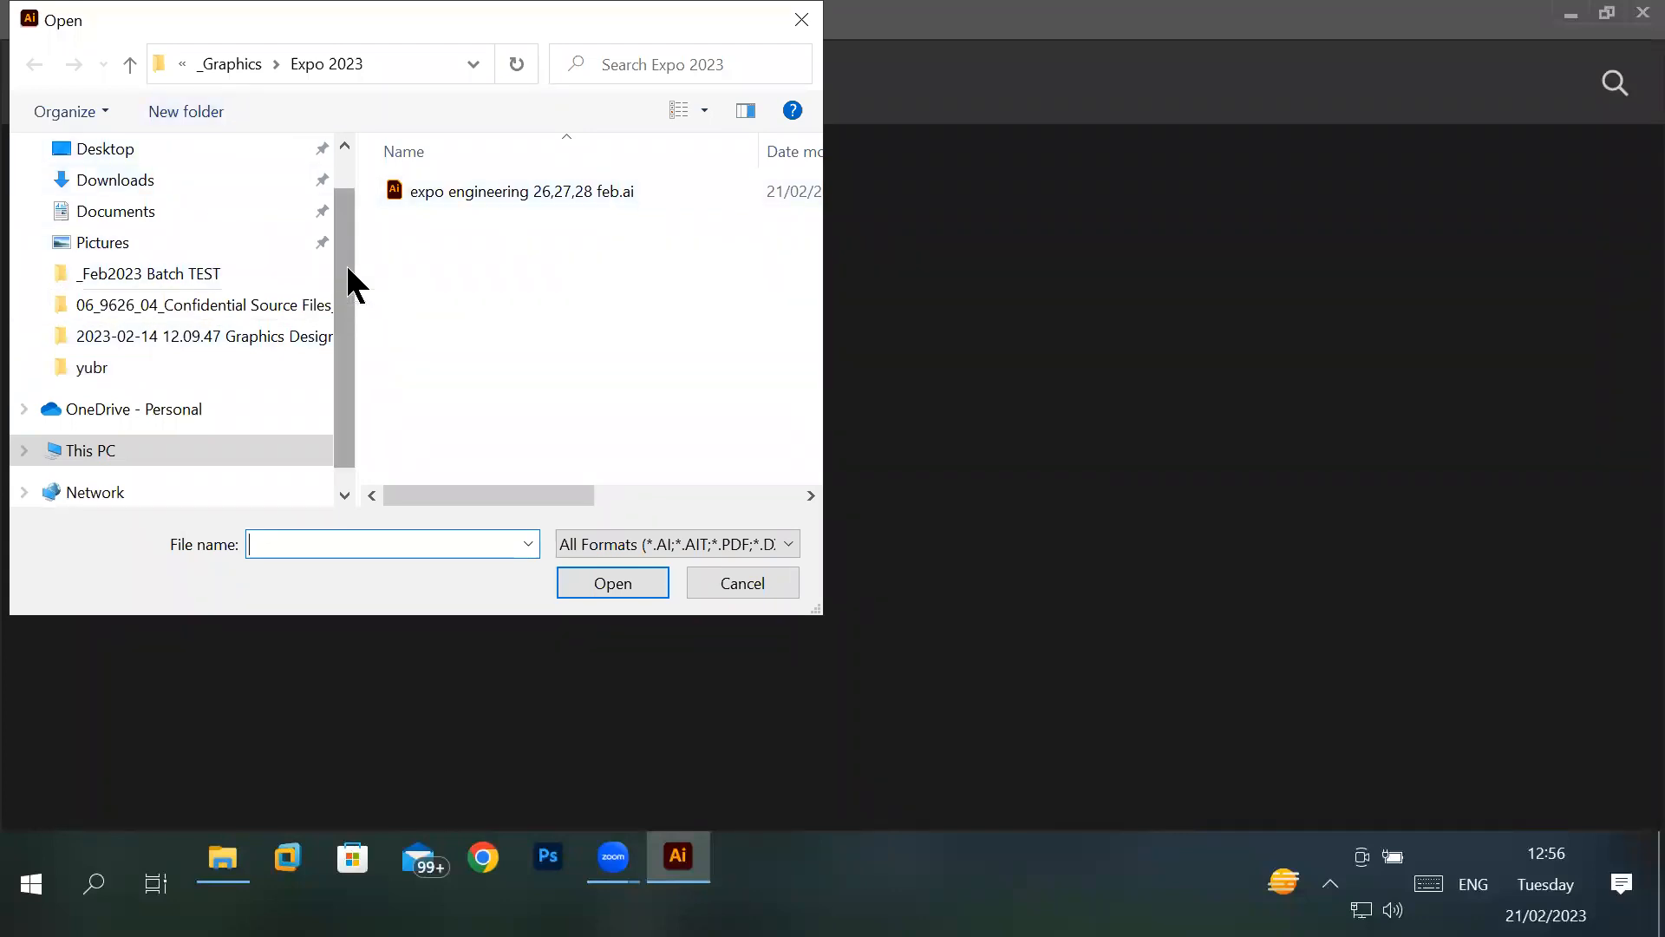
left_click_drag(345, 262, 343, 173)
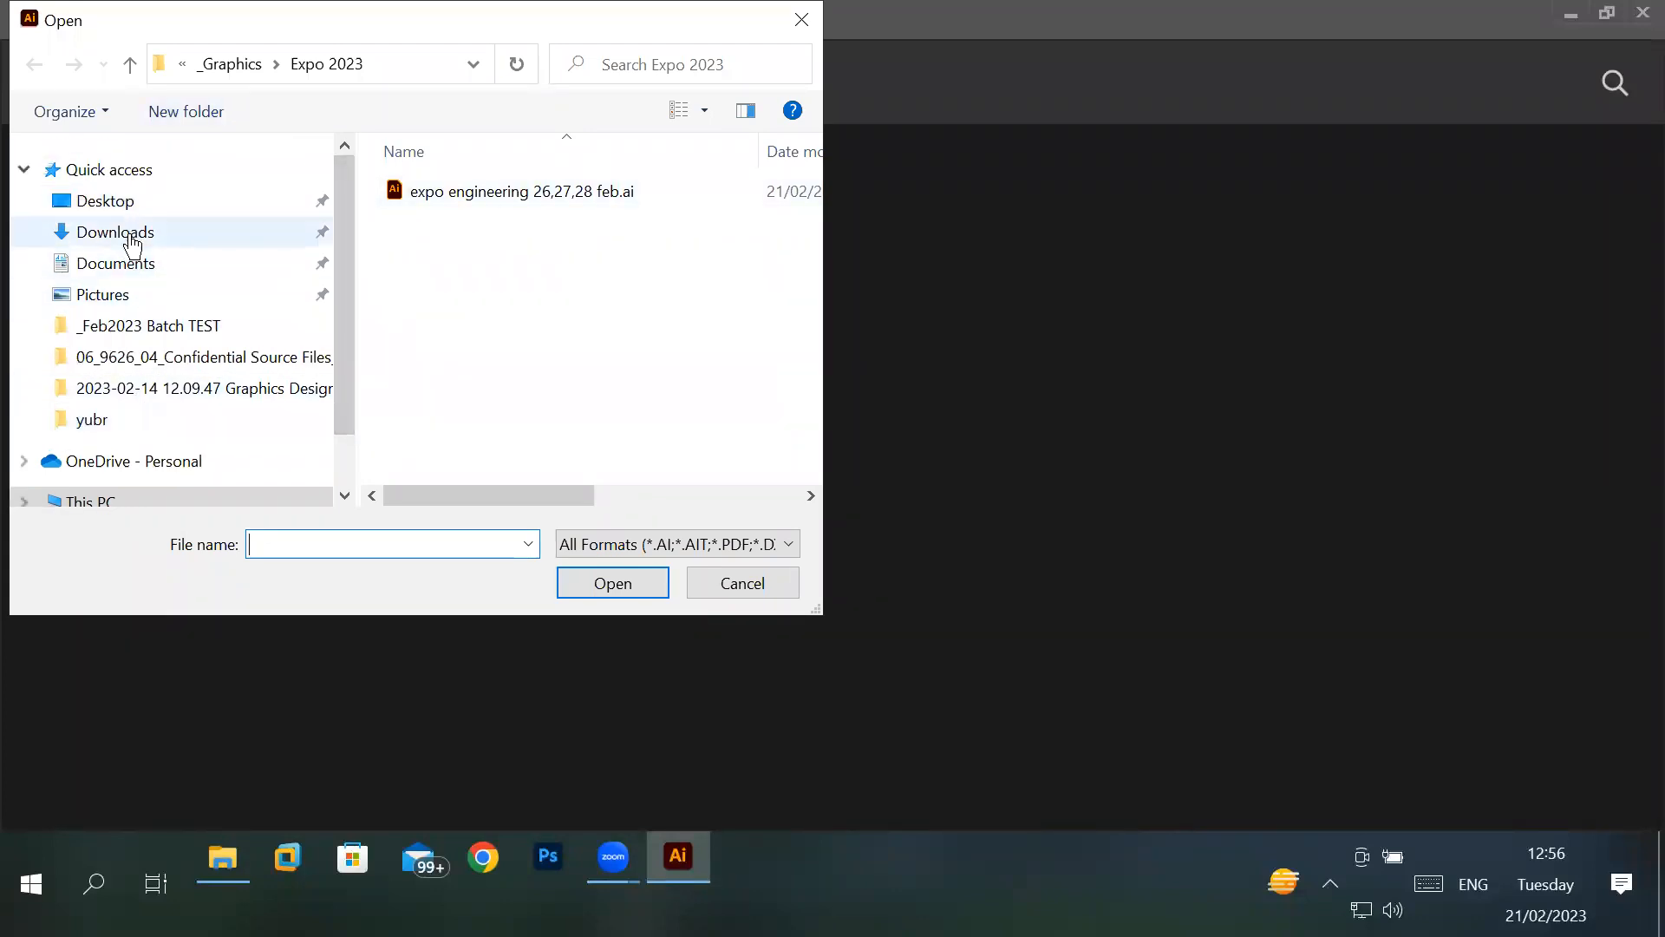
left_click_drag(342, 408, 341, 481)
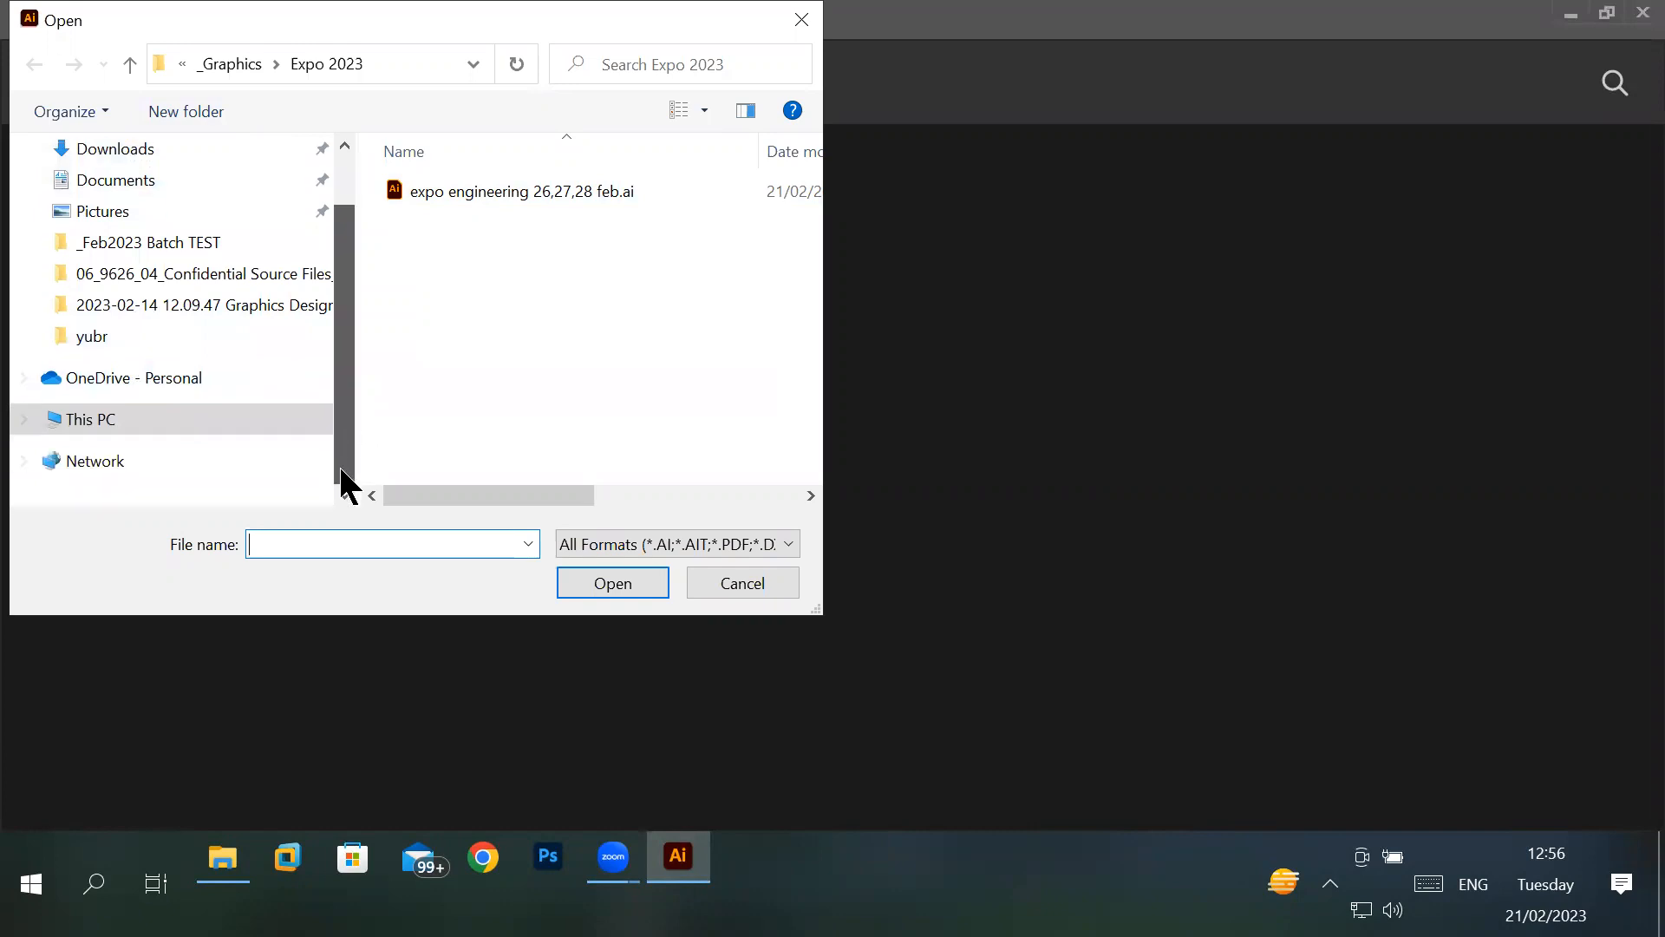
left_click(156, 413)
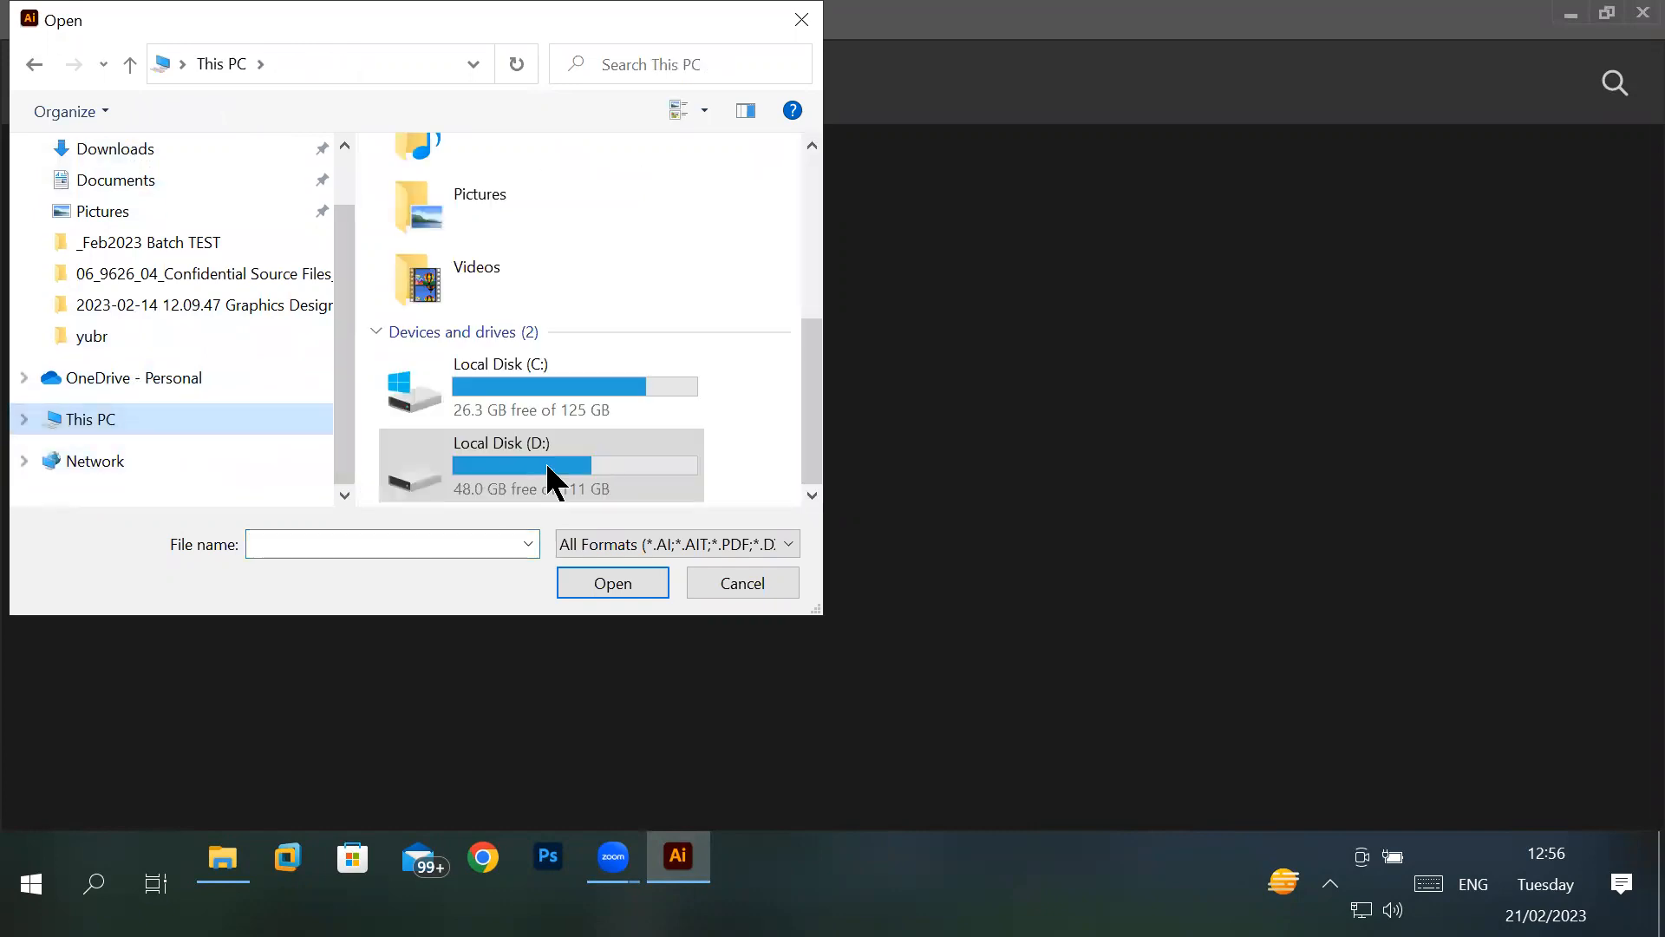
double_click(552, 465)
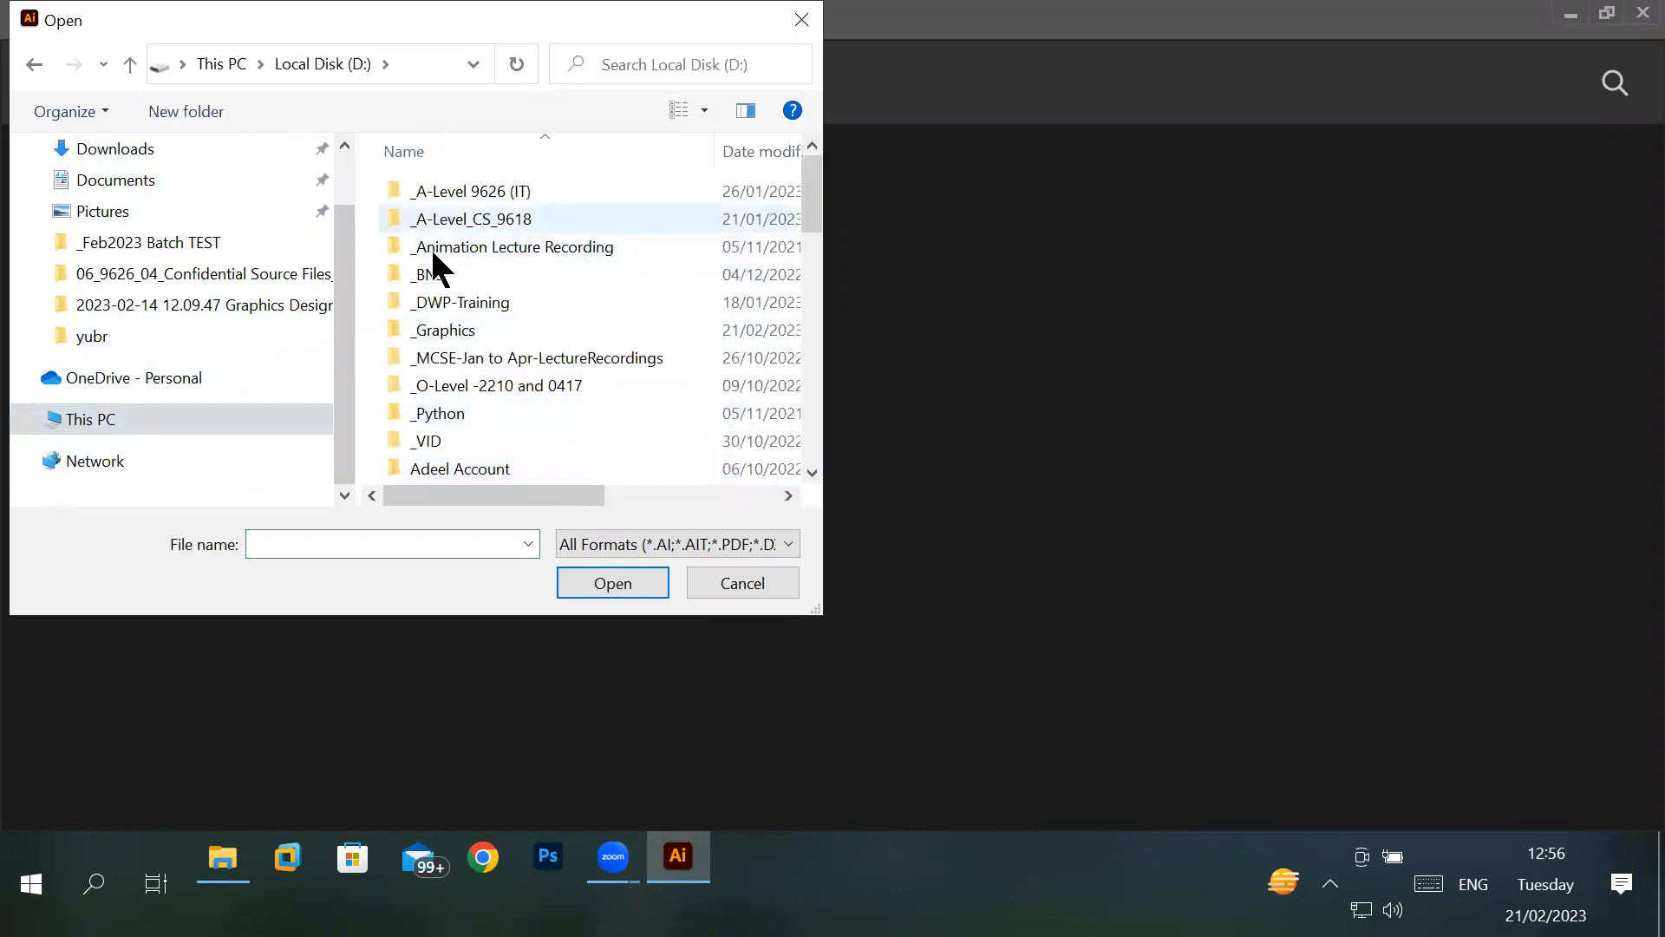
double_click(463, 330)
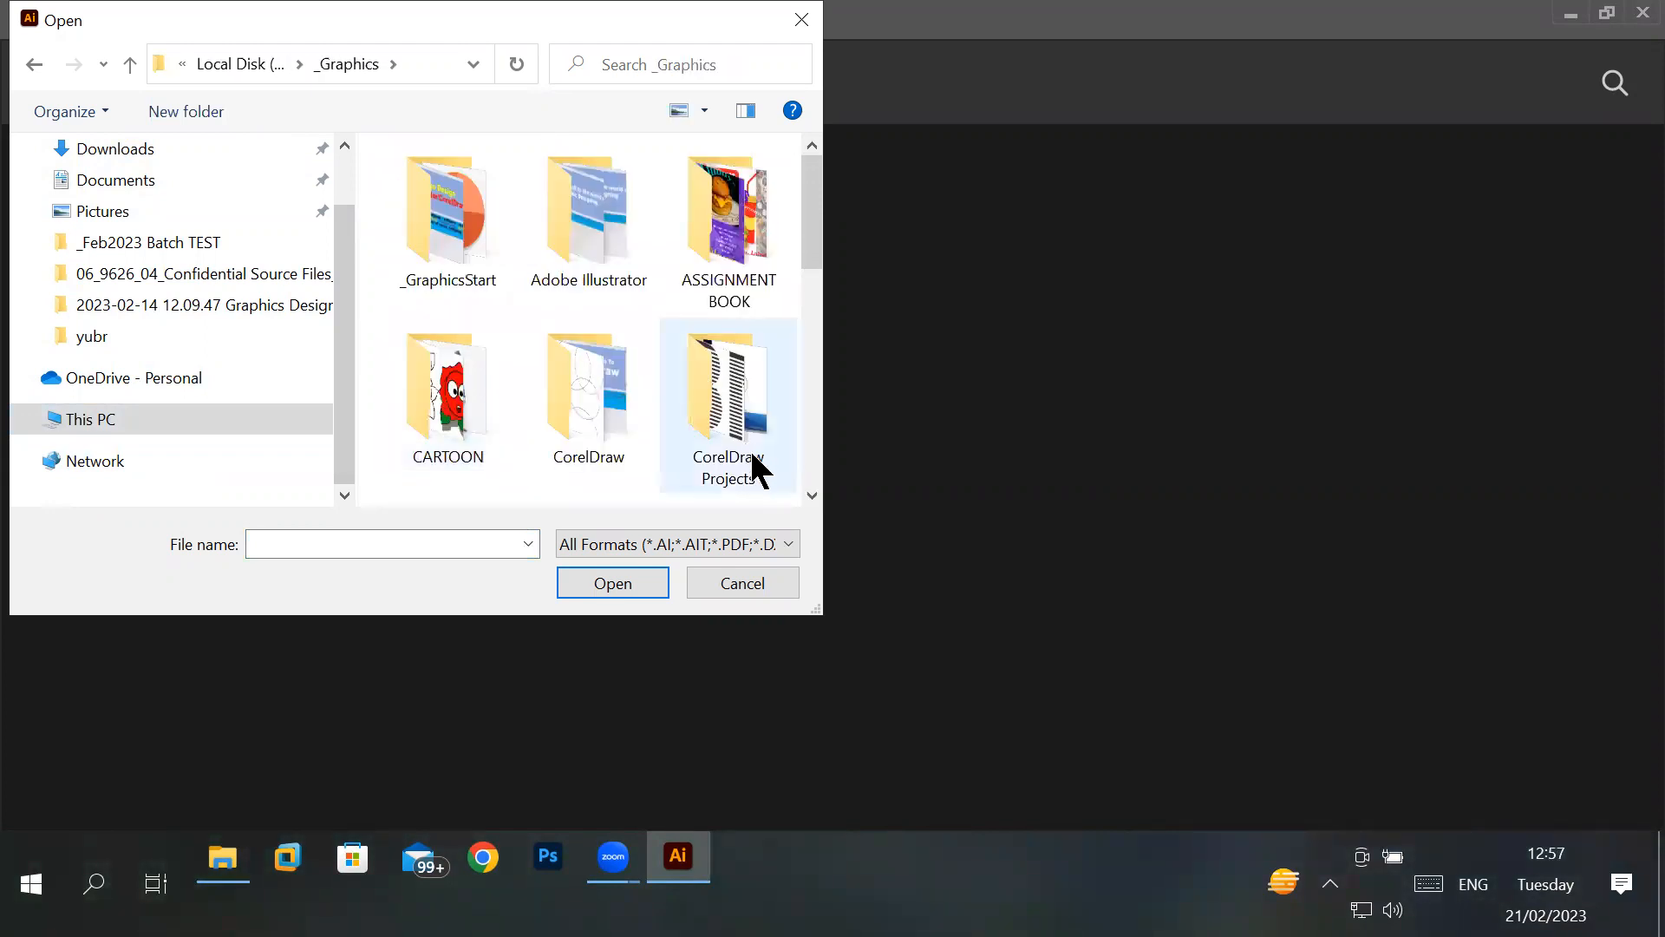
left_click_drag(808, 241, 819, 351)
double_click(444, 302)
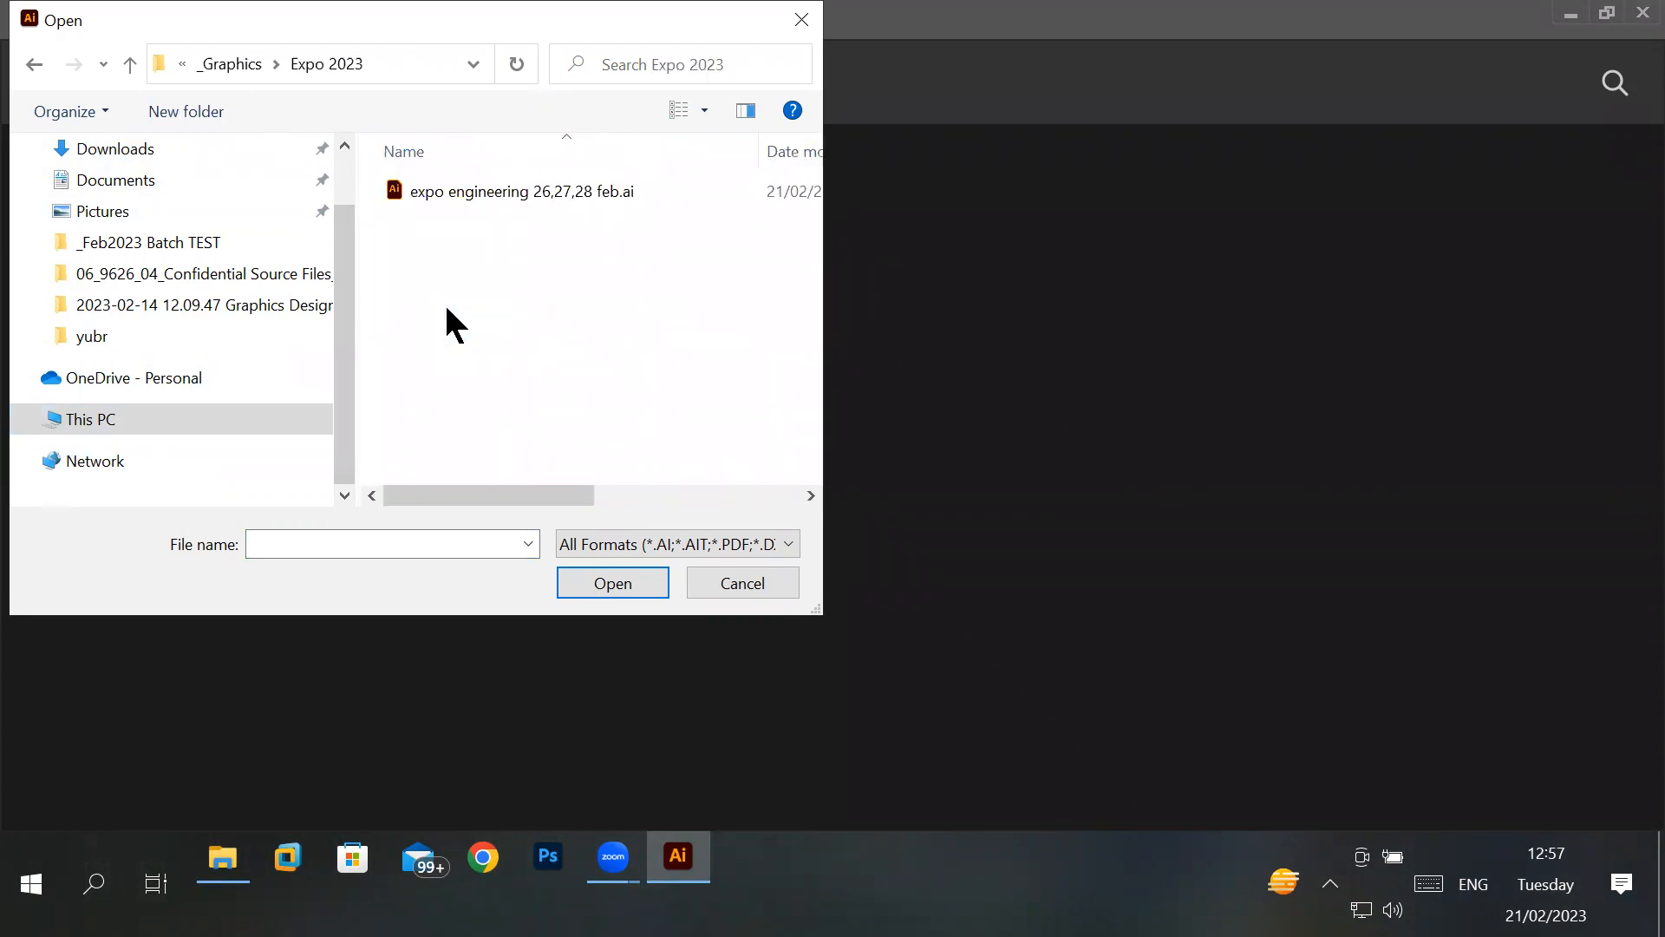
double_click(486, 192)
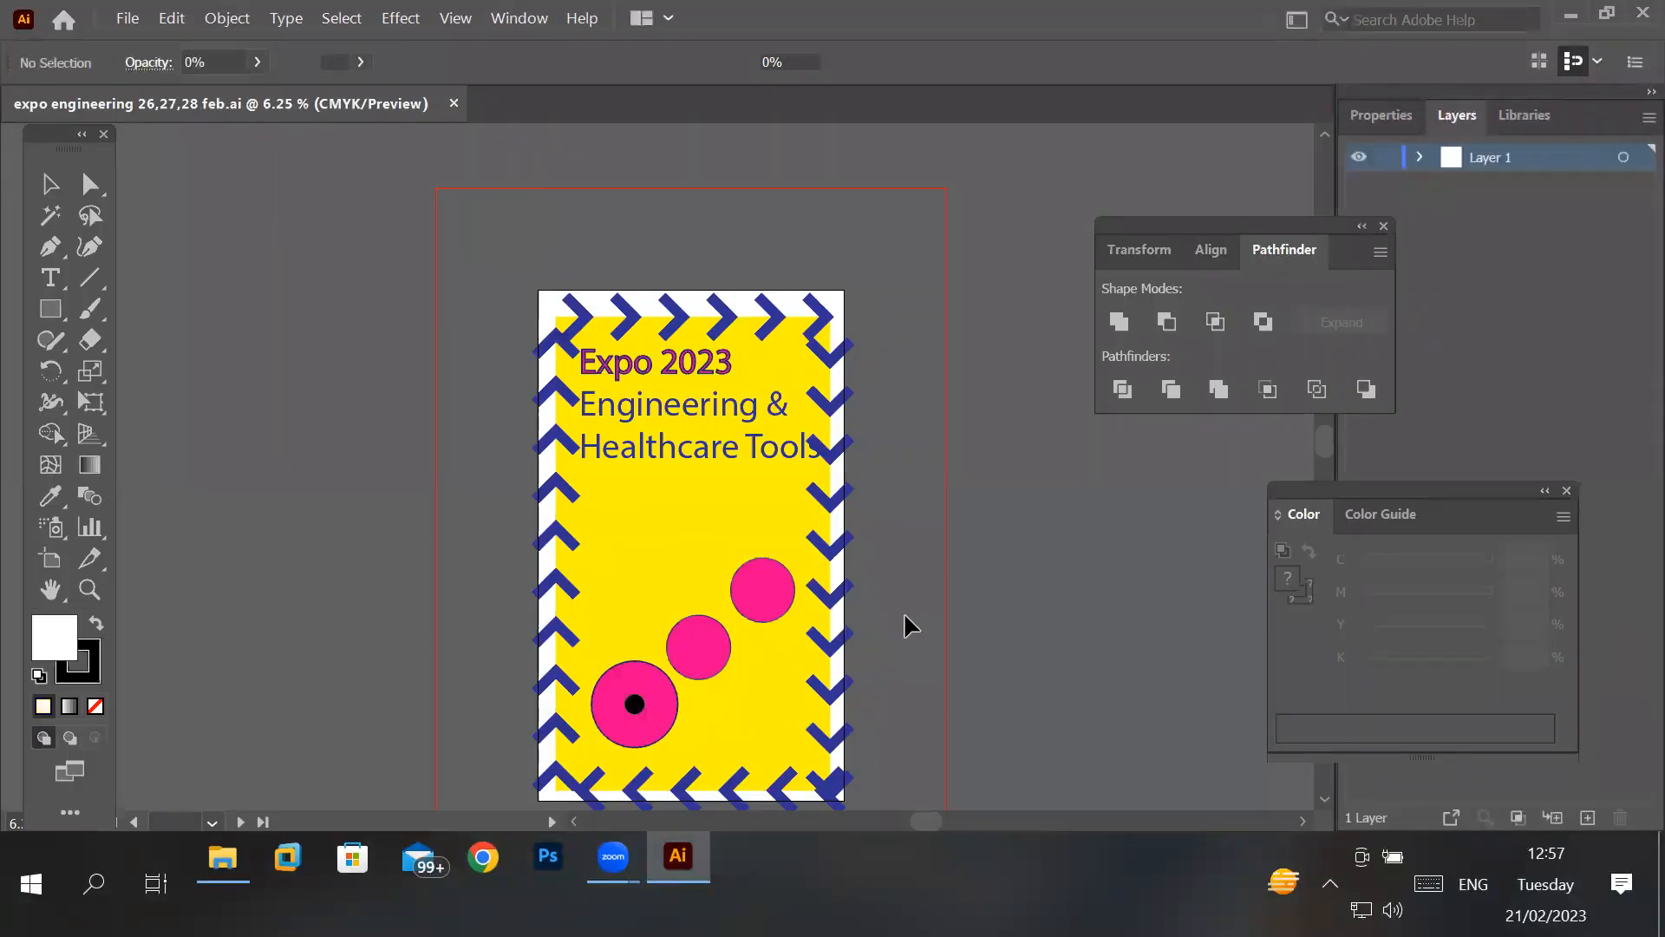
- Place a point text object with the placeholder "Lorem ipsum" inside the large pink circle
scroll(920, 697, "down", 1)
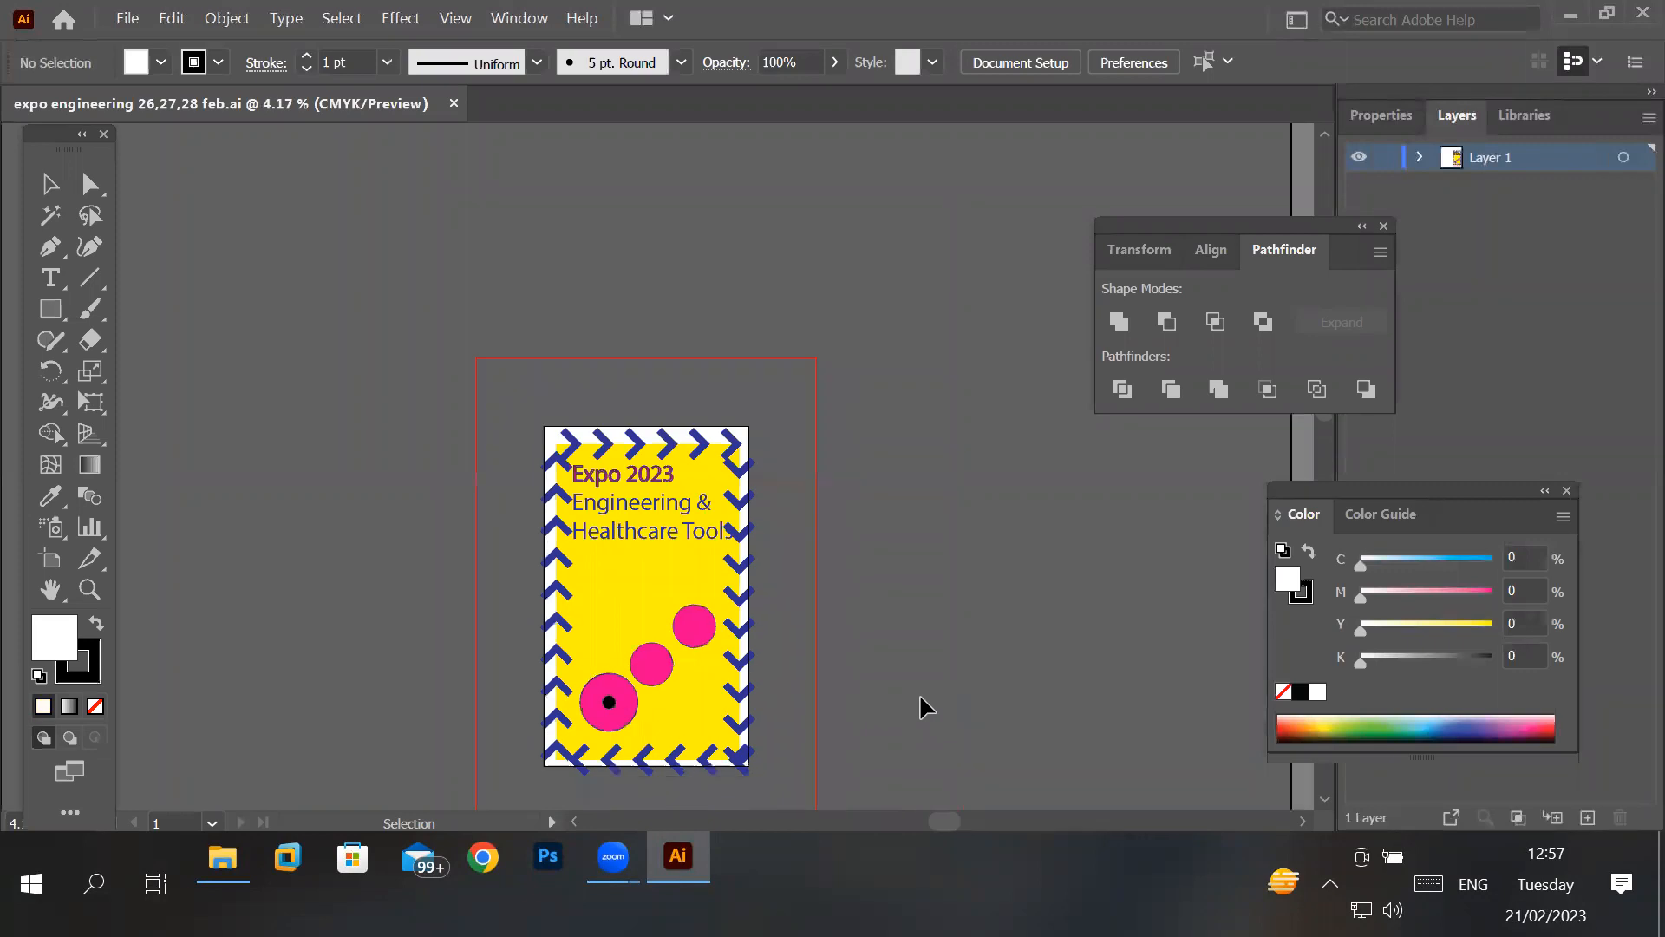
scroll(661, 732, "up", 3)
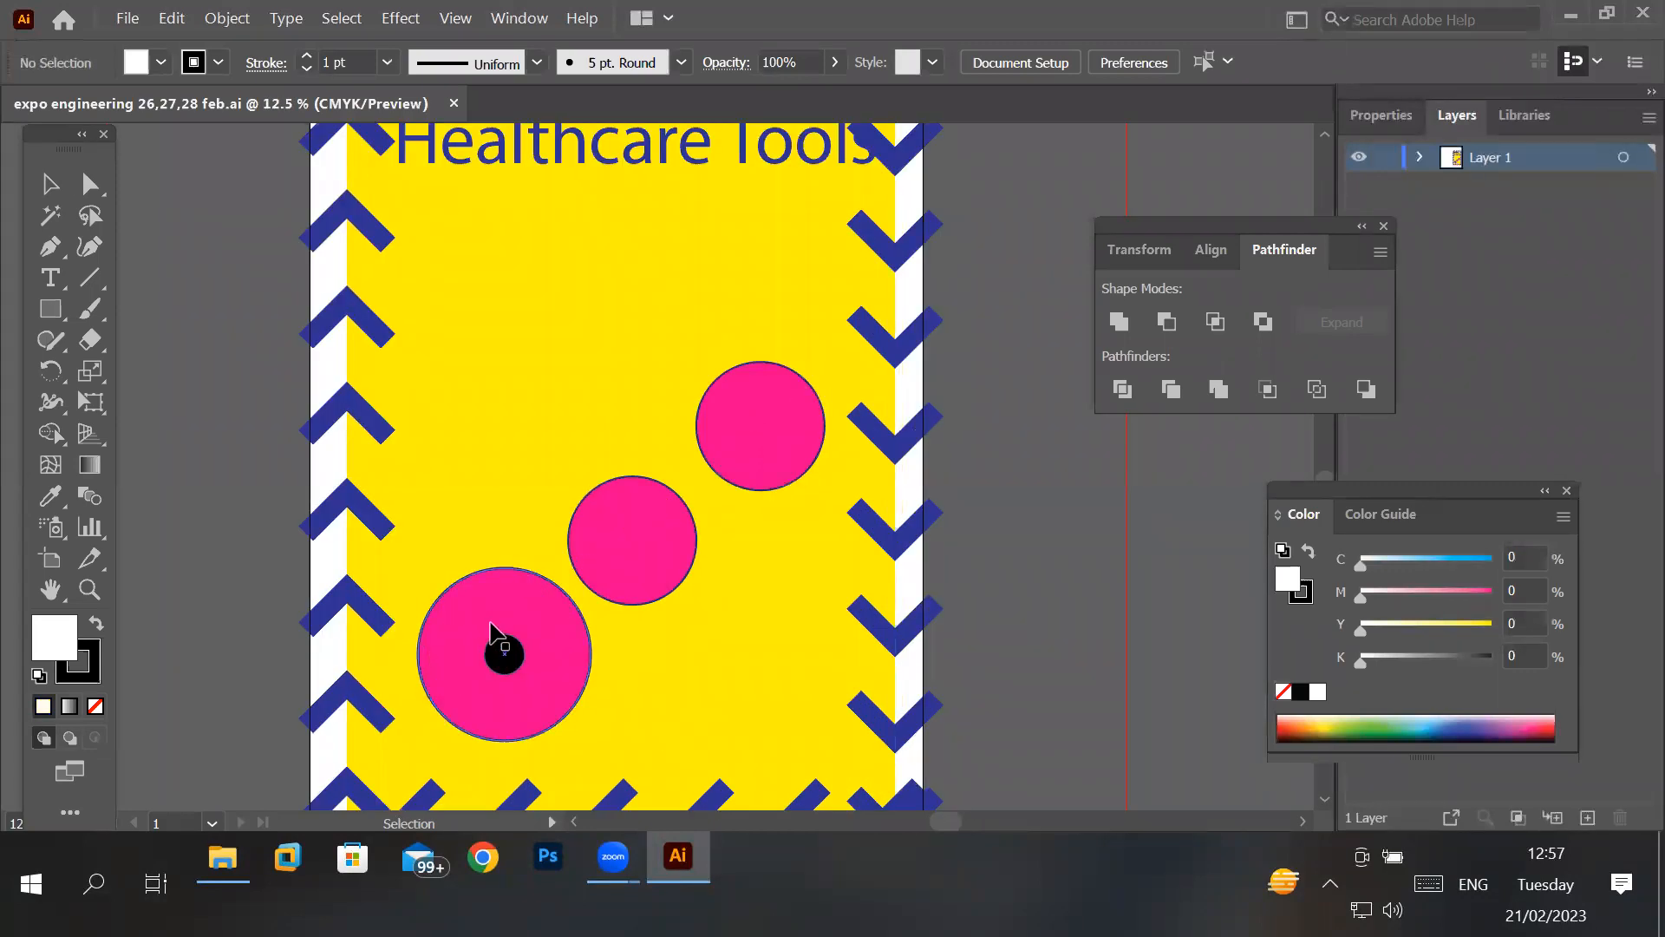
left_click(54, 280)
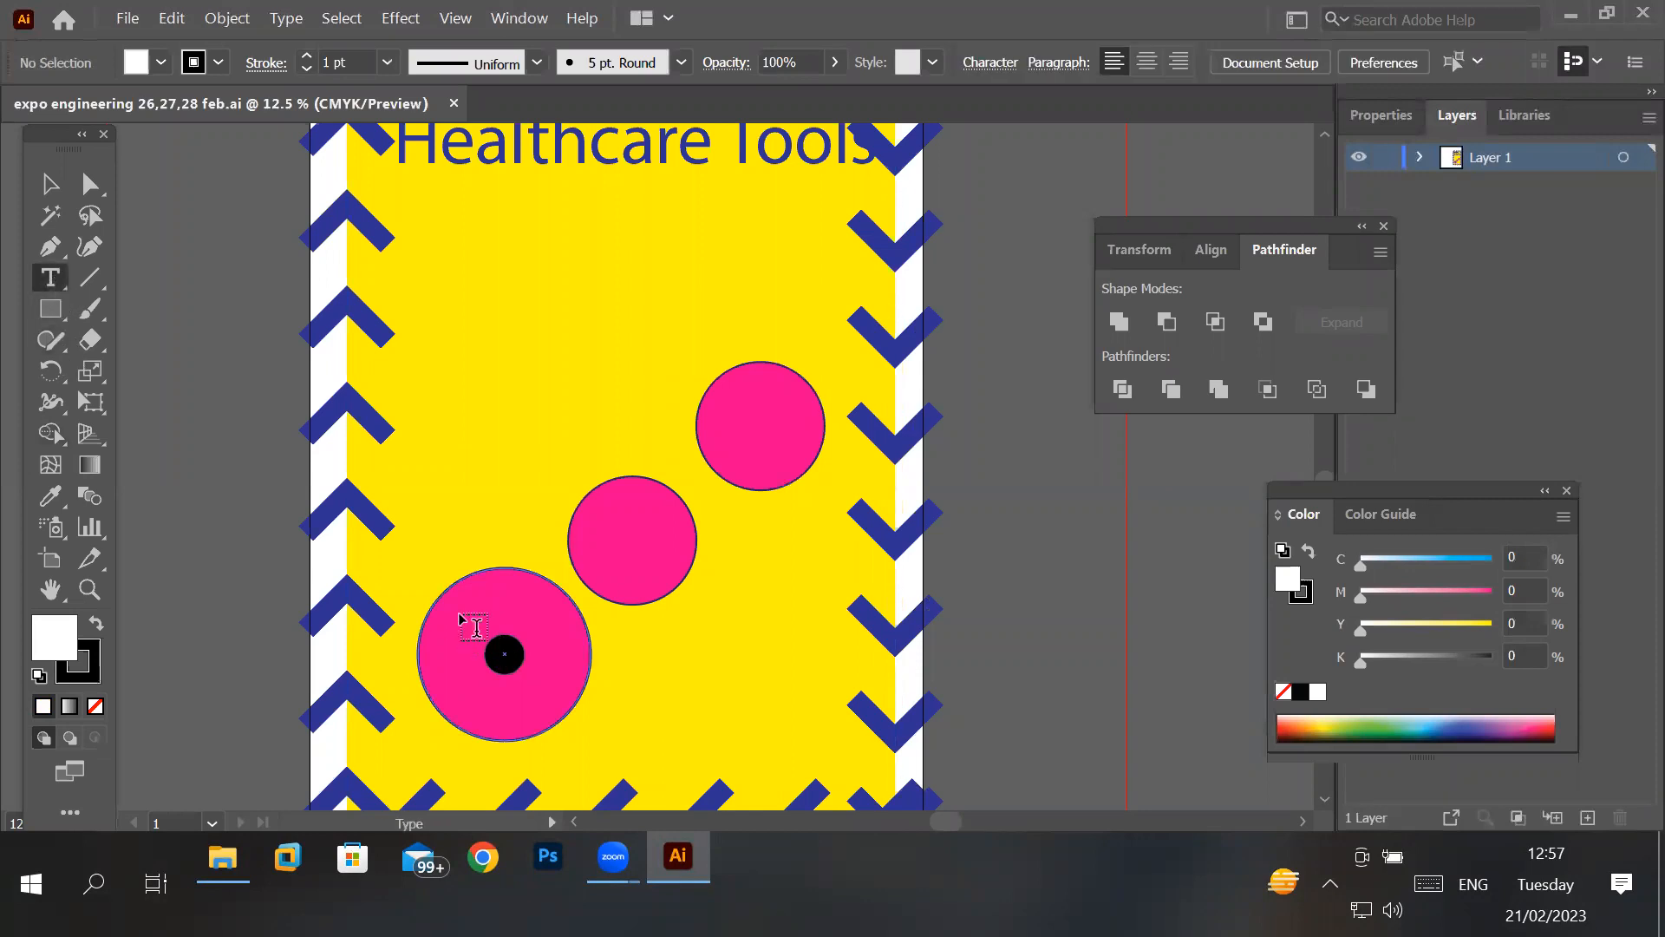
left_click(464, 617)
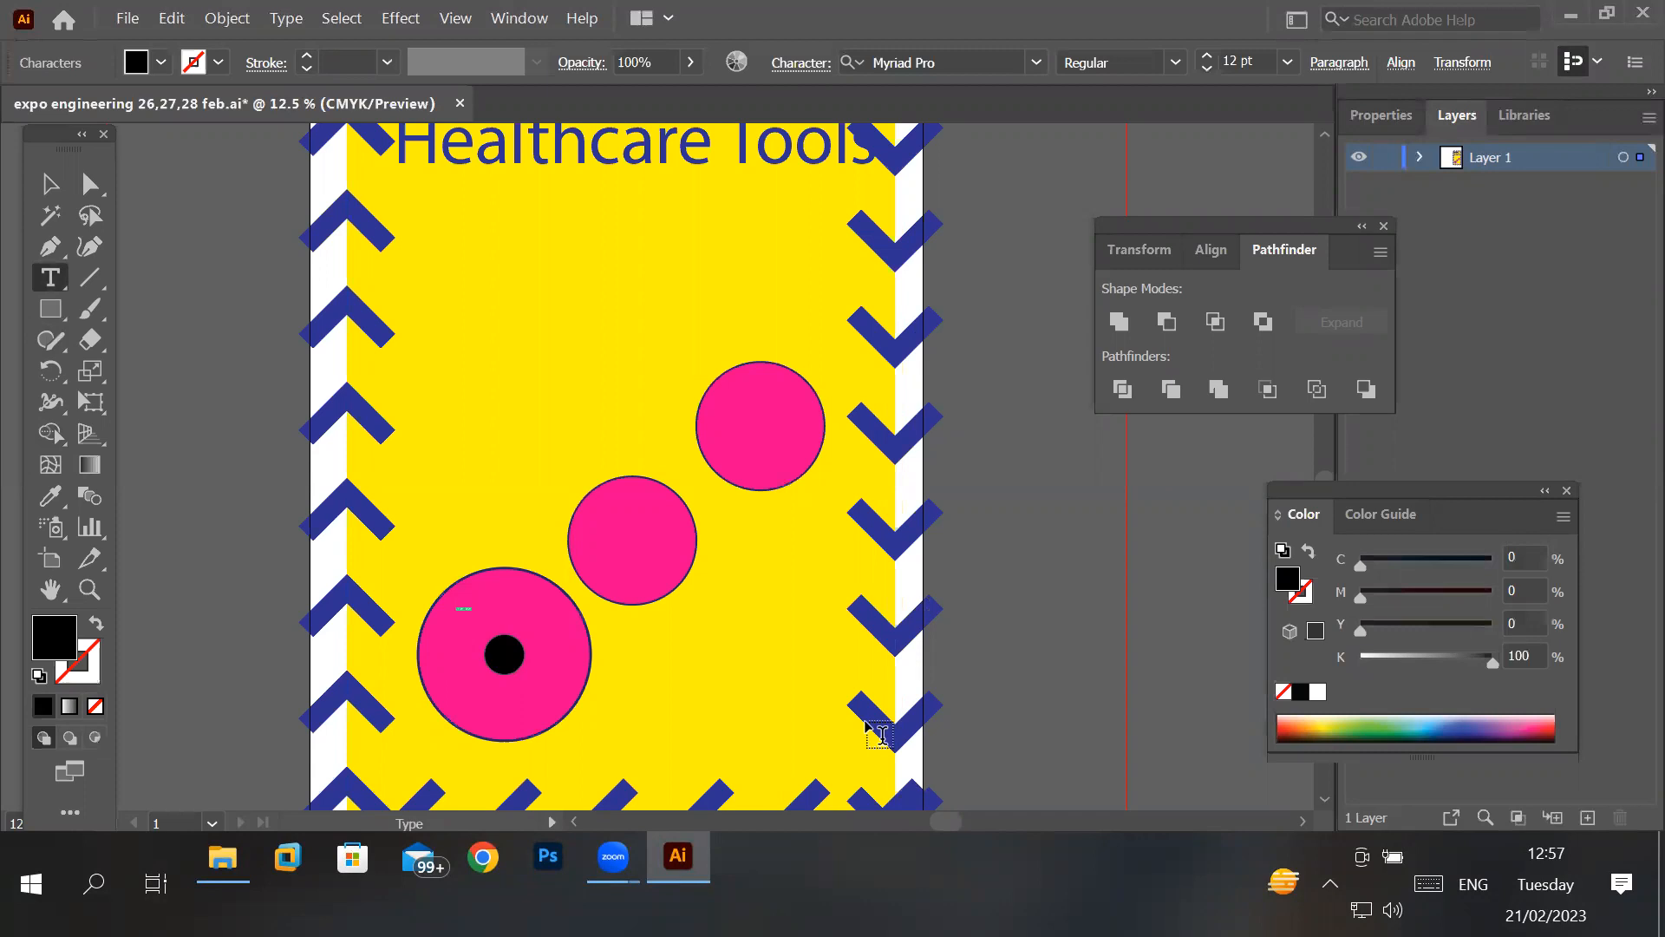
- Examine the placeholder text in the pink circle up close and compare it with the whole poster
scroll(433, 615, "up", 6)
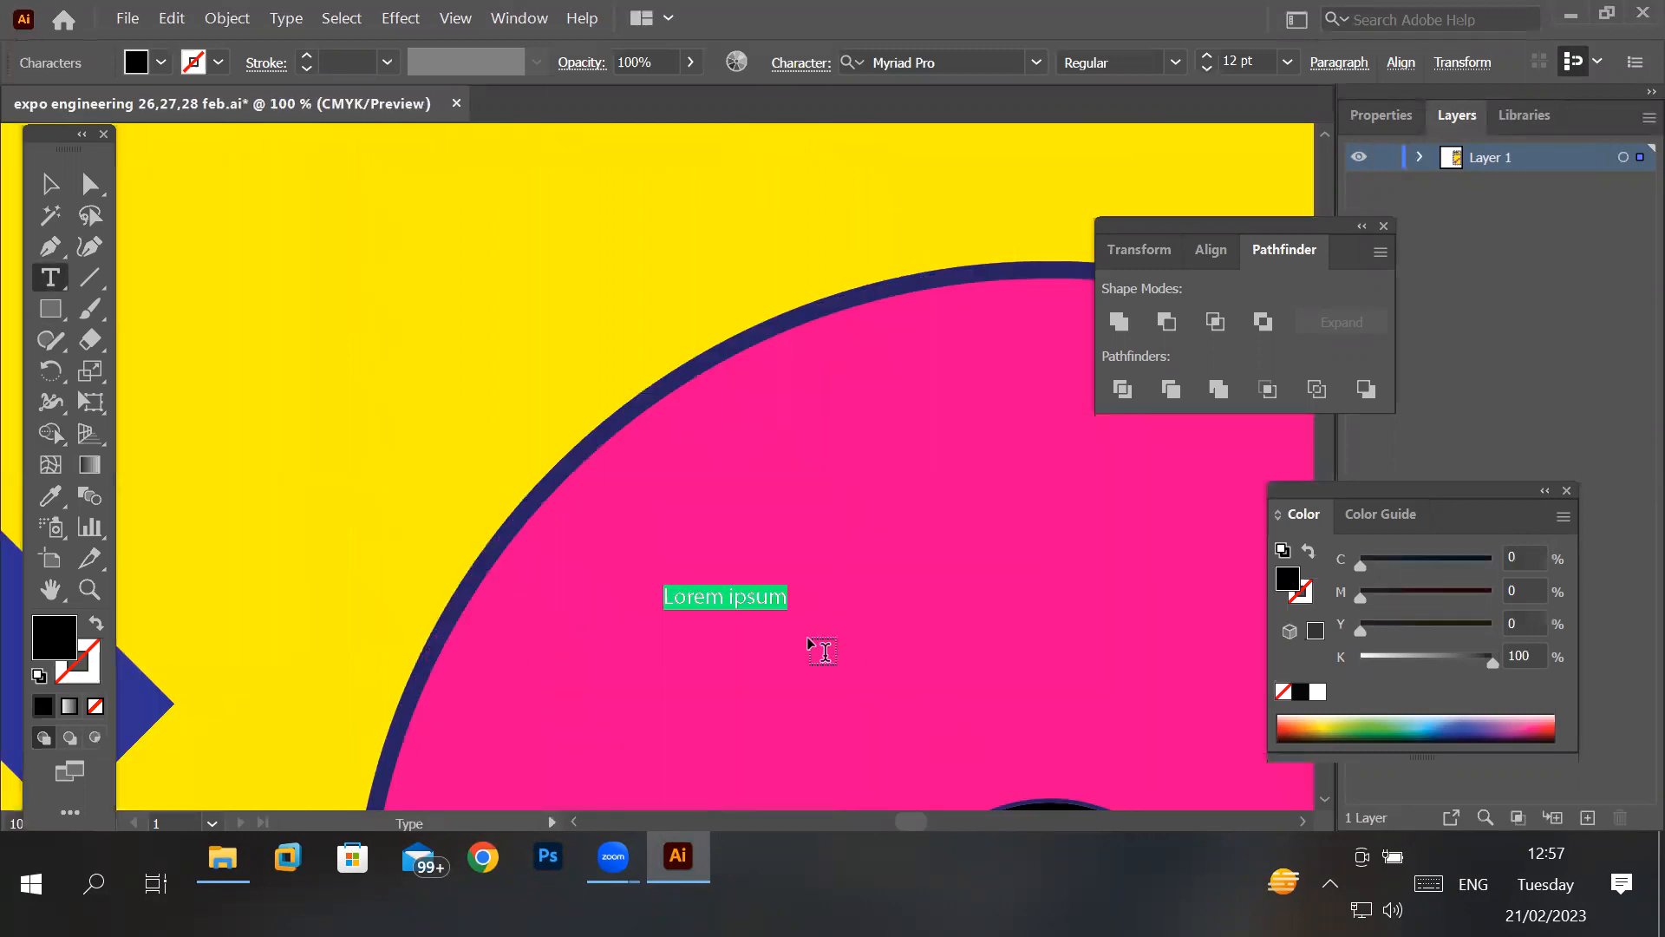
scroll(824, 650, "up", 5)
scroll(781, 757, "down", 8)
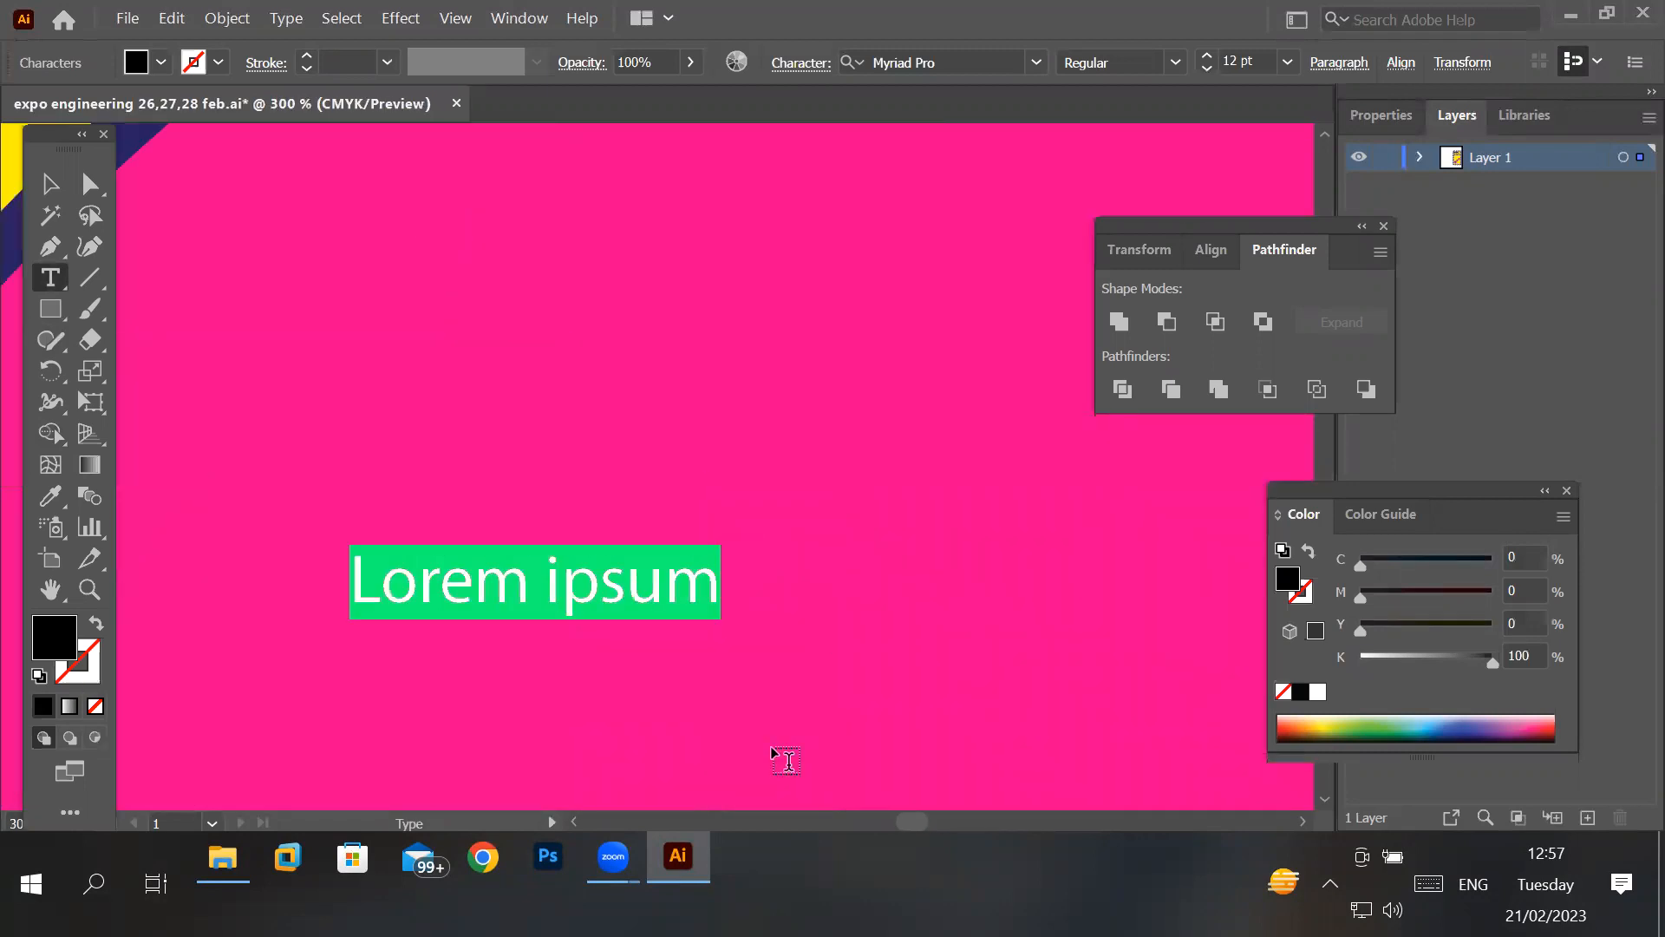
scroll(780, 756, "up", 4)
scroll(780, 756, "up", 4)
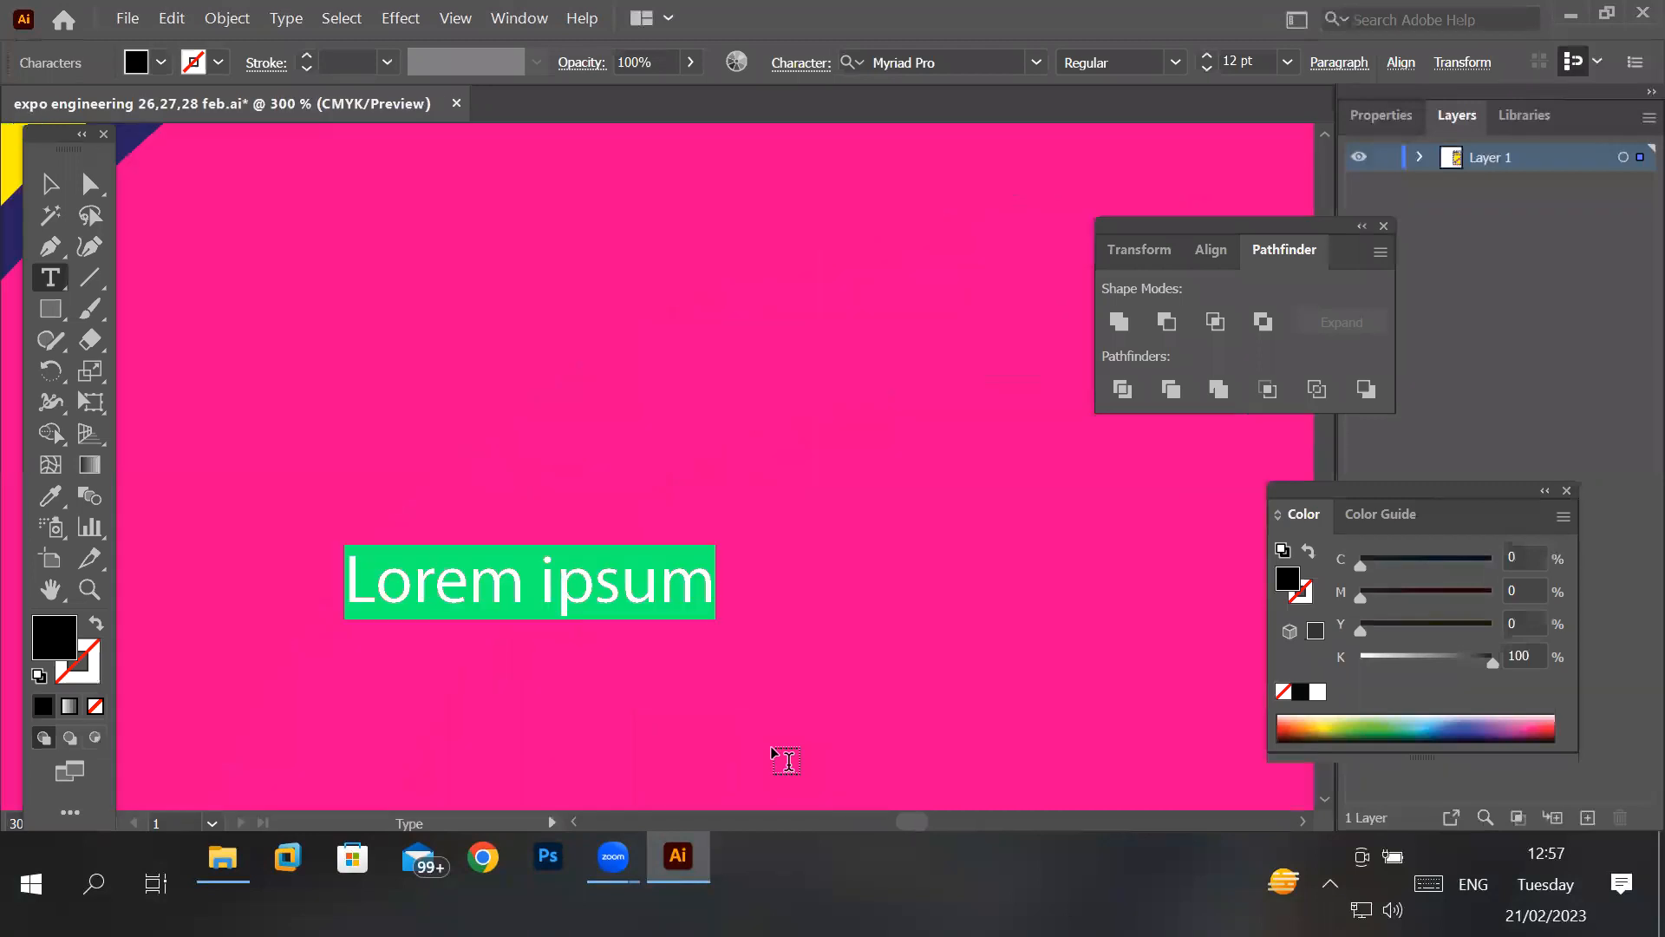
scroll(781, 756, "down", 4)
scroll(785, 759, "down", 11)
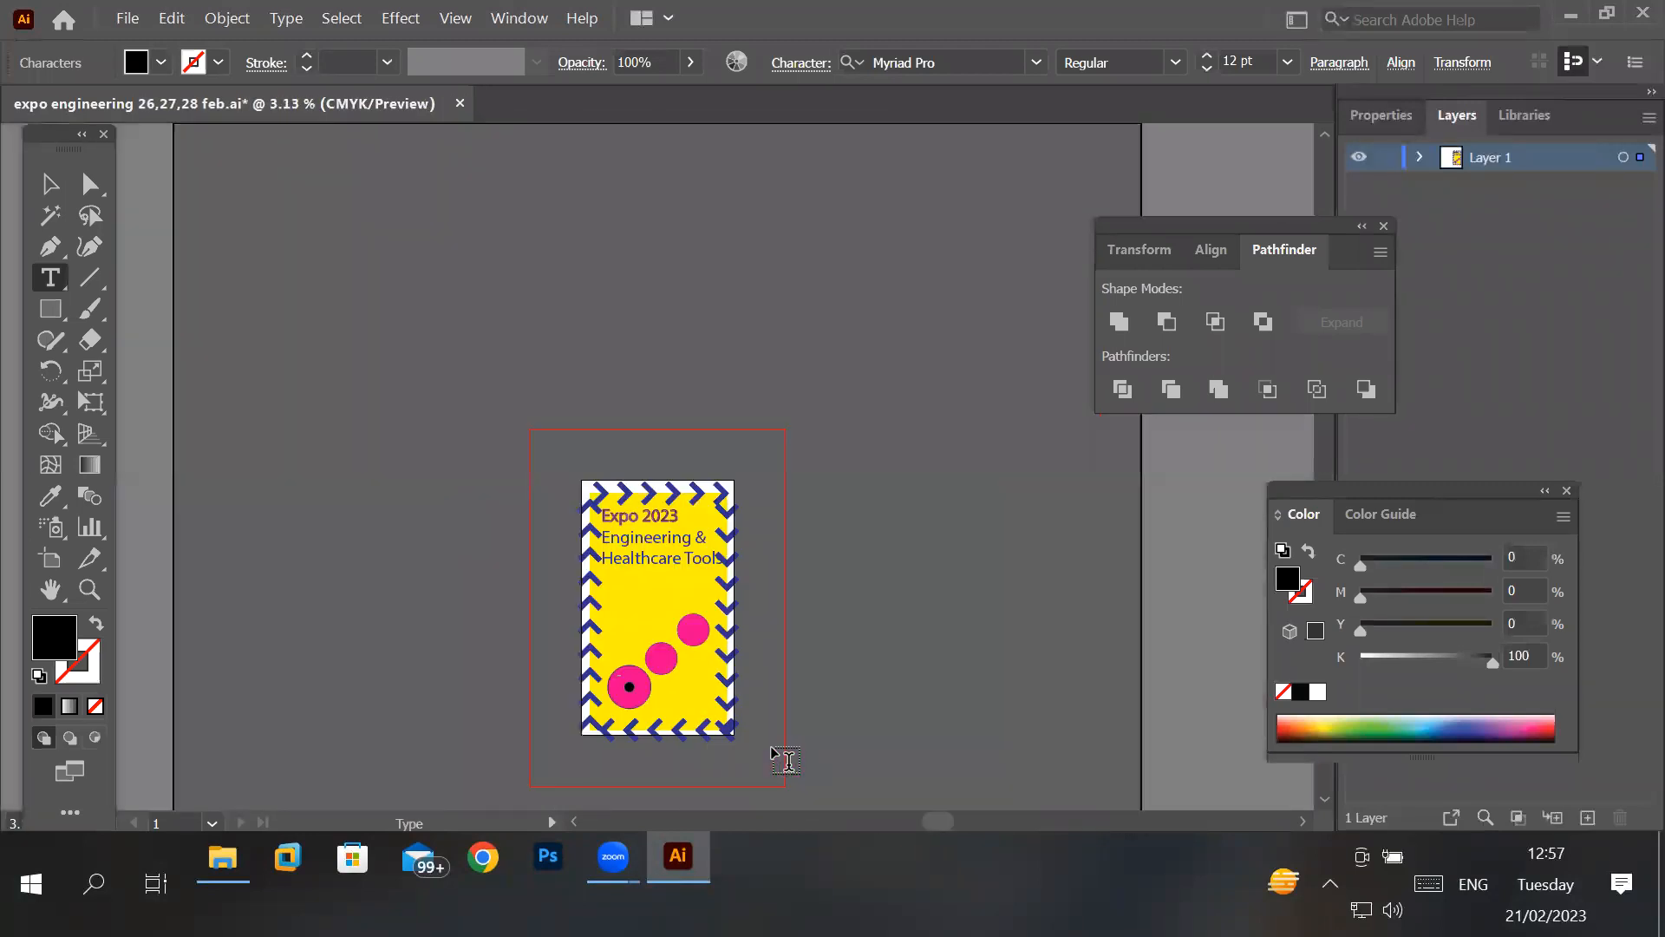
scroll(785, 758, "up", 4)
scroll(785, 759, "down", 2)
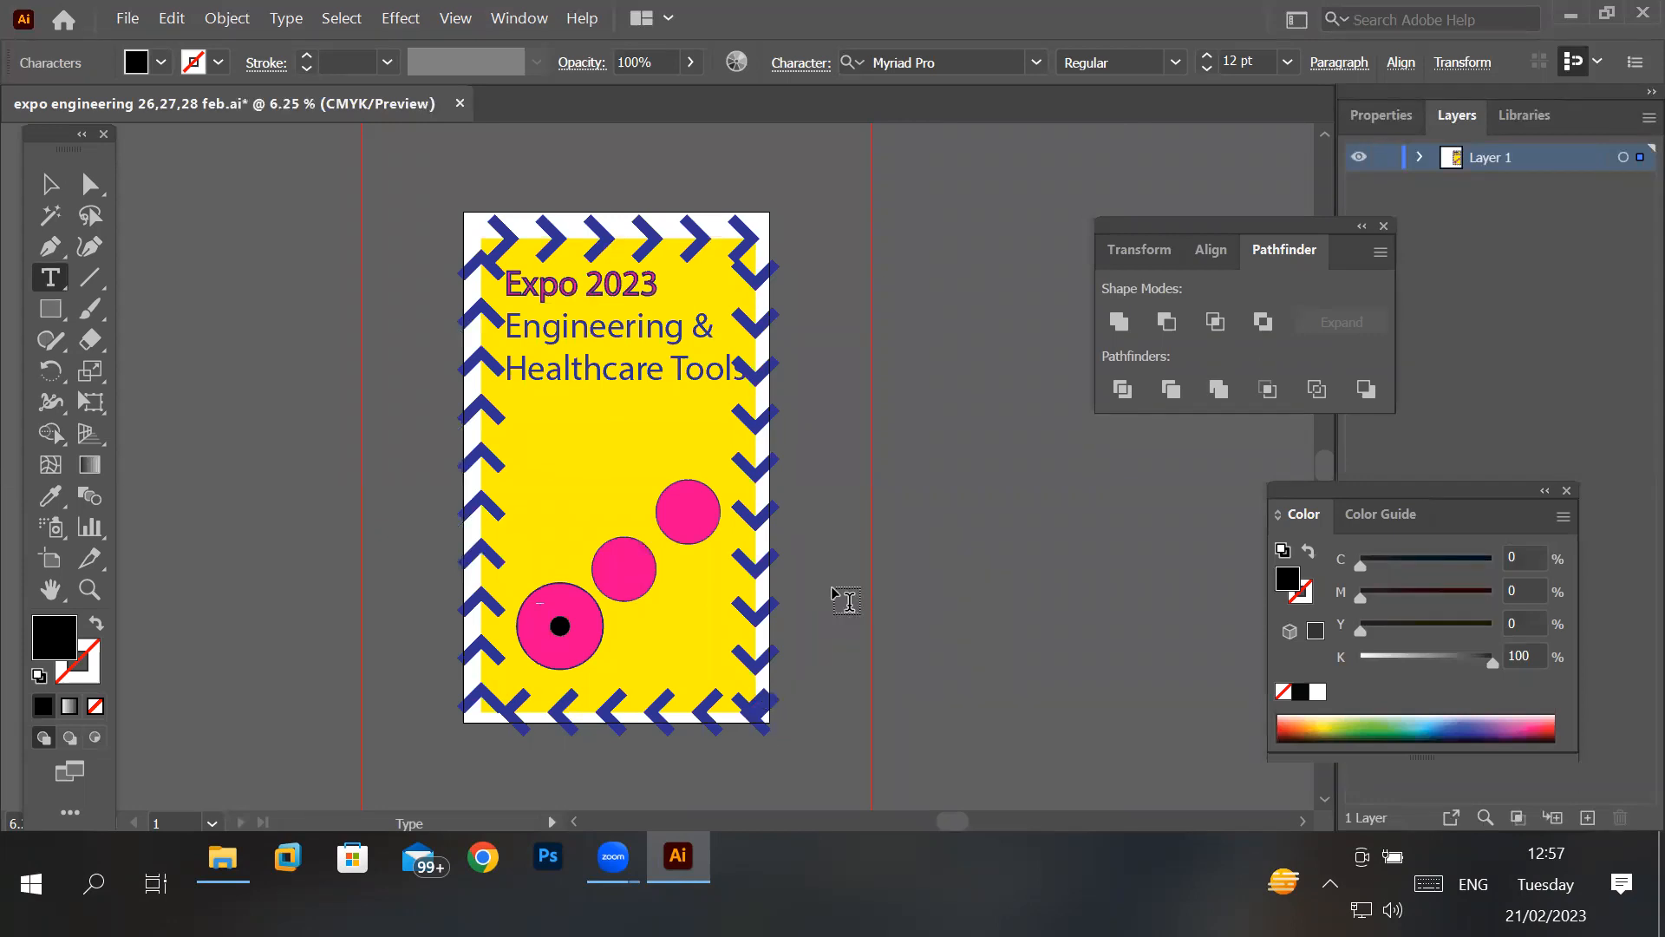
- Toggle Zoom with Mouse Wheel in the General preferences and leave it enabled
left_click(165, 24)
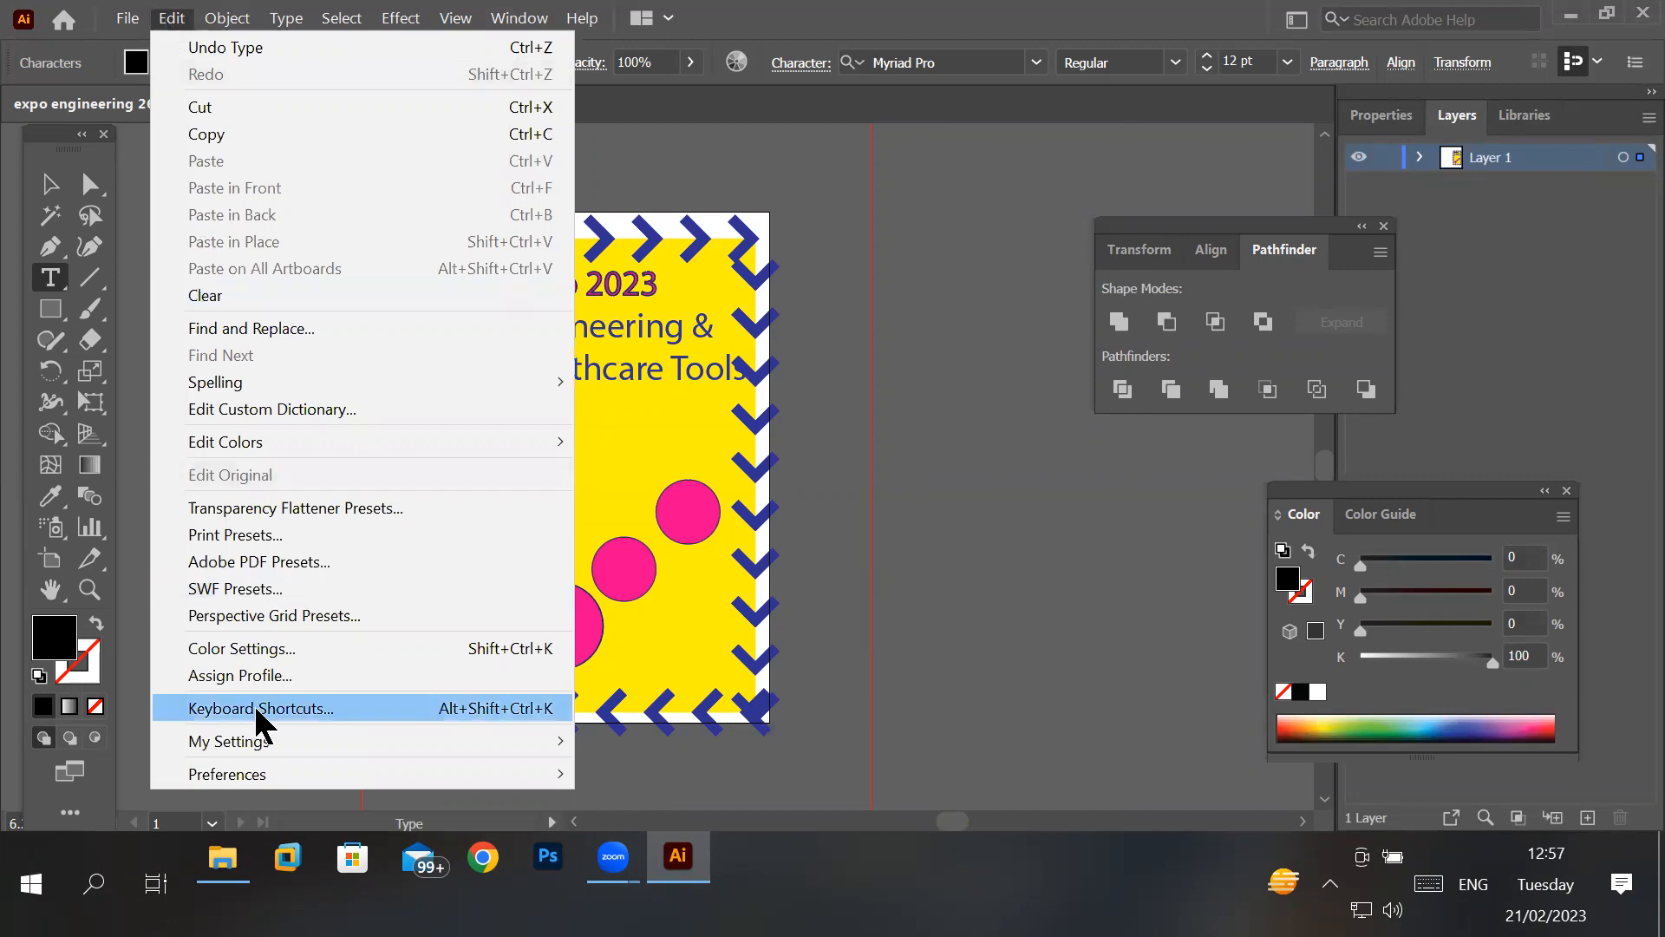
mouse_move(262, 764)
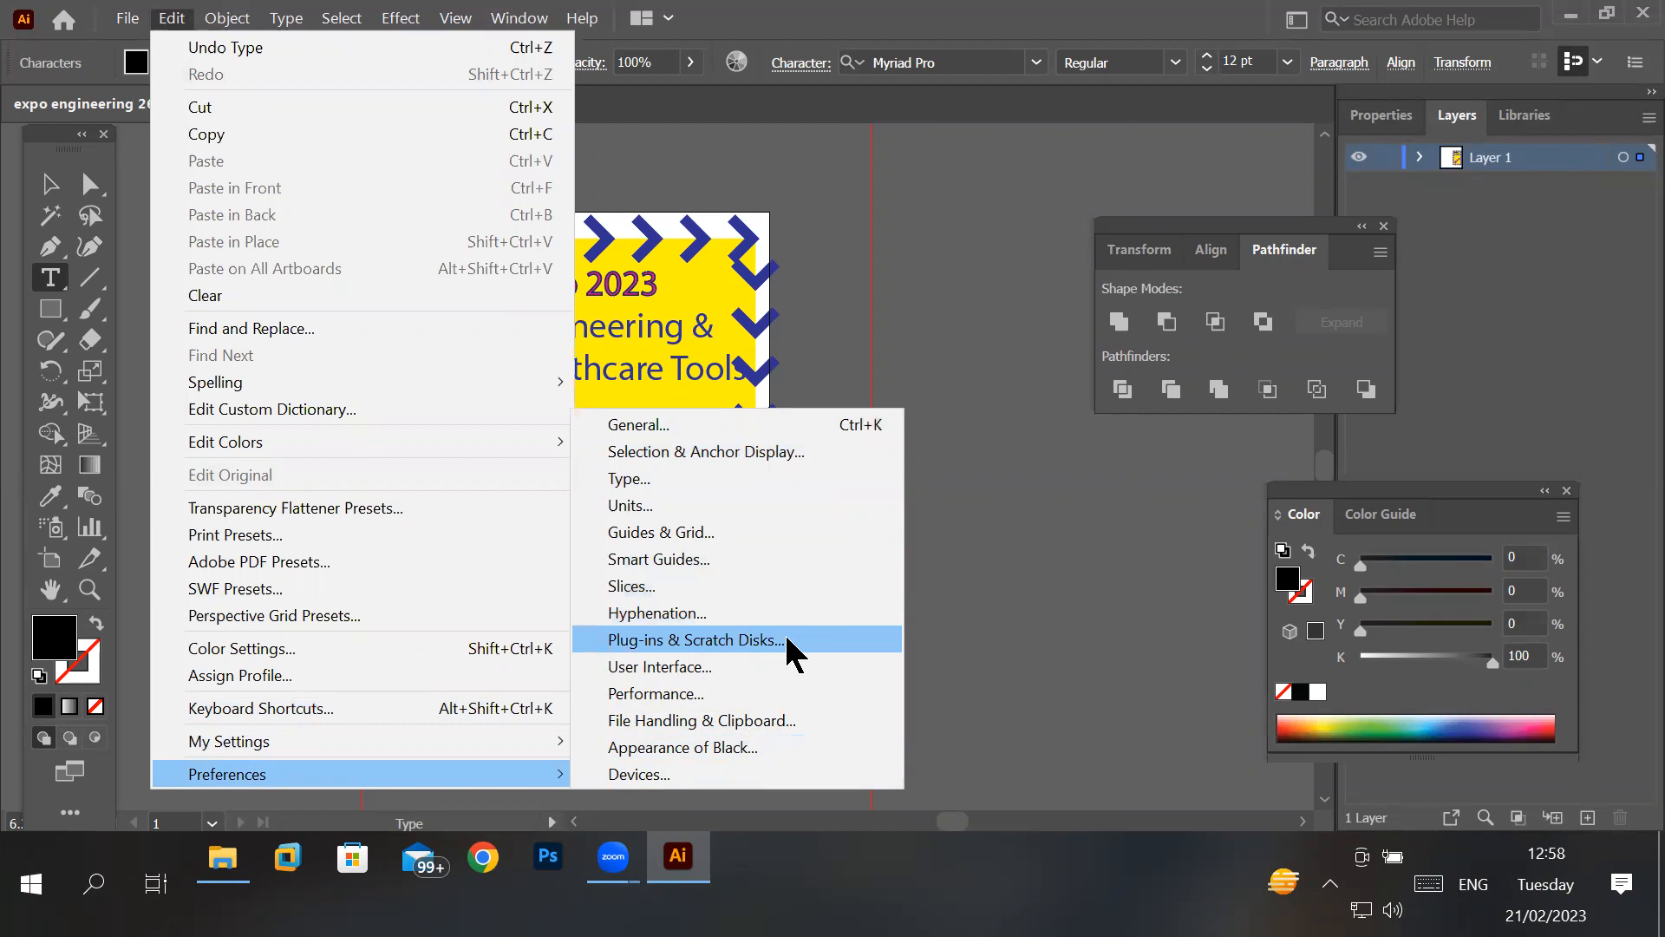
left_click(756, 425)
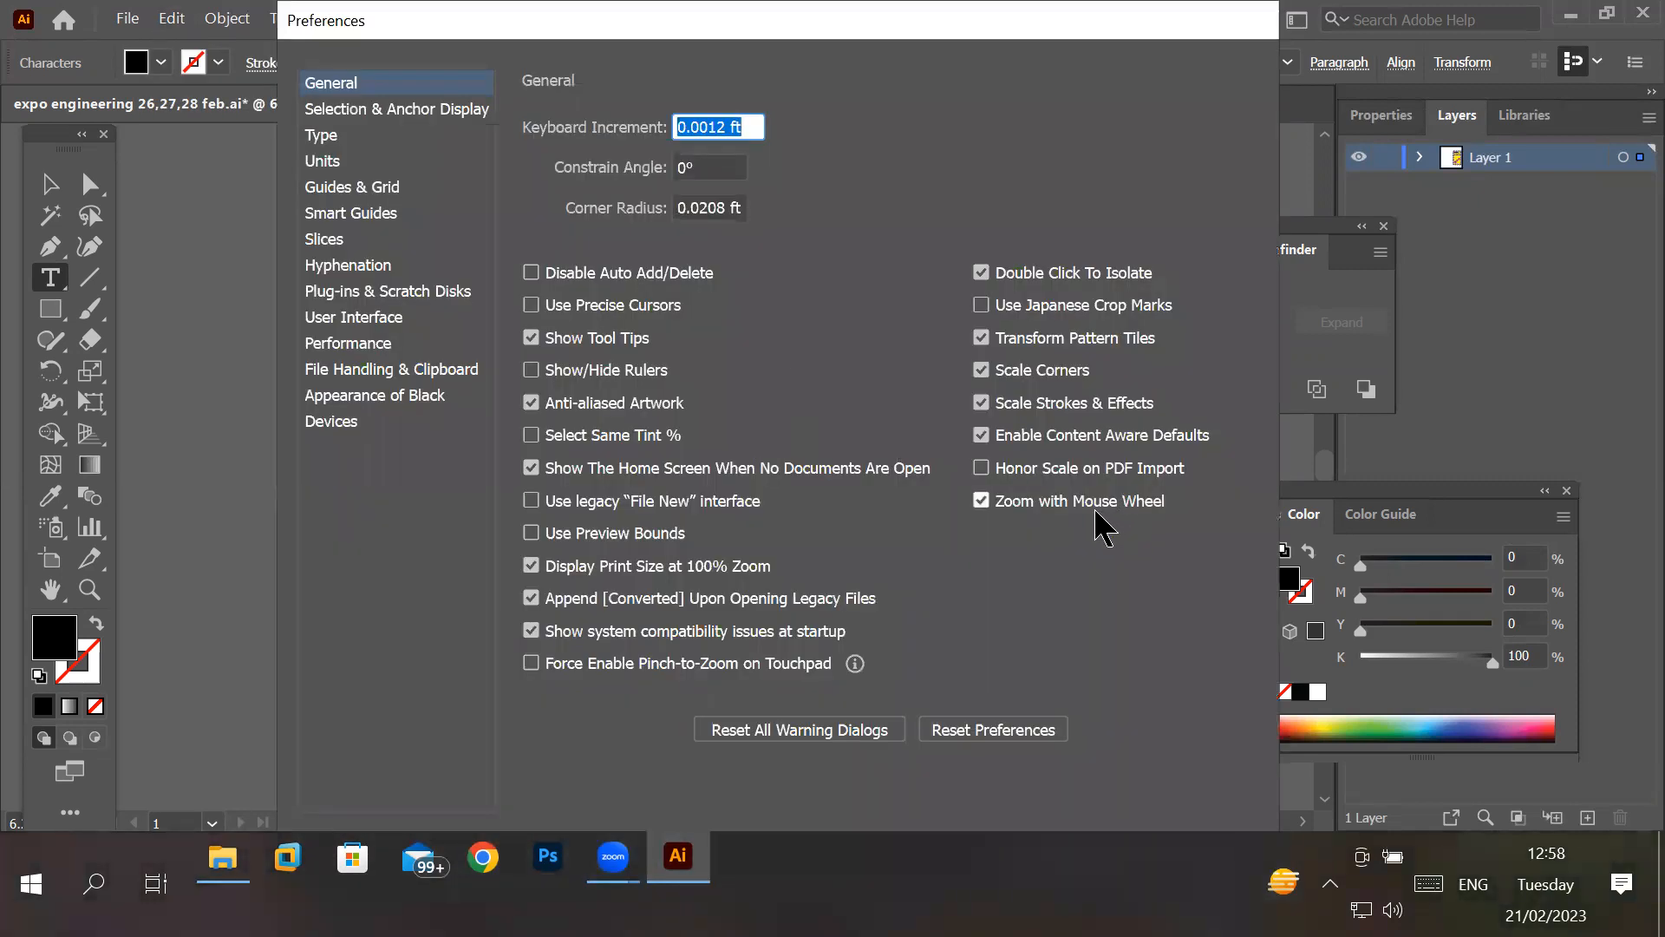
left_click(343, 85)
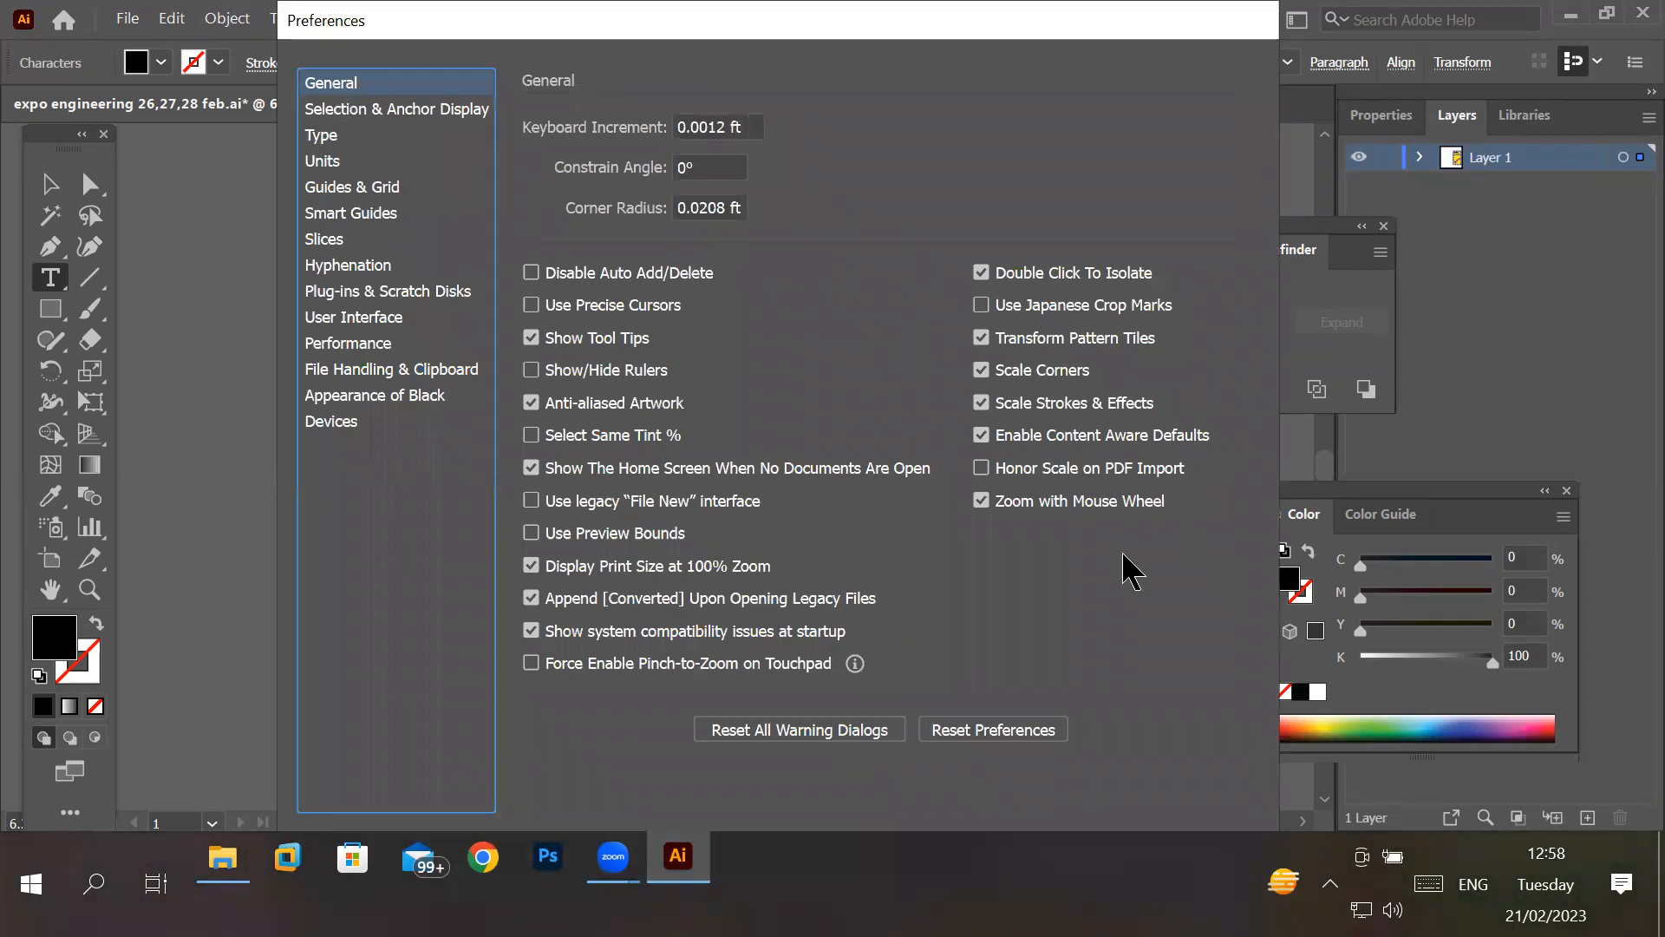
left_click(1053, 506)
left_click(1054, 506)
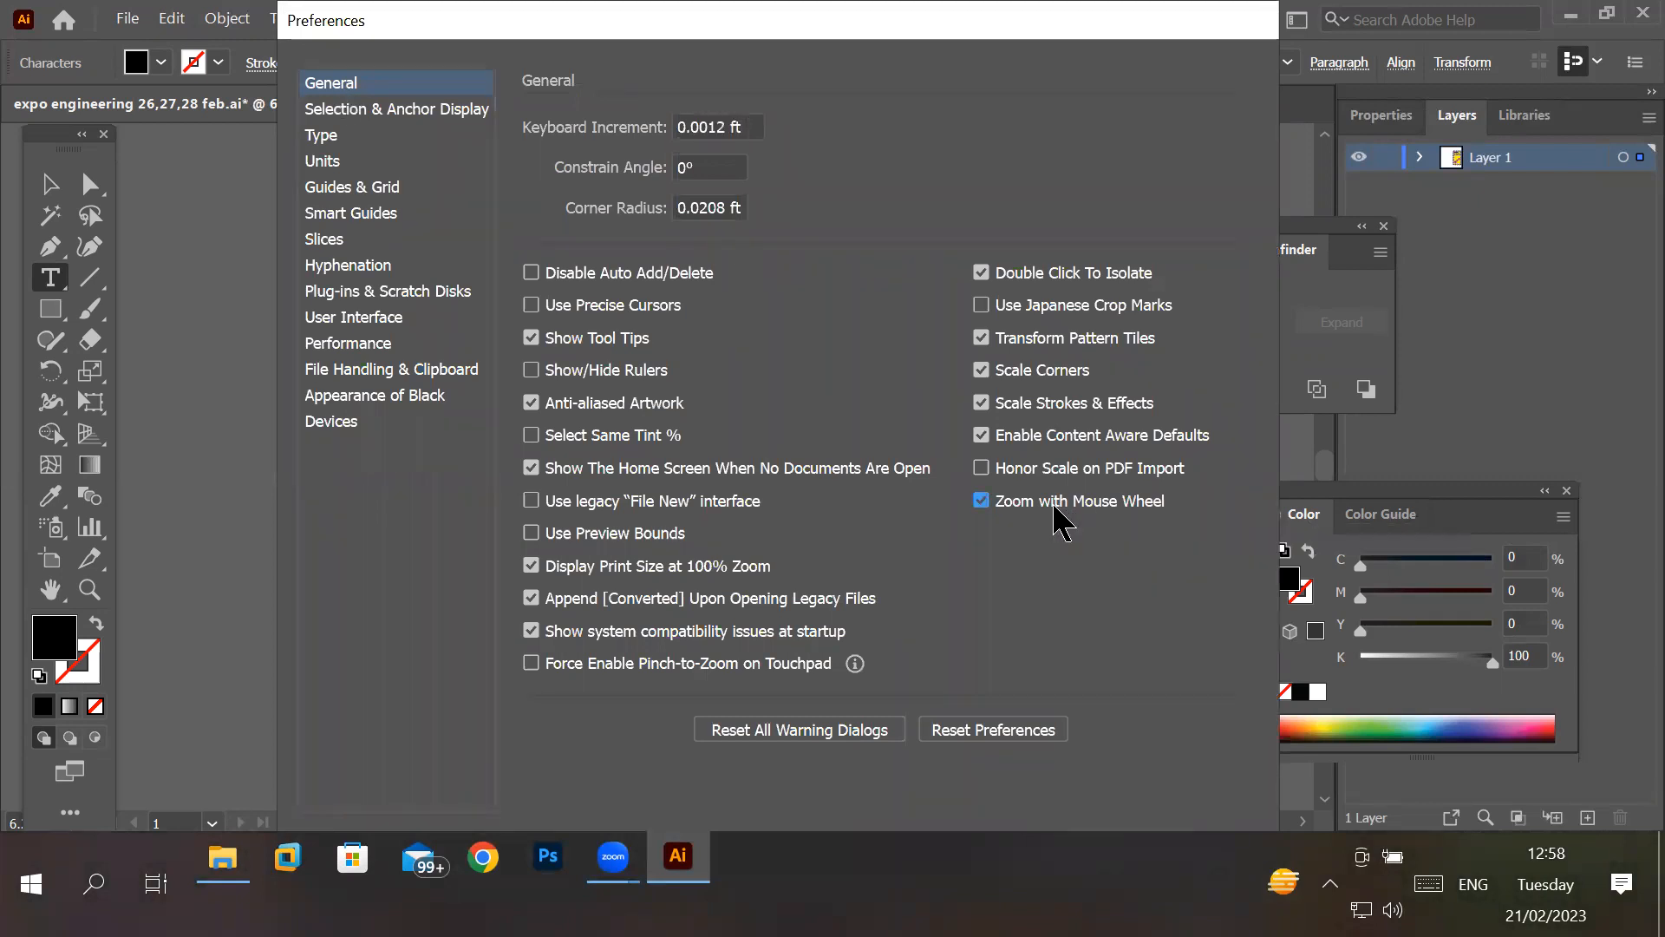
left_click(1053, 506)
left_click(1053, 506)
left_click(983, 507)
- Move the Preferences dialog aside, reduce the Windows taskbar's height to uncover the dialog's lower edge, and confirm the preferences
left_click_drag(1249, 31, 930, 29)
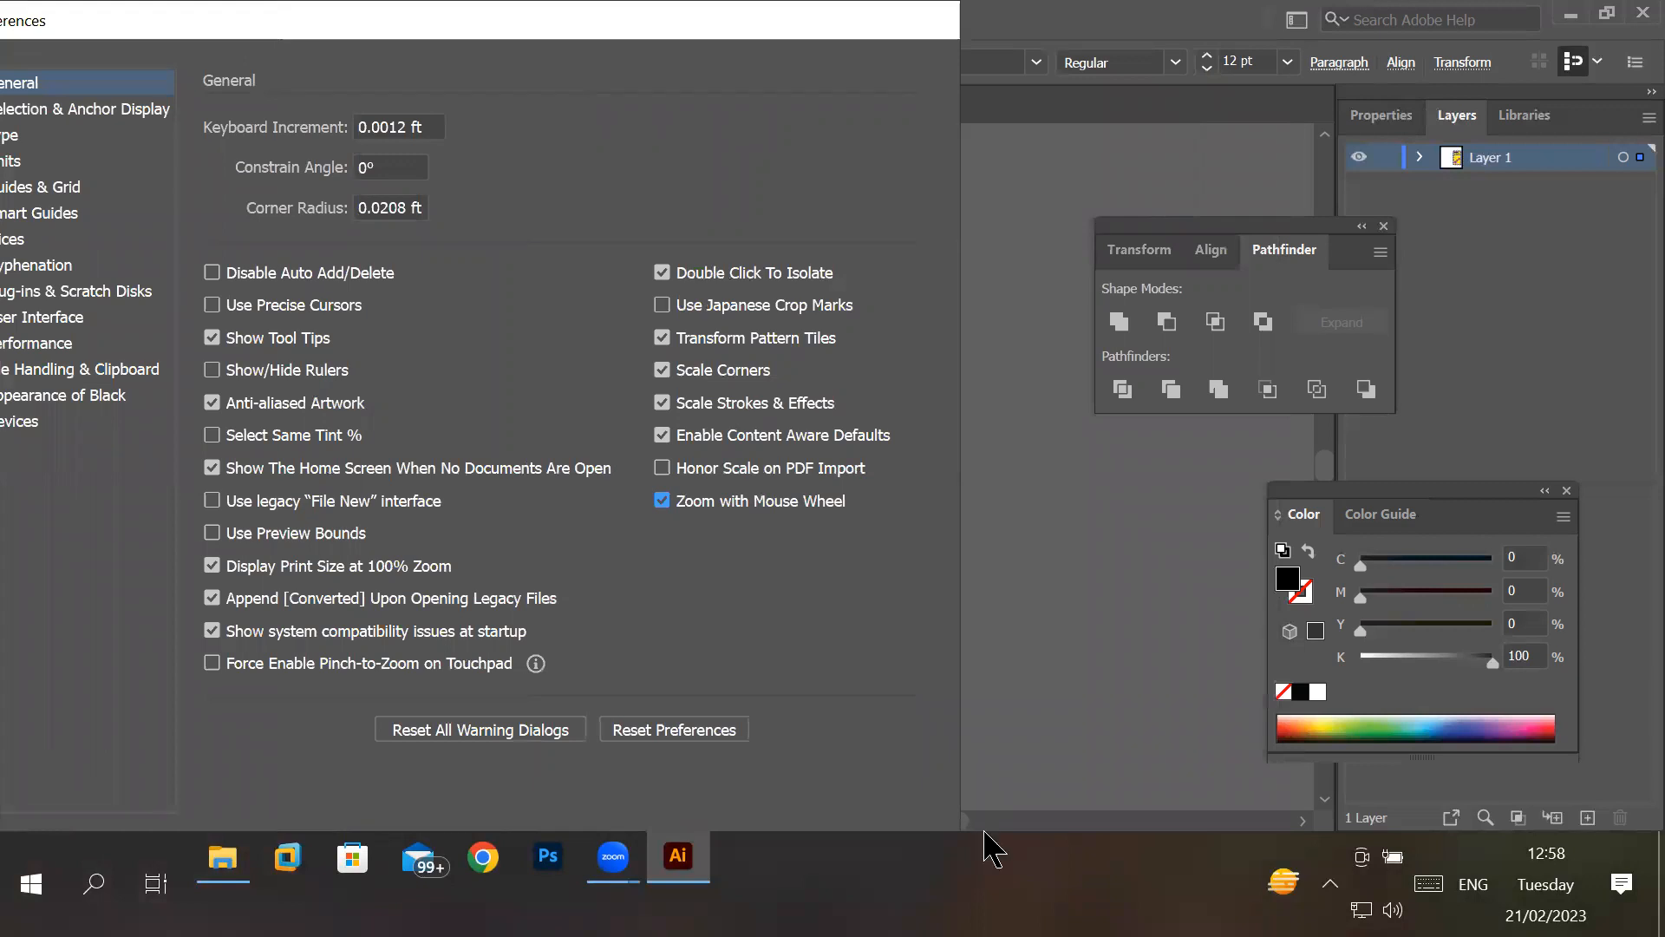
left_click_drag(984, 833, 845, 902)
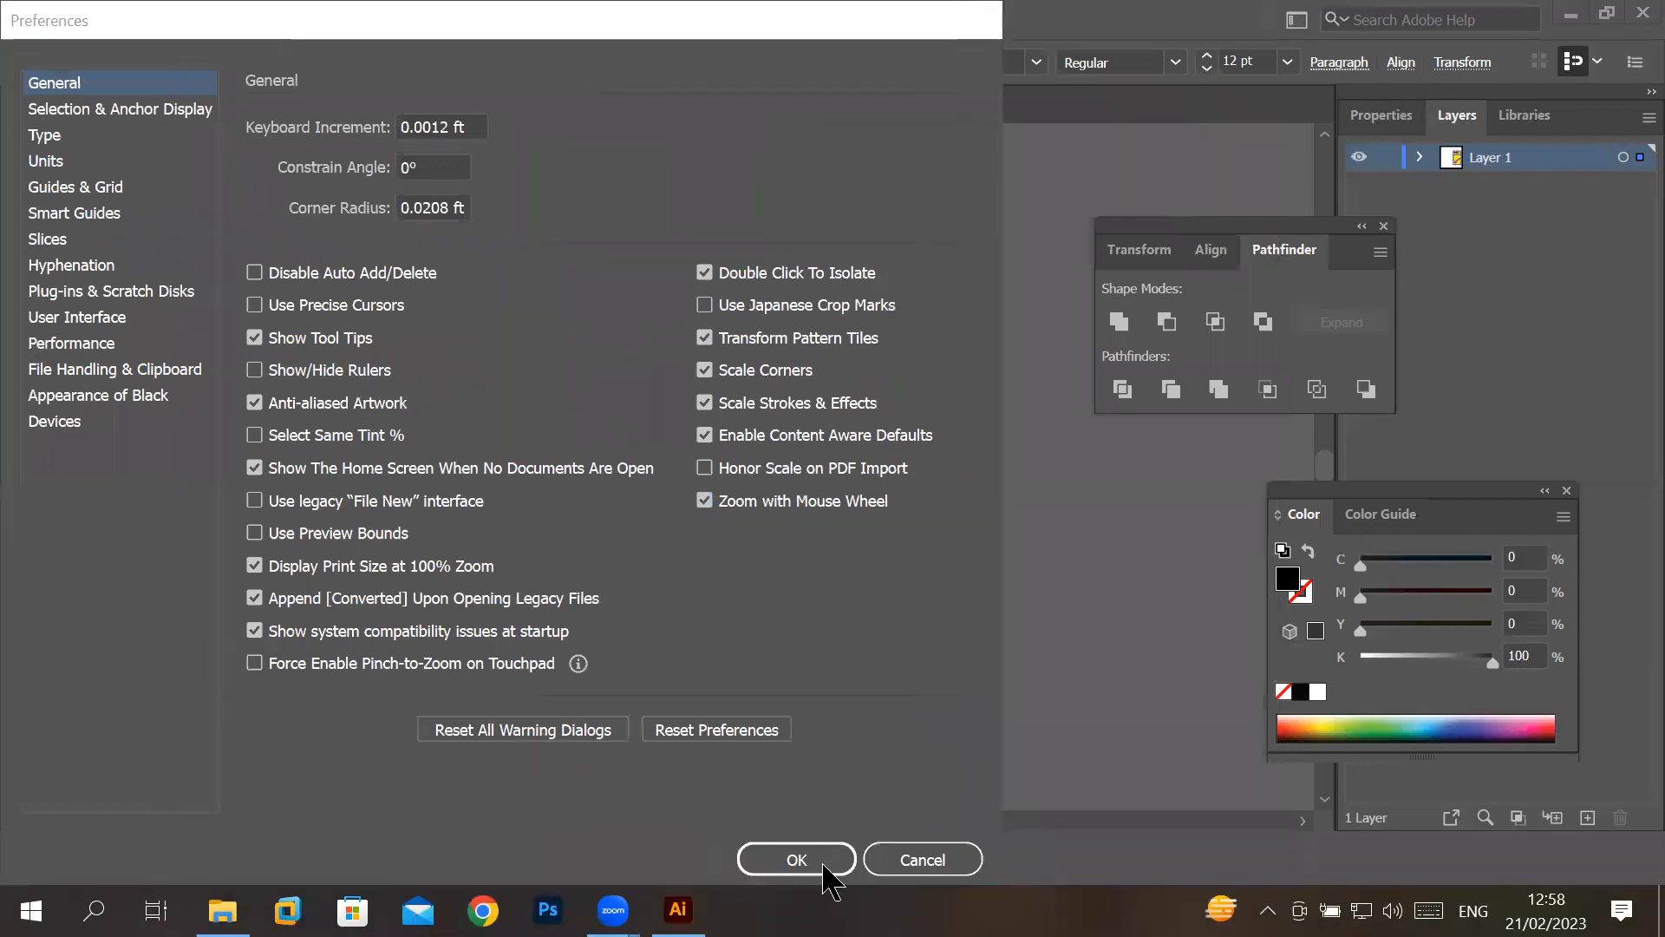
left_click(823, 868)
- Test mouse-wheel zooming between the whole poster, its border arrows and the placeholder text in the large pink circle
scroll(635, 330, "up", 6)
scroll(634, 330, "down", 8)
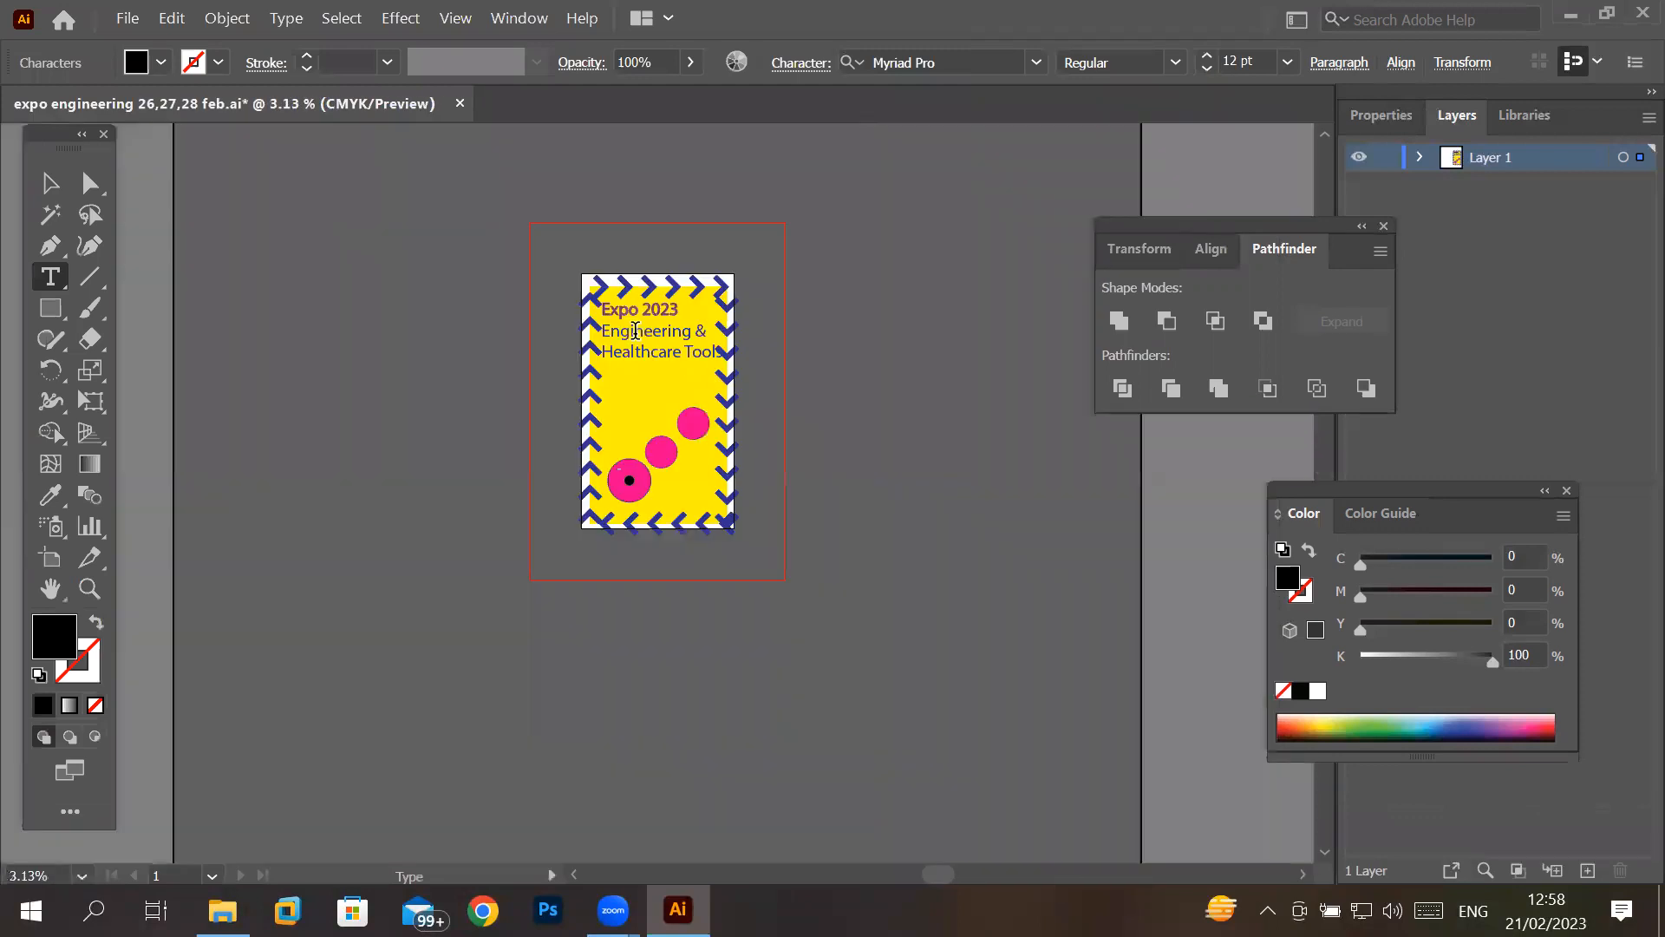
scroll(633, 482, "up", 1)
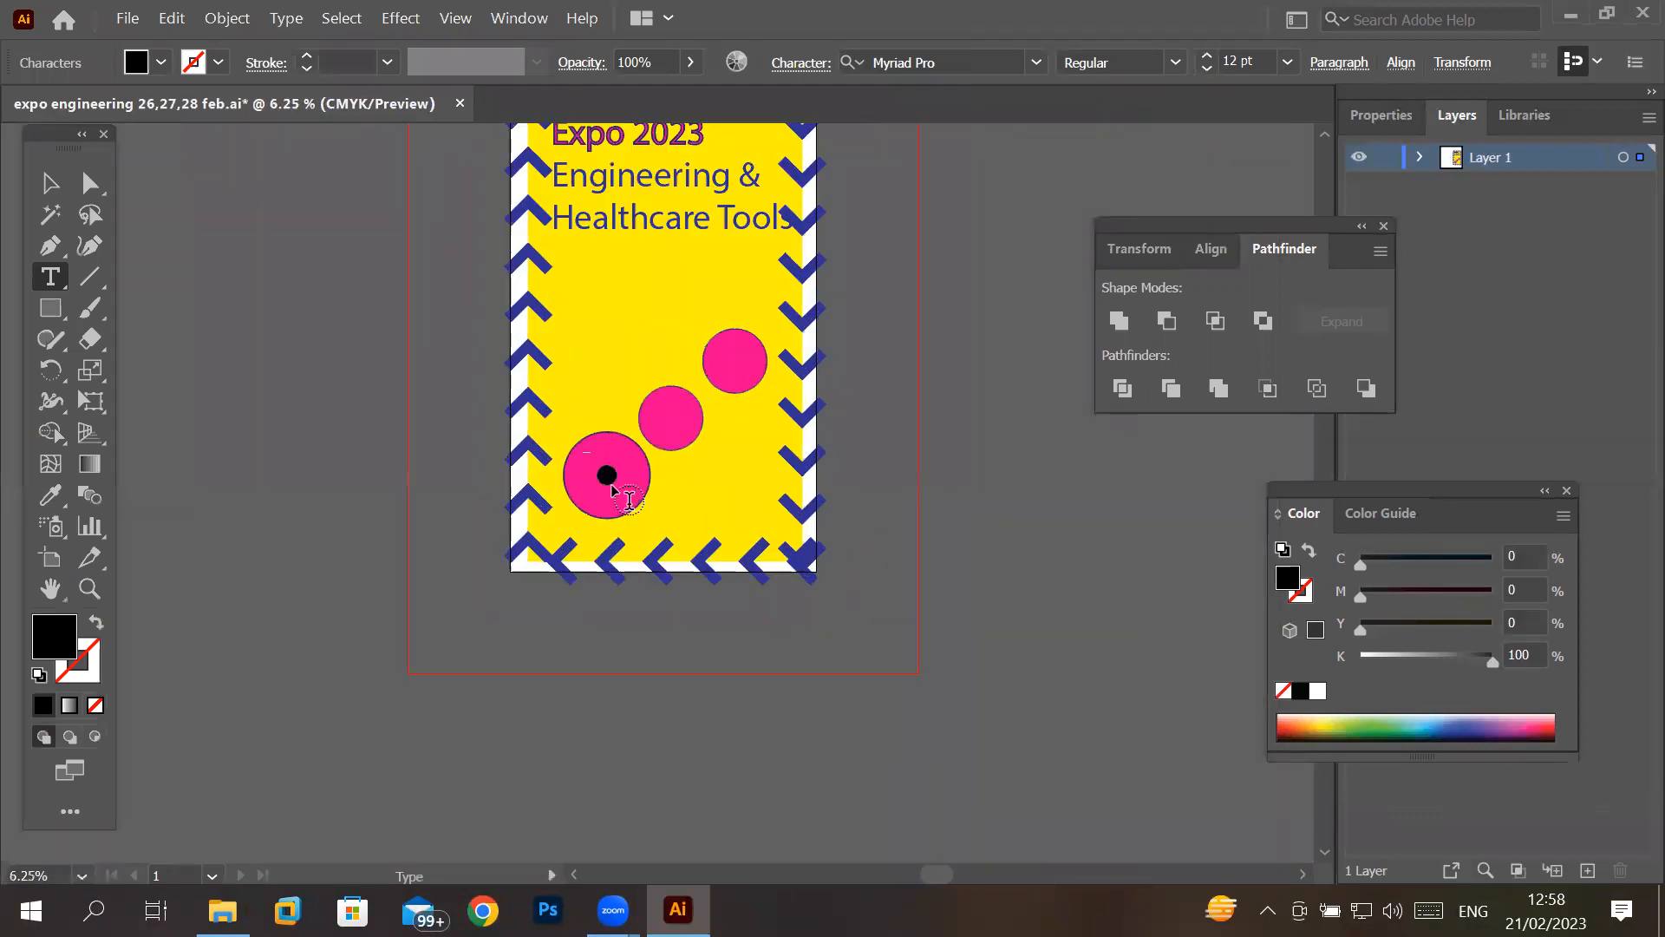
scroll(624, 496, "up", 4)
scroll(625, 496, "down", 5)
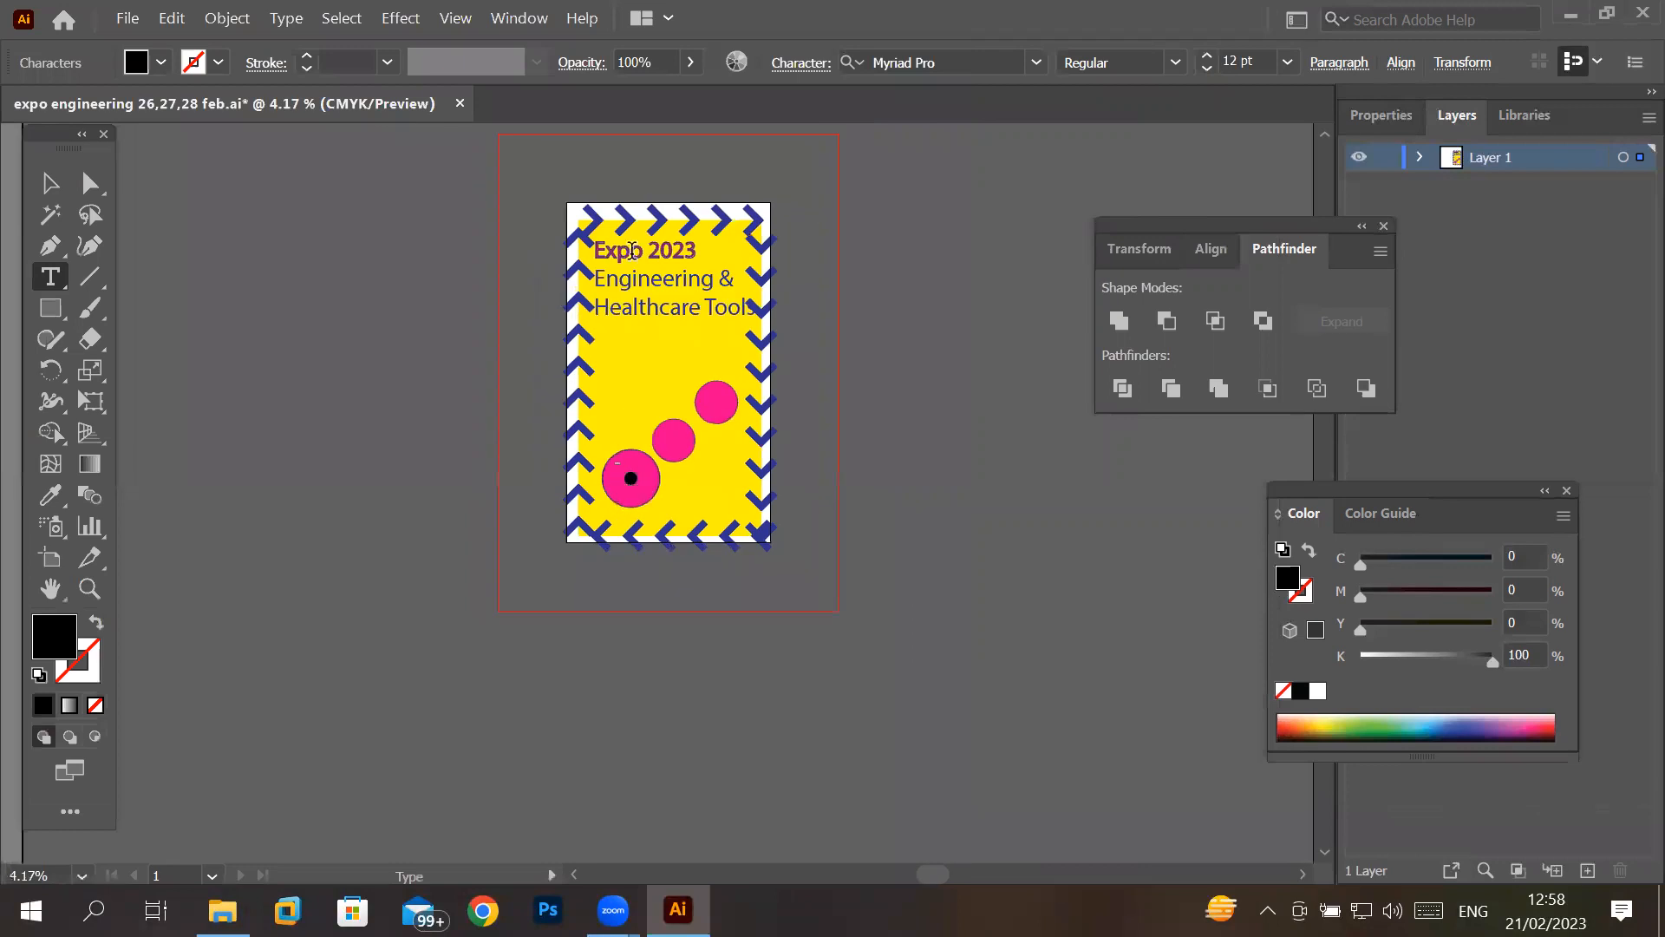
scroll(632, 252, "up", 10)
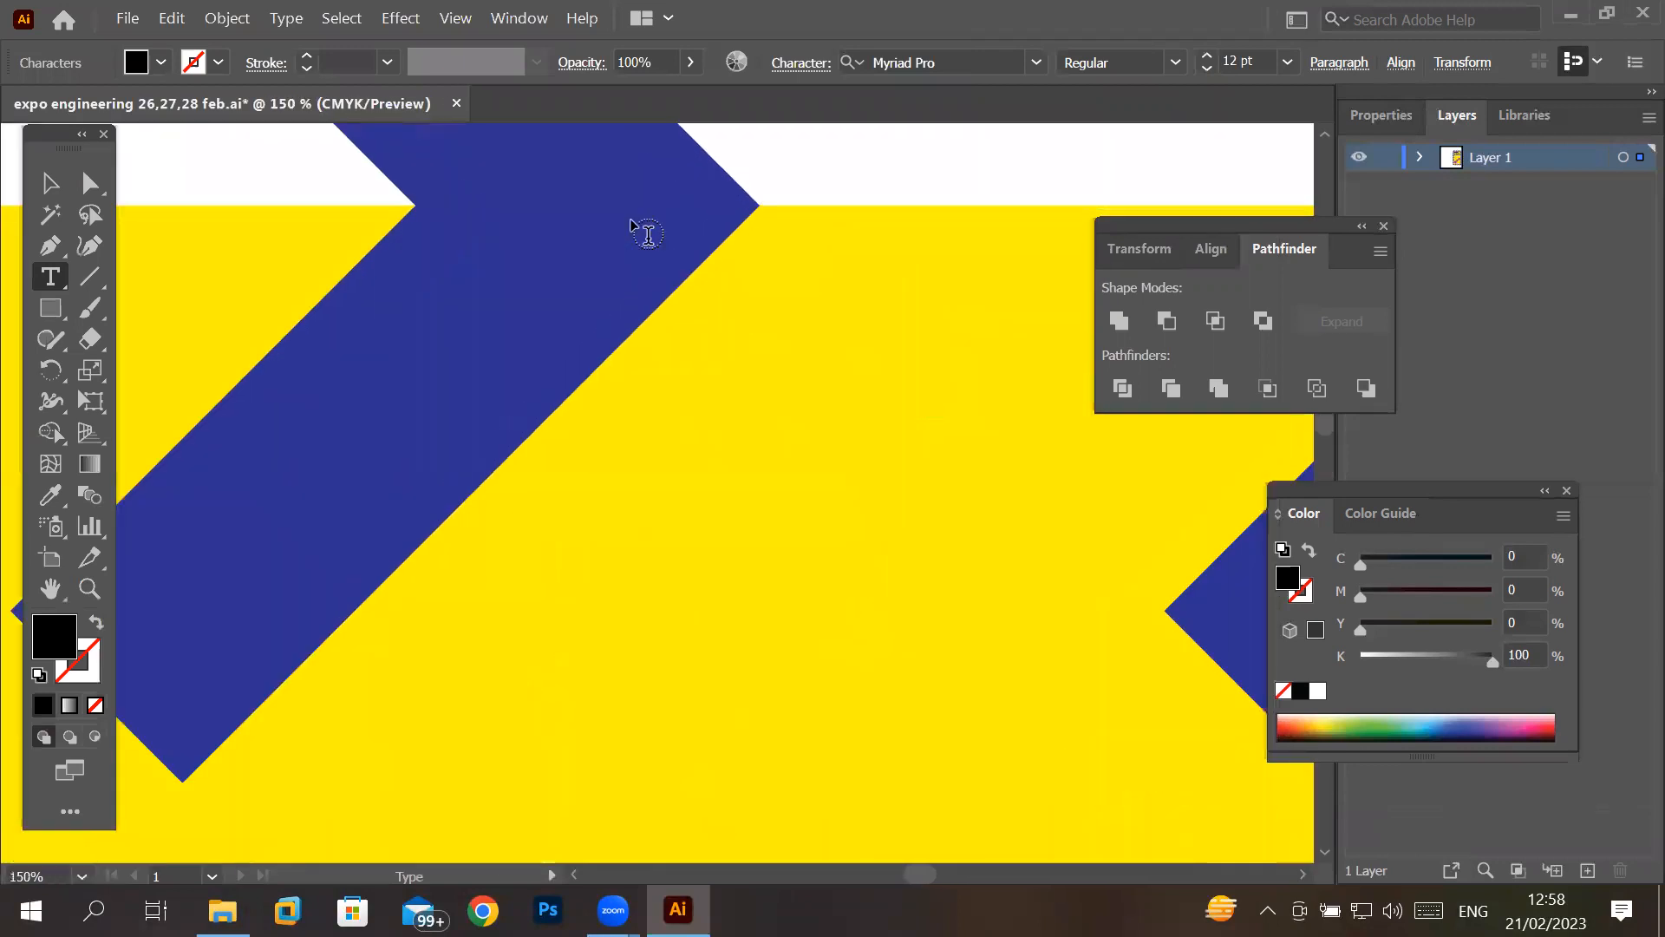
scroll(648, 234, "down", 10)
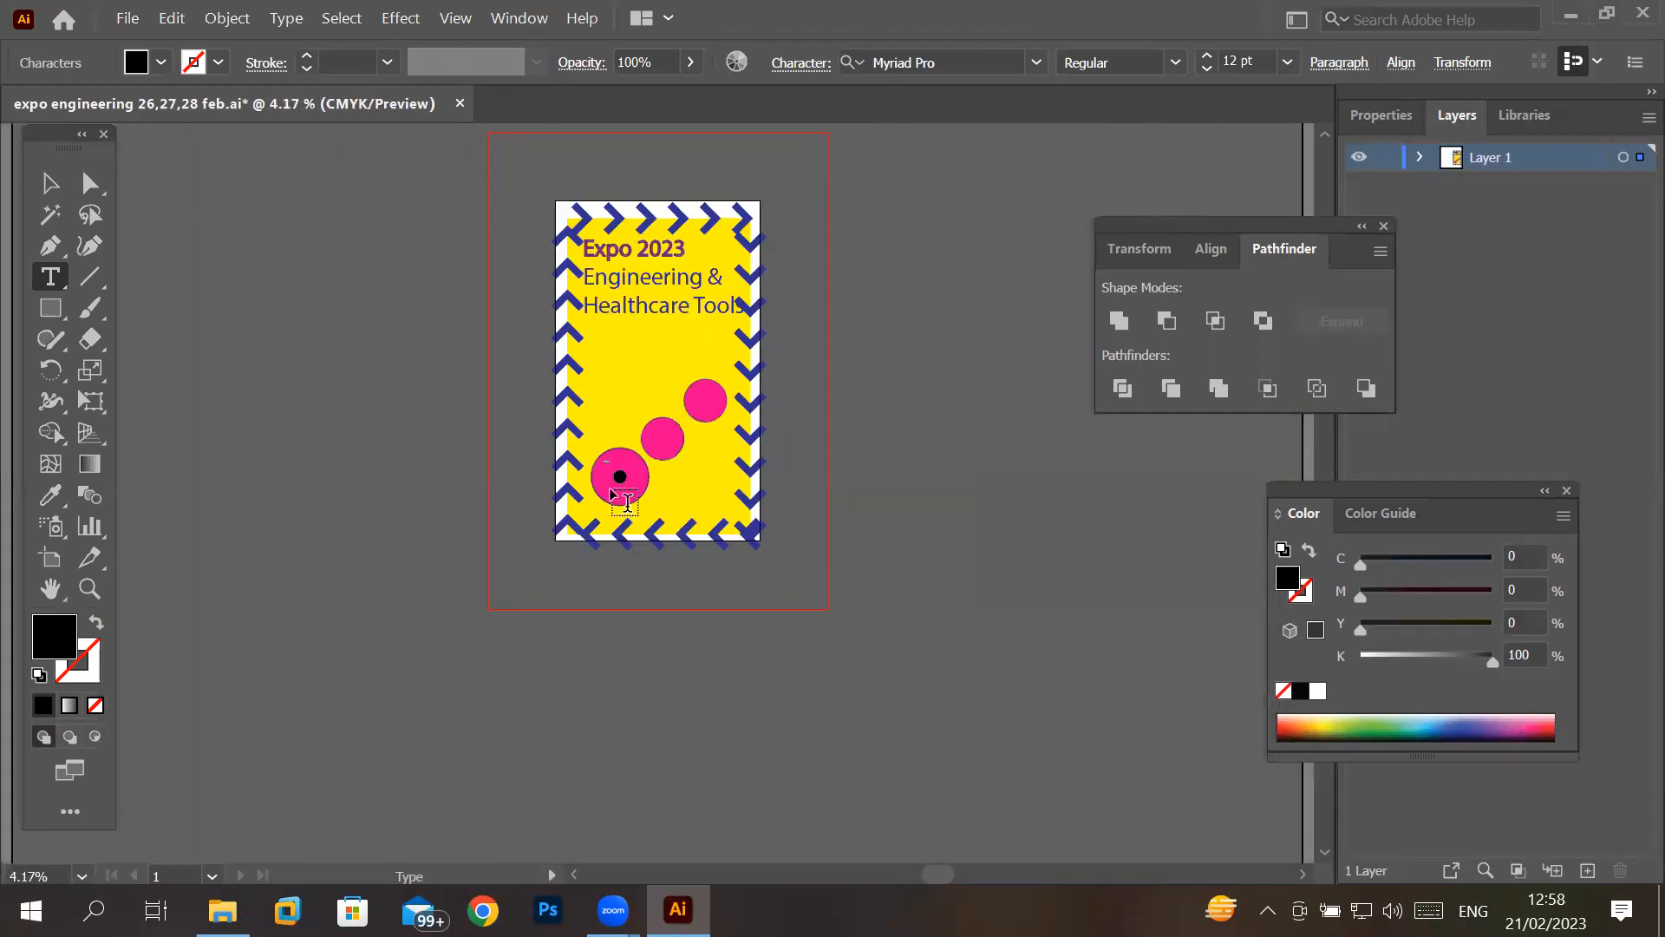
scroll(626, 500, "up", 12)
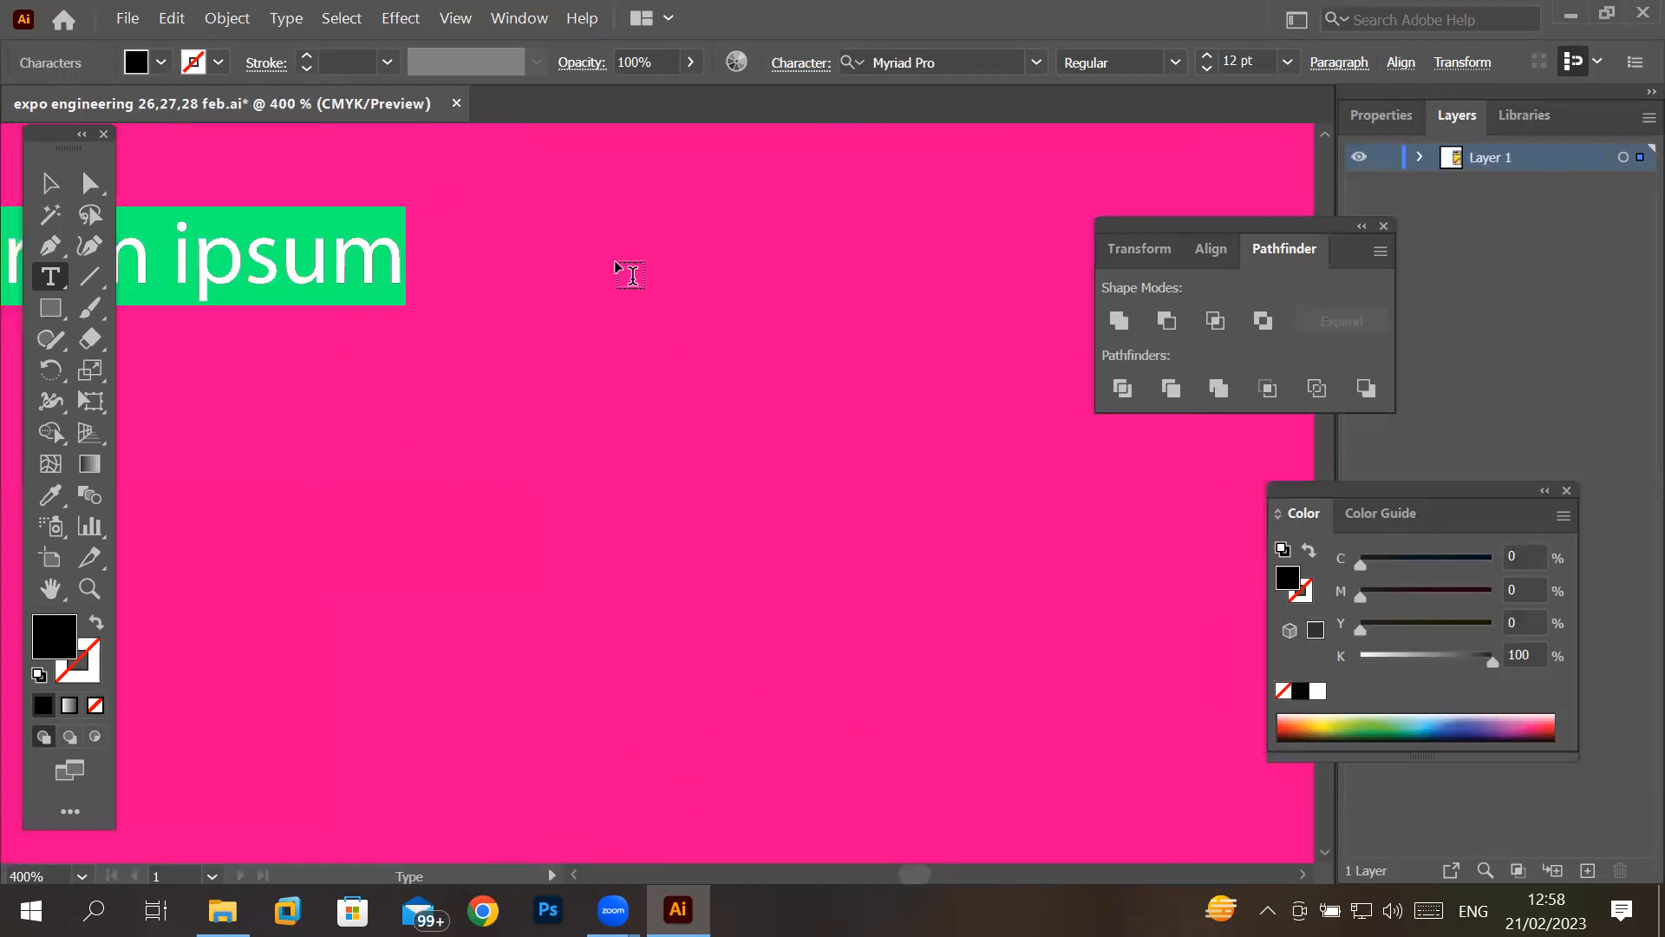
scroll(629, 274, "down", 9)
scroll(629, 274, "up", 3)
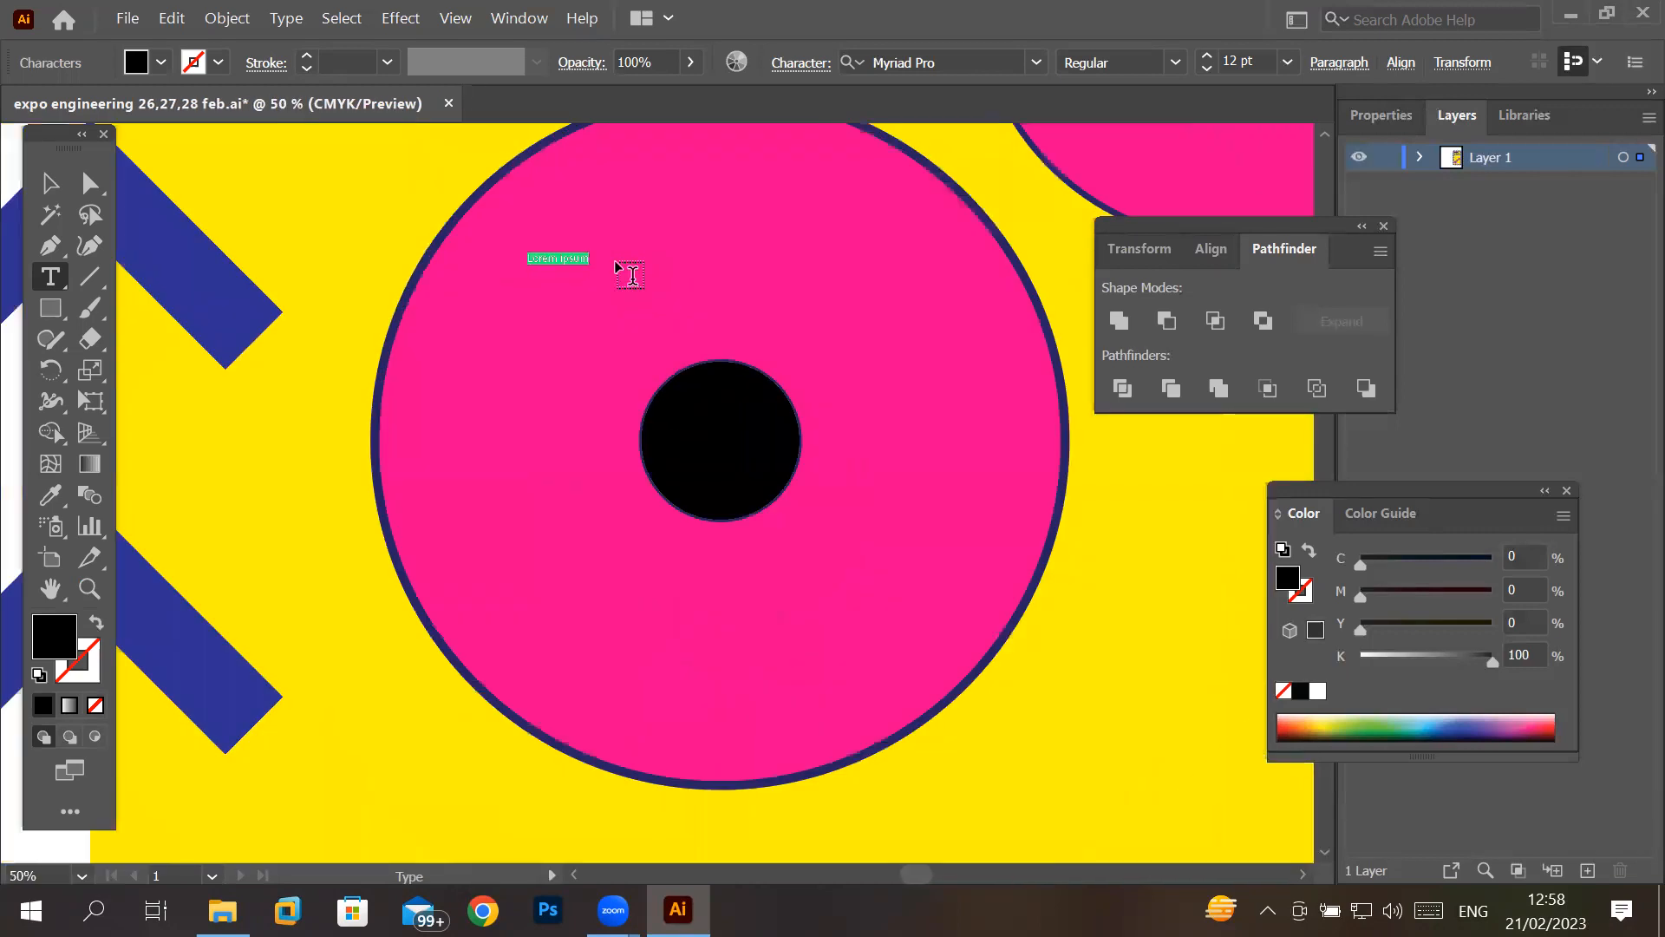
scroll(616, 265, "up", 2)
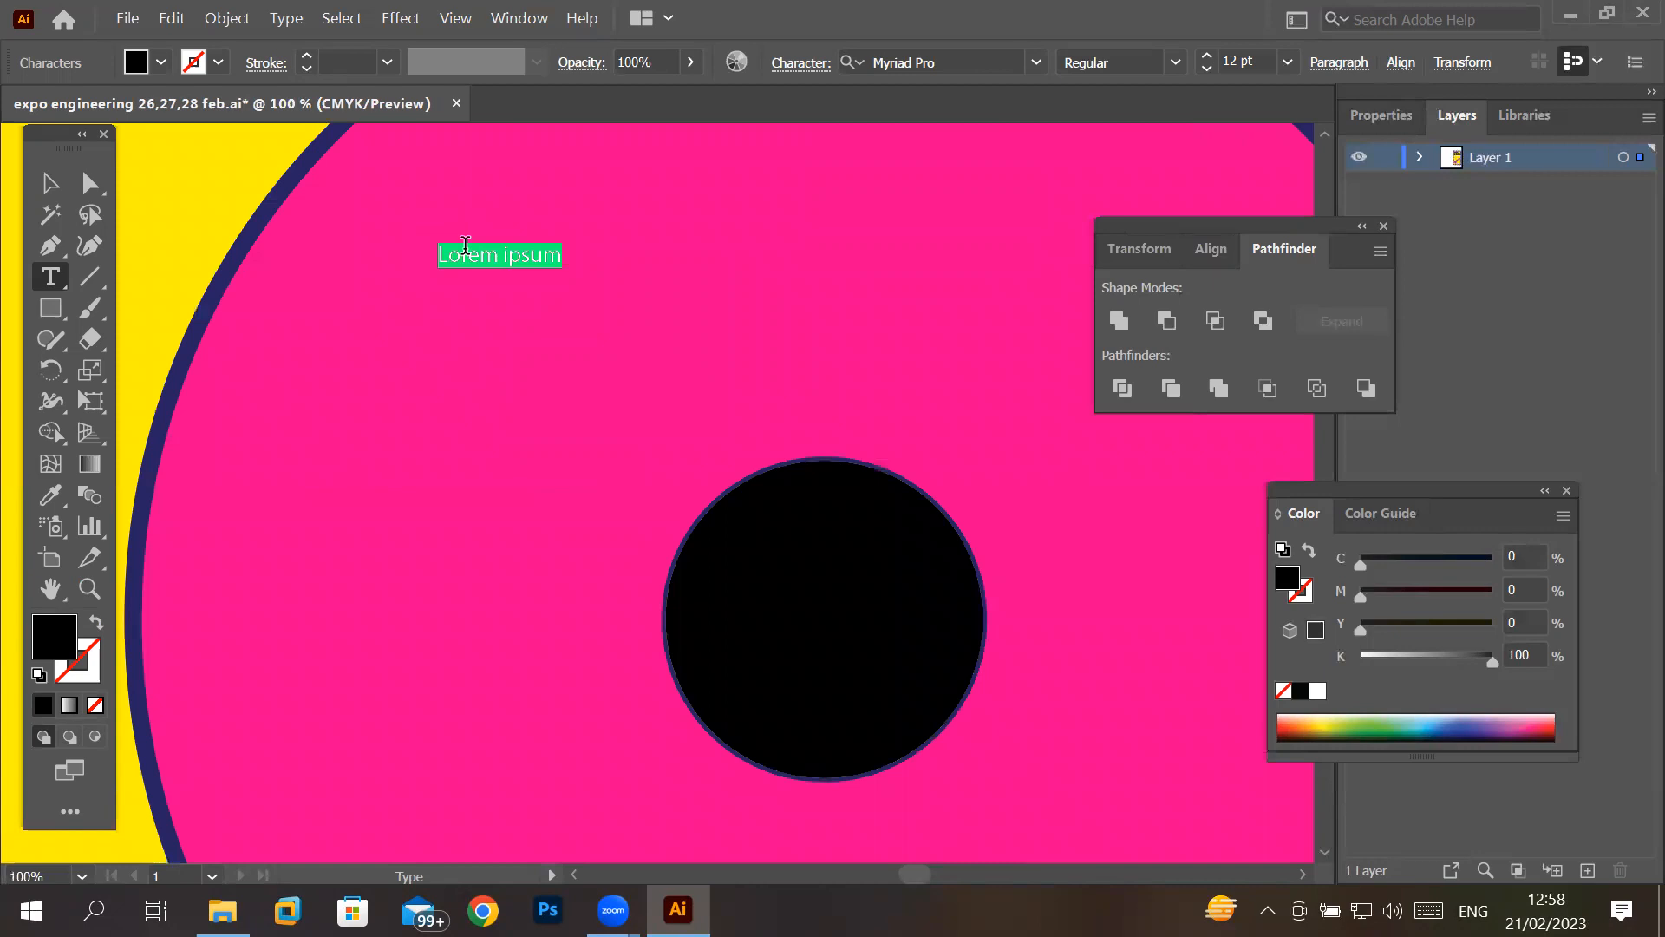
- Delete the small placeholder text in the large pink circle
left_click(54, 195)
left_click_drag(430, 253, 472, 260)
key("Delete")
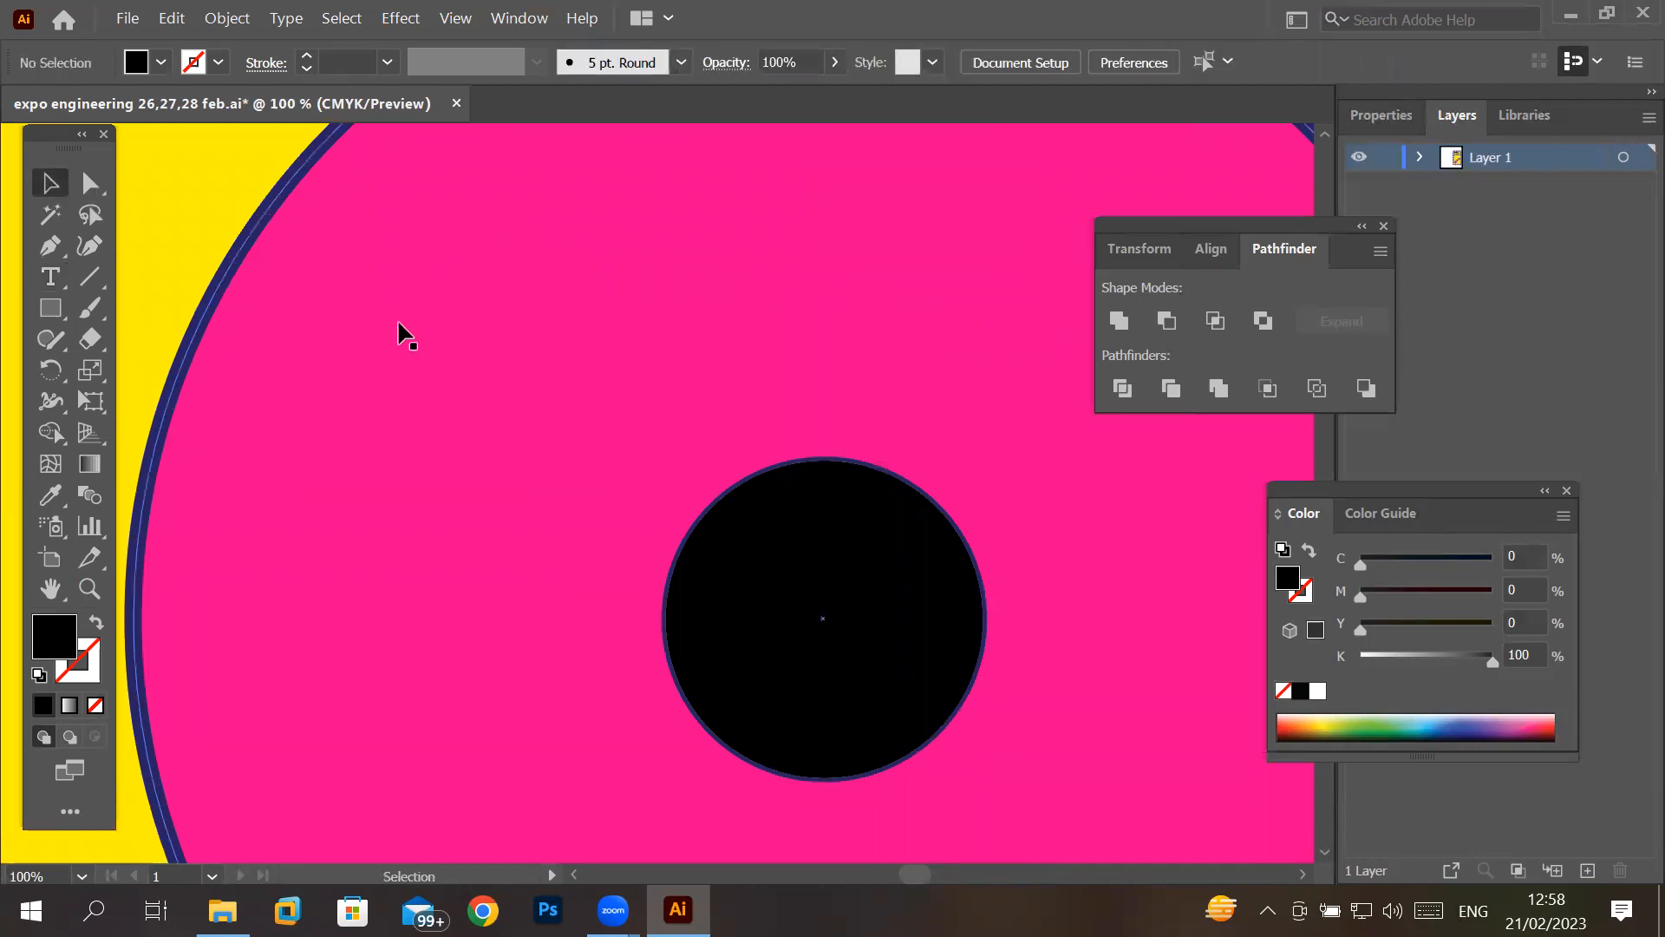
- Place new point text beside the small black circle and set its font size to 49 pt
left_click(50, 277)
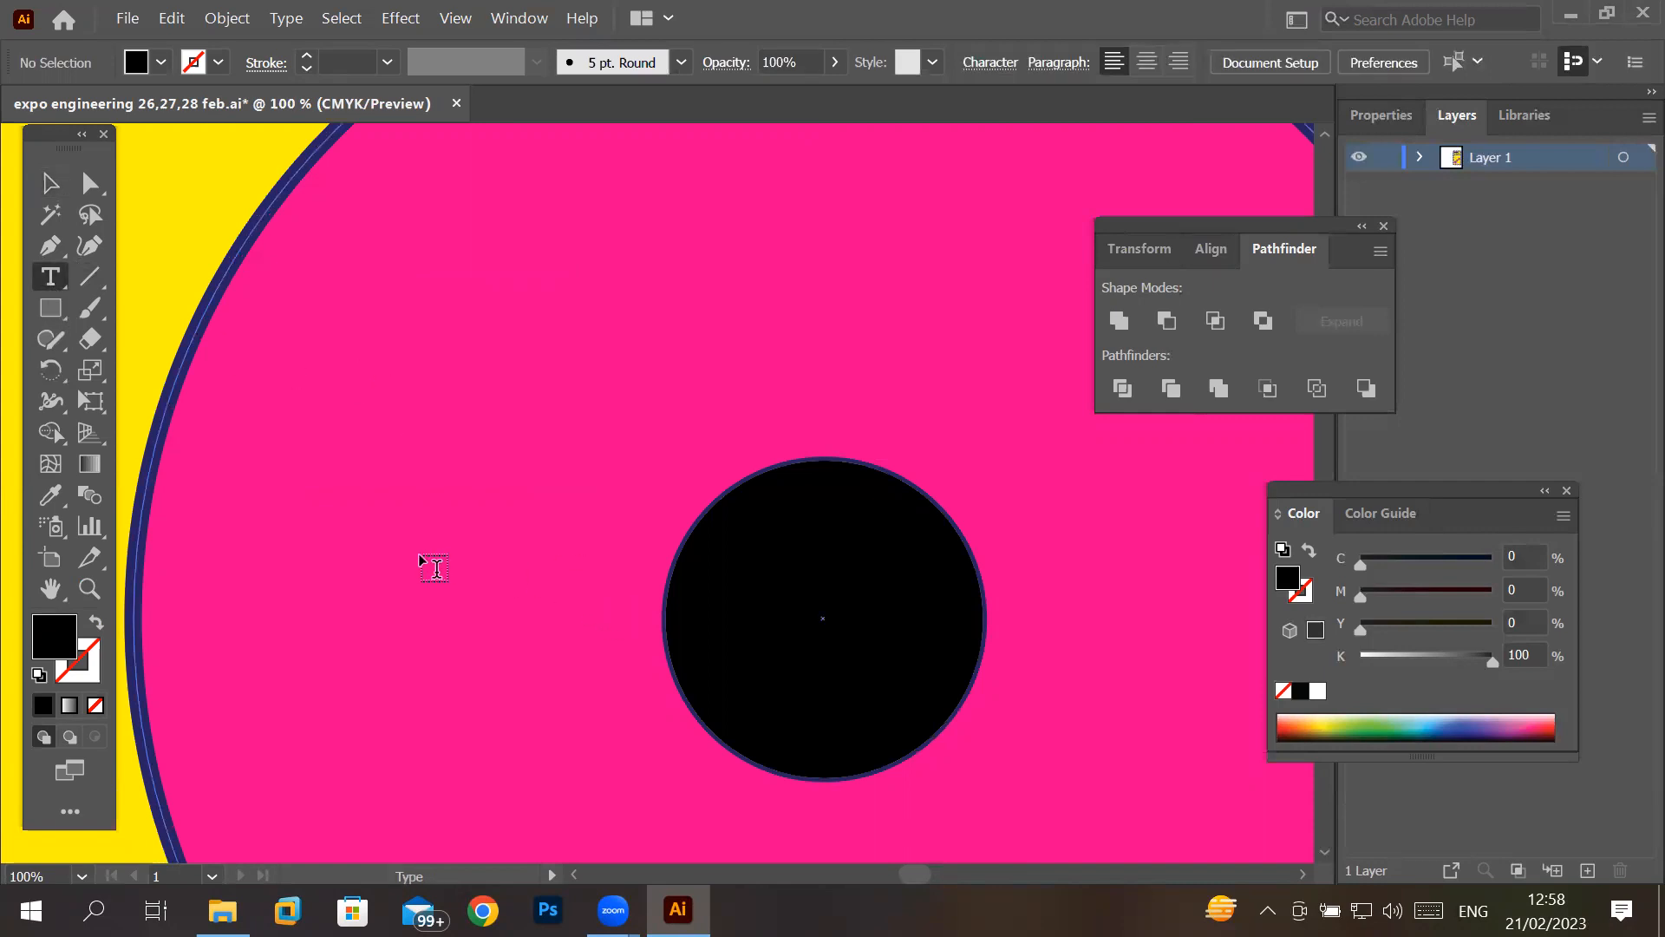
left_click(421, 552)
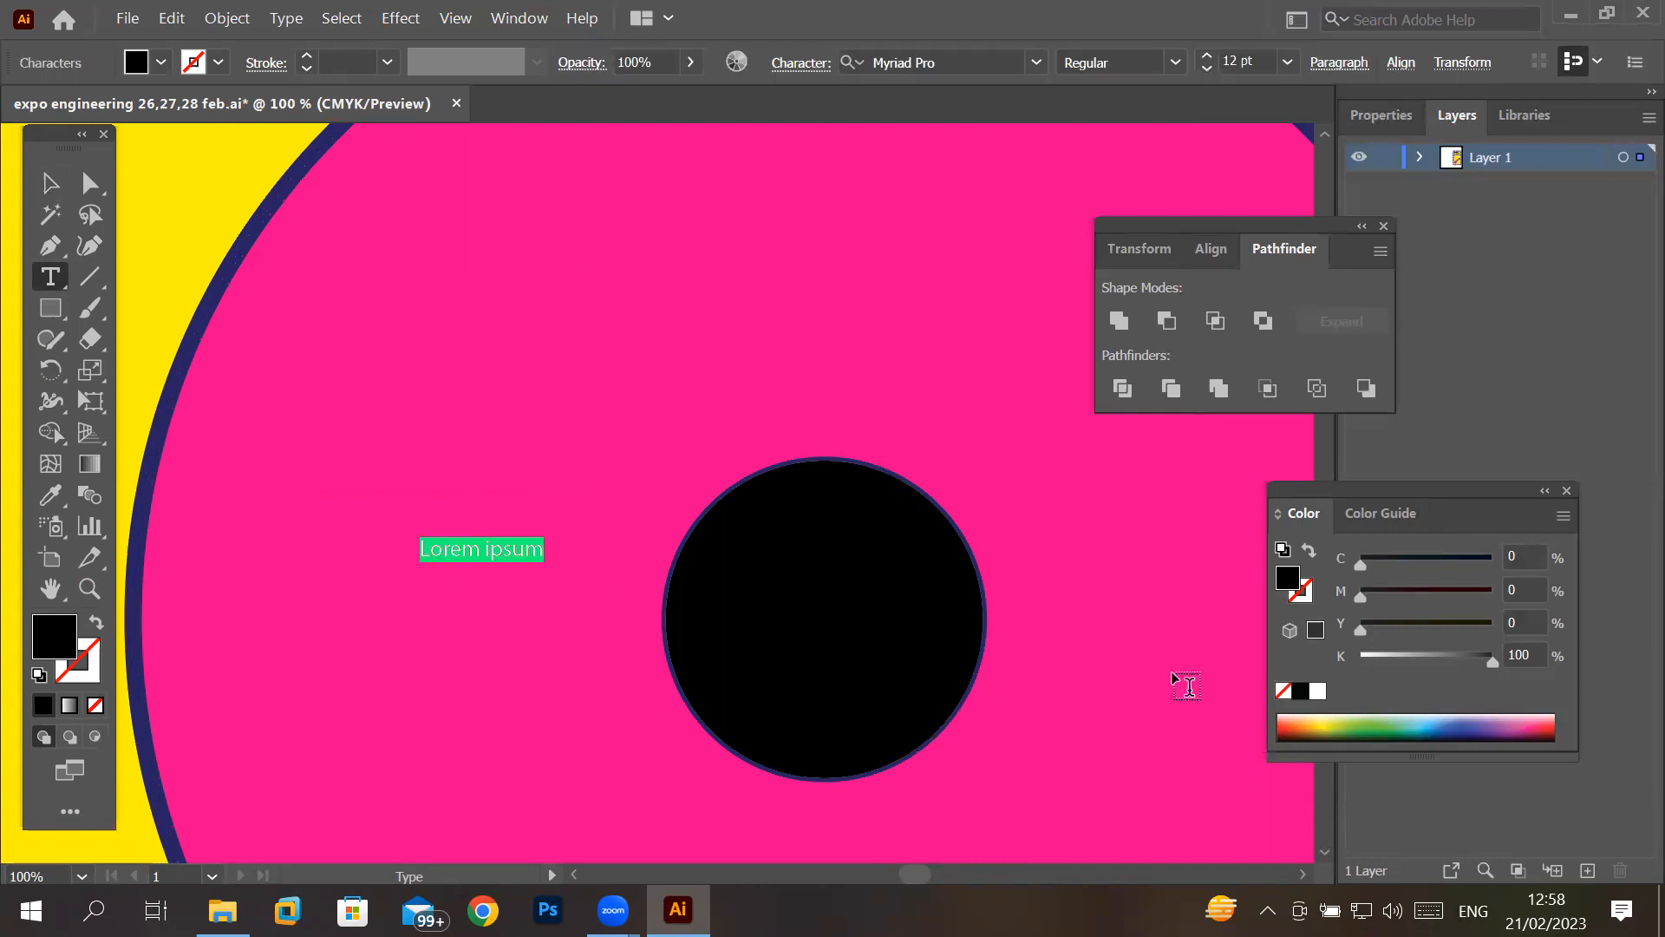
left_click(1212, 56)
left_click(1212, 55)
left_click(1212, 56)
left_click(1212, 55)
left_click(1211, 55)
left_click(1212, 55)
left_click(1212, 55)
double_click(1211, 56)
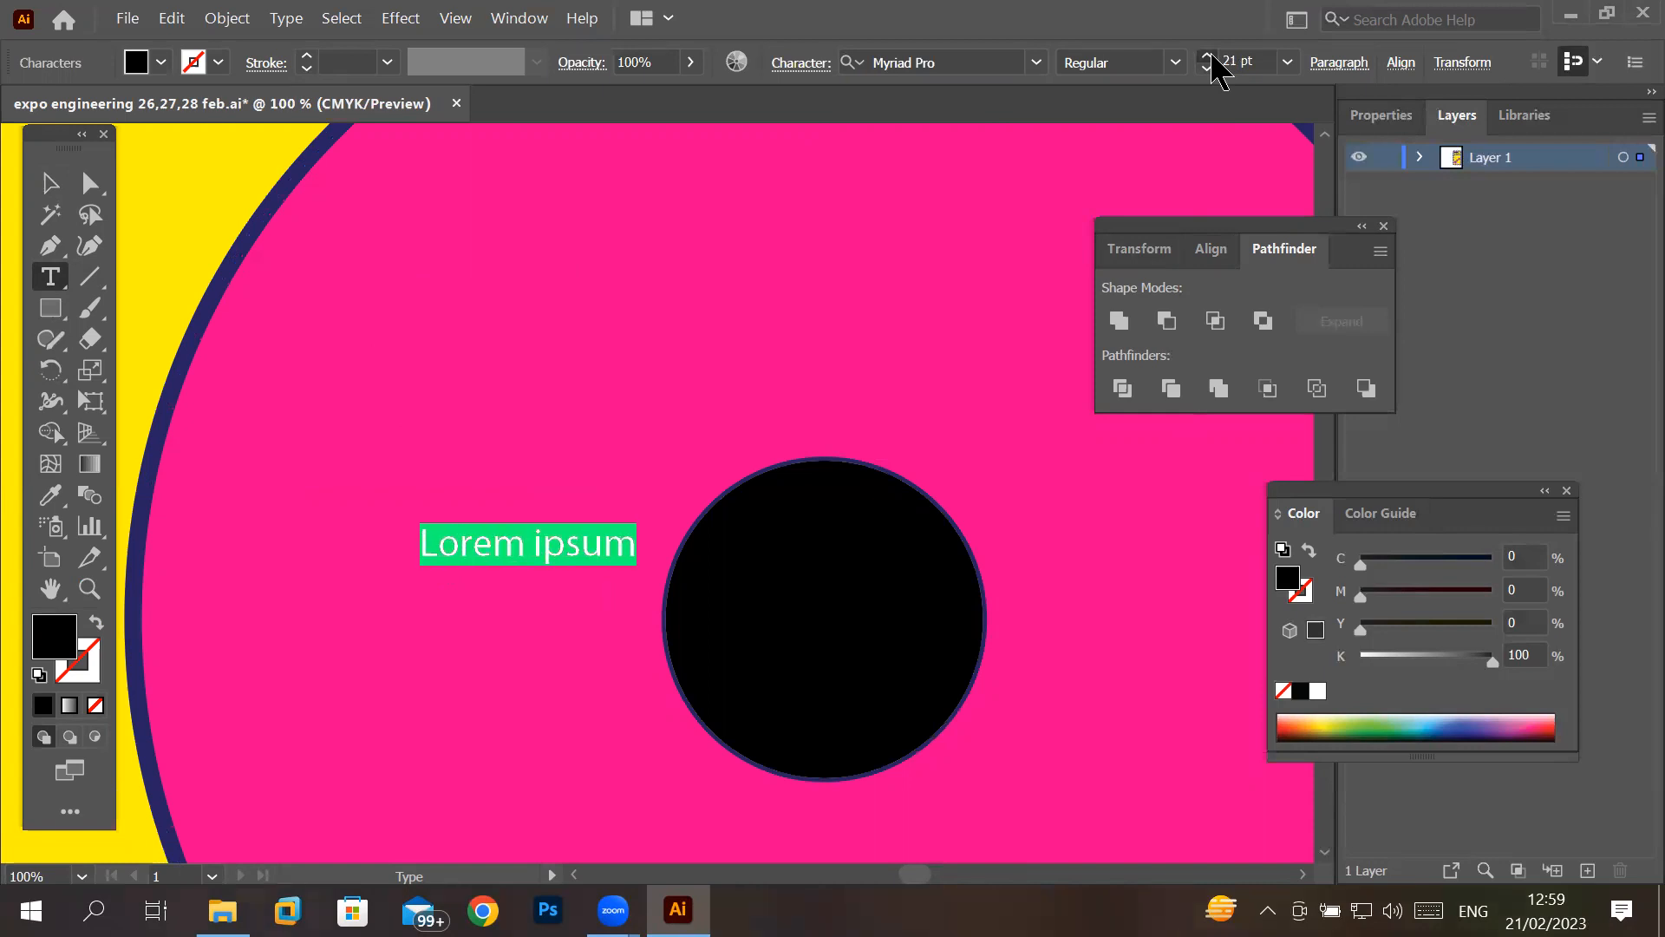
triple_click(1211, 55)
triple_click(1211, 56)
triple_click(1212, 56)
triple_click(1211, 55)
triple_click(1211, 56)
triple_click(1211, 56)
triple_click(1212, 55)
double_click(1211, 56)
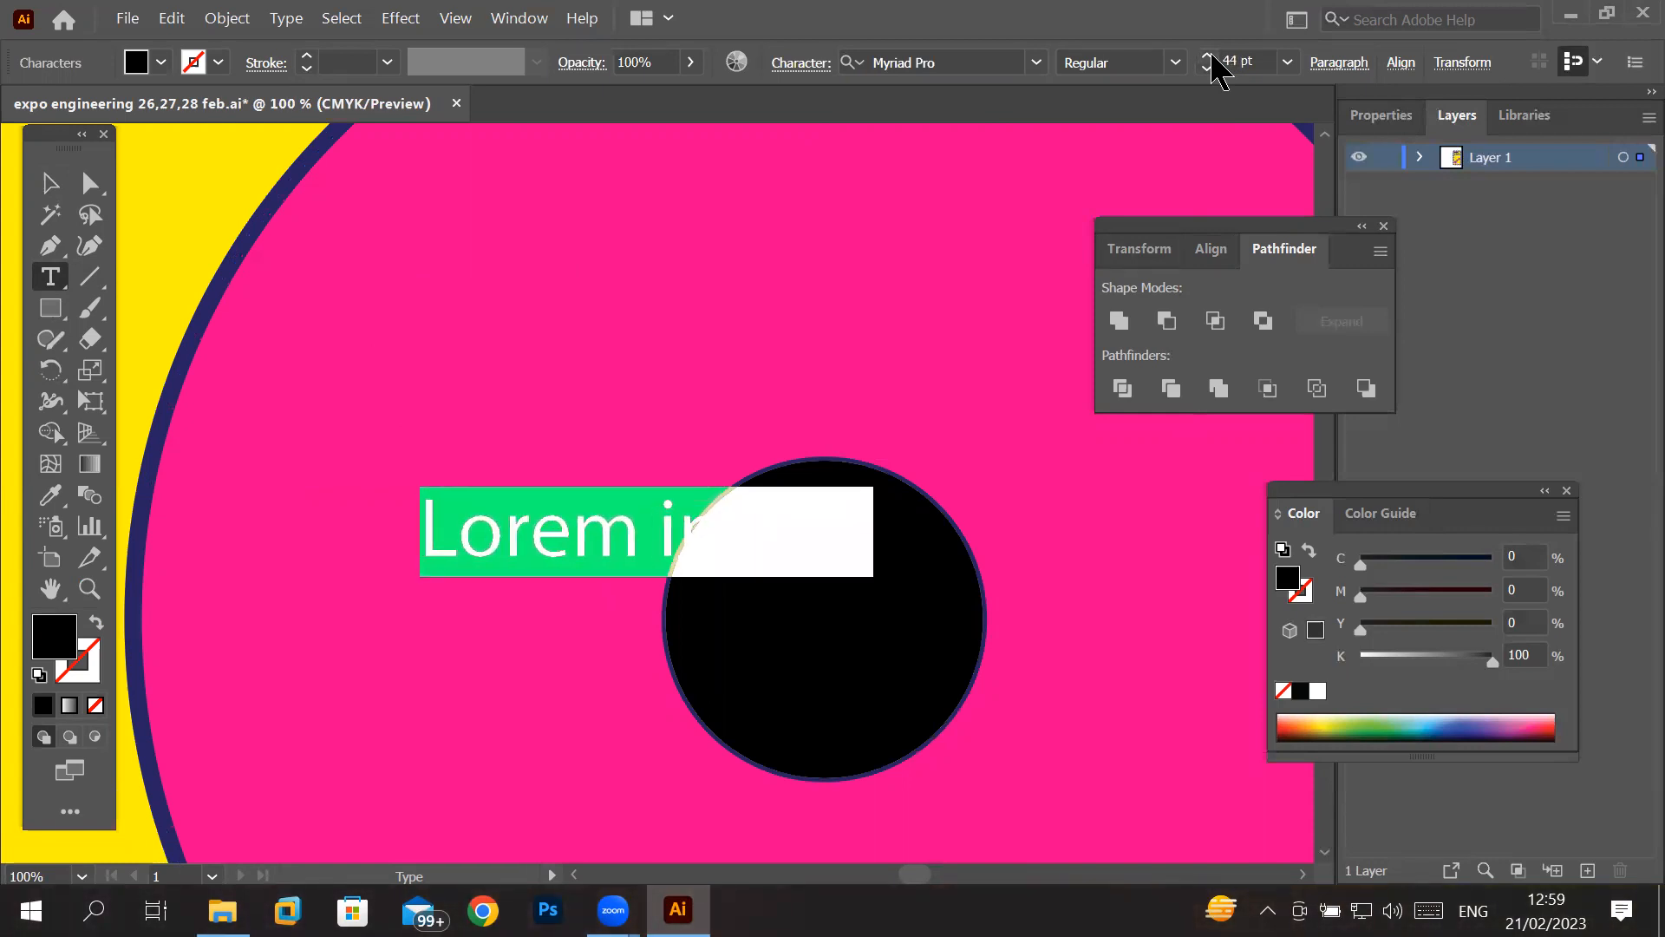
double_click(1211, 56)
double_click(1211, 55)
left_click(1211, 56)
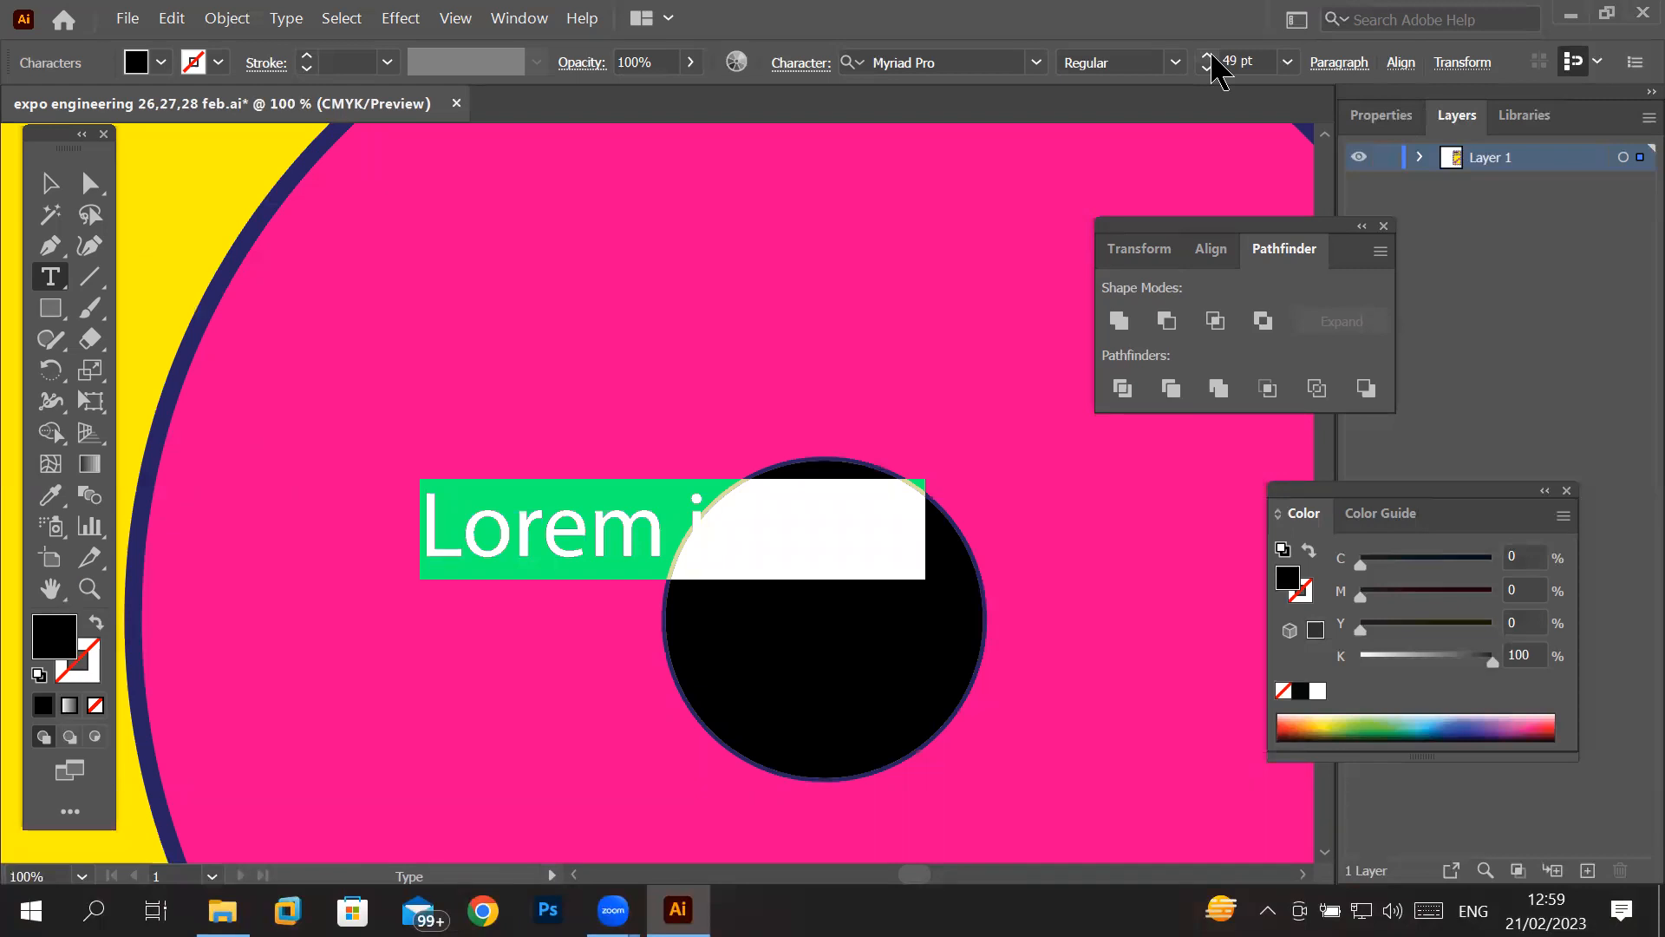
- Replace the whole placeholder text with "26 Feb"
left_click(560, 529)
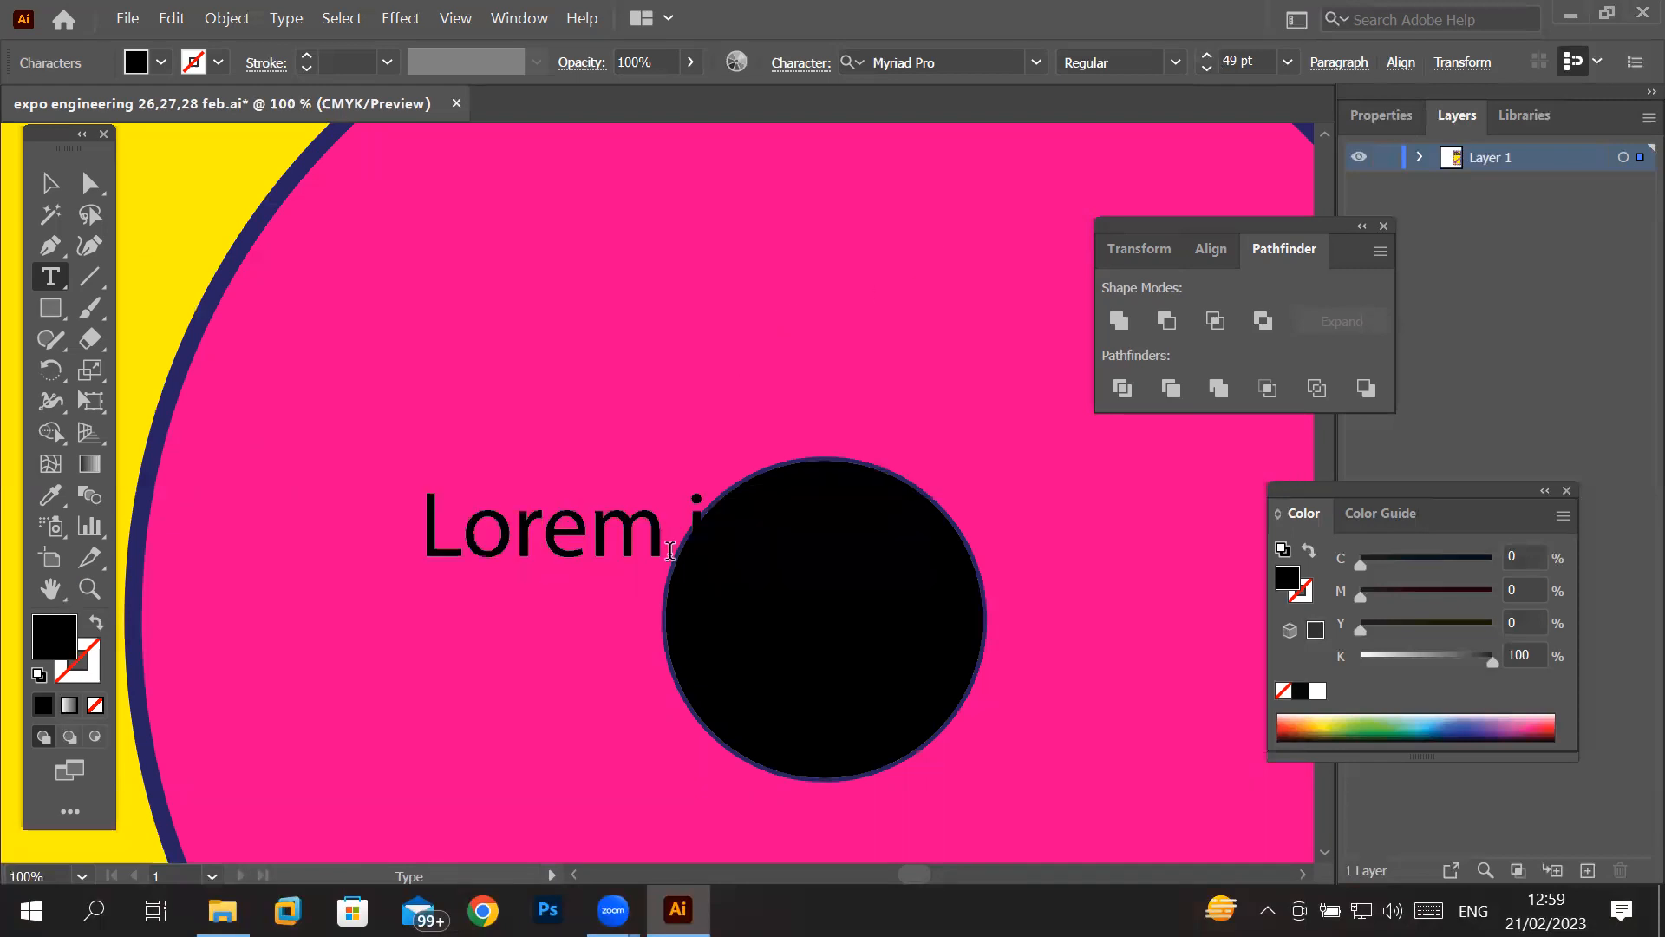
double_click(579, 523)
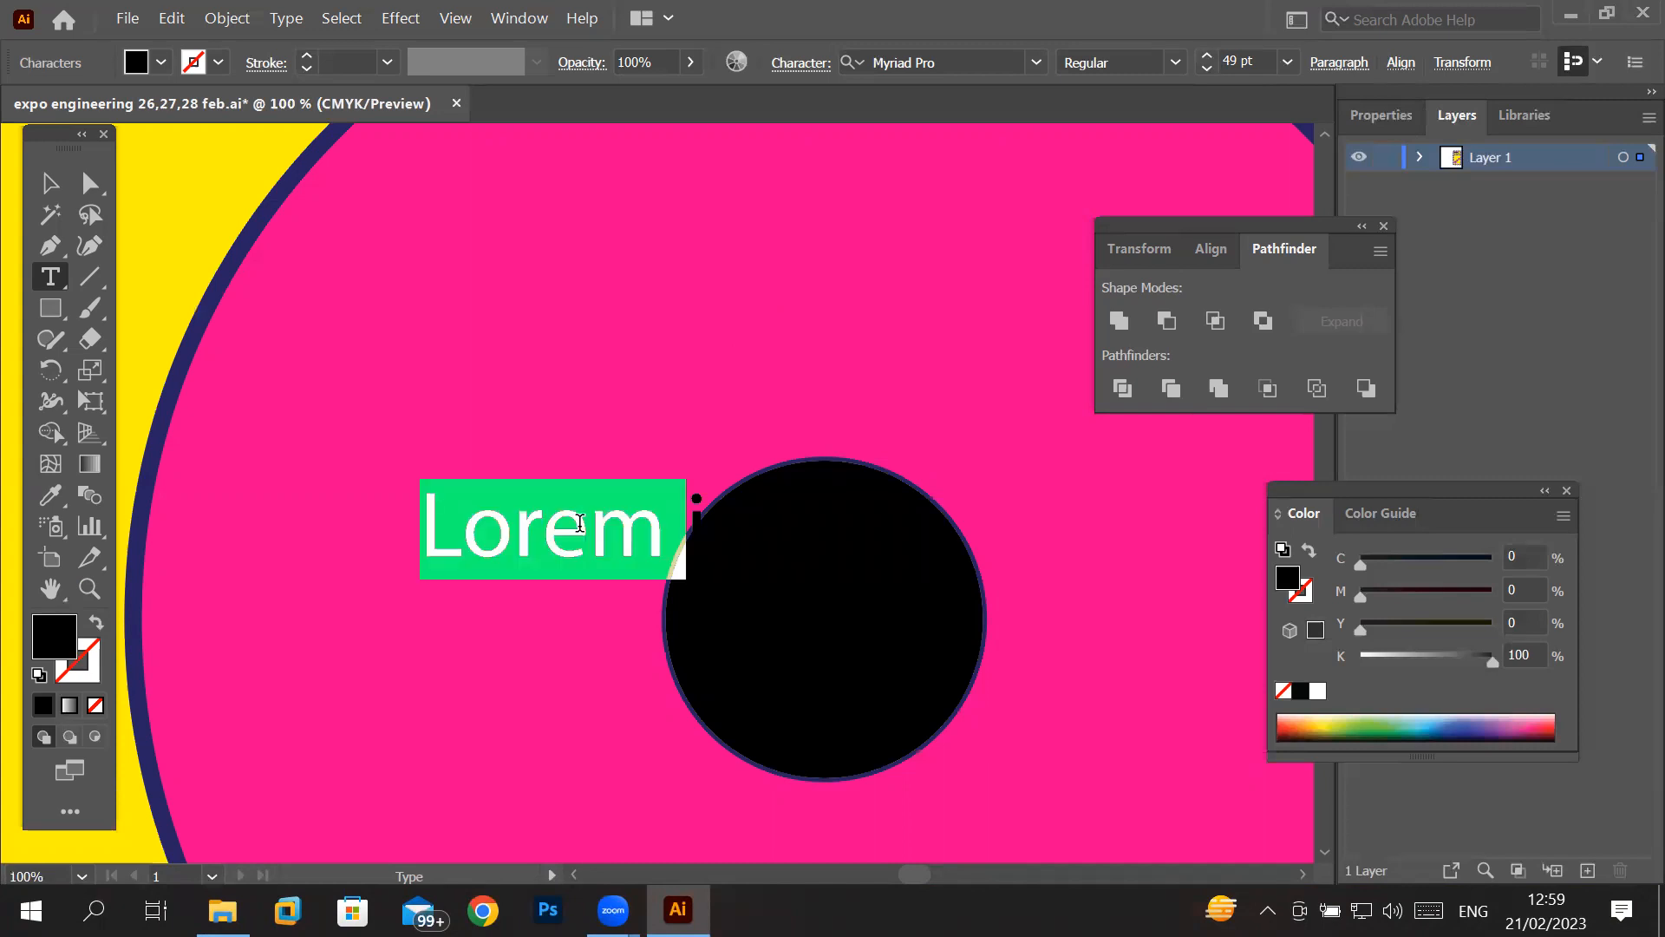
key("shift+End")
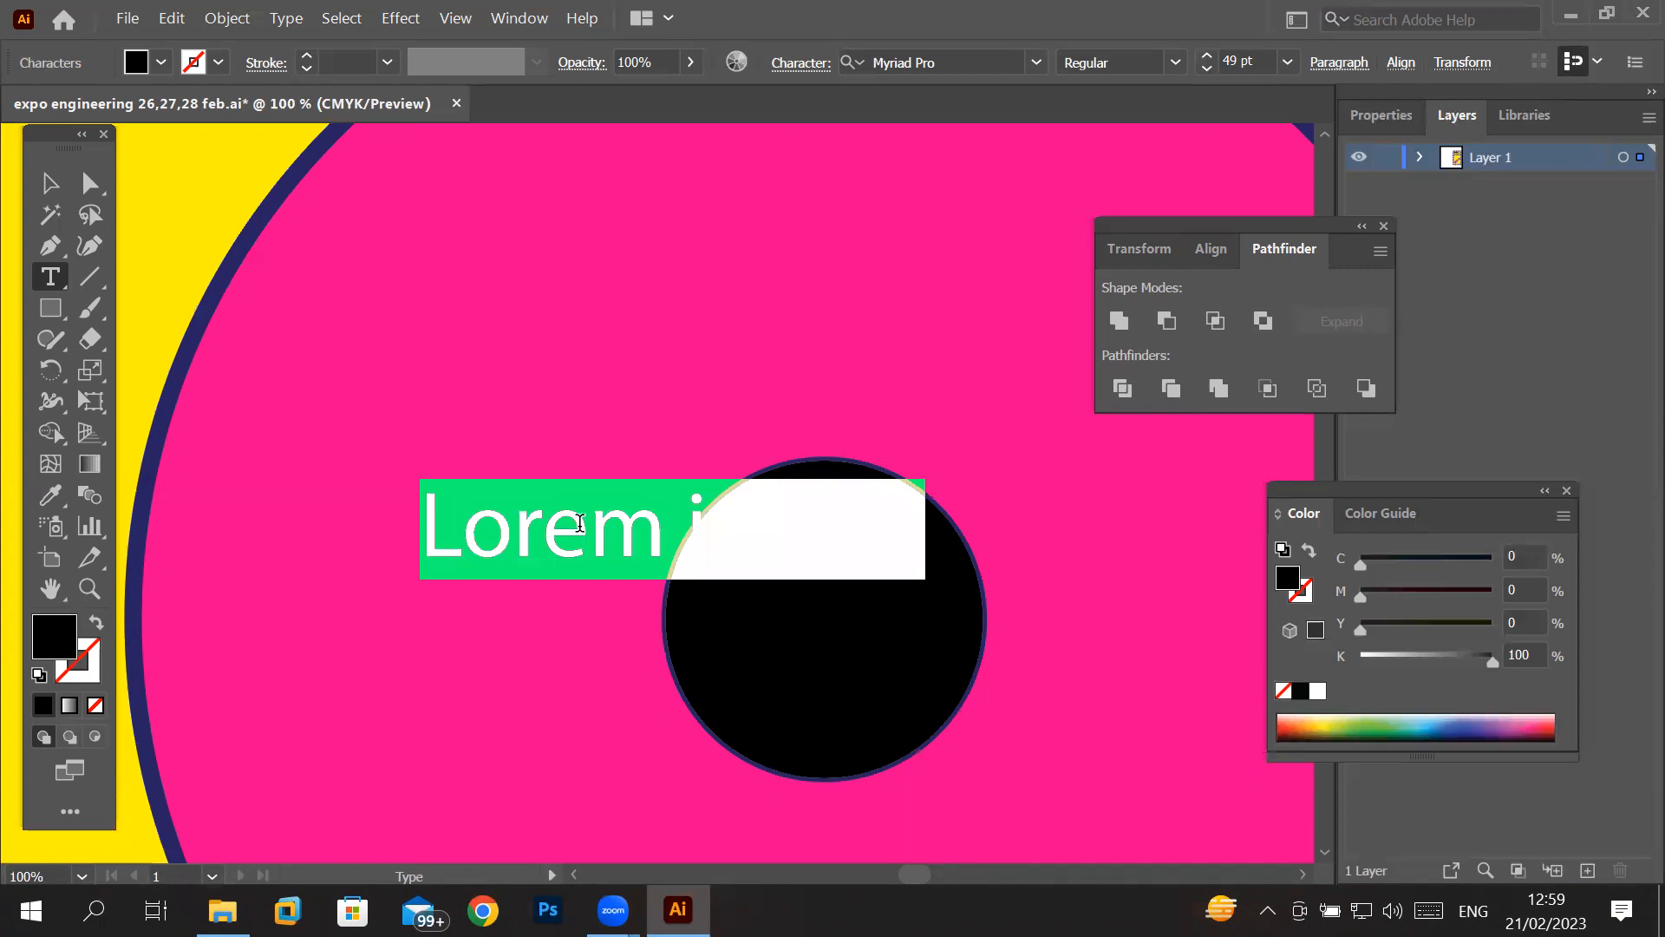
type("26 ")
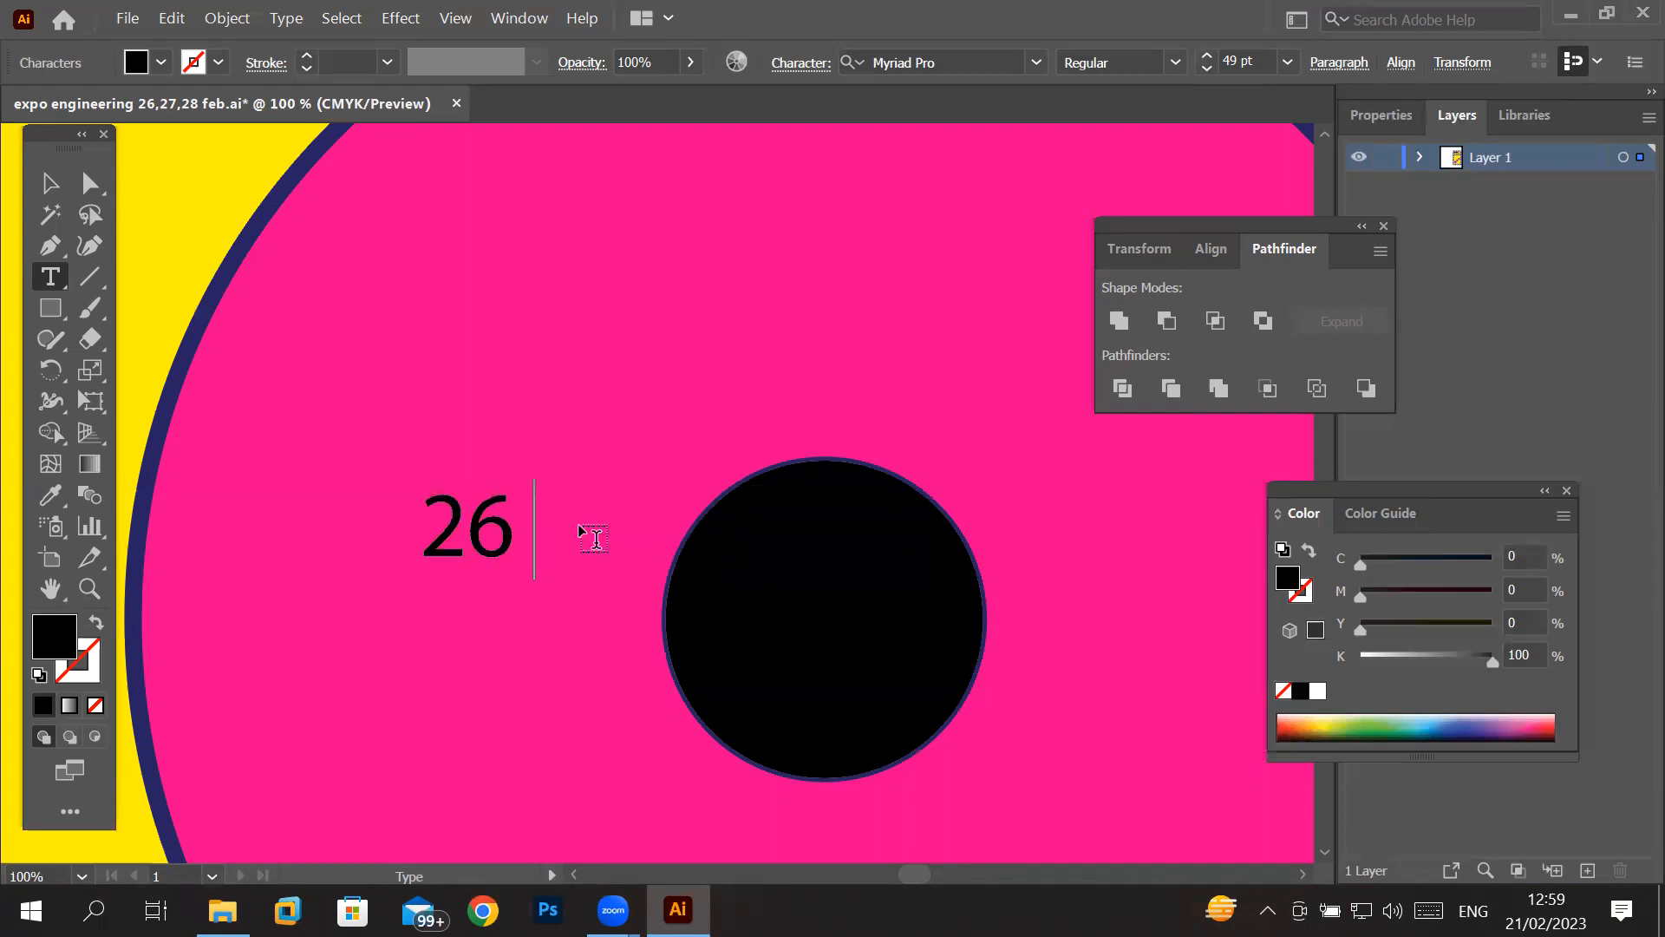
type("Feb")
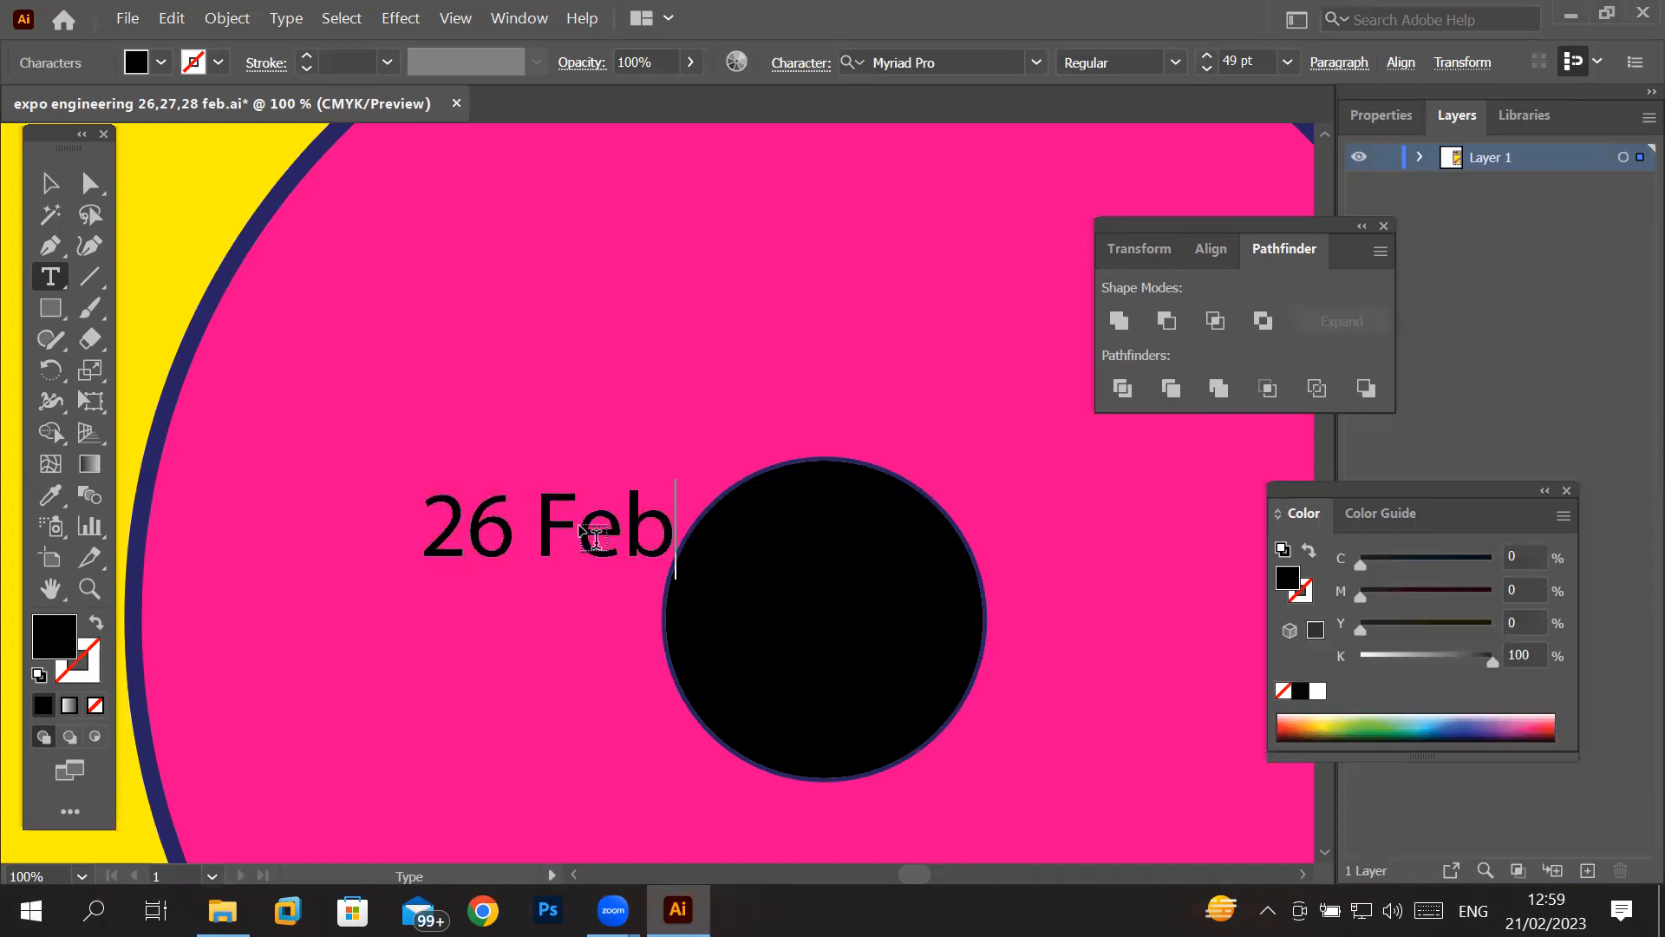
- Select all of the "26 Feb" text and set its fill to White
scroll(590, 533, "up", 1)
scroll(655, 386, "down", 1)
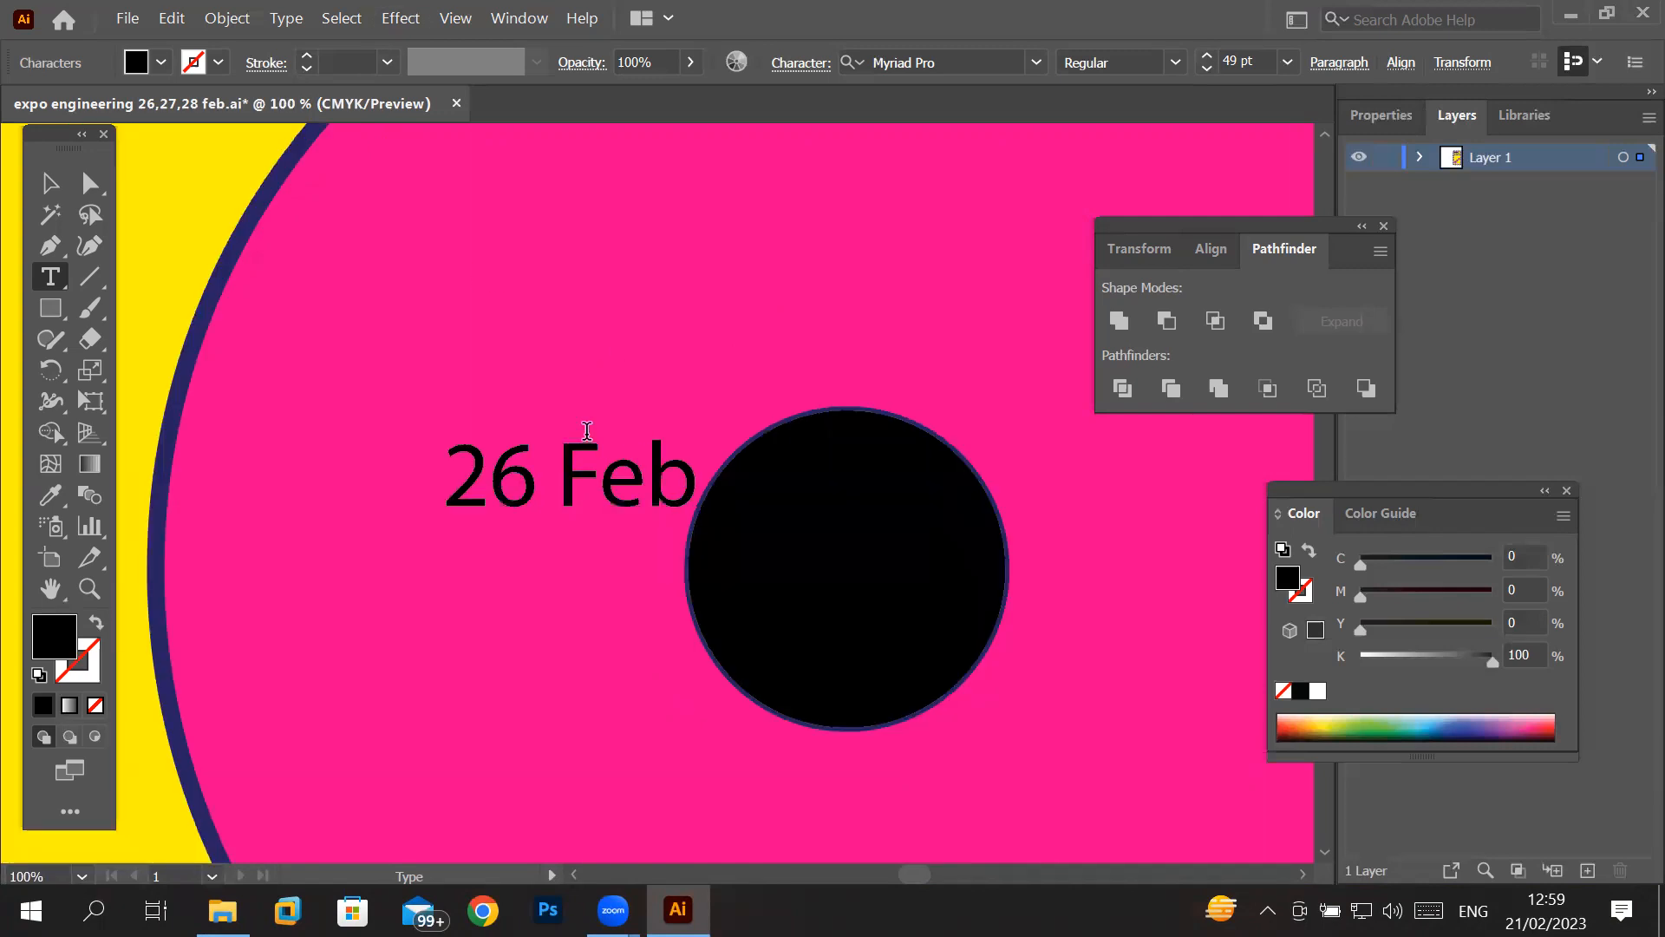
left_click(538, 460)
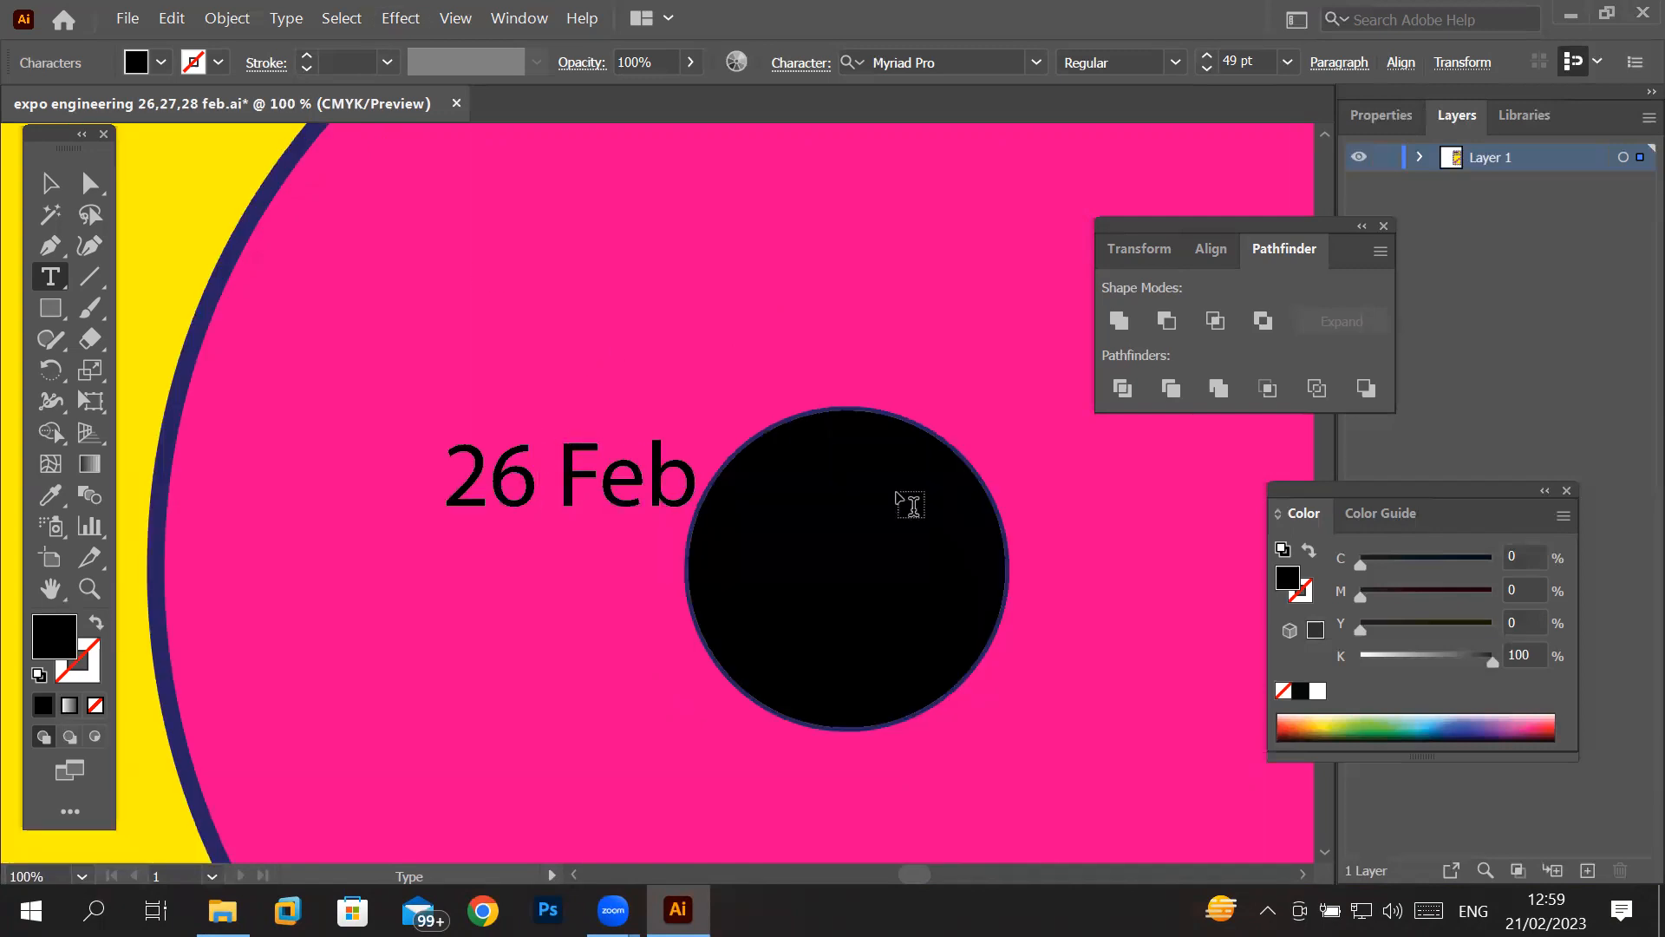
triple_click(622, 475)
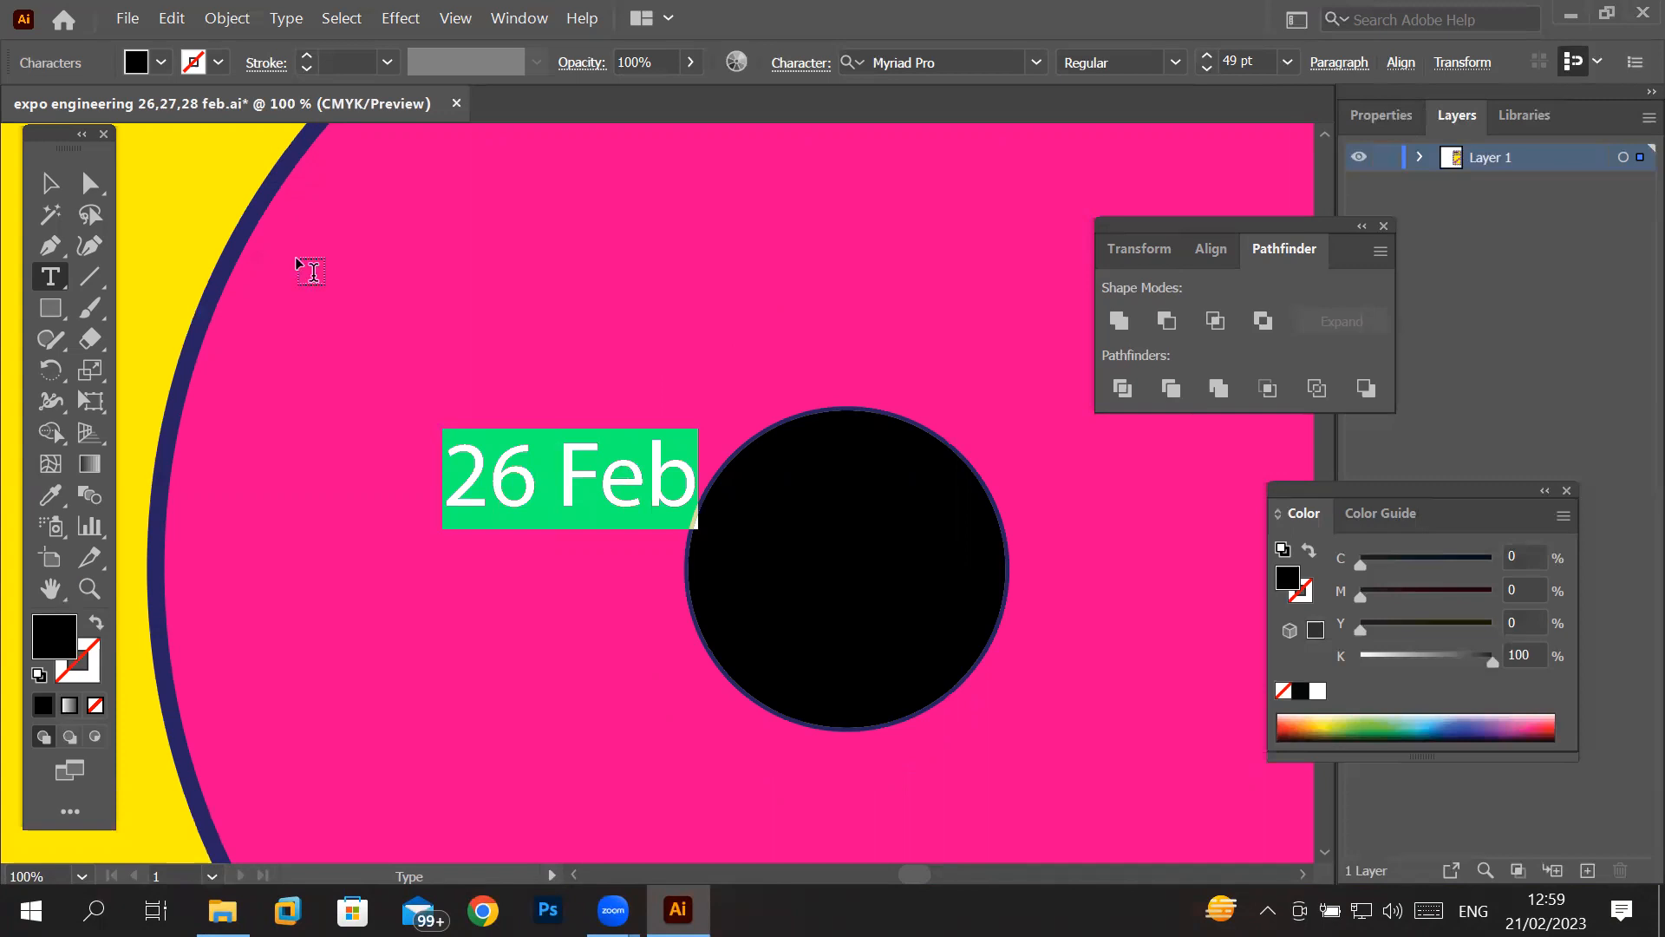
left_click(146, 67)
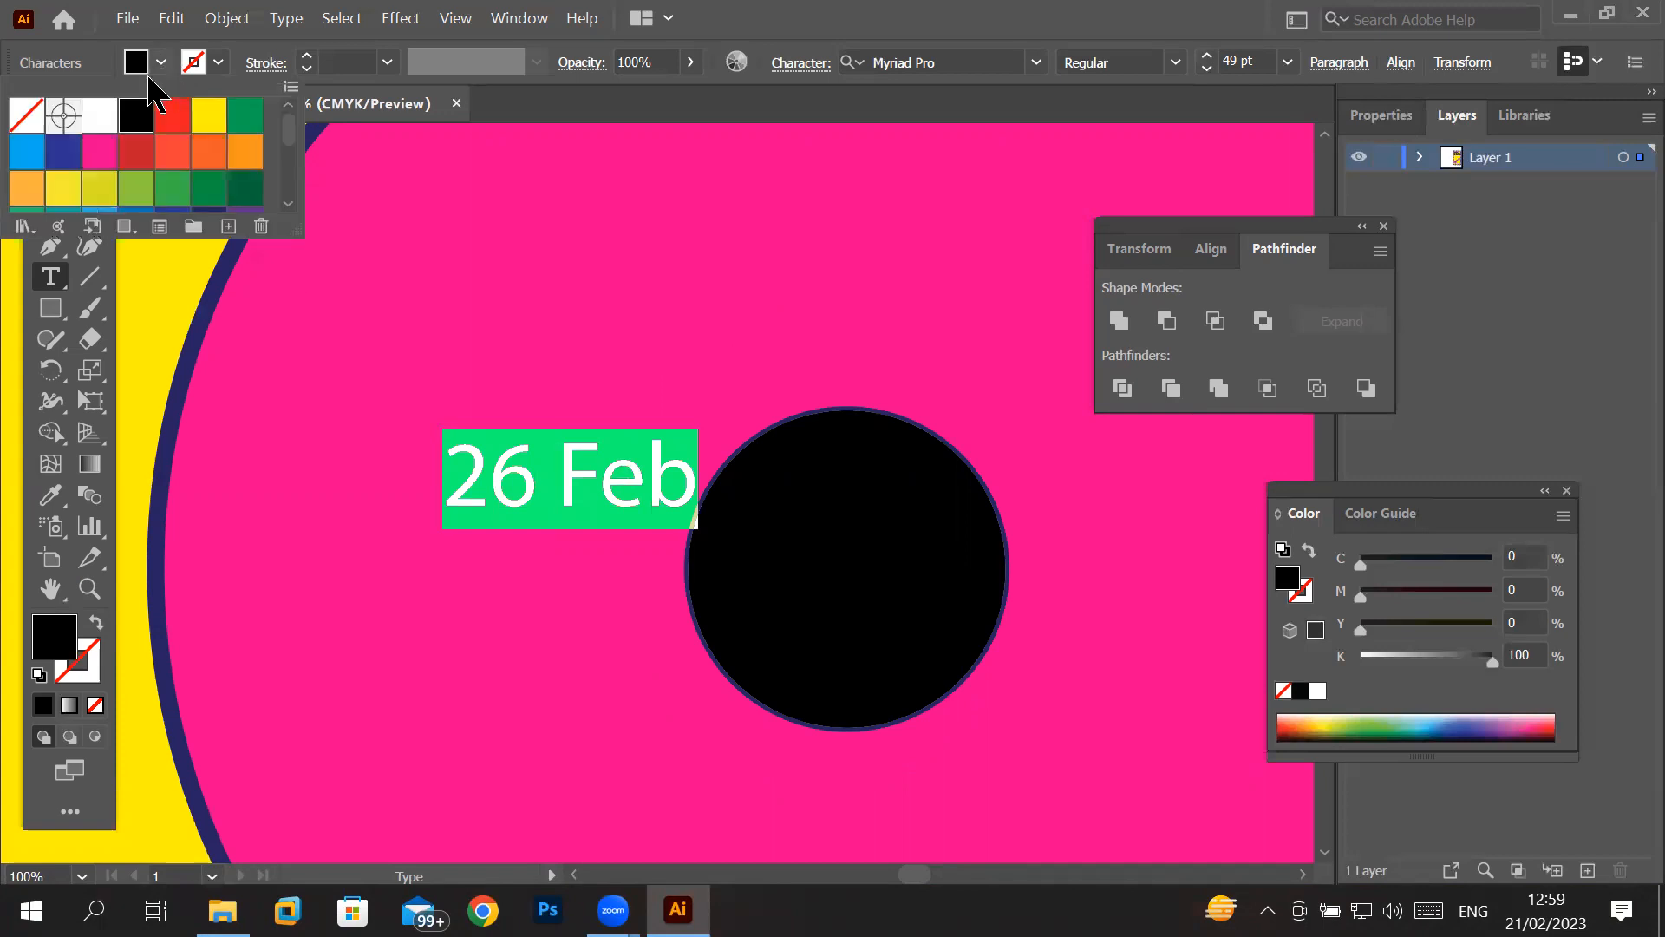
left_click(99, 115)
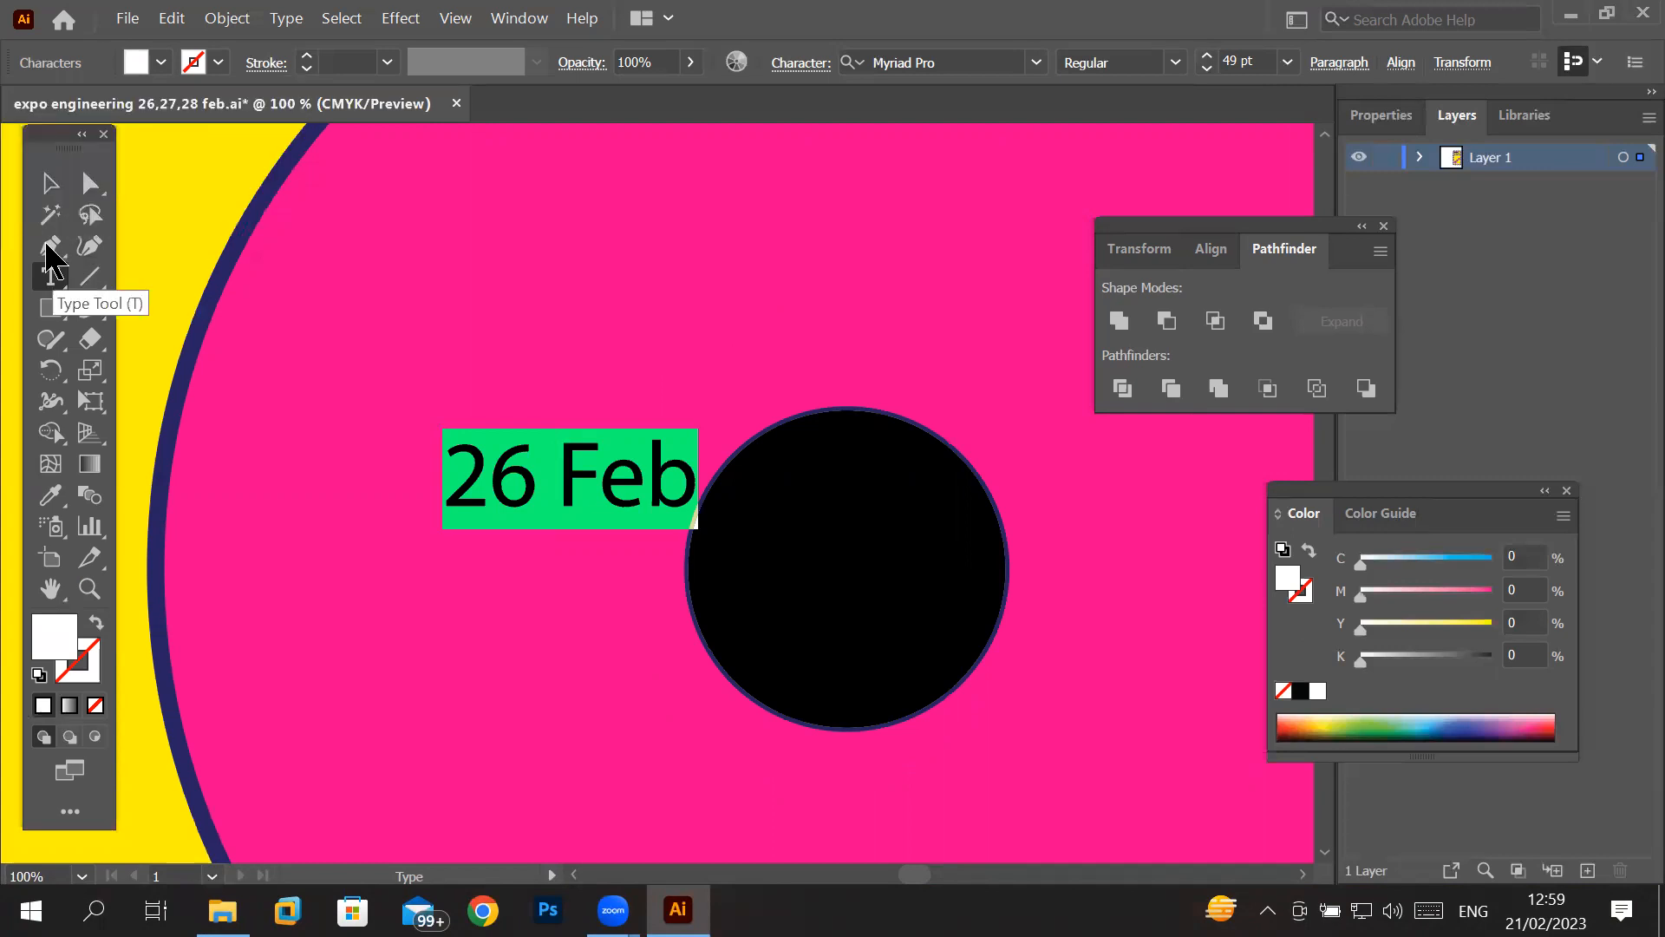
- Move the "26 Feb" text onto the centre of the small black circle
left_click(50, 183)
left_click_drag(508, 465, 889, 577)
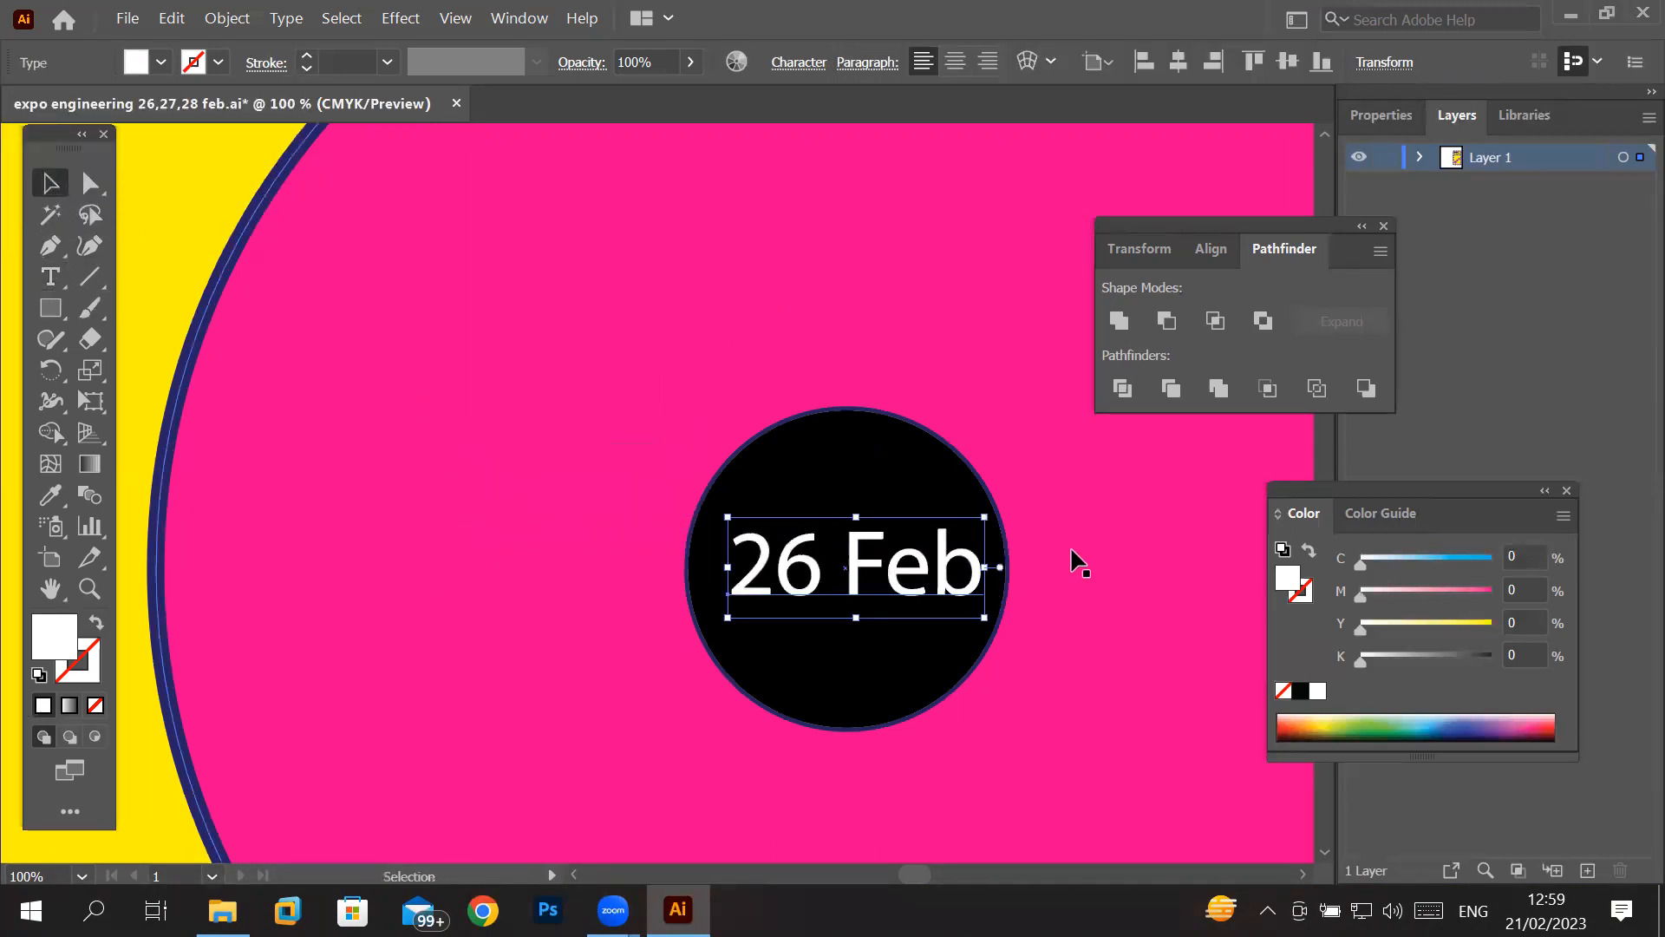
scroll(1074, 561, "down", 7)
scroll(1249, 461, "up", 3)
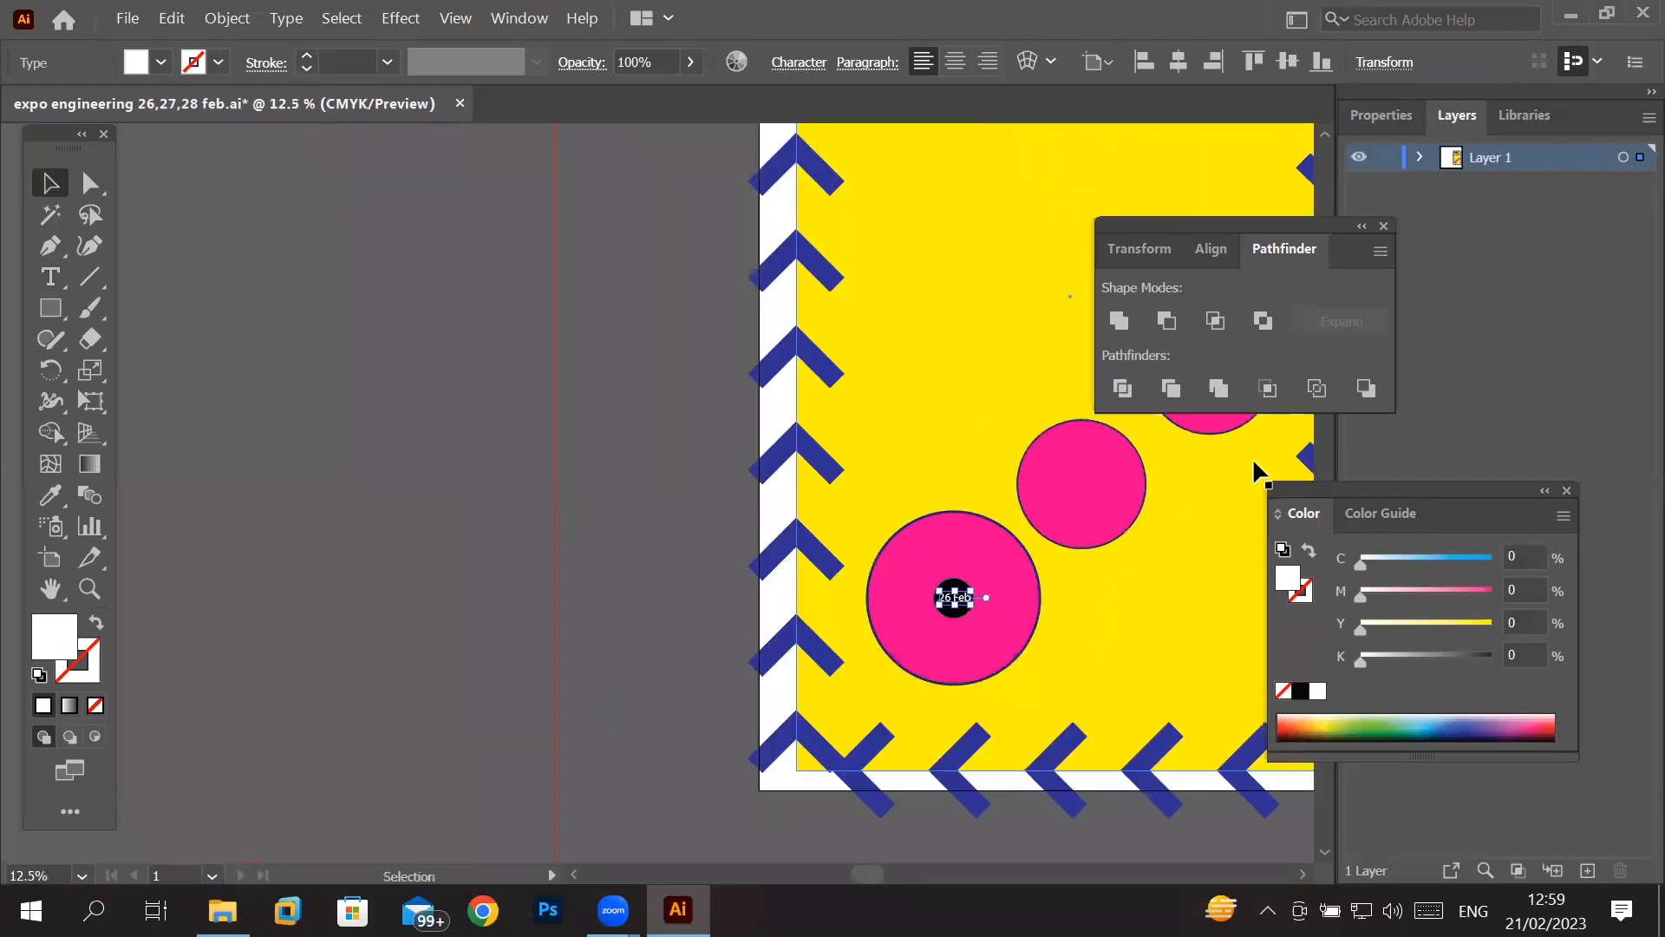
scroll(964, 565, "up", 1)
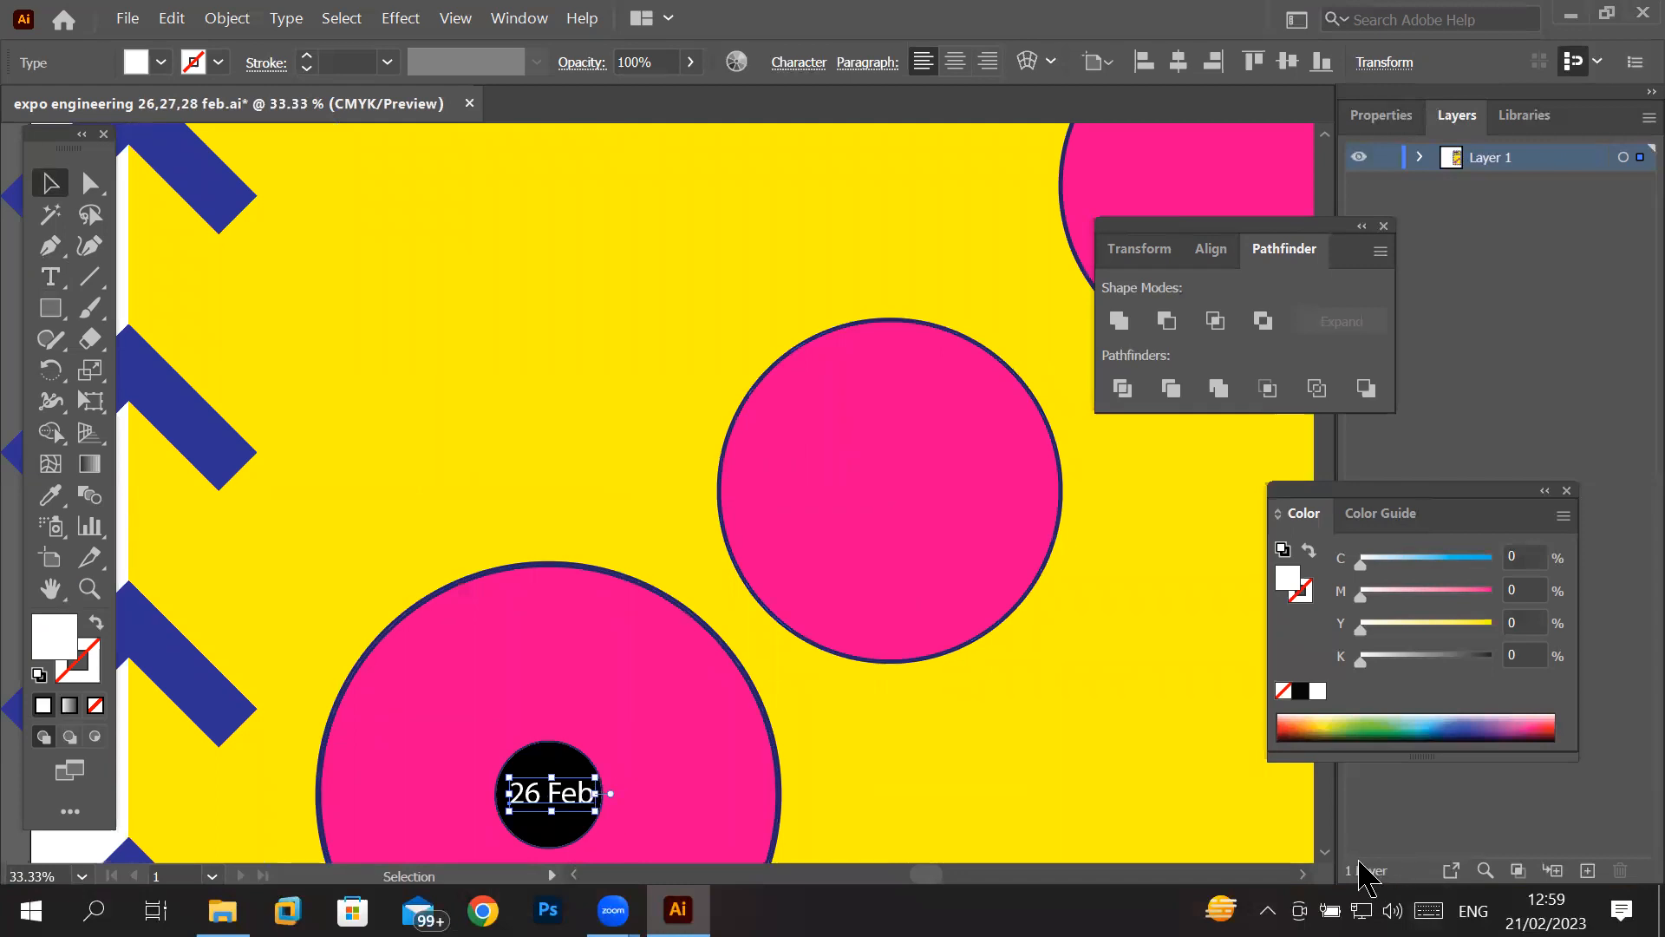
scroll(1333, 858, "down", 3)
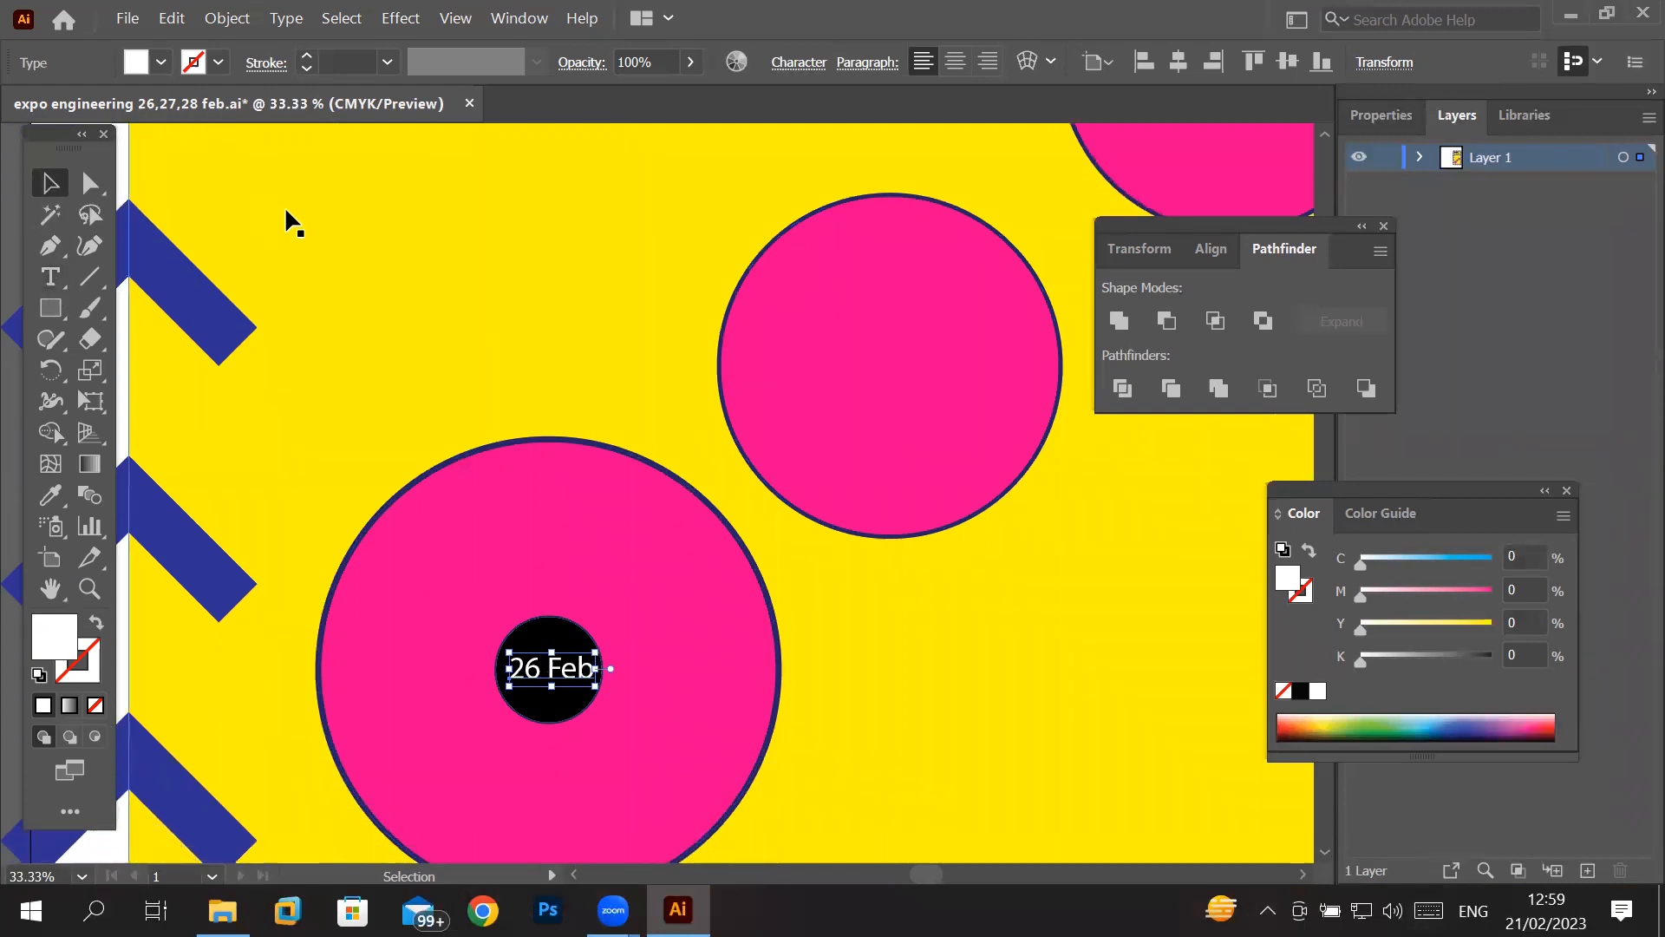
- Select the black circle together with its "26 Feb" text and duplicate both into the middle pink circle
left_click(373, 250)
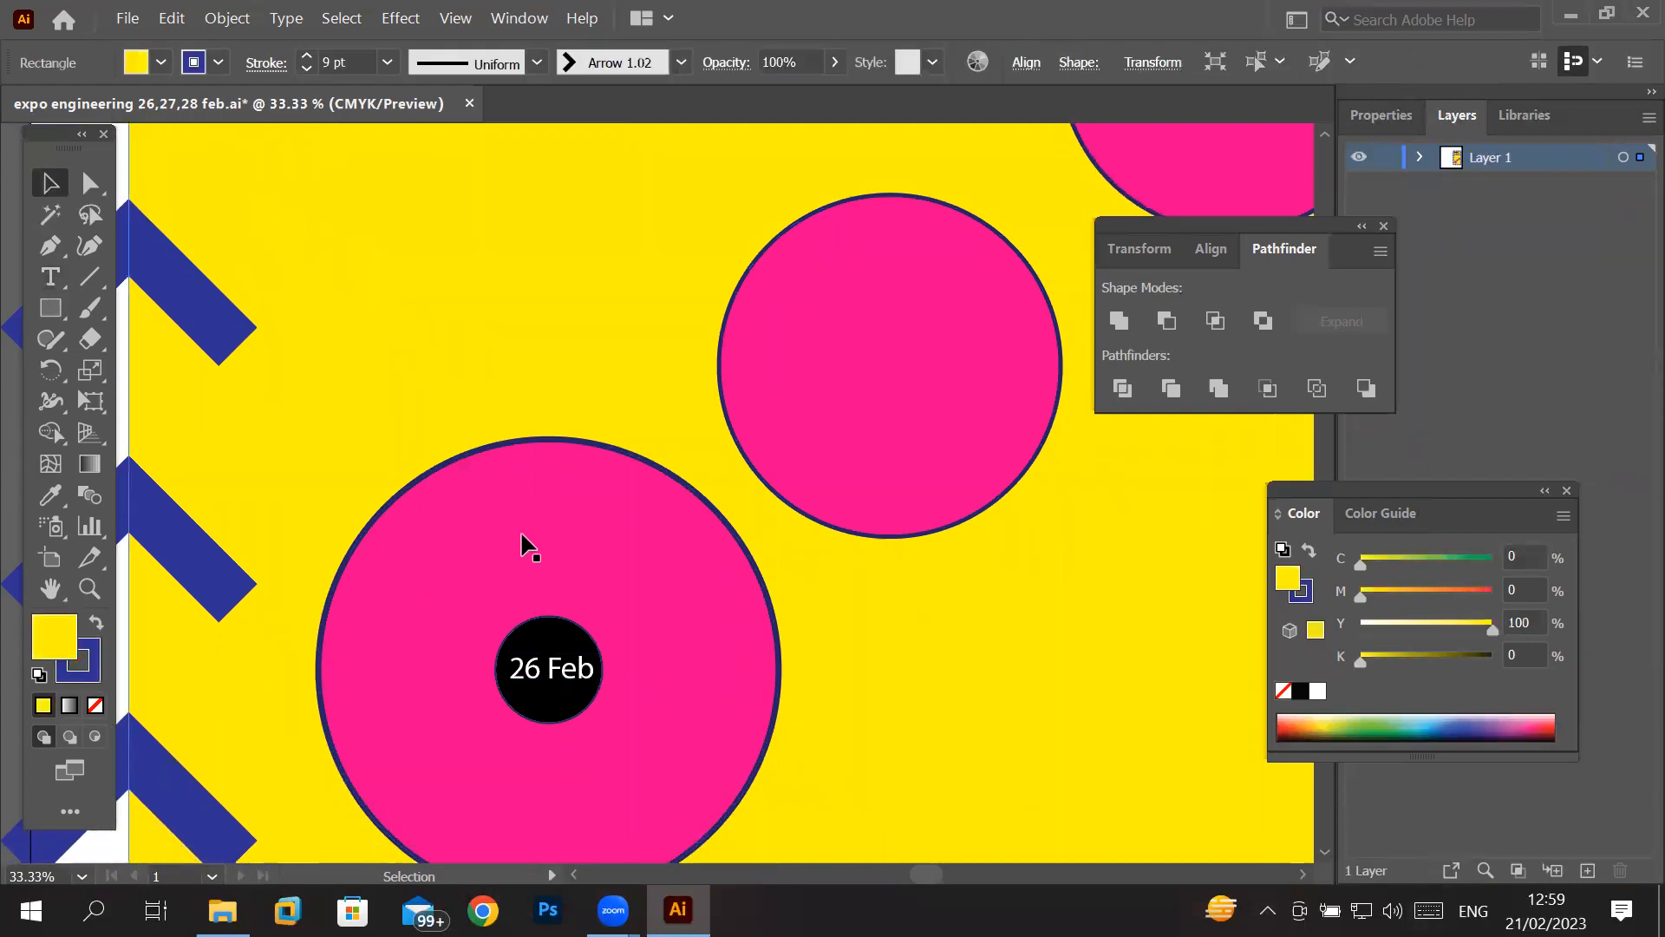
left_click(547, 640)
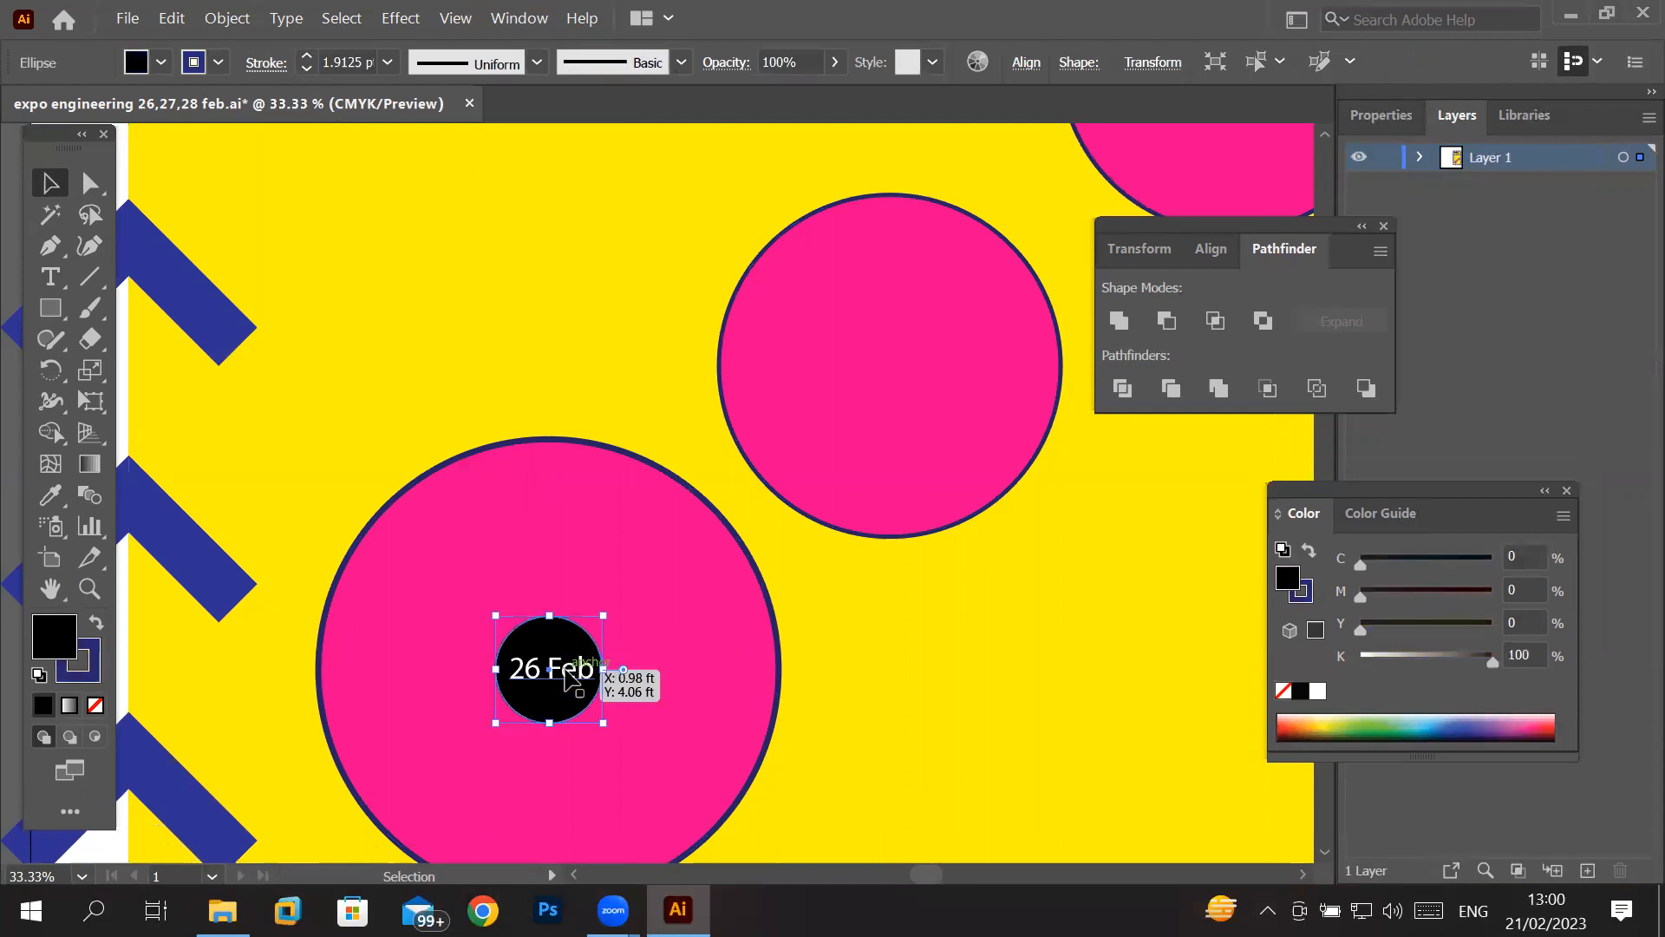
left_click(569, 679, "shift")
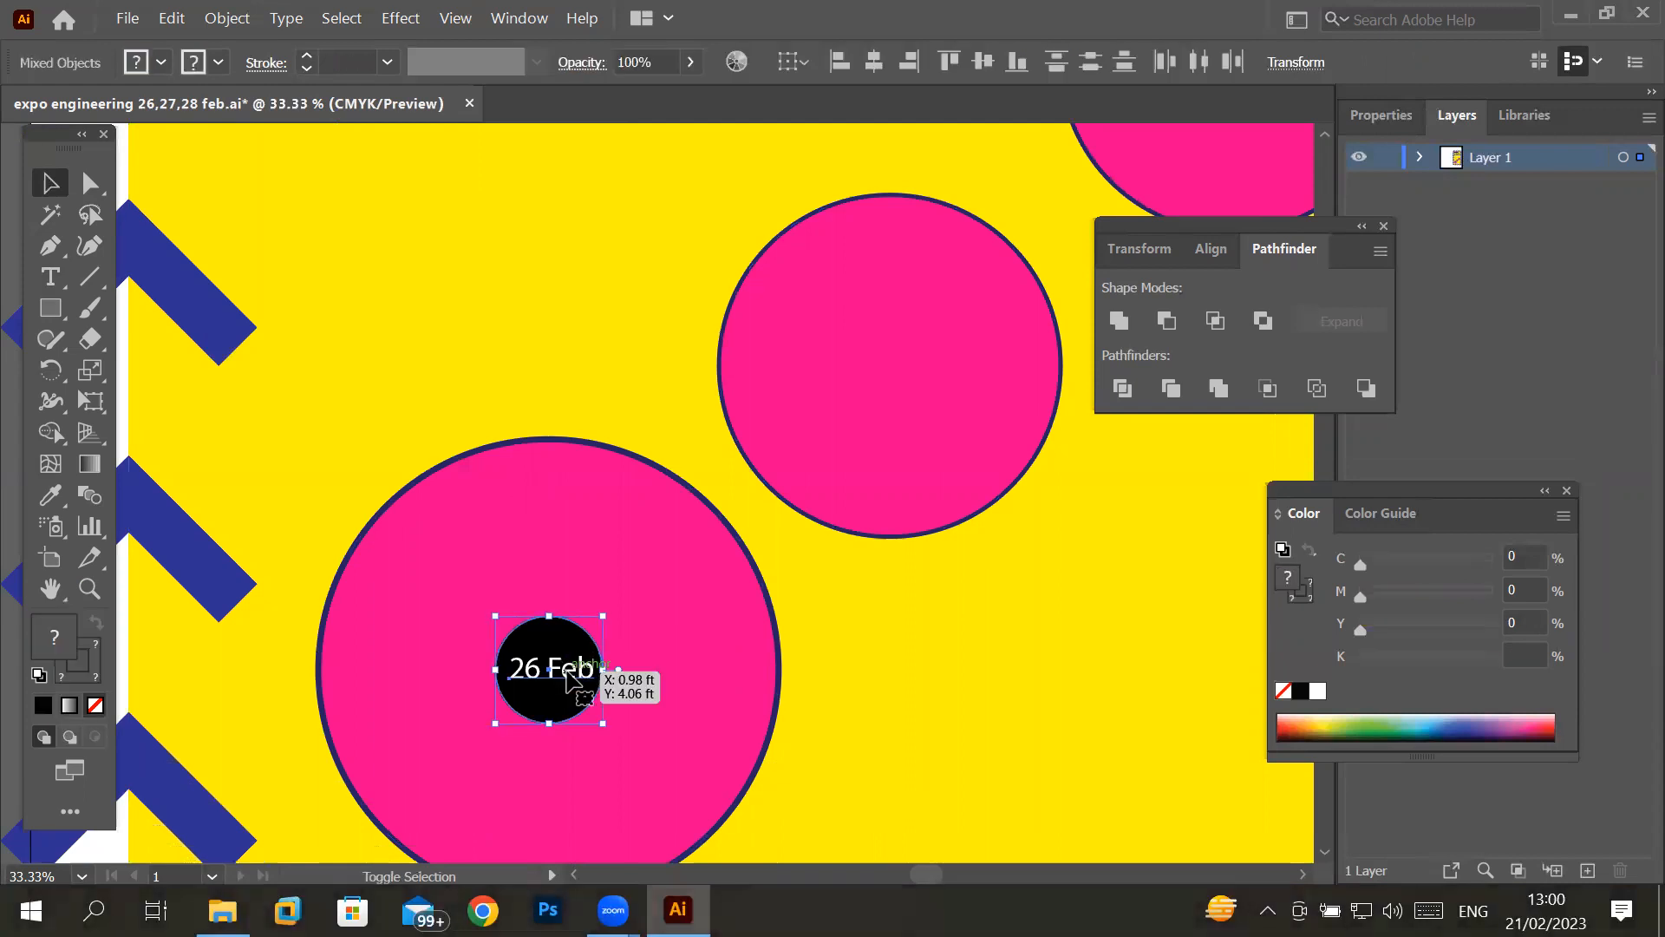
left_click_drag(572, 681, 899, 368)
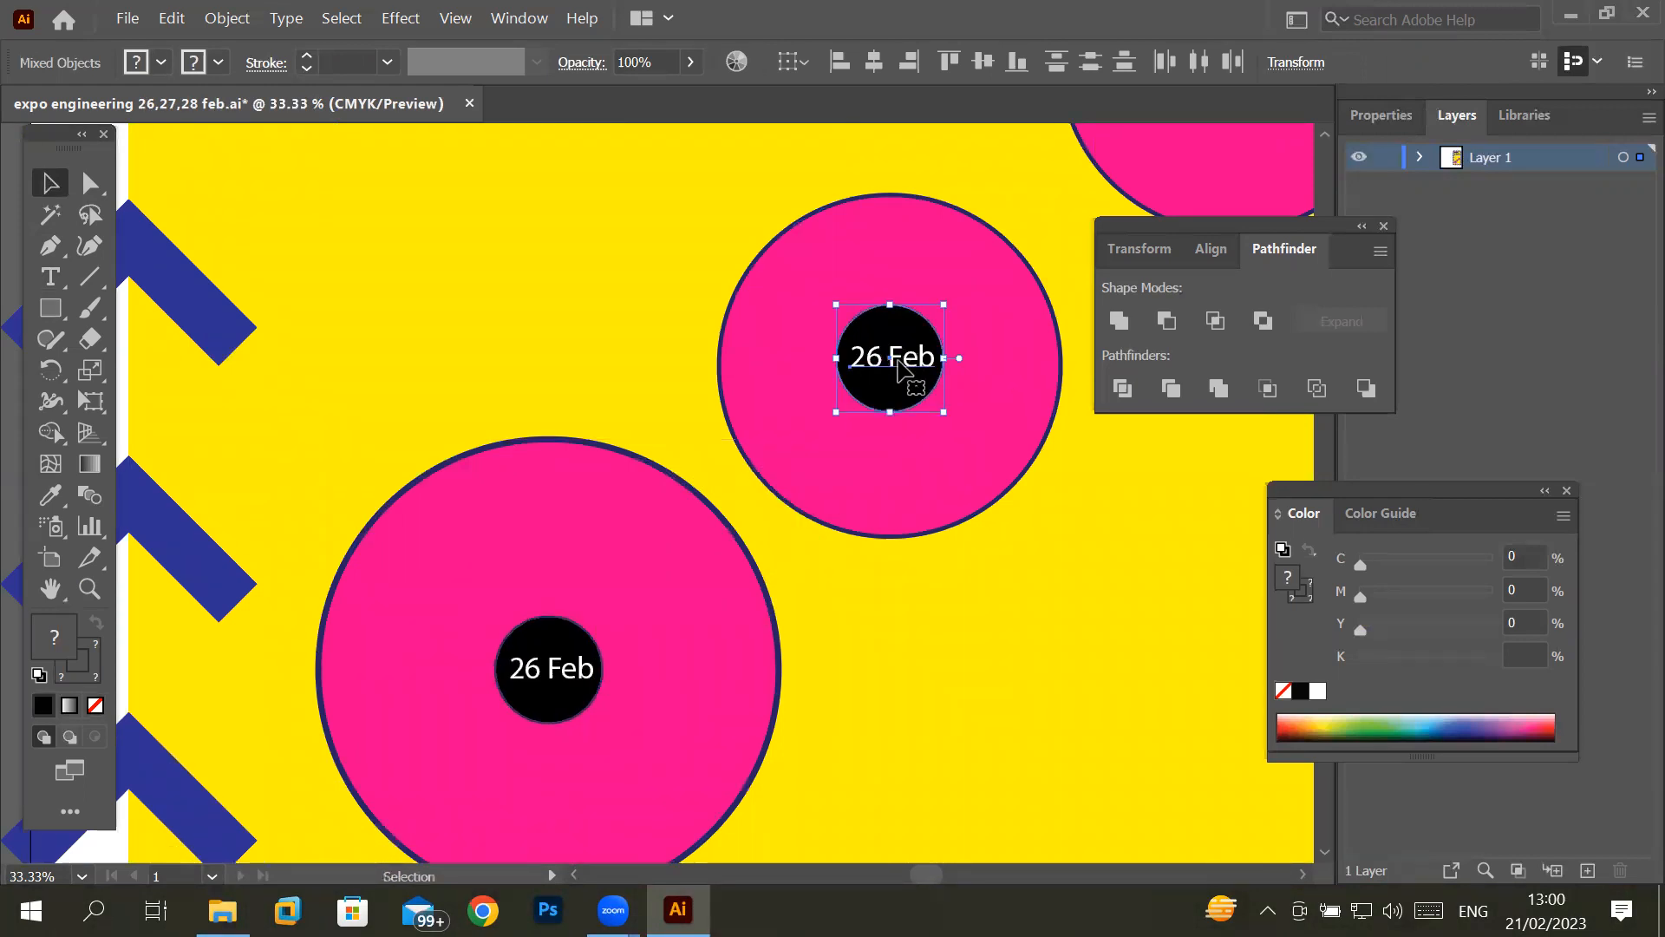
- Try to duplicate the black circle and its date into the upper pink circle, and undo that copy
left_click(1303, 876)
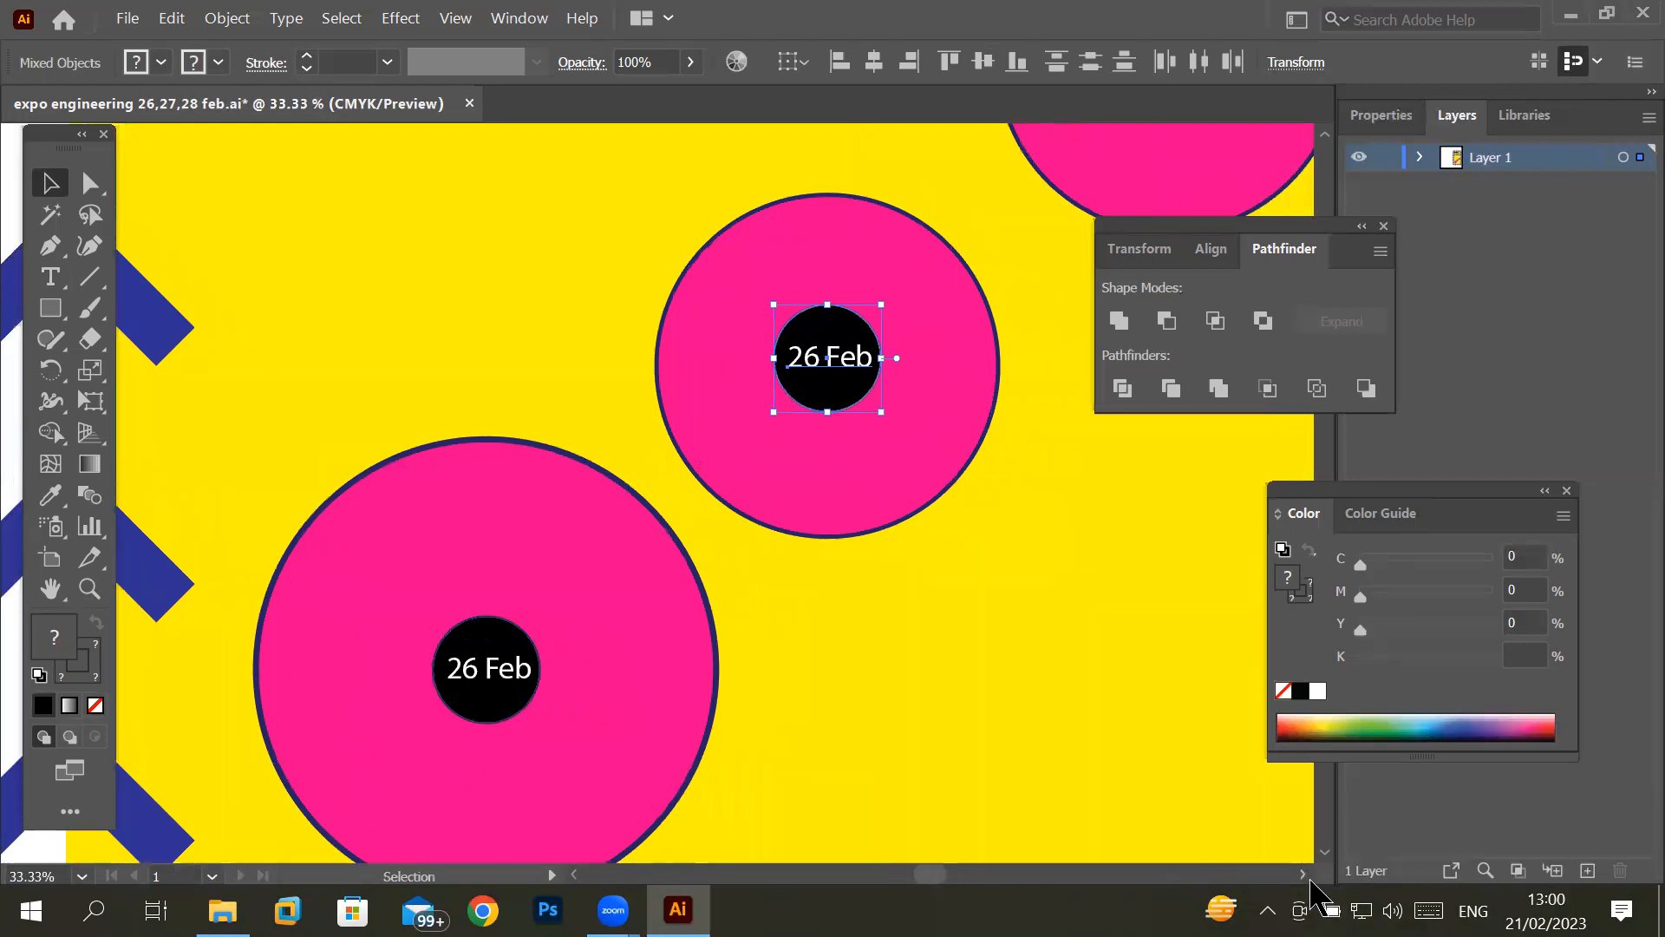
left_click(1332, 136)
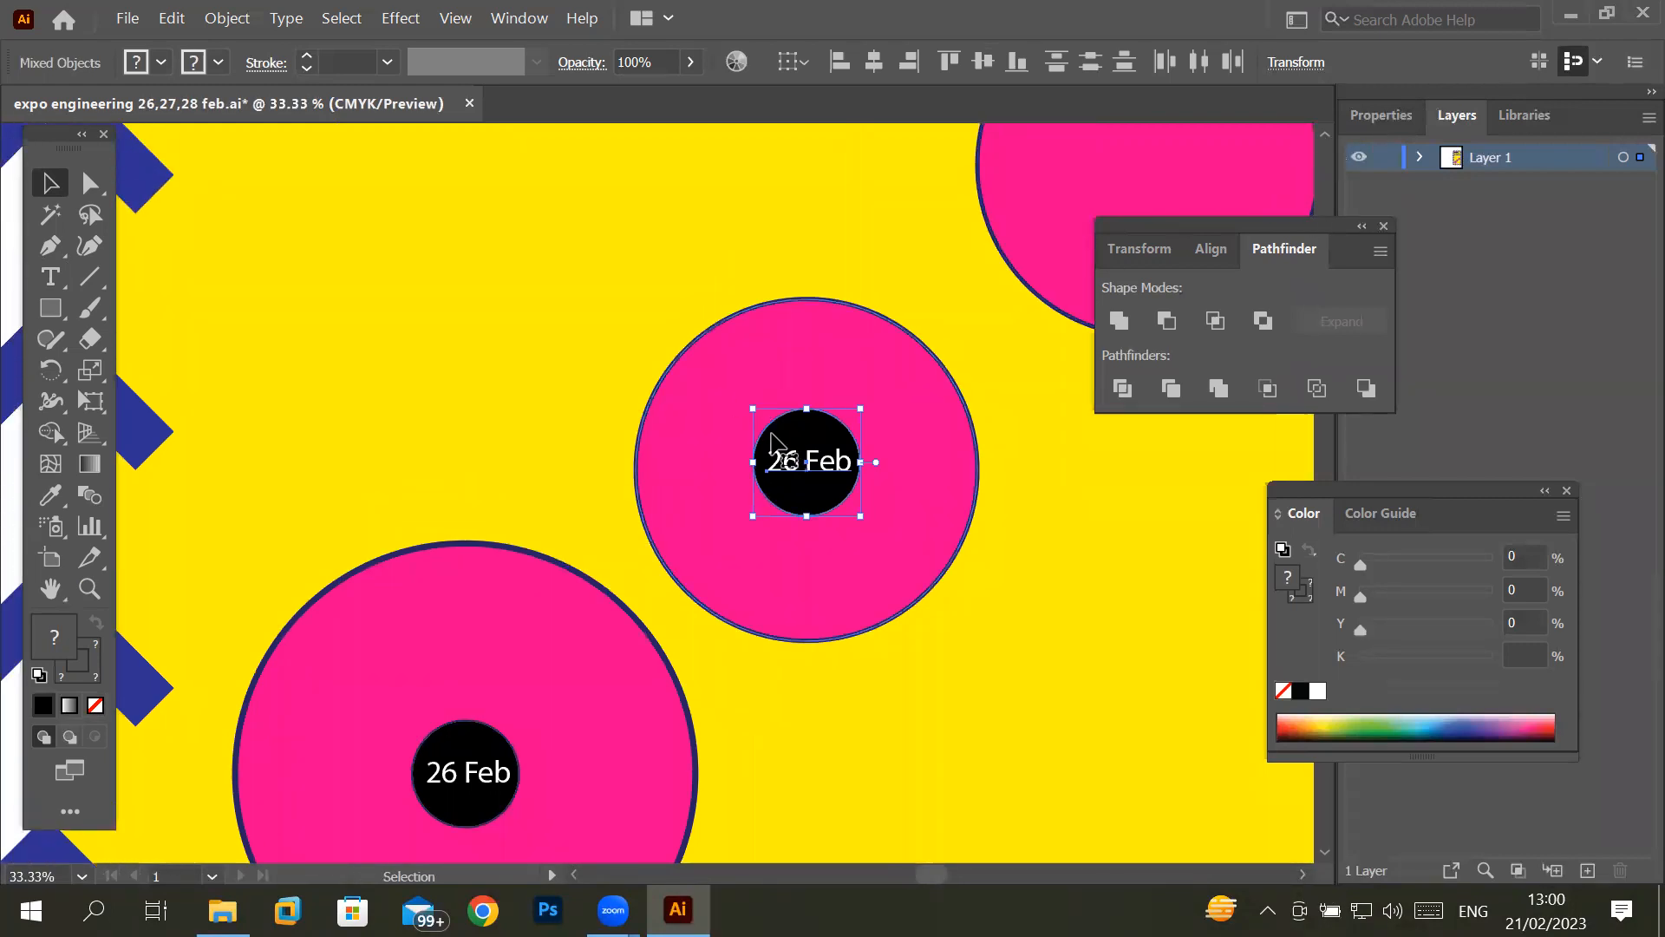
left_click_drag(825, 445, 1181, 227)
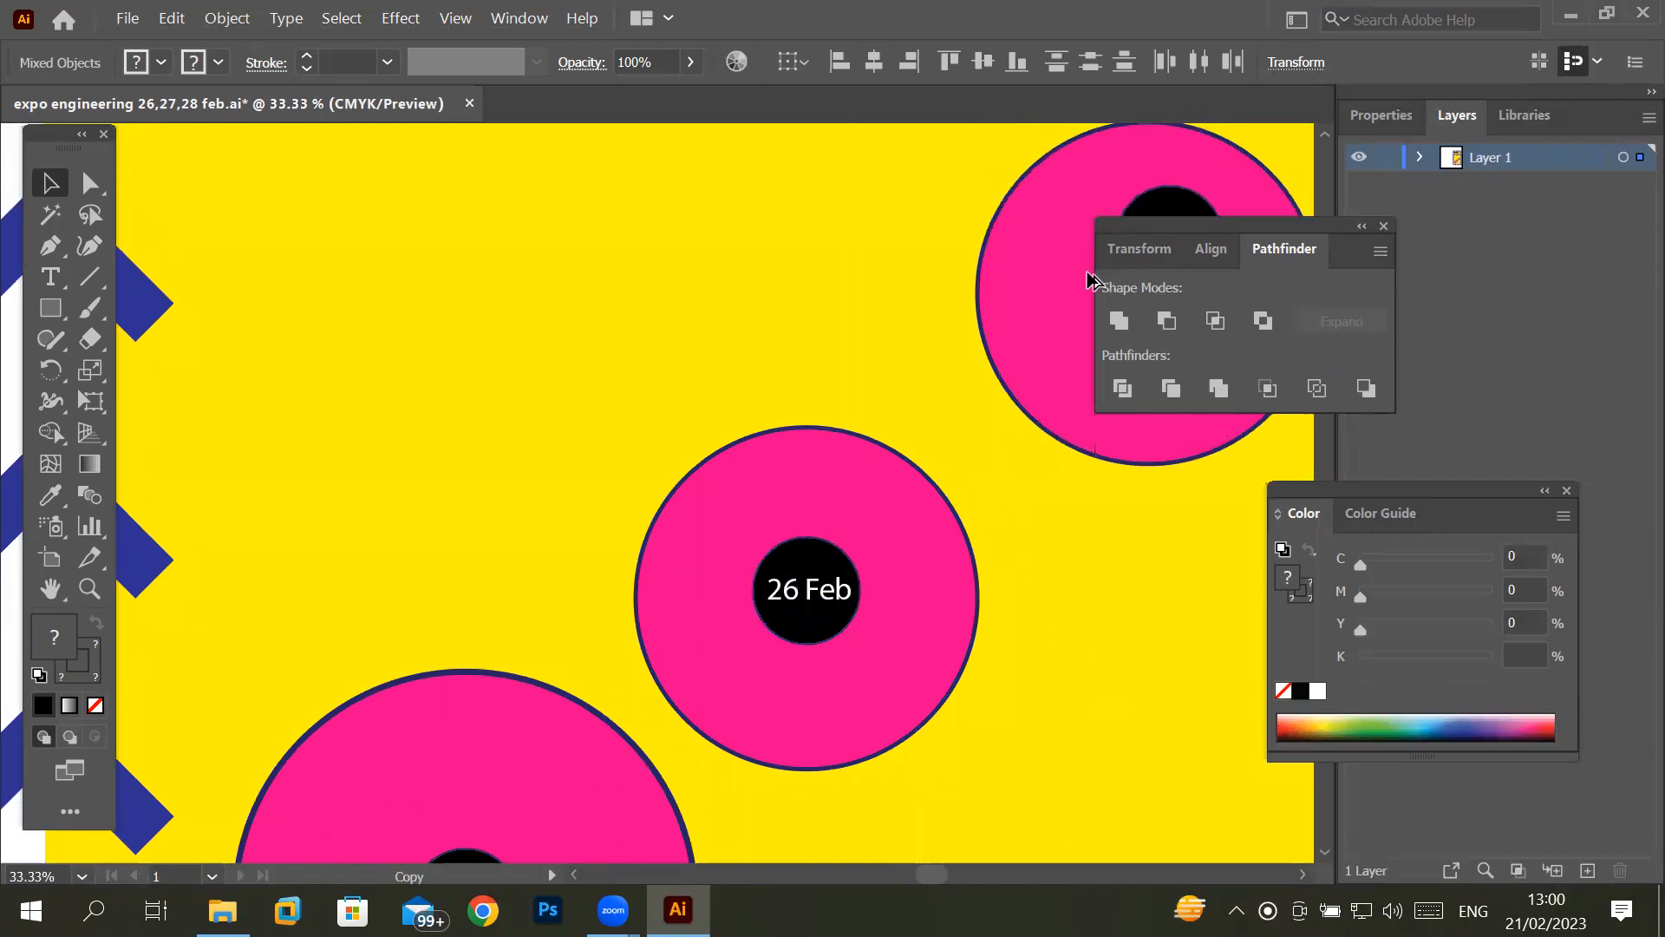
left_click_drag(1090, 280, 1100, 279)
key("ctrl+z")
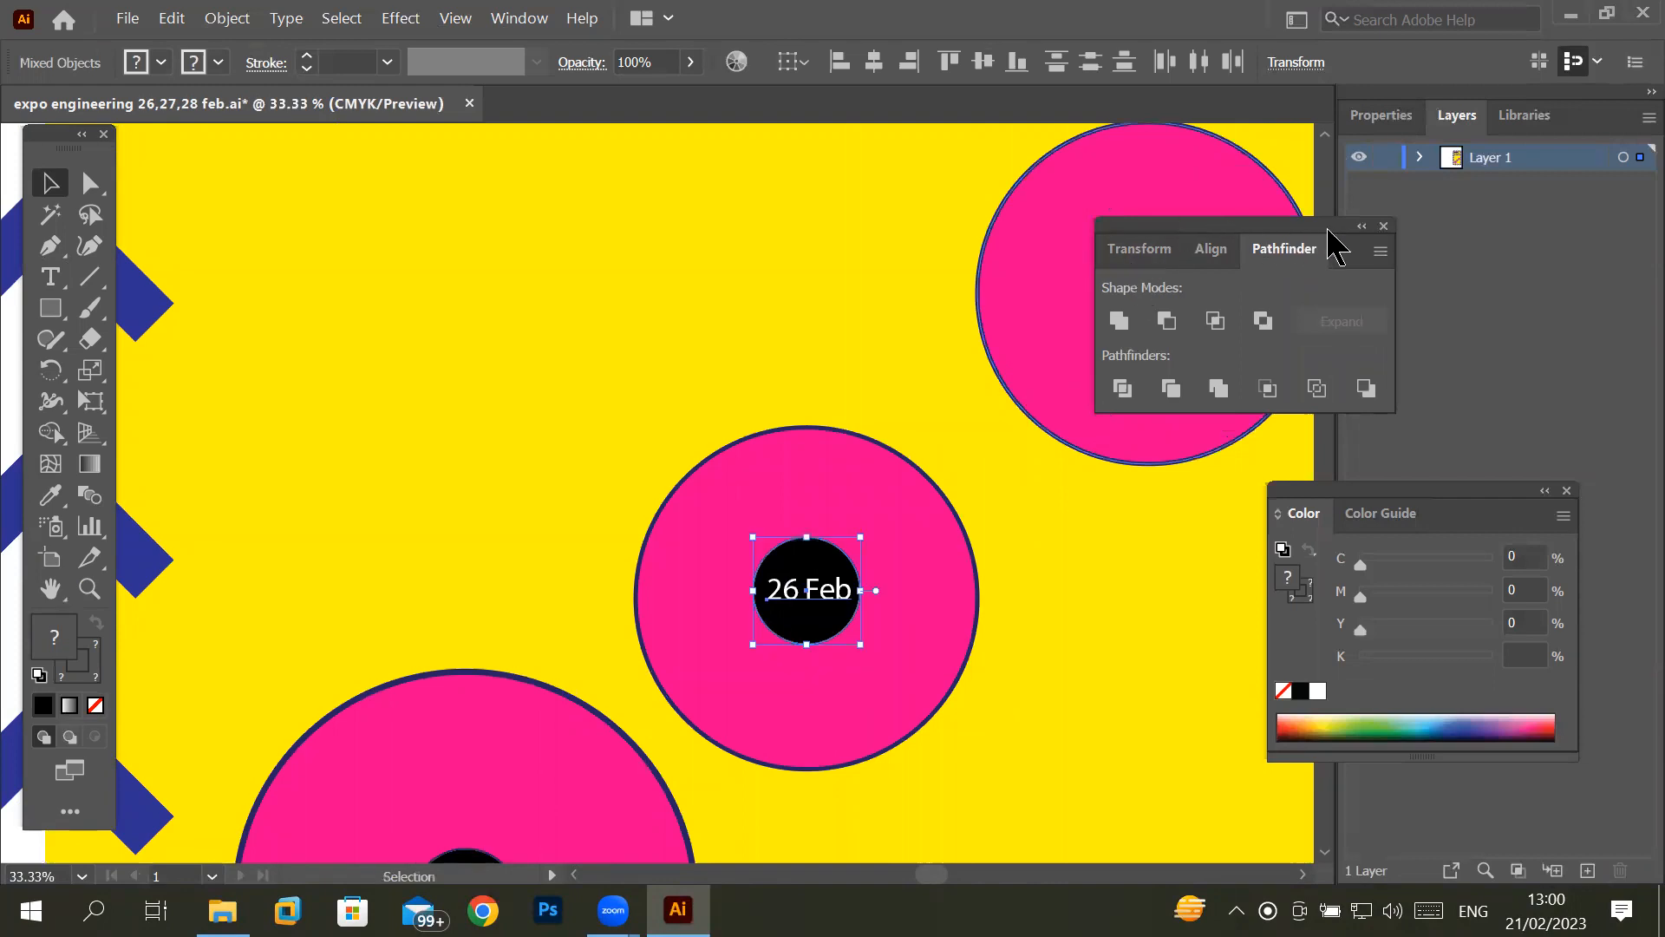
- Close the Pathfinder panel and undo the duplicated date circle in the middle pink circle
left_click(1383, 227)
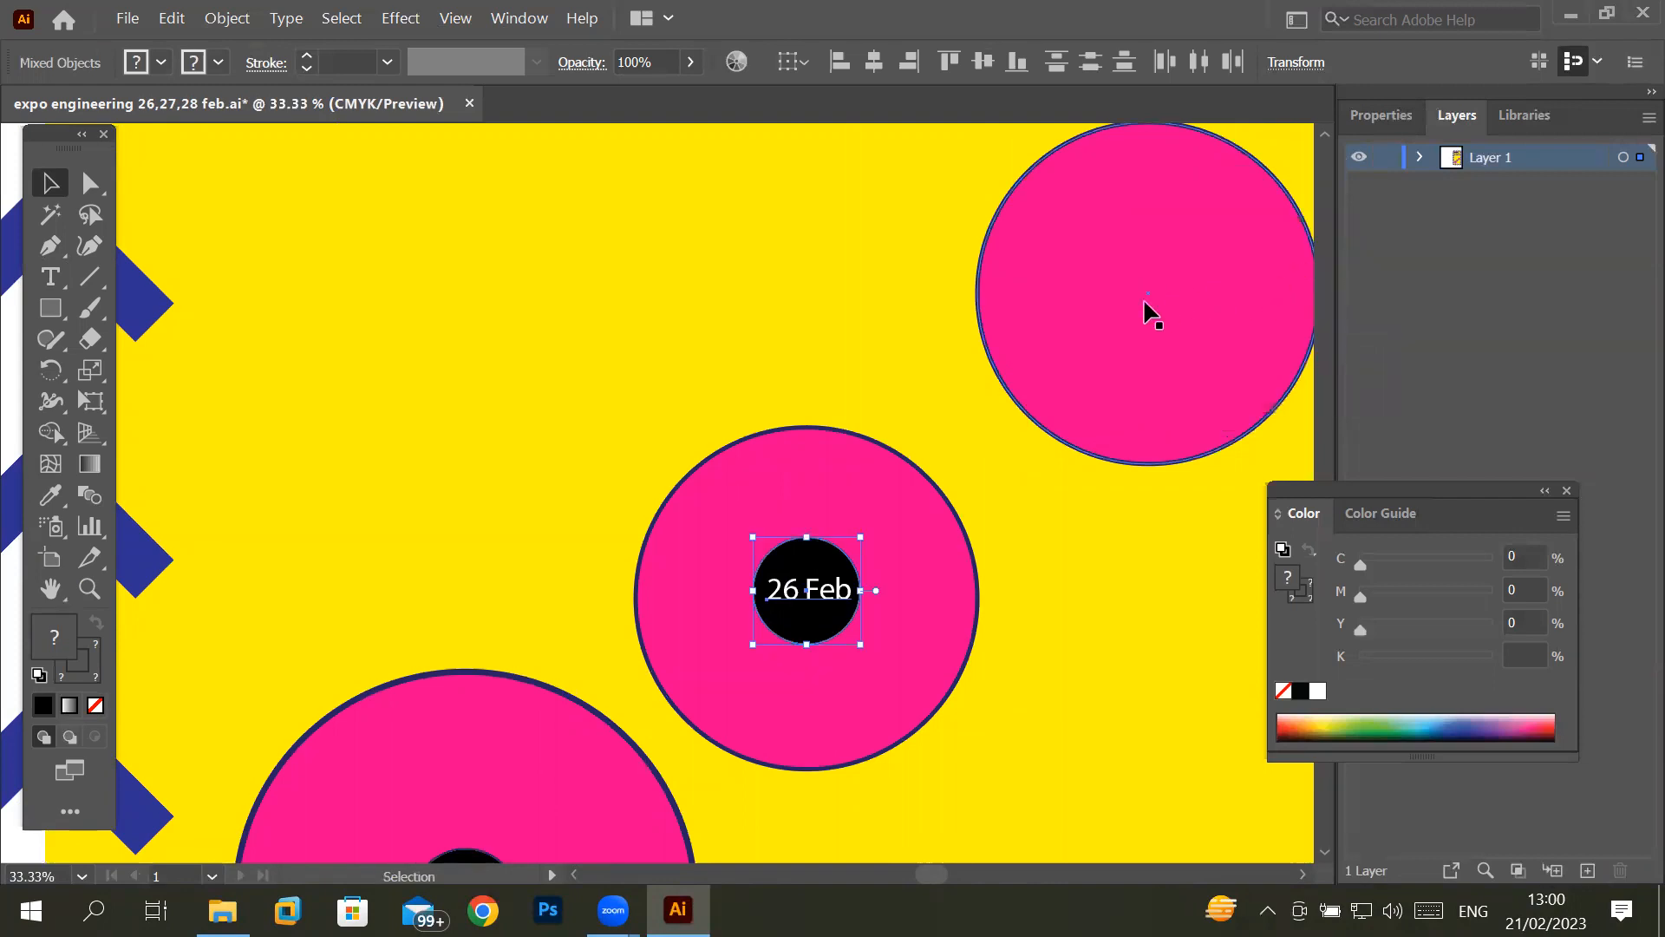
key("ctrl+z")
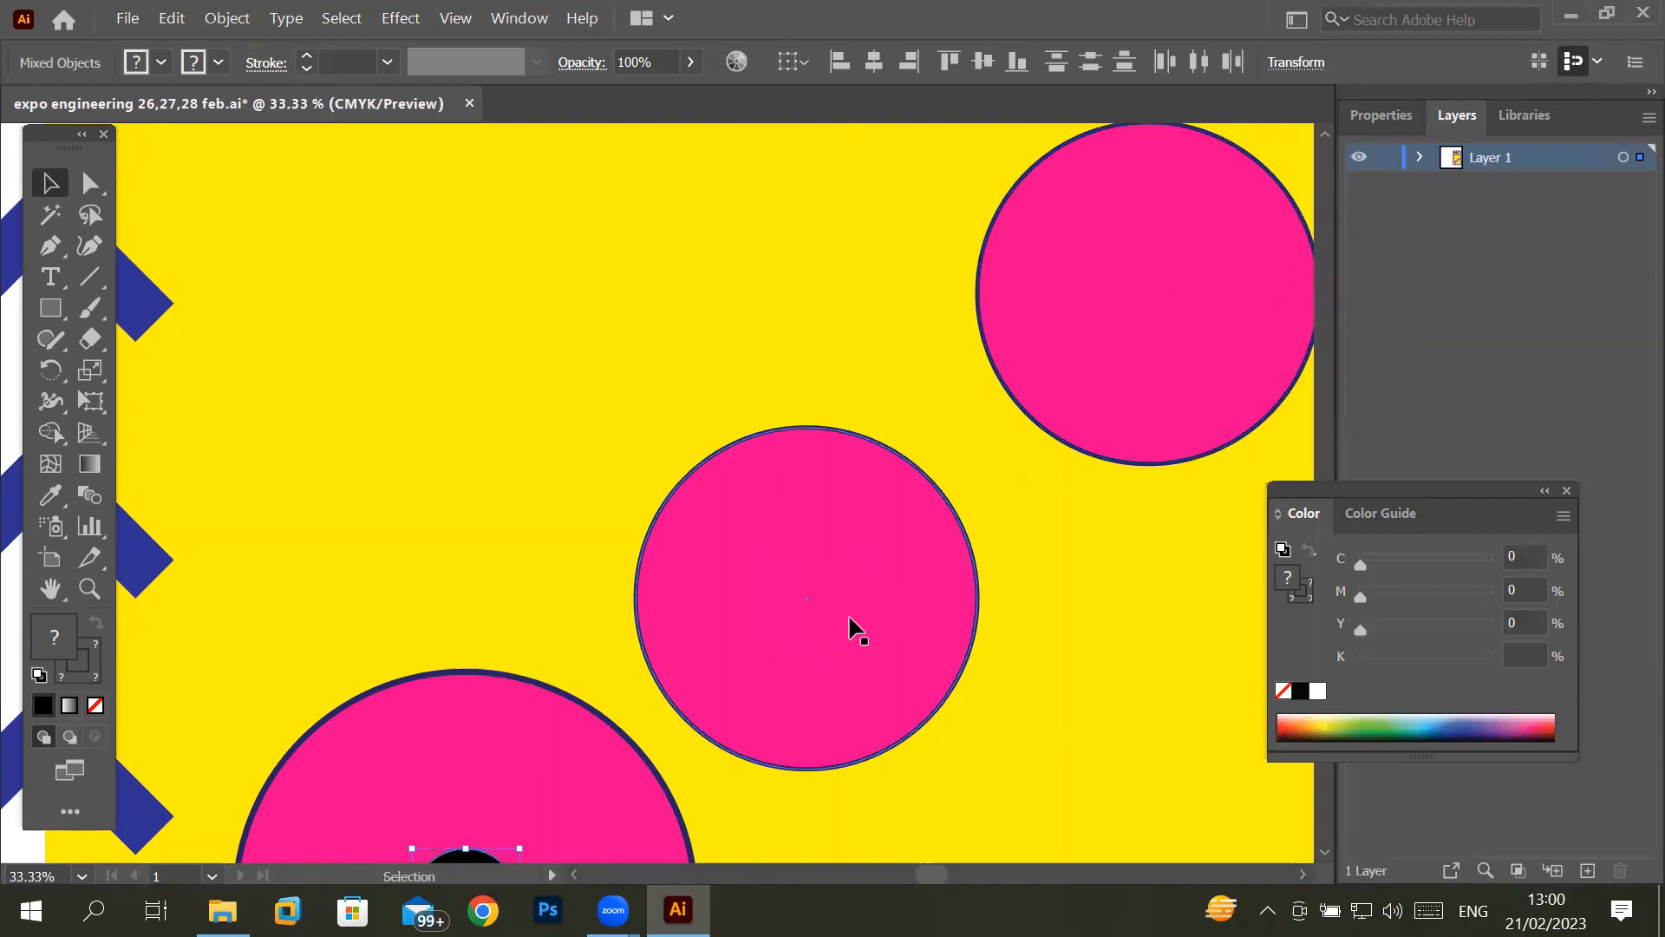
left_click(1323, 854)
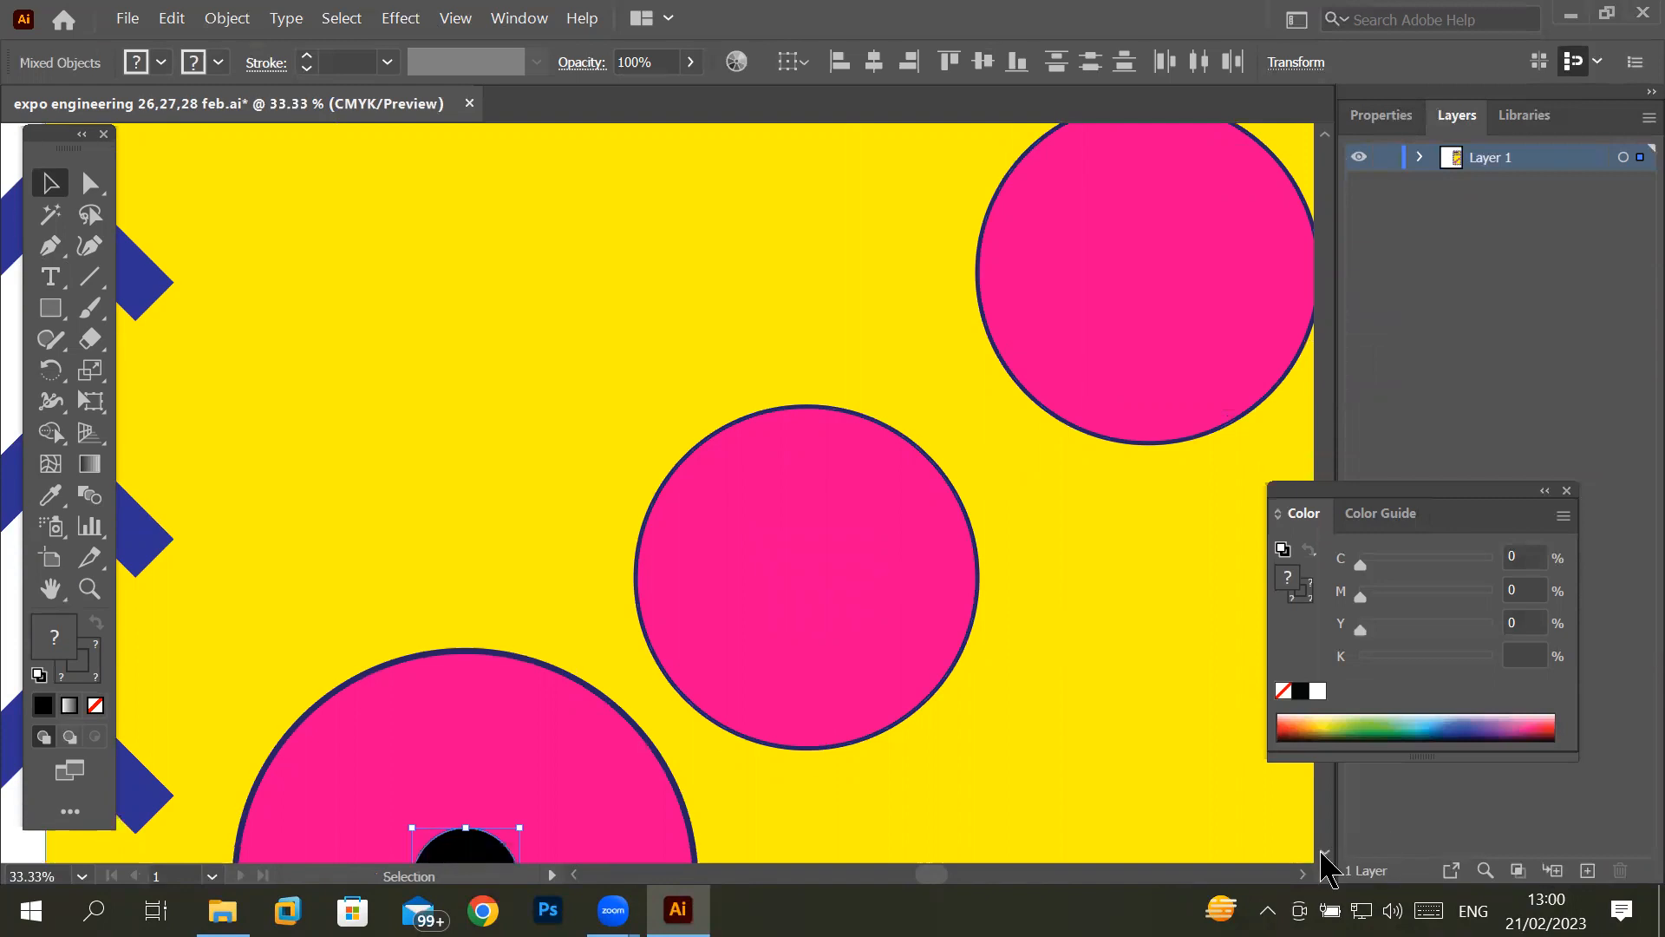
left_click(1324, 854)
left_click(1323, 854)
left_click(1323, 854)
left_click(1323, 853)
left_click(1323, 854)
left_click(1324, 853)
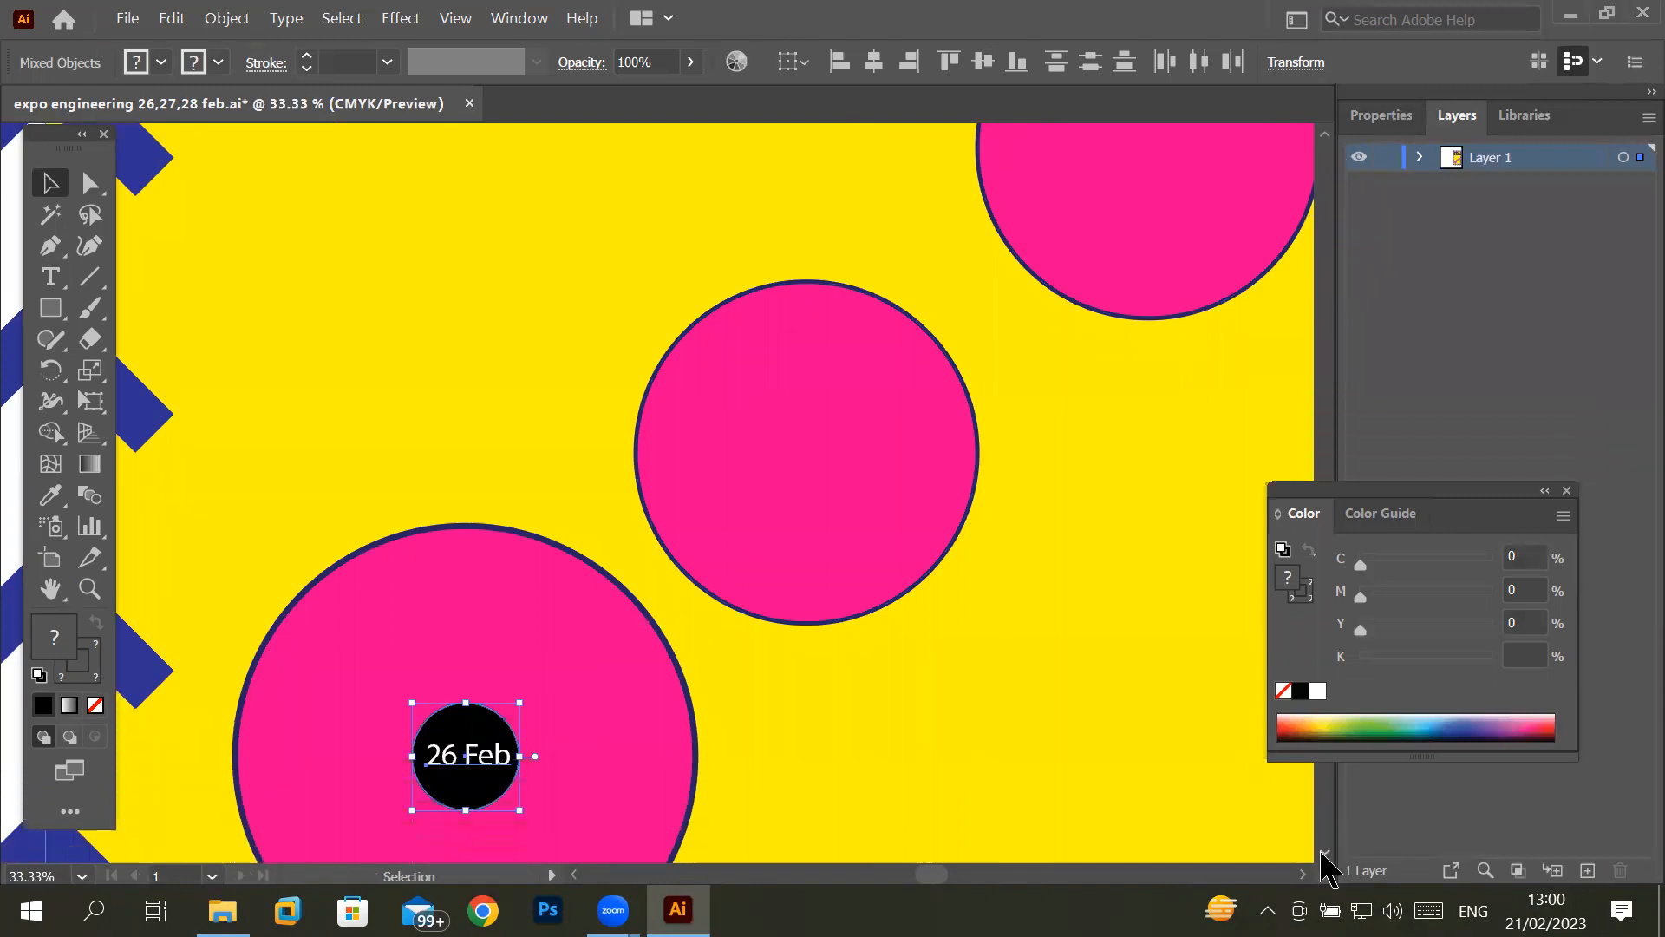
- Reselect the black circle with its "26 Feb" text, try copying both into the middle pink circle, and undo it
left_click(171, 18)
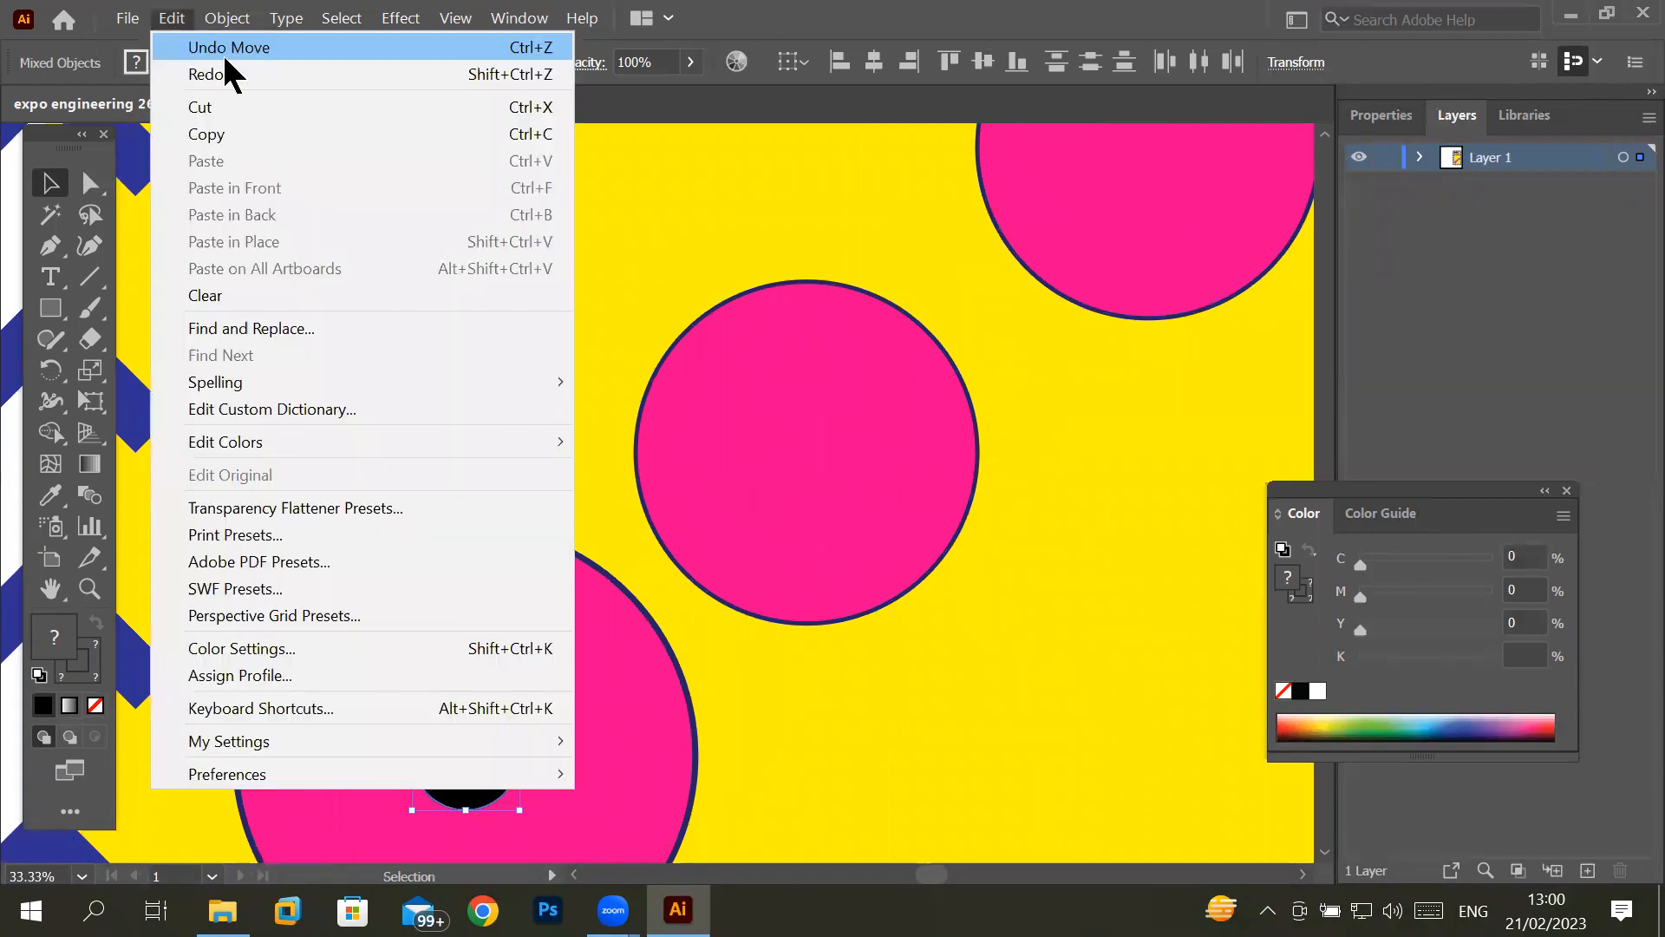
left_click(798, 716)
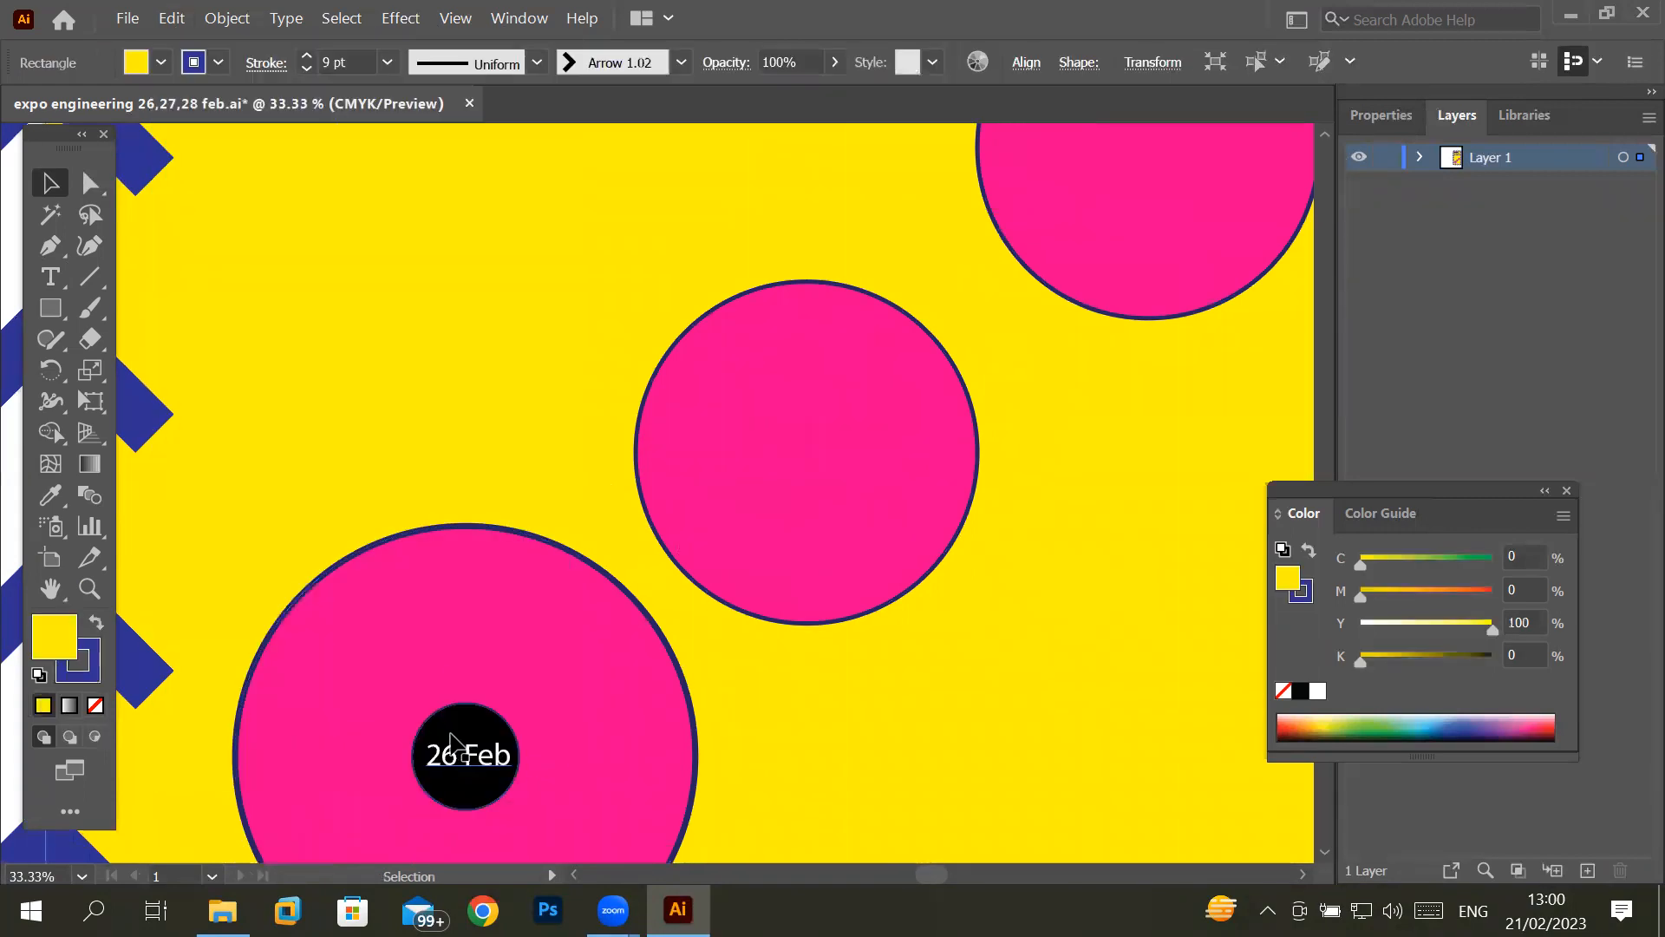
left_click(460, 747)
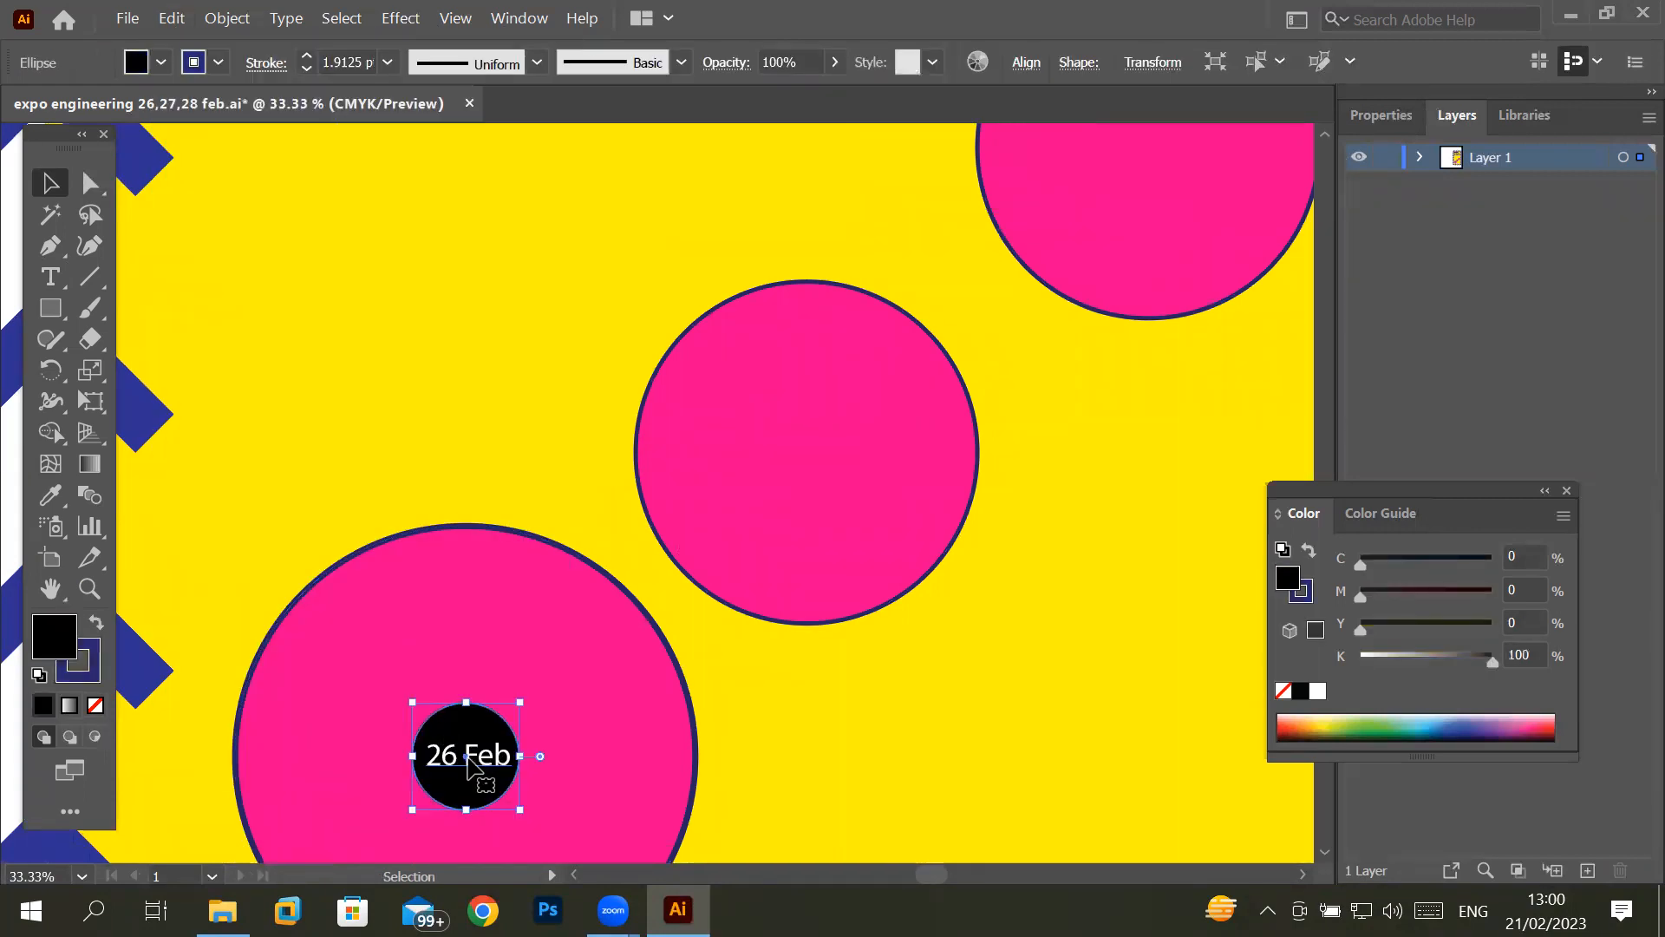
left_click_drag(468, 756, 808, 428)
key("ctrl+z")
left_click_drag(215, 659, 213, 612)
scroll(450, 789, "up", 2)
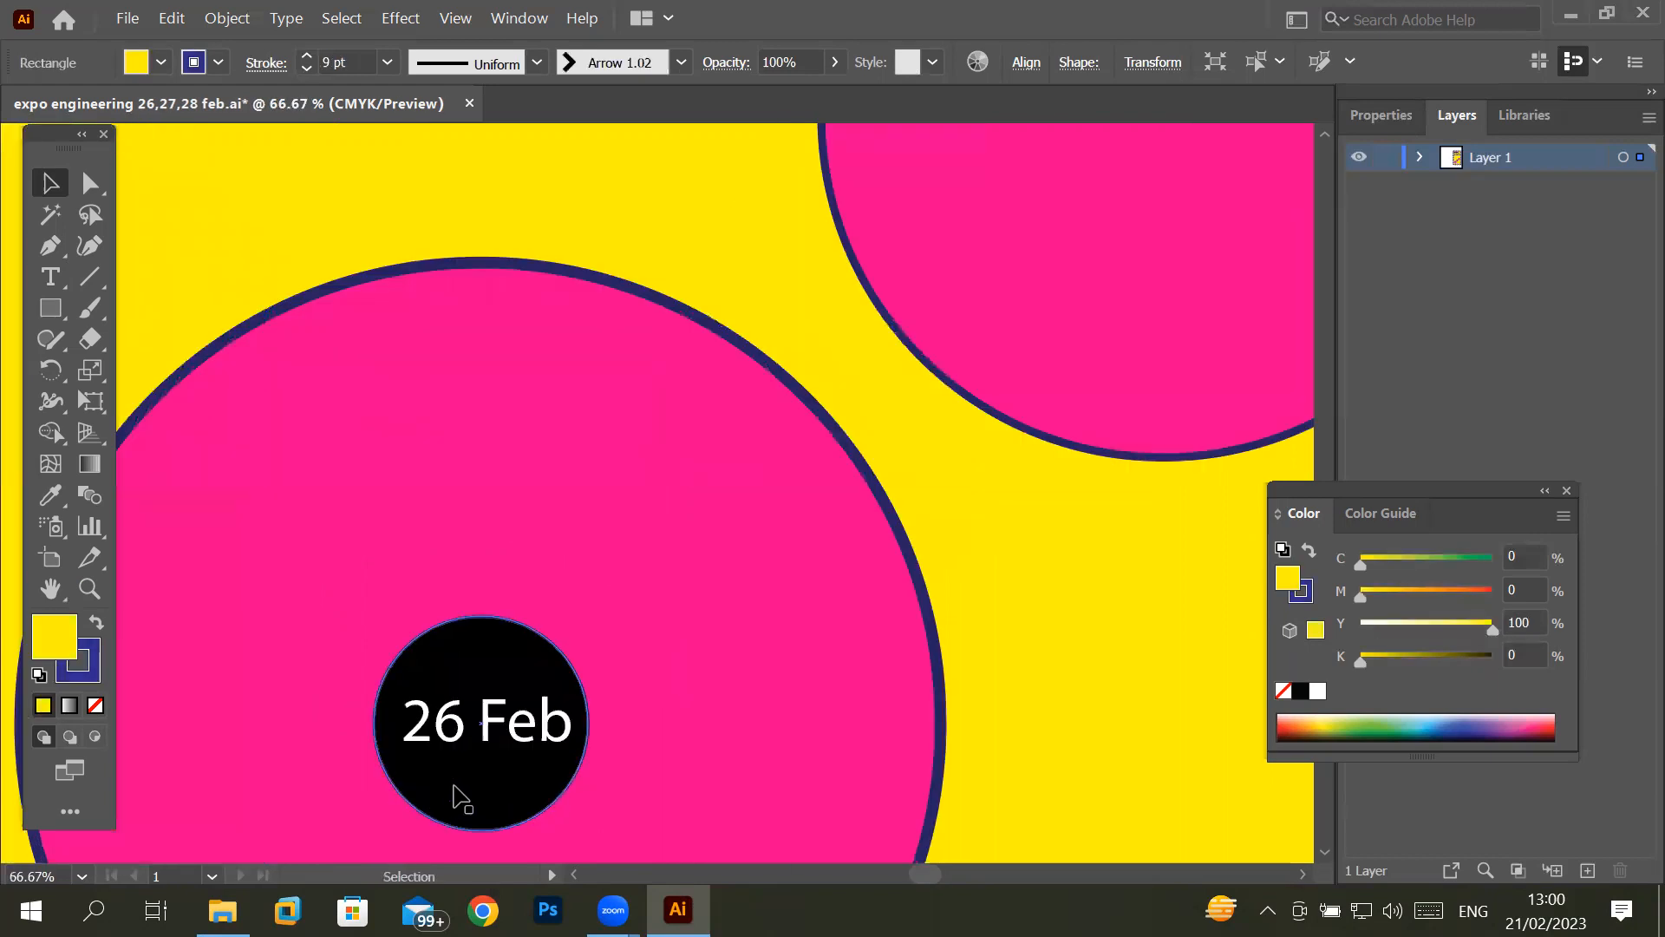
- Select the black circle together with its "26 Feb" text and duplicate both into the middle and upper pink circles
left_click(453, 796)
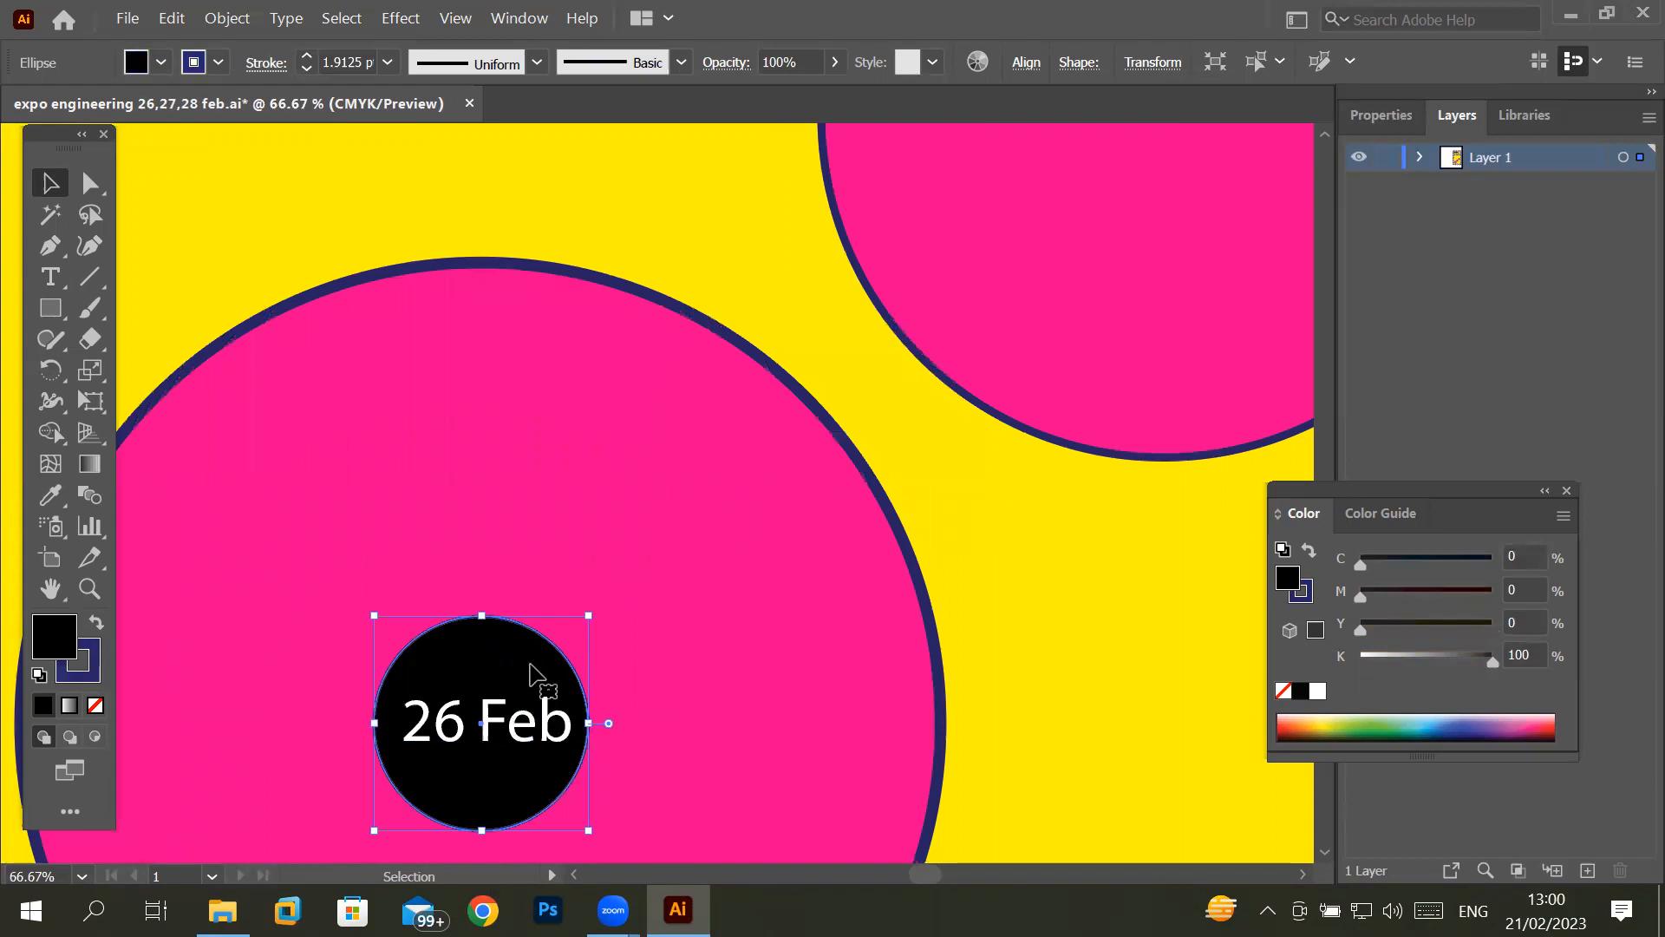
left_click(494, 731)
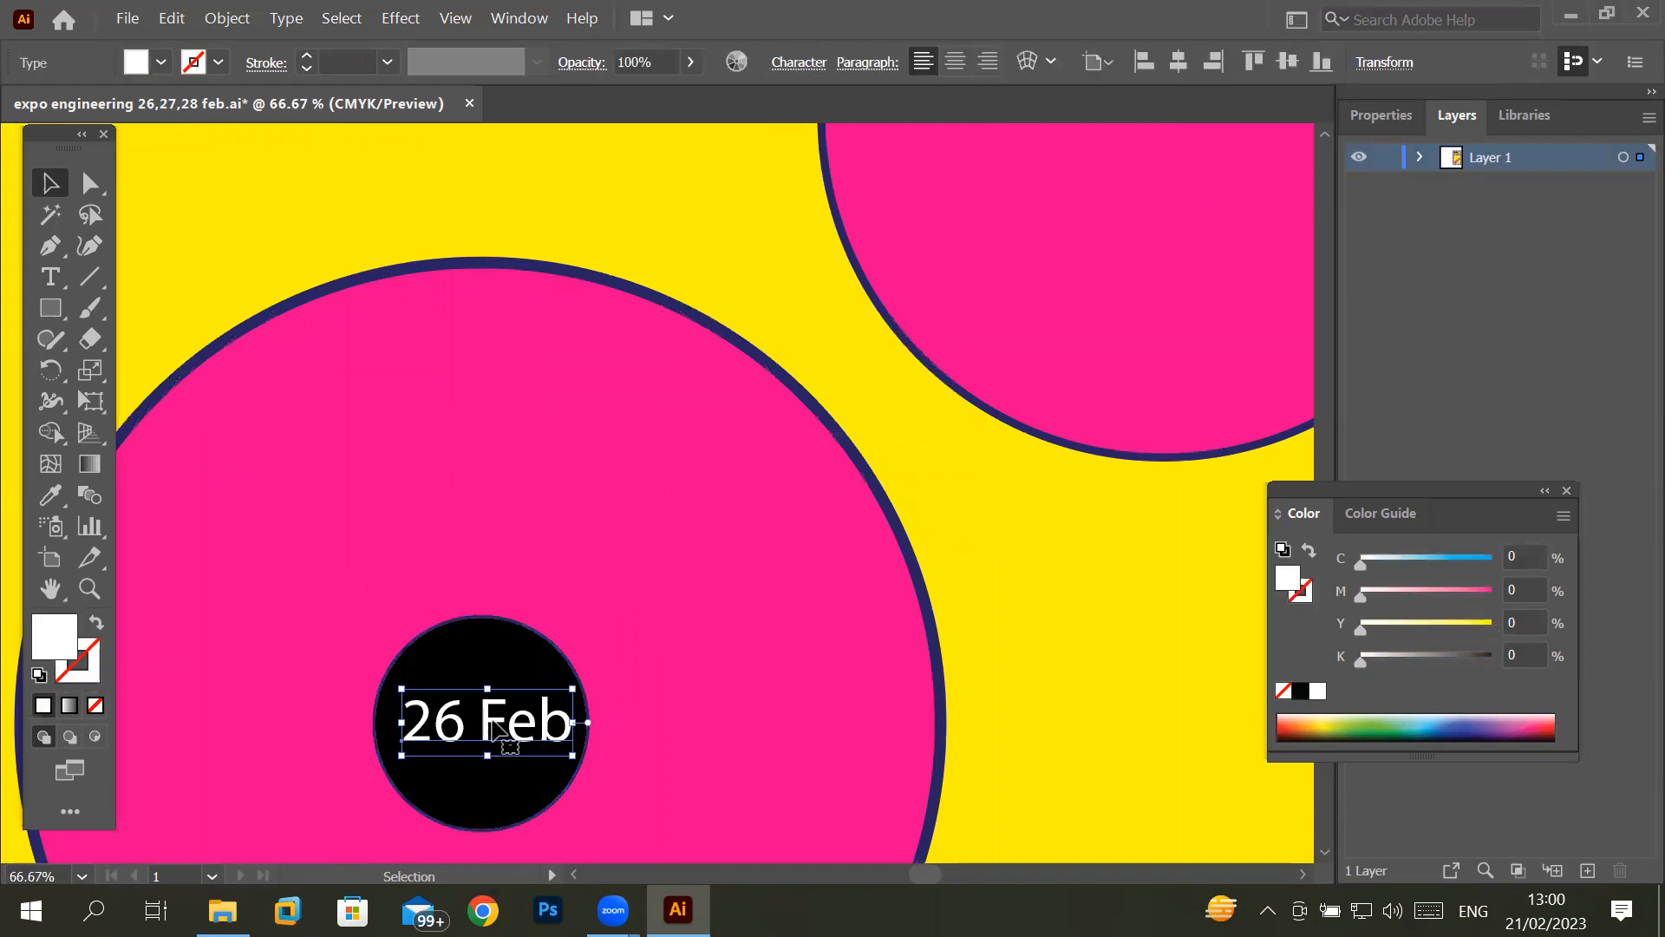
left_click(503, 649, "shift")
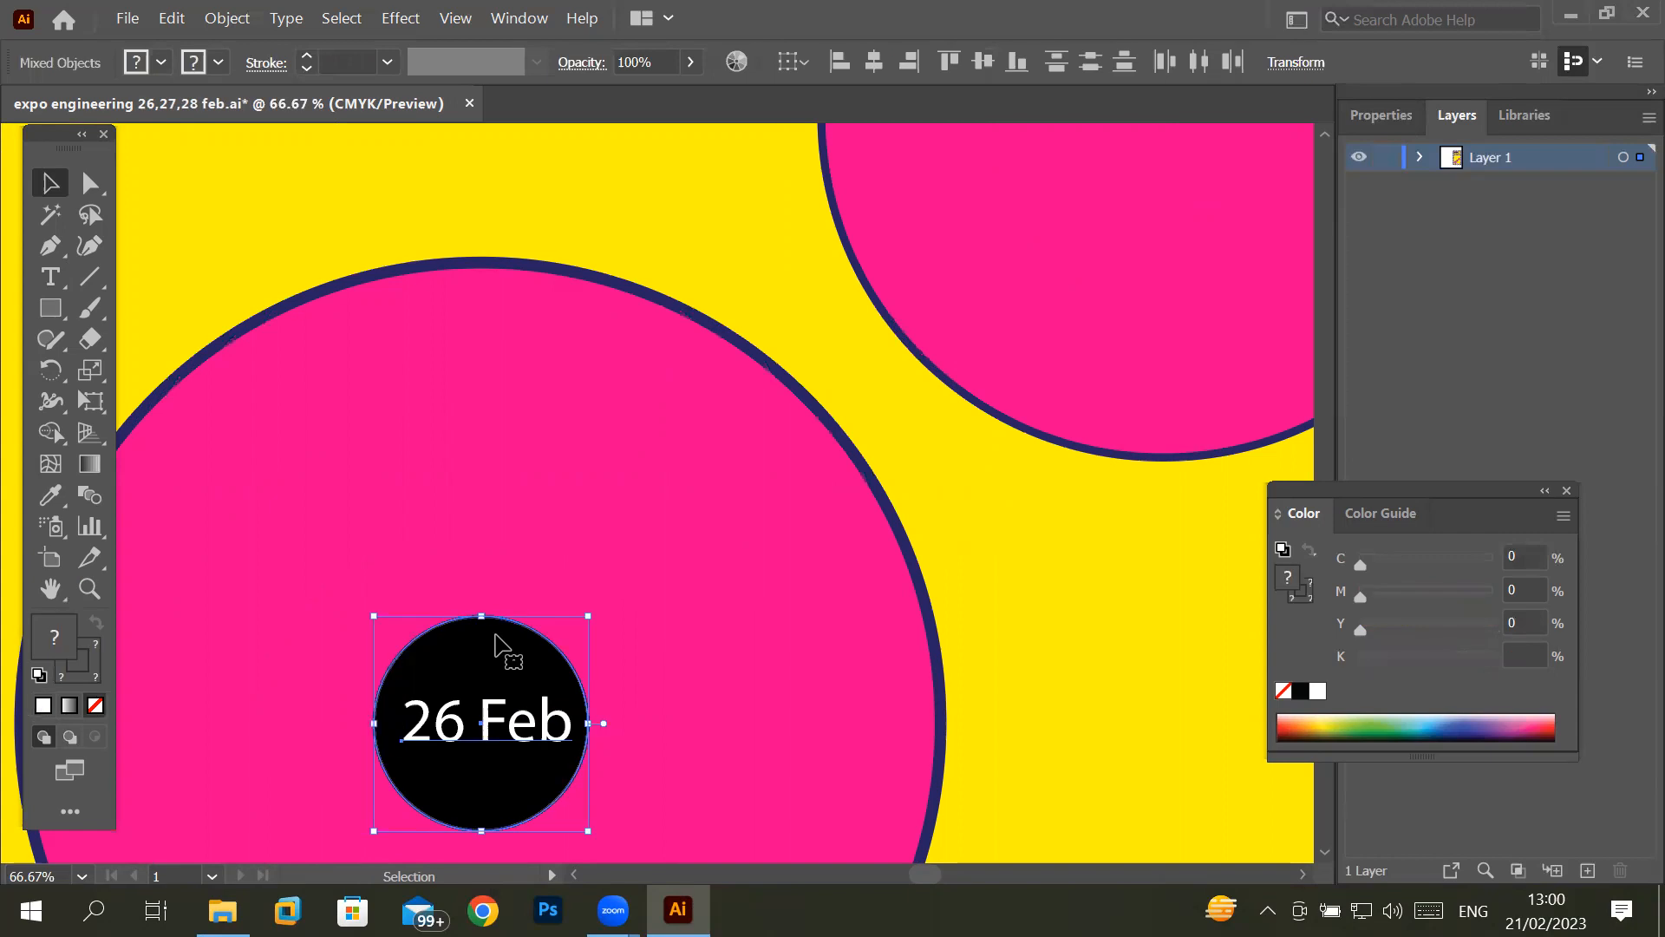
scroll(505, 649, "down", 3)
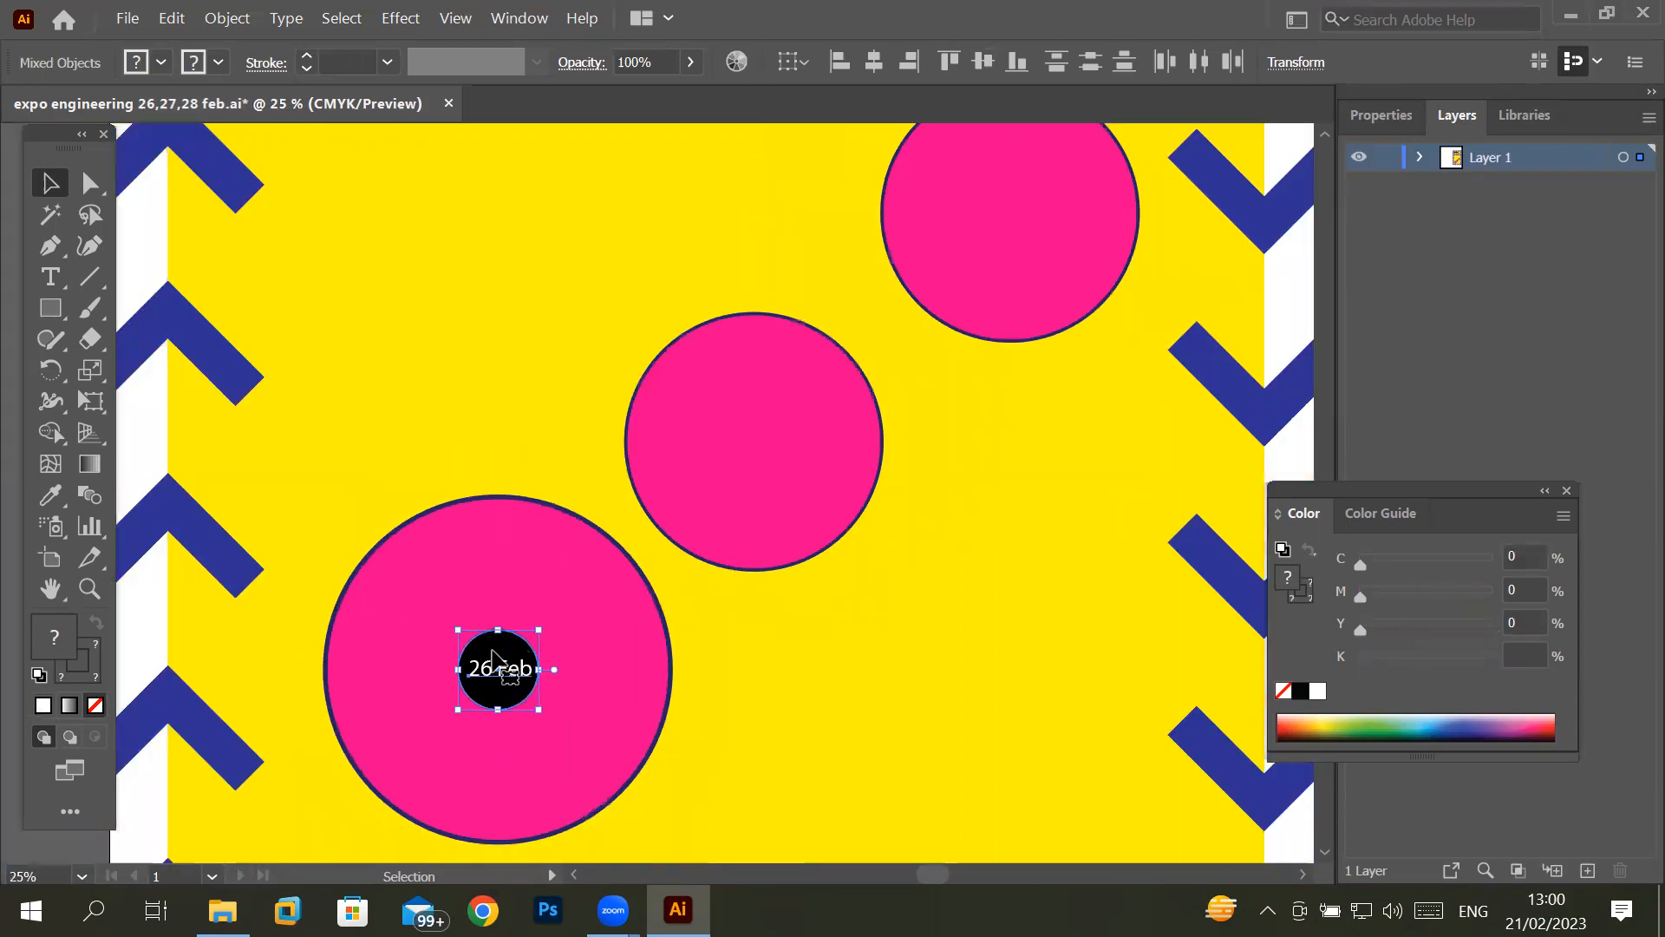
left_click_drag(492, 652, 1011, 184)
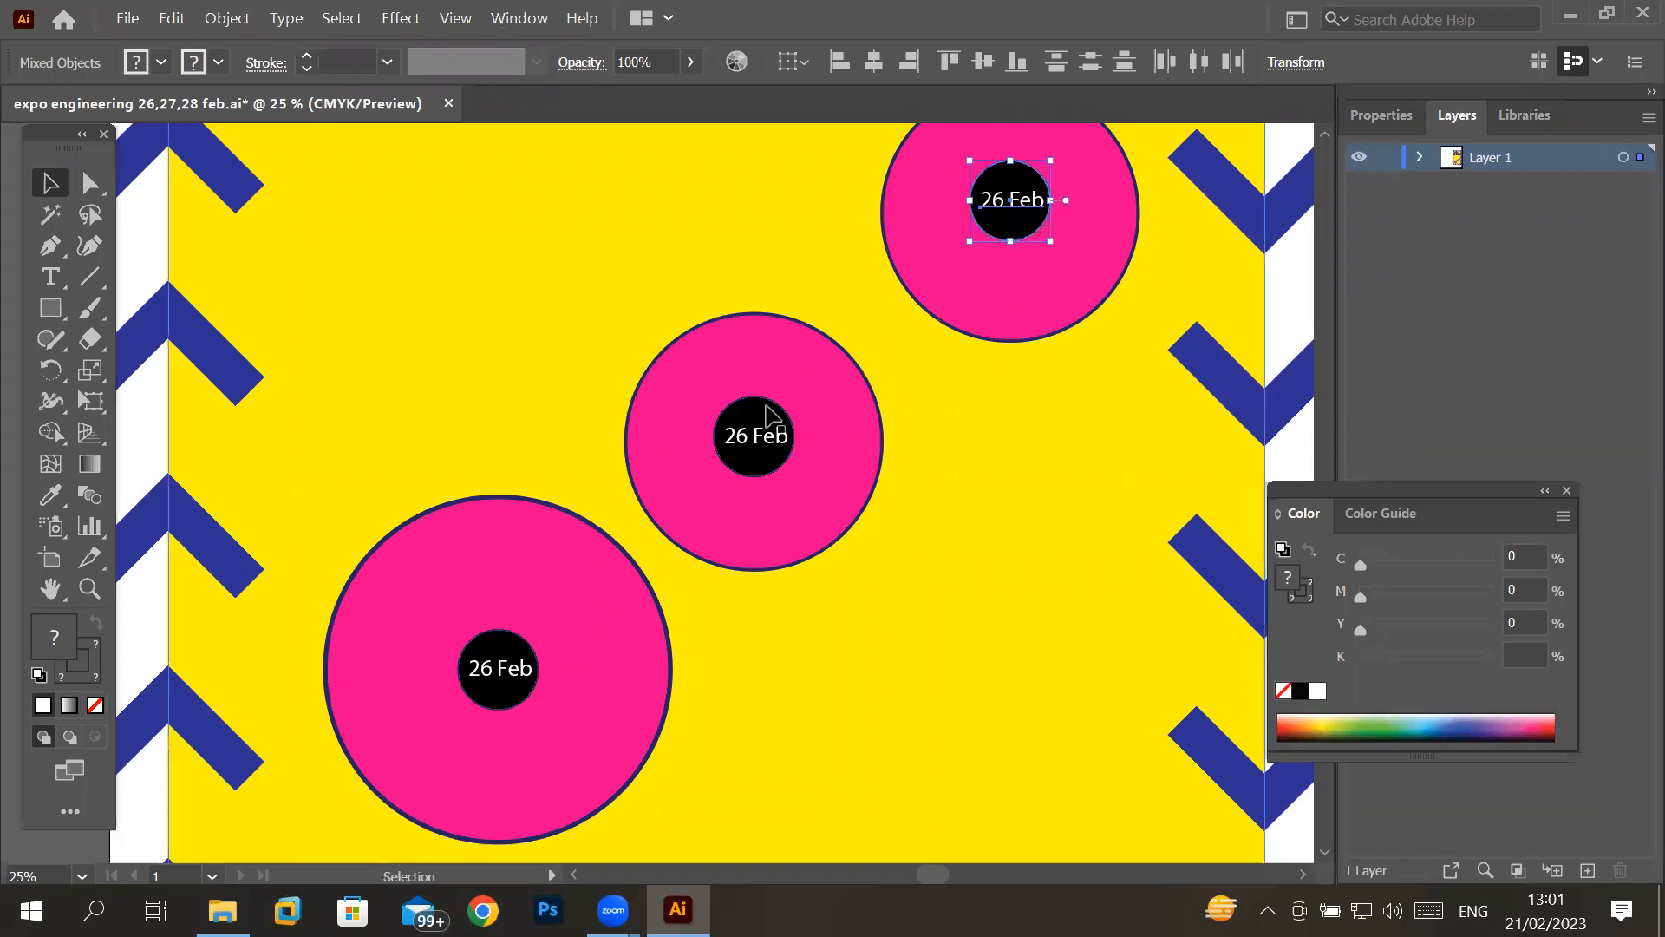
- Change the date text in the middle pink circle to "27 Feb"
left_click(50, 276)
triple_click(751, 434)
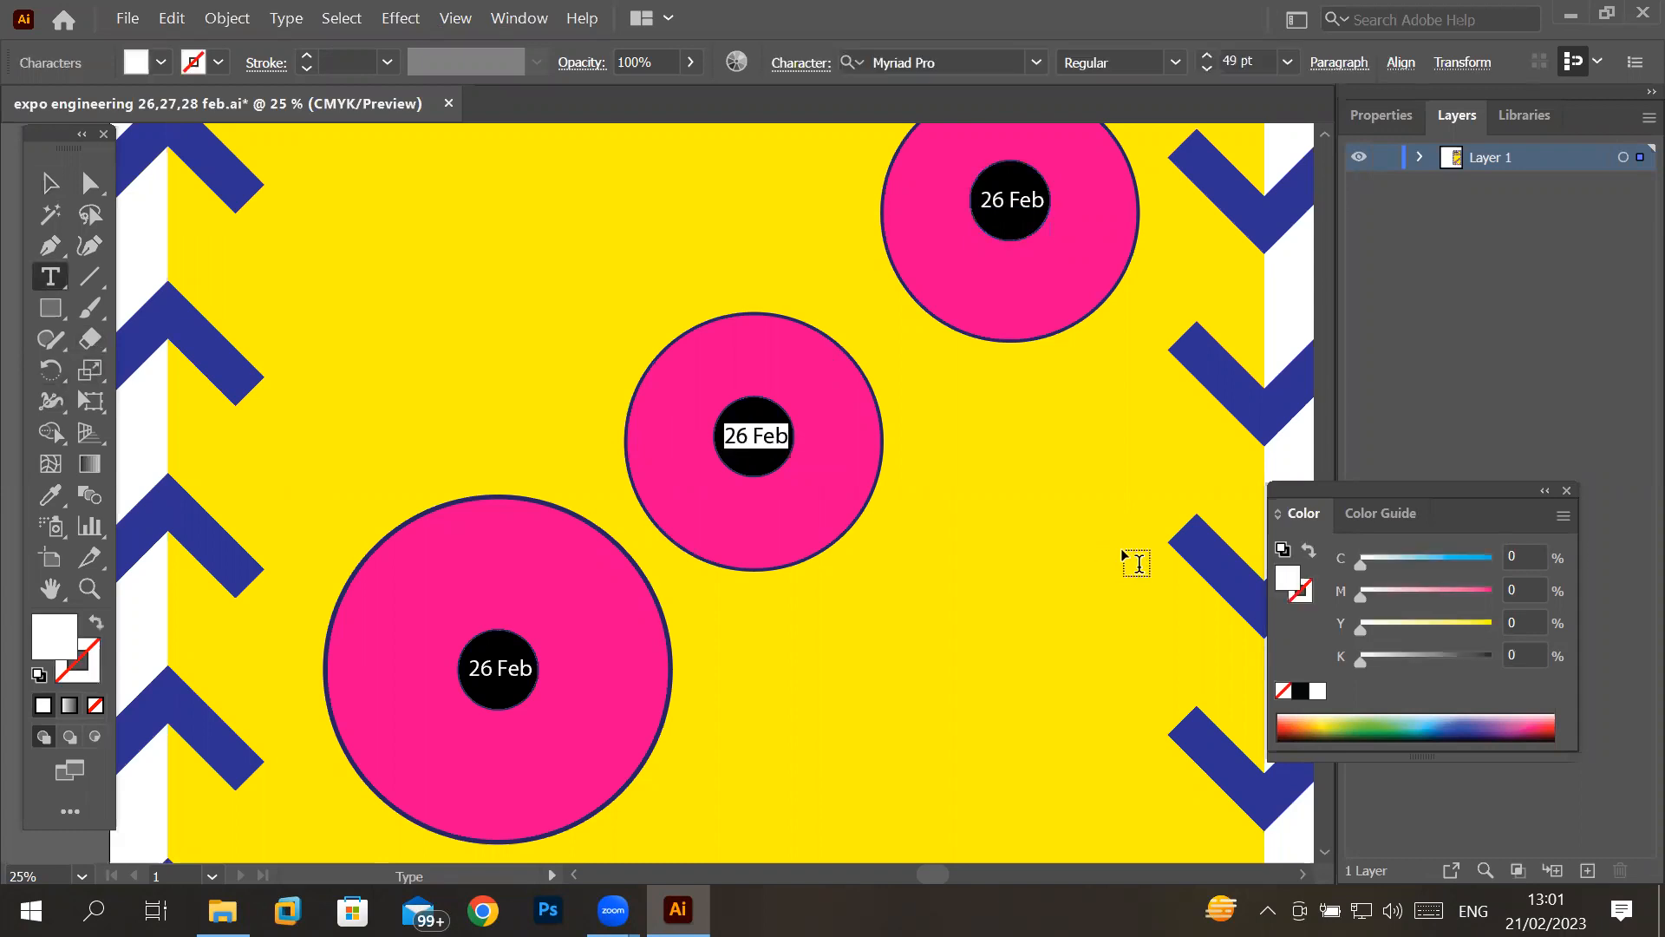
key("Left")
key("Right")
key("Right")
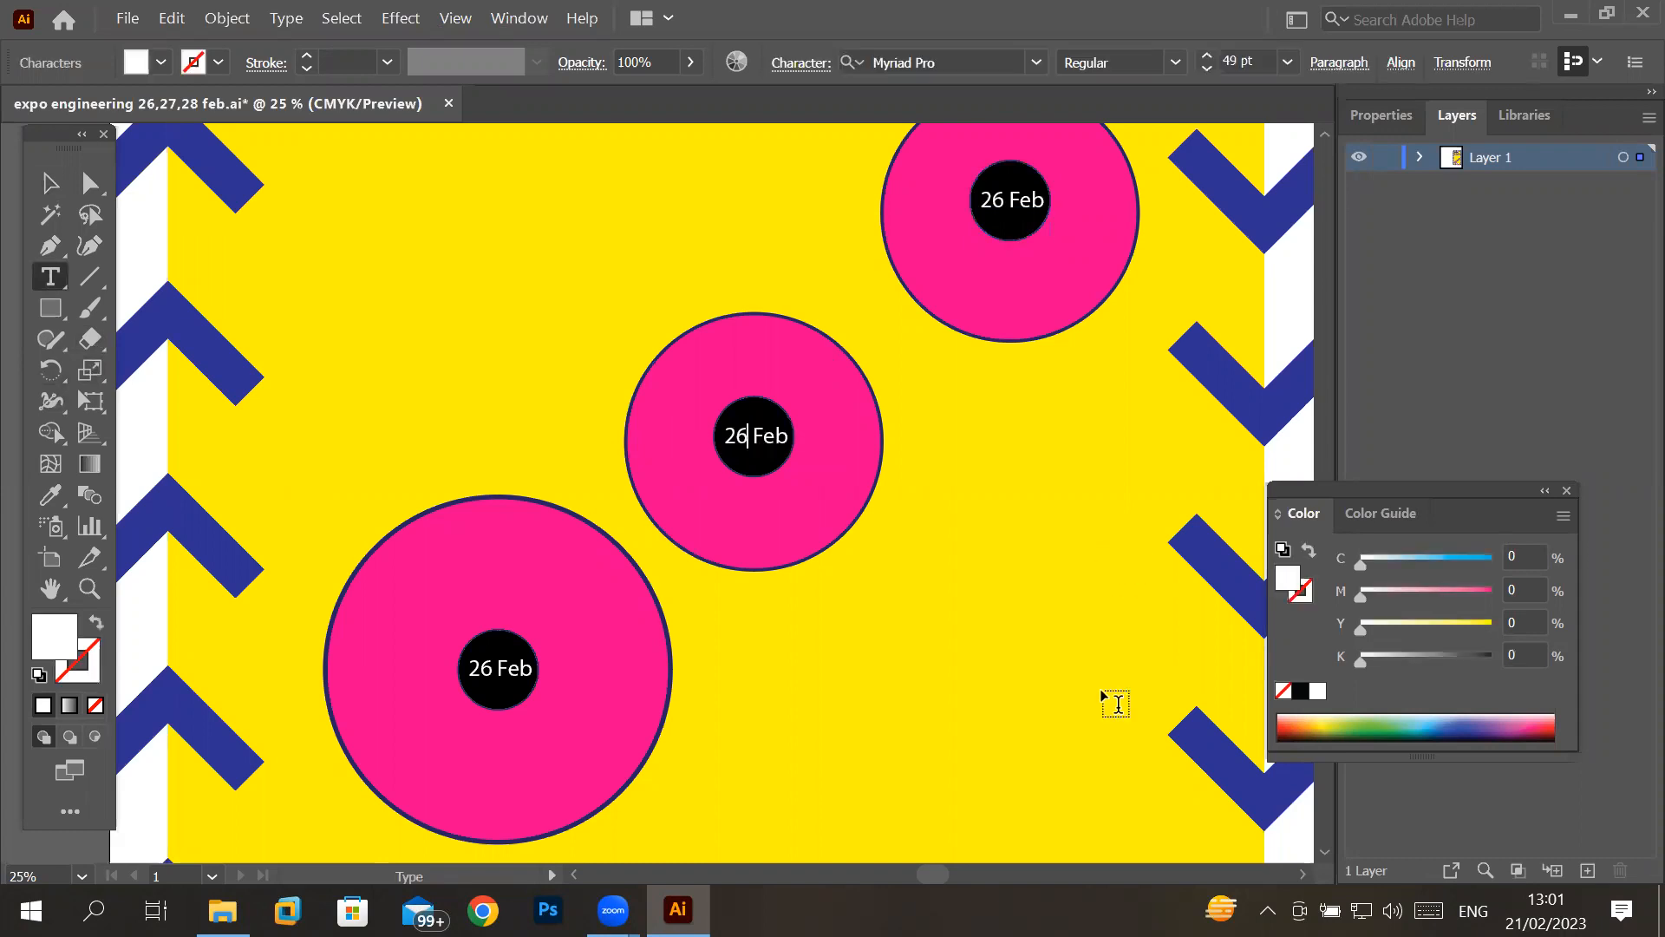
key("BackSpace")
type("7")
- Change the date text in the upper pink circle to "28 Feb"
left_click(1004, 202)
key("BackSpace")
type("8")
scroll(941, 320, "down", 6)
scroll(685, 264, "up", 1)
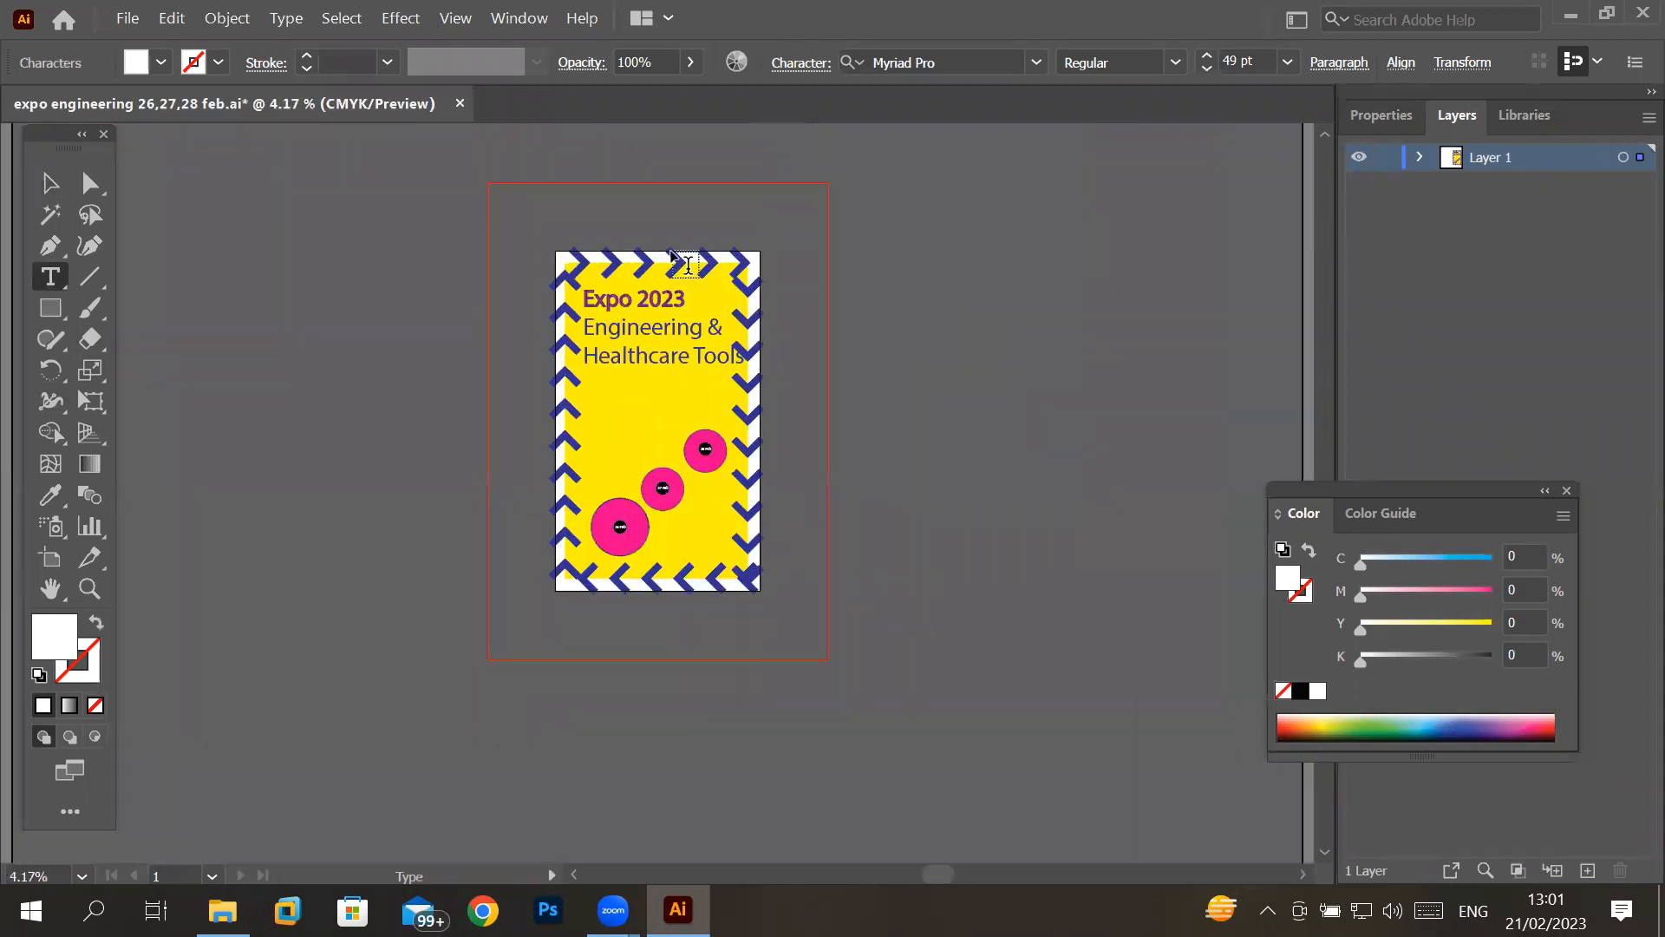
scroll(685, 264, "up", 1)
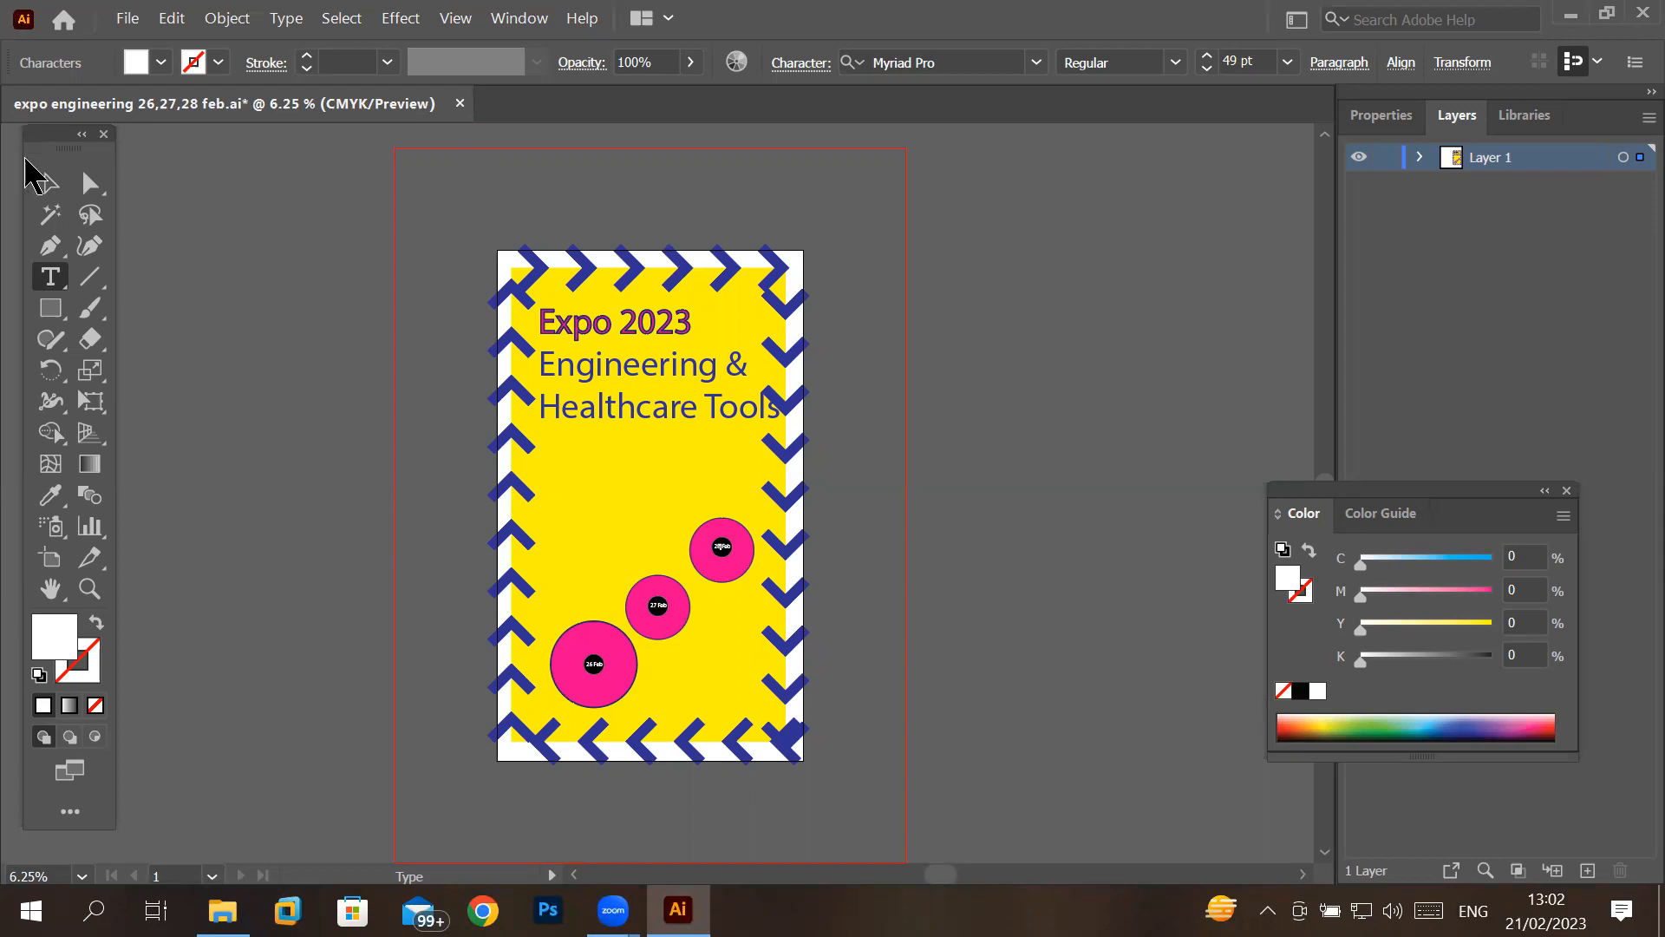
- Finish editing the text and save the poster document under its existing name
left_click(50, 183)
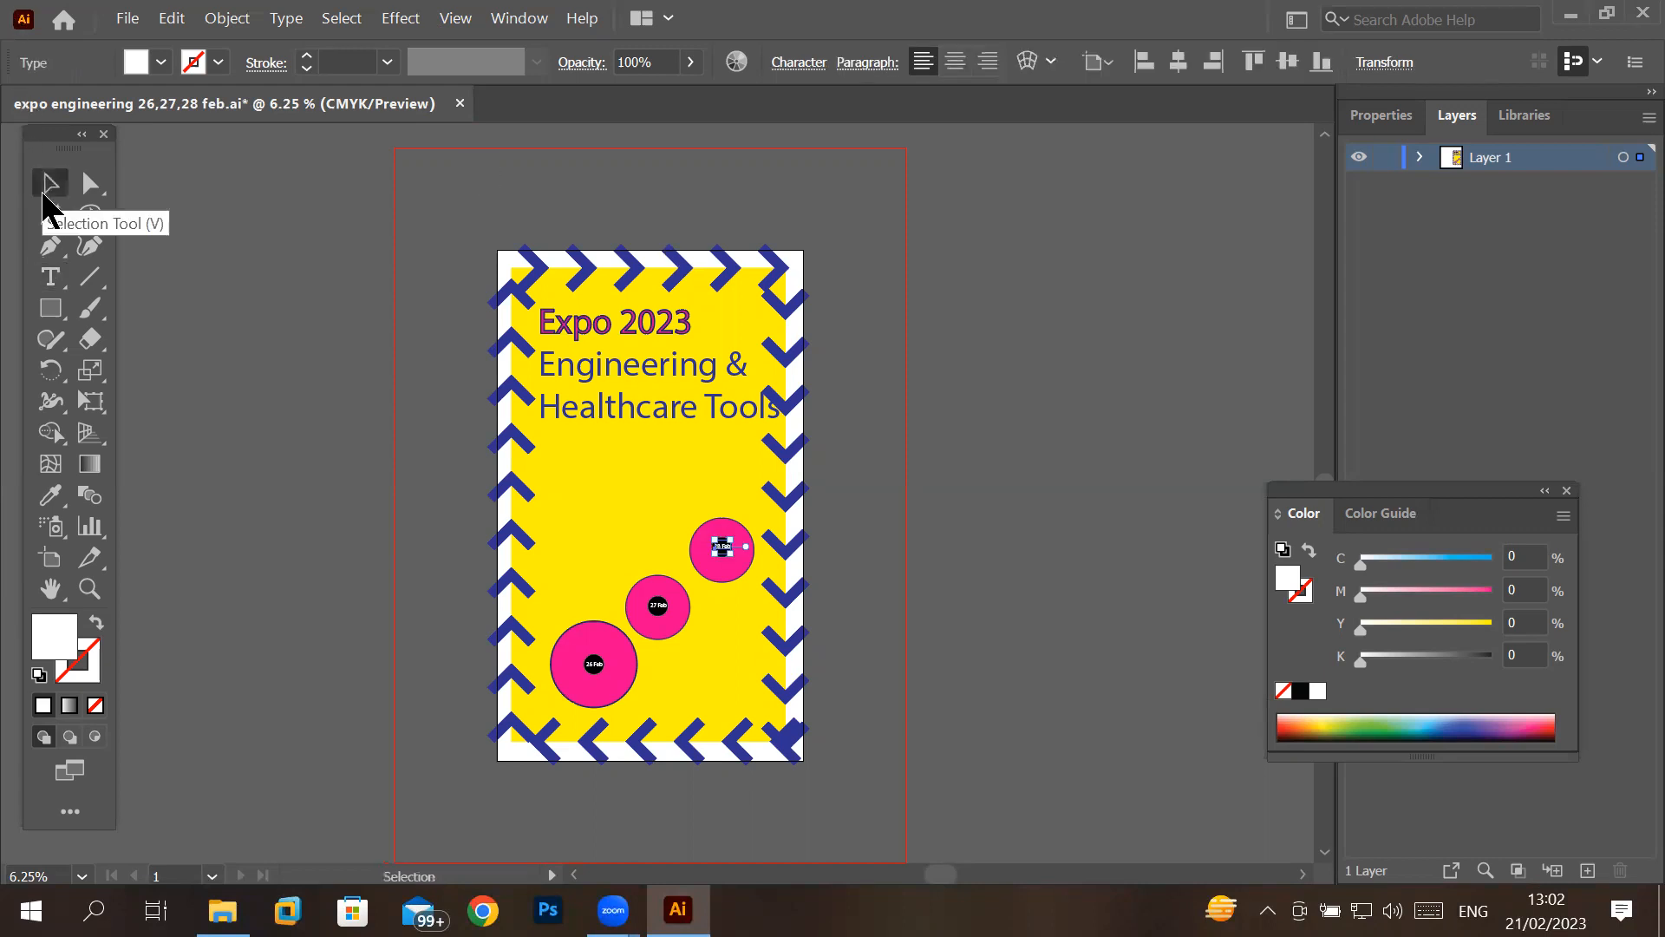
left_click(129, 20)
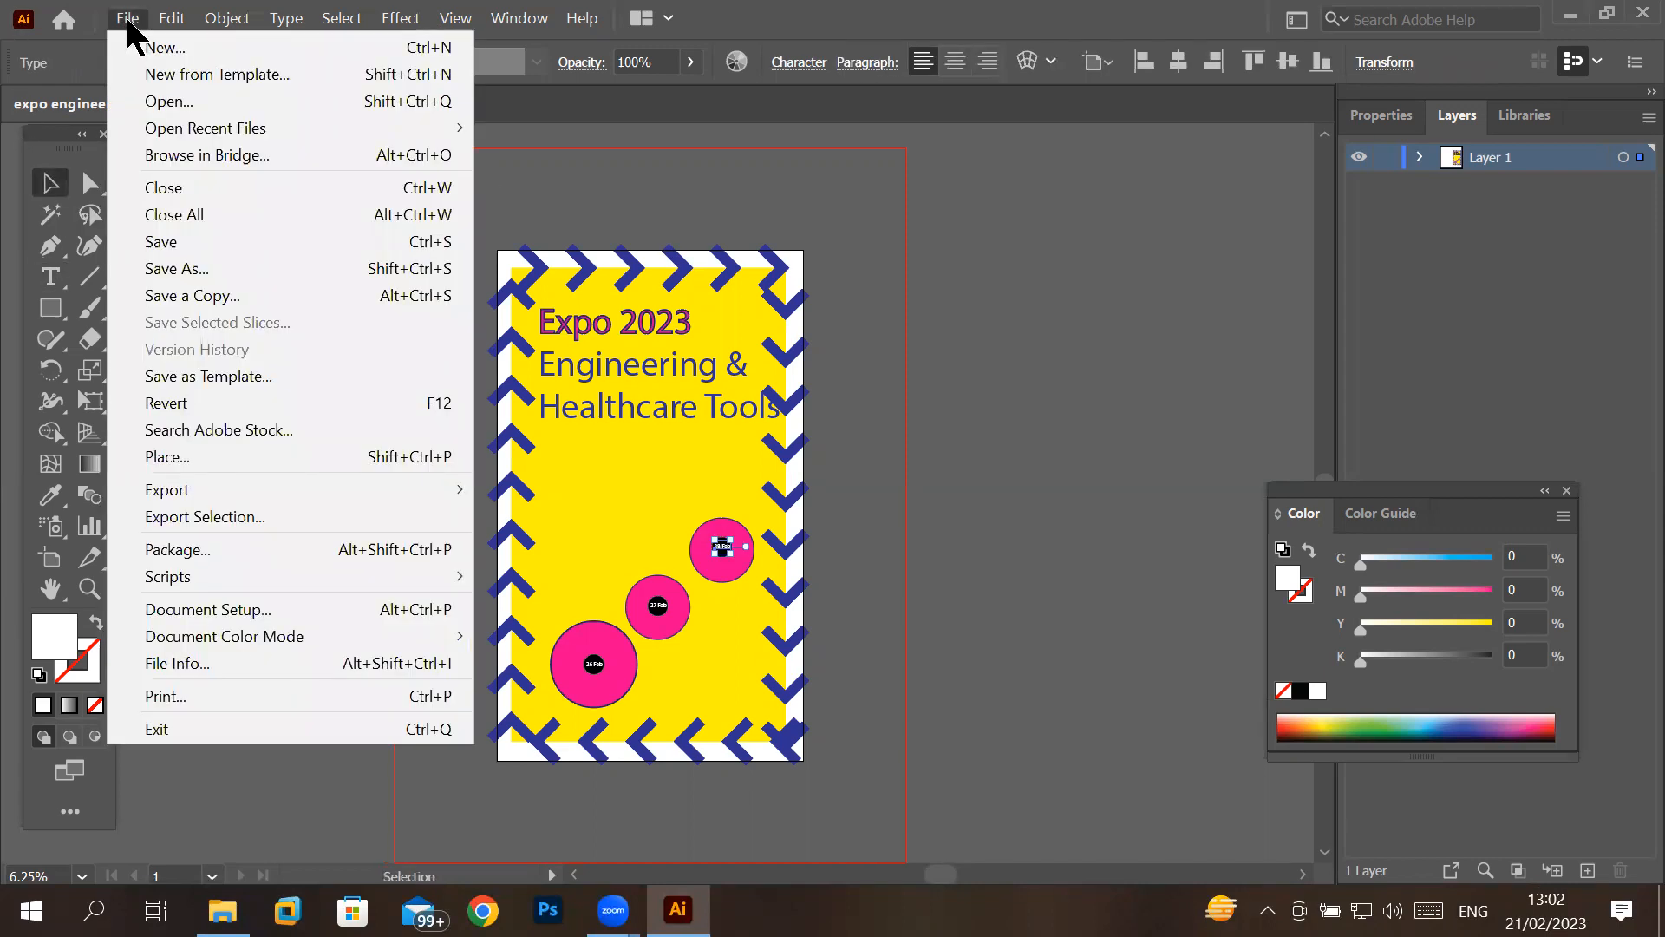
left_click(190, 232)
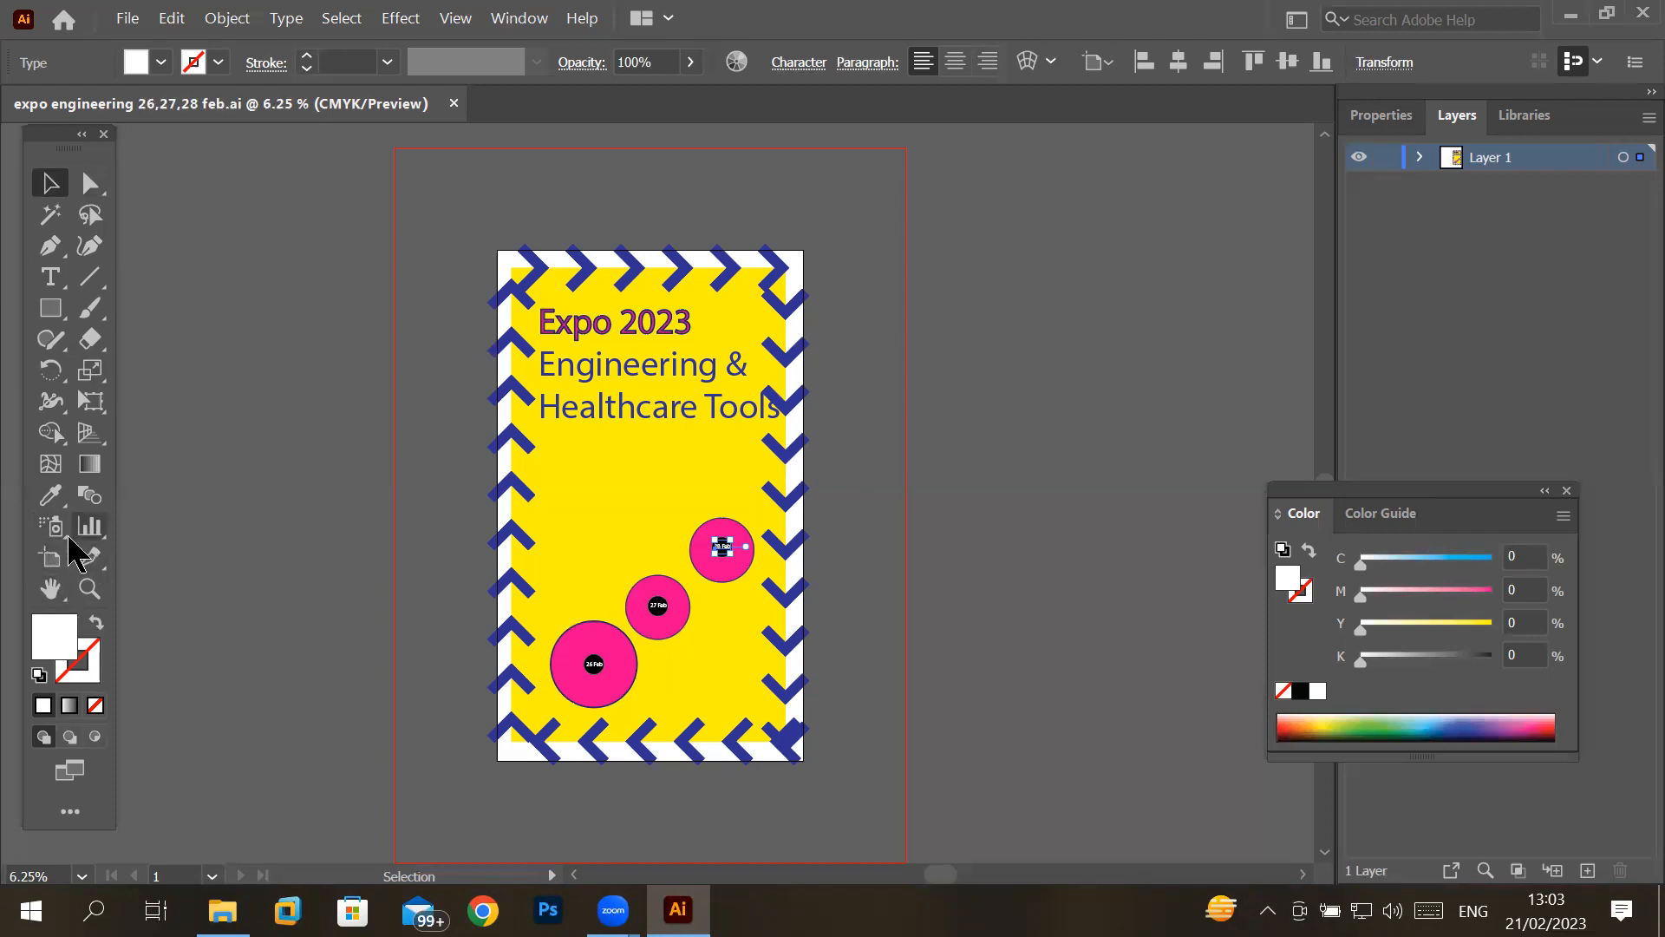
left_click(51, 308)
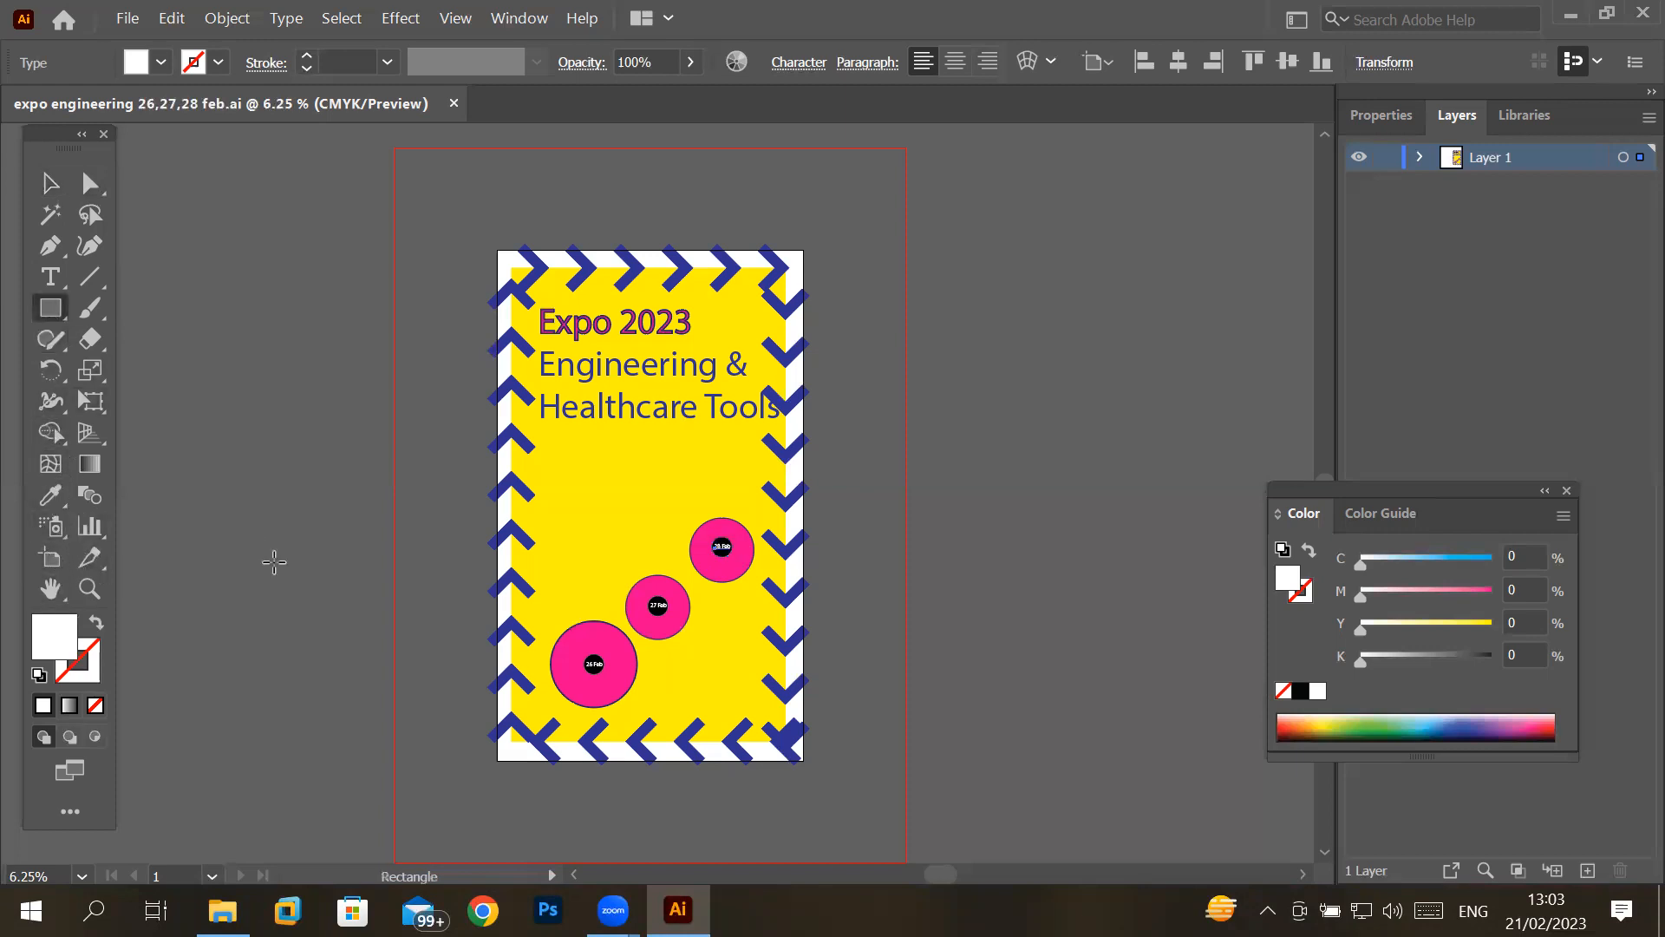
key("v")
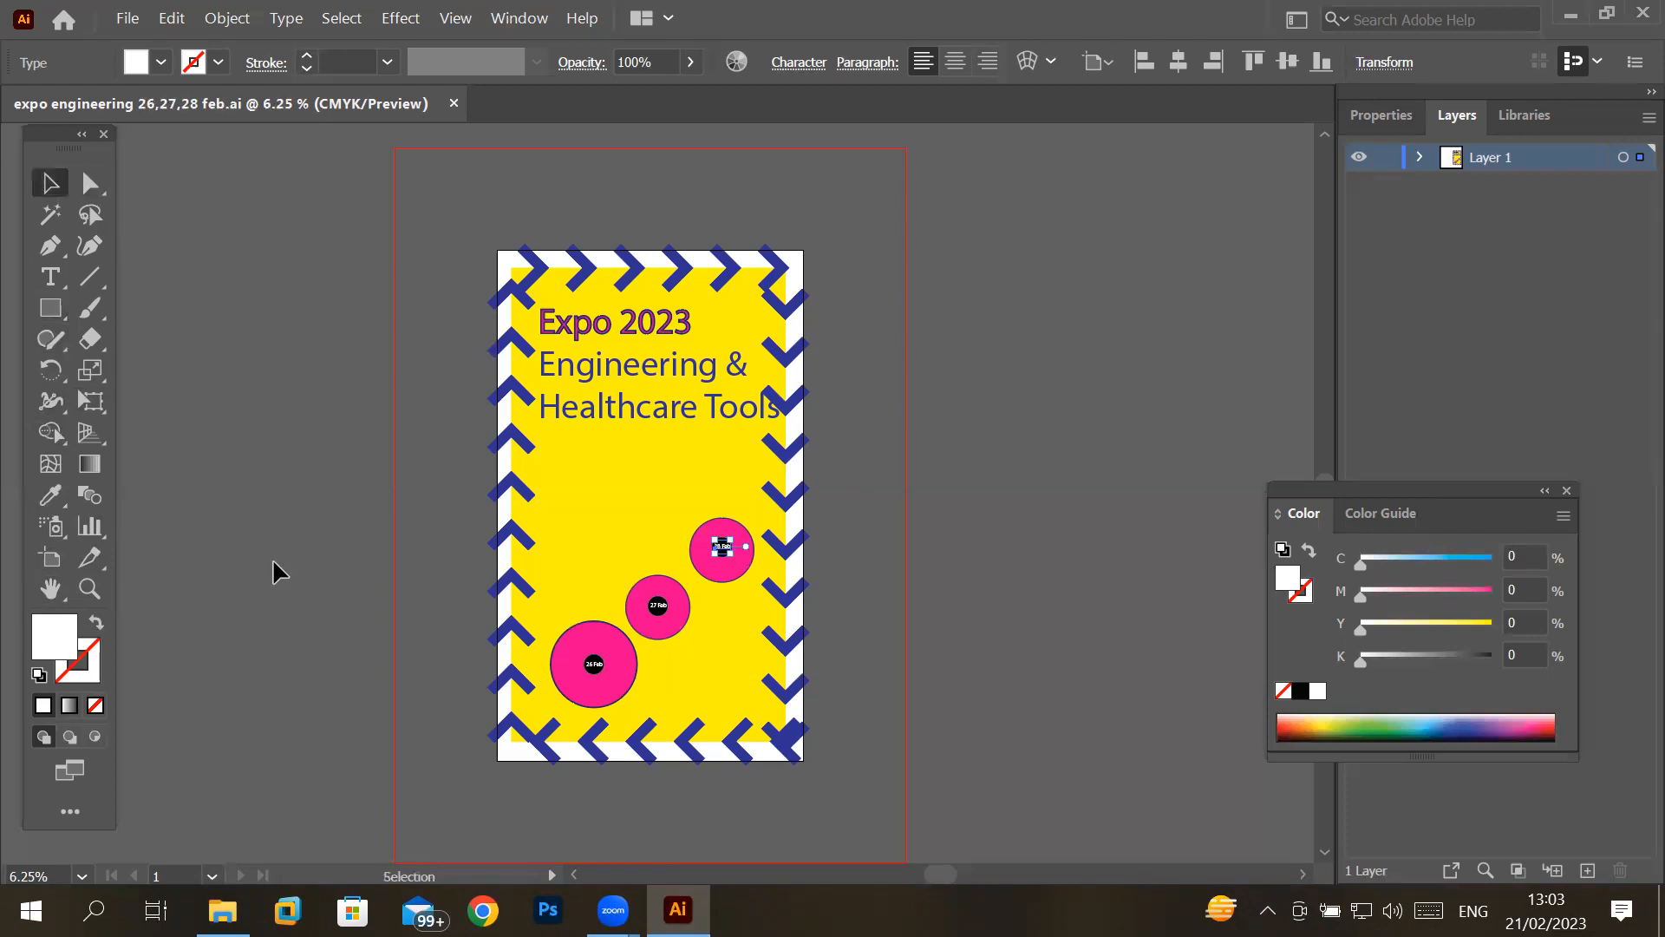
left_click(50, 308)
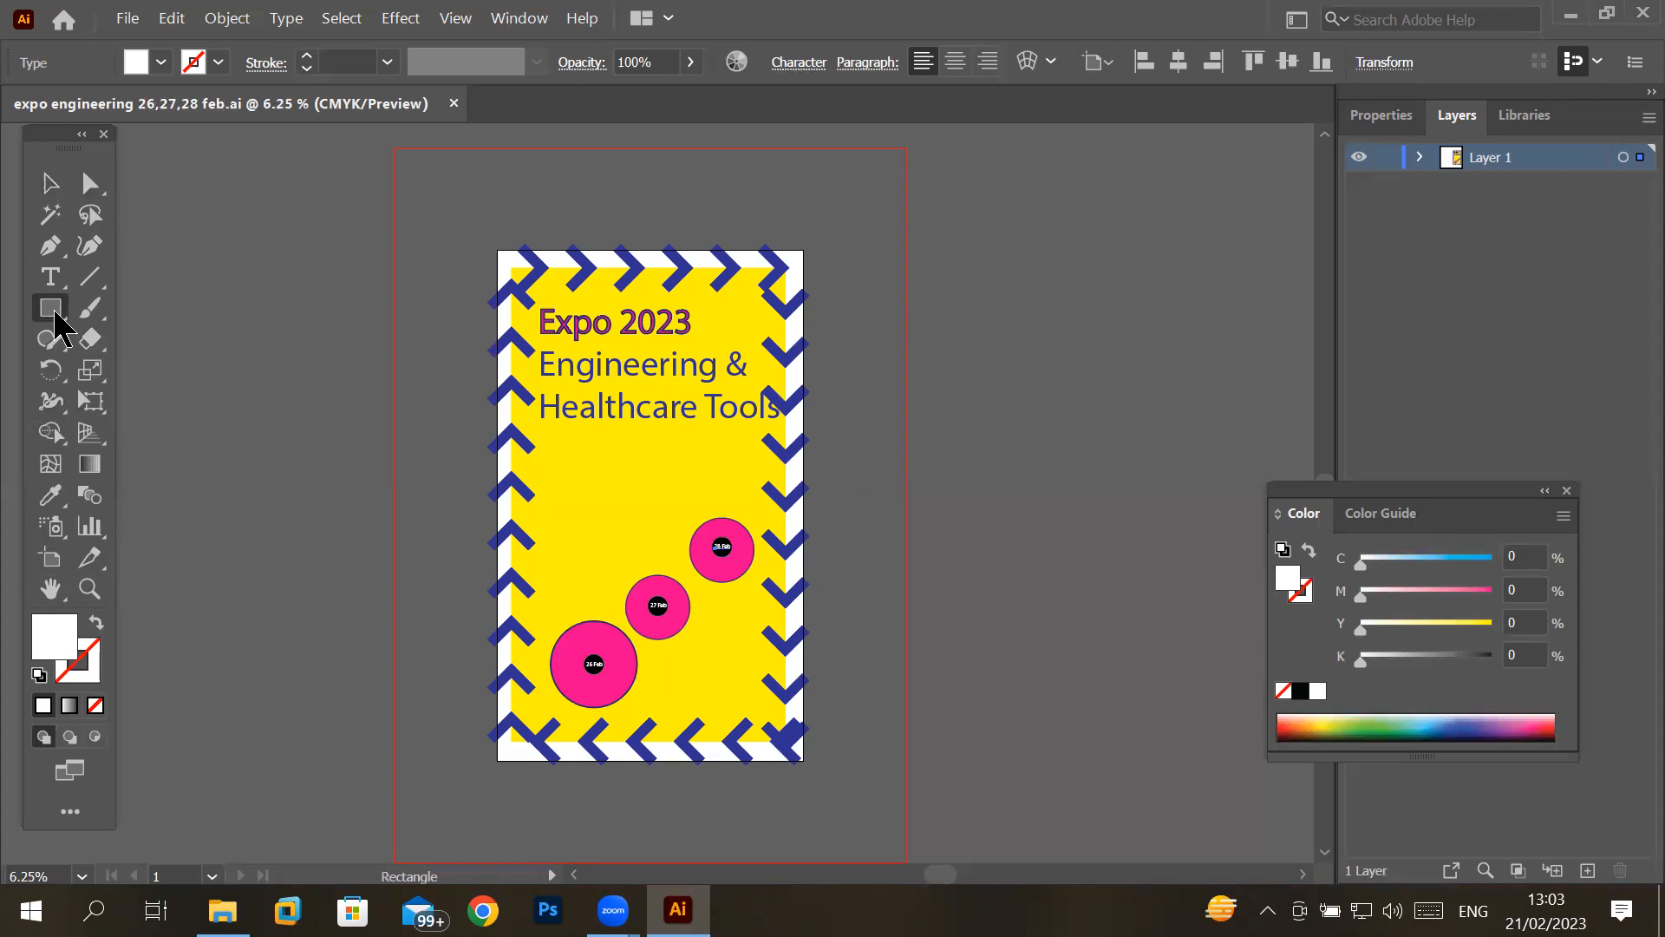
key("shift+m")
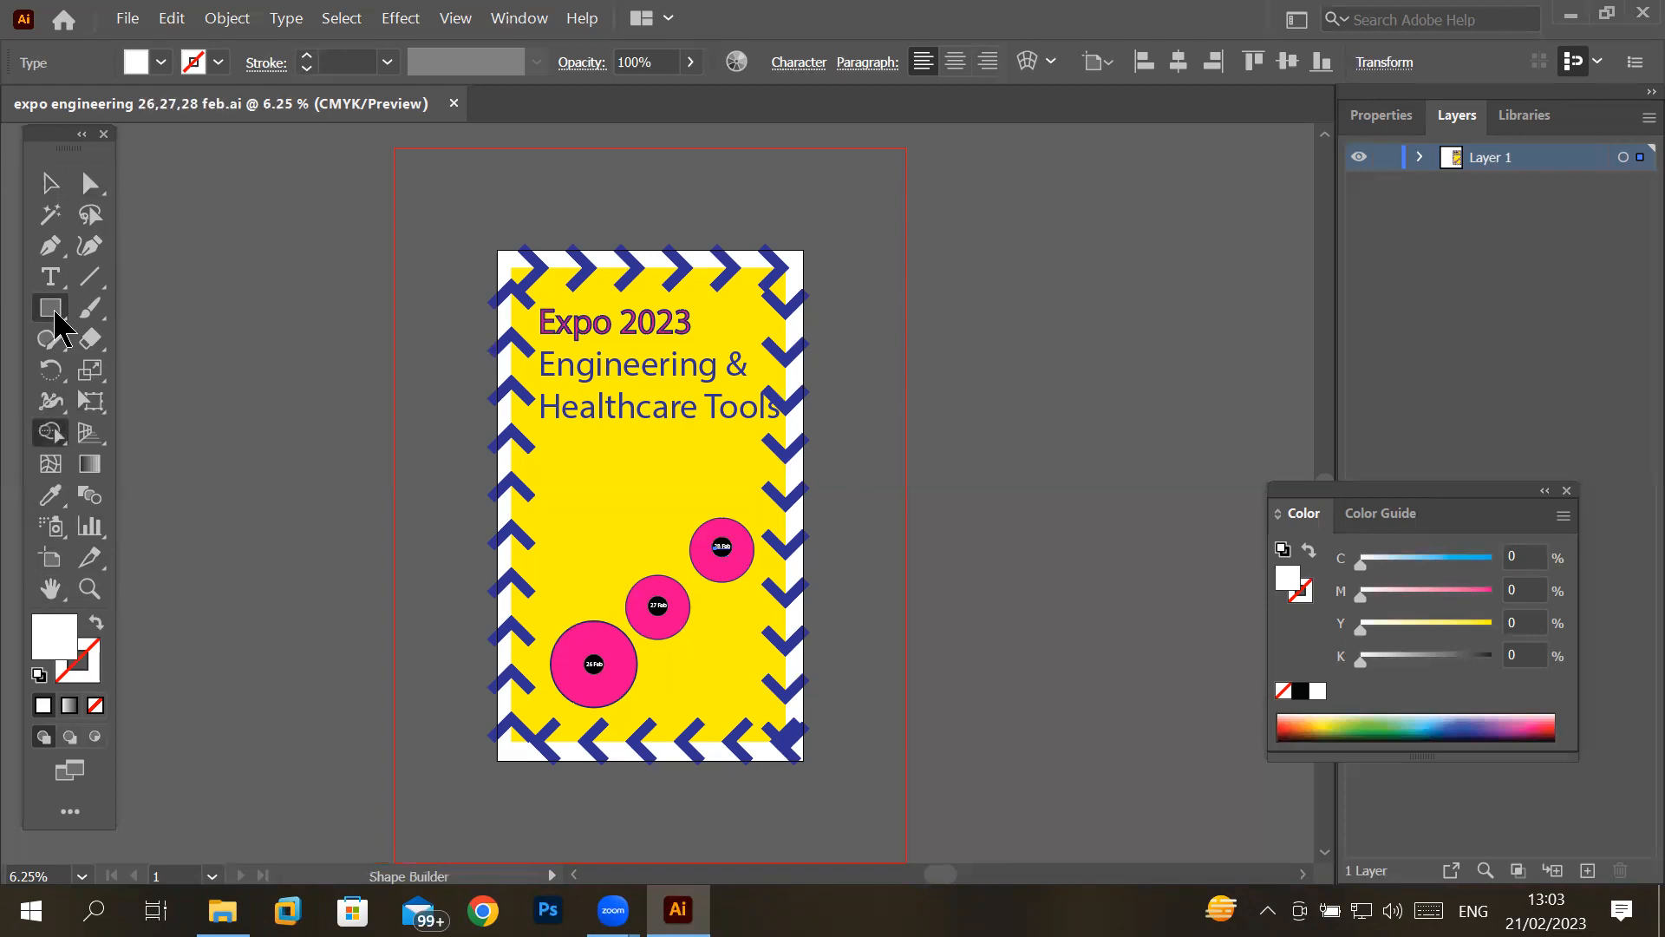
left_click(55, 312)
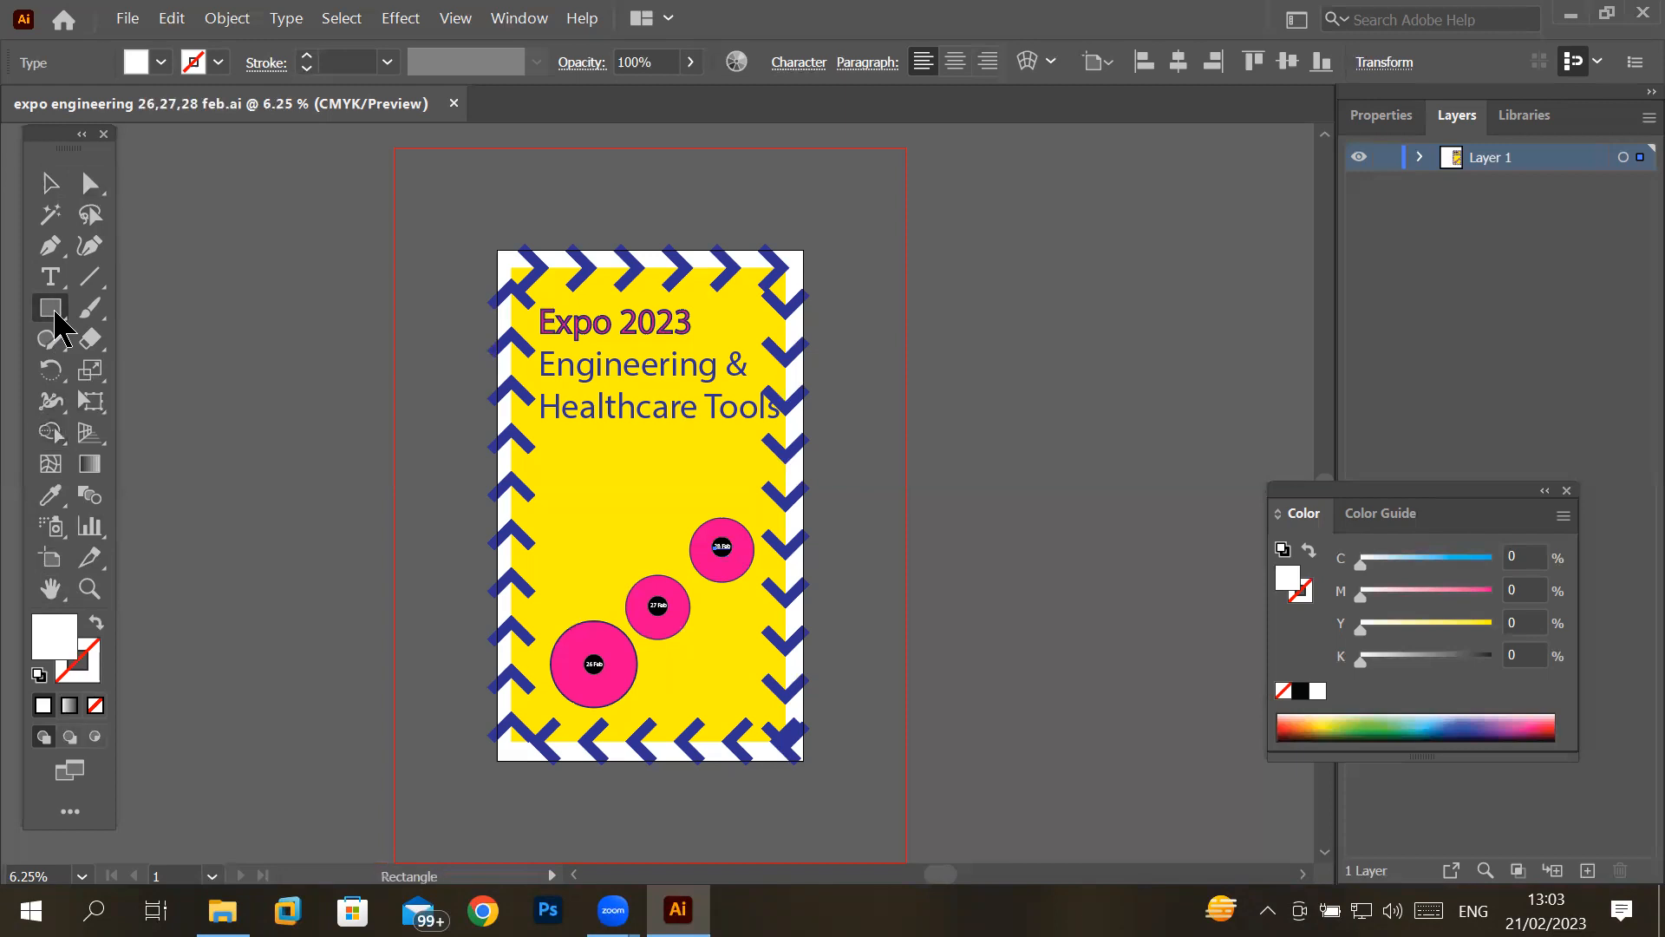
left_click(55, 314)
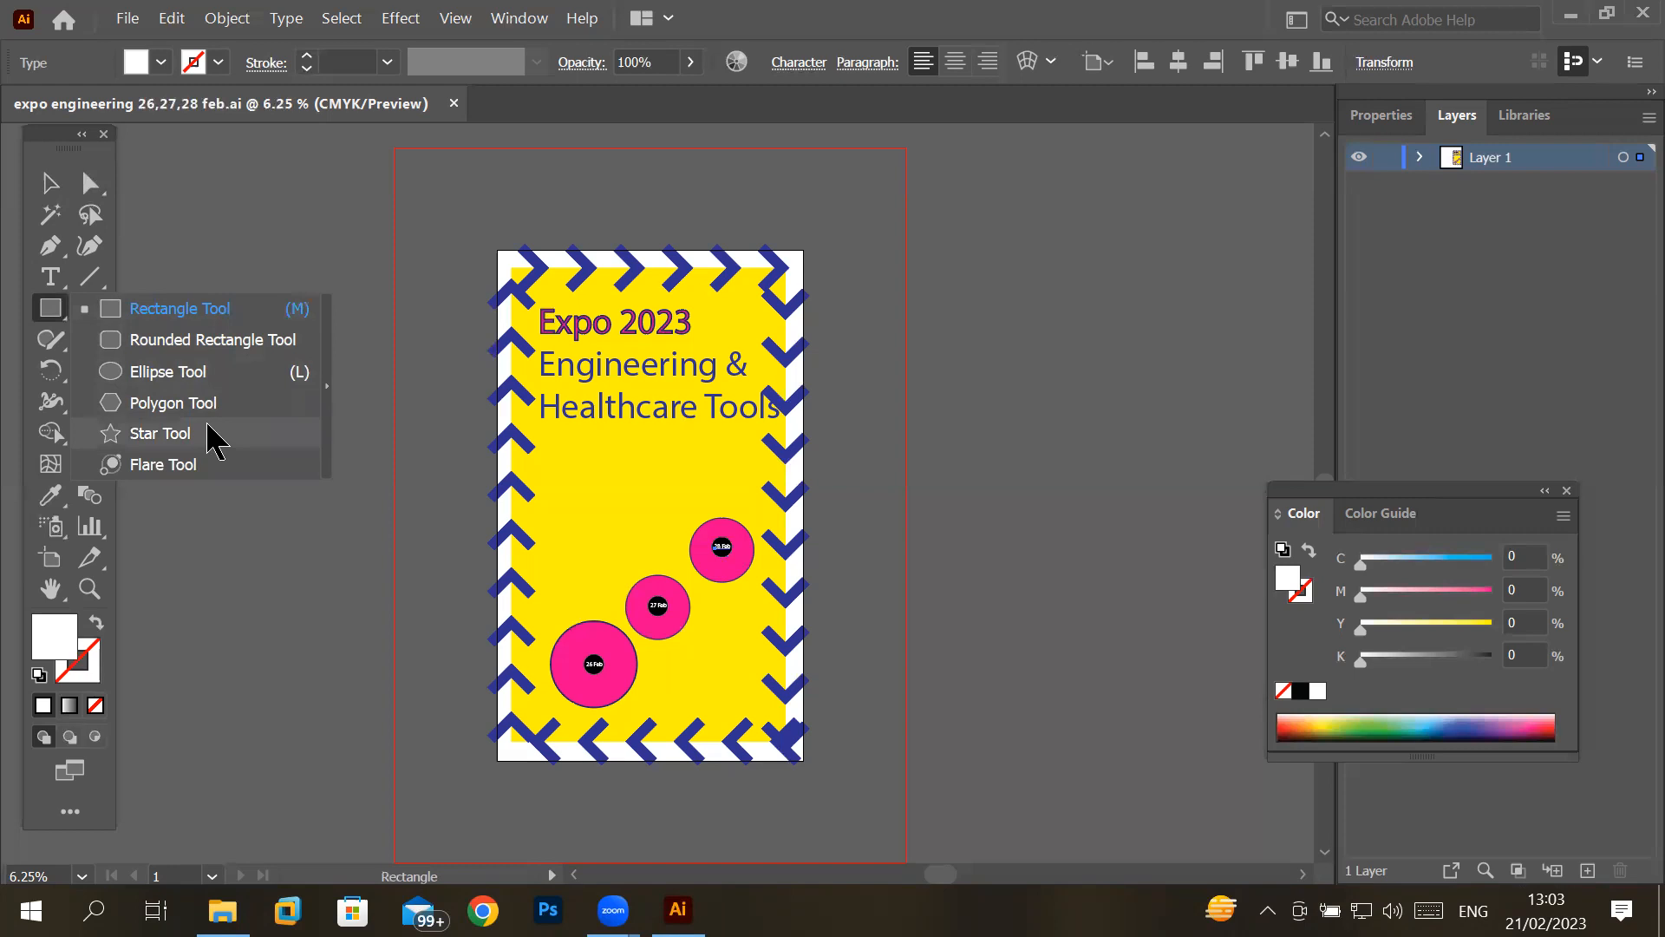
left_click(527, 506)
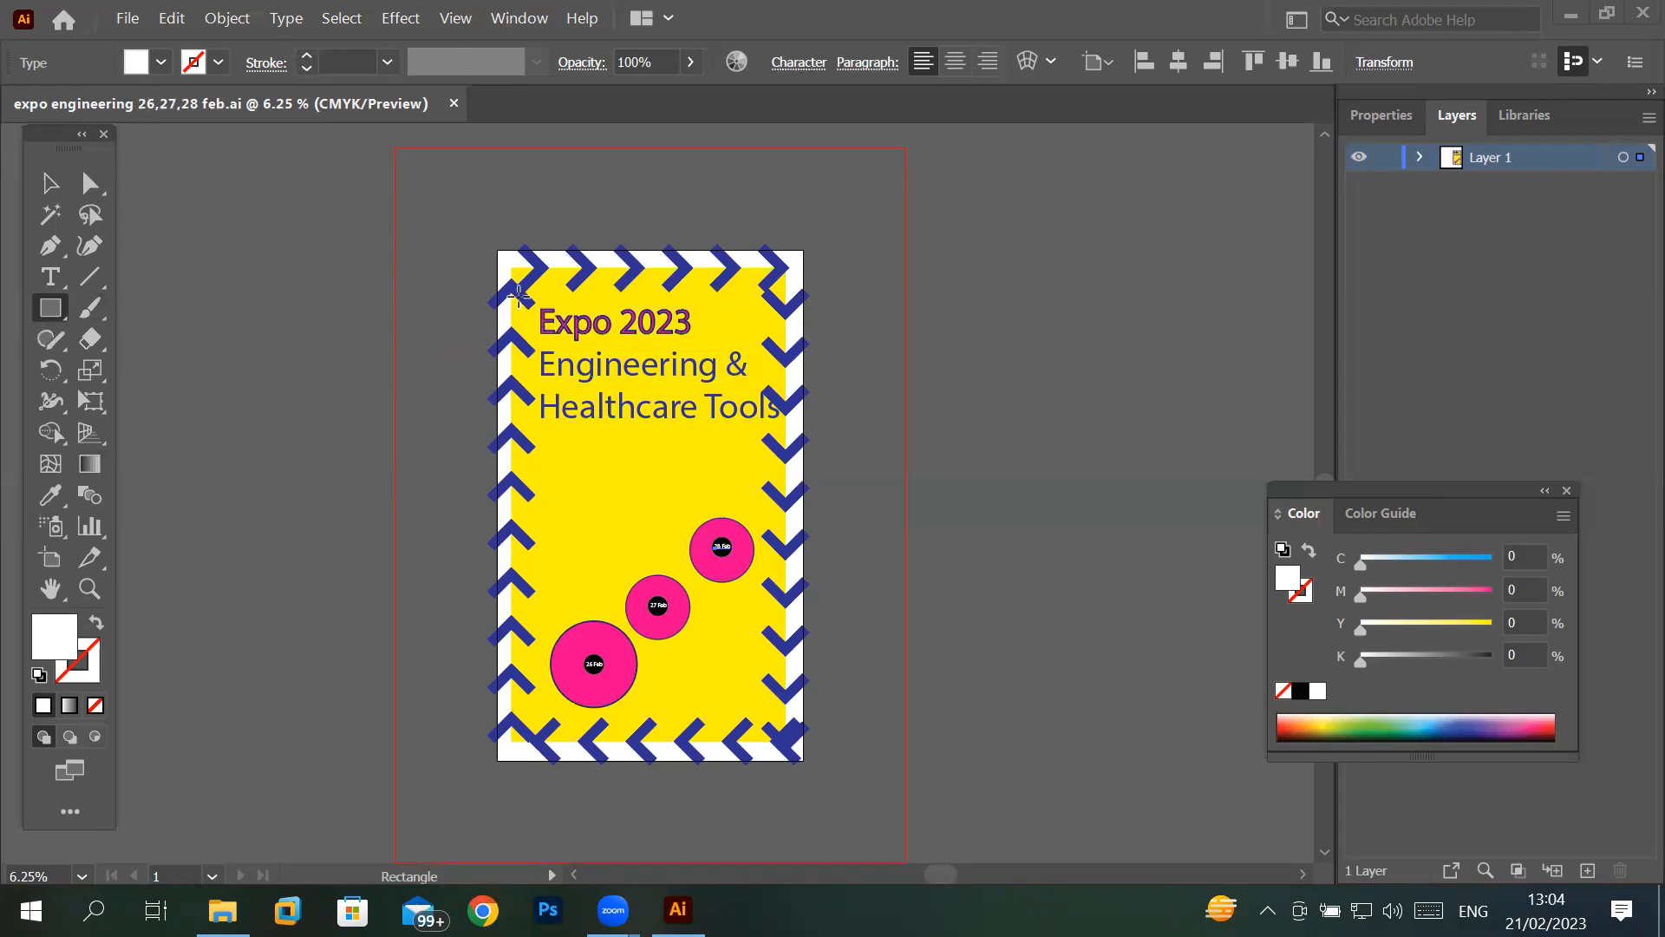
- Select the poster's yellow background rectangle and replace its arrow border brush with the round Touch Calligraphic brush
scroll(624, 254, "up", 4)
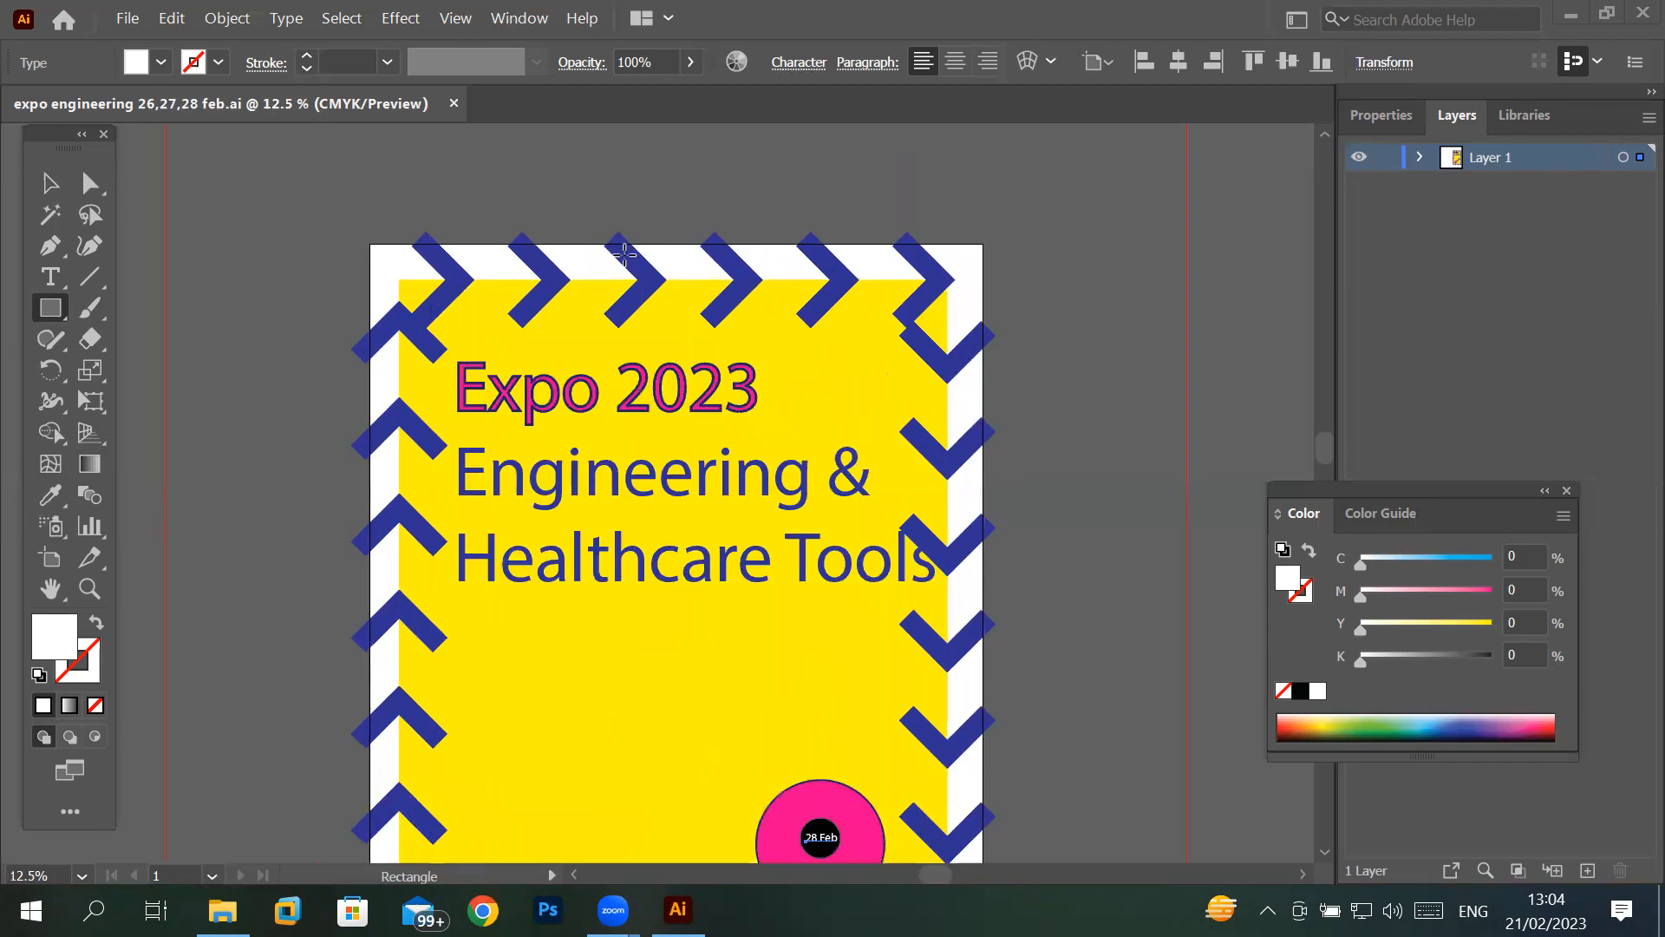
scroll(625, 254, "down", 2)
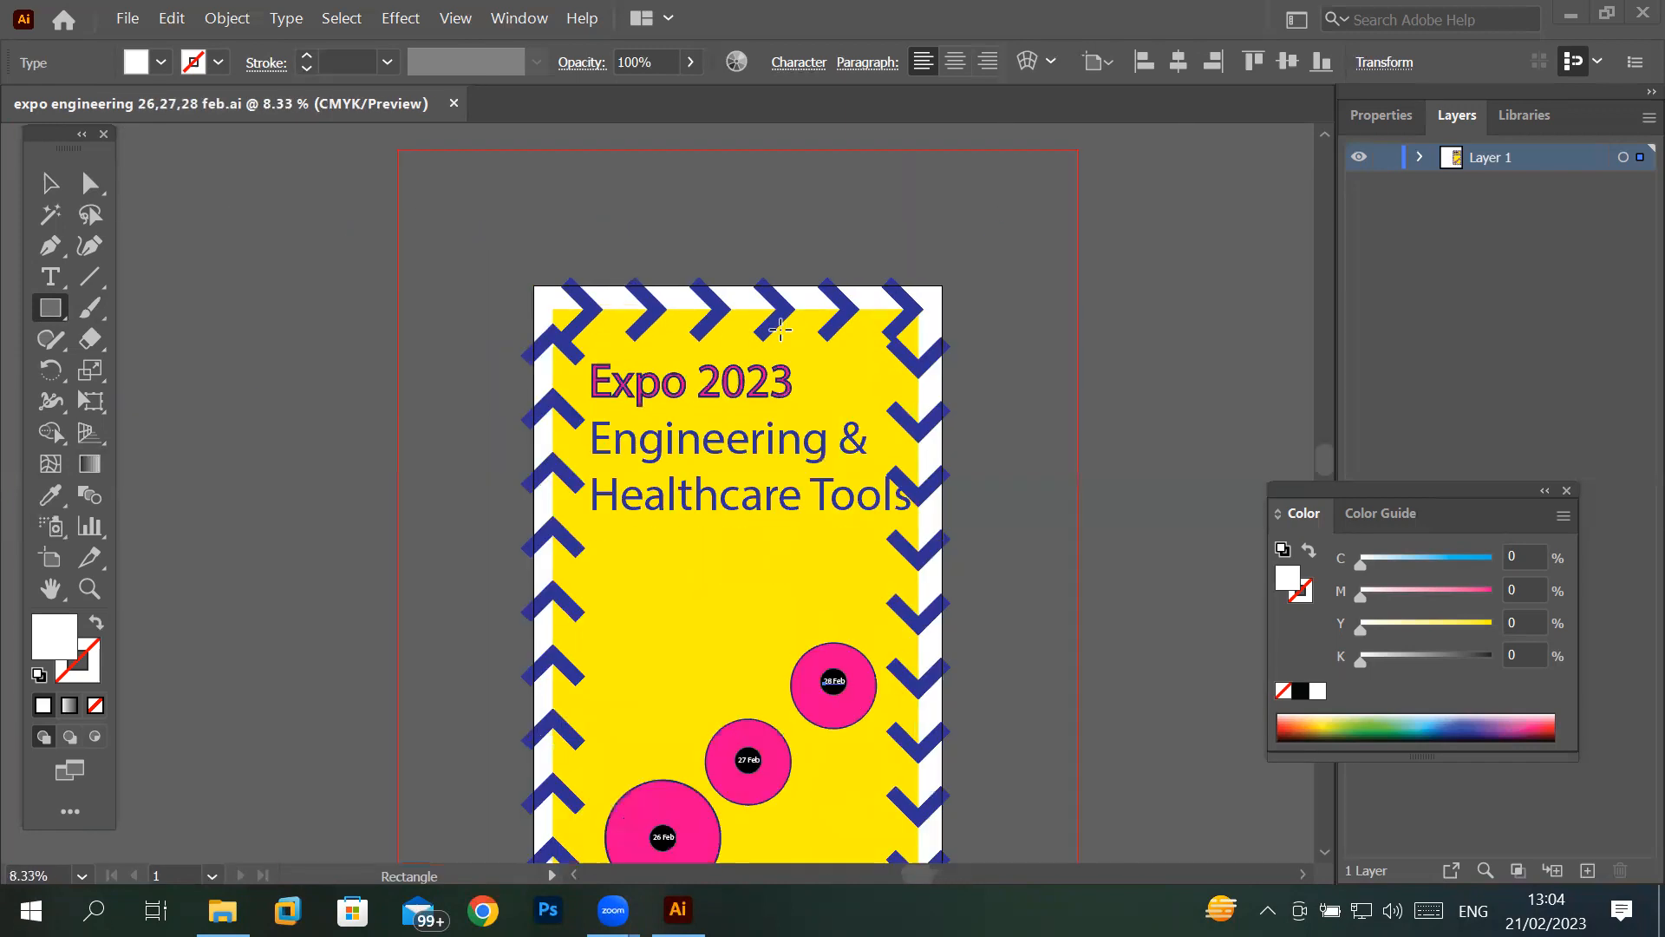
left_click(52, 184)
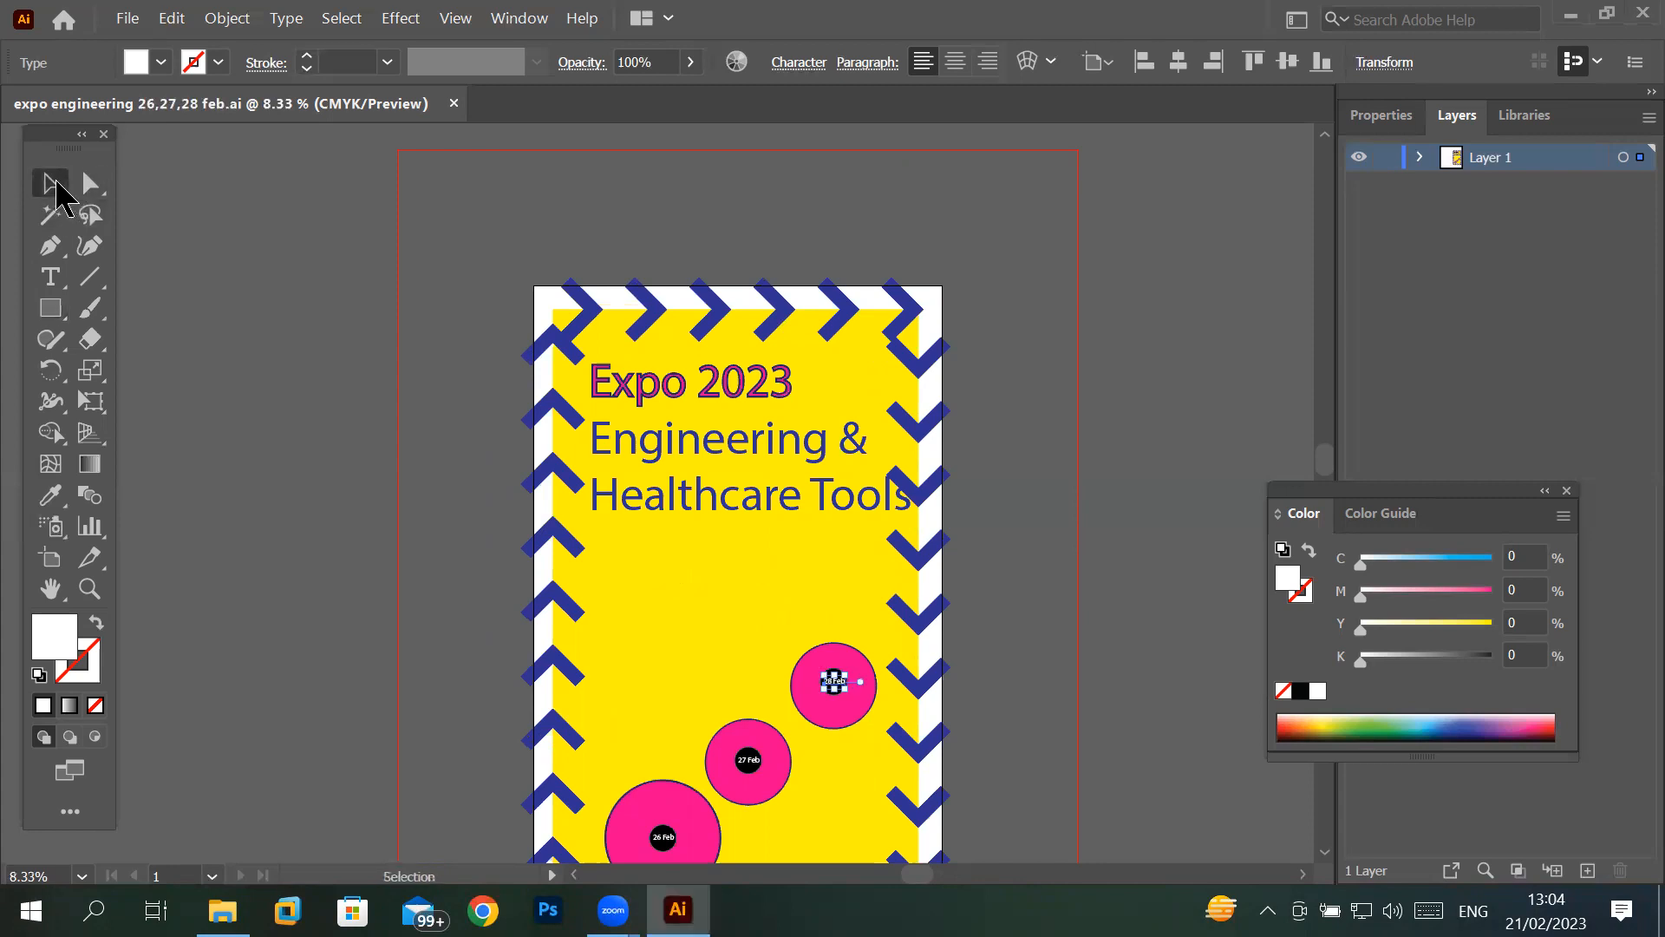
left_click(579, 299)
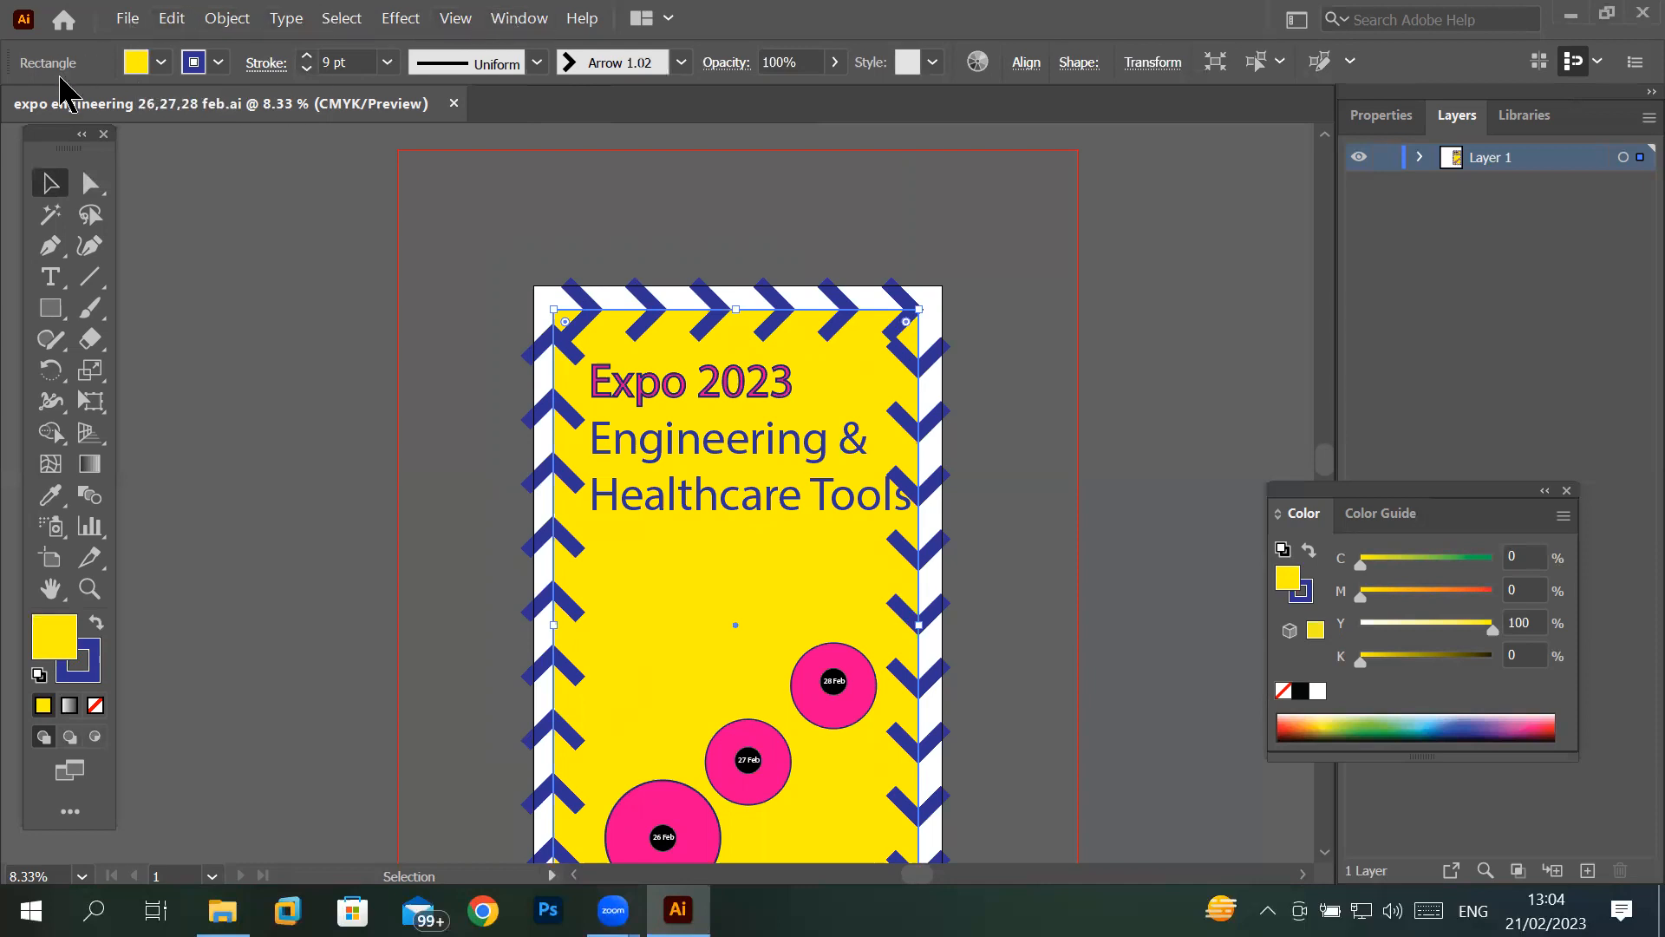
left_click(681, 63)
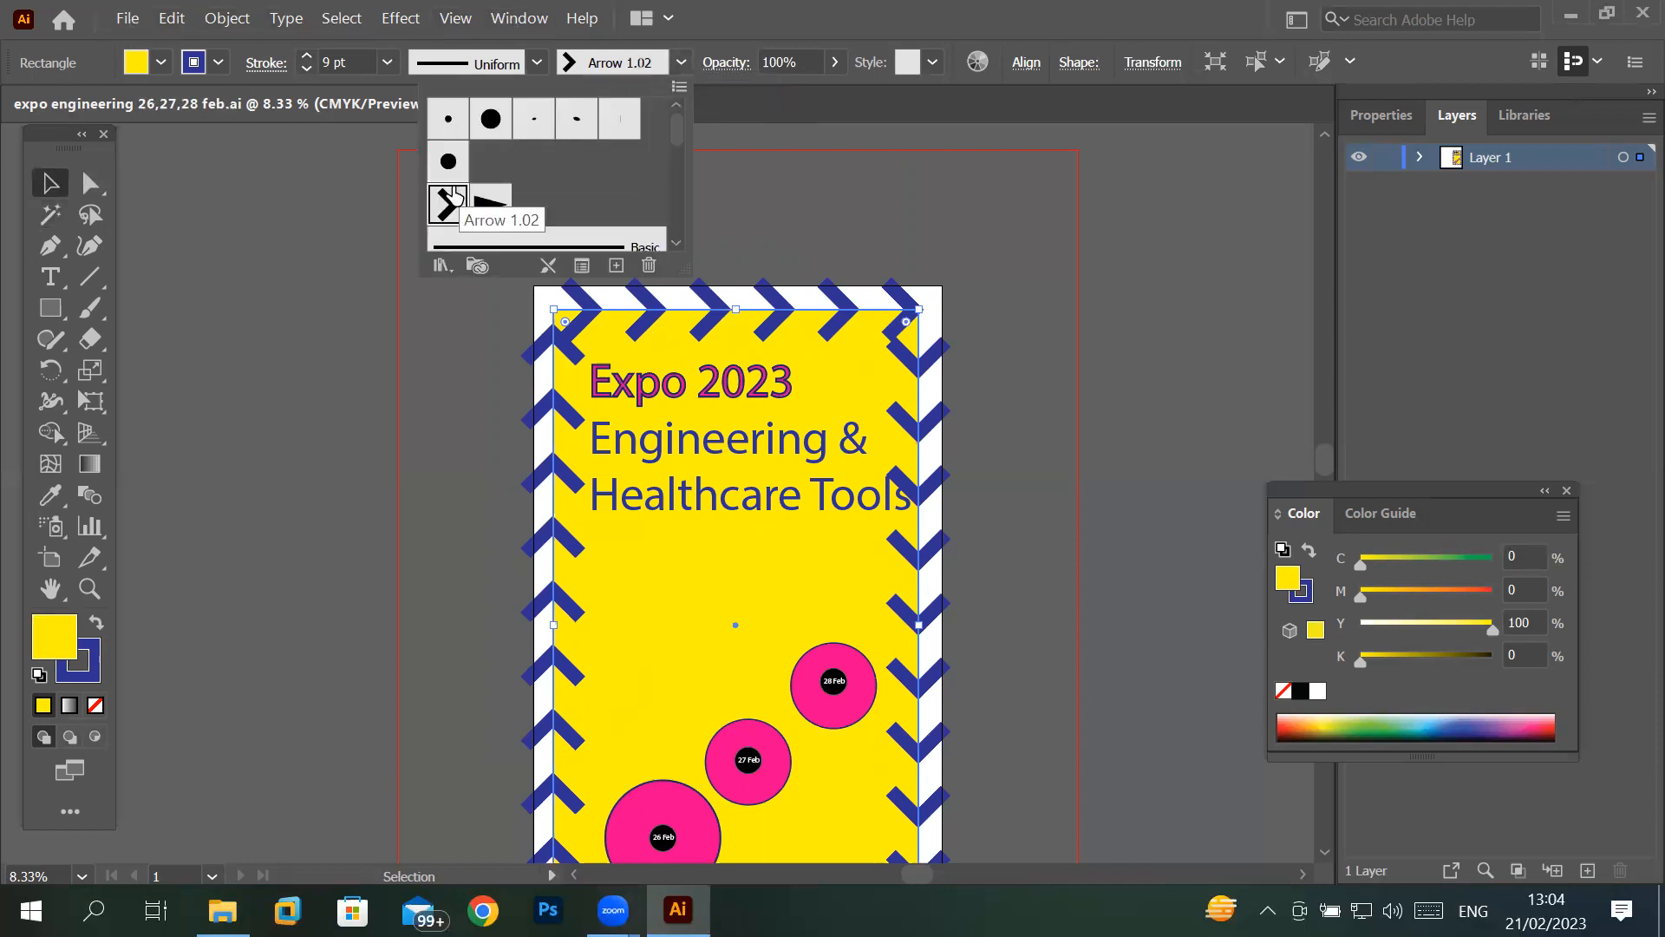
left_click(447, 162)
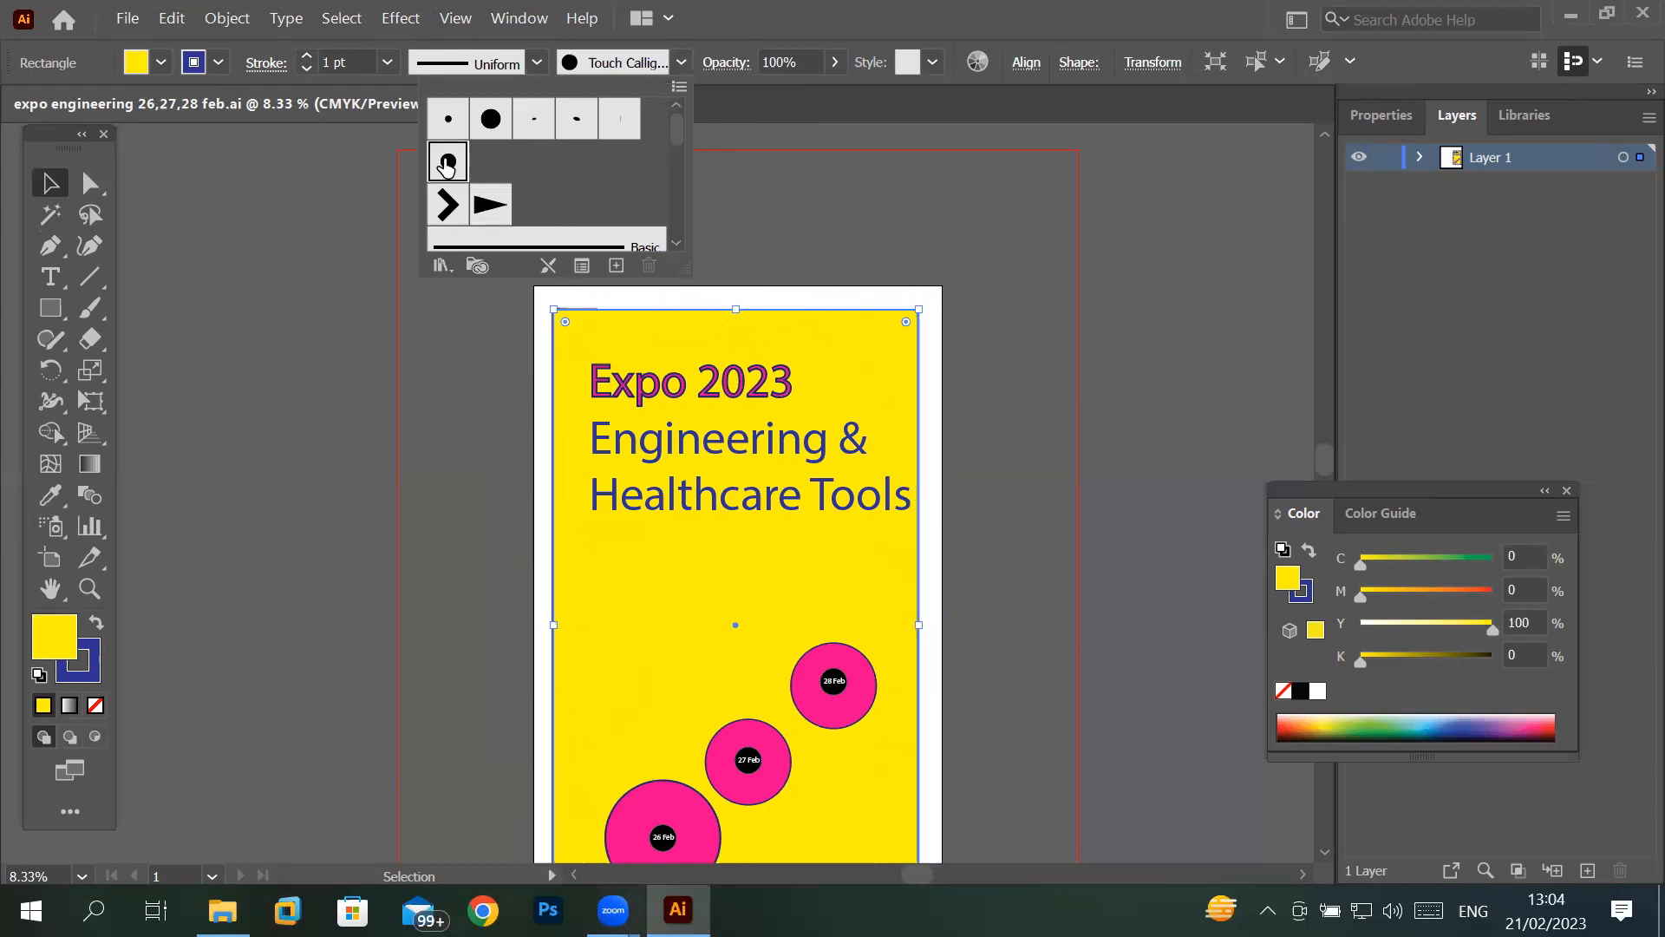
- Look through the available brush definitions and open the Borders_Dashed brush library
left_click(674, 195)
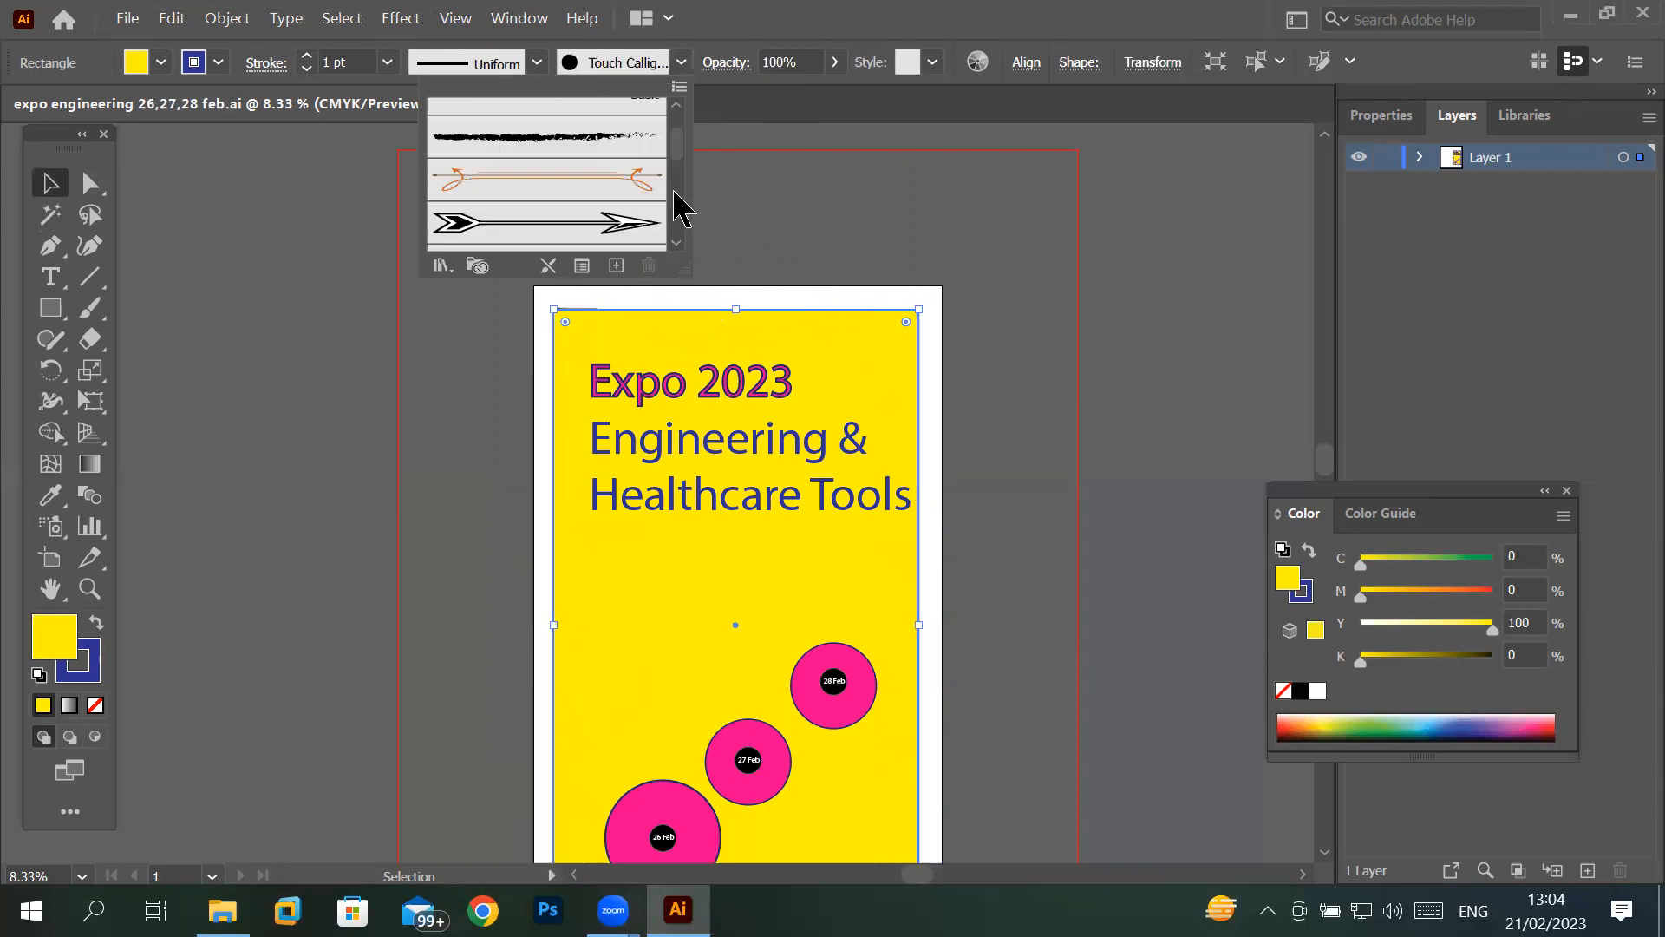
left_click(674, 212)
left_click(674, 207)
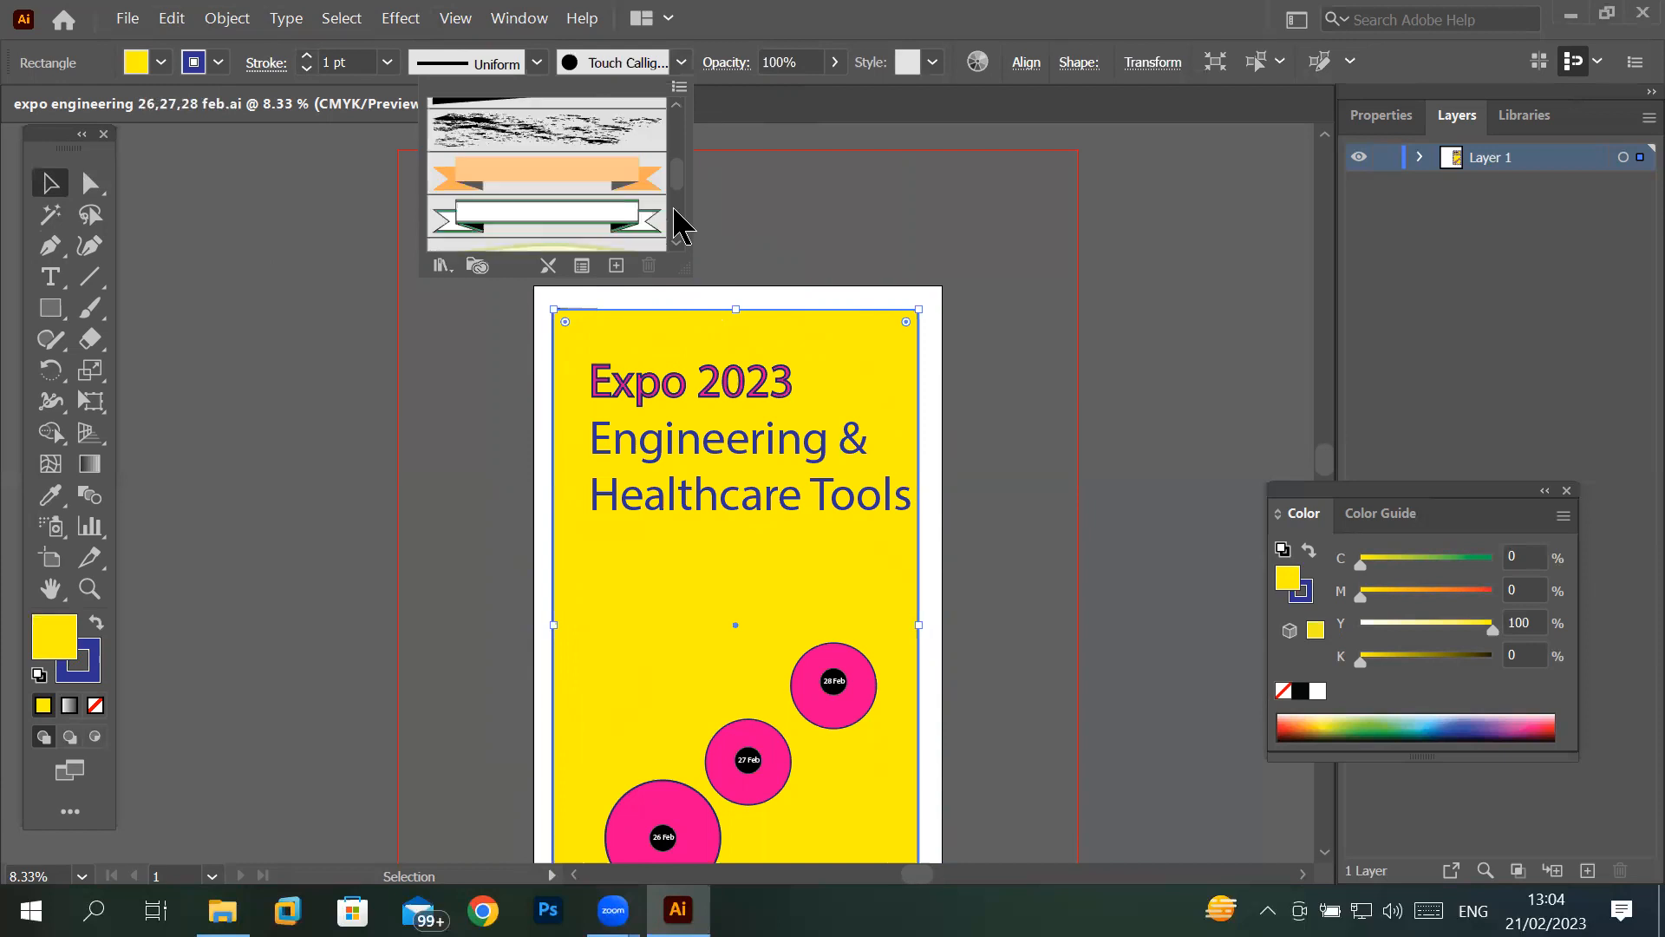
left_click(677, 221)
left_click(678, 222)
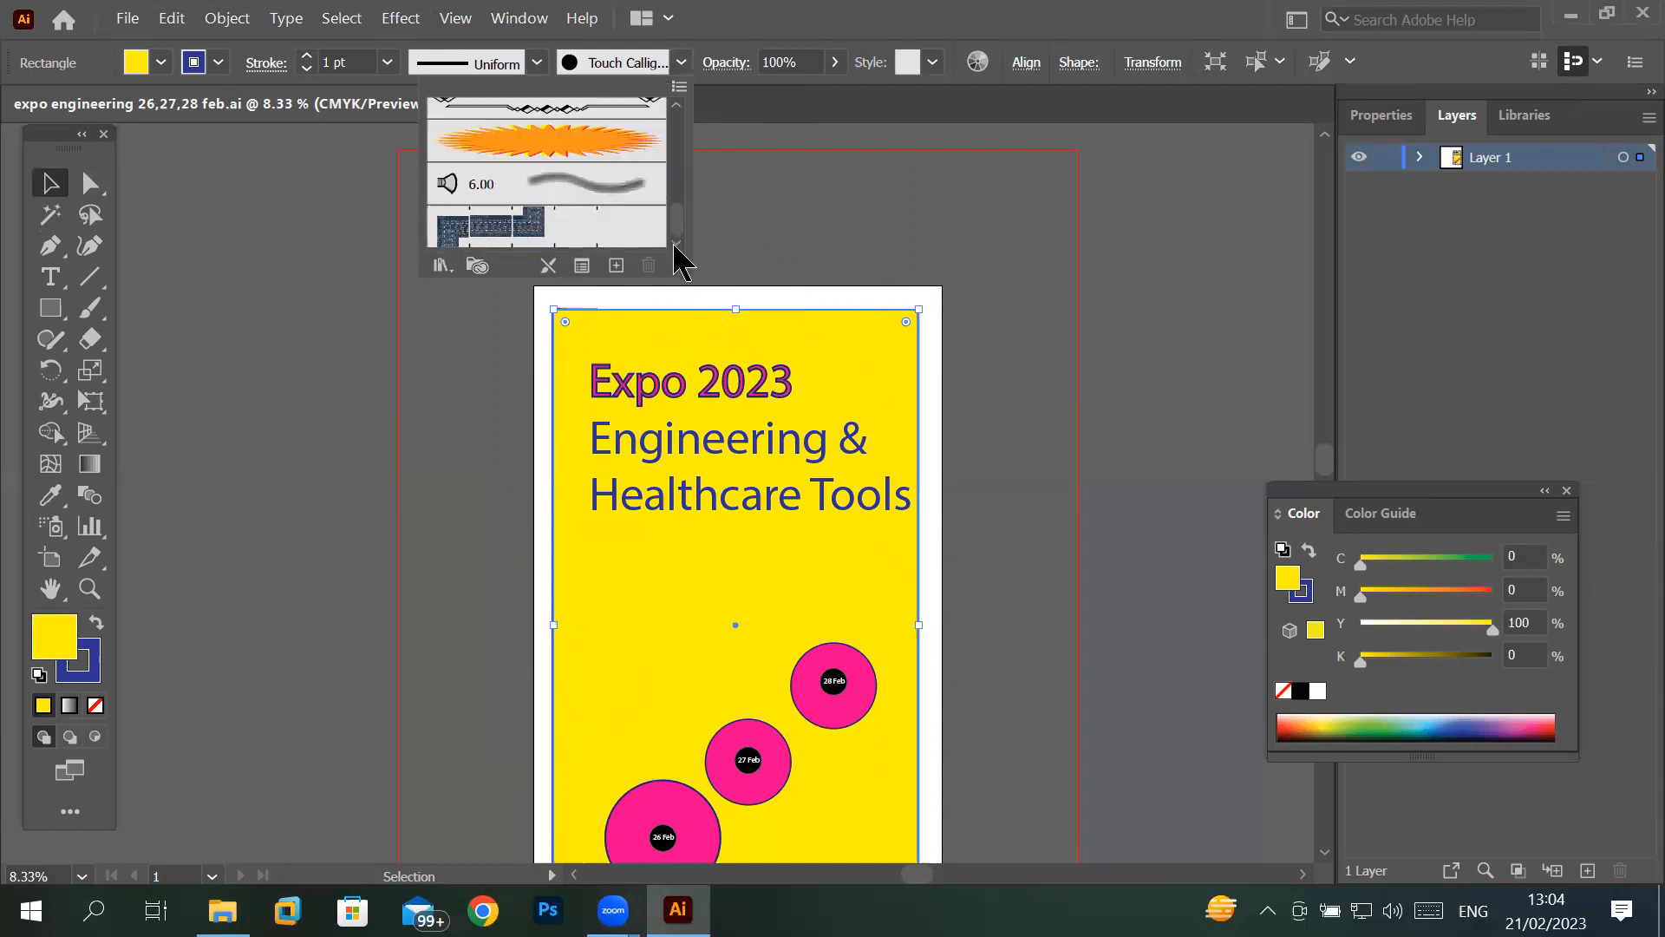
left_click(446, 268)
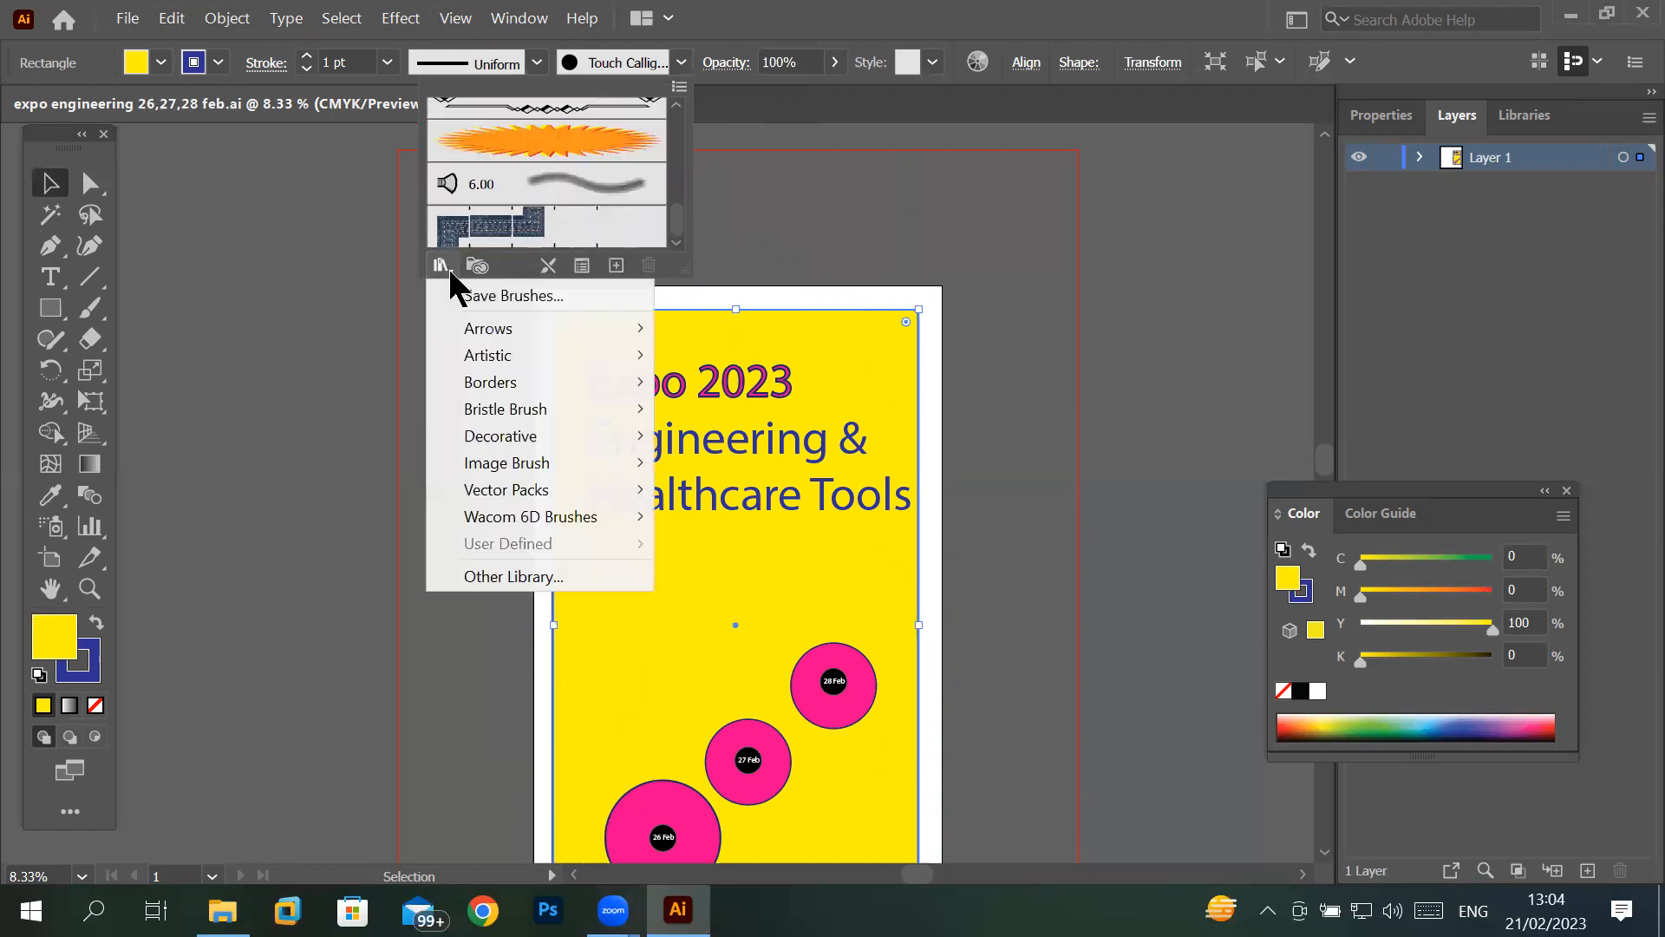
mouse_move(487, 382)
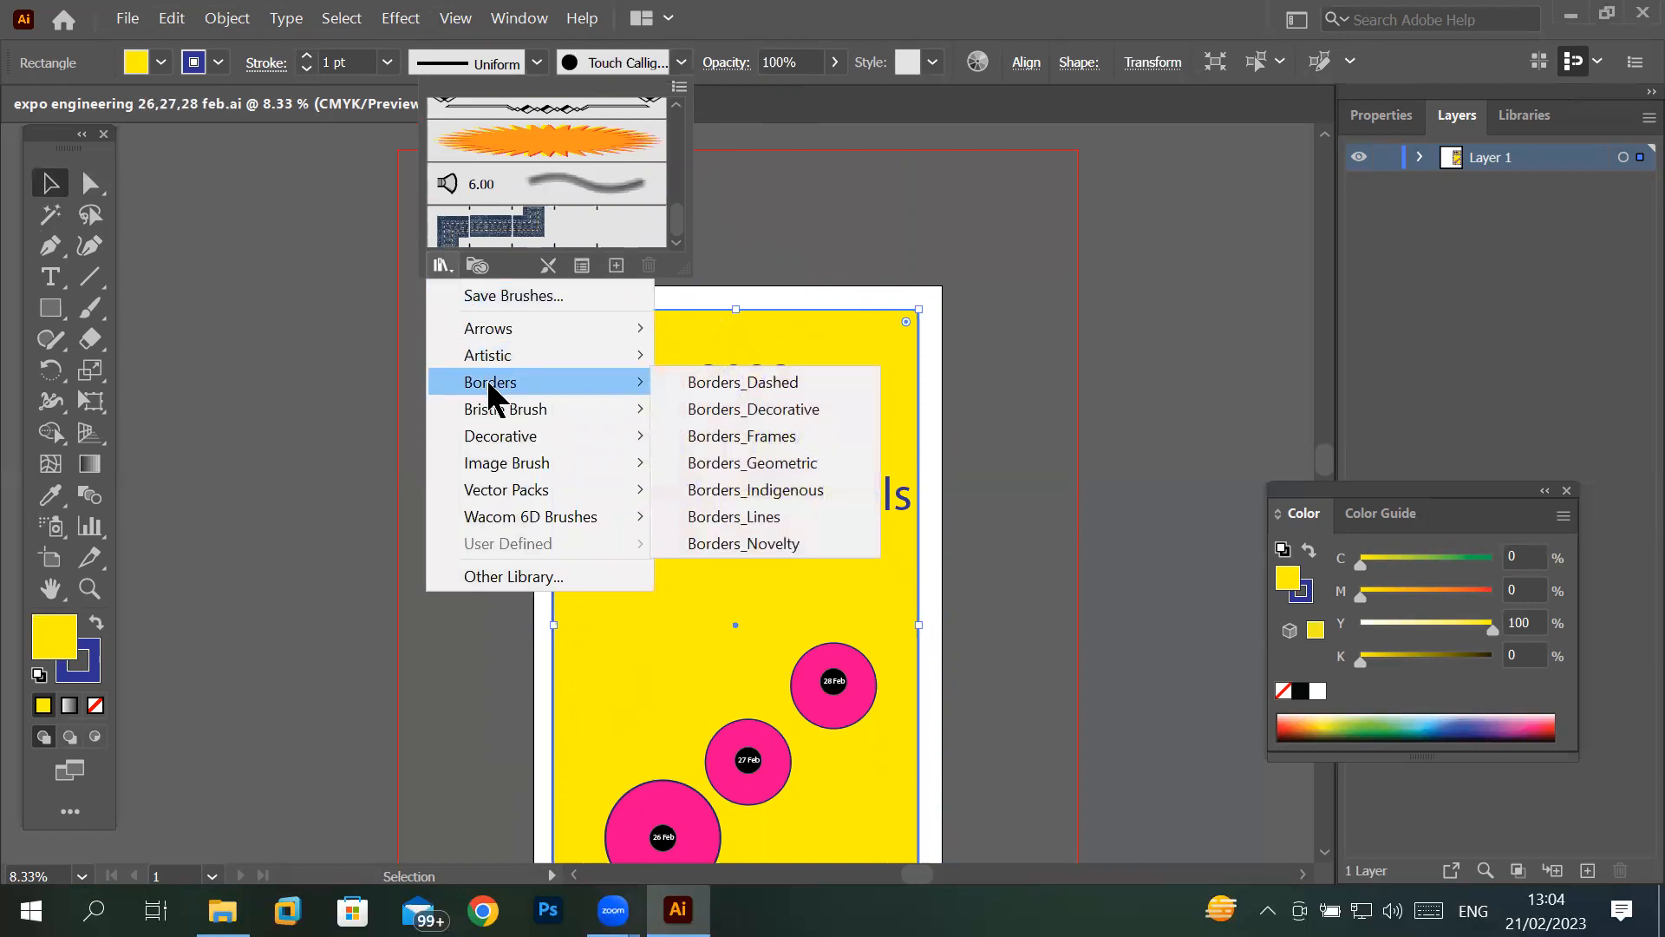
left_click(754, 384)
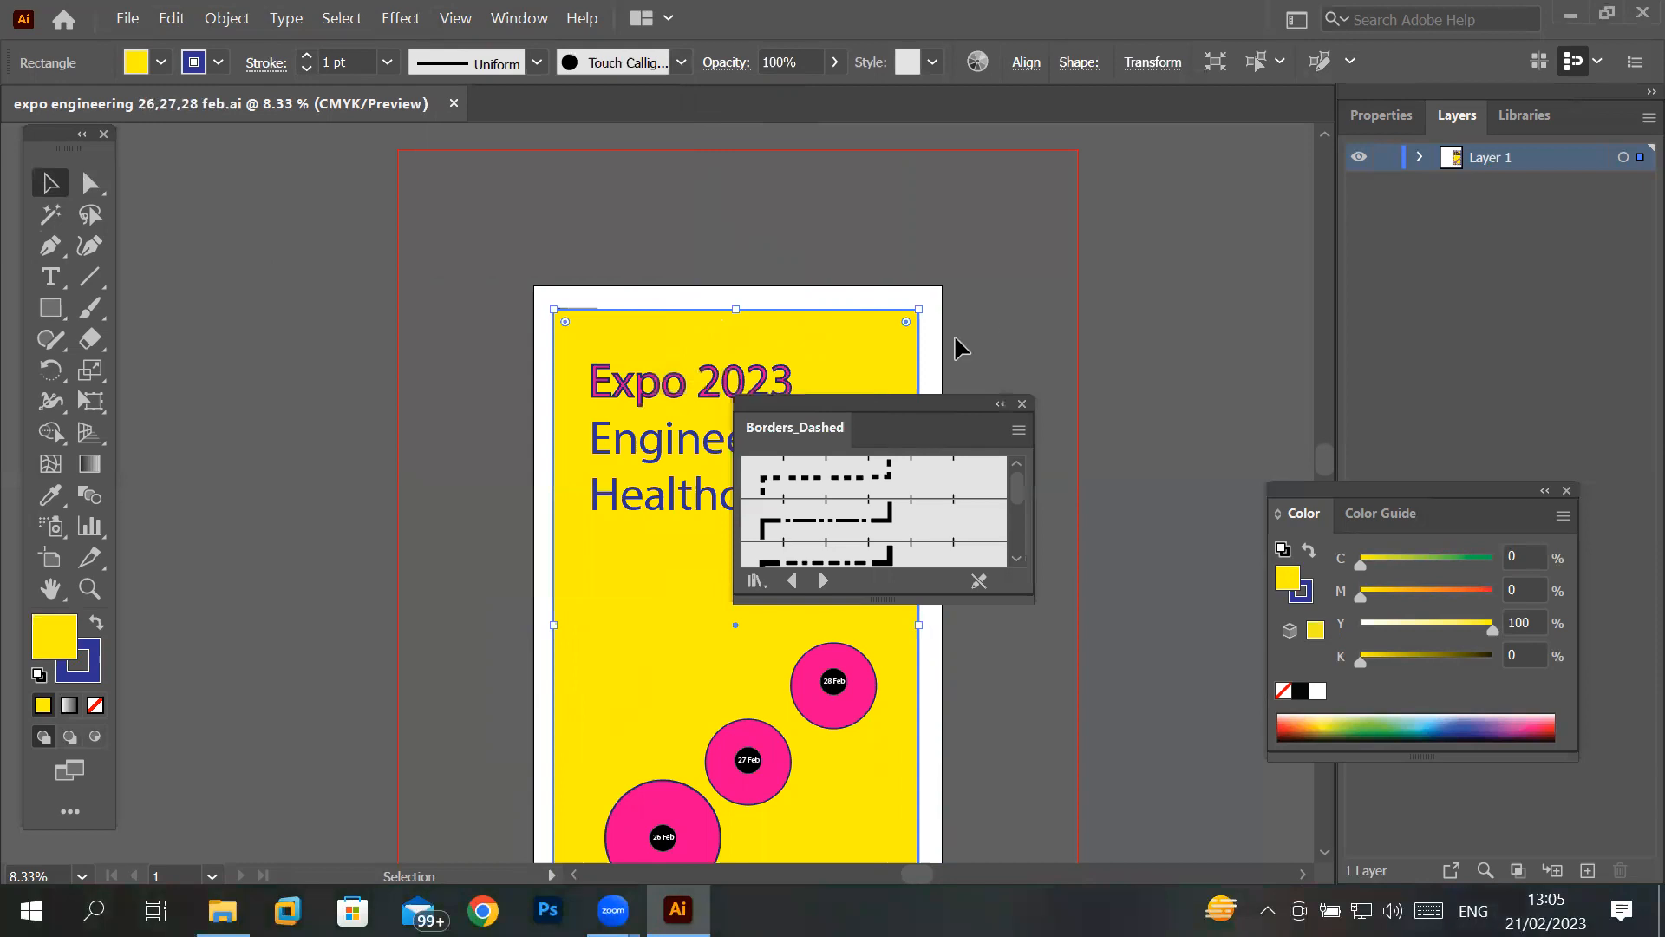
- Enlarge the Borders_Dashed library to show more brushes and apply Dashed Line 1.5 to the yellow rectangle's stroke
mouse_move(898, 415)
left_mouse_down()
mouse_move(1171, 227)
mouse_move(1154, 177)
mouse_move(1012, 176)
left_mouse_up()
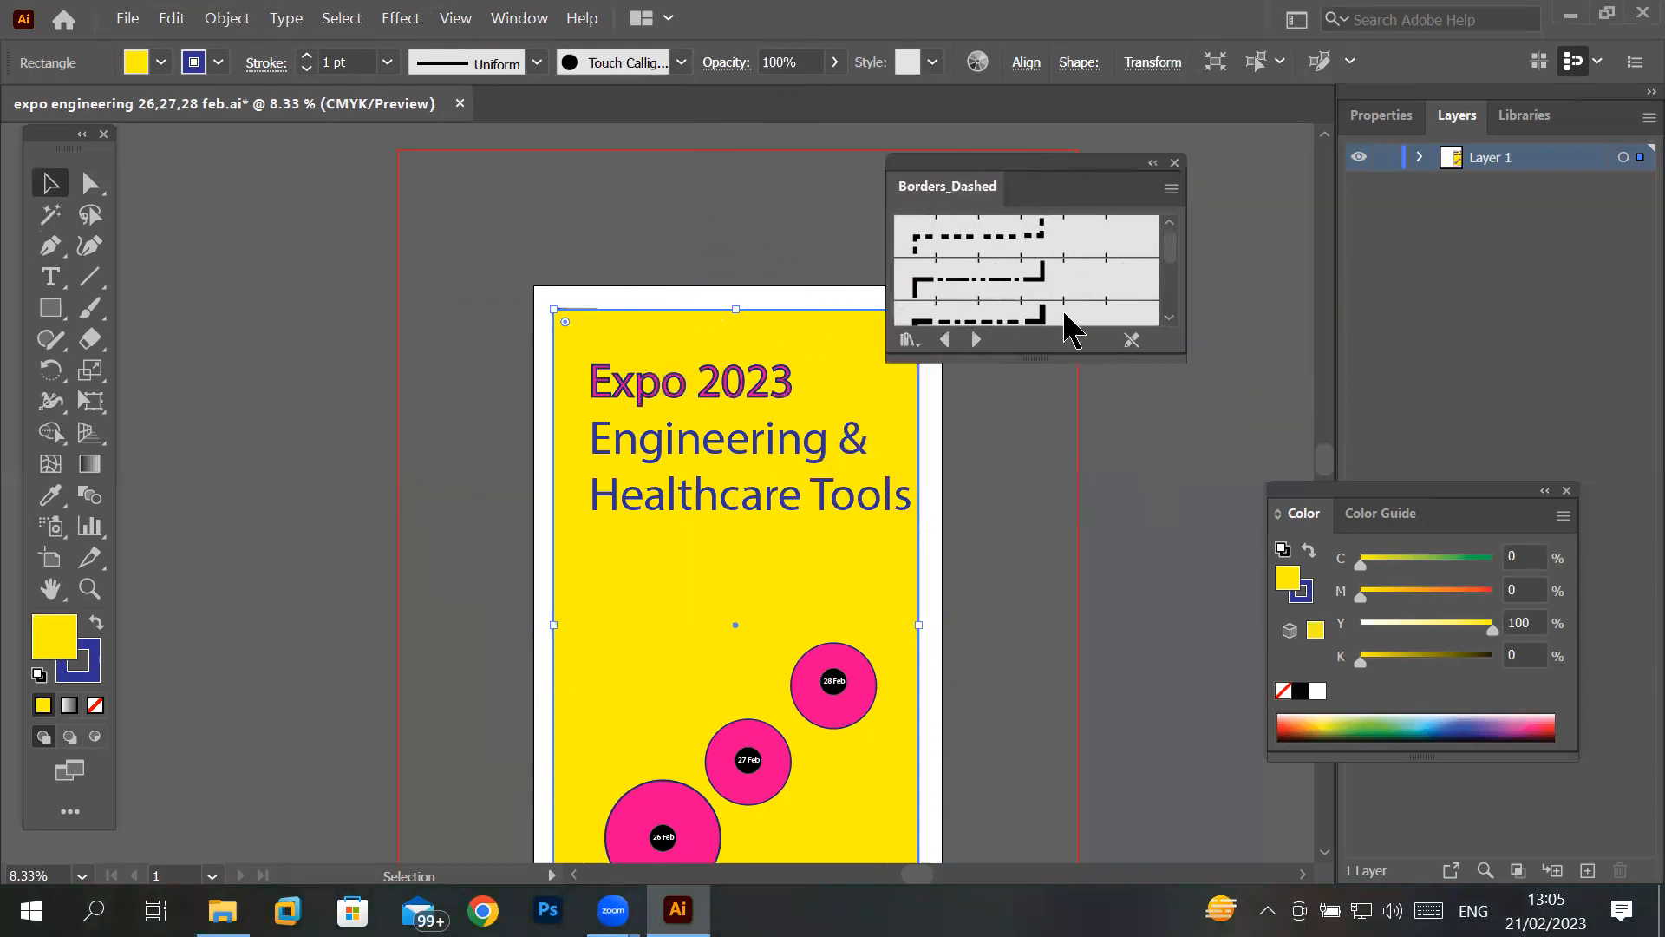
left_click_drag(1063, 359, 1056, 754)
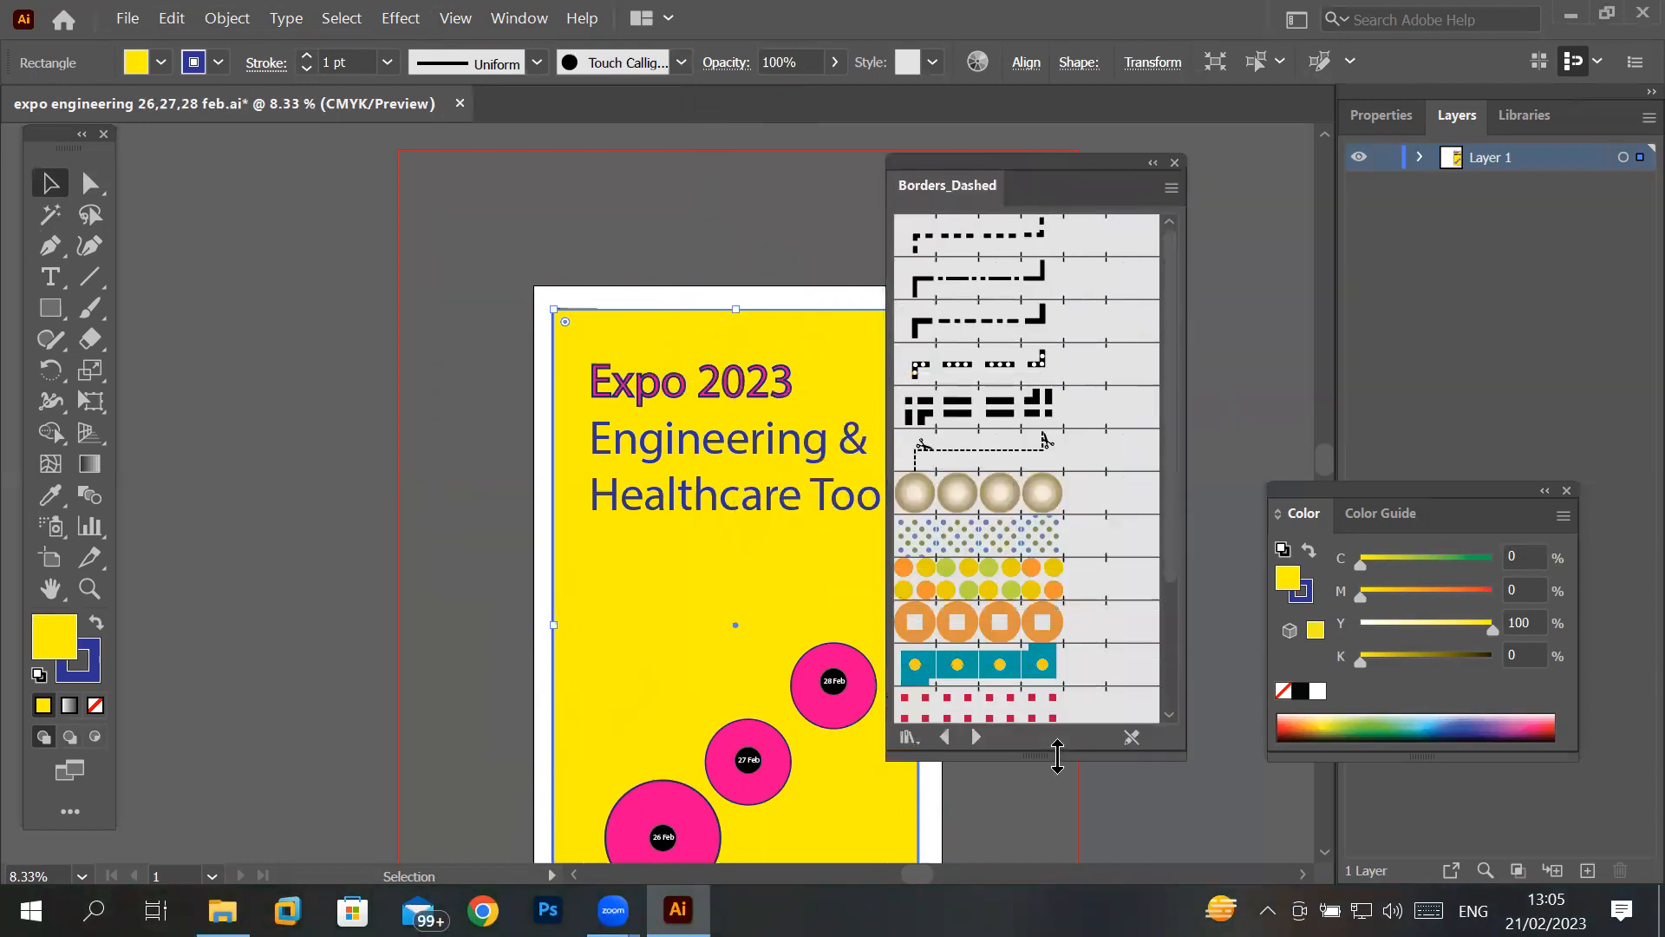
left_click(969, 511)
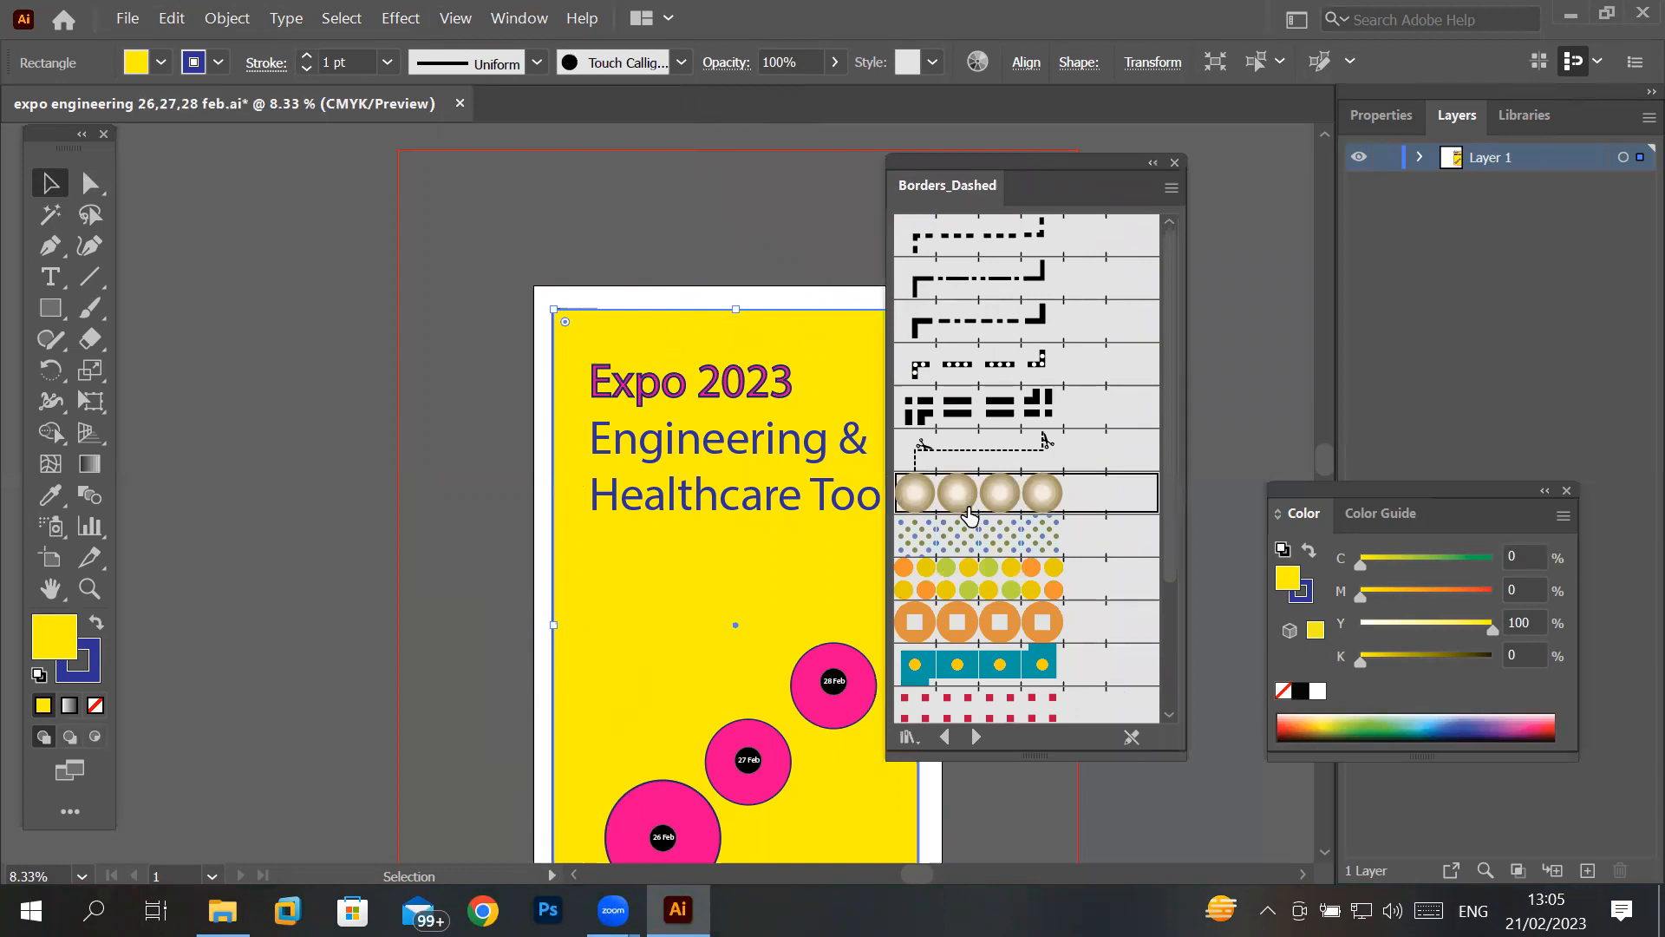
left_click(986, 409)
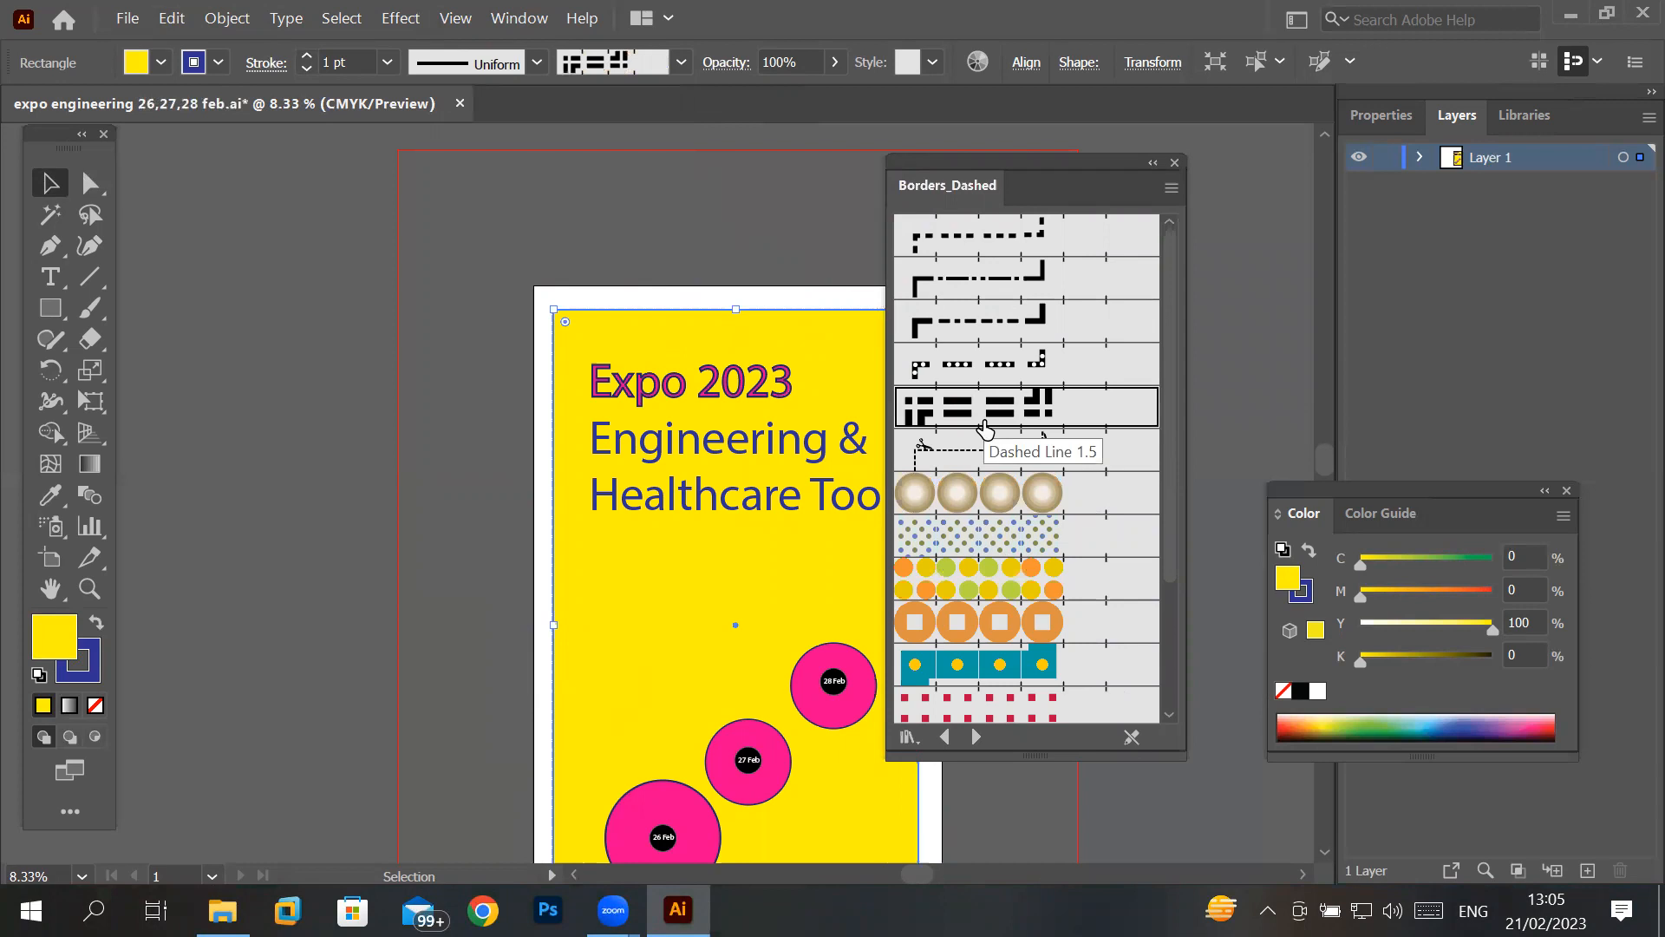
- Increase the yellow rectangle's stroke weight to 19 pt
left_click(306, 54)
left_click(306, 54)
left_click(306, 55)
left_click(306, 55)
left_click(306, 54)
left_click(306, 55)
left_click(306, 55)
left_click(306, 55)
left_click(306, 54)
left_click(306, 55)
left_click(306, 55)
left_click(306, 54)
left_click(306, 55)
left_click(306, 54)
left_click(306, 55)
left_click(306, 55)
left_click(306, 55)
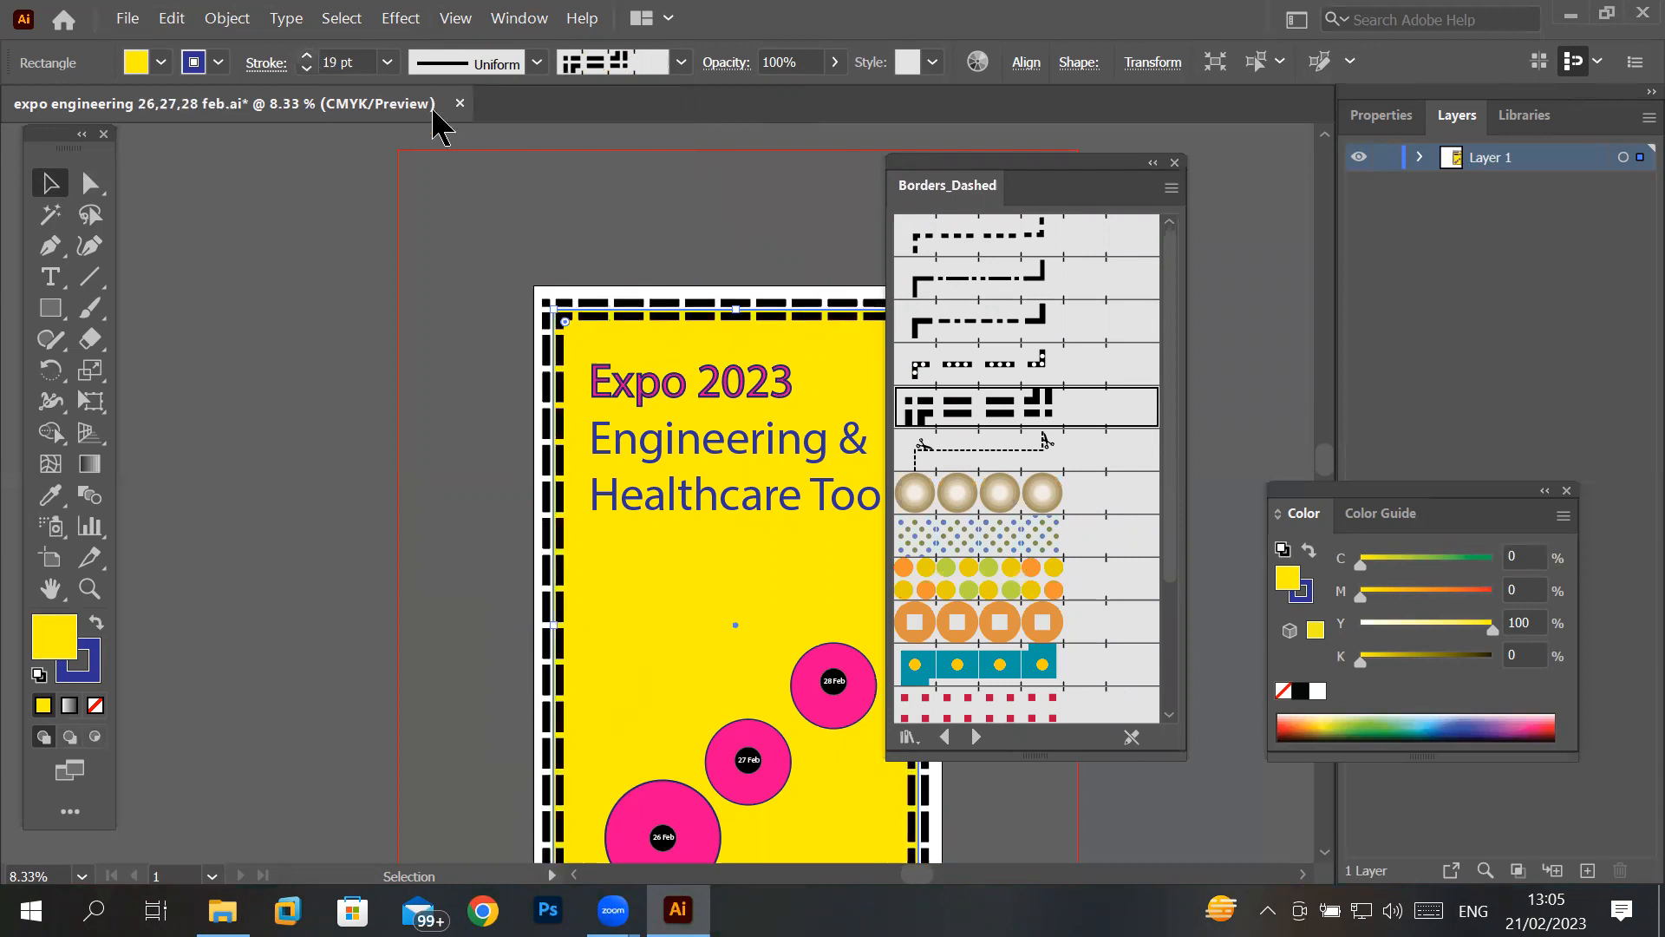
- Try other Borders_Dashed brushes on the yellow rectangle, including the multicoloured dots, Dashed Circles 1.5 and the yellow-and-black checkered pattern
left_click(1040, 511)
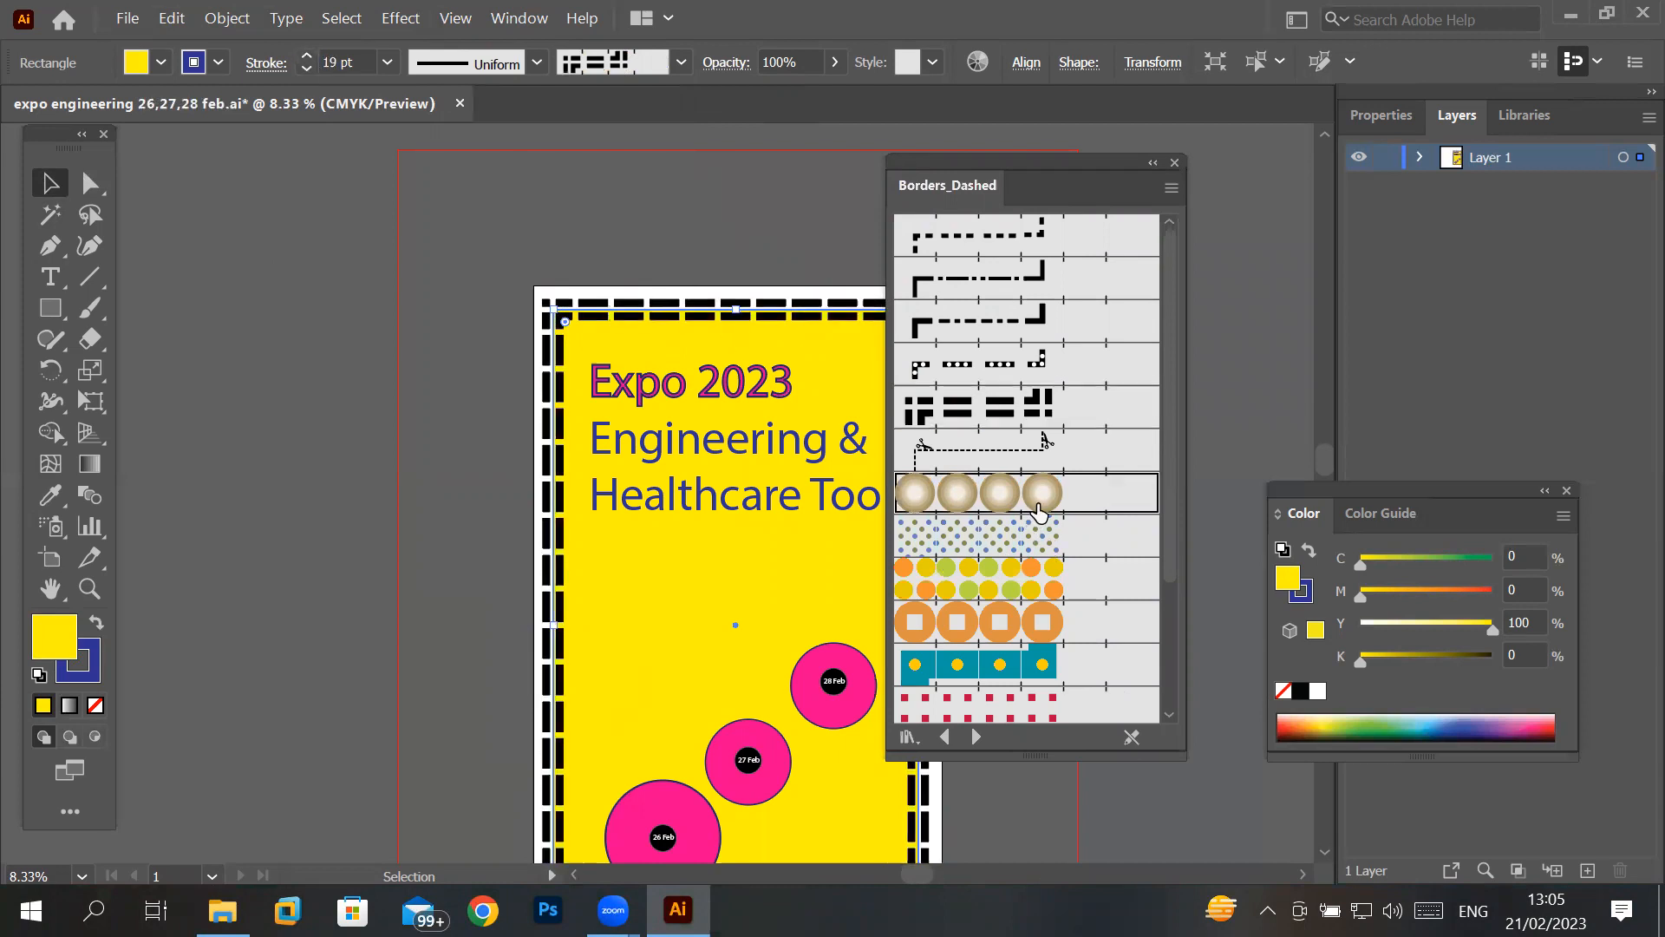
left_click(1027, 579)
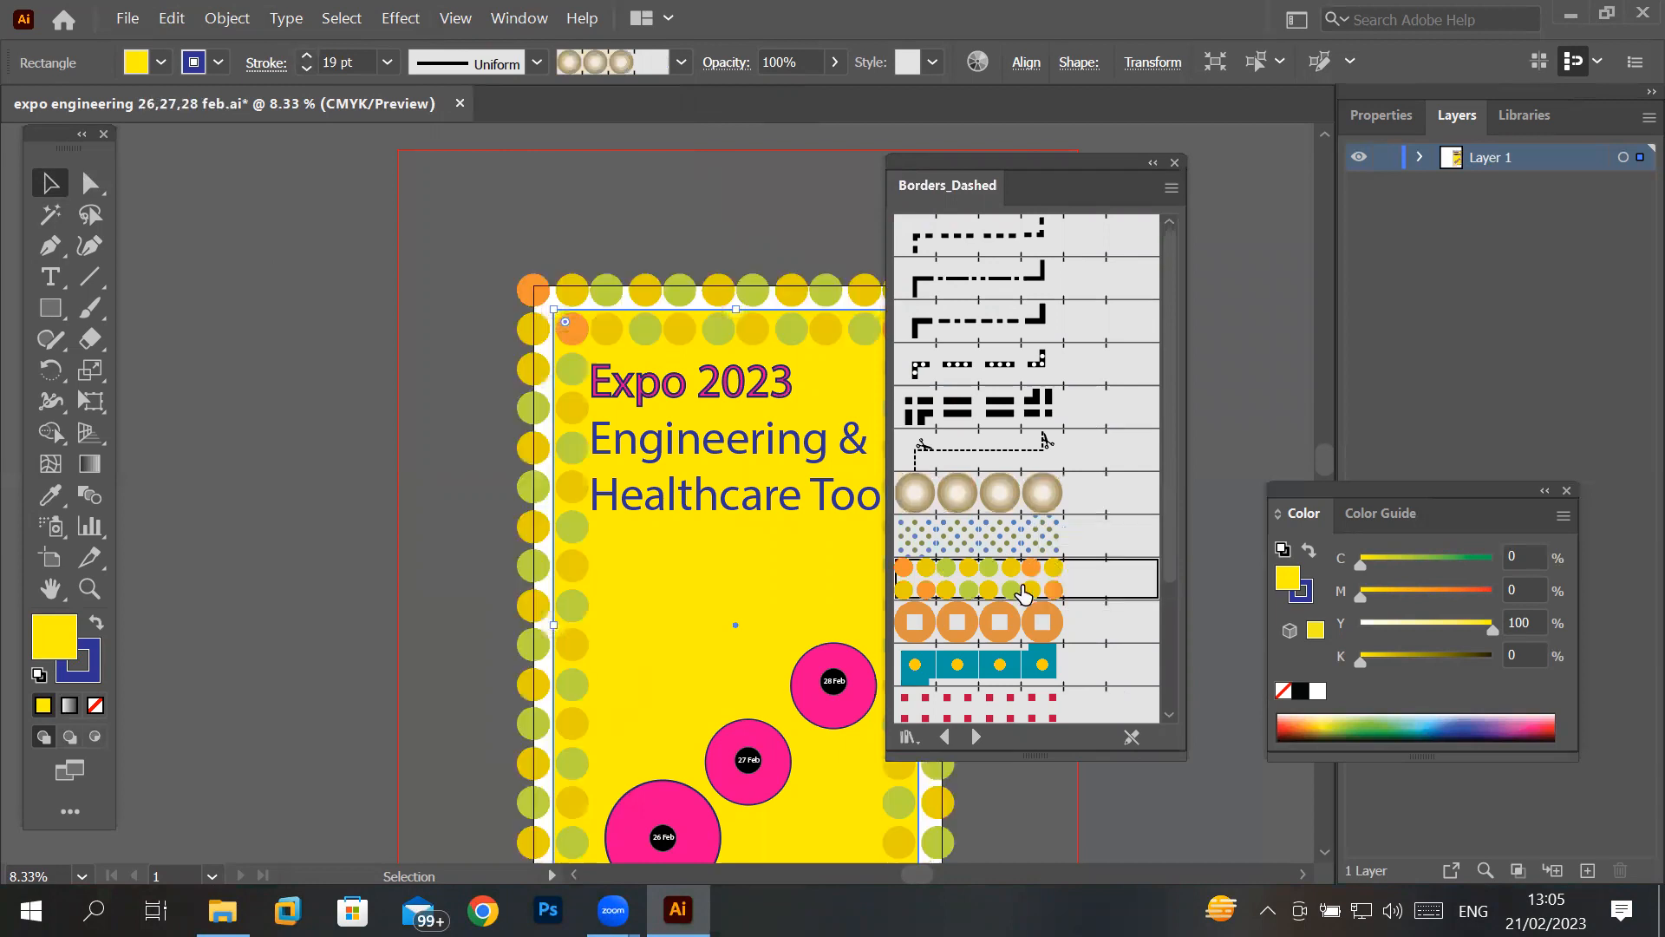
left_click(1000, 666)
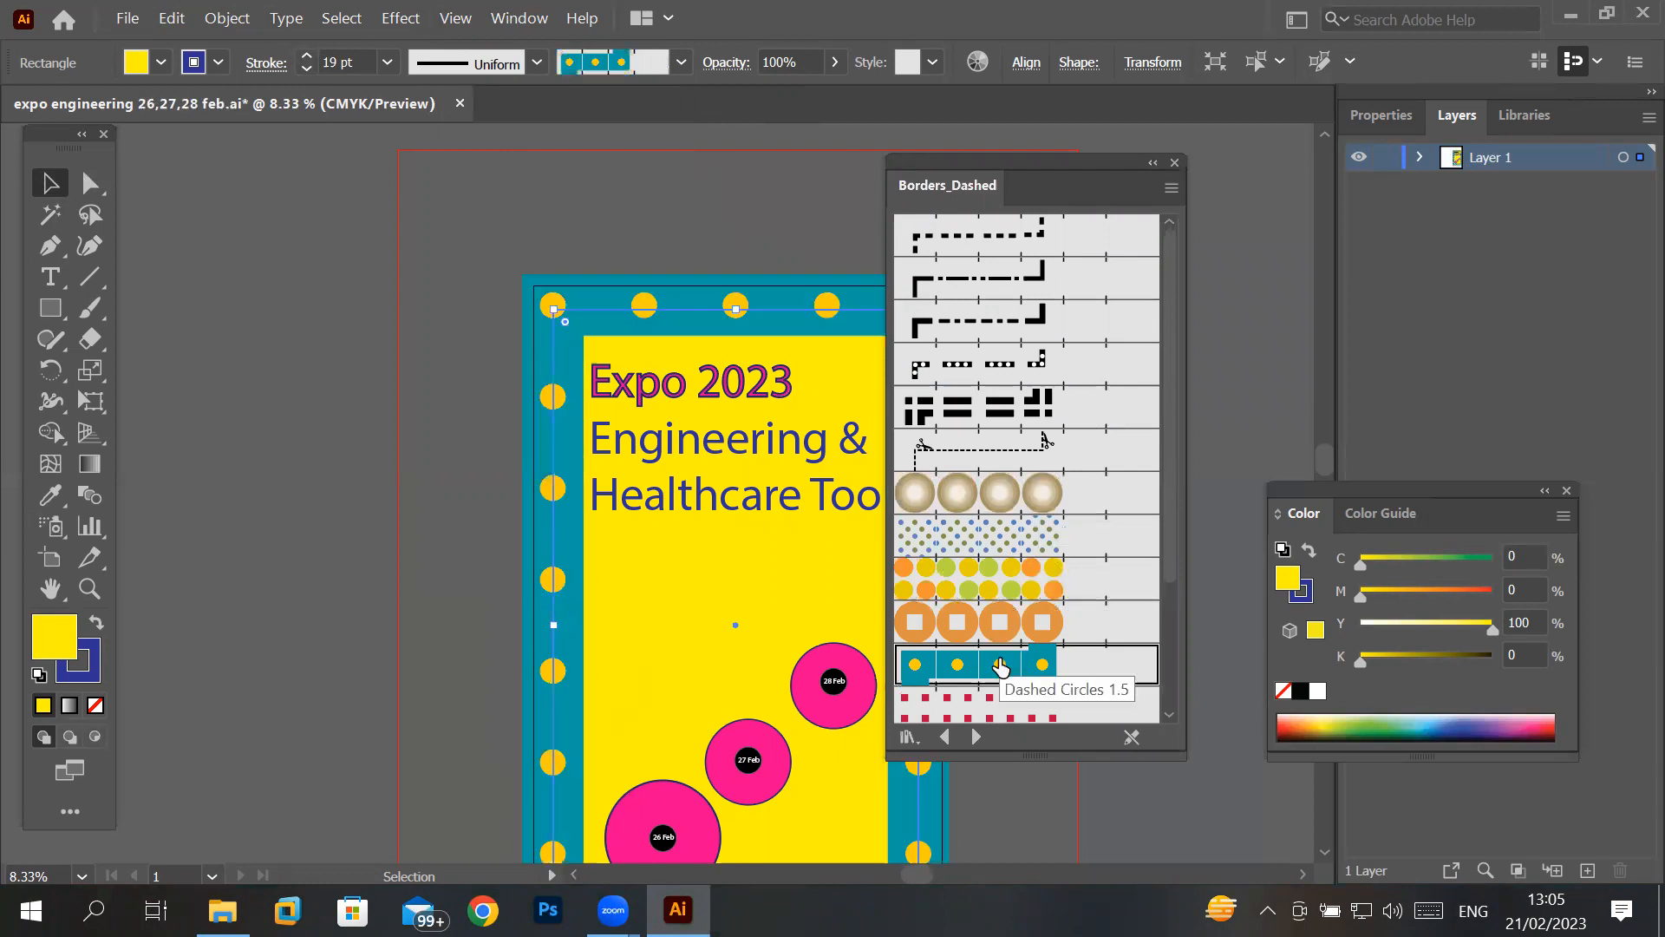
scroll(1174, 346, "down", 4)
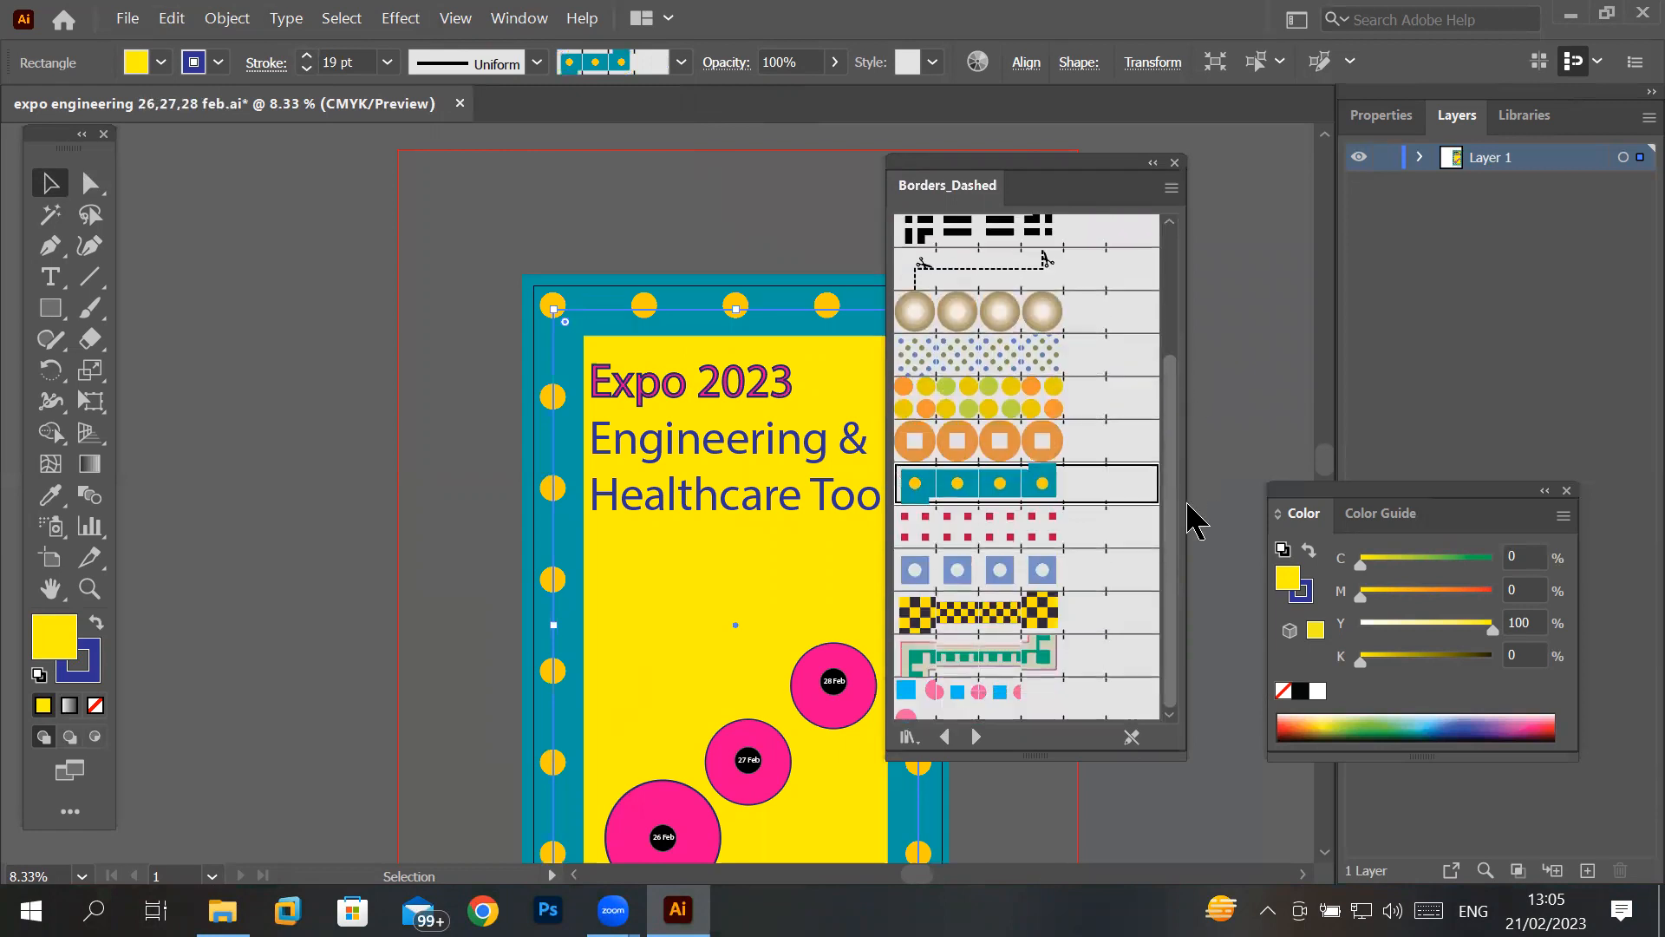
left_click(1021, 614)
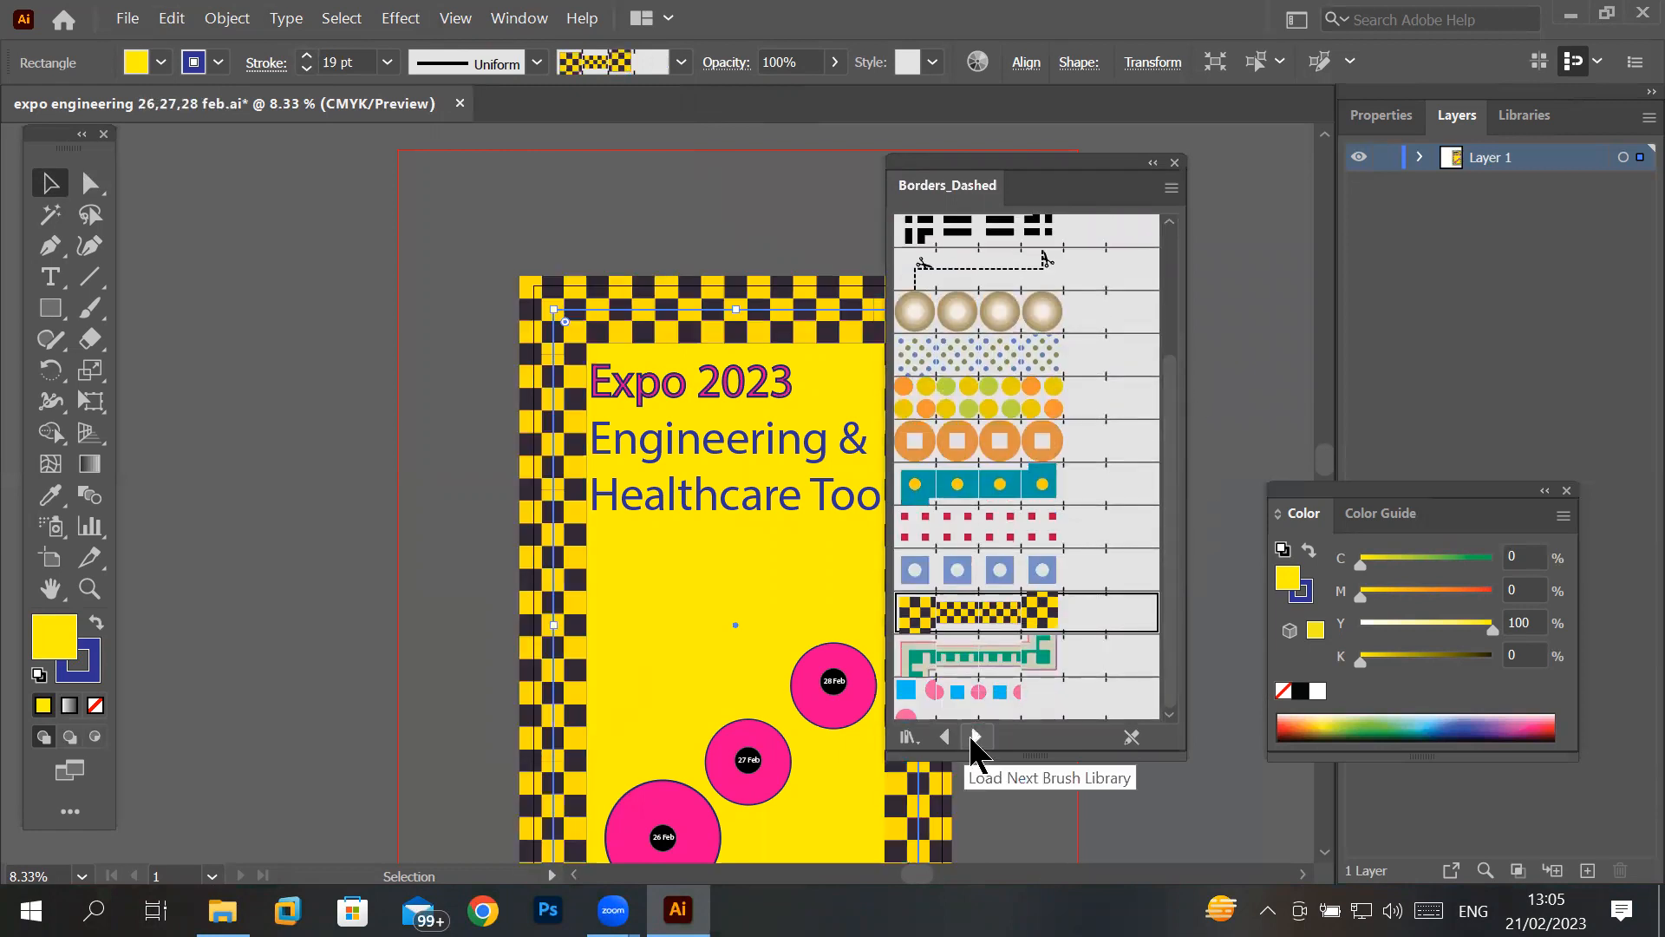
- Load the Borders_Decorative brush library and try Accordian Fold, the green scroll, Baroque, braided, pink floral and gemstone borders on the rectangle
left_click(976, 737)
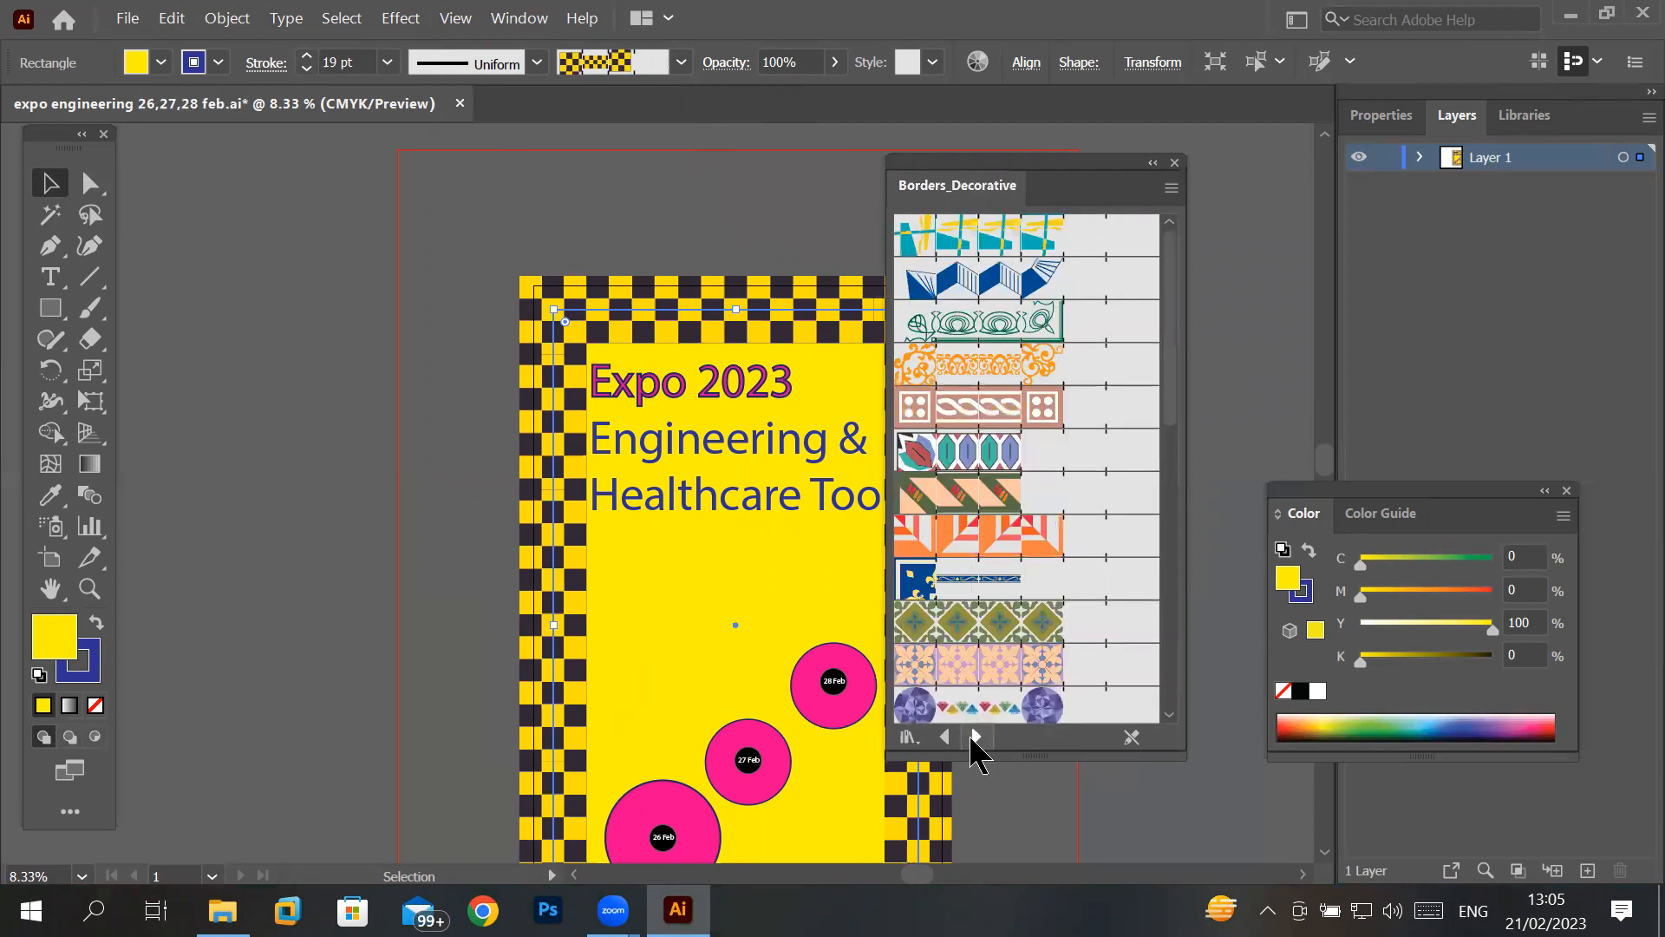
left_click(1066, 277)
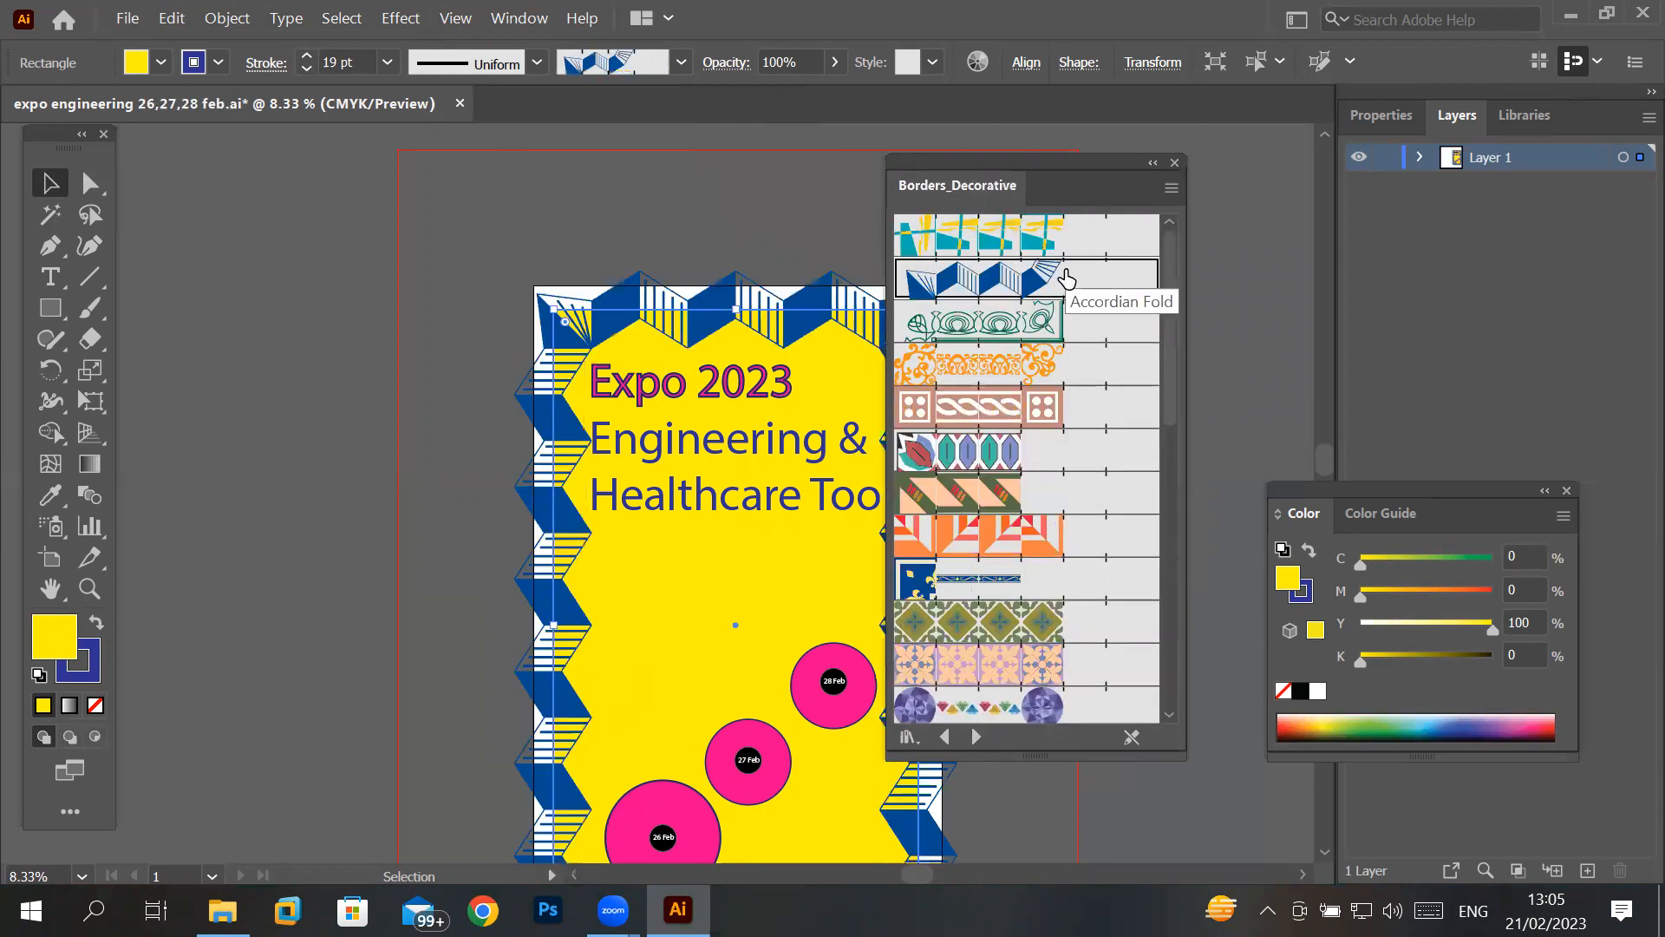
left_click(1048, 336)
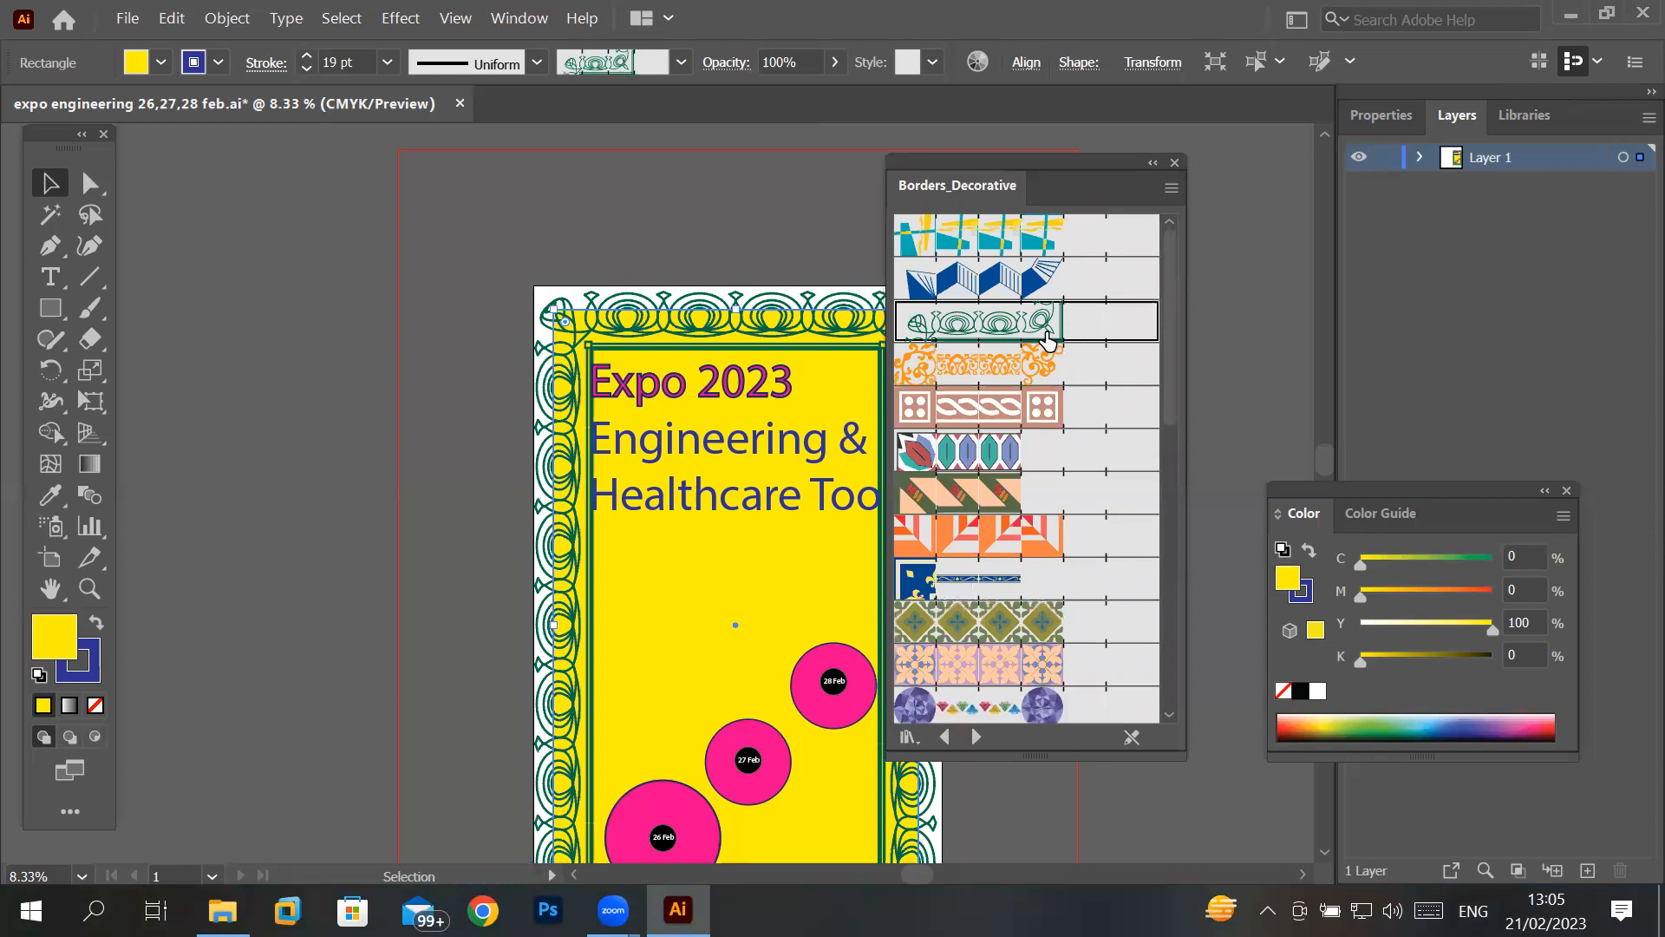
left_click(1040, 366)
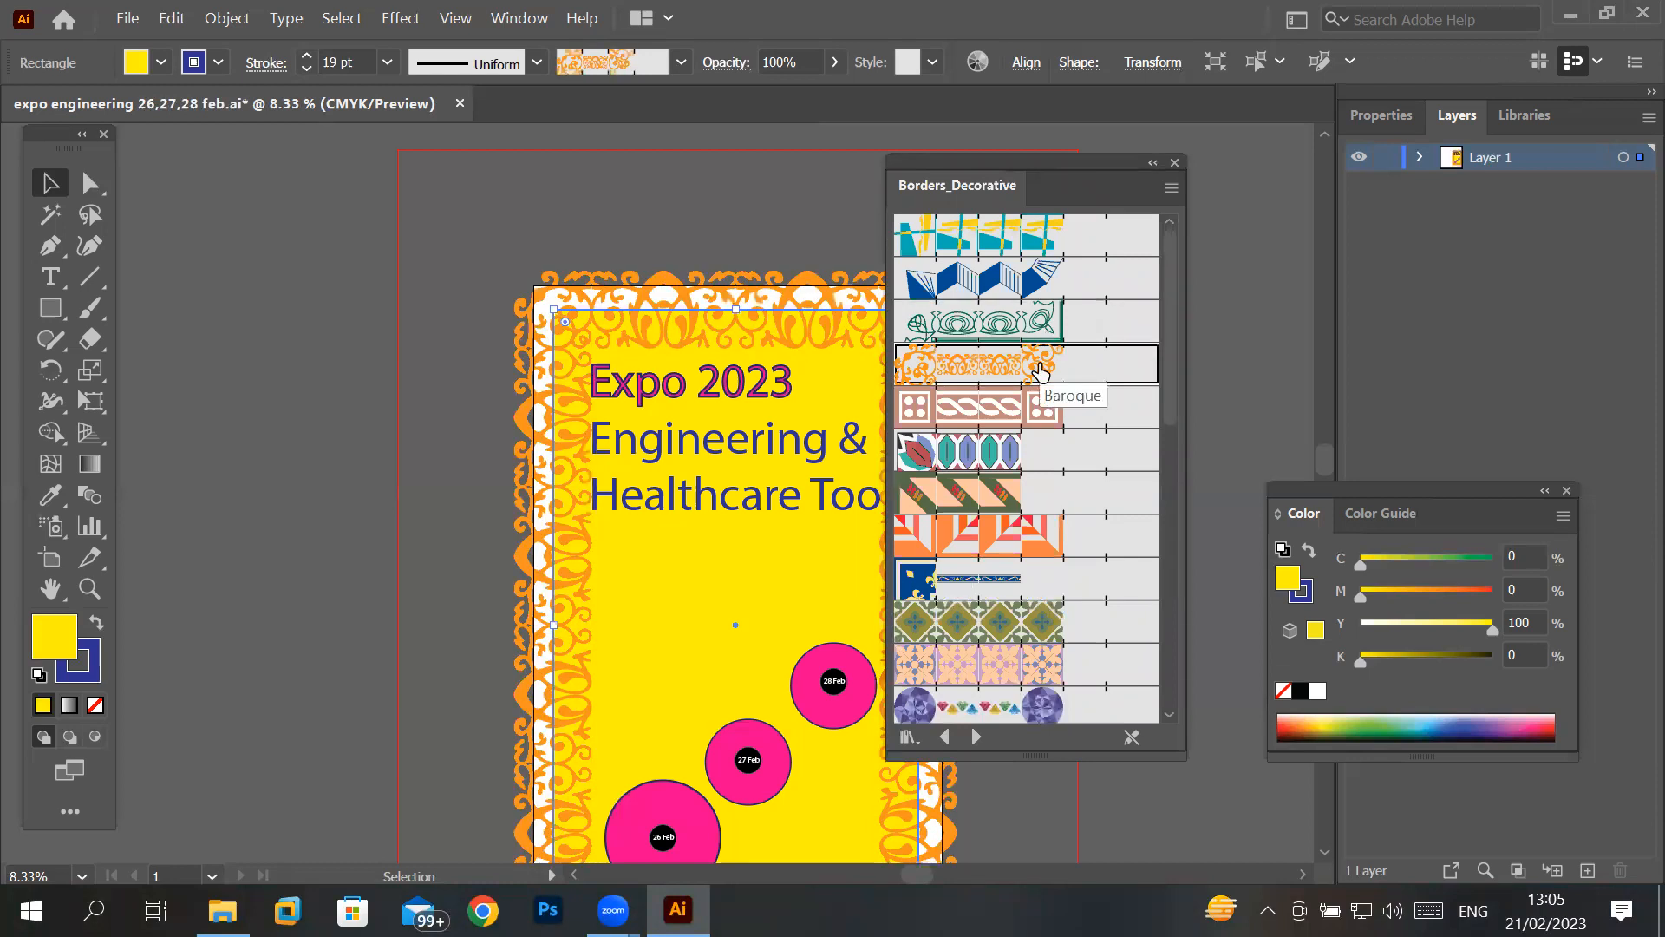
left_click(1033, 408)
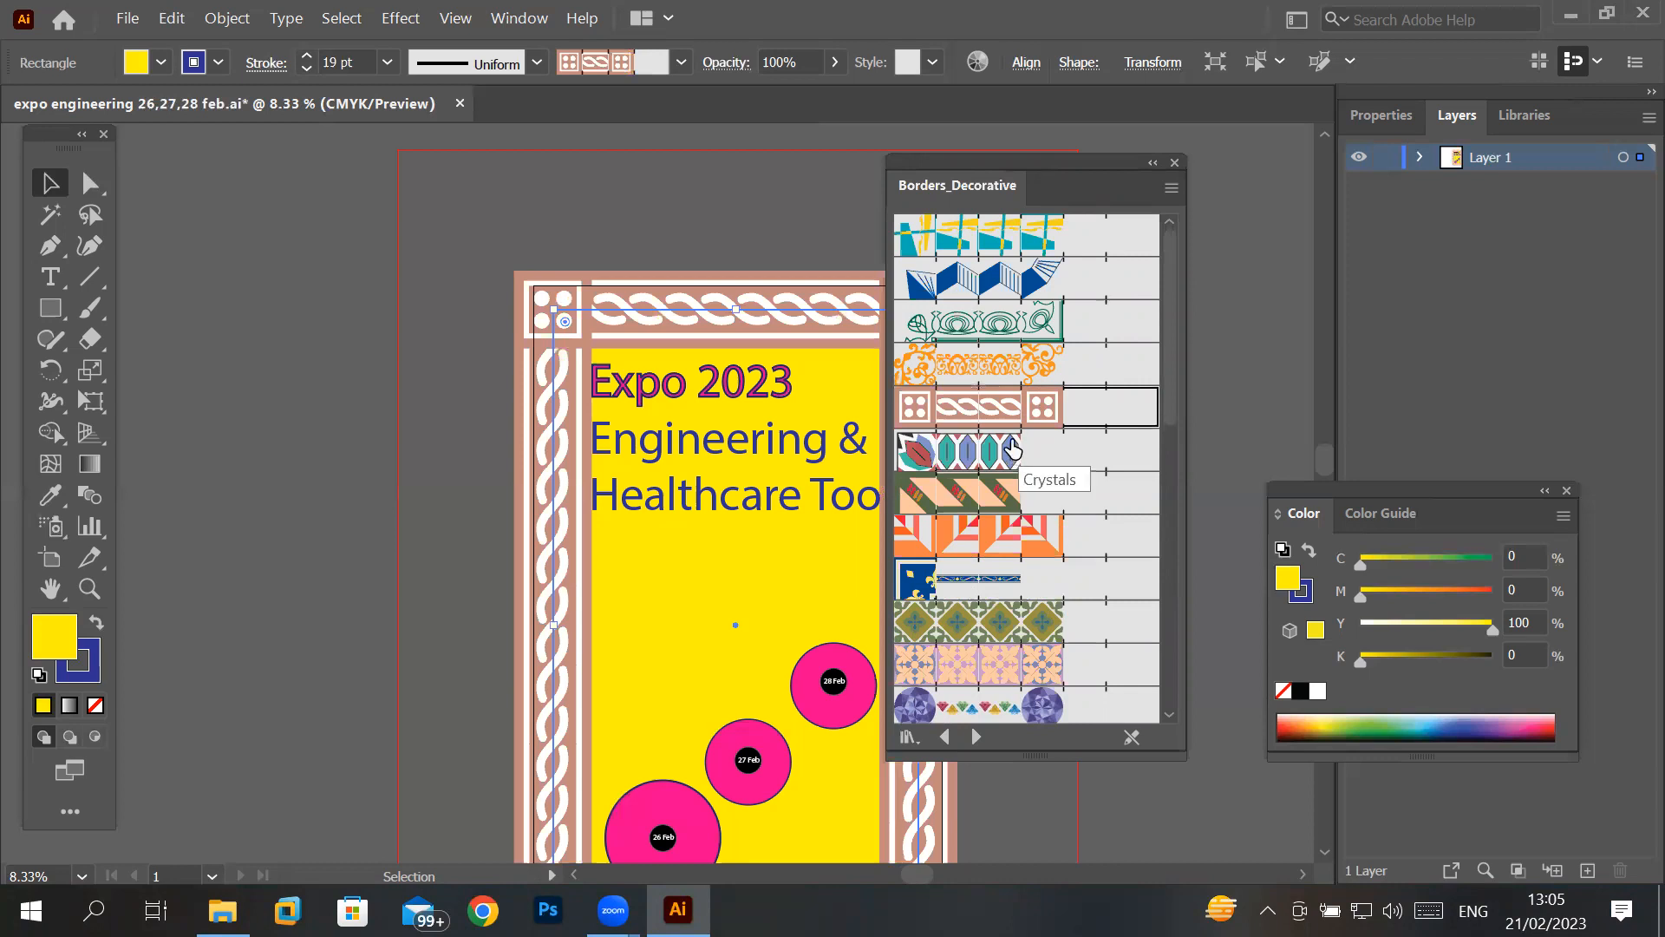
left_click(1054, 666)
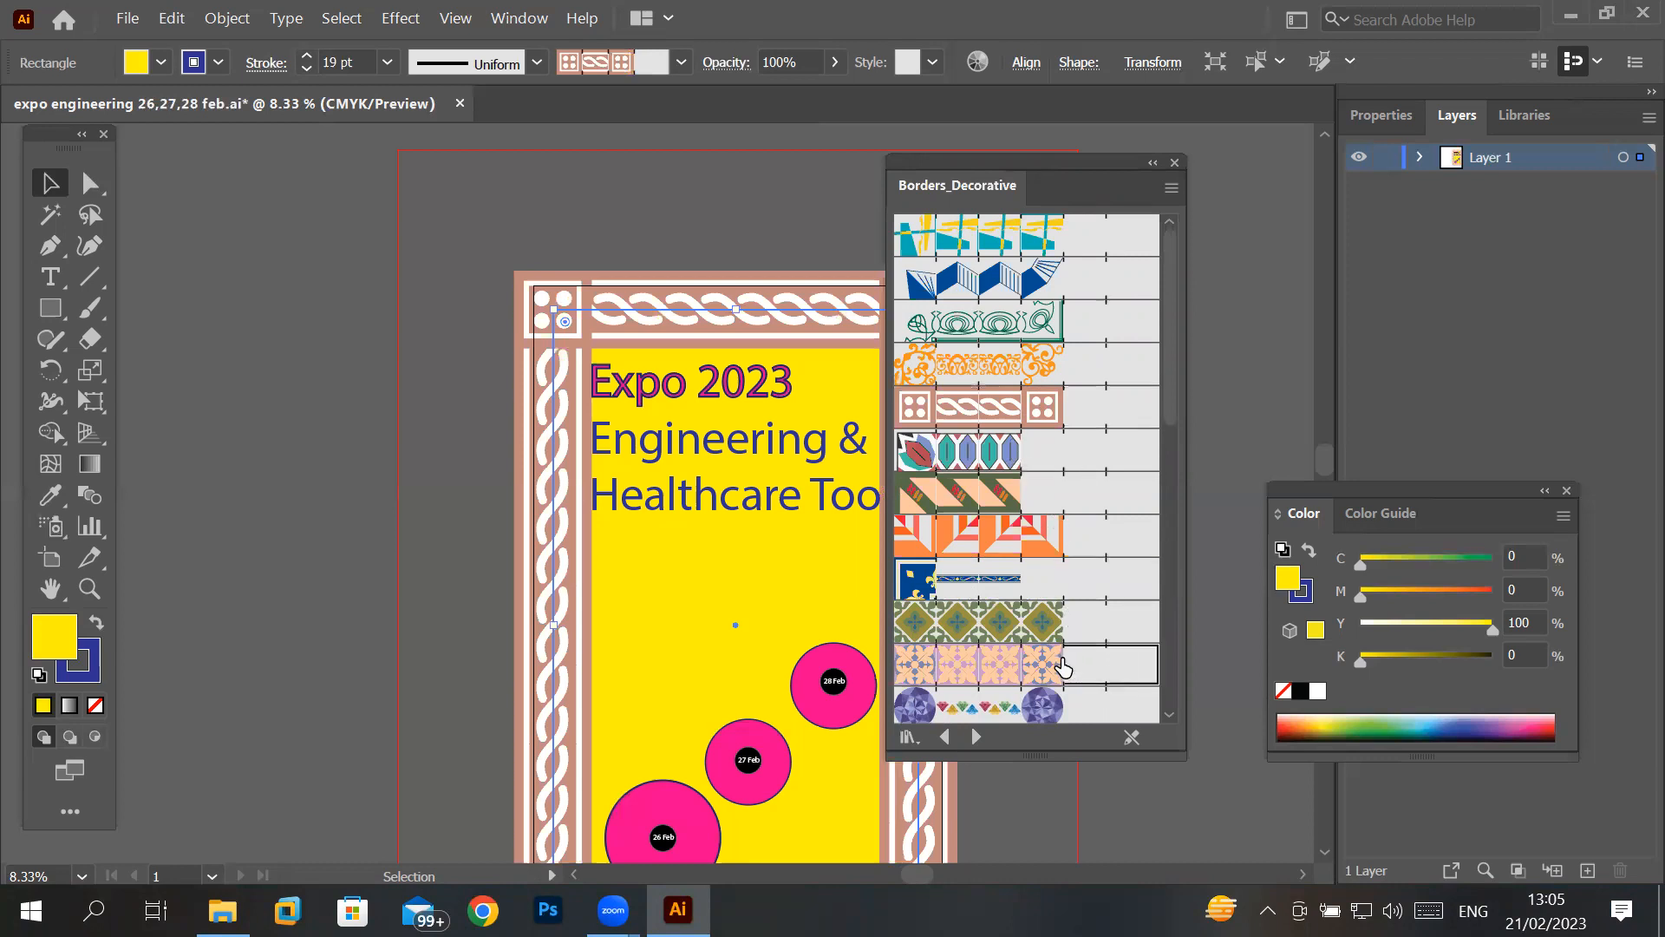
left_click(1051, 703)
- Try the stained-glass style brushes and the red spiked brush further down the Borders_Decorative library on the rectangle
left_click_drag(1176, 420, 1138, 678)
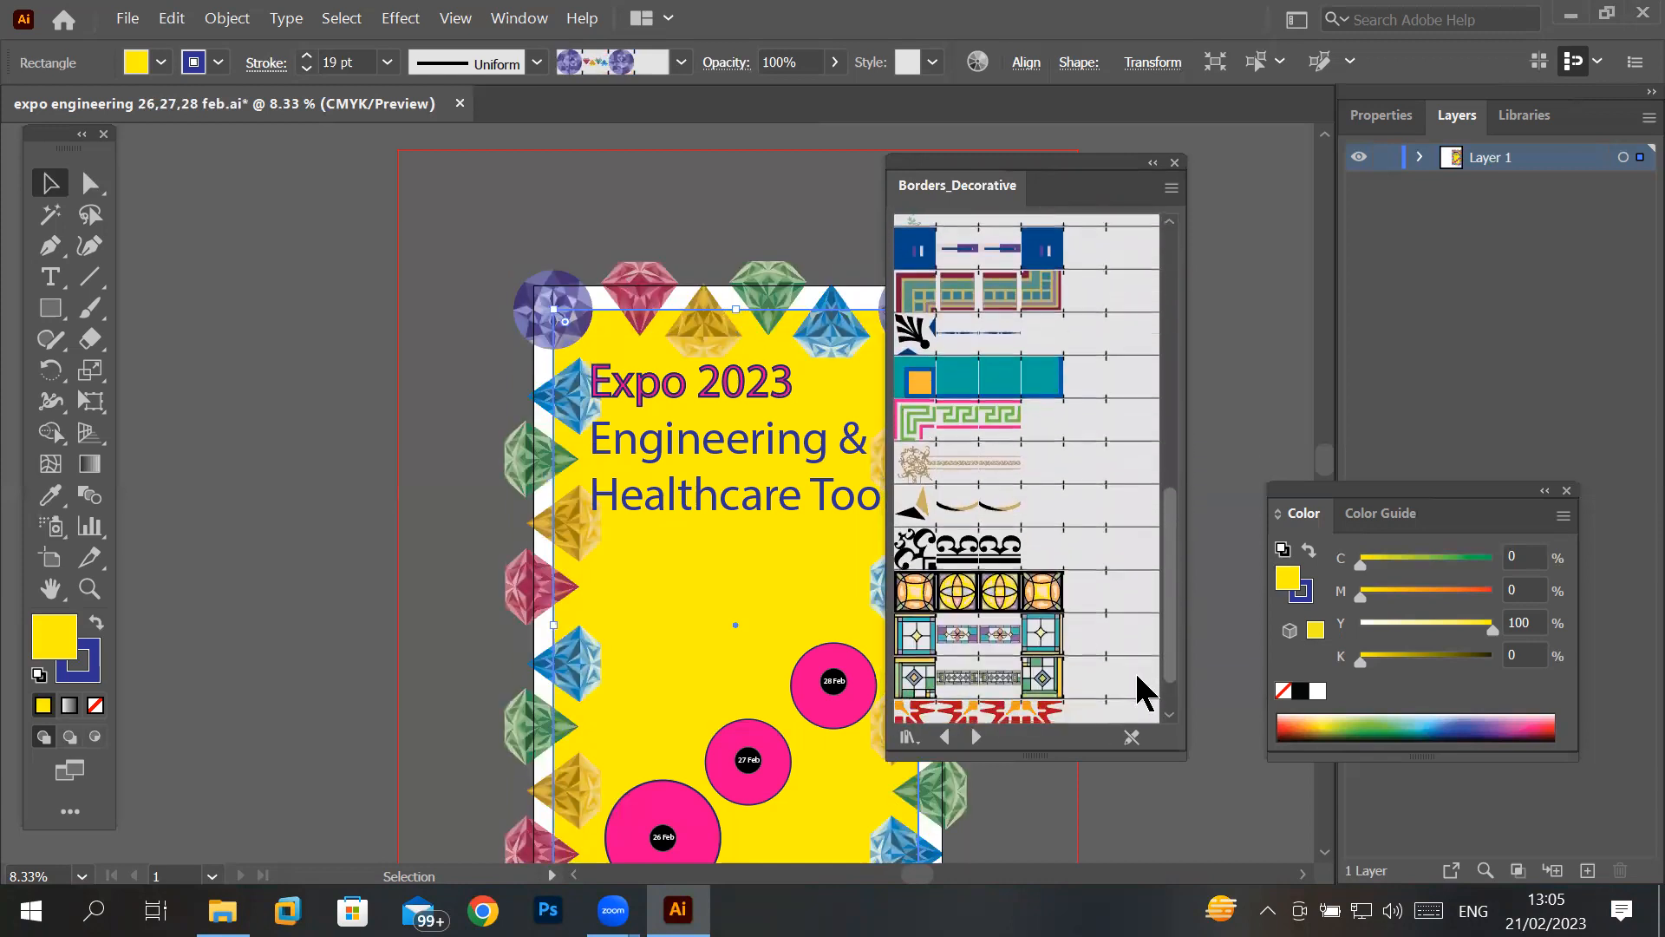
left_click(1035, 598)
left_click(1032, 639)
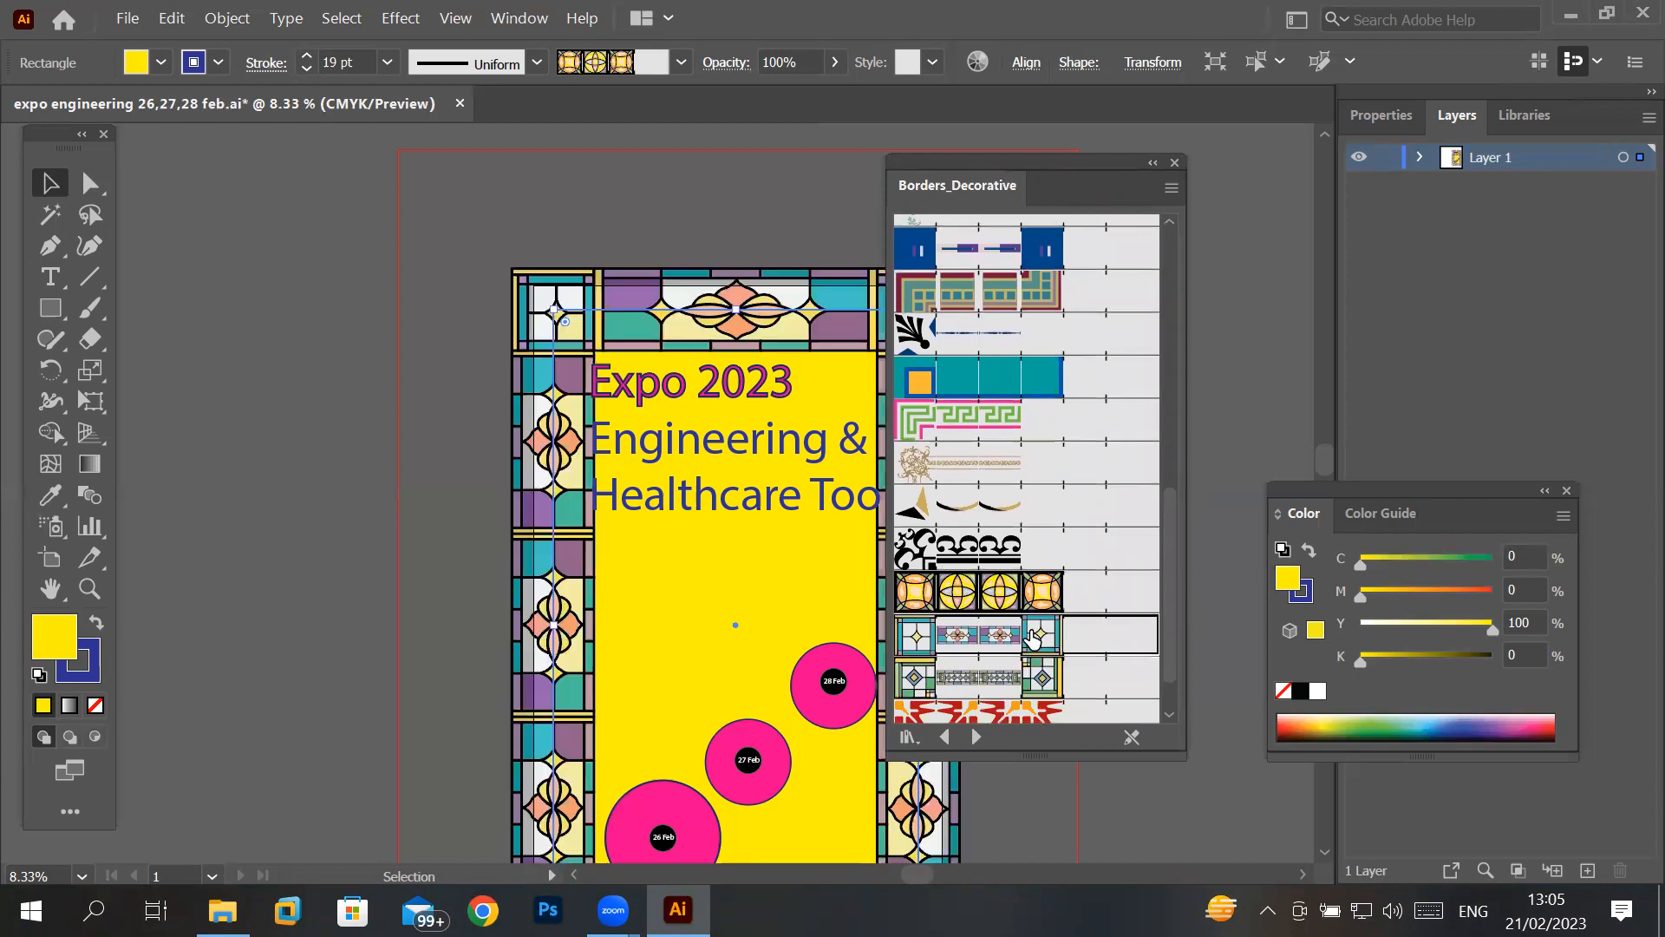
left_click(1018, 690)
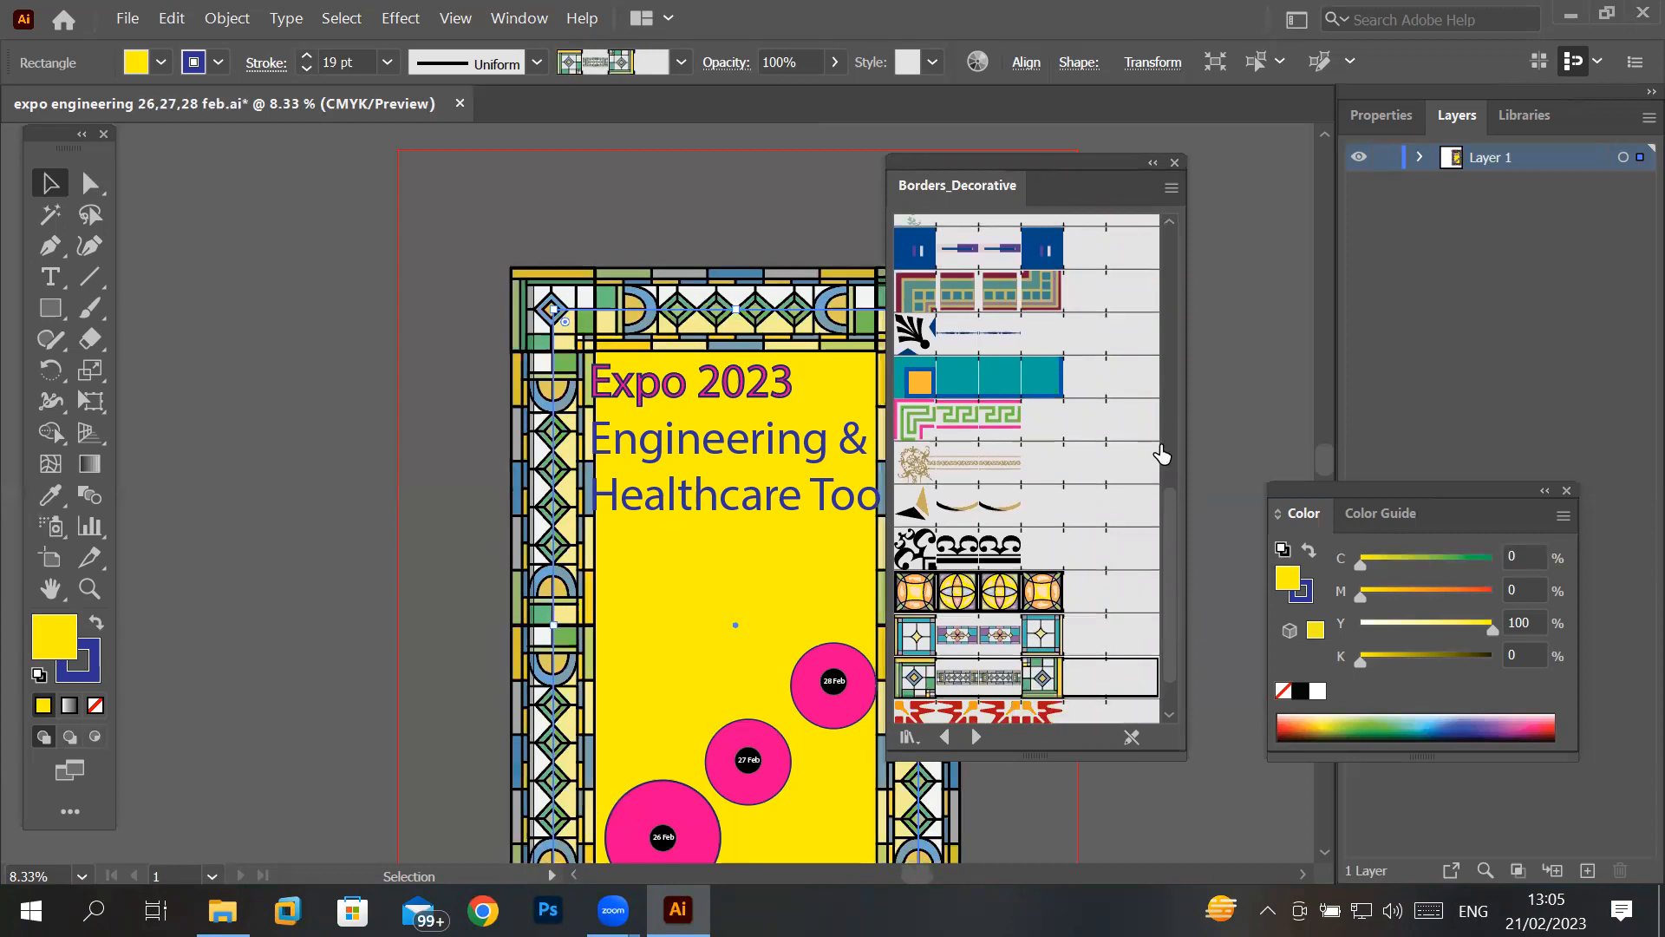
scroll(1171, 620, "down", 1)
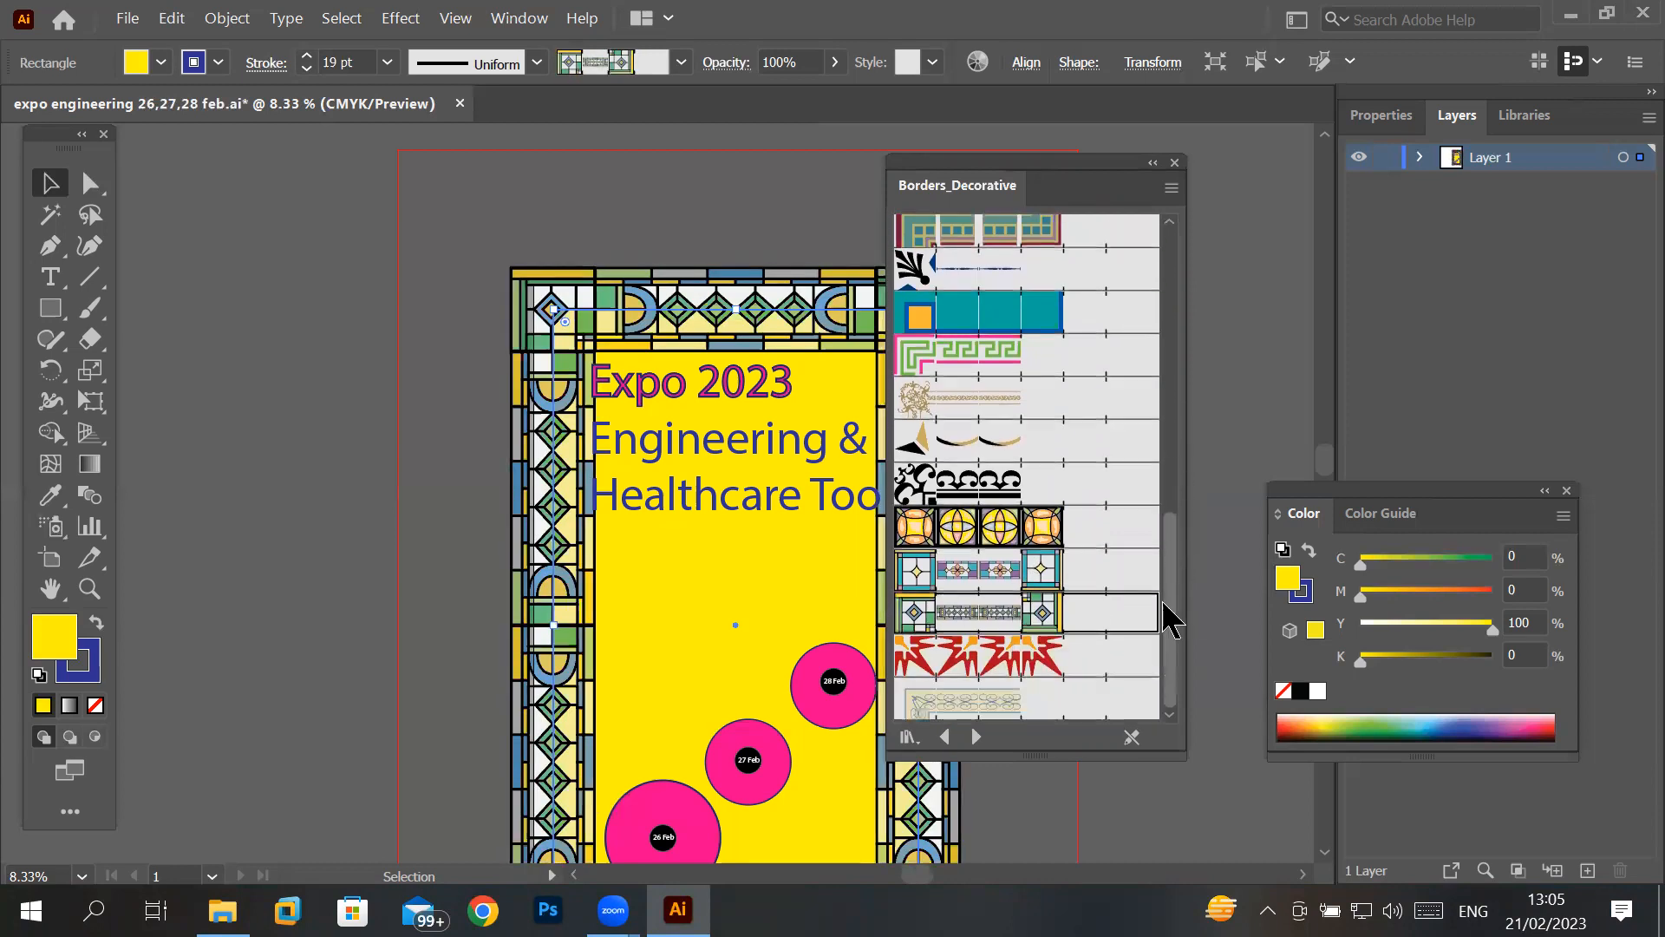
left_click(1045, 659)
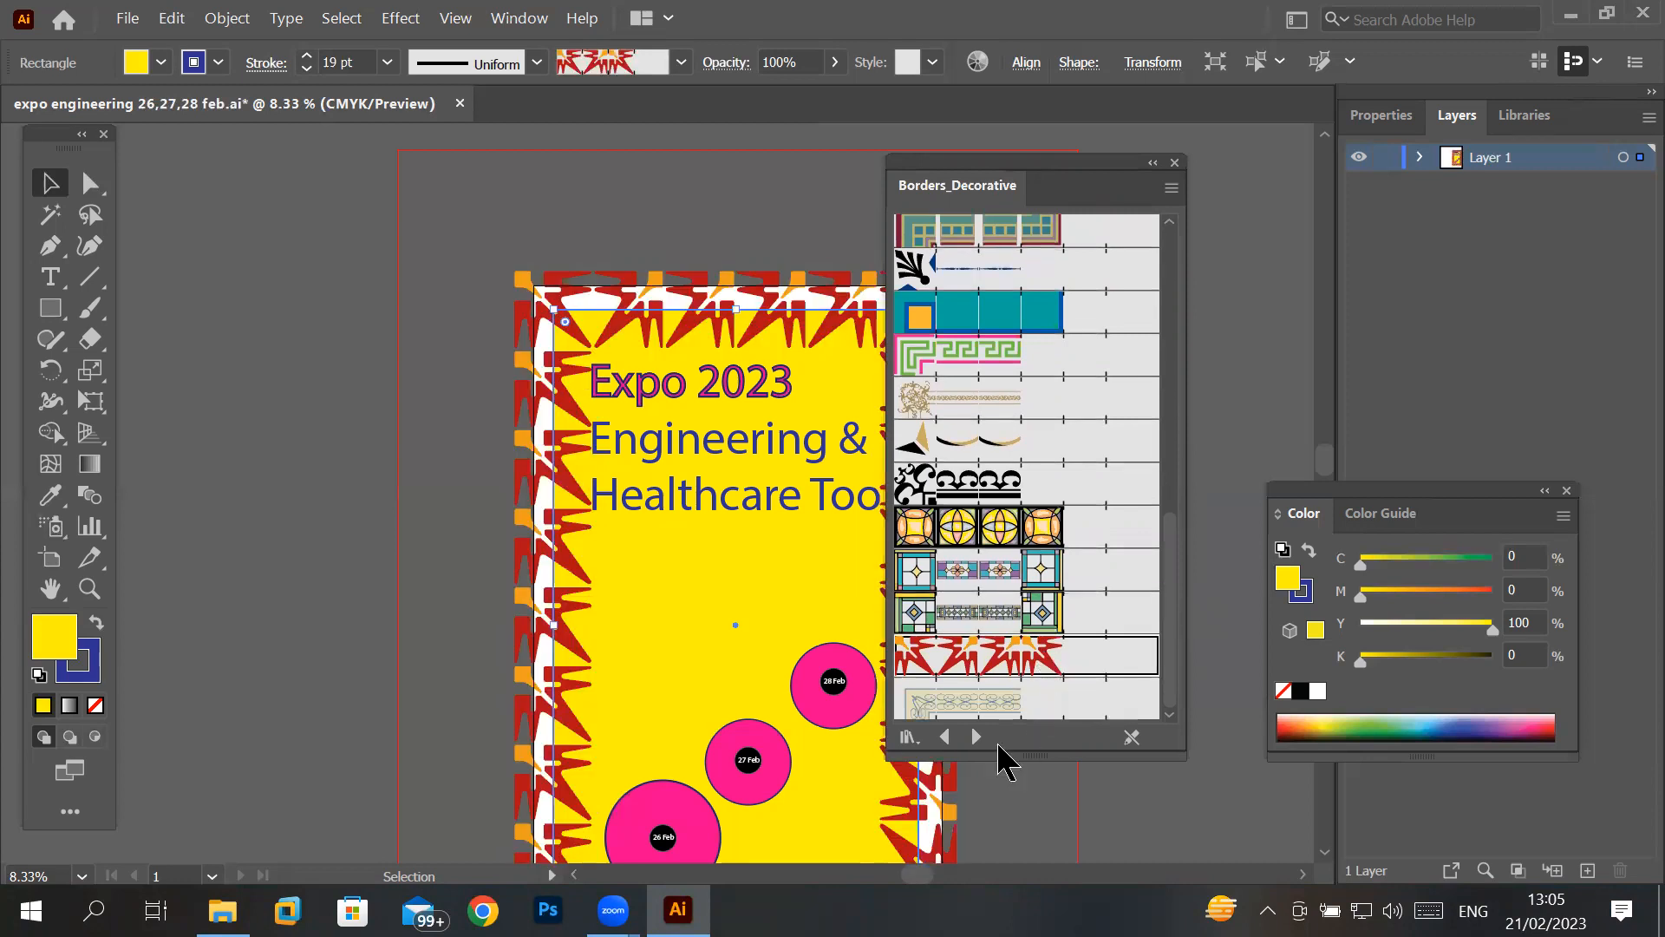
- Load the Borders_Frames library, try its frame brushes, apply the last brown-and-green one to the rectangle, and move the library clear of the poster
left_click(978, 738)
left_click(993, 289)
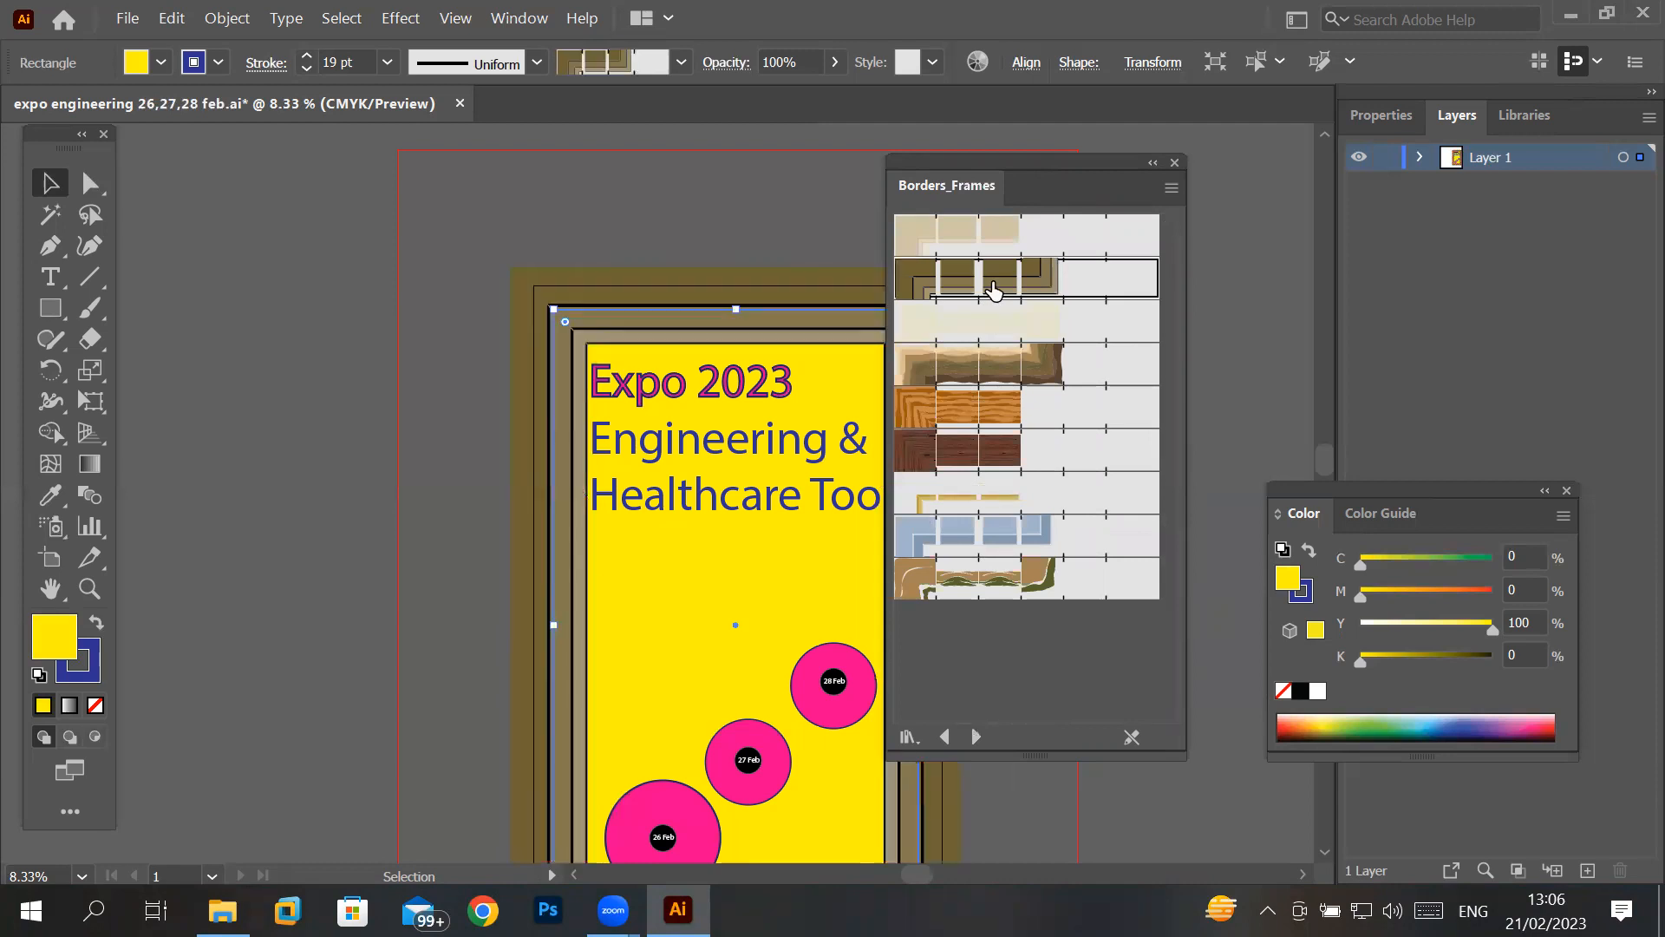
left_click(994, 380)
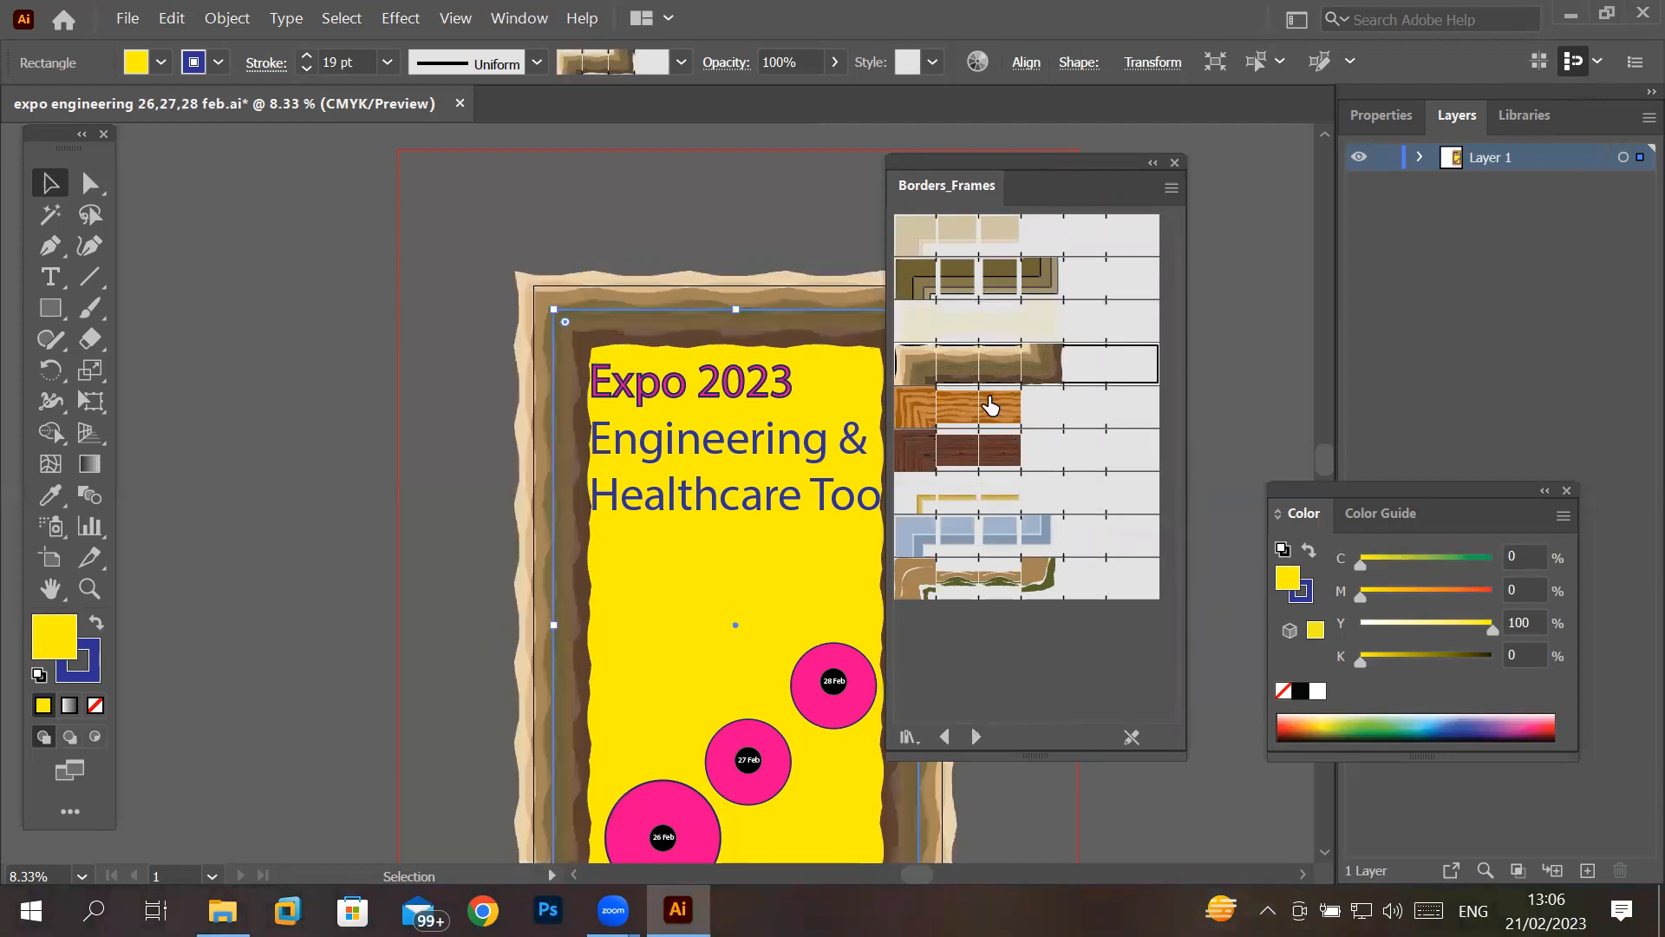
left_click(988, 410)
left_click(980, 453)
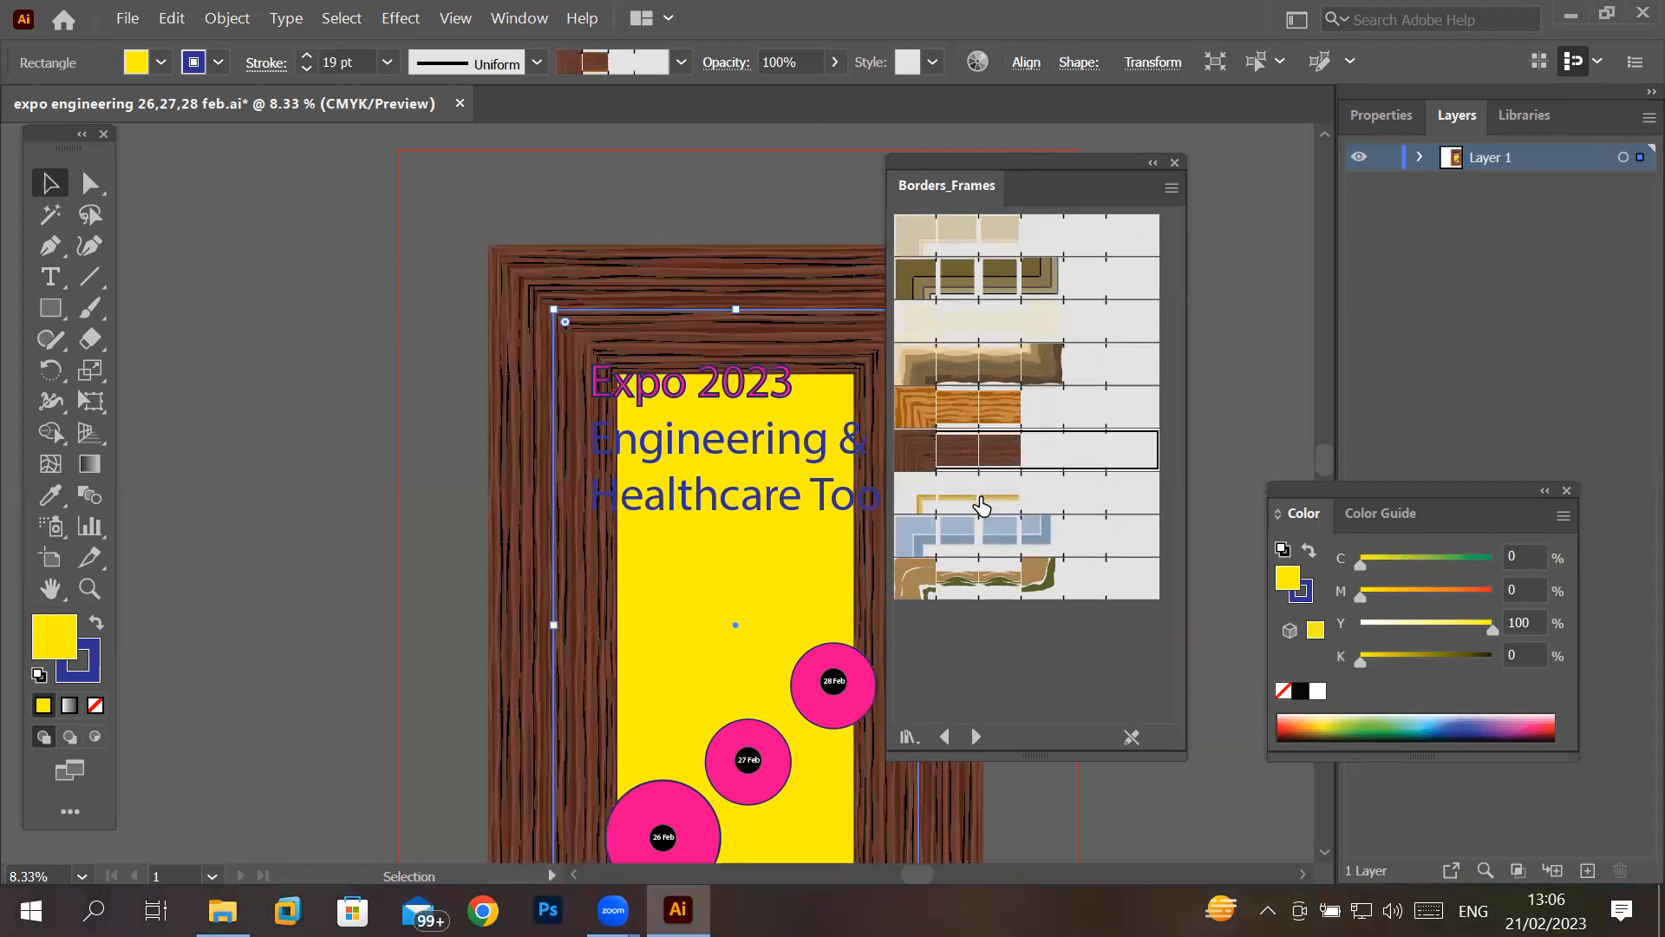
left_click(979, 512)
left_click(980, 539)
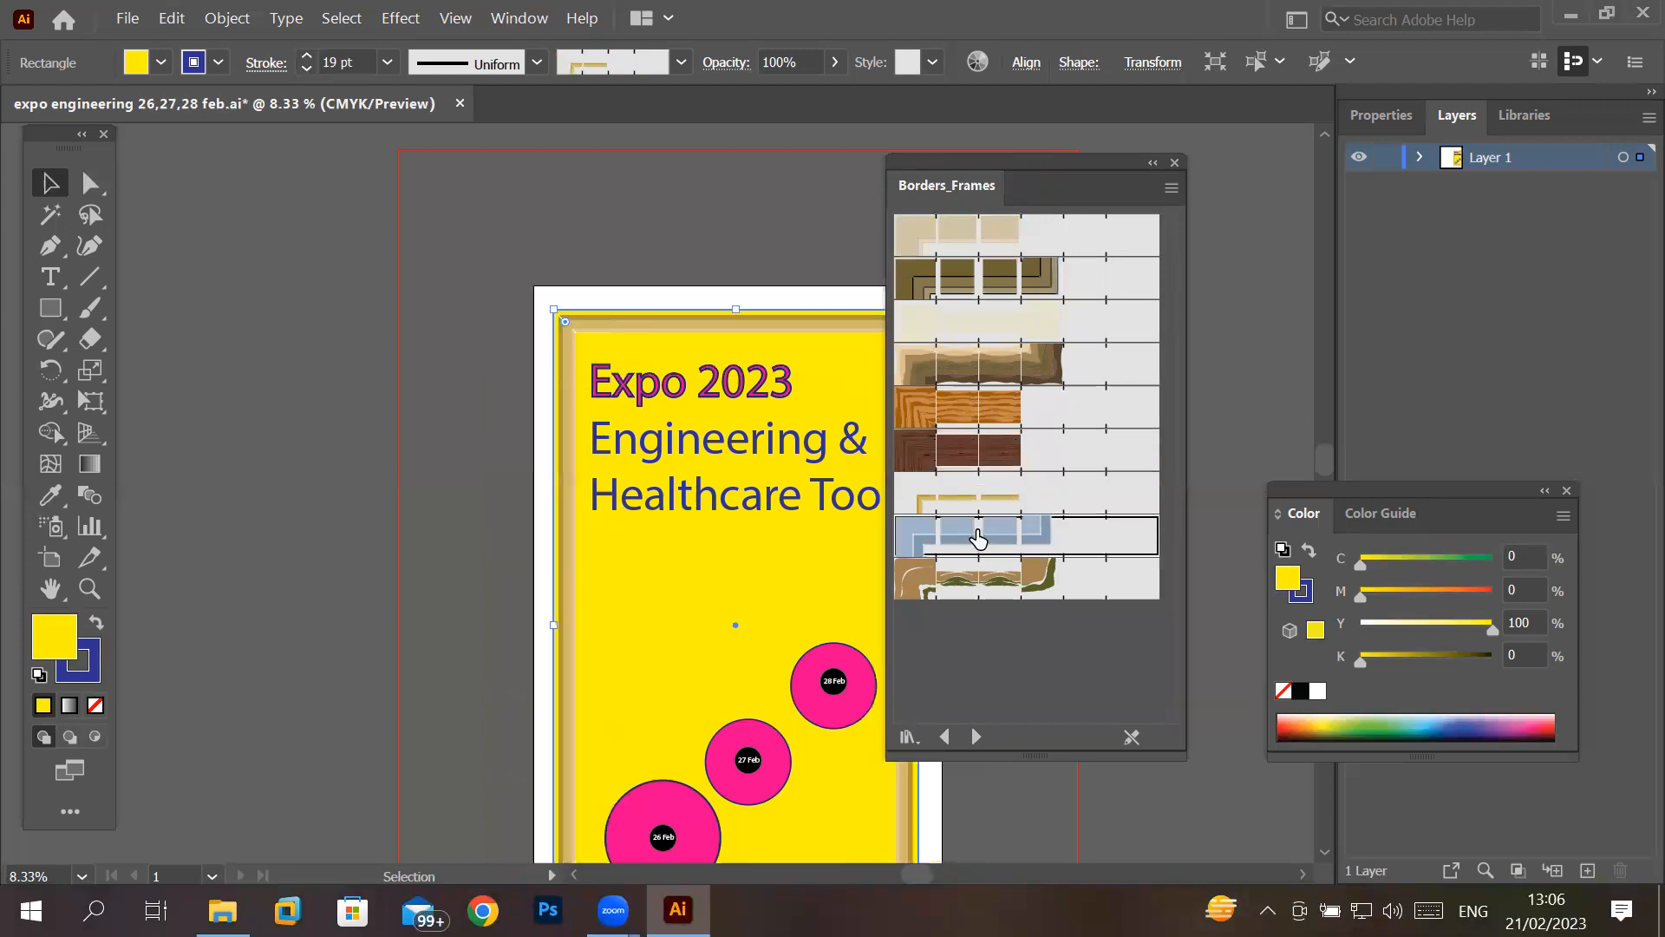
left_click(997, 585)
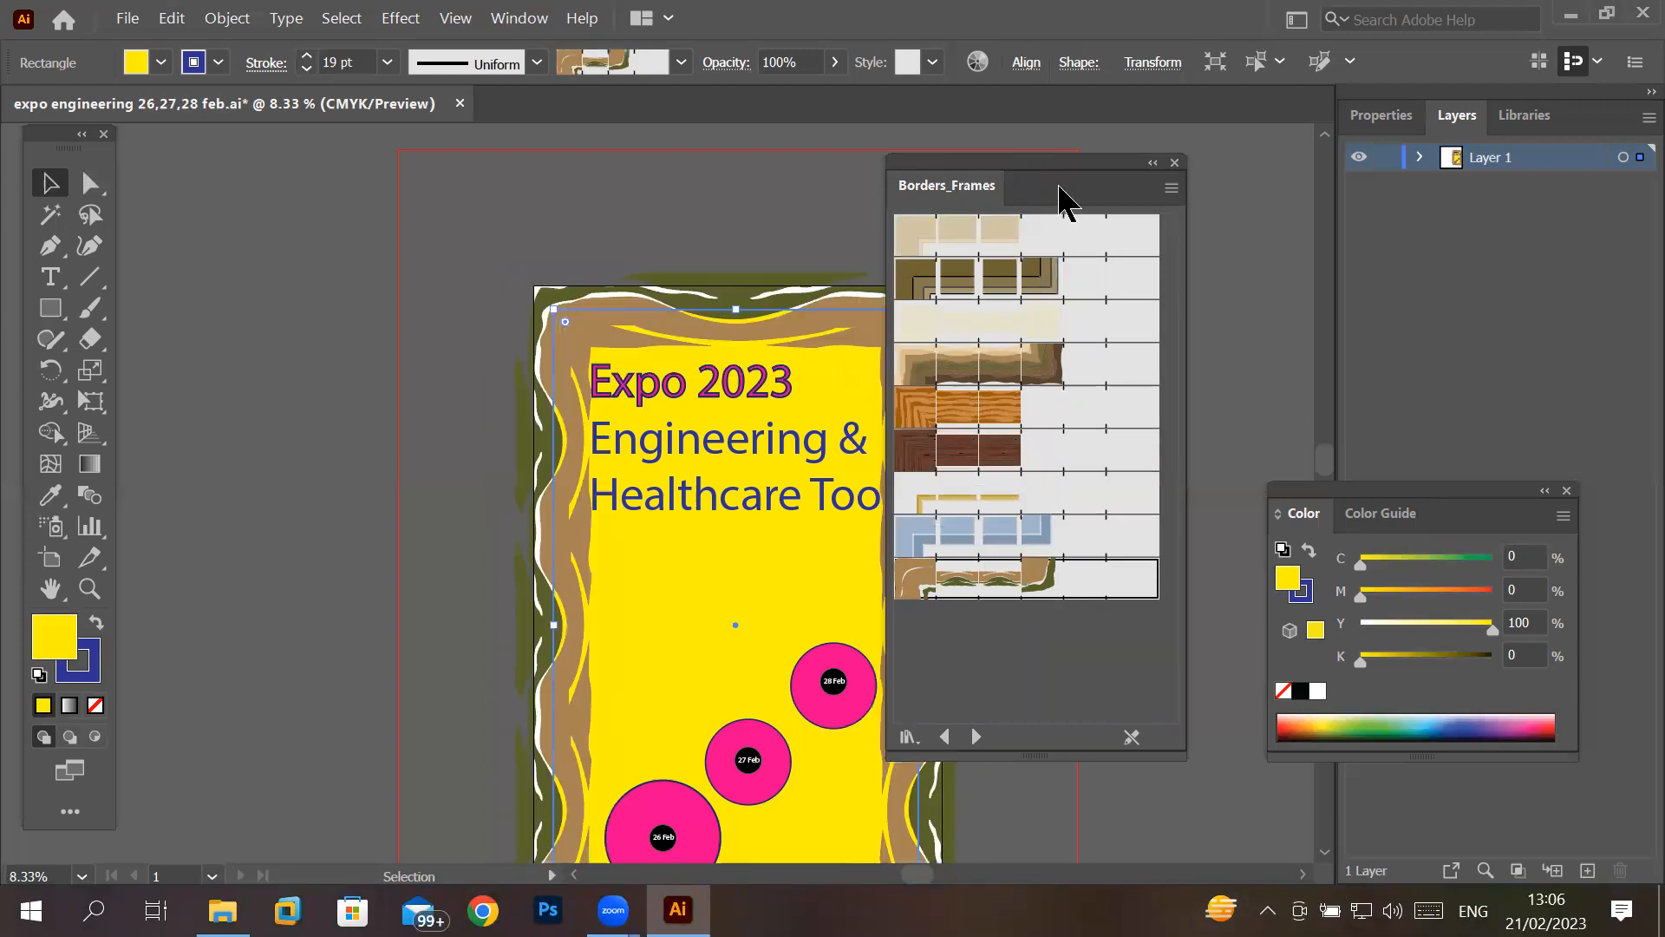
left_click_drag(1118, 163, 1276, 83)
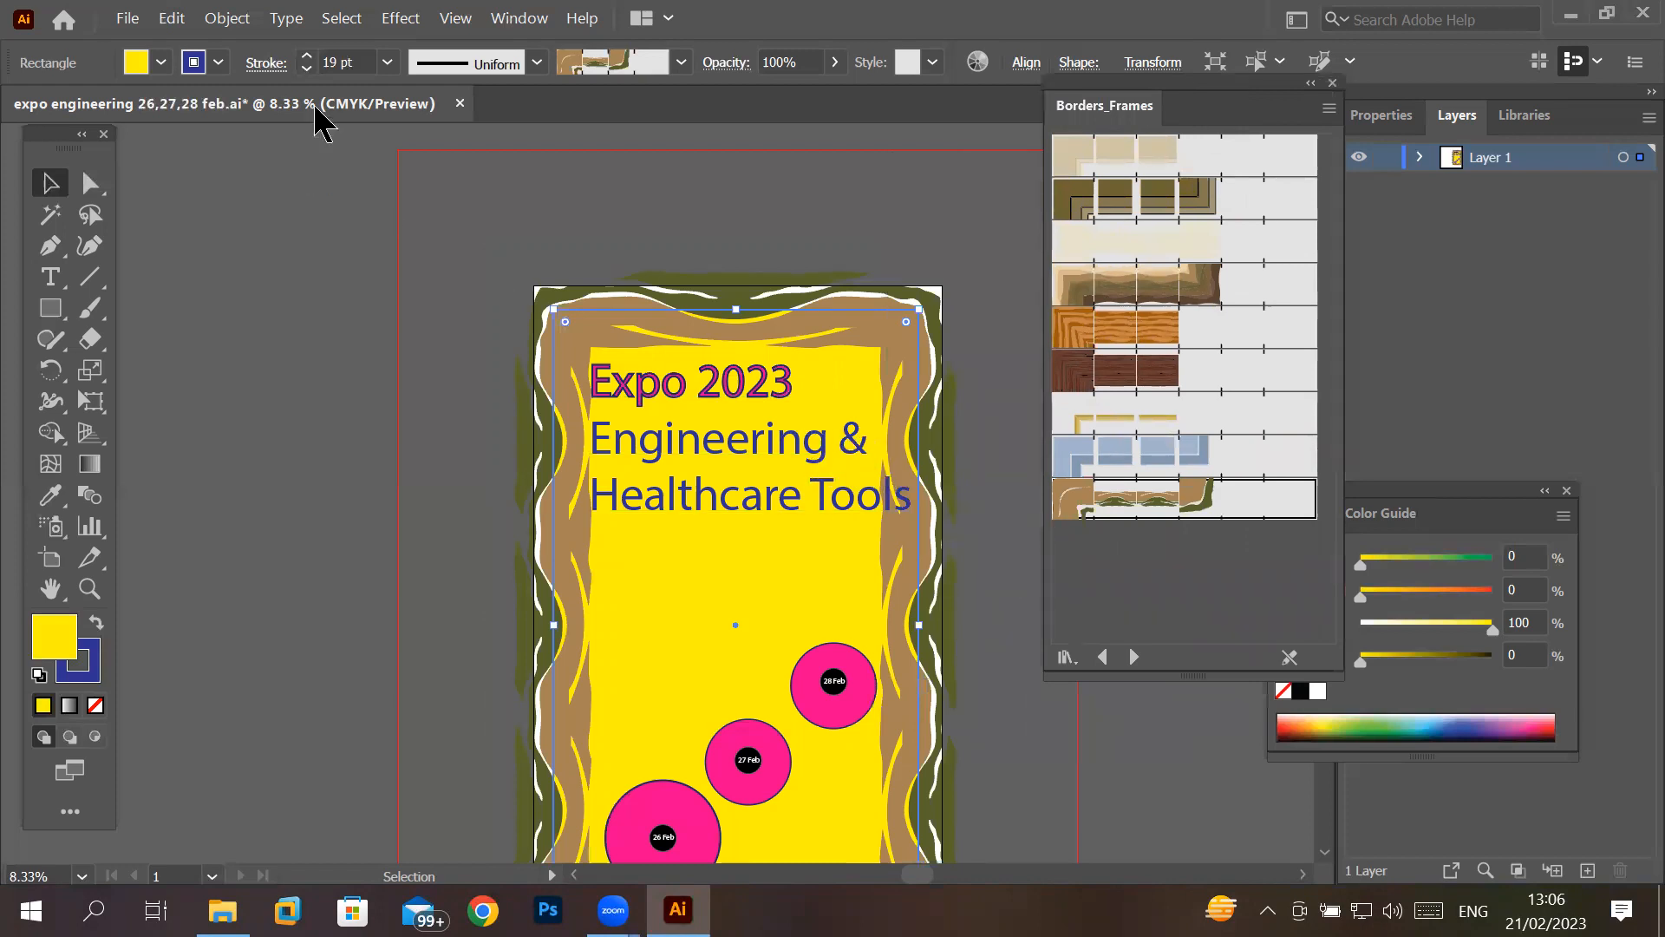
- Reduce the rectangle's border stroke weight to 10 pt
left_click(307, 70)
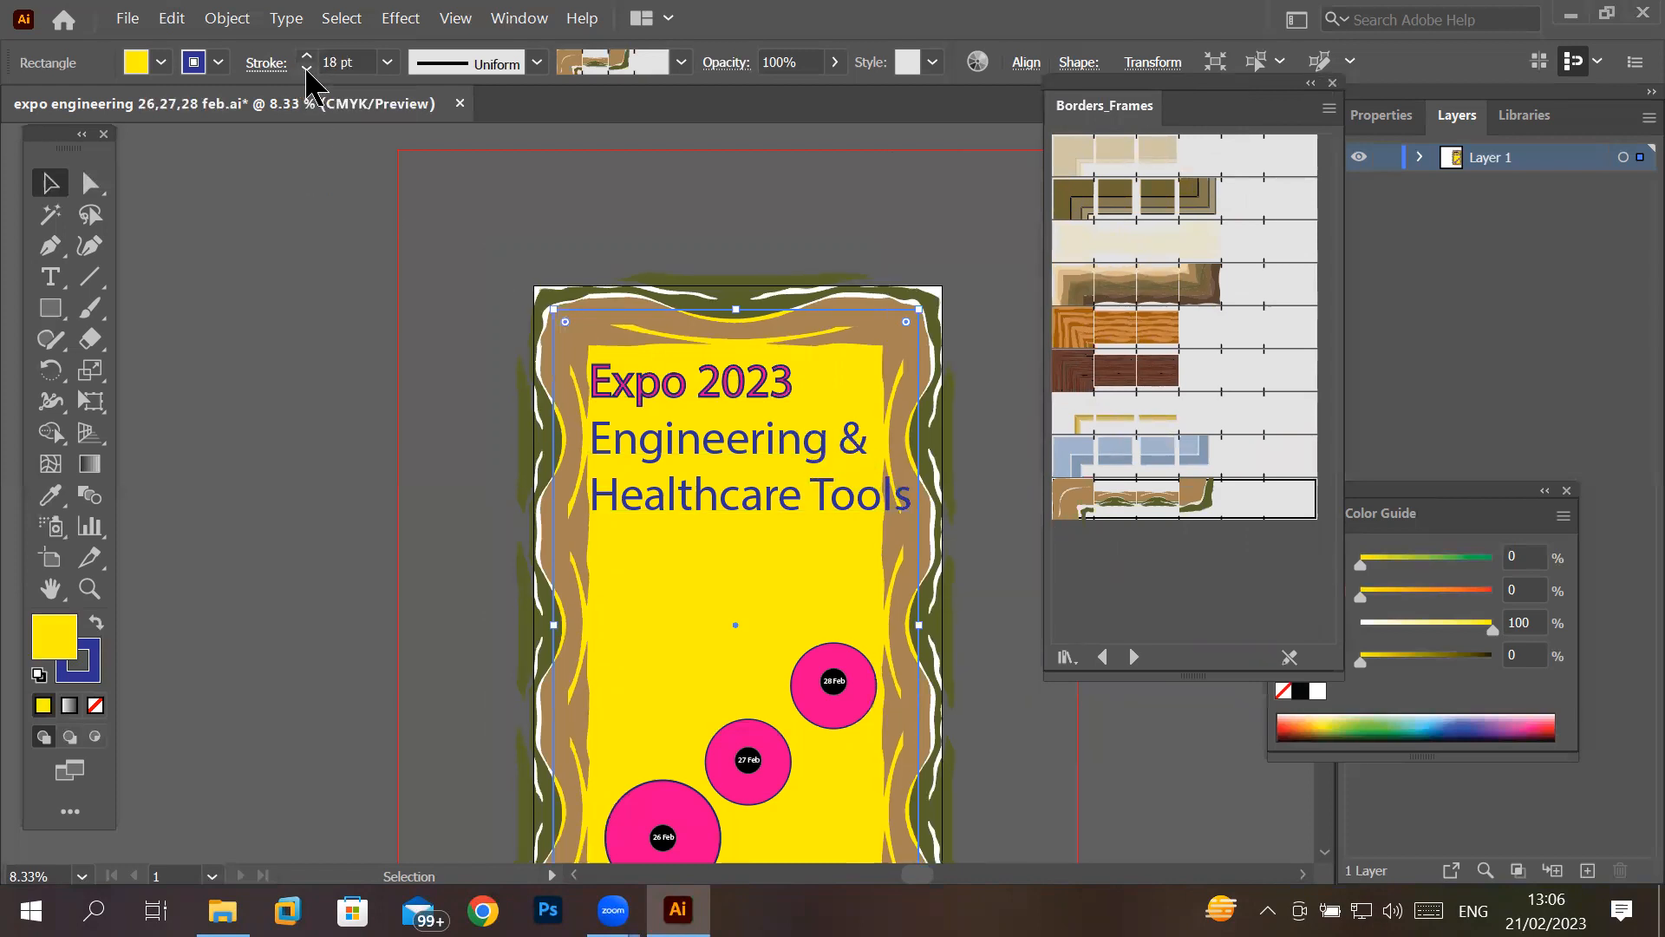
left_click(307, 69)
left_click(307, 69)
left_click(307, 69)
left_click(307, 69)
left_click(307, 69)
left_click(307, 69)
left_click(307, 69)
left_click(307, 69)
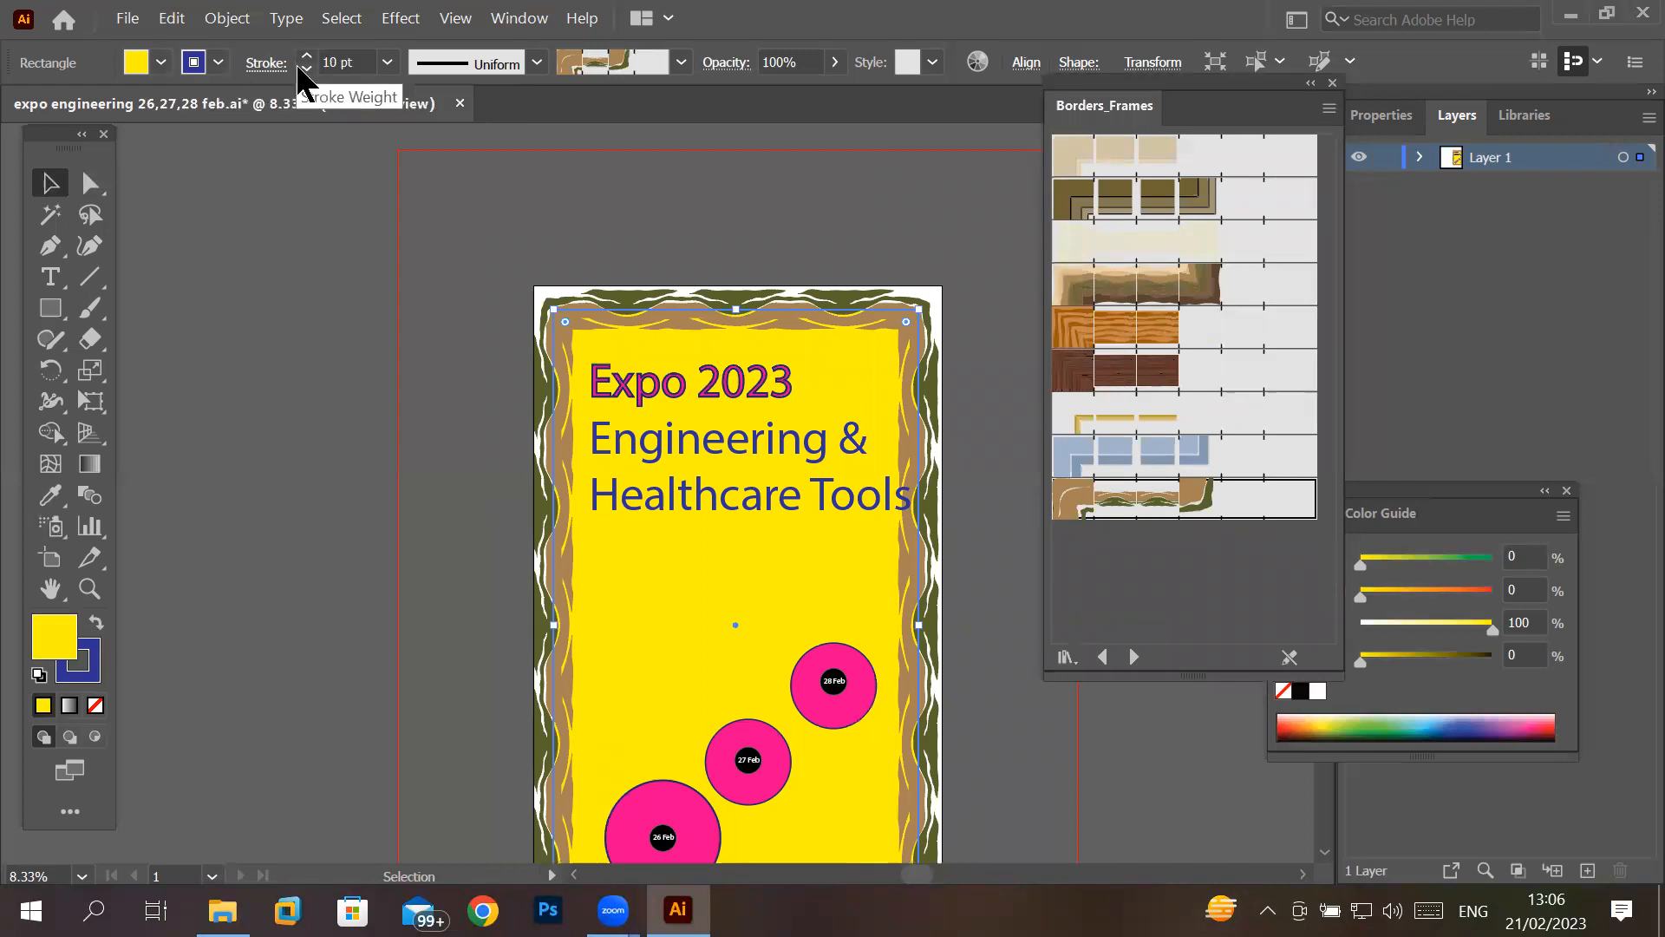
- Try several variable width profiles on the border stroke: the ellipse, the double bulge, the off-centre taper and the flared profile
left_click(540, 69)
left_click(464, 139)
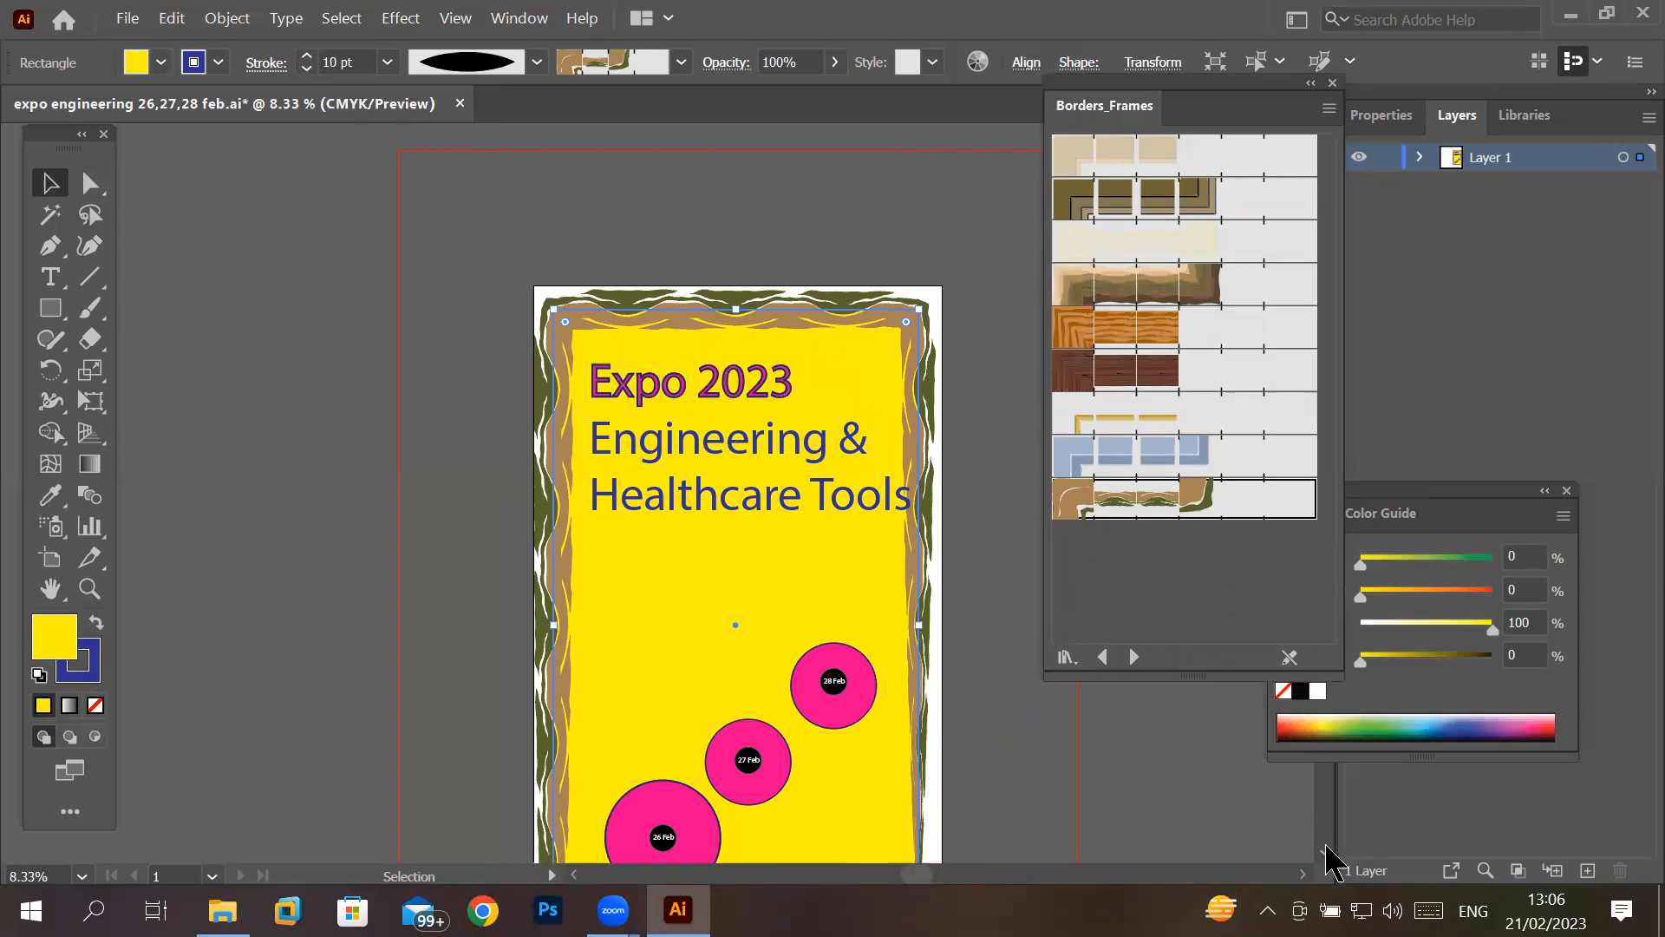
scroll(1327, 858, "down", 3)
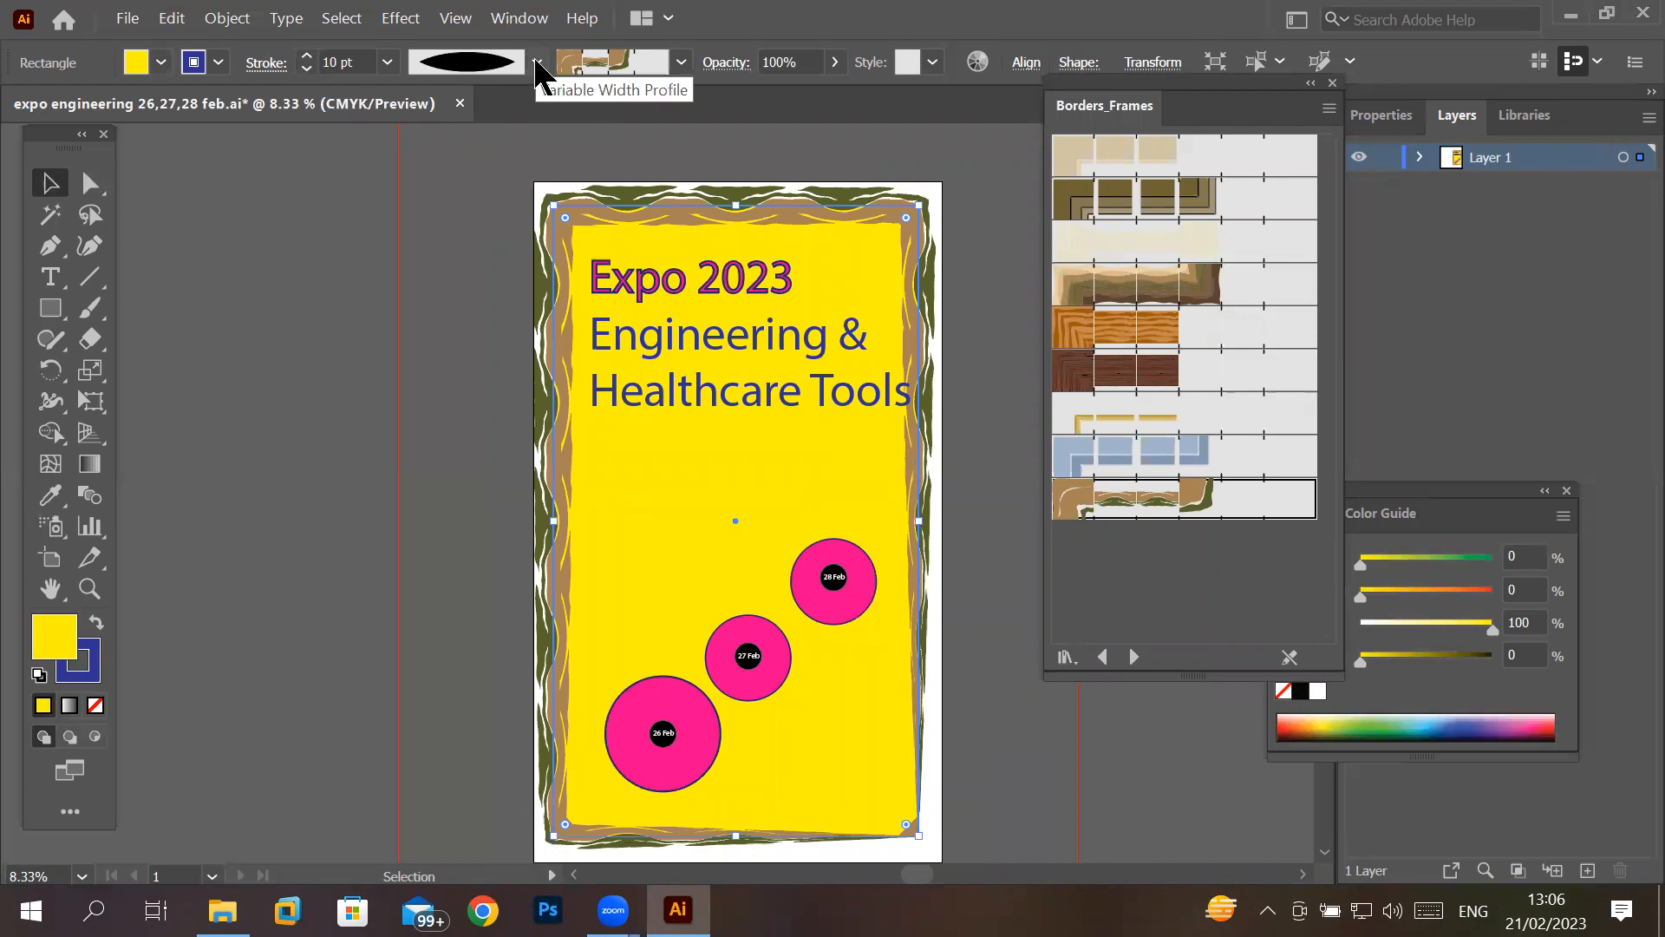
left_click(537, 61)
left_click(478, 139)
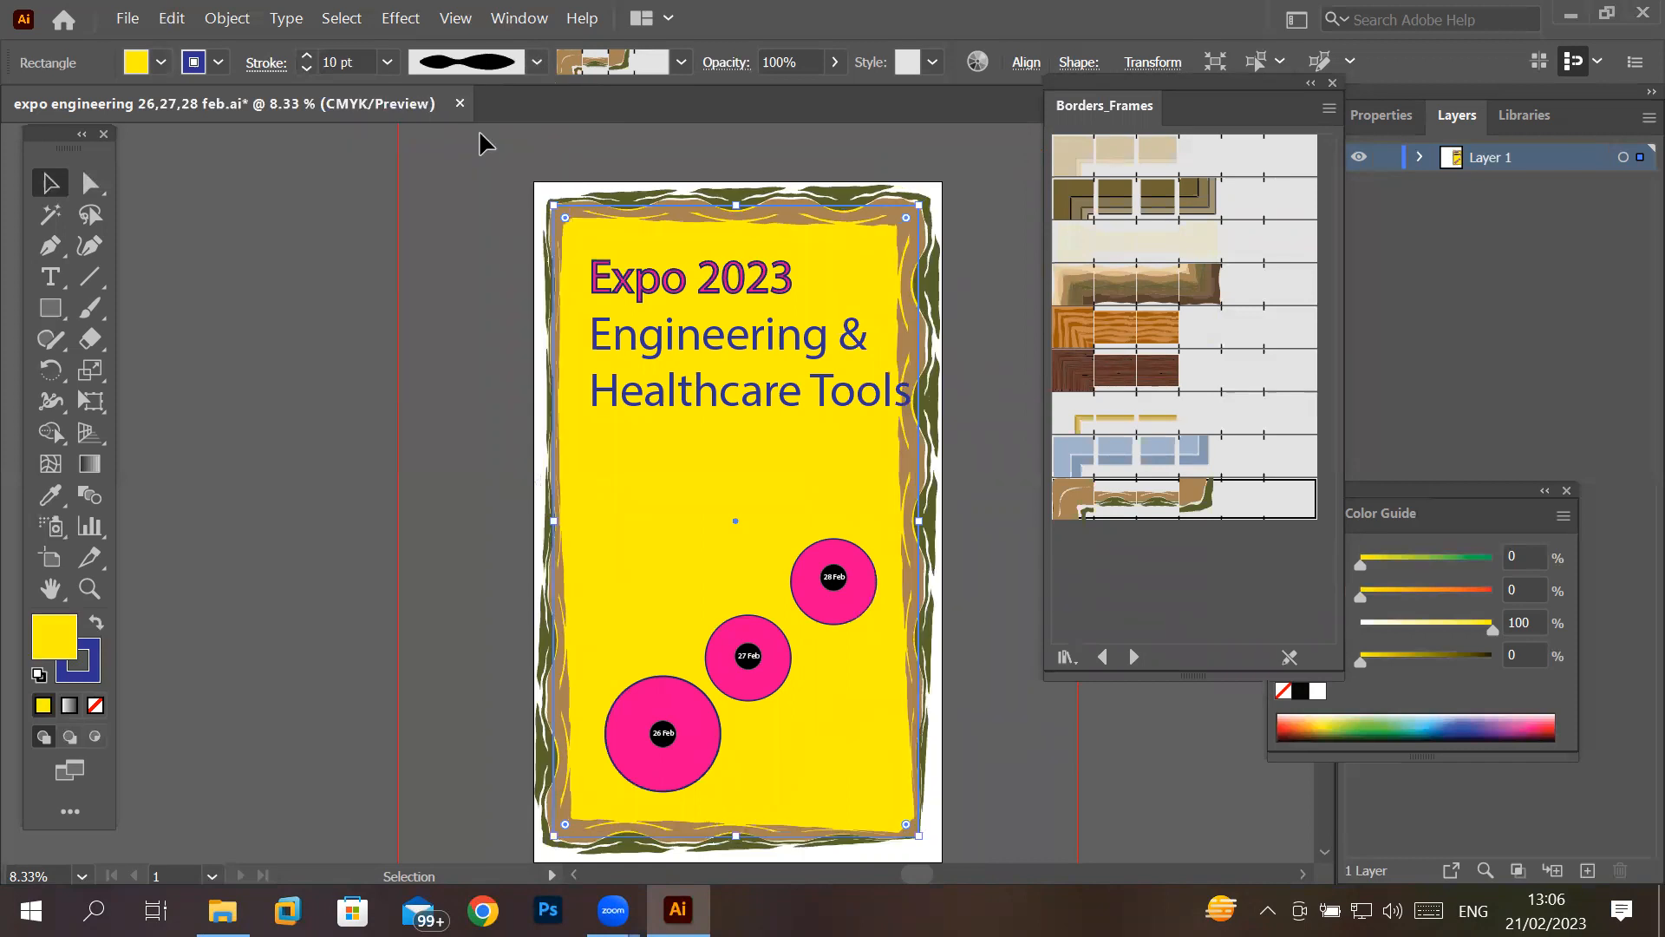
left_click(537, 61)
left_click(449, 267)
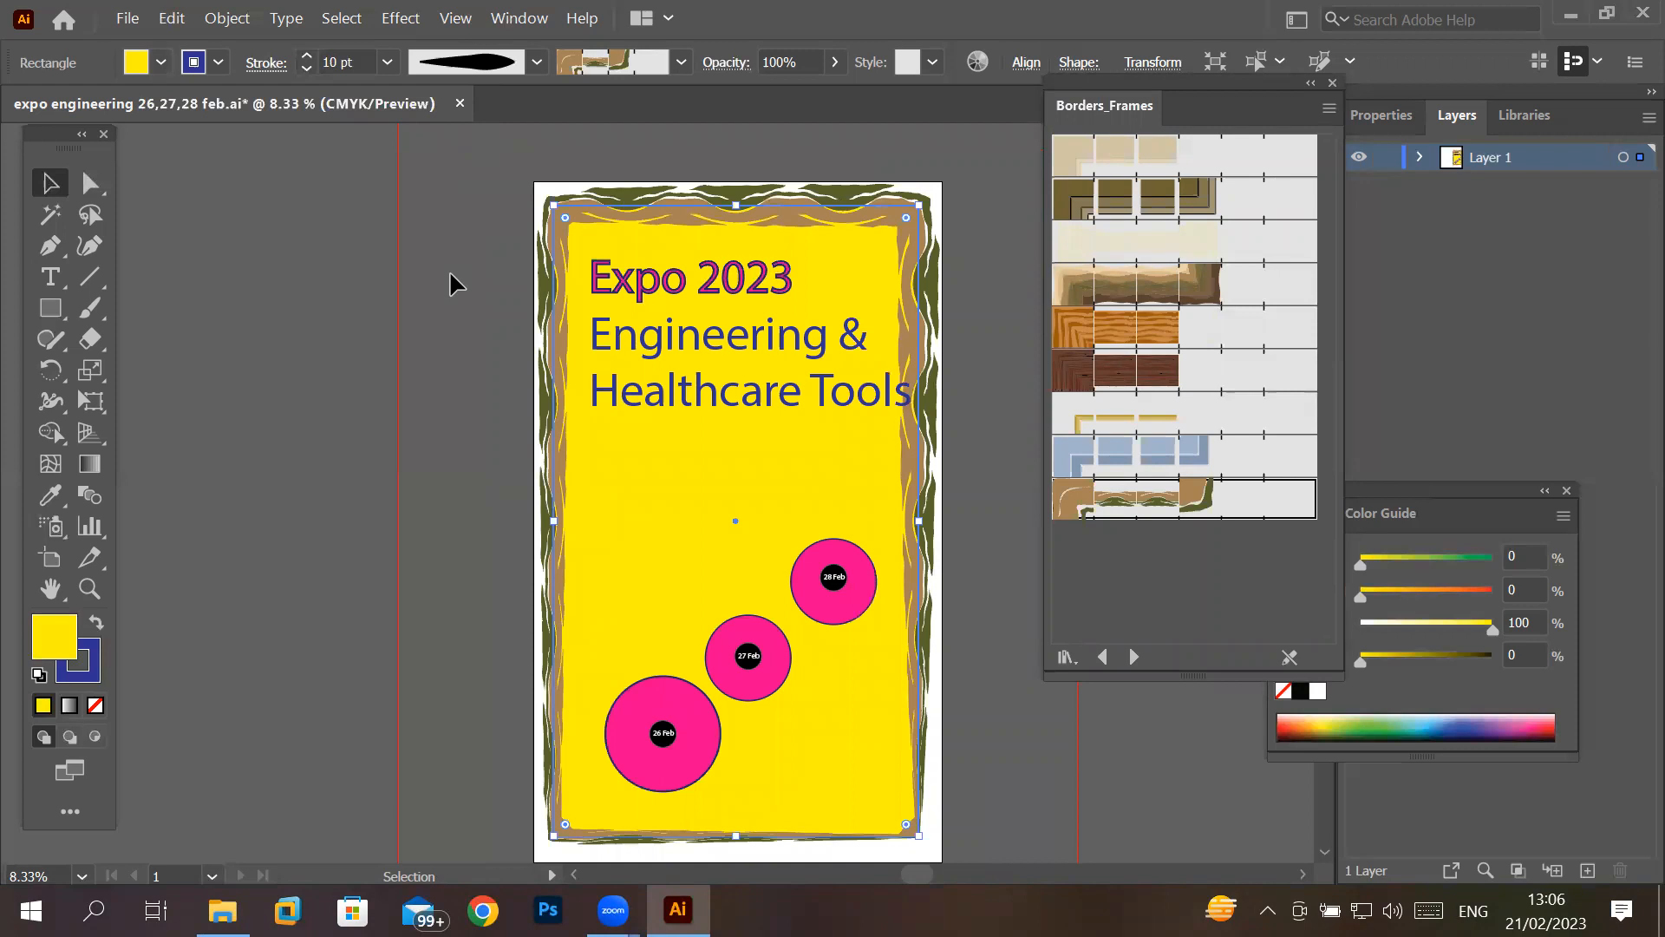
left_click(537, 61)
left_click(454, 347)
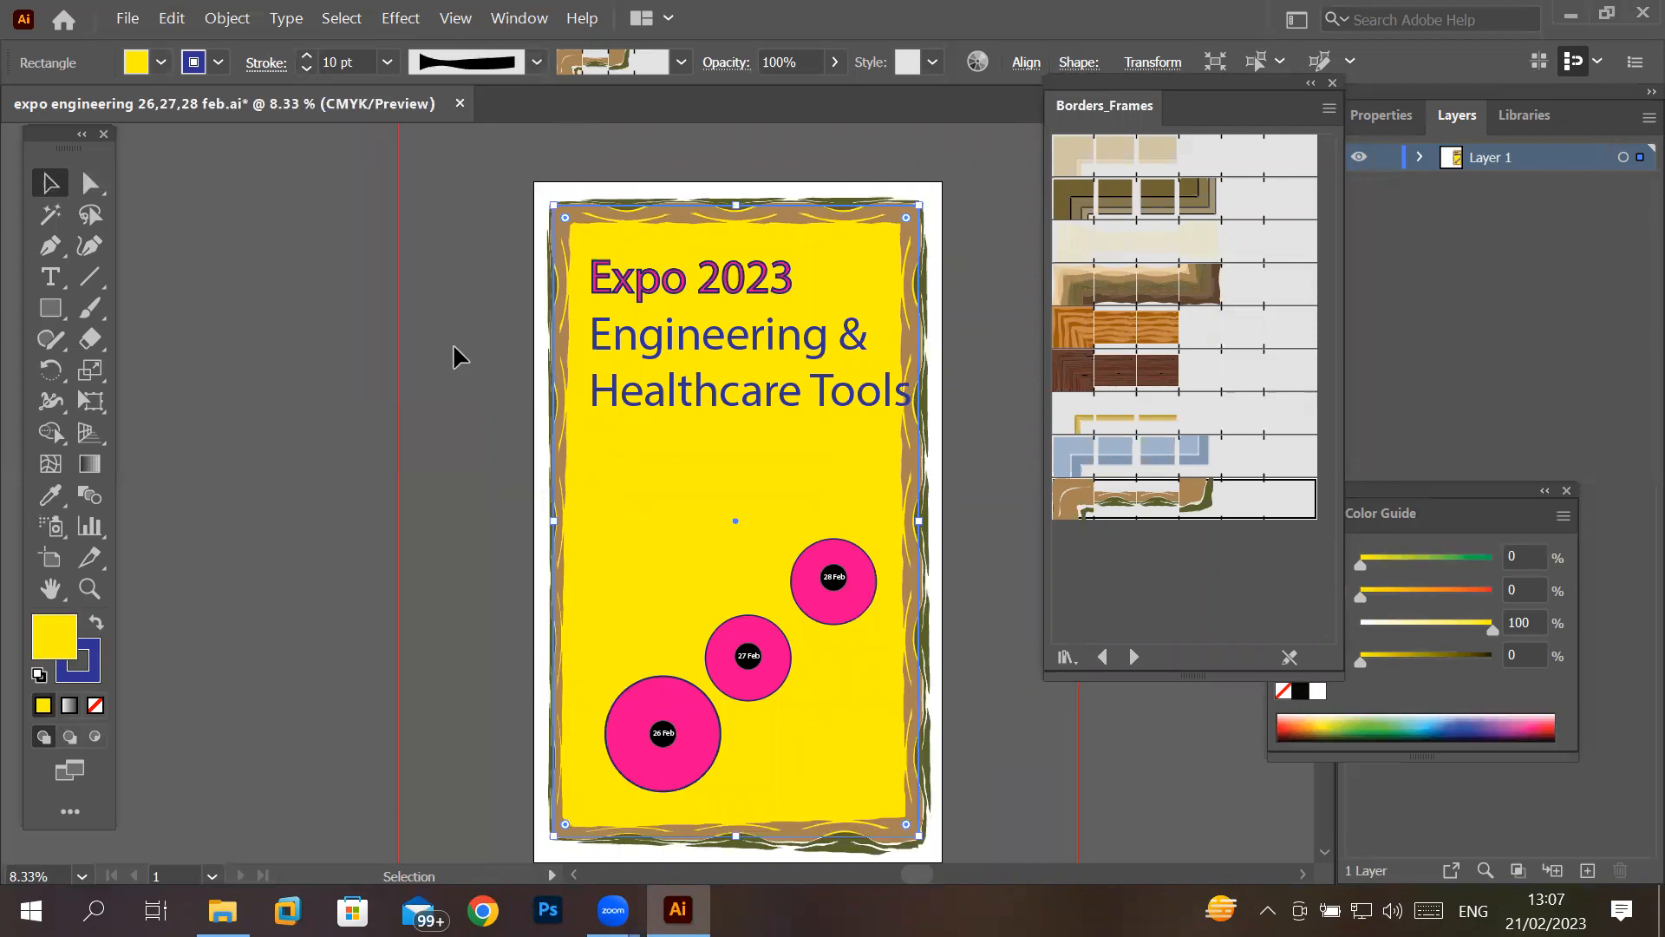
- Restore the border stroke's width profile to Uniform
left_click(537, 61)
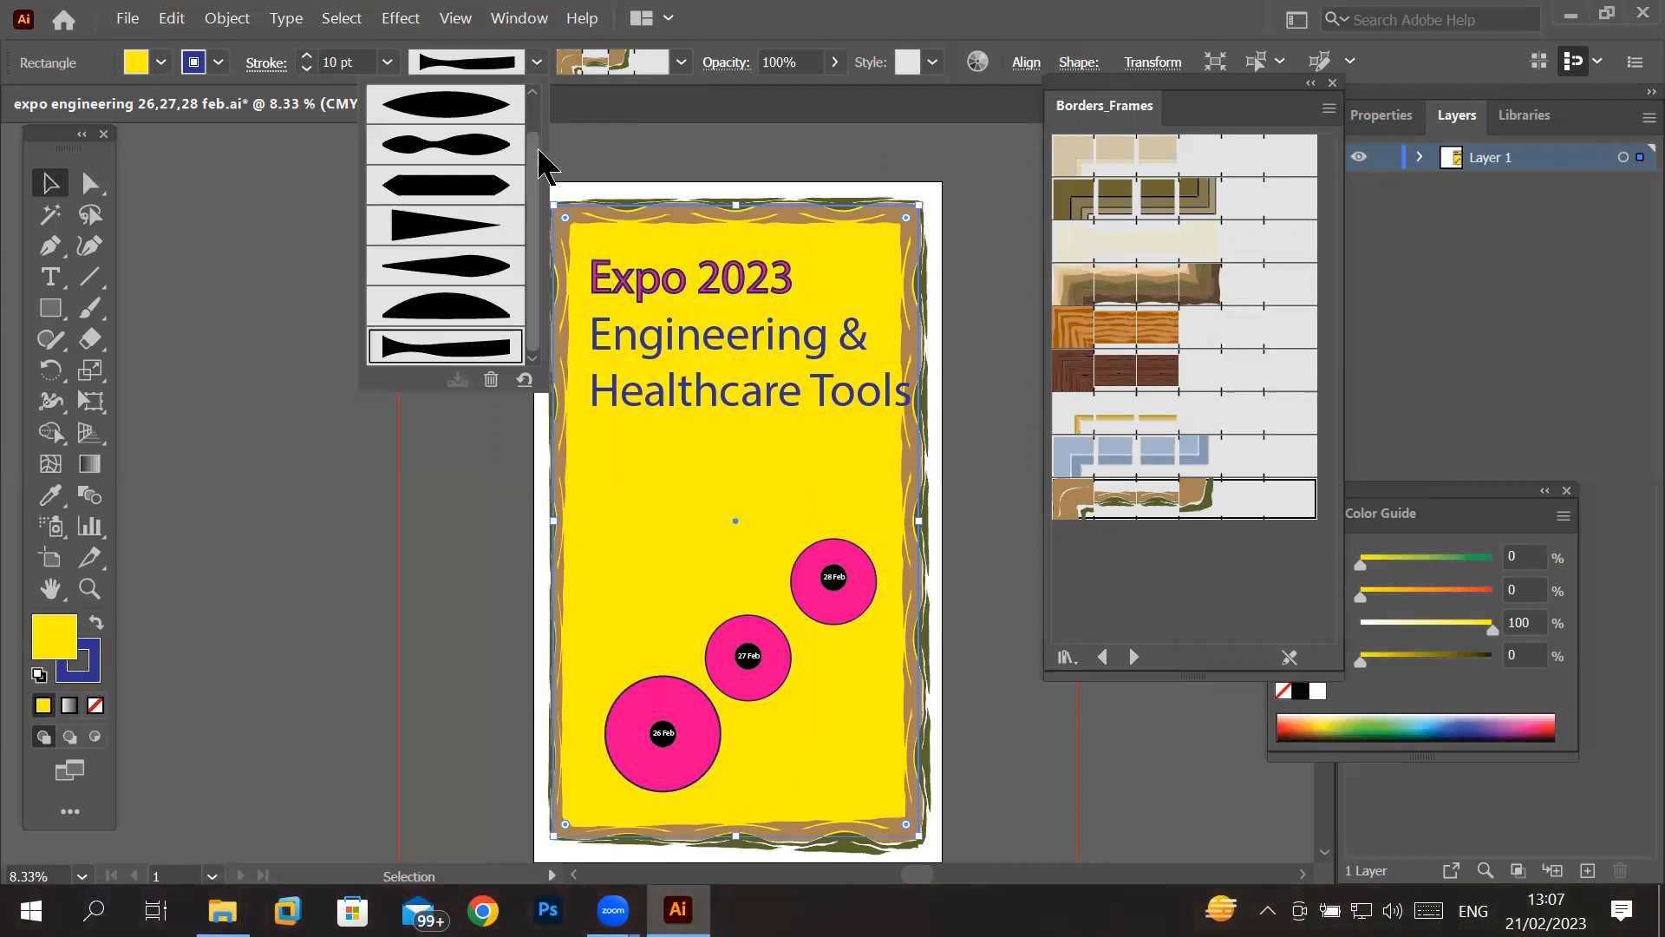
left_click_drag(537, 149, 537, 110)
left_click(475, 111)
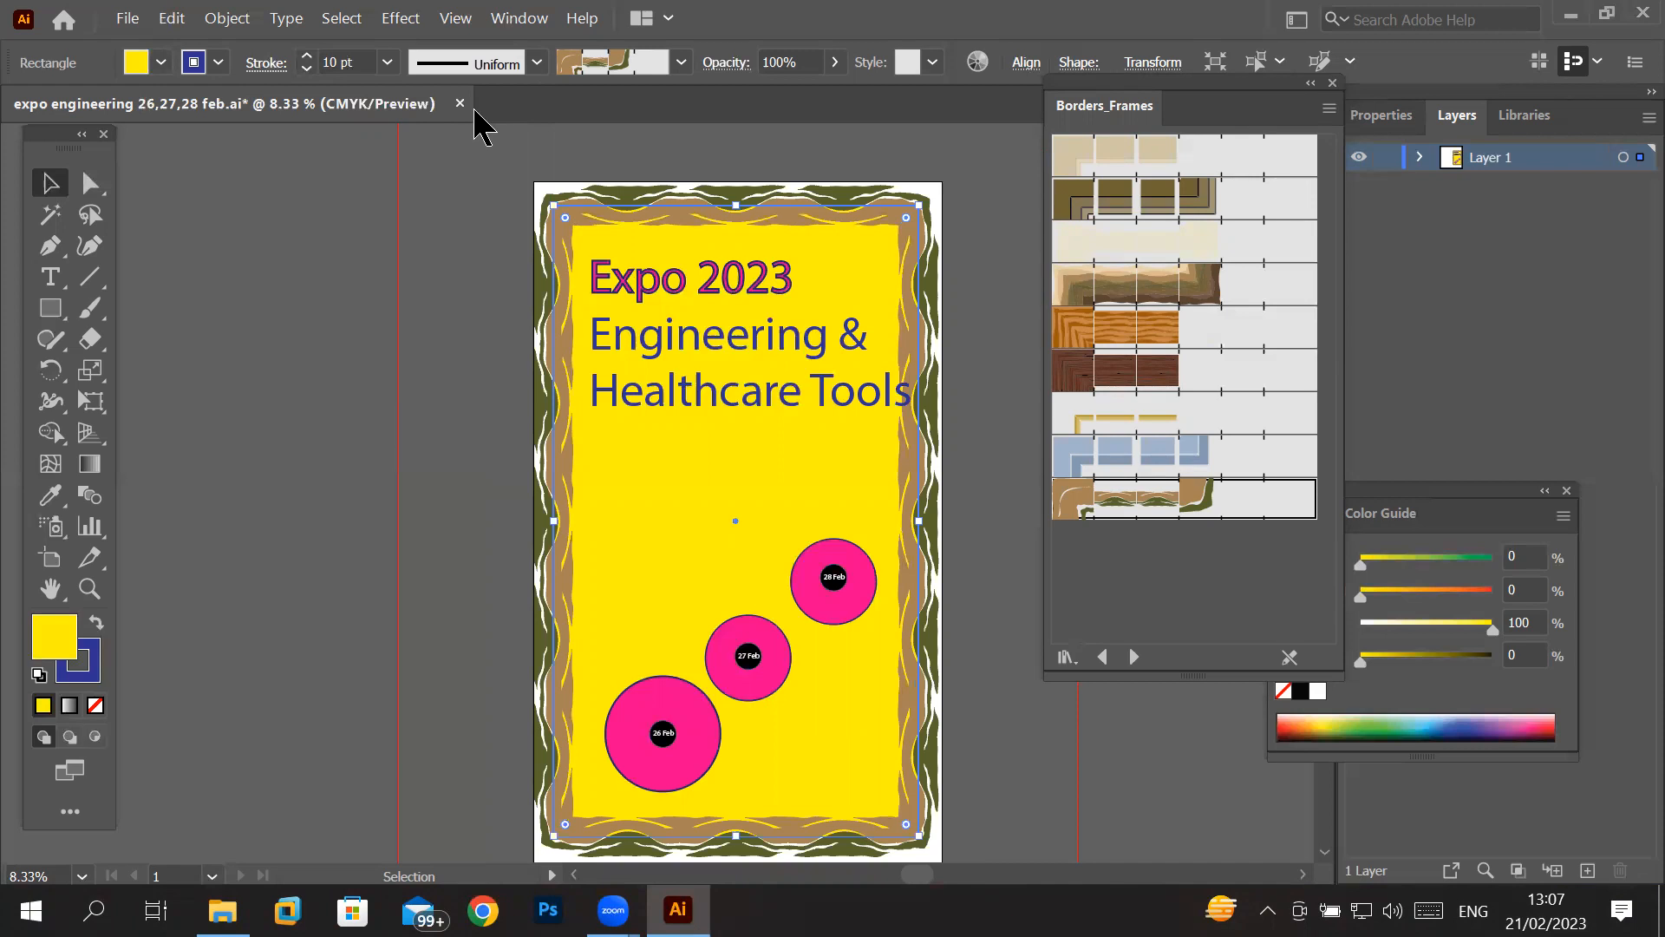
- Compare the ellipse and pointed-bar width profiles on the border stroke, and apply the double-bulge profile
left_click(538, 62)
left_click(465, 138)
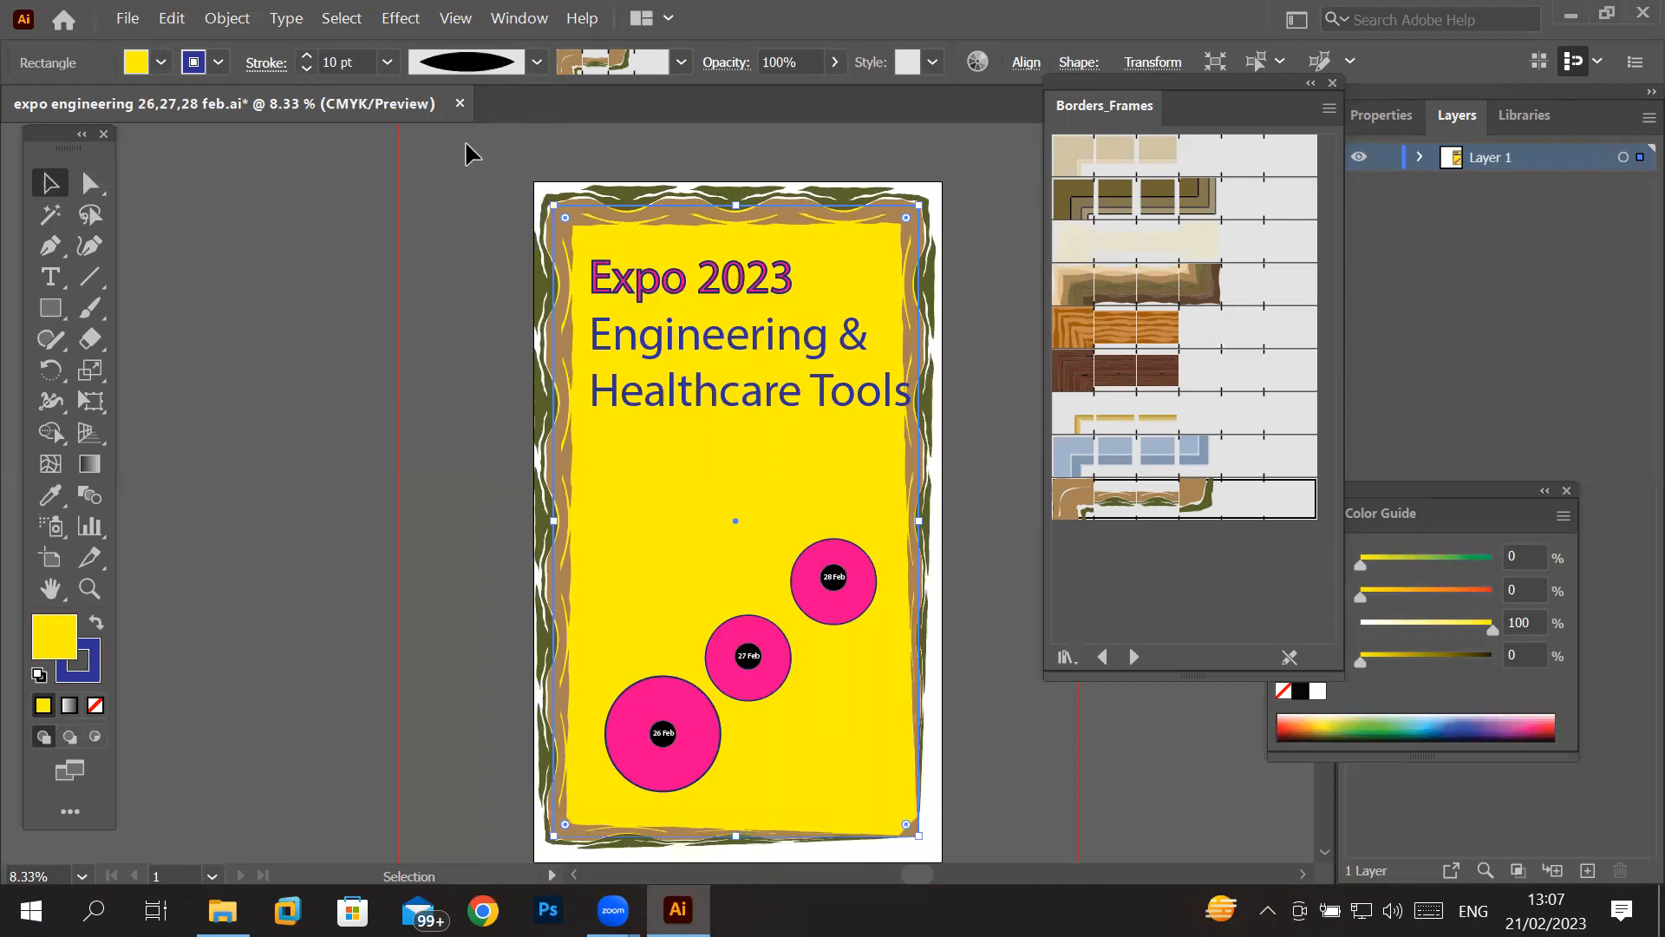
left_click(537, 63)
left_click(466, 171)
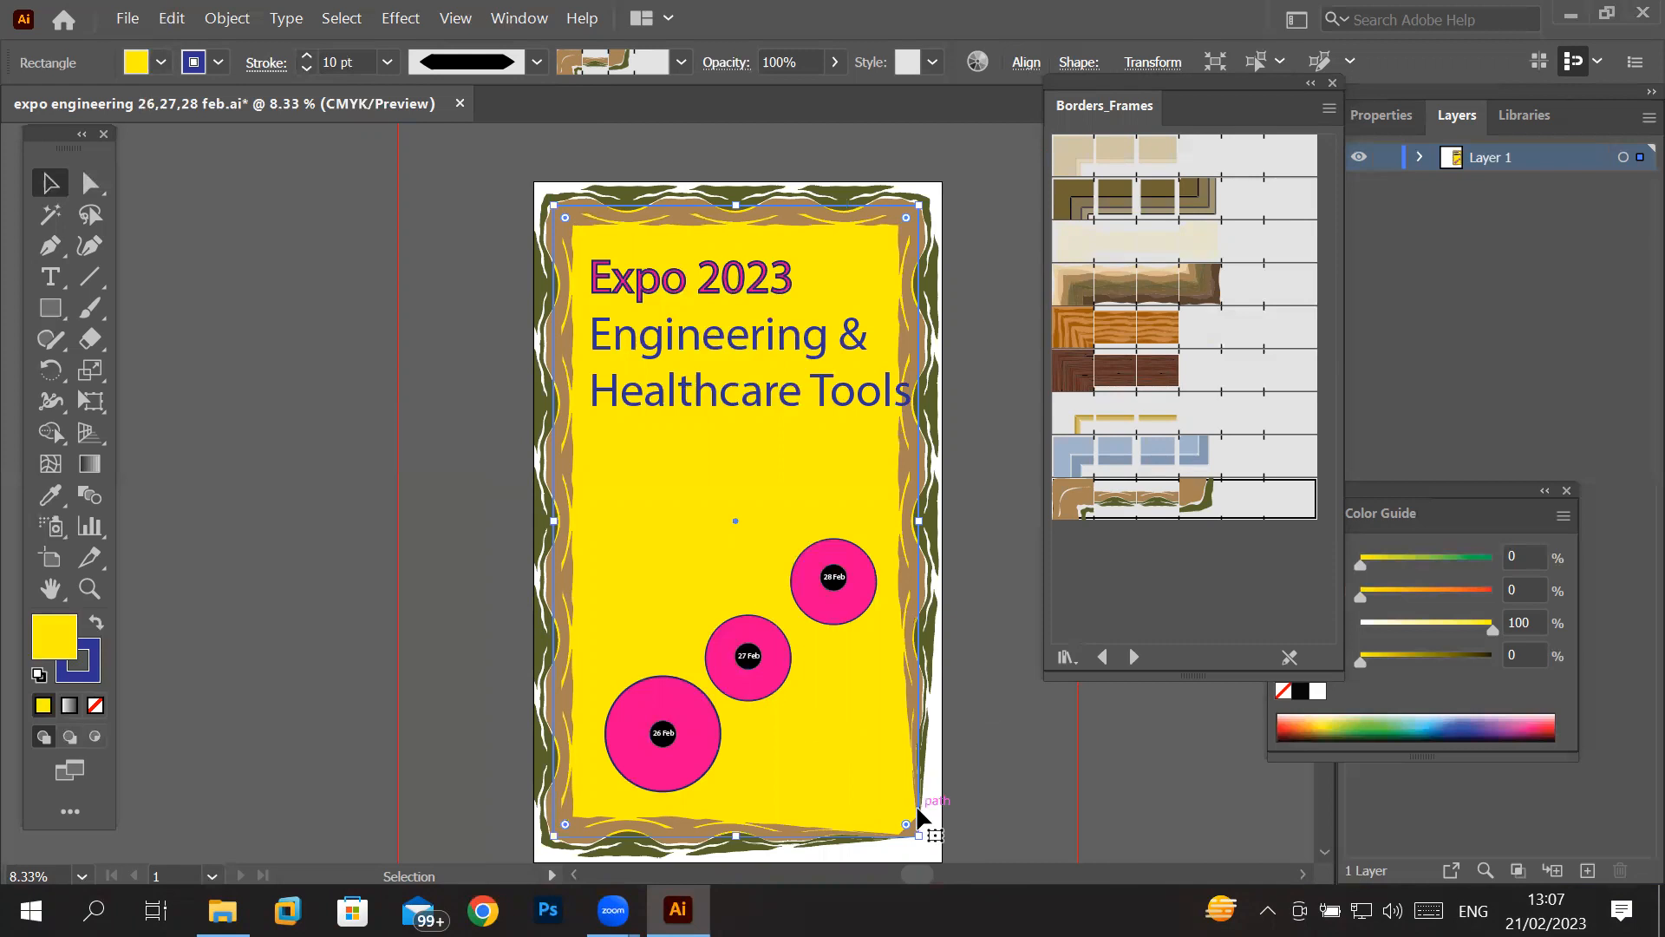
left_click(537, 63)
left_click(483, 147)
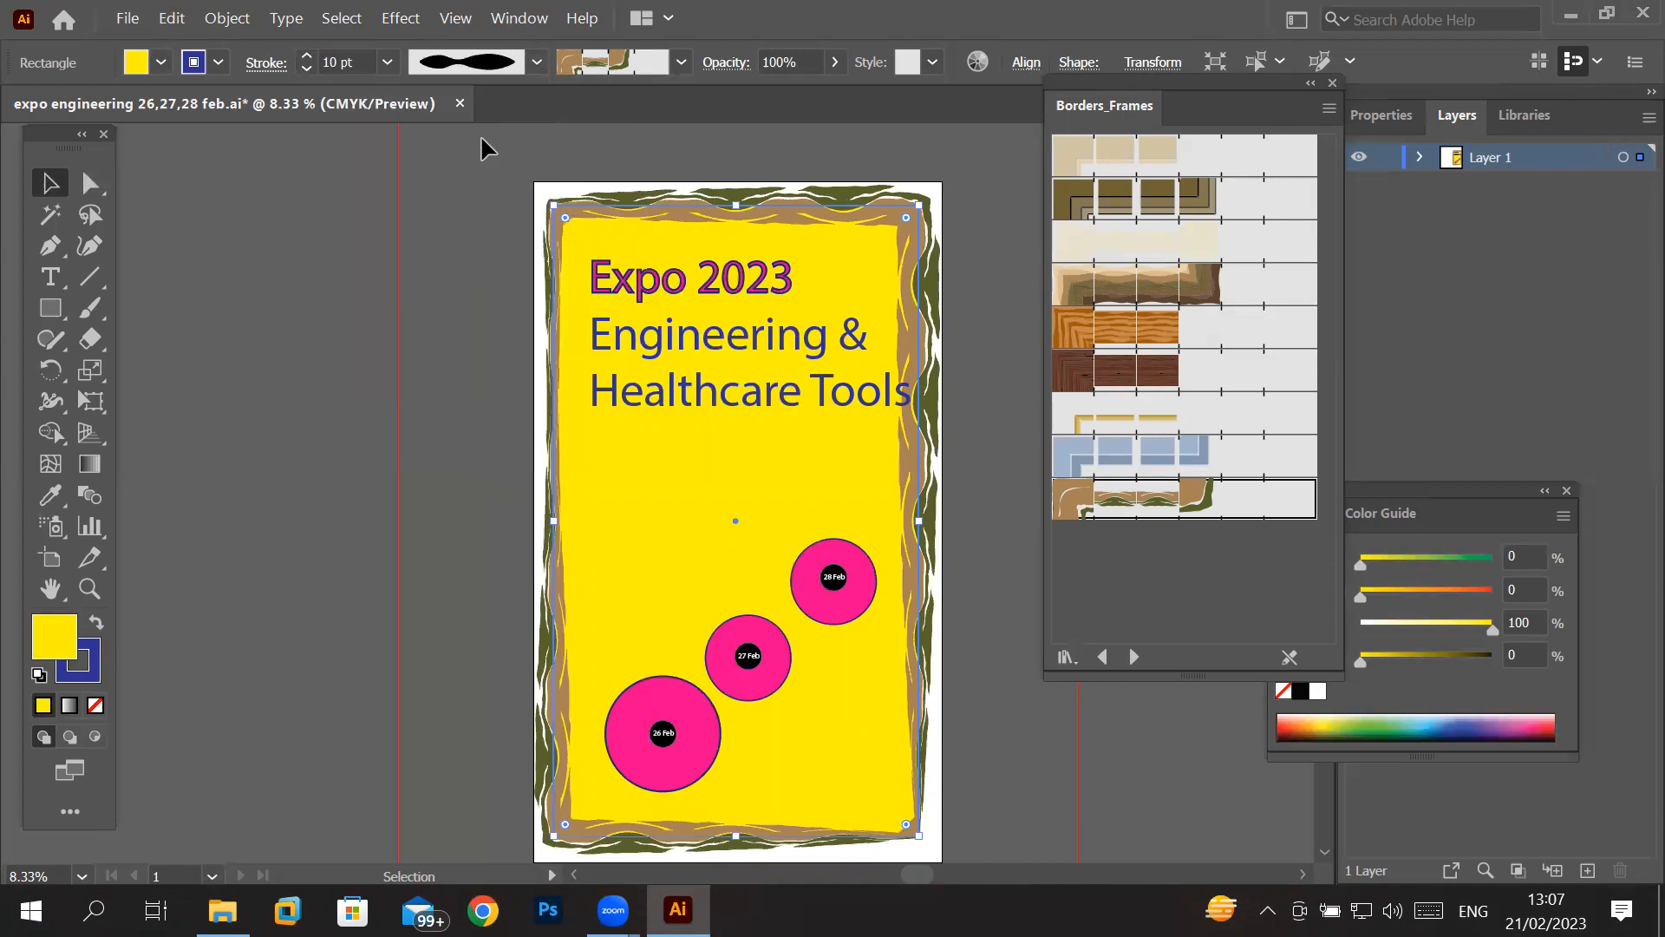
- Apply the off-centre taper width profile to the border stroke
left_click(537, 62)
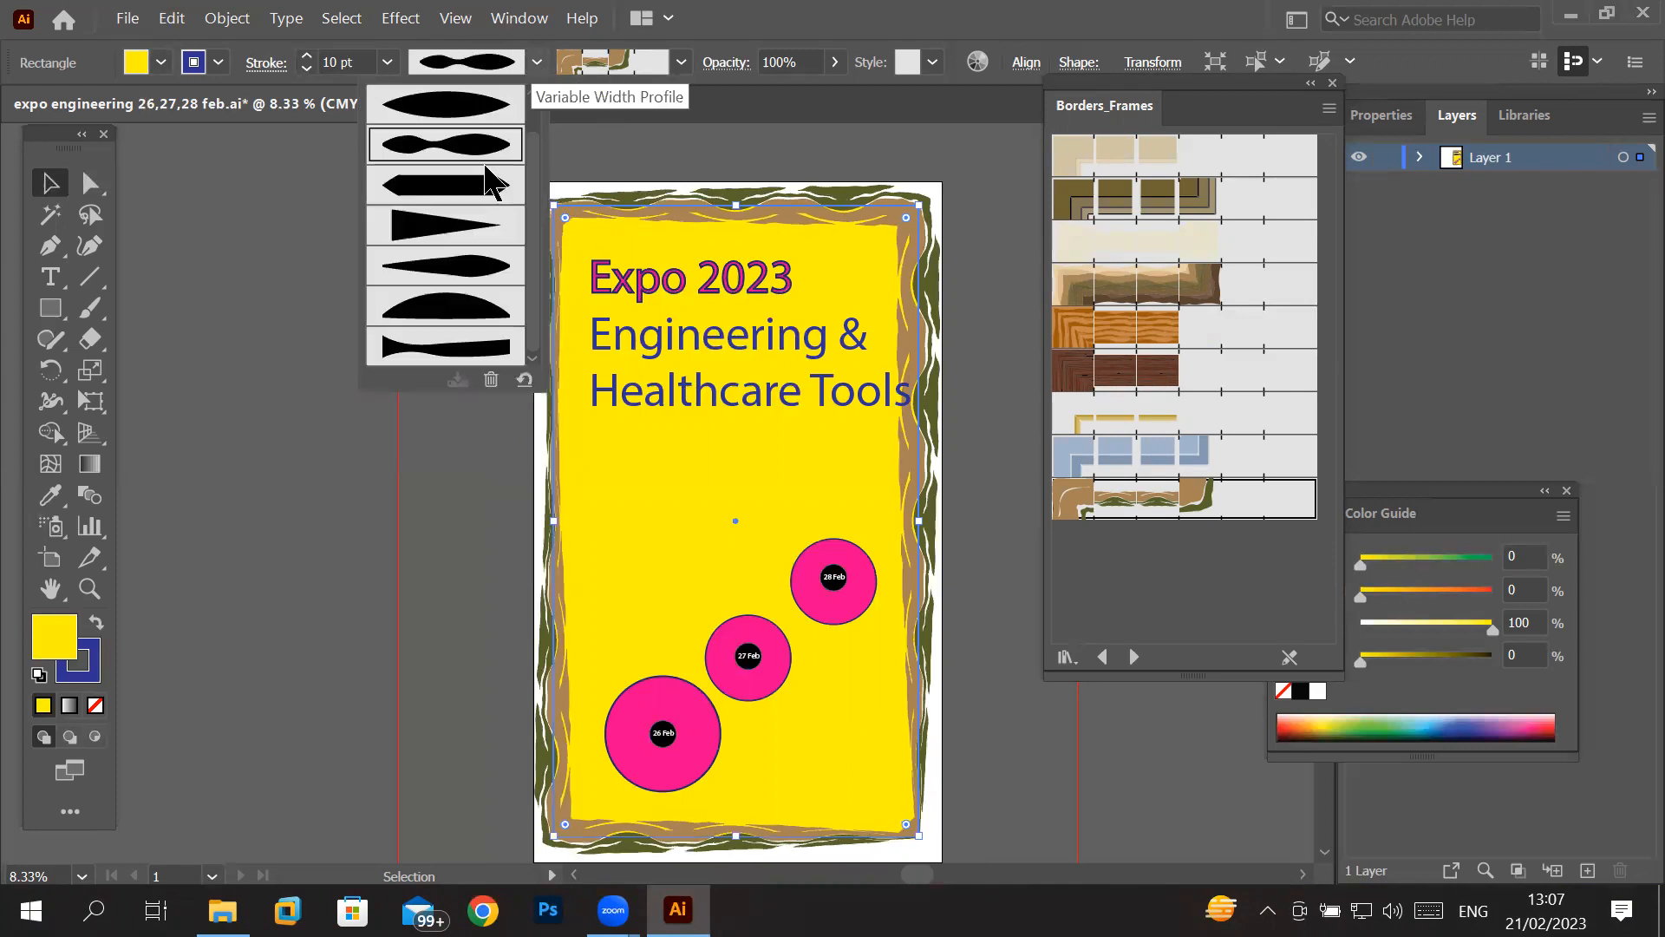
left_click(457, 270)
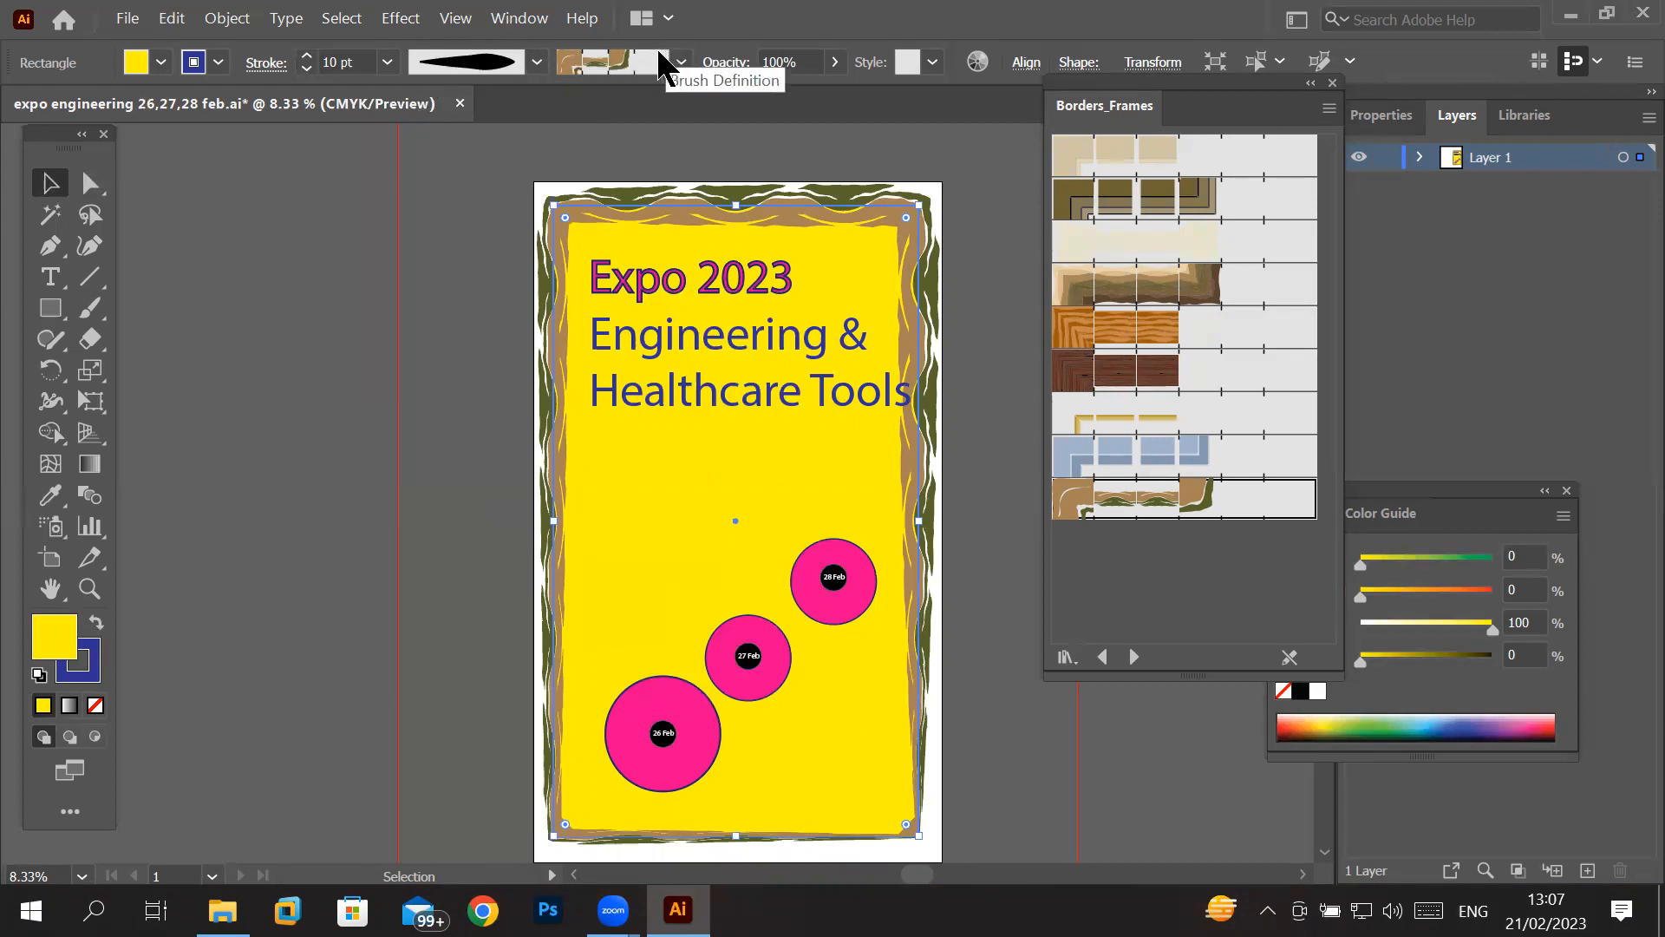
- Open the Artistic_Ink brush library for the border's brush definition
left_click(676, 58)
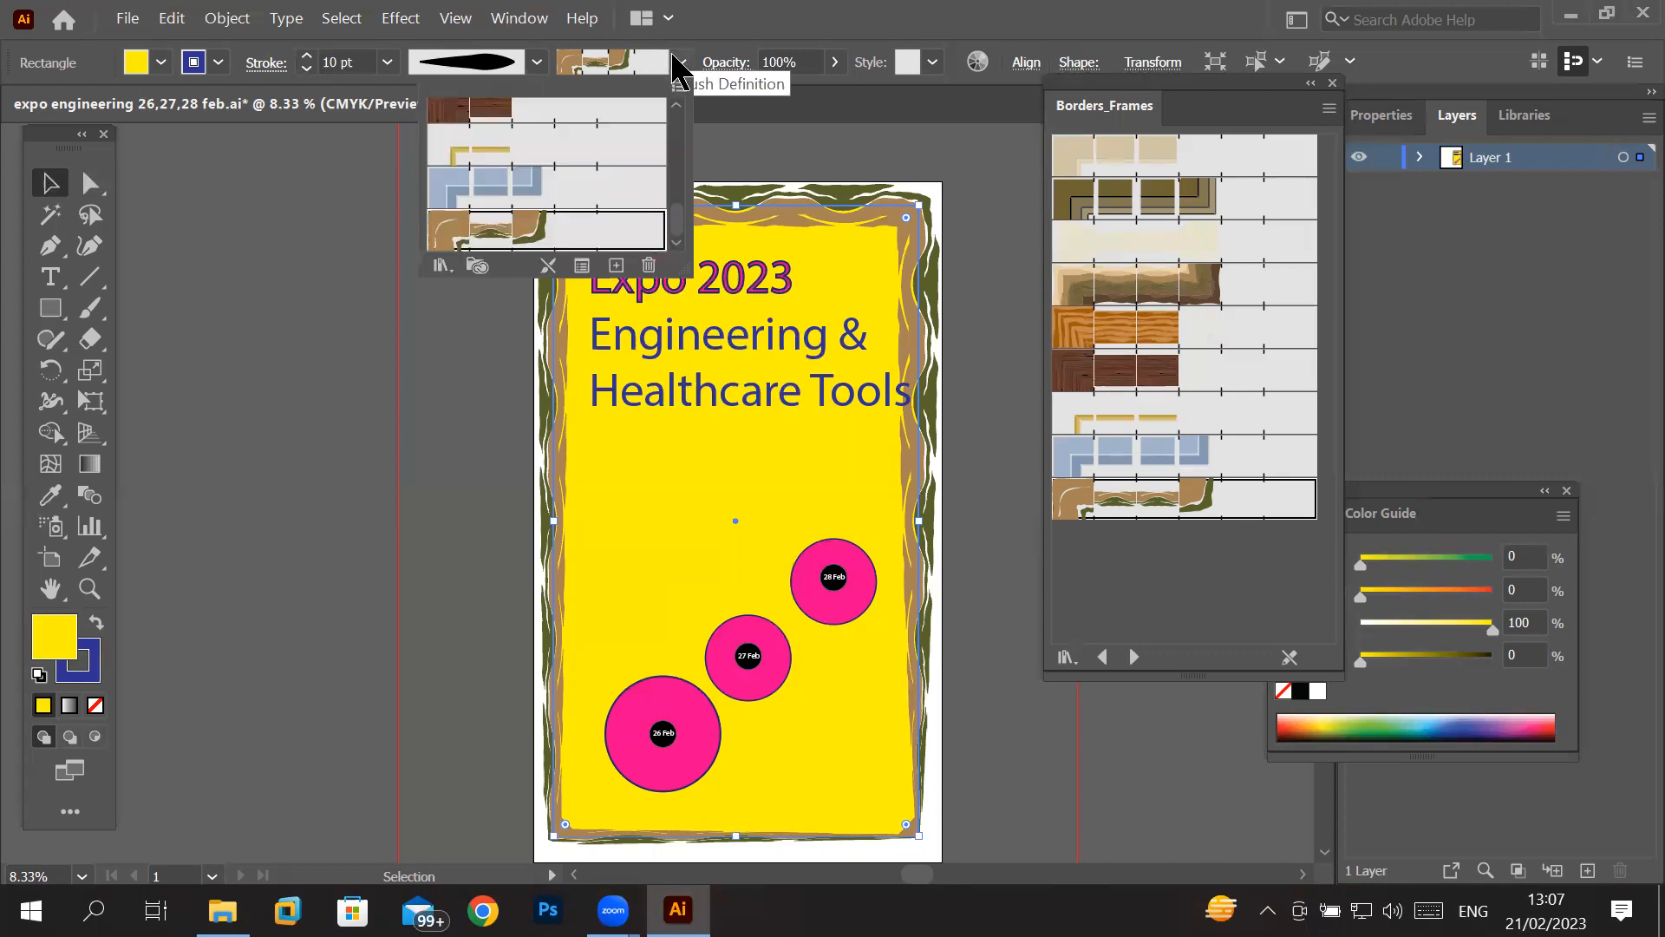
left_click(677, 60)
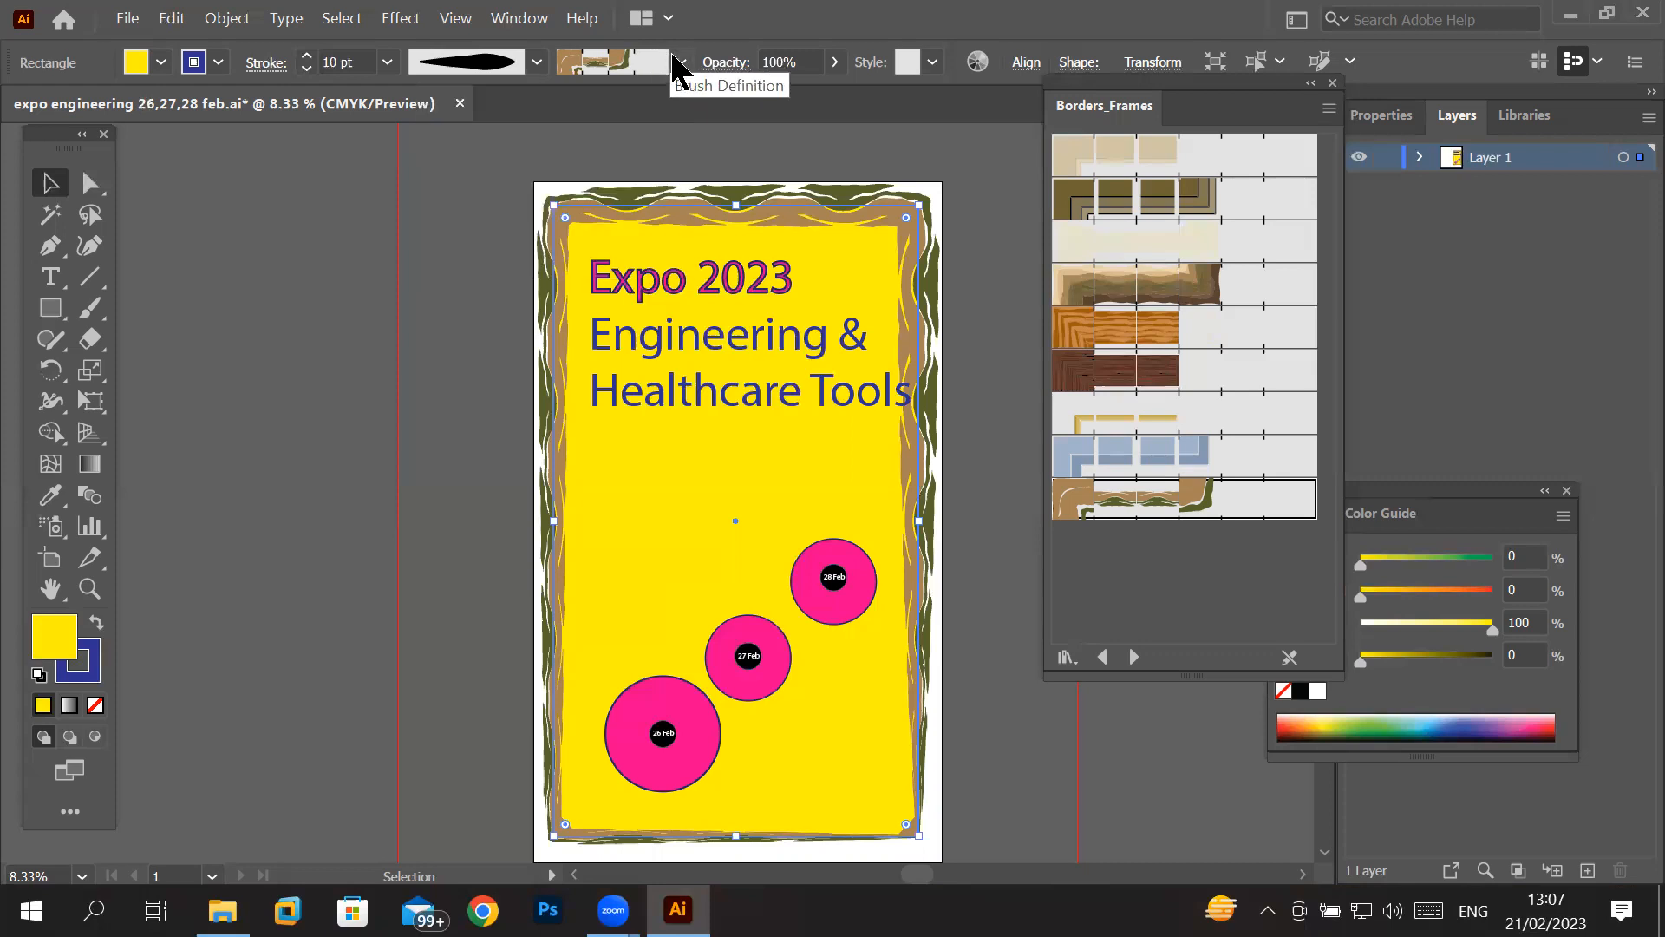
left_click(677, 60)
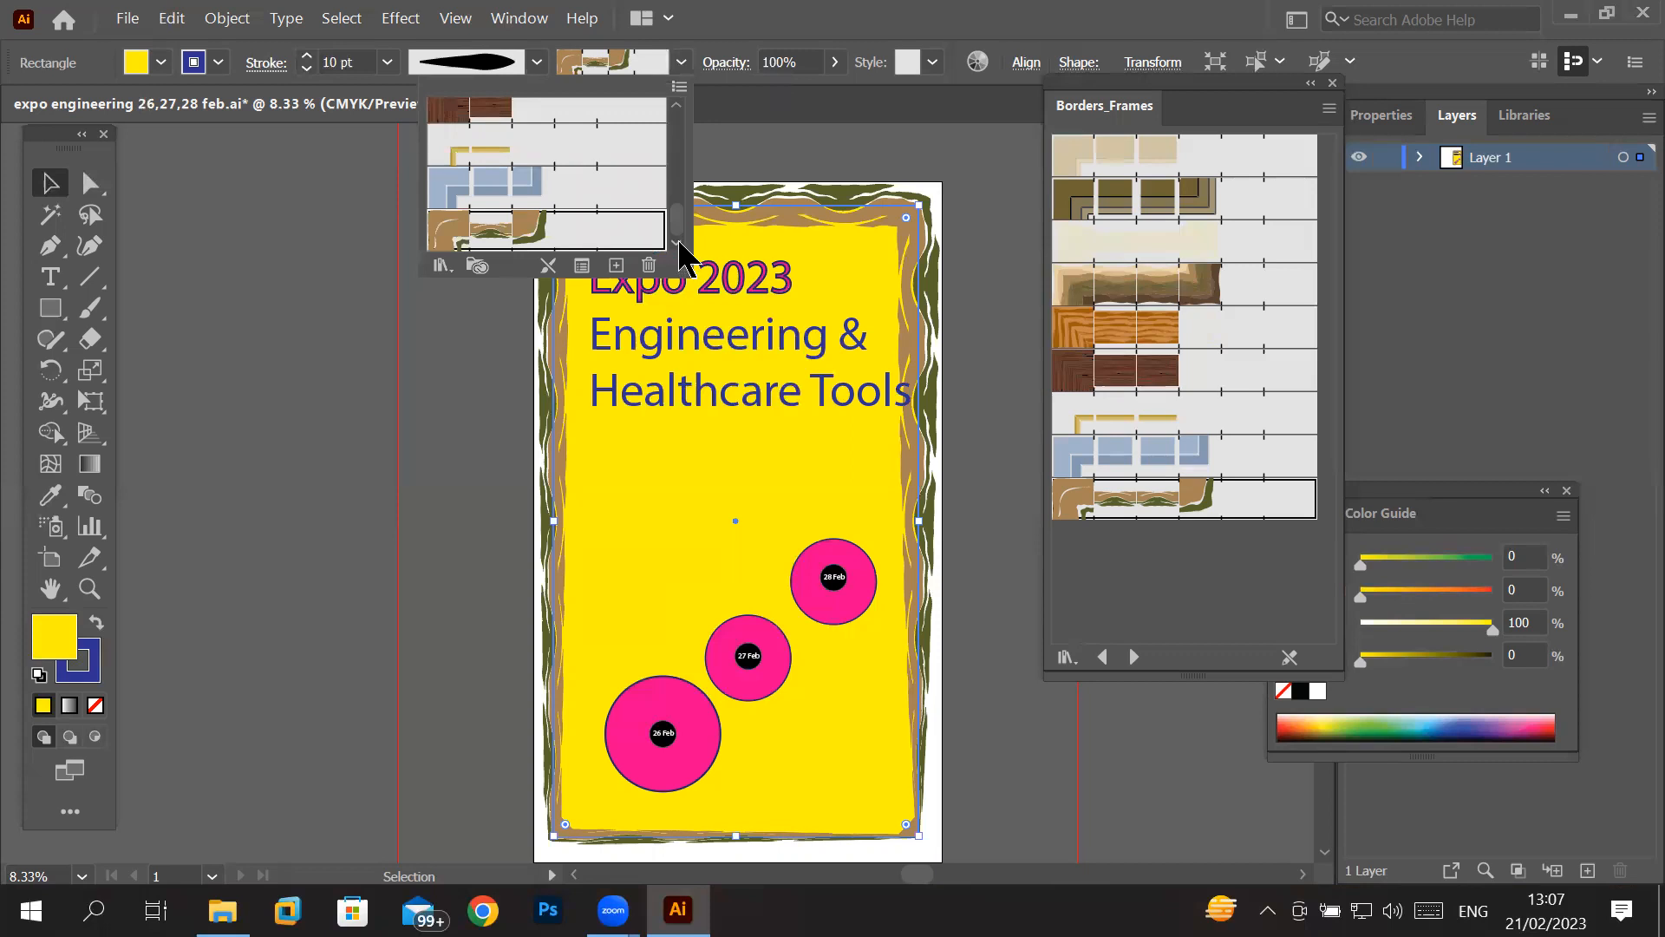
left_click(440, 267)
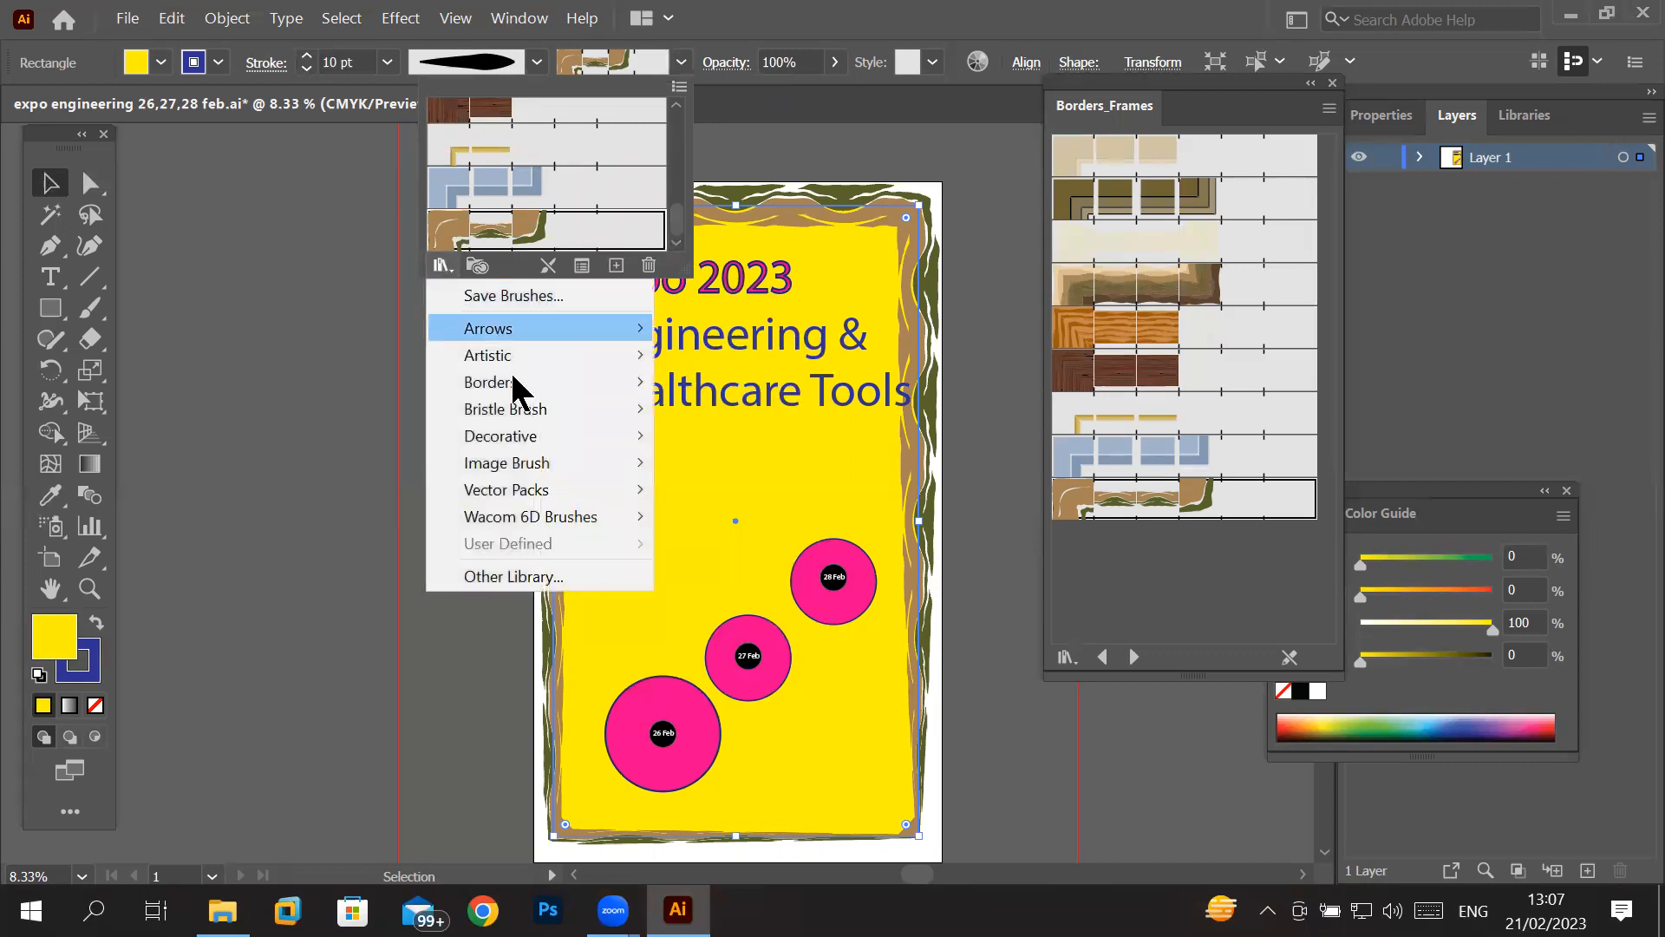
mouse_move(550, 469)
mouse_move(577, 337)
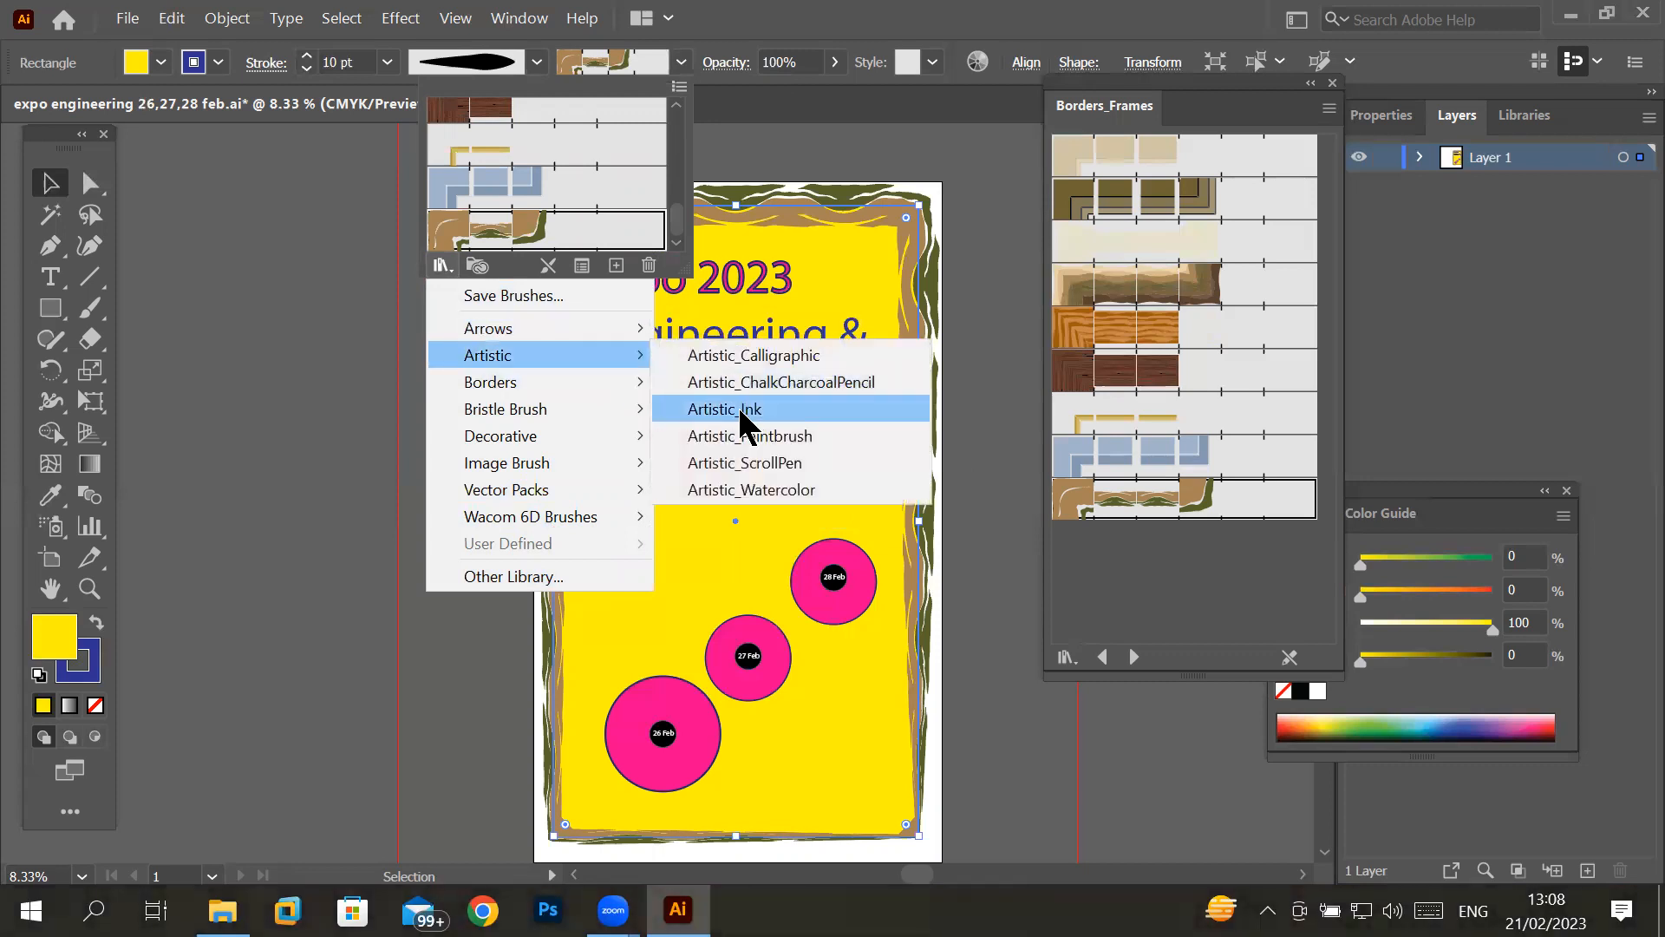
left_click(740, 415)
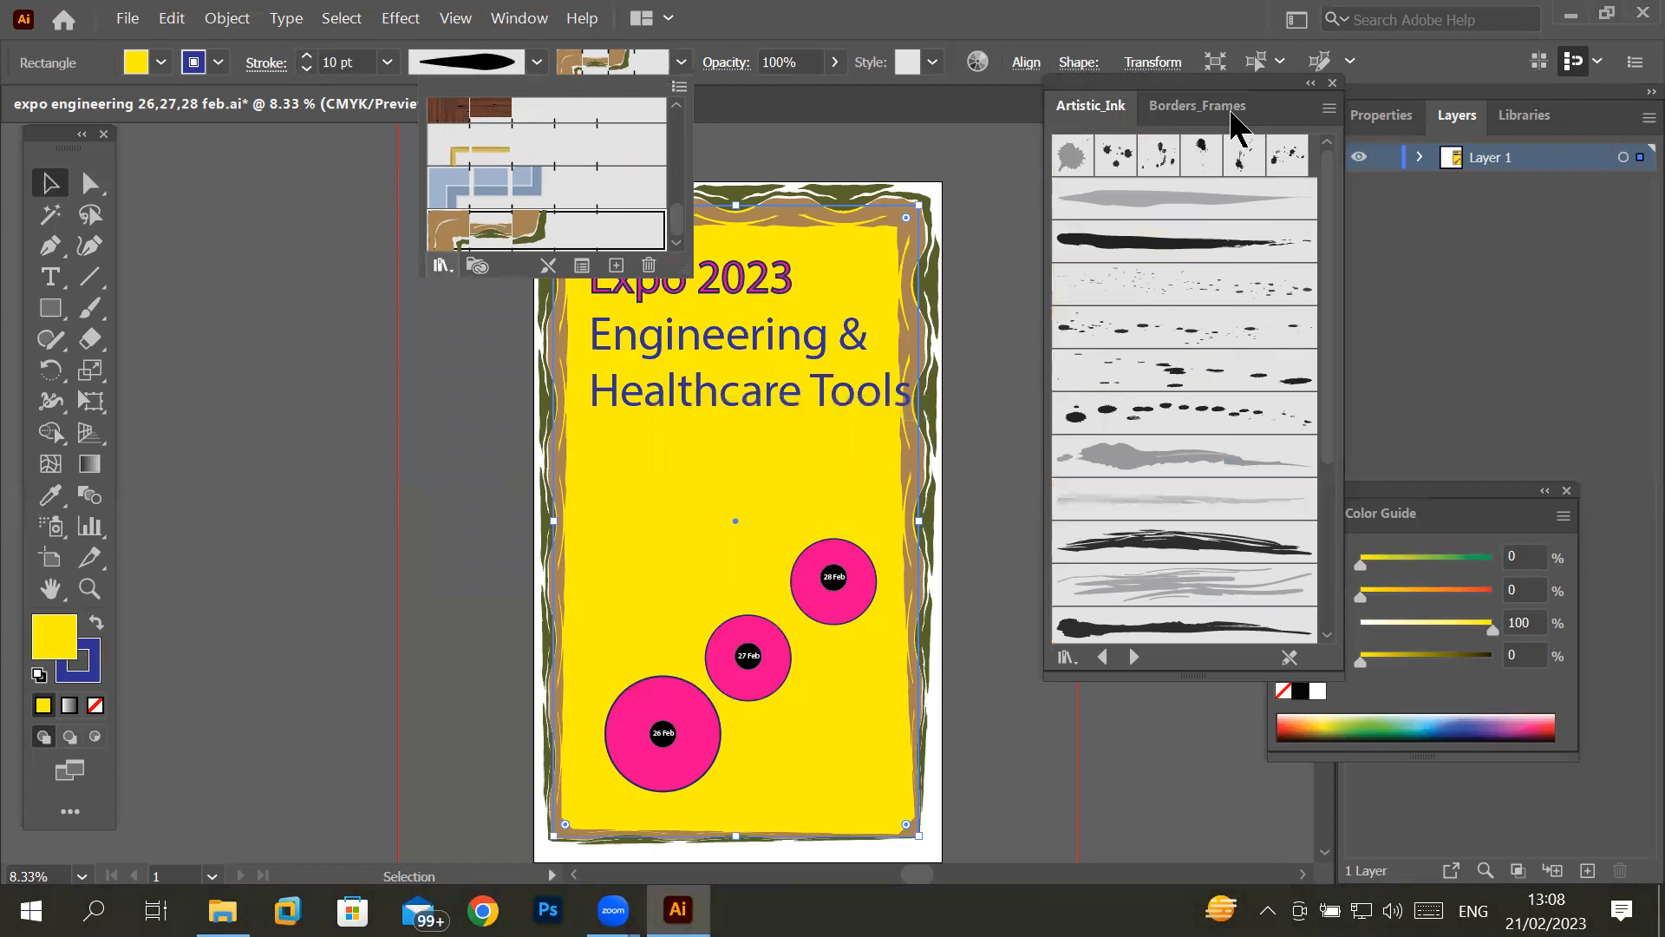
- Try the Dark Ink Wash brush on the border, and apply the dark multi-strand ink brush
left_click(1170, 467)
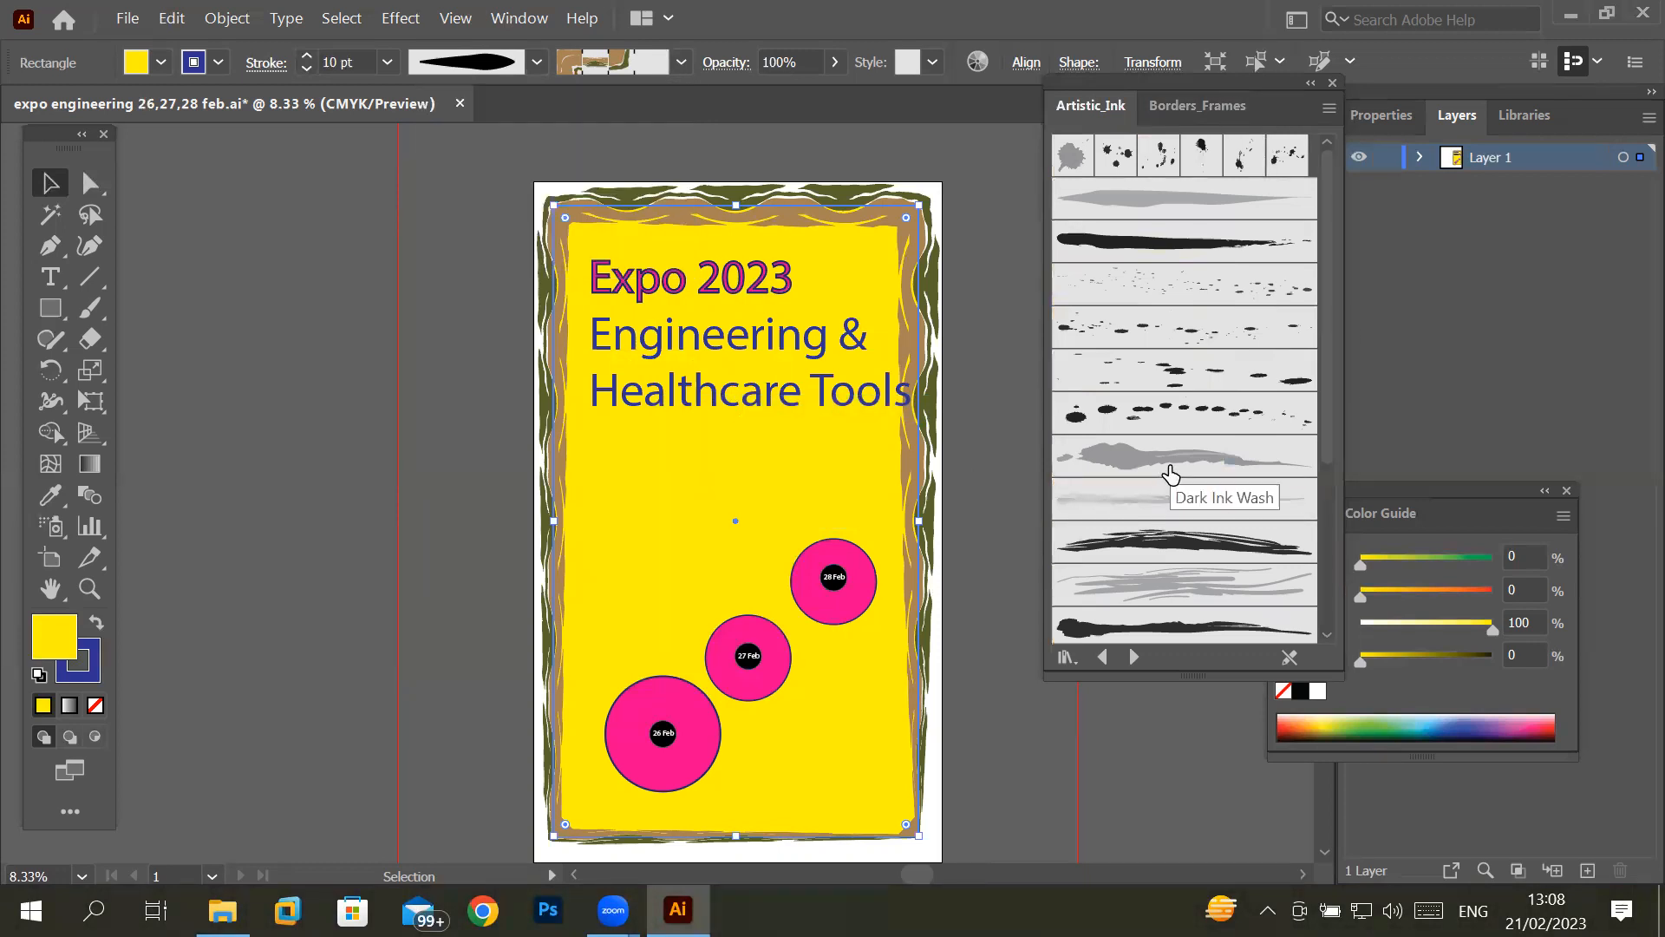
left_click(1170, 468)
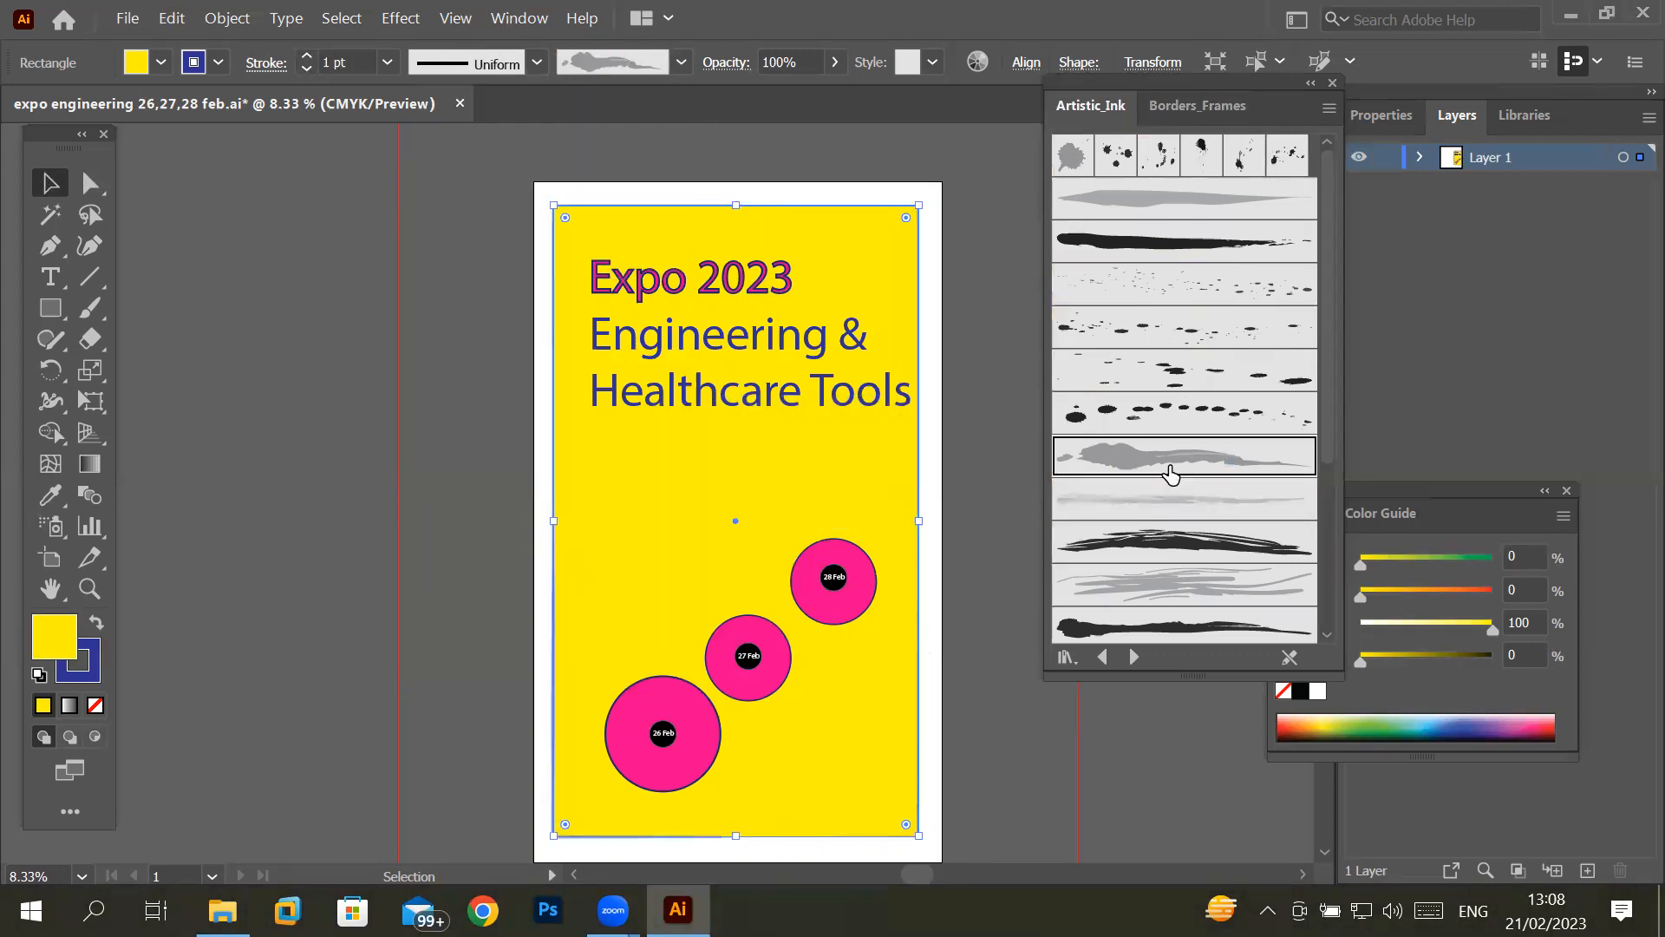
left_click(1186, 553)
- Increase the border's stroke weight to 26 pt
left_click(306, 55)
left_click(306, 55)
double_click(306, 56)
left_click(306, 55)
double_click(306, 55)
double_click(307, 55)
left_click(306, 55)
double_click(306, 56)
double_click(306, 55)
double_click(306, 56)
double_click(307, 55)
double_click(306, 56)
left_click(306, 56)
double_click(306, 55)
double_click(306, 56)
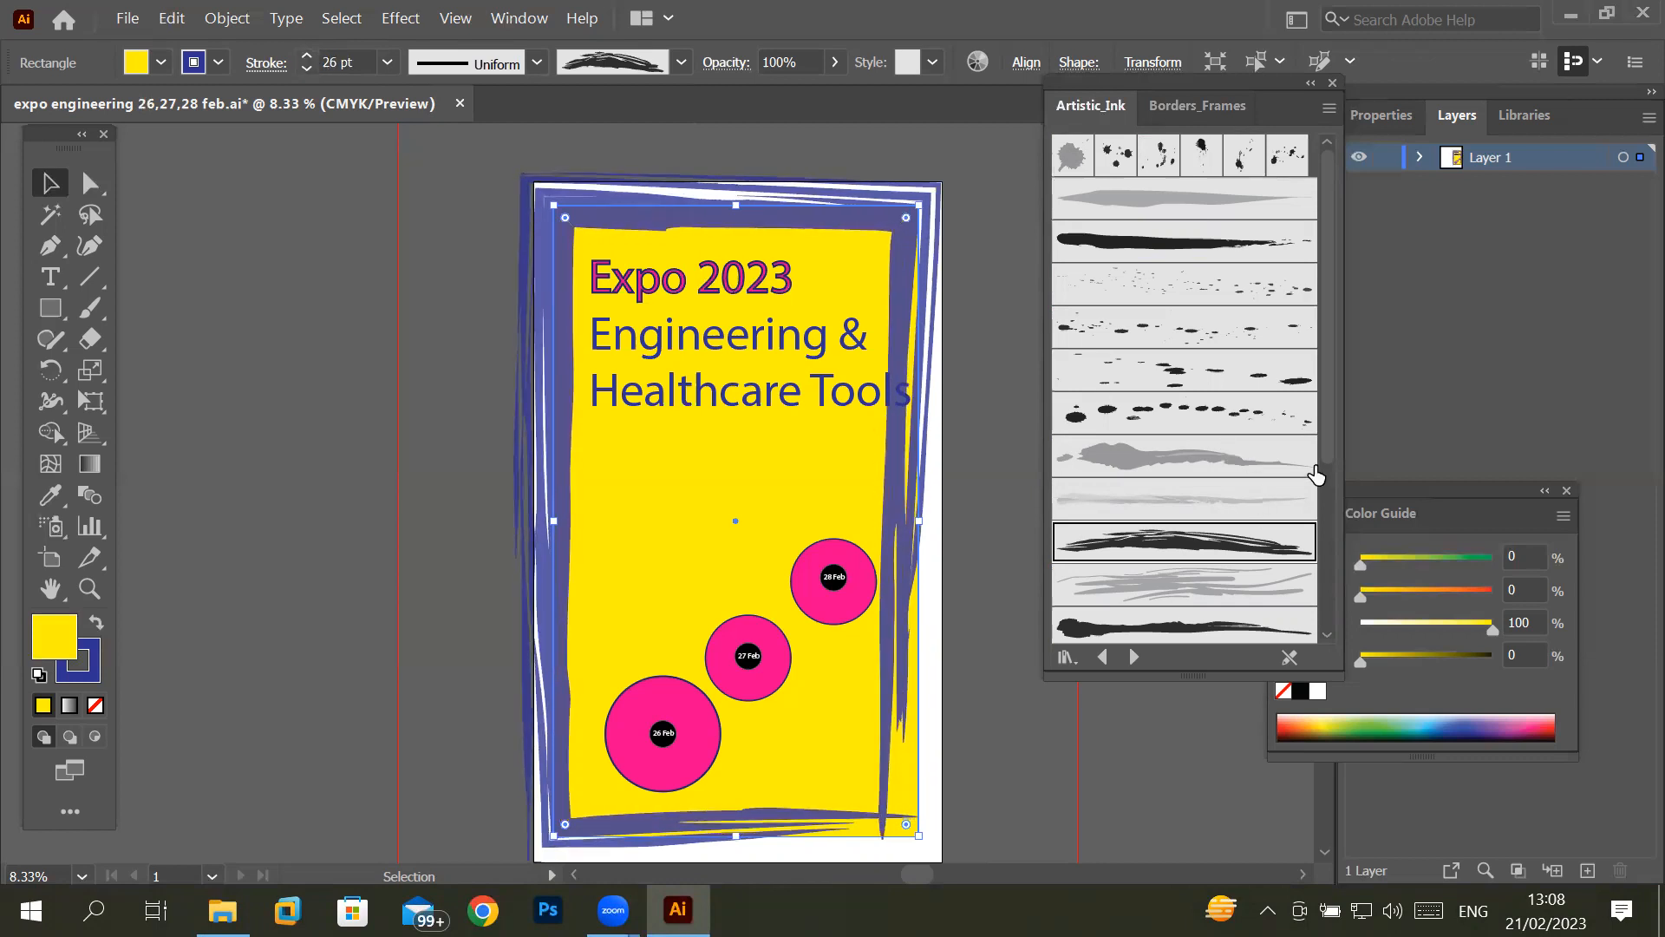
- Compare several Artistic_Ink brushes on the border, including Marker - Smooth and Fountain Pen, and apply the solid black tapered brush with the rounded start
left_click_drag(1332, 434, 1328, 623)
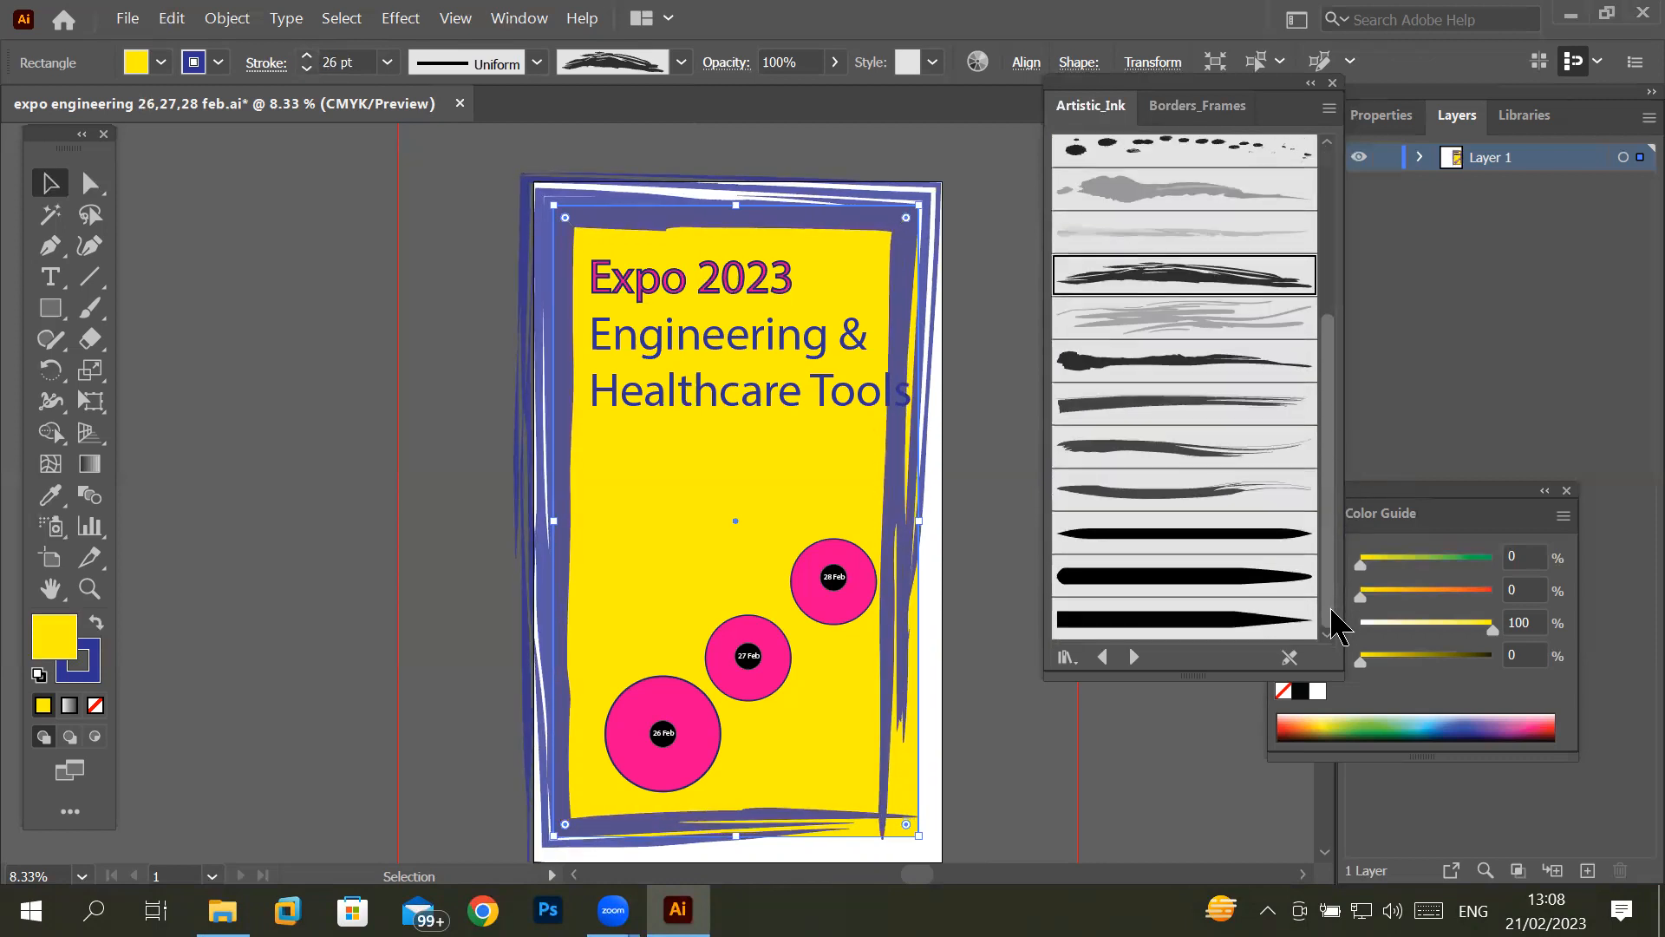
left_click(1264, 593)
left_click(1252, 626)
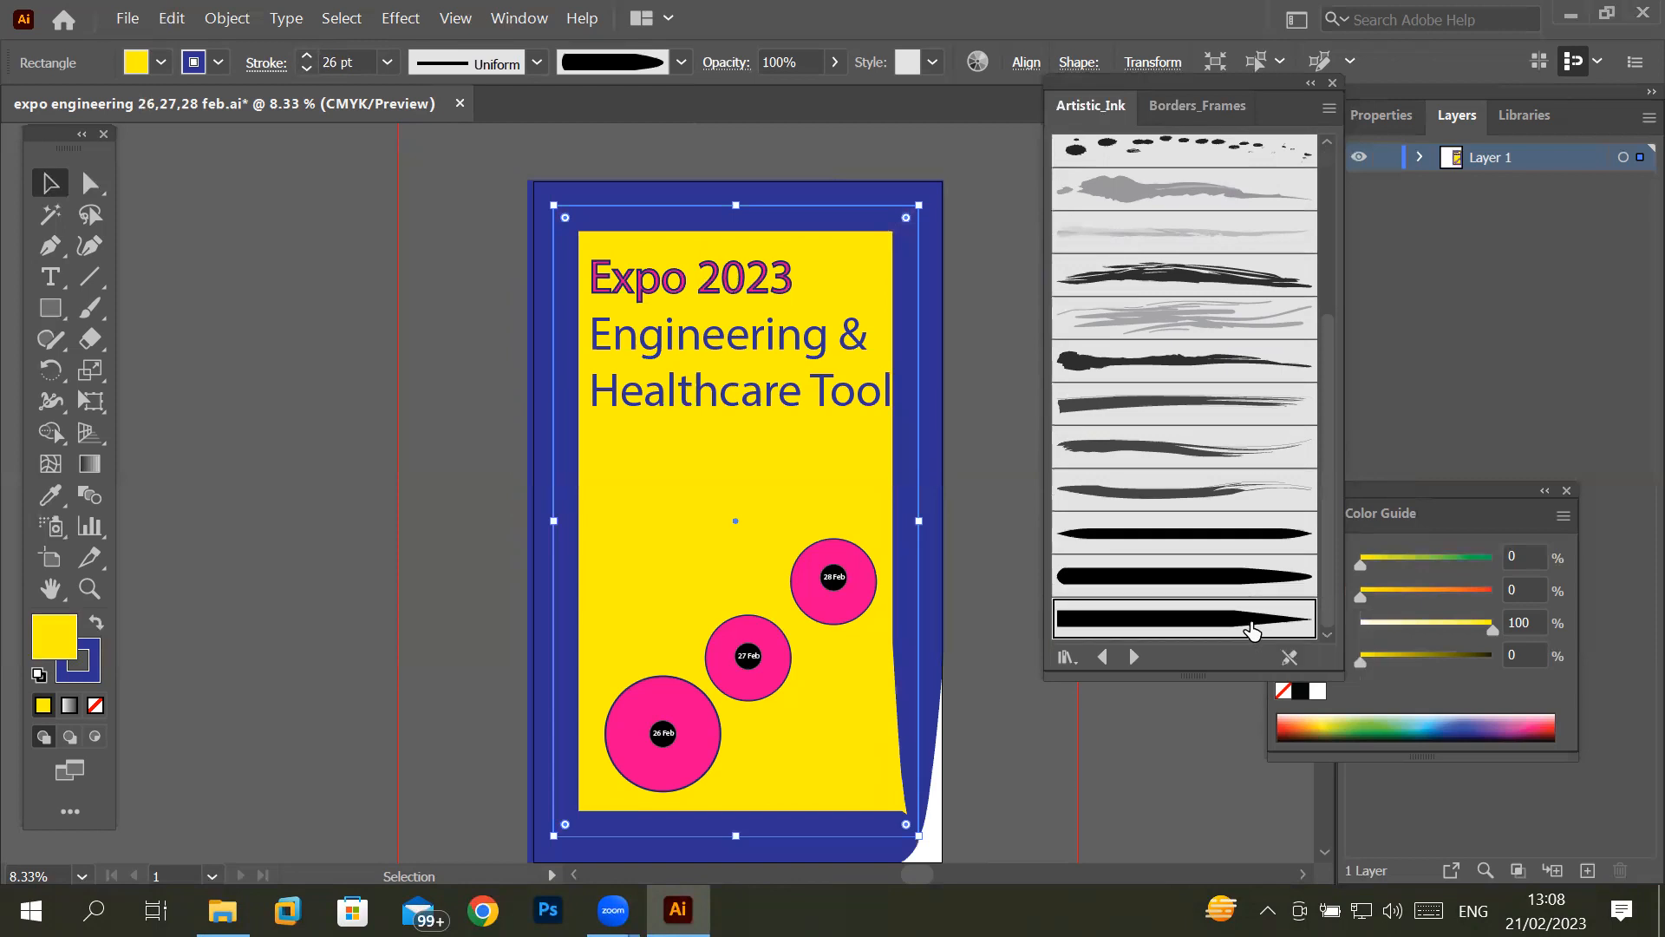
left_click(1266, 499)
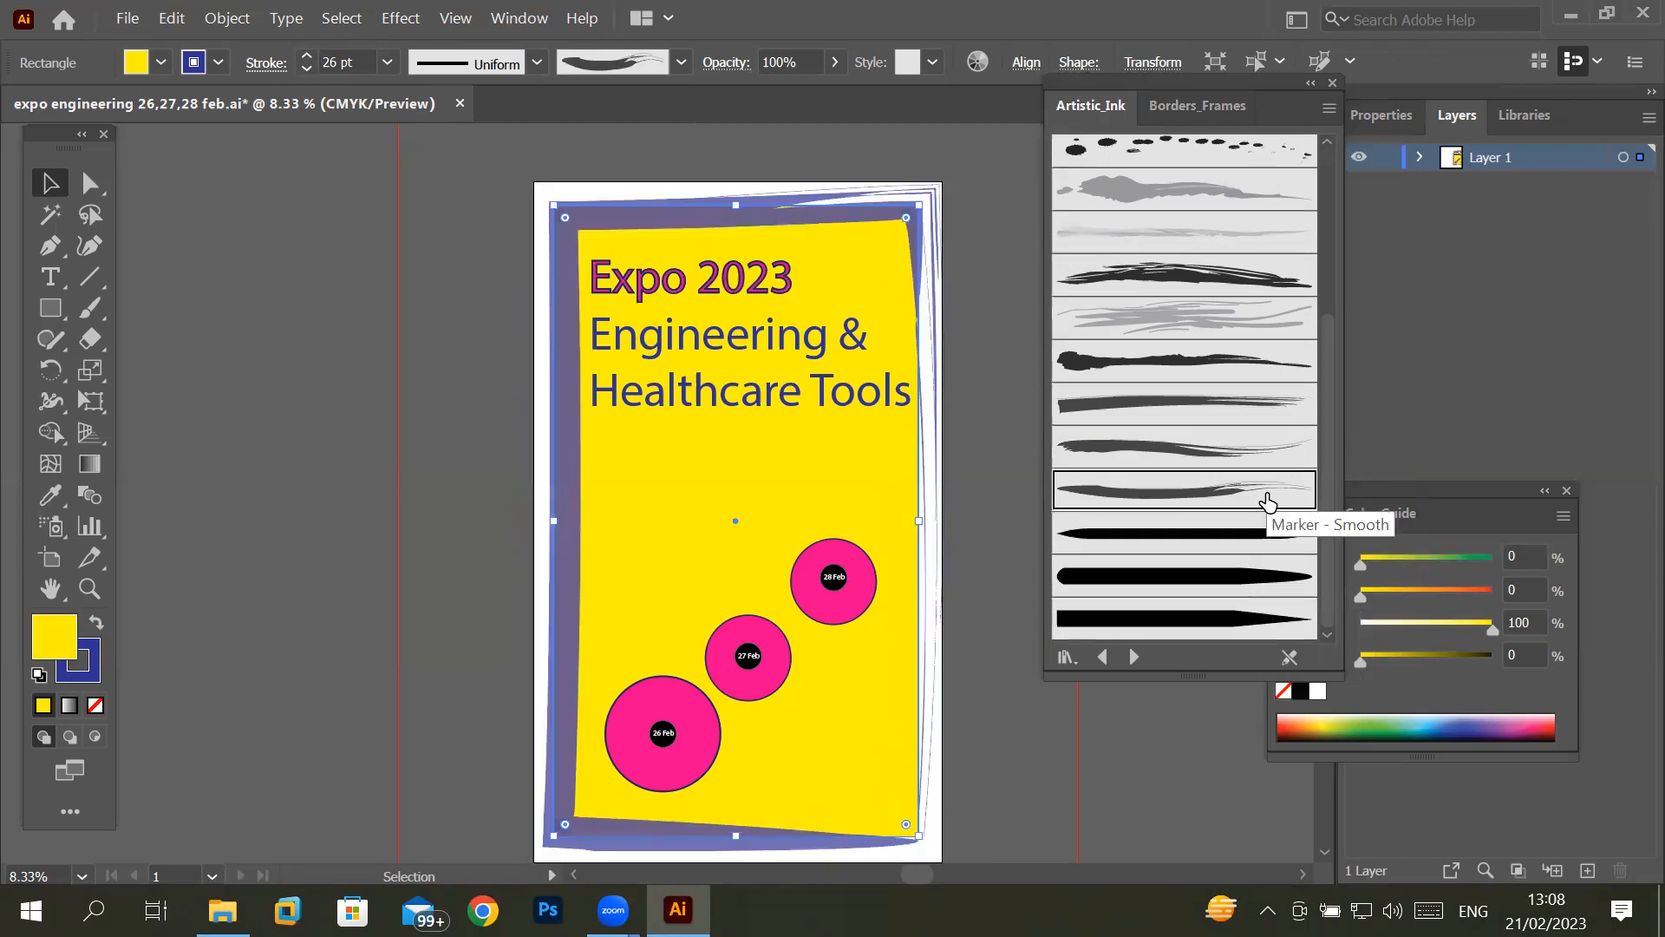
left_click(1249, 445)
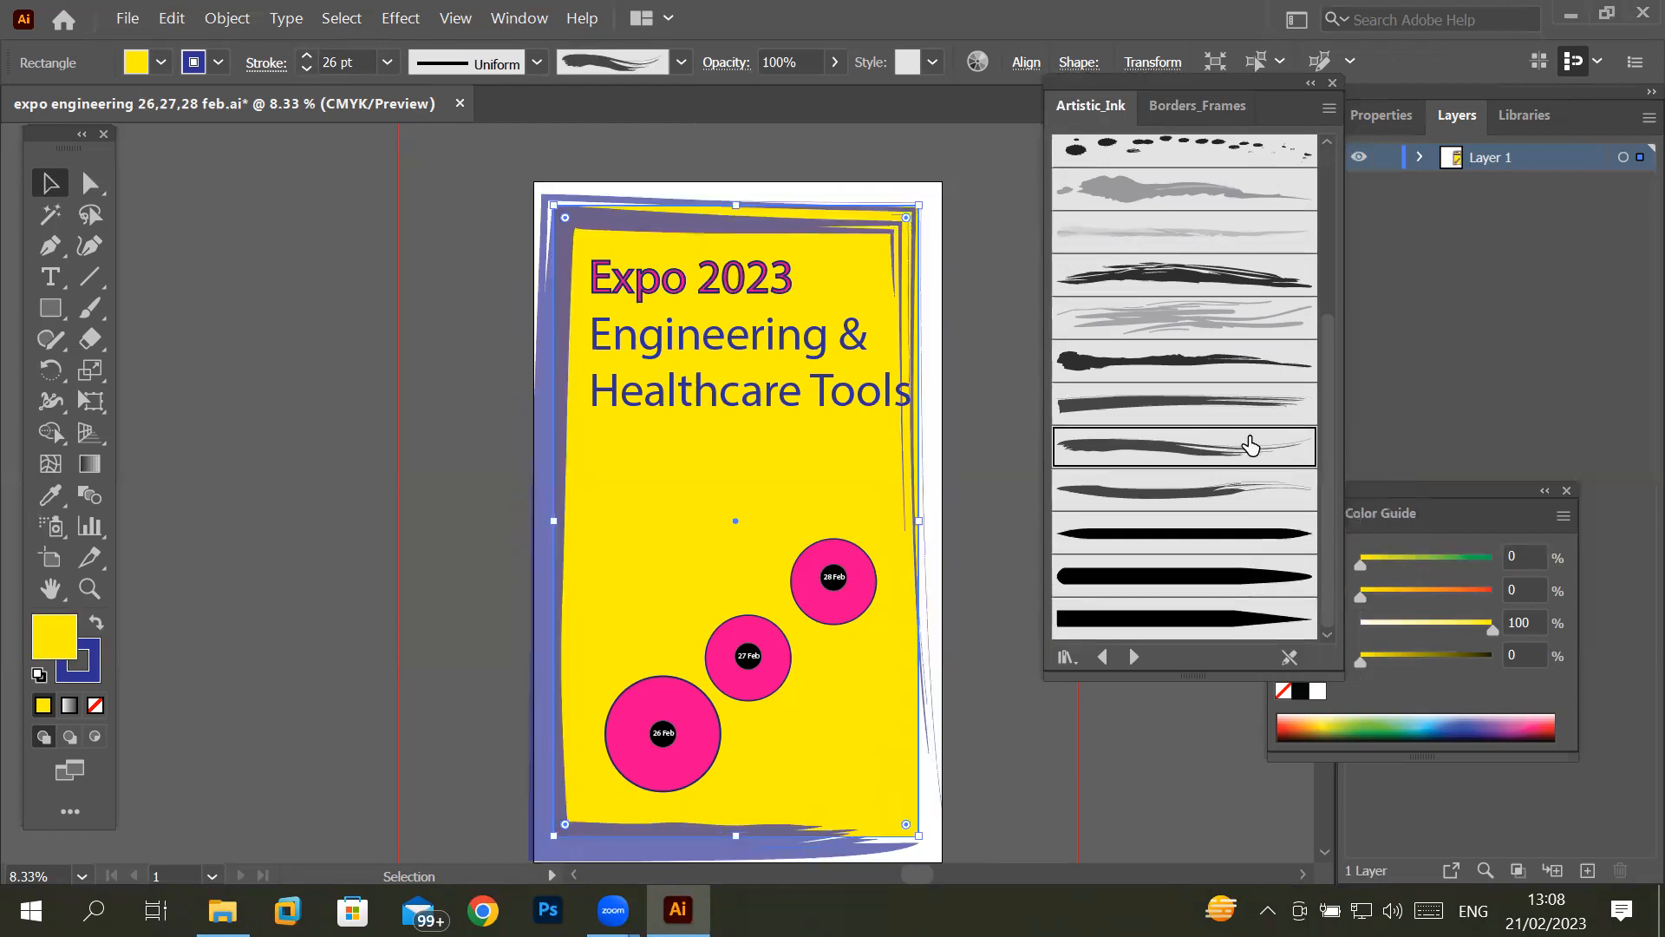
left_click(1247, 359)
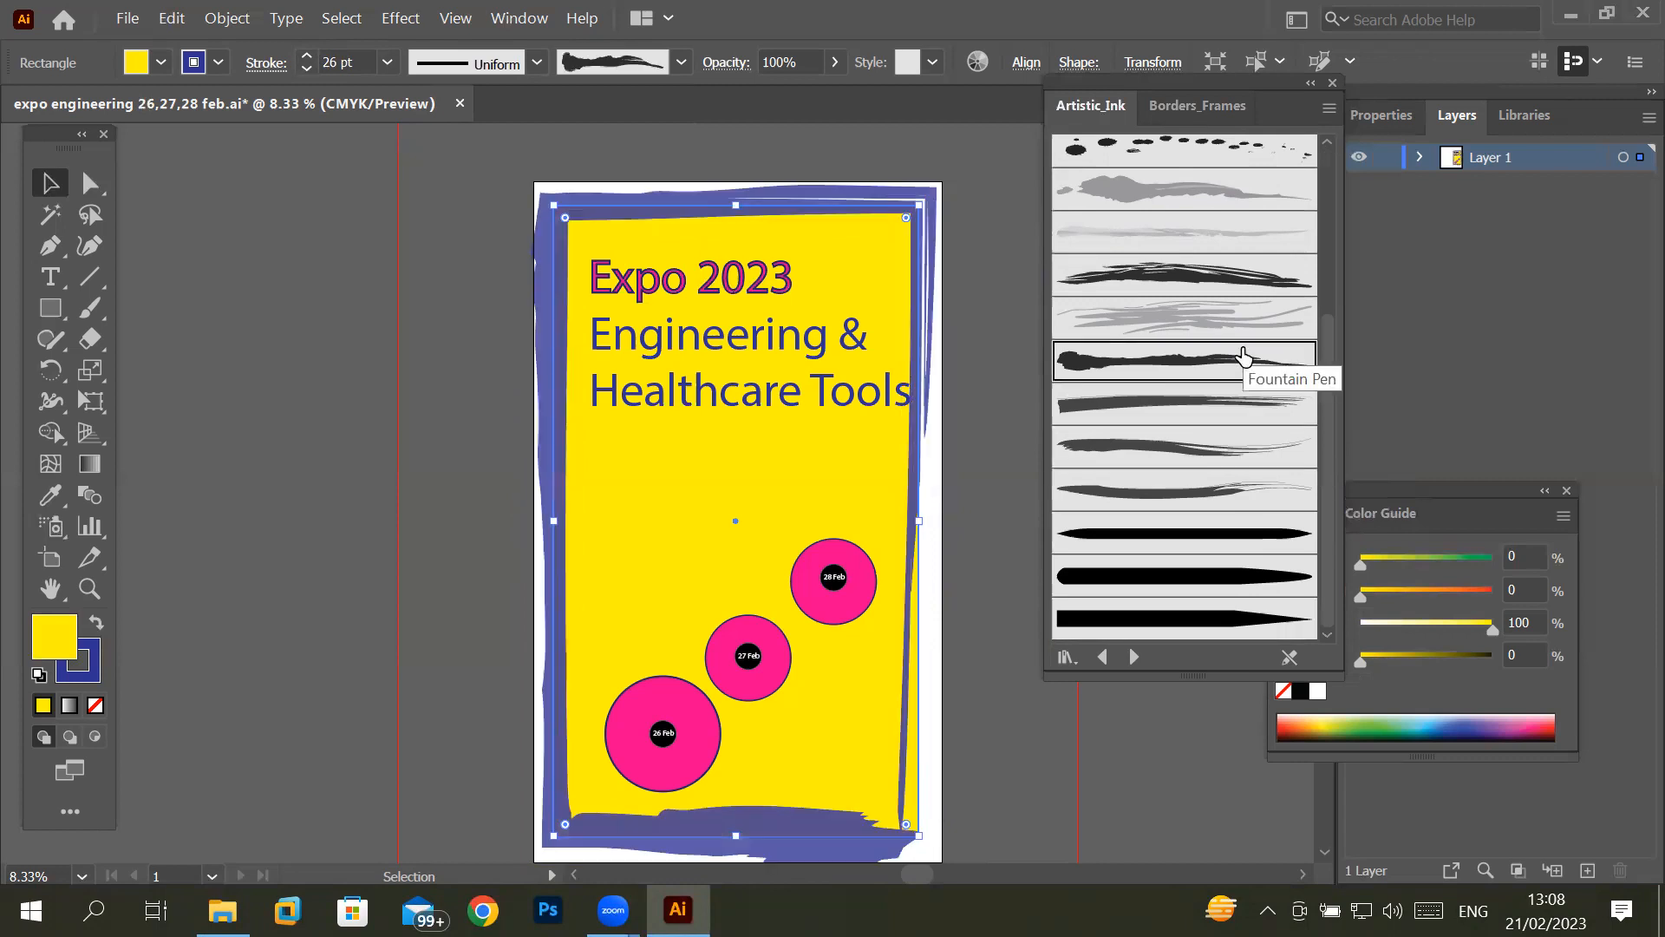
left_click(1247, 290)
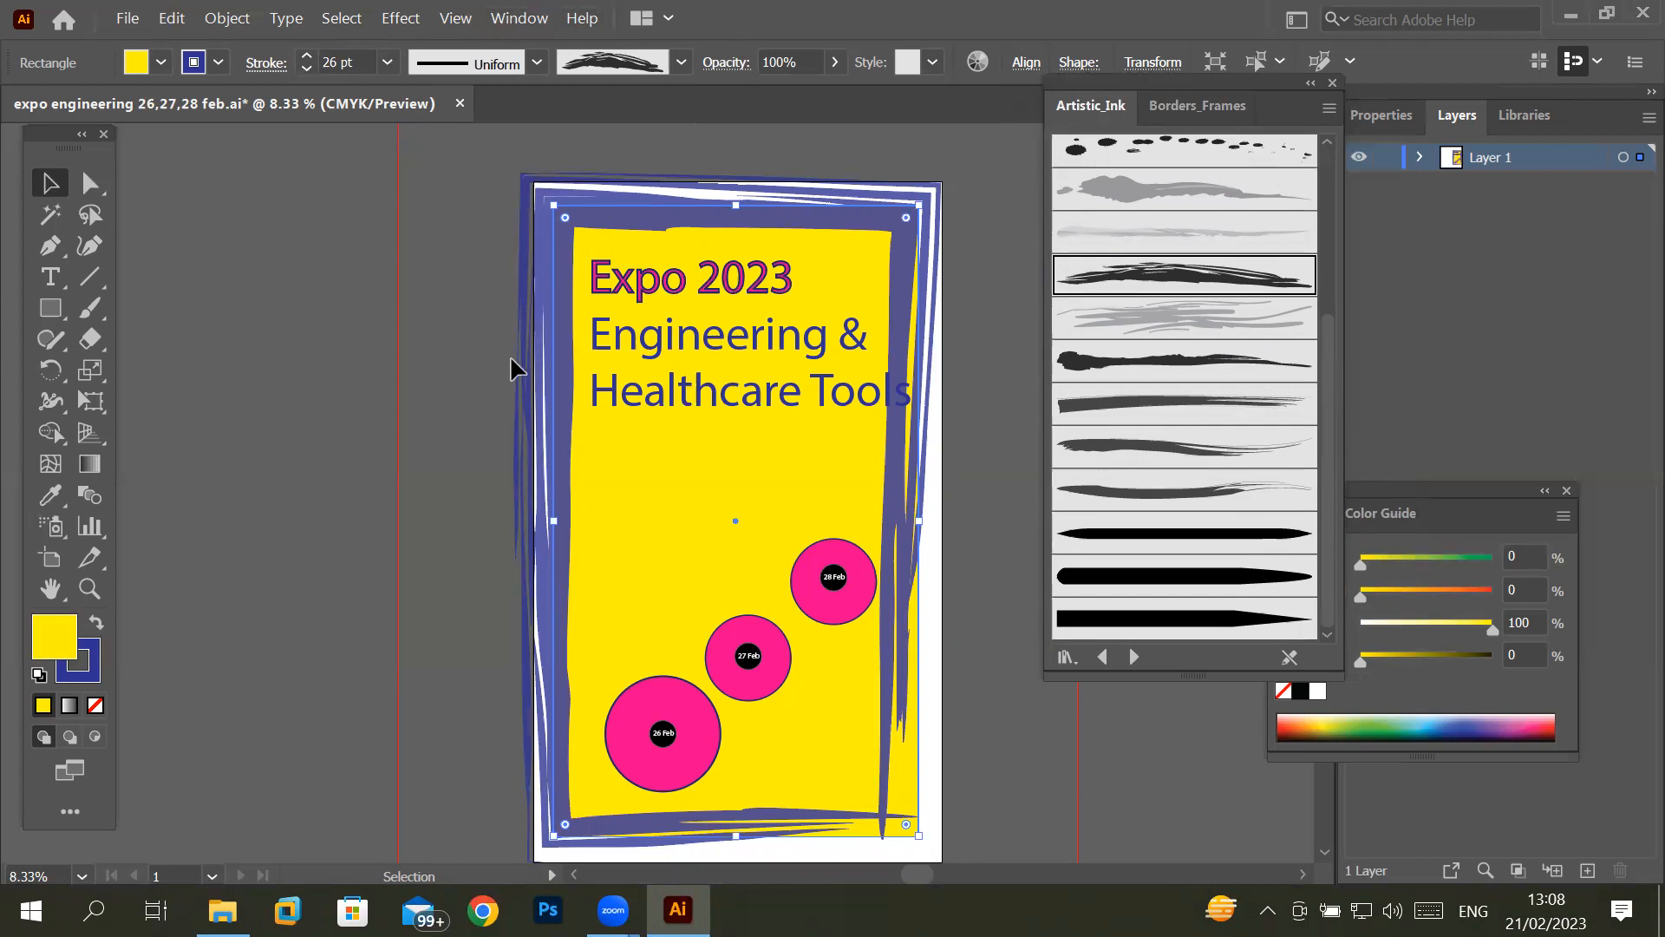
left_click(1196, 580)
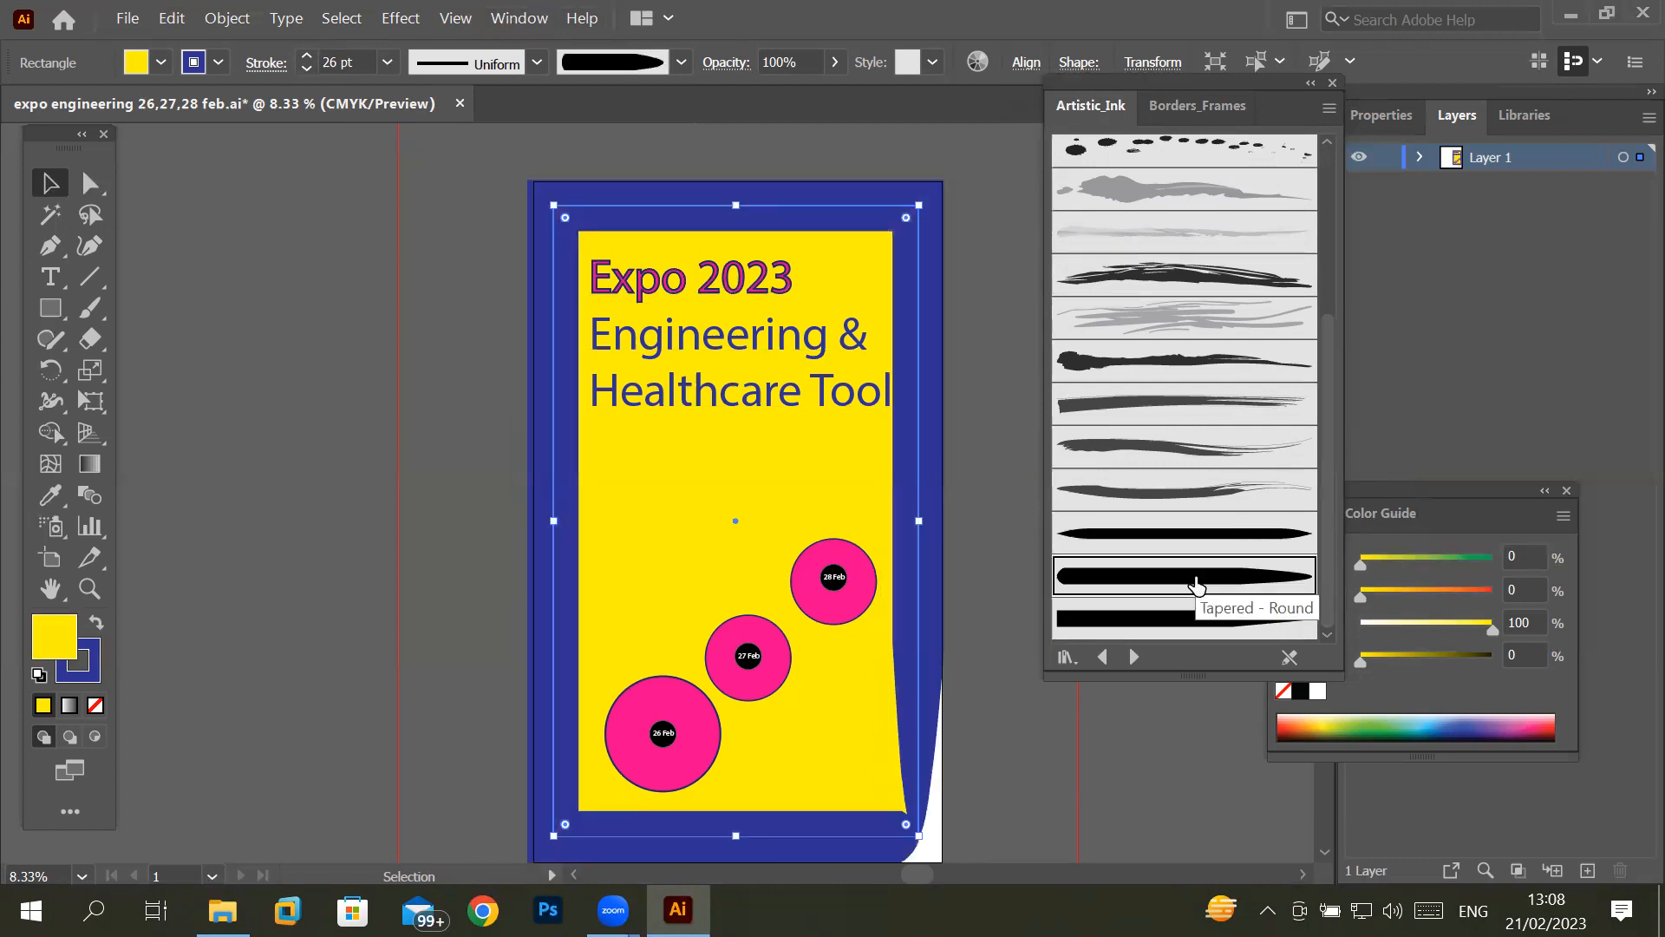
- Try lowering the yellow rectangle's opacity to 2%, and restore it to 100%
left_click(834, 66)
left_click_drag(830, 93, 733, 109)
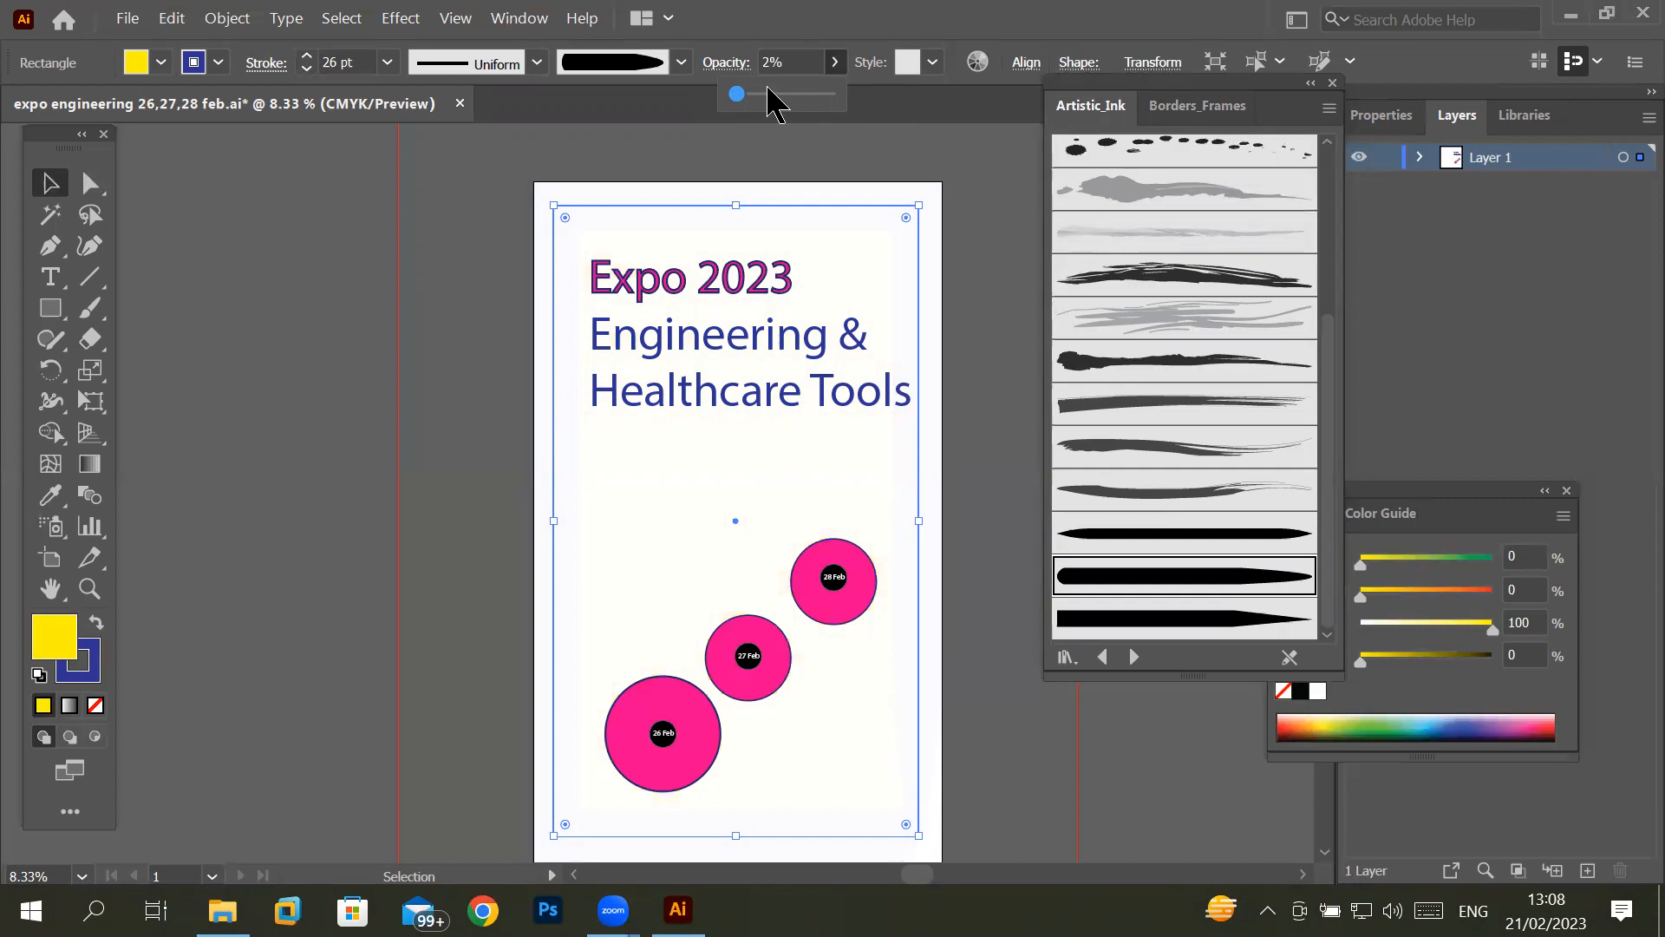
left_click_drag(781, 94, 854, 97)
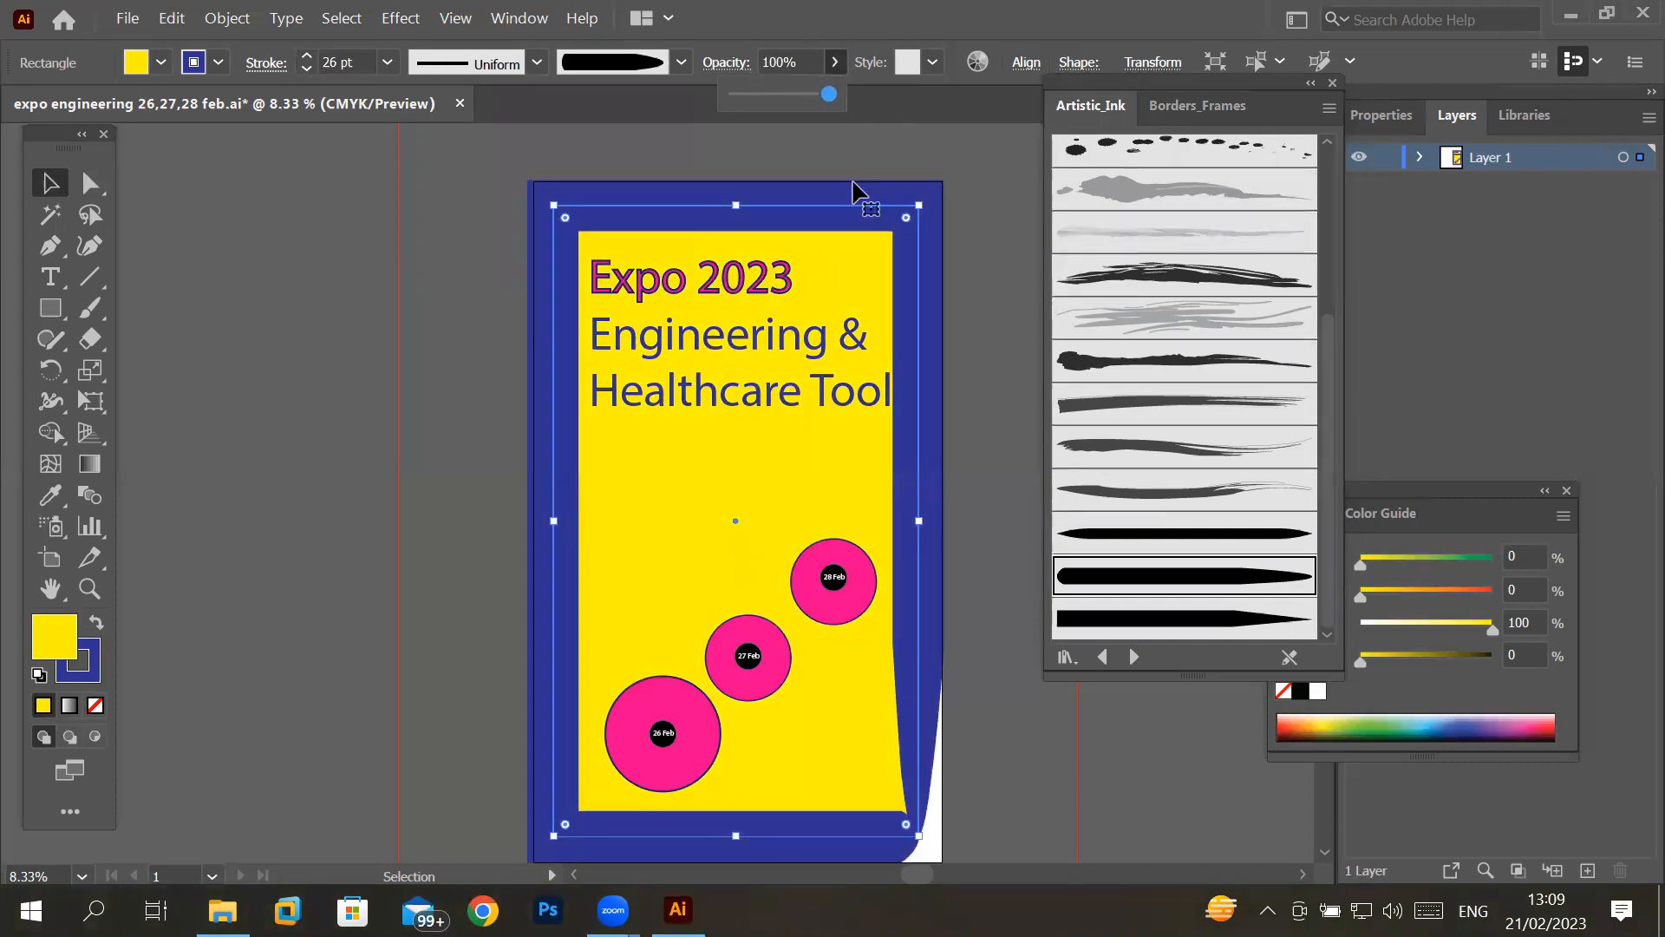
- Draw a rectangle about 3.04 ft wide around the whole poster and set its fill to none
left_click(48, 313)
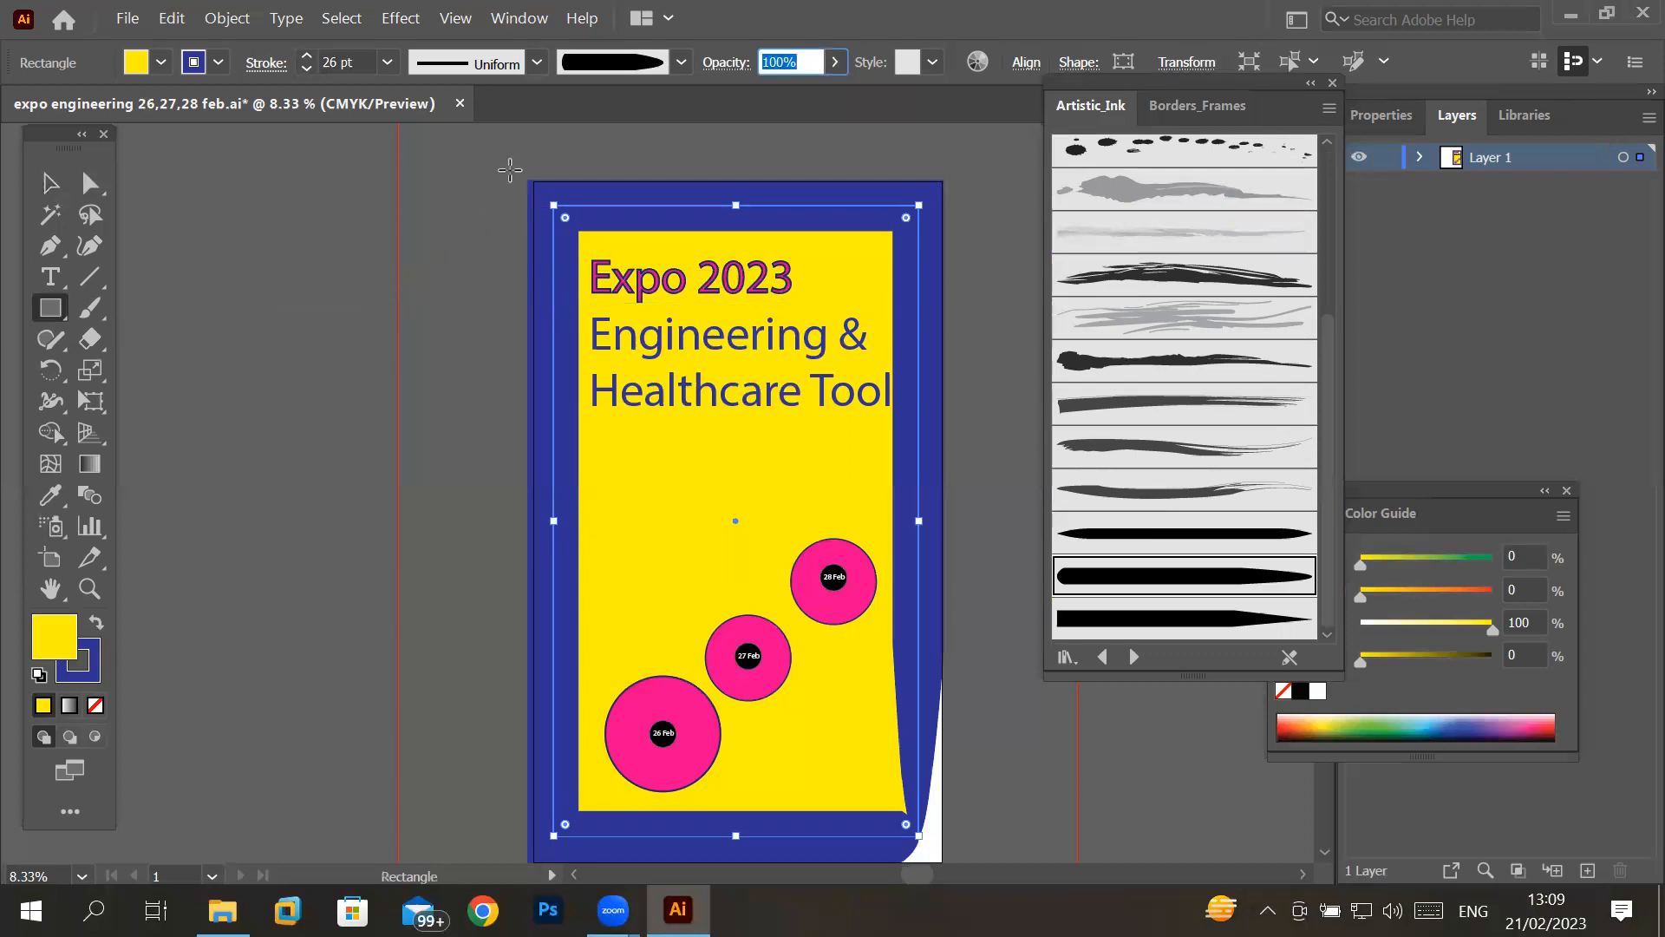
left_click_drag(528, 189, 939, 846)
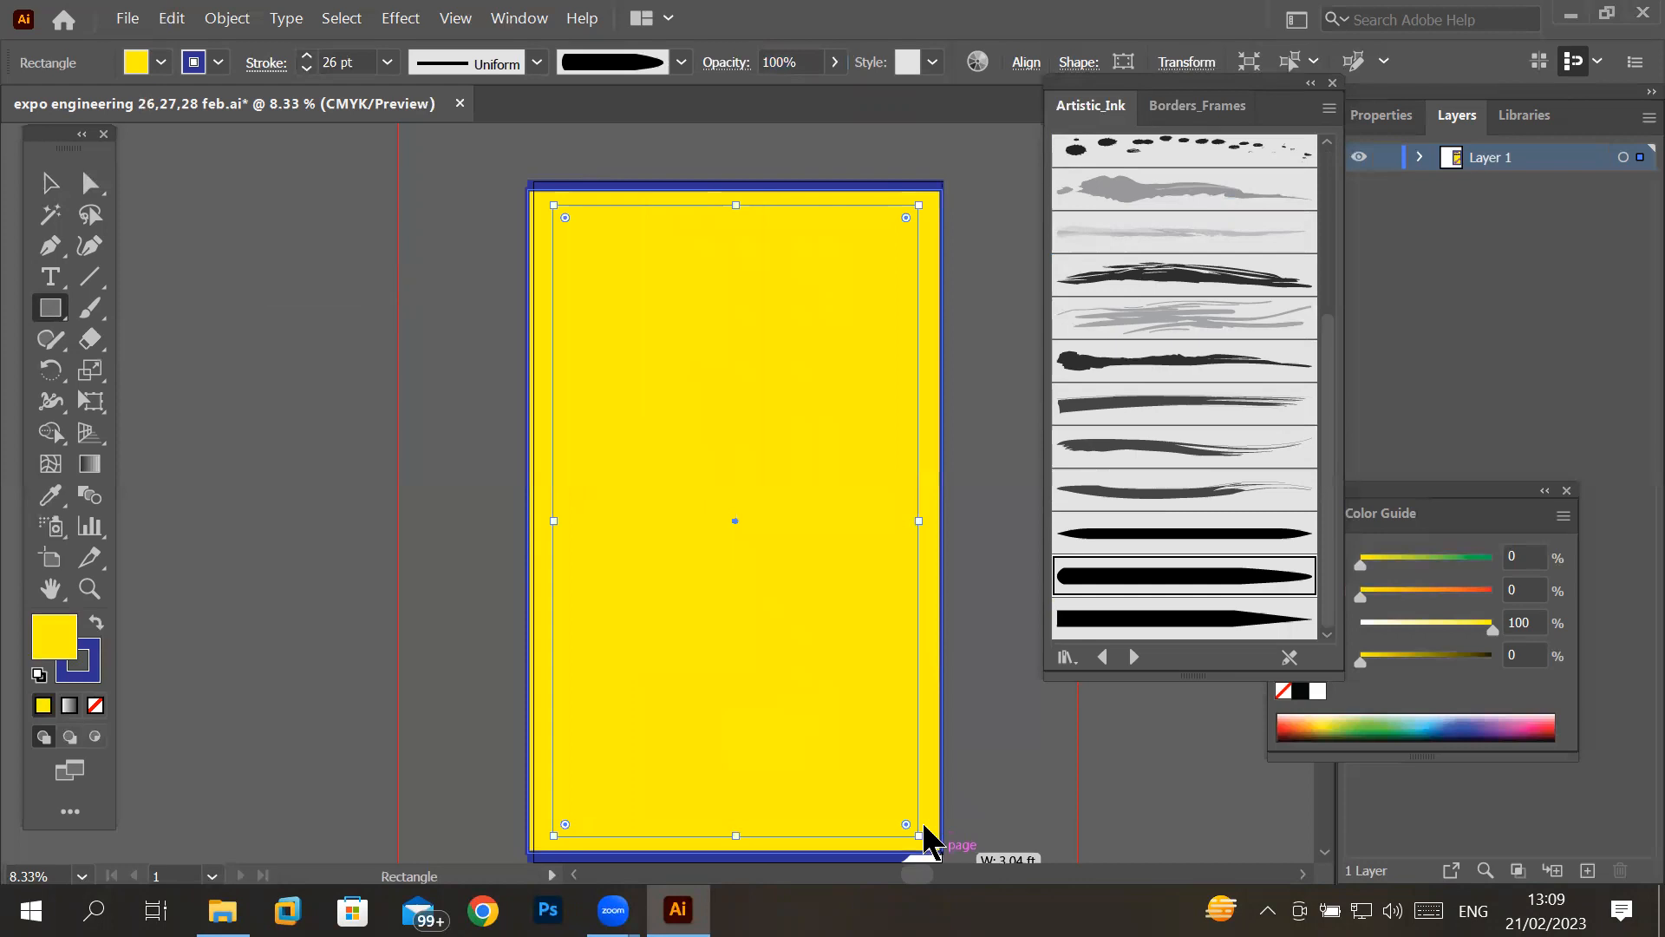
left_click(161, 62)
left_click(26, 115)
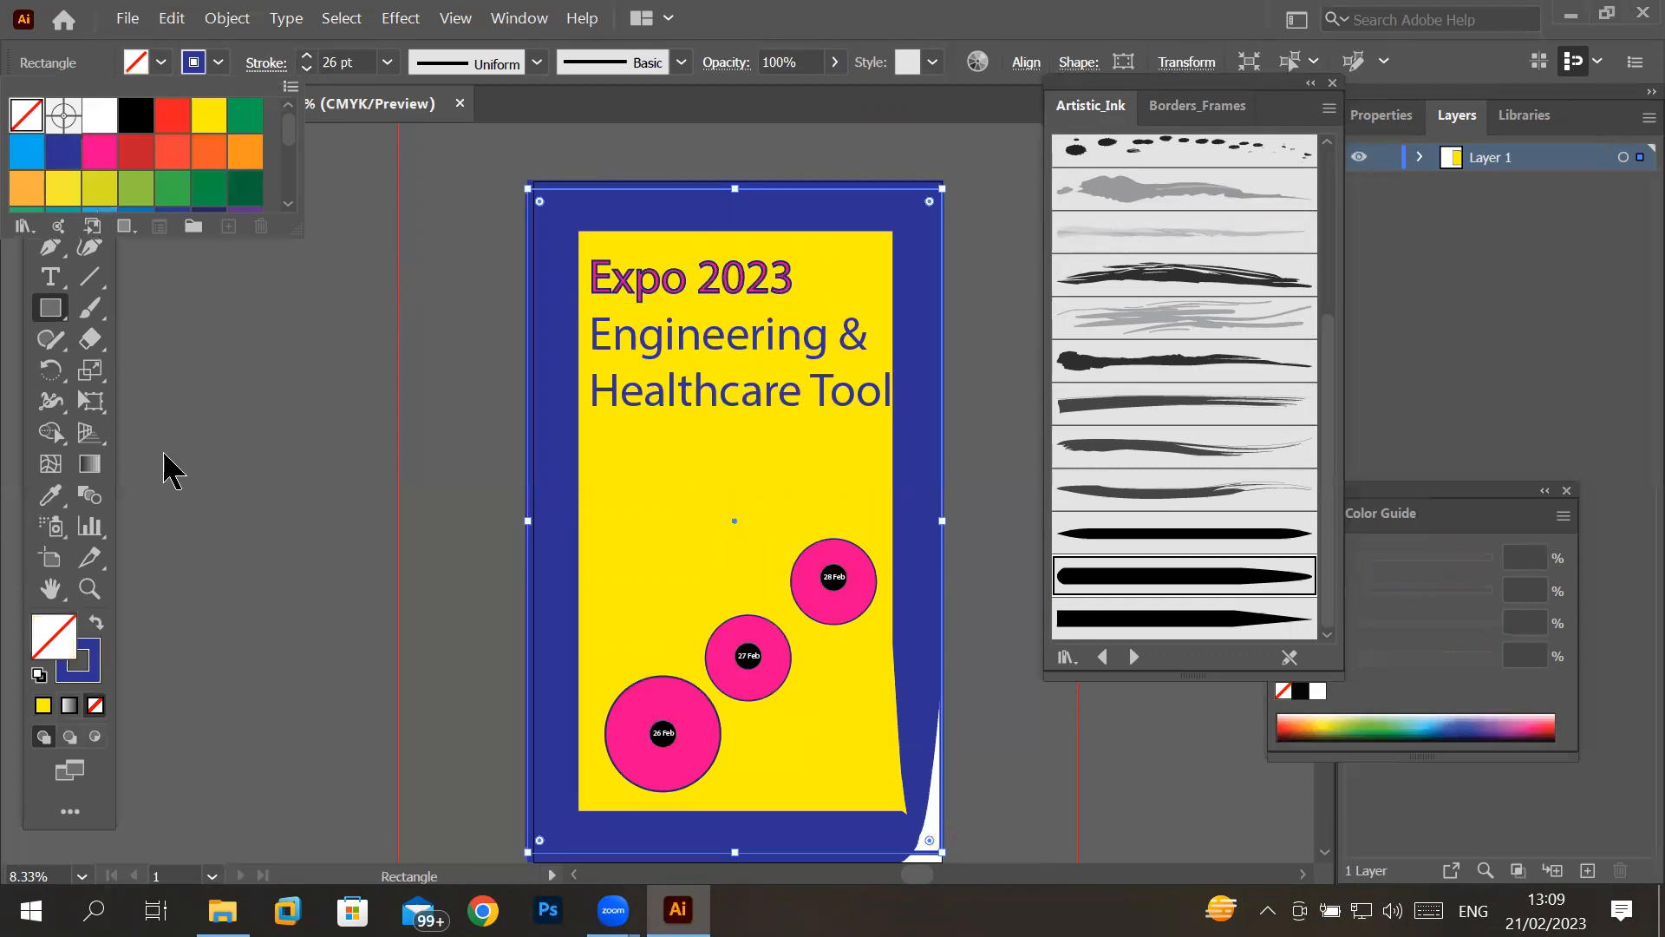
left_click(162, 62)
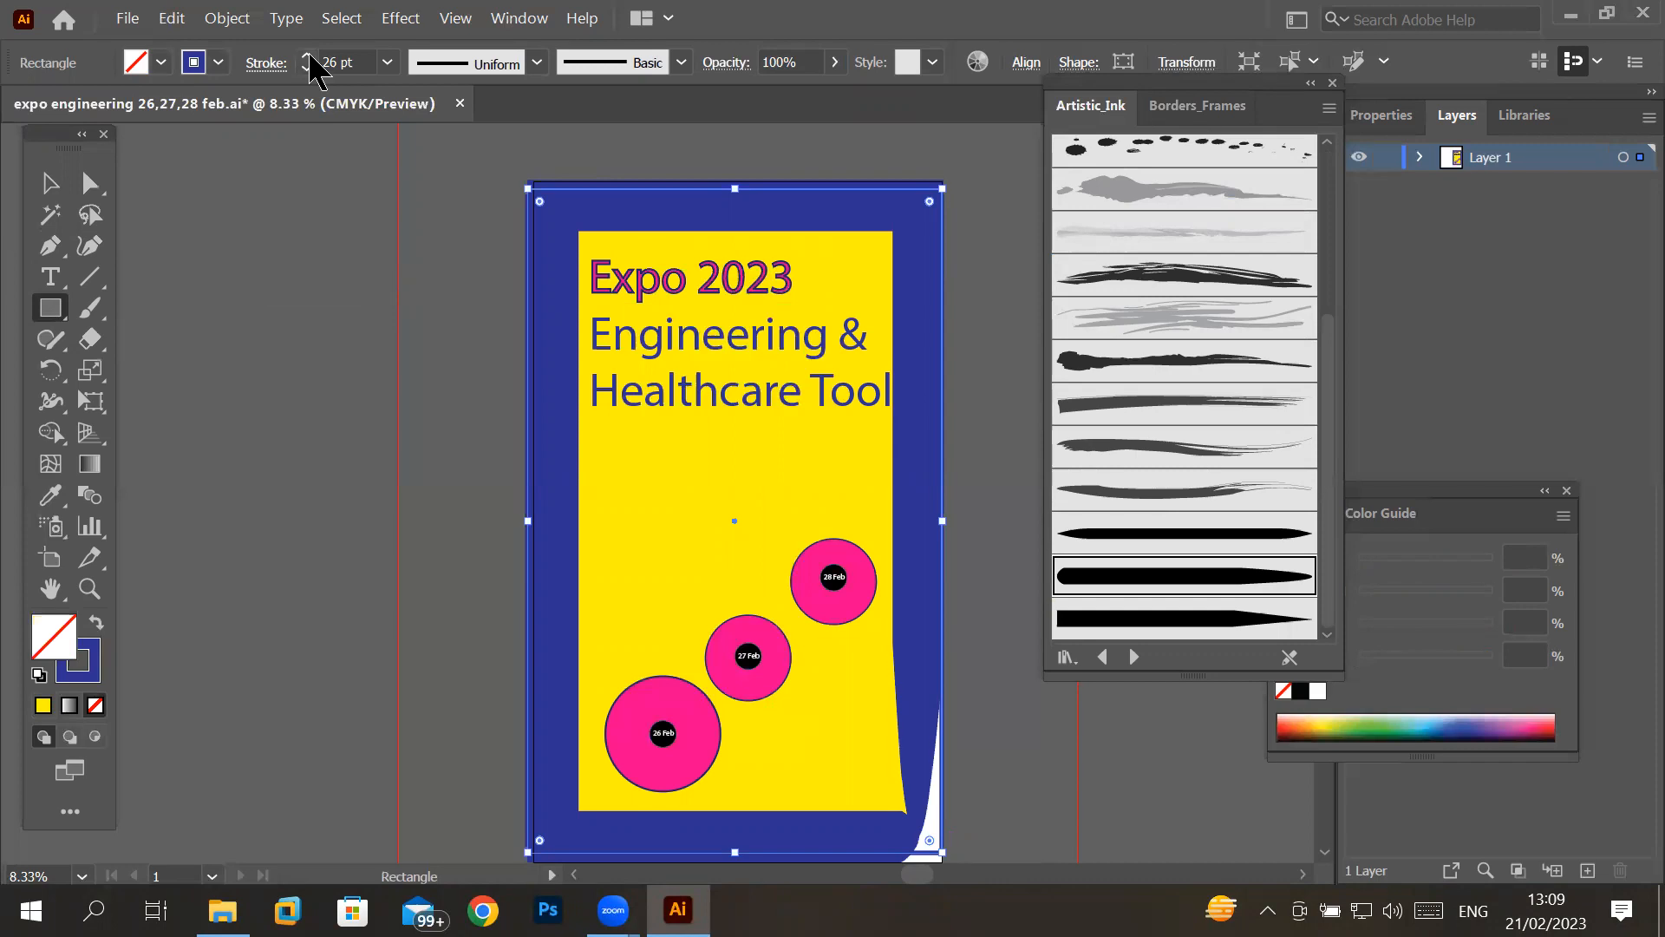
- Give the new outer rectangle a pink stroke with a weight of 168 pt
left_click(217, 61)
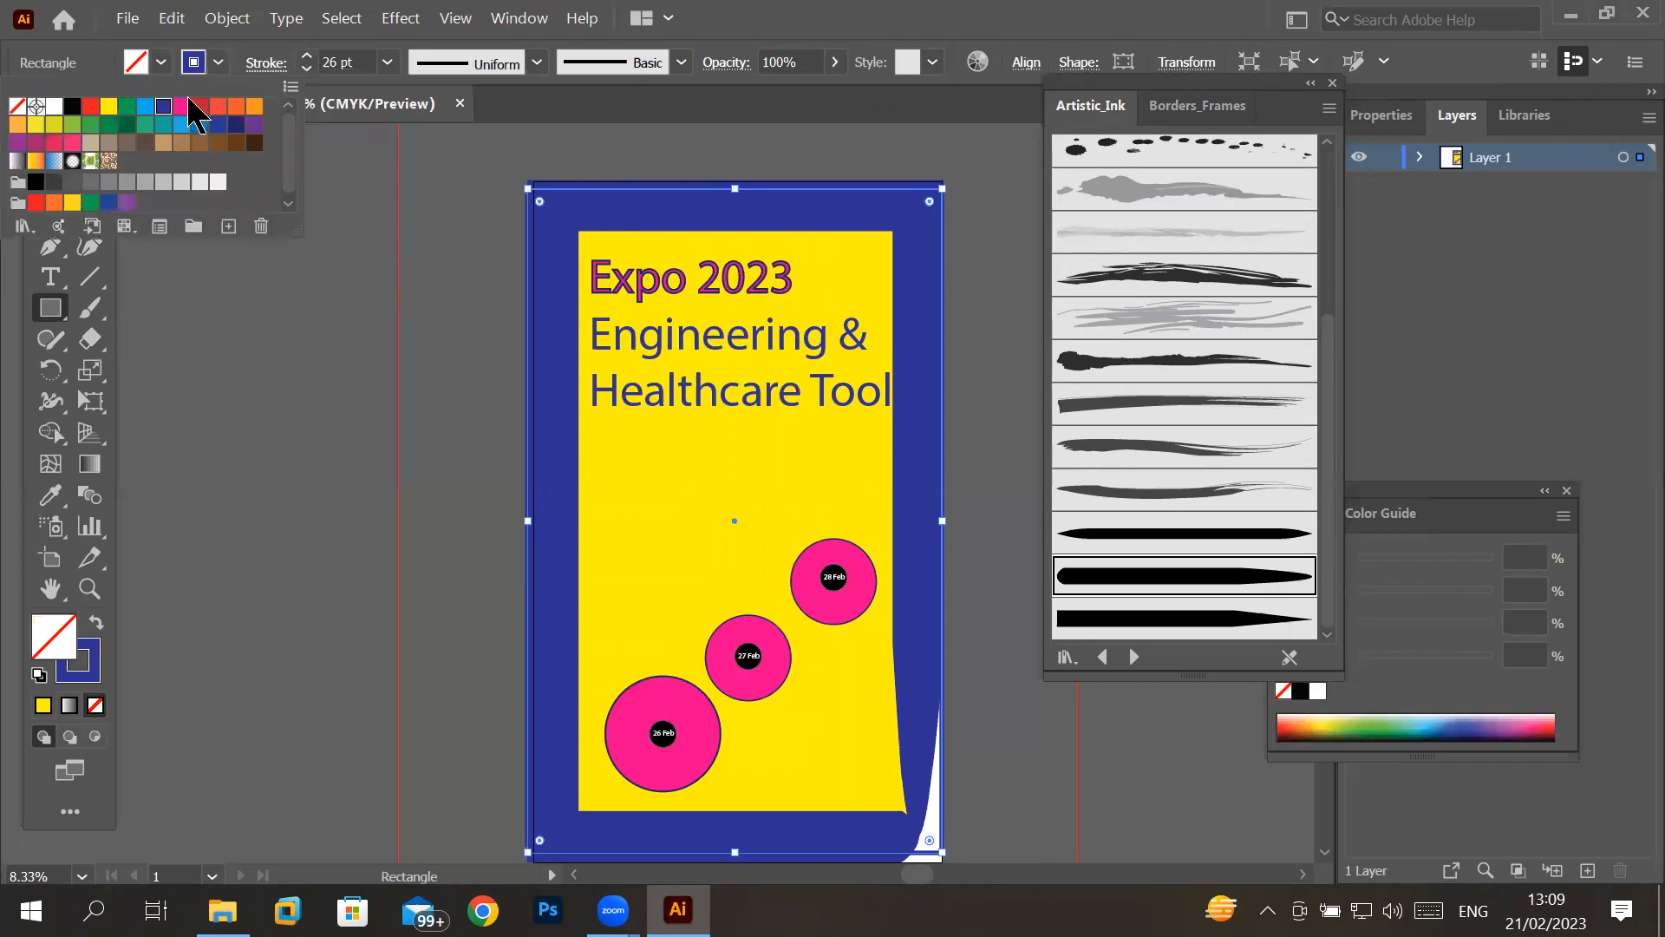
left_click(181, 108)
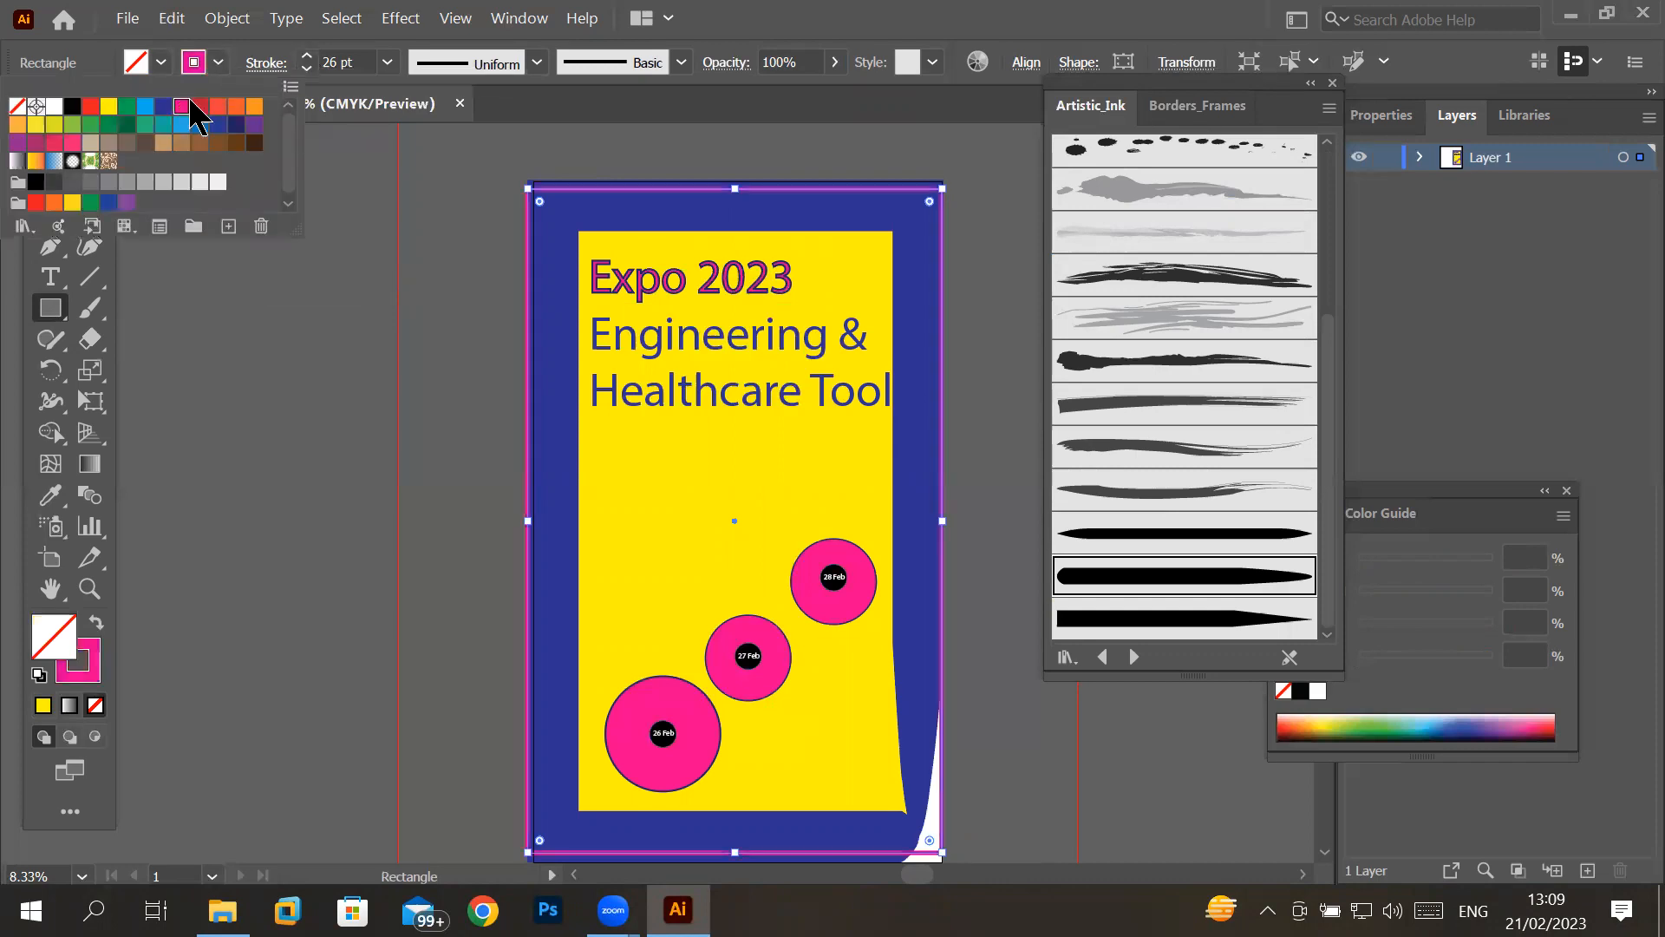
left_click(306, 57)
left_click(306, 57)
left_click(306, 57)
left_click(307, 58)
left_click(306, 58)
double_click(306, 57)
double_click(306, 58)
double_click(306, 58)
double_click(306, 57)
left_click(306, 57)
left_click_drag(306, 58, 306, 57)
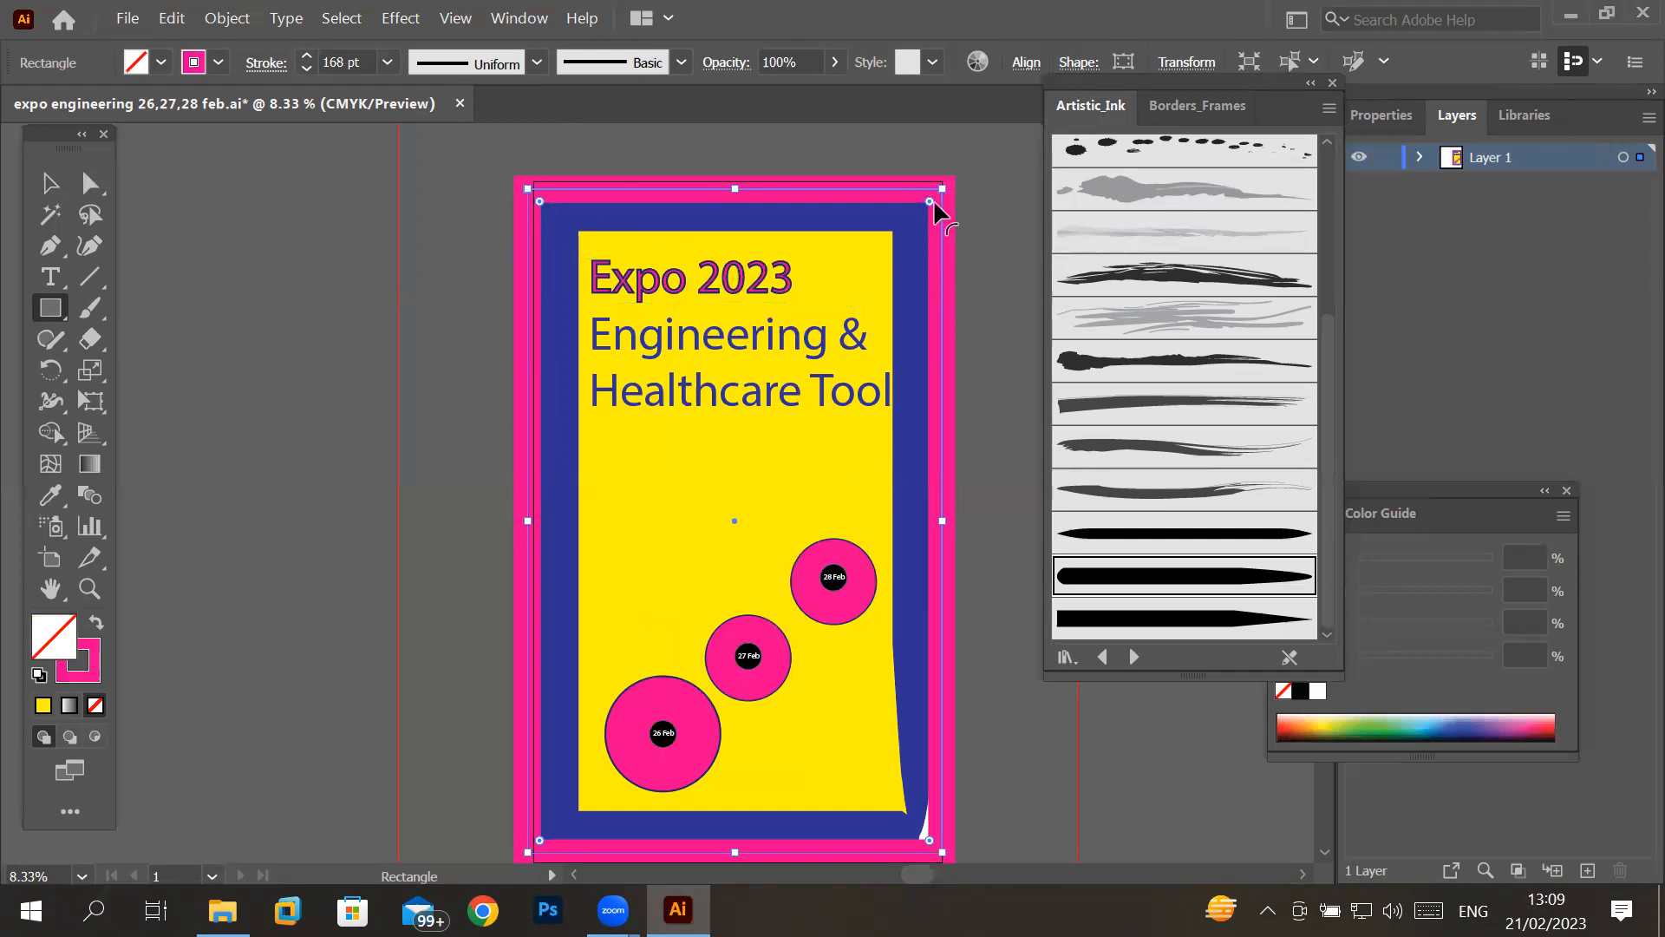
- Try the pink frame at 38% and 54% opacity, restoring it to 100% after each
left_click(834, 61)
left_click_drag(830, 94, 767, 94)
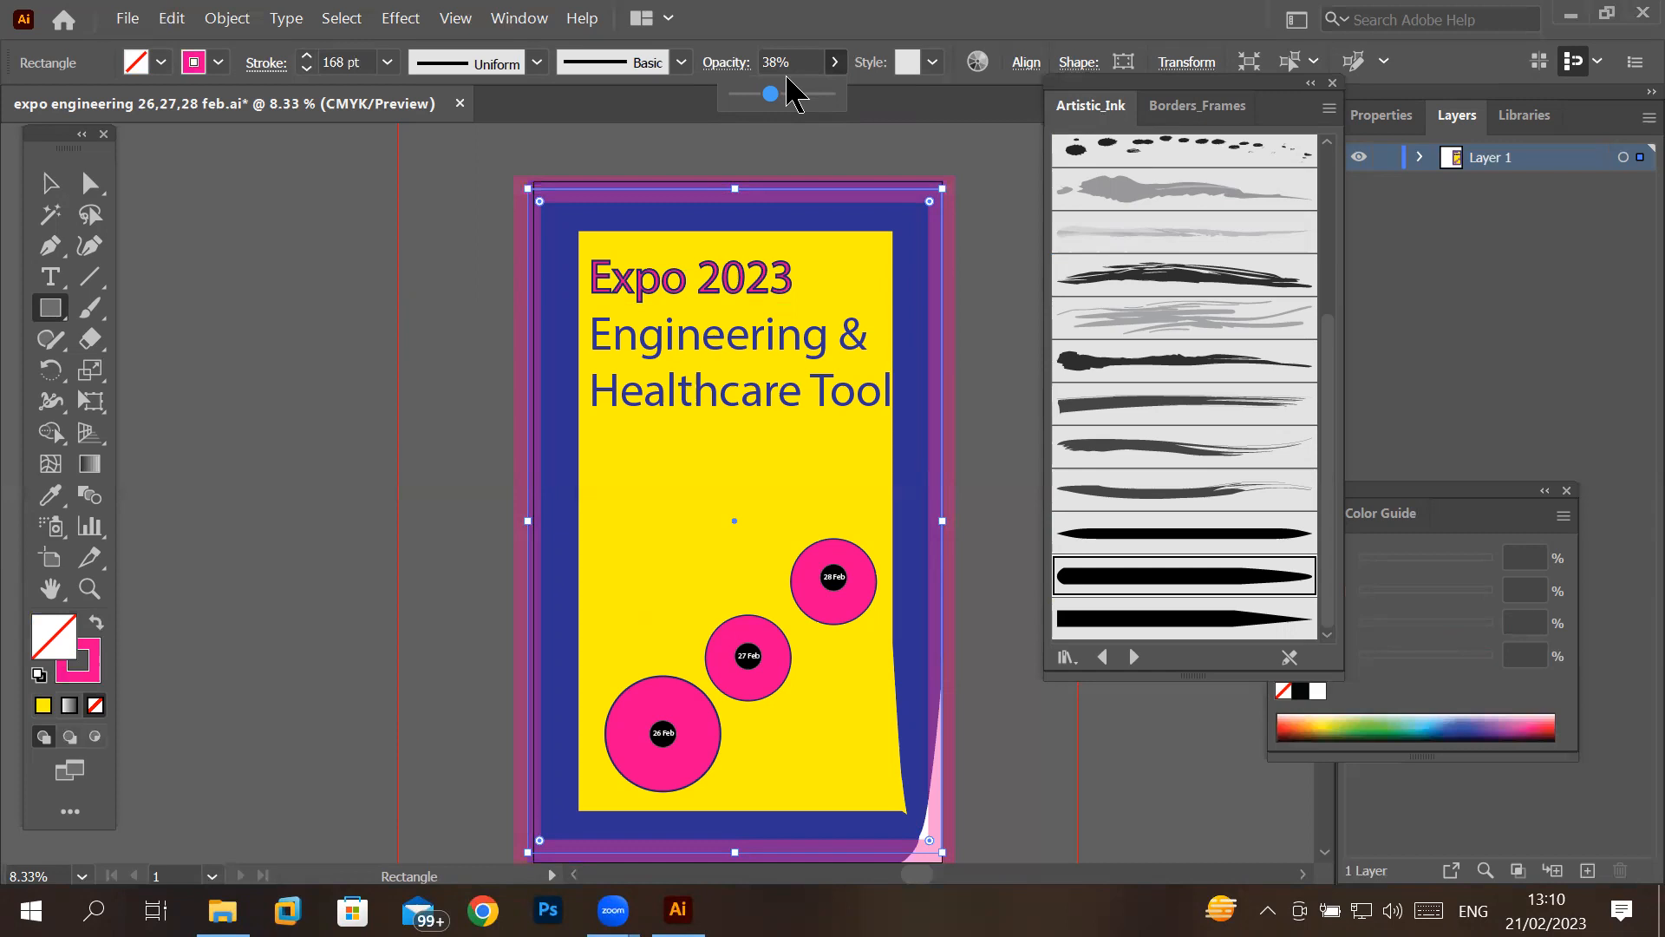
left_click_drag(774, 95, 855, 92)
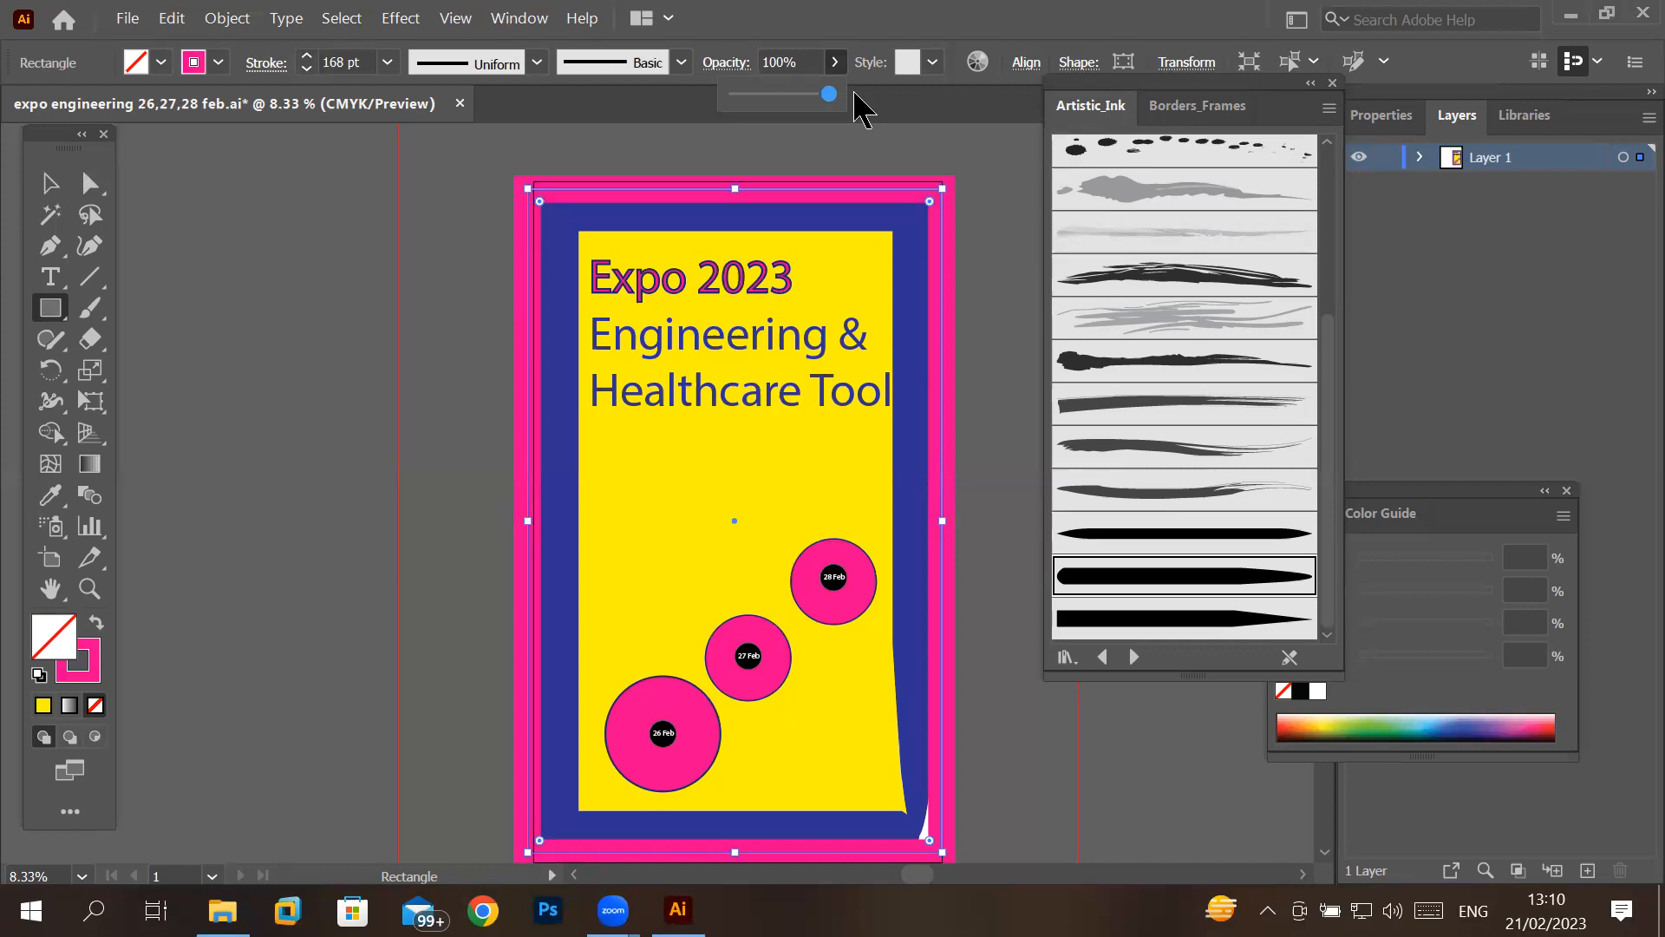
left_click_drag(828, 93, 783, 91)
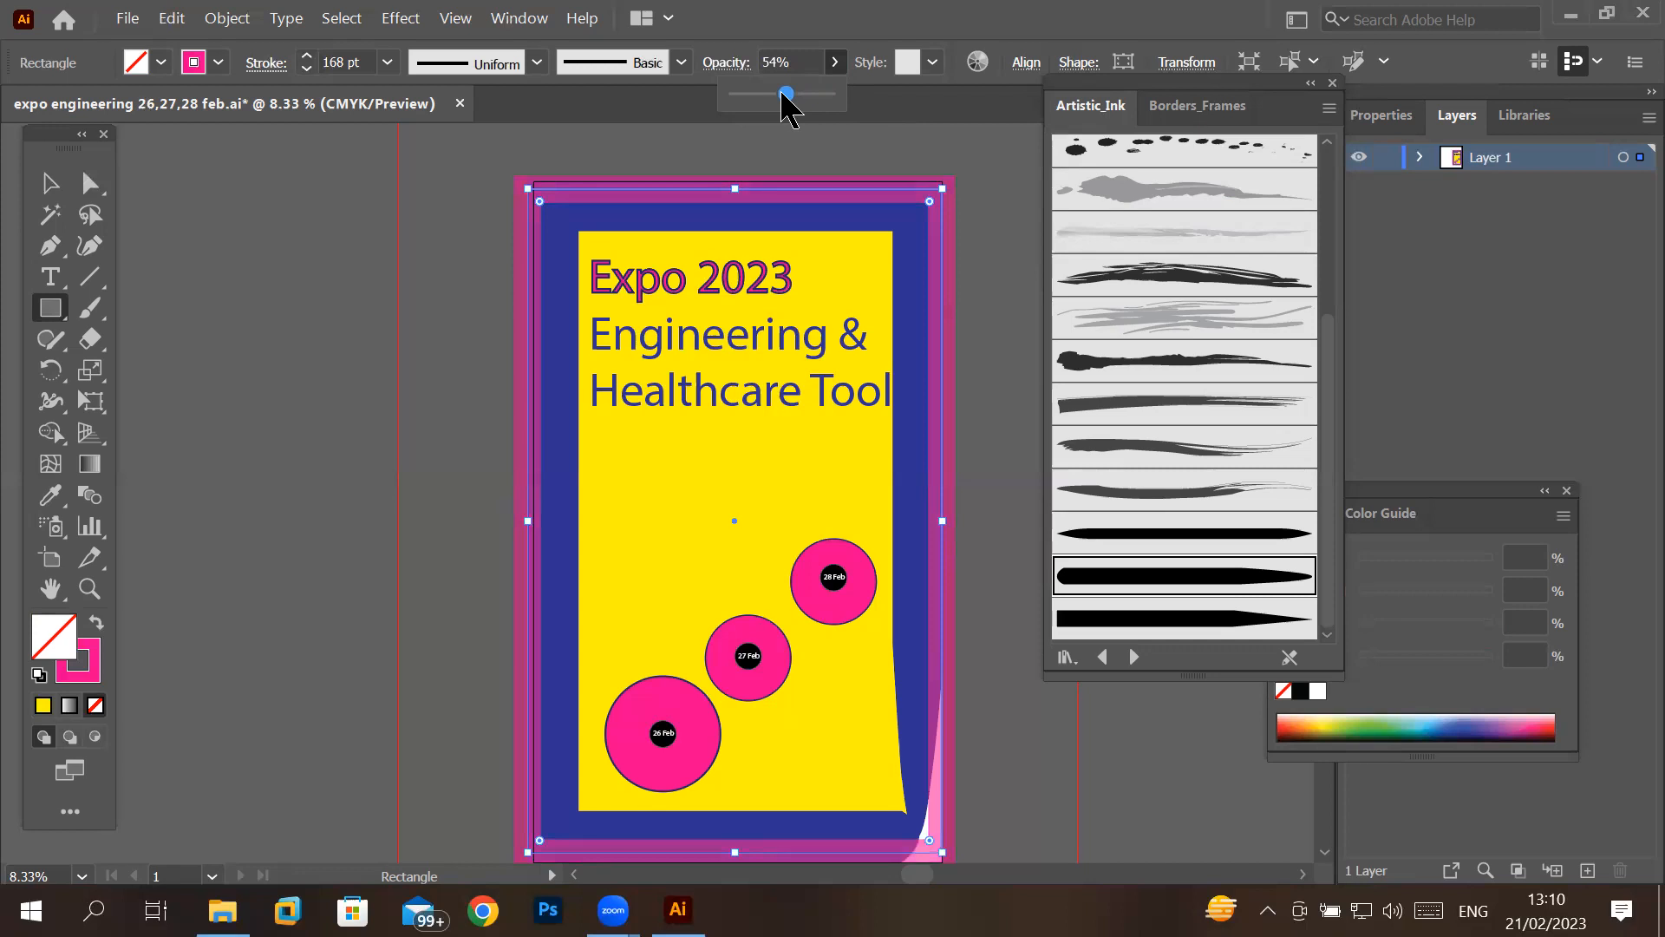
left_click_drag(783, 92, 857, 103)
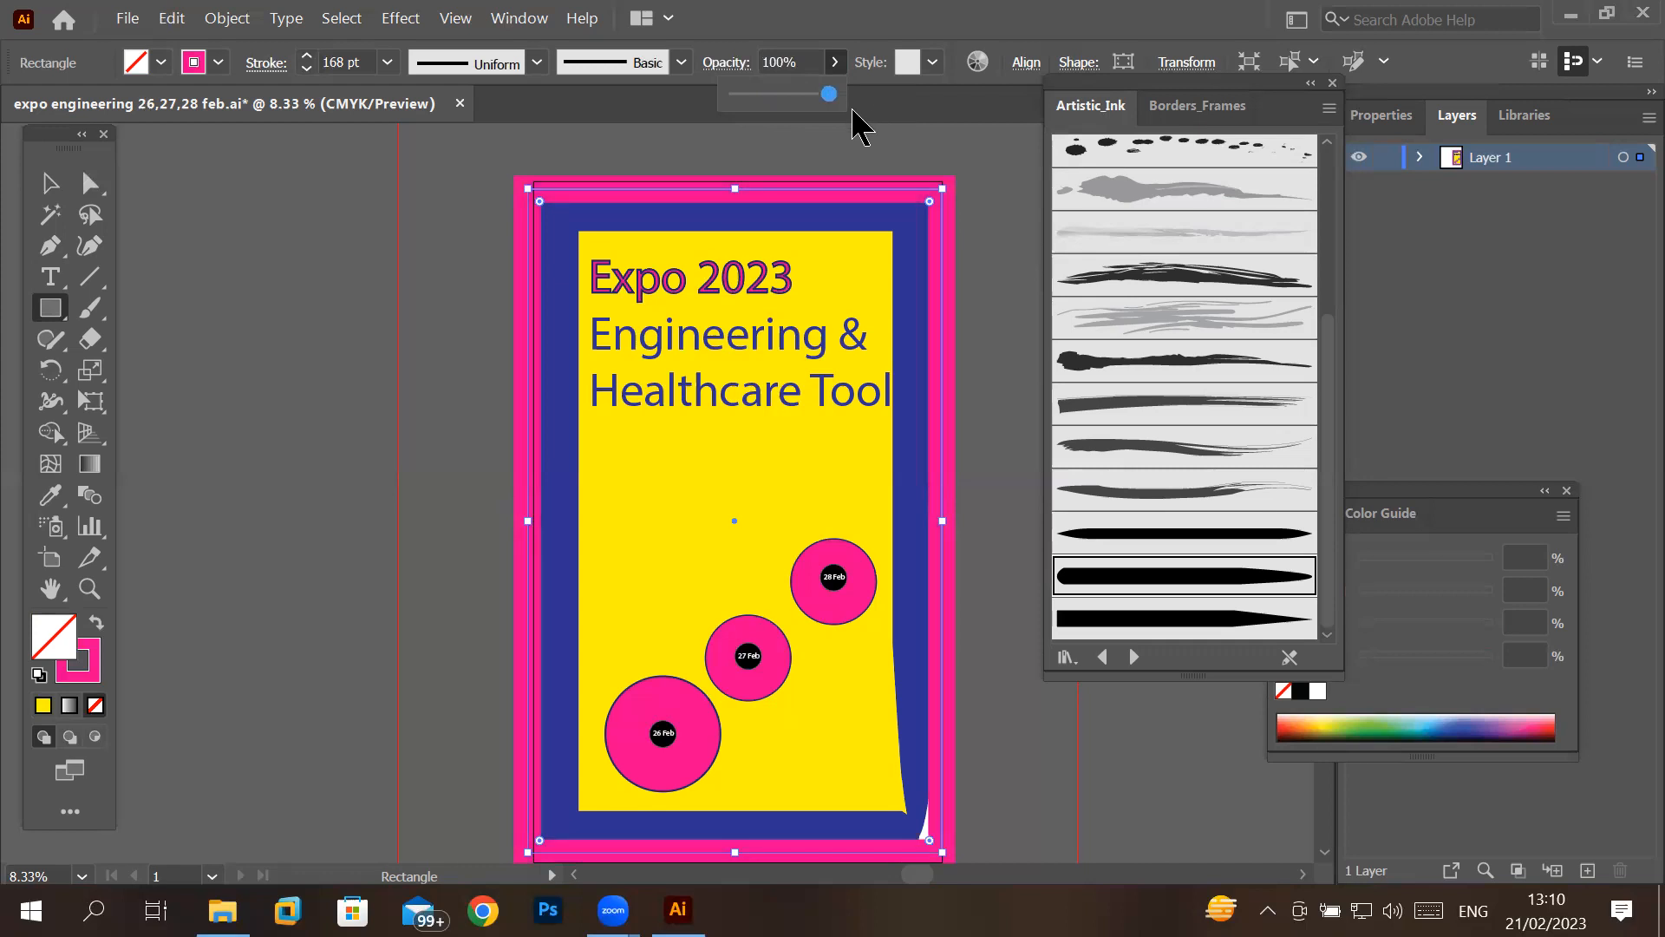
- Send the pink frame rectangle to the back, behind the other poster artwork
left_click(47, 194)
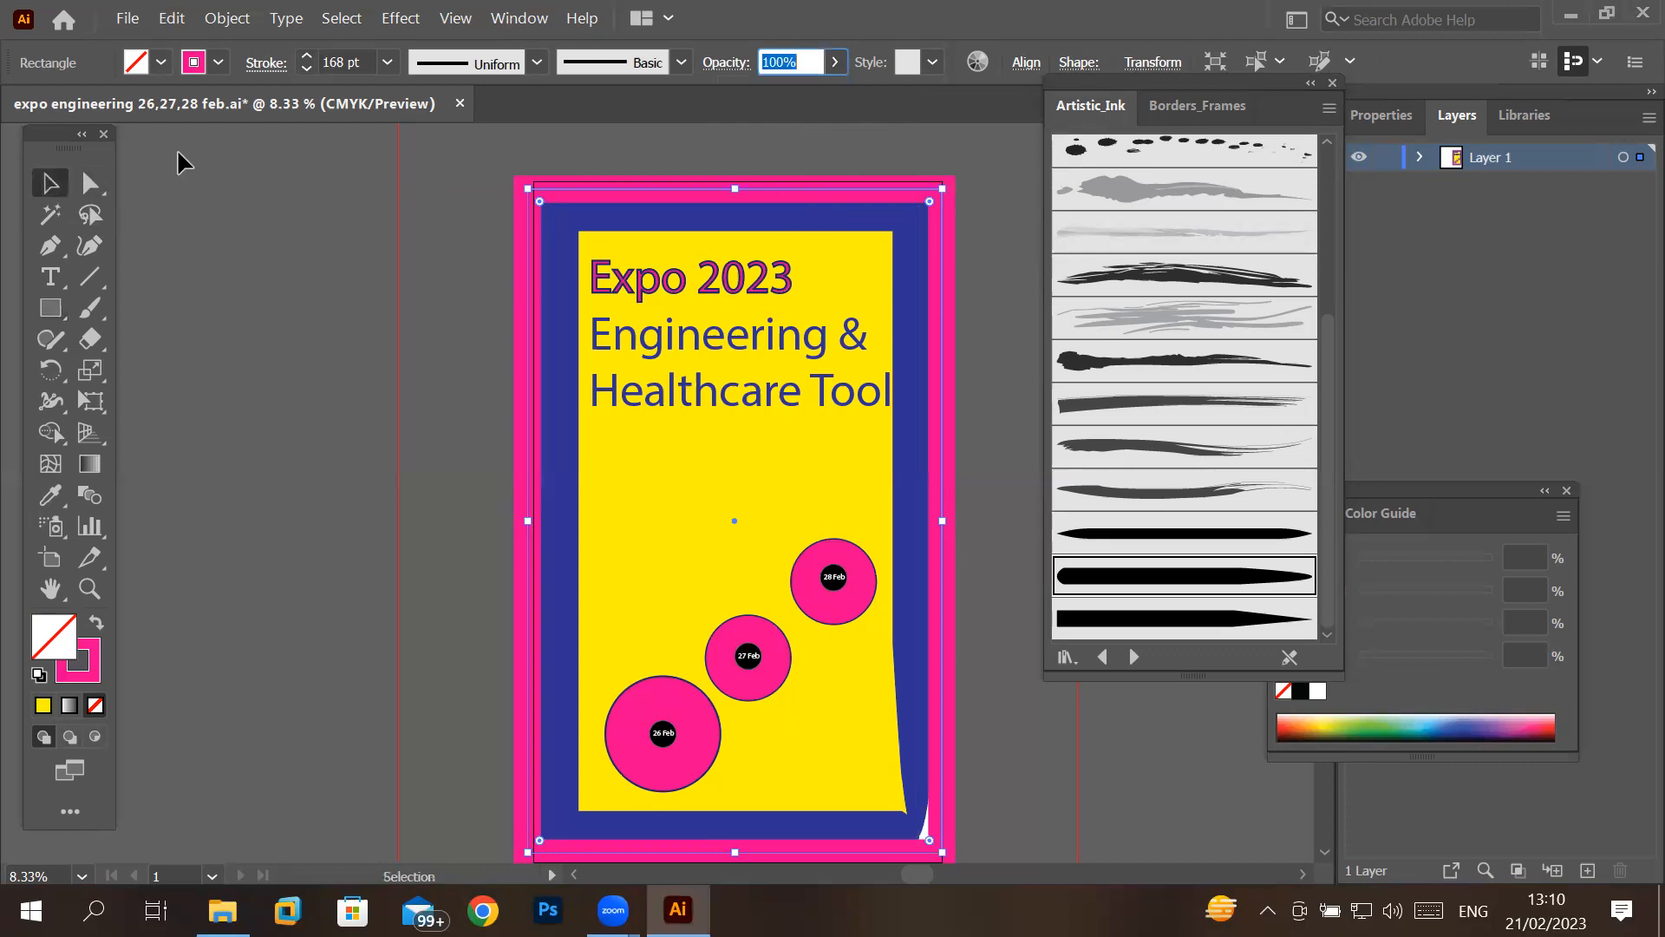
right_click(788, 198)
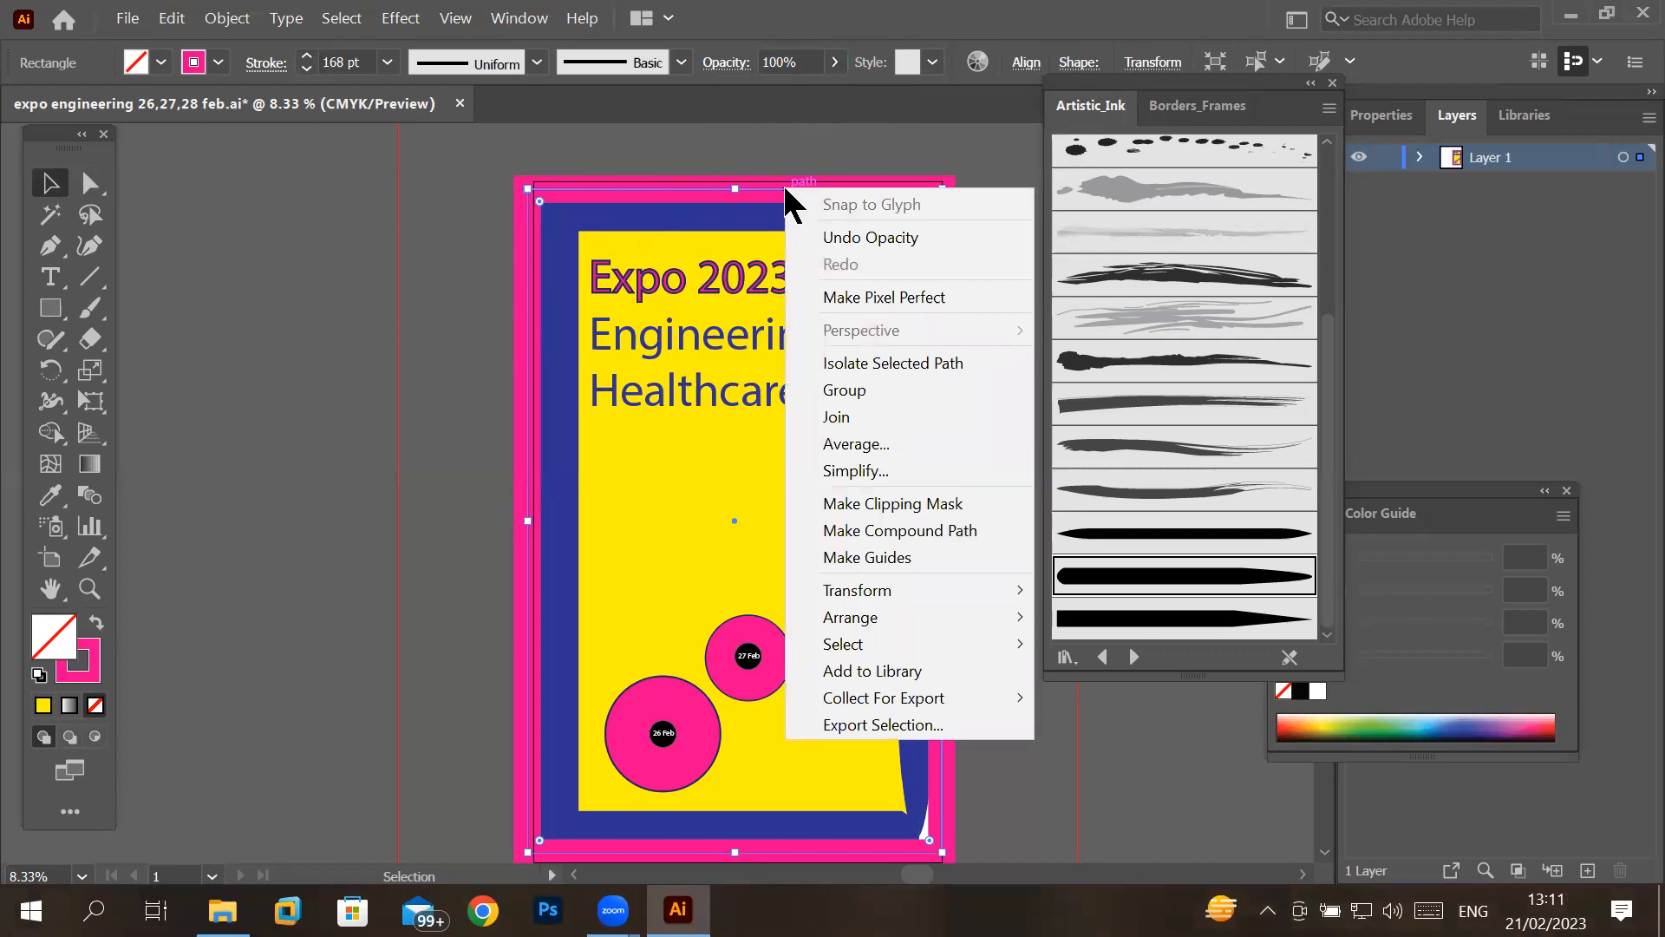
mouse_move(899, 614)
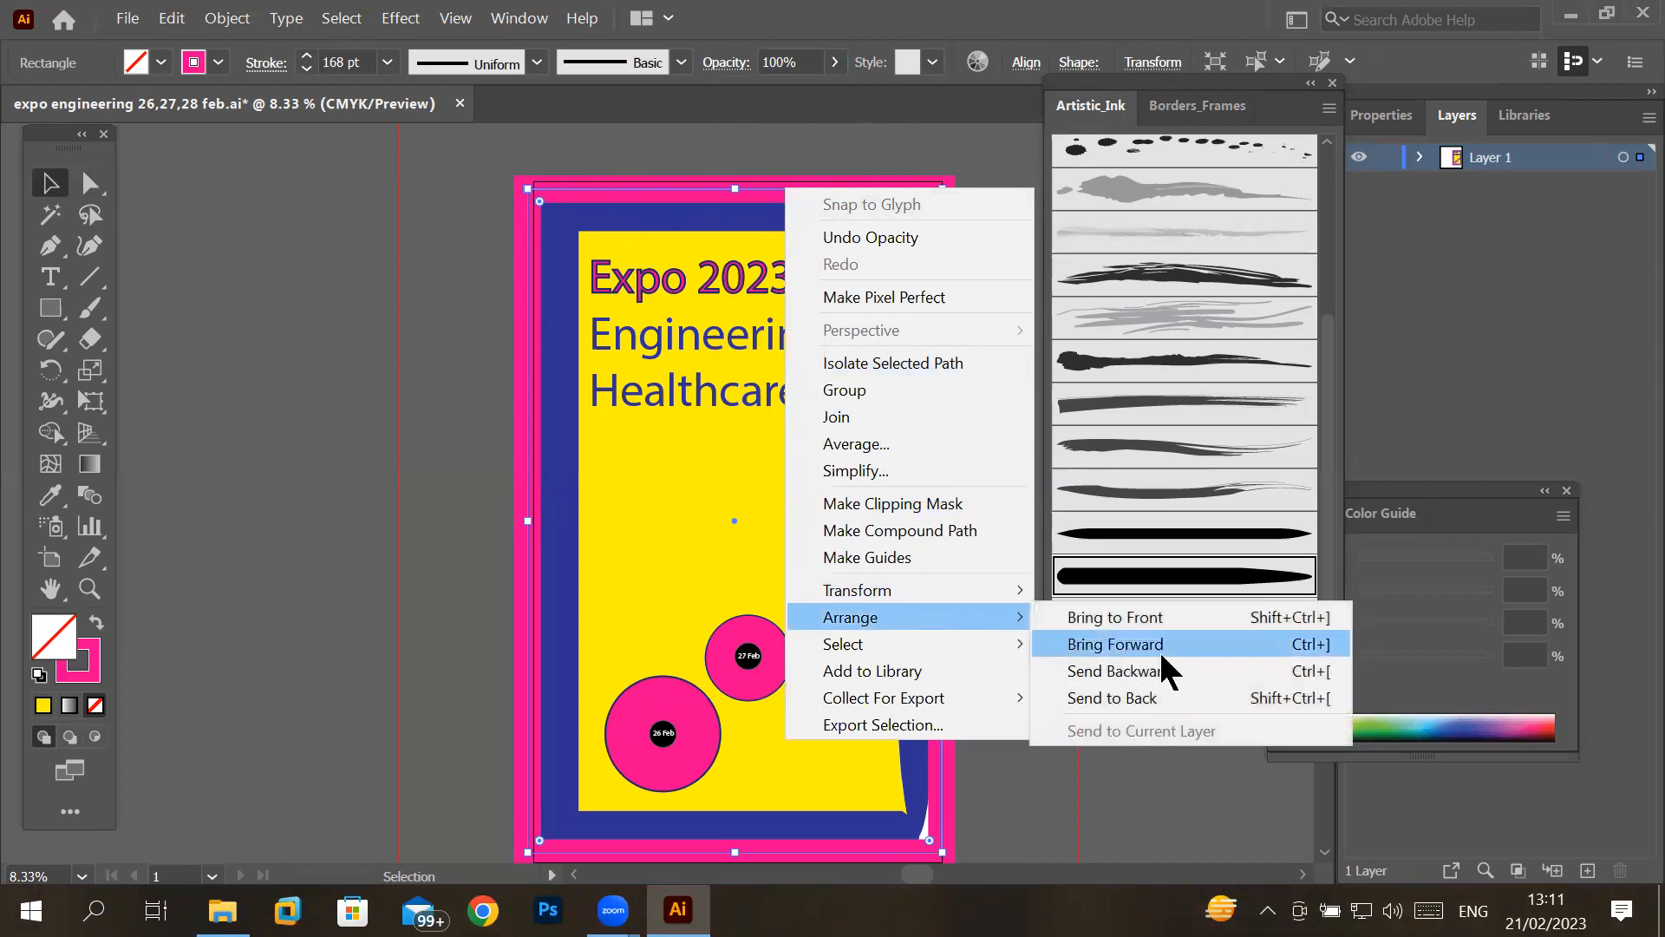
left_click(1169, 693)
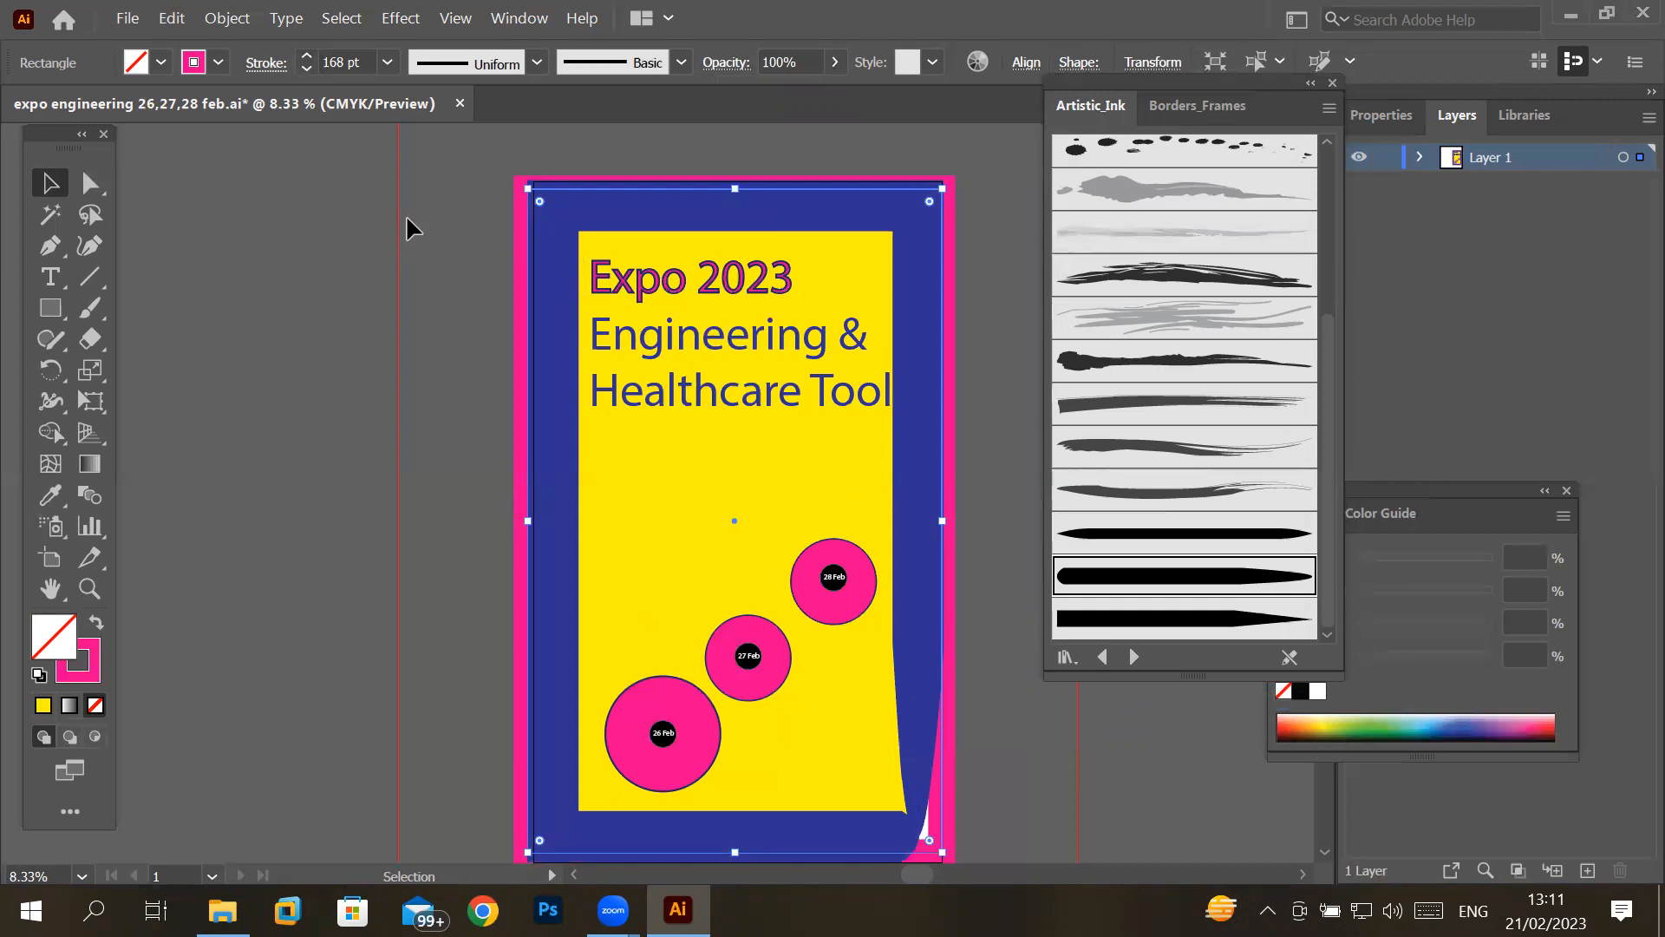
- Try the blue-bordered yellow rectangle at 0% and 80% opacity, then restore it to 100%
left_click(340, 232)
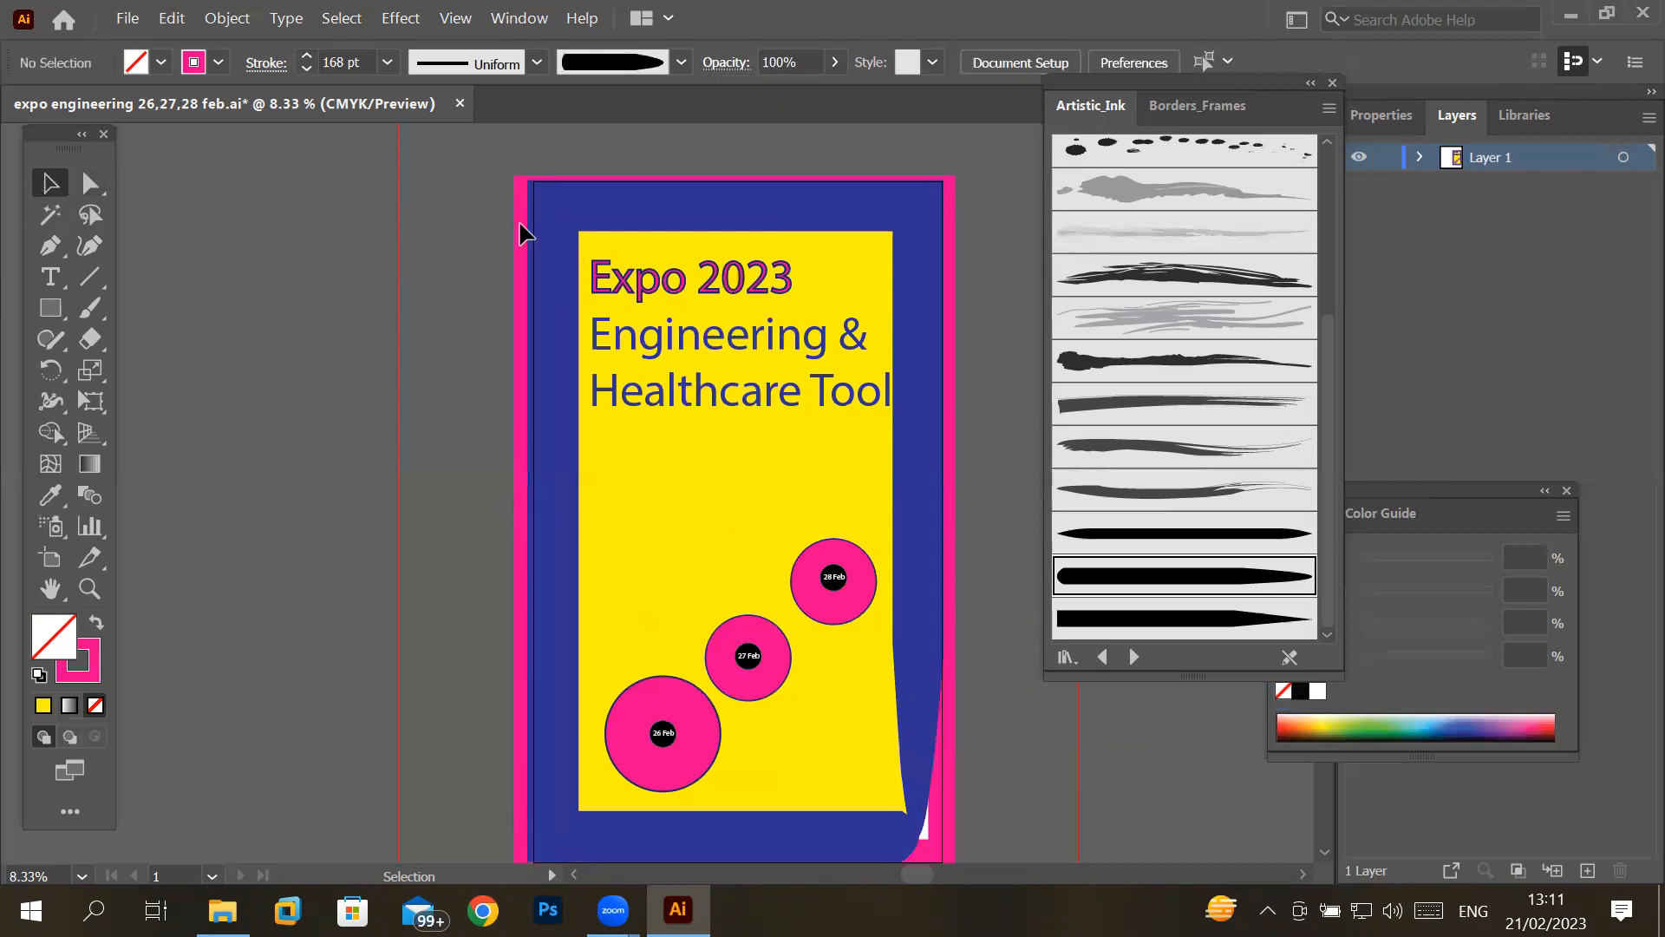
left_click(709, 223)
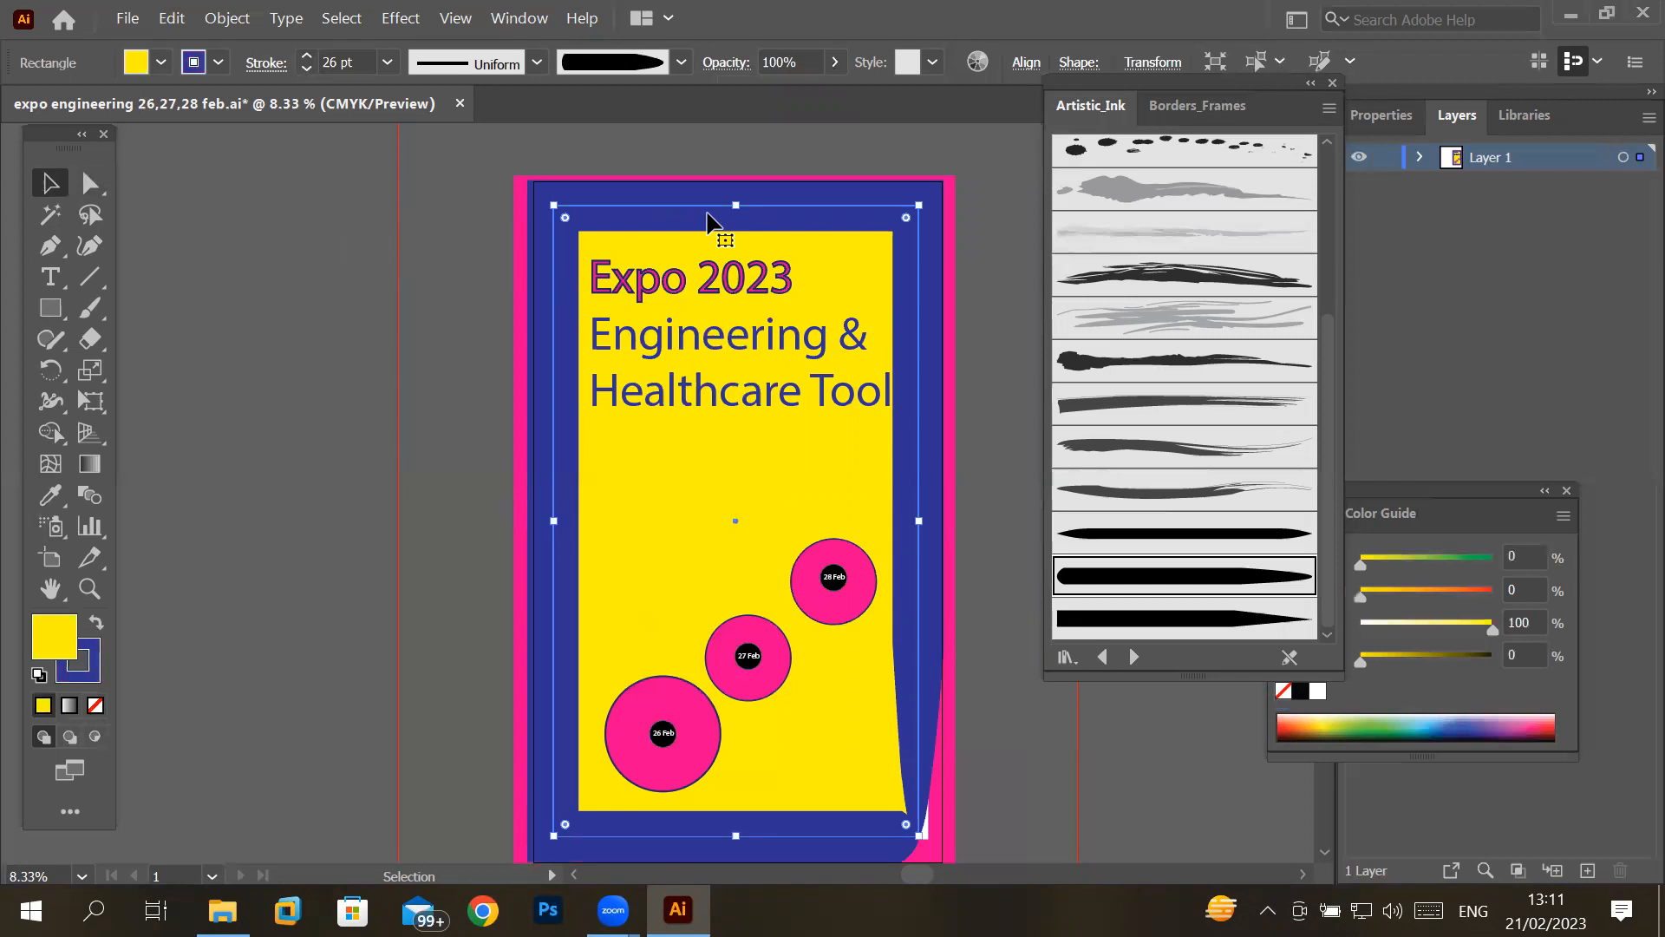
left_click(834, 62)
left_click_drag(838, 86, 699, 110)
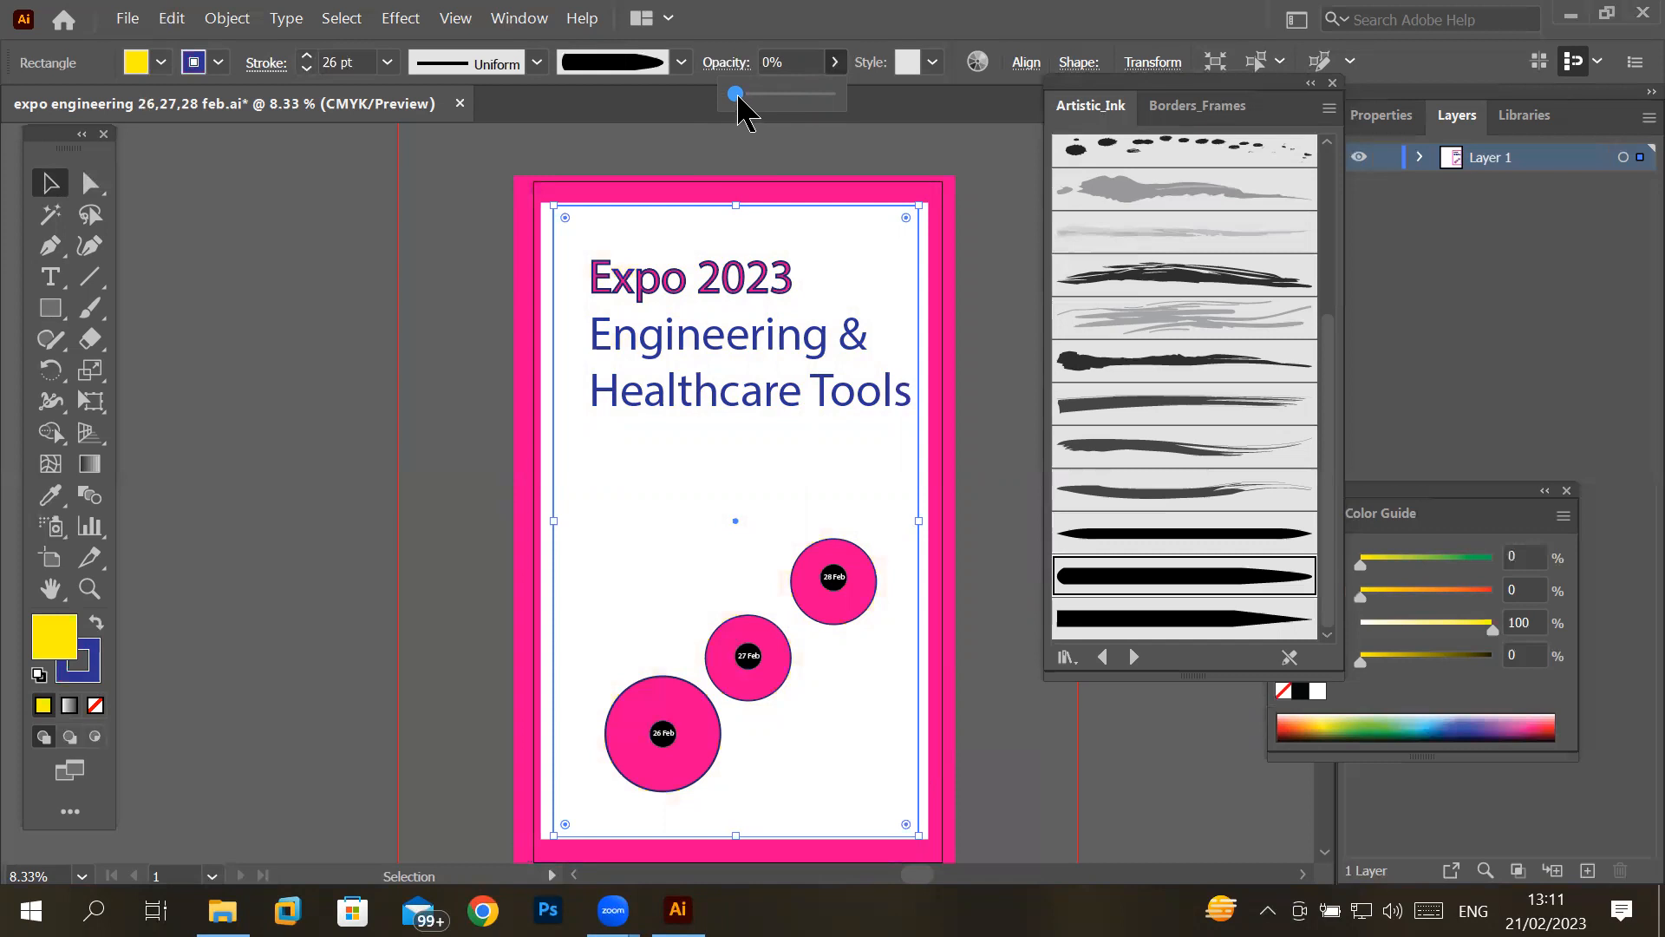
left_click_drag(738, 98, 818, 116)
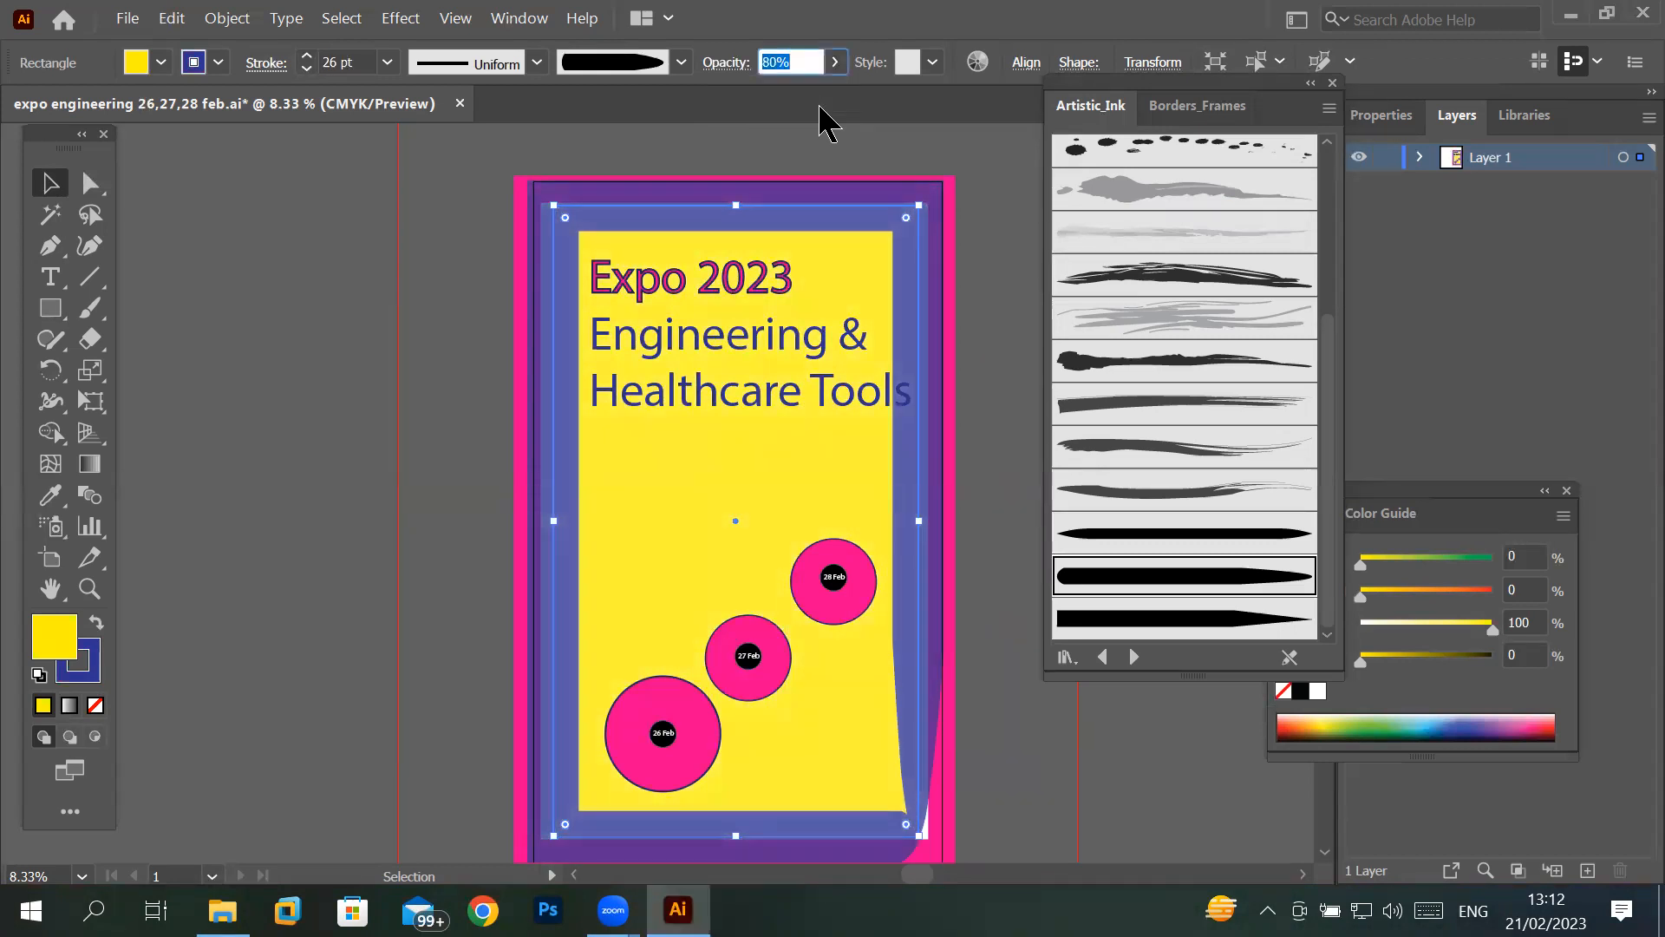
left_click(834, 62)
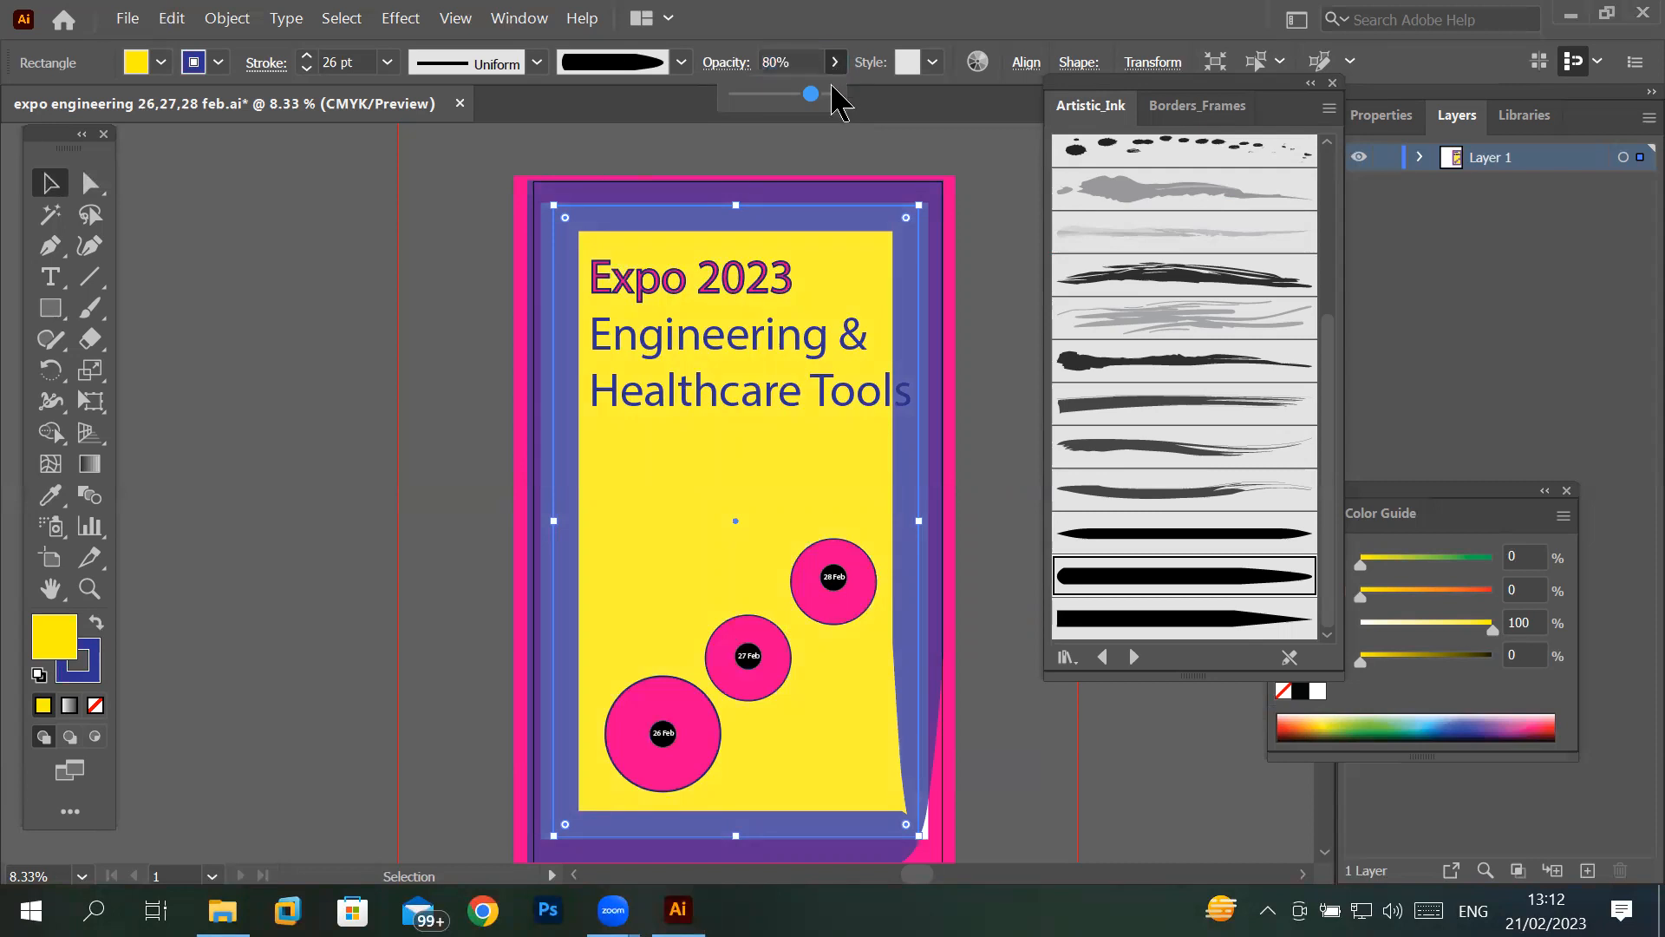
left_click_drag(816, 98, 885, 138)
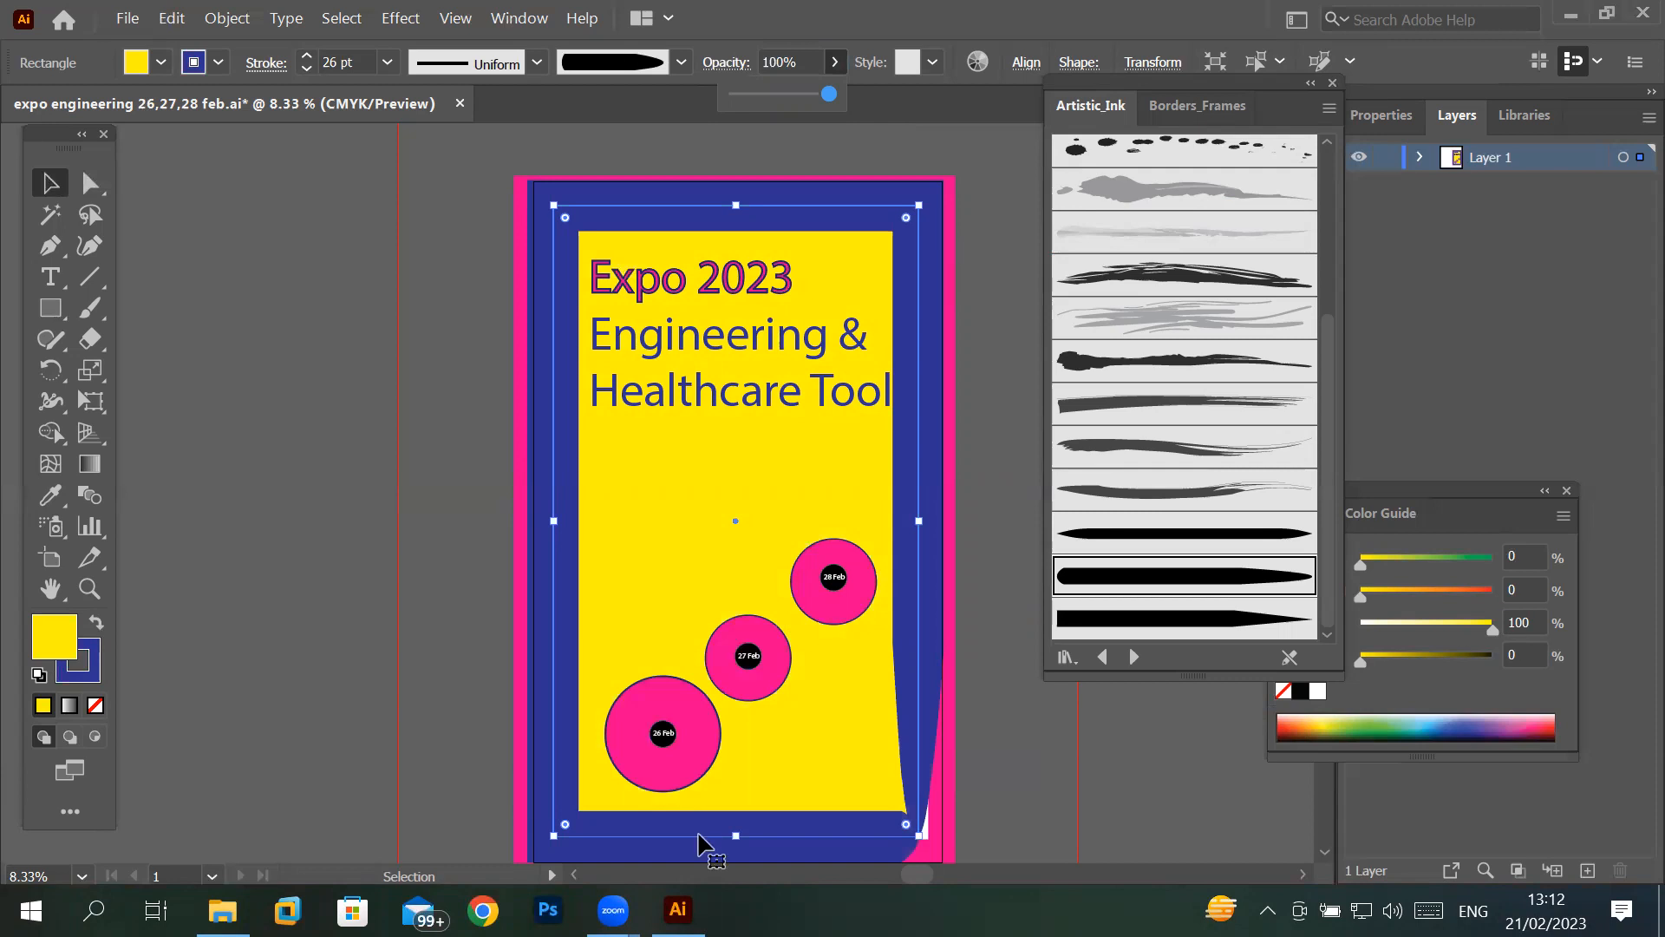
- Lower the opacity of the 28 Feb badge's large pink circle to 22%
scroll(867, 625, "up", 5, "alt")
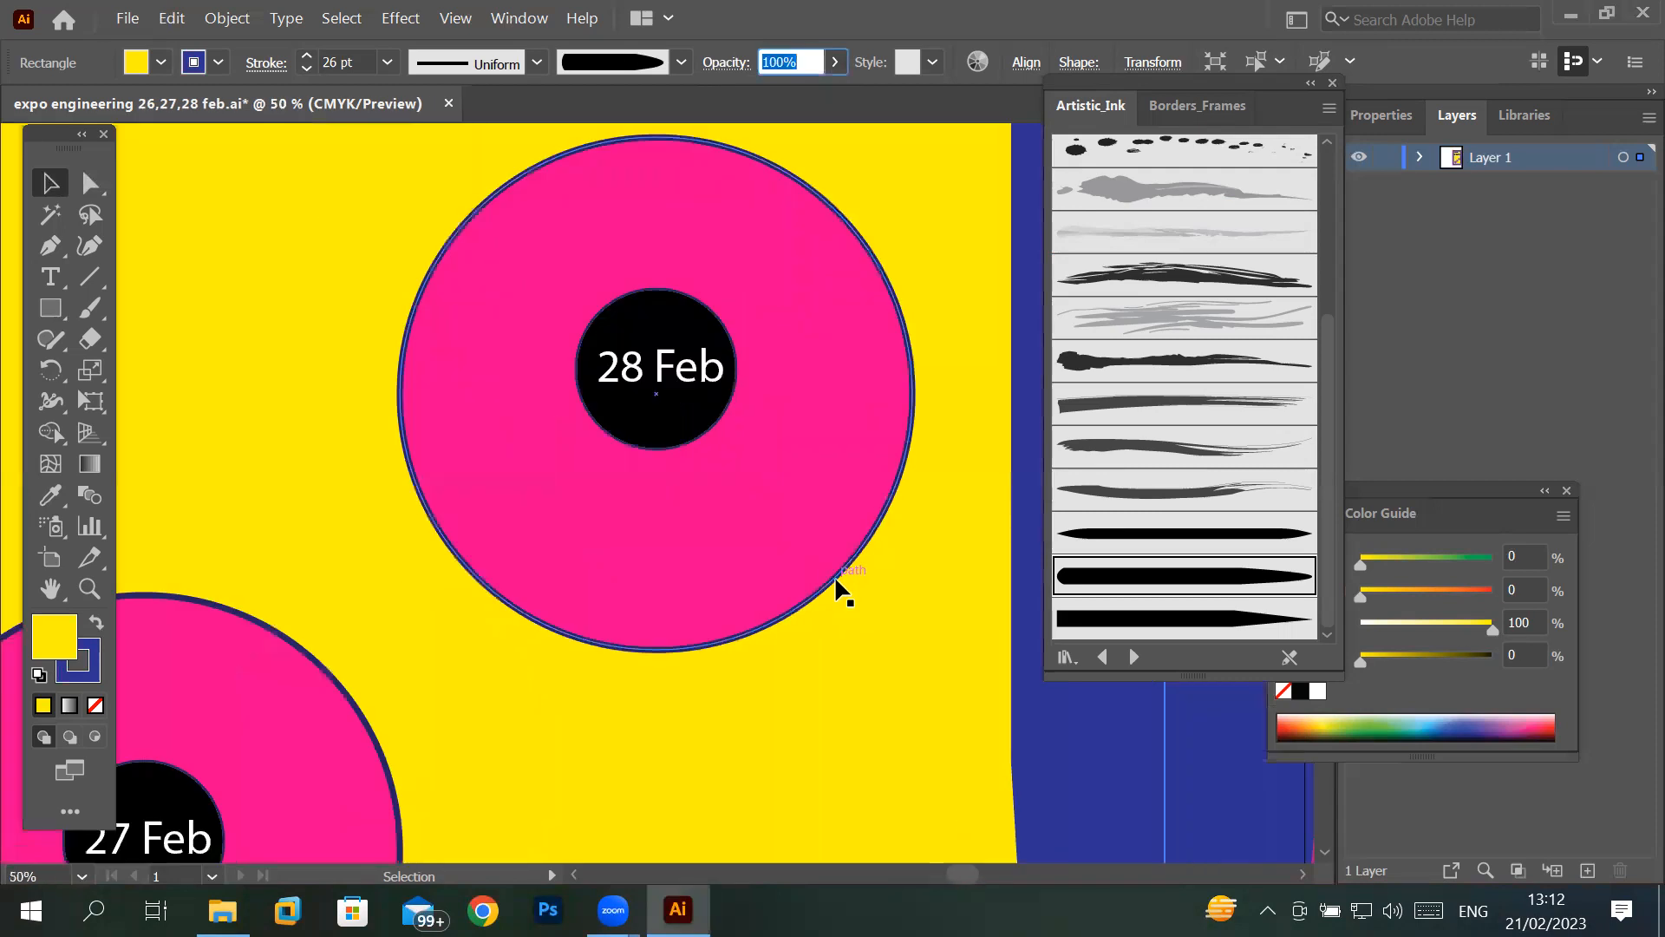
left_click(825, 491)
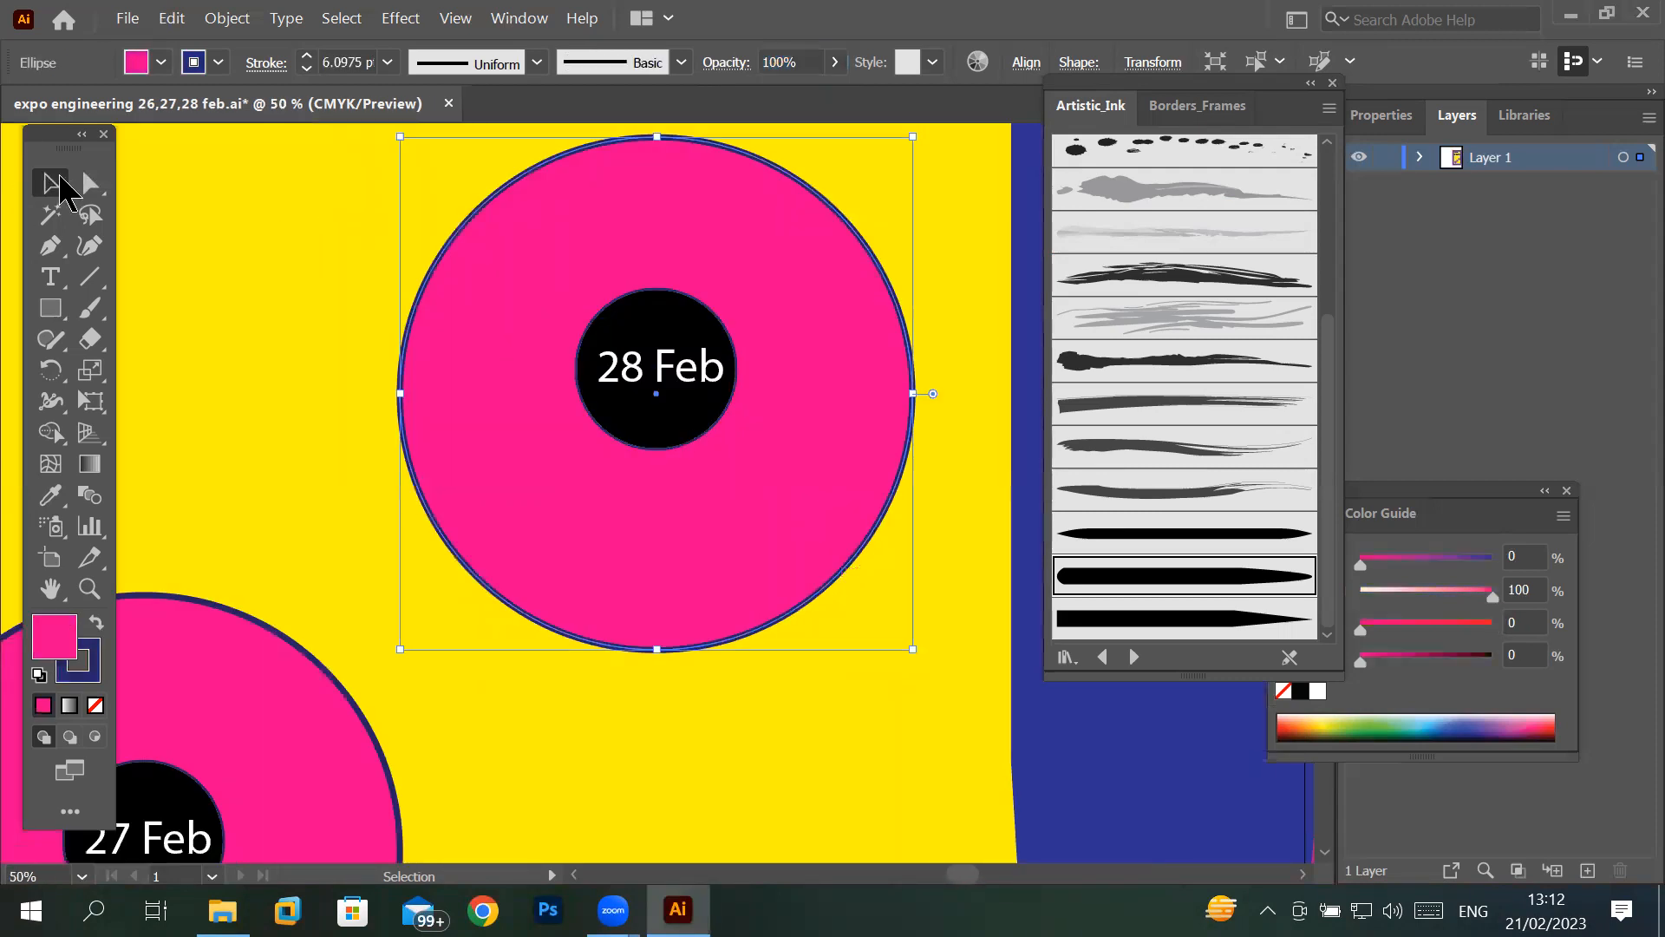
left_click(629, 324)
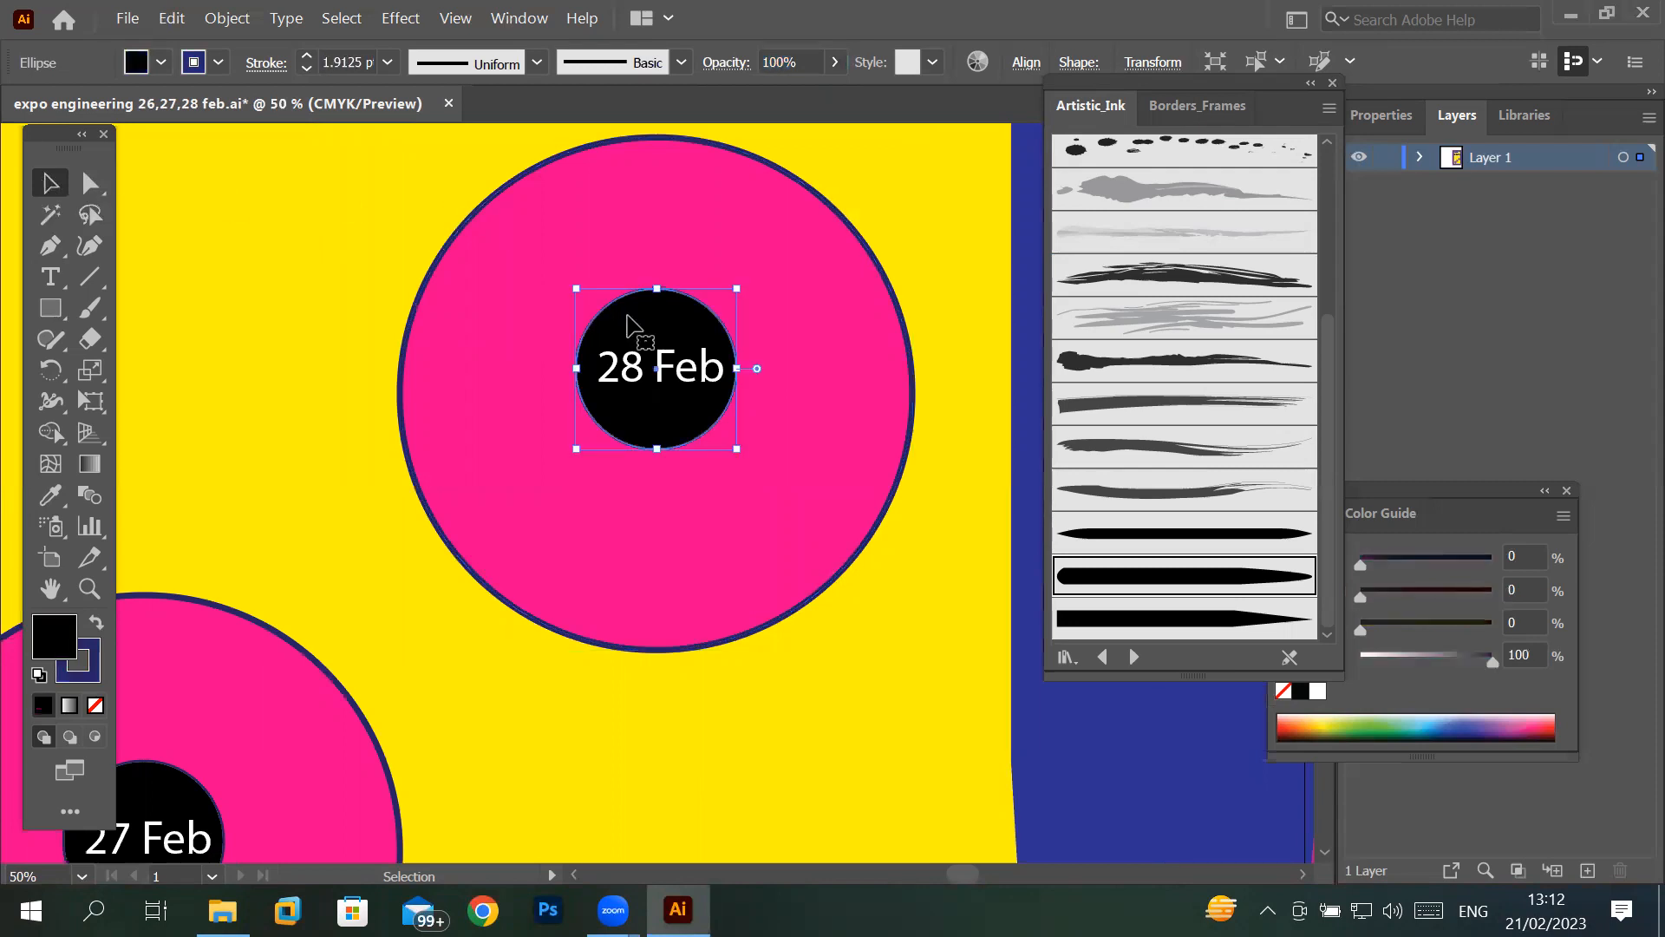
left_click(707, 180)
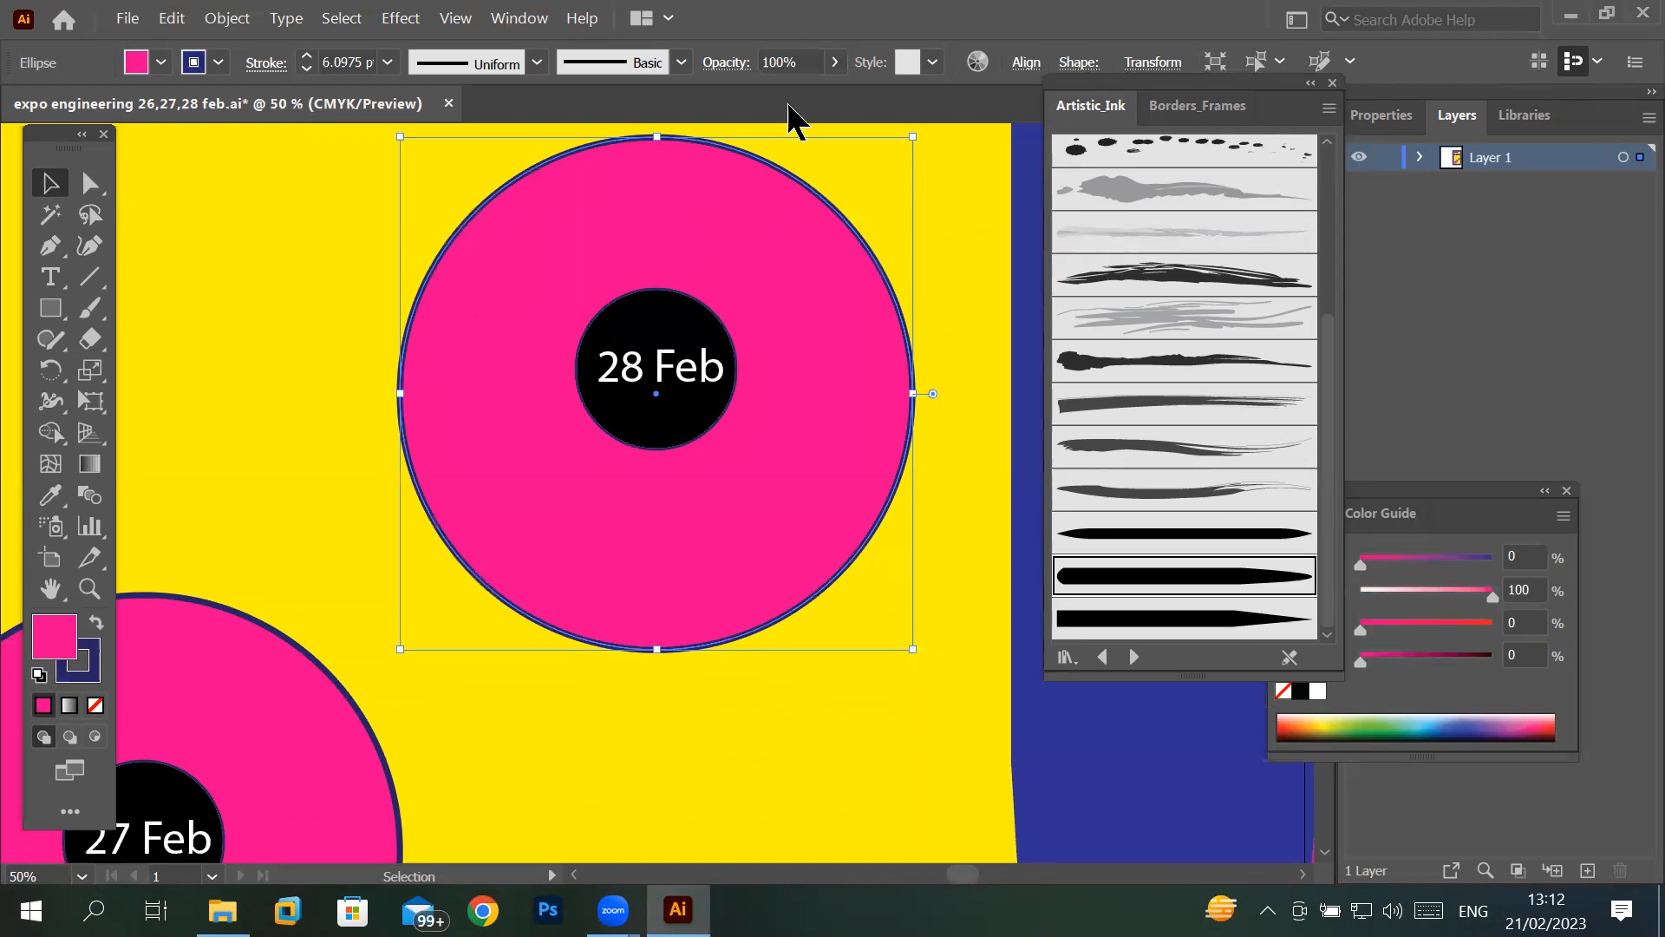
left_click(835, 63)
left_click_drag(830, 93, 756, 100)
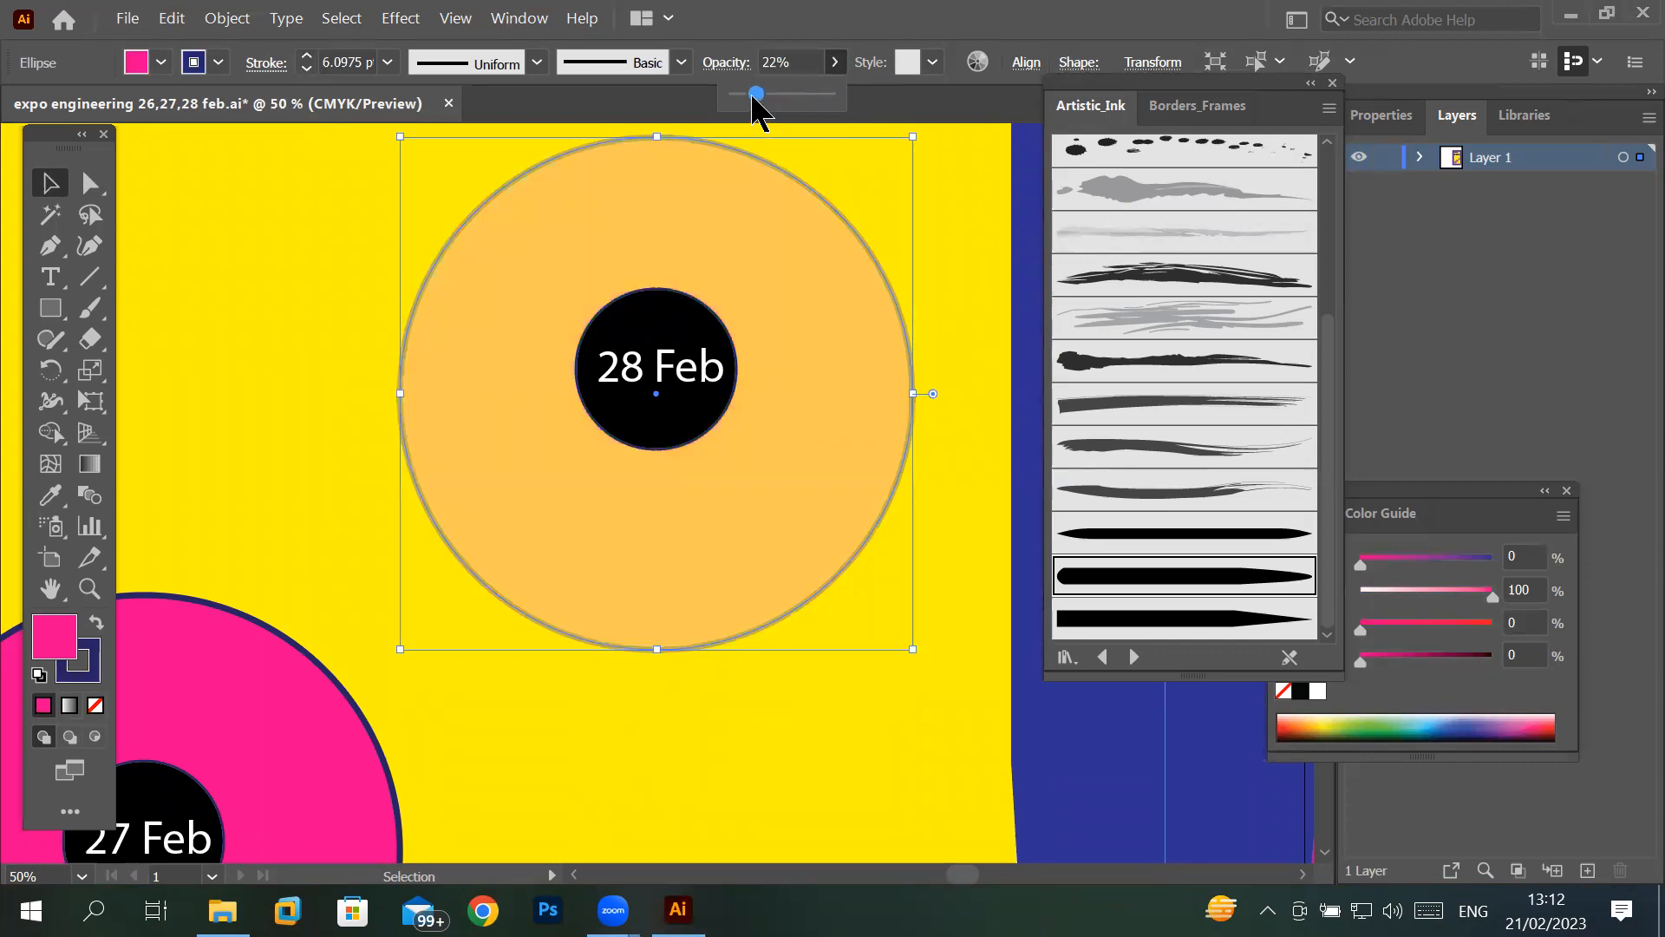
left_click(312, 227)
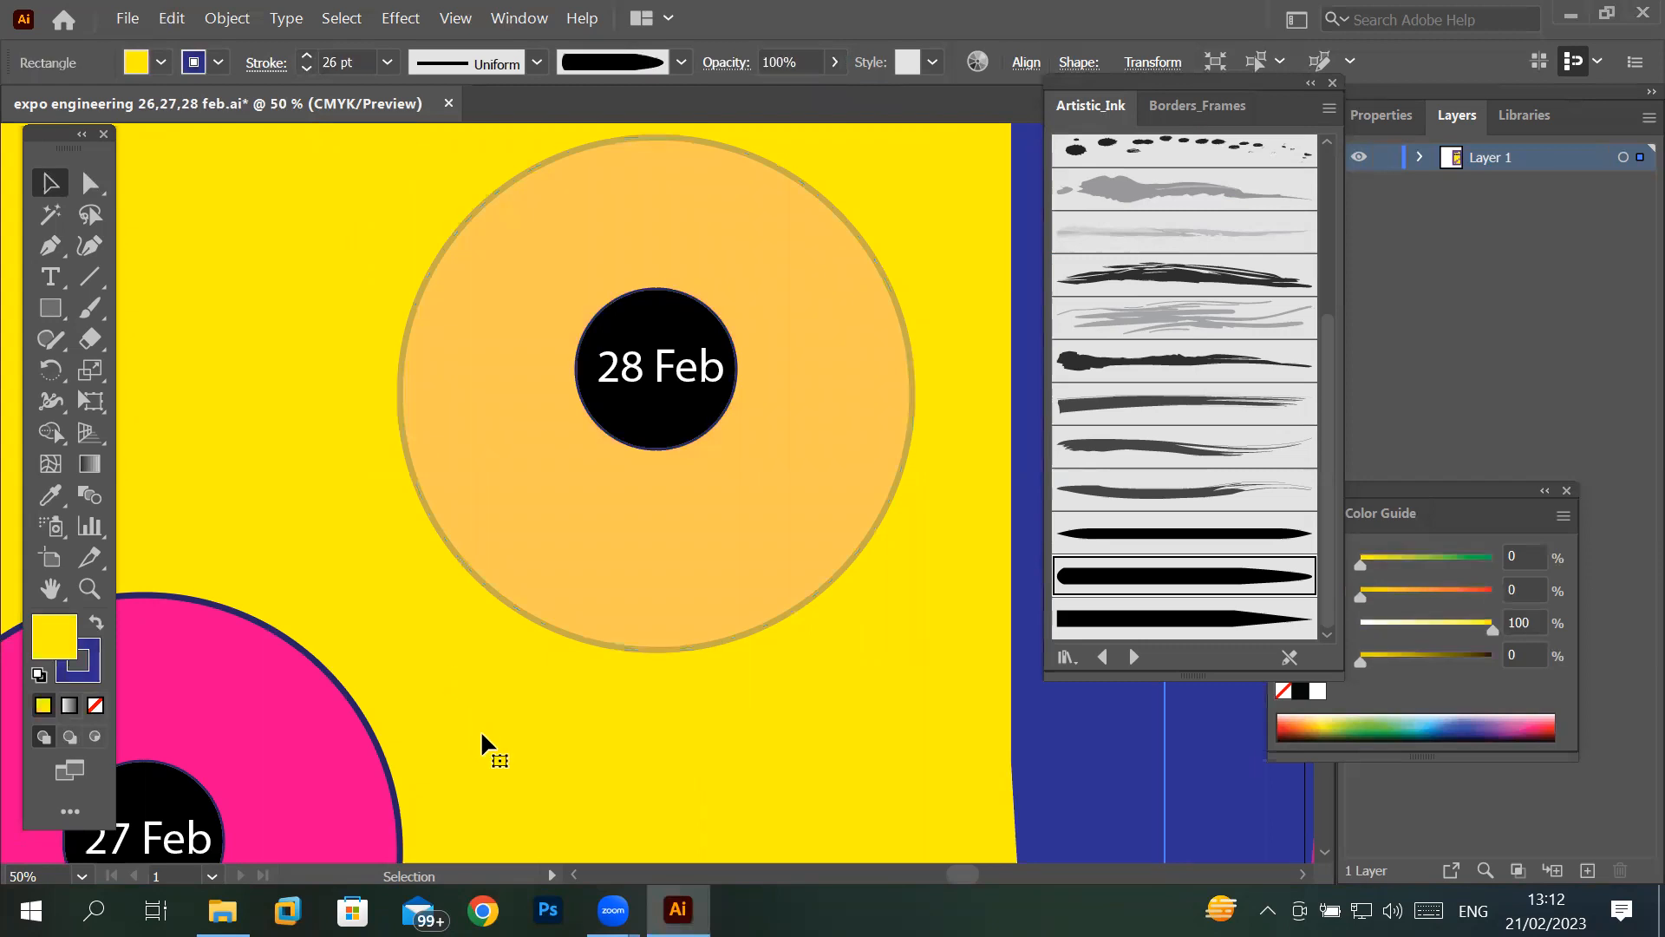
- Try the 28 Feb badge's inner black circle at 49% opacity and restore it to 100%
scroll(506, 659, "down", 1)
scroll(507, 659, "down", 1)
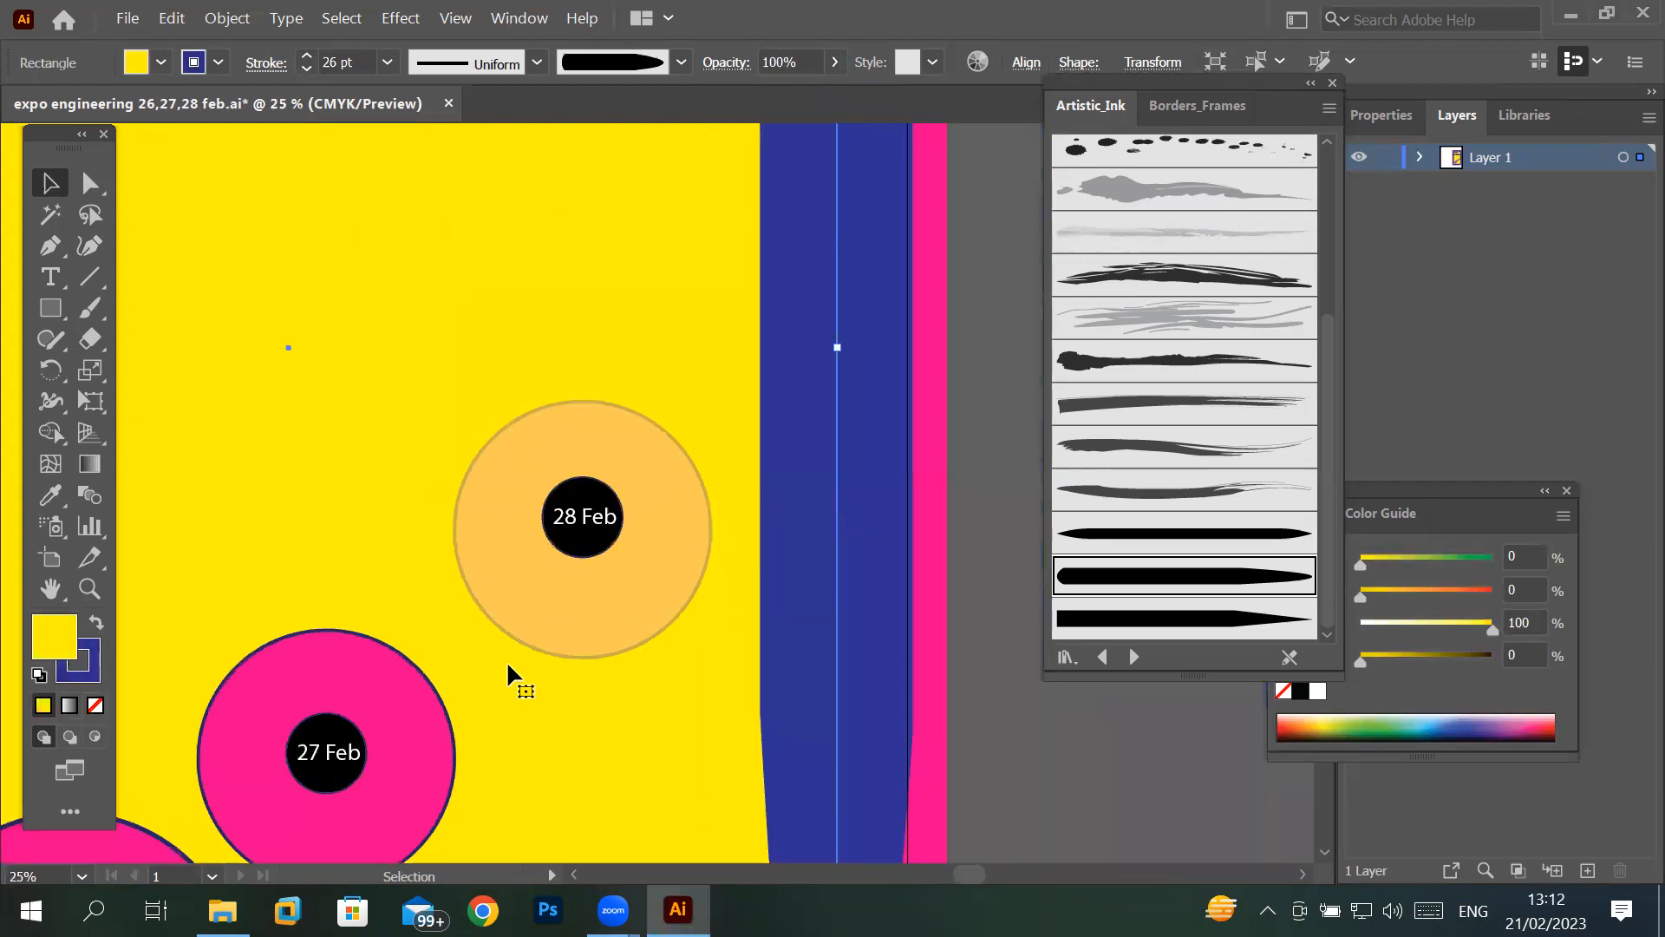
left_click(512, 463)
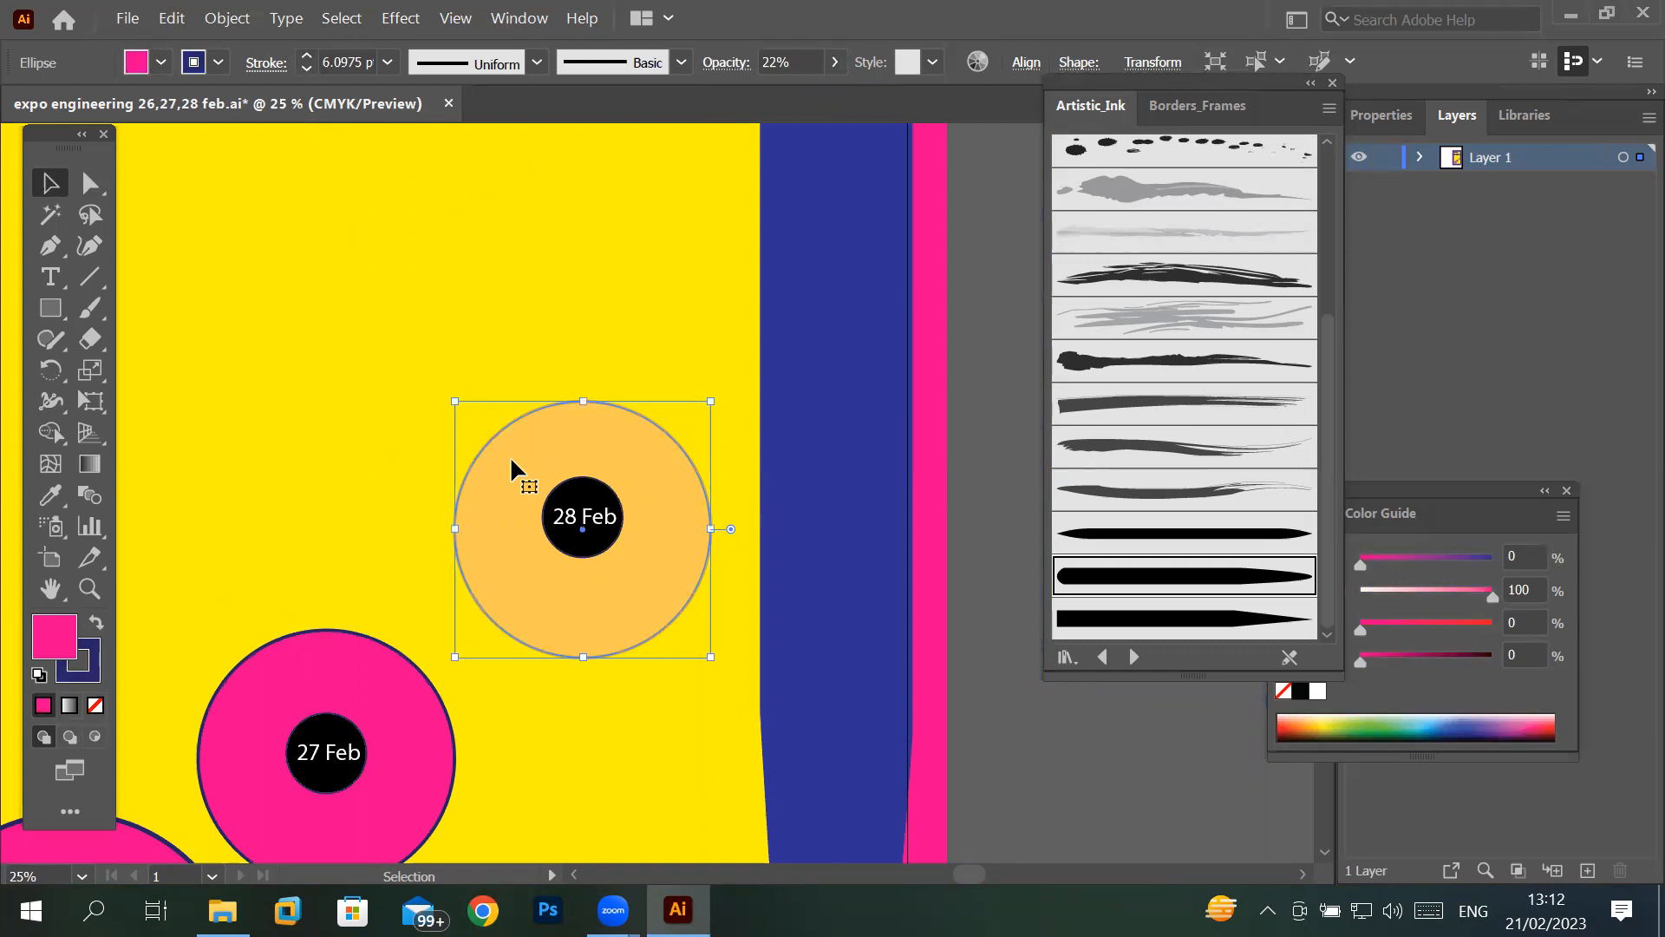
left_click(579, 503)
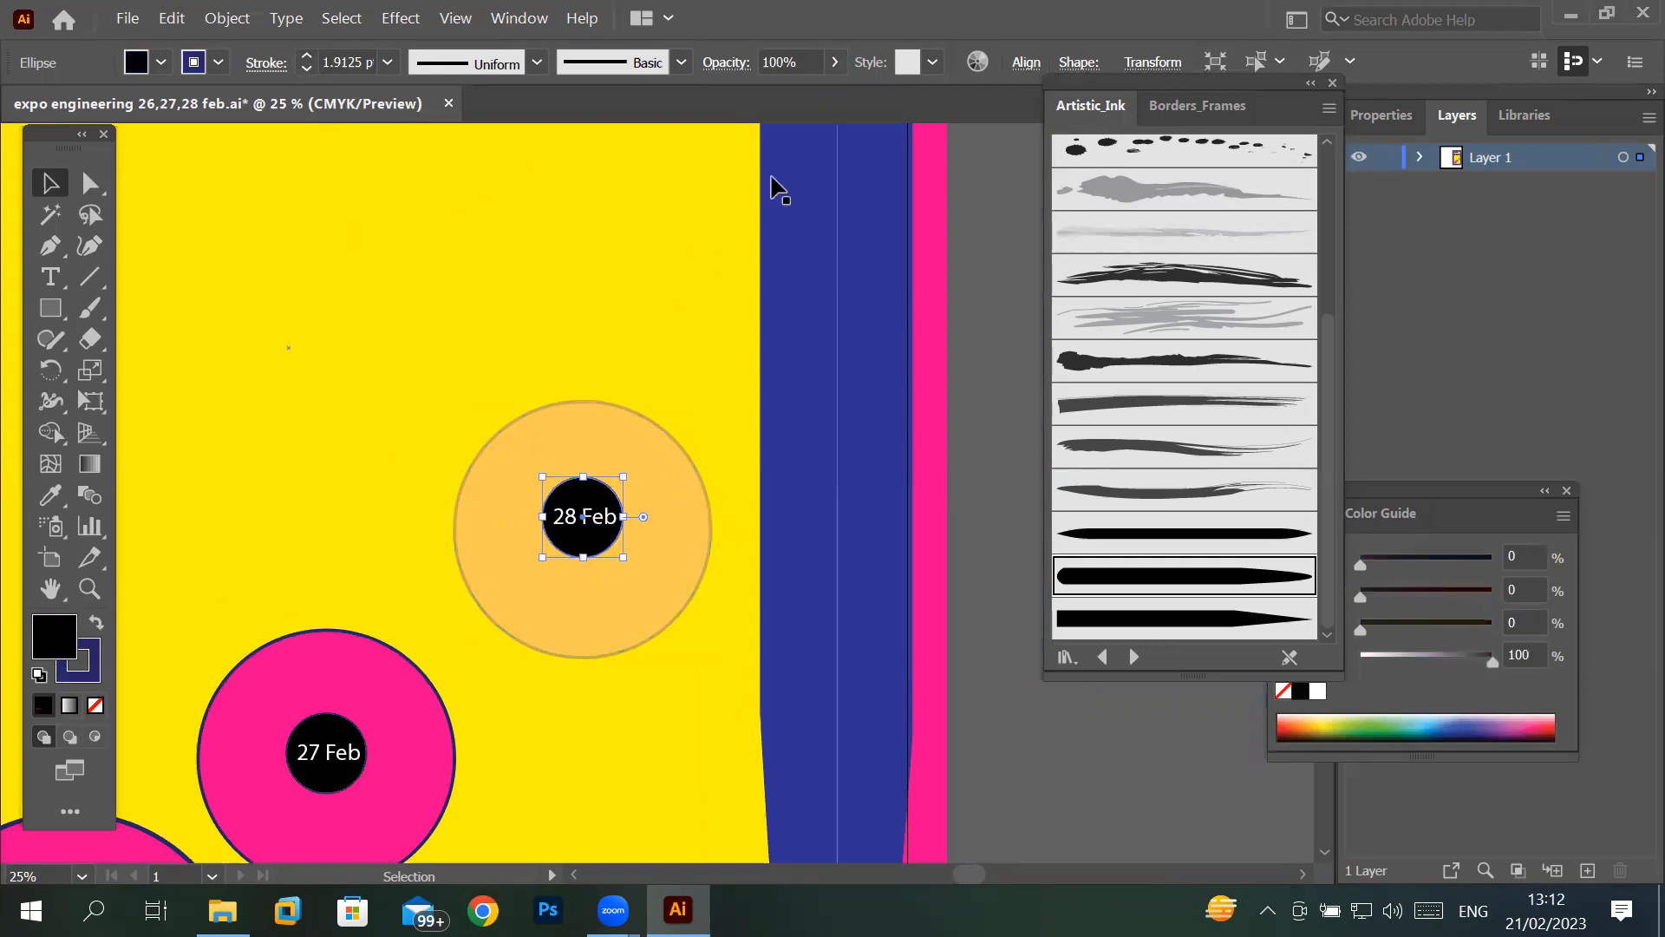
left_click(834, 62)
left_click_drag(837, 111, 780, 111)
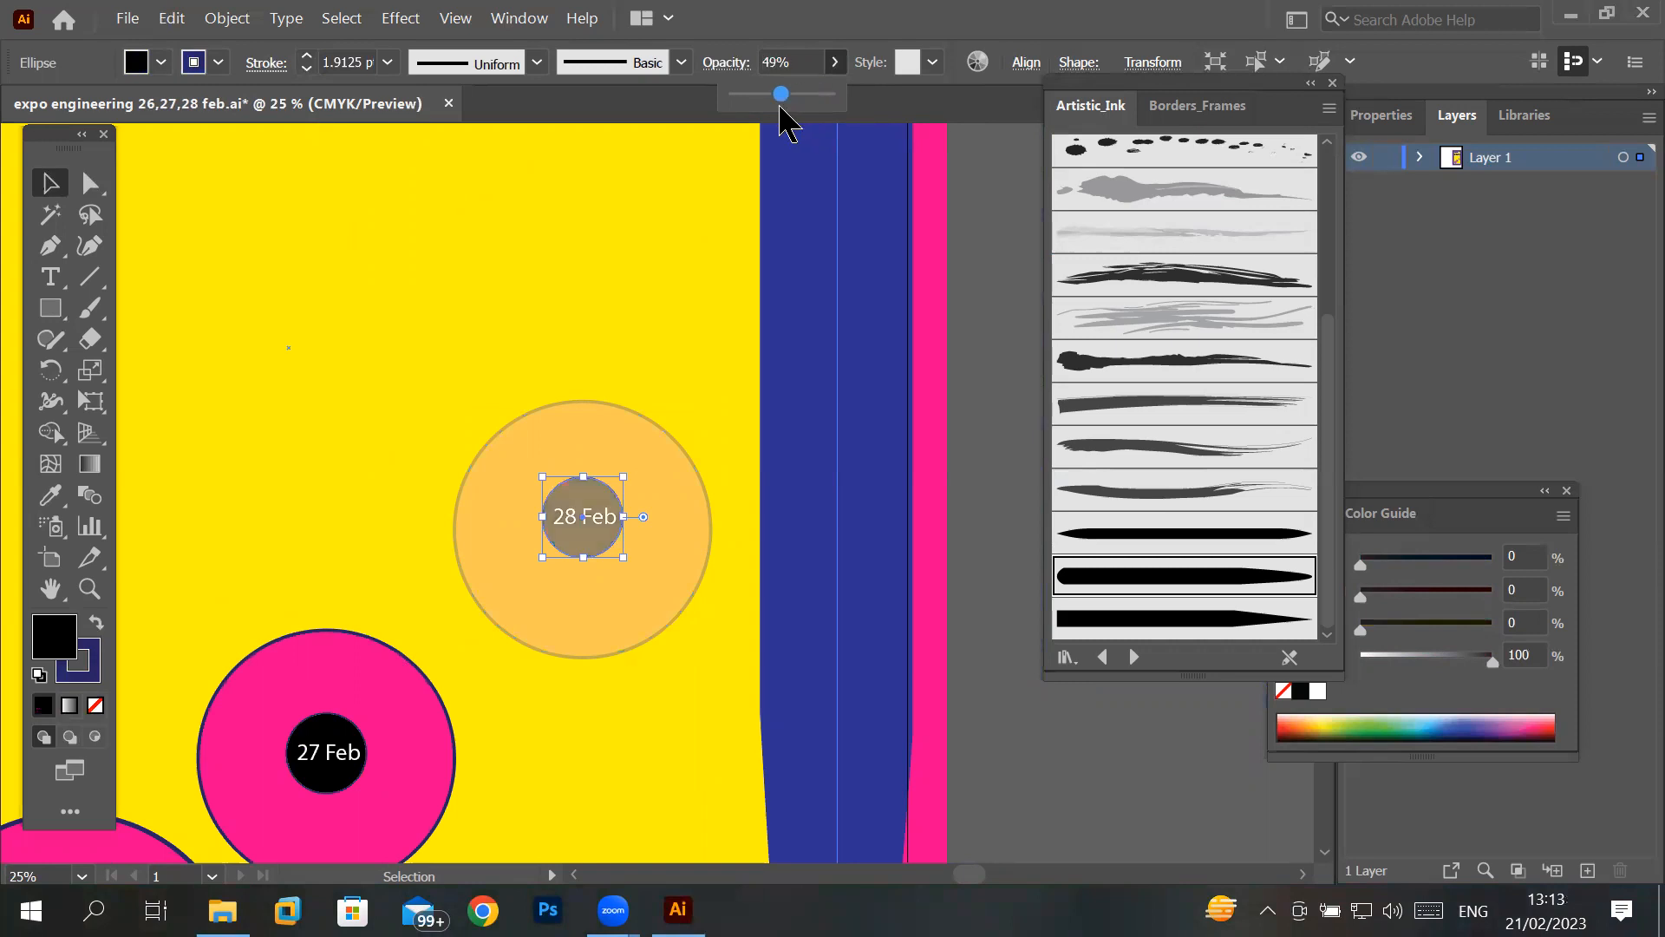
scroll(491, 435, "down", 3)
scroll(451, 520, "up", 3)
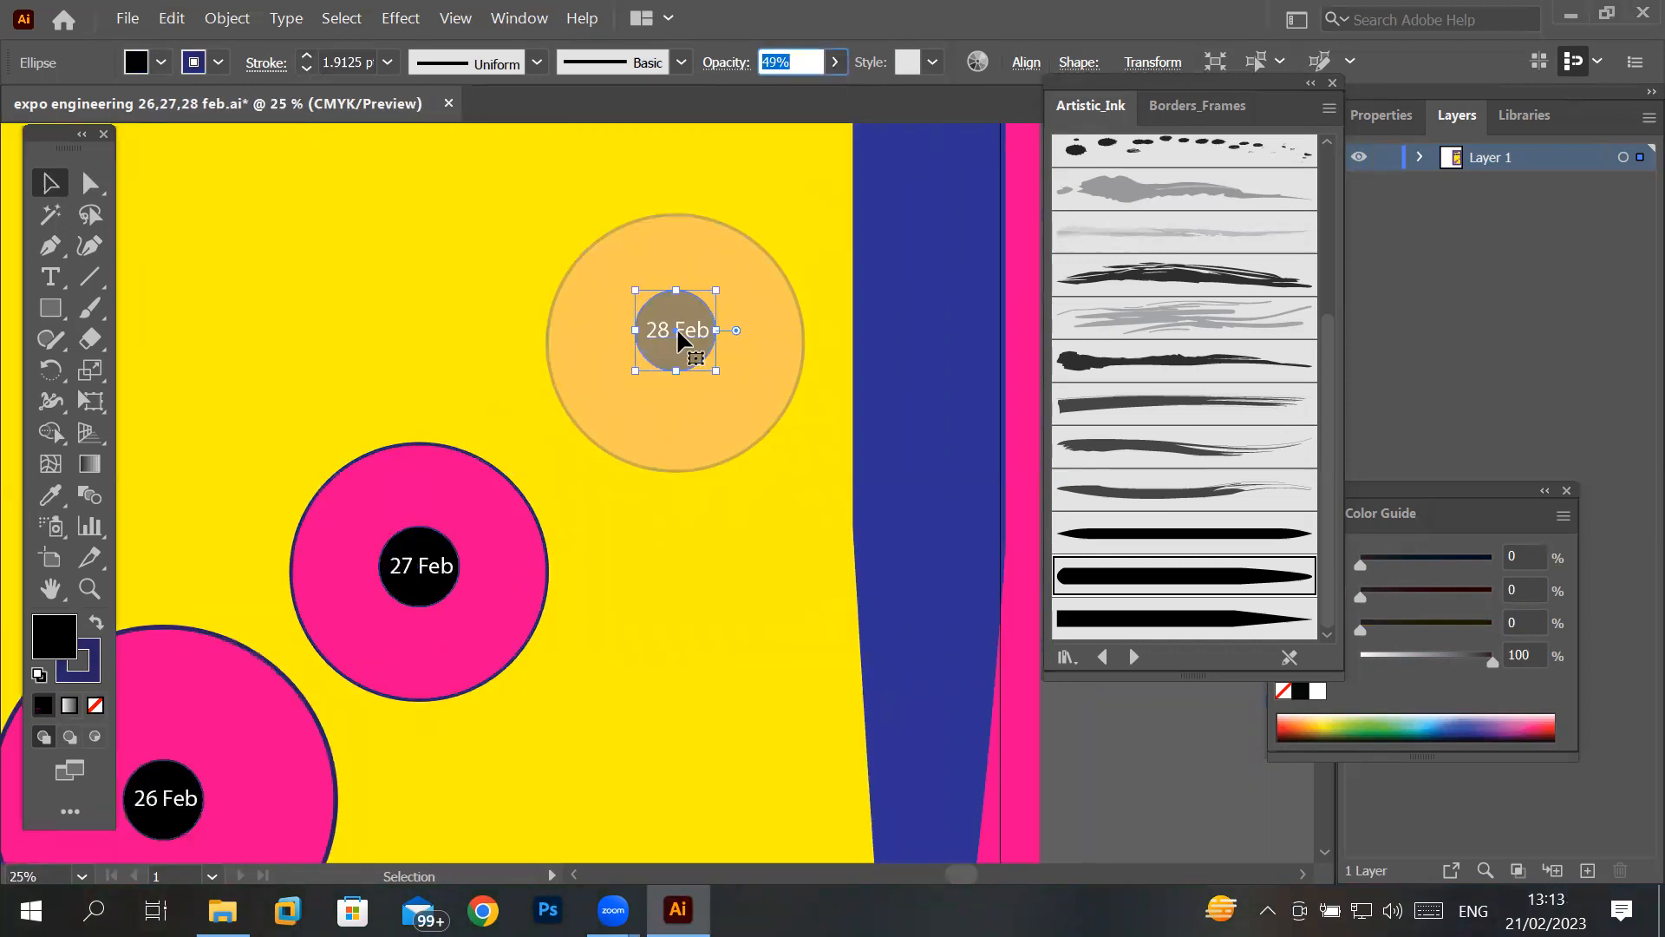
left_click(835, 63)
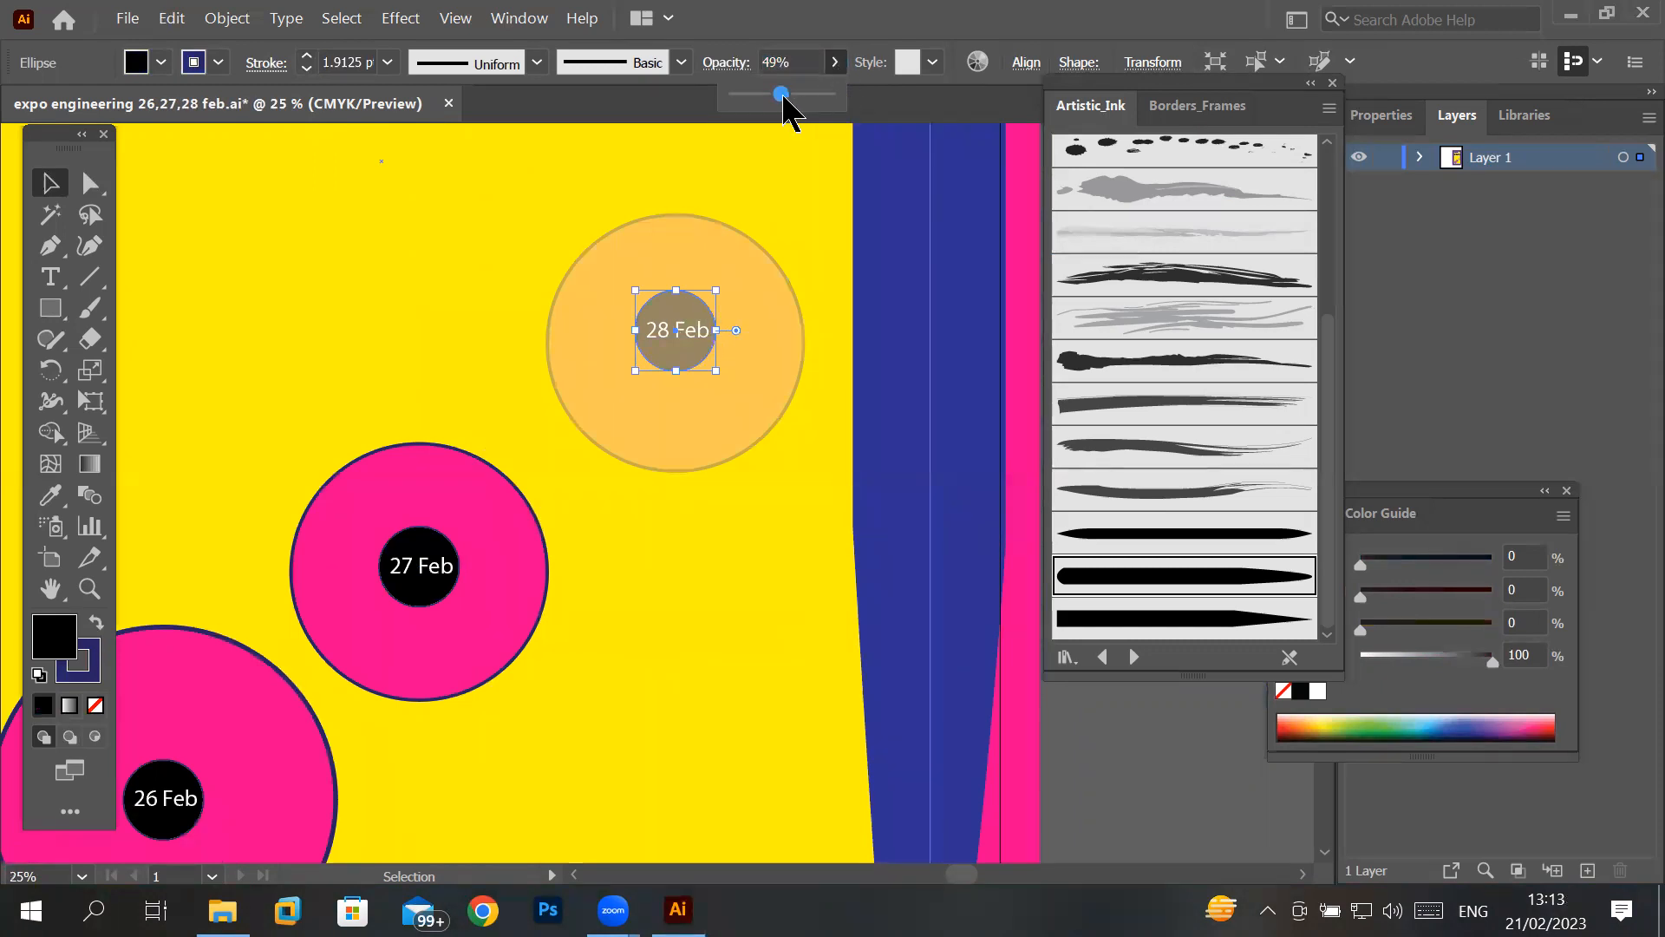
left_click_drag(781, 93, 847, 104)
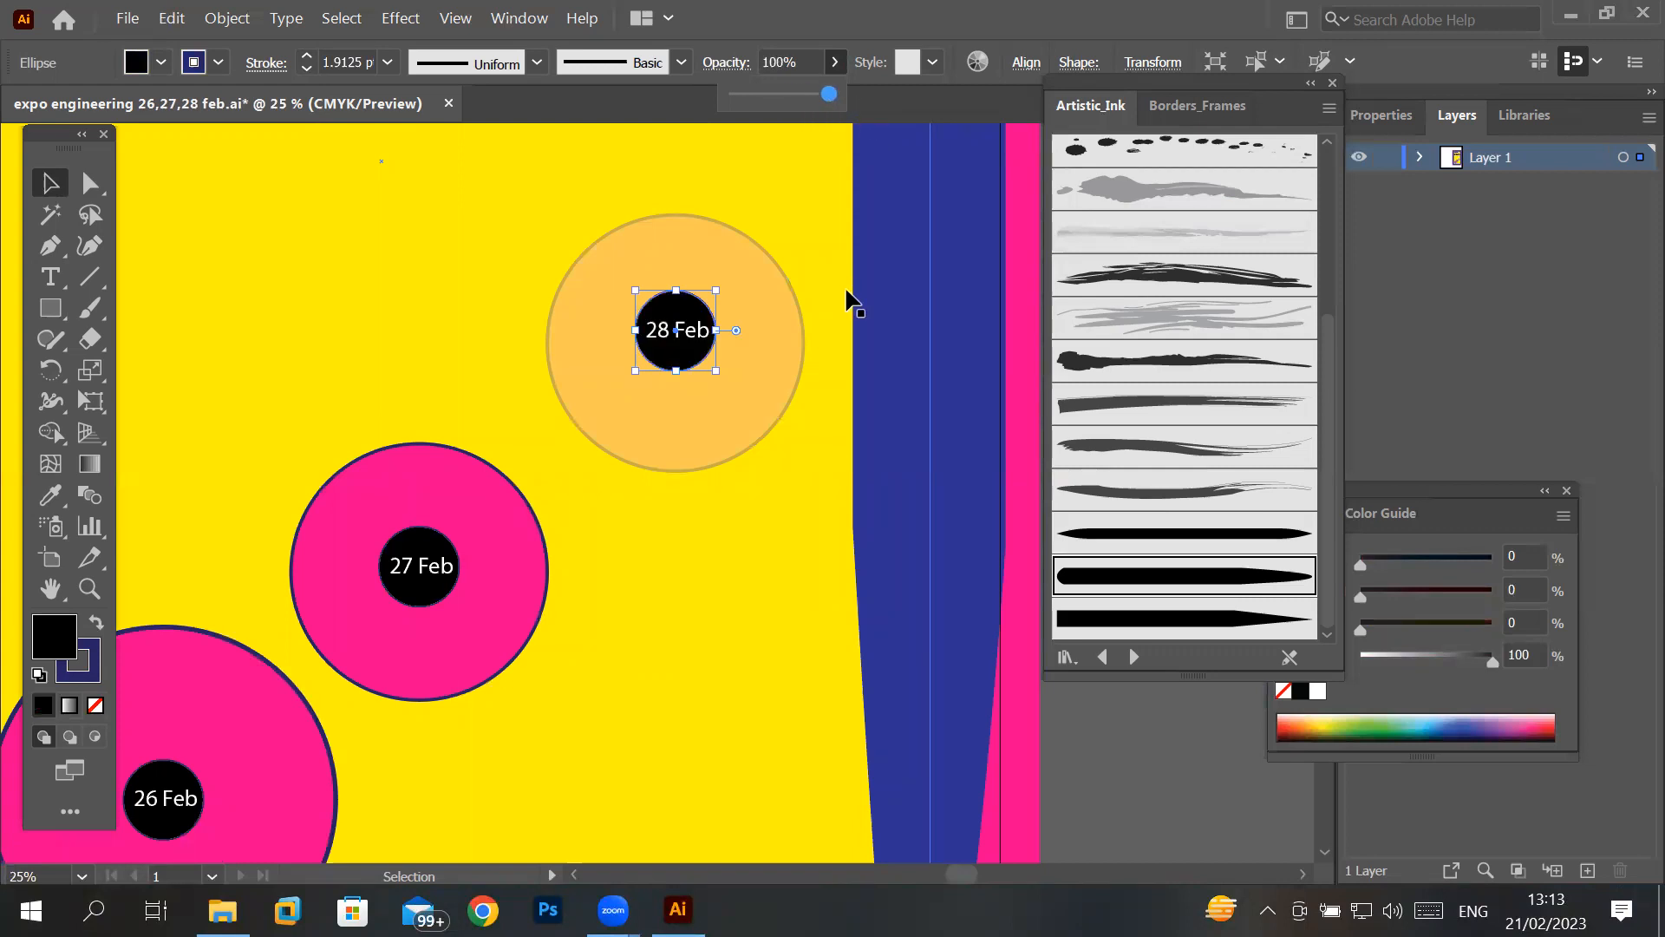
left_click(743, 612)
- Draw a small pink square about 0.08 ft wide in the yellow area's lower-left corner, below the 26 Feb badge
scroll(739, 596, "down", 3)
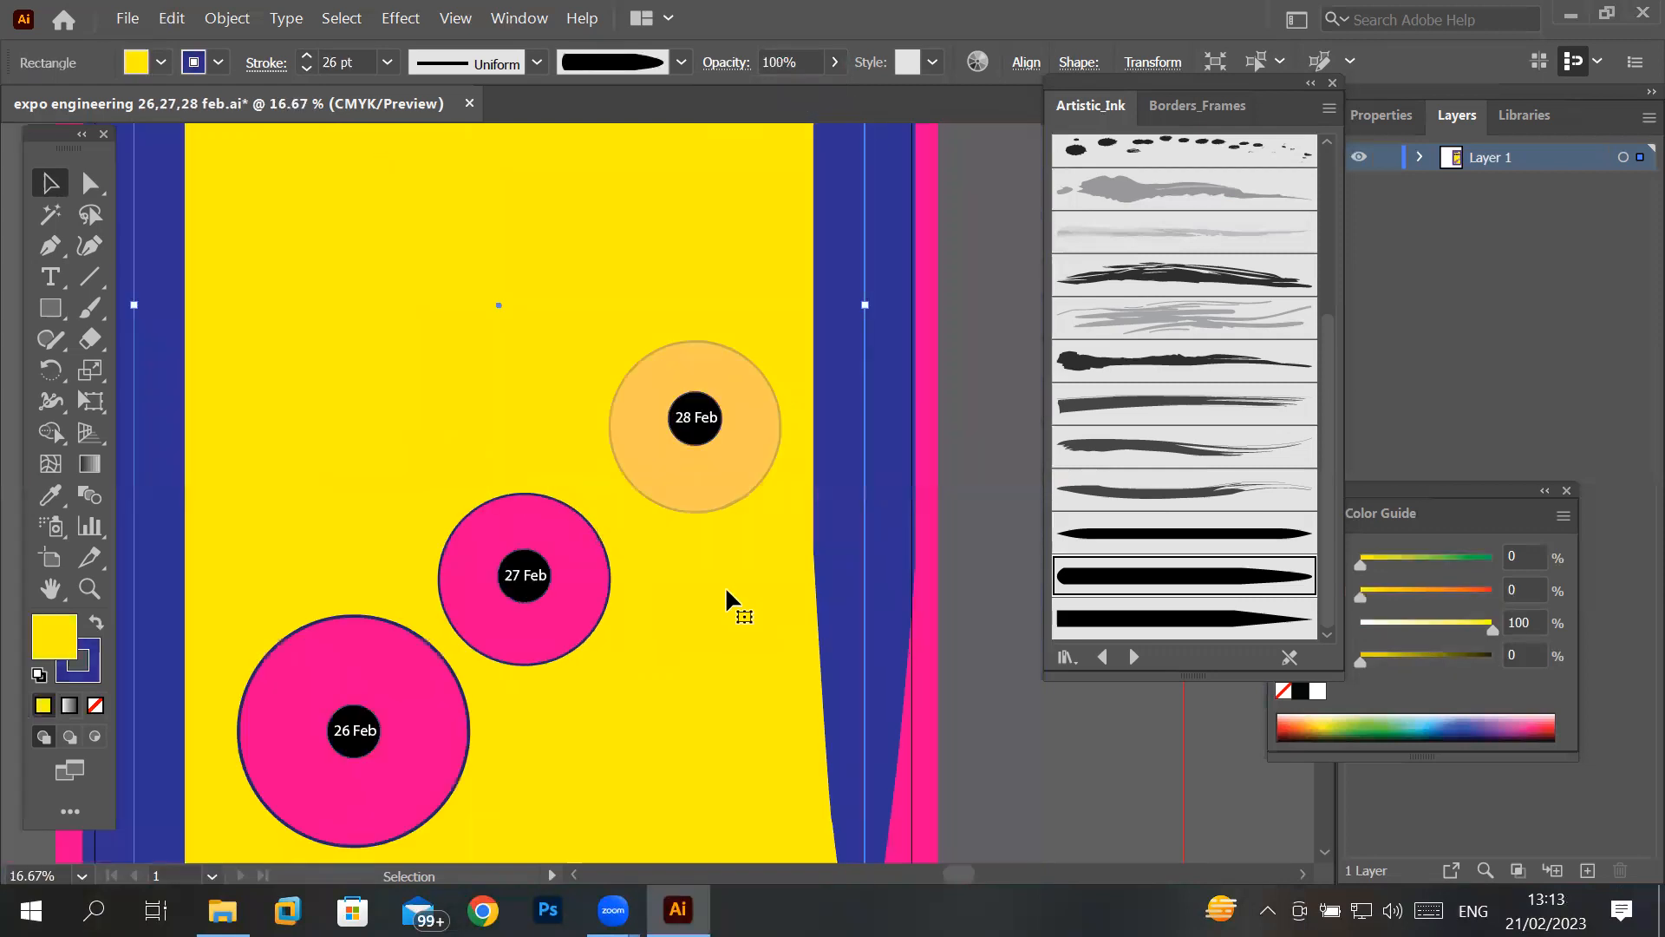
left_click(705, 486)
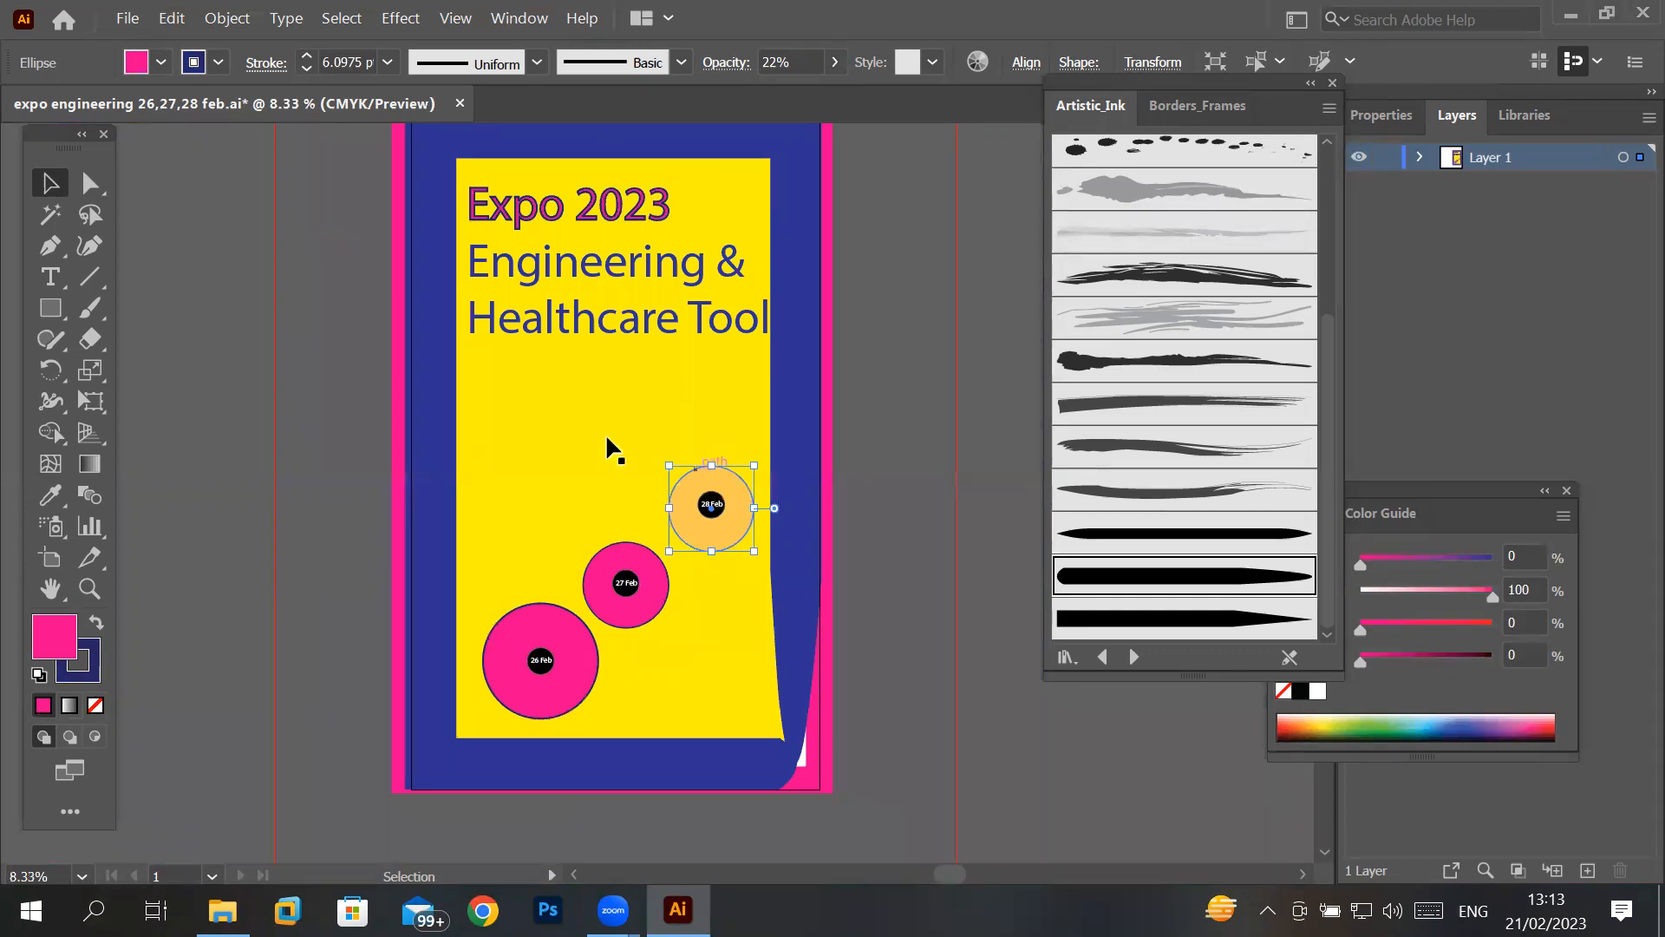
left_click(50, 307)
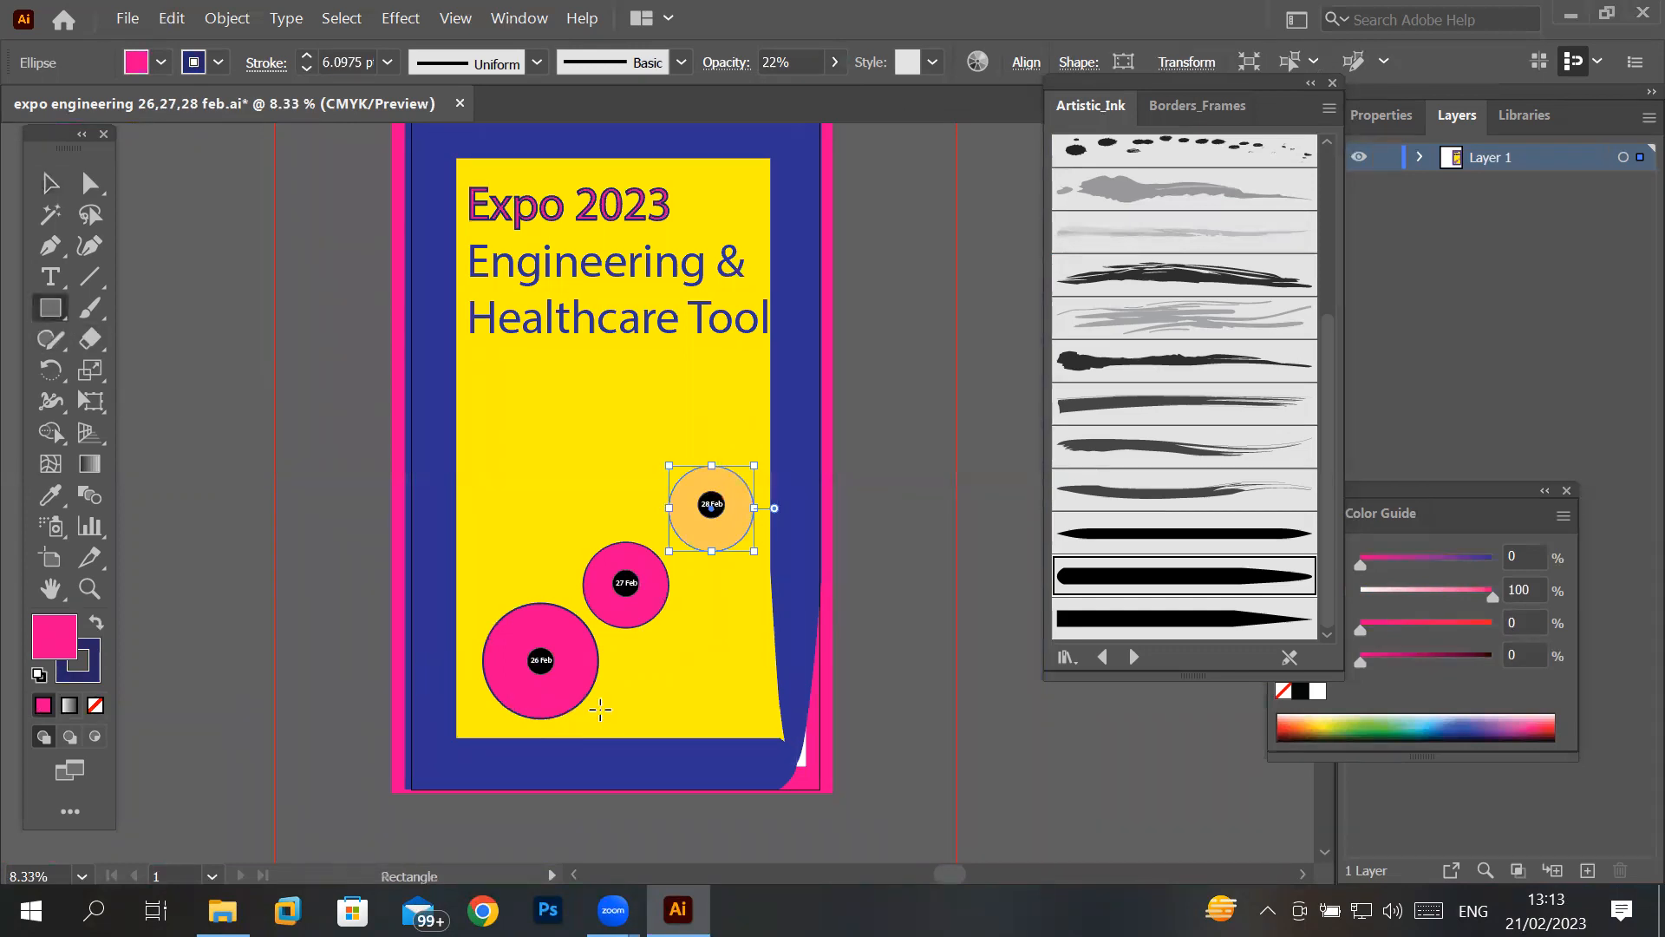
scroll(611, 703, "down", 1)
scroll(503, 746, "up", 3)
scroll(503, 746, "up", 2)
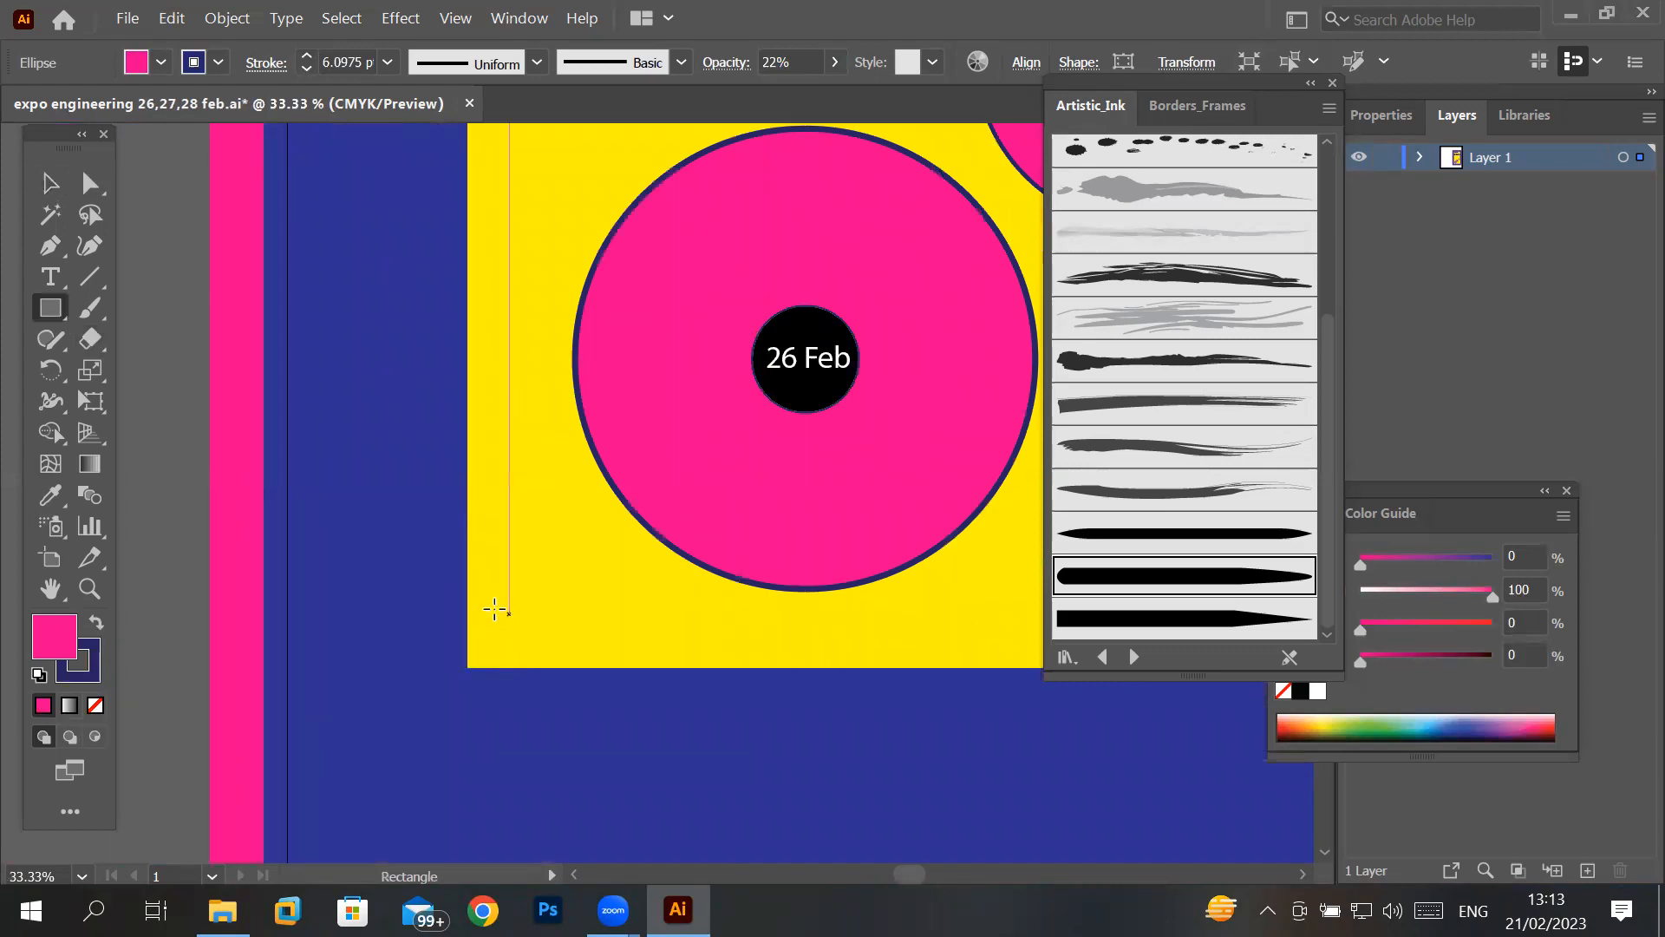
mouse_move(488, 610)
left_mouse_down()
mouse_move(531, 655)
mouse_move(673, 645)
left_mouse_up()
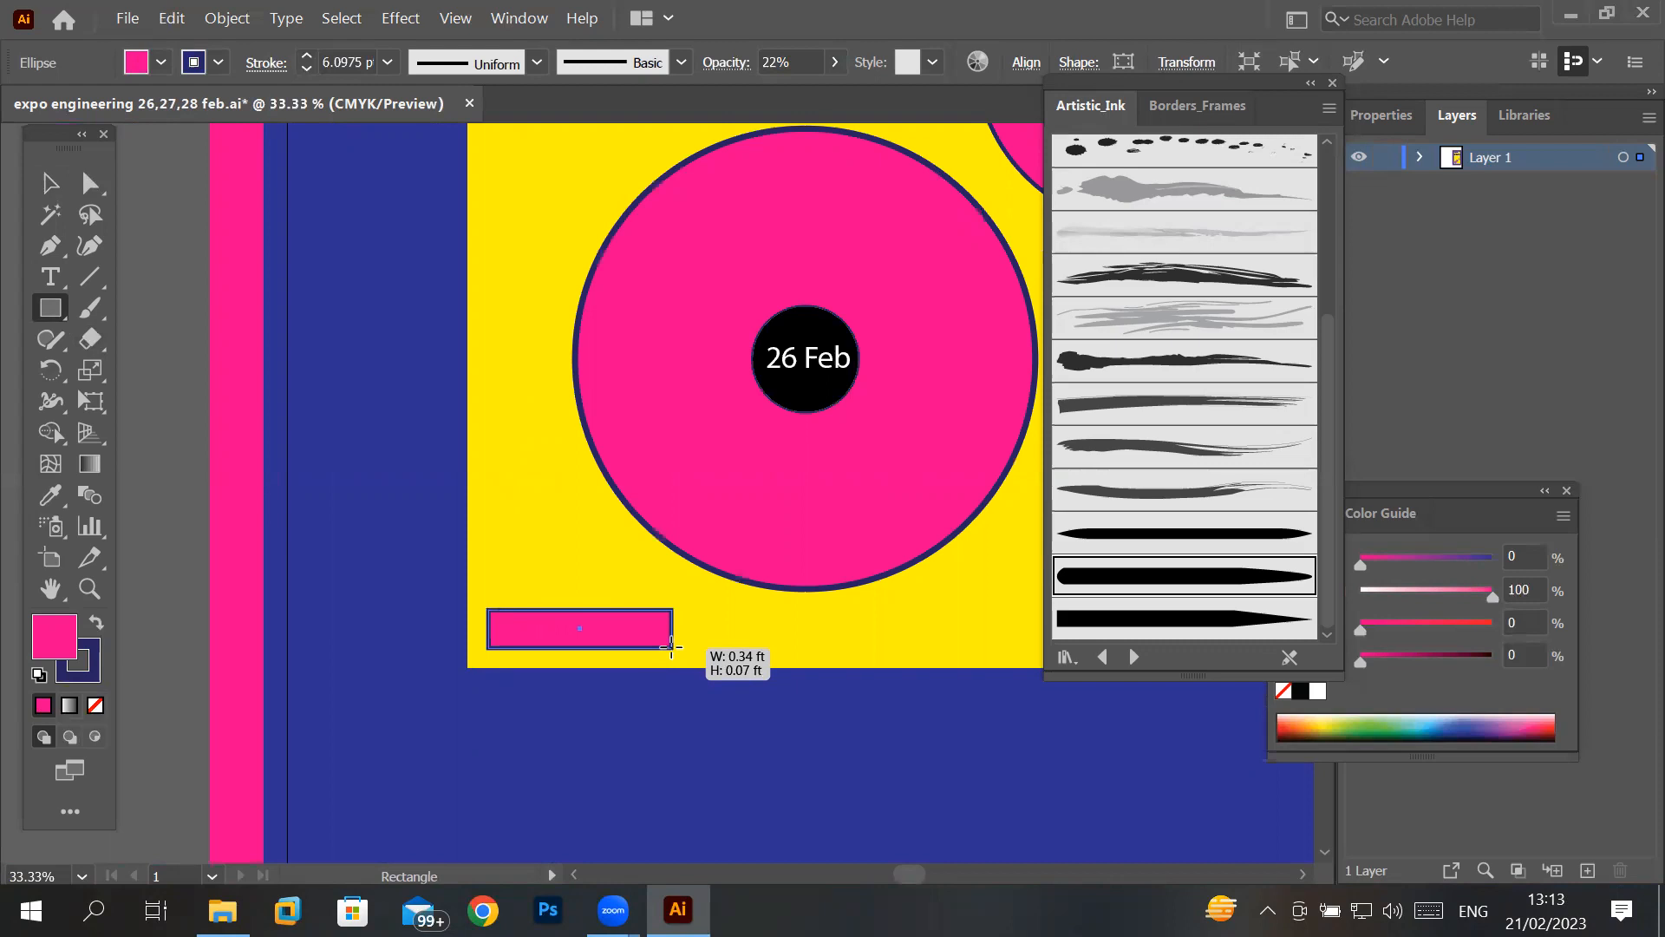
left_click_drag(672, 646, 533, 652)
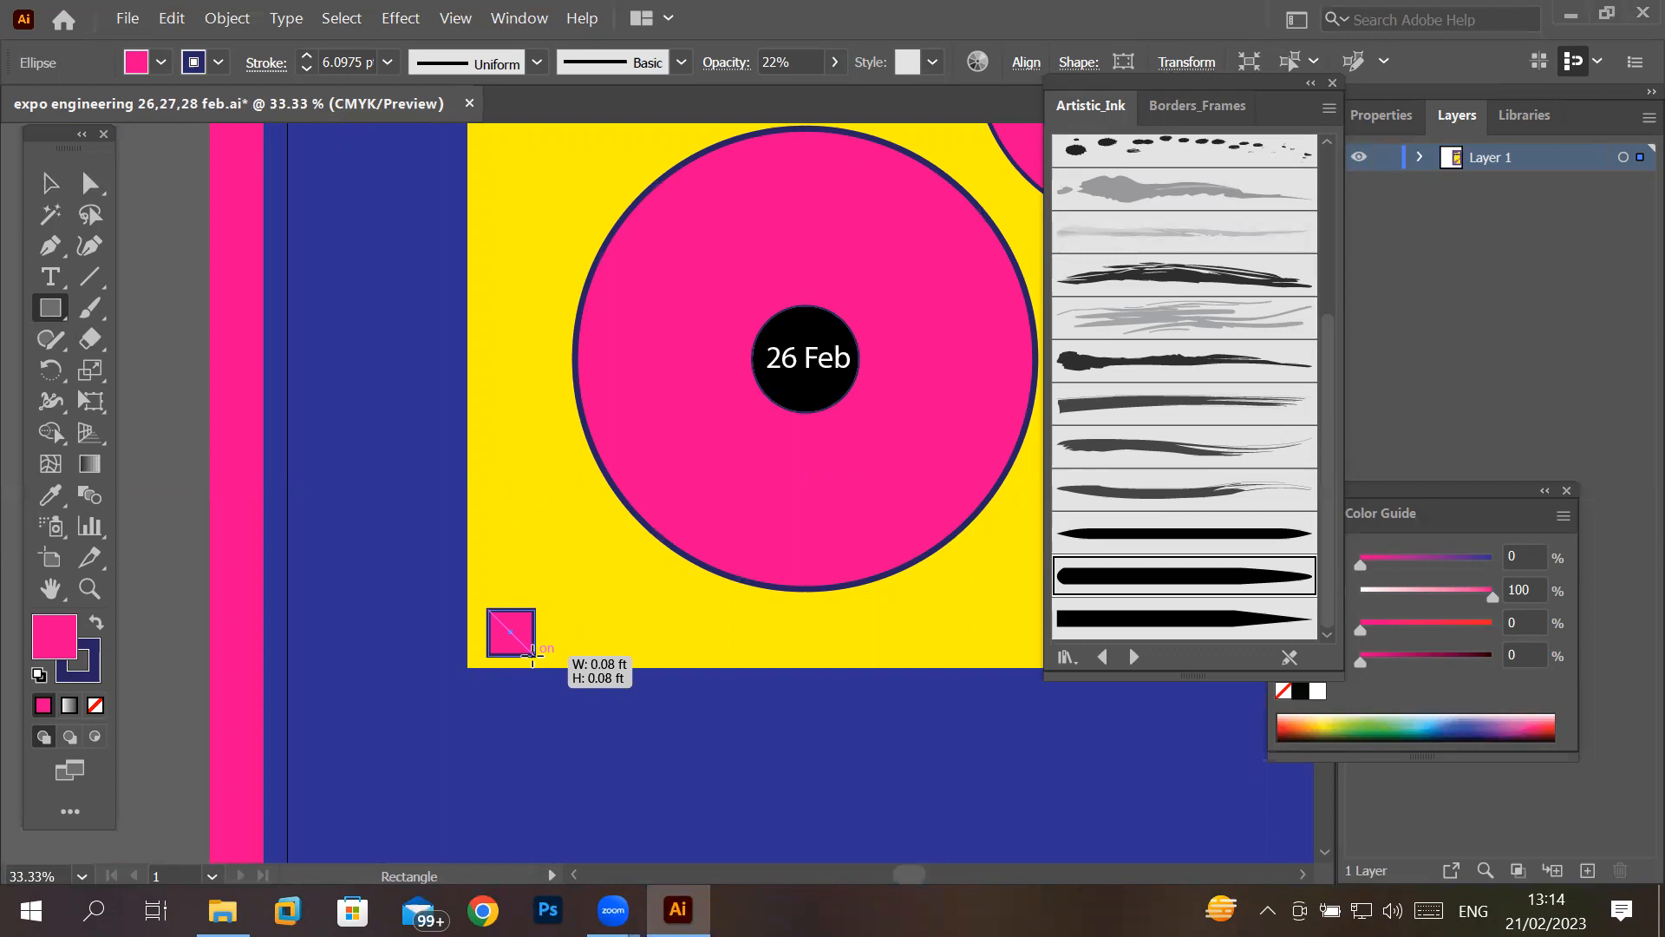
left_click_drag(533, 657, 538, 650)
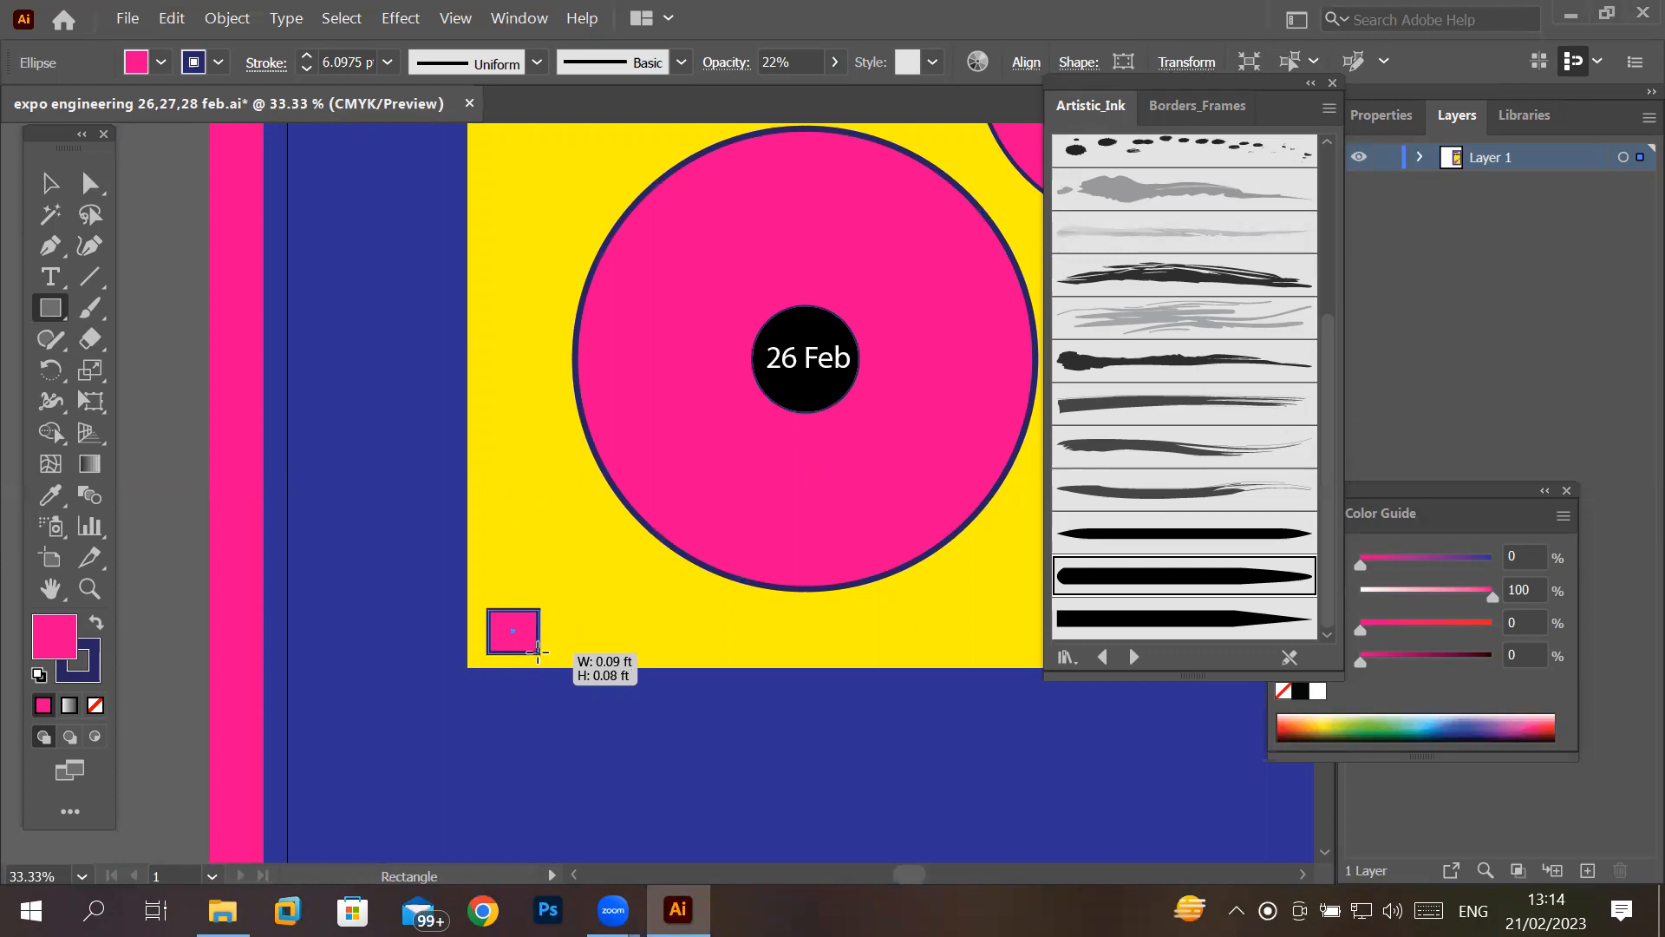
left_click_drag(537, 652, 538, 645)
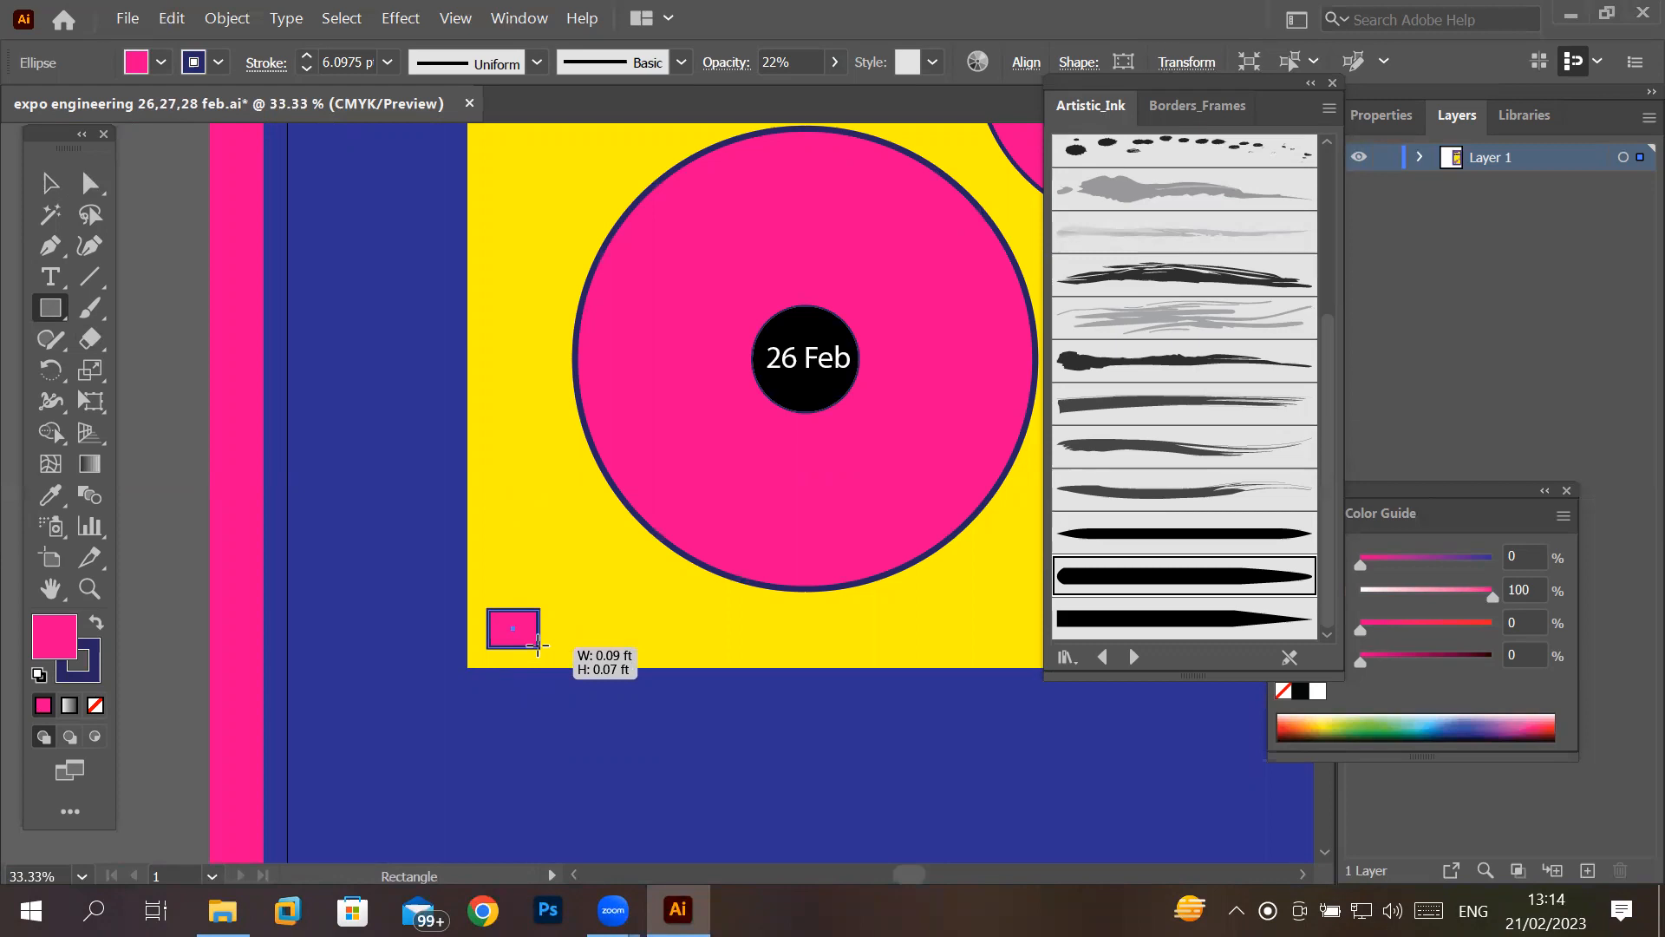
mouse_move(538, 644)
left_mouse_down()
mouse_move(521, 643)
mouse_move(553, 644)
mouse_move(550, 657)
mouse_move(531, 649)
left_mouse_up()
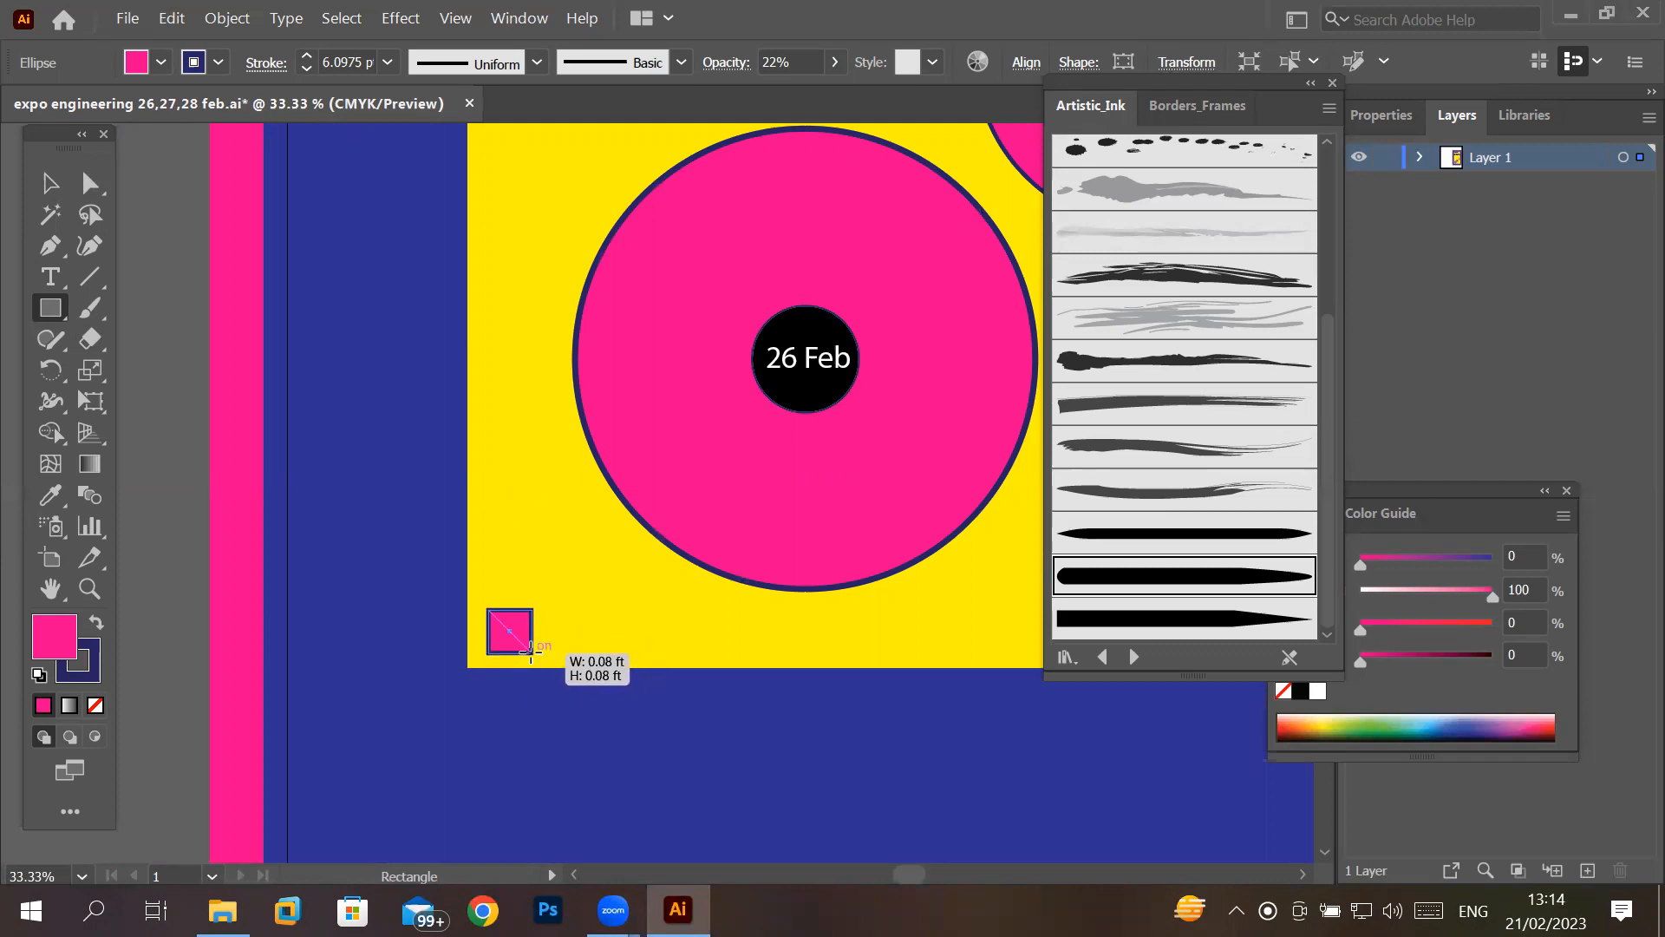
left_click_drag(530, 651, 527, 652)
- Draw a smaller square about 0.03 ft wide to the right of the first small pink square
scroll(511, 649, "up", 6)
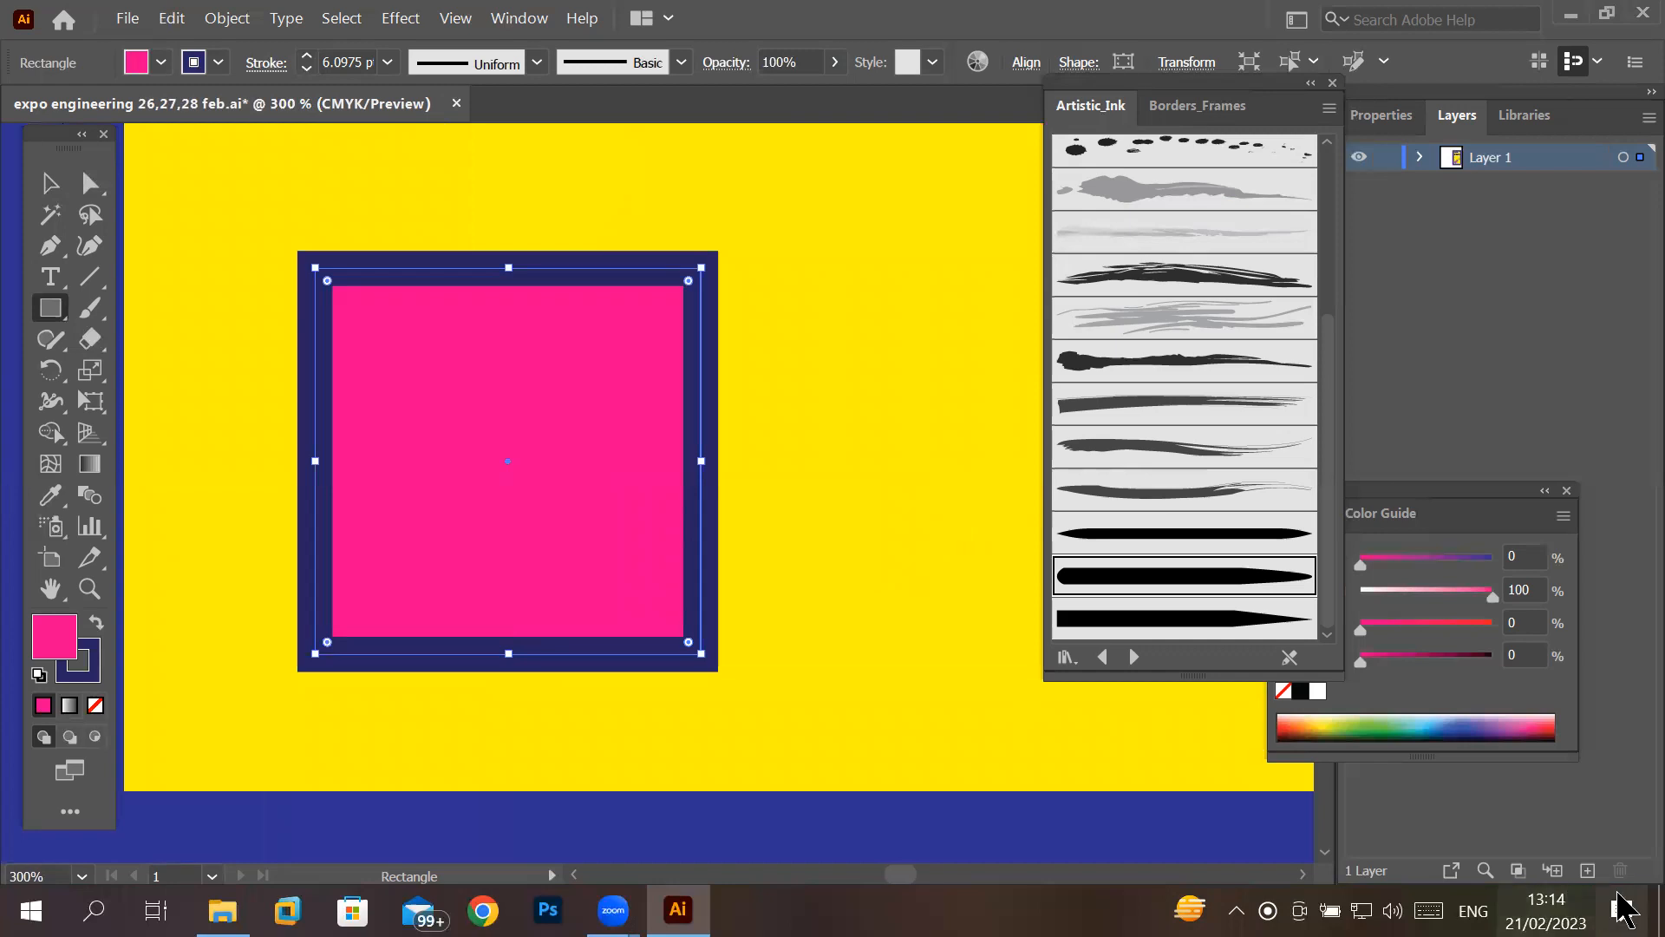
left_click_drag(780, 335, 941, 490)
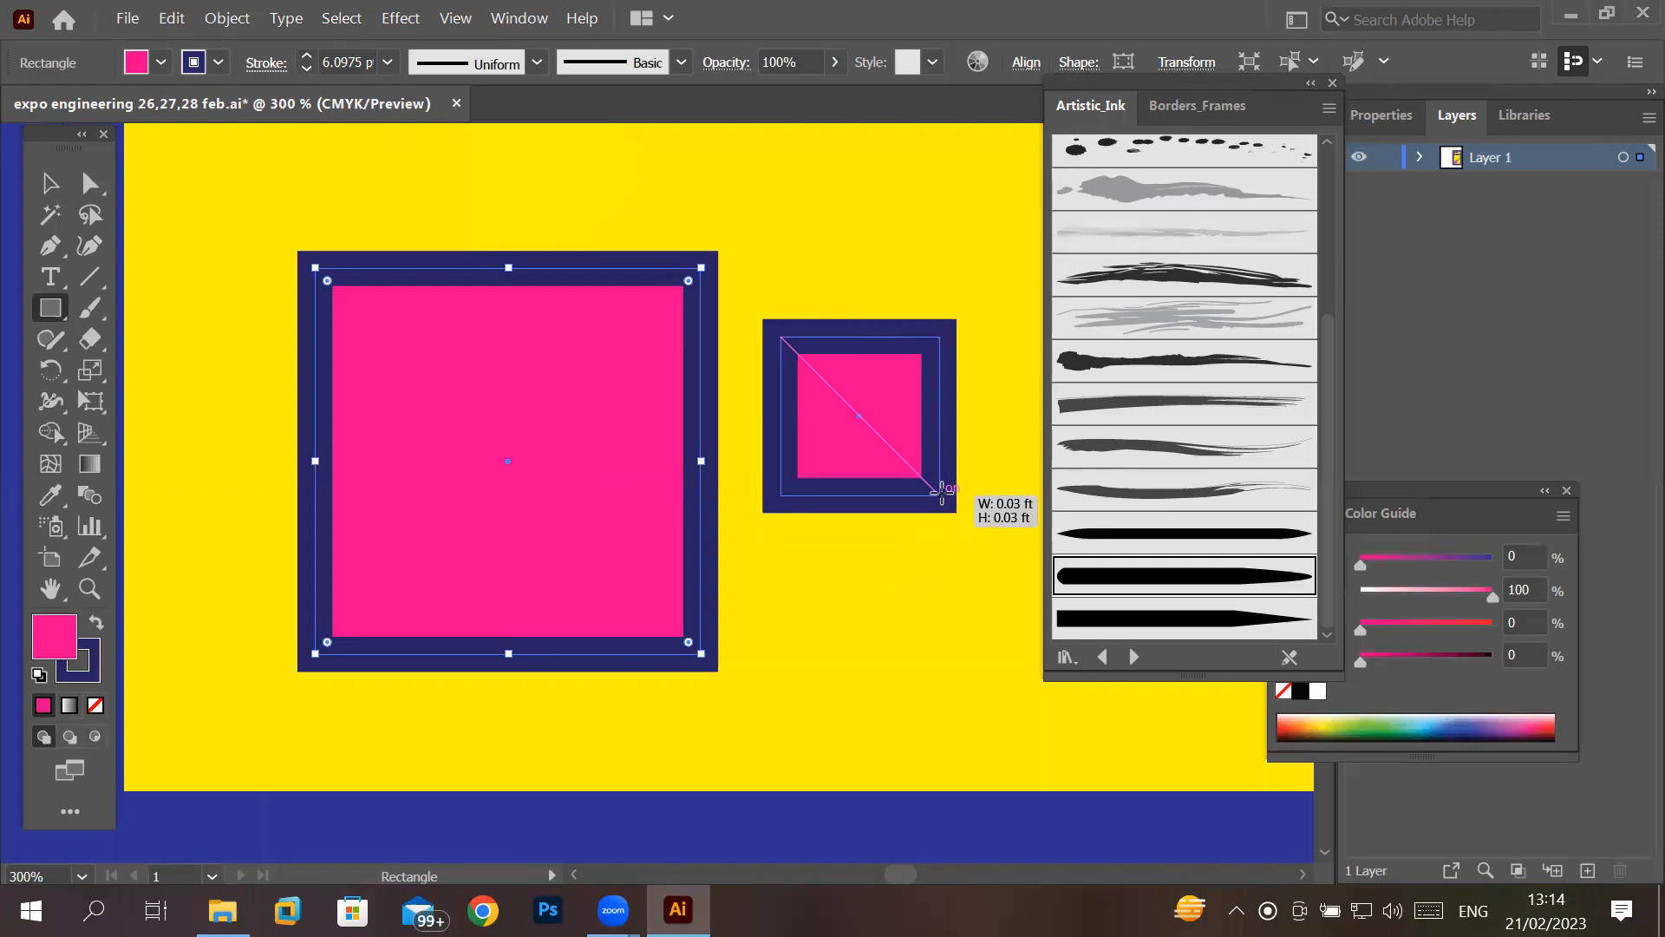
mouse_move(942, 490)
left_mouse_down()
mouse_move(935, 507)
mouse_move(946, 493)
mouse_move(927, 491)
mouse_move(946, 496)
left_mouse_up()
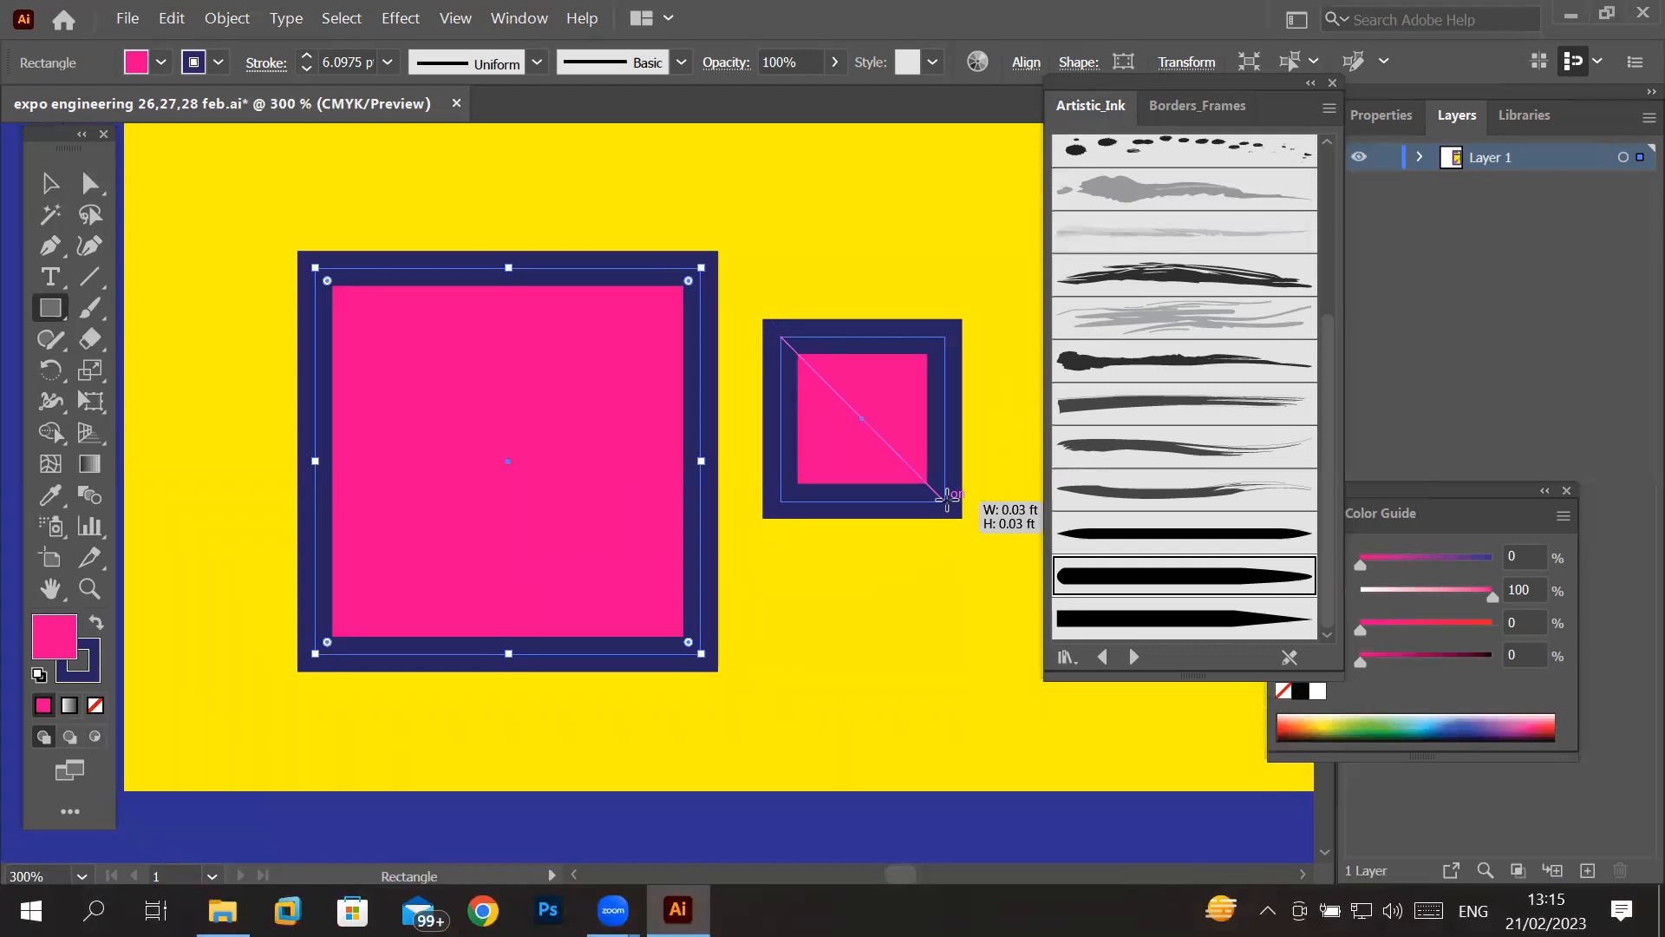
left_click_drag(945, 500, 945, 500)
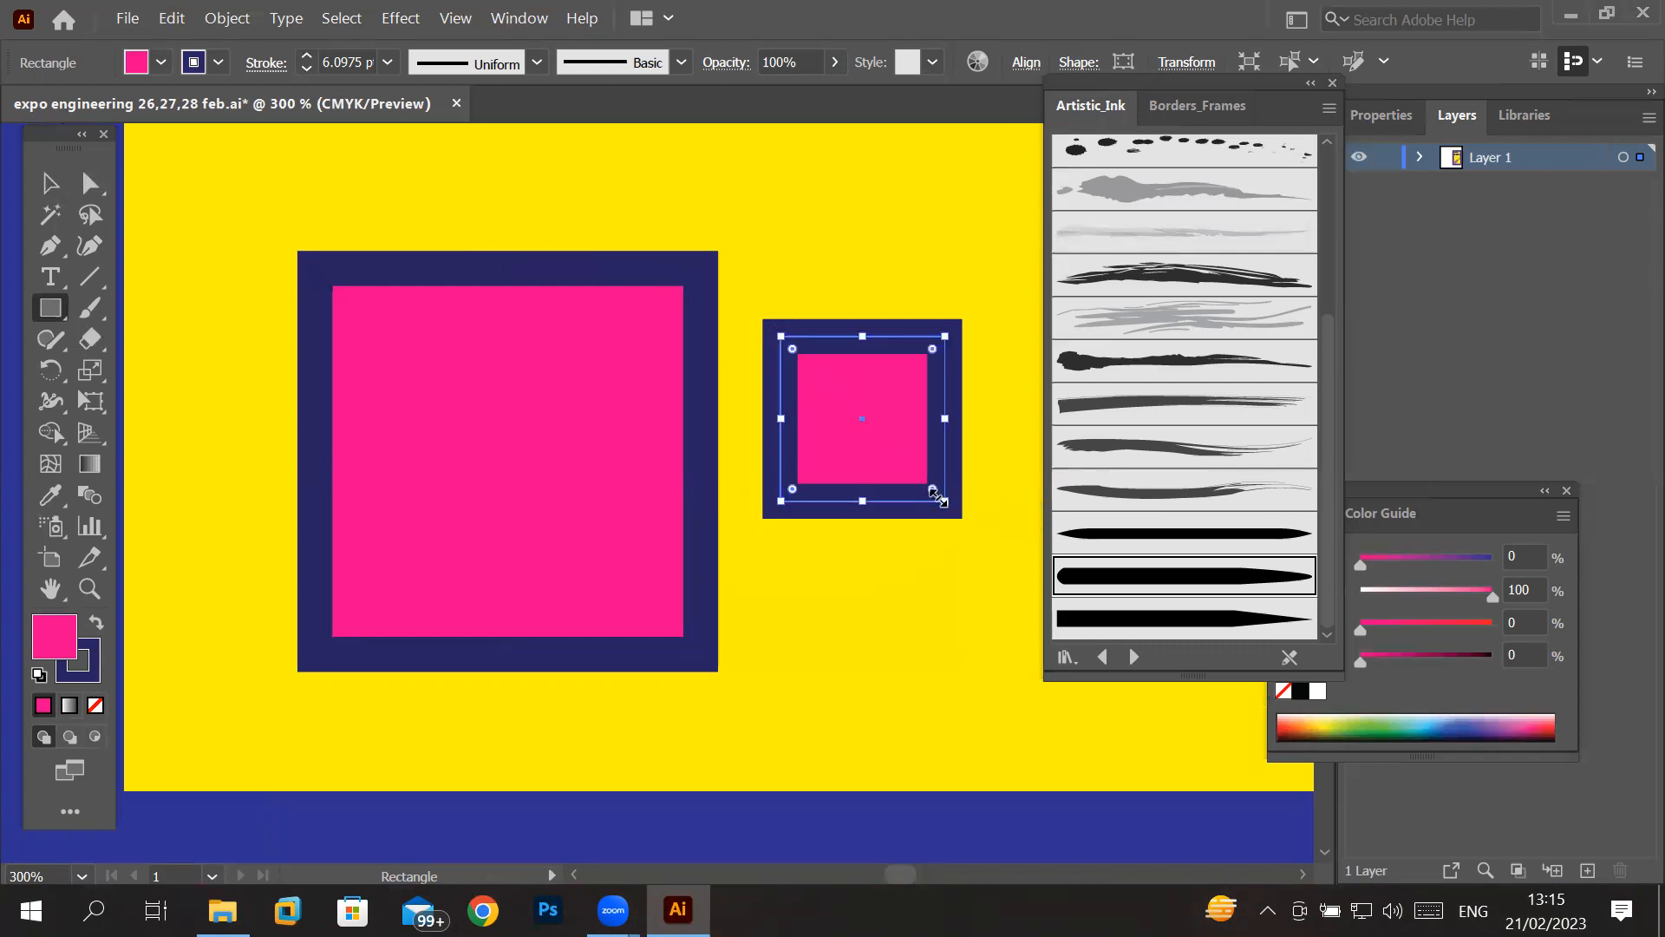
left_click(457, 21)
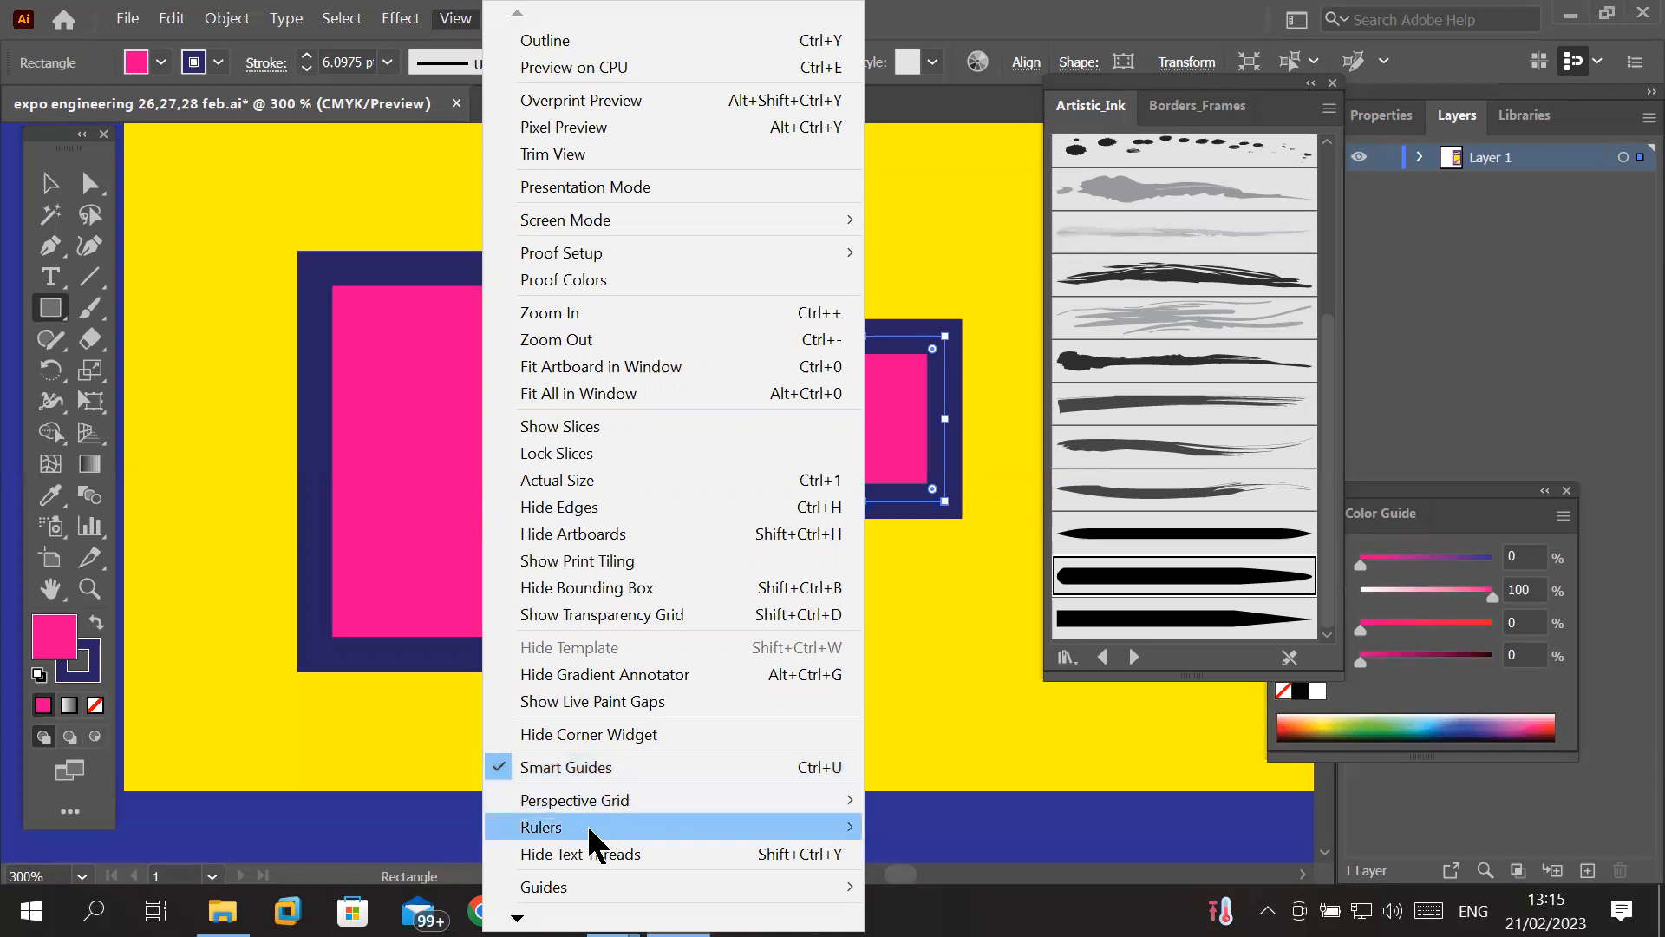
mouse_move(586, 827)
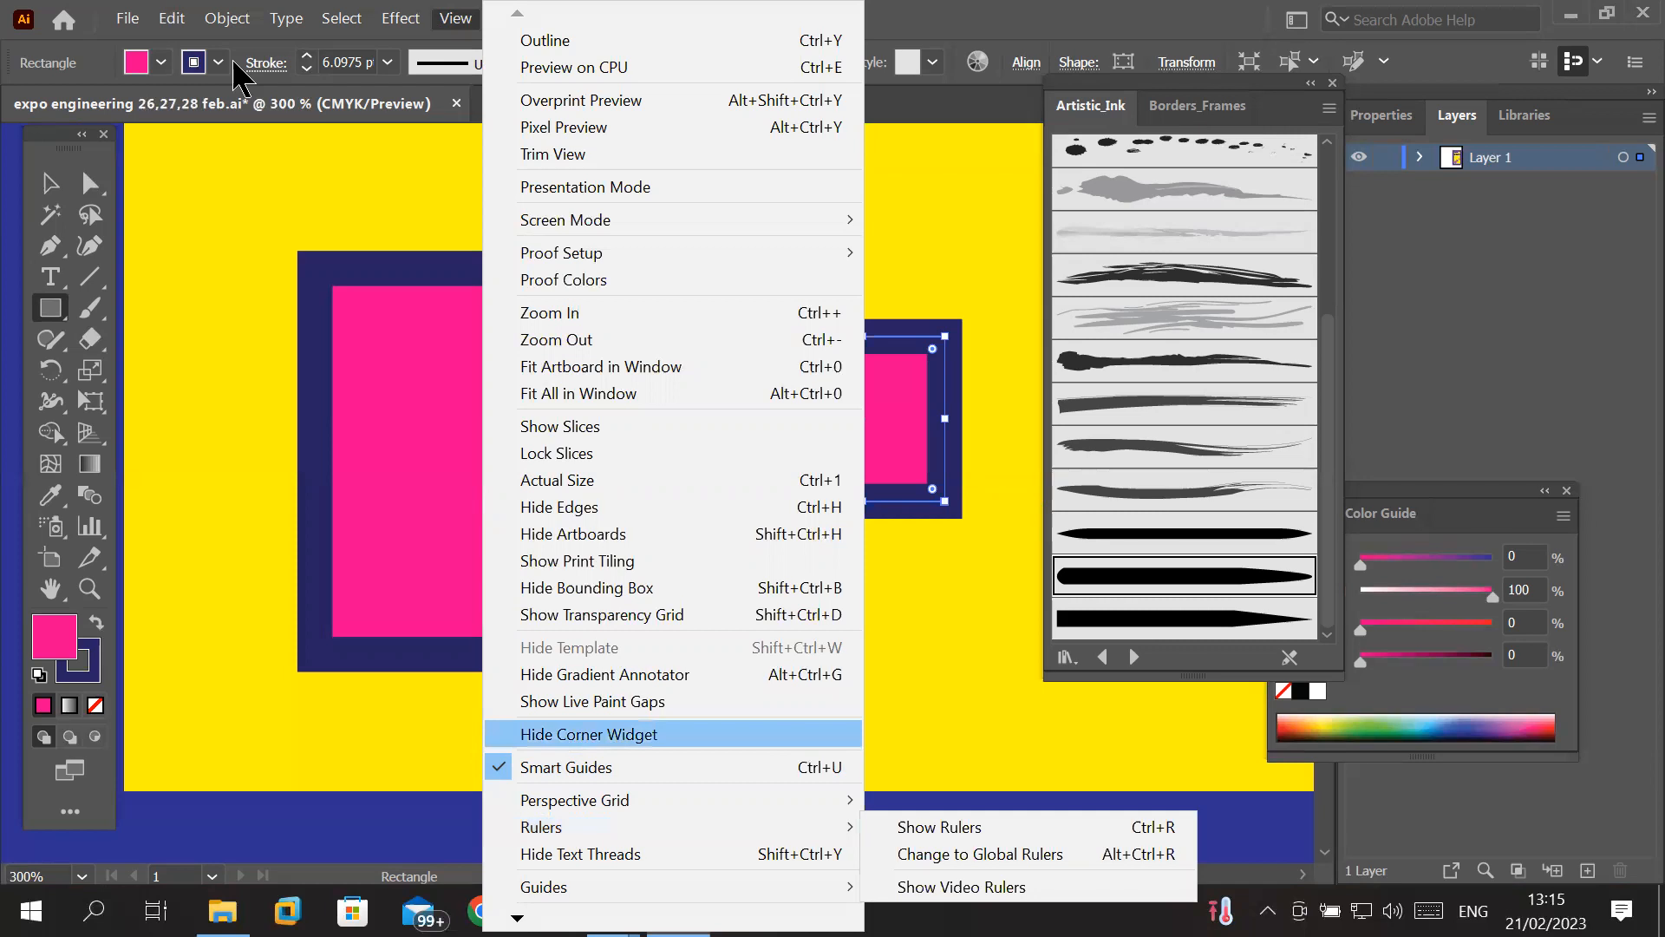
mouse_move(227, 19)
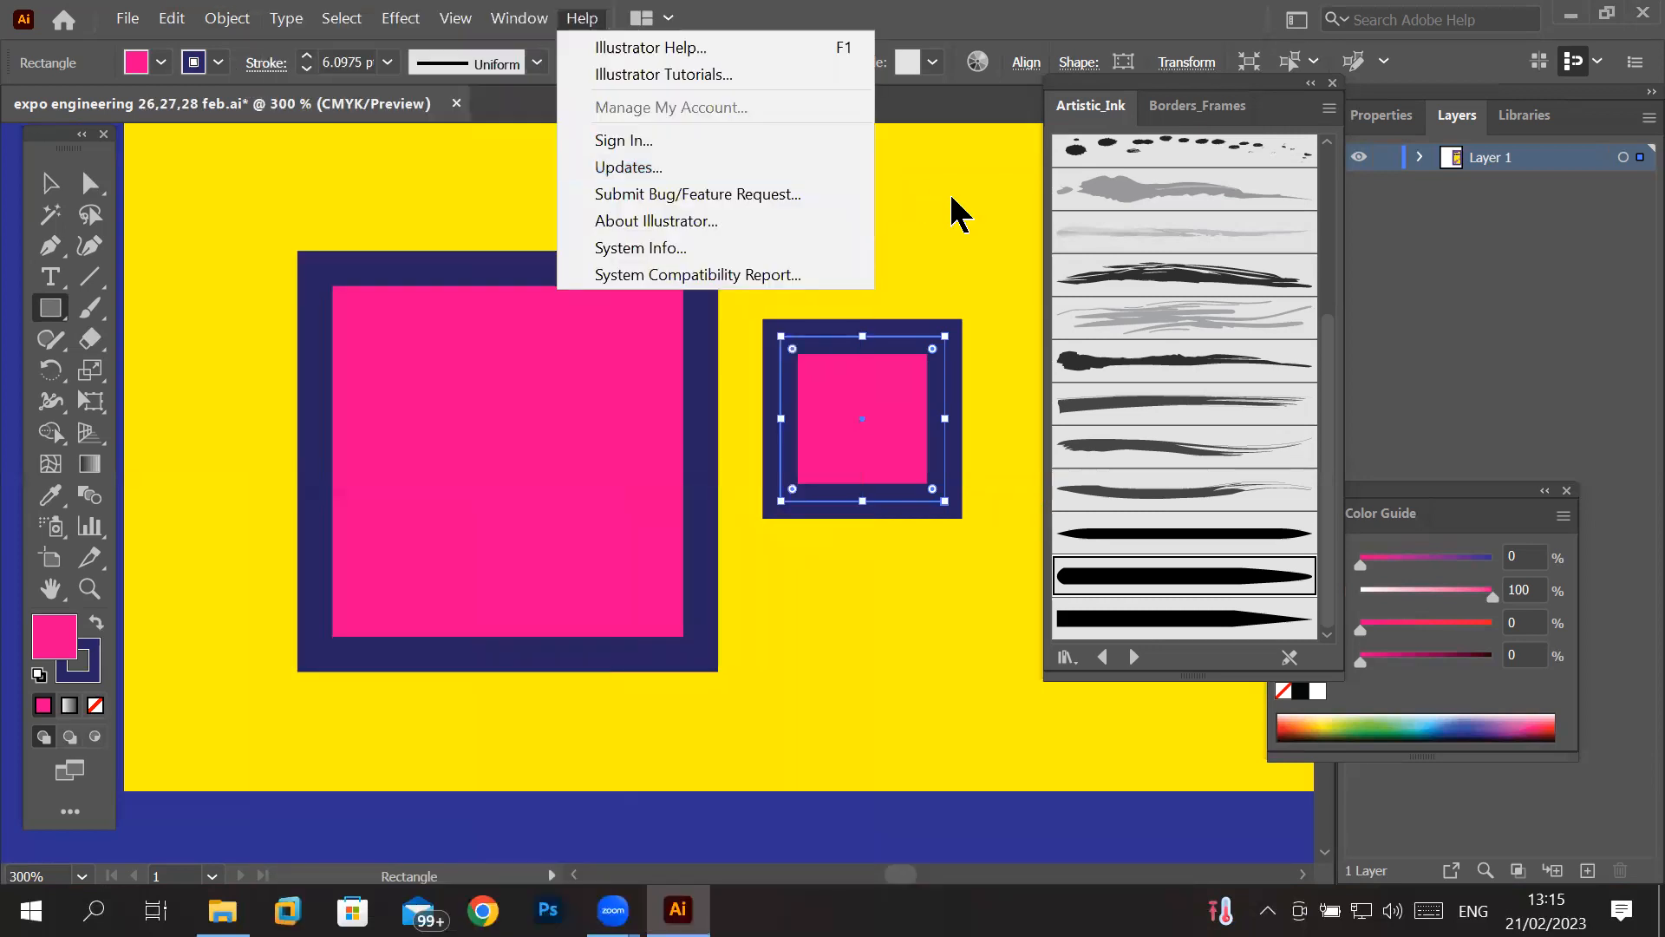
left_click(950, 192)
key("Return")
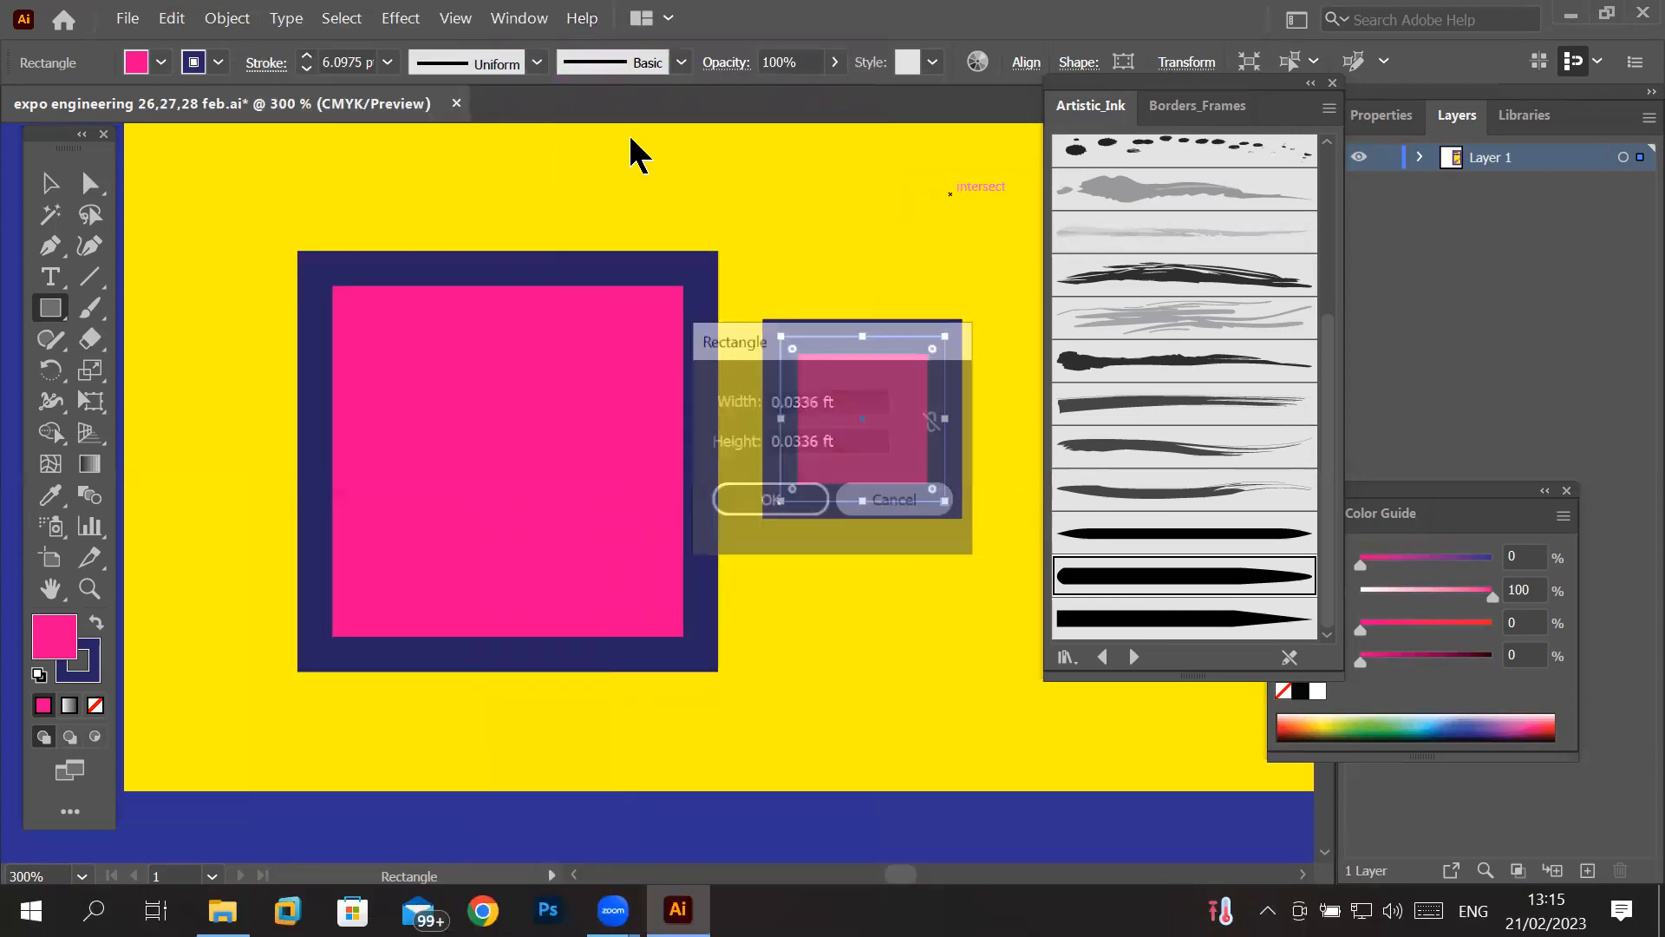
key("ctrl+1")
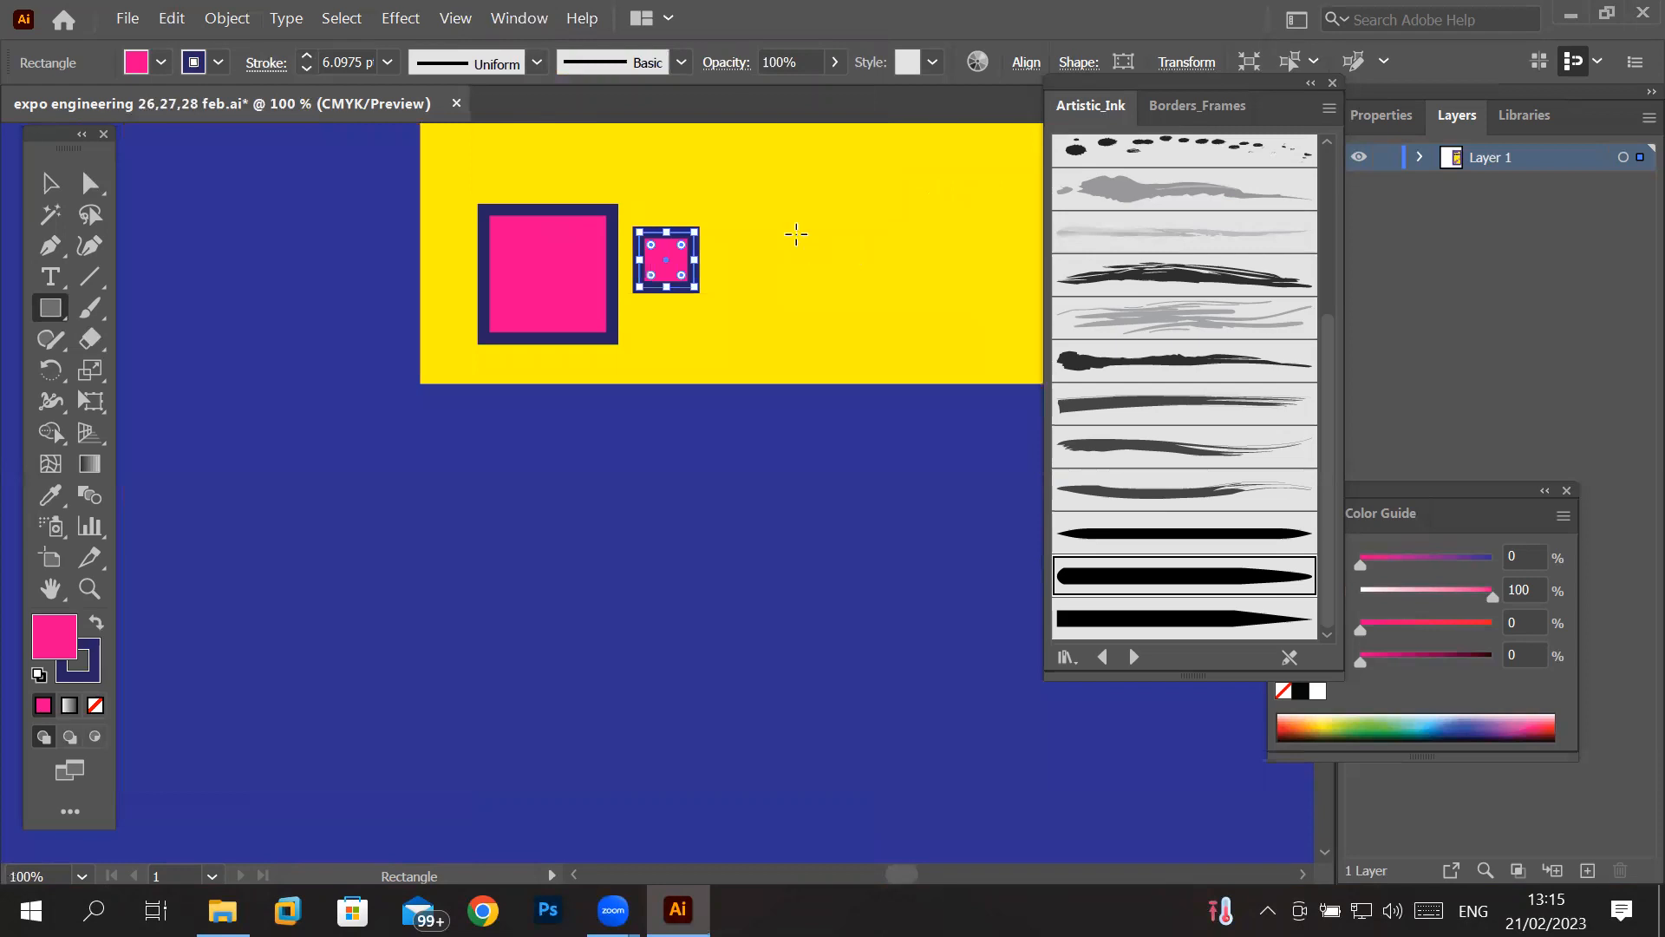
- Show the rulers around the poster document
scroll(706, 223, "down", 3)
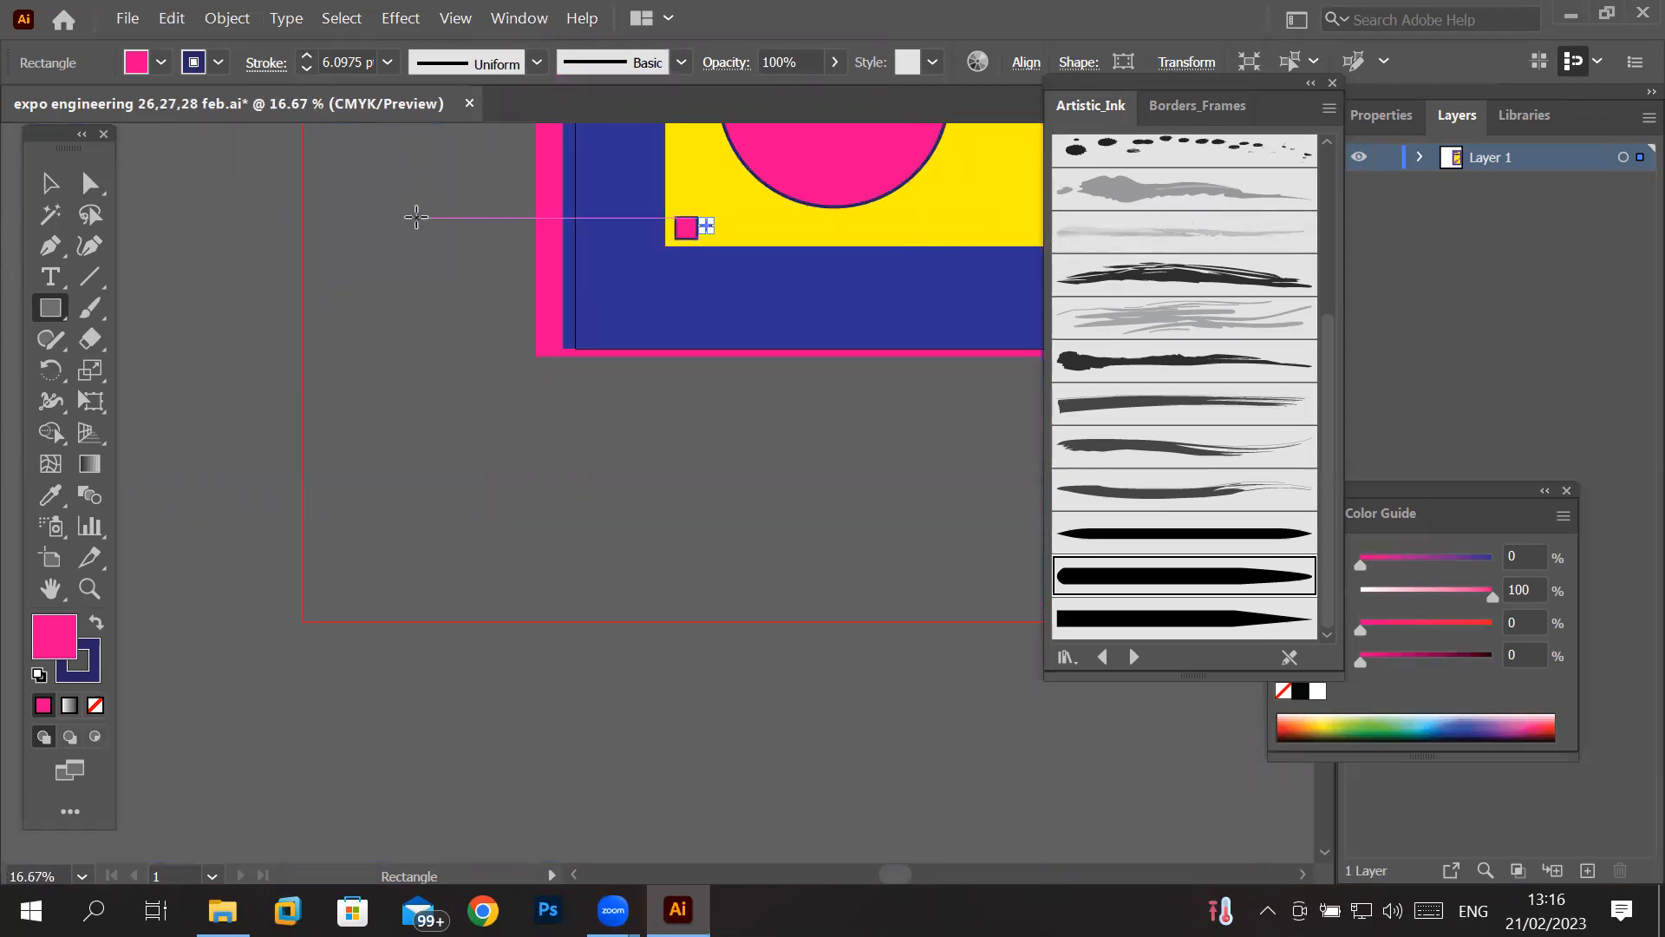
key("space")
left_click_drag(420, 212, 342, 691)
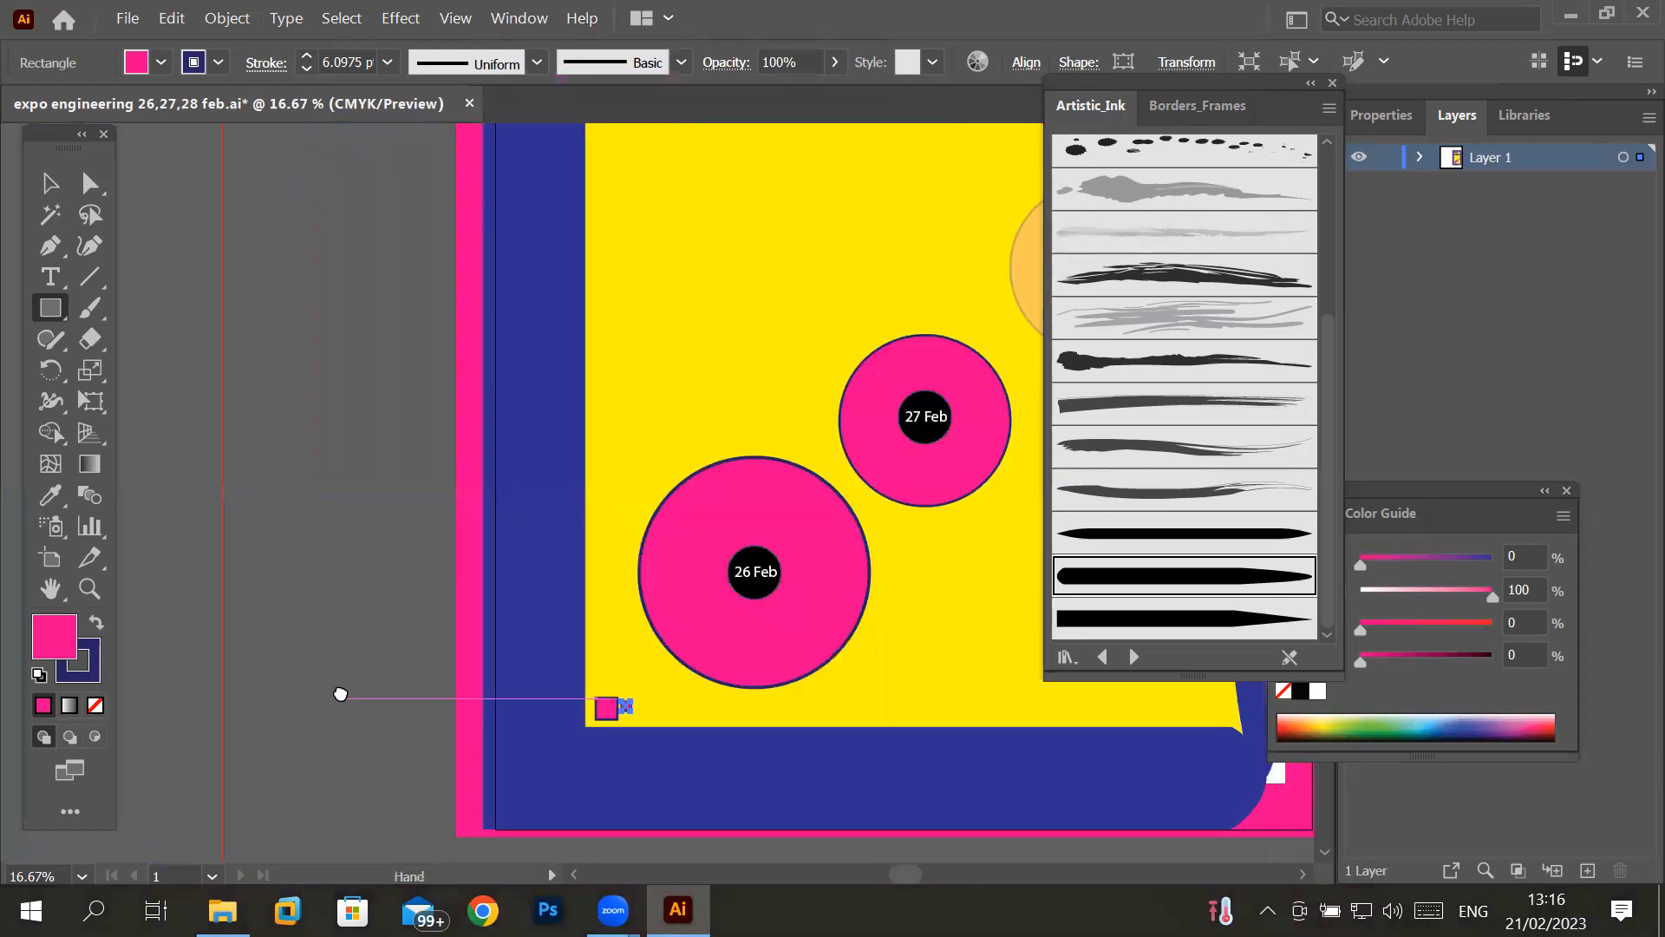
left_click_drag(388, 201, 297, 322)
mouse_move(249, 205)
left_mouse_down()
mouse_move(179, 390)
mouse_move(197, 611)
mouse_move(152, 629)
left_mouse_up()
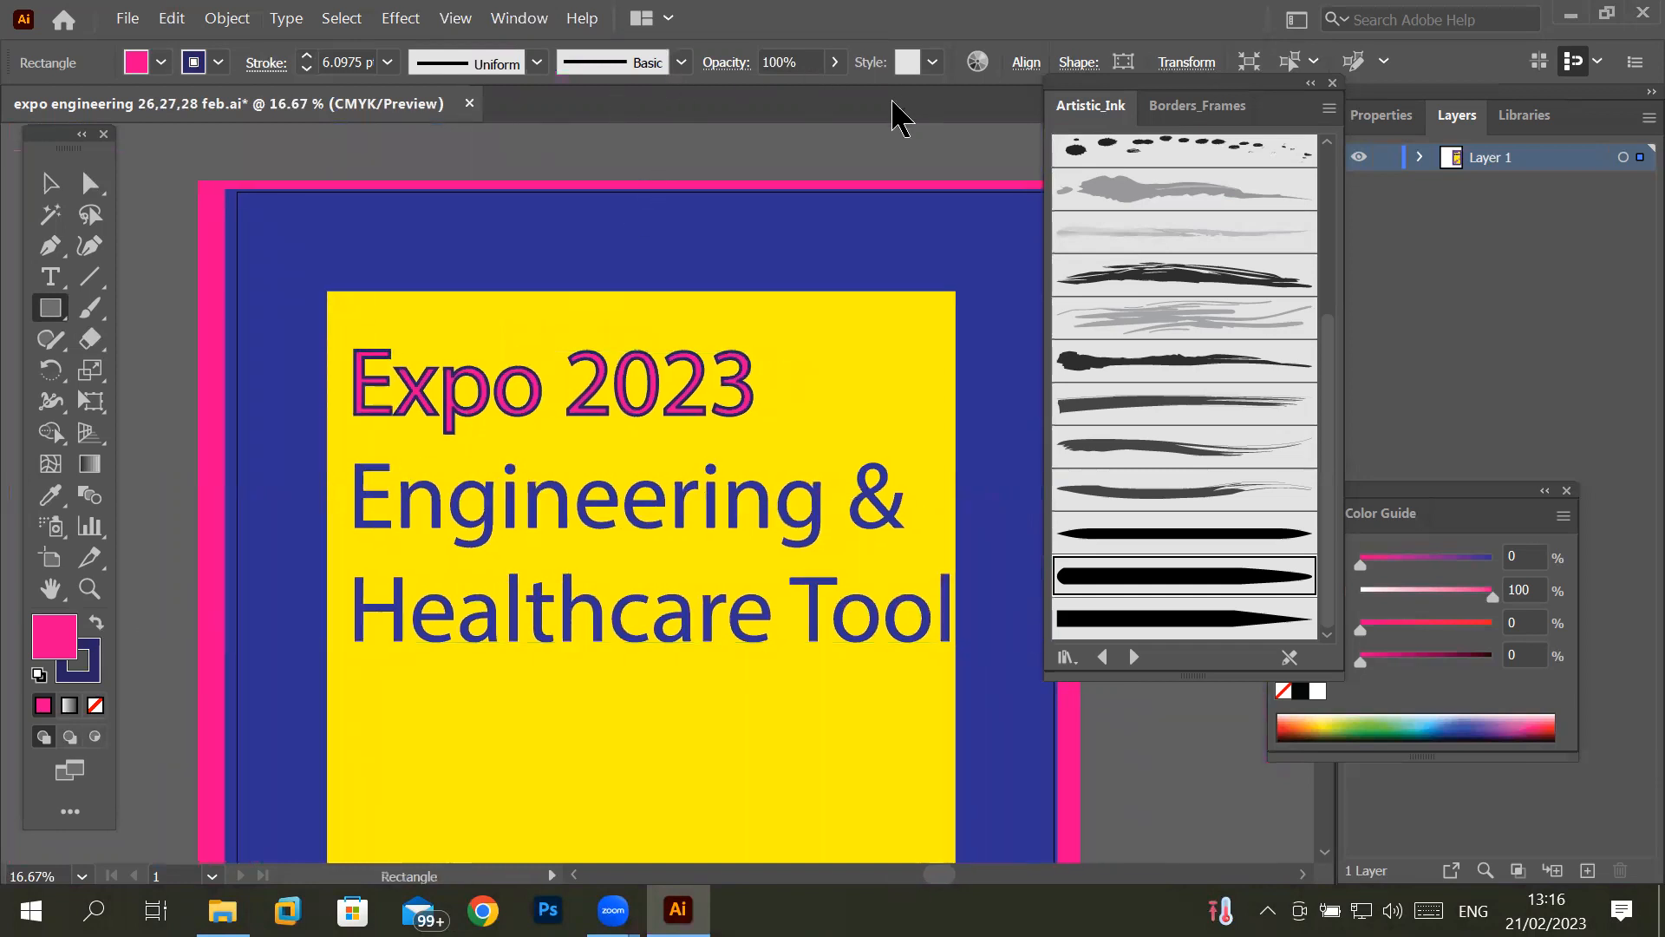
left_click(464, 21)
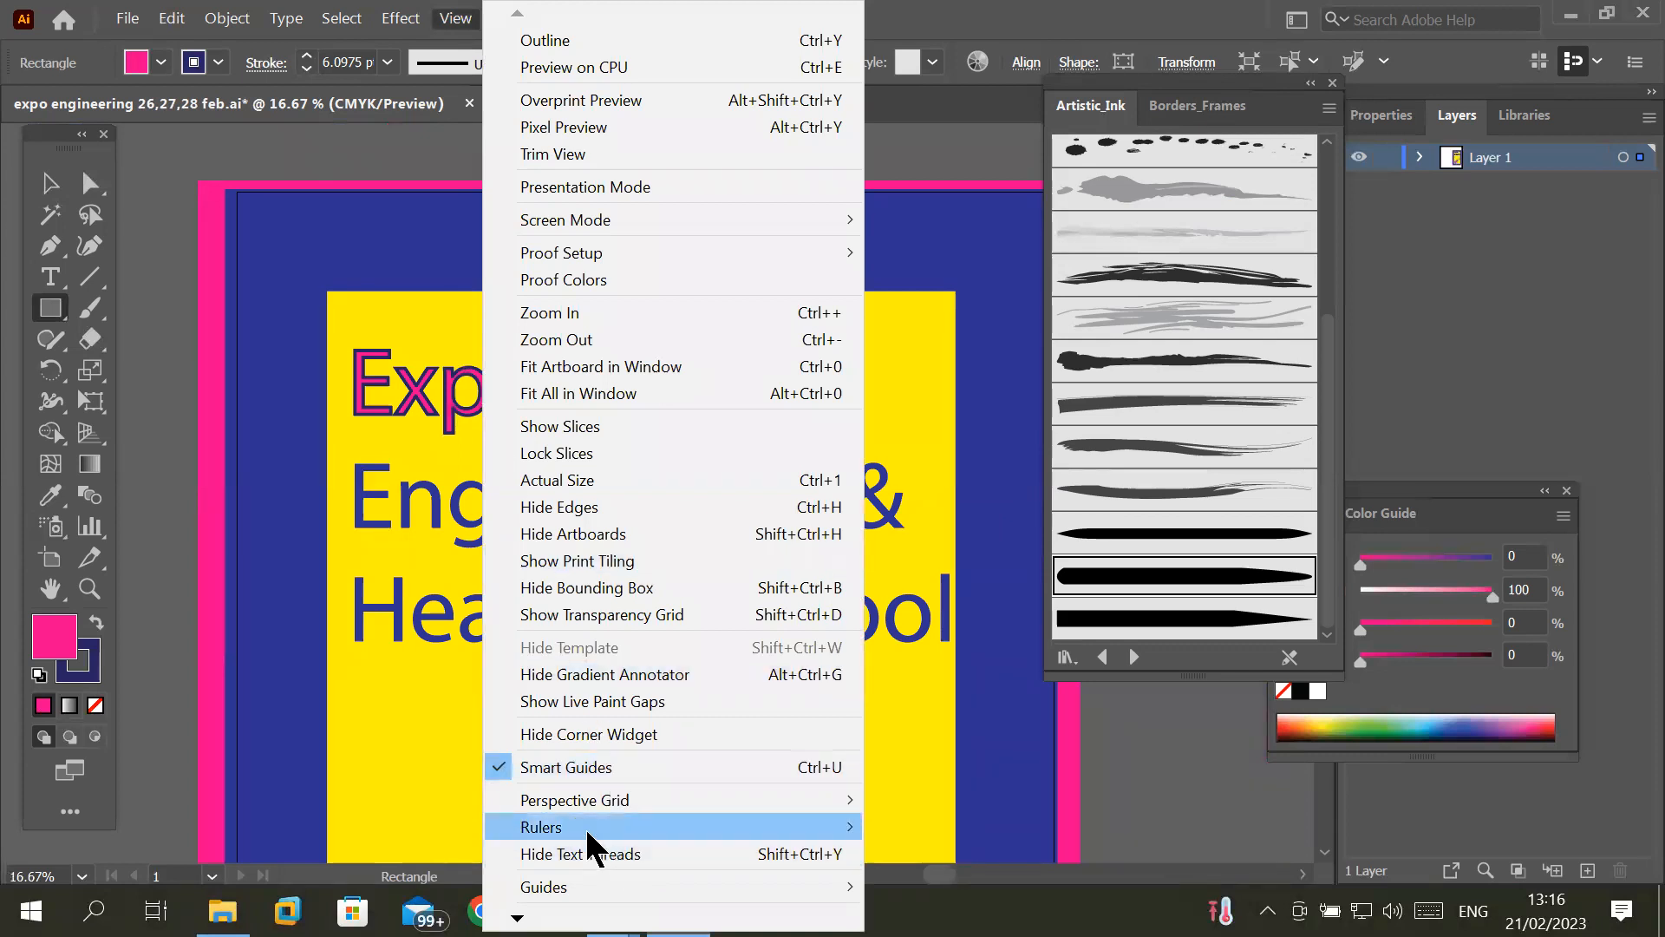
mouse_move(584, 825)
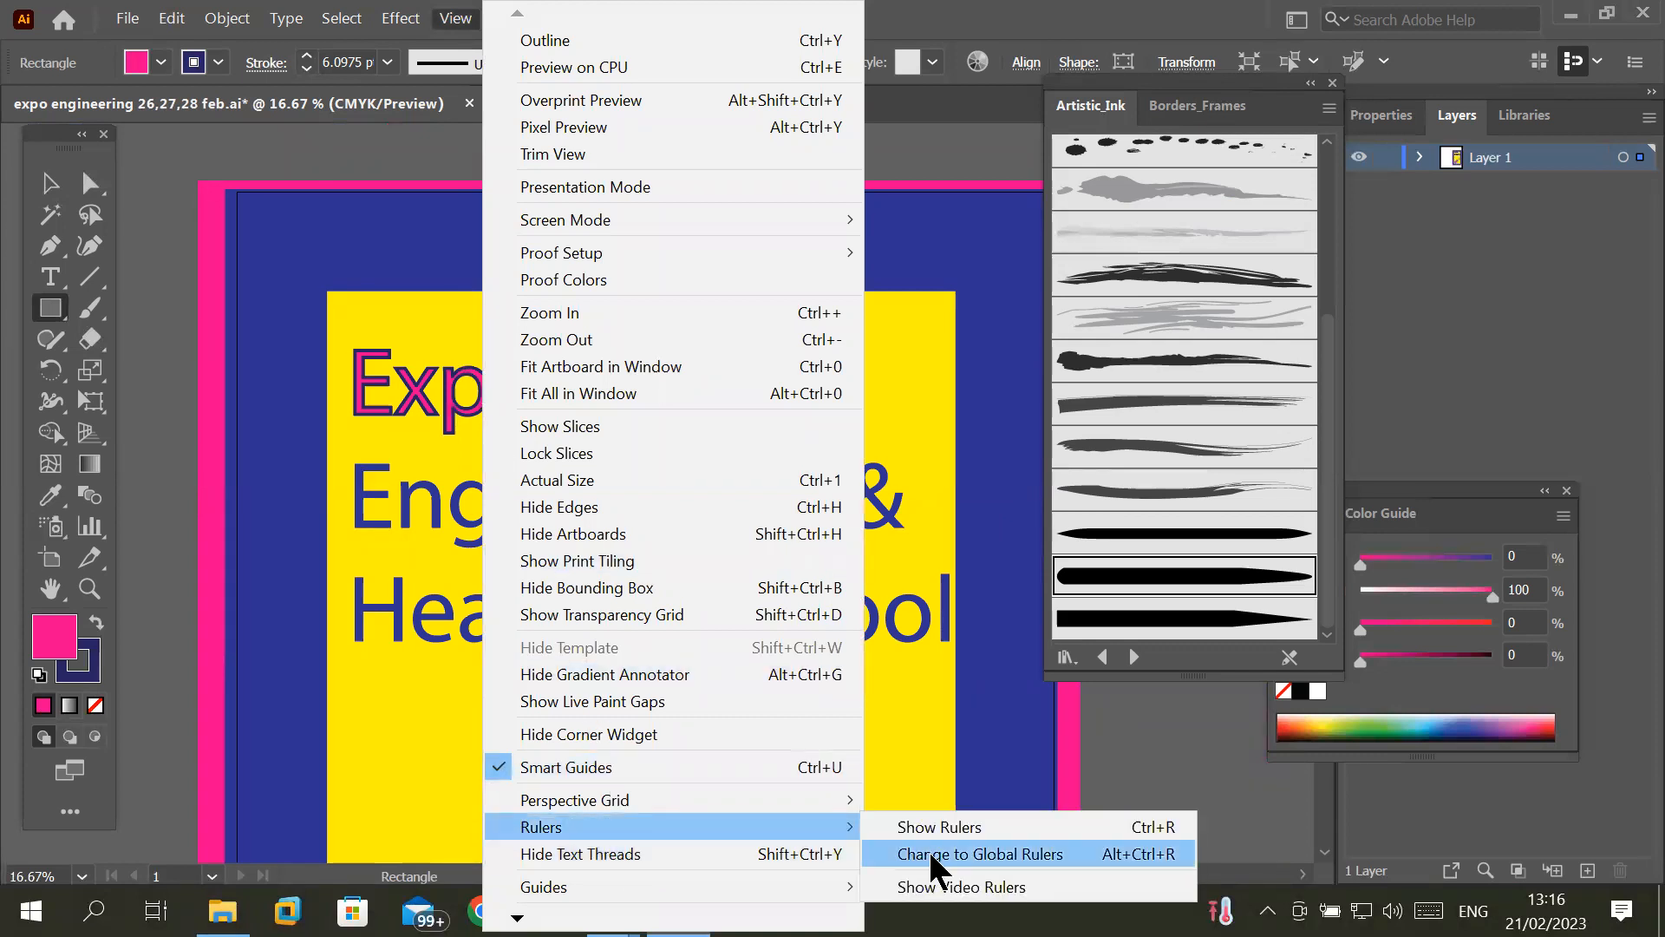
left_click(987, 826)
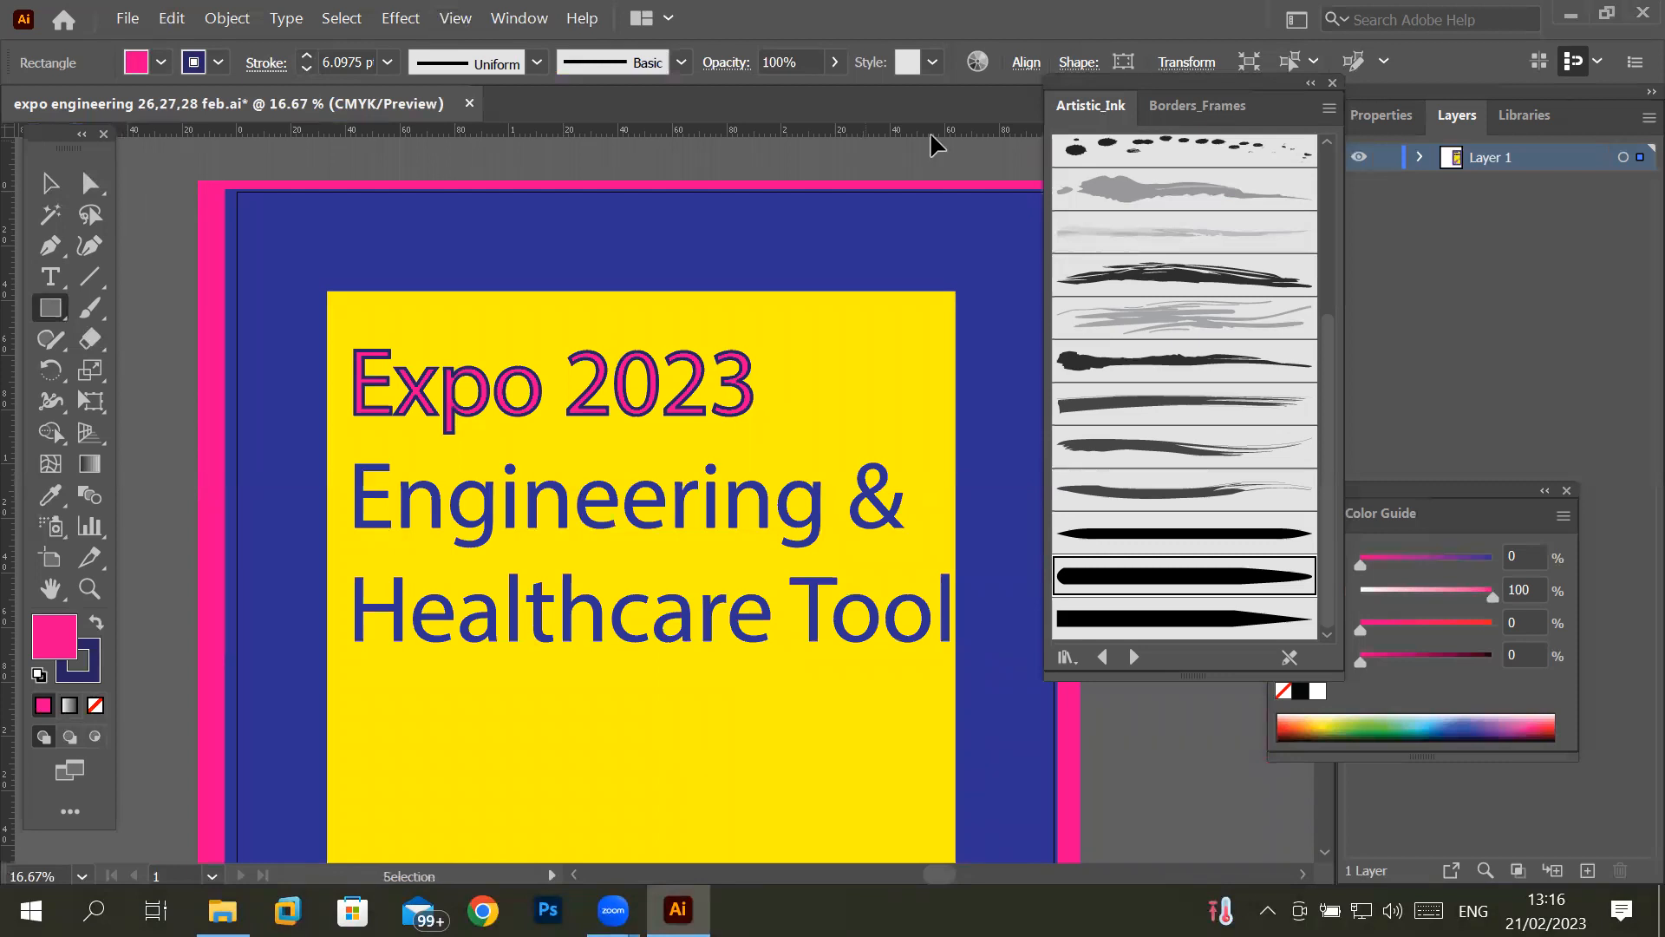
- Close the Artistic_Ink brush library and set the ruler units to pixels
left_click(1333, 85)
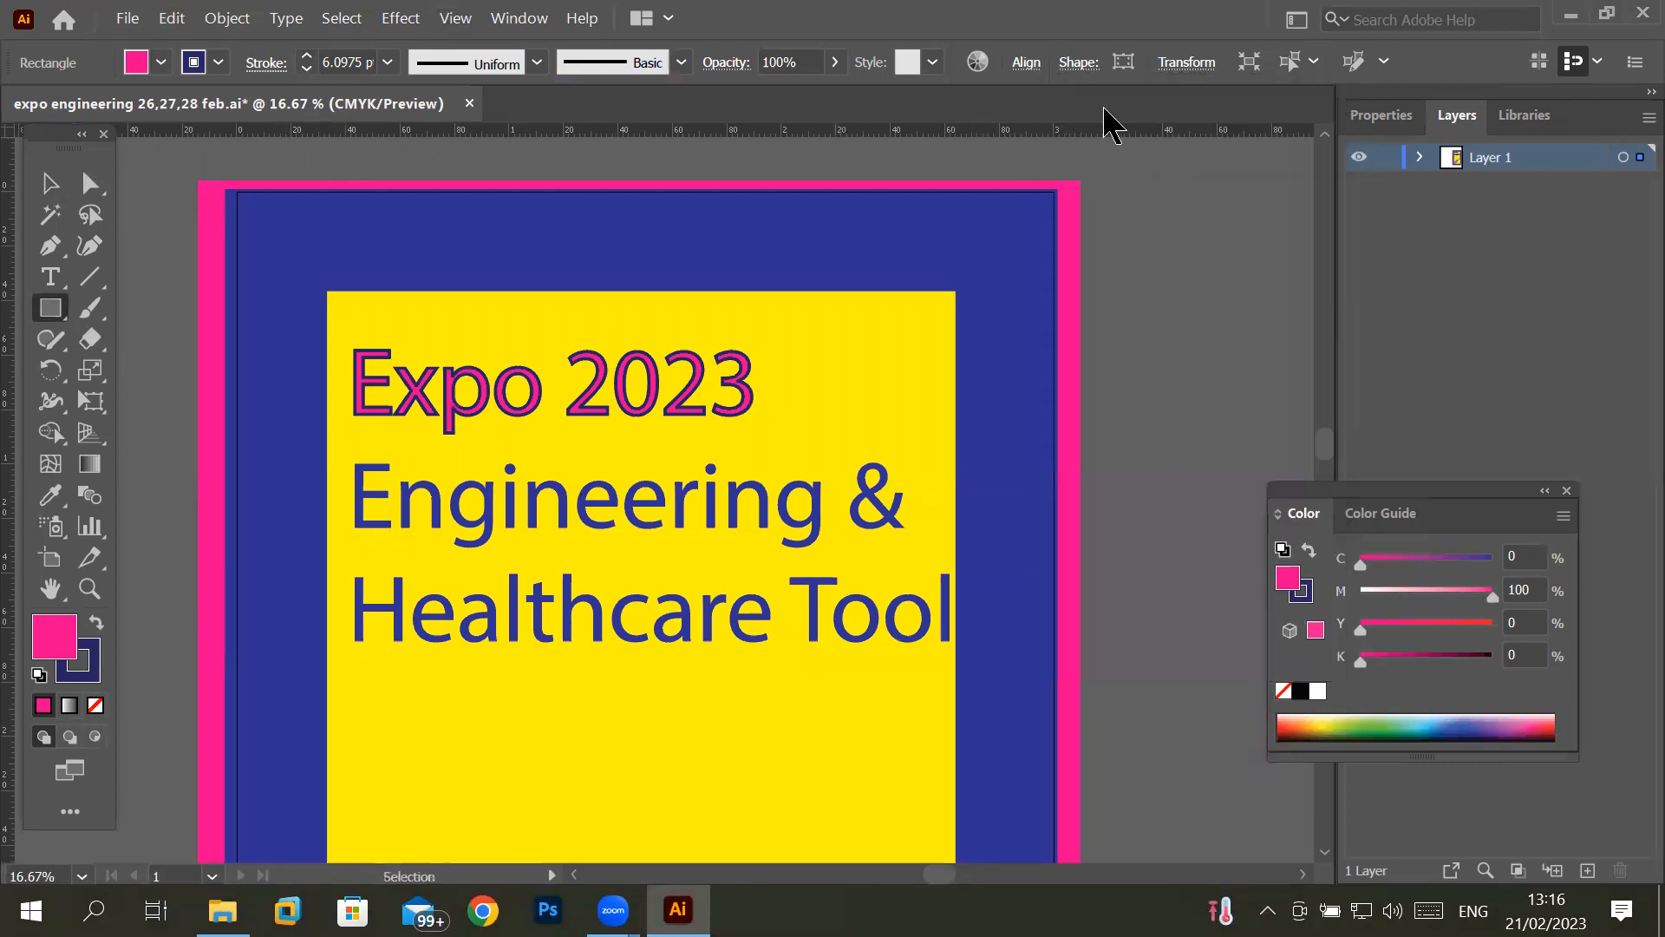
right_click(662, 134)
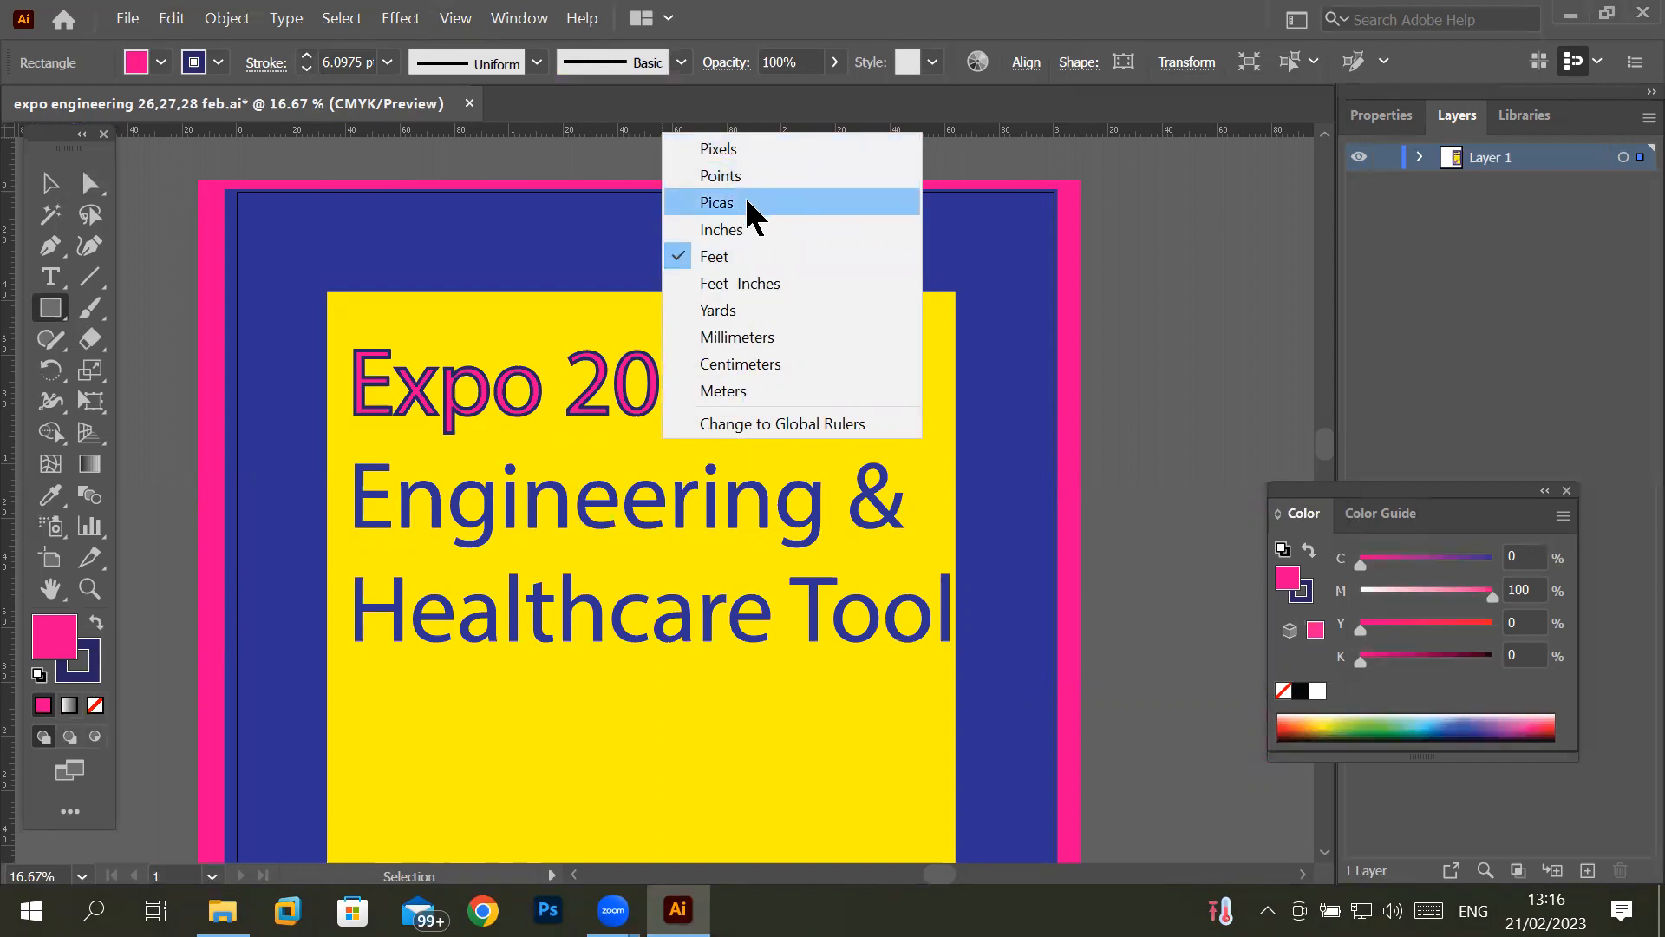
left_click(764, 149)
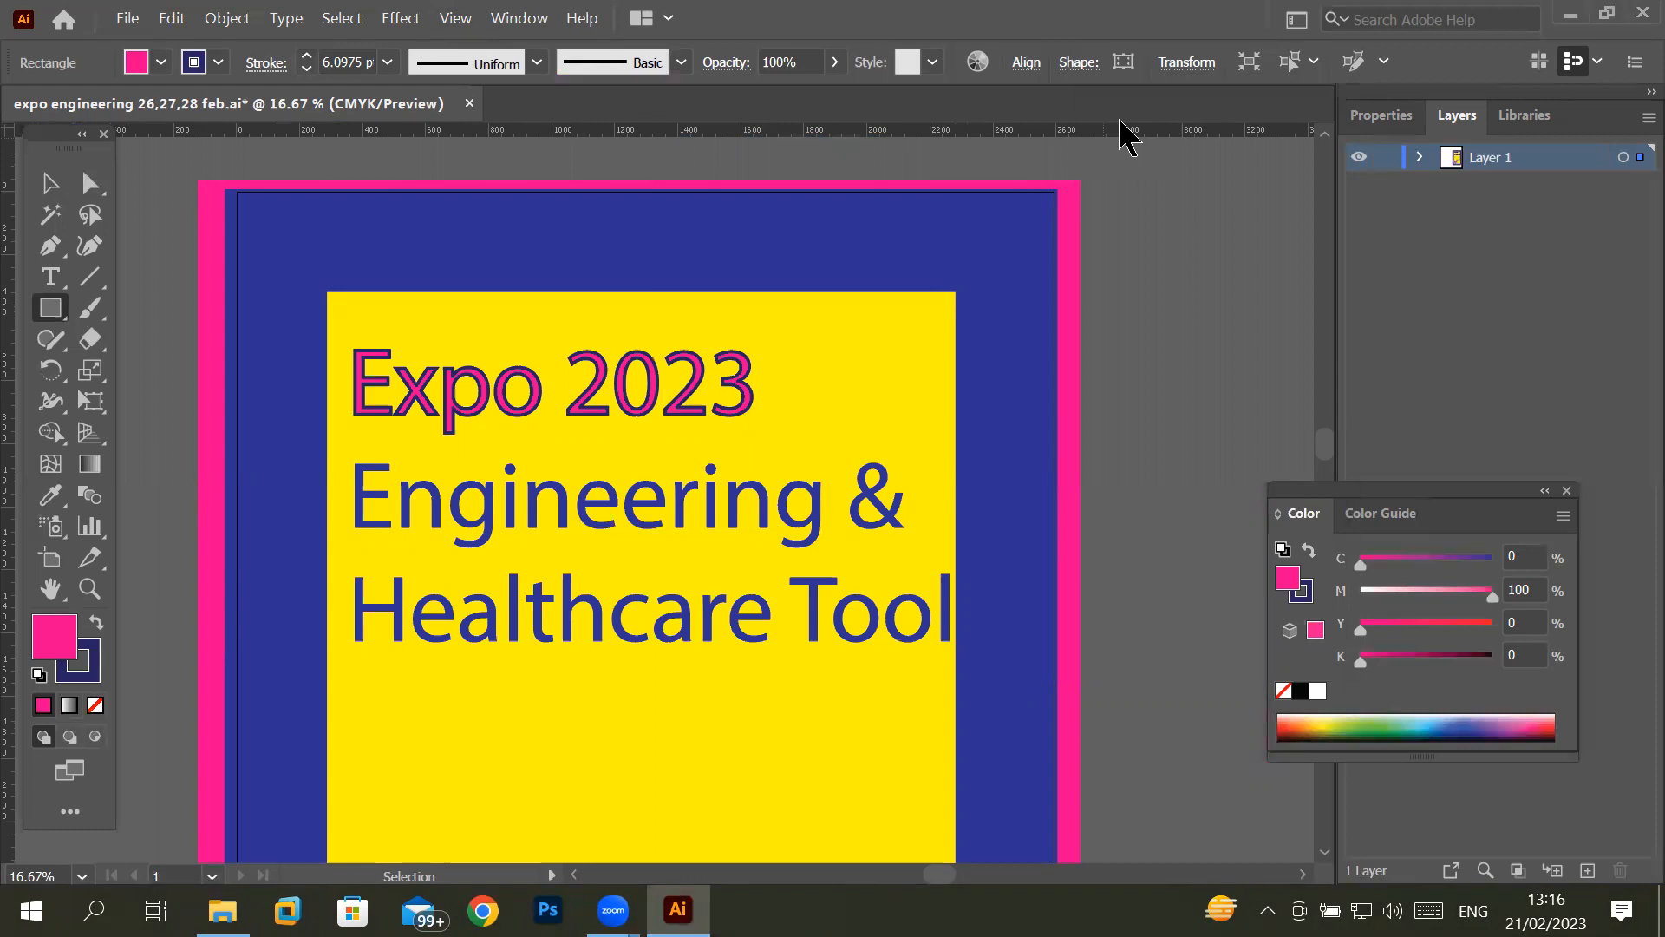
- Magnify the screen to 200% and set the ruler units to inches
key("super+plus")
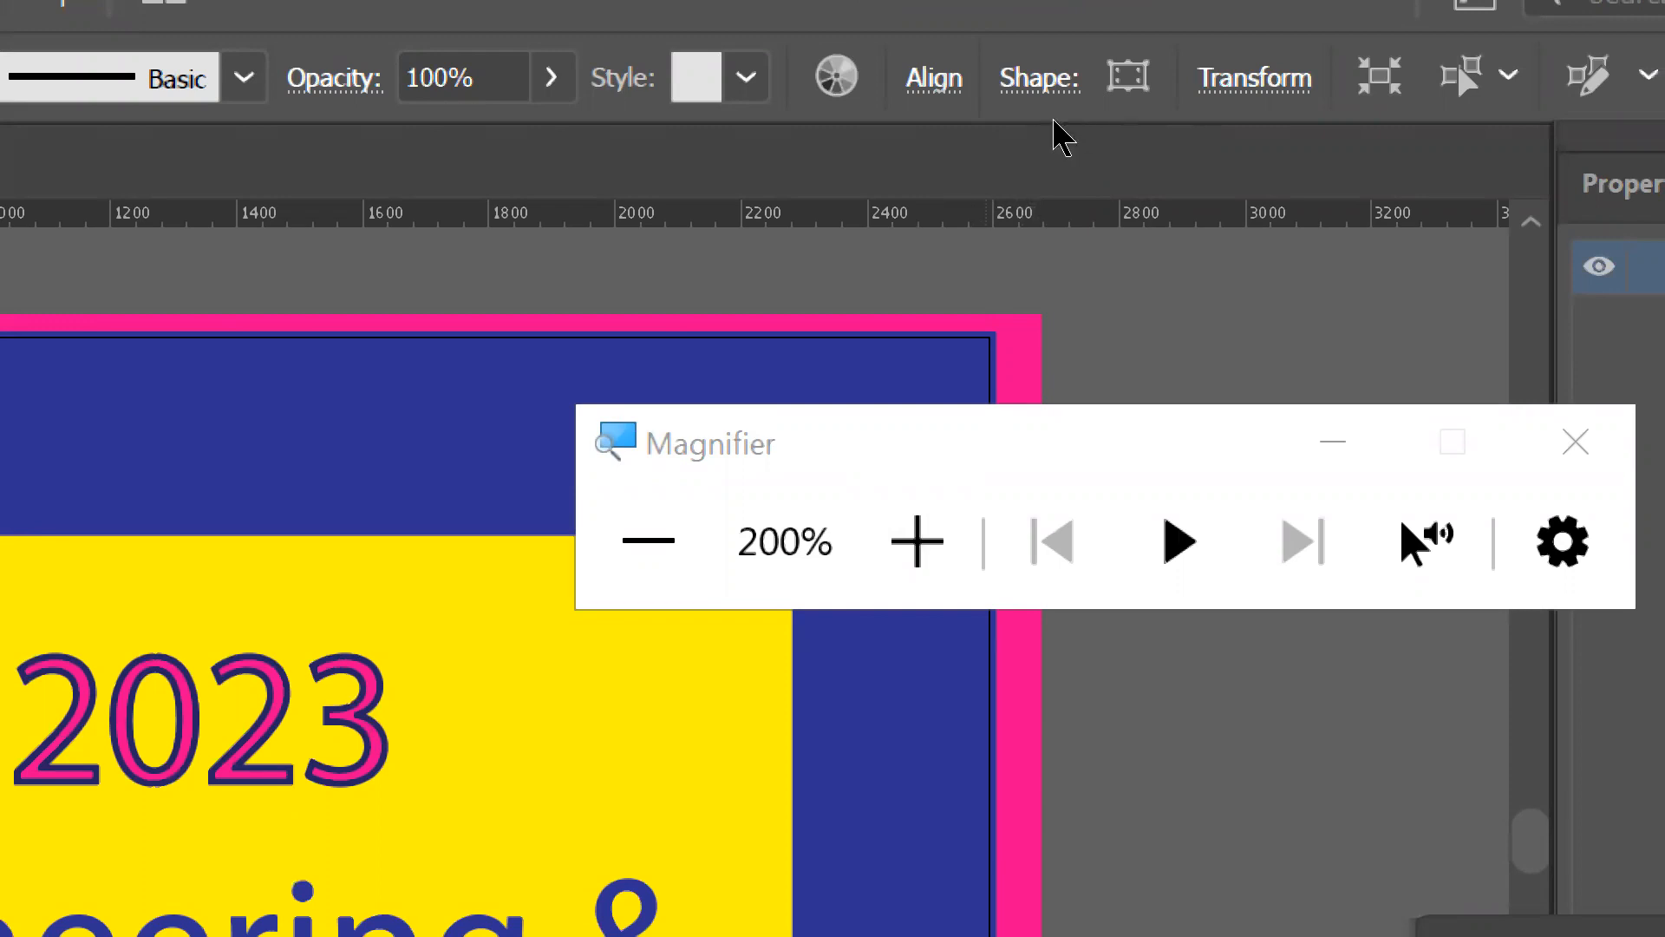
right_click(1055, 141)
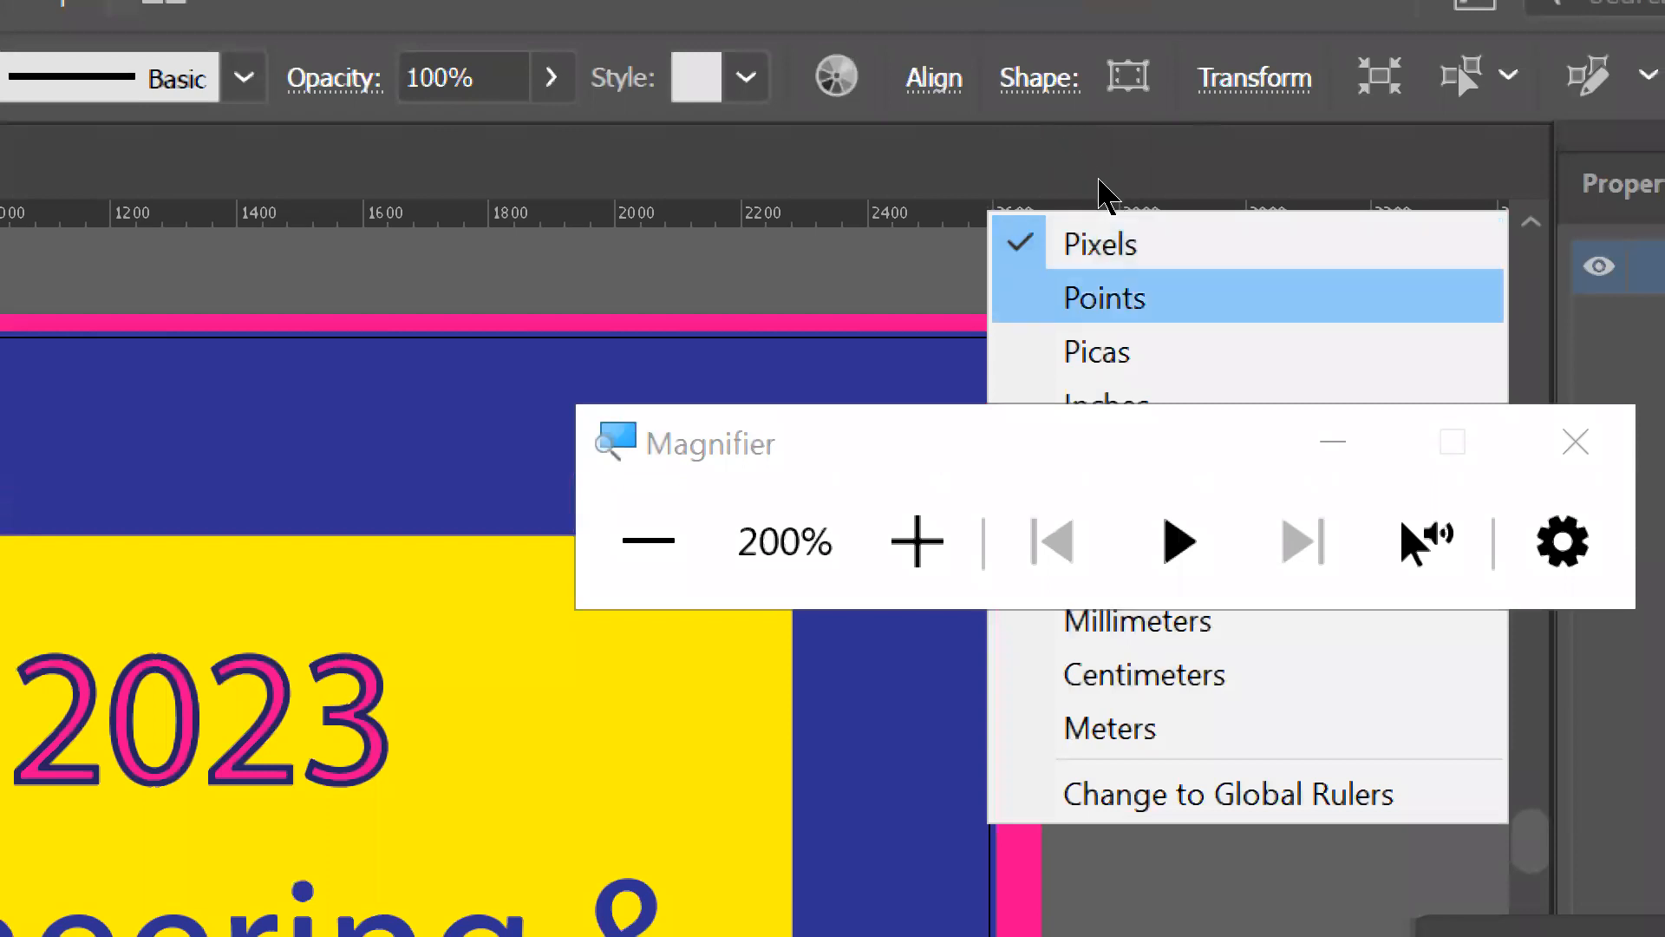
left_click(1100, 386)
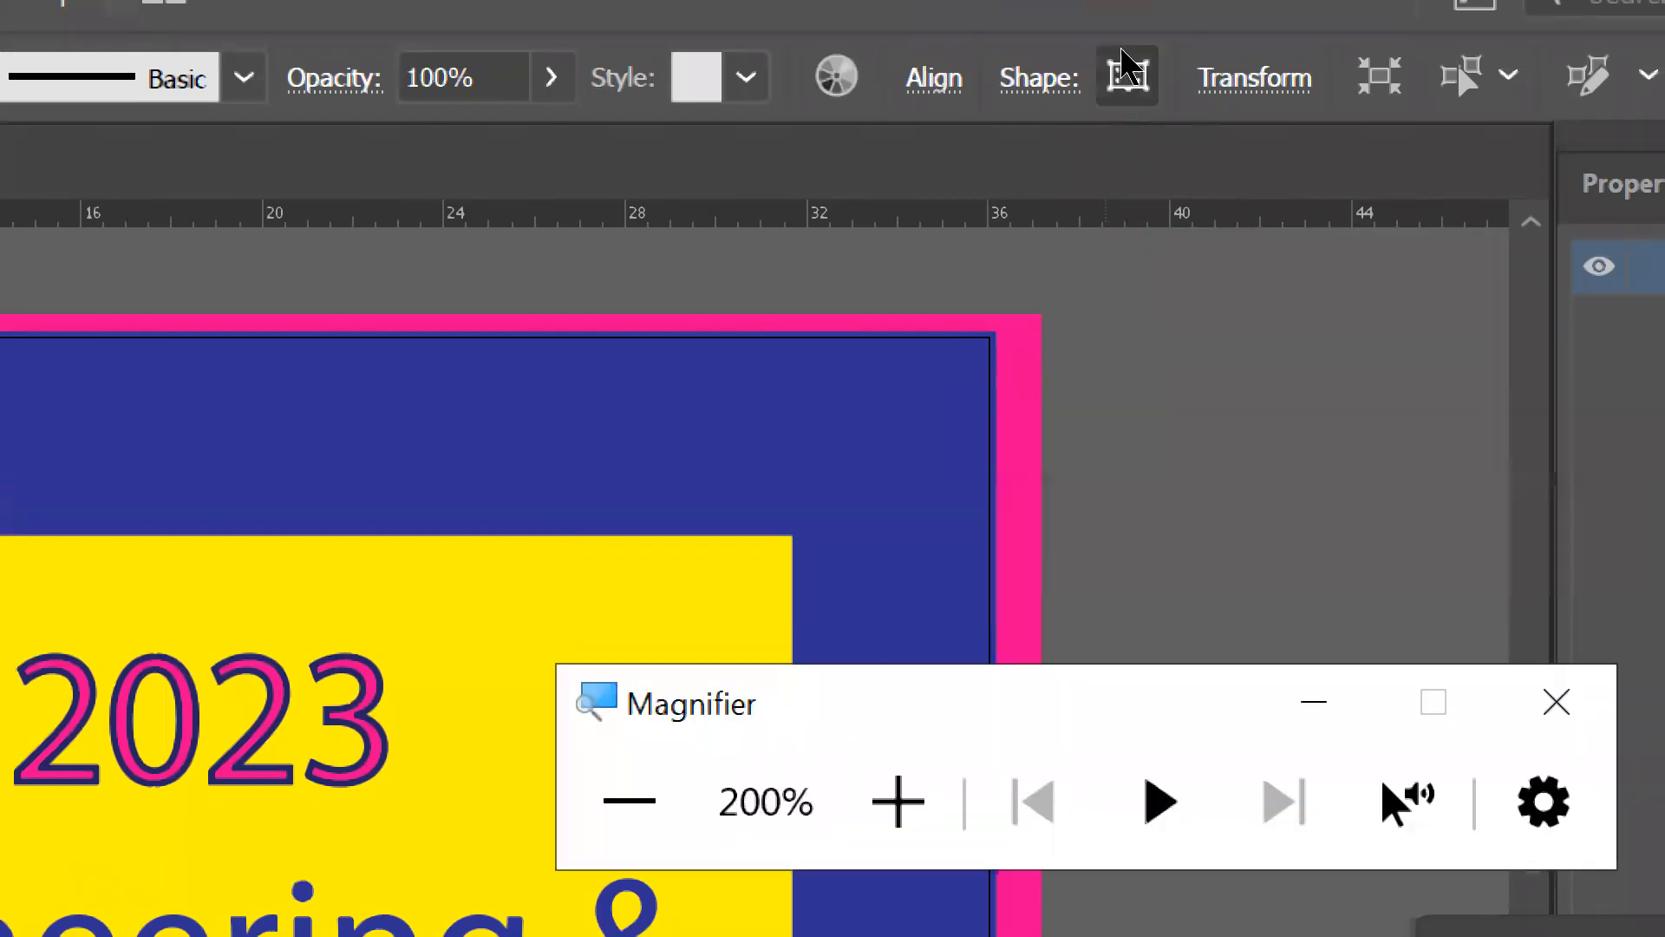
- Set the ruler units to feet and examine the horizontal ruler along the poster's width
left_click(1101, 139)
right_click(1106, 138)
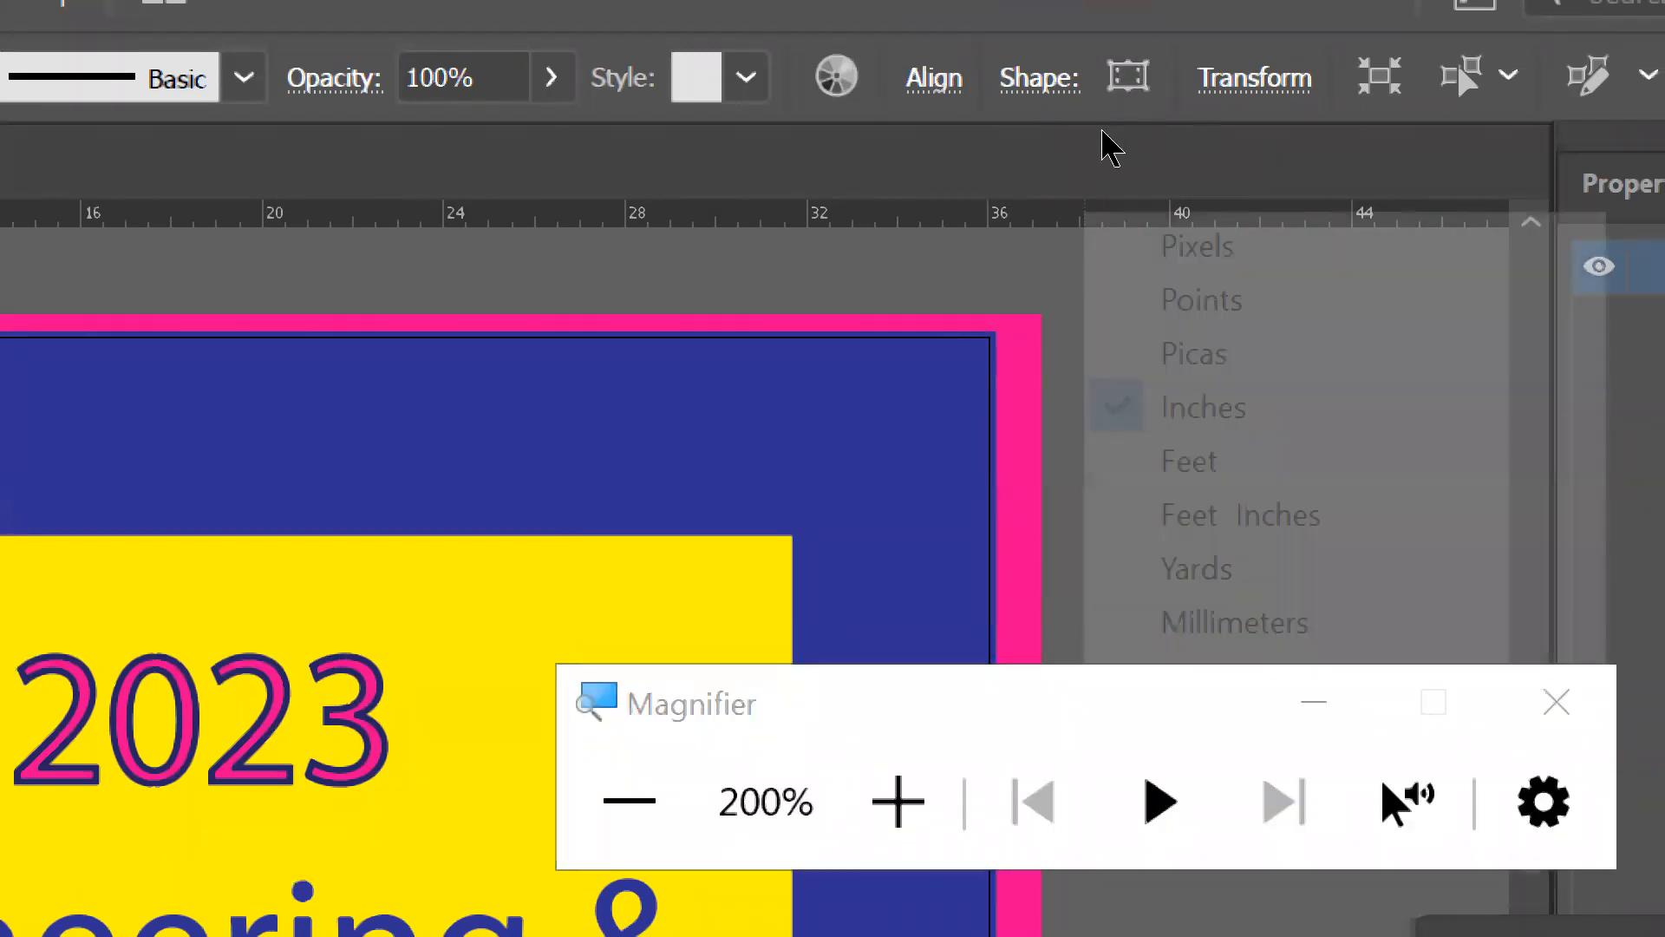
key("Return")
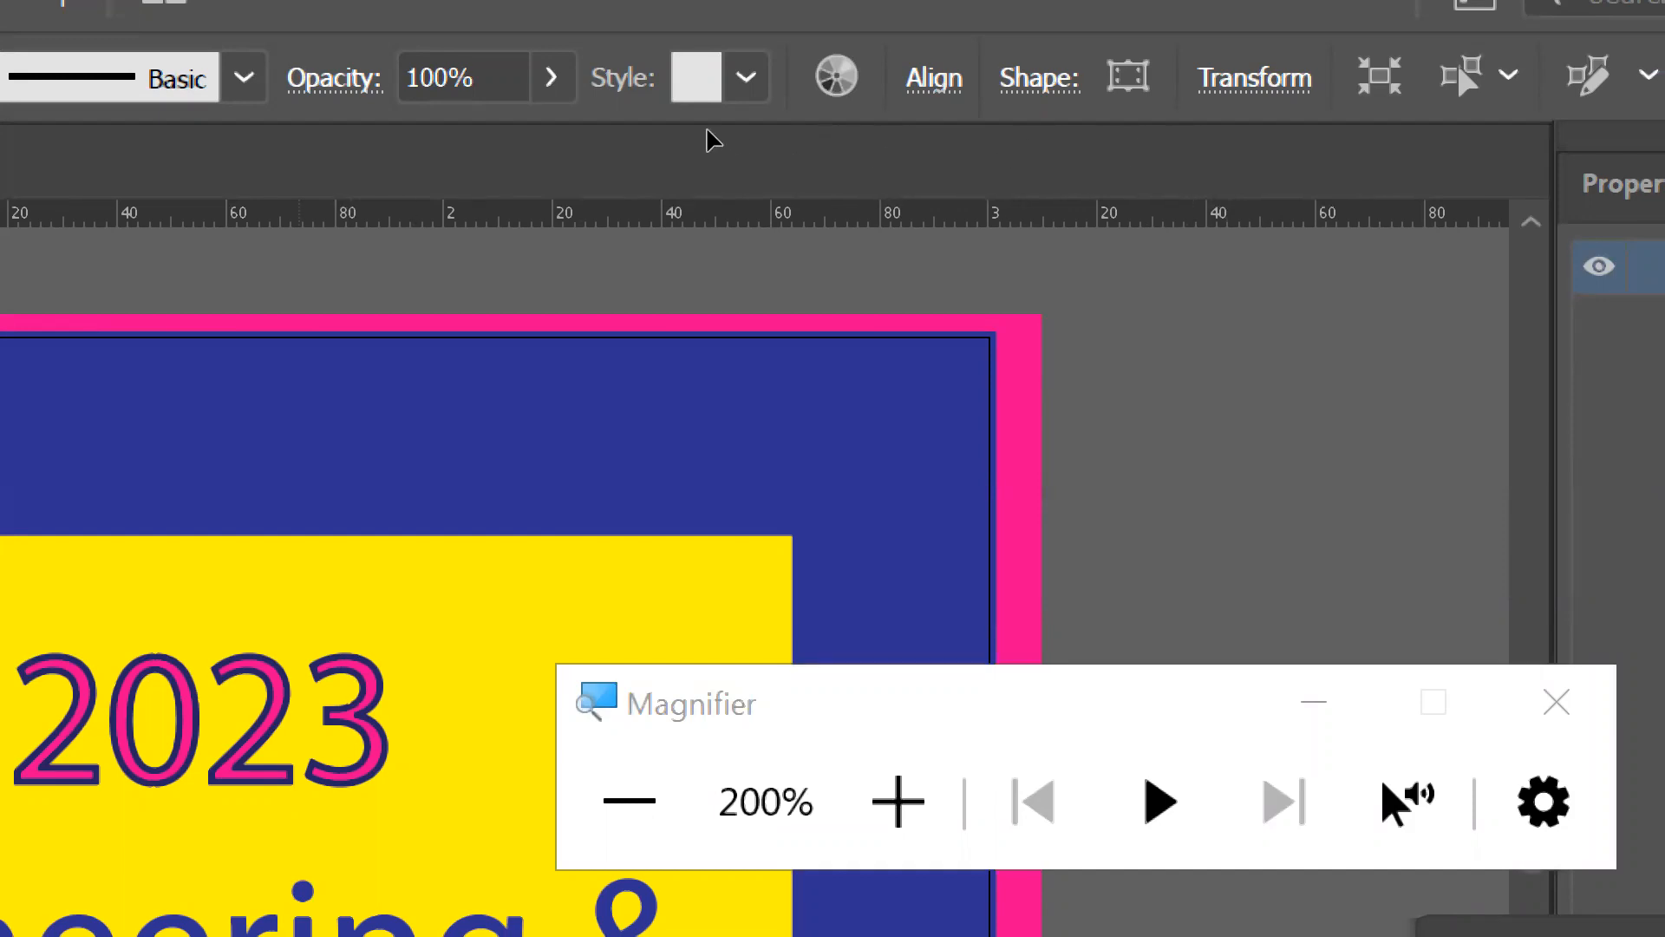
scroll(708, 130, "up", 4)
scroll(708, 138, "down", 5)
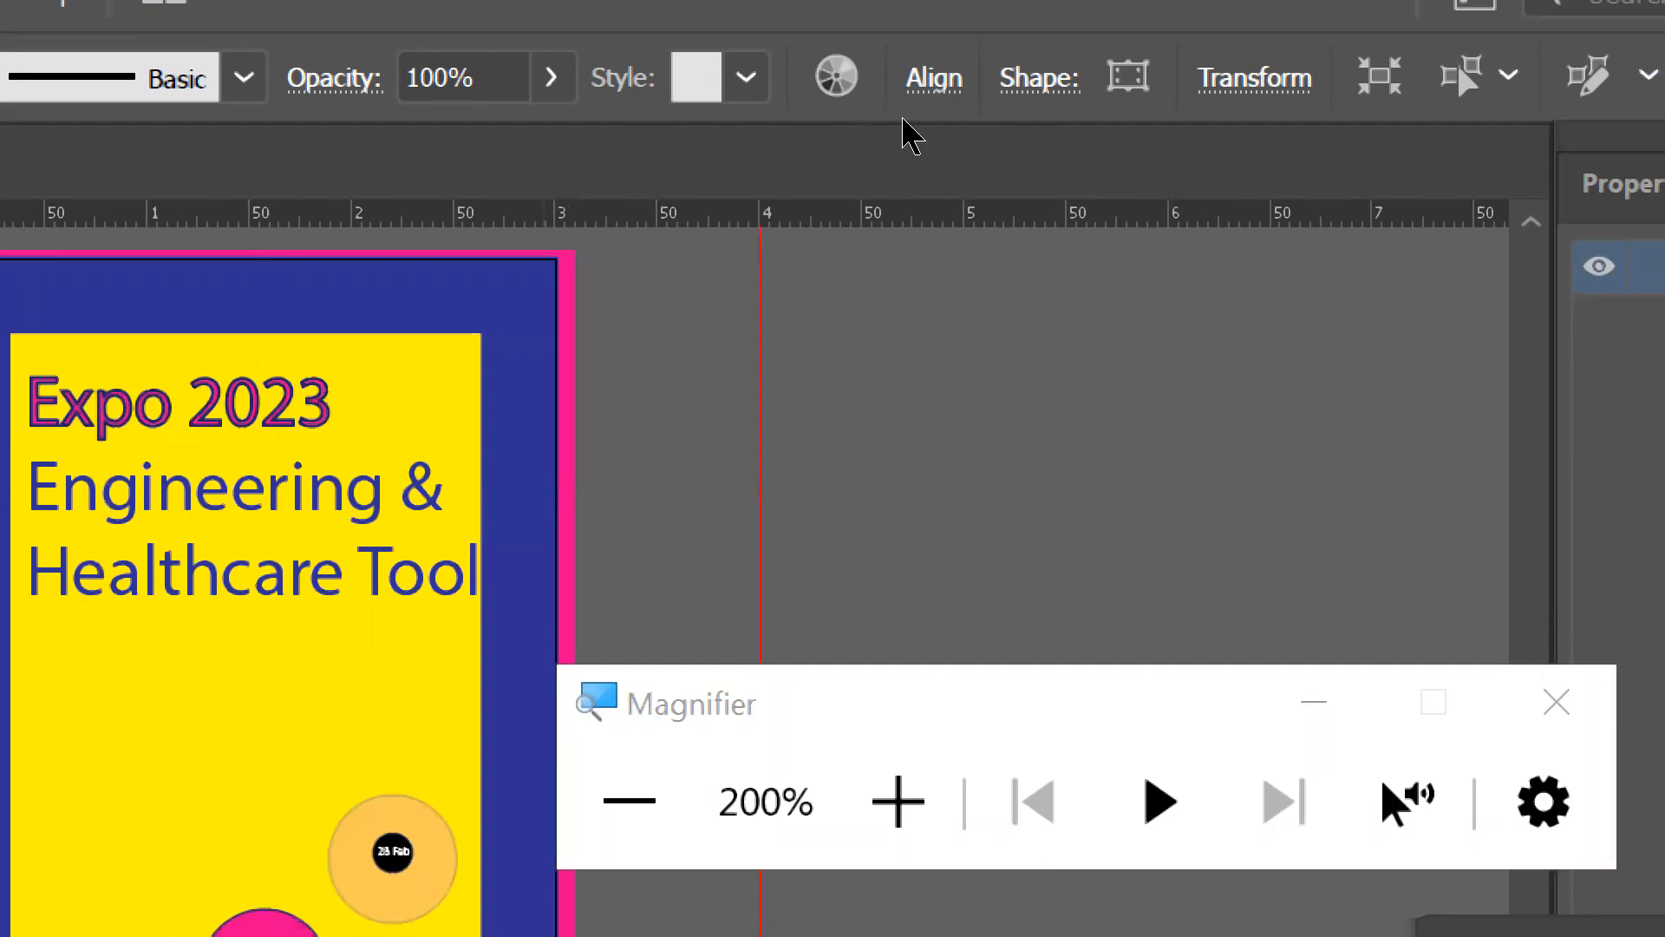
scroll(667, 158, "down", 2)
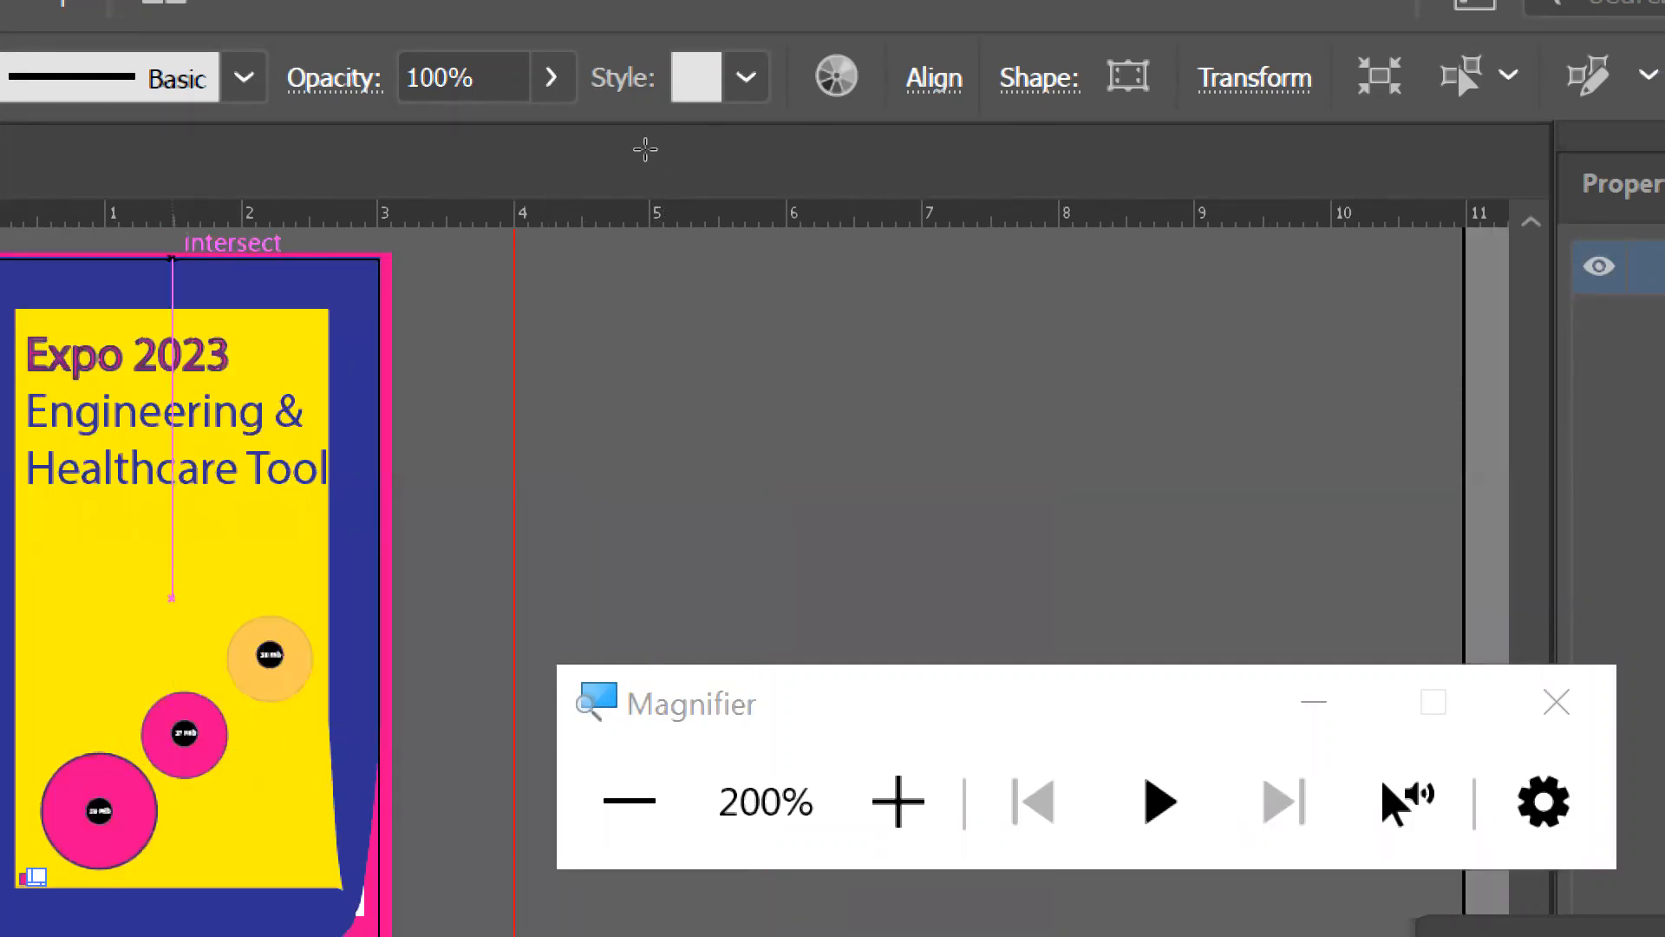
scroll(172, 257, "up", 1)
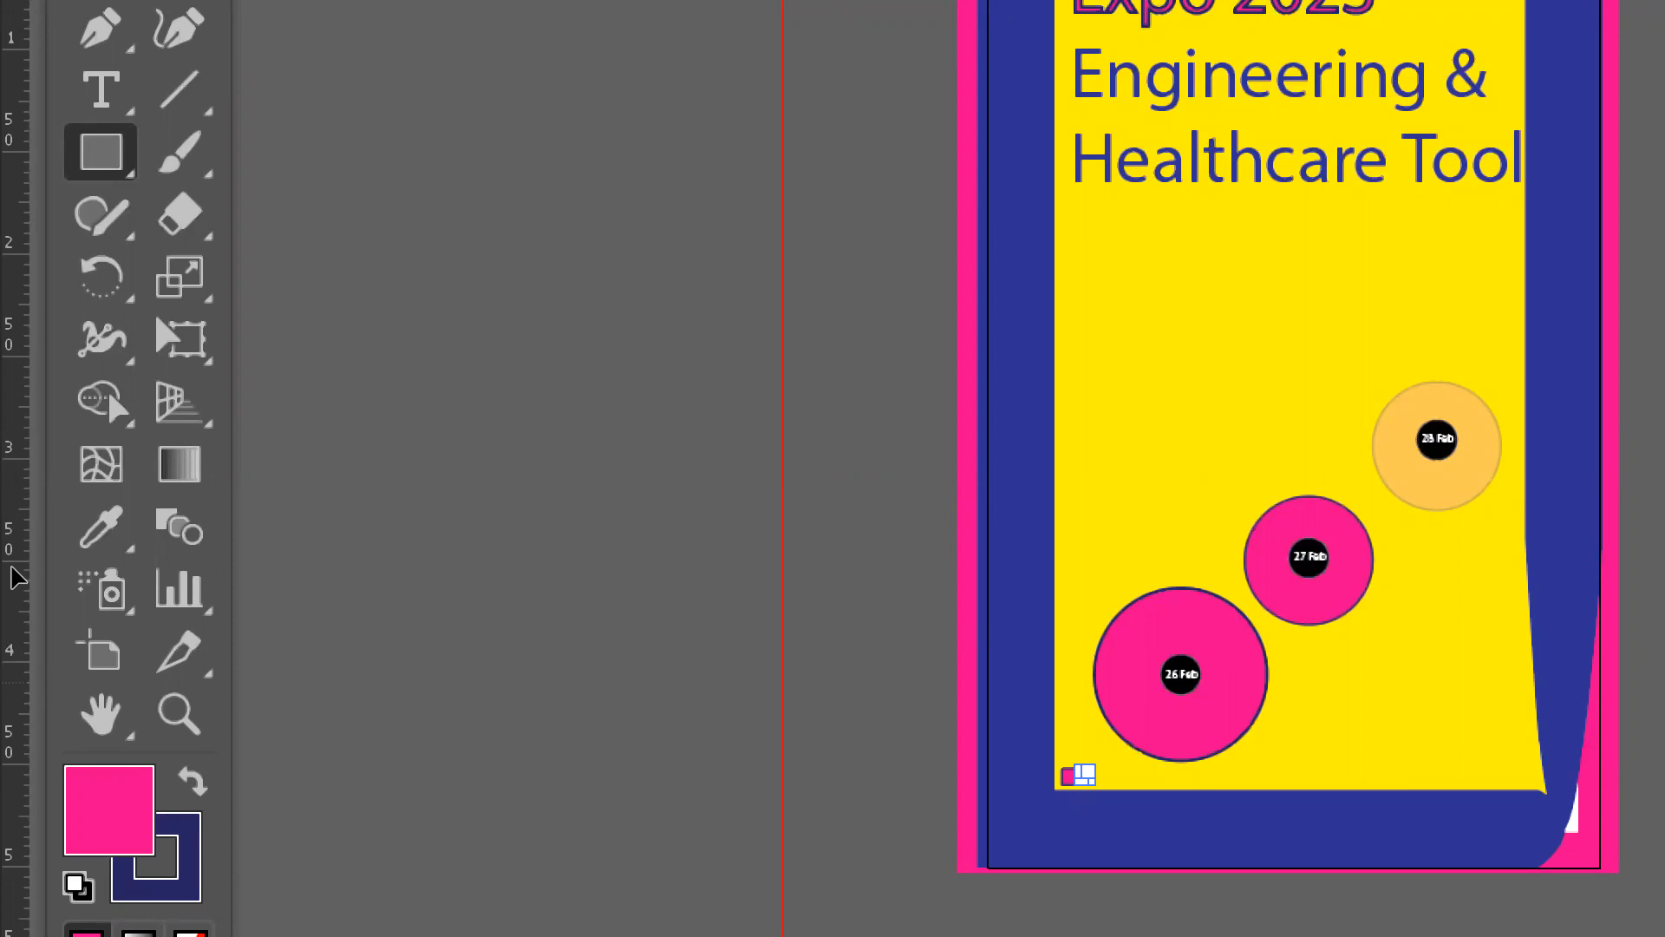
- Change the ruler units from feet to inches and examine the horizontal ruler's scale
right_click(17, 581)
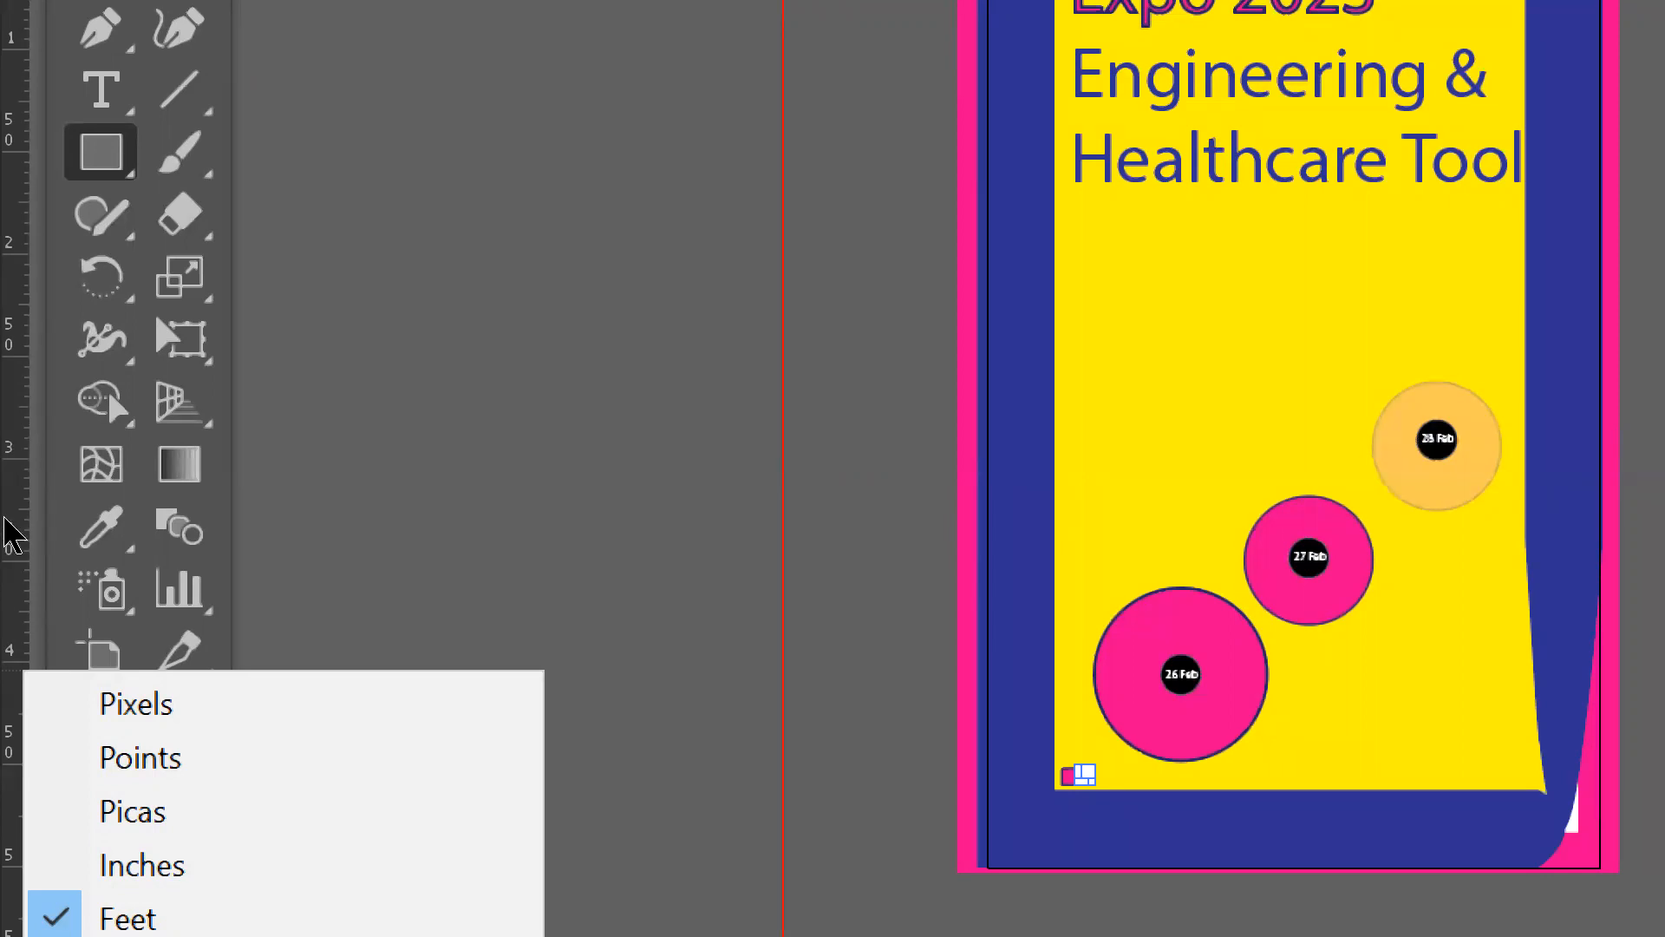
left_click(76, 676)
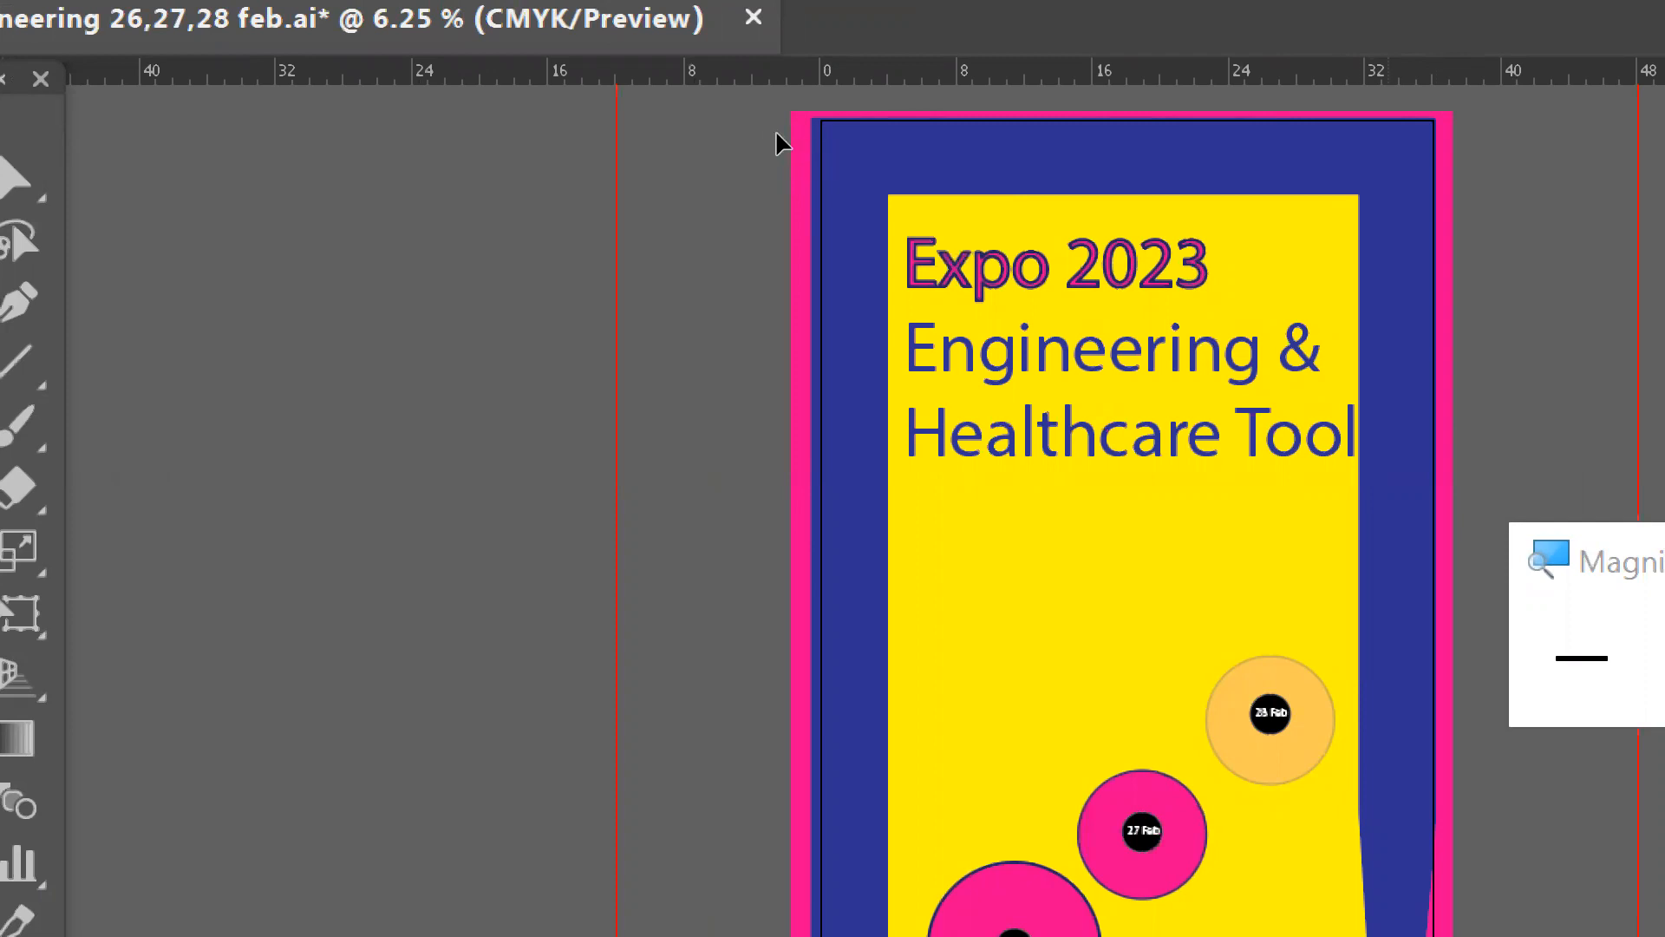
key("m")
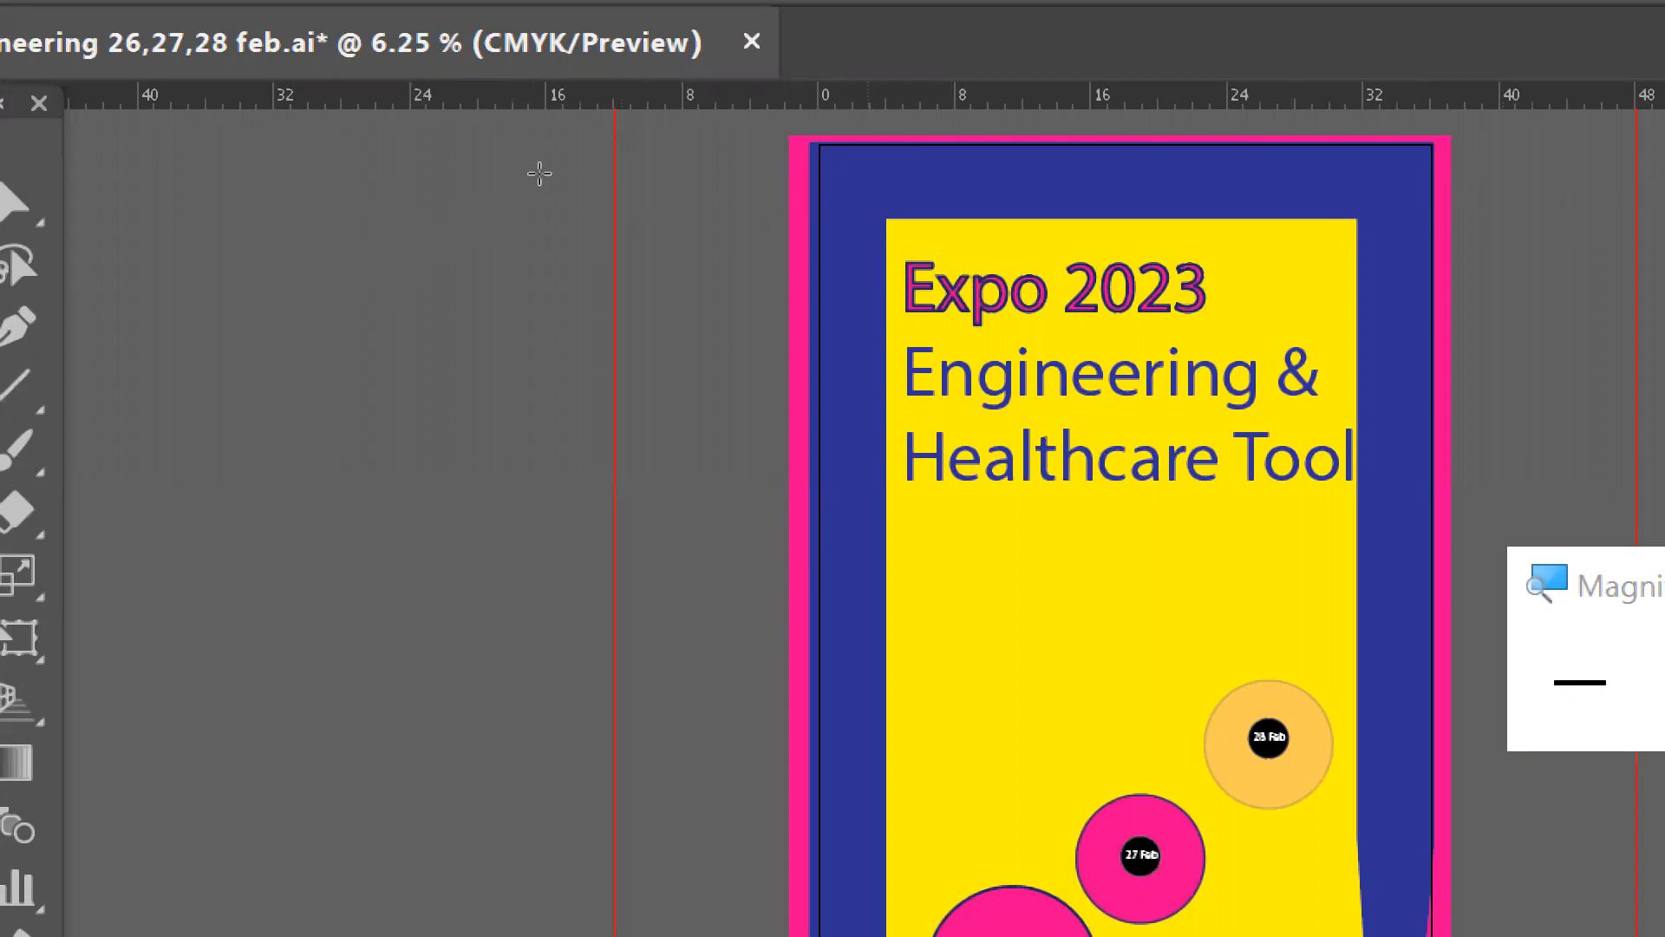
key("ctrl+equal")
key("ctrl+equal")
key("ctrl+equal")
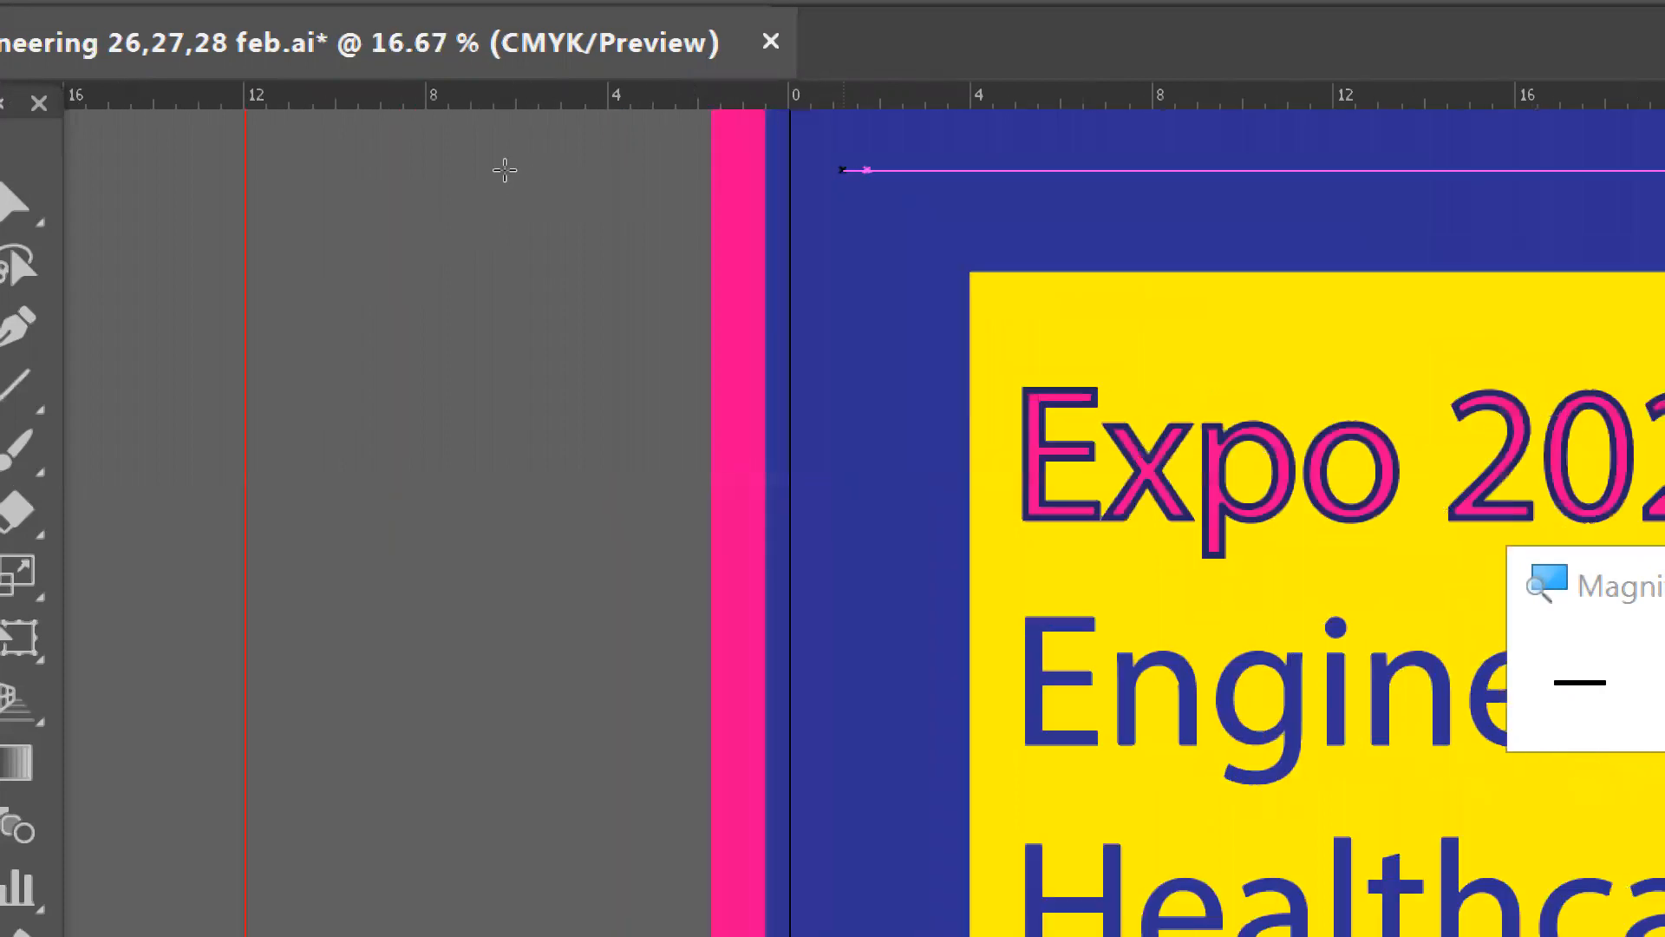
key("ctrl+minus")
key("ctrl+minus")
key("ctrl+minus")
key("ctrl+minus")
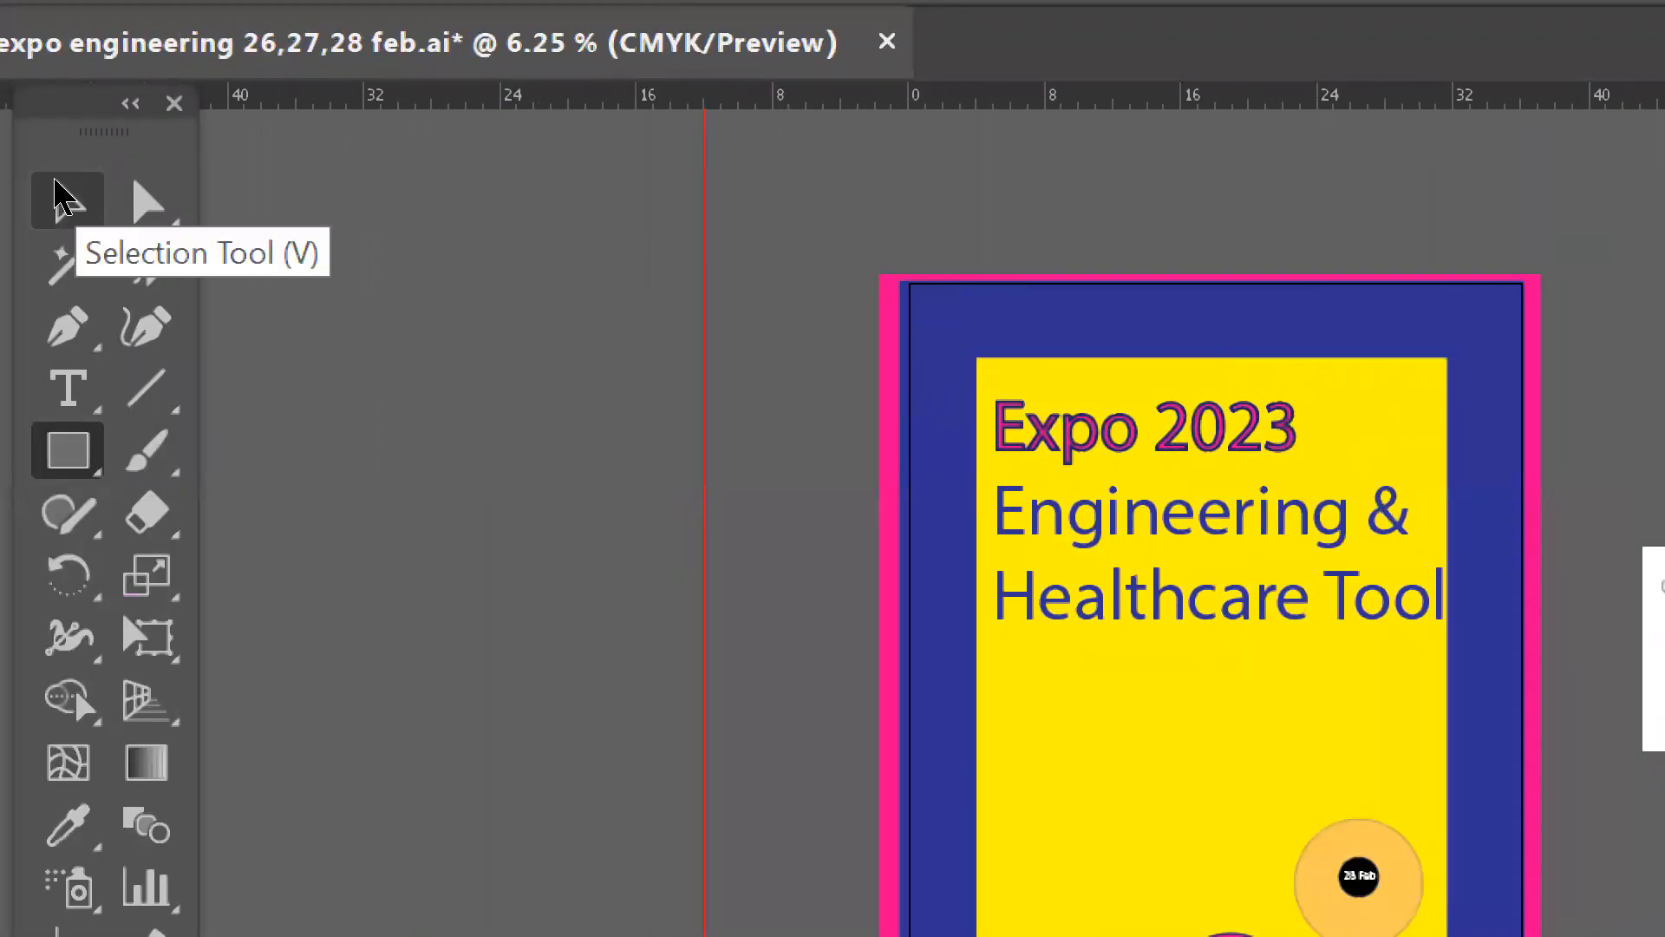
- Select the yellow rectangle with the thick blue frame and narrow it by pulling in its right and left sides
left_click(57, 185)
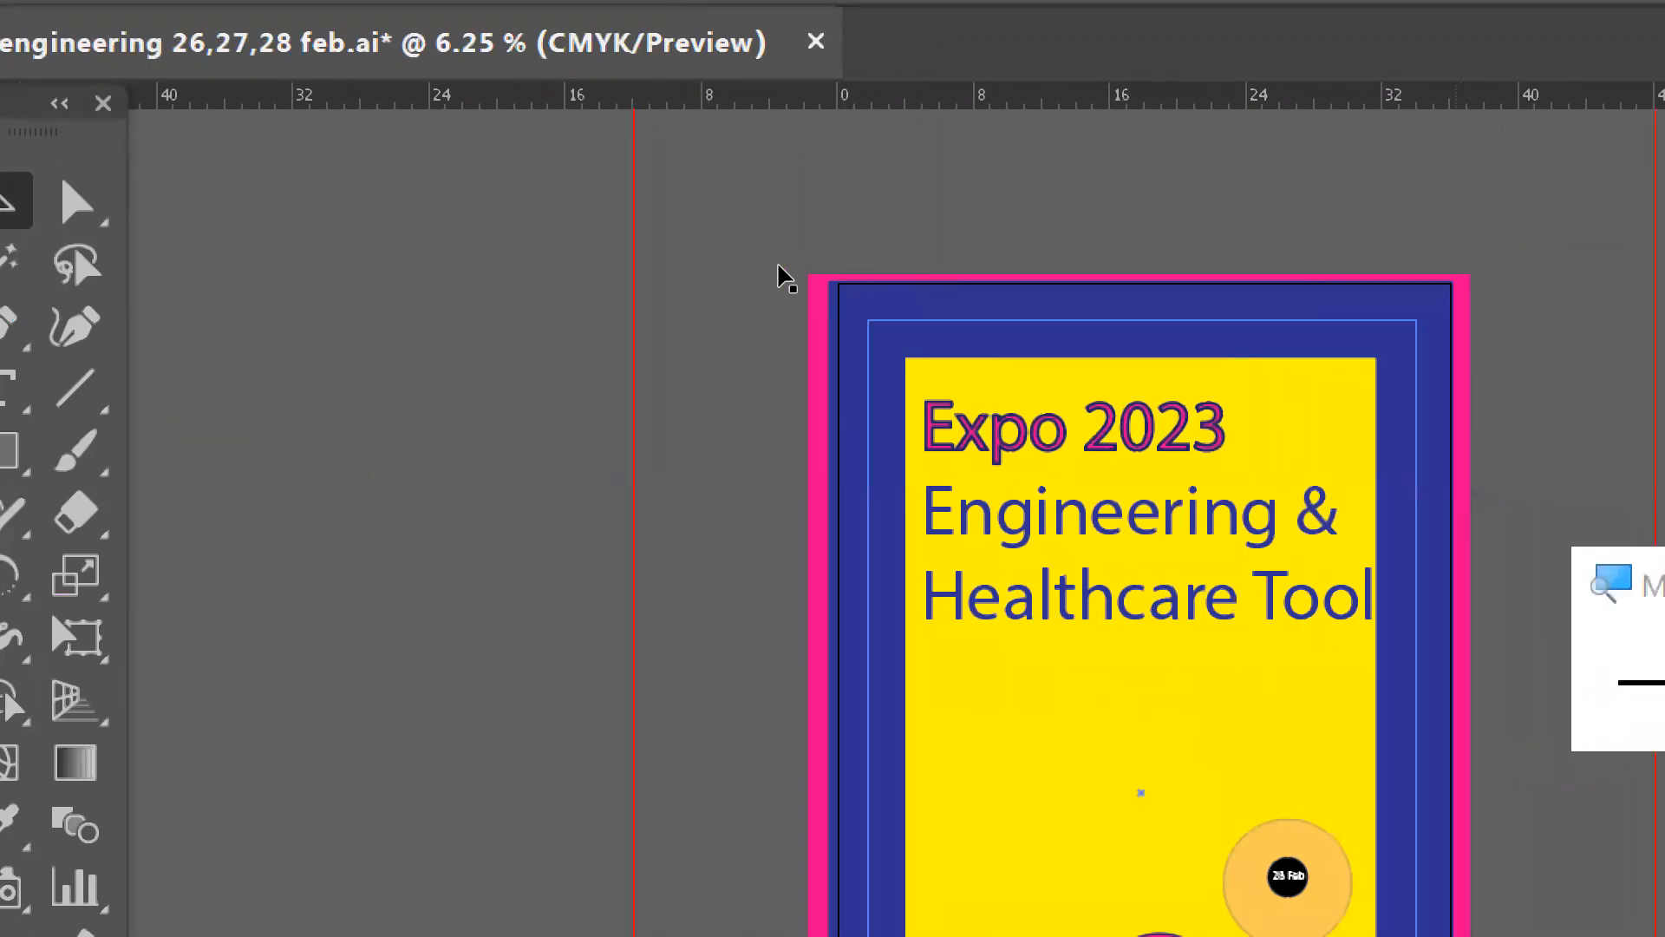
left_click(779, 266)
left_click(783, 276)
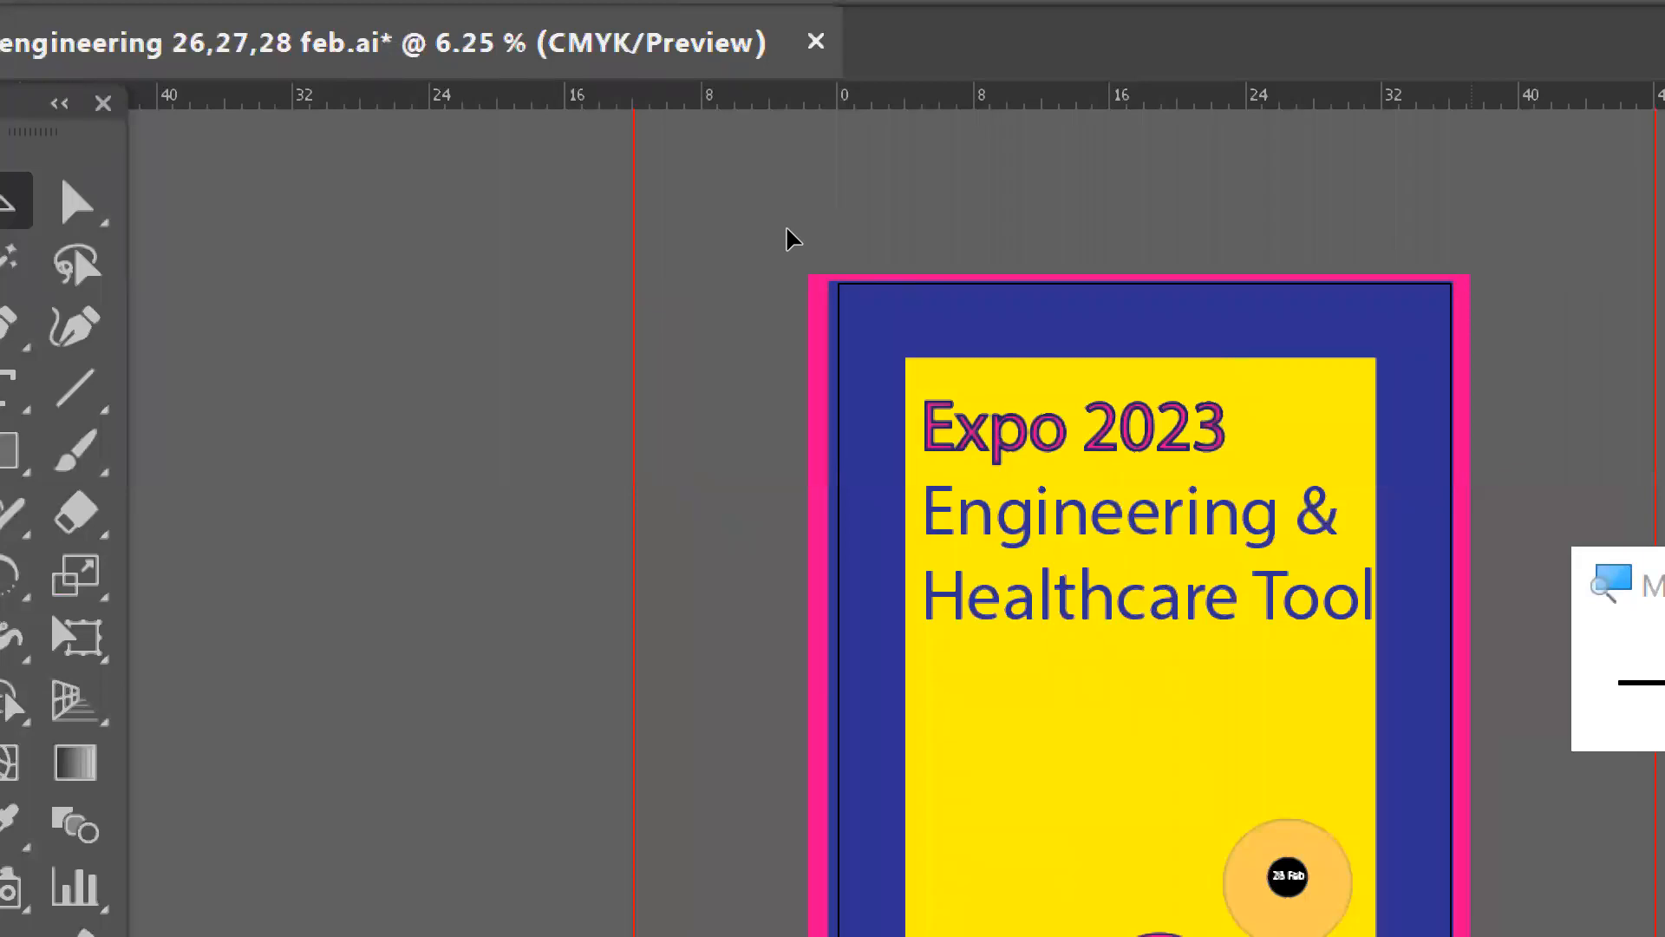
left_click(778, 232)
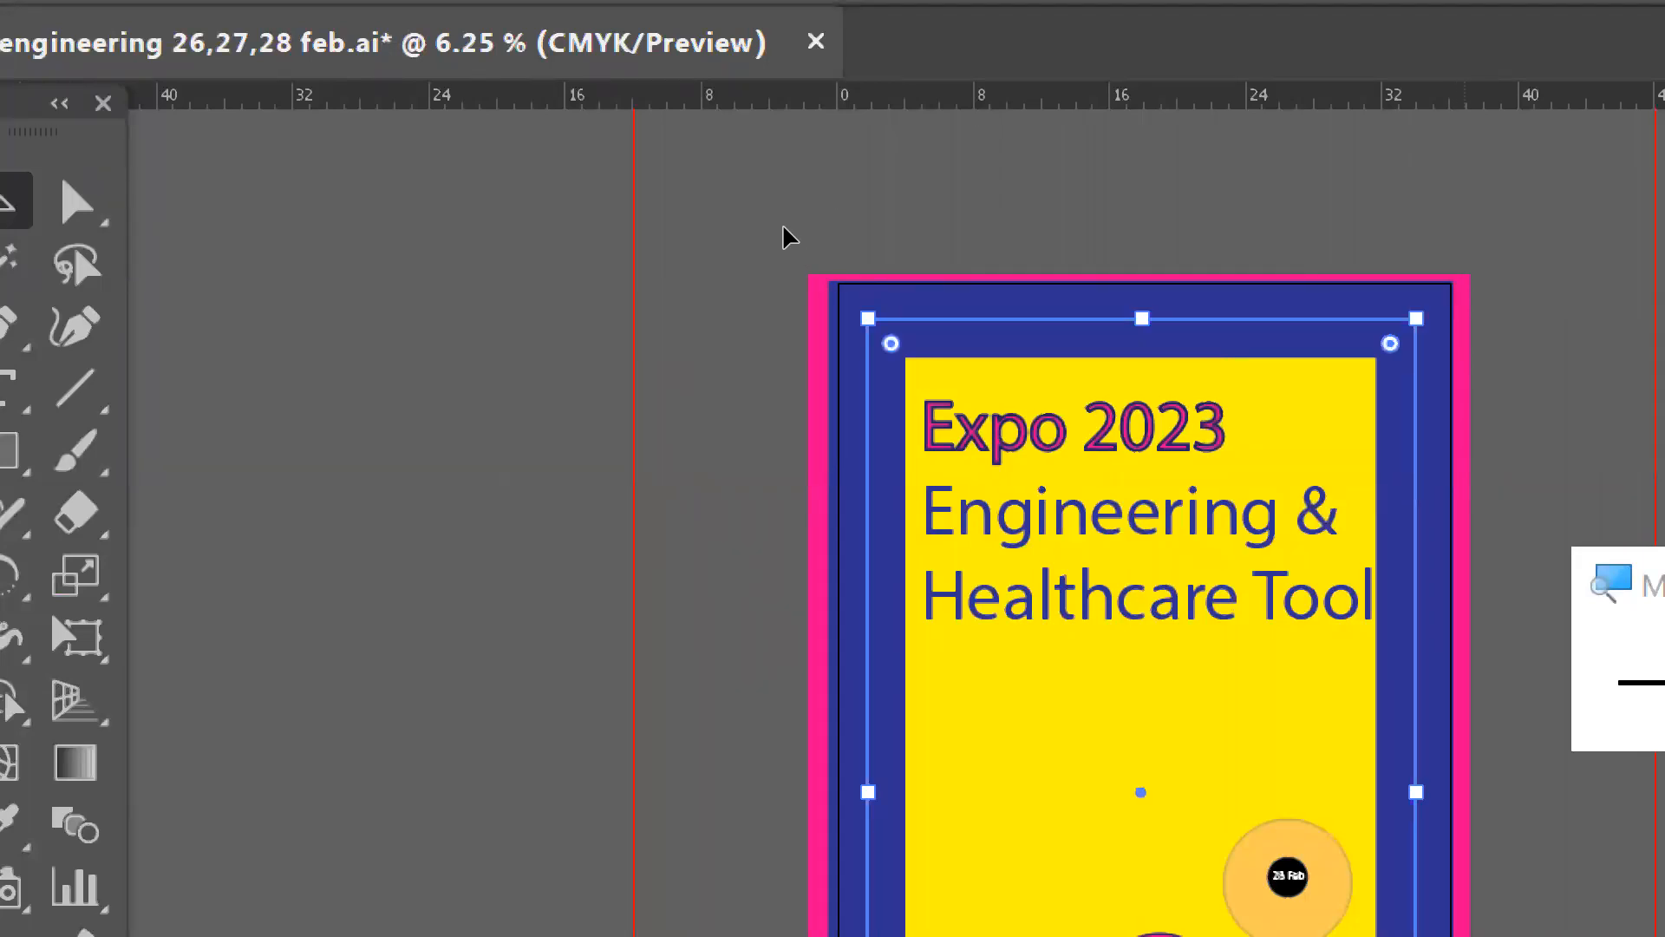
left_click(782, 226)
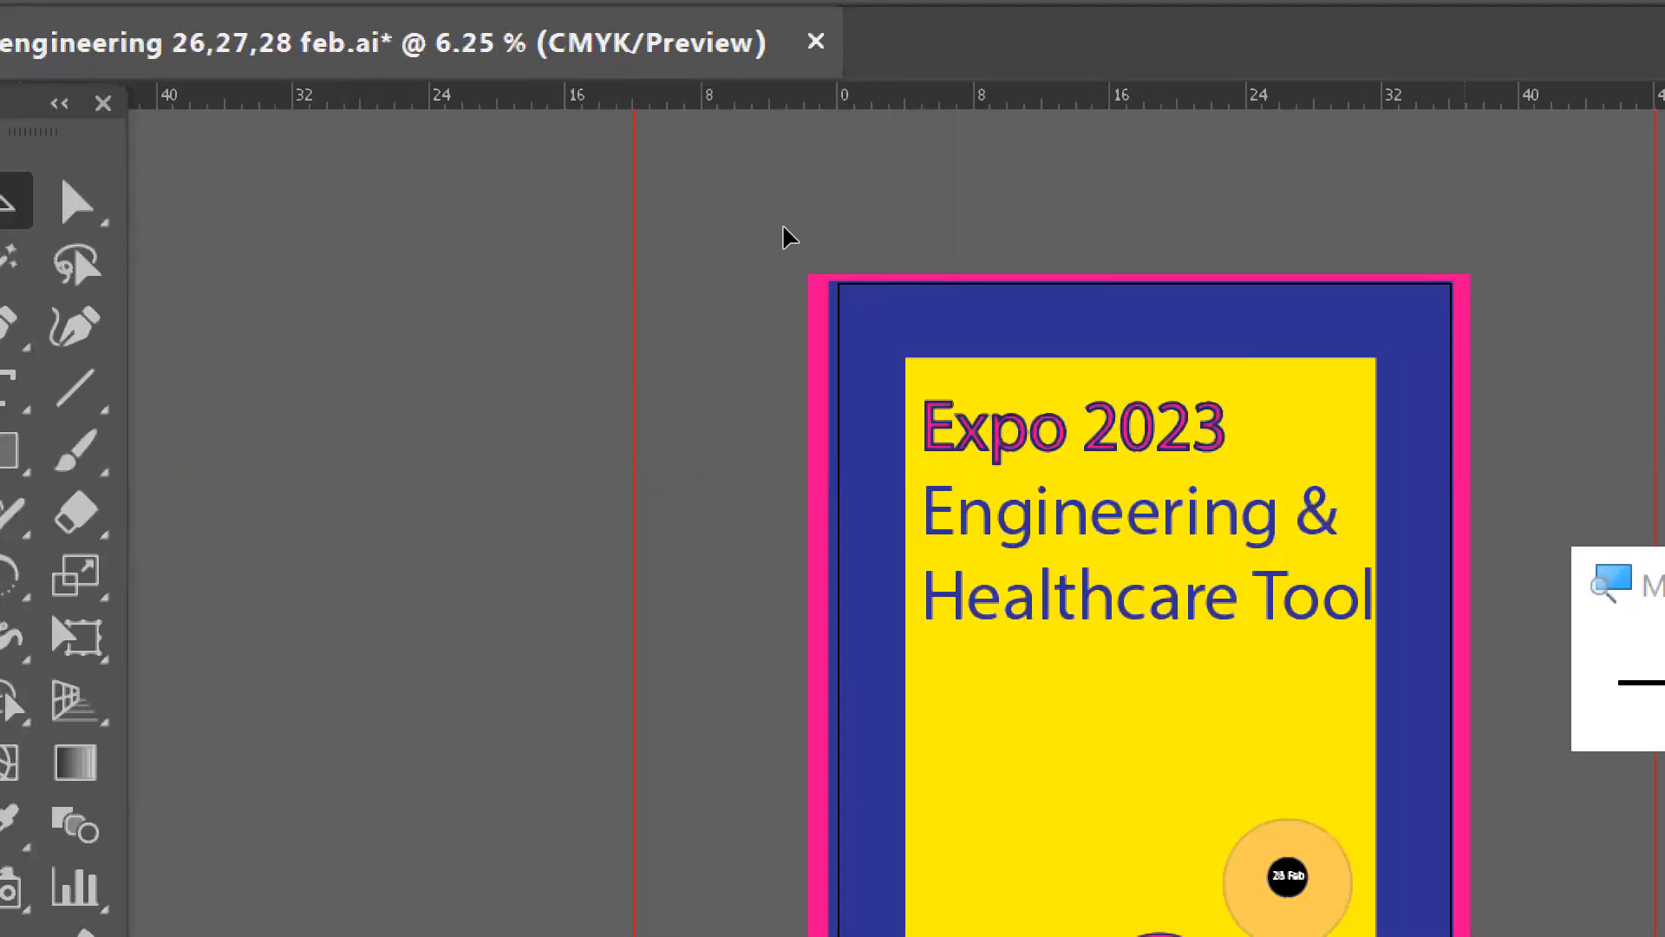
key("ctrl+minus")
key("ctrl+a")
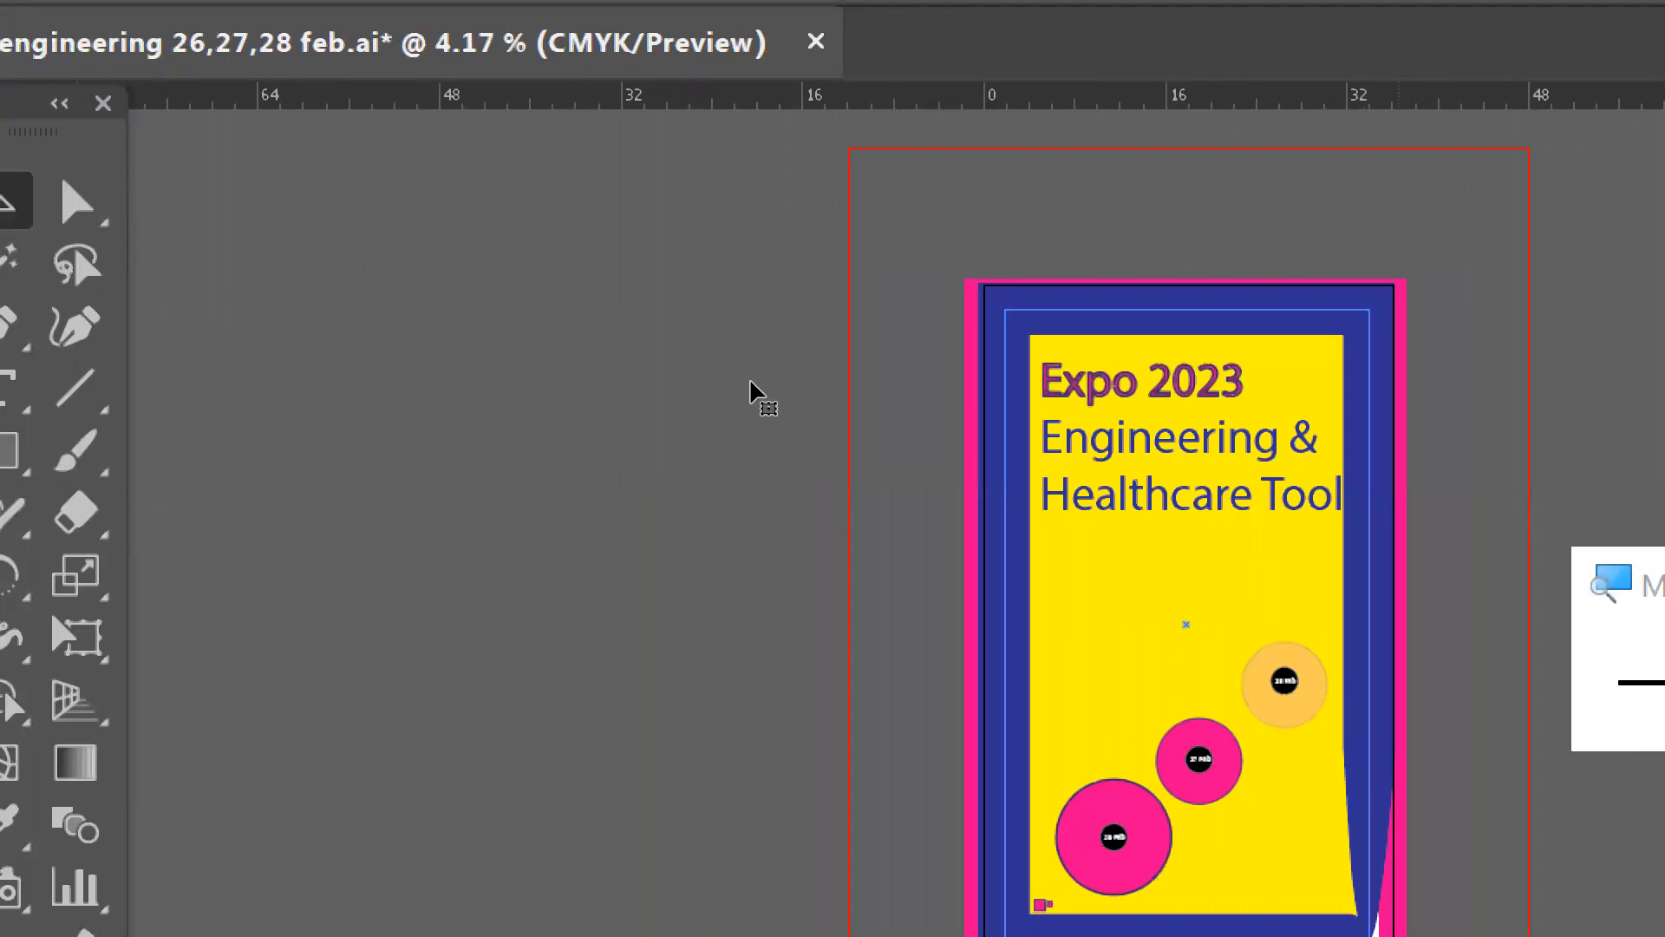
left_click_drag(1369, 623, 1355, 623)
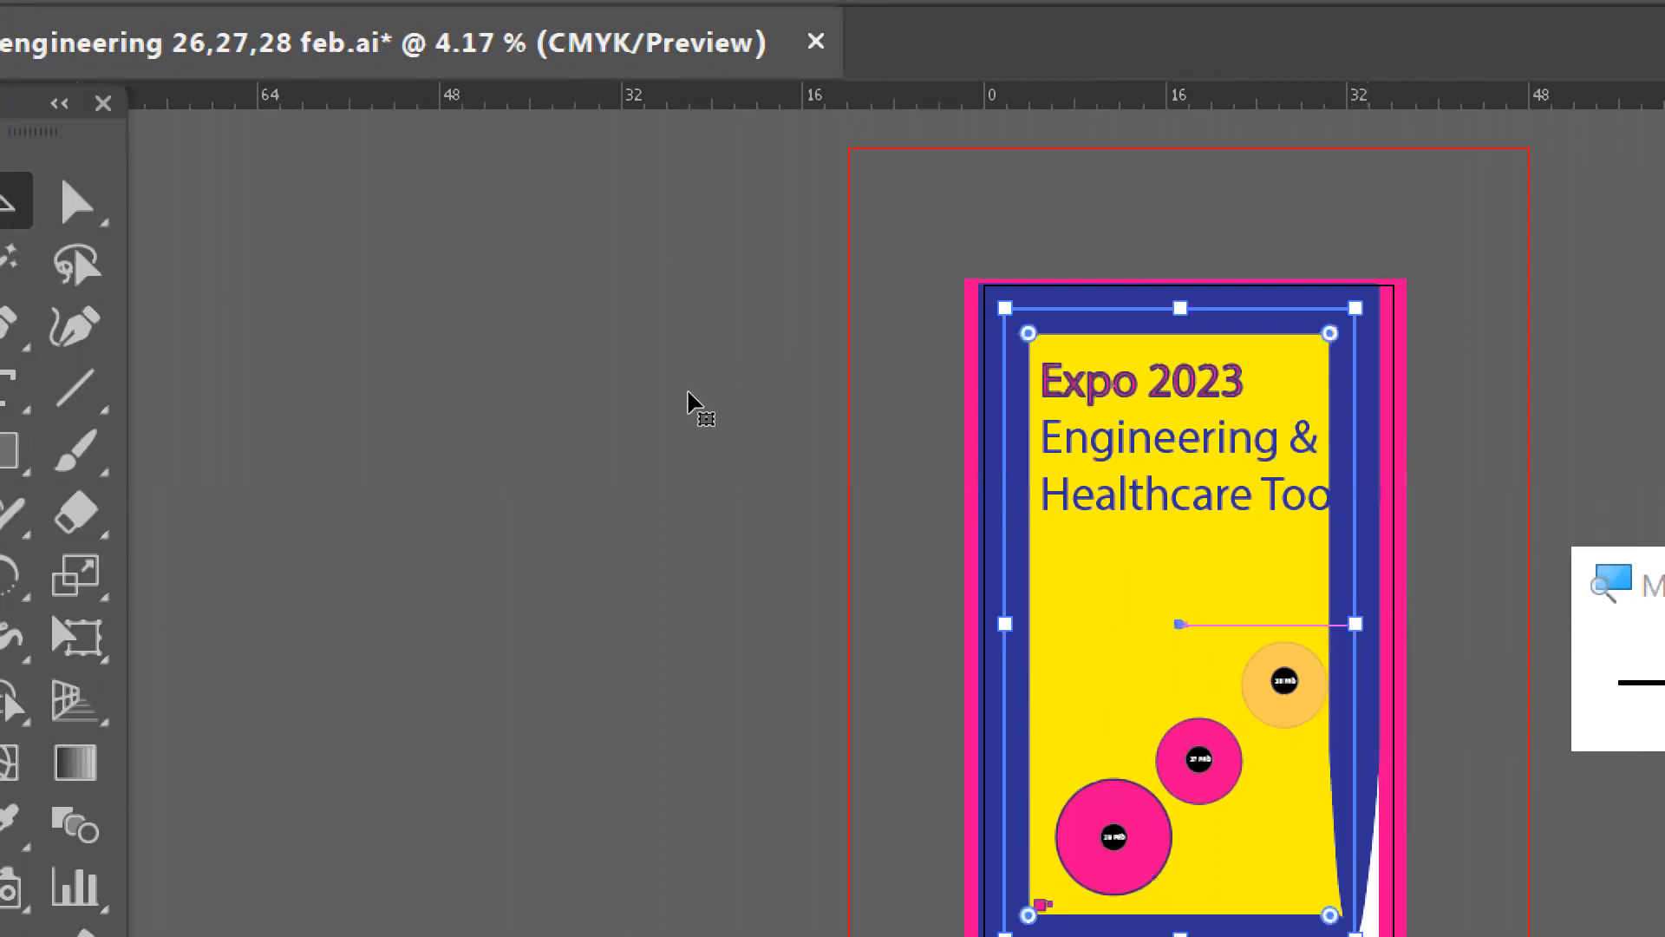
left_click_drag(1006, 624, 1021, 624)
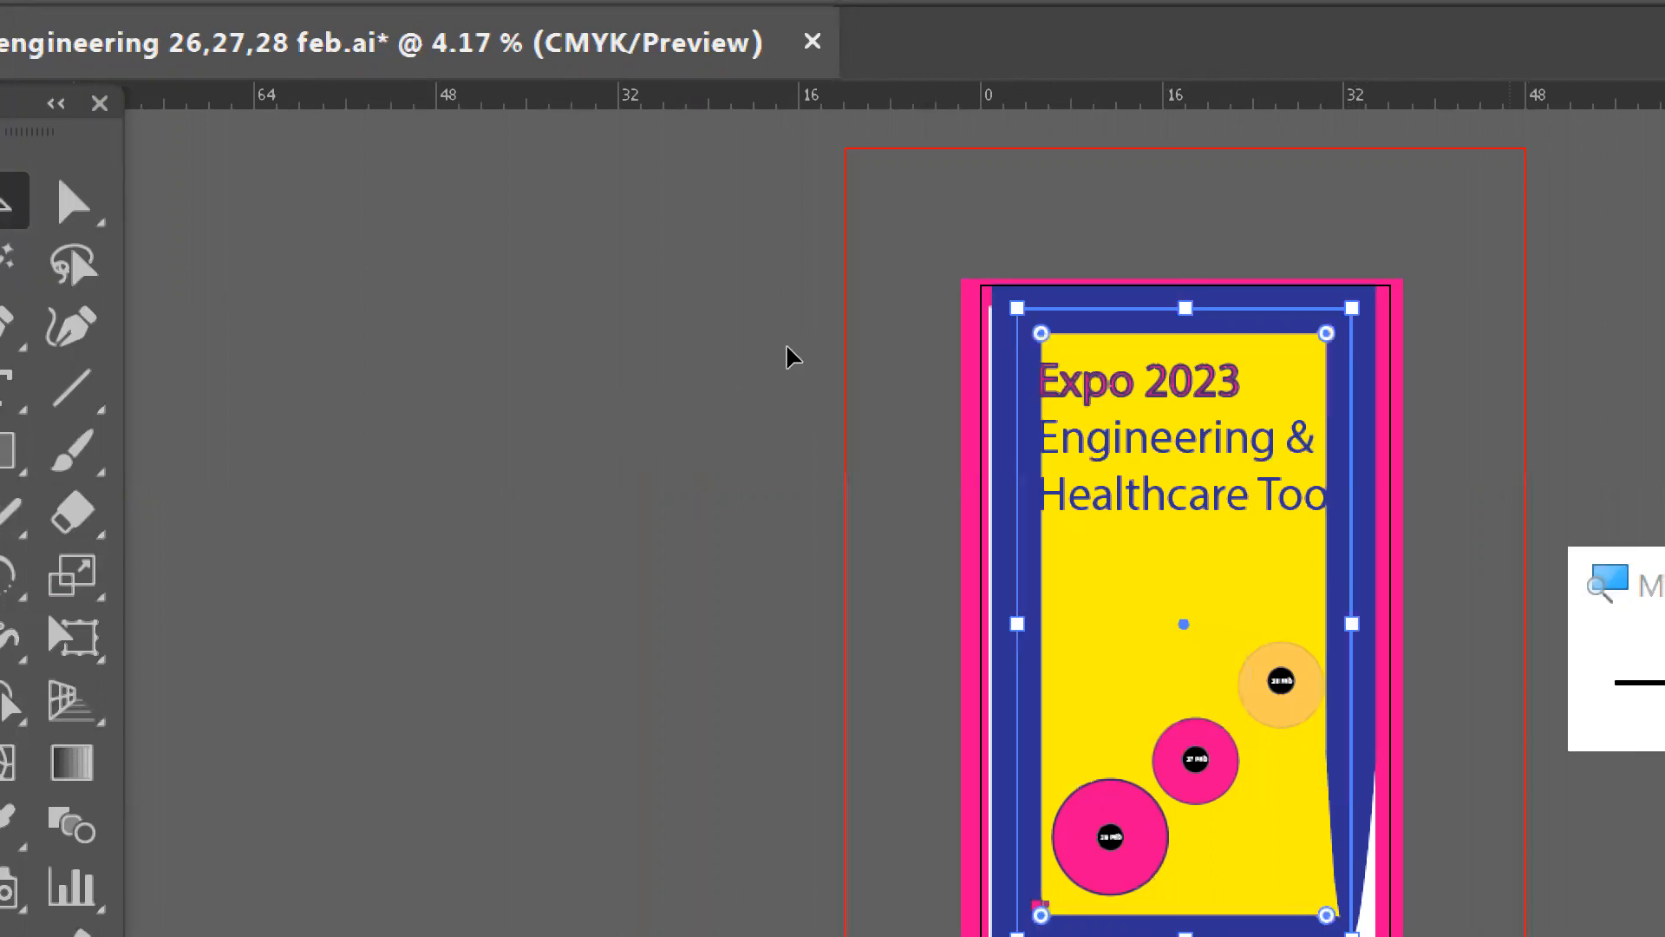
- Select the outer pink frame and narrow it from both sides so its outer edges meet the artboard's side edges
left_click(1388, 503)
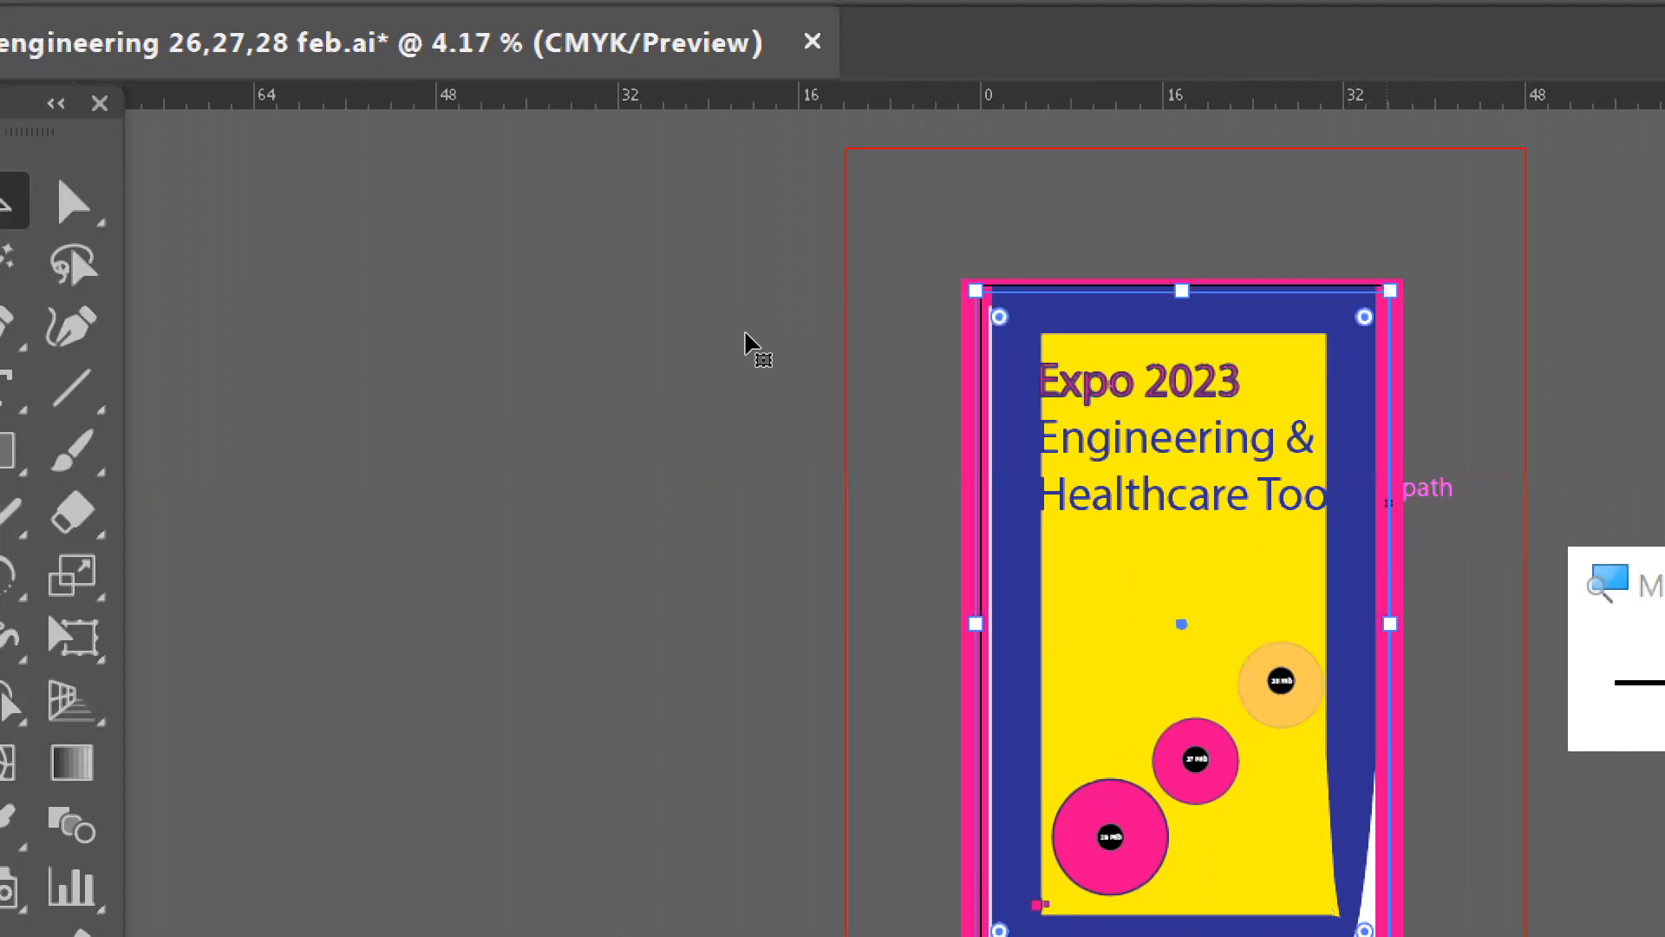
left_click(751, 399)
left_click_drag(1390, 623, 1358, 627)
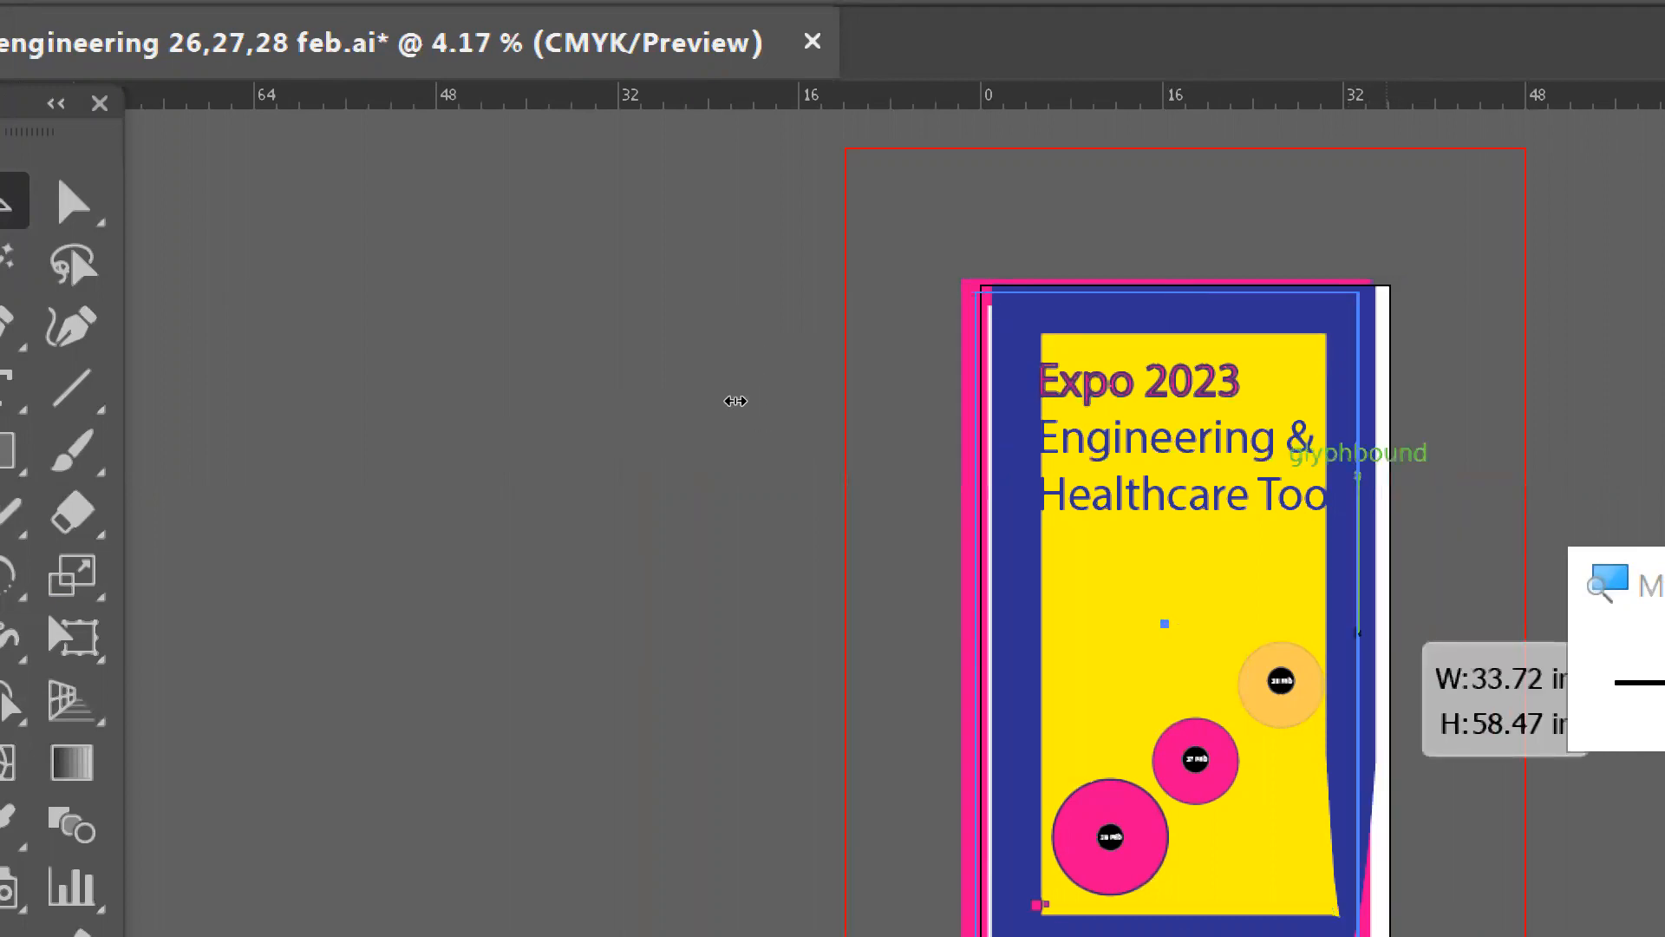
mouse_move(735, 401)
left_mouse_down()
mouse_move(717, 401)
mouse_move(745, 400)
left_mouse_up()
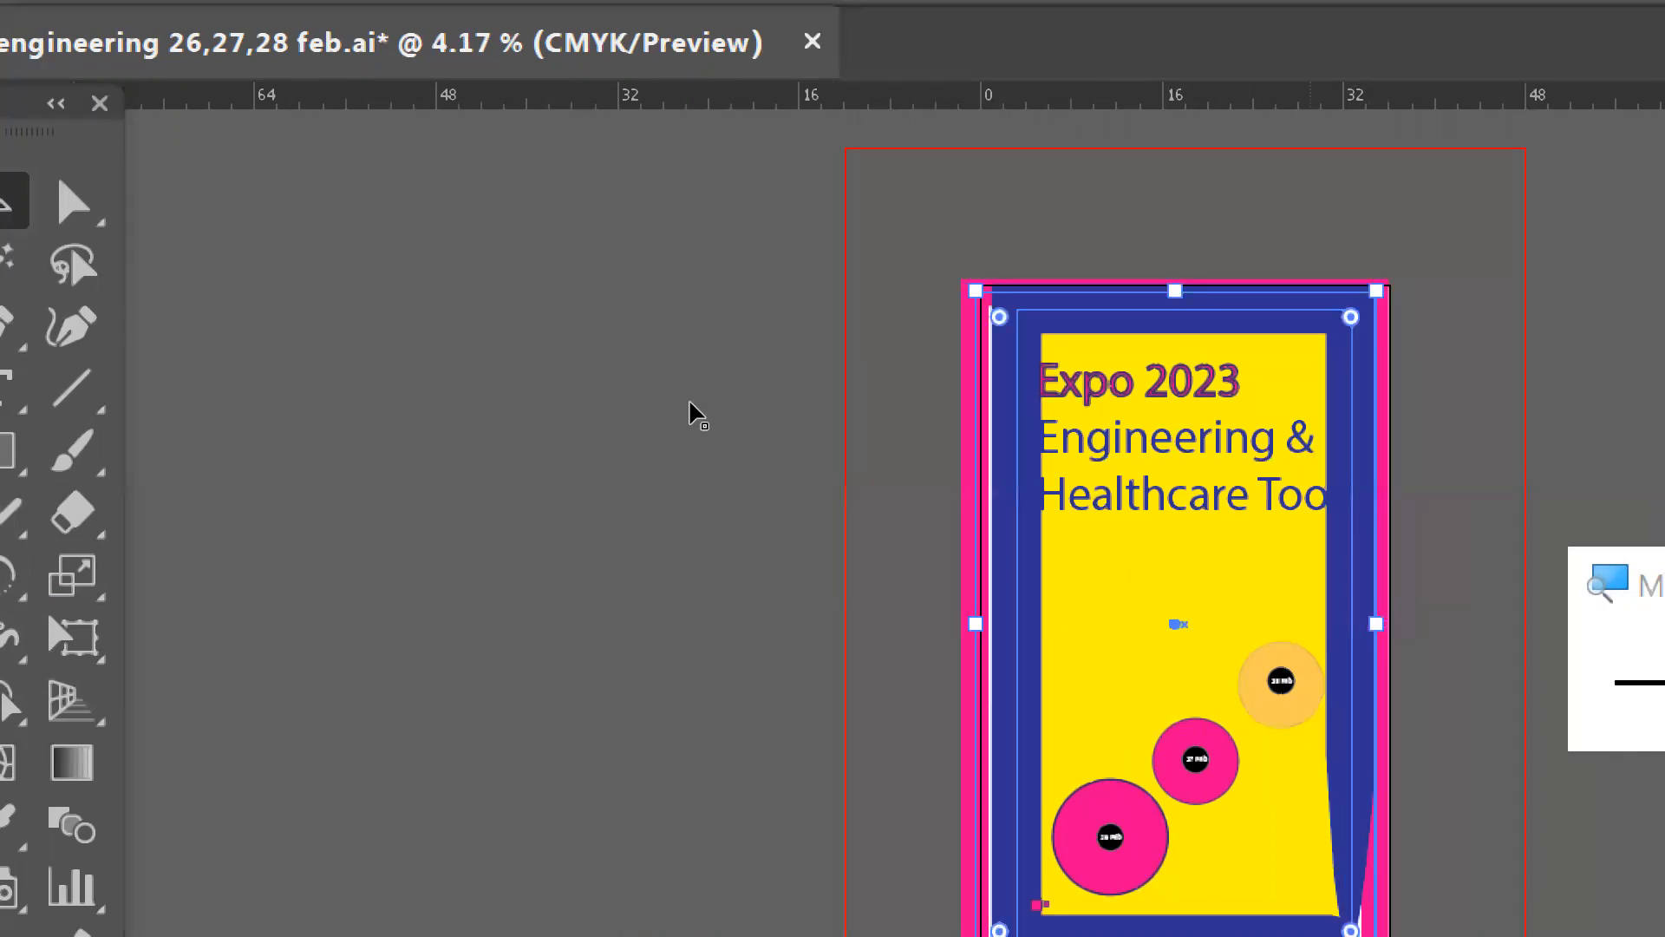
left_click_drag(546, 397, 550, 397)
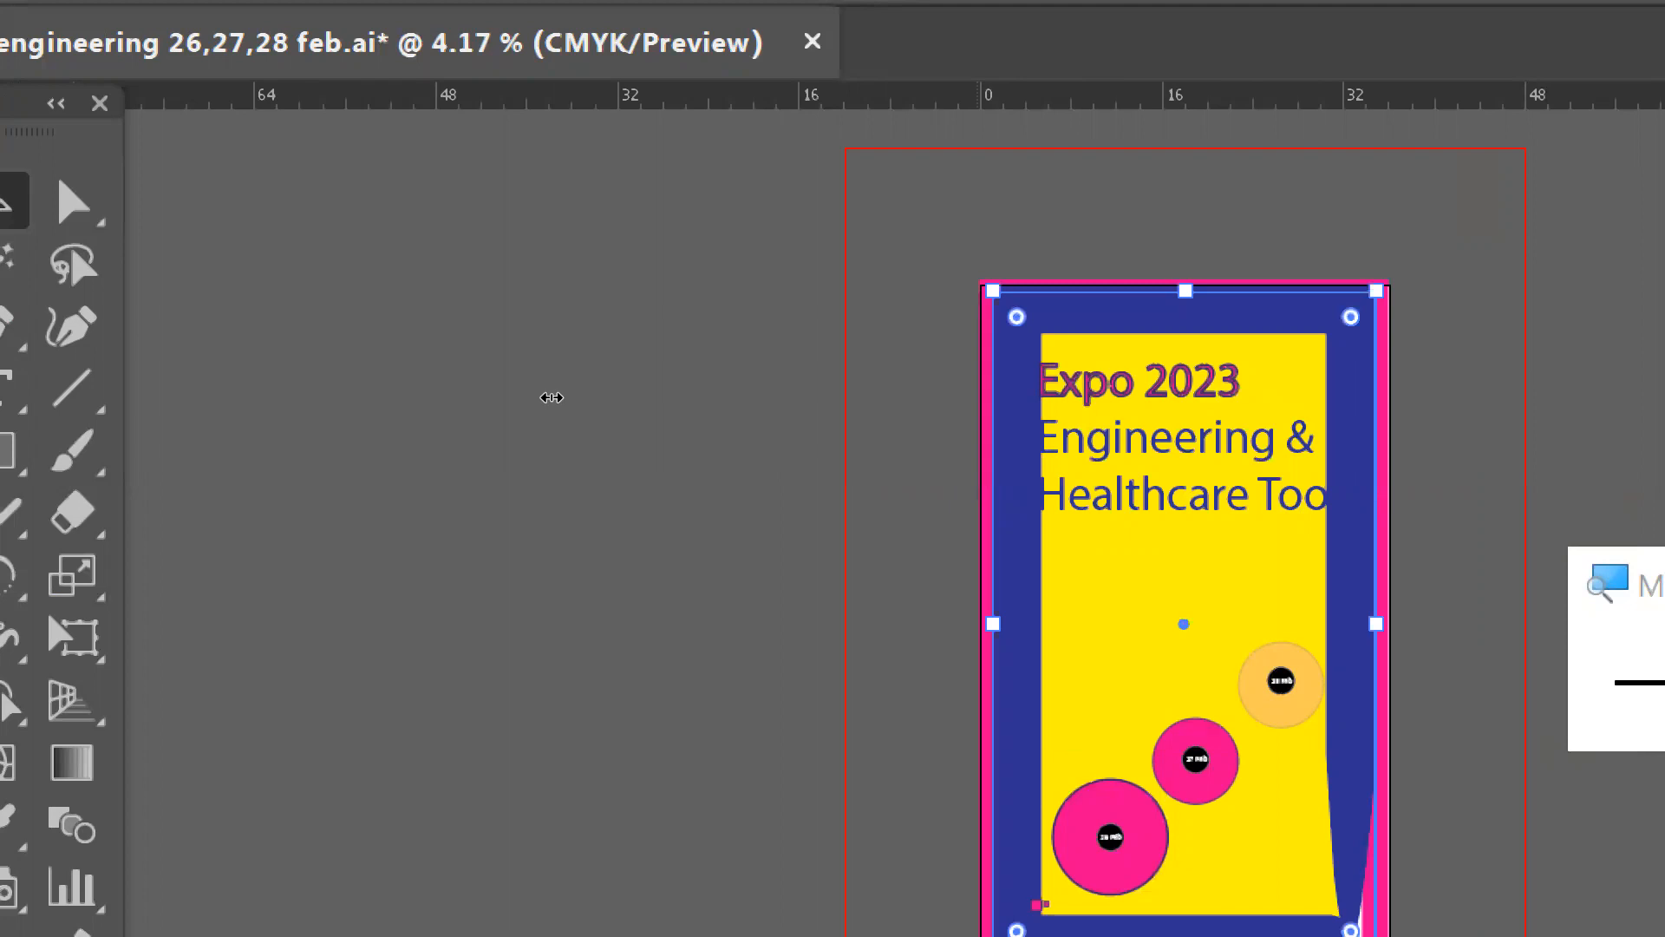
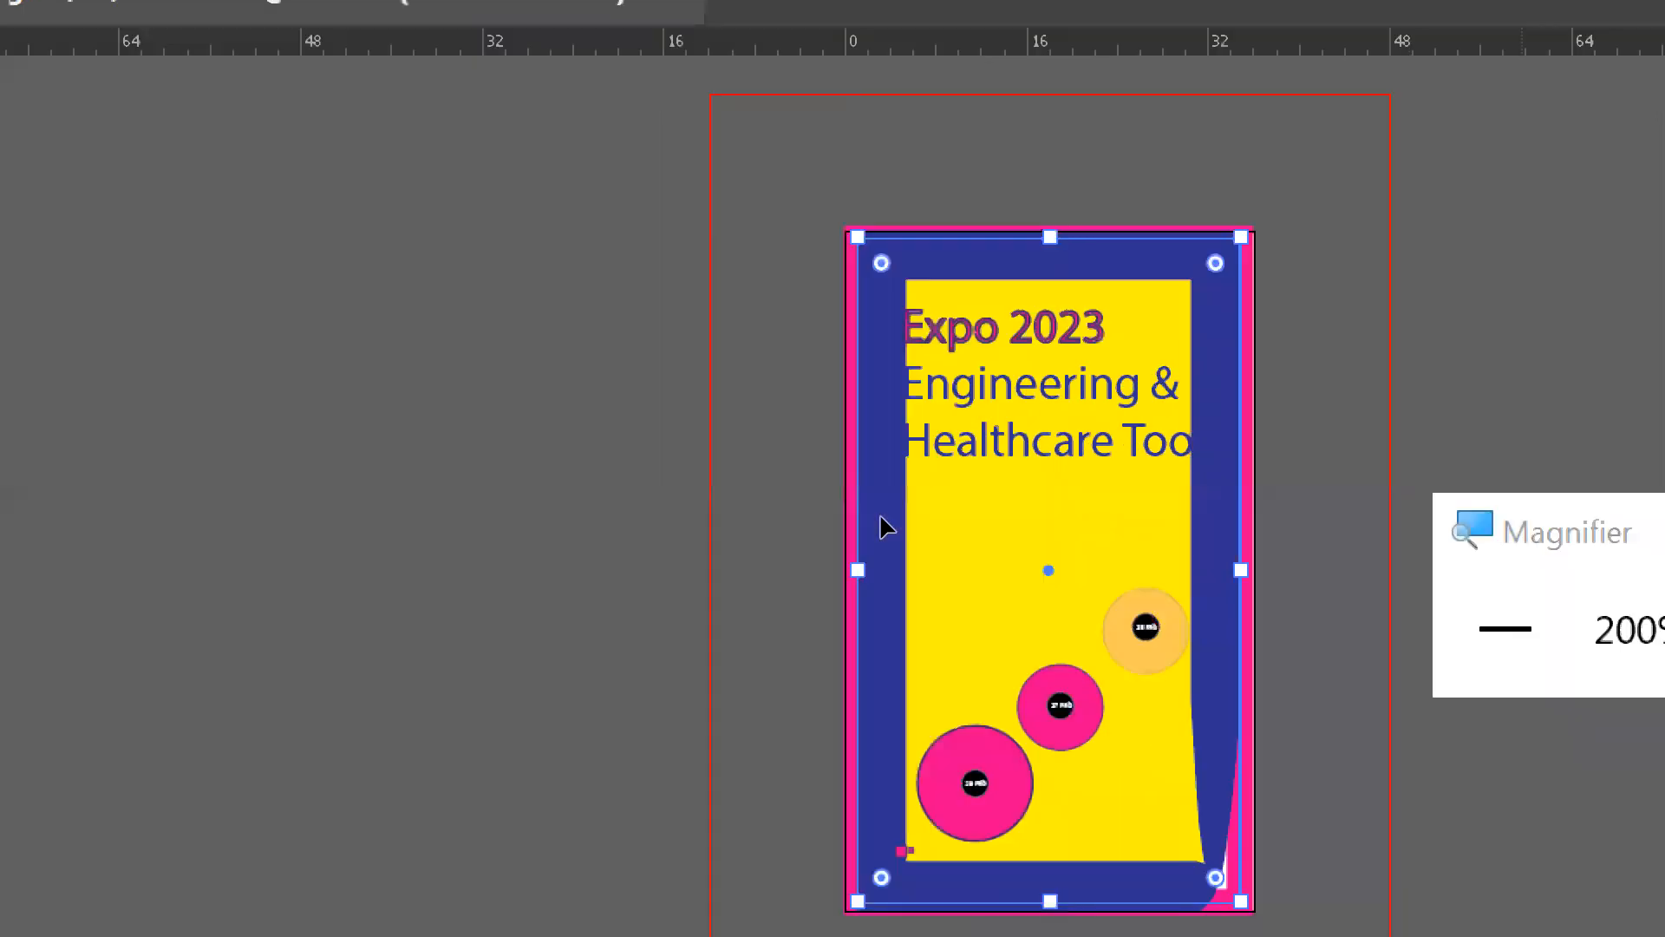
- Draw a square about 5 in wide with no fill and a thick pink stroke in the yellow area under the heading
key("ctrl+minus")
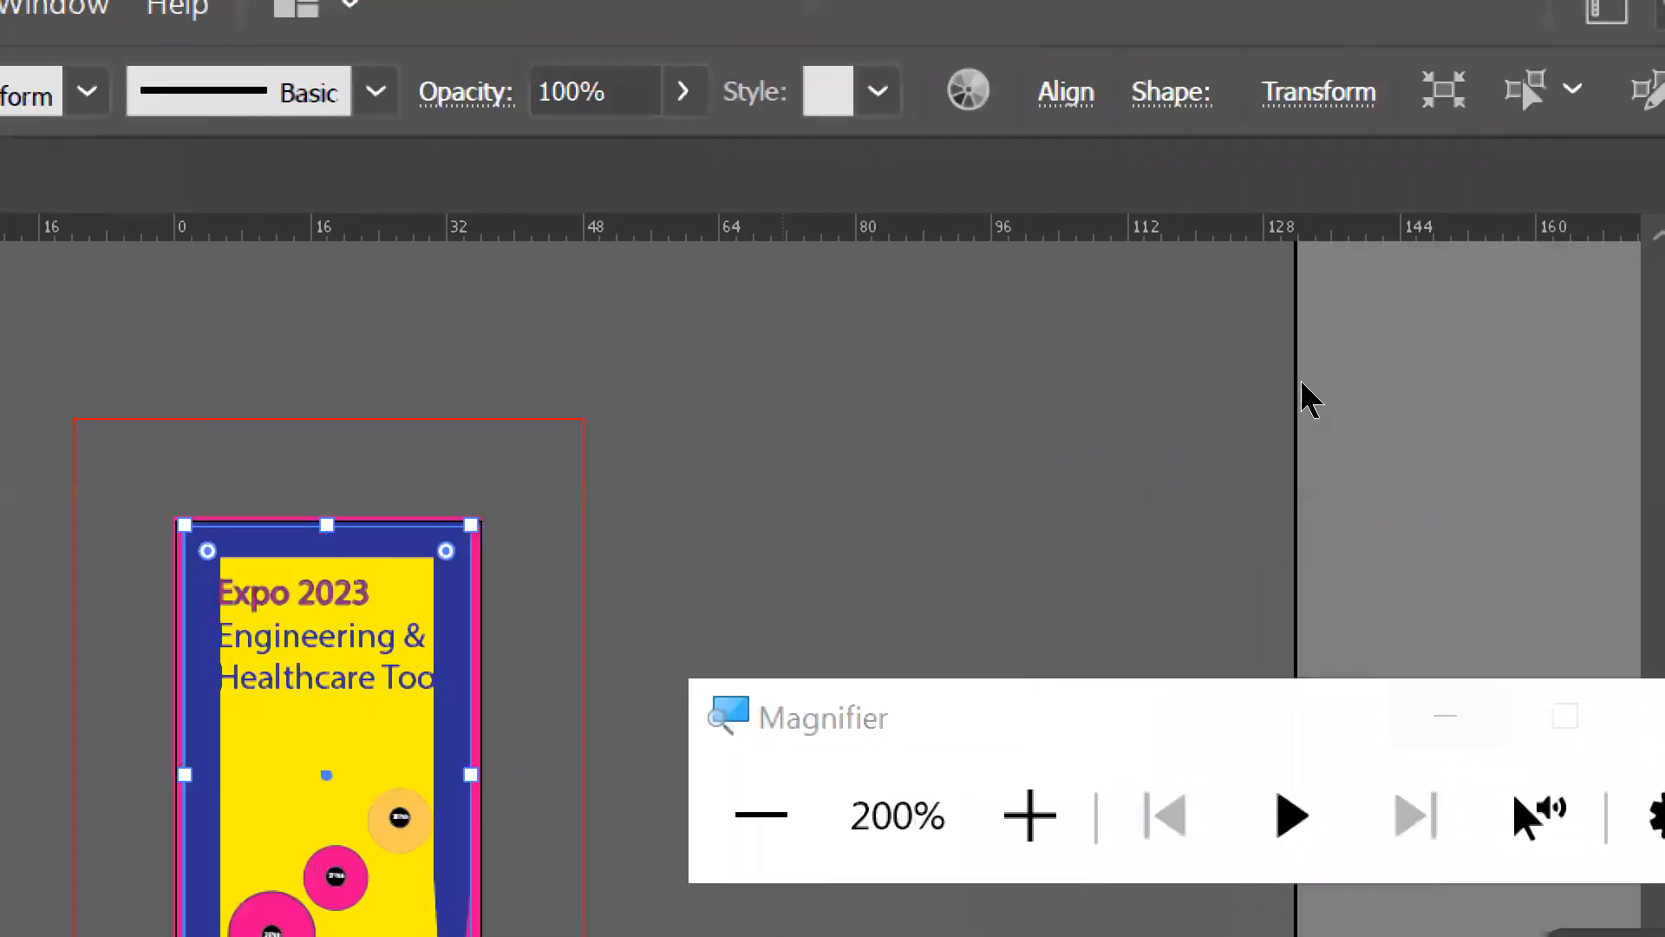
left_click(1329, 374)
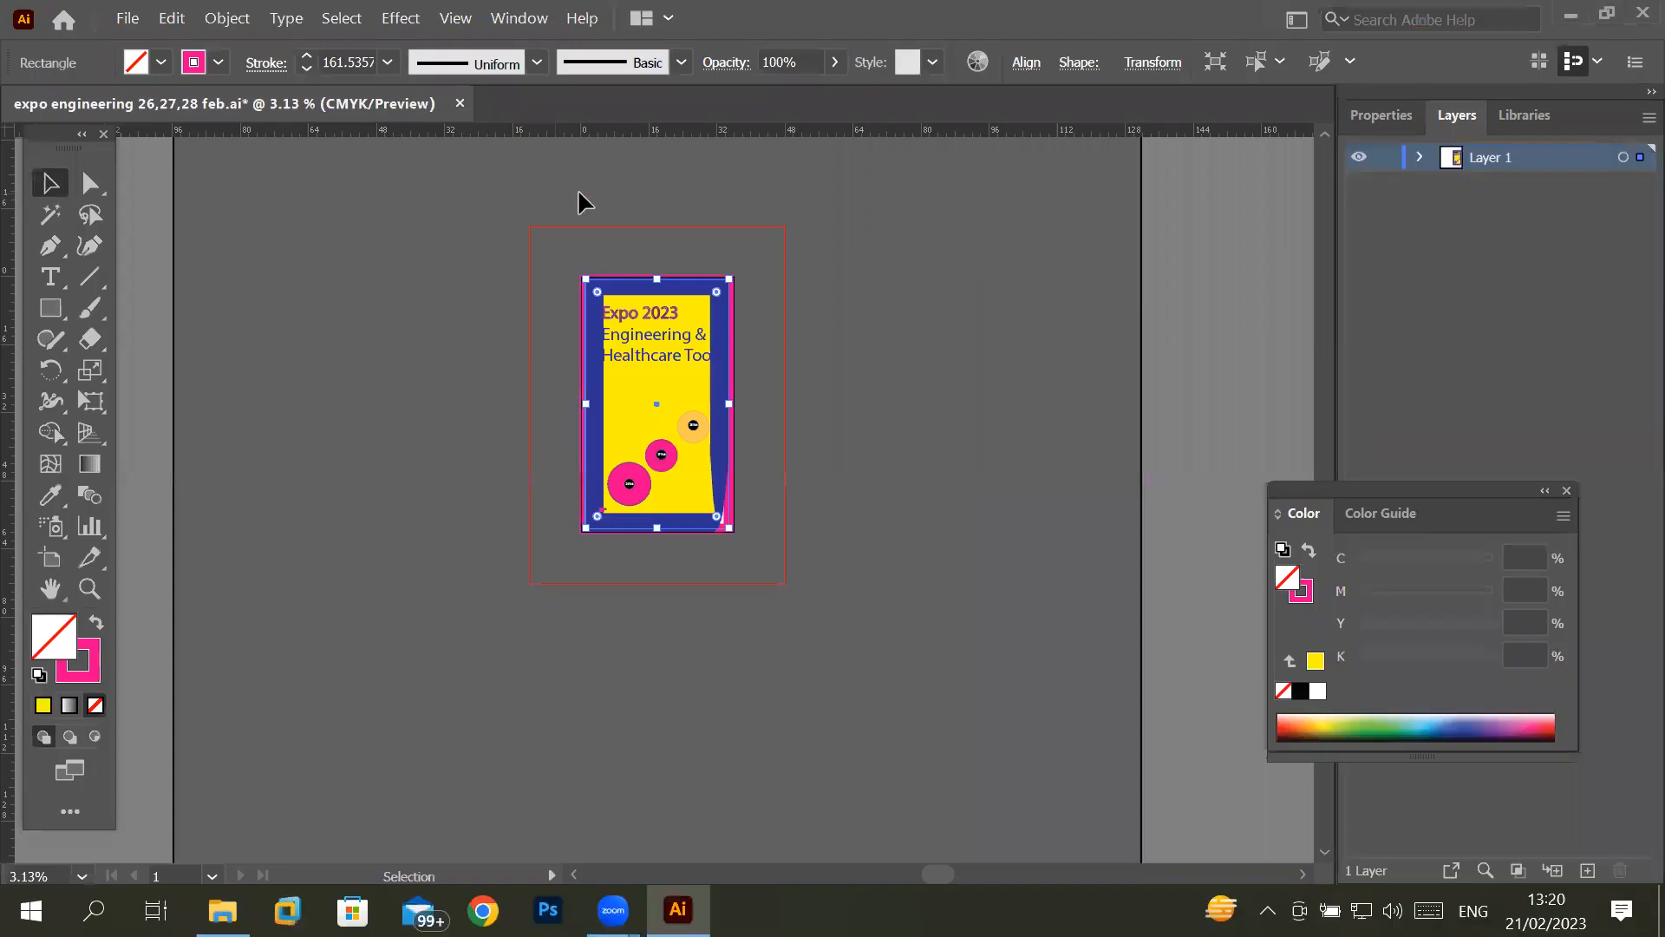
scroll(642, 264, "up", 2)
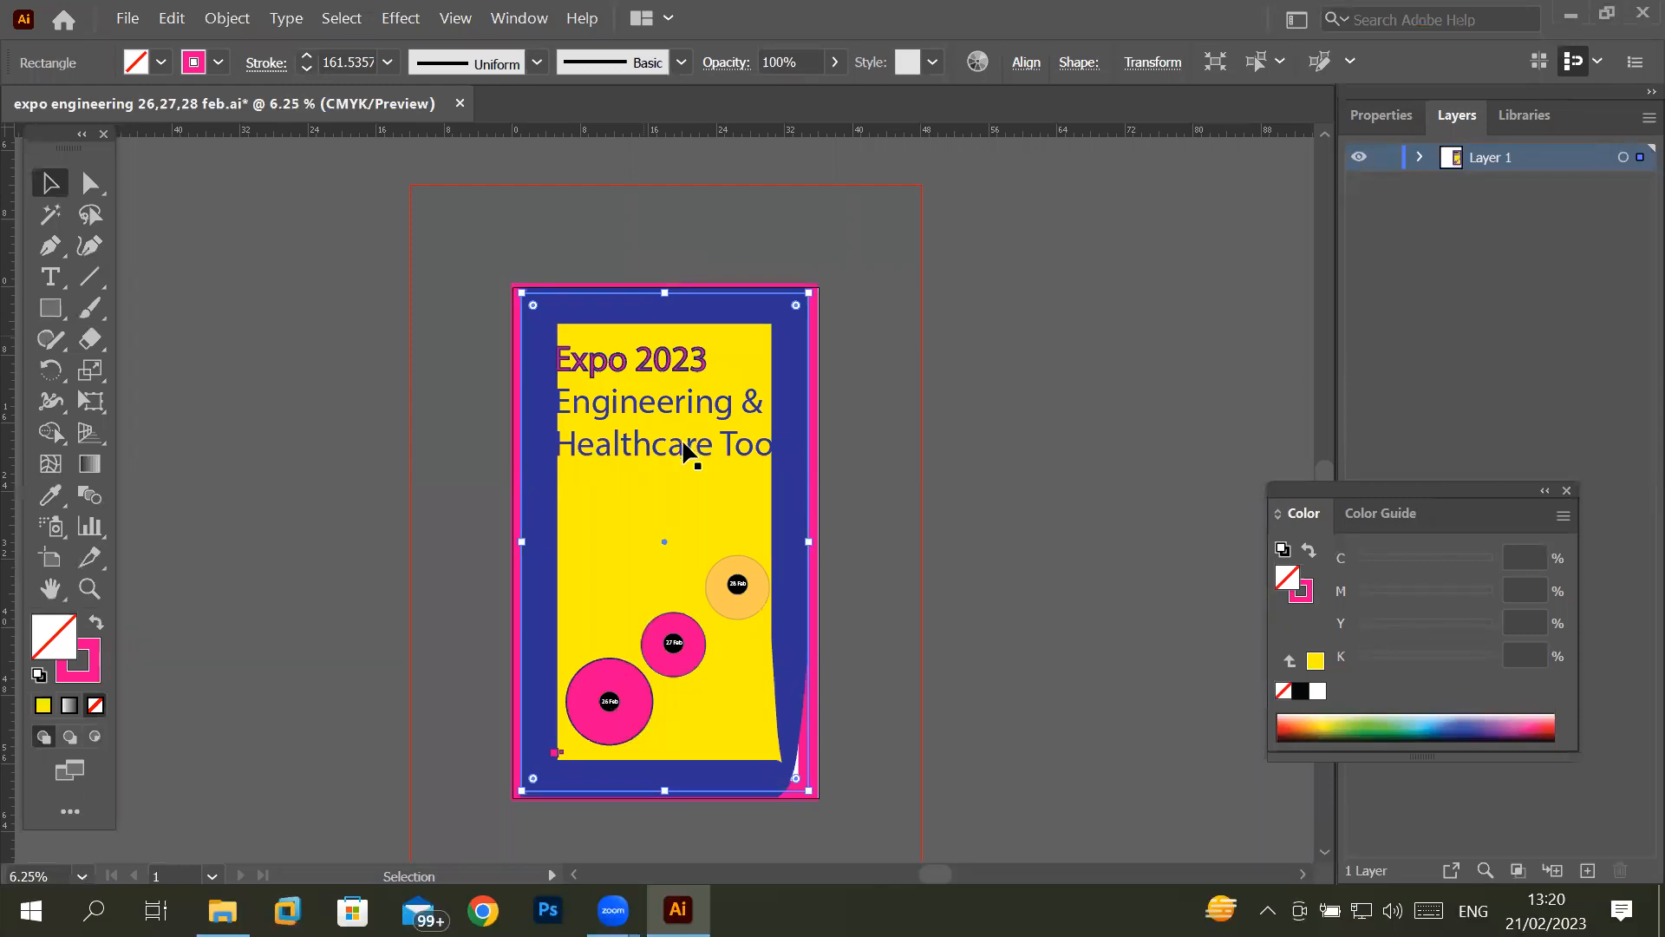
scroll(639, 549, "up", 5)
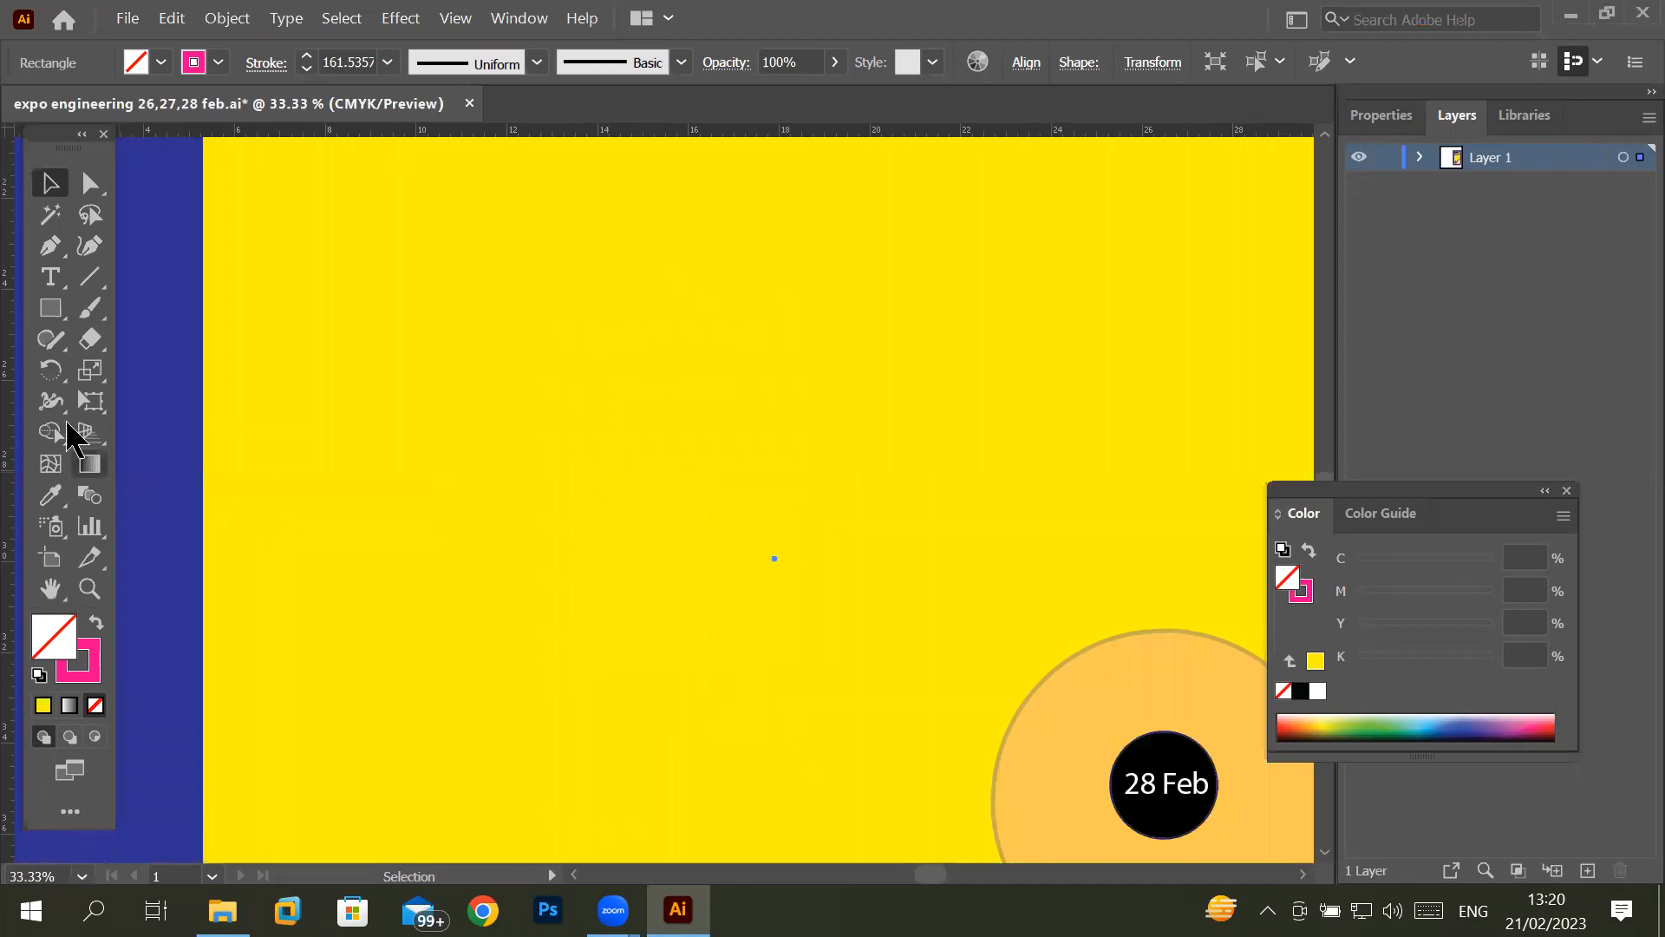
left_click(54, 312)
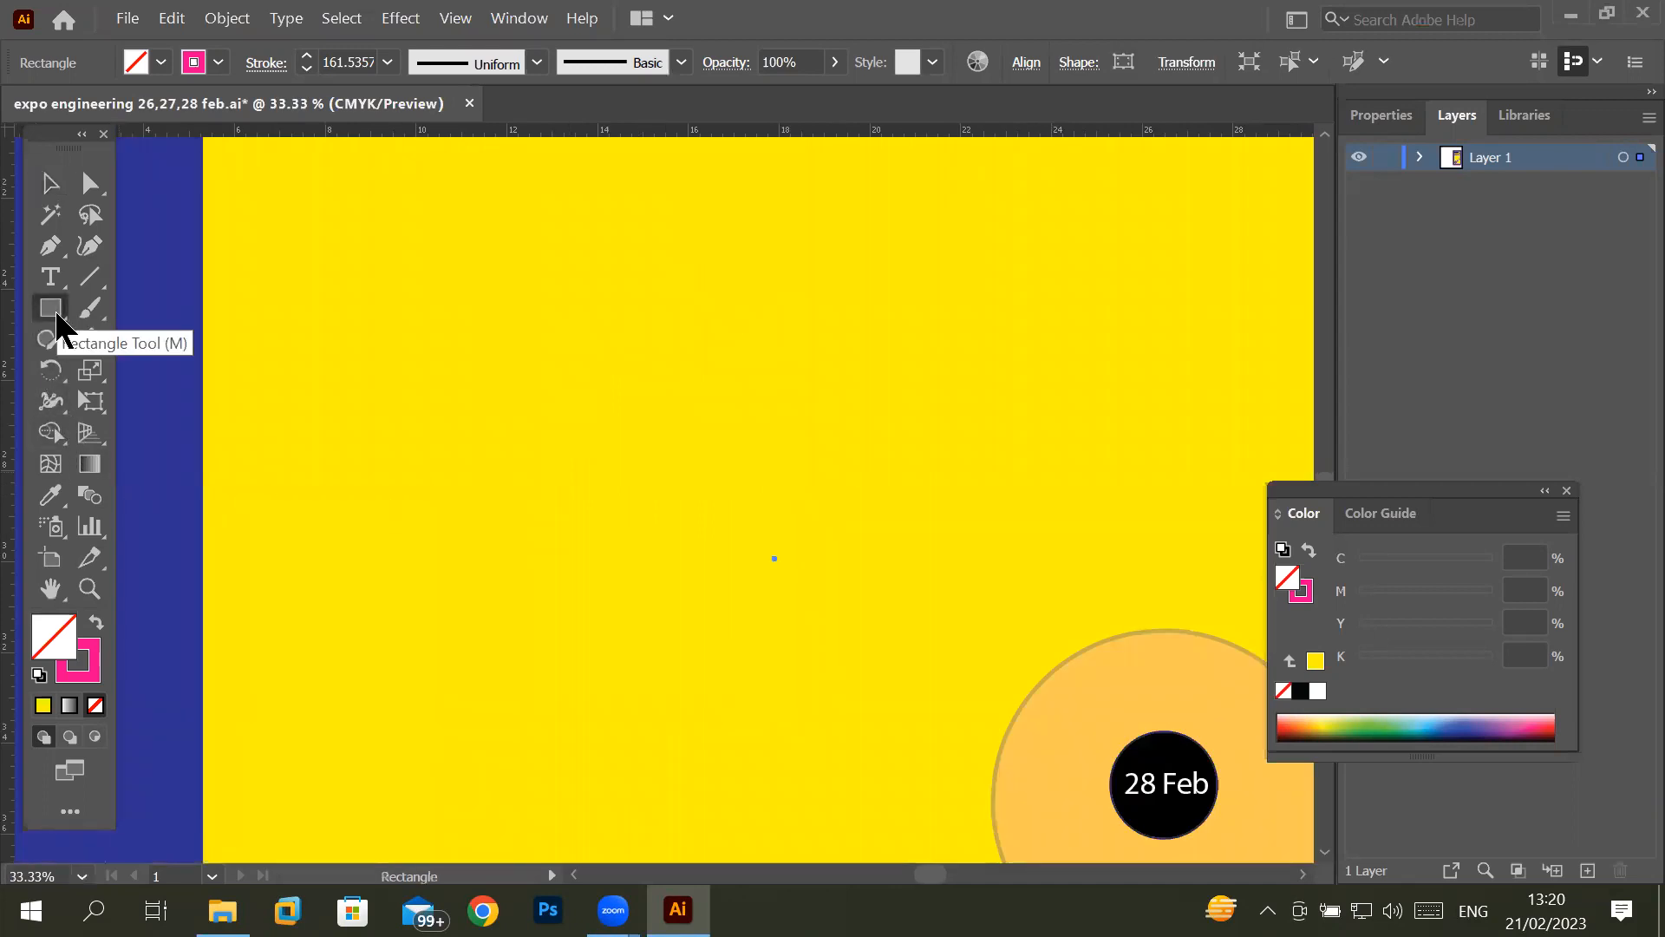
left_click_drag(55, 314, 139, 363)
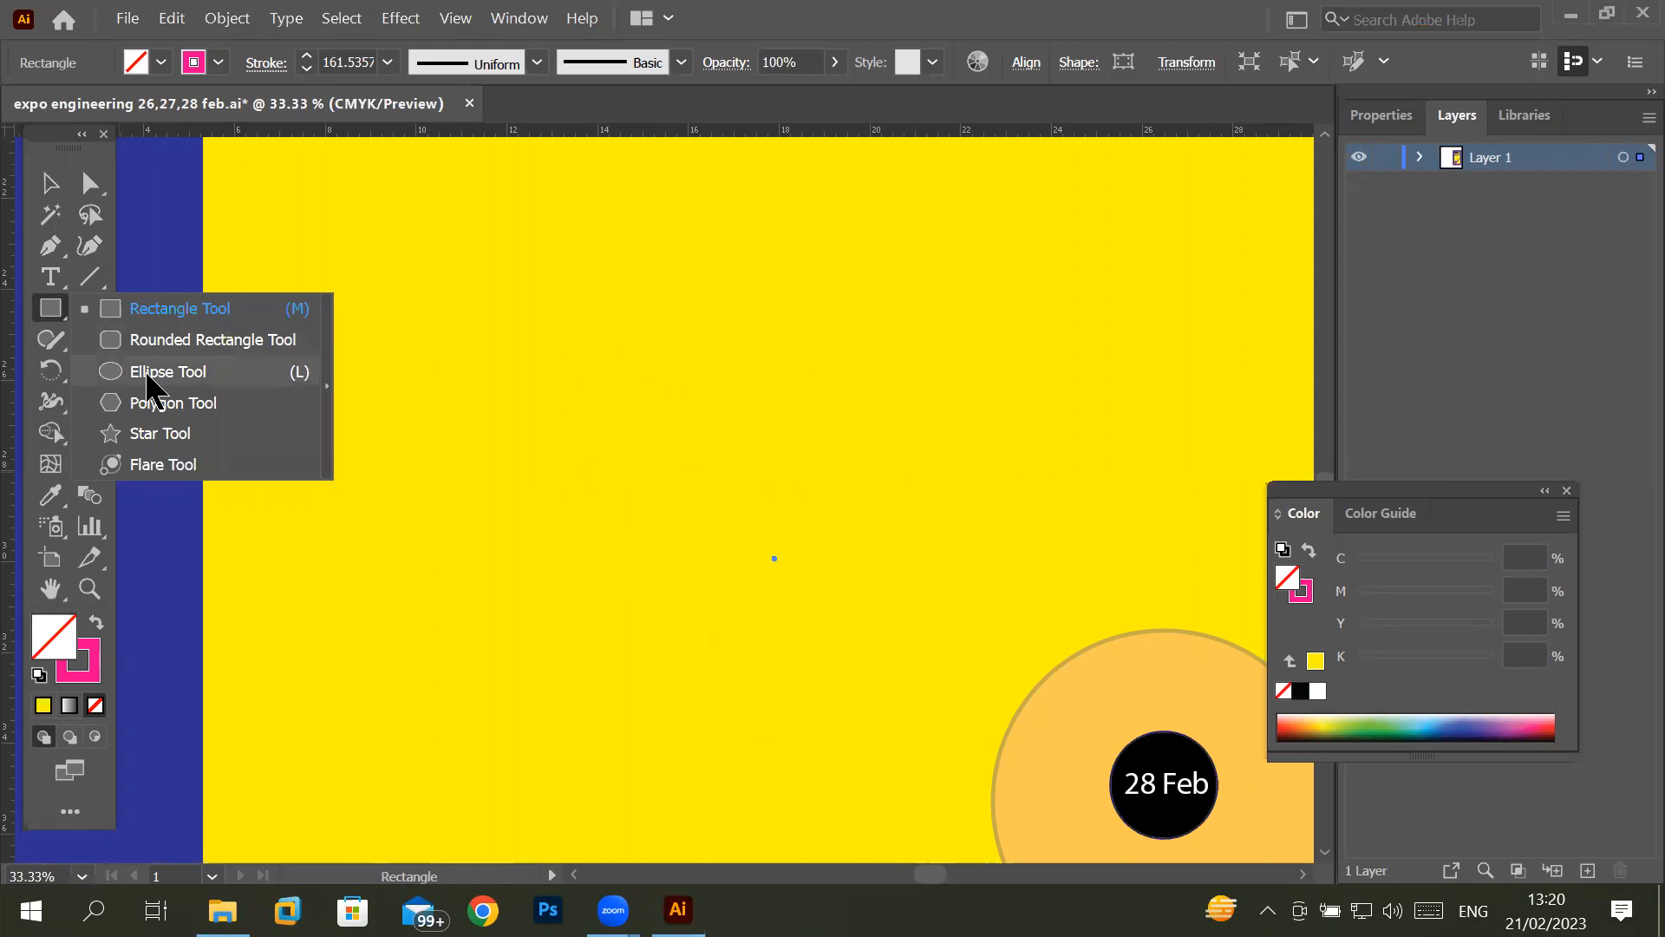
left_click(48, 314)
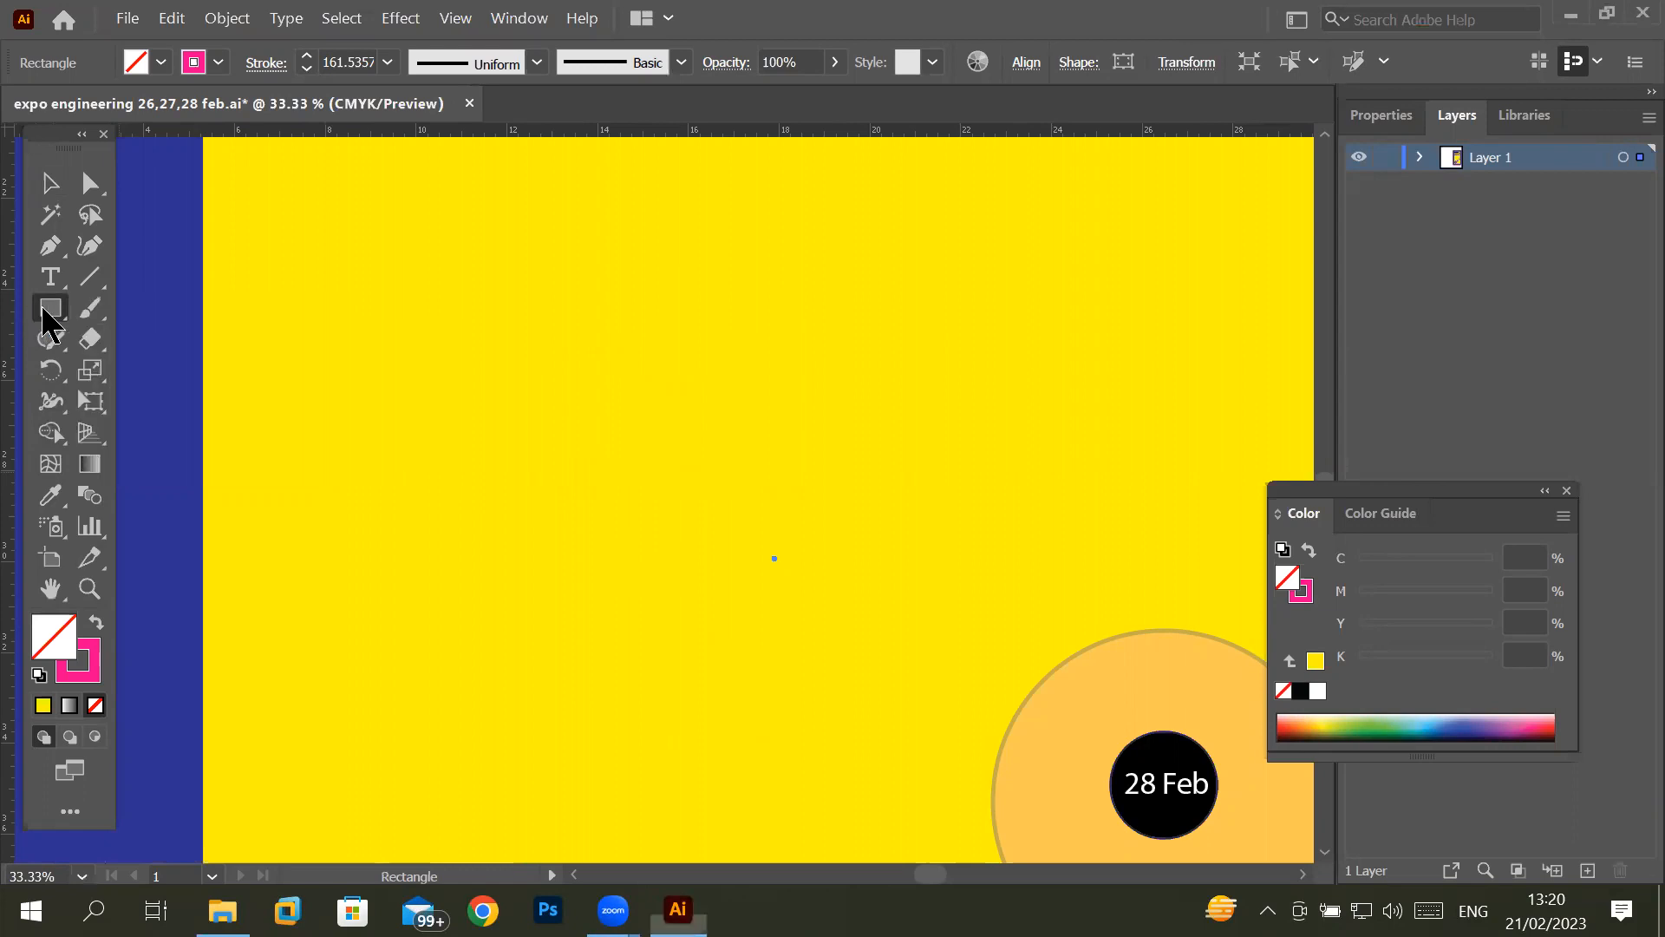
left_click_drag(414, 347, 788, 578)
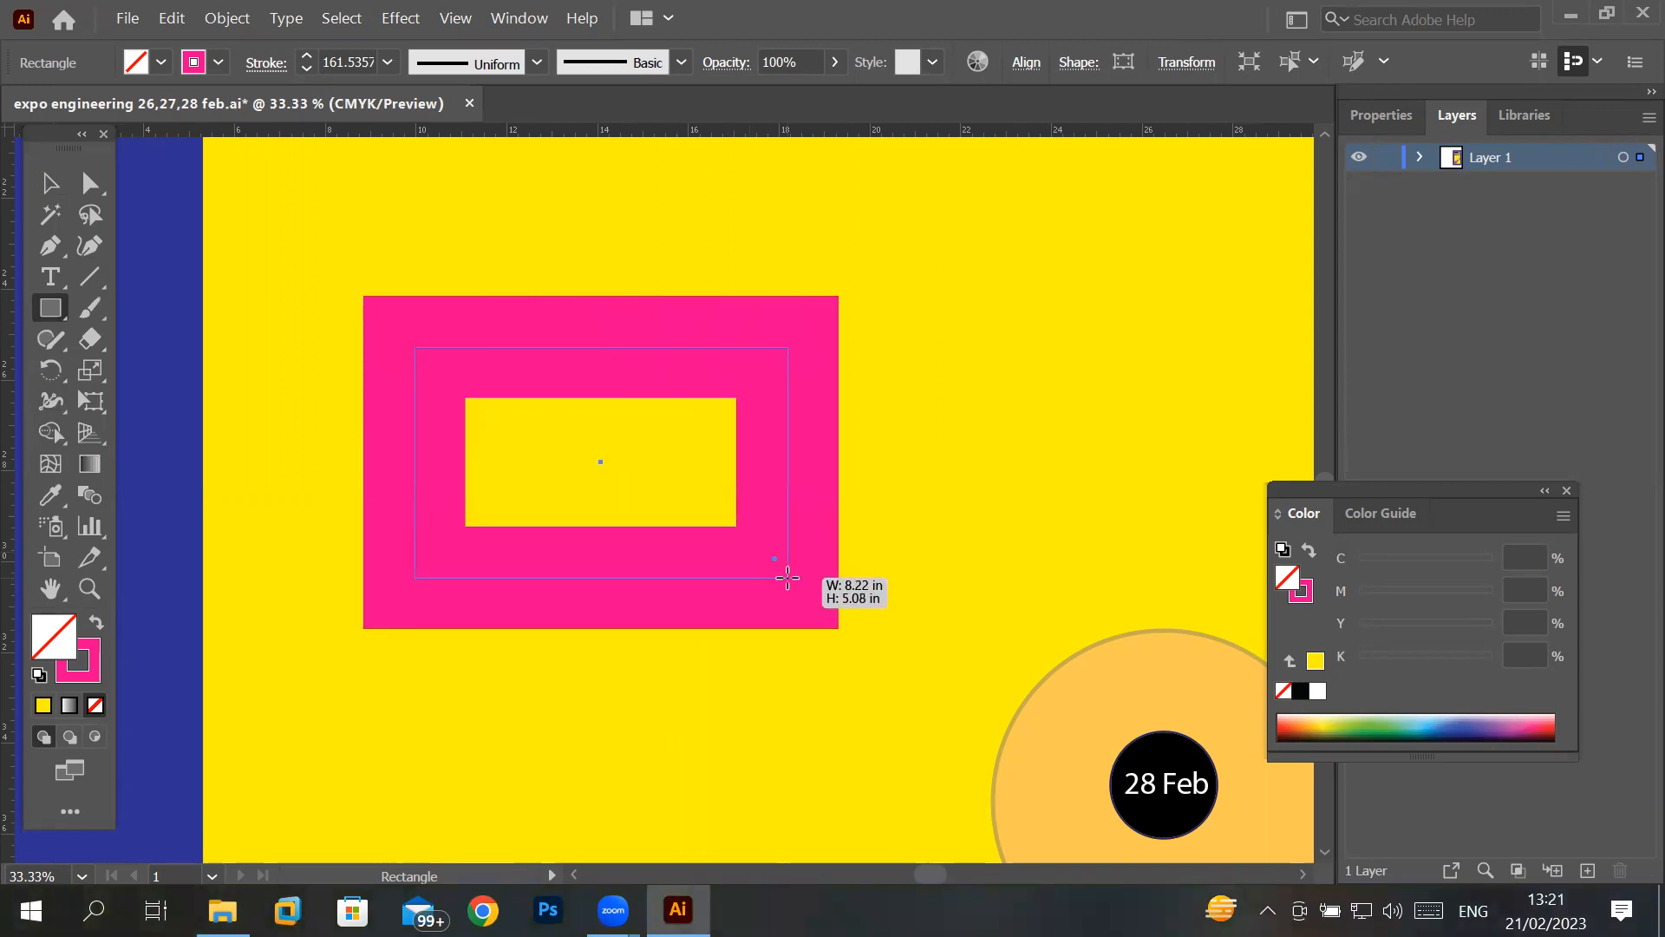
left_click_drag(788, 578, 714, 646)
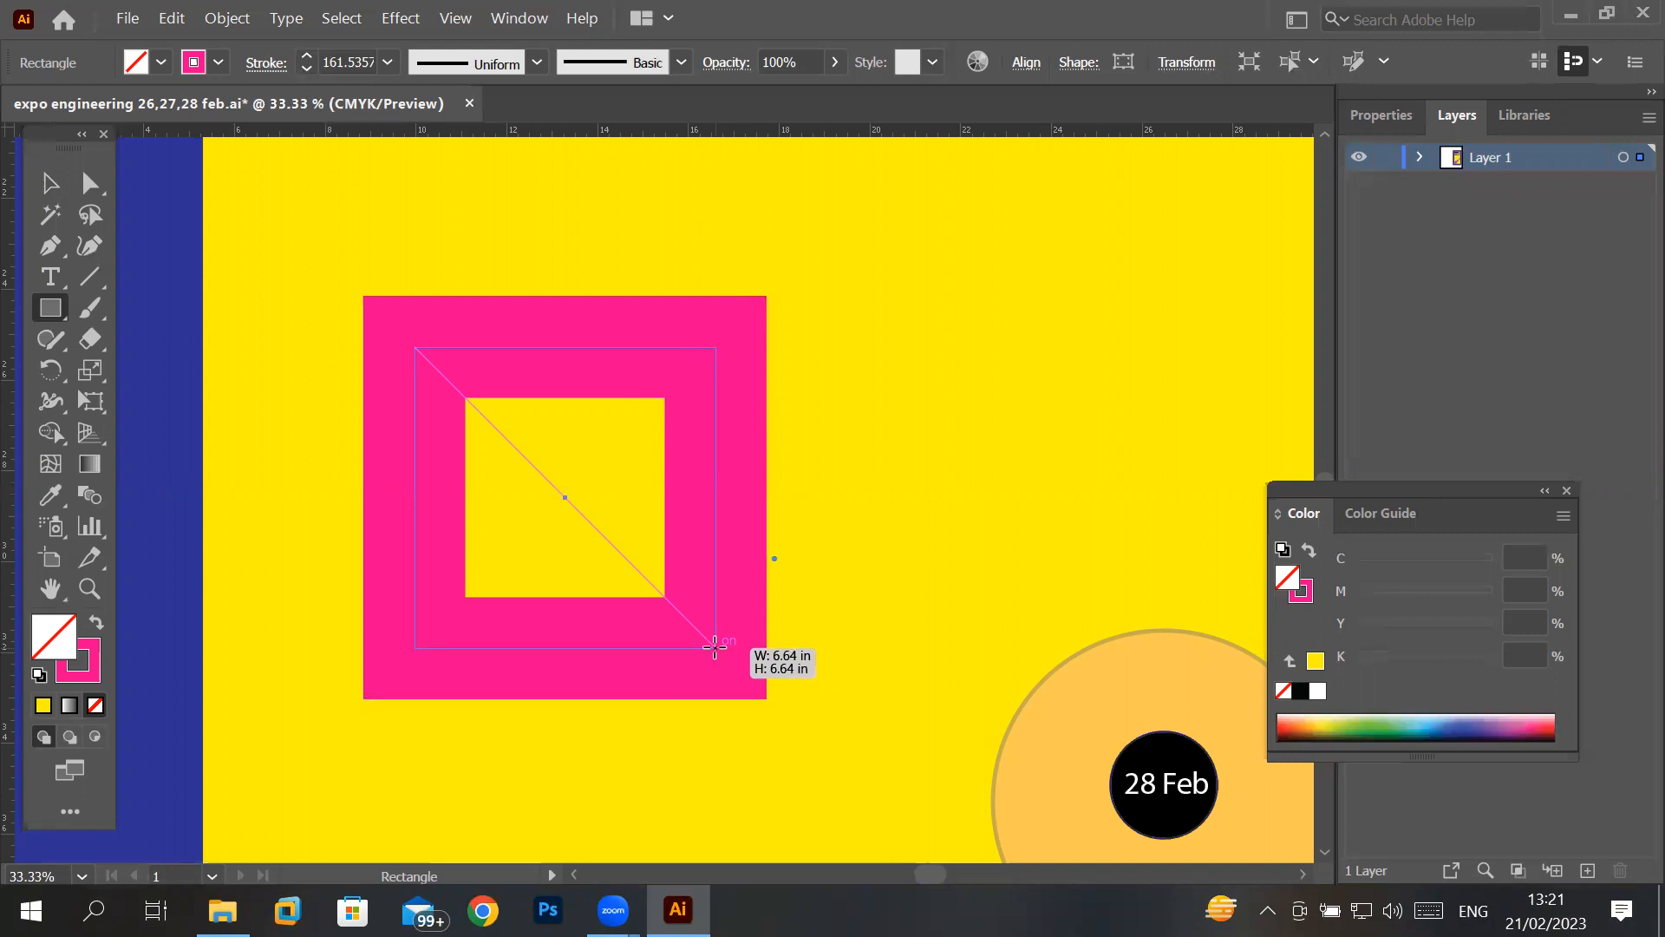
left_click_drag(715, 646, 612, 579)
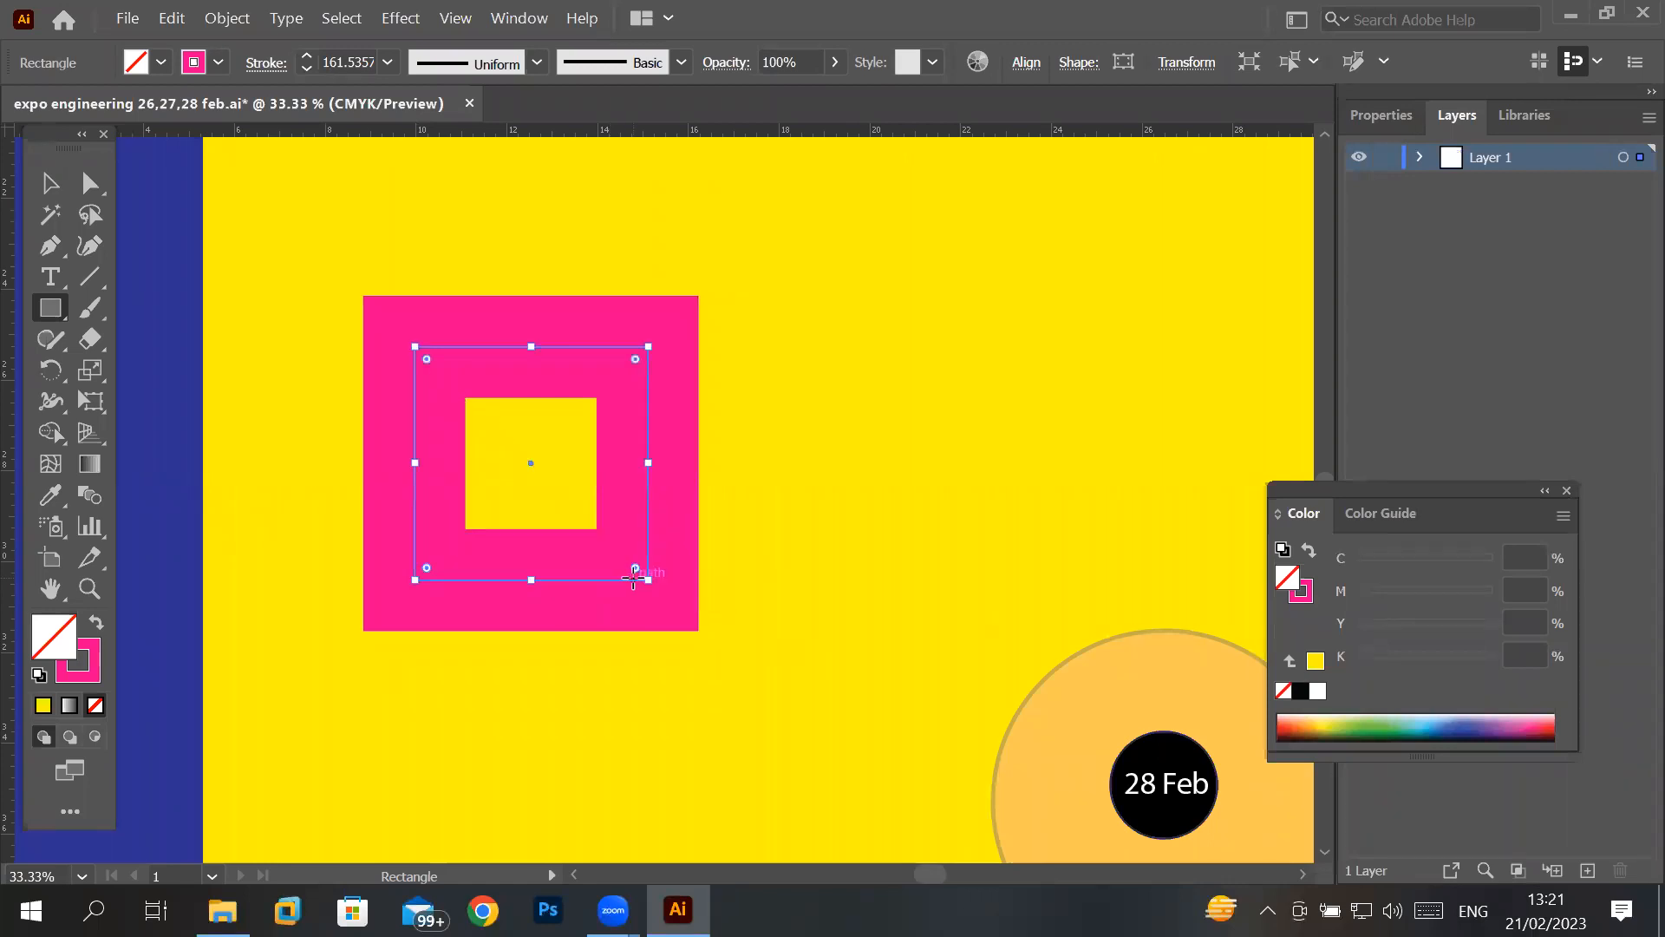
- Shrink the pink-outlined square proportionally to a small tile, anchored at its upper-left corner, with its stroke scaling along
scroll(633, 579, "down", 4)
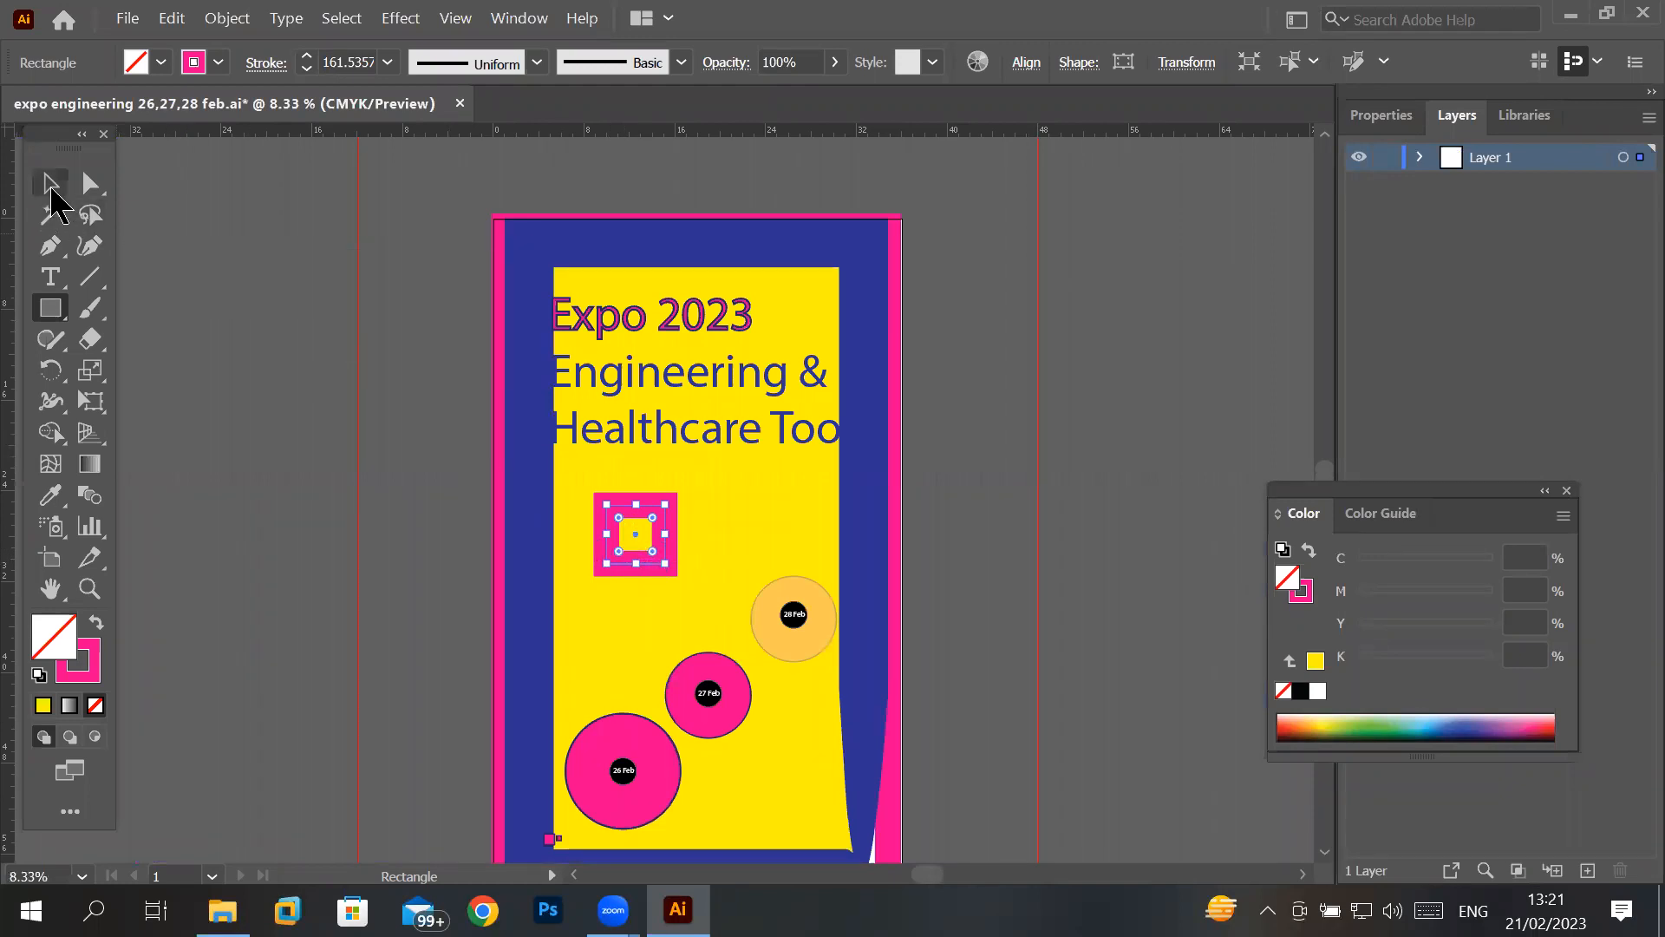
left_click(49, 184)
scroll(476, 476, "up", 1)
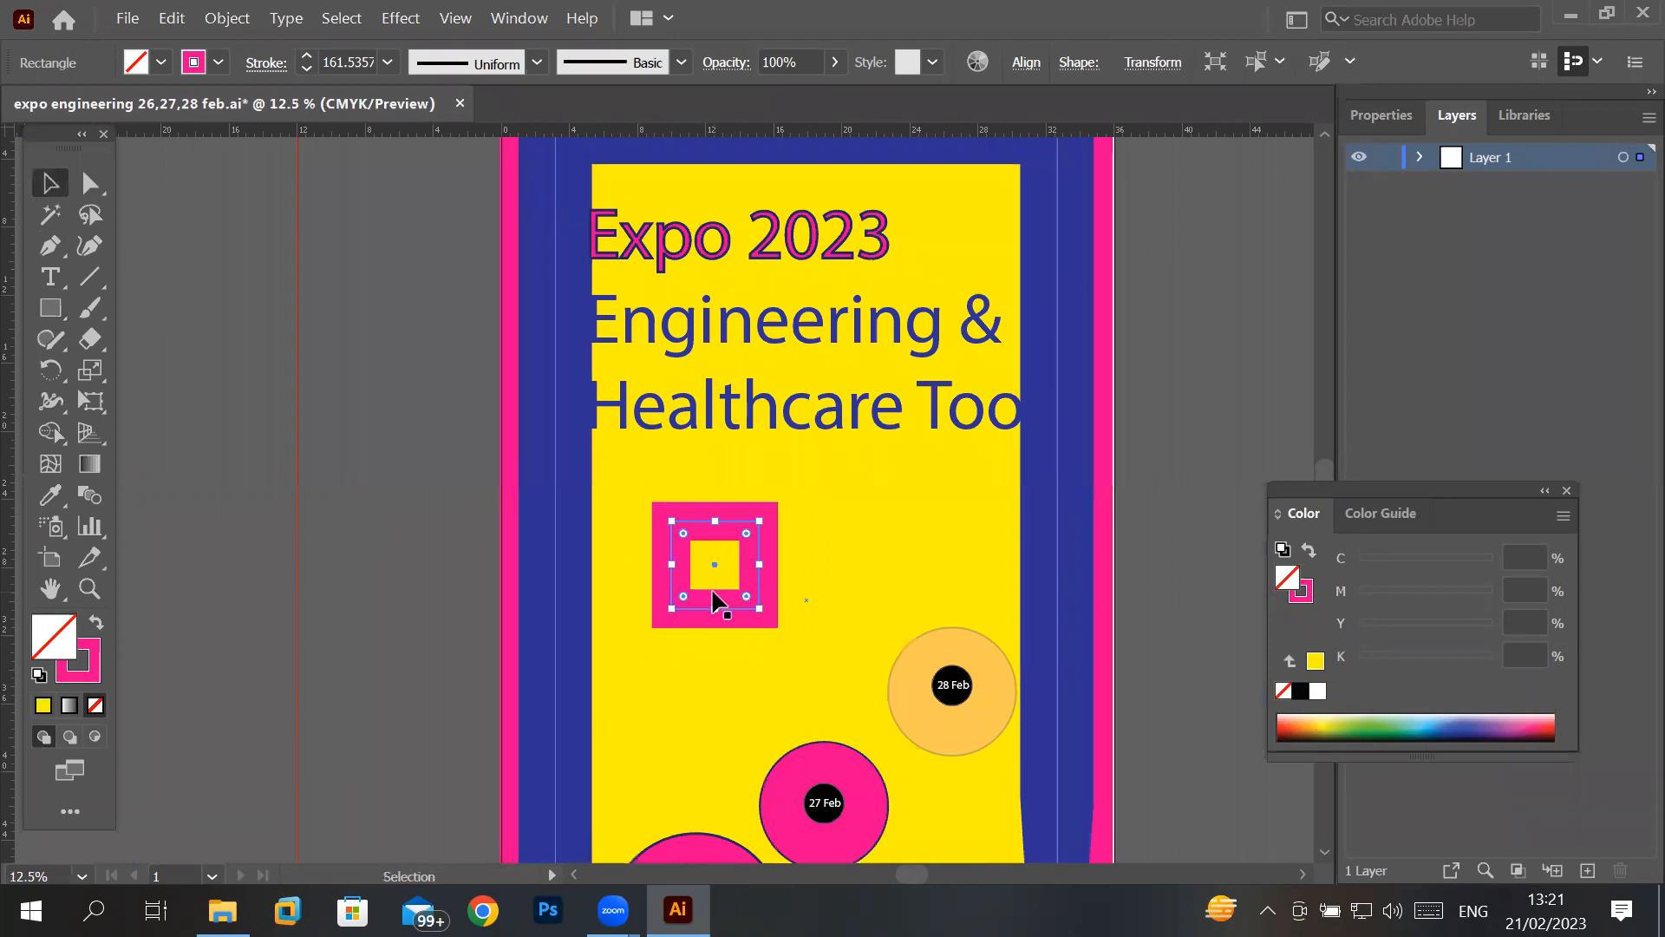
mouse_move(761, 614)
left_mouse_down()
mouse_move(802, 642)
mouse_move(764, 604)
mouse_move(888, 650)
left_mouse_up()
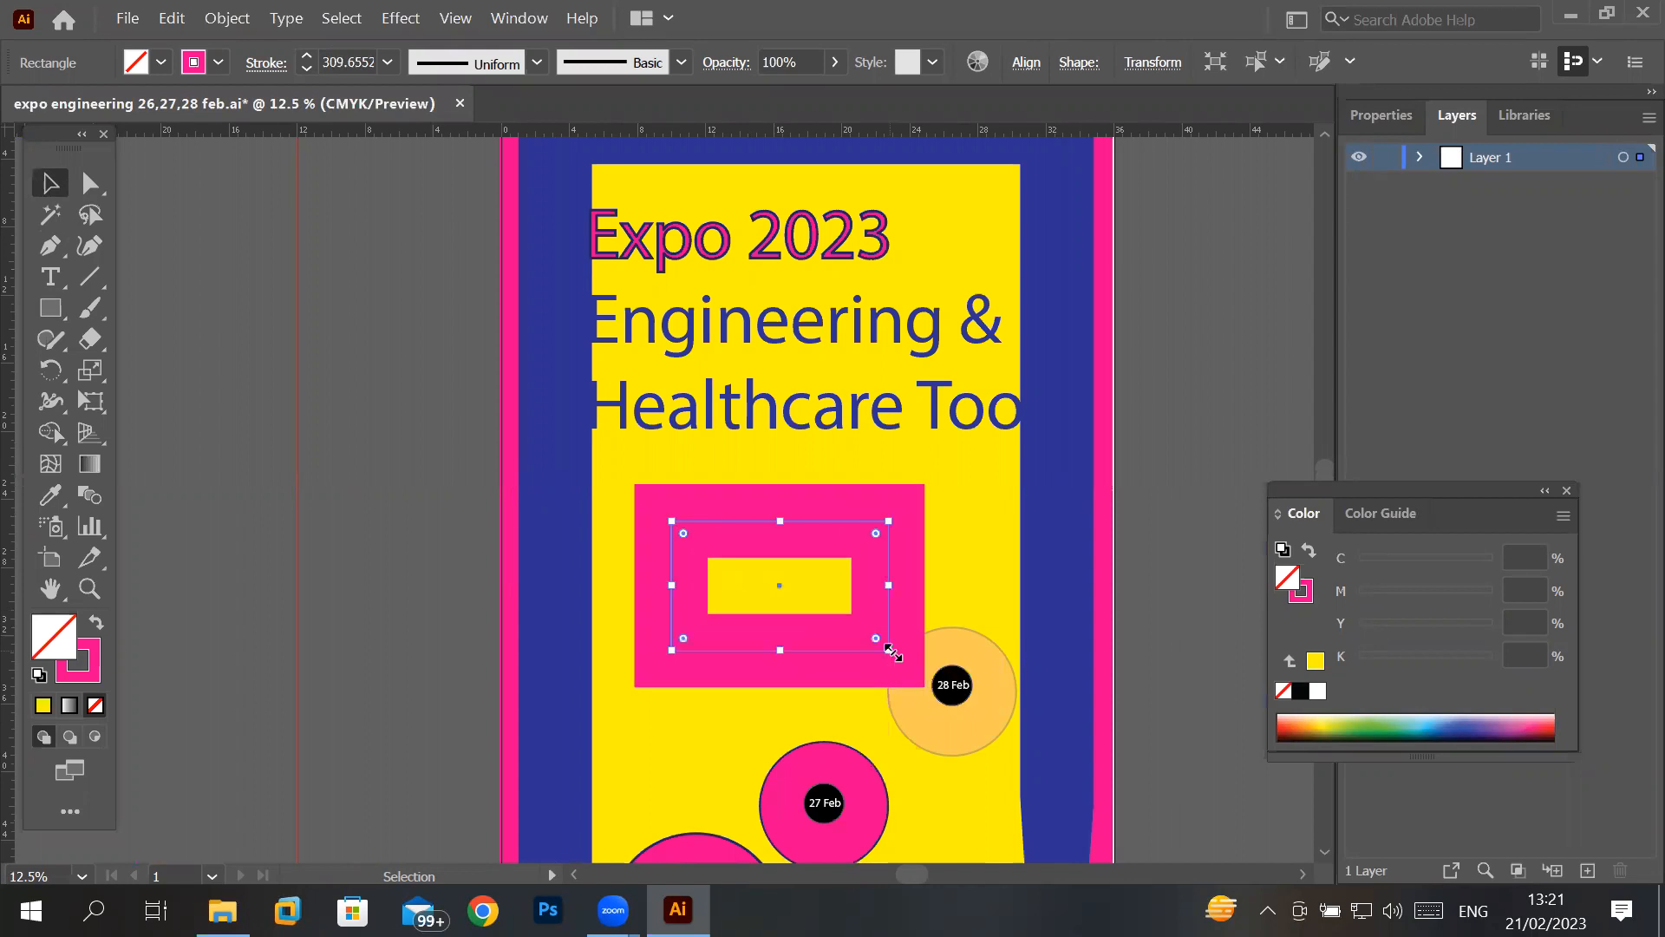
key("ctrl+z")
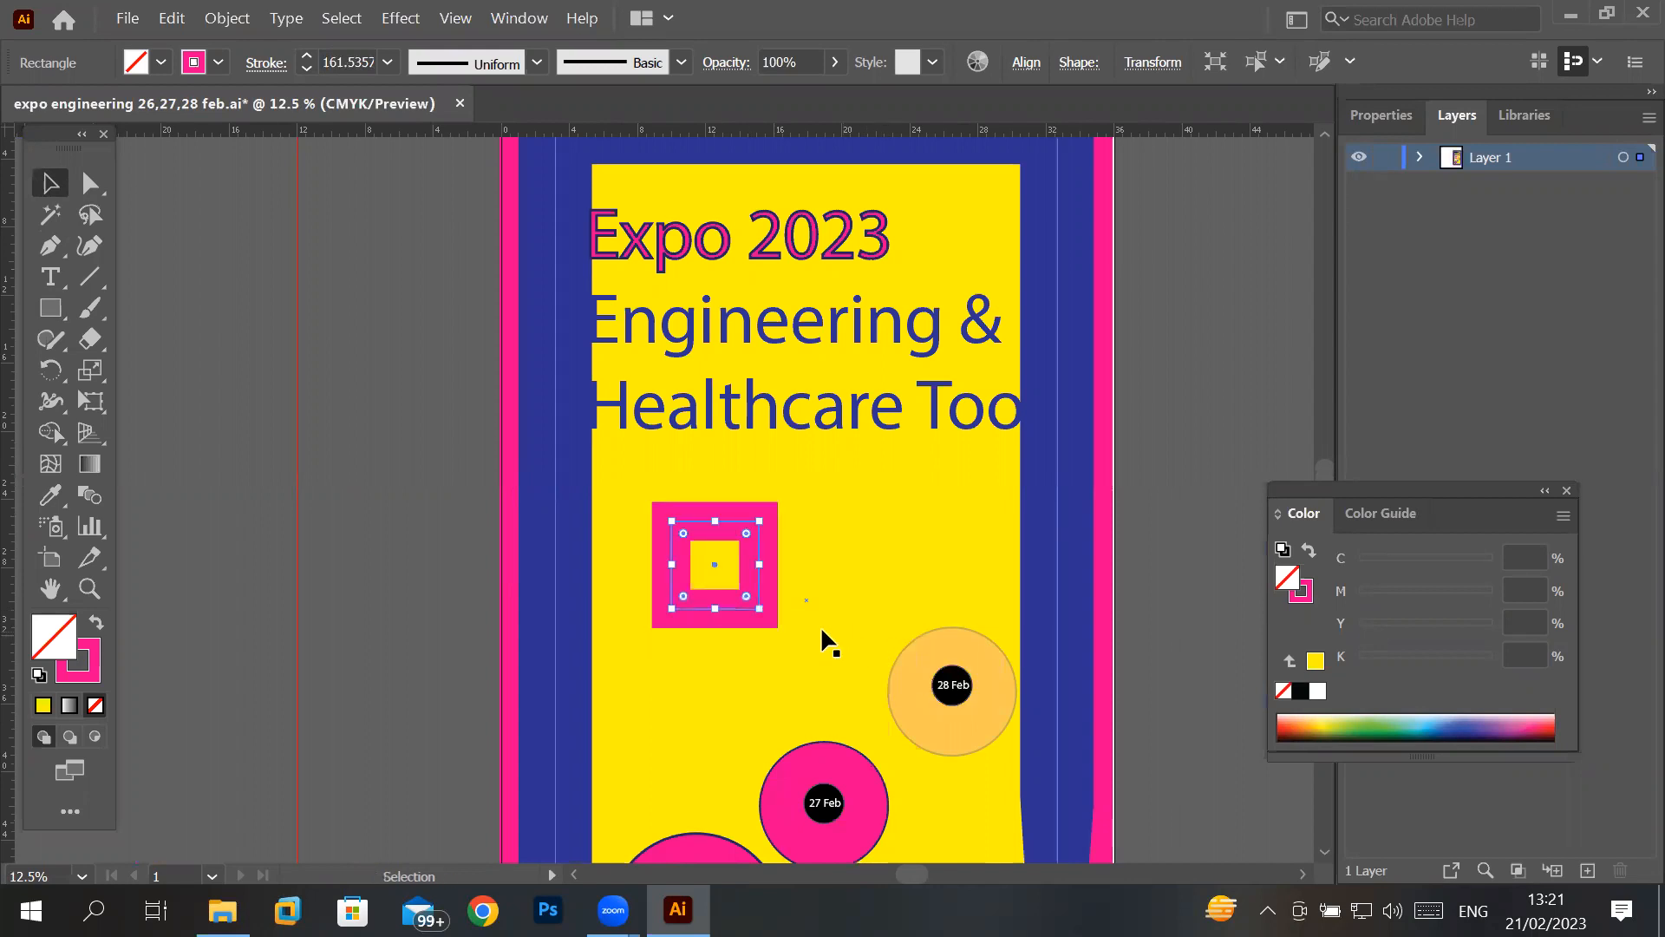
mouse_move(759, 612)
left_mouse_down()
mouse_move(697, 550)
mouse_move(876, 685)
mouse_move(919, 672)
mouse_move(810, 578)
mouse_move(732, 544)
mouse_move(932, 638)
mouse_move(747, 554)
mouse_move(959, 609)
mouse_move(939, 713)
mouse_move(752, 666)
mouse_move(854, 646)
mouse_move(811, 659)
mouse_move(682, 569)
left_mouse_up()
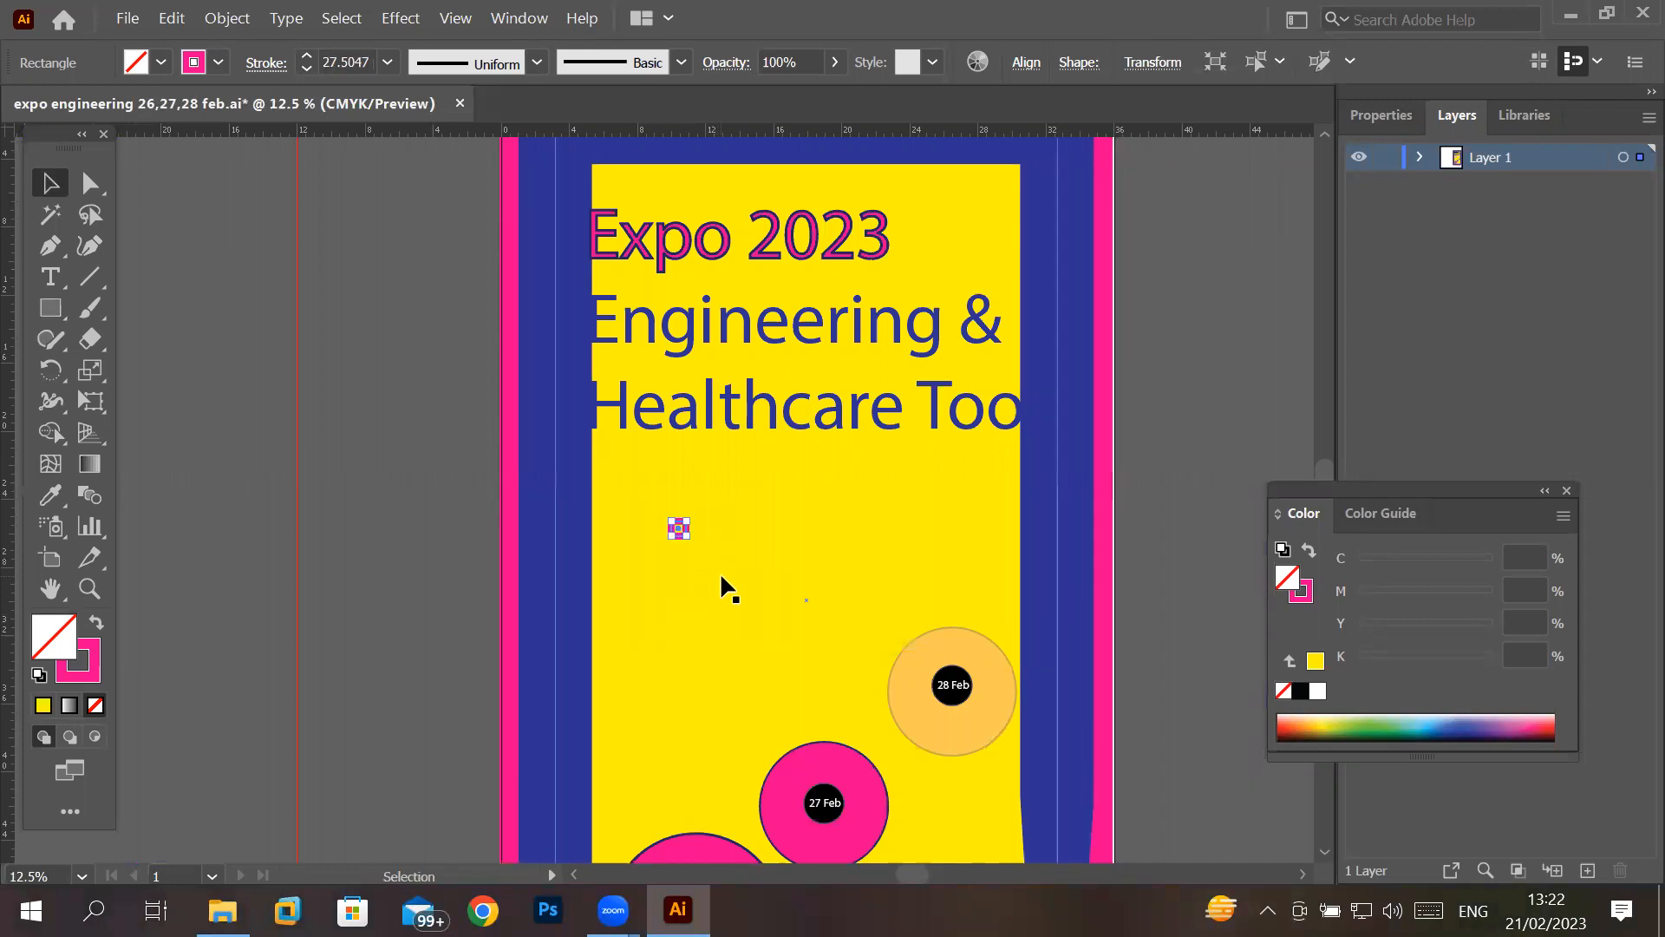
scroll(720, 547, "up", 6)
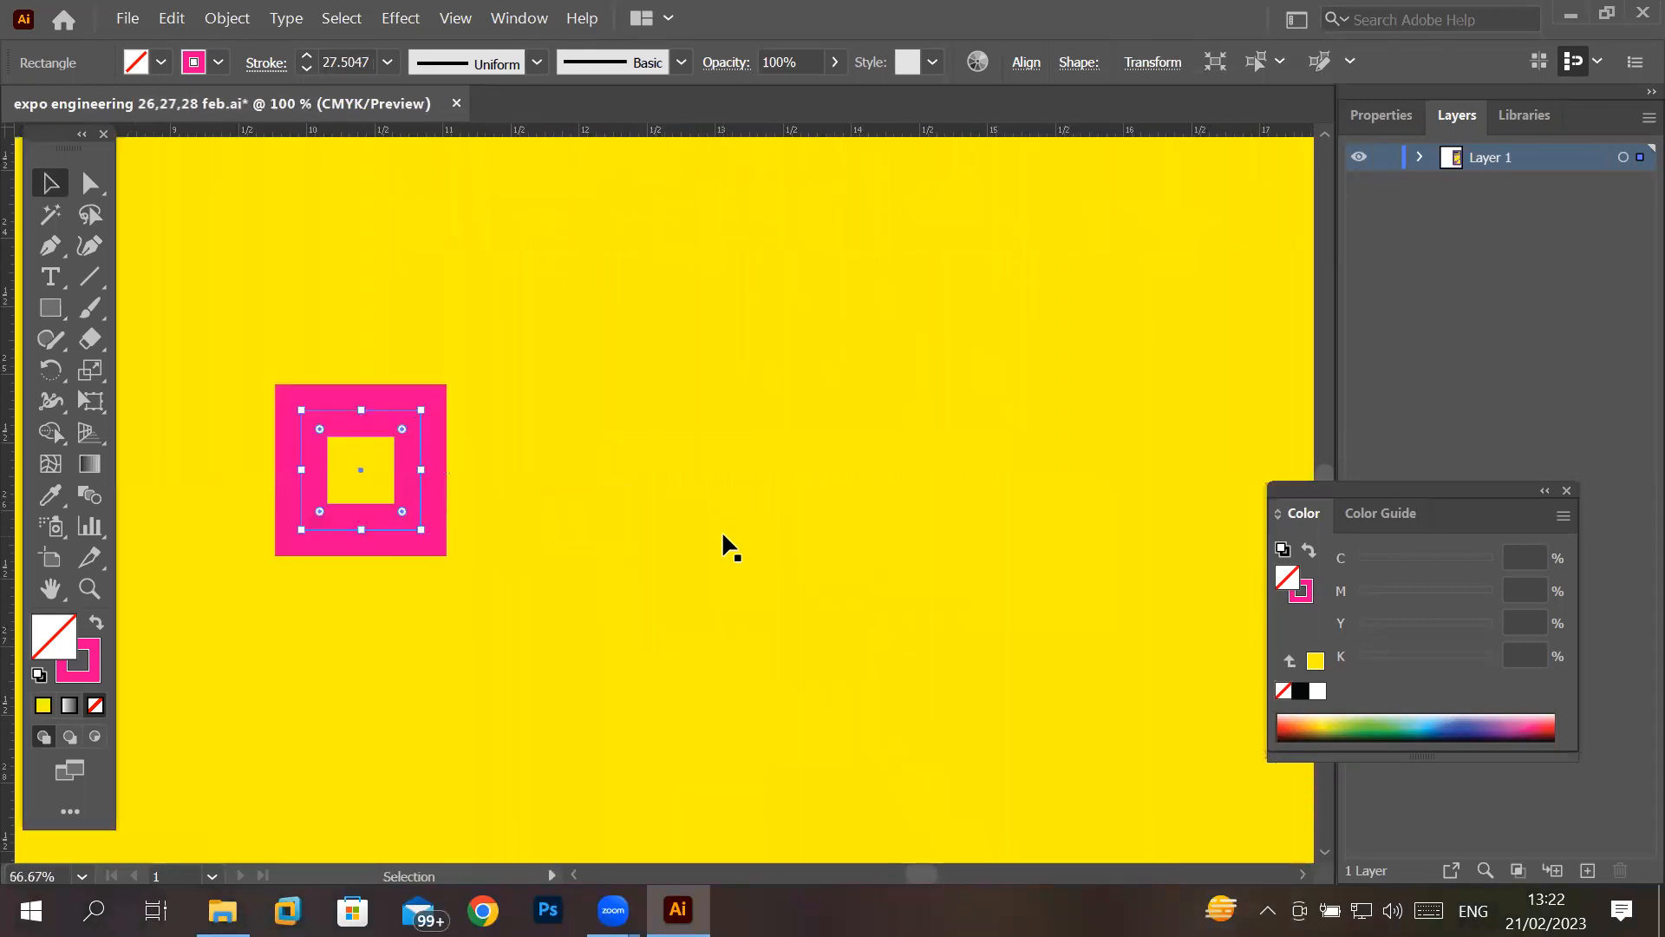
scroll(722, 546, "down", 3)
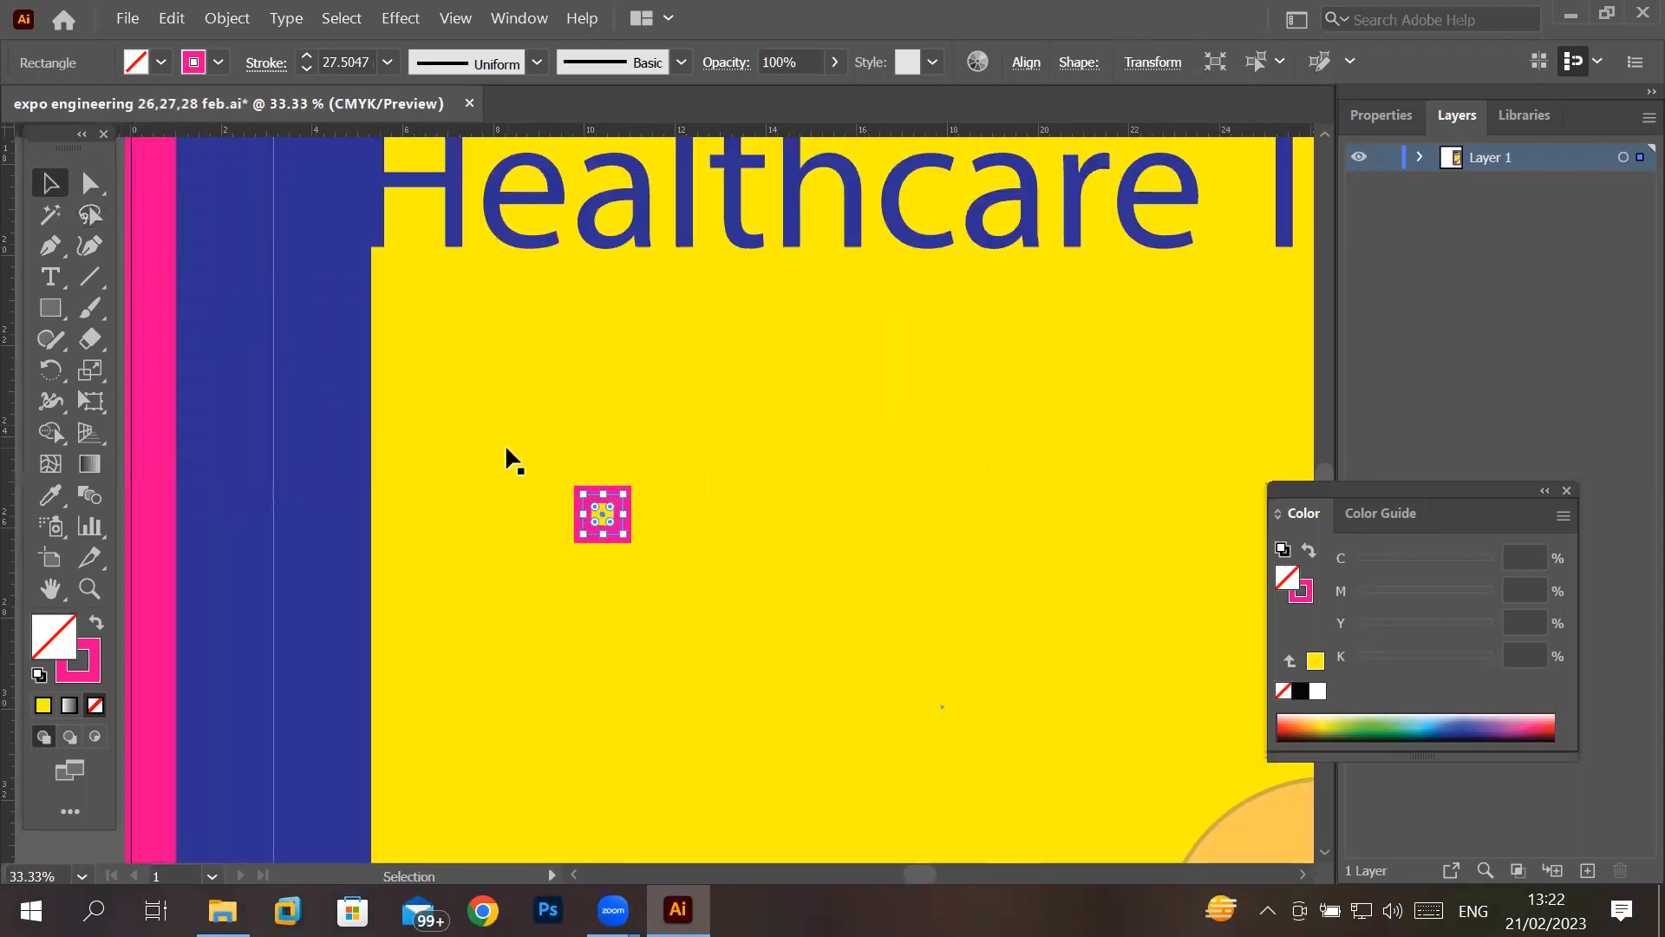
scroll(512, 460, "down", 2)
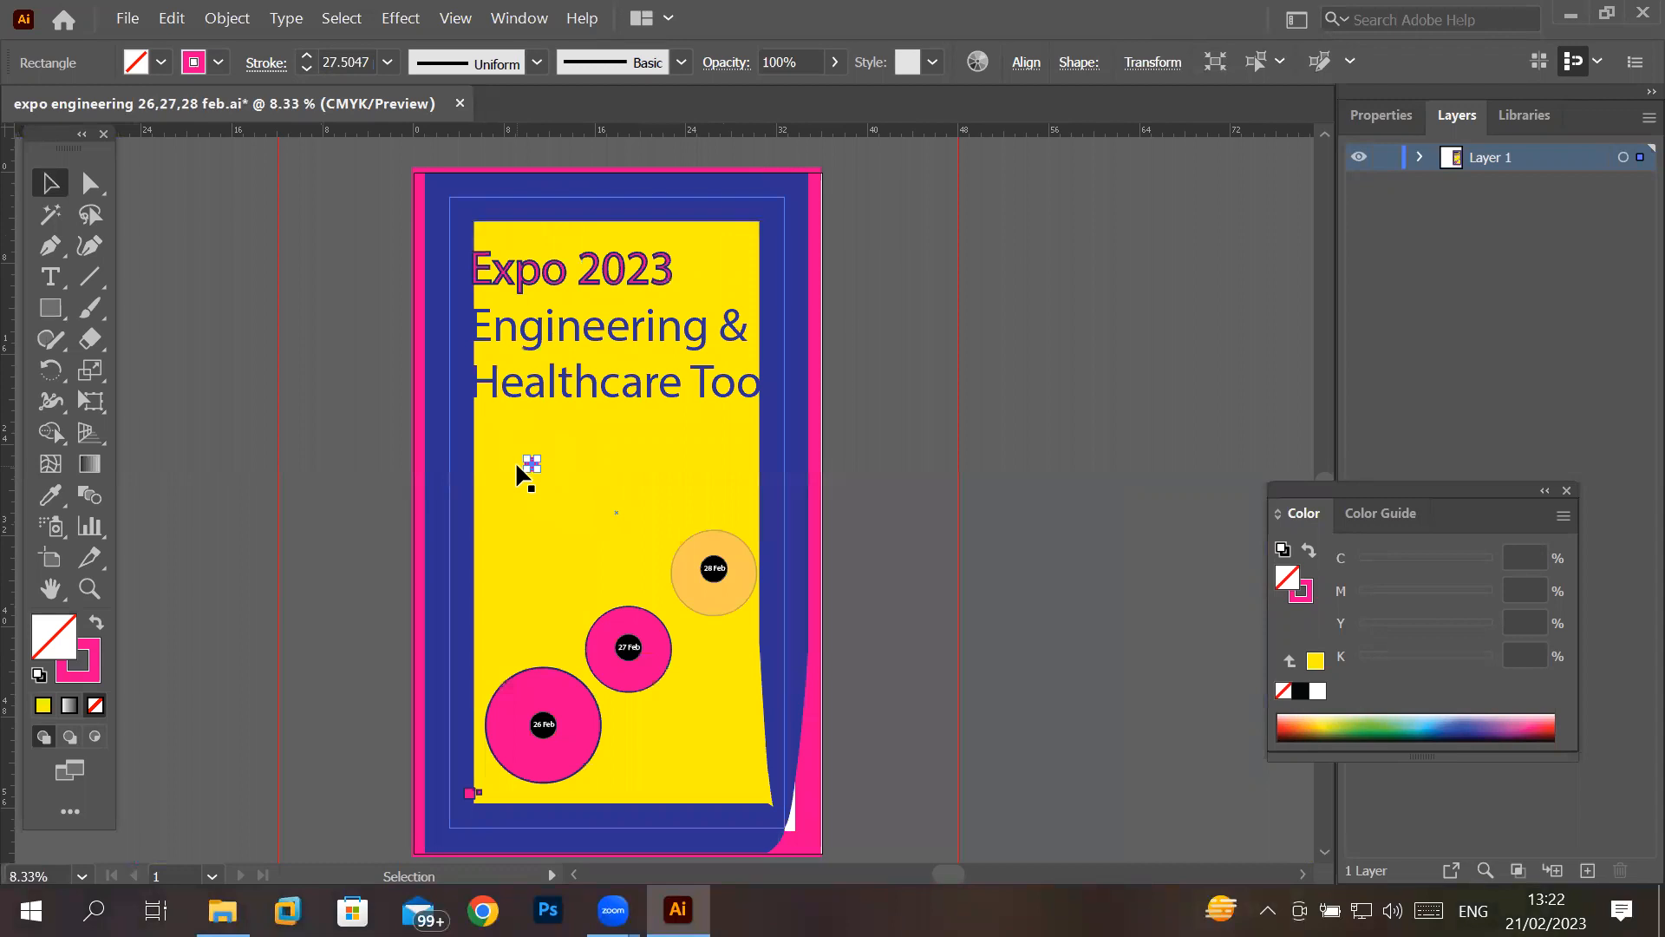
- Move the small pink square tile to the lower-right corner of the yellow area, just above the blue frame
scroll(529, 466, "up", 1)
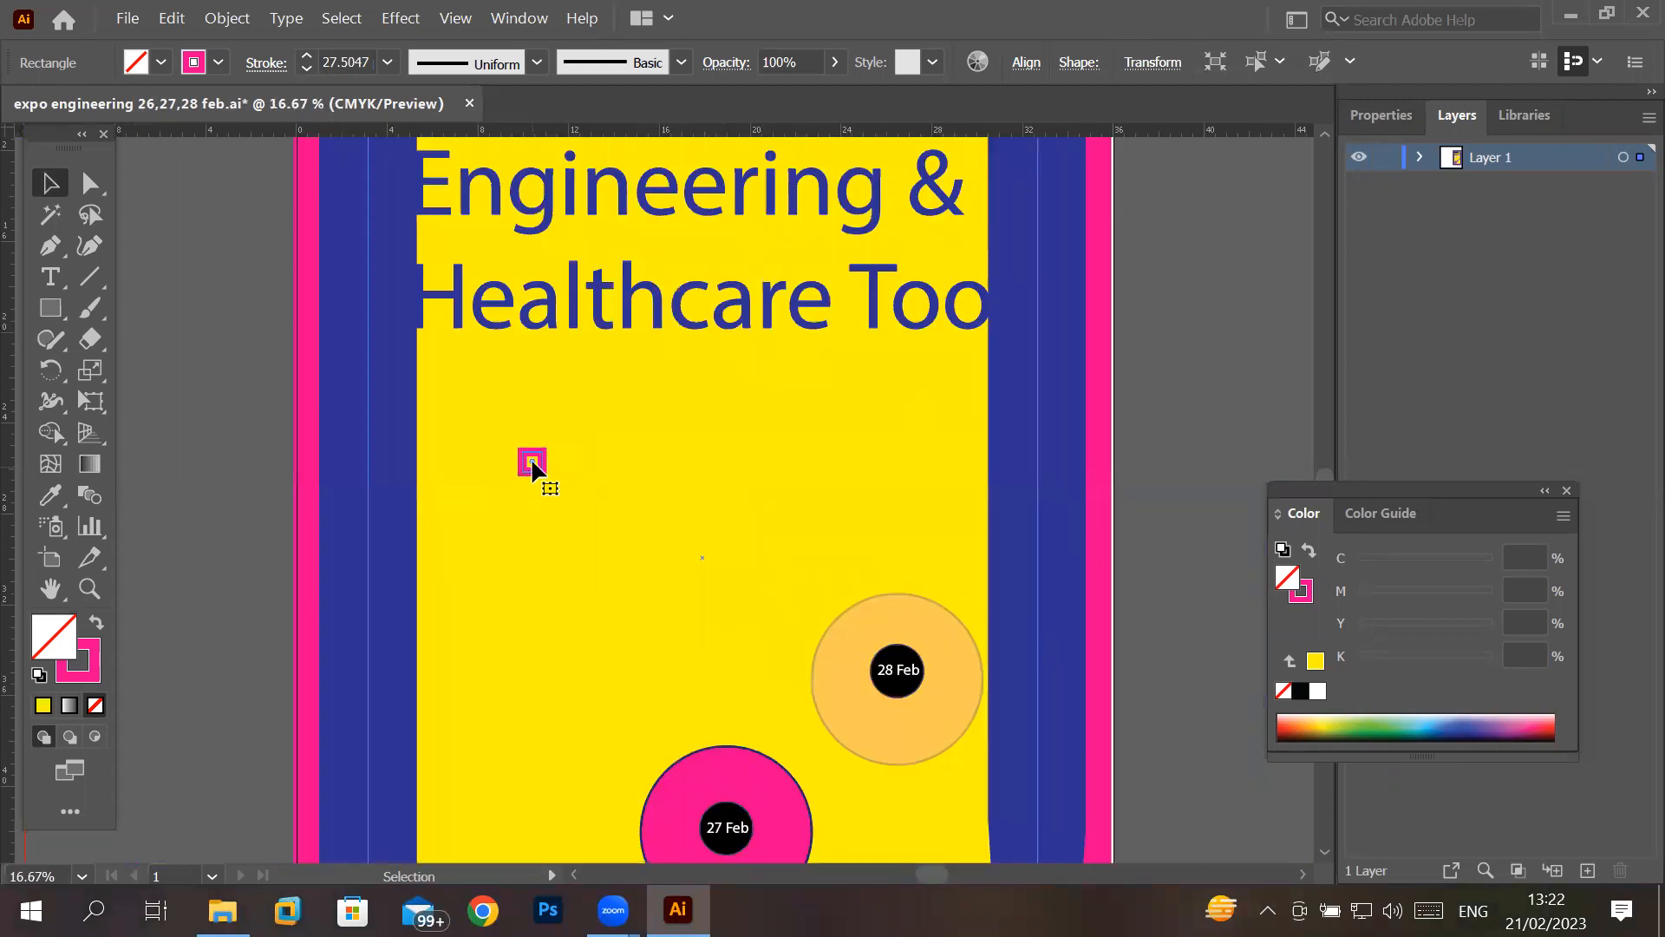
left_click_drag(533, 467, 957, 739)
scroll(702, 500, "down", 5)
scroll(950, 503, "down", 3)
mouse_move(937, 492)
left_mouse_down()
mouse_move(961, 512)
mouse_move(924, 488)
mouse_move(948, 439)
mouse_move(963, 502)
left_mouse_up()
key("ctrl+z")
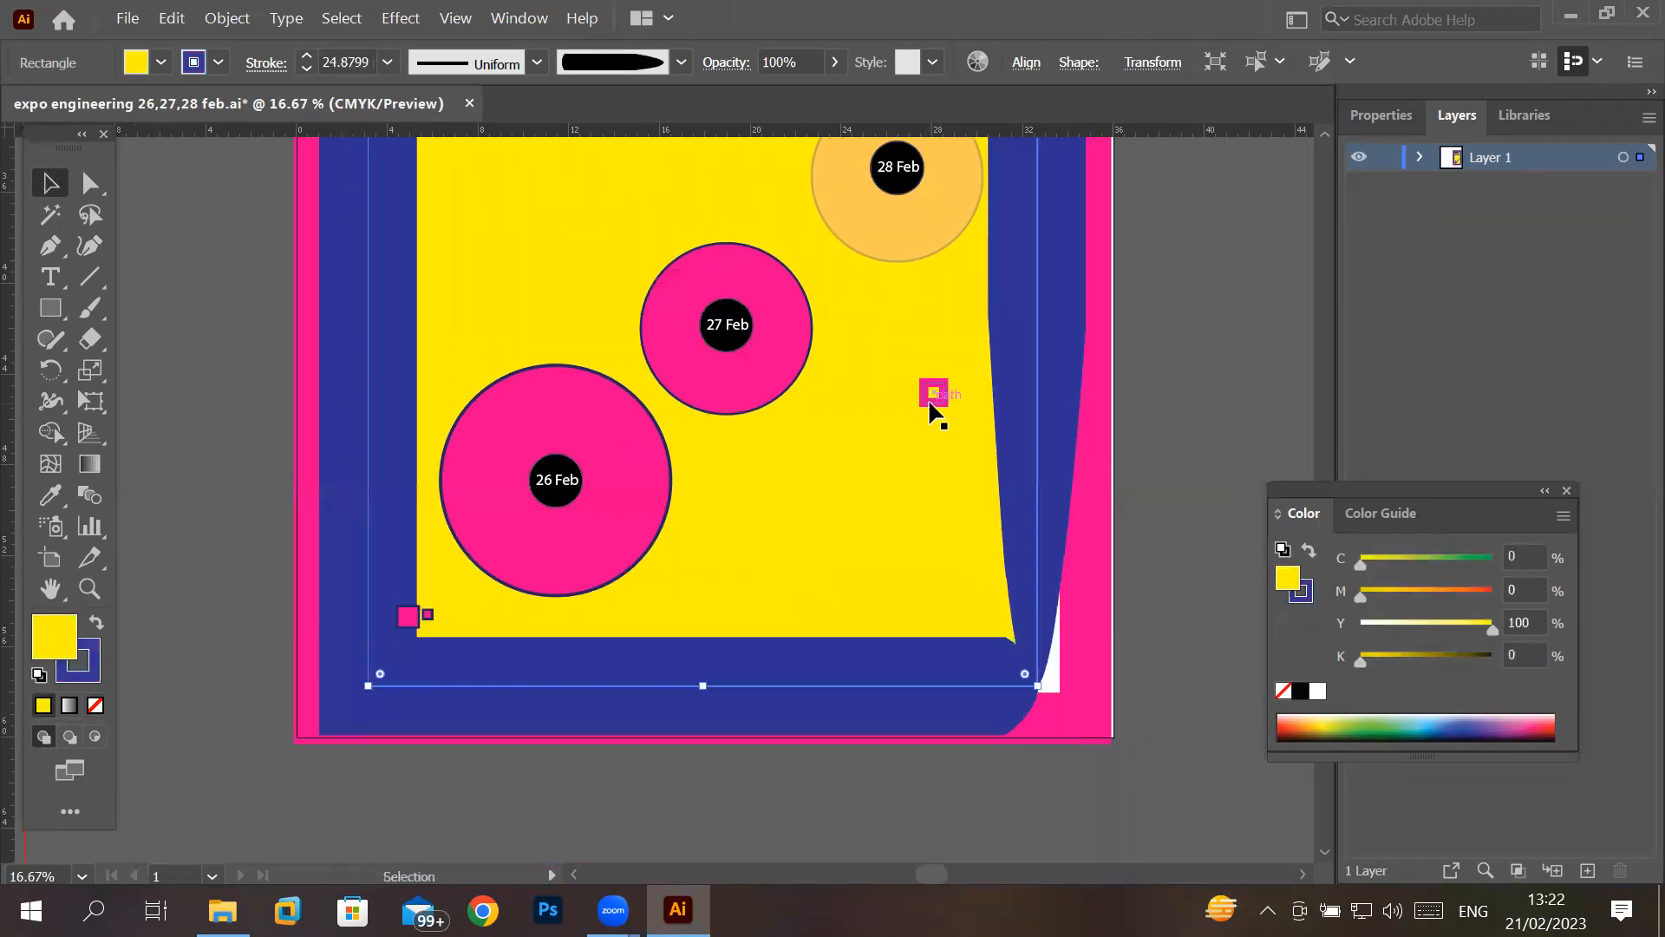
left_click(933, 400)
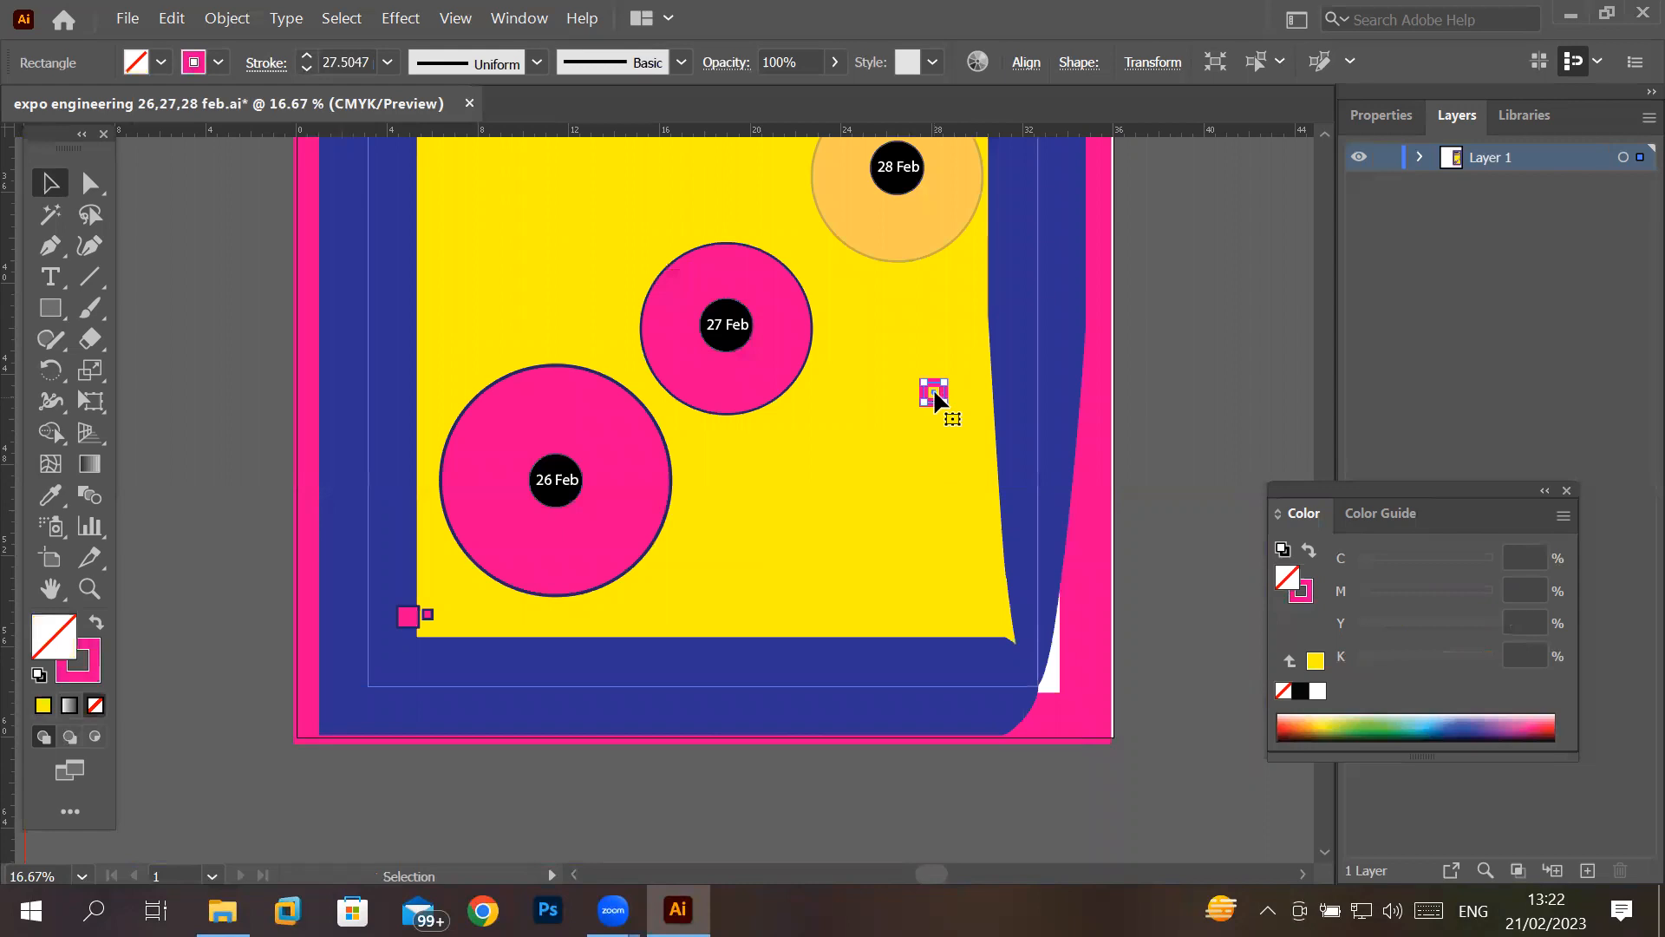
left_click_drag(964, 613, 964, 612)
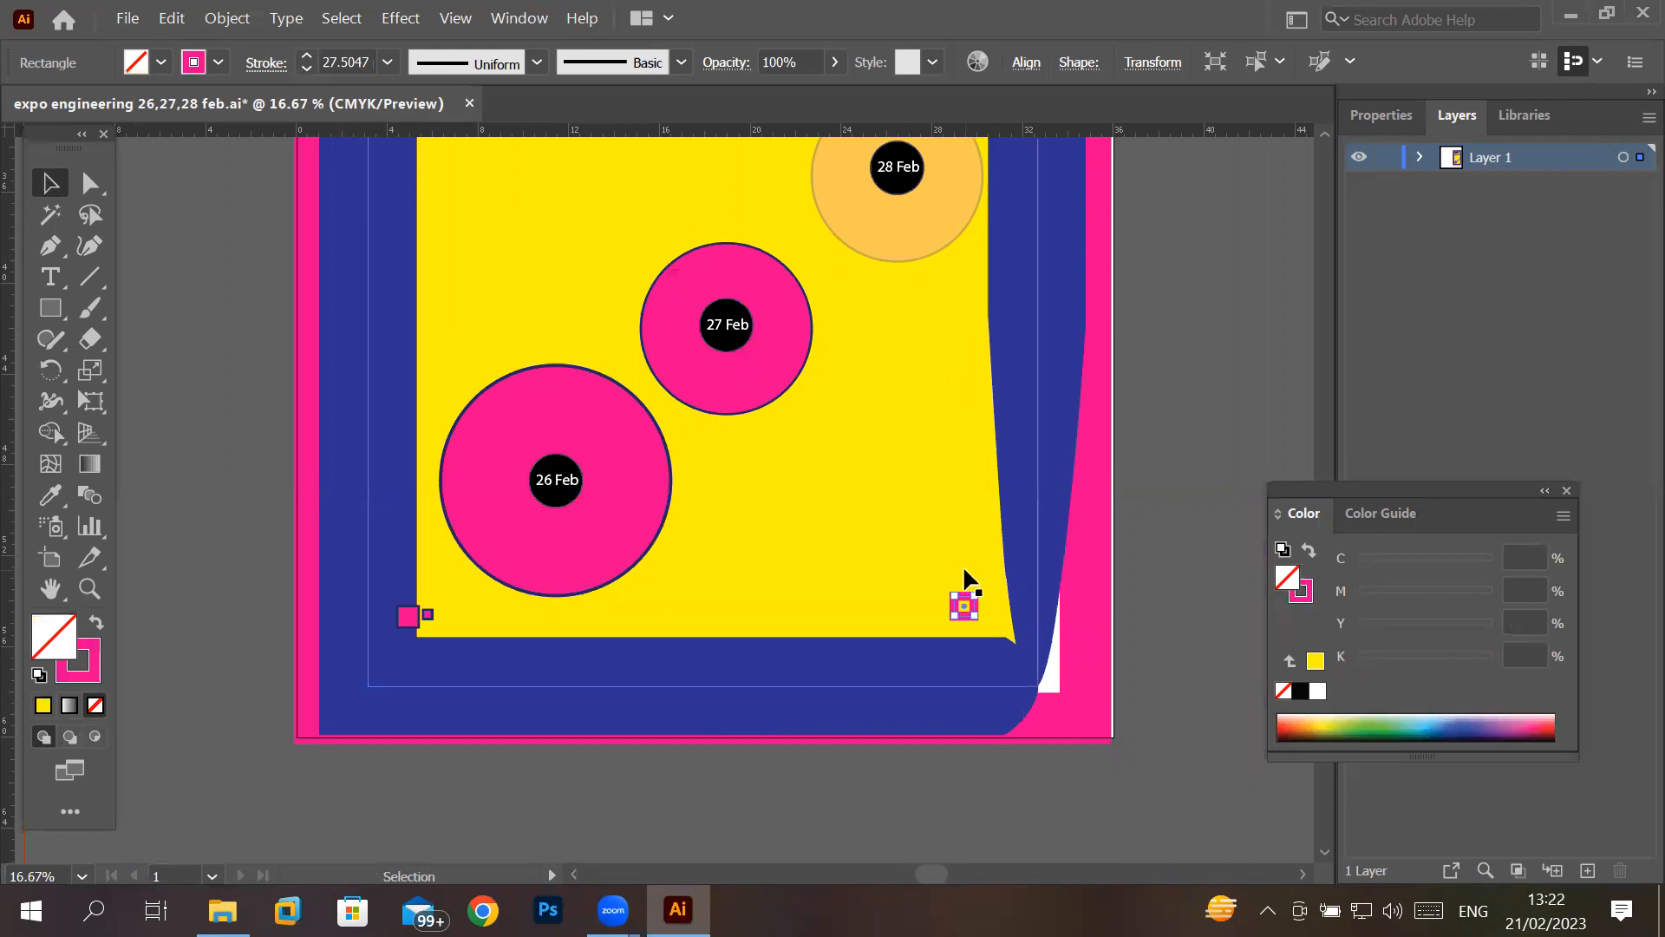
- Copy the square tile straight up with a small gap and repeat the copy to build a vertical column of eight
left_click_drag(963, 600, 966, 574)
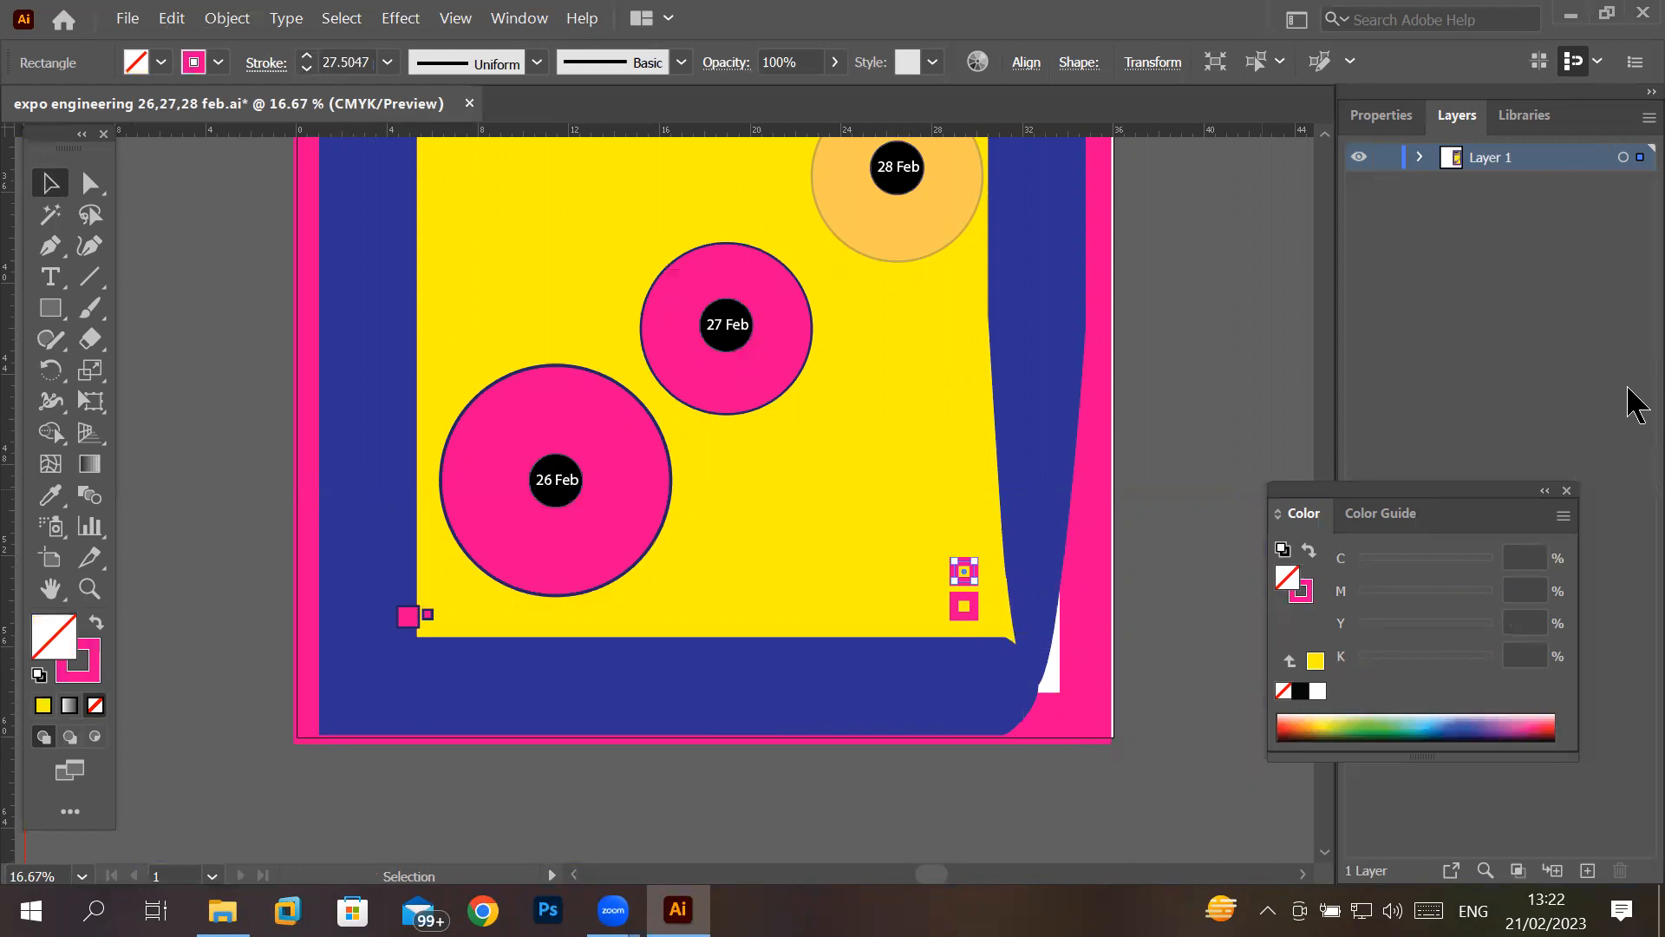
key("ctrl+d")
key("ctrl+d")
key("ctrl+d")
key("ctrl+d")
key("ctrl+d")
key("ctrl+d")
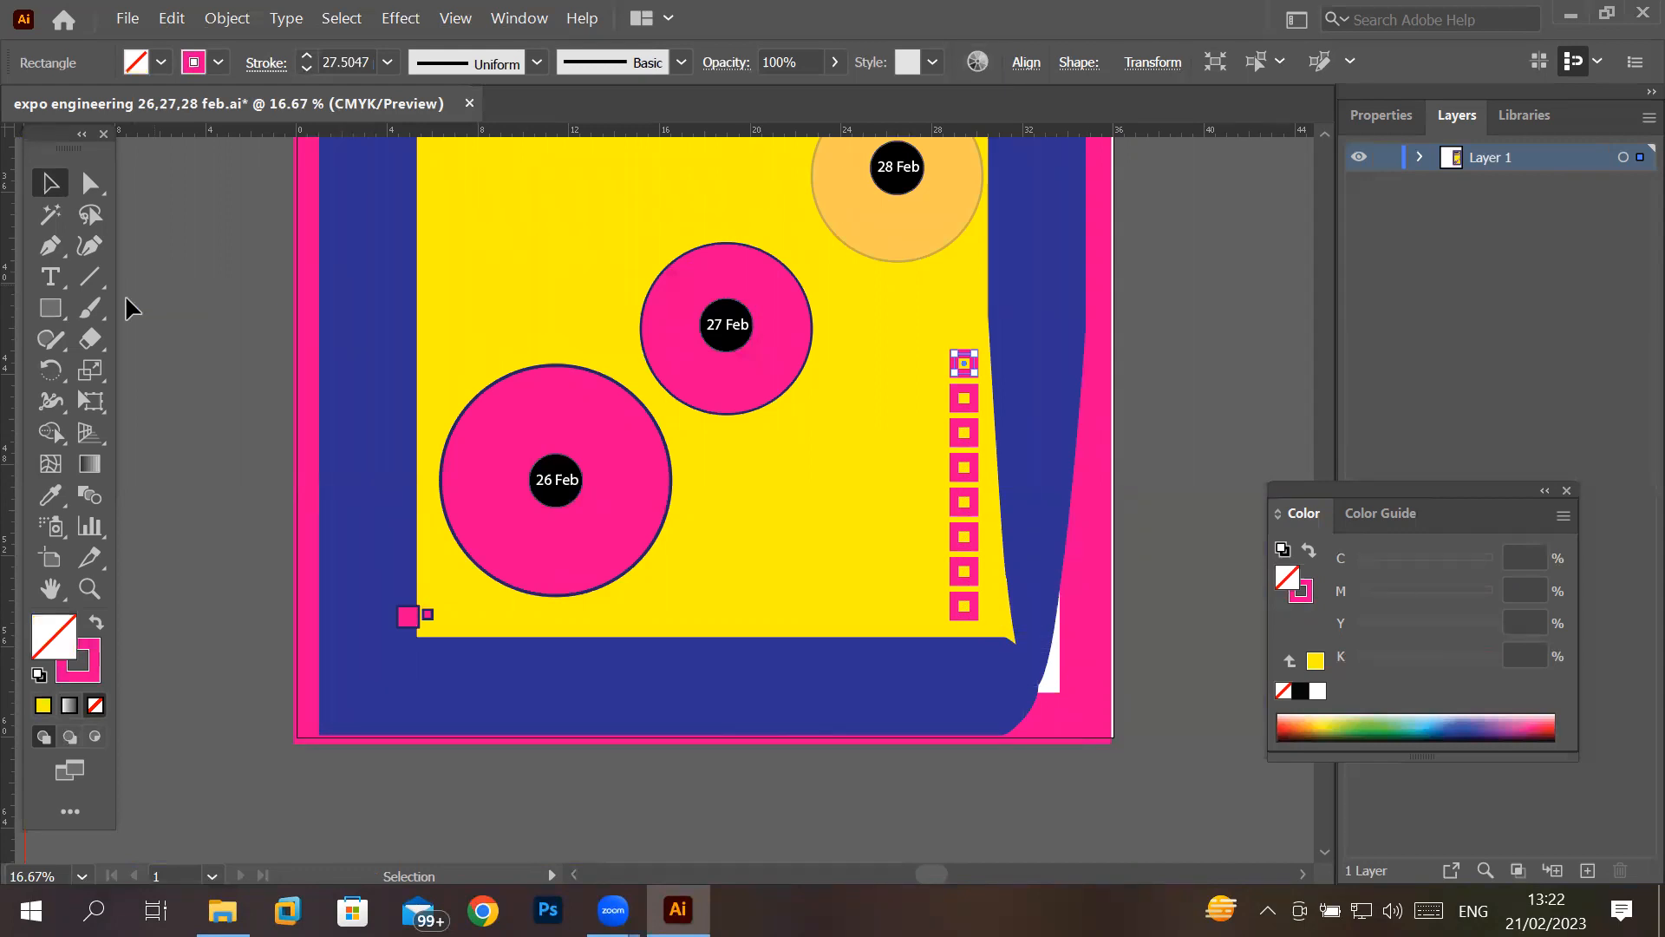
- Draw a small circle with the same pink stroke and no fill between the 26 Feb badge and the lower blue frame
left_click(50, 308)
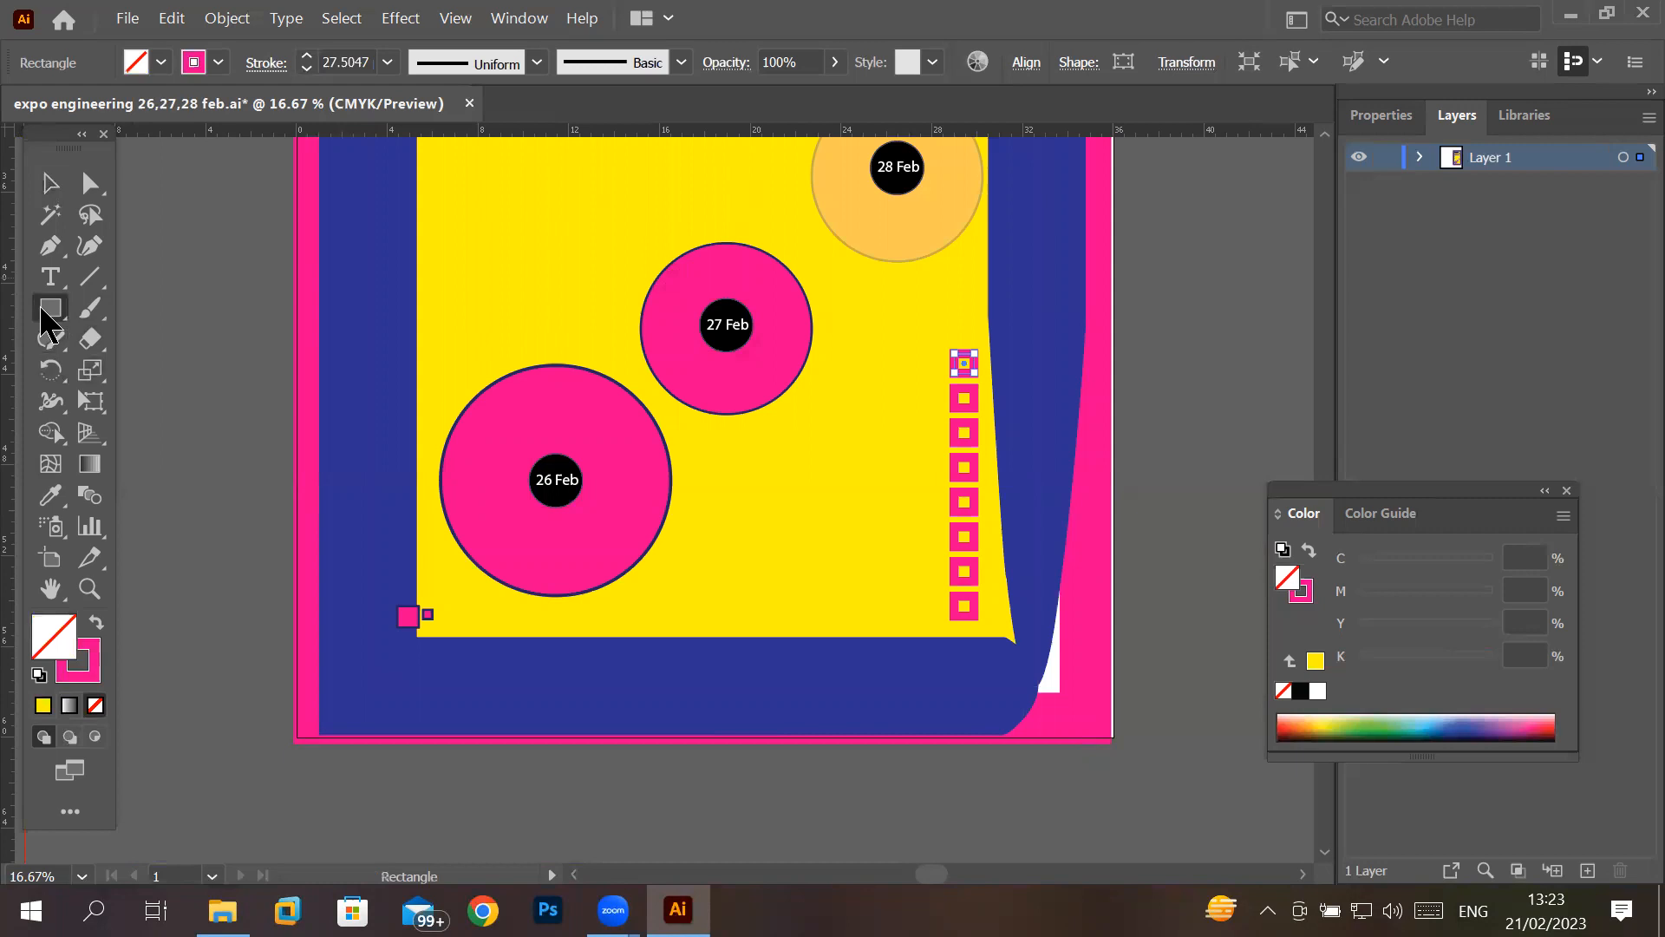
left_click(105, 369)
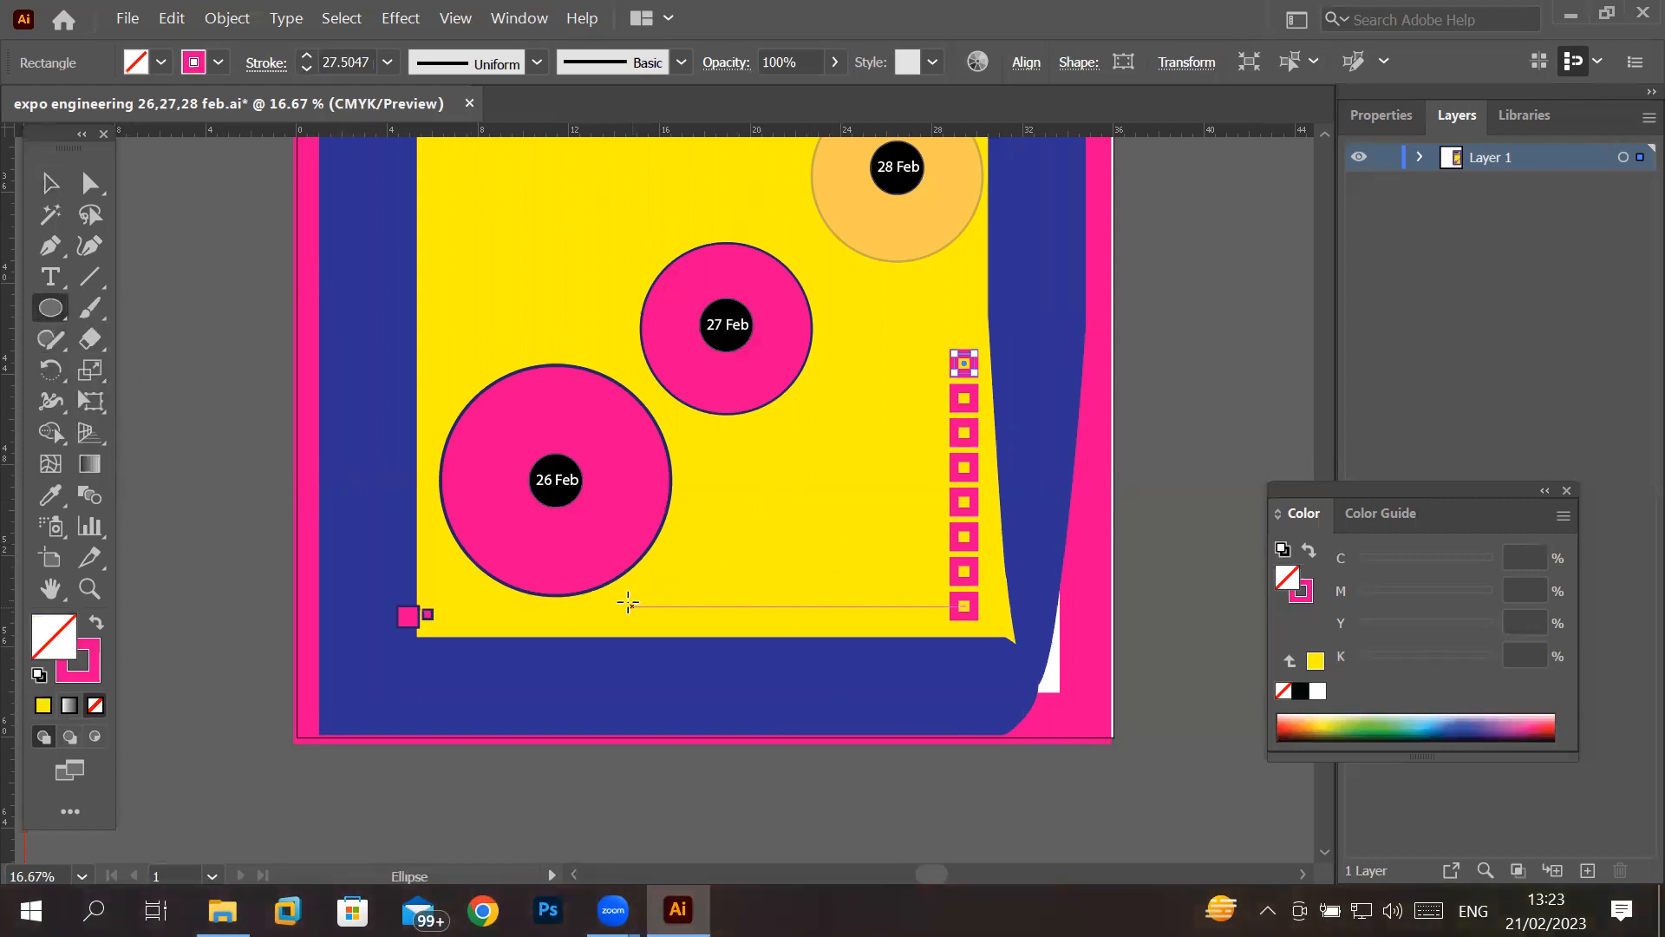
left_click_drag(637, 582, 675, 611)
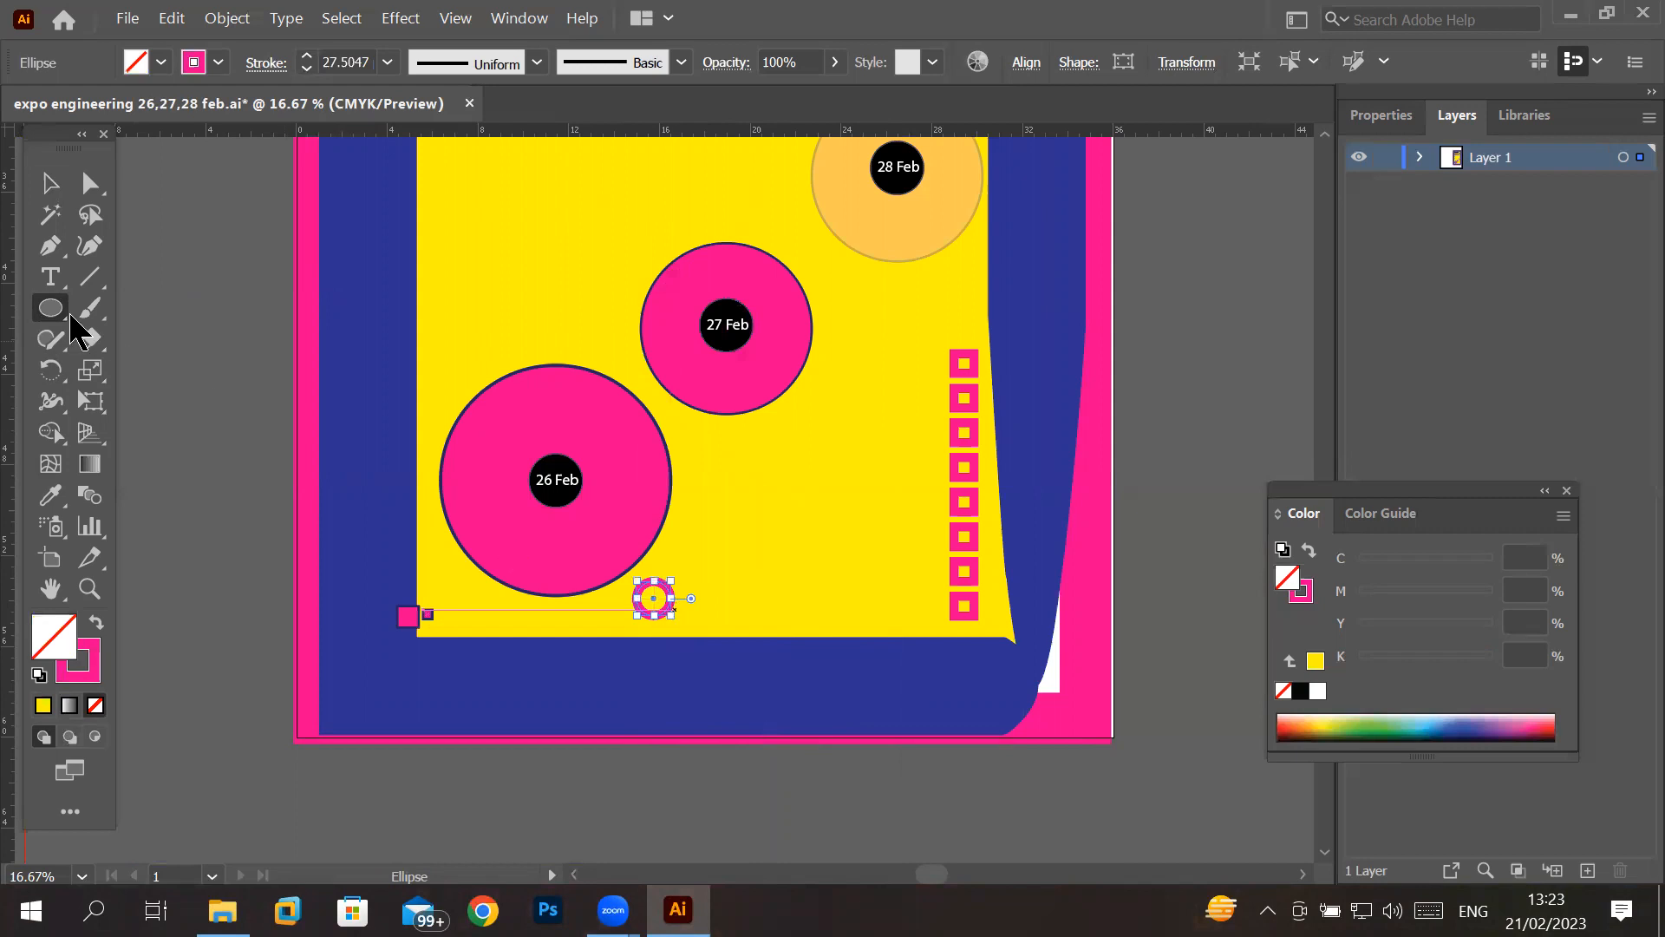
- Copy the small pink ring to the right and repeat the copy to form a horizontal row of six rings
left_click(50, 184)
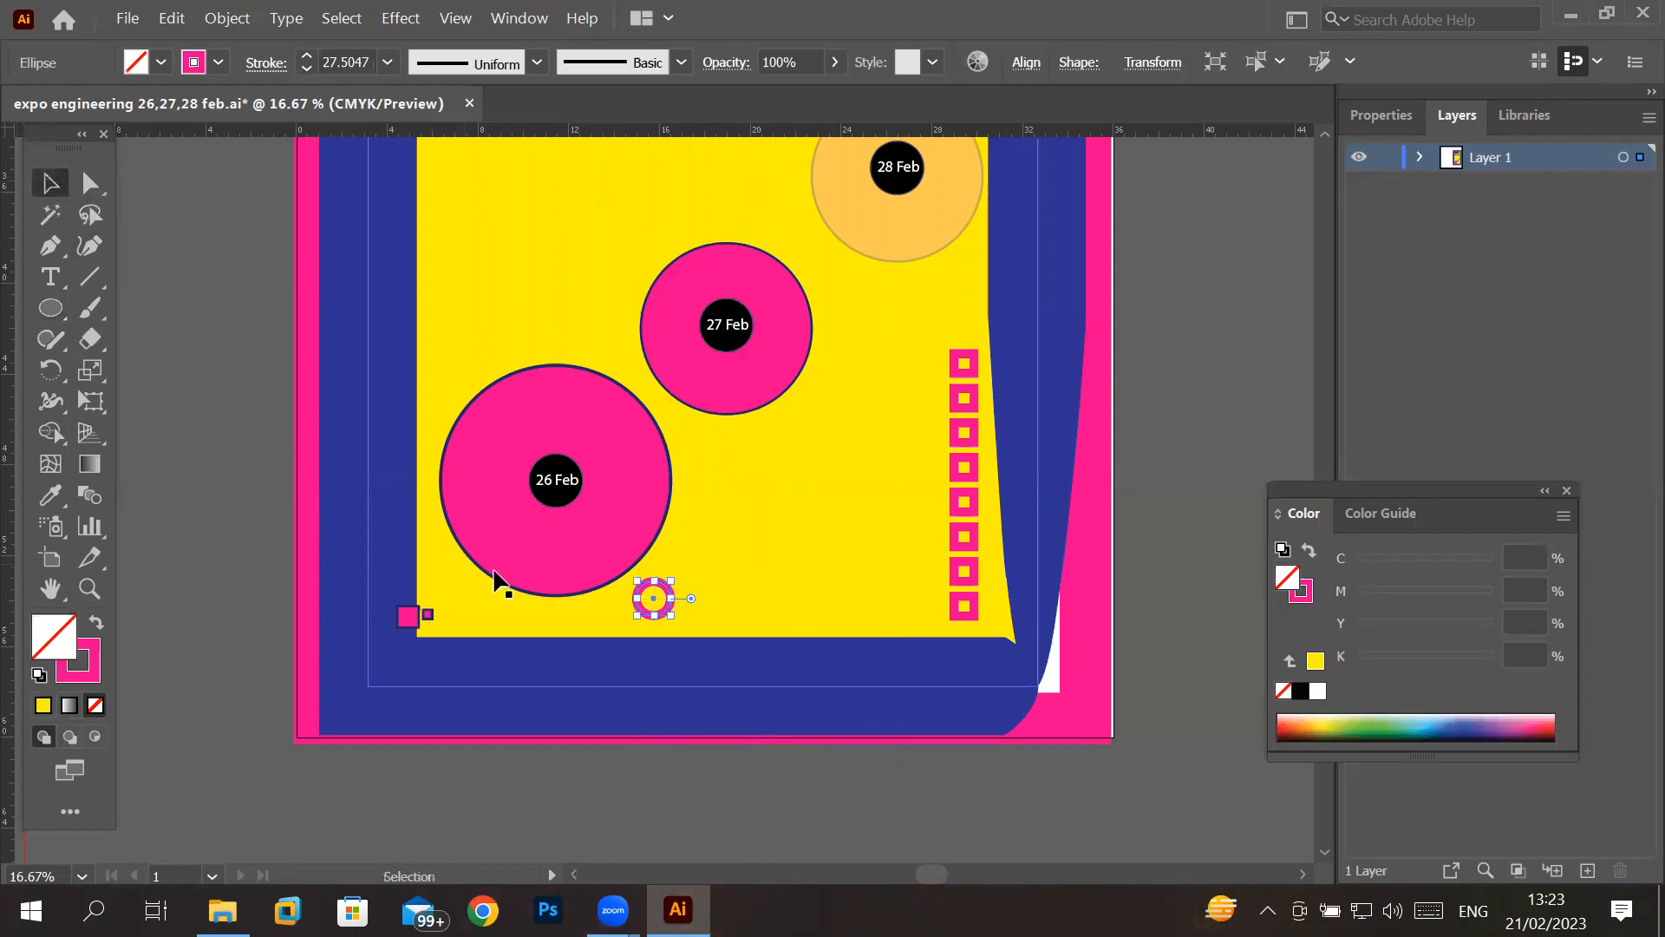
left_click(659, 600)
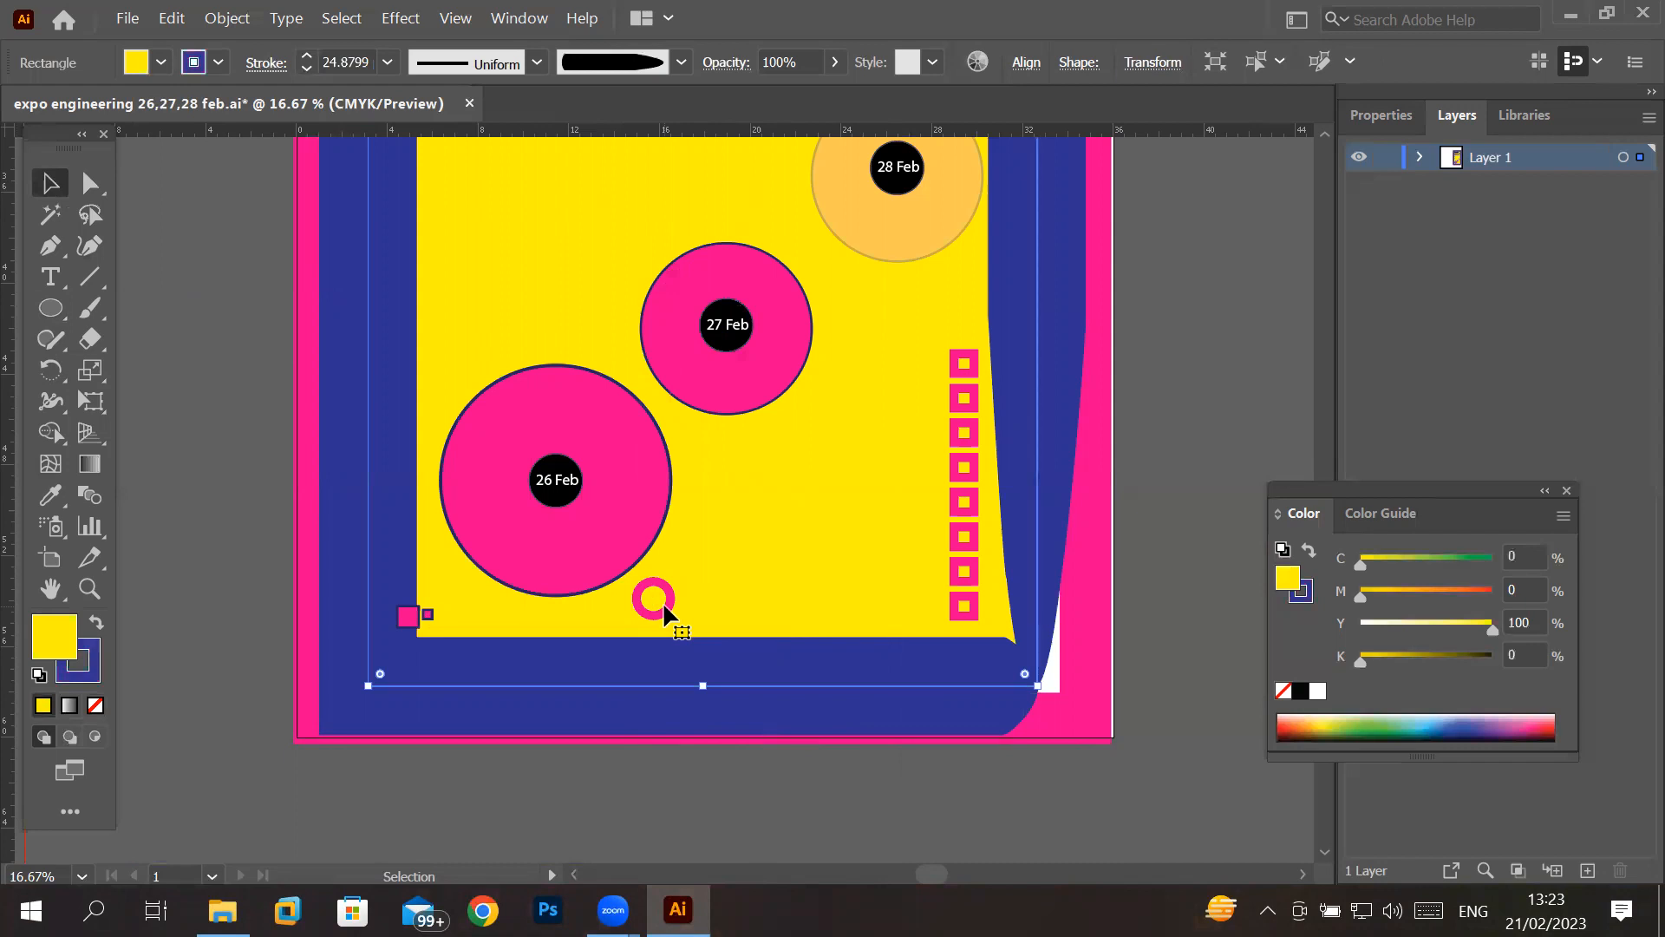
left_click(656, 607)
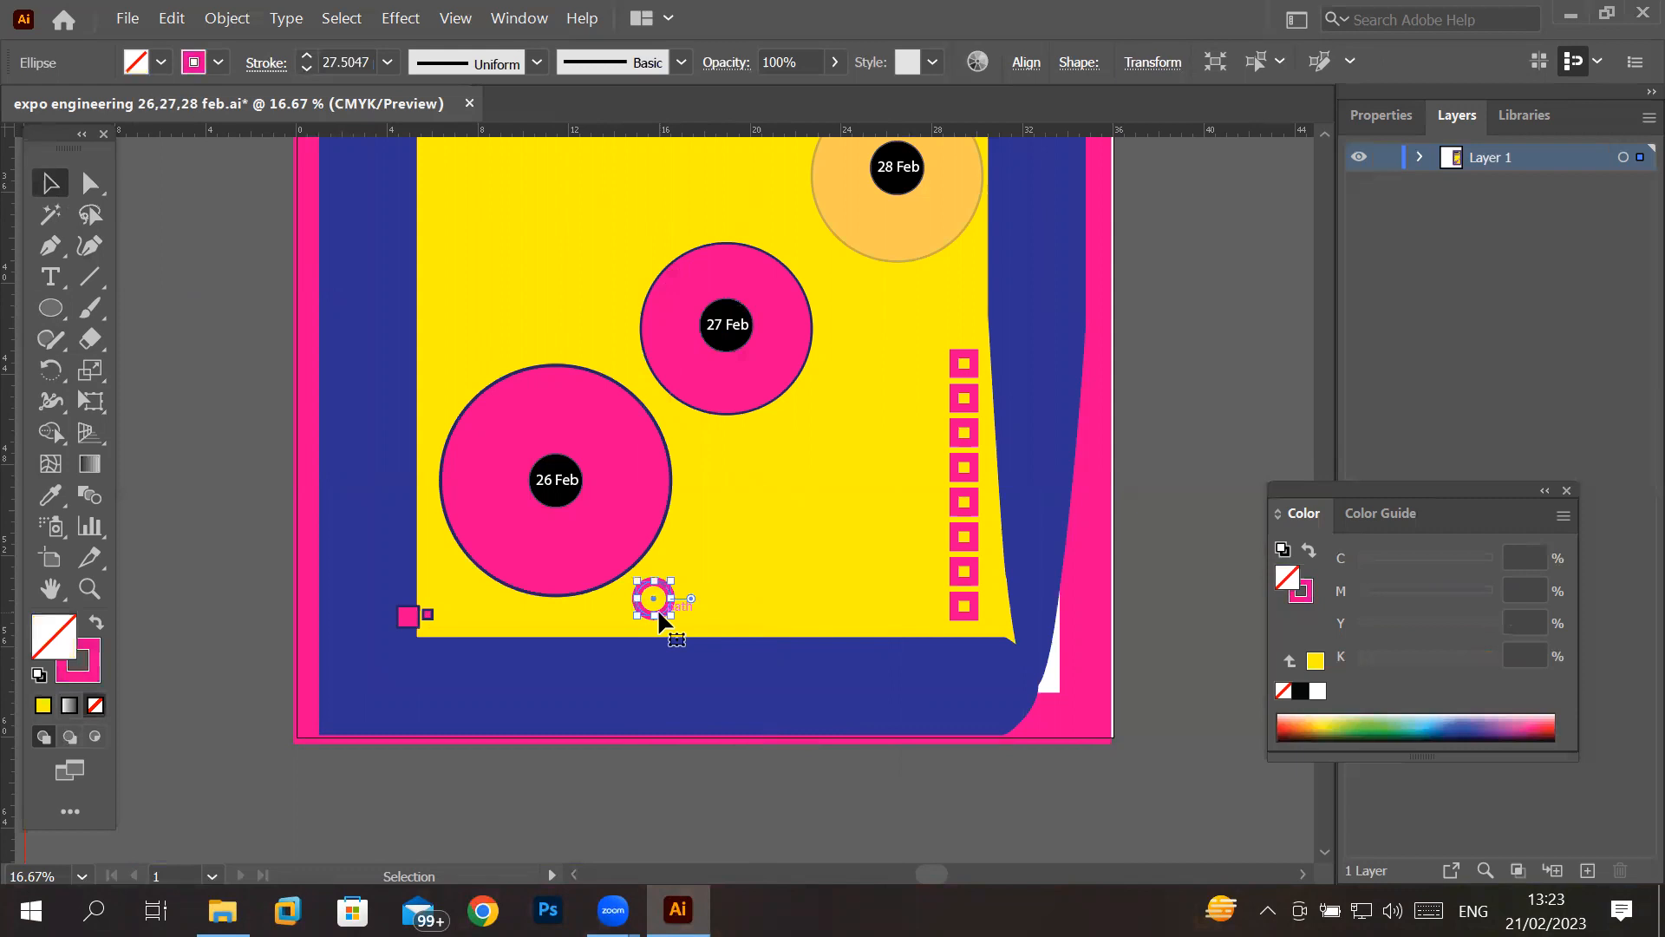
left_click_drag(658, 613, 711, 616)
key("ctrl+d")
key("ctrl+d")
key("ctrl+d")
key("ctrl+d")
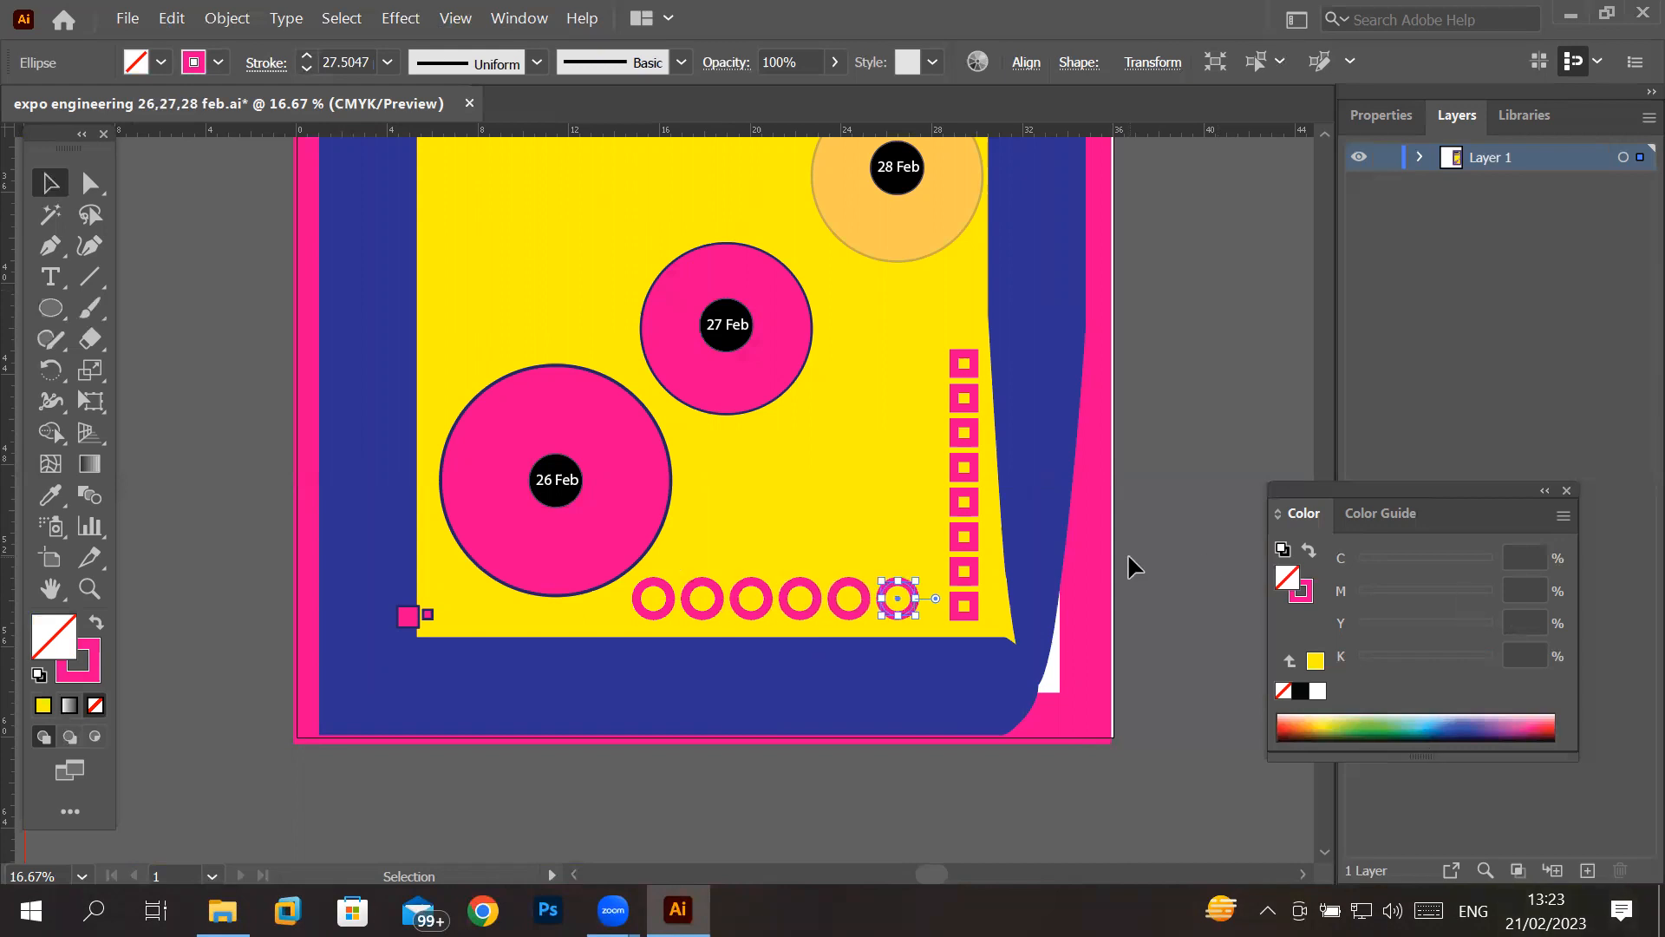
- Add a single letter S as 49 pt Myriad Pro text in the yellow area below the Healthcare heading
scroll(662, 257, "down", 3)
scroll(633, 137, "up", 1)
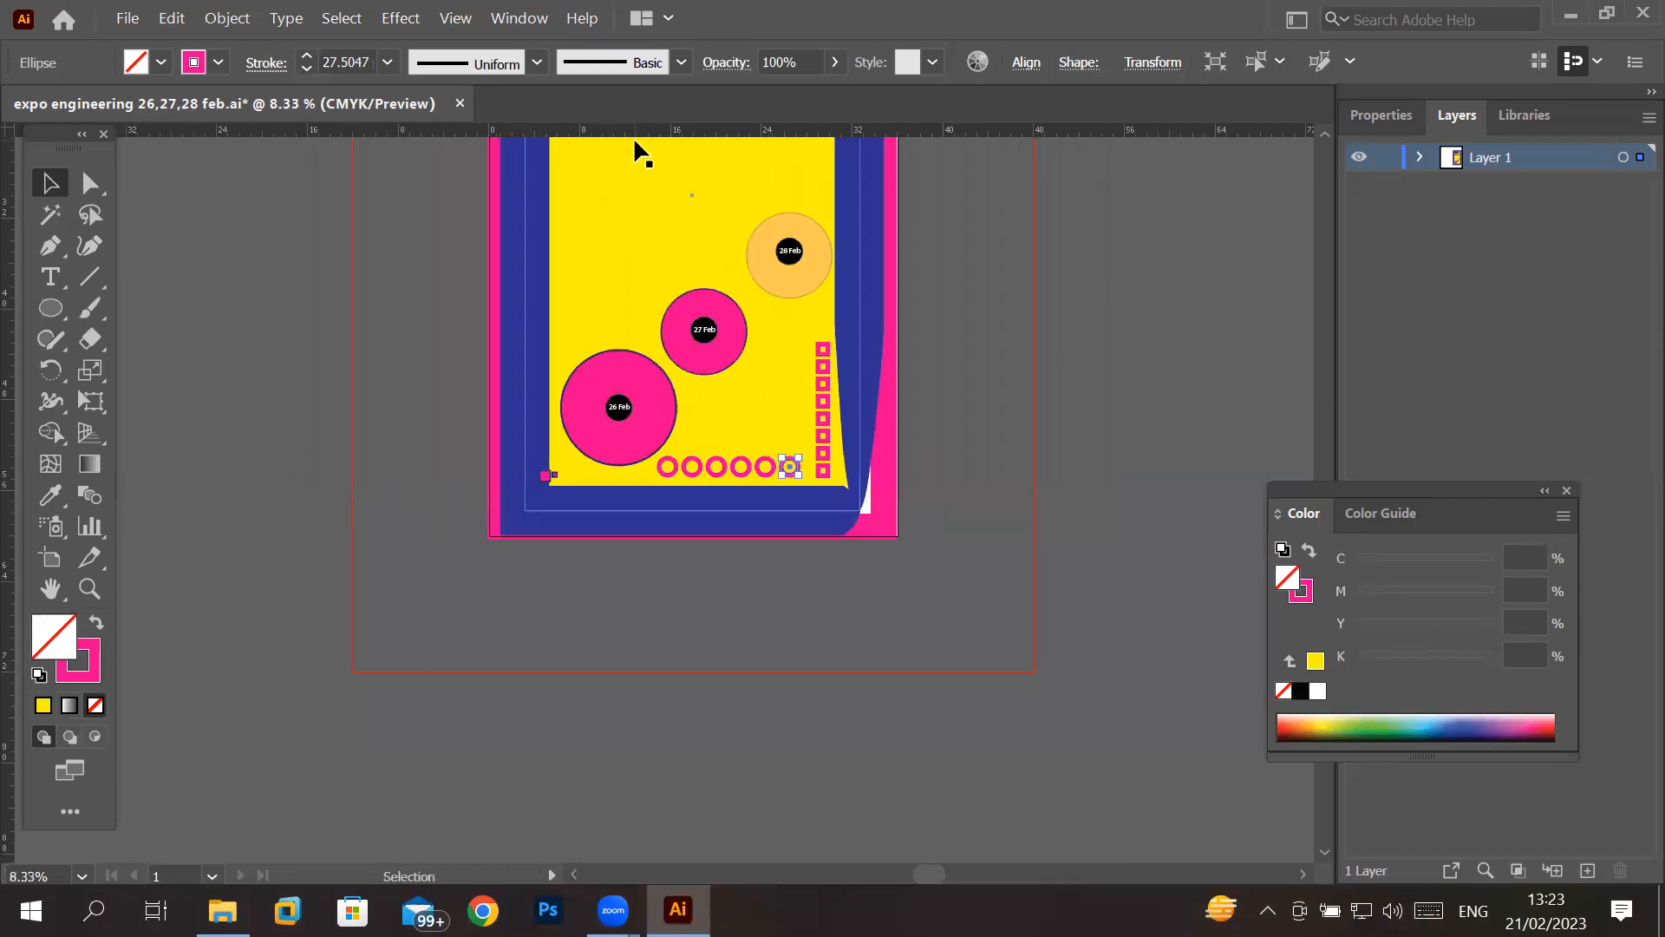
left_click(1332, 136)
left_click(1330, 136)
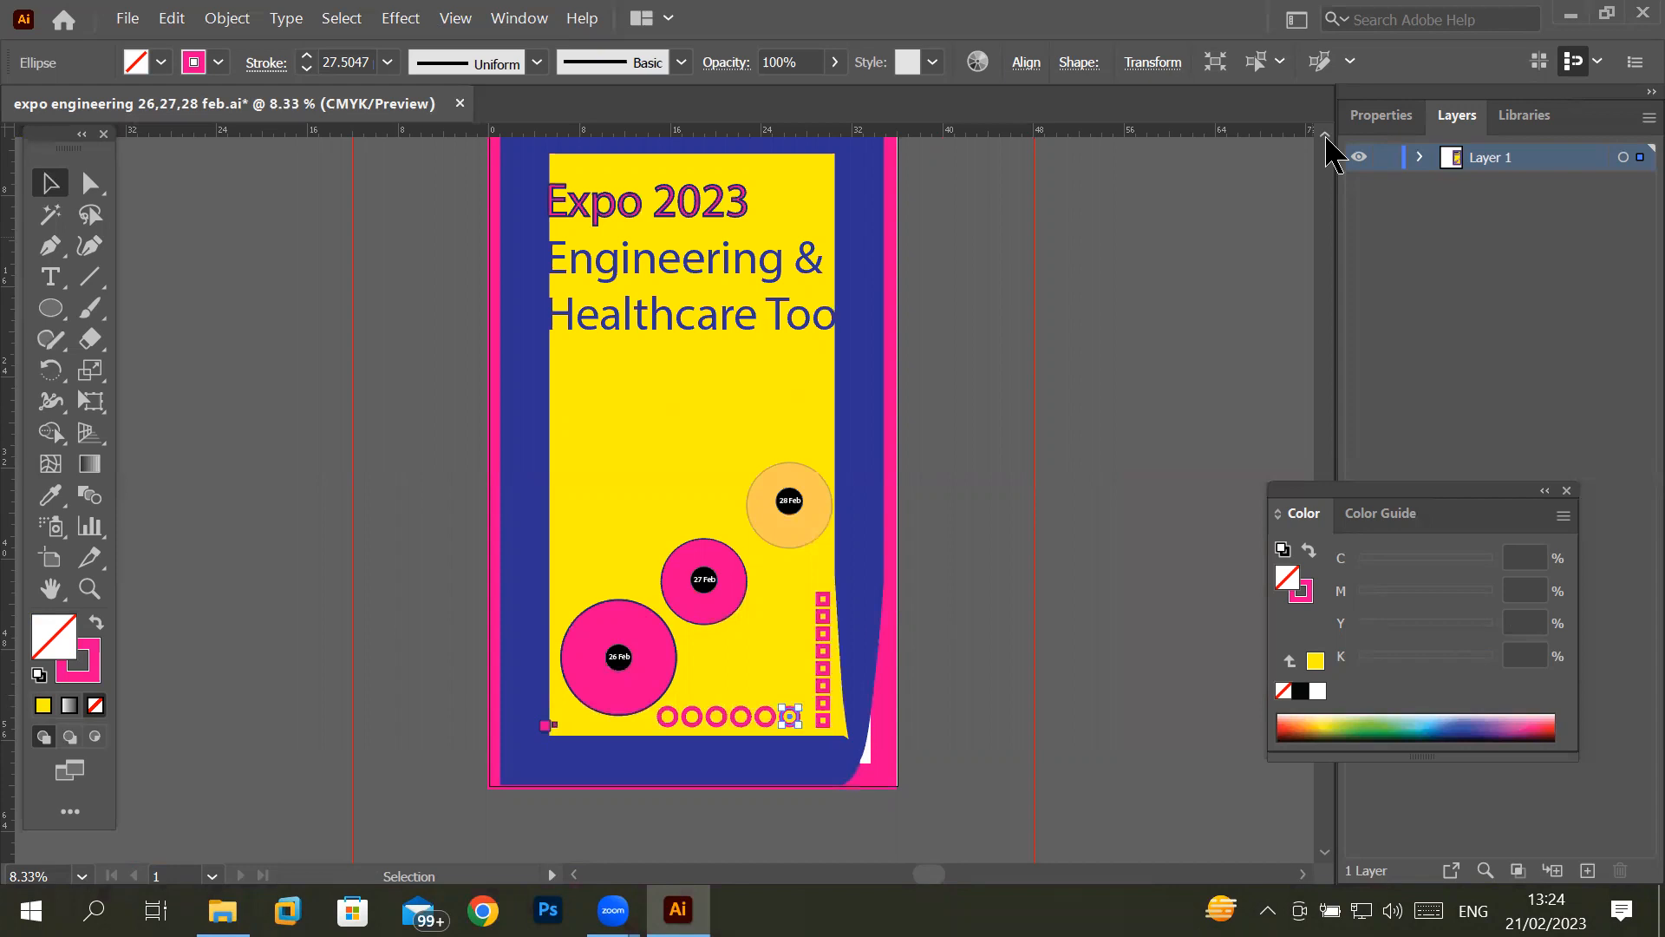
left_click(50, 278)
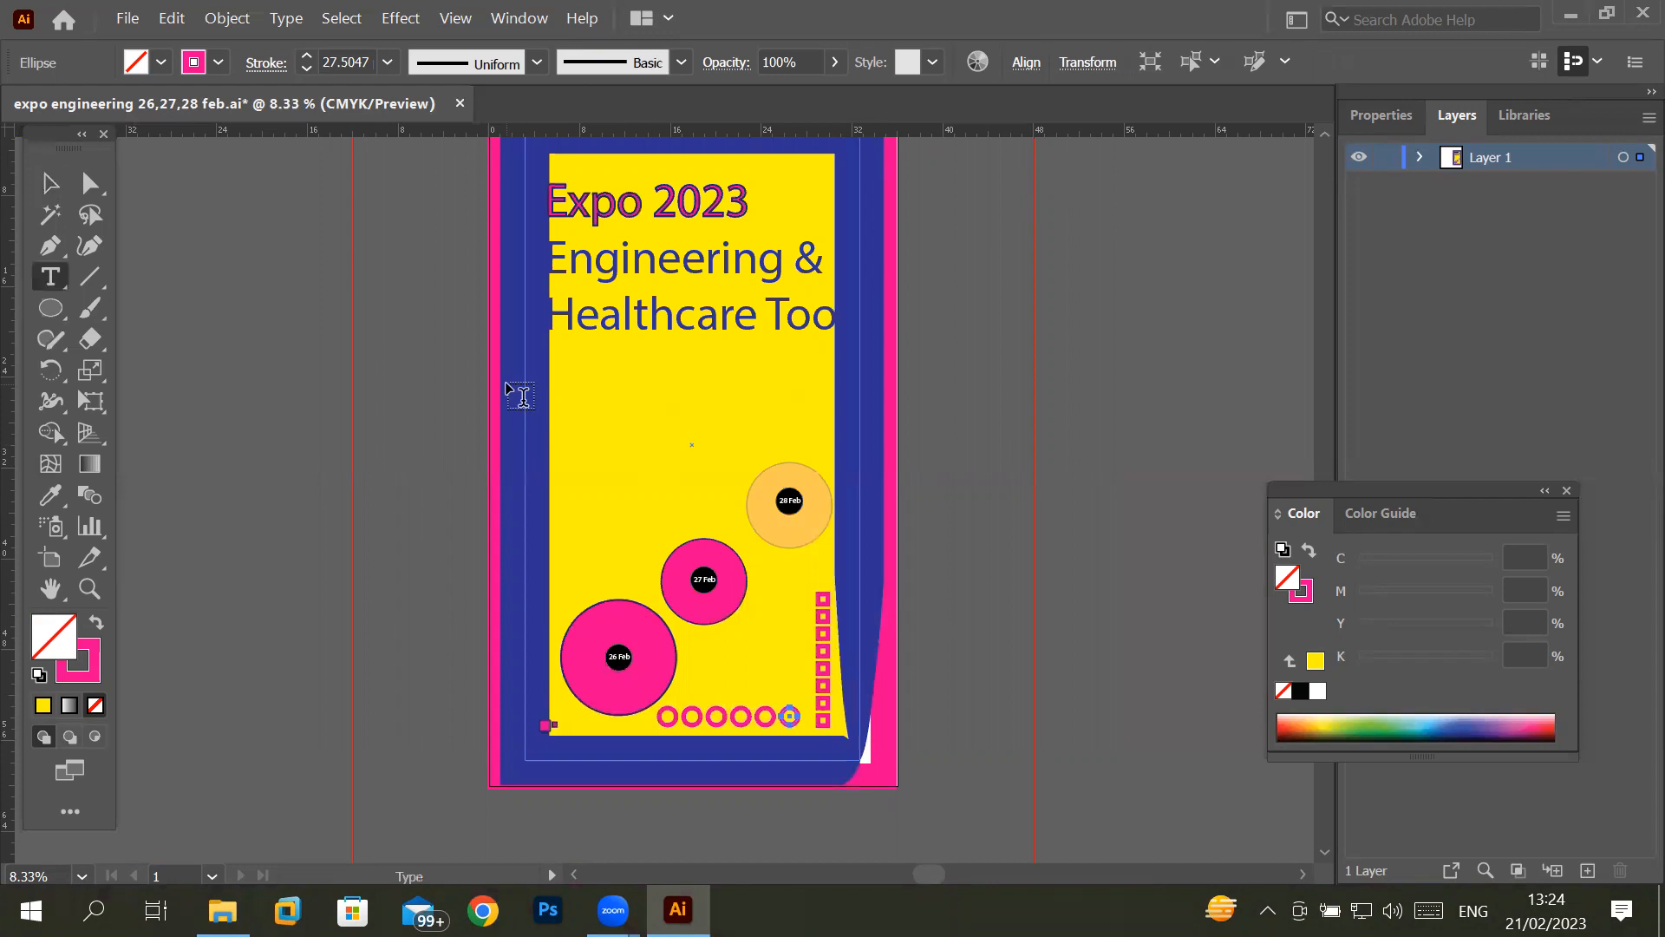
left_click(591, 415)
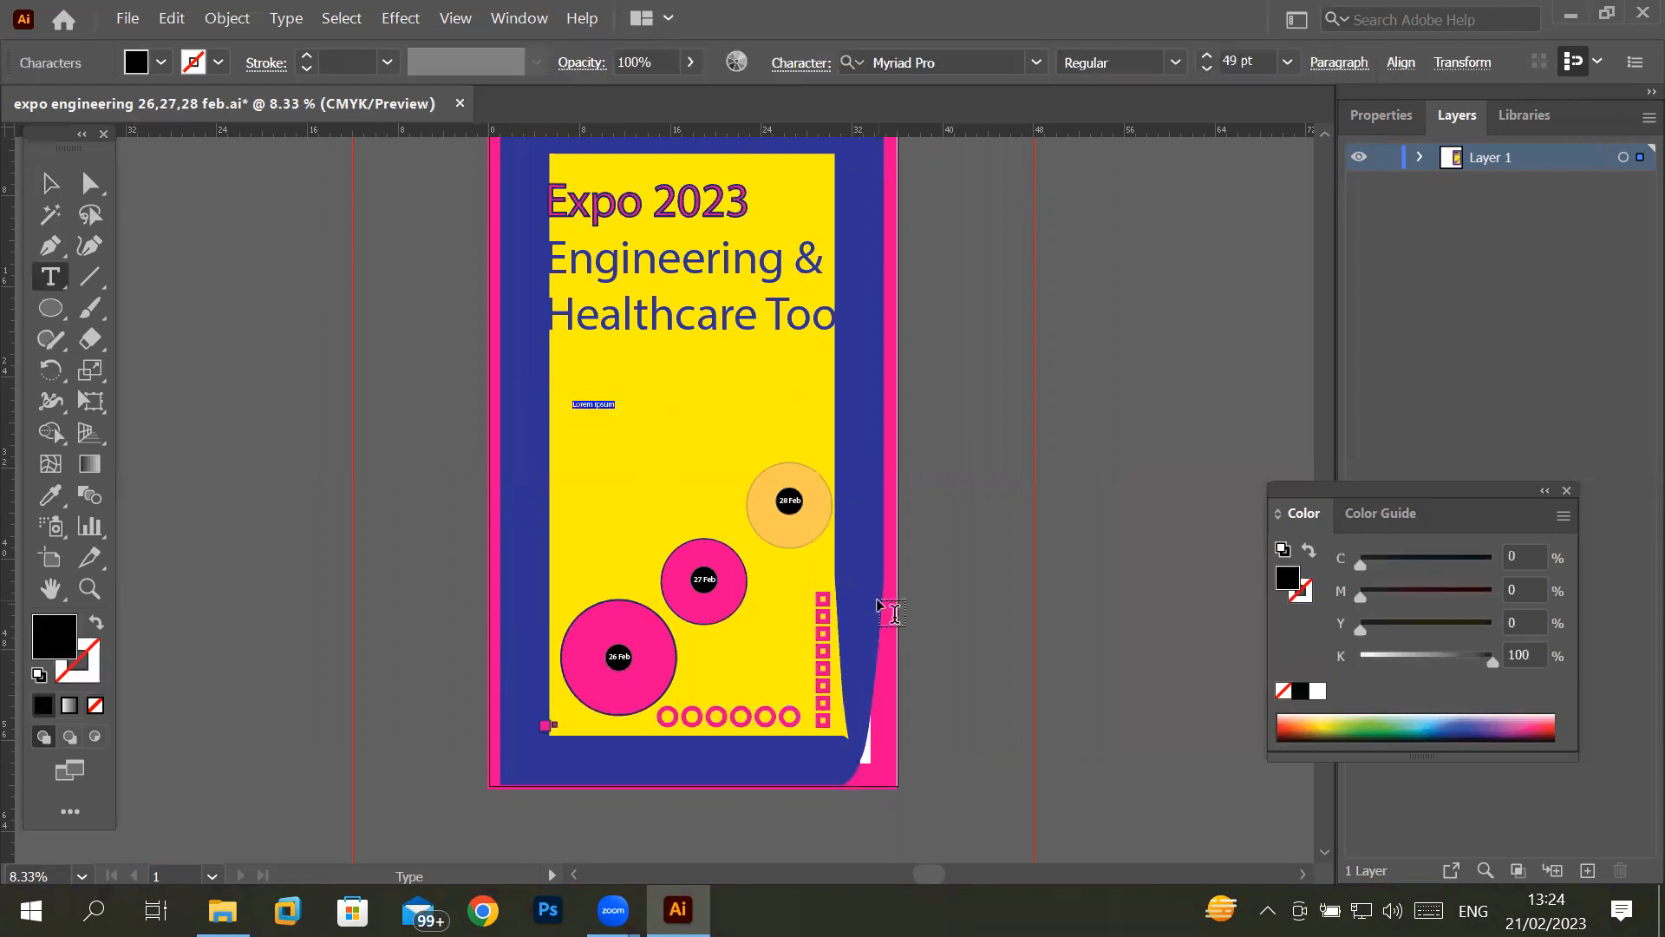
type("s")
scroll(588, 408, "up", 7)
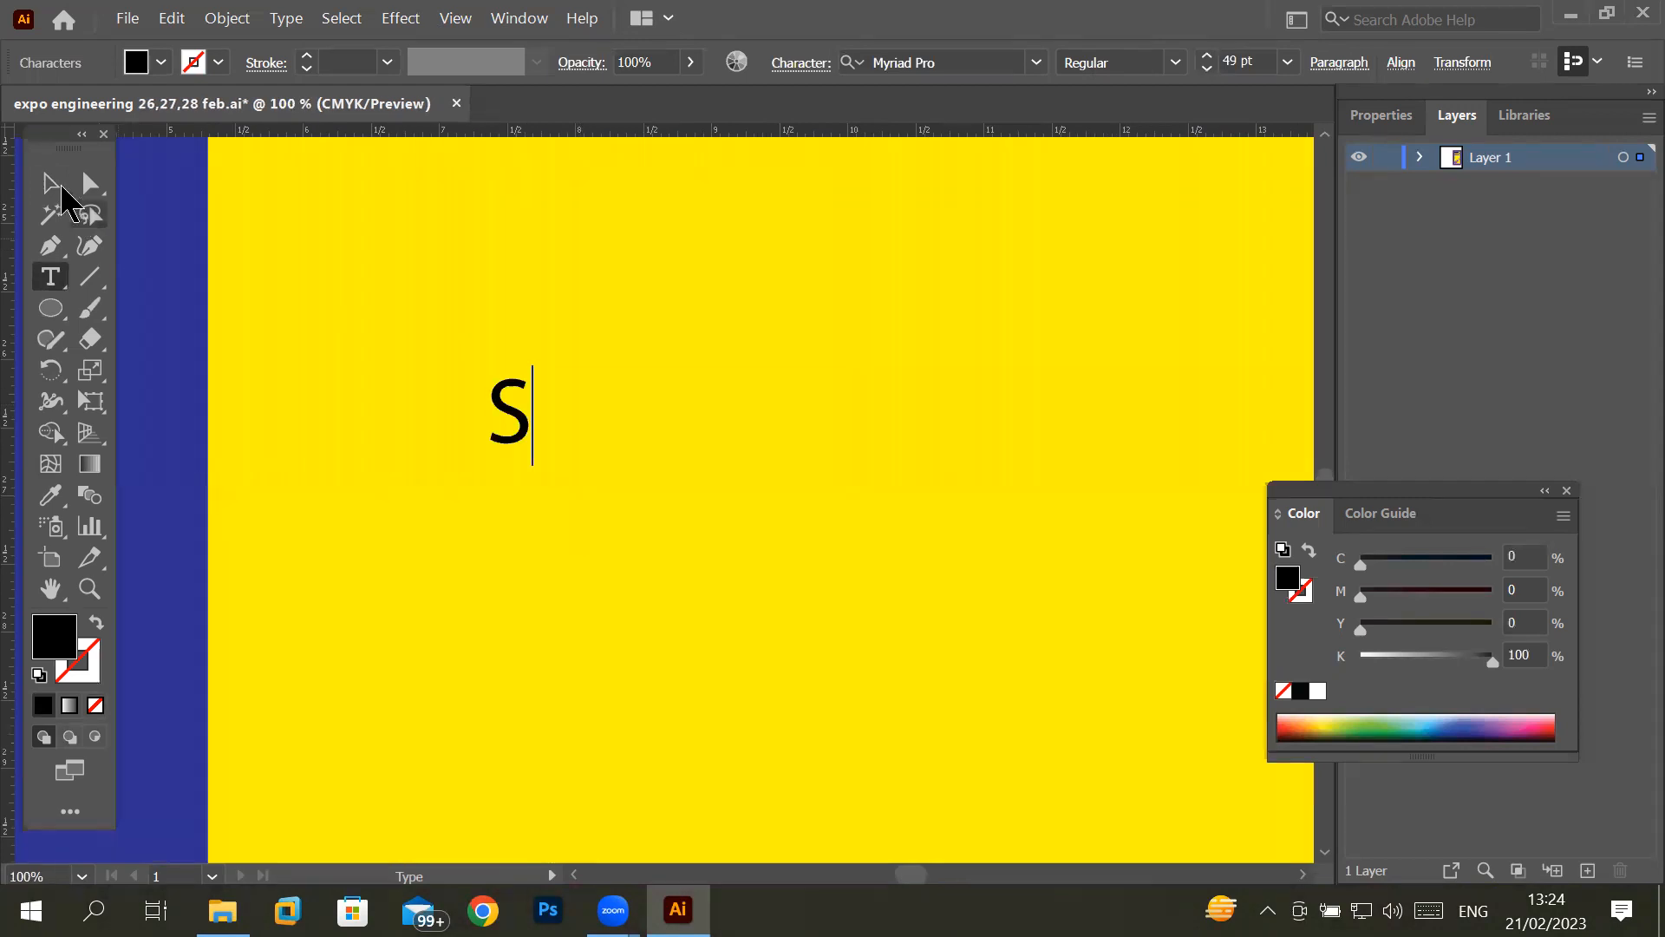
left_click(52, 184)
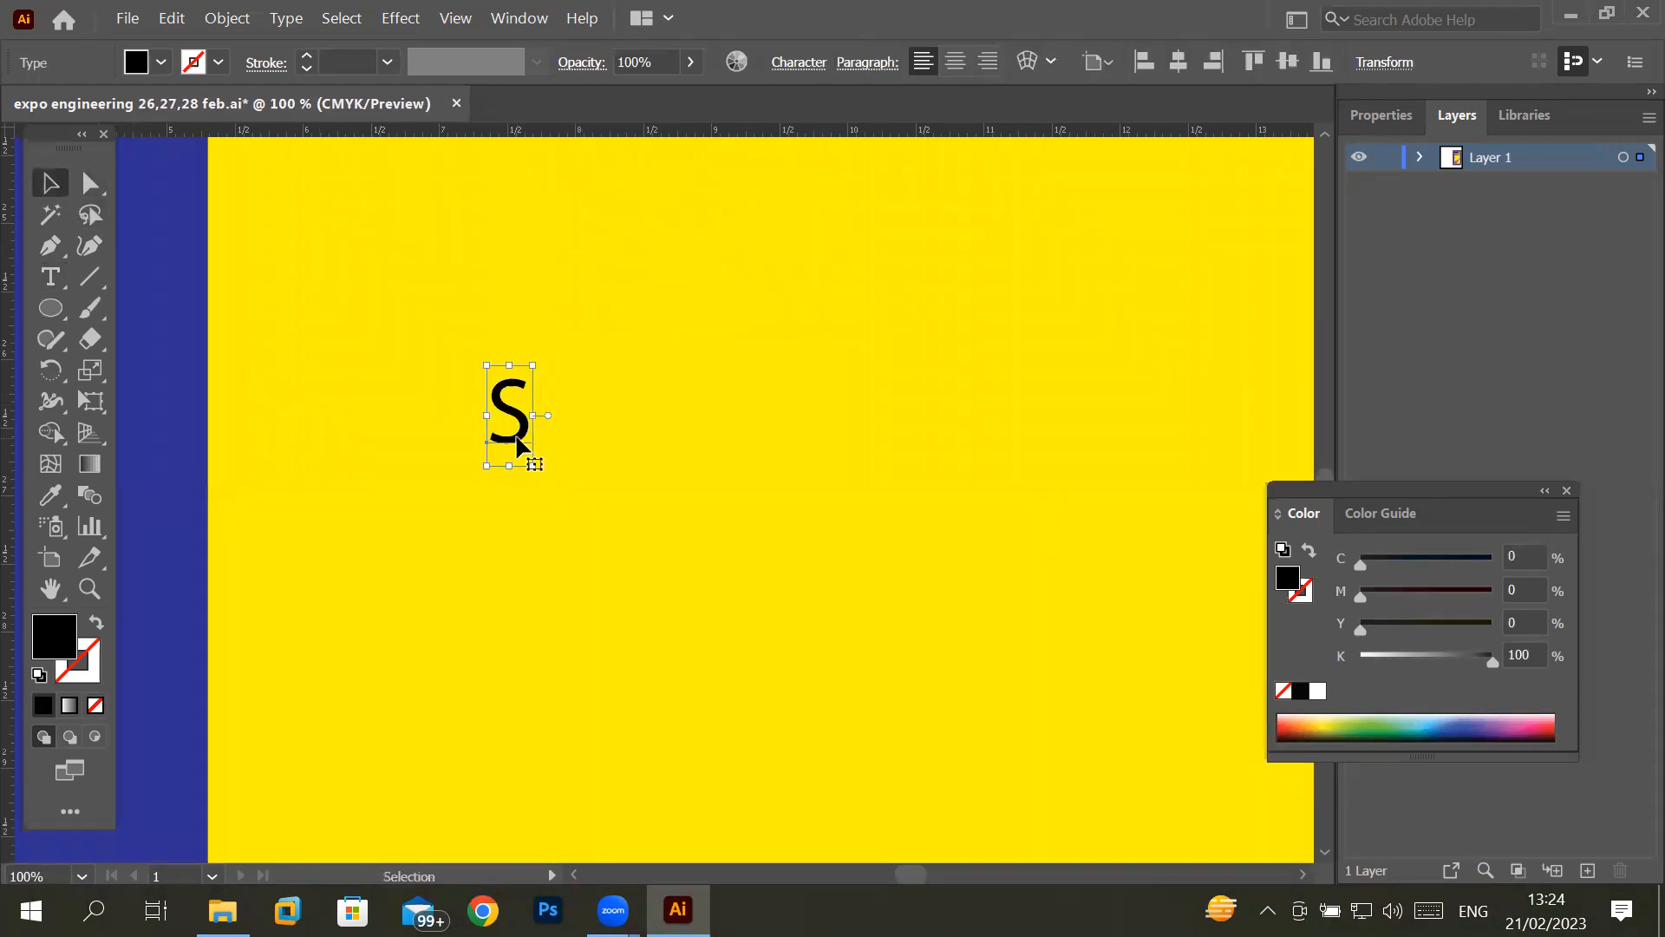
- Copy the letter S to the right with a small gap and repeat the copy to form a row of ten letters
left_click_drag(517, 438, 578, 438)
key("alt")
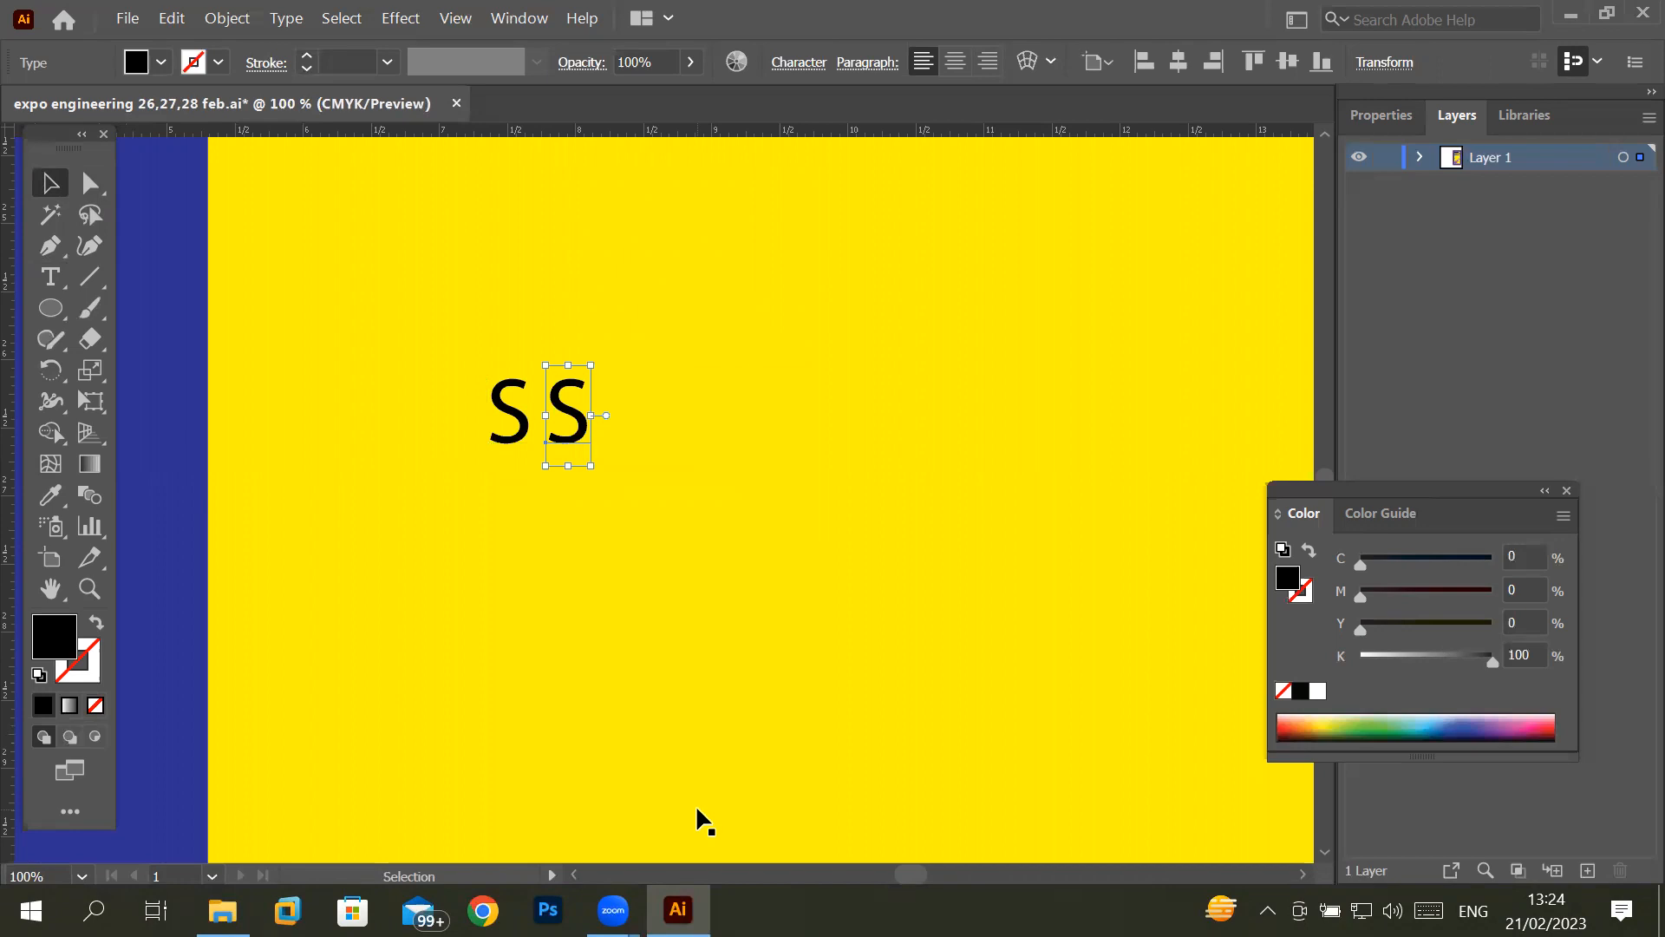
key("ctrl+d")
key("ctrl+d")
key("ctrl+d")
key("ctrl+d")
key("ctrl+d")
key("ctrl+d")
key("ctrl+d")
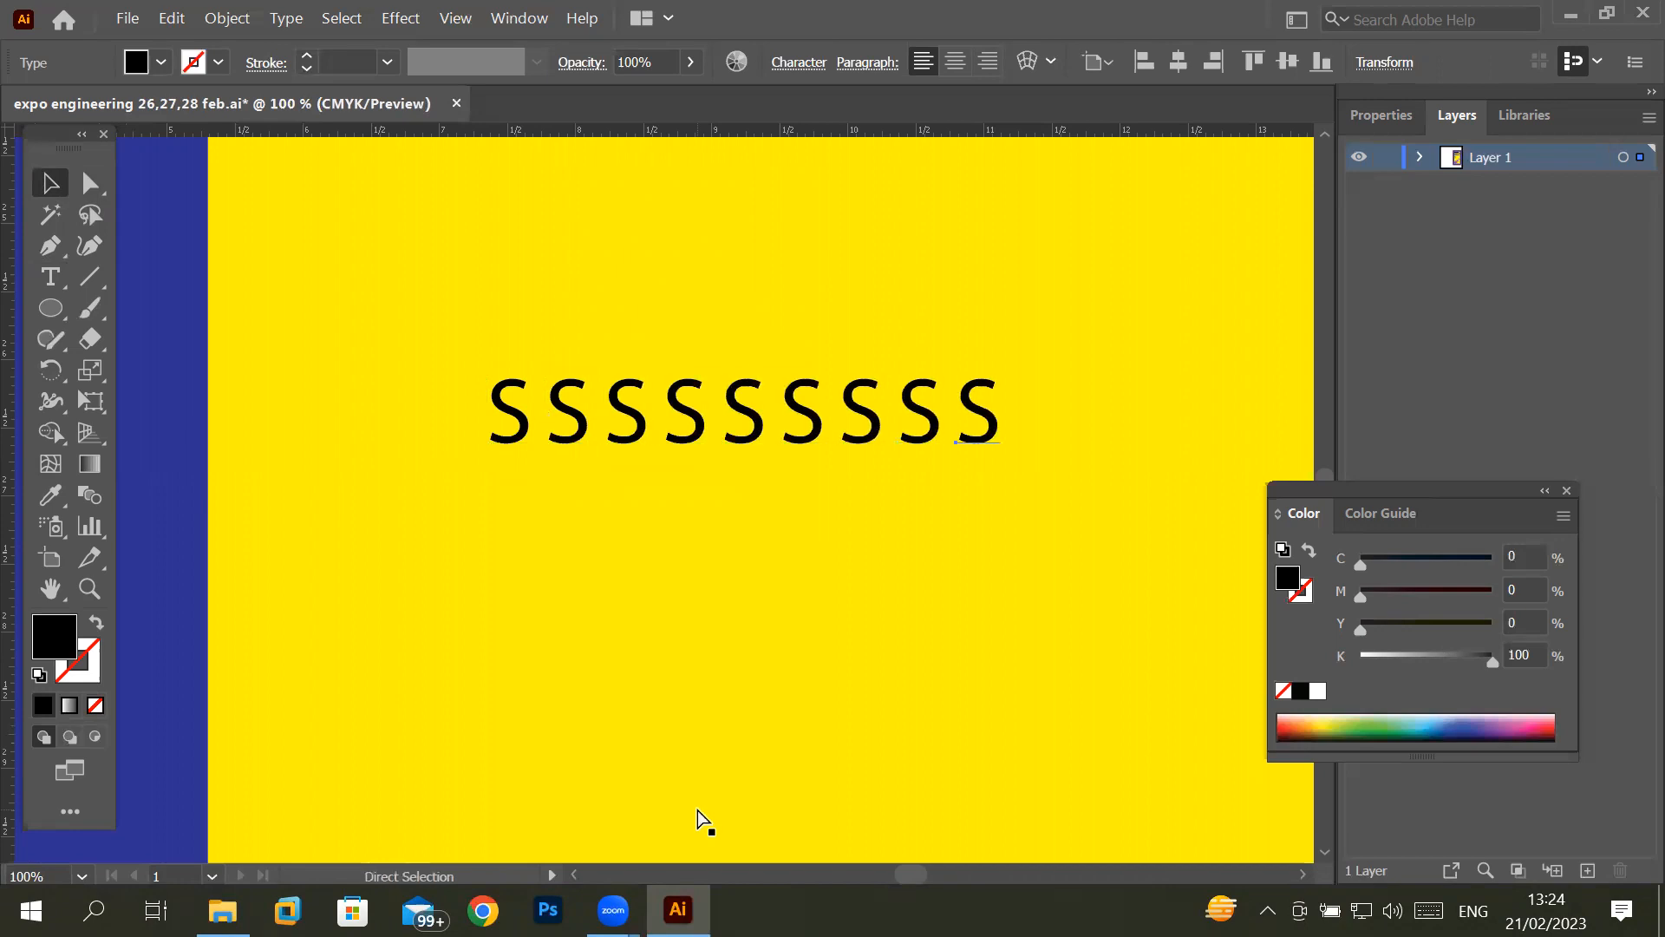
key("ctrl+d")
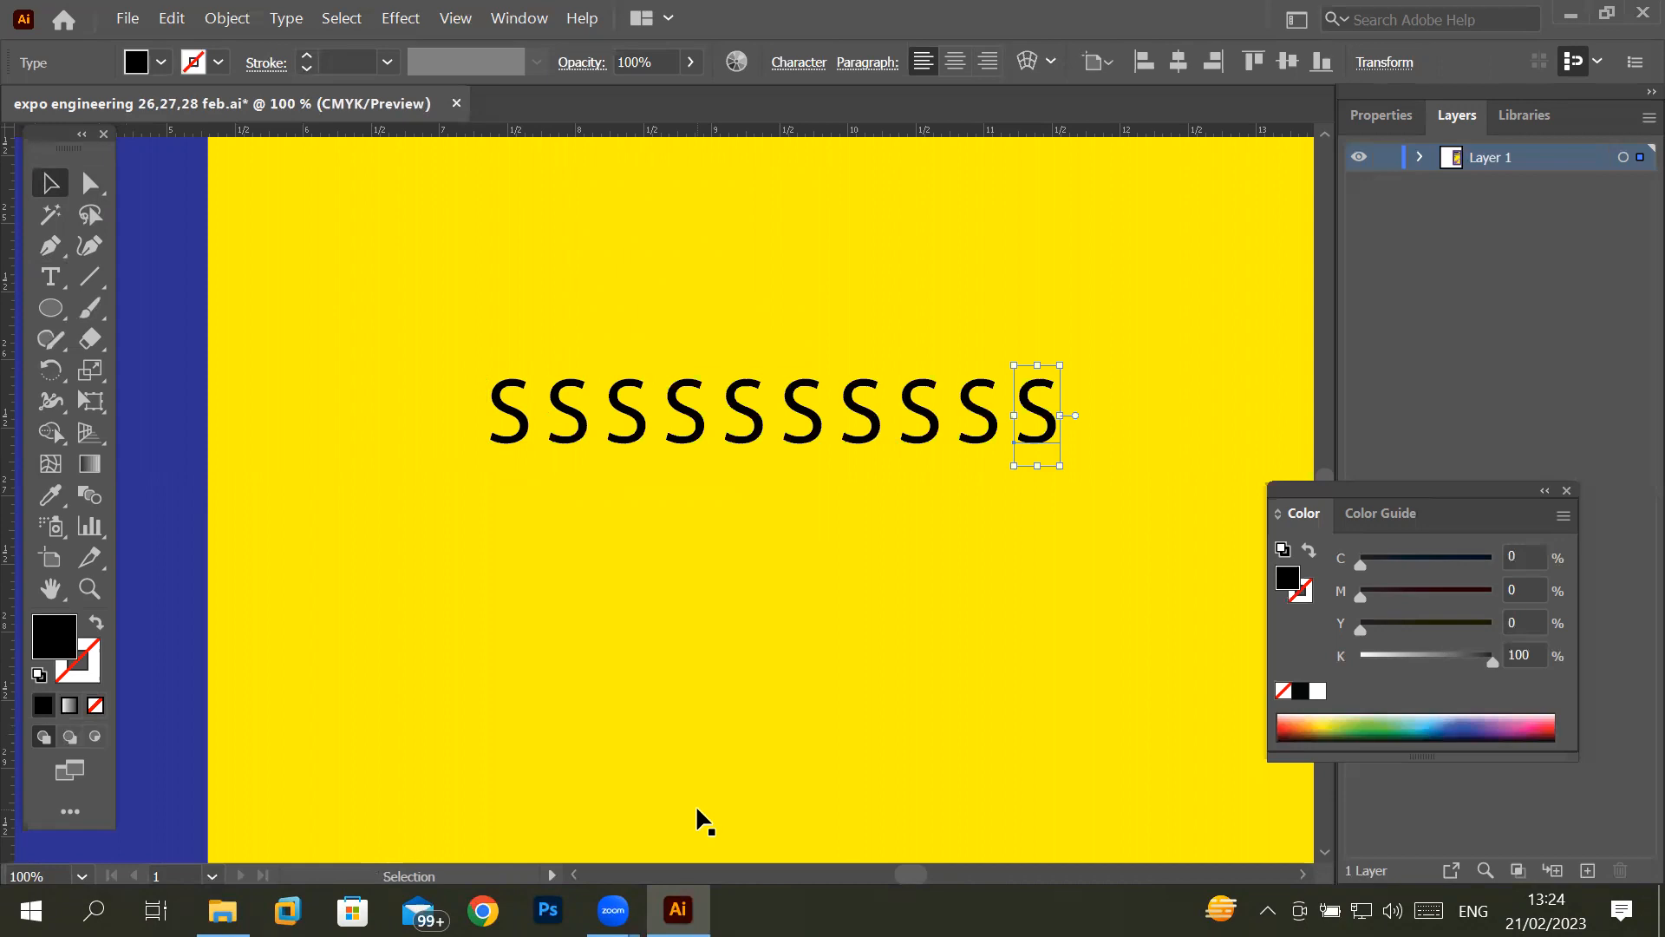
- Draw a short vertical line below and left of the S row and give it a dark blue 10 pt stroke
left_click(89, 277)
left_click_drag(303, 517, 300, 708)
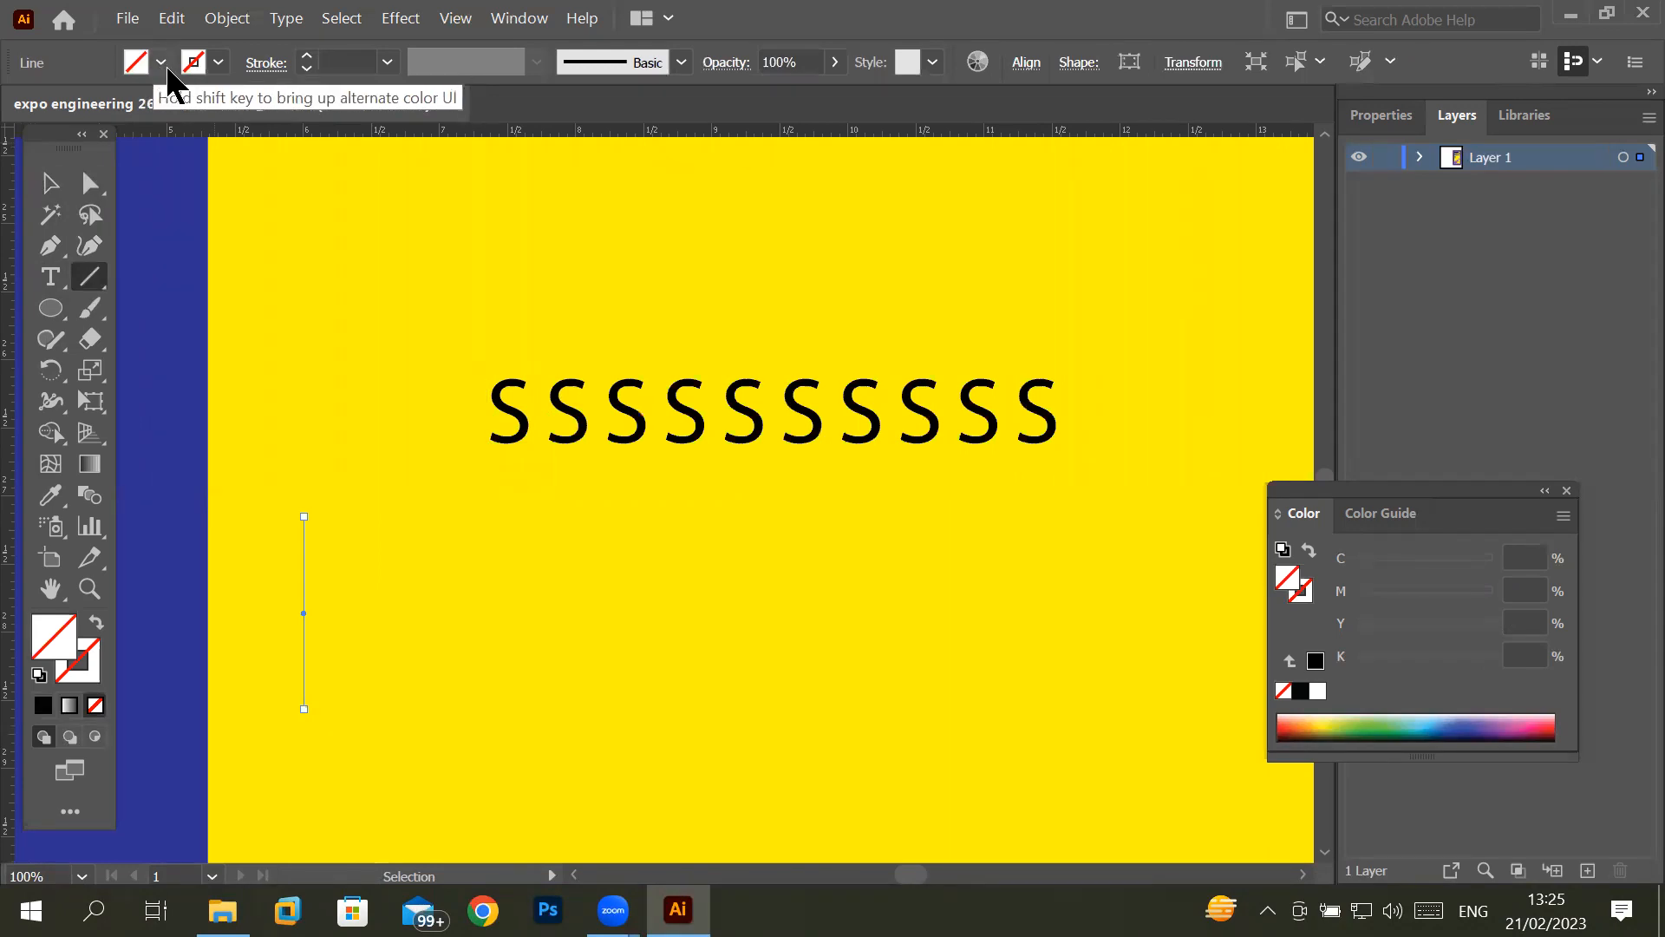
left_click(217, 64)
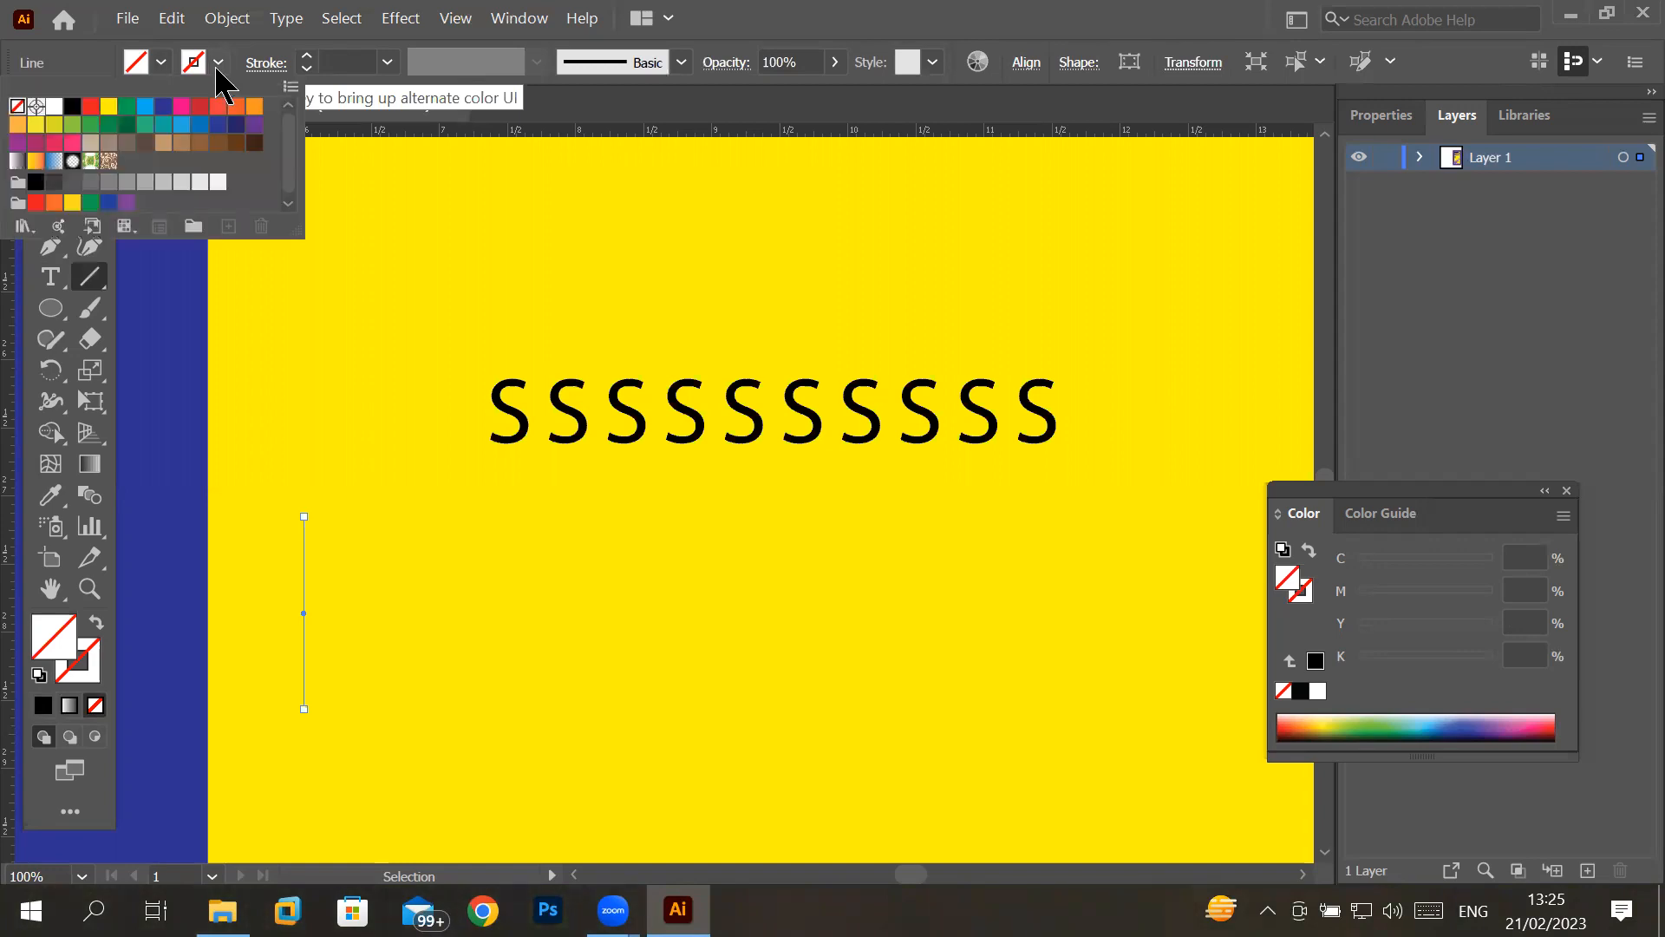
left_click(162, 111)
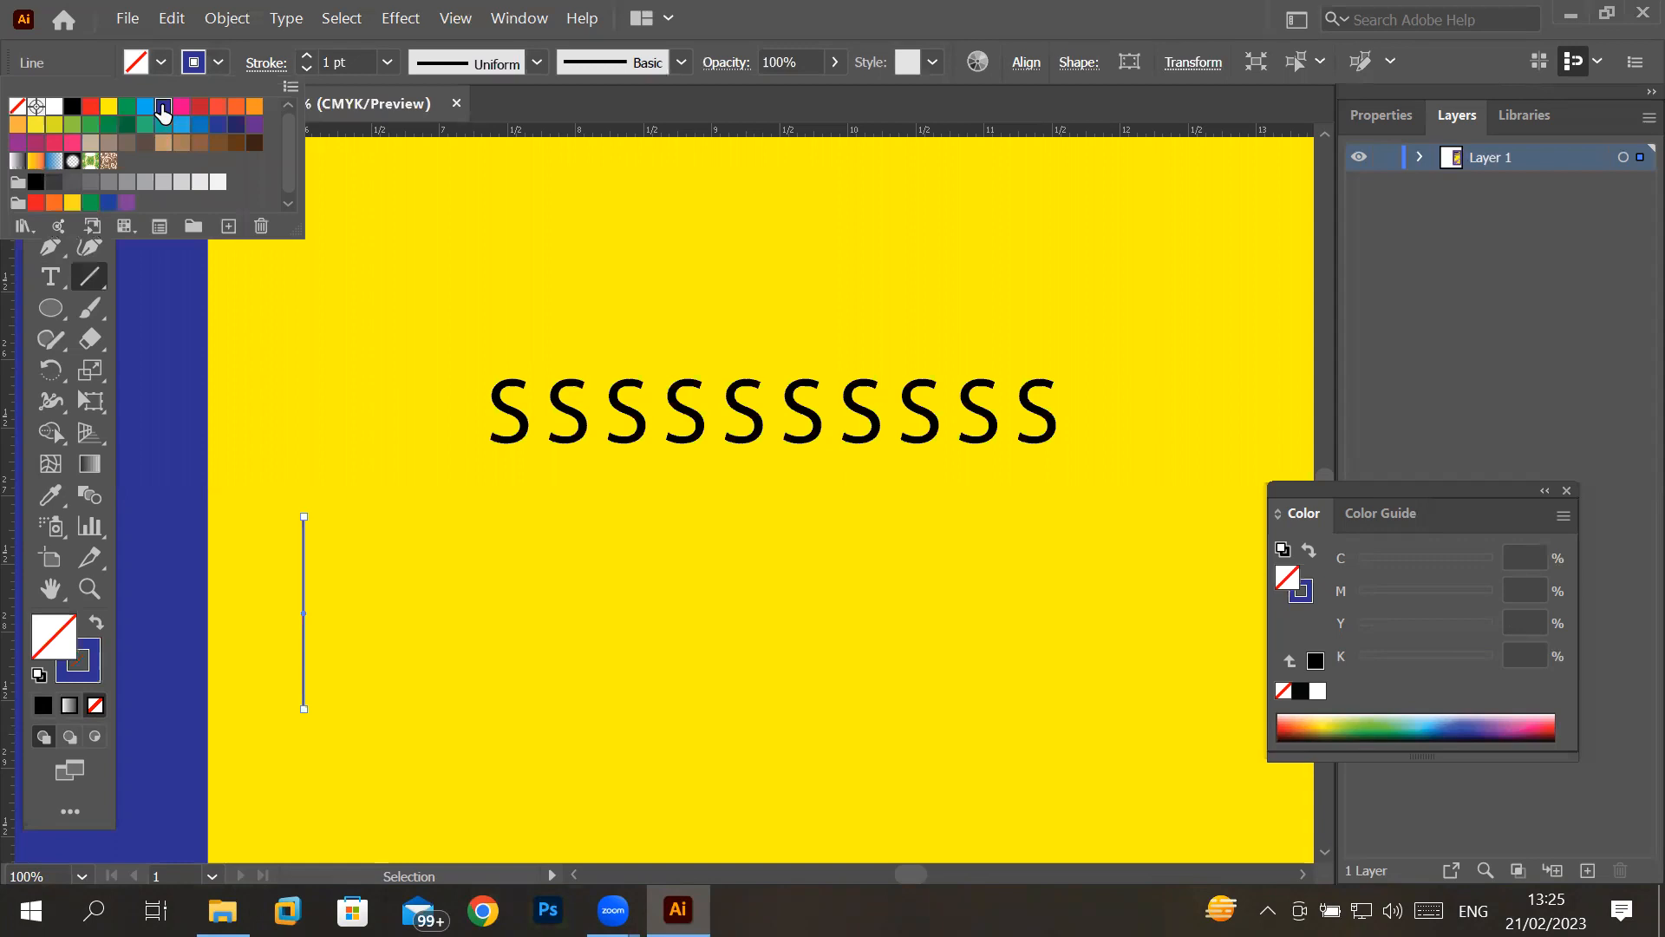
left_click(307, 58)
left_click(307, 57)
left_click(307, 57)
left_click(307, 57)
left_click(307, 57)
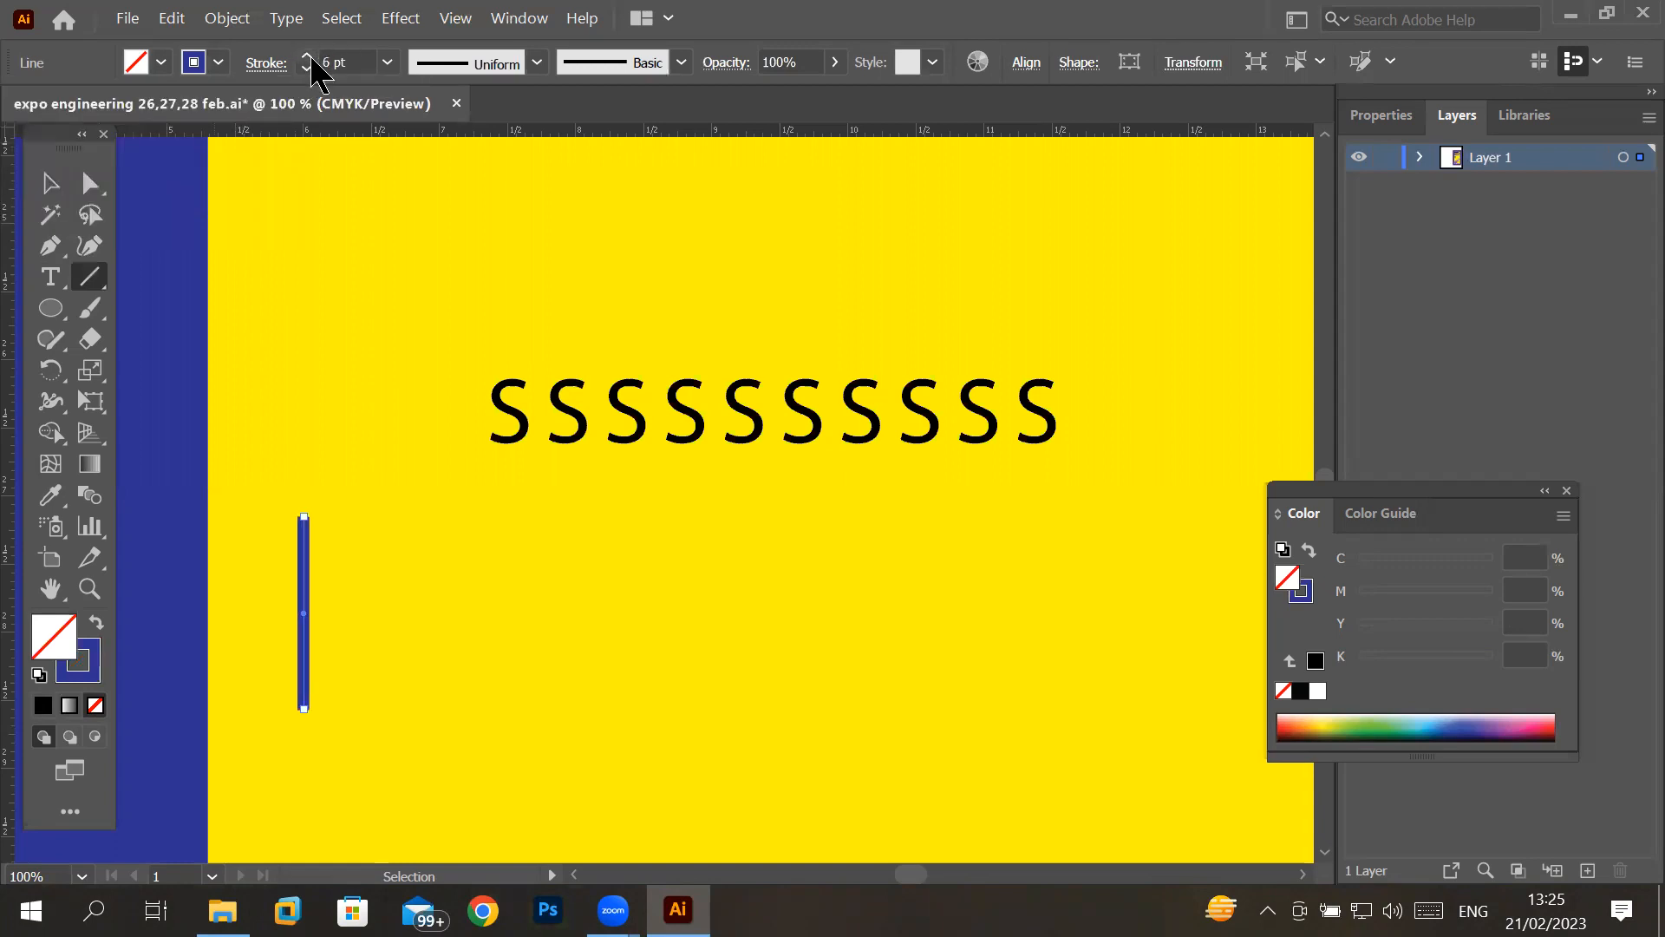
left_click(307, 57)
left_click(307, 57)
left_click(307, 57)
left_click(307, 57)
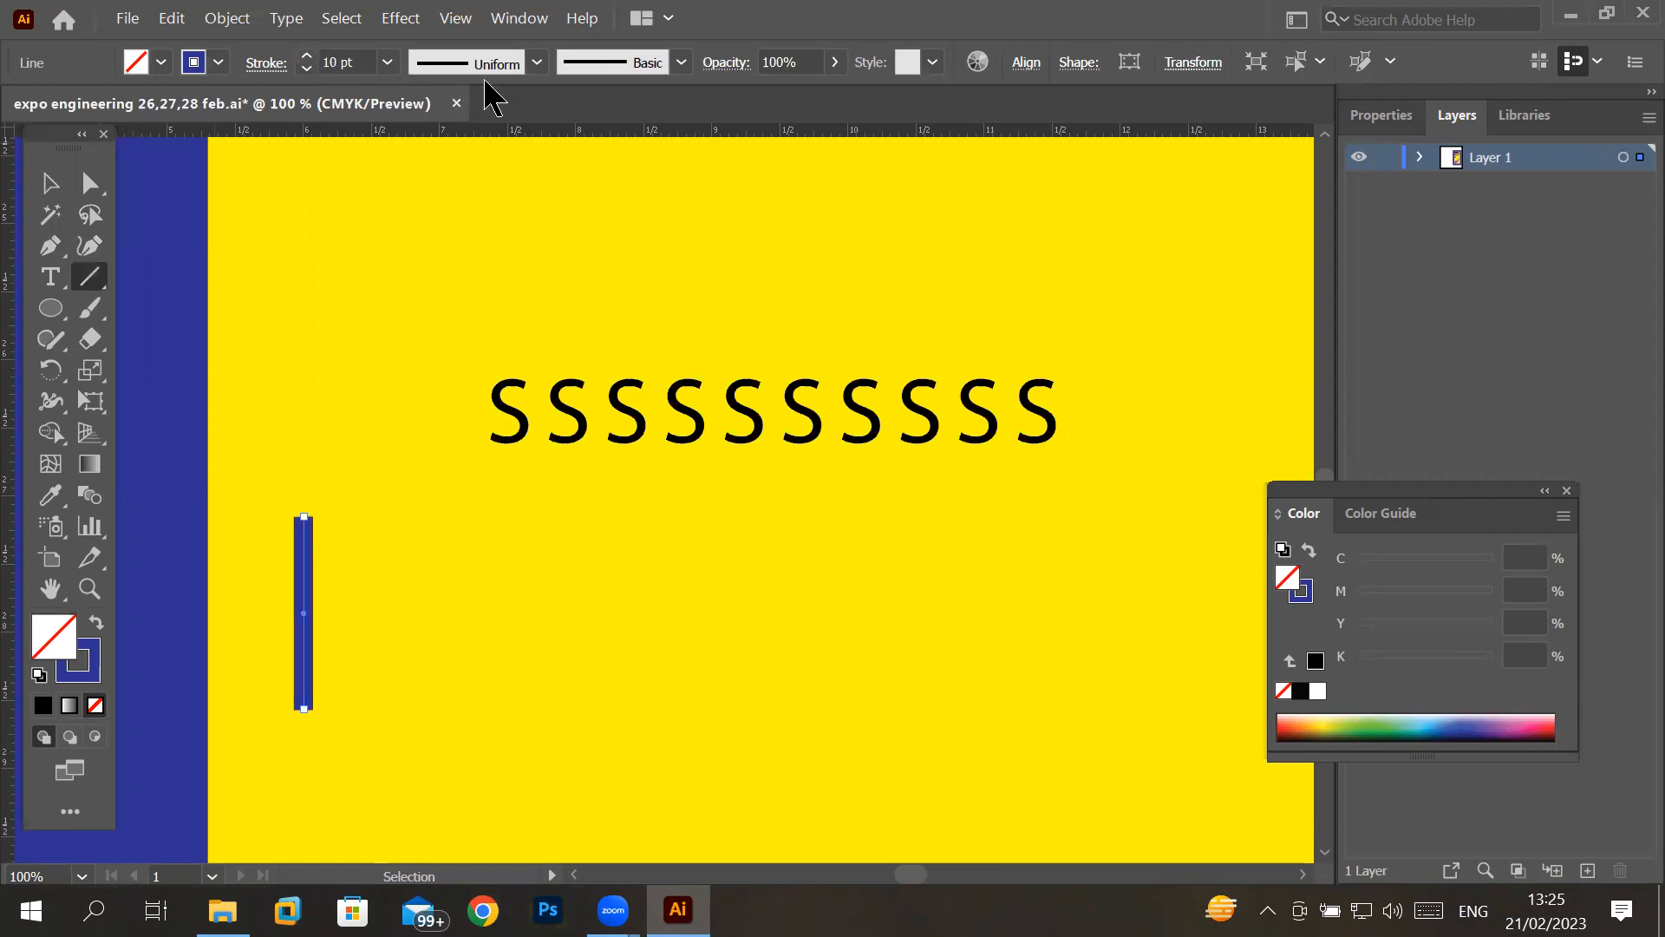
- Apply the variable width profile with two bulges and a narrow waist to the blue line
left_click(535, 64)
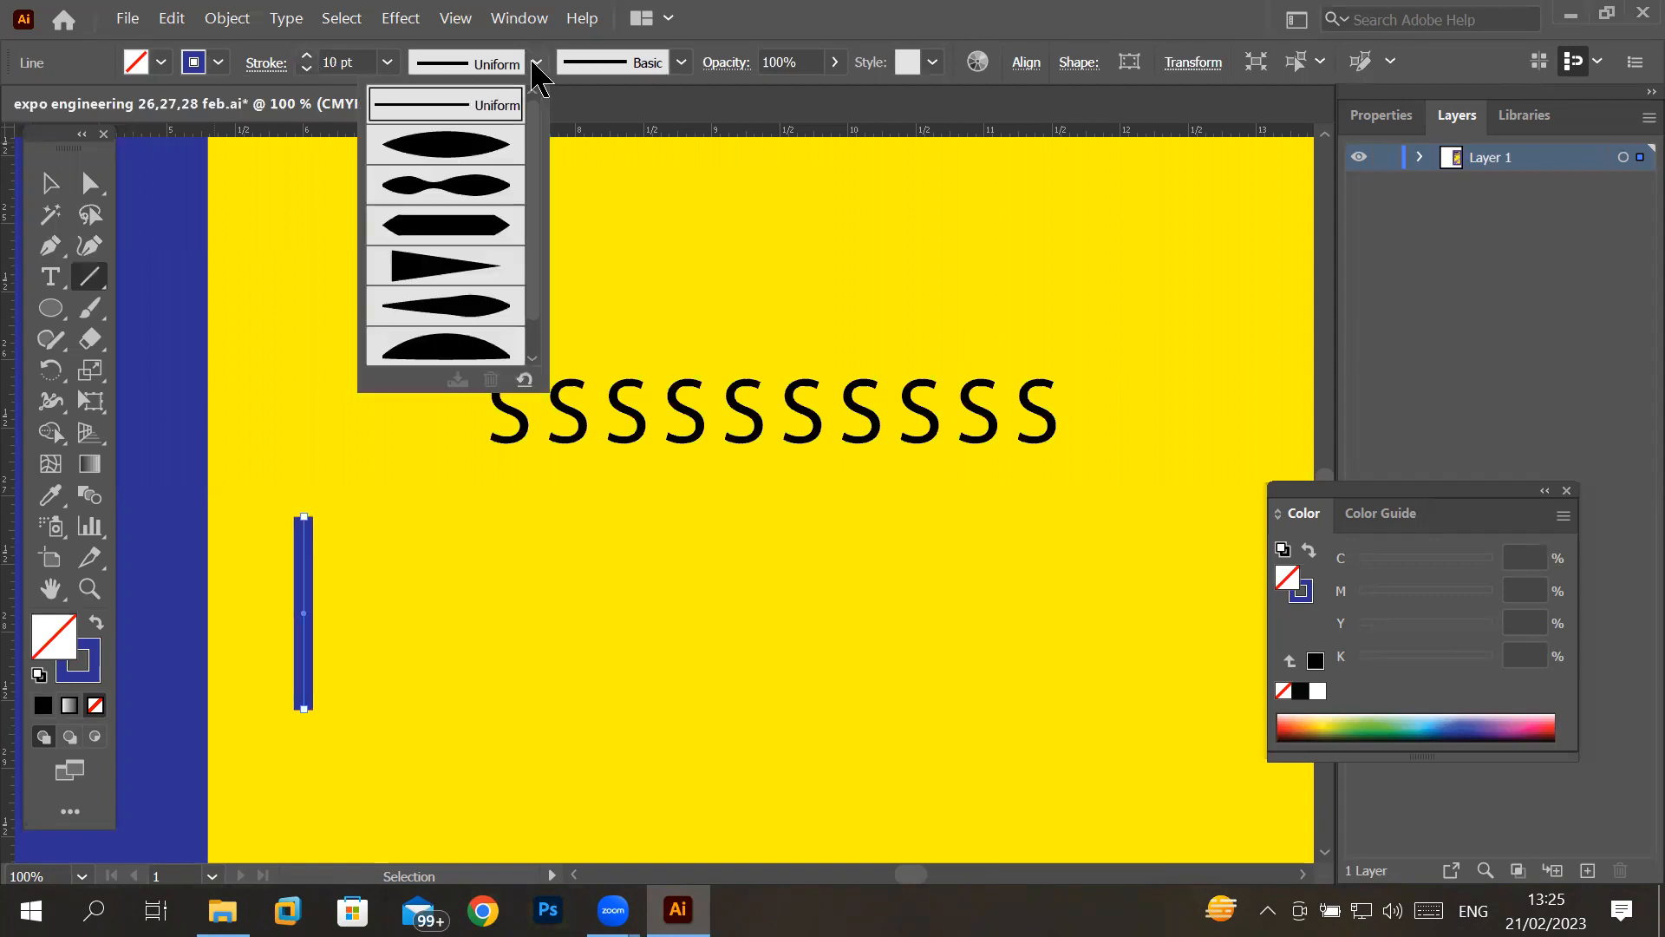
left_click(482, 156)
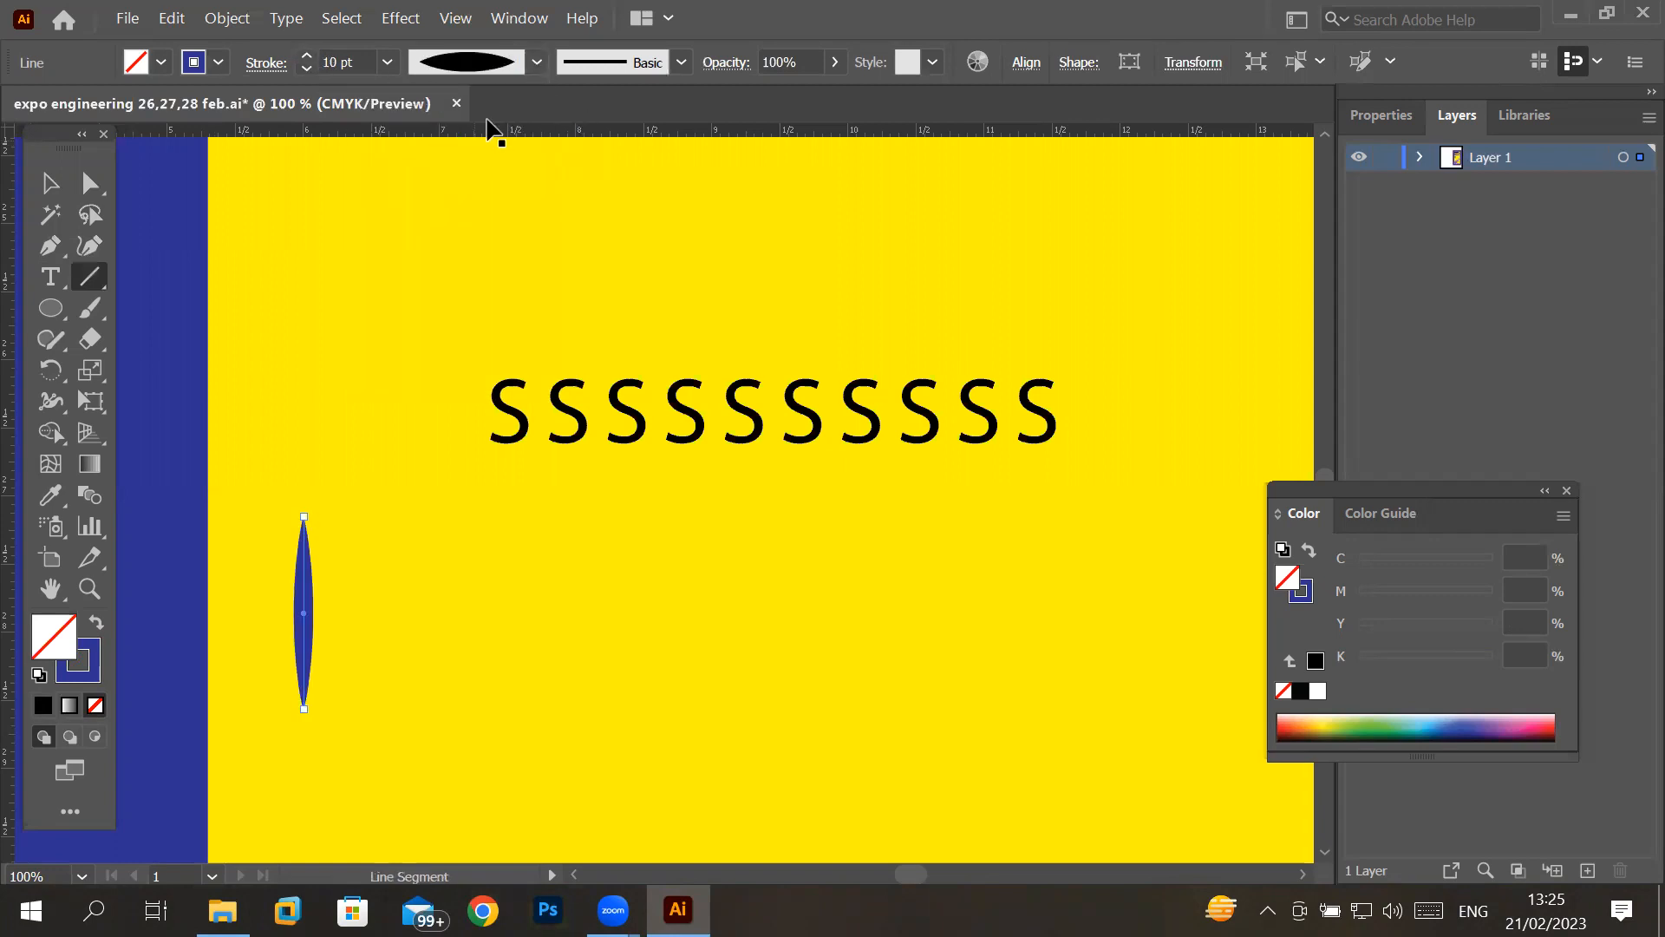
left_click(537, 62)
left_click(491, 165)
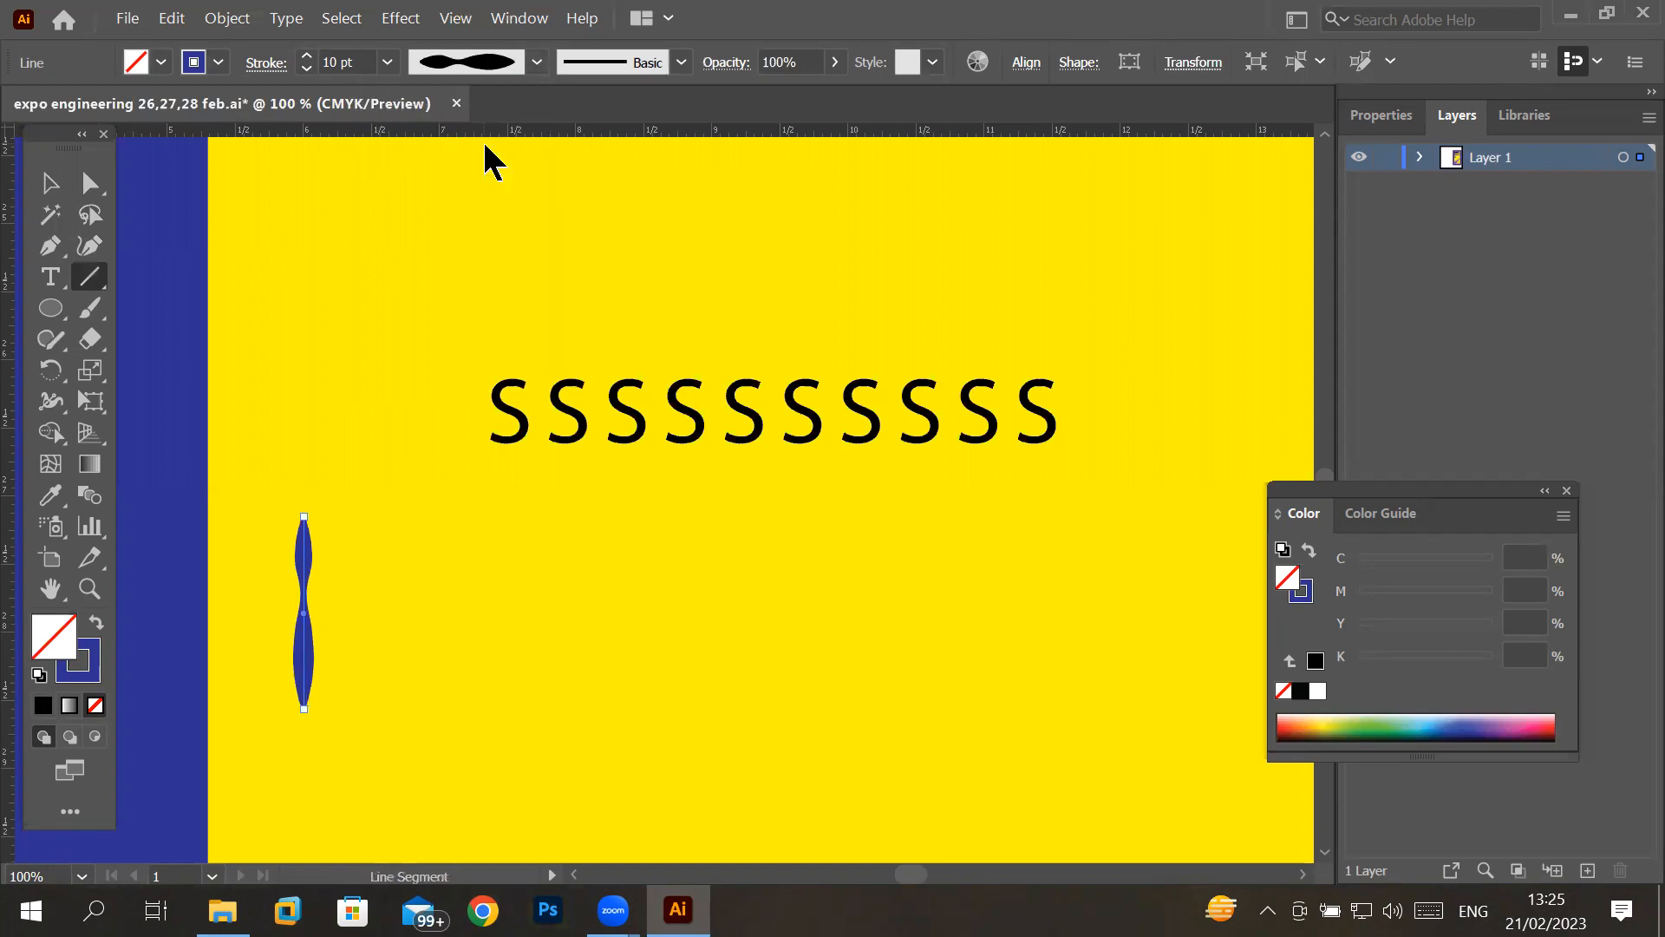
- Copy the shaped blue line to the right and repeat the copy to form an evenly spaced row of 24
left_click(50, 183)
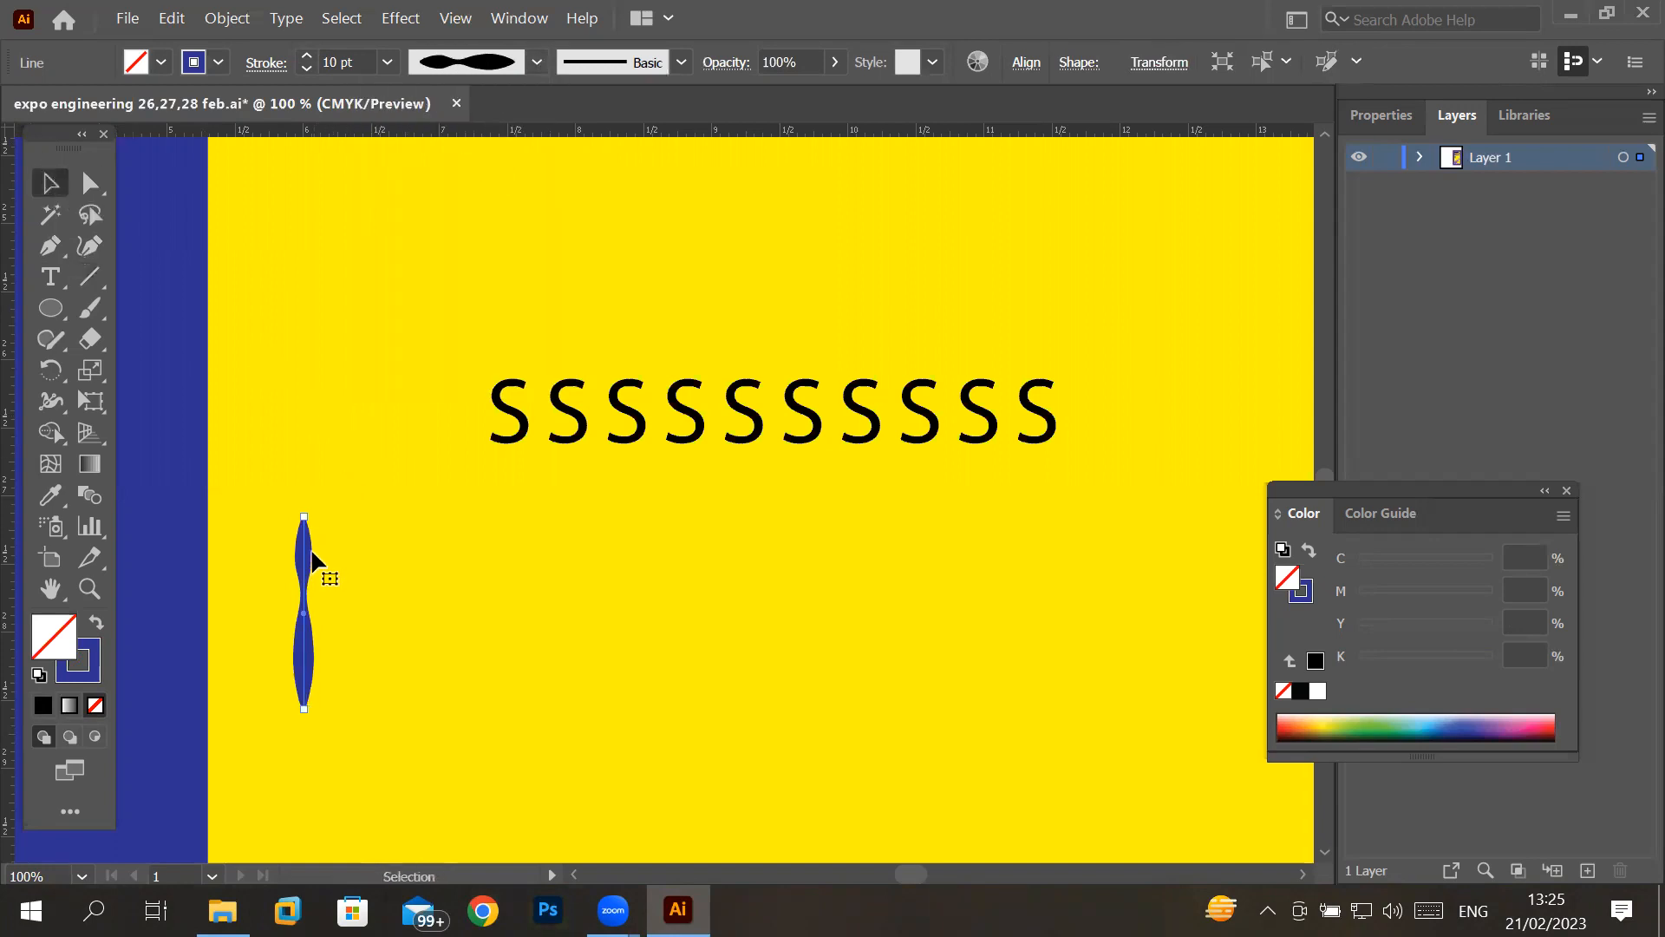
left_click_drag(308, 559, 336, 562)
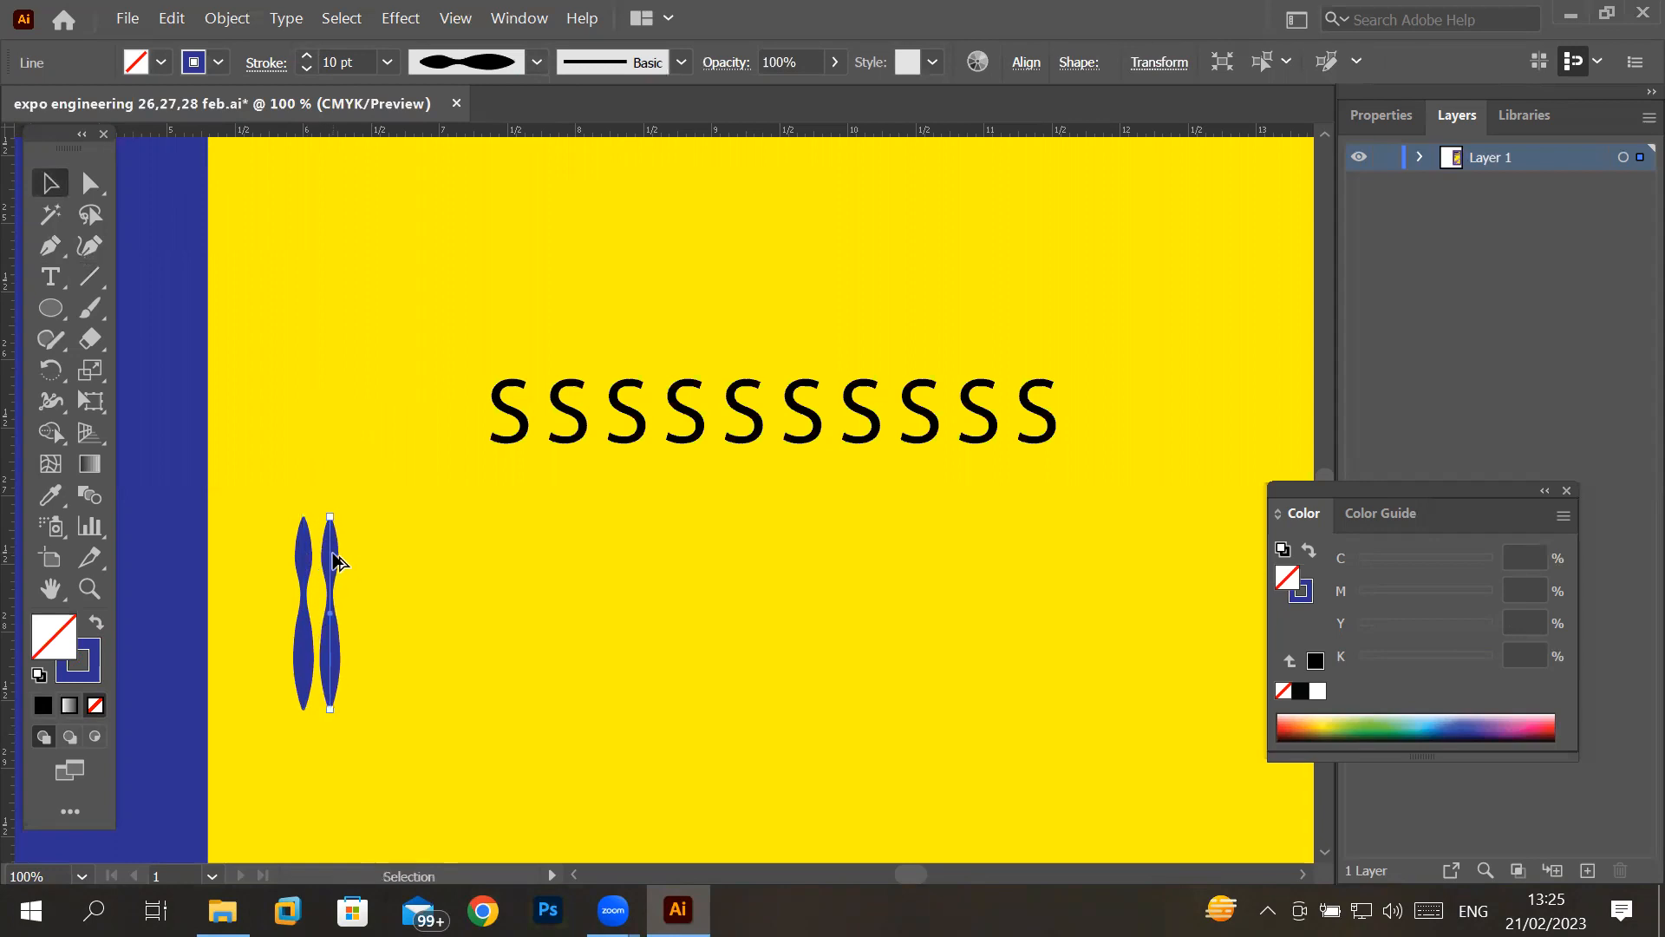
key("ctrl+d")
key("ctrl+d")
key("ctrl+d")
key("ctrl+d")
key("ctrl+d")
key("ctrl+d")
key("ctrl+d")
key("ctrl+d")
key("ctrl+d")
key("ctrl+d")
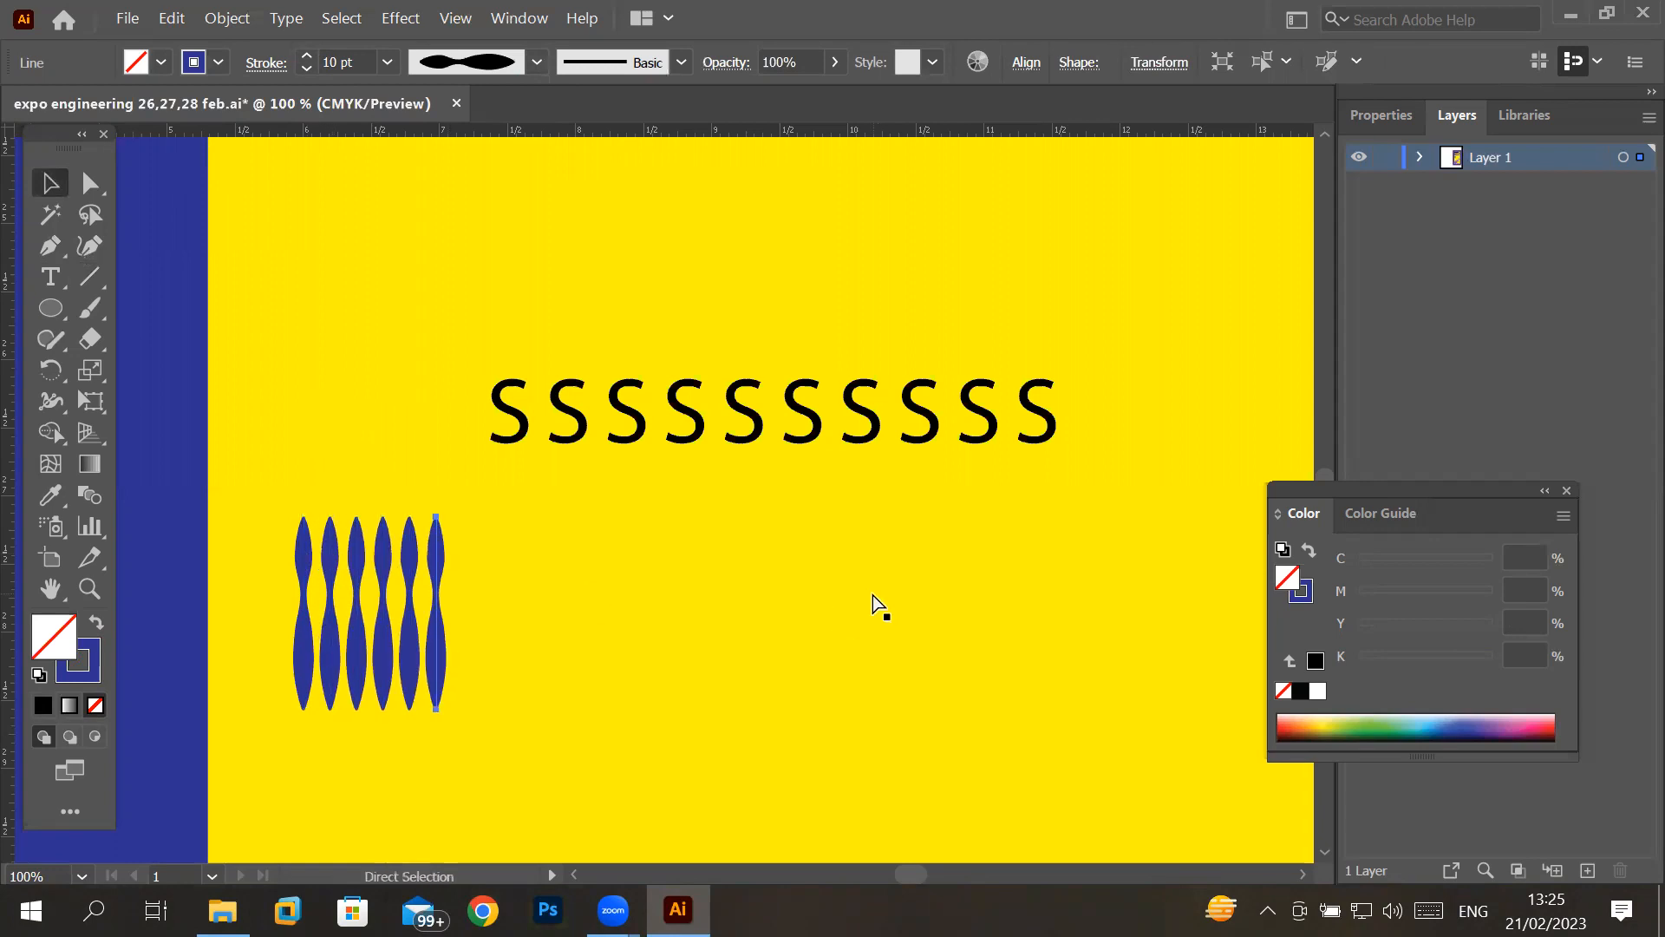
key("ctrl+d")
key("ctrl+d")
key("ctrl+d")
key("ctrl+d")
key("ctrl+d")
key("ctrl+d")
key("ctrl+d")
key("ctrl+d")
key("ctrl+d")
key("ctrl+d")
key("ctrl+d")
key("ctrl+d")
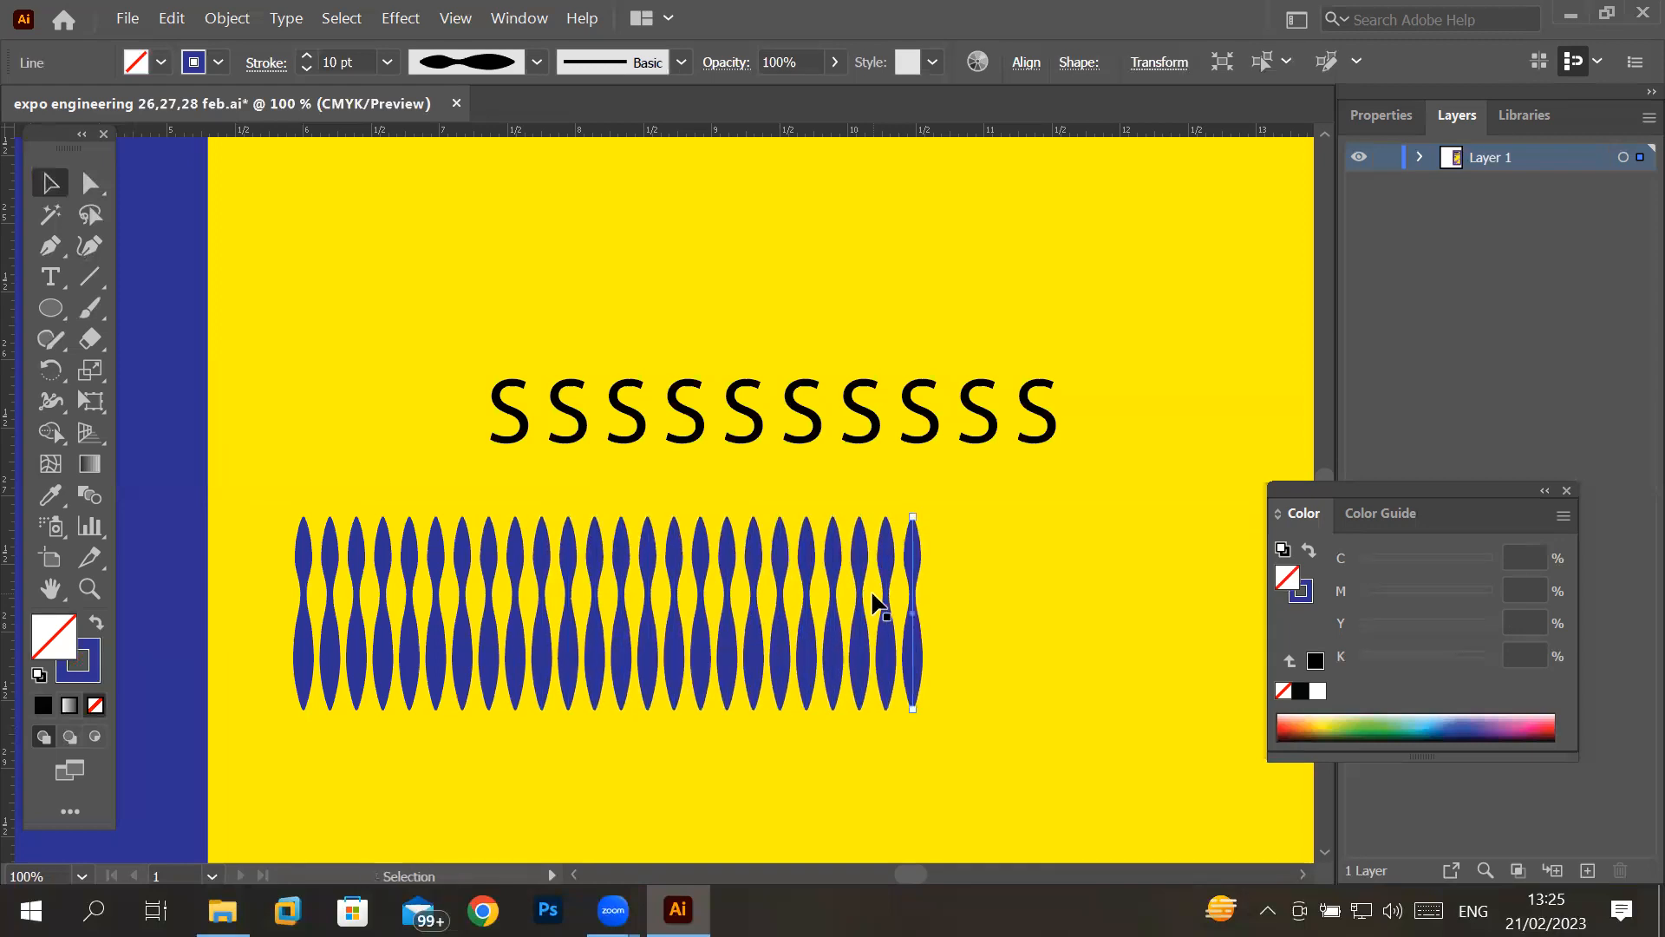
- Select the first eleven blue shapes of the row and place a copy of them above the row of S letters
left_click(303, 545)
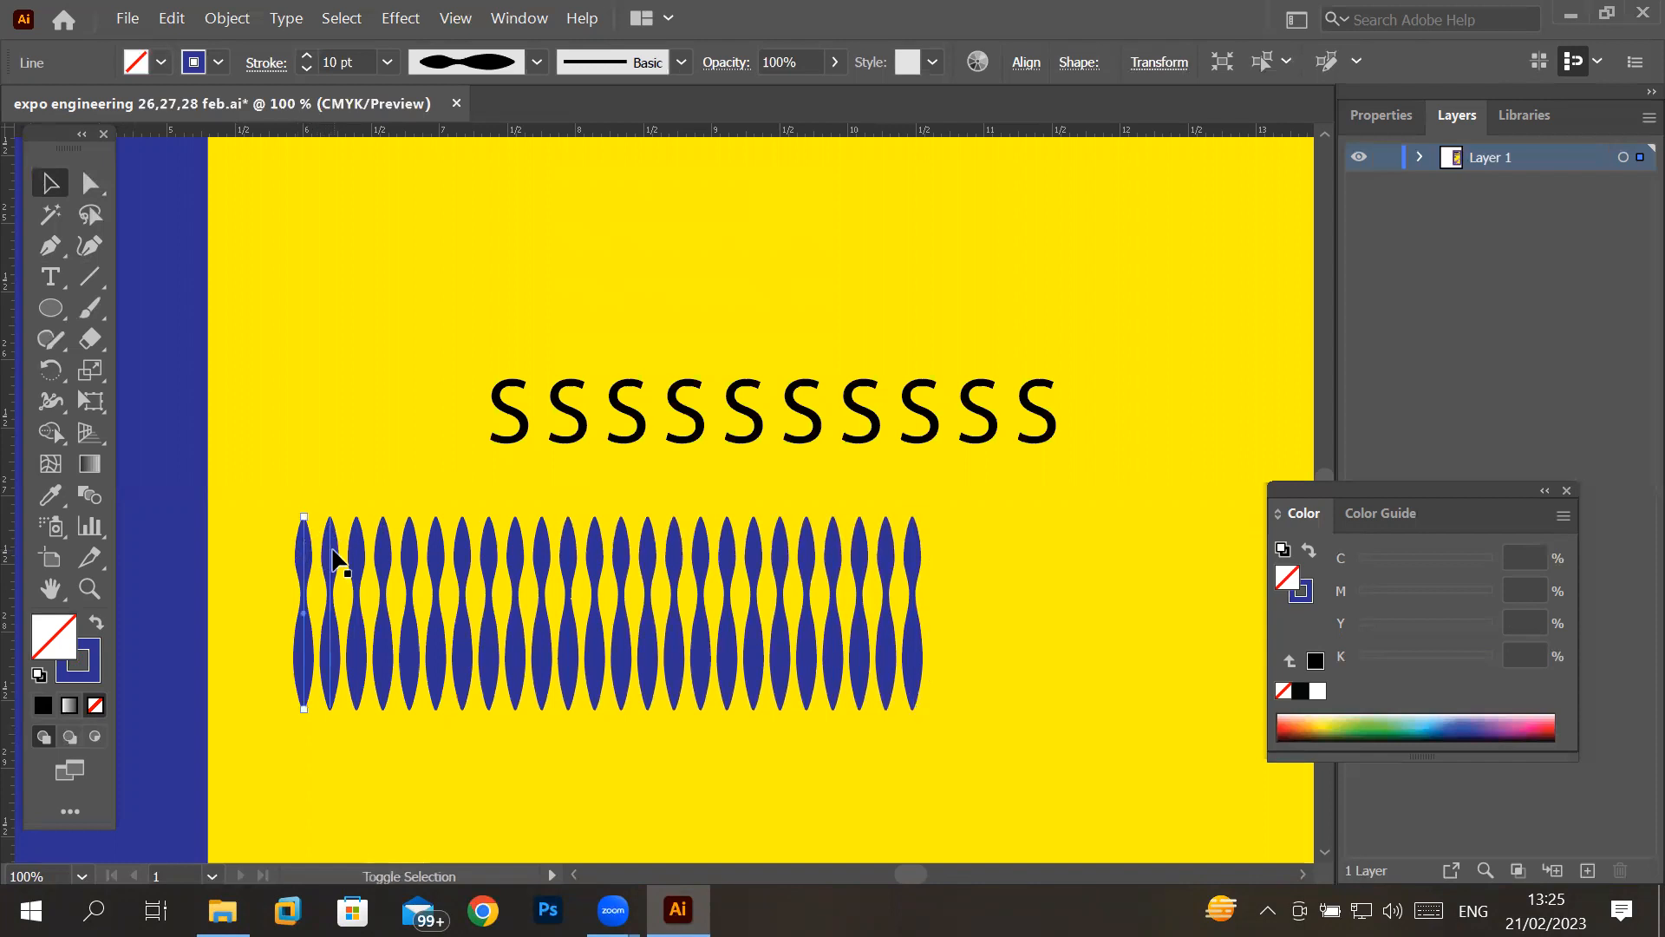
left_click(334, 559, "shift")
left_click(356, 559, "shift")
left_click(384, 559, "shift")
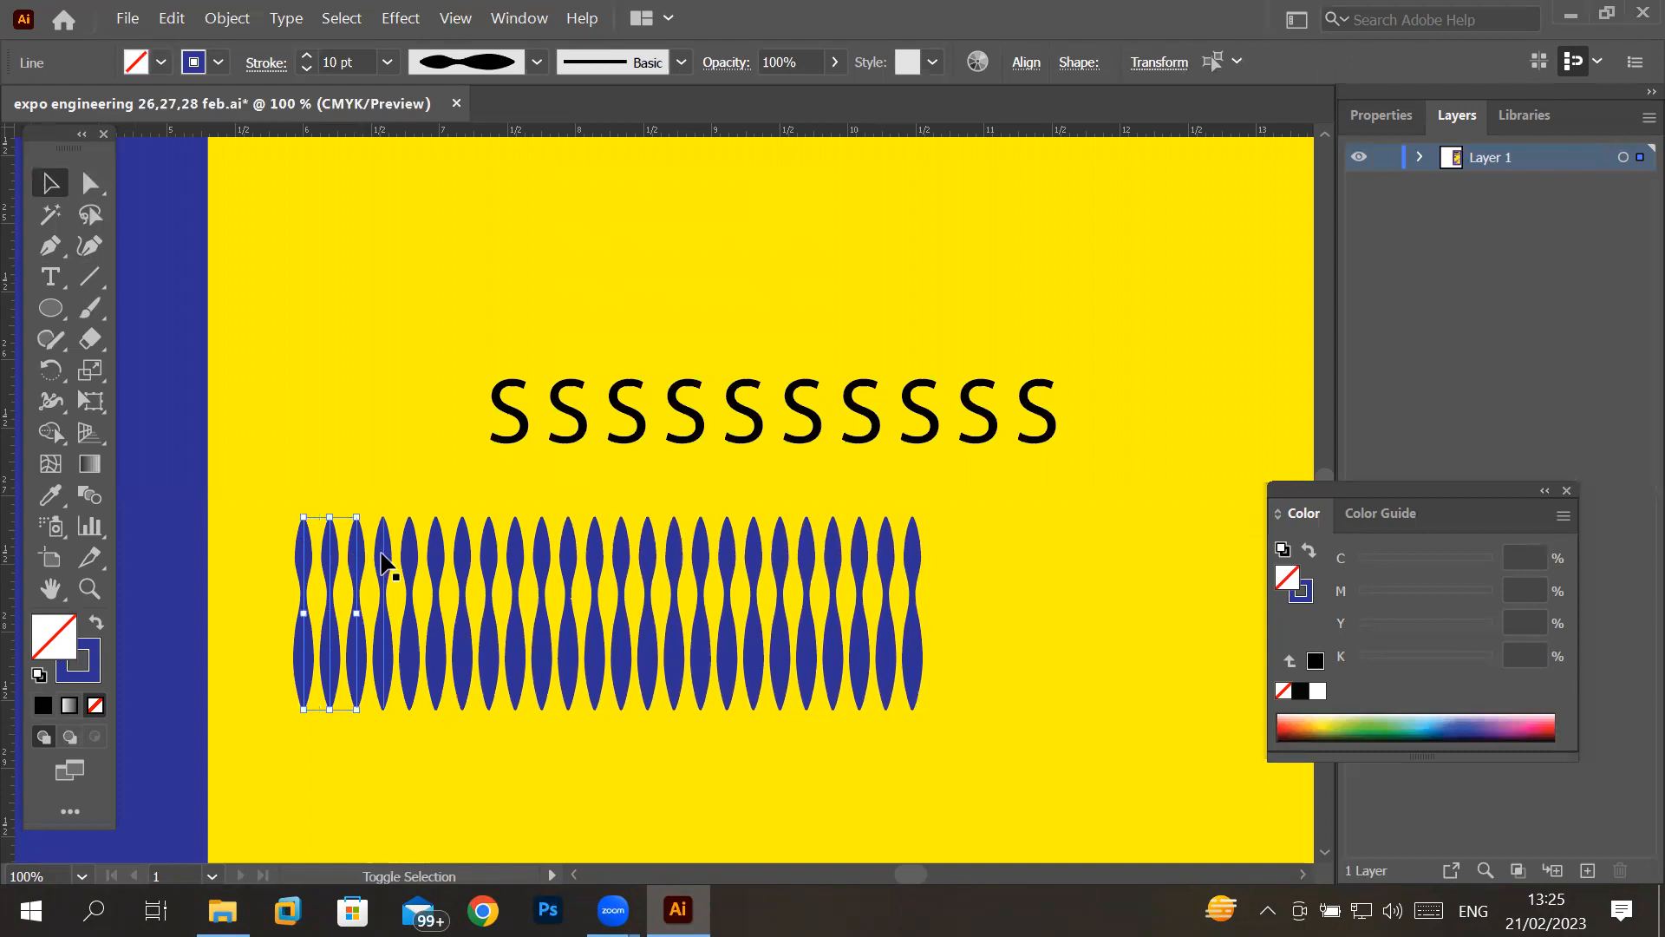
left_click(411, 560, "shift")
left_click(439, 562, "shift")
left_click(464, 560, "shift")
left_click(490, 559, "shift")
left_click(516, 553, "shift")
left_click(539, 553, "shift")
left_click(565, 559, "shift")
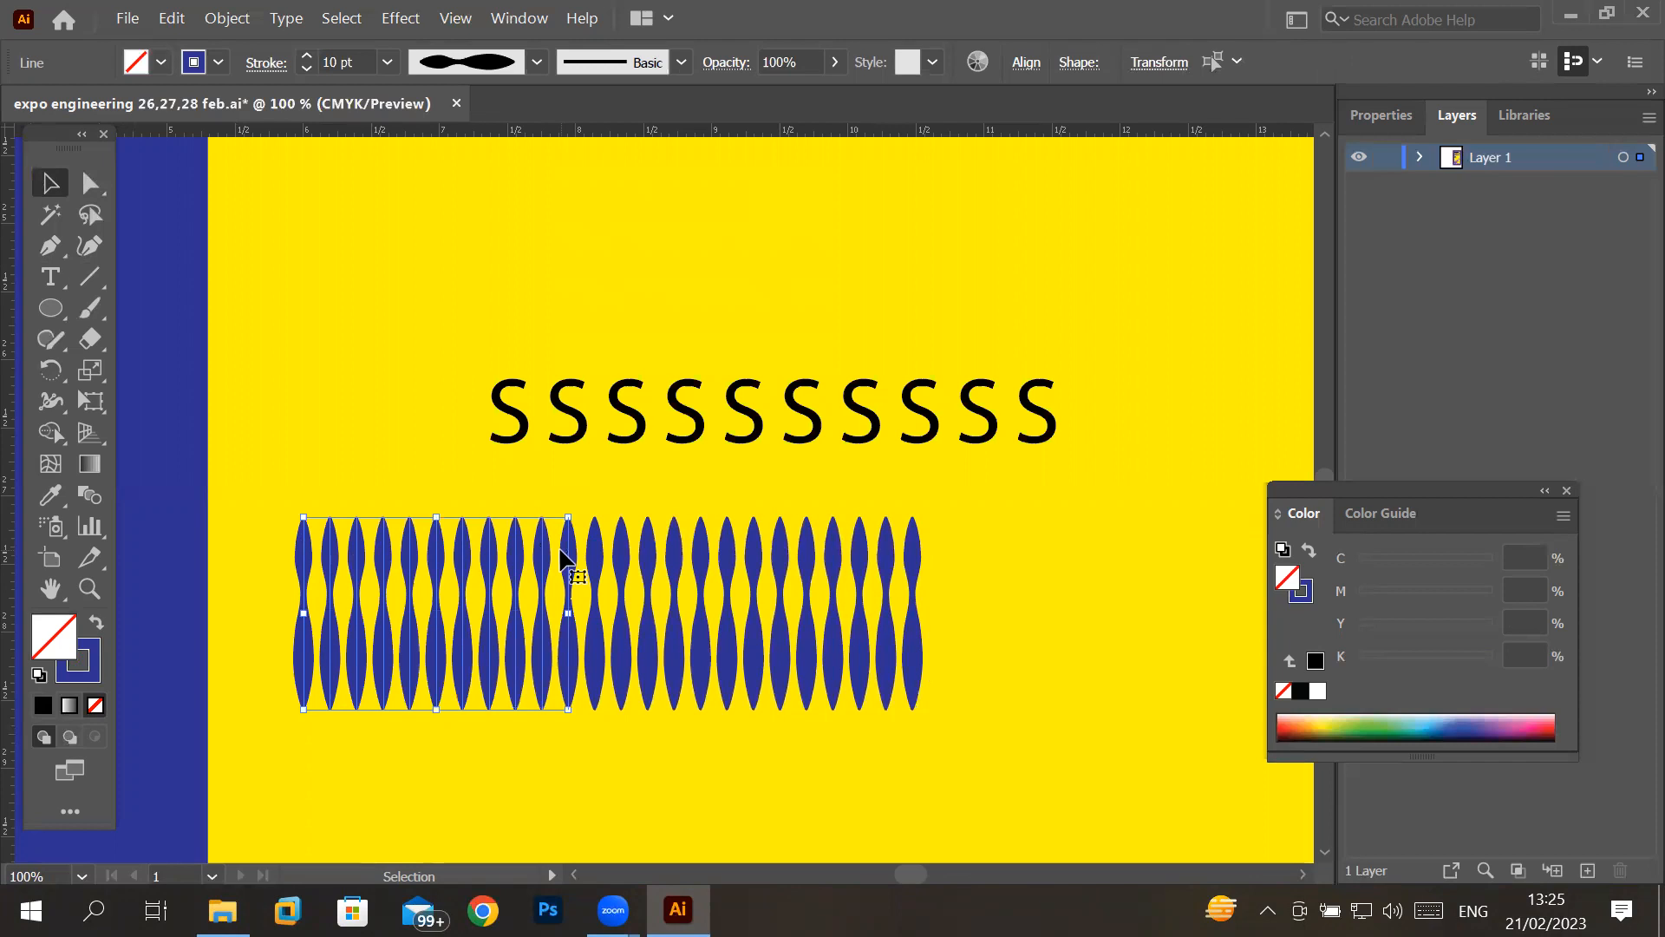
left_click_drag(562, 555, 767, 211)
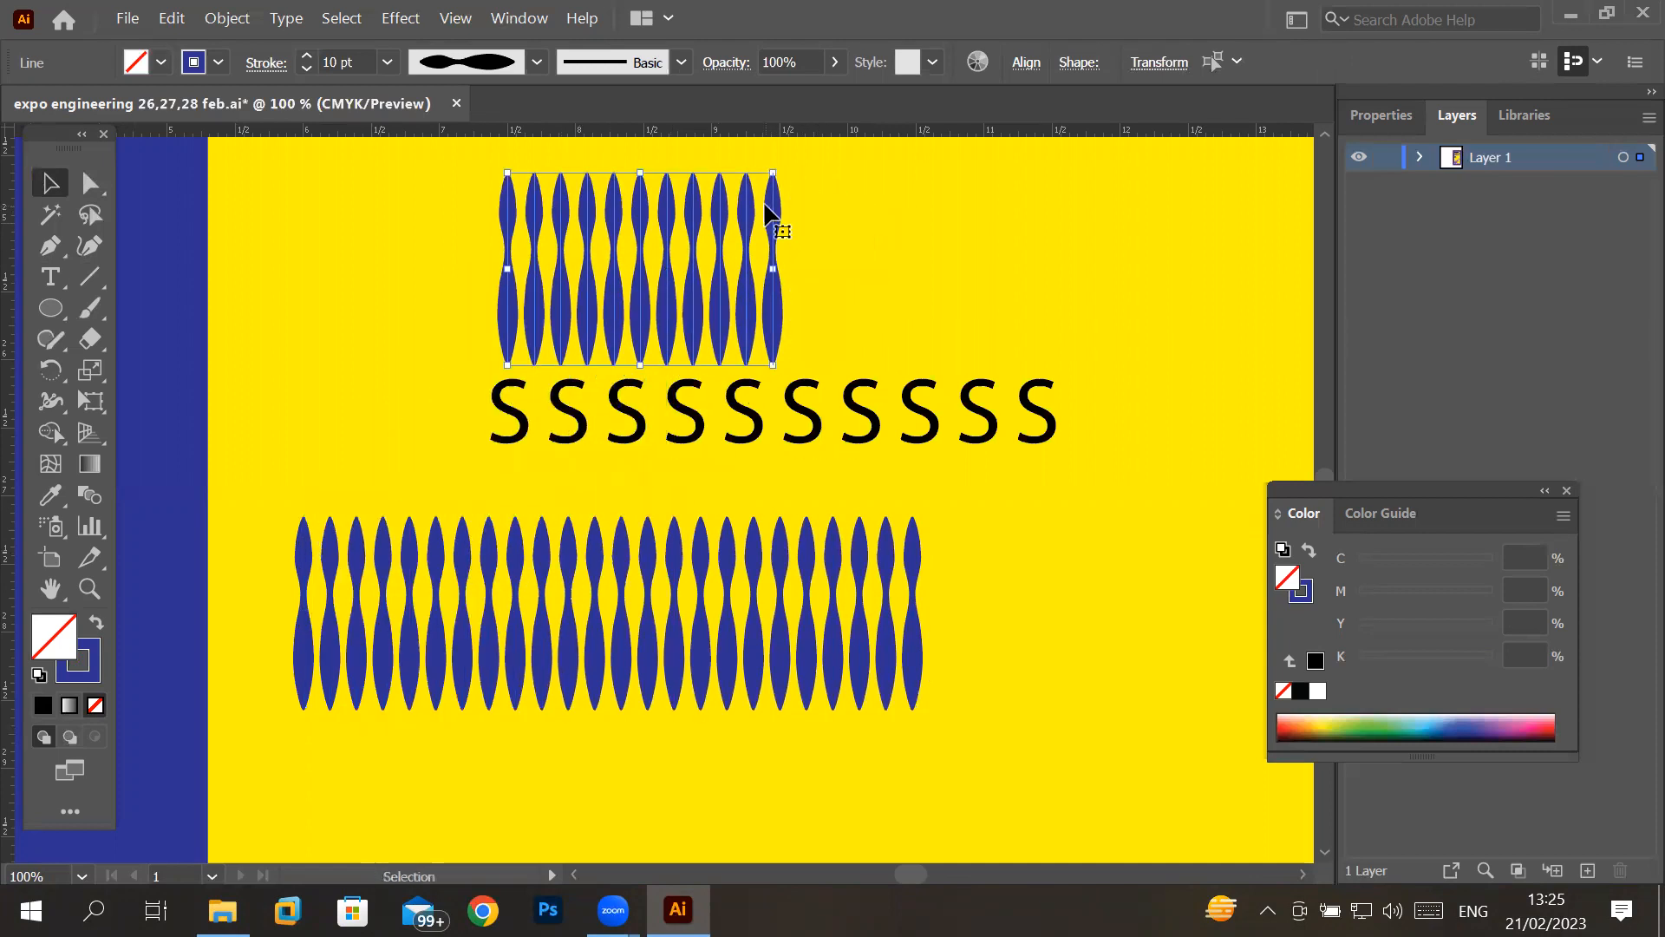
left_click_drag(778, 162, 820, 143)
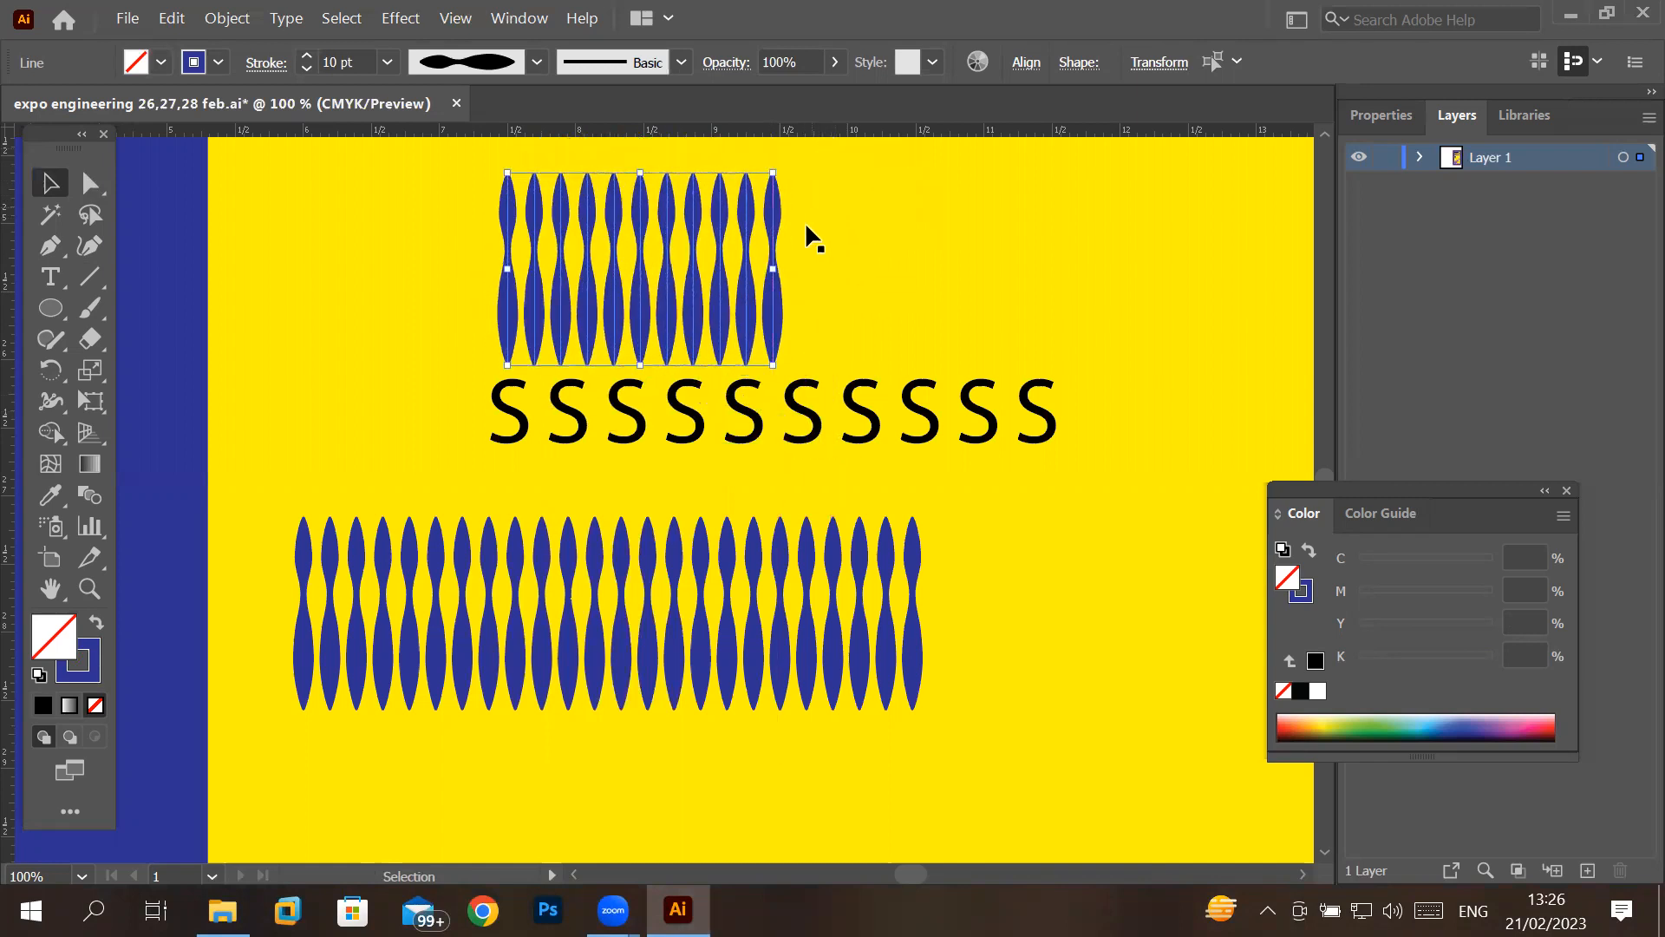
- Rotate the last S of the row clockwise to a diagonal tilt
left_click(1032, 419)
left_click_drag(1071, 356, 1082, 441)
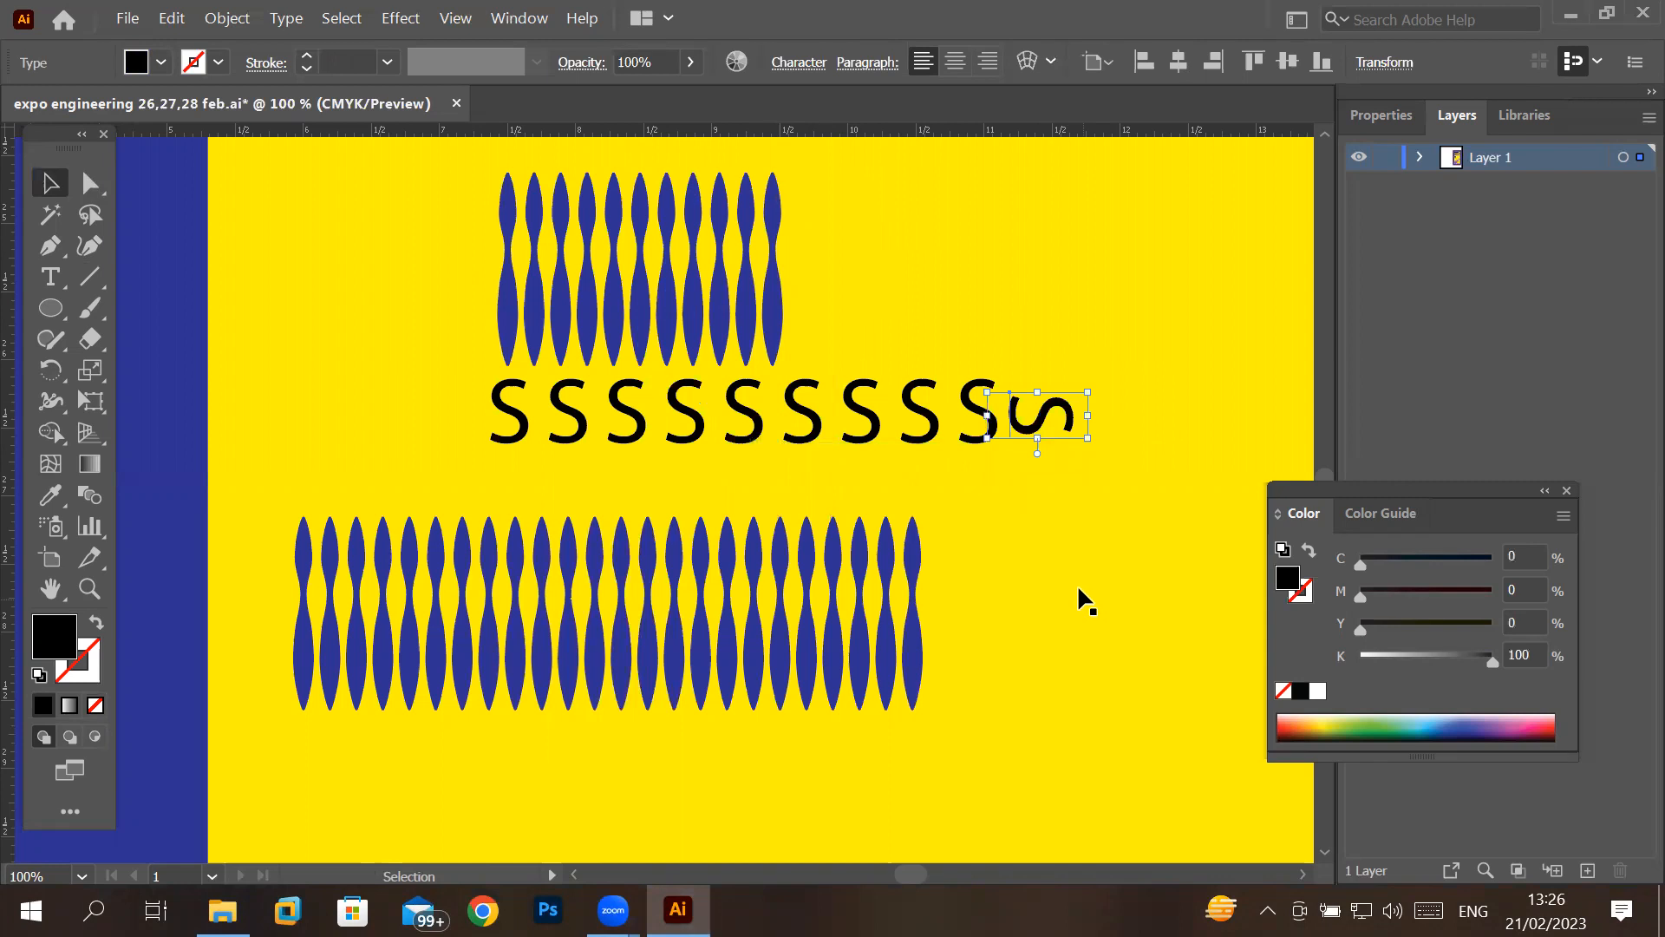
left_click_drag(1090, 448, 1099, 399)
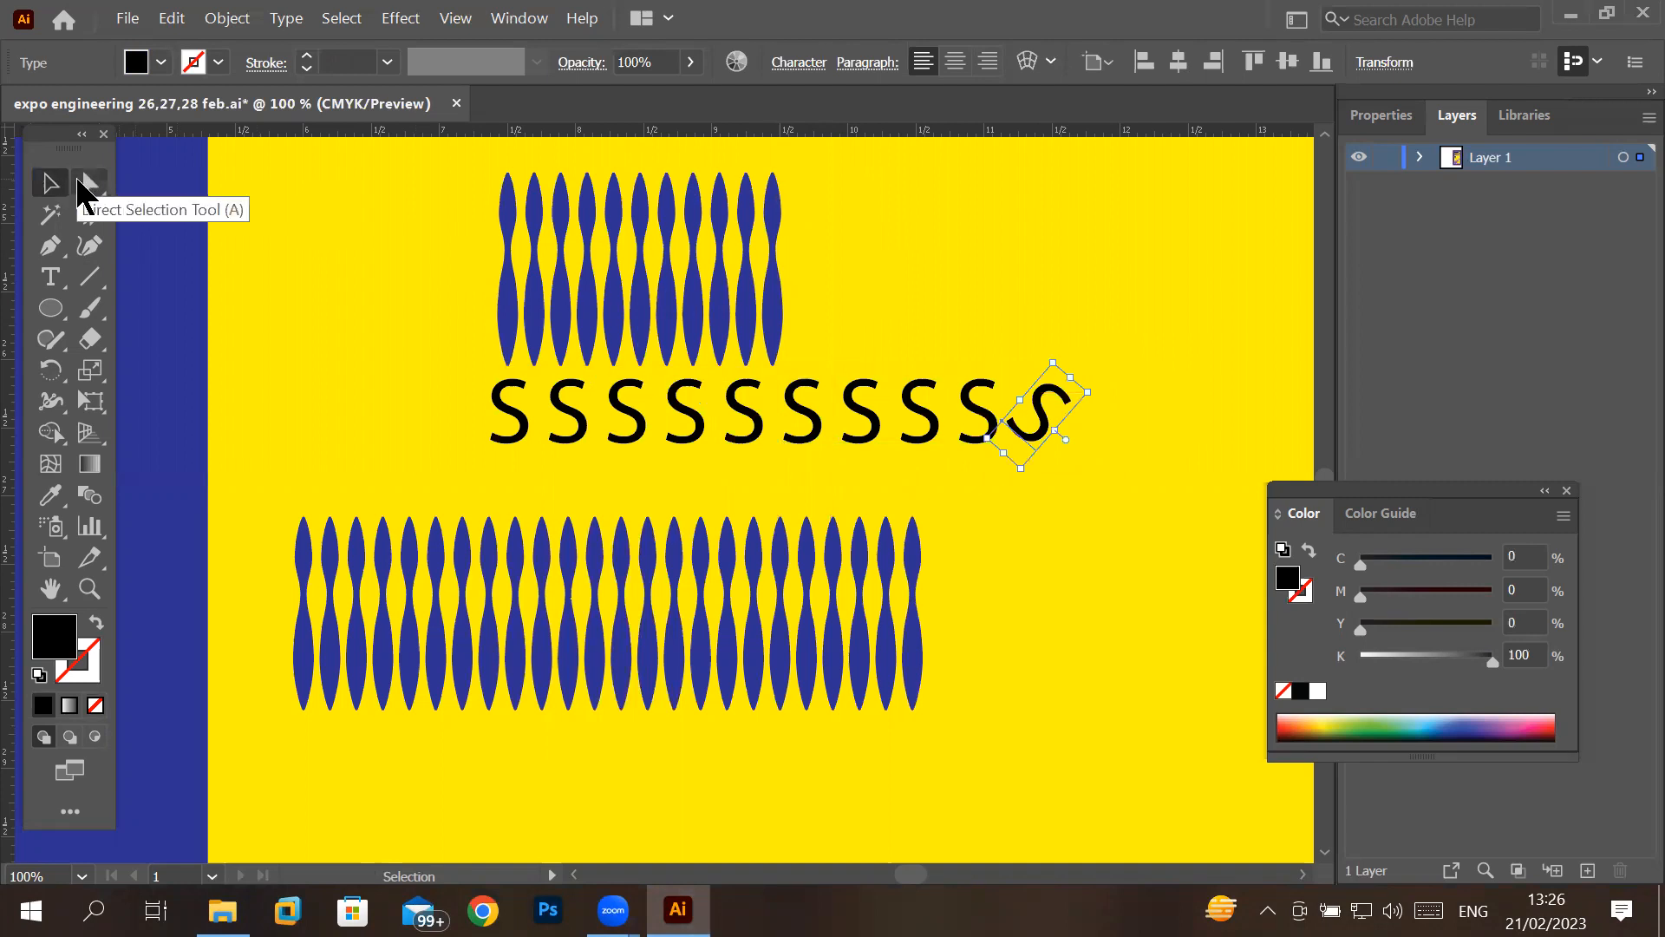
left_click(445, 165)
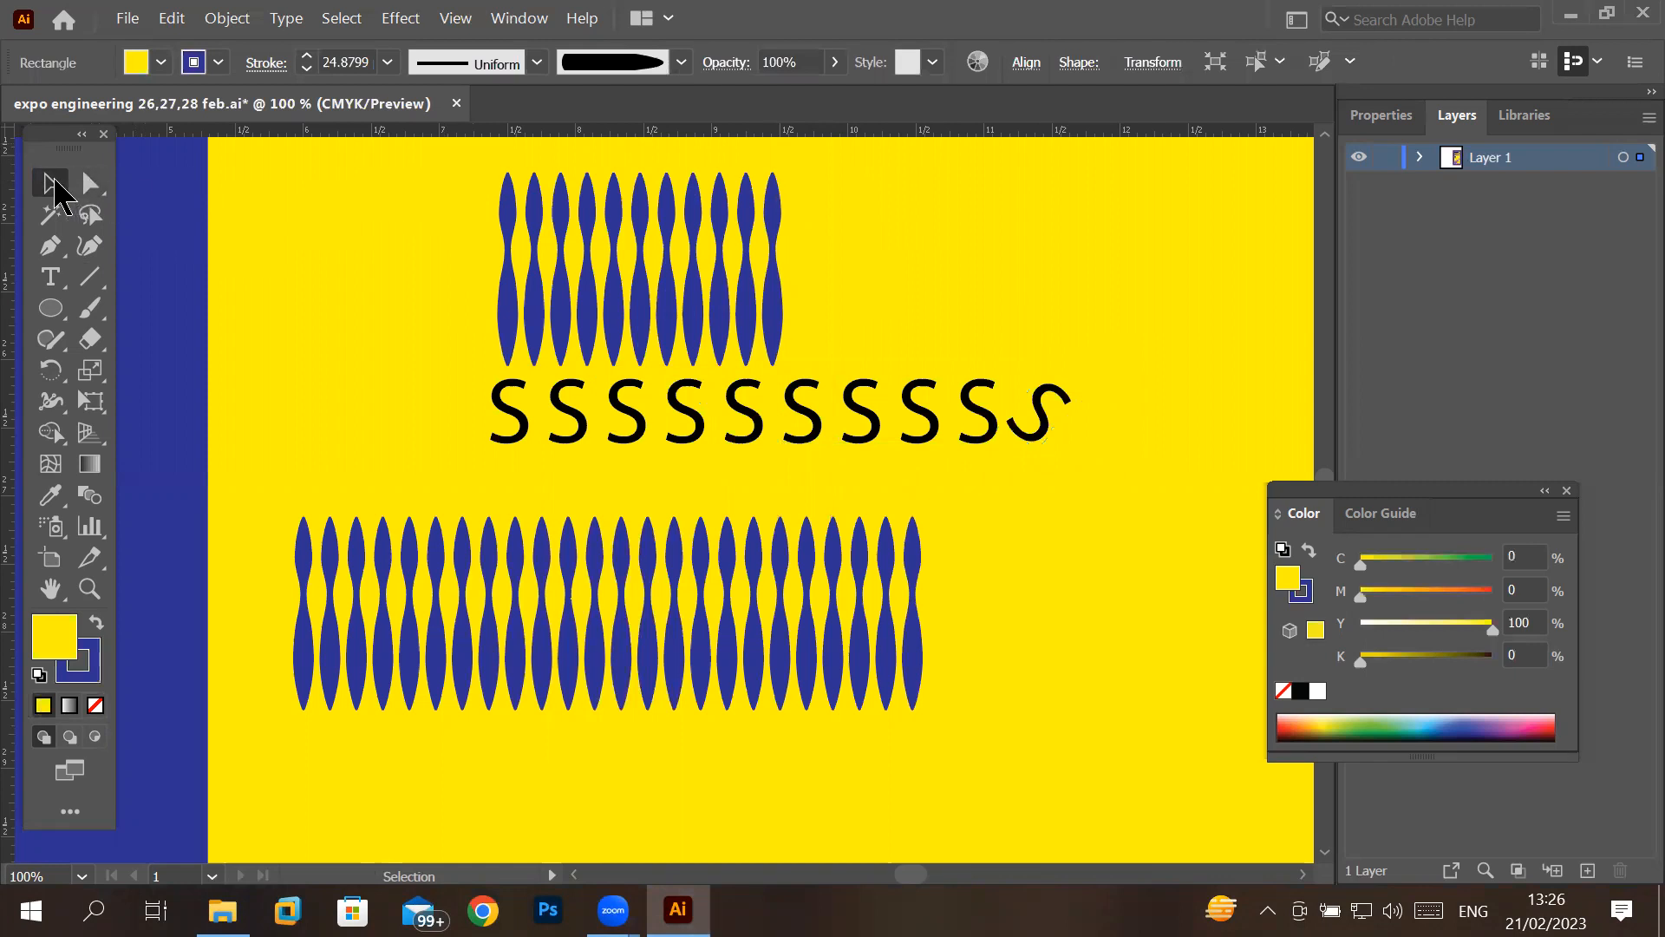
left_click_drag(438, 167, 679, 318)
key("ctrl+z")
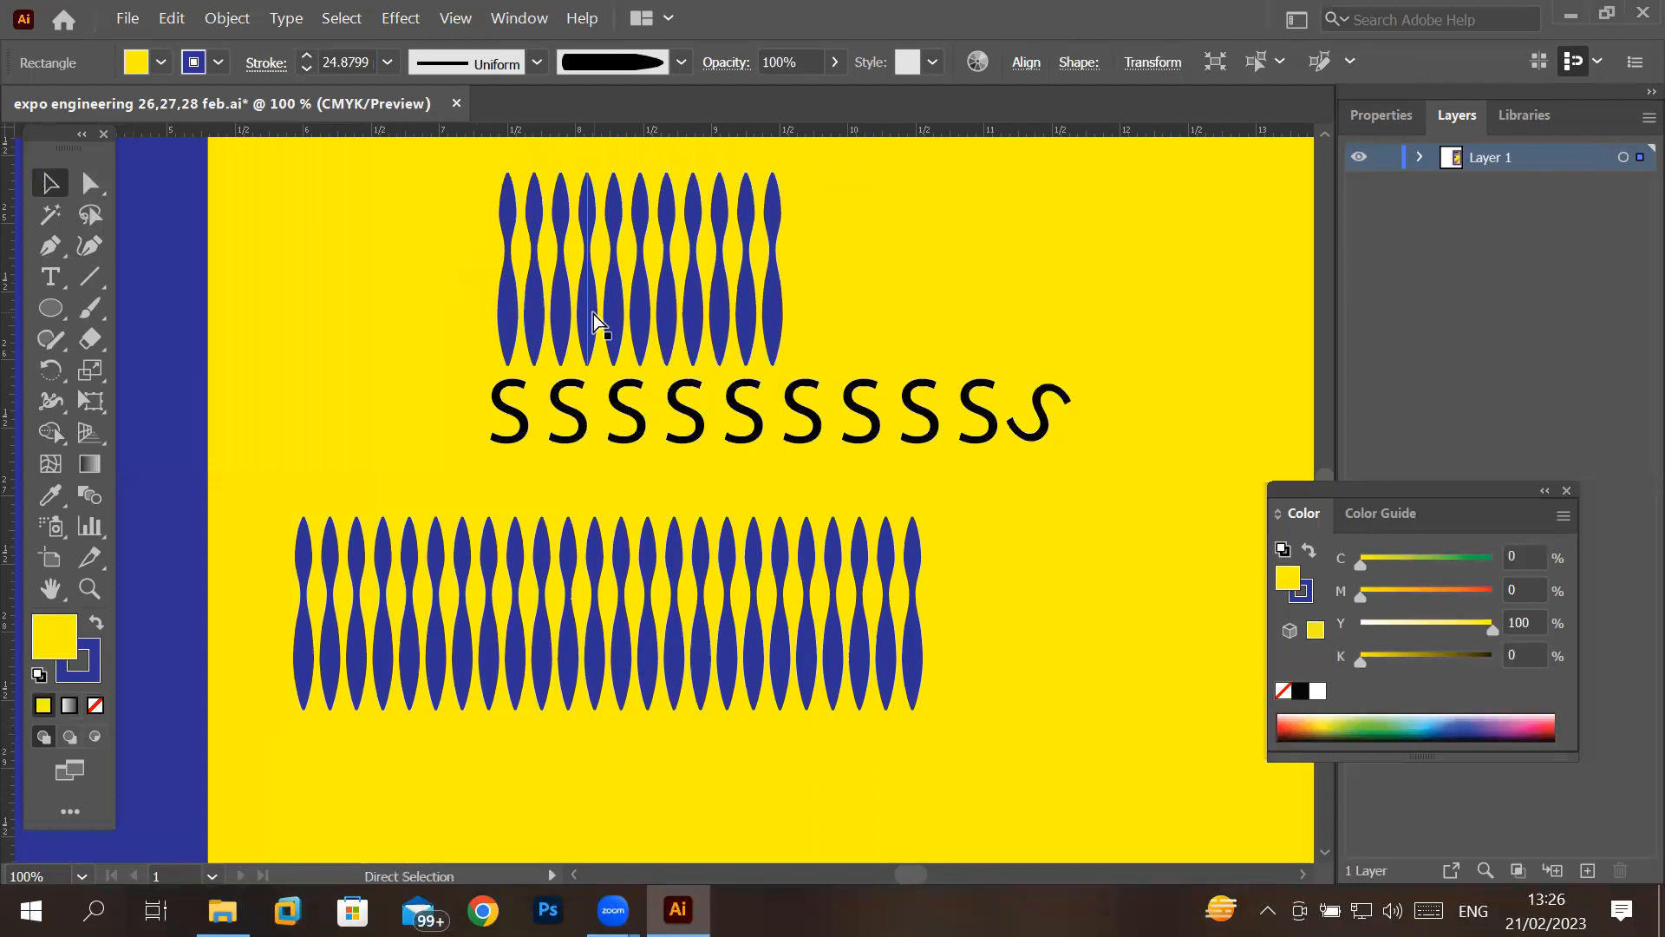
- Select the upper blue pattern and the S row together with a marquee started outside the poster's left edge
scroll(597, 322, "down", 2)
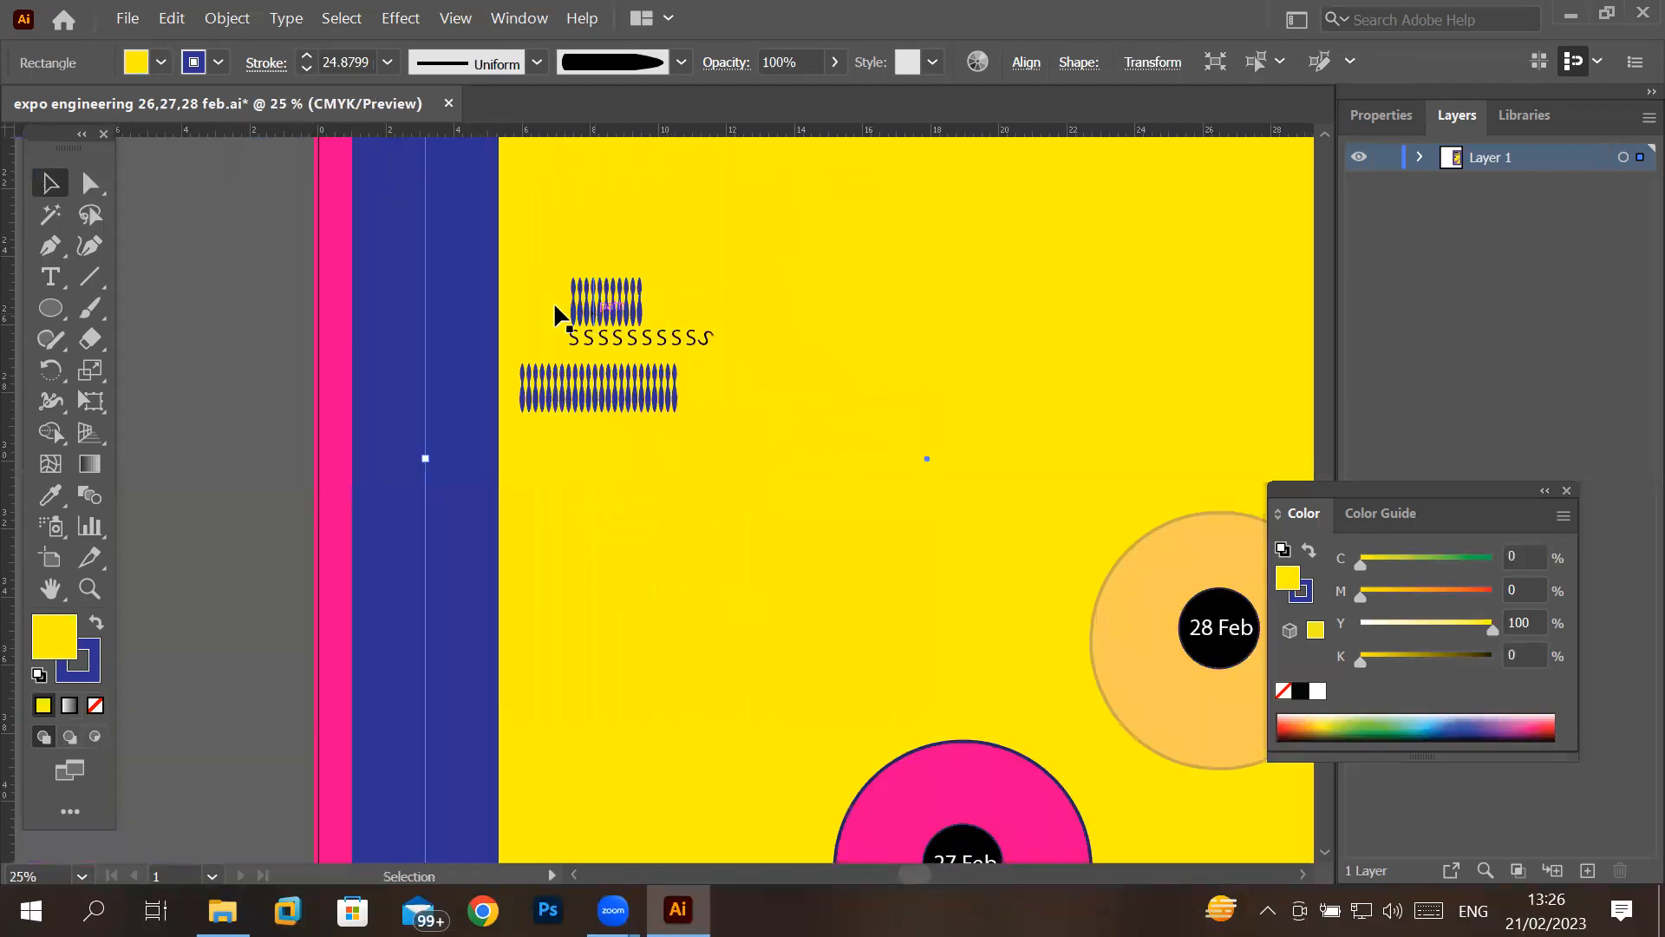
left_click_drag(237, 224, 699, 338)
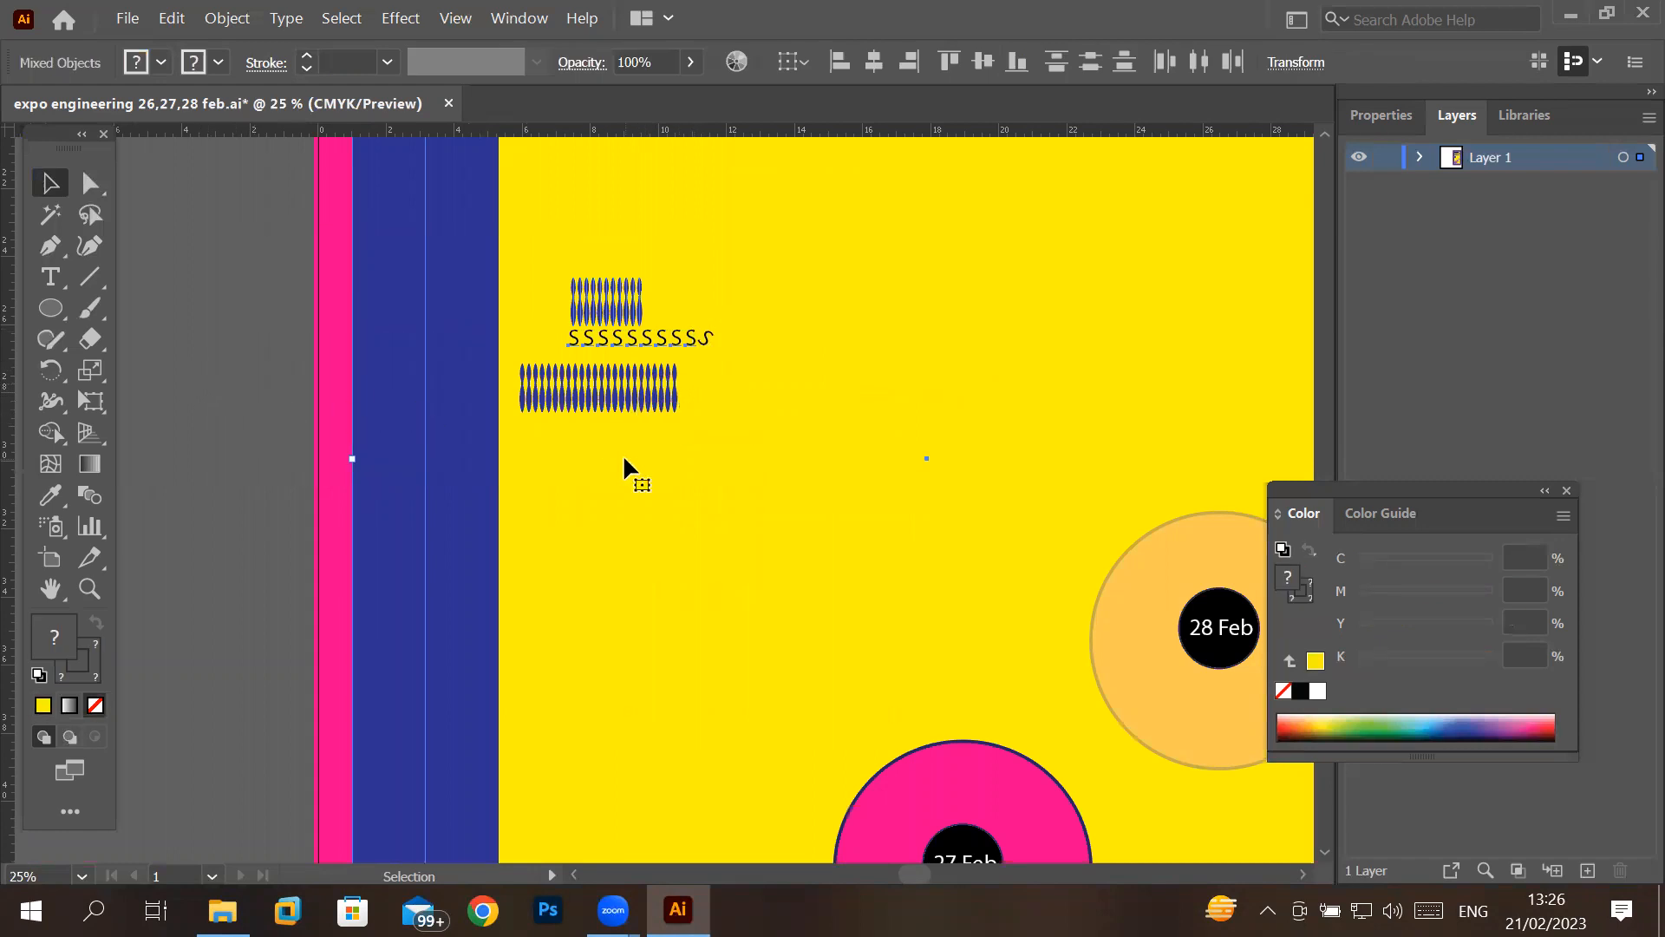
scroll(637, 455, "up", 5)
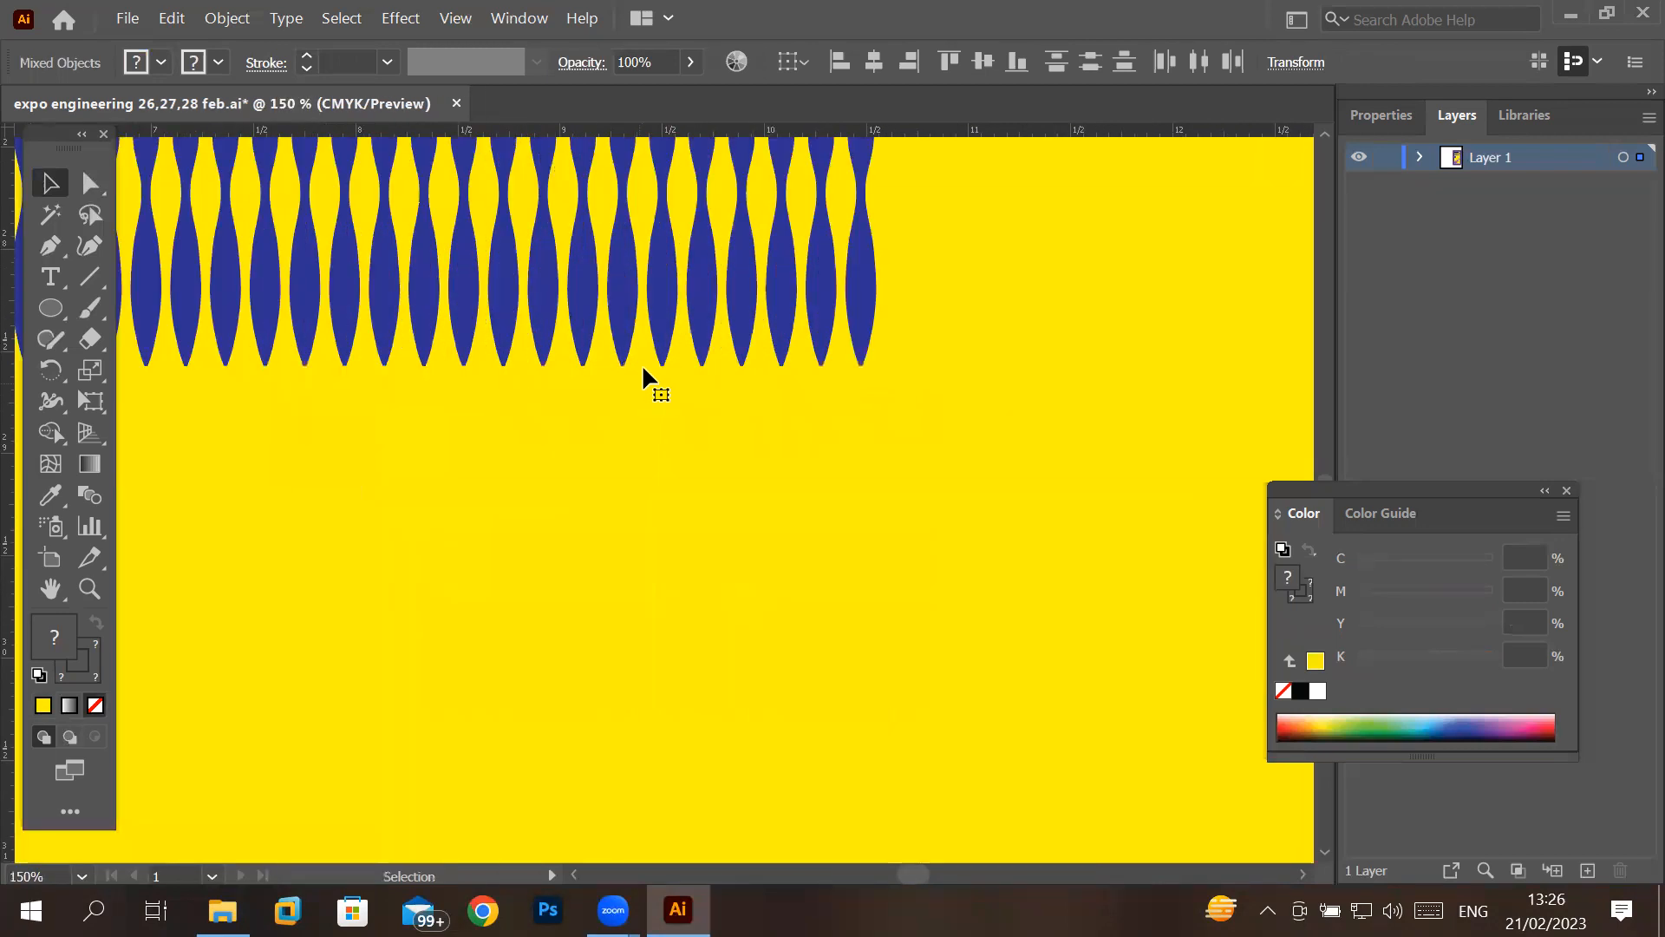
scroll(669, 287, "down", 3)
scroll(669, 287, "up", 1)
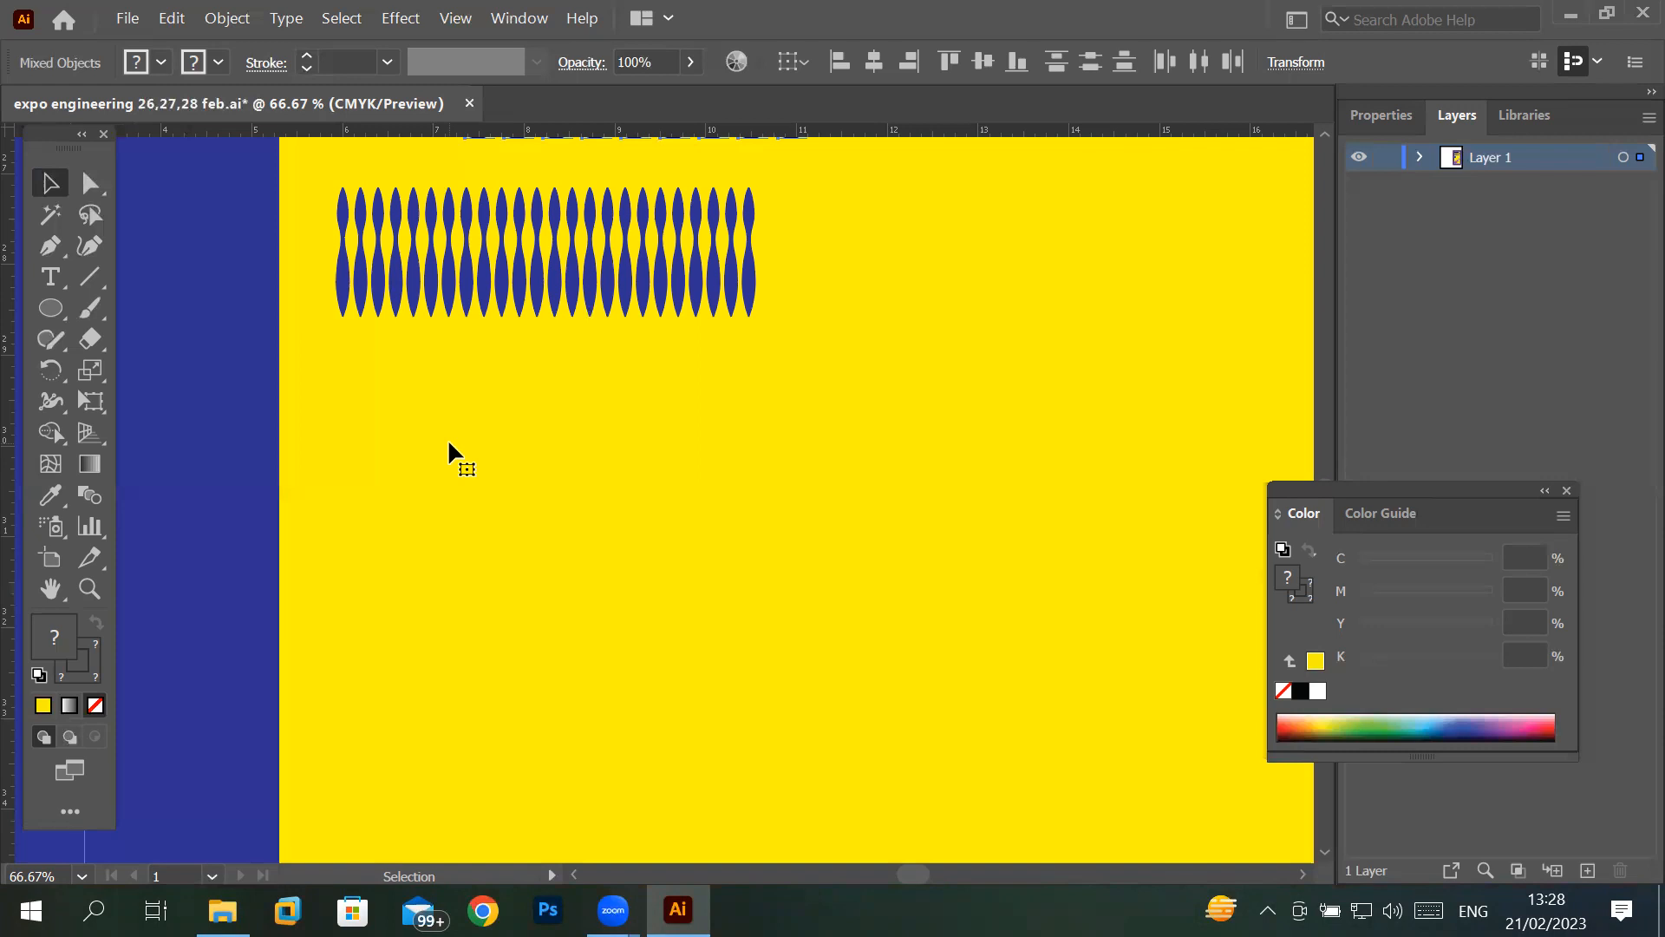
scroll(461, 388, "down", 6)
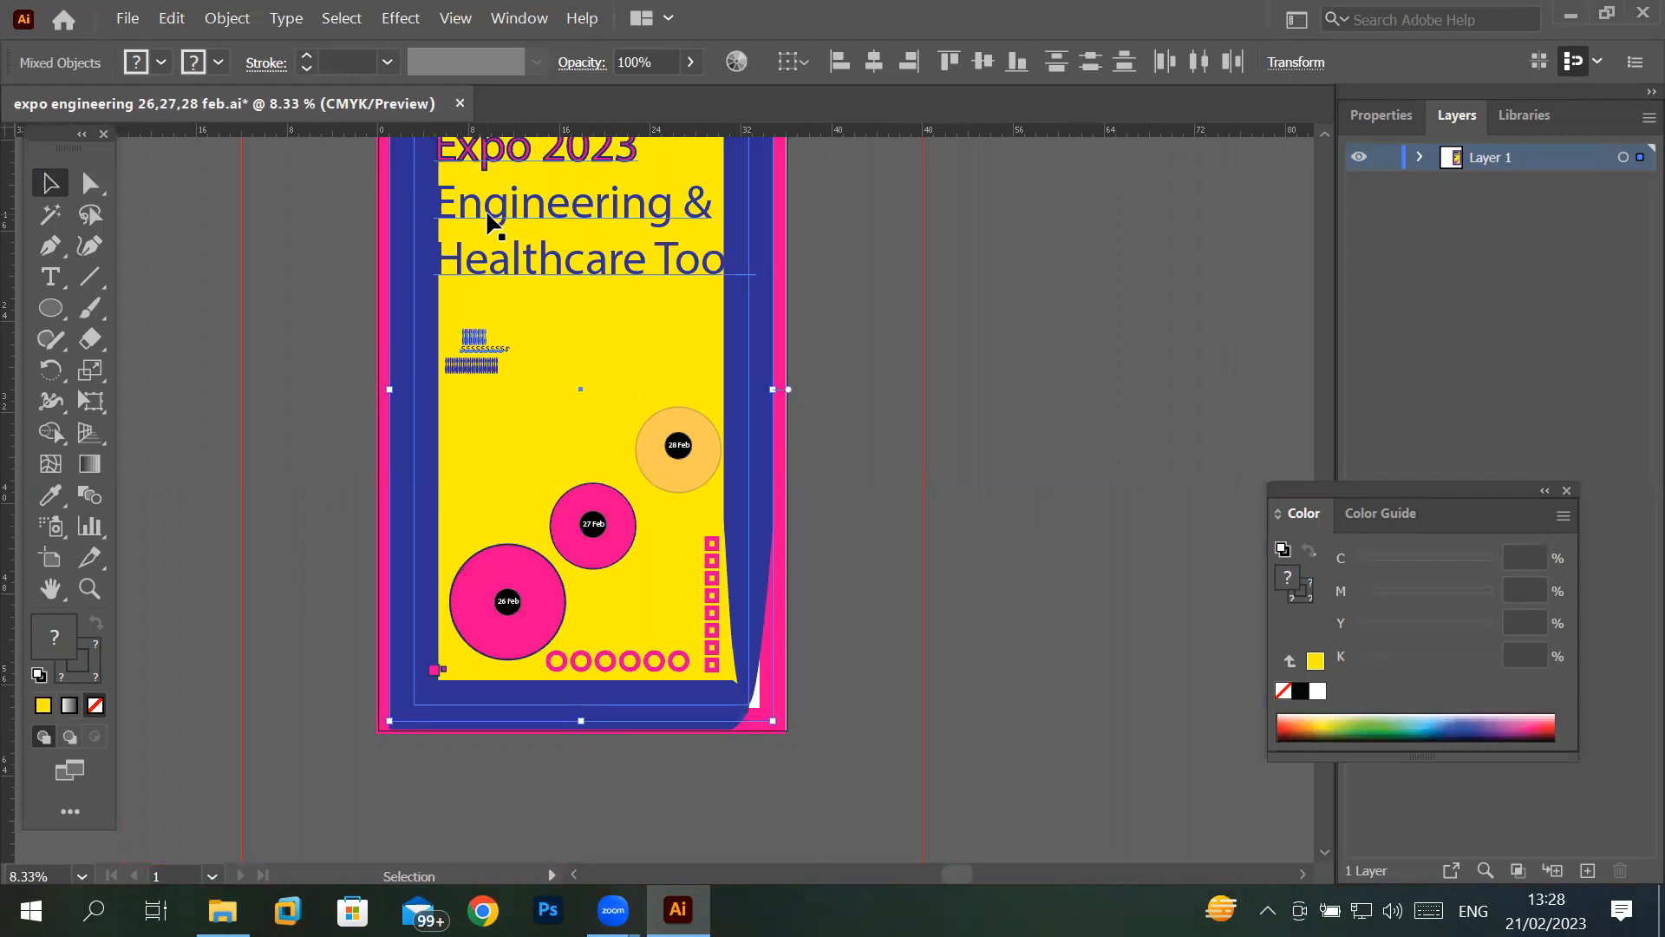
- Move the floating toolbar away from the canvas edge and close it
left_click_drag(52, 149, 168, 172)
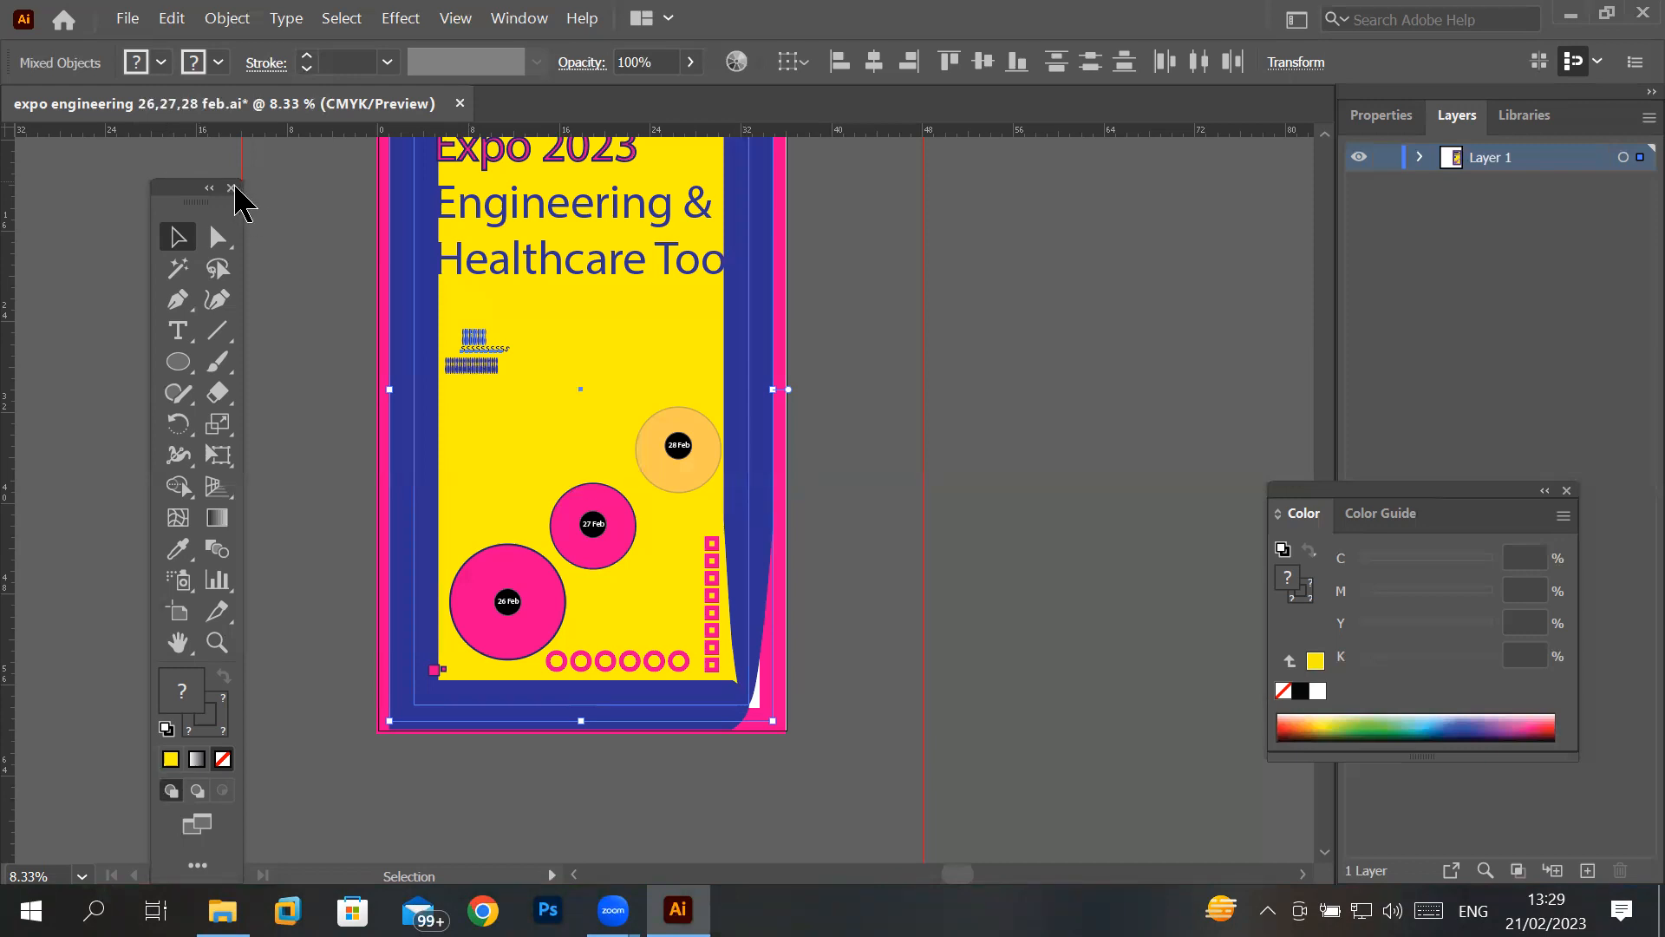
left_click(232, 188)
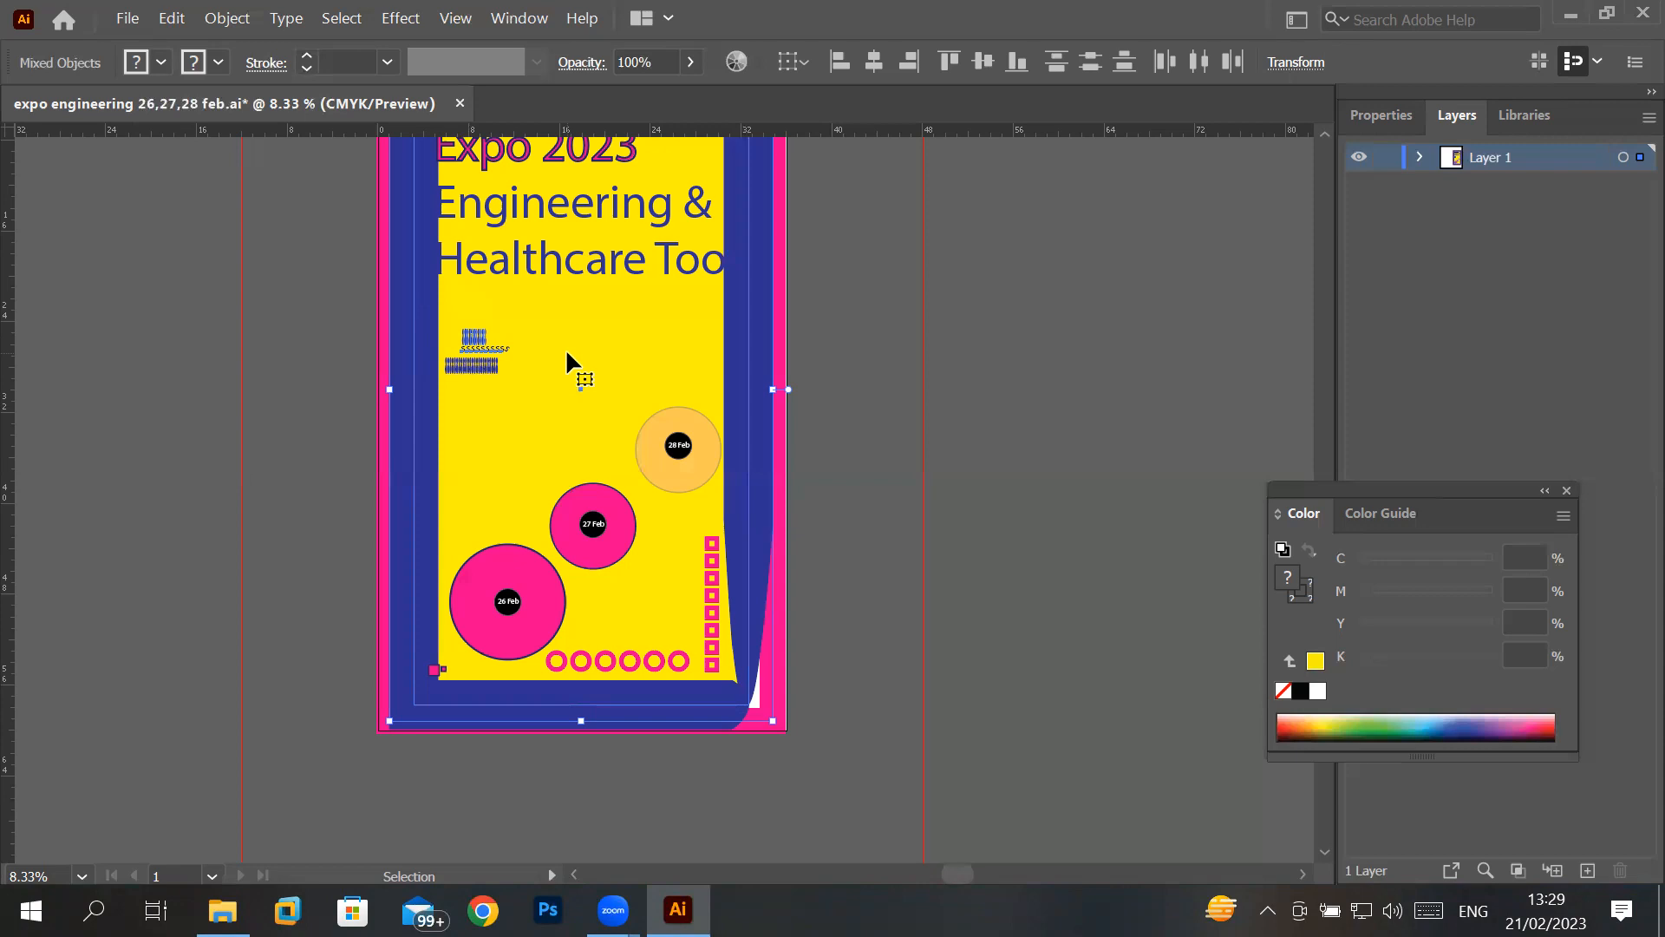
left_click(171, 19)
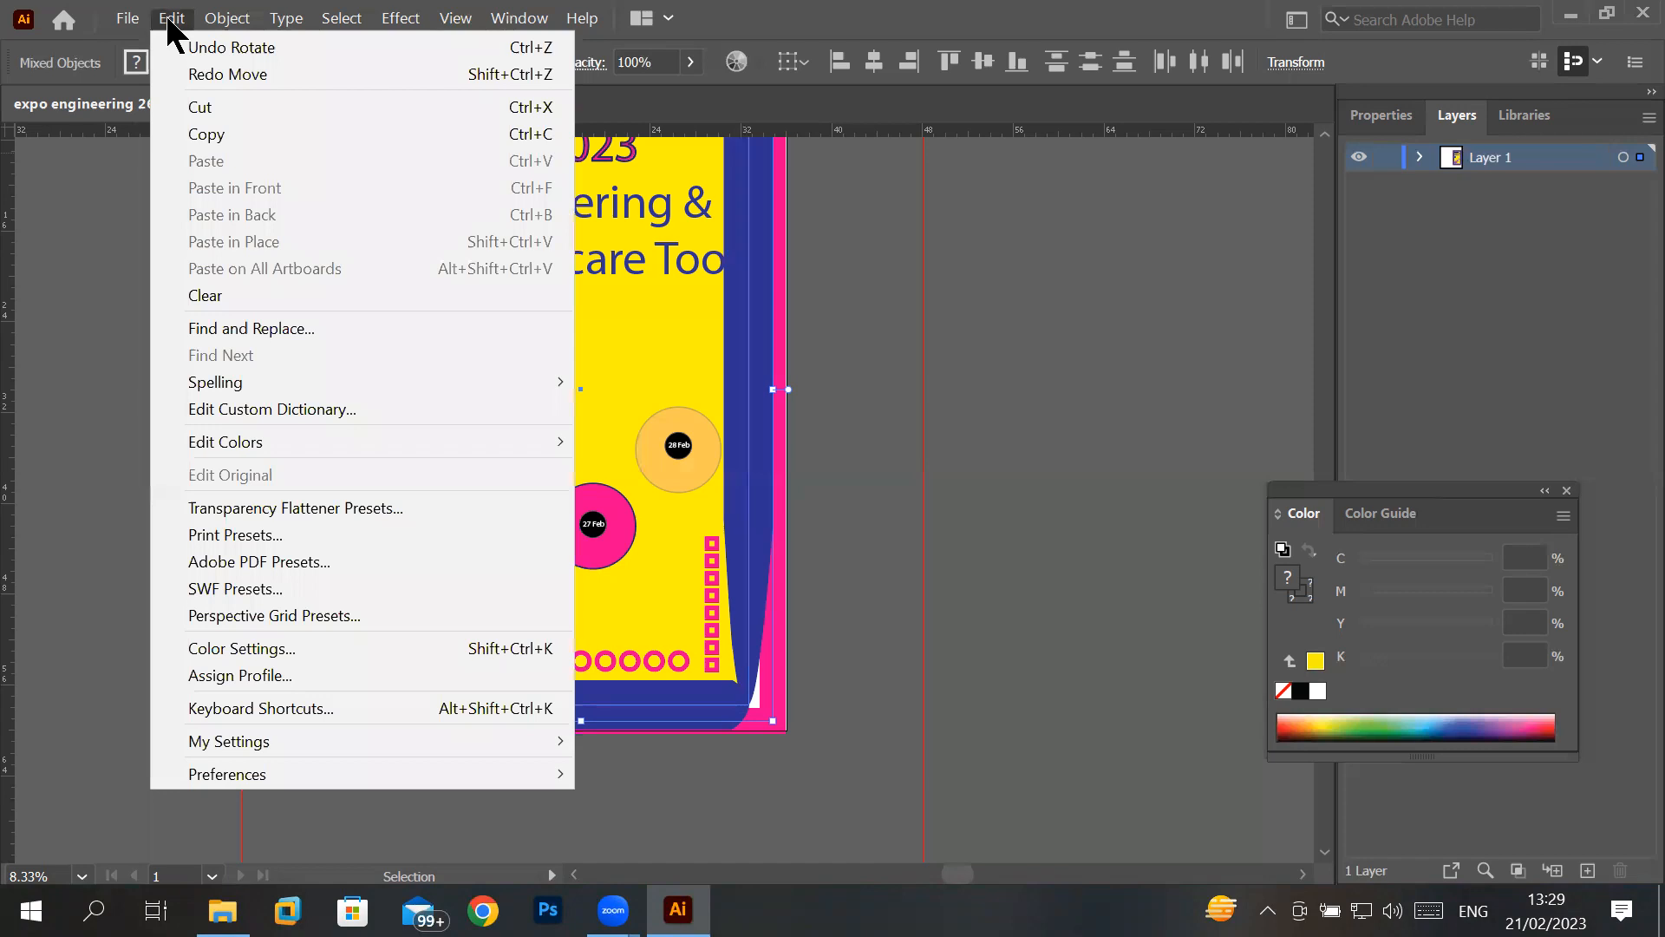
left_click(806, 19)
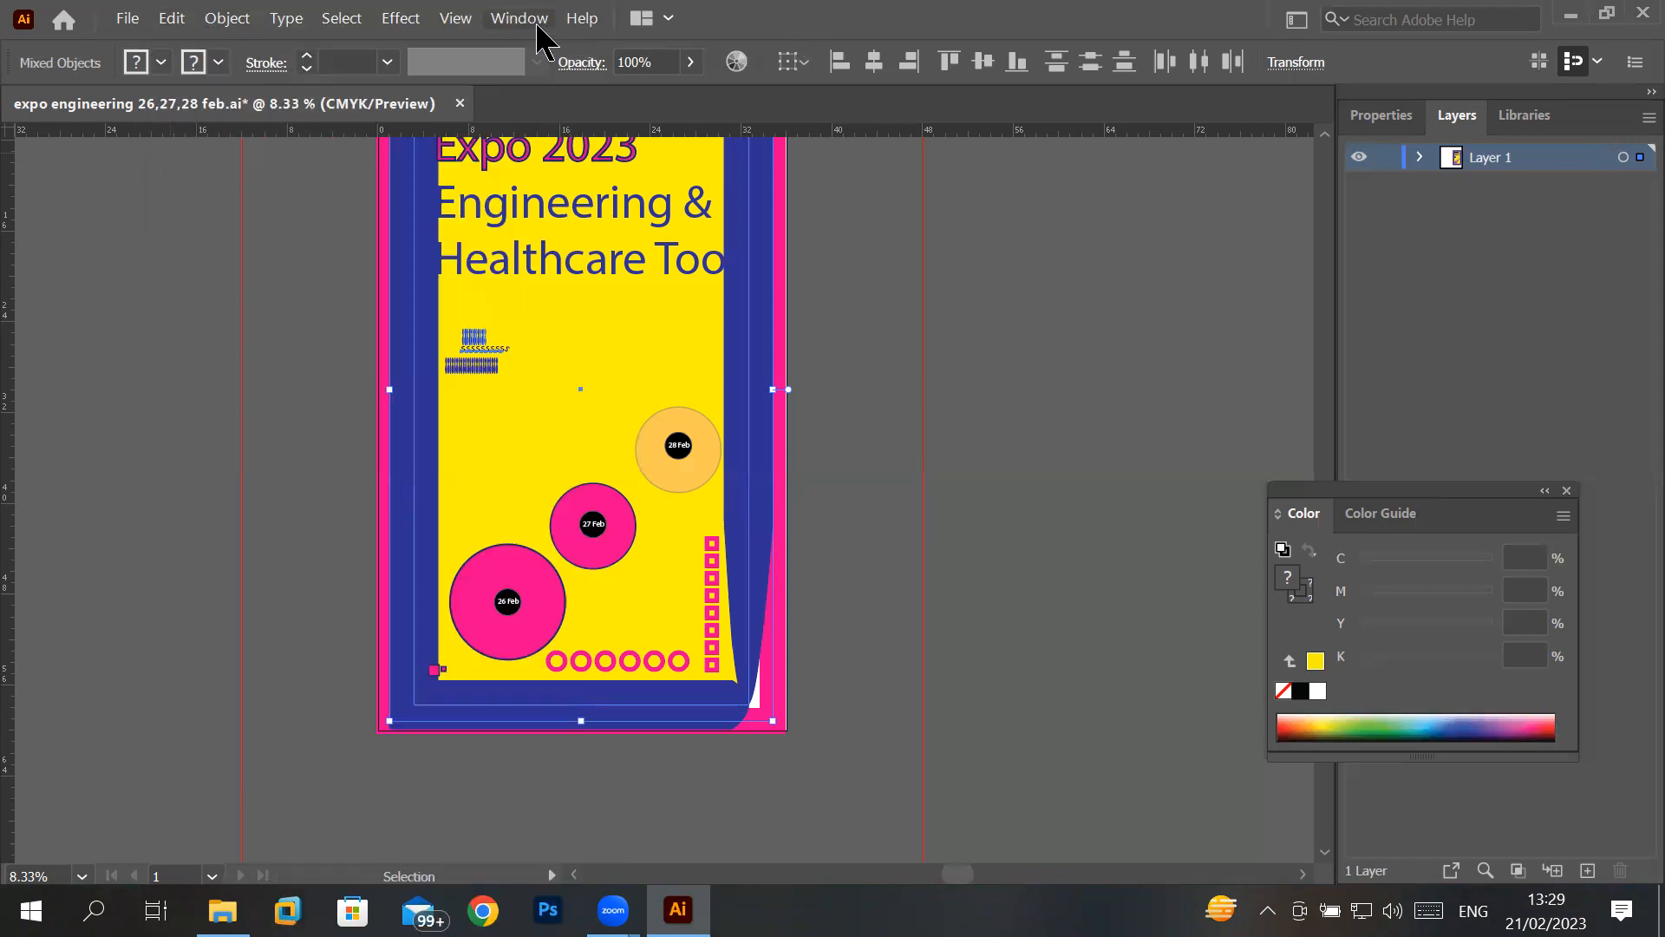
- Hide the Control bar, and show it again
left_click(537, 26)
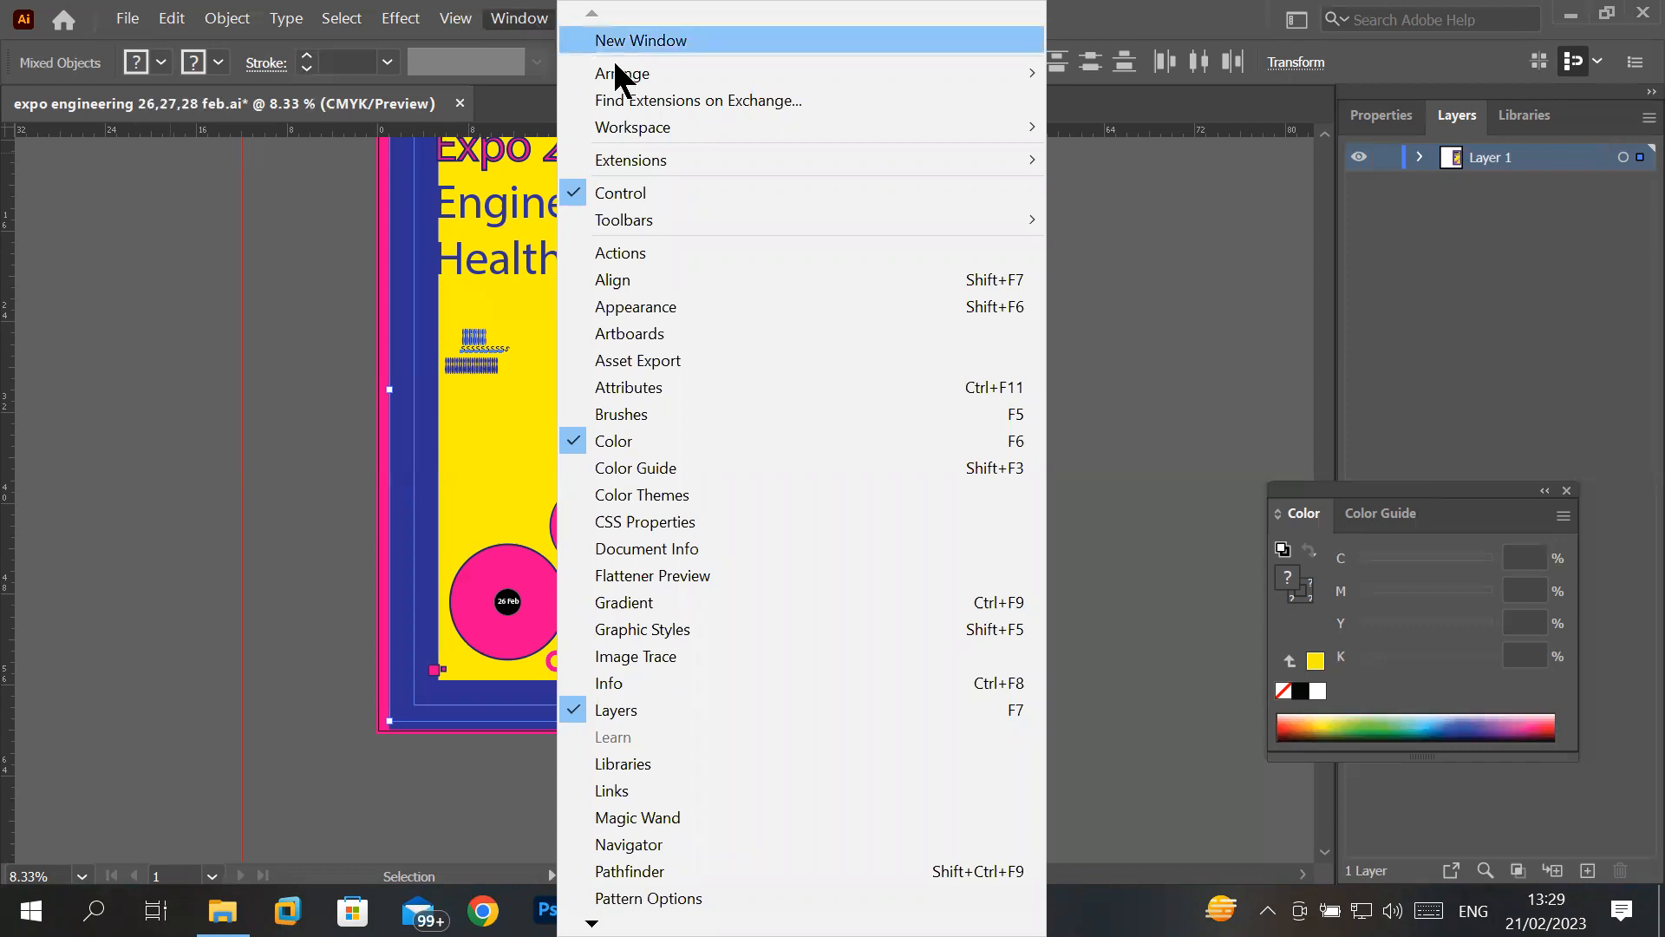
mouse_move(720, 128)
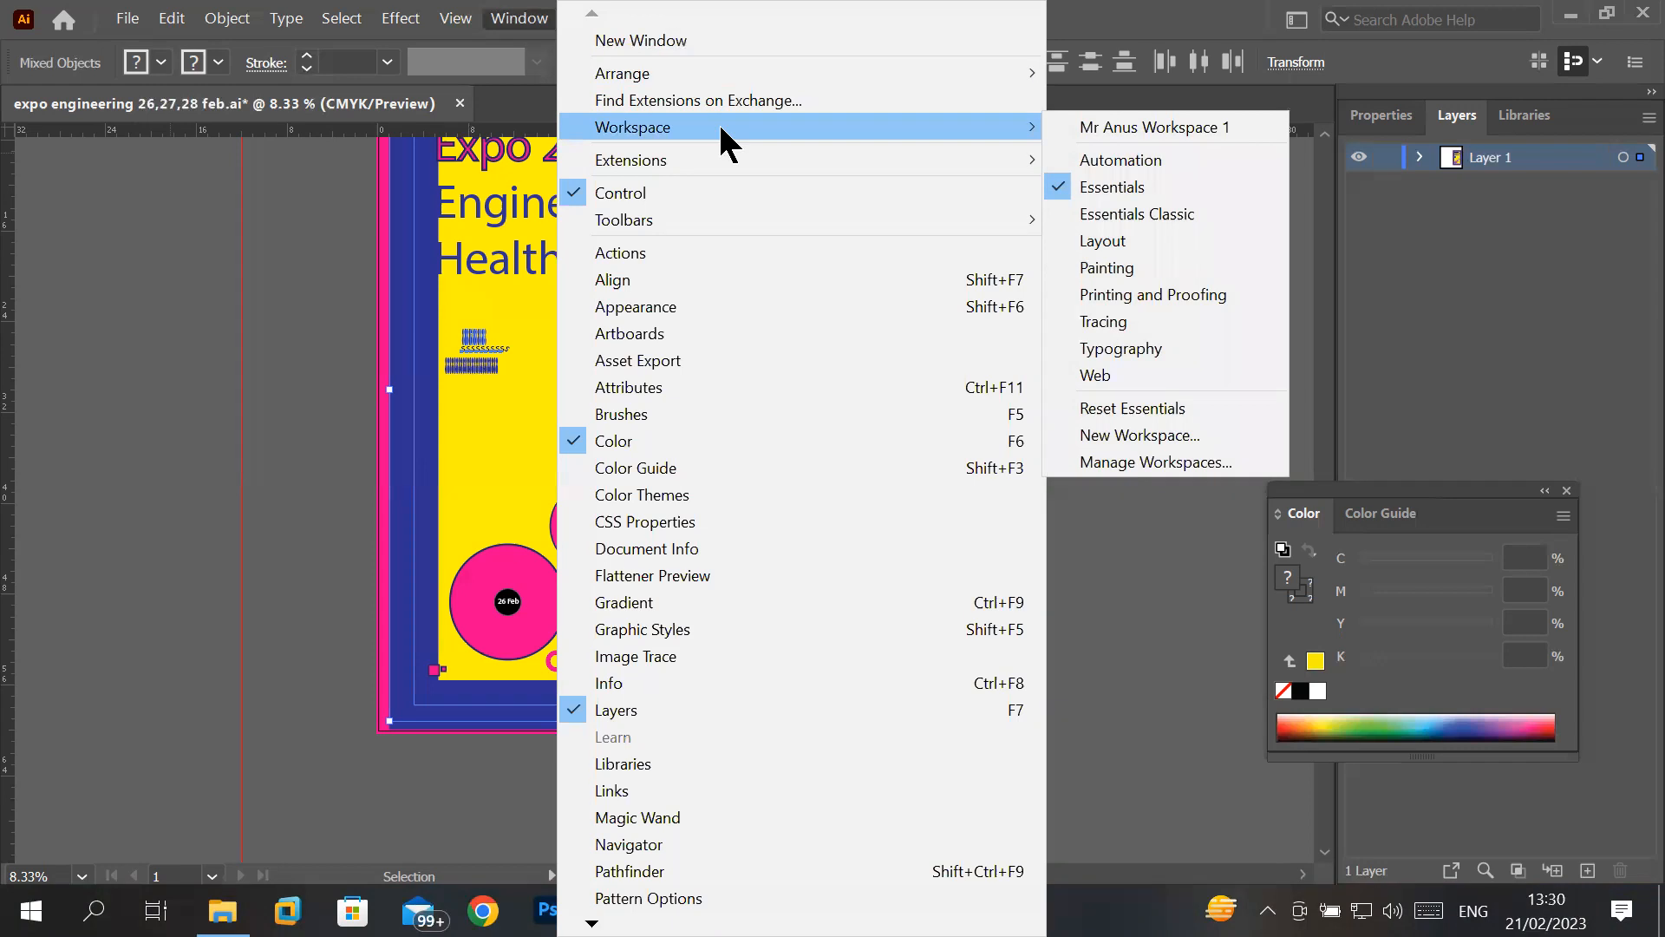
mouse_move(660, 221)
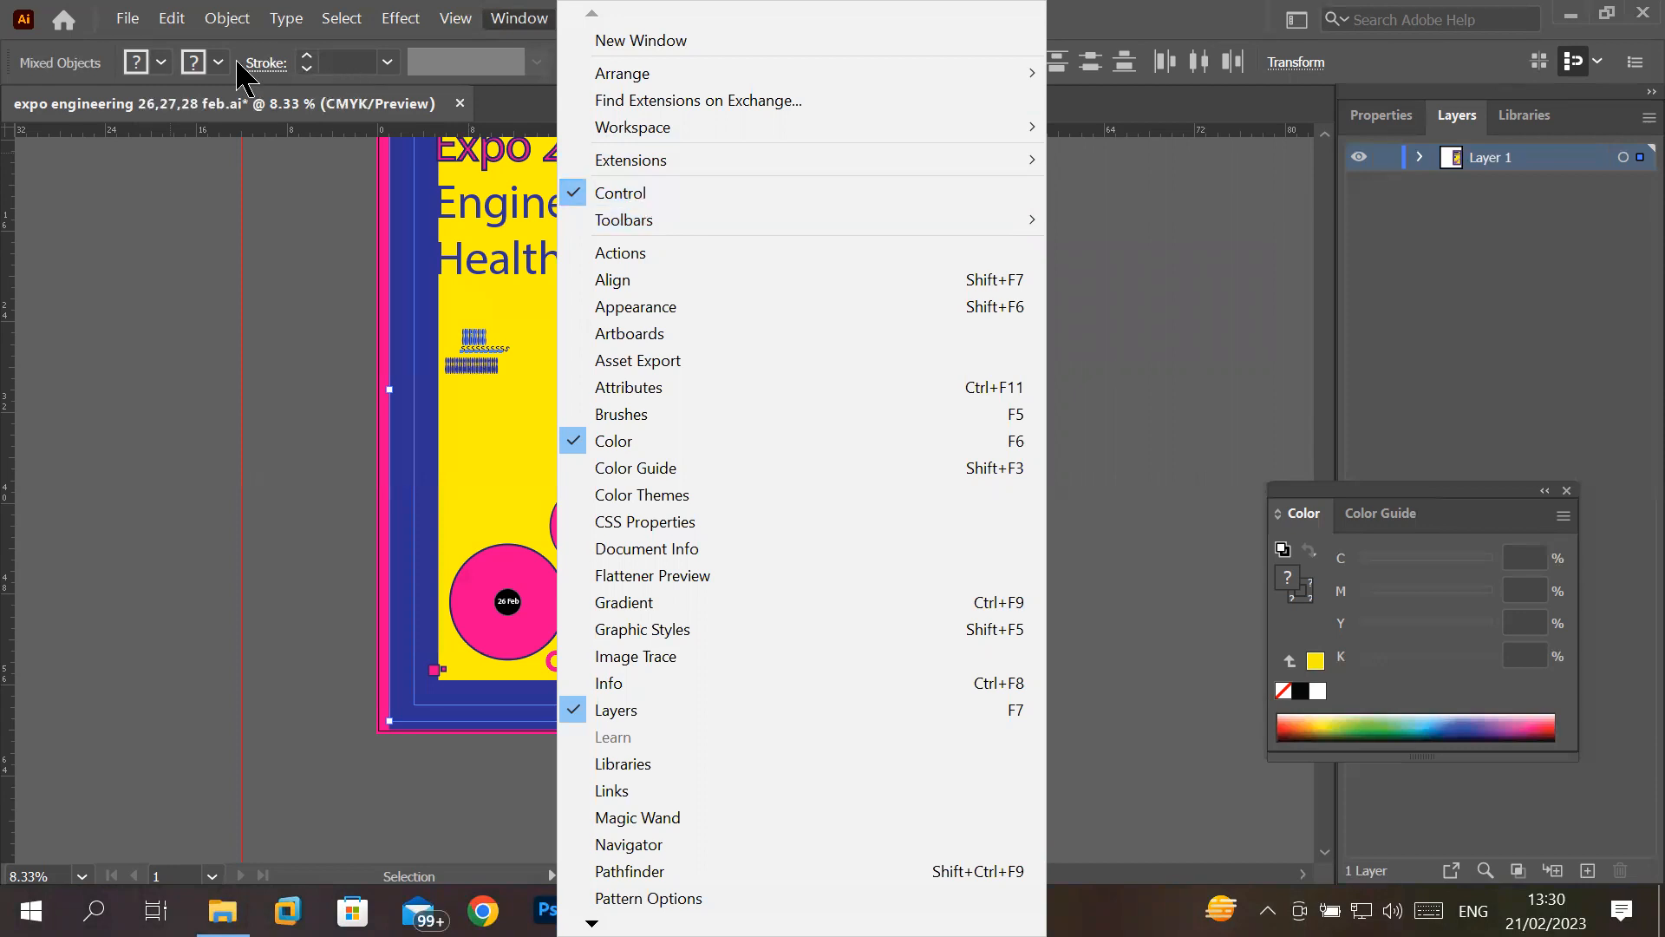
left_click(607, 192)
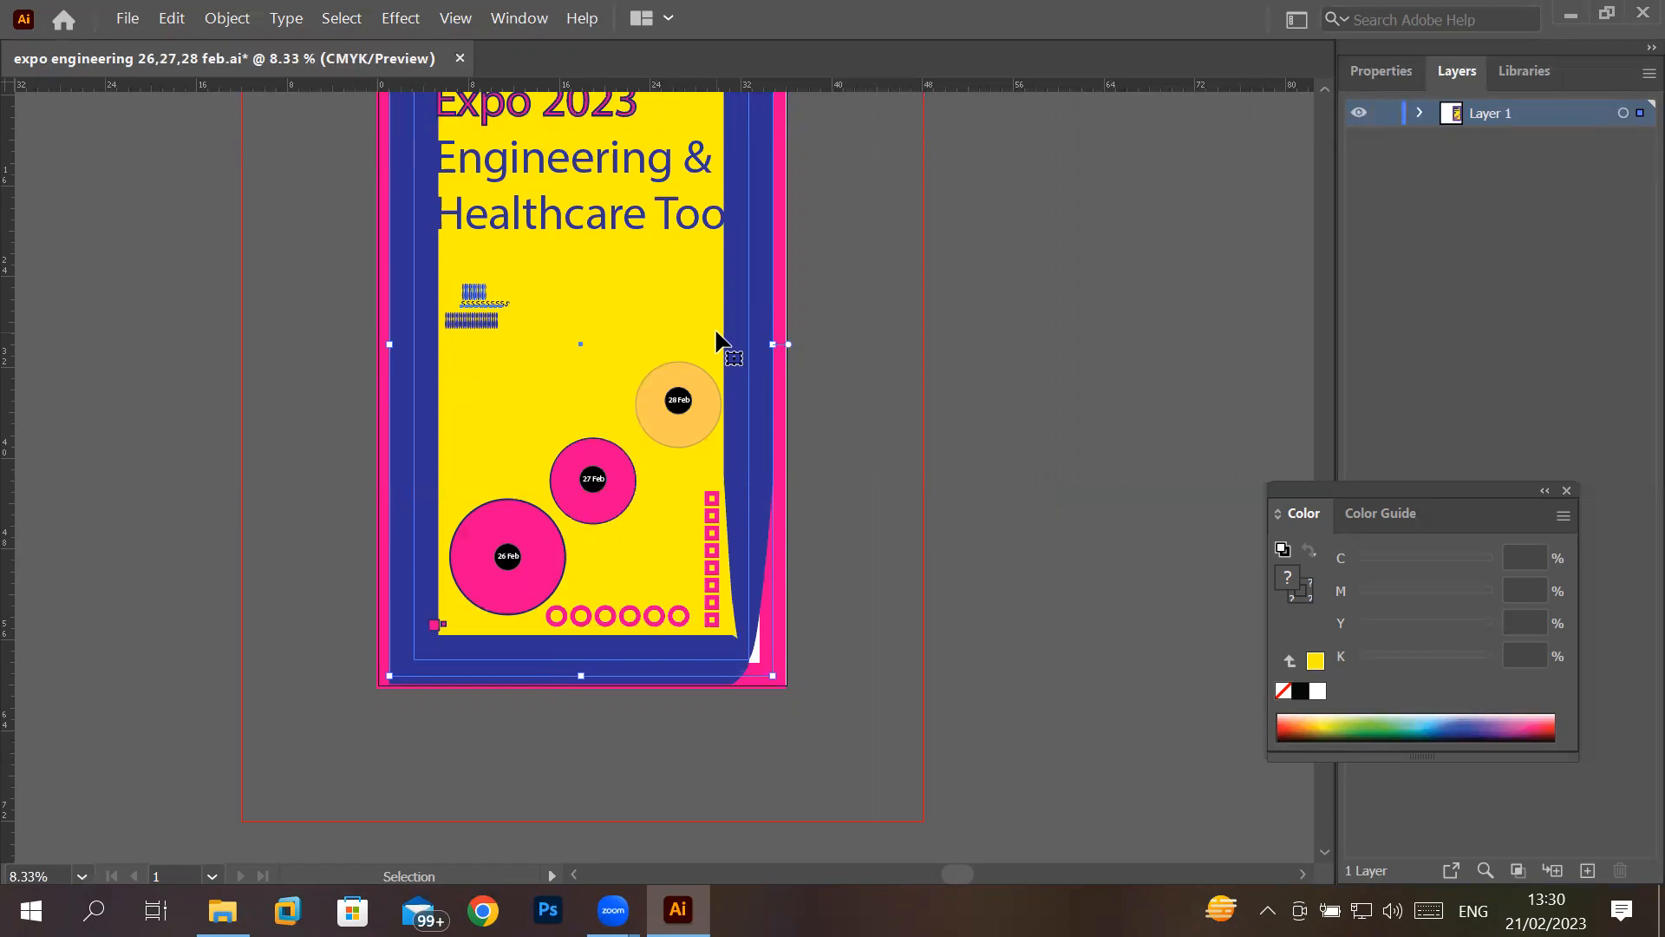
left_click(518, 18)
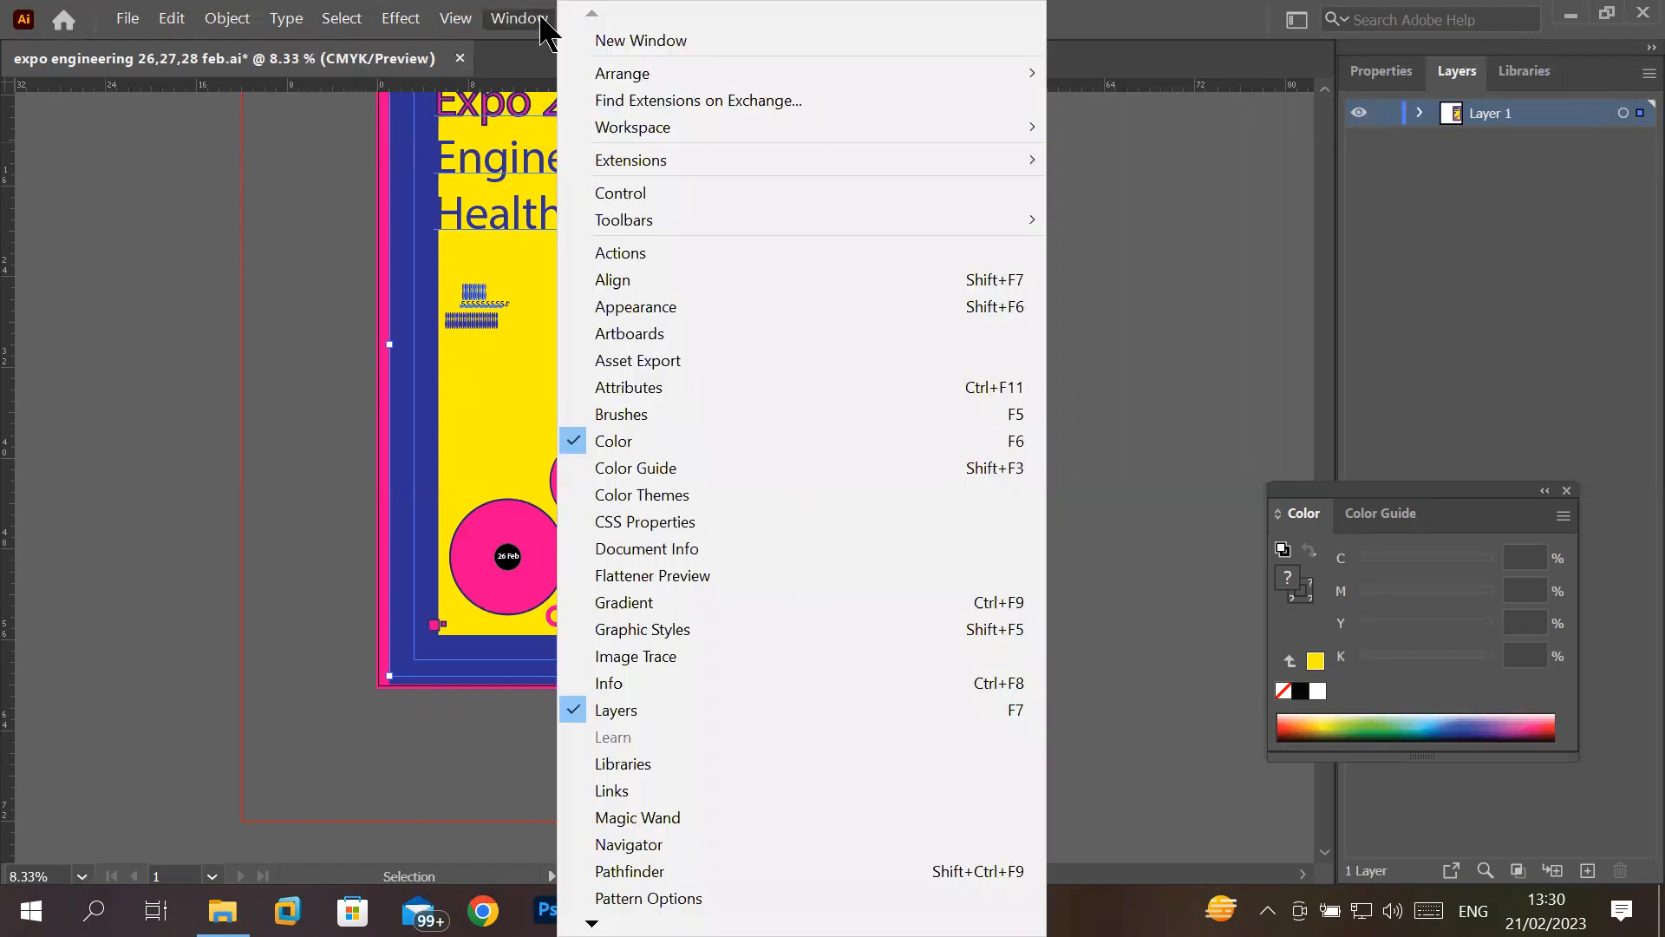
left_click(766, 192)
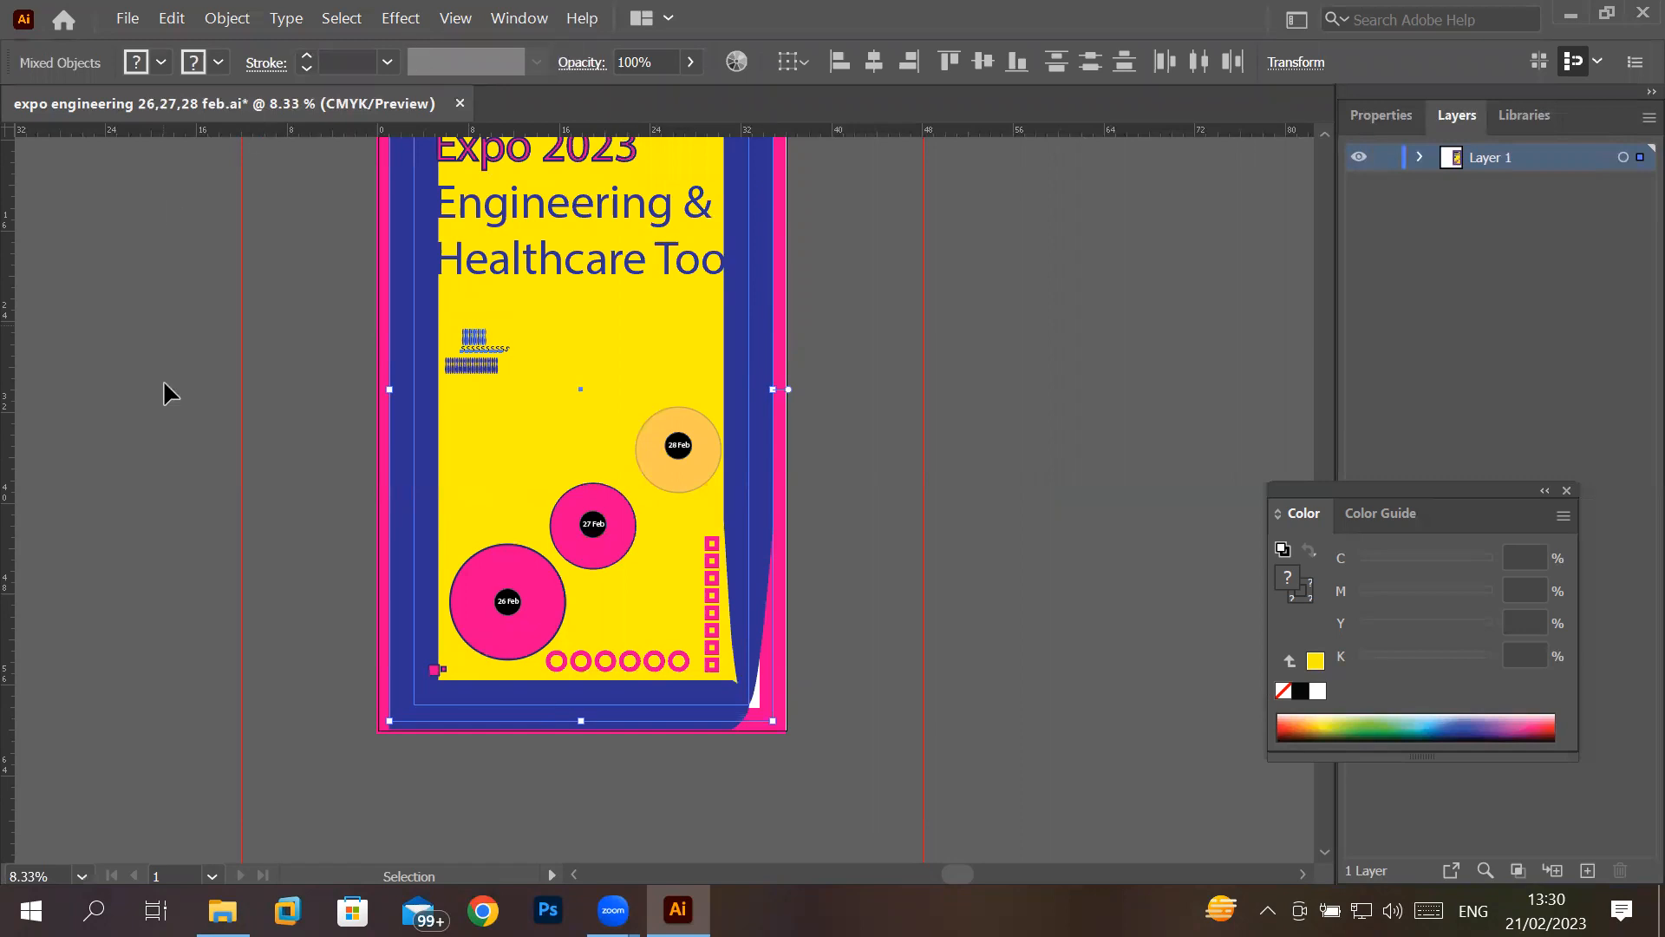
- Display the Basic toolbar, collapse it to a single column and expand it back to two columns
left_click(520, 17)
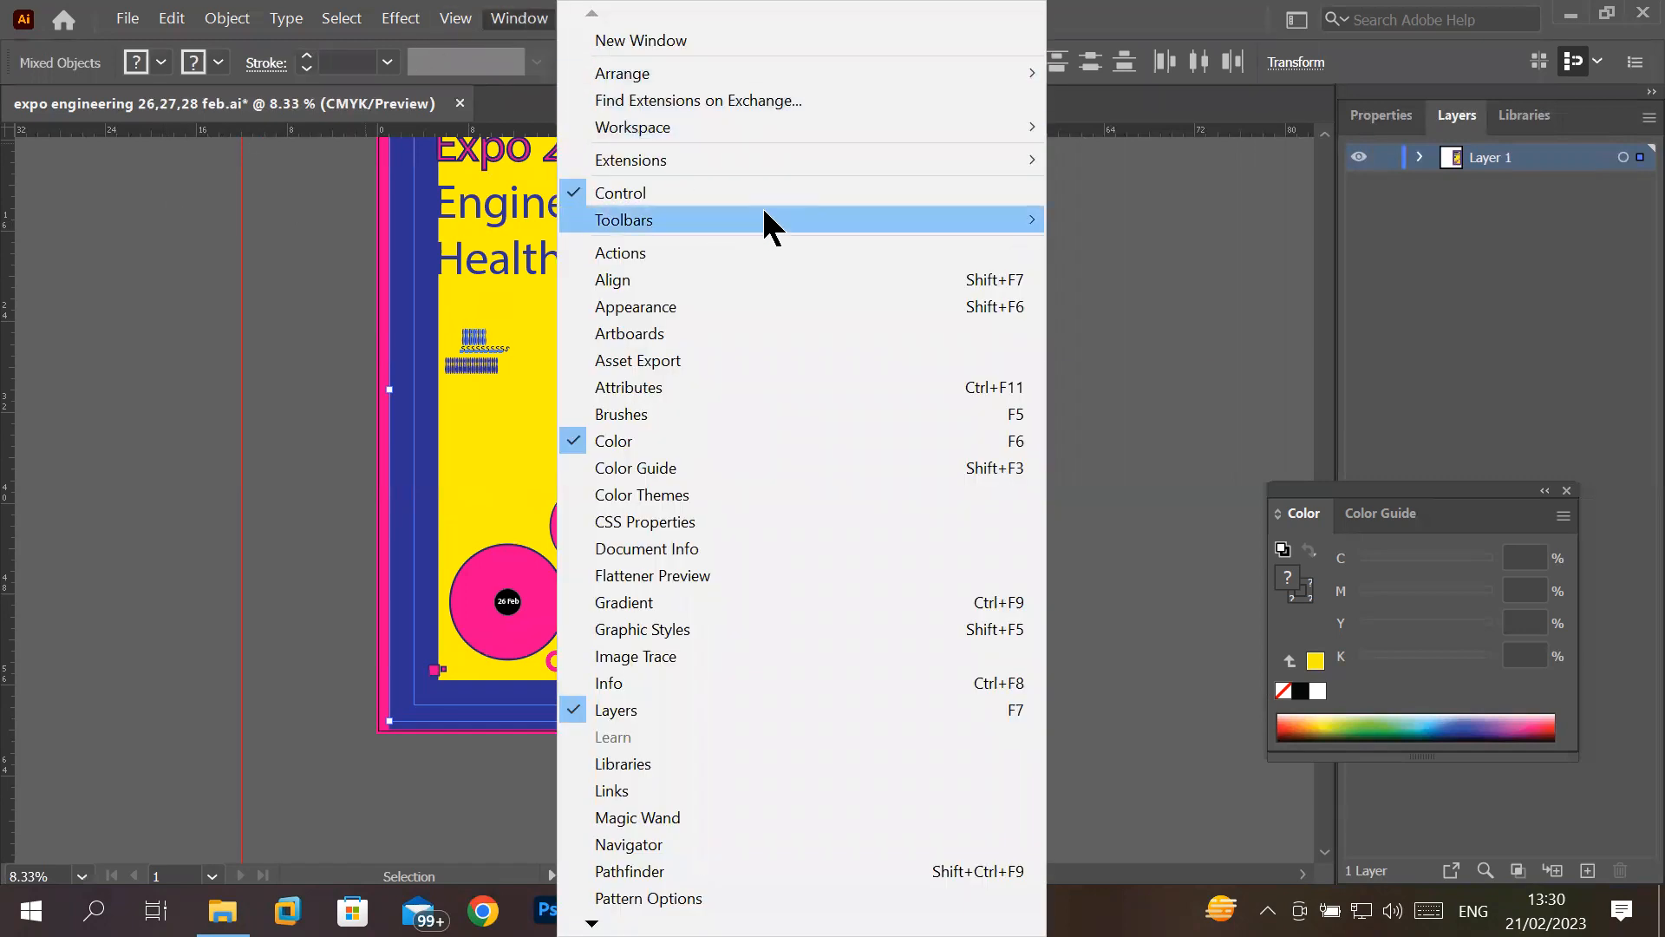
mouse_move(763, 224)
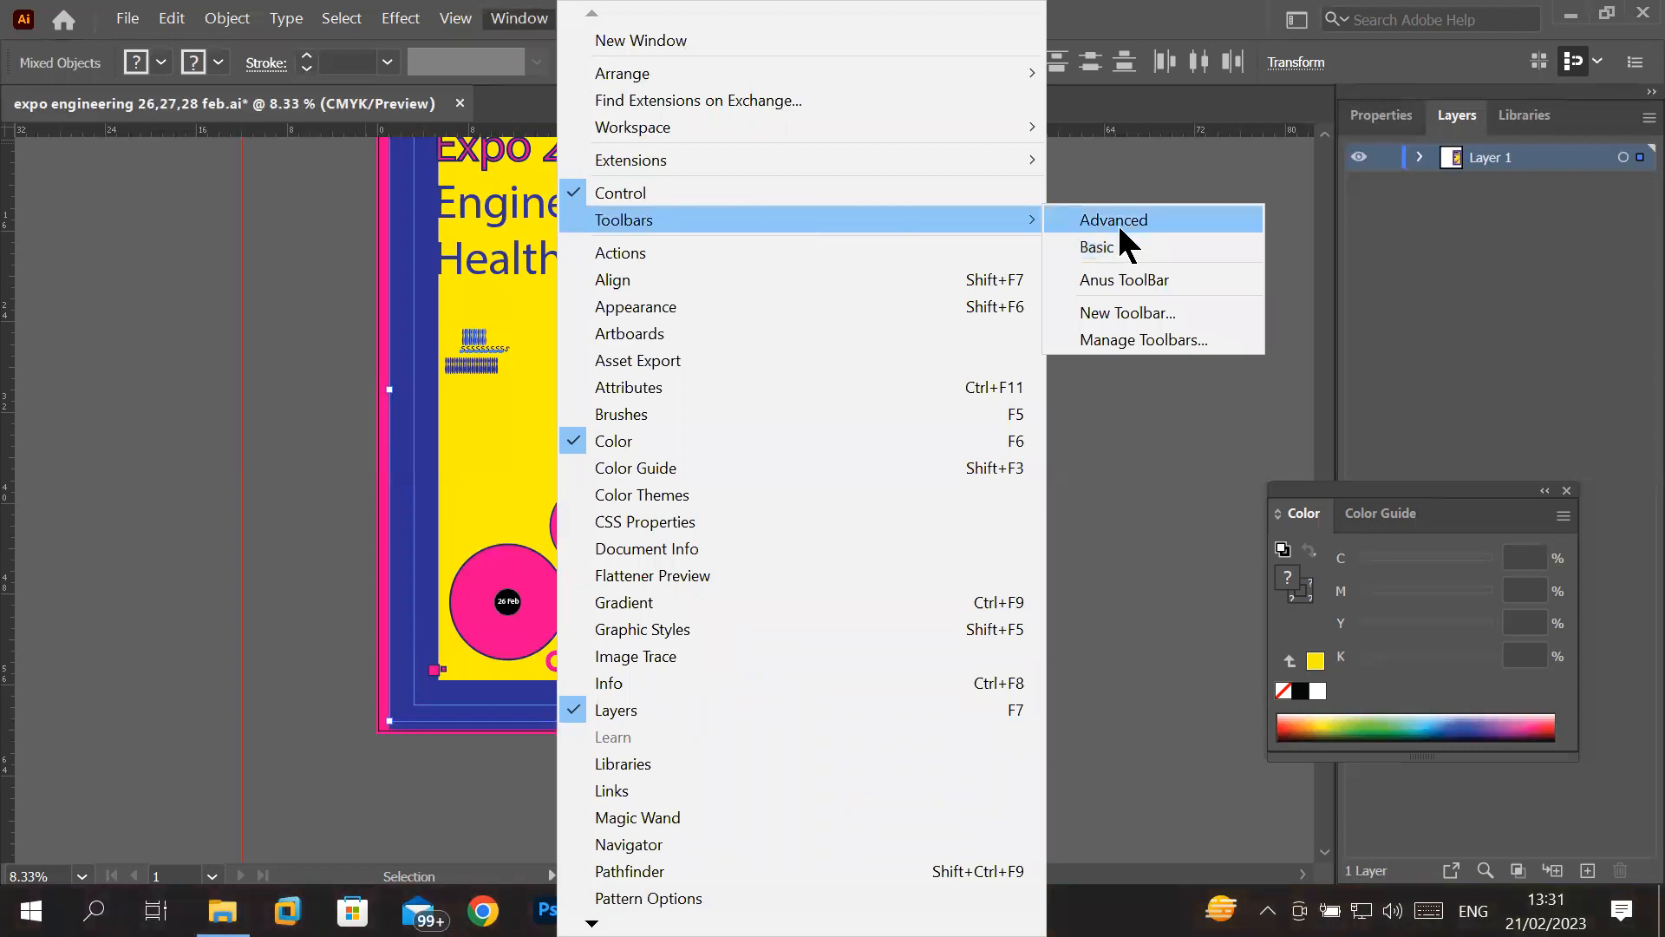
left_click(1117, 247)
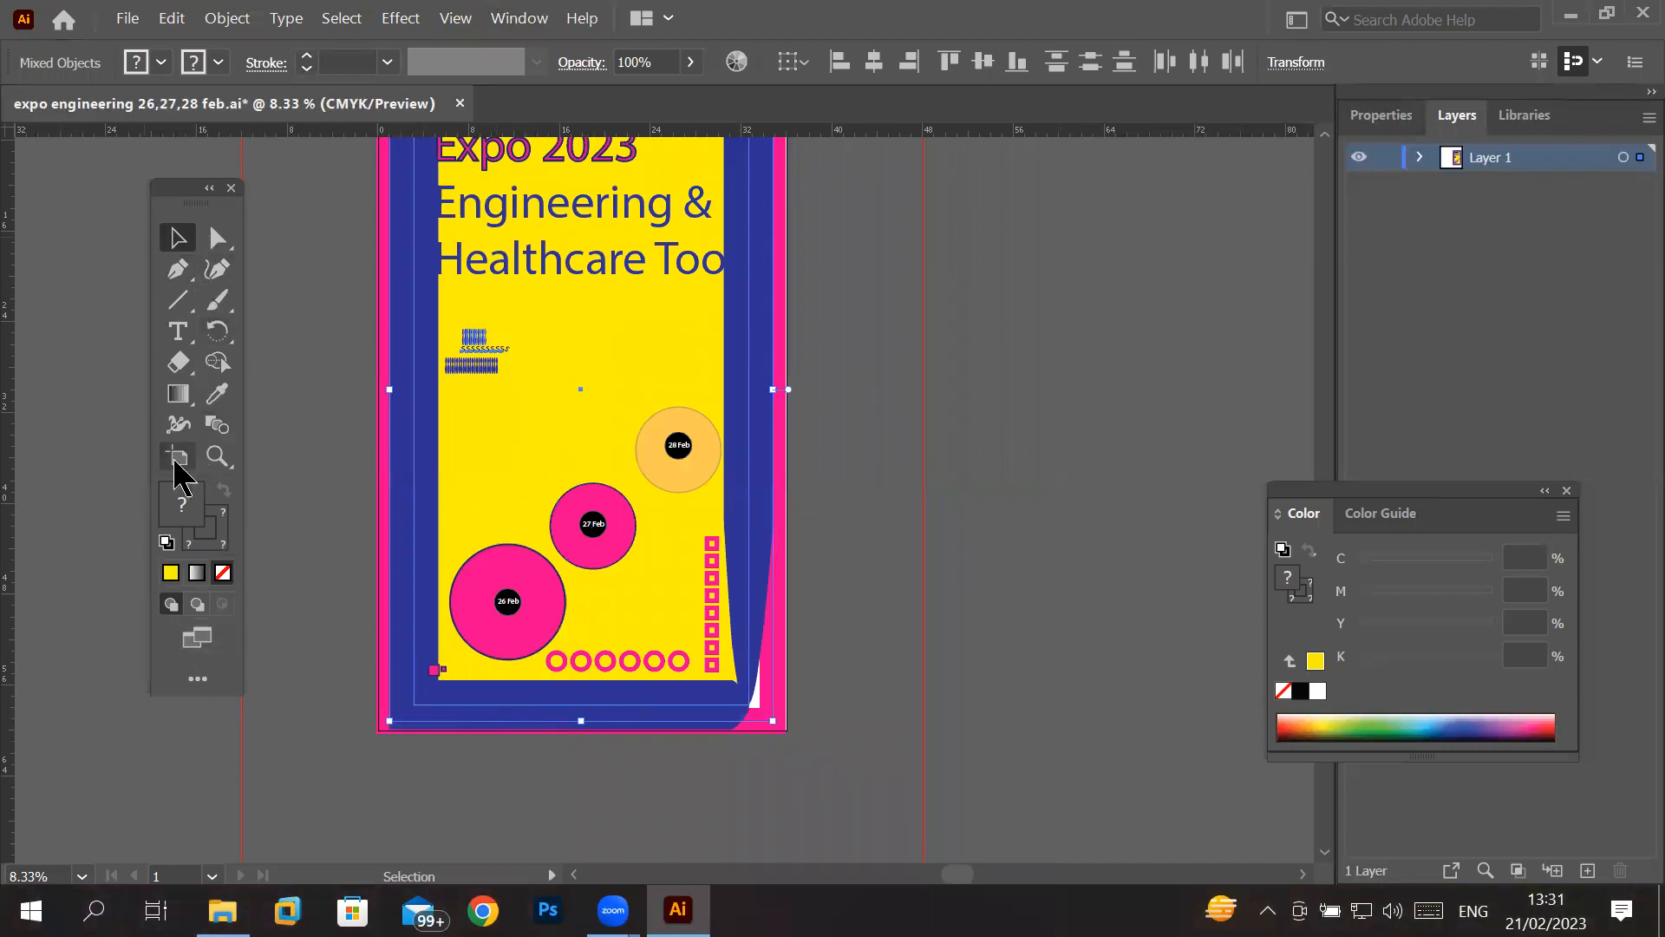
mouse_move(185, 189)
left_mouse_down()
mouse_move(148, 152)
mouse_move(163, 200)
mouse_move(188, 185)
left_mouse_up()
left_click(187, 185)
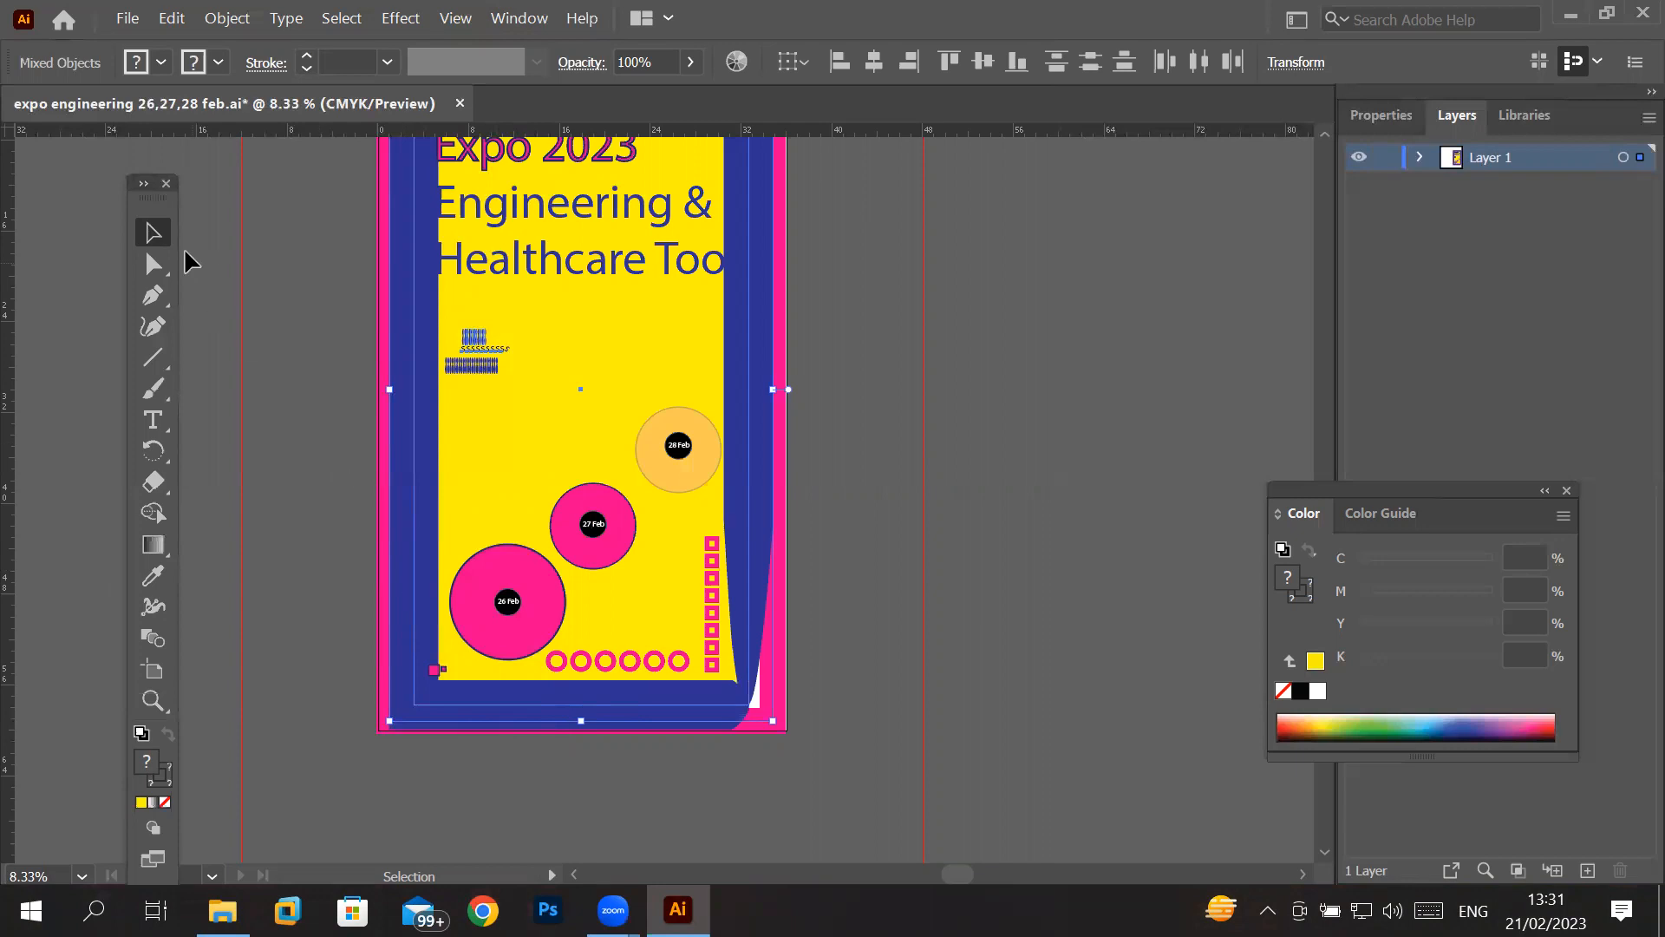
left_click(141, 186)
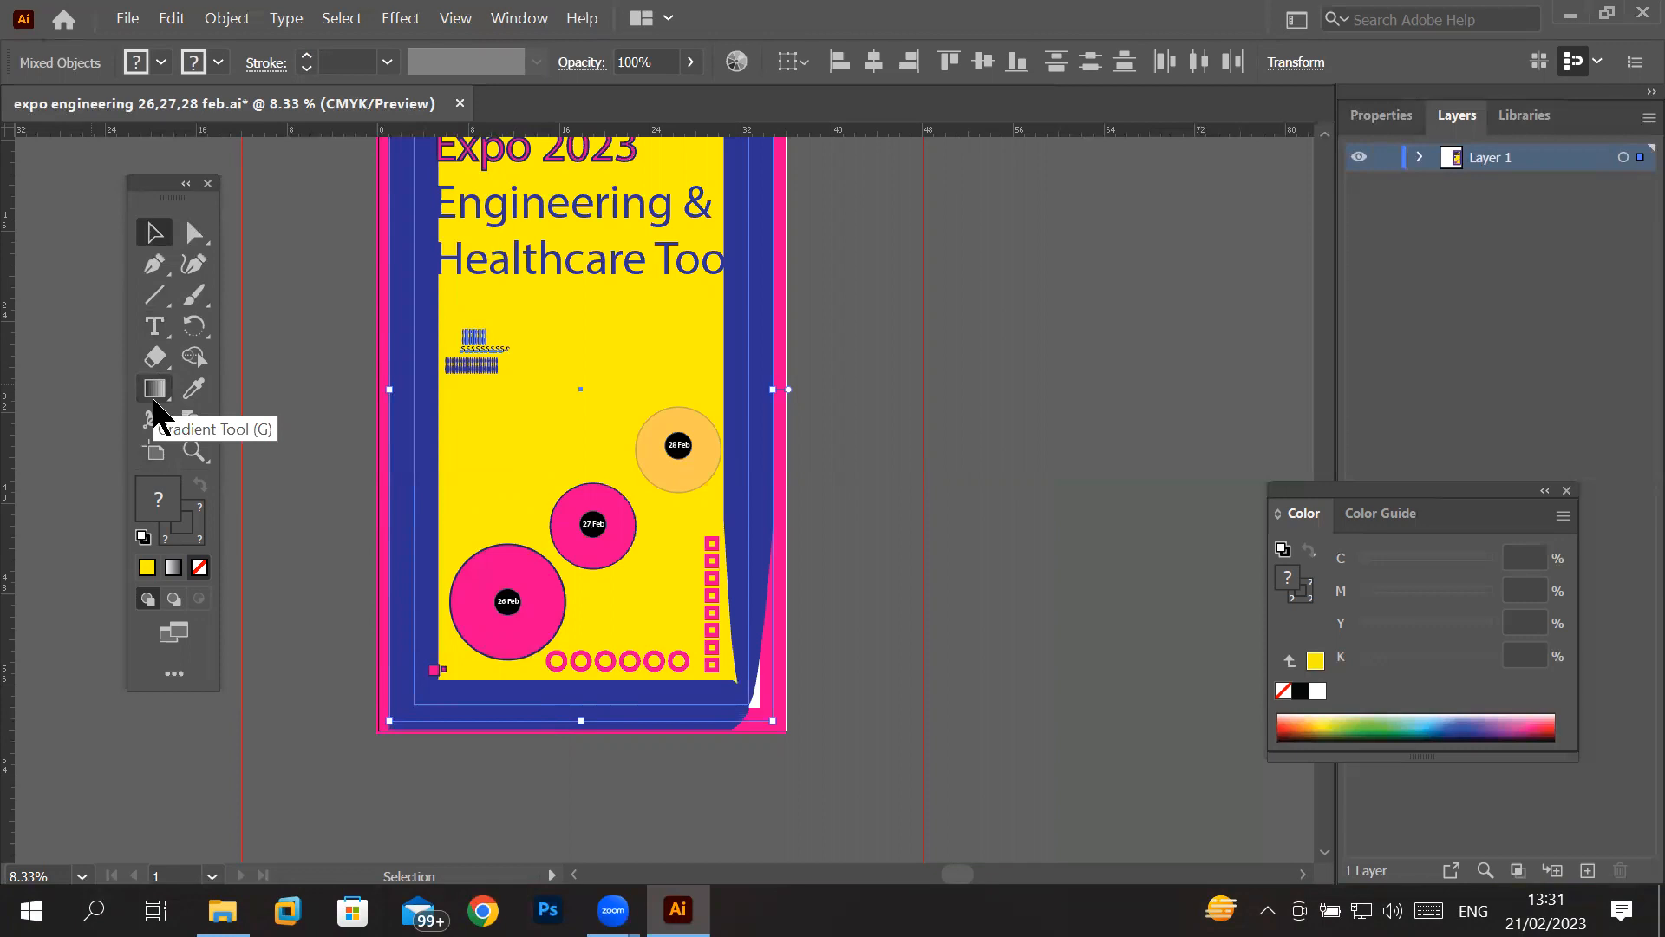
- Choose the Basic set again from the toolbar-editing options
left_click(172, 675)
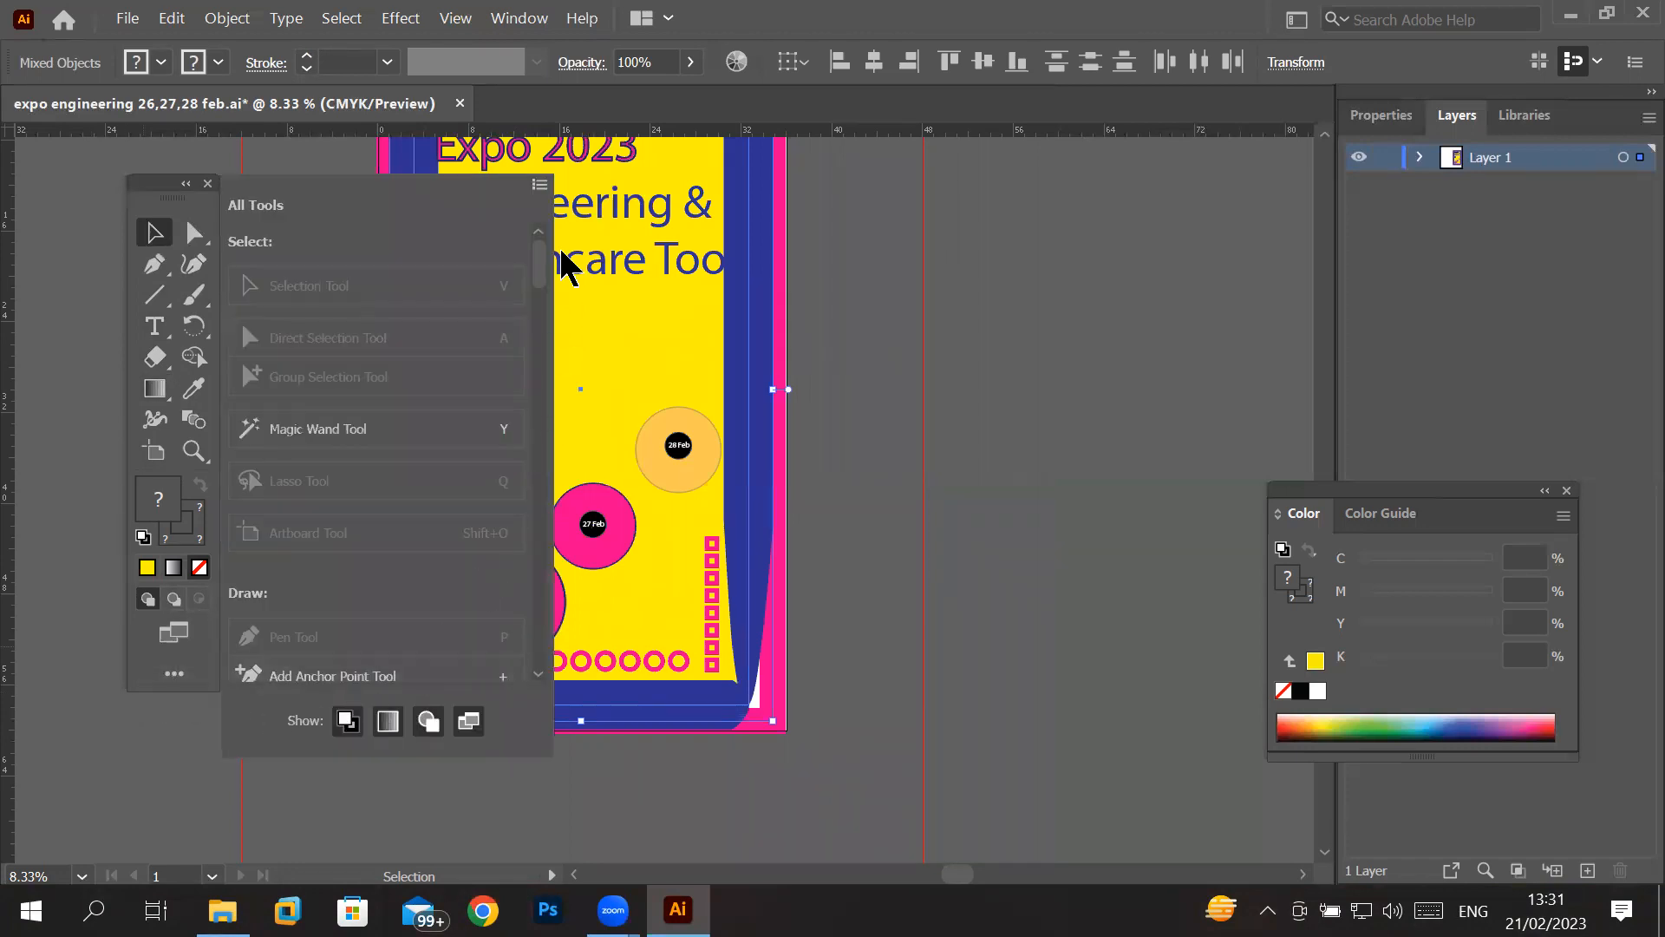
left_click(539, 185)
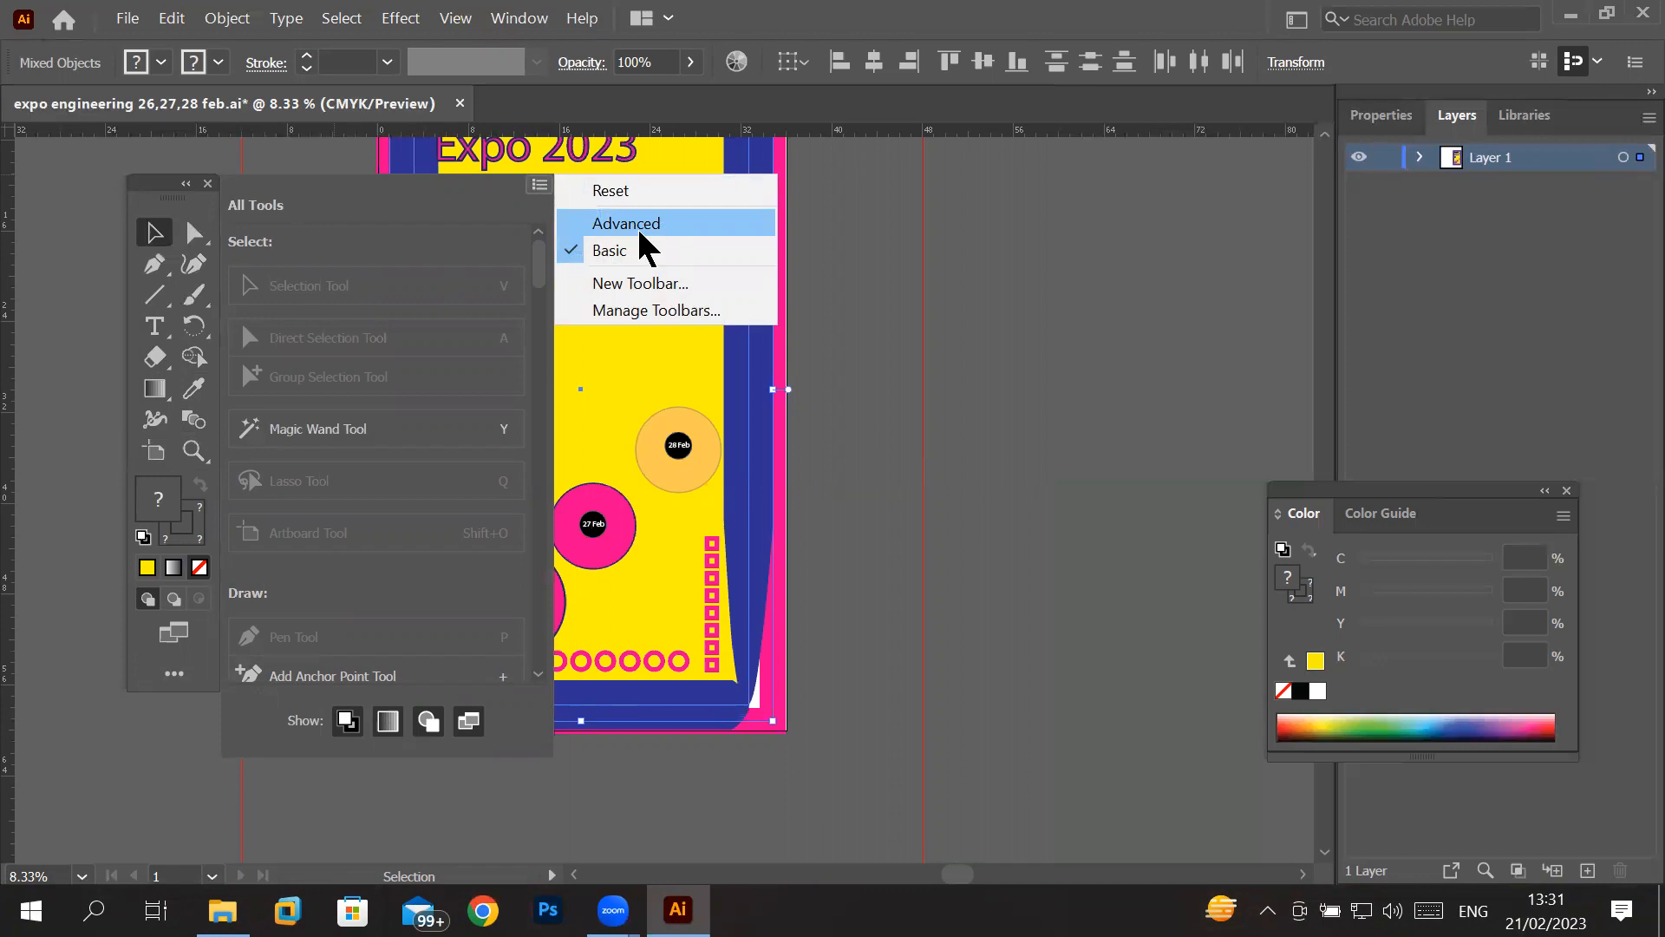
left_click(642, 250)
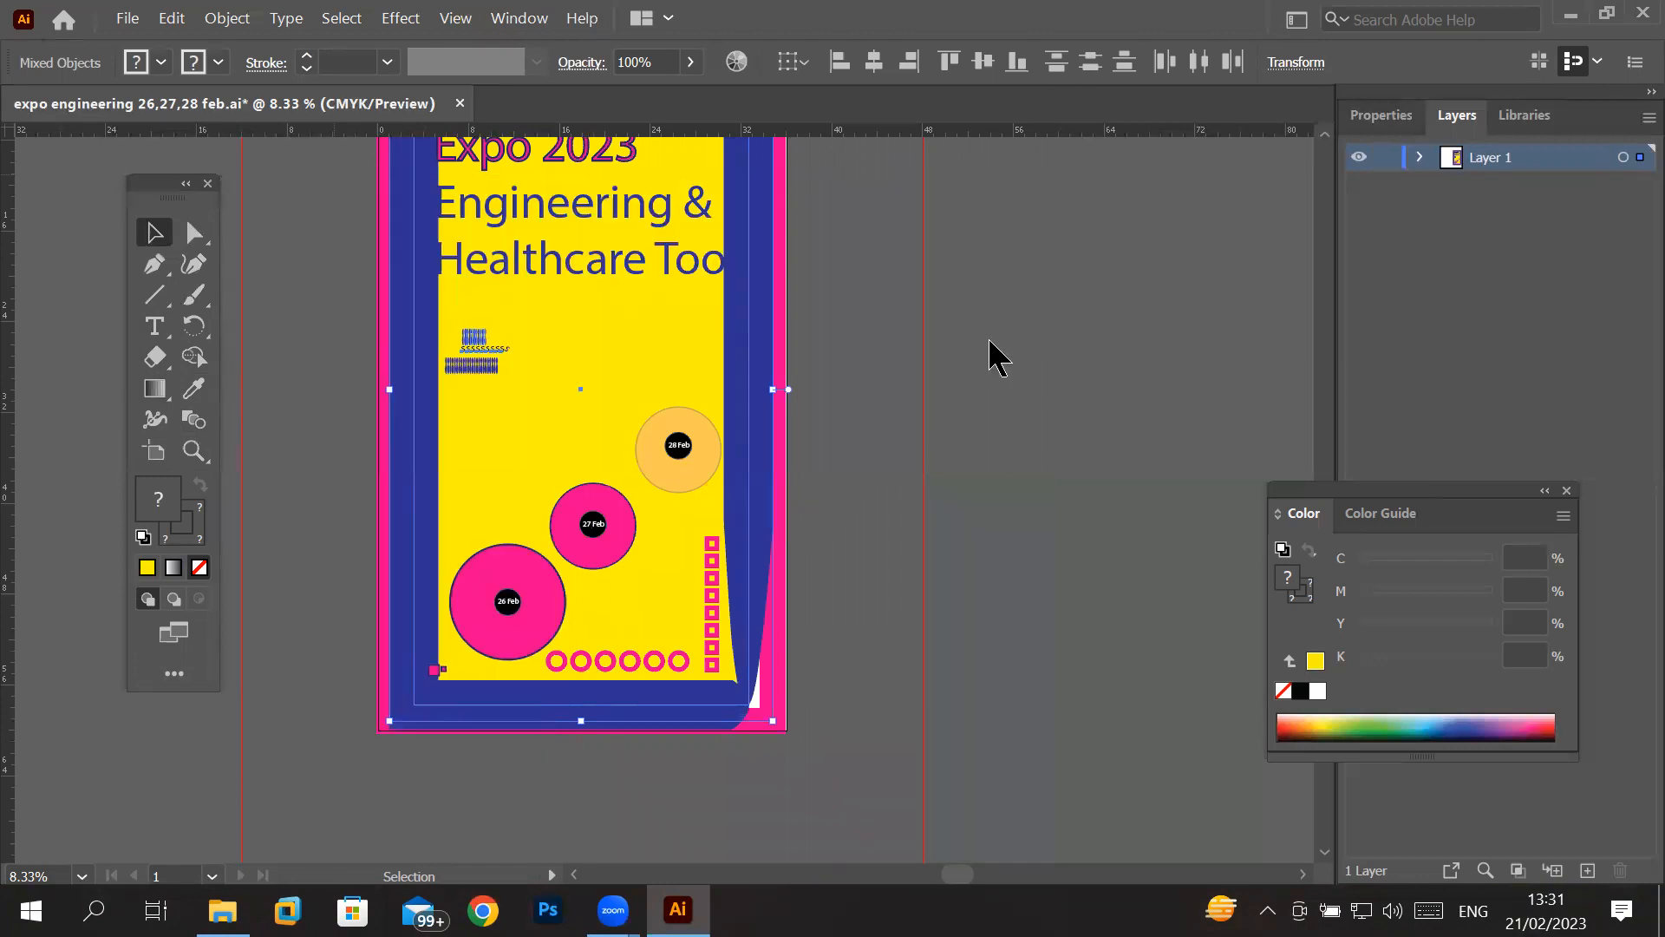
- Switch the toolbar to the Advanced set and move it up beside the poster's canvas edge
left_click(520, 19)
mouse_move(698, 227)
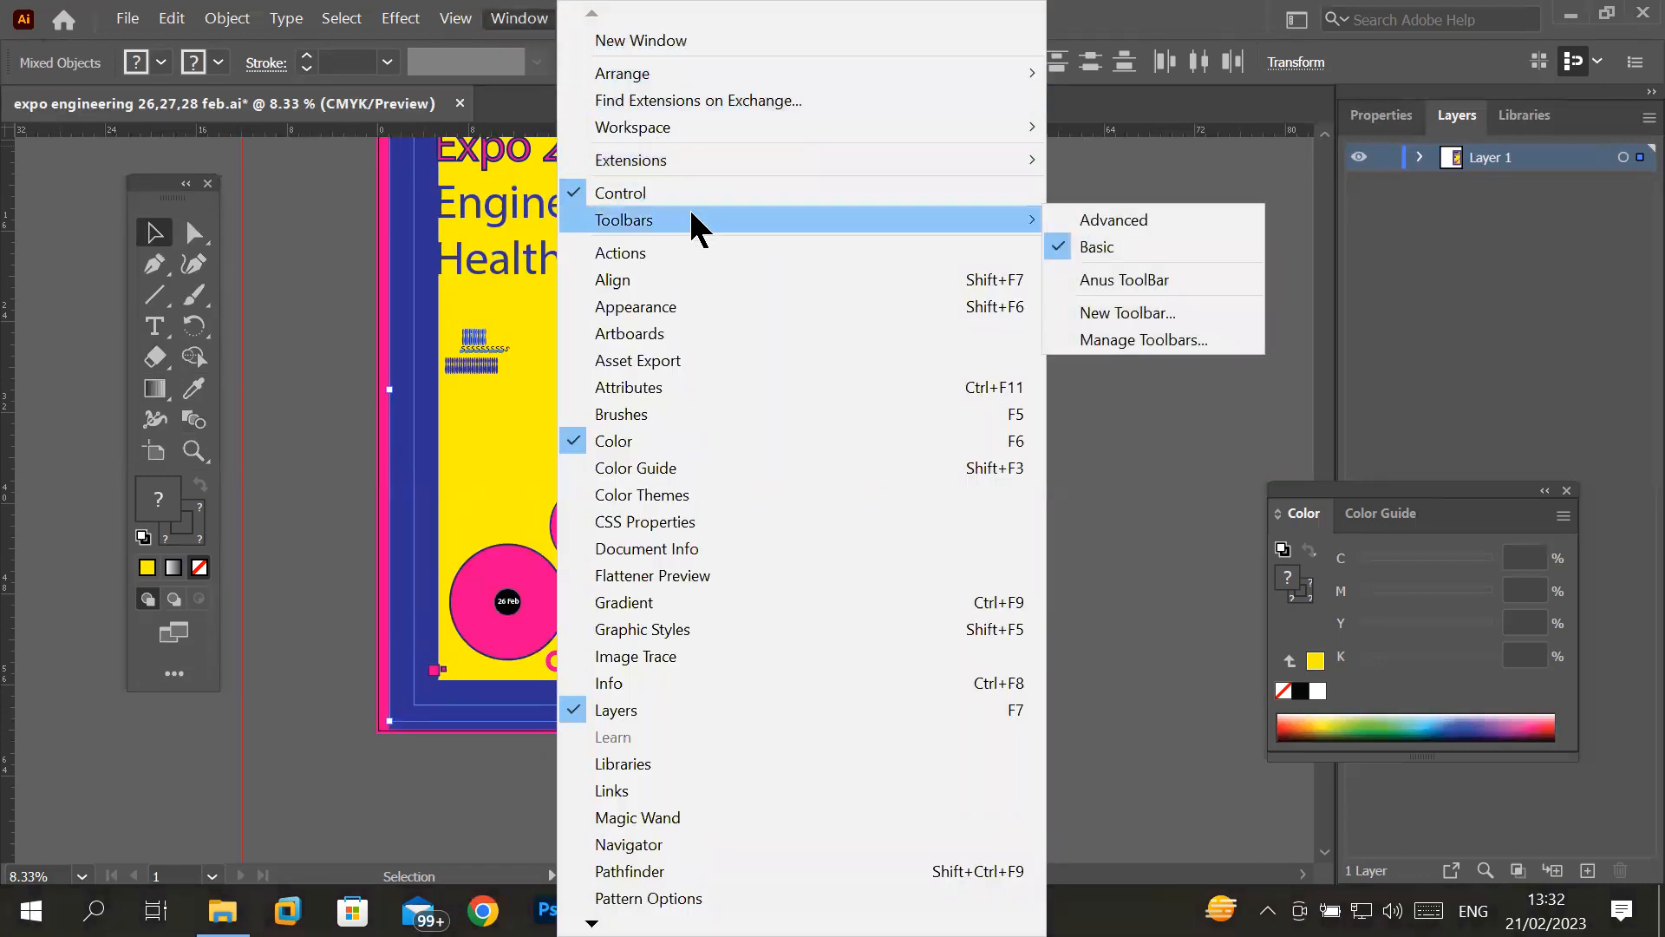
left_click(1128, 222)
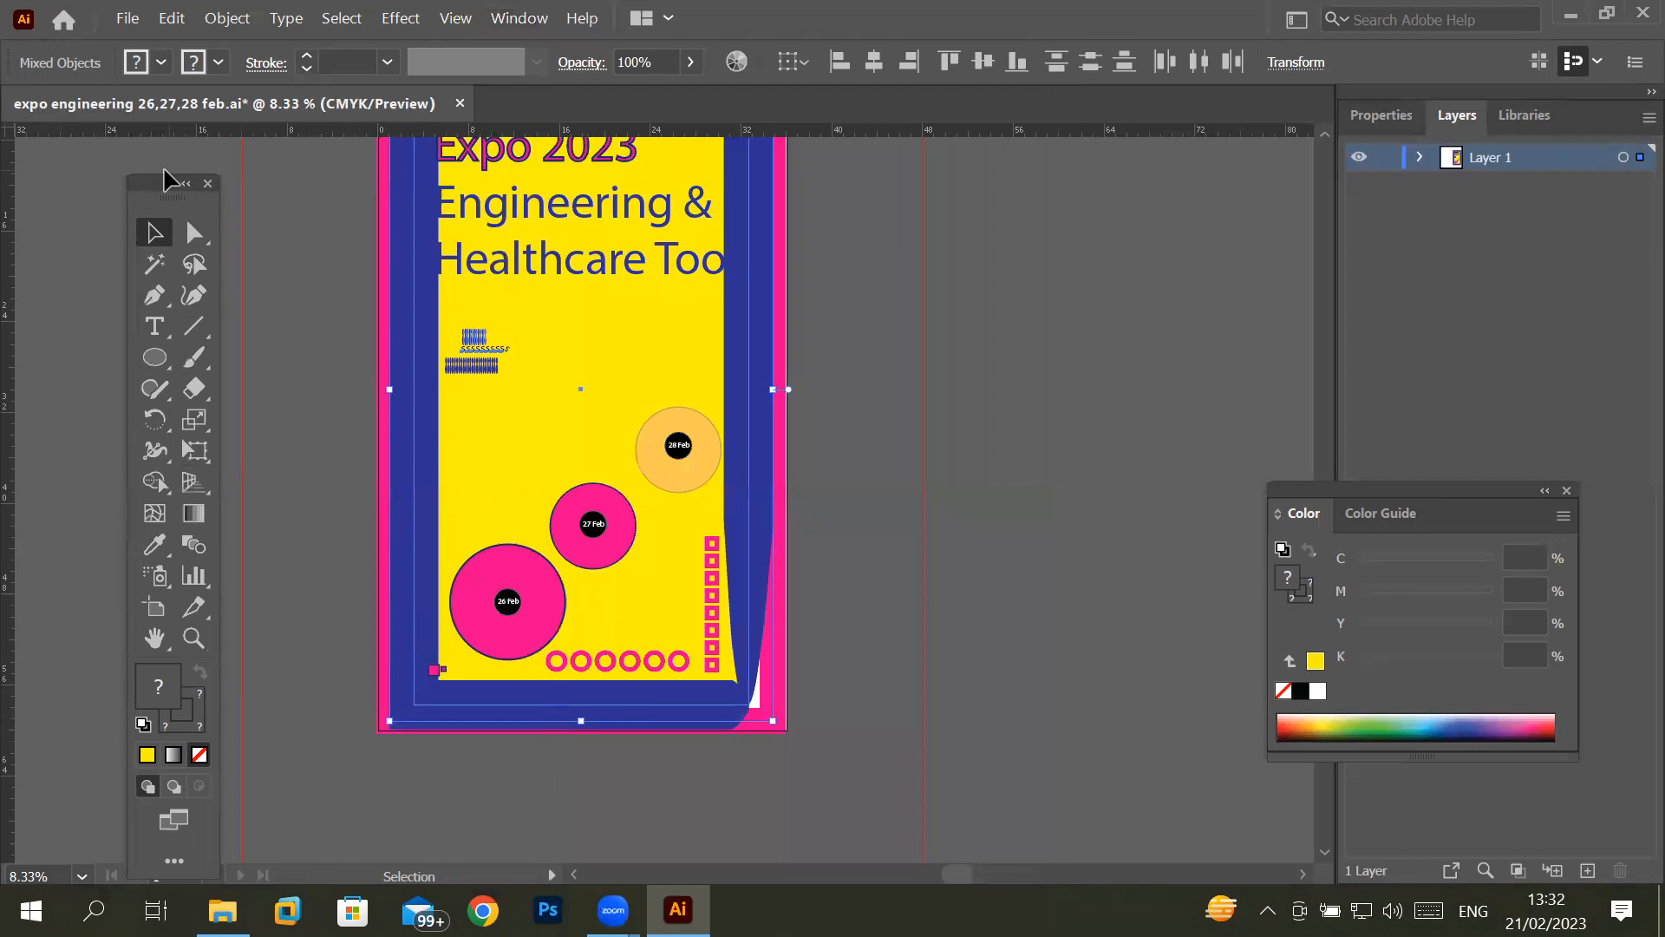
left_click_drag(160, 187, 144, 141)
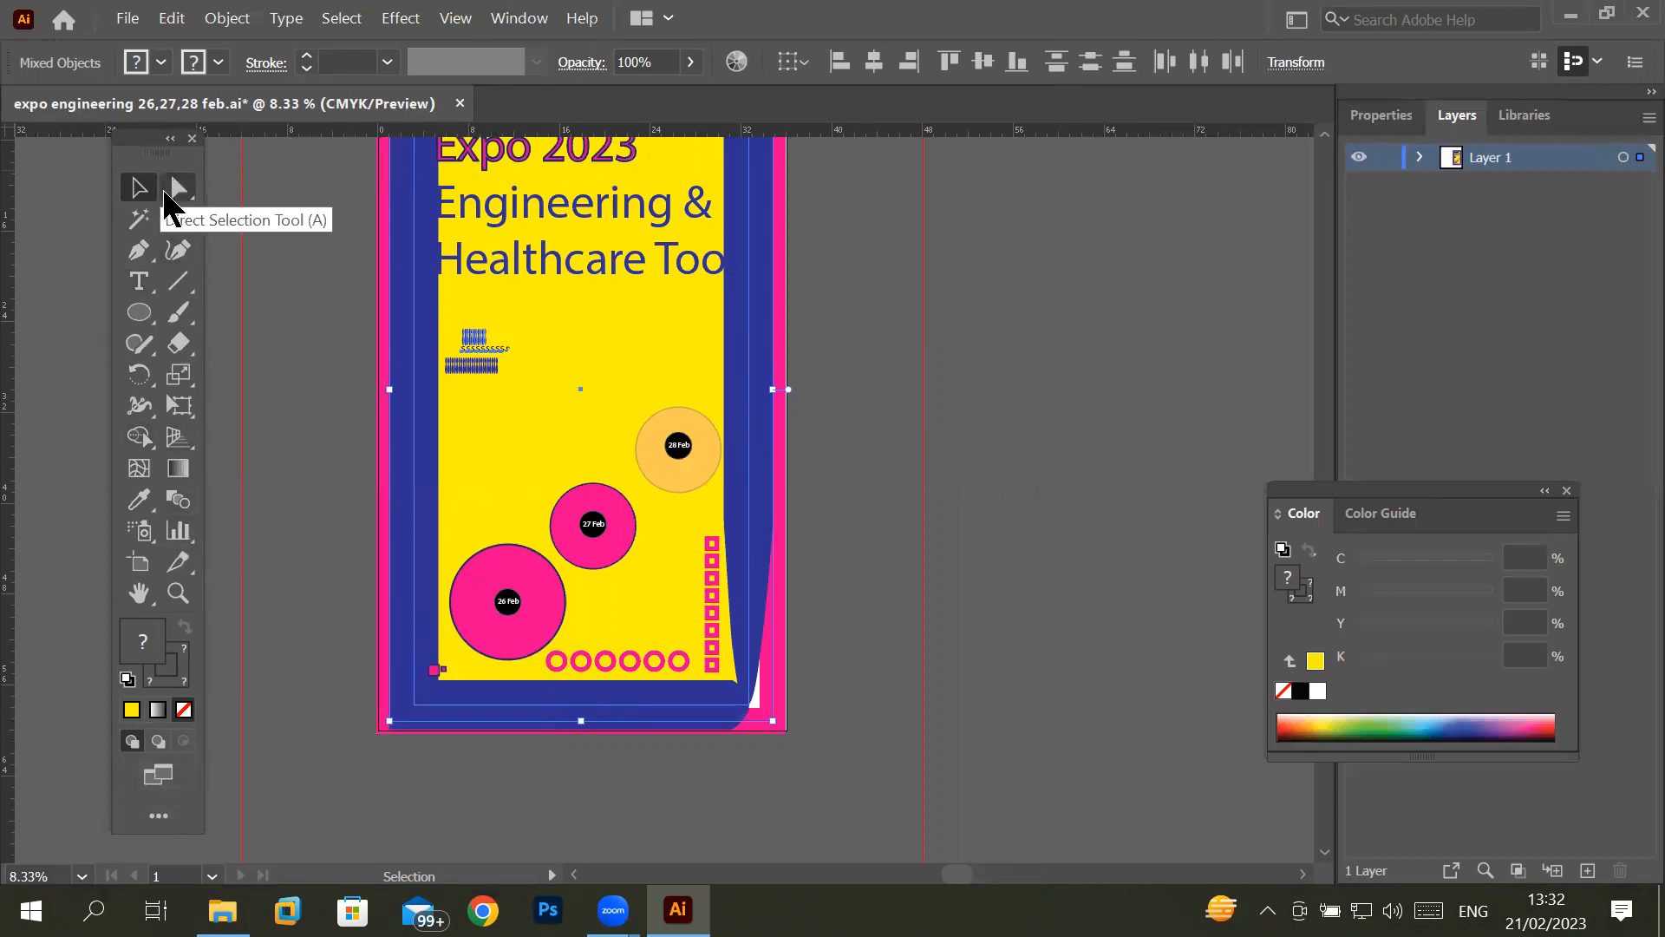
- Examine the complete All Tools list from the Select group down to the Navigate group
left_click(158, 818)
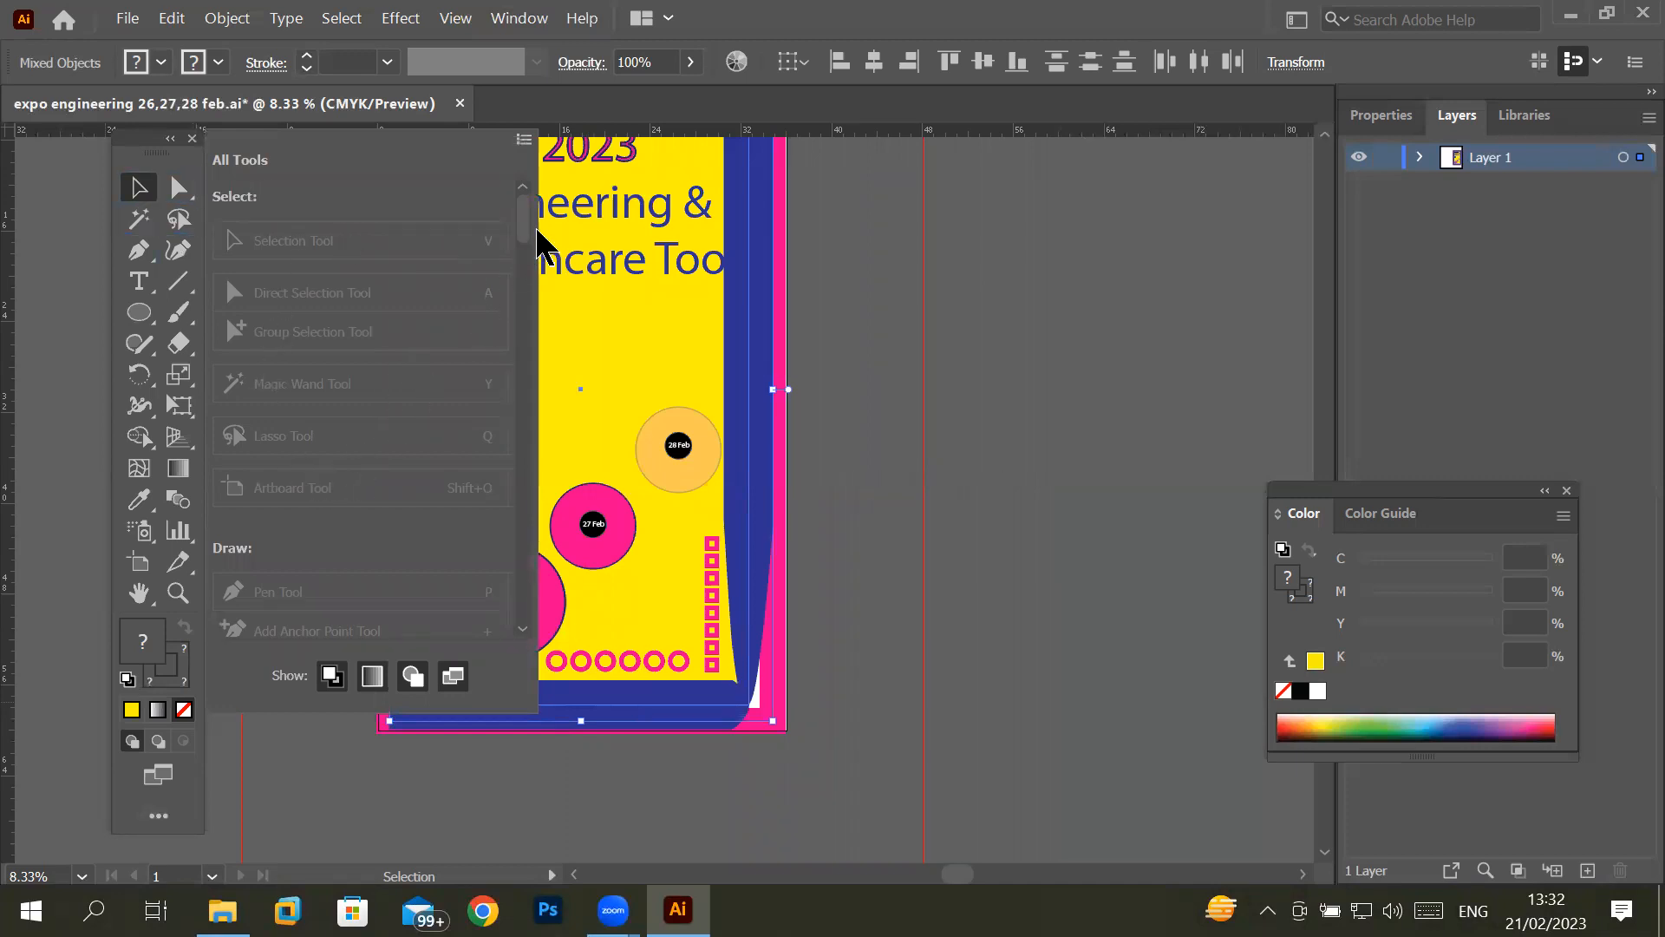
left_click_drag(518, 232, 434, 517)
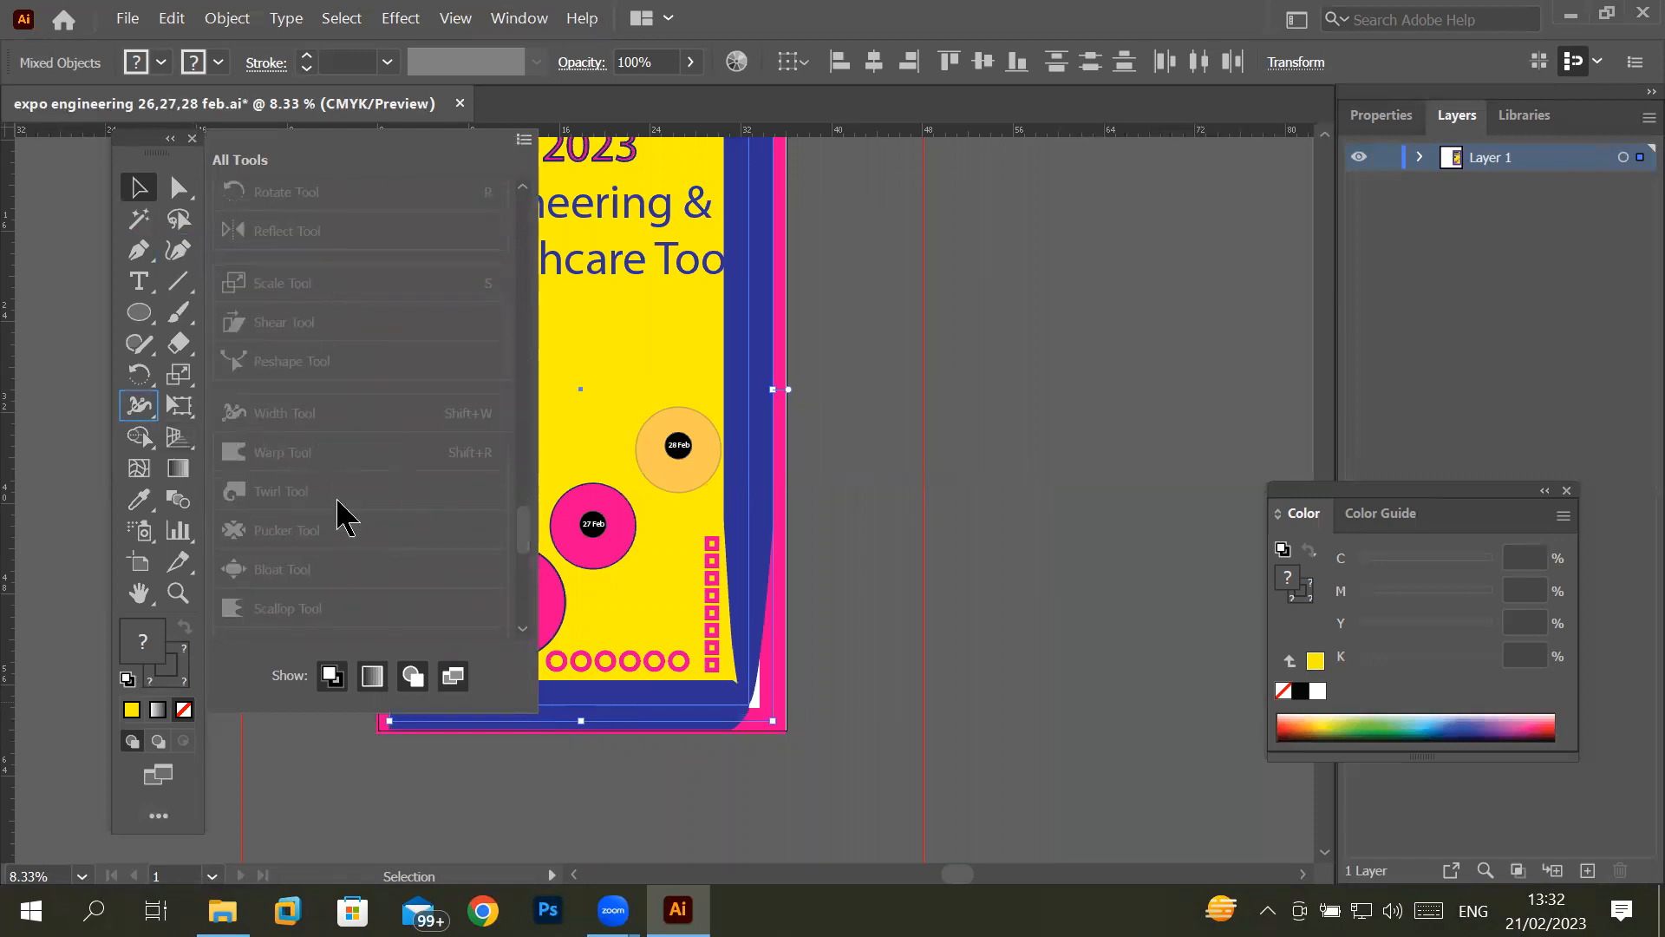
scroll(277, 263, "down", 6)
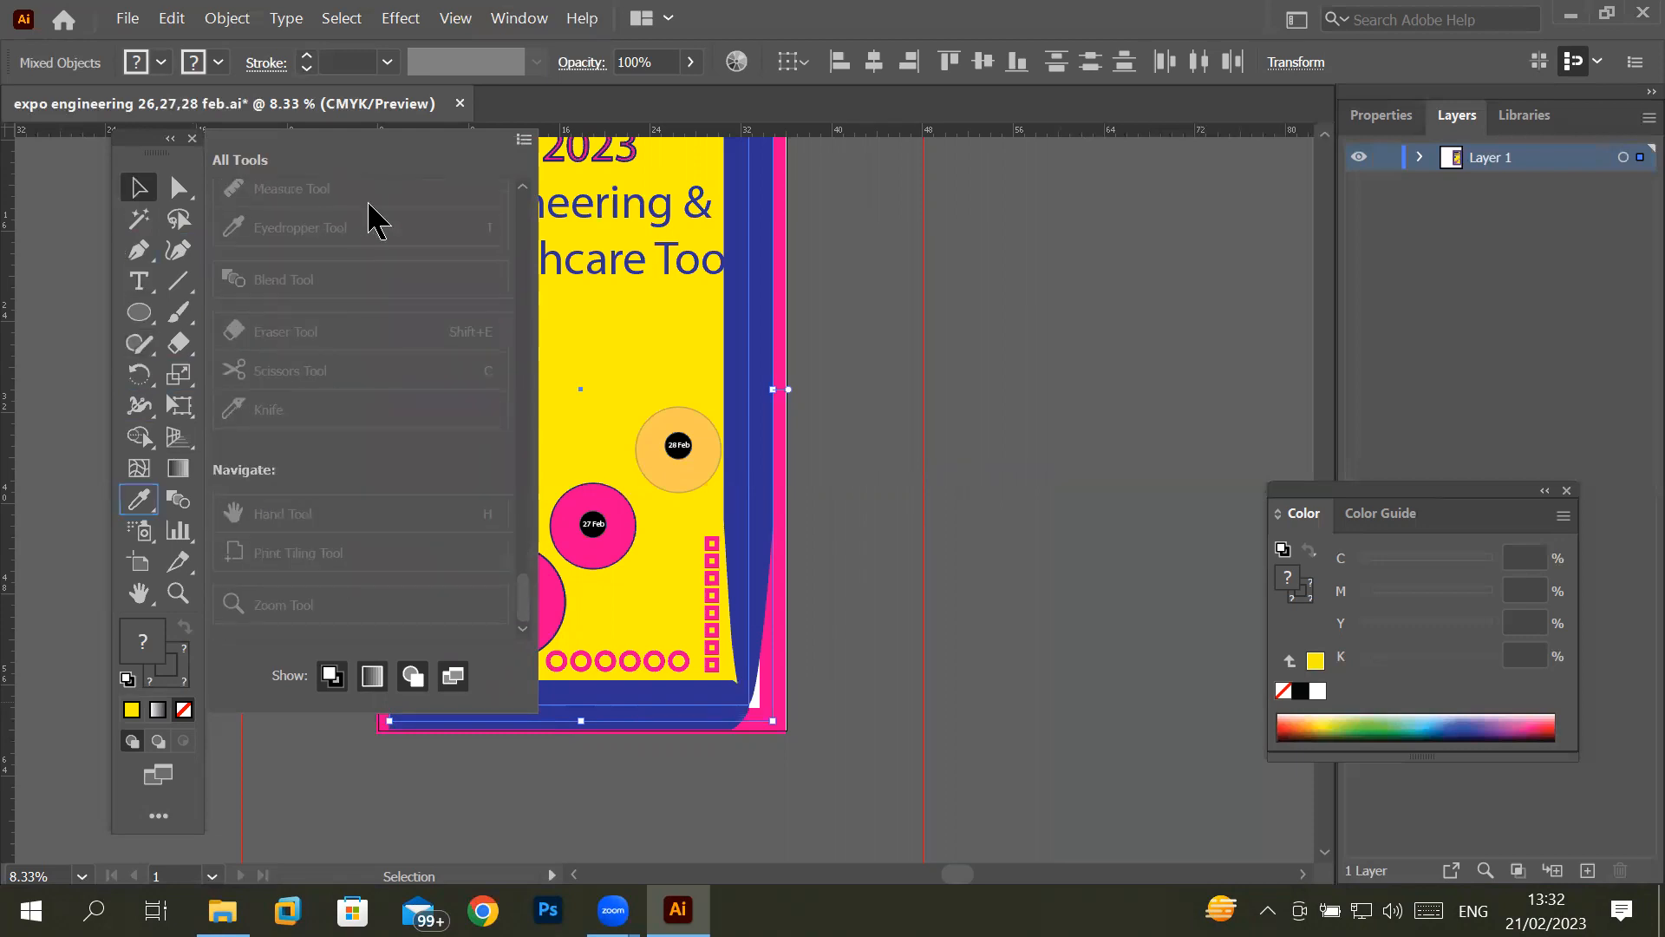
scroll(409, 395, "up", 5)
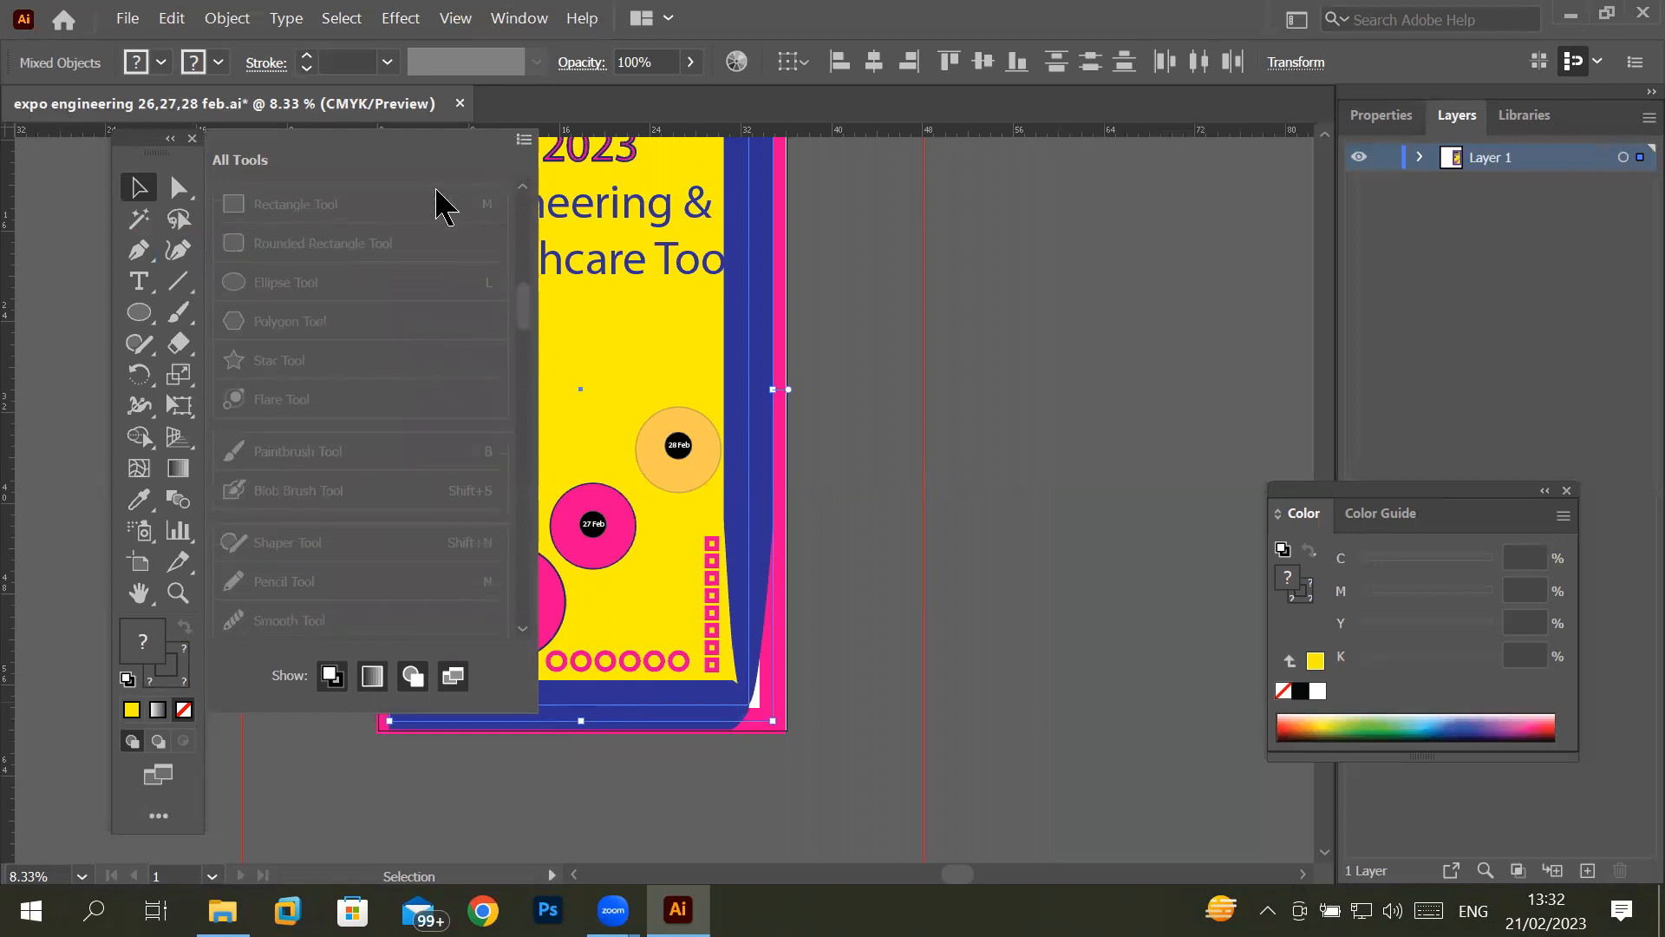
scroll(438, 221, "up", 10)
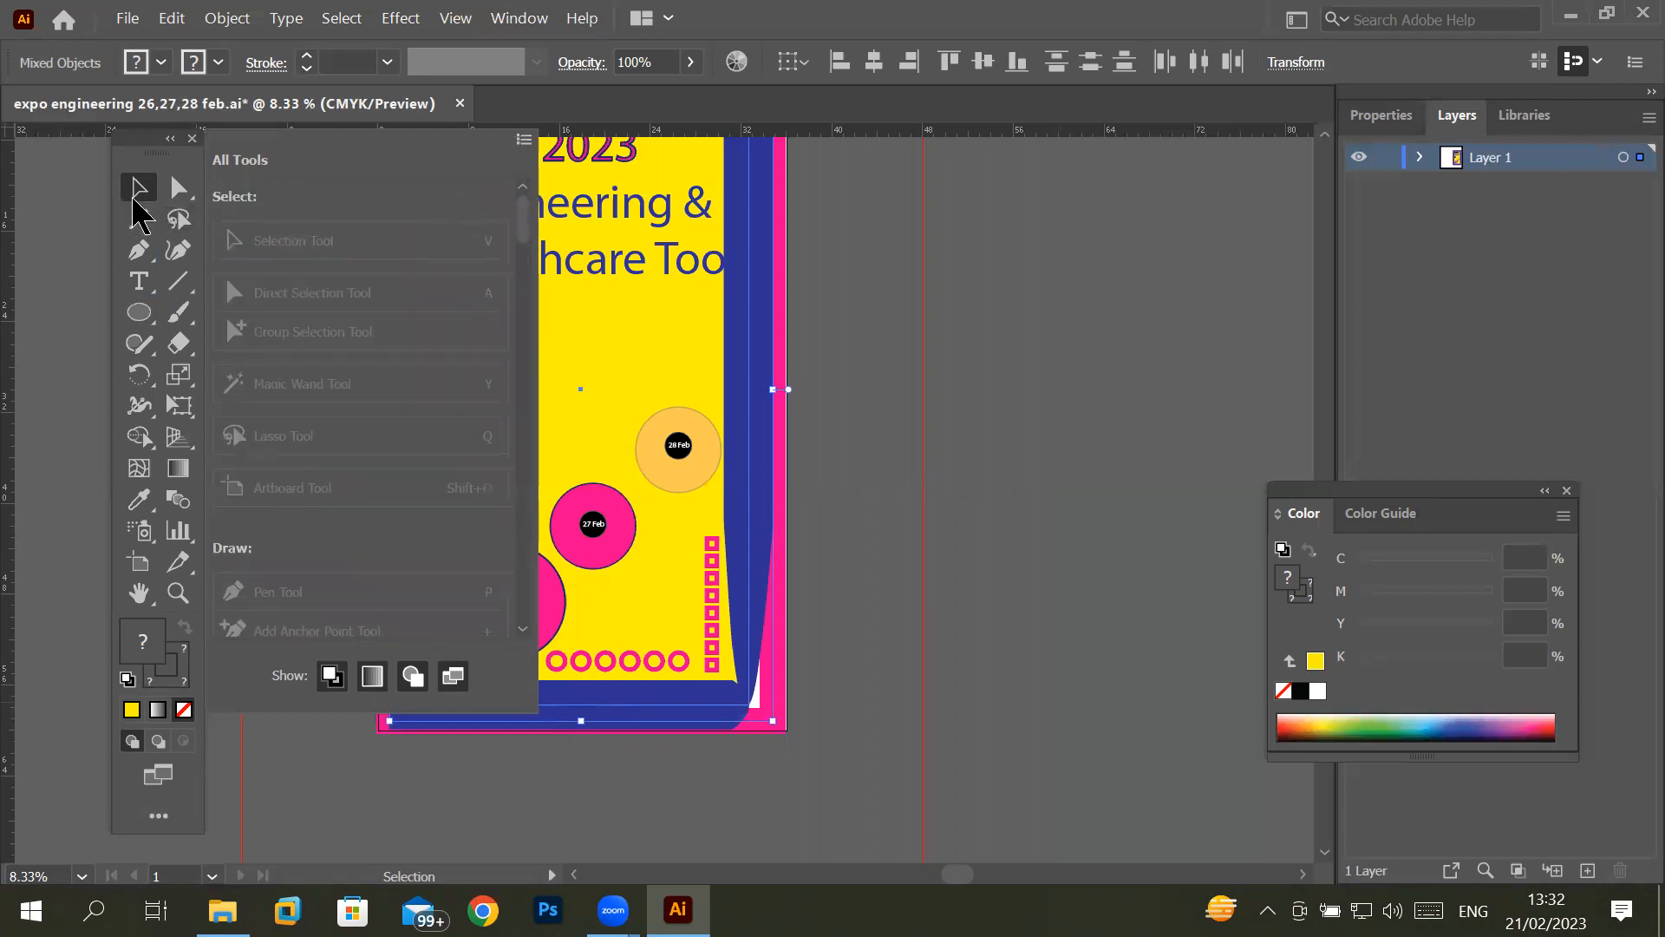
- Remove the Selection tool and the Direct Selection tool group from the Advanced toolbar
left_click_drag(138, 192, 338, 269)
left_click_drag(137, 186, 249, 297)
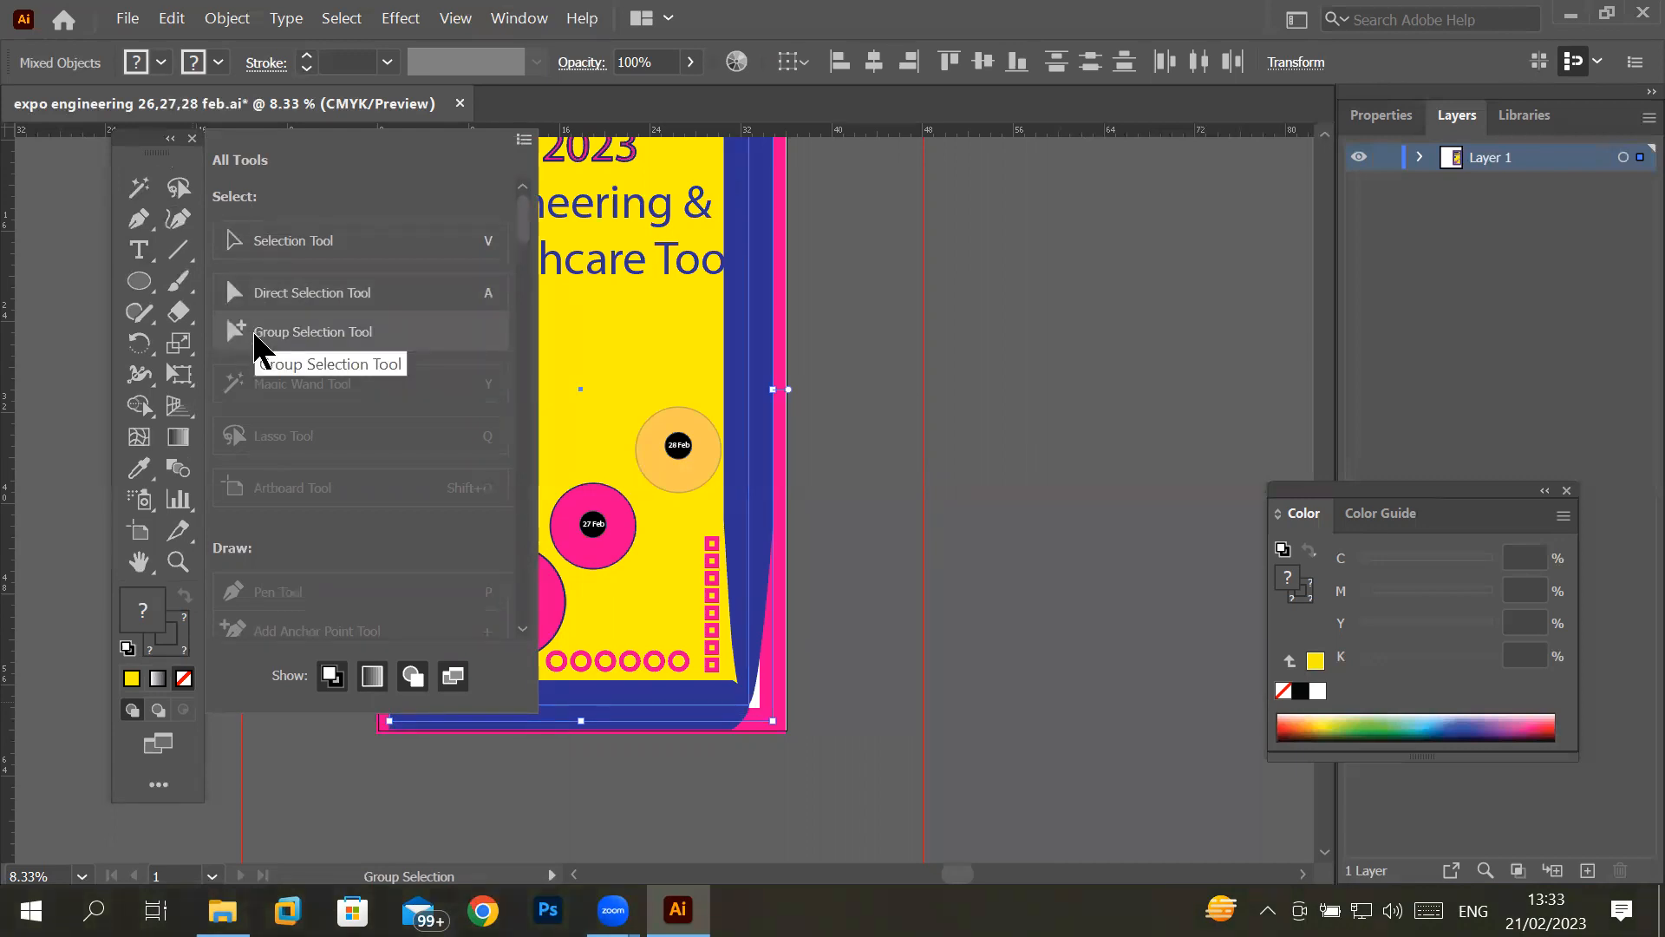
- Bring the Rectangle tool to the front of the shape group, remove shape tools from the toolbar, and close the tool list
left_click(138, 282)
left_click(232, 283)
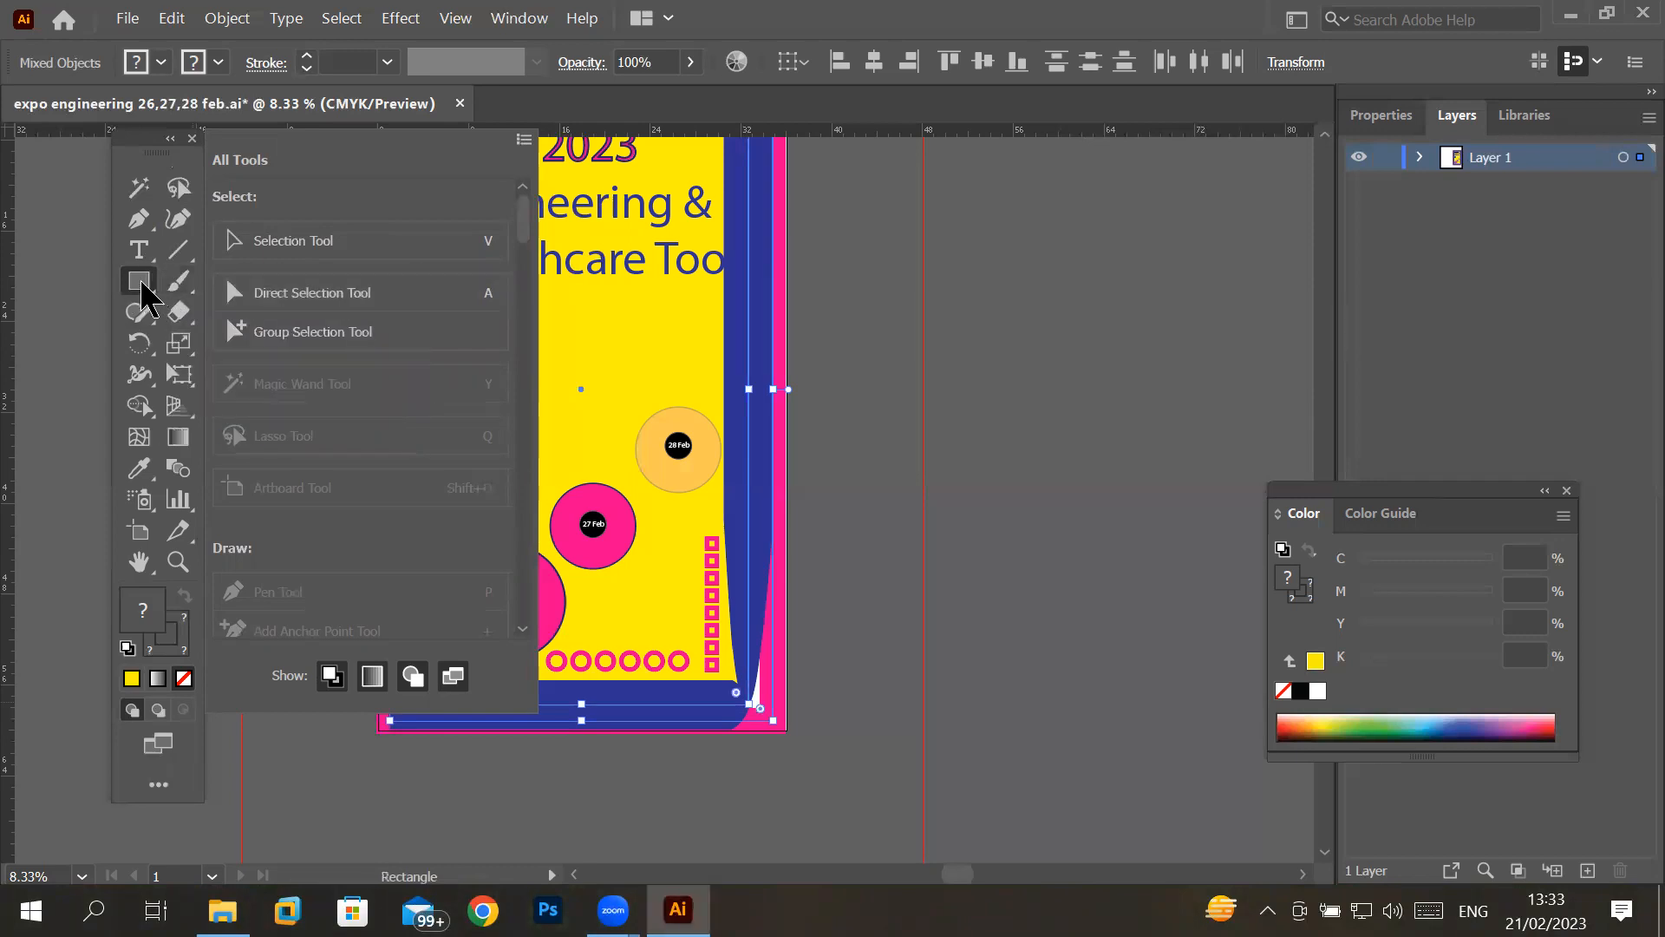
left_click_drag(139, 282, 258, 319)
left_click_drag(139, 279, 260, 327)
left_click_drag(138, 279, 260, 327)
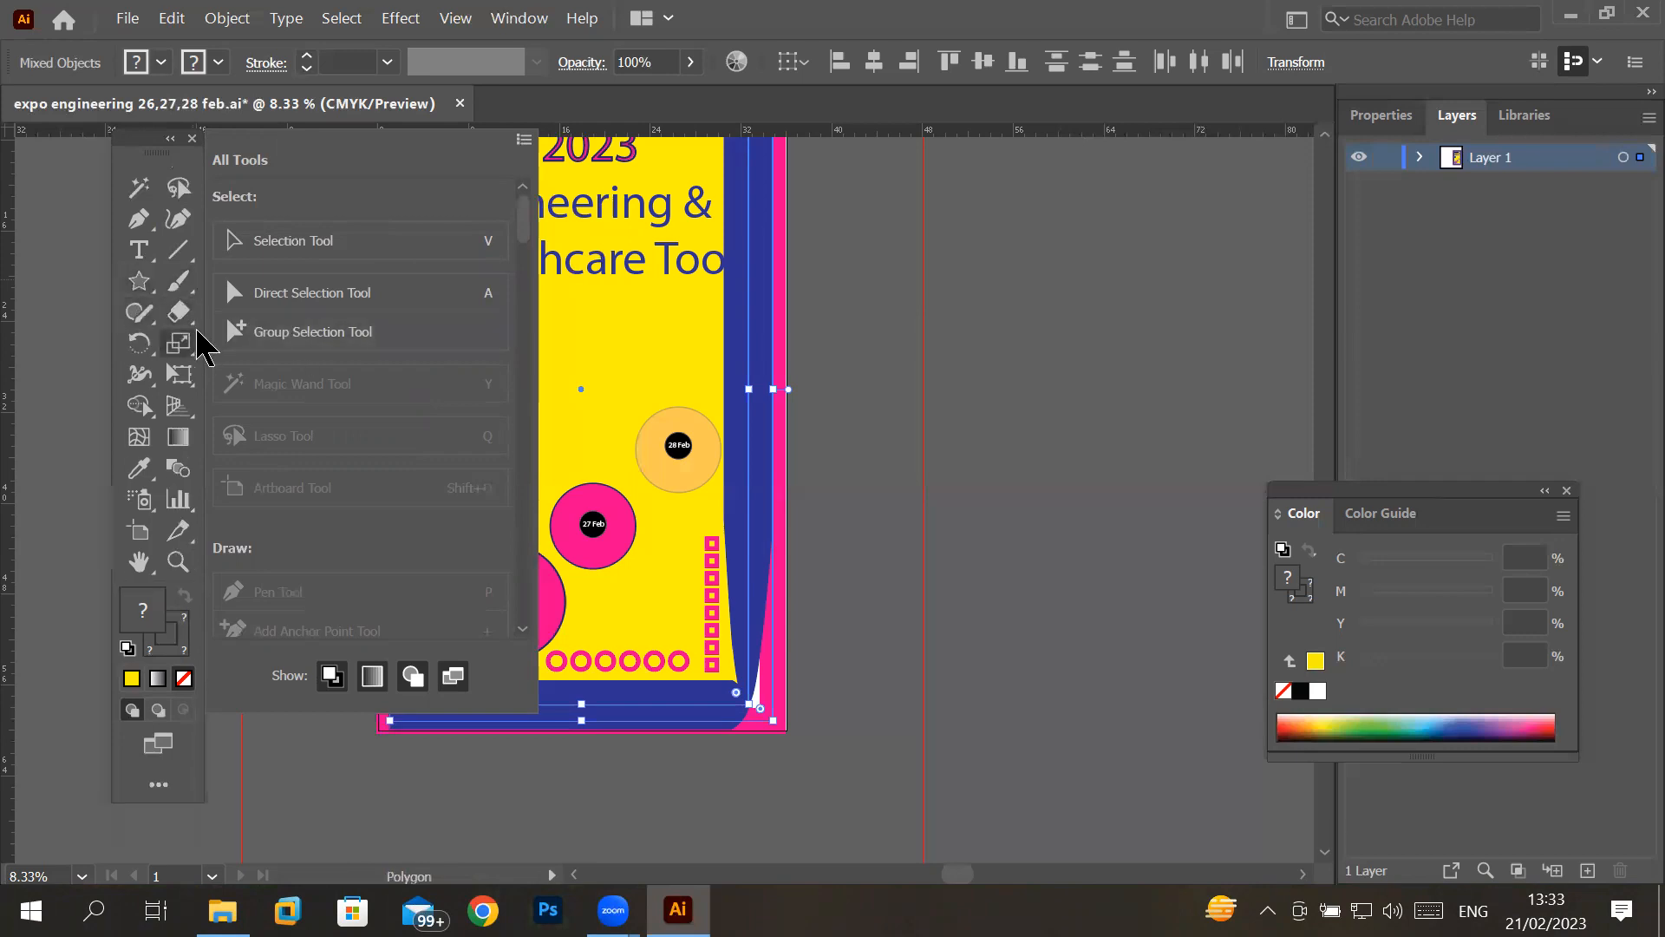
left_click(949, 376)
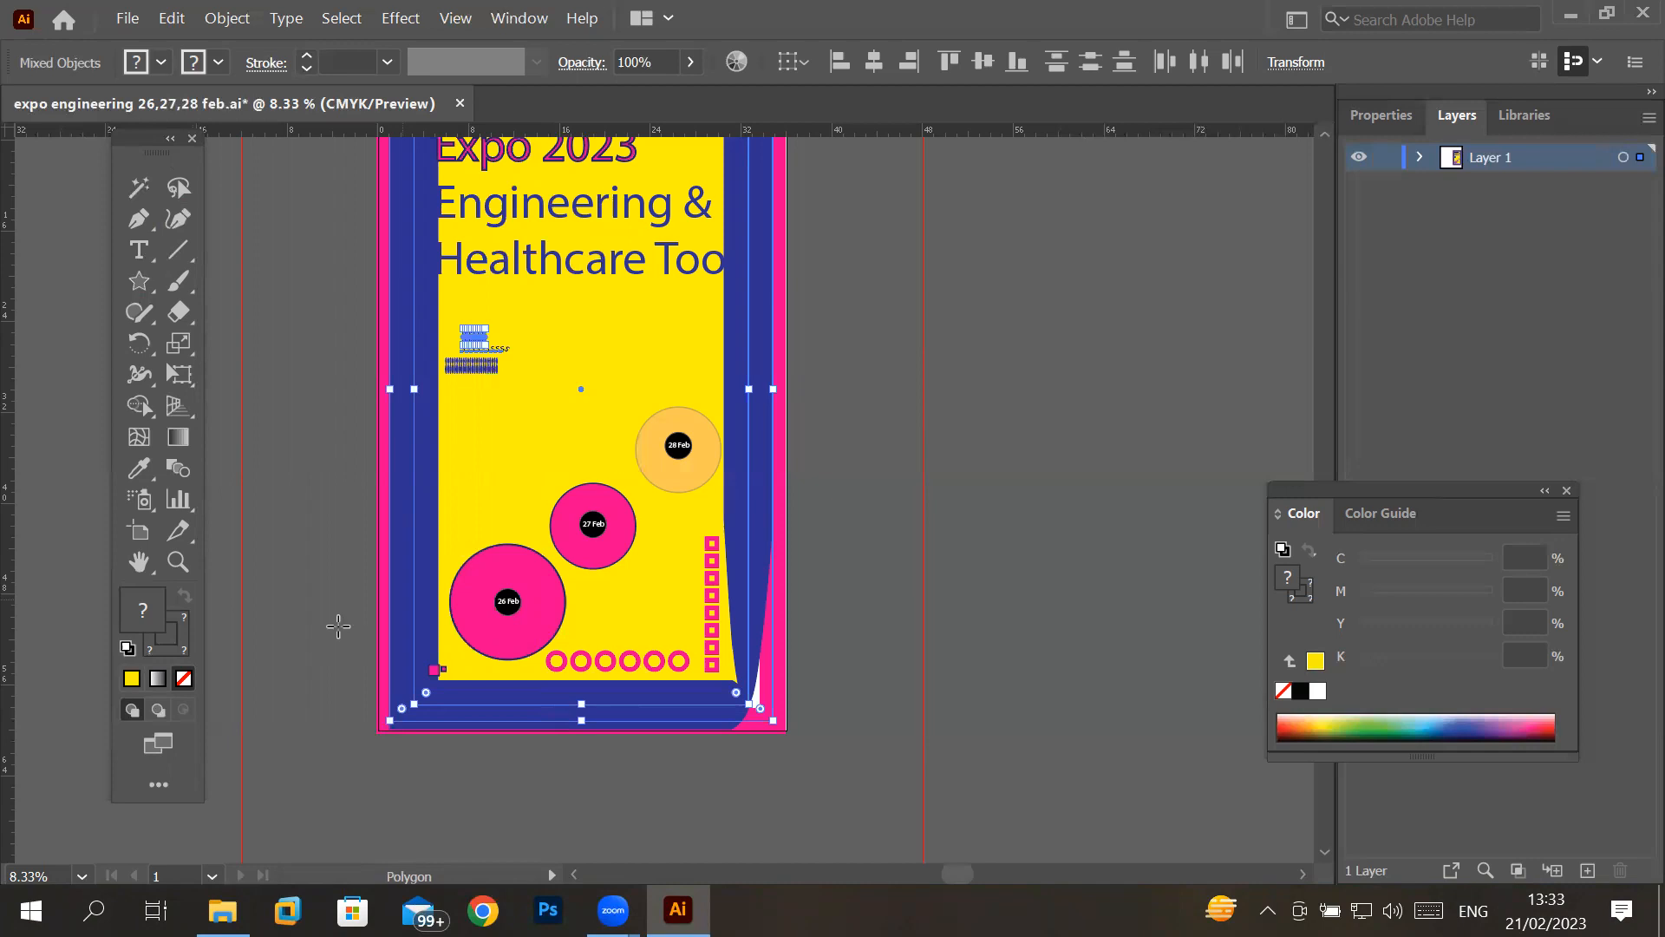
- Reset the Advanced toolbar to its default tools, and close and reopen the All Tools list
left_click(159, 786)
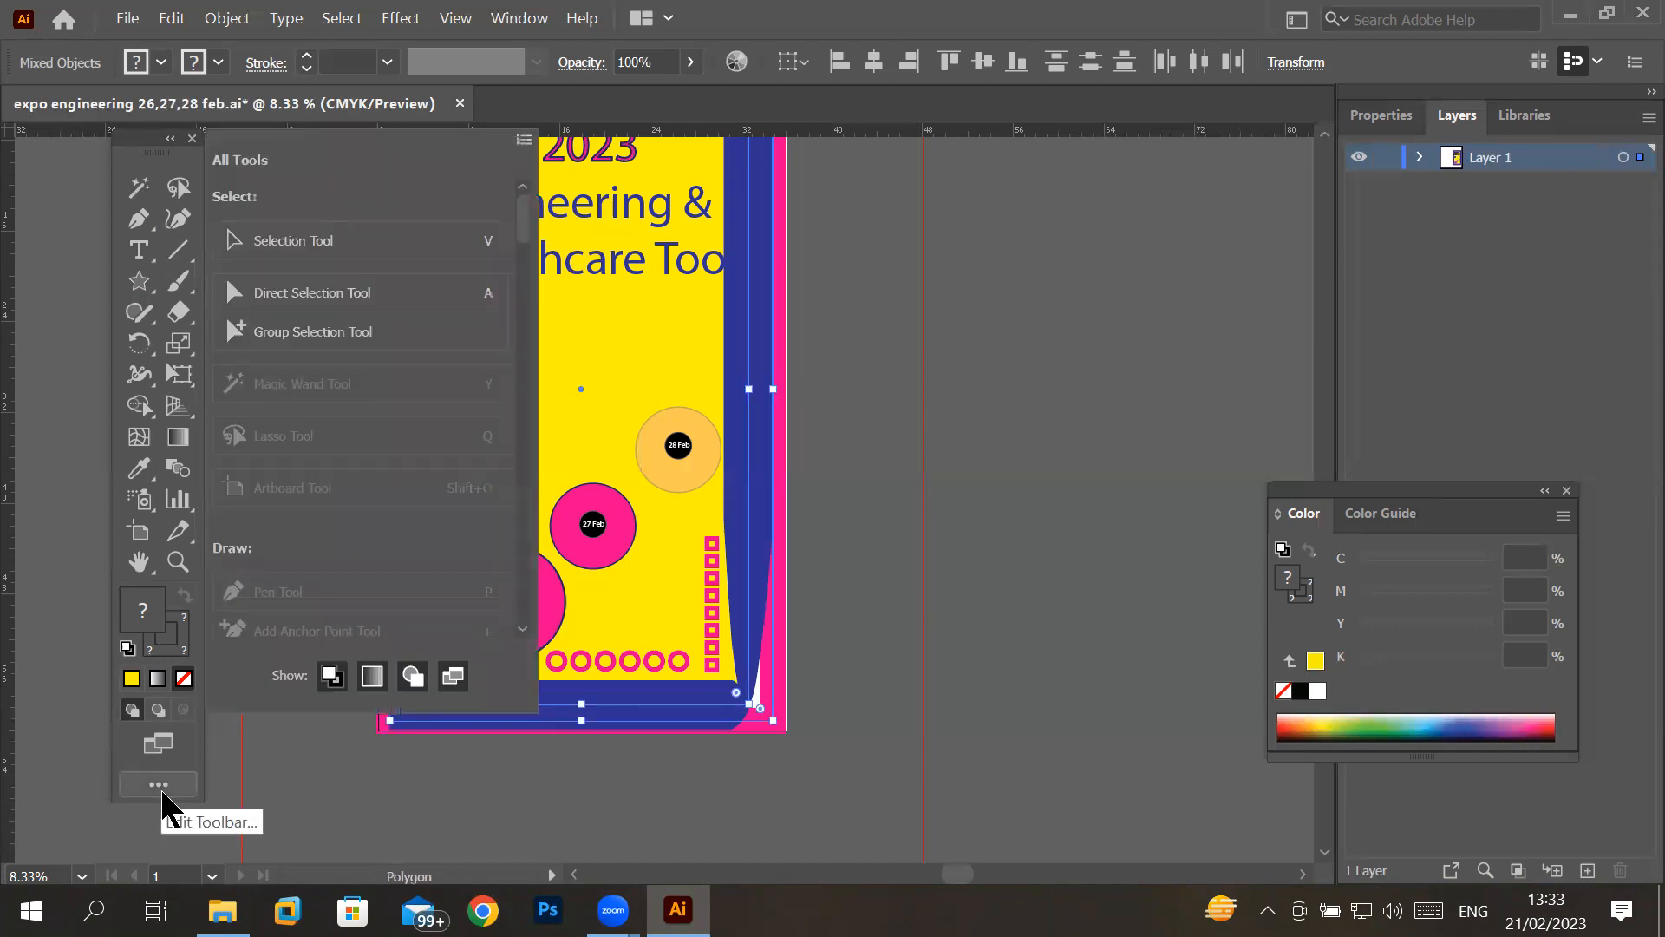
left_click(523, 140)
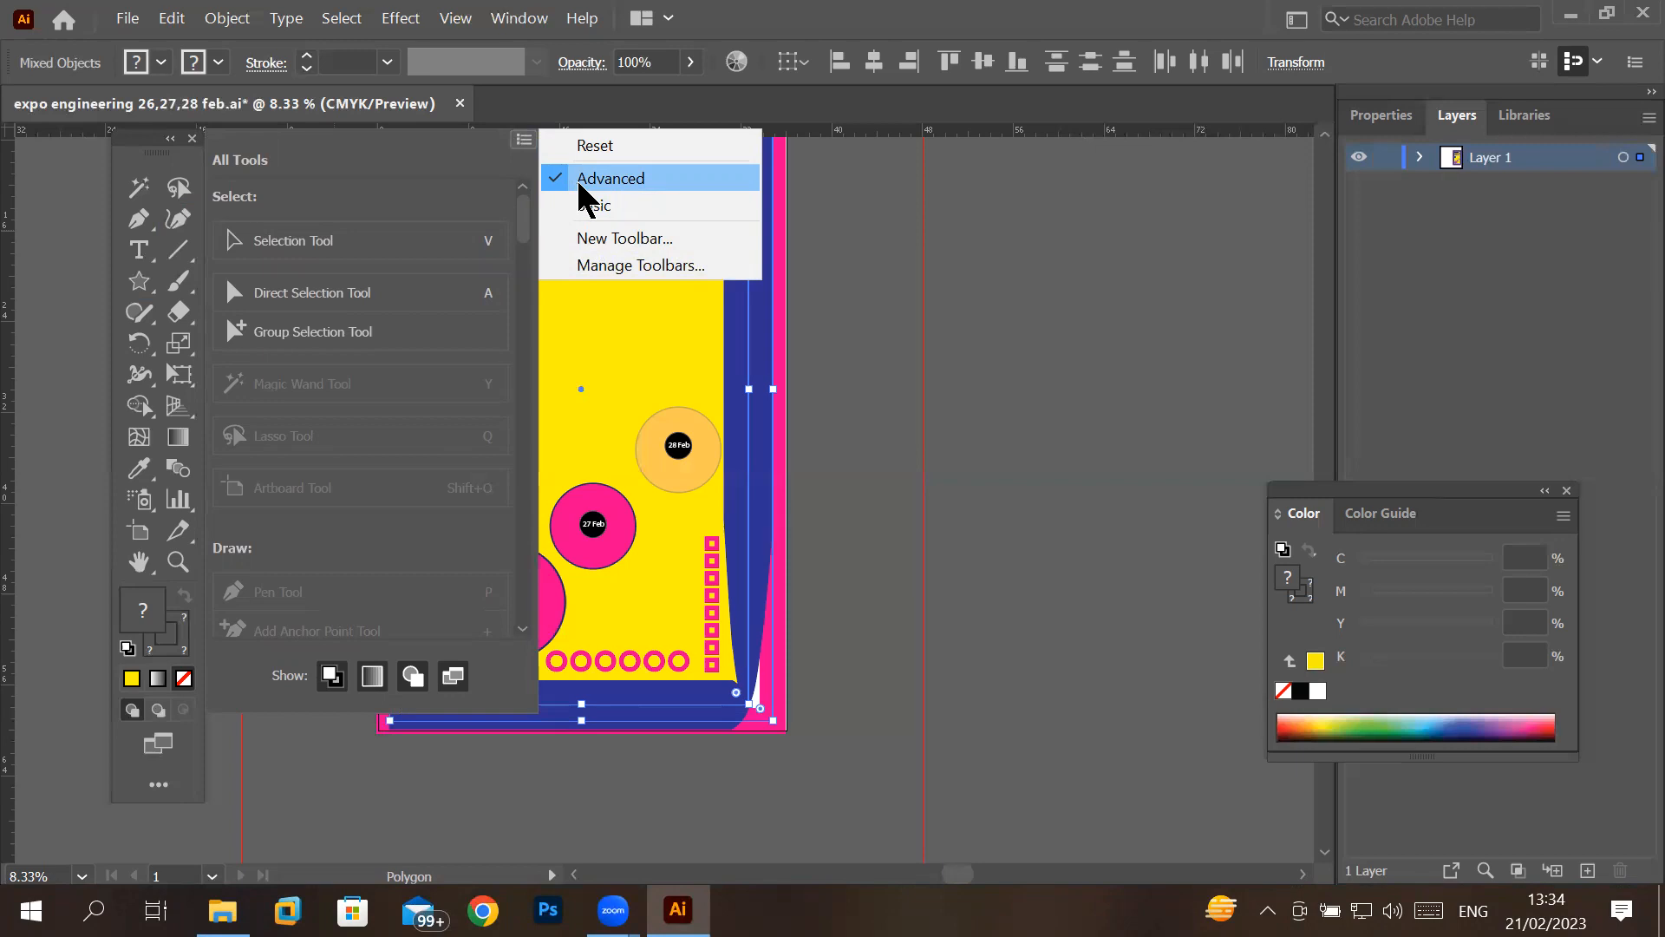
left_click(649, 146)
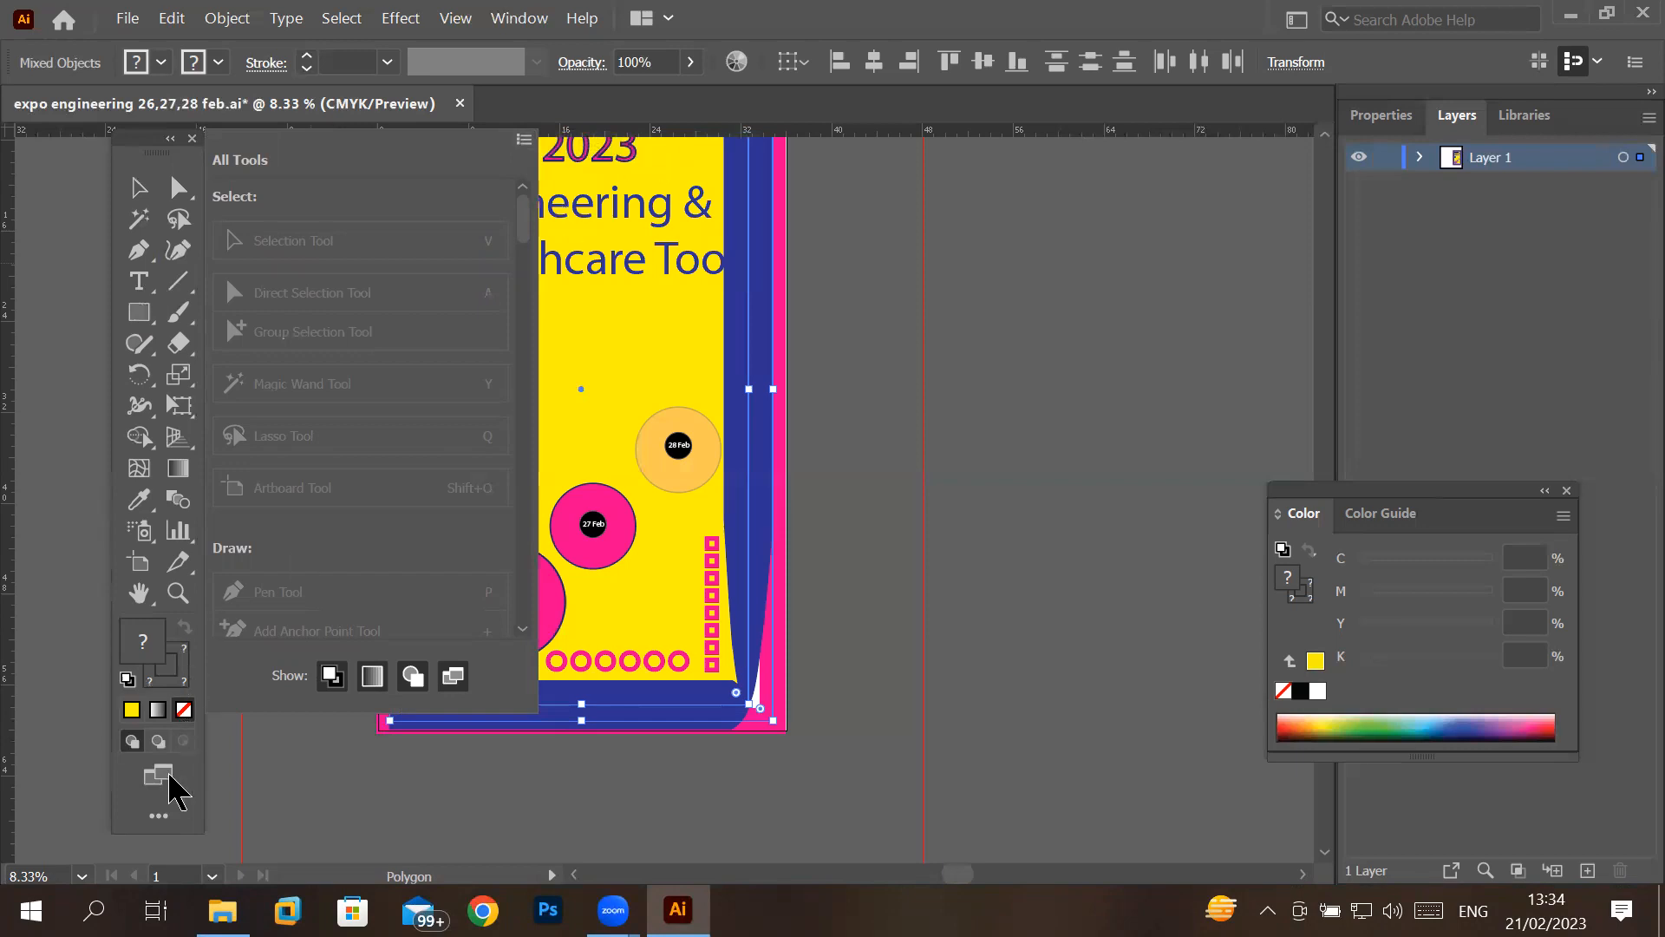
left_click(156, 819)
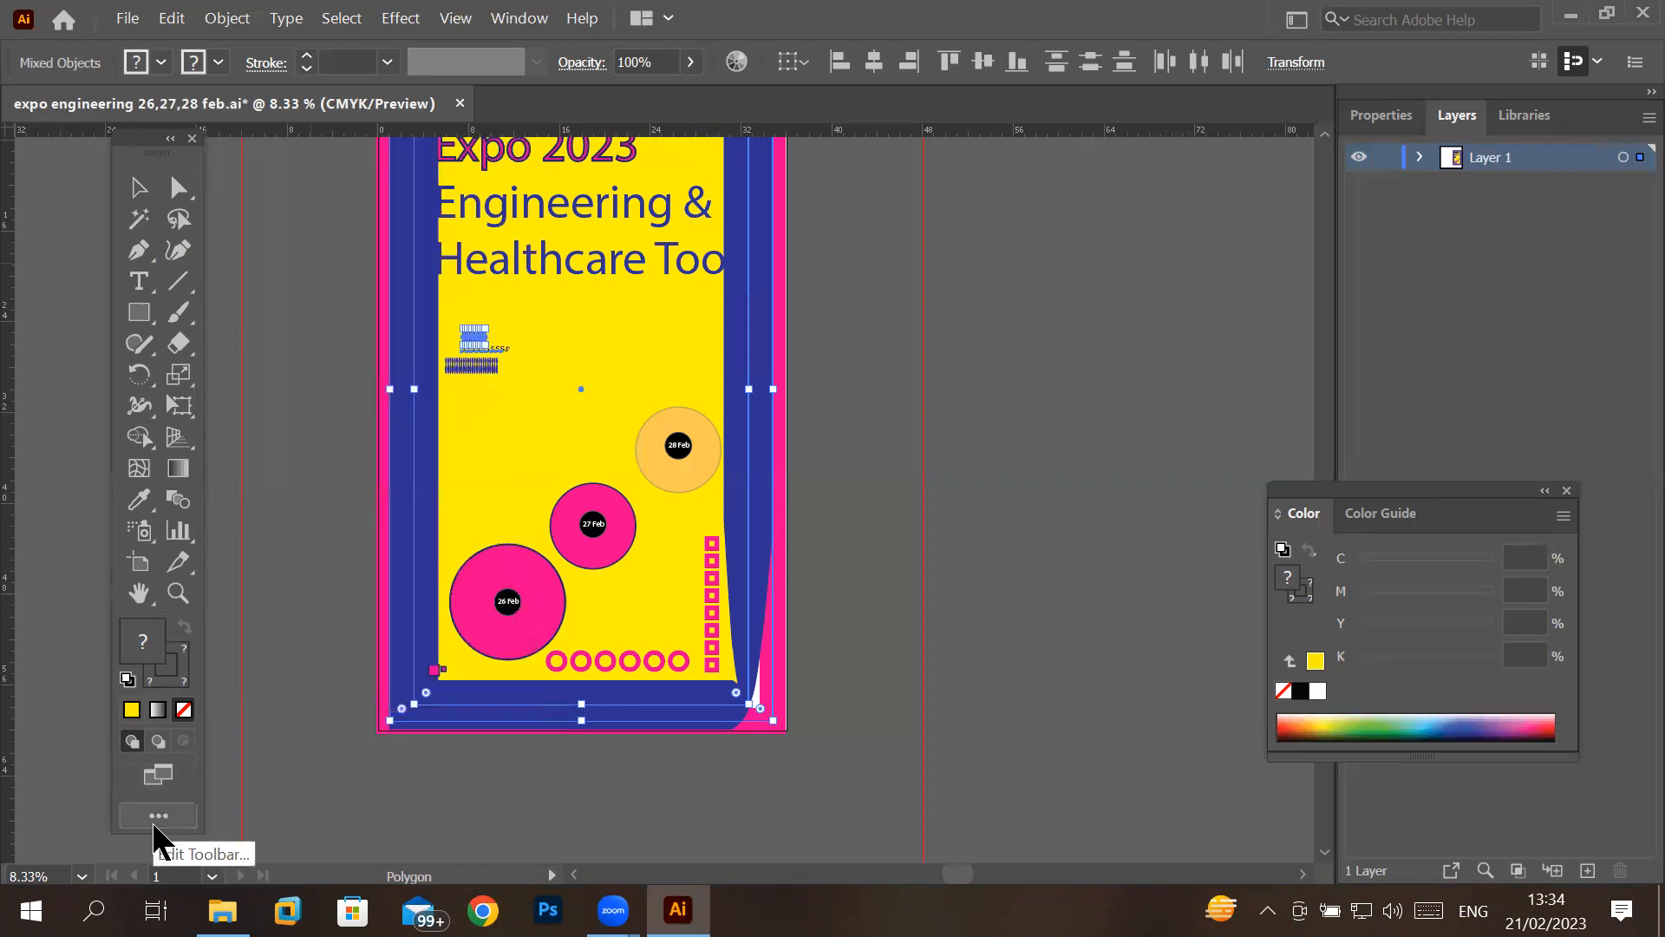
left_click(154, 827)
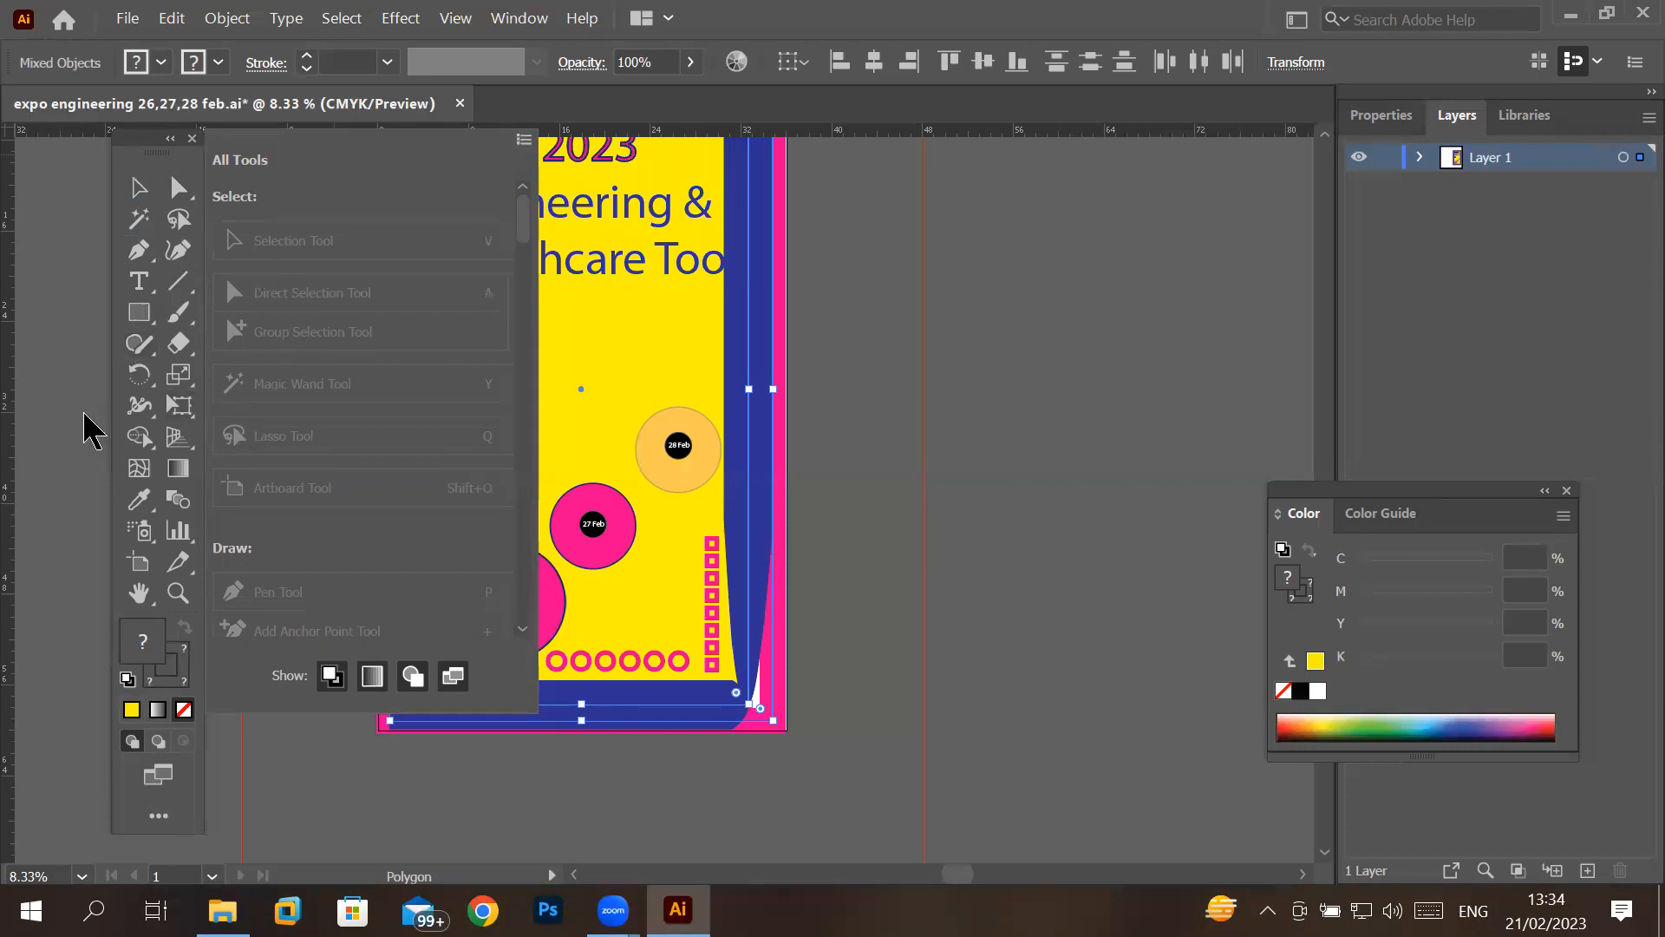
- Remove the Selection, Curvature, Rectangle and Direct Selection tools from the Advanced toolbar
key("ctrl+alt")
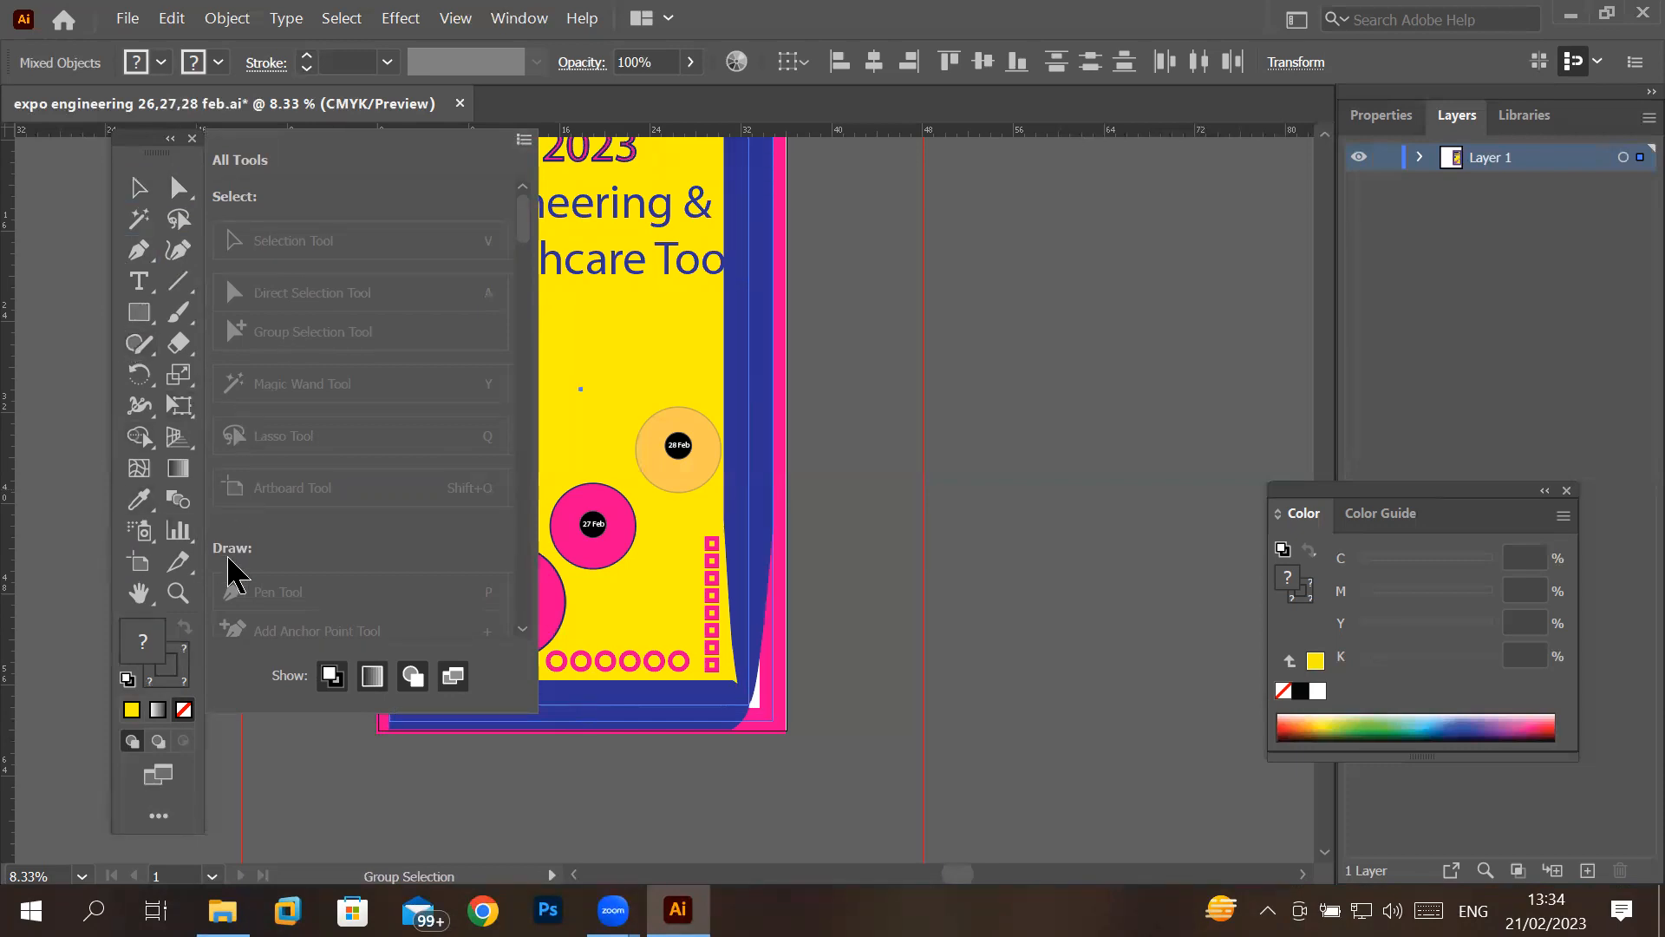
left_click(524, 141)
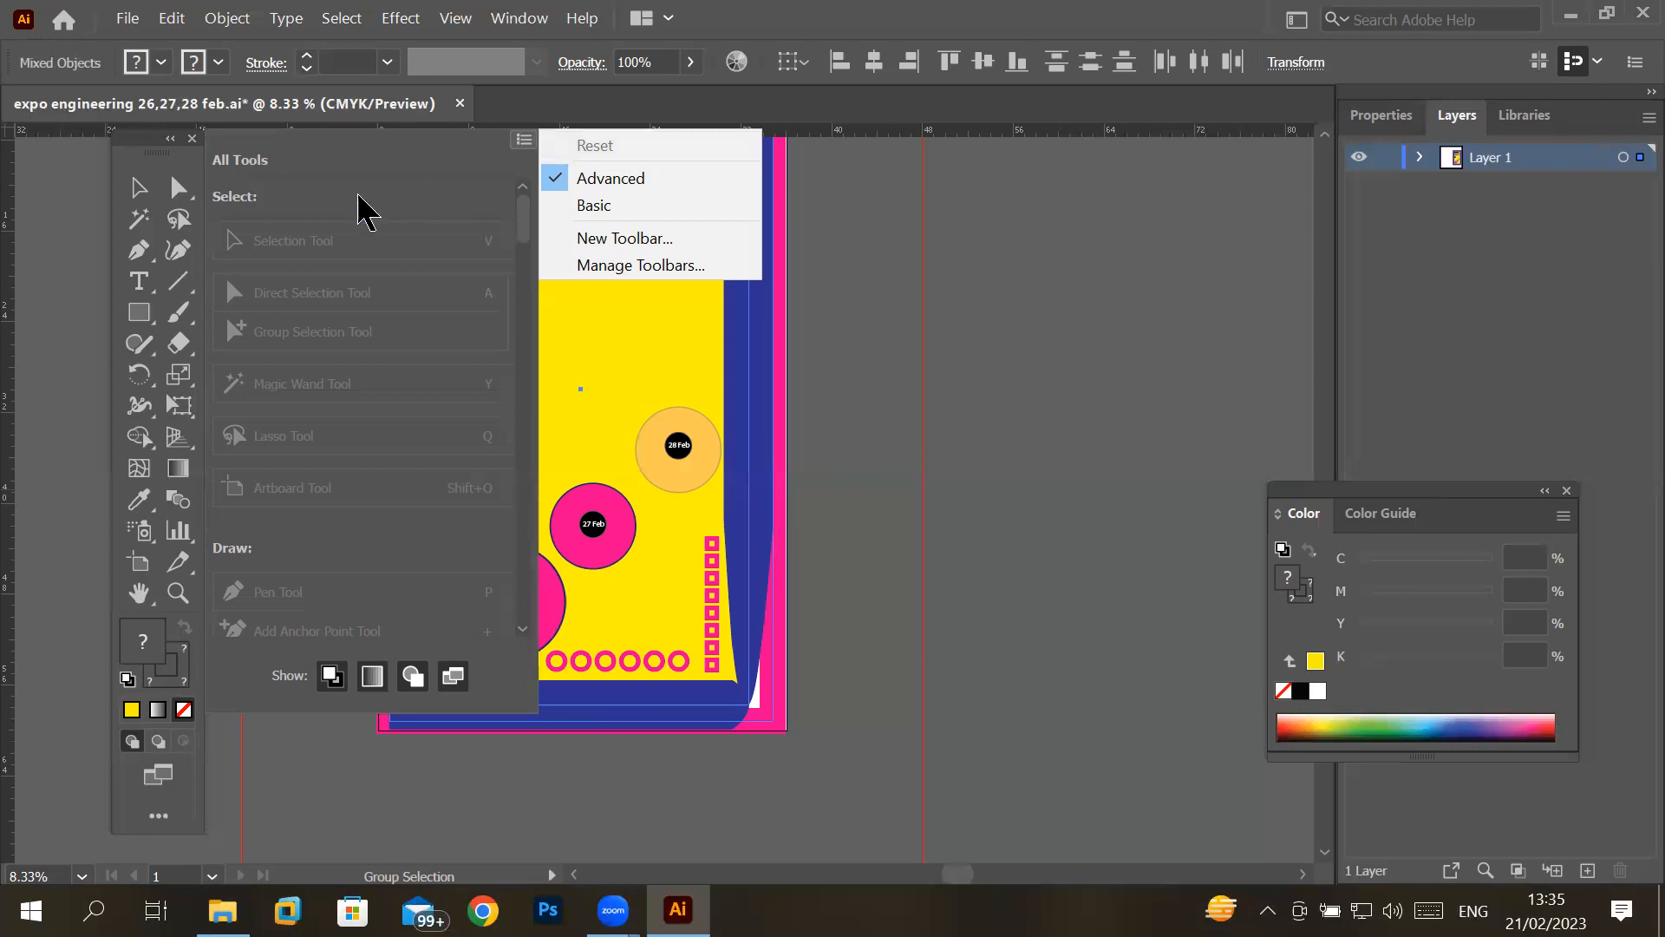
left_click(141, 192)
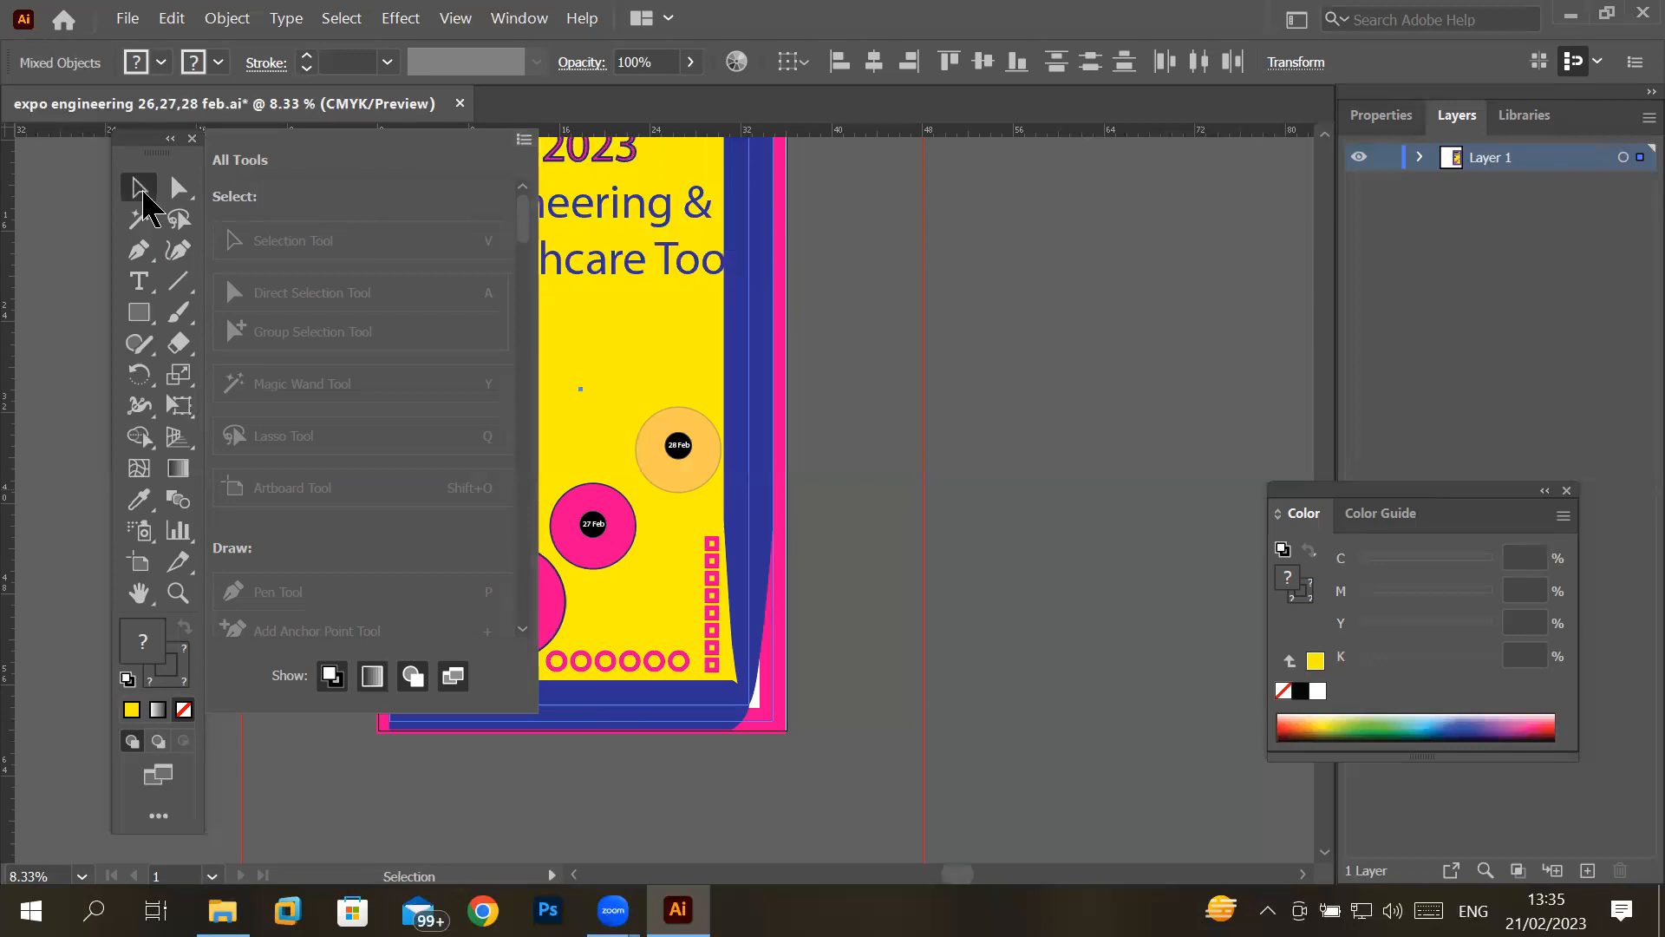
left_click_drag(143, 192, 282, 258)
left_click_drag(143, 254, 298, 289)
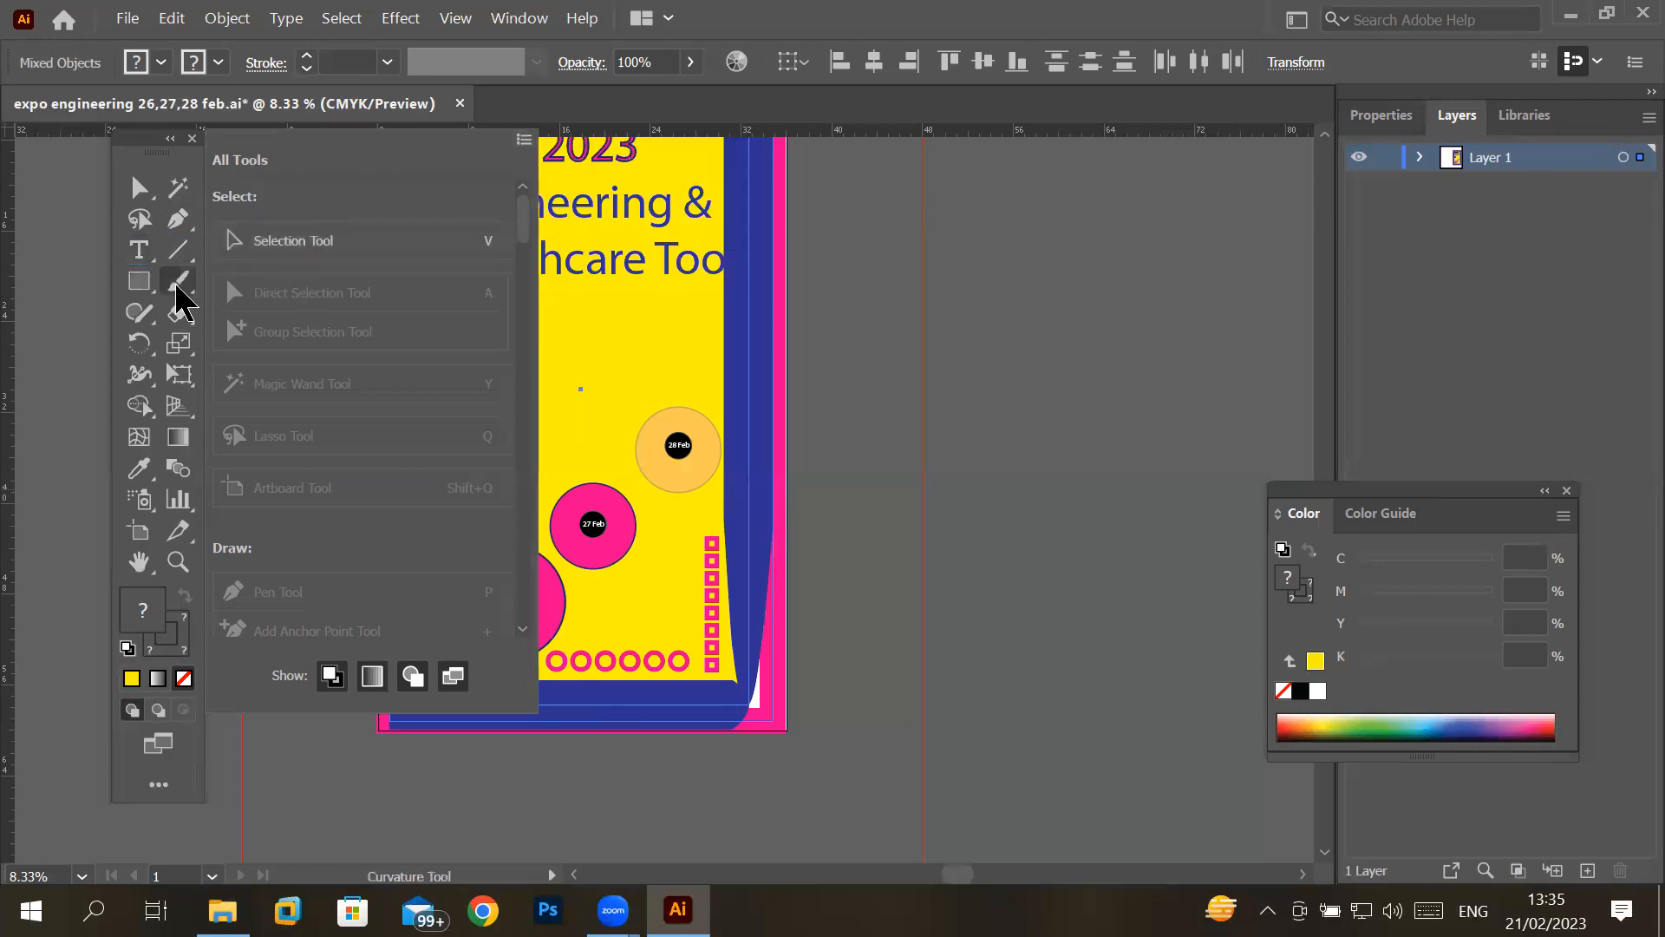
left_click(137, 281)
left_click_drag(142, 278, 254, 335)
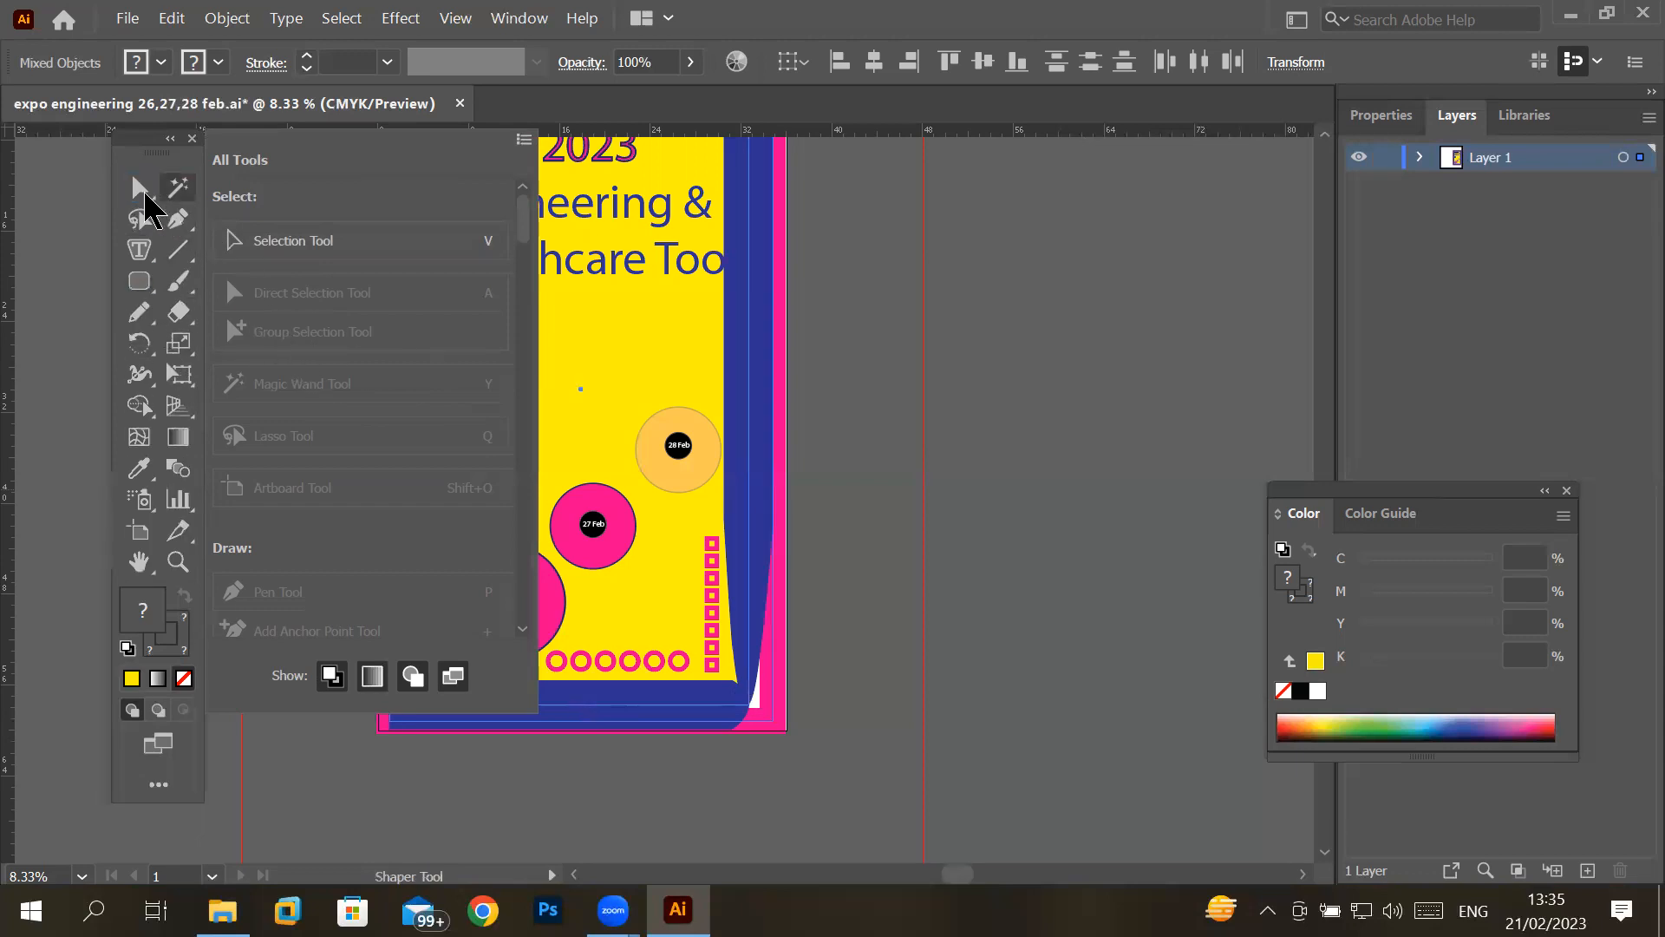
left_click(141, 190)
left_click_drag(135, 195, 300, 282)
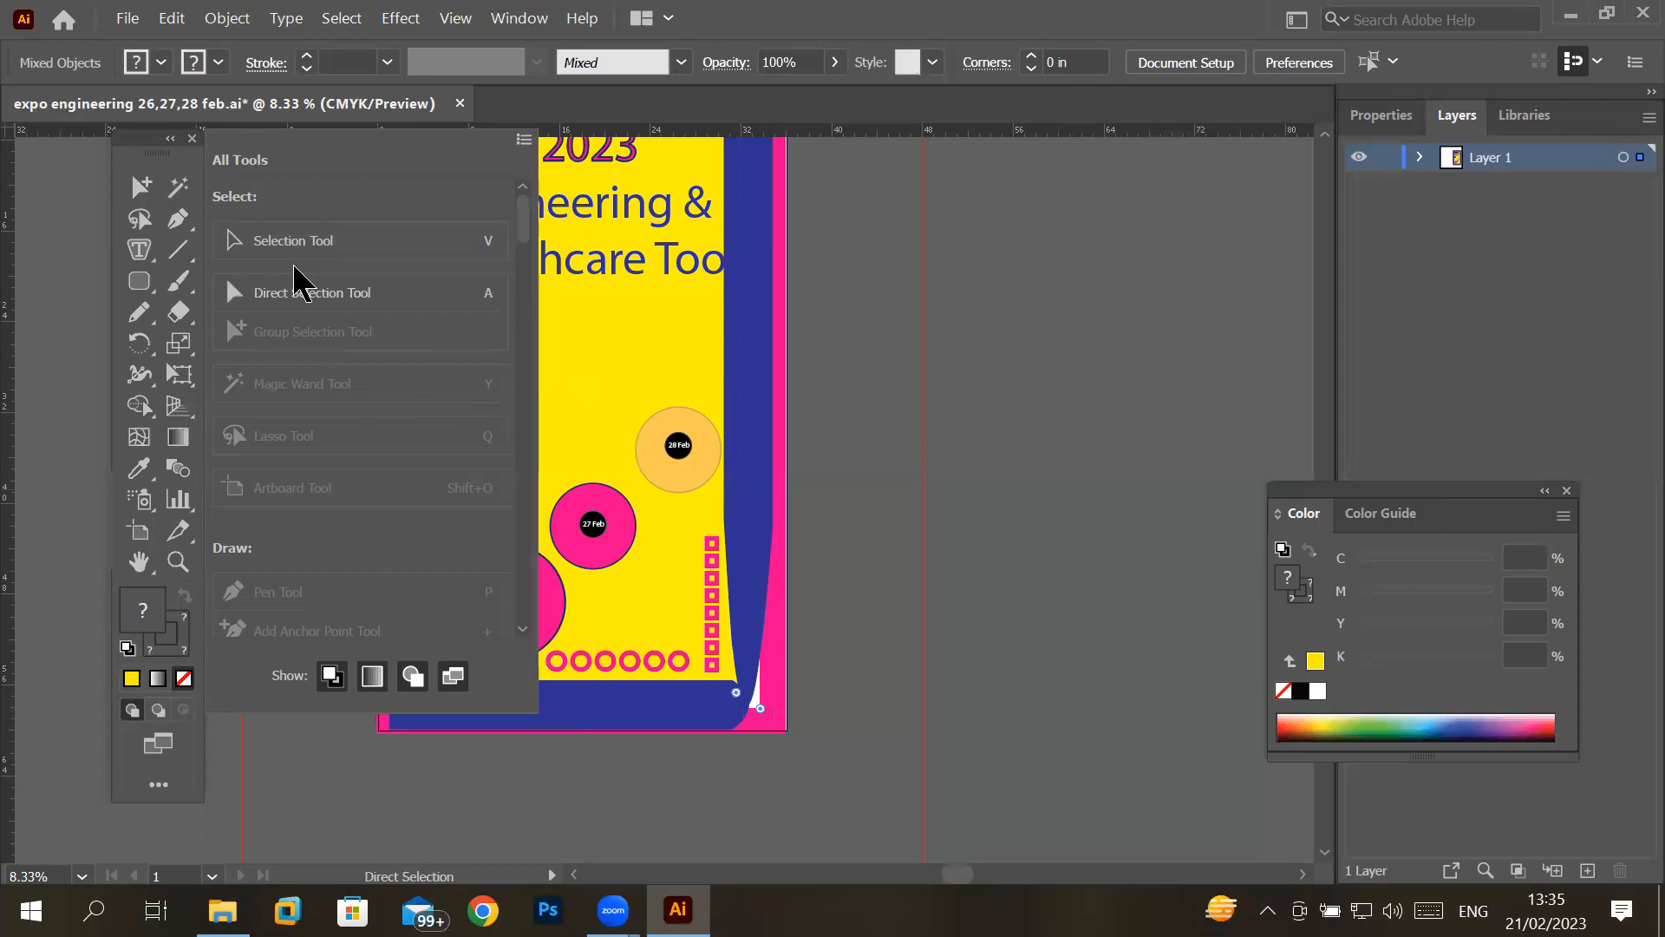
- Create a new custom toolbar named with a person's first name followed by "toolbar"
left_click(523, 141)
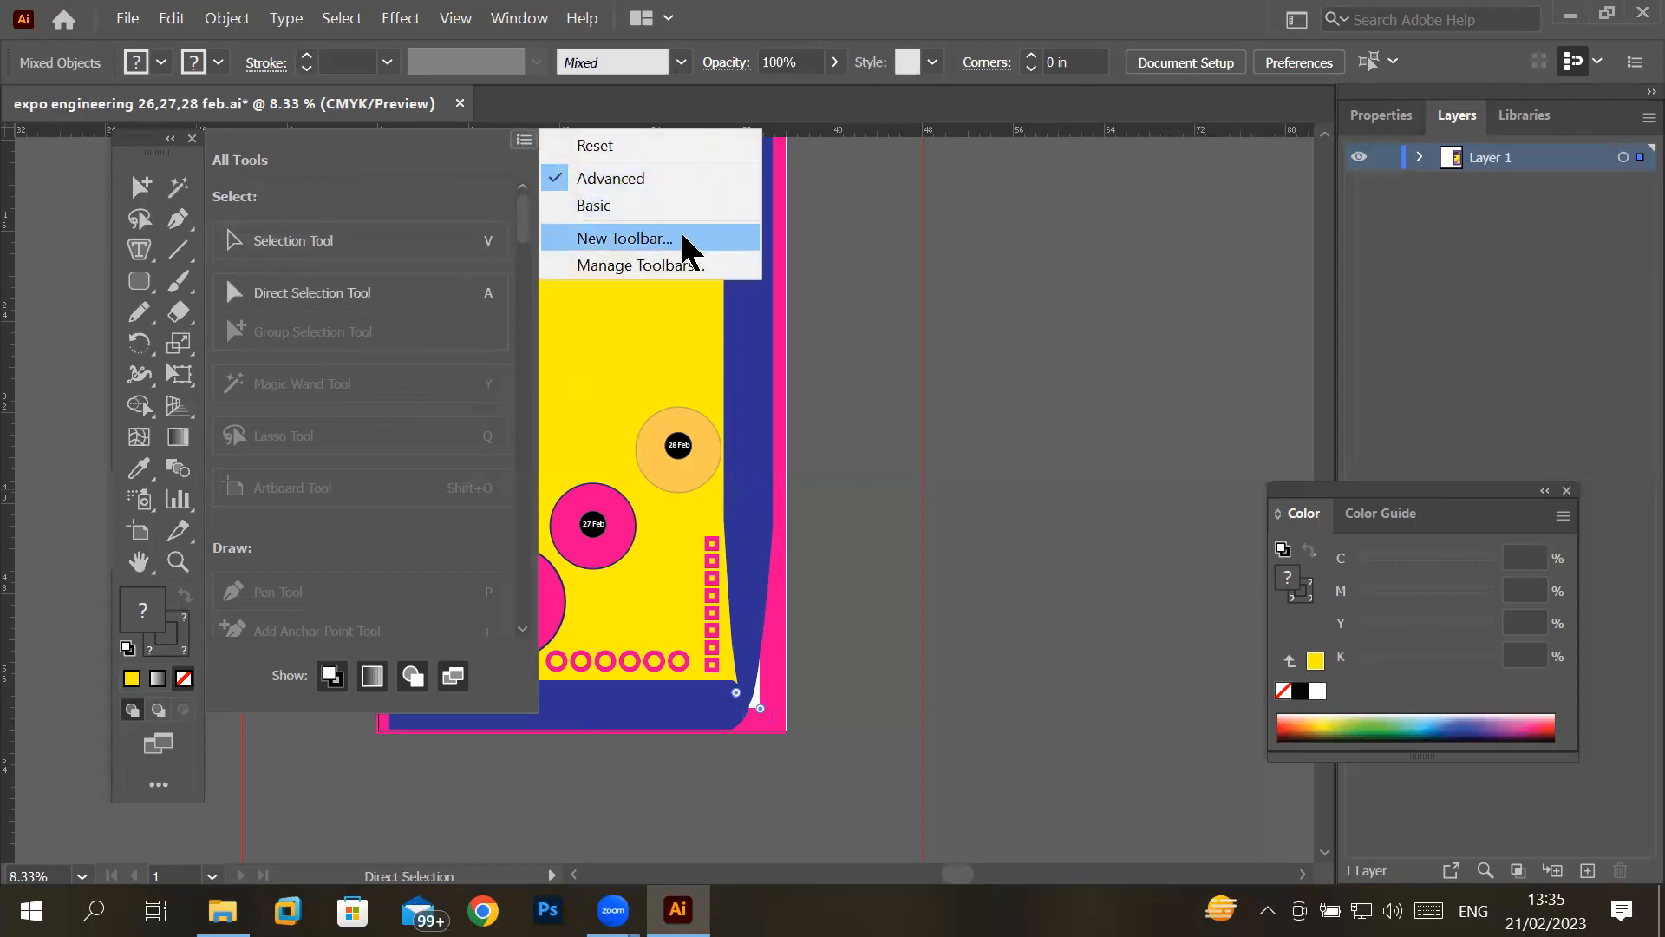
left_click(624, 239)
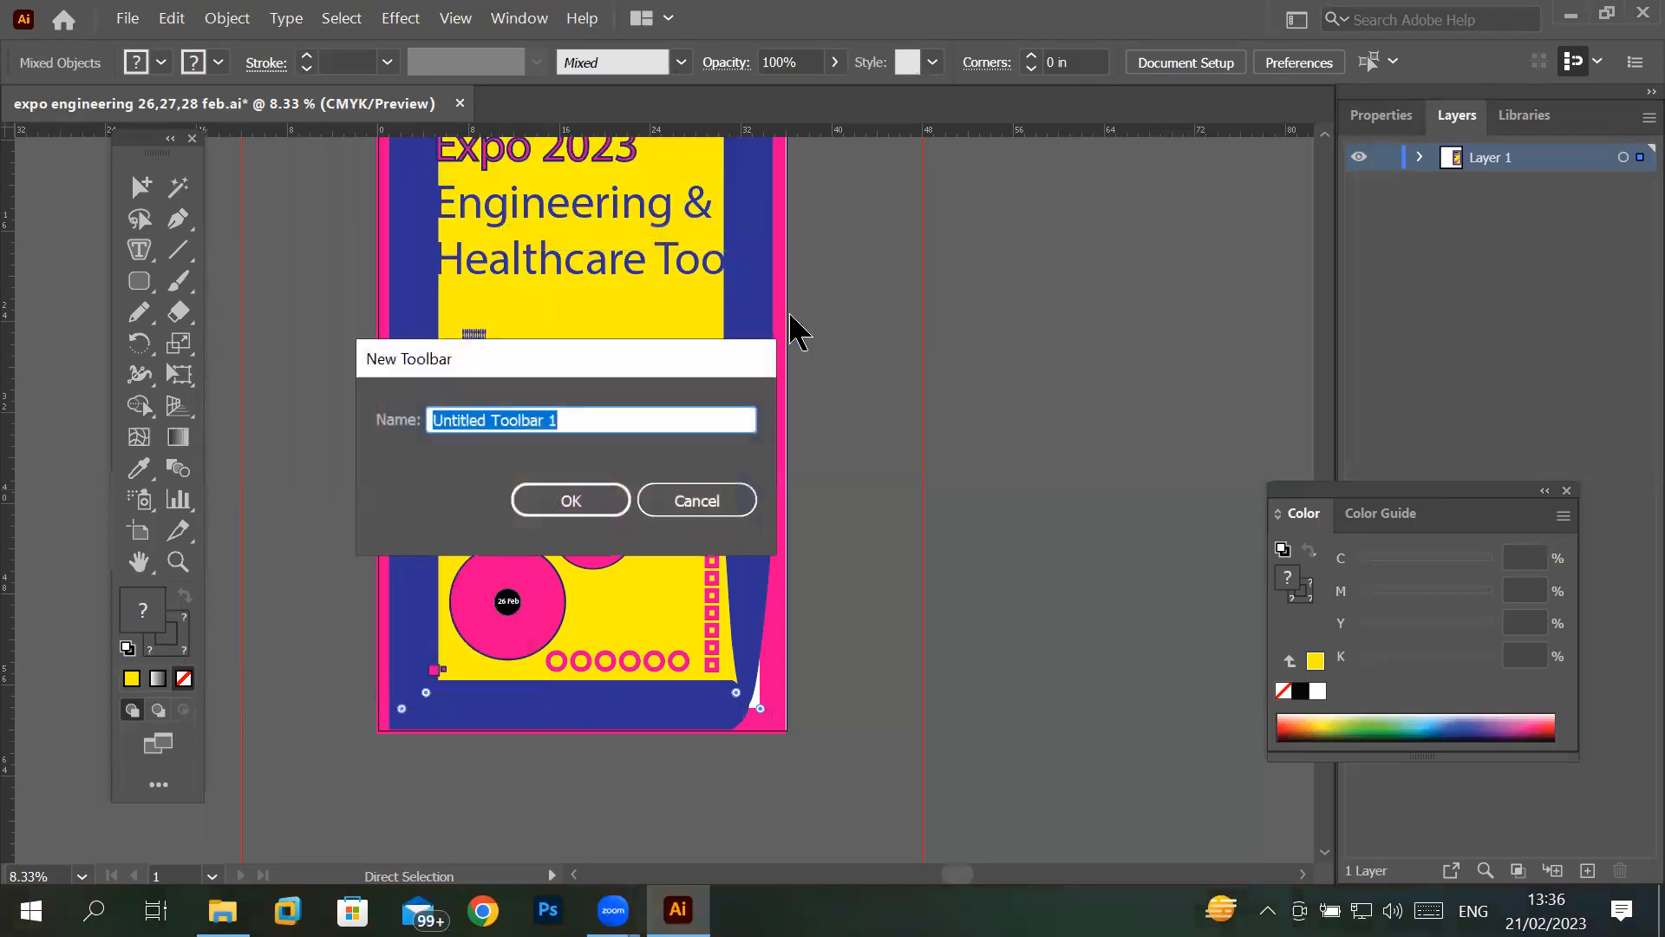
type("Hira toolbar")
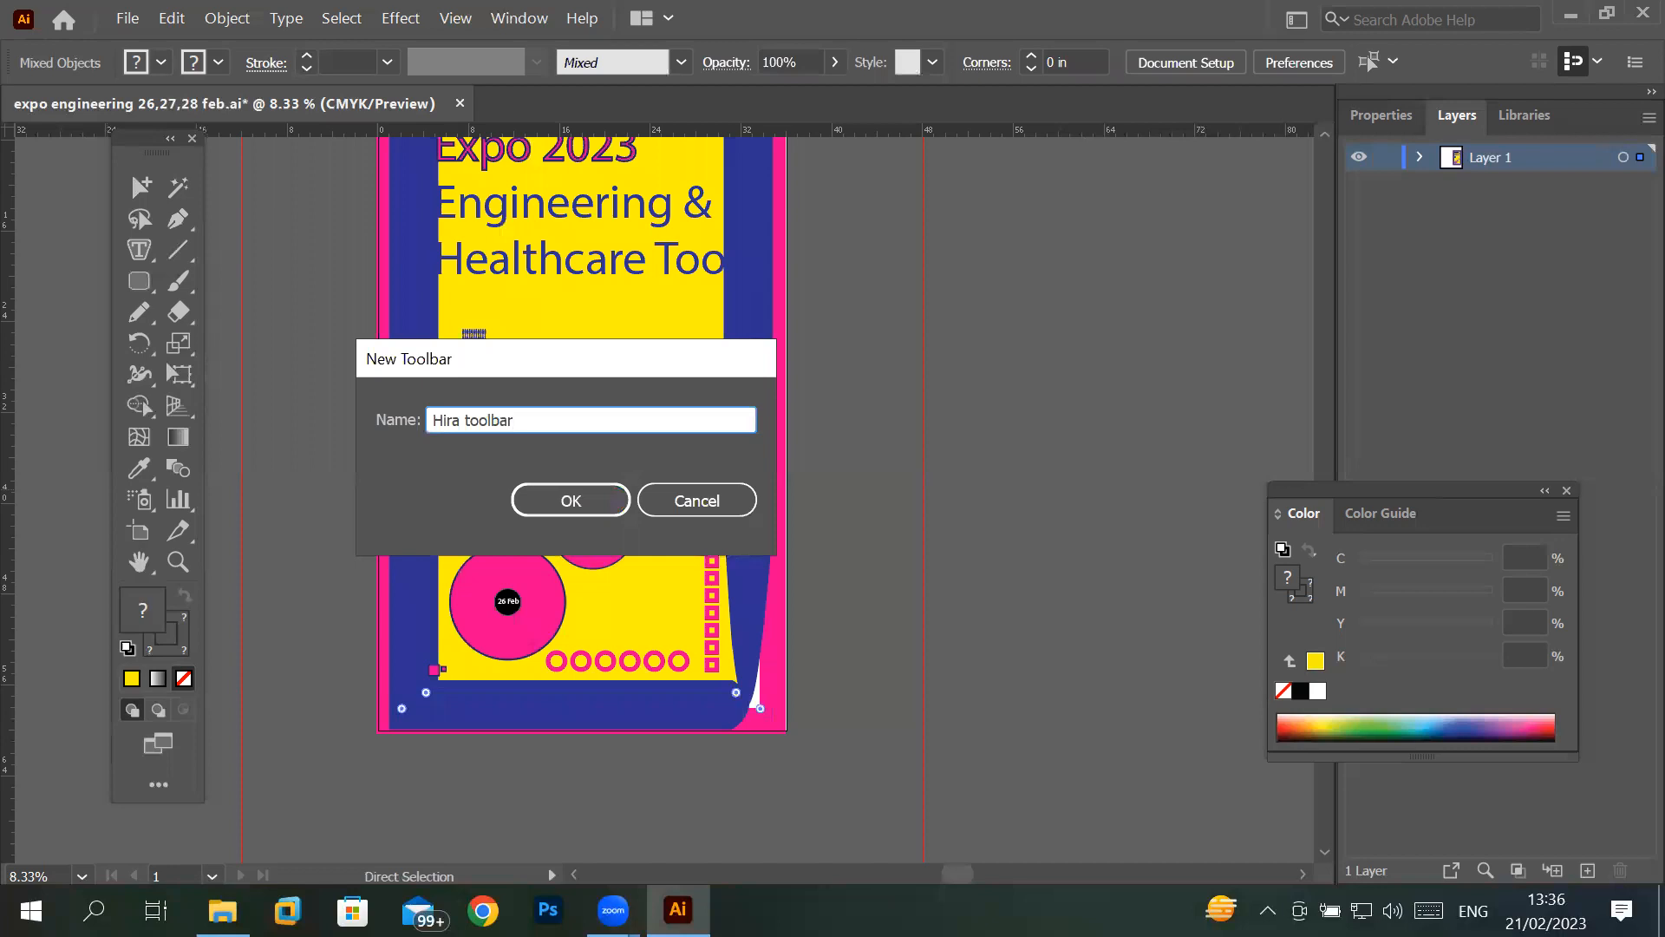
left_click(579, 506)
- Clear the artwork selection, expand the empty custom toolbar to two columns and move it onto the canvas beside the poster's right edge
left_click(926, 729)
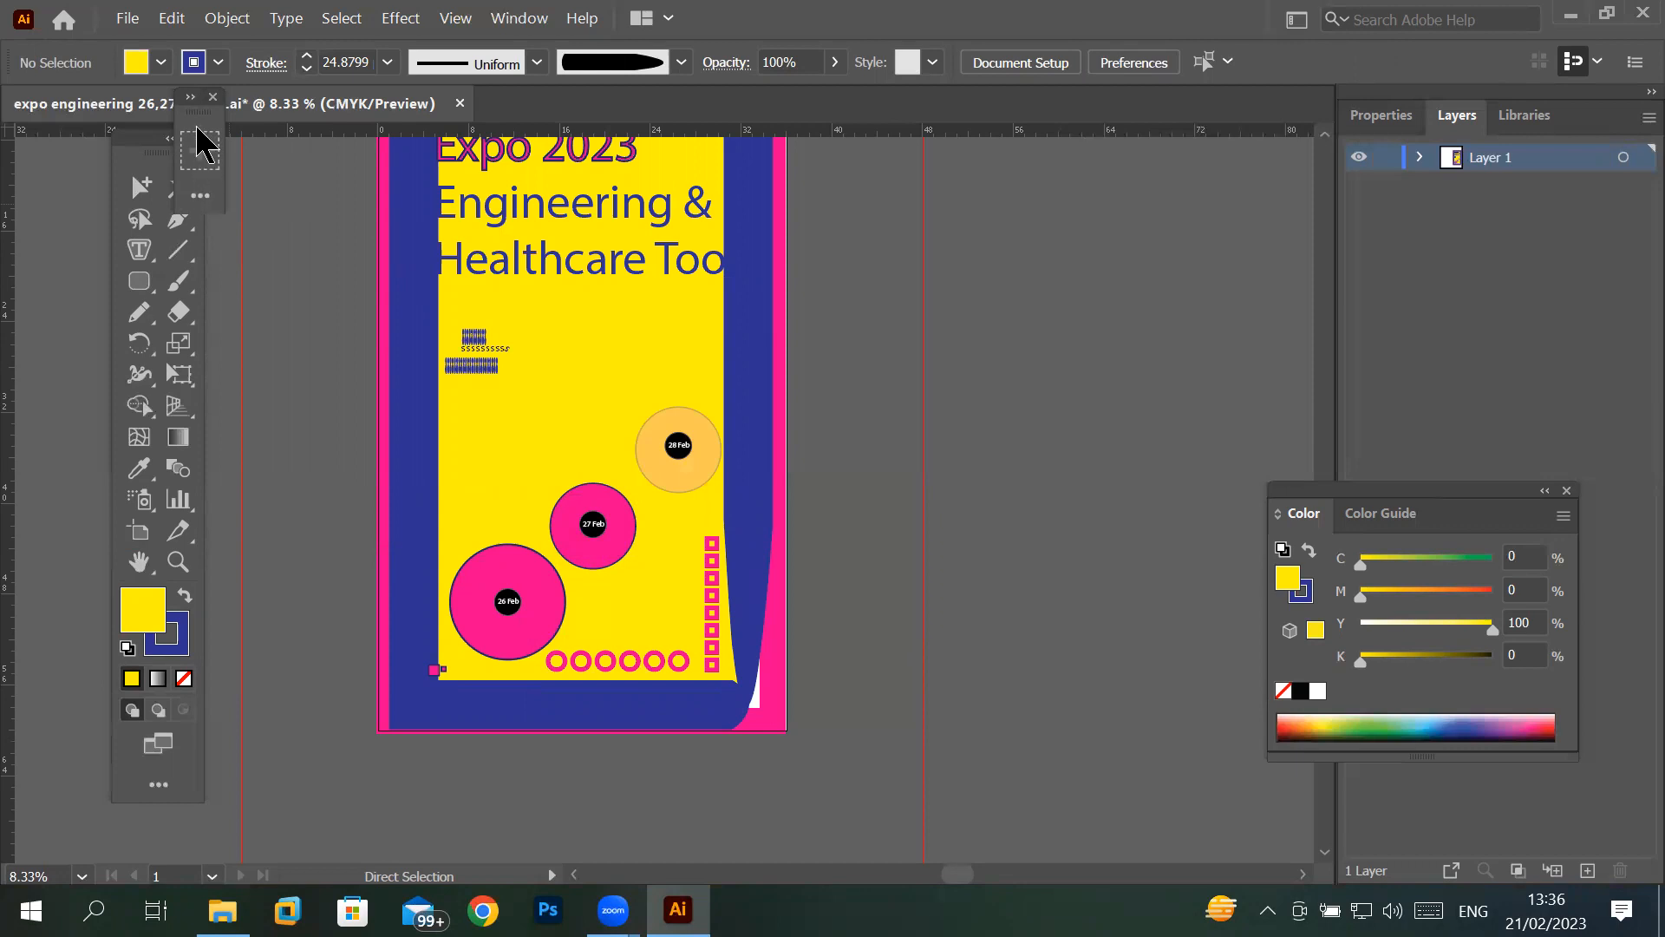
left_click(192, 98)
left_click_drag(197, 101, 980, 260)
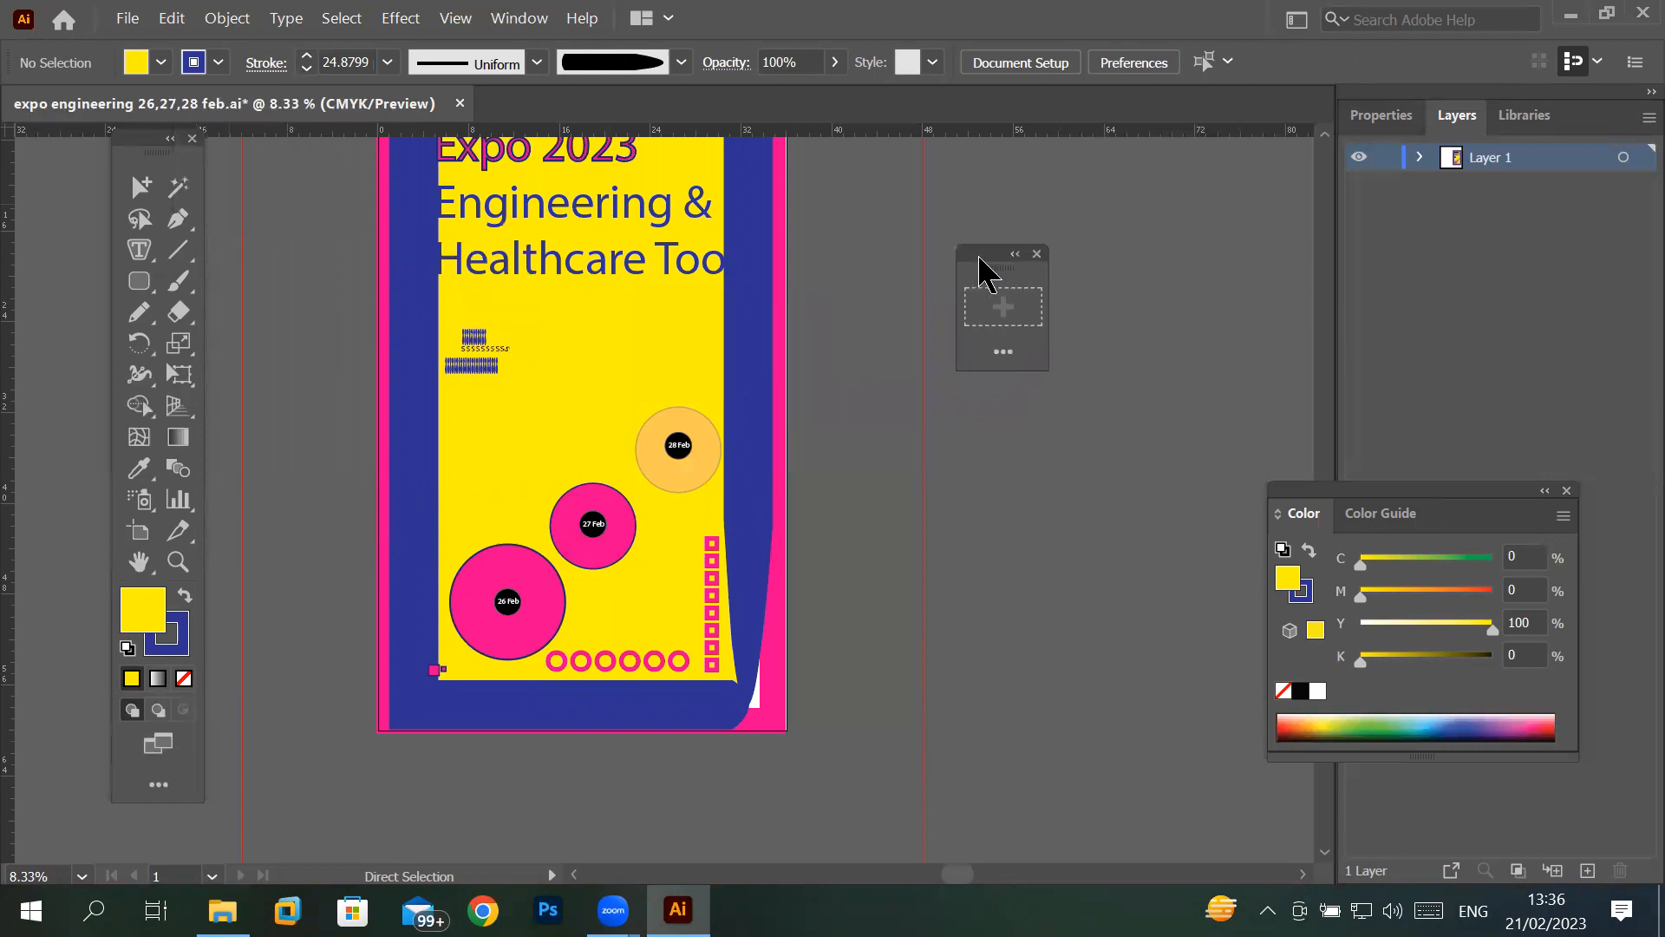
- Add the Selection, Direct Selection, Group Selection, Magic Wand, Artboard and Pen tools to the custom toolbar, grouping Group Selection with Selection
left_click(1013, 362)
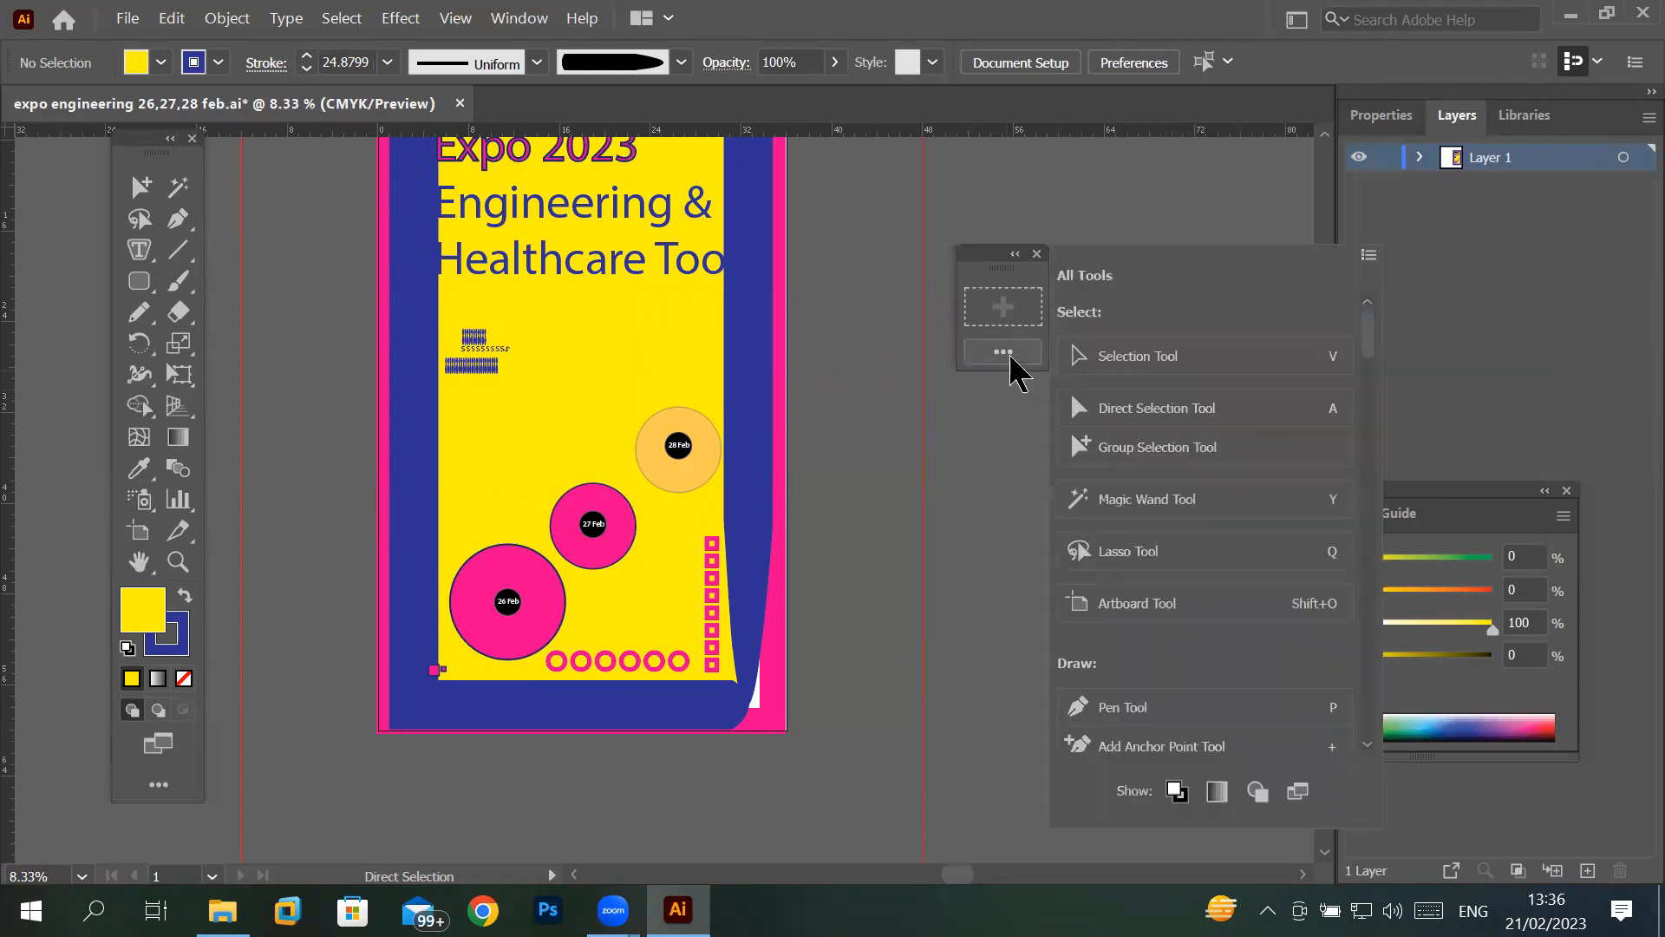
left_click_drag(1133, 361, 984, 304)
left_click_drag(1118, 406, 1024, 303)
left_click_drag(1122, 453, 980, 304)
left_click_drag(1104, 502, 983, 333)
left_click_drag(1153, 617, 1021, 335)
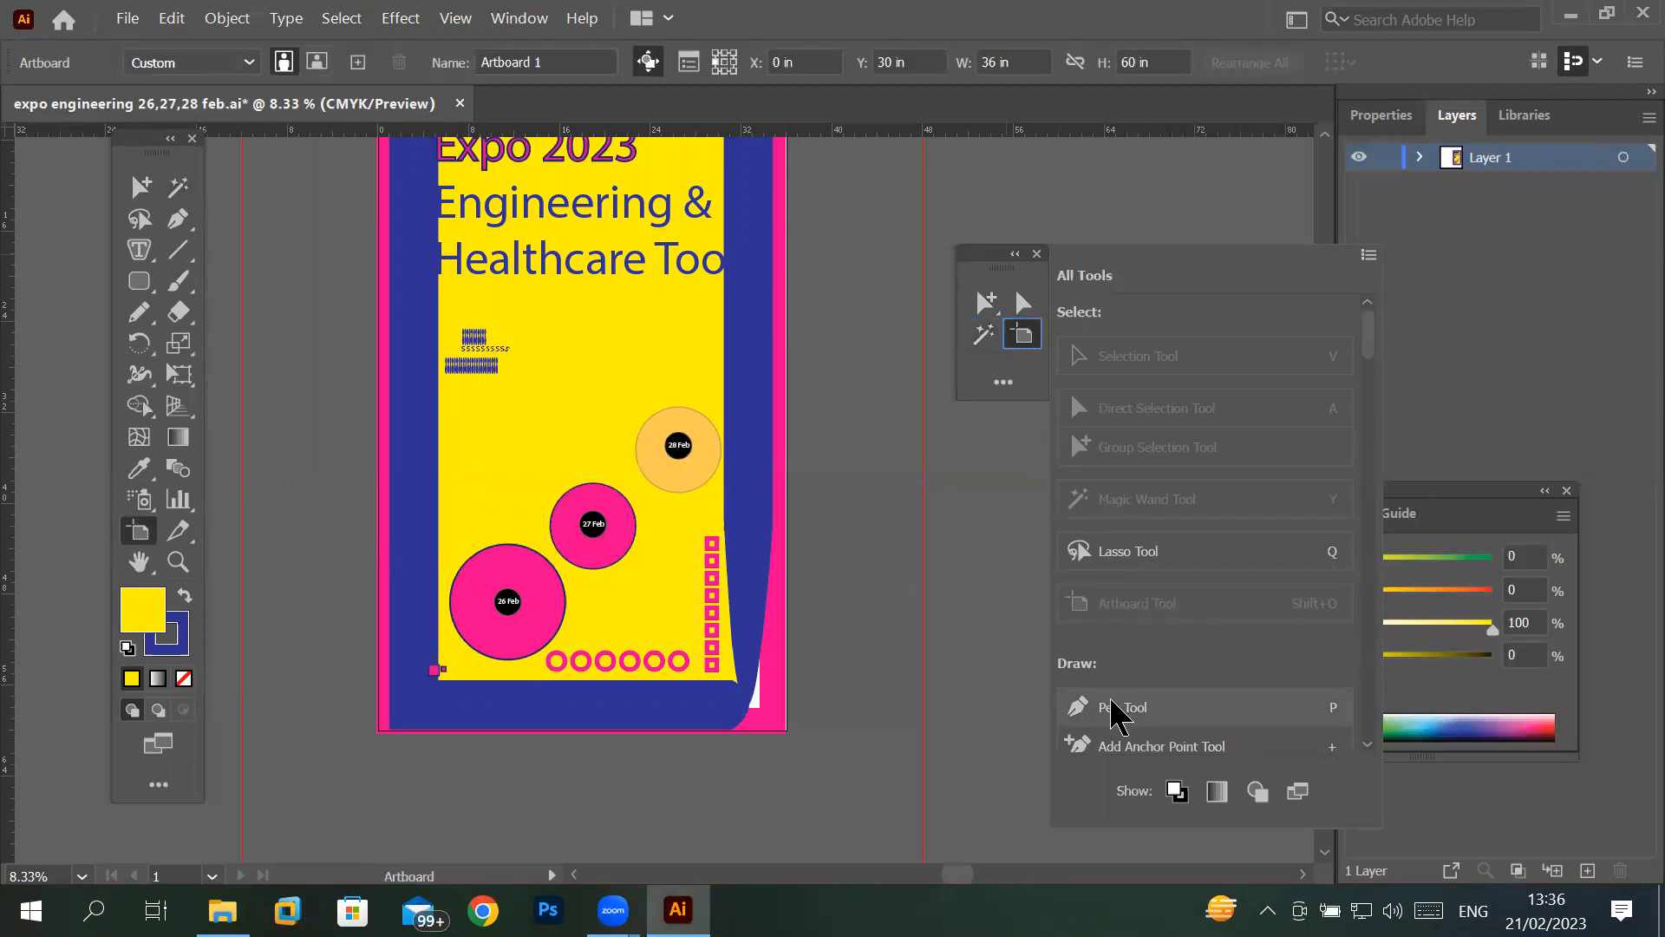
left_click_drag(1111, 706, 982, 363)
- Add the Ellipse, Rectangle and Rounded Rectangle tools to the custom toolbar as one group, plus the Arc tool in its own slot
scroll(1129, 721, "down", 5)
left_click_drag(1152, 681, 1021, 365)
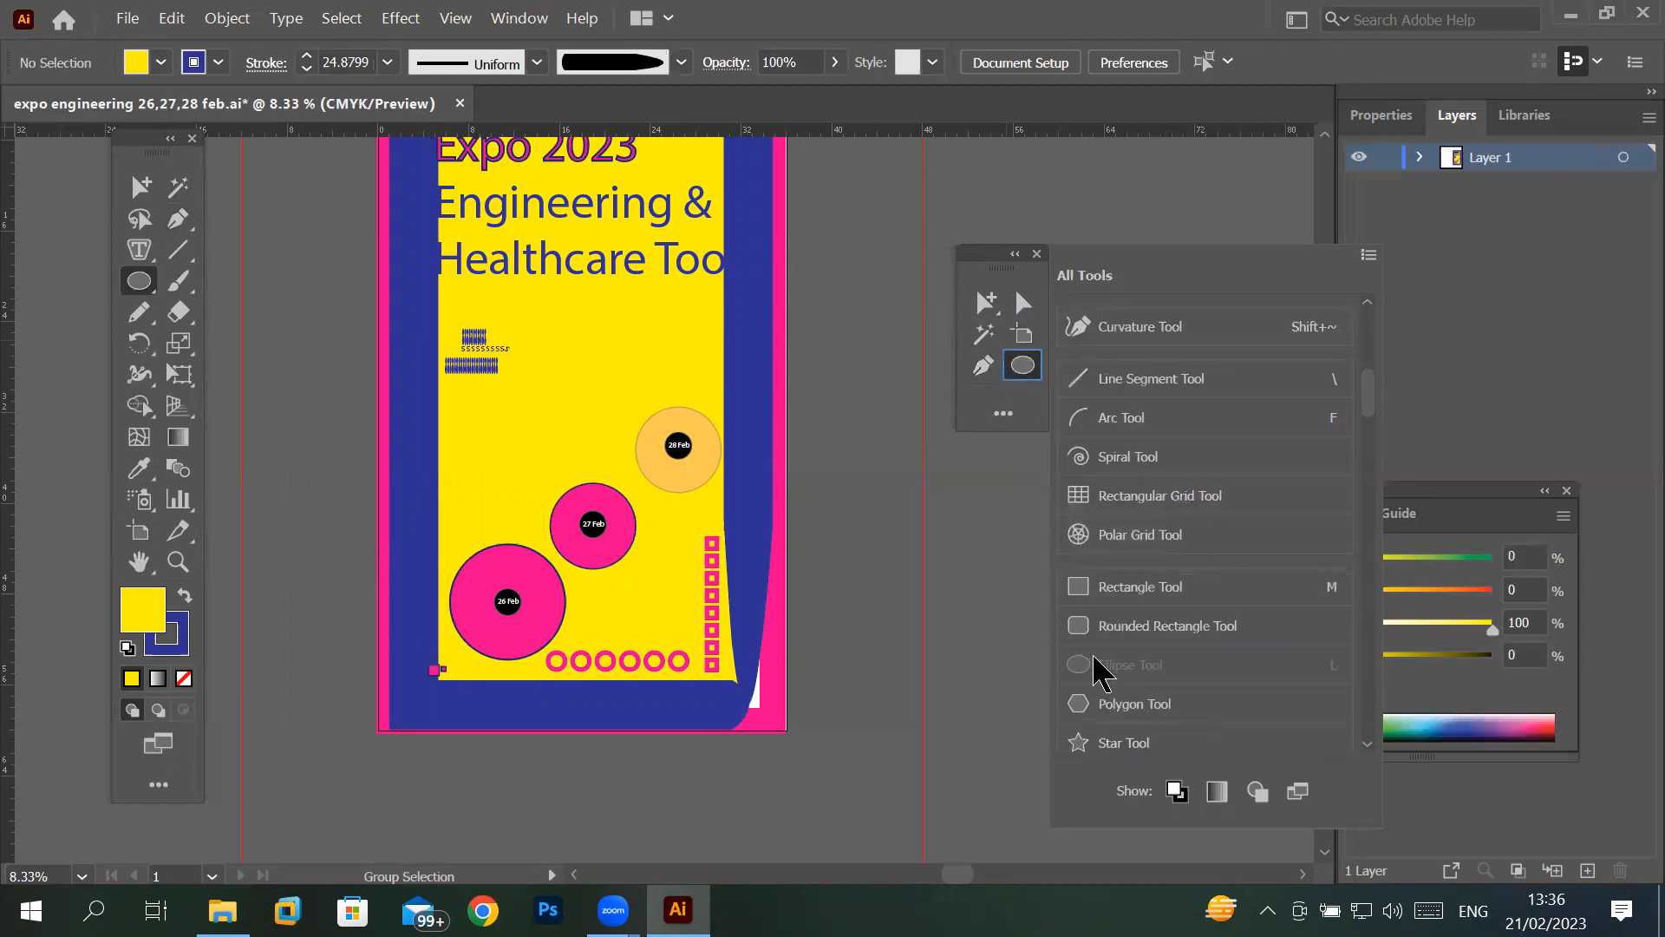
left_click_drag(1095, 589, 1023, 368)
left_click_drag(1127, 632, 1023, 364)
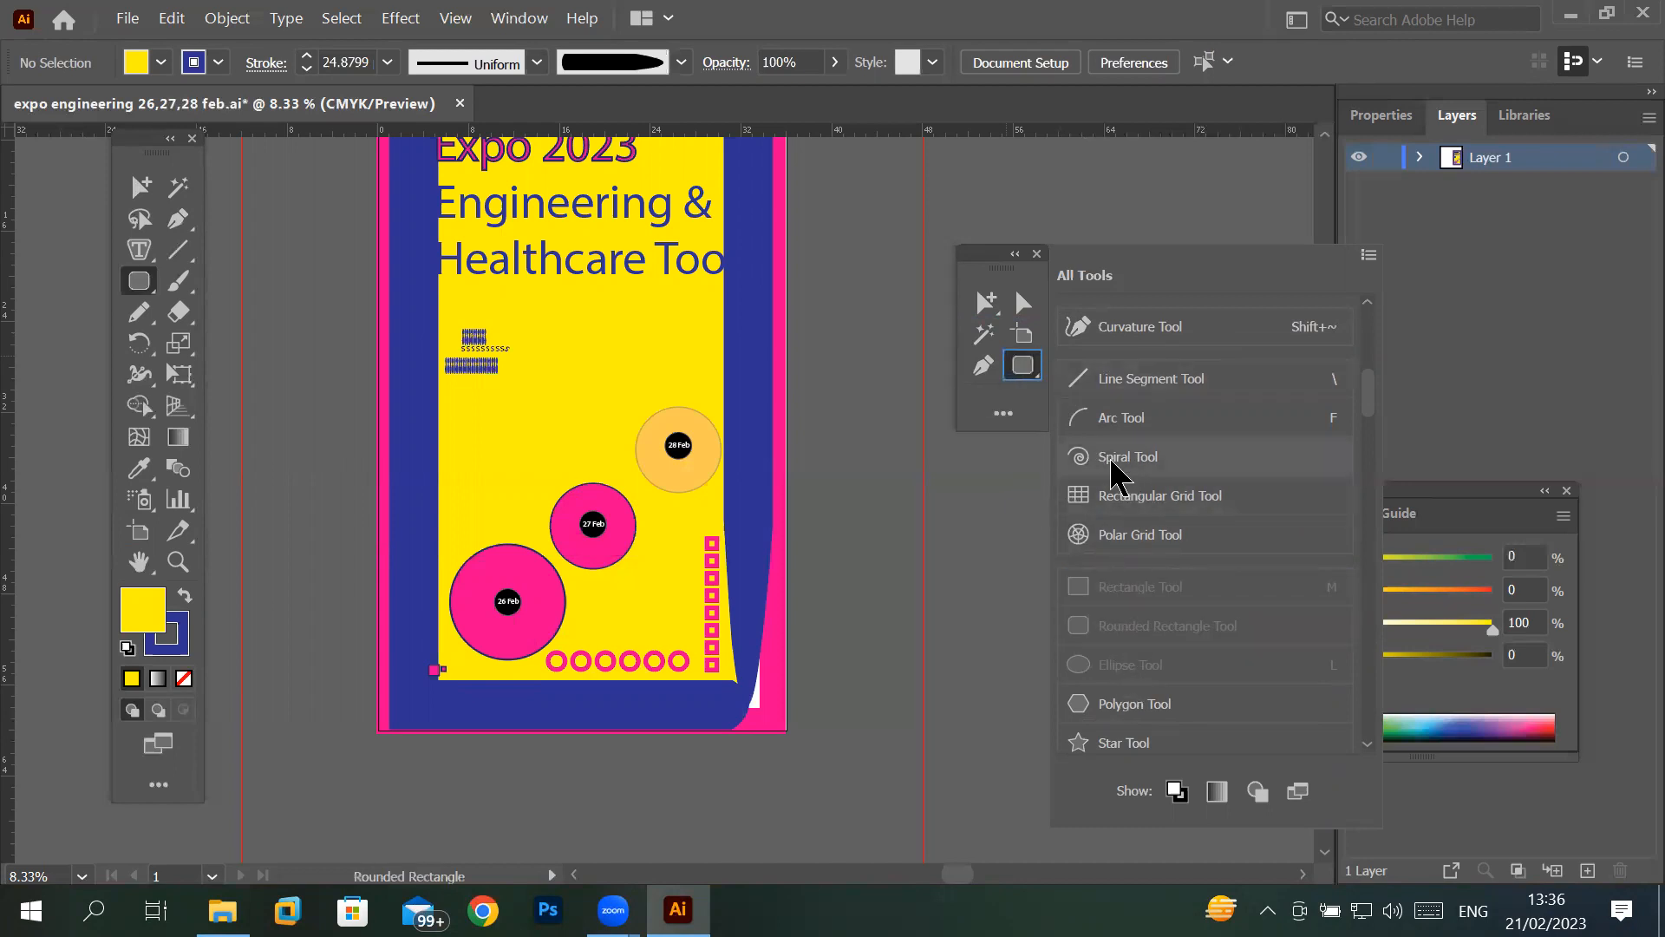
left_click_drag(1106, 419, 1022, 368)
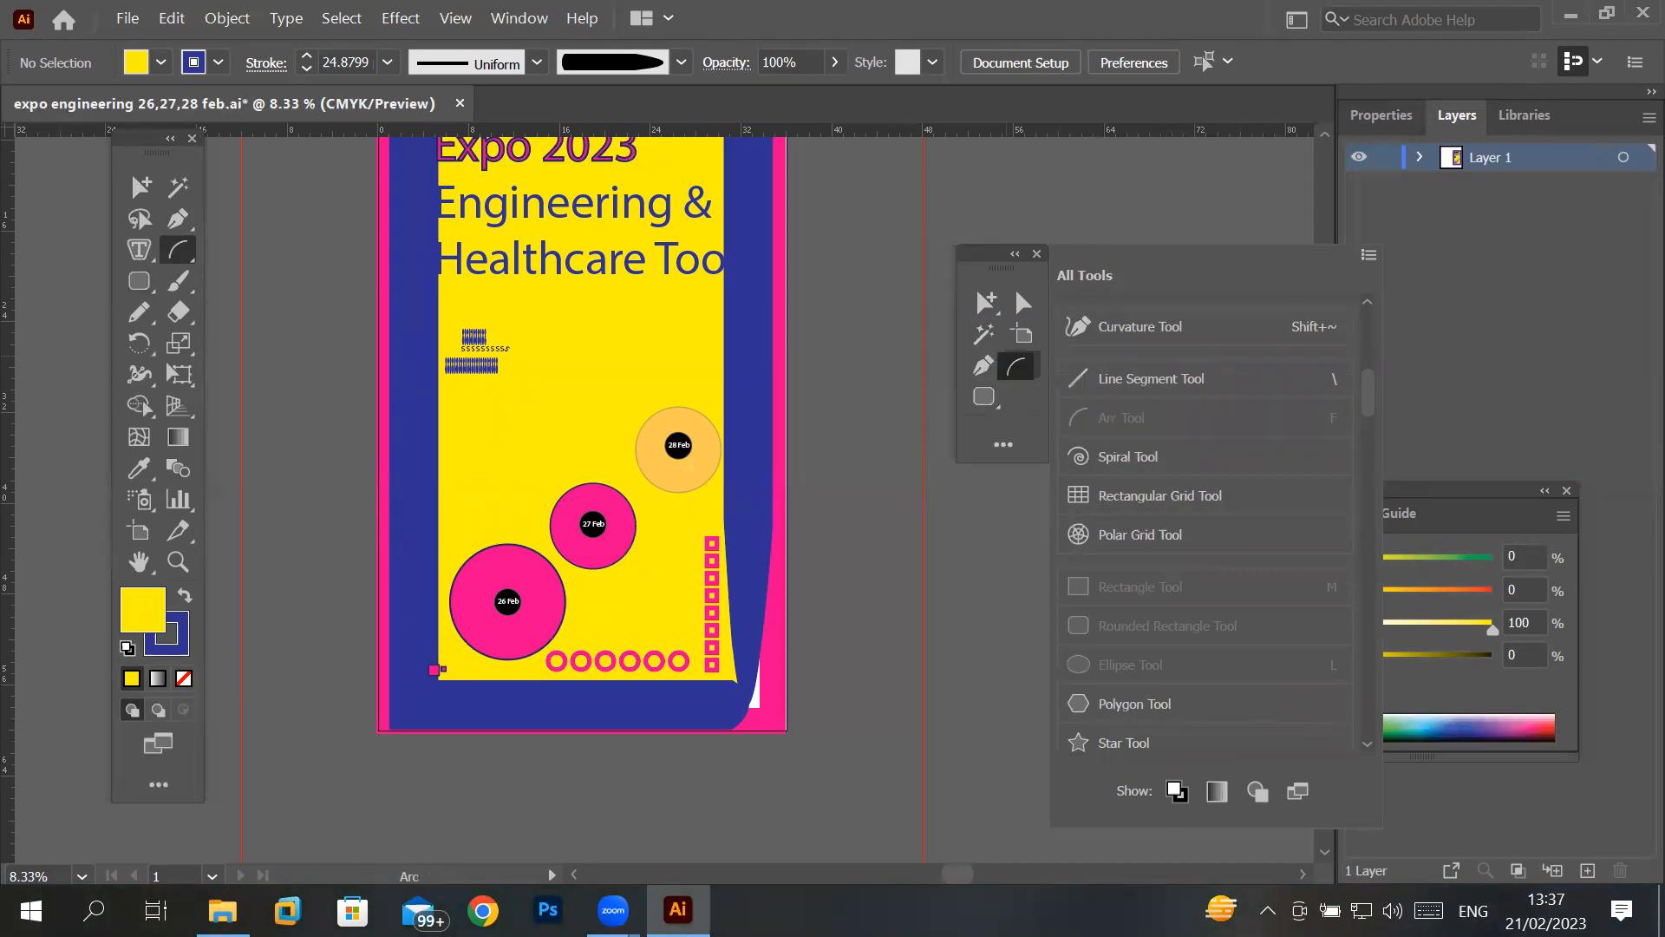
- Add the Spiral, Polar Grid, Star and Polygon tools to the custom toolbar's shape group
left_click_drag(1115, 455, 987, 397)
left_click_drag(1127, 568, 985, 397)
left_click_drag(1080, 738, 983, 397)
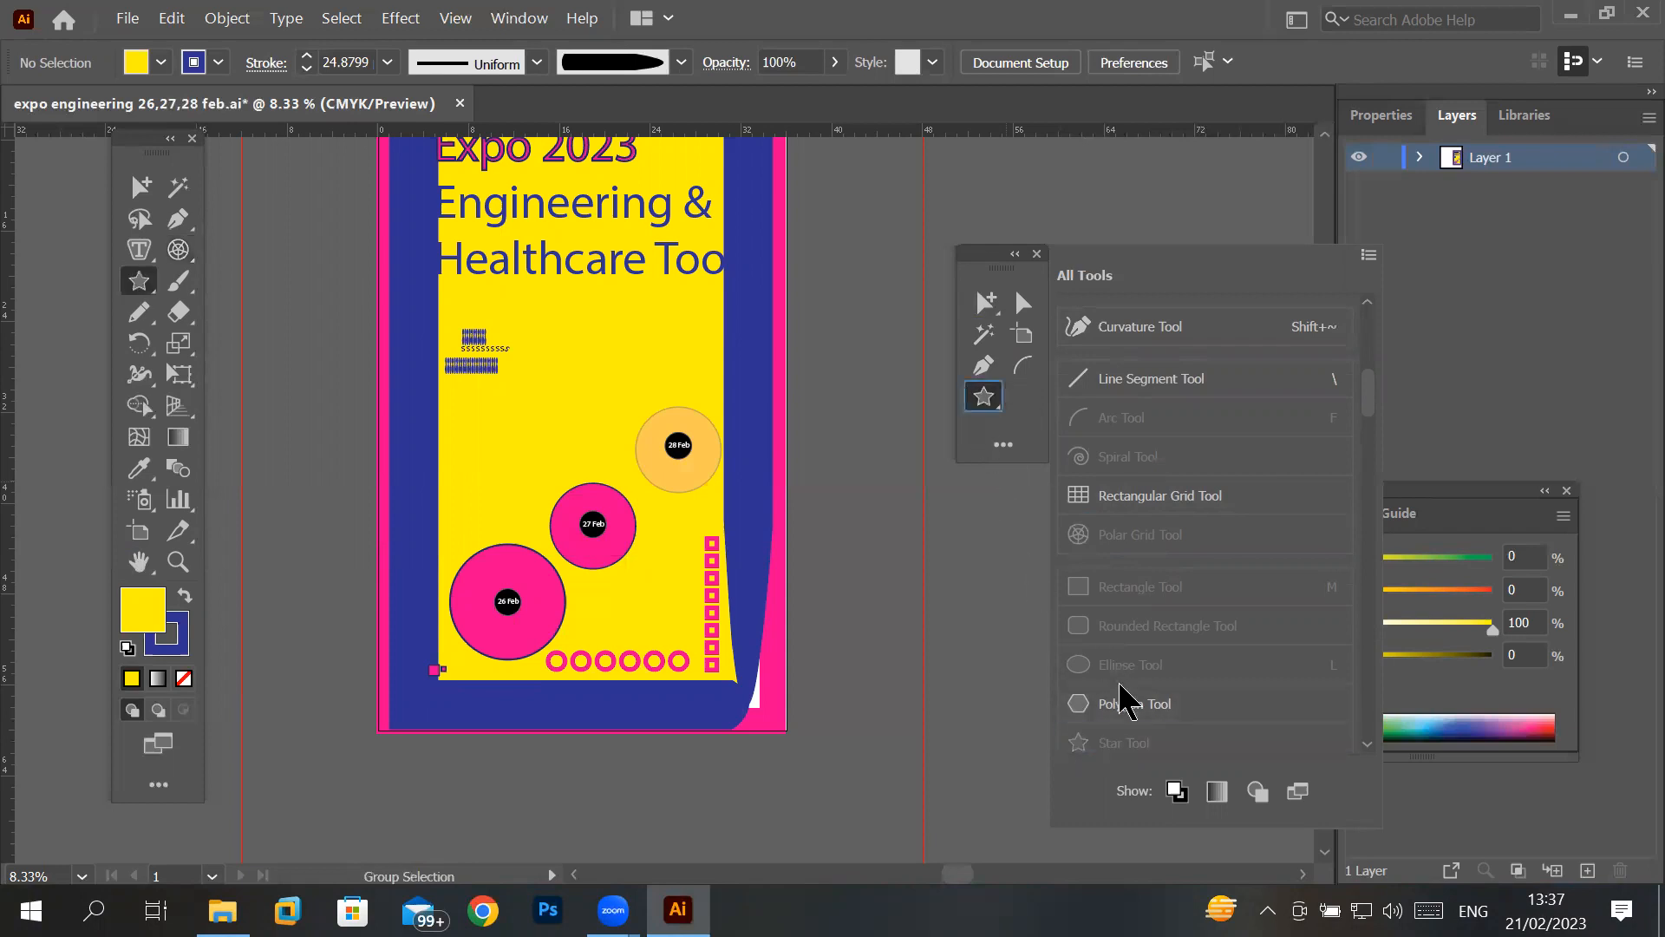
left_click_drag(1107, 712, 984, 399)
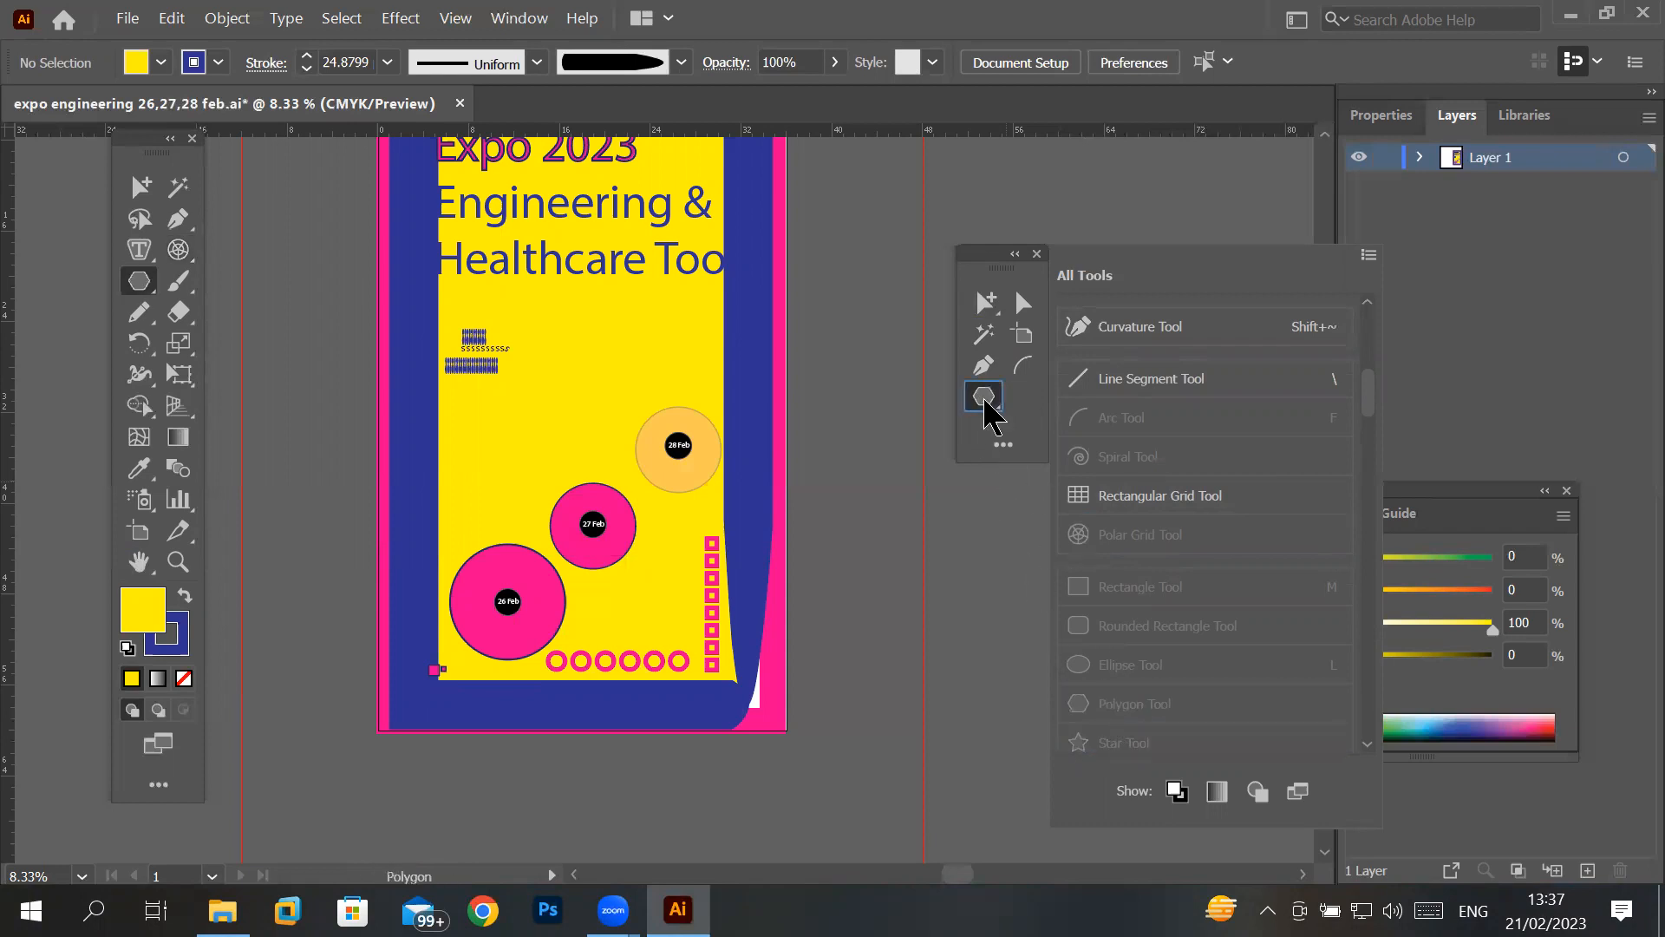
- Close the Advanced toolbar and move the custom toolbar to the empty area left of the poster
left_click(190, 135)
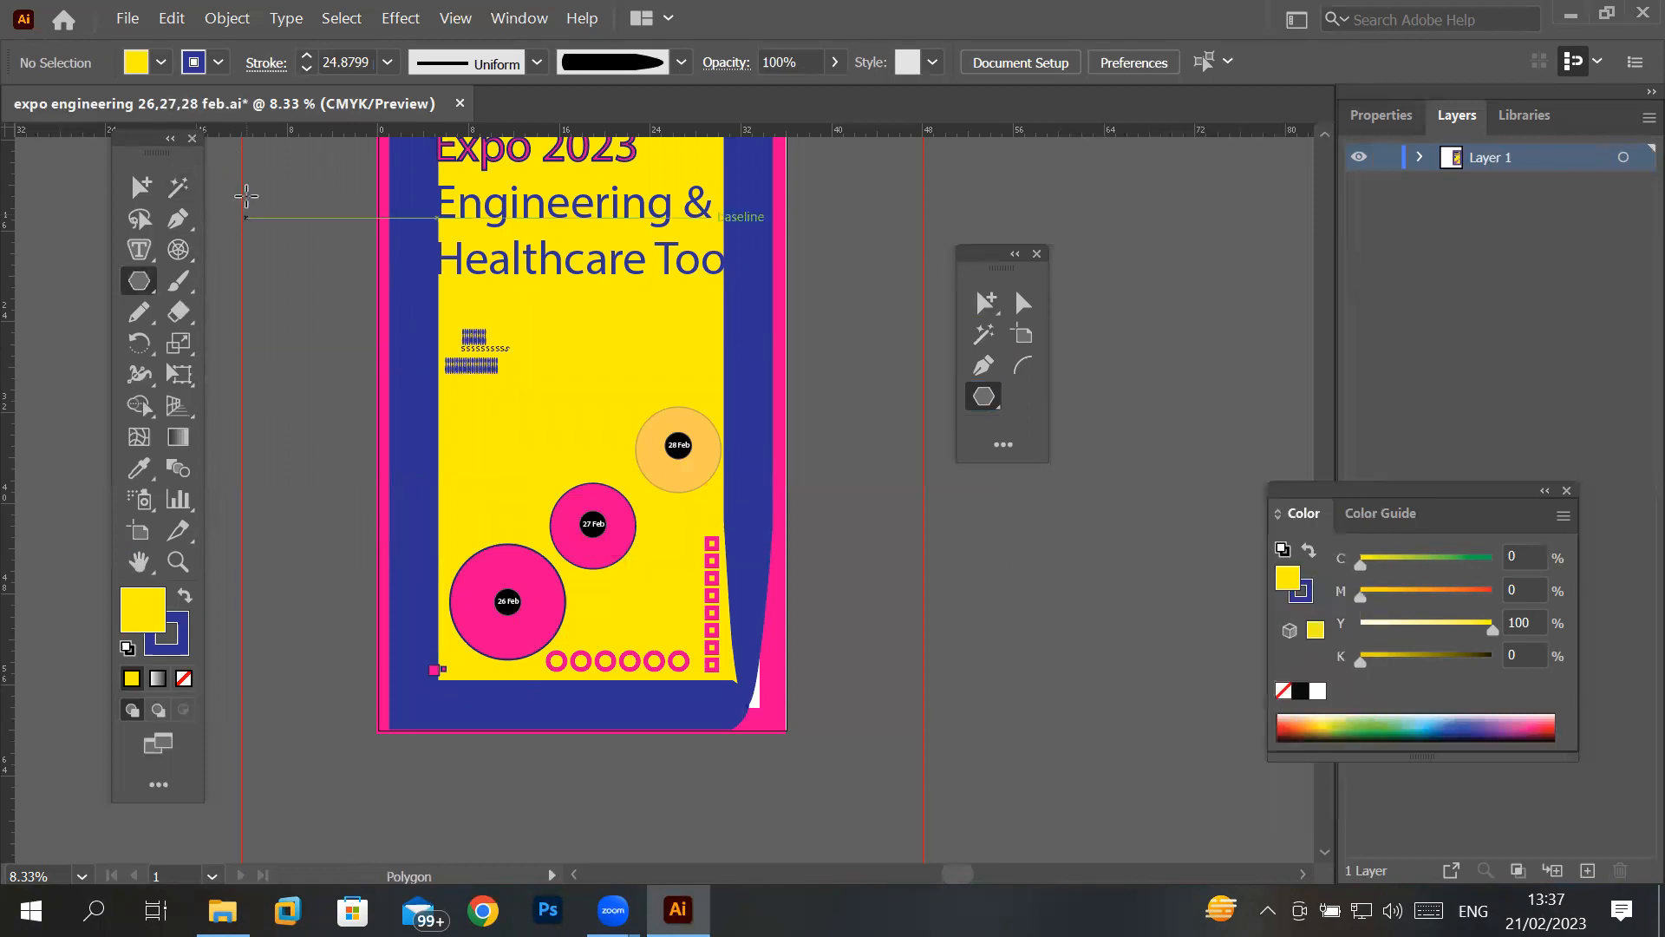
left_click(192, 138)
left_click_drag(975, 267, 168, 251)
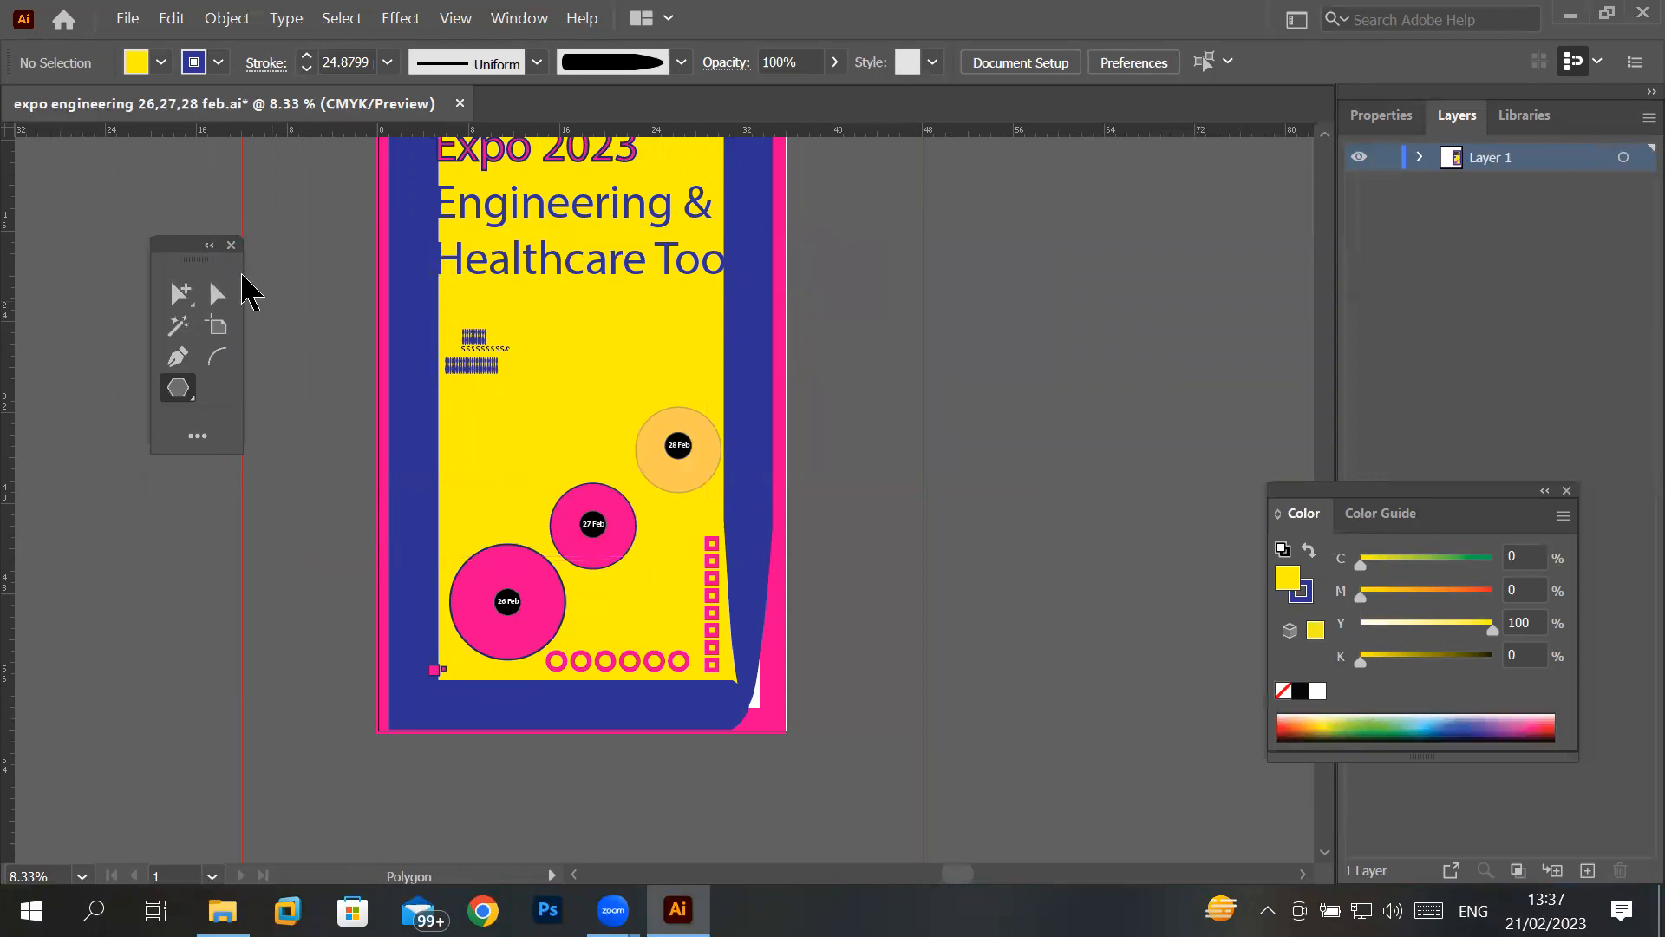
- Close the custom toolbar and display it again from the list of saved toolbars
left_click(230, 245)
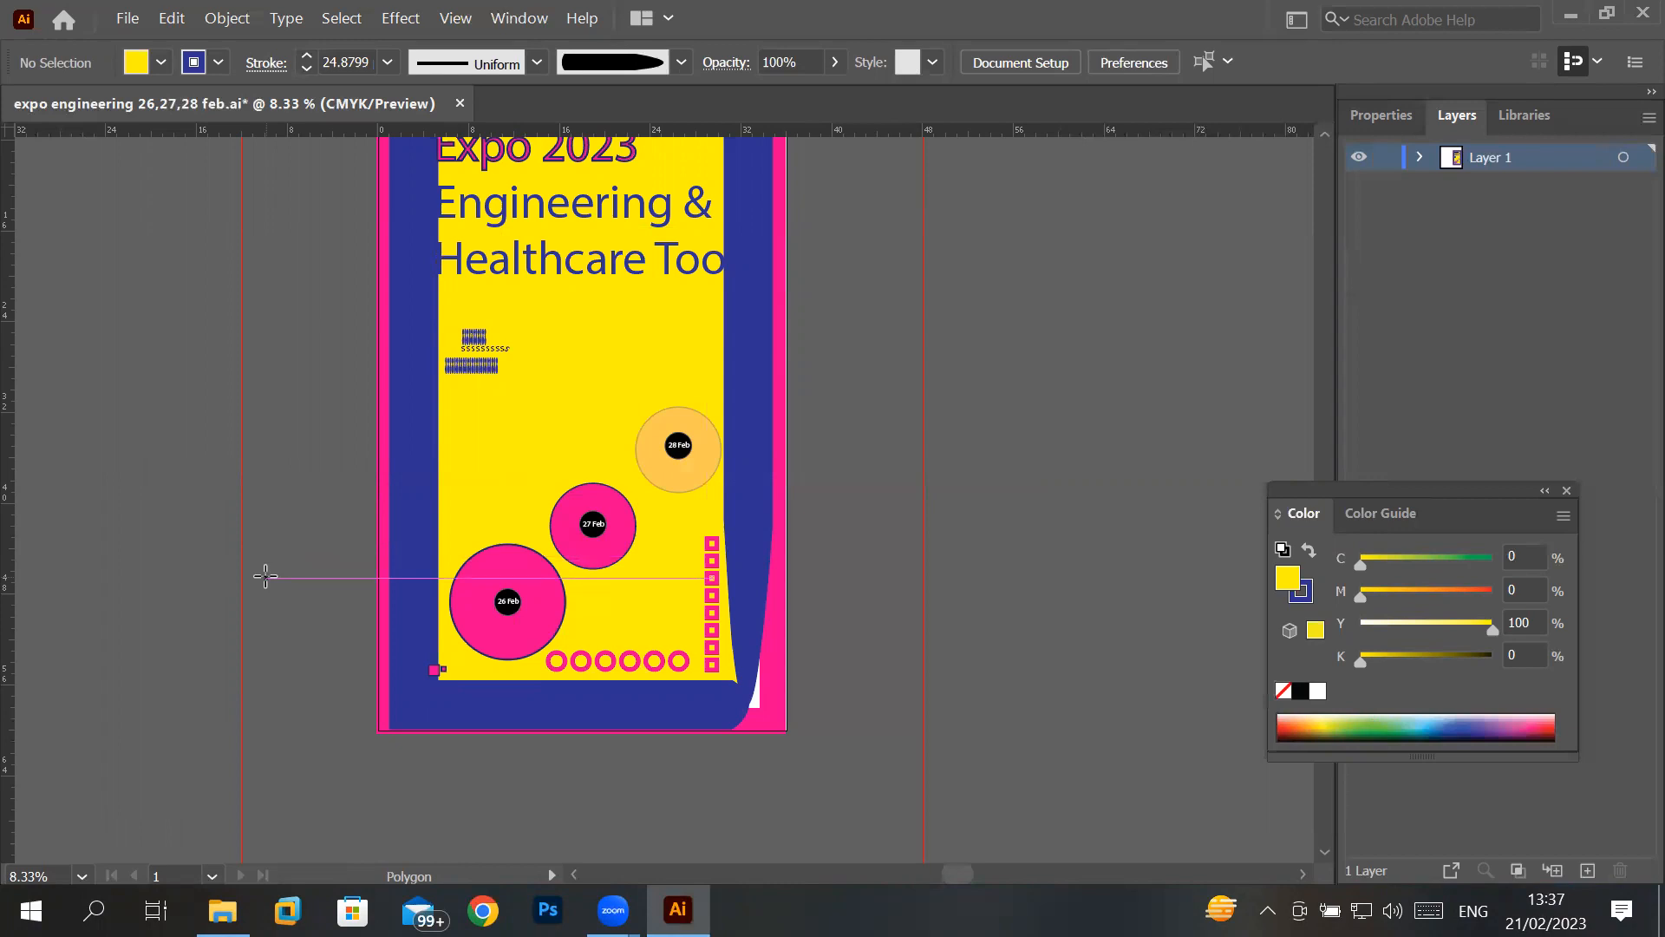
left_click(544, 18)
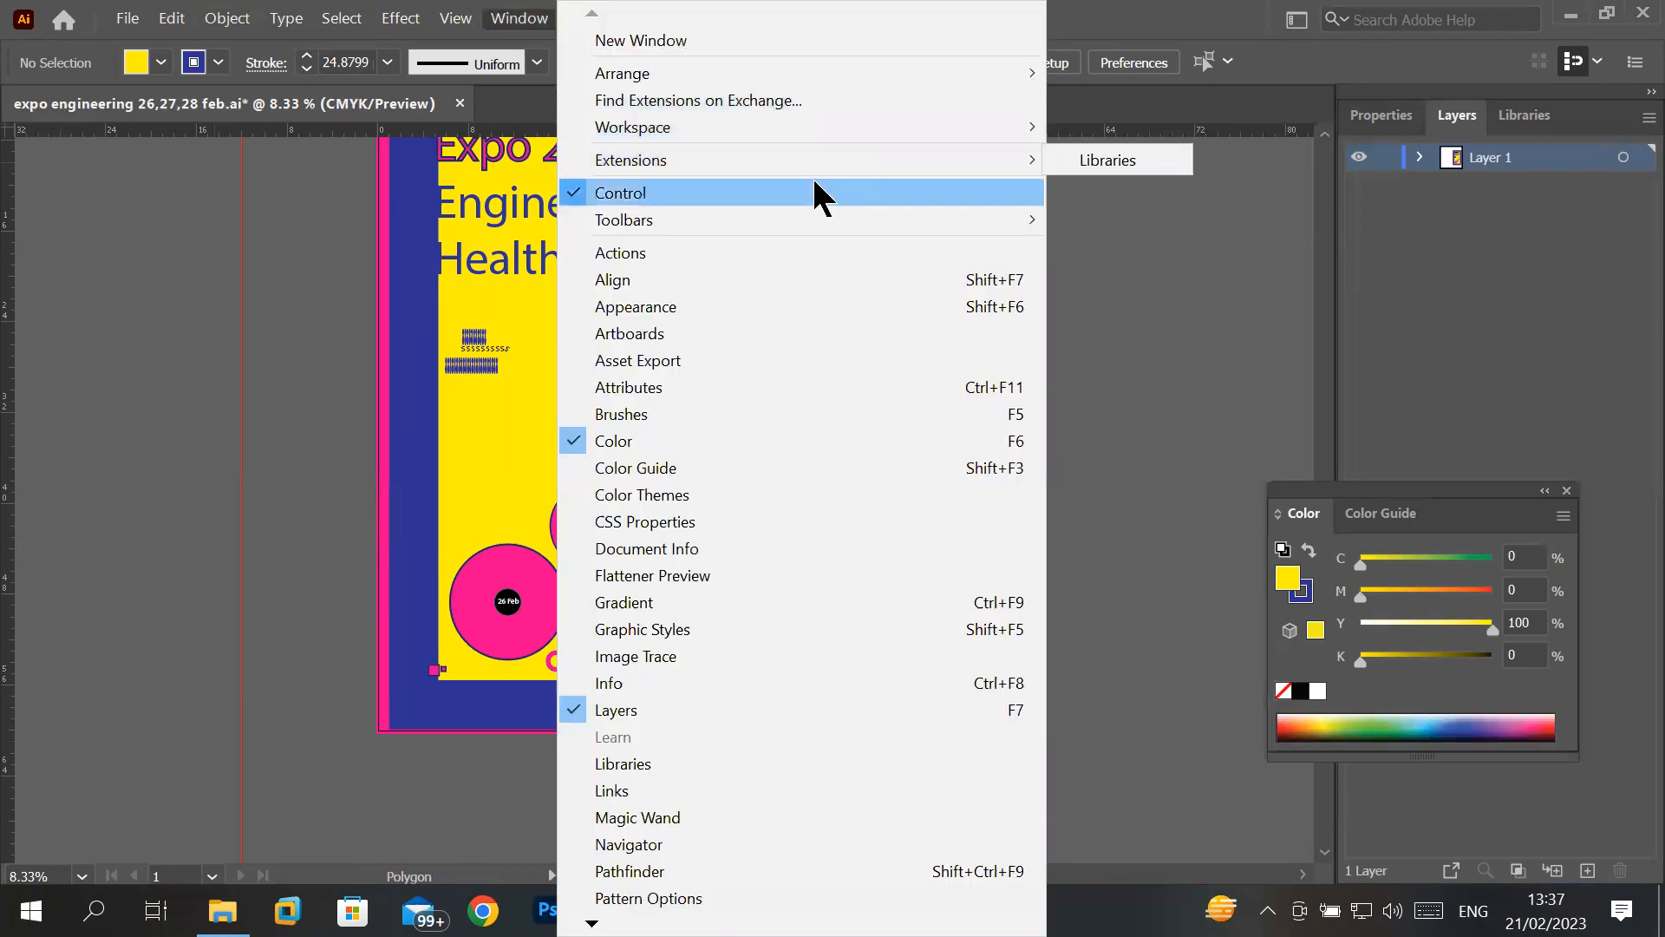
mouse_move(826, 214)
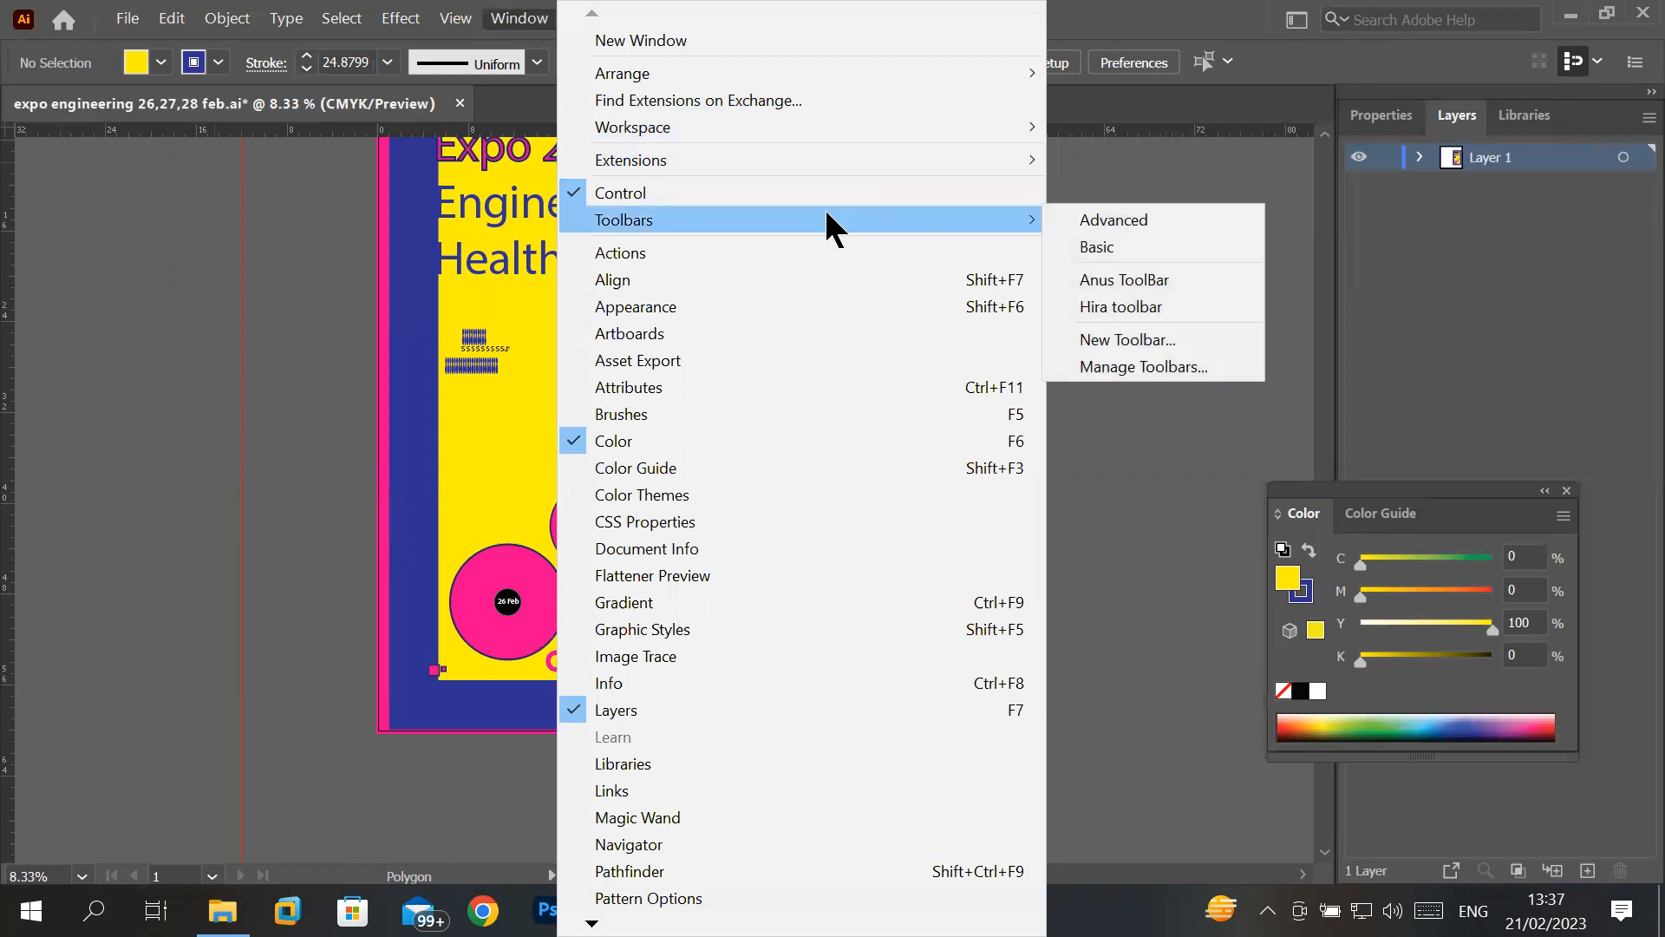
left_click(1160, 308)
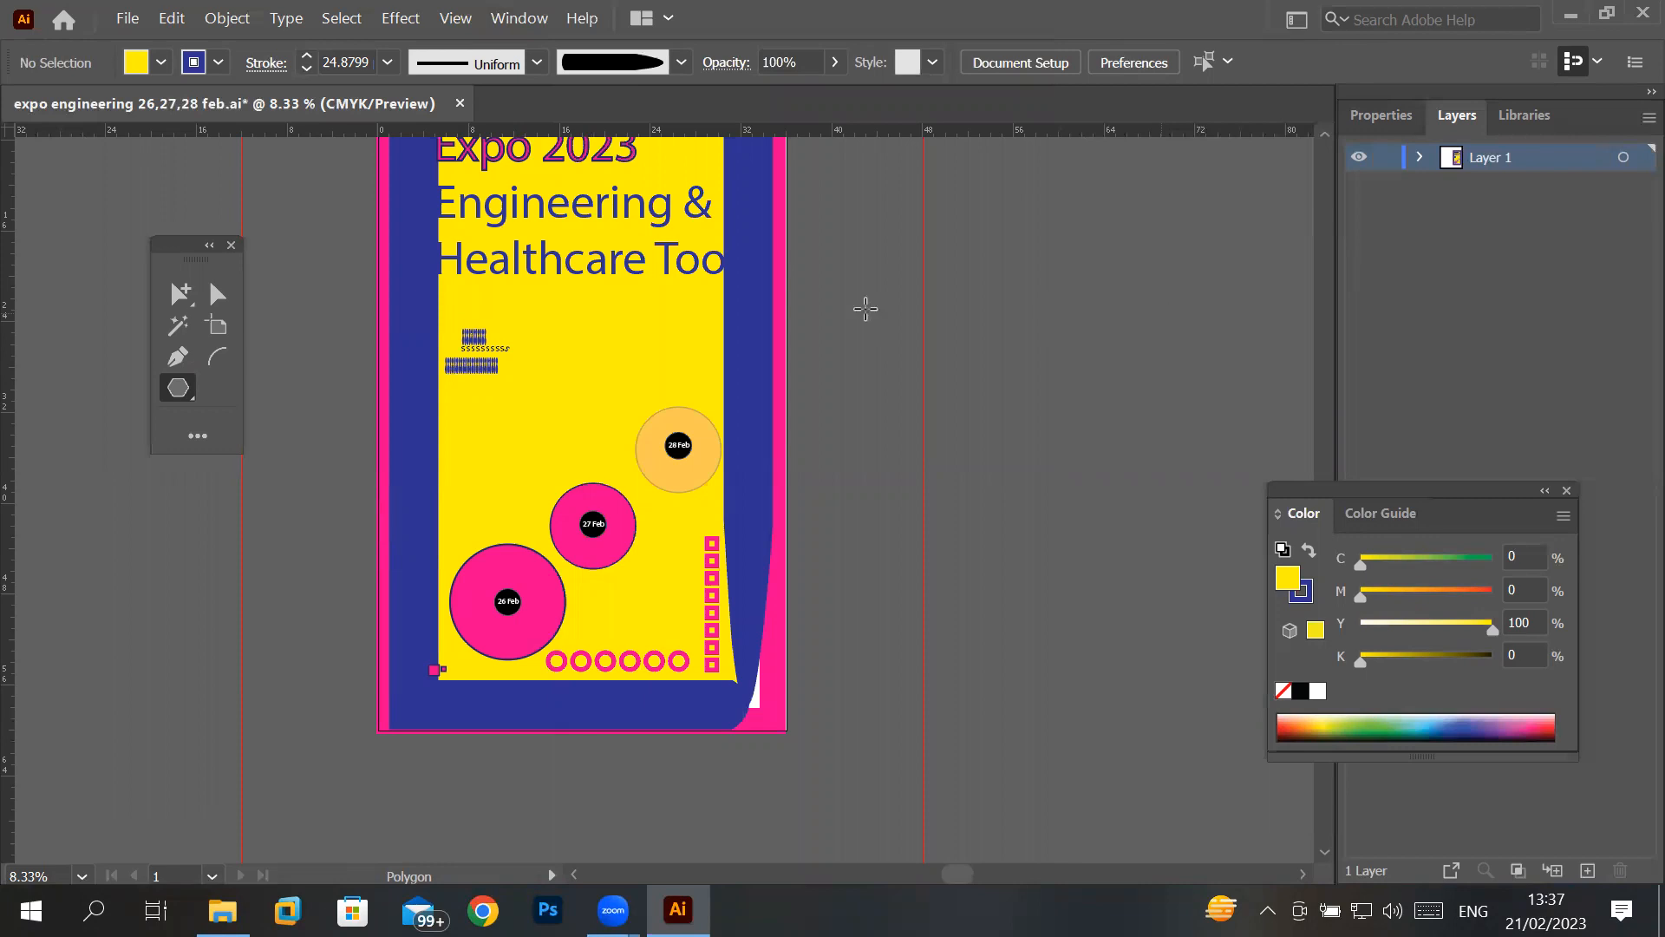
- Add the Line Segment tool and a group of the Slice and Slice Selection tools to the custom toolbar
left_click(197, 438)
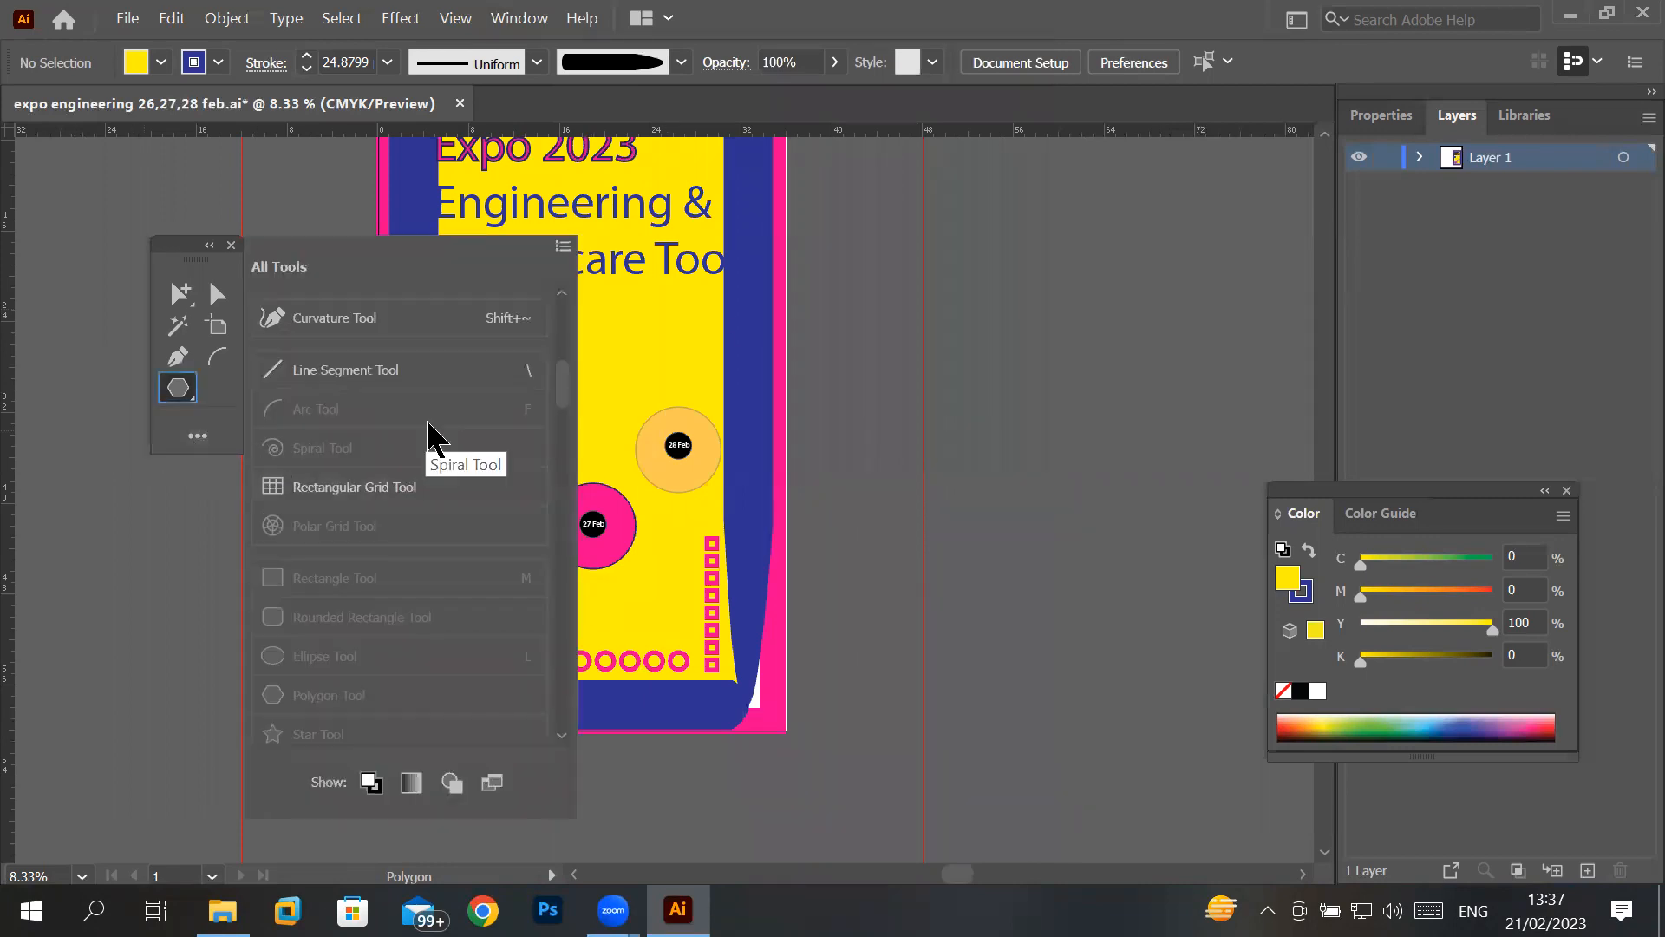
left_click_drag(327, 373, 217, 395)
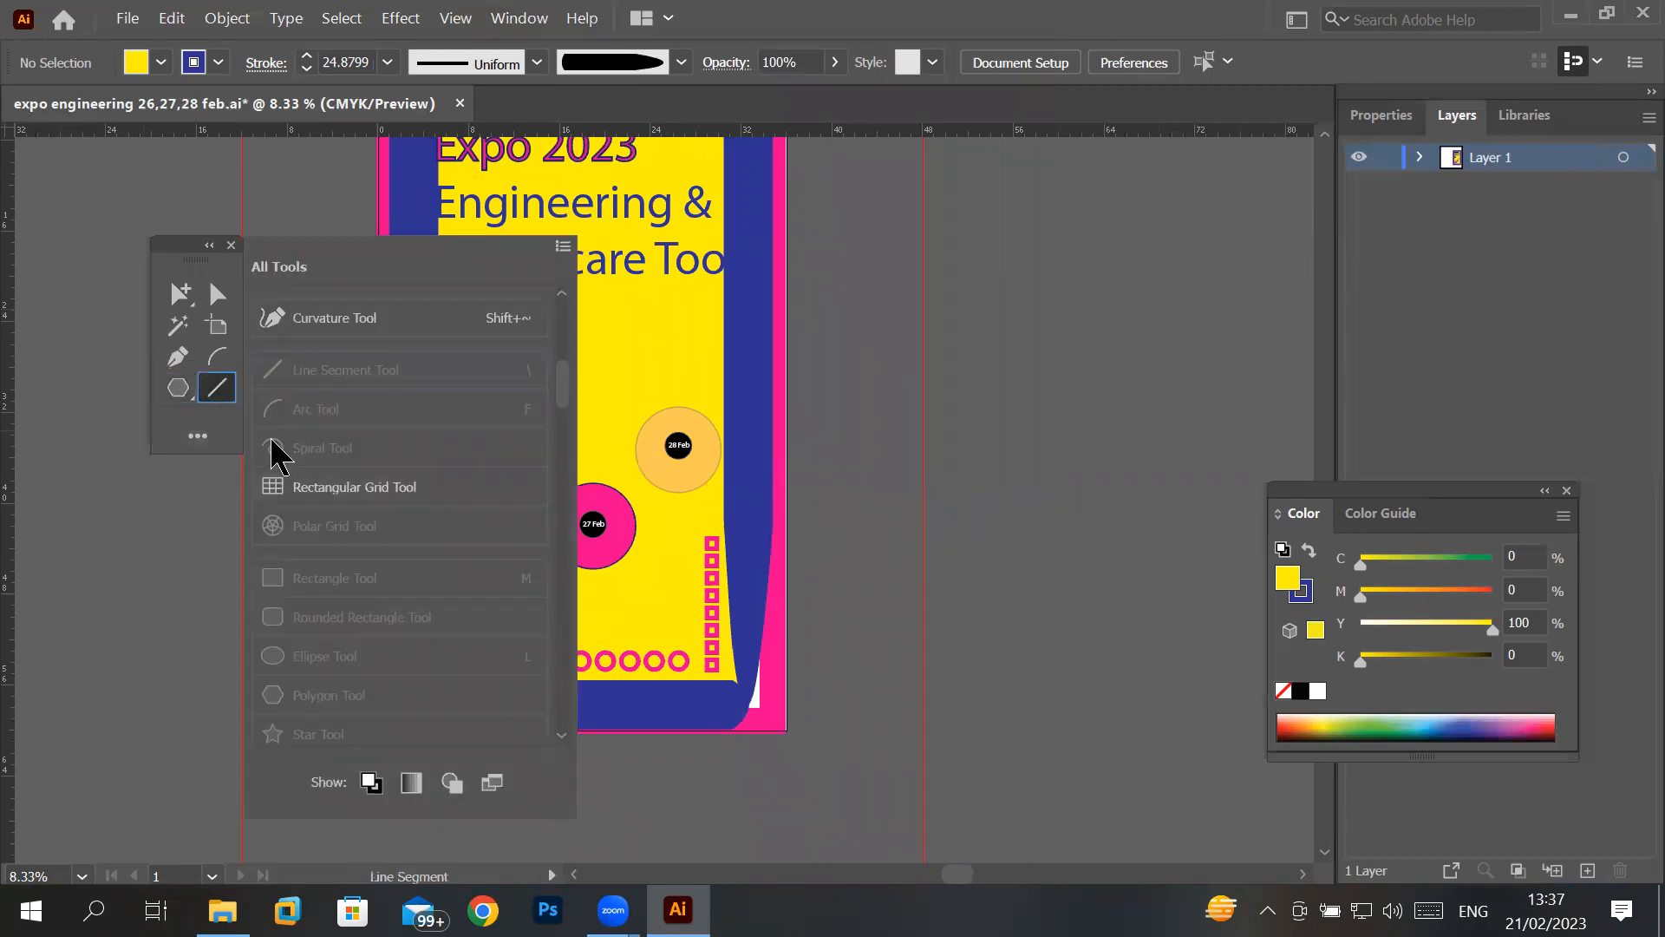
scroll(425, 677, "down", 5)
left_click_drag(330, 588, 180, 420)
left_click_drag(373, 618, 180, 420)
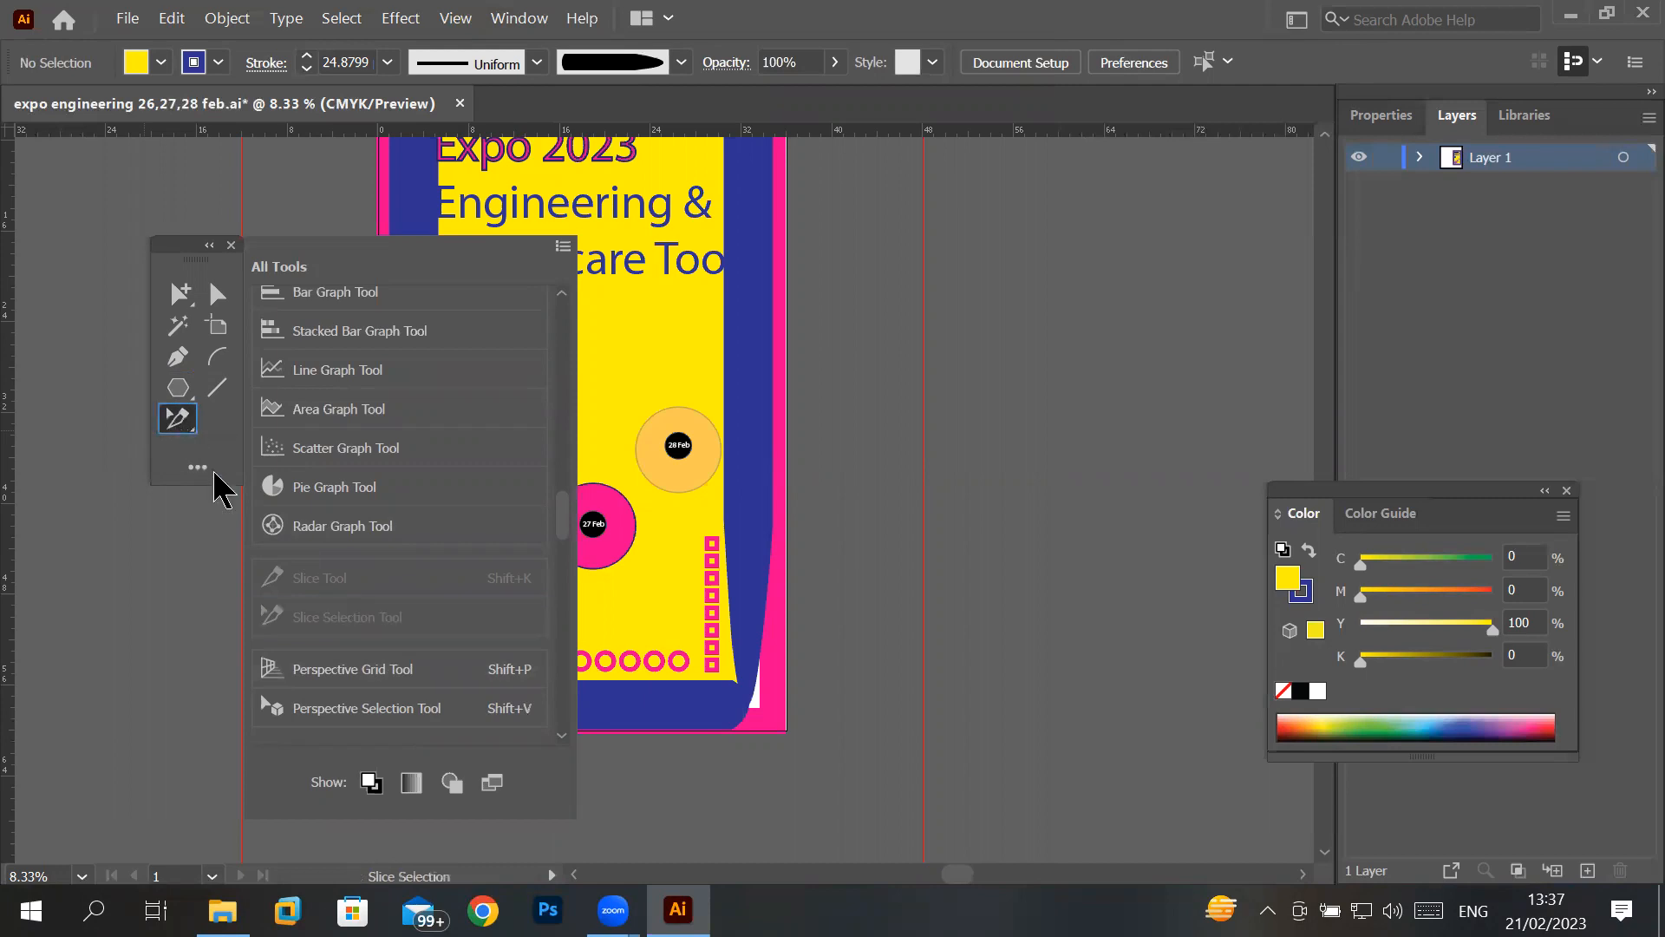
- Group the Area Graph and Pie Graph tools with the custom toolbar's Line Segment tool, and close the All Tools list
left_click(189, 404)
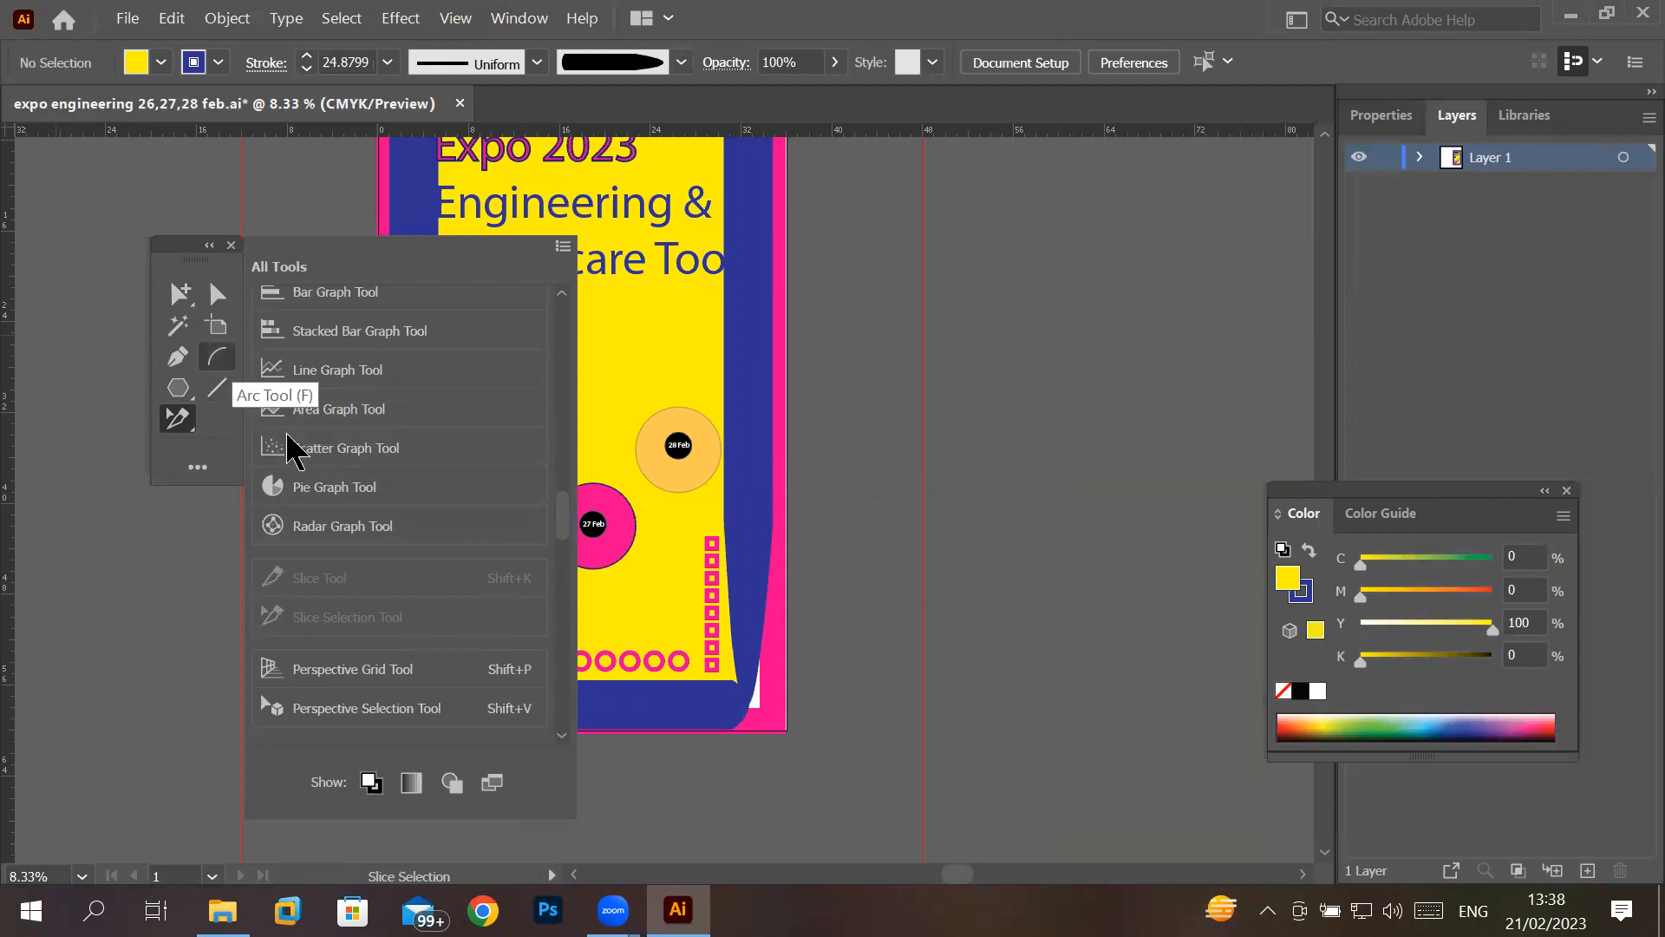
left_click_drag(338, 424, 217, 388)
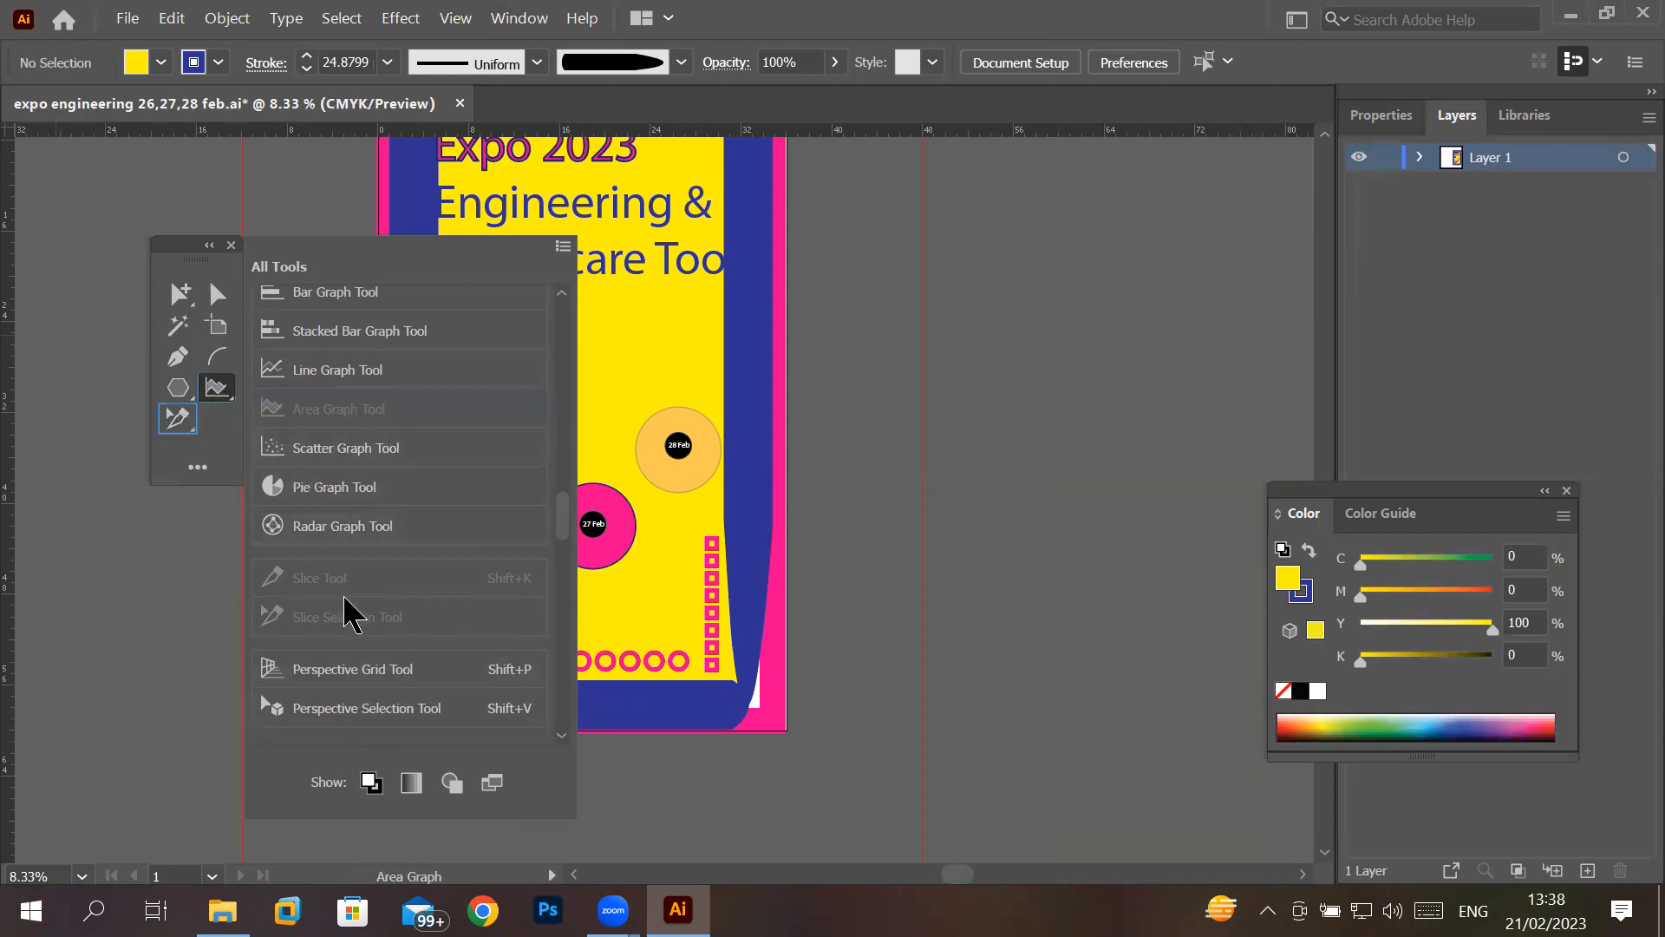
left_click_drag(325, 497, 217, 387)
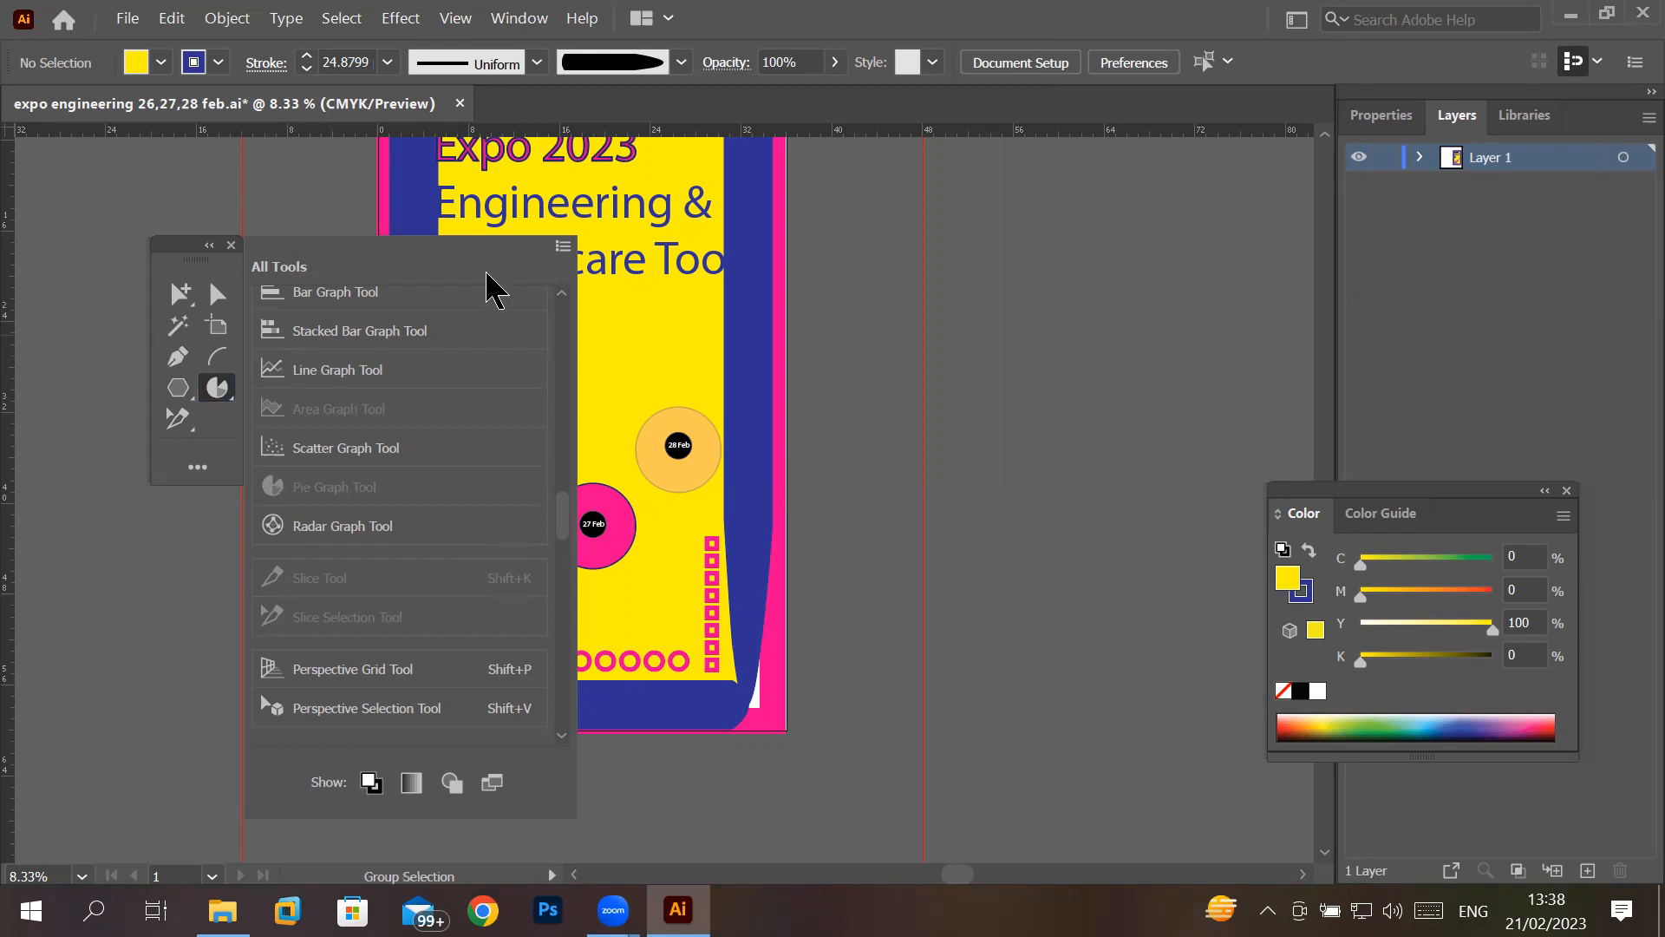
left_click(312, 193)
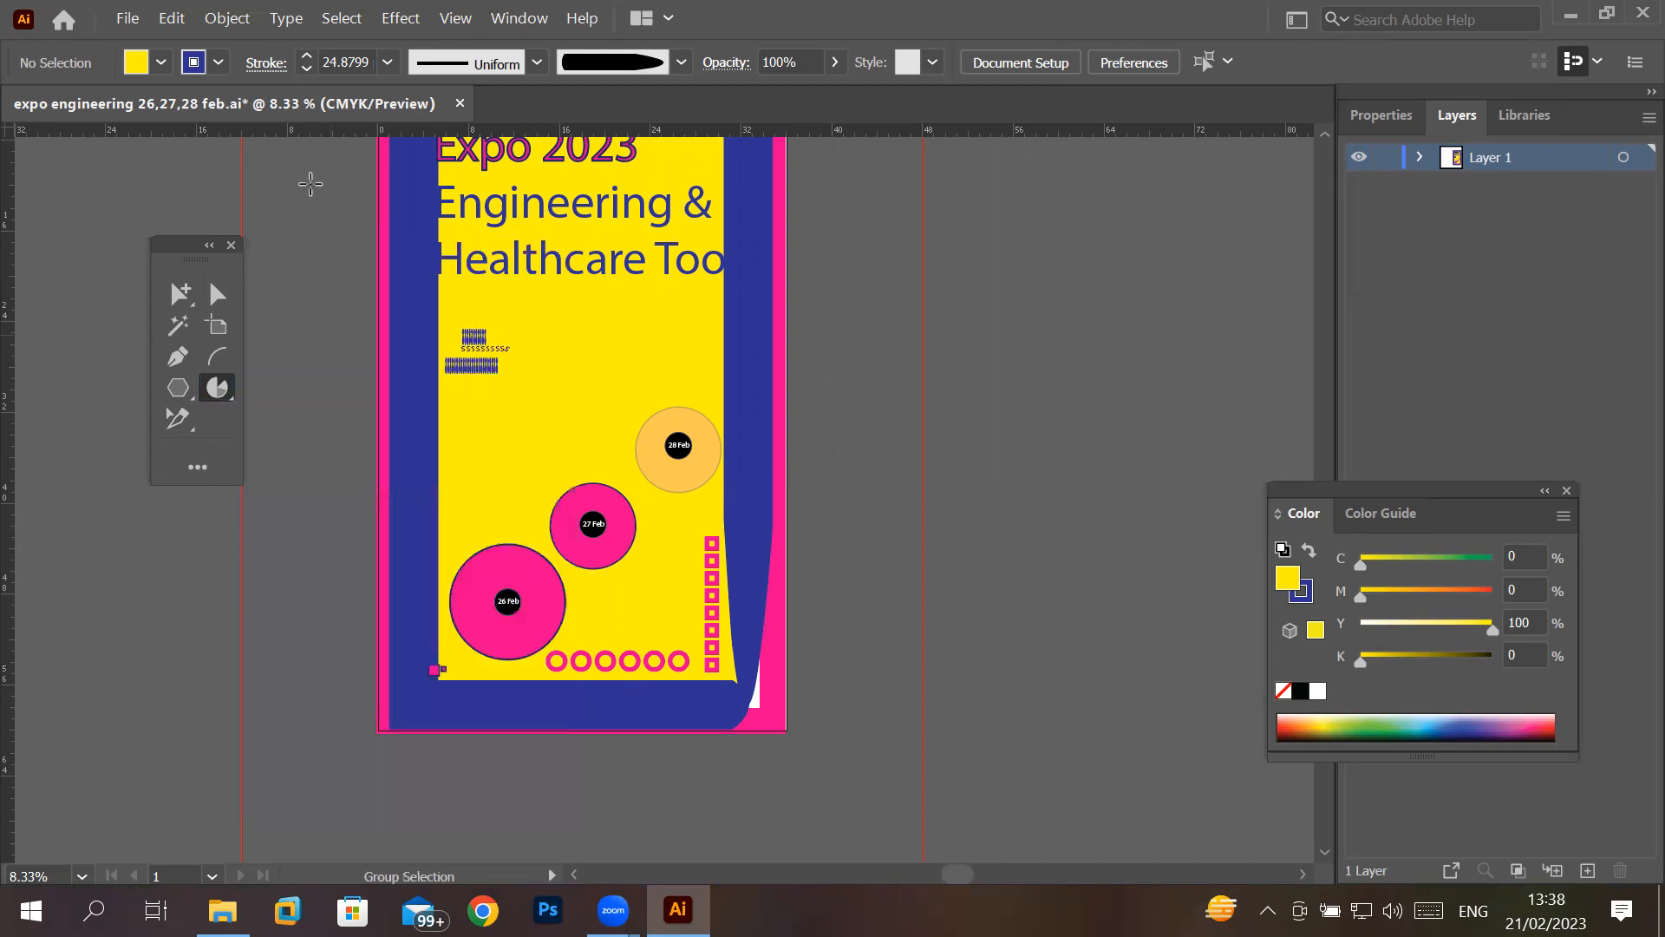
- Delete the currently displayed custom toolbar from the saved toolbars and confirm the removal
left_click(517, 21)
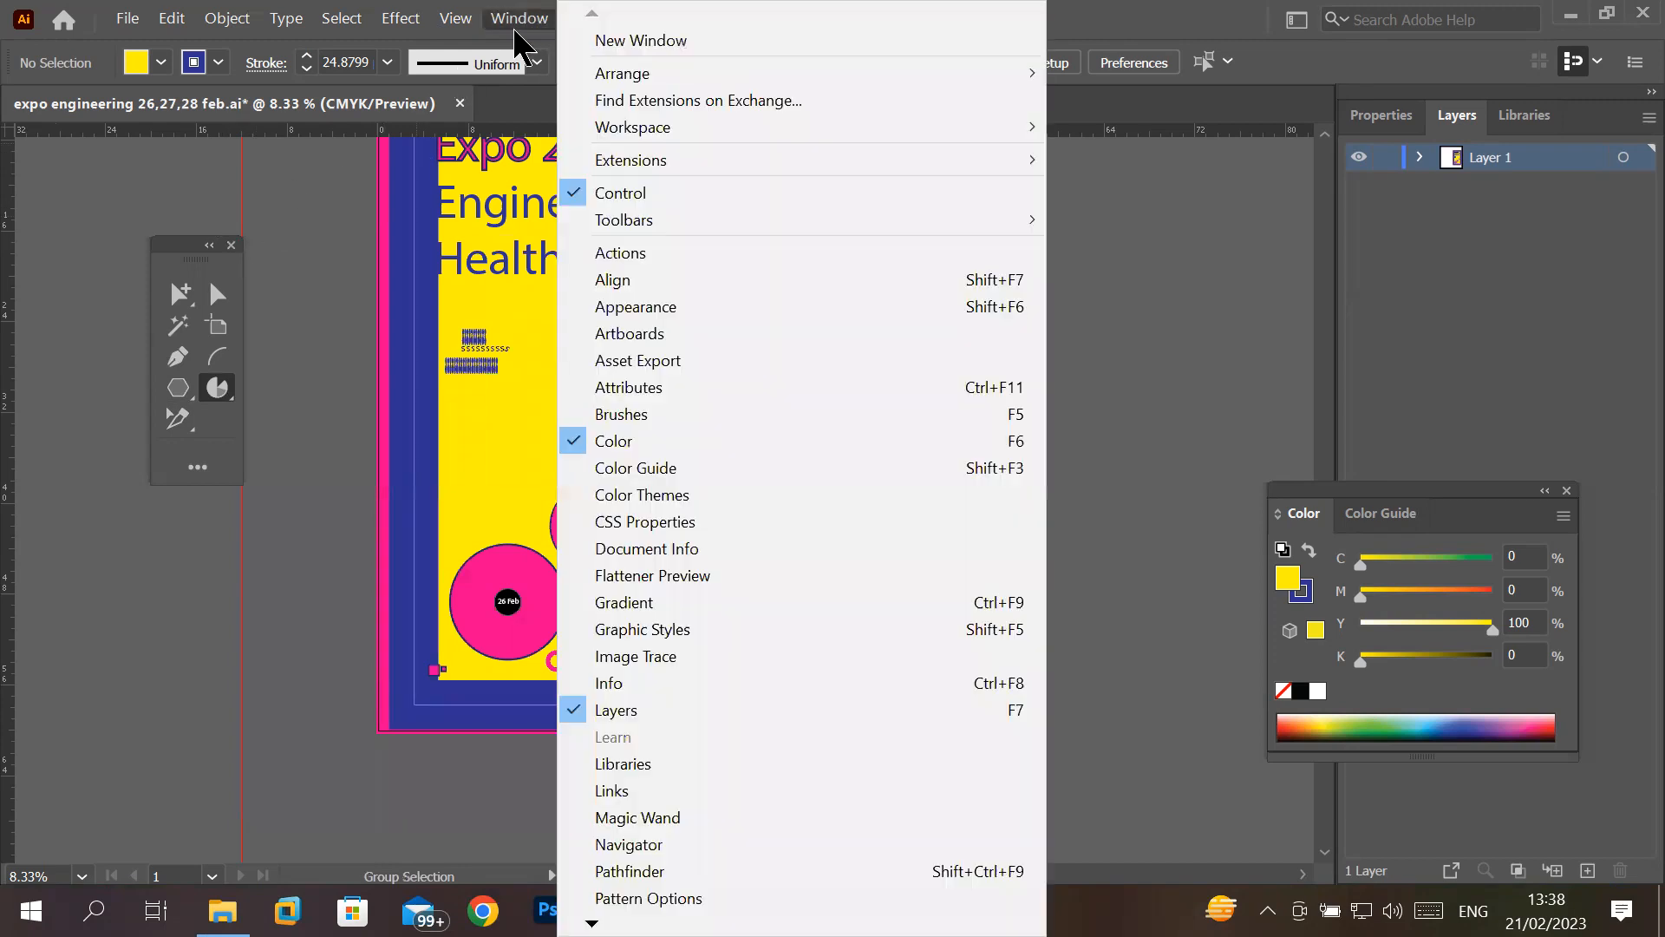
mouse_move(927, 130)
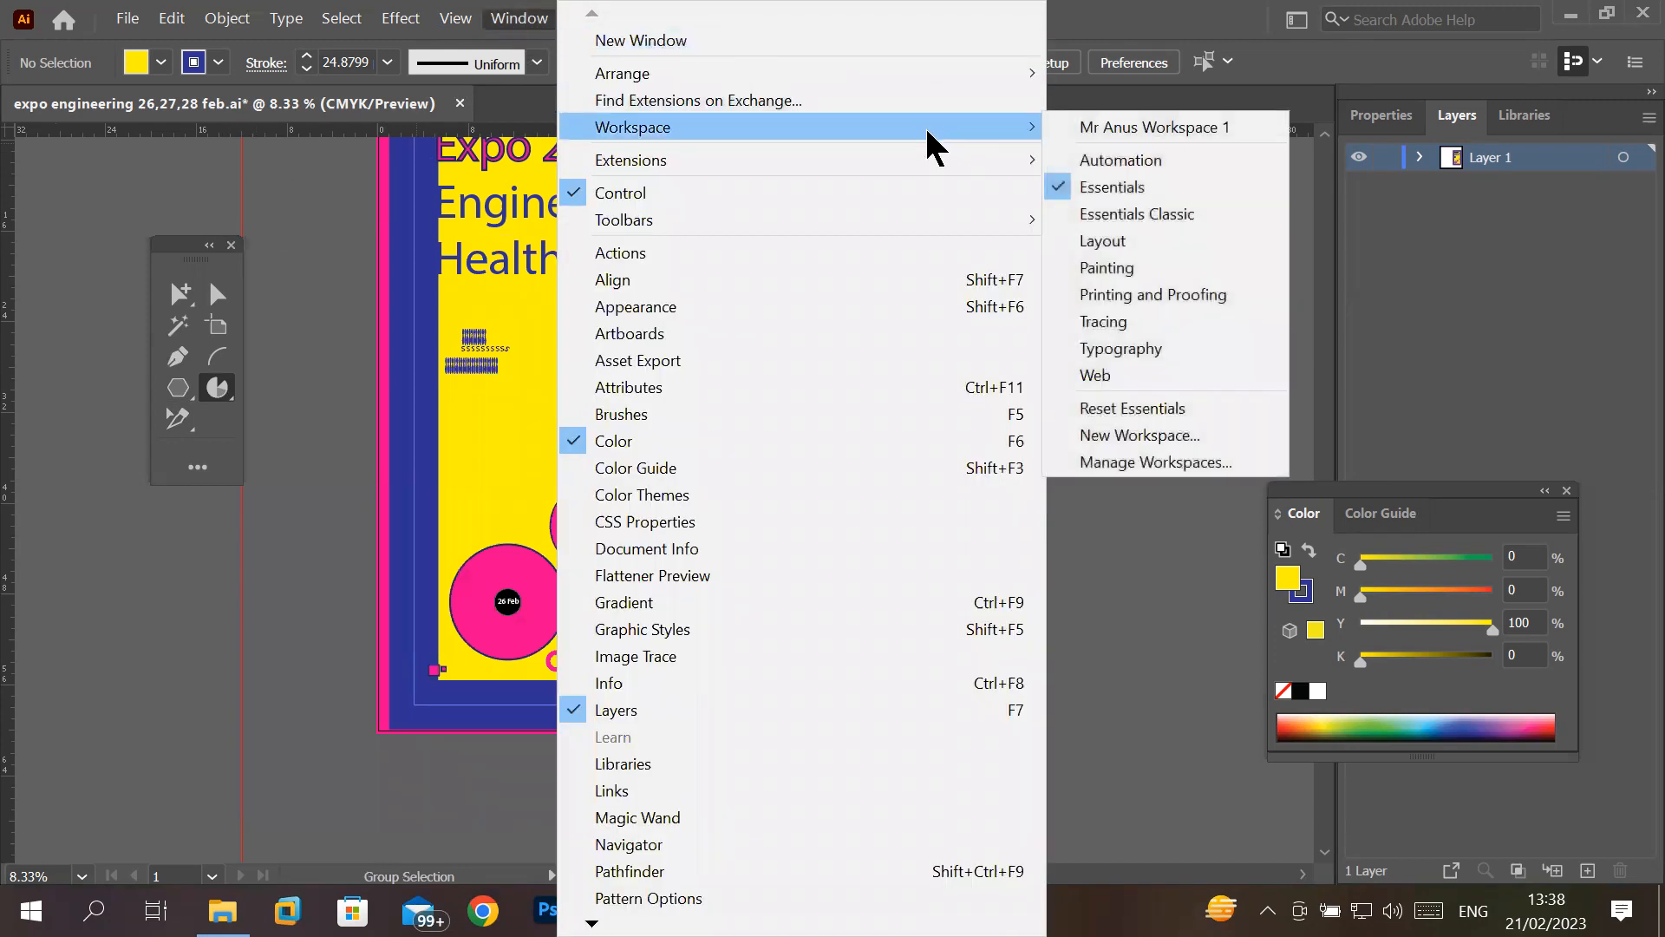
mouse_move(903, 228)
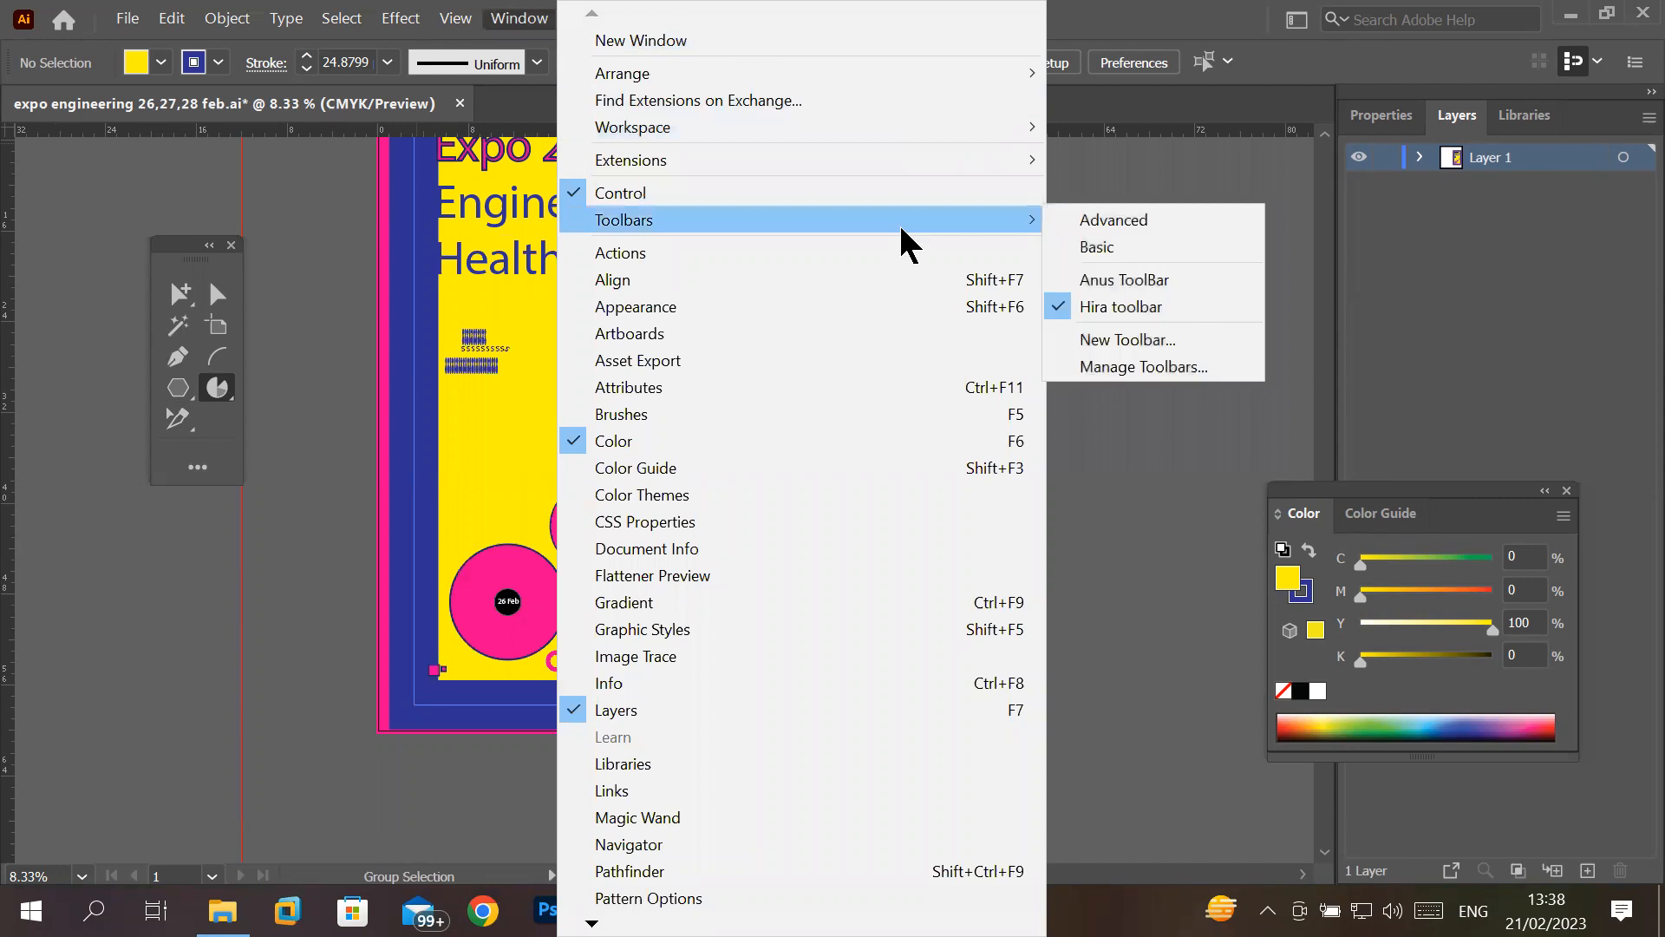
left_click(1201, 368)
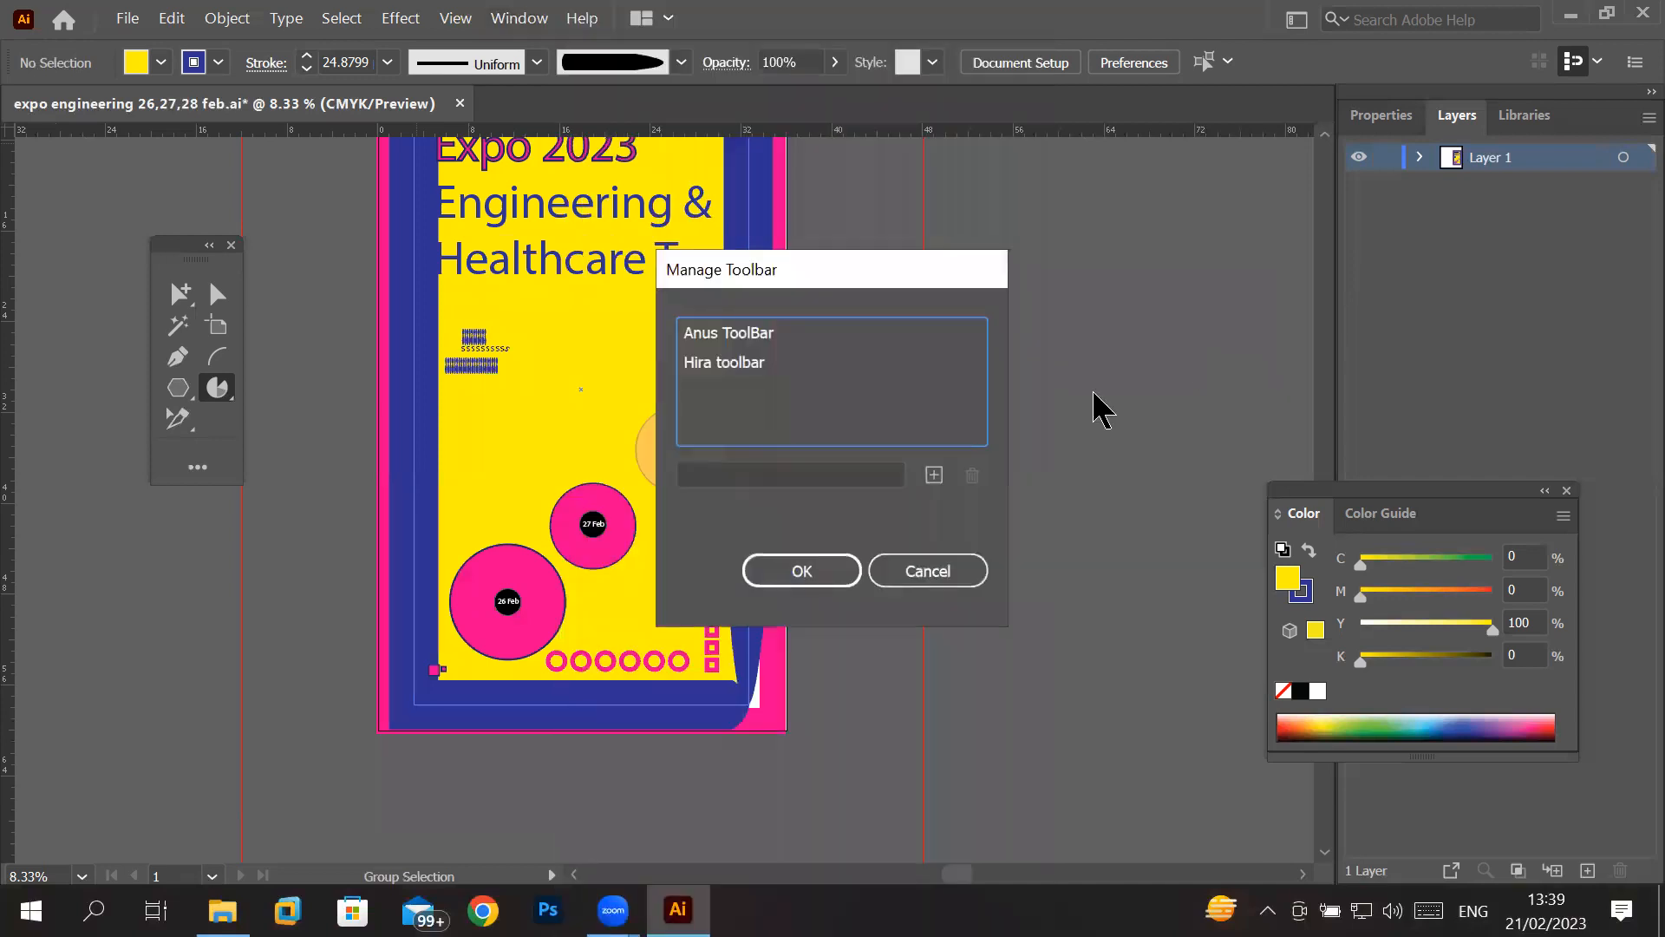
left_click(743, 369)
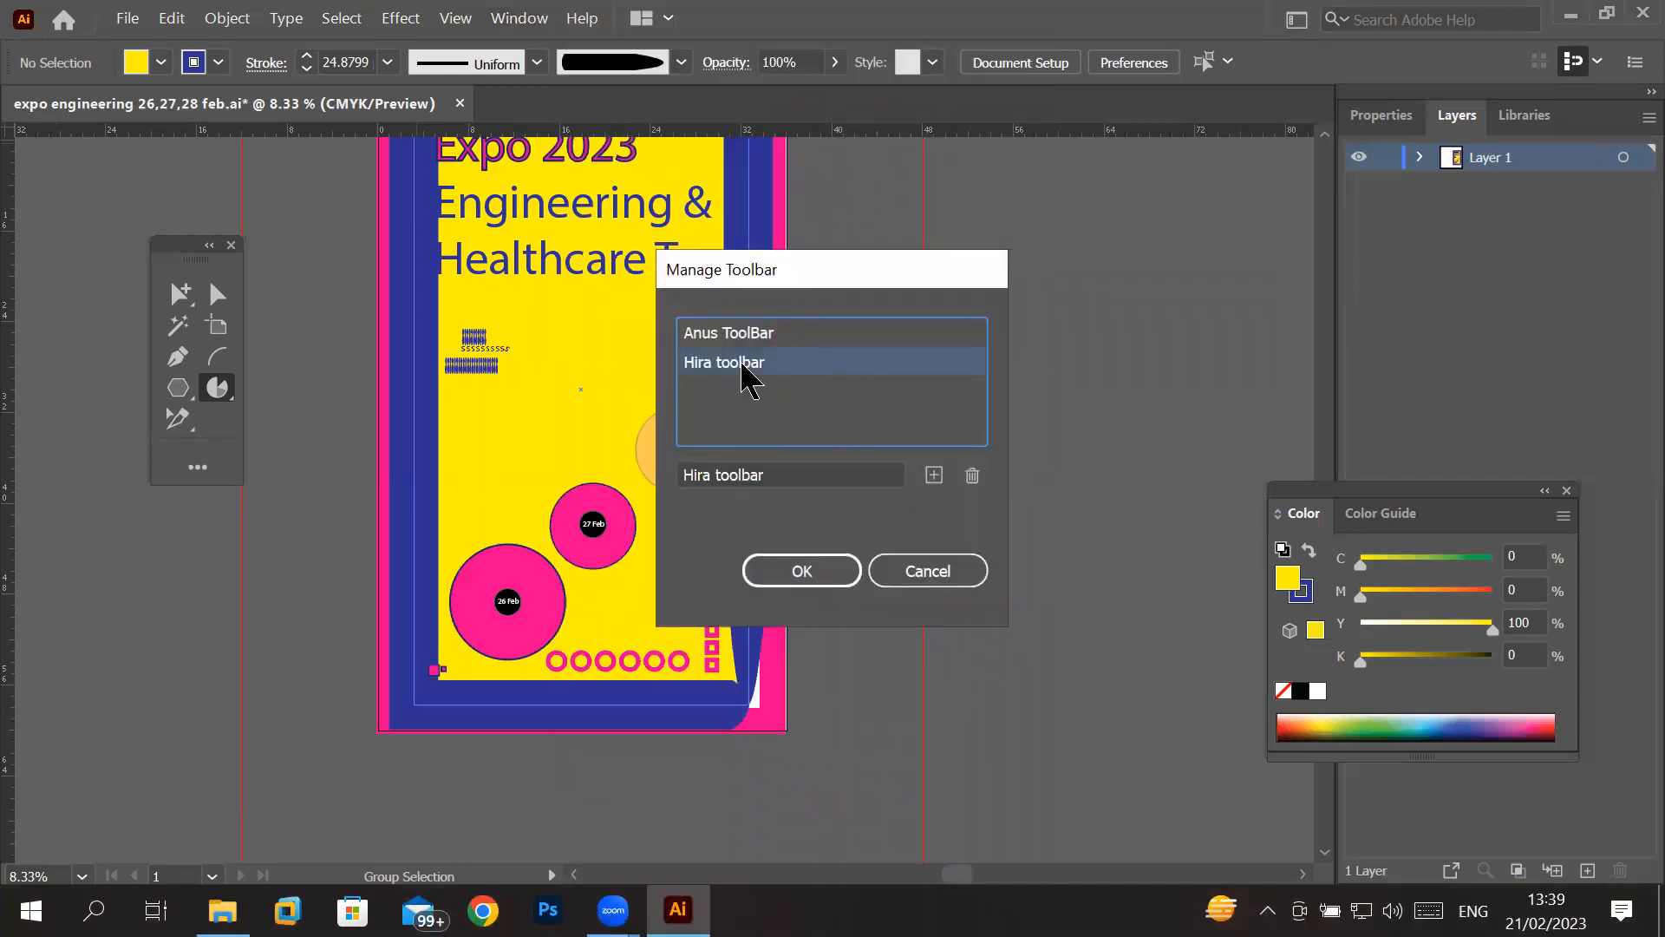
left_click(972, 474)
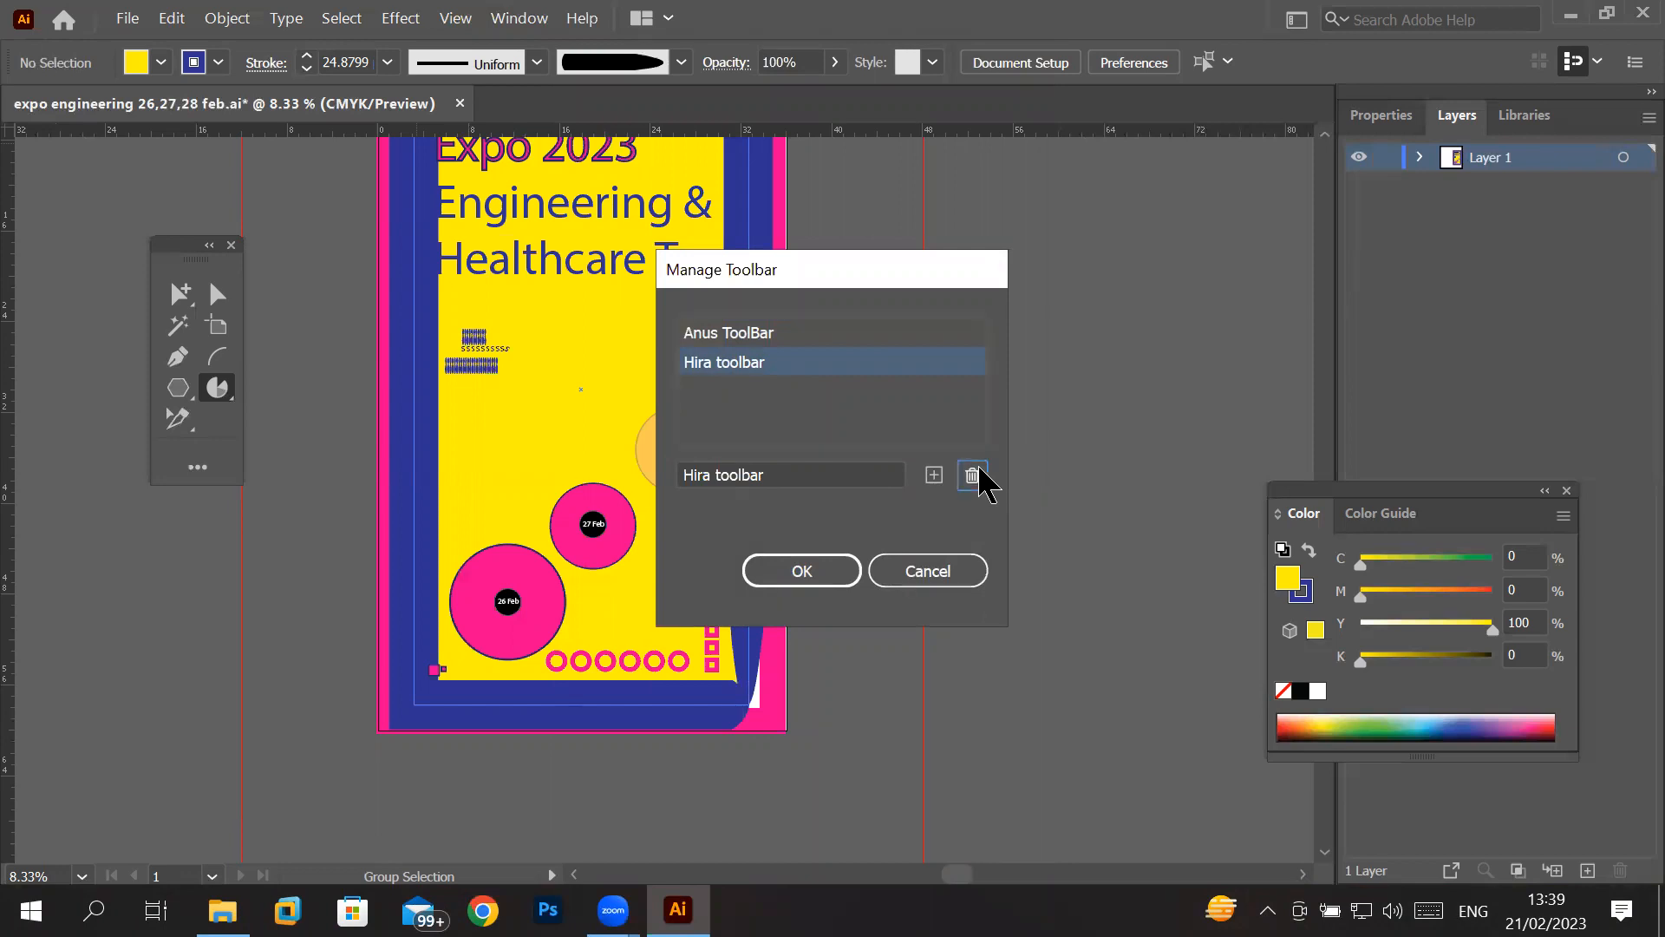
left_click(832, 574)
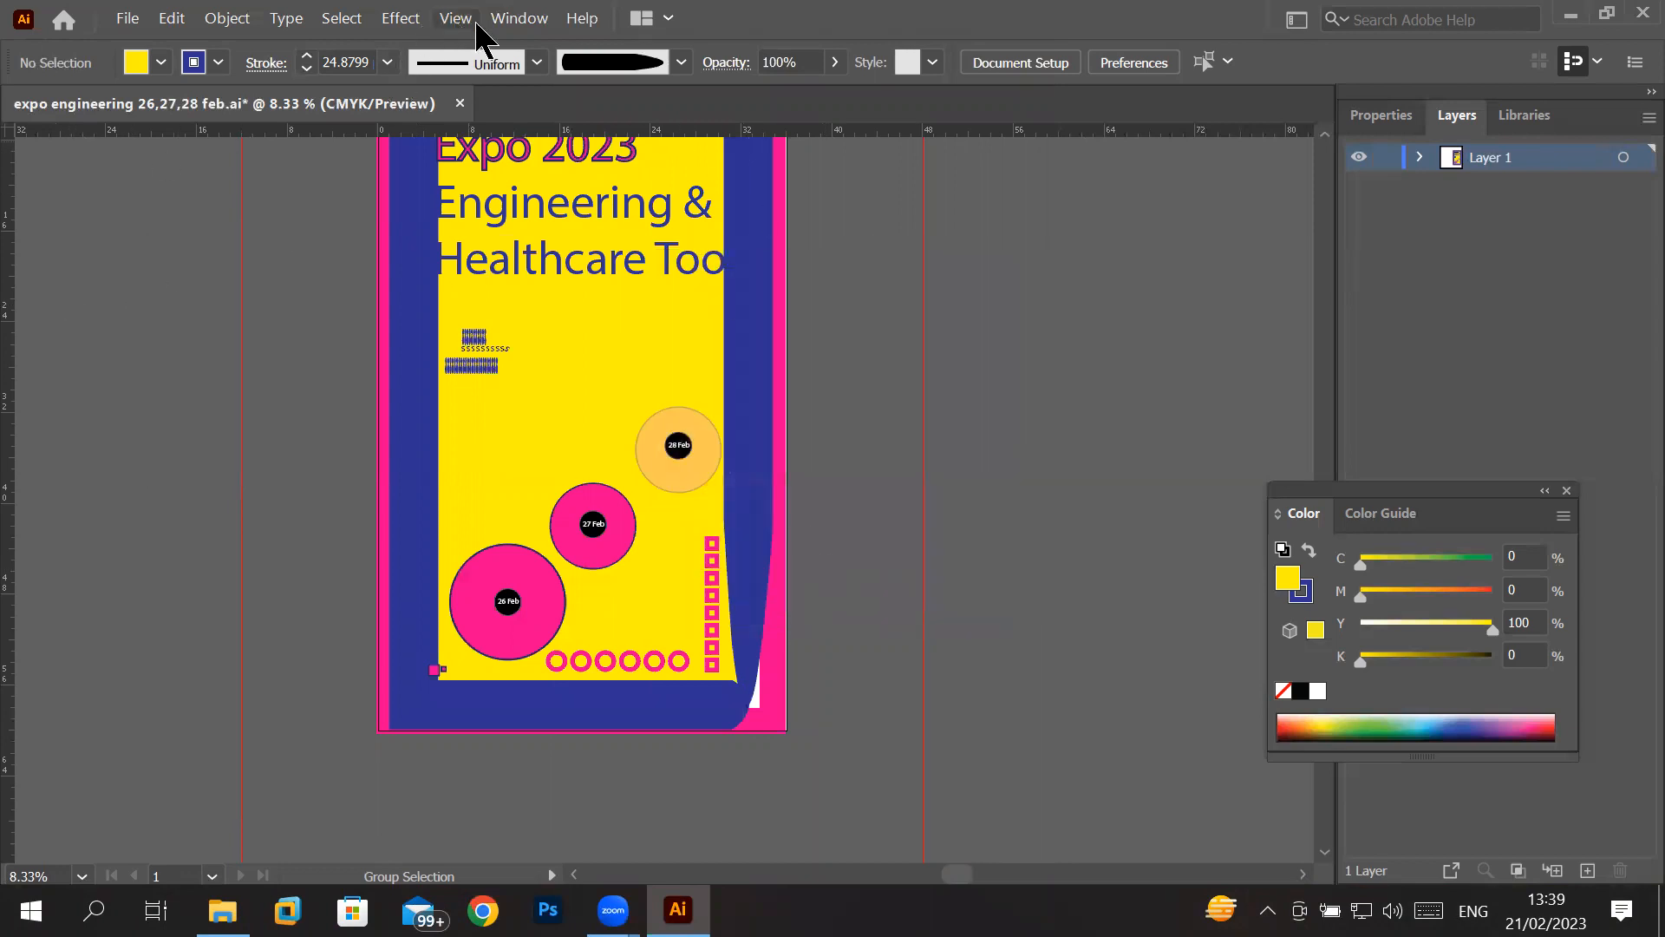
- Display the Advanced toolbar and reset it to its default set of tools
left_click(505, 25)
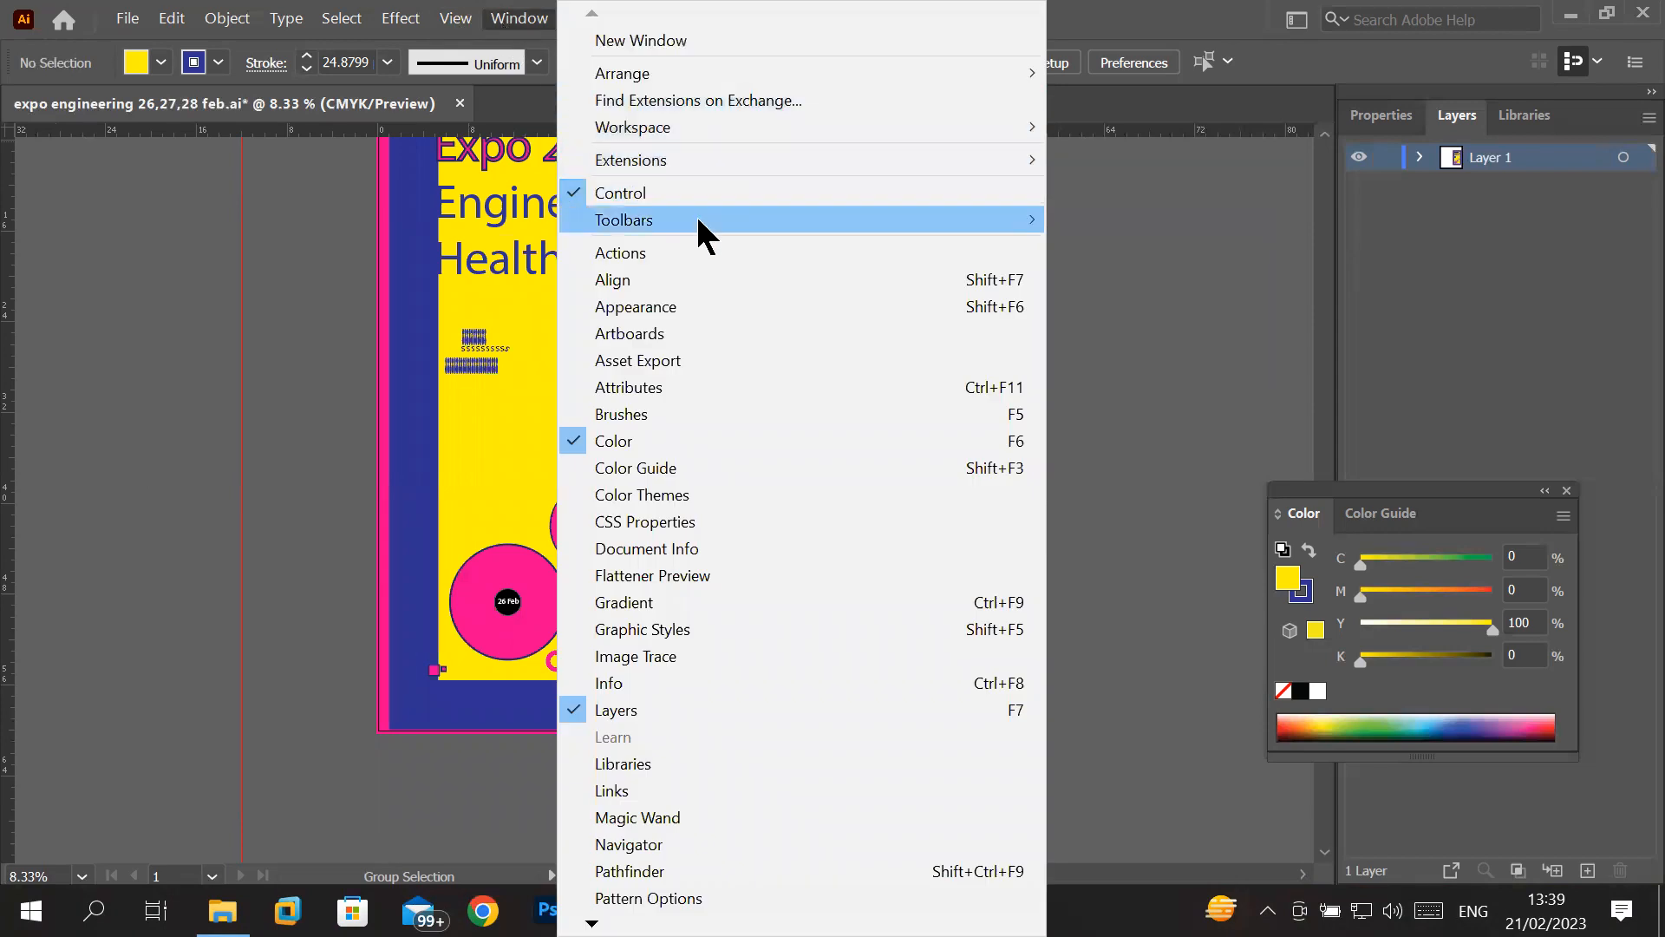
mouse_move(716, 219)
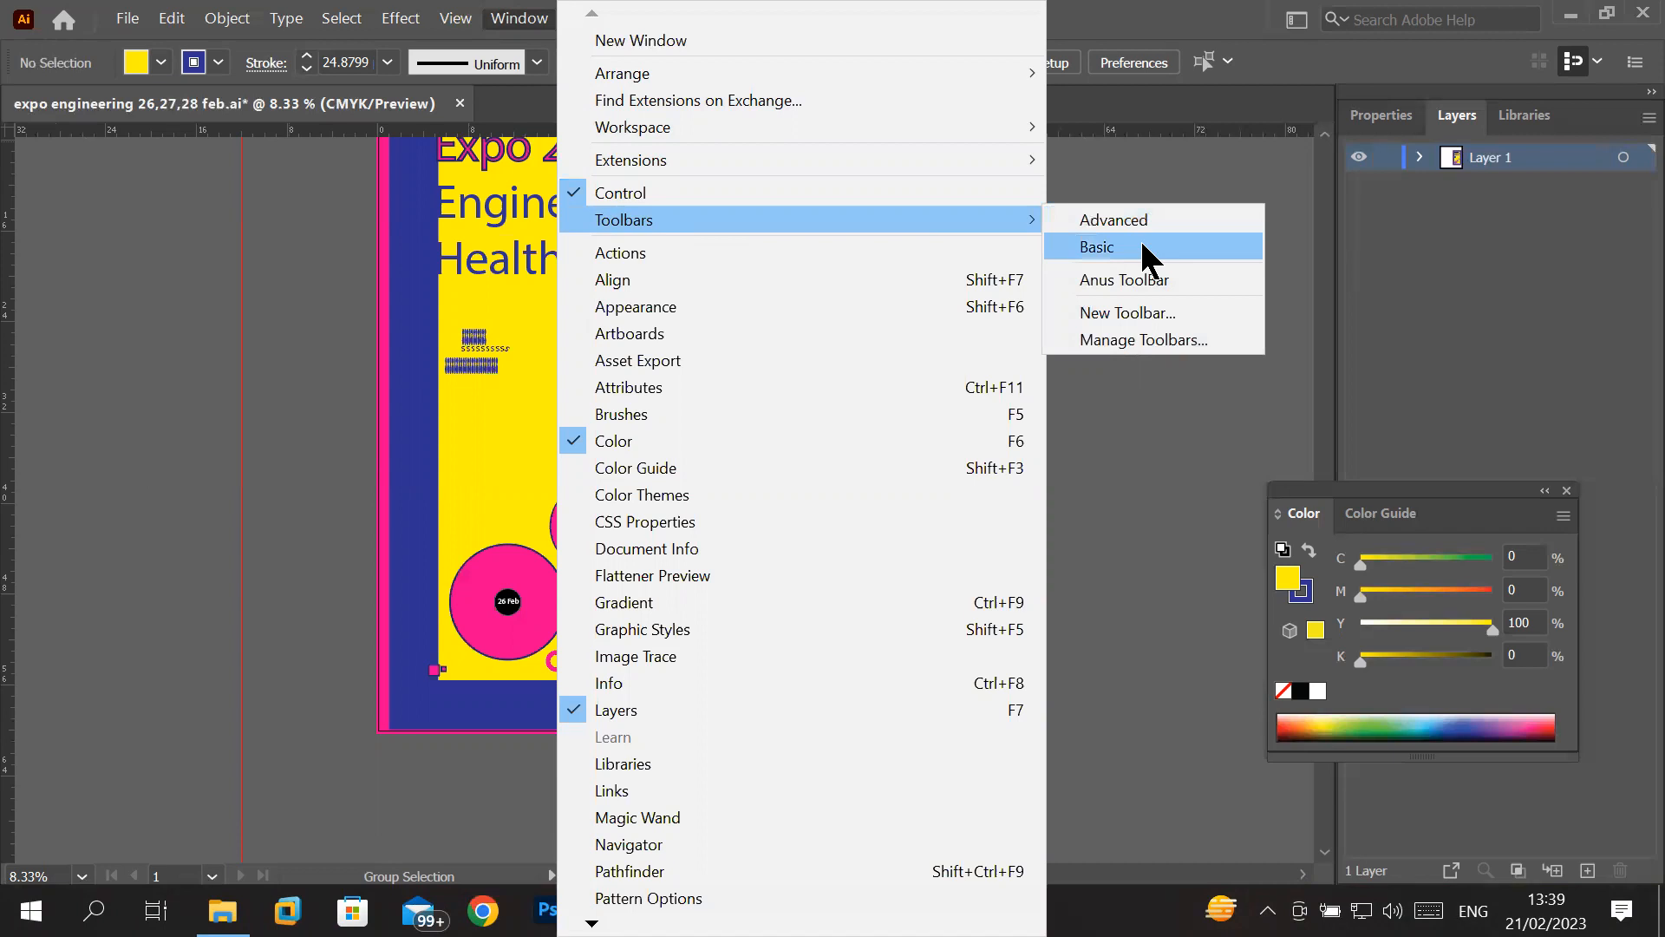
left_click(1153, 213)
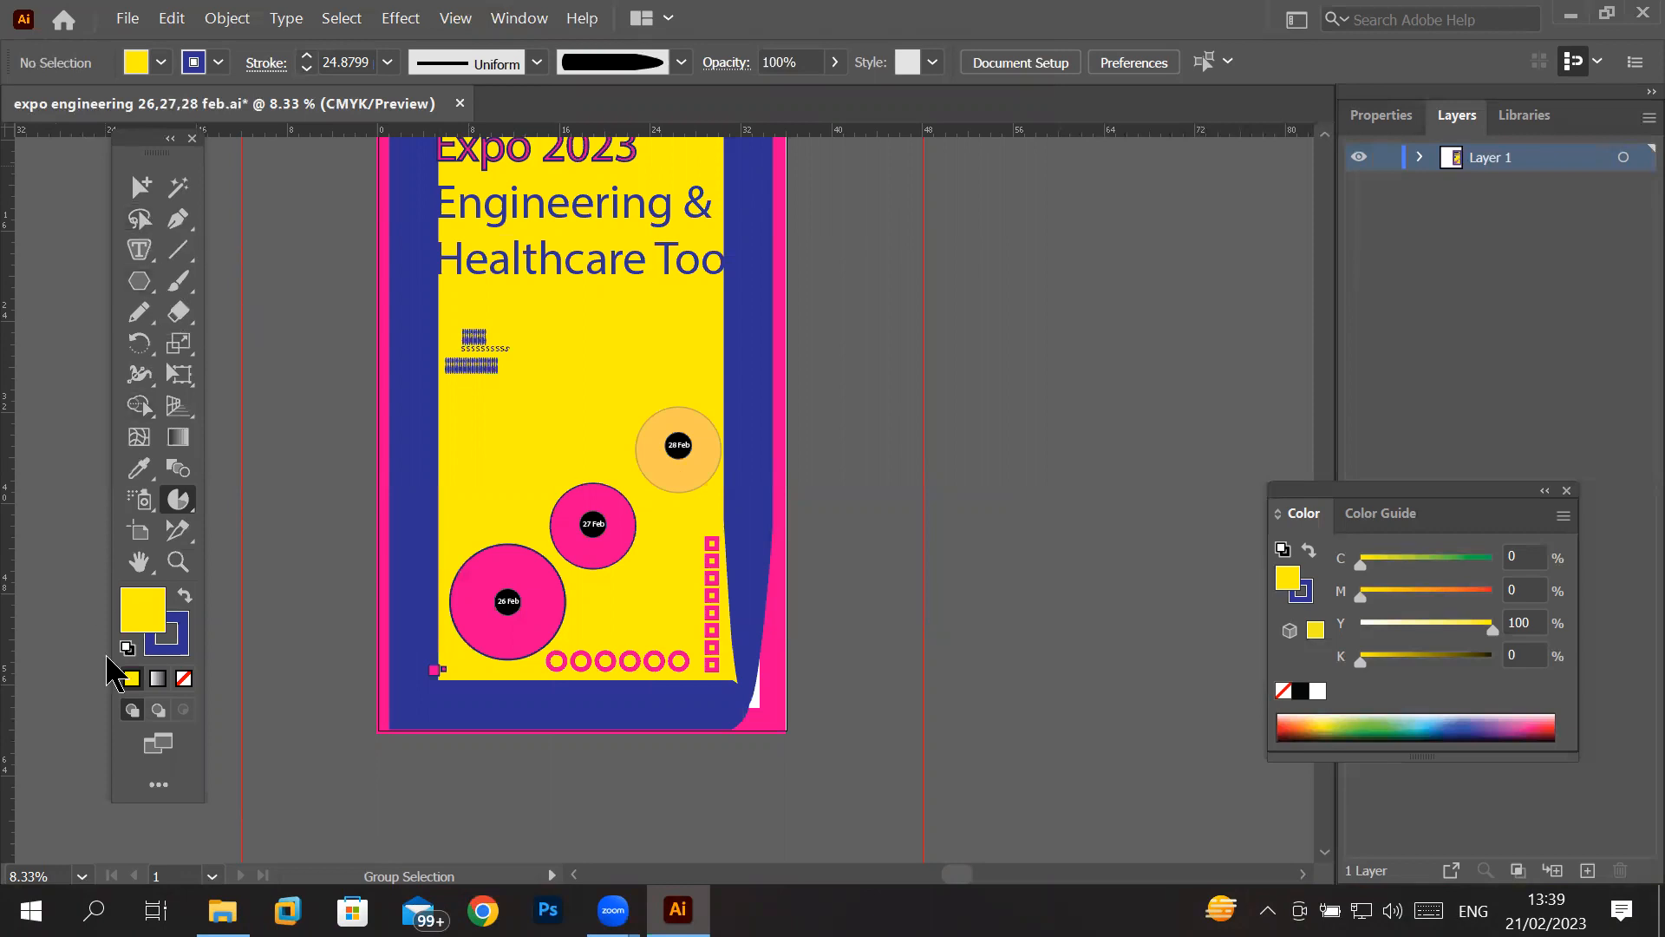
left_click(153, 785)
left_click(523, 139)
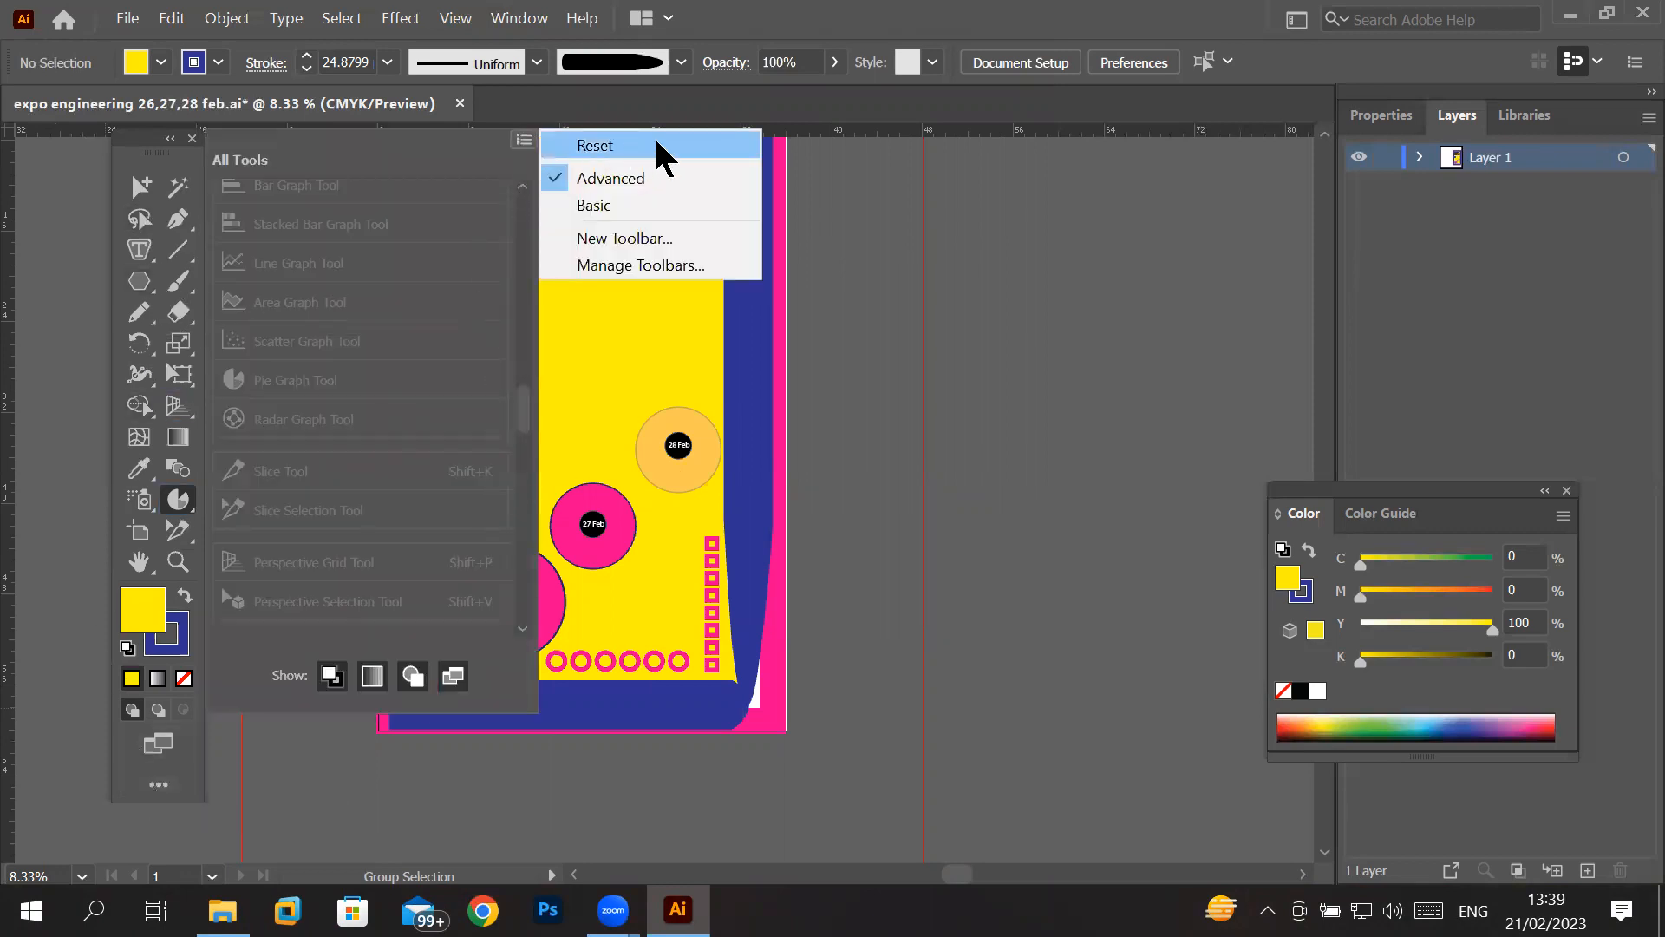
left_click(710, 152)
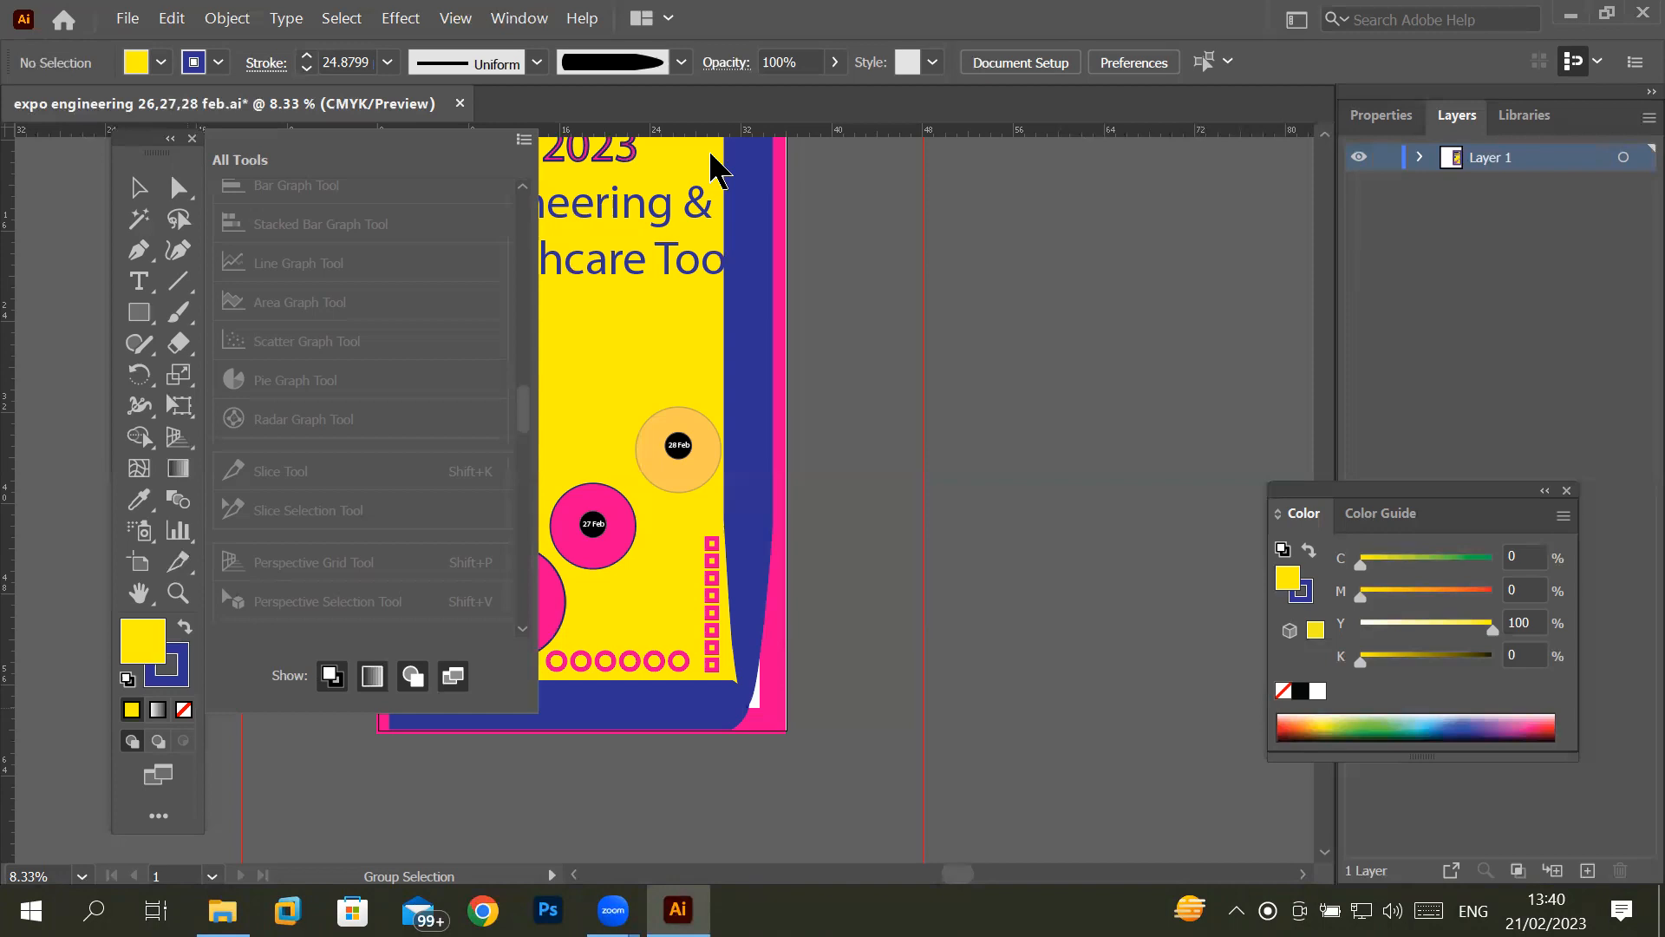
- Open the keyboard shortcuts settings and examine the shortcuts assigned to the tools in the "shortcut keys" set
left_click(135, 21)
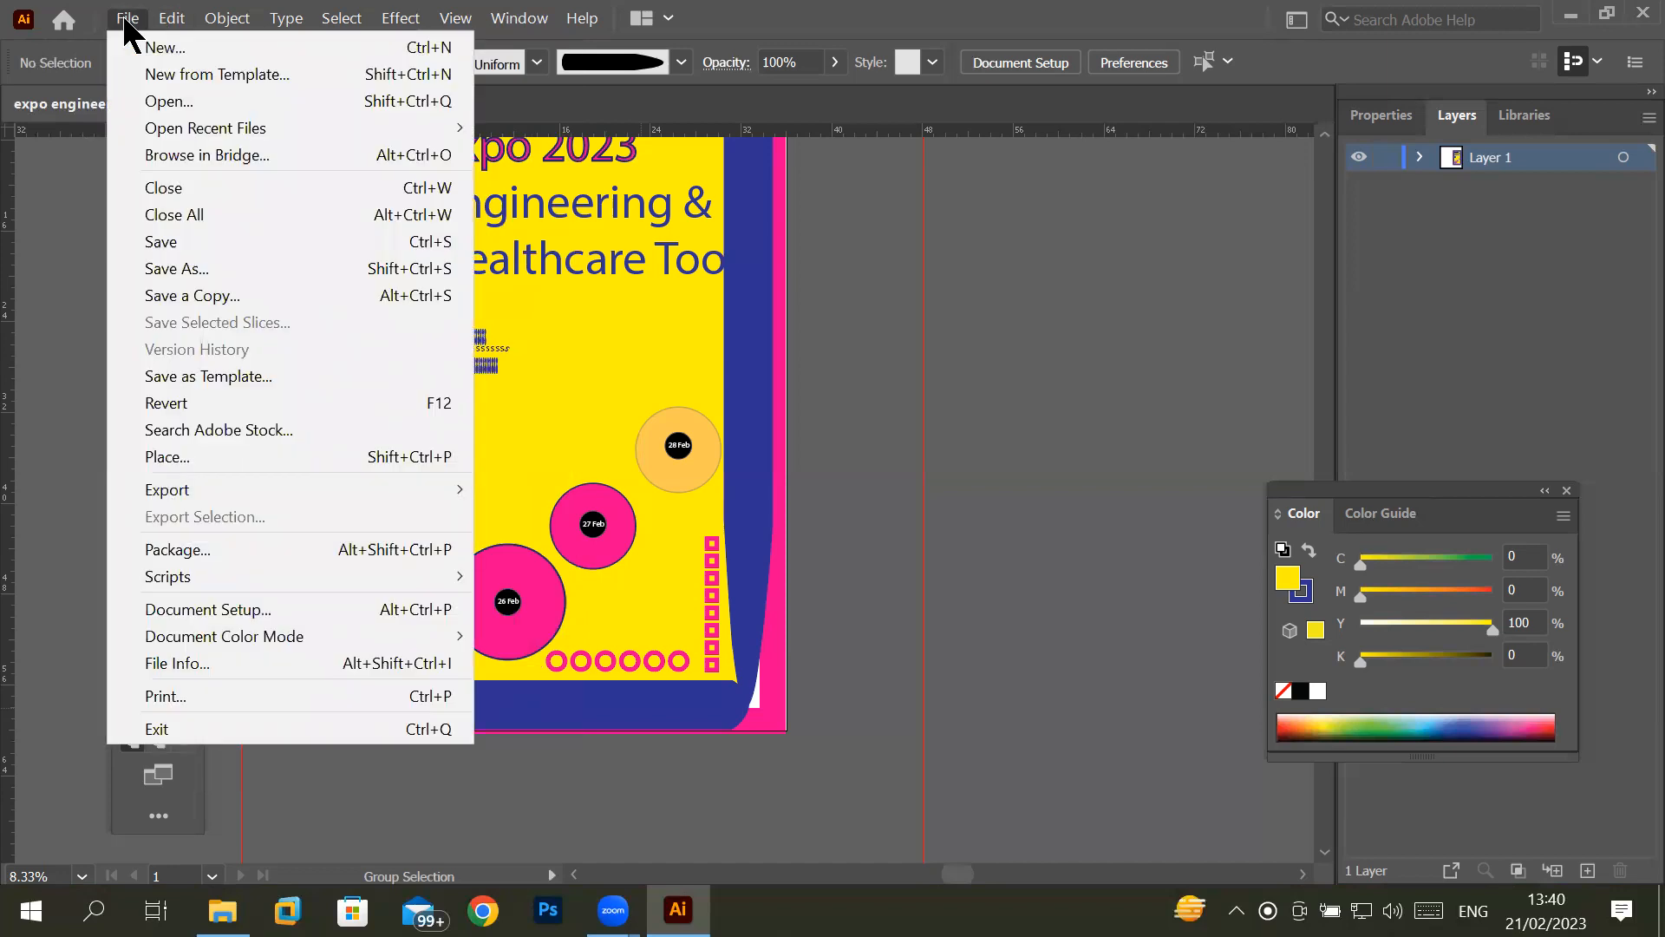
mouse_move(174, 21)
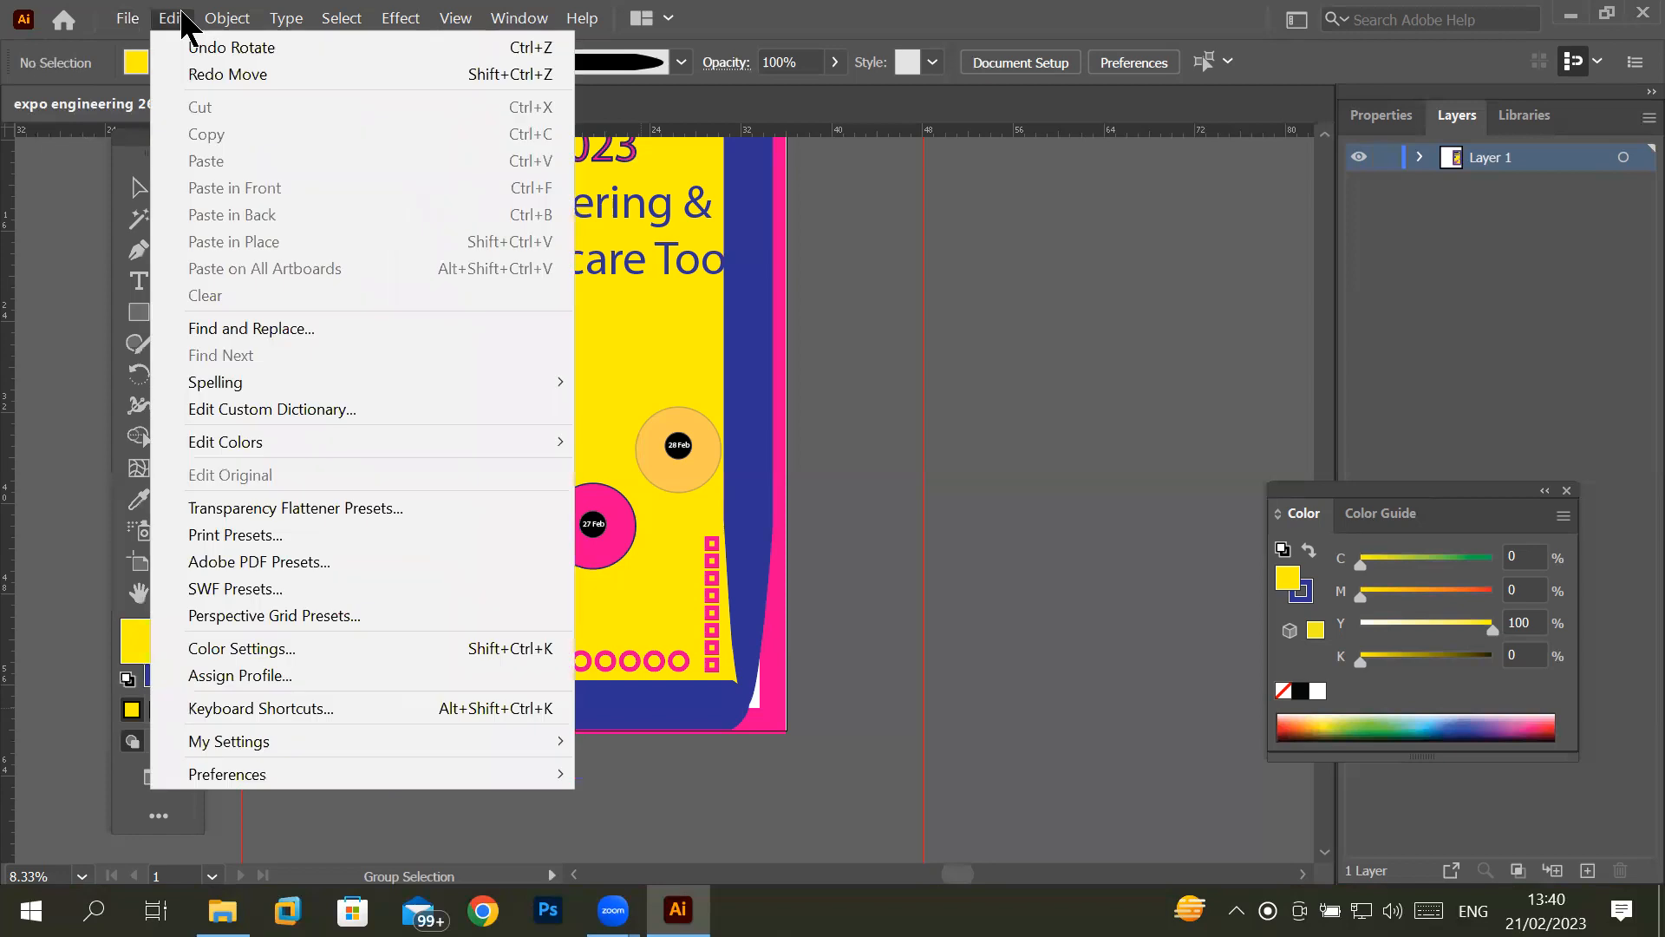
mouse_move(257, 775)
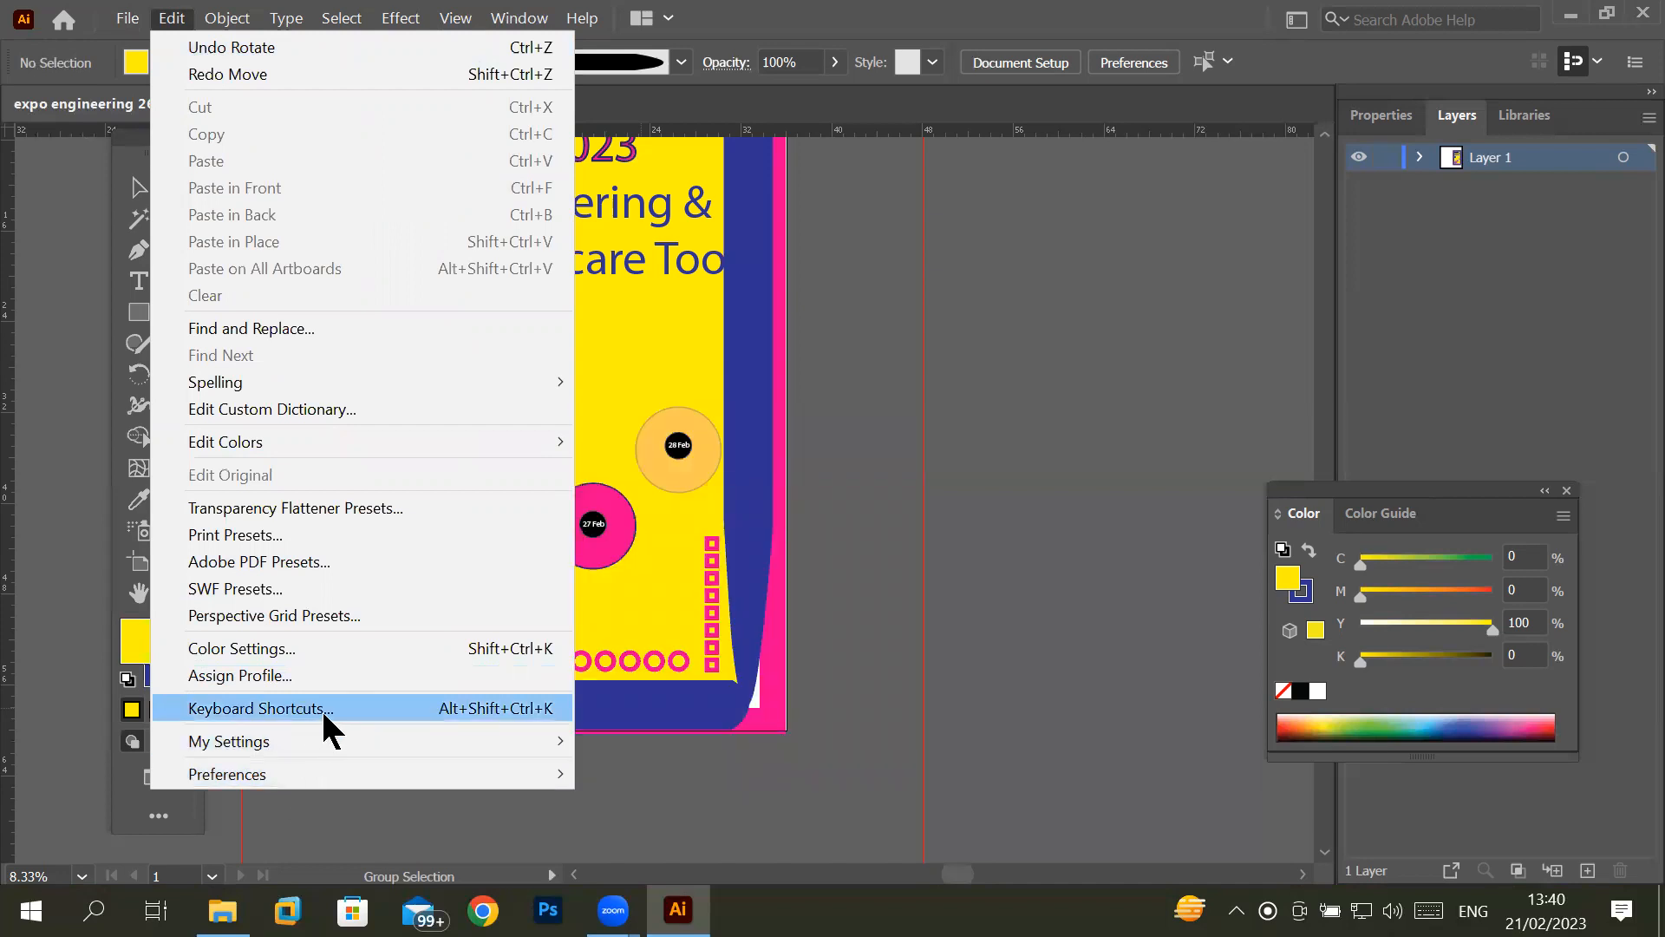
left_click(322, 725)
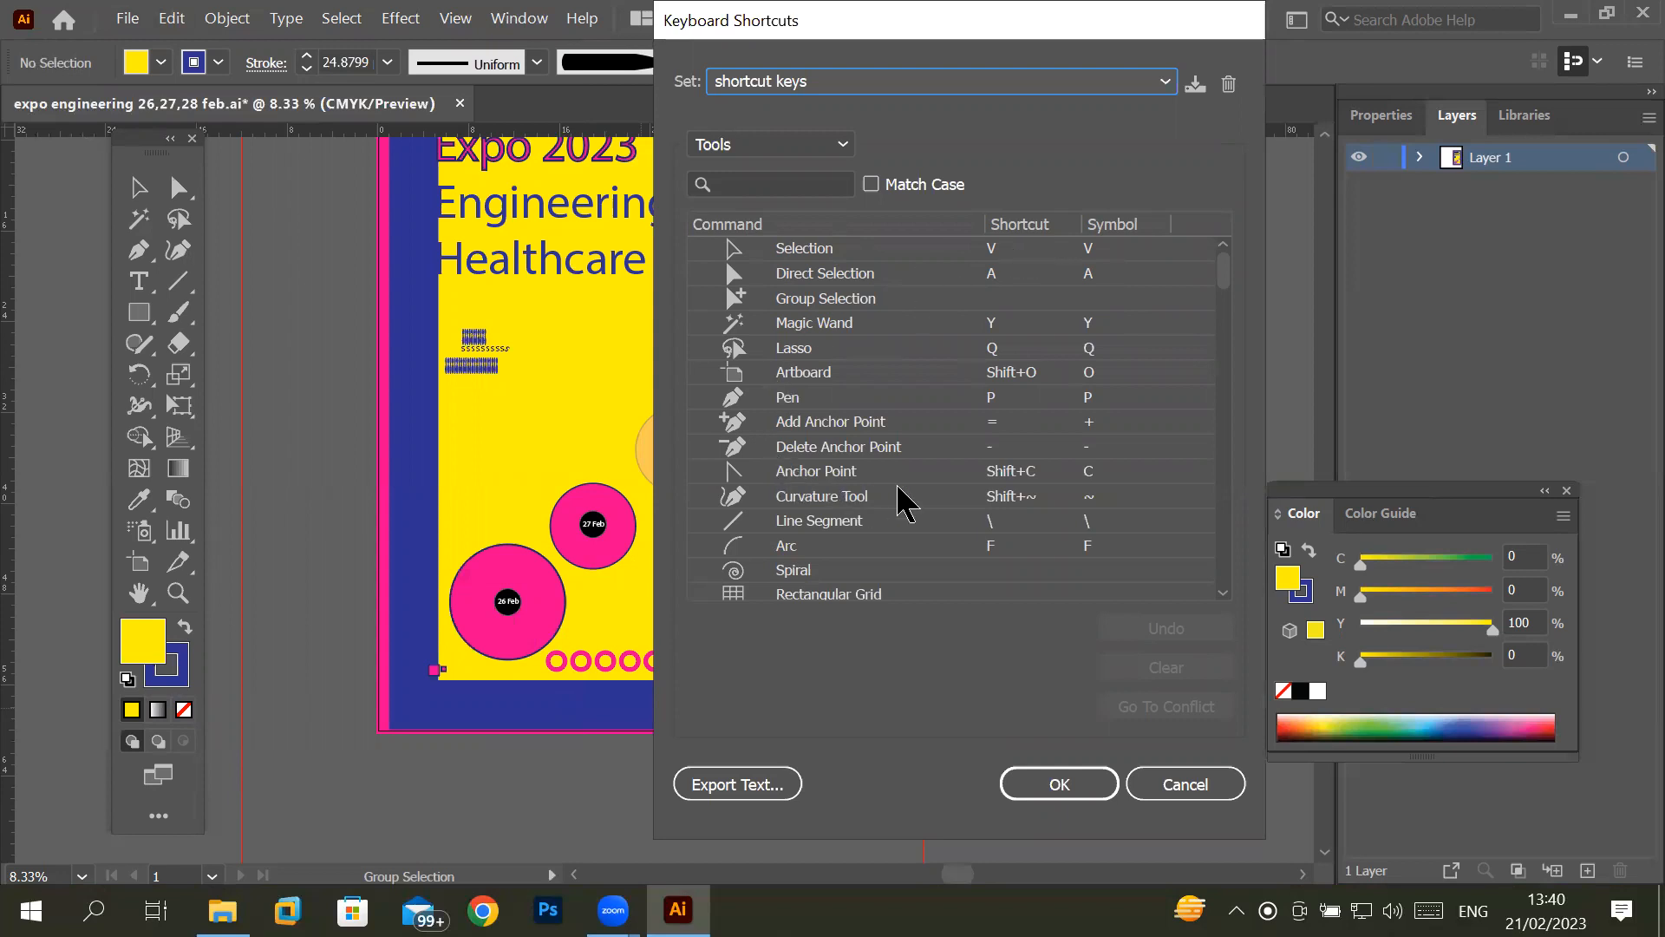
scroll(899, 497, "down", 2)
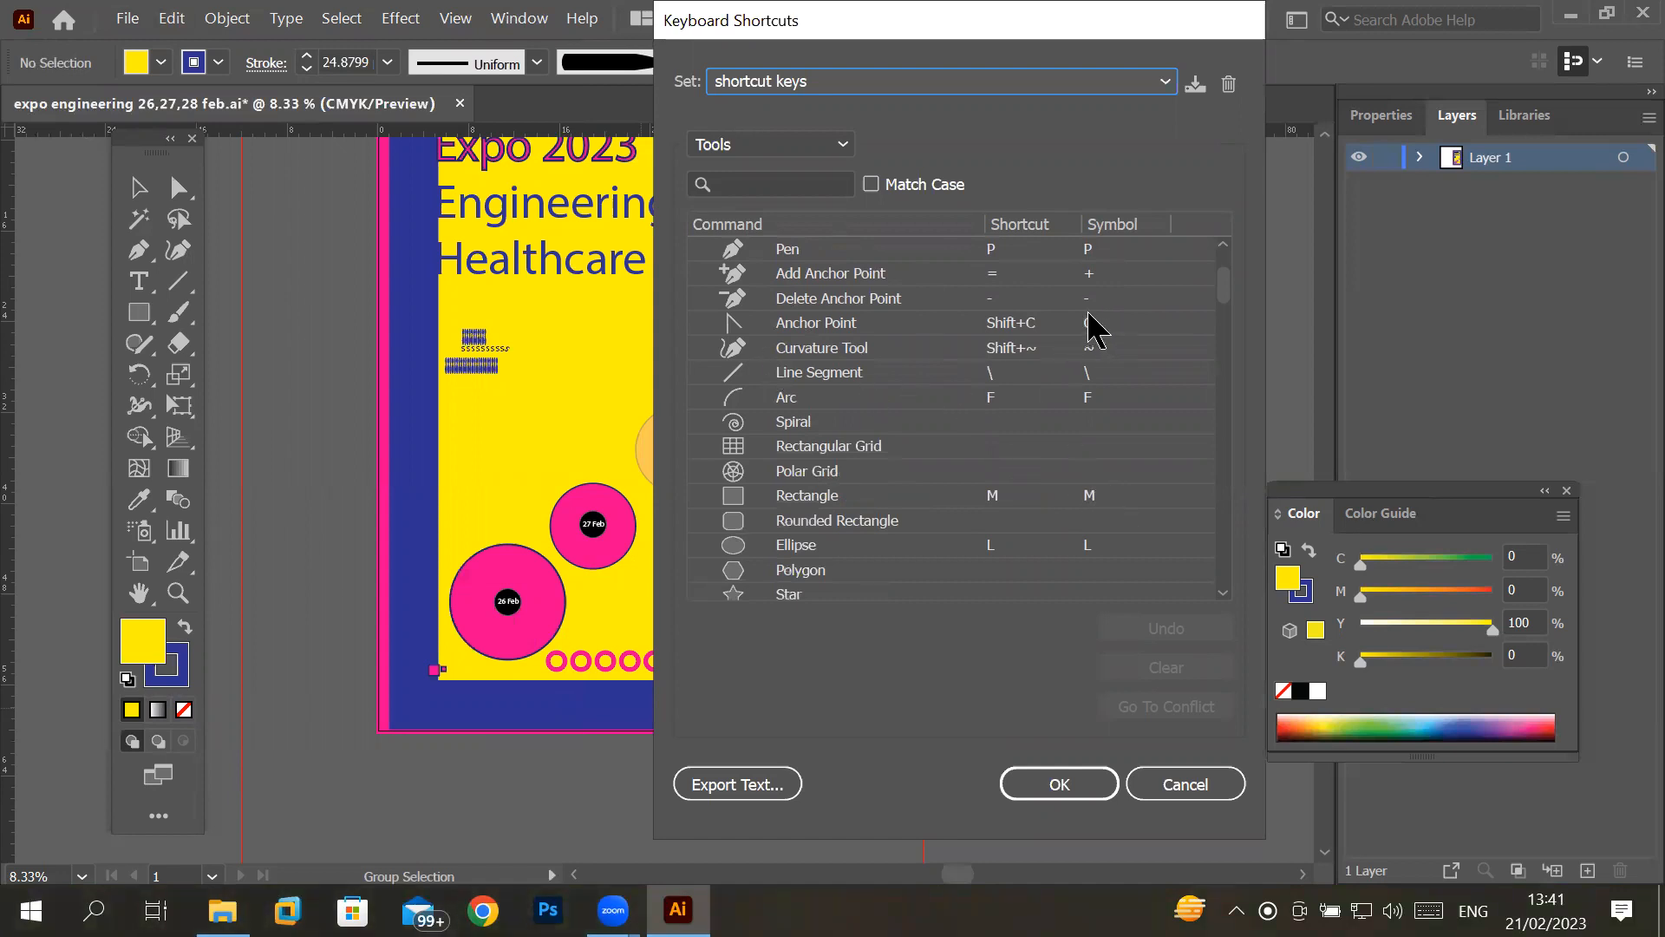
scroll(1084, 329, "down", 8)
scroll(1075, 329, "down", 15)
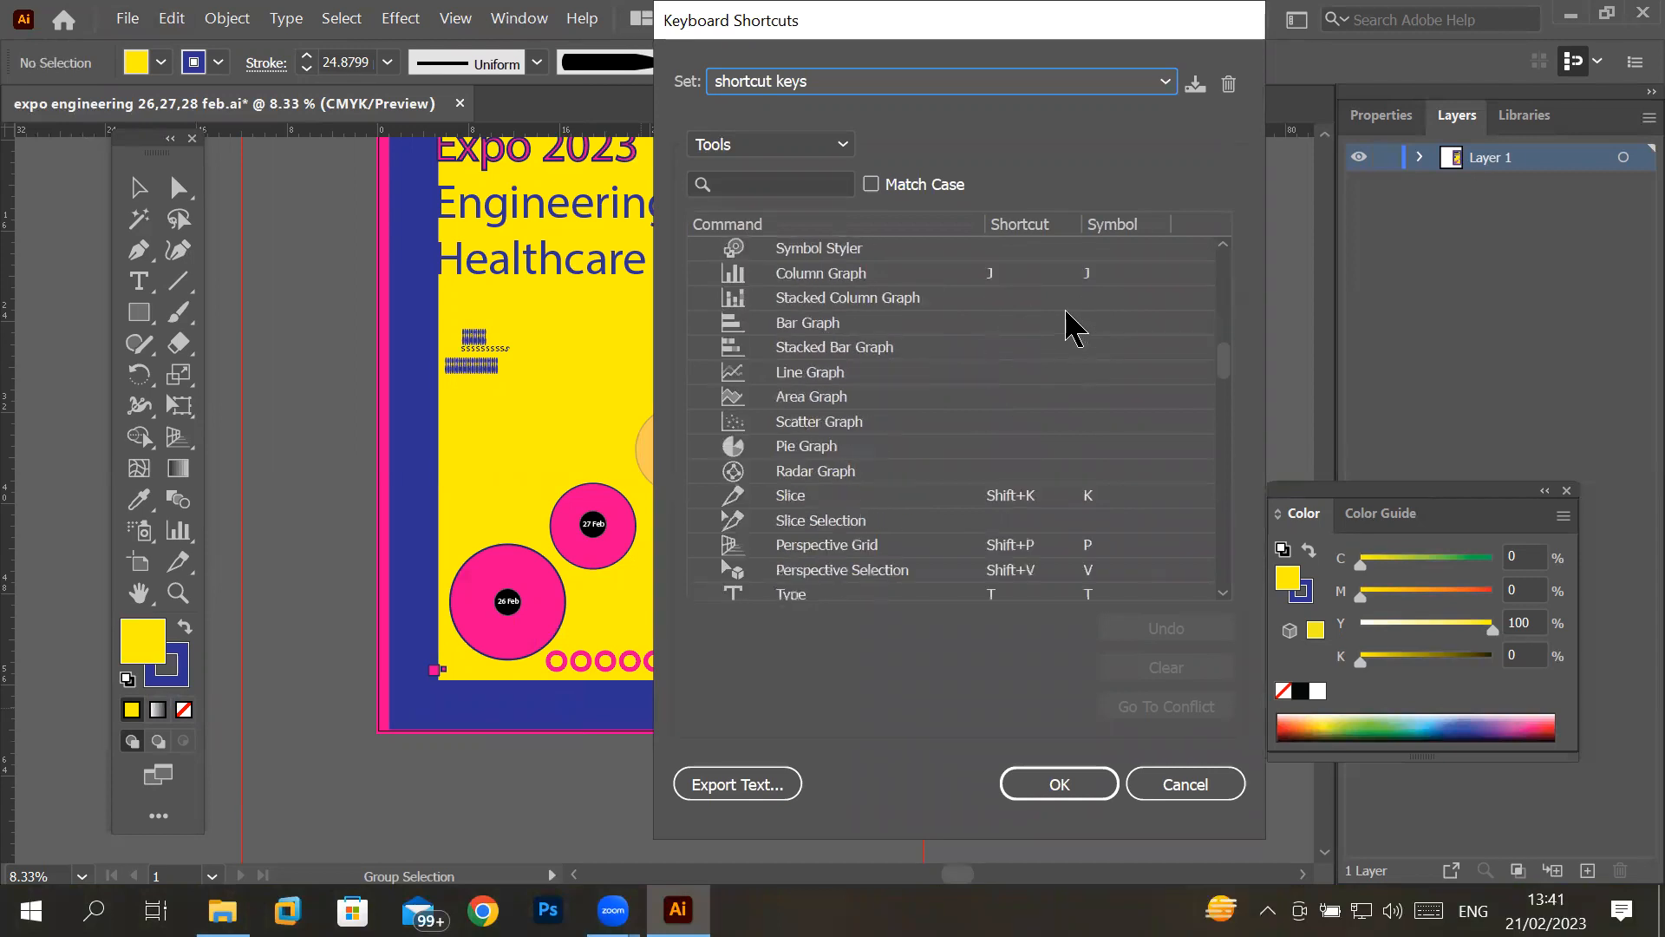
scroll(1056, 328, "down", 15)
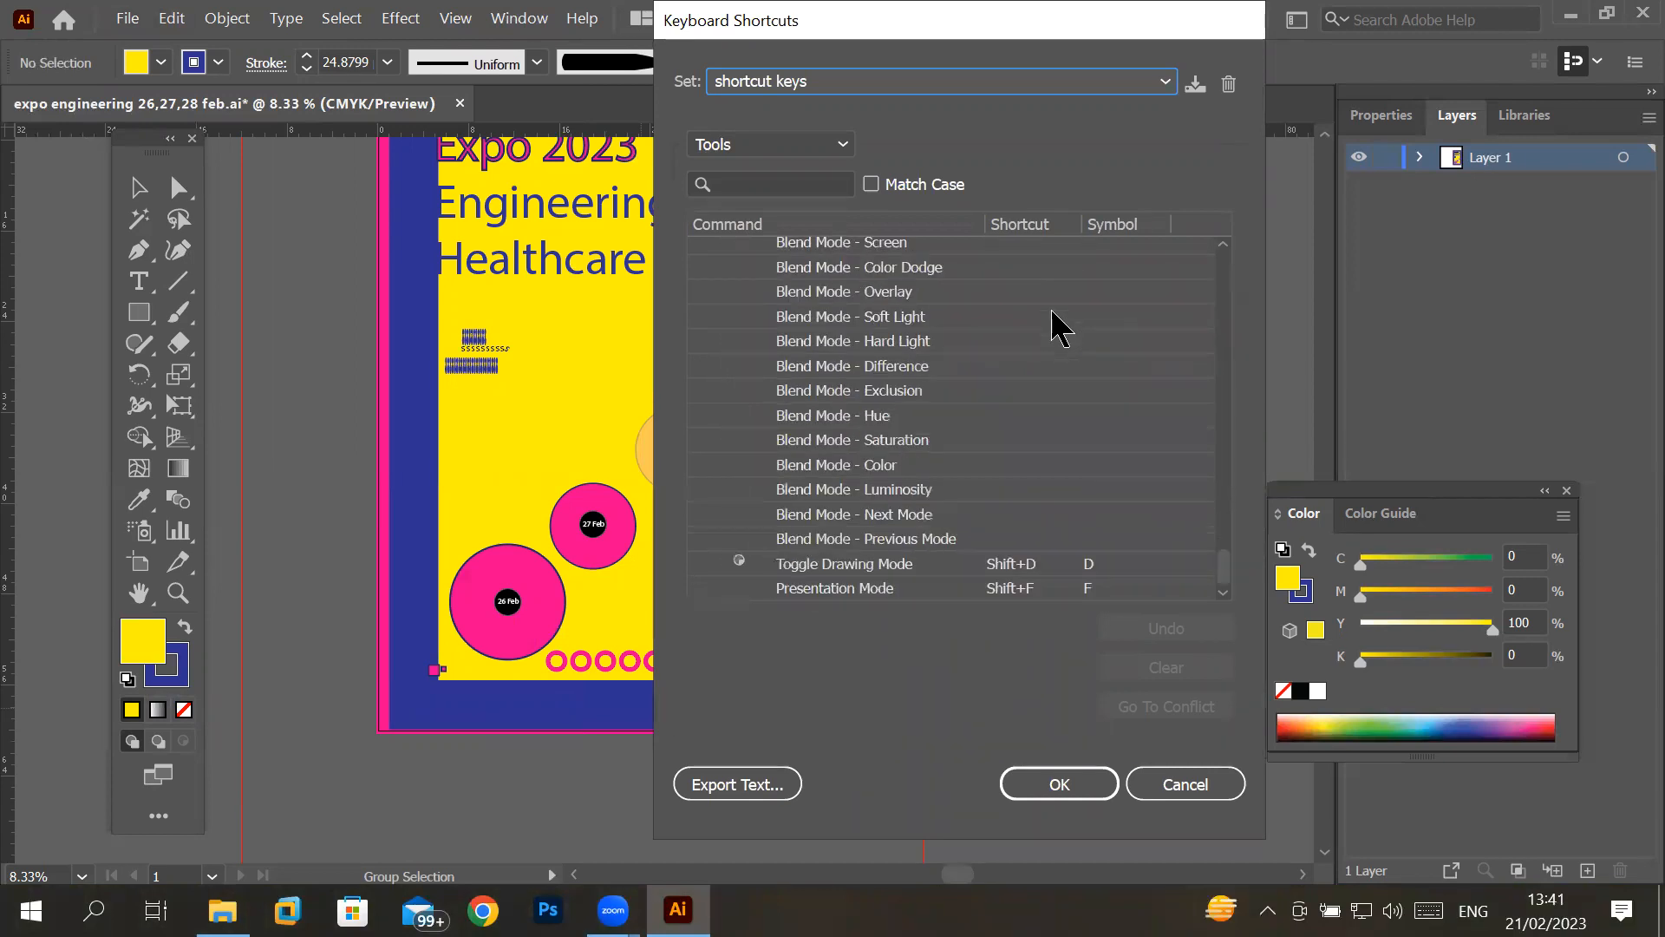
scroll(1054, 333, "up", 12)
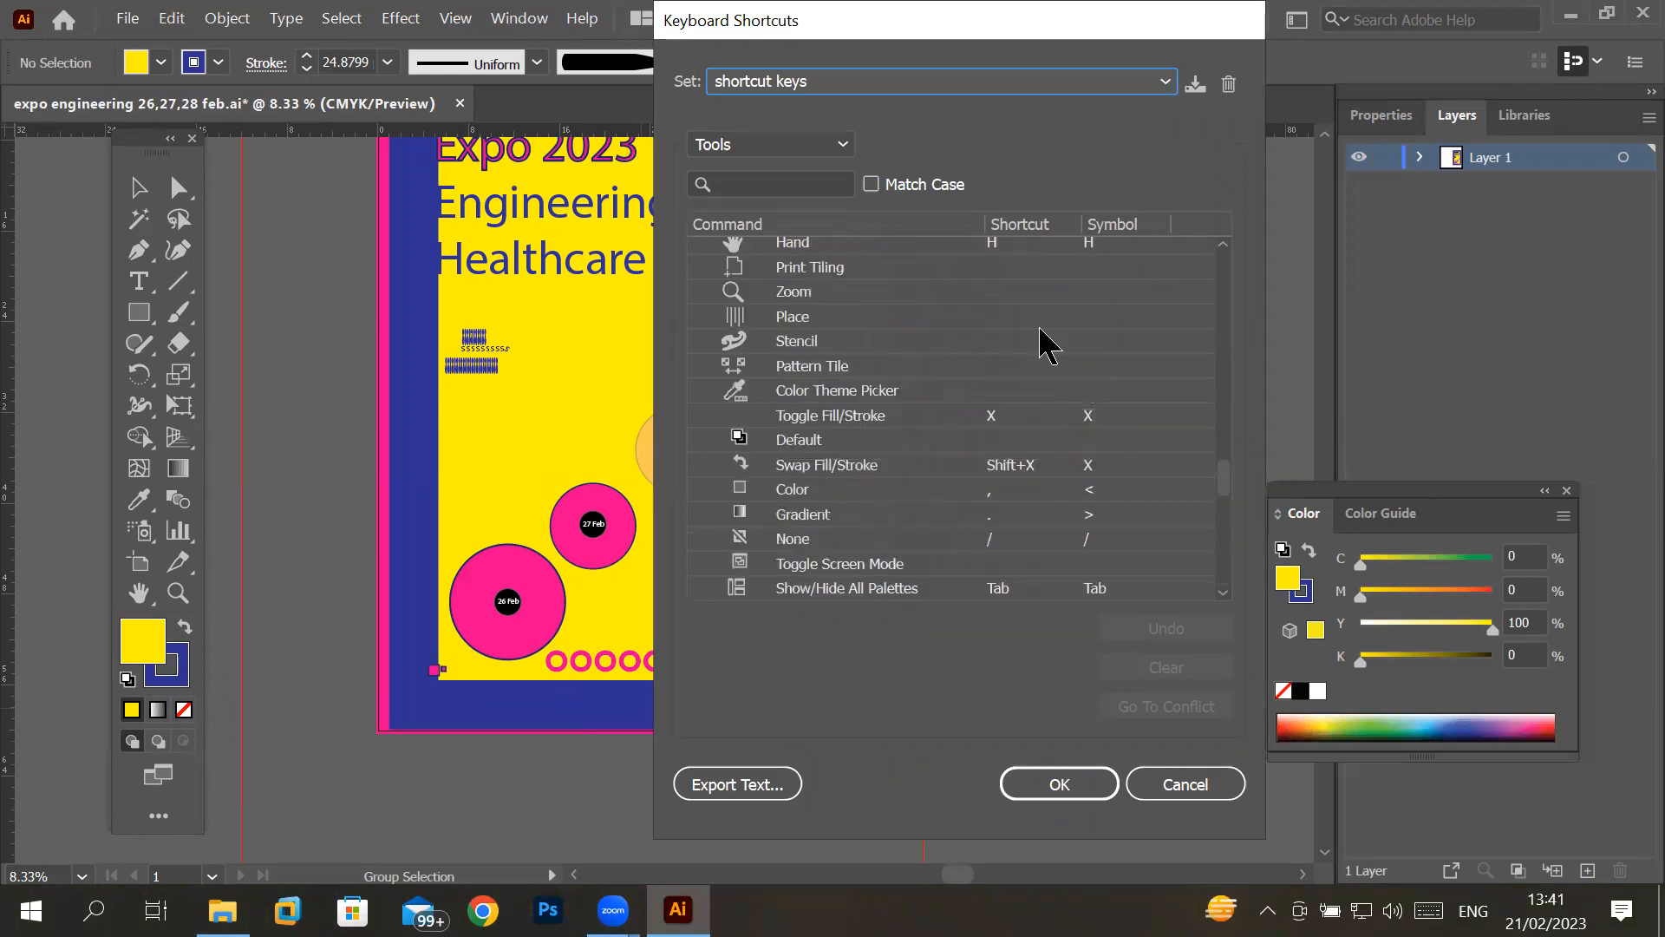
scroll(1049, 345, "up", 3)
- Switch the shortcut list to Menu Commands and examine the entries for the File, Edit and Object commands
left_click(833, 146)
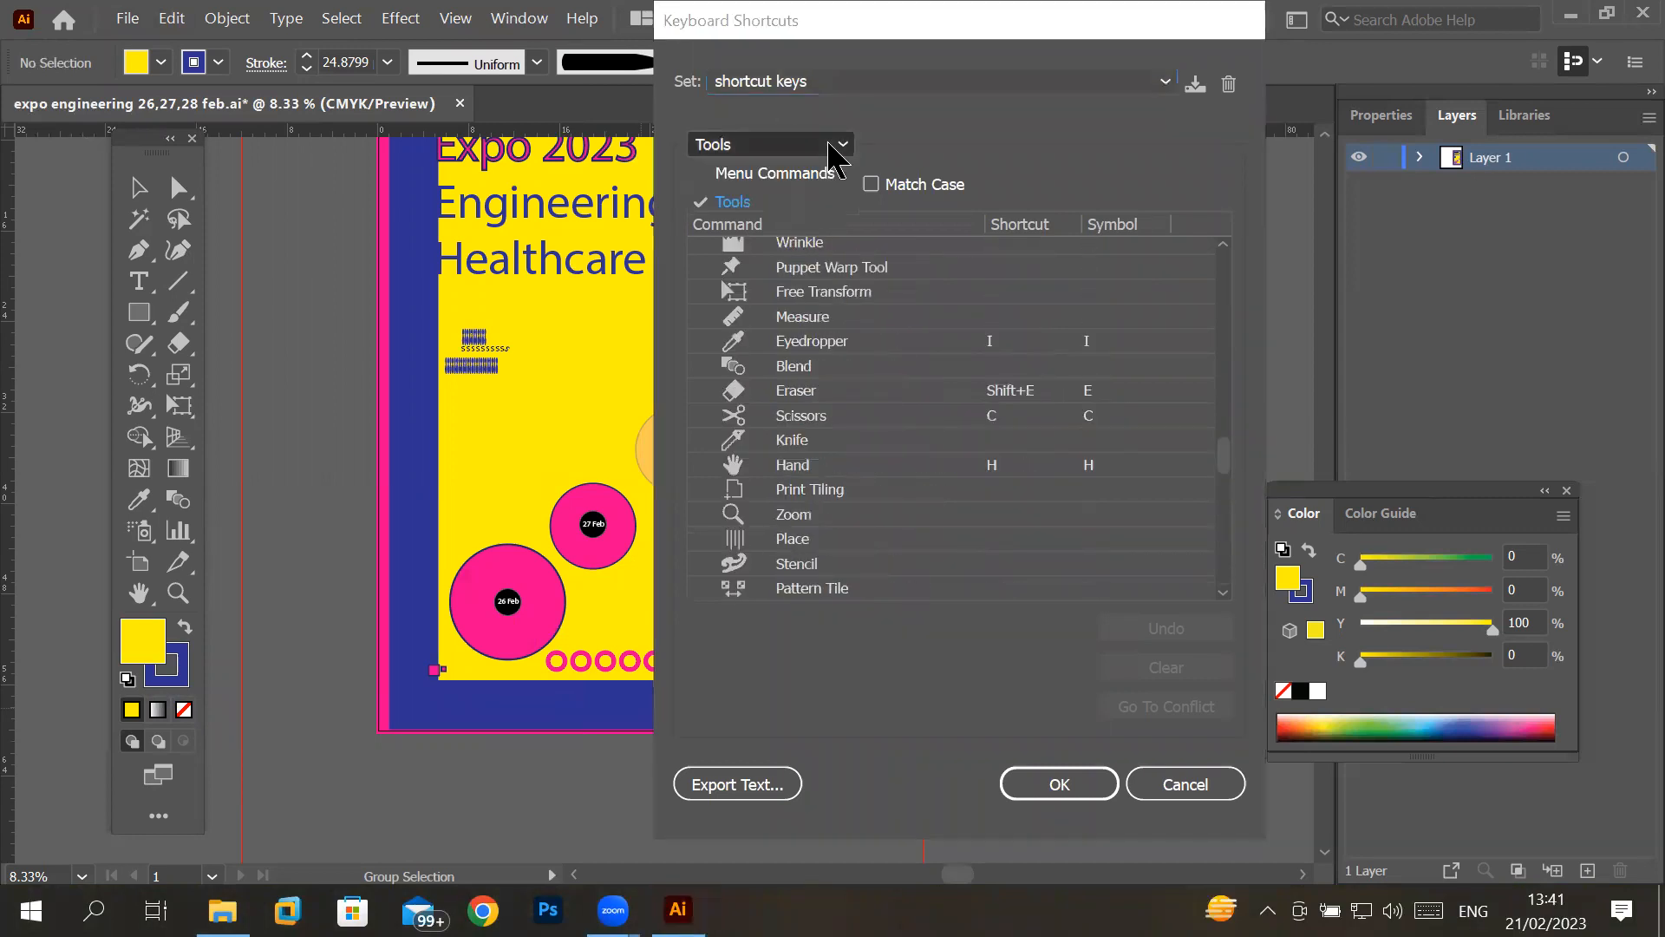
left_click(806, 174)
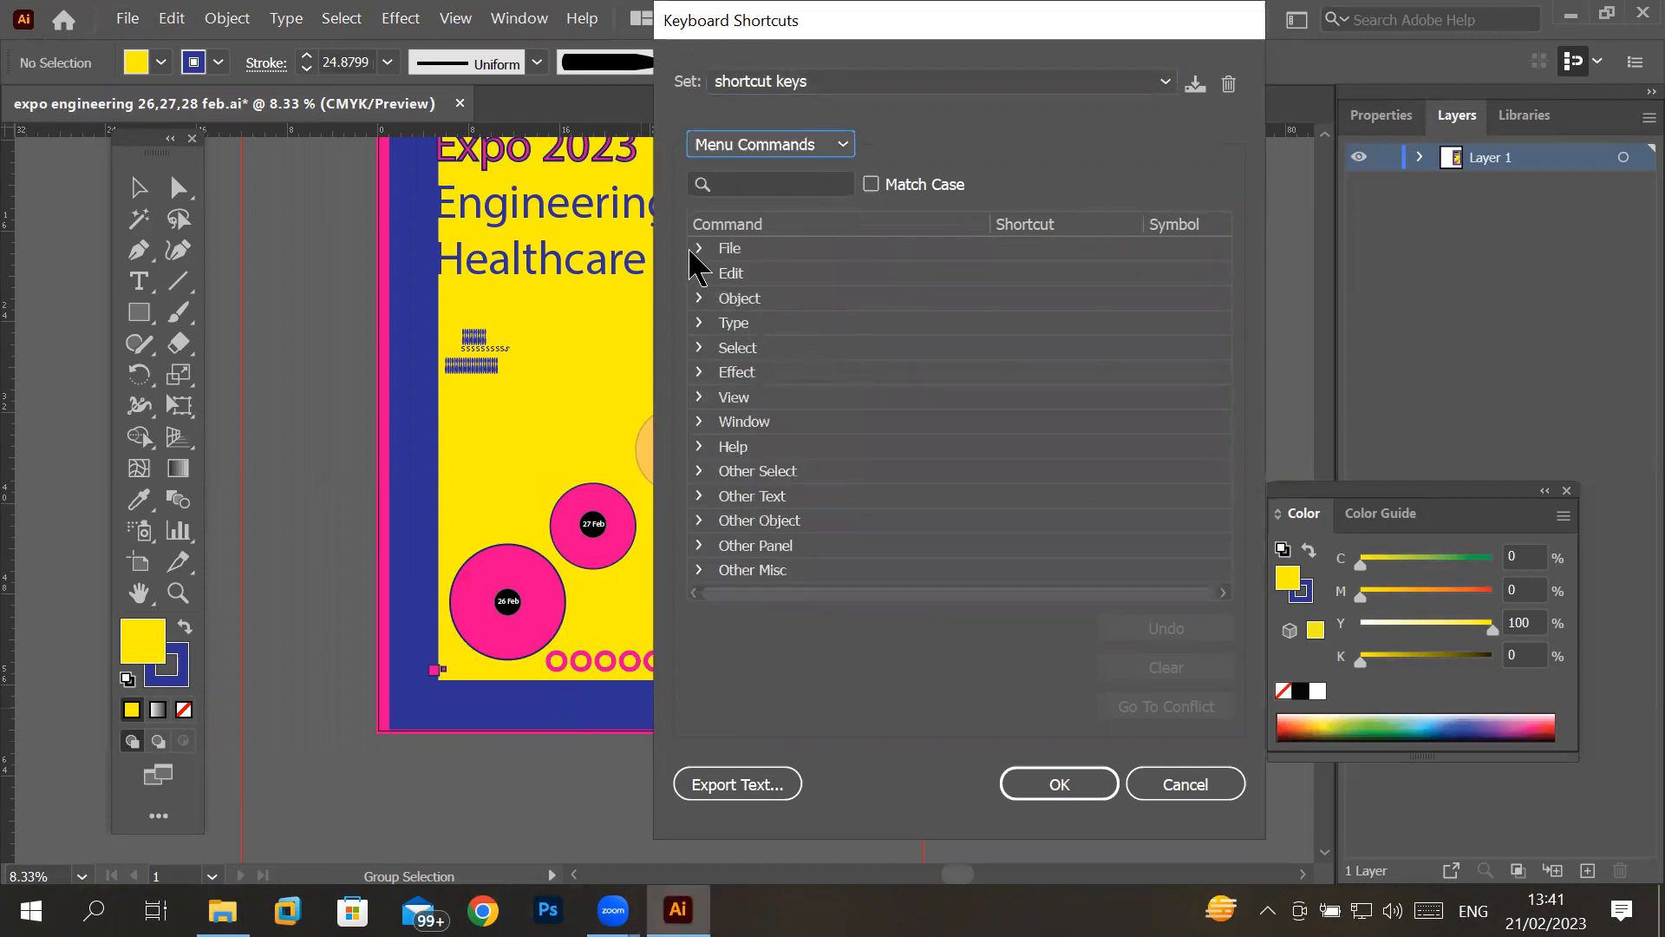
left_click(700, 253)
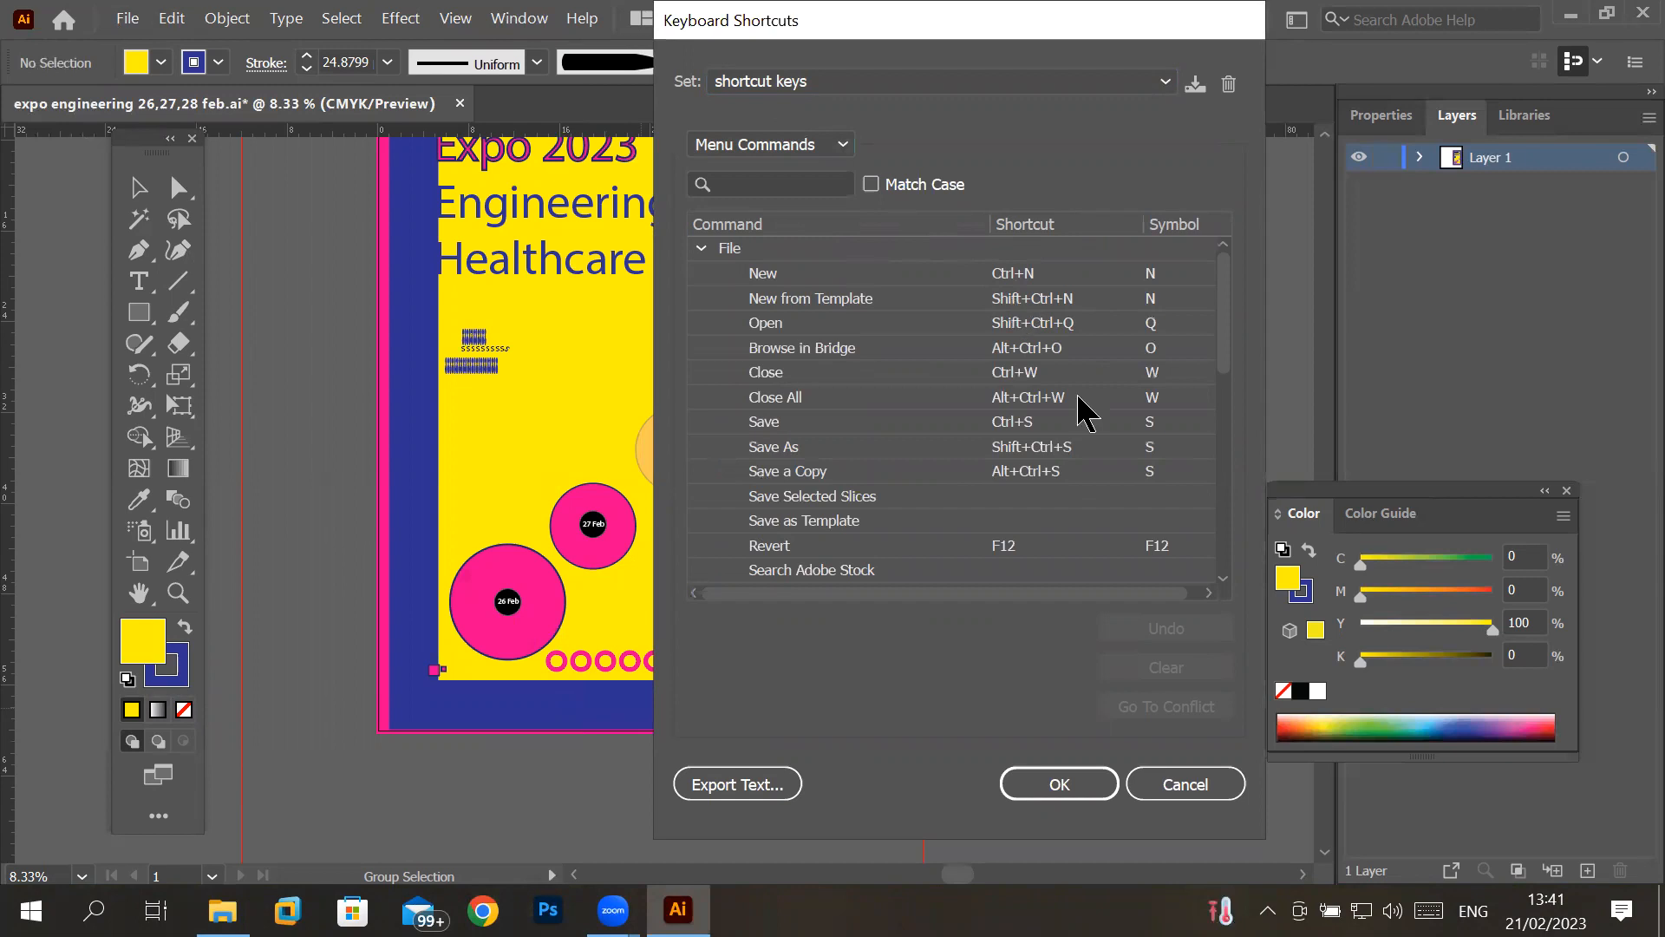
scroll(1141, 445, "down", 10)
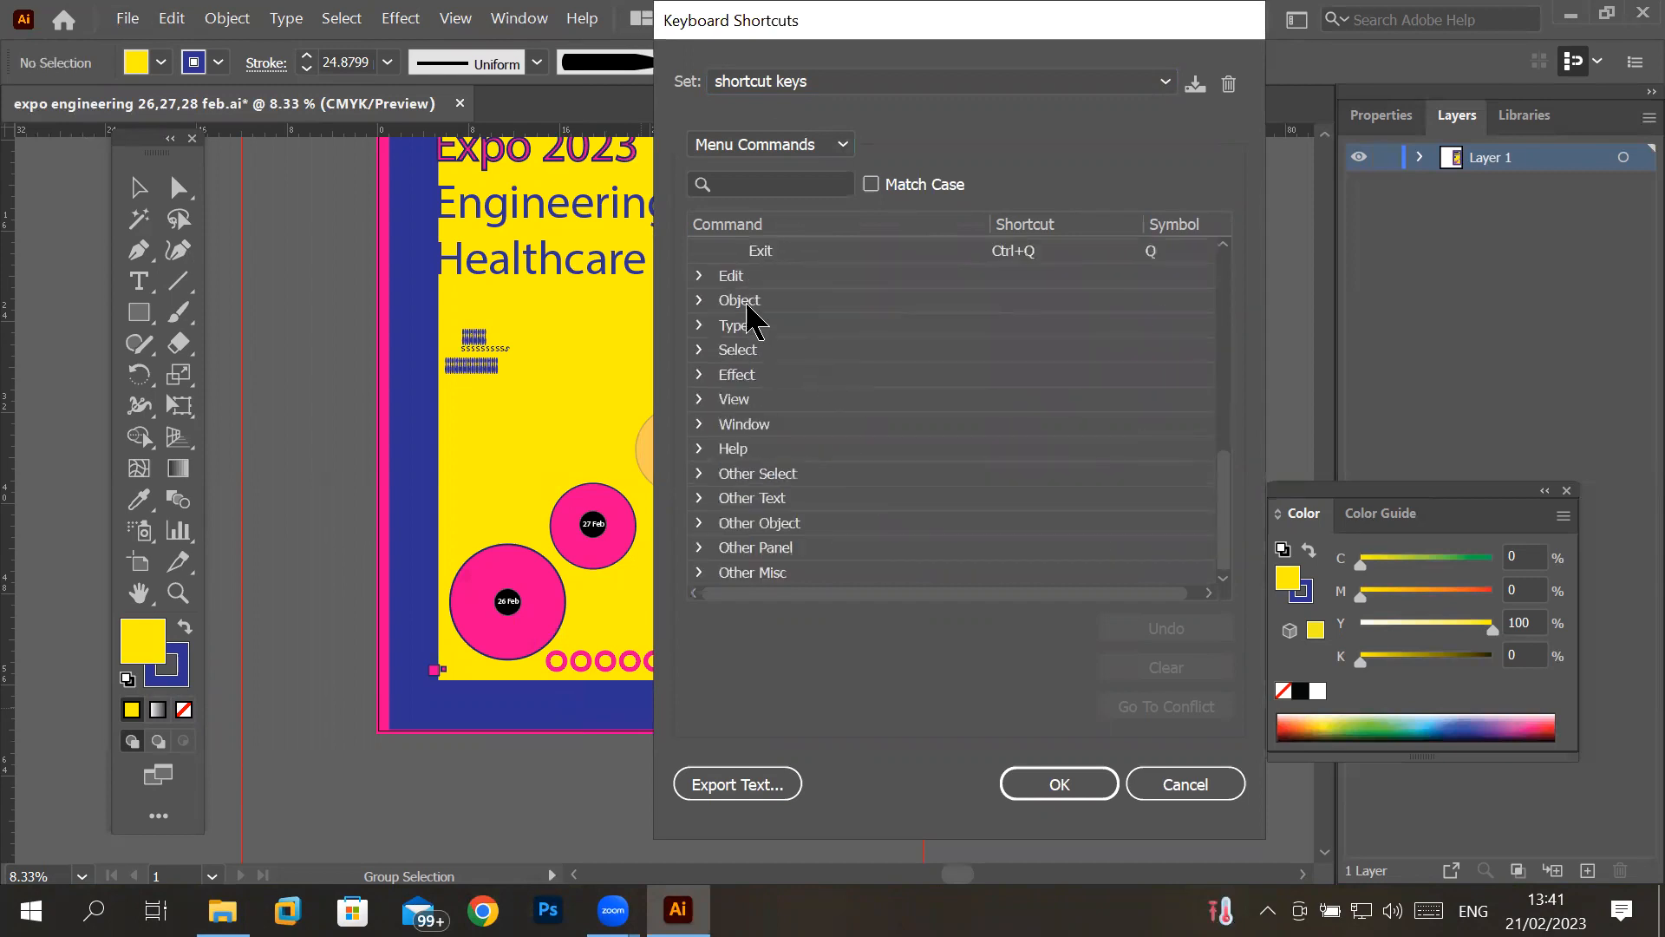
left_click(699, 277)
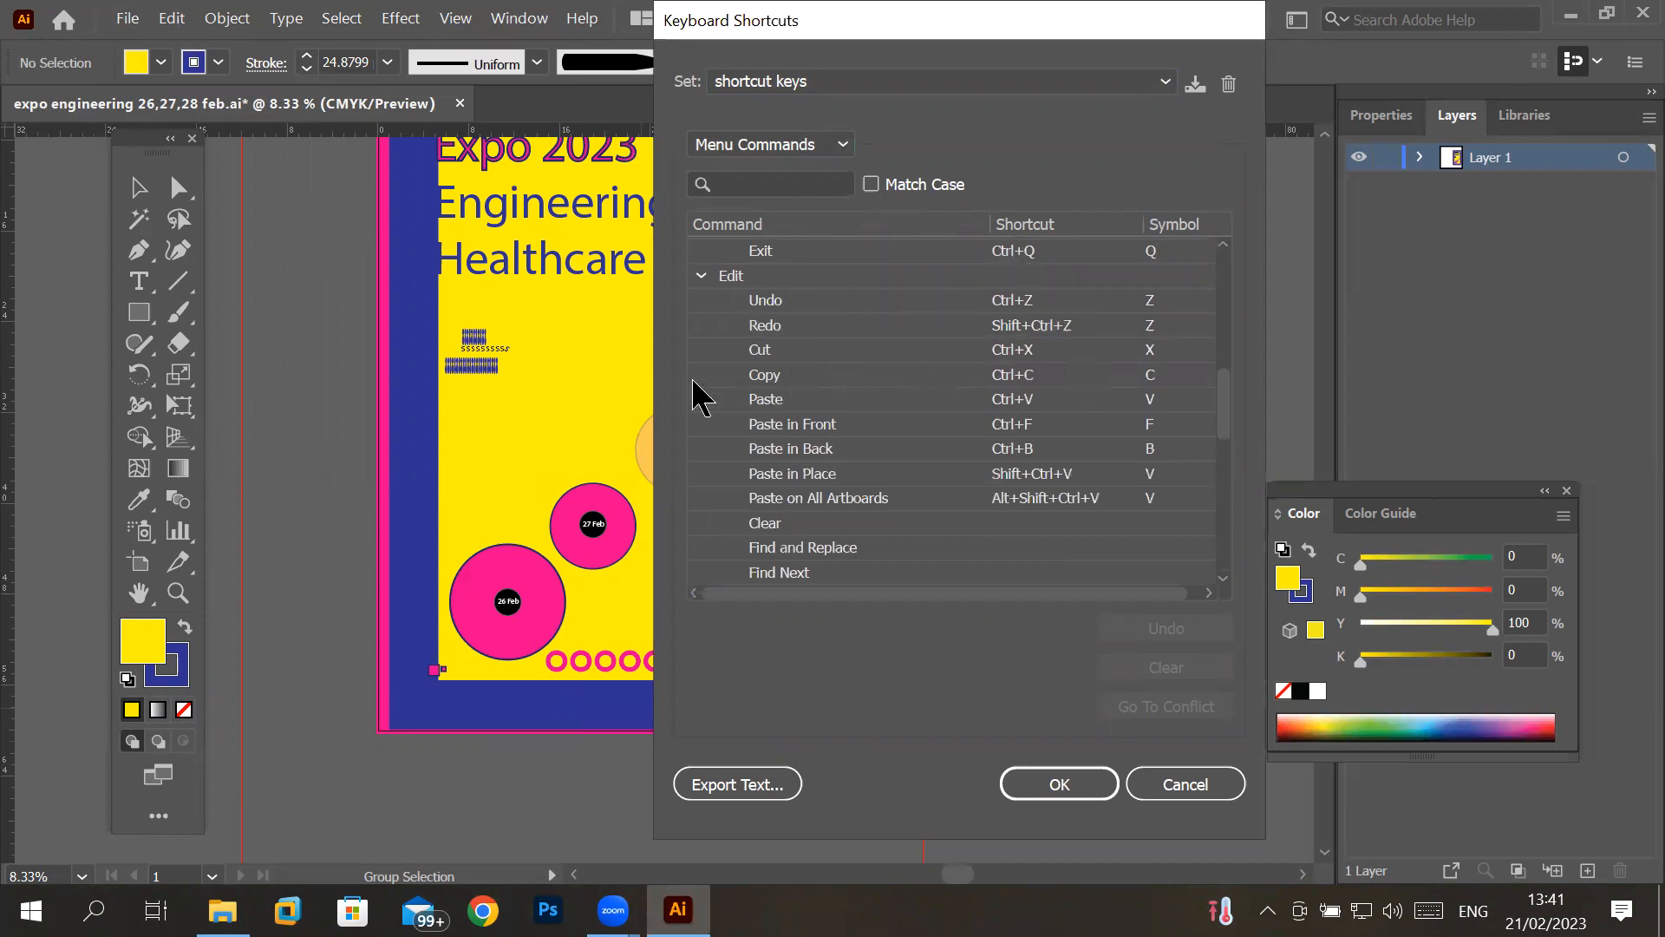
scroll(1041, 429, "down", 3)
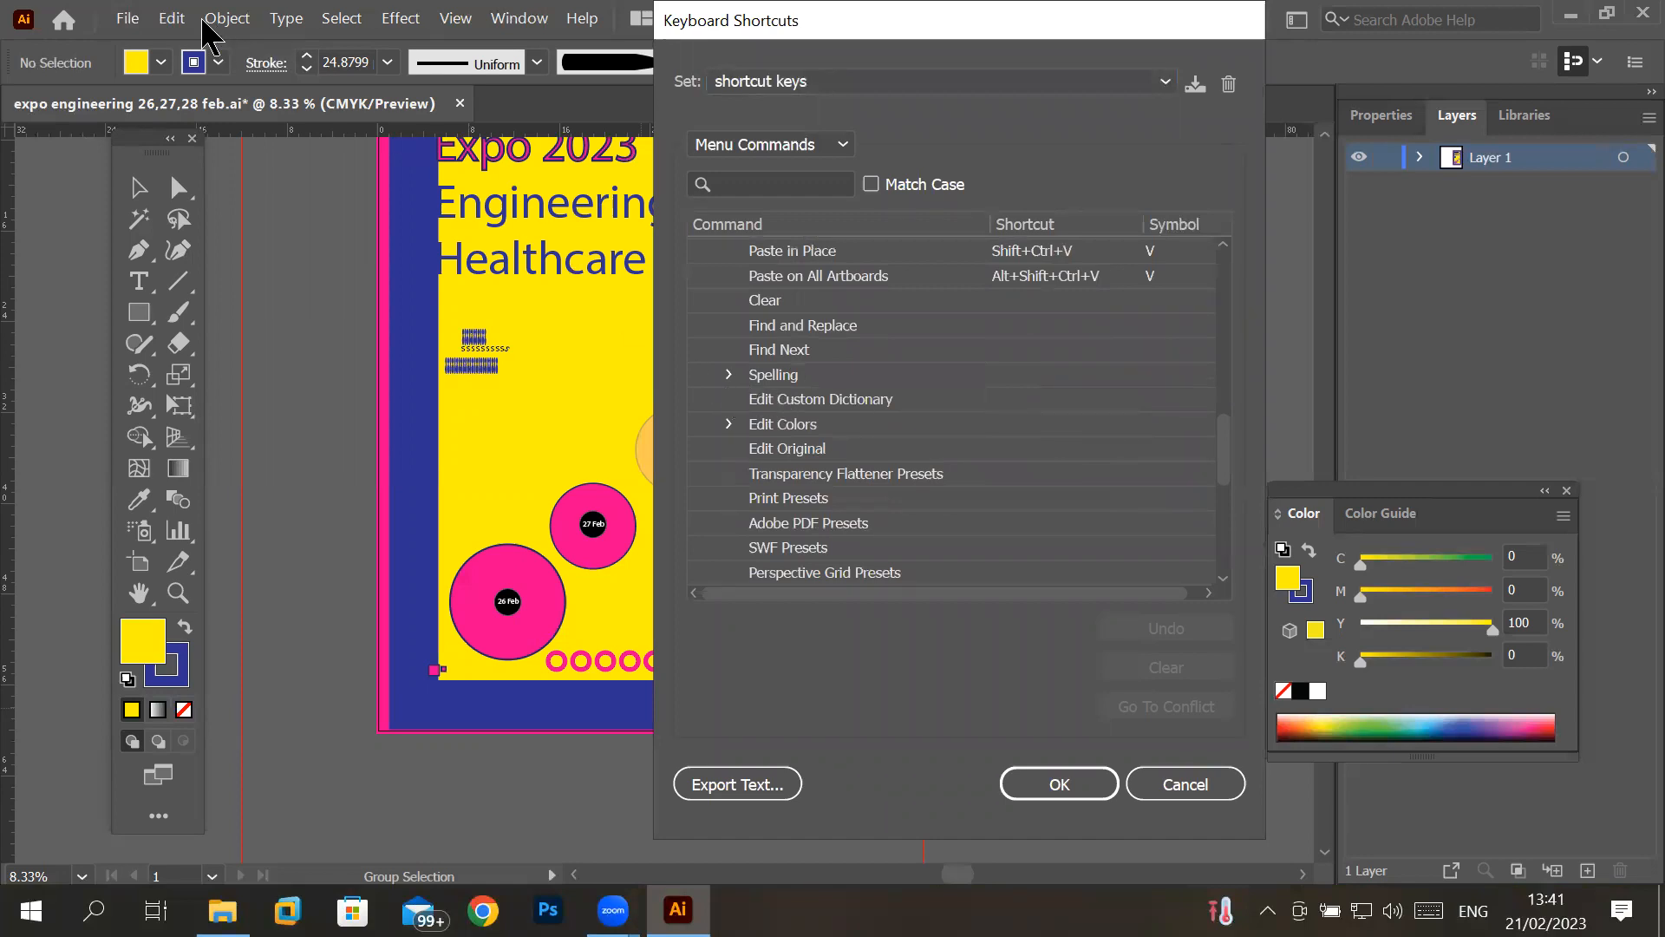
scroll(915, 428, "down", 4)
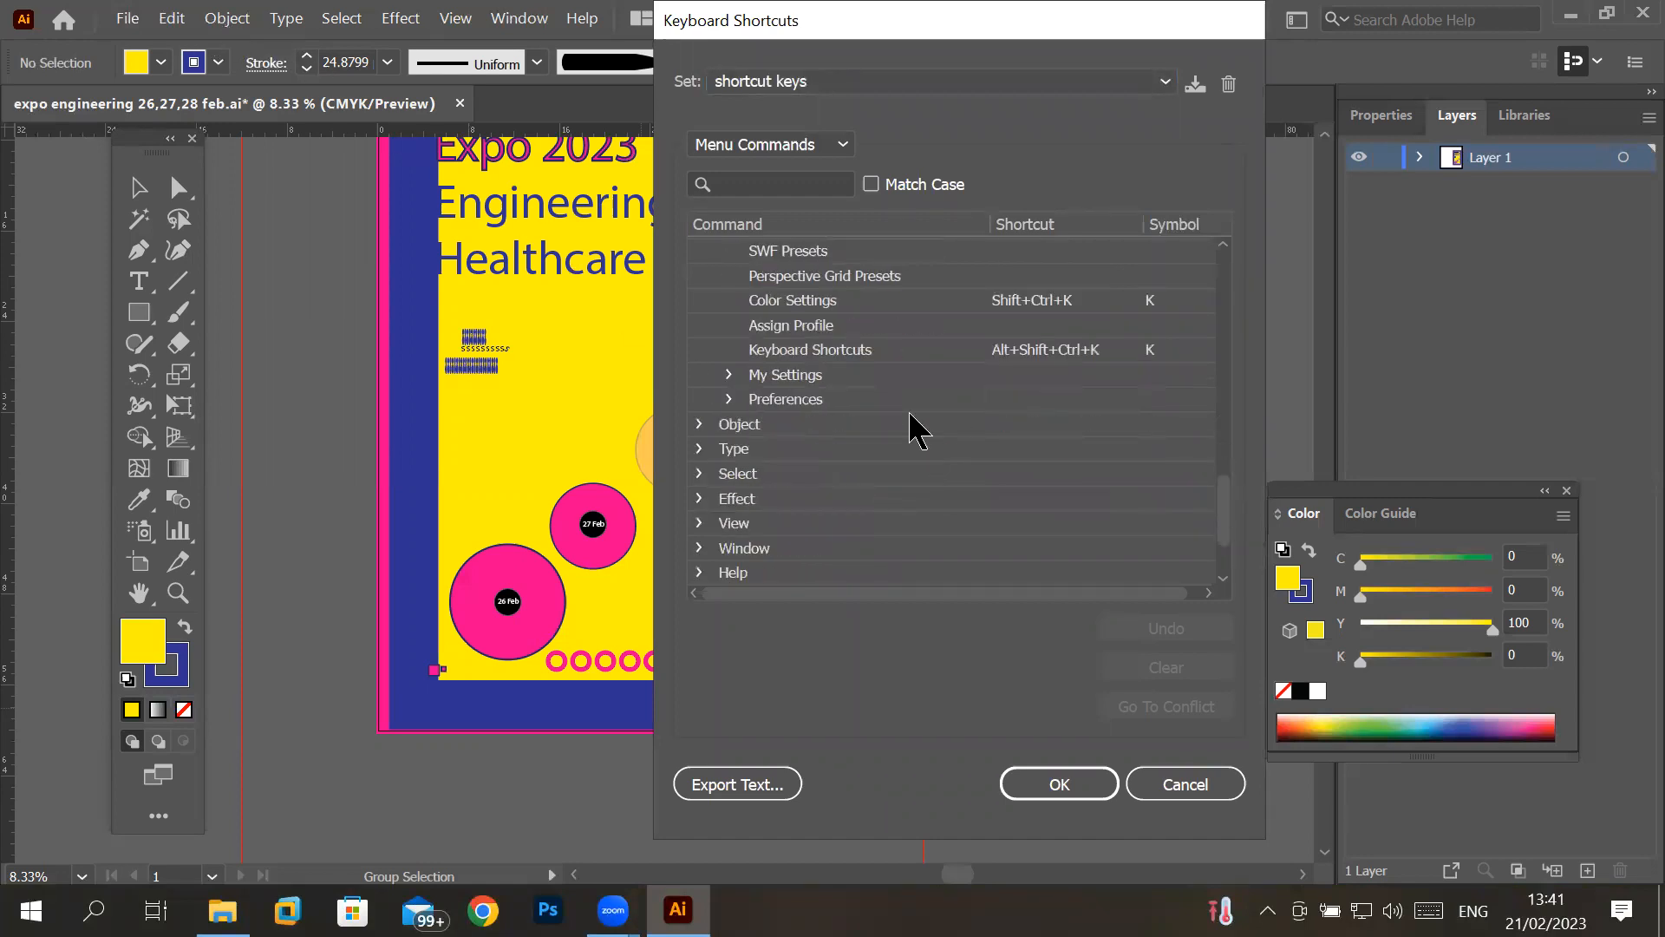
left_click(699, 424)
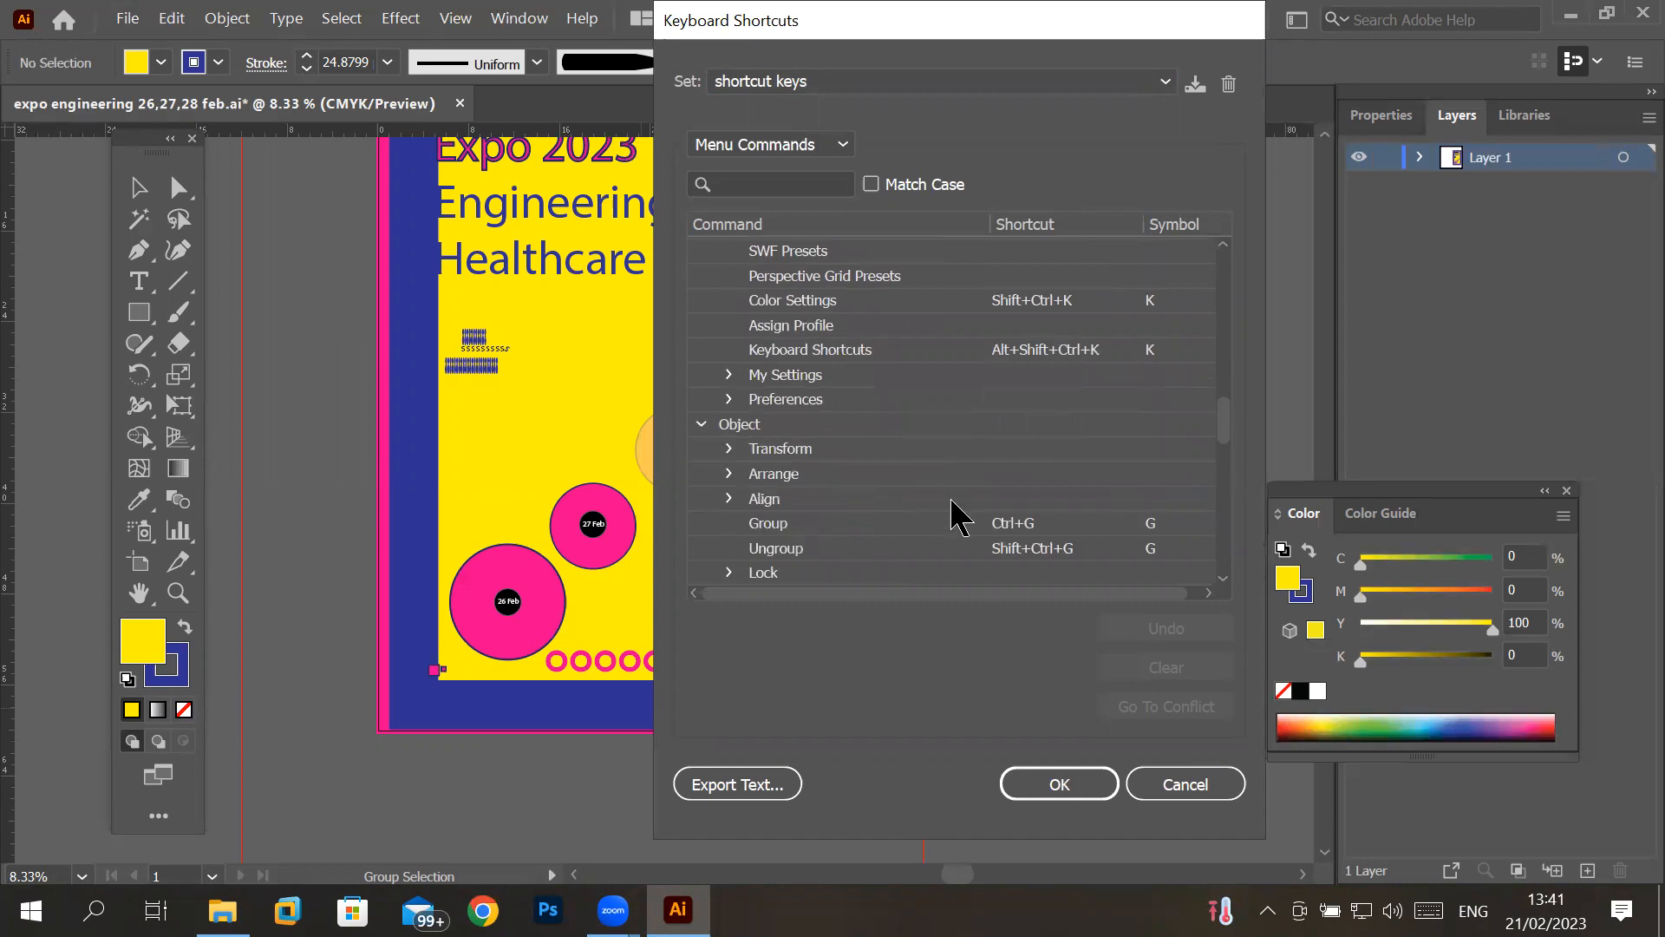
scroll(951, 512, "down", 2)
scroll(951, 512, "down", 8)
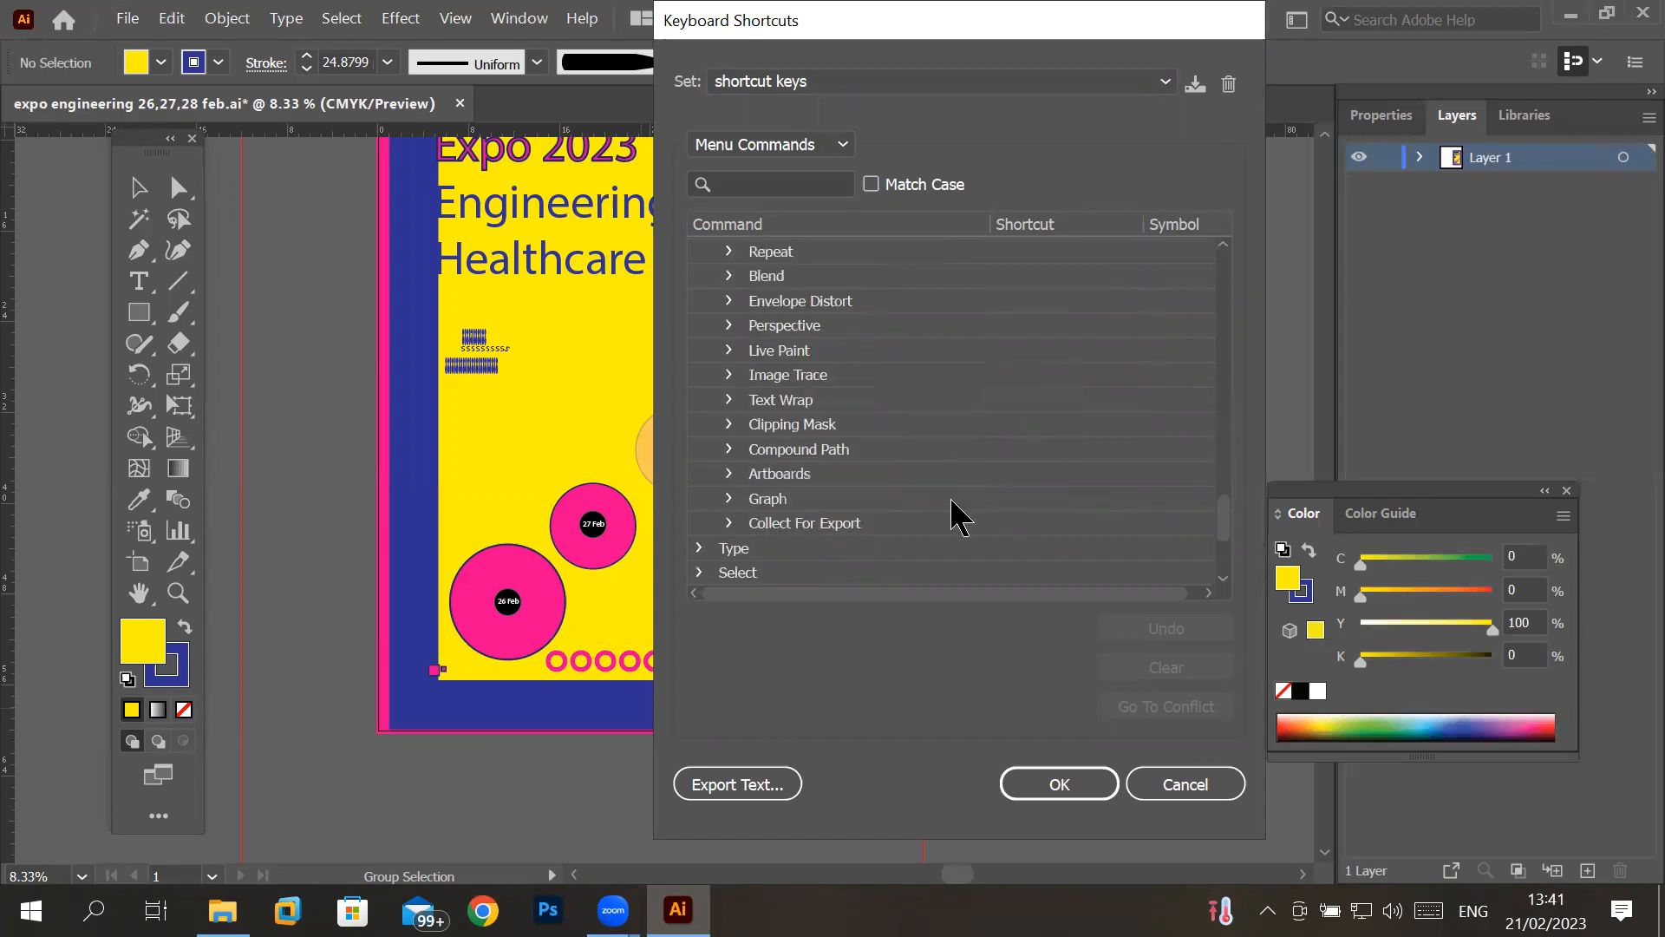
scroll(952, 513, "down", 2)
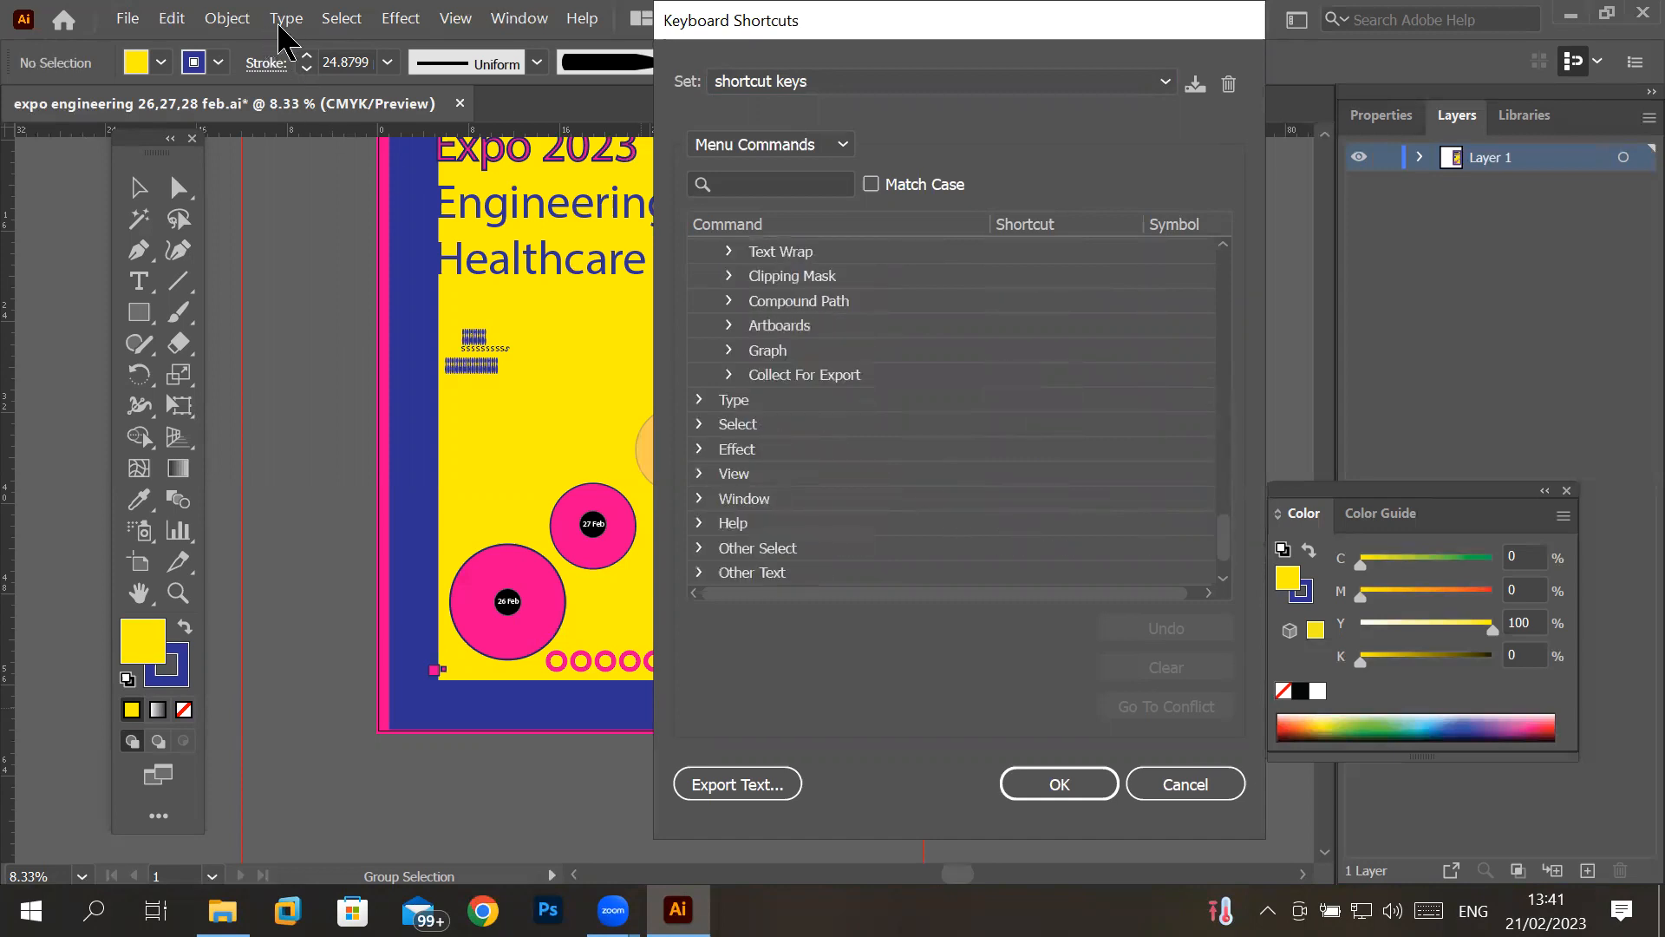
- Examine the shortcuts listed for the Type and Select commands, close the settings without changes, and view the Select commands
left_click(701, 400)
scroll(789, 451, "down", 2)
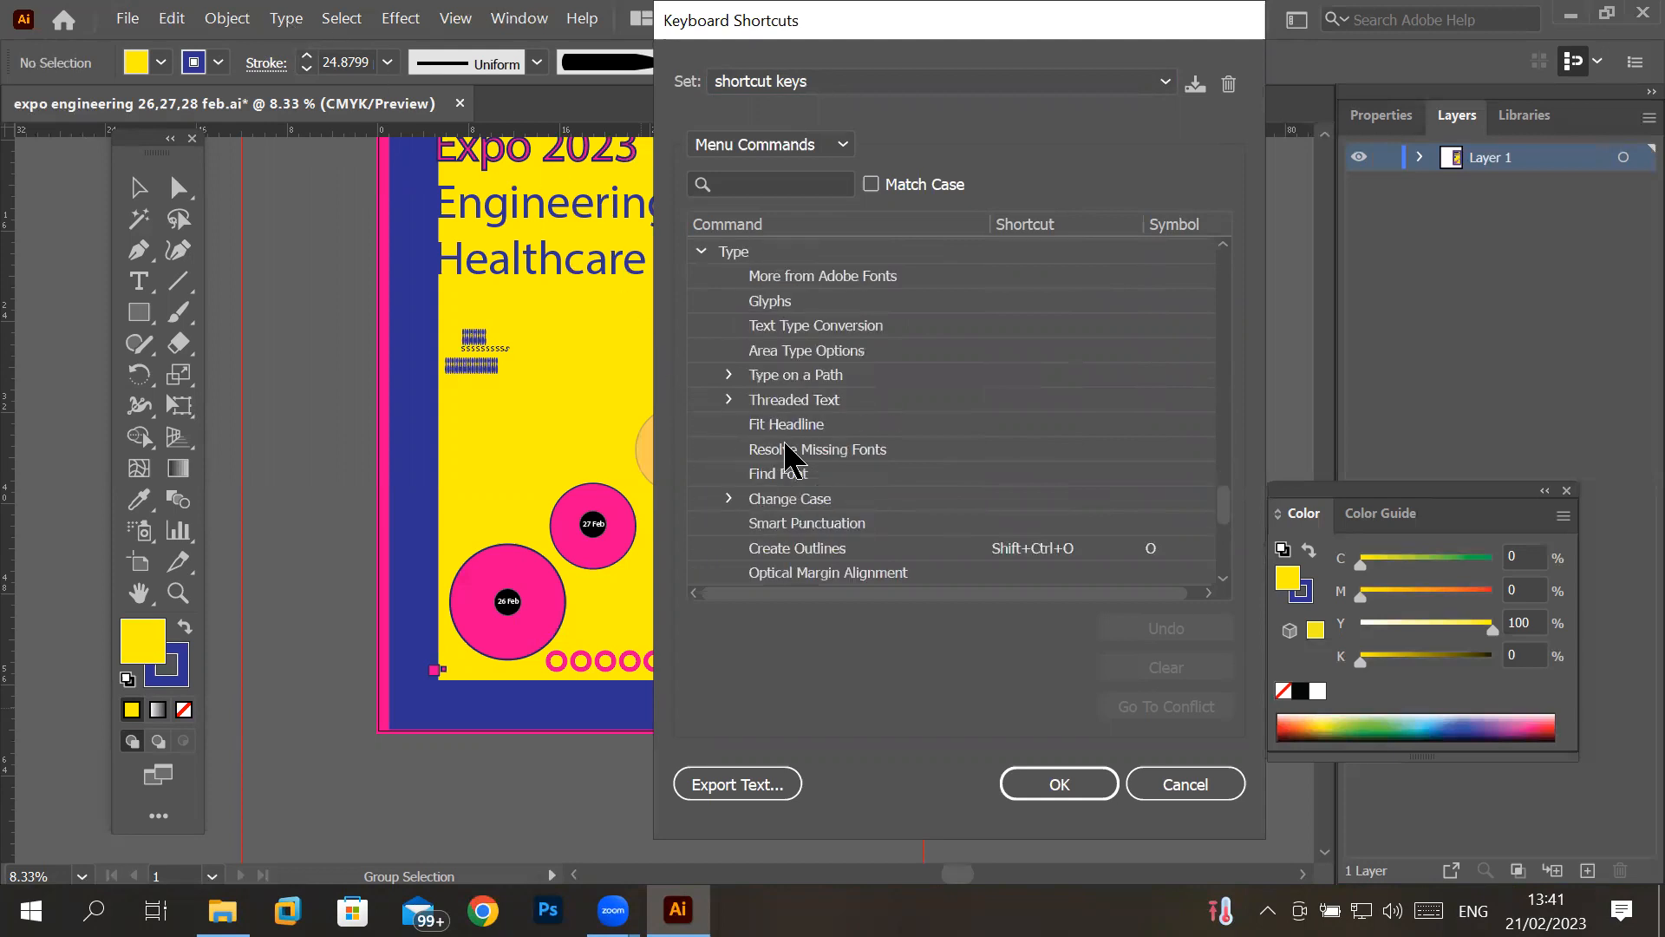
scroll(990, 403, "down", 3)
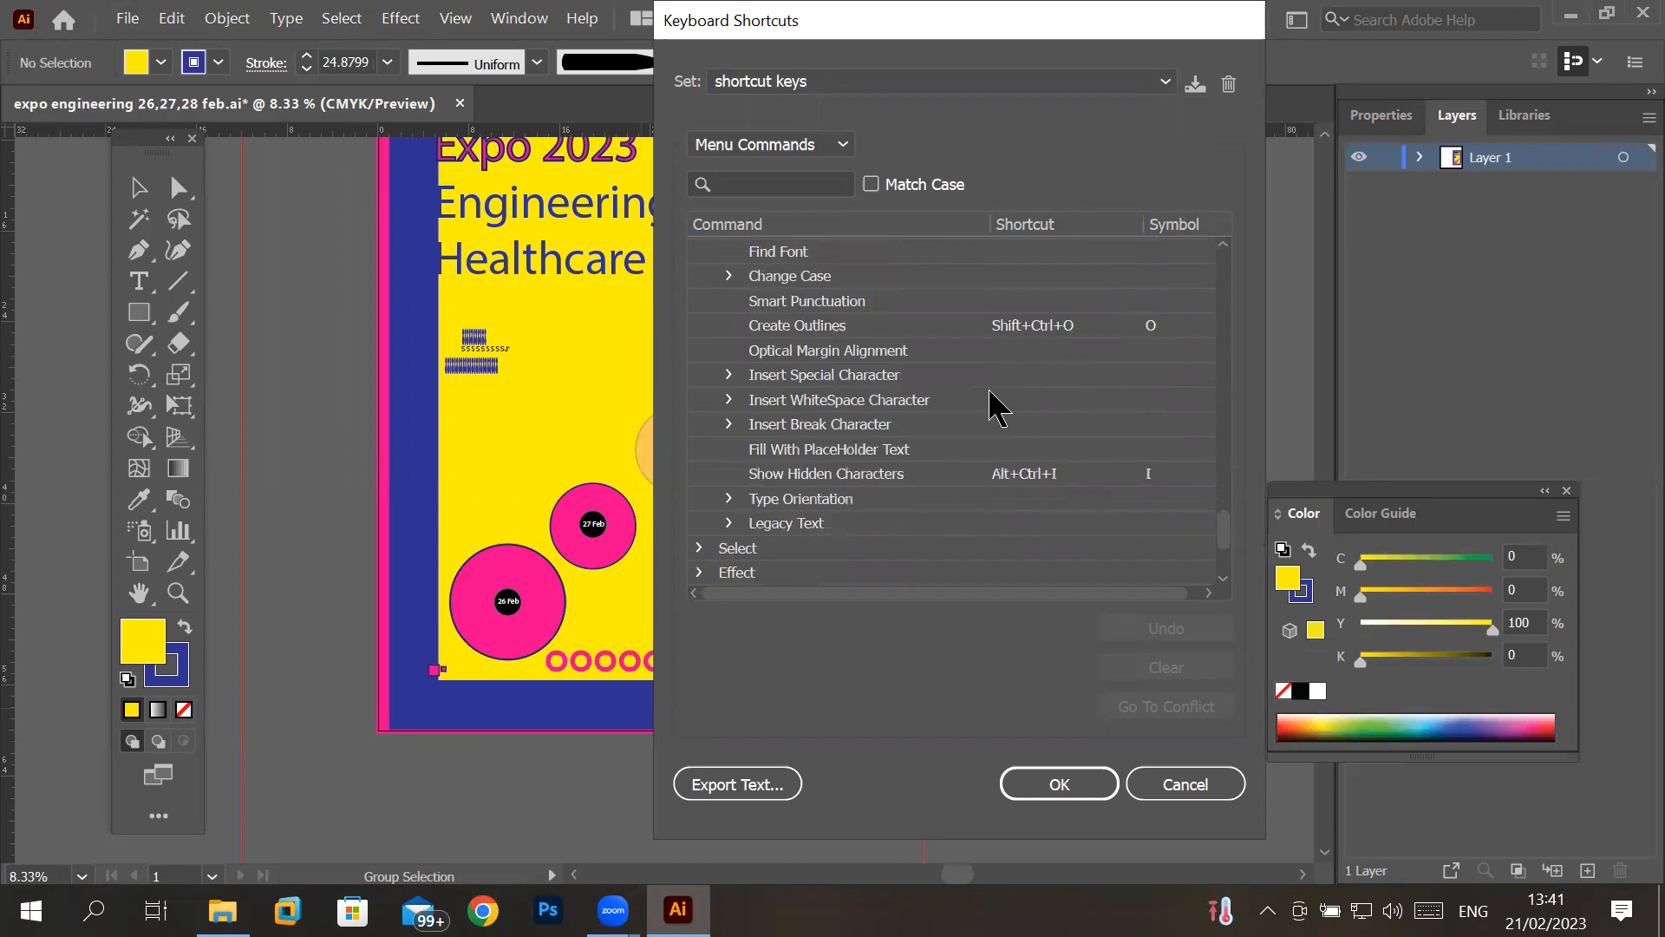
scroll(990, 403, "down", 1)
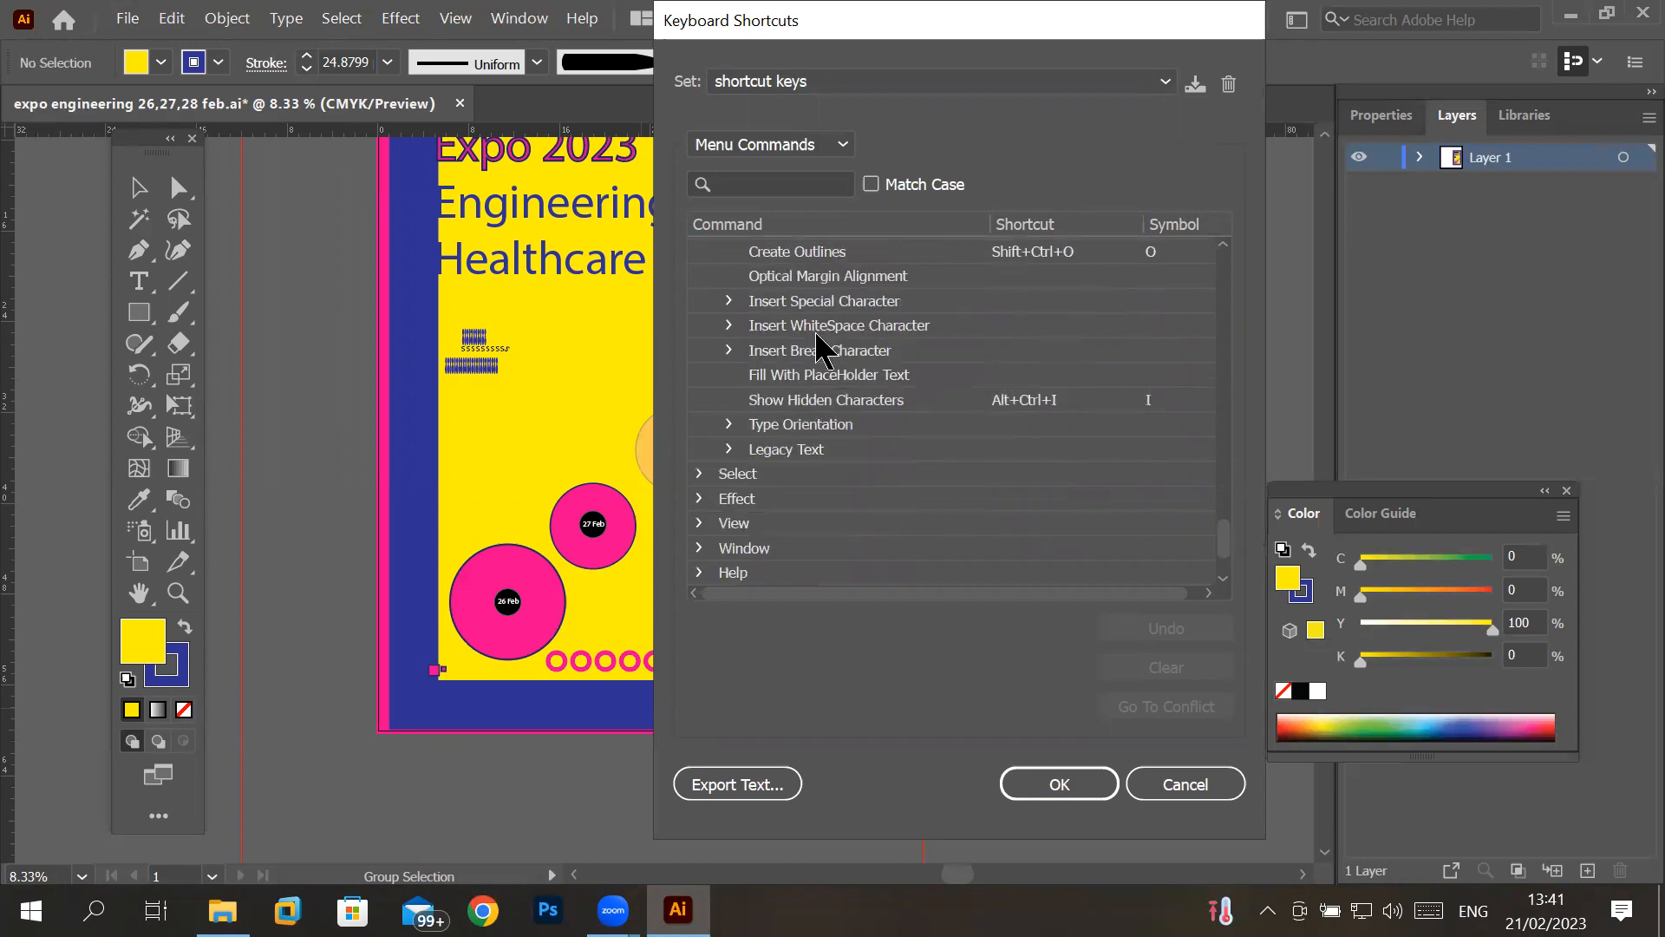
left_click(1127, 329)
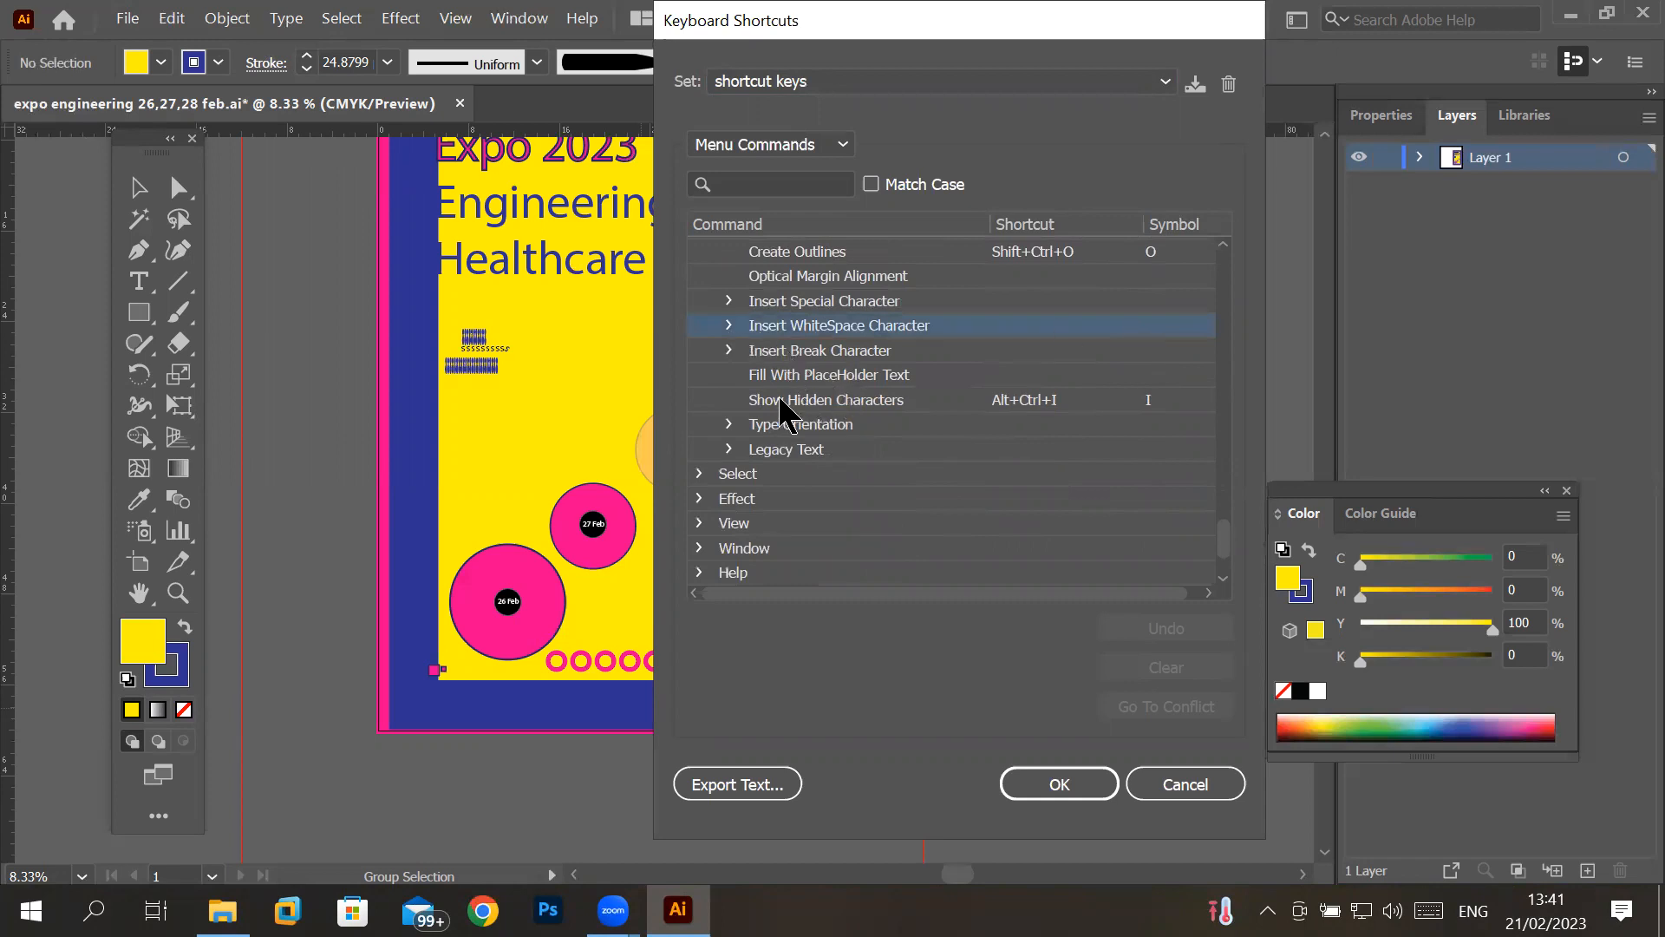
left_click(995, 377)
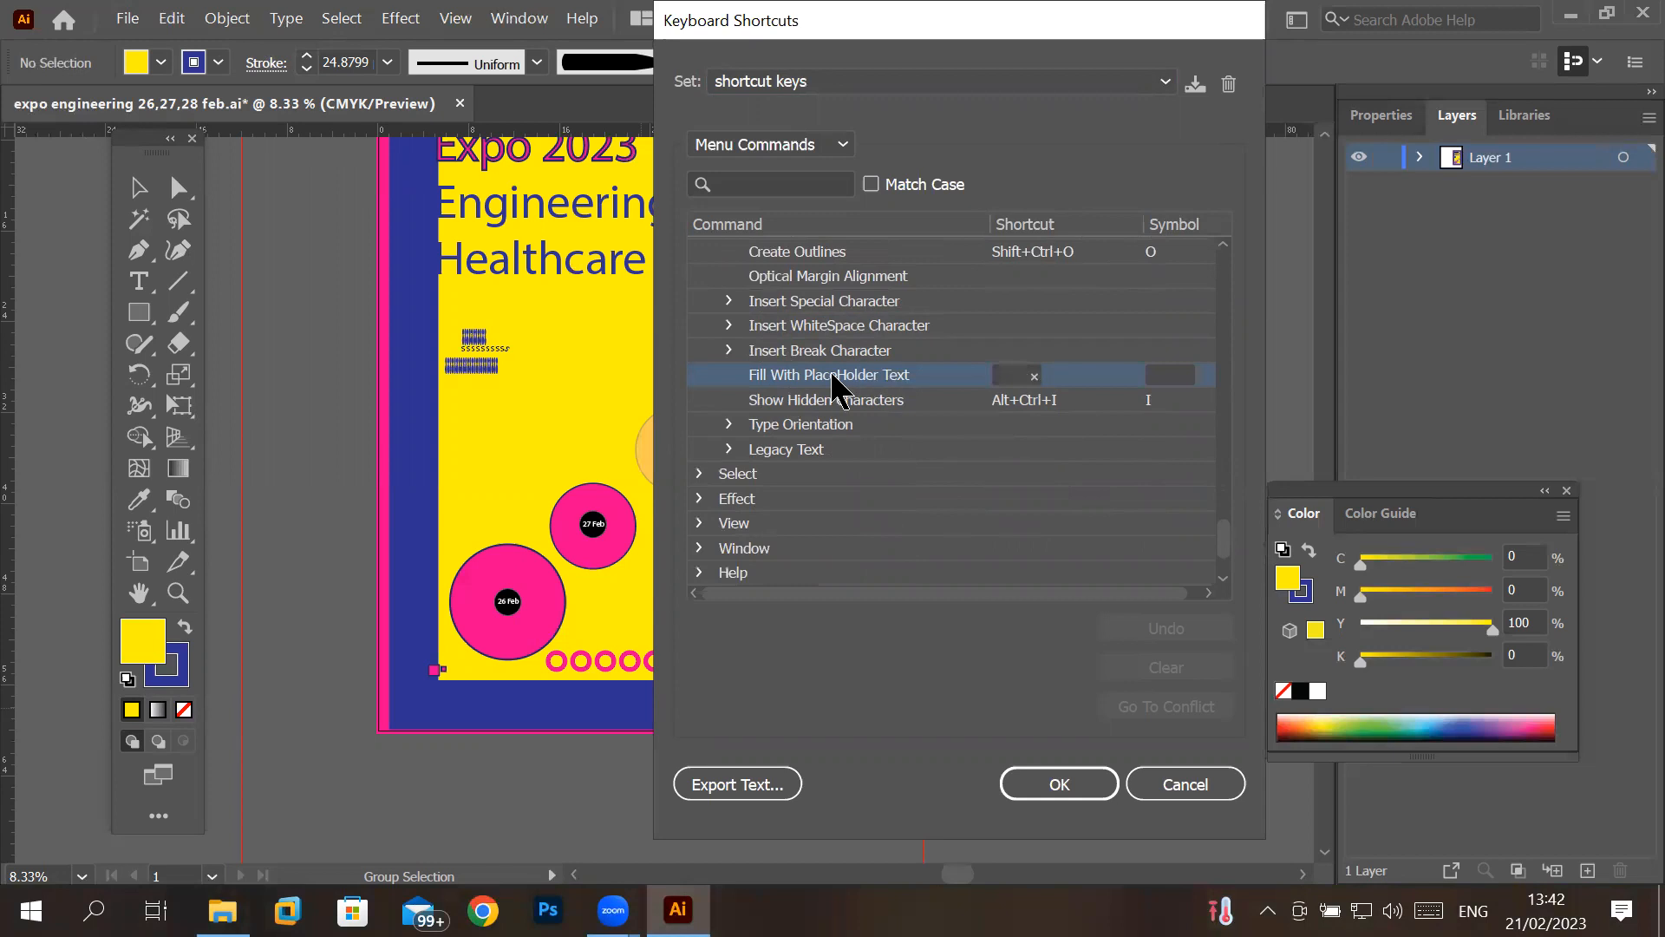
left_click(700, 474)
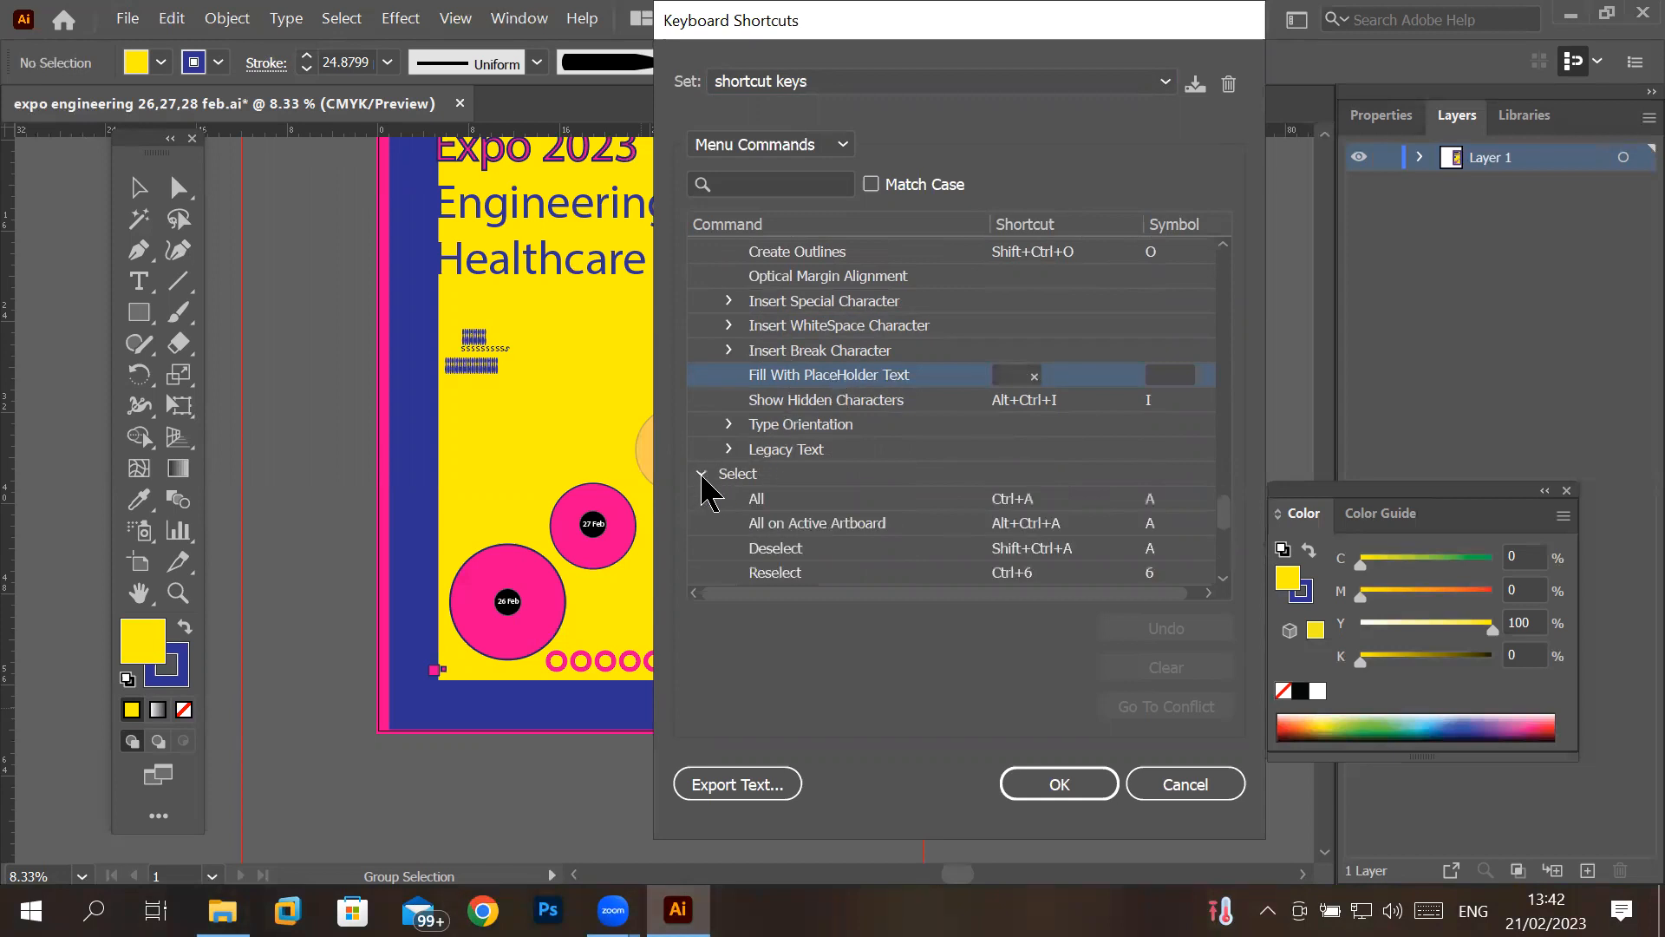
left_click(1200, 791)
left_click(341, 18)
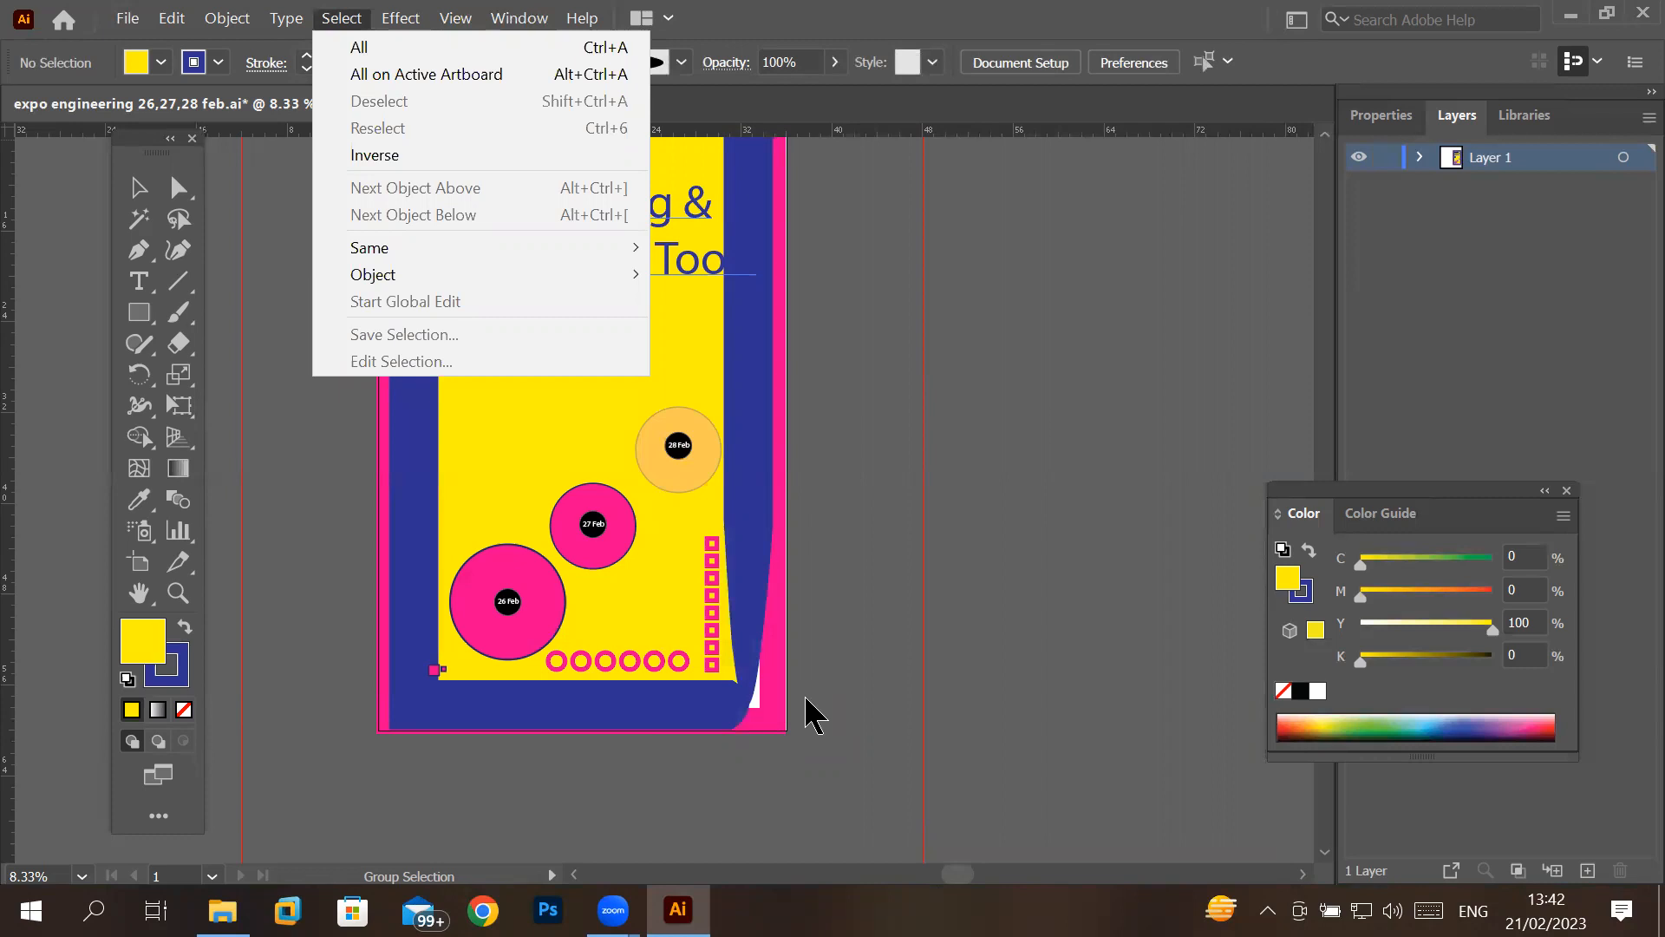
- Remove the Ctrl+N shortcut from the New command in the File group and overwrite the "shortcut keys" set
mouse_move(171, 24)
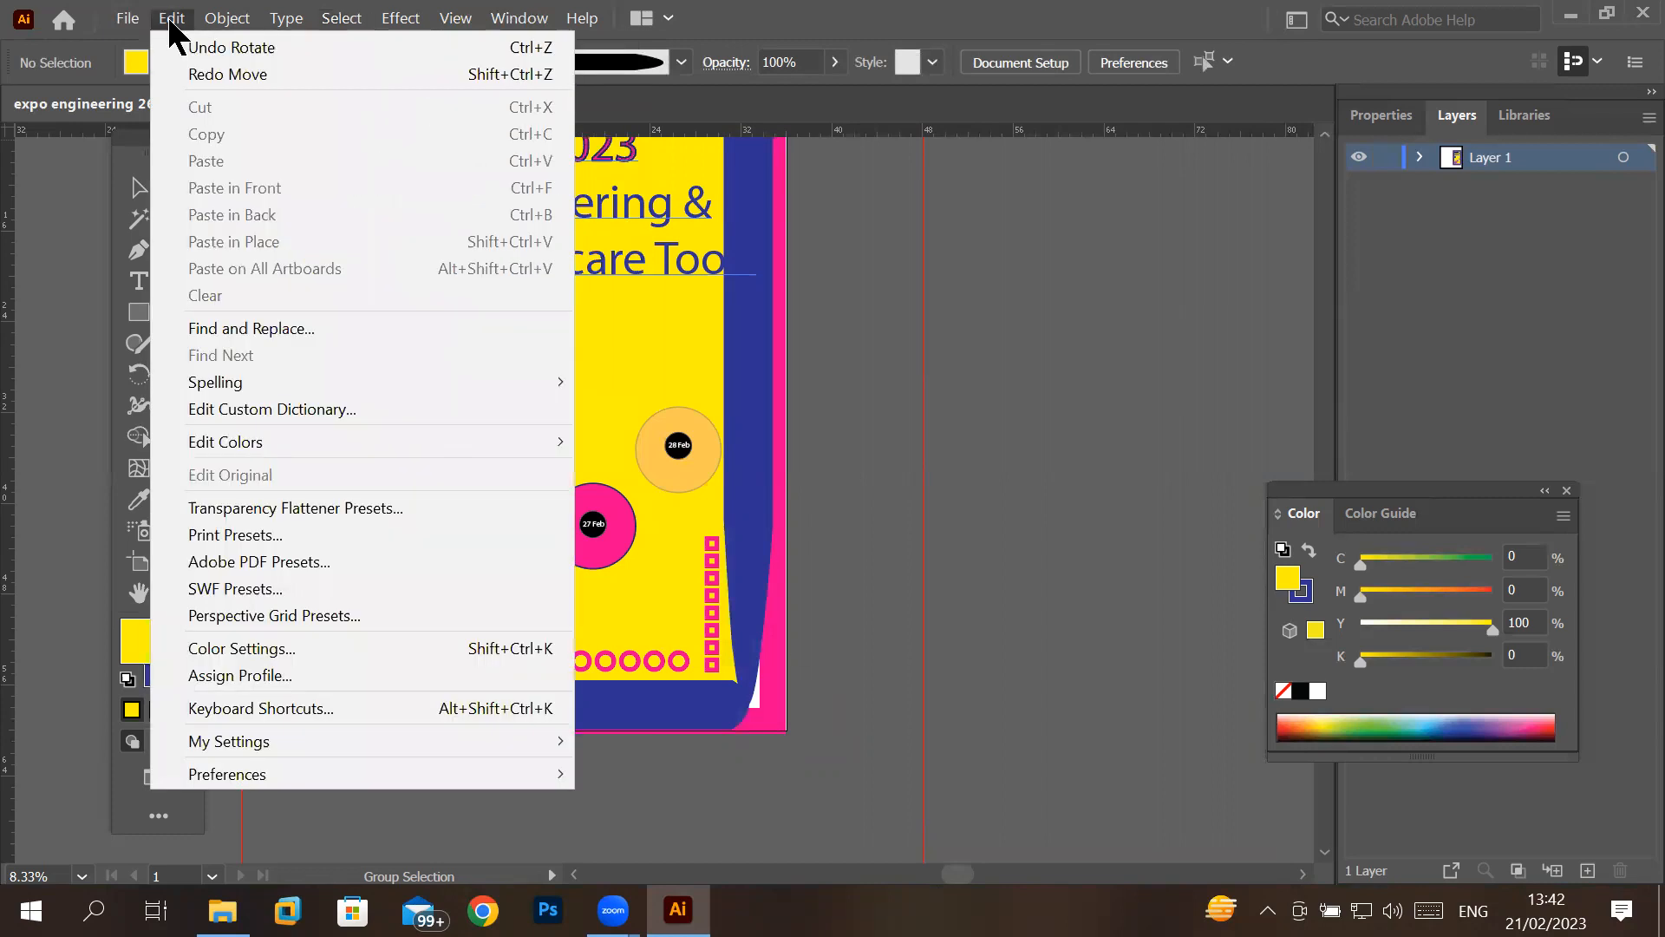
left_click(407, 708)
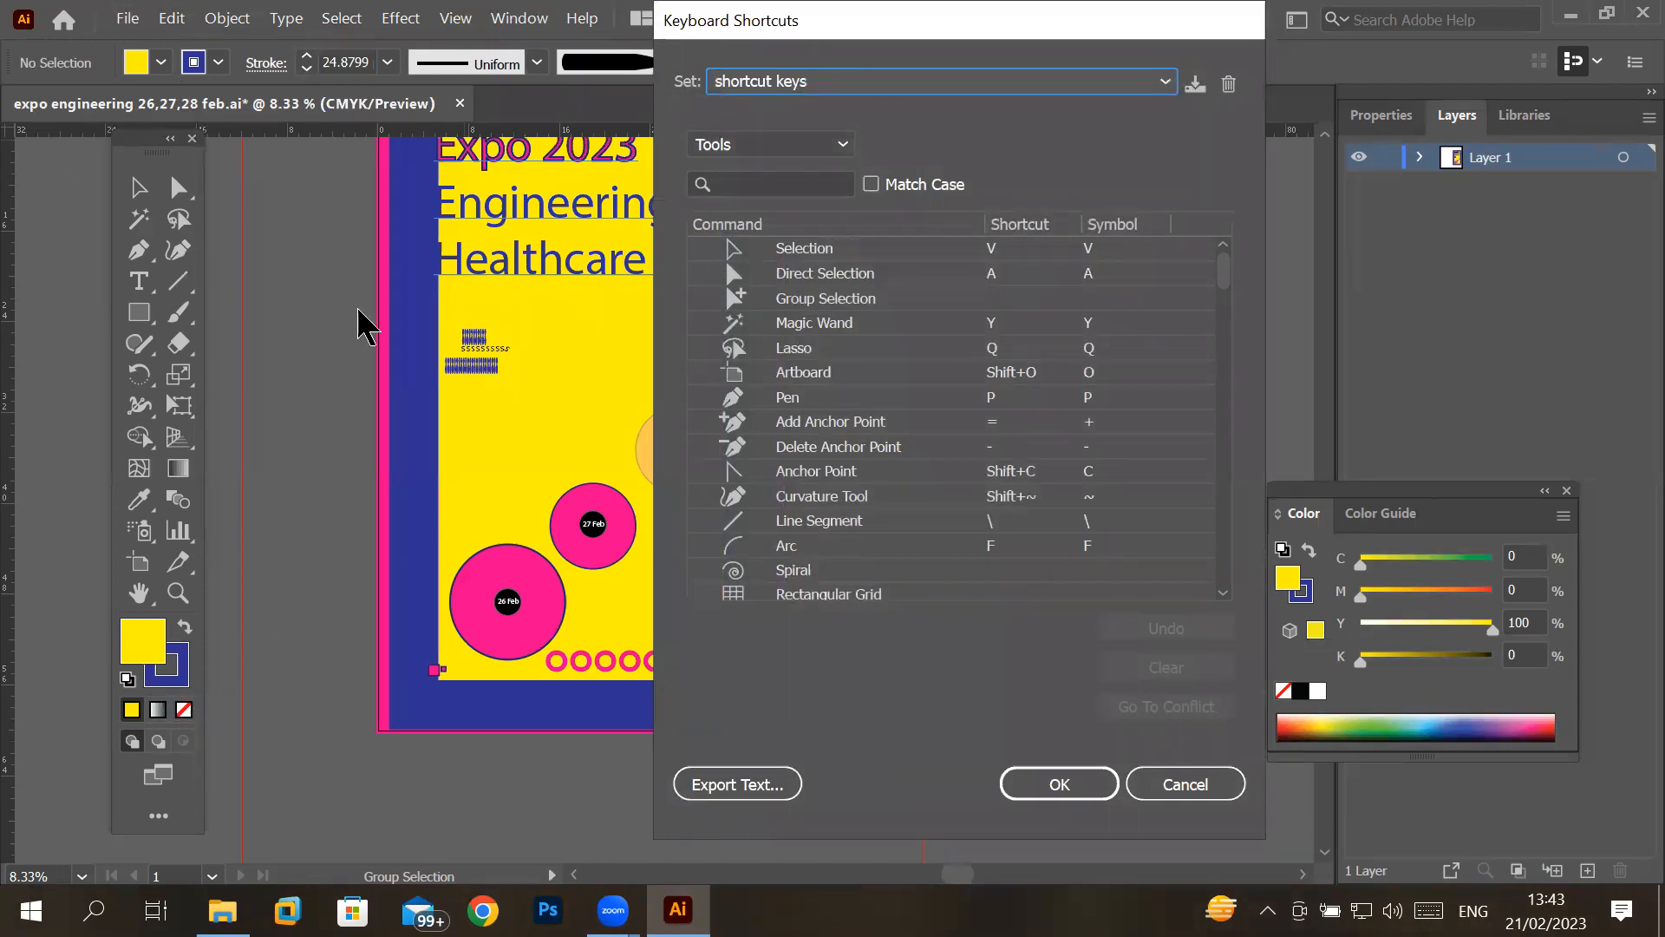
left_click(843, 145)
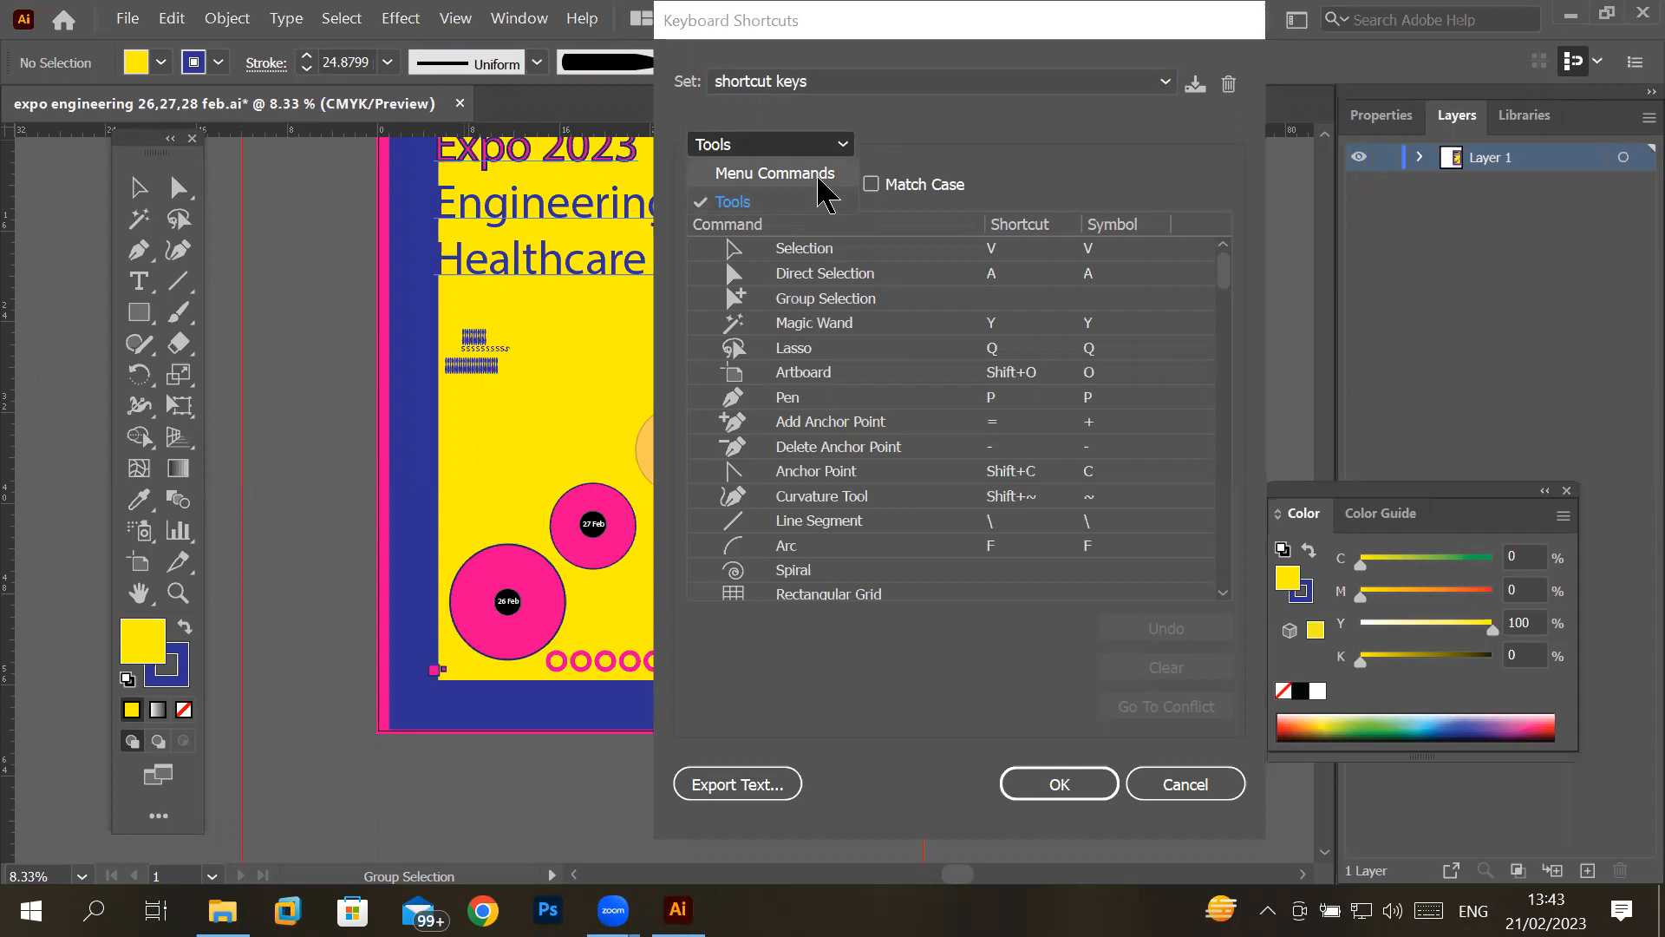
left_click(816, 173)
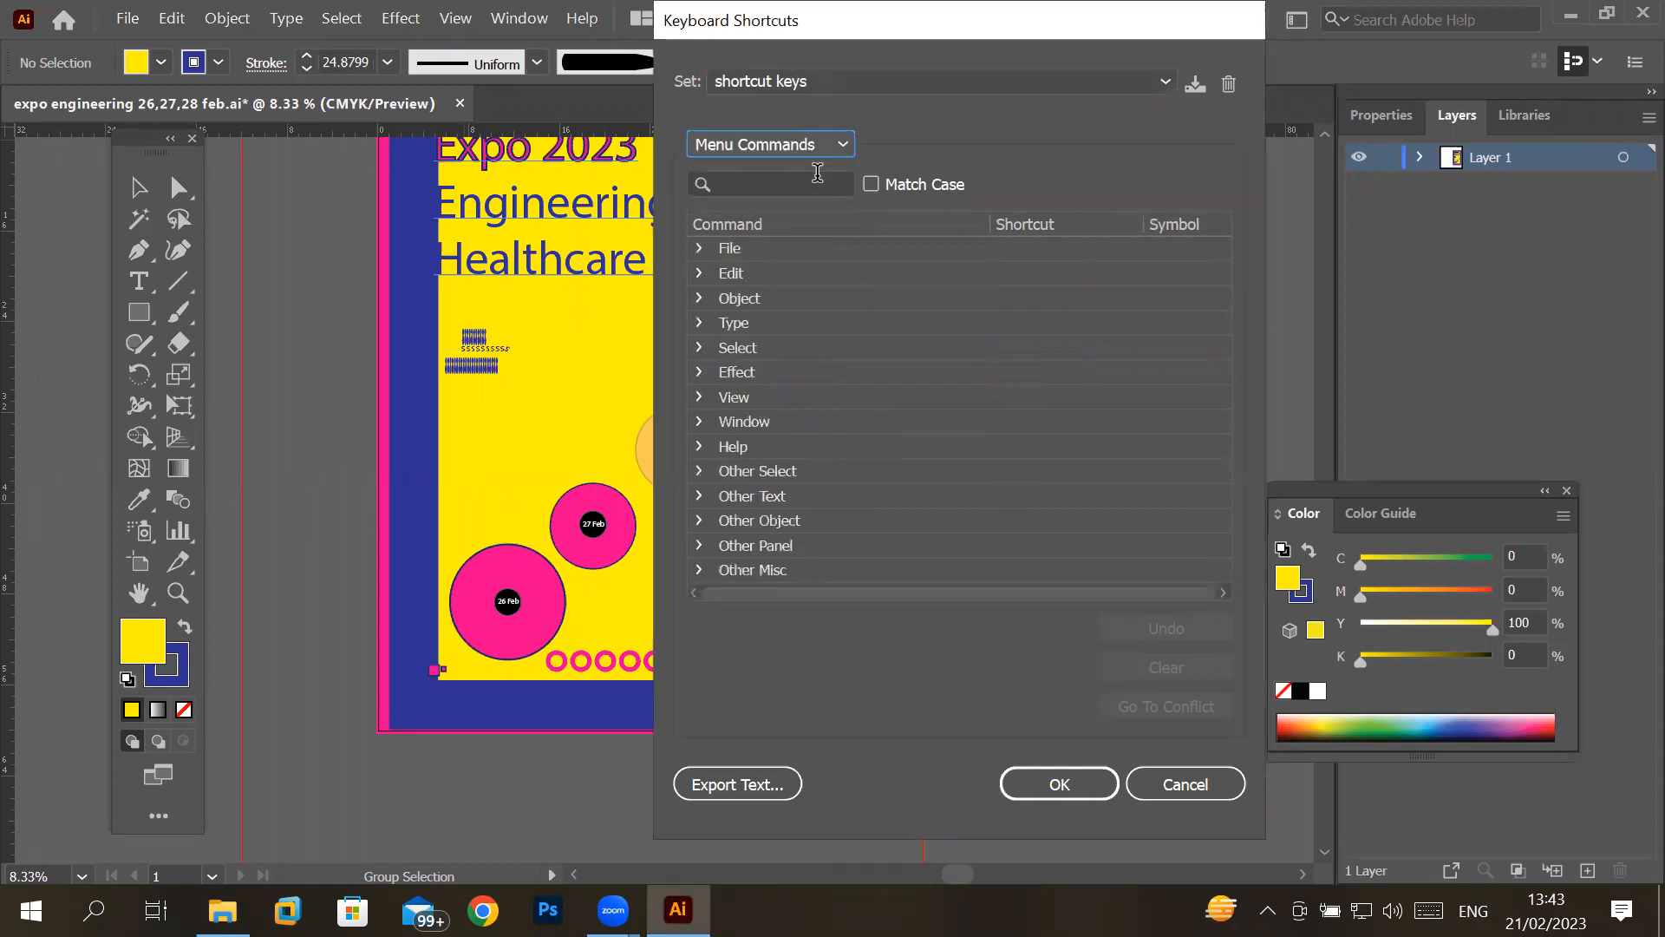
left_click(699, 248)
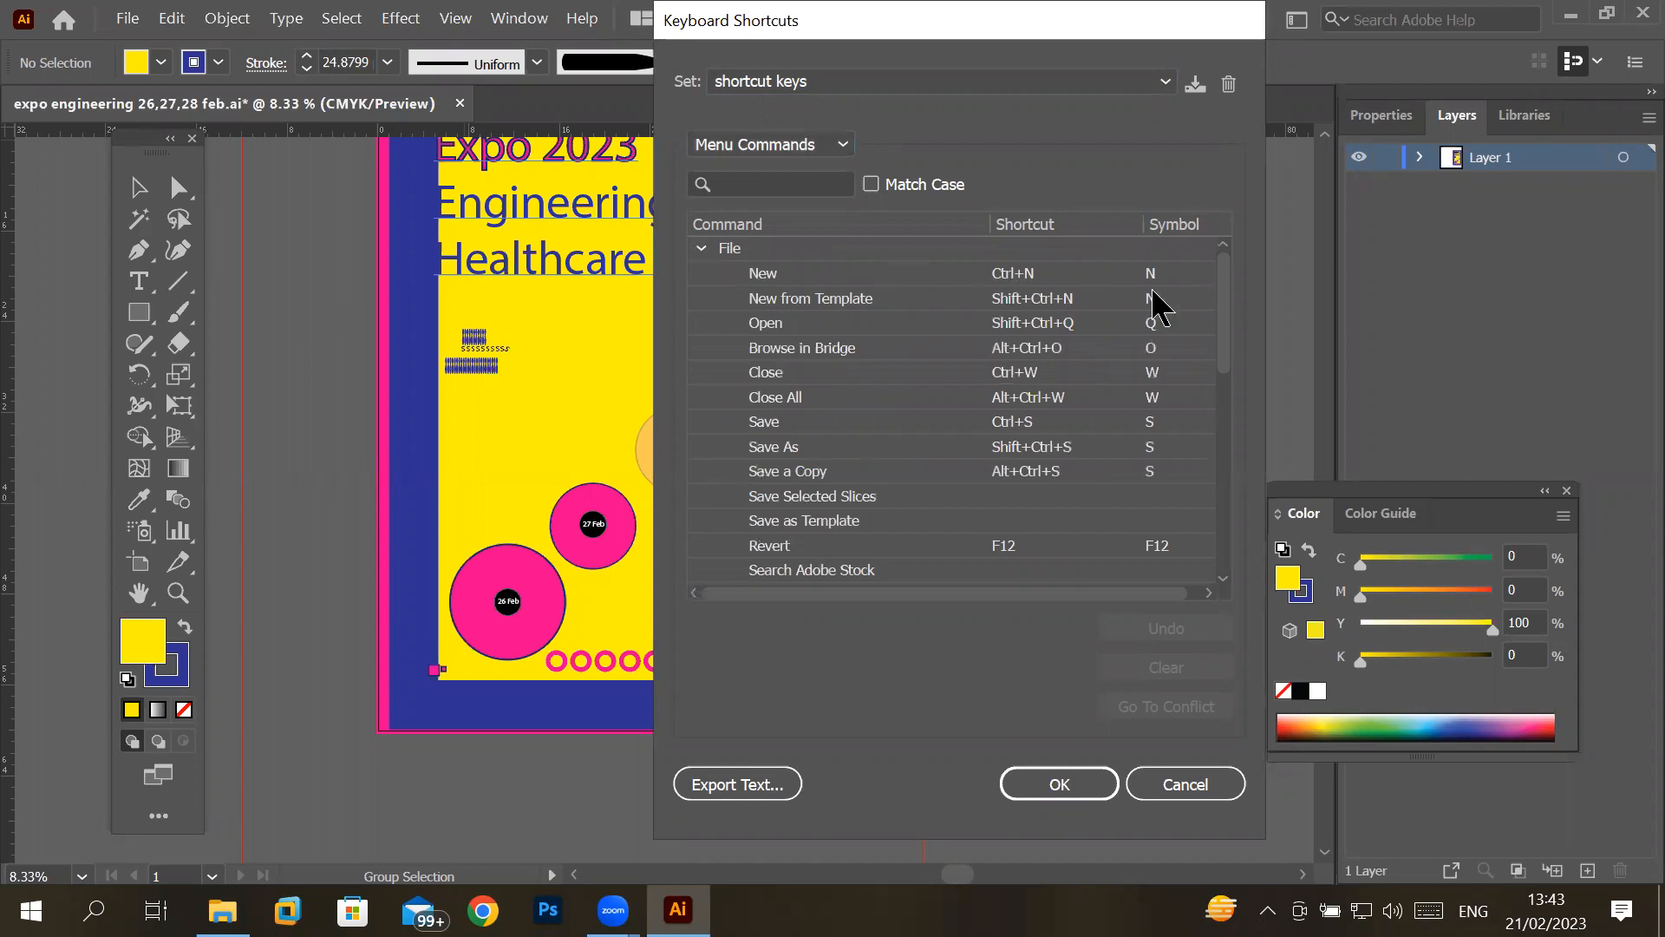
left_click(1071, 274)
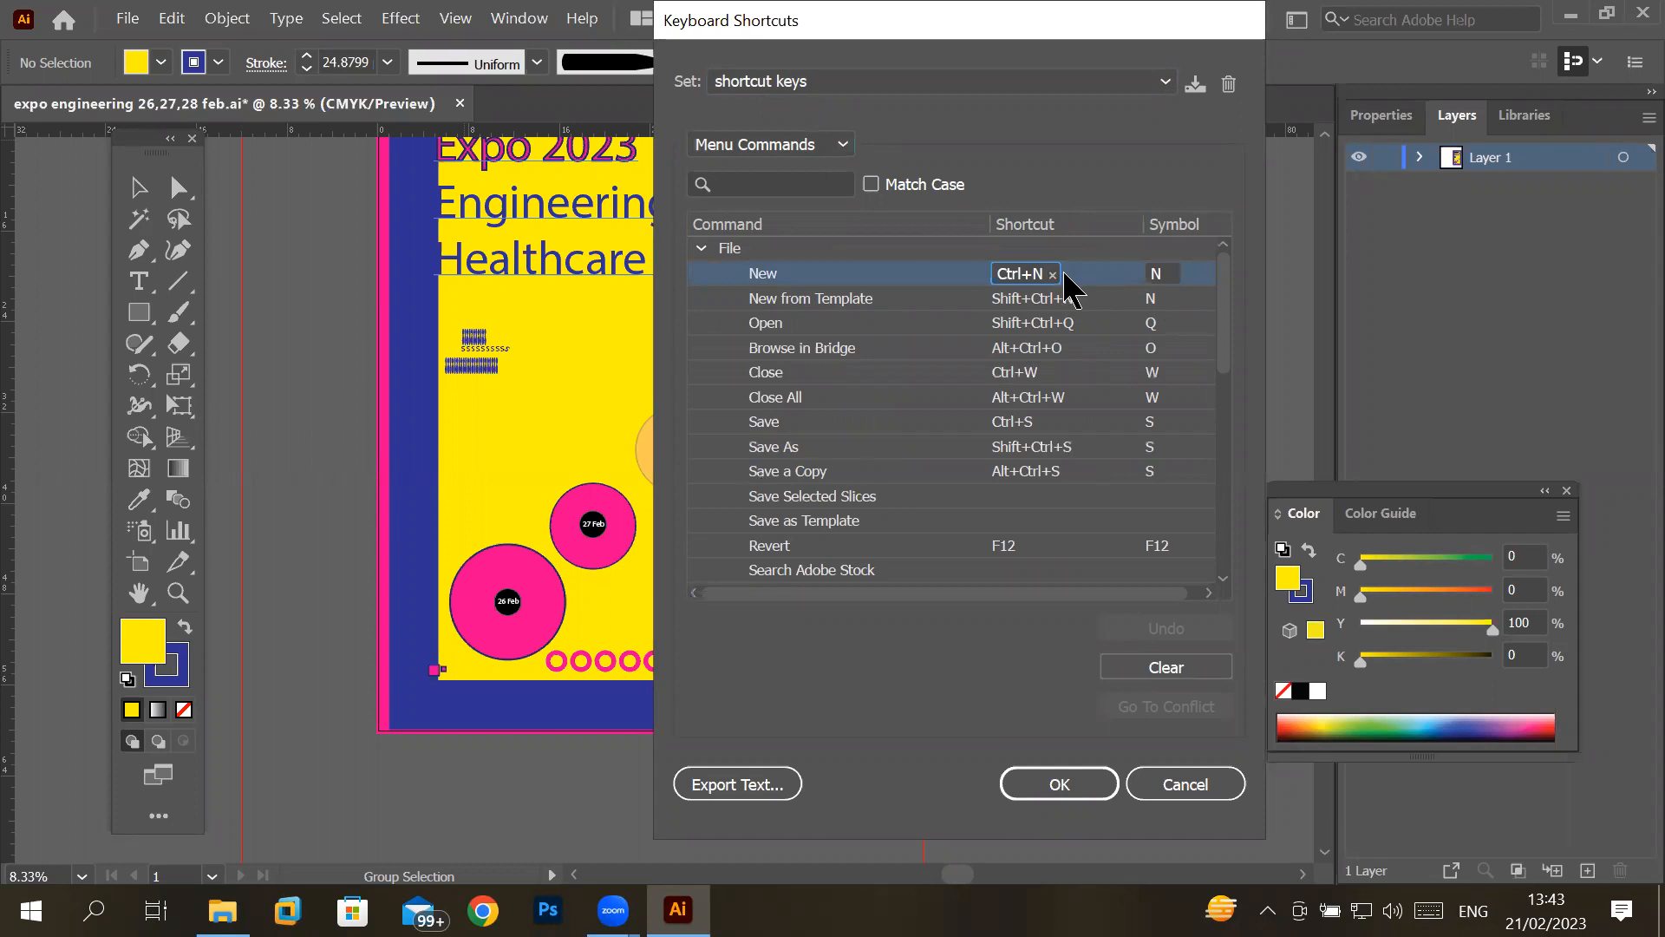
left_click(1053, 275)
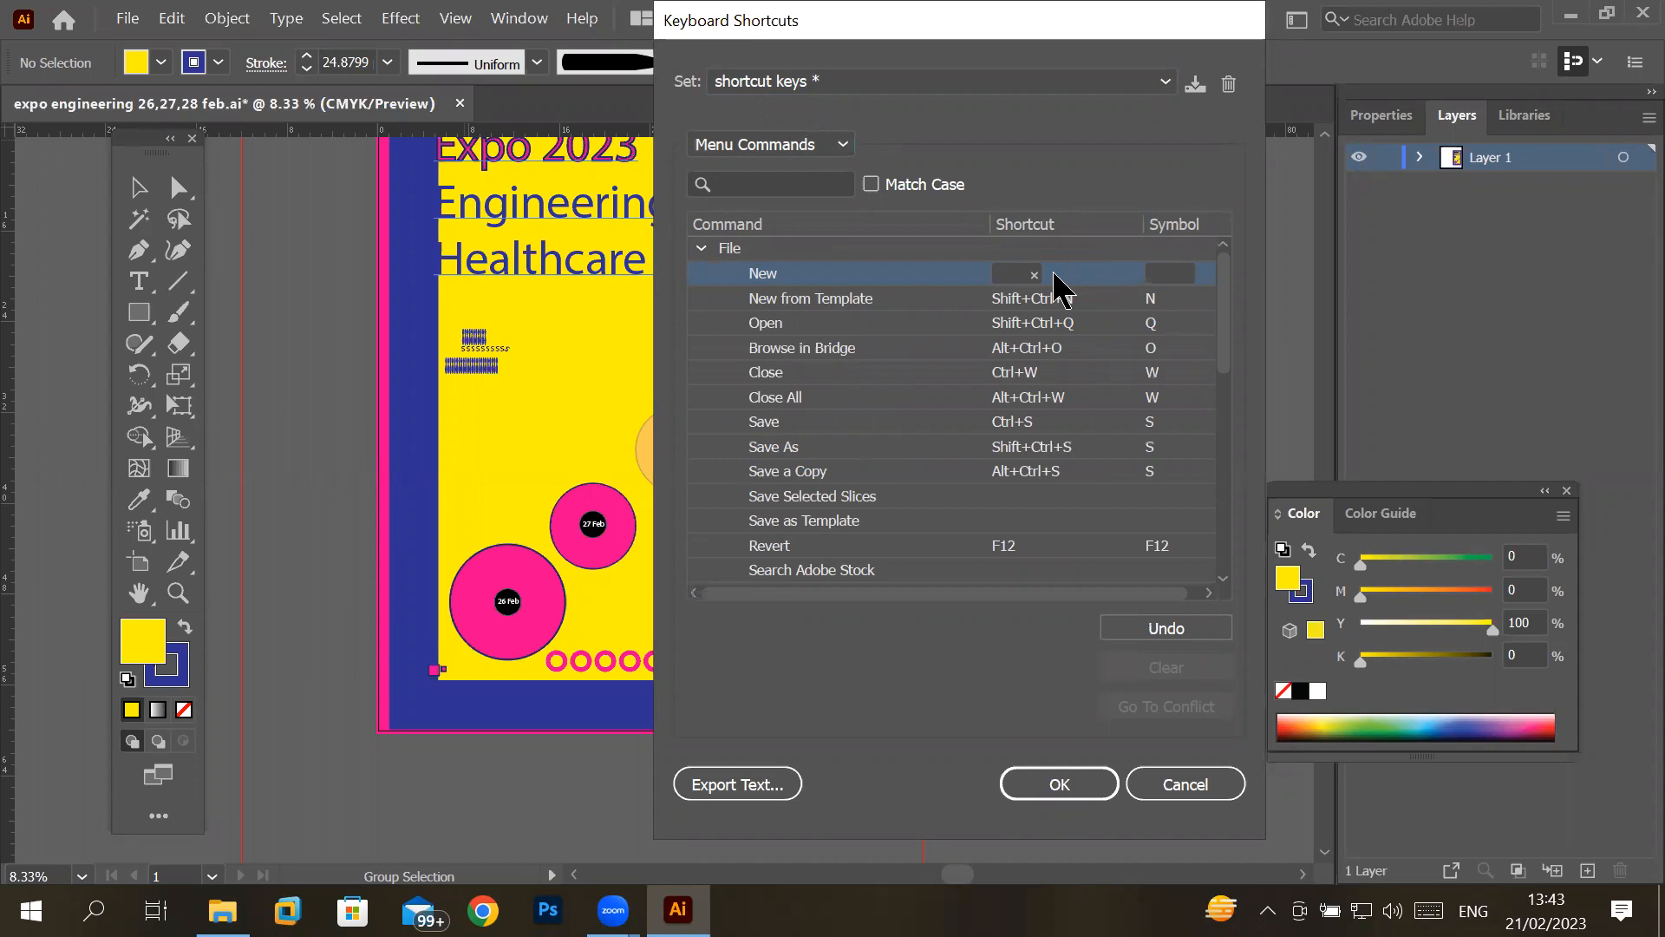
left_click(1070, 773)
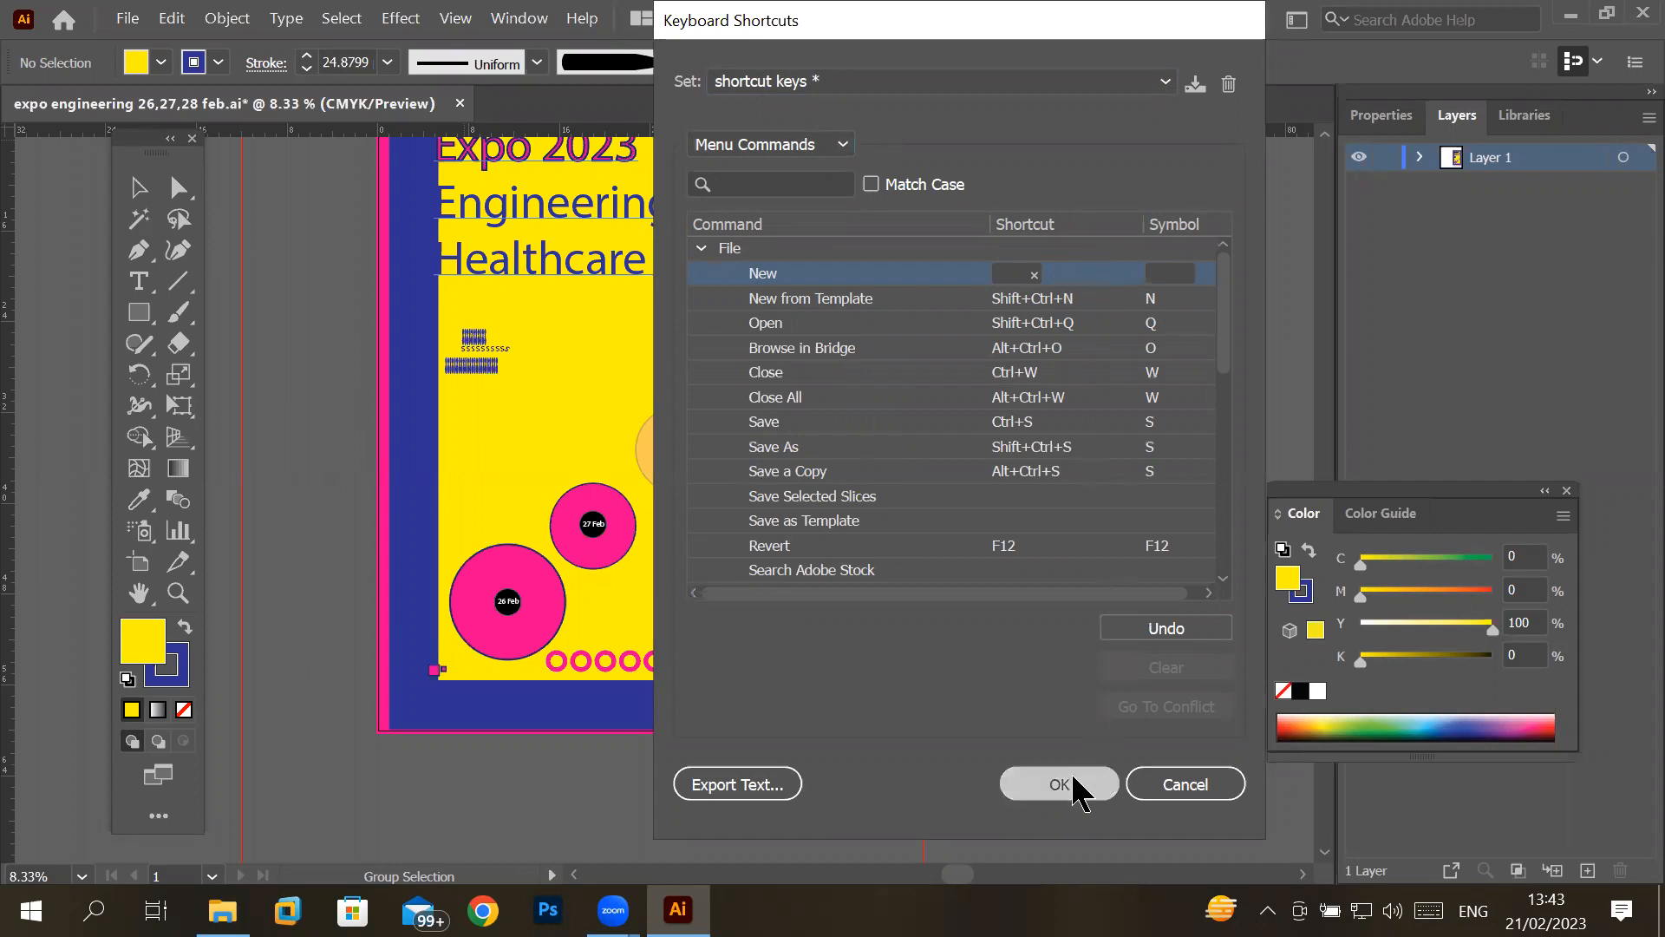
left_click(1003, 472)
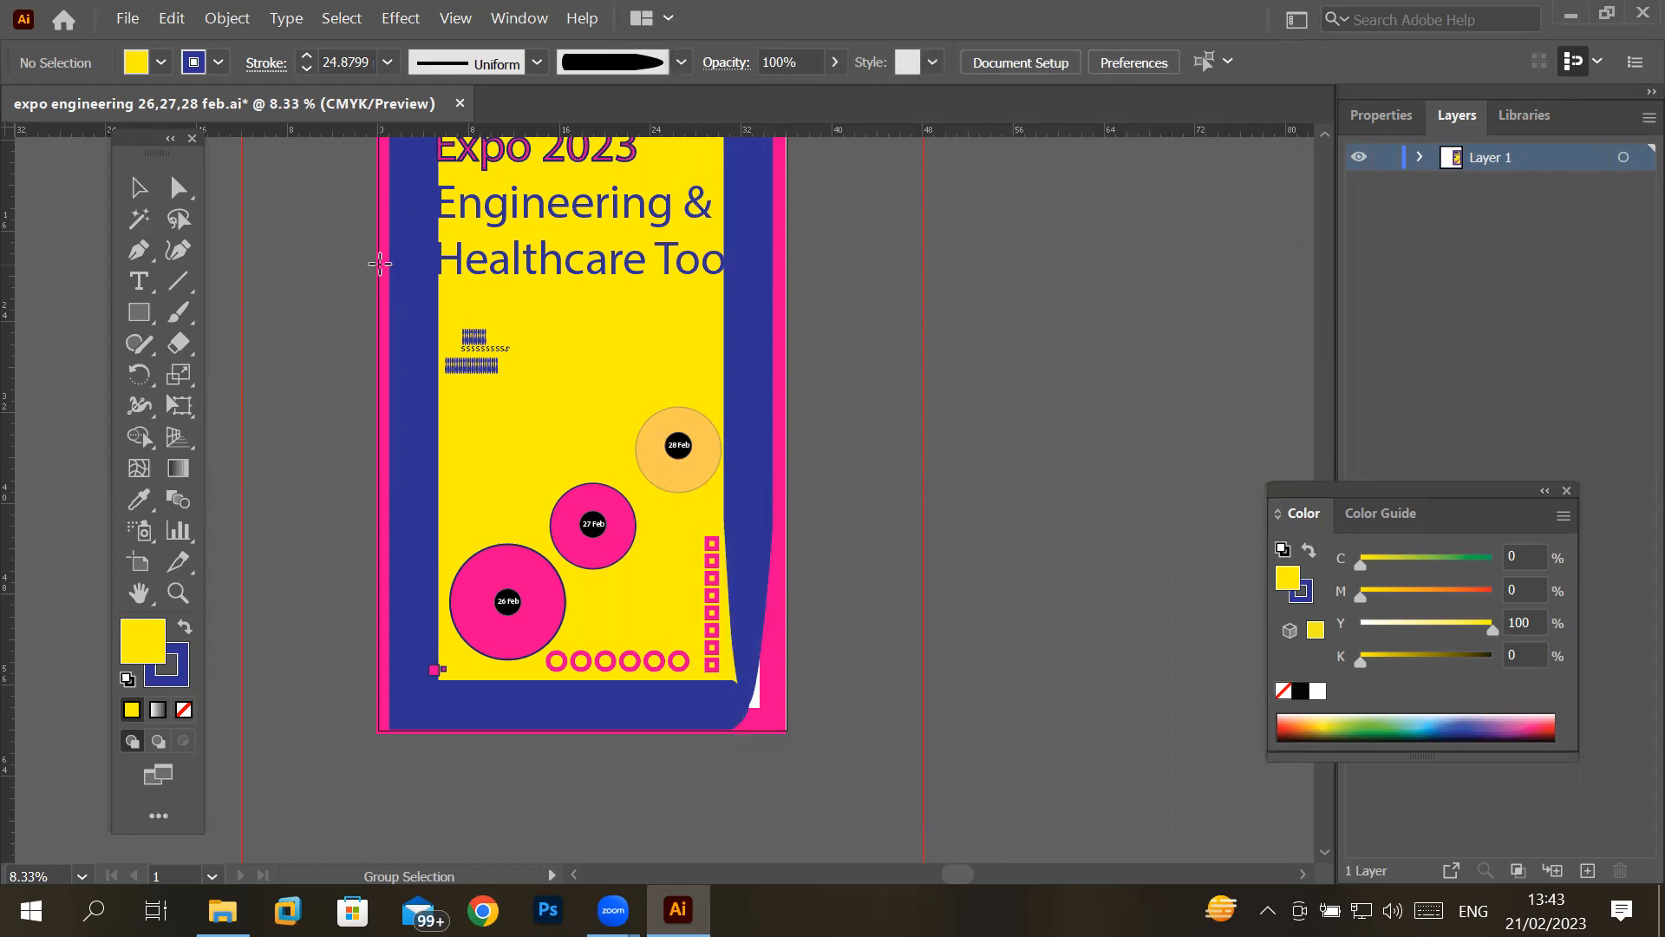
- Reopen the keyboard shortcuts settings for Menu Commands and assign Ctrl+N to the New command in the File group
left_click(172, 18)
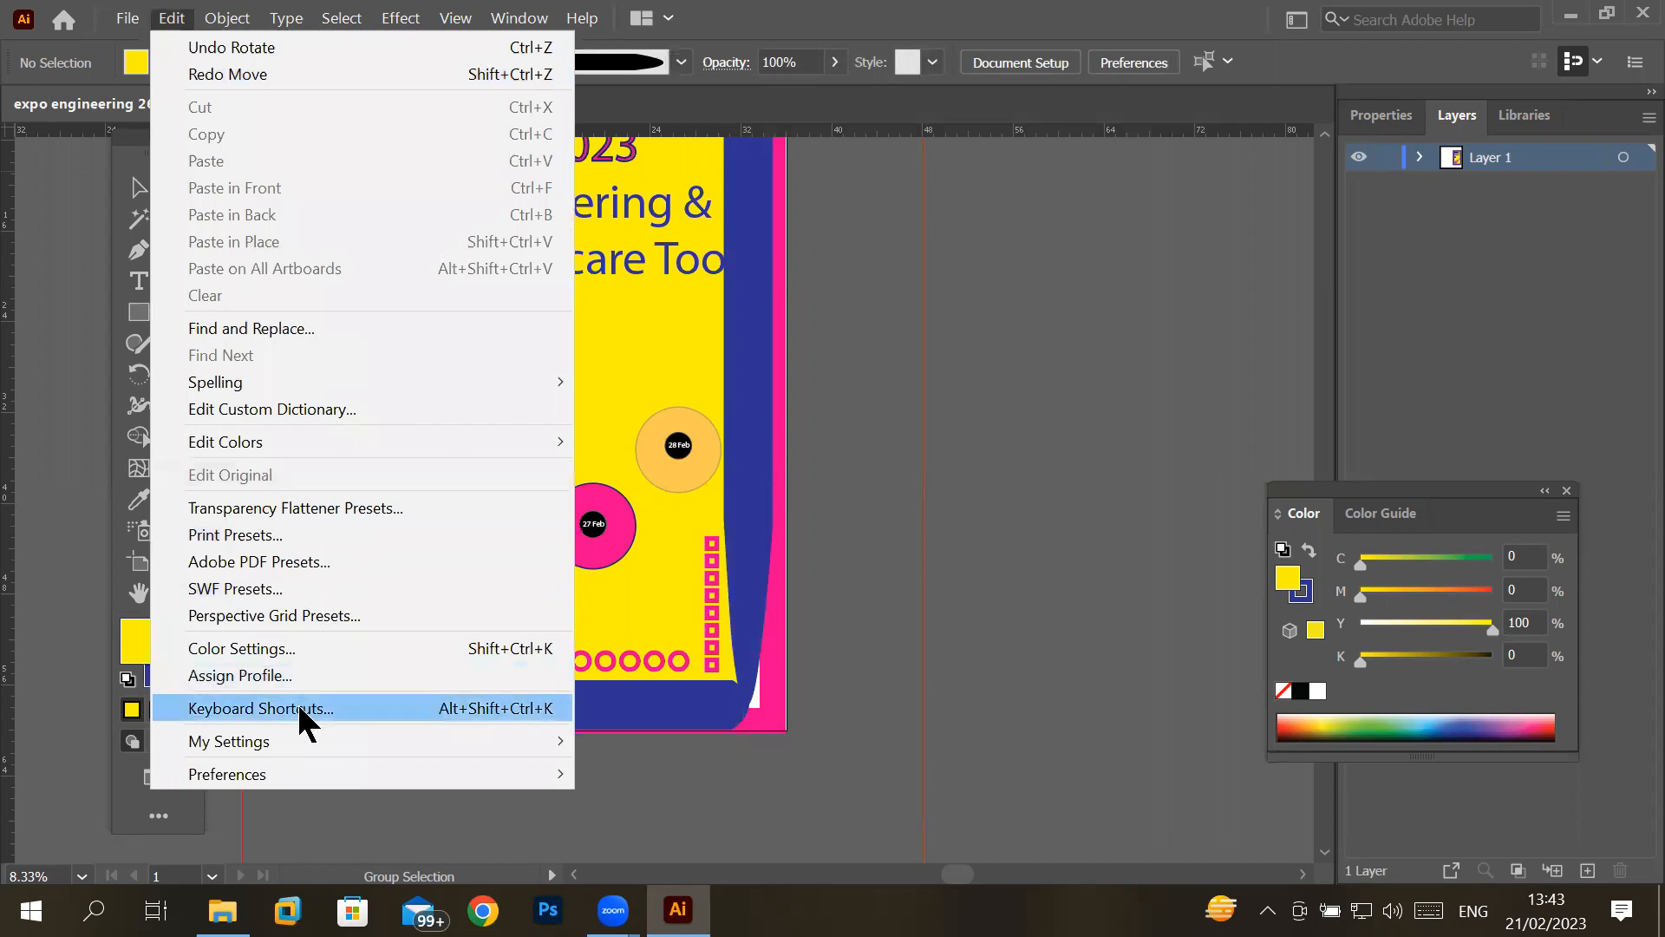
left_click(304, 709)
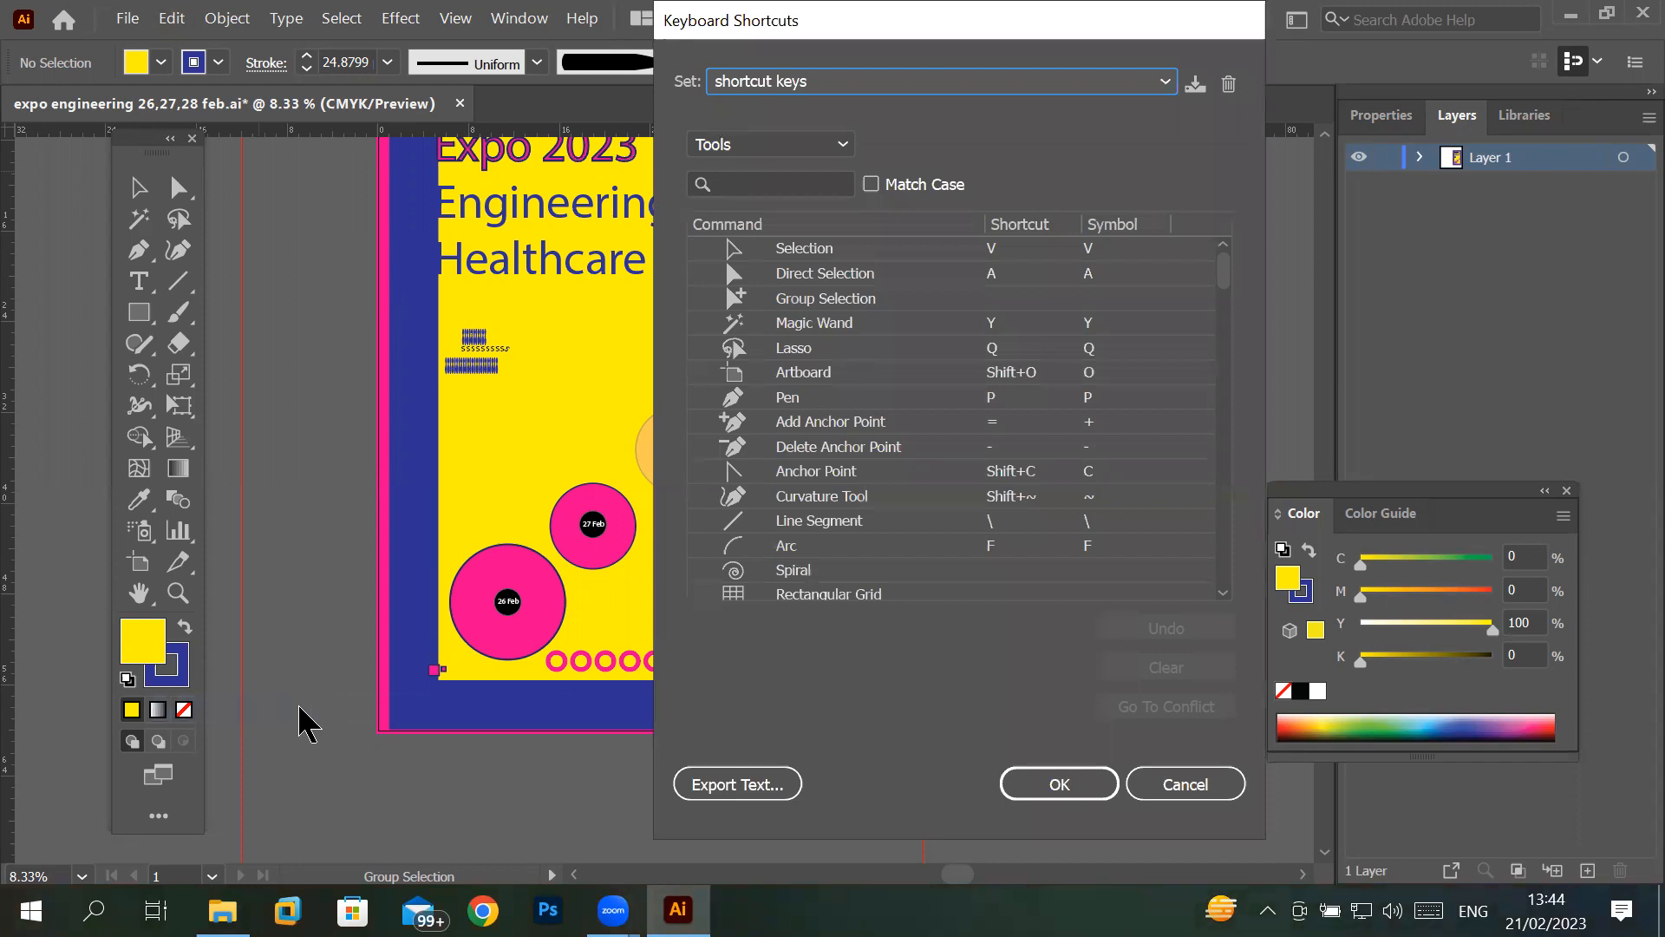
left_click(838, 146)
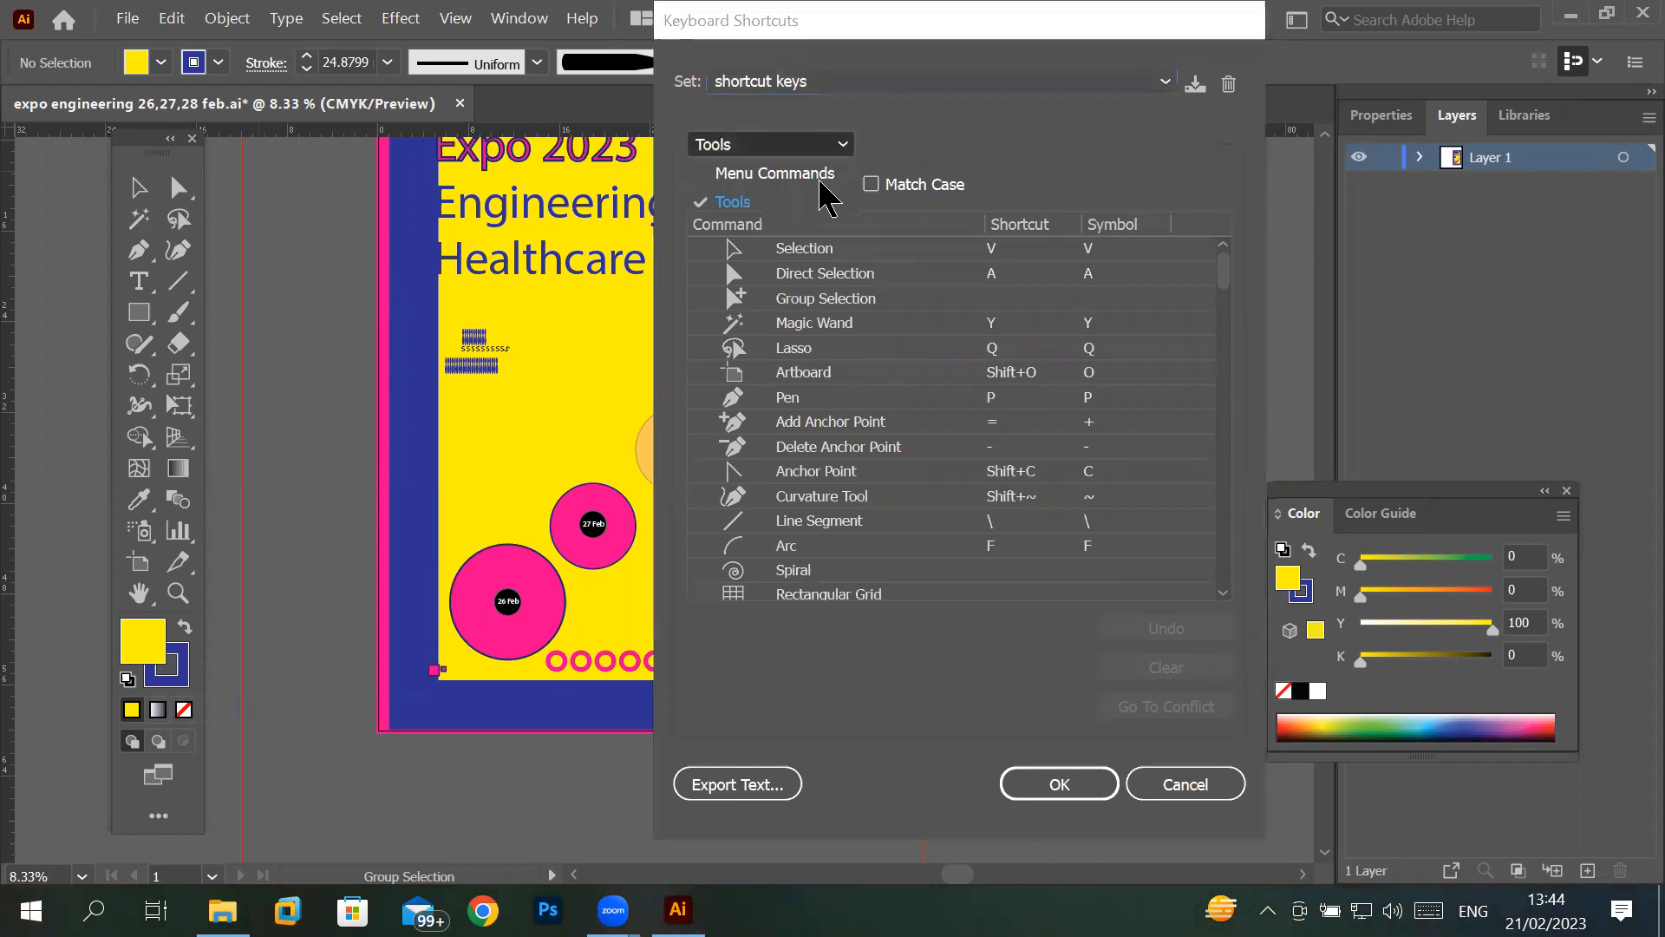
left_click(774, 173)
left_click(701, 249)
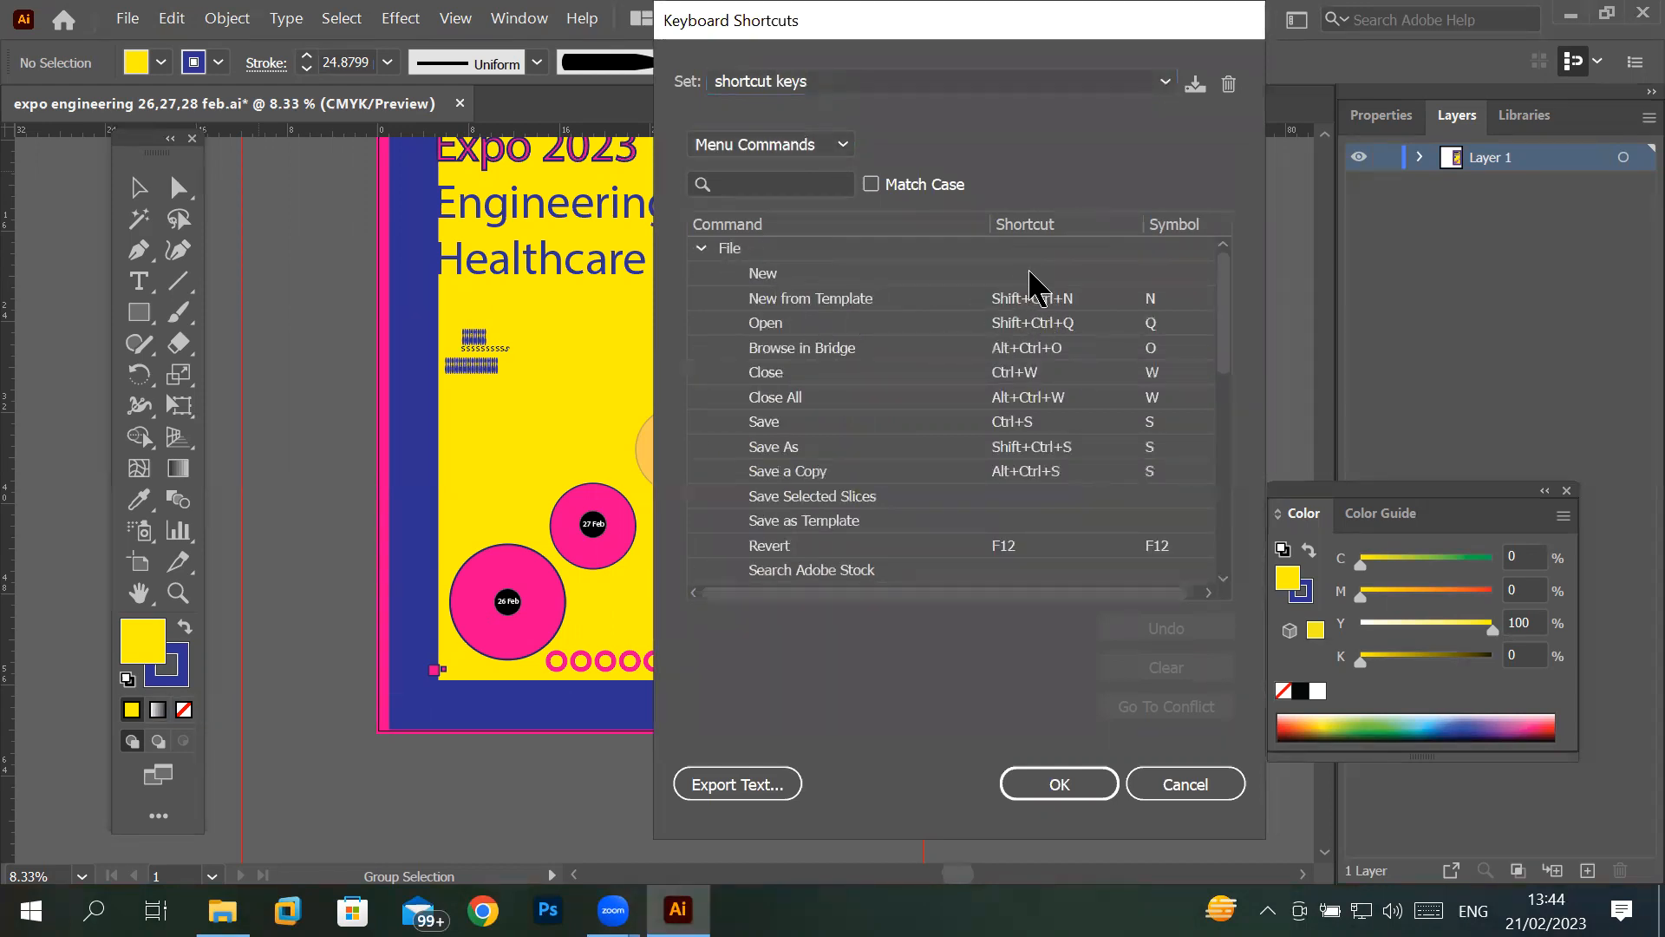
left_click(1041, 276)
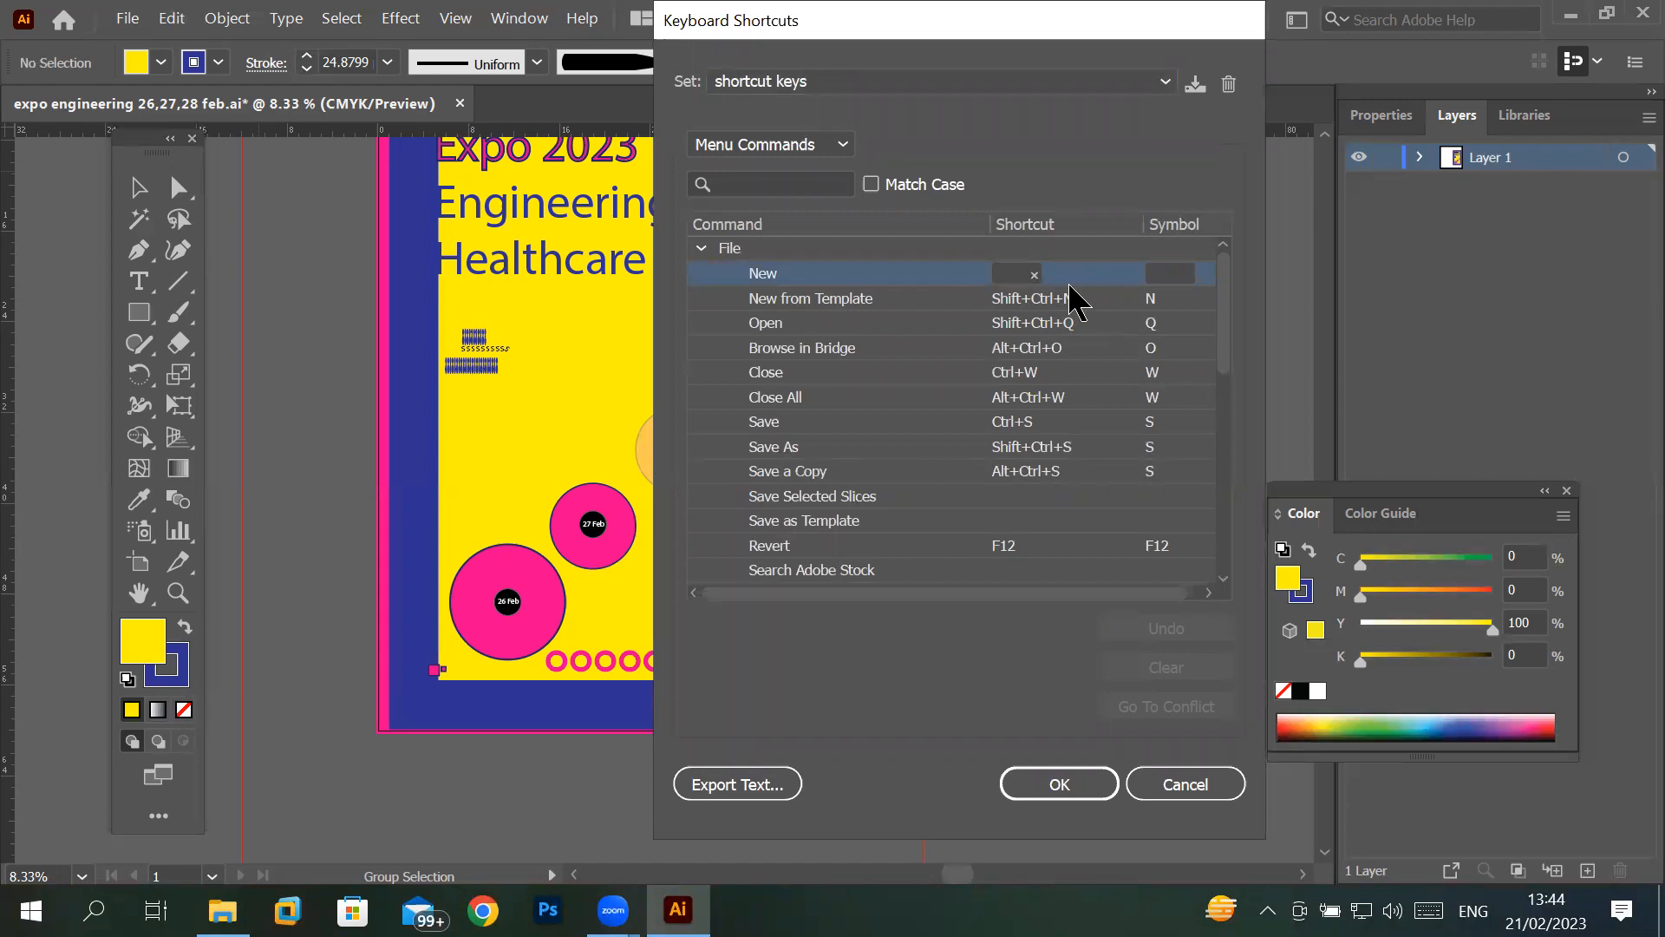
left_click(1007, 274)
key("ctrl+n")
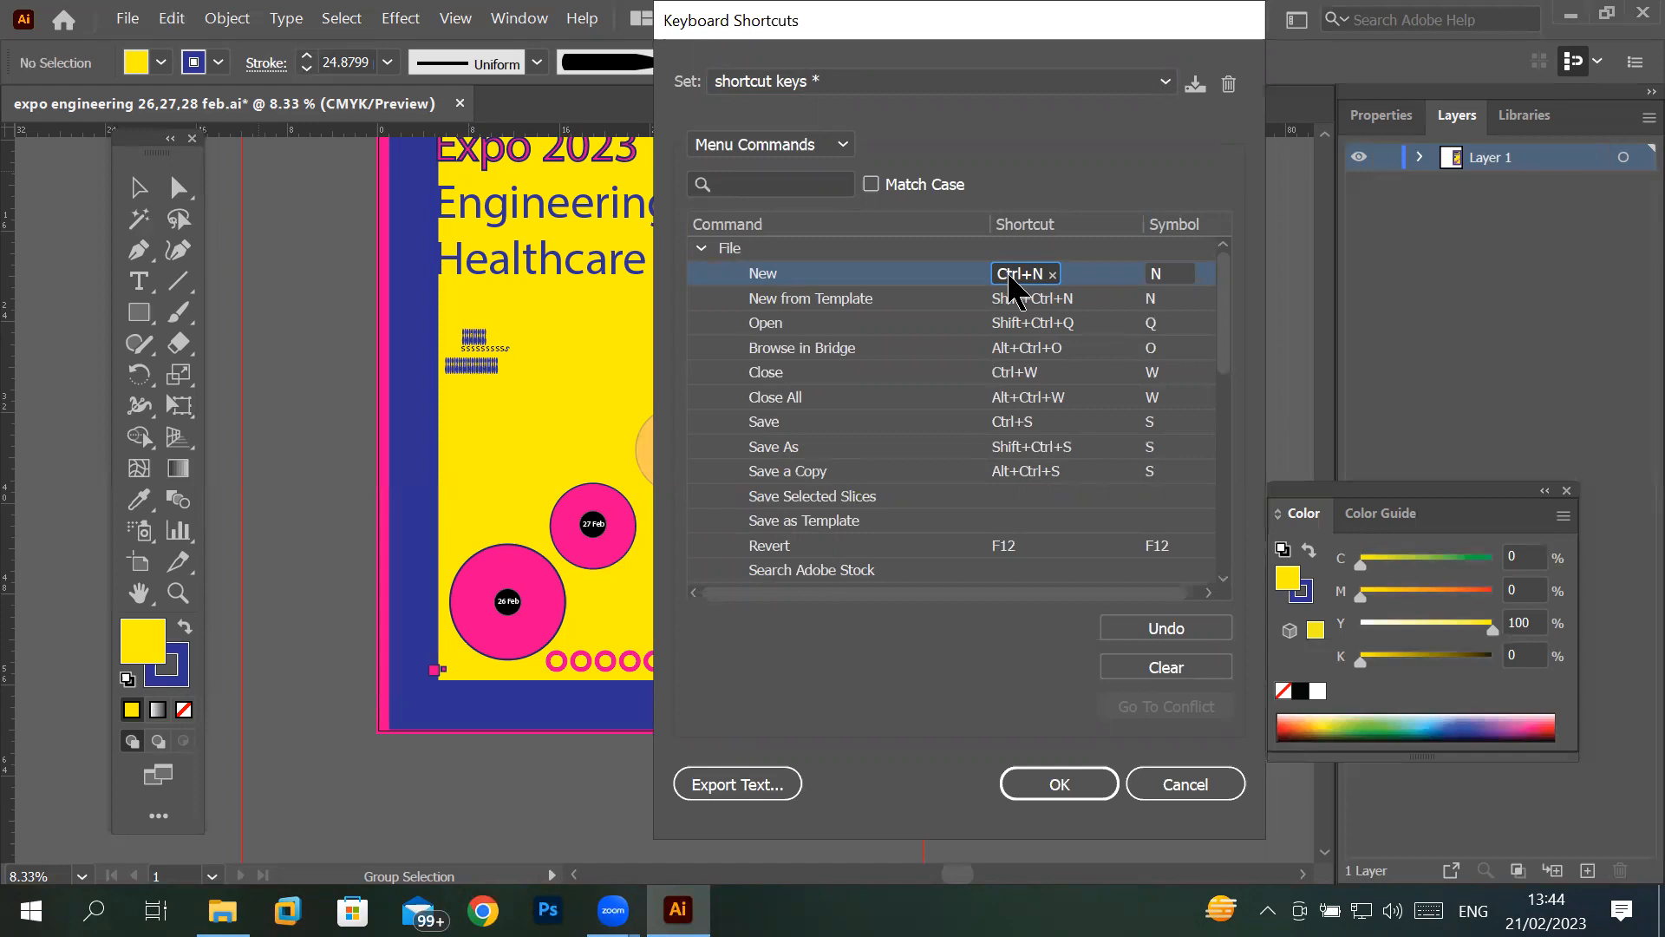
- Clear the New command's shortcut and assign Ctrl+B to it instead
key("BackSpace")
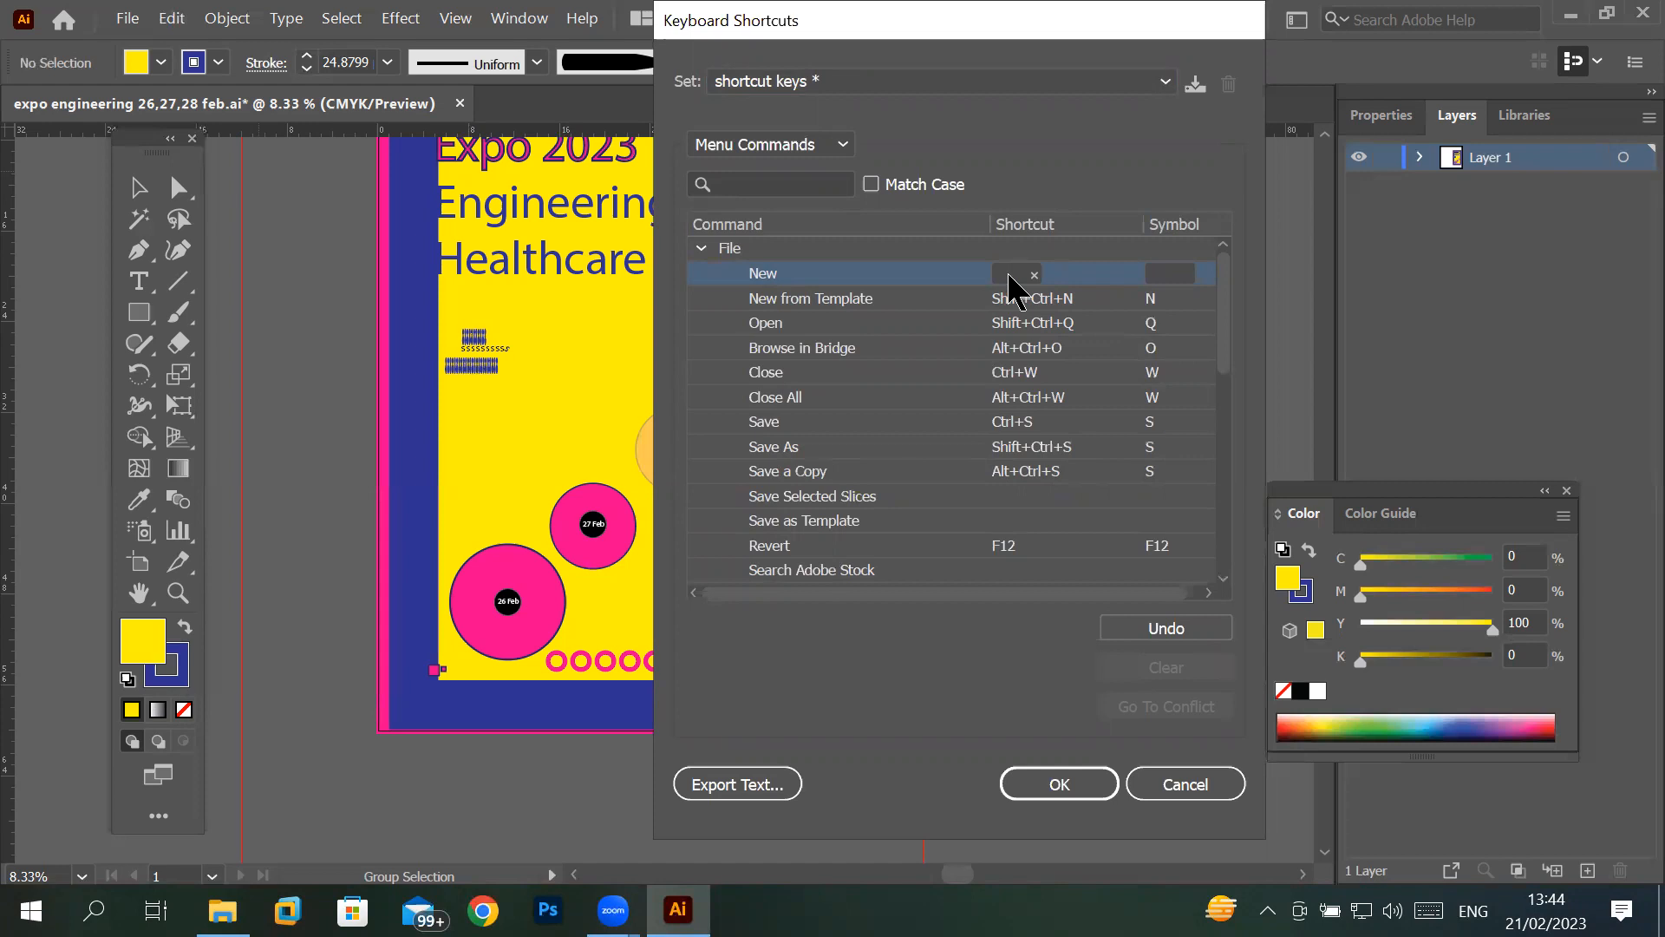
left_click(1008, 275)
key("ctrl+b")
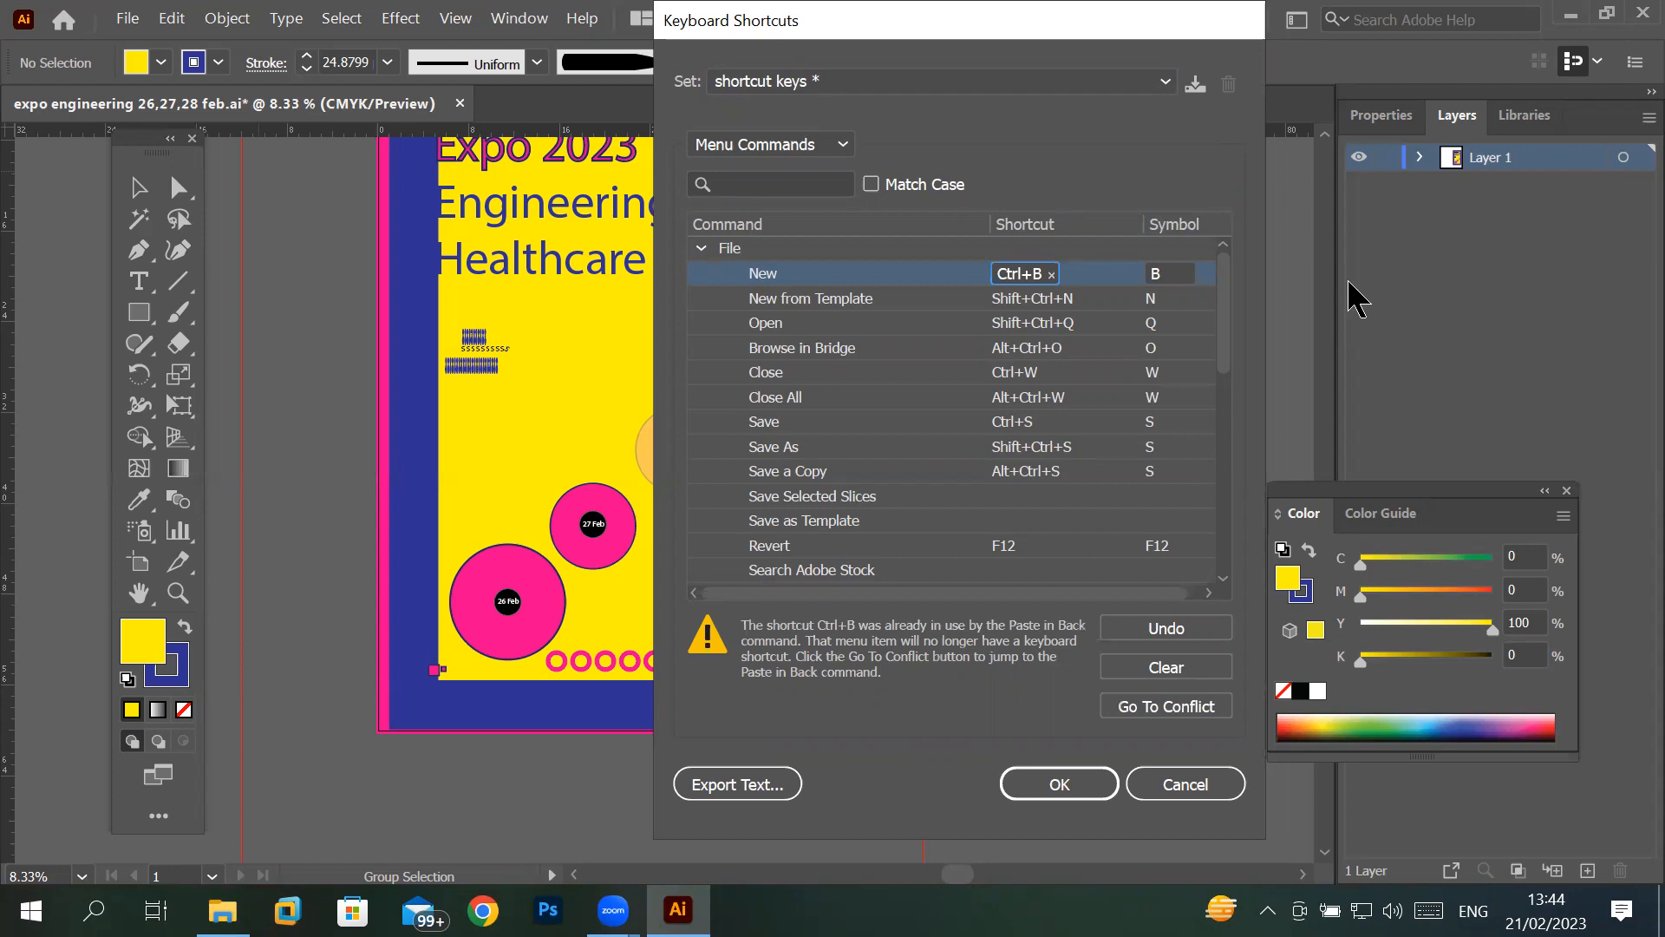
- Set the New command's shortcut back to Ctrl+N and save by overwriting the "shortcut keys" set
left_click(1051, 275)
left_click(1020, 274)
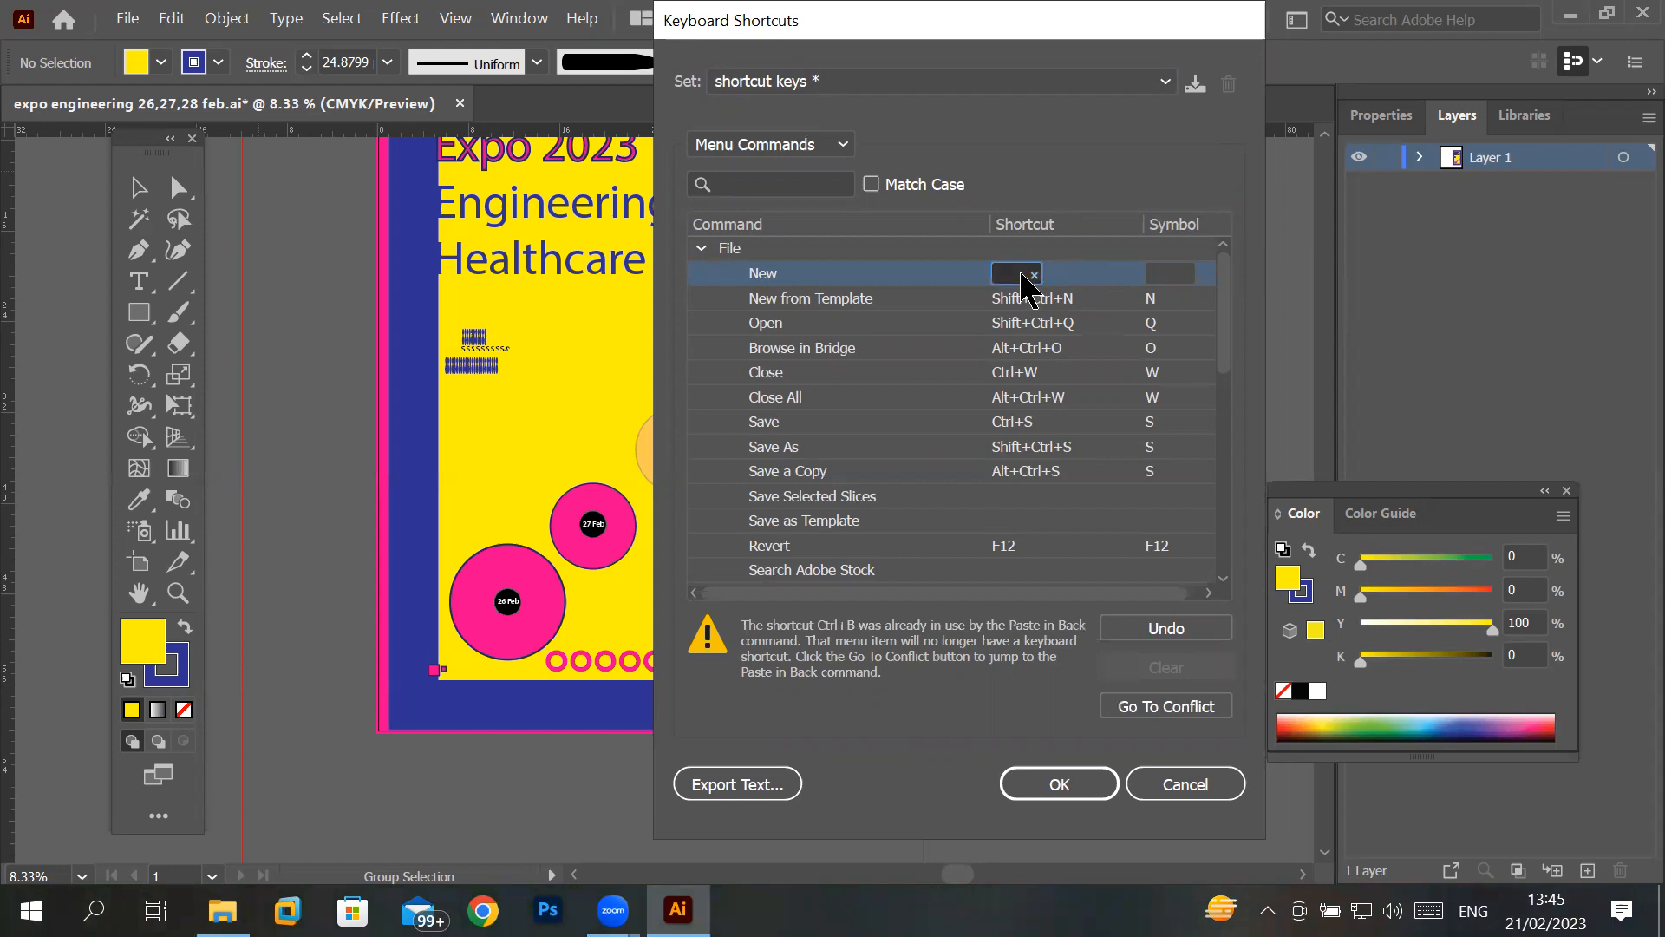
key("ctrl+n")
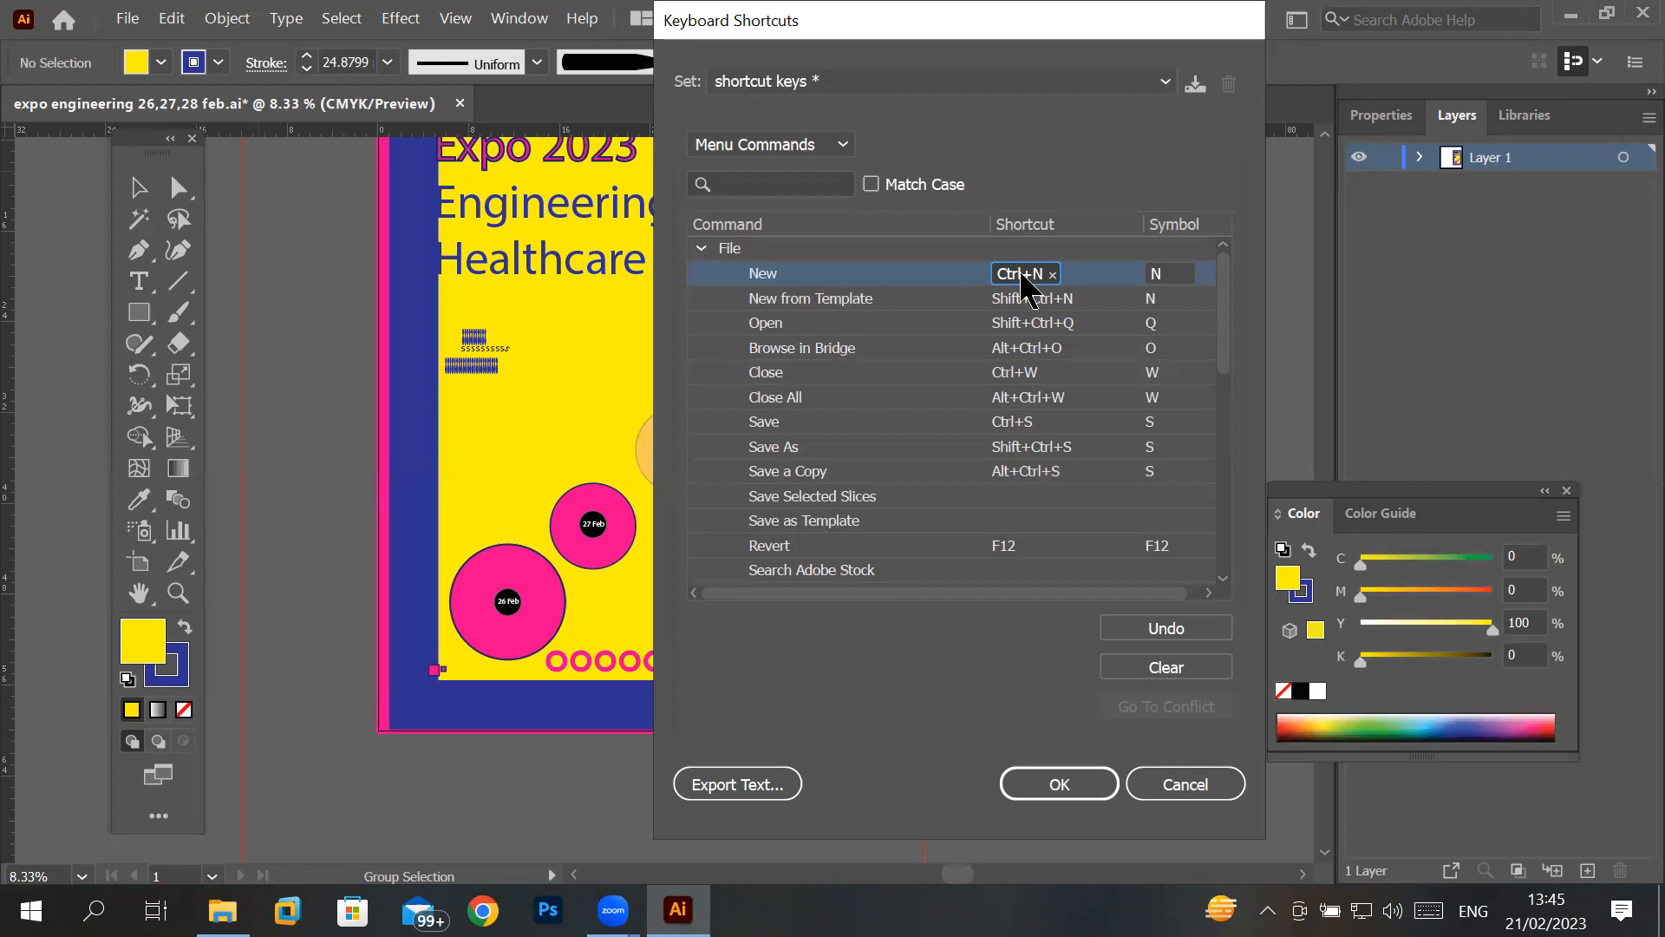
left_click(1084, 805)
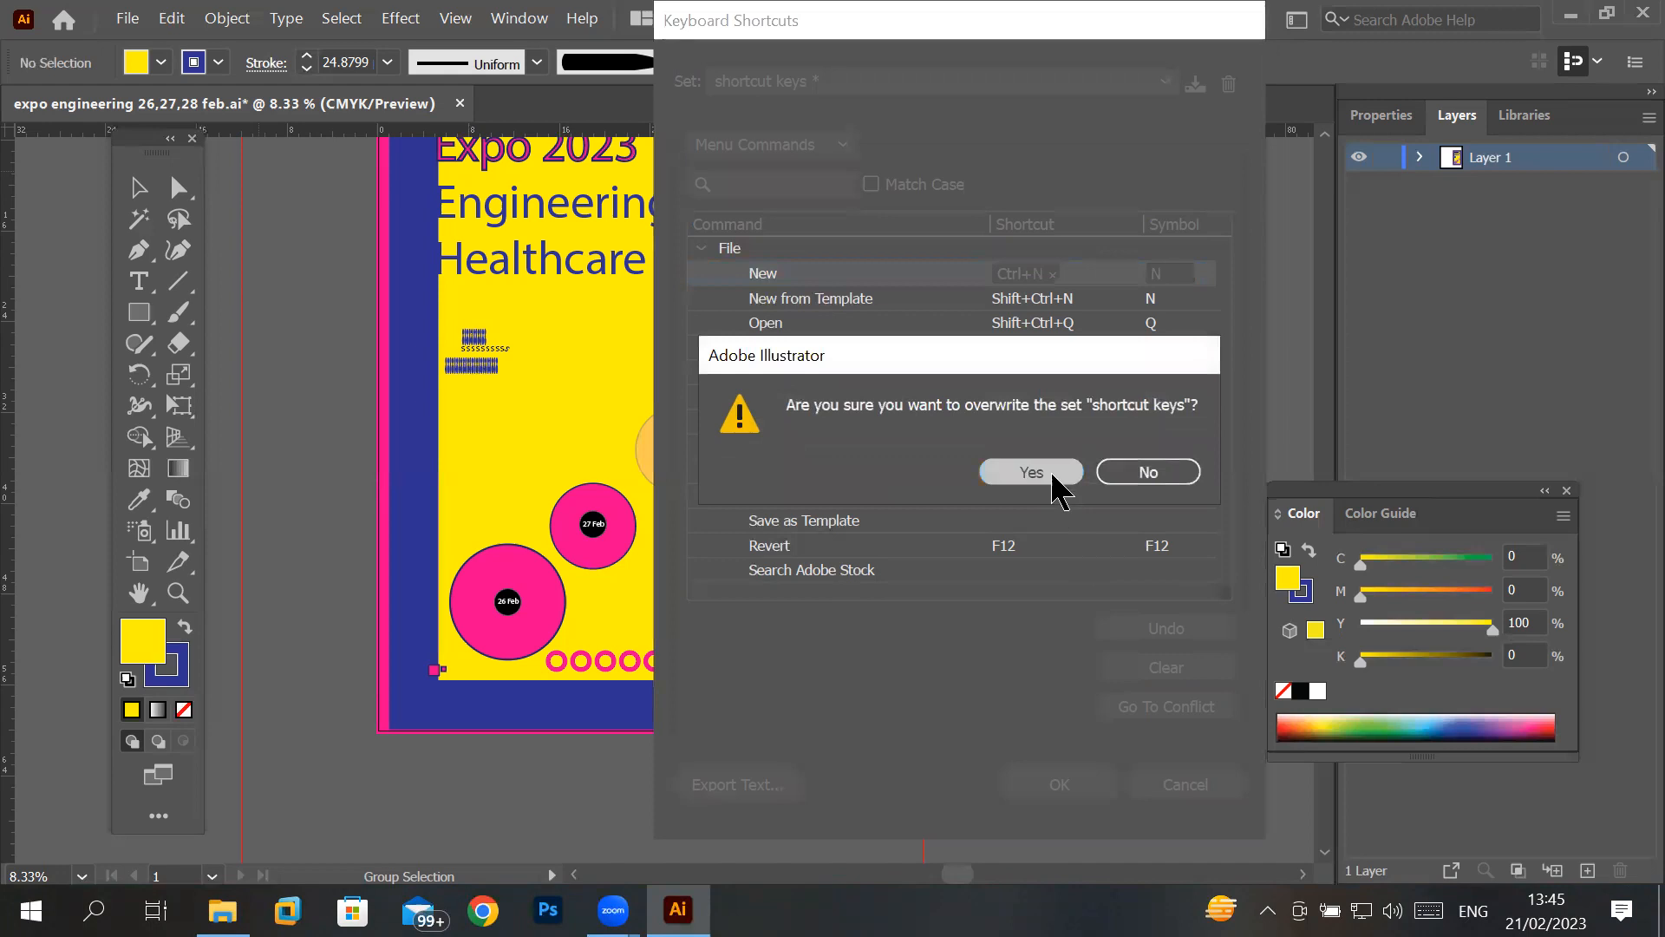
left_click(1056, 483)
- Check the Edit commands for the shortcut of Paste in Back
left_click(172, 18)
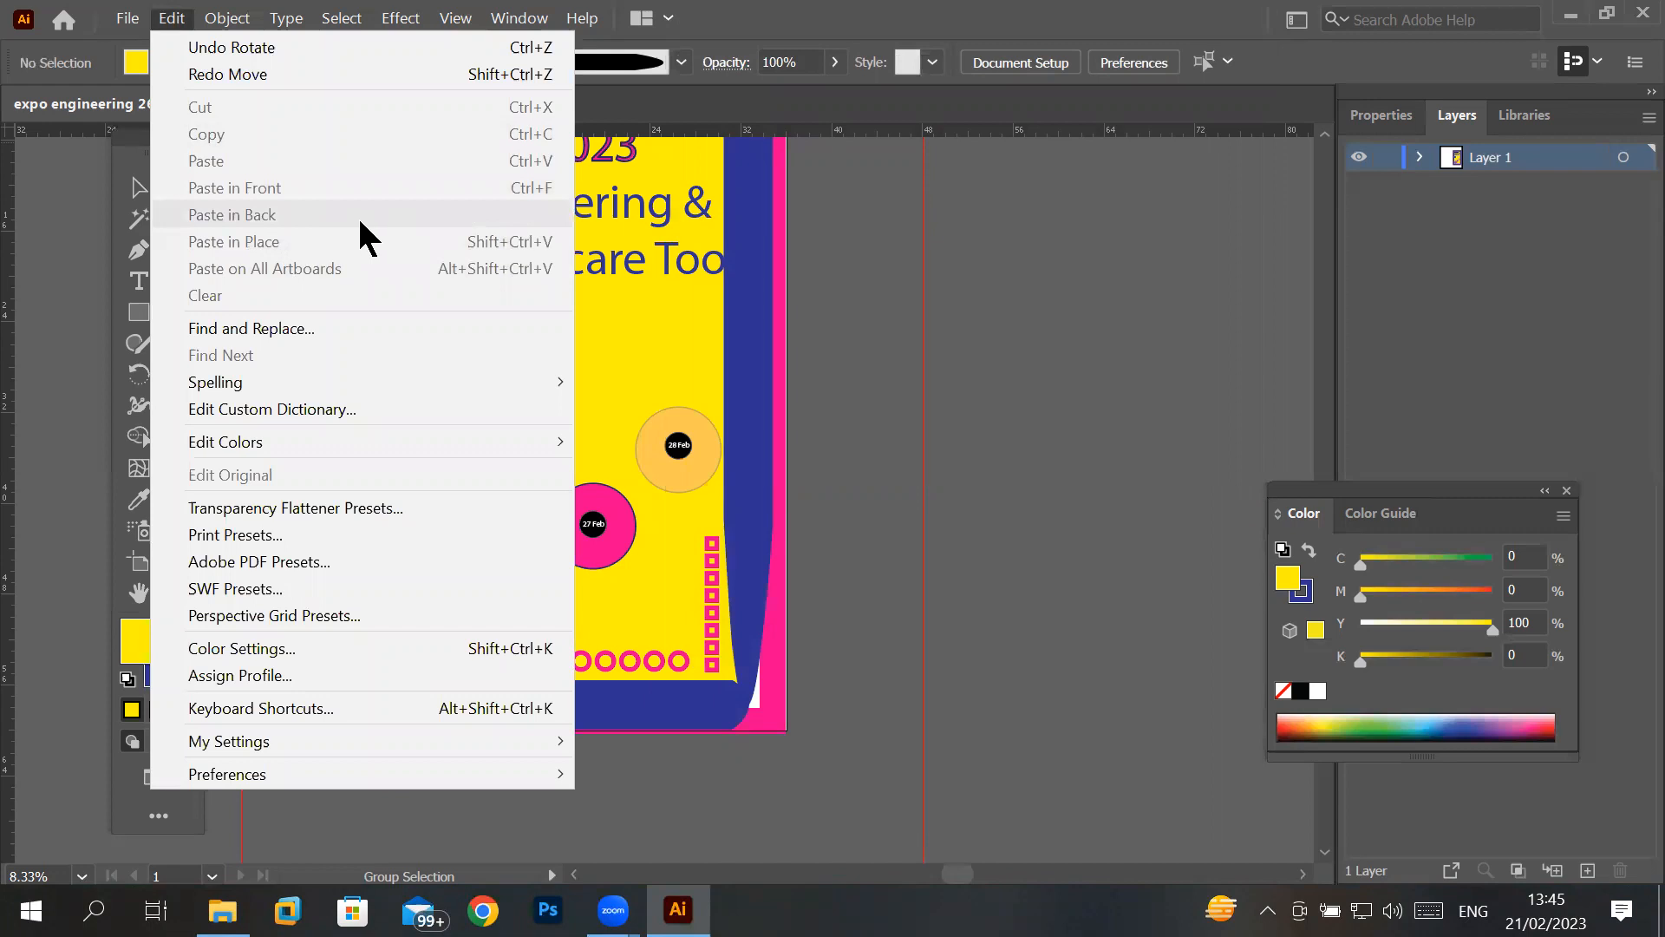
left_click(730, 371)
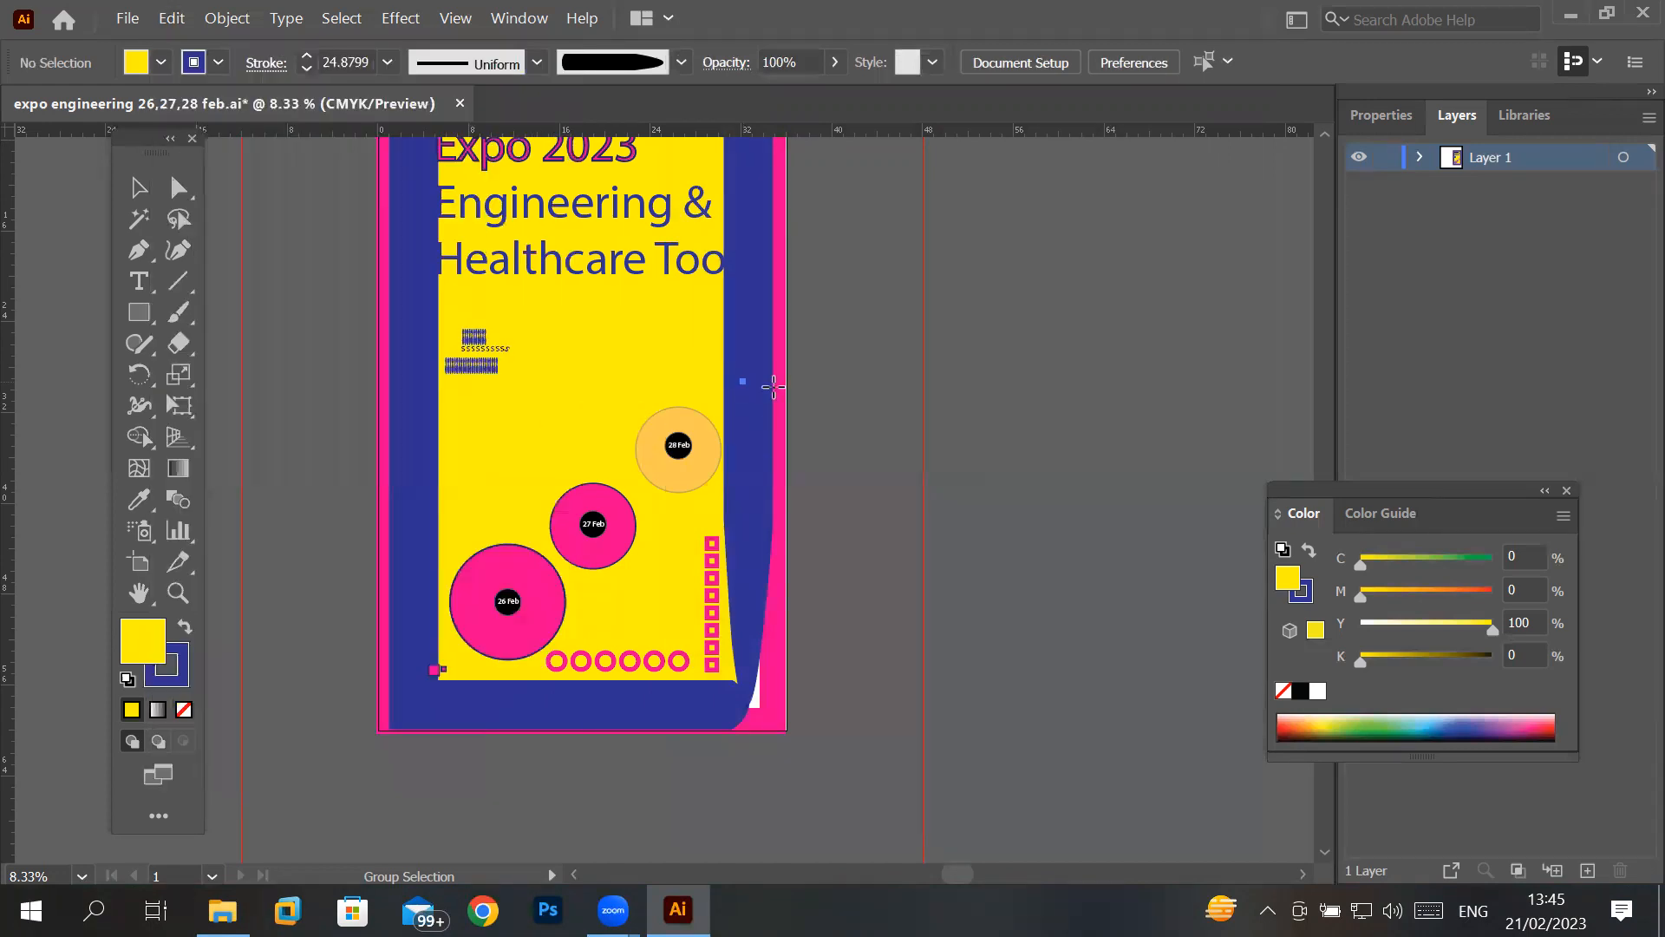
left_click(1051, 510)
left_click(943, 507)
- View the list of available workspaces and the options for resetting and managing them
left_click(523, 20)
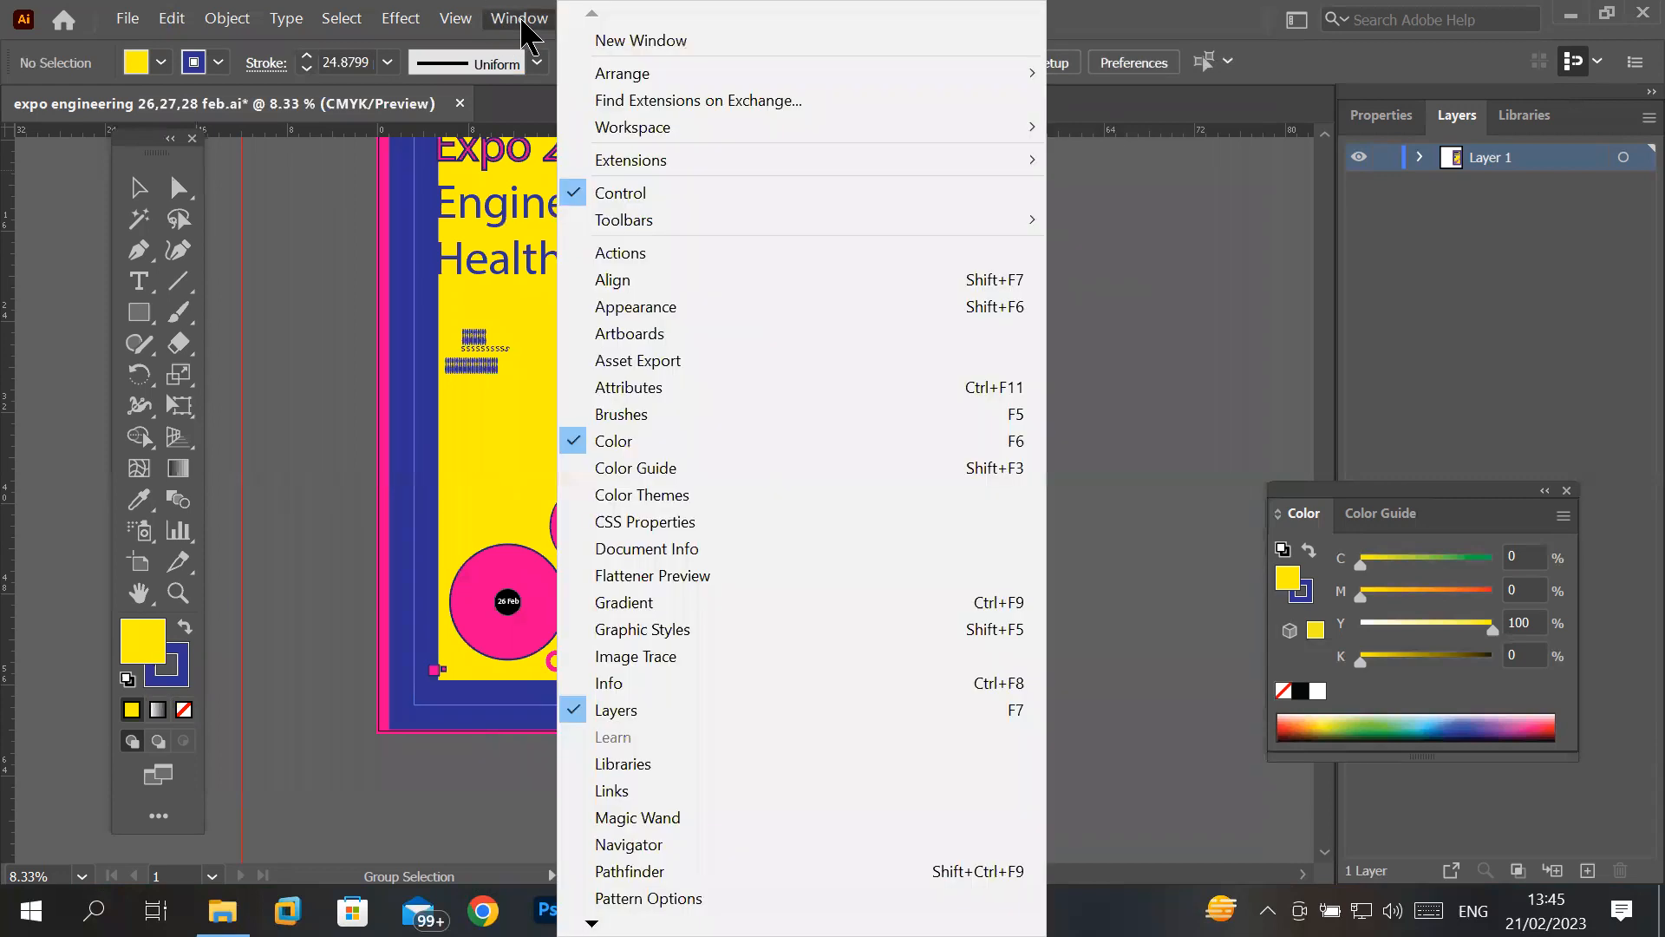
mouse_move(681, 82)
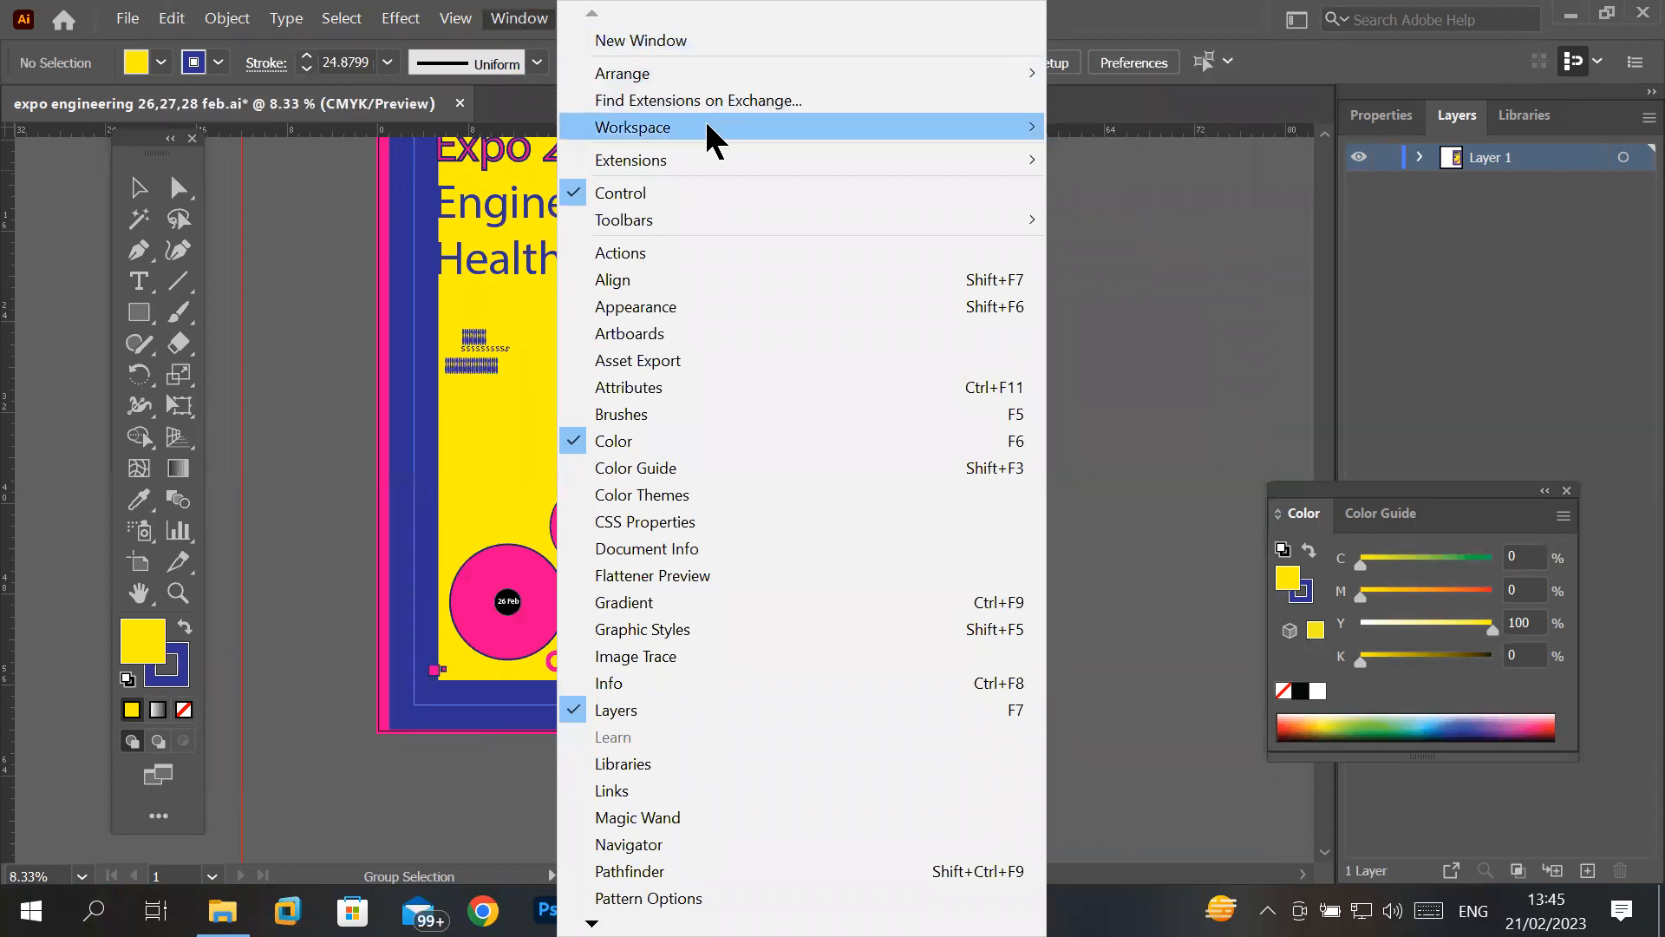
mouse_move(707, 127)
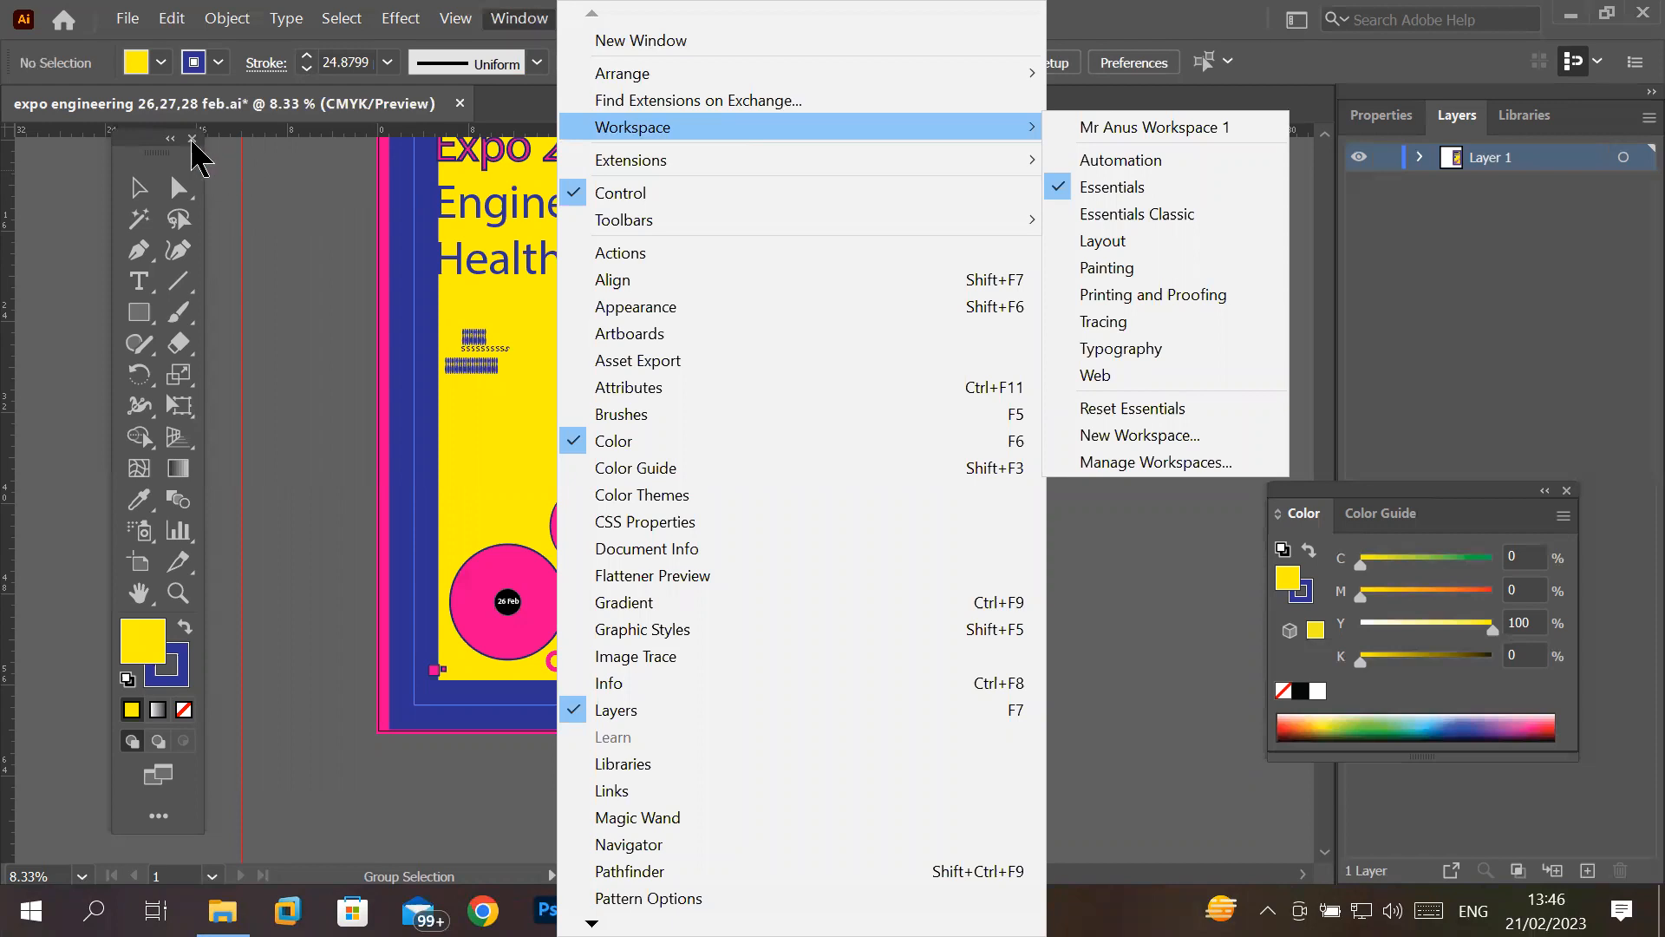
- Close the floating toolbar and the Color panel, and detach the Layers panel so it floats over the canvas
left_click(192, 140)
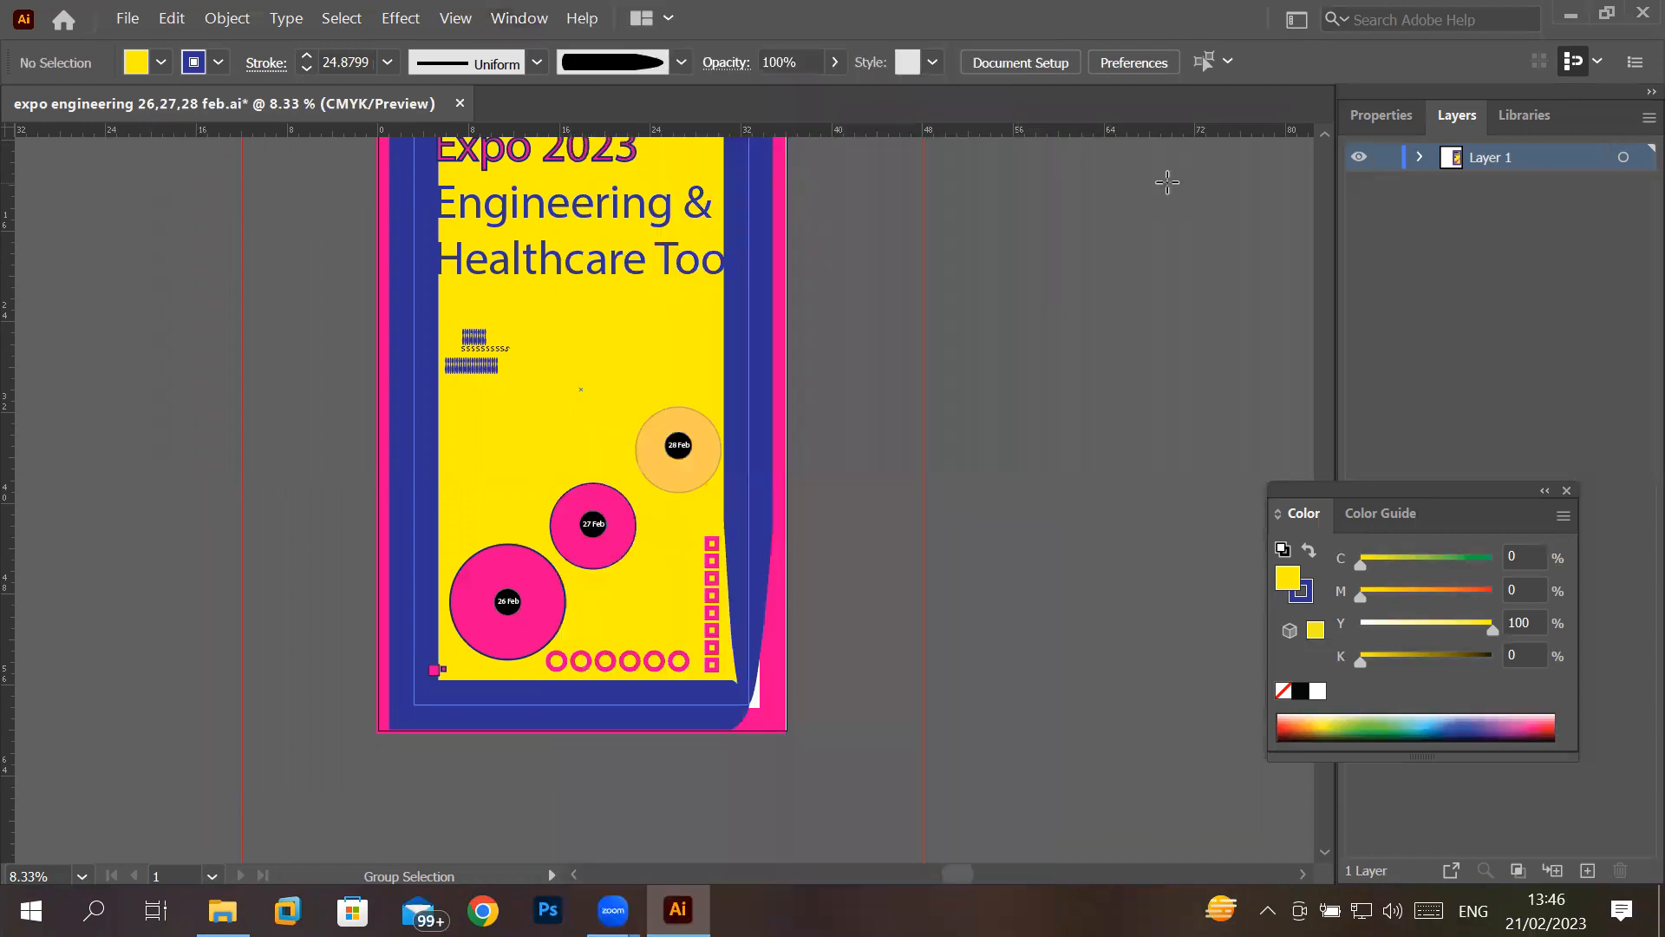
left_click(1567, 491)
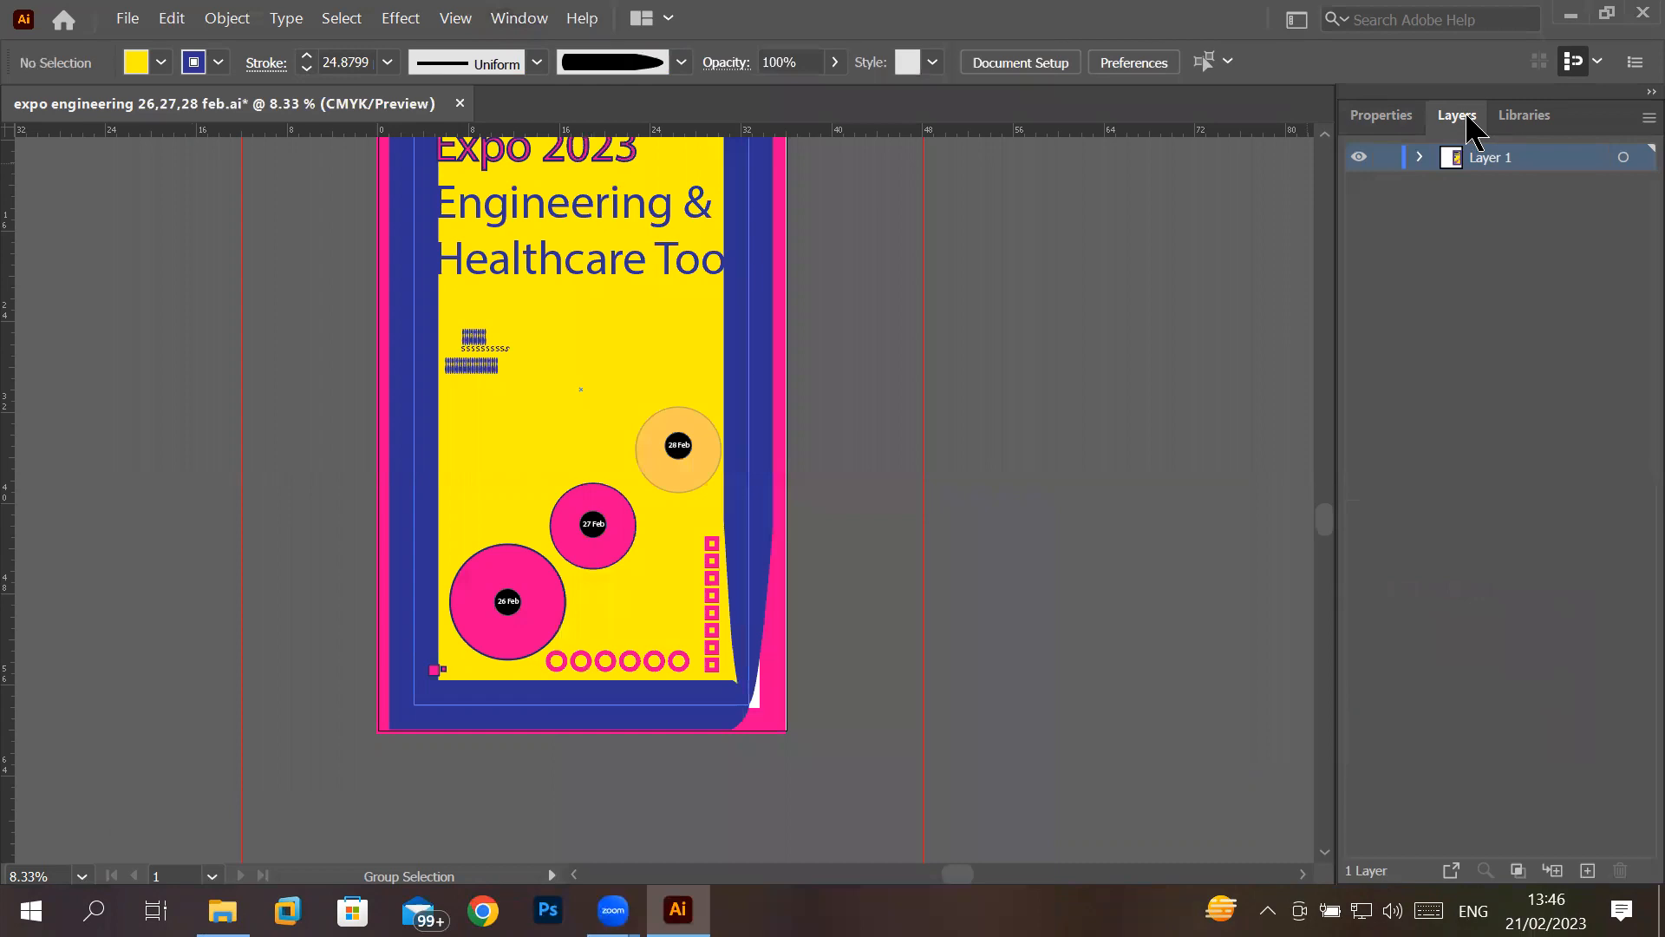
left_click_drag(1467, 130, 924, 305)
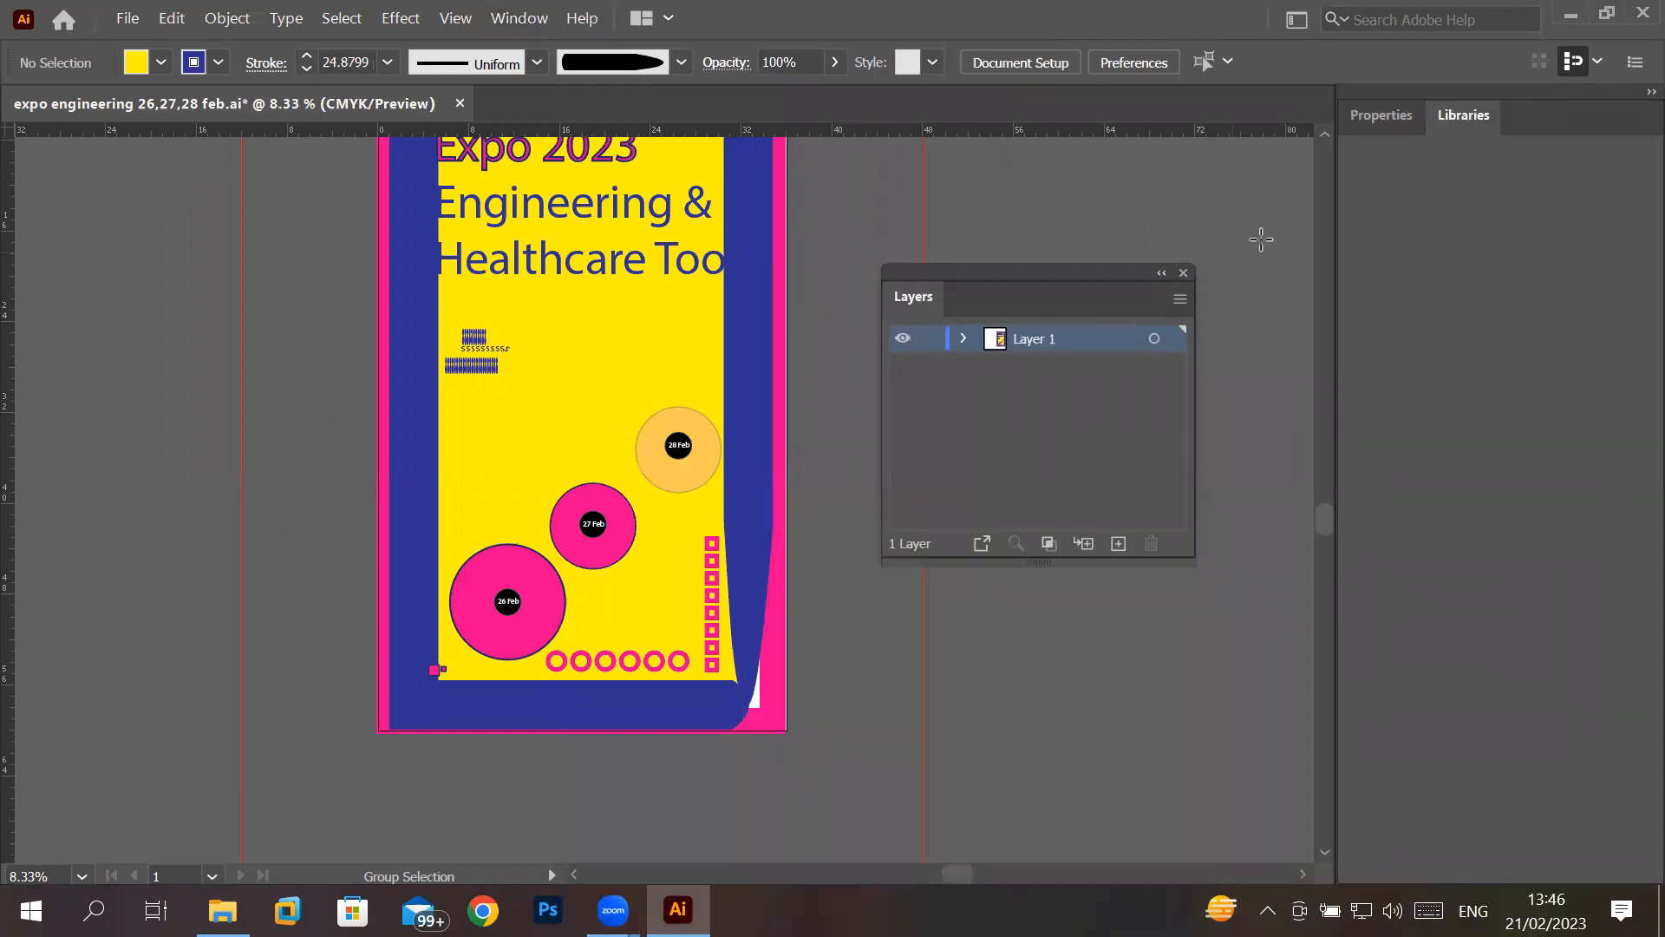
- Close the floating Layers panel, and detach and close the Properties and Libraries panels
left_click(1183, 272)
left_click_drag(1383, 117, 962, 251)
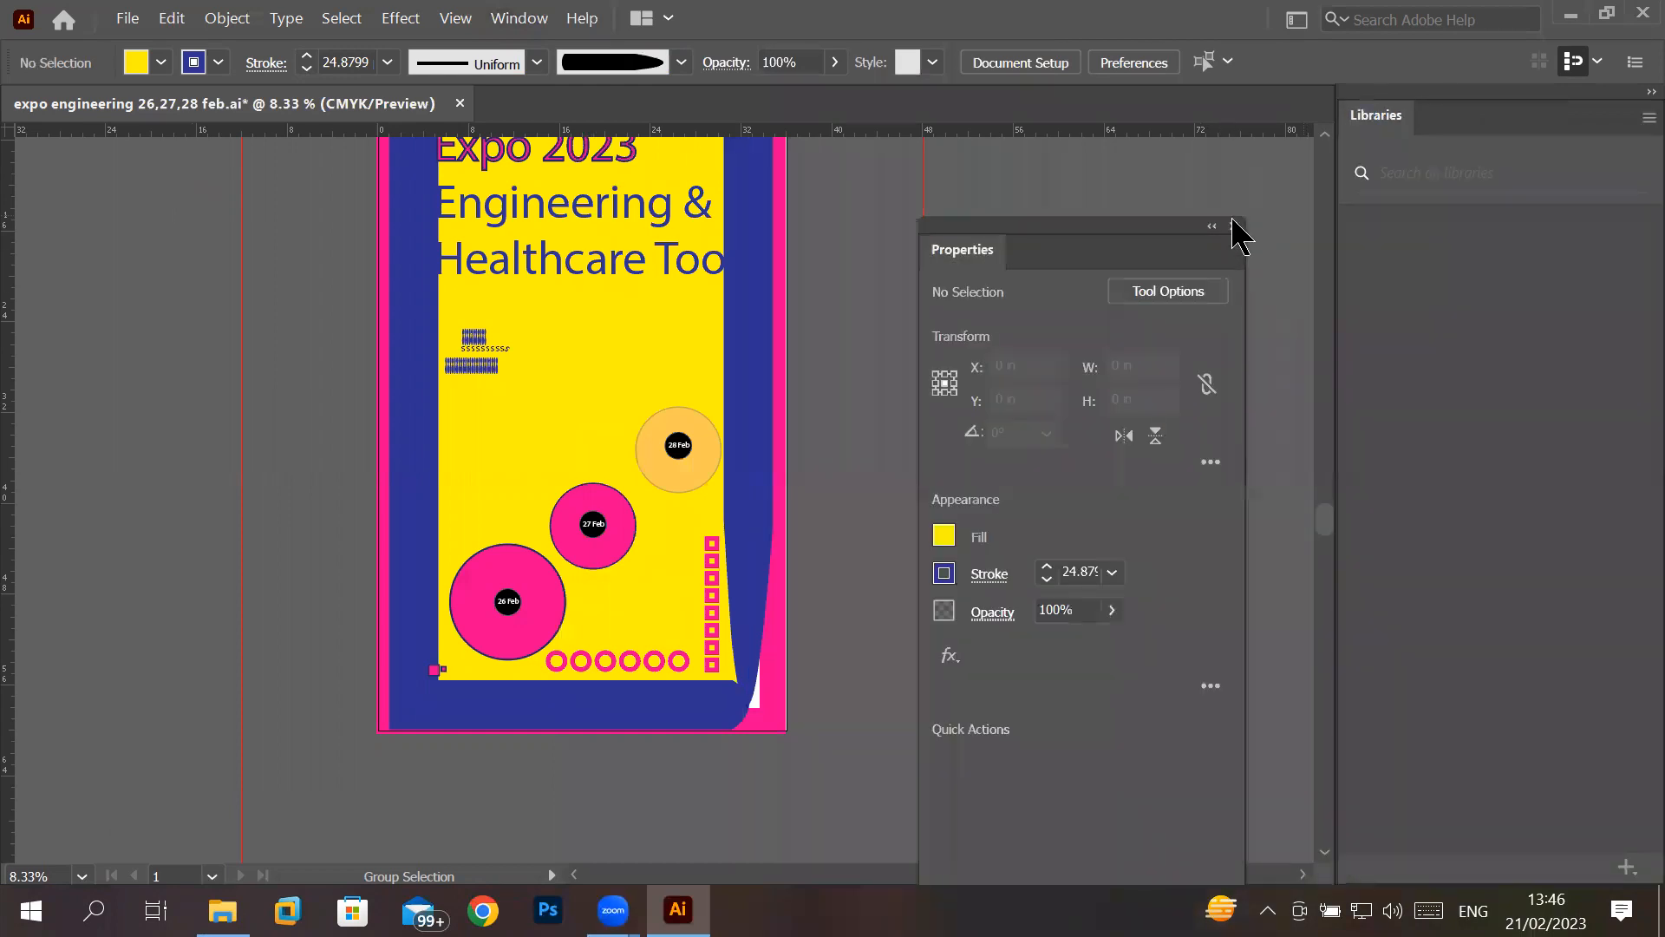
left_click(1238, 225)
left_click_drag(1479, 137, 980, 233)
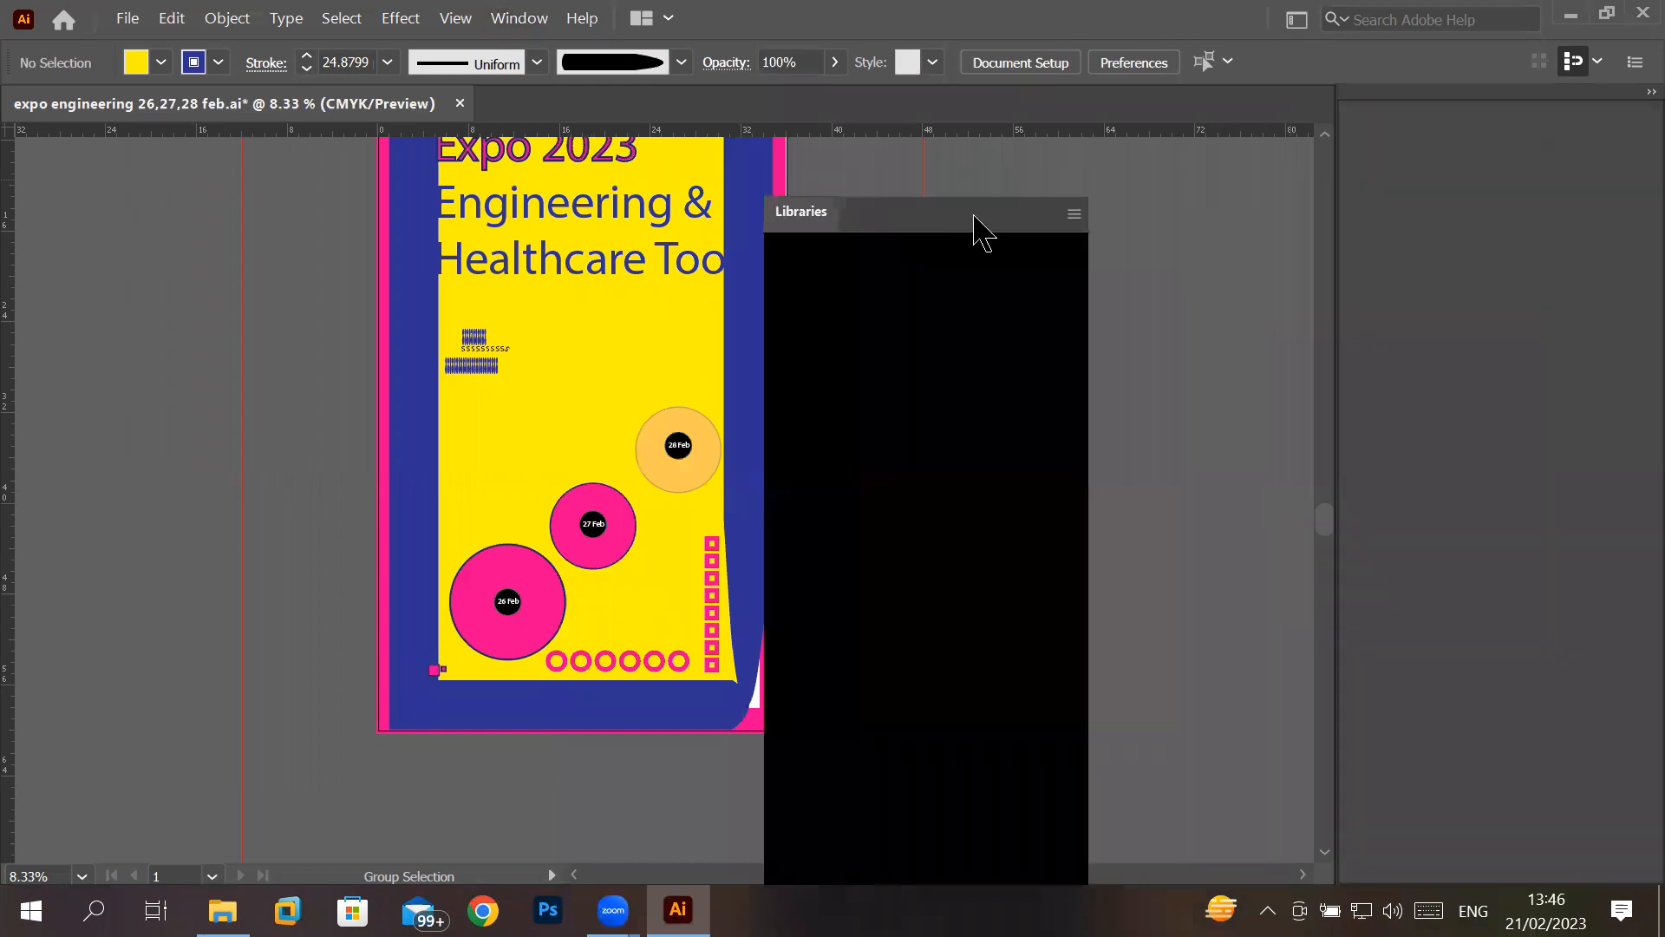
left_click(1085, 205)
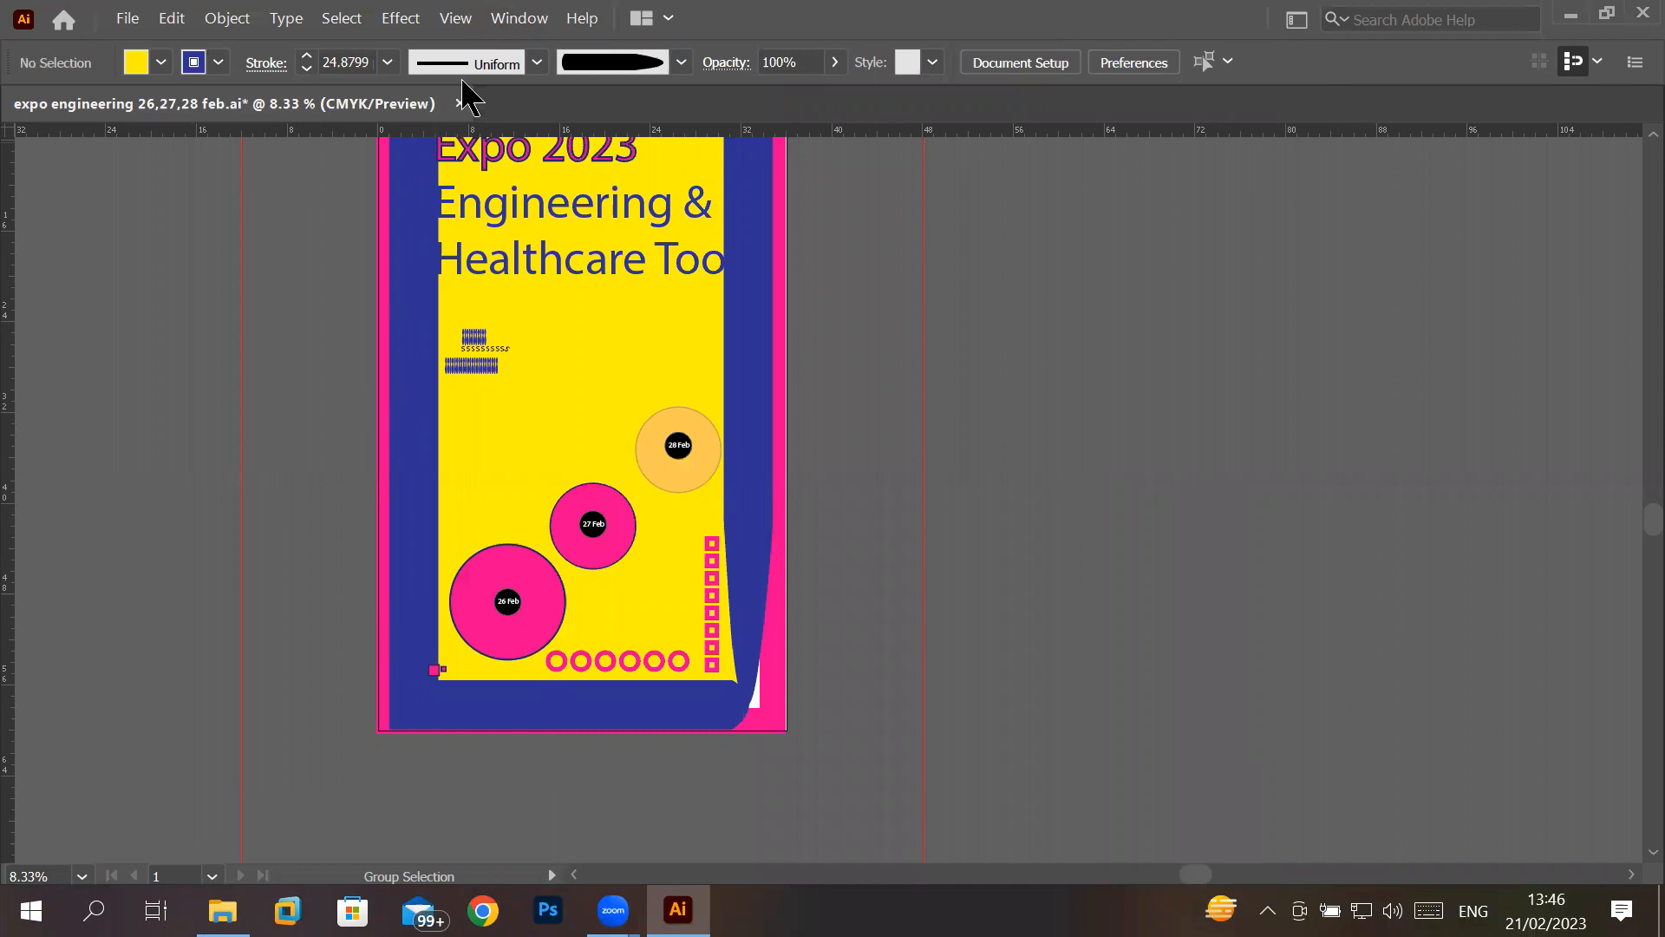
- Reset the Essentials workspace to restore its default toolbar and panels
left_click(512, 21)
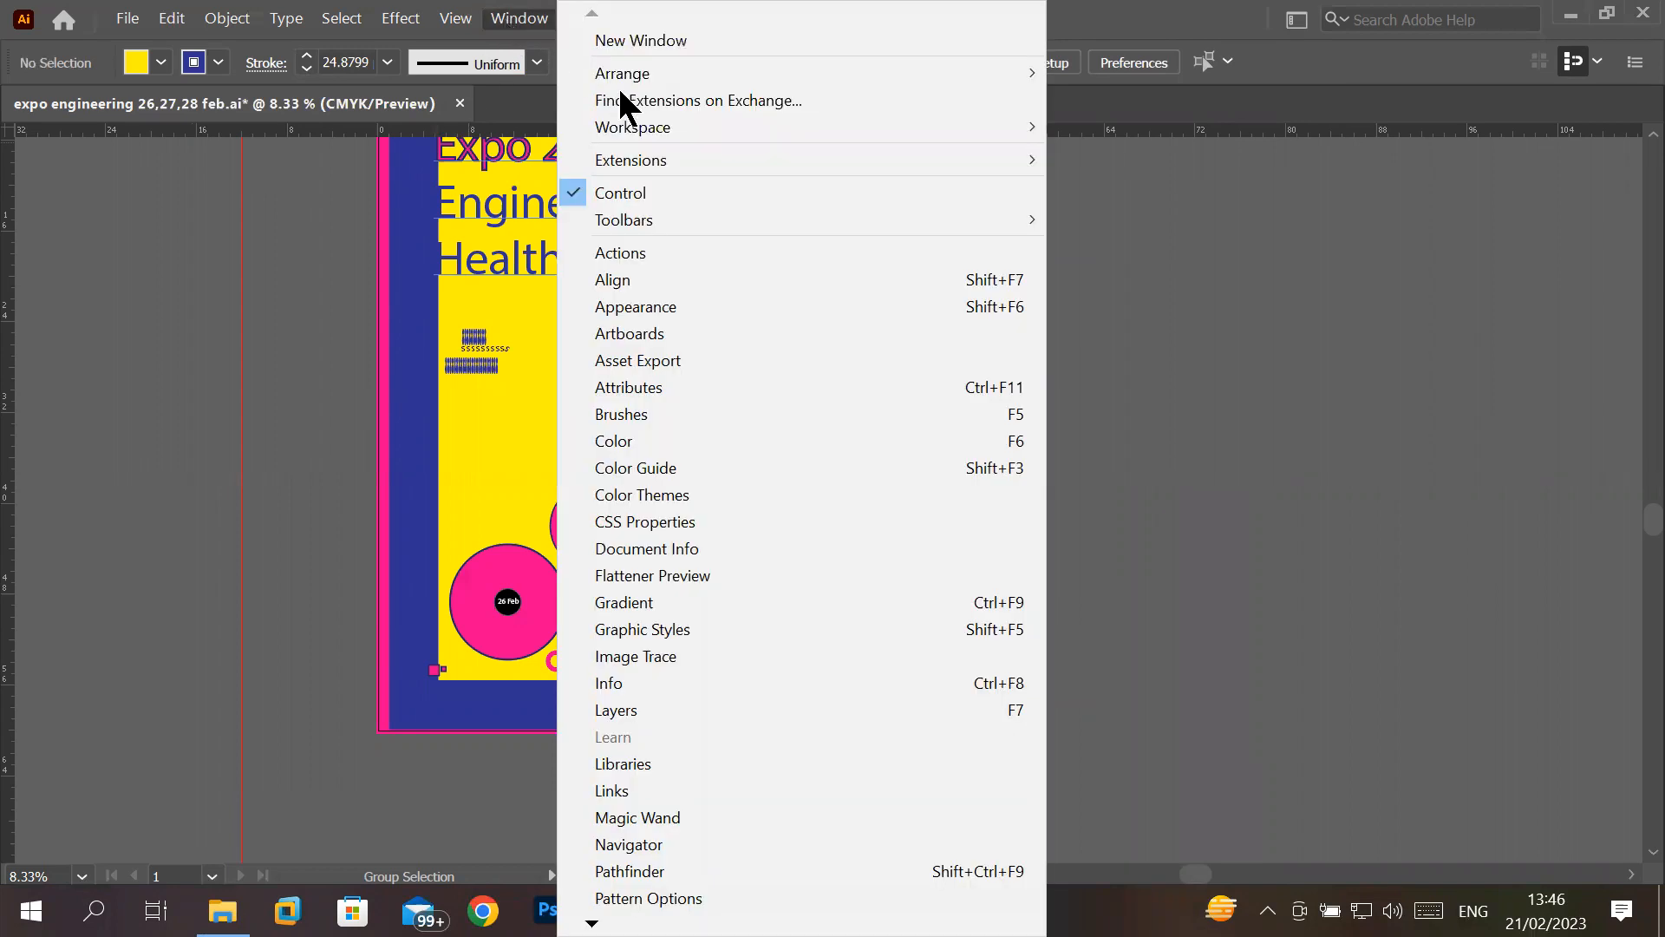
mouse_move(629, 211)
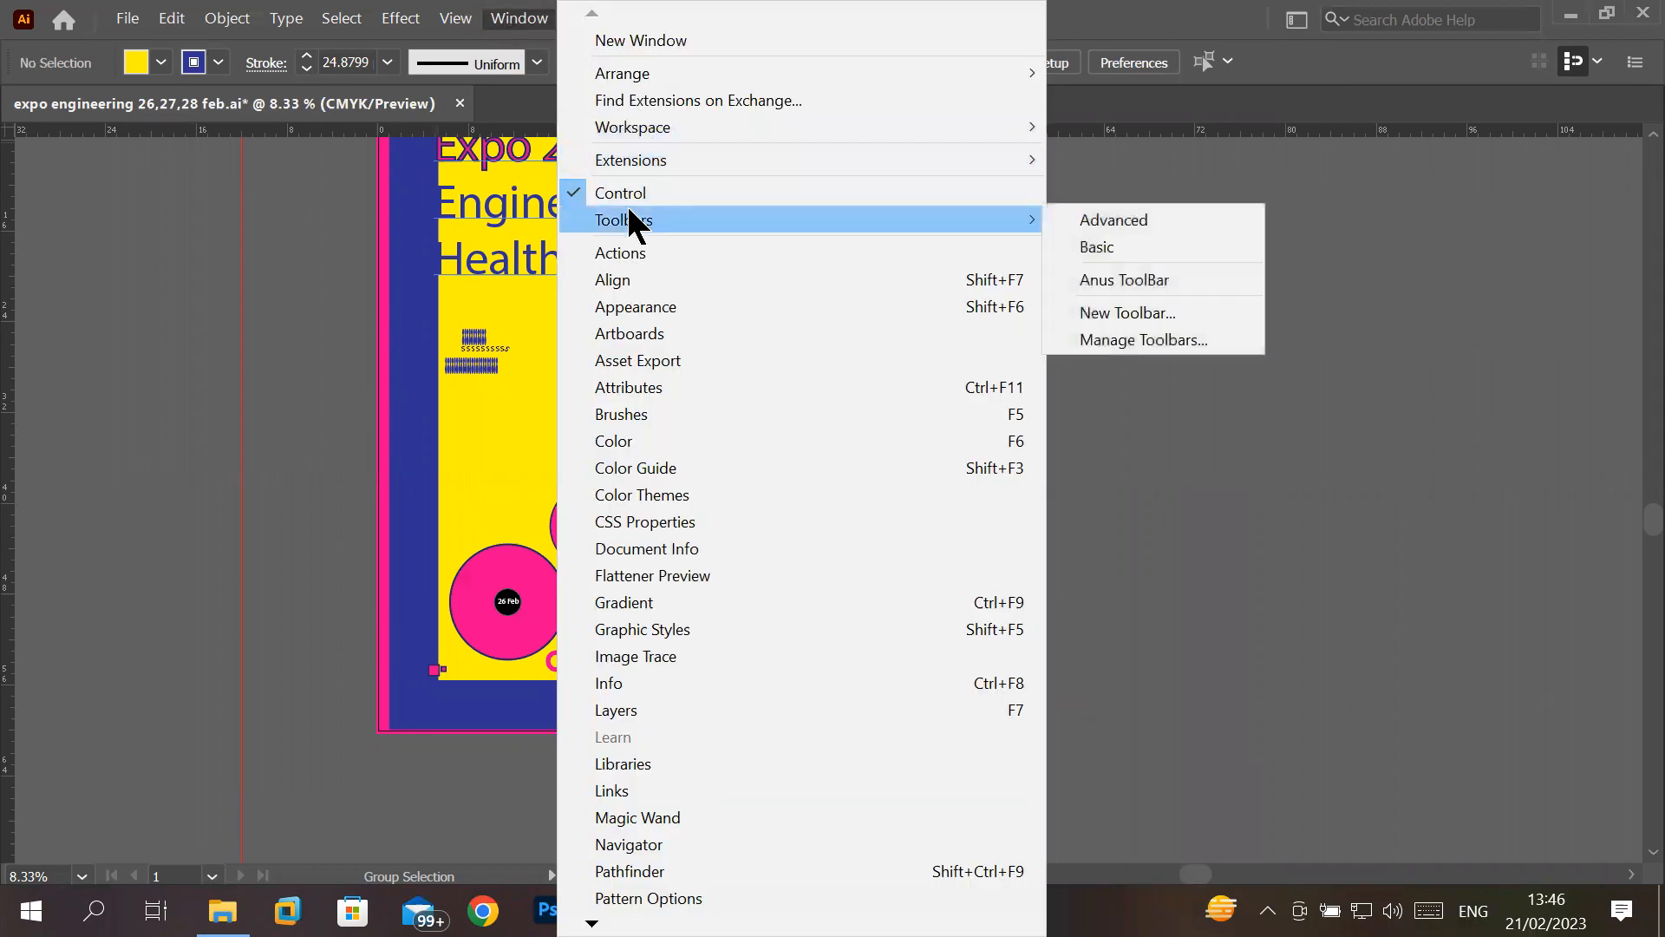
mouse_move(791, 126)
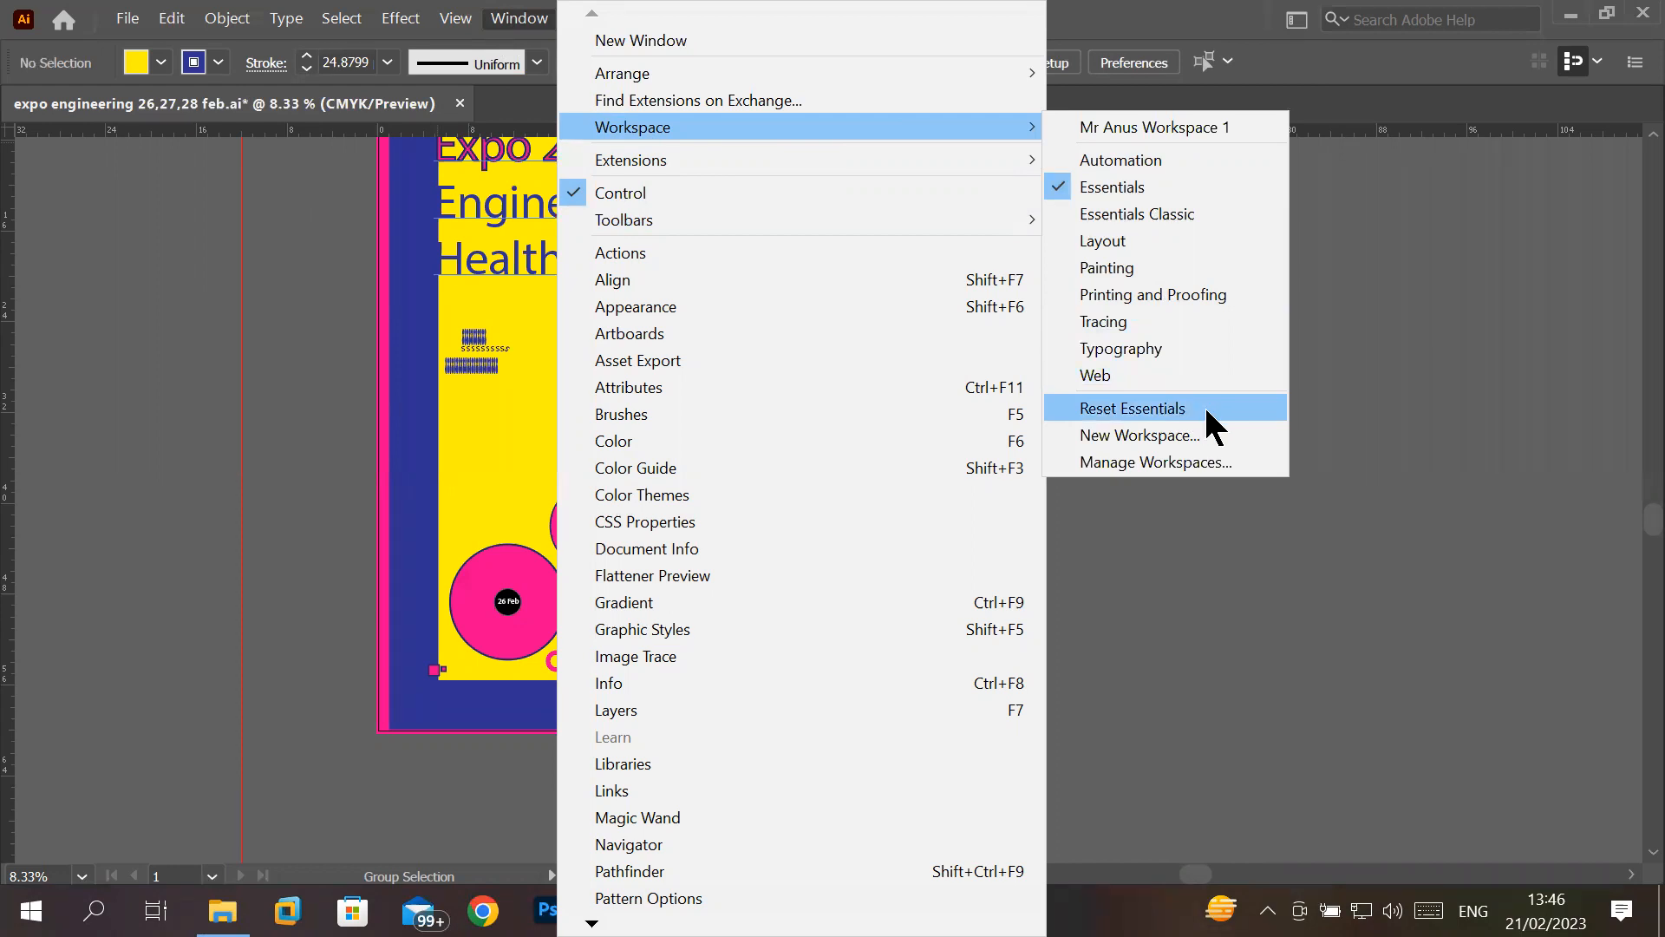
left_click(1131, 408)
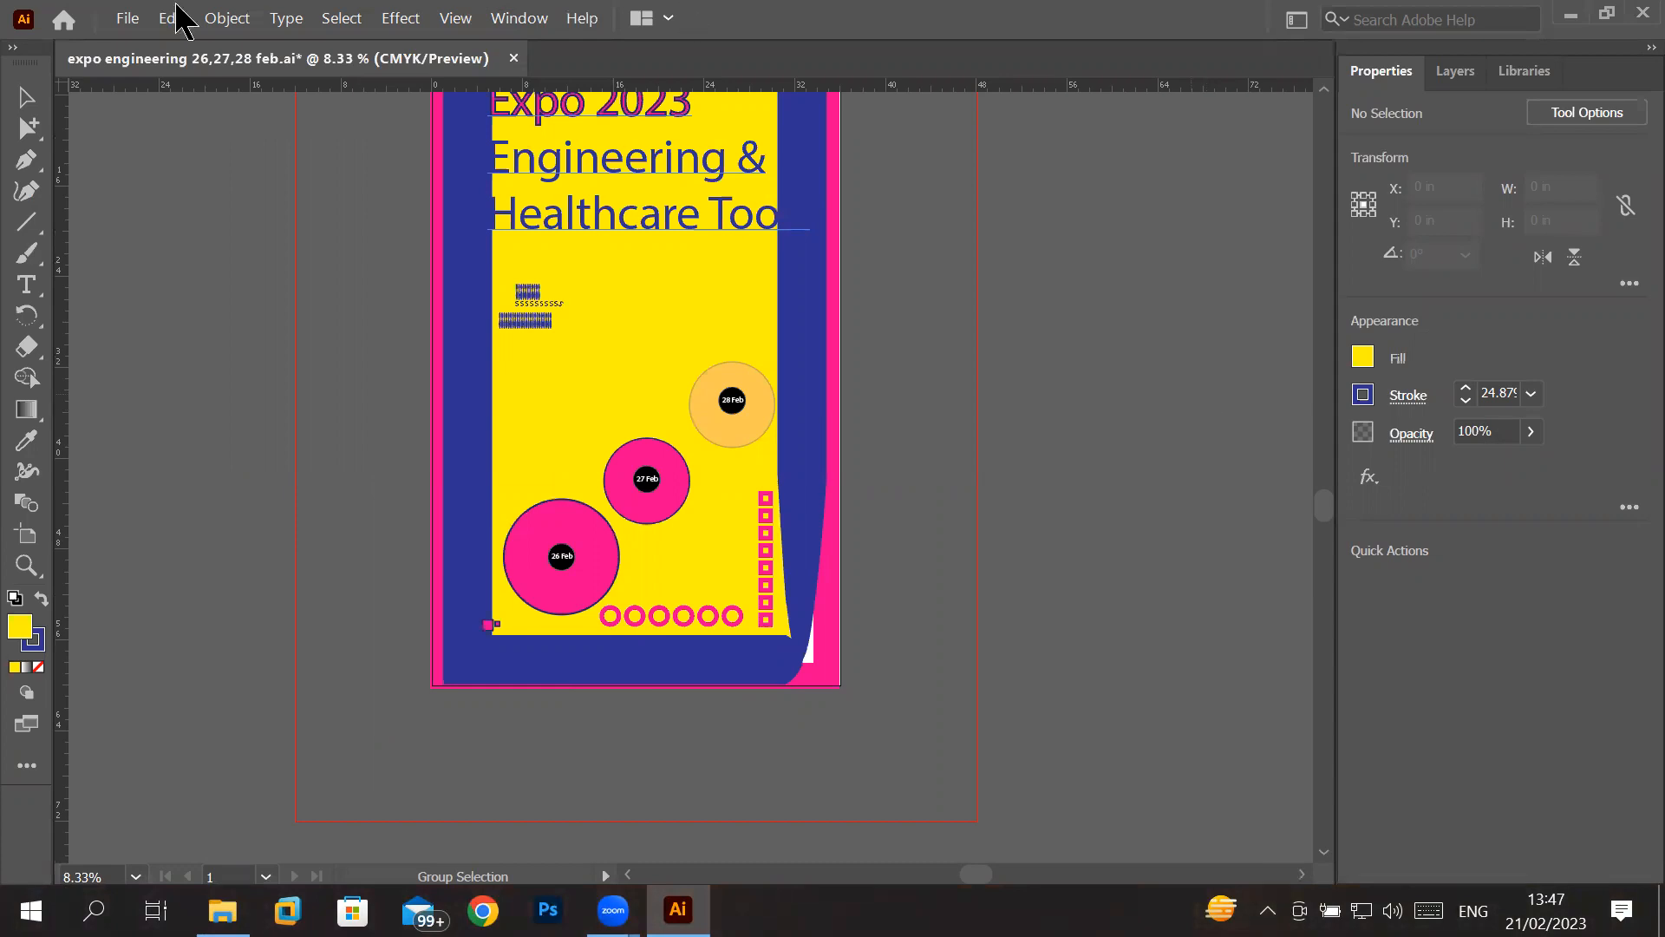
- Look through the file commands, the edit commands and the complete list of available panels
left_click(130, 24)
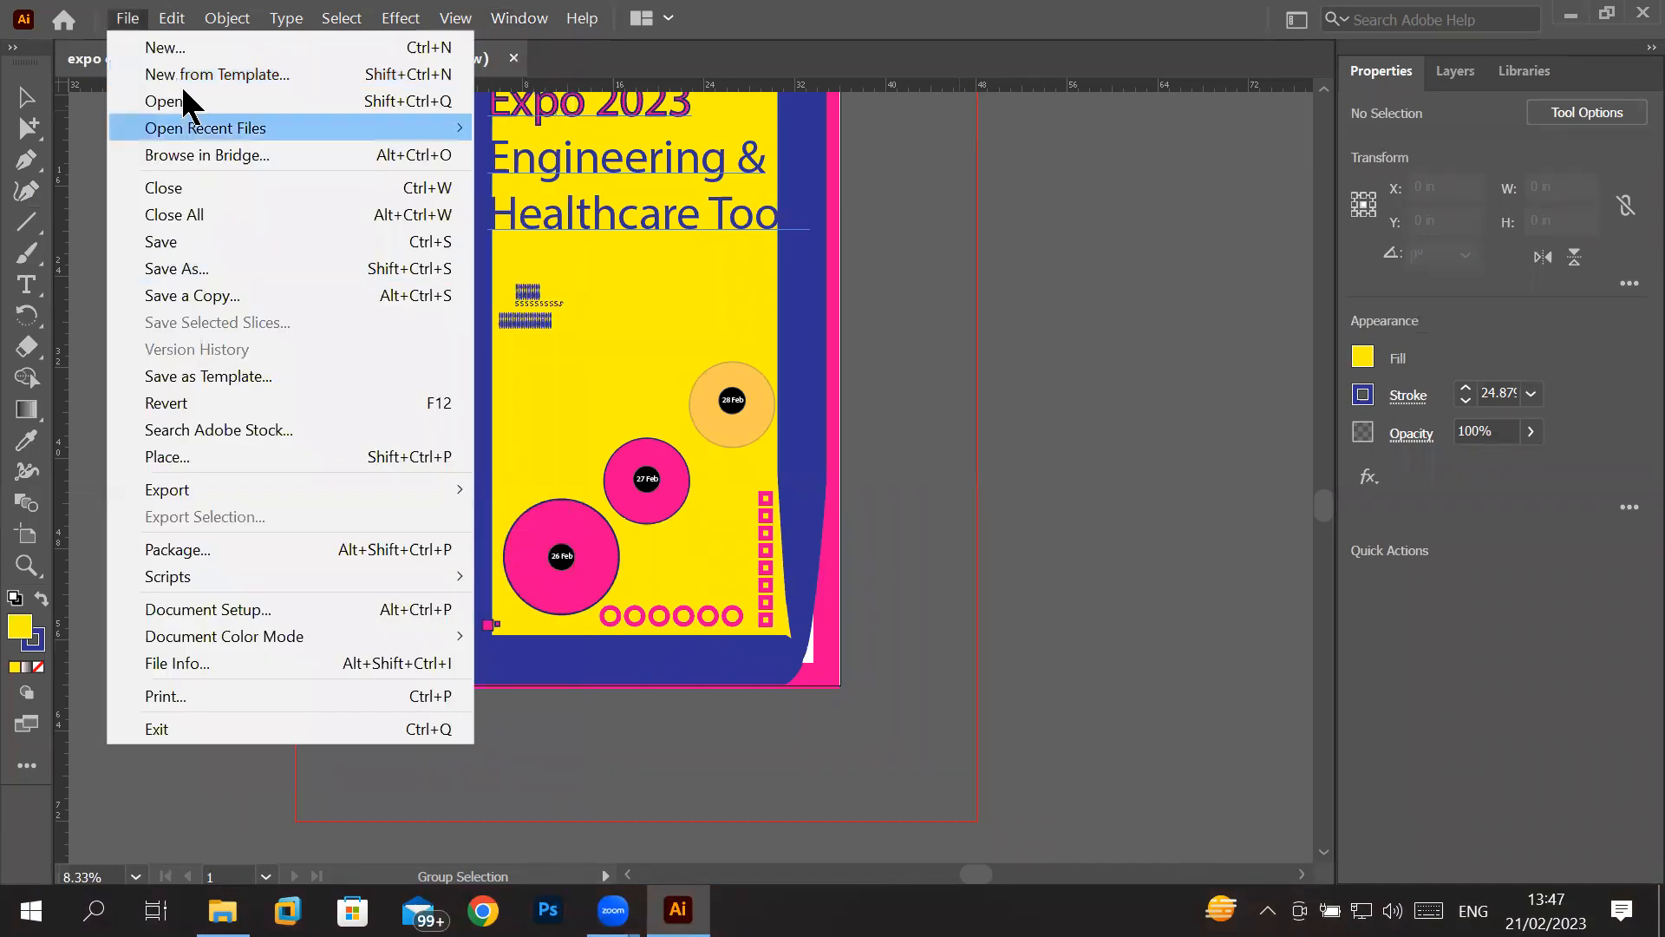
left_click(169, 19)
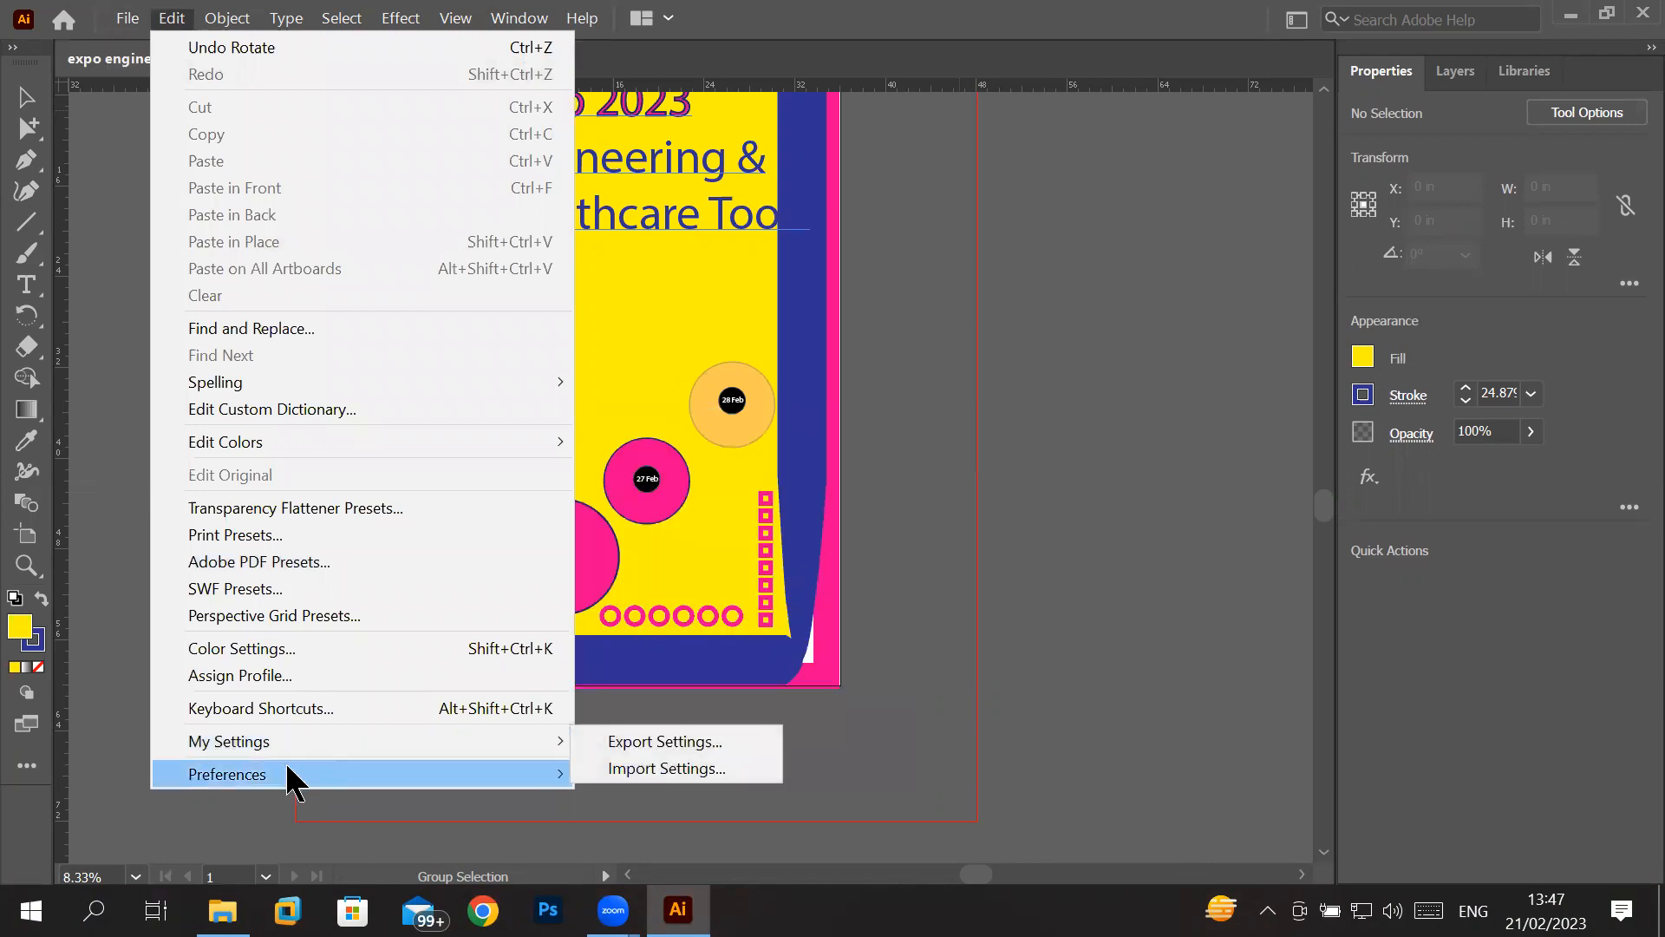
mouse_move(283, 761)
left_click(514, 21)
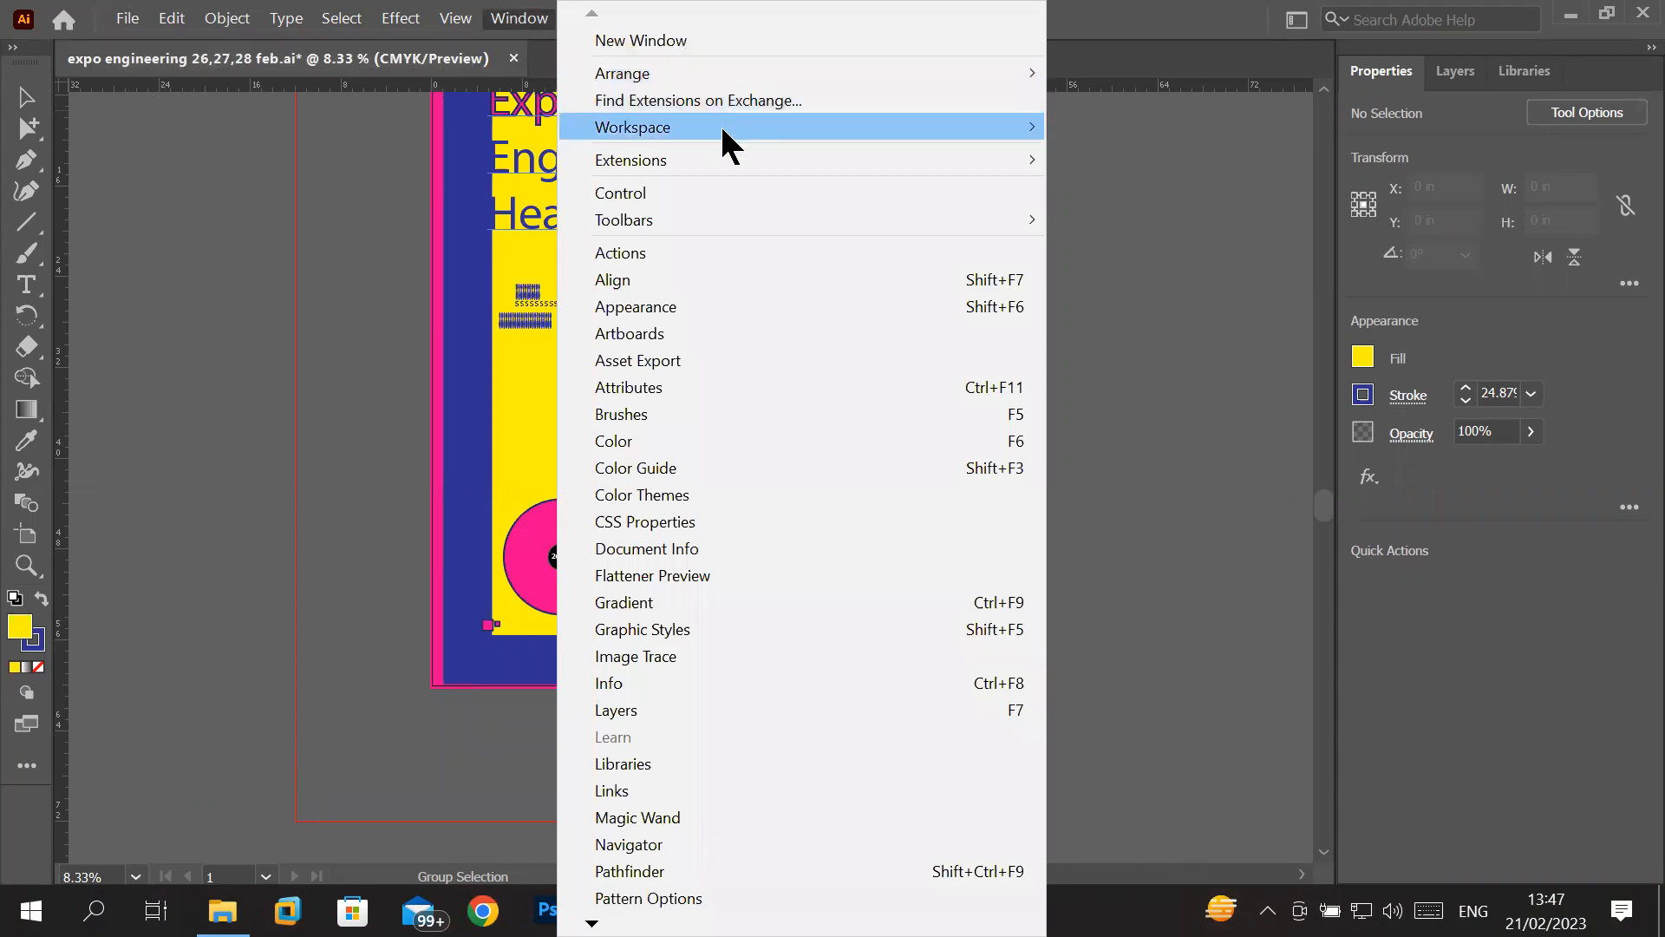
mouse_move(722, 131)
mouse_move(945, 127)
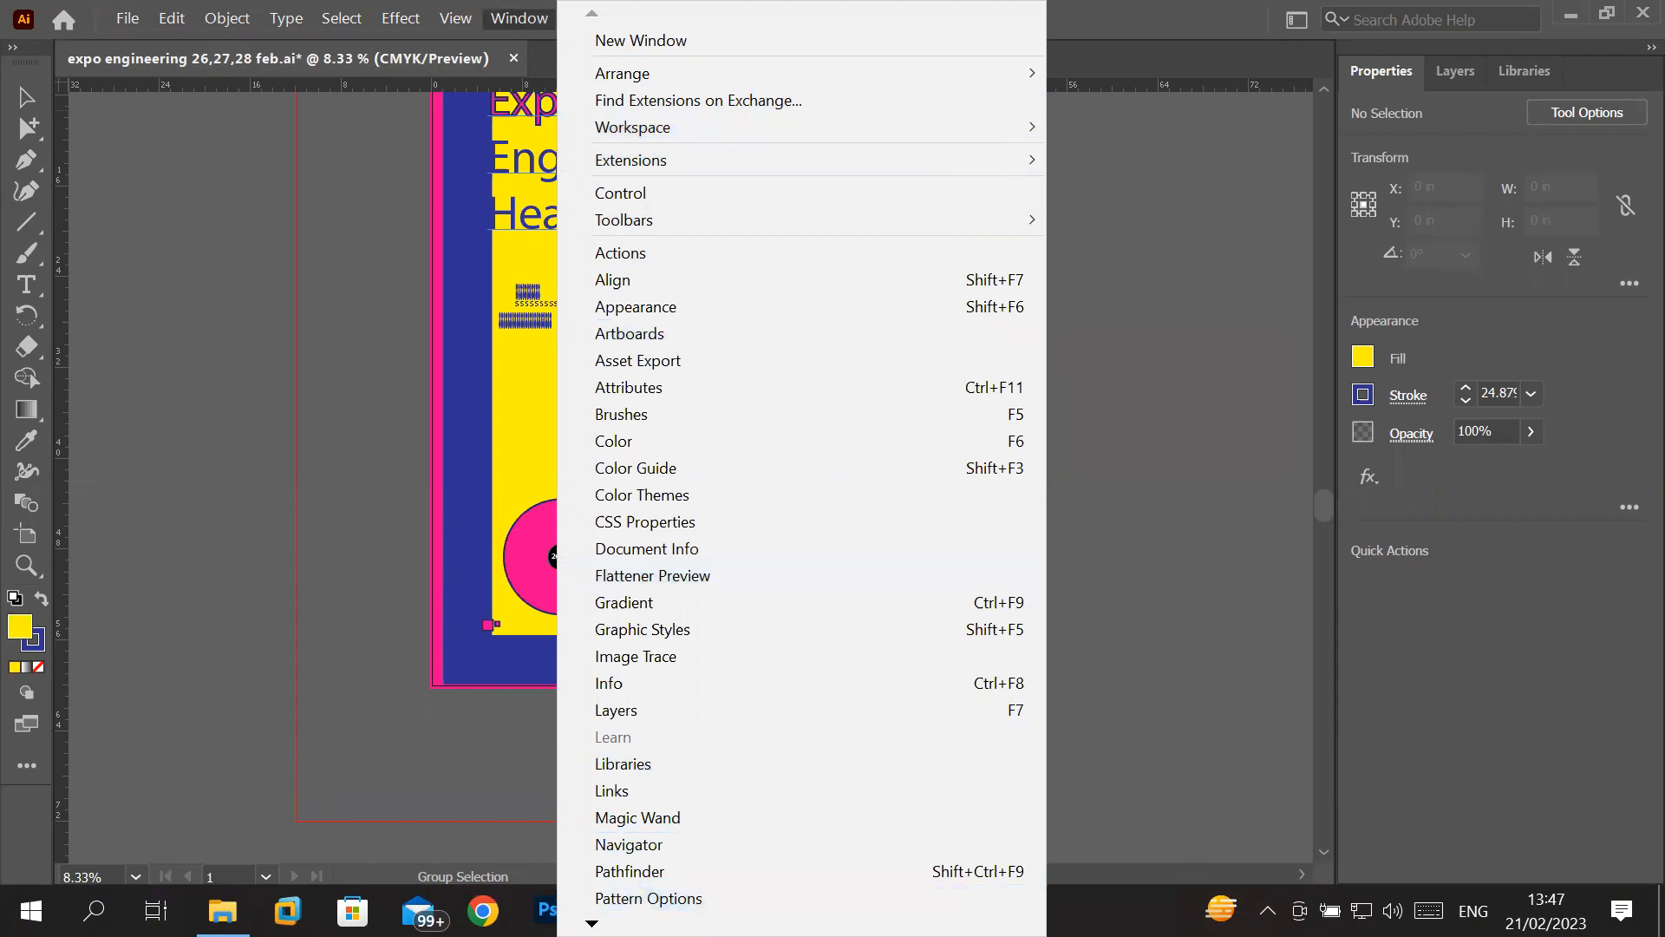
mouse_move(591, 923)
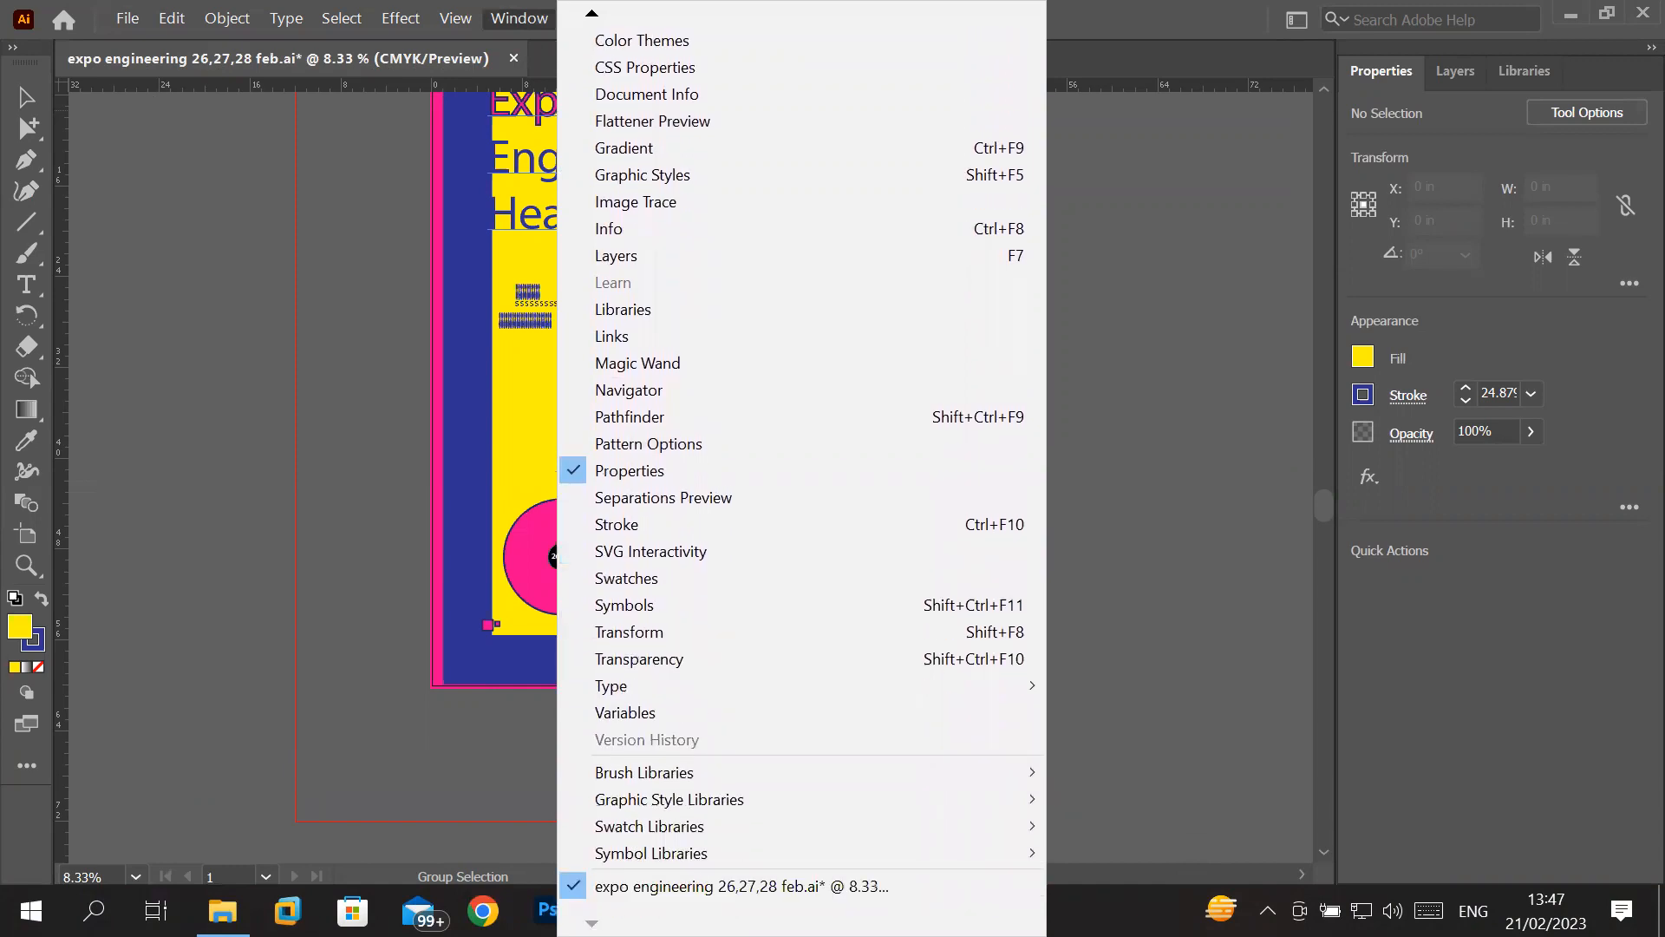
left_click(533, 26)
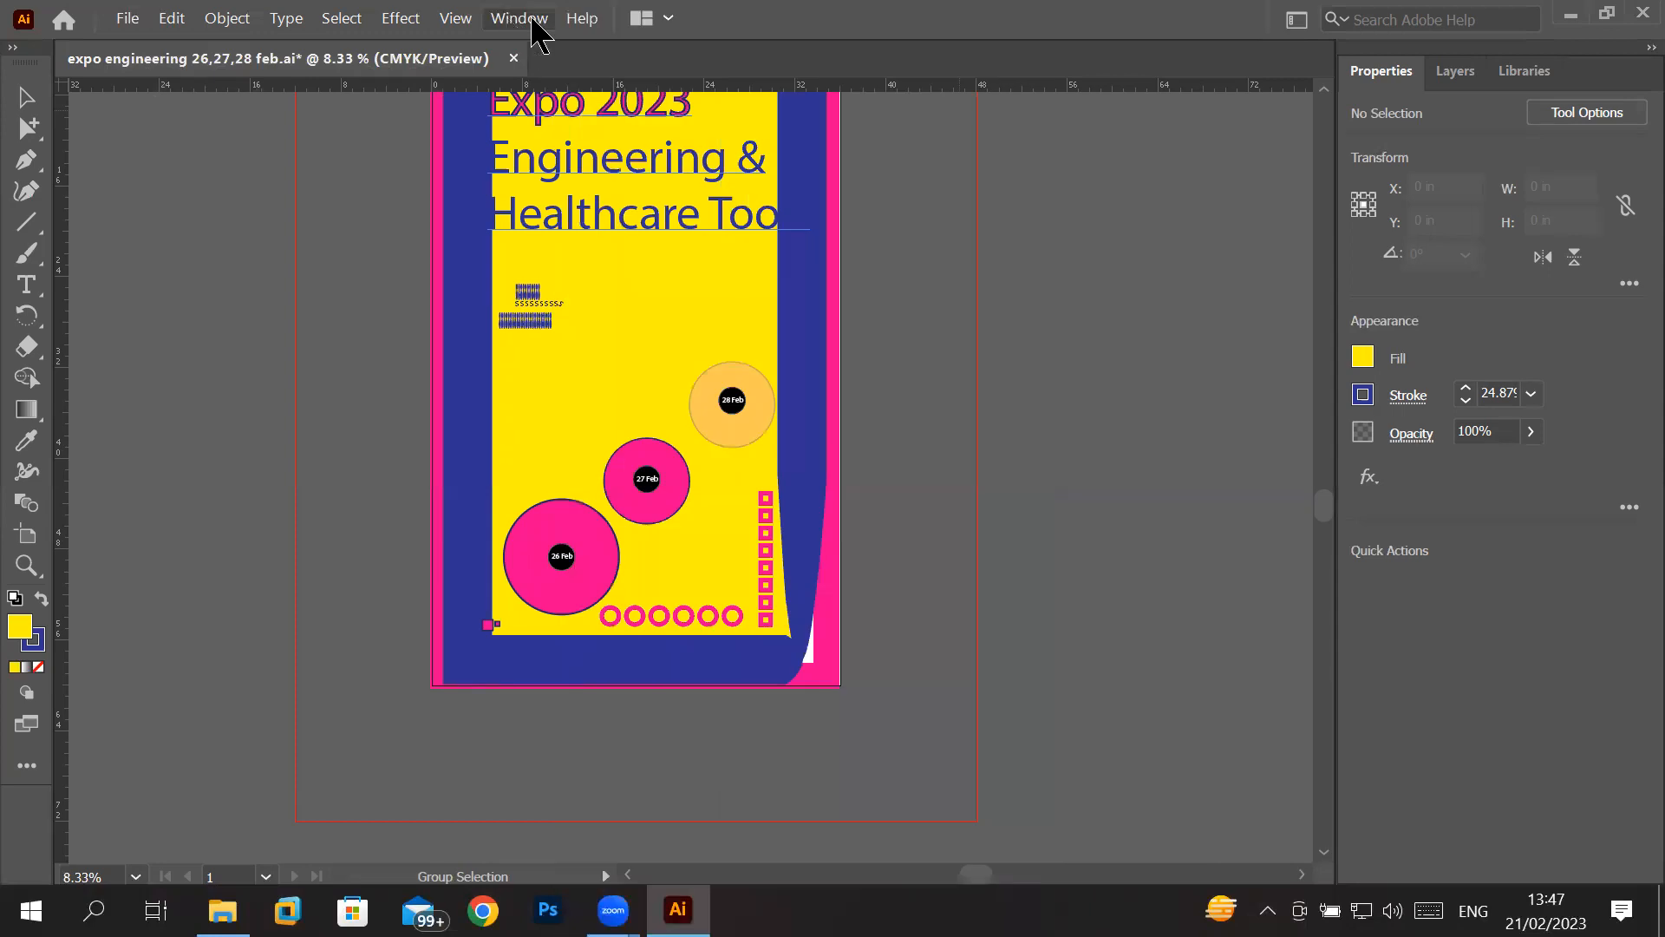
- Open the Keyboard Shortcuts settings and cancel them, and view the options for exporting and importing settings
left_click(171, 19)
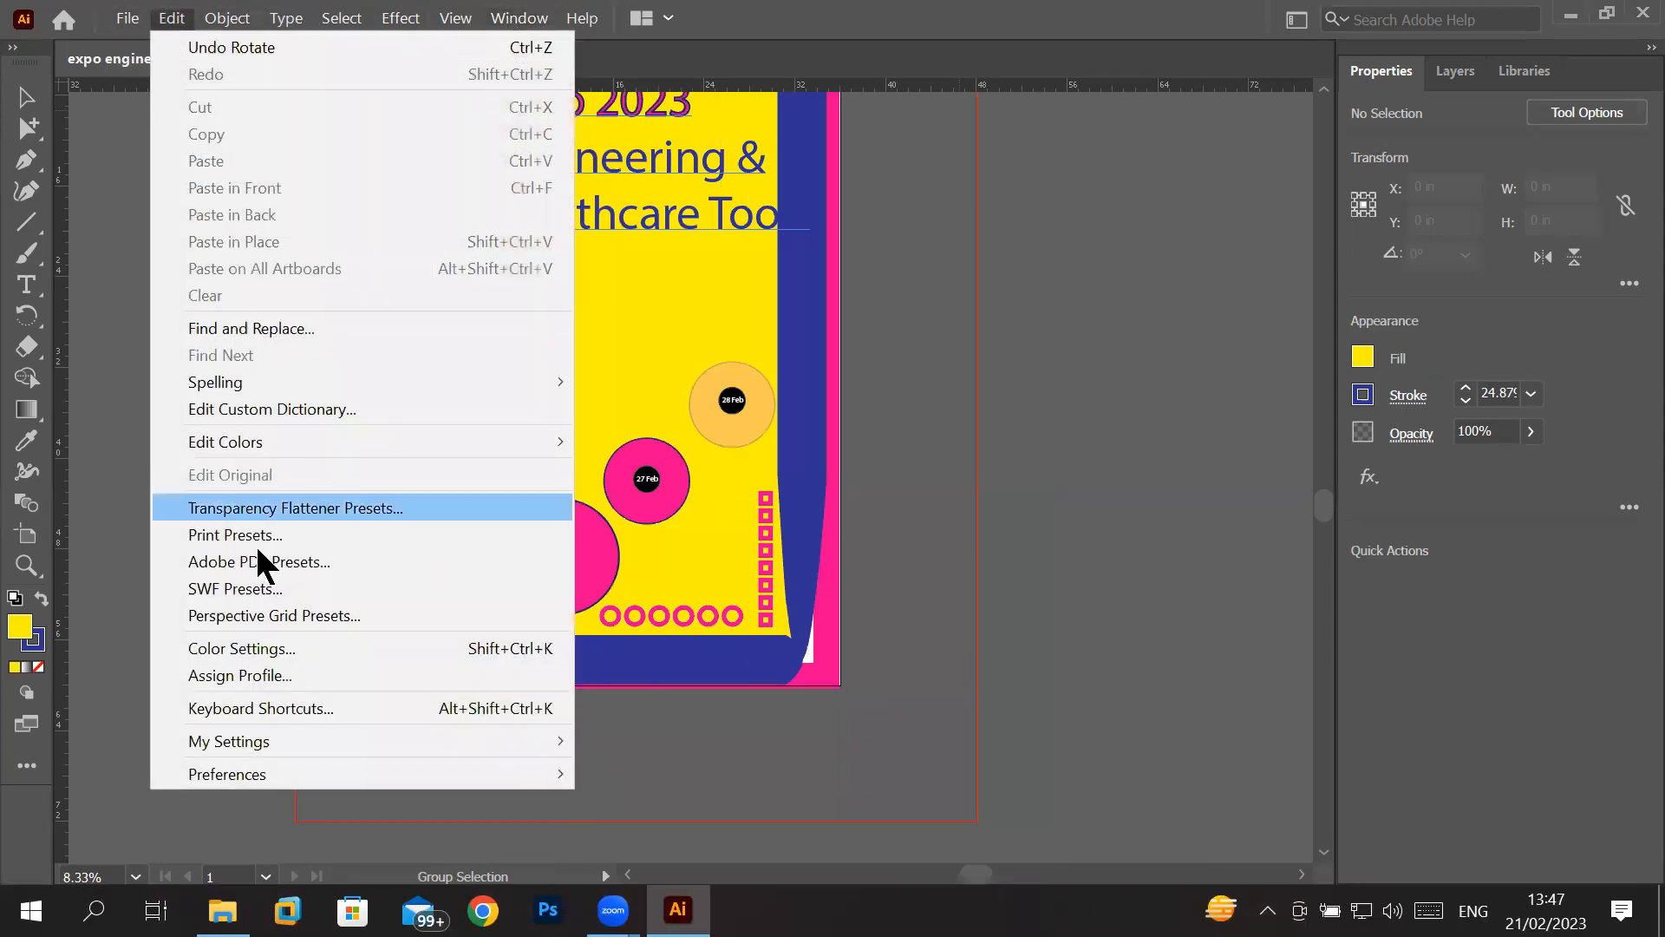
left_click(303, 706)
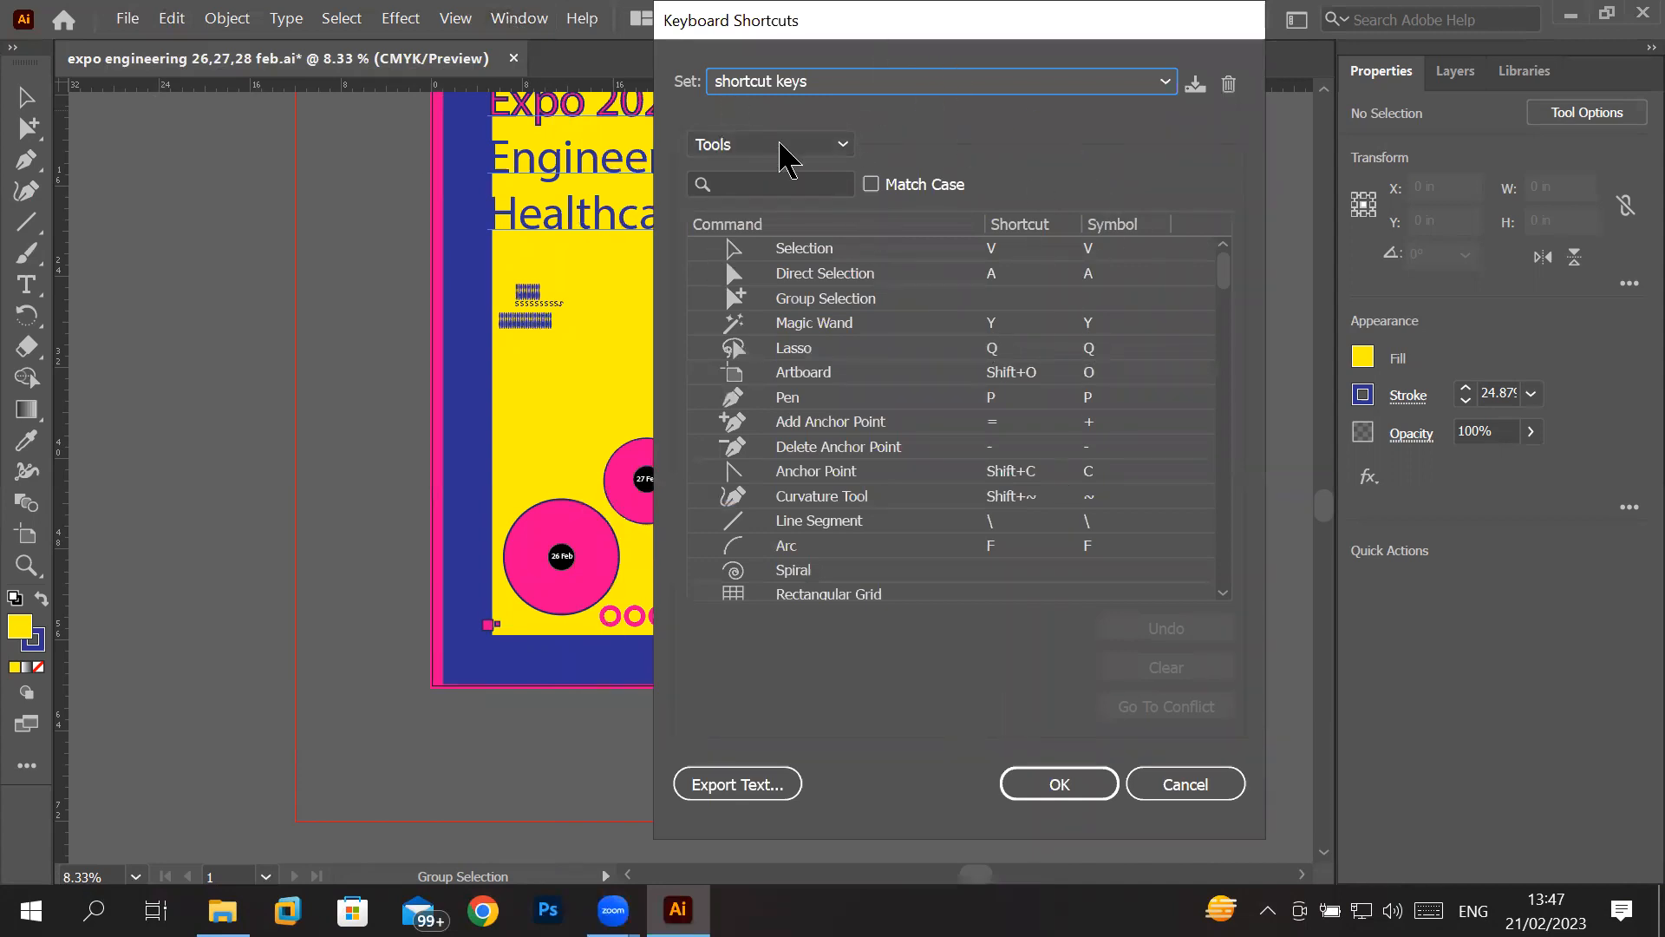
left_click(1170, 787)
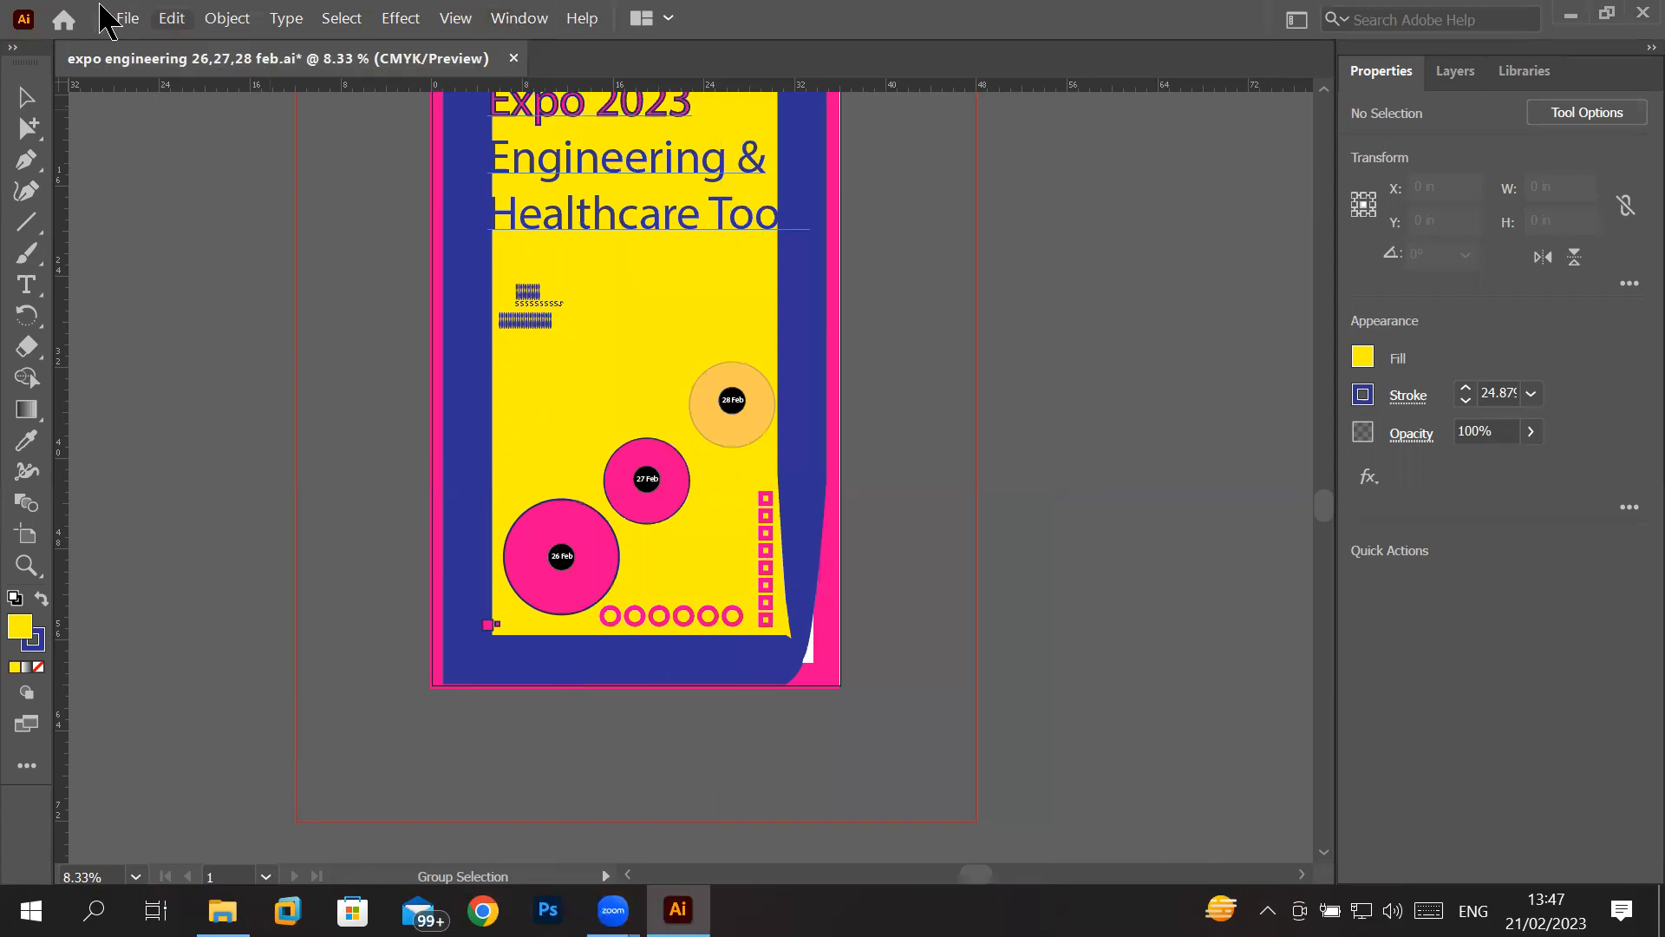
left_click(171, 19)
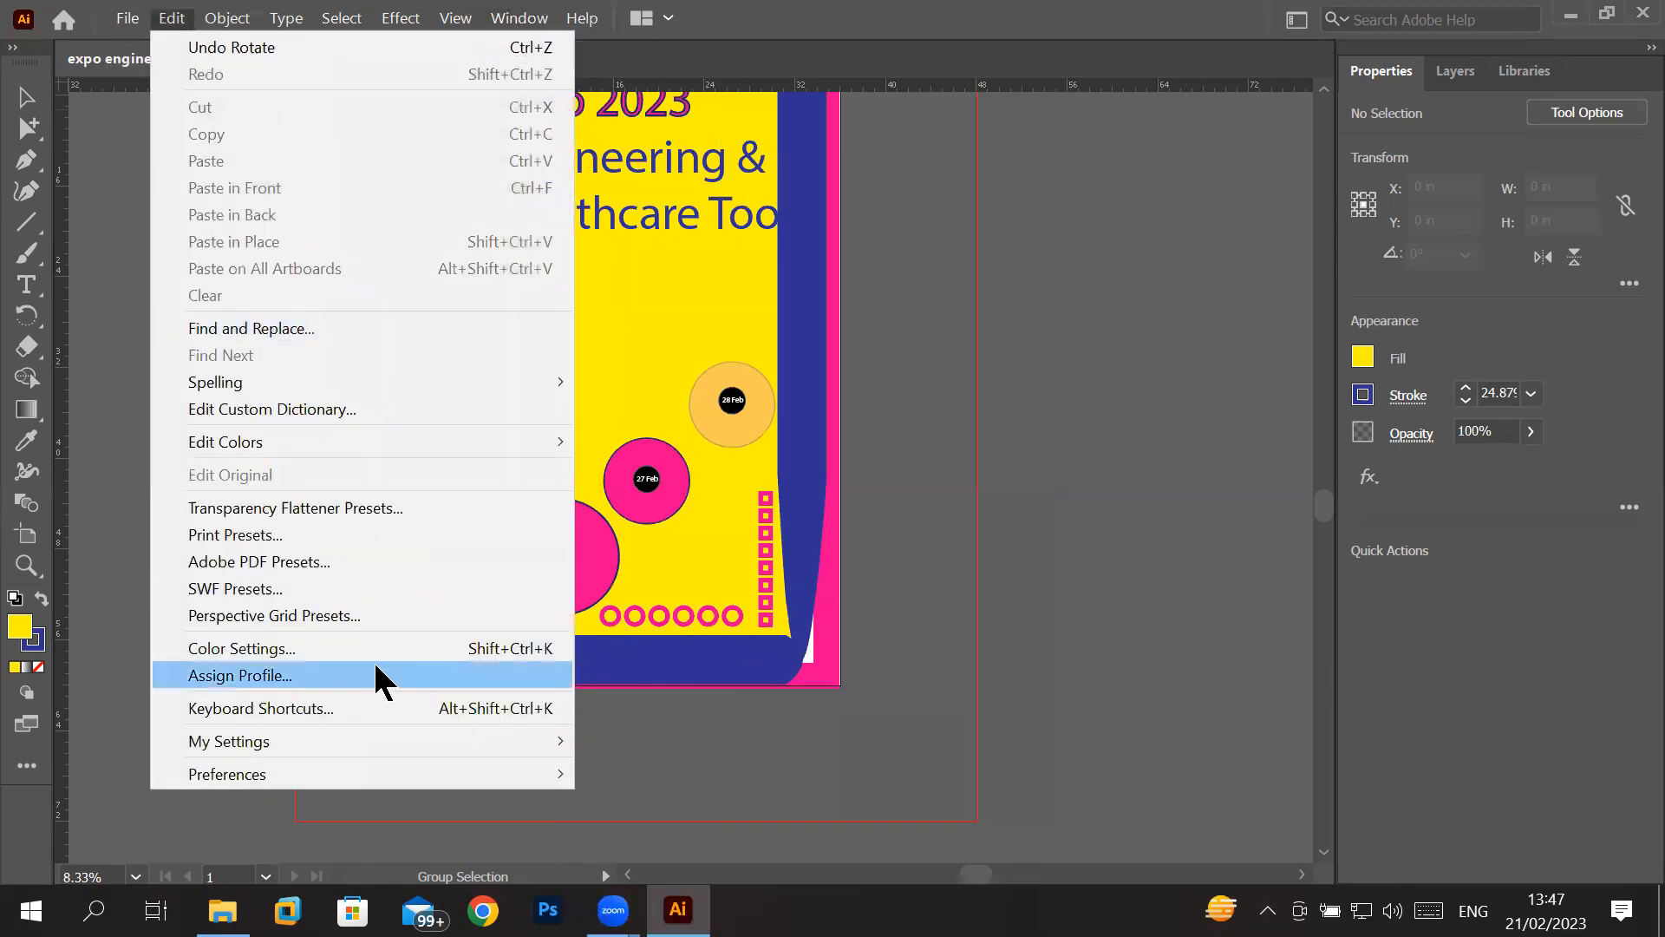
mouse_move(347, 739)
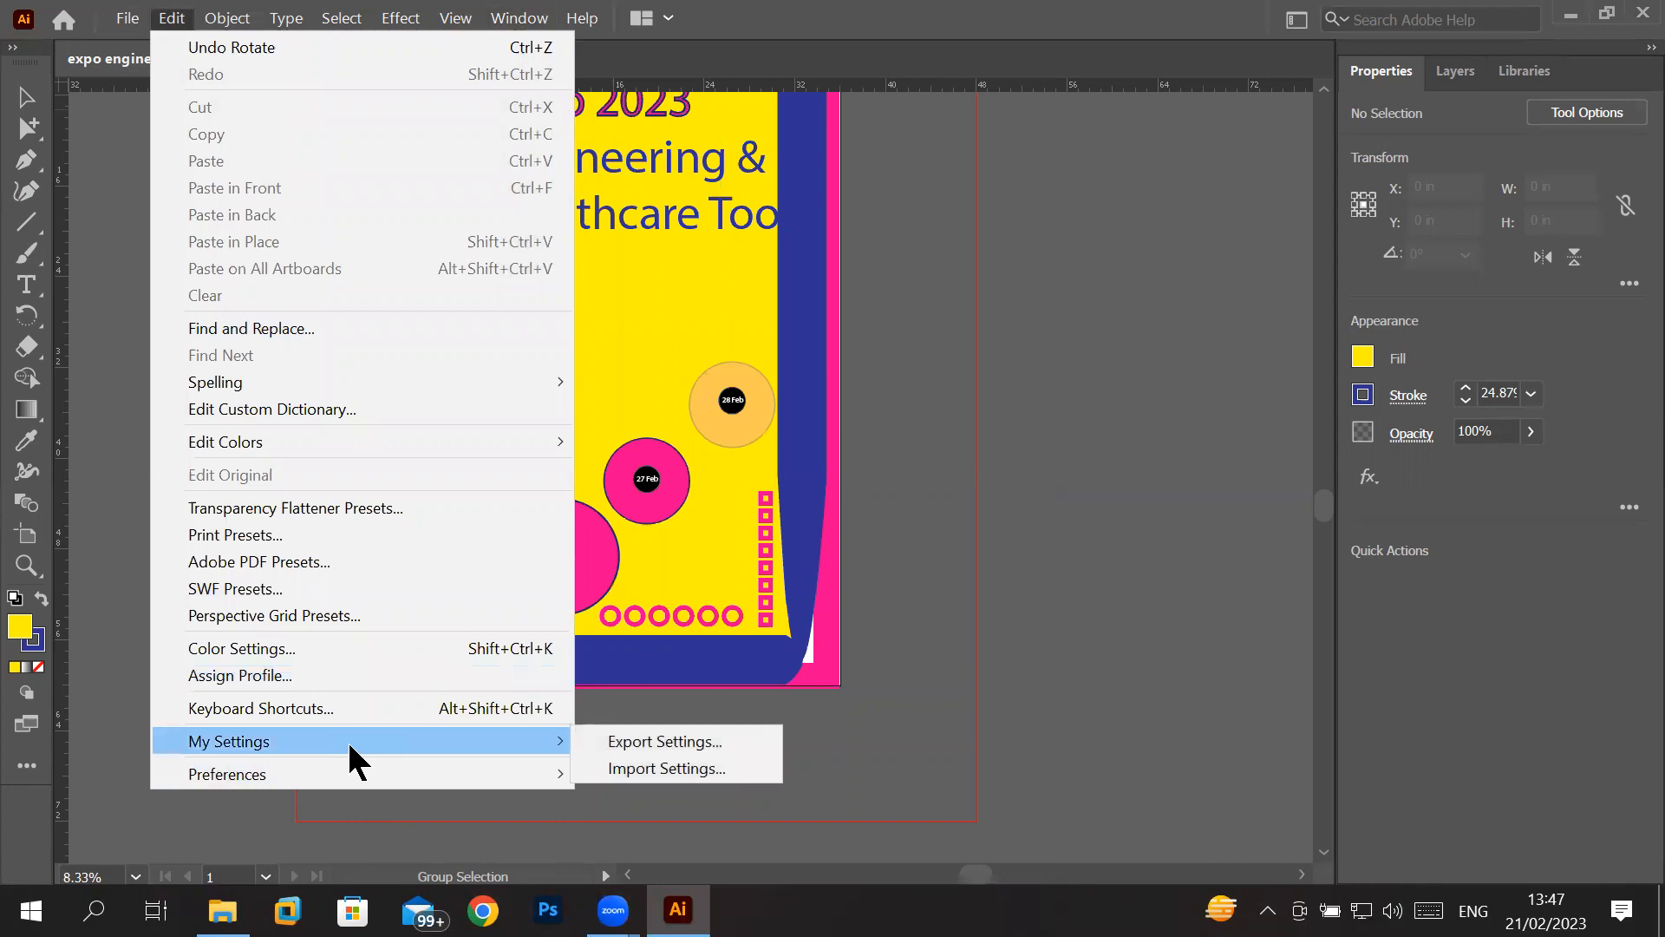
mouse_move(275, 776)
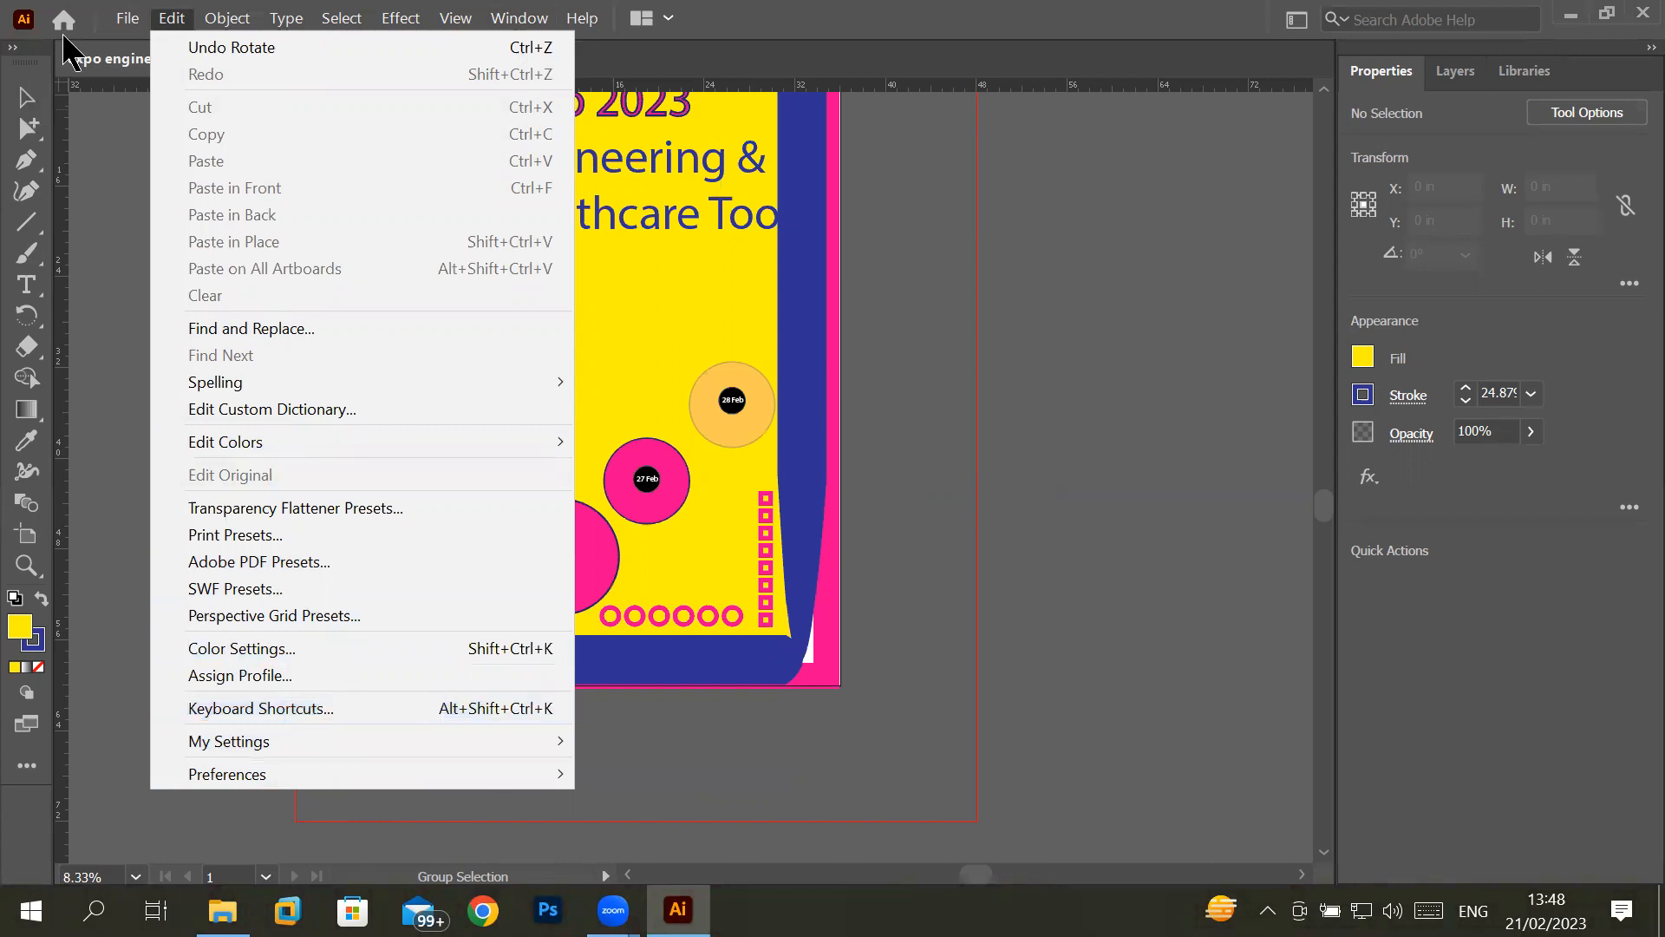
left_click(128, 18)
left_click(456, 18)
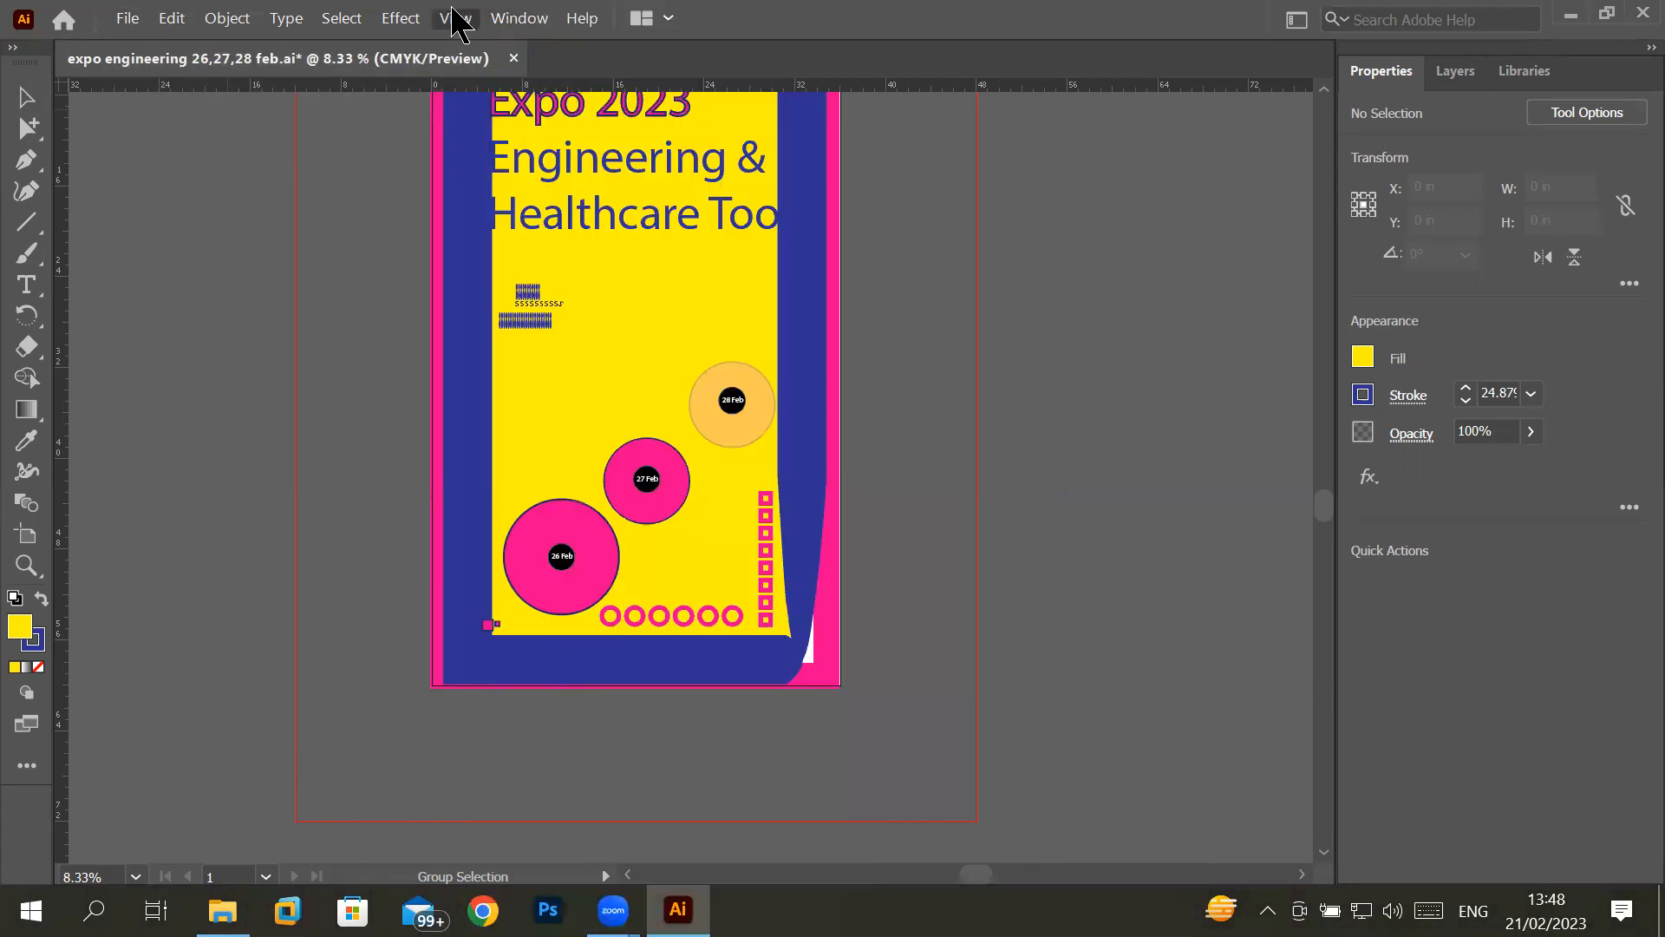
left_click(531, 20)
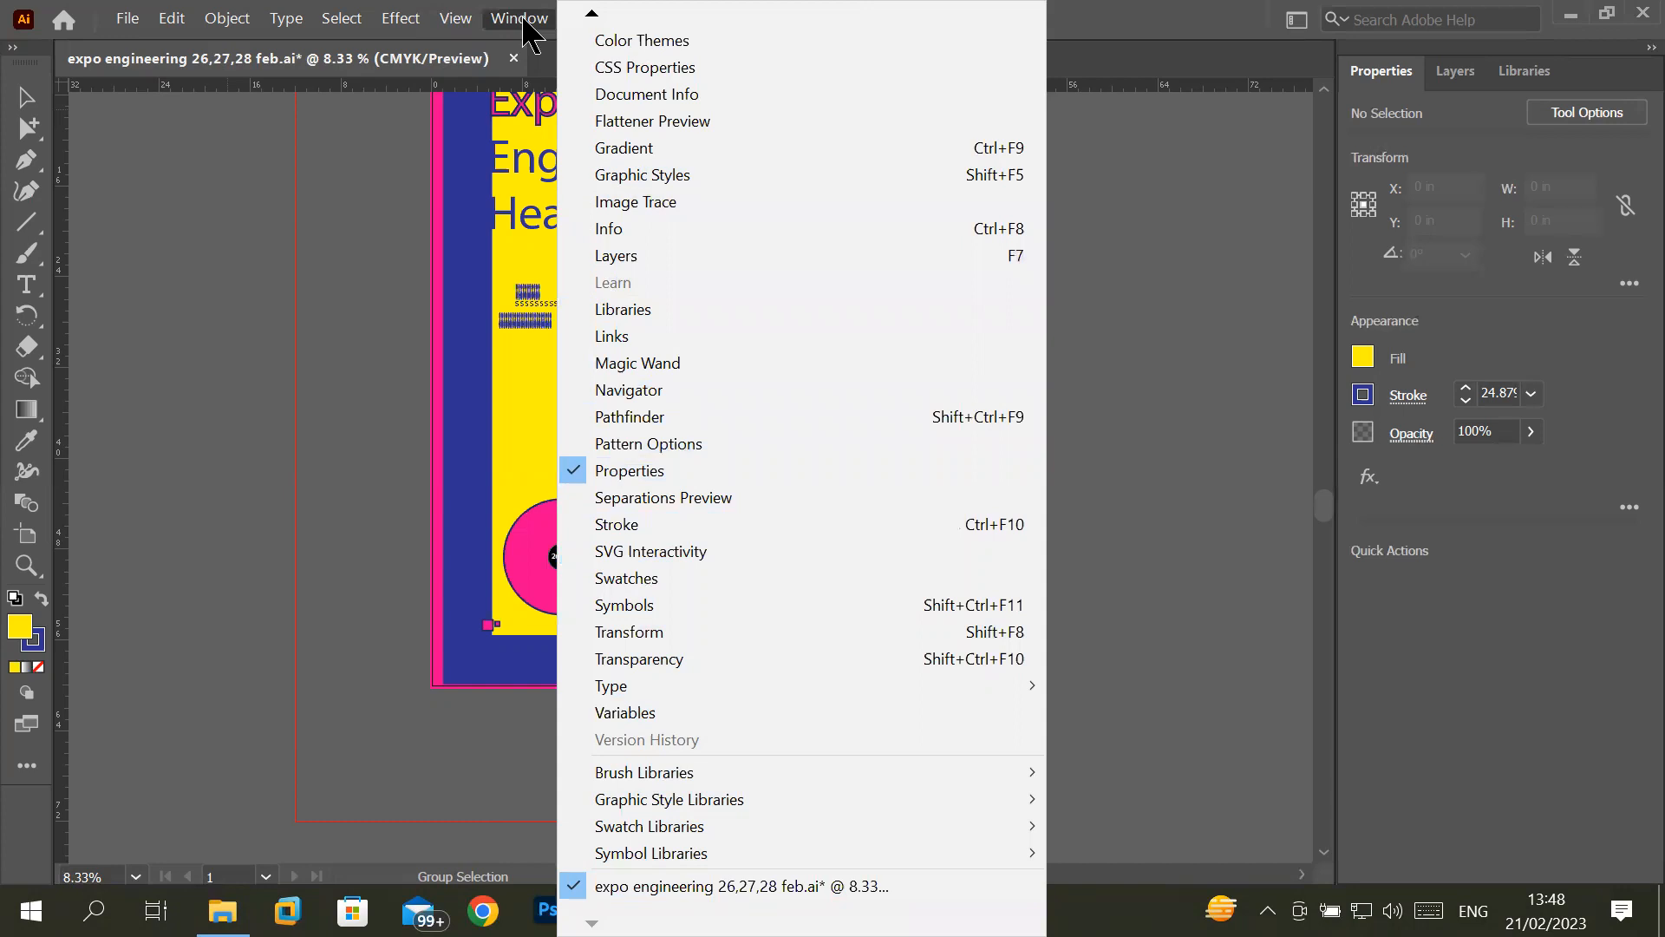
left_click(524, 19)
left_click(456, 19)
mouse_move(382, 22)
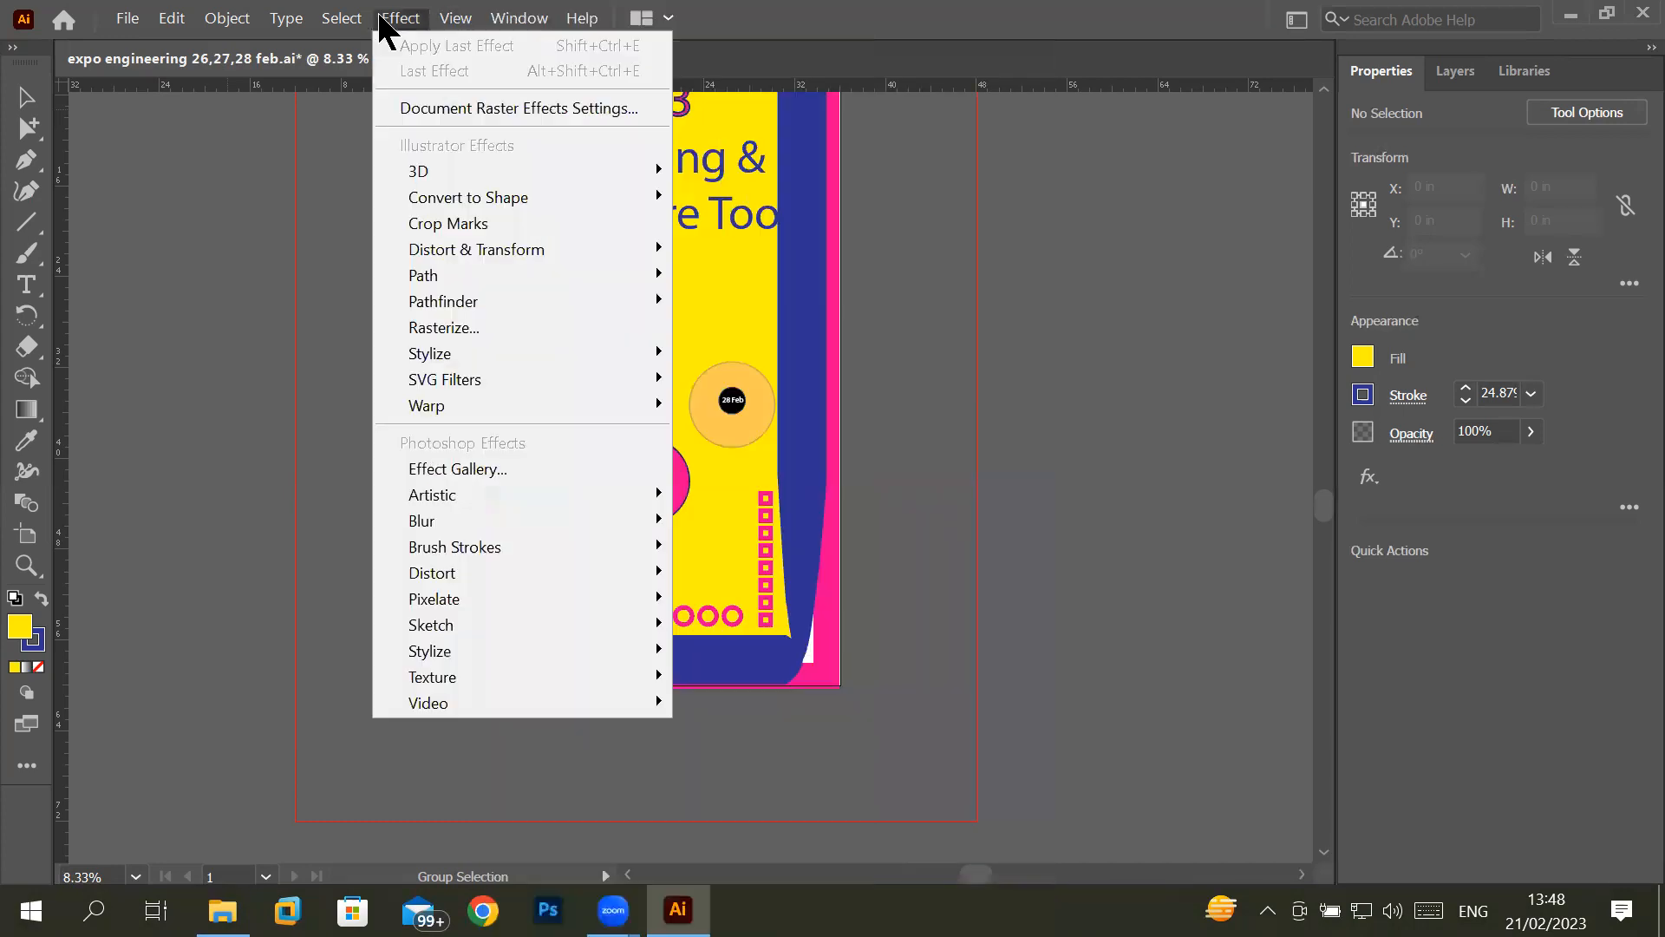
mouse_move(128, 21)
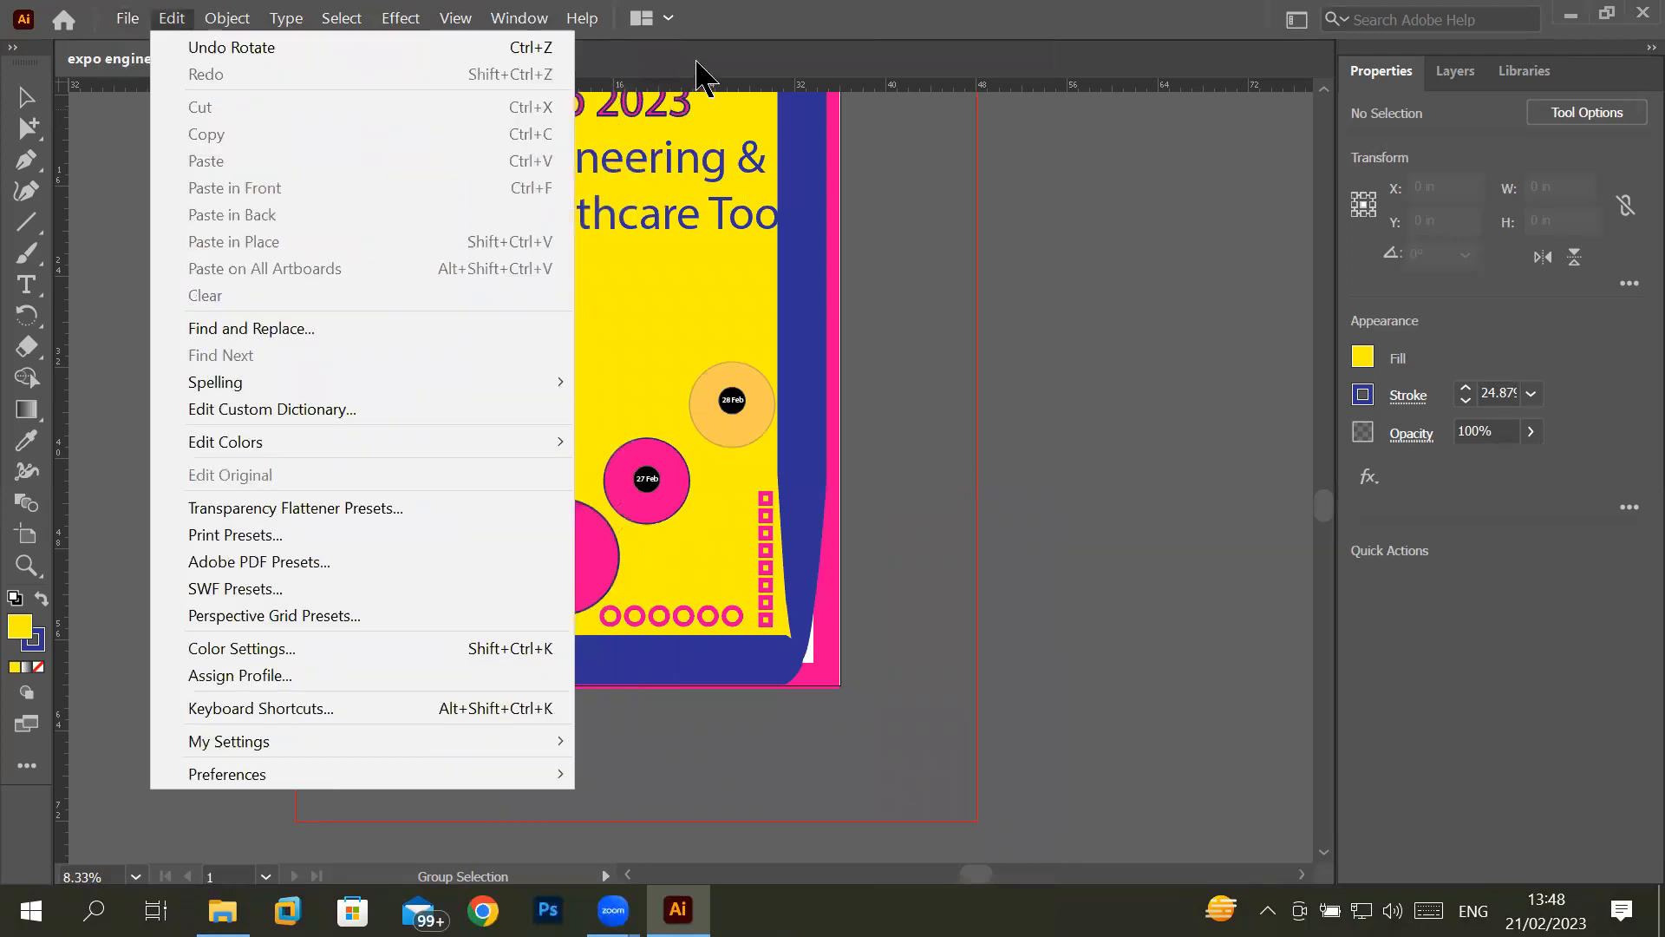
- View the document arrangement layouts and tile all open documents in a grid
left_click(735, 39)
left_click(669, 17)
left_click(668, 17)
left_click(668, 18)
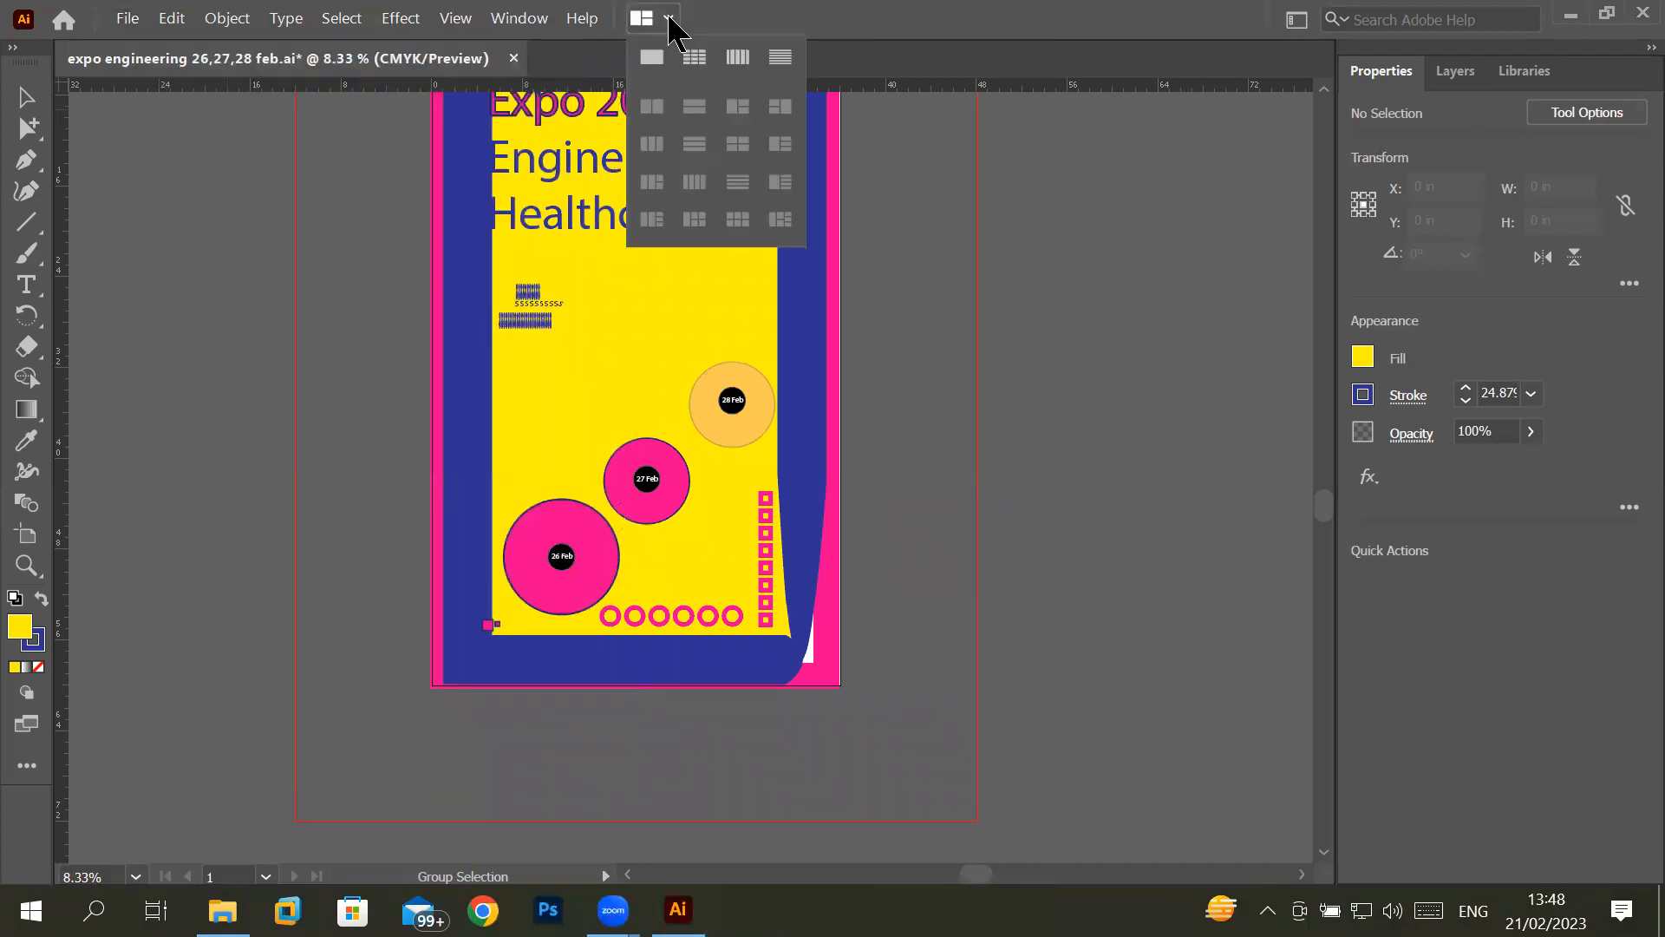
left_click(703, 57)
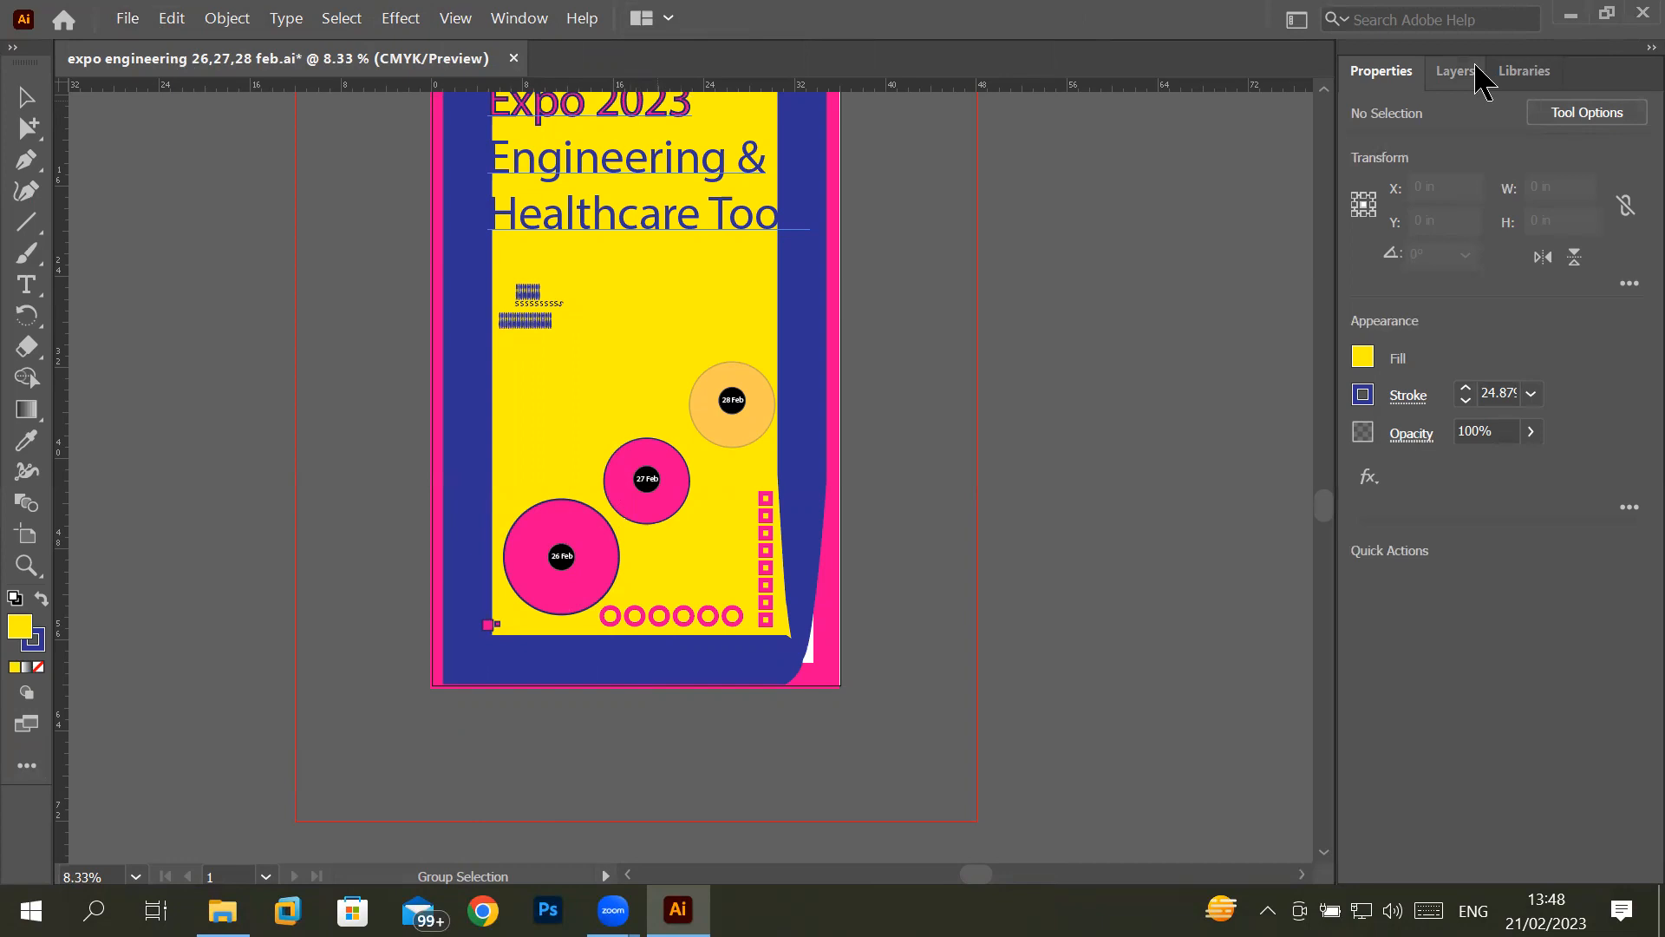
- Examine the General preferences, including the Zoom with Mouse Wheel option, and close them
left_click(535, 23)
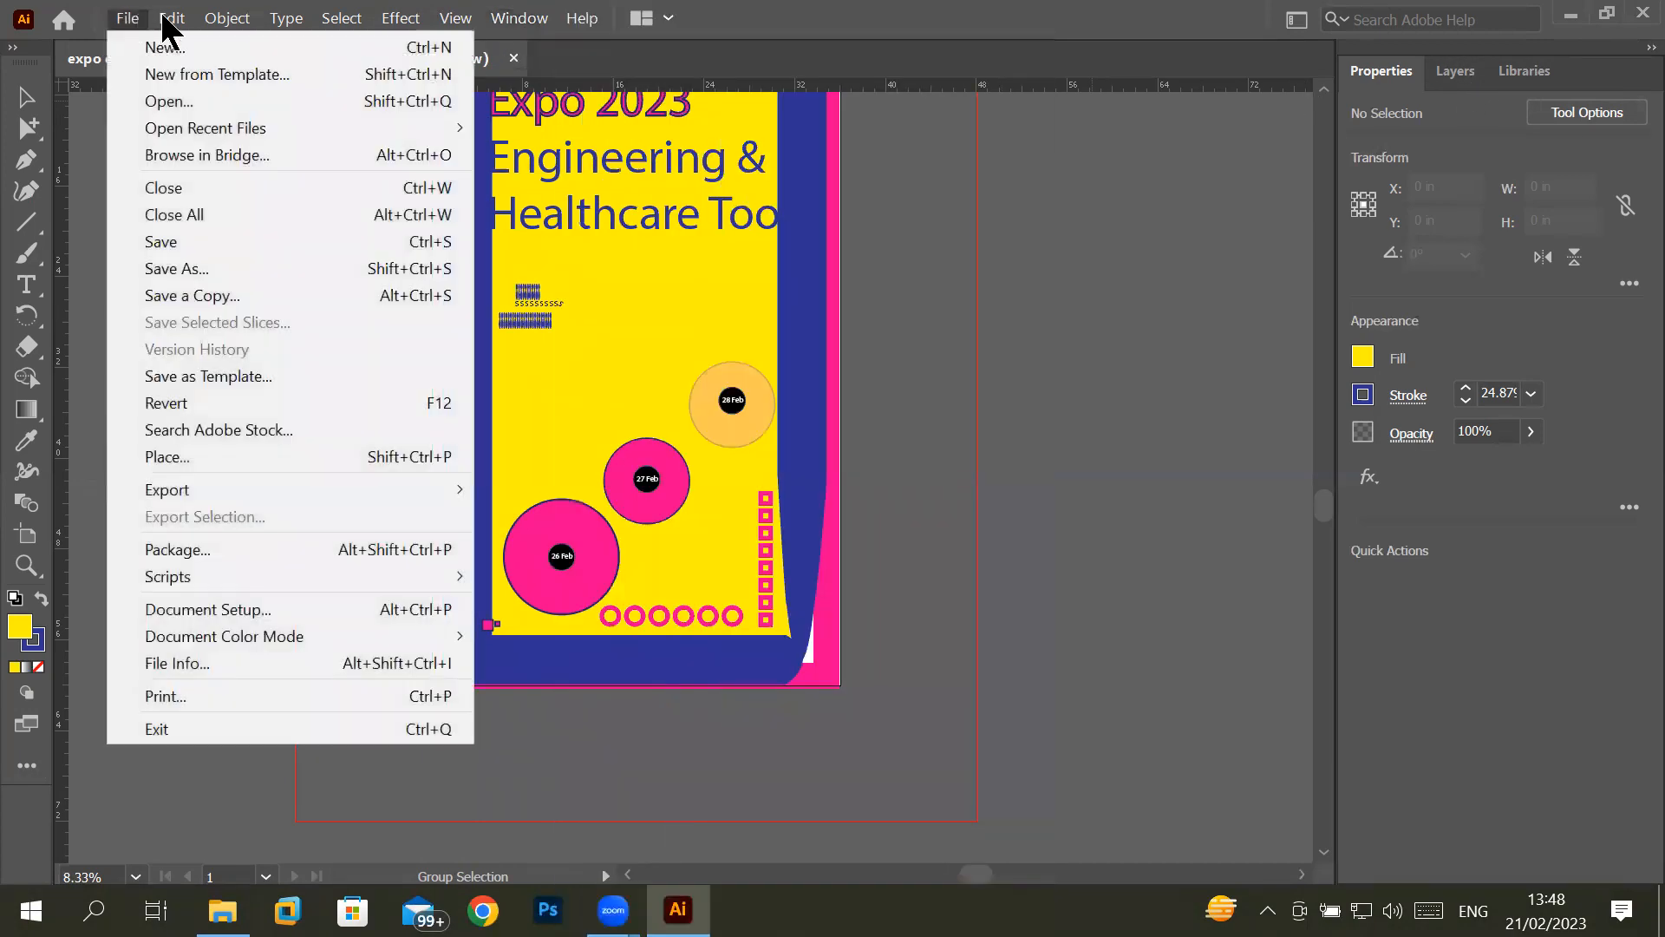
mouse_move(171, 19)
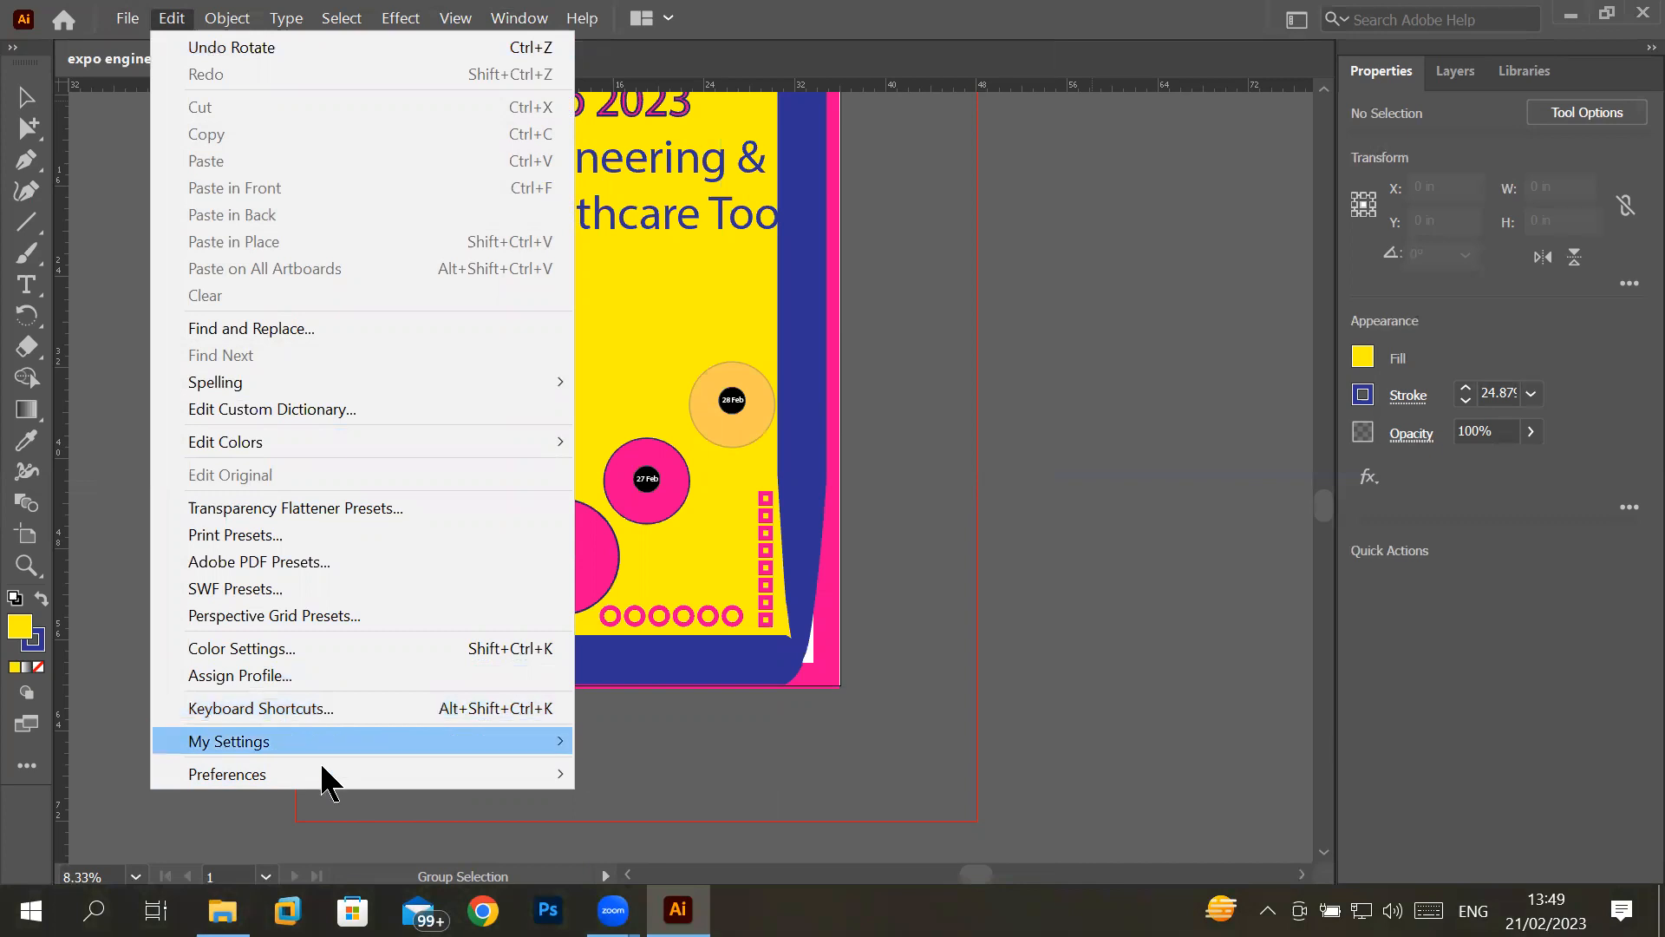
mouse_move(327, 781)
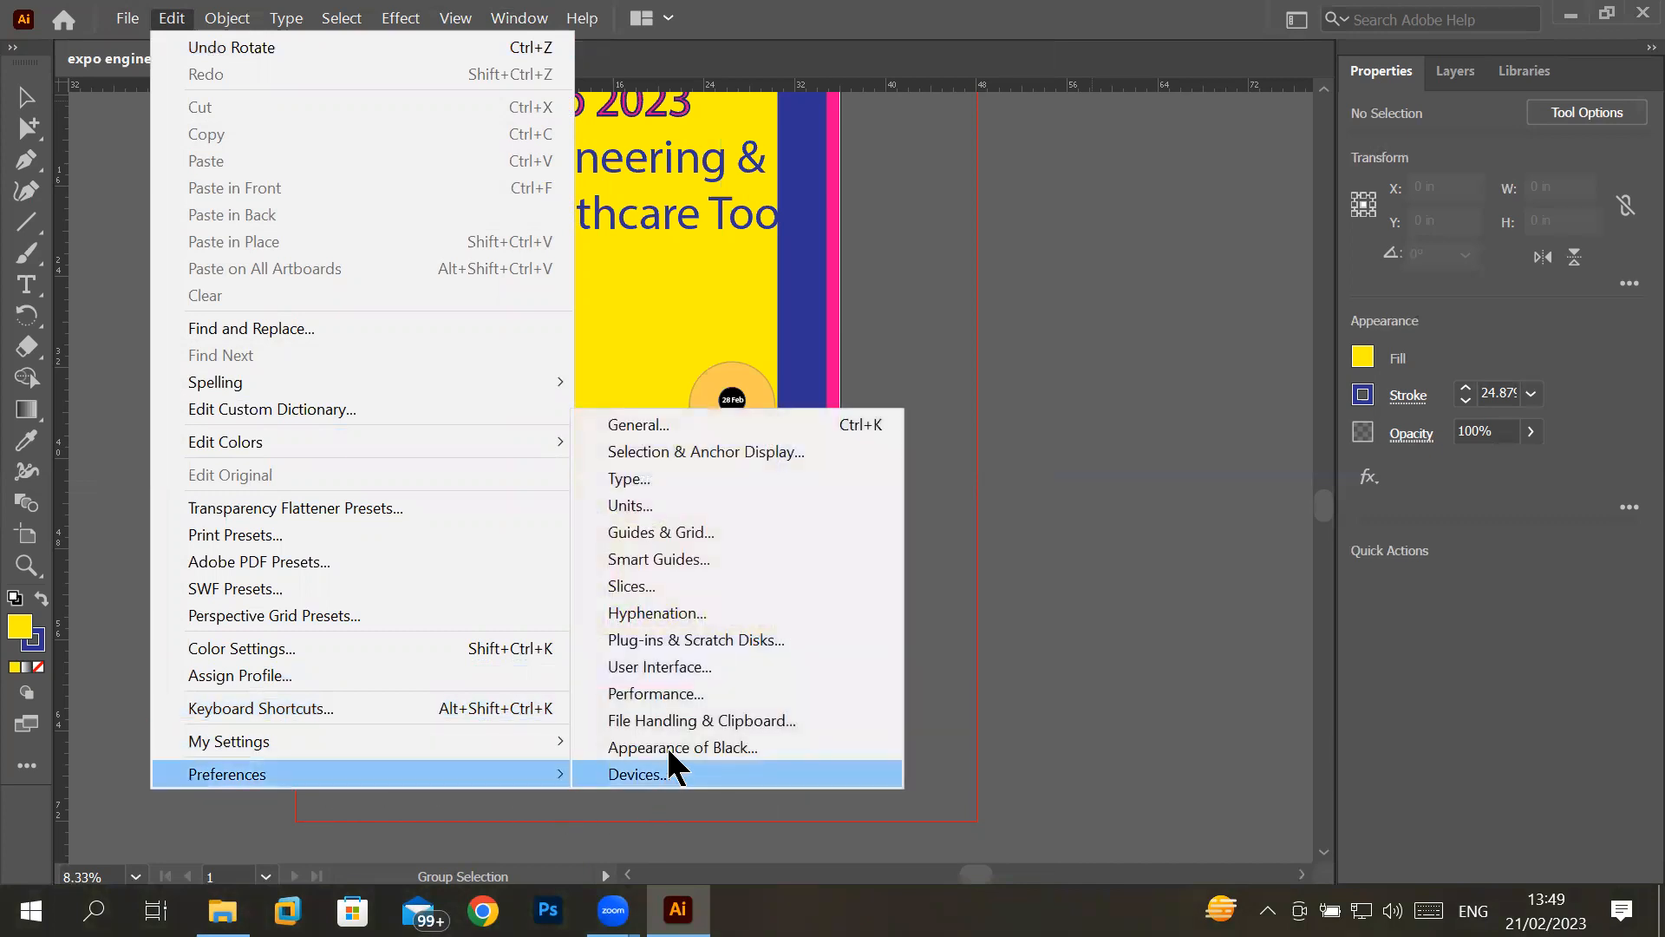
left_click(726, 425)
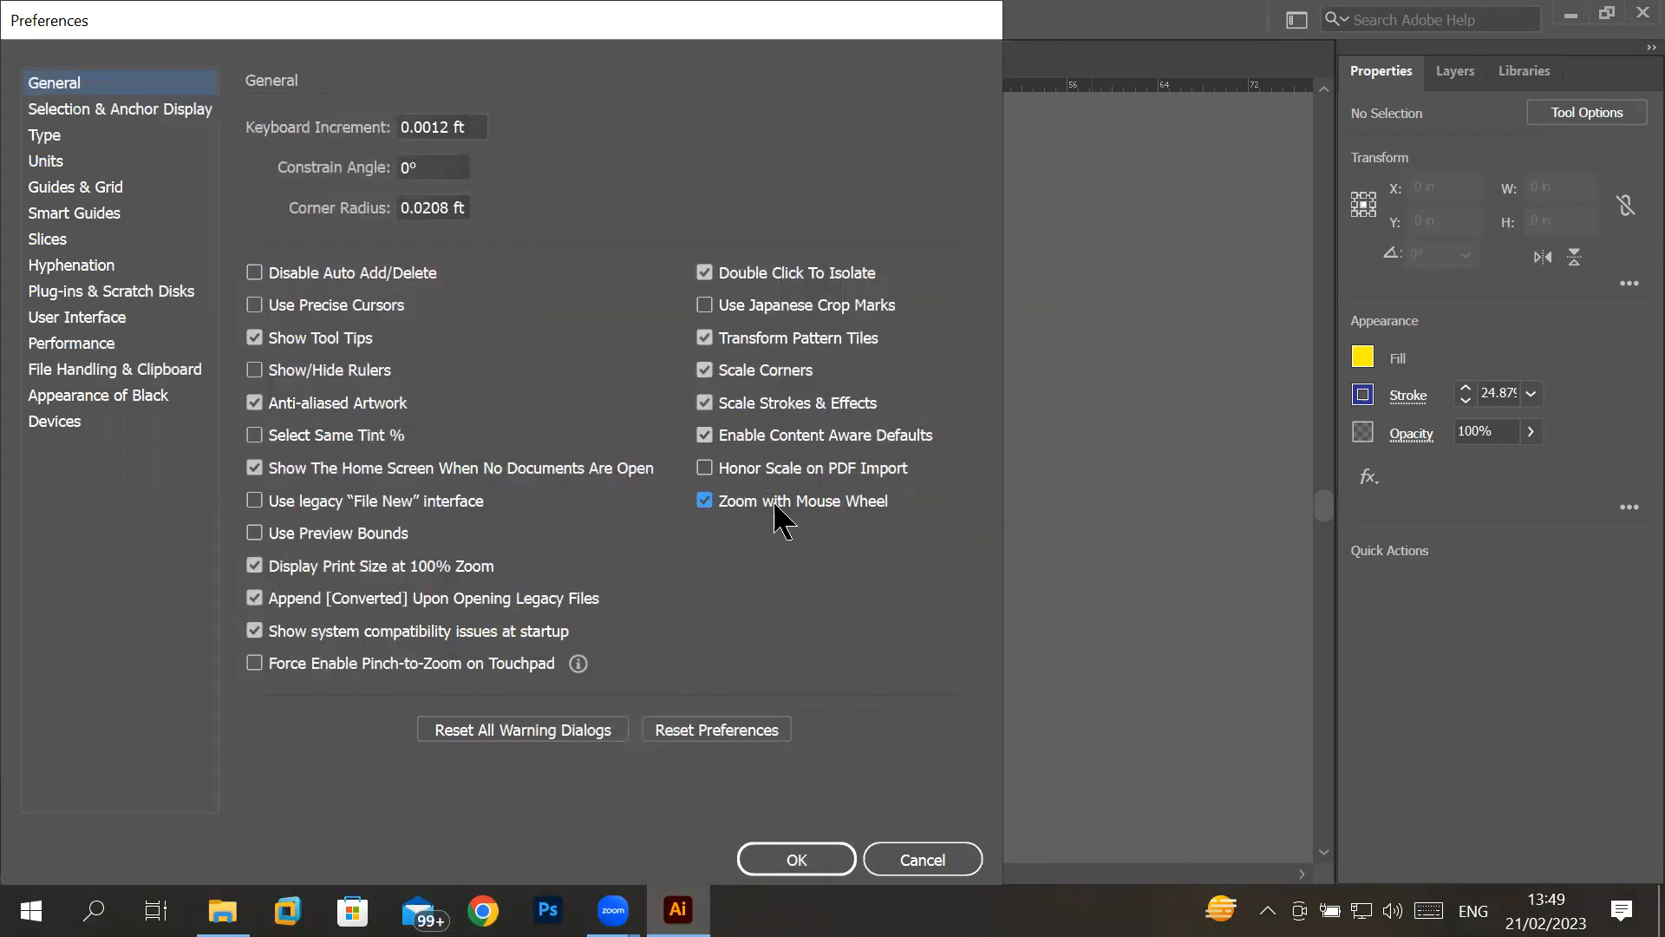
left_click(791, 859)
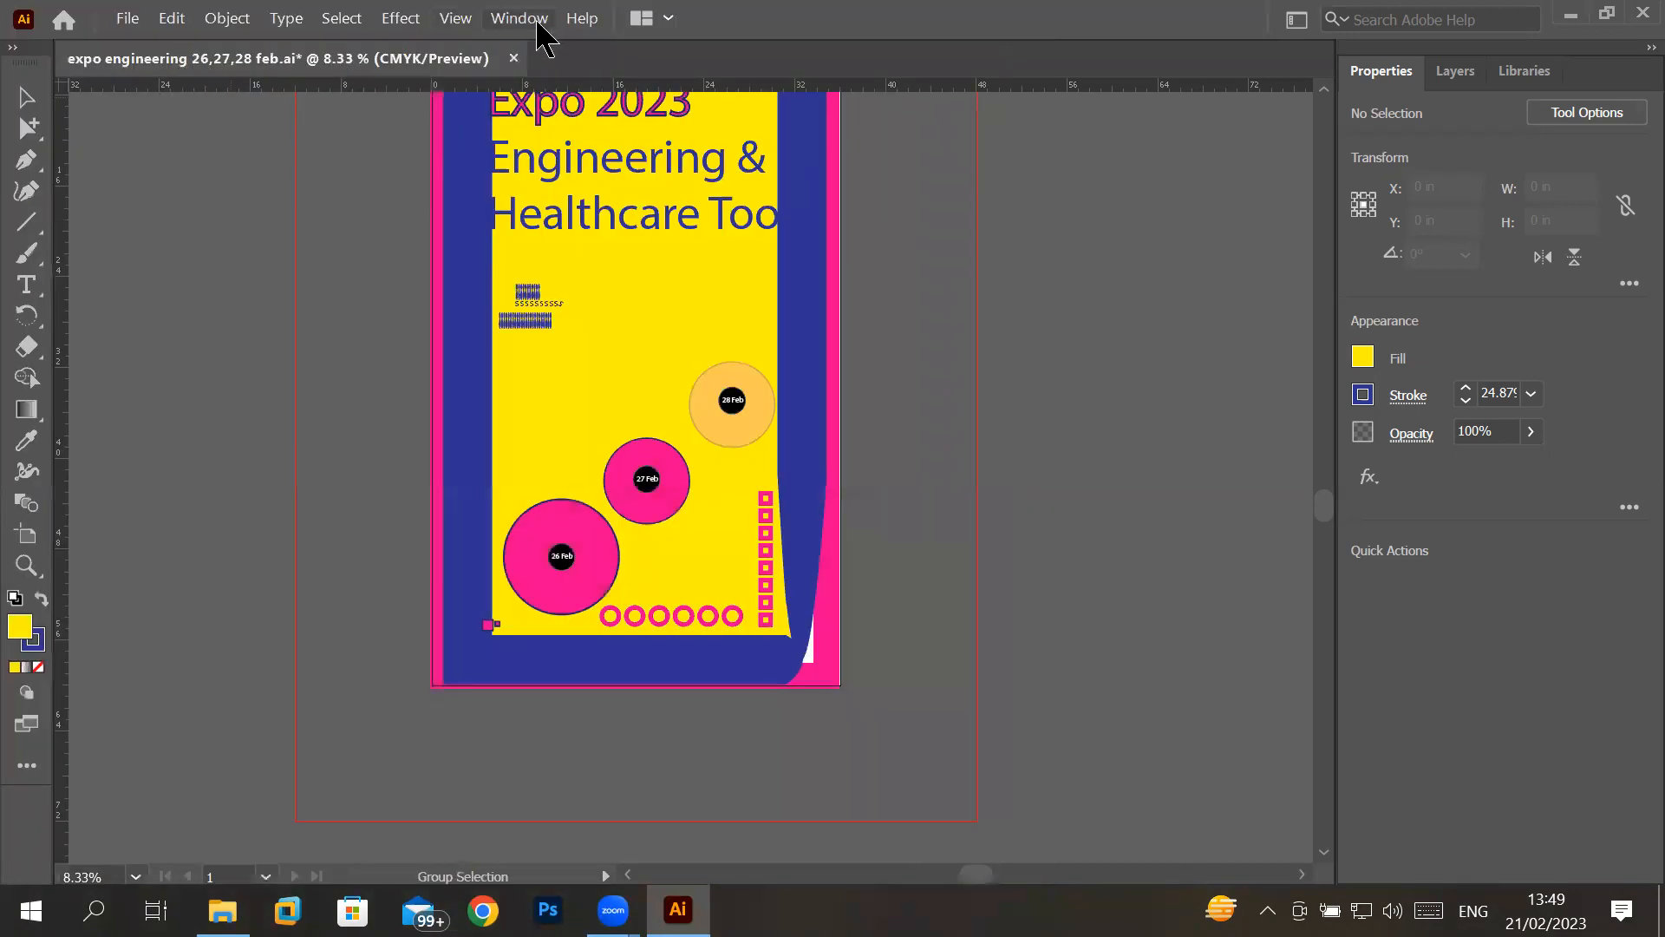
- Review the options for creating and managing workspaces and the list of available toolbars
left_click(535, 24)
left_click(535, 24)
left_click(537, 21)
mouse_move(590, 15)
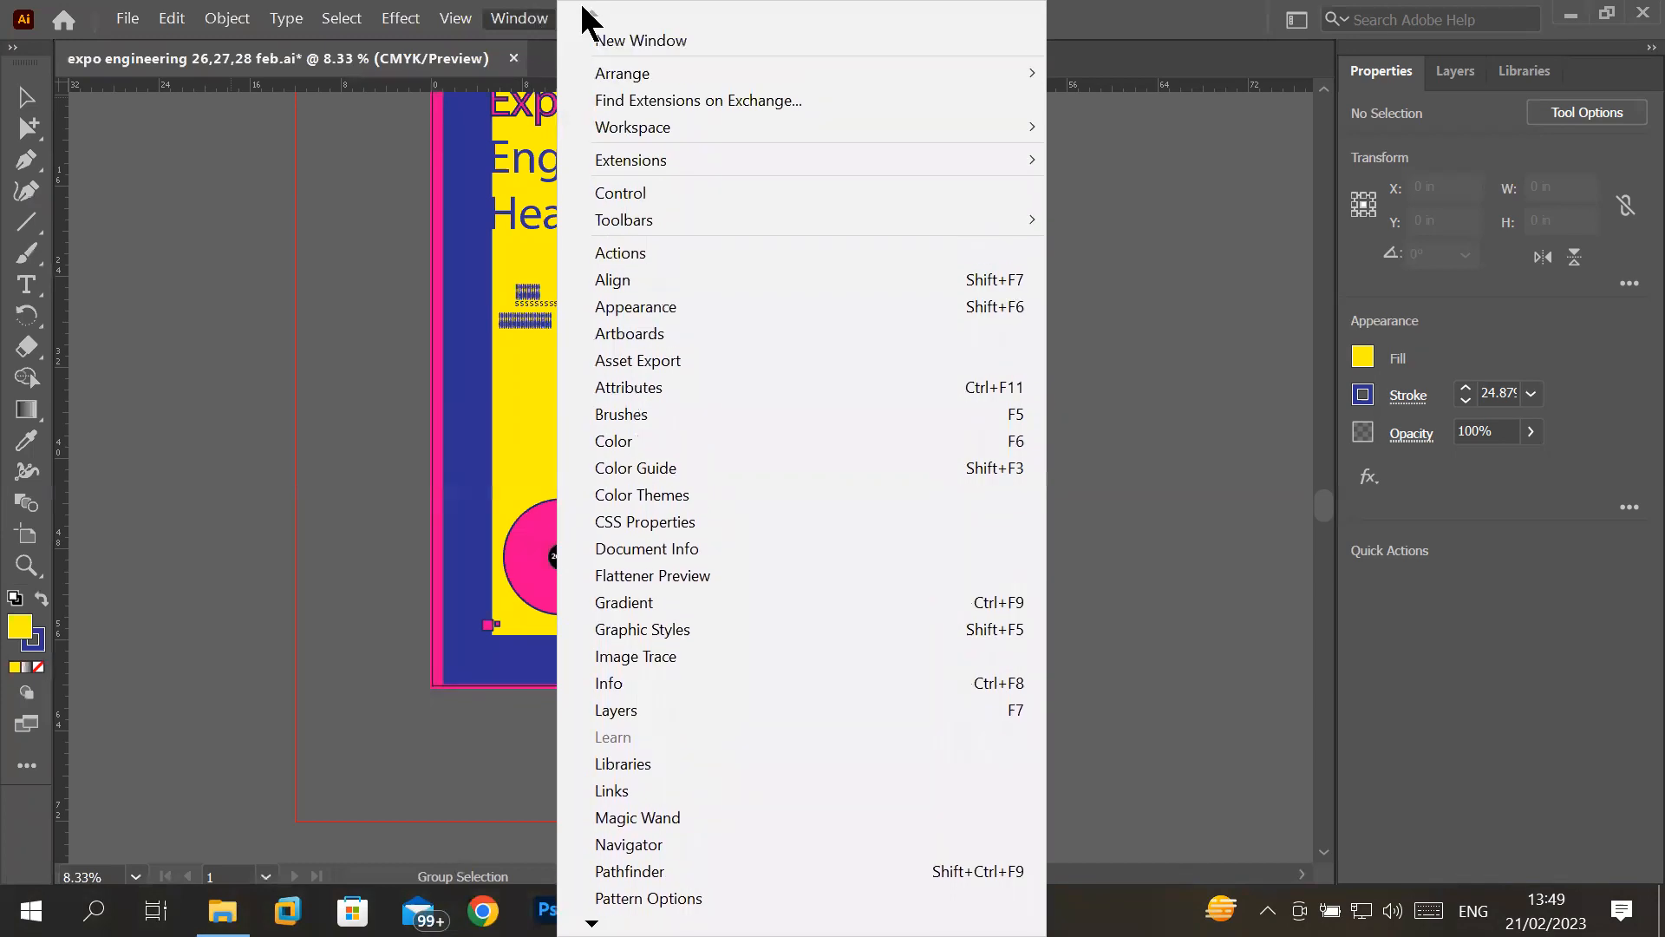
mouse_move(610, 129)
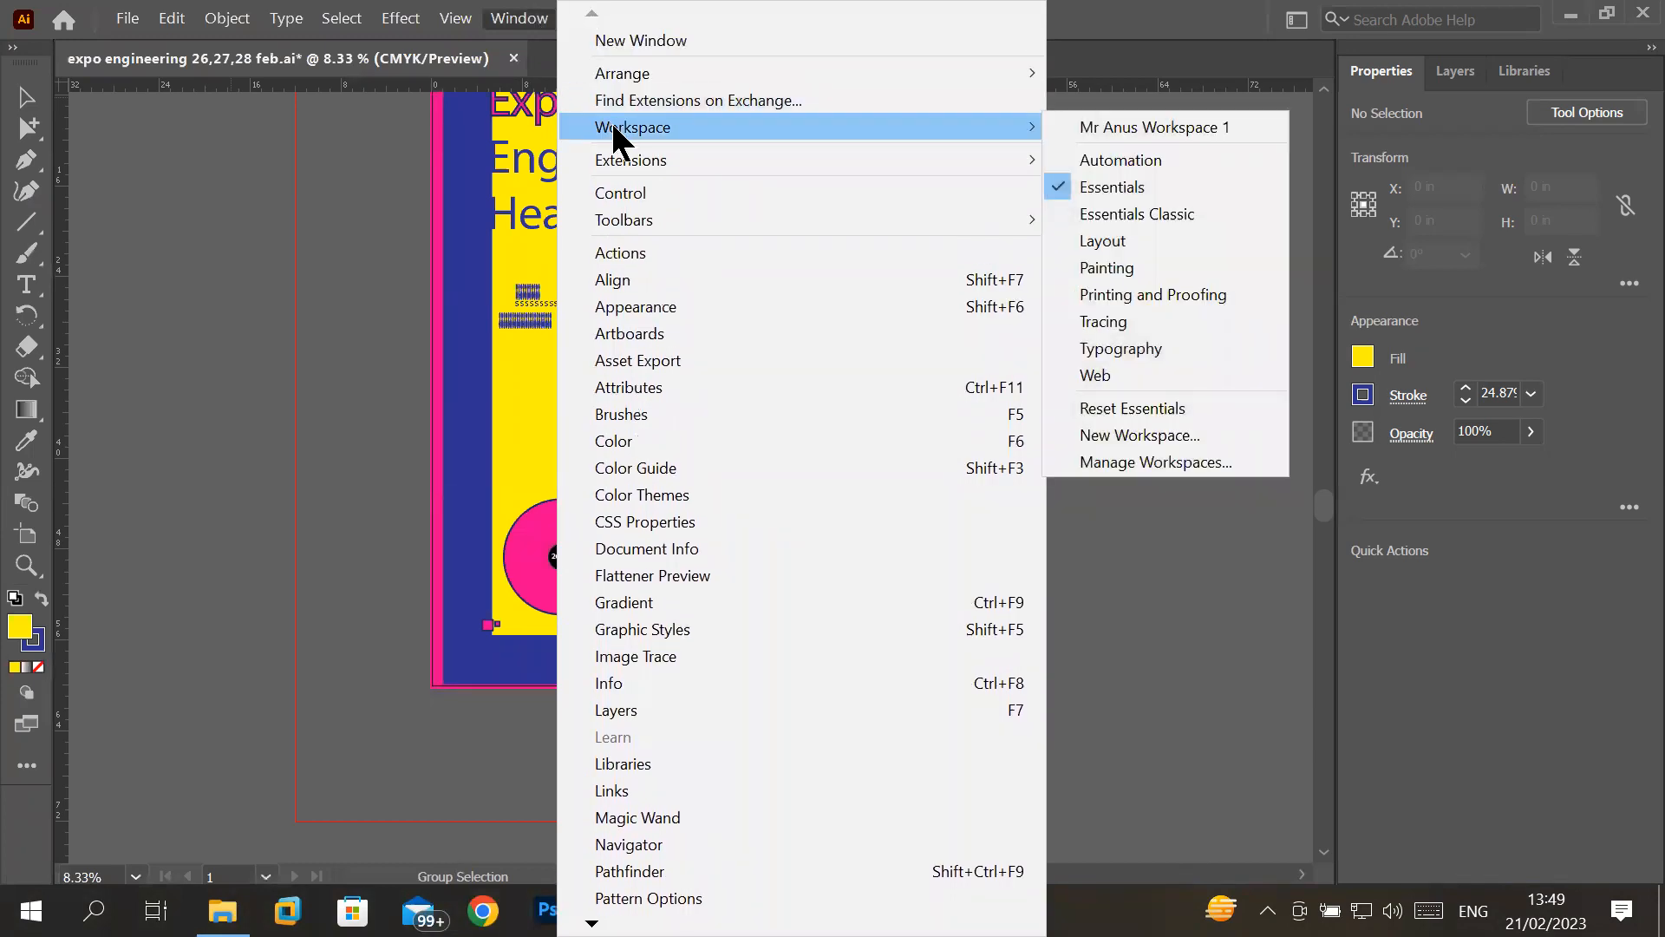
mouse_move(808, 121)
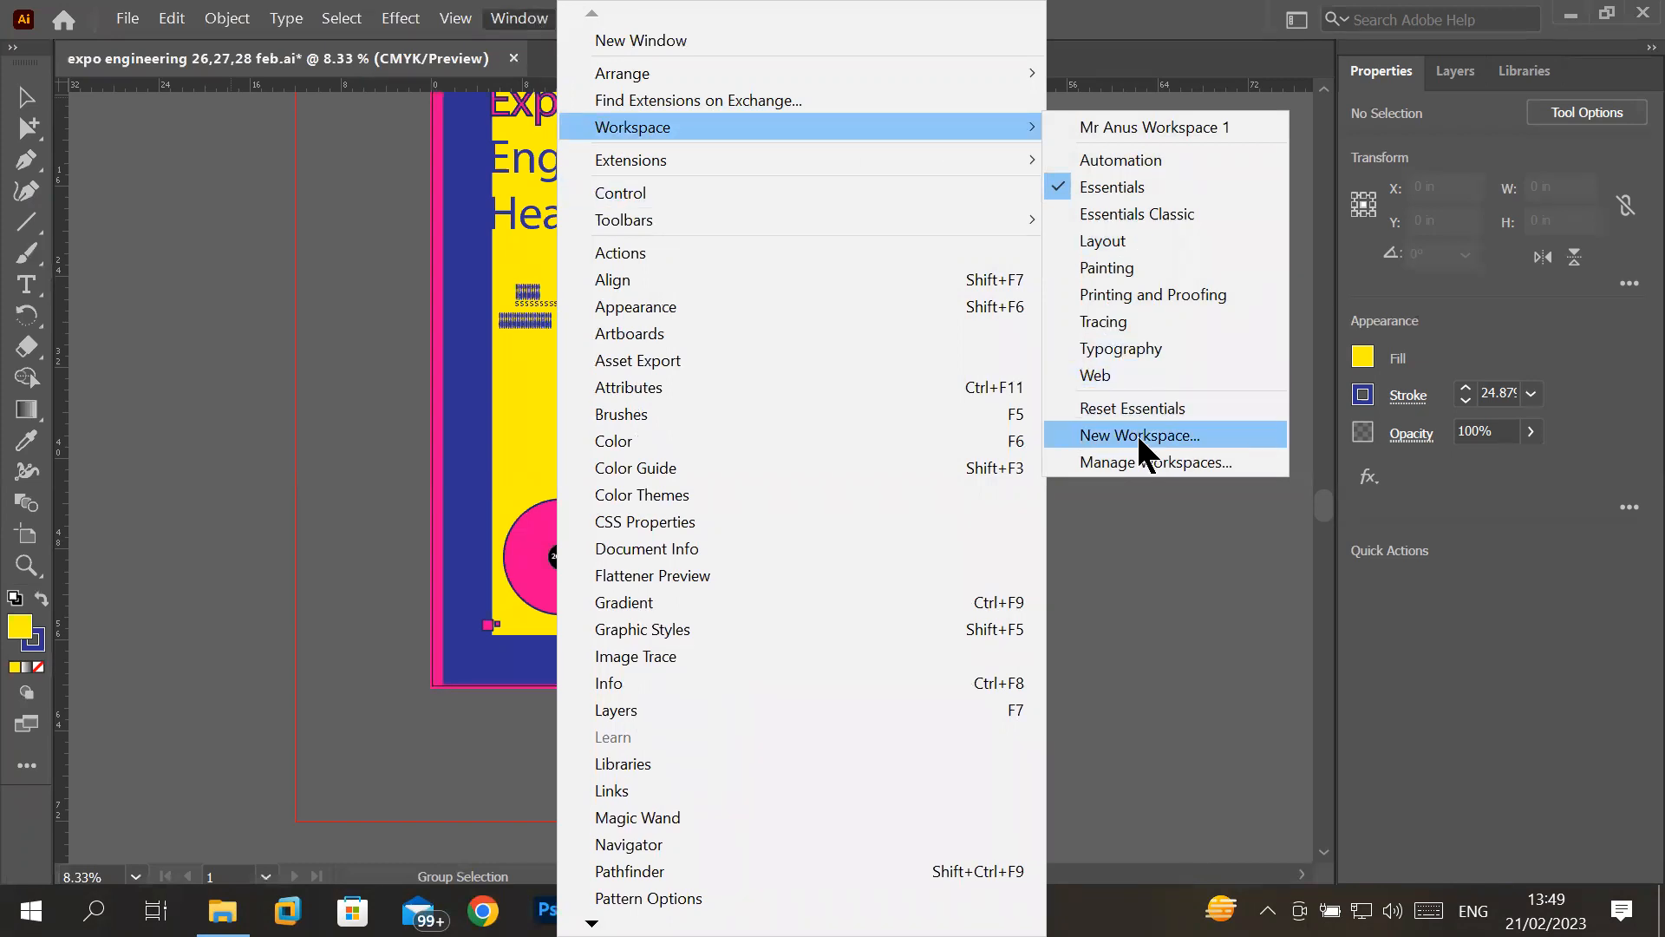
mouse_move(921, 222)
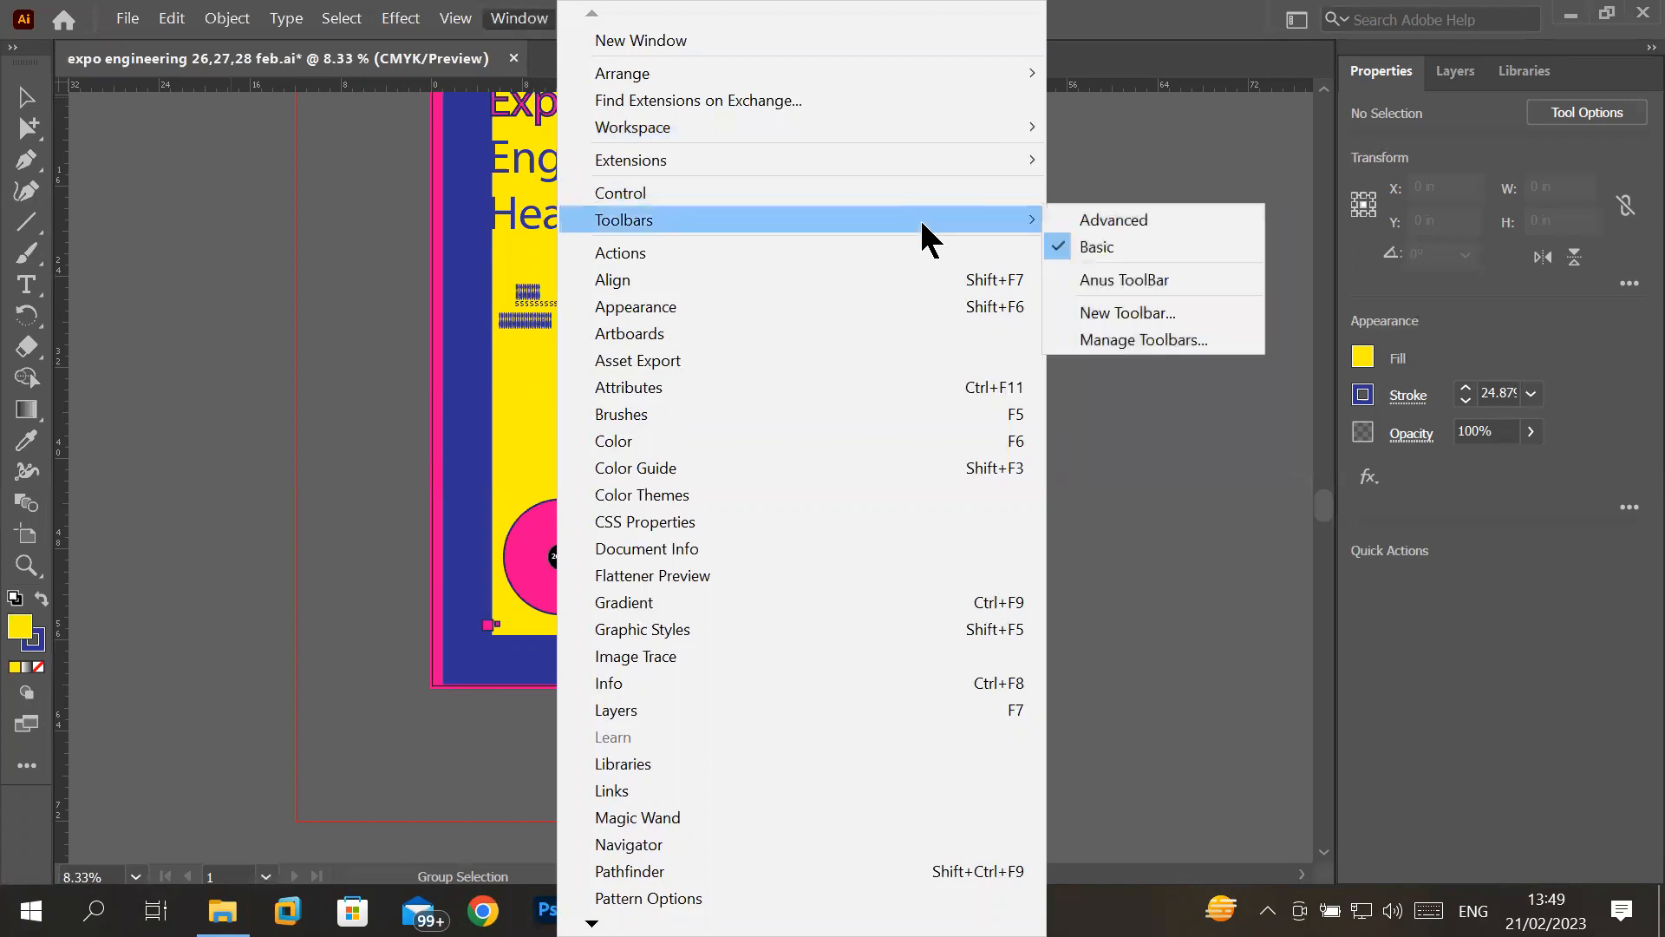